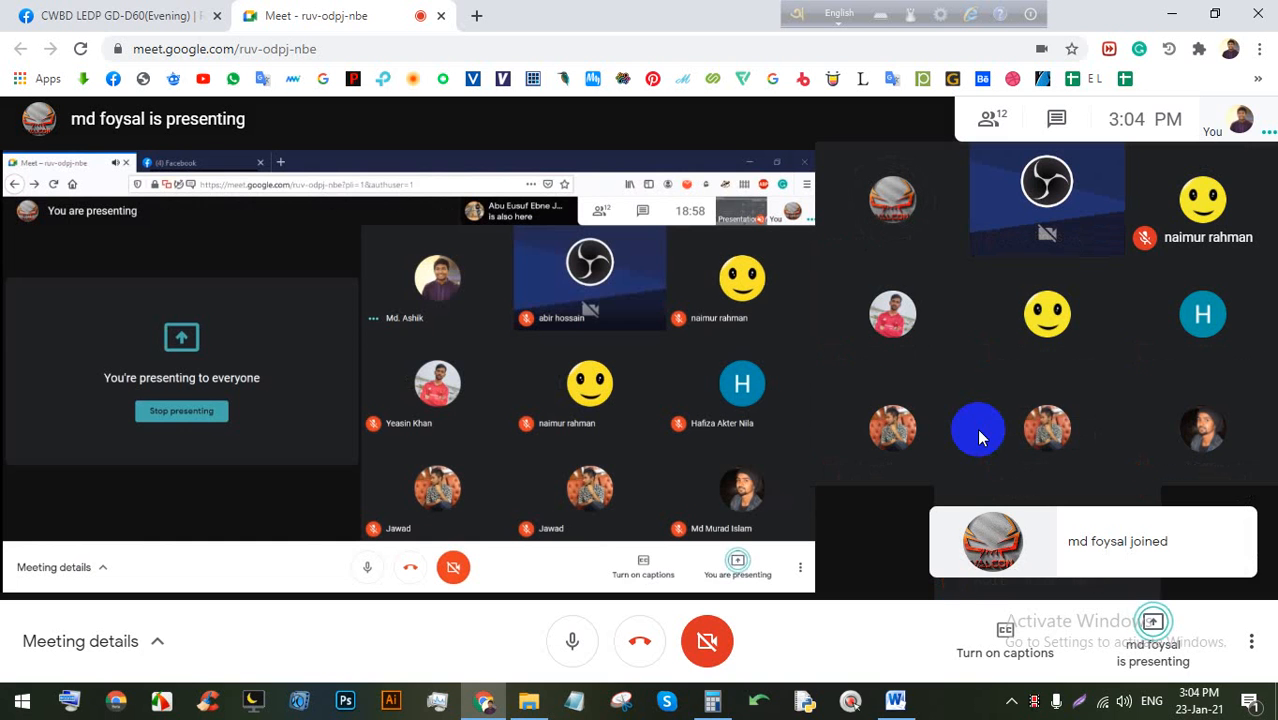
Leave the full-screen meeting view and admit the two people waiting to join the call
key(F11)
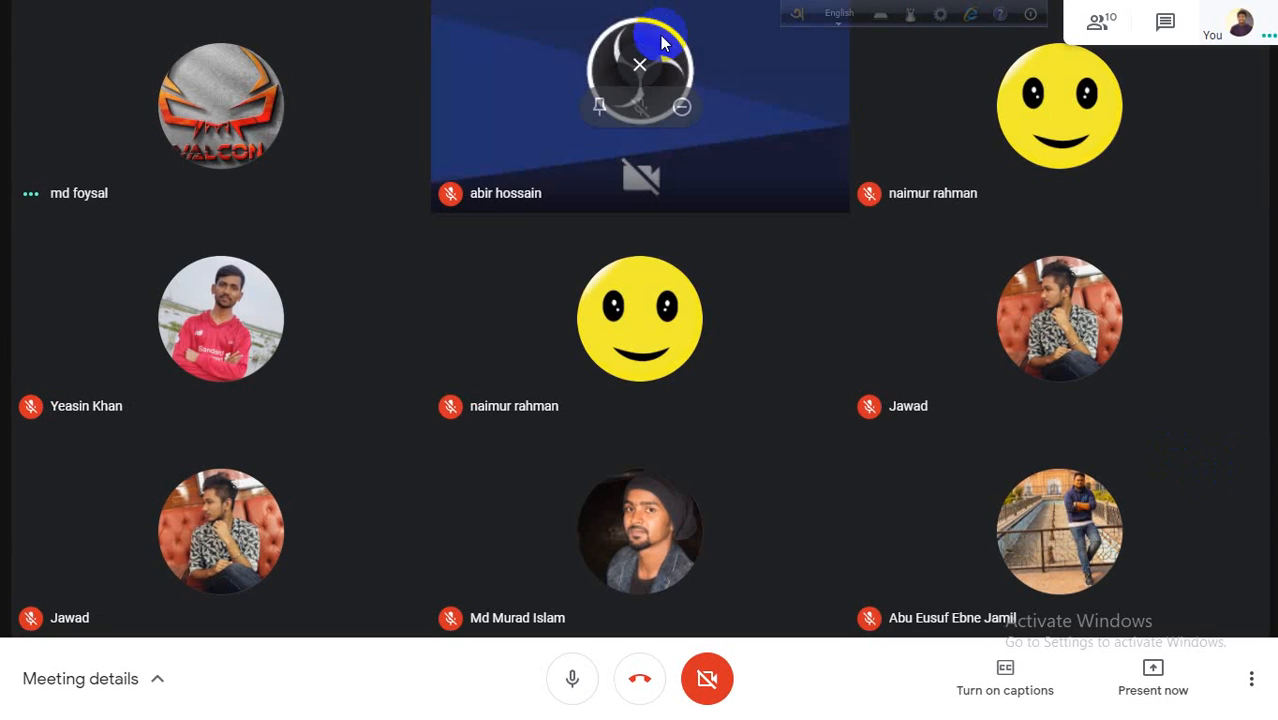
click(642, 40)
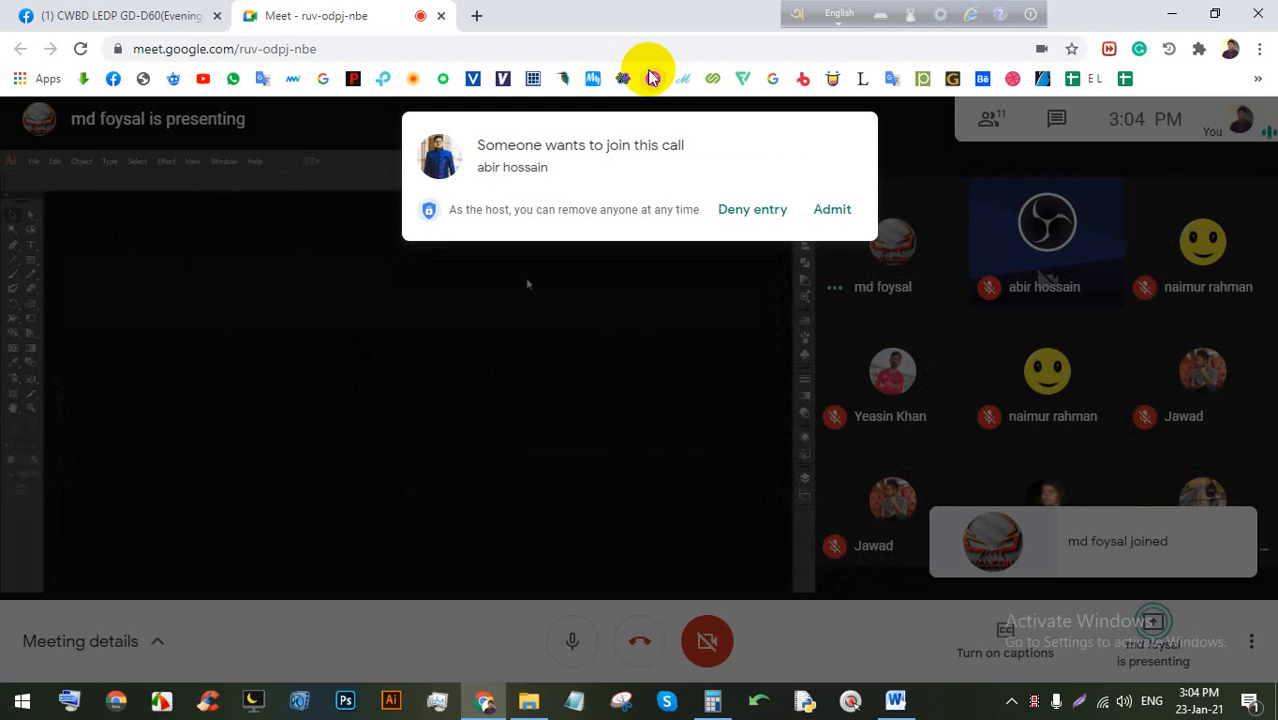
click(831, 210)
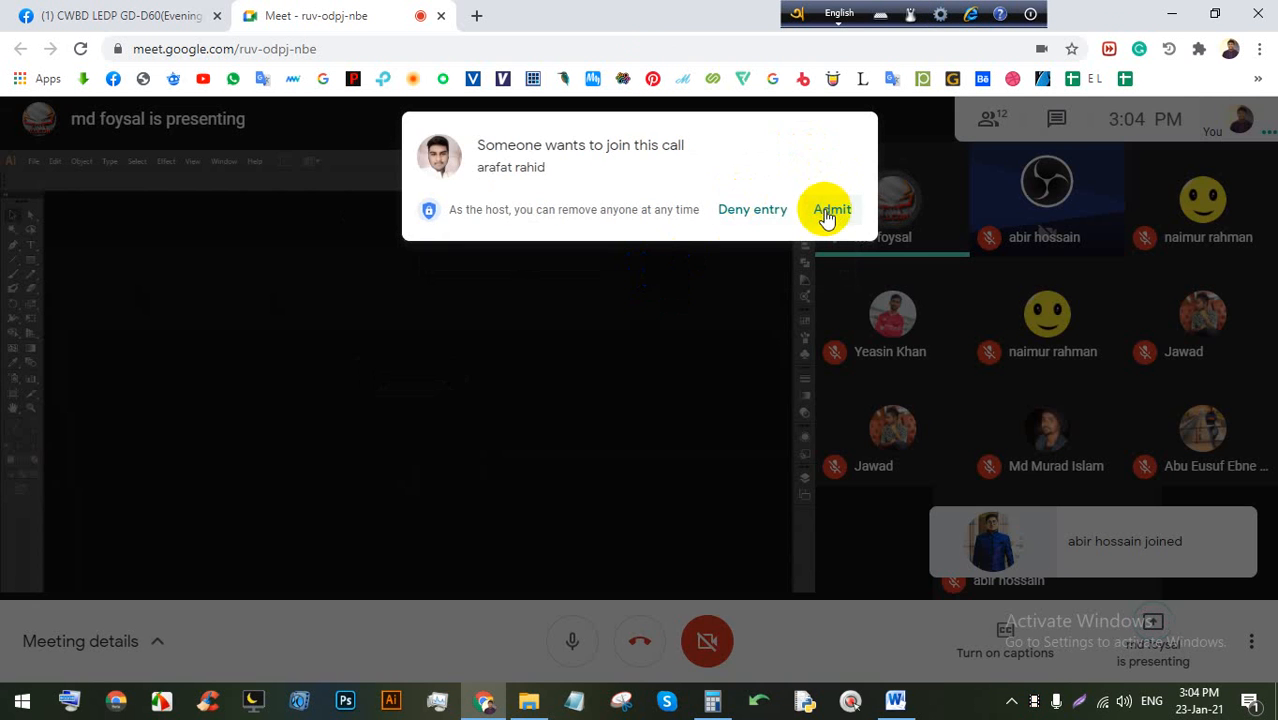
click(827, 213)
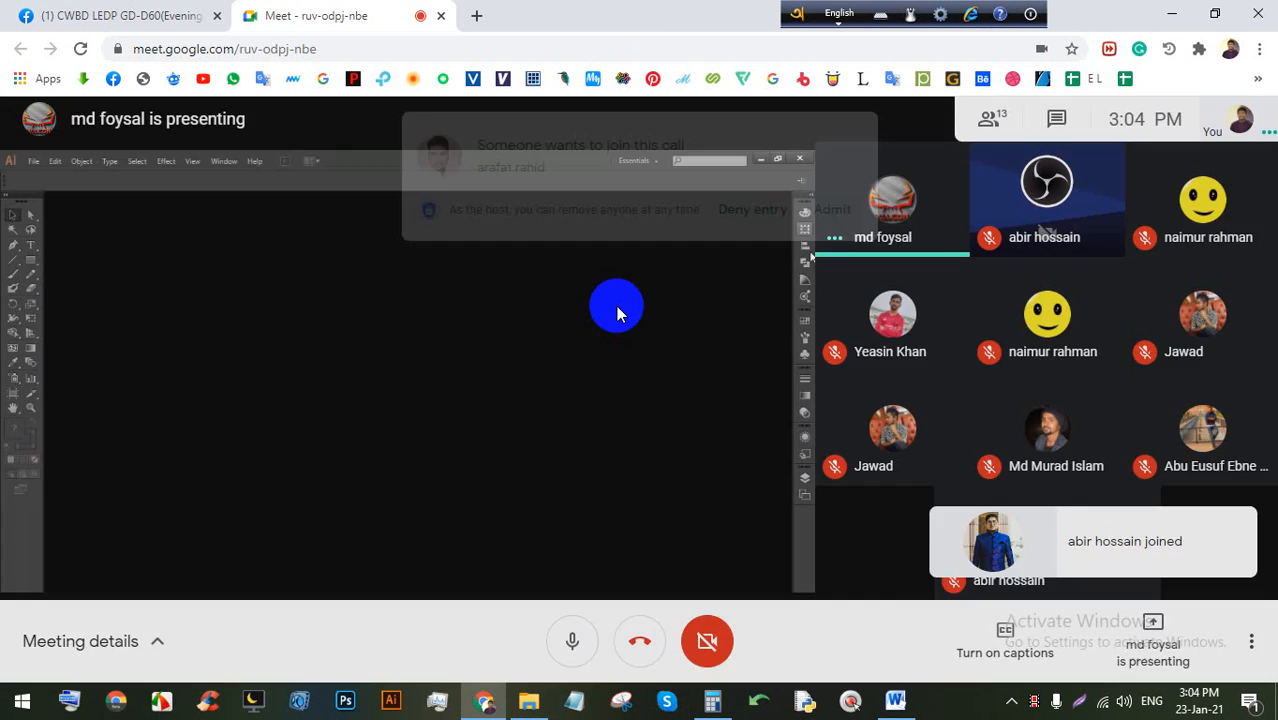
Pin the participant's shared Illustrator presentation, watch it in full screen, and exit full screen
double_click(616, 304)
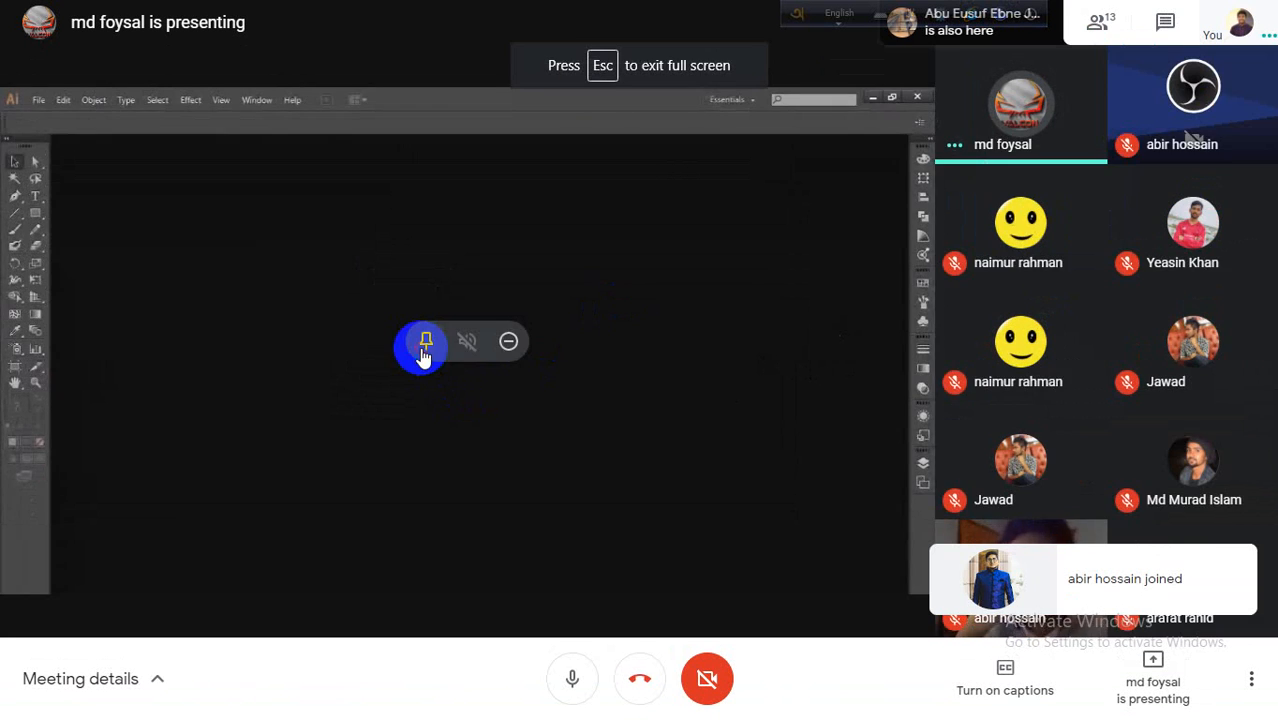
click(426, 341)
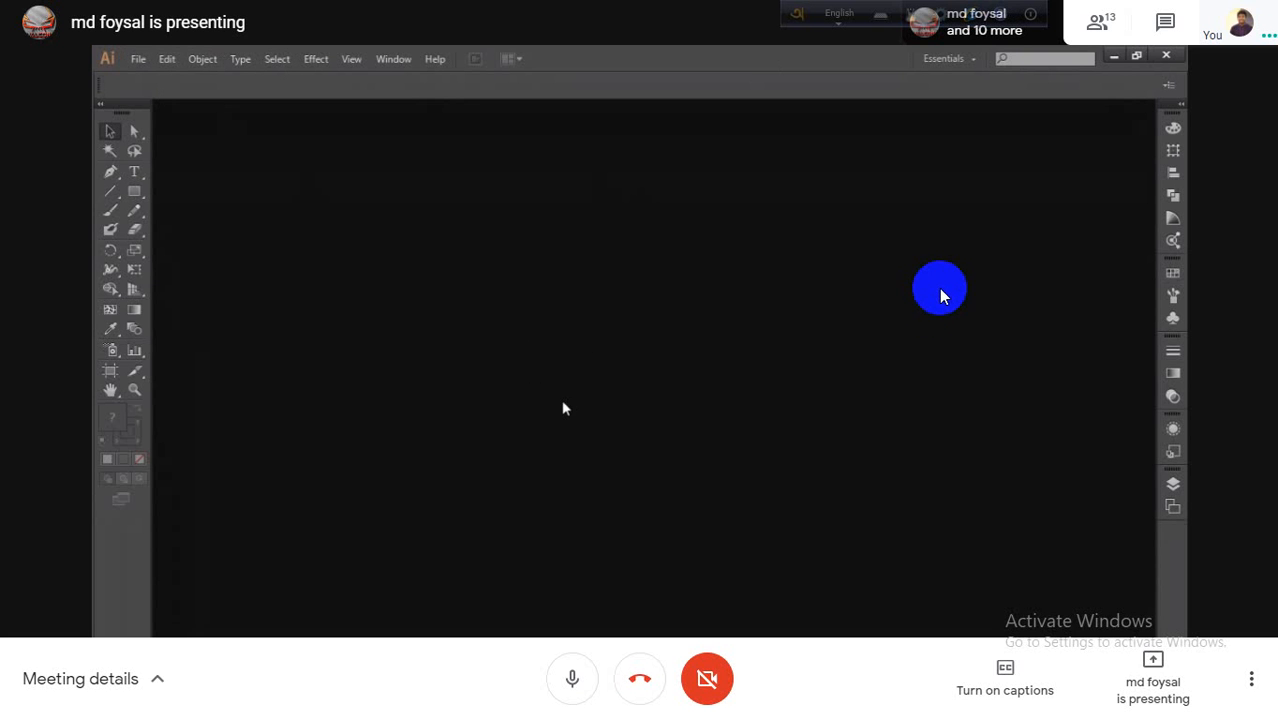
key(Escape)
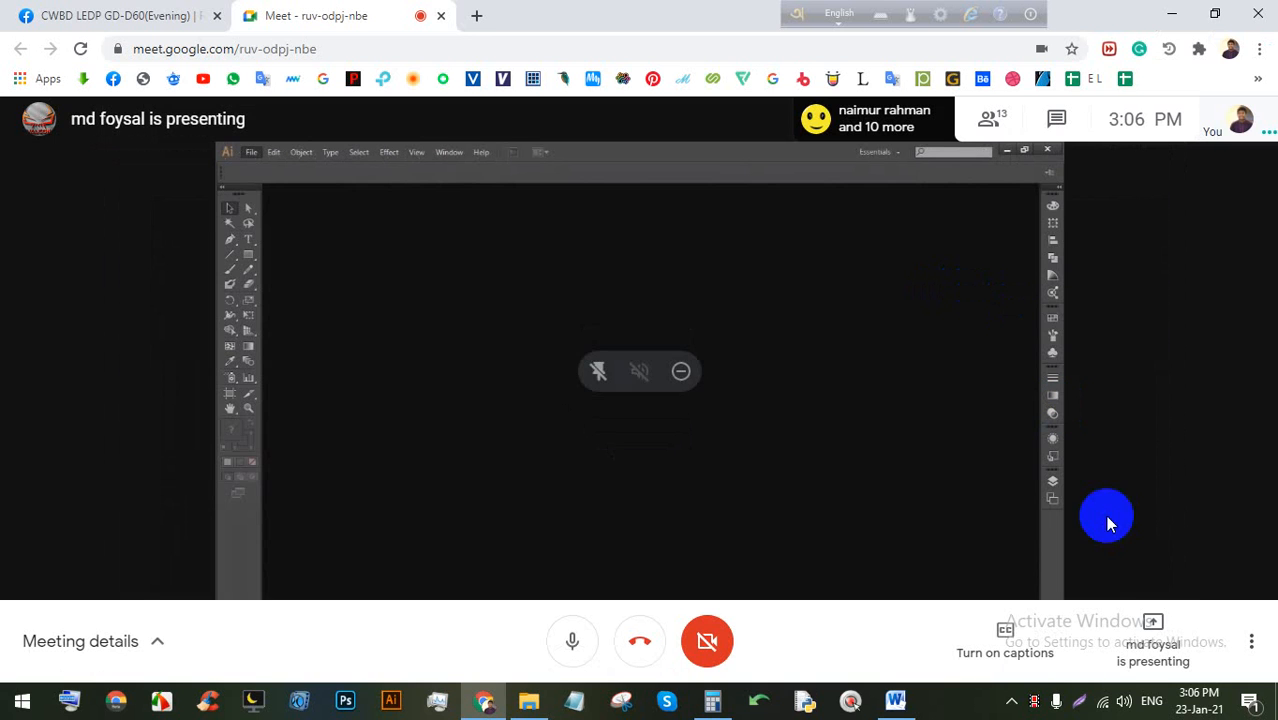
Check the computer's sound volume and view the meeting participants in full screen
click(1124, 701)
click(1125, 702)
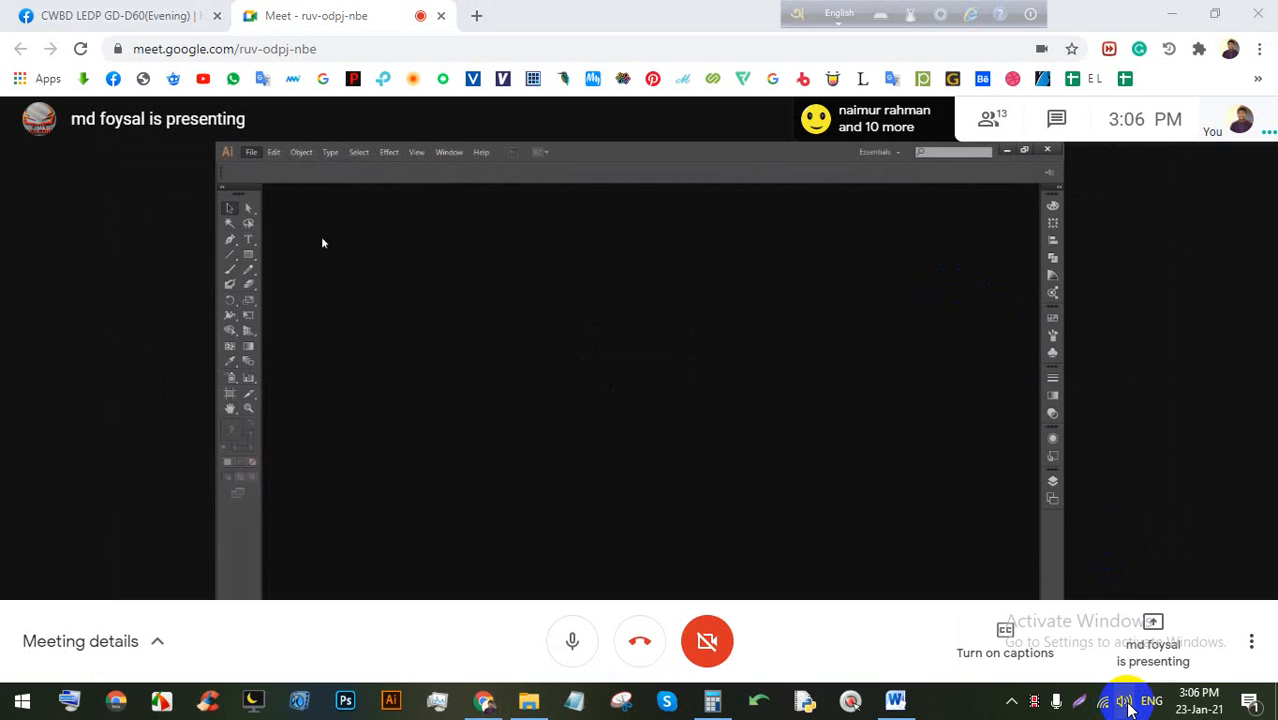
click(1128, 706)
double_click(899, 442)
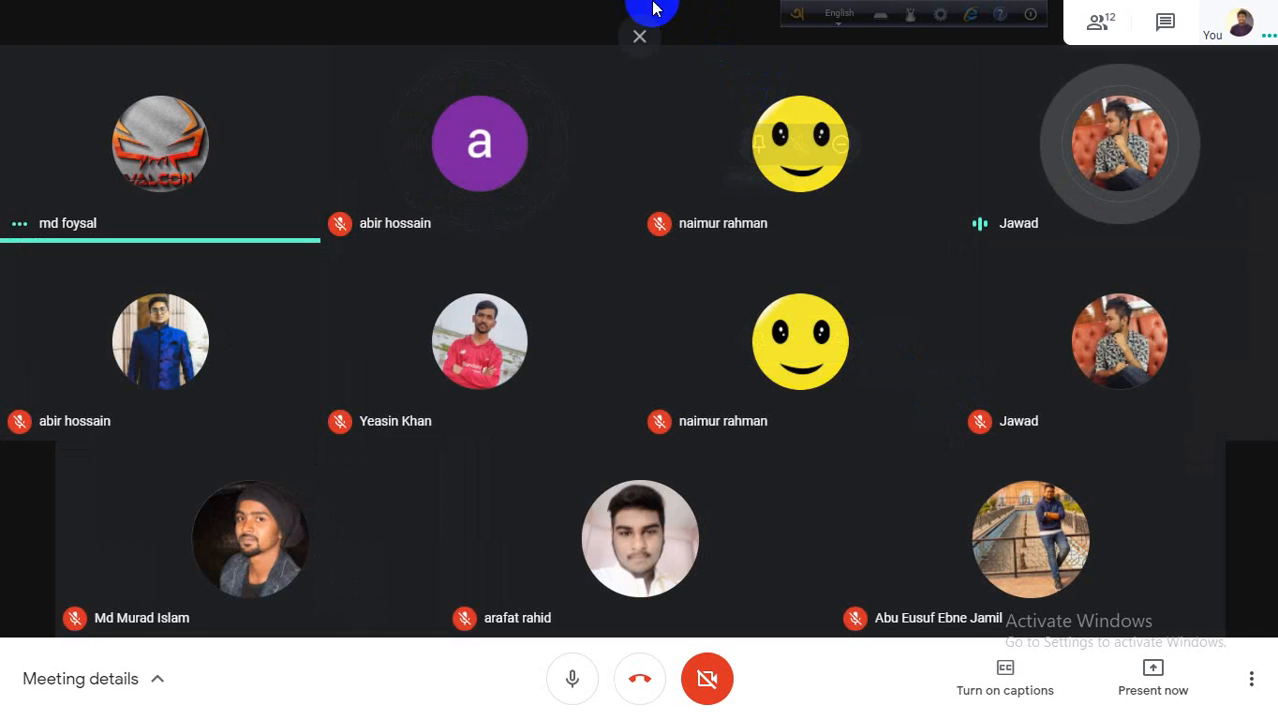
click(639, 62)
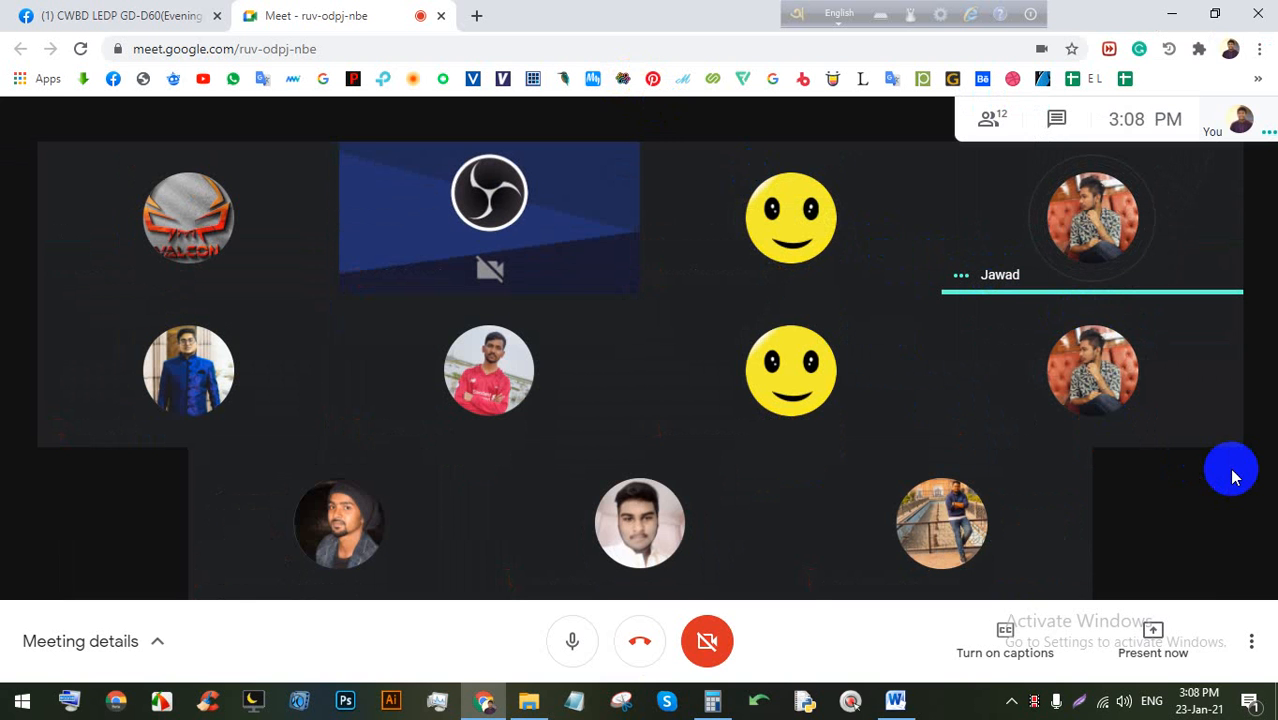
Present the entire screen to the meeting and hide the screen-sharing notice
click(1160, 640)
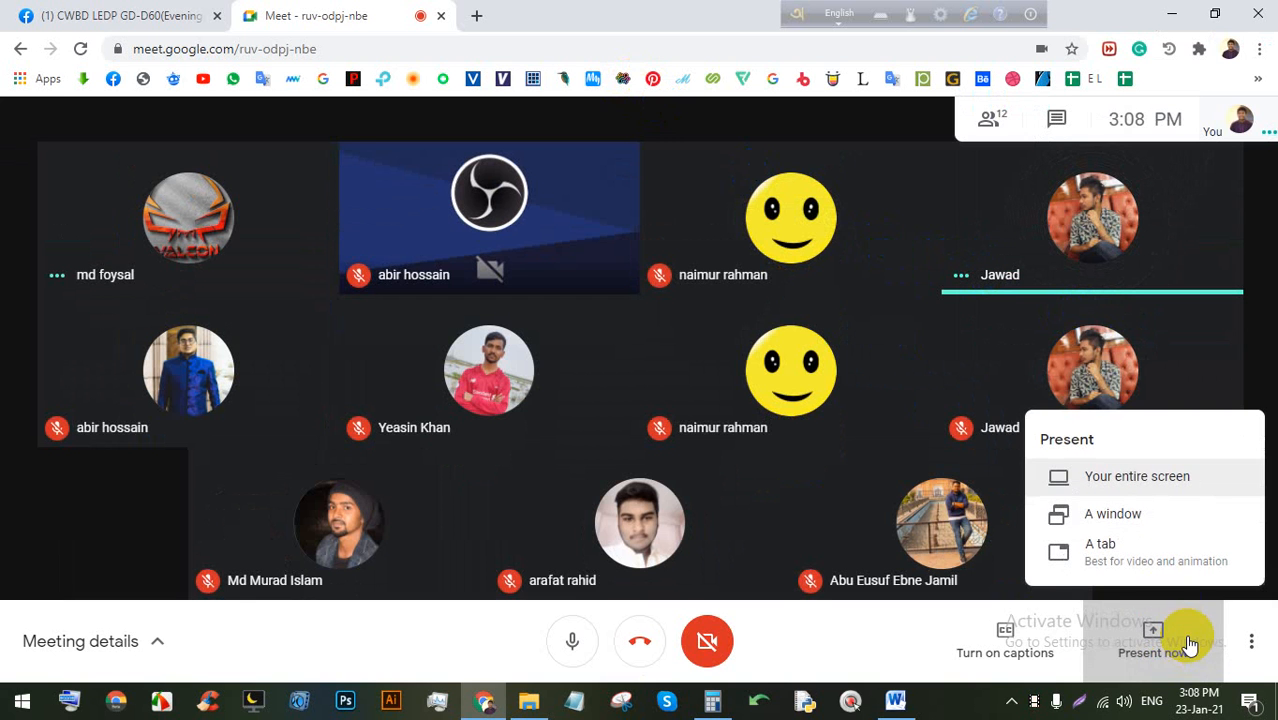
click(1148, 479)
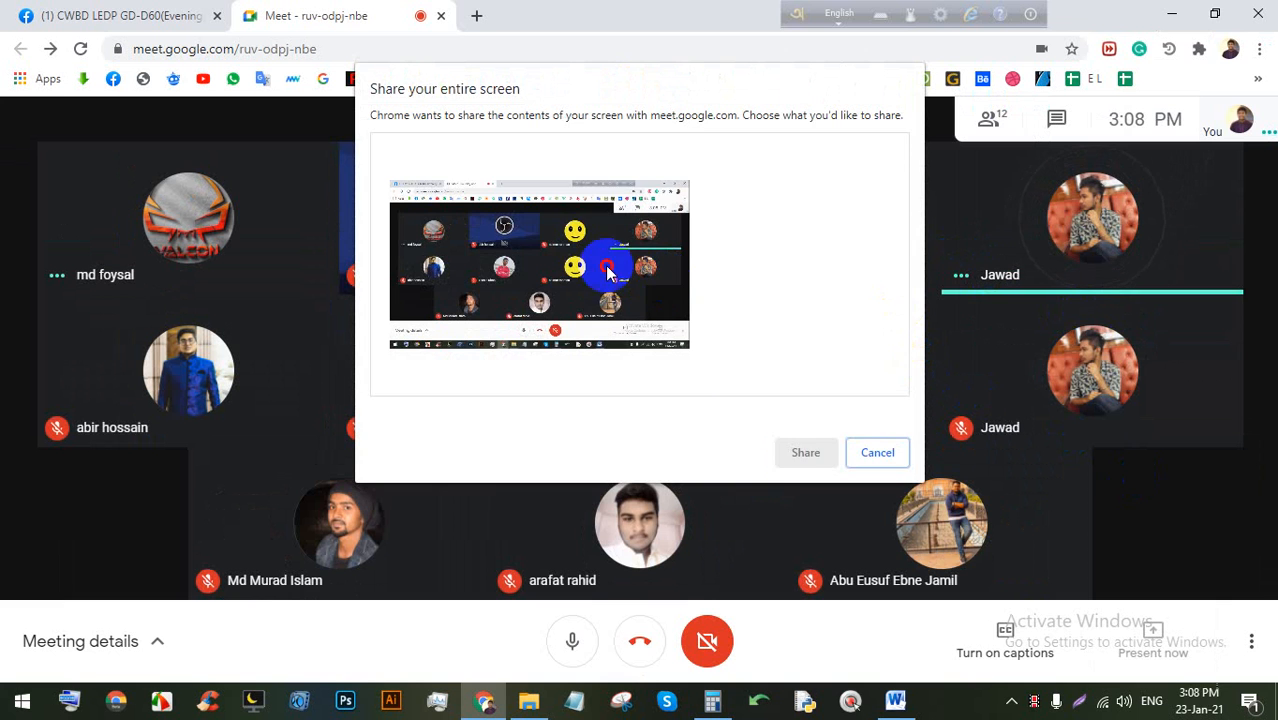
click(806, 452)
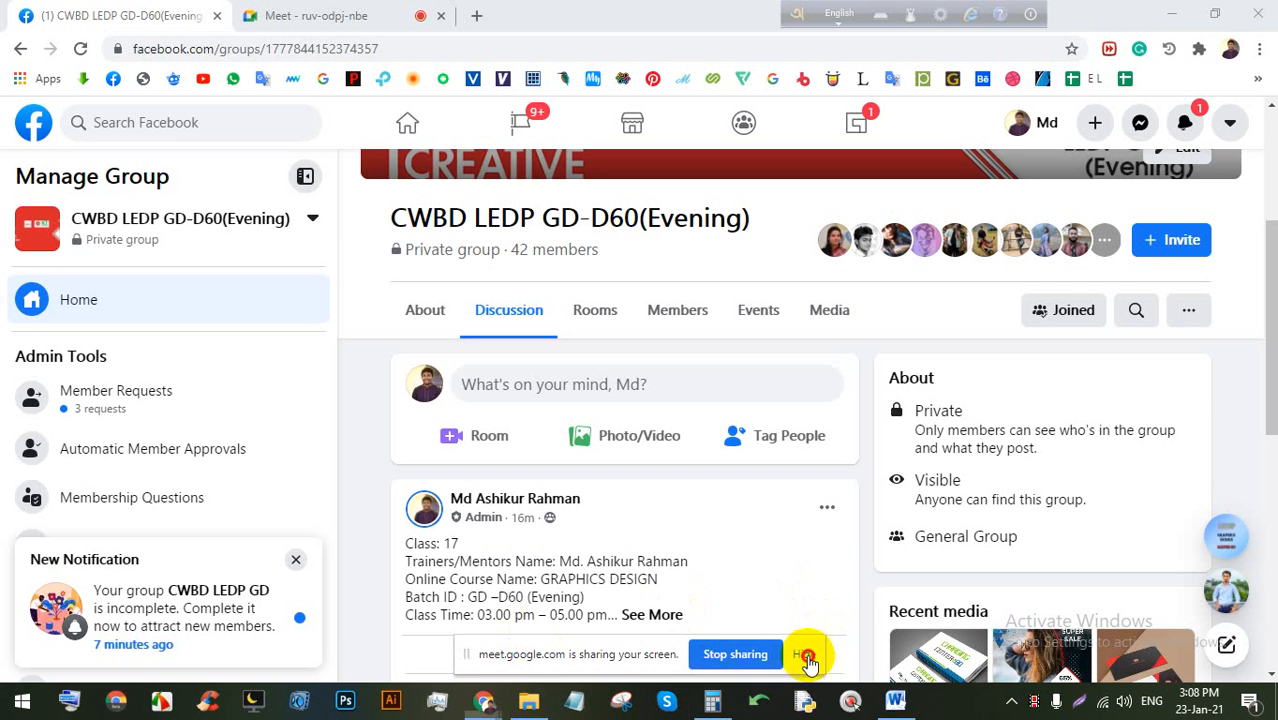
click(806, 655)
Open the photo of the "Weekend Super Sale" web banner posted in the Facebook group
scroll(664, 532, down, 8)
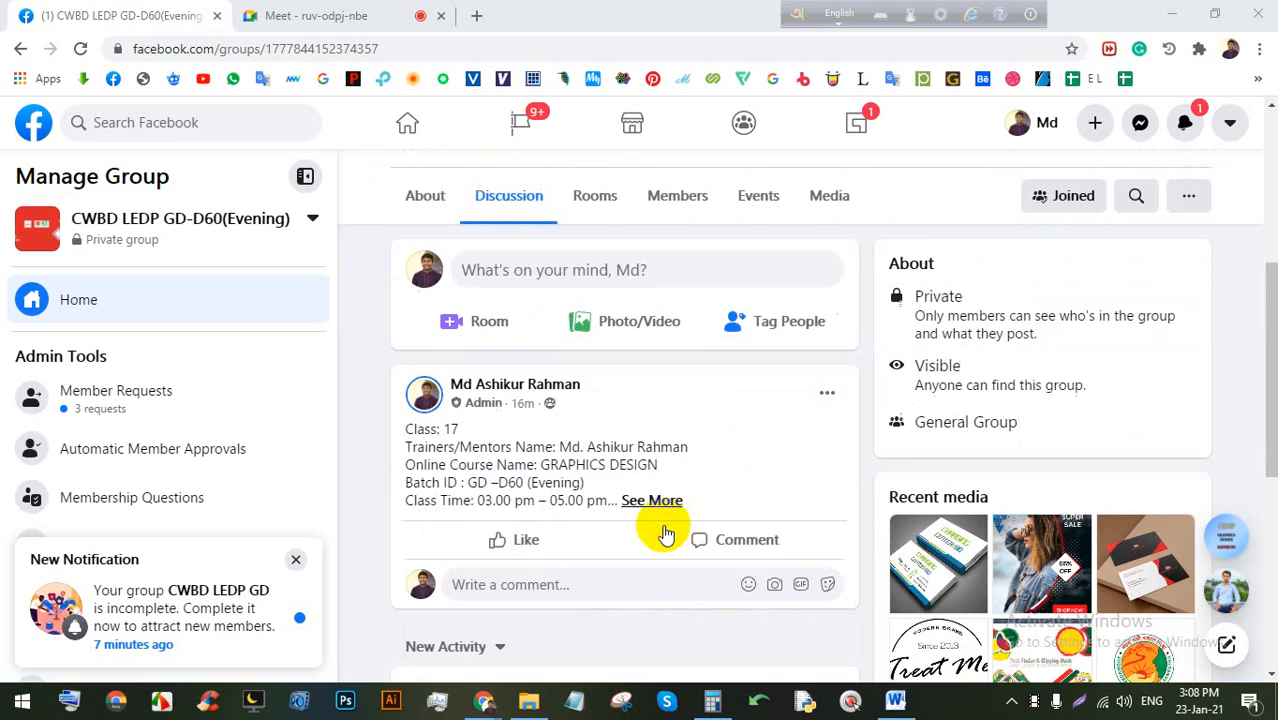
click(613, 363)
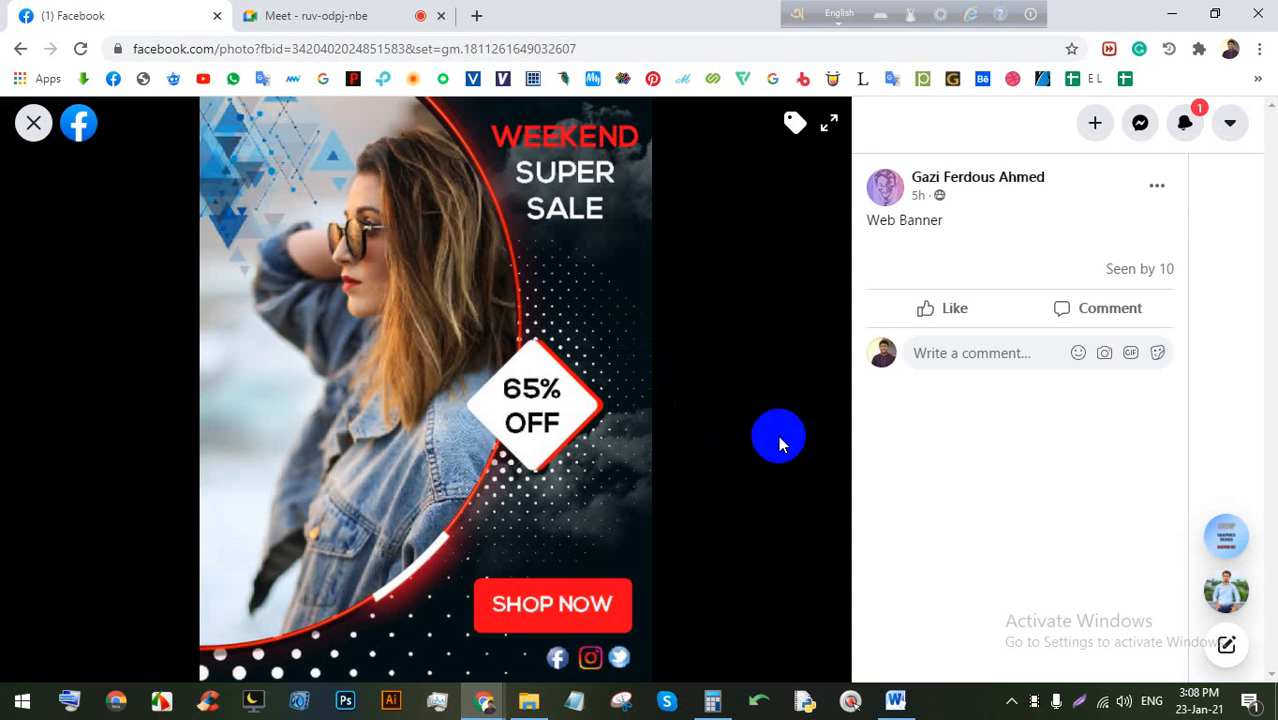
Admit the two further people waiting to join the Meet call, returning to the Facebook photo each time
click(336, 12)
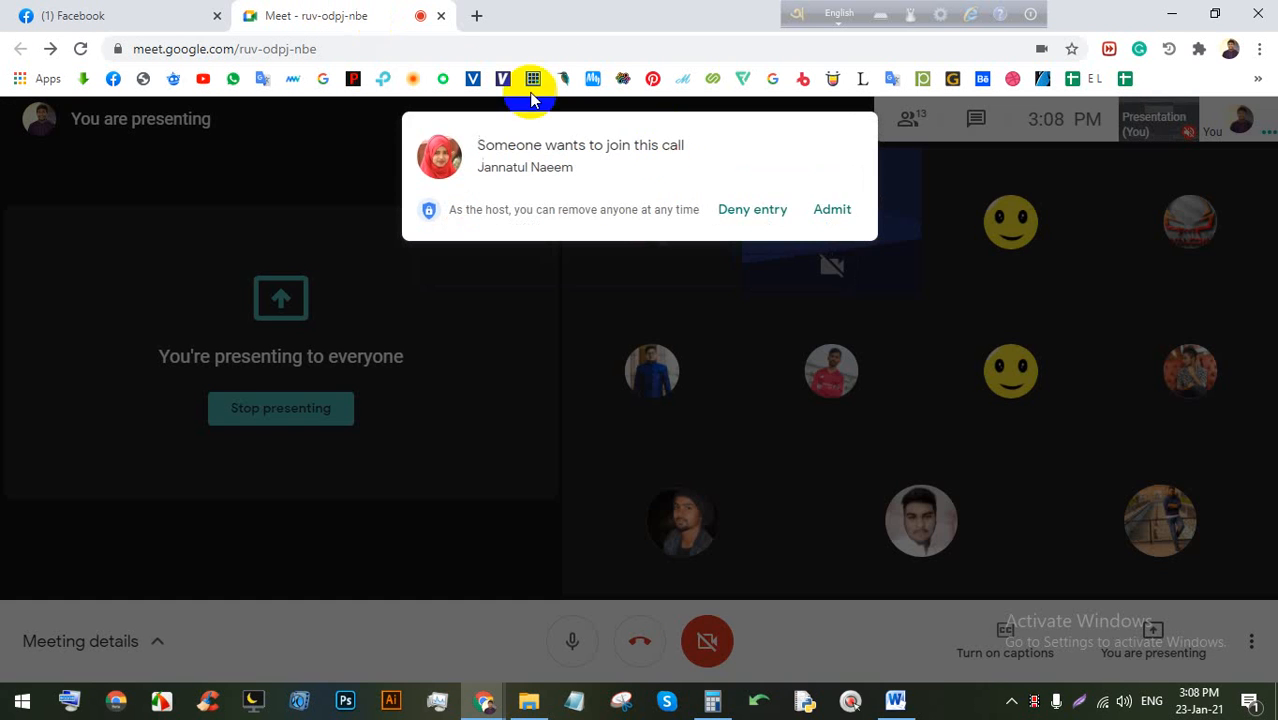
click(849, 216)
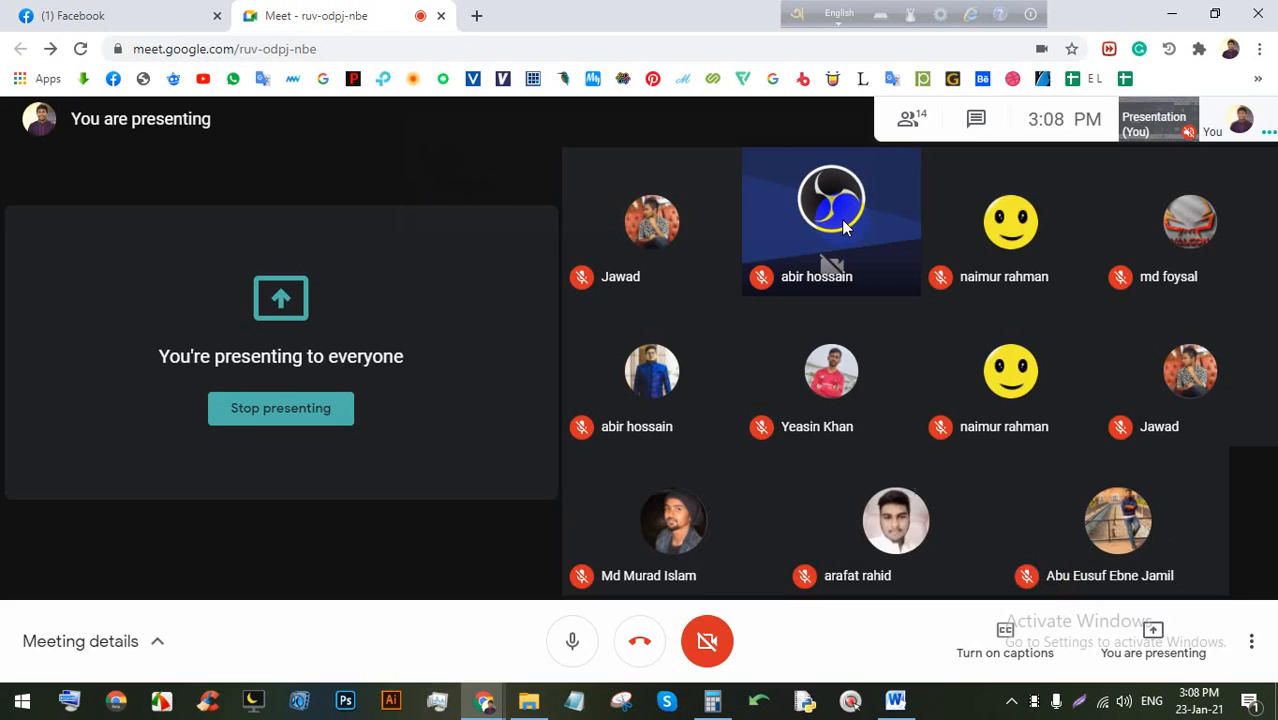
click(80, 12)
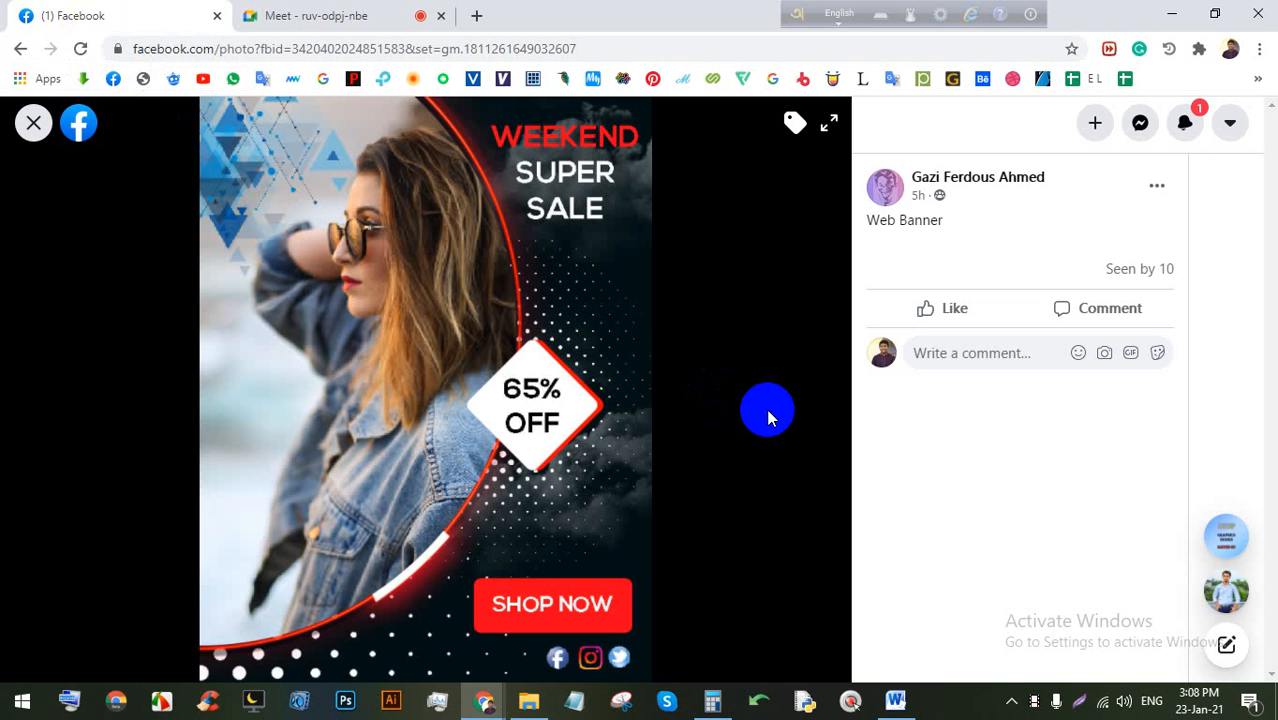
click(305, 13)
click(834, 212)
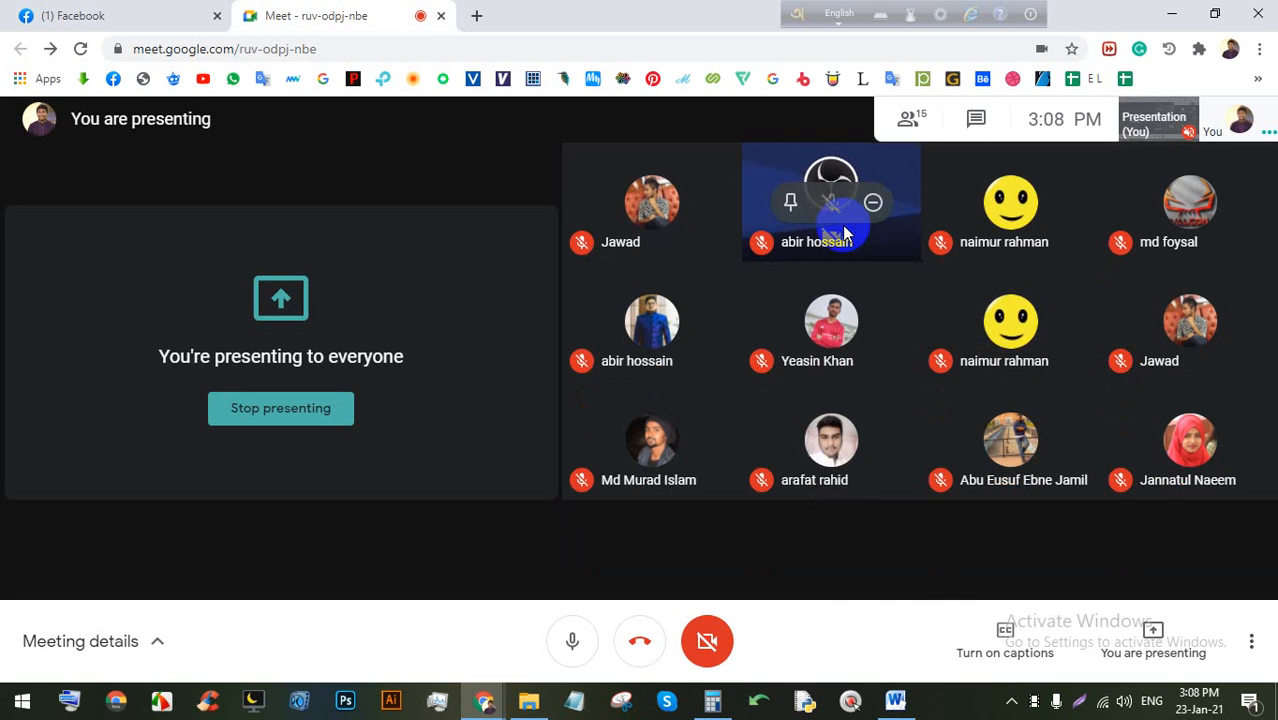
click(99, 8)
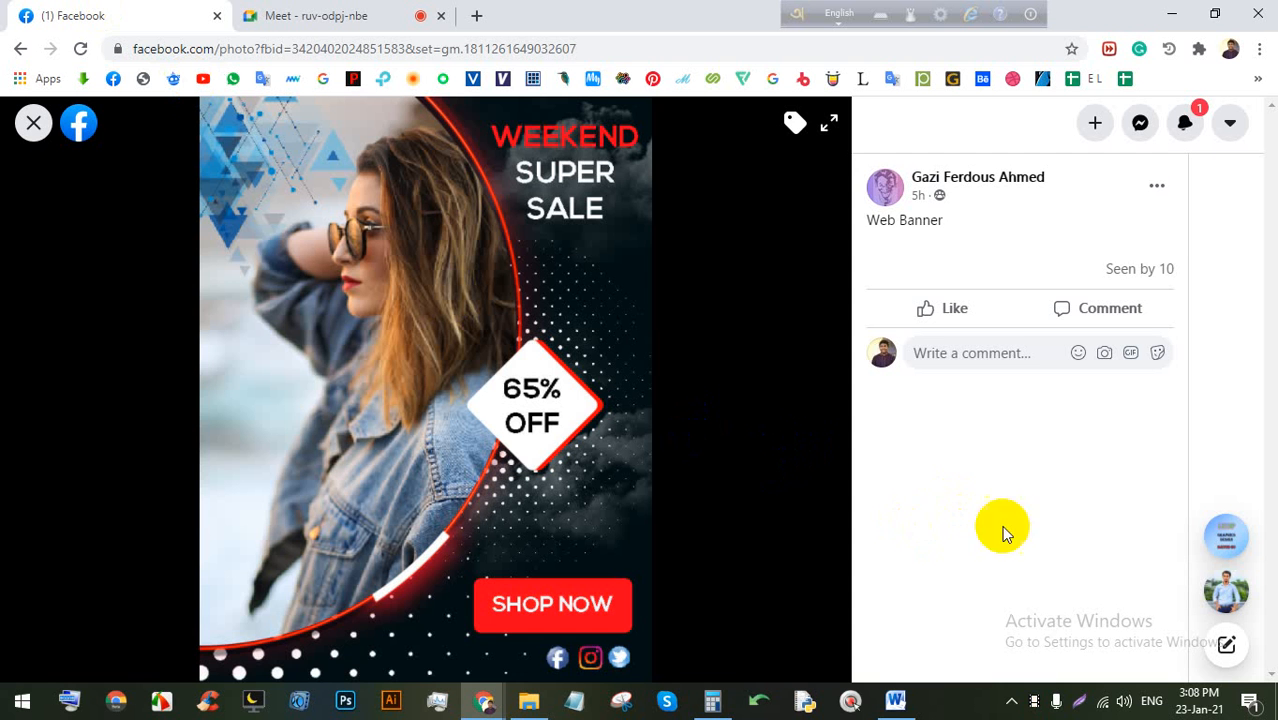
Like the web banner photo and close it to return to the group feed
click(942, 306)
click(33, 123)
Open the black, red and white "Business card design" photo, like it, and close it
scroll(590, 460, down, 5)
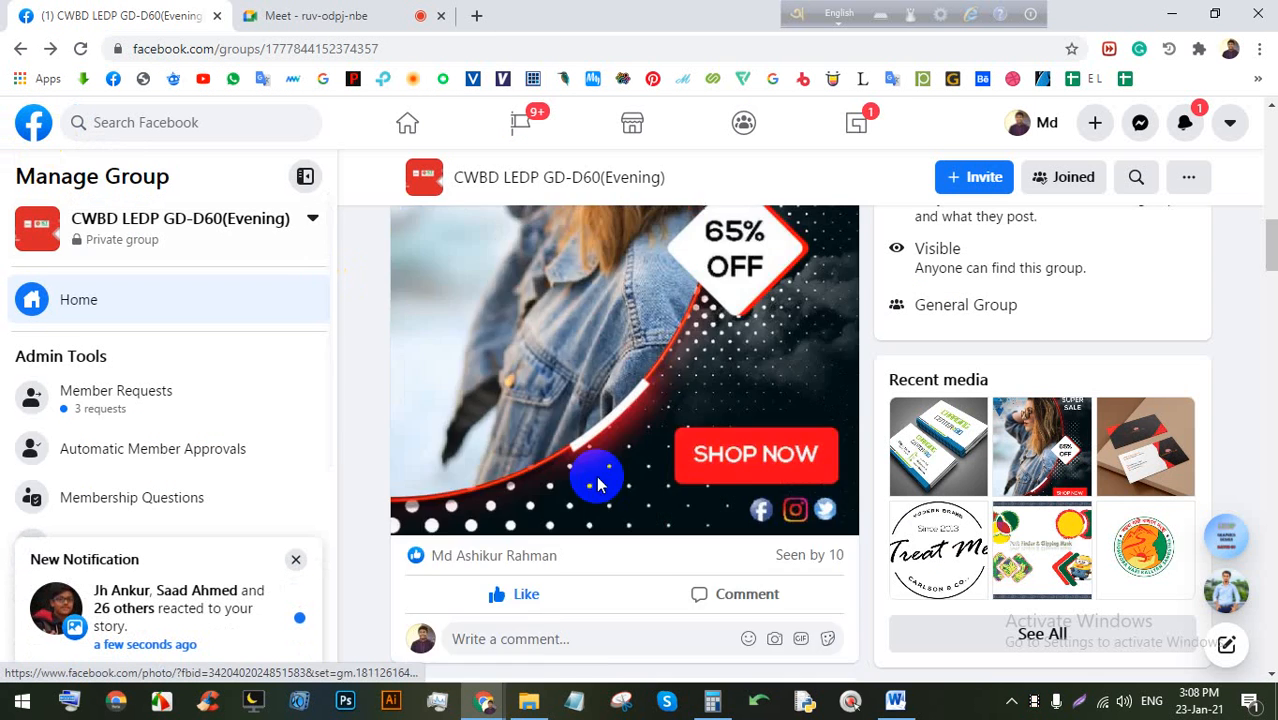
click(562, 374)
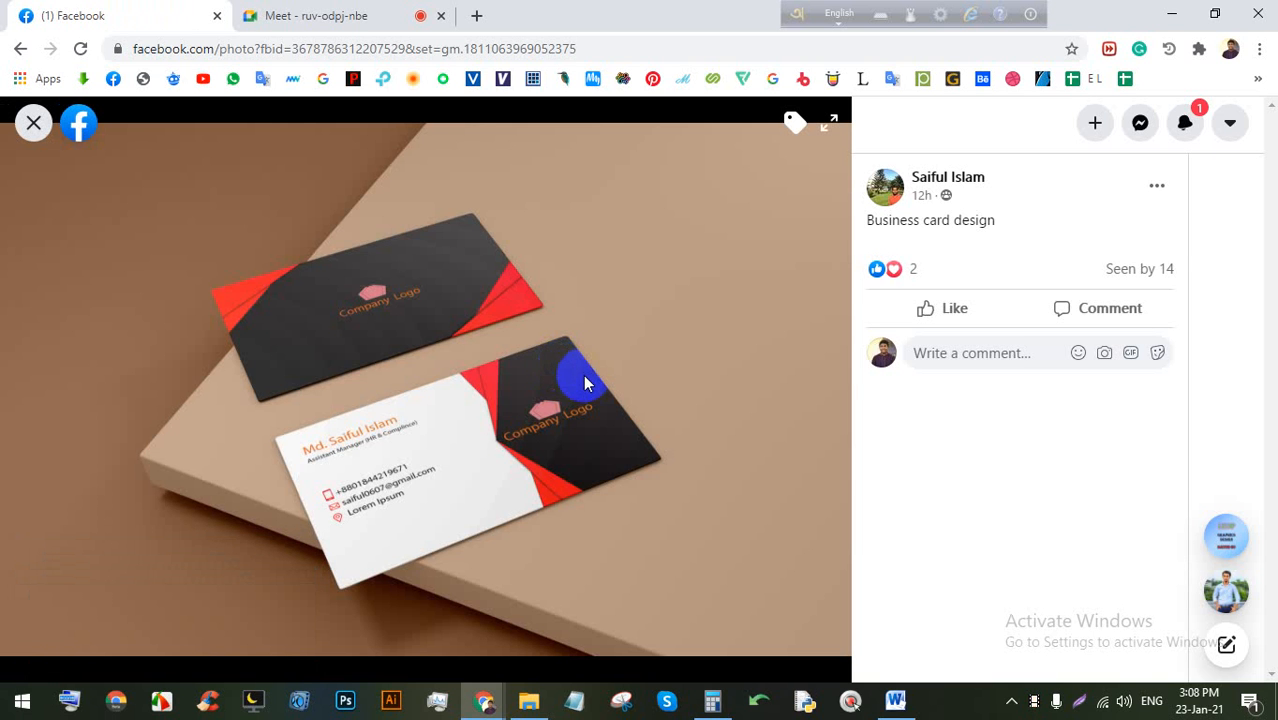
mouse_move(946, 183)
click(915, 312)
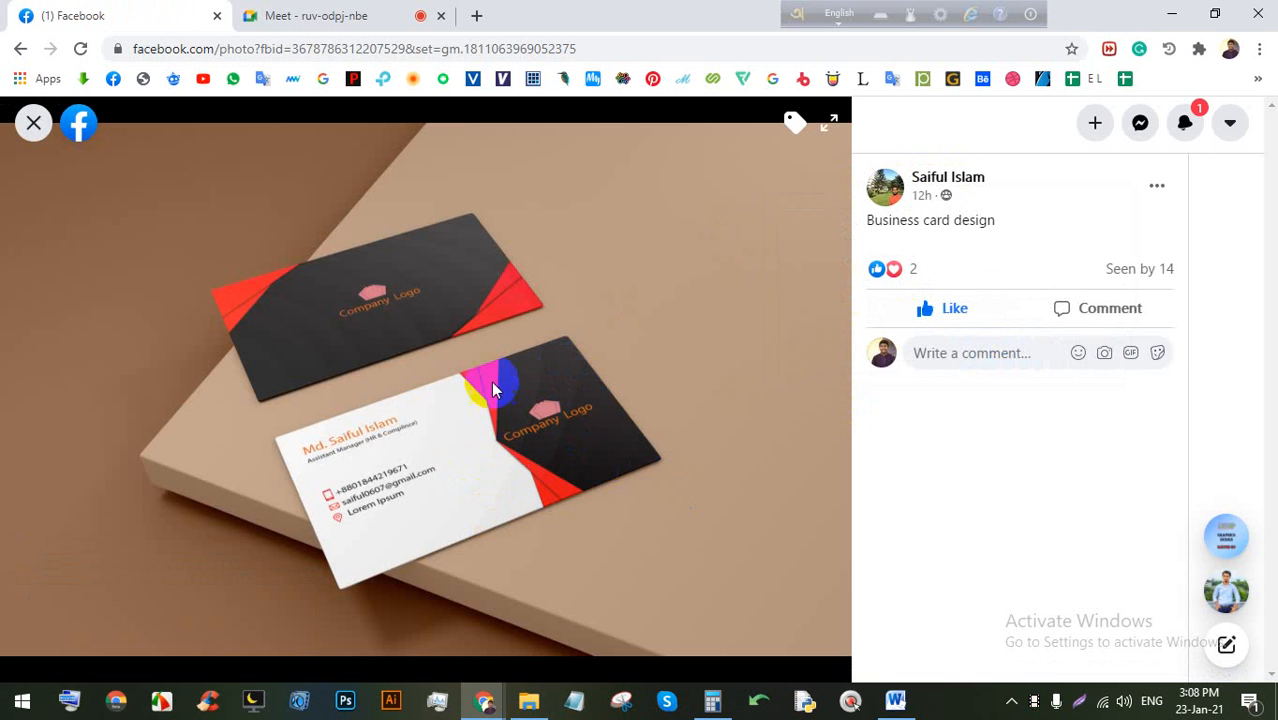
click(33, 122)
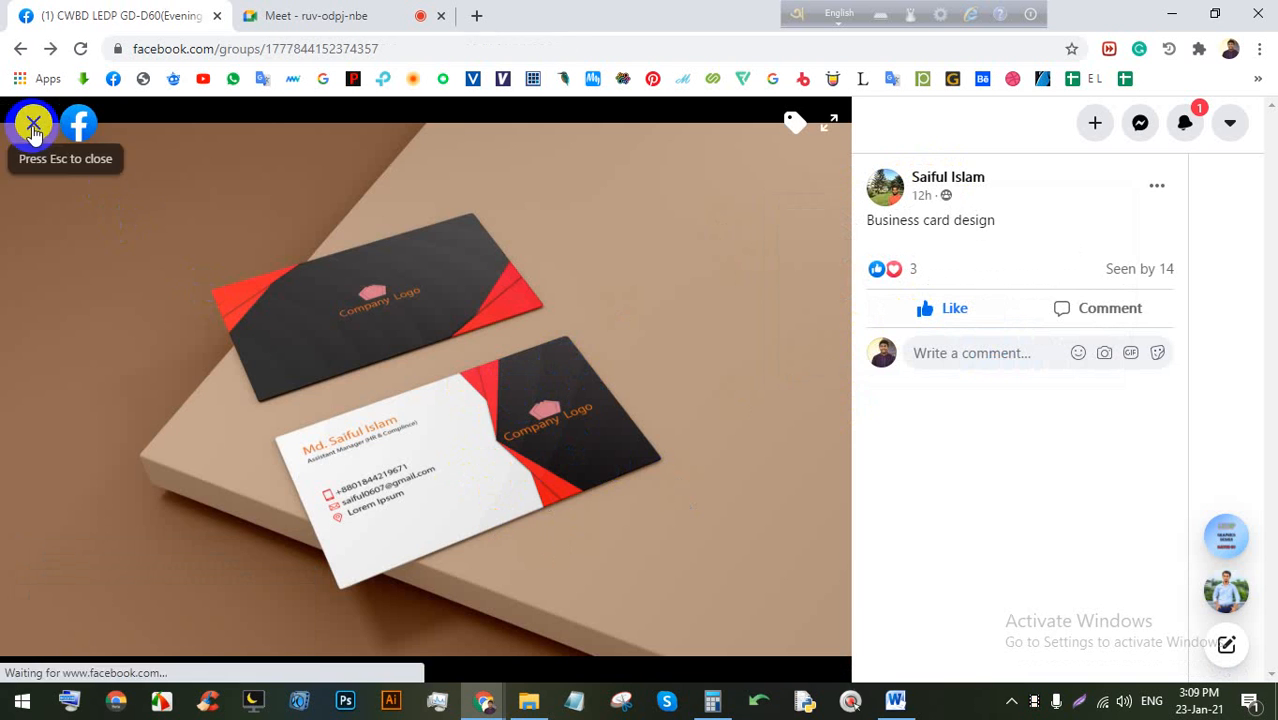
View the "Treat Me" logo design photo in the group feed and close it
scroll(484, 466, down, 7)
click(600, 295)
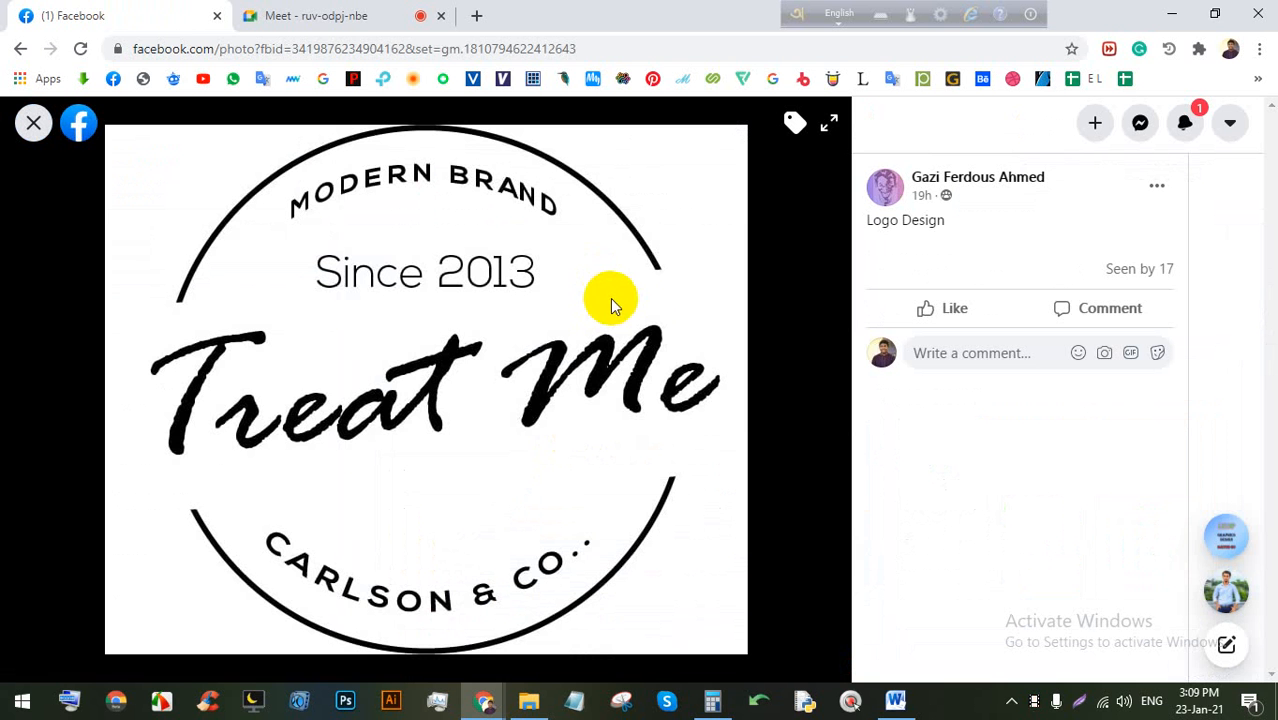
click(33, 122)
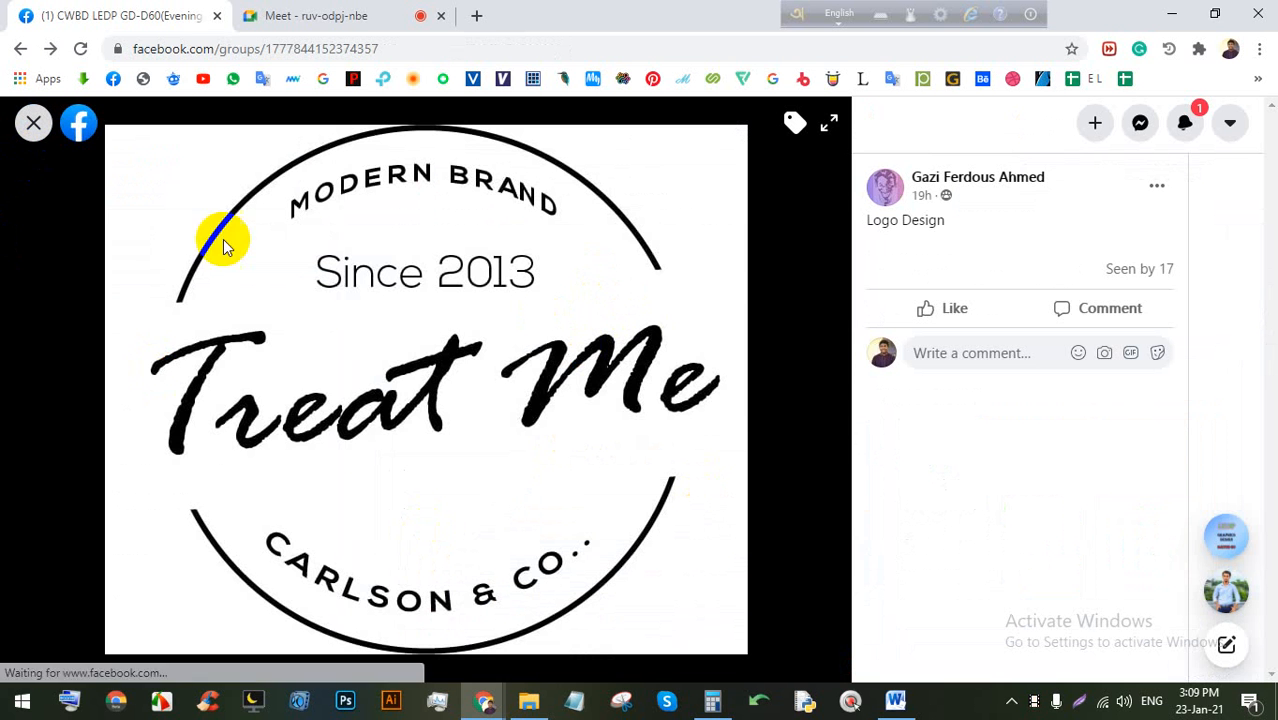
Examine the "PathFinder & Clipping Mask" artwork photo from the group feed and close it
scroll(560, 440, down, 5)
scroll(587, 447, up, 3)
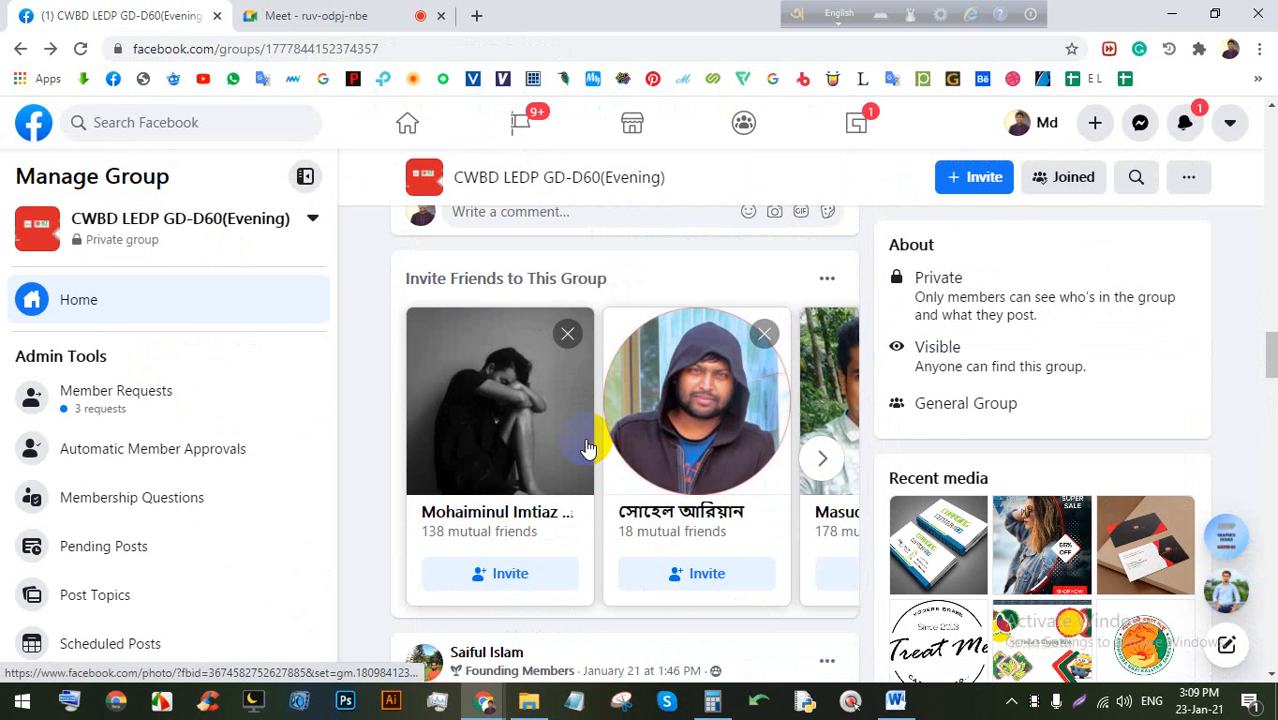
scroll(585, 430, down, 7)
click(590, 282)
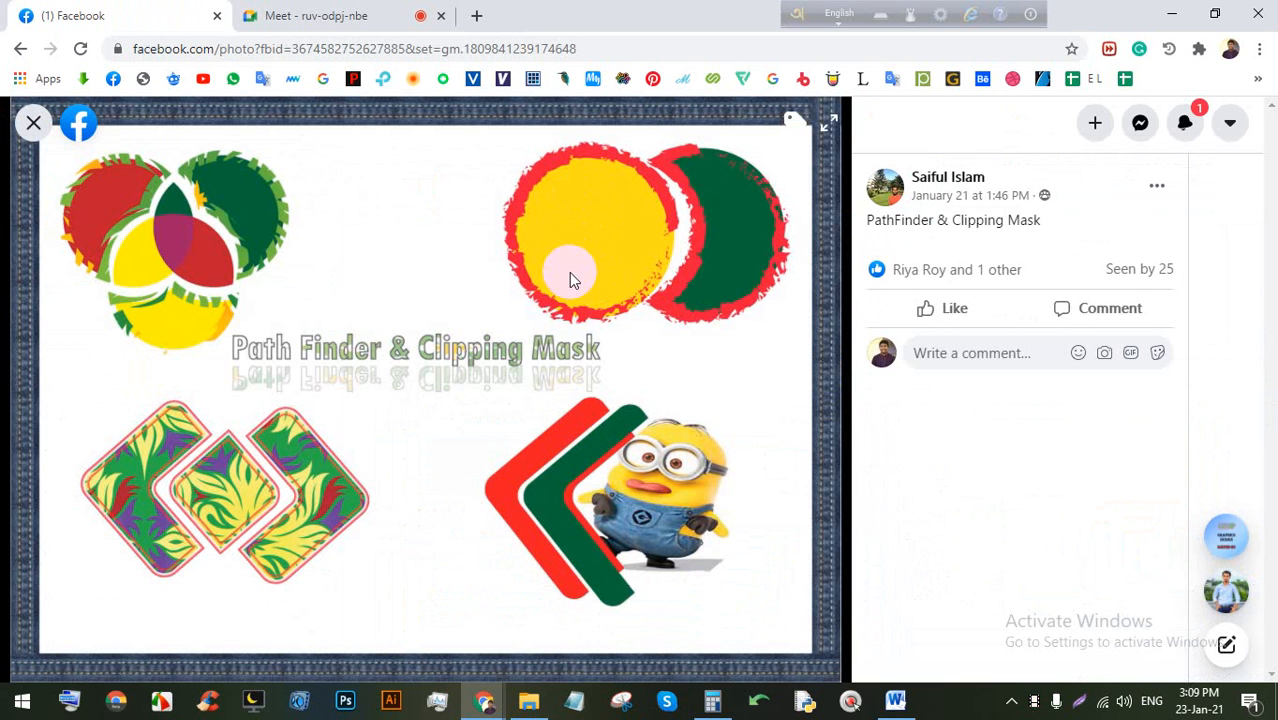
click(33, 122)
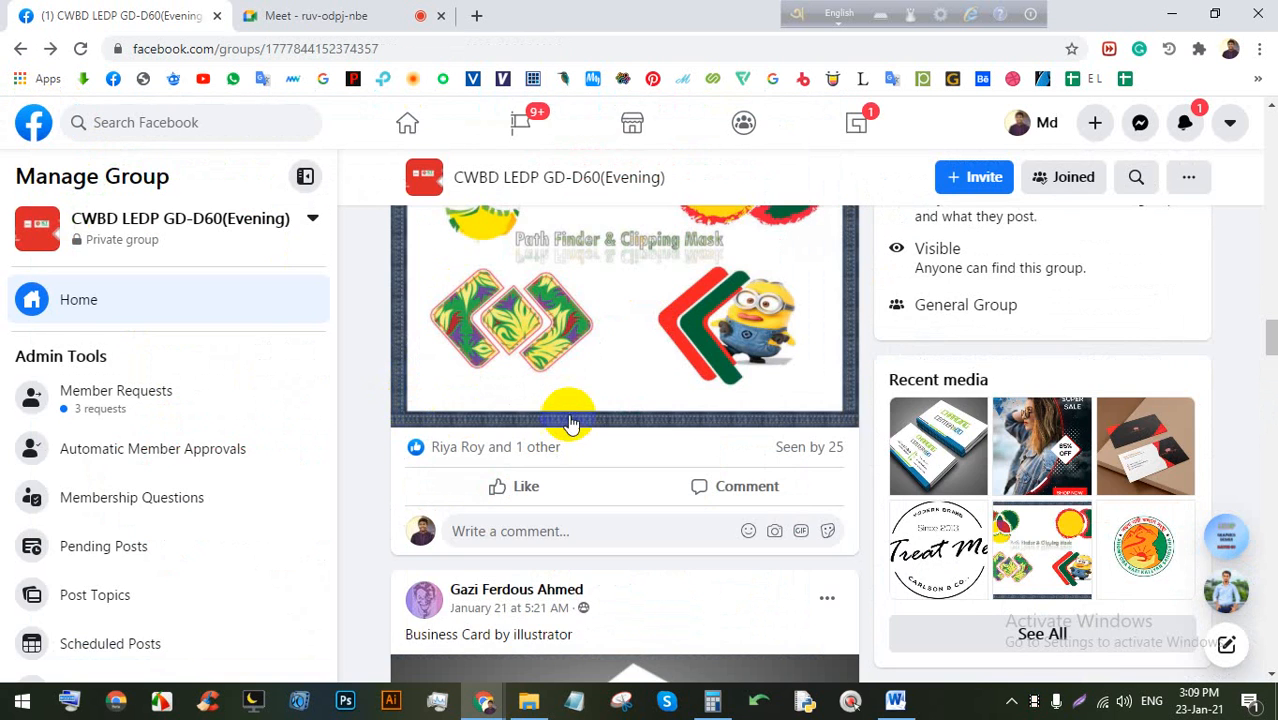
click(585, 340)
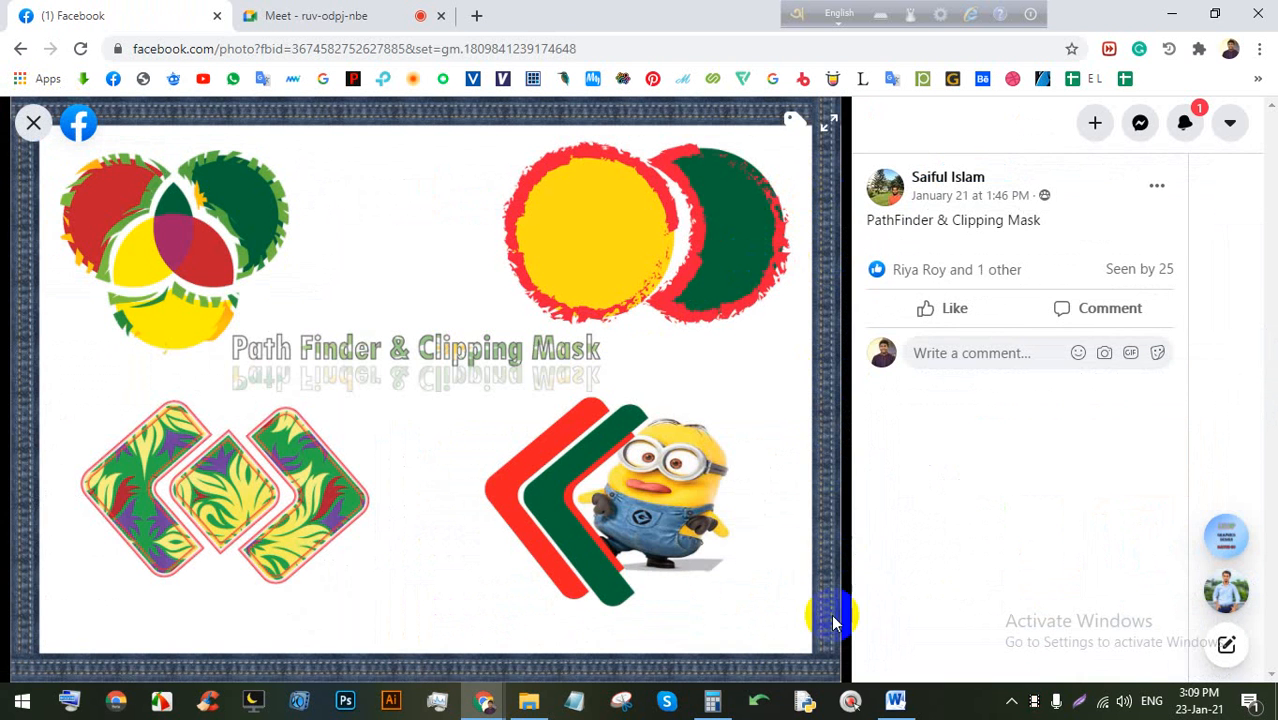
click(32, 122)
View the "Charging Center BD" business card photo at full size and close it
scroll(513, 487, down, 5)
click(587, 348)
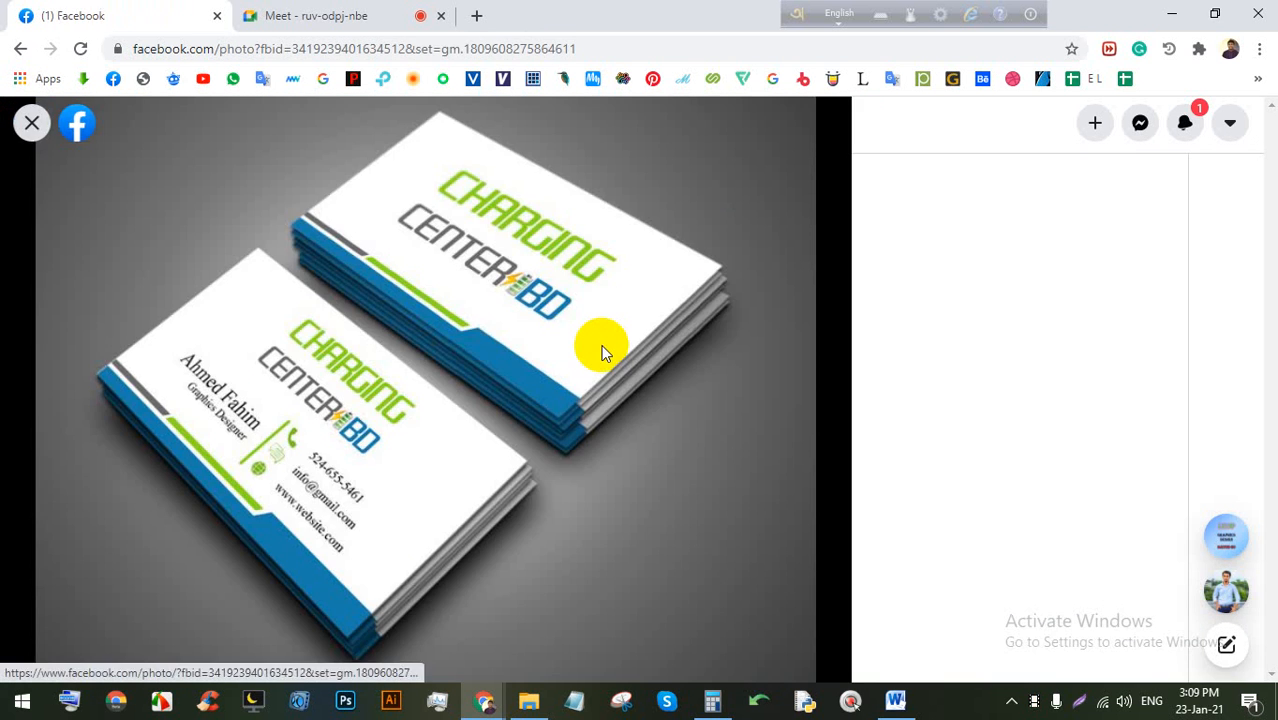
click(32, 125)
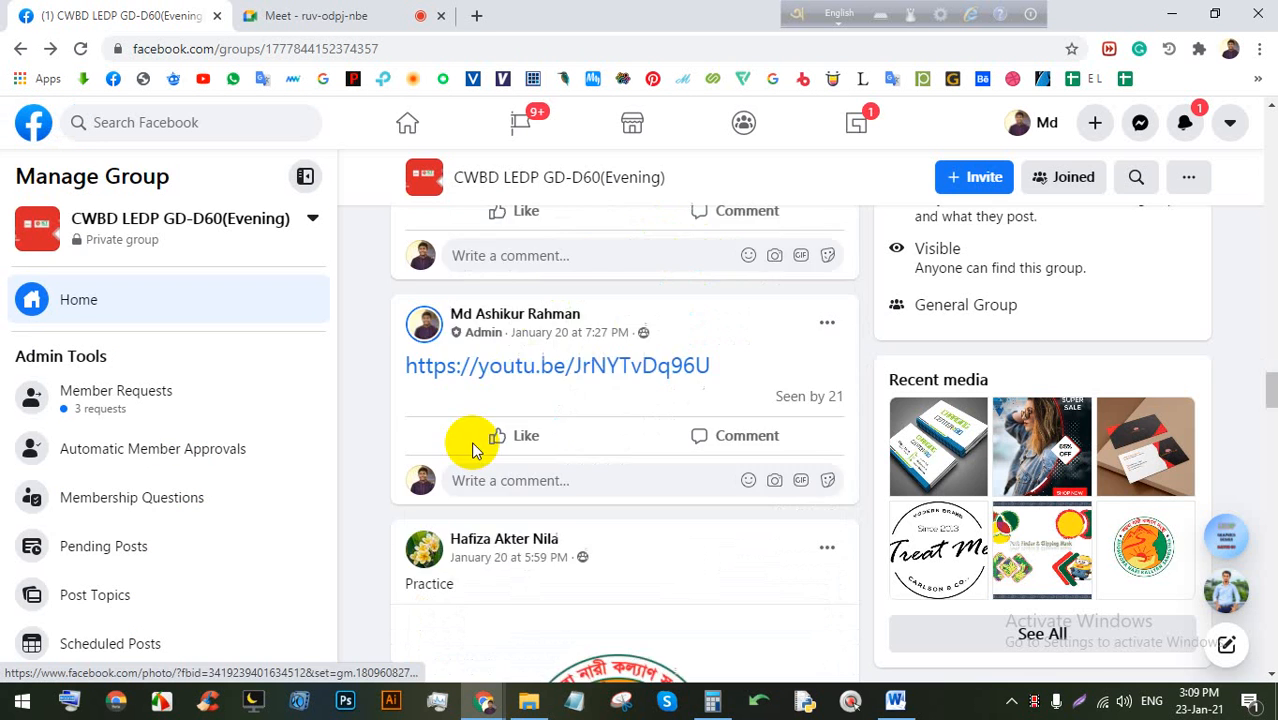
View the round "Shomvoba Nari Kallyan Sangstha" logo photo, close it, and continue to the orange house illustration post
scroll(470, 440, down, 4)
click(665, 453)
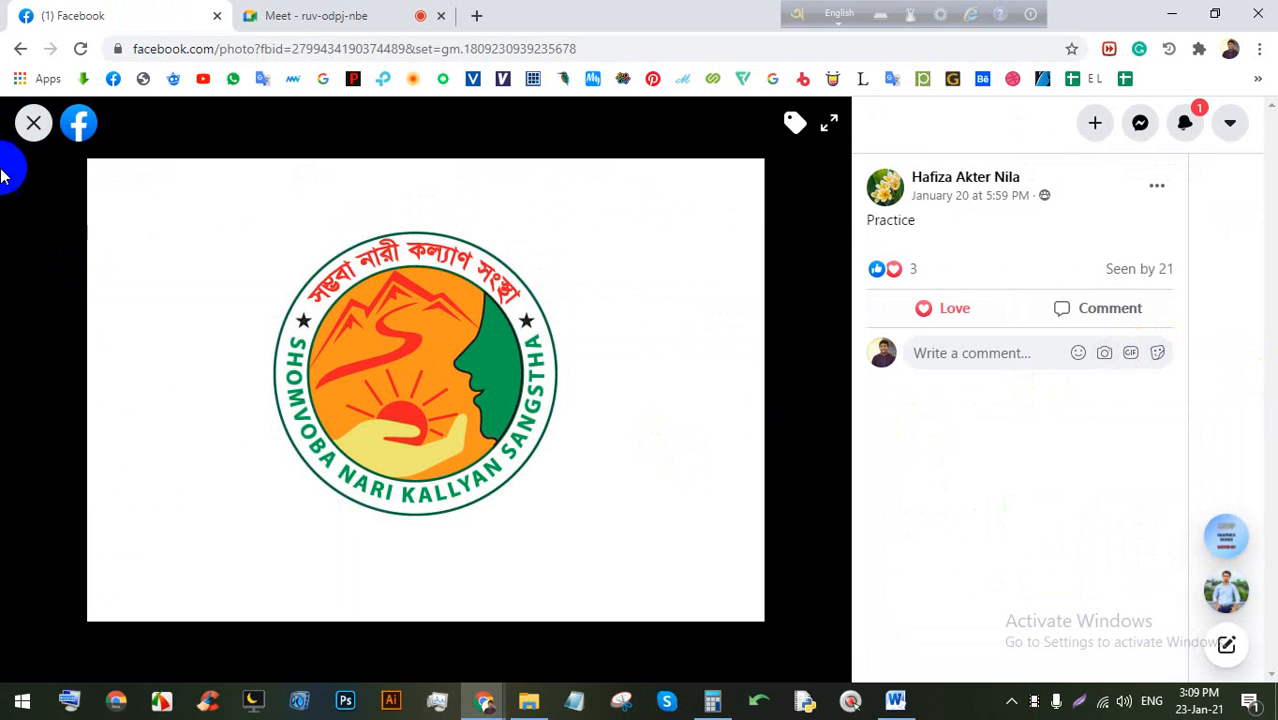
click(33, 125)
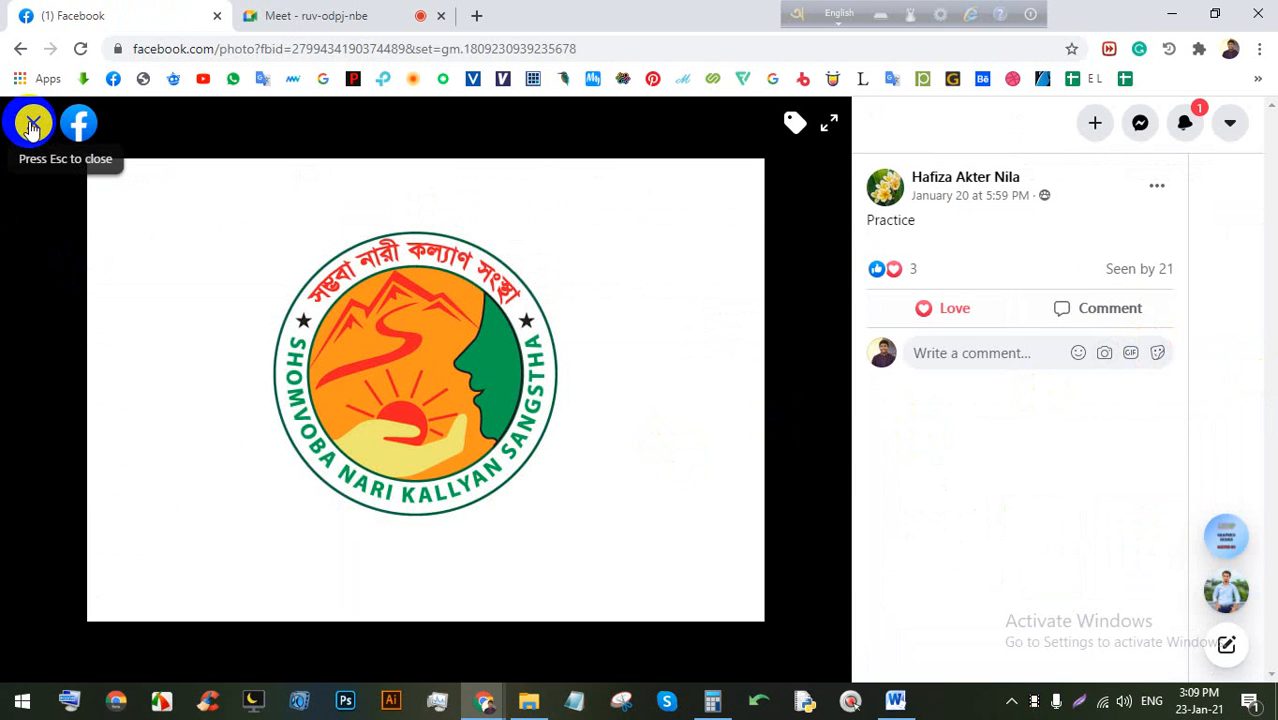
click(33, 125)
scroll(728, 523, down, 6)
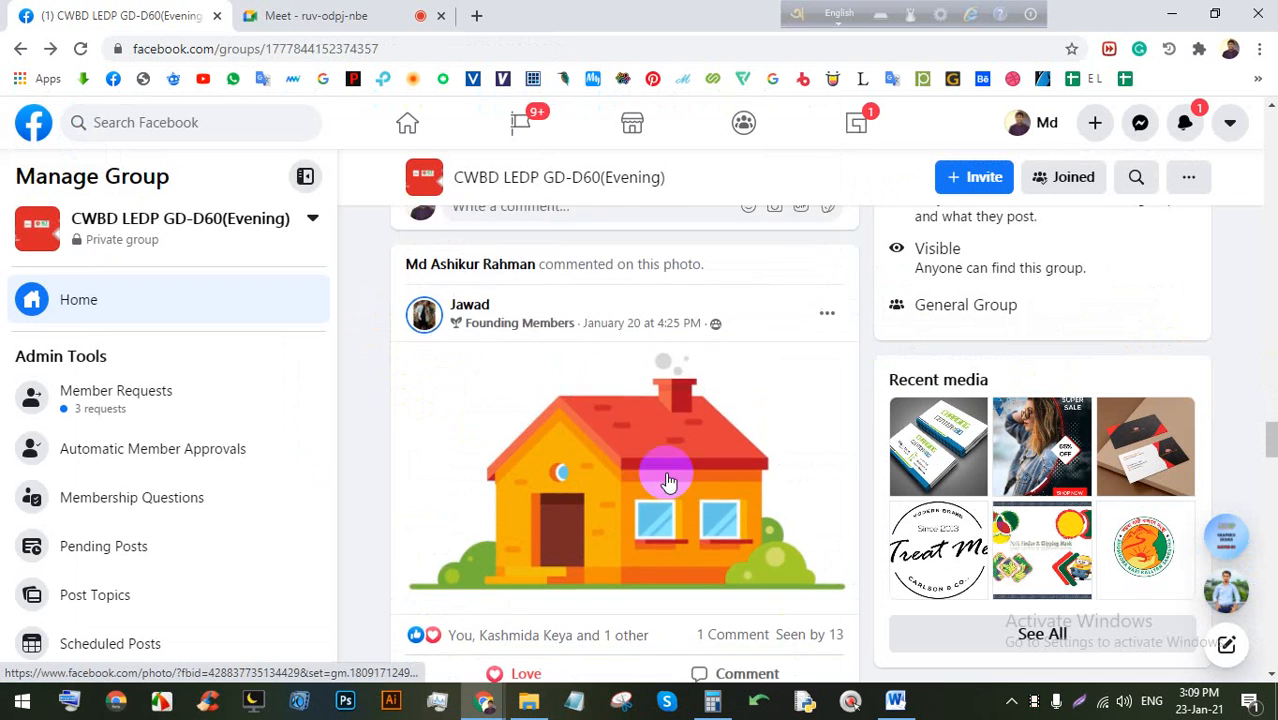
Browse past the house illustration to the local-client business card post, and reload the group page
scroll(640, 427, down, 10)
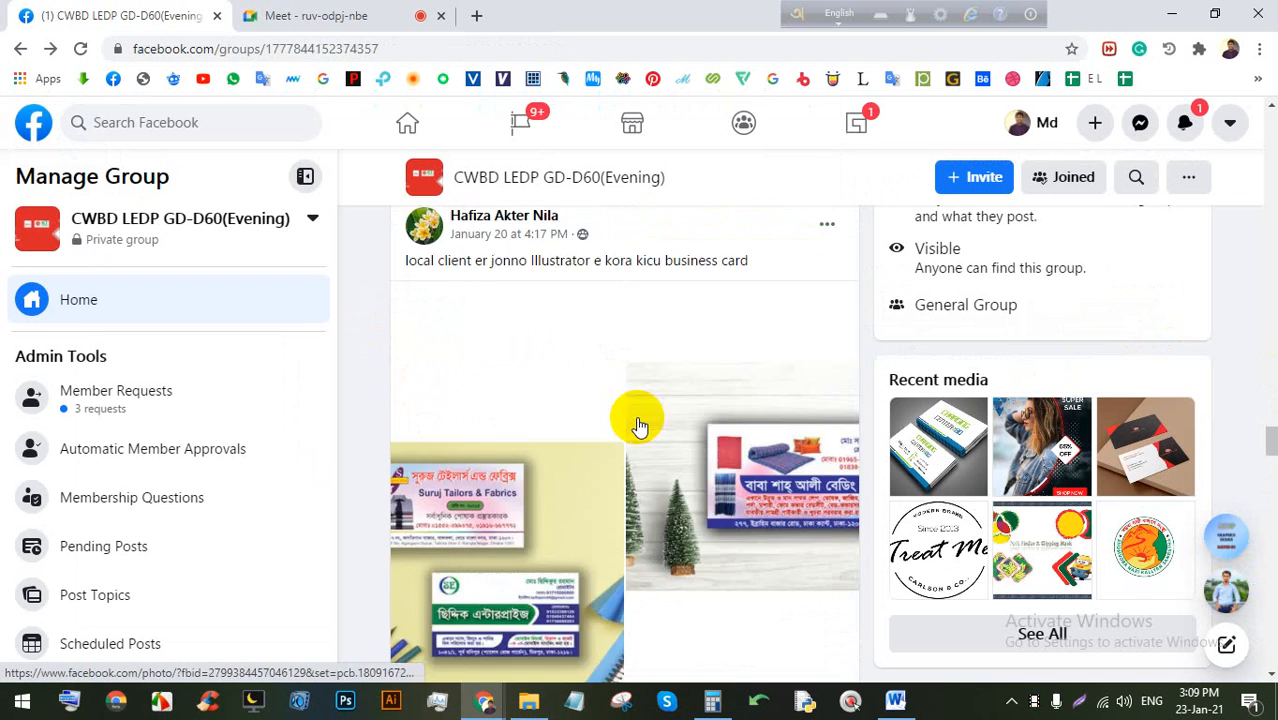
scroll(640, 427, down, 3)
click(80, 48)
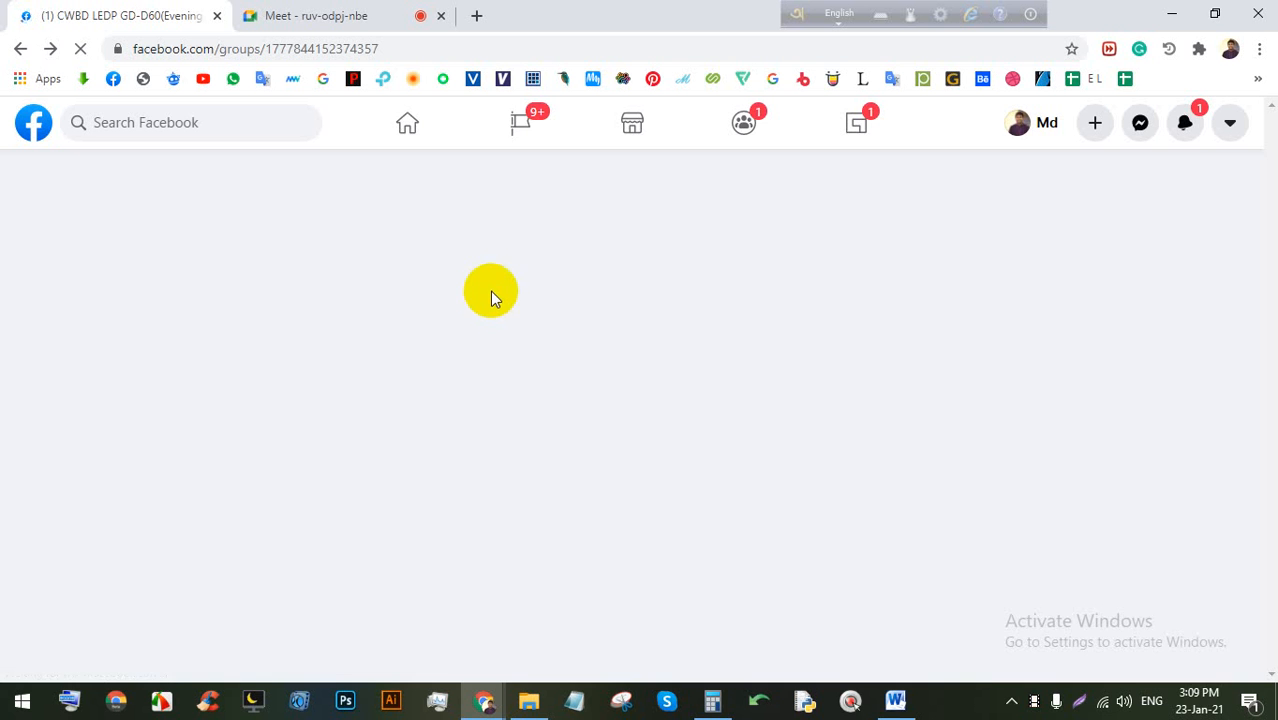
Open the newest illustration post's photos and view the cartoon man, drink cup, burger, purple-roofed house and crescent-topped building
scroll(595, 350, down, 2)
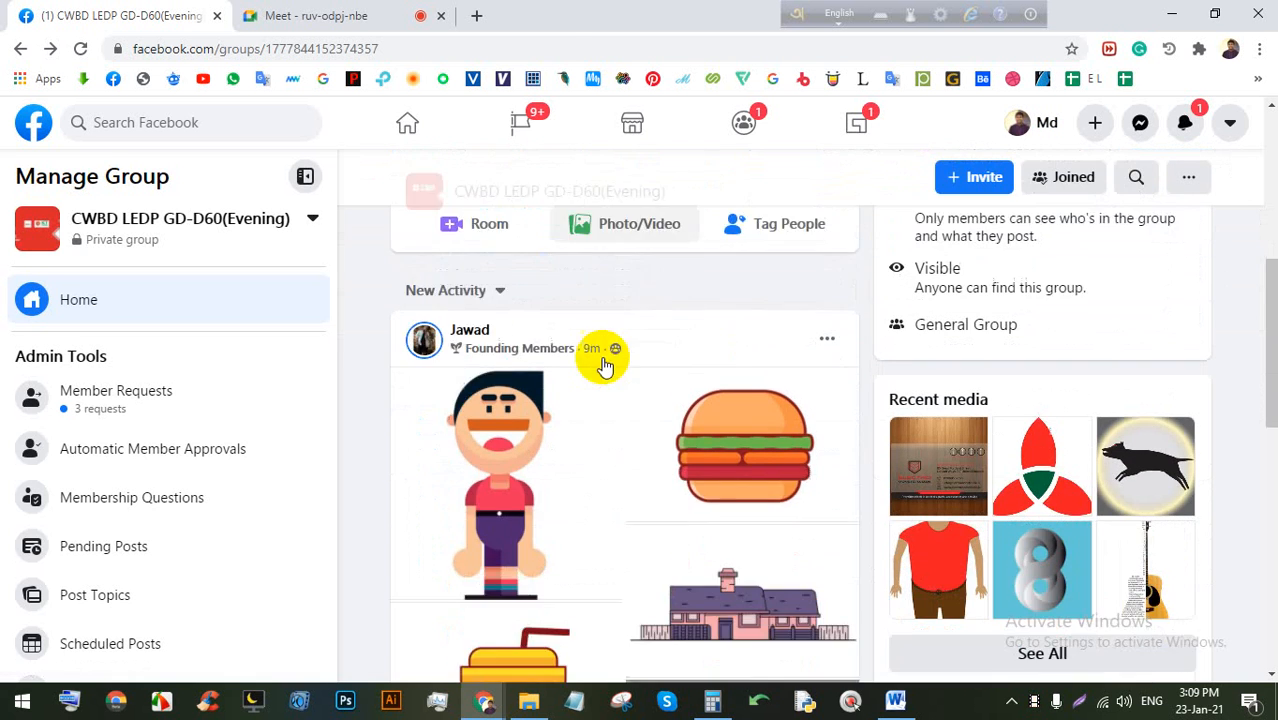
scroll(603, 366, down, 2)
click(503, 309)
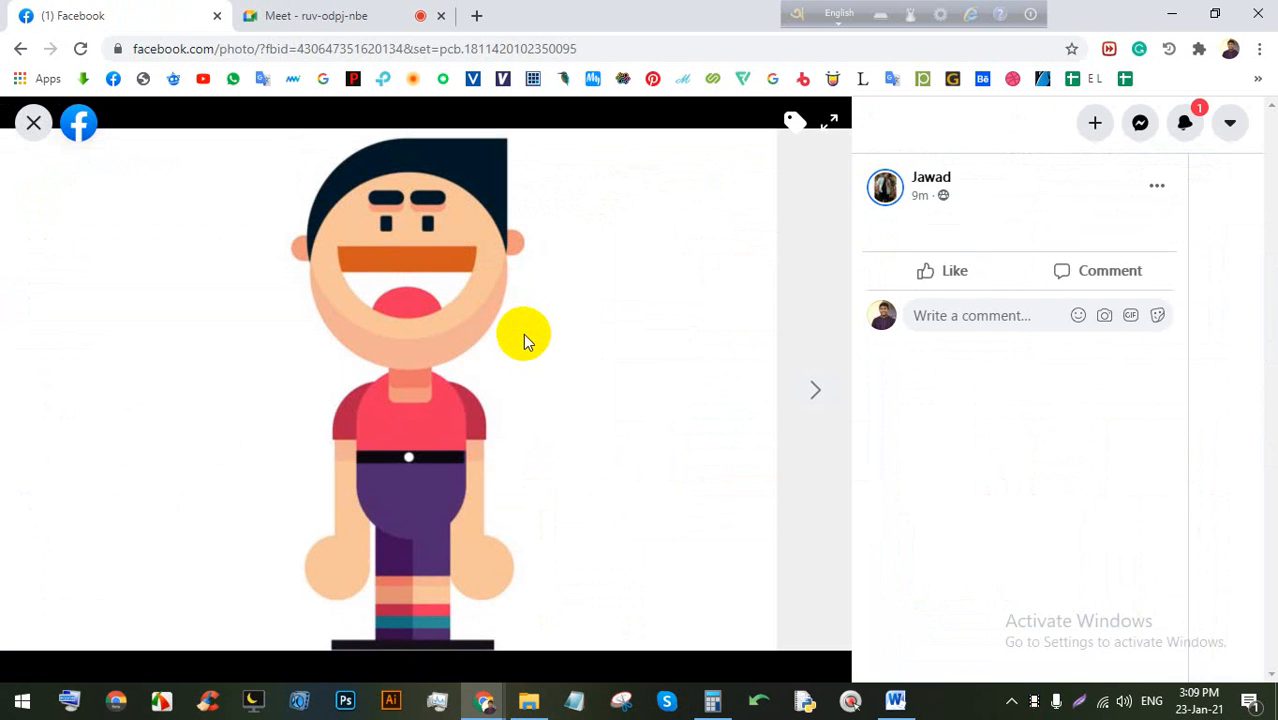
click(816, 390)
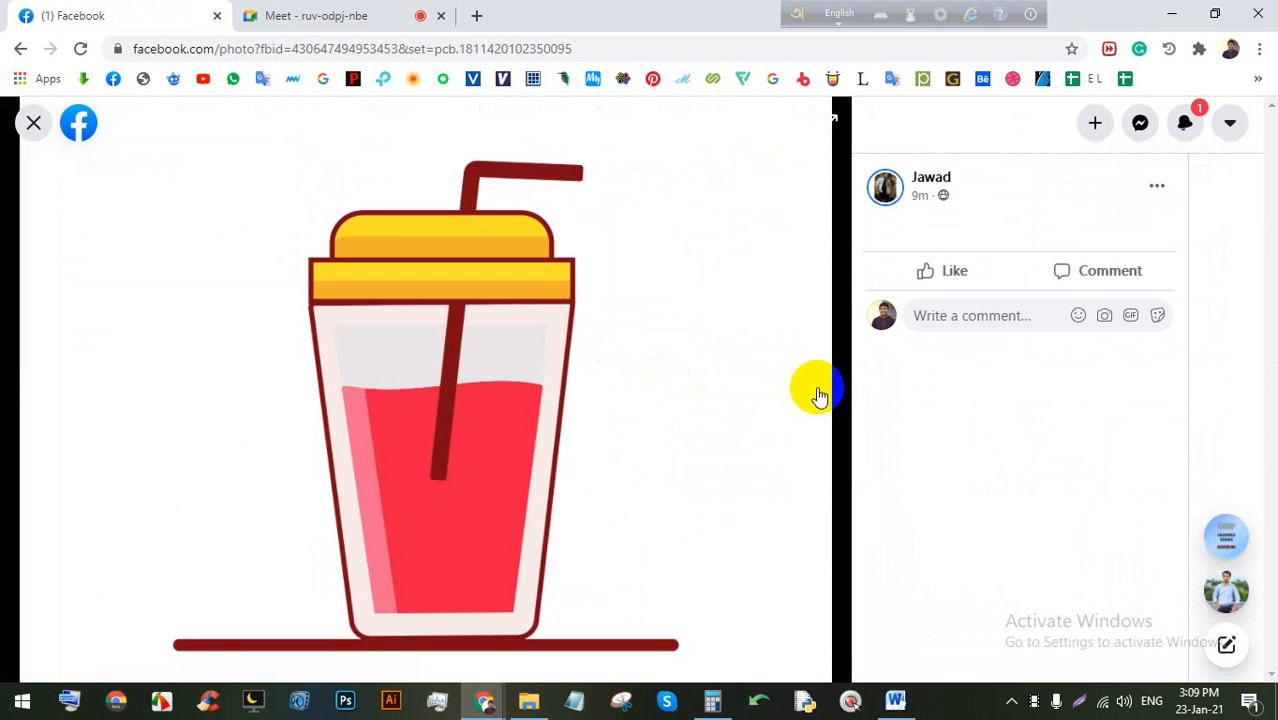
click(824, 392)
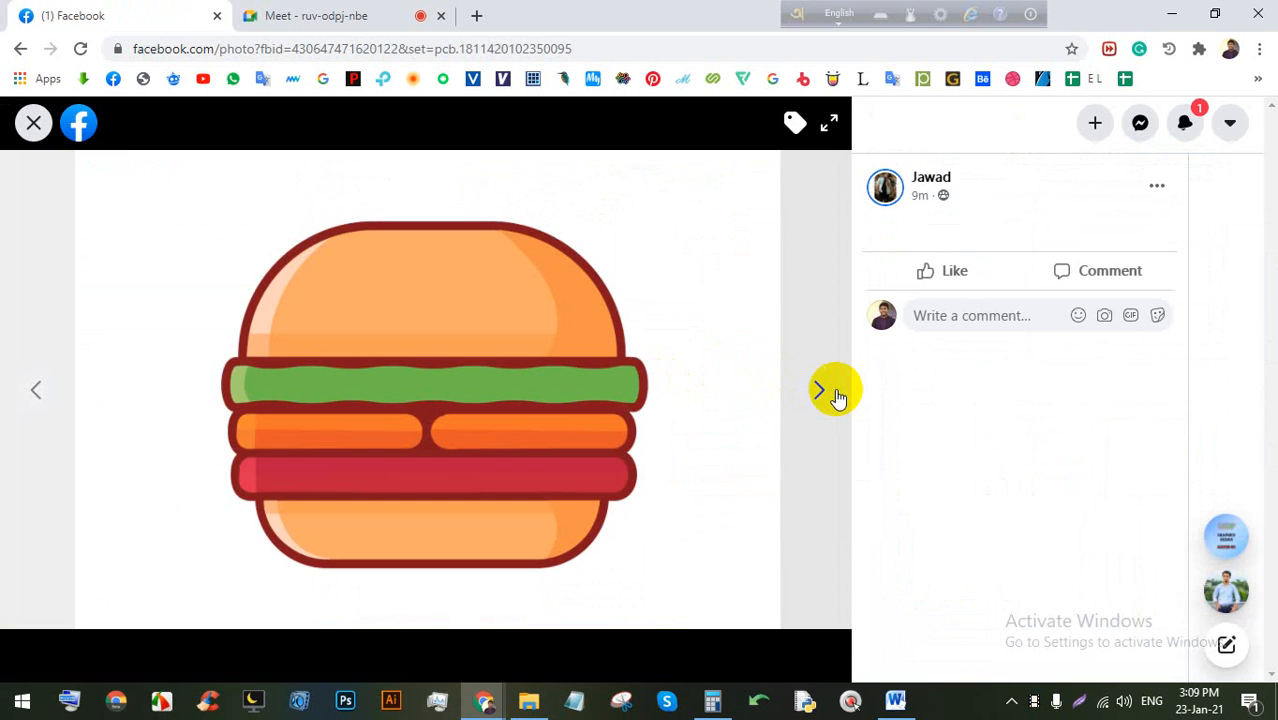
click(818, 390)
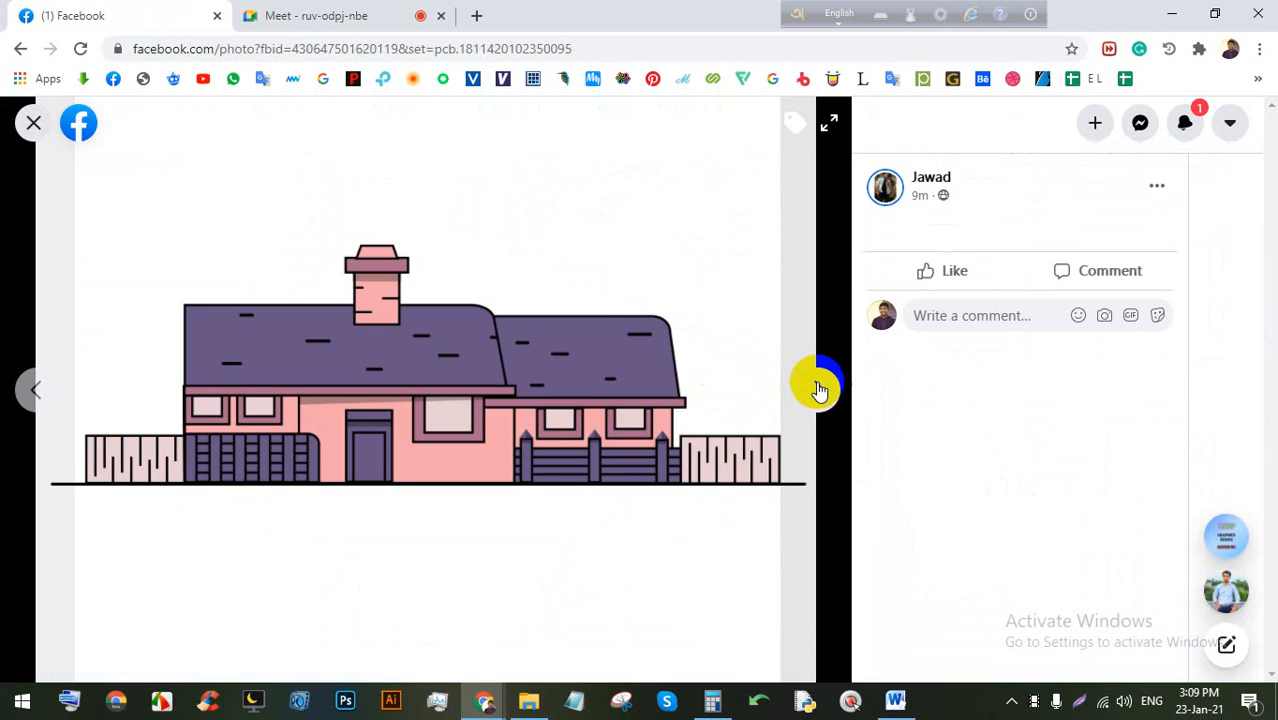
click(818, 390)
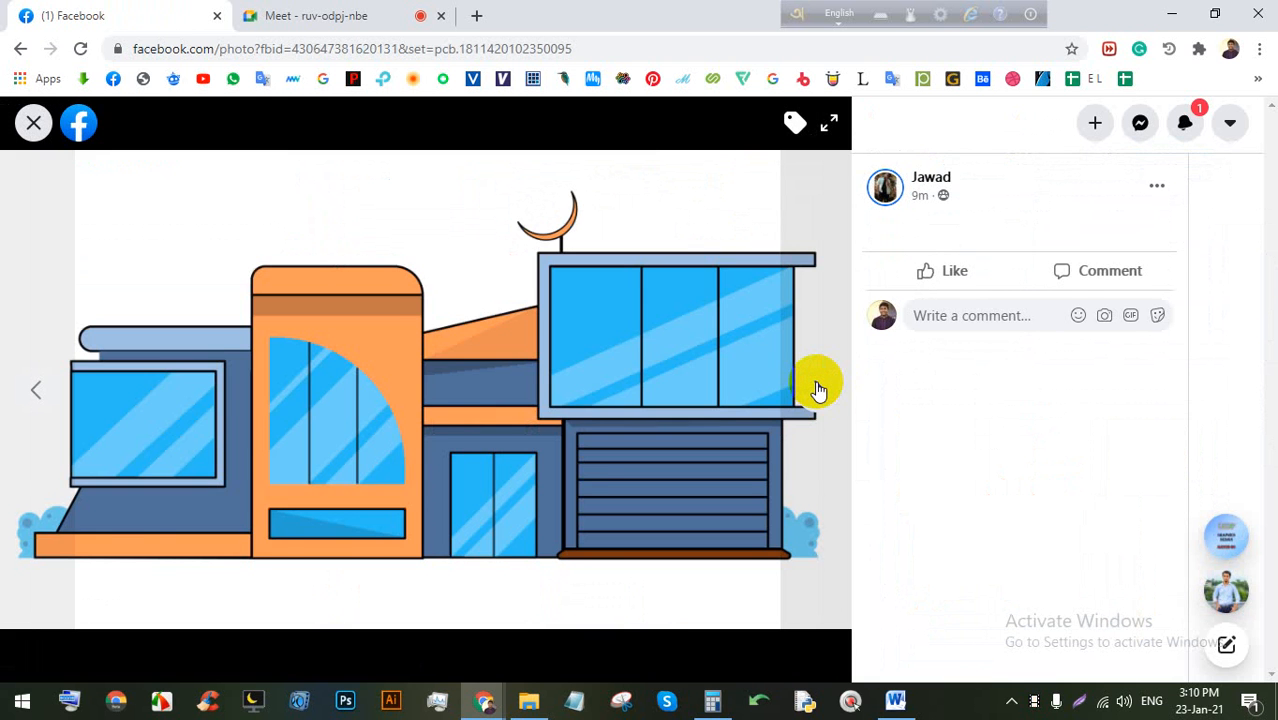
View the grey sneaker's "Before" photo and "After" illustration, and like the "After" illustration
click(818, 390)
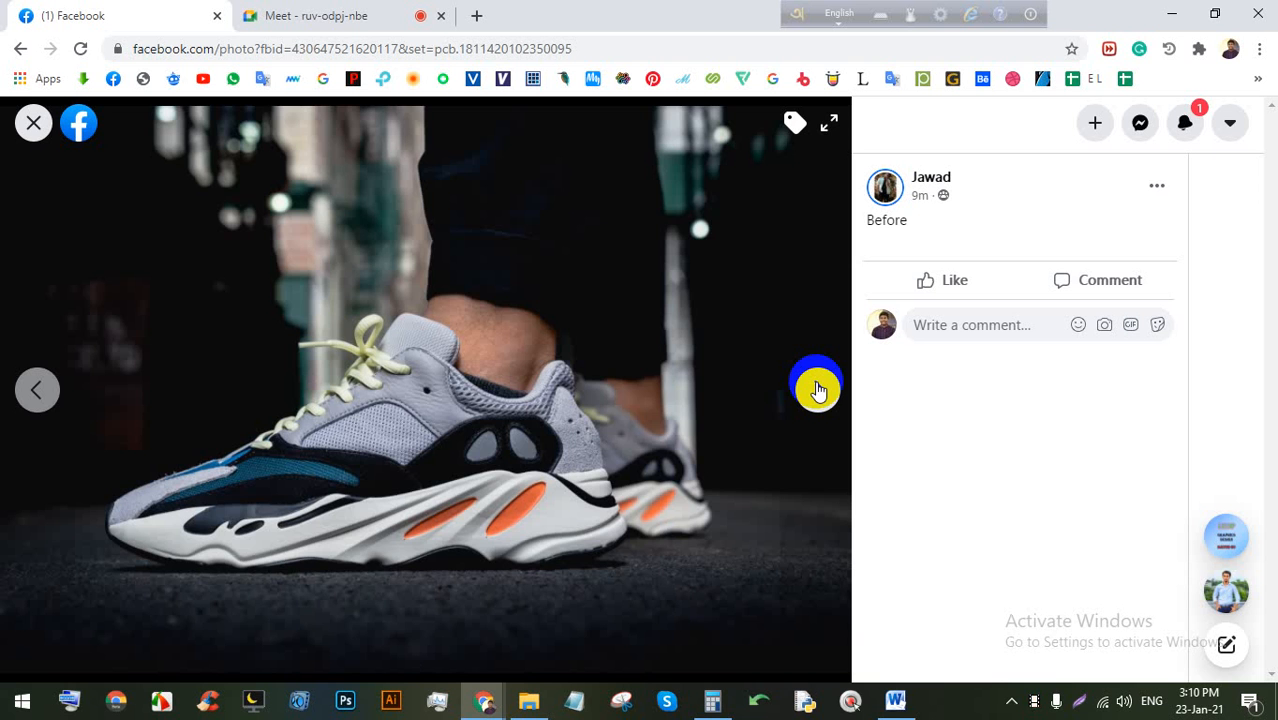
click(818, 390)
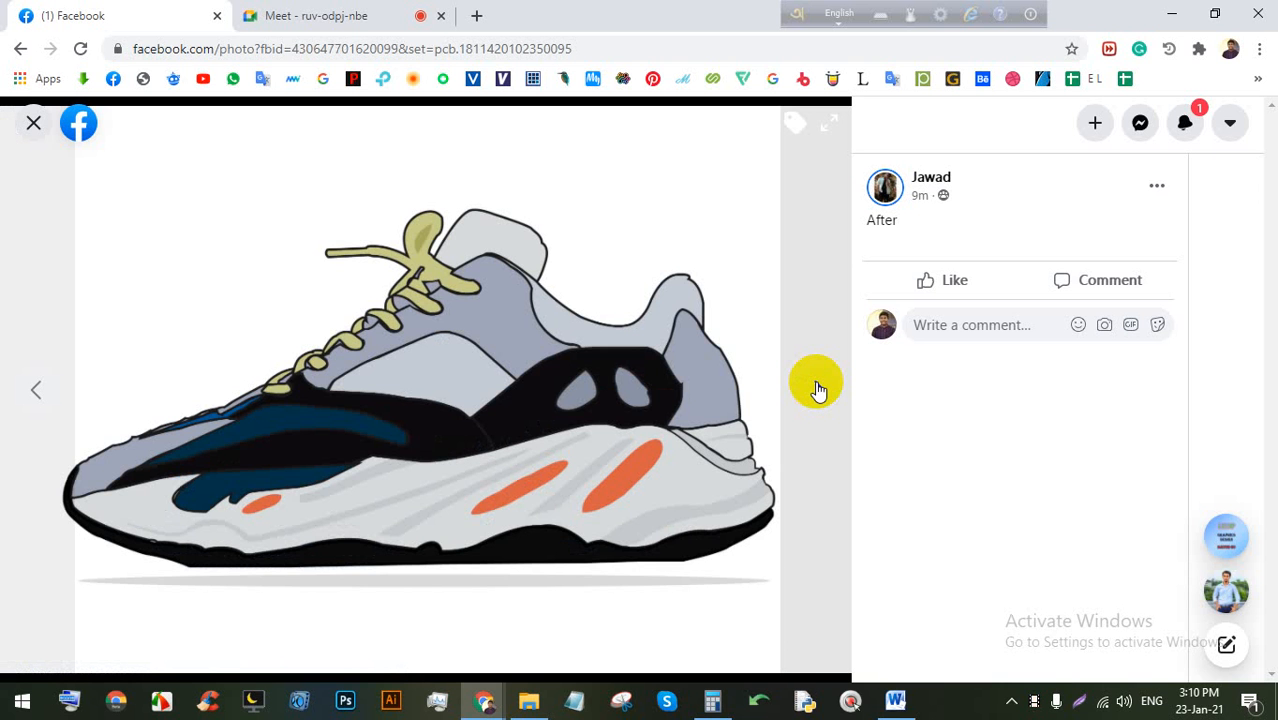
click(948, 280)
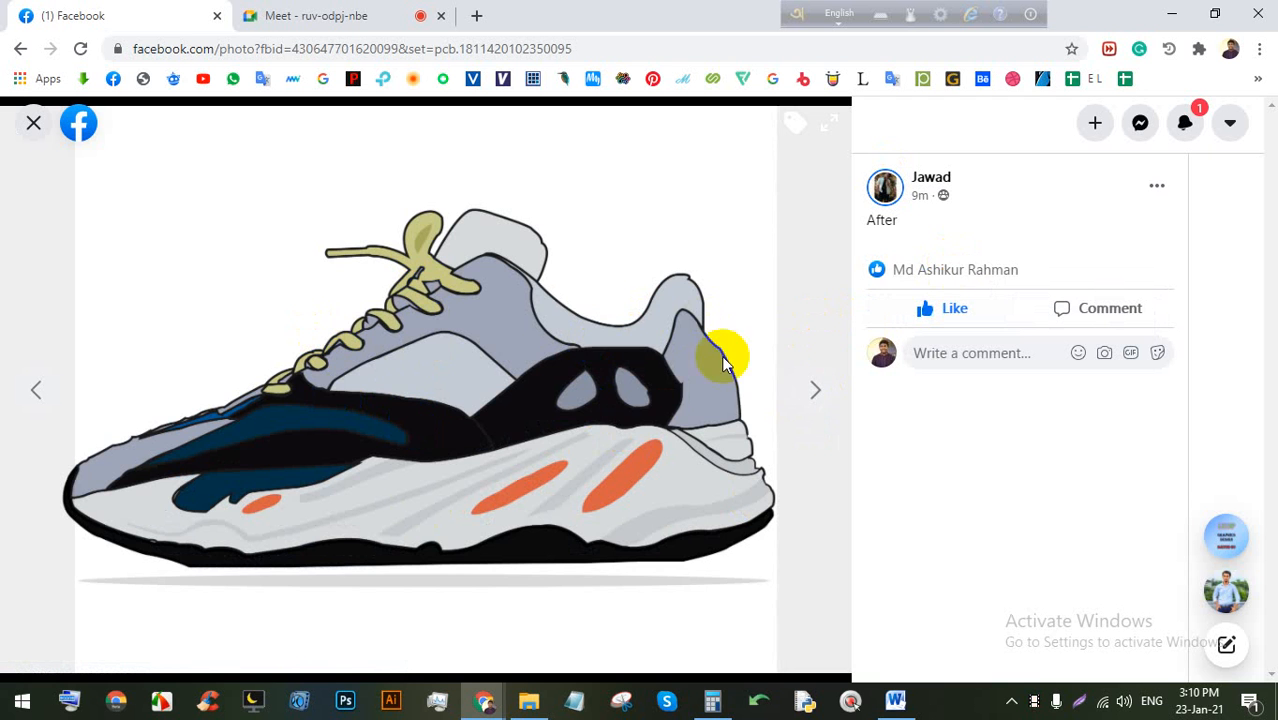
Return to the grey sneaker's "Before" photo and compare it with the "After" illustration again
click(816, 392)
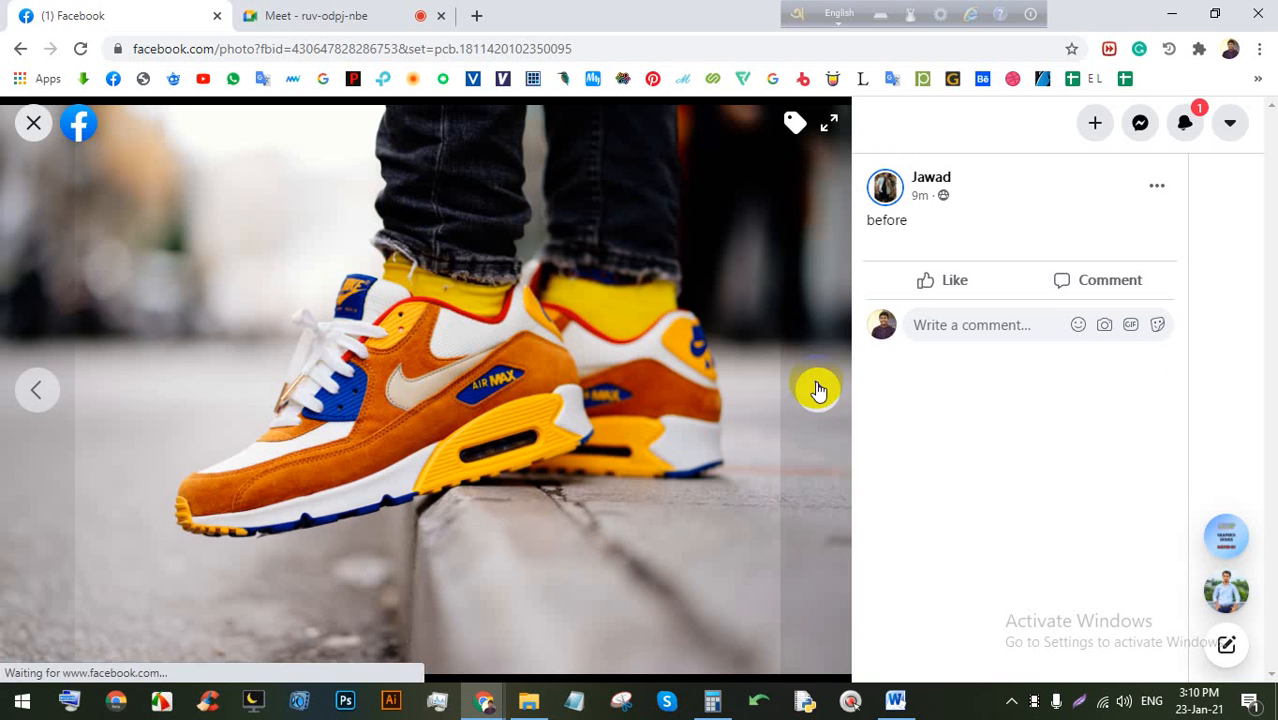
click(31, 392)
click(31, 392)
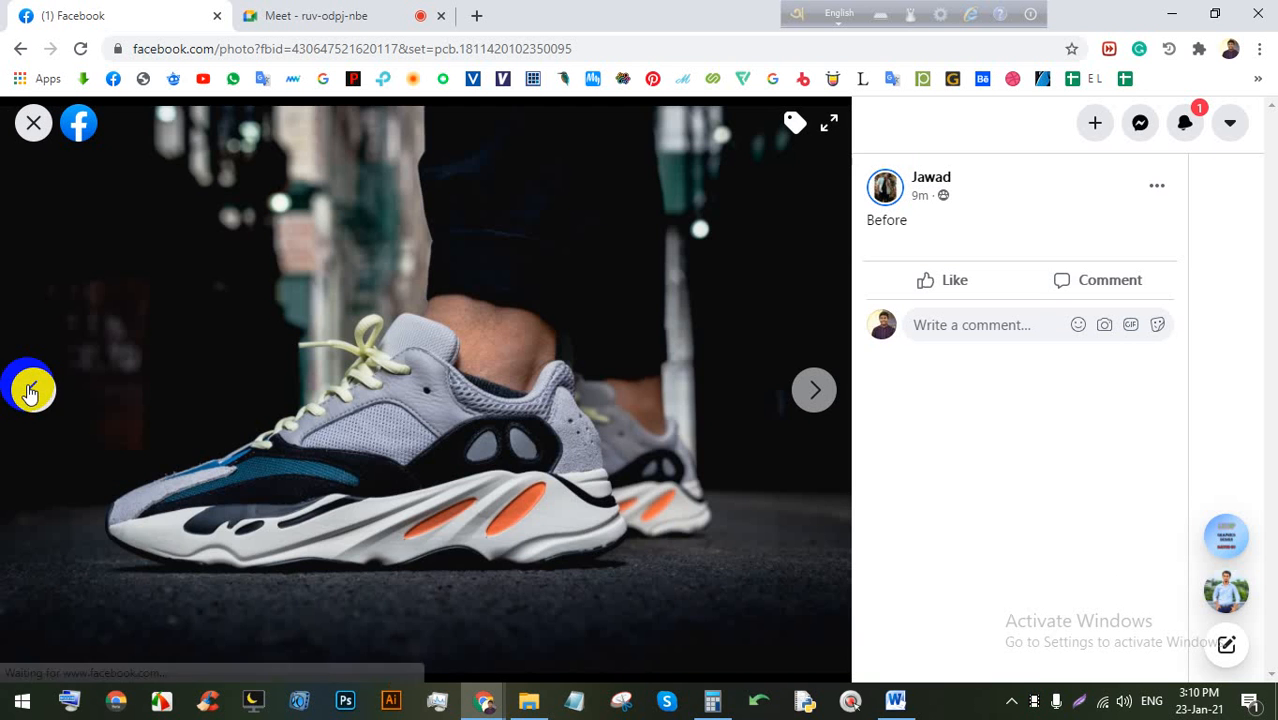
click(815, 389)
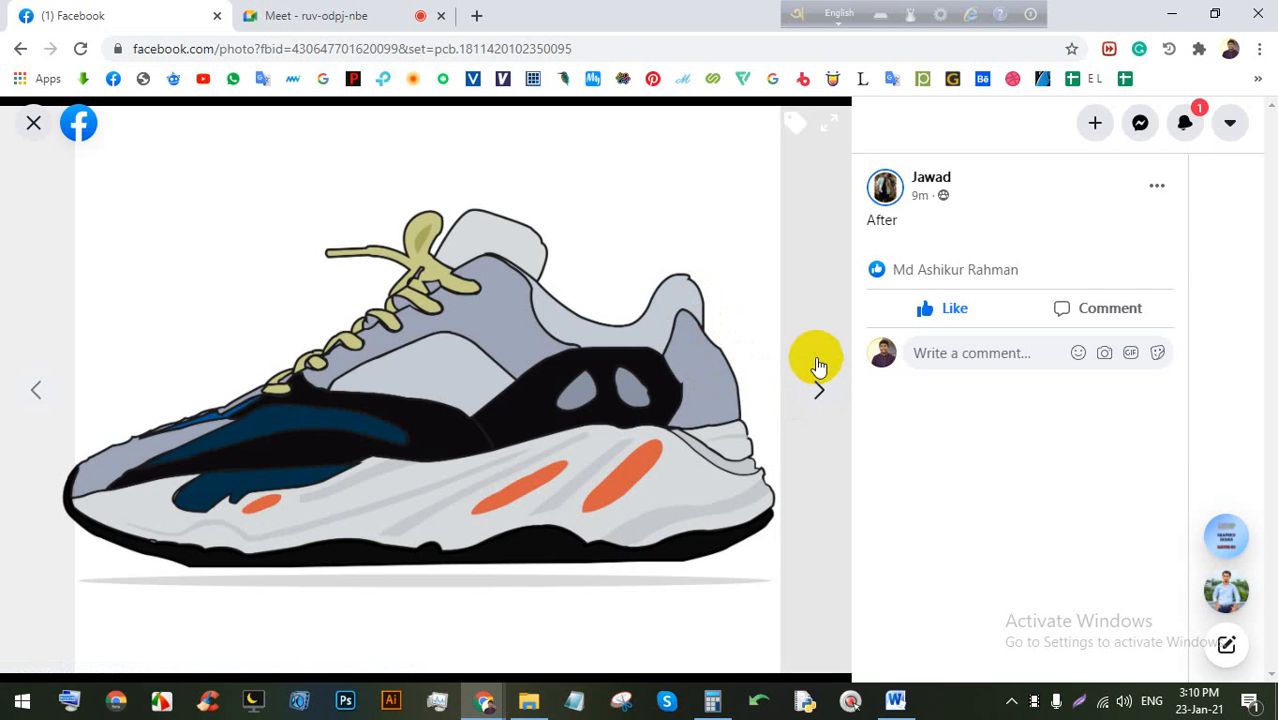
Compare the orange Air Max sneaker's "before" photo with its vector illustration
click(821, 394)
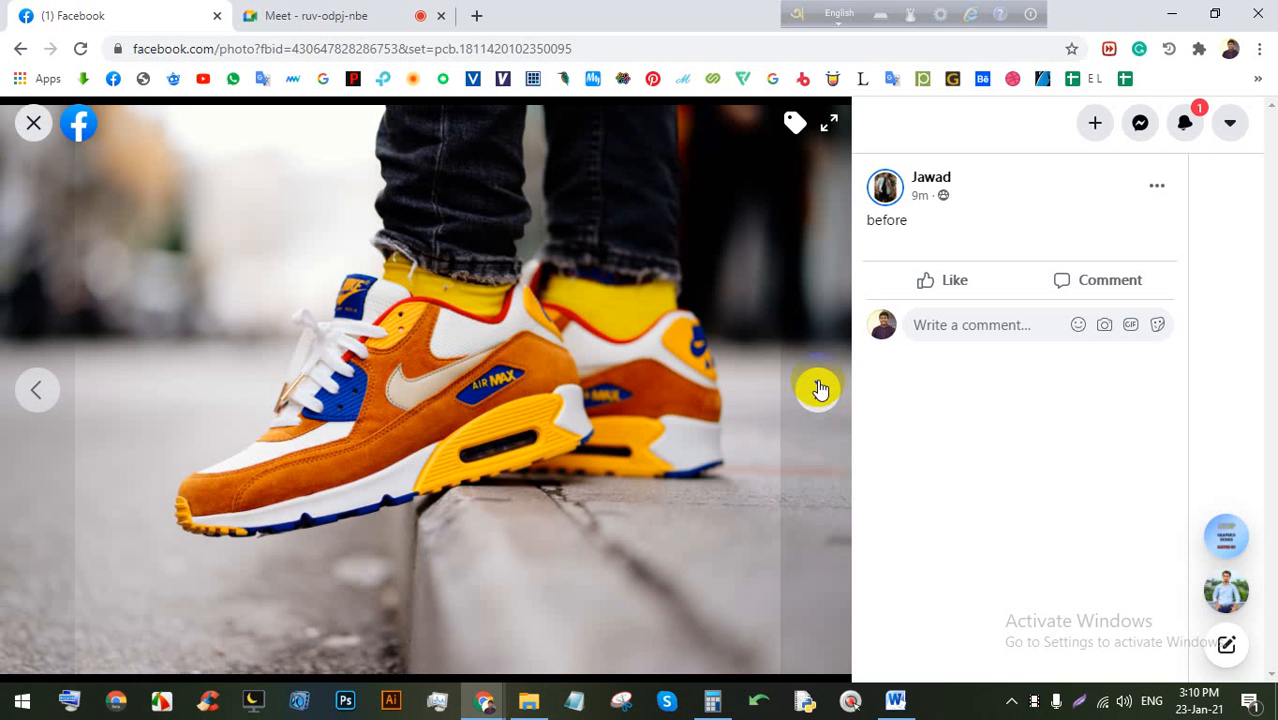
click(820, 390)
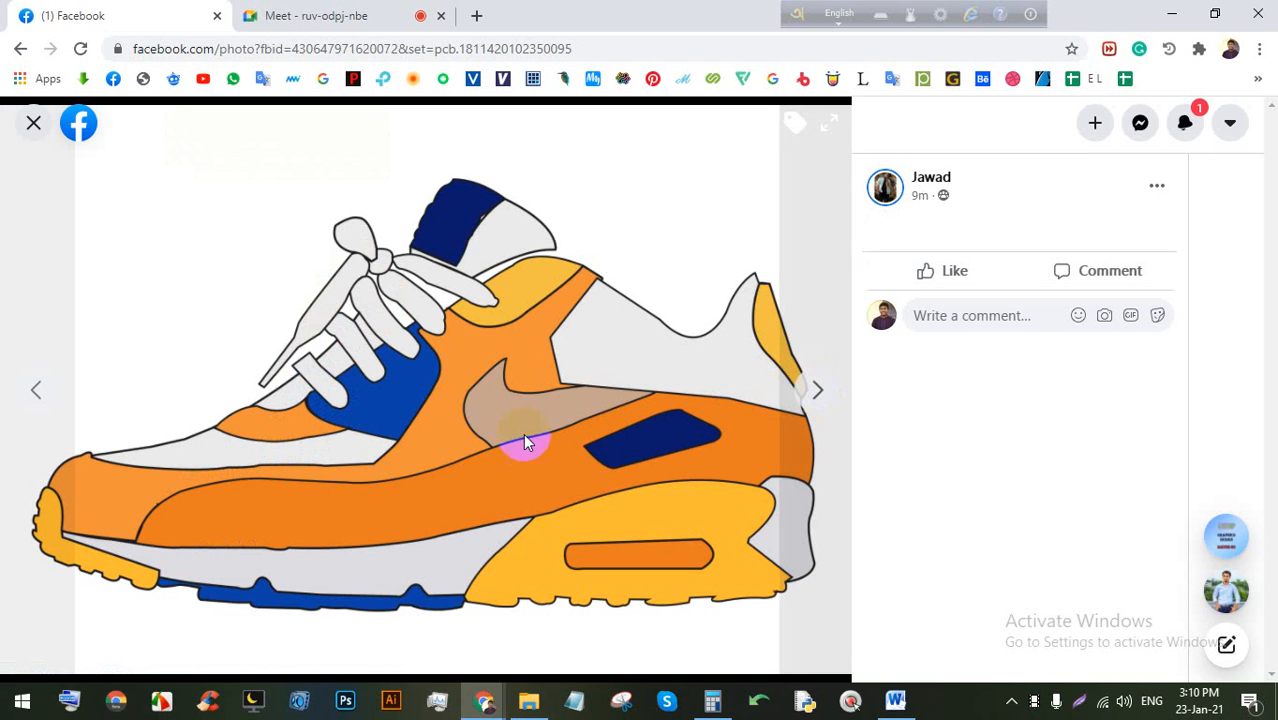
click(33, 393)
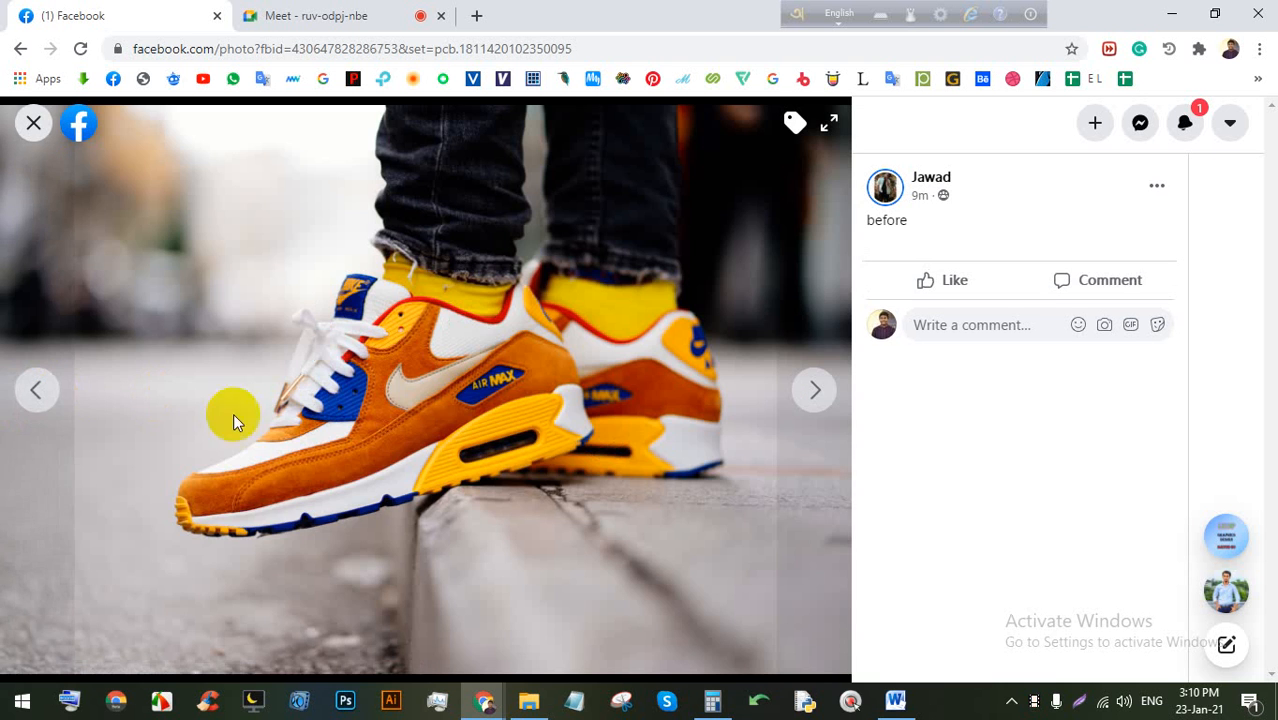
click(812, 390)
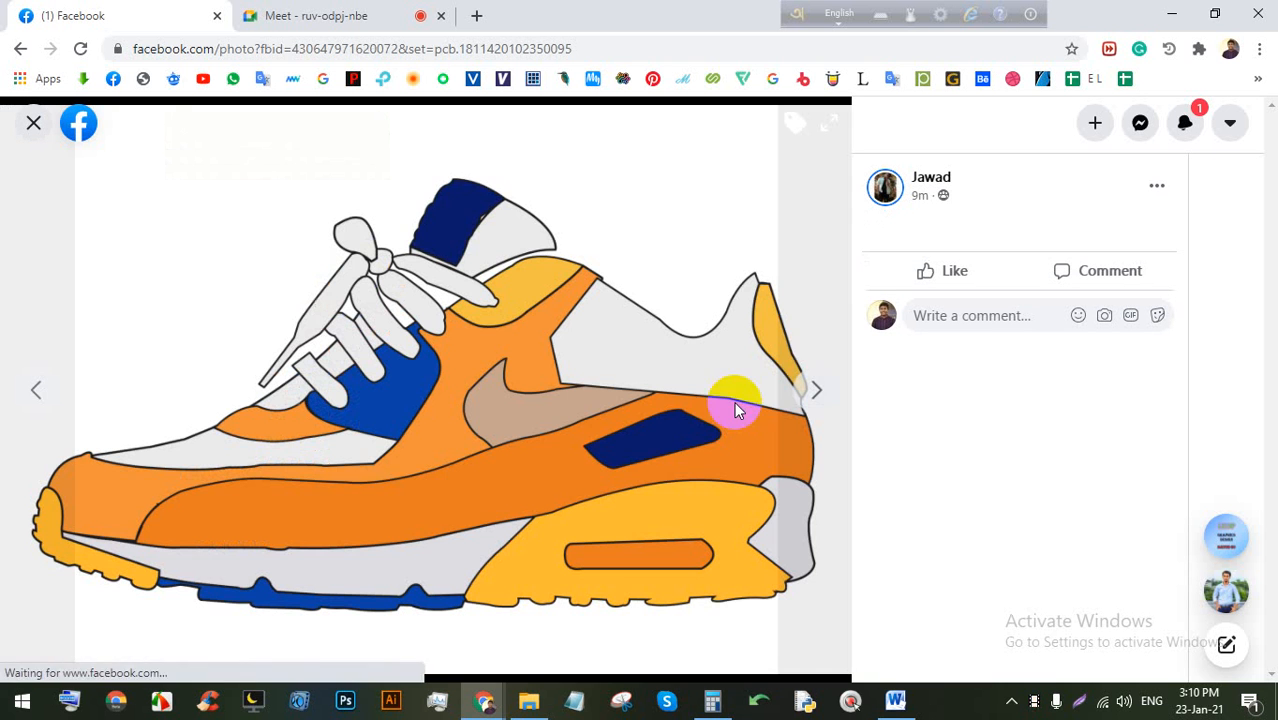
Compare the line sketch of the woman in a coat with its coloured purple-coat illustration
click(810, 393)
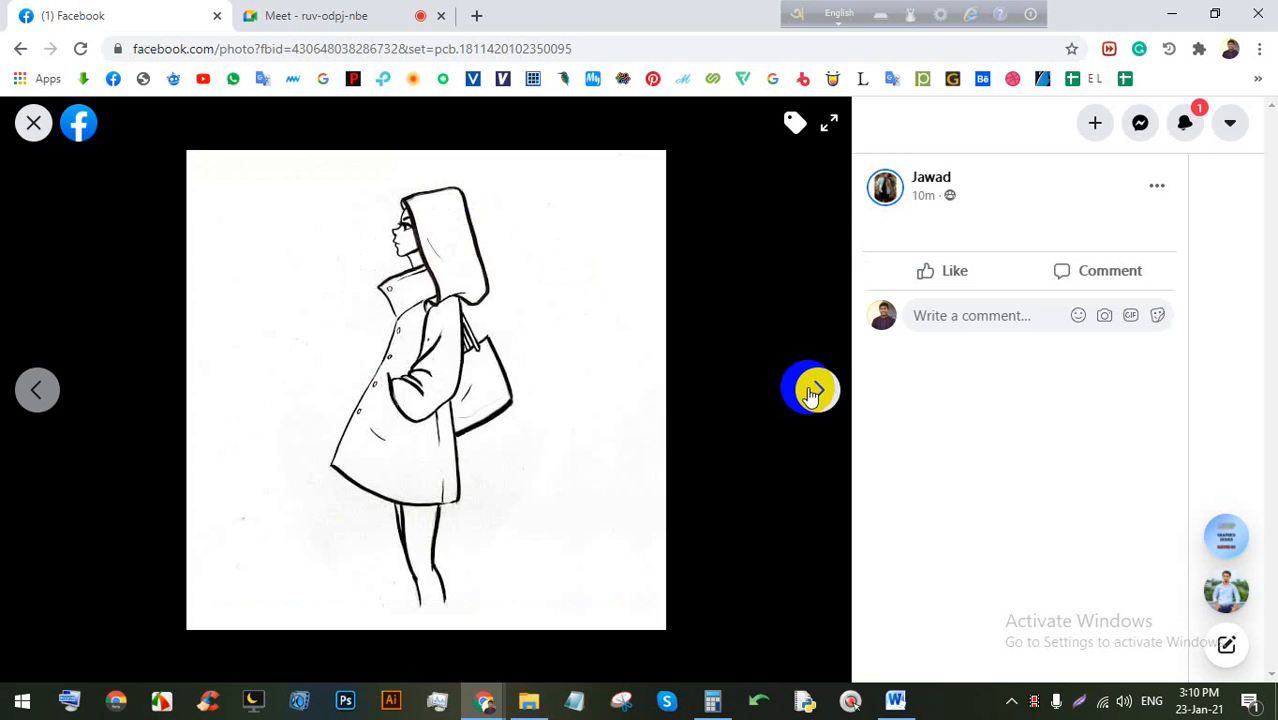
click(810, 393)
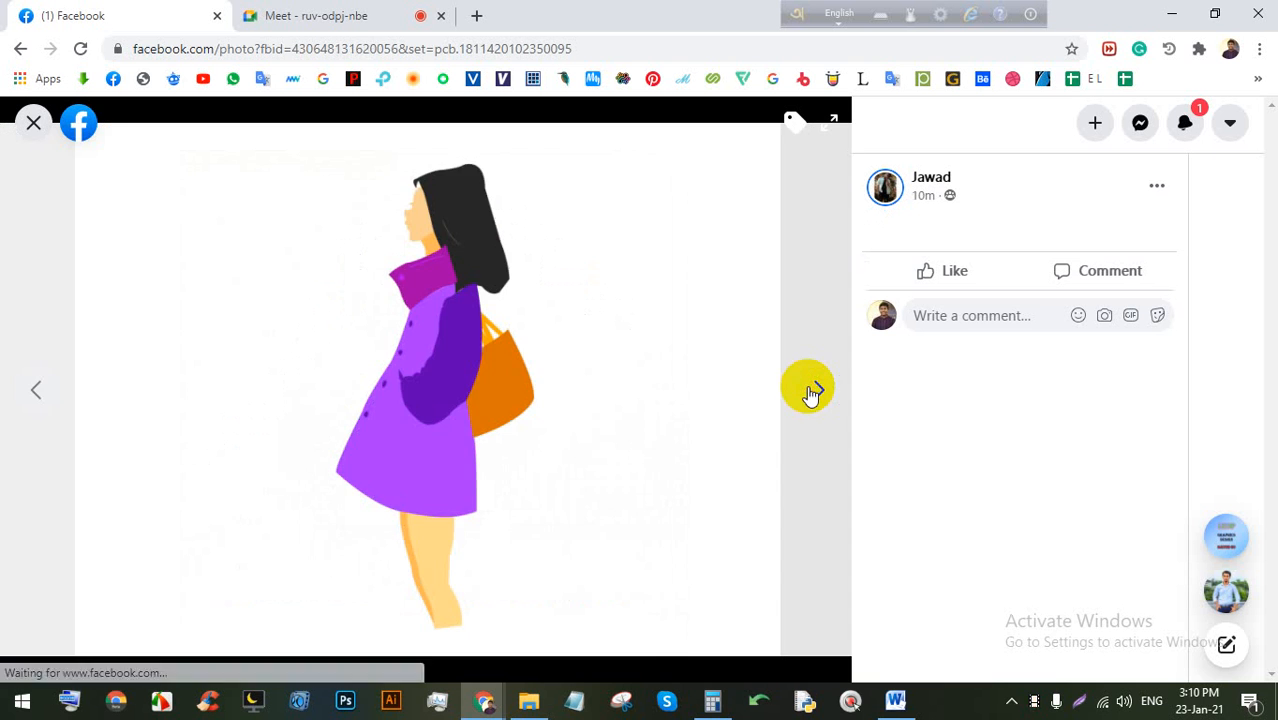
click(25, 385)
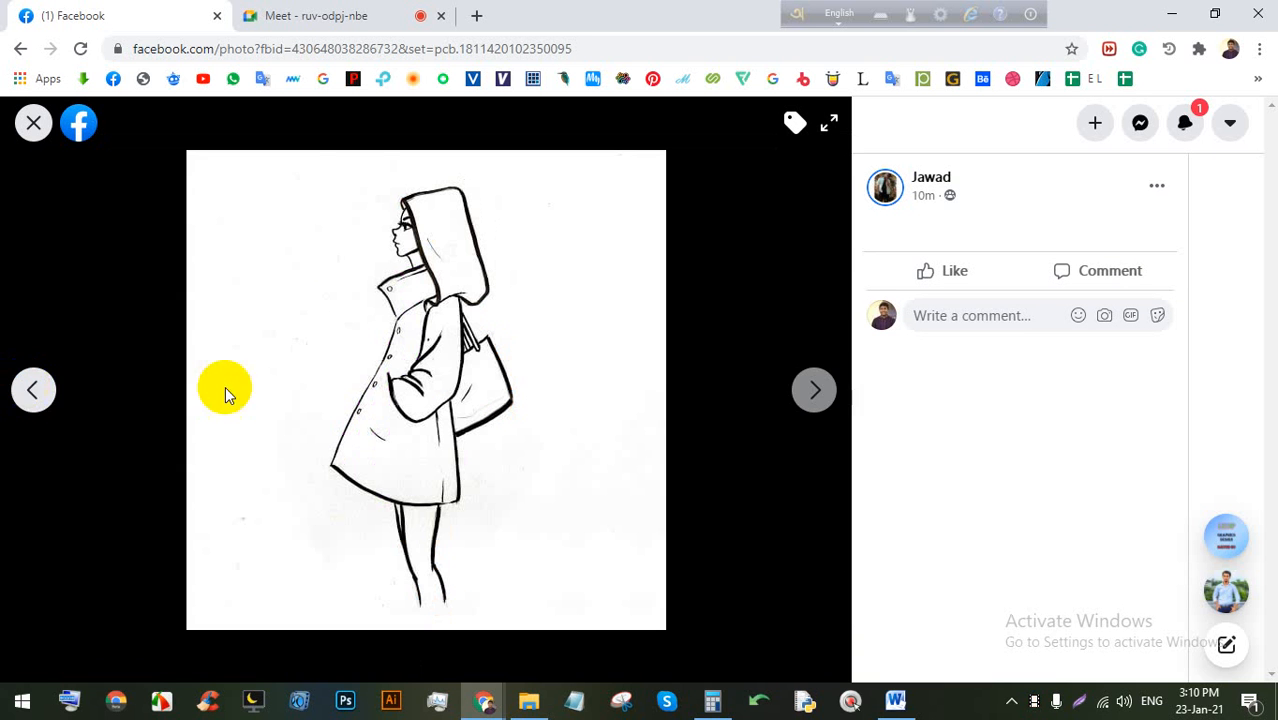
click(821, 393)
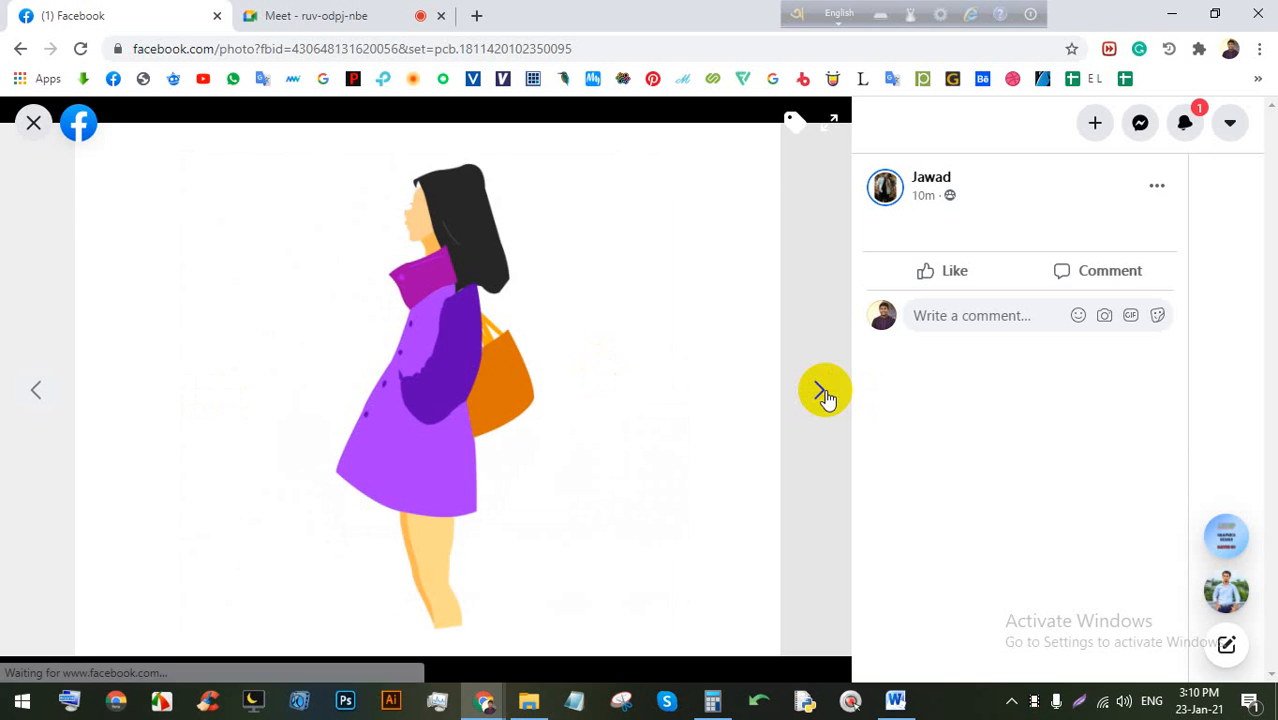
View the VOGUE magazine cover design, close the photo viewer, and like the illustration post in the feed
click(821, 391)
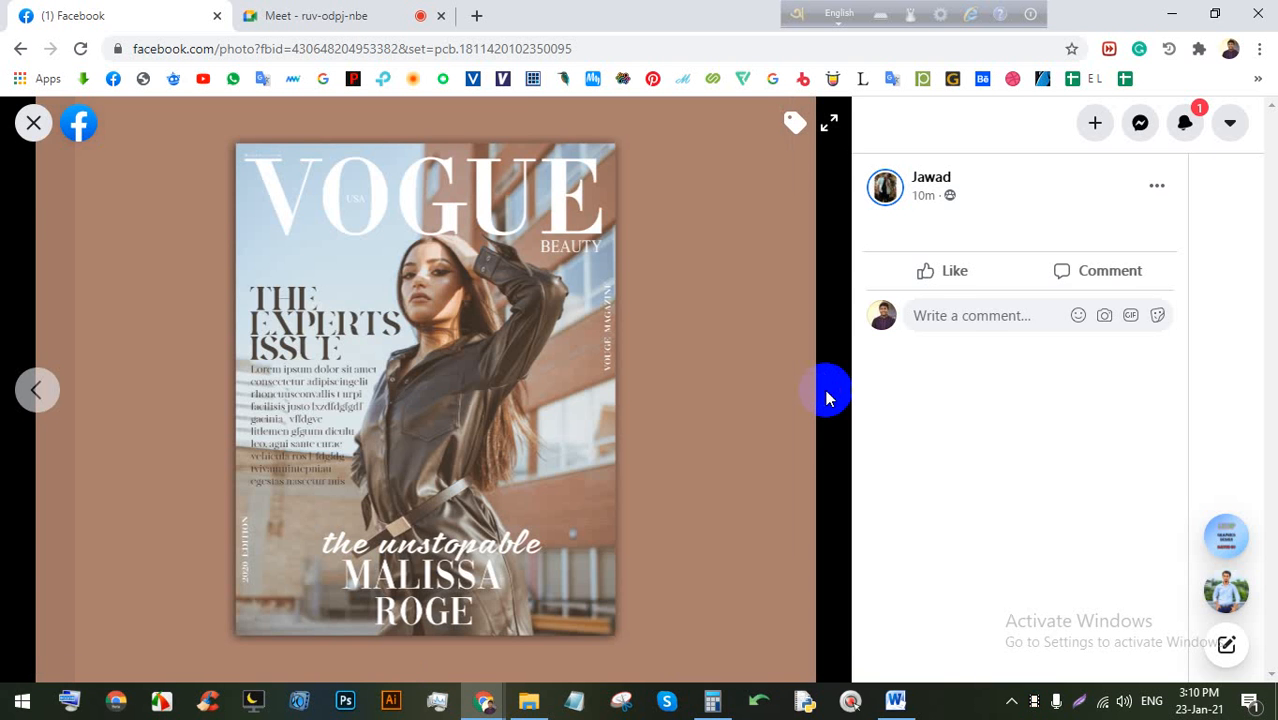
key(Escape)
scroll(747, 590, down, 3)
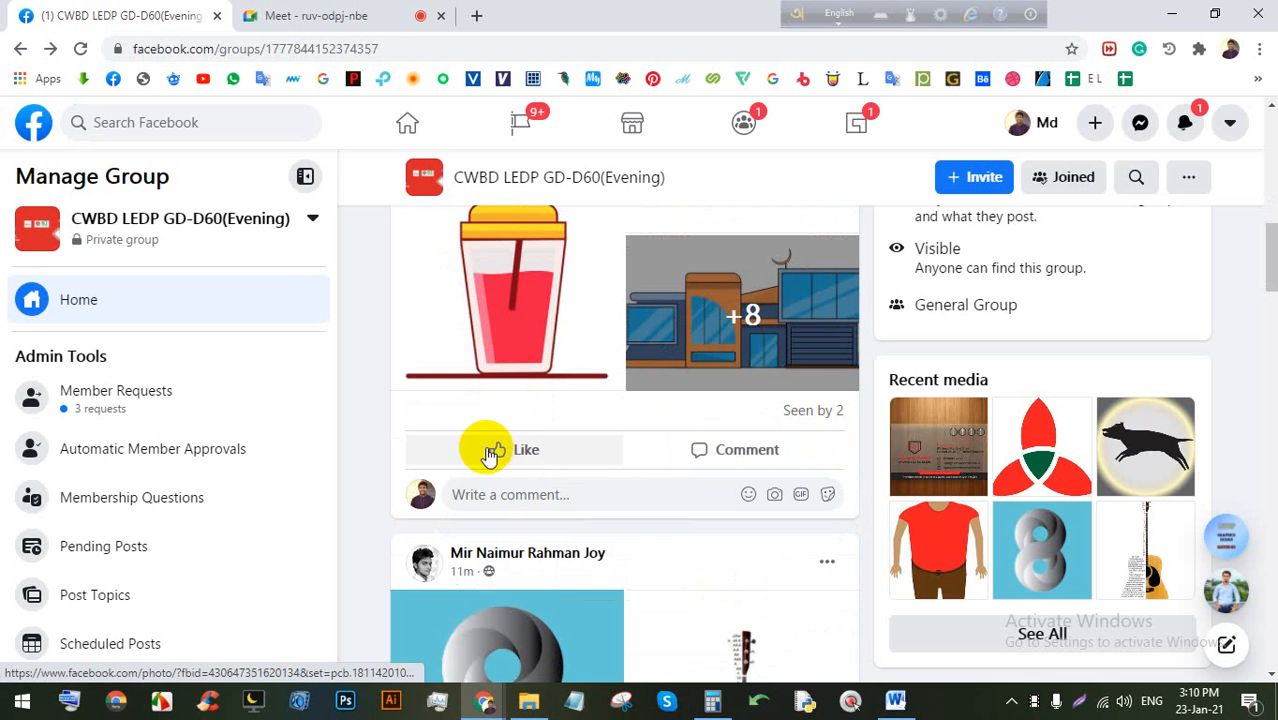
click(516, 451)
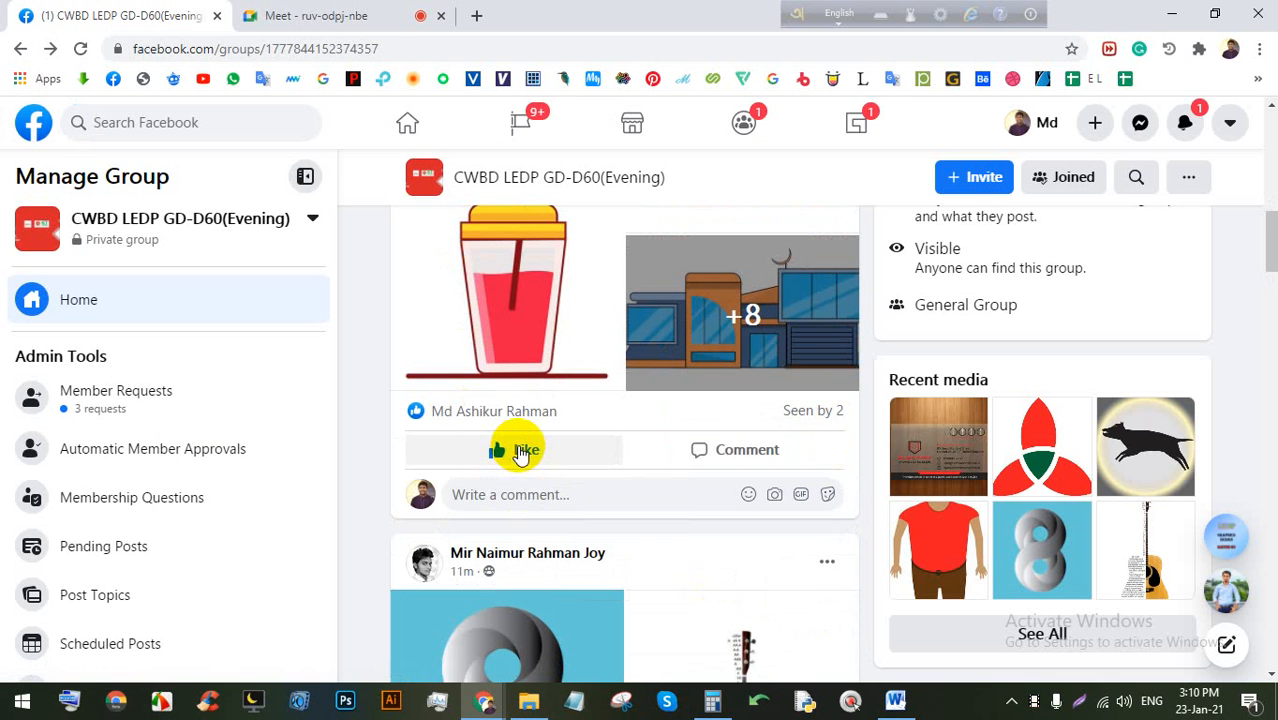
Reload the group page and browse the feed past the figure-eight design and Class 17 posts to the "Web Banner" post
scroll(520, 450, down, 3)
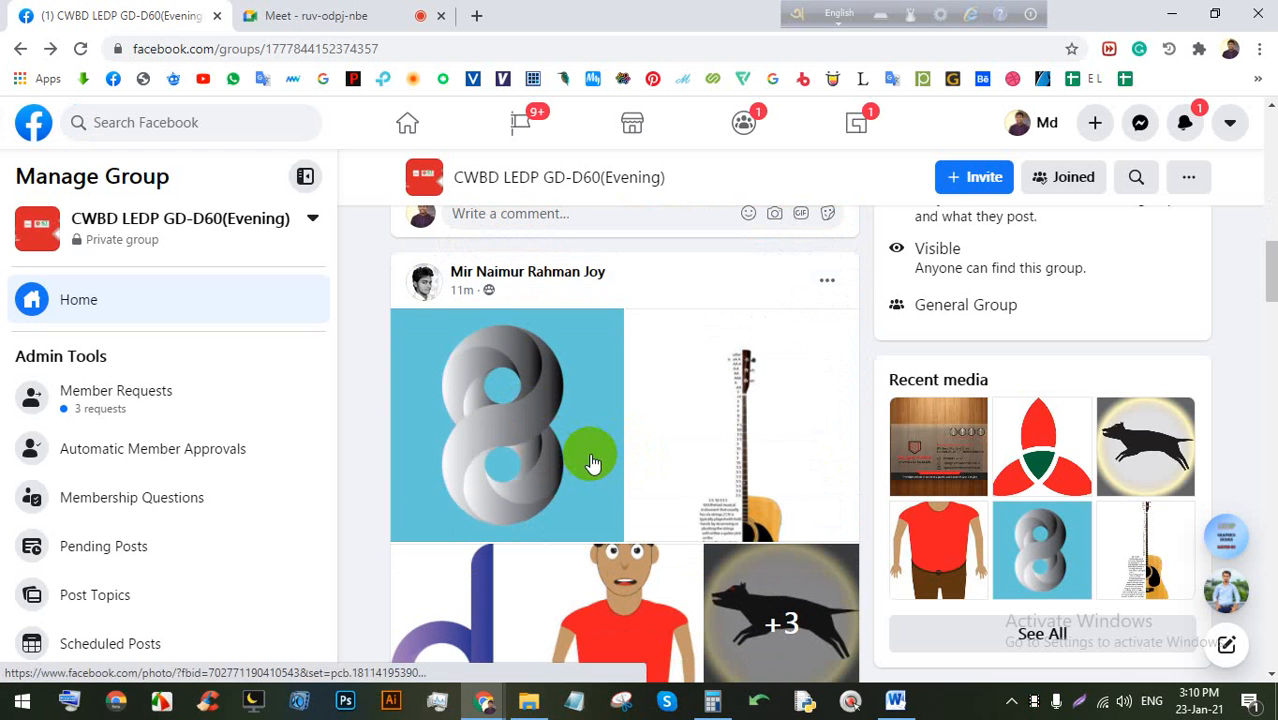
scroll(597, 460, up, 5)
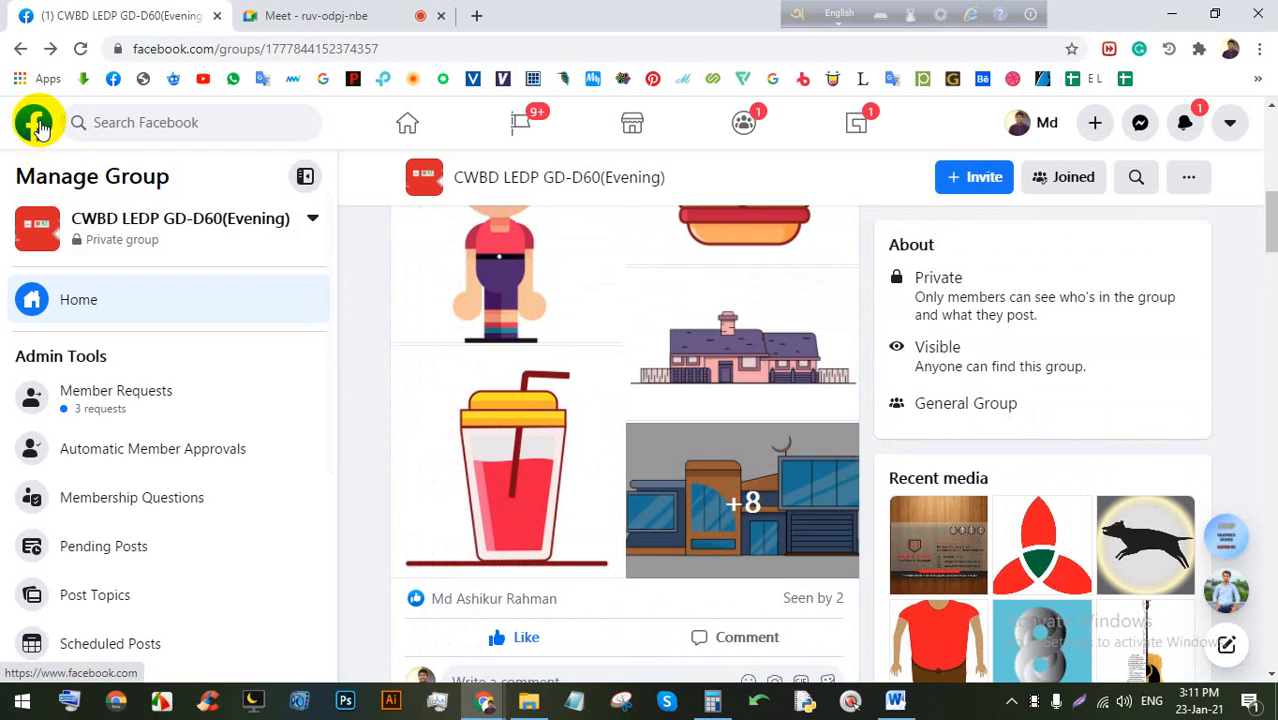
click(80, 48)
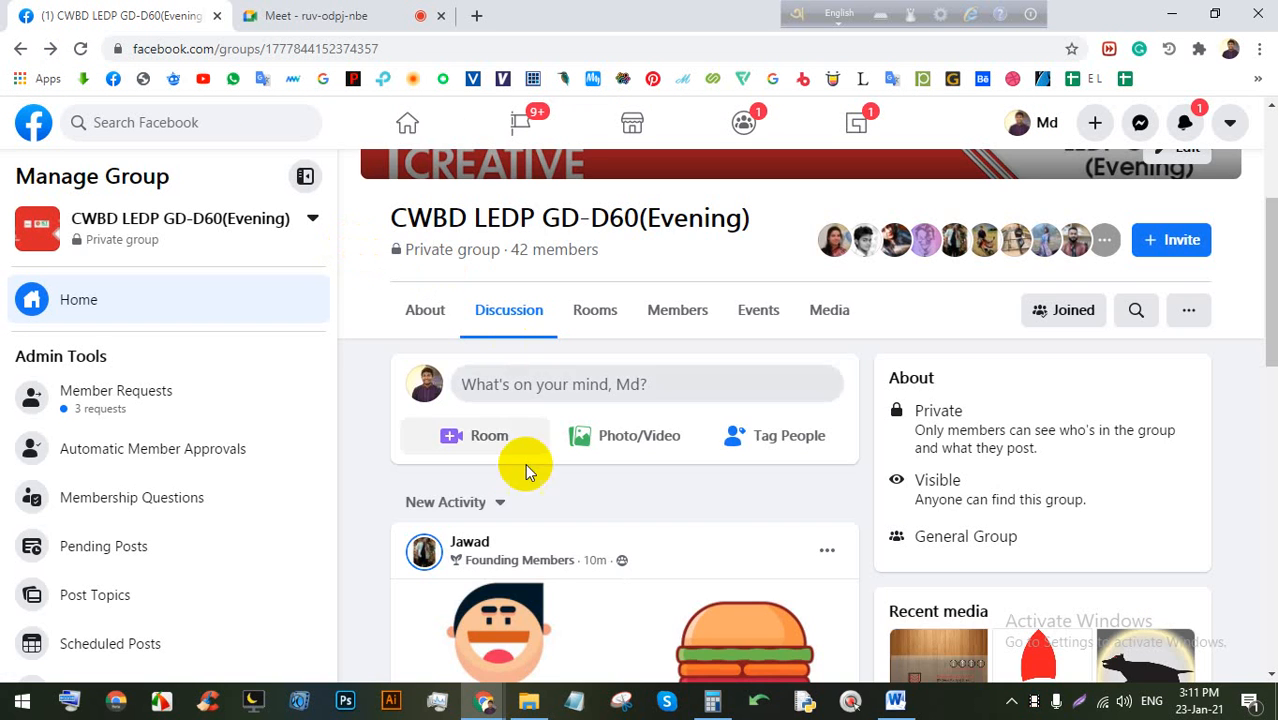
scroll(600, 510, down, 10)
scroll(590, 490, down, 10)
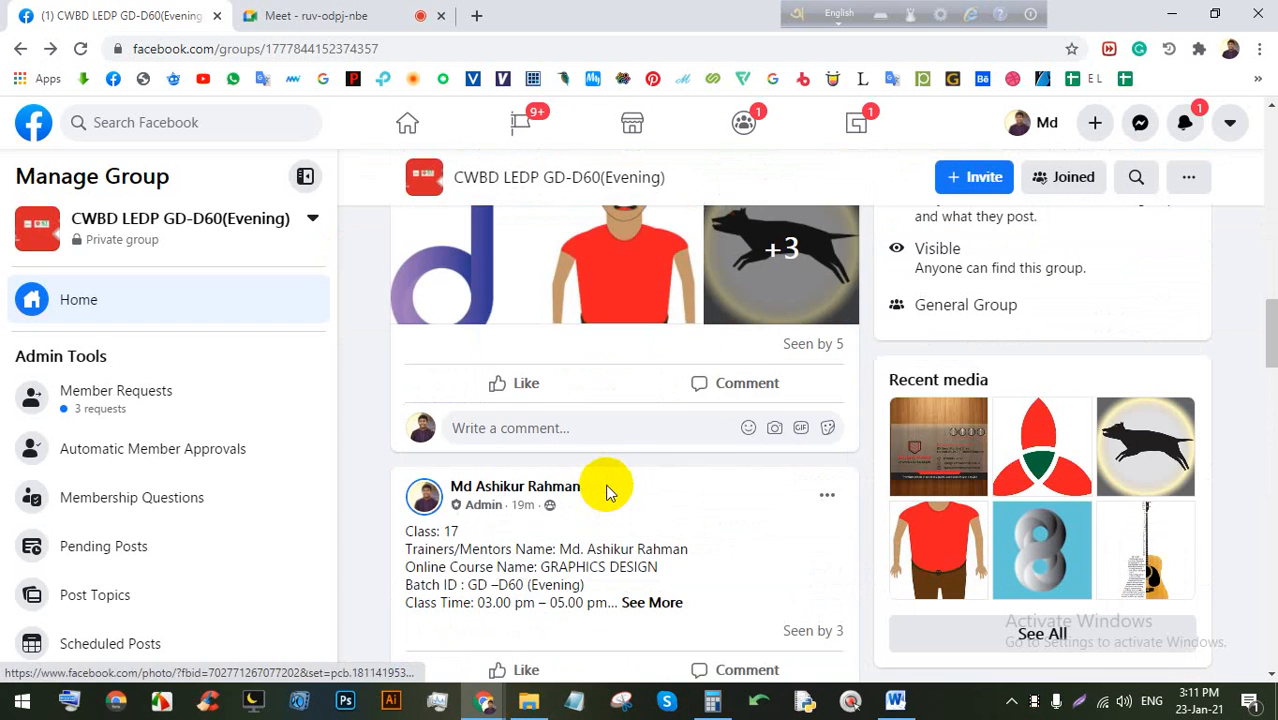
scroll(612, 478, down, 10)
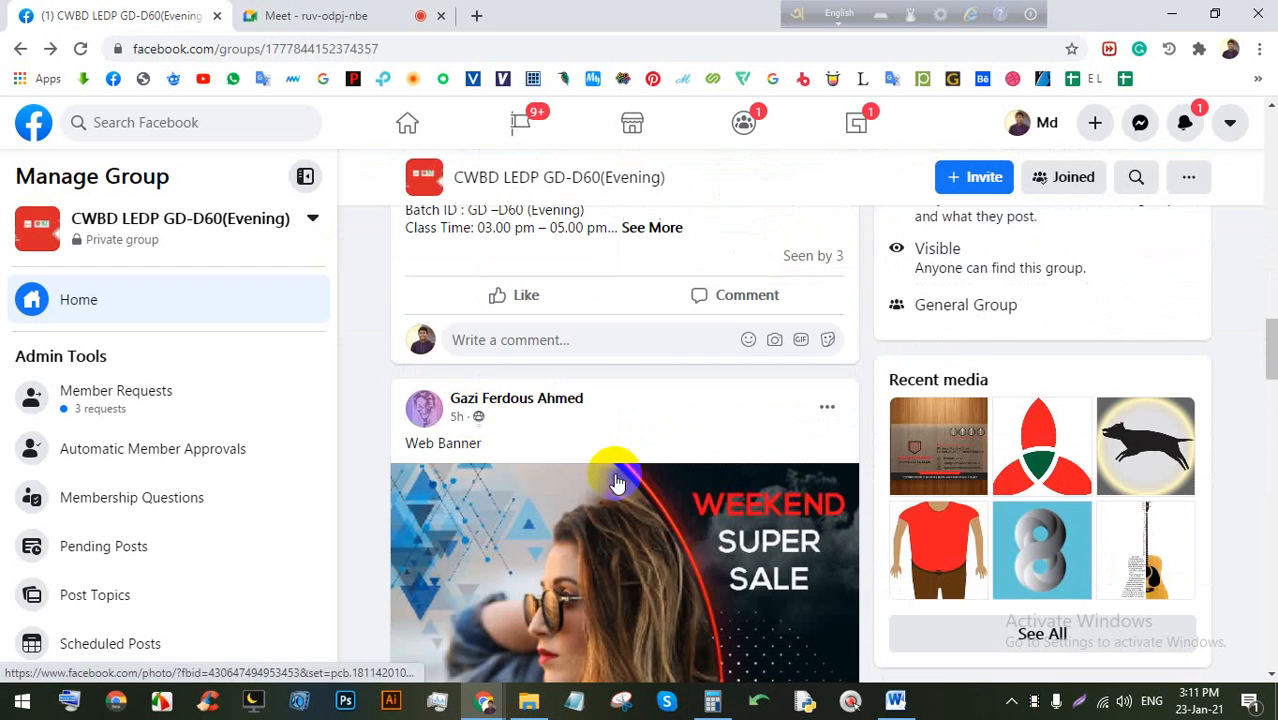
Open the Fiverr website in a new browser tab
click(476, 16)
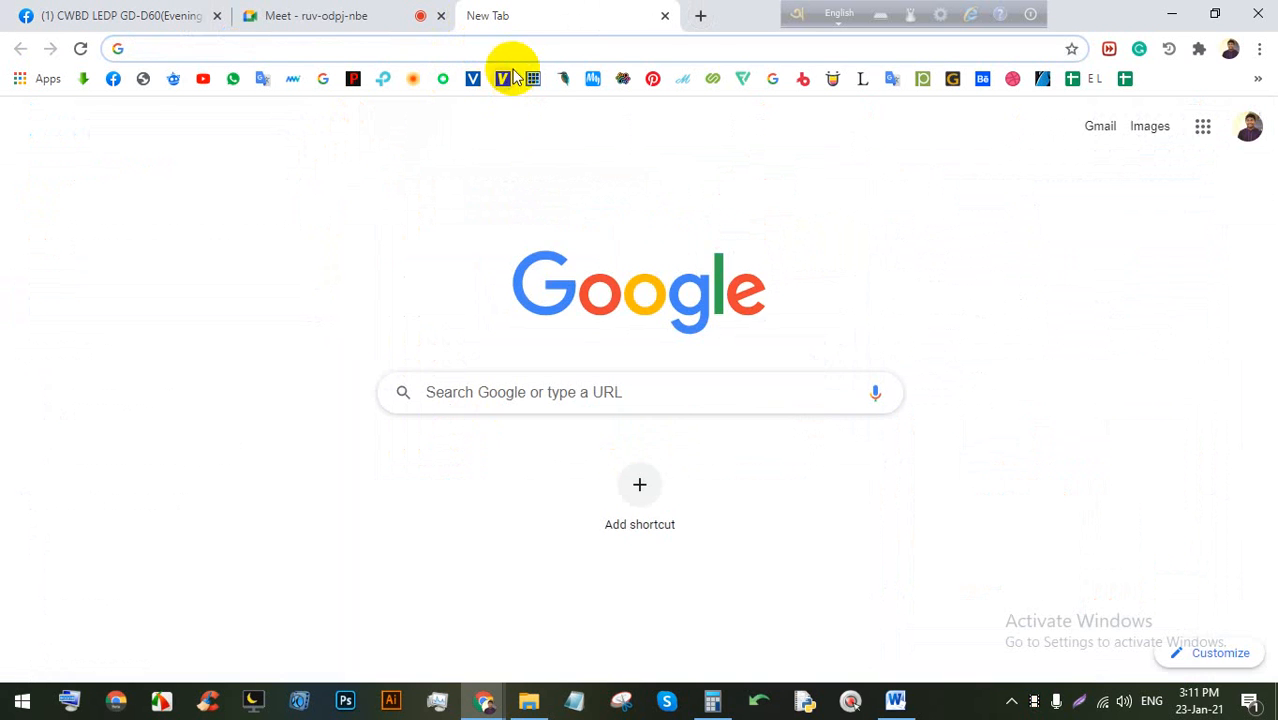
click(523, 51)
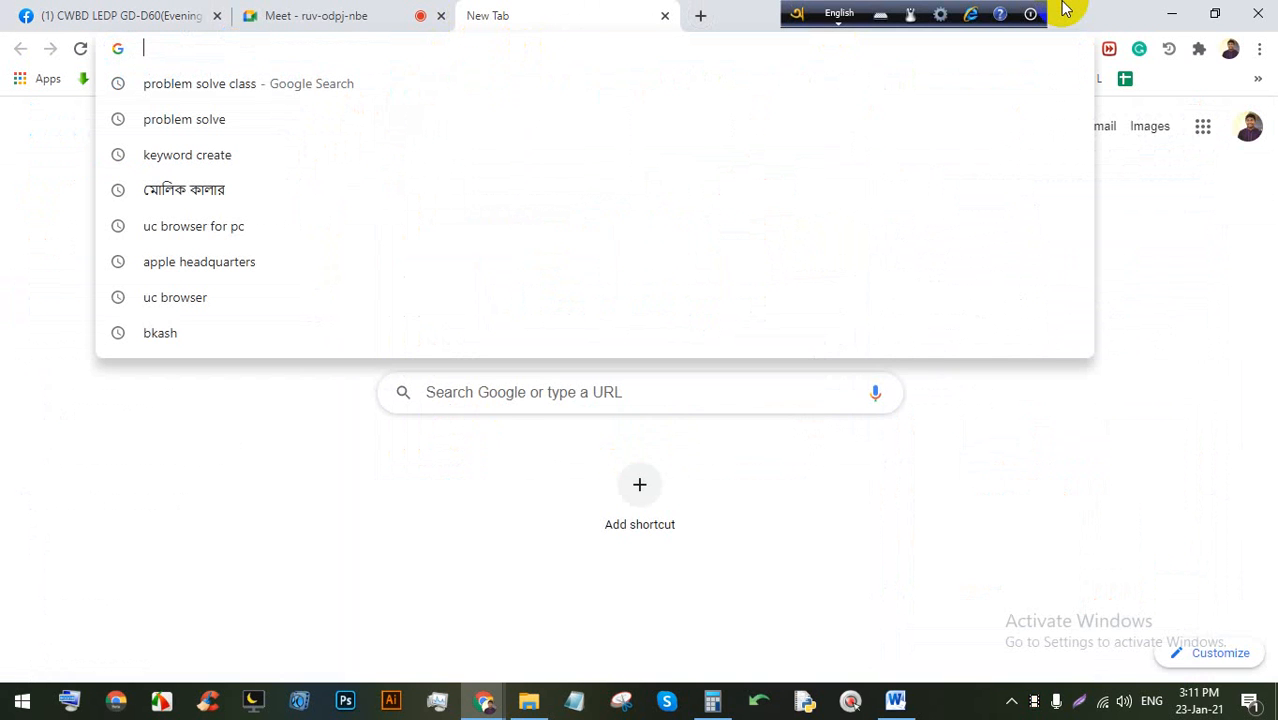
text(f)
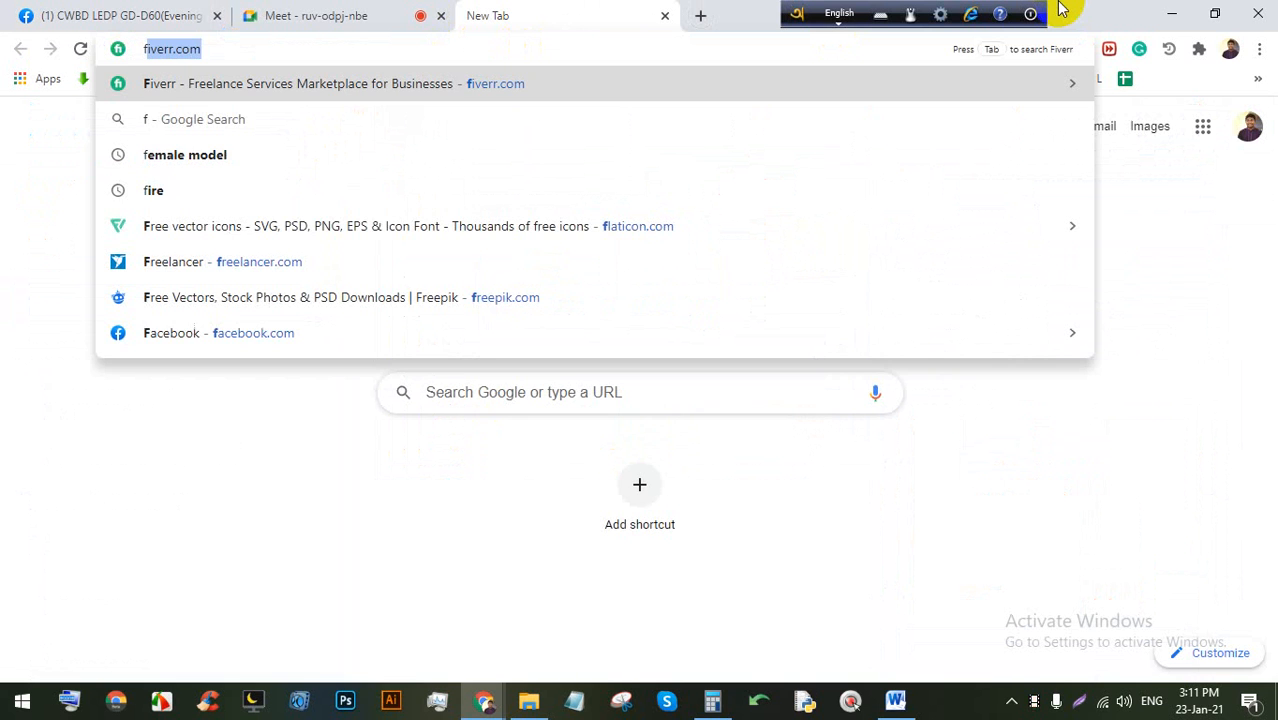
key(Return)
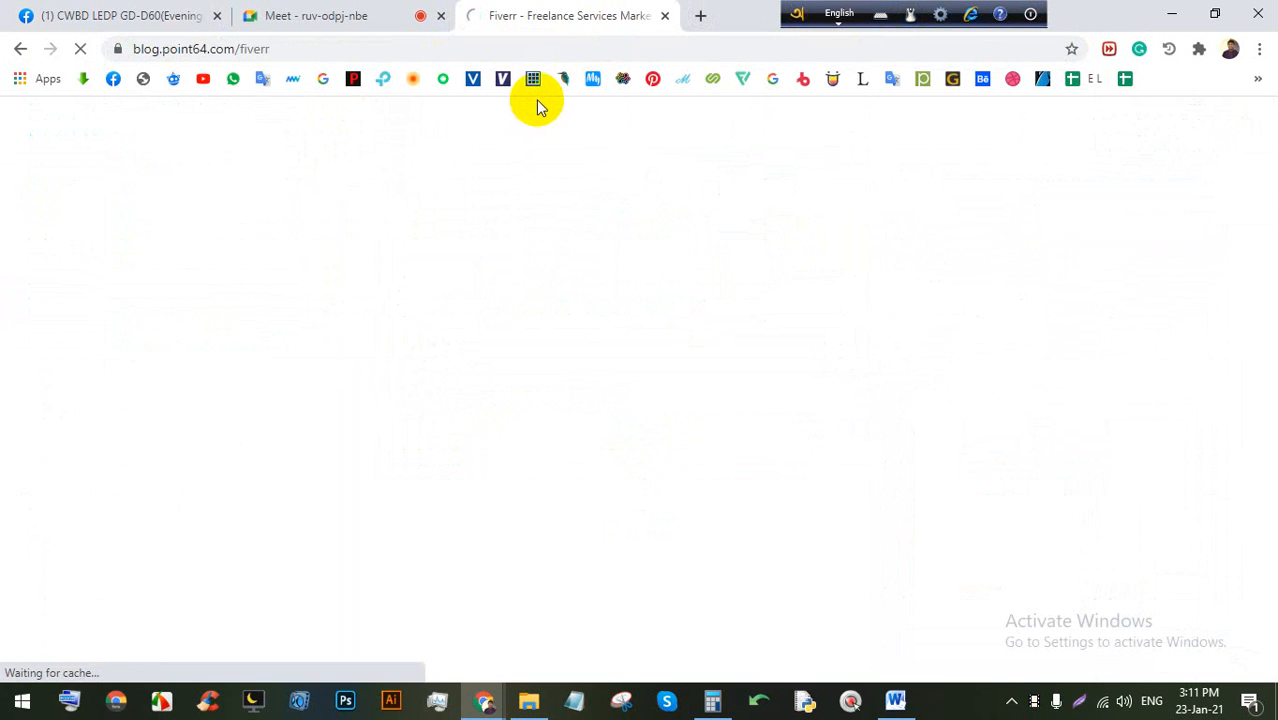
Close the SwordSoft Mousetrack settings window and switch the Fiverr account to buying mode
click(866, 703)
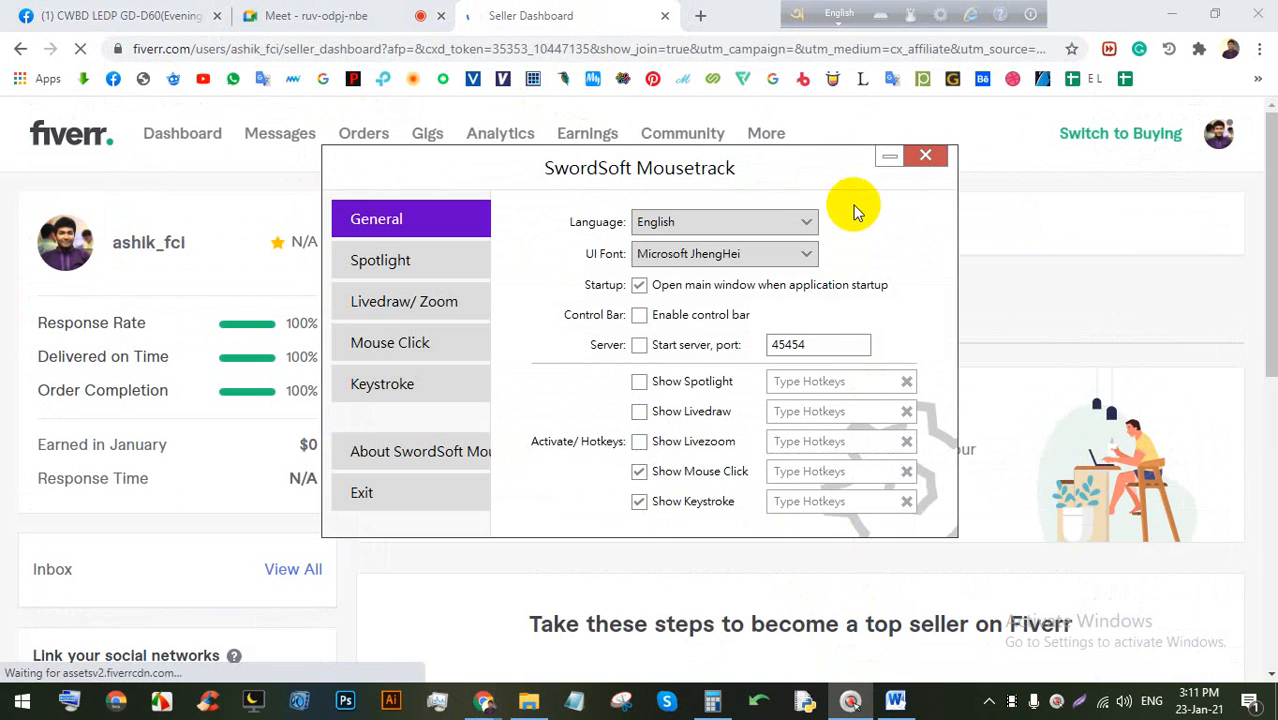
click(922, 157)
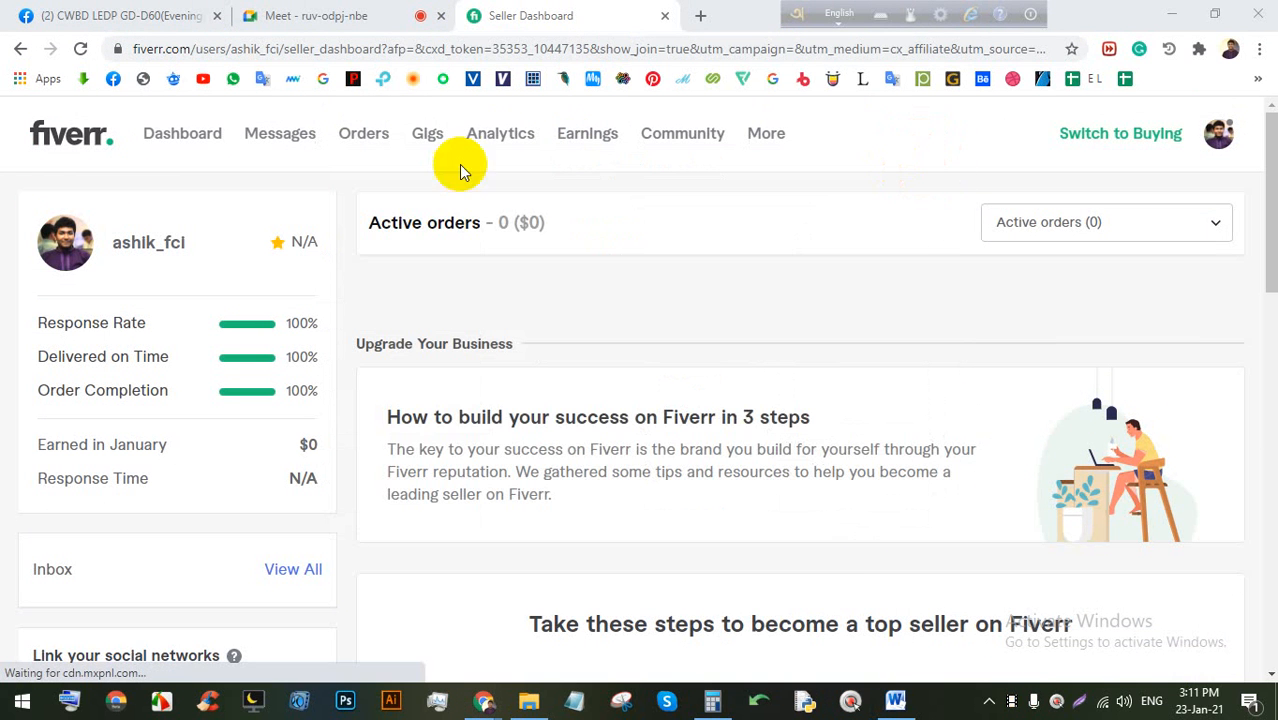
click(72, 137)
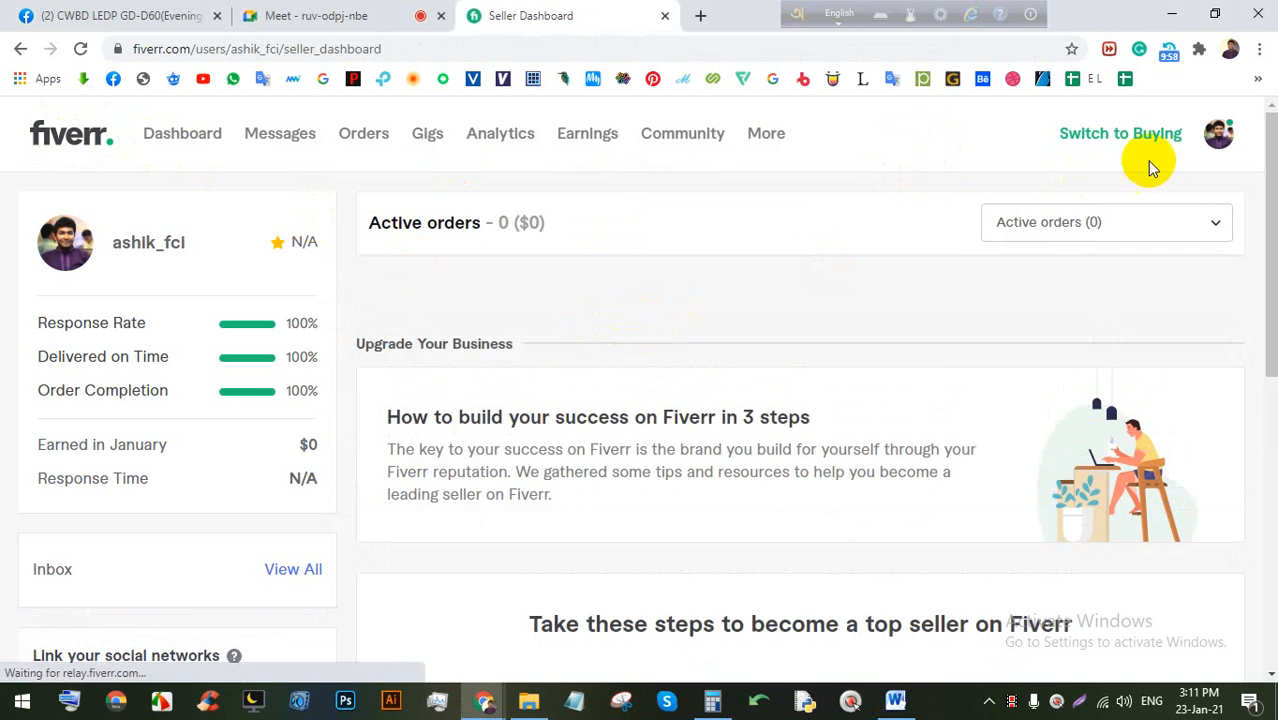
click(1085, 139)
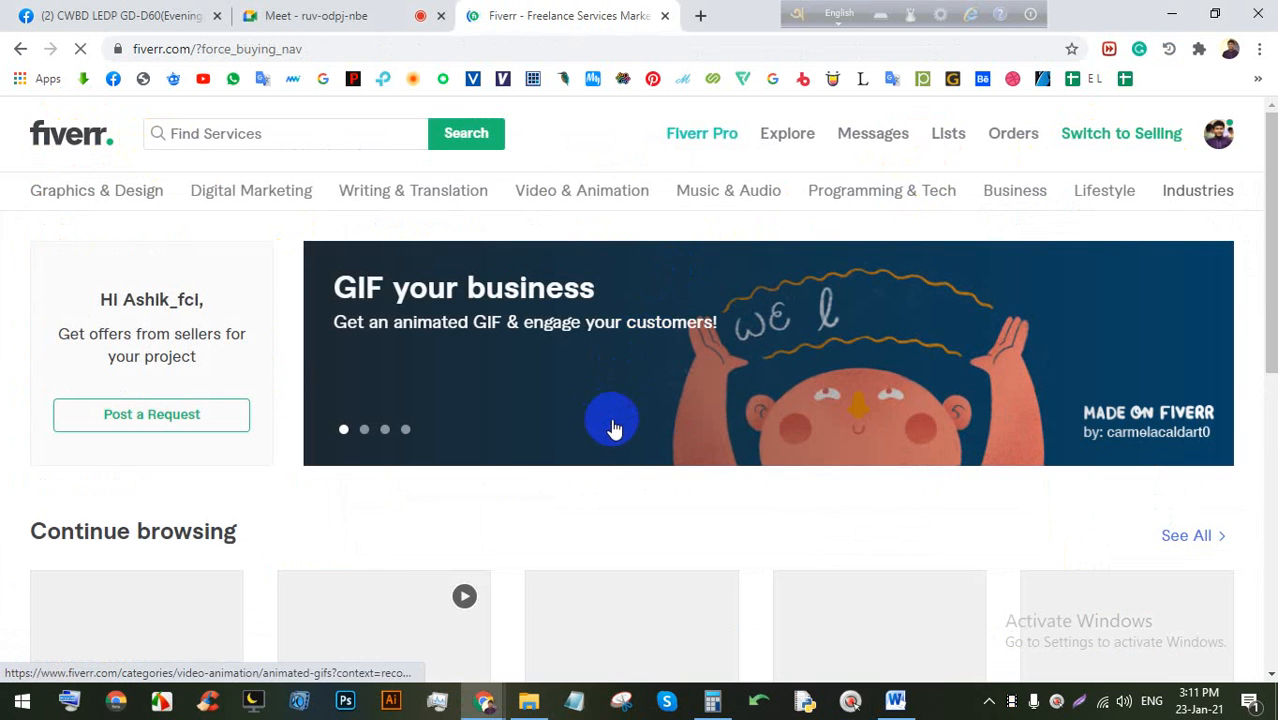
Browse the Fiverr buyer home page's gigs, from the full "Continue browsing" row through popular Logo Design gigs to "Editors' picks"
scroll(603, 420, down, 1)
scroll(603, 420, down, 5)
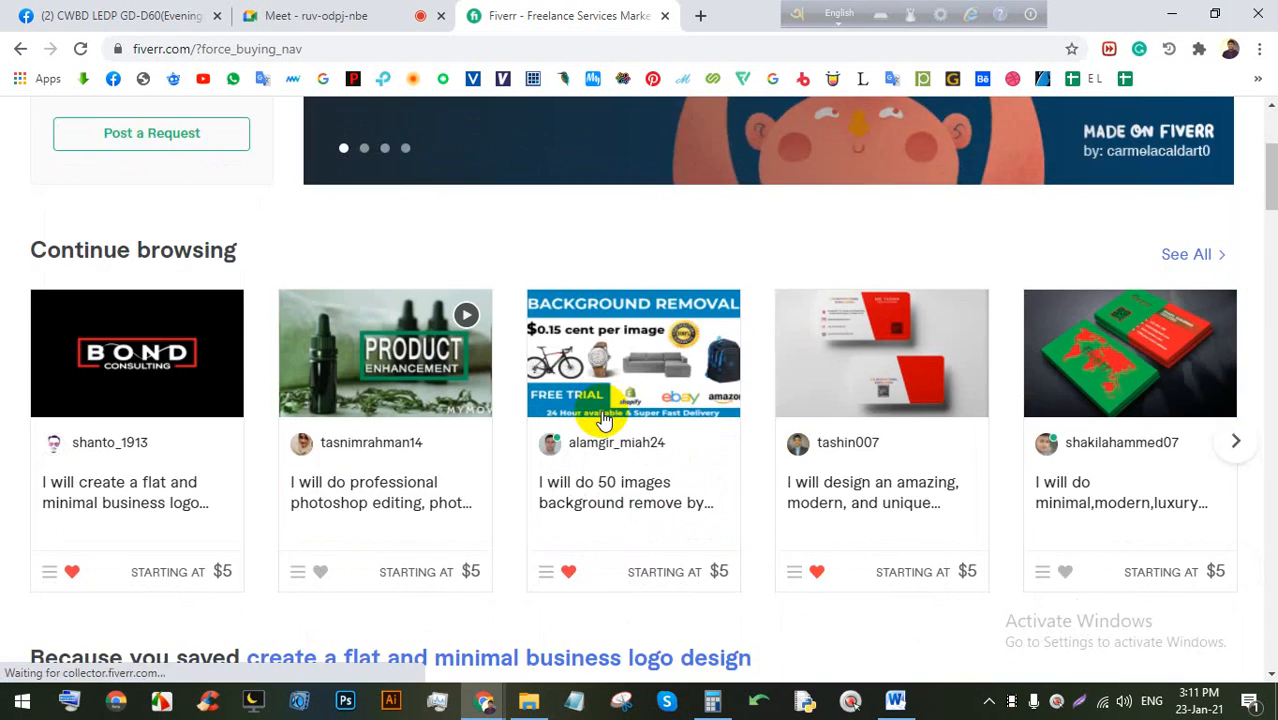
scroll(653, 496, down, 2)
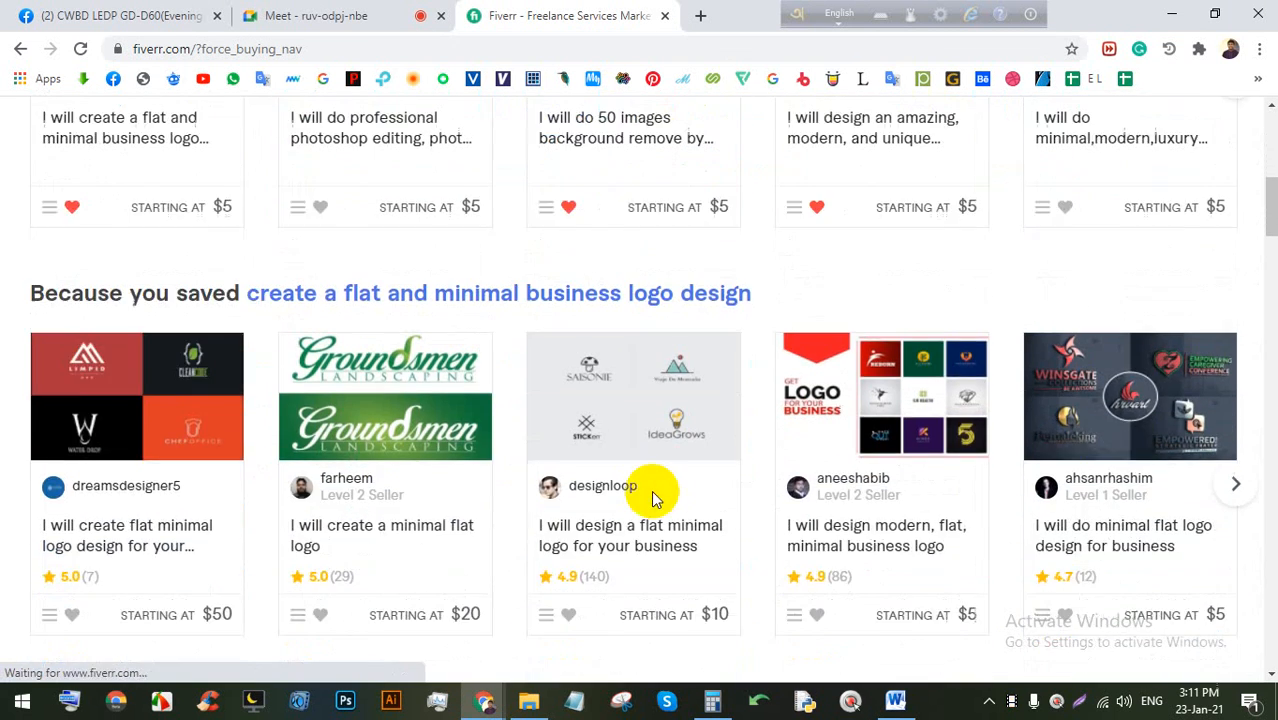
scroll(690, 476, up, 3)
click(1230, 347)
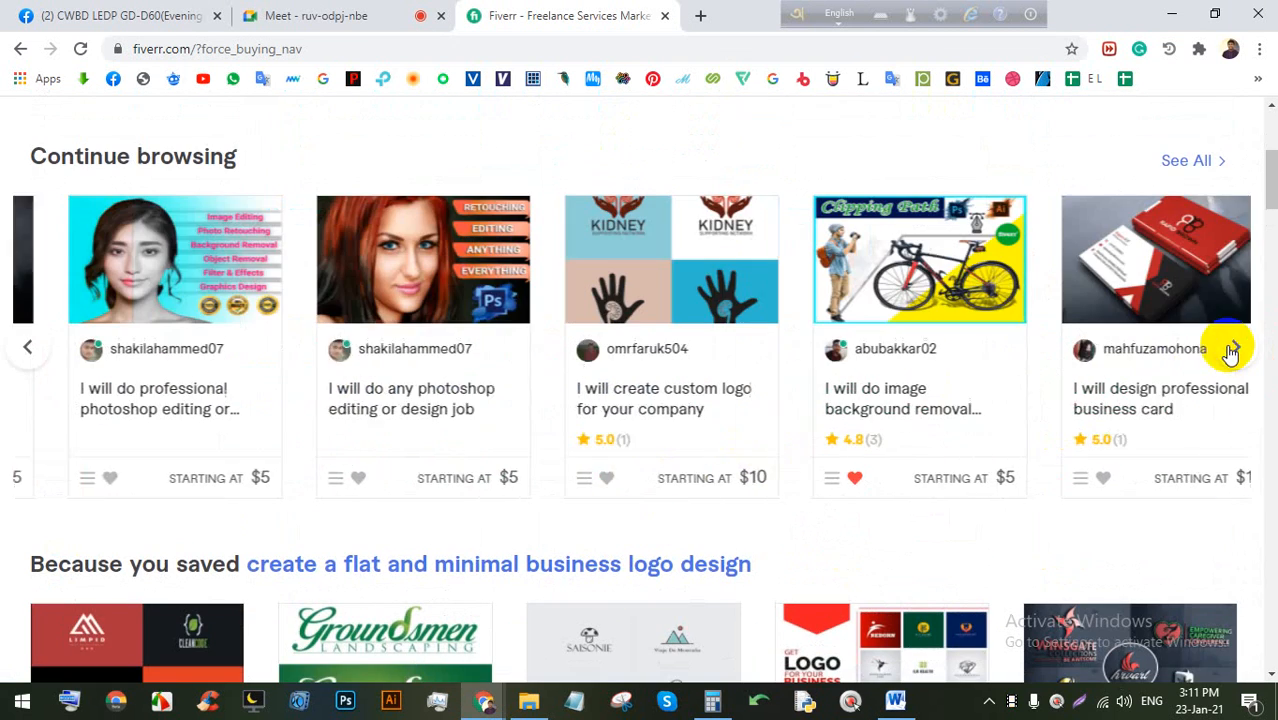
click(1230, 347)
click(1230, 347)
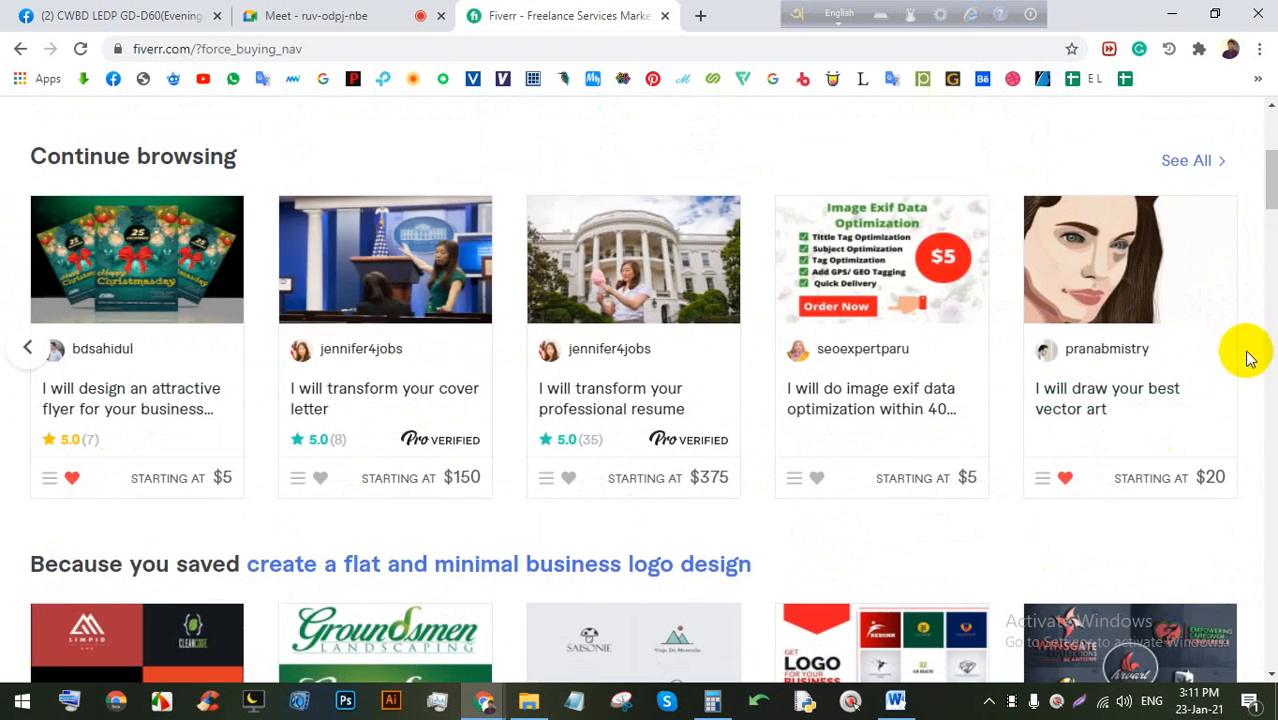
scroll(1249, 370, down, 8)
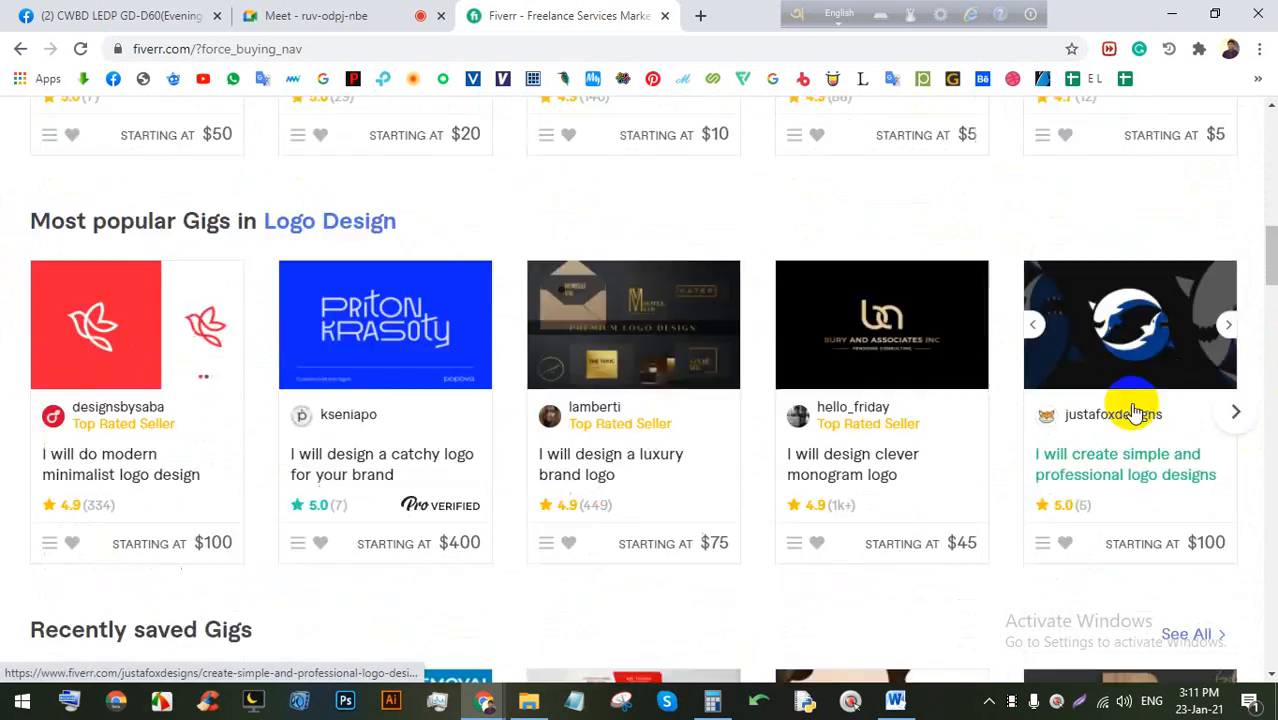
scroll(1138, 412, down, 15)
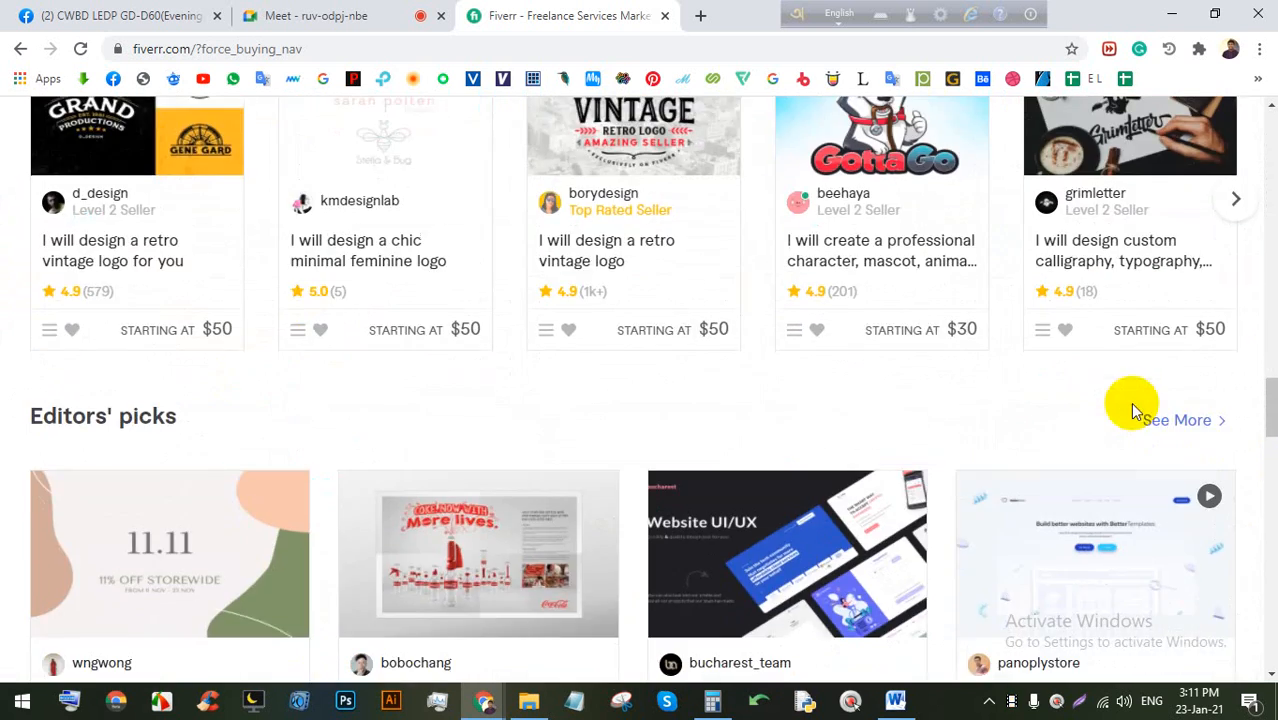
Switch to the Facebook group, open the photo from the new notification, view the electric guitar design, and close the photo viewer
click(357, 15)
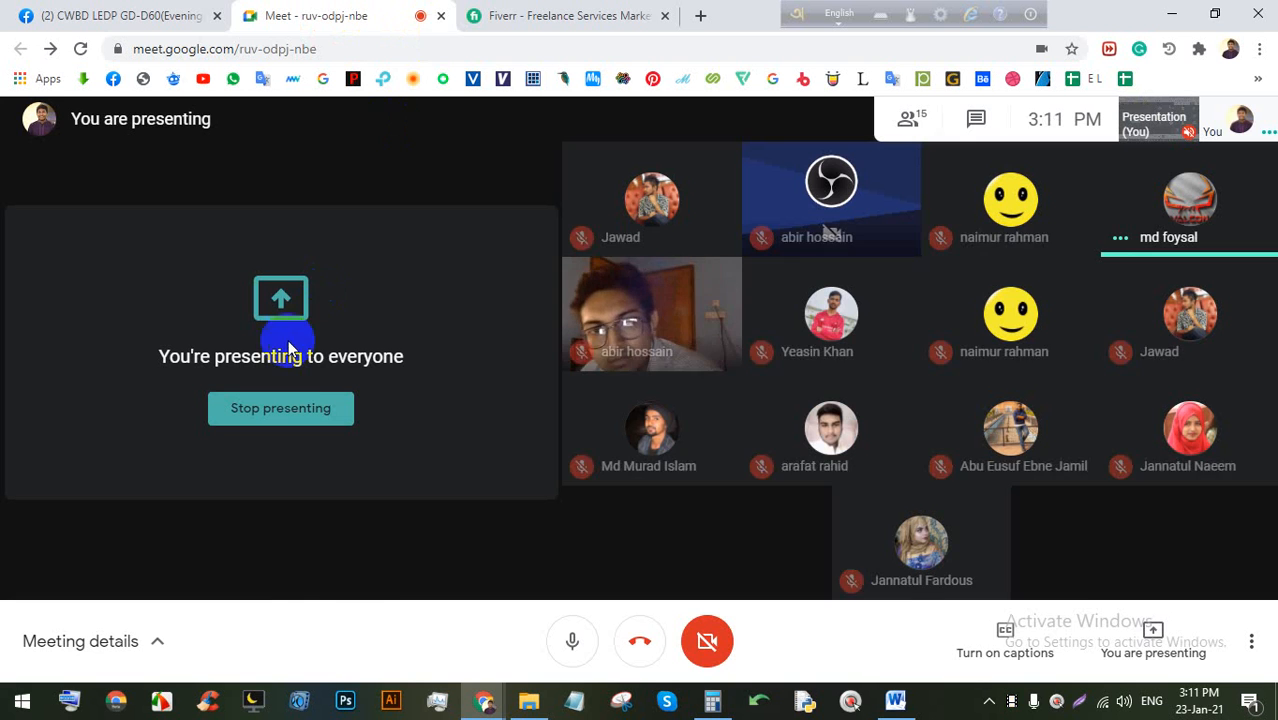
click(65, 14)
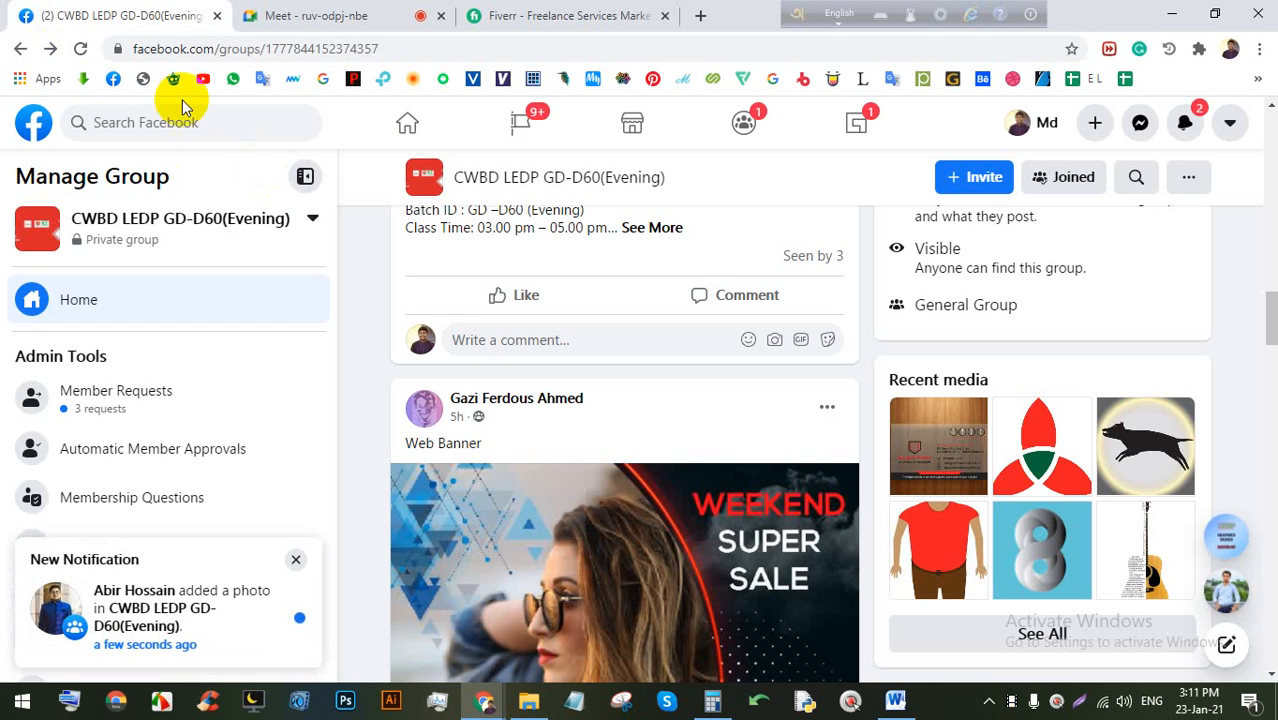
click(197, 605)
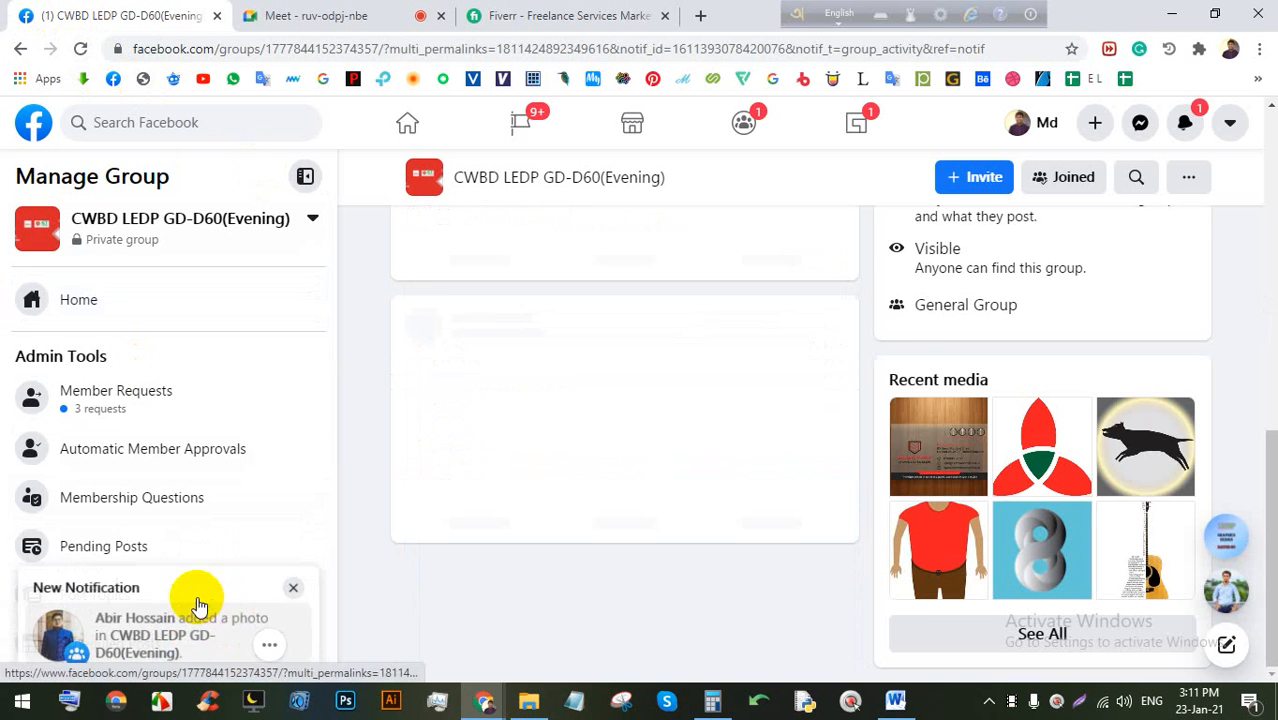
scroll(633, 357, down, 1)
click(659, 320)
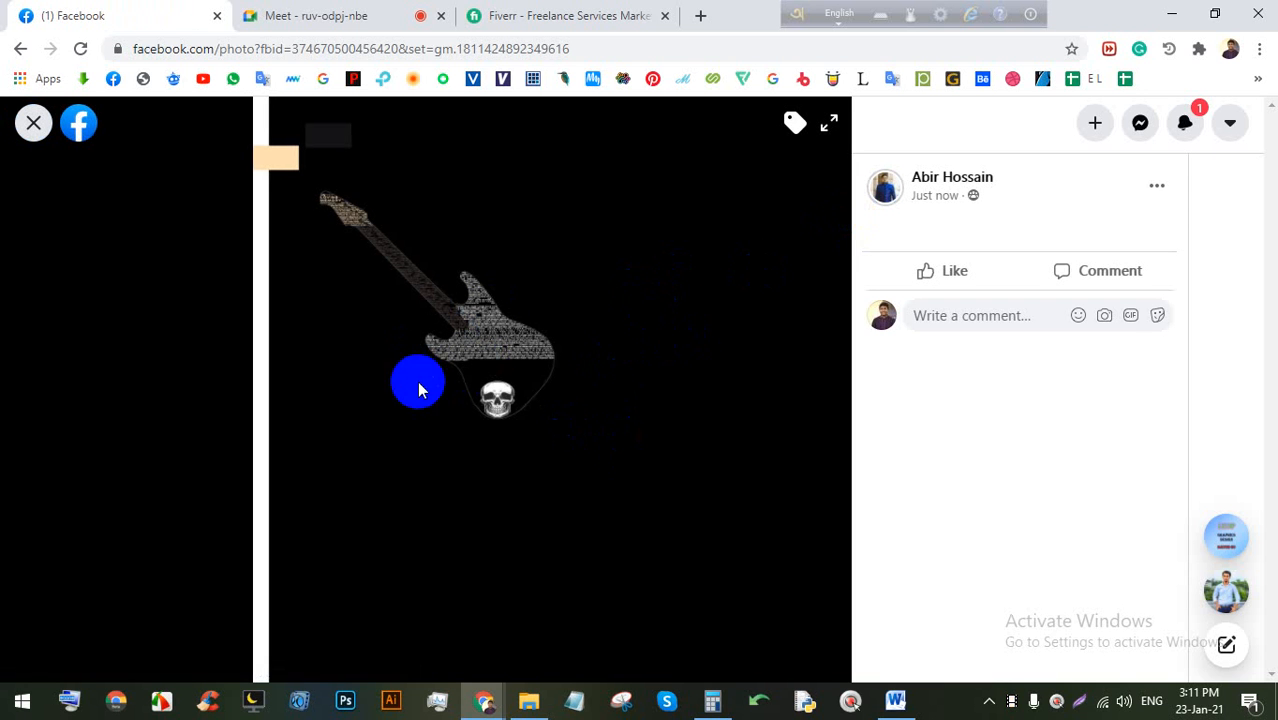
click(33, 123)
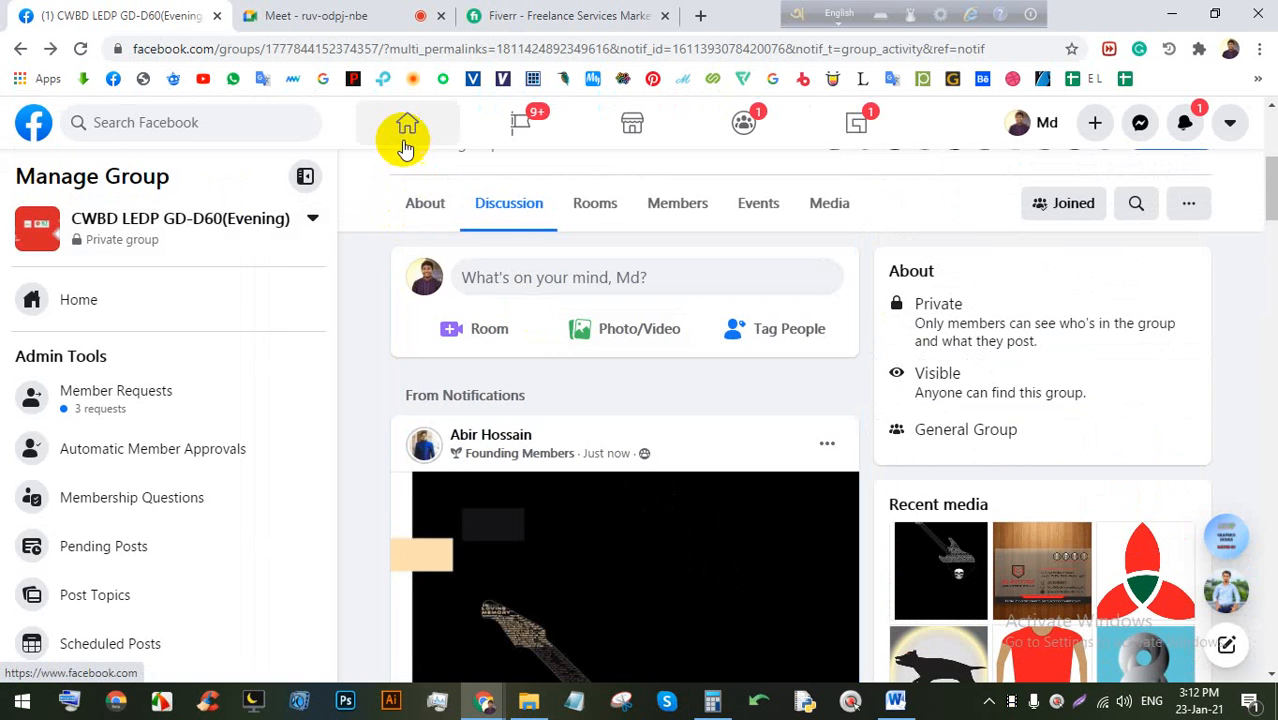
Stop presenting in Google Meet and reopen the CWBD LEDP GD-D60(Evening) group from the Facebook home page
click(408, 127)
click(328, 12)
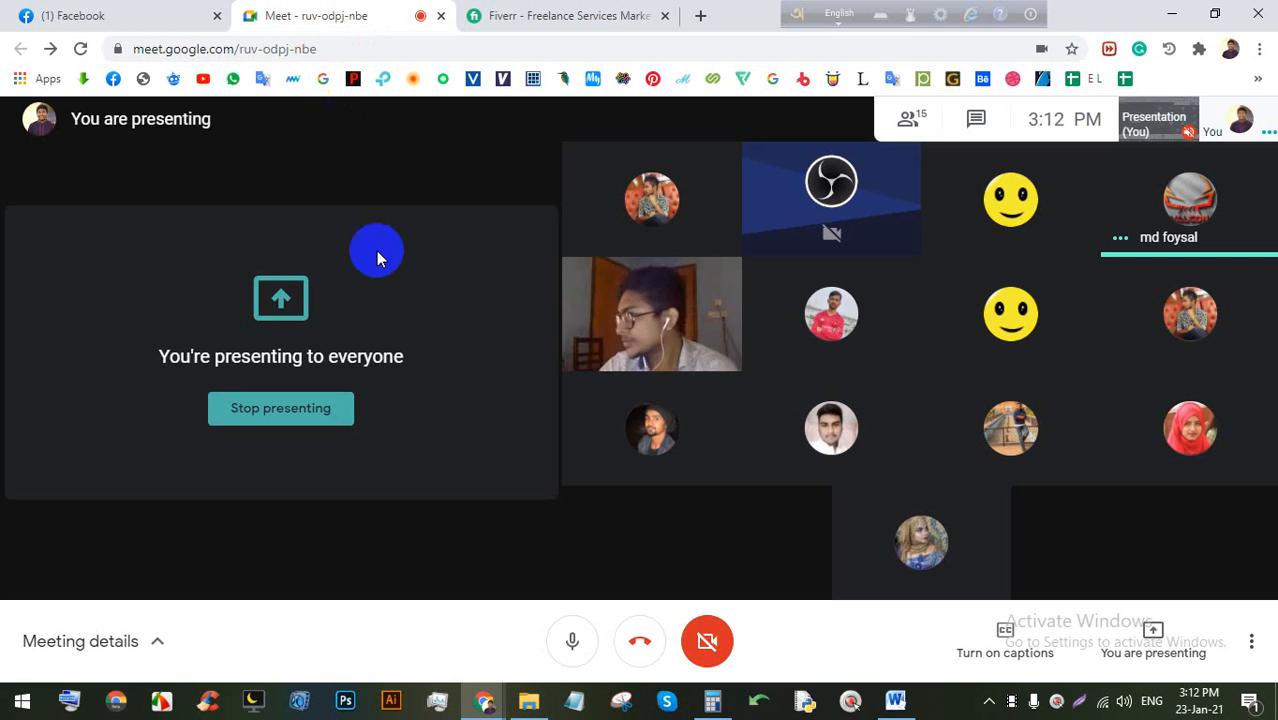
click(285, 412)
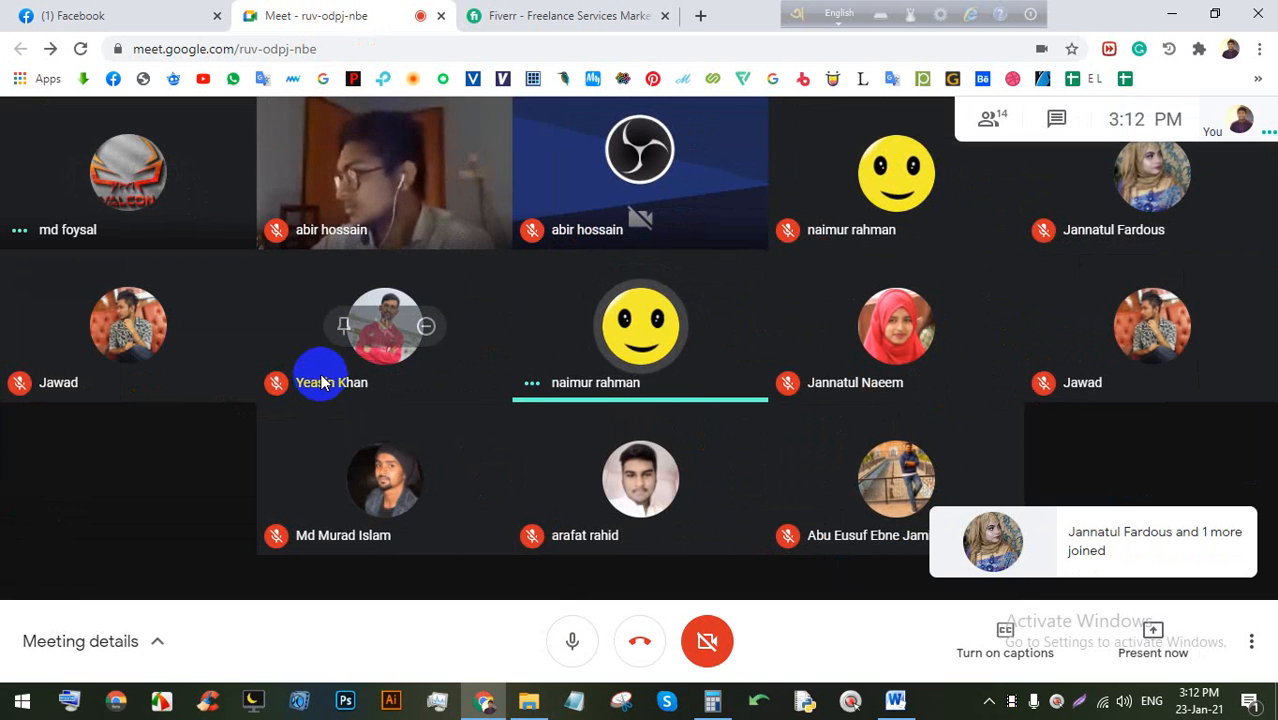
click(150, 14)
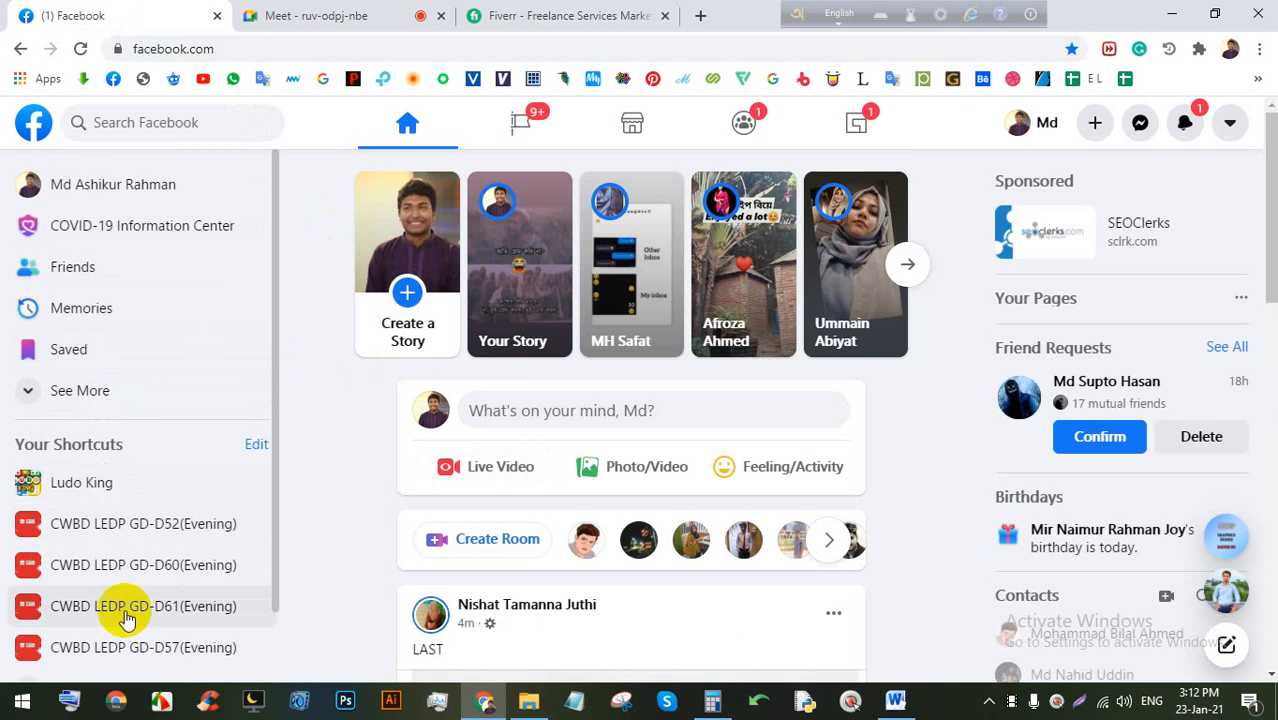
click(138, 578)
Present the entire screen in Google Meet and hide the sharing notice over the Facebook group page
click(322, 15)
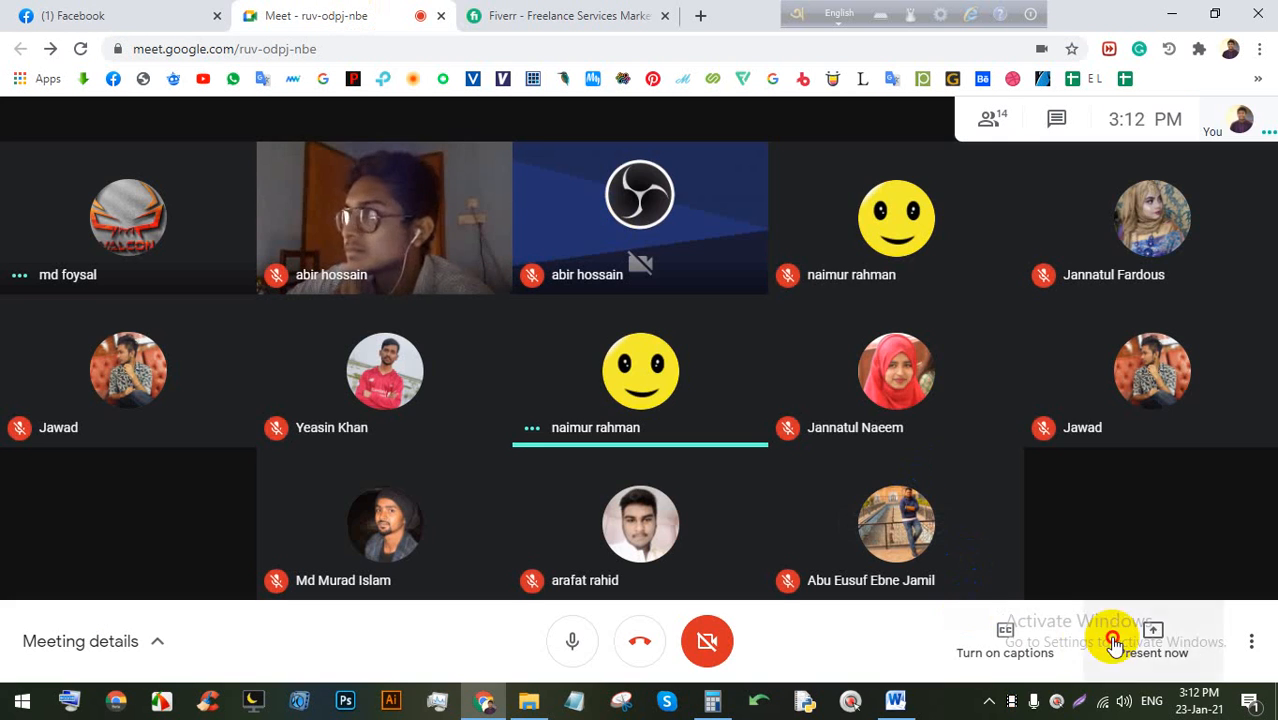
click(1145, 640)
click(1135, 476)
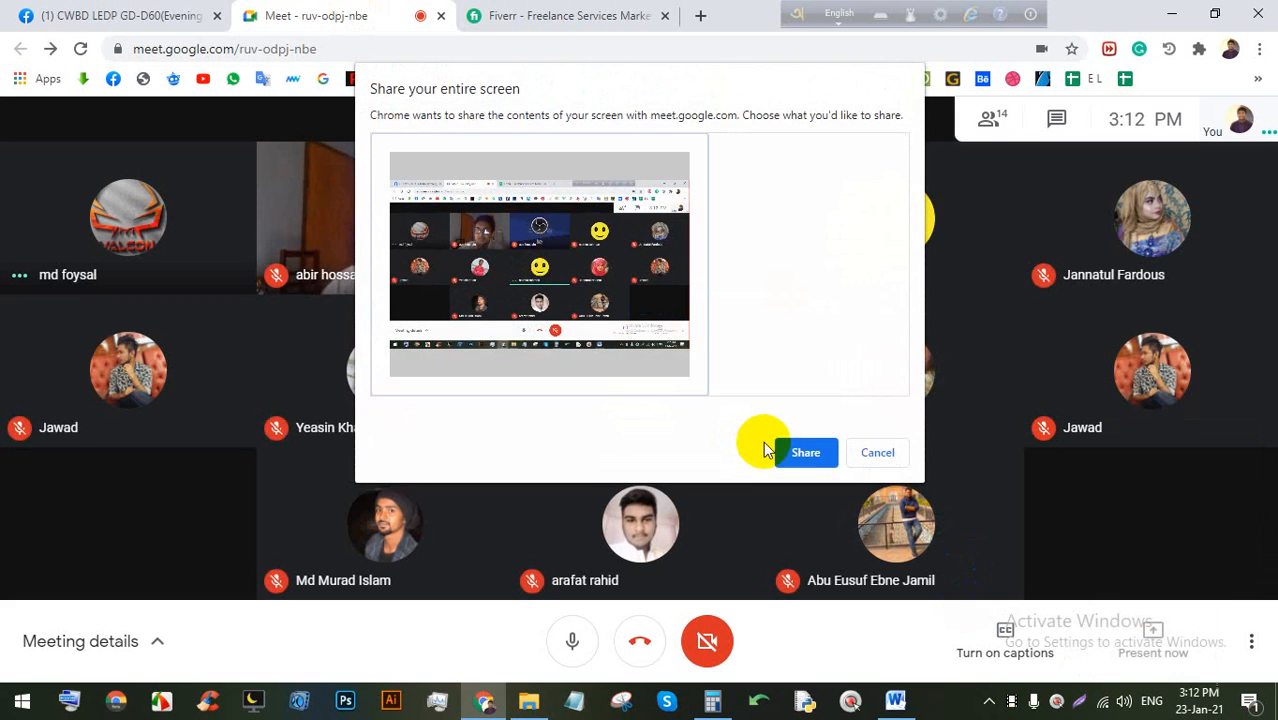
click(808, 453)
click(150, 15)
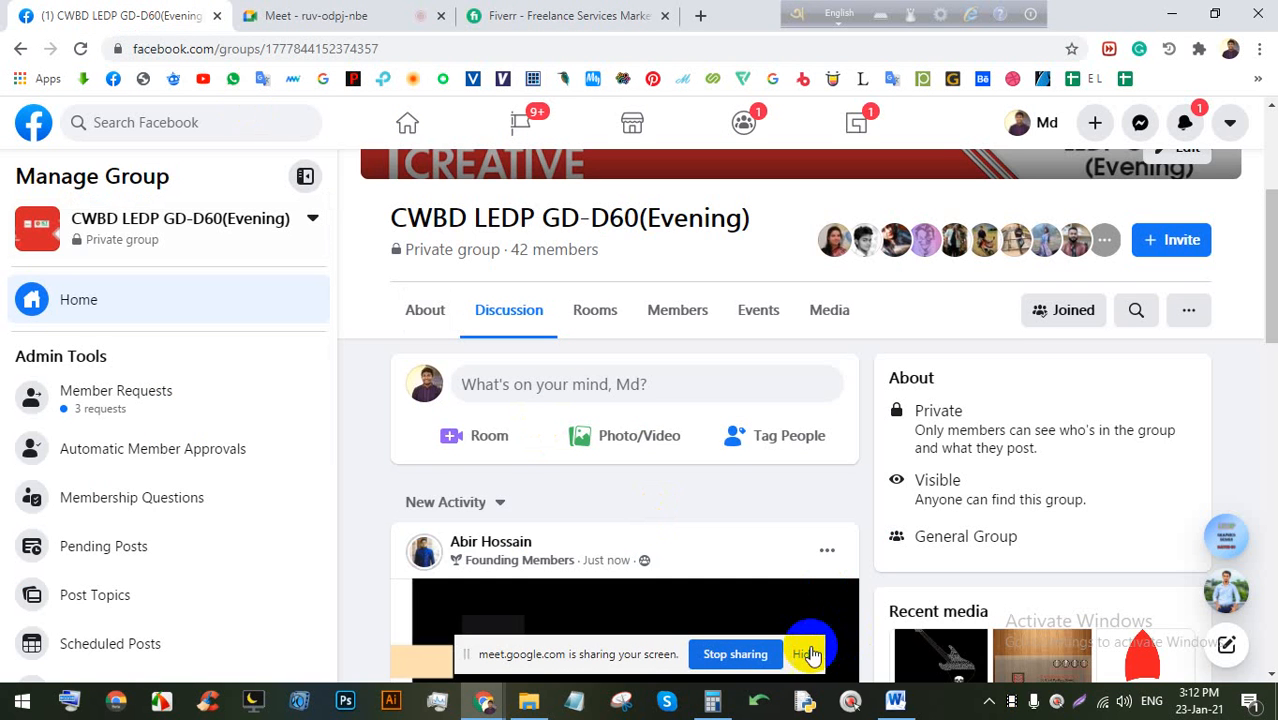
click(806, 657)
Browse the group feed down to the "PathFinder & Clipping Mask" and "Practice" logo posts, and return to the figure-eight post
scroll(727, 451, down, 10)
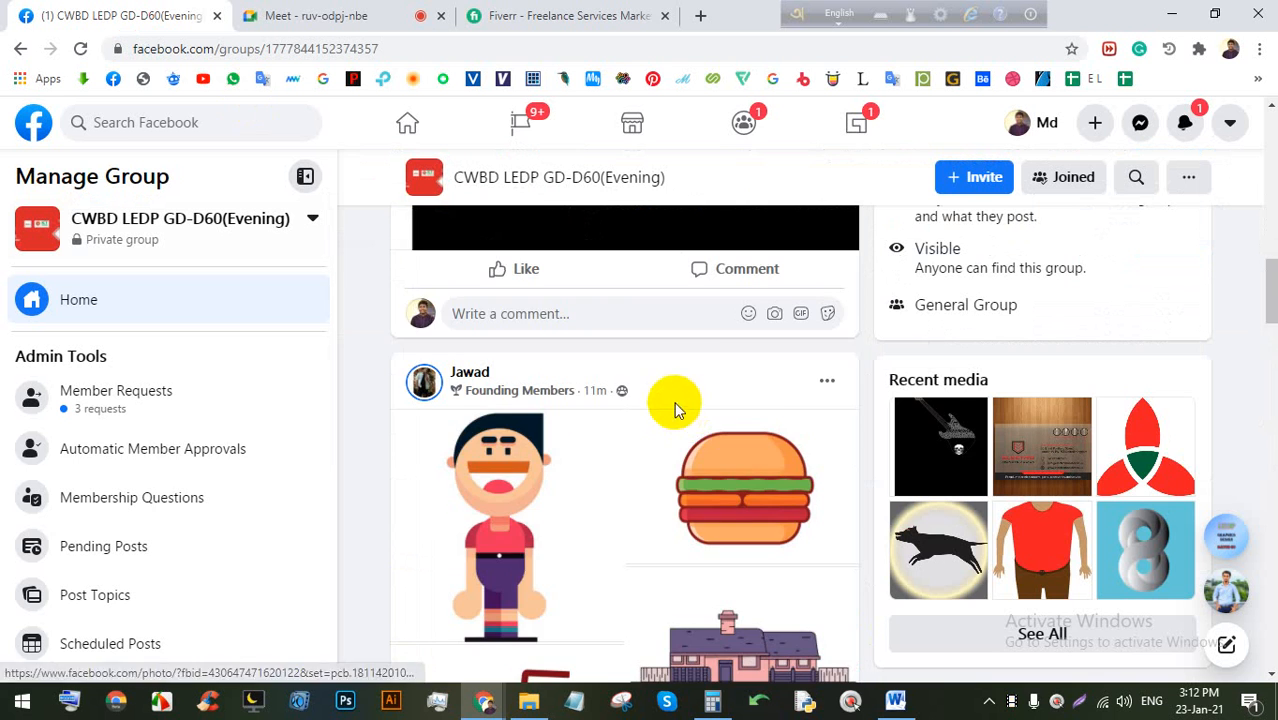
scroll(673, 402, down, 5)
scroll(673, 404, down, 10)
scroll(670, 402, up, 5)
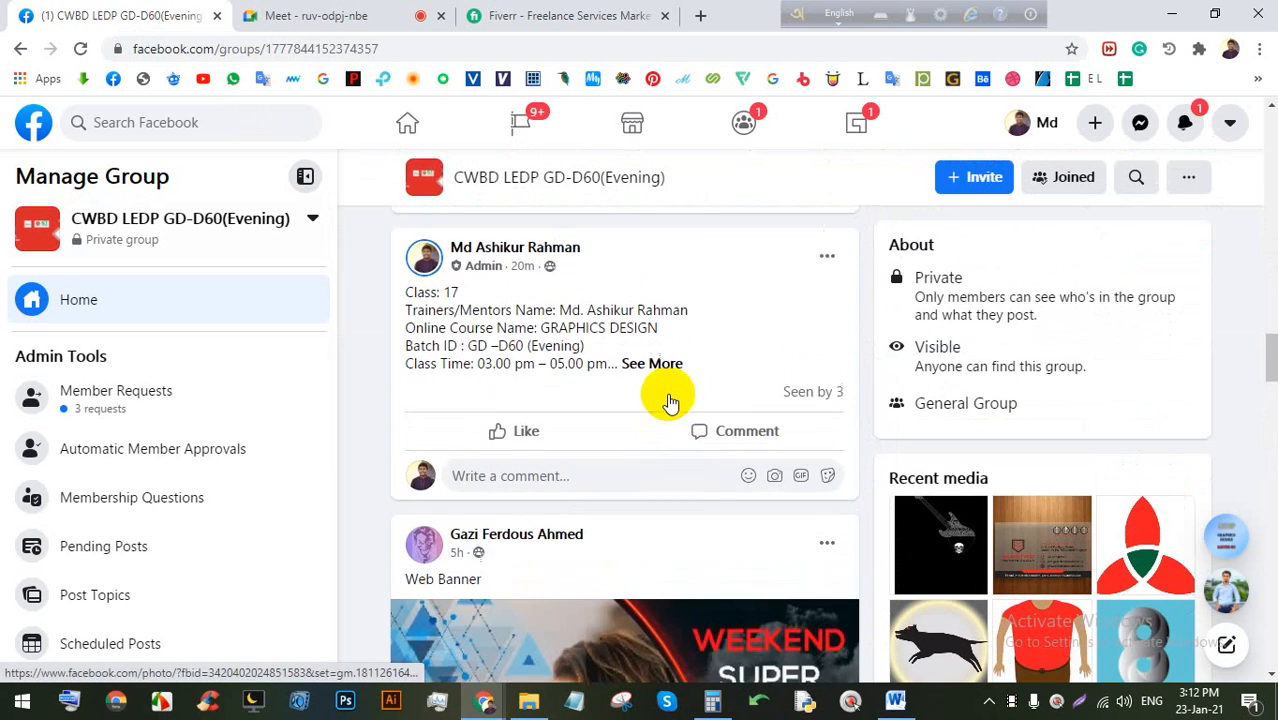
scroll(670, 402, down, 9)
scroll(670, 402, down, 12)
scroll(670, 402, up, 8)
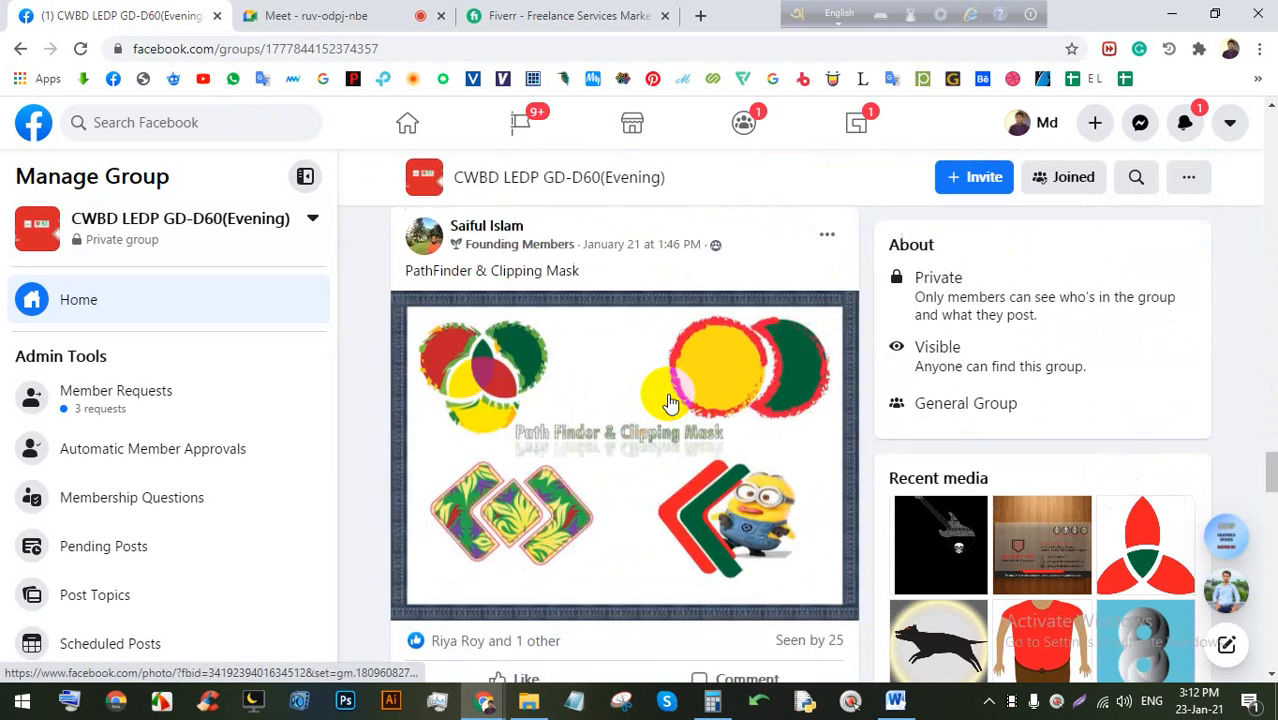
scroll(670, 402, down, 15)
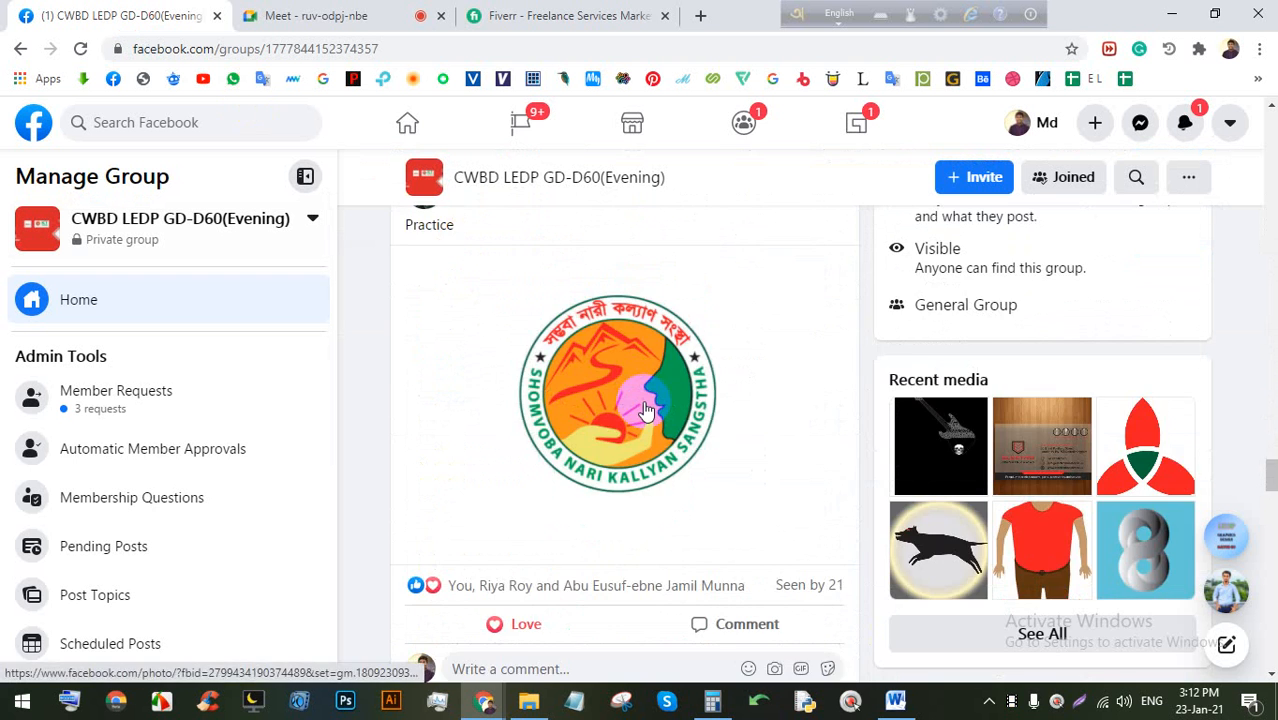
scroll(655, 406, up, 15)
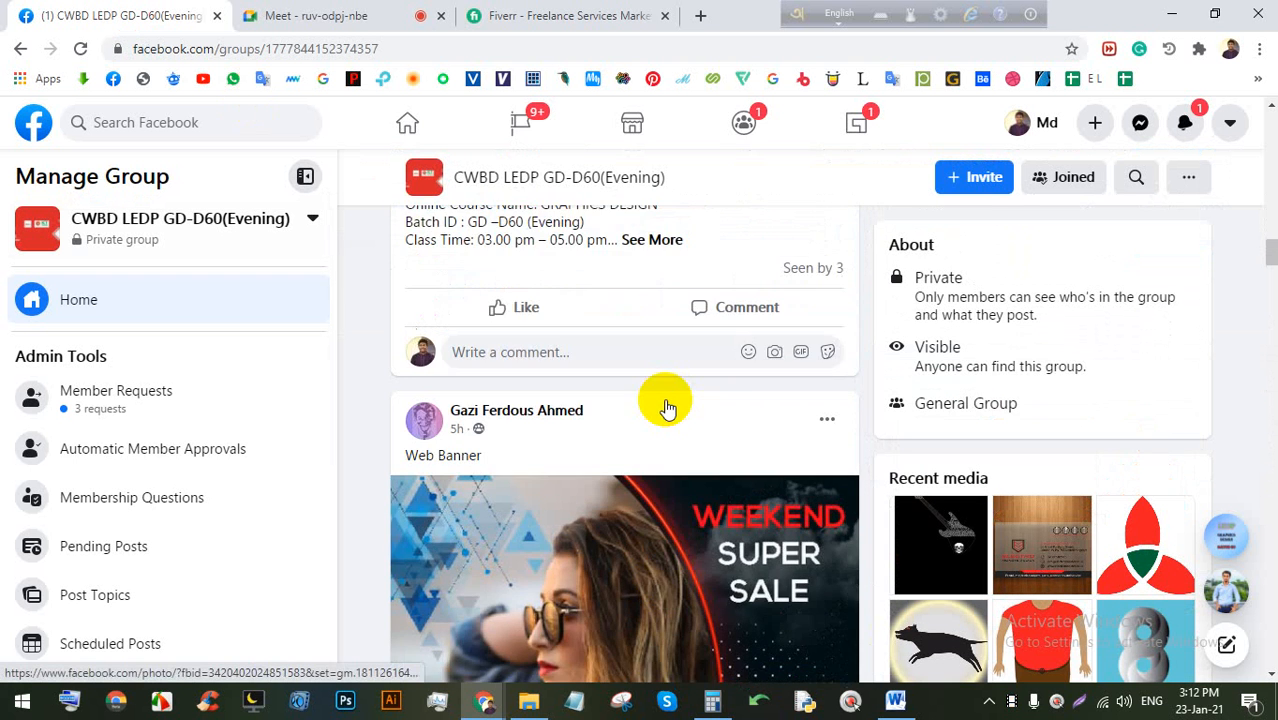
scroll(667, 406, up, 12)
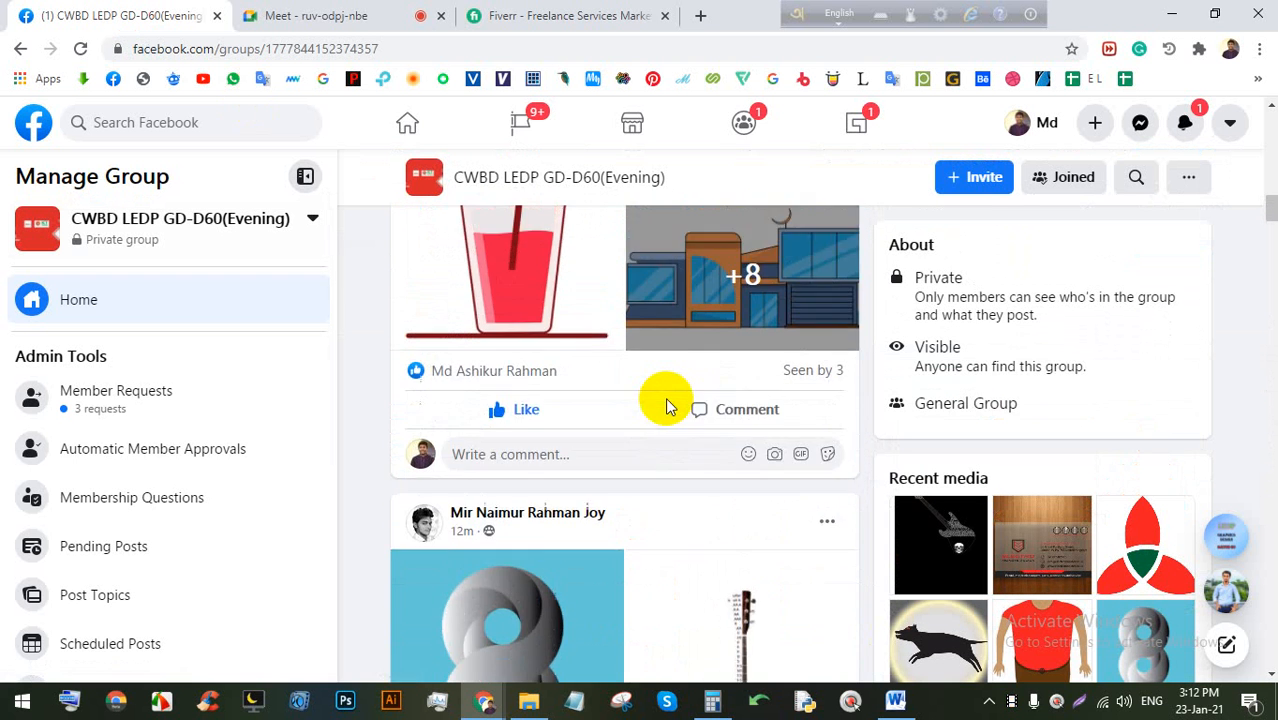
scroll(667, 406, up, 5)
scroll(665, 407, down, 10)
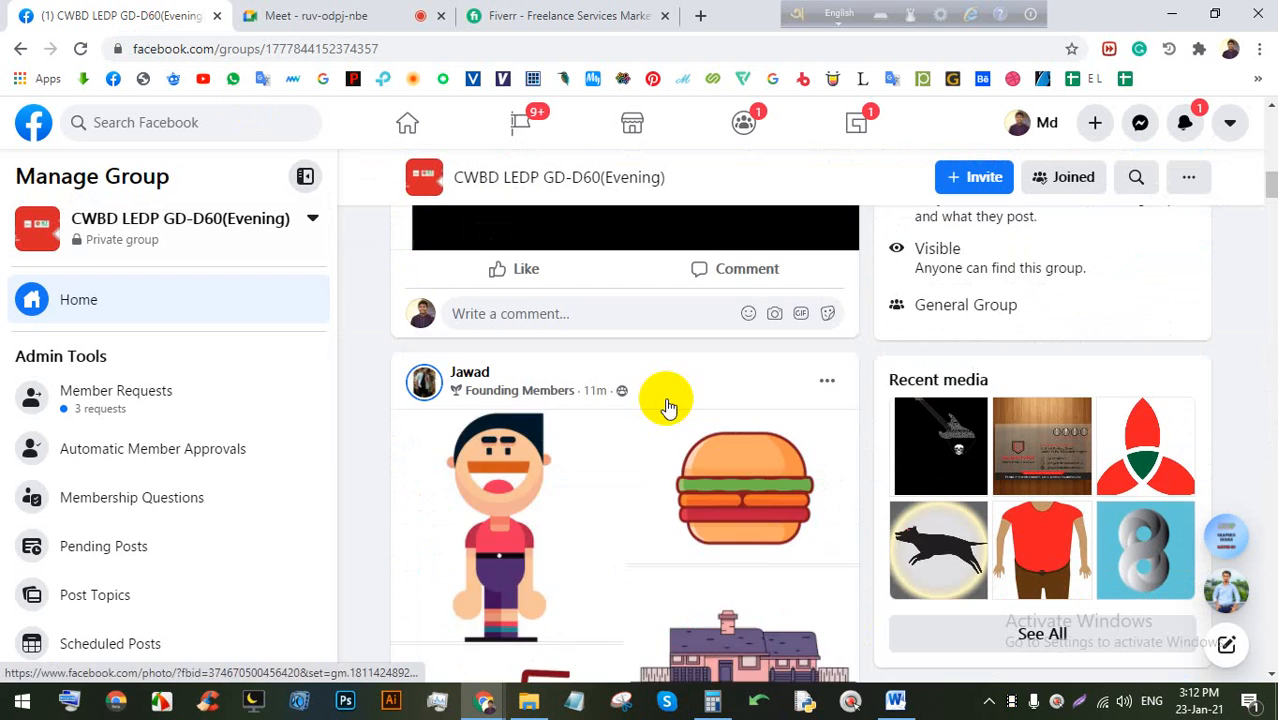
scroll(665, 407, down, 3)
scroll(590, 375, up, 4)
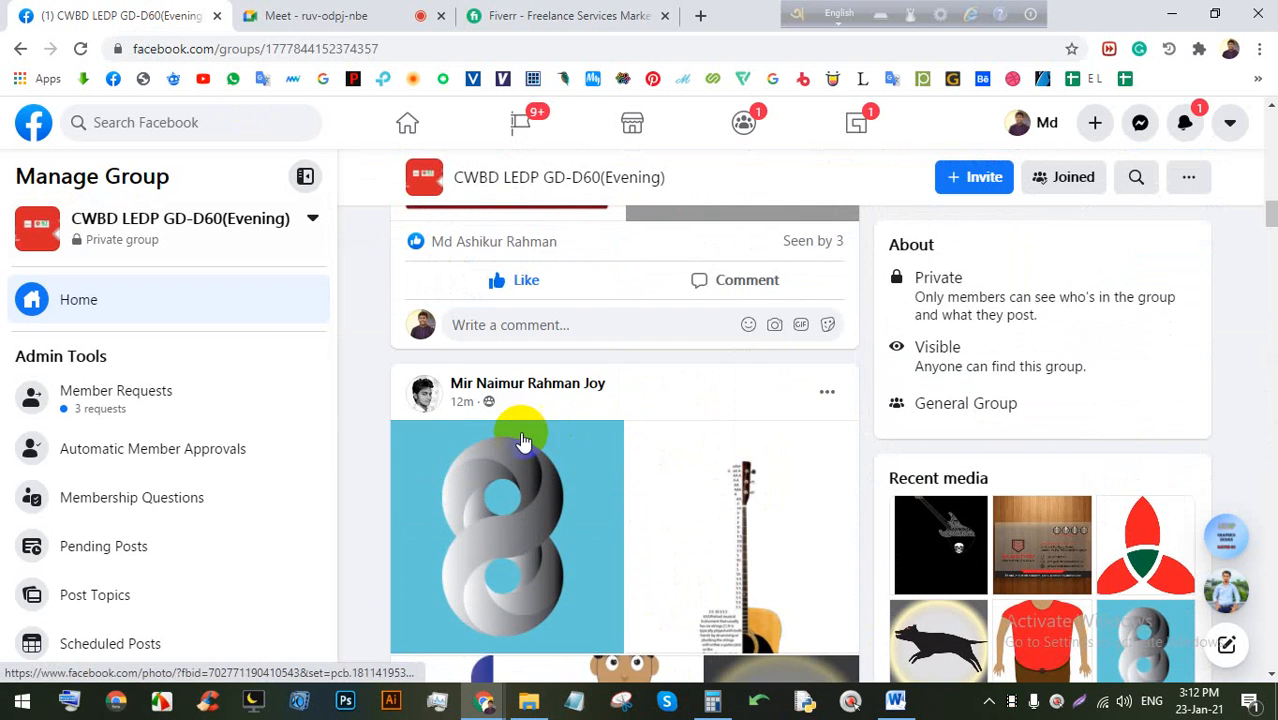
View the figure-eight post's photos through to the running black dog, liking the illustration of the man in a red shirt
click(516, 458)
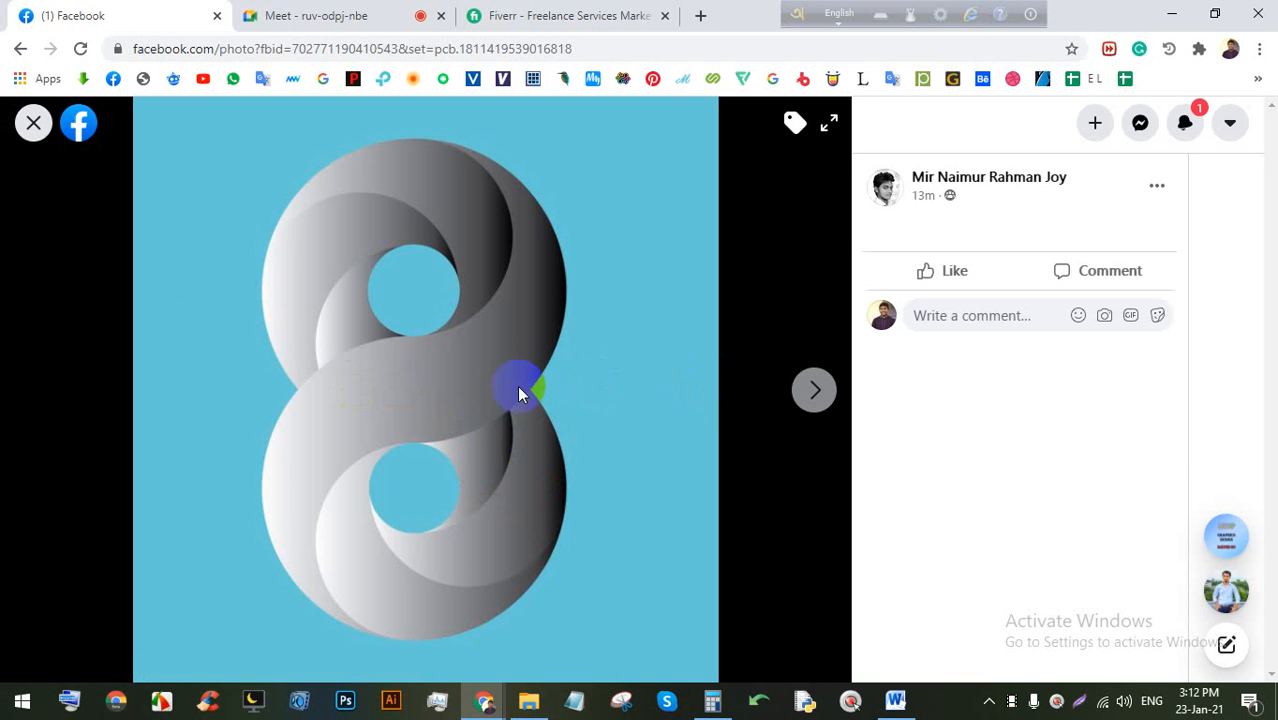
click(818, 393)
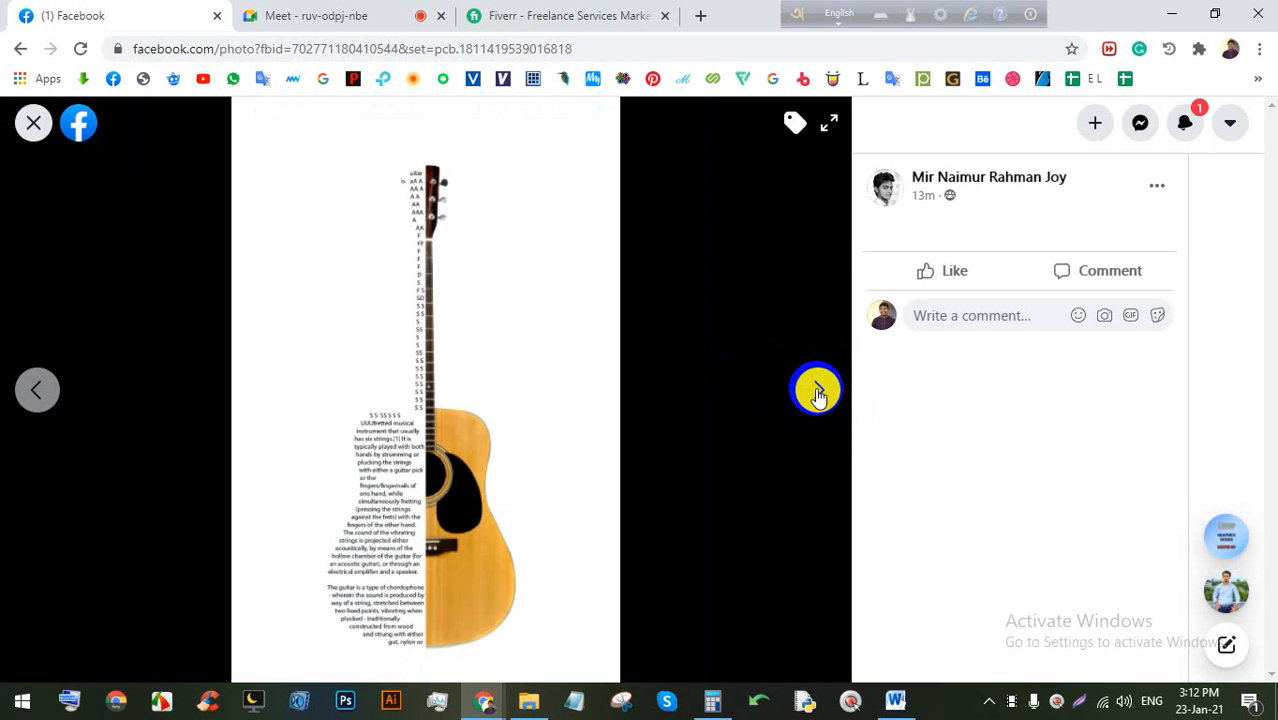
click(816, 398)
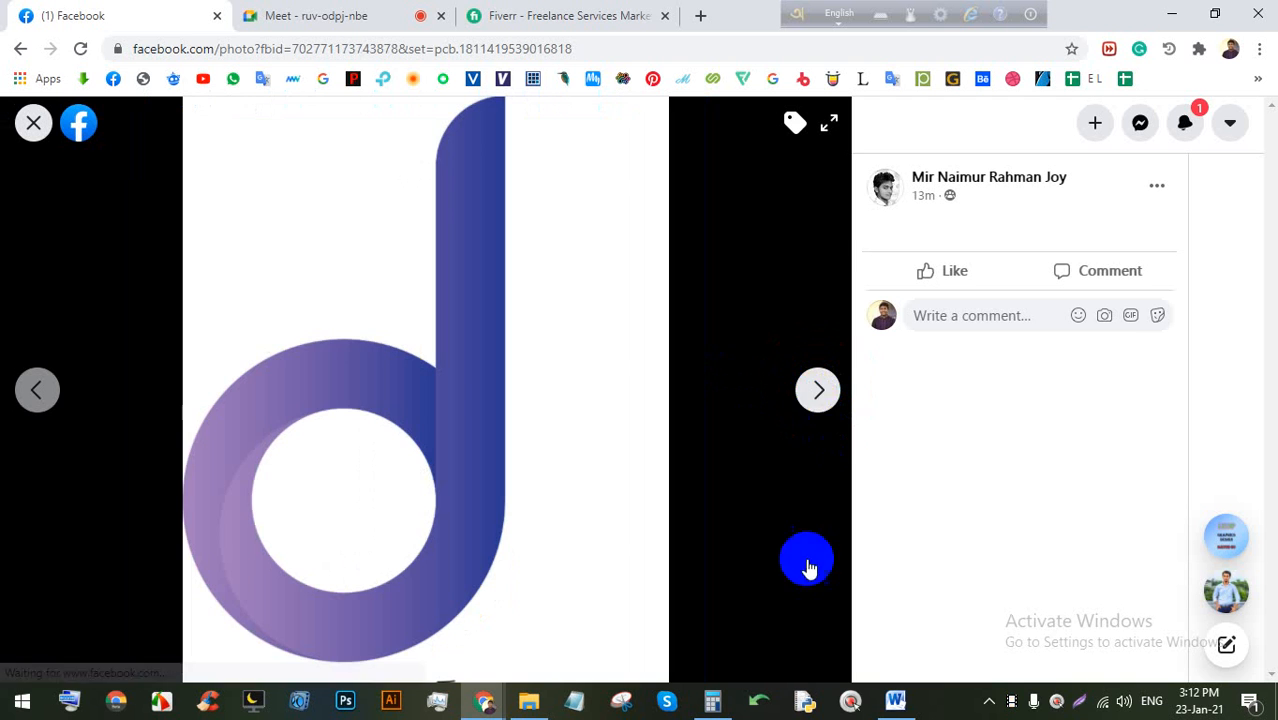
click(815, 392)
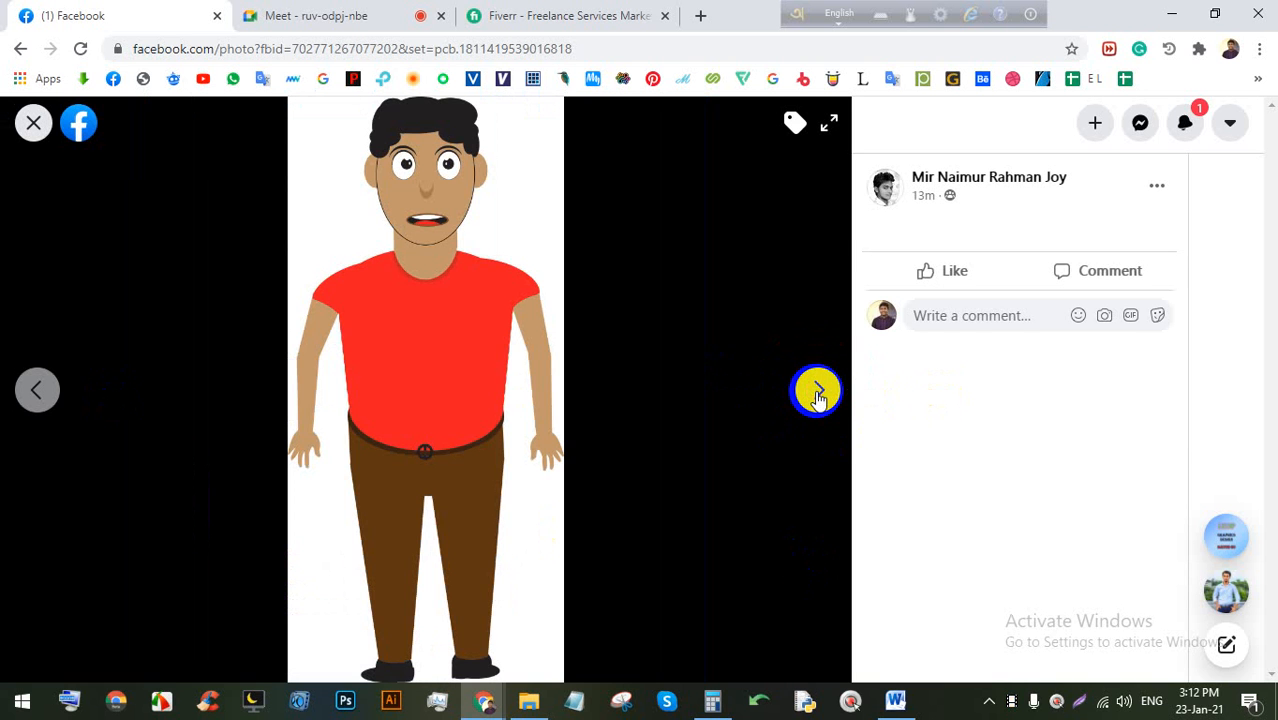
click(932, 274)
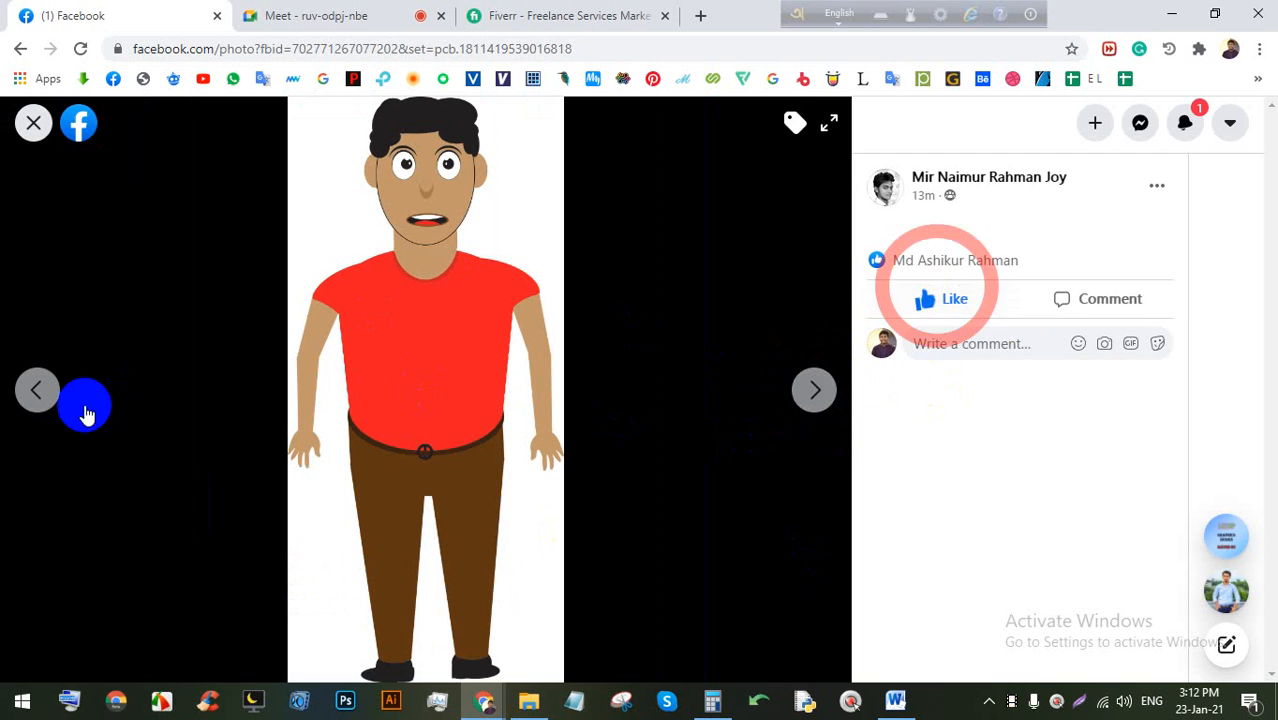
click(816, 393)
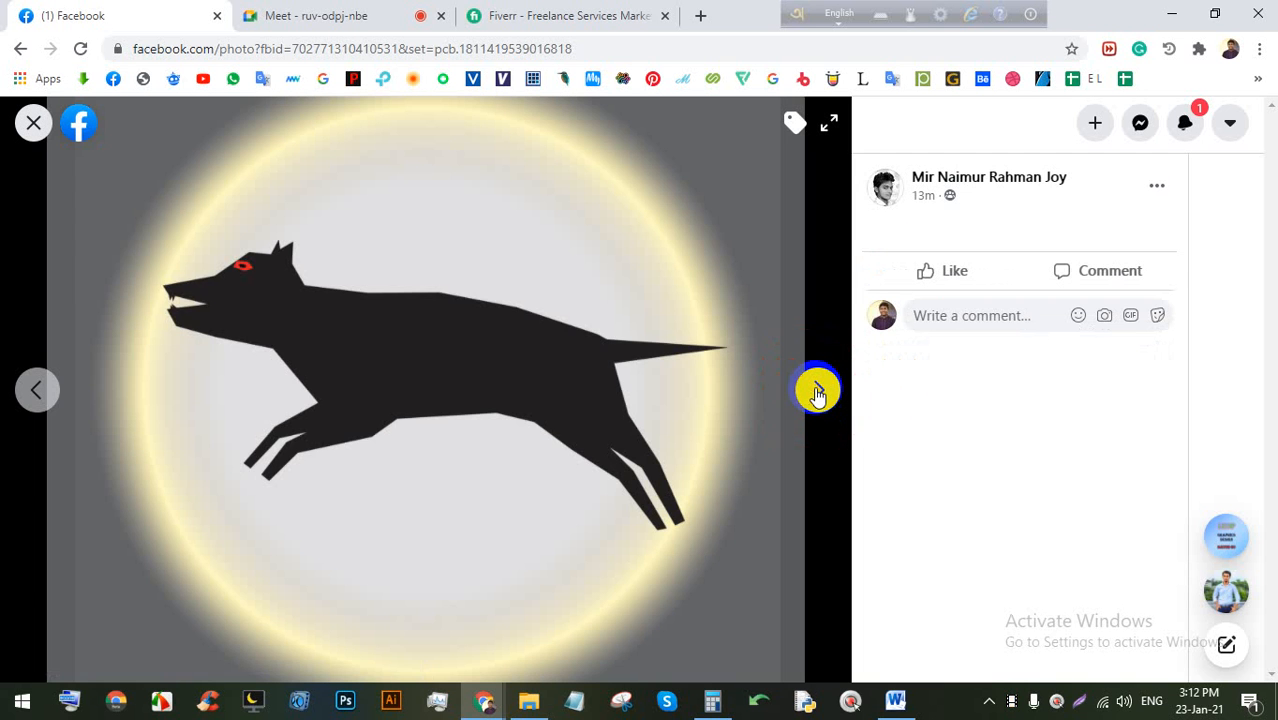
View the post's remaining photos up to the Electro Monster business card, like that design and return to the group feed
click(816, 393)
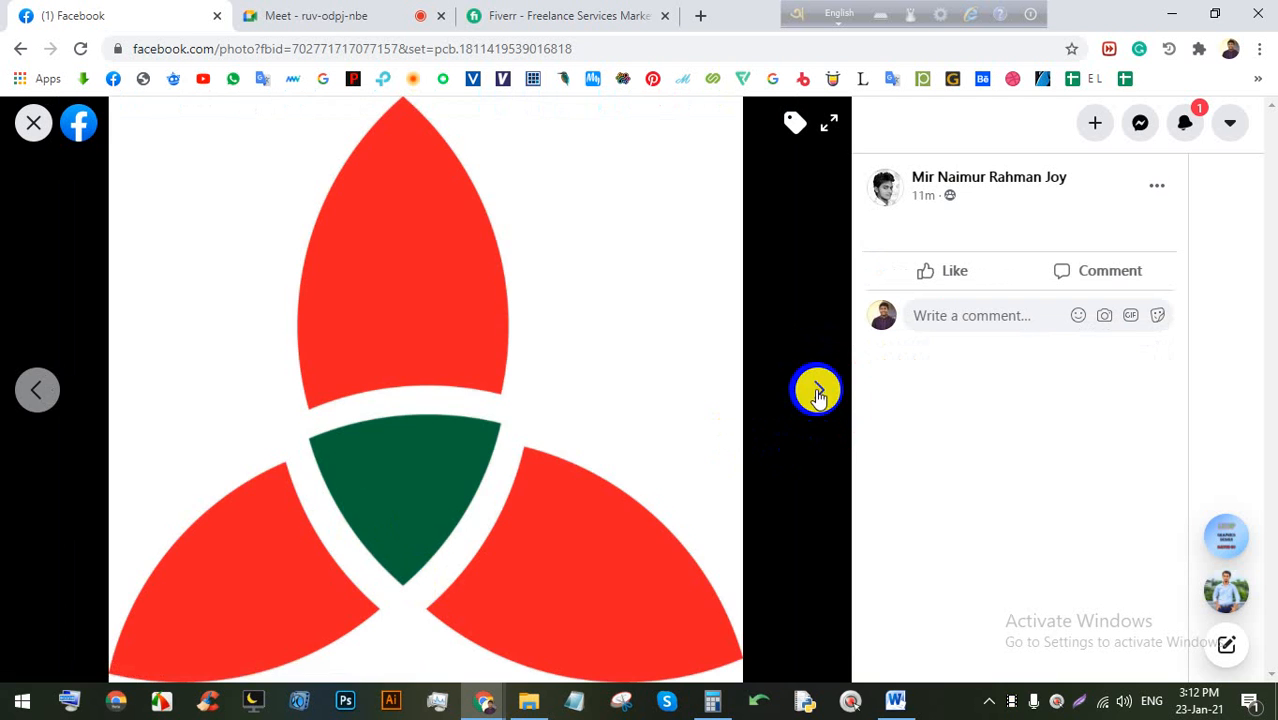
click(817, 393)
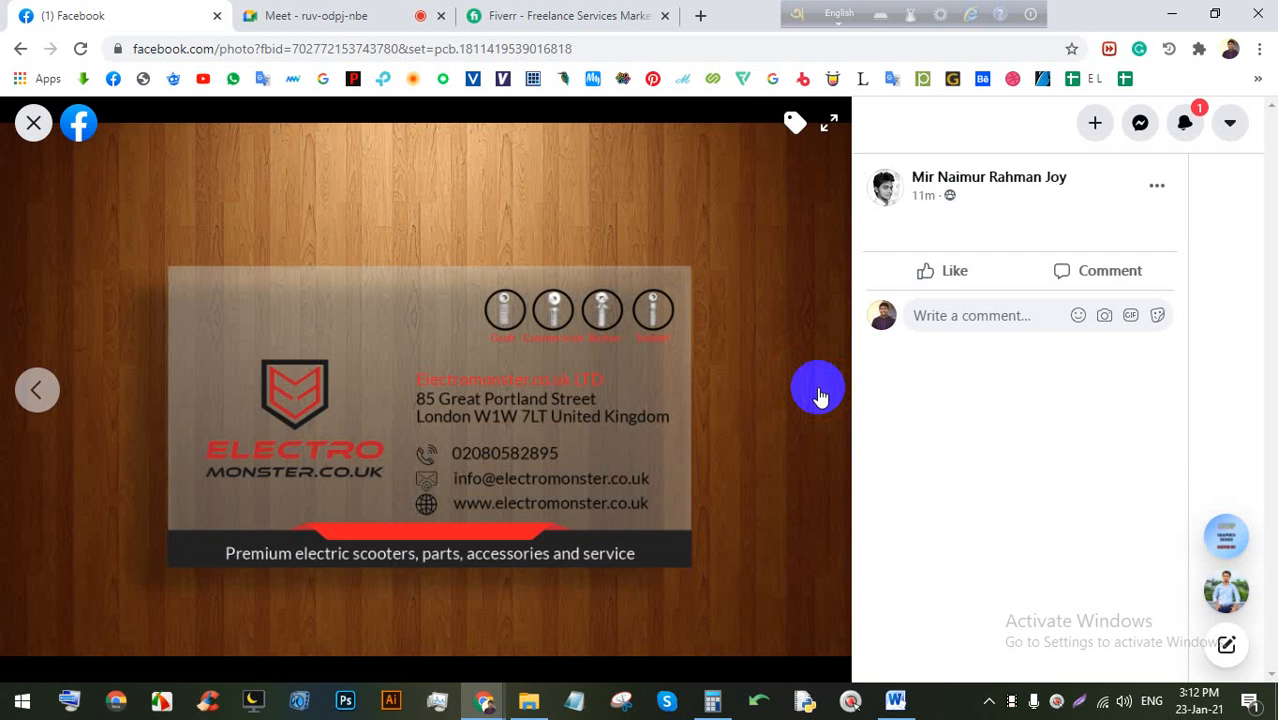
click(938, 270)
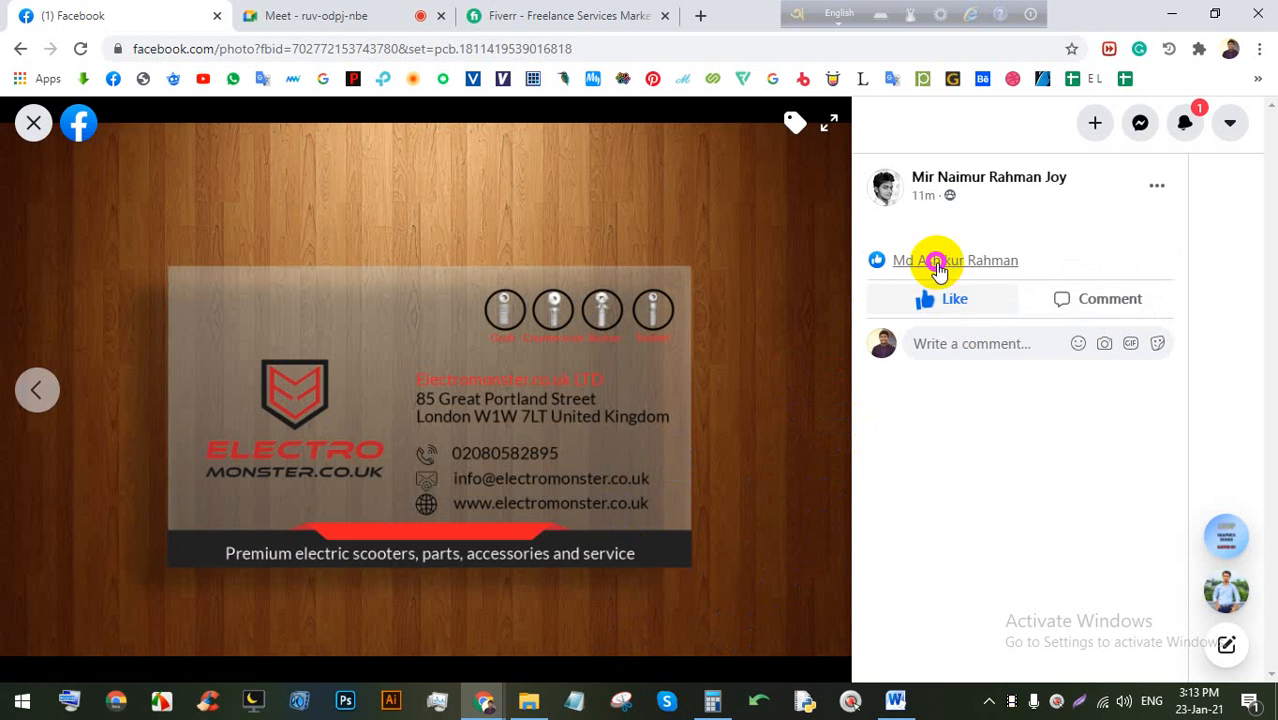
click(33, 122)
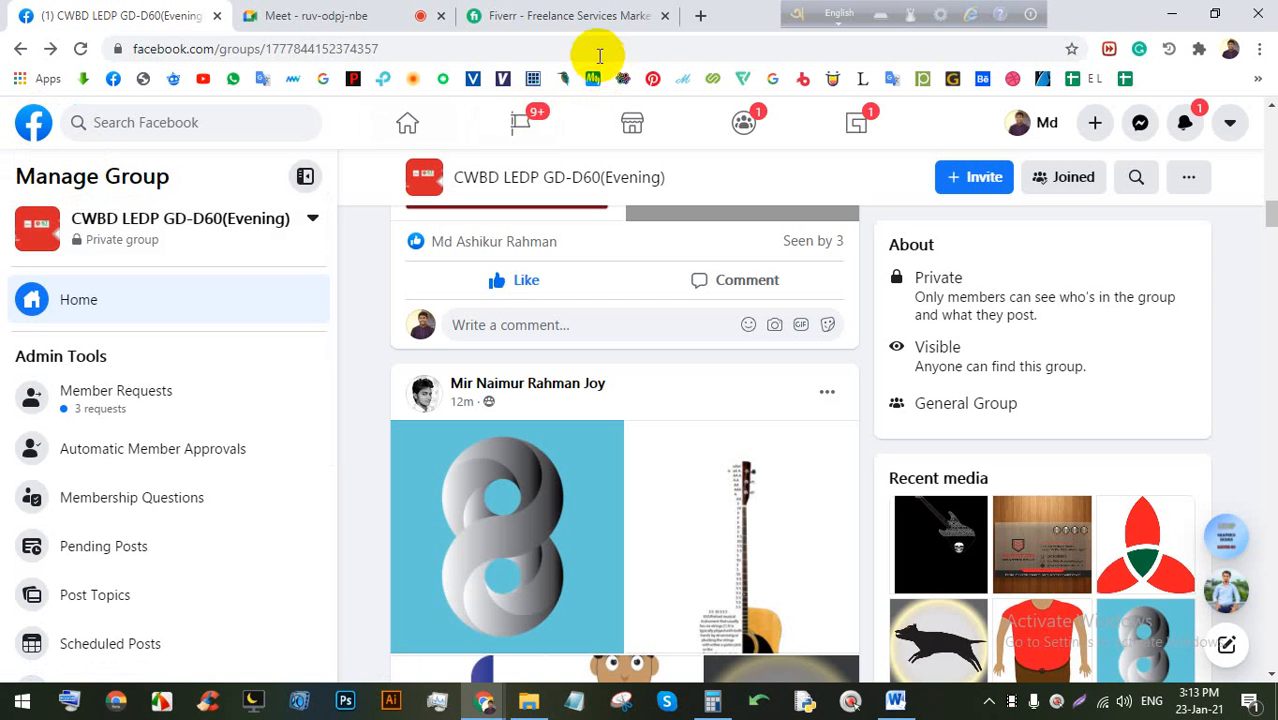
Switch to the Google Meet call and close the Word and Calculator windows
click(360, 18)
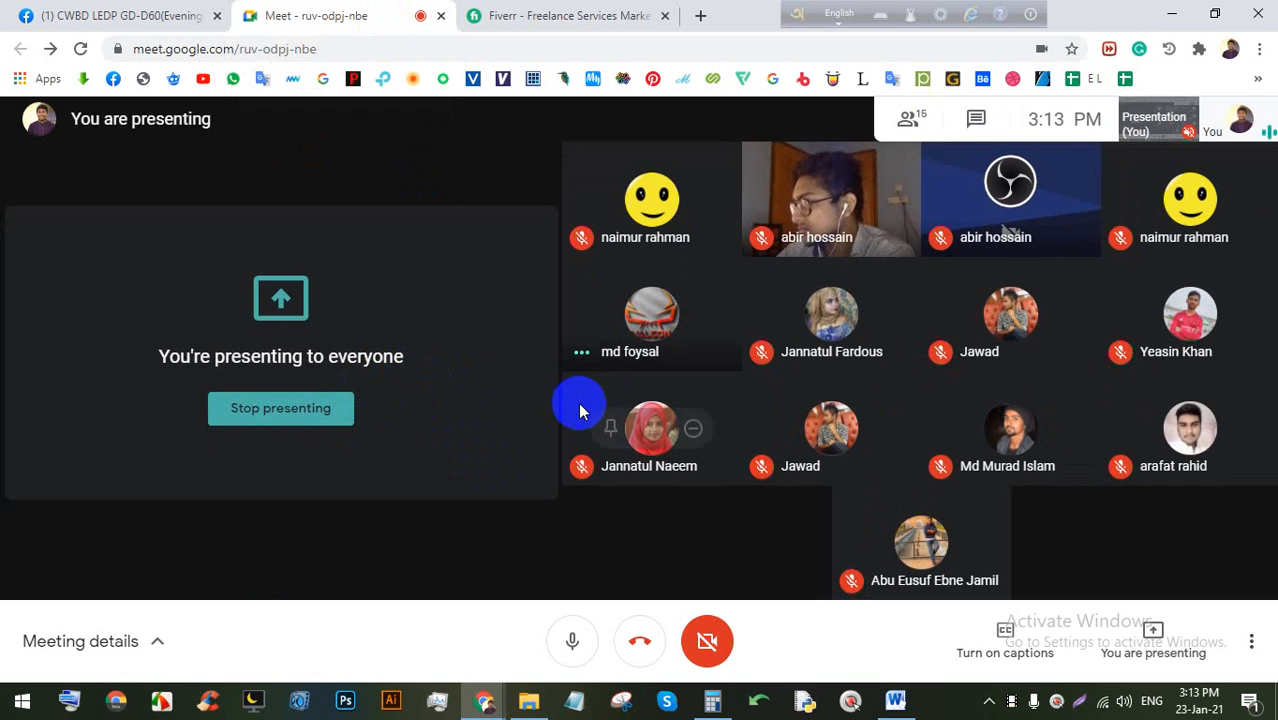
right_click(890, 697)
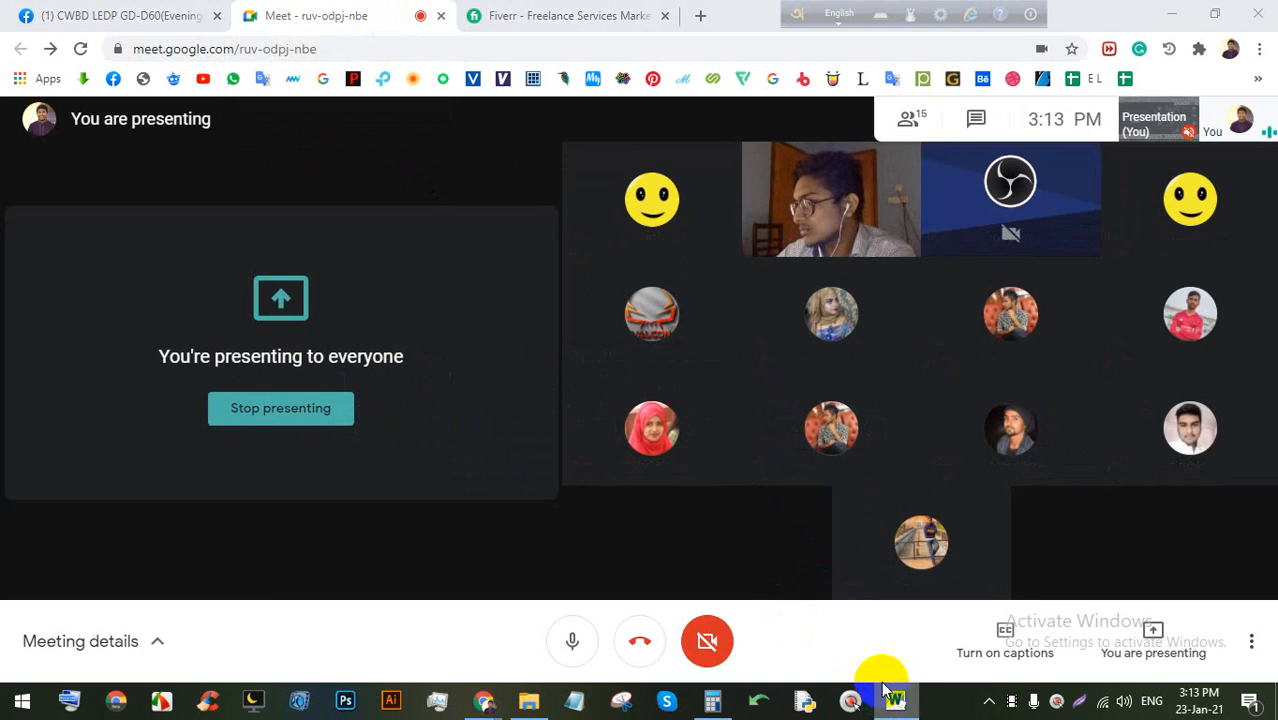
click(877, 656)
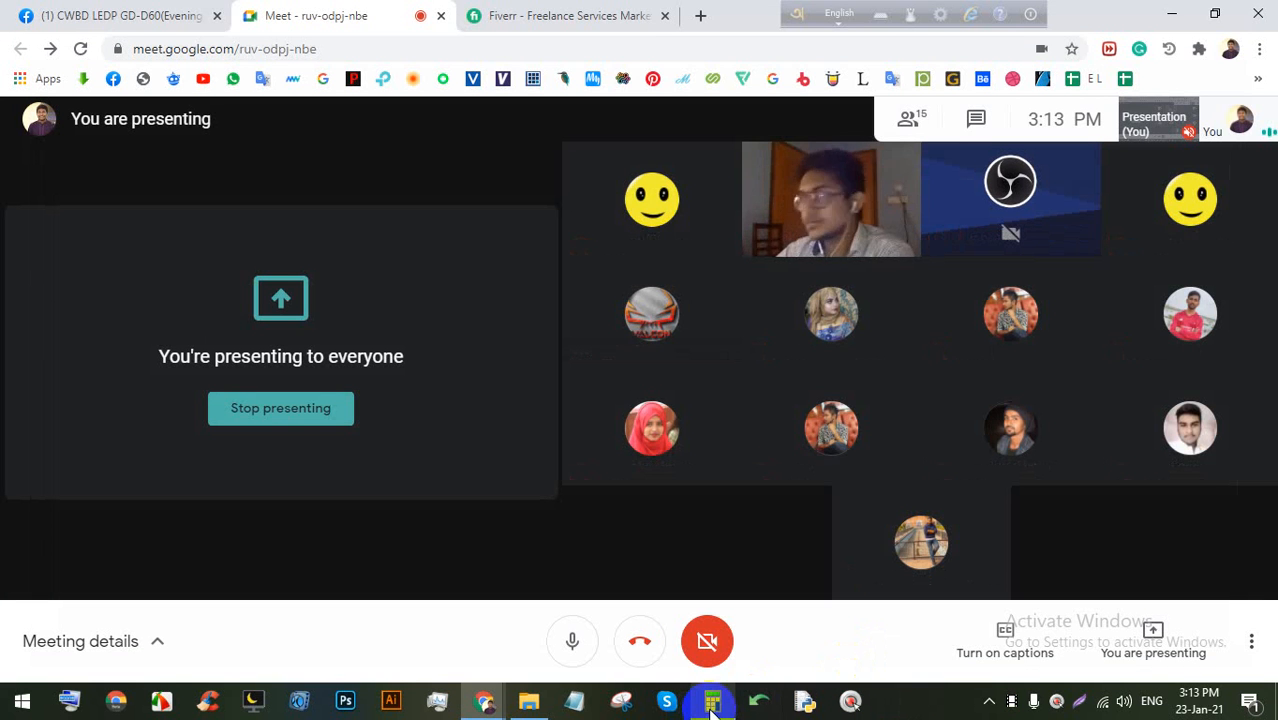
click(712, 700)
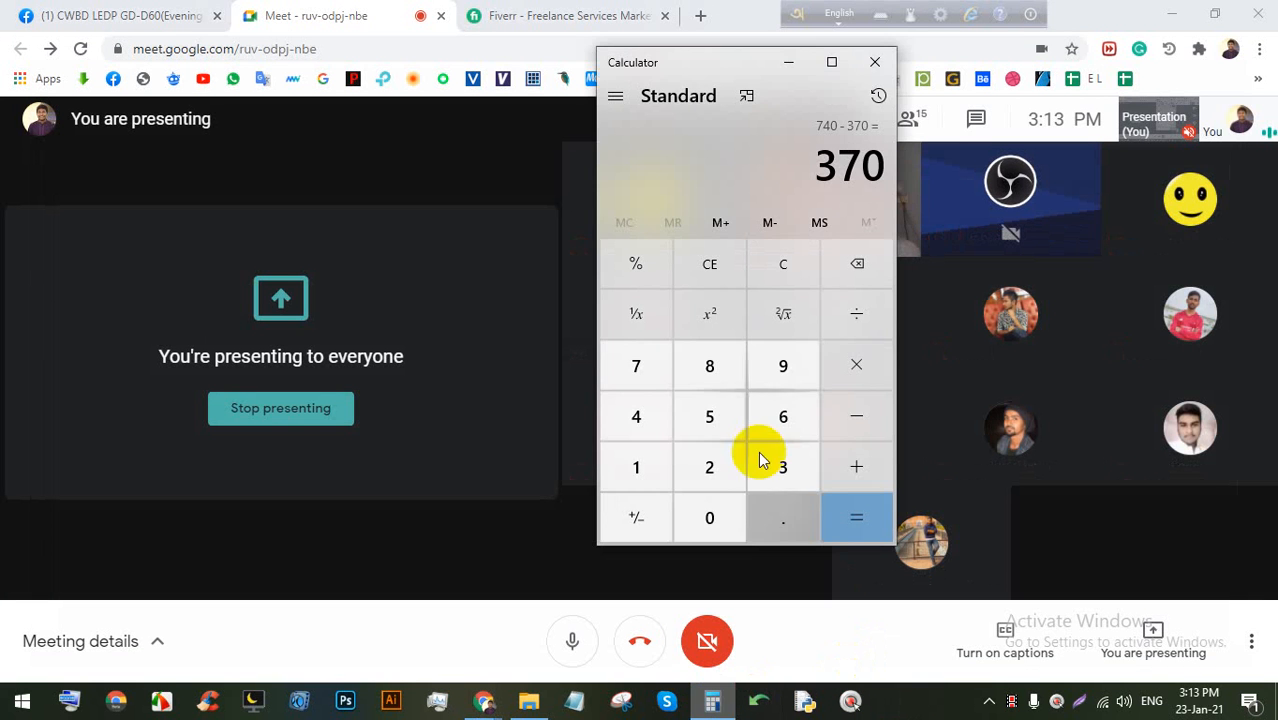
click(875, 62)
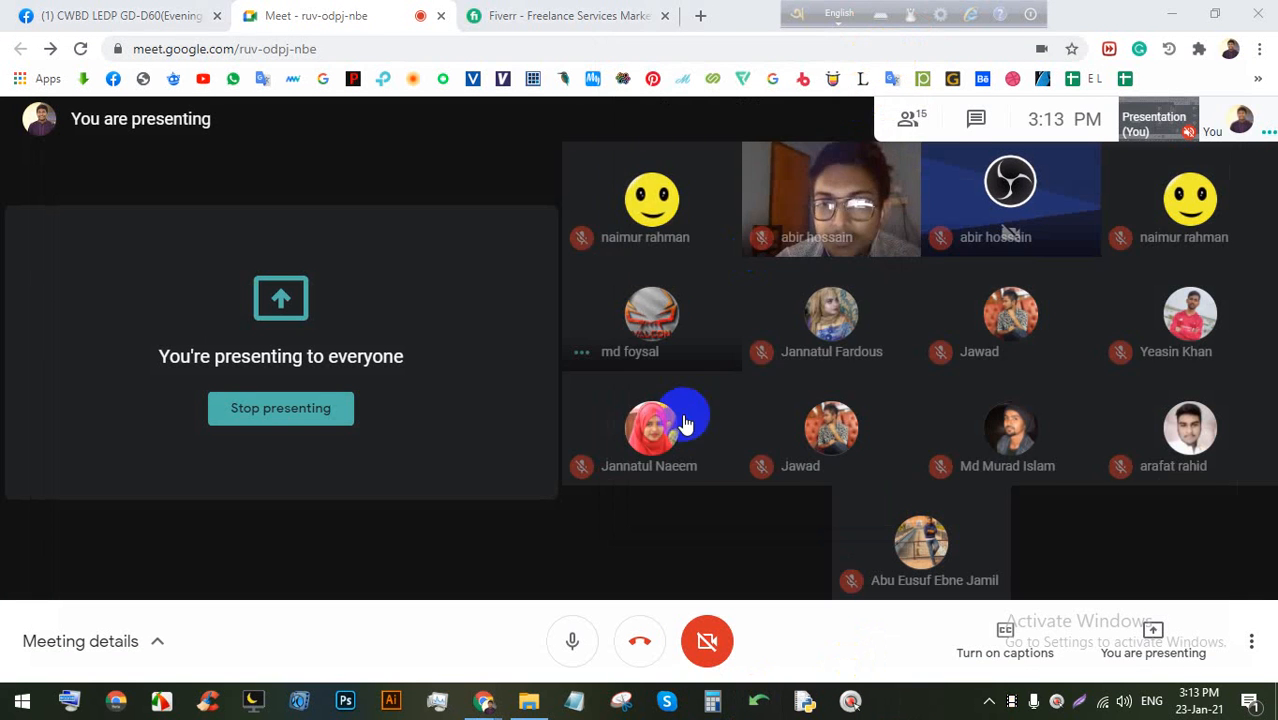
Launch Illustrator with a new Web-Large 1920 x 1080 px document and collapse the Gradient panel
click(391, 700)
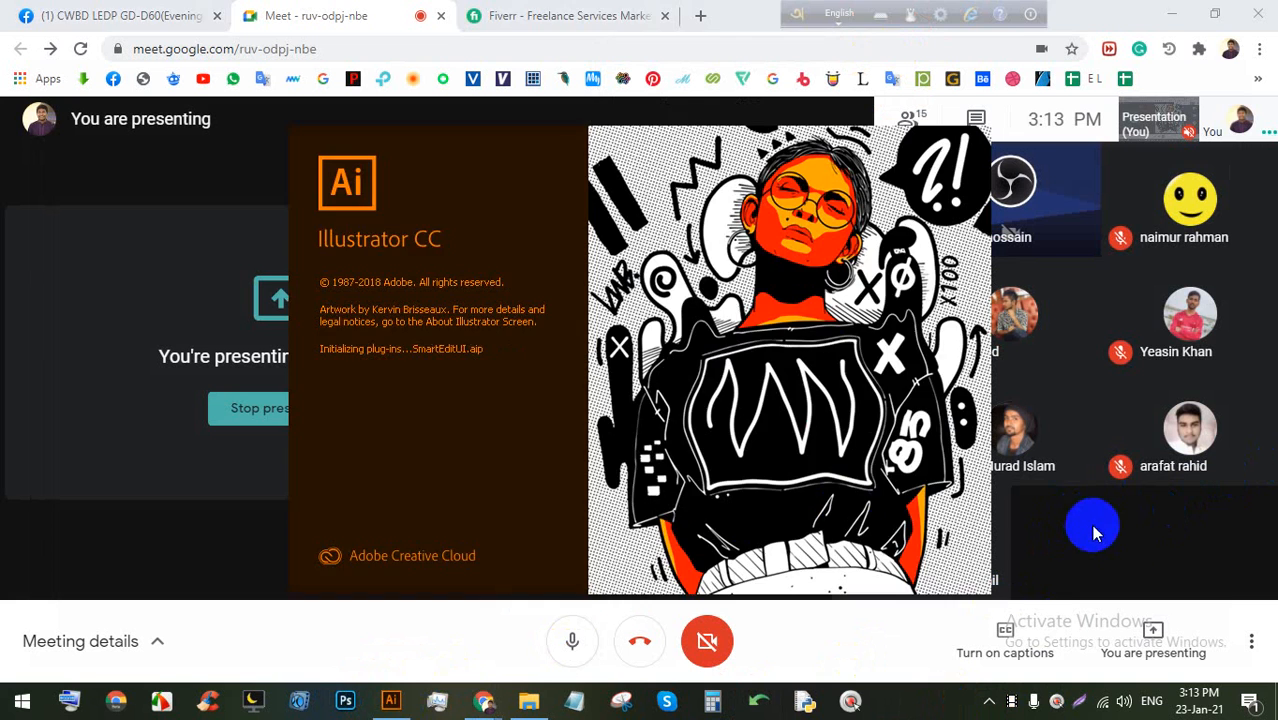
click(1126, 548)
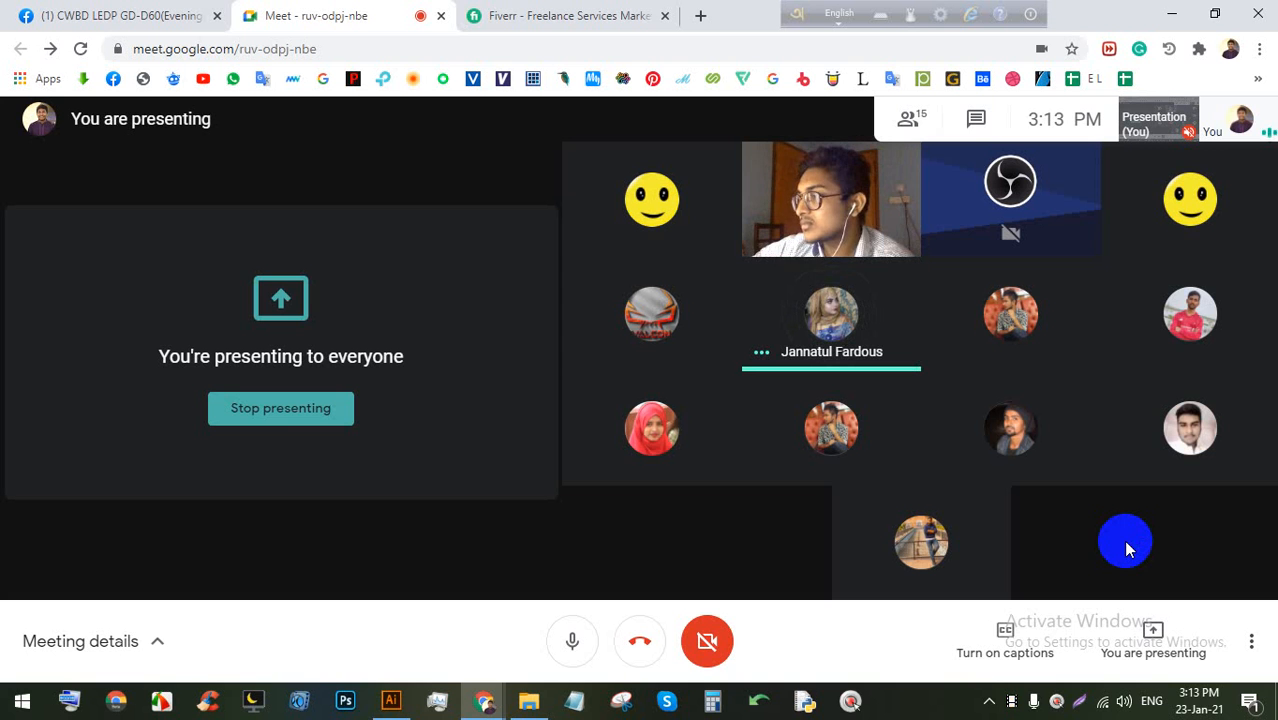
click(391, 701)
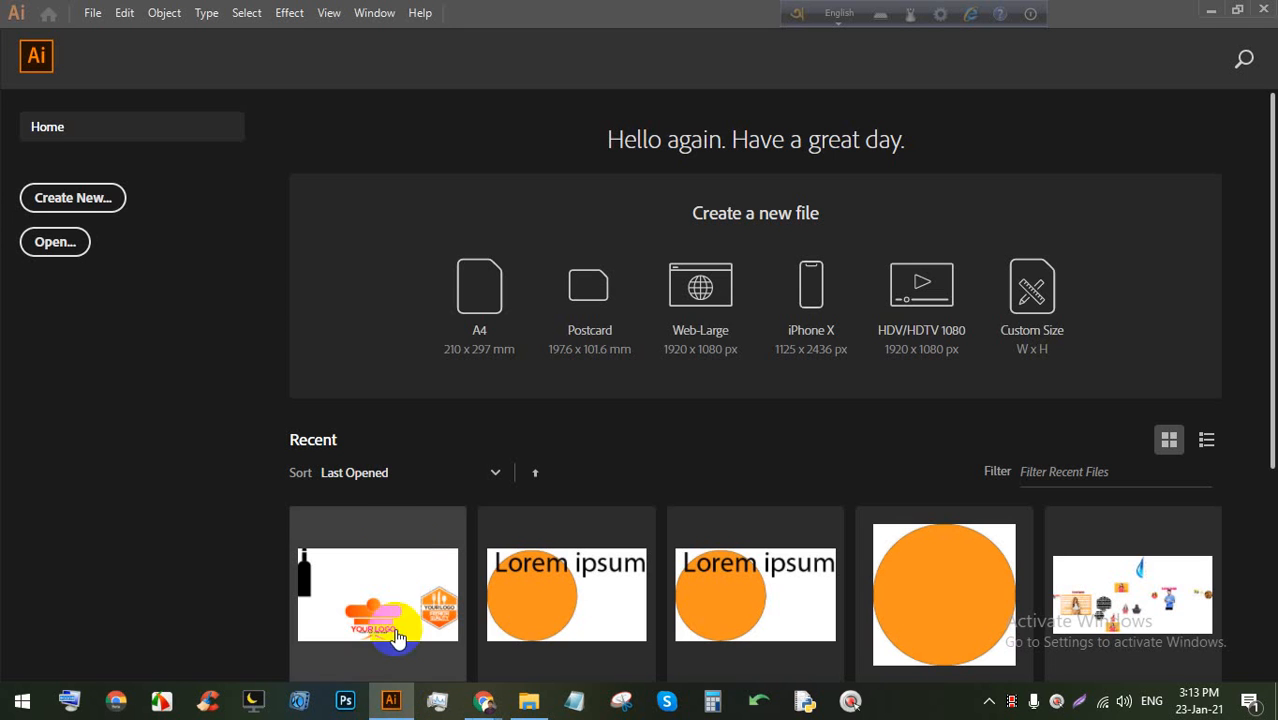
click(716, 316)
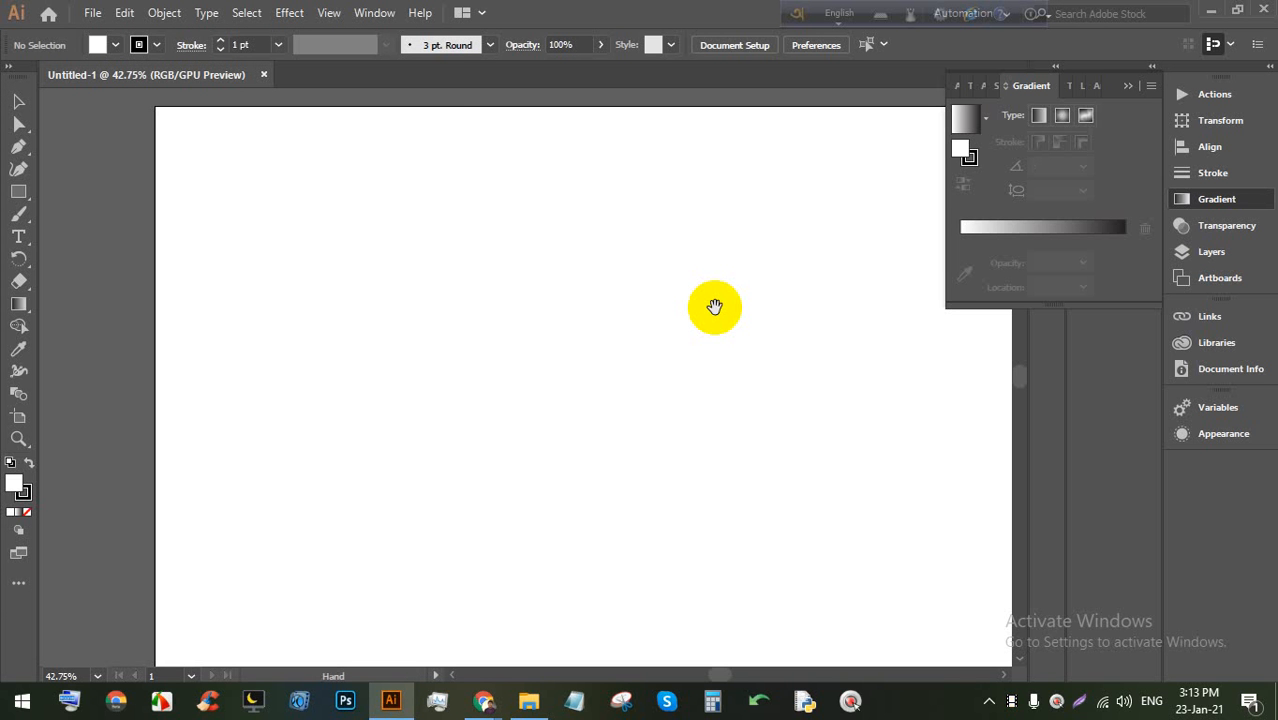
click(1132, 86)
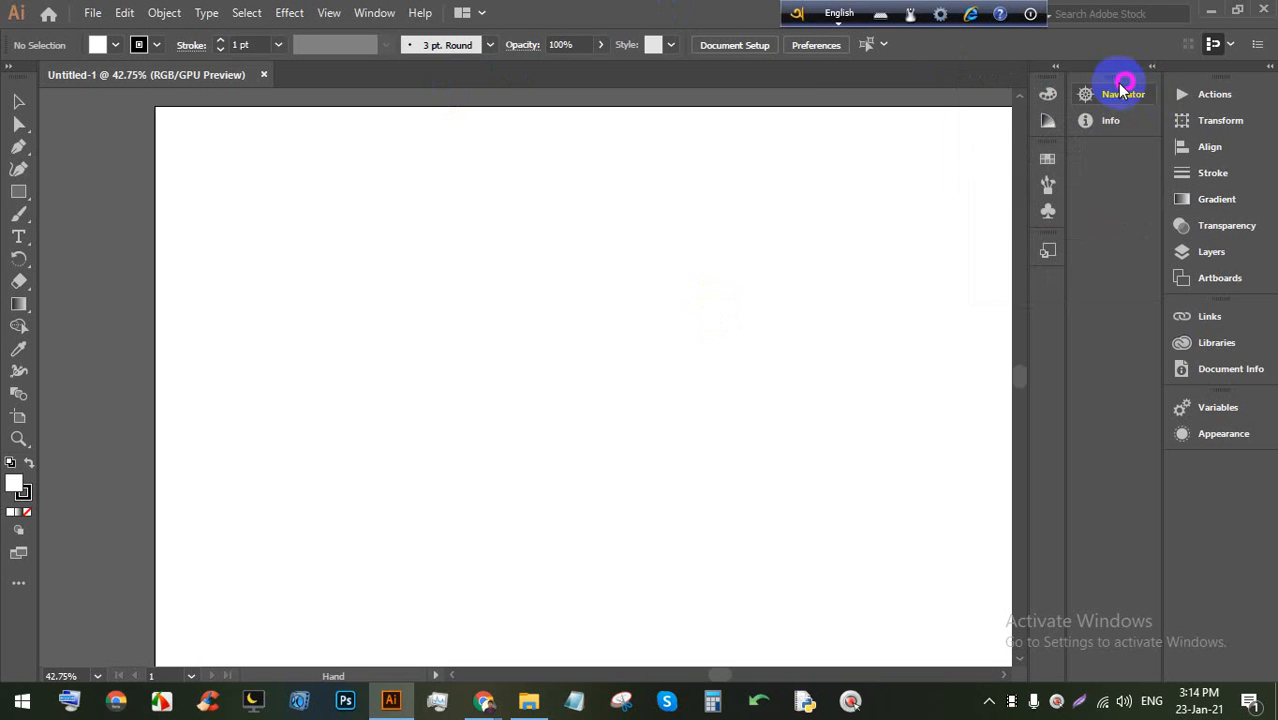
Display the tool variants grouped under the Type tool and the Rotate tool
click(17, 238)
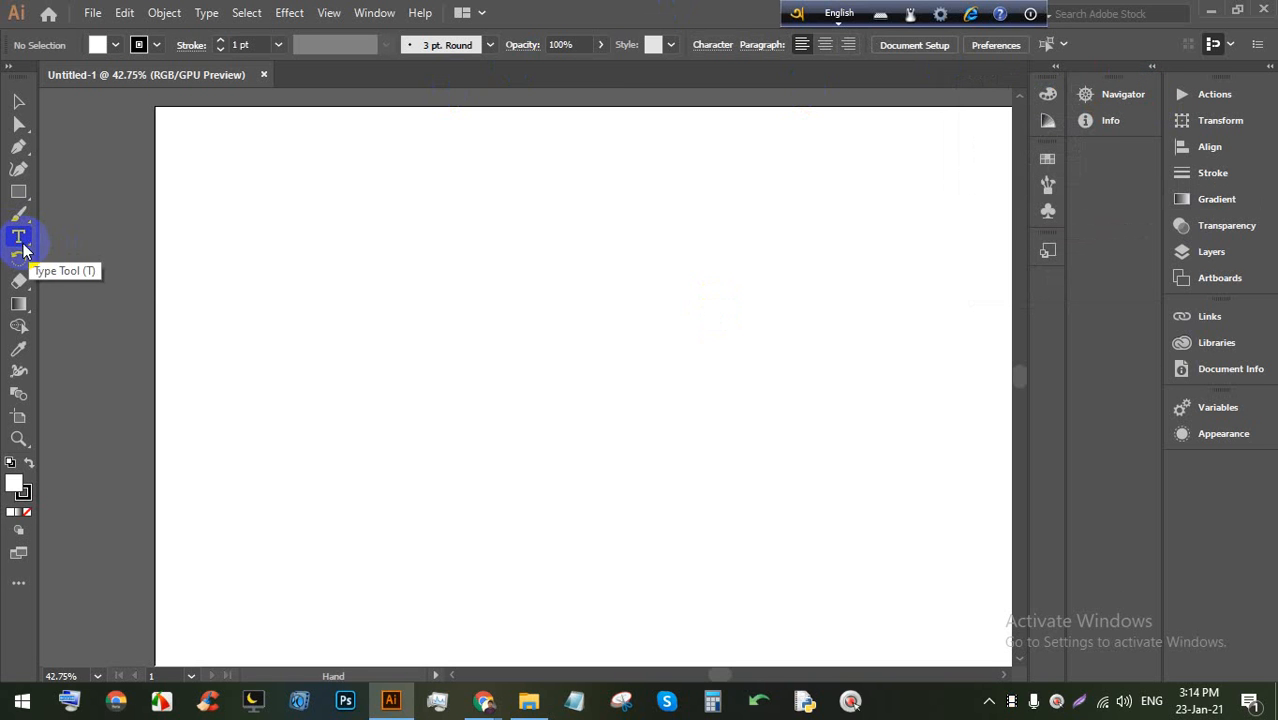
click(20, 240)
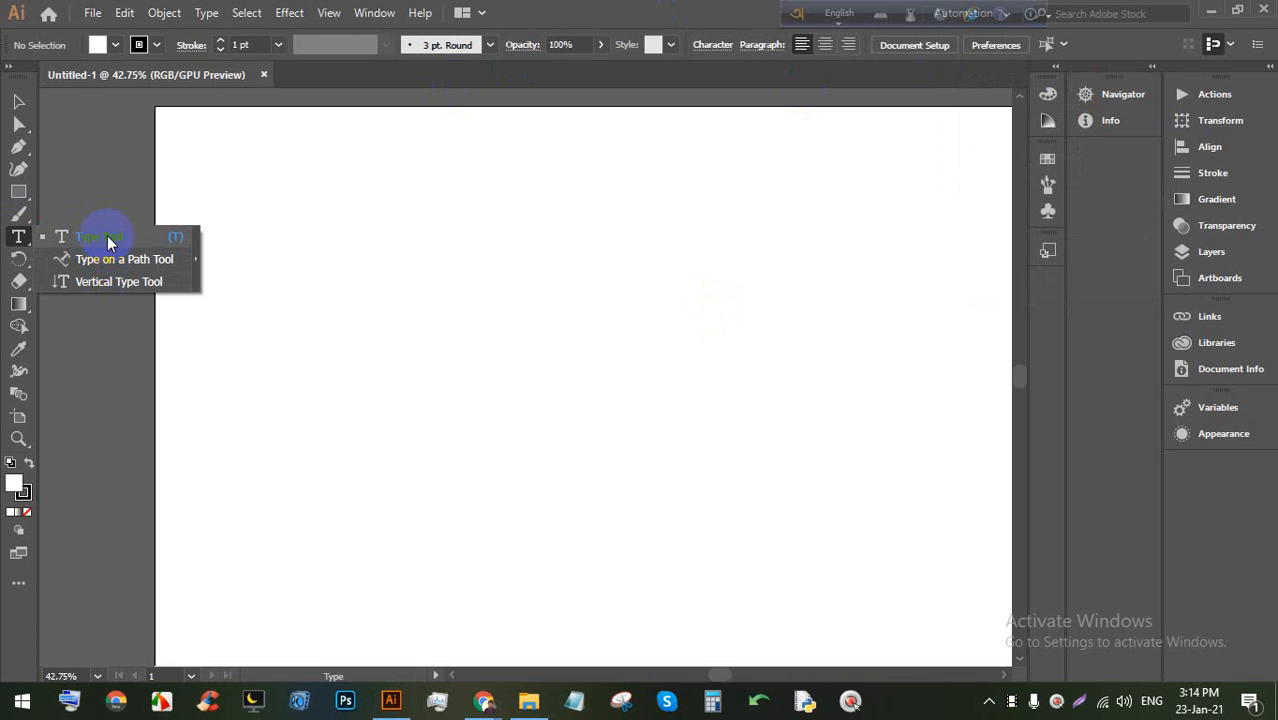
key(space)
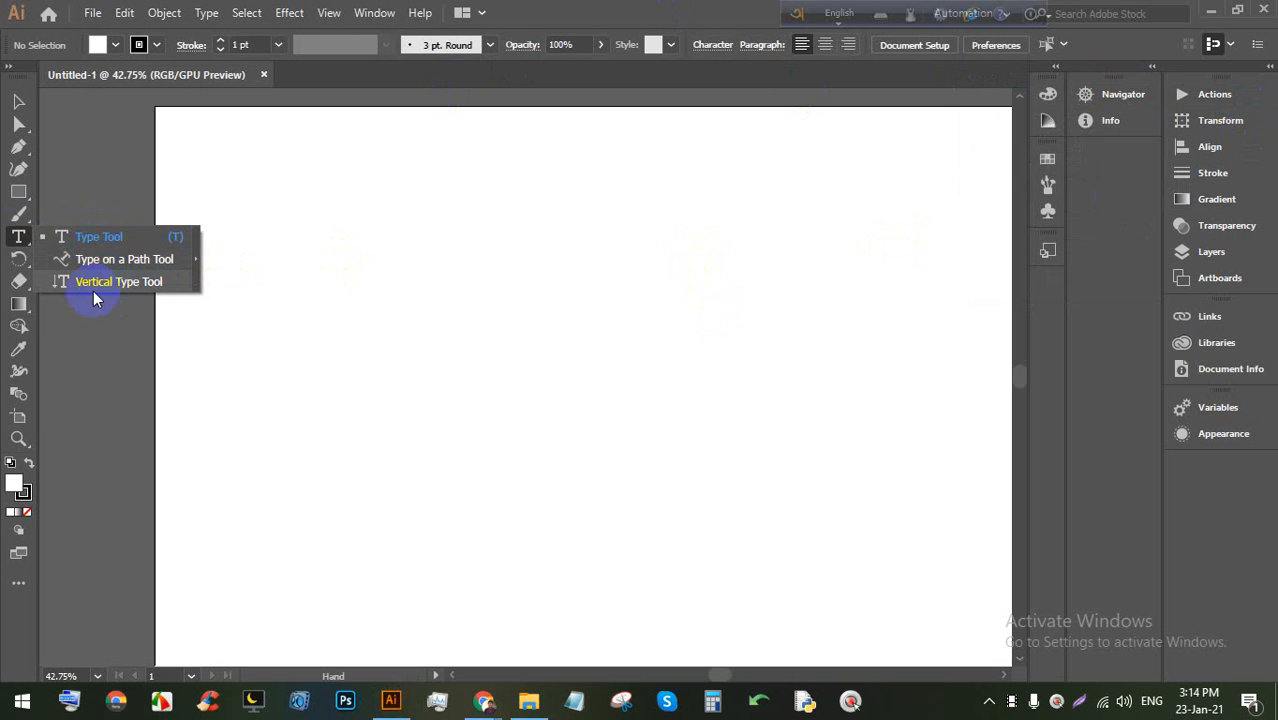
click(18, 240)
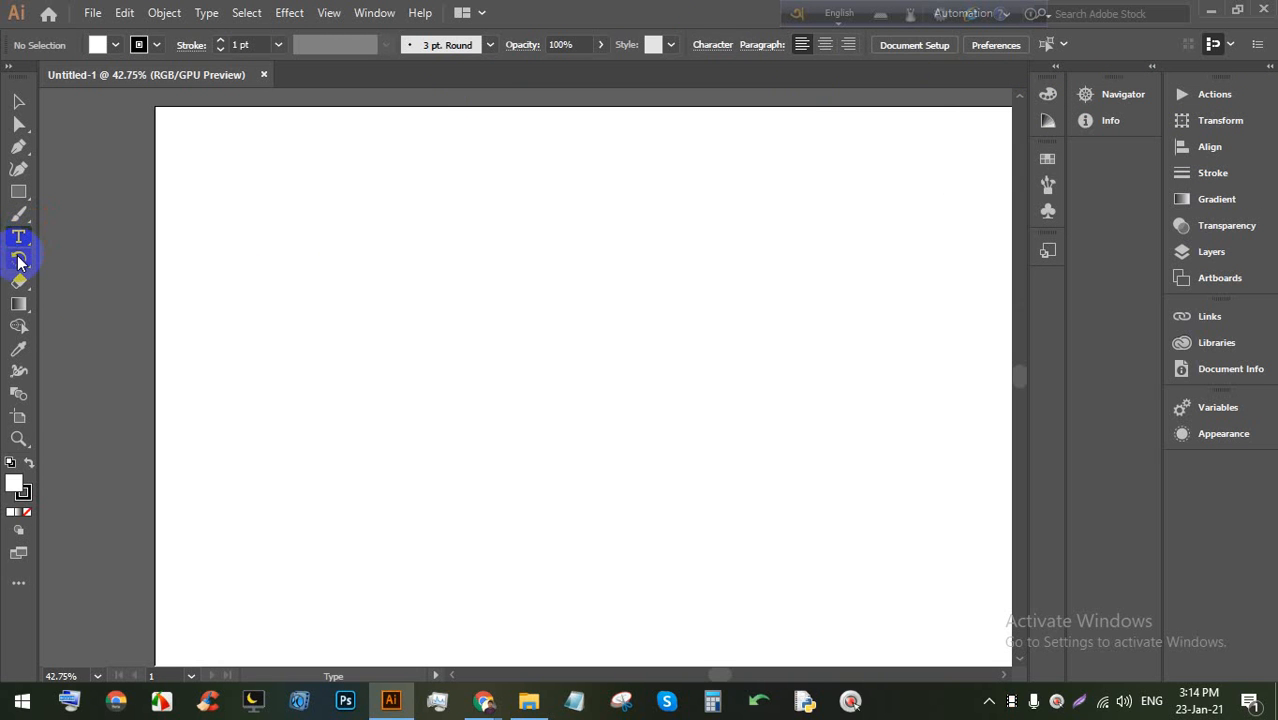
click(18, 260)
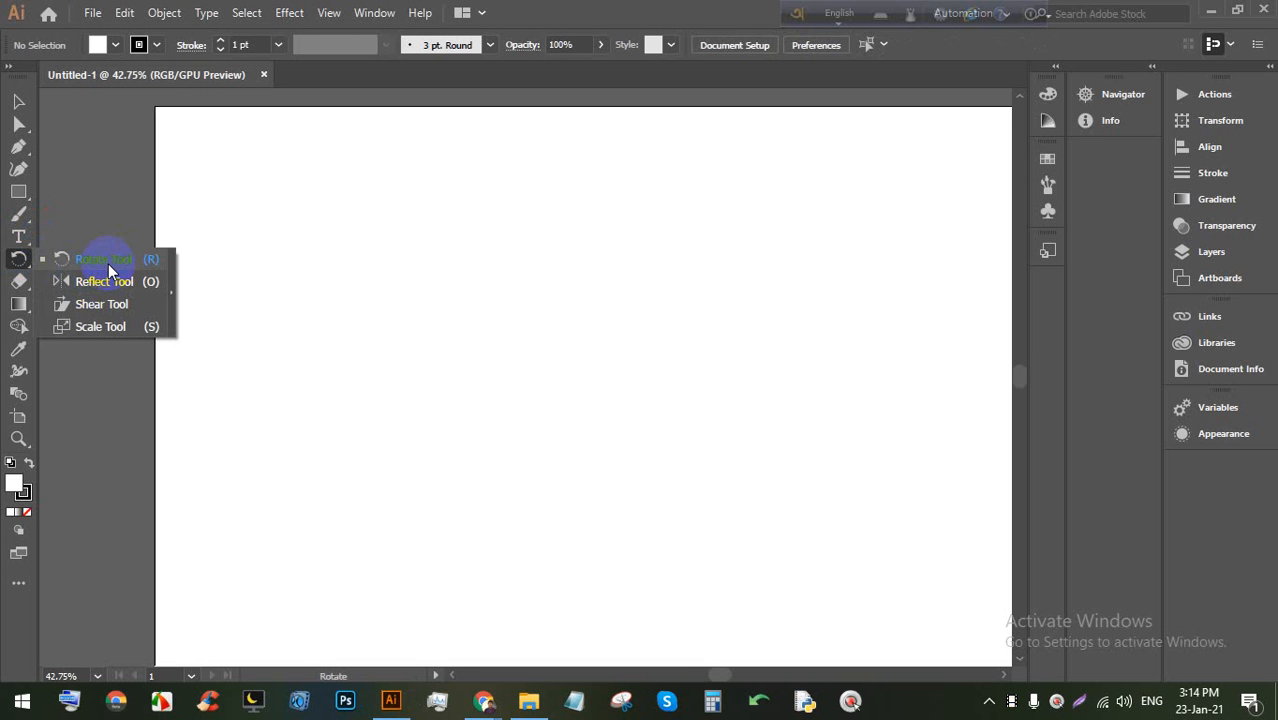
Try to draw with the Star tool on the blank artboard, and try the Selection tool there as well
click(20, 192)
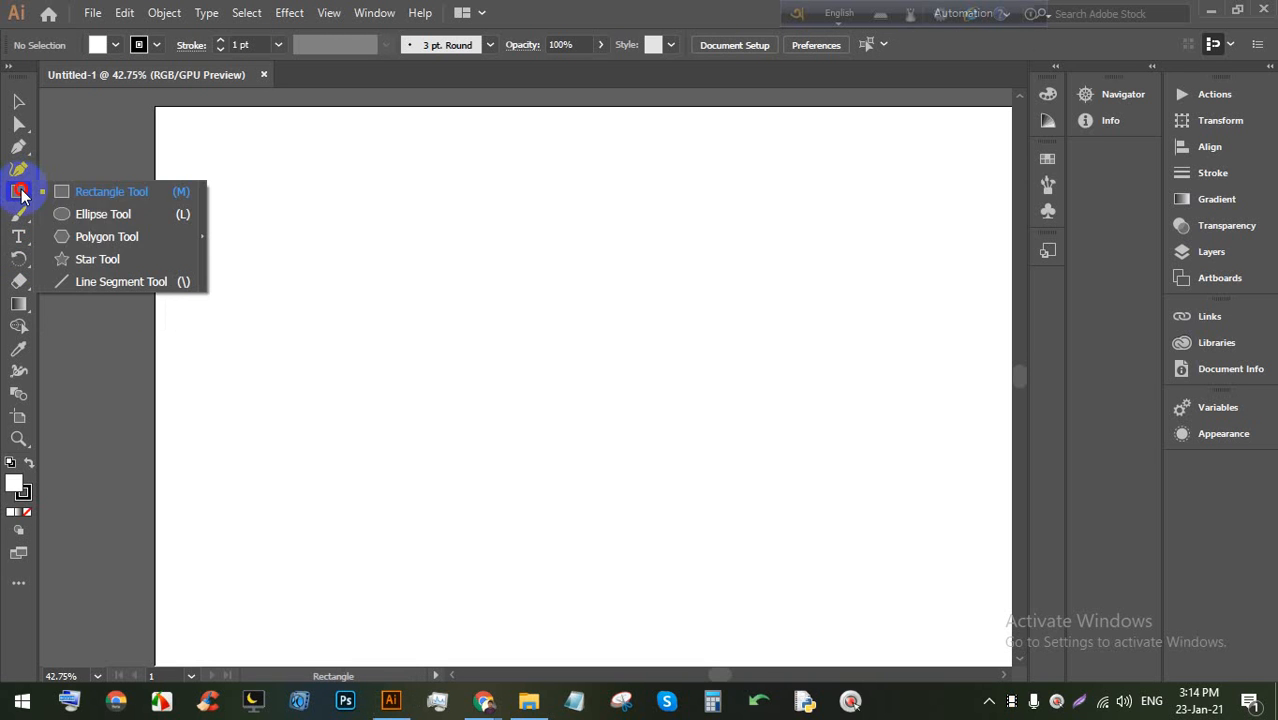
click(106, 263)
key(space)
drag(462, 194, 415, 177)
click(18, 192)
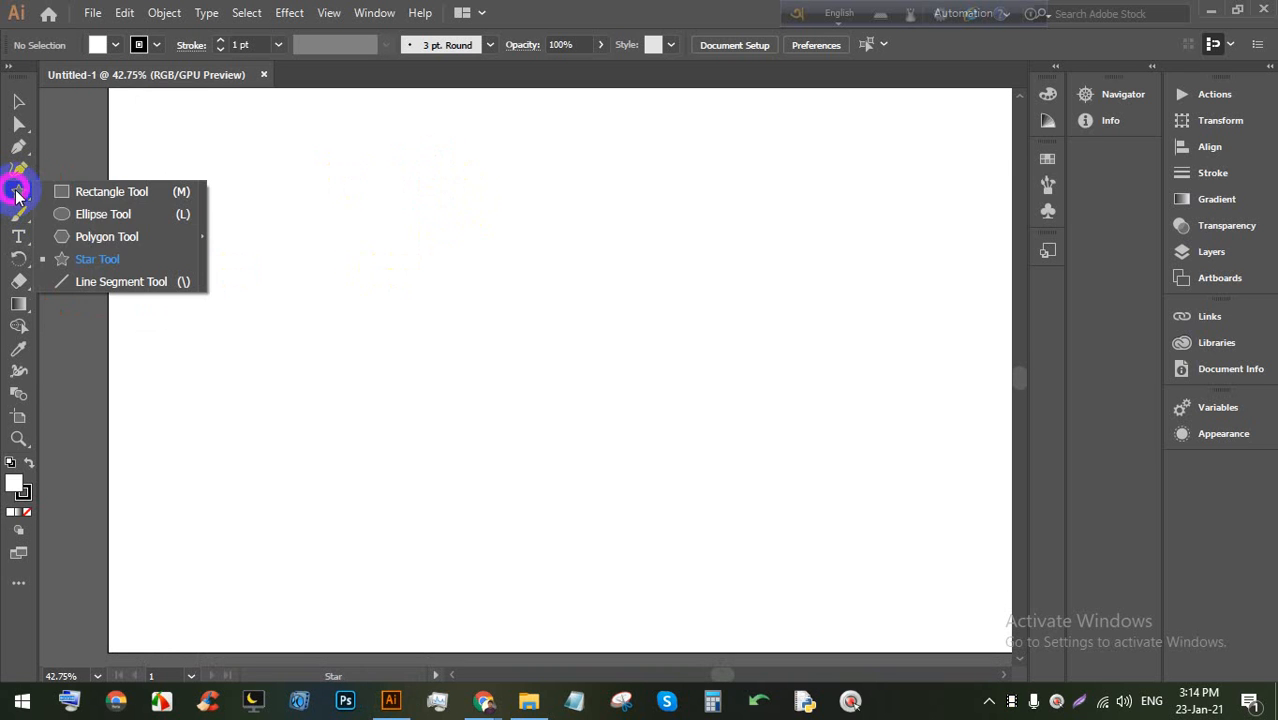
click(82, 259)
key(space)
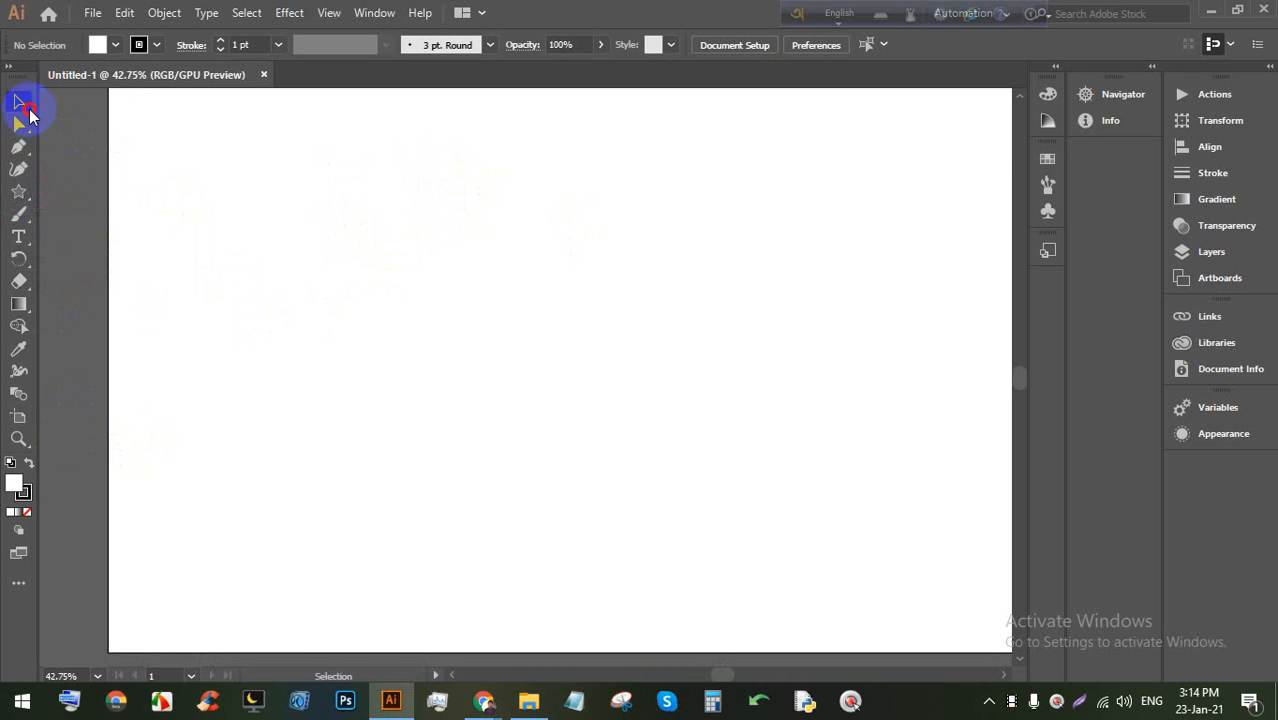
key(space)
click(342, 171)
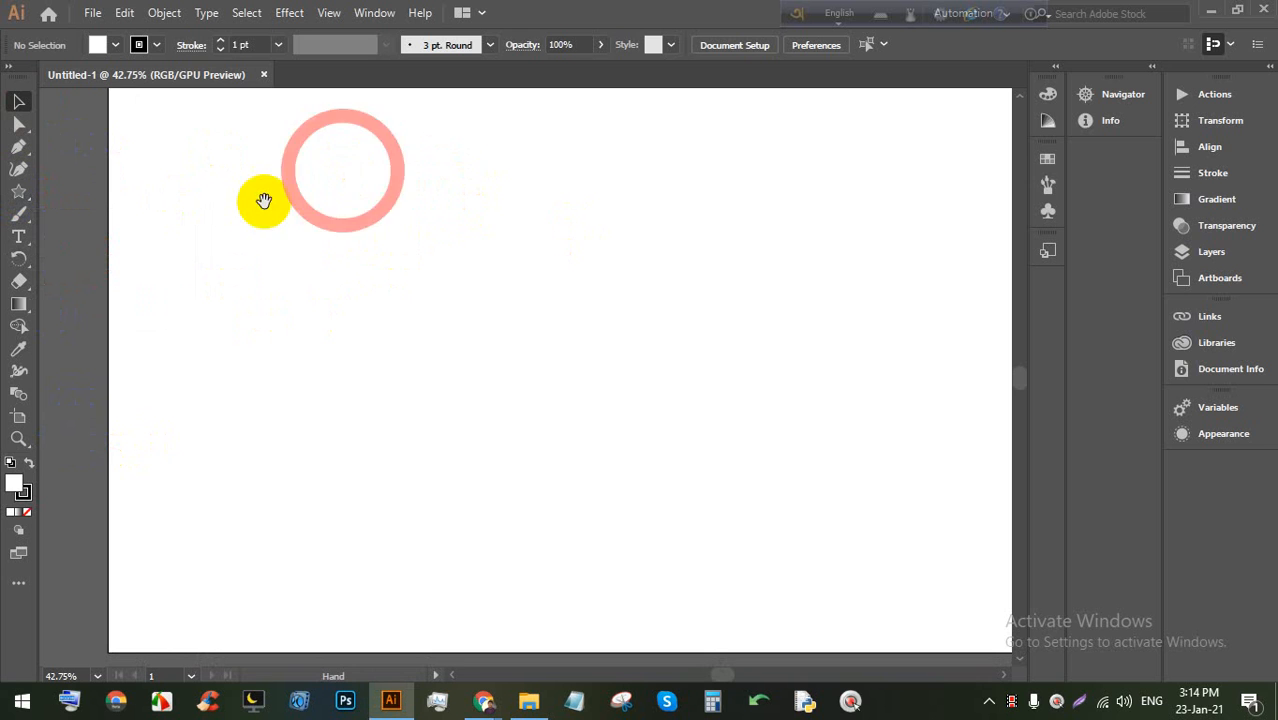
Replace the document with a new Web-Large 1920 x 1080 px one and try the Direct Selection tool in it
click(265, 75)
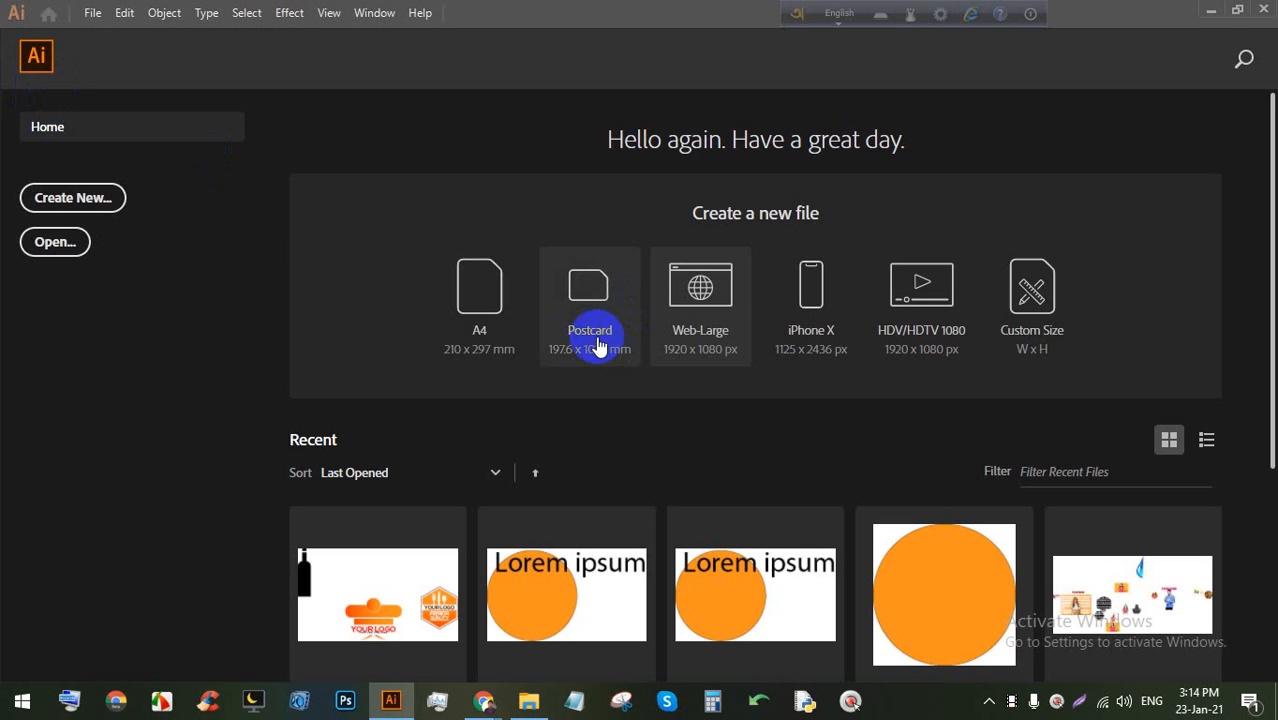
click(720, 292)
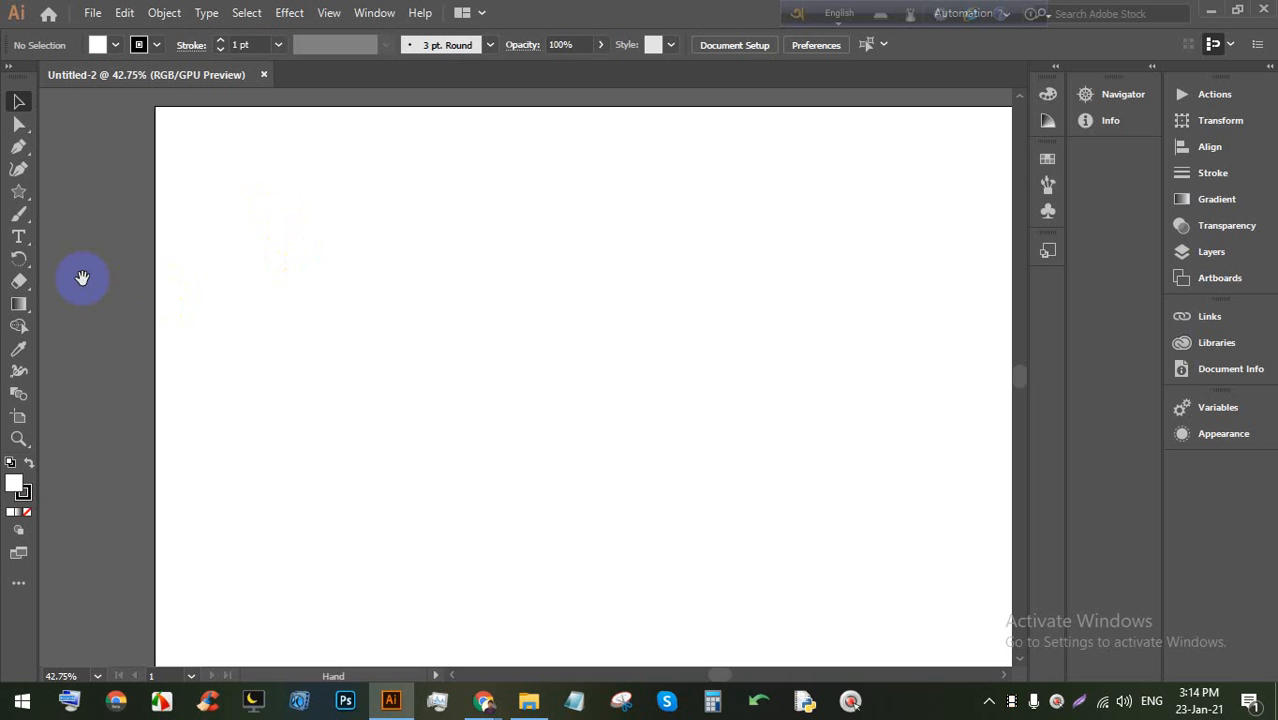
click(19, 123)
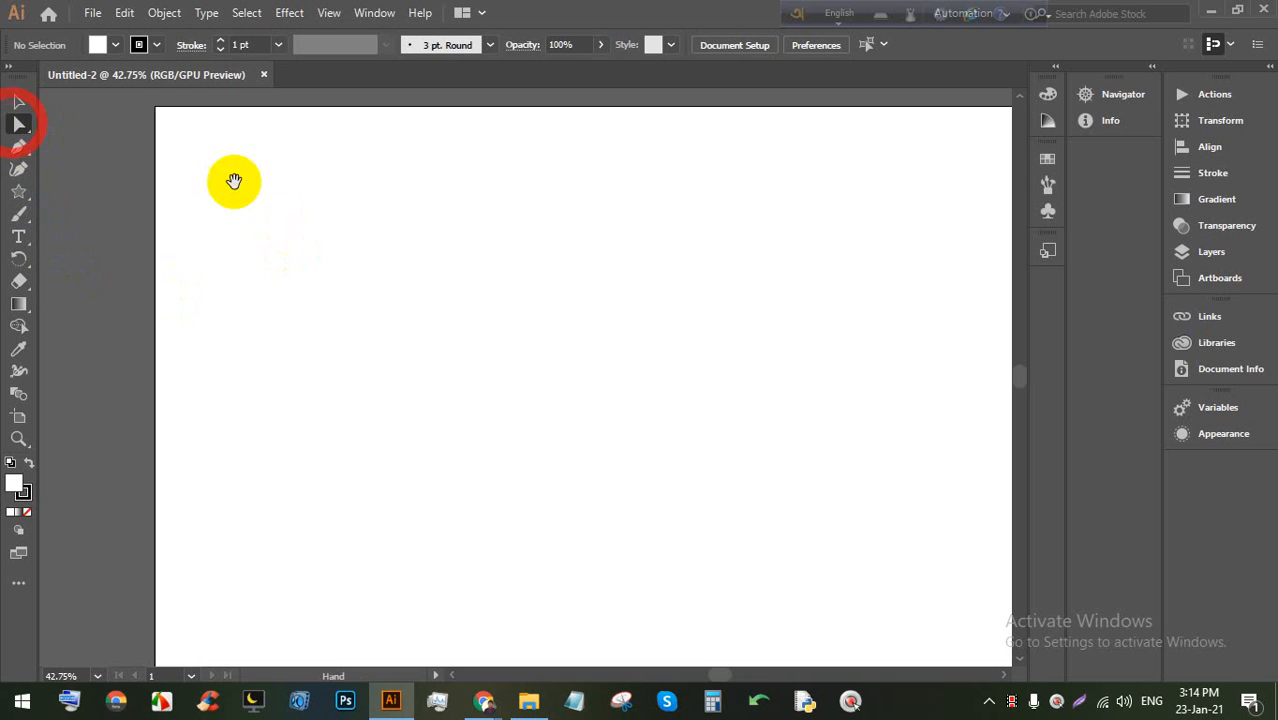
Restart Illustrator and create a new Web-Large 1920 x 1080 px document
click(1263, 9)
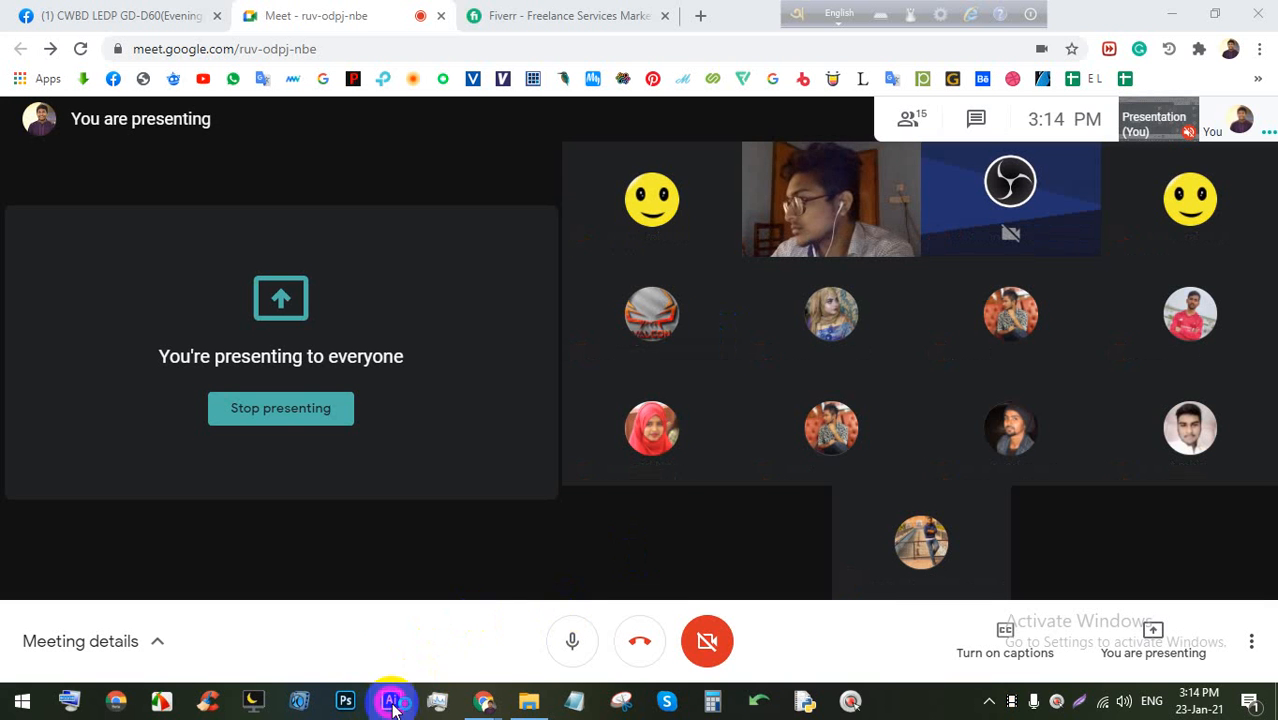
click(393, 704)
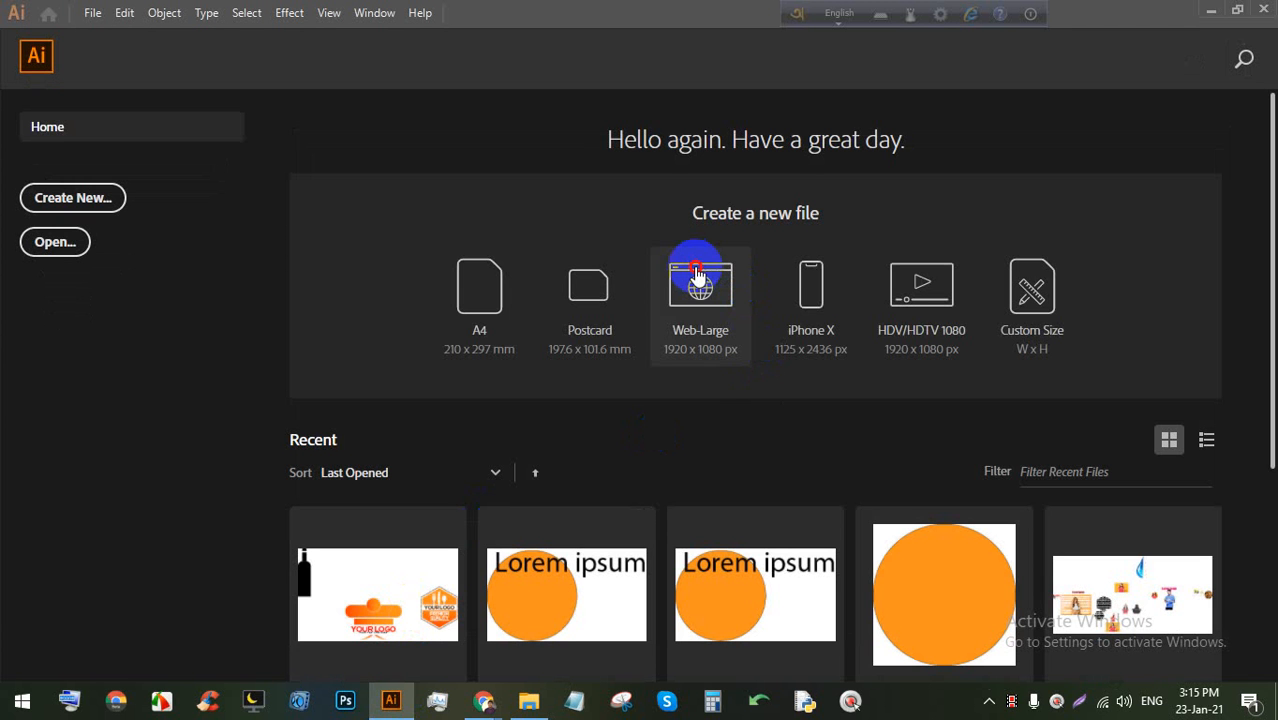
click(698, 273)
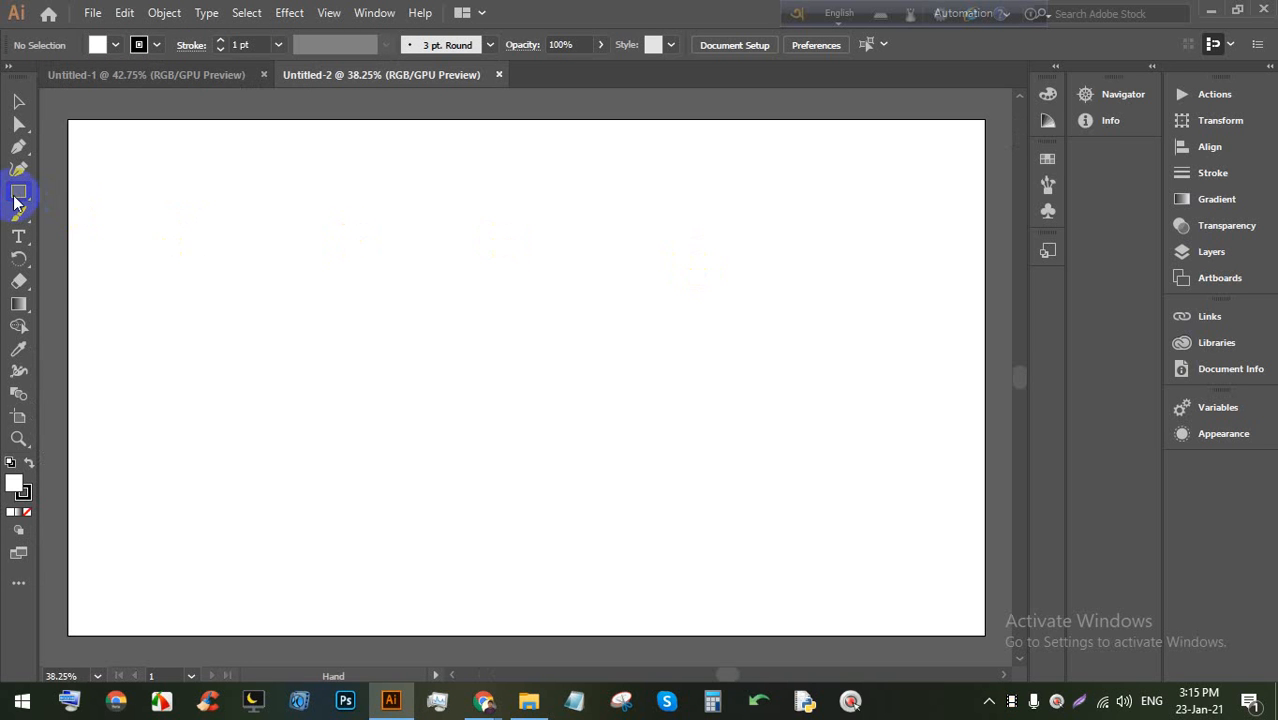
Try to draw with the Star tool in Untitled-2, and activate the Paintbrush tool in Untitled-1
drag(18, 191, 114, 258)
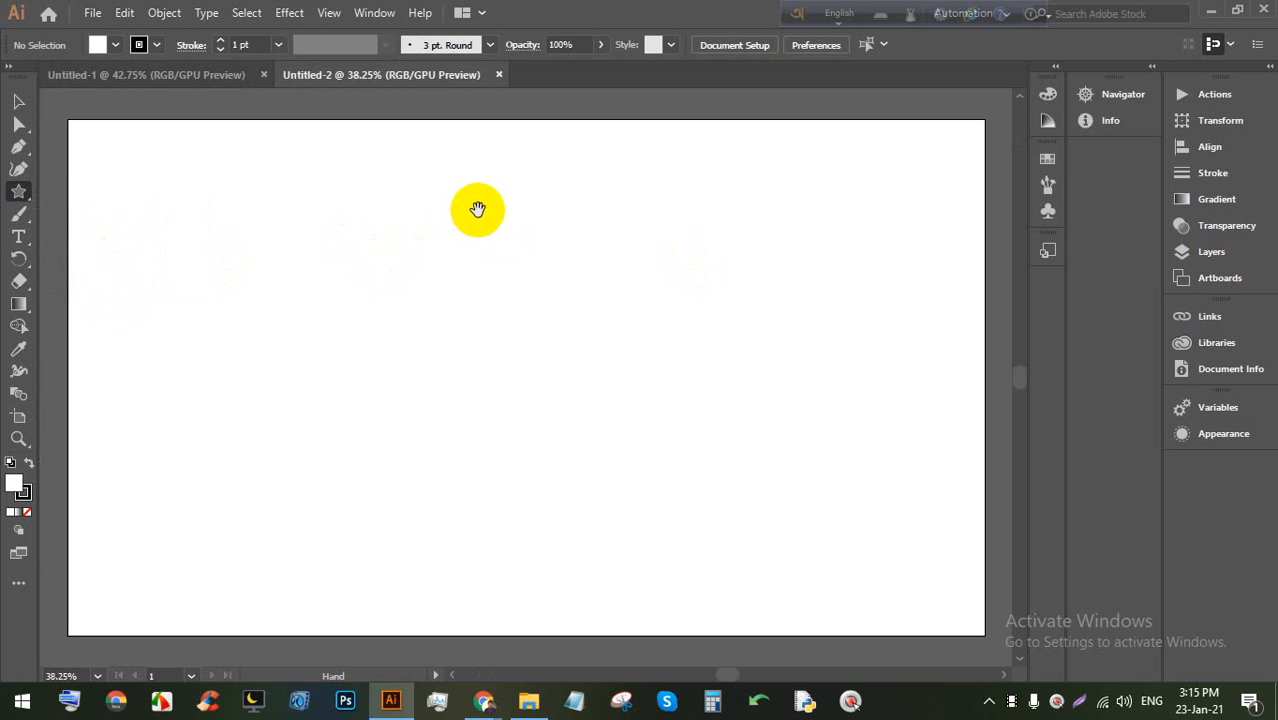
drag(473, 240, 400, 243)
click(194, 75)
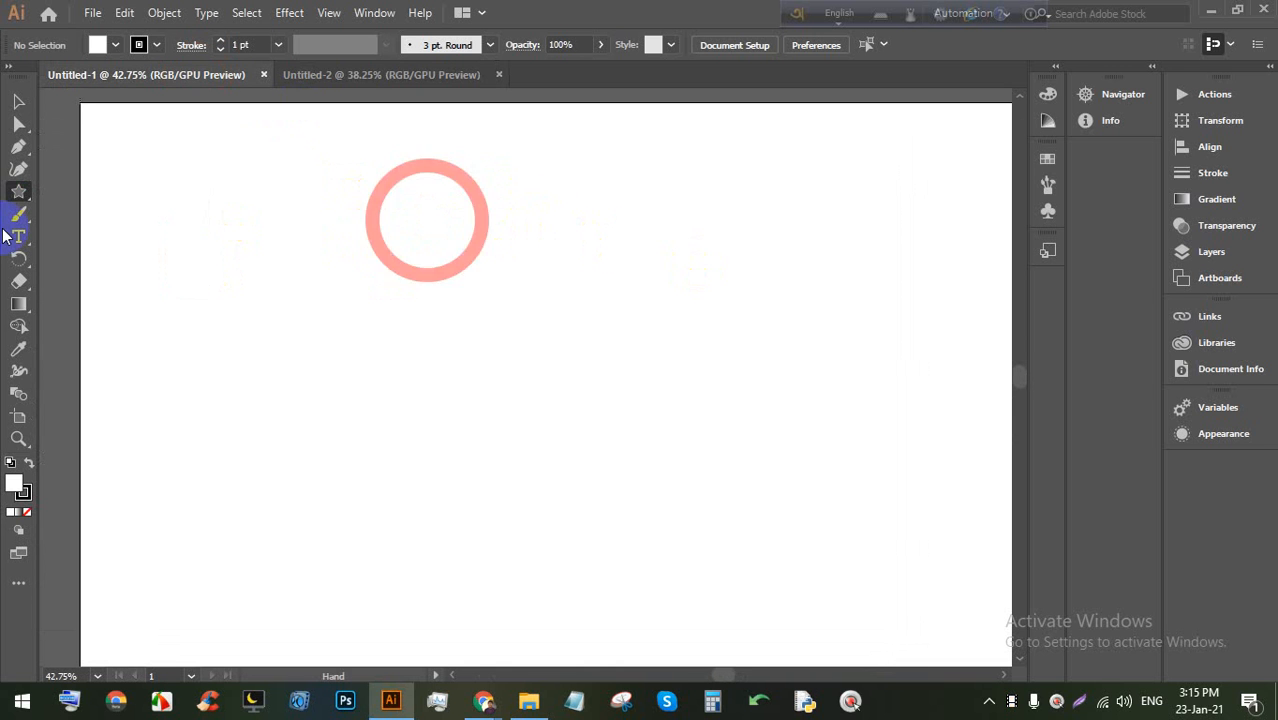
click(19, 216)
Reset the Automation workspace and try the Paintbrush tool on the Untitled-1 artboard
click(372, 13)
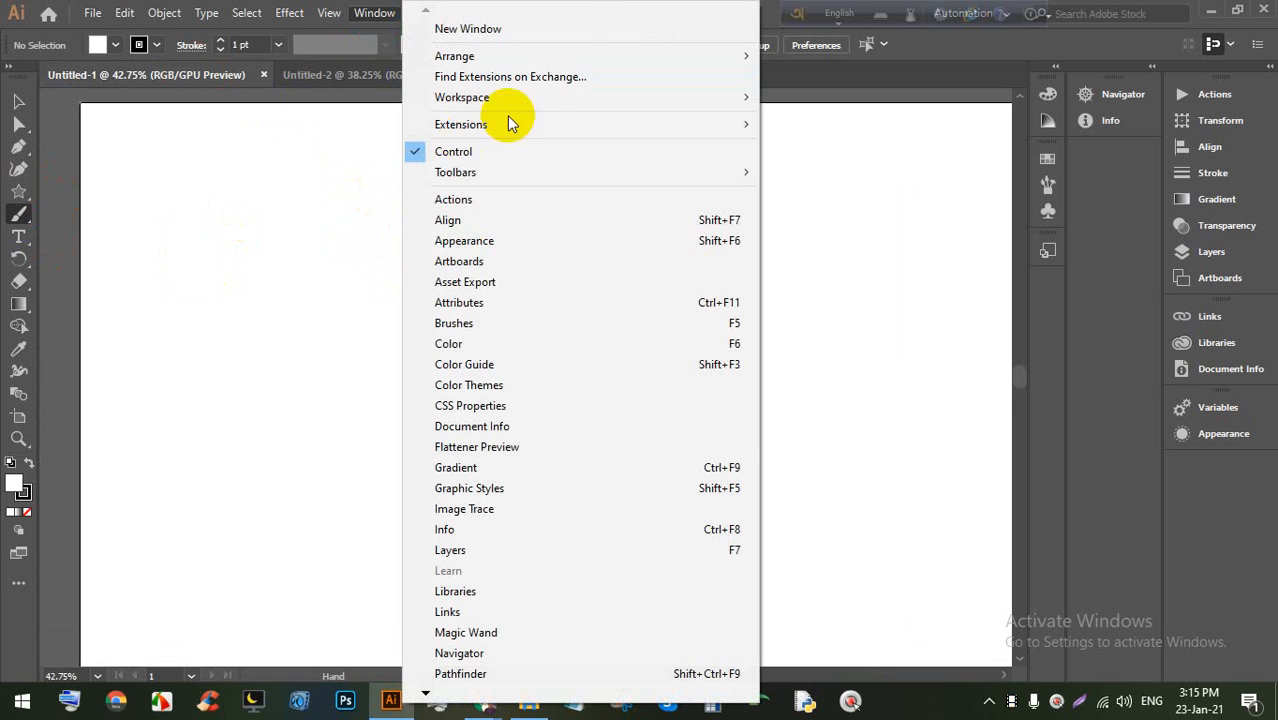
click(612, 97)
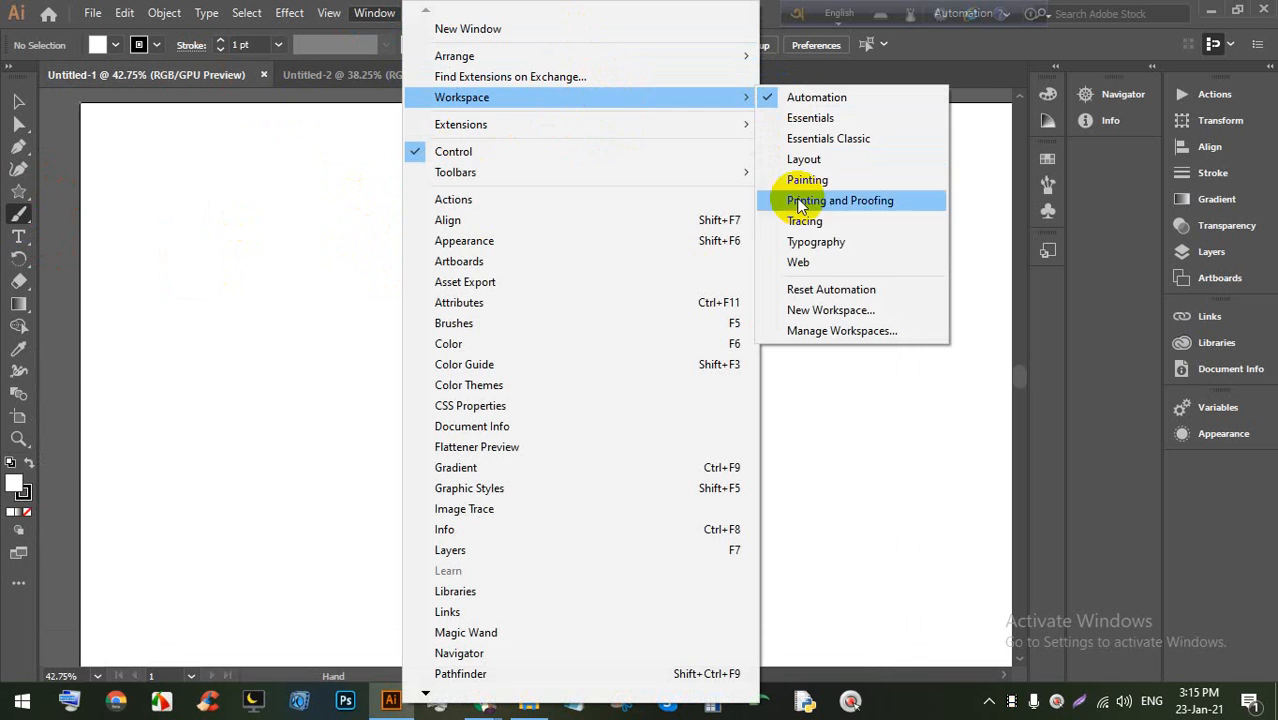
click(831, 288)
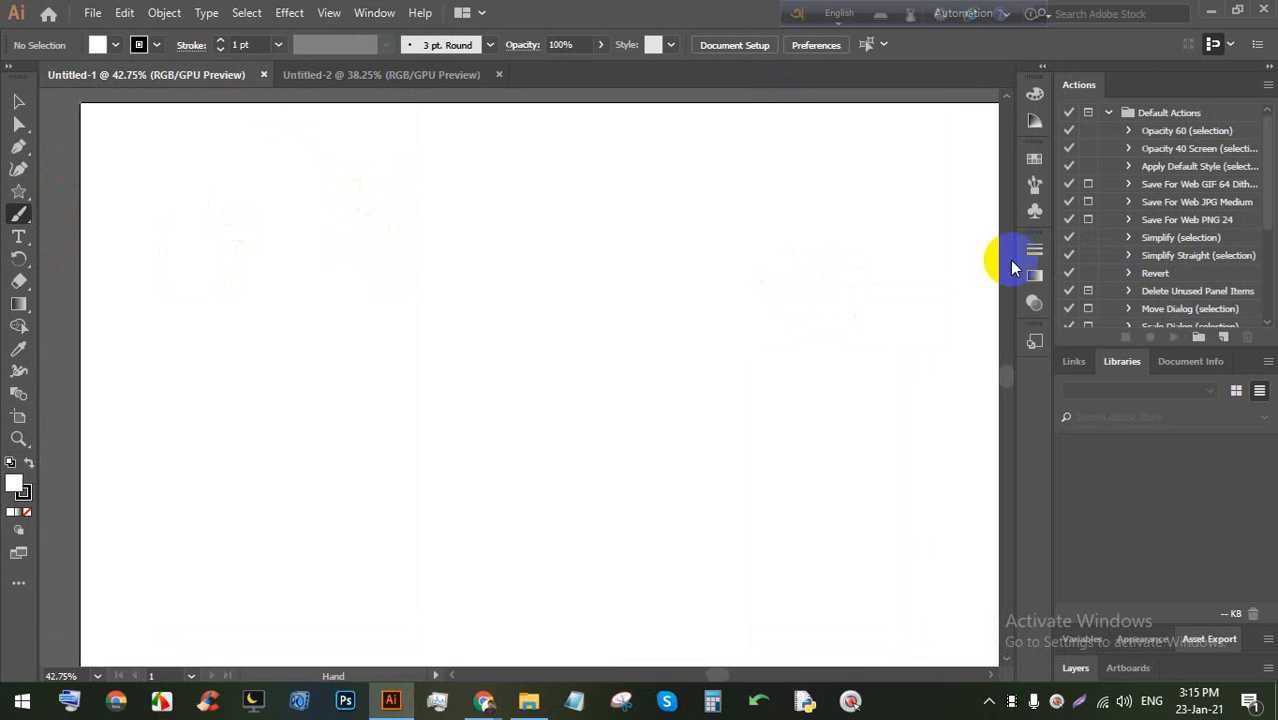
drag(689, 221, 550, 251)
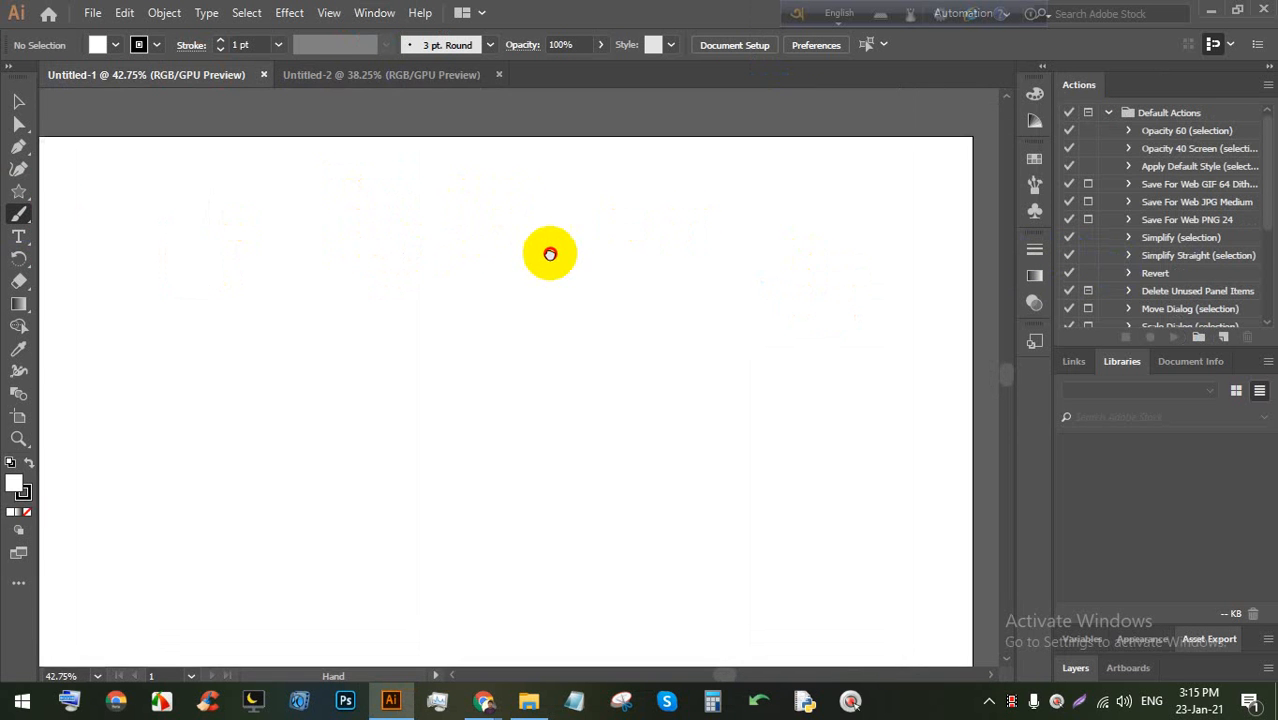
Try drawing a star with the Star tool on the Untitled-1 artboard, then undo it
click(18, 191)
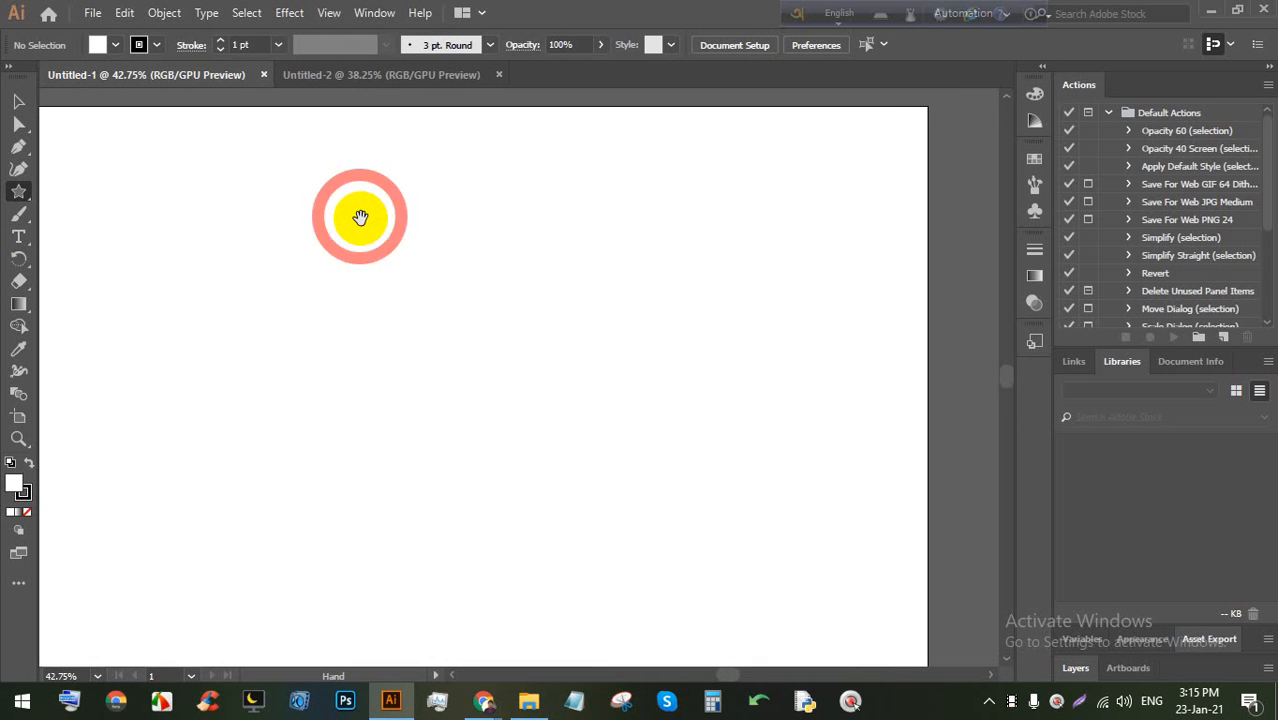
key(space)
drag(389, 228, 388, 231)
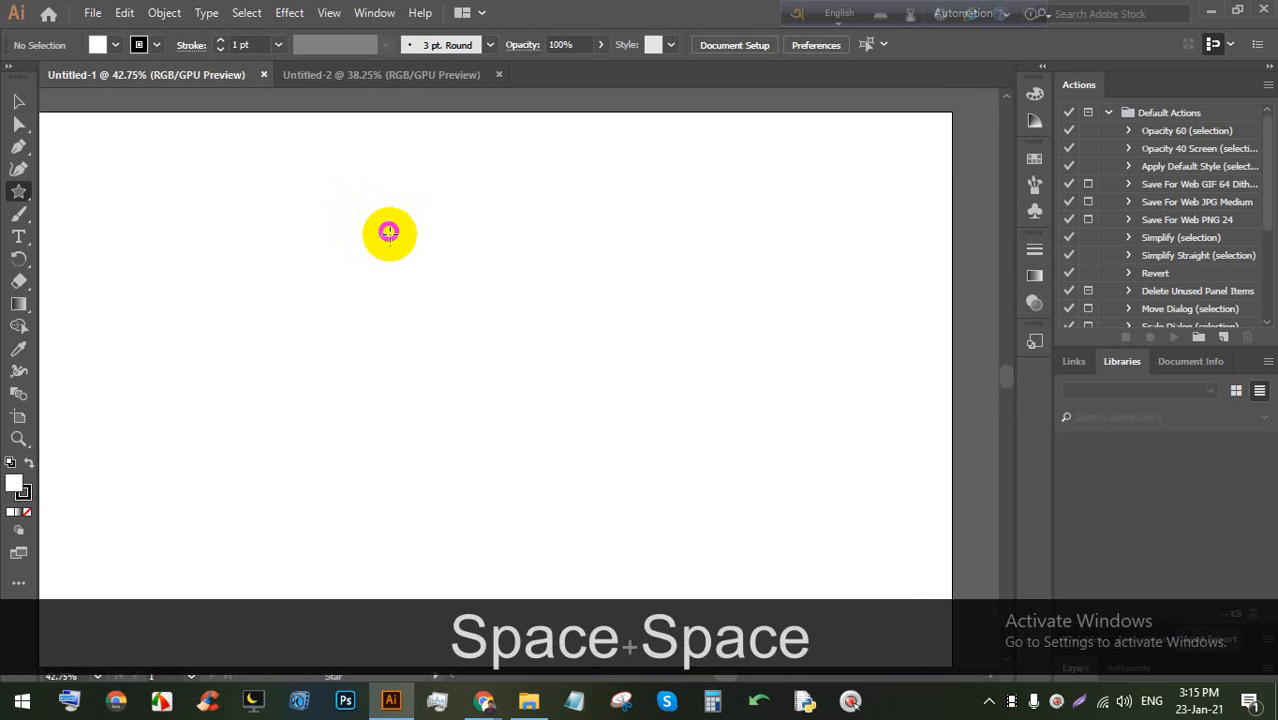
alt+click(293, 262)
click(684, 409)
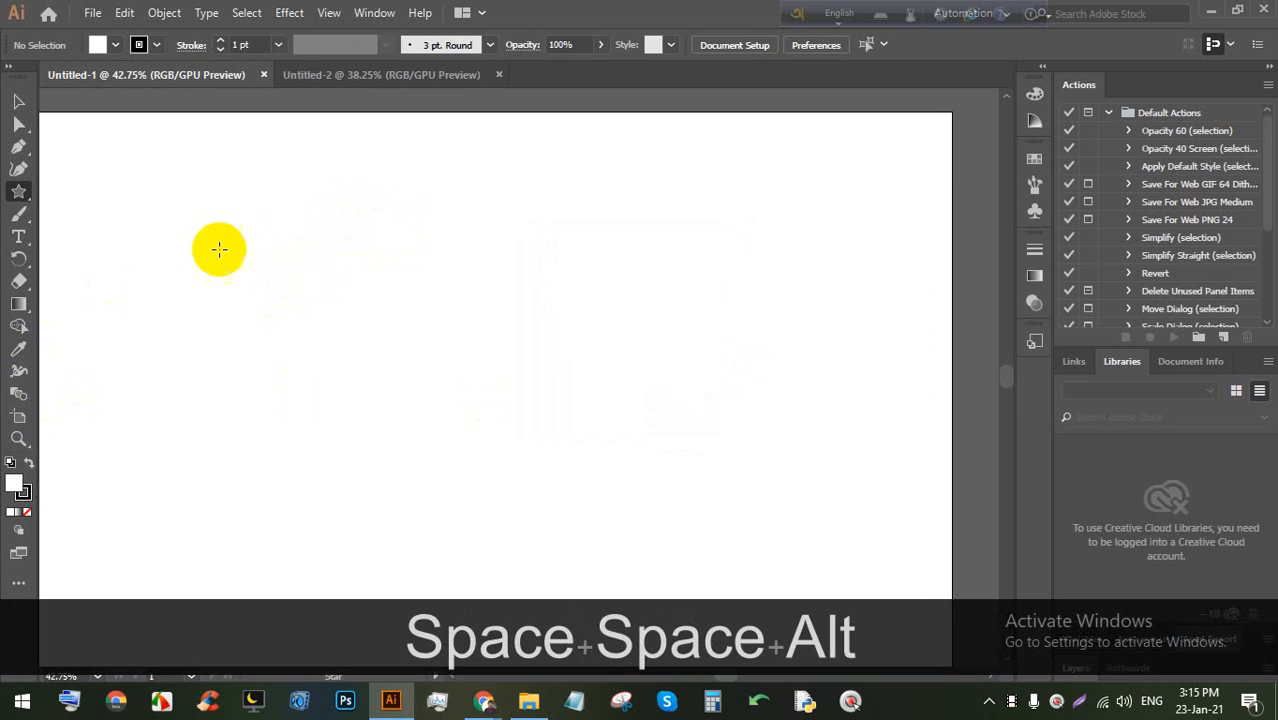
click(260, 234)
click(686, 409)
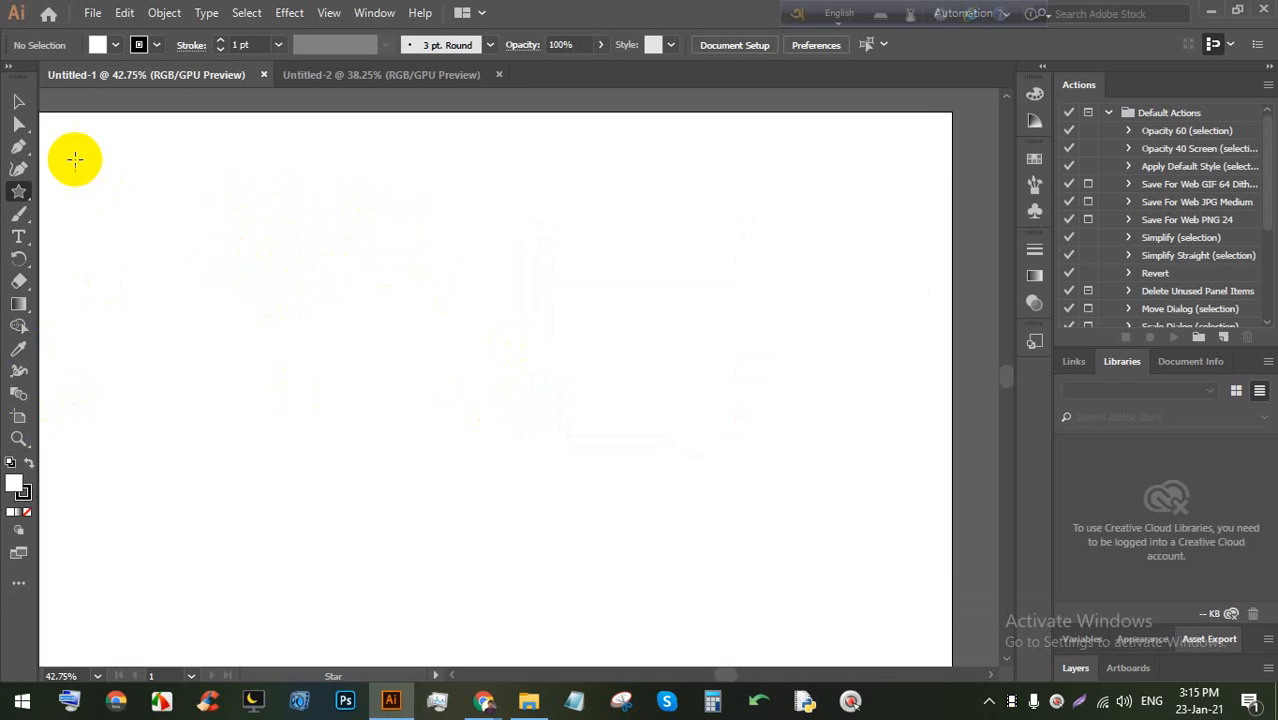
drag(197, 177, 437, 277)
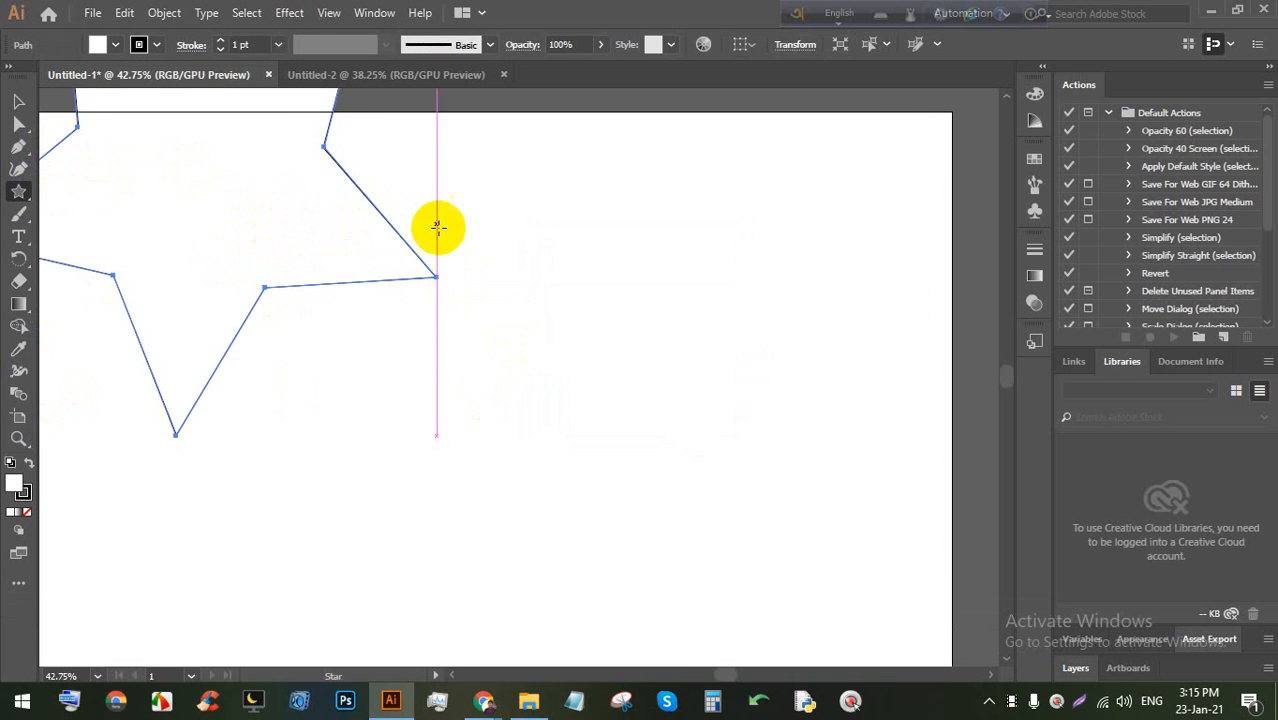
scroll(440, 223, down, 2)
key(ctrl+z)
key(ctrl+alt+z)
Close the Untitled-2 document and keep Untitled-1 open
scroll(551, 243, up, 3)
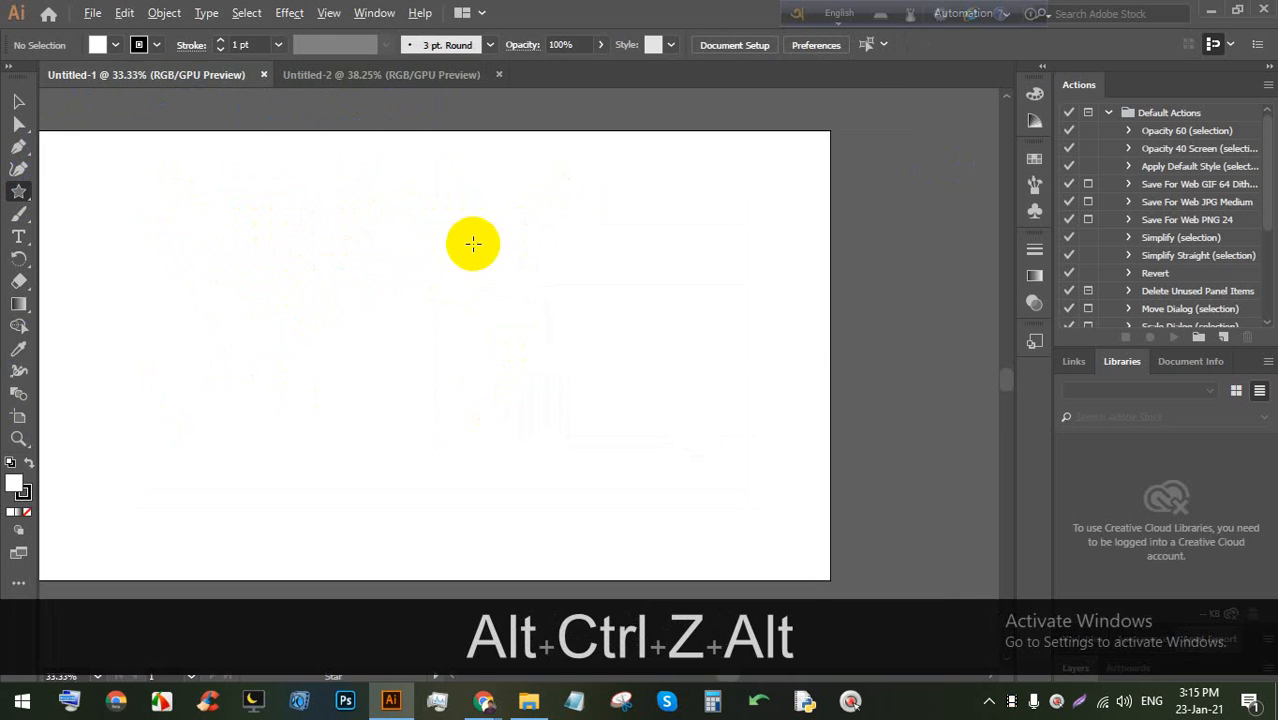
click(498, 75)
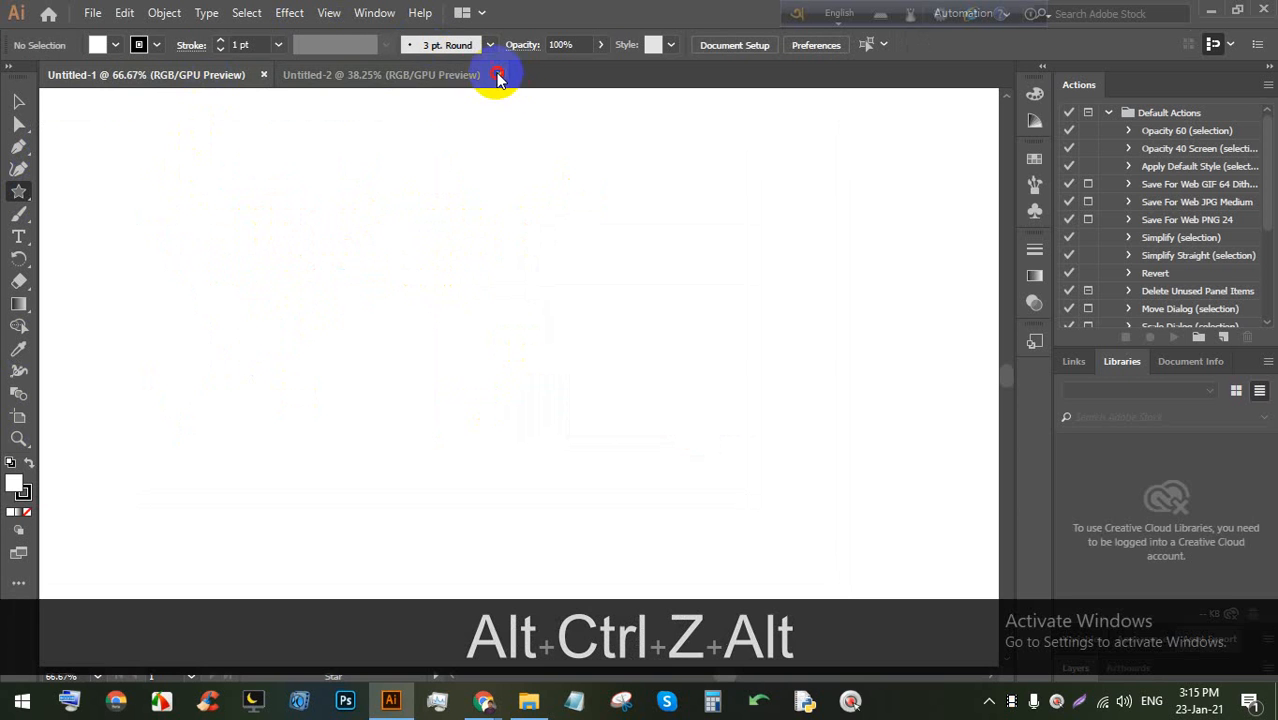
scroll(410, 260, down, 1)
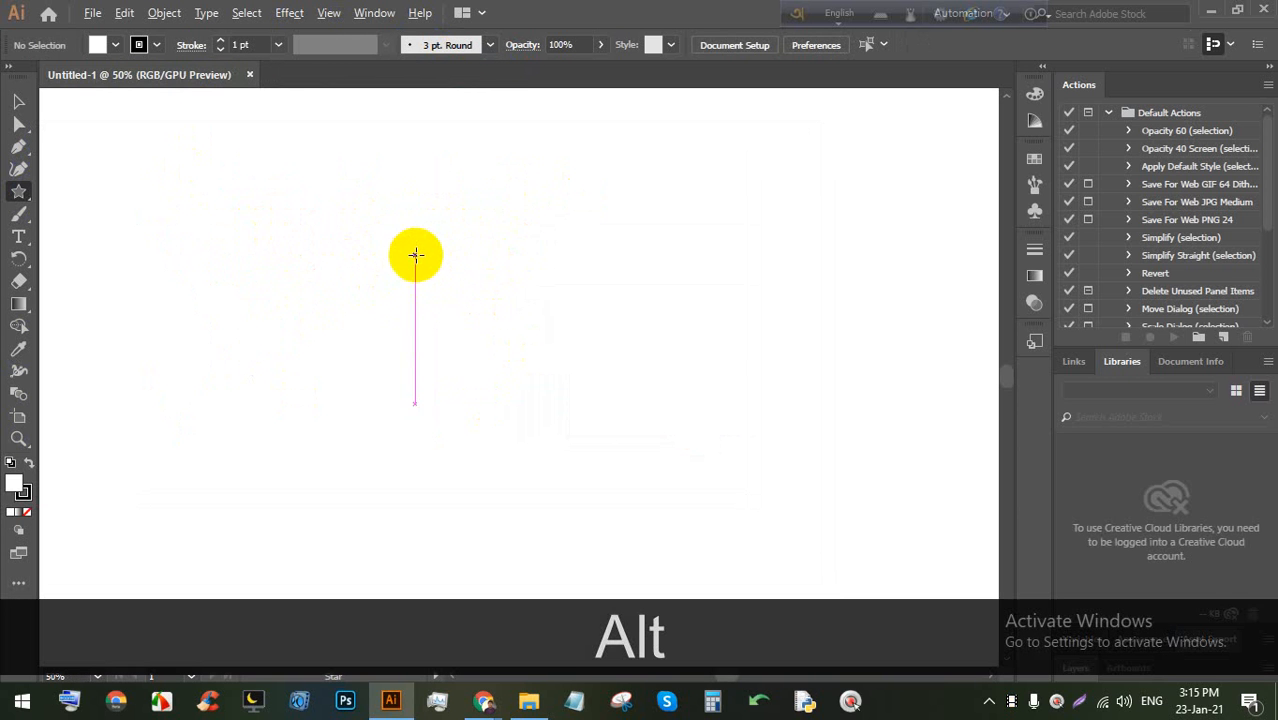
Draw a small upright triangle with the Star tool in the upper part of the artboard and fill it red
drag(394, 195, 441, 222)
key(Down)
key(Down)
key(shift)
click(114, 45)
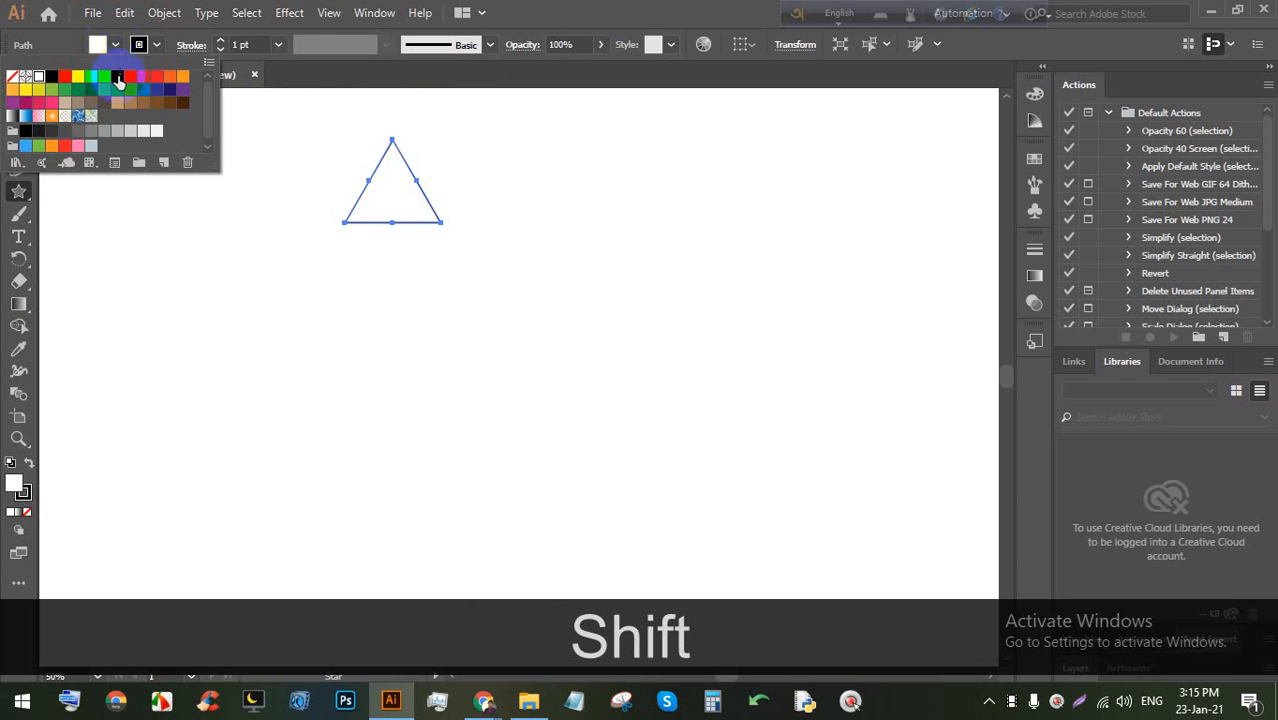
click(64, 76)
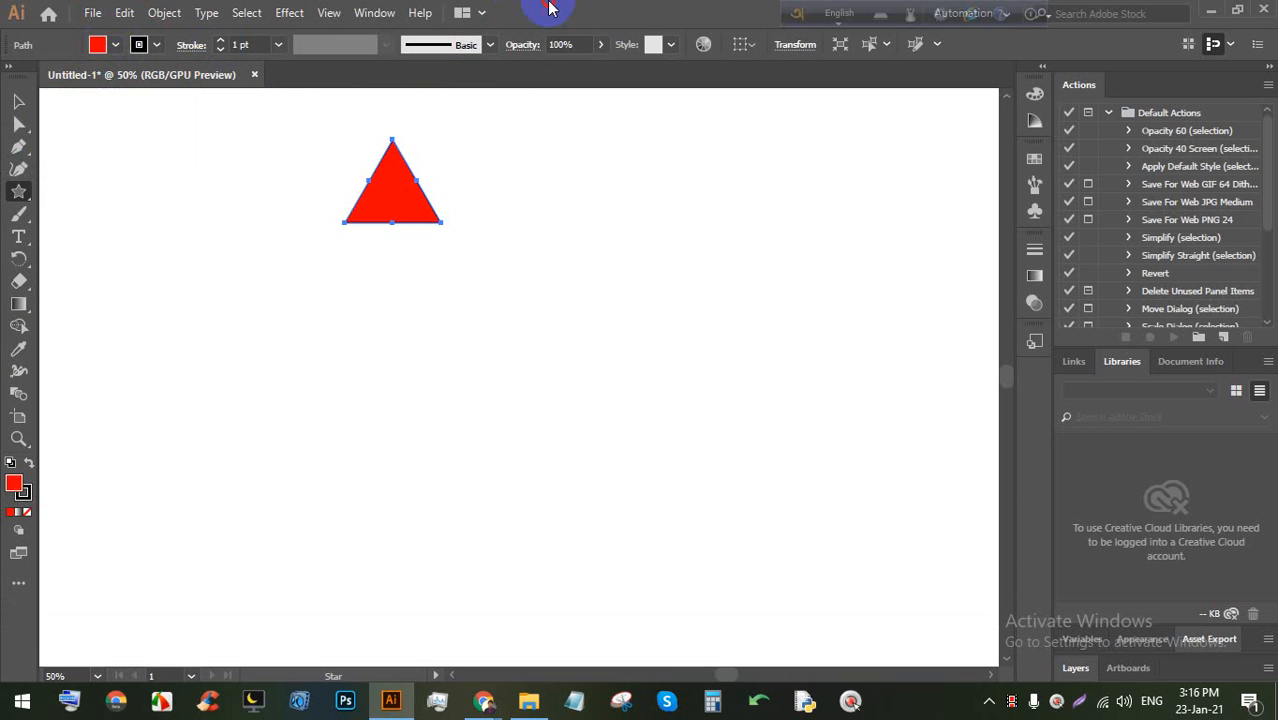
Duplicate the red triangle three times, placing the copies below, to the right and to the left around an empty centre
click(18, 120)
scroll(276, 241, up, 2)
scroll(588, 276, up, 1)
scroll(591, 281, down, 2)
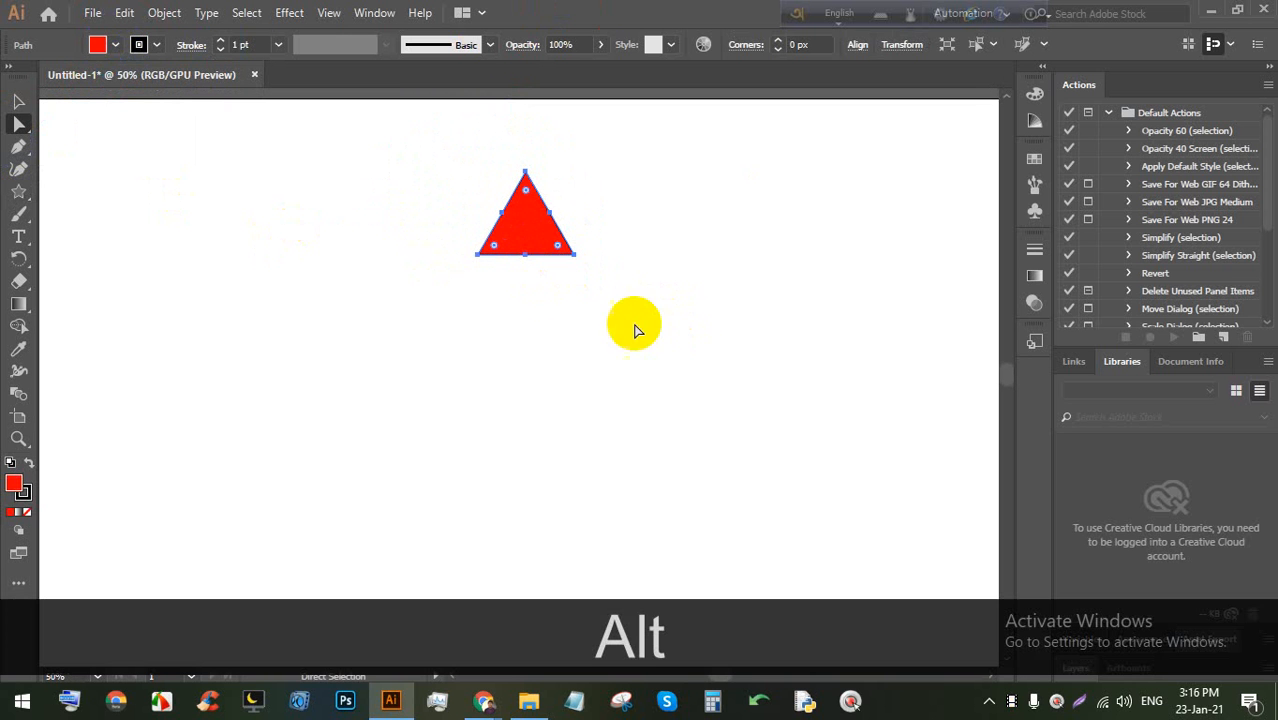
drag(525, 214, 541, 573)
drag(554, 576, 327, 391)
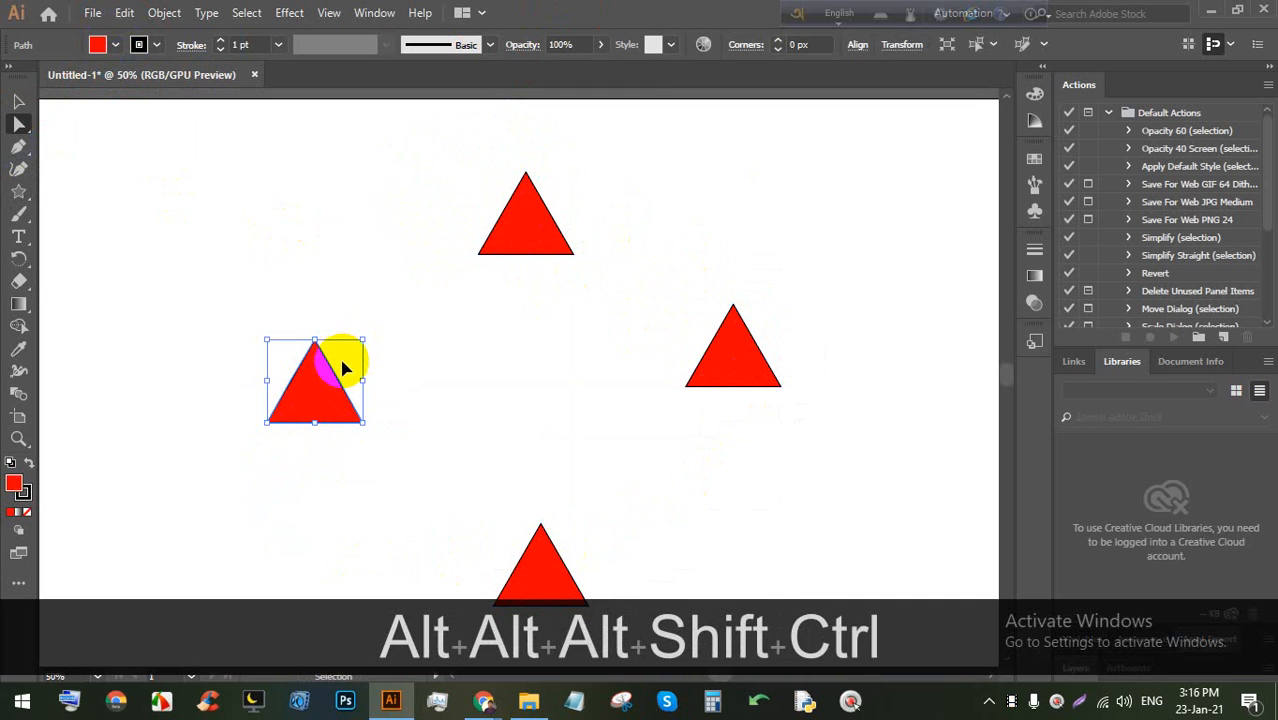
Rotate the left and right triangles 90 degrees and the lower one 180 degrees so they point away from the centre
key(ctrl+t)
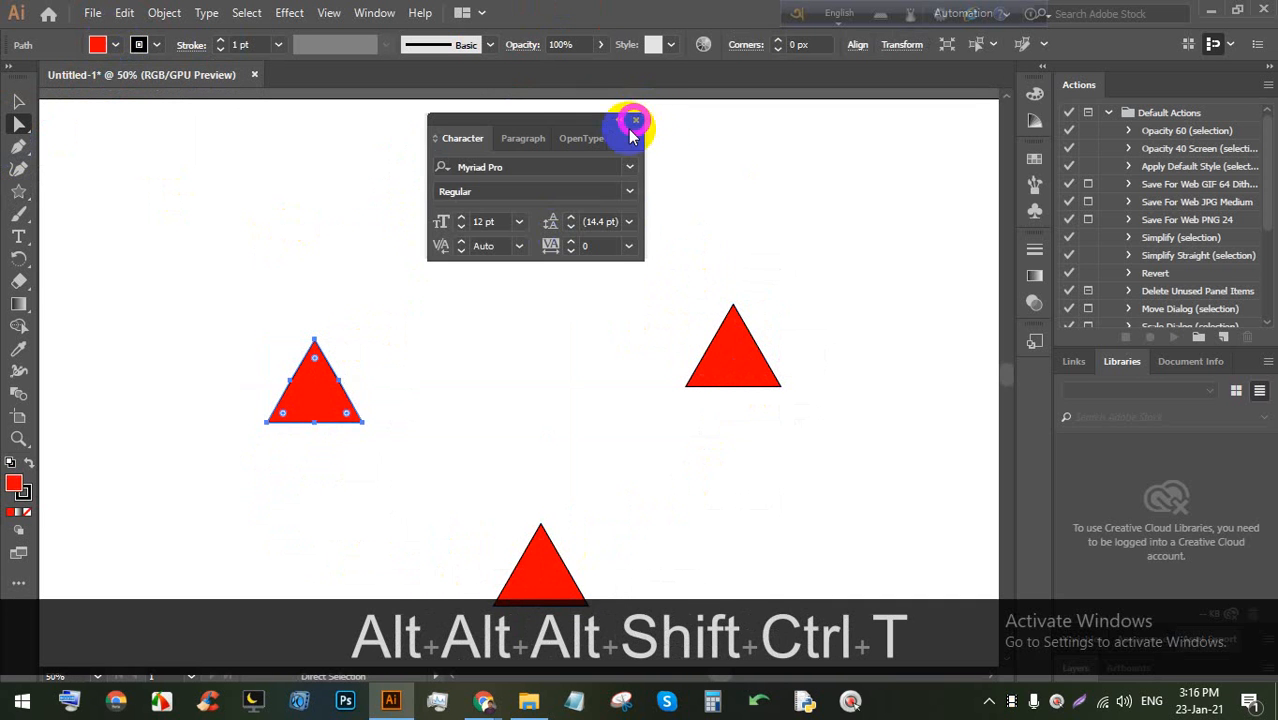
click(635, 121)
click(330, 360)
click(17, 100)
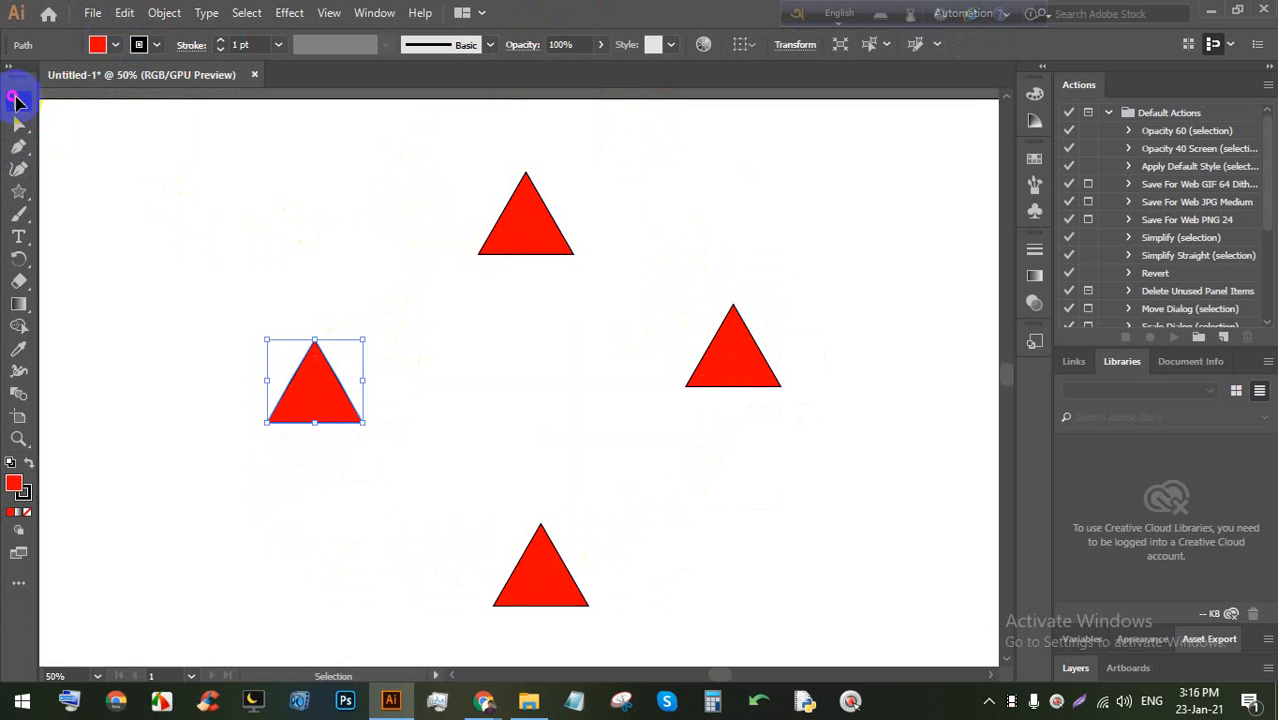
drag(364, 339, 250, 318)
click(730, 337)
drag(781, 290, 807, 437)
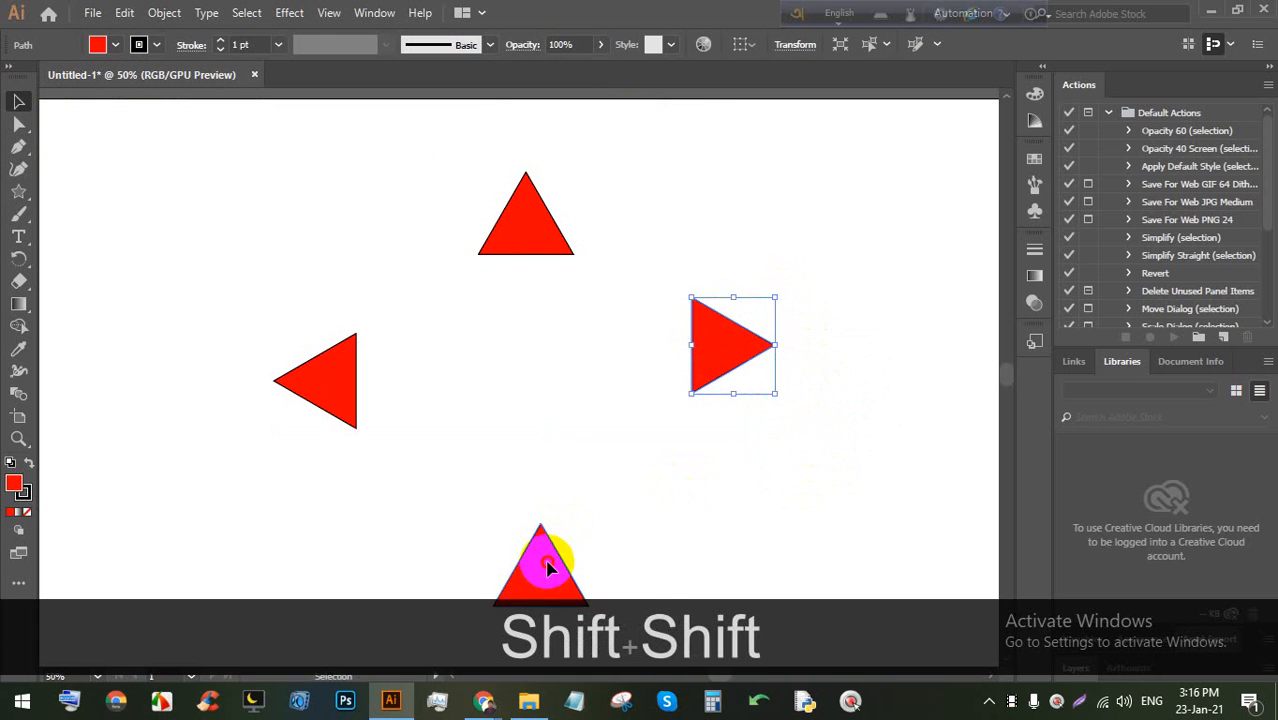
drag(548, 567, 499, 594)
click(590, 440)
Move the lower triangle slightly down and the right triangle further outward and down
scroll(571, 406, down, 1)
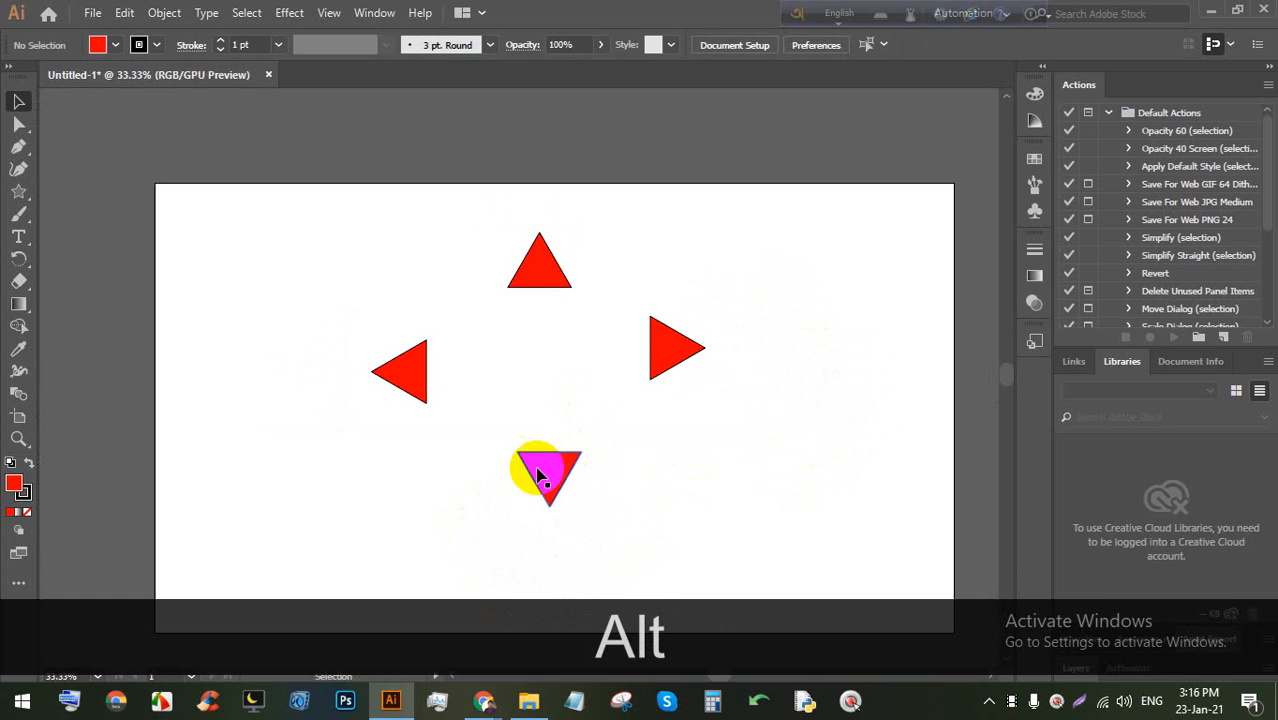
drag(540, 475, 546, 504)
drag(670, 365, 692, 400)
click(797, 470)
Vertically centre-align the left and right triangles, and horizontally centre-align the upper and lower triangles
drag(609, 436, 342, 374)
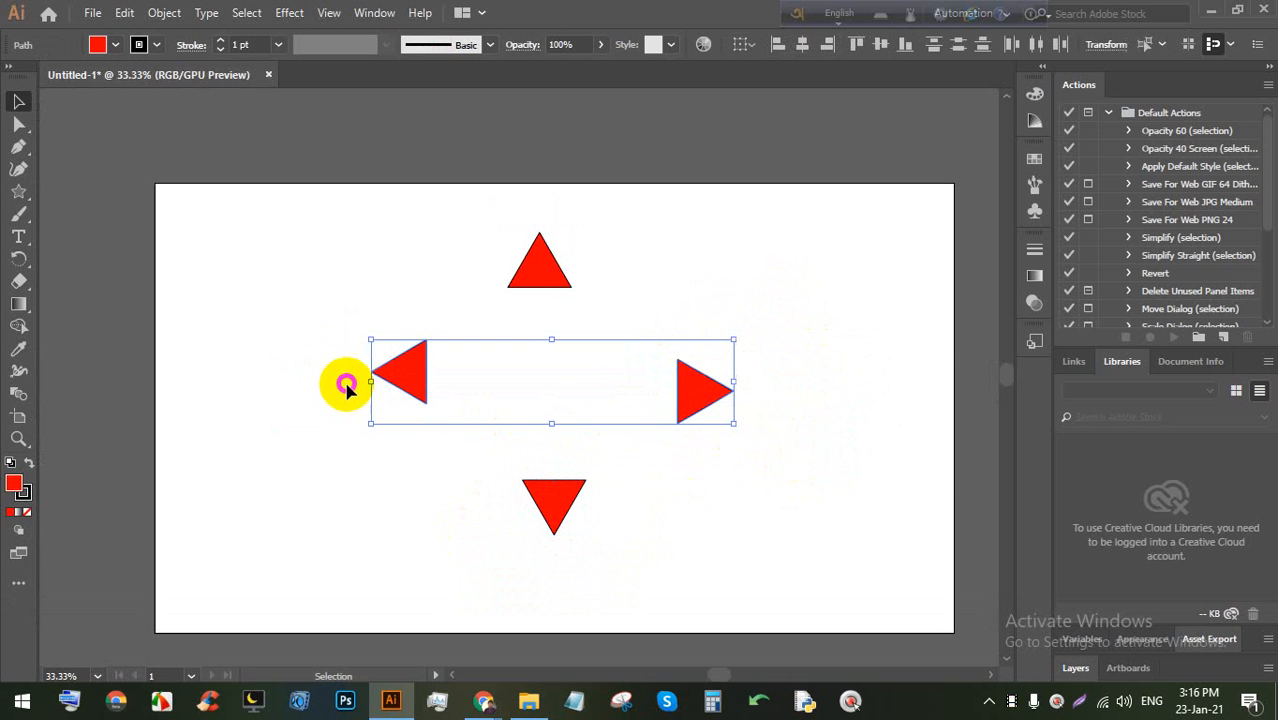
click(877, 45)
click(716, 257)
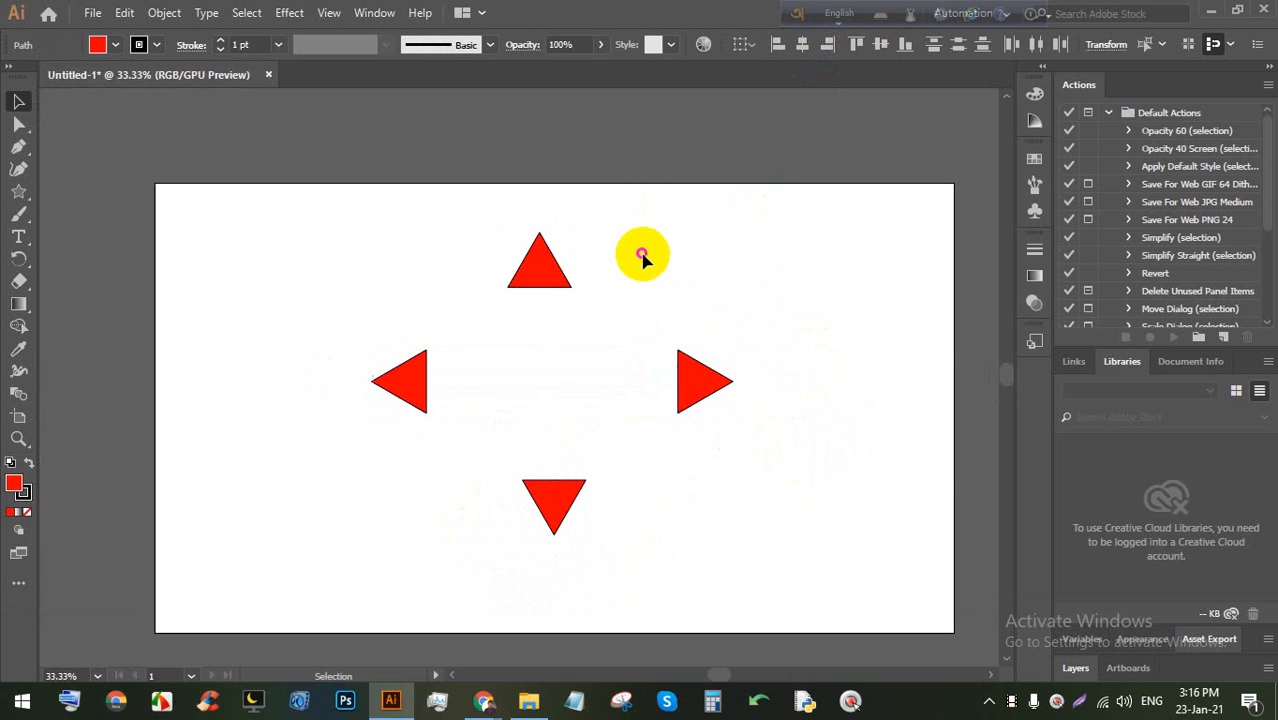
drag(519, 194, 551, 536)
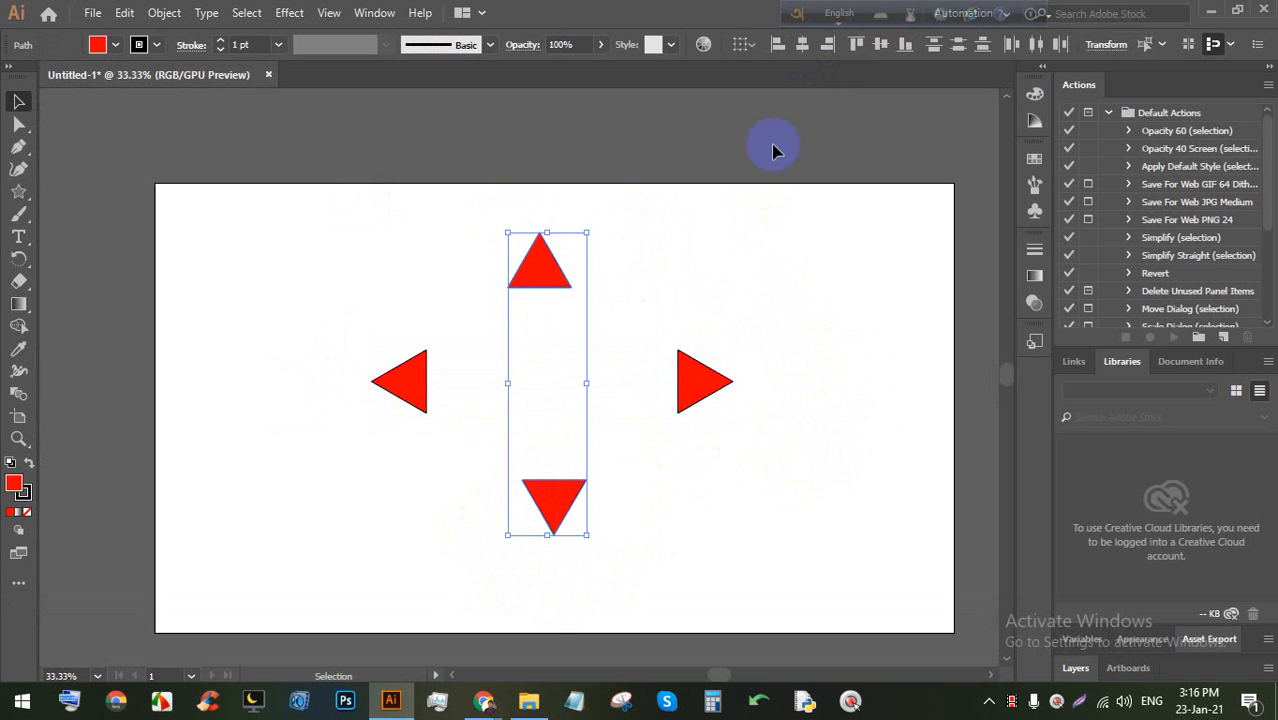
click(828, 45)
click(813, 250)
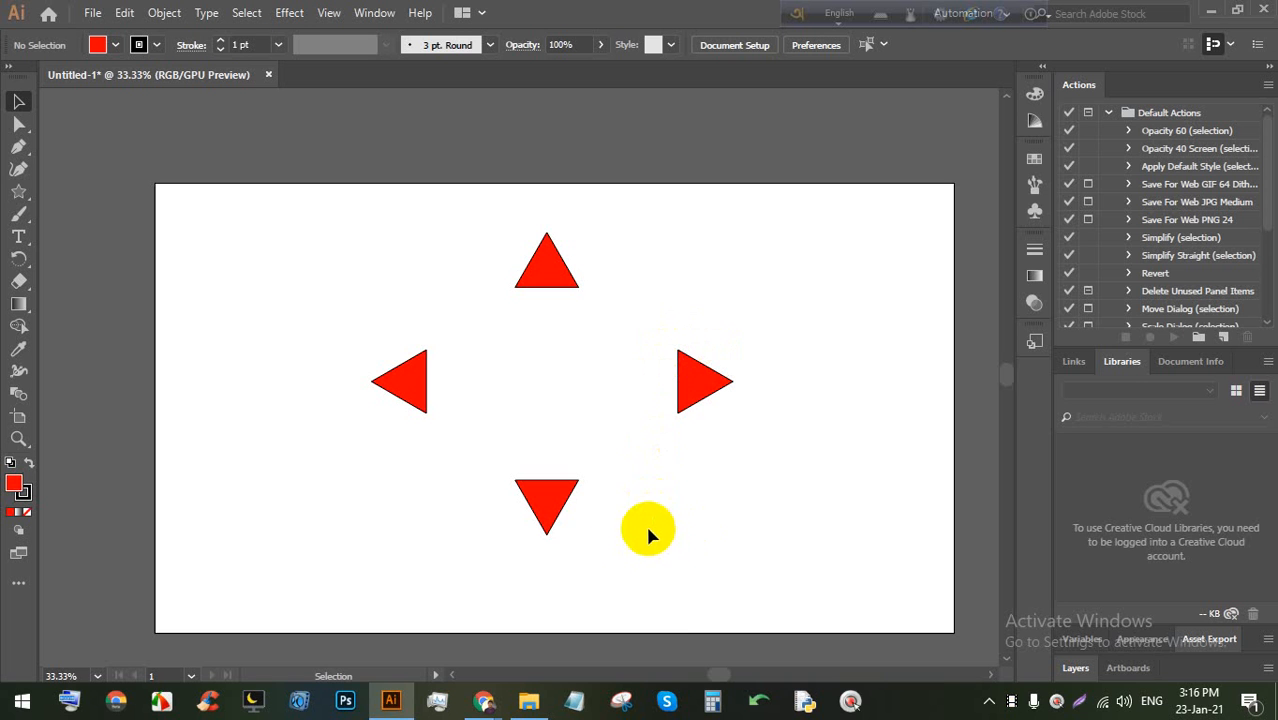
Send the floating keyboard language bar to the system tray and open the list of workspaces
mouse_move(484, 700)
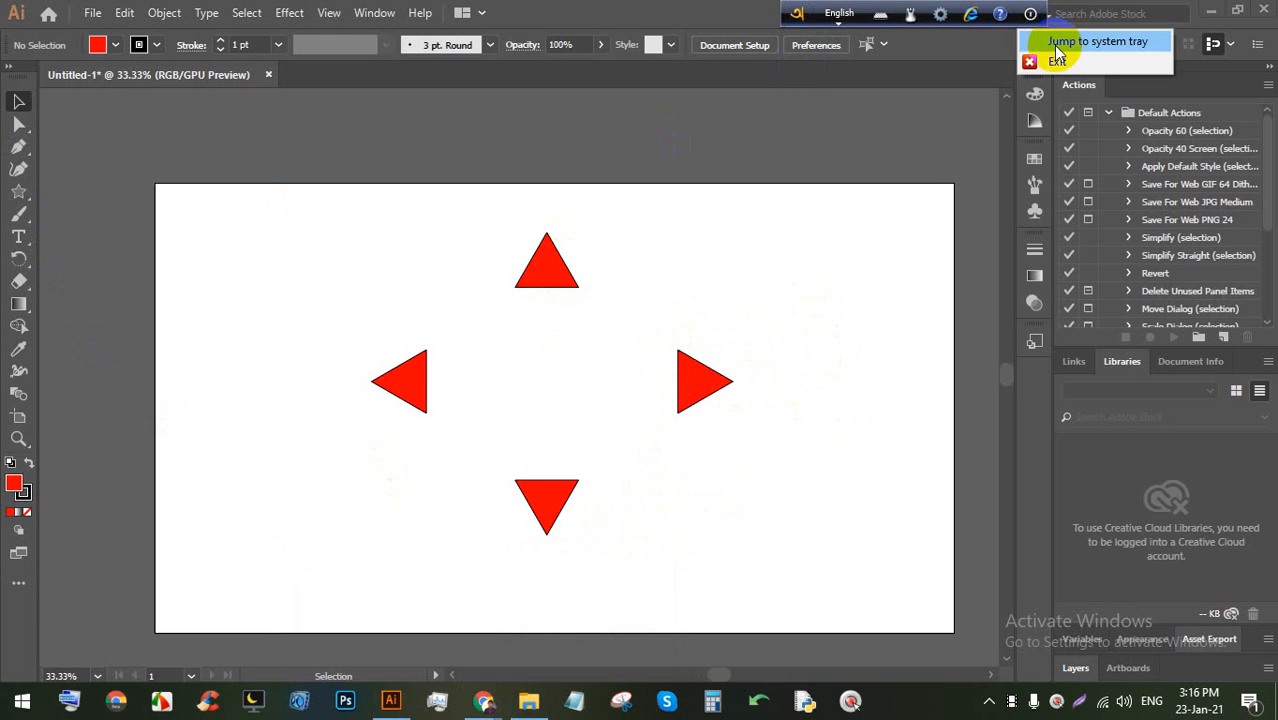
click(1046, 16)
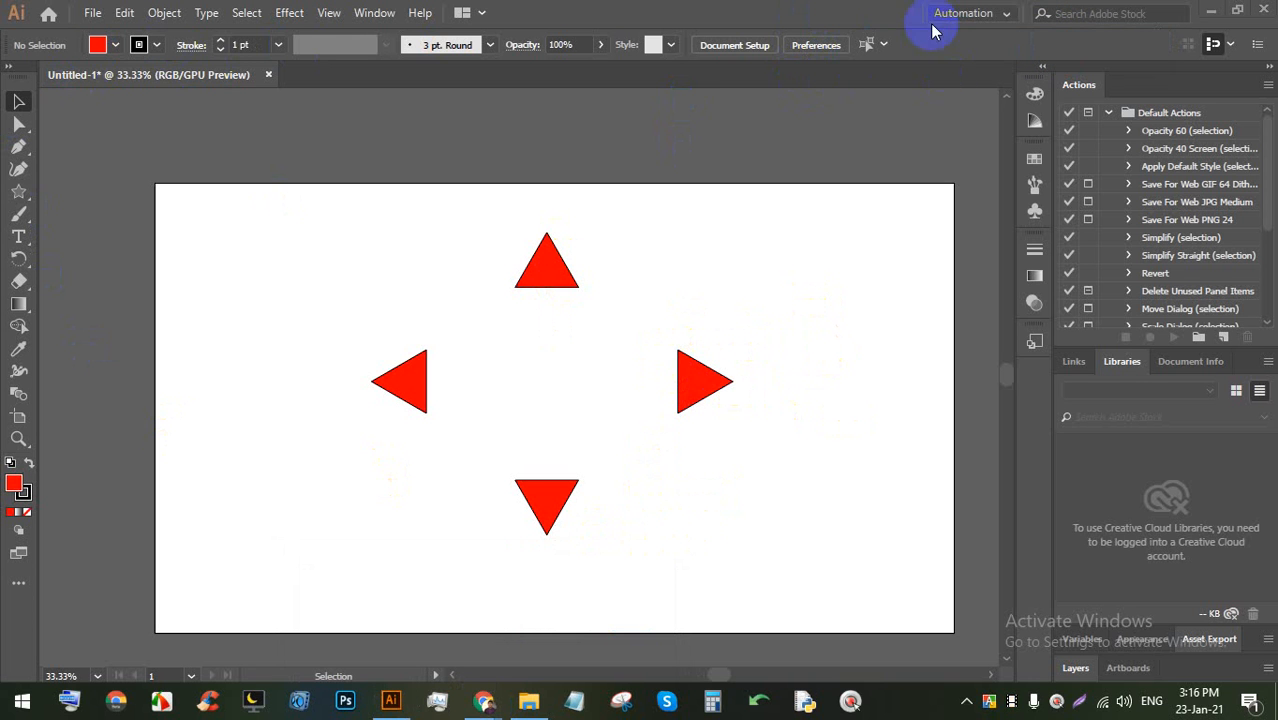
click(1008, 14)
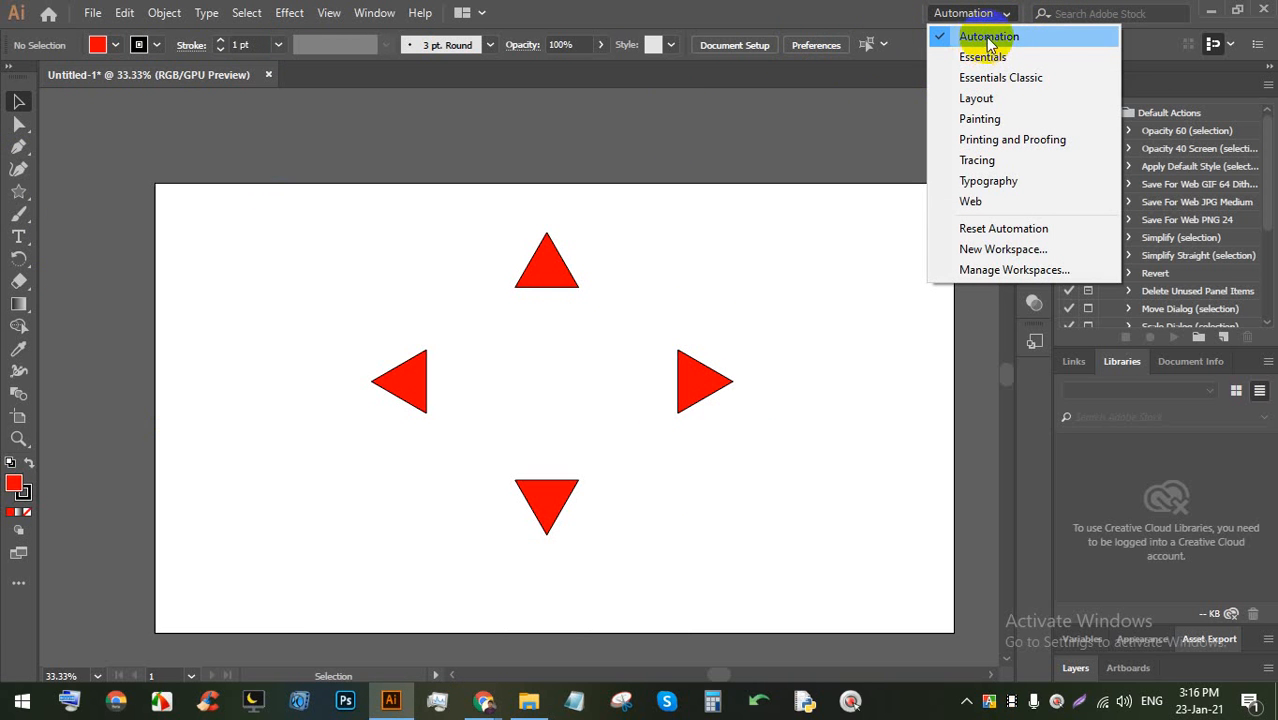
Switch to the Google Meet call in Chrome, admit the waiting participant and return to Illustrator
click(484, 700)
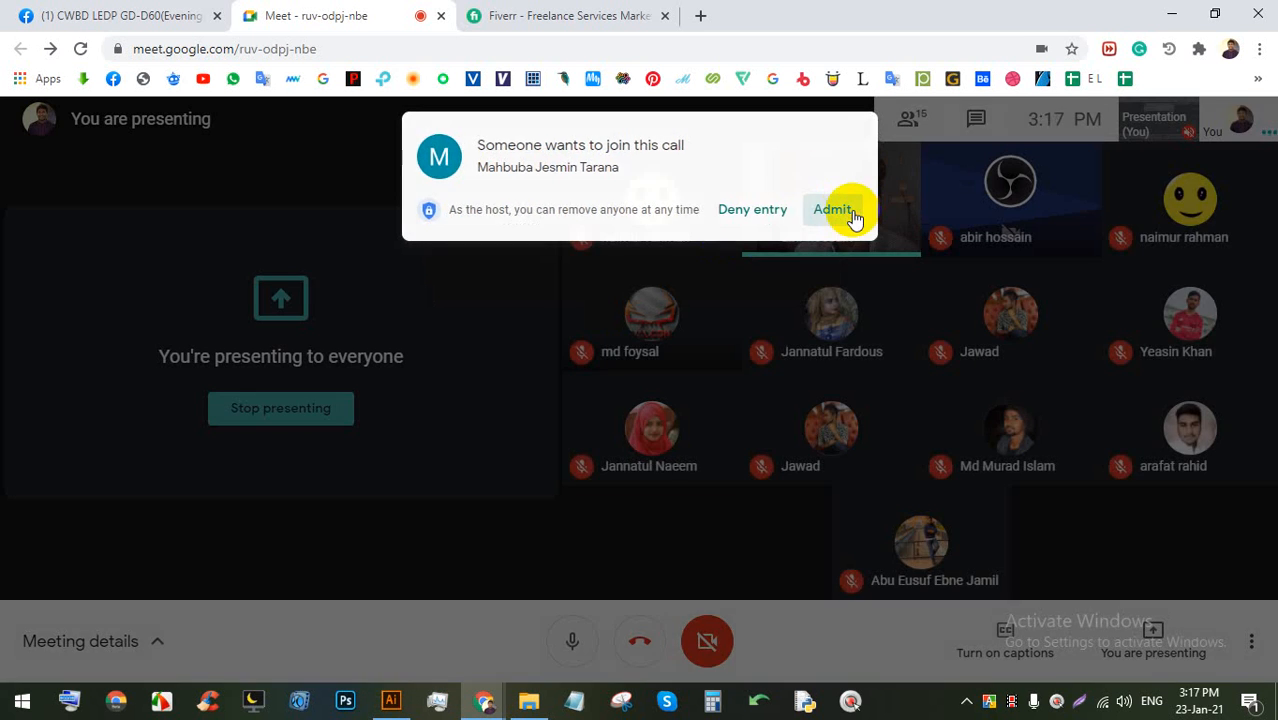
click(832, 210)
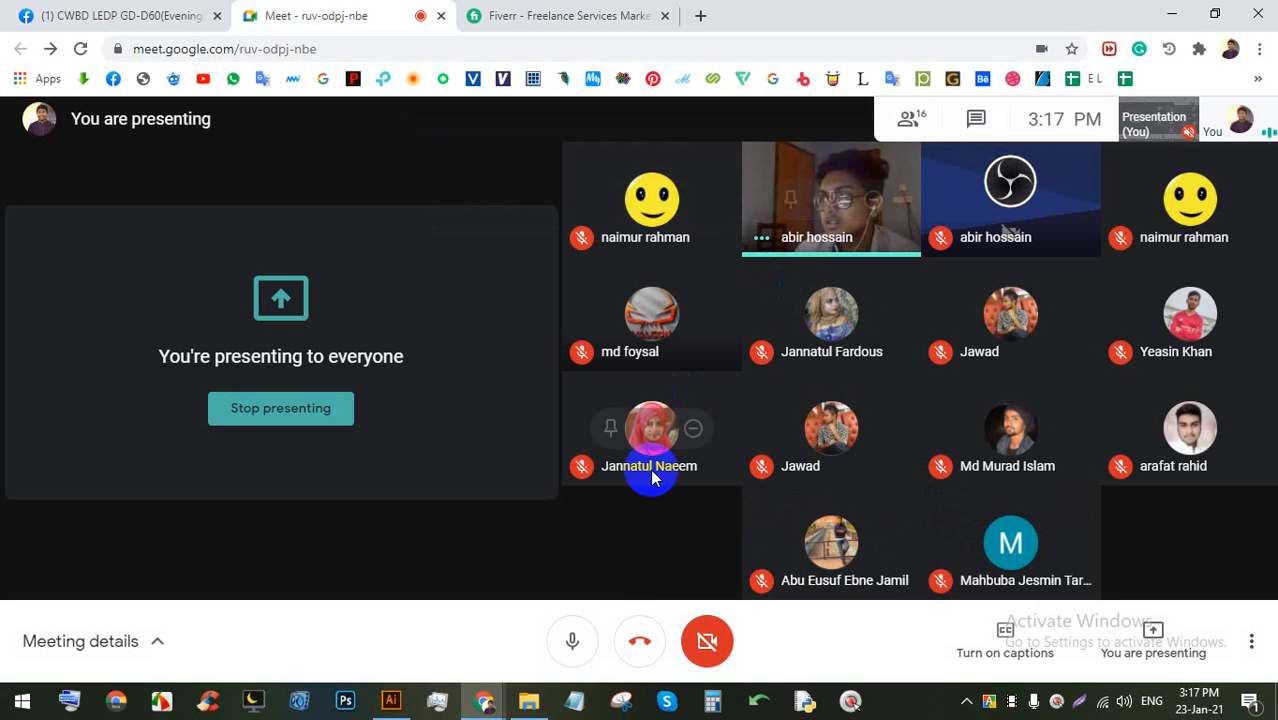
click(398, 693)
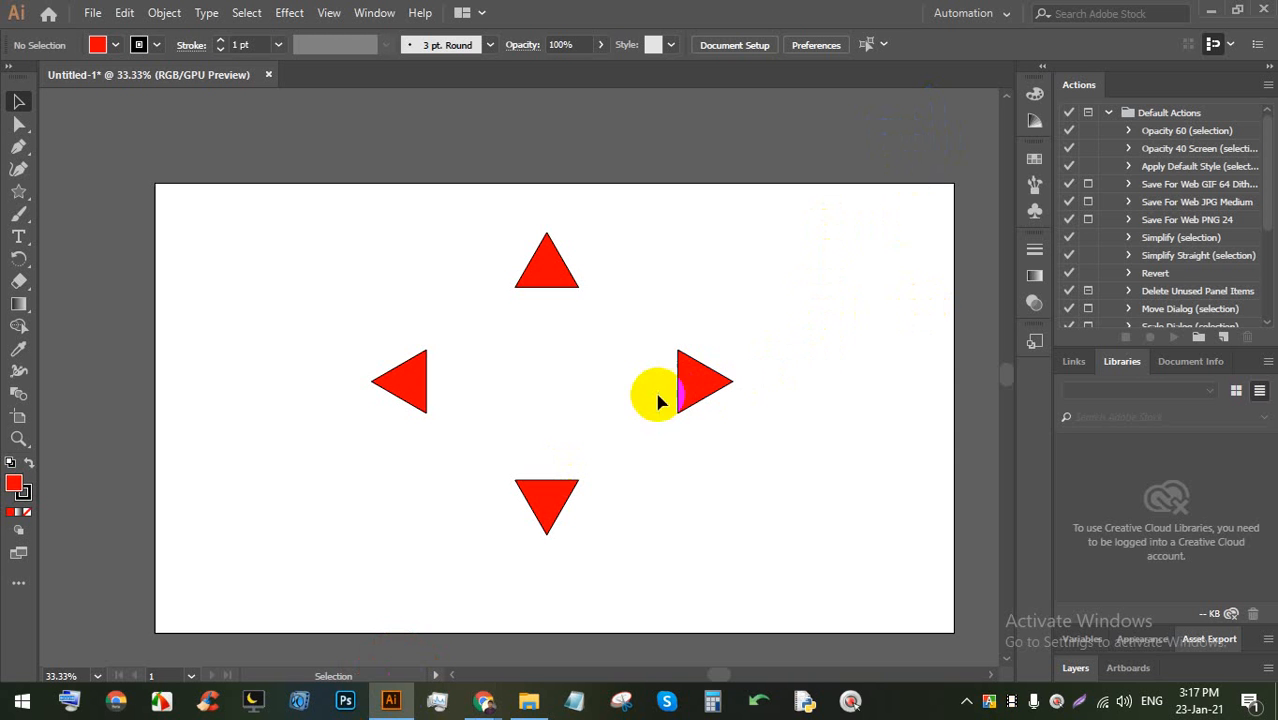
Delete the right, lower and left triangles, keeping only the upper red triangle
click(690, 375)
key(BackSpace)
click(560, 505)
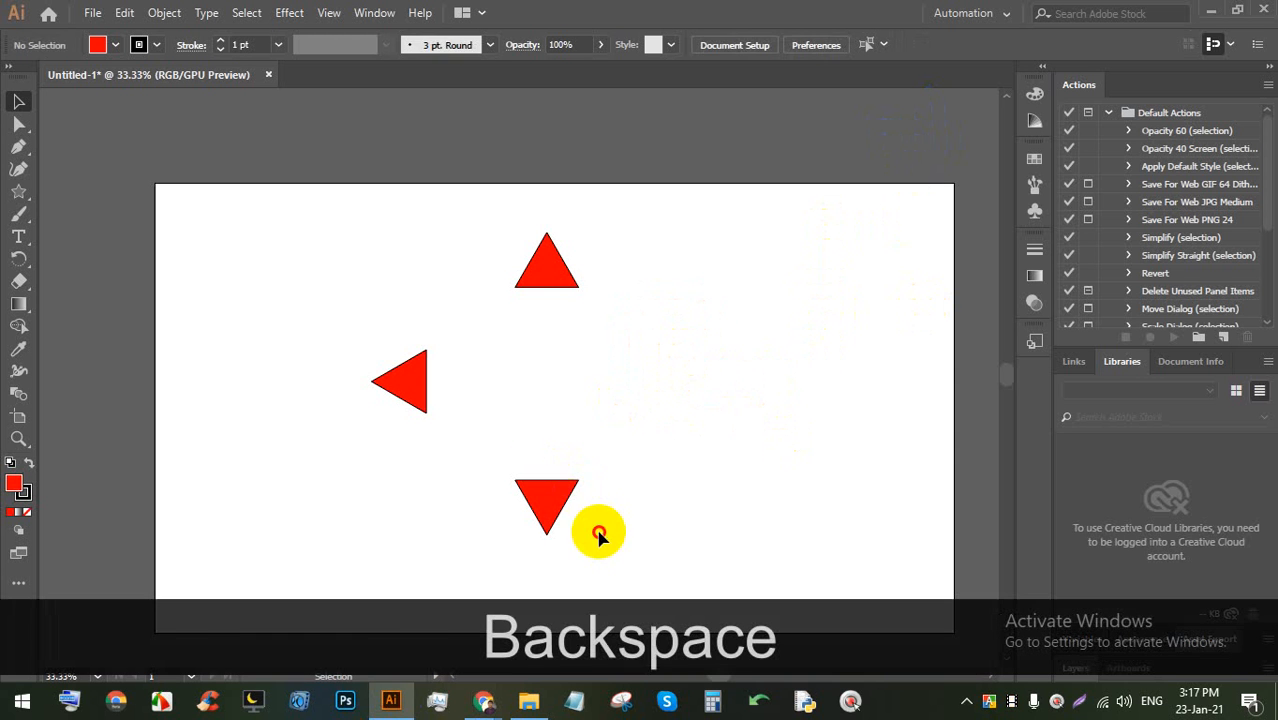
key(BackSpace)
click(417, 400)
key(BackSpace)
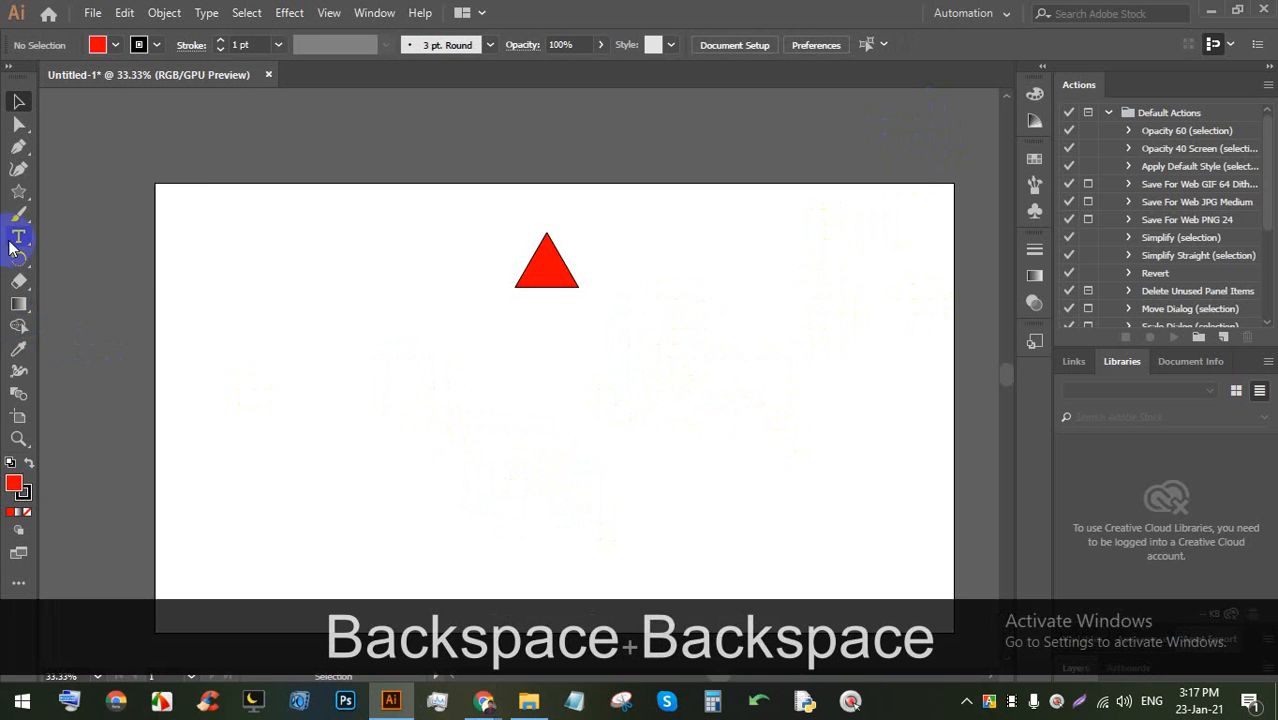
Draw a small red circle with the Ellipse tool below the triangle, near the middle of the artboard
drag(14, 200, 91, 214)
scroll(562, 434, up, 2)
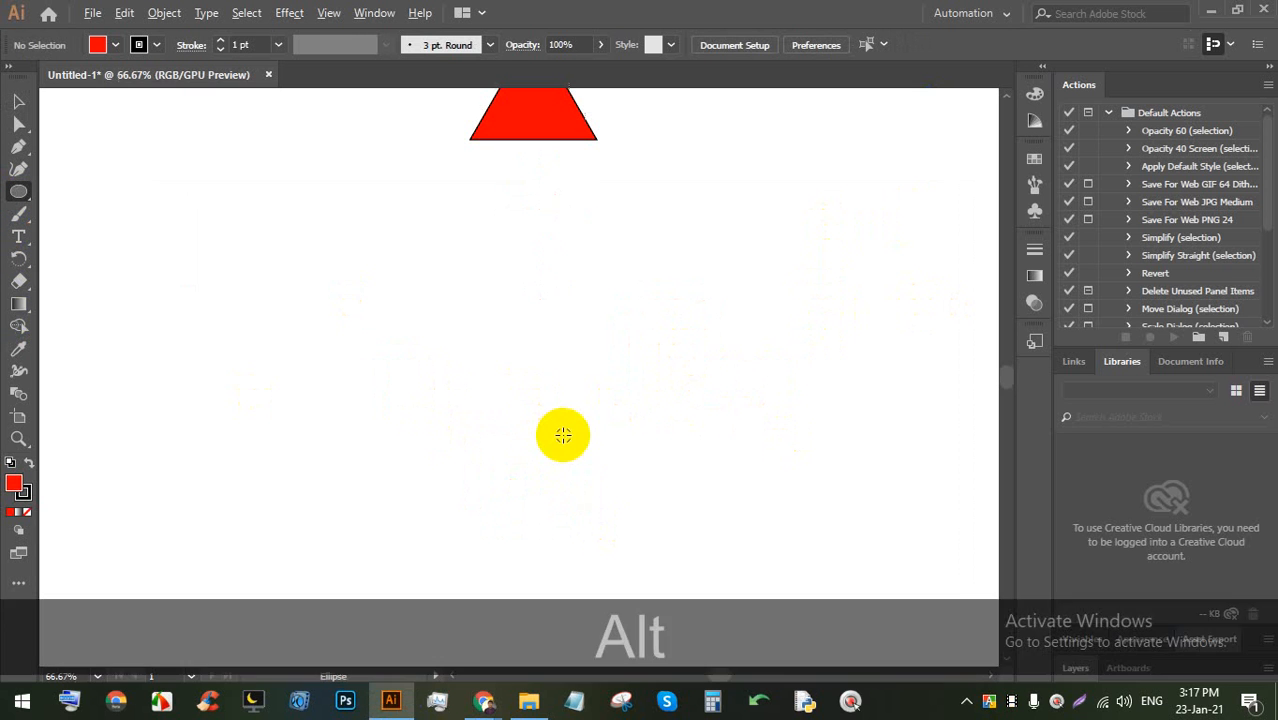
drag(540, 348, 570, 378)
click(18, 102)
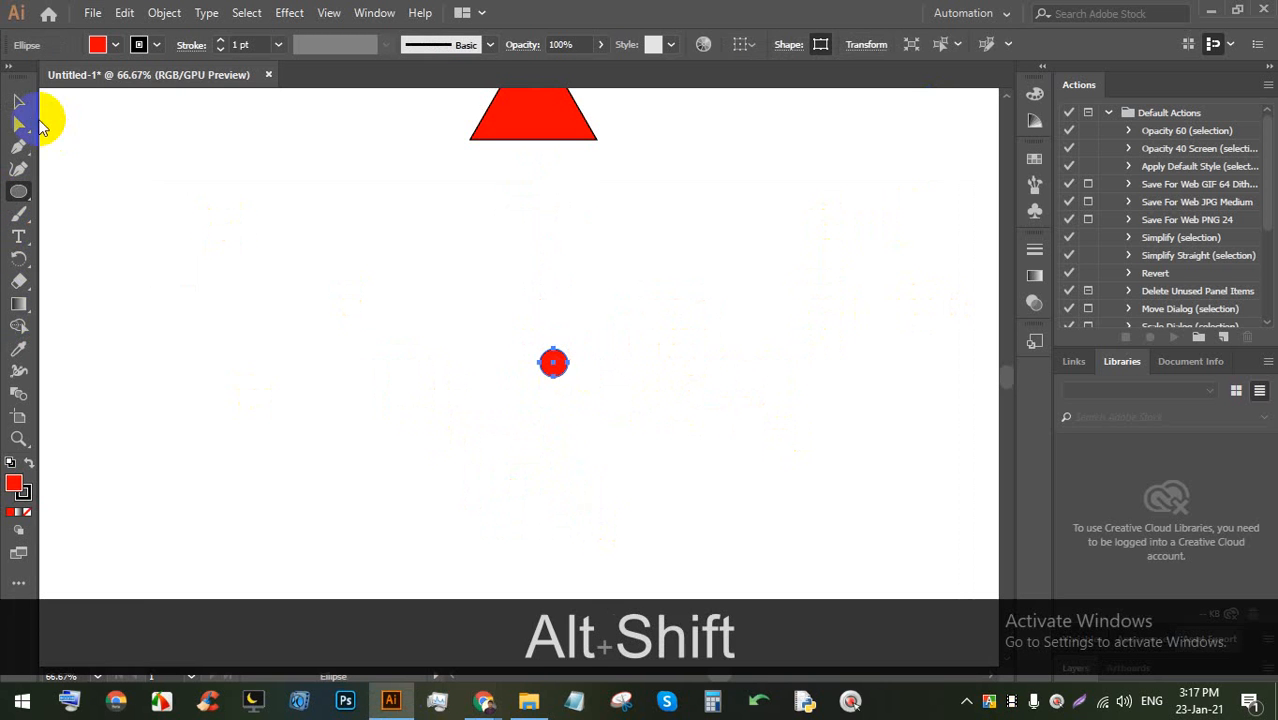
click(637, 306)
scroll(581, 316, down, 2)
drag(690, 353, 644, 329)
Move the triangle about 25 px right so it is centred above the red circle, and fill it dark green
drag(505, 207, 516, 204)
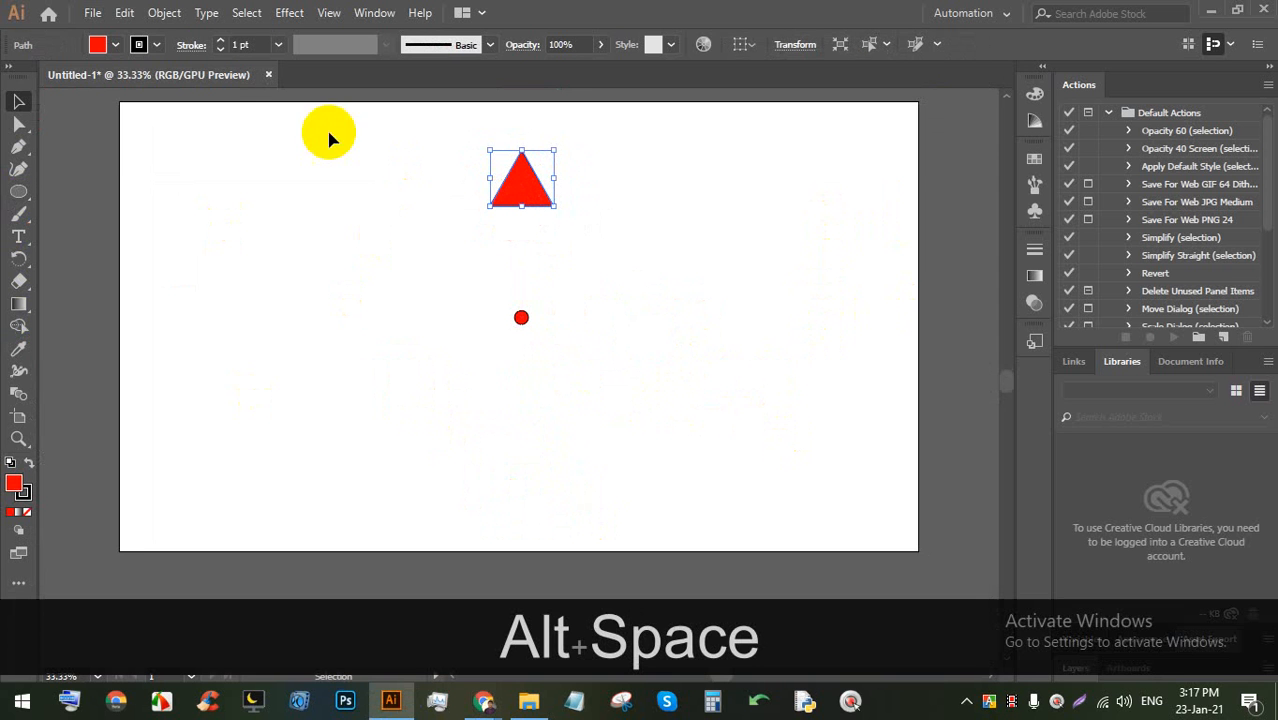
click(97, 44)
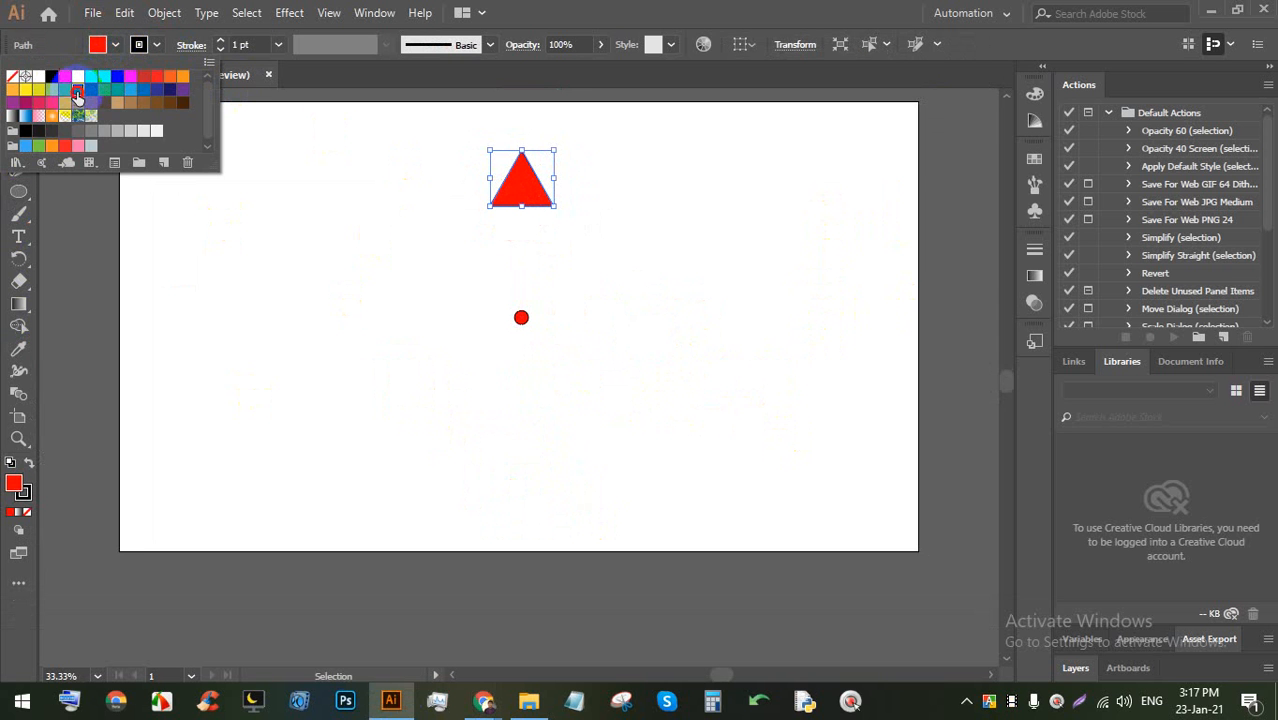
click(77, 95)
click(265, 66)
double_click(14, 102)
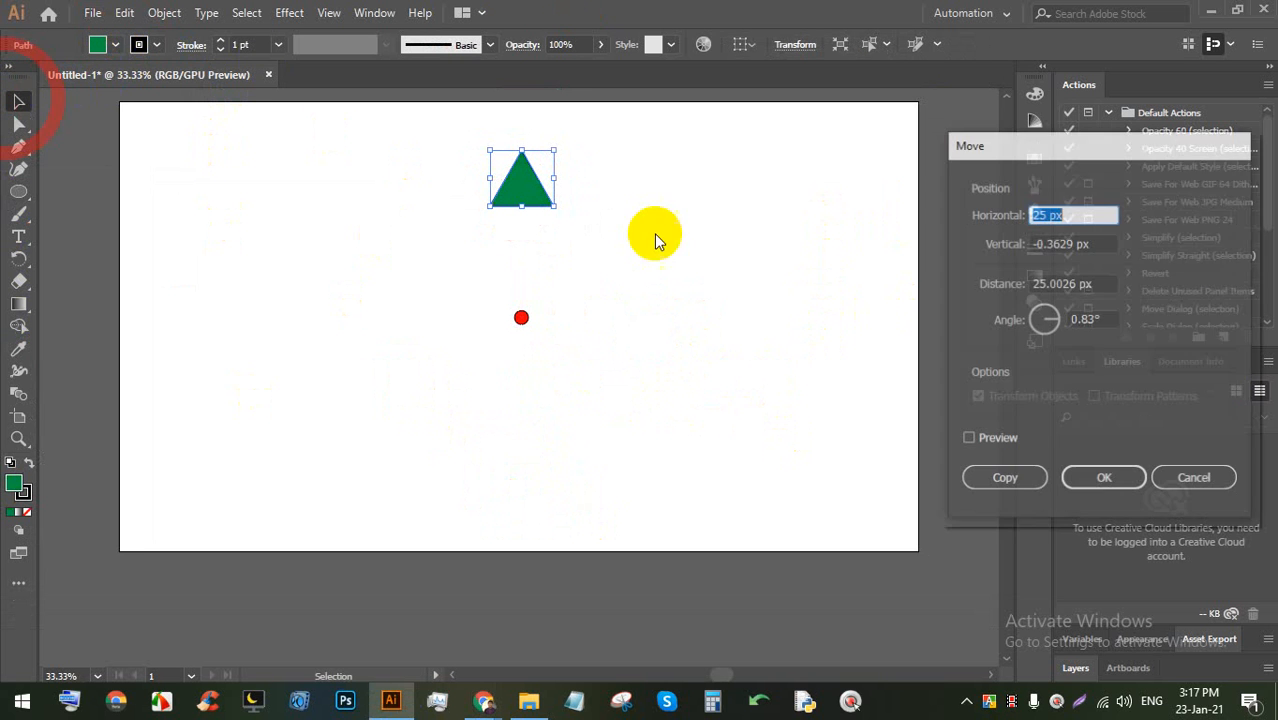
click(1190, 479)
click(747, 335)
Duplicate the green triangle eight times, spacing the copies by eye in a ring around the red circle
click(521, 195)
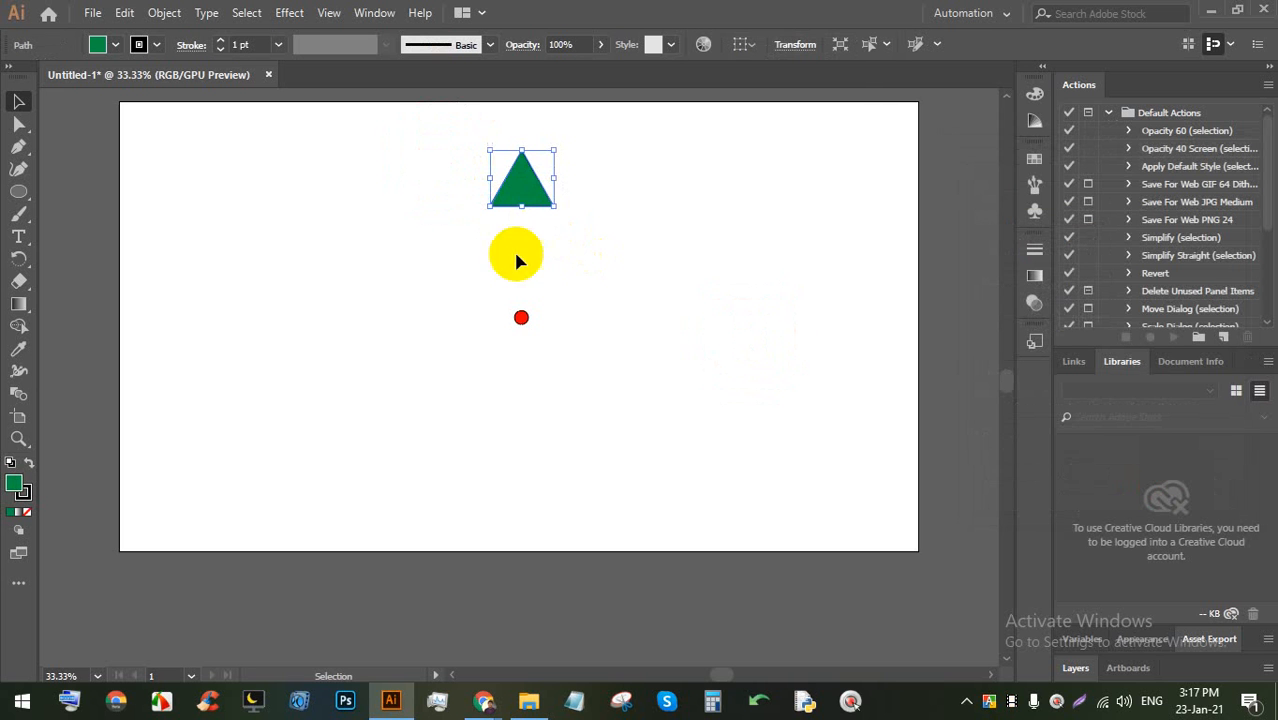
drag(531, 163, 651, 266)
drag(648, 285, 660, 367)
drag(660, 367, 406, 454)
drag(406, 450, 395, 373)
drag(395, 373, 405, 240)
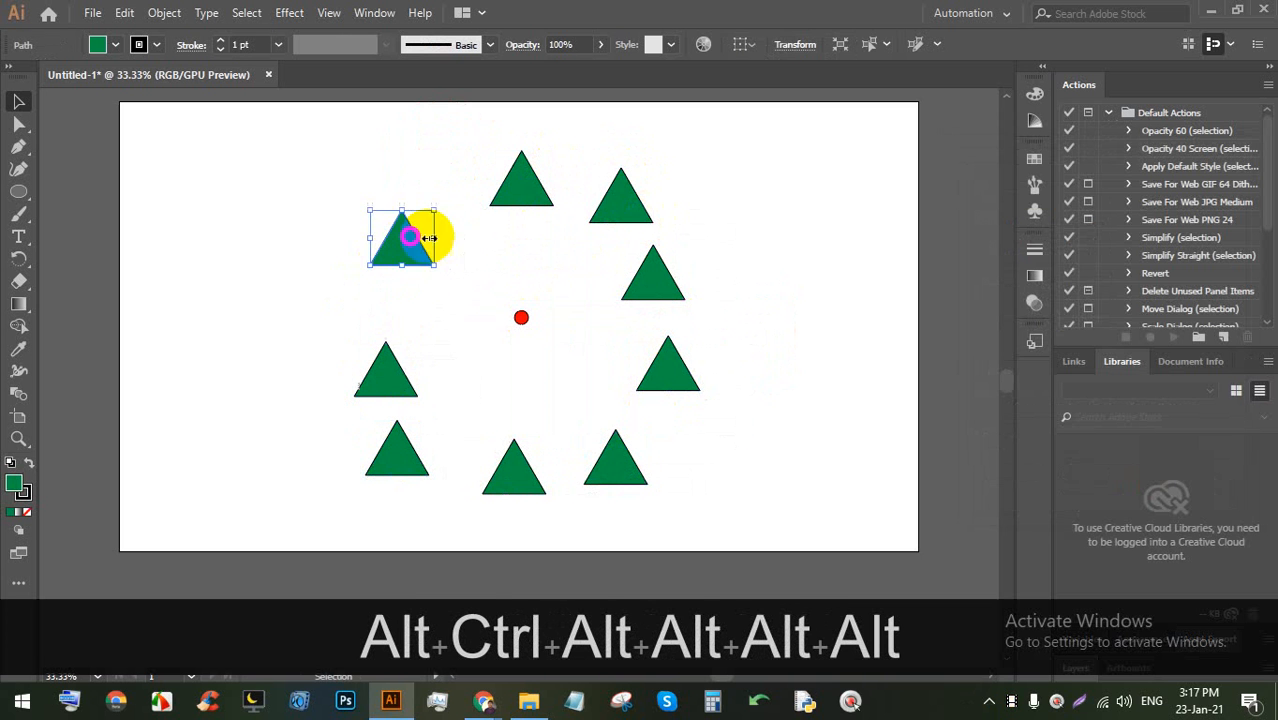
Delete the ring of green triangles together with the red circle in its centre
click(856, 362)
drag(740, 478, 440, 214)
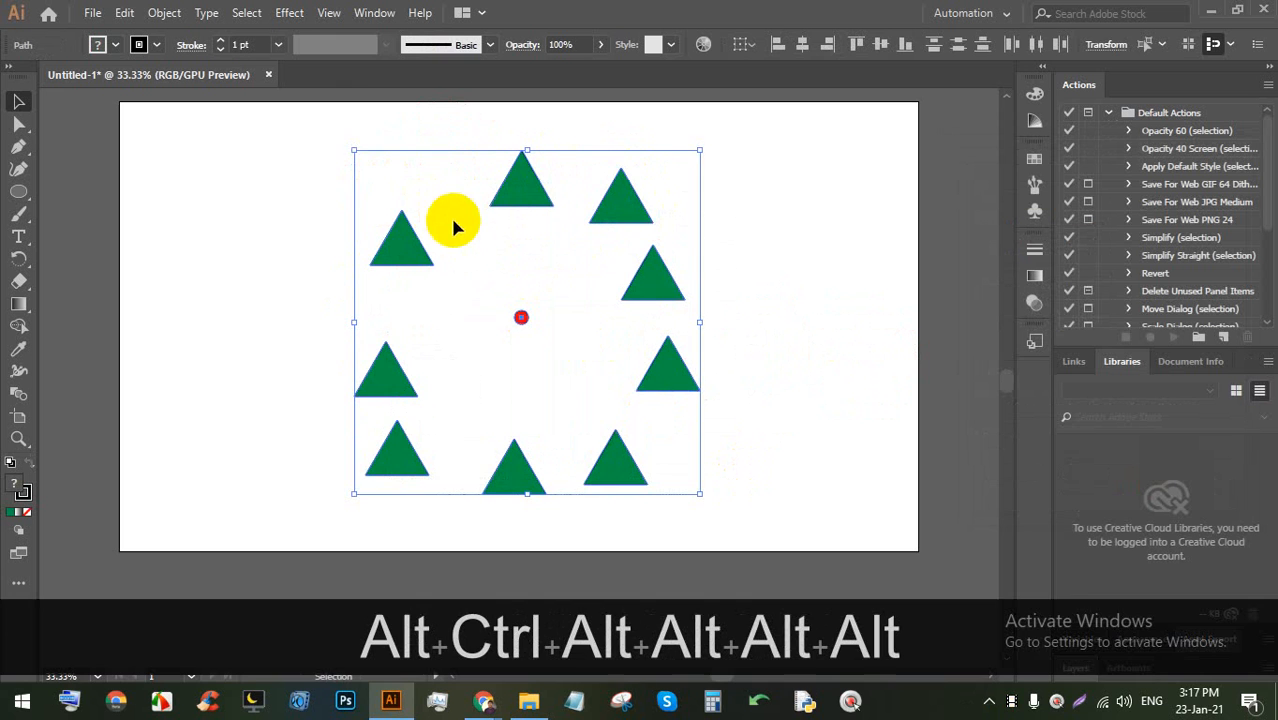
key(BackSpace)
Draw a large green circle with the Ellipse tool and move it to the left half of the artboard
click(18, 191)
drag(409, 183, 683, 498)
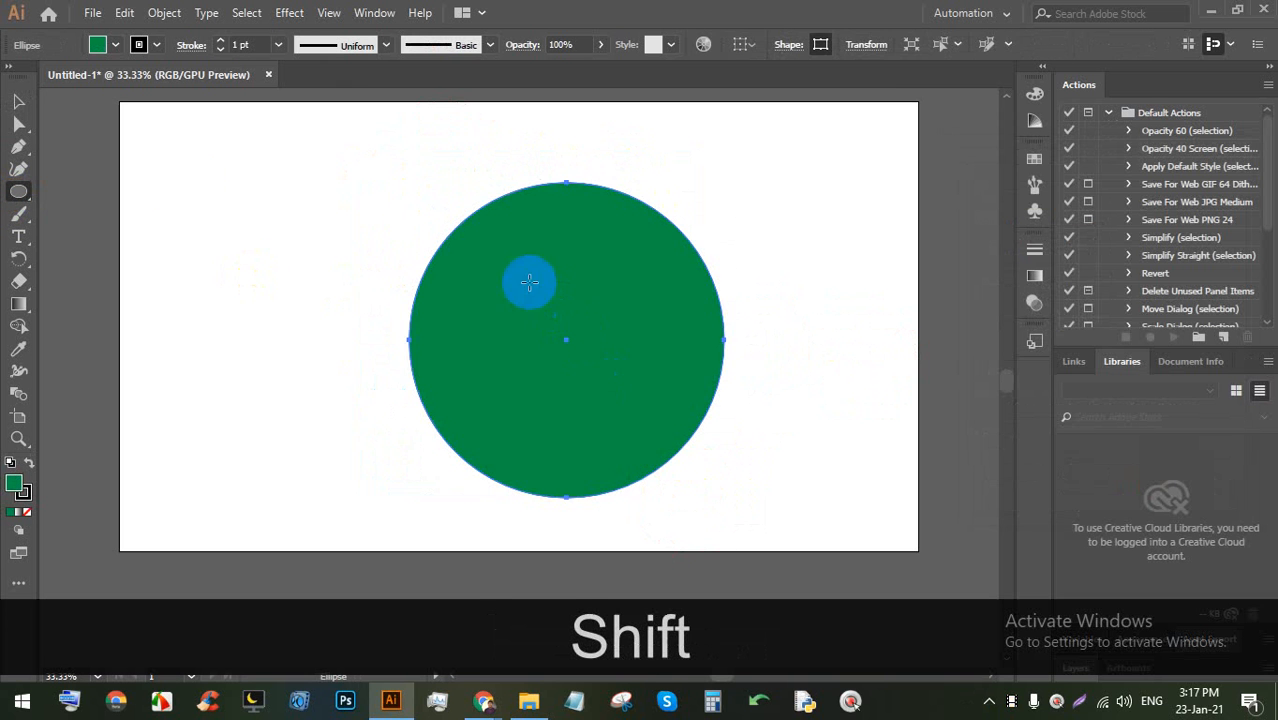
click(16, 103)
drag(539, 270, 348, 243)
click(697, 247)
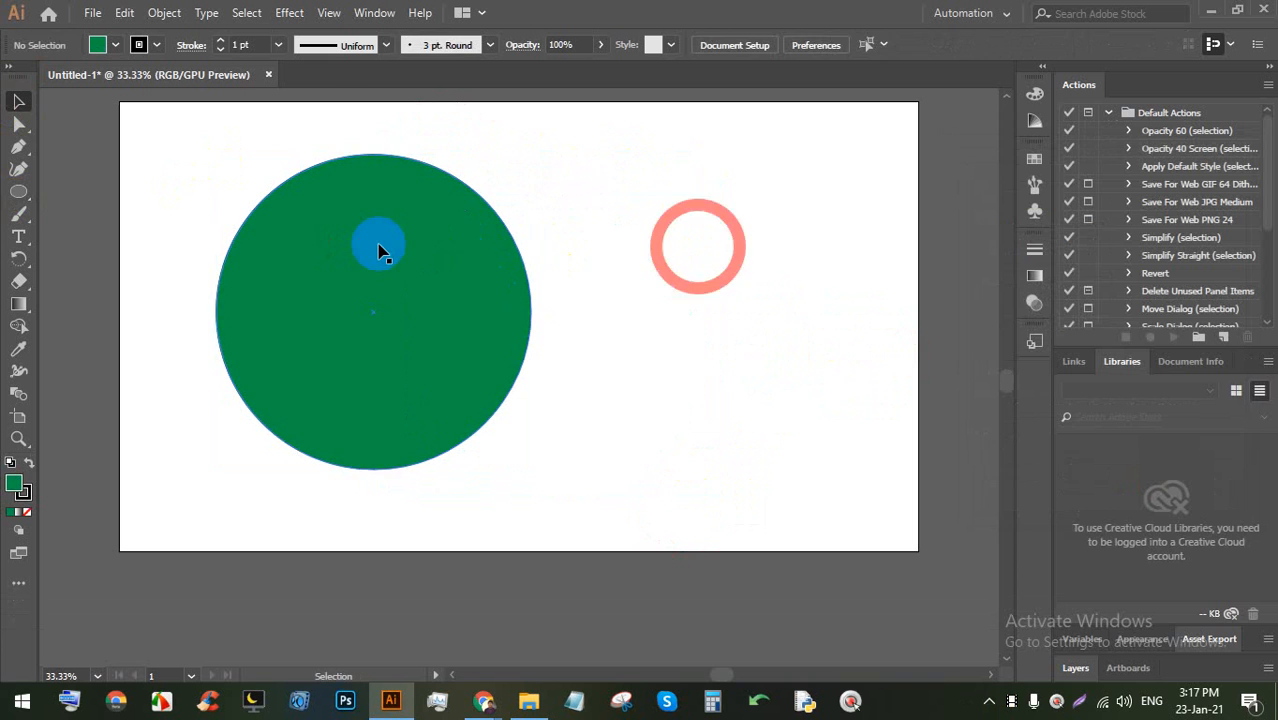
Paste a copy of the green circle in front, scale it down slightly about its centre and fill it cyan
click(386, 248)
key(ctrl+c)
key(ctrl+f)
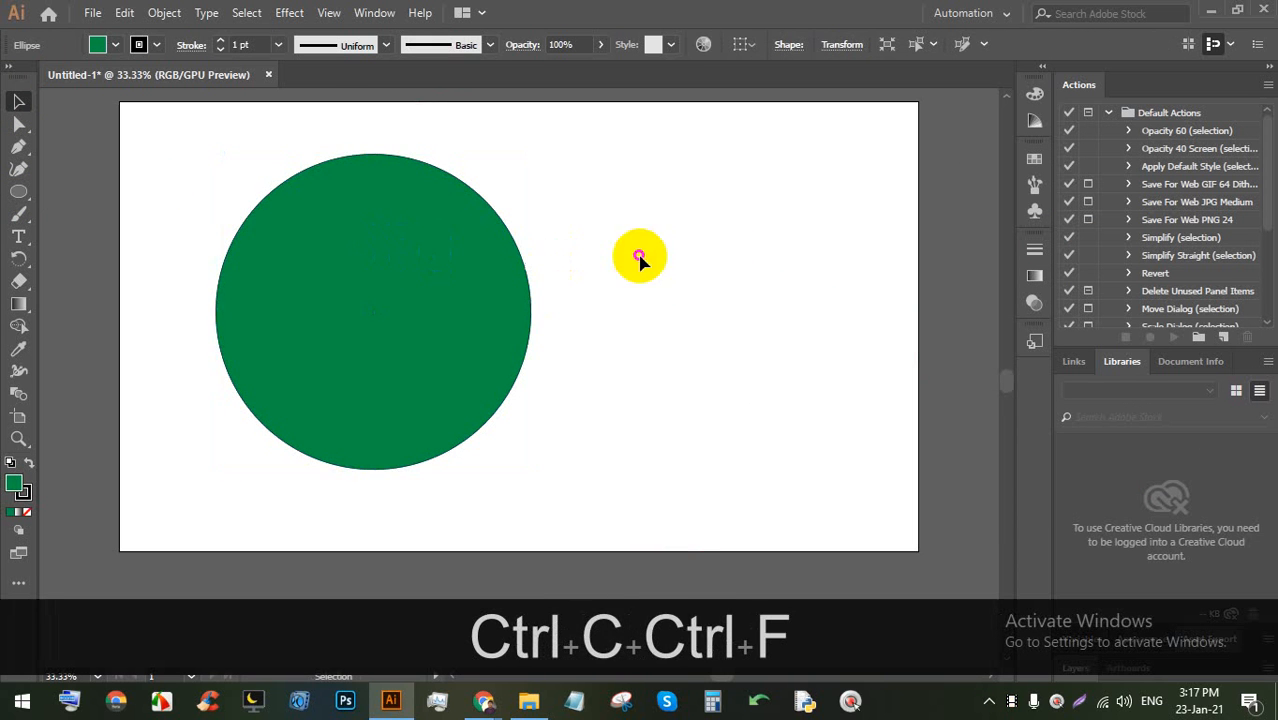
mouse_move(374, 155)
mouse_down()
mouse_move(374, 142)
mouse_move(374, 164)
mouse_up()
click(116, 45)
click(100, 78)
click(693, 268)
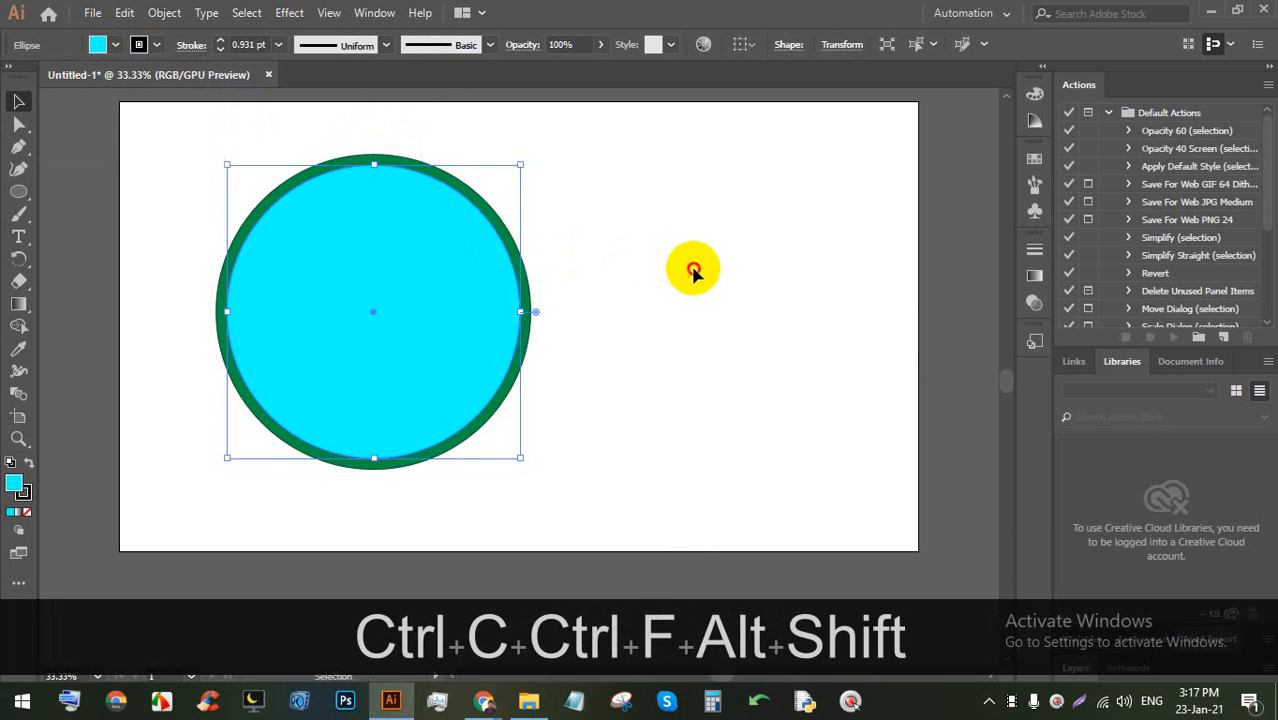
Paste a copy of the cyan circle in front, shrink it to a small dot about its centre and fill it red
click(391, 201)
key(ctrl+c)
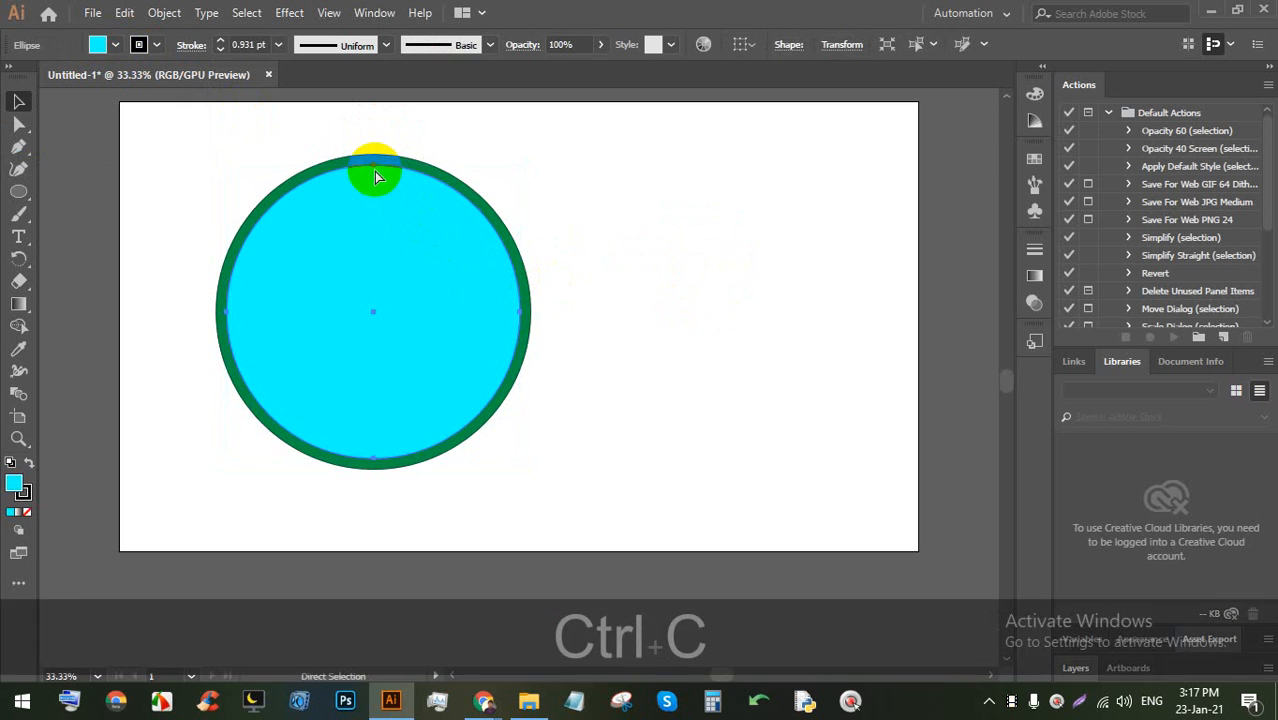
key(ctrl+f)
drag(373, 164, 367, 301)
click(633, 278)
click(376, 313)
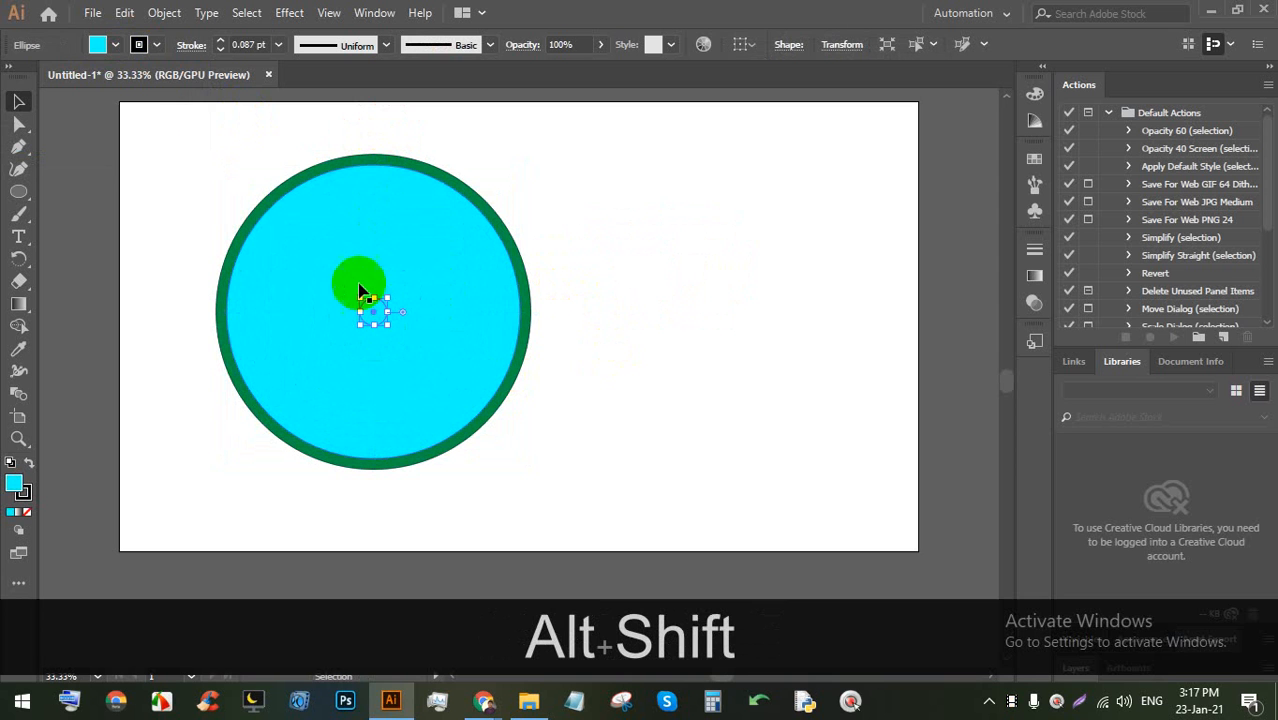
click(111, 46)
click(143, 76)
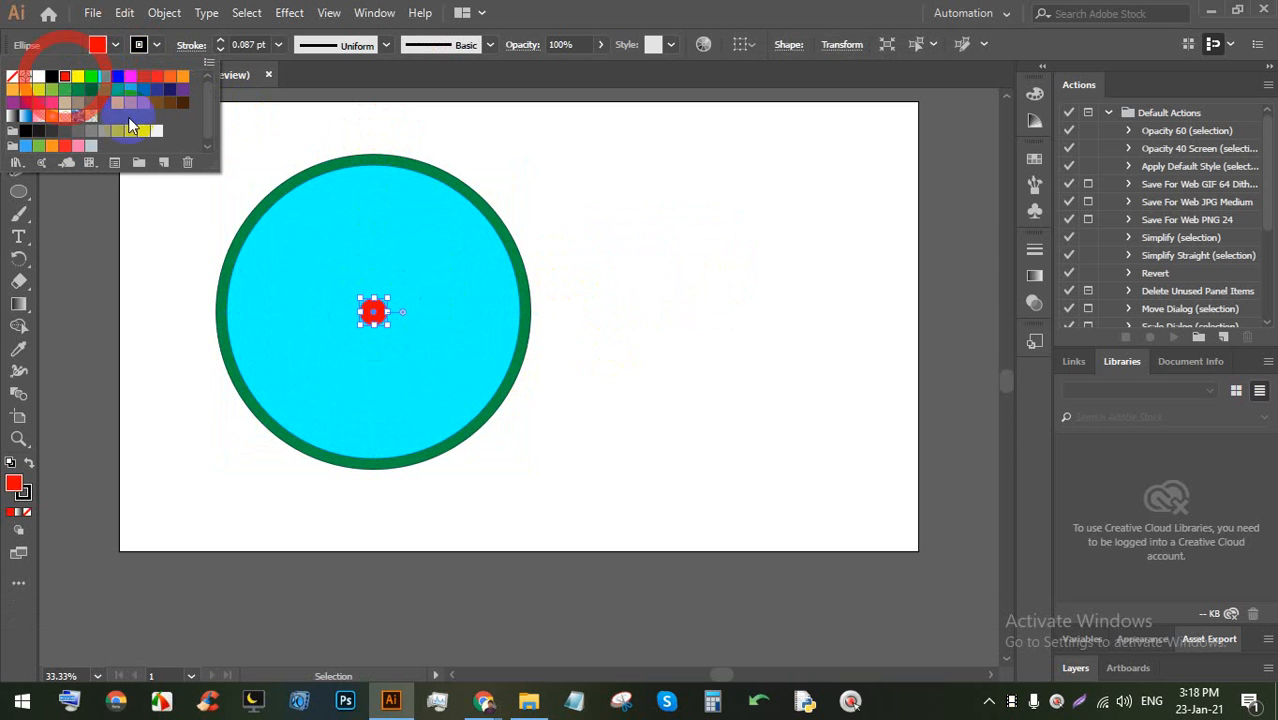
click(600, 293)
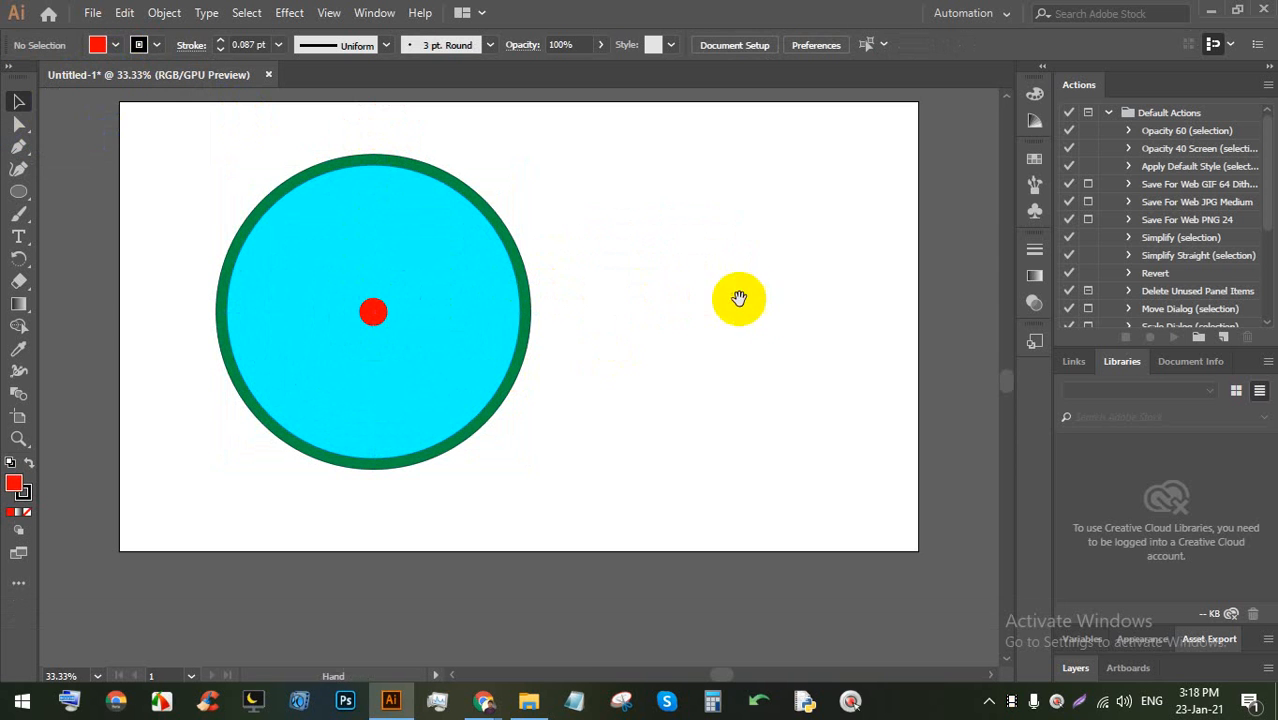
Draw a large circle on the empty canvas to the right of the artboard and fill it yellow
drag(739, 298, 151, 265)
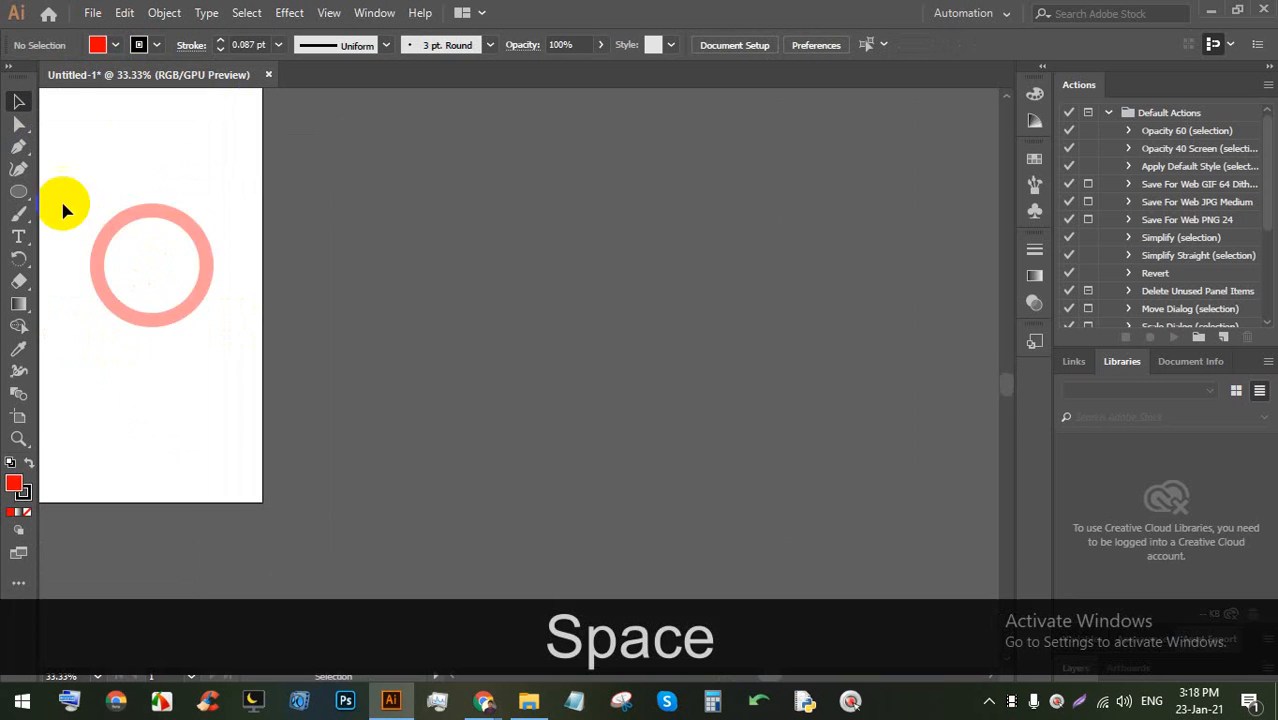
click(34, 198)
click(105, 208)
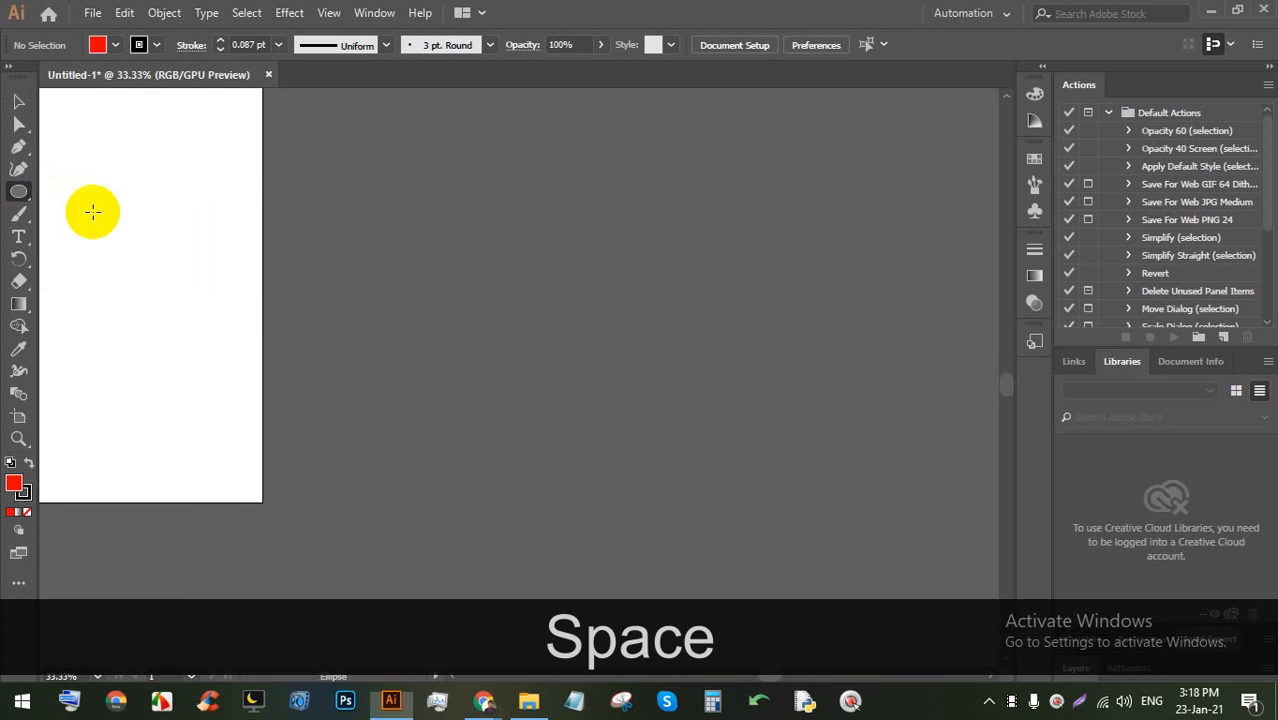
drag(428, 211, 591, 488)
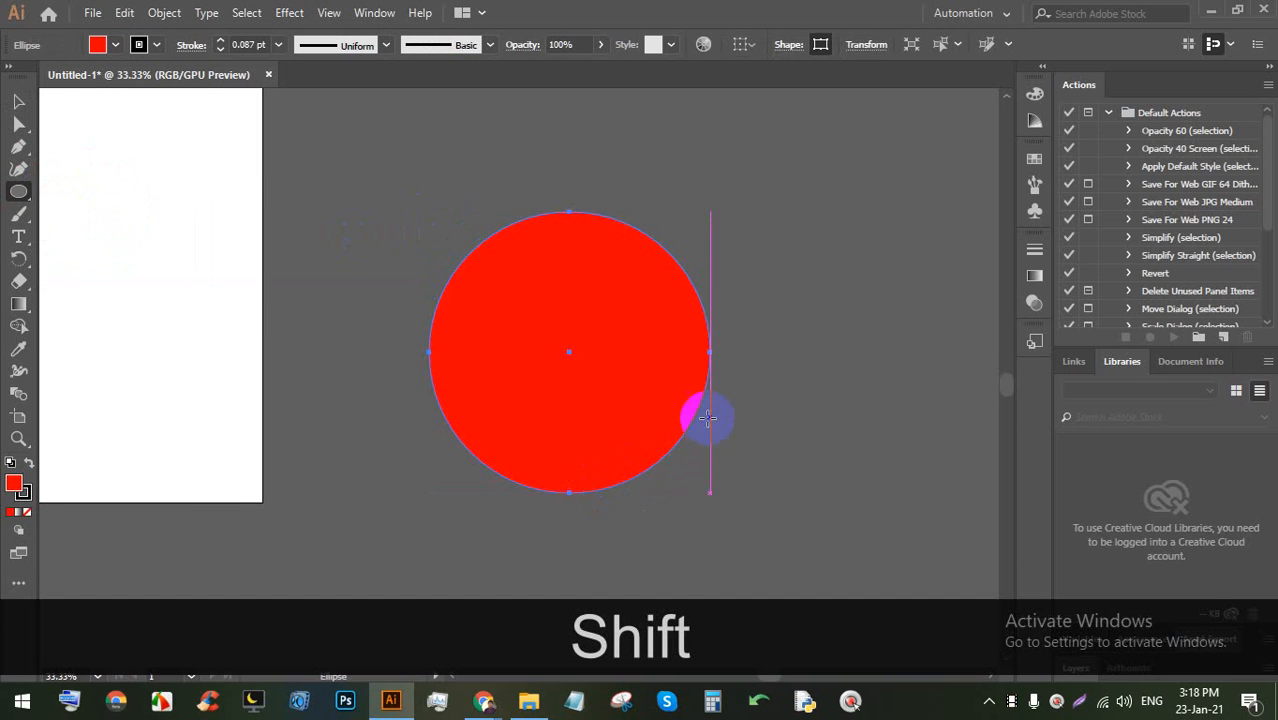
click(19, 102)
click(555, 312)
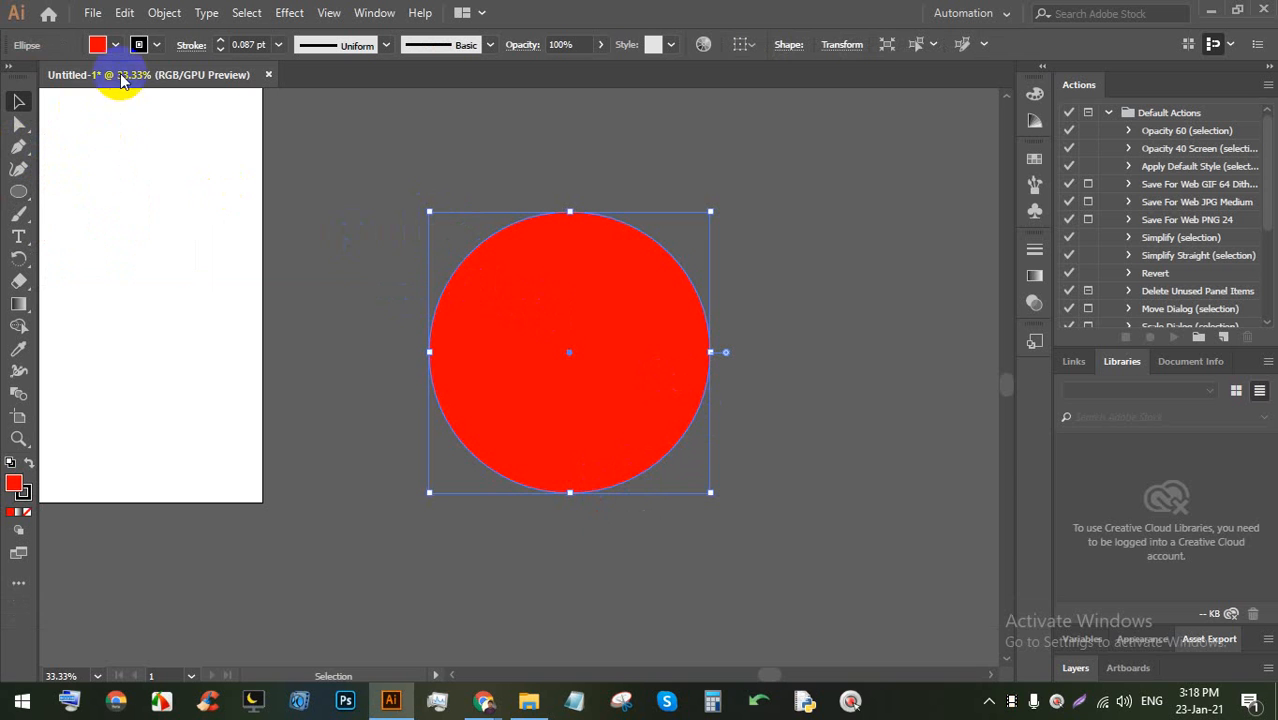
click(97, 44)
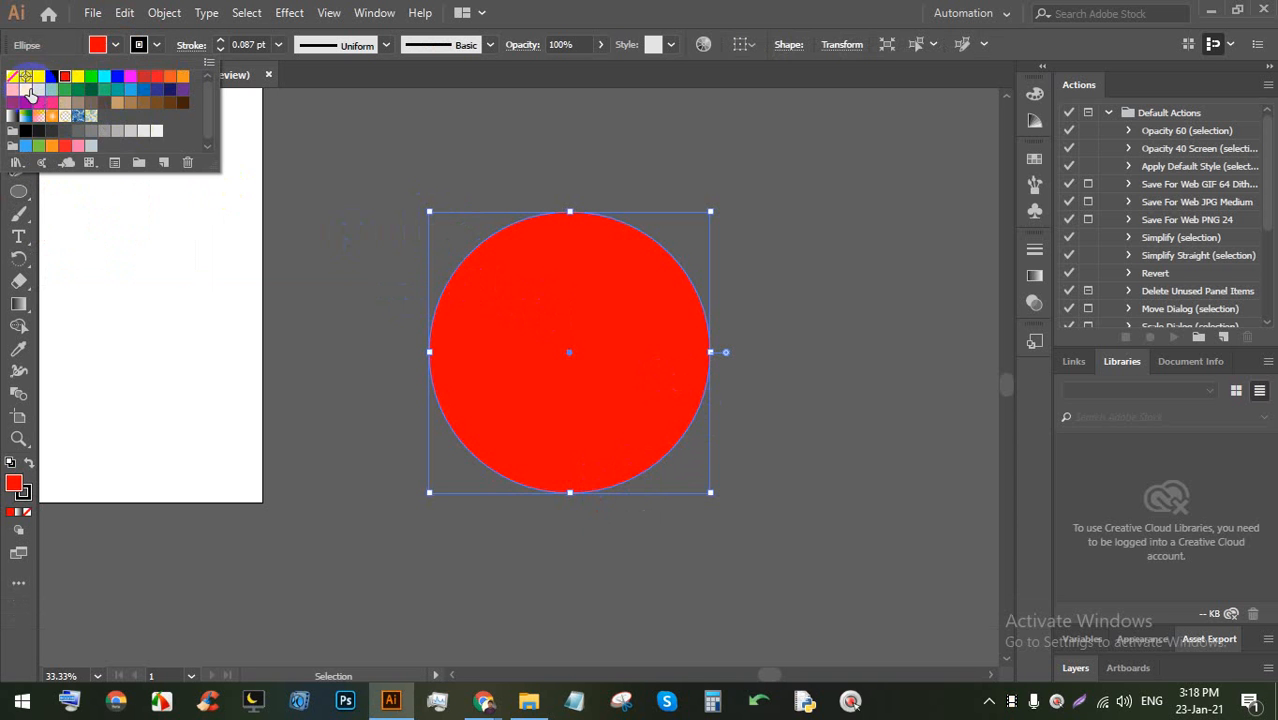
click(77, 76)
click(731, 214)
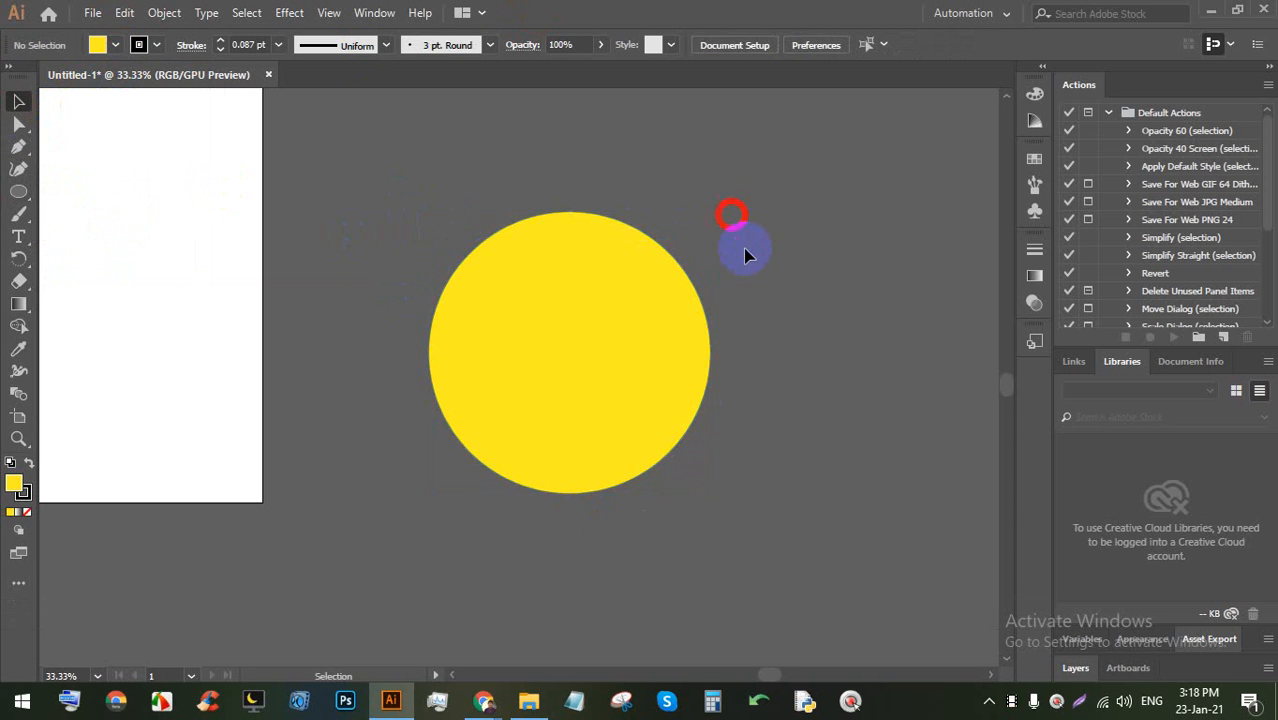
Shift the yellow circle slightly upward, paste a copy of it and move the copy to the right of the original
drag(653, 352, 640, 300)
click(765, 296)
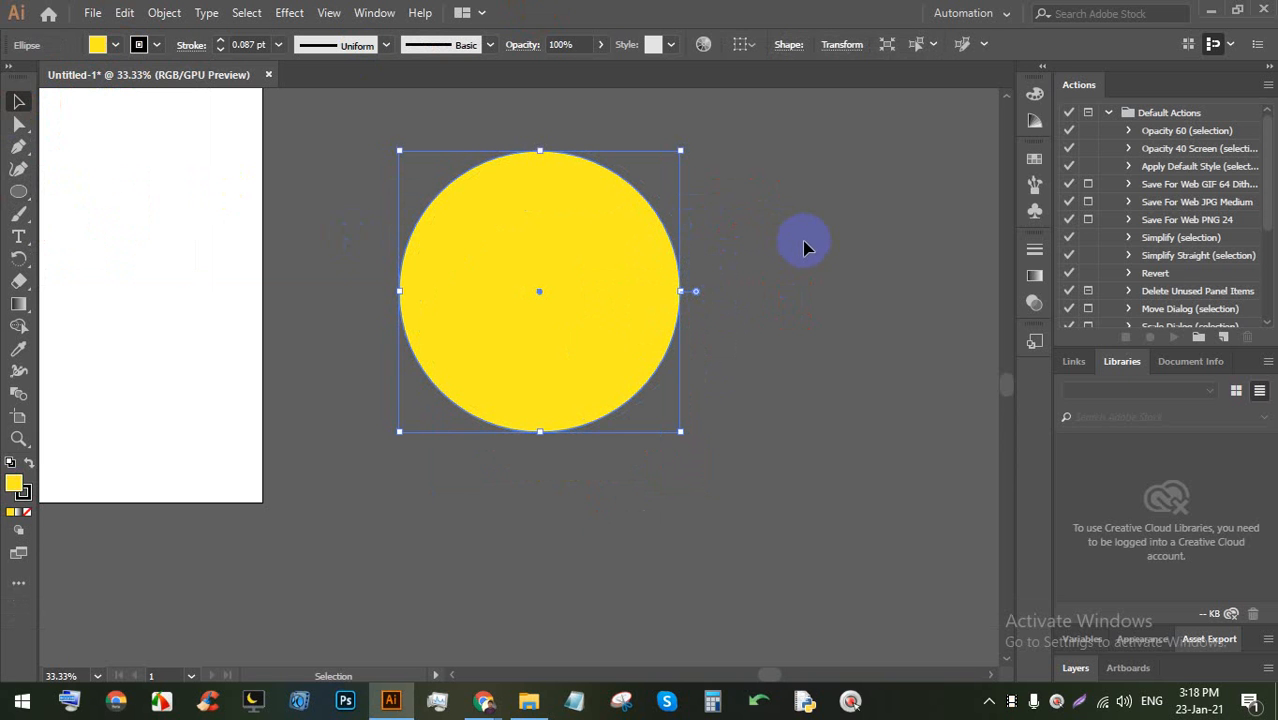
key(ctrl+c)
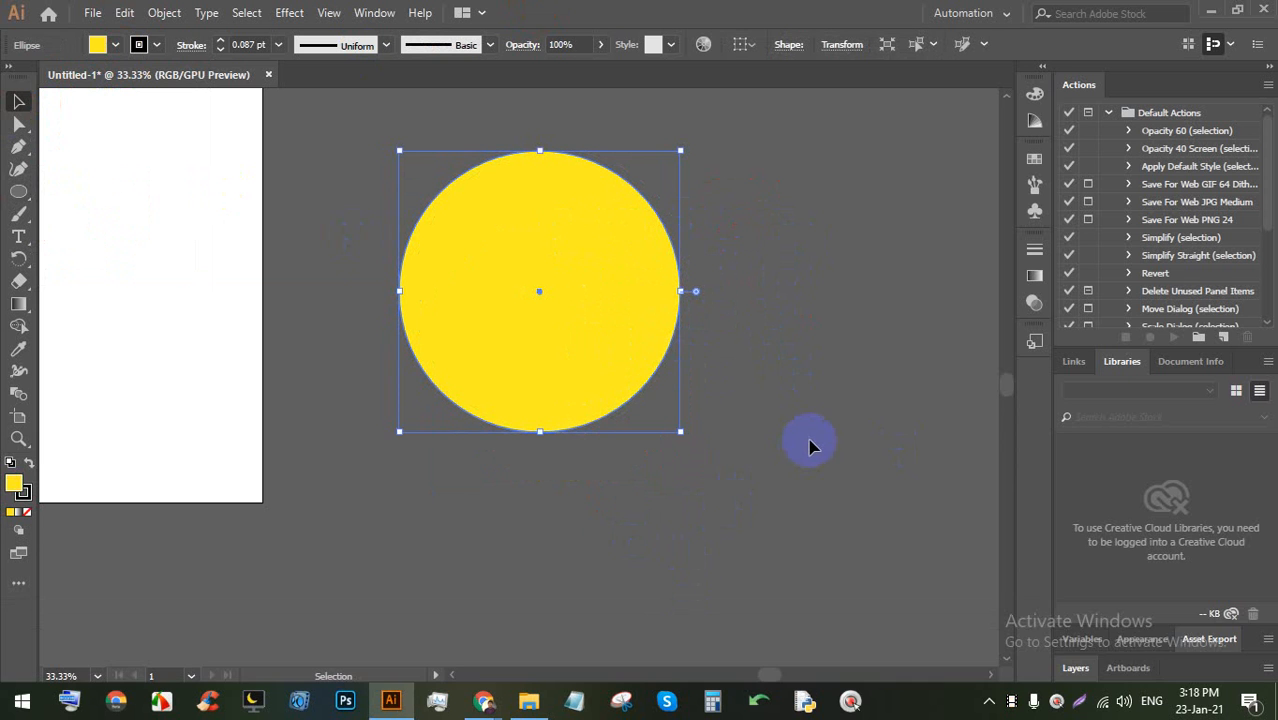
key(ctrl+v)
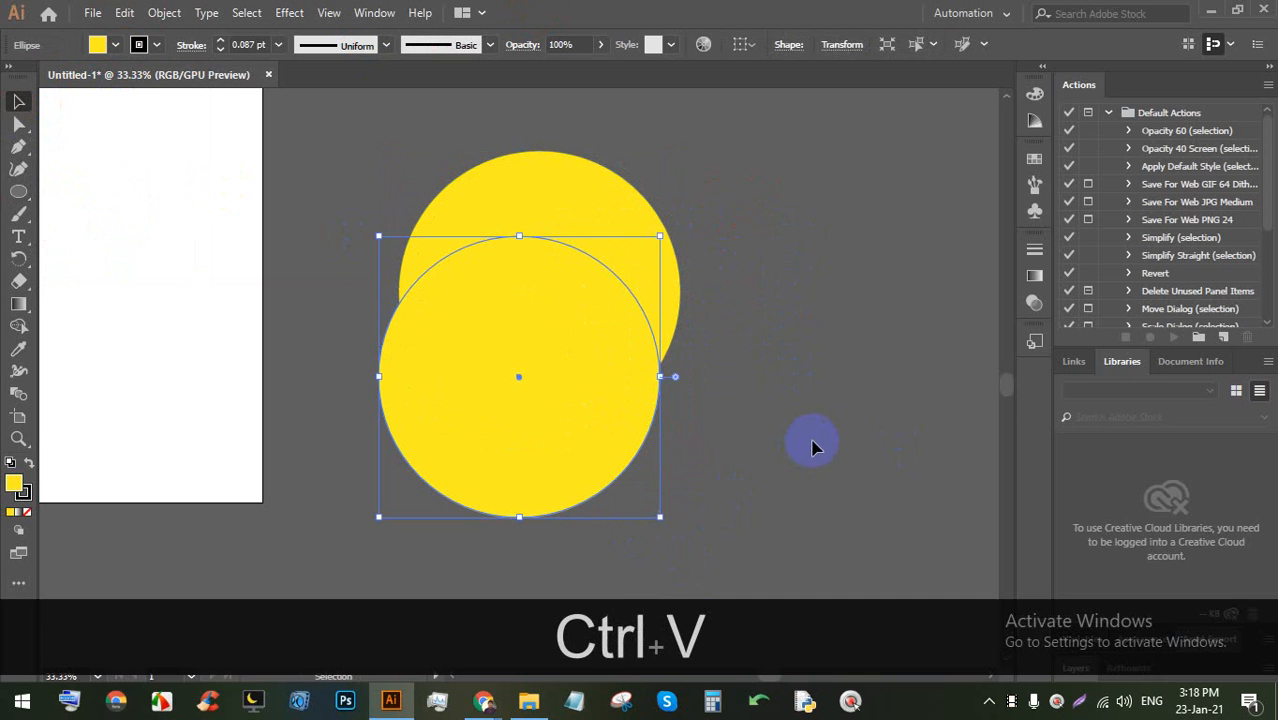
click(820, 428)
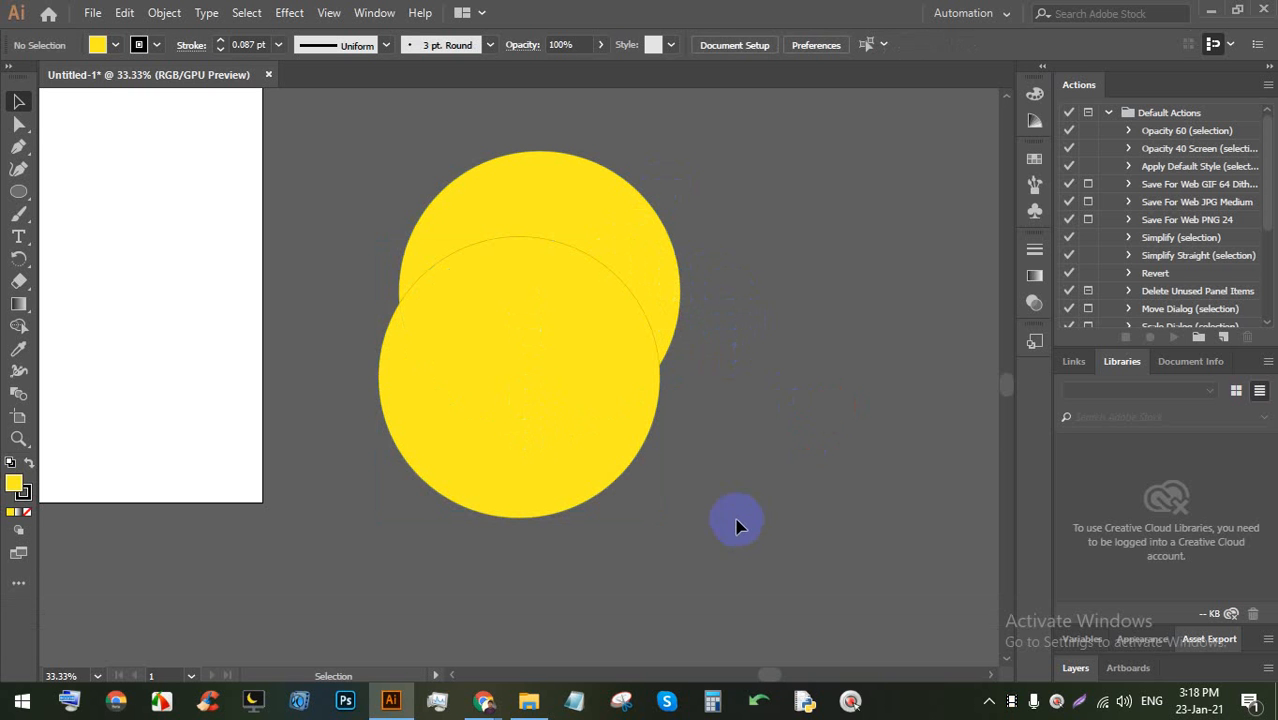
drag(499, 462, 945, 369)
key(space)
drag(715, 410, 627, 481)
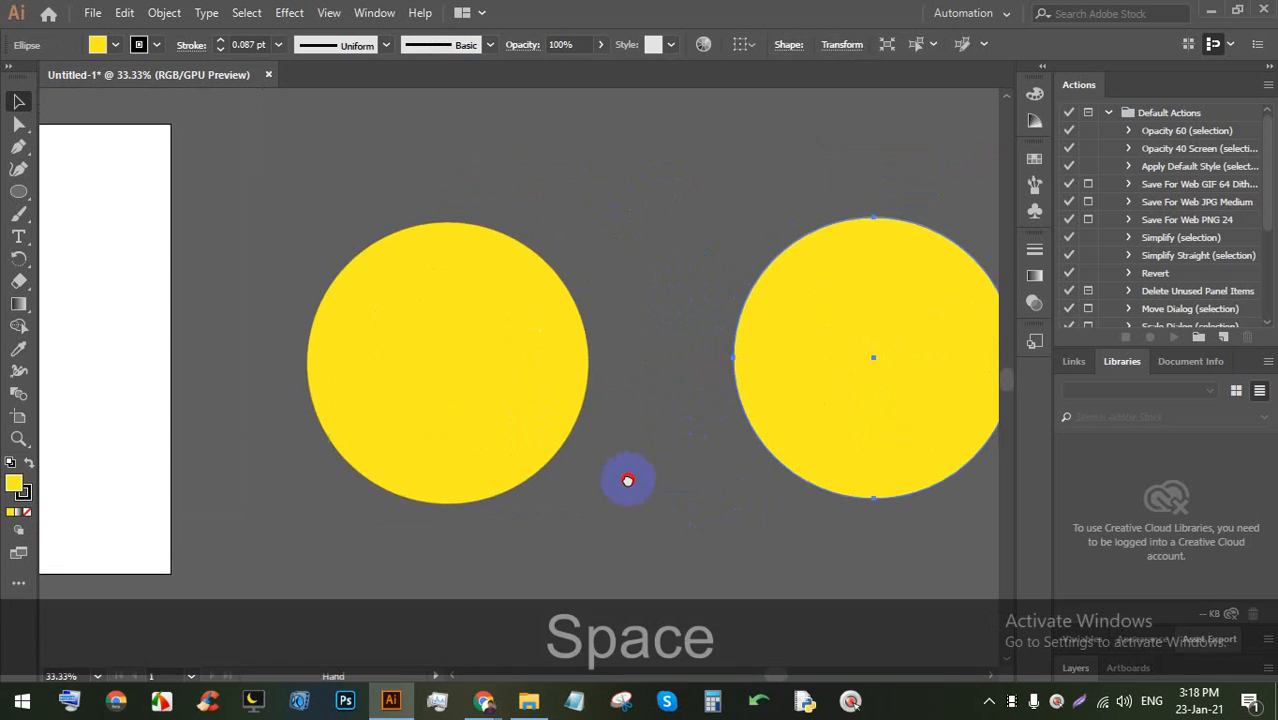
Paste a copy of the left yellow circle in front and move it onto the right half of the artboard
click(518, 402)
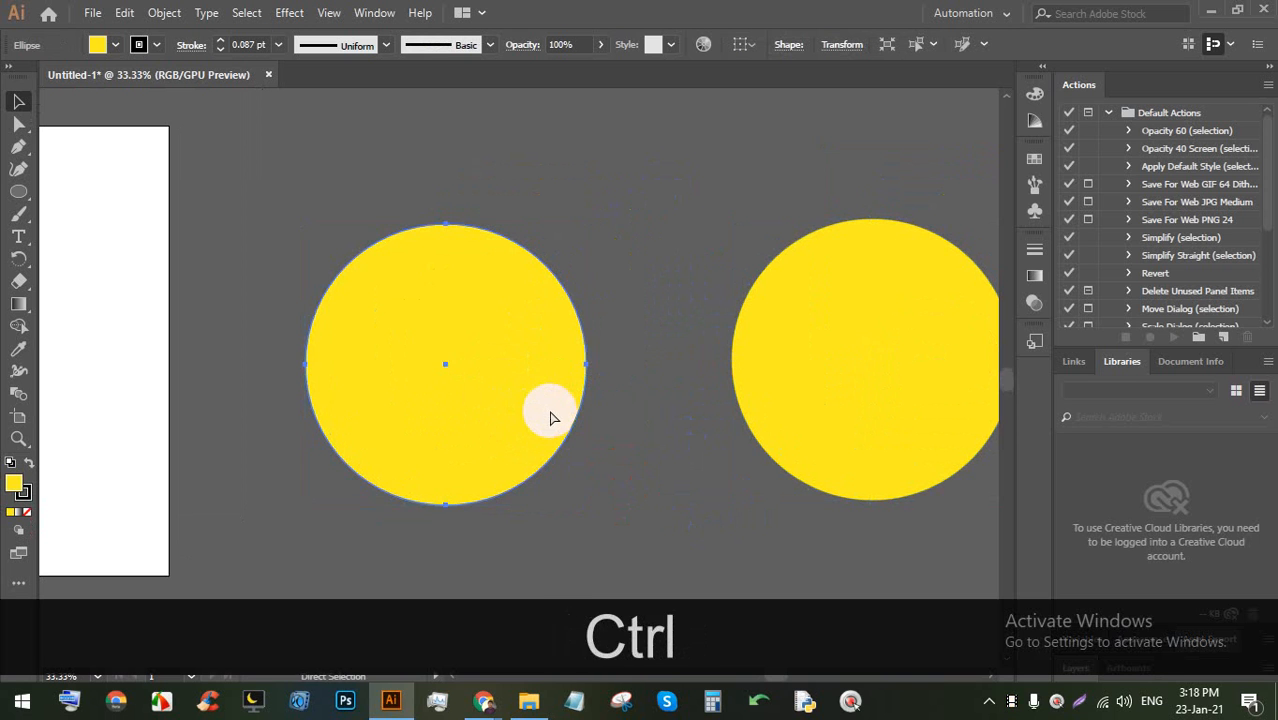
key(ctrl+c)
key(ctrl)
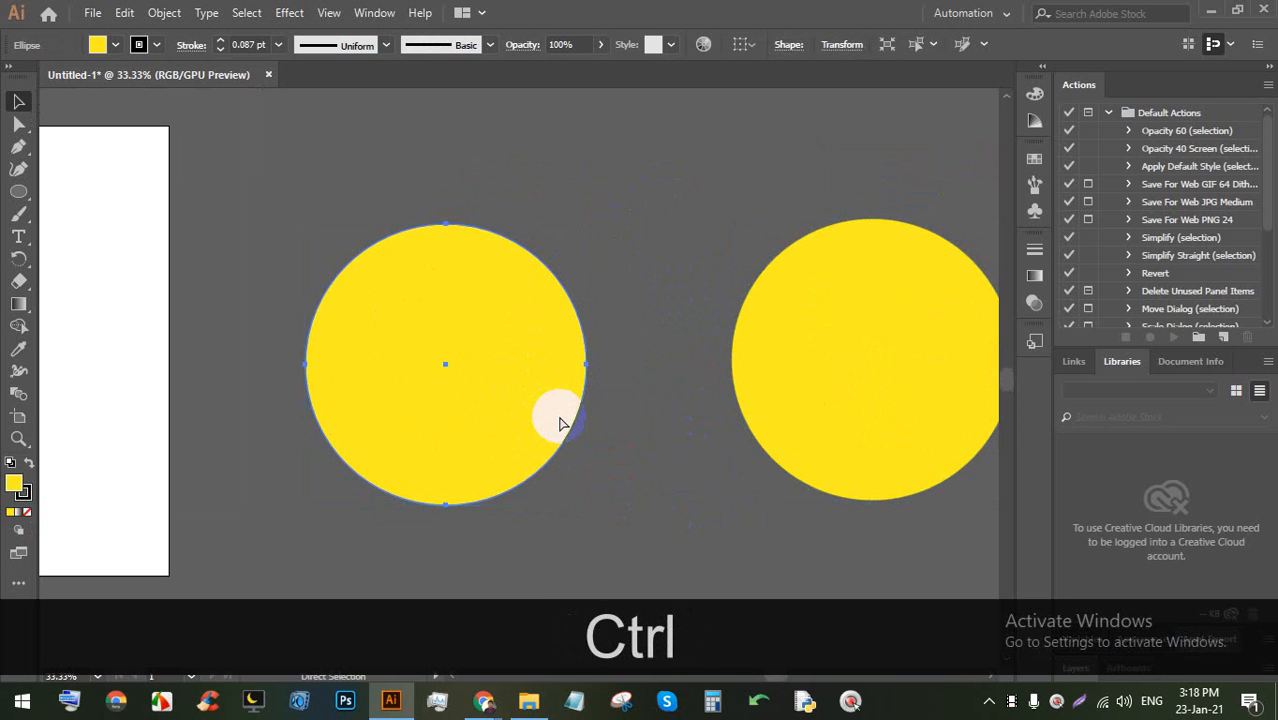
key(ctrl+f)
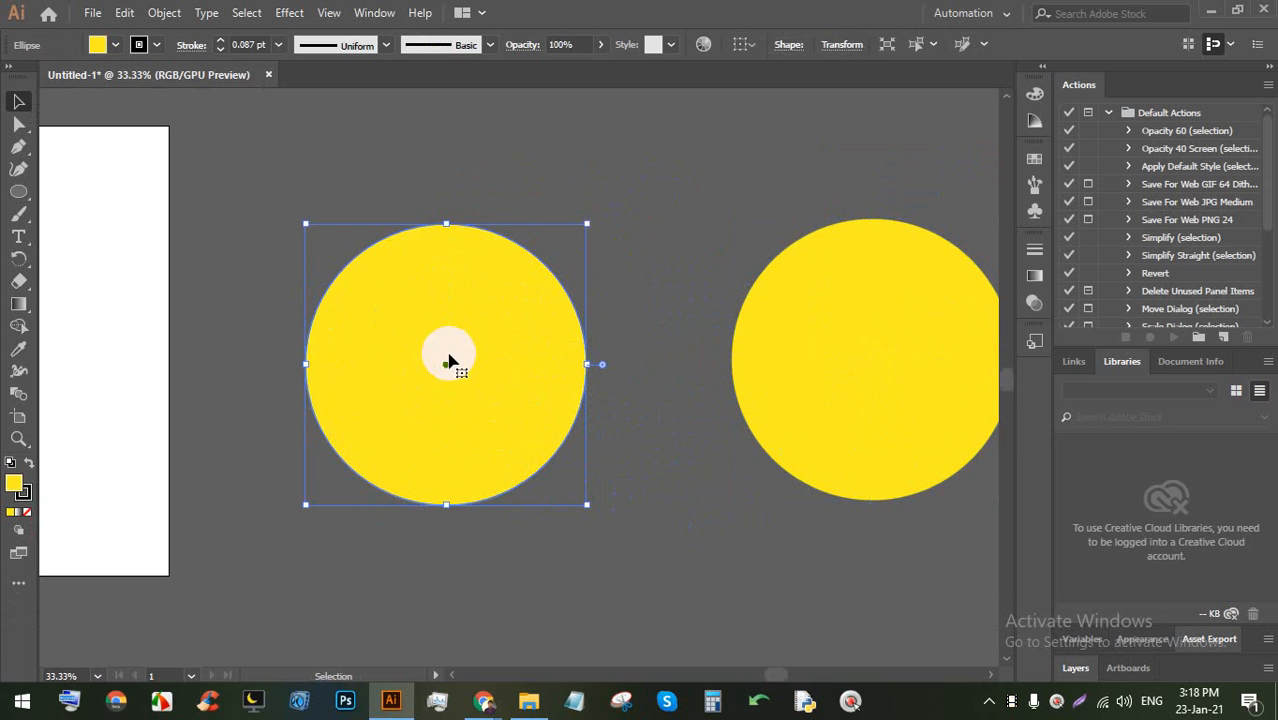
drag(520, 400, 305, 358)
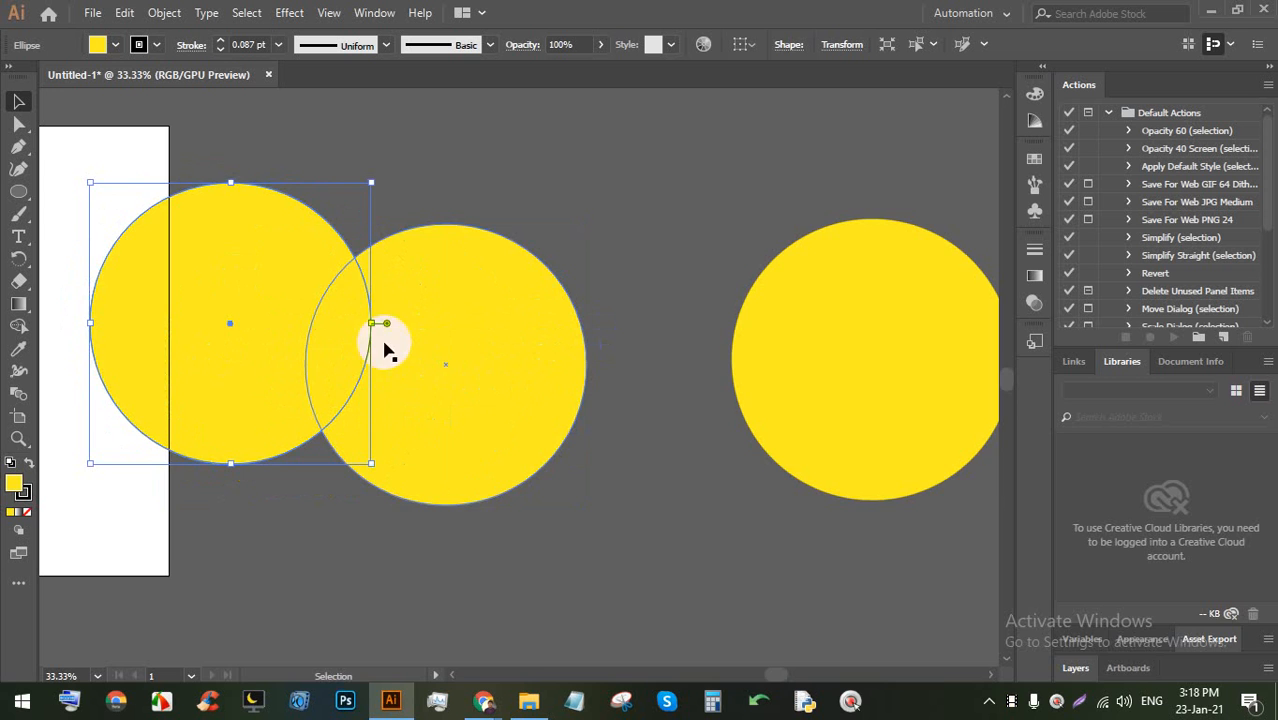
key(space)
drag(385, 365, 756, 371)
drag(608, 330, 378, 327)
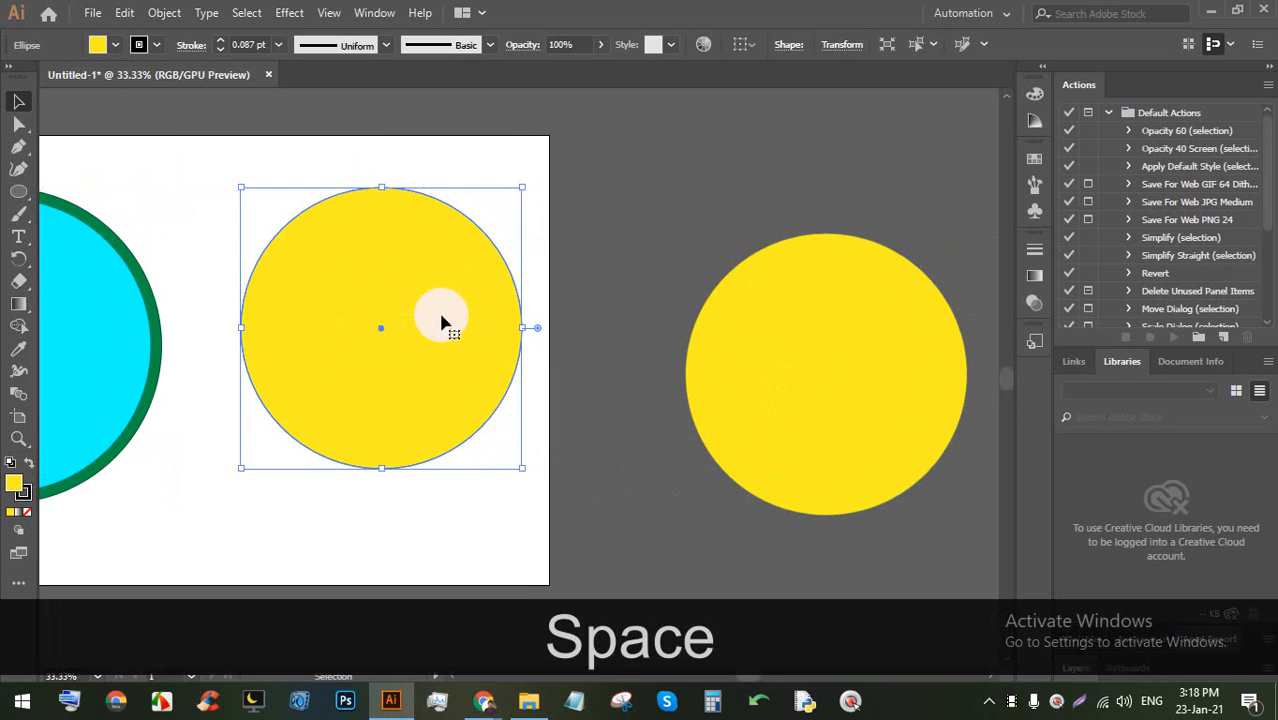
Paste a copy of the artboard's yellow circle in front, move it to the right and delete it
key(ctrl+c)
key(ctrl)
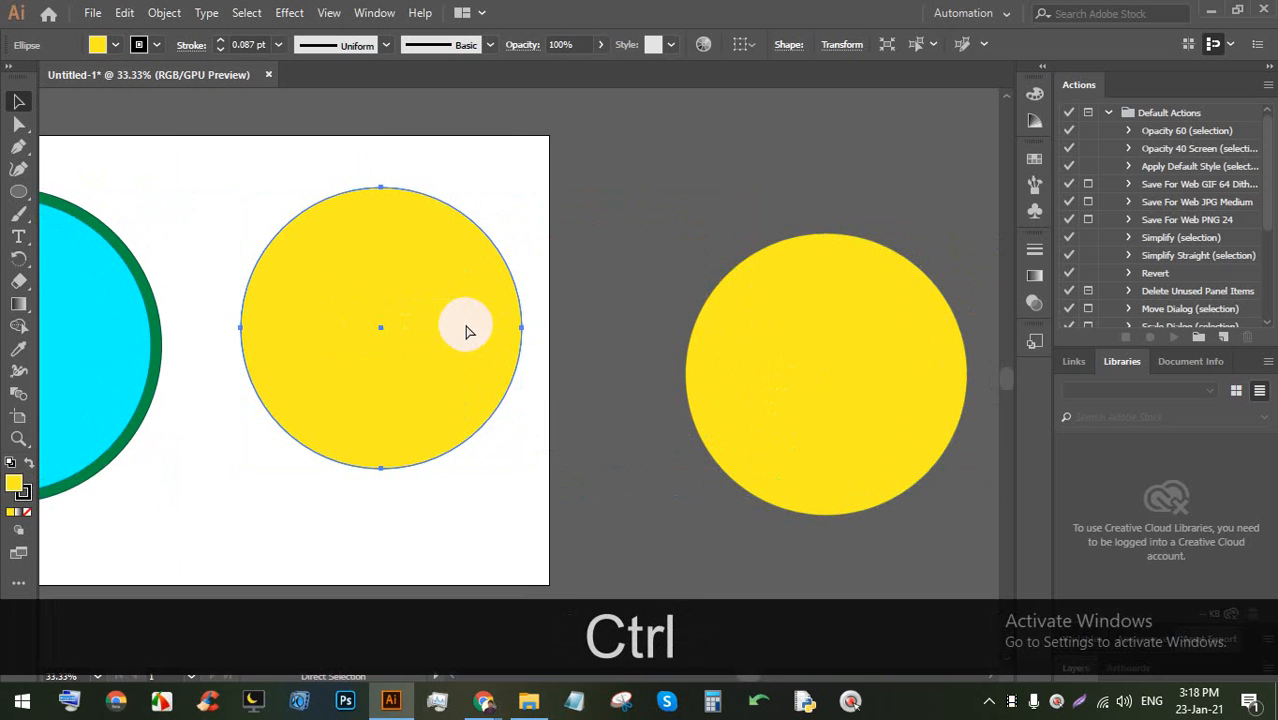
key(ctrl+f)
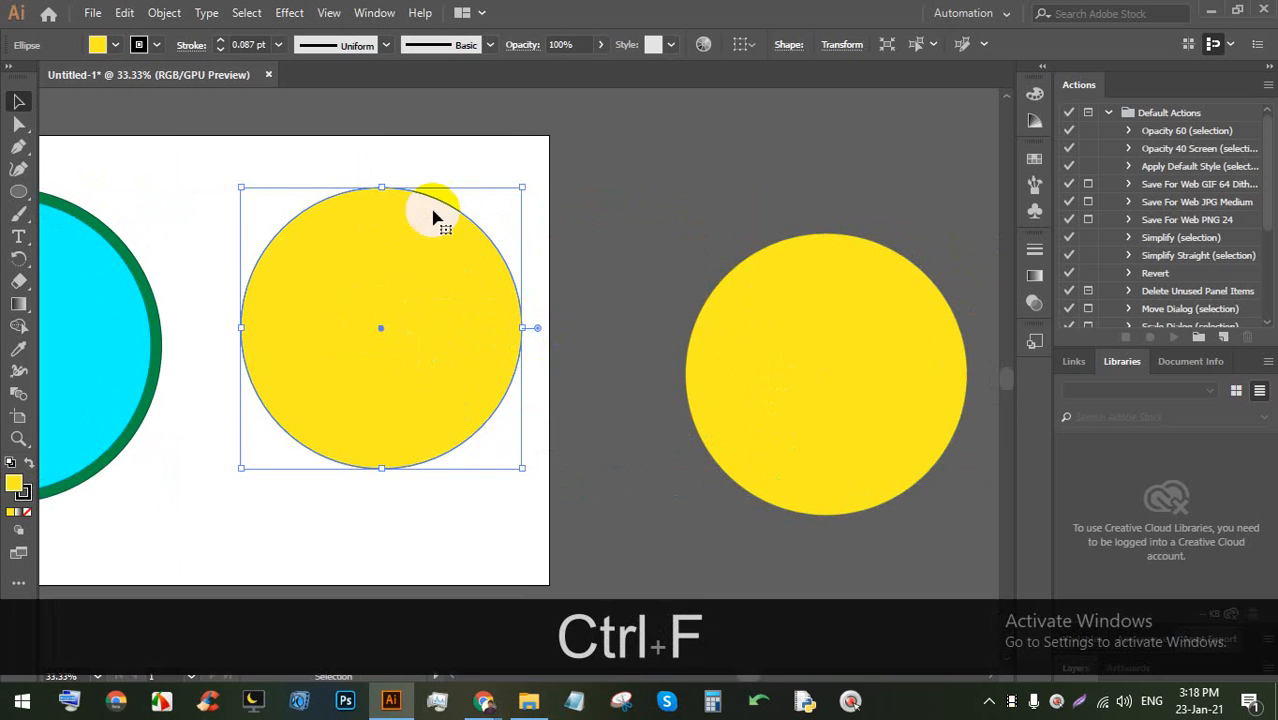
drag(376, 345, 588, 347)
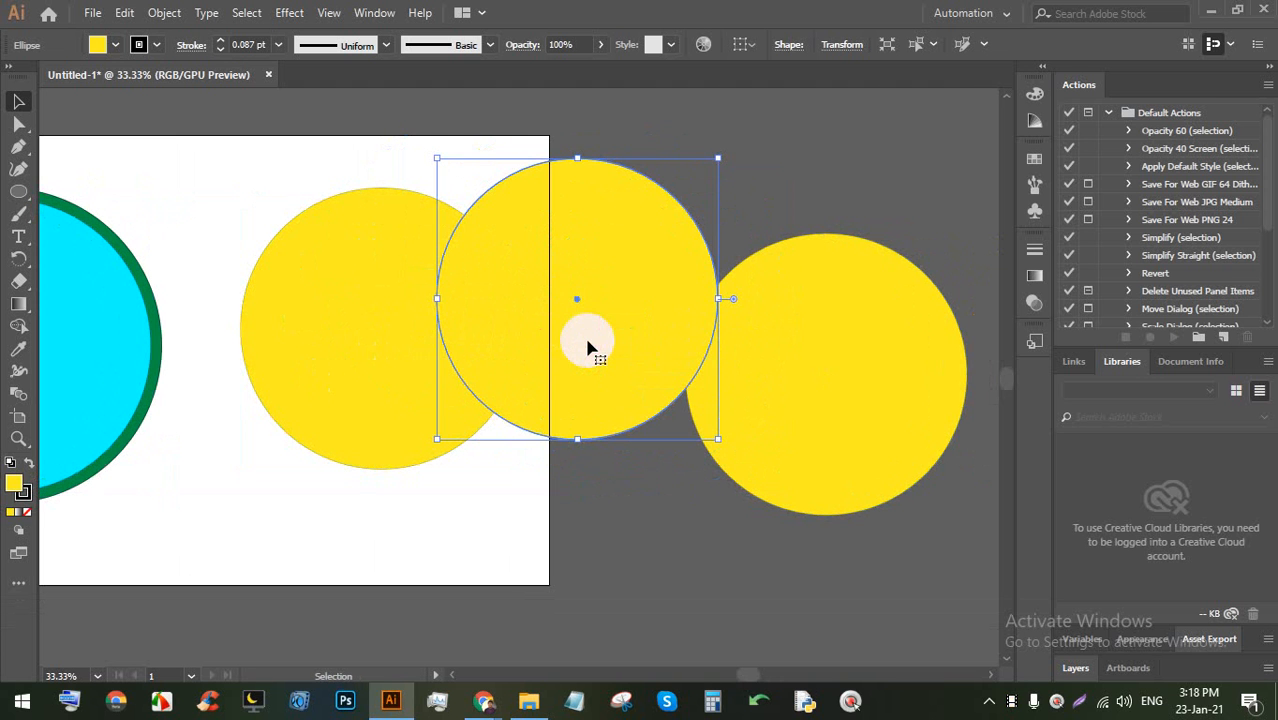
key(BackSpace)
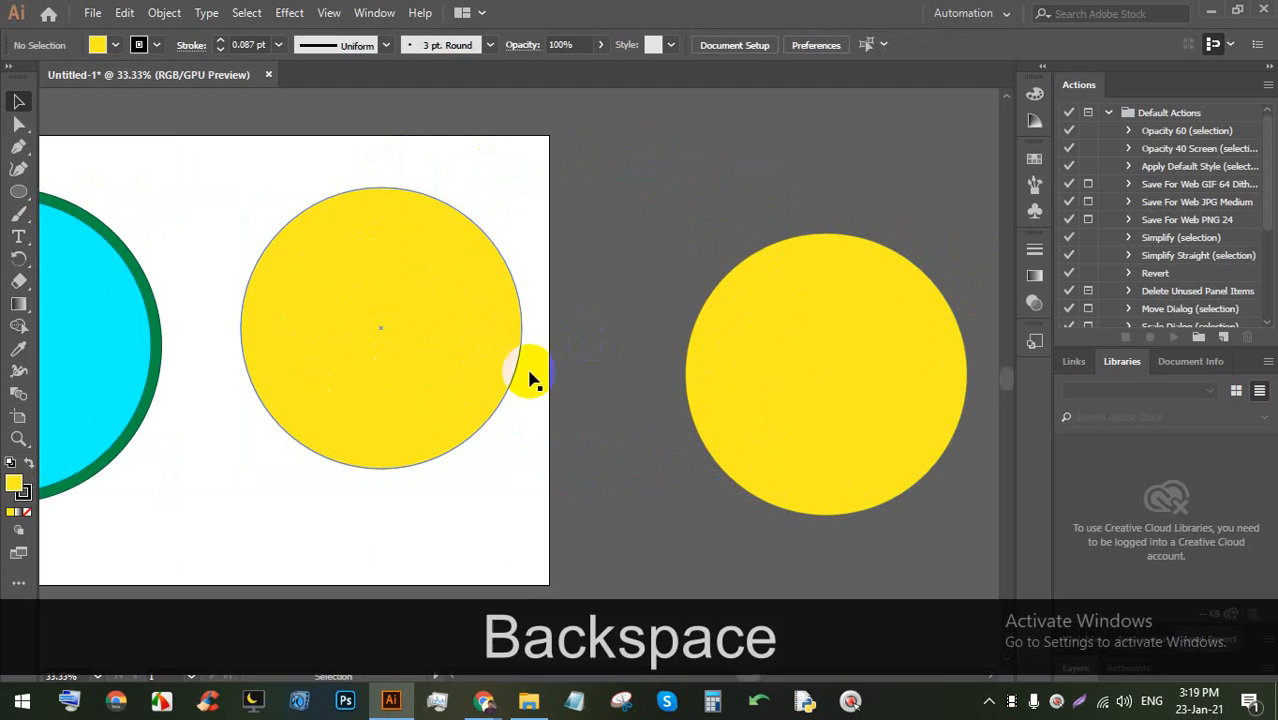
Paste a copy of the artboard's yellow circle in back and move the selected circle down over the artboard's lower right corner
click(436, 349)
key(ctrl)
key(ctrl+c)
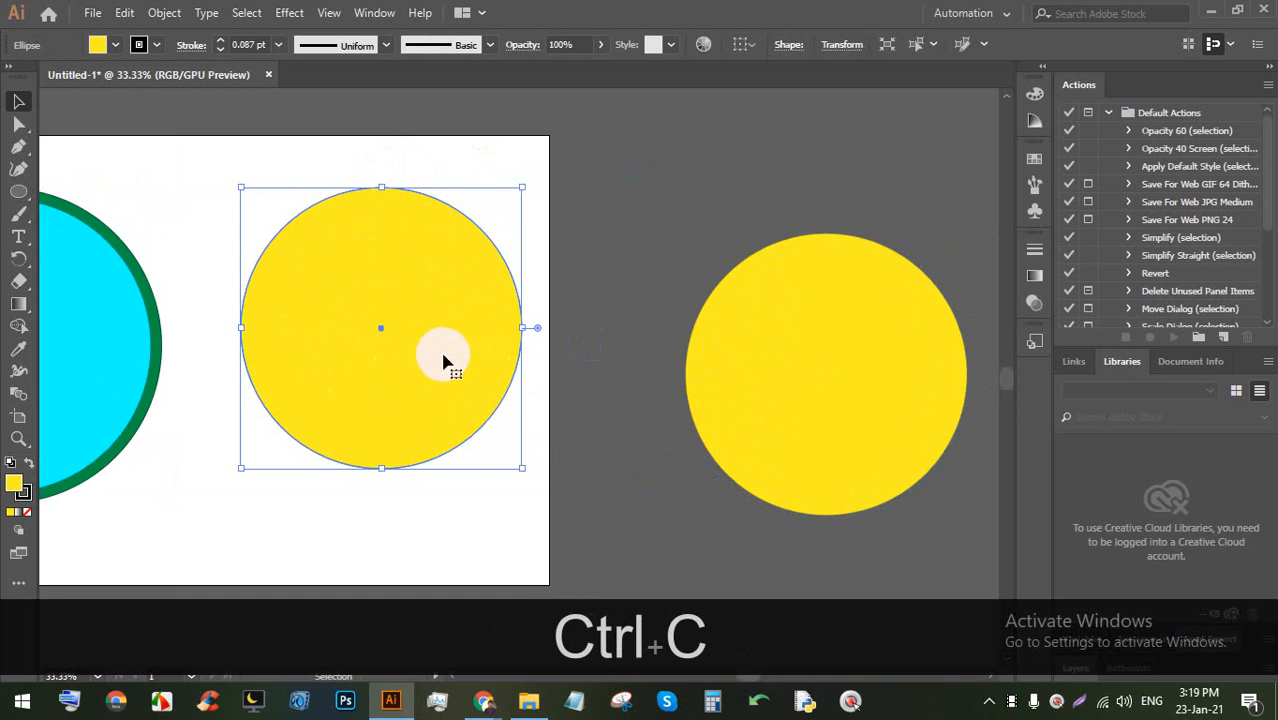
key(ctrl+b)
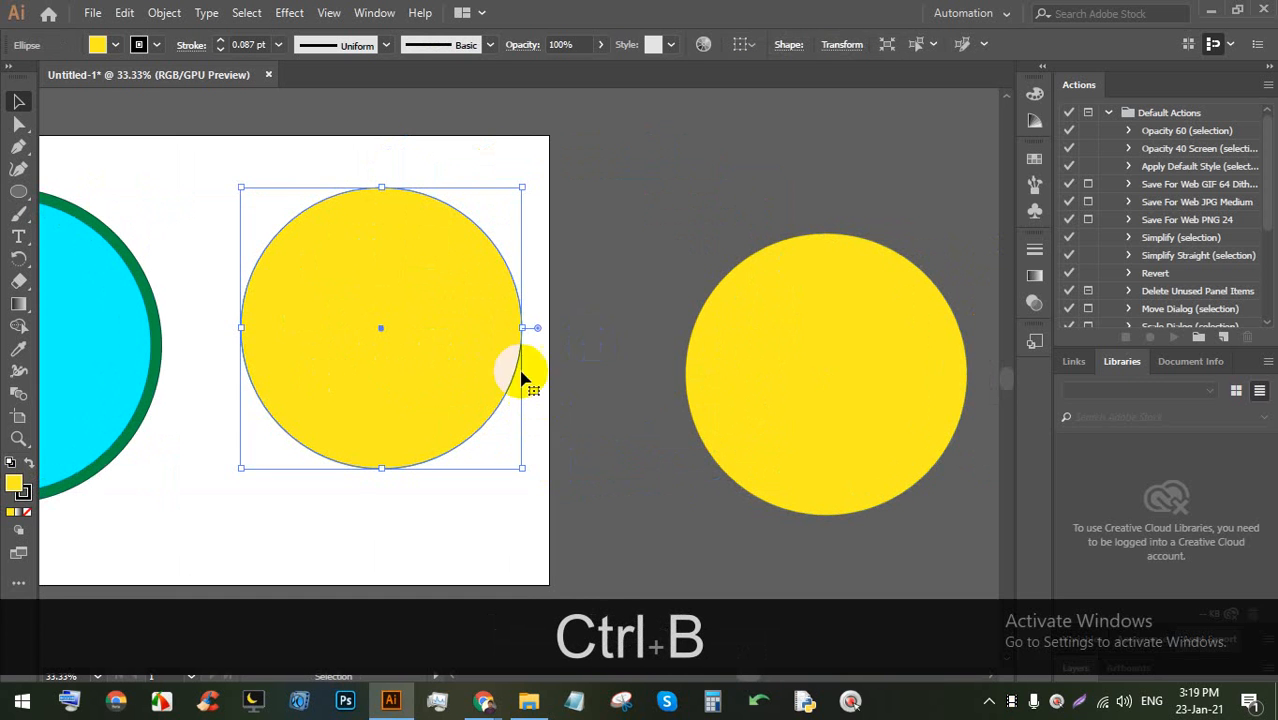
drag(416, 334, 575, 458)
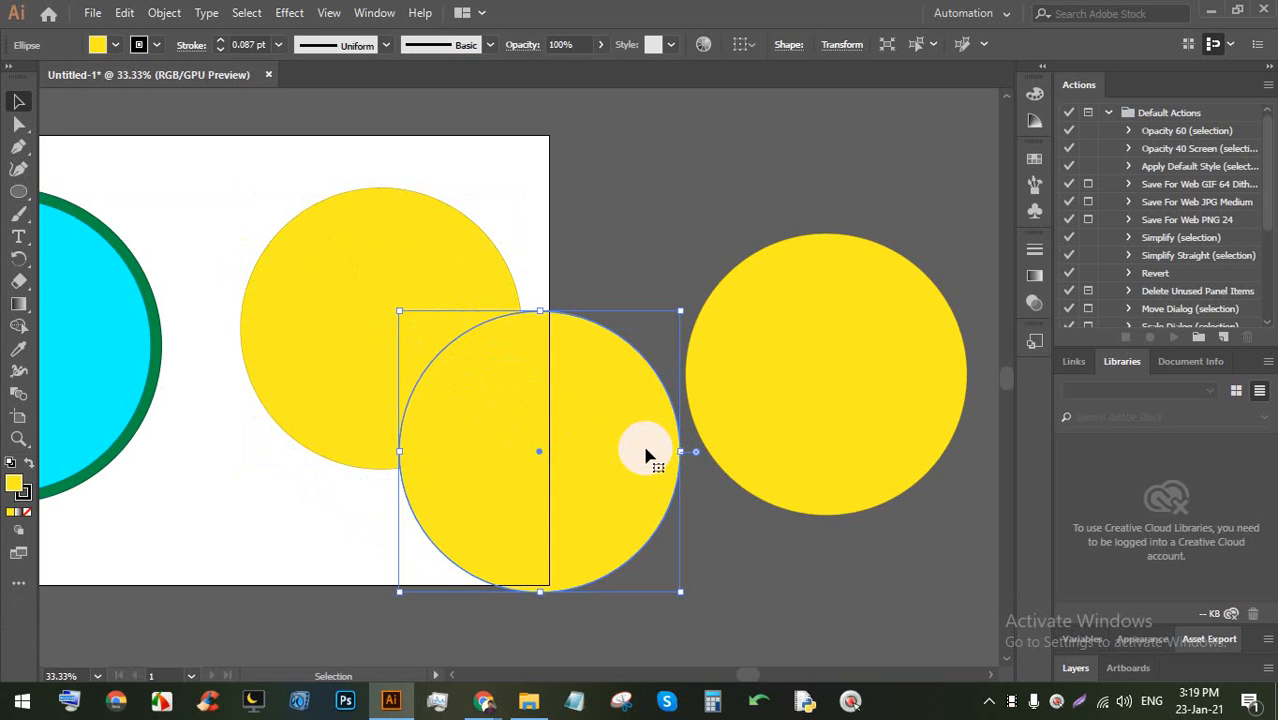
scroll(645, 455, down, 2)
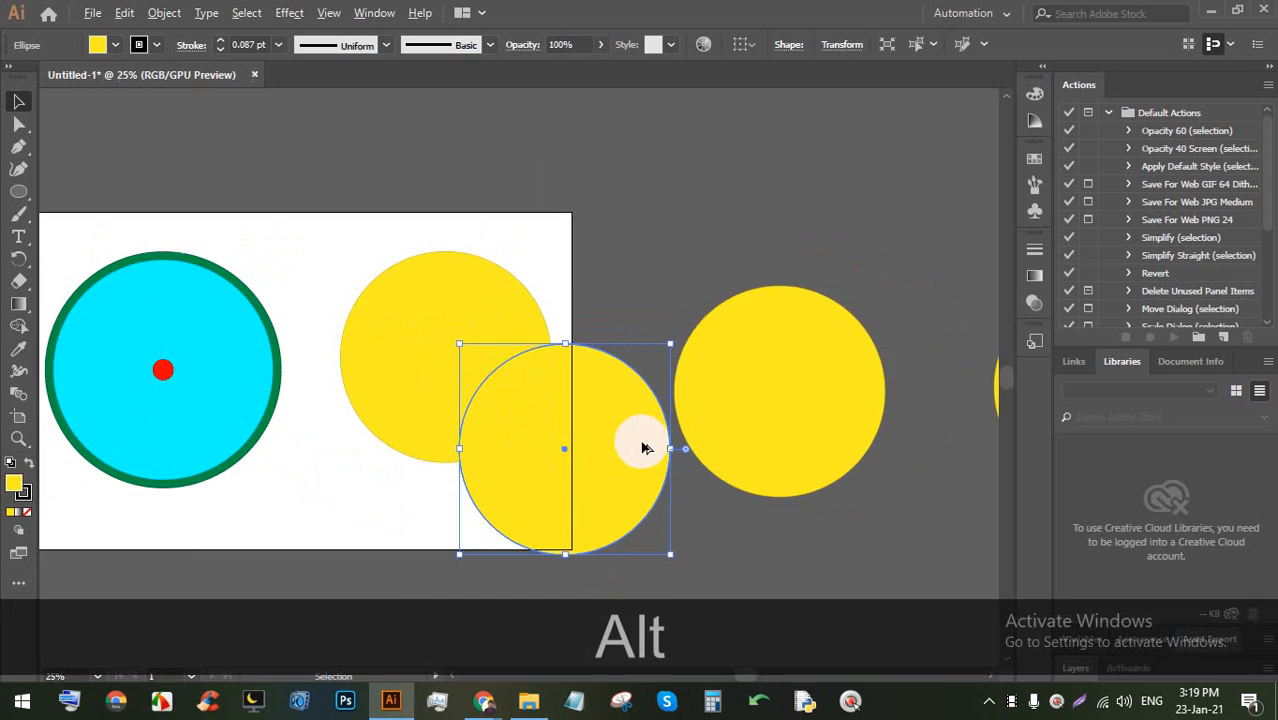
drag(742, 471, 602, 419)
Switch to the Avro Unicode to Bijoy Converter and write the note "Ctrl+C=Copy" as the first line
click(760, 699)
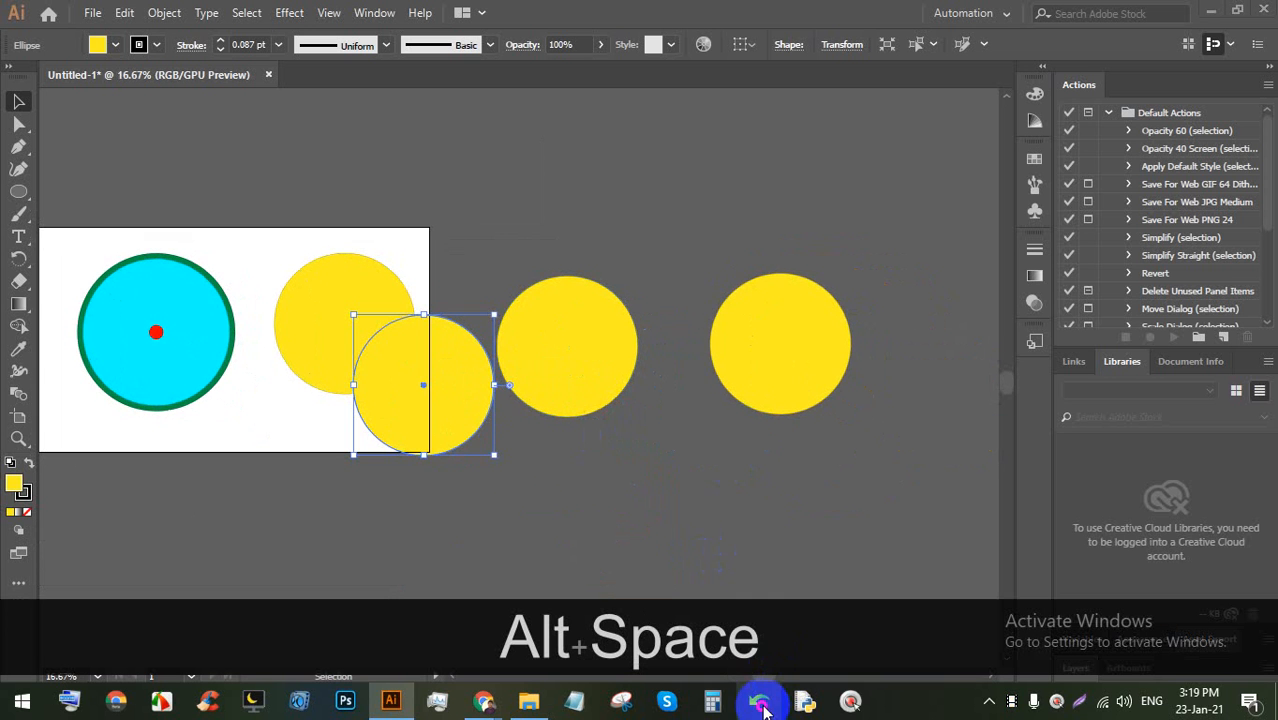
key(shift)
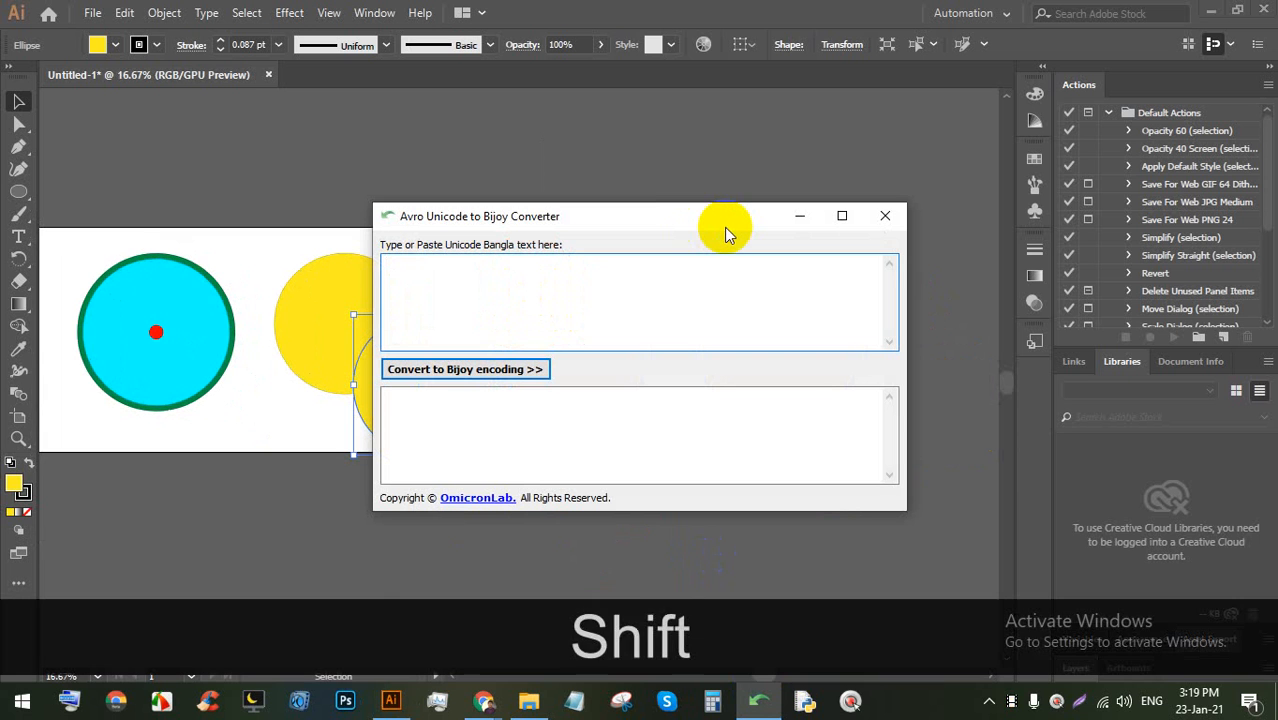
text(C)
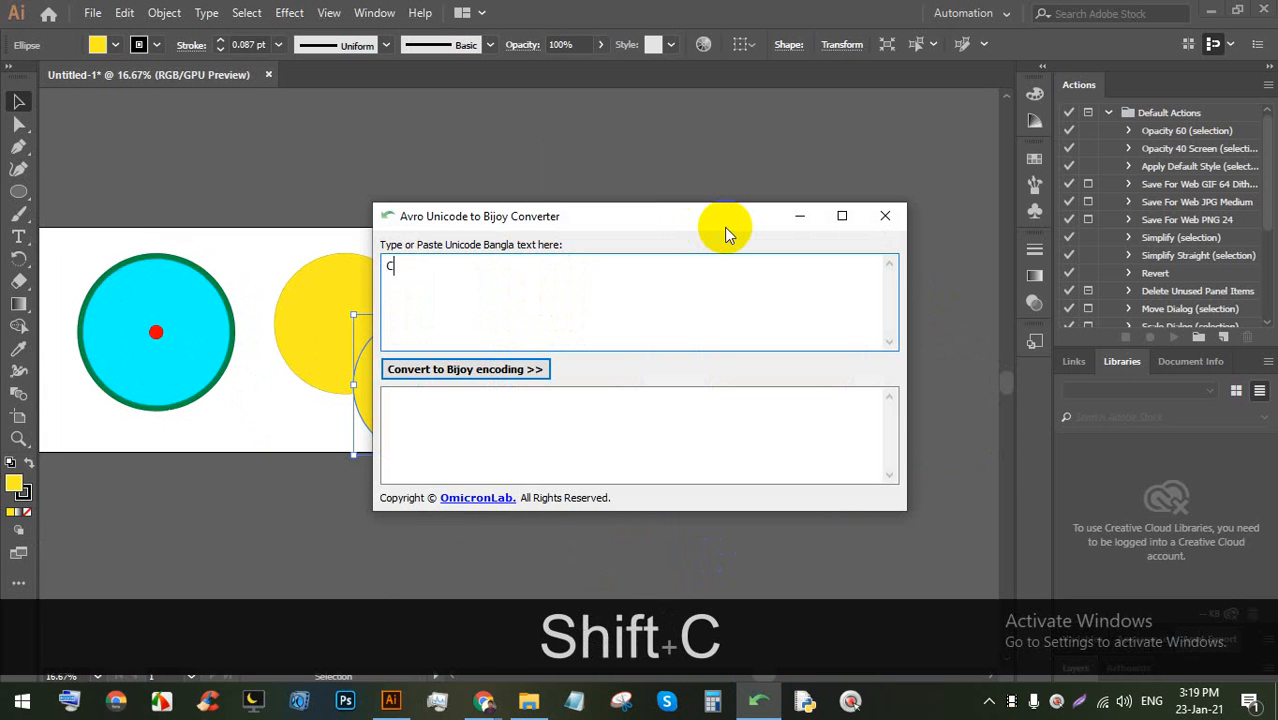
text(trl+)
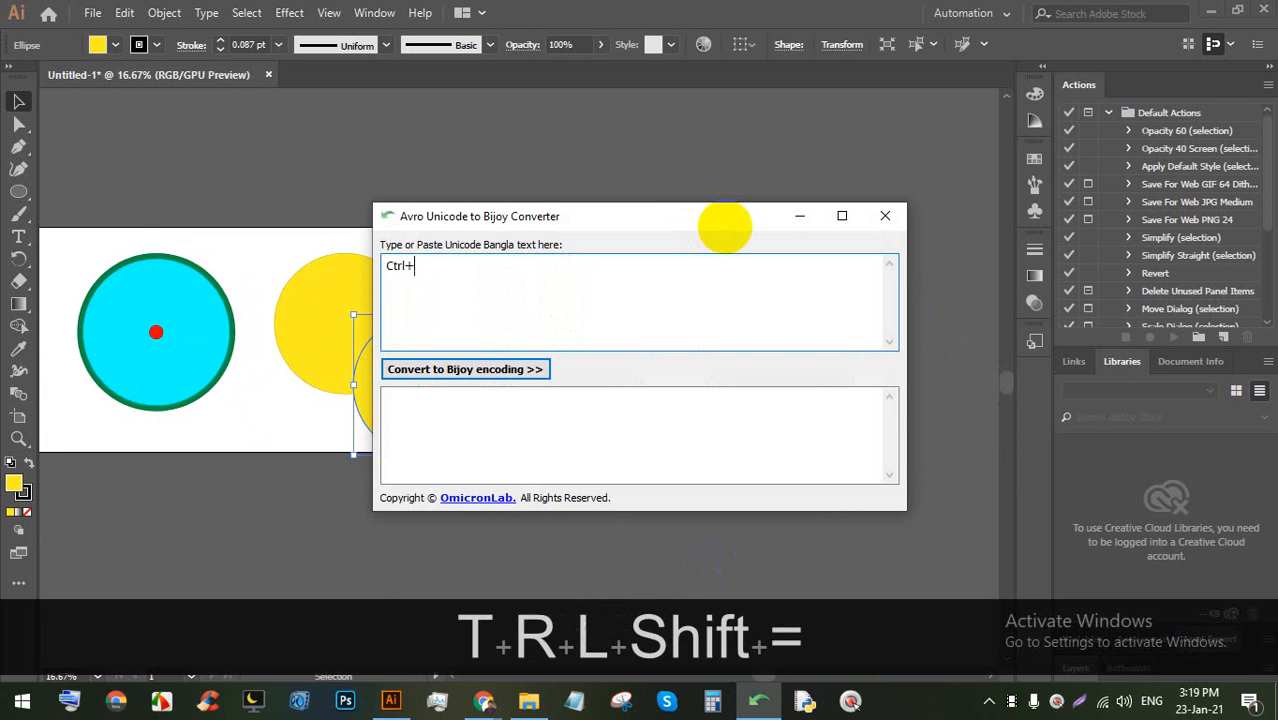
text(C=)
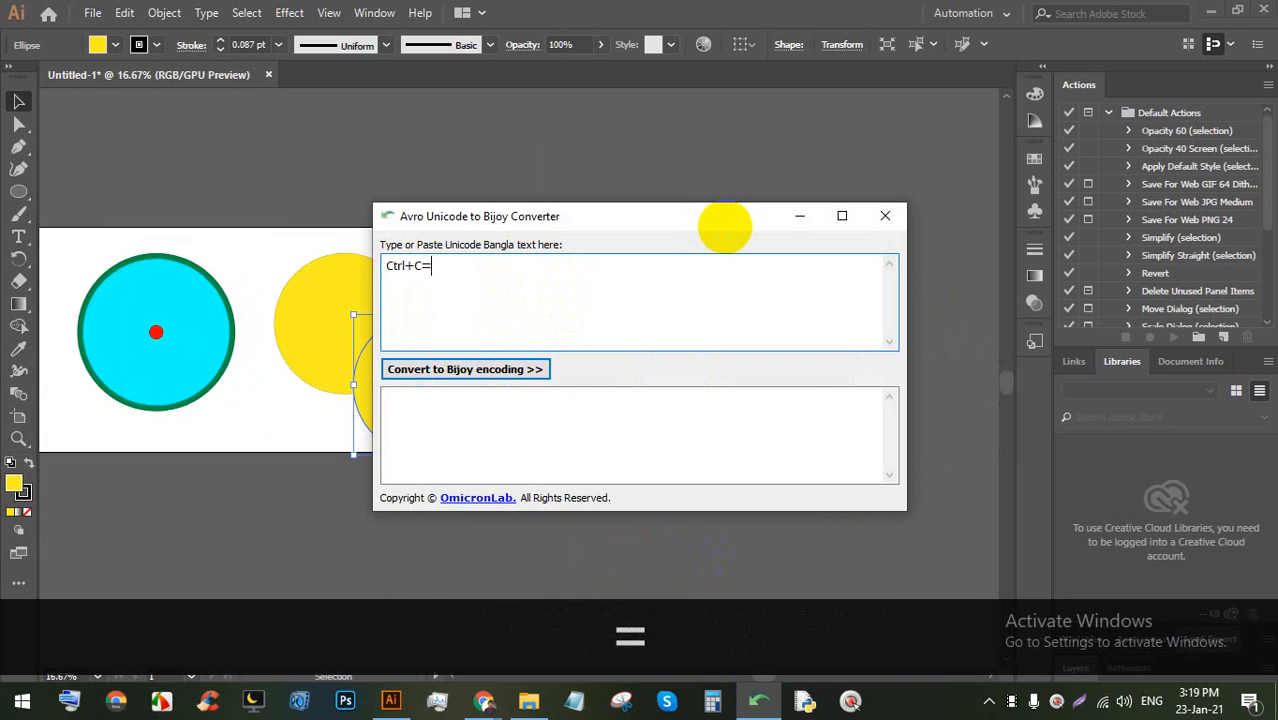
text(Copu)
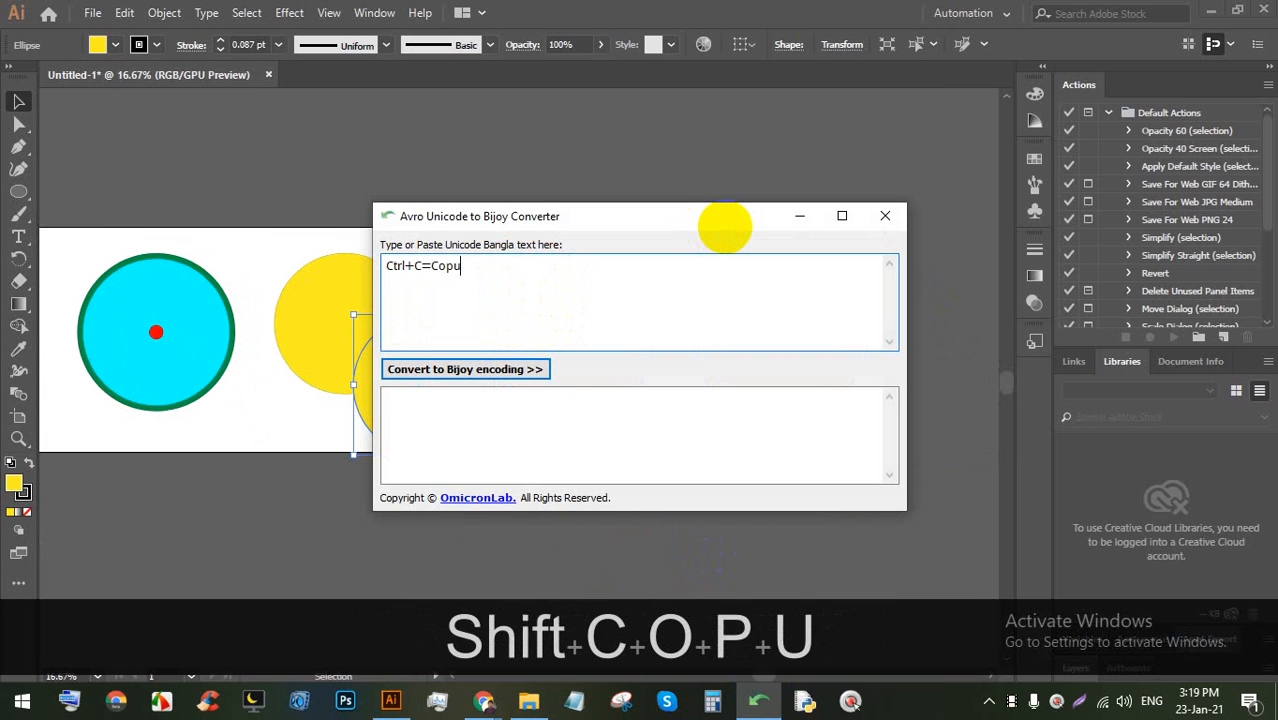
key(BackSpace)
text(y)
key(Return)
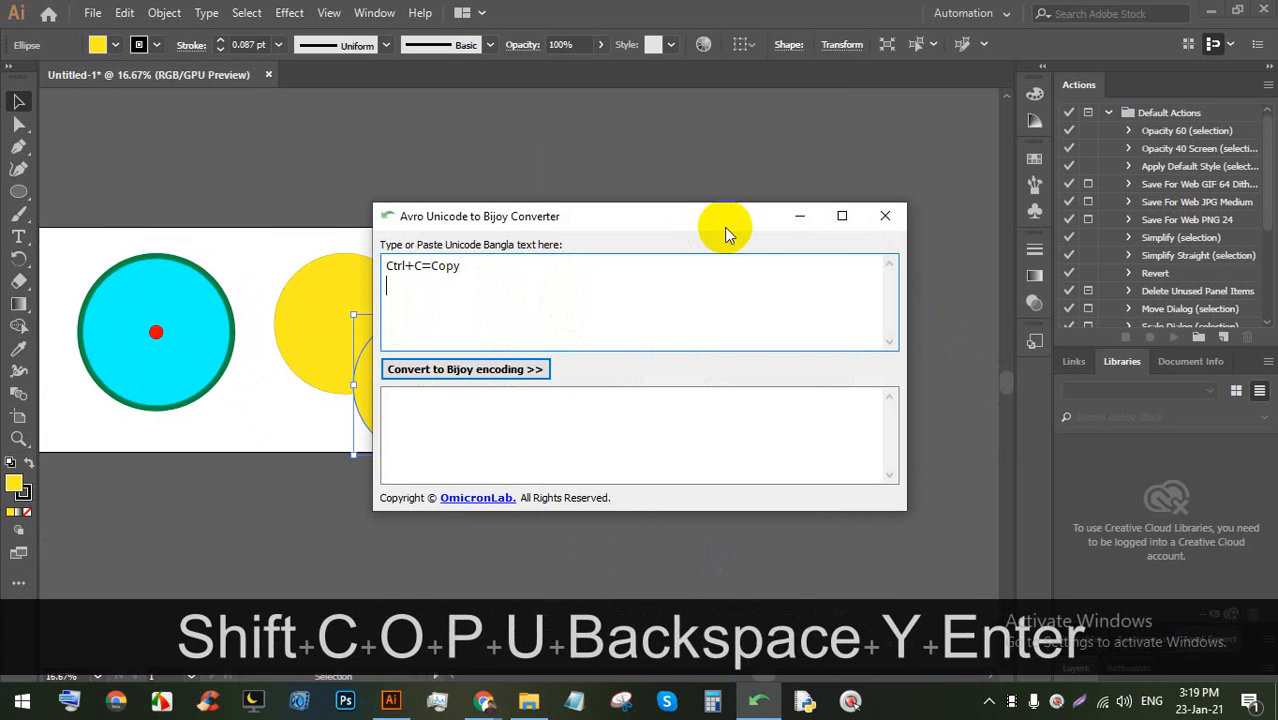
Add "Ctrl+V" as the second line of the shortcut notes
text(Ct)
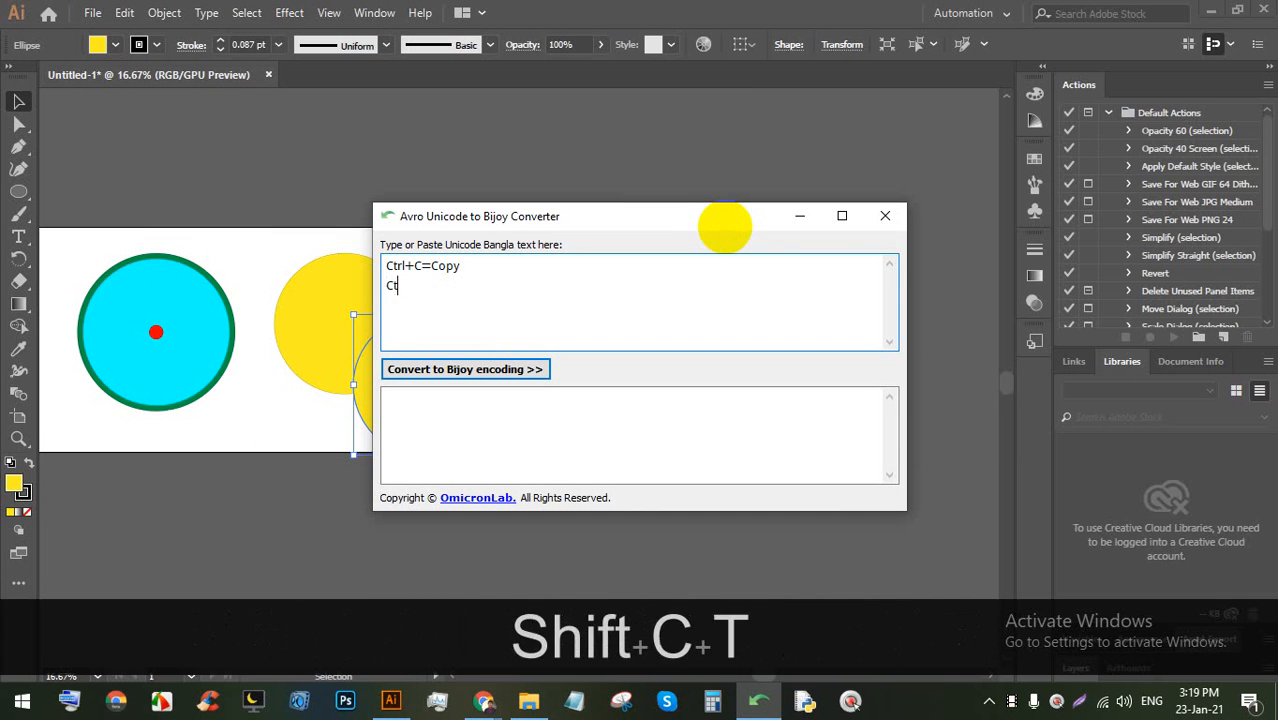
text(rl+)
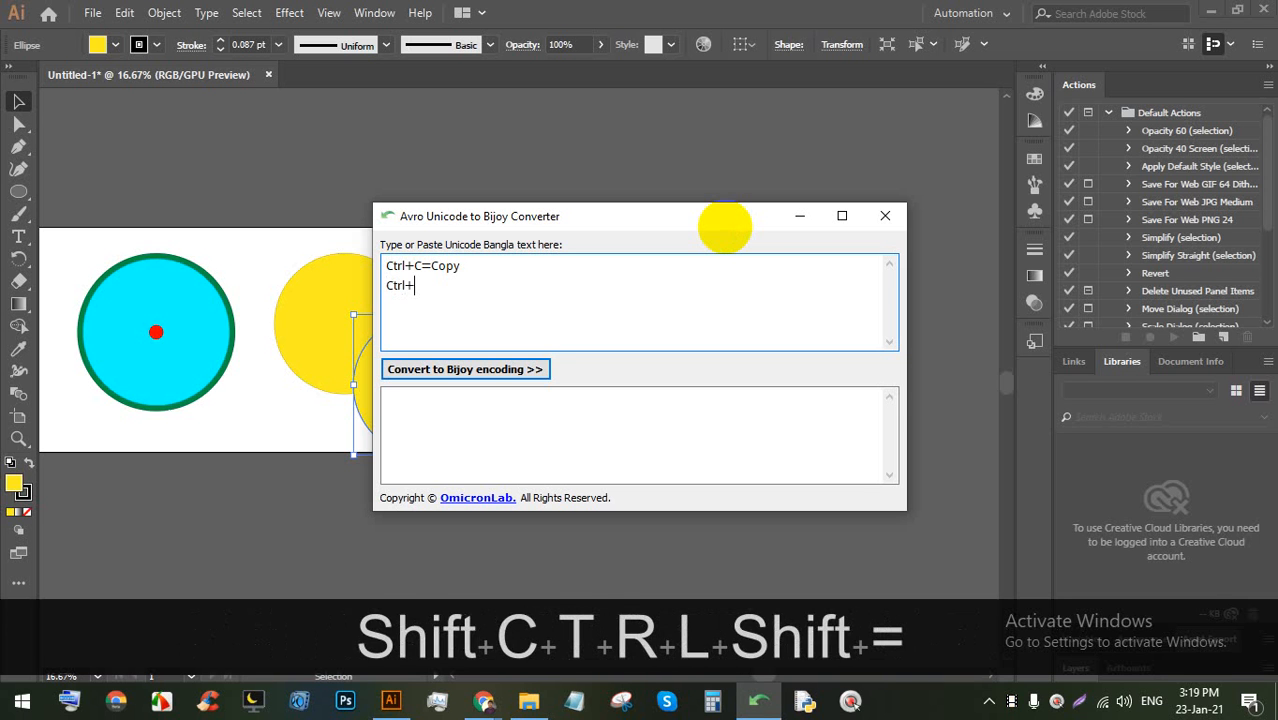
text(V+)
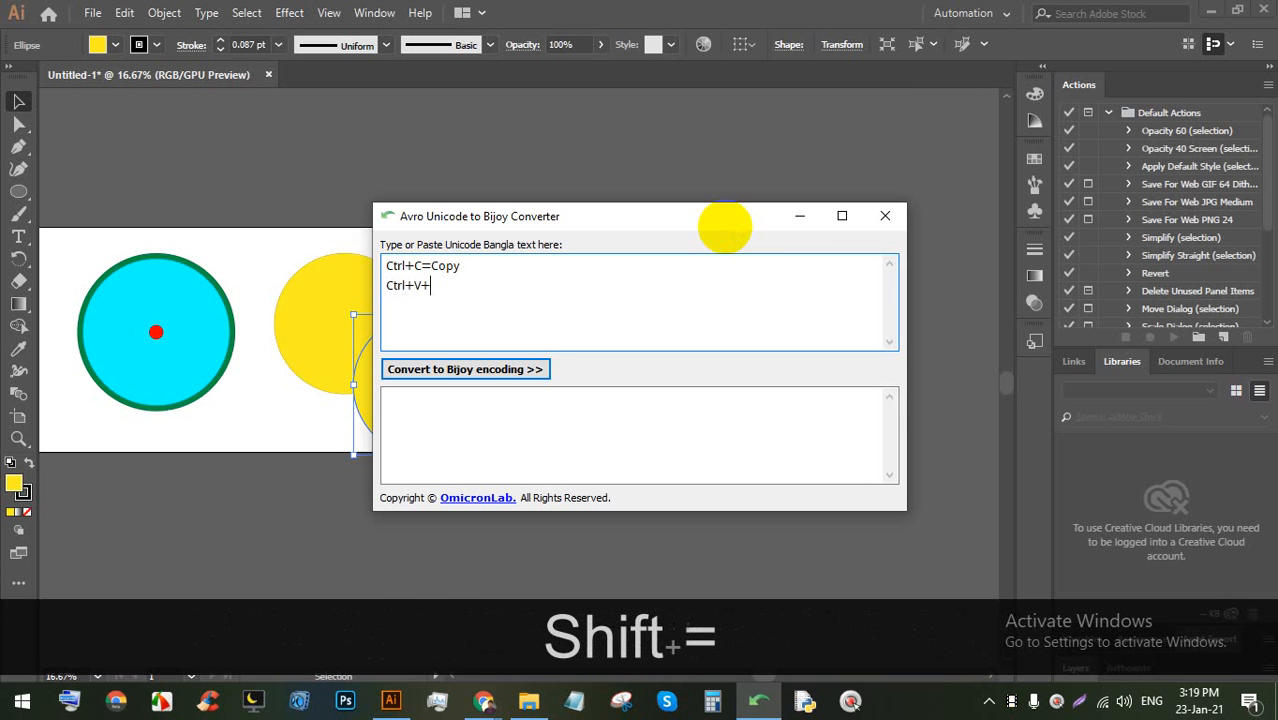
key(BackSpace)
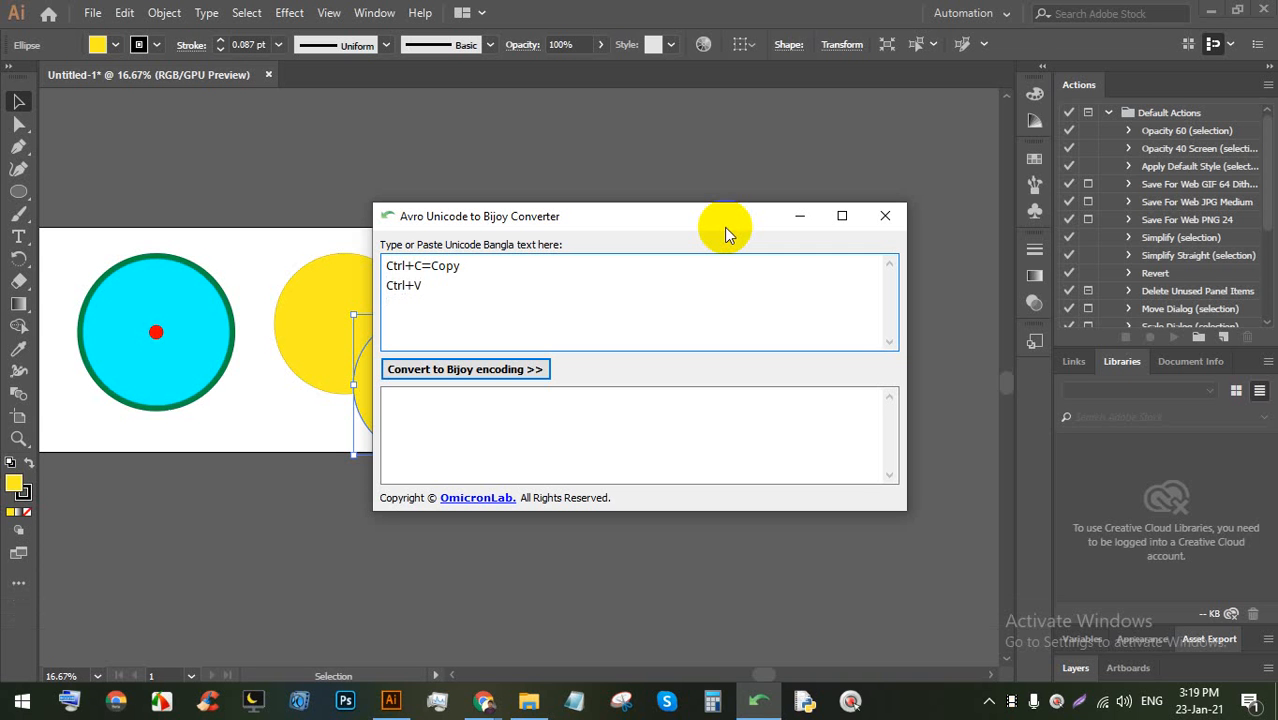
Add "Ctrl+F=Up" as the third line of the shortcut notes
text(Ctrl)
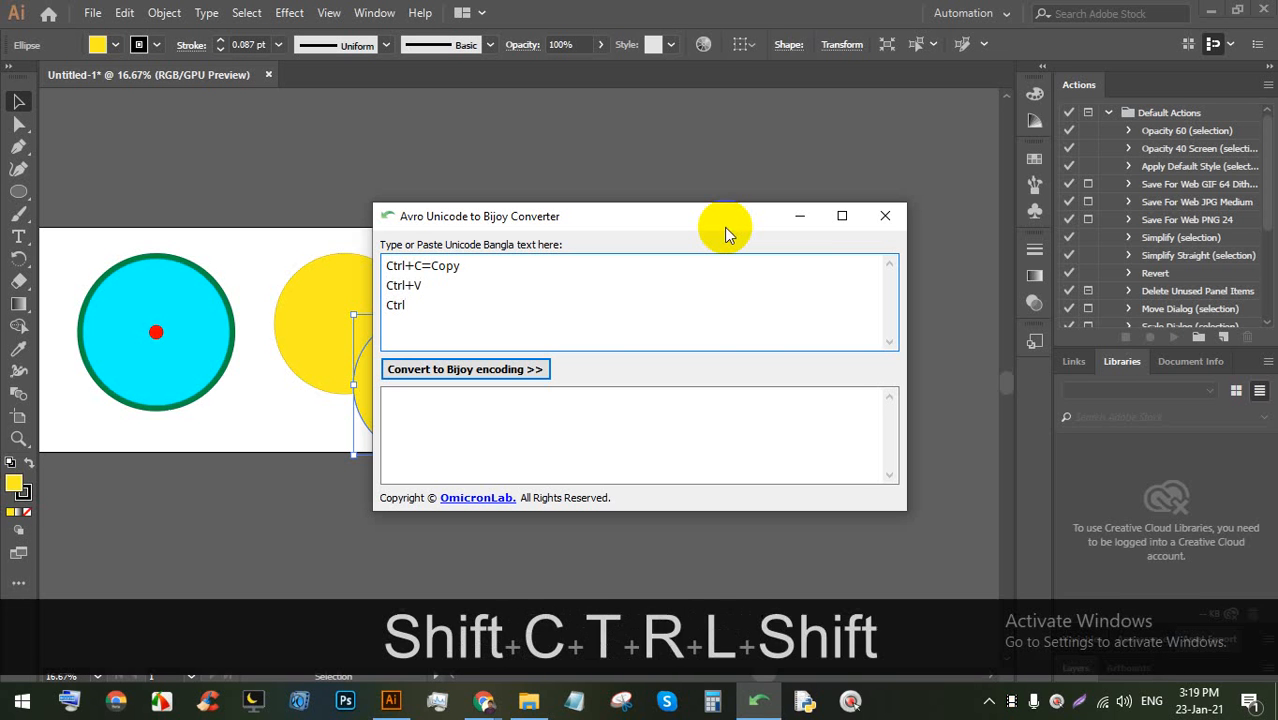
text(+F+)
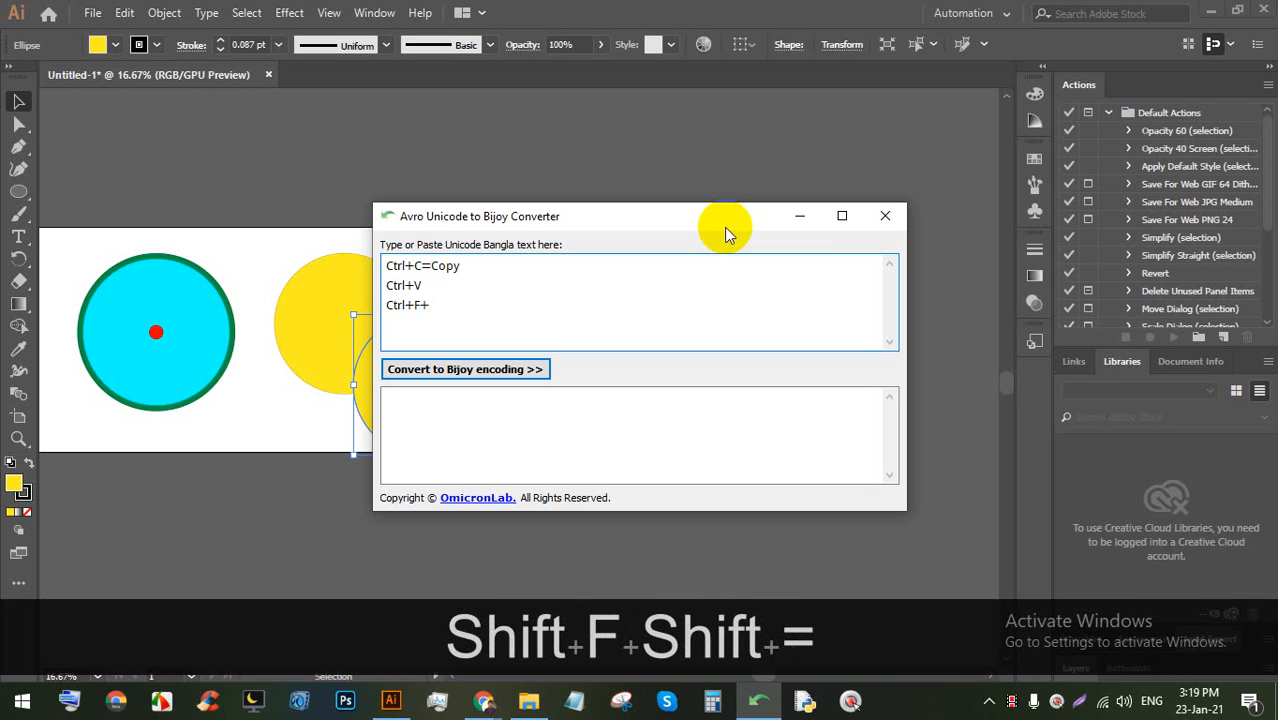
key(BackSpace)
text(=)
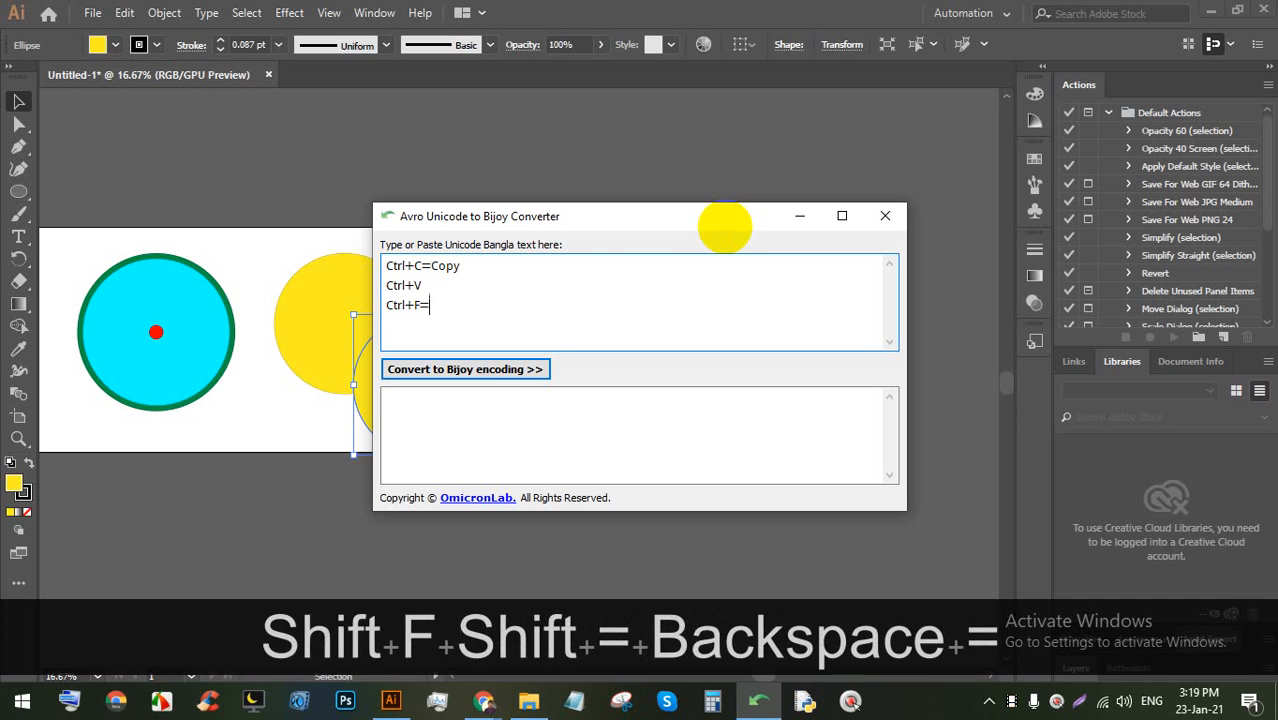
text(Up)
key(Return)
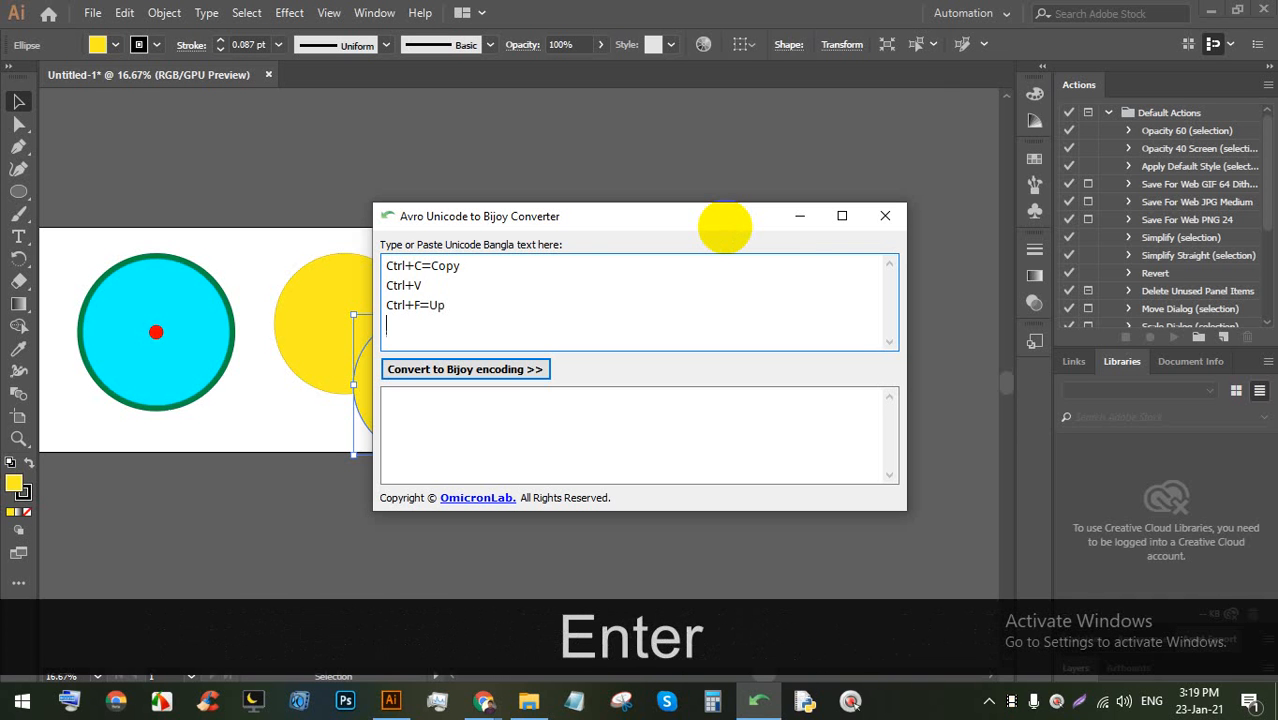
Add "Ctrl+B=B" as the fourth line of the shortcut notes
text(Ctrl)
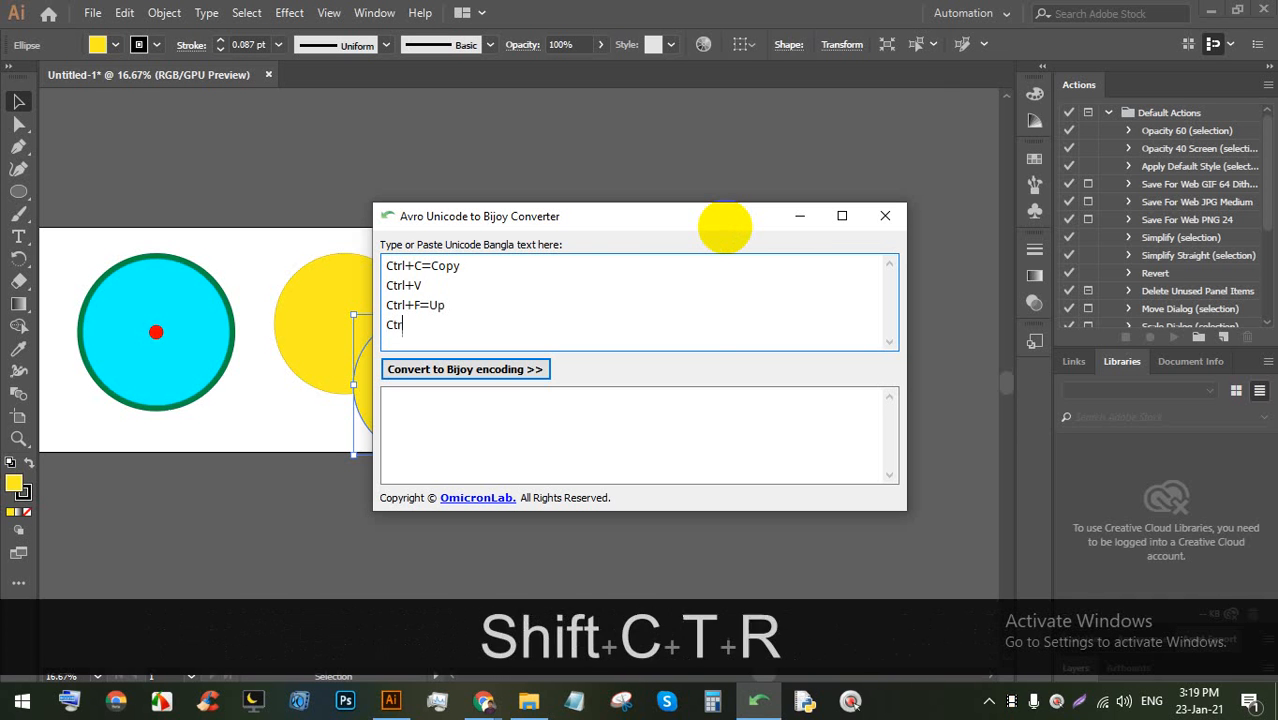
text(+B)
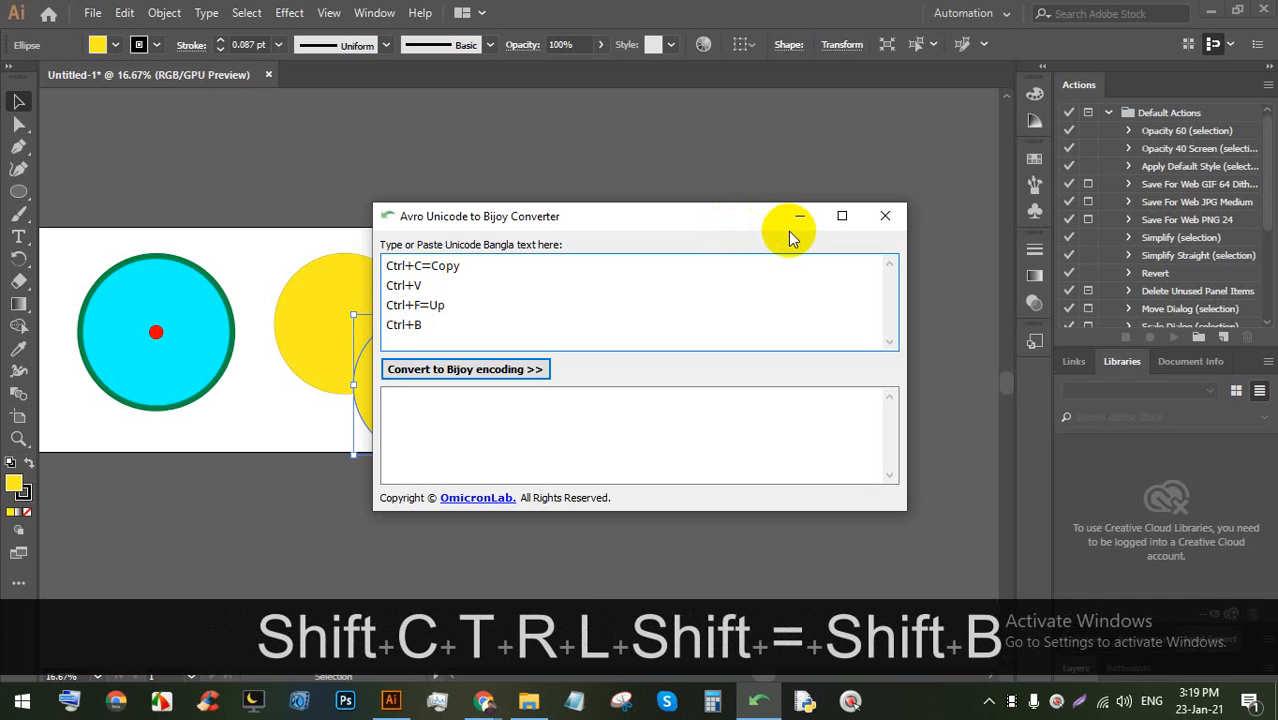
text(=)
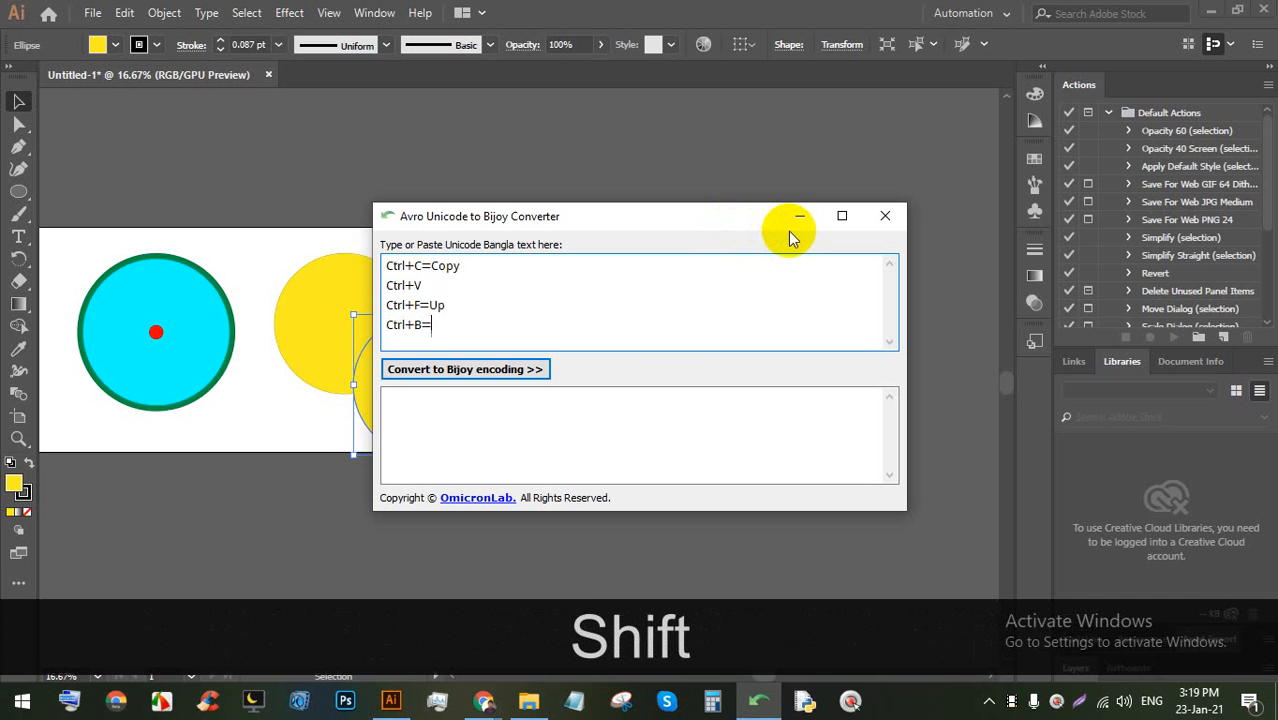
text(B)
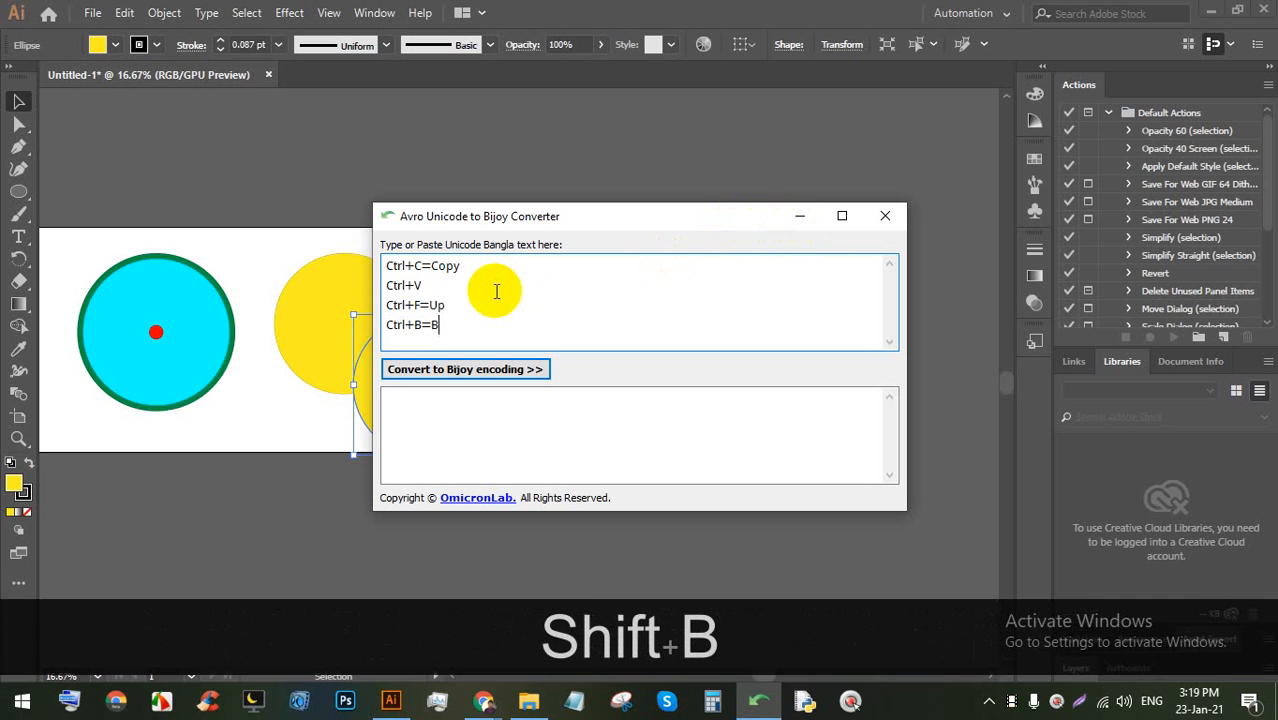
Complete the note's second line as "Ctrl+V=D P" and minimize the converter to return to Illustrator
text(=)
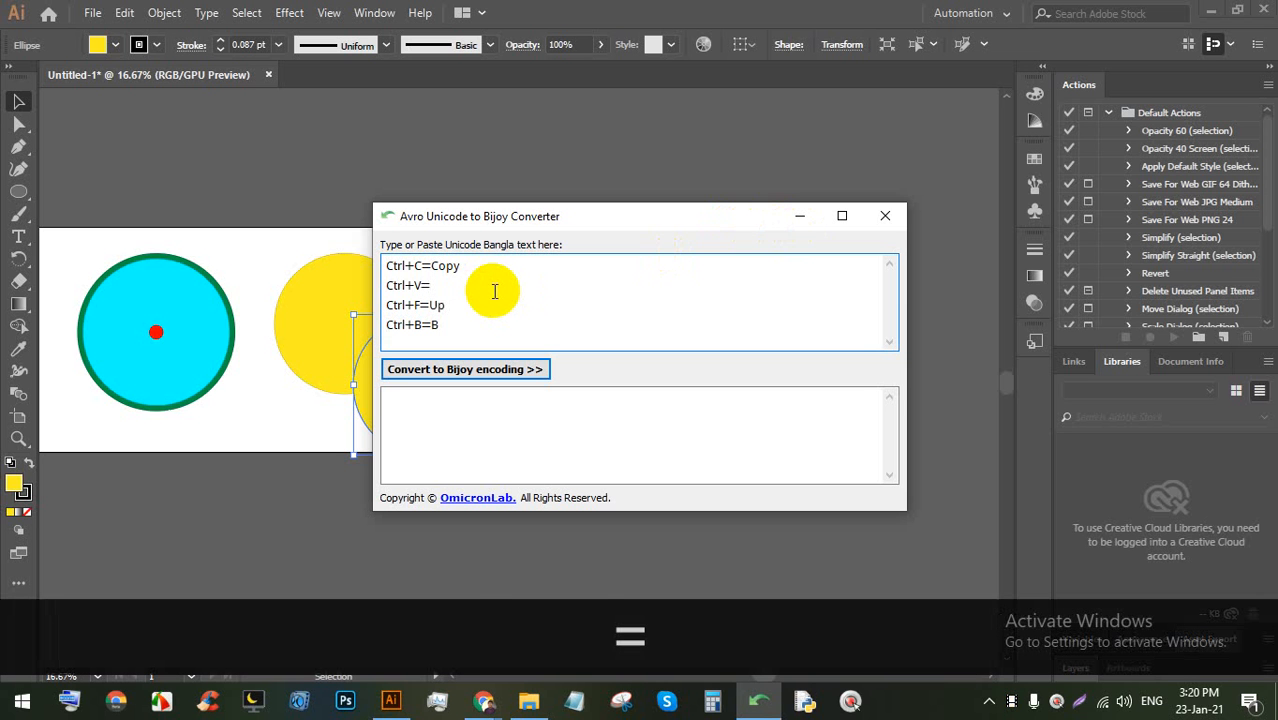
text(D P)
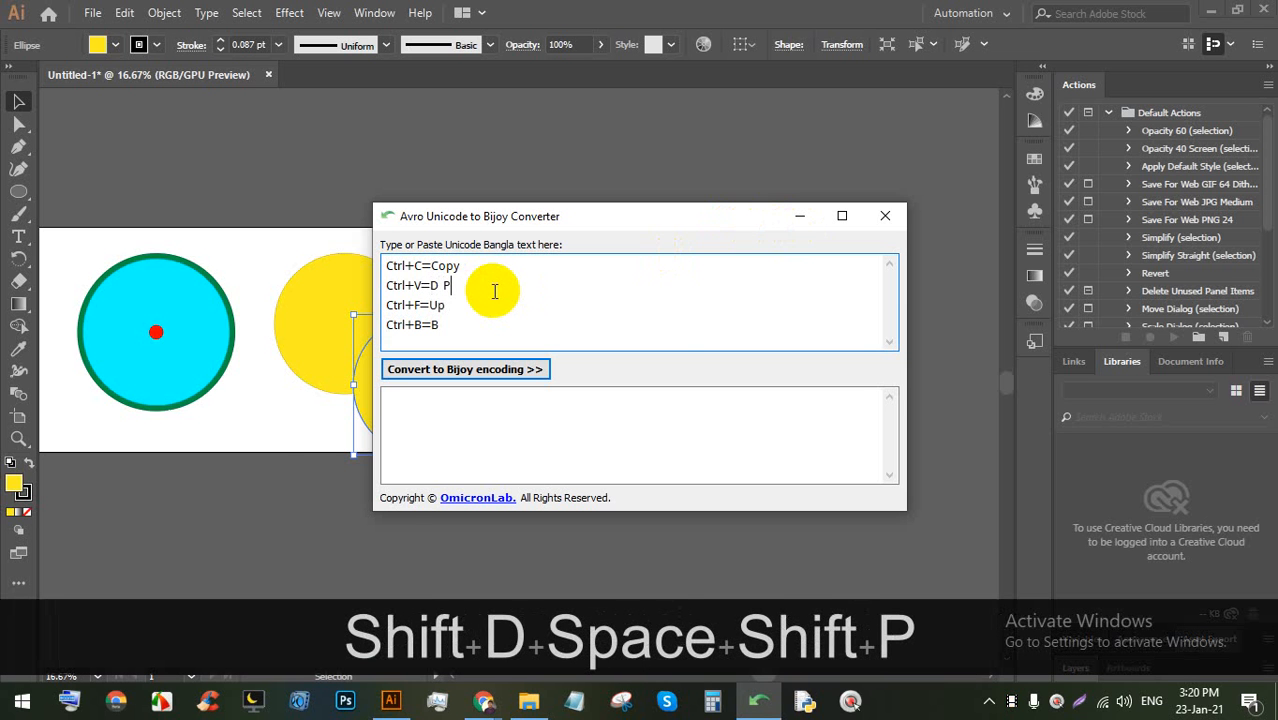
click(800, 220)
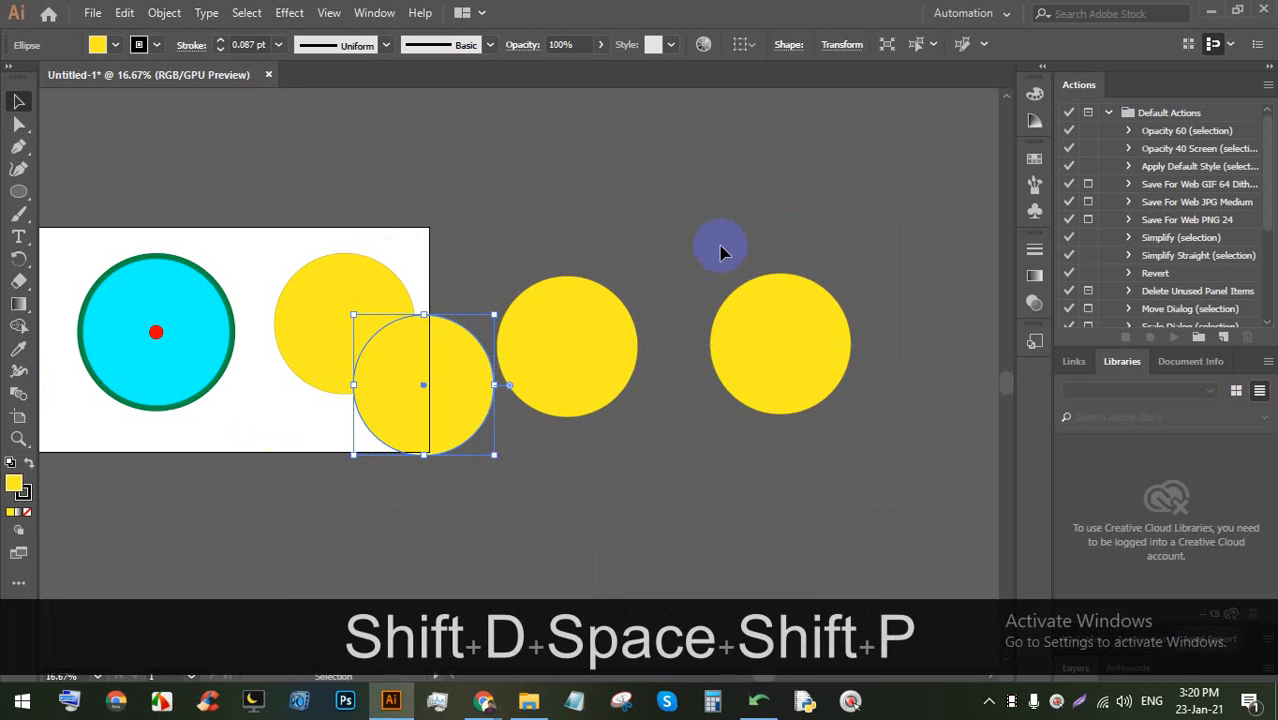
Select the four yellow circles on and beside the artboard together and delete them
scroll(575, 306, down, 2)
scroll(486, 316, up, 2)
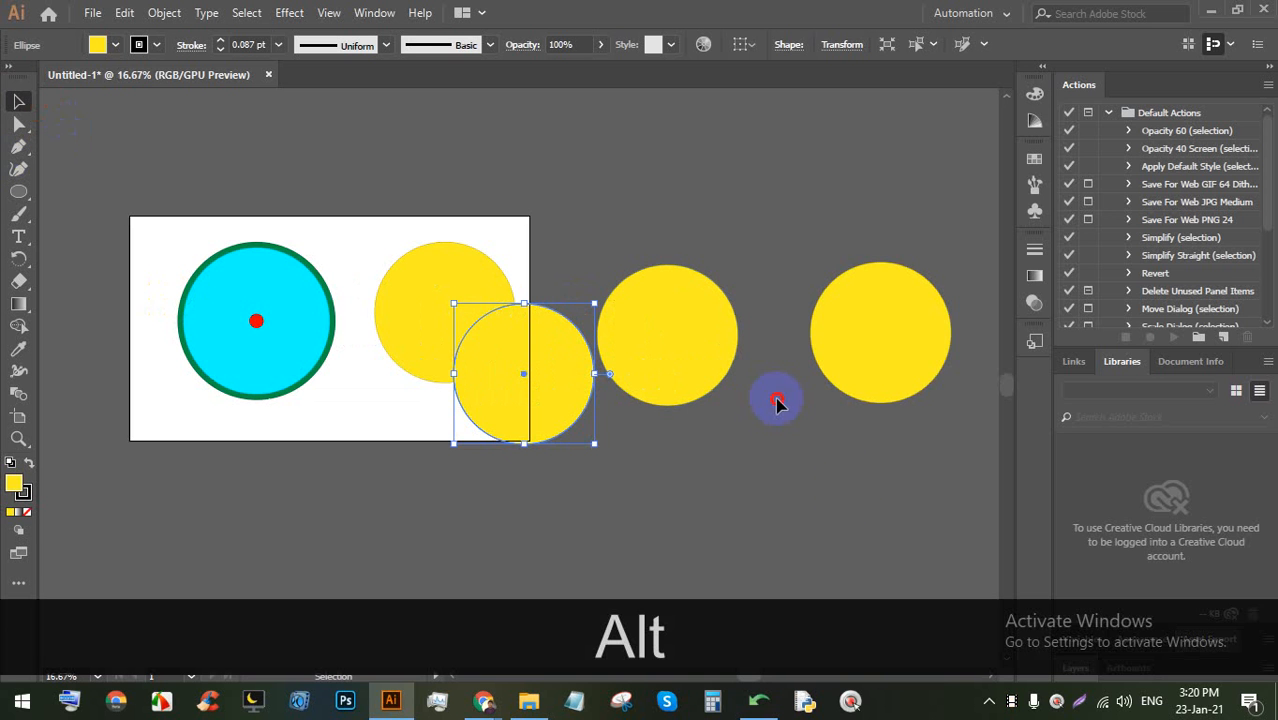
drag(776, 400, 412, 280)
key(BackSpace)
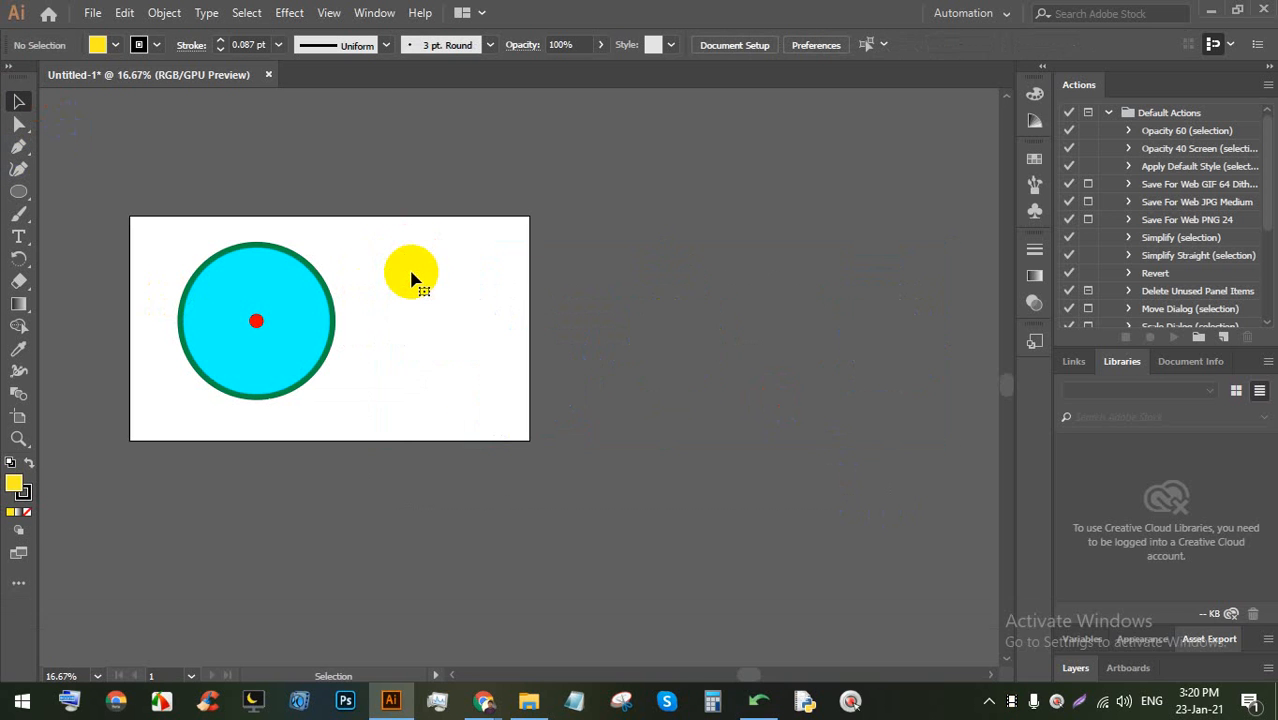
Place a point text near the top of the cyan circle, enlarge it to about 52 pt and replace its content with 1
scroll(288, 301, up, 3)
drag(233, 353, 311, 319)
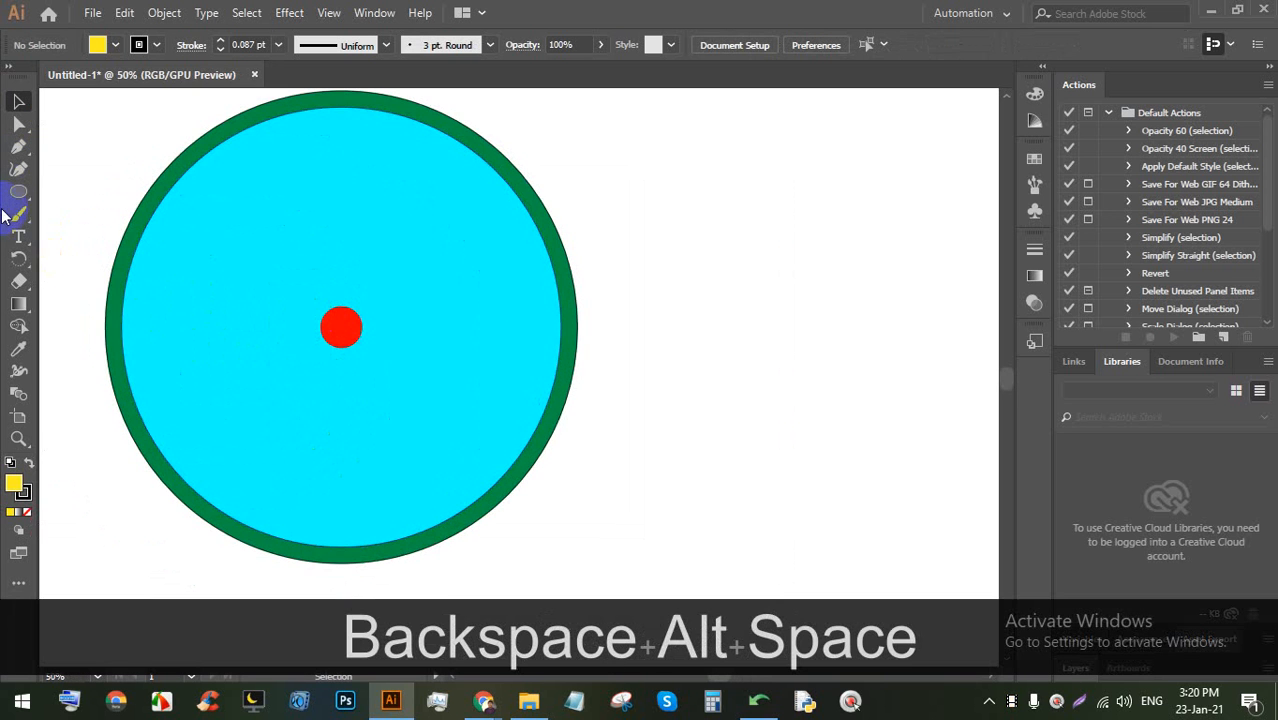
click(20, 237)
click(342, 126)
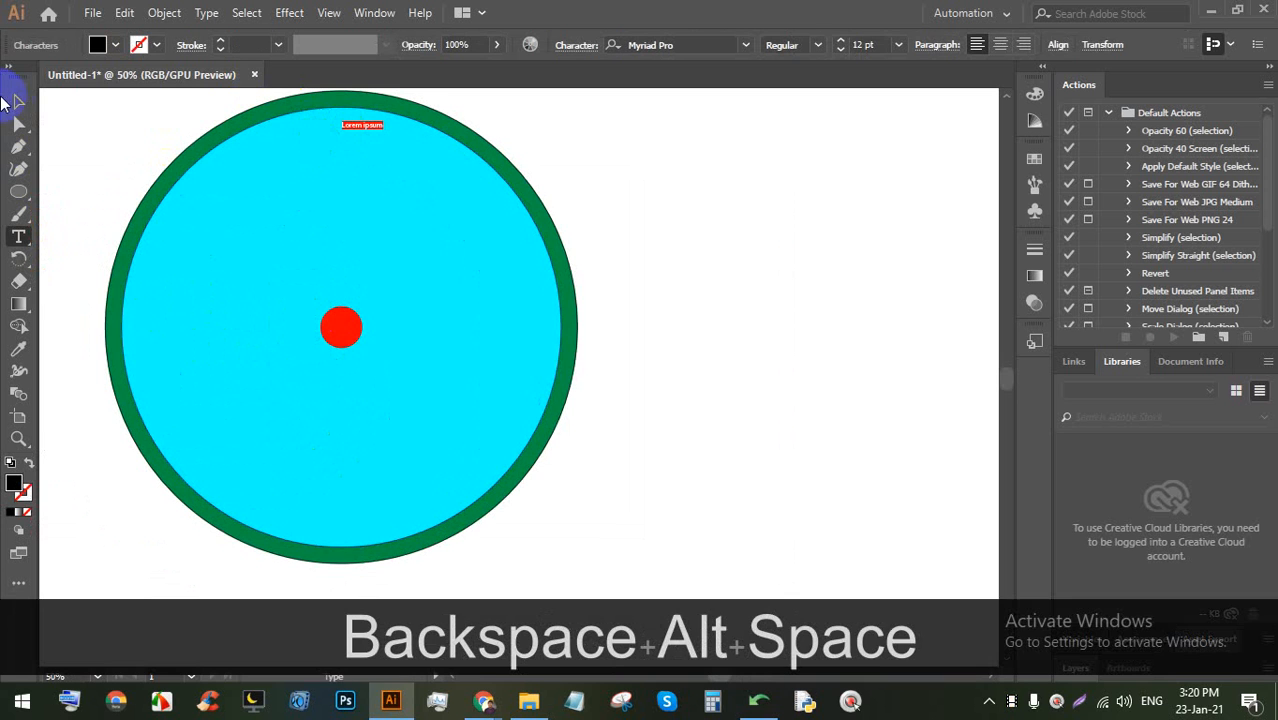
click(22, 101)
mouse_move(348, 131)
mouse_down()
mouse_move(362, 163)
mouse_move(340, 143)
mouse_up()
double_click(318, 144)
triple_click(318, 144)
text(1)
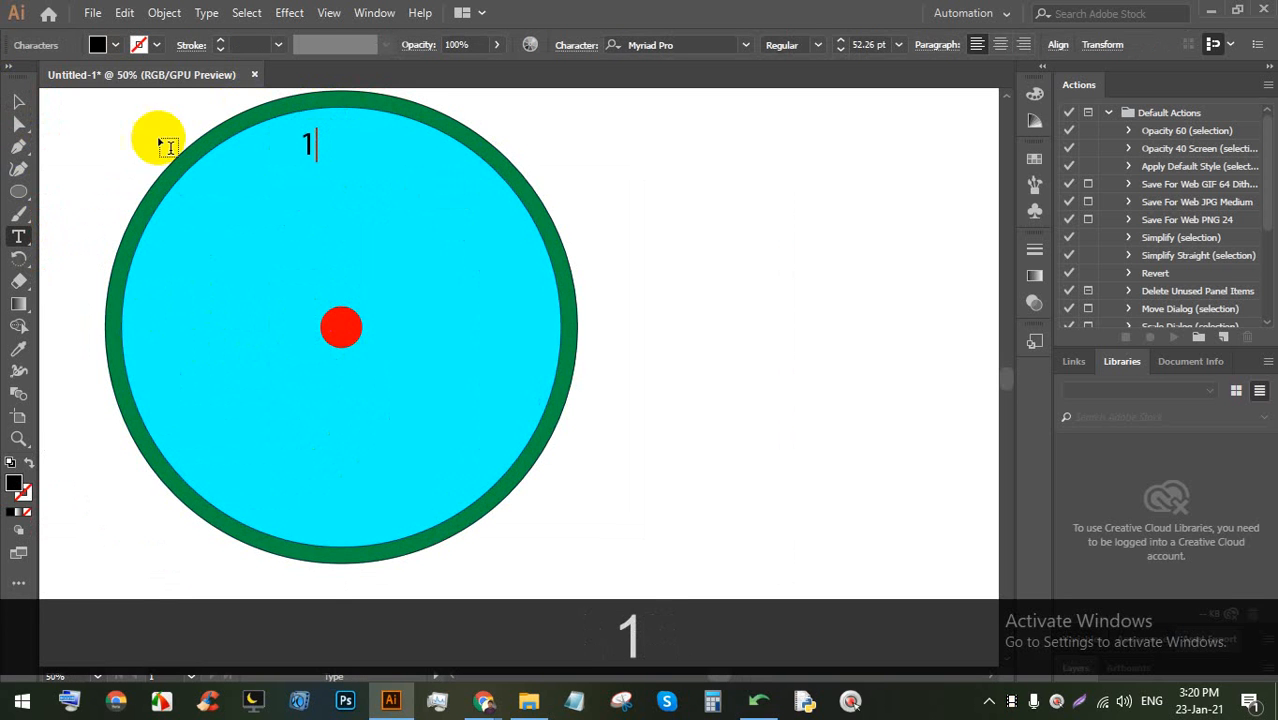
Move the 1 to the top centre of the cyan circle and place five copies along the circle's right edge
click(20, 106)
click(699, 165)
click(308, 150)
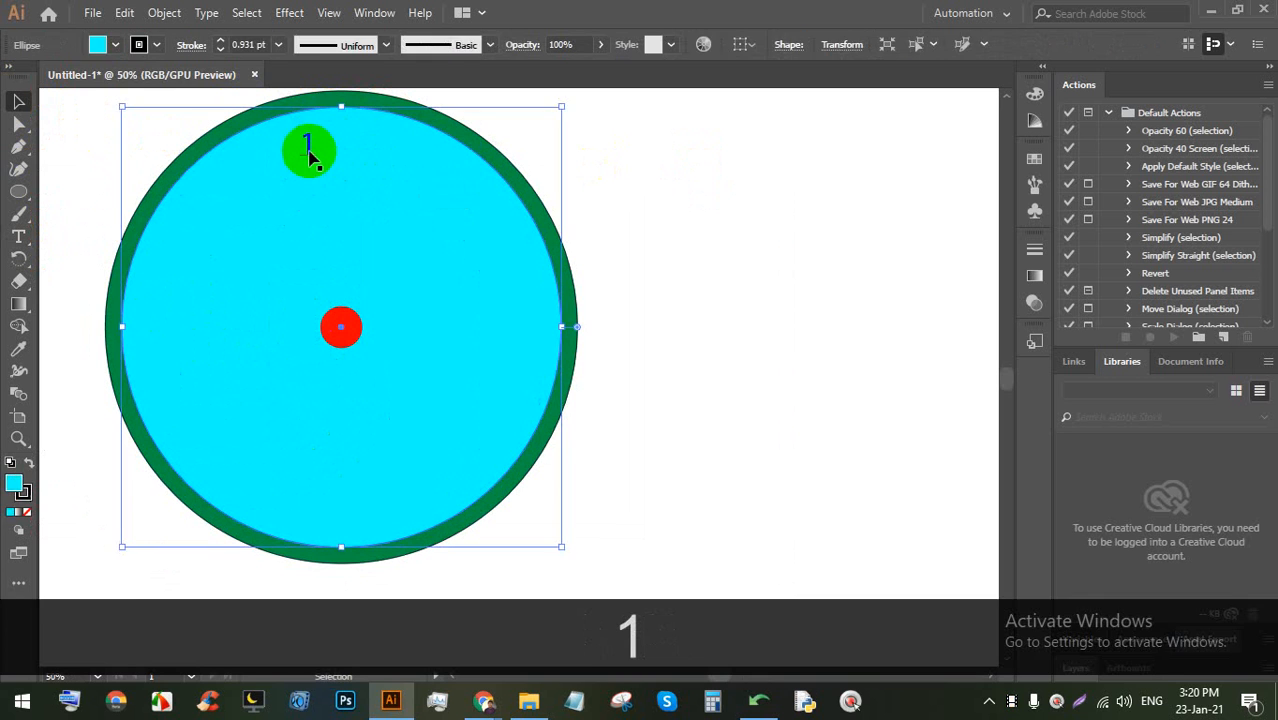
drag(310, 150, 503, 443)
click(654, 330)
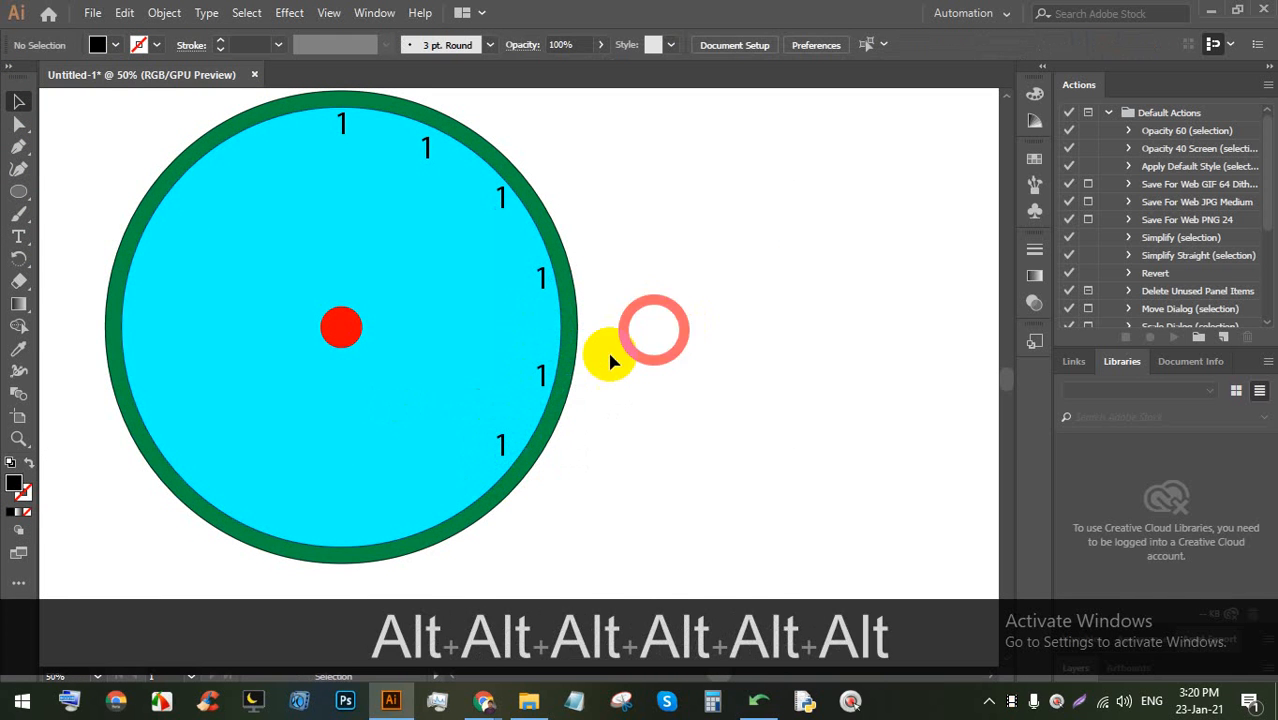
Draw a small black circle on the empty right part of the artboard and delete it
key(space)
drag(690, 303, 222, 334)
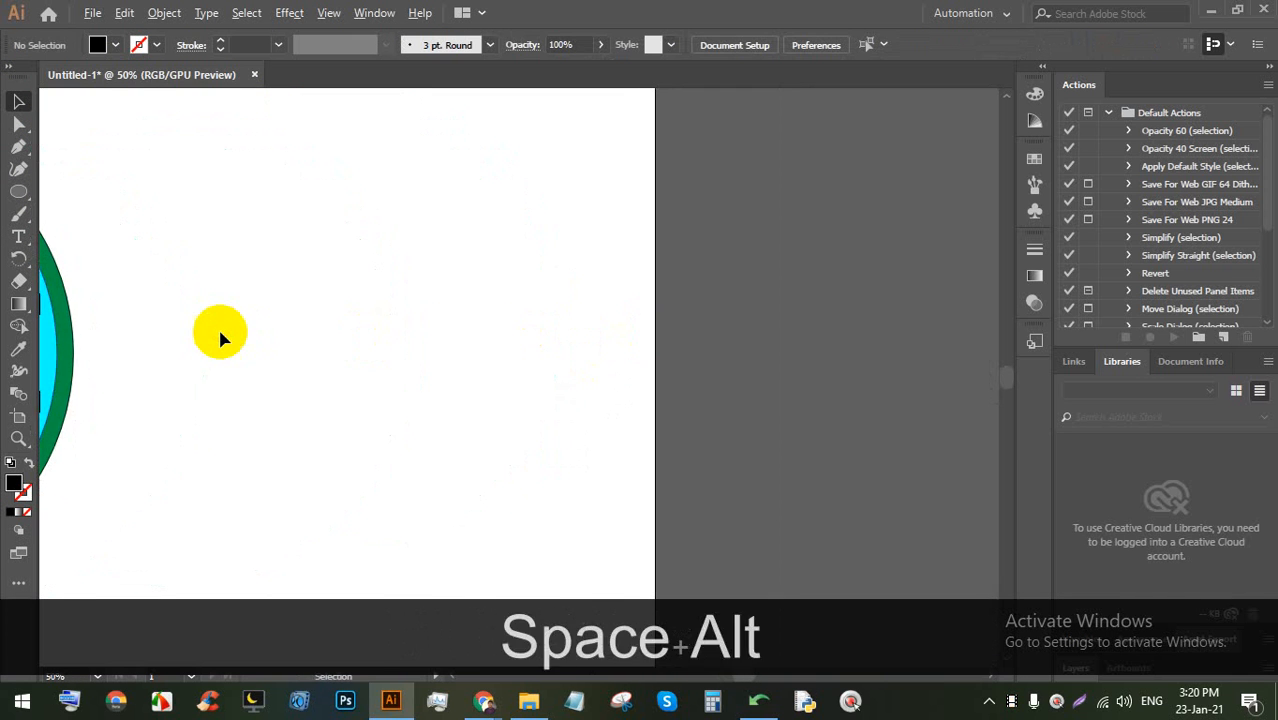
scroll(218, 325, up, 1)
drag(18, 260, 47, 318)
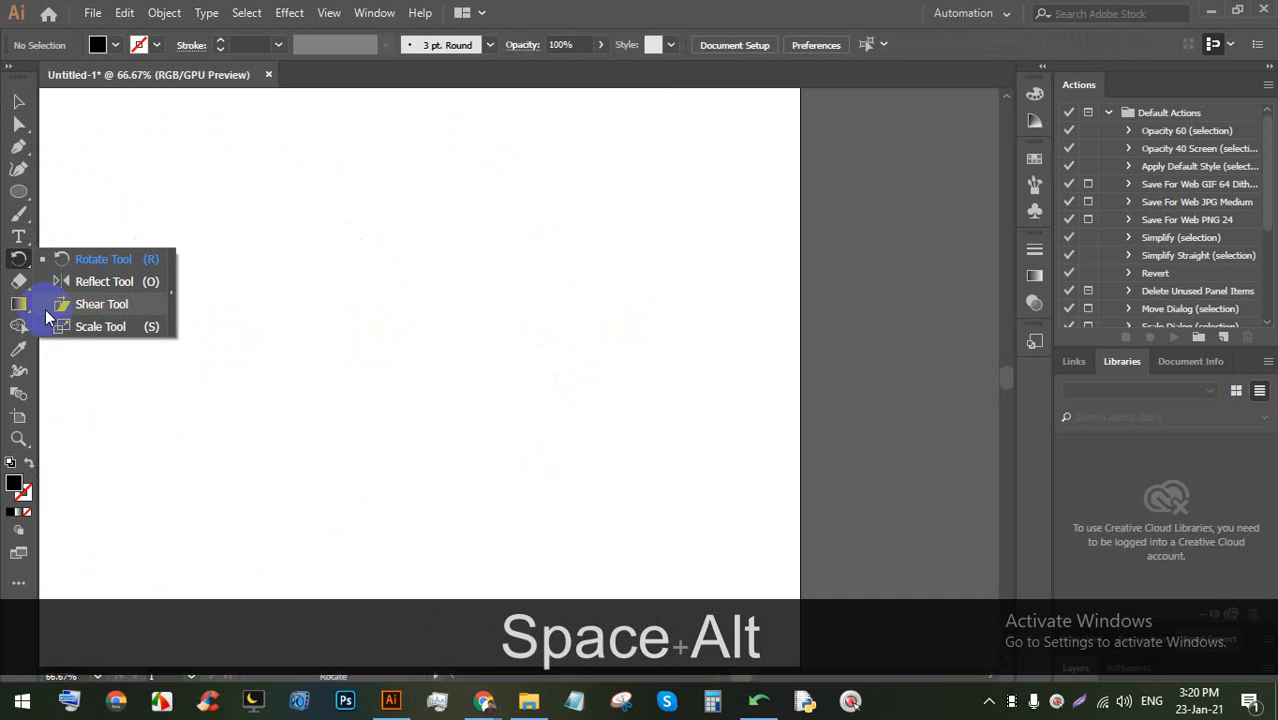
click(15, 193)
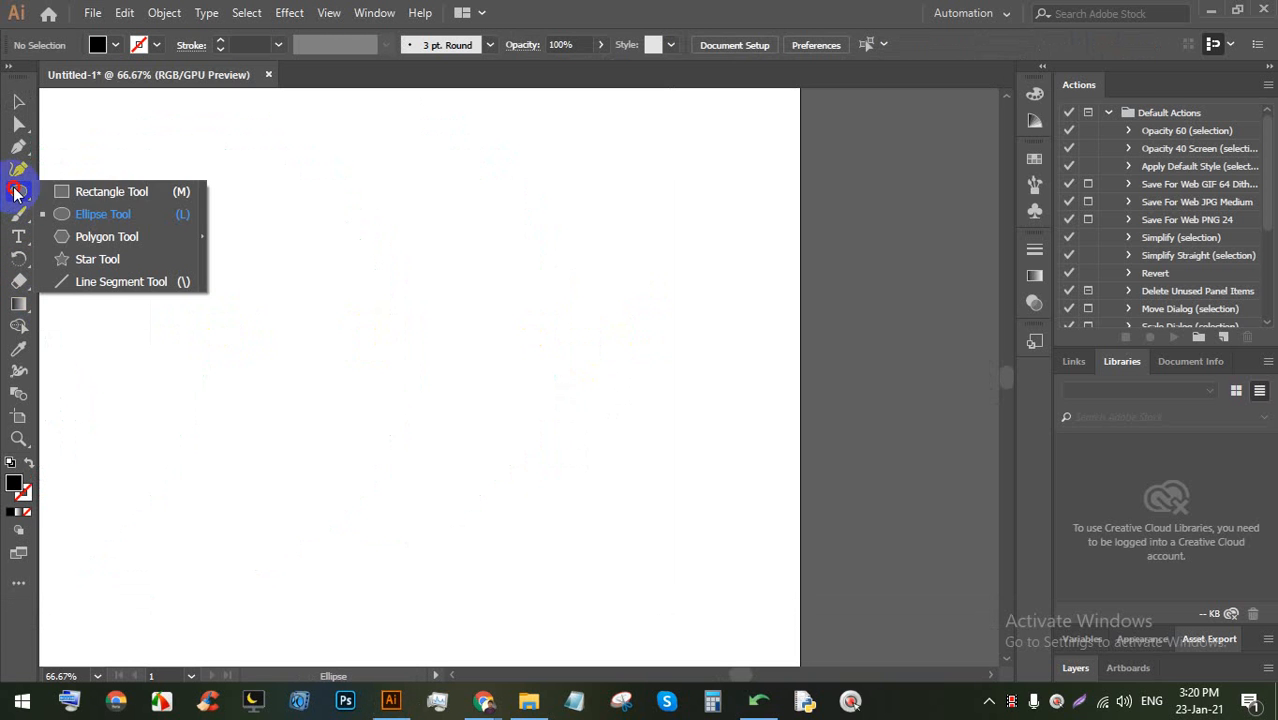
click(100, 216)
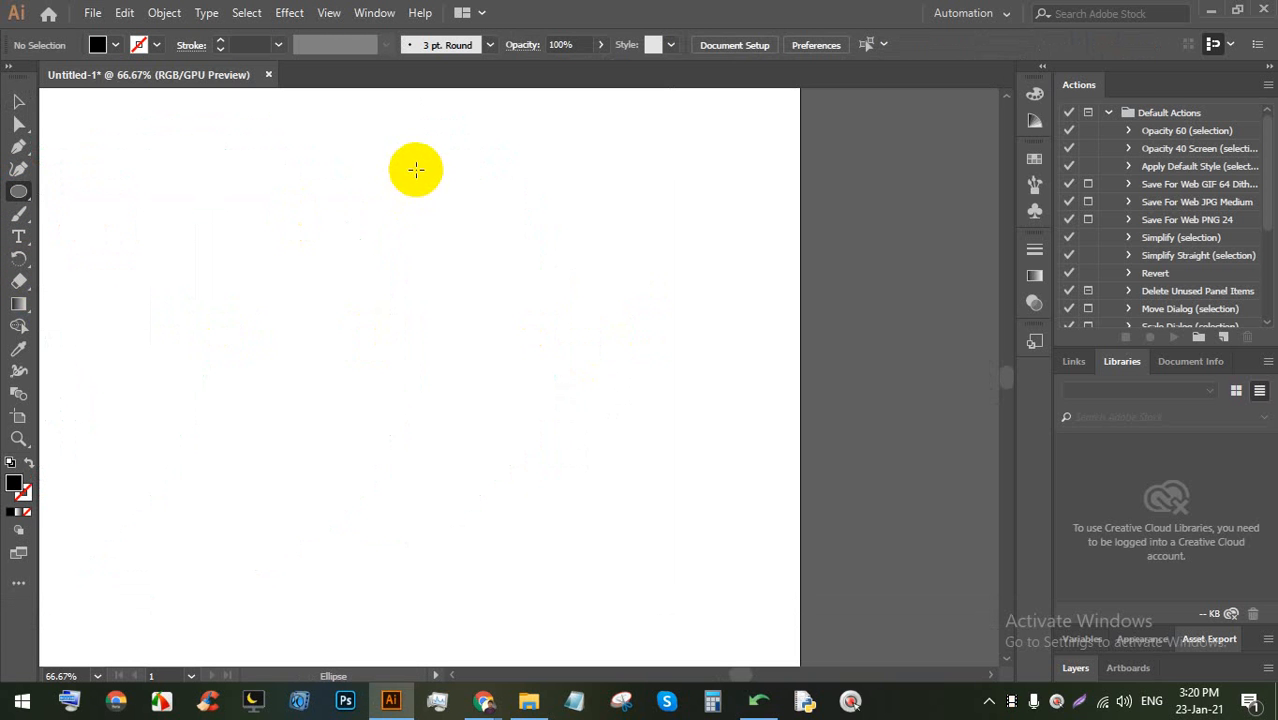
mouse_move(418, 165)
mouse_down()
mouse_move(499, 274)
mouse_move(505, 247)
mouse_up()
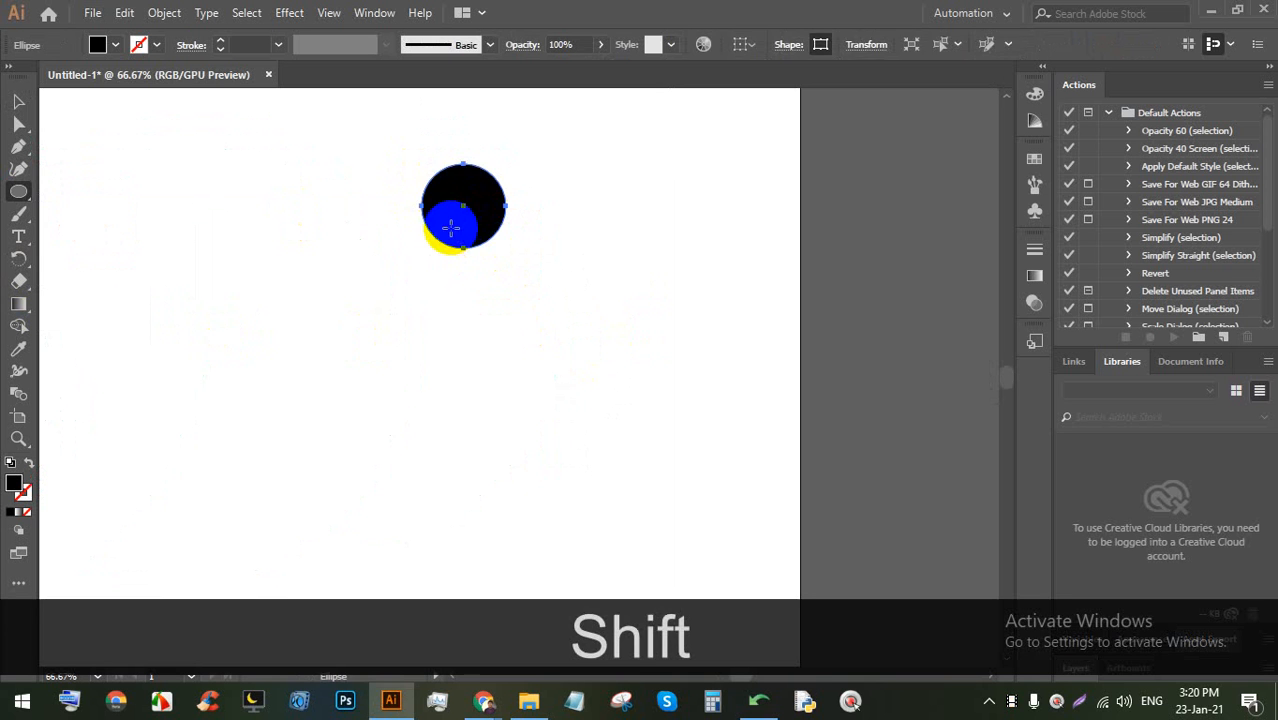
key(BackSpace)
Draw a black upward-pointing triangle with the Star tool on the empty right part of the artboard
mouse_move(15, 194)
mouse_down()
mouse_move(88, 236)
mouse_move(86, 257)
mouse_up()
mouse_move(456, 206)
mouse_down()
mouse_move(485, 248)
mouse_move(445, 254)
mouse_move(457, 268)
mouse_up()
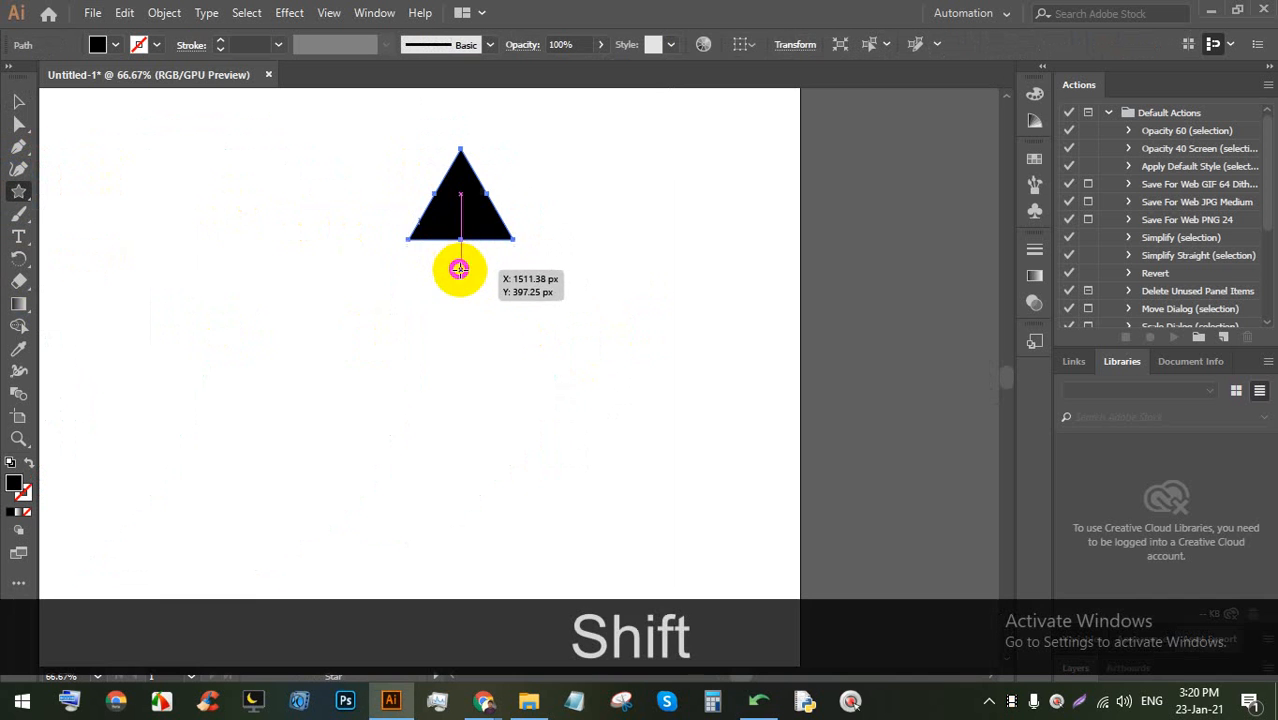
Rotate the black triangle 180° so it points downwards and fill it with a teal green swatch
click(18, 101)
drag(521, 141, 398, 262)
click(98, 47)
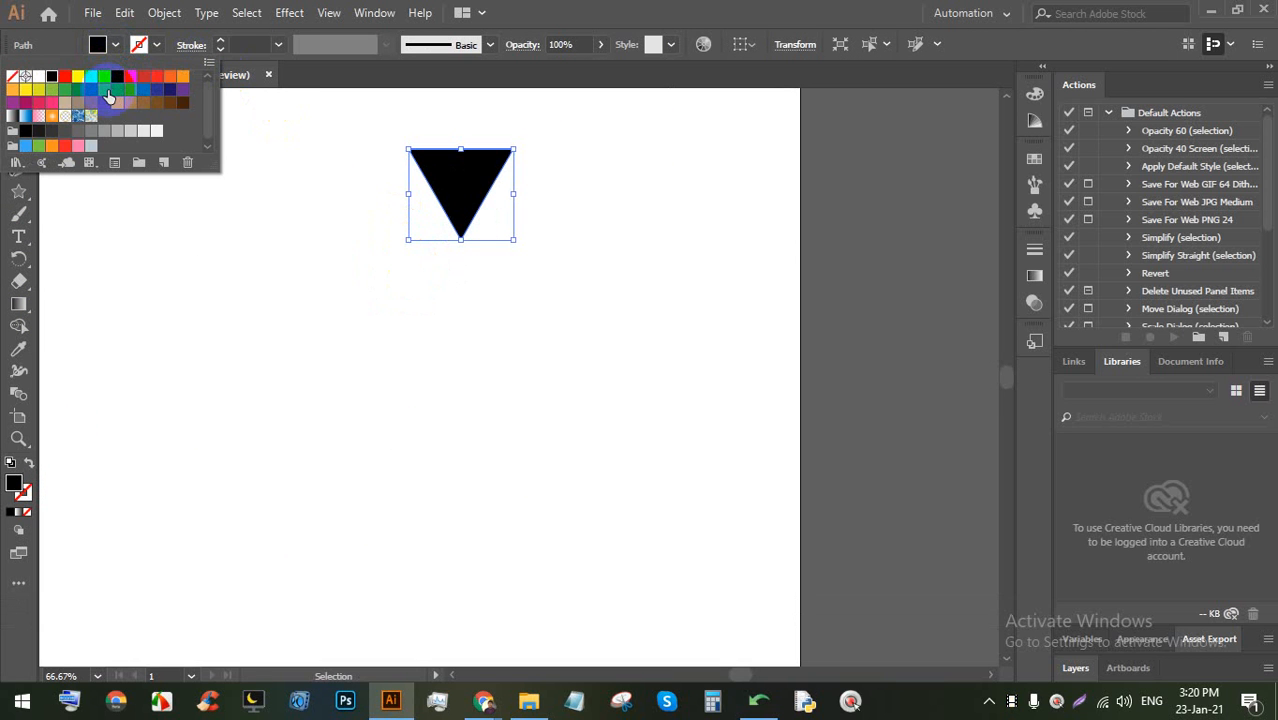
click(108, 96)
click(648, 14)
click(18, 101)
click(492, 330)
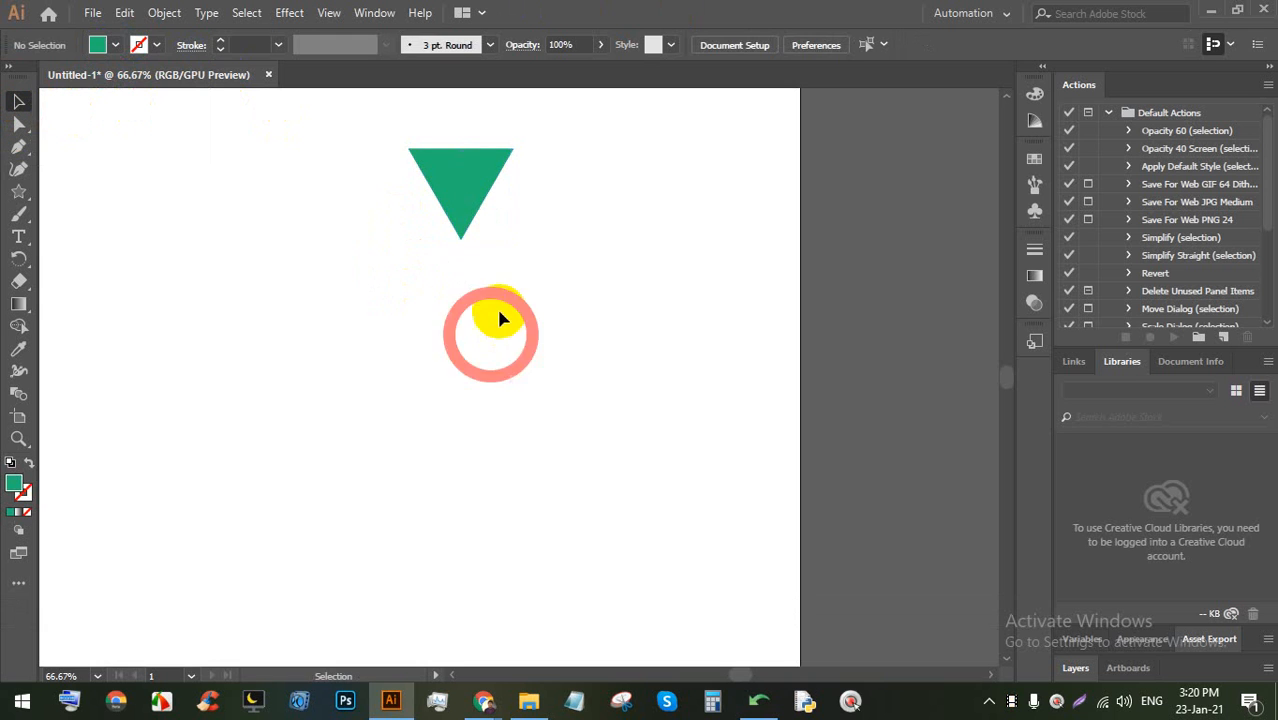
drag(454, 213, 456, 206)
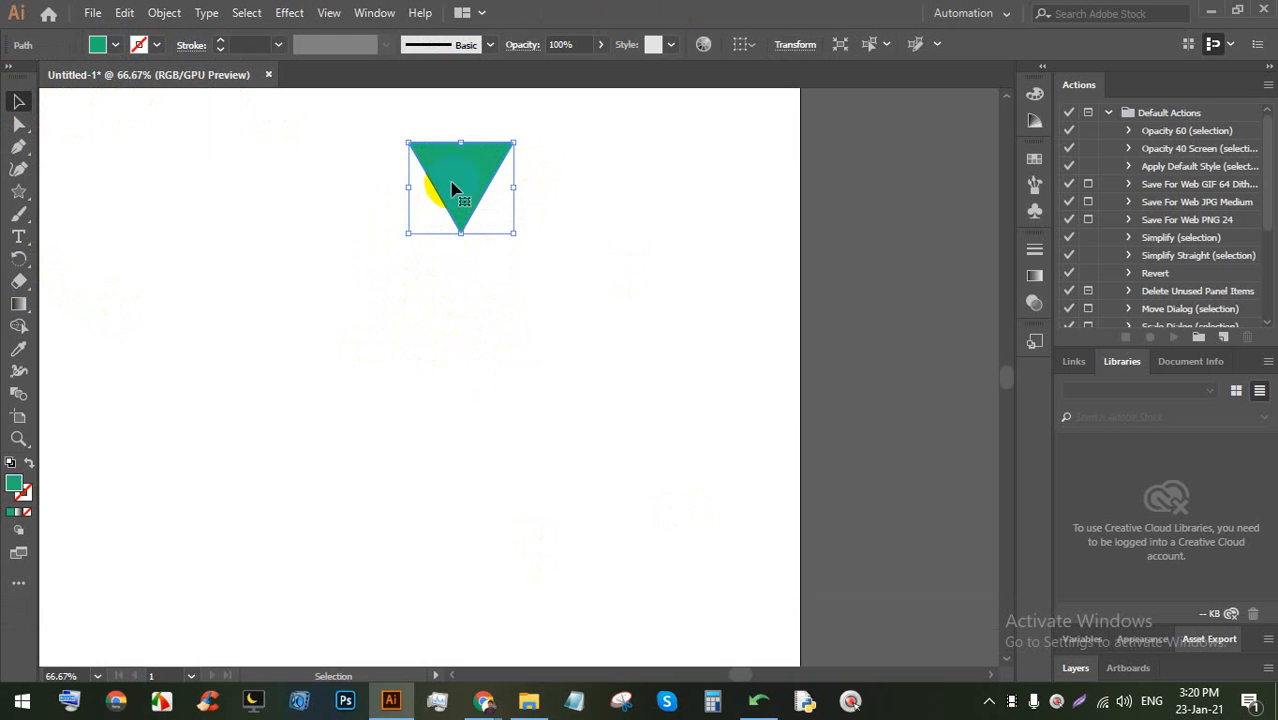
Set the rotation centre on the empty canvas well below the green triangle and enable the rotation preview
click(16, 260)
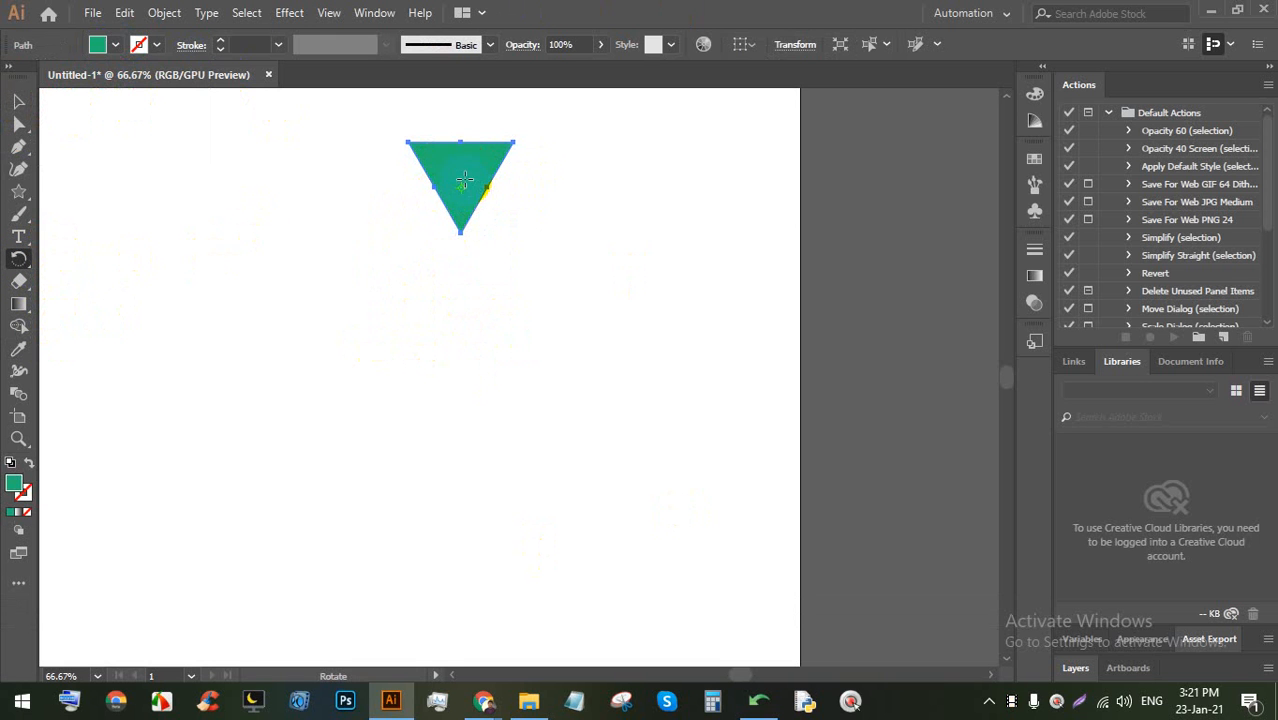
key(alt)
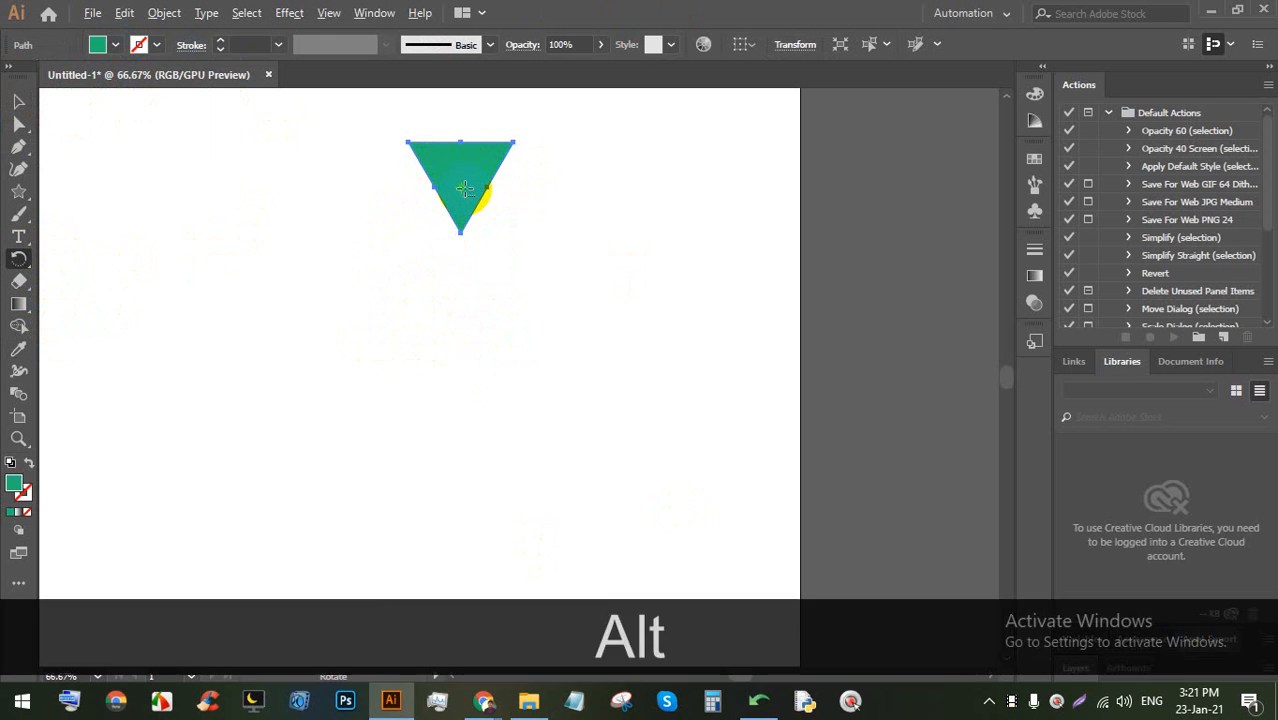
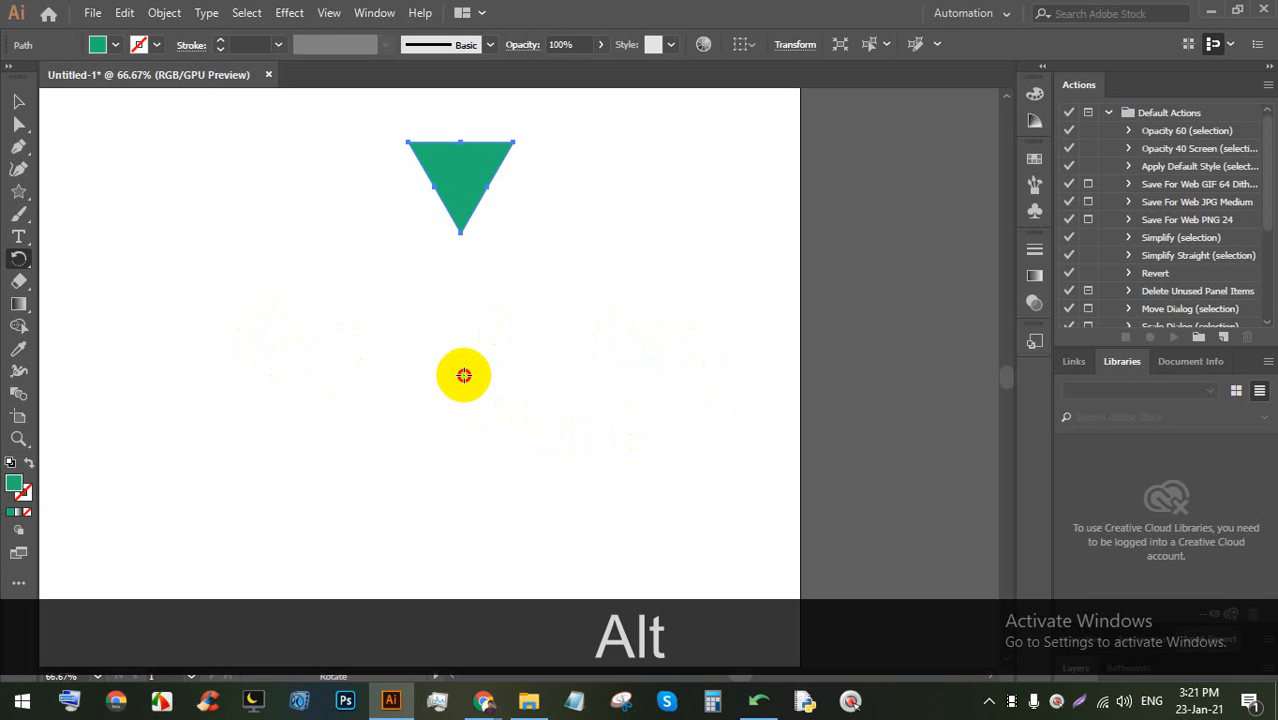
alt+click(463, 378)
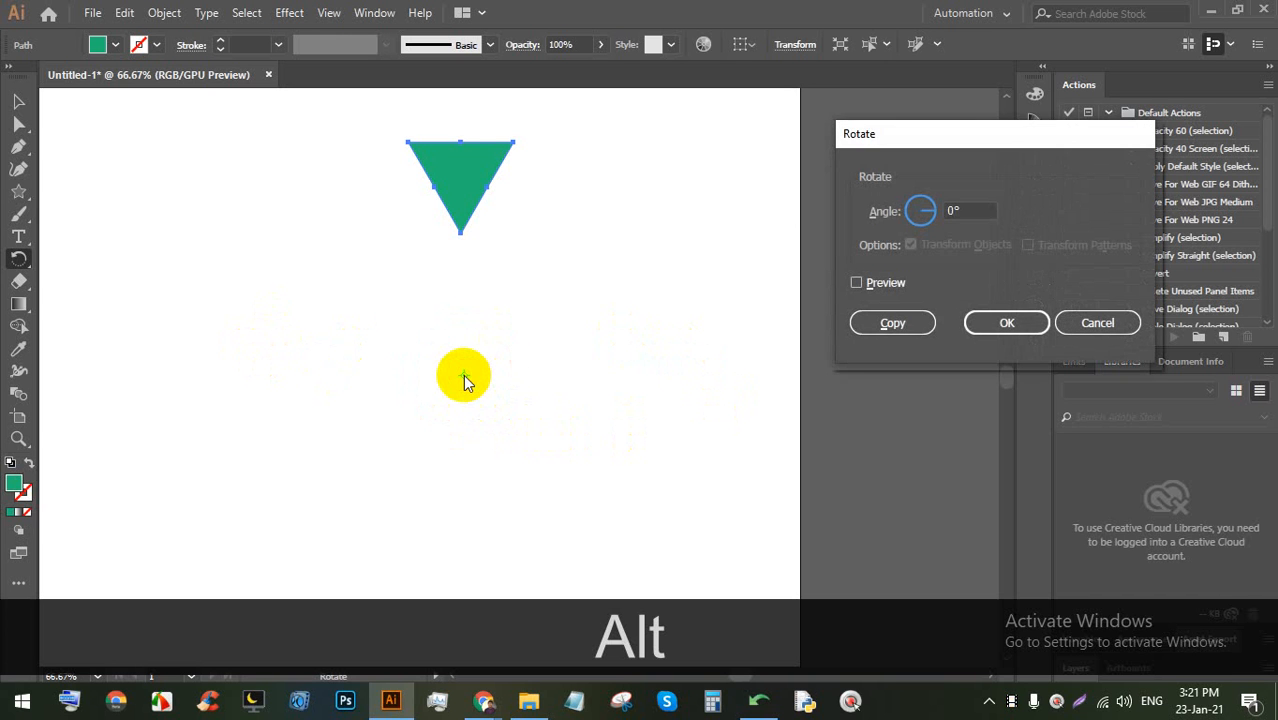
click(864, 284)
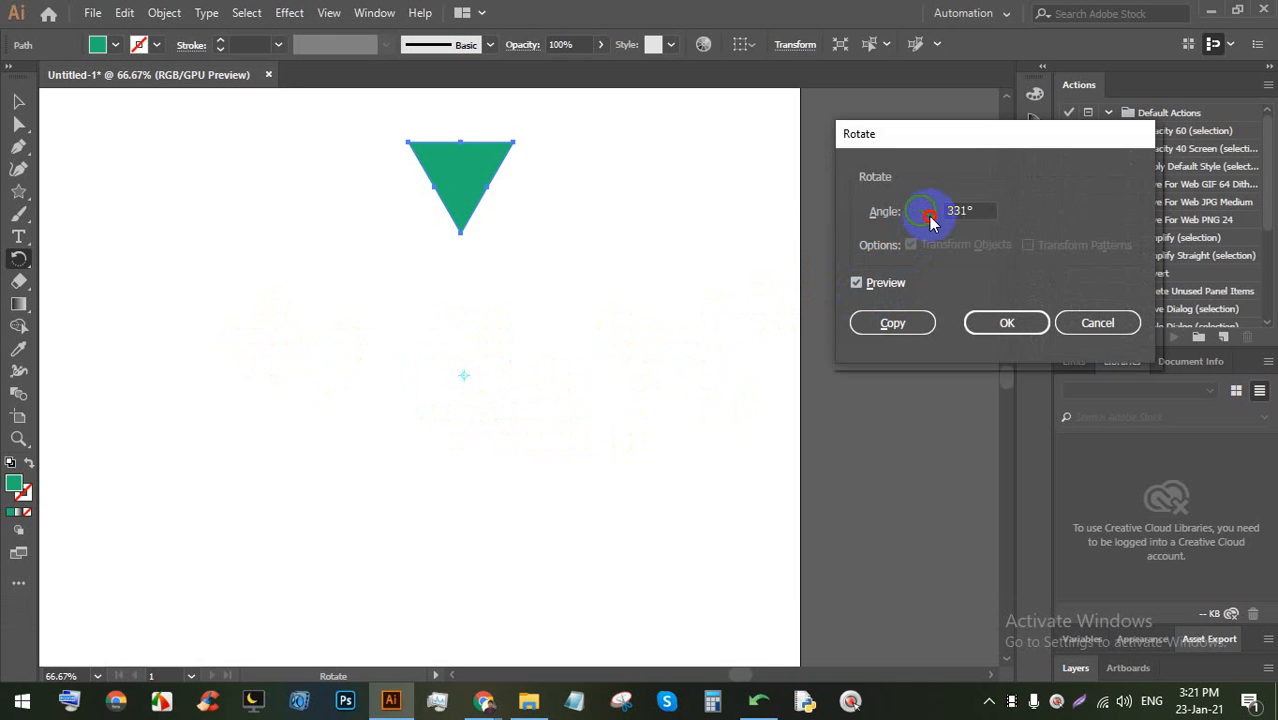
Try out rotation angles such as 246°, 121° and 302° for the triangle around the chosen centre
drag(930, 220, 918, 228)
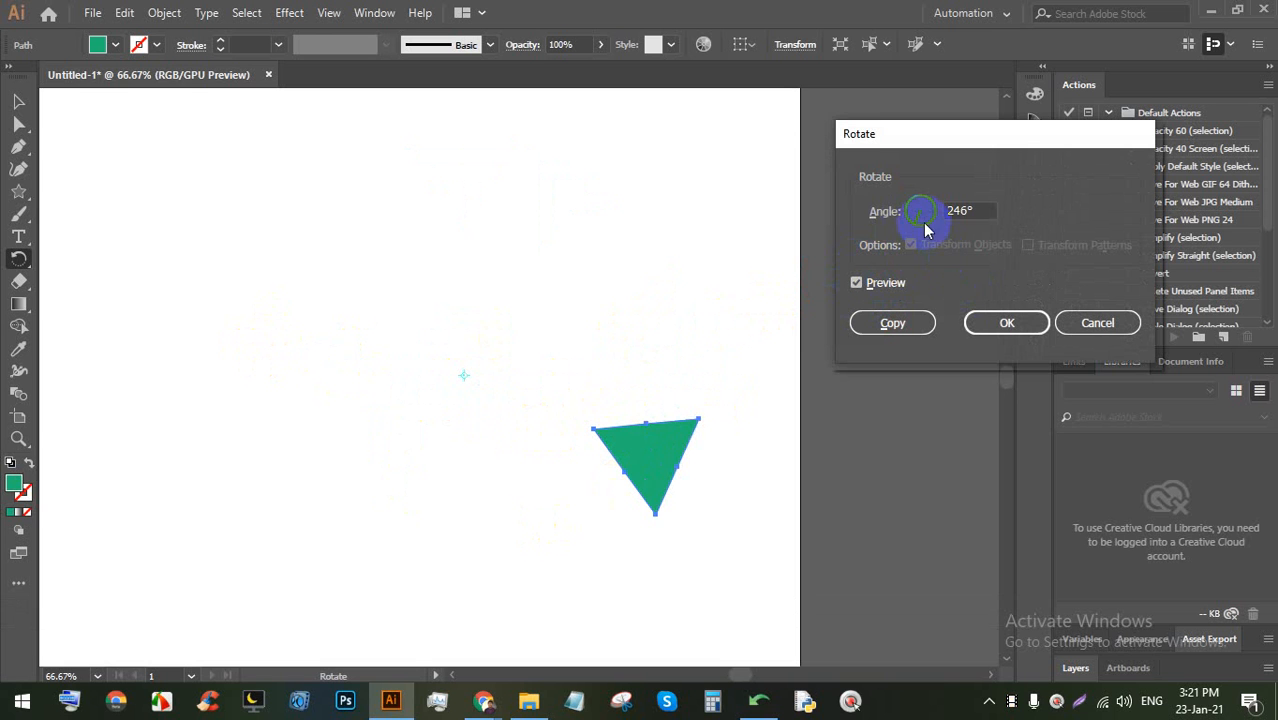
mouse_move(921, 217)
mouse_down()
mouse_move(910, 220)
mouse_move(916, 209)
mouse_up()
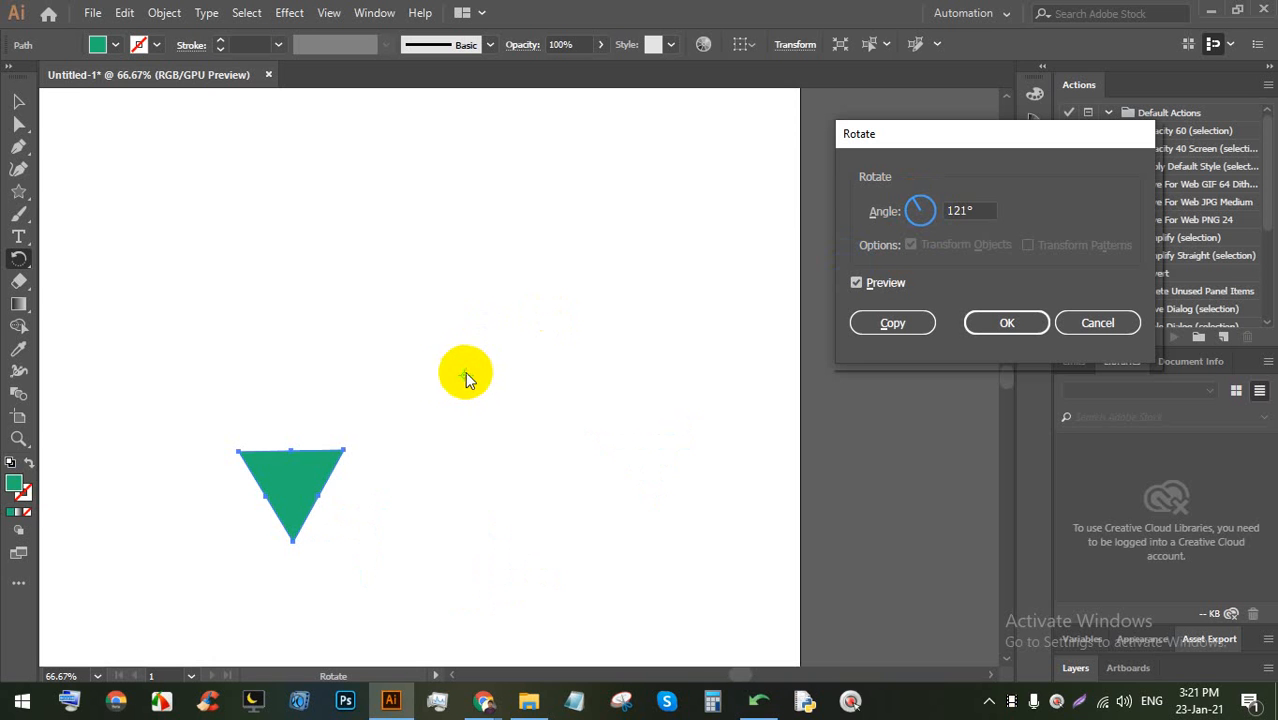
drag(924, 206, 934, 229)
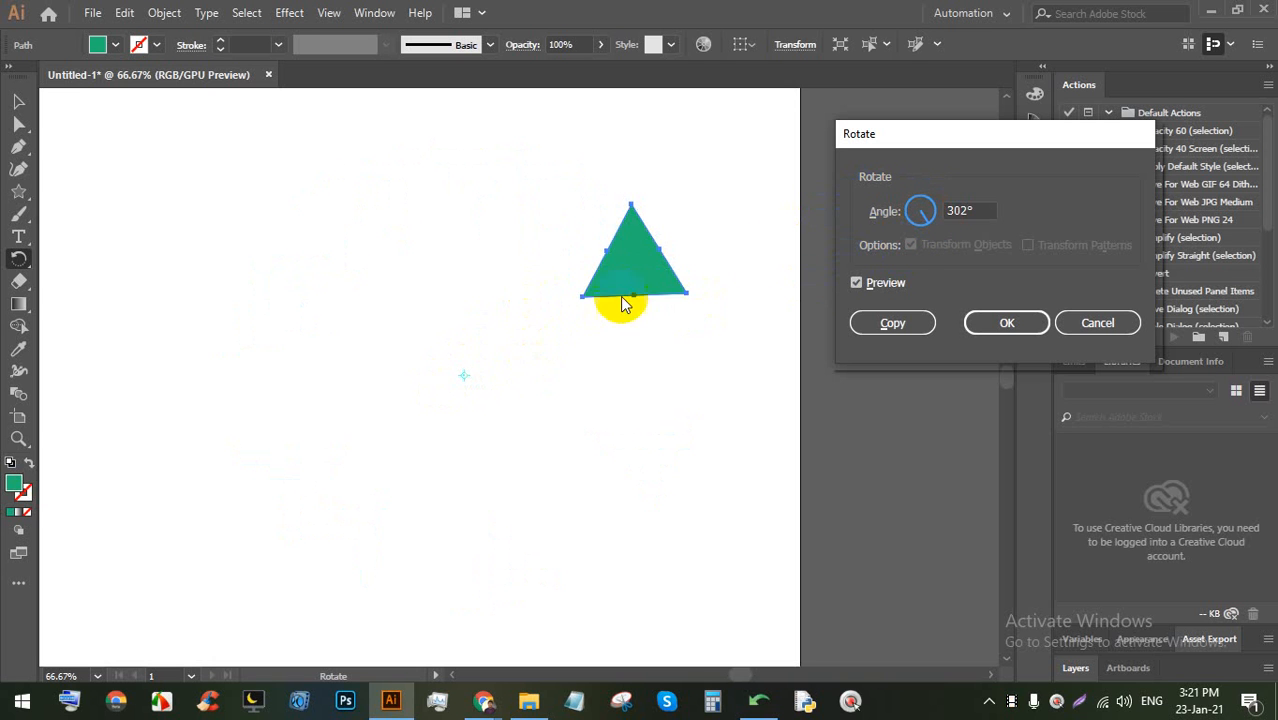
click(982, 210)
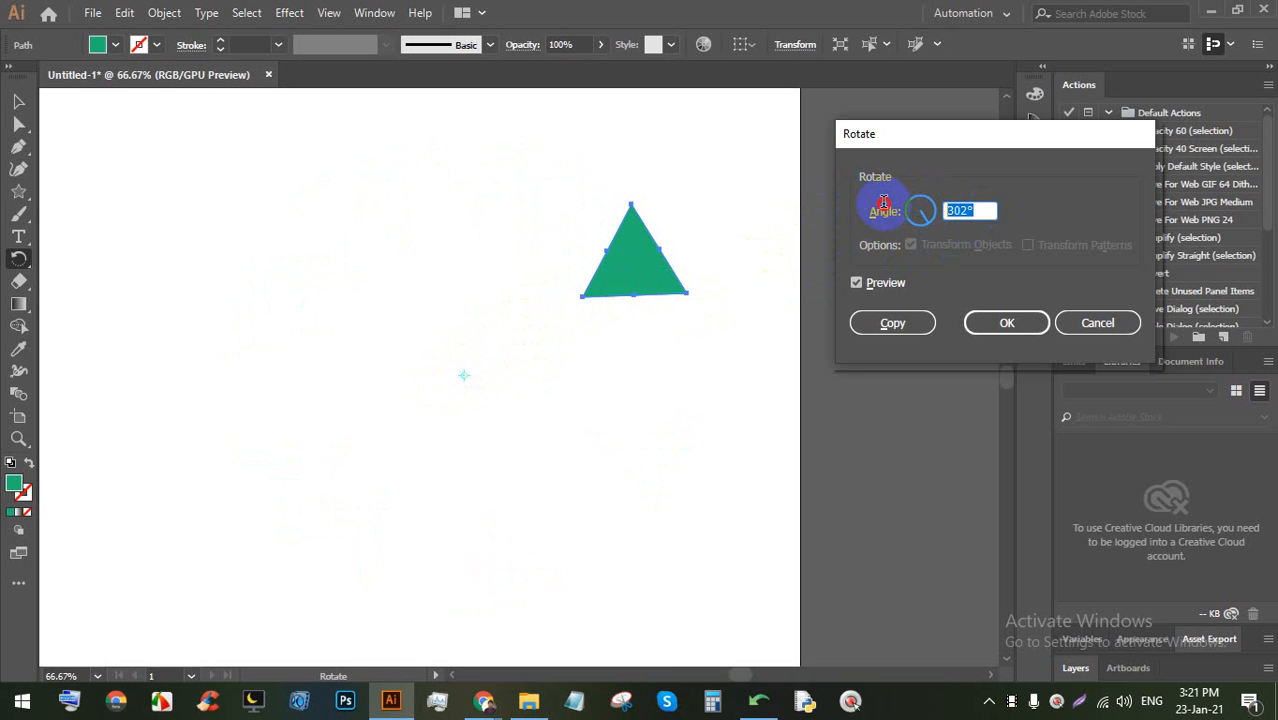
click(966, 212)
drag(977, 211, 876, 218)
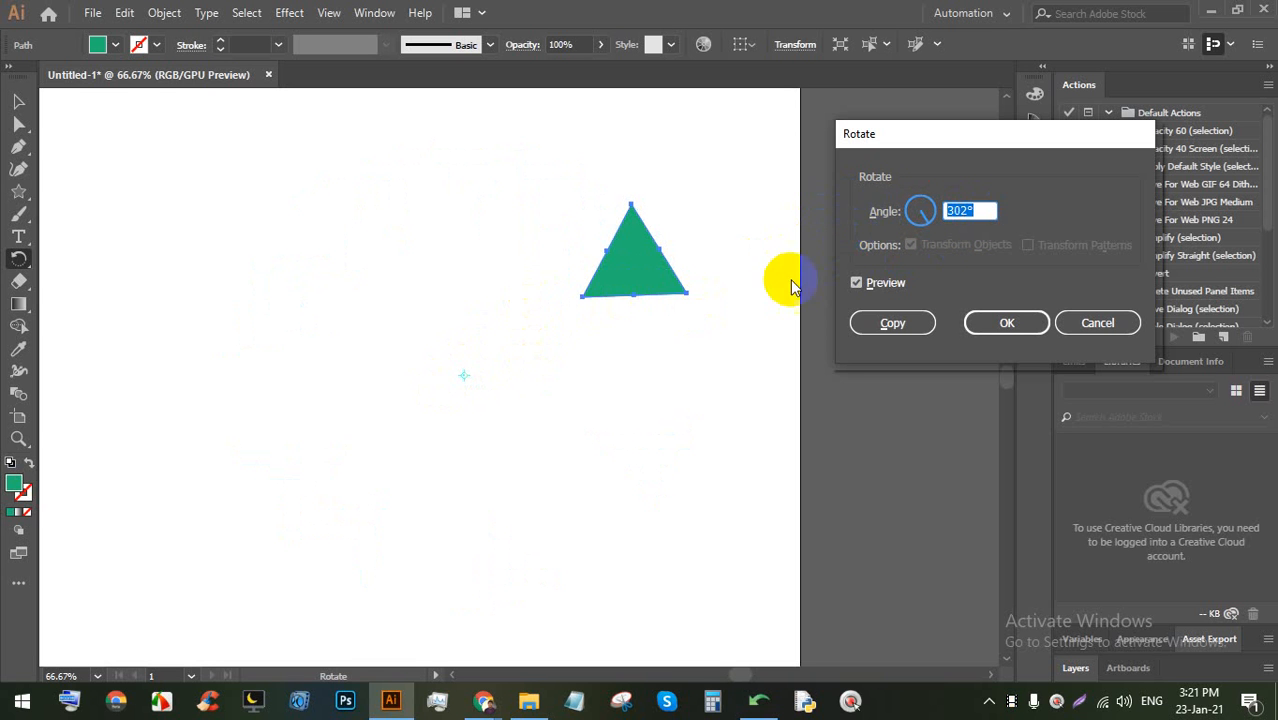
Switch to Calculator, divide 360 by 12 to work out the rotation angle, and minimize the calculator
click(698, 705)
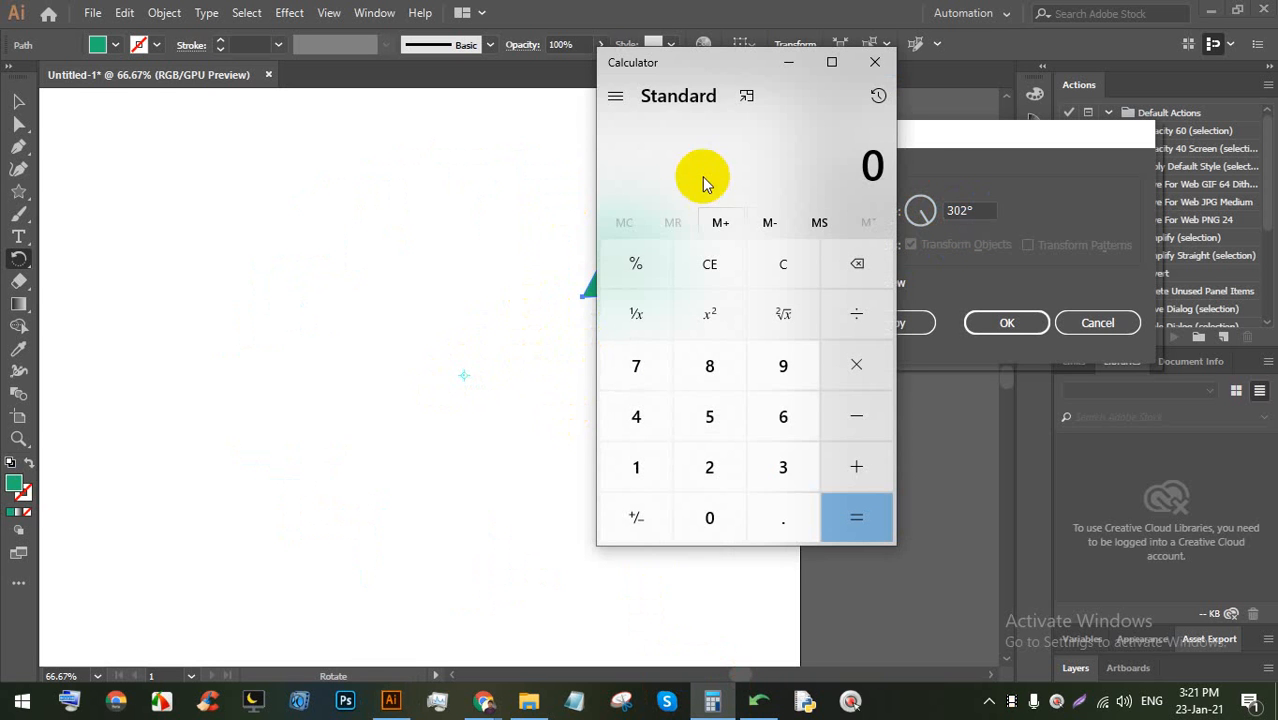
drag(705, 66, 498, 55)
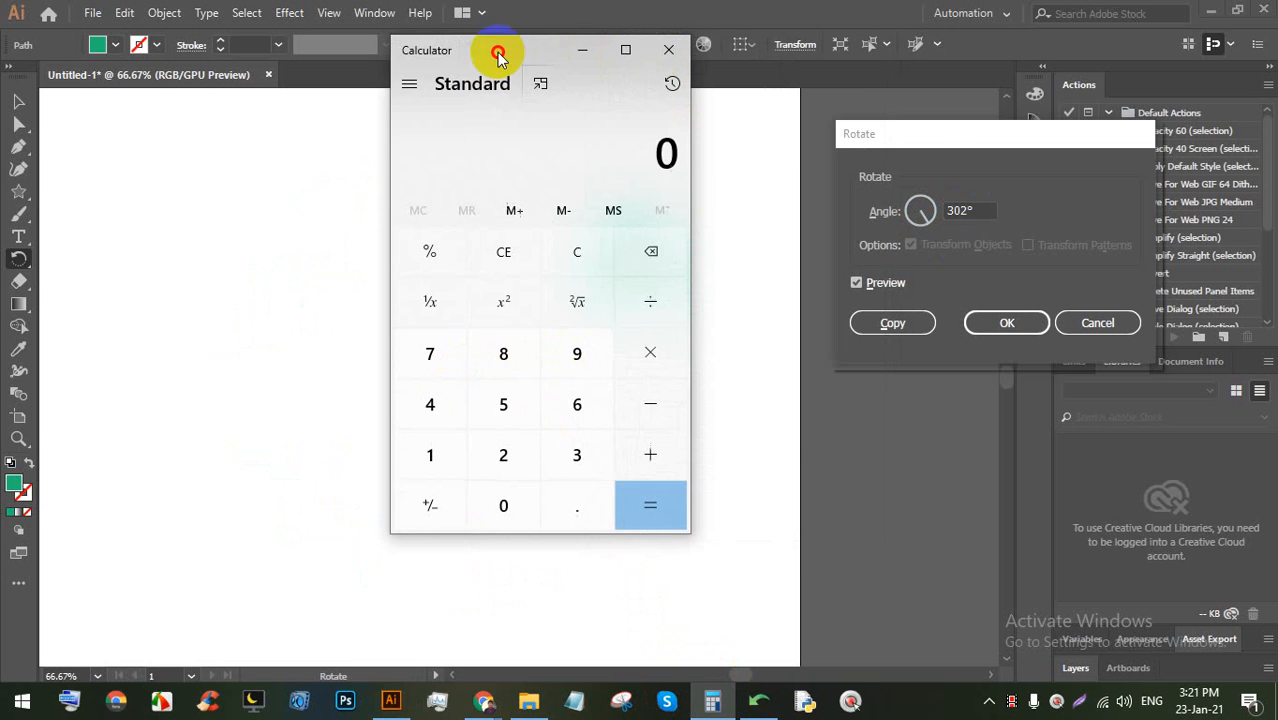
click(565, 452)
click(573, 410)
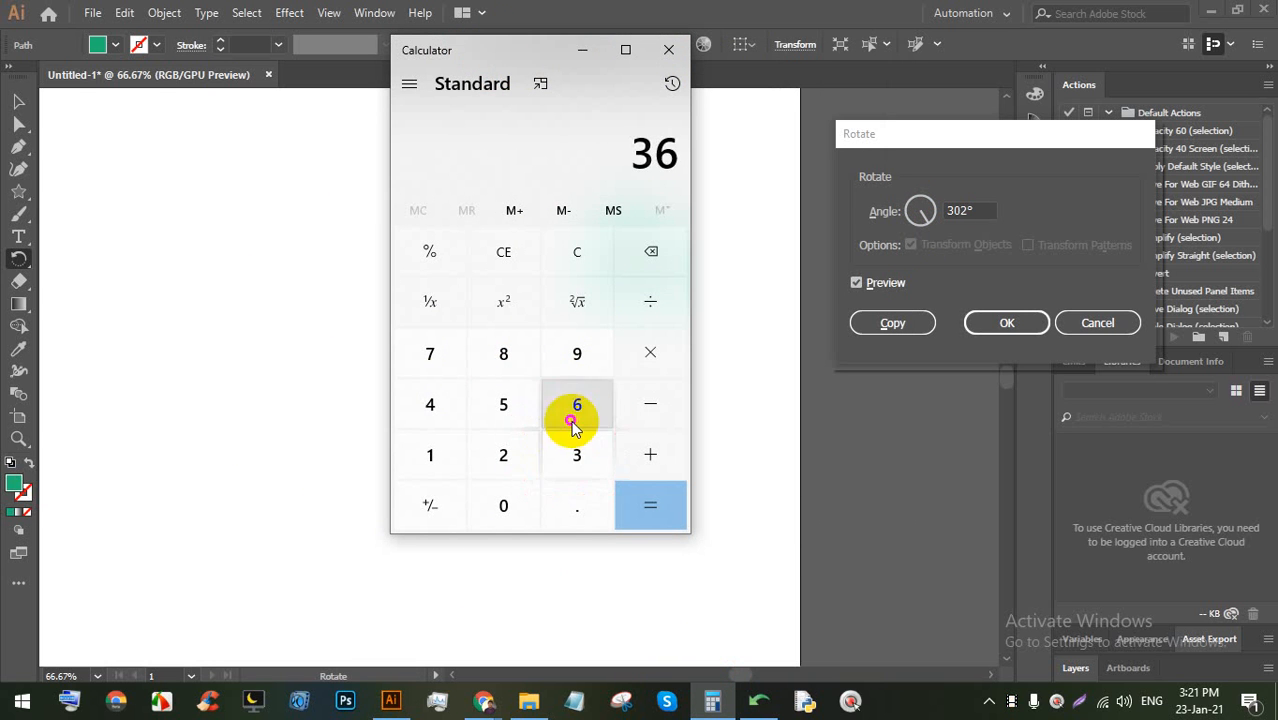
click(510, 505)
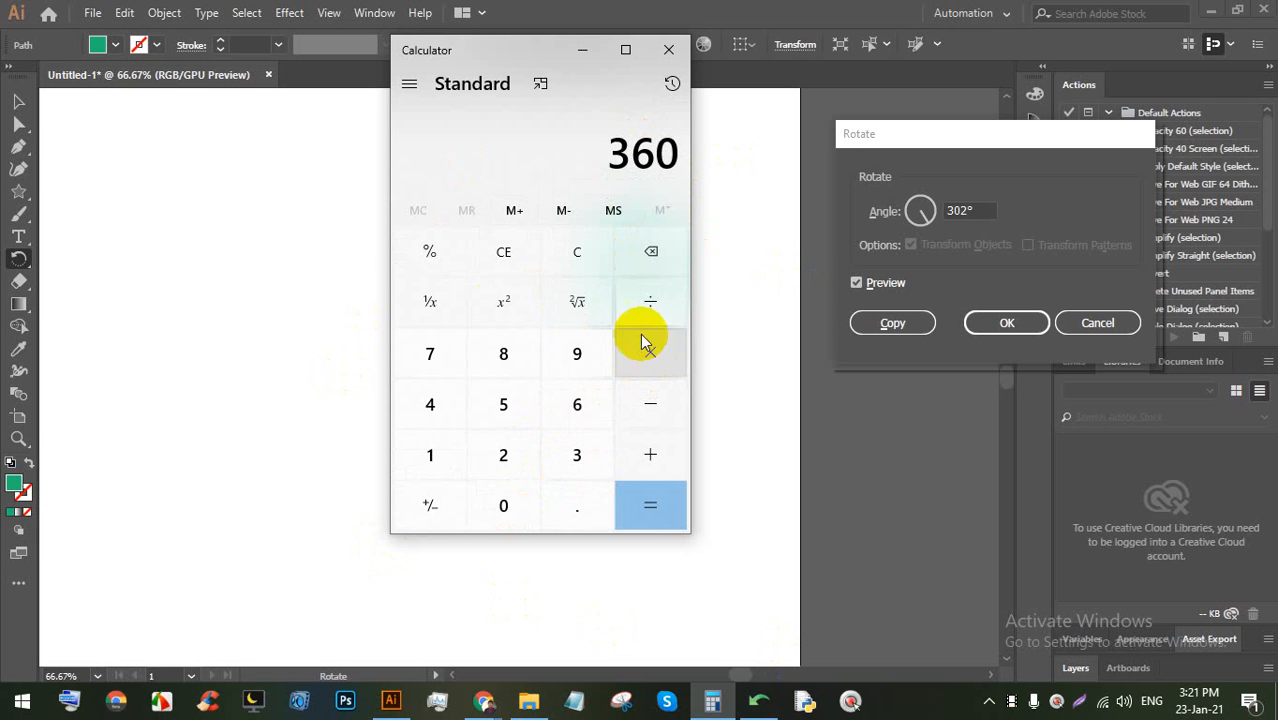
click(652, 300)
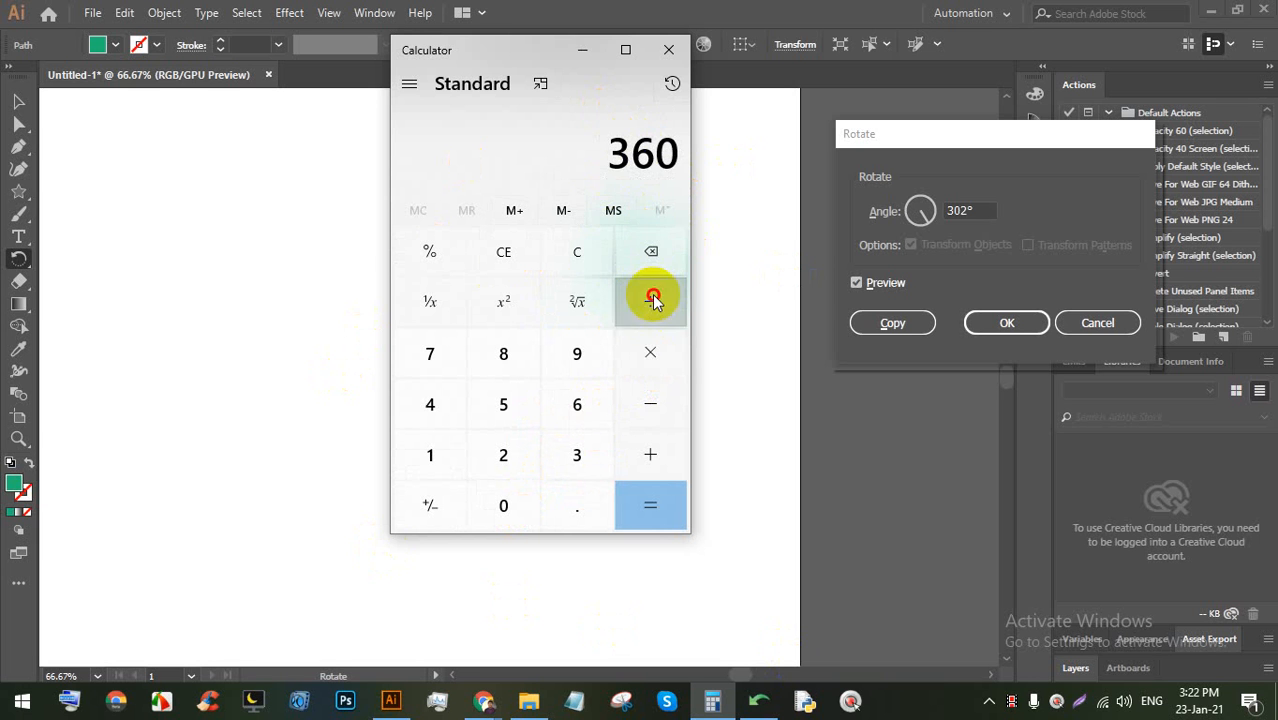
click(500, 458)
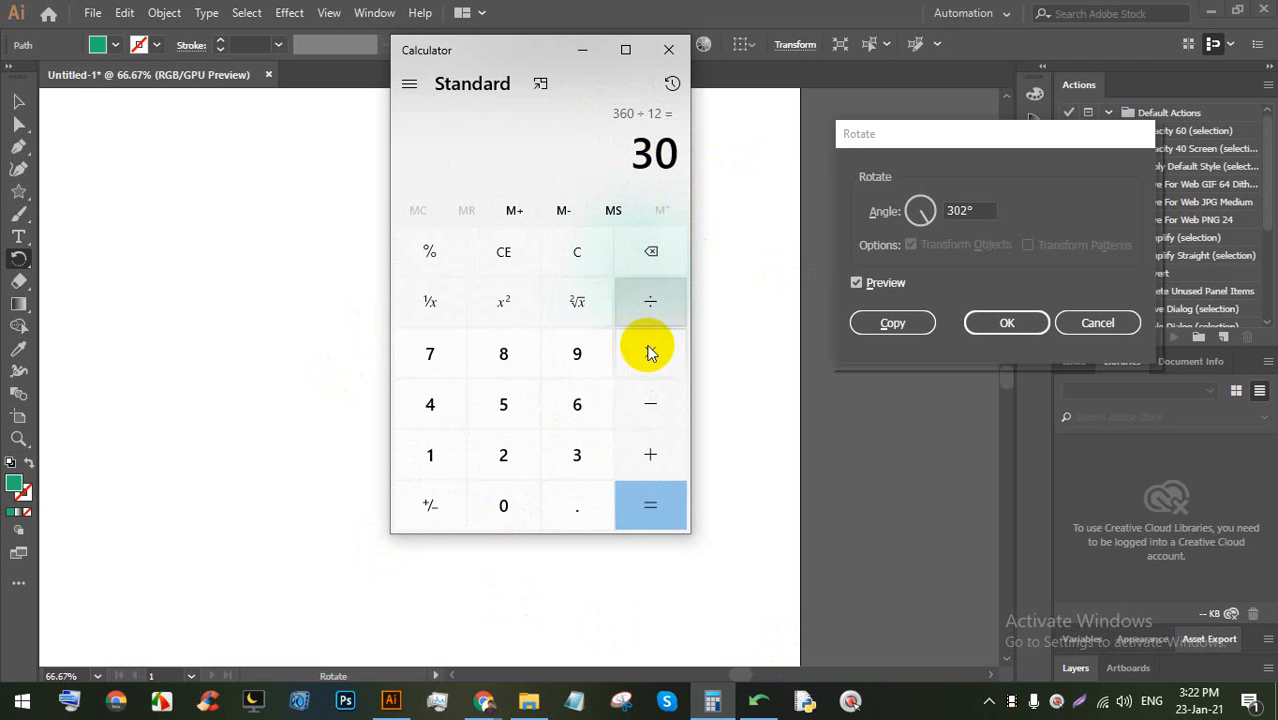
click(582, 49)
Set the rotation angle to 30° and create a rotated copy of the green triangle
double_click(955, 210)
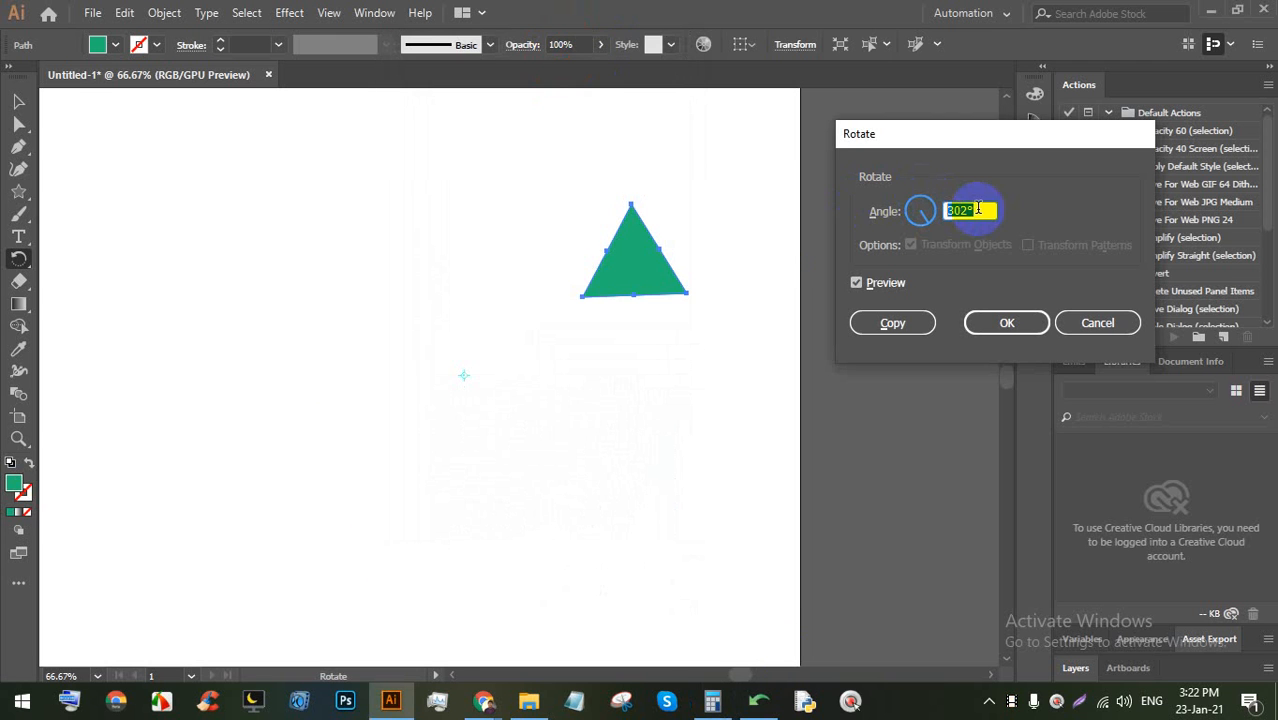
text(30)
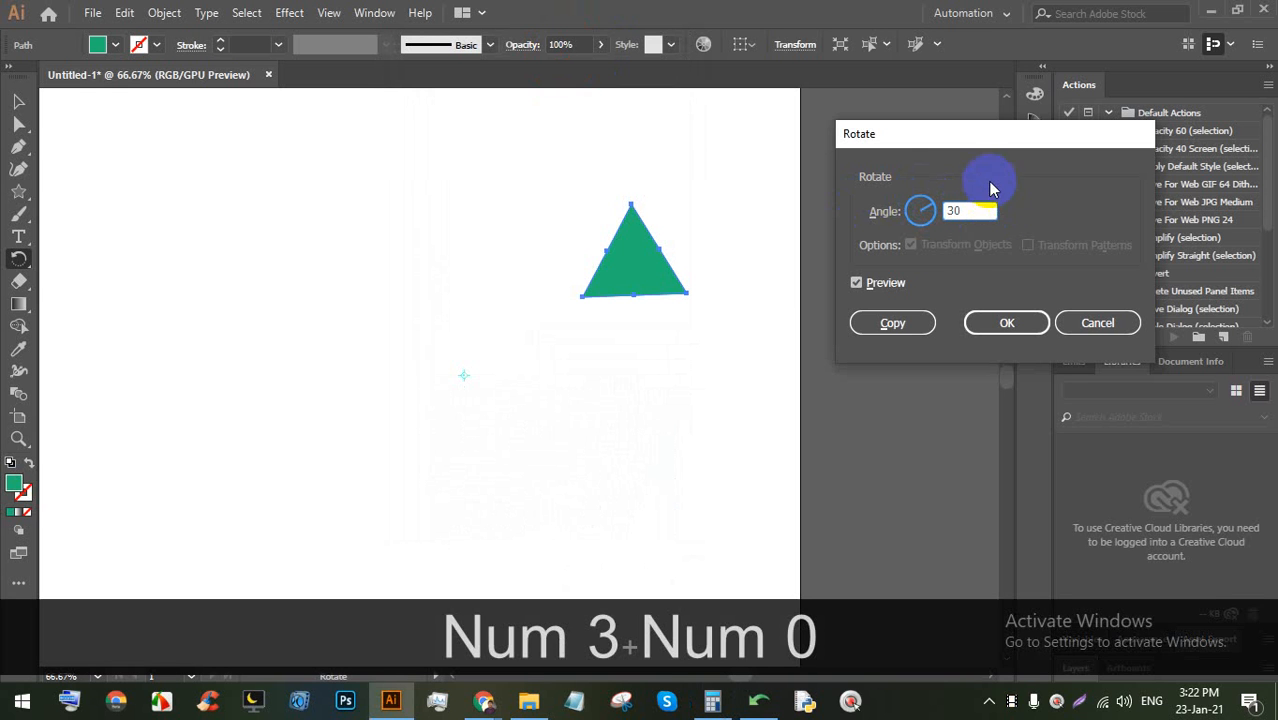
click(896, 323)
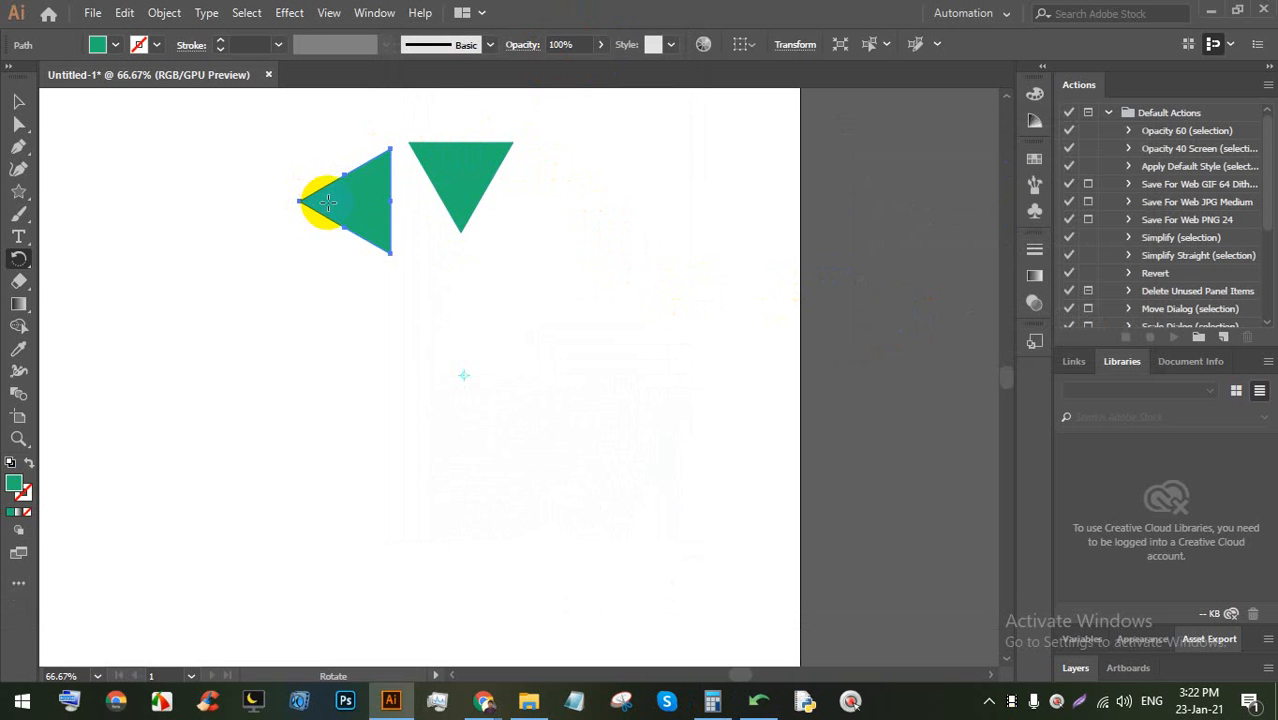
Repeat the 30° rotated copy ten times to complete a ring of twelve green triangles
key(ctrl+d)
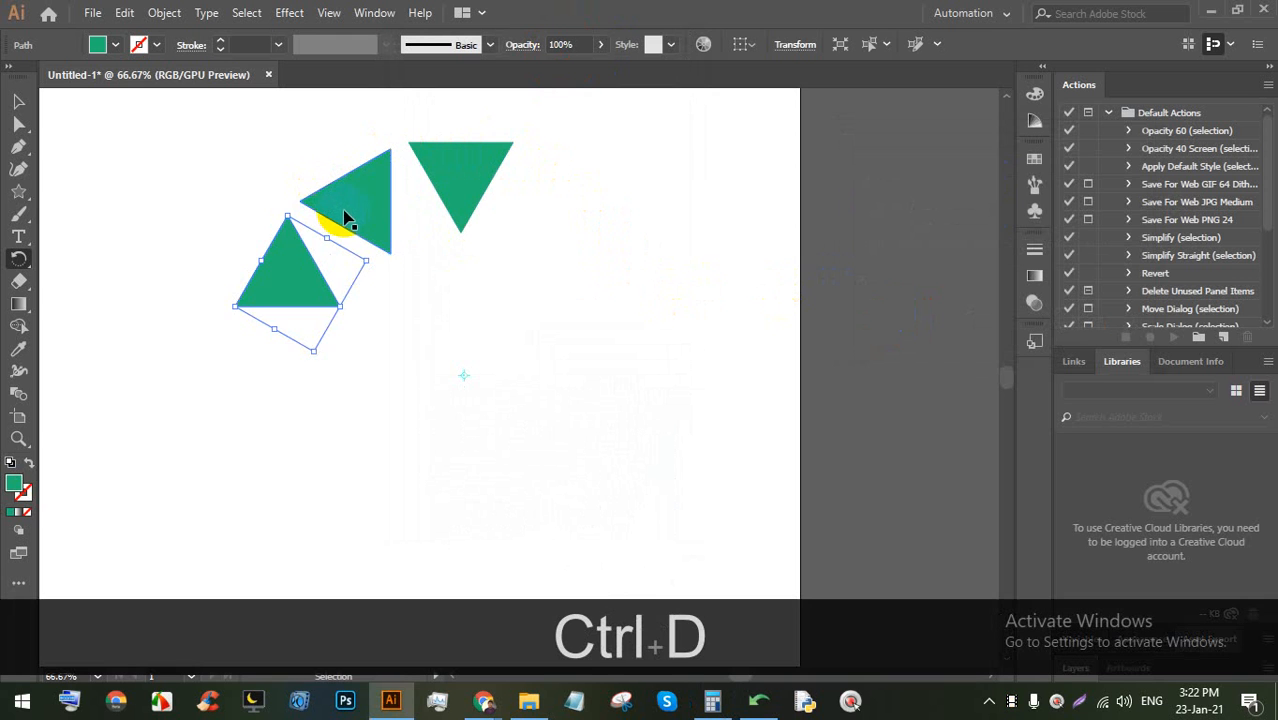
key(ctrl+d)
key(ctrl+d)
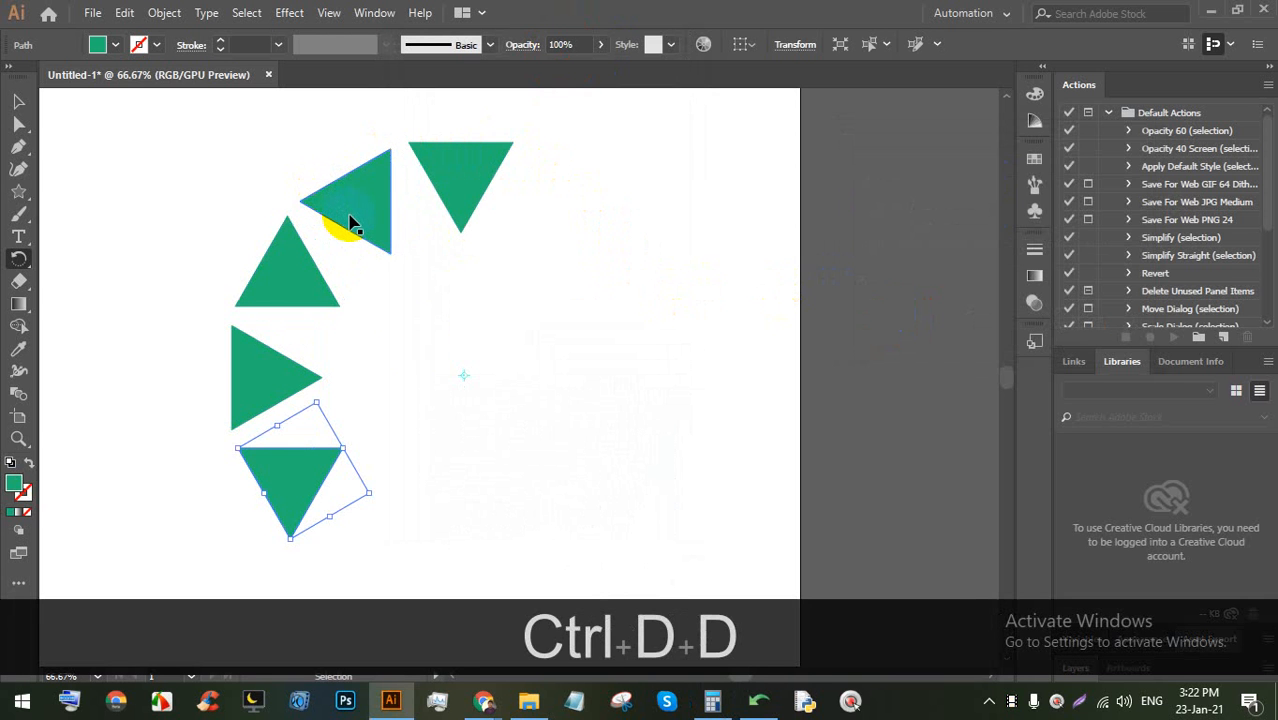
key(ctrl+d)
key(ctrl+d)
key(ctrl+d)
key(ctrl+d)
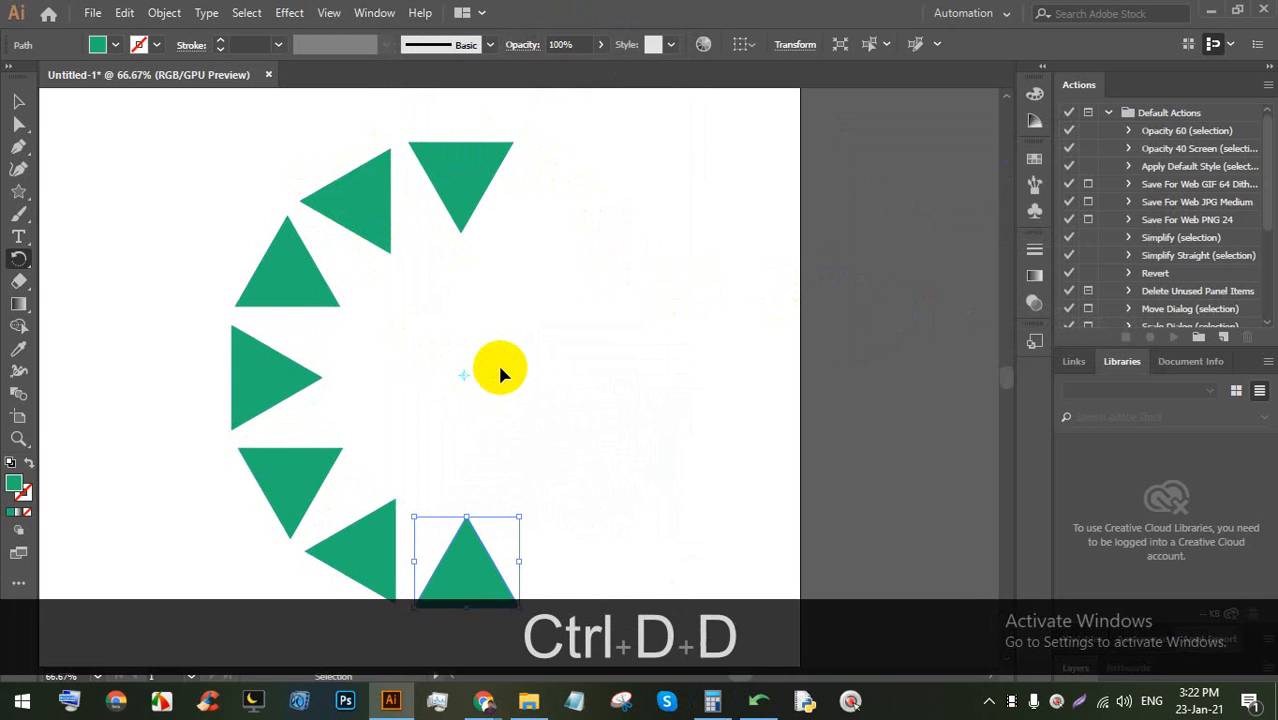
key(ctrl+d)
key(ctrl+d)
key(ctrl+d)
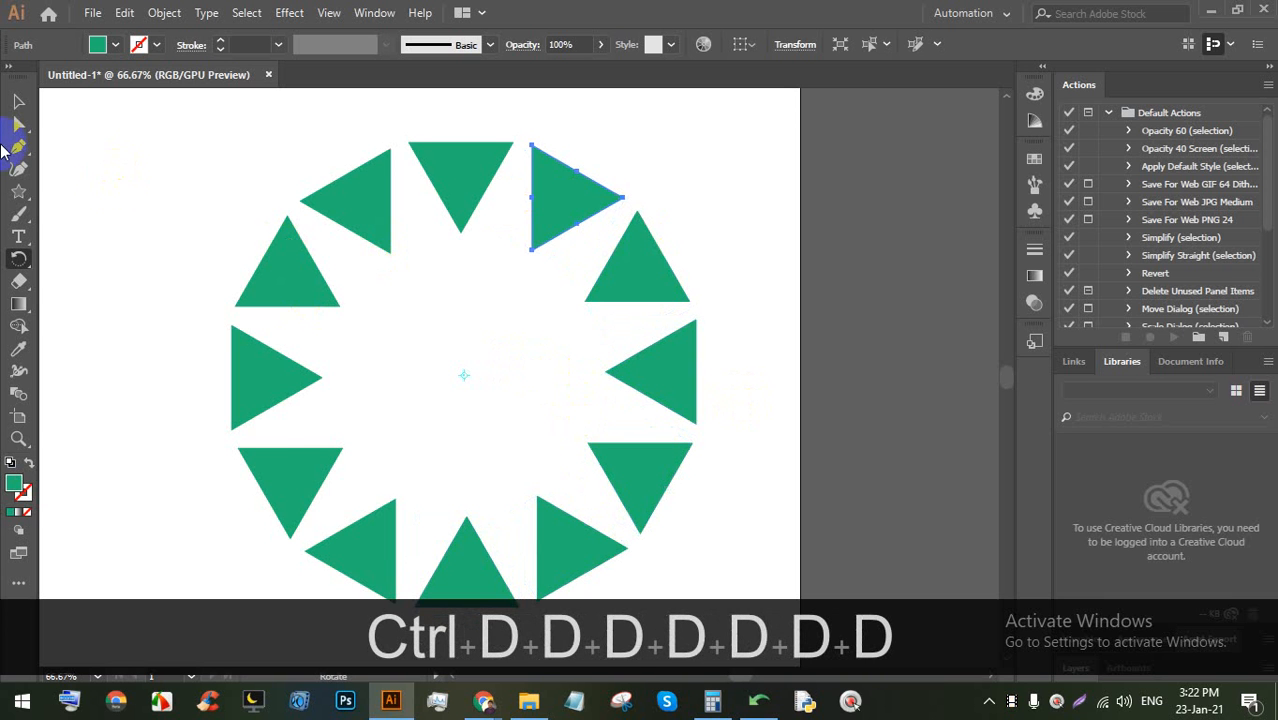
Select the cyan clock face, its numbers and the ring of triangles, and delete everything from the artboard
click(18, 105)
scroll(237, 138, down, 2)
click(513, 281)
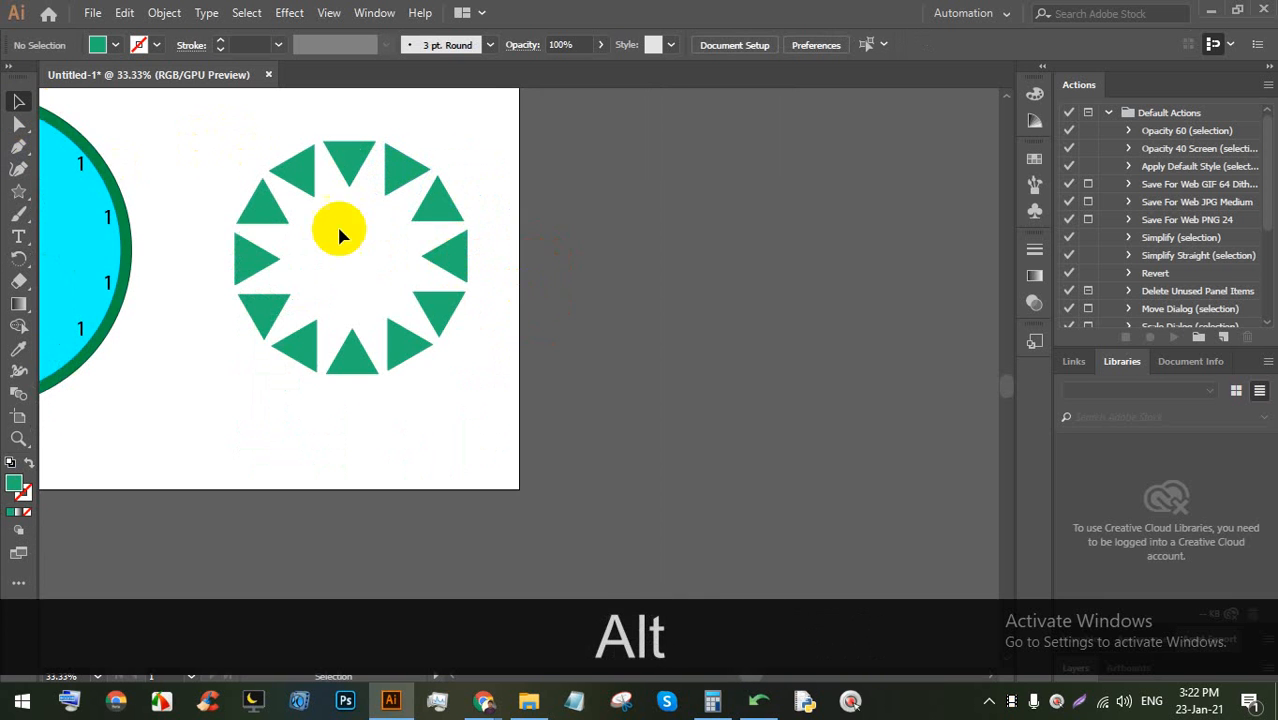
scroll(322, 184, up, 1)
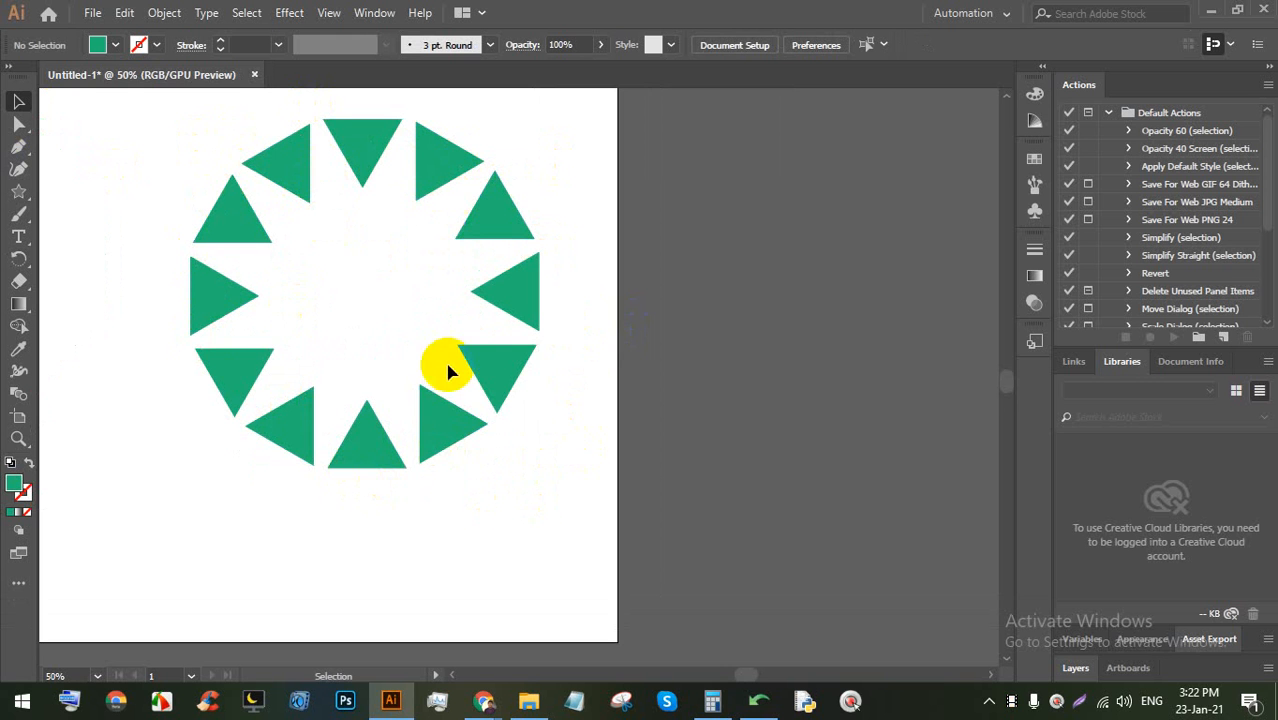
scroll(449, 371, down, 2)
scroll(342, 262, up, 1)
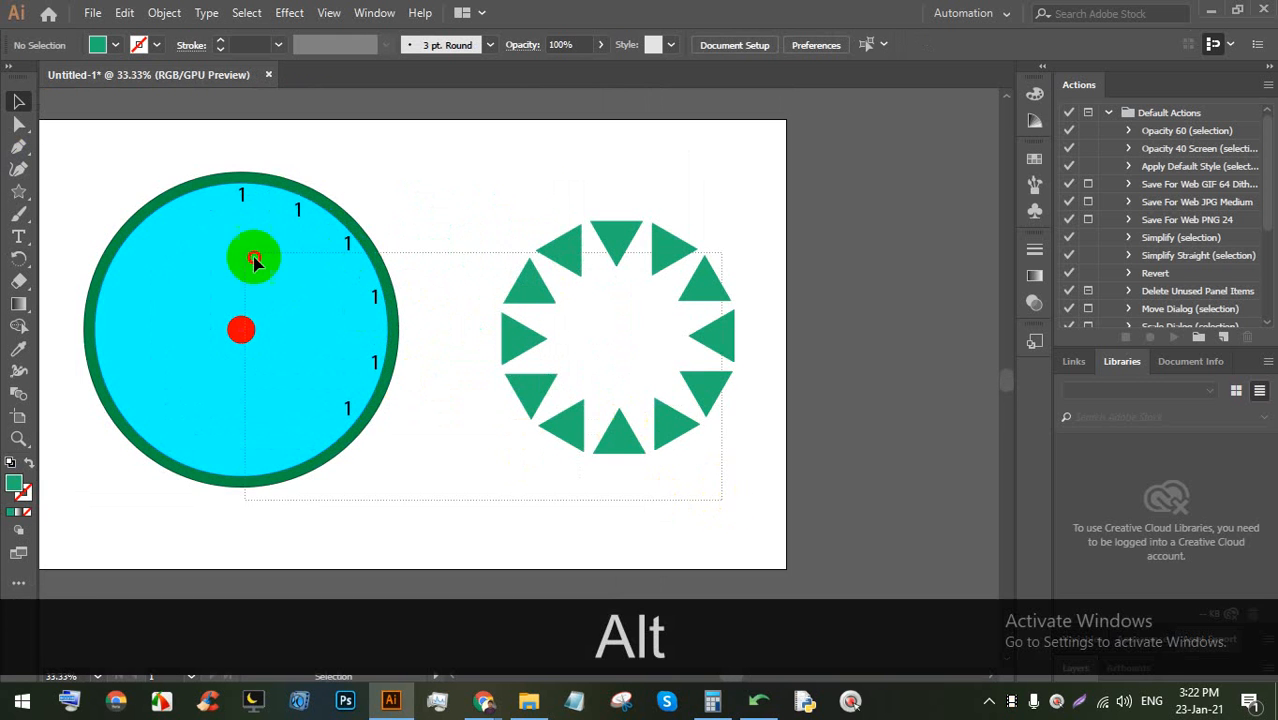
drag(254, 257, 119, 196)
key(BackSpace)
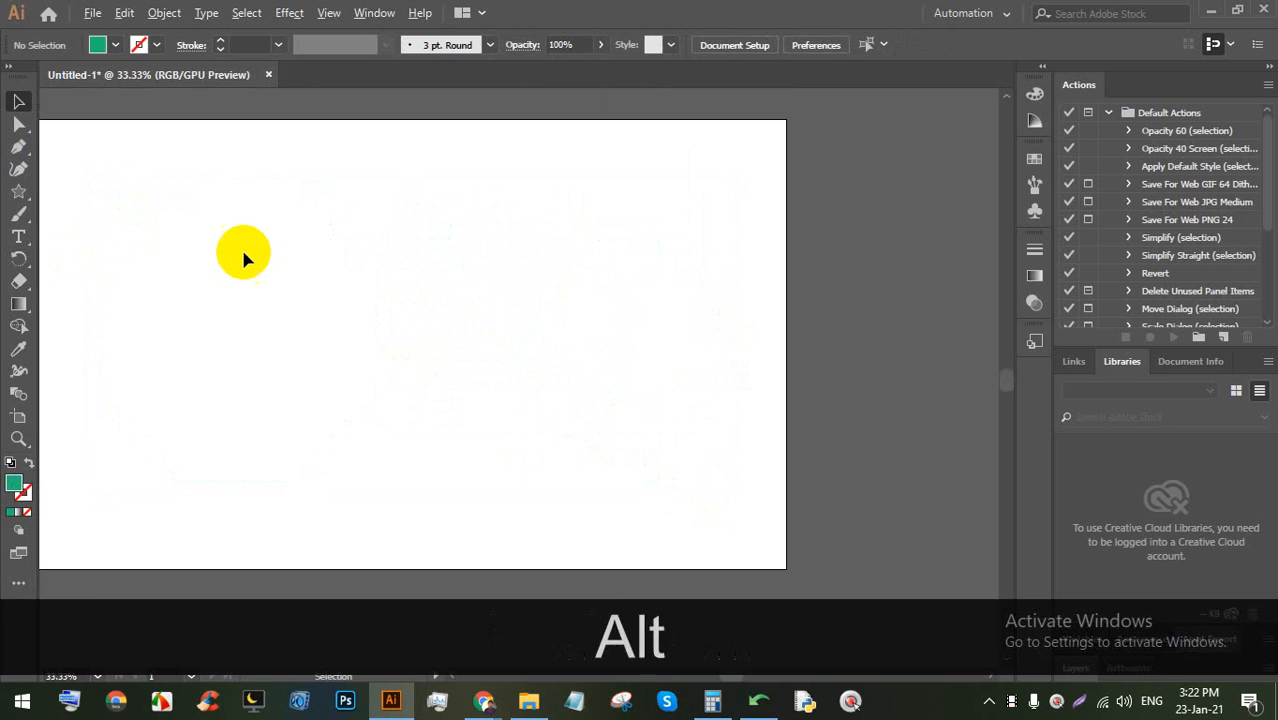
Draw a narrow vertical green rectangle in the upper part of the empty artboard
scroll(241, 247, up, 1)
click(16, 192)
click(103, 188)
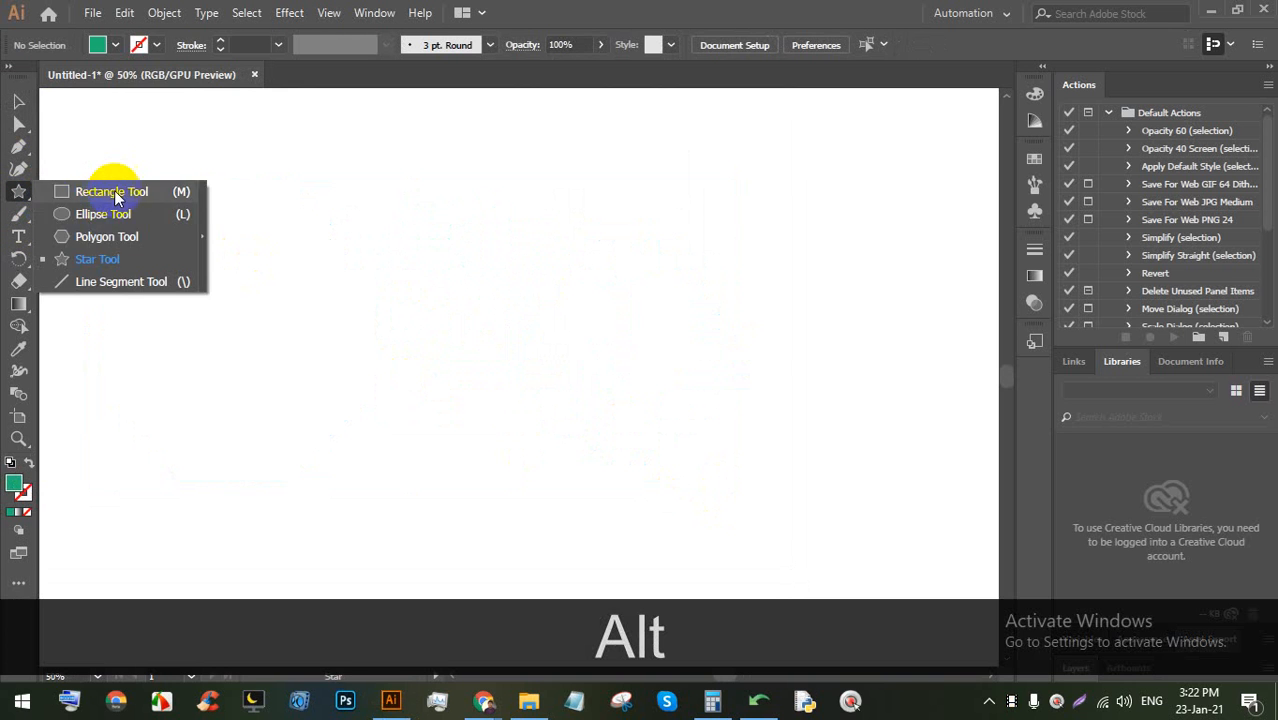
drag(363, 148, 373, 214)
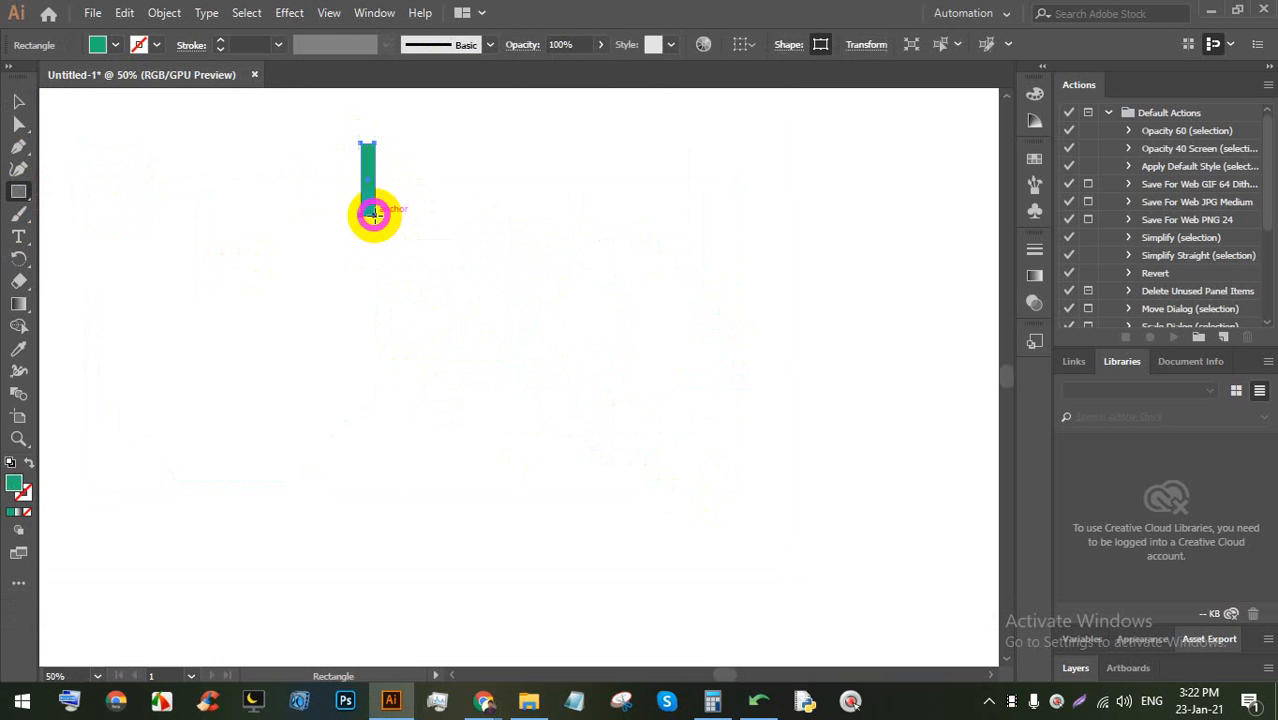
Start rotating the green rectangle with the rotation centre placed well below it, opening the Rotate options
scroll(380, 362, down, 1)
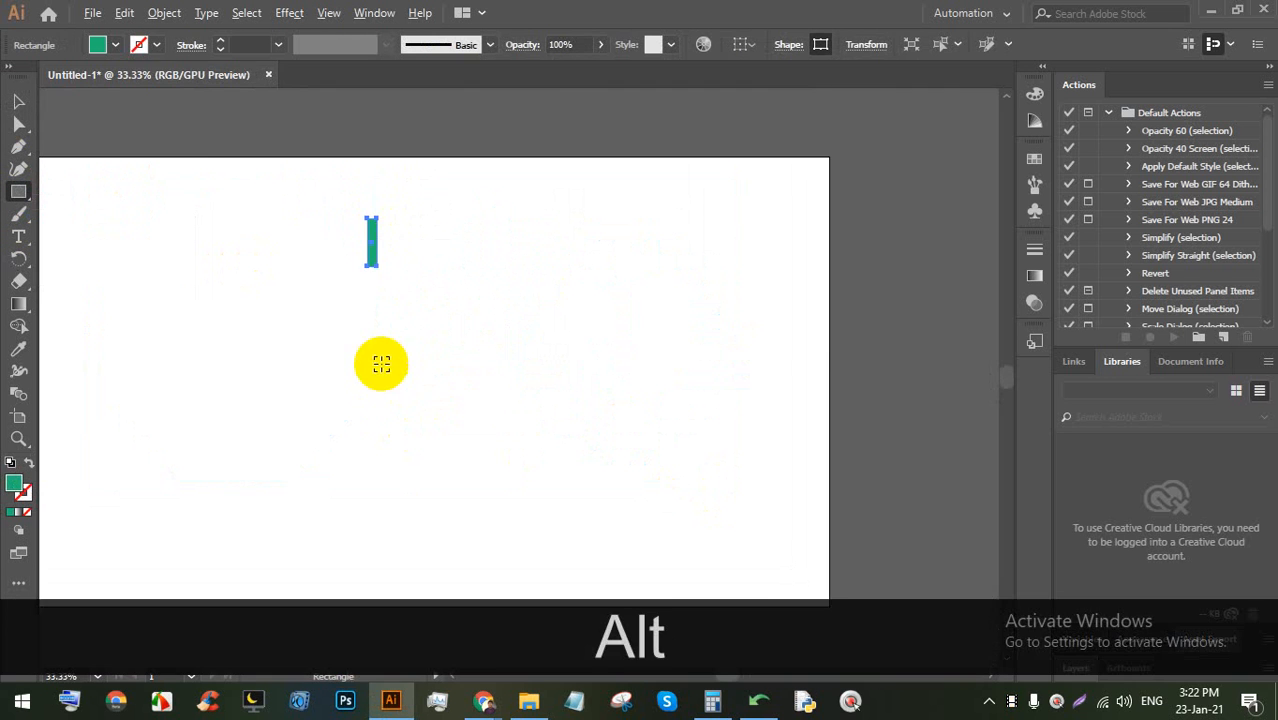
scroll(398, 470, up, 1)
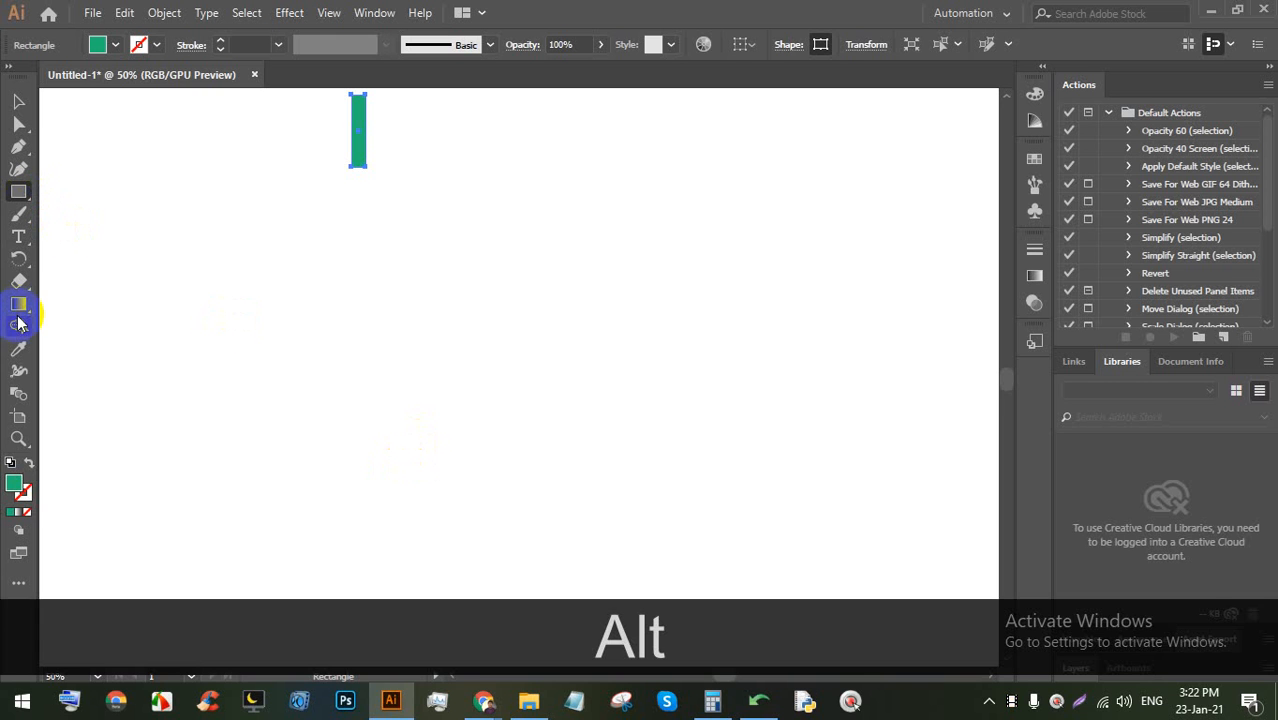
click(17, 262)
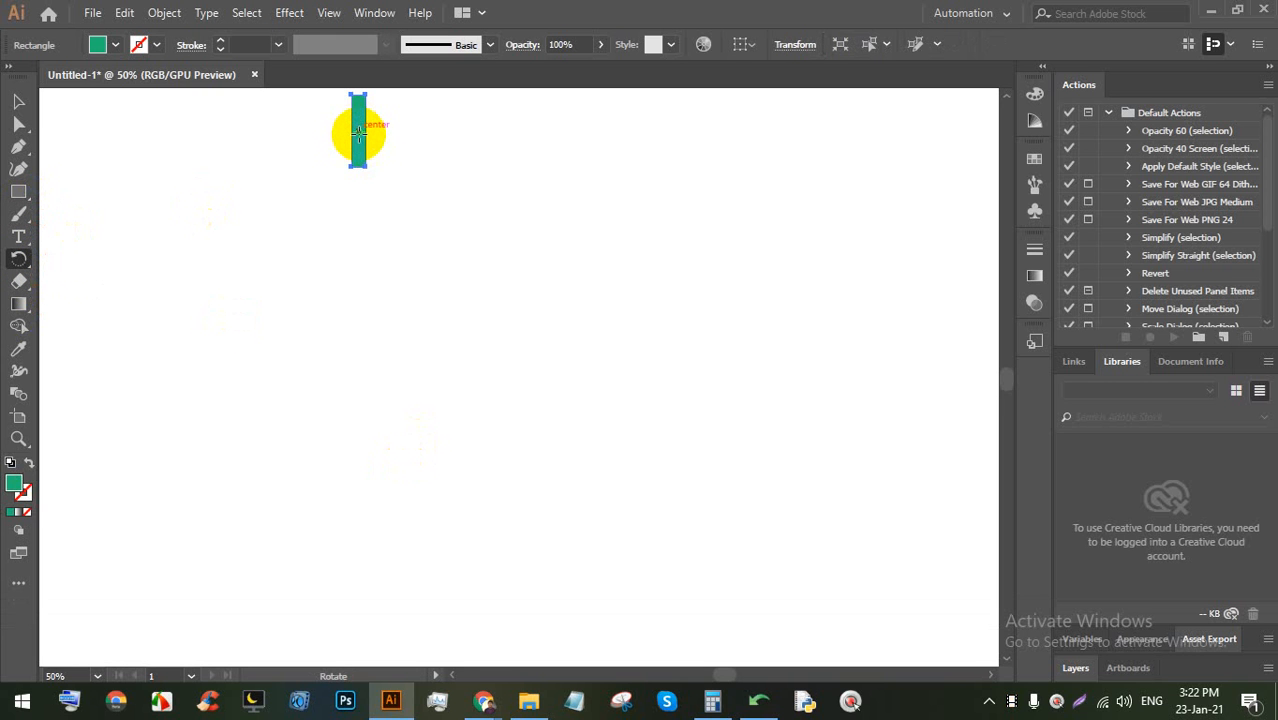
key(alt)
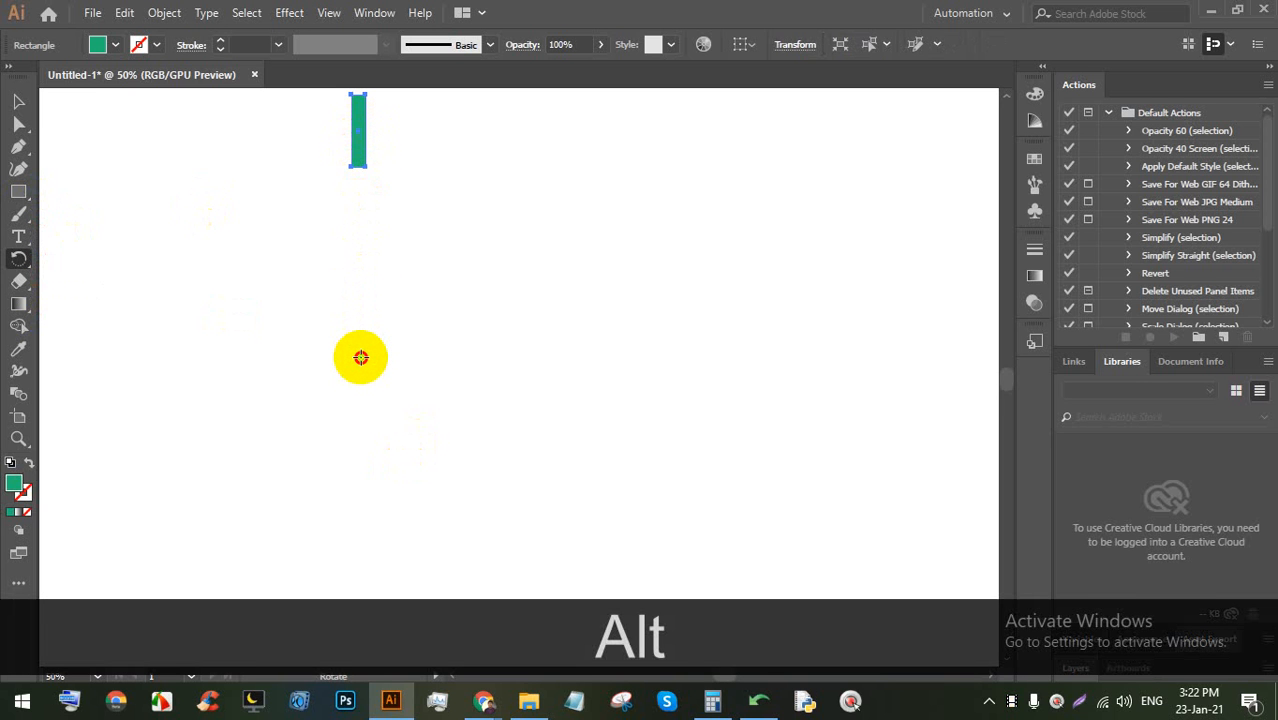
alt+click(361, 357)
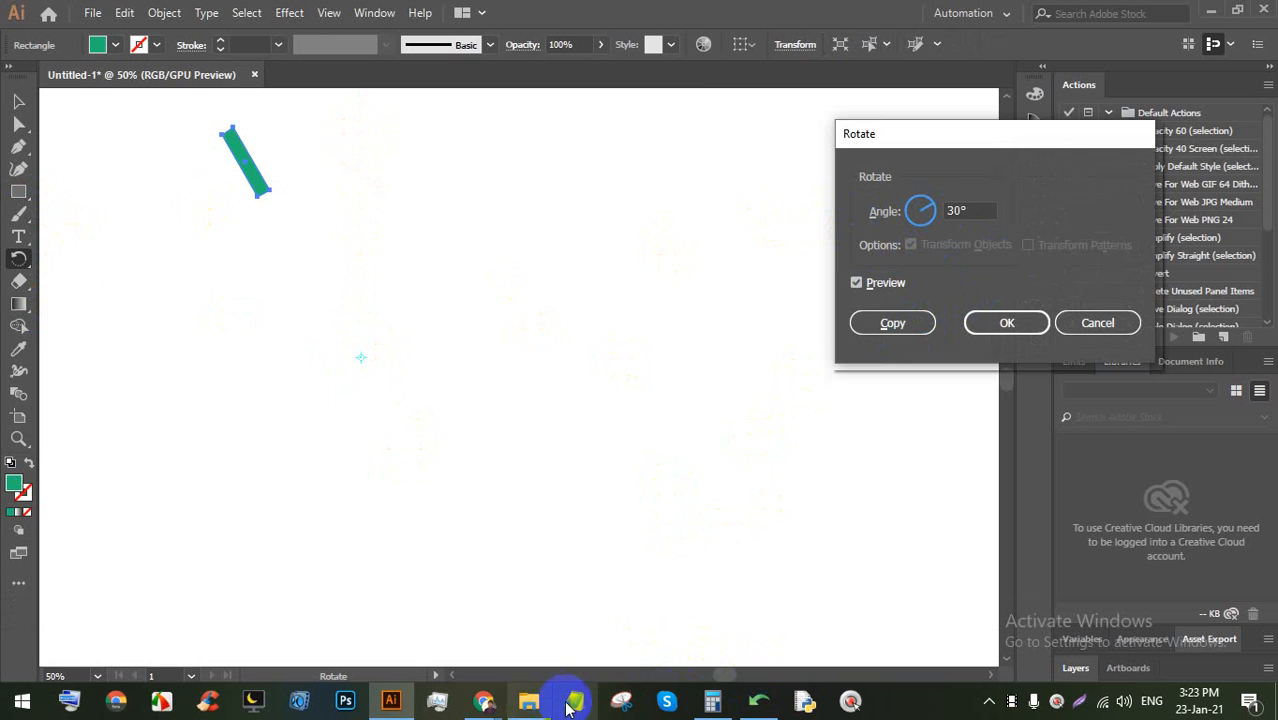
Switch to Calculator, calculate 360 ÷ 60 for the minute-mark angle, and return to Illustrator
click(712, 701)
click(580, 248)
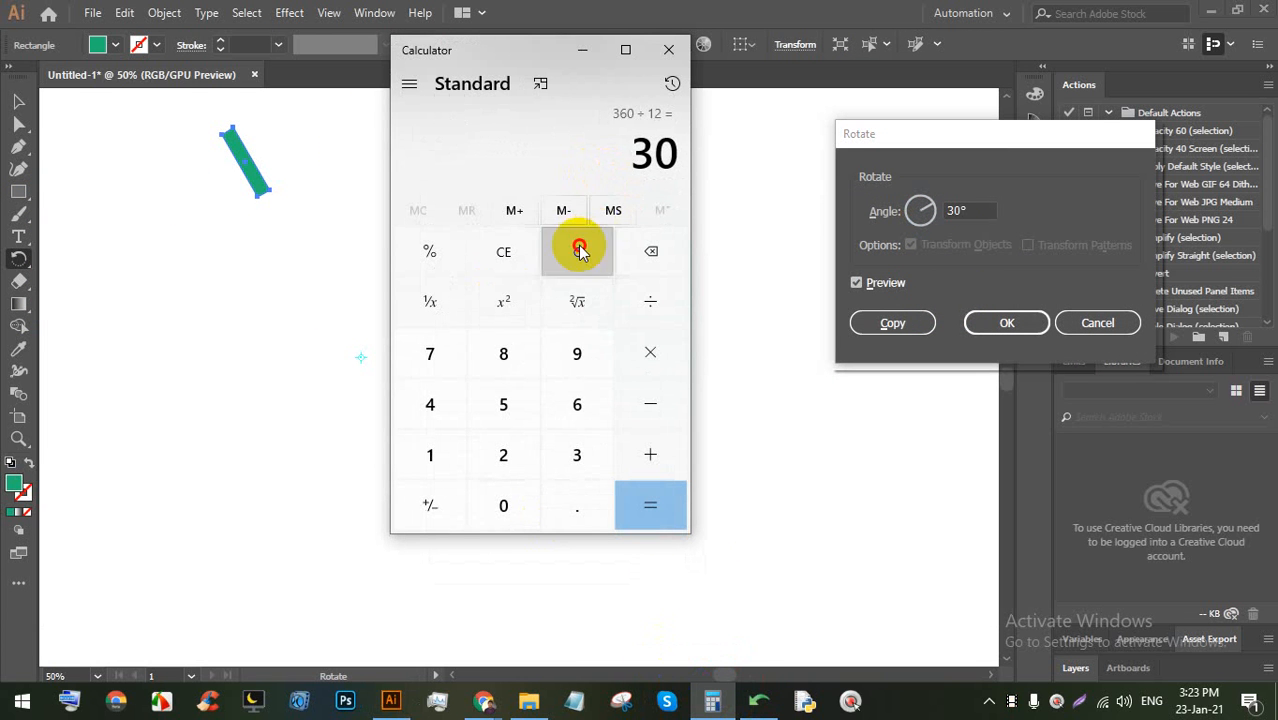
click(577, 480)
click(574, 408)
click(504, 495)
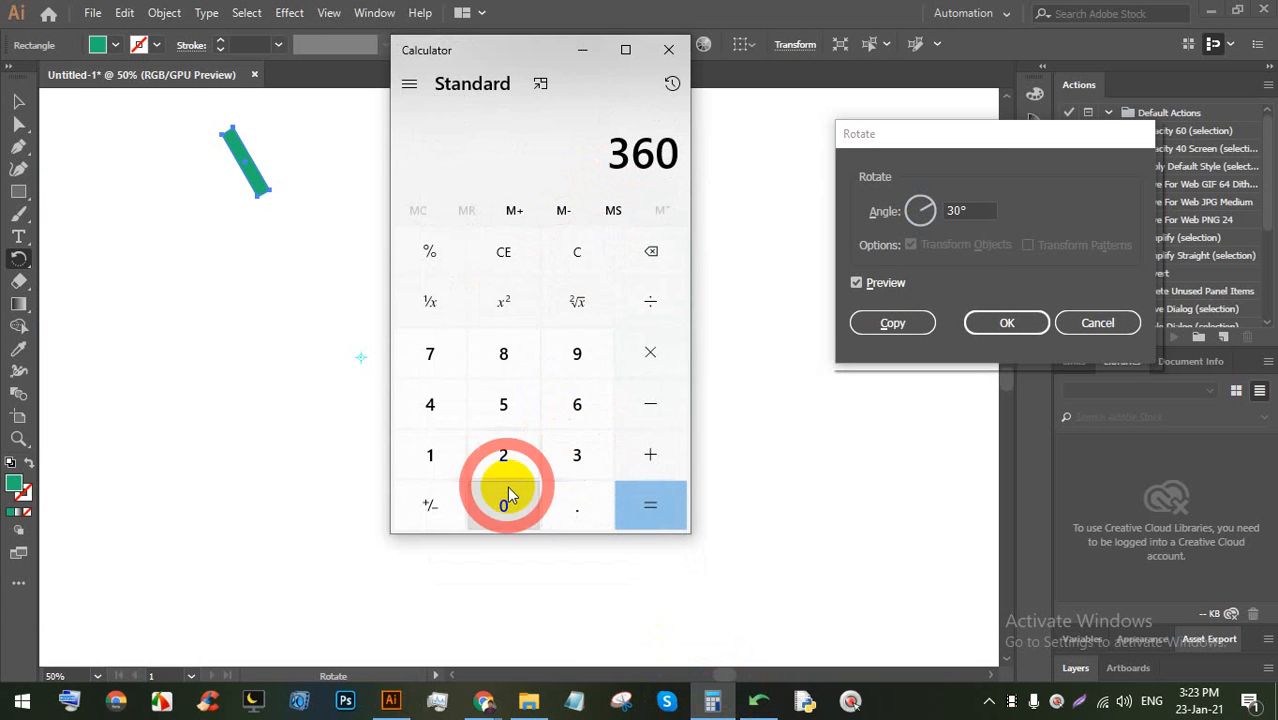
click(660, 314)
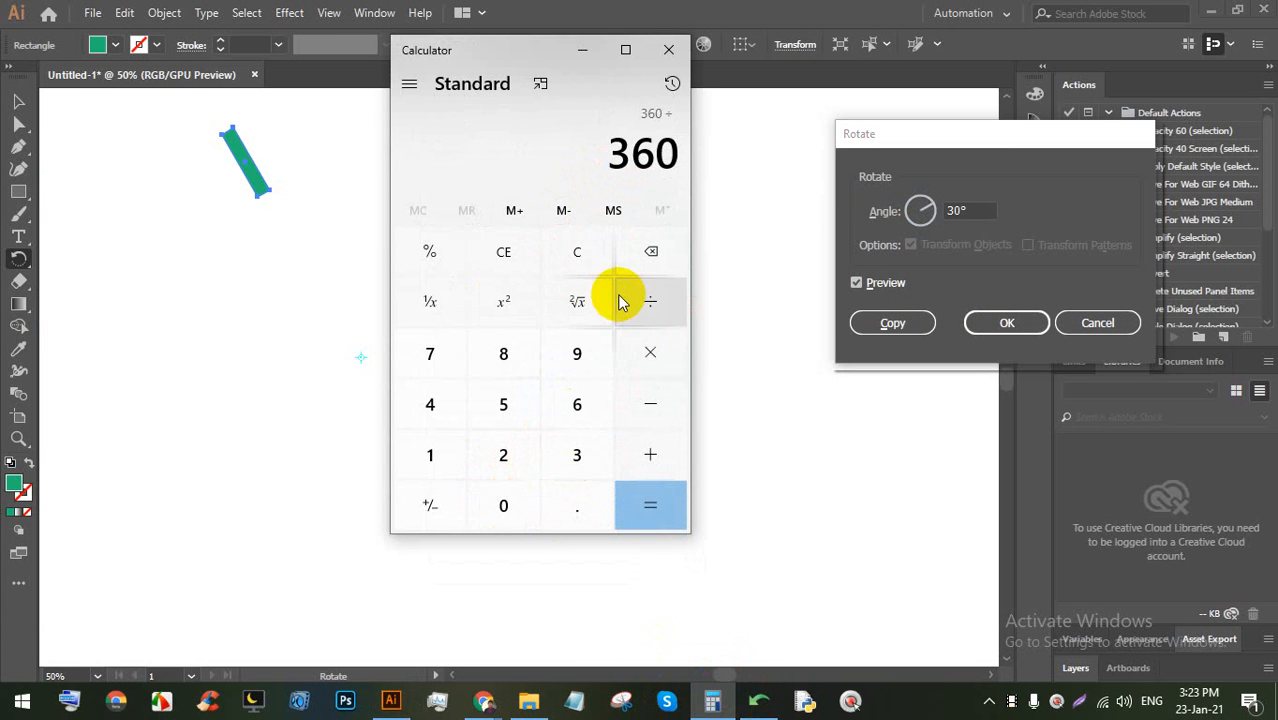
click(575, 405)
click(506, 503)
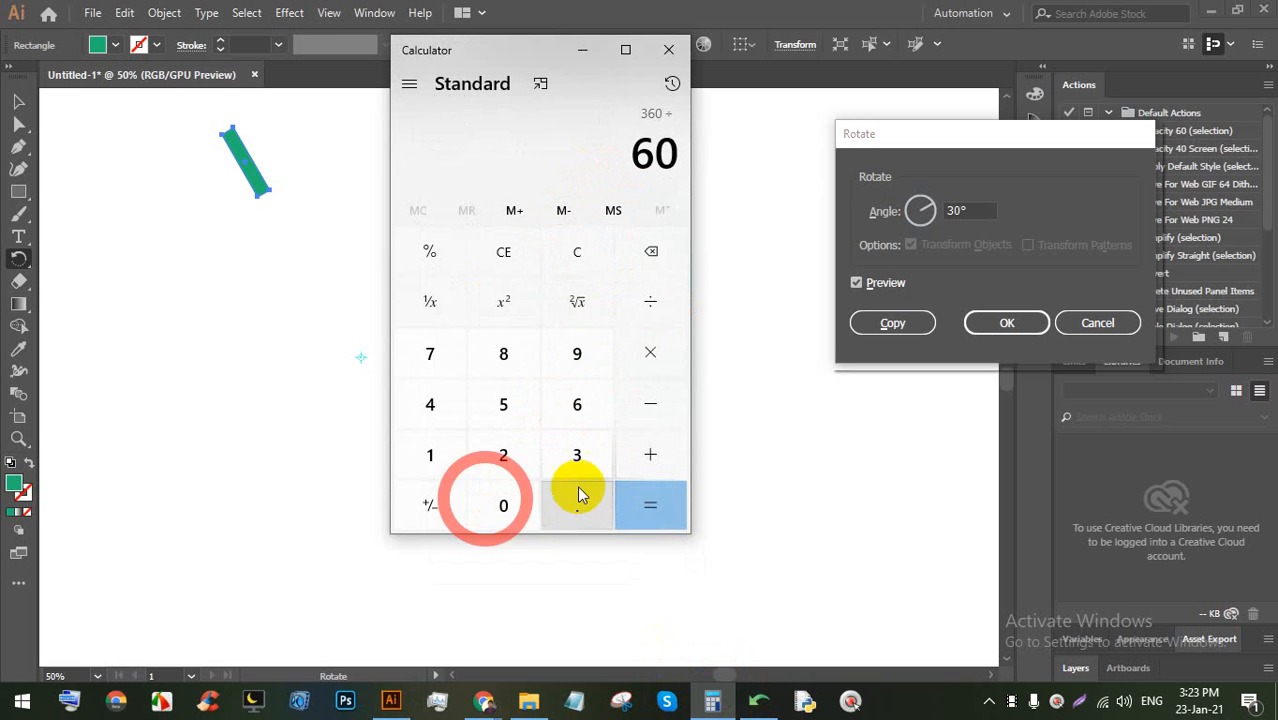
click(646, 490)
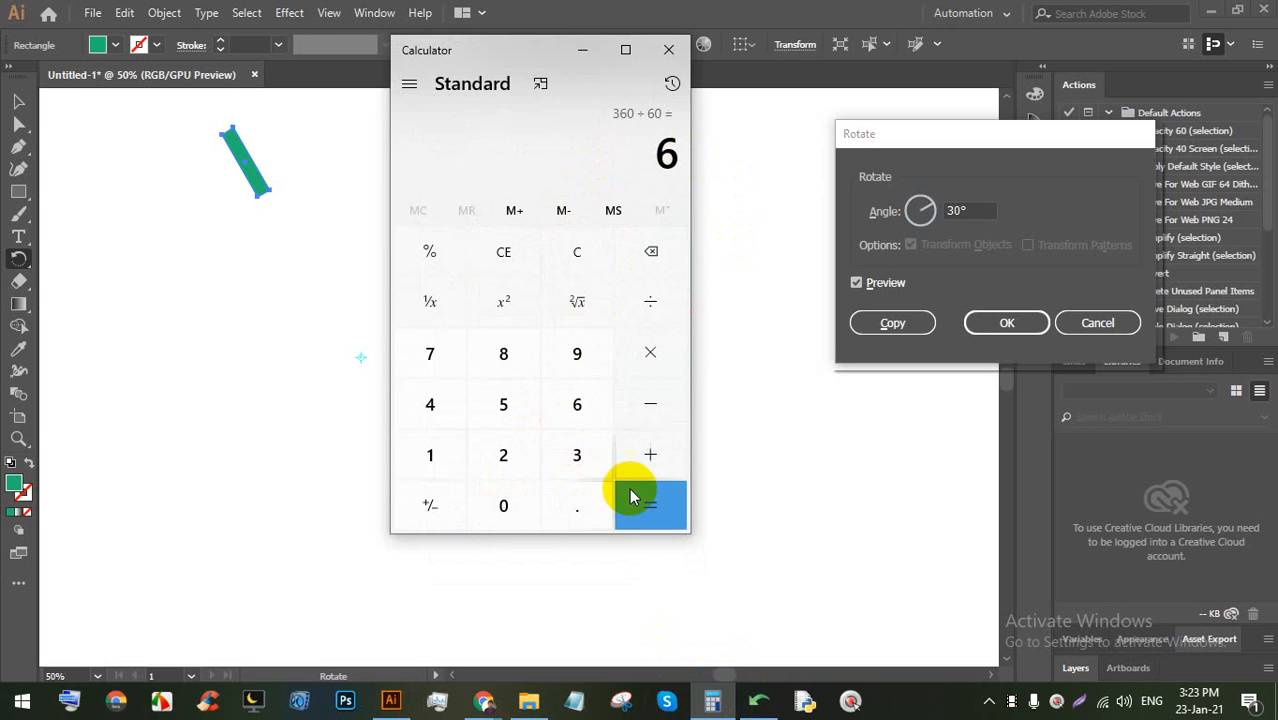
click(588, 50)
Set the rotation angle to 6° and create a rotated copy of the green rectangle
click(955, 210)
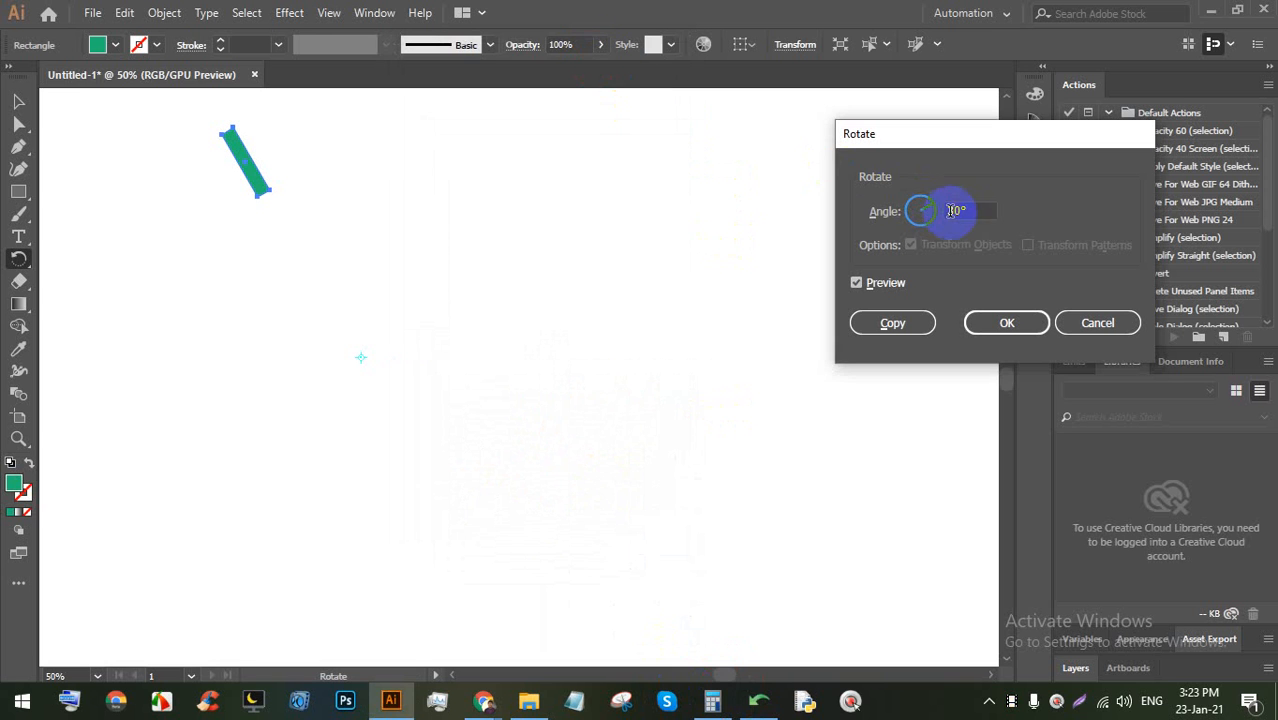
click(924, 210)
text(6)
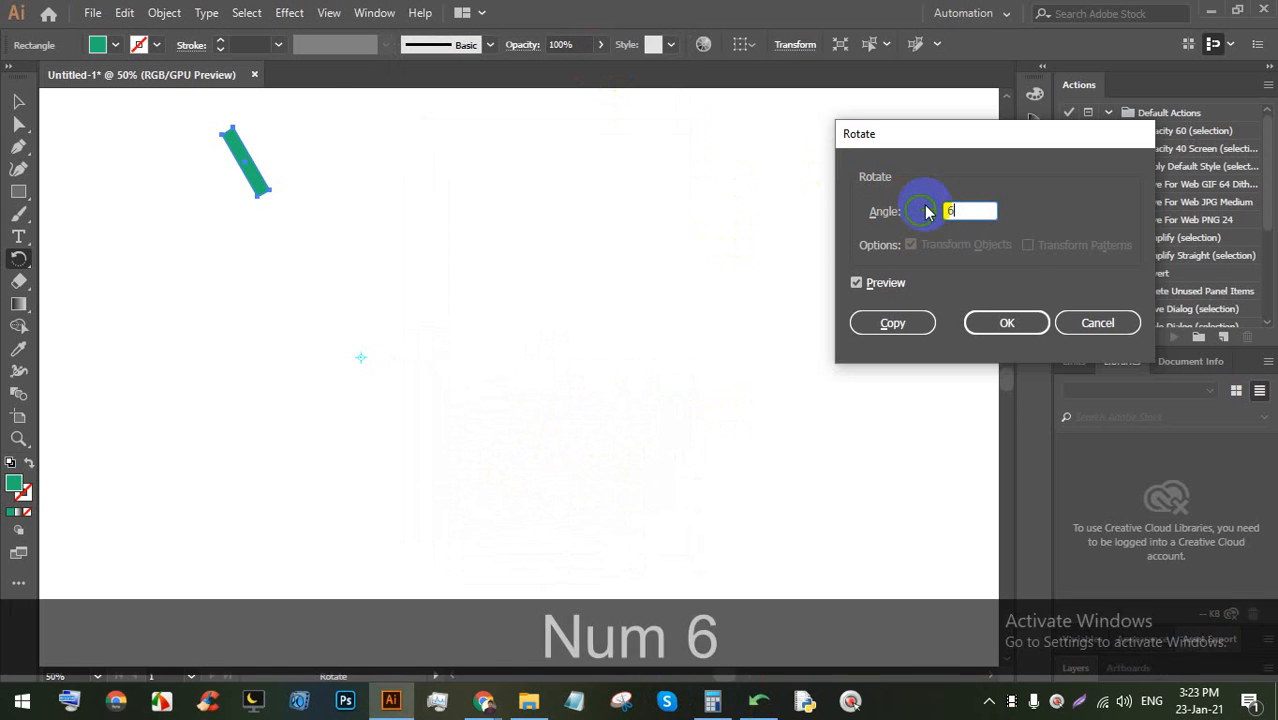
click(891, 322)
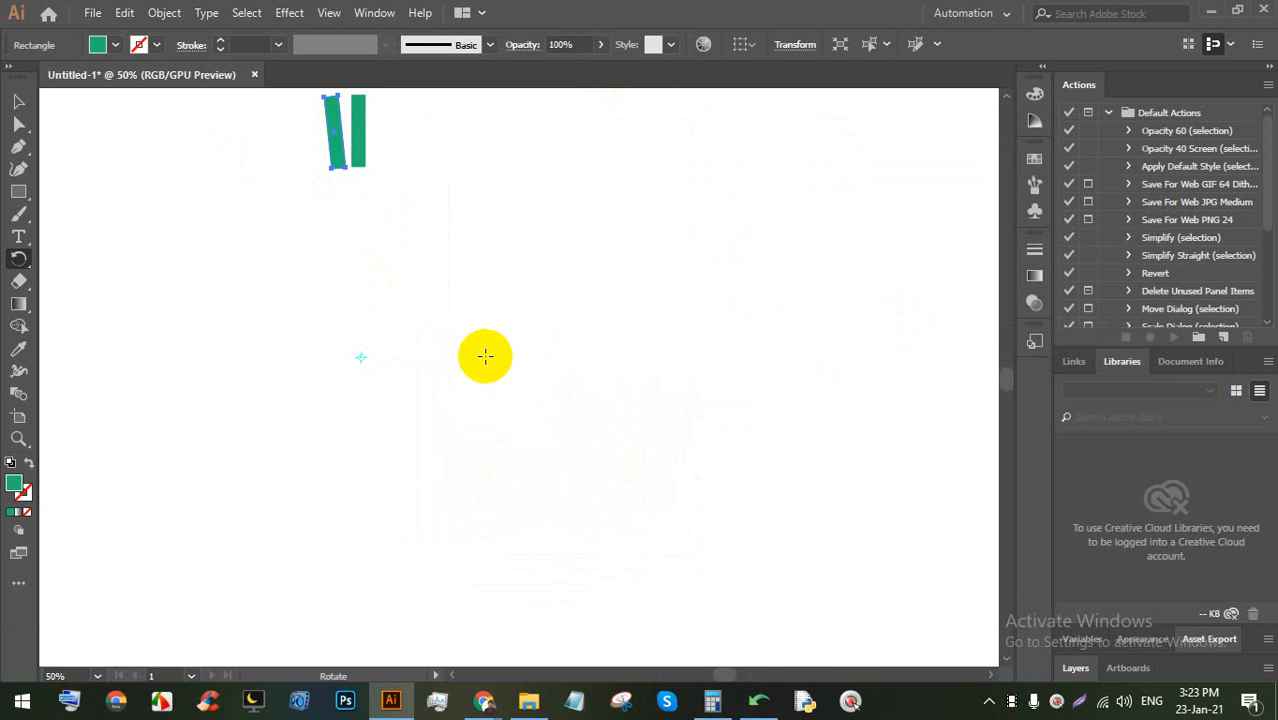
Repeat the 6° rotated copy until a full ring of sixty green rectangles is complete
key(ctrl)
key(ctrl+d)
key(ctrl+d)
key(ctrl+d)
key(ctrl+d)
key(ctrl+d)
key(ctrl+d)
key(ctrl+d)
key(ctrl+d)
key(ctrl+d)
key(ctrl+d)
key(ctrl+d)
key(ctrl+d)
key(ctrl+d)
key(ctrl+d)
key(ctrl+d)
key(ctrl+d)
key(ctrl+d)
key(ctrl+d)
key(ctrl+d)
key(ctrl+d)
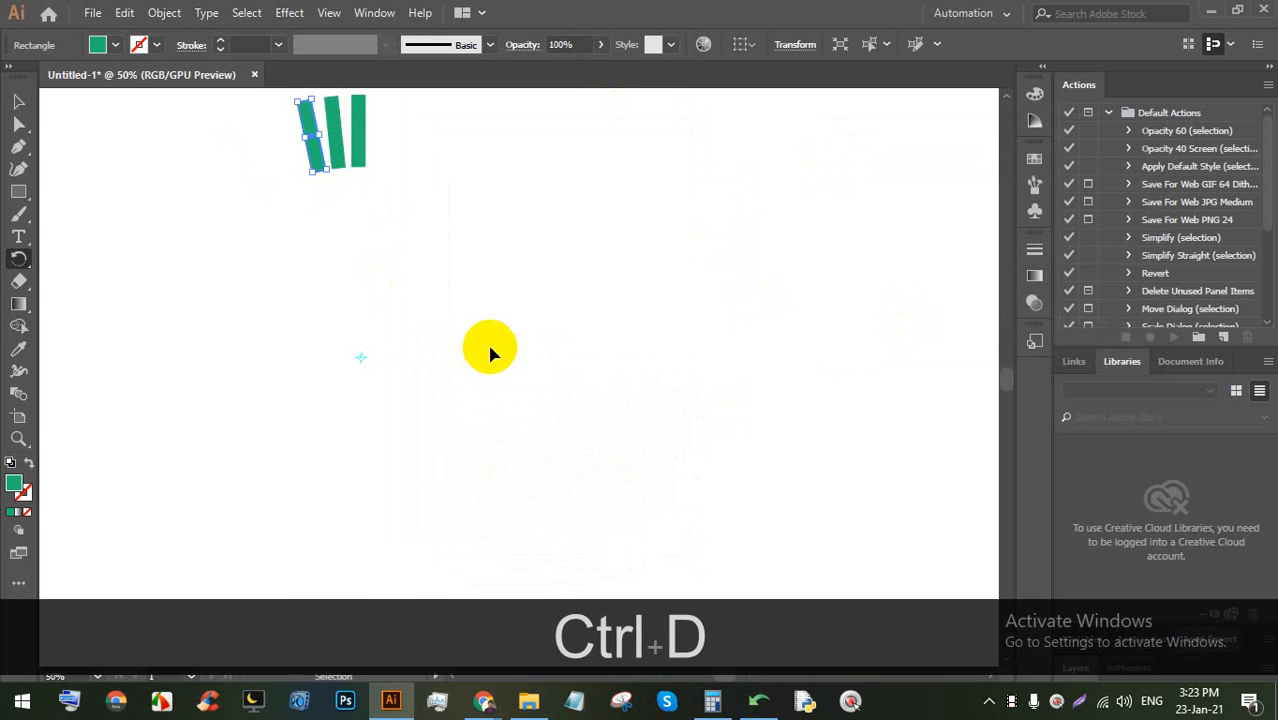
key(ctrl+d)
key(ctrl+d)
key(ctrl+d)
key(ctrl+d)
key(ctrl+d)
key(ctrl+d)
key(ctrl+d)
key(ctrl+d)
key(ctrl+d)
key(ctrl+d)
key(ctrl+d)
key(ctrl+d)
key(ctrl+d)
key(ctrl+d)
key(ctrl+d)
key(ctrl+d)
key(ctrl+d)
key(ctrl+d)
key(ctrl+d)
key(ctrl+d)
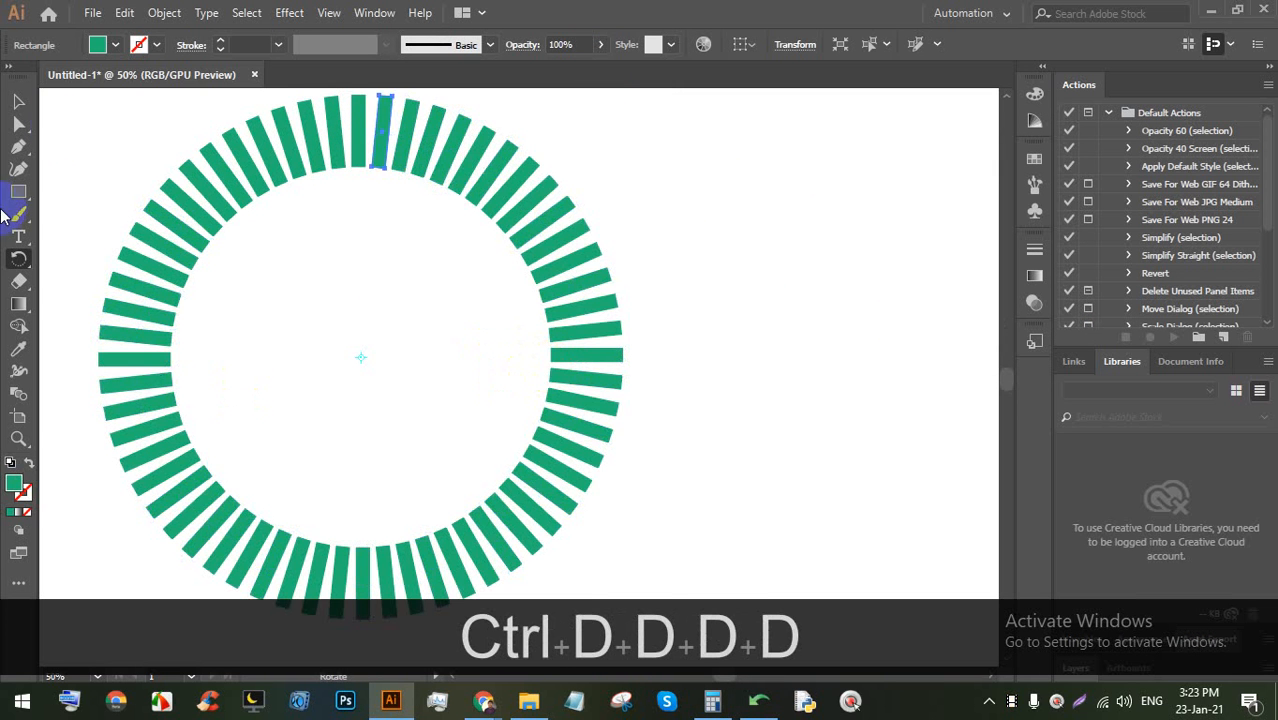
Select the entire ring of green rectangles and delete it from the artboard
scroll(264, 171, down, 1)
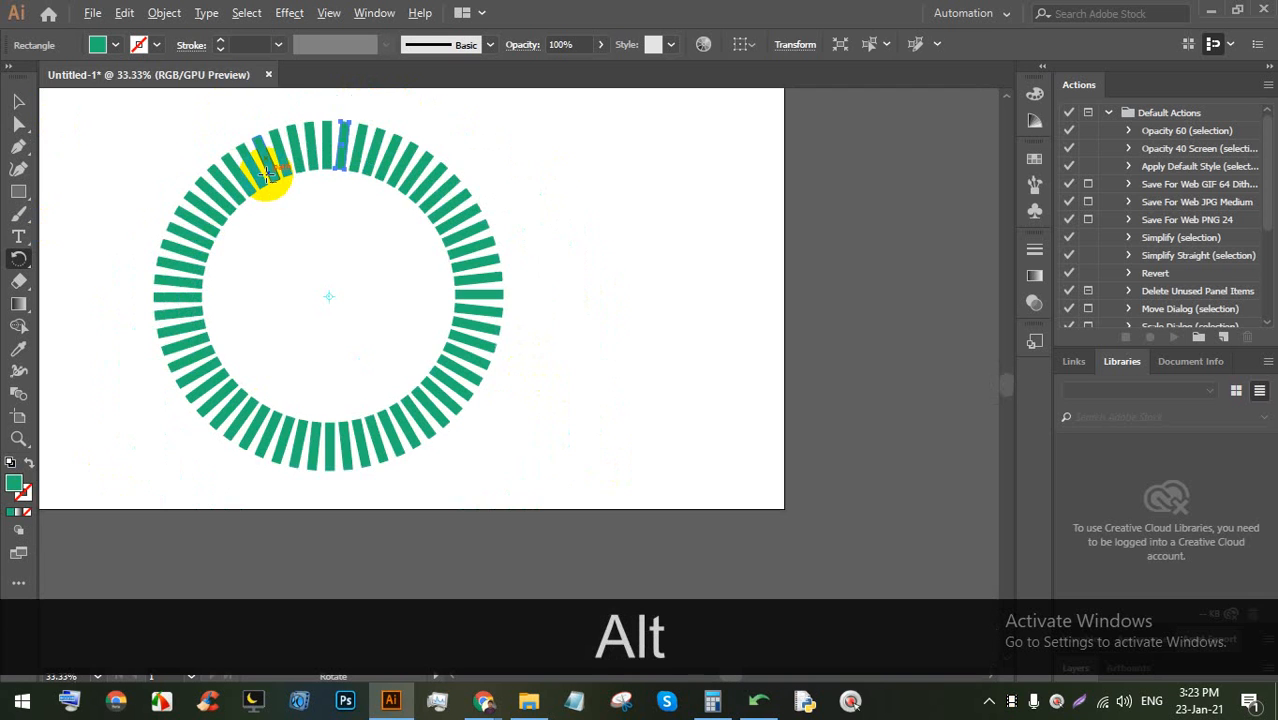
click(18, 101)
click(564, 198)
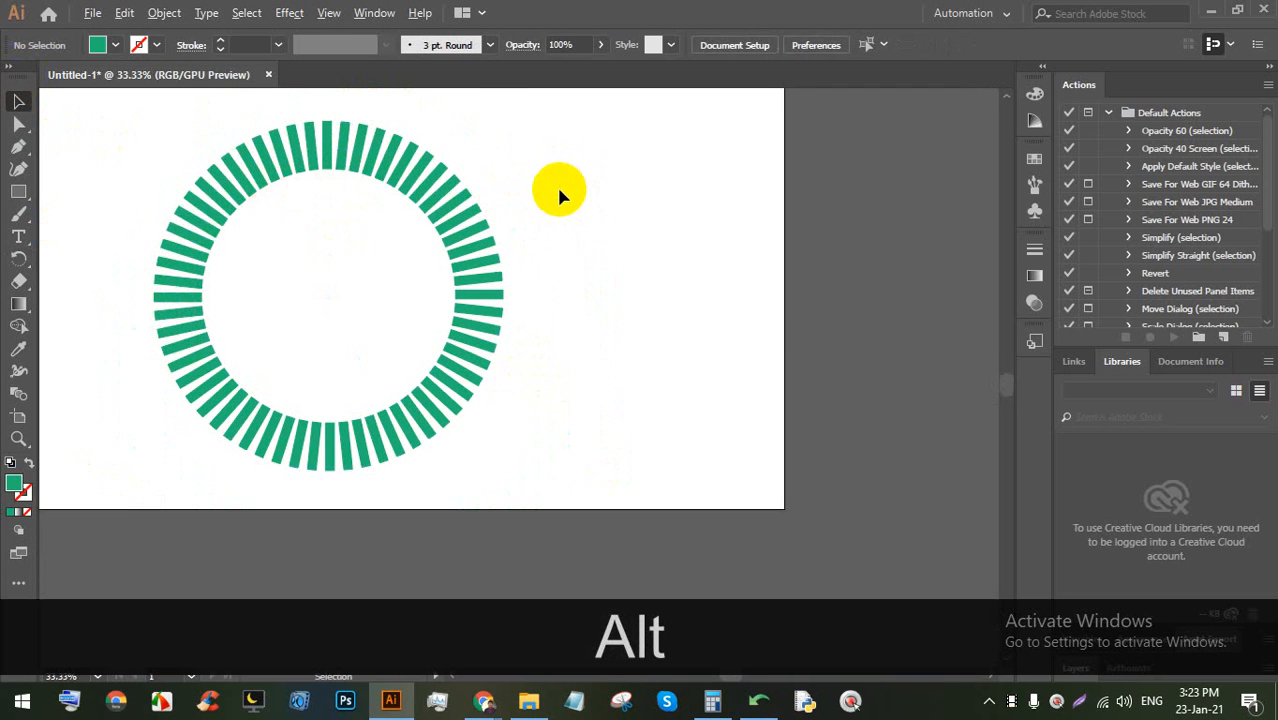
scroll(558, 192, down, 1)
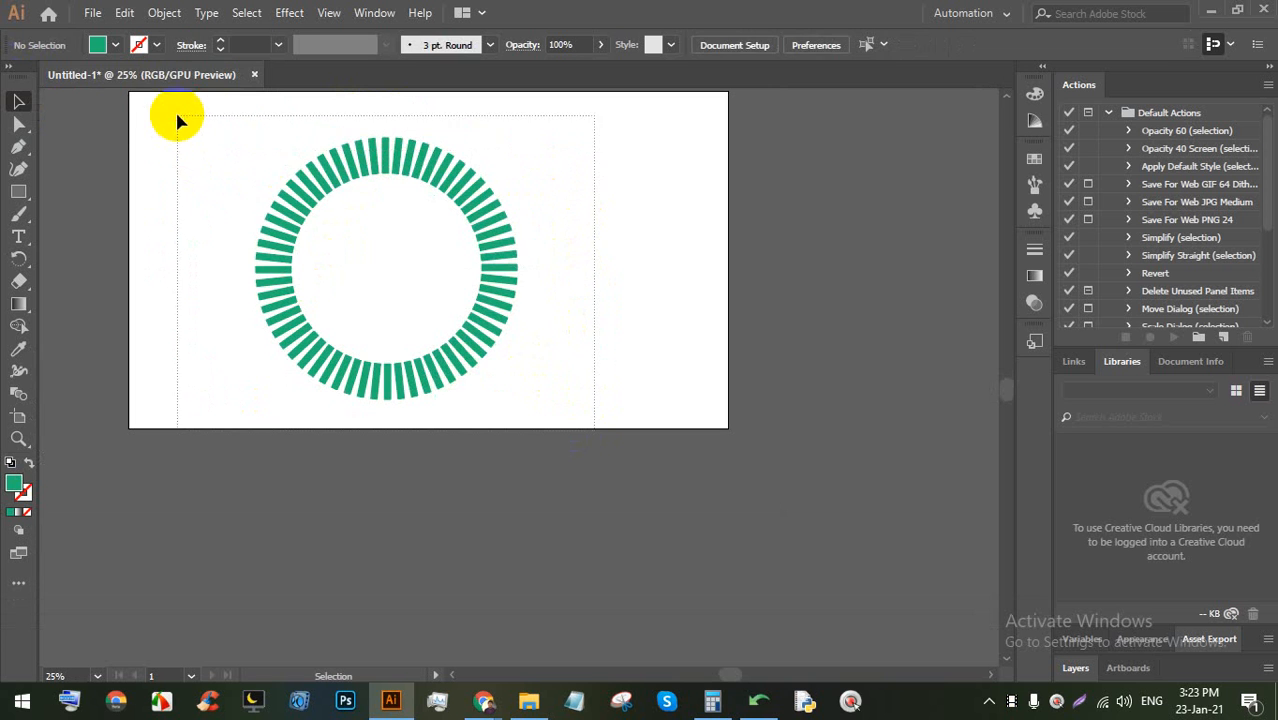
key(ctrl+a)
click(542, 242)
drag(585, 394, 170, 110)
click(542, 342)
drag(576, 445, 242, 178)
drag(600, 425, 208, 166)
key(BackSpace)
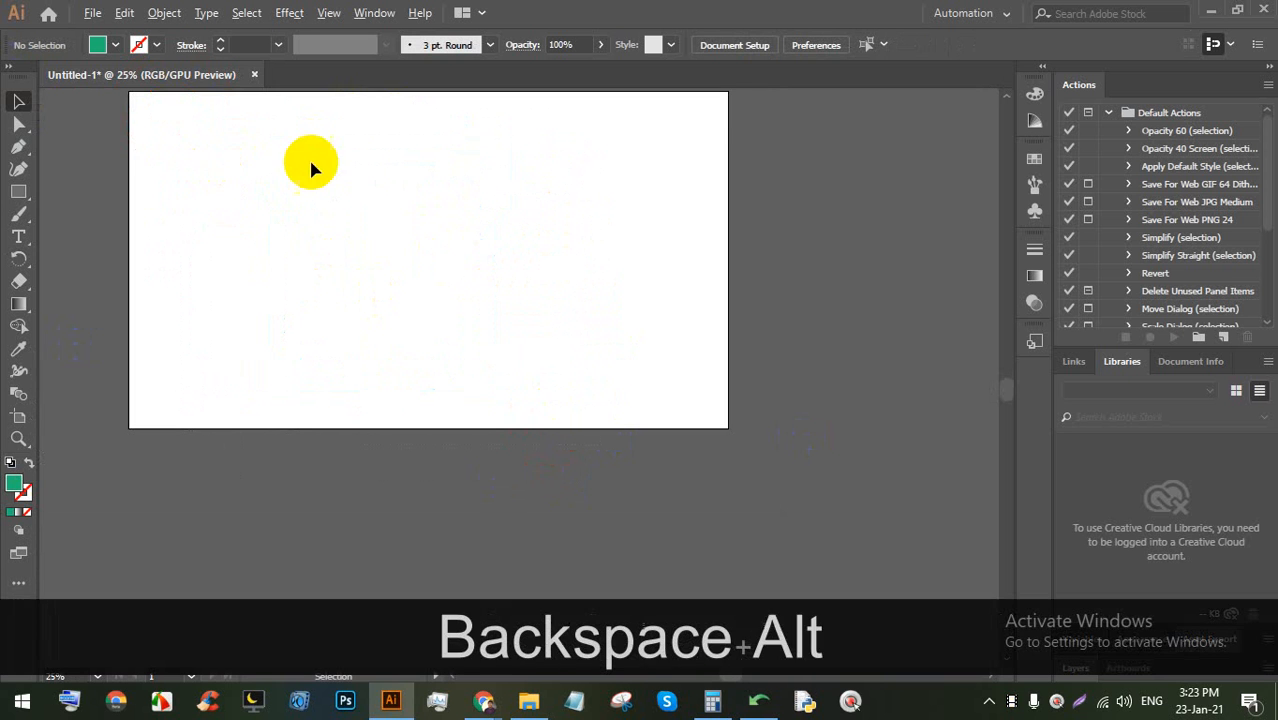
scroll(348, 170, up, 2)
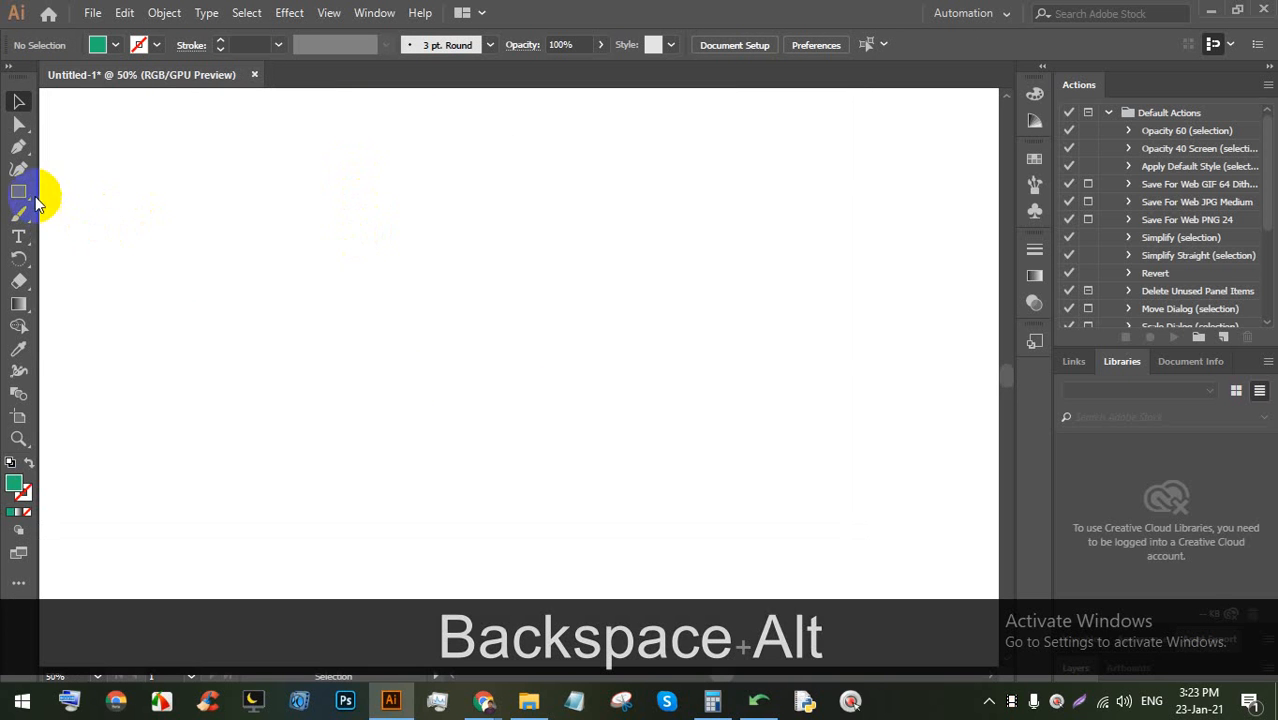
drag(19, 195, 88, 237)
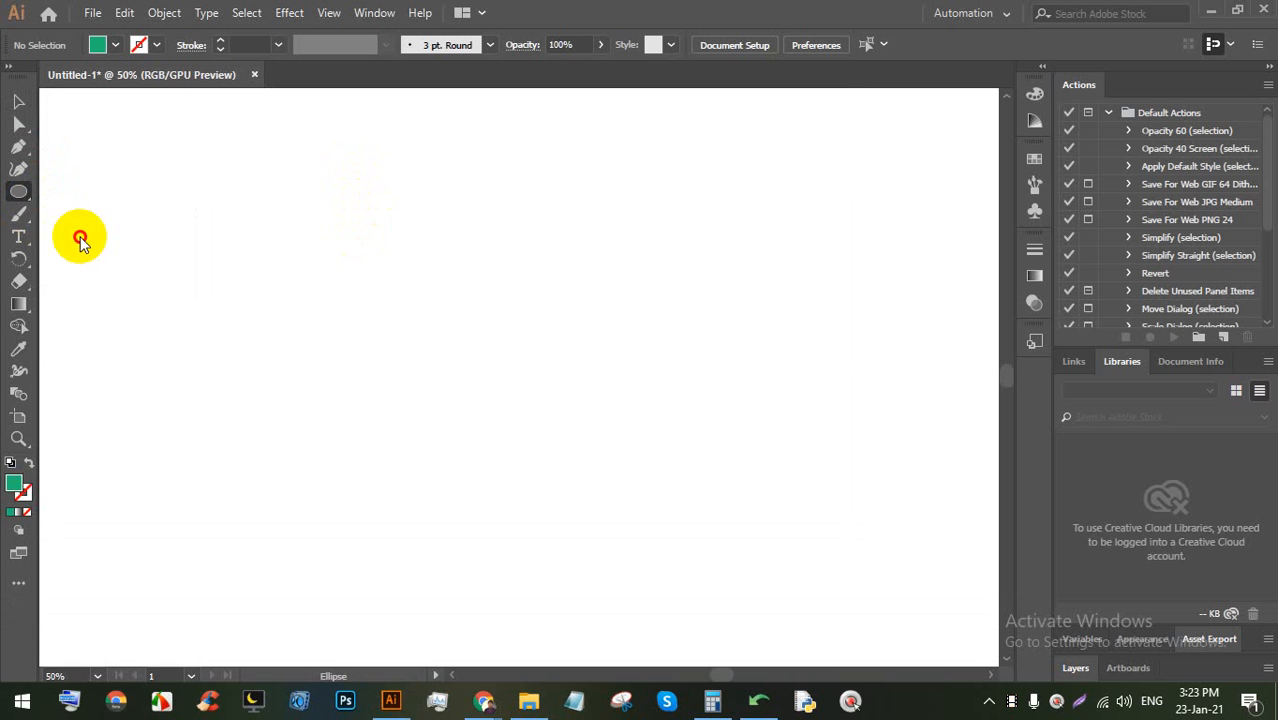
drag(415, 140, 415, 175)
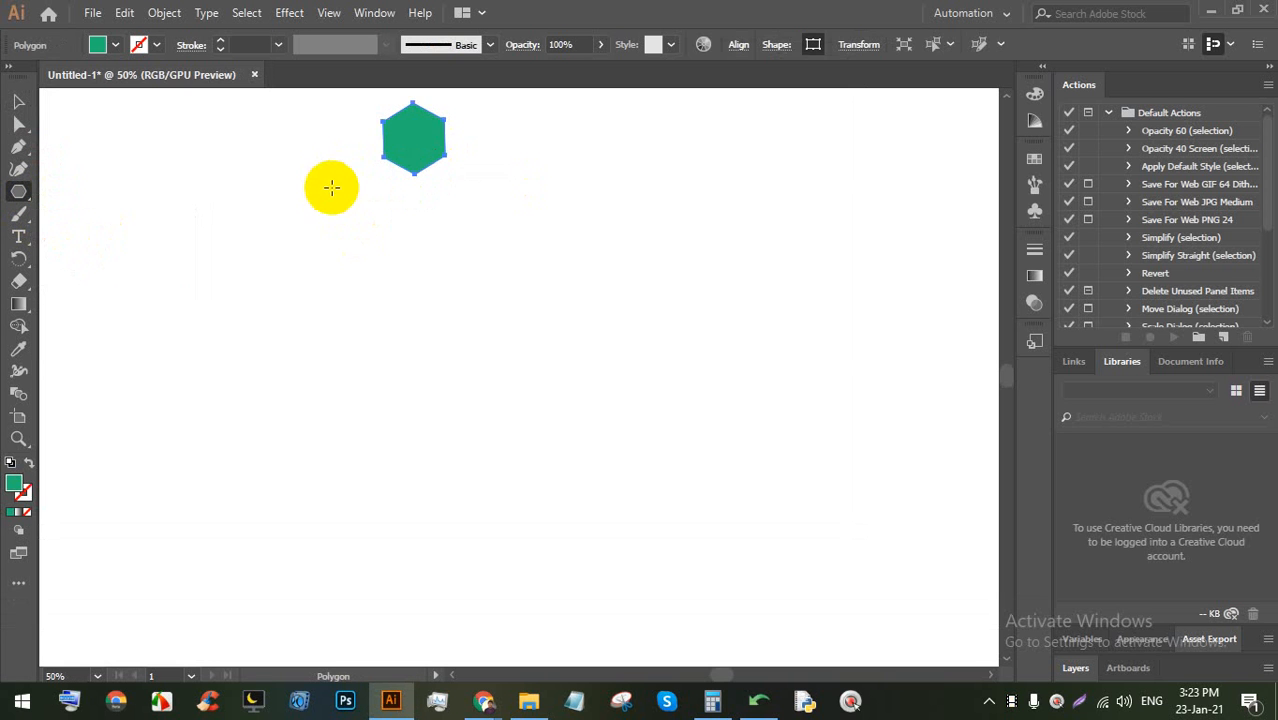
key(BackSpace)
Draw a thin vertical green rectangle in the upper part of the empty artboard
drag(19, 193, 82, 188)
drag(370, 126, 378, 188)
scroll(388, 160, down, 1)
scroll(372, 150, up, 1)
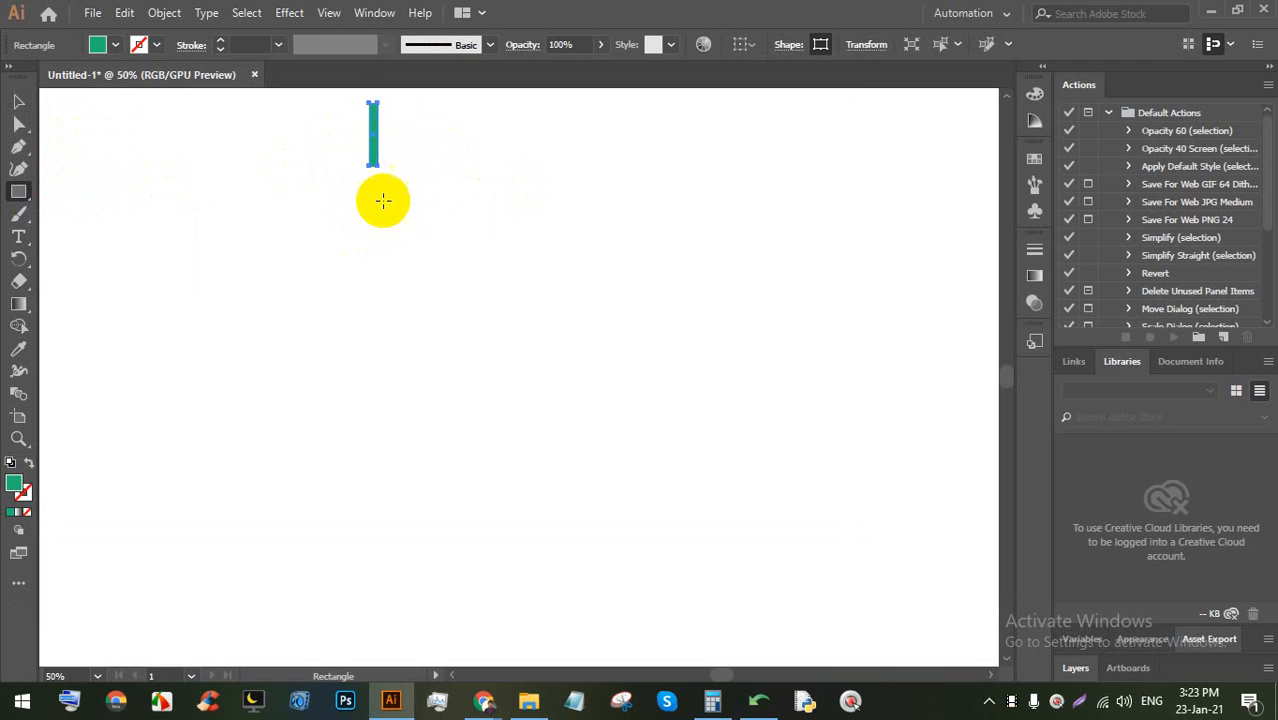
Create a copy of the thin rectangle rotated by 360/12 about a centre placed well below it
click(22, 259)
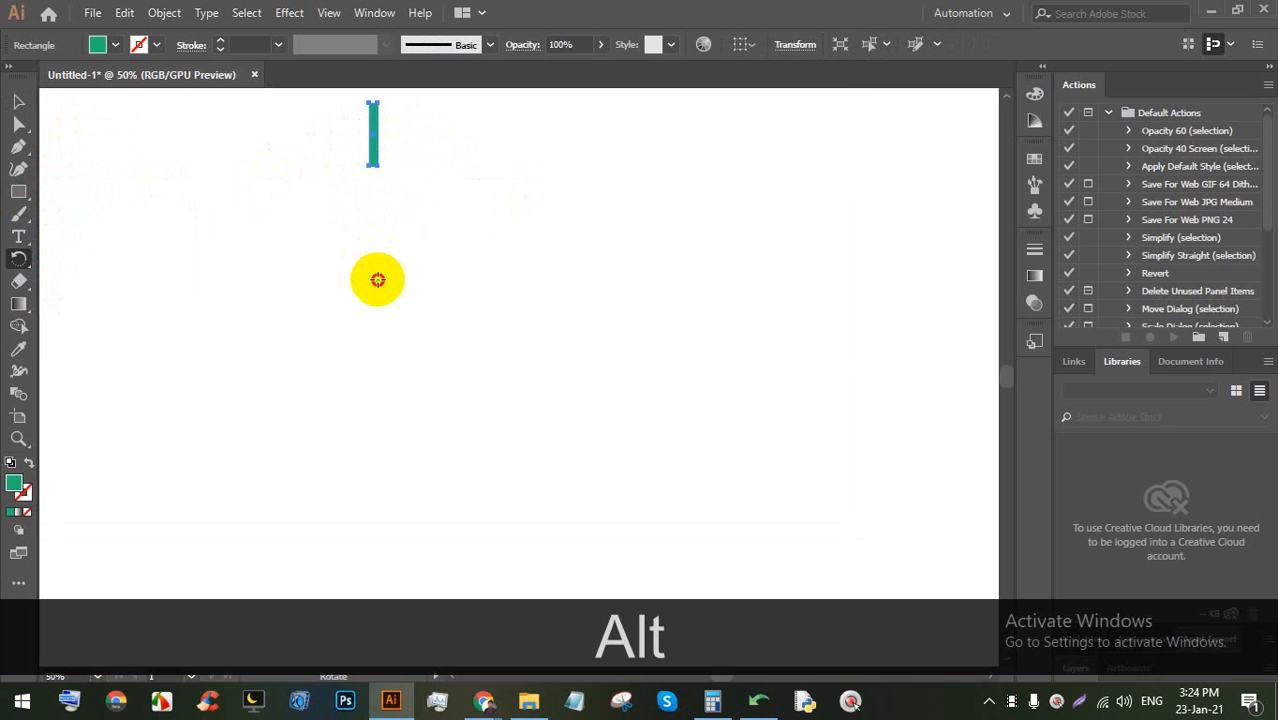
alt+click(376, 398)
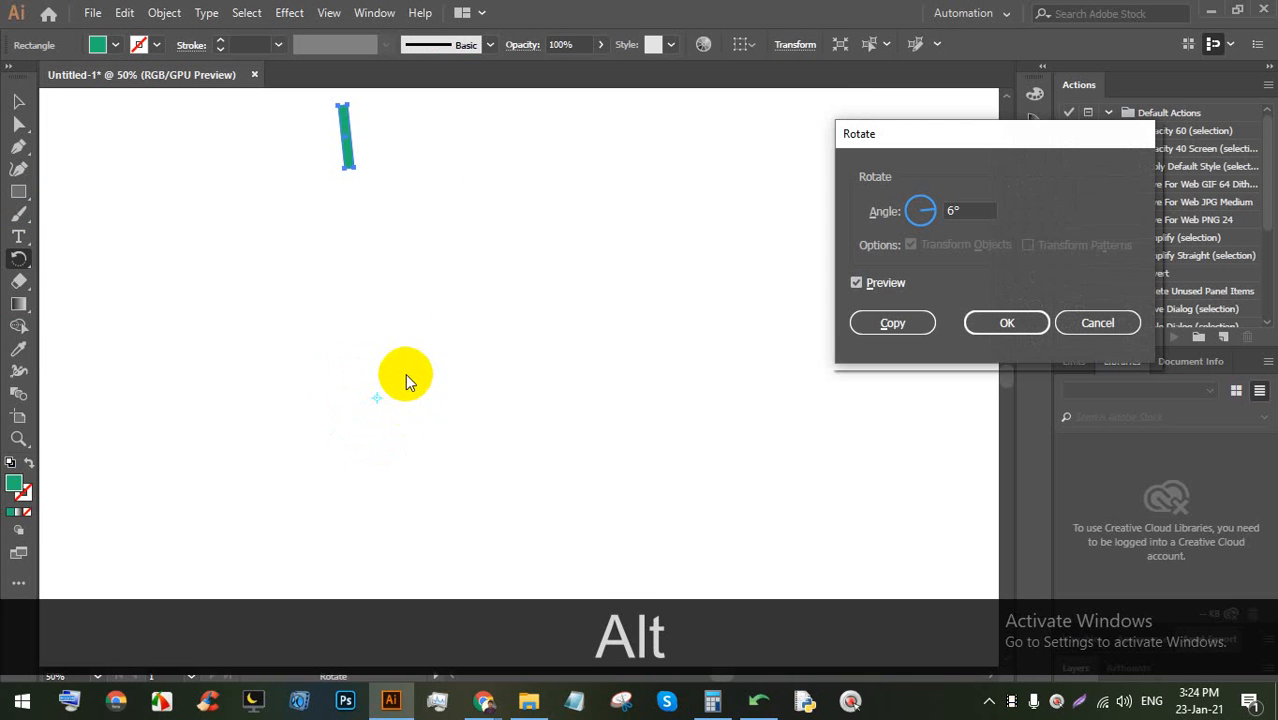
double_click(987, 209)
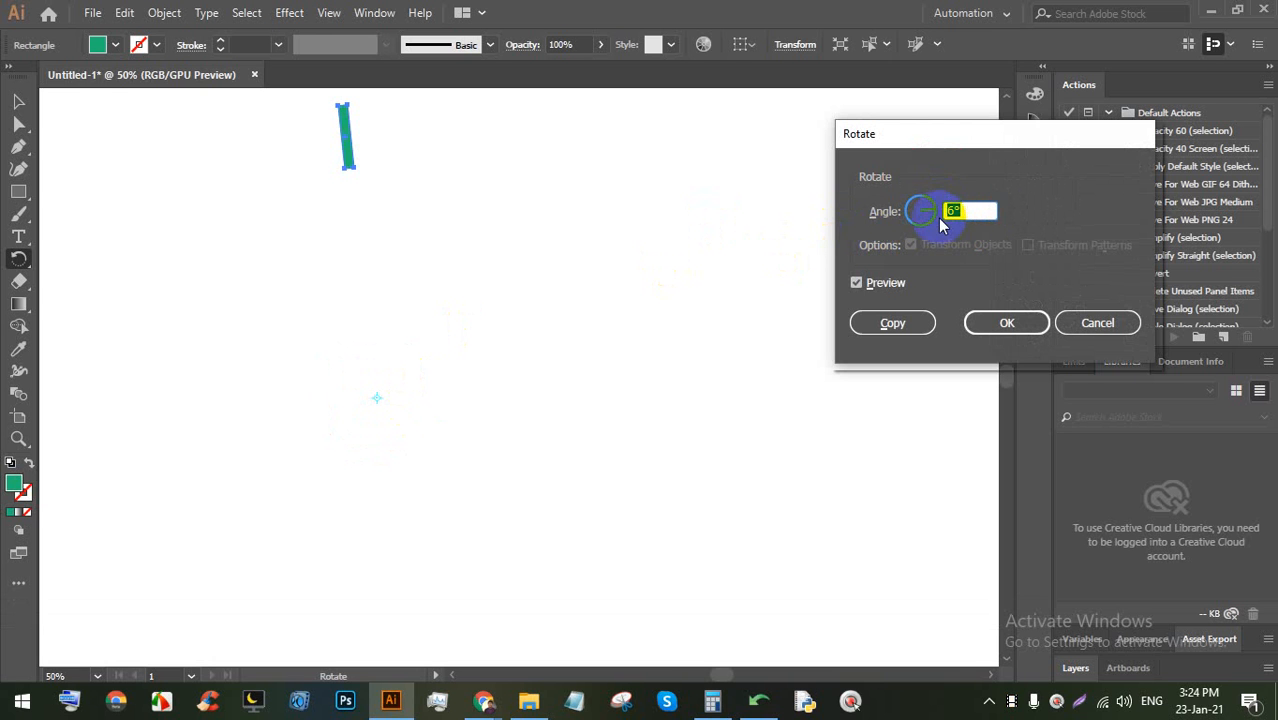
drag(940, 225, 921, 203)
double_click(988, 209)
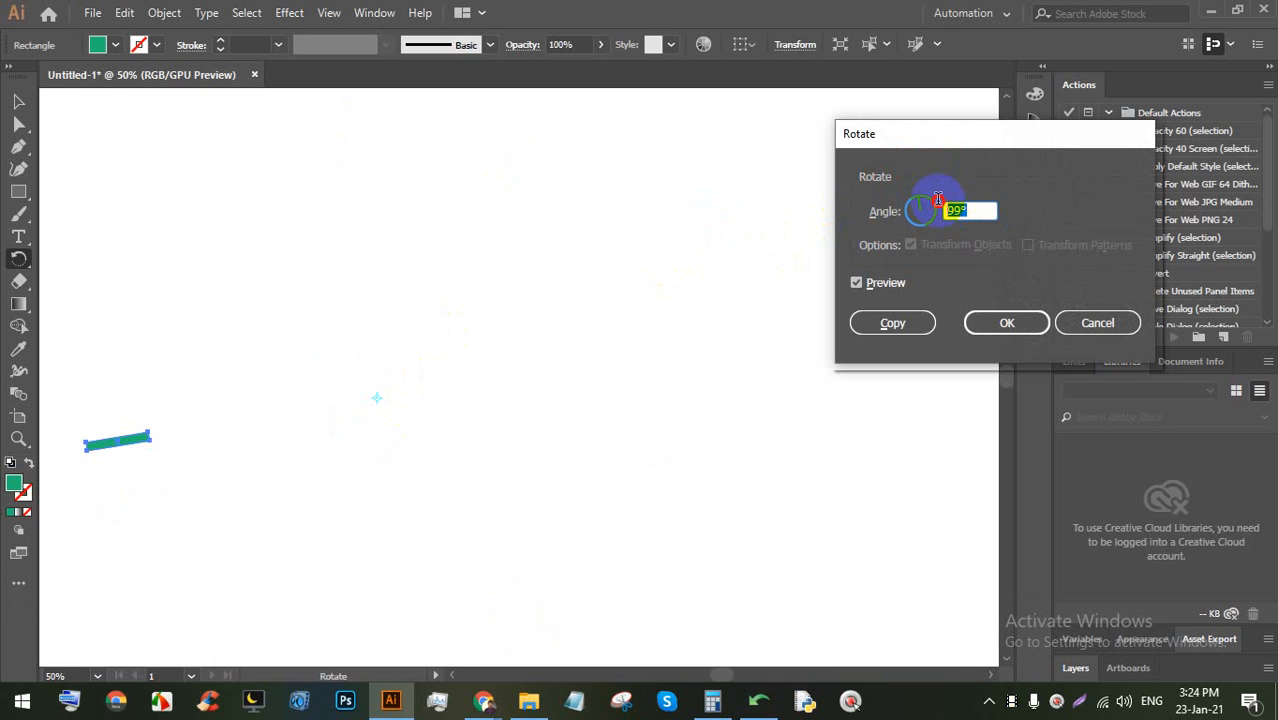
text(360/)
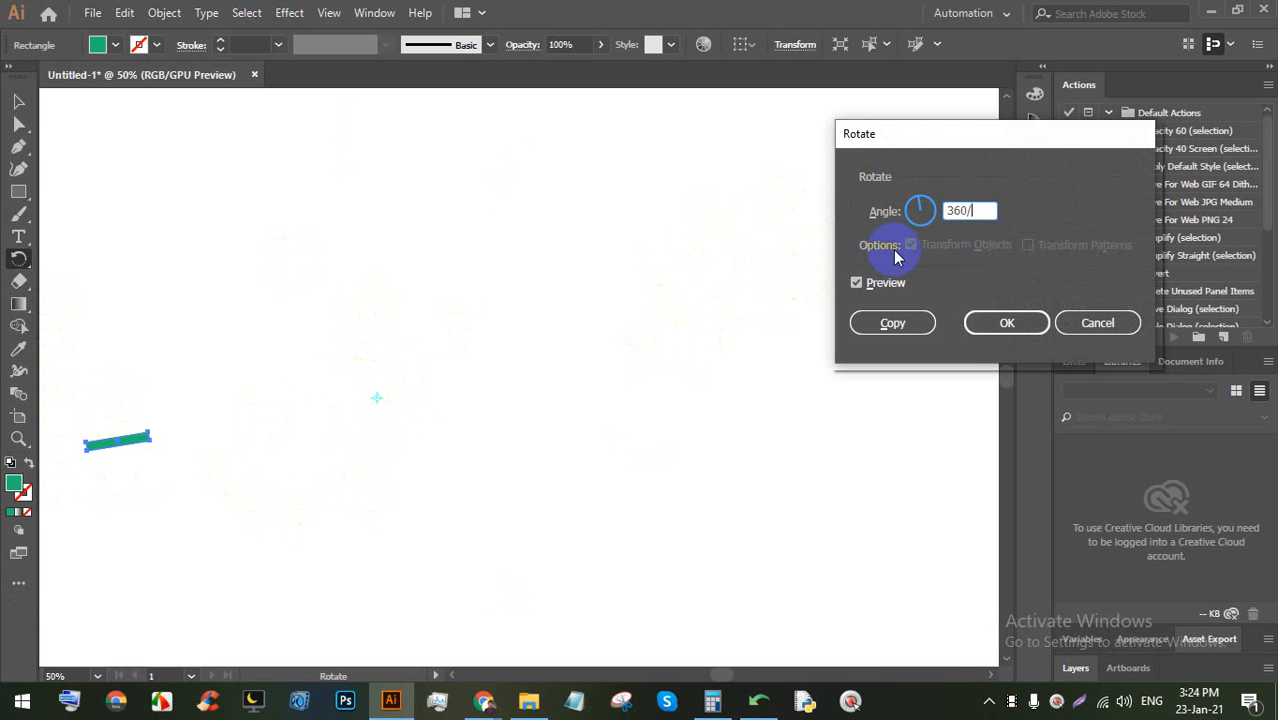
text(12)
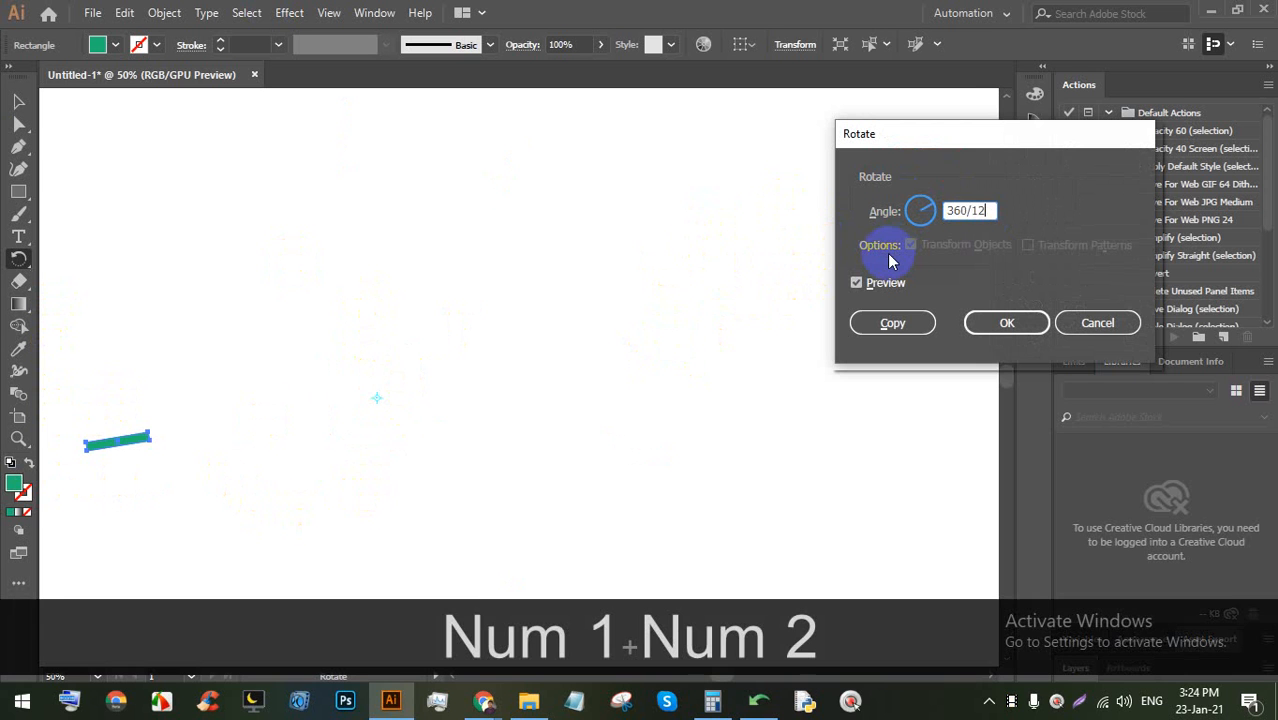
click(900, 323)
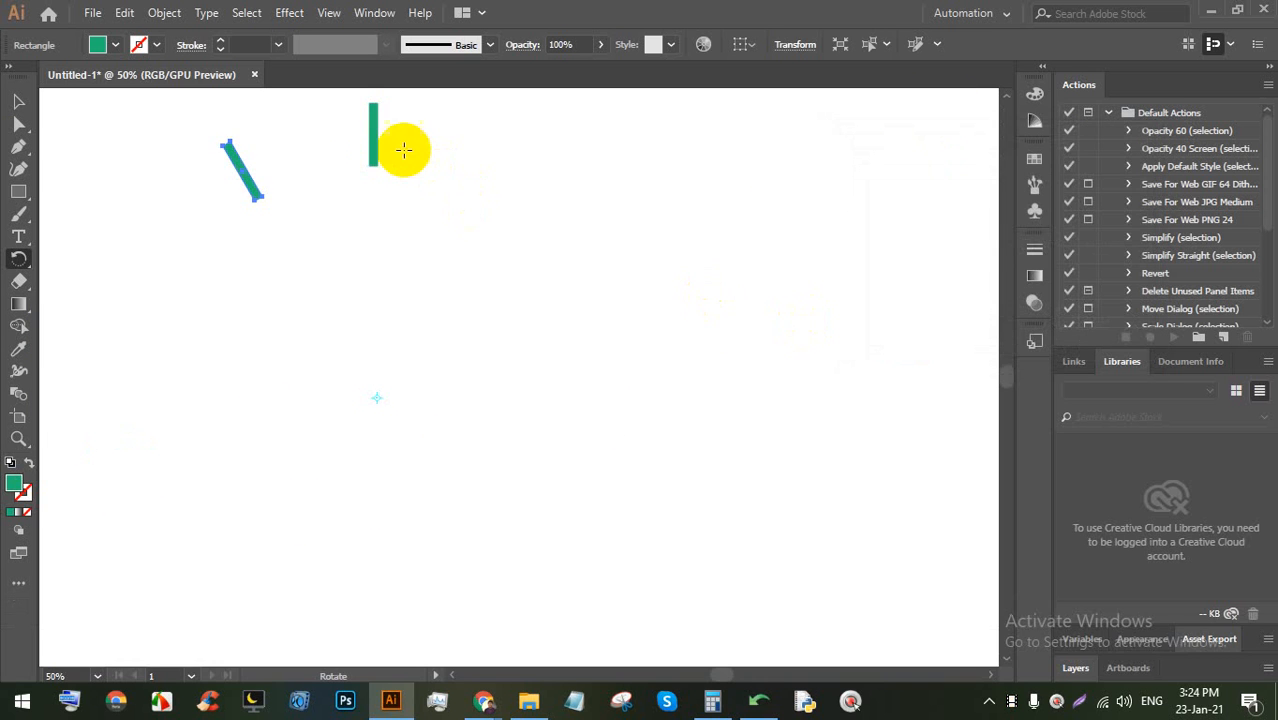
Repeat the rotated copy ten times to complete a circle of twelve thin green hour marks
key(ctrl+d)
key(ctrl+d)
key(ctrl+d)
key(ctrl+d)
key(ctrl+d)
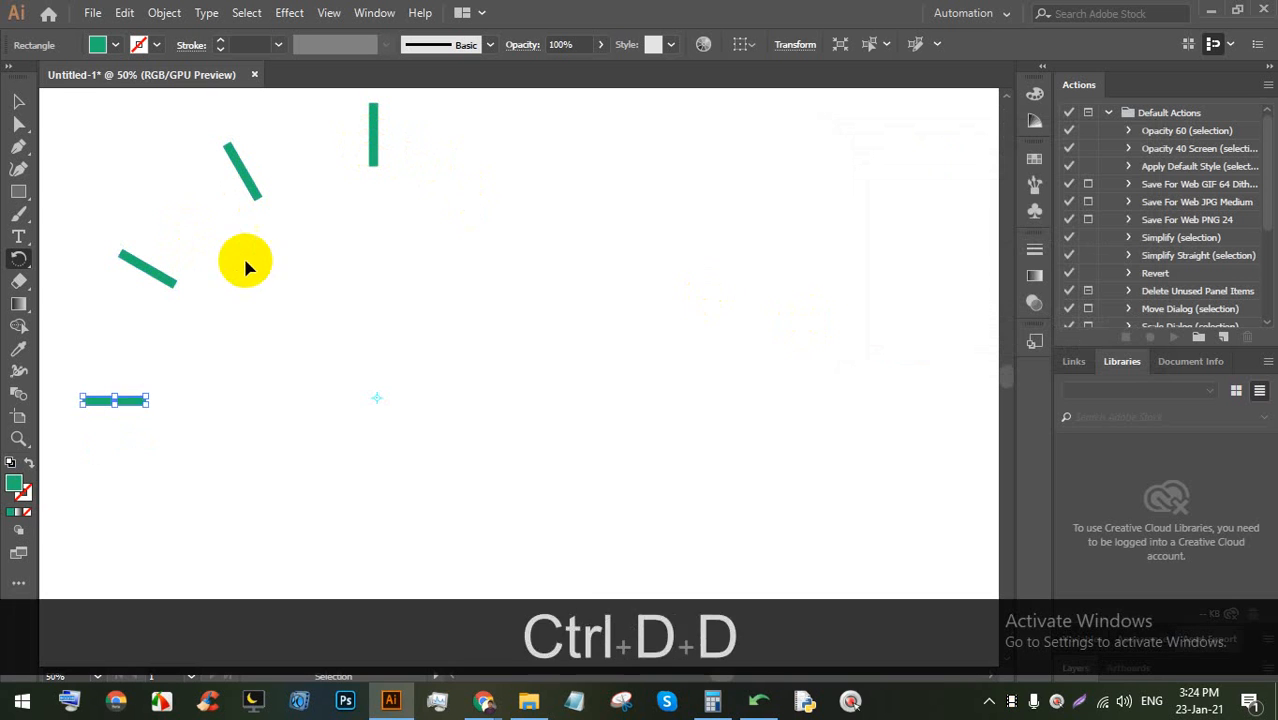
key(ctrl+d)
key(ctrl+d)
key(ctrl+d)
key(ctrl+d)
key(ctrl+d)
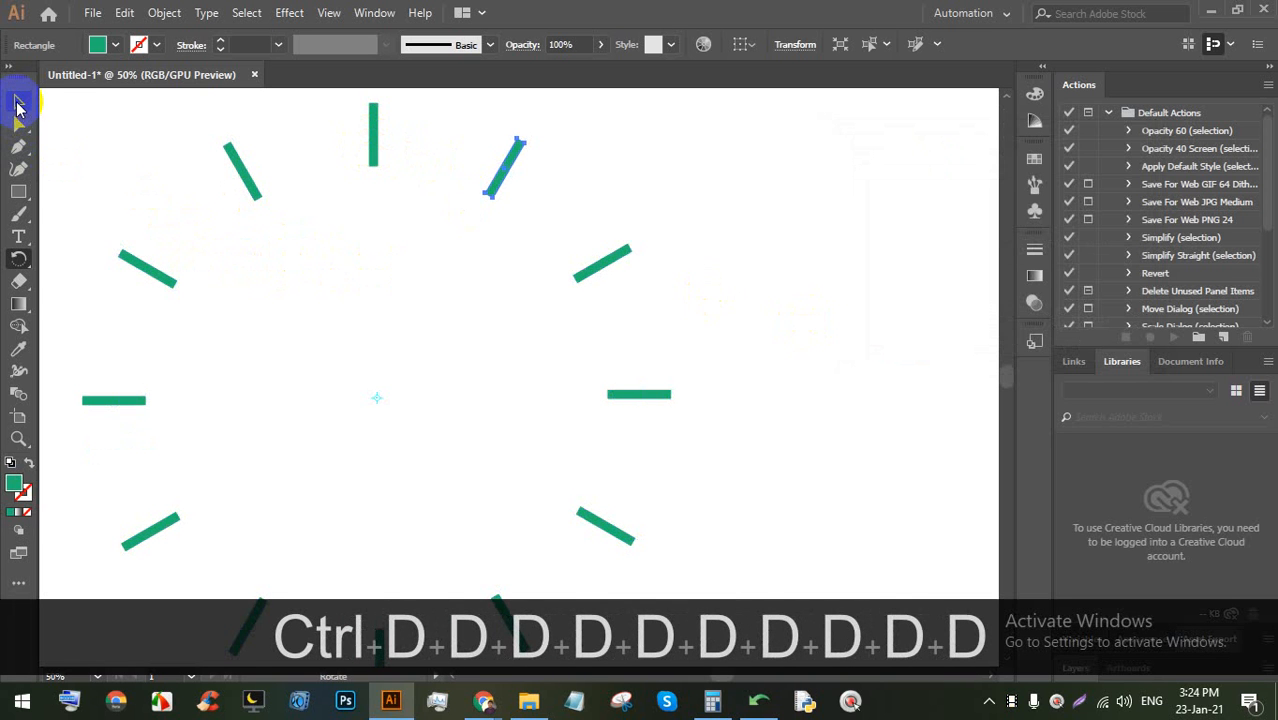
scroll(415, 221, down, 2)
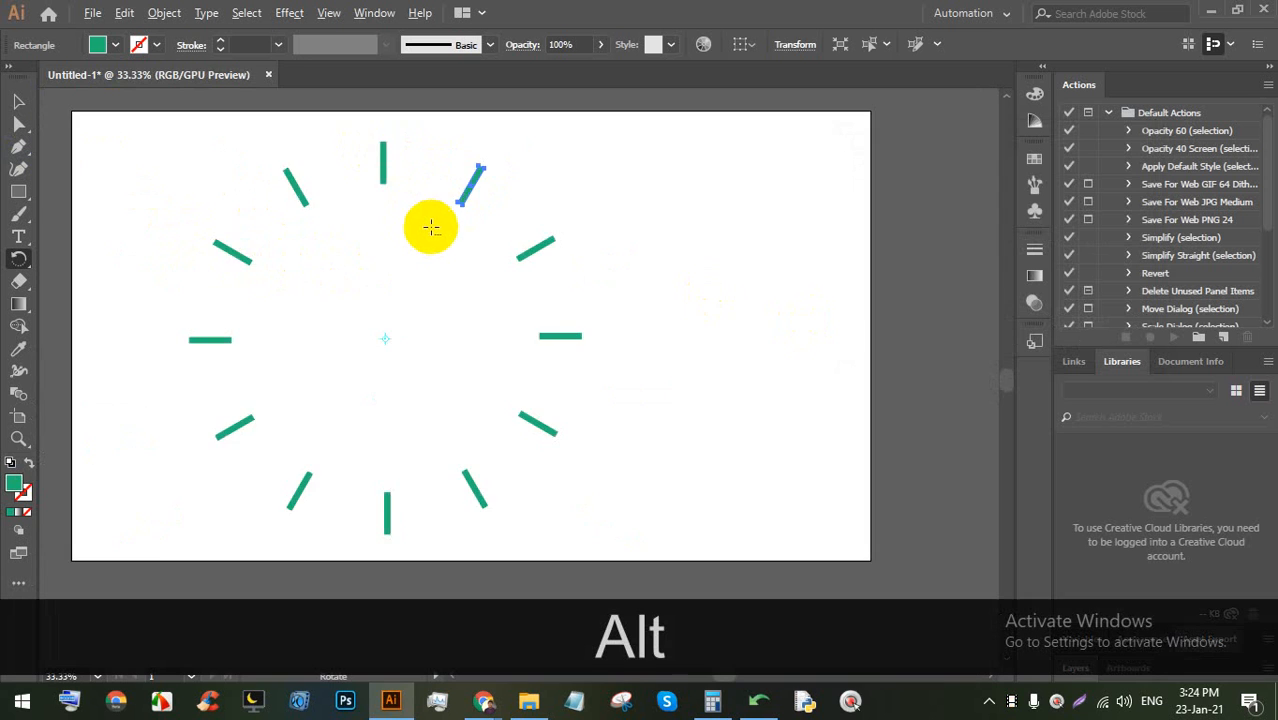
scroll(387, 291, up, 1)
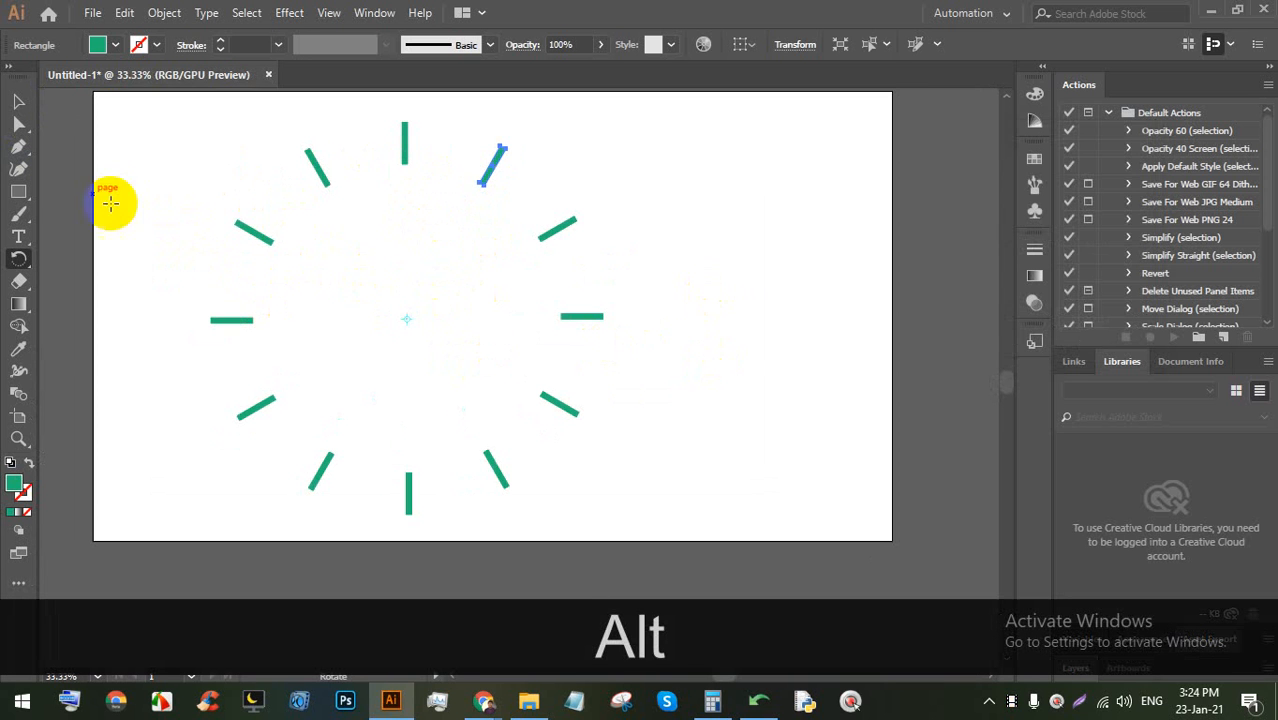
click(18, 101)
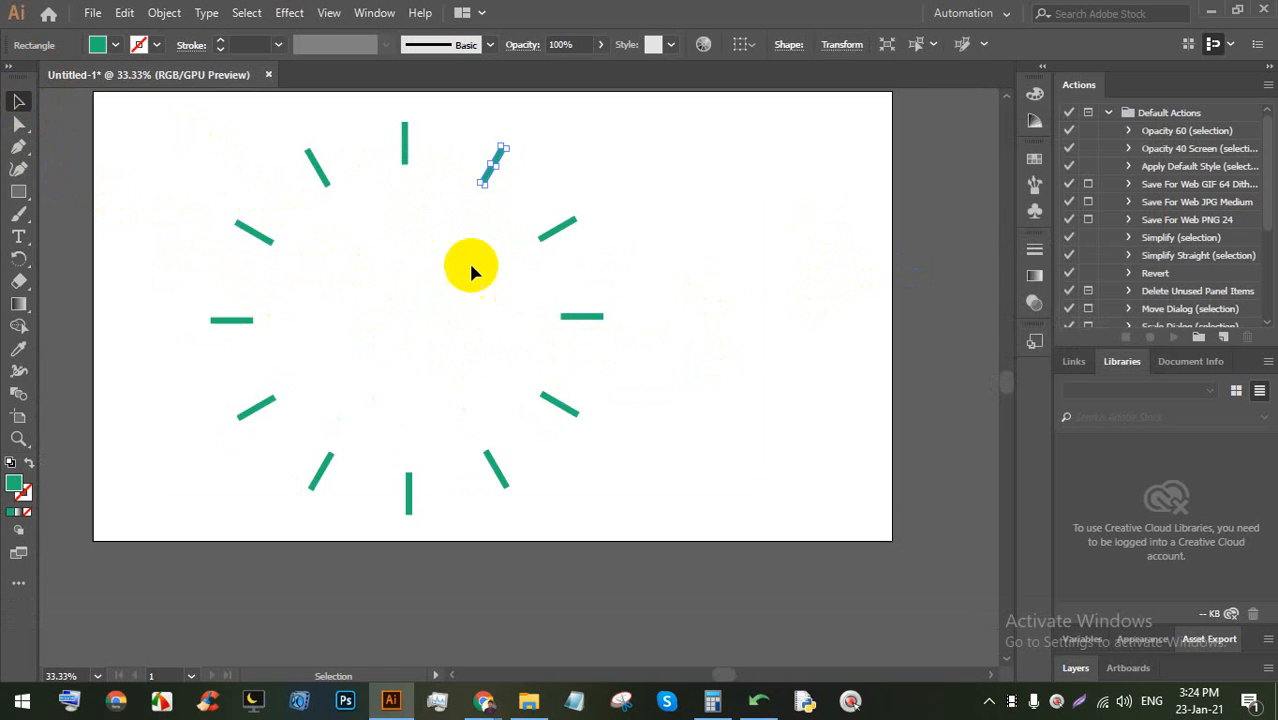
Paste a copy of the topmost green hour mark in front of it and shorten the copy from below to about half its length
click(688, 458)
scroll(412, 335, up, 1)
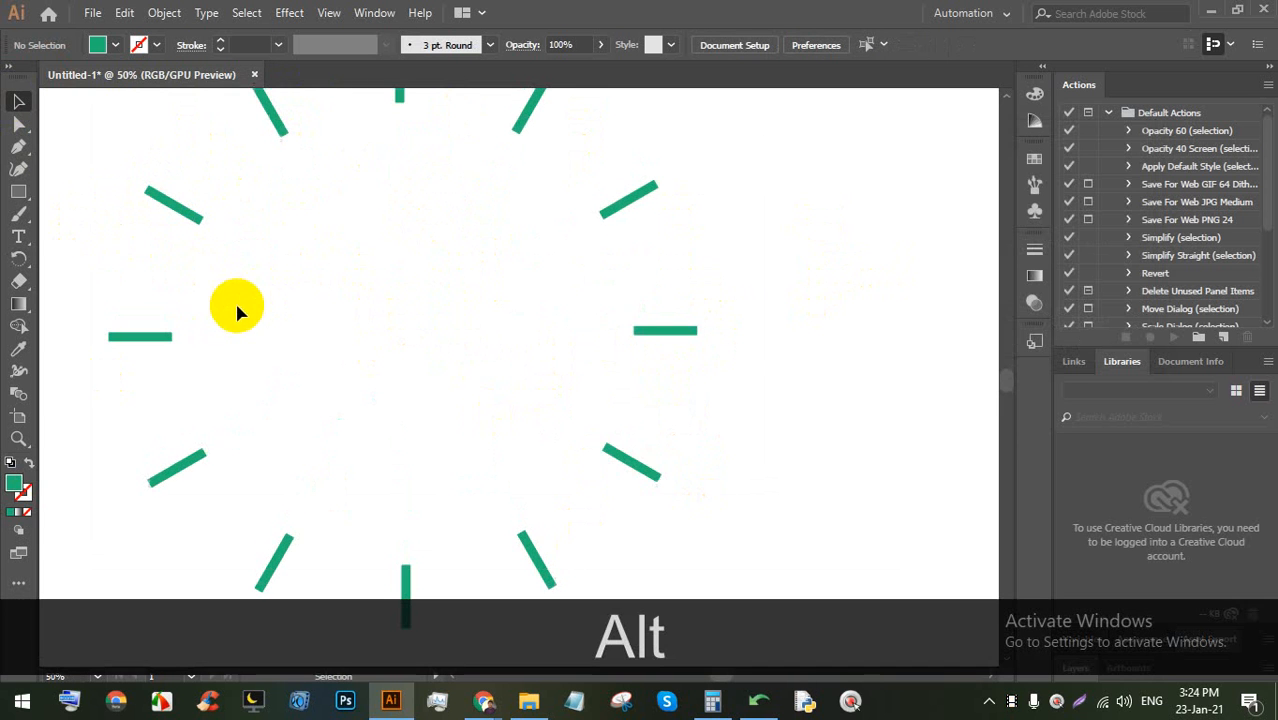
scroll(434, 197, up, 2)
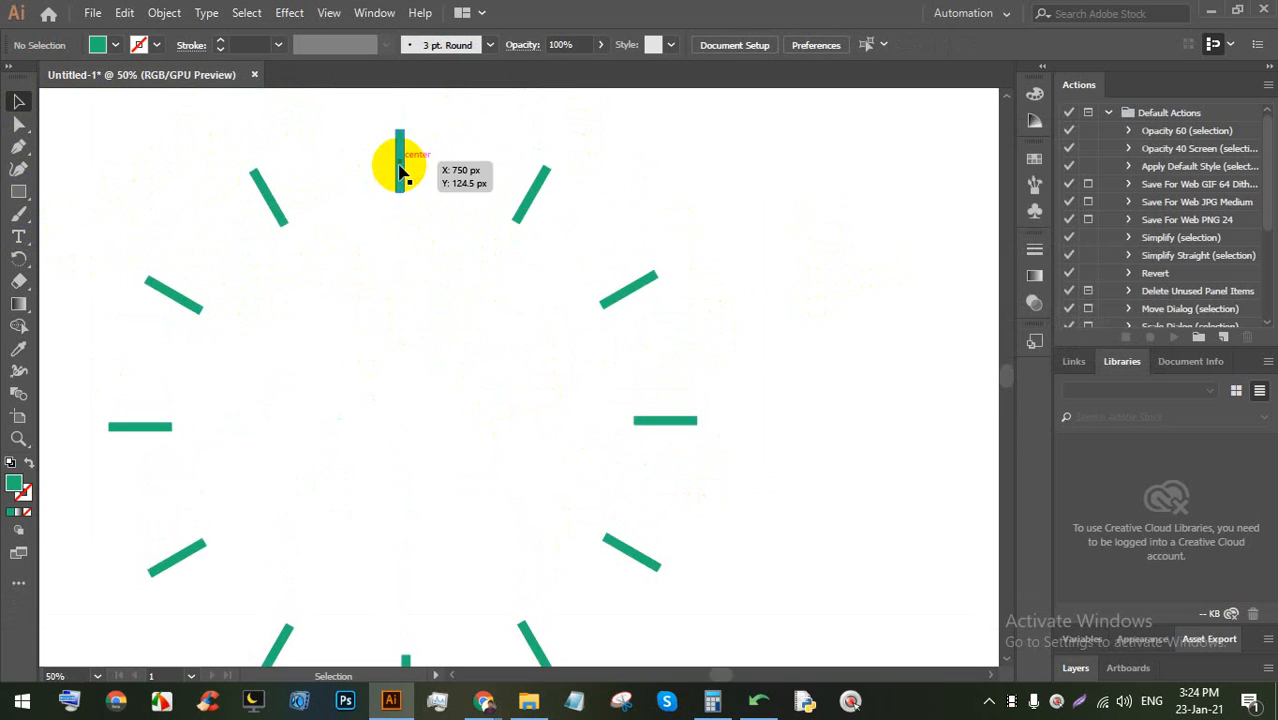
scroll(399, 165, up, 3)
click(399, 143)
scroll(456, 251, up, 1)
key(ctrl+c)
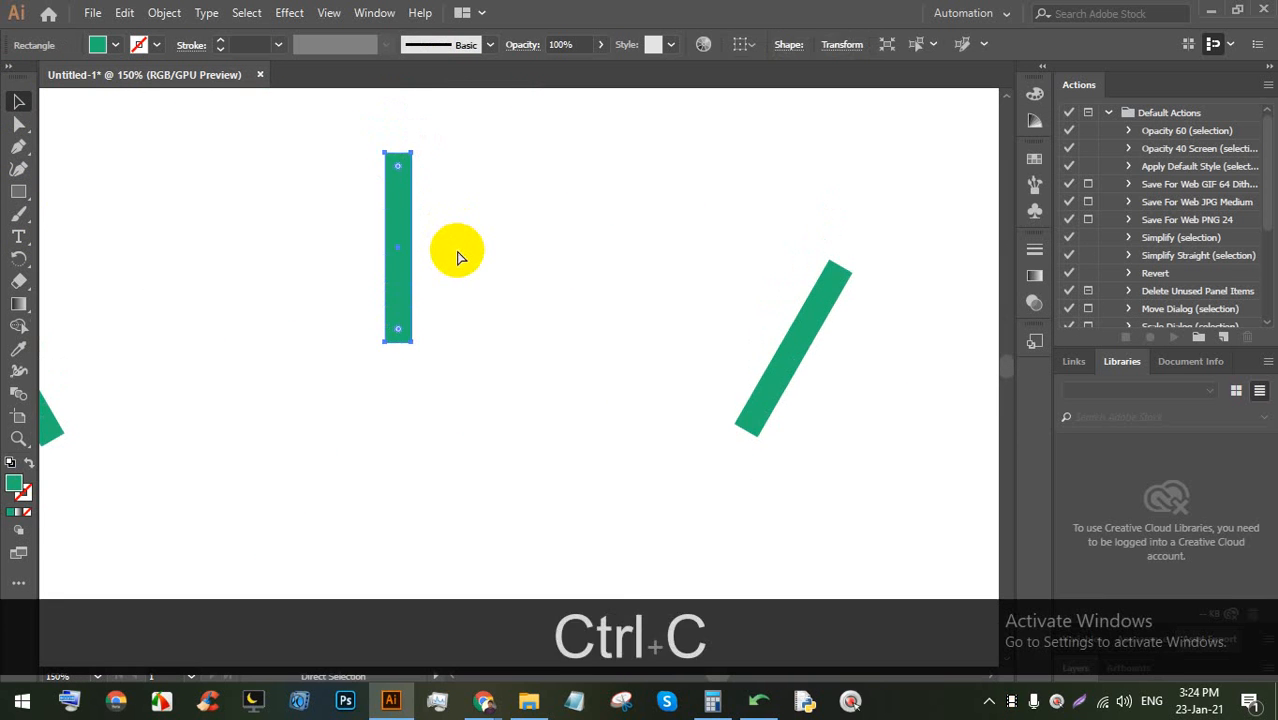
key(ctrl+f)
key(shift)
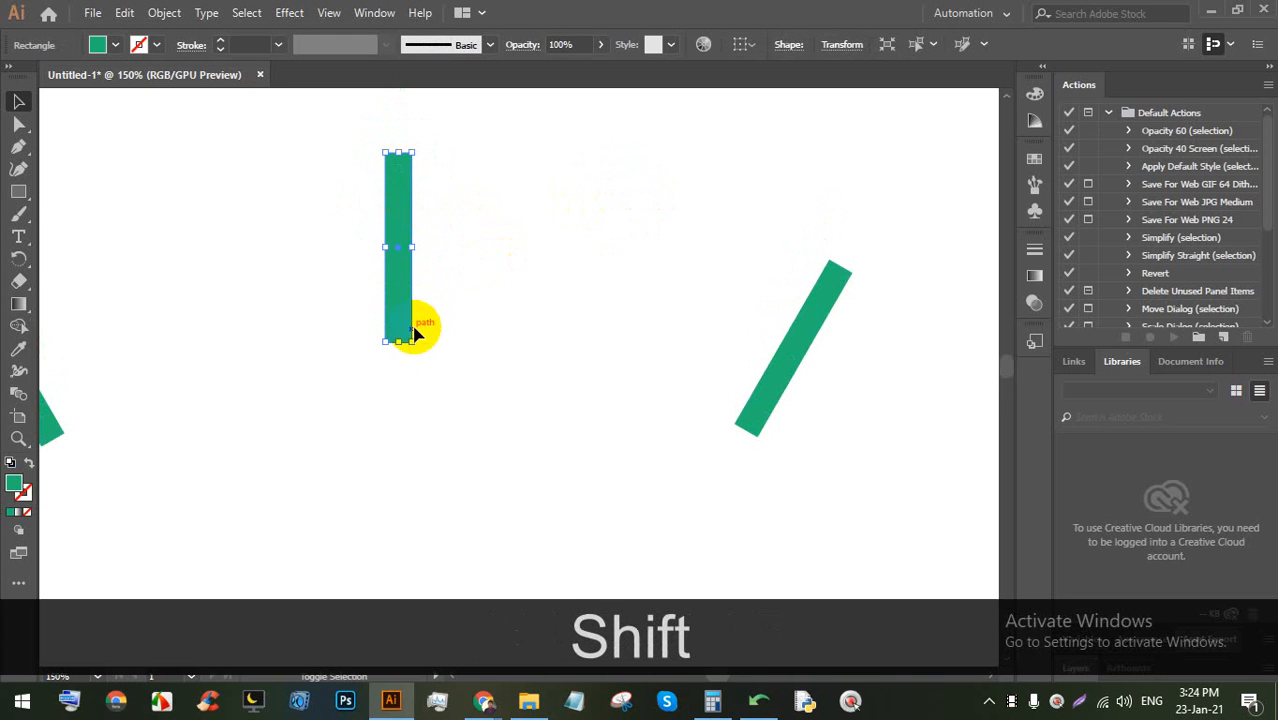
drag(398, 342, 398, 238)
Fill the shortened copy of the topmost mark with red
click(116, 45)
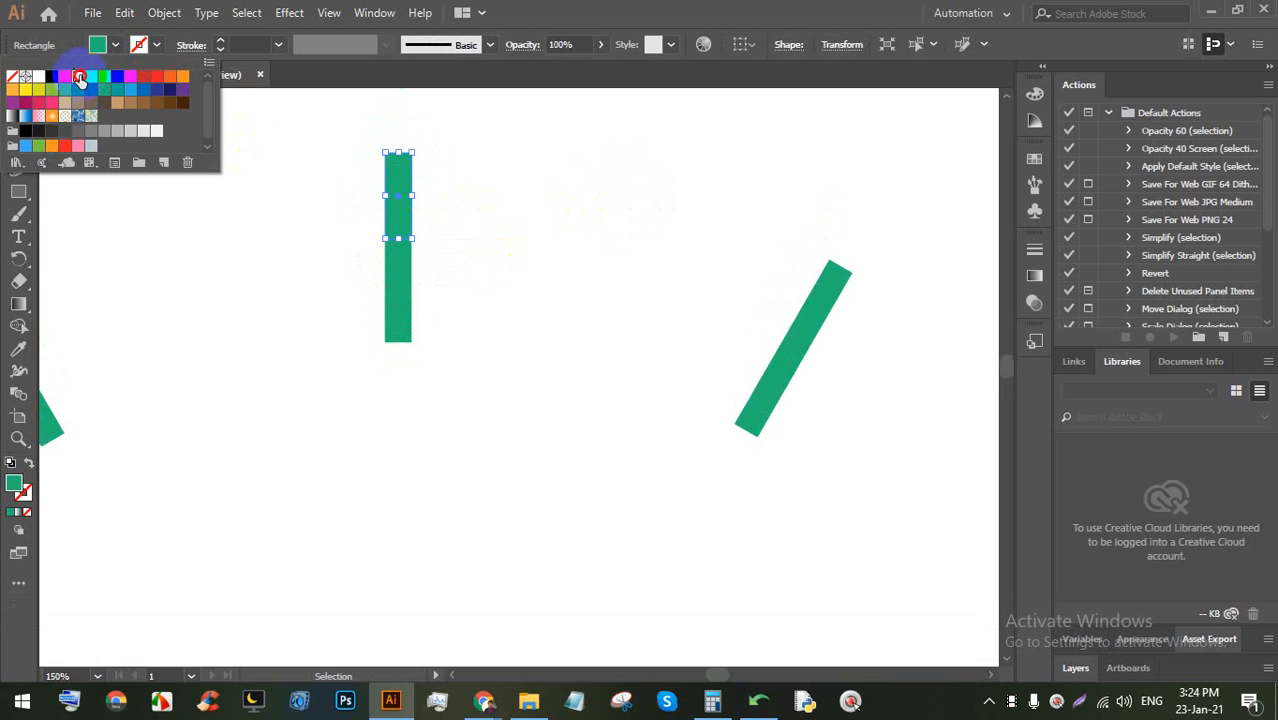
click(79, 77)
click(65, 77)
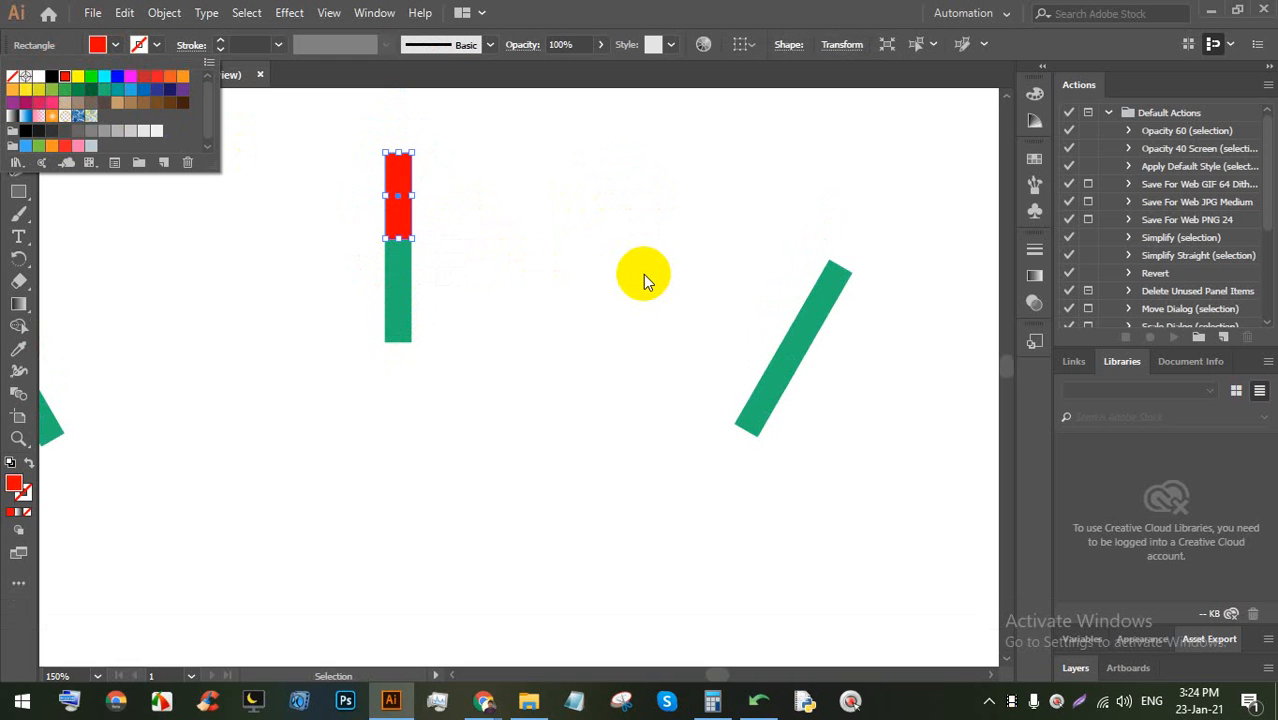
Create a copy of the short red mark rotated by 360/60 about the centre of the ring of hour marks
alt+scroll(510, 204, down, 4)
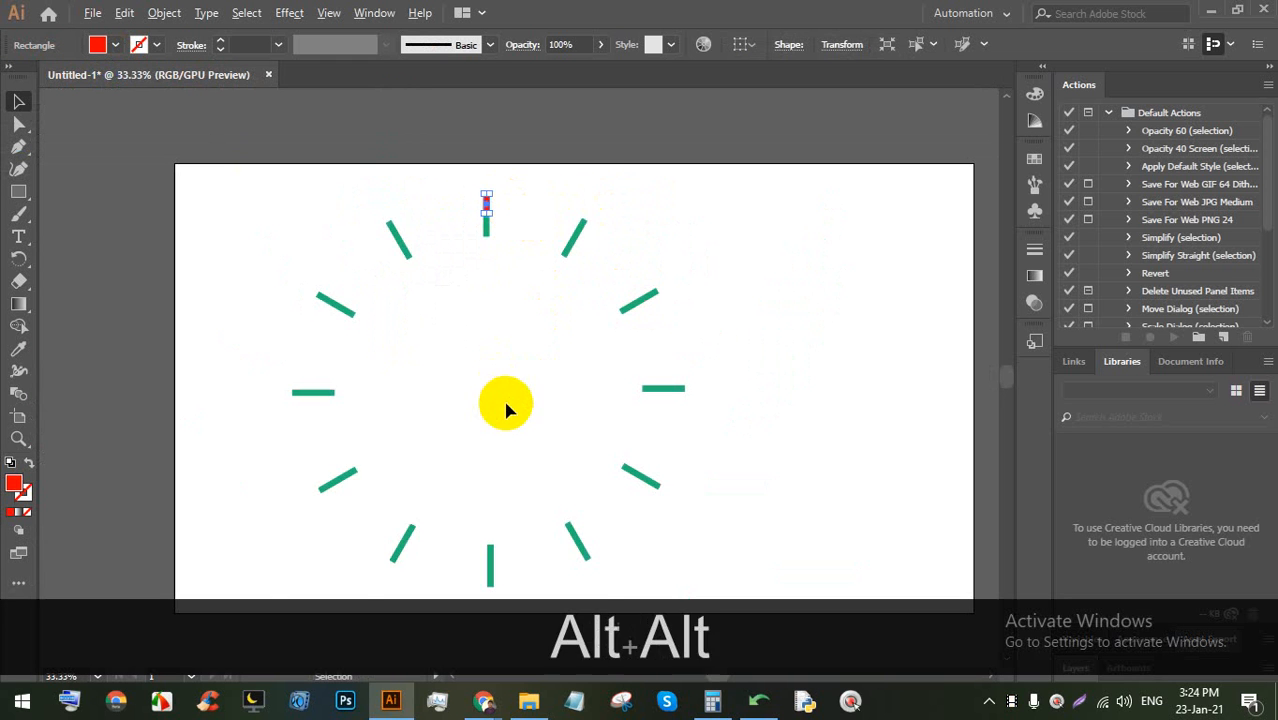
alt+scroll(505, 395, up, 1)
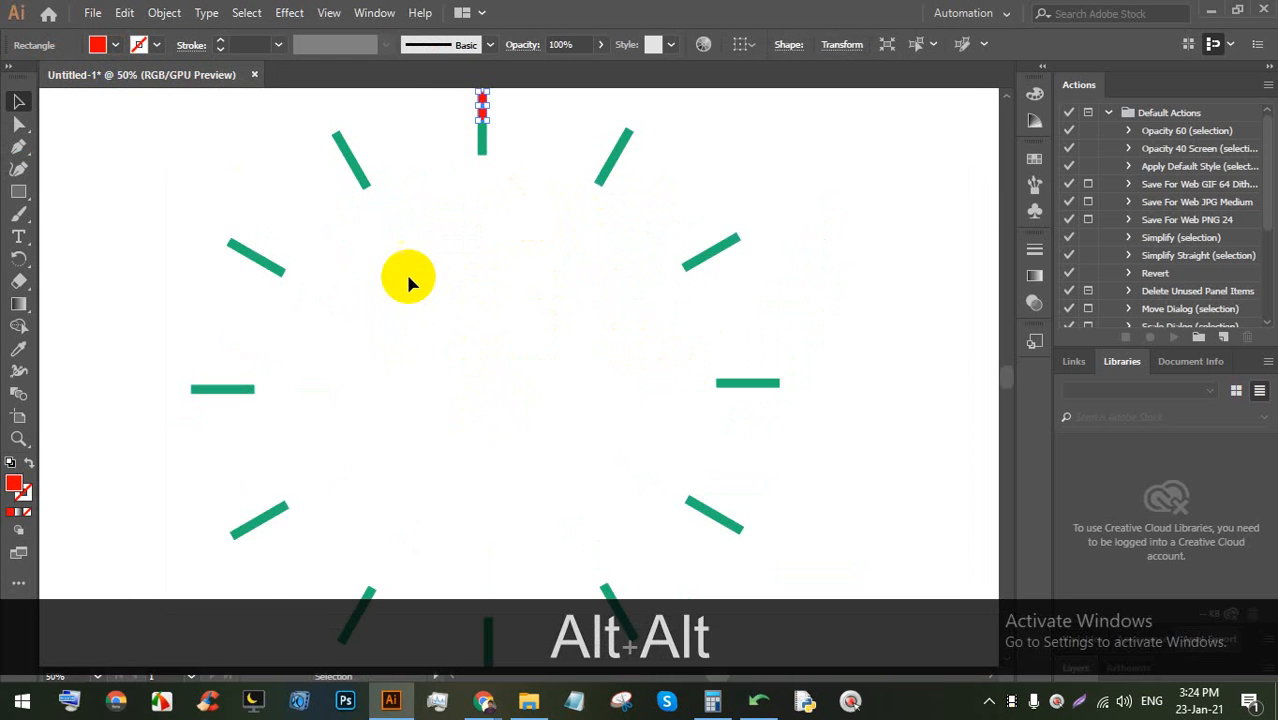
alt+scroll(447, 316, down, 1)
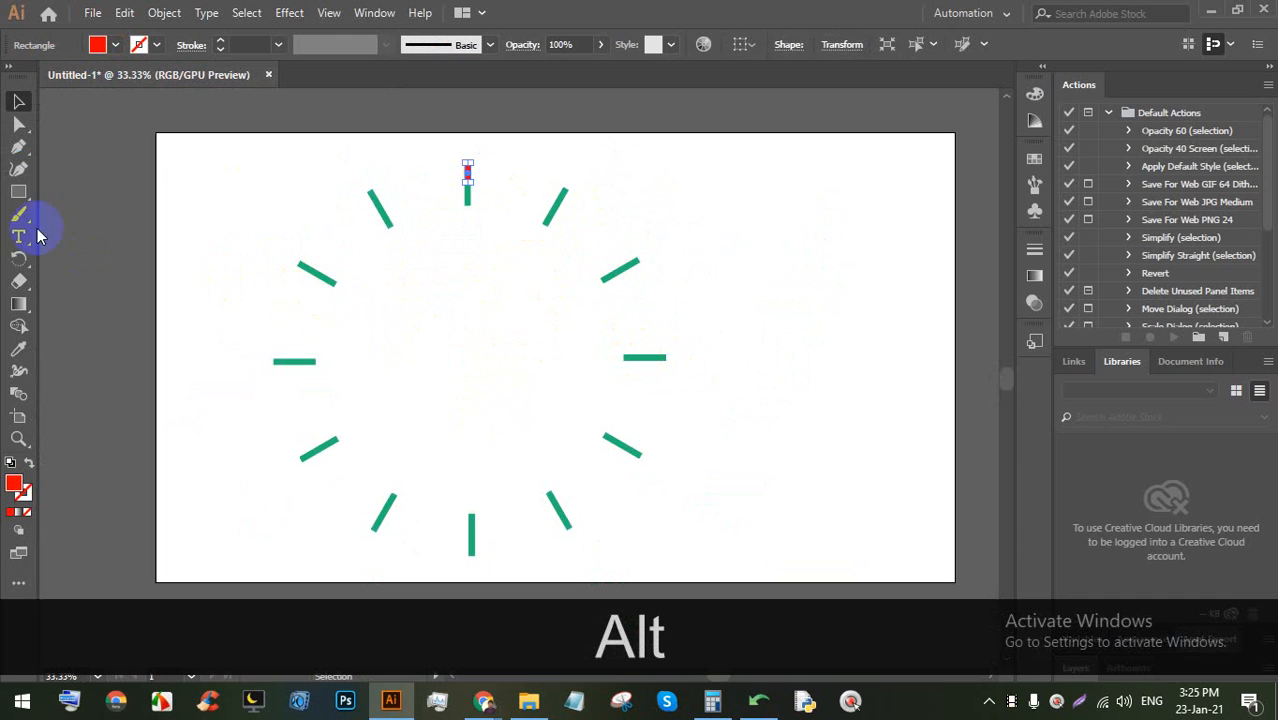
click(20, 260)
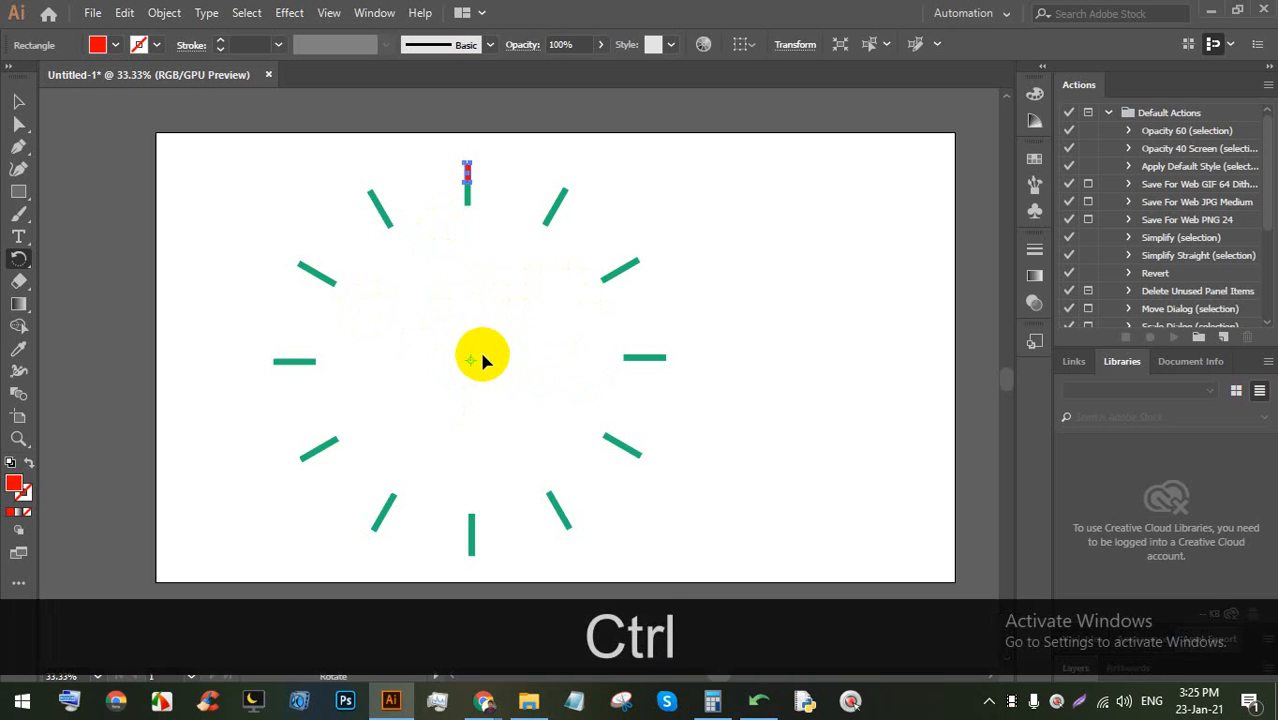
alt+click(470, 358)
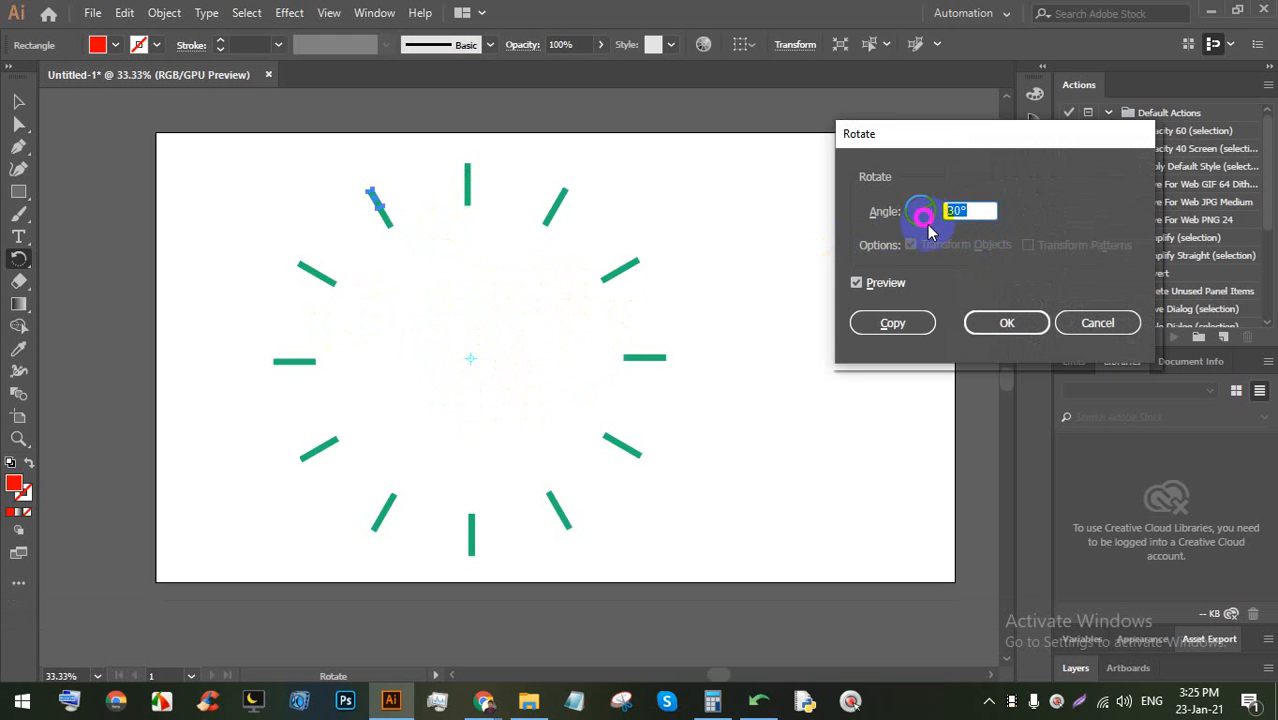
text(360/)
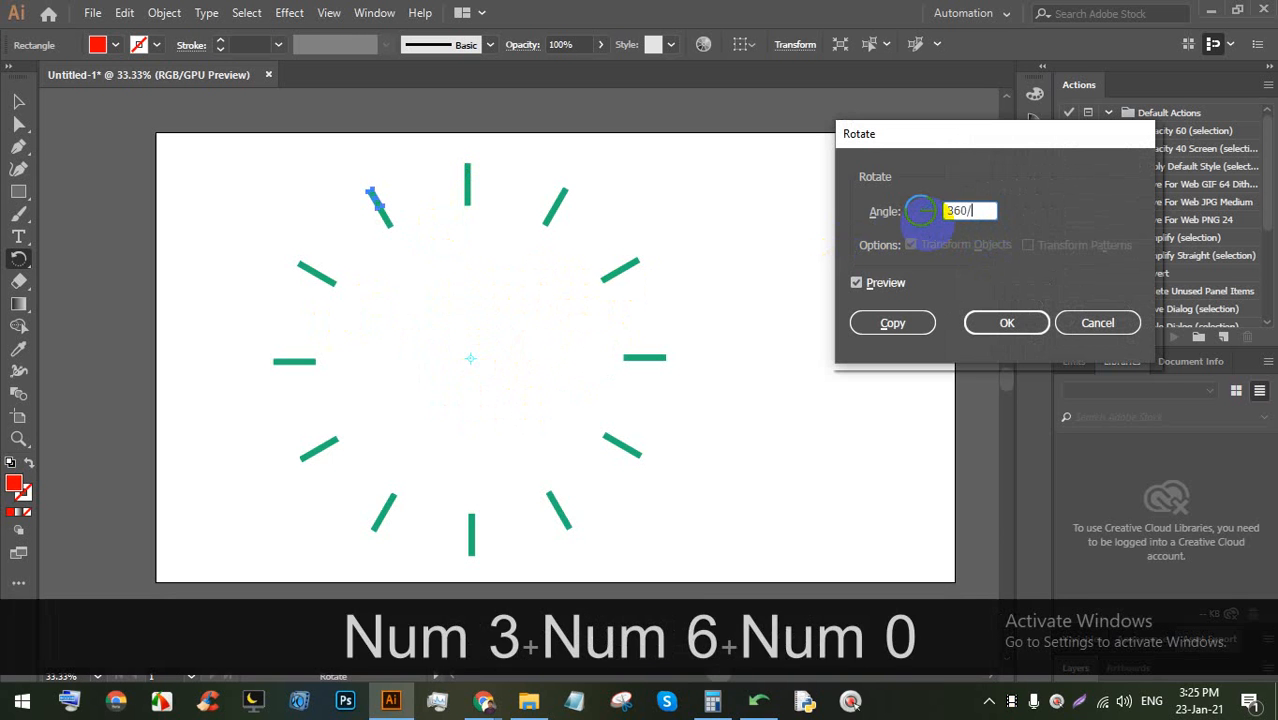
text(60)
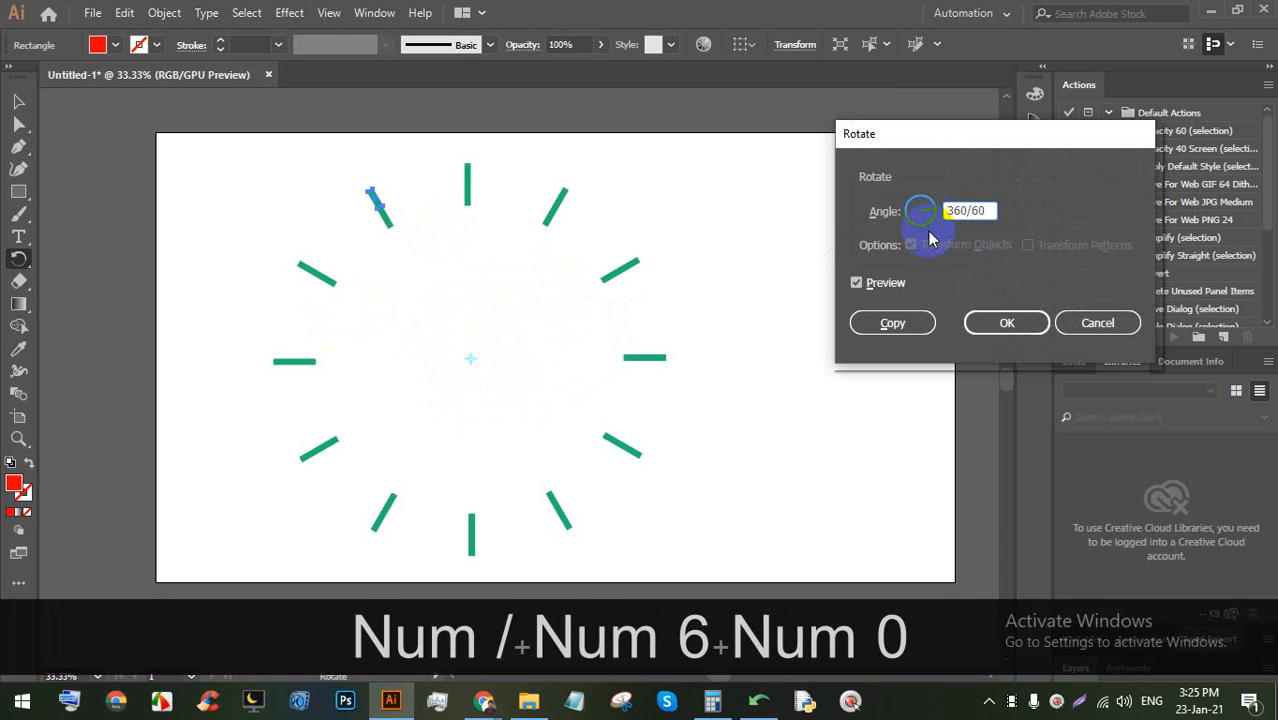
click(873, 323)
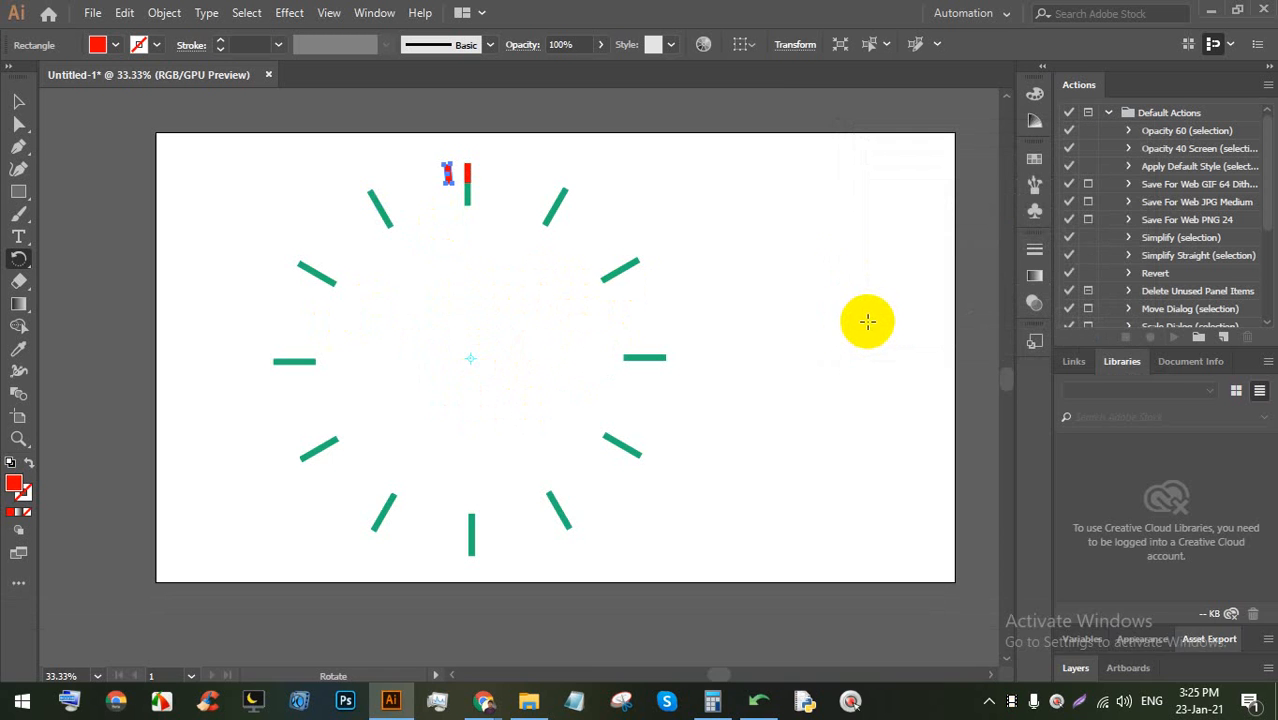
Repeat the rotated copy until the red marks form a full circle of sixty minute marks, and clear the selection
key(ctrl+d)
key(ctrl+d)
key(ctrl+d)
key(ctrl+d)
key(ctrl+d)
key(ctrl+d)
key(ctrl+d)
key(ctrl+d)
key(ctrl+d)
key(ctrl+d)
key(ctrl+d)
key(ctrl+d)
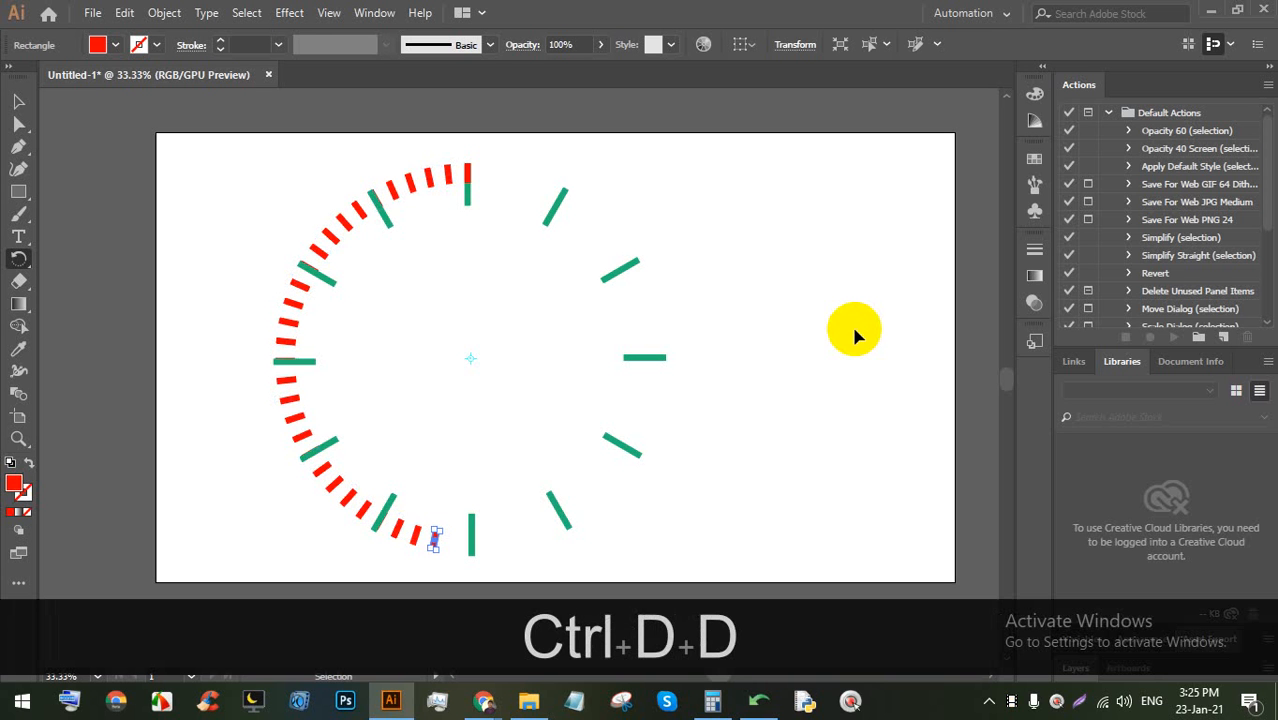
key(ctrl+d)
key(ctrl+d)
key(ctrl+d)
key(ctrl+d)
key(ctrl+d)
key(ctrl+d)
key(ctrl+d)
key(ctrl+d)
key(ctrl+d)
key(ctrl+d)
key(ctrl+d)
key(ctrl+d)
key(ctrl+d)
key(ctrl+d)
key(ctrl+d)
key(ctrl+d)
key(ctrl+d)
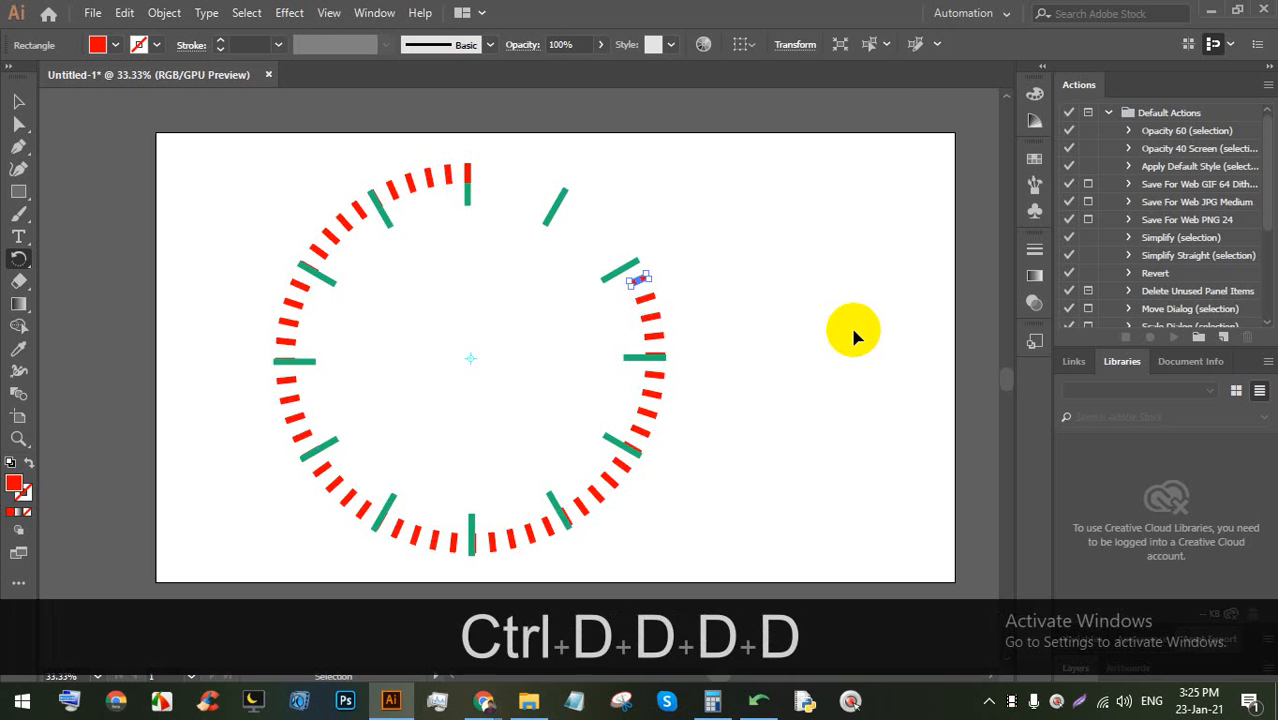
key(ctrl+d)
key(ctrl+d)
key(ctrl+d)
key(ctrl+d)
key(ctrl+d)
key(ctrl+d)
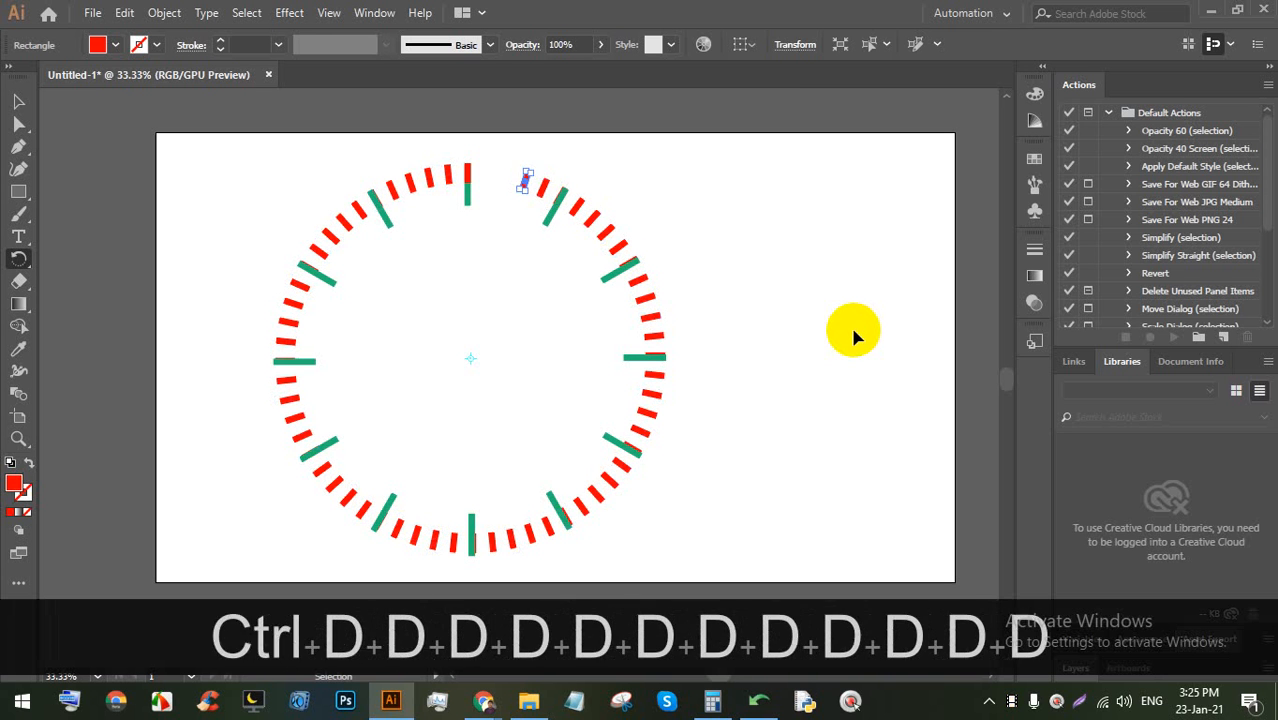
key(ctrl+d)
click(18, 101)
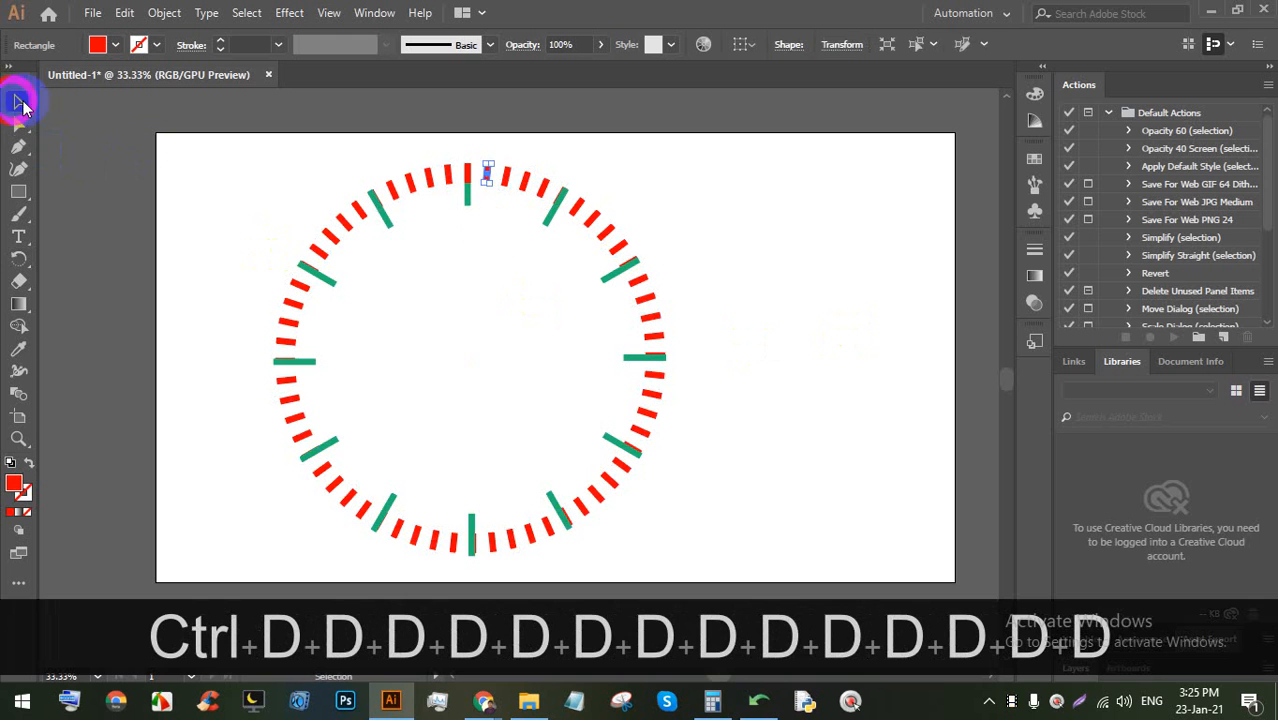
click(745, 360)
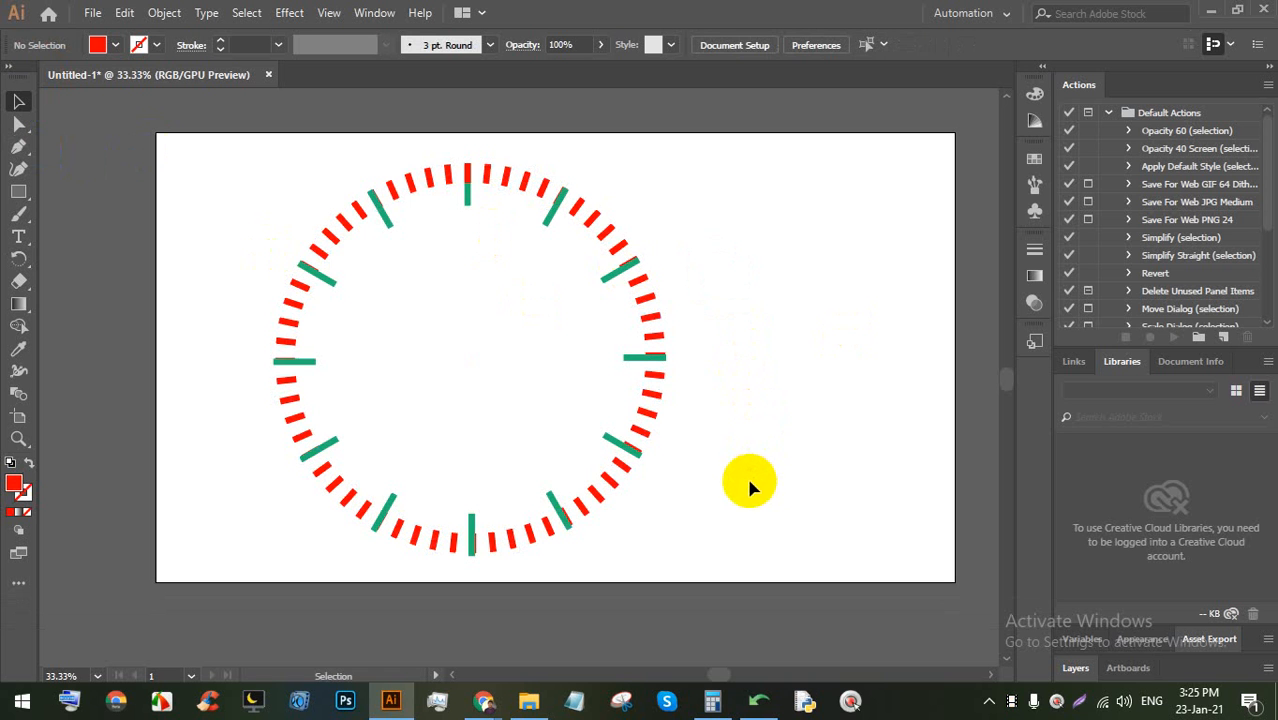
Select all green hour marks and red minute marks and delete them from the artboard
drag(835, 575, 285, 194)
click(731, 334)
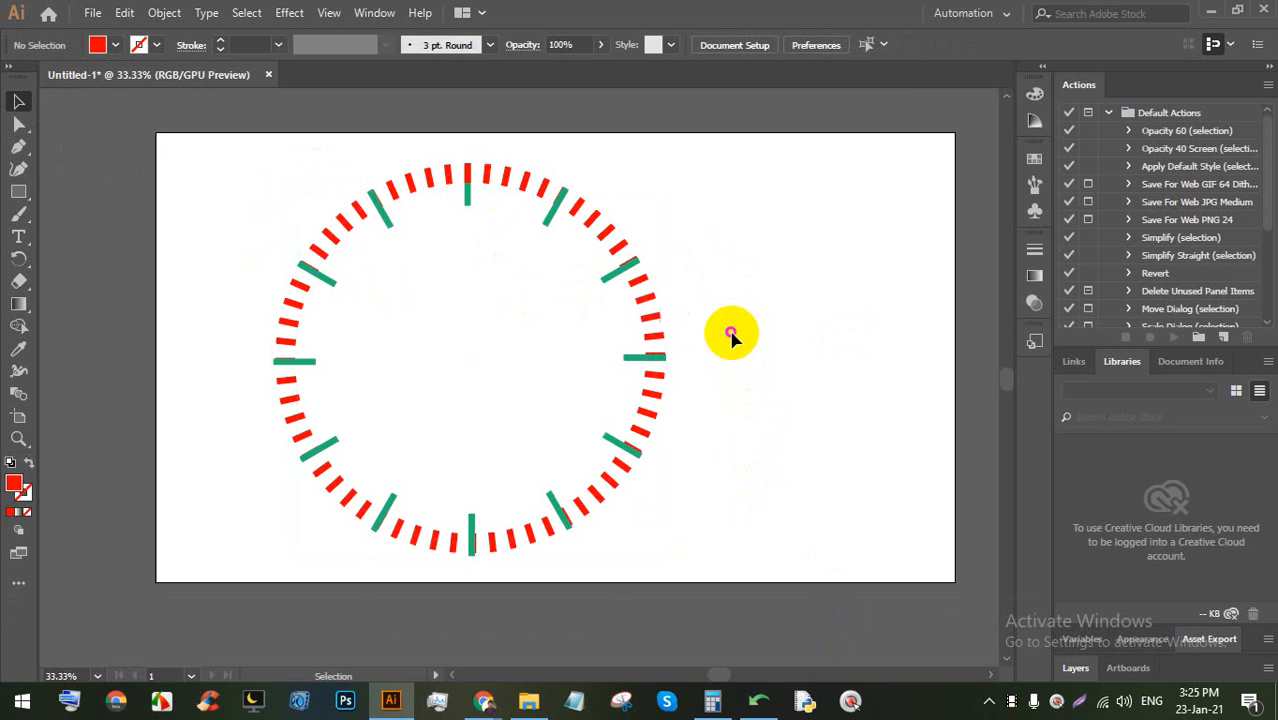
drag(713, 562, 157, 157)
key(BackSpace)
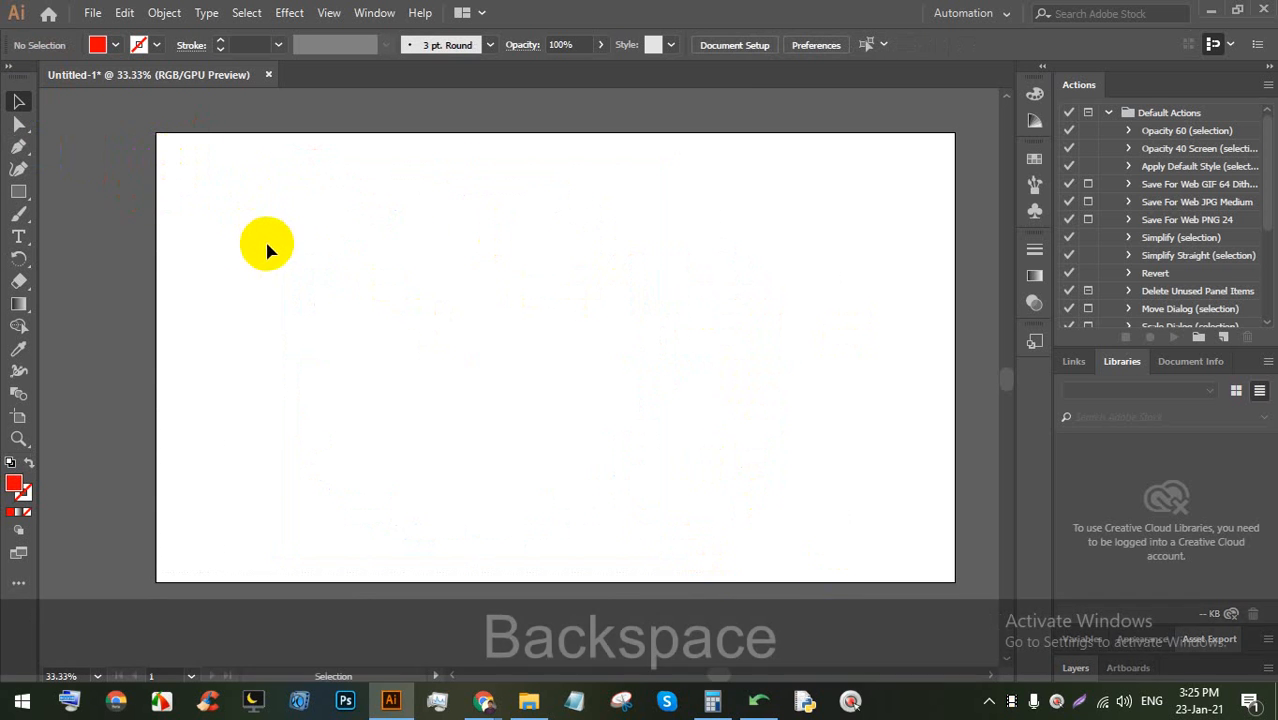
Draw a large perfect circle on the empty artboard with the Ellipse tool and fill it with blue
scroll(666, 376, up, 1)
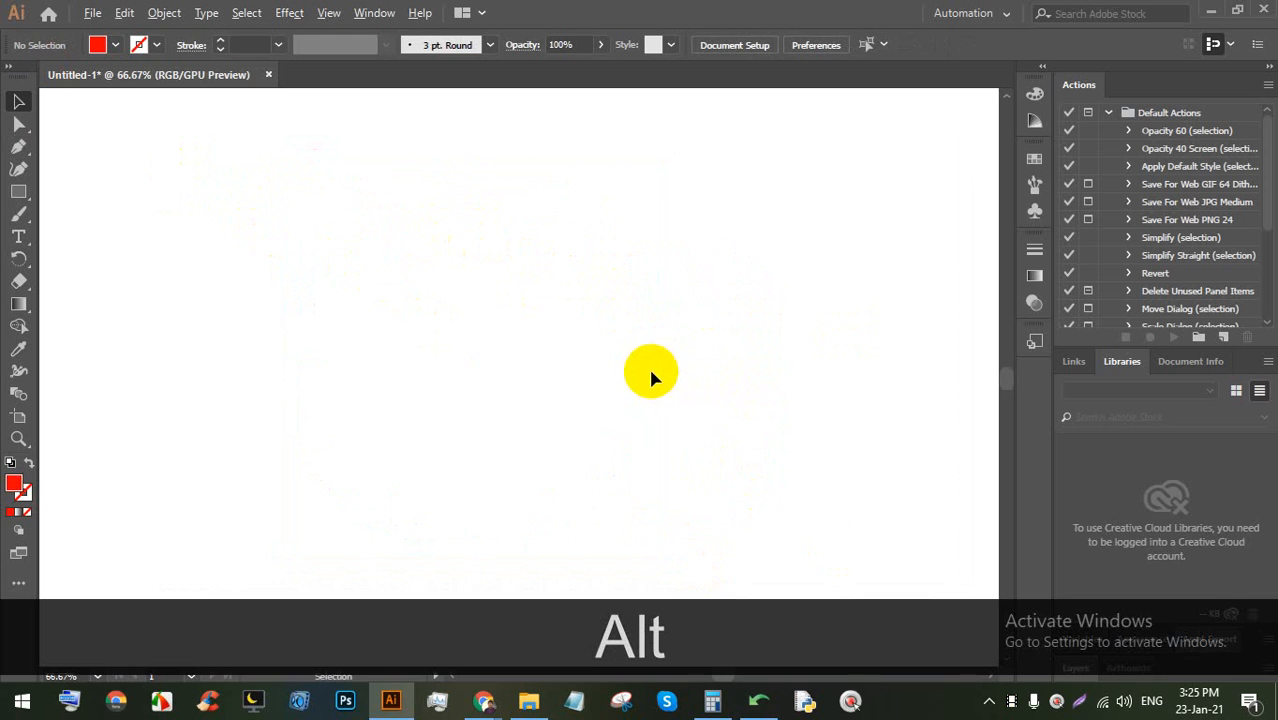
drag(15, 196, 87, 215)
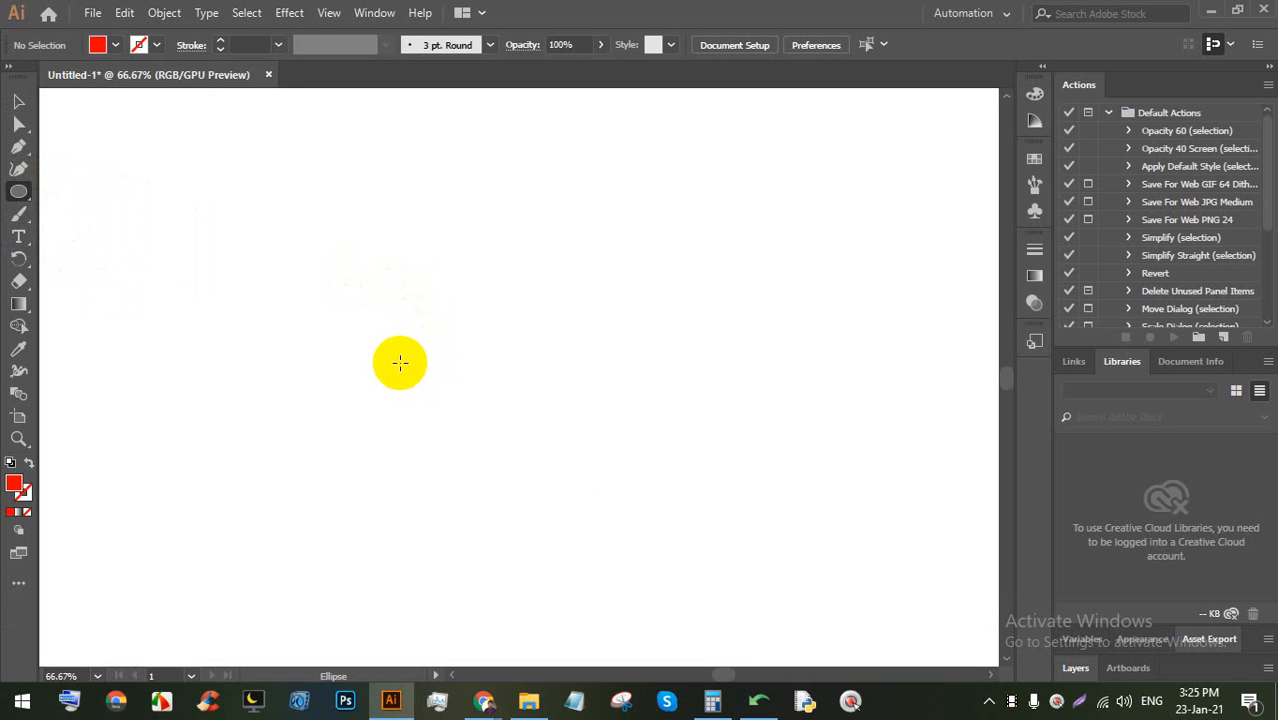
drag(175, 162, 597, 535)
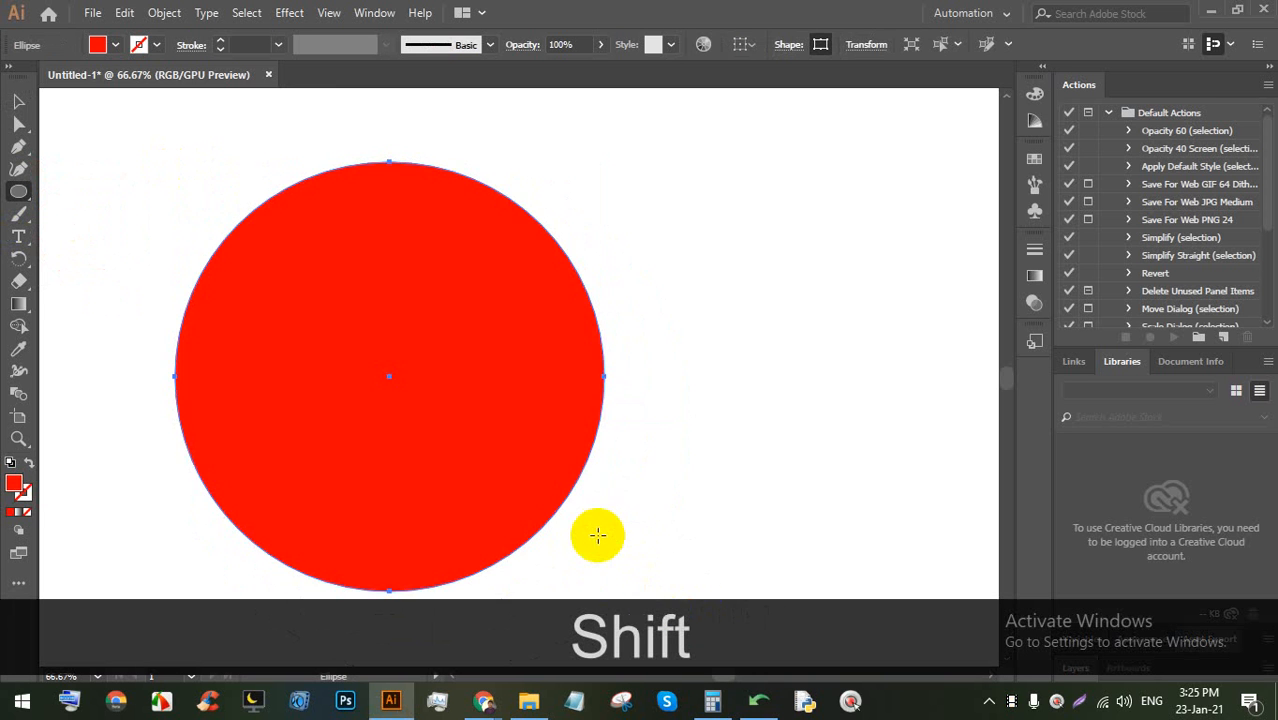
scroll(348, 337, up, 4)
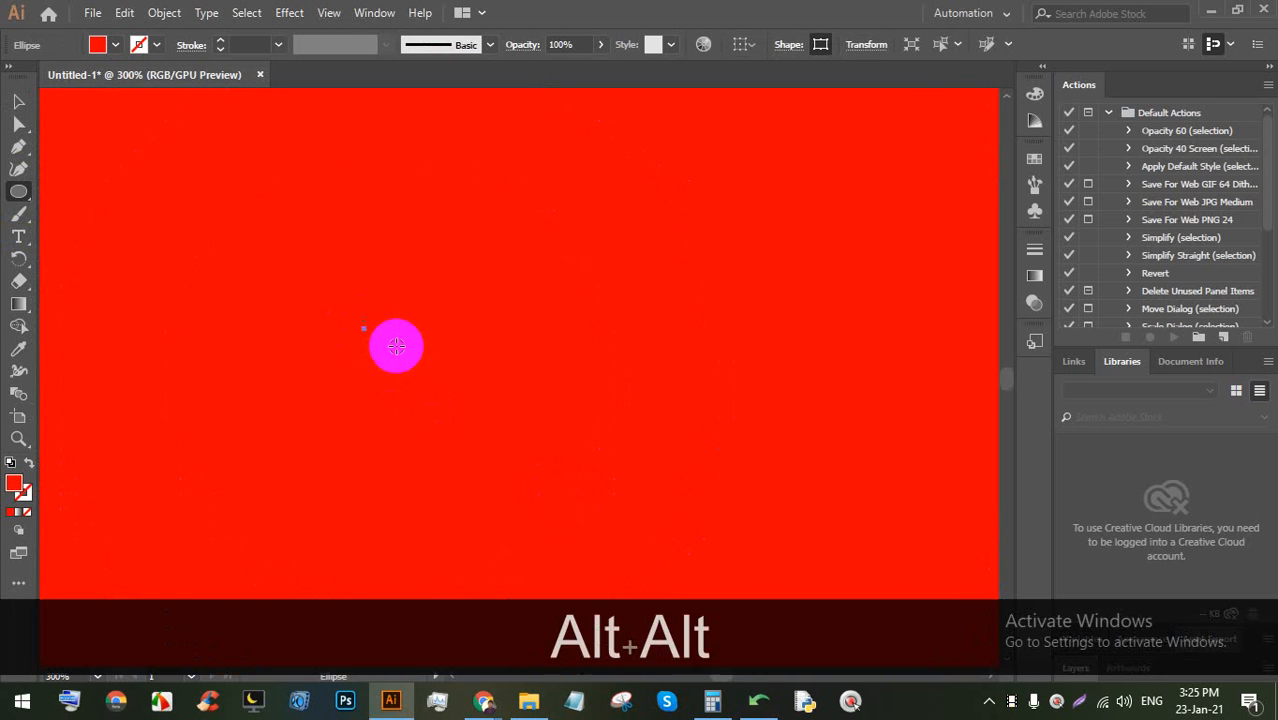
scroll(396, 345, down, 4)
scroll(376, 340, up, 1)
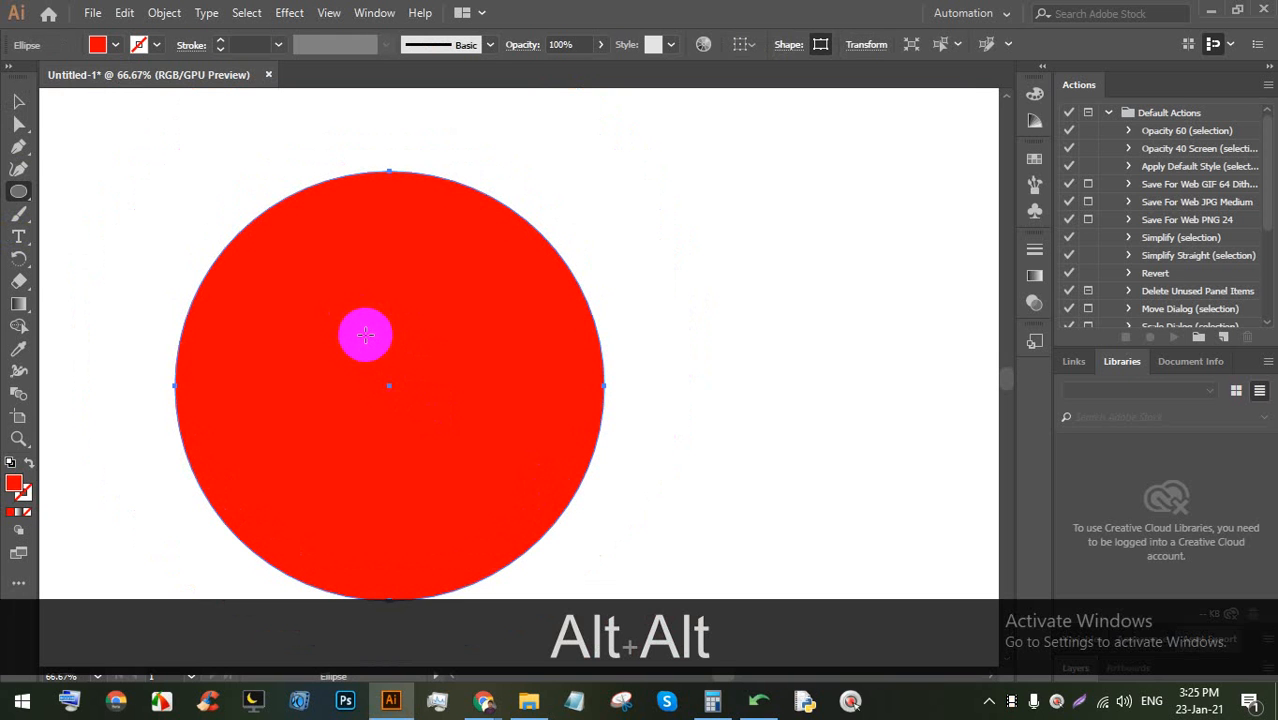
click(112, 45)
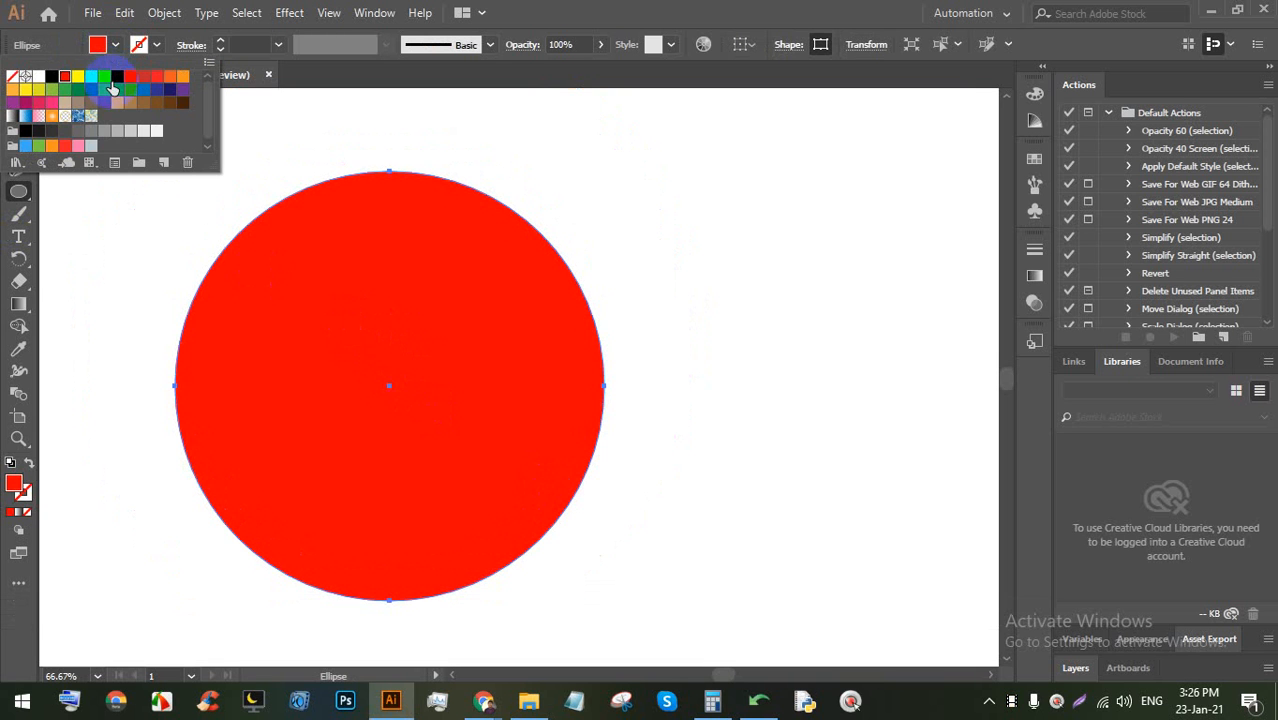
click(120, 91)
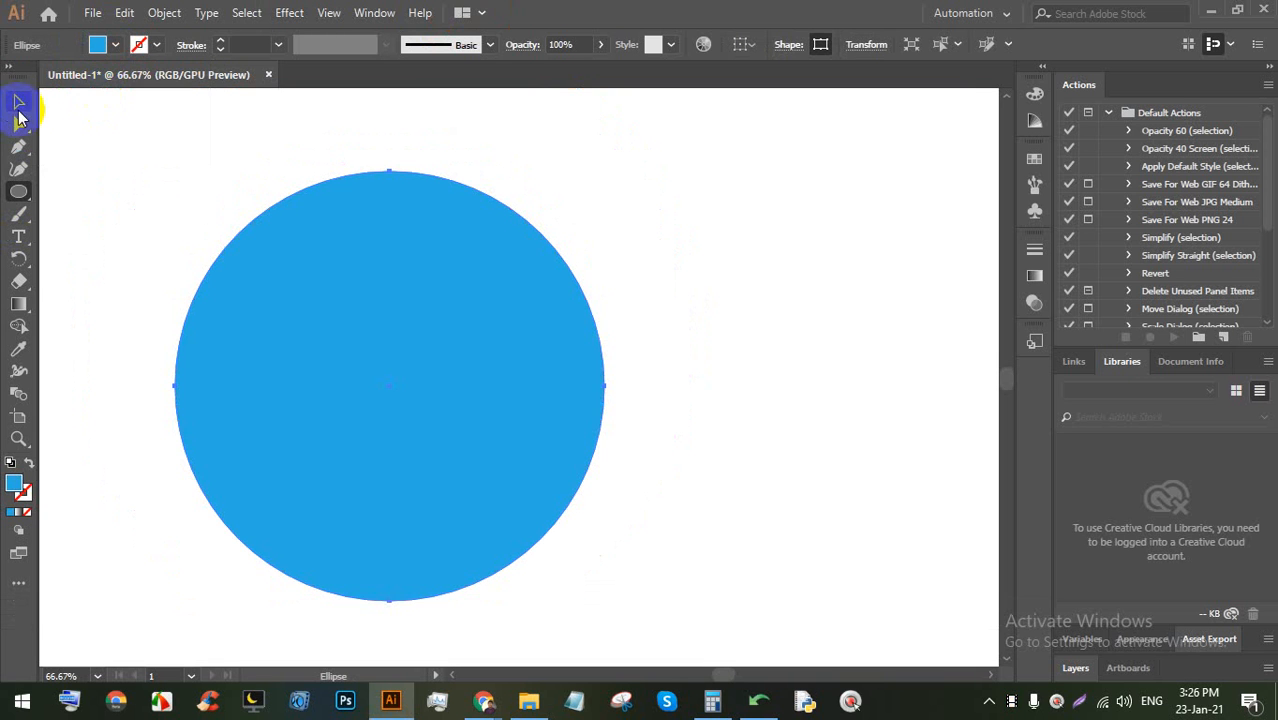
click(18, 102)
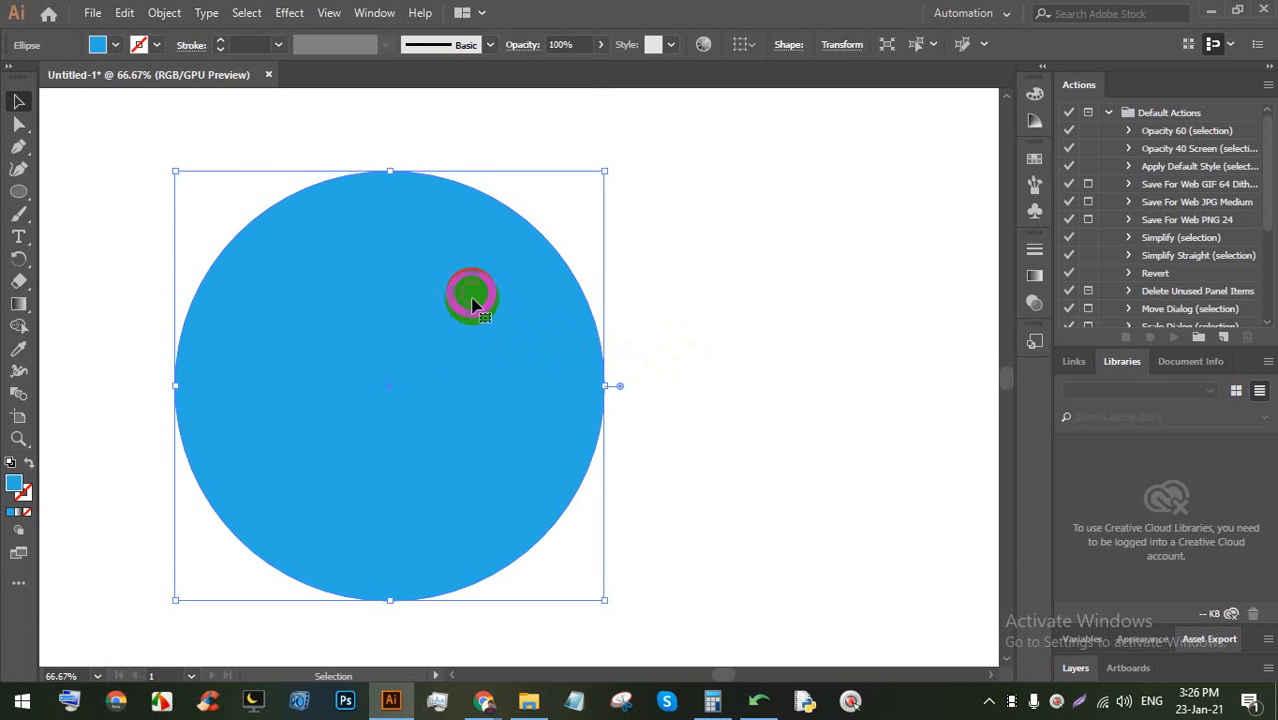
Show the rulers and place a horizontal and a vertical guide crossing at the blue circle's centre
key(ctrl+r)
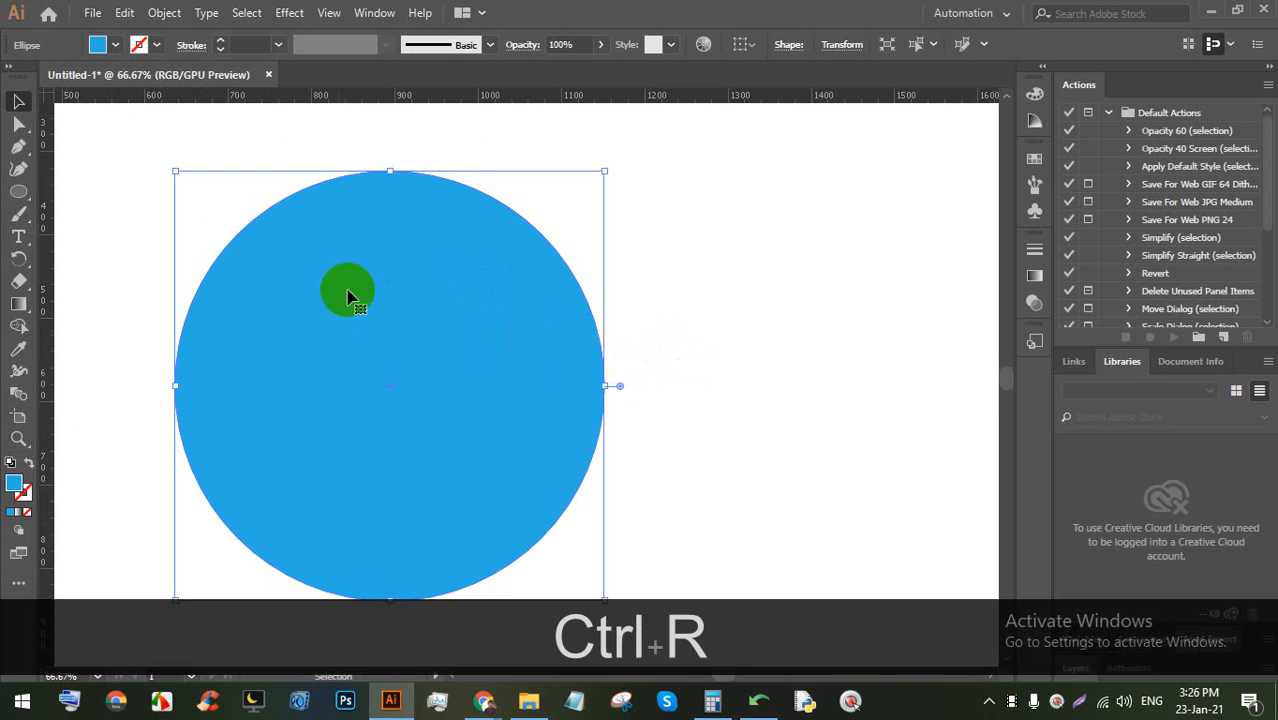
drag(414, 100, 395, 386)
drag(42, 266, 376, 270)
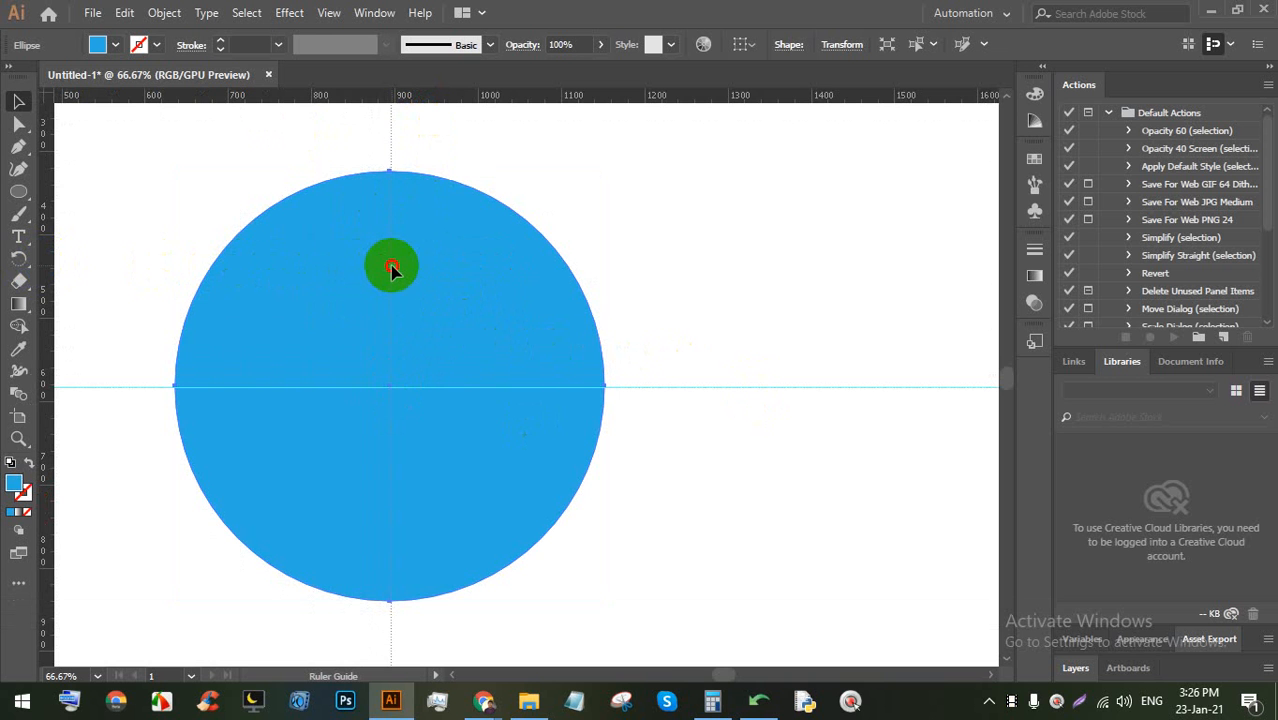
click(388, 268)
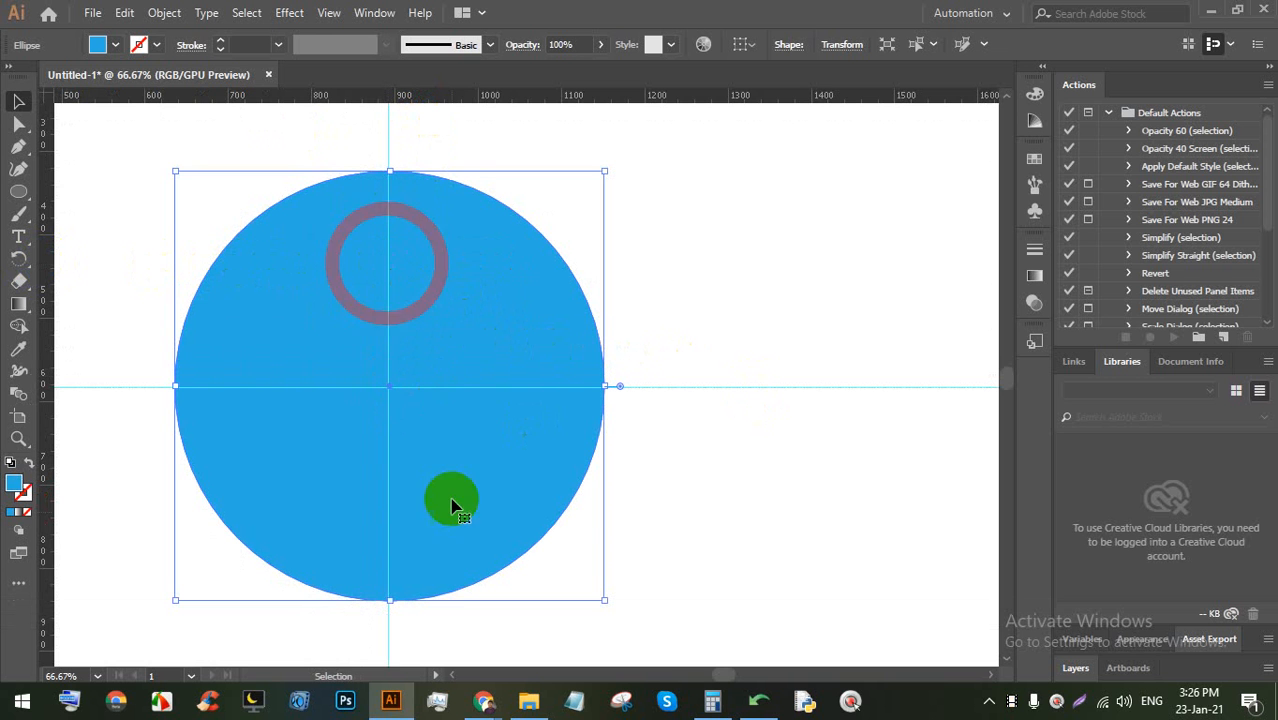
Switch to the Google Meet call in Chrome to check the class participants and return to Illustrator
mouse_move(483, 700)
click(428, 600)
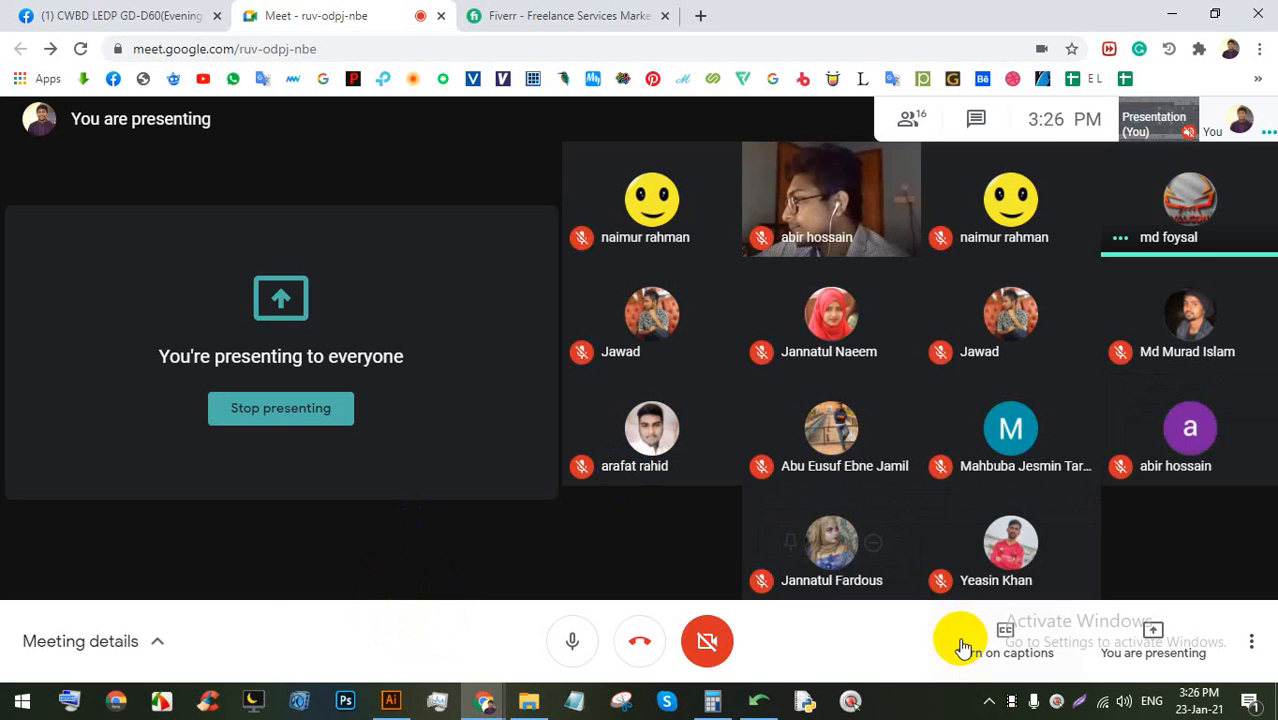
click(391, 700)
scroll(433, 442, down, 3)
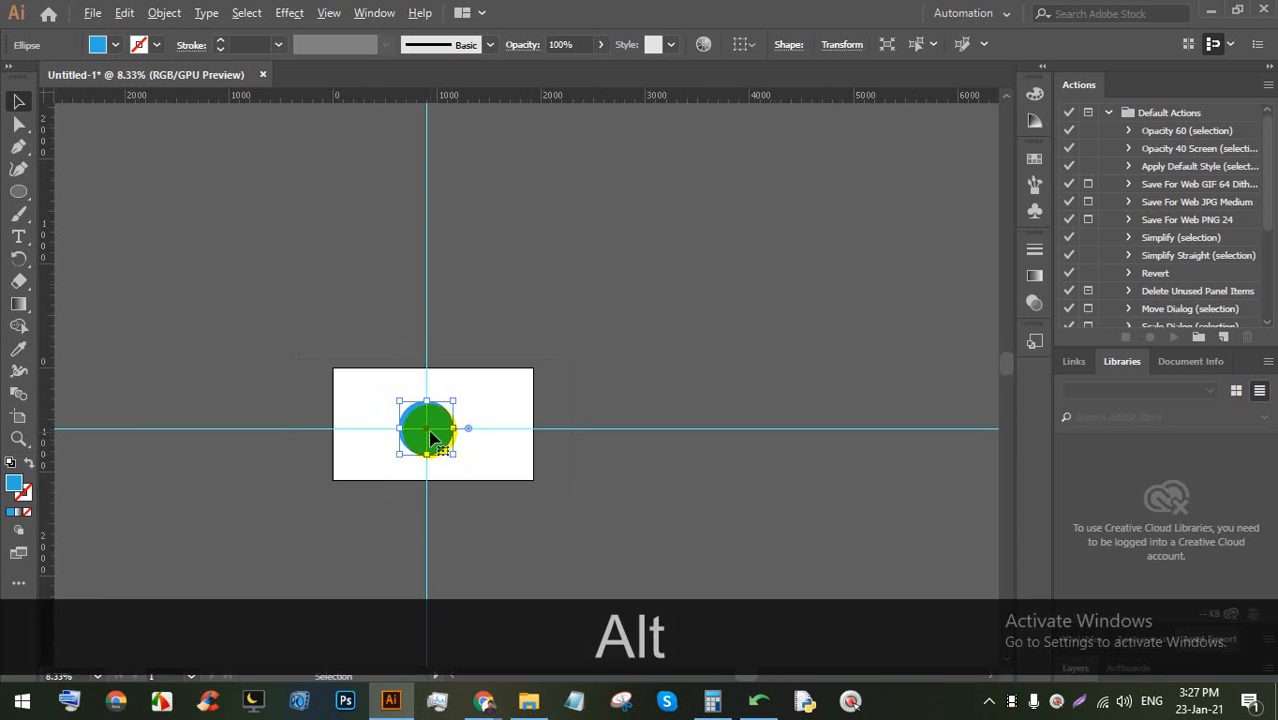
scroll(428, 442, up, 5)
scroll(431, 447, up, 1)
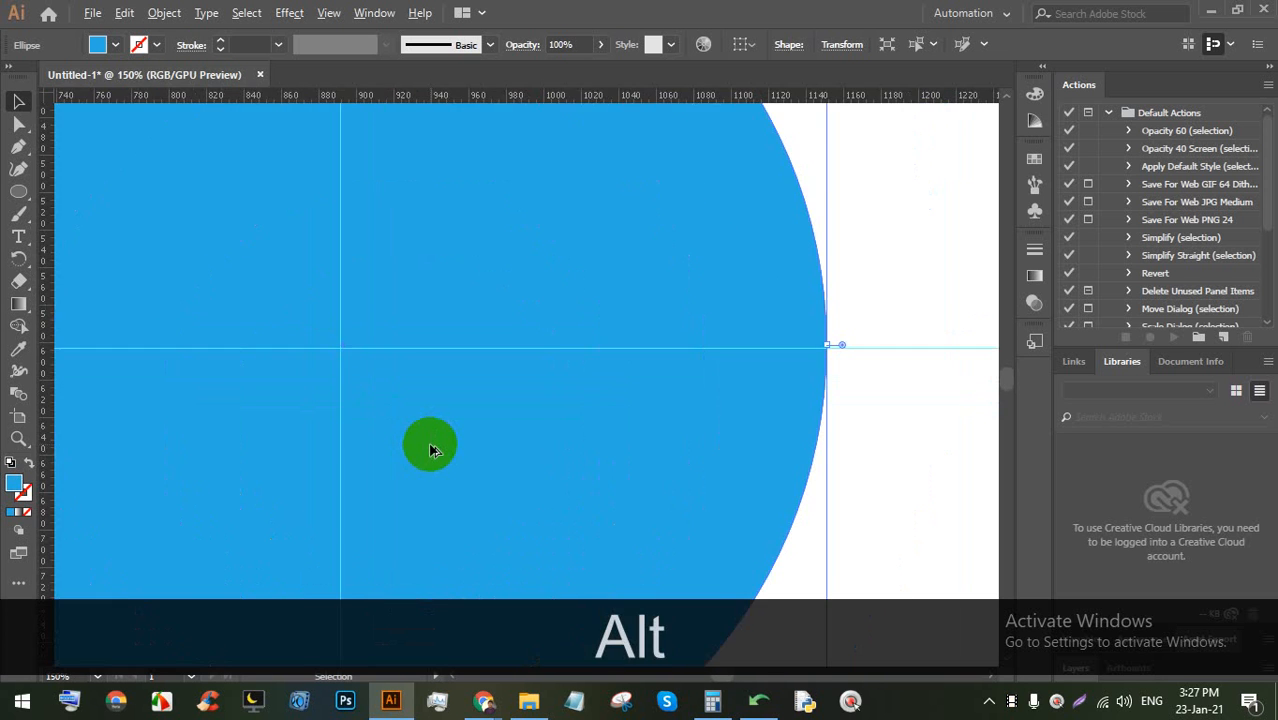
Delete the blue circle from the artboard, keeping its two guides
scroll(432, 452, down, 5)
scroll(428, 470, up, 2)
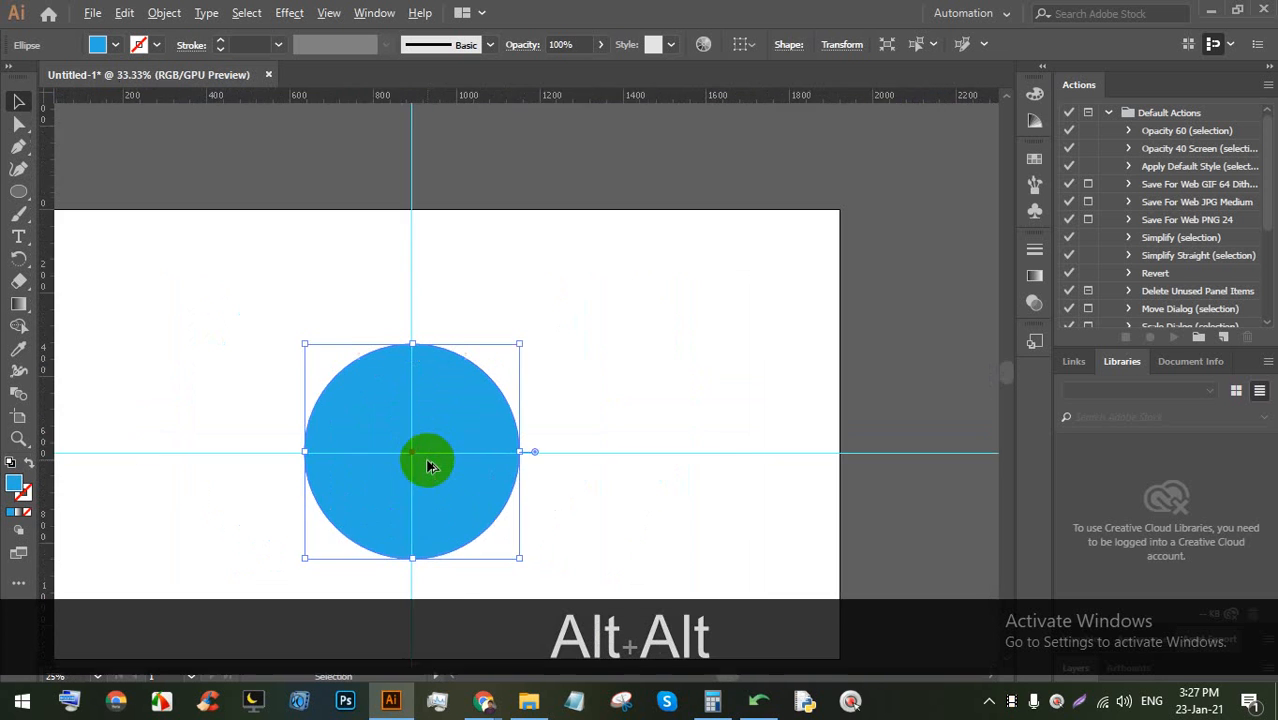
click(537, 541)
click(300, 365)
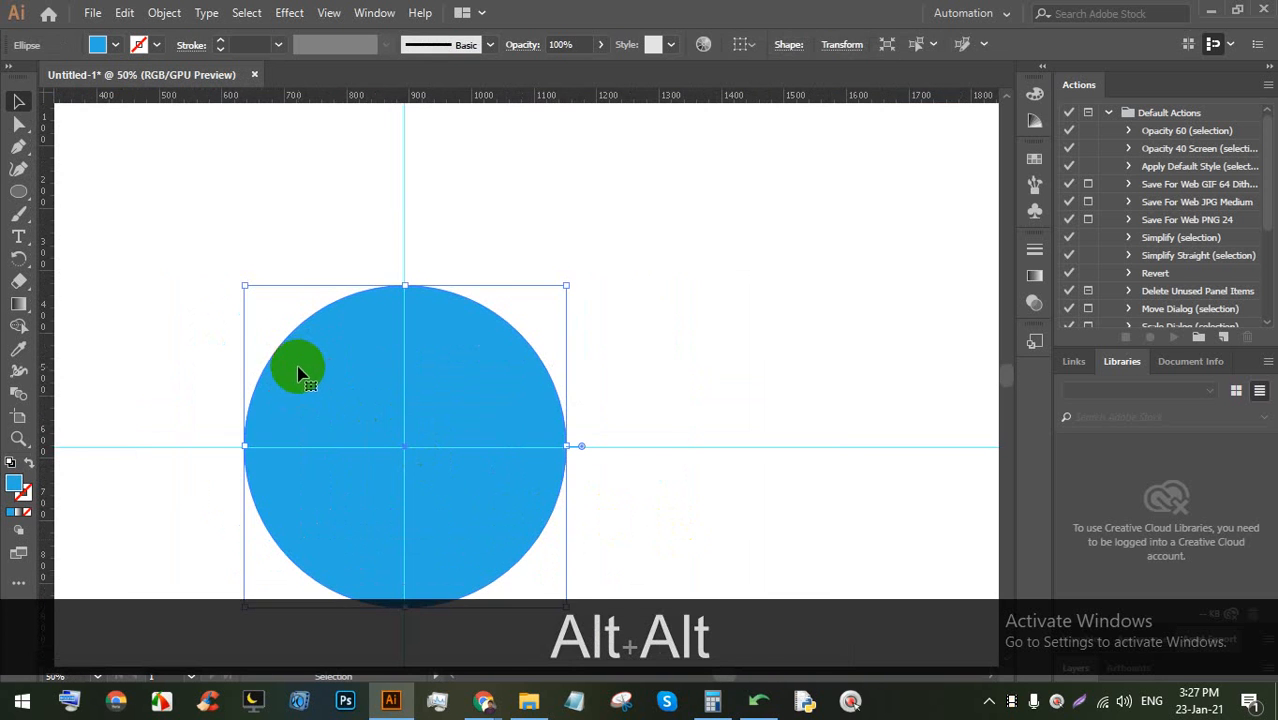
key(BackSpace)
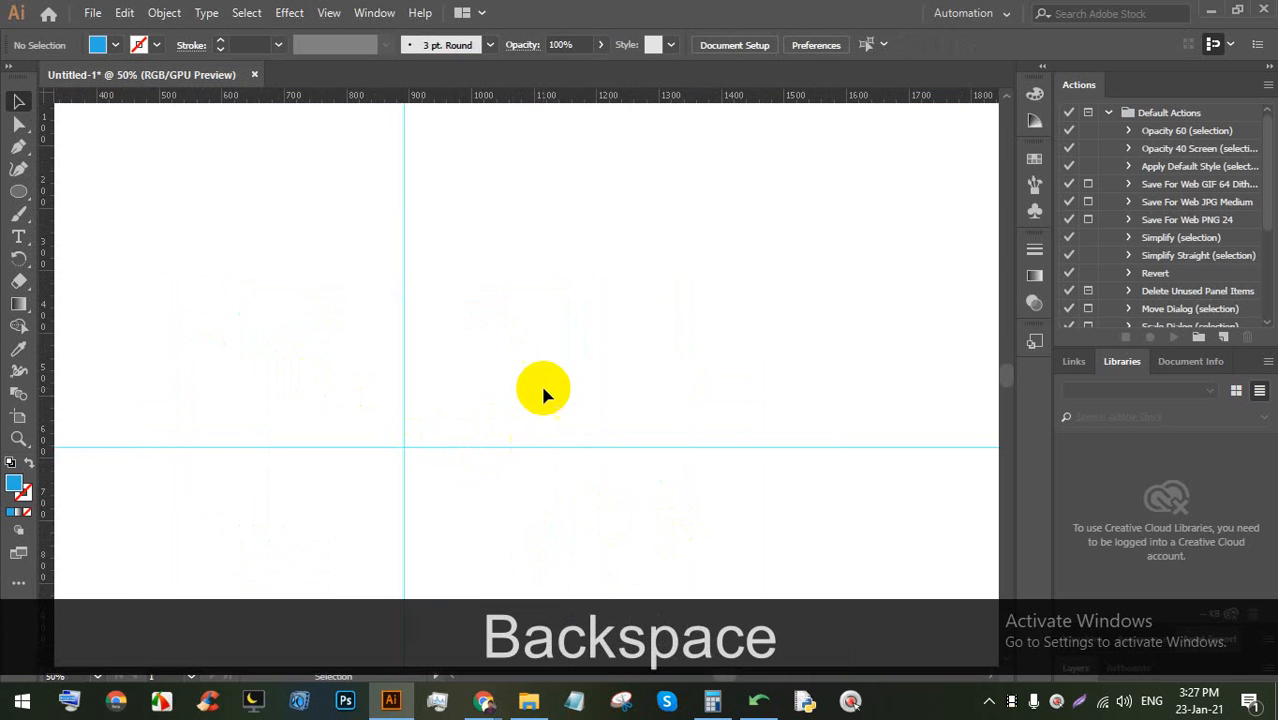
Unlock the guides, then select both the horizontal and vertical guide and delete them
right_click(543, 390)
click(600, 258)
drag(619, 542, 319, 379)
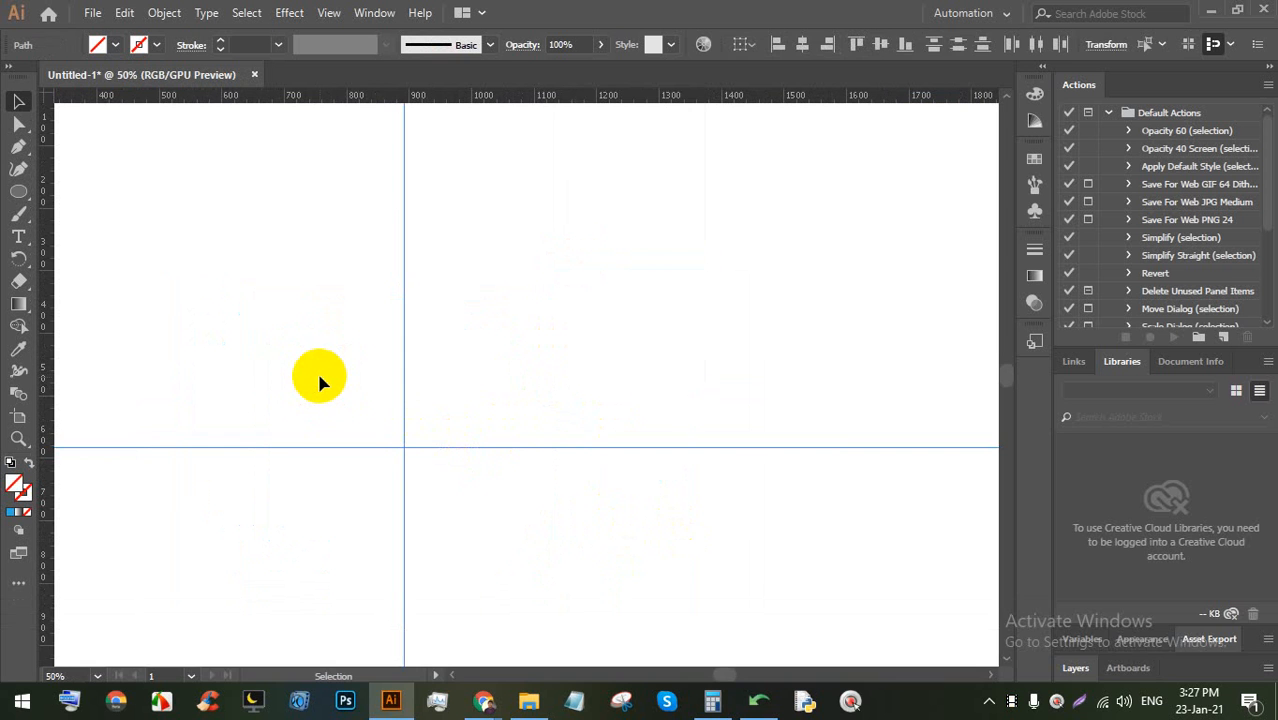
key(BackSpace)
scroll(337, 357, down, 1)
scroll(346, 363, up, 1)
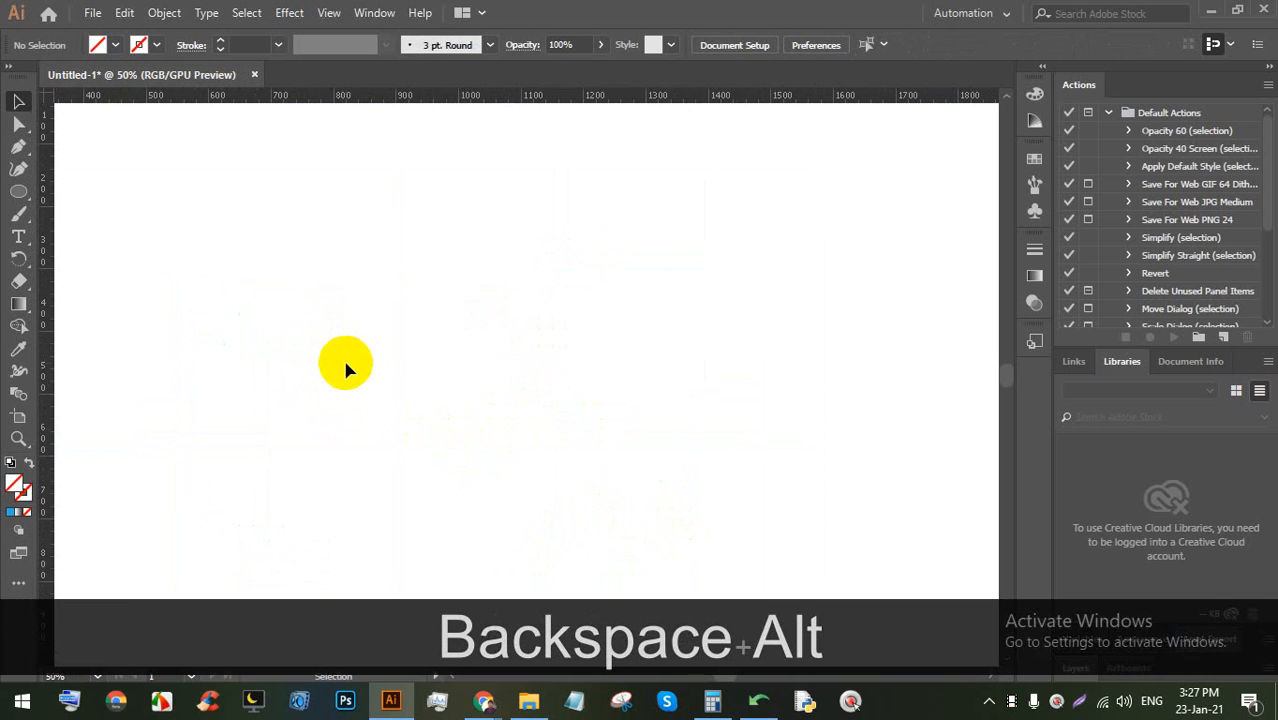
Draw a new perfect circle about 510 px wide with the Ellipse tool and fill it with blue
click(18, 191)
drag(300, 216, 568, 533)
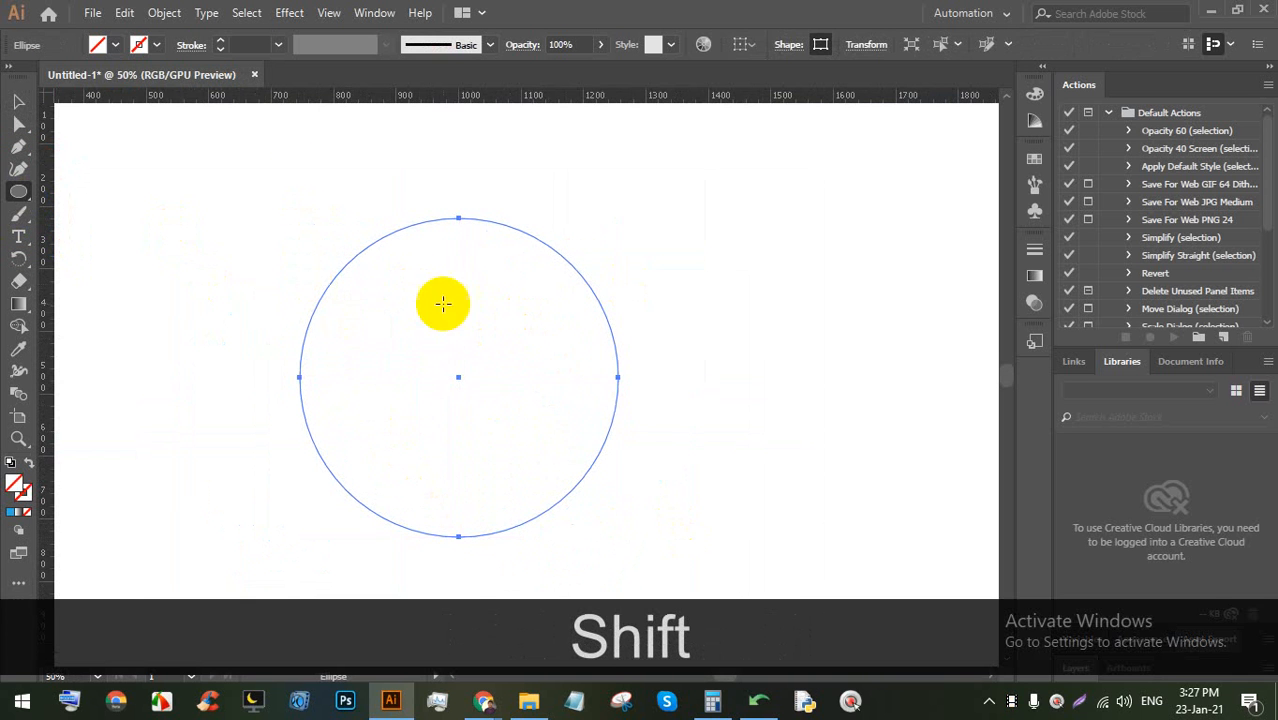
click(139, 45)
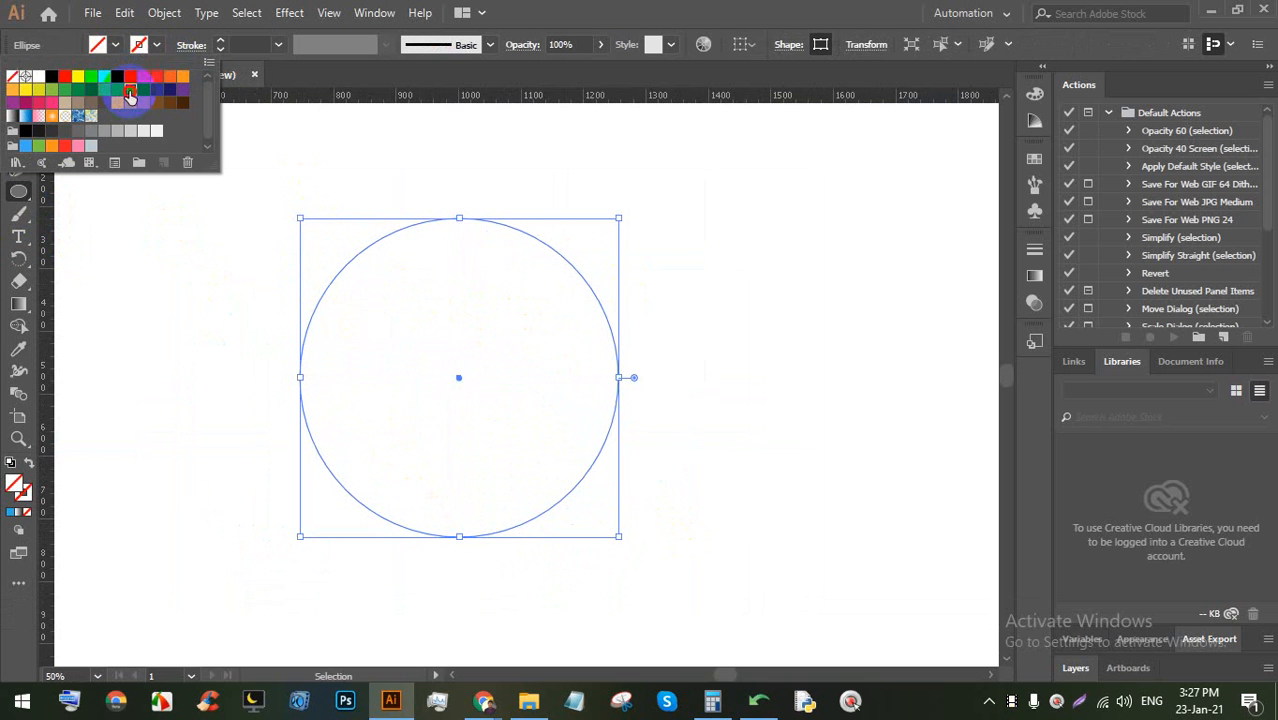
click(129, 90)
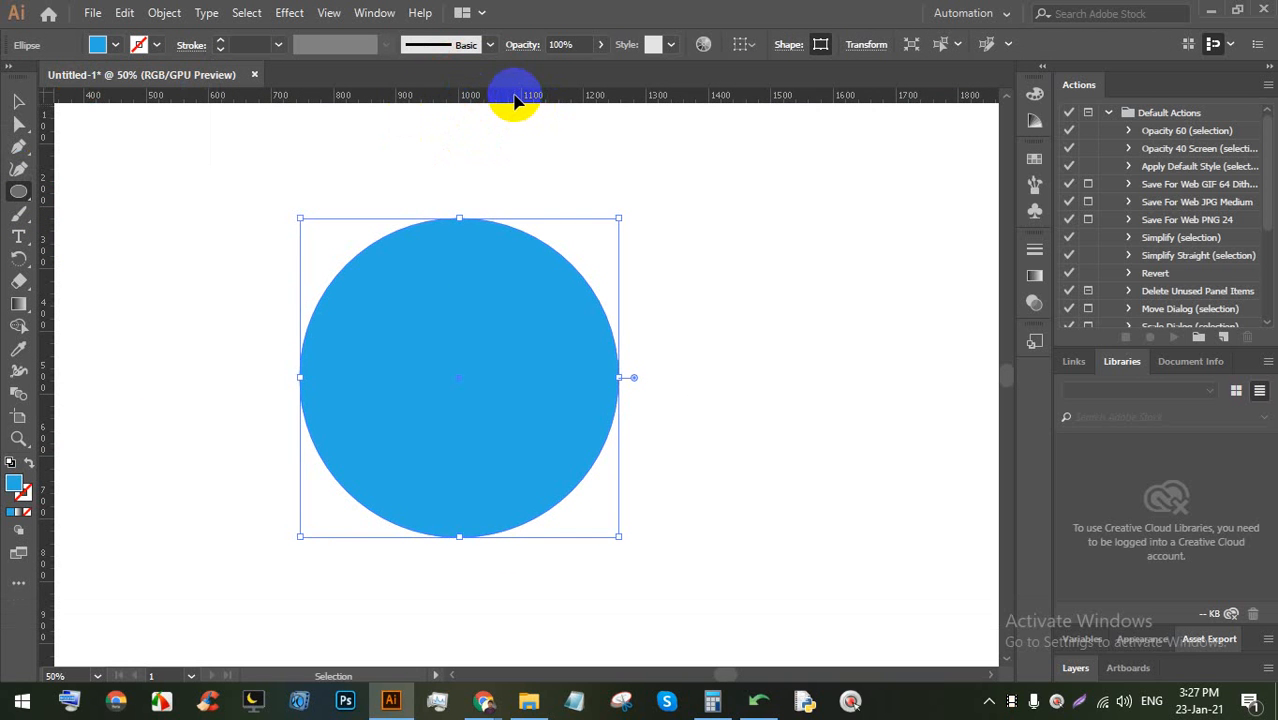
Place a horizontal and a vertical ruler guide crossing at the new blue circle's centre
drag(511, 100, 505, 378)
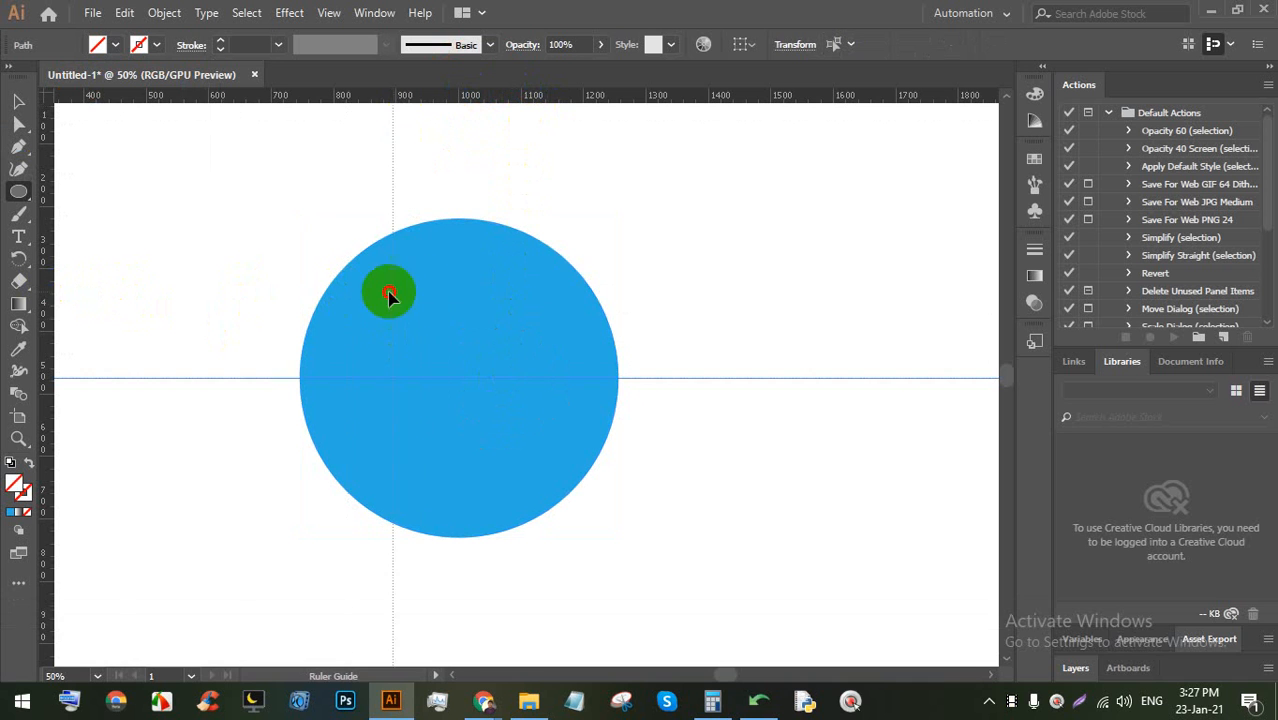
key(ctrl+z)
click(466, 296)
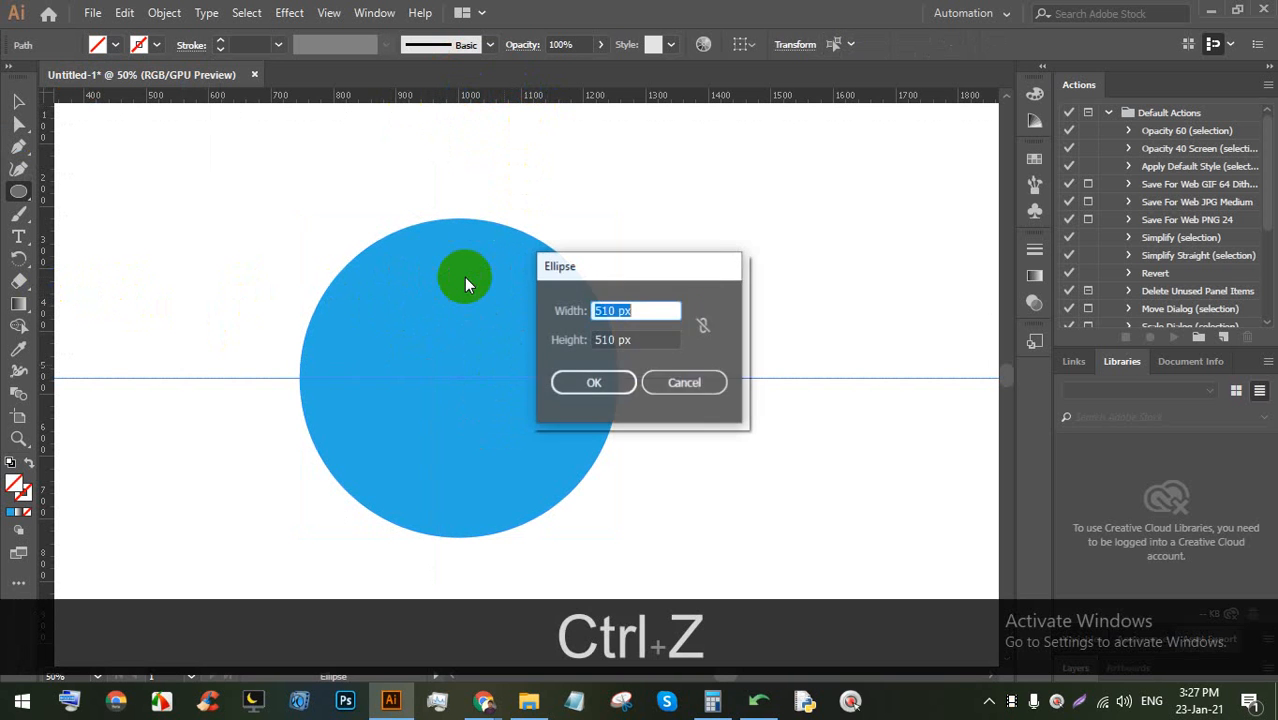
click(680, 379)
click(451, 271)
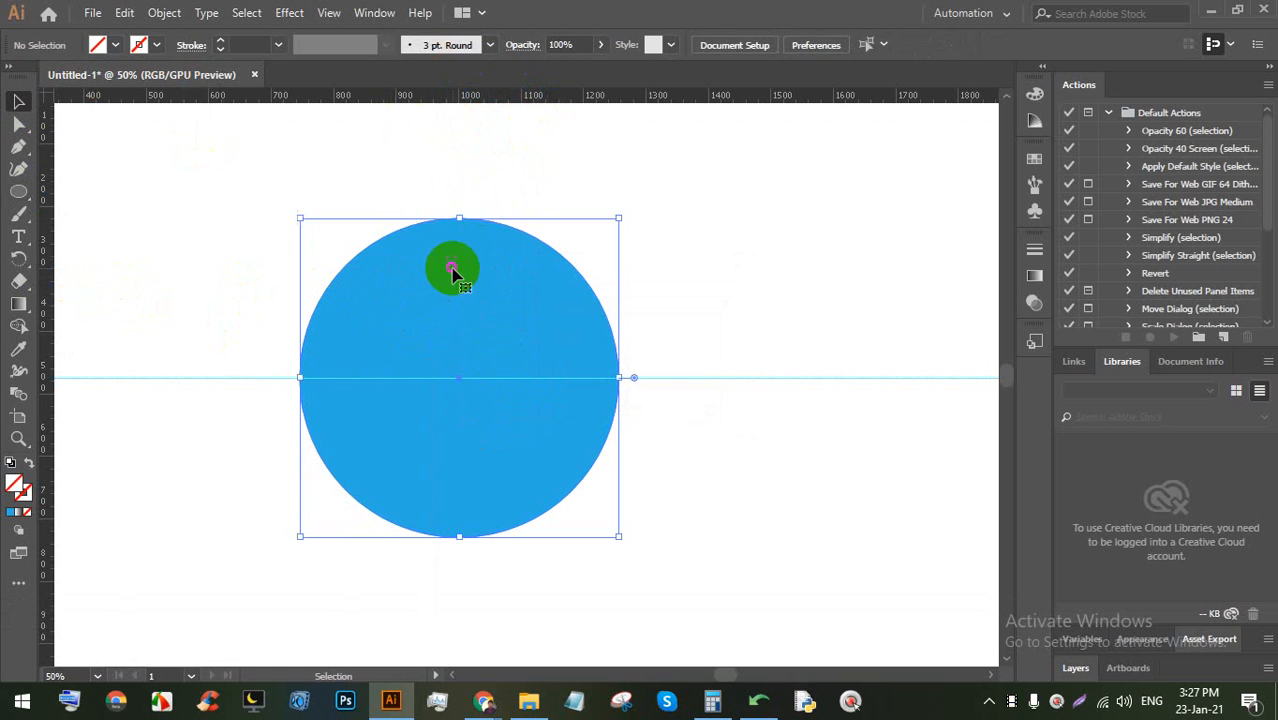
drag(50, 262, 447, 264)
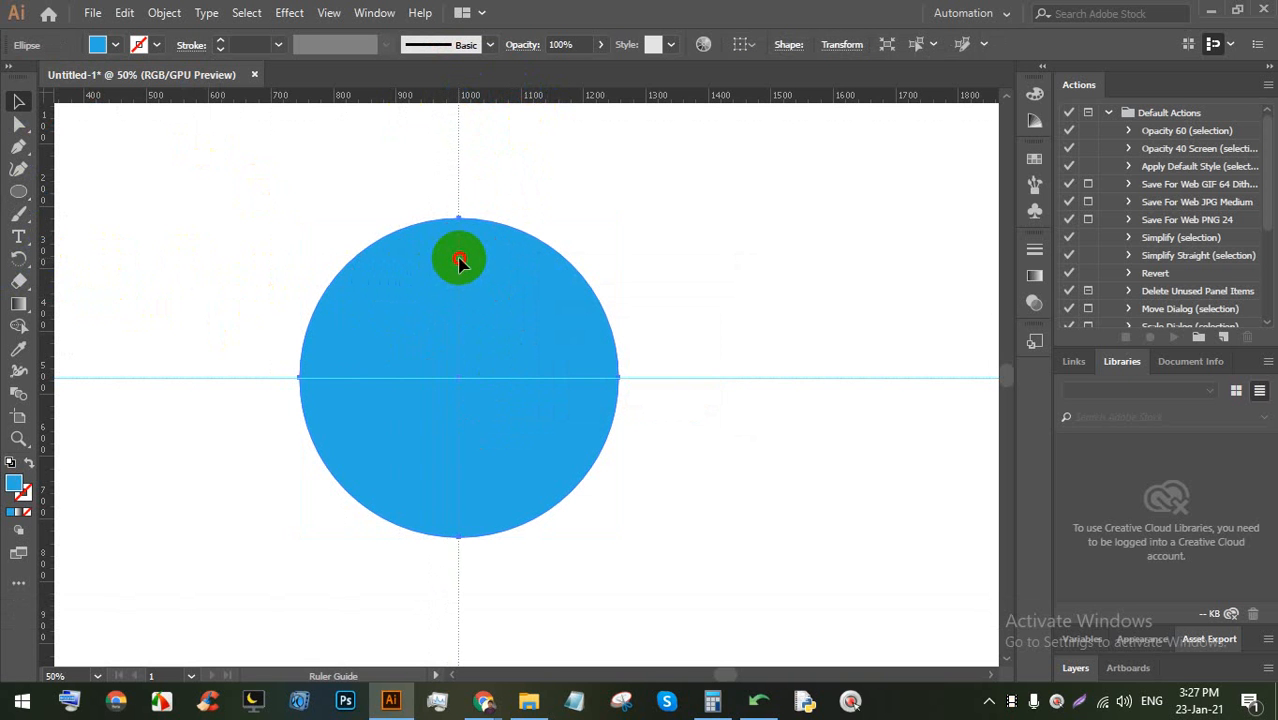
drag(459, 261, 459, 262)
Realign the vertical guide precisely with the centre point of the blue circle, working at close zoom
alt+scroll(470, 390, up, 8)
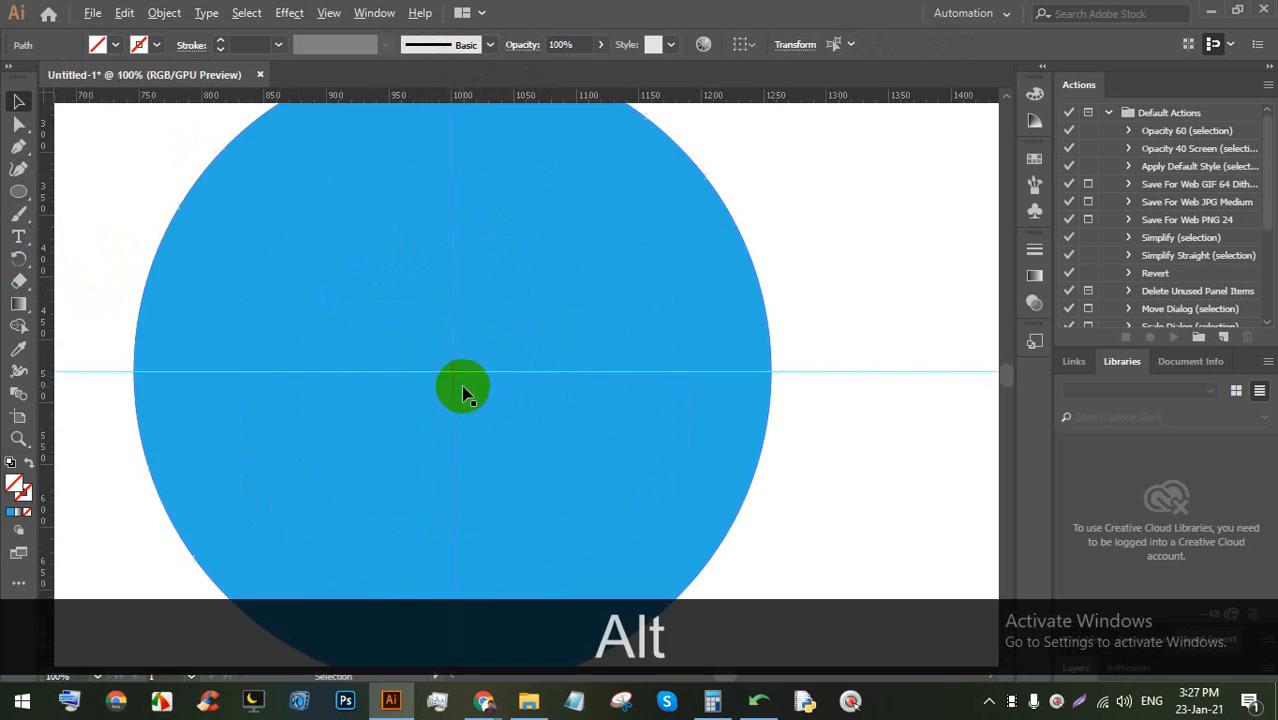
click(531, 277)
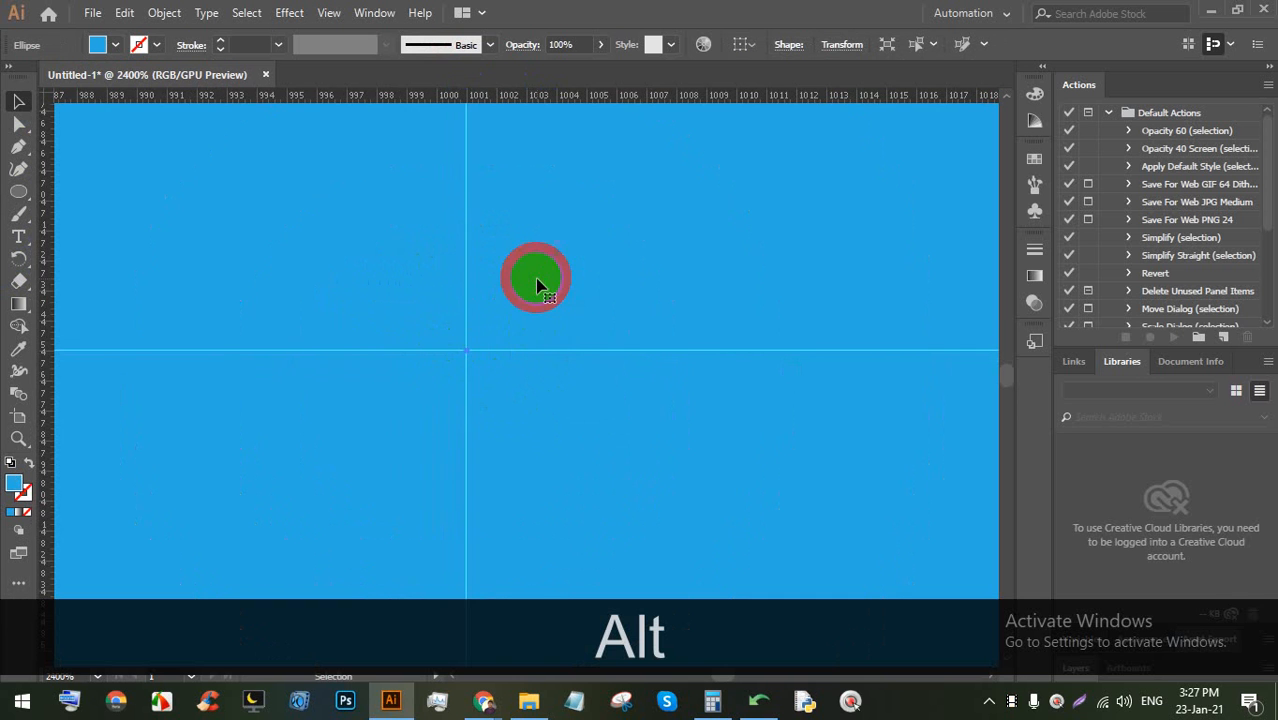
alt+scroll(462, 348, up, 5)
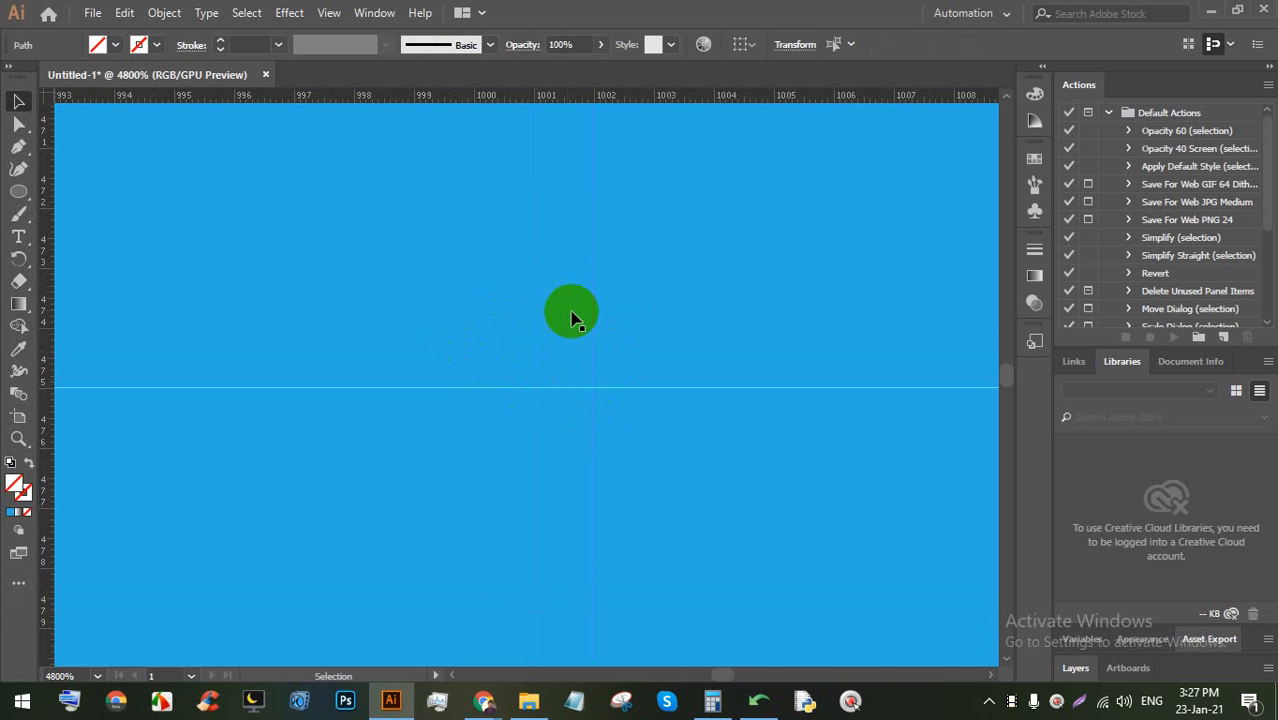
mouse_move(571, 318)
mouse_down()
mouse_move(599, 323)
mouse_move(553, 322)
mouse_move(645, 294)
mouse_move(553, 400)
mouse_move(537, 355)
mouse_move(634, 353)
mouse_move(534, 348)
mouse_up()
scroll(515, 325, down, 12)
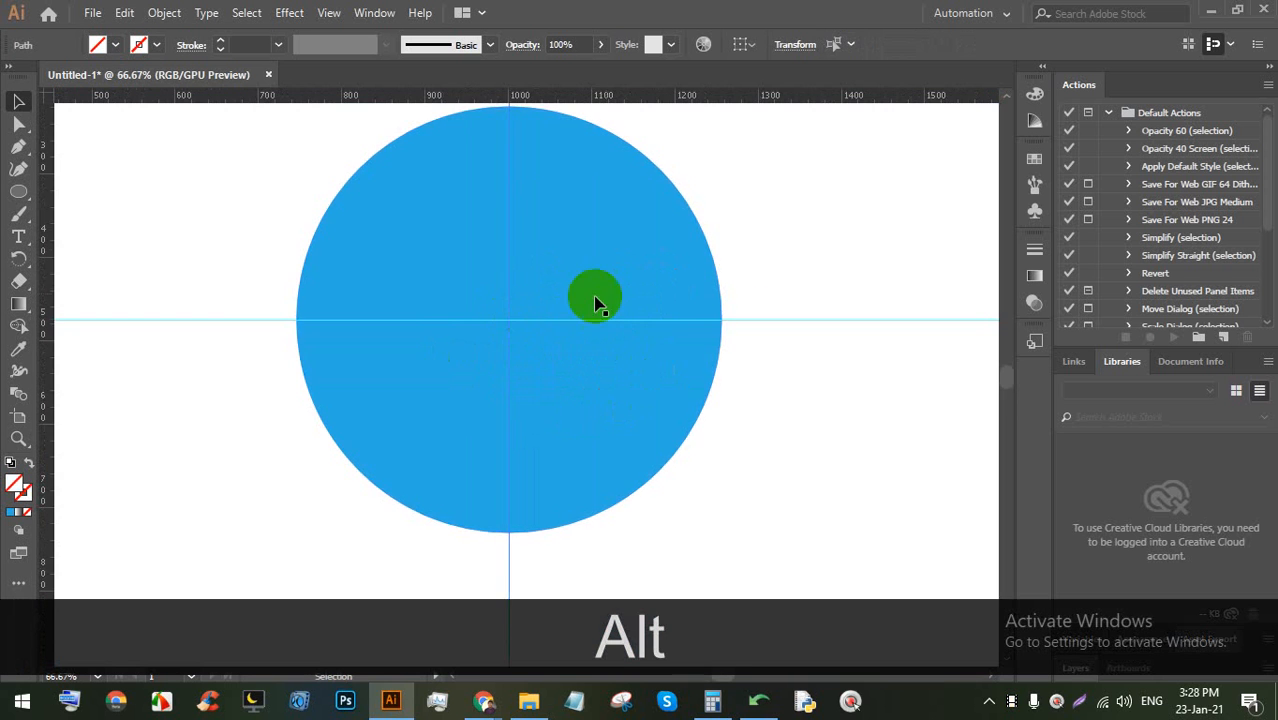
click(785, 237)
drag(785, 237, 652, 258)
click(388, 368)
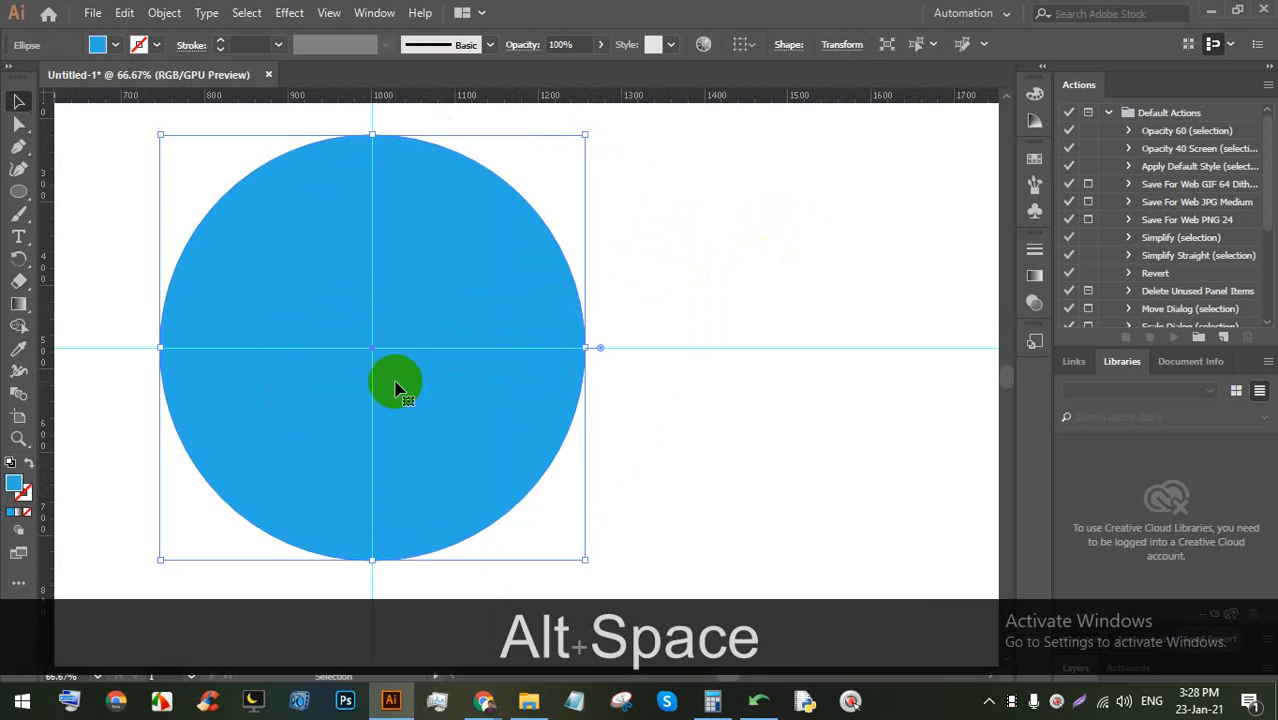
Move the vertical guide about 2 px to the right of the blue circle's centre point
scroll(380, 368, up, 8)
scroll(346, 300, up, 3)
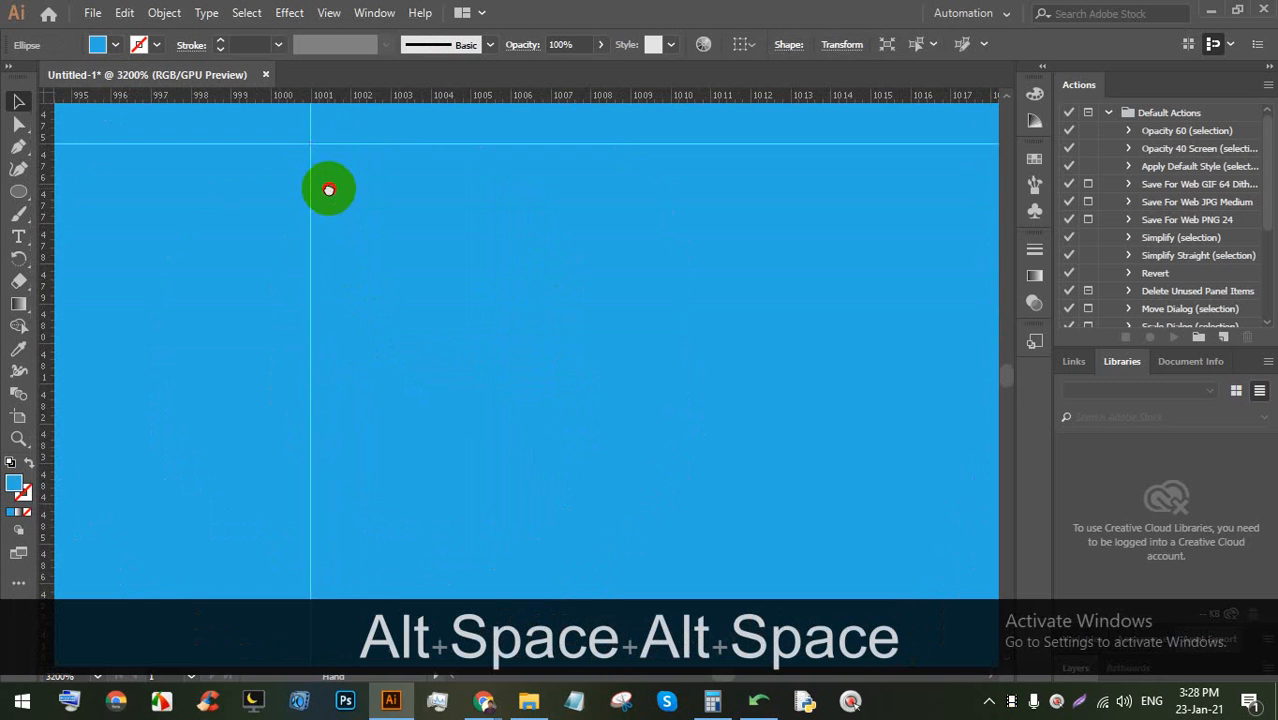
drag(328, 184, 351, 319)
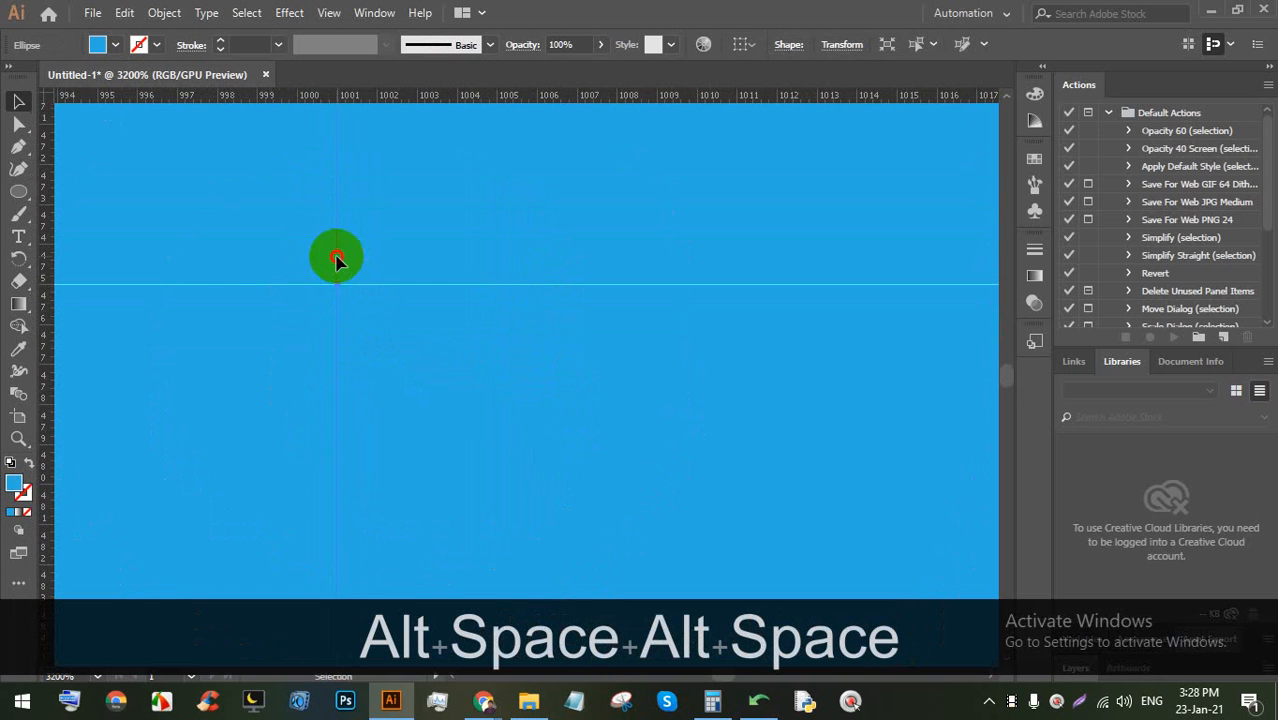
drag(342, 258, 428, 297)
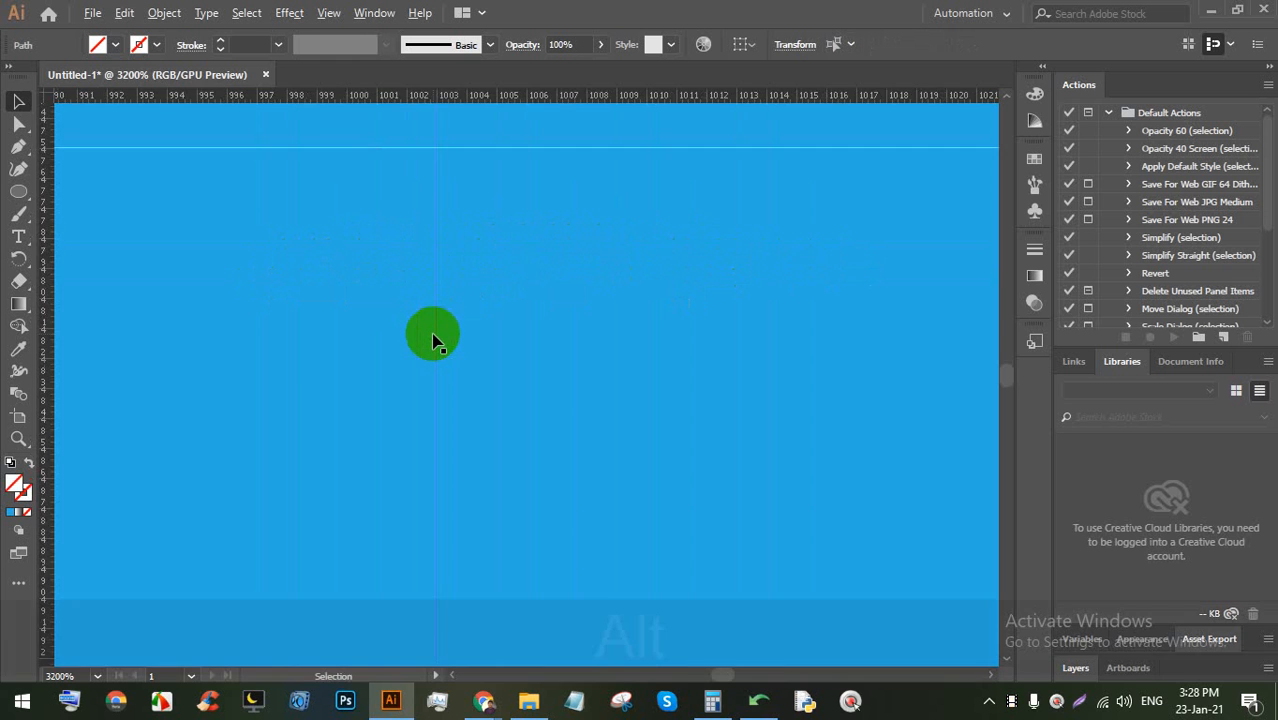
scroll(427, 345, down, 6)
scroll(424, 352, down, 3)
scroll(420, 353, up, 3)
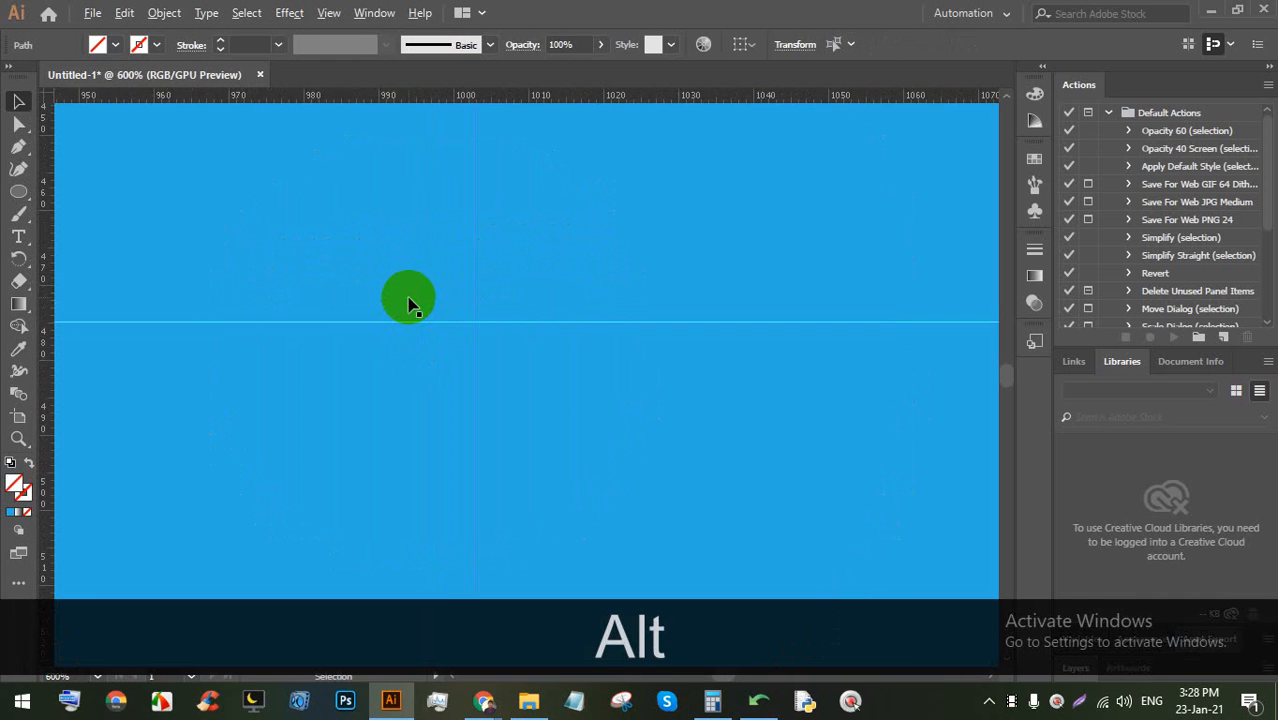
Nudge the blue circle about 1 px horizontally and reposition the vertical guide near its centre point
scroll(408, 303, up, 3)
drag(556, 313, 588, 316)
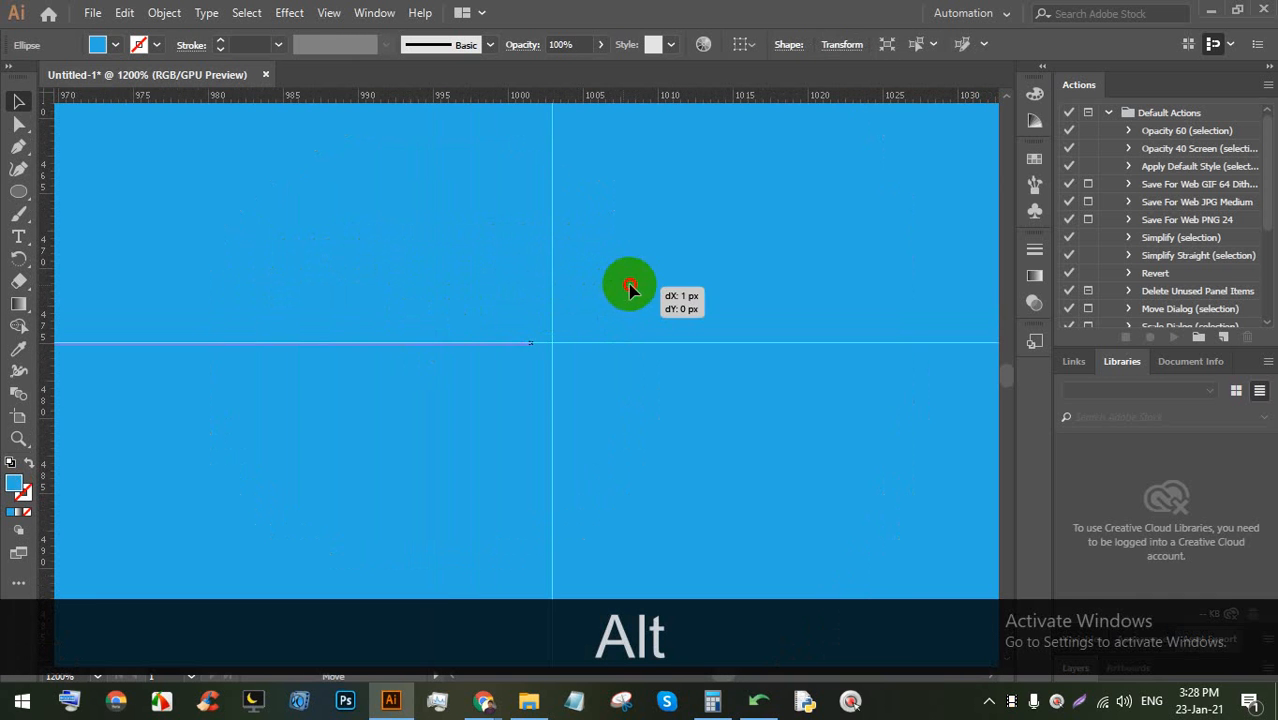
drag(630, 286, 631, 286)
drag(543, 311, 436, 271)
scroll(483, 280, down, 7)
scroll(462, 290, down, 4)
scroll(450, 265, up, 5)
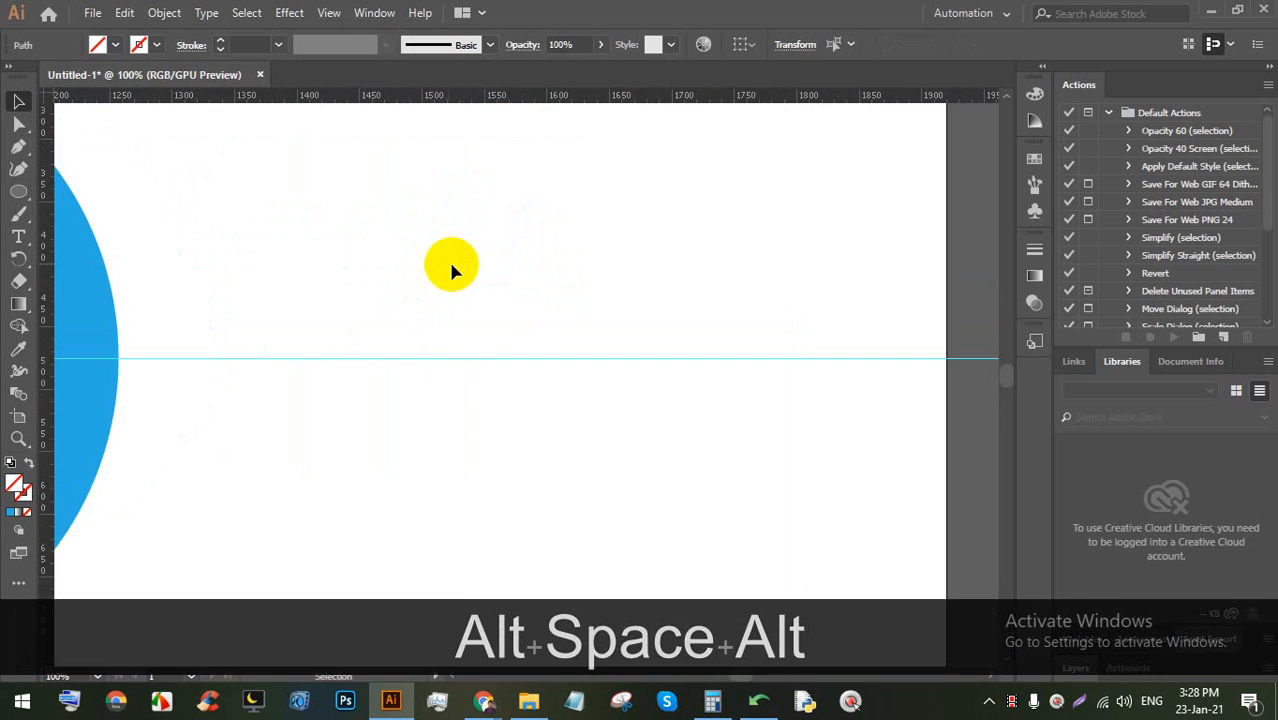
Draw three small perfect circles, about 90 to 135 px wide, in the empty area right of the blue circle
click(22, 198)
drag(305, 222, 412, 338)
mouse_move(482, 203)
mouse_down()
mouse_move(590, 370)
mouse_move(748, 350)
mouse_up()
Select all three small circles and fill them with cyan
click(15, 105)
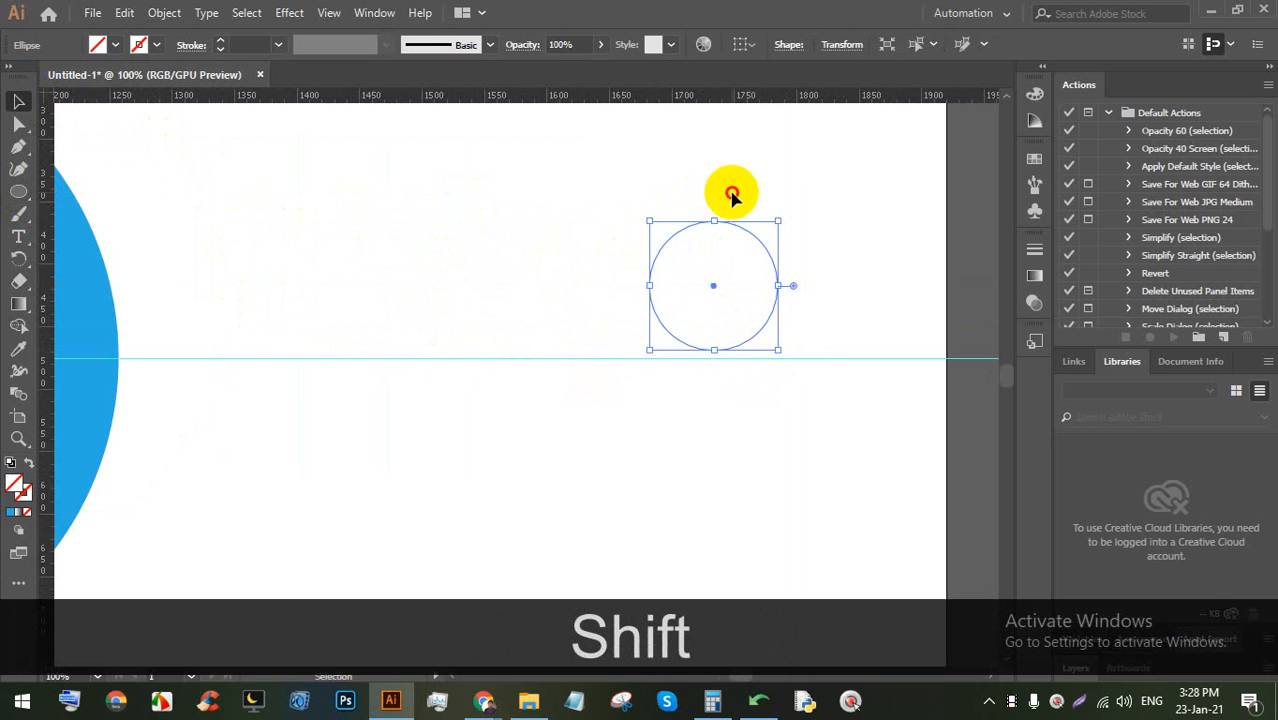
drag(850, 295, 196, 194)
click(118, 46)
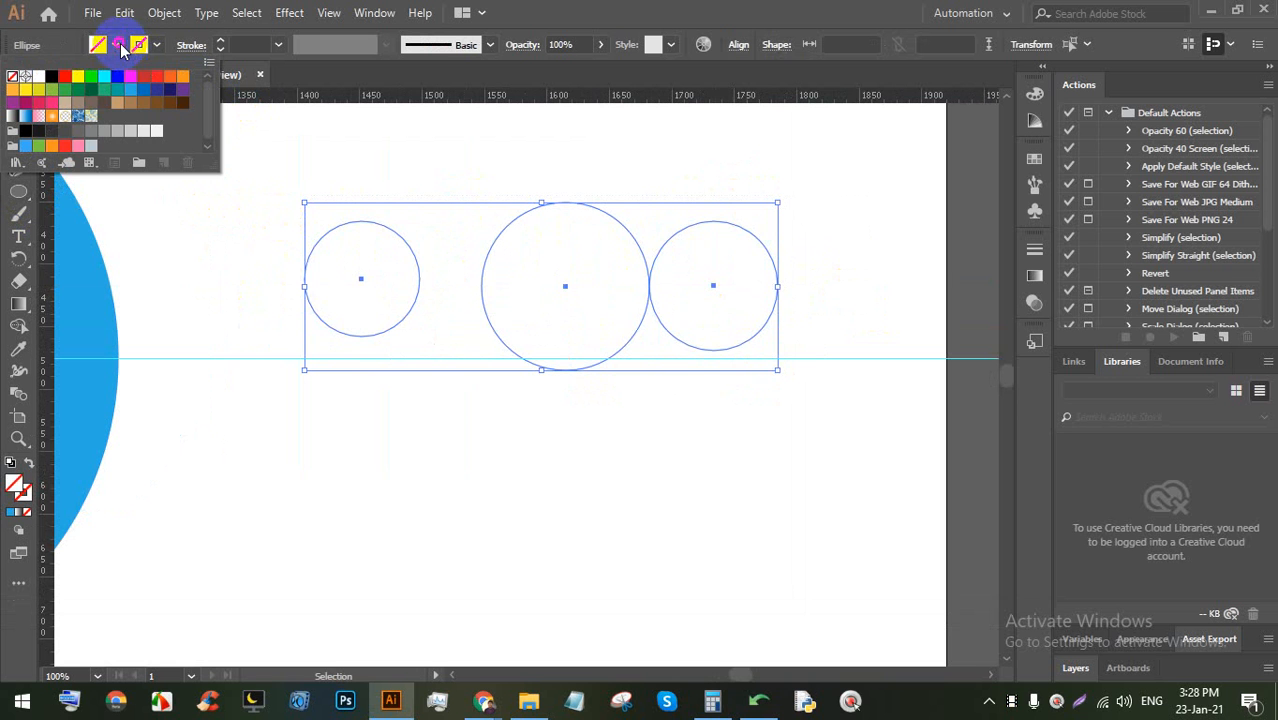
click(116, 77)
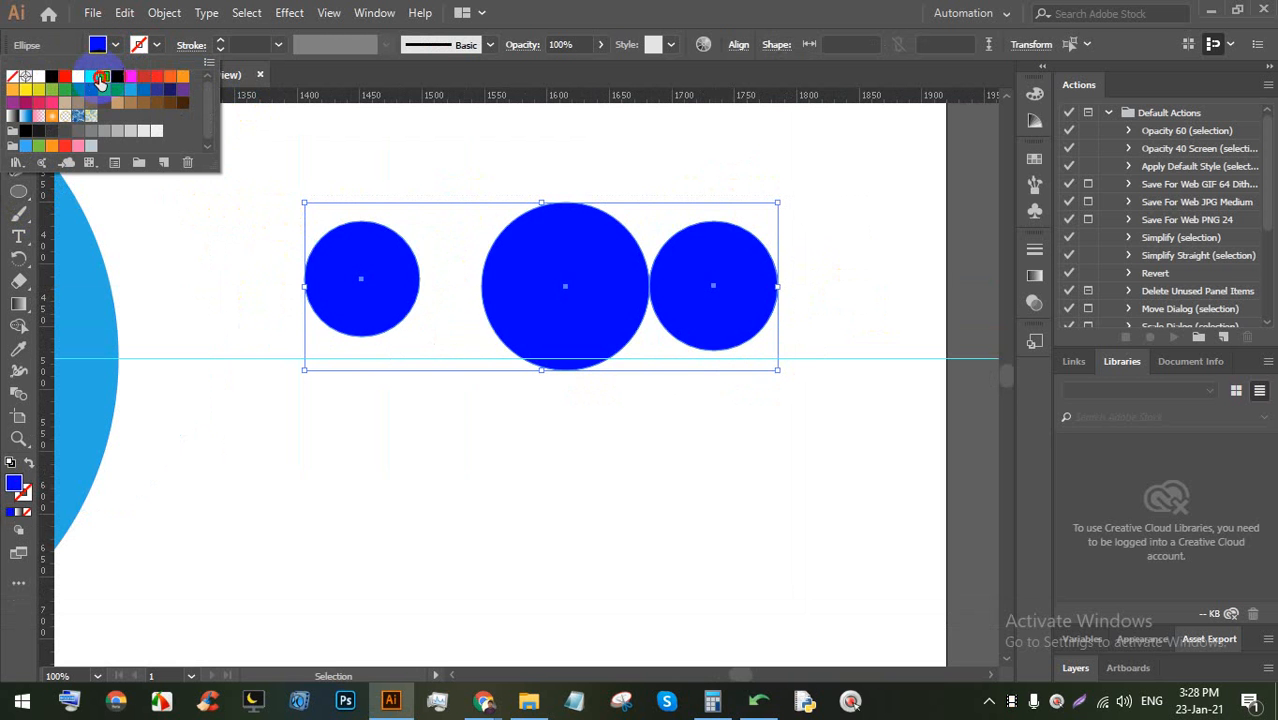
click(100, 80)
click(442, 118)
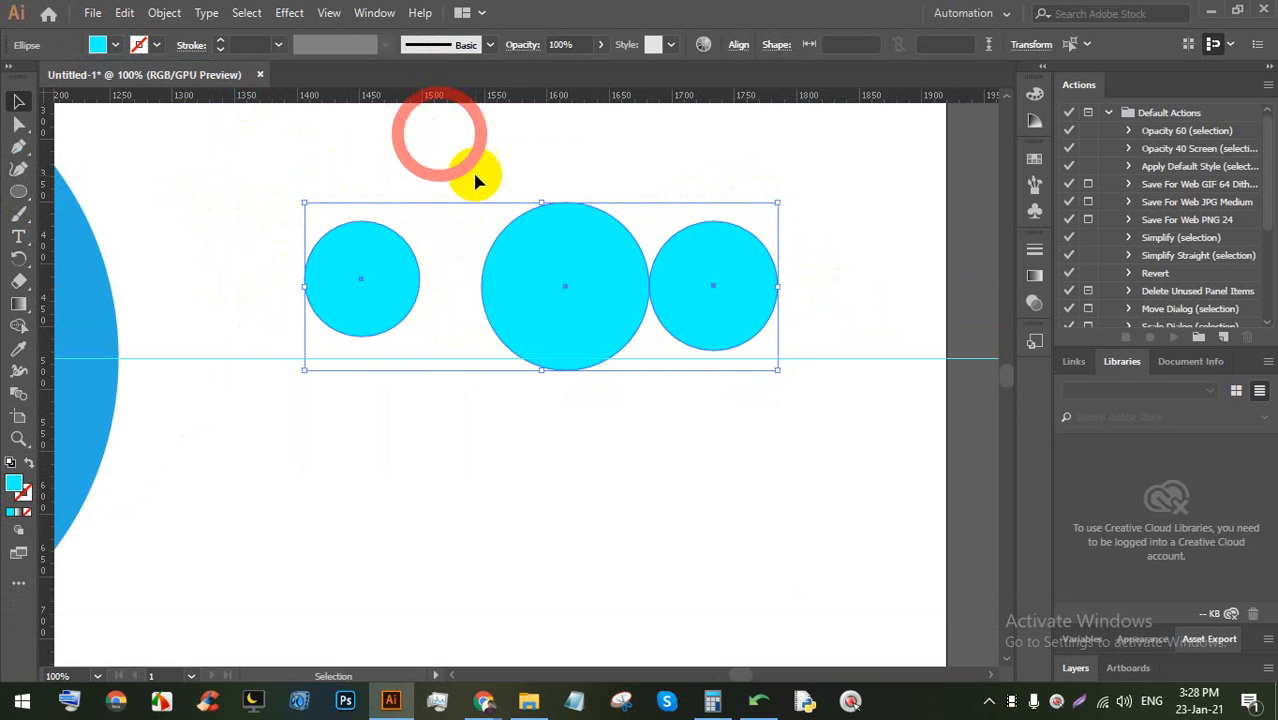
Place a vertical guide through the centre point of the leftmost cyan circle and check its alignment up close
scroll(455, 195, up, 3)
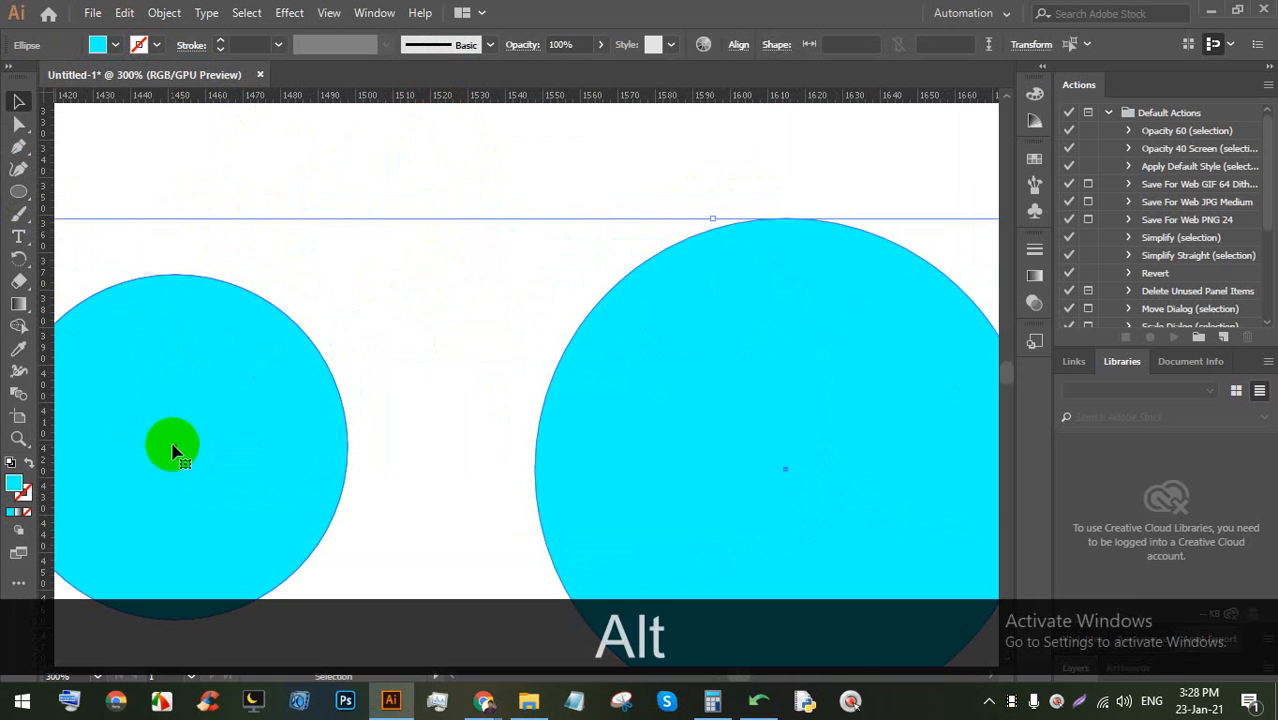
drag(49, 441, 172, 446)
scroll(171, 442, up, 3)
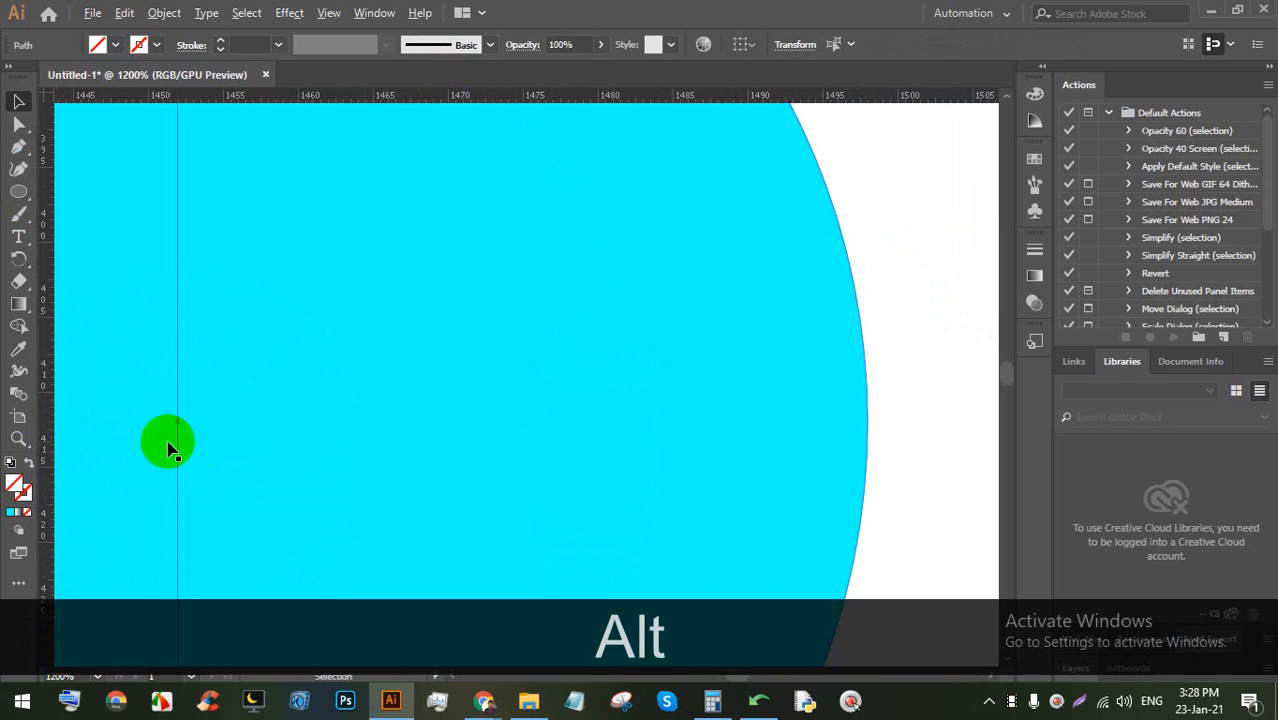
scroll(174, 428, down, 1)
click(191, 425)
scroll(191, 425, up, 1)
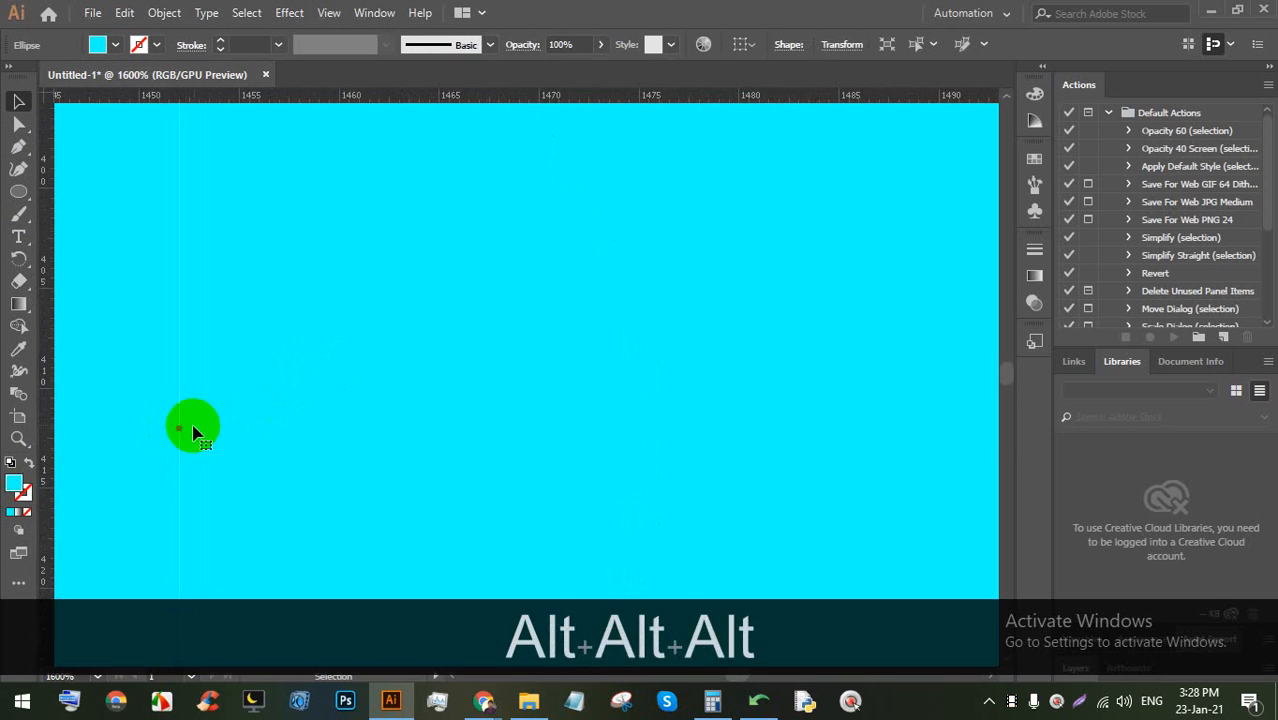
scroll(205, 425, down, 4)
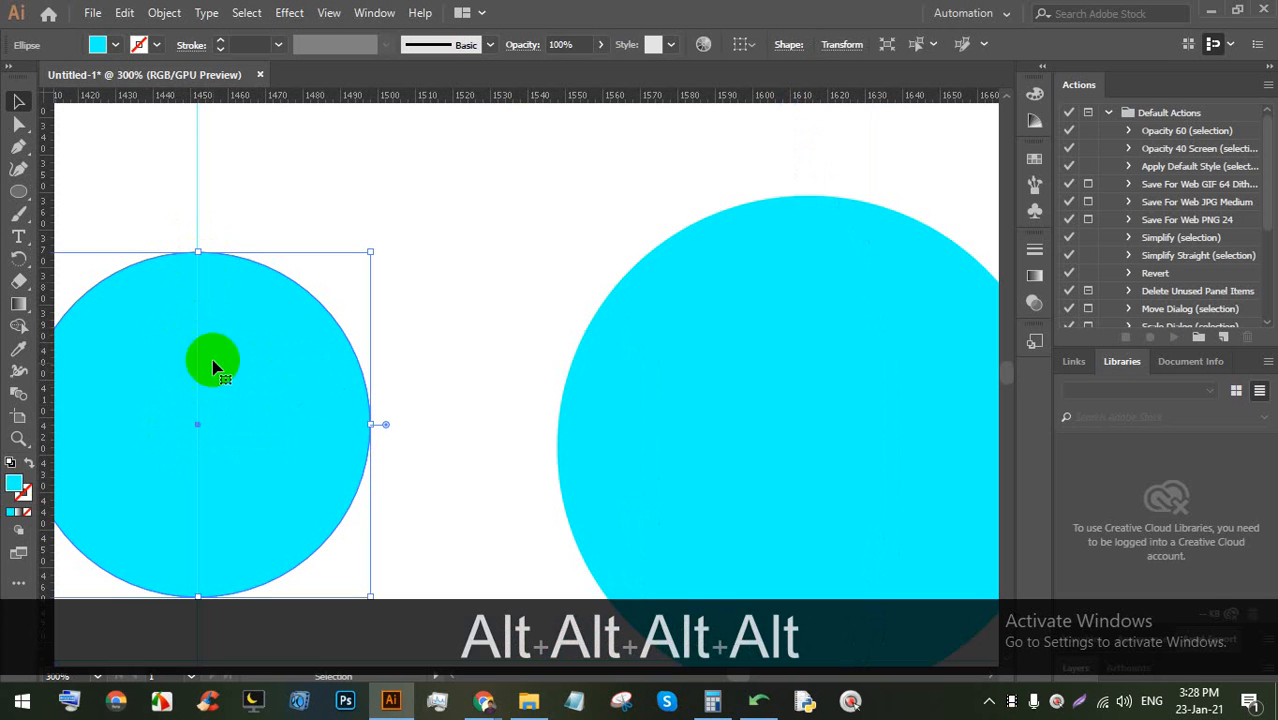
Change the fill of the cyan circle crossed by the vertical guide to yellow and deselect it
alt+click(199, 305)
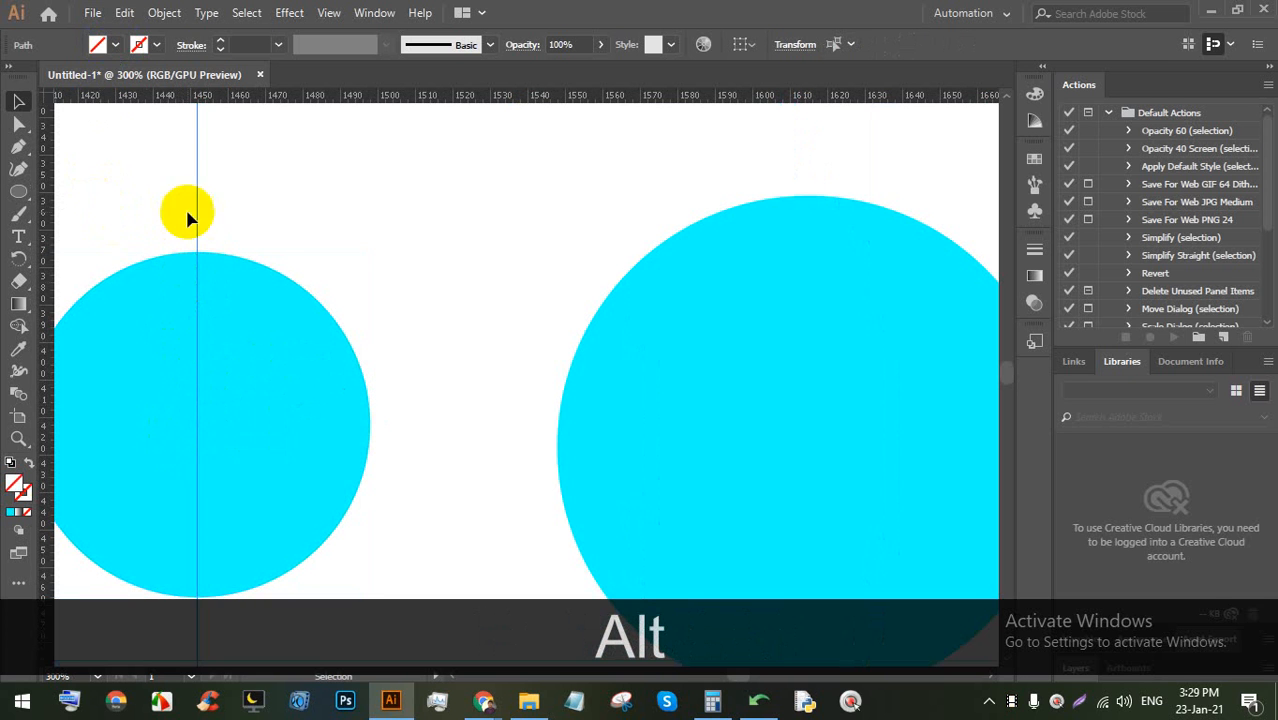
click(235, 262)
click(98, 44)
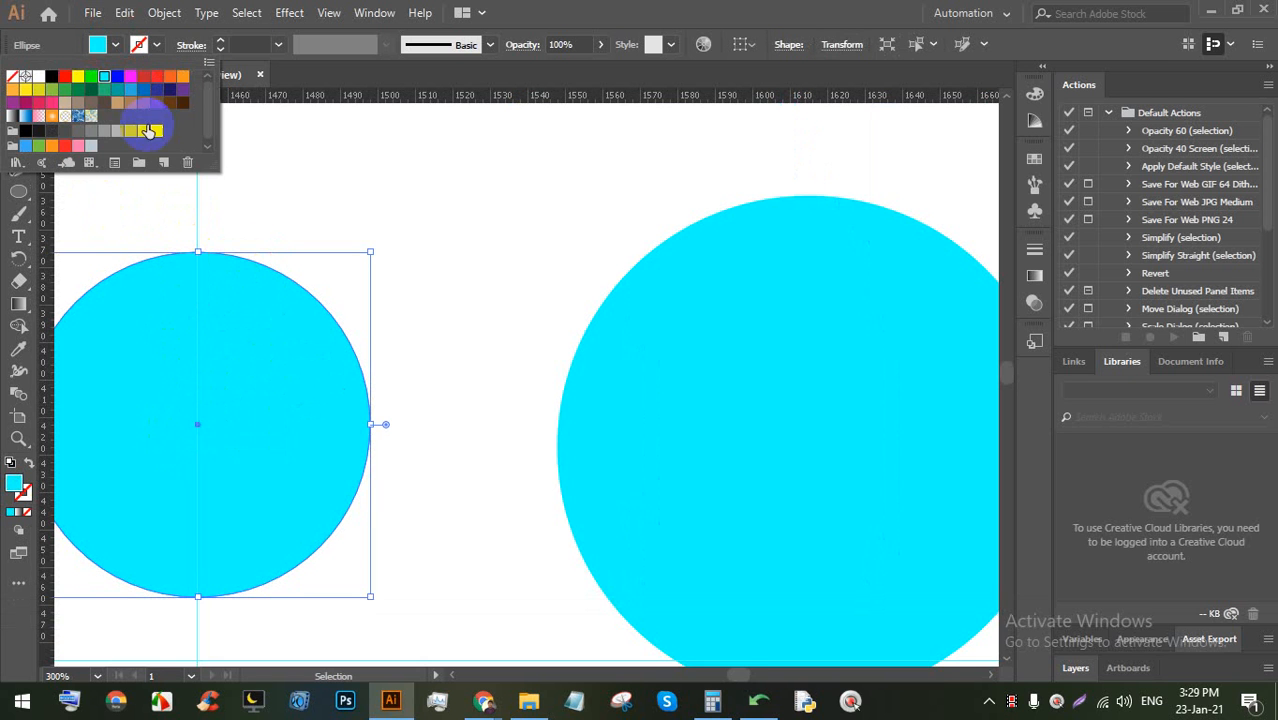
click(78, 77)
click(465, 214)
Place a vertical ruler guide through the centre of the large cyan circle
scroll(185, 420, up, 7)
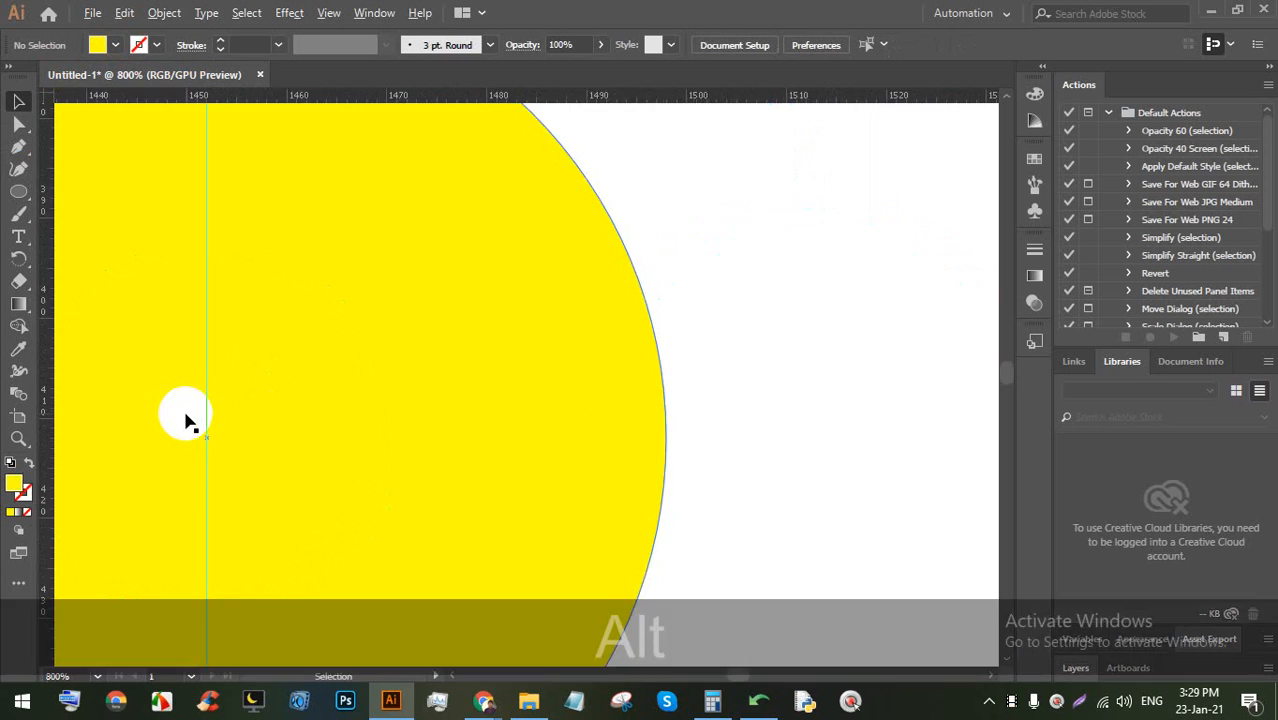
scroll(222, 456, up, 1)
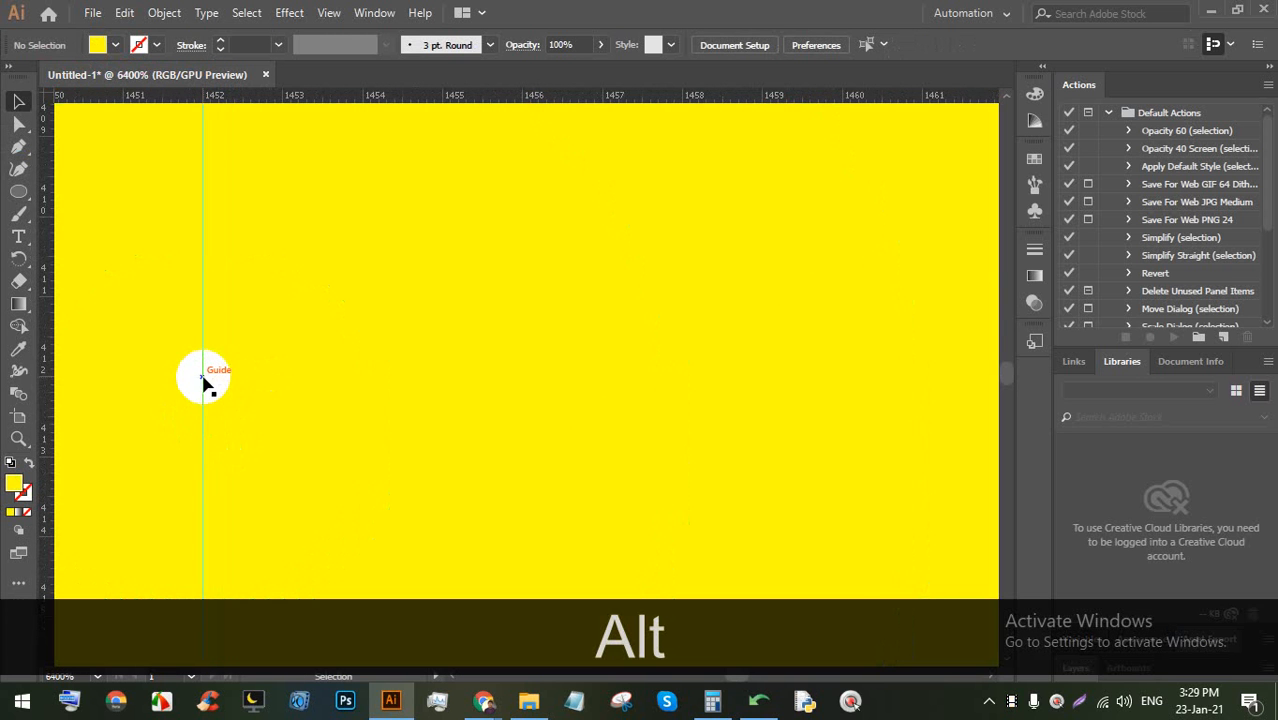
scroll(187, 368, down, 8)
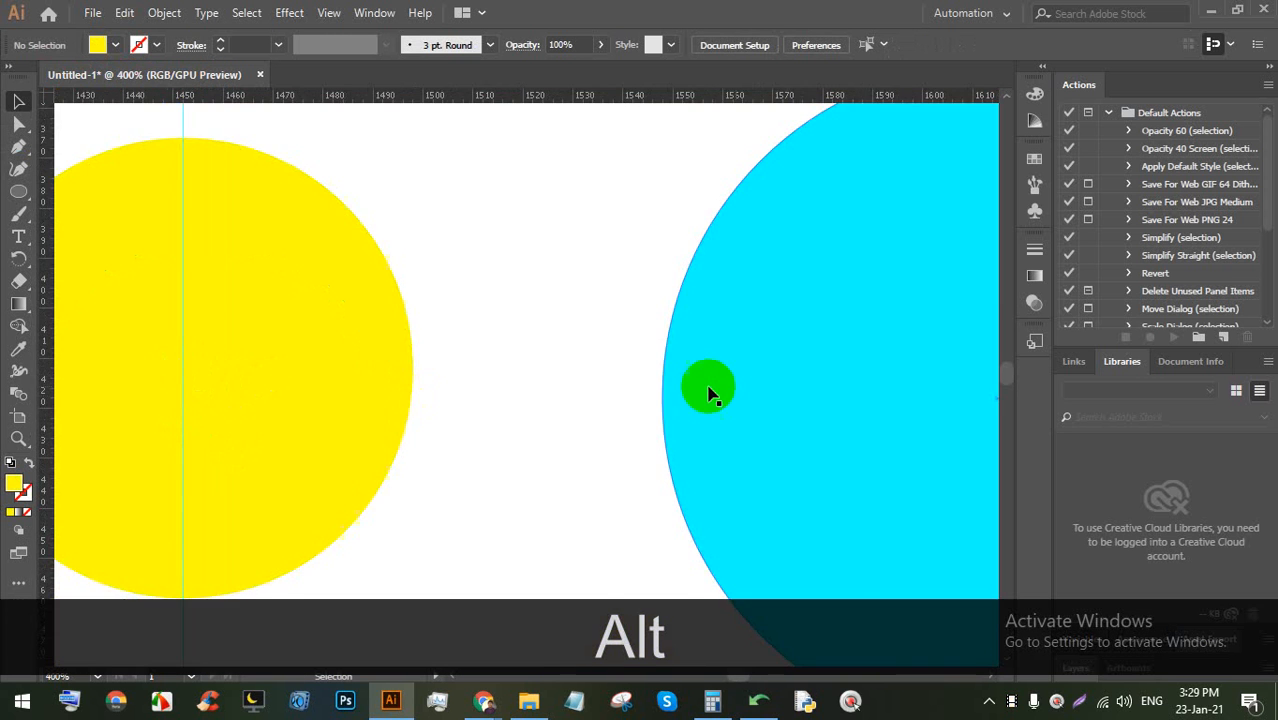
scroll(710, 391, up, 2)
click(525, 363)
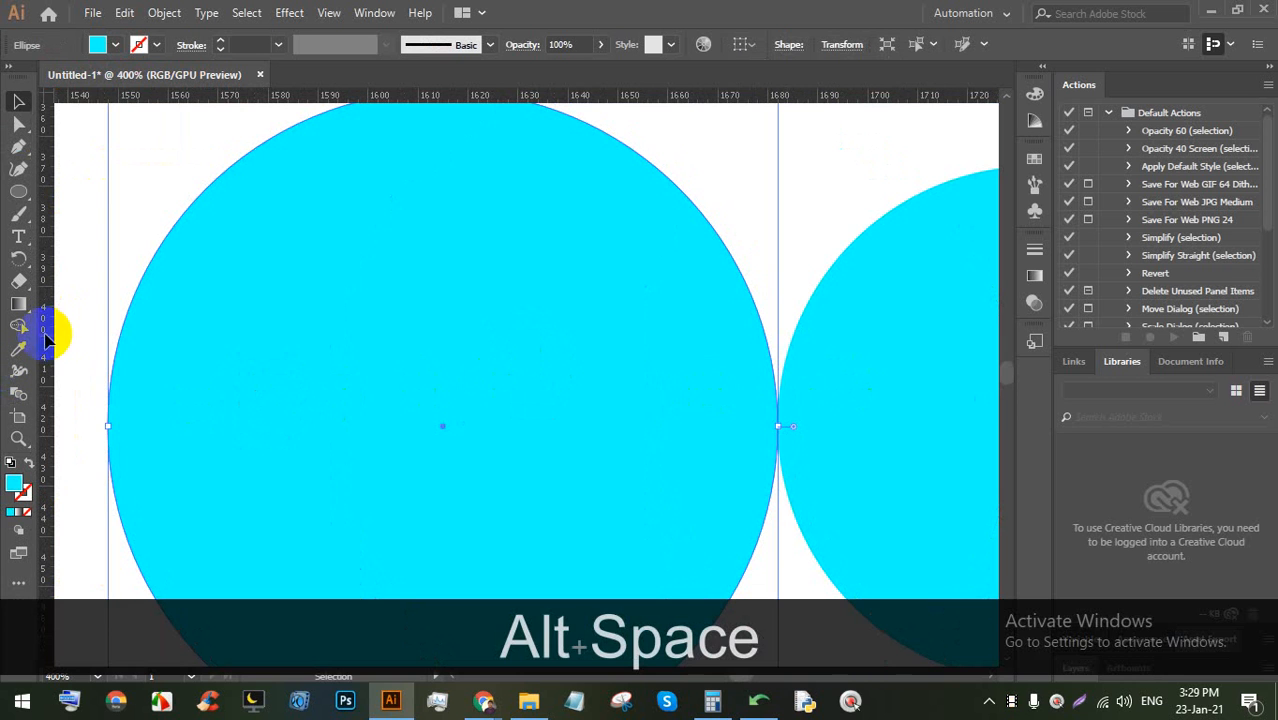
drag(46, 340, 445, 351)
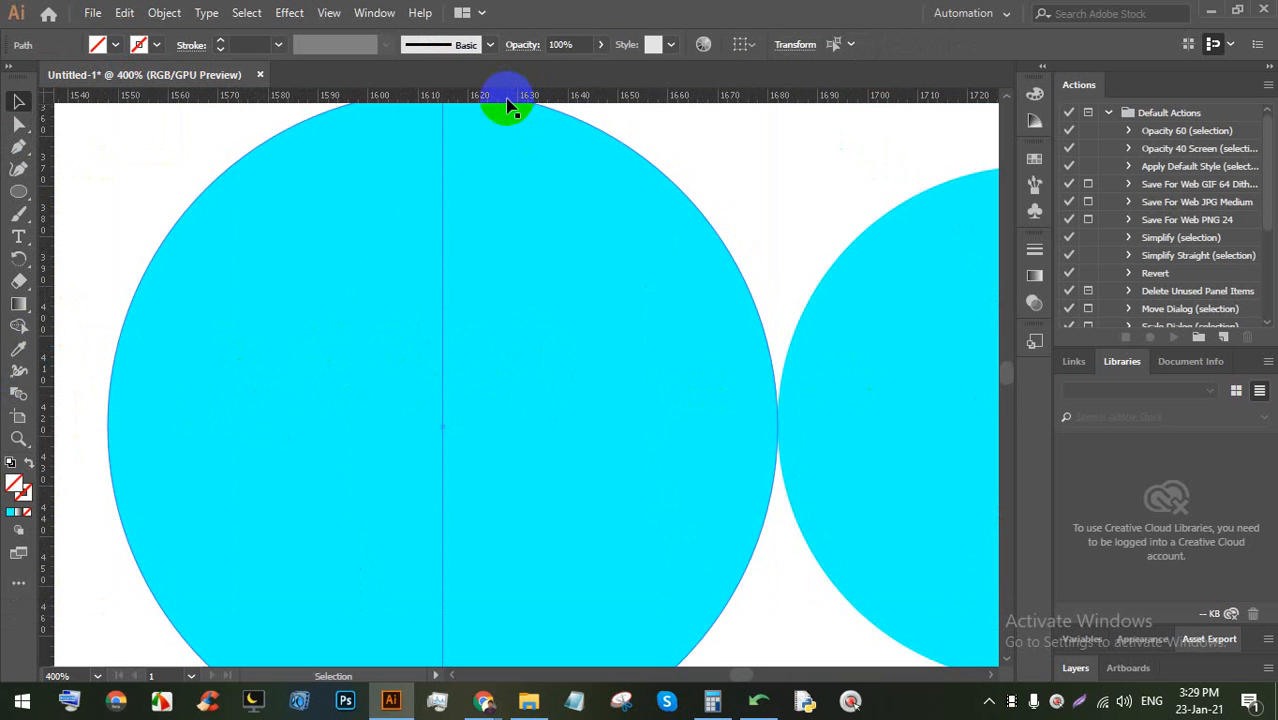
Place a horizontal ruler guide near the large cyan circle's centre, undoing the first placement and placing it again
drag(507, 104, 491, 430)
key(ctrl)
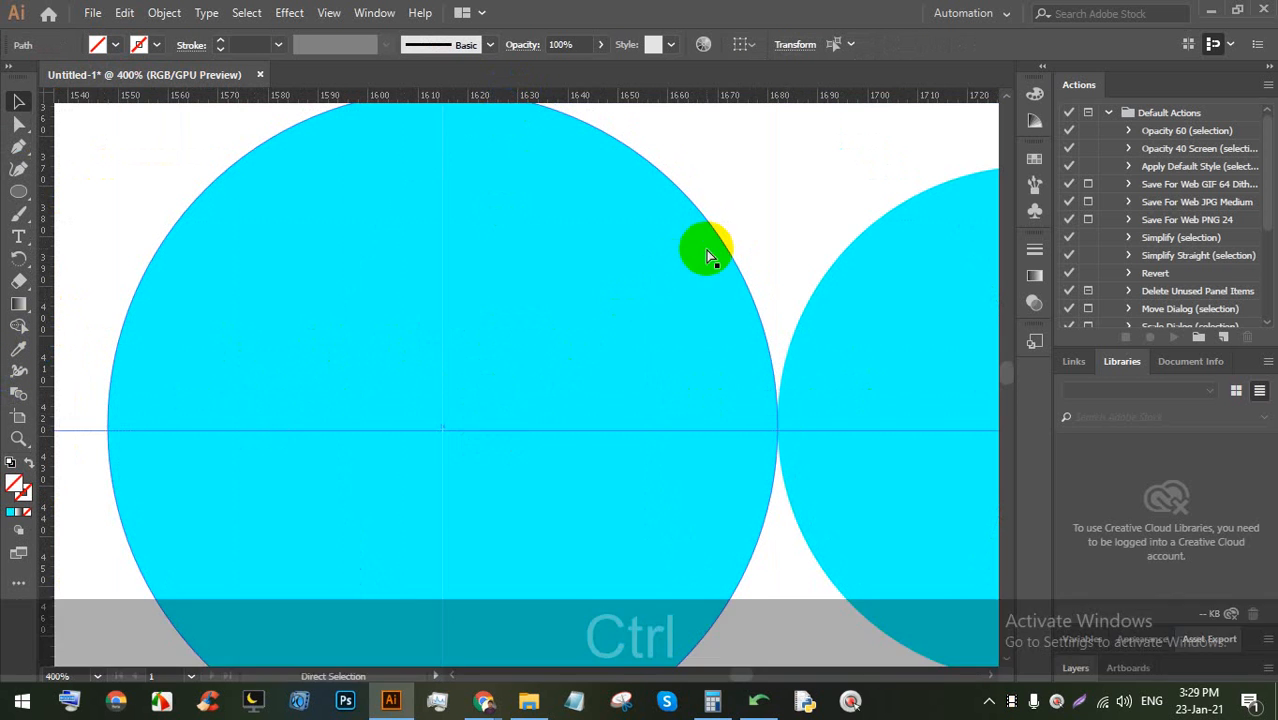
key(ctrl+z)
click(519, 409)
drag(496, 97, 490, 430)
Move the yellow circle down slightly so its centre sits on the intersection of the vertical and horizontal guides
scroll(462, 440, down, 2)
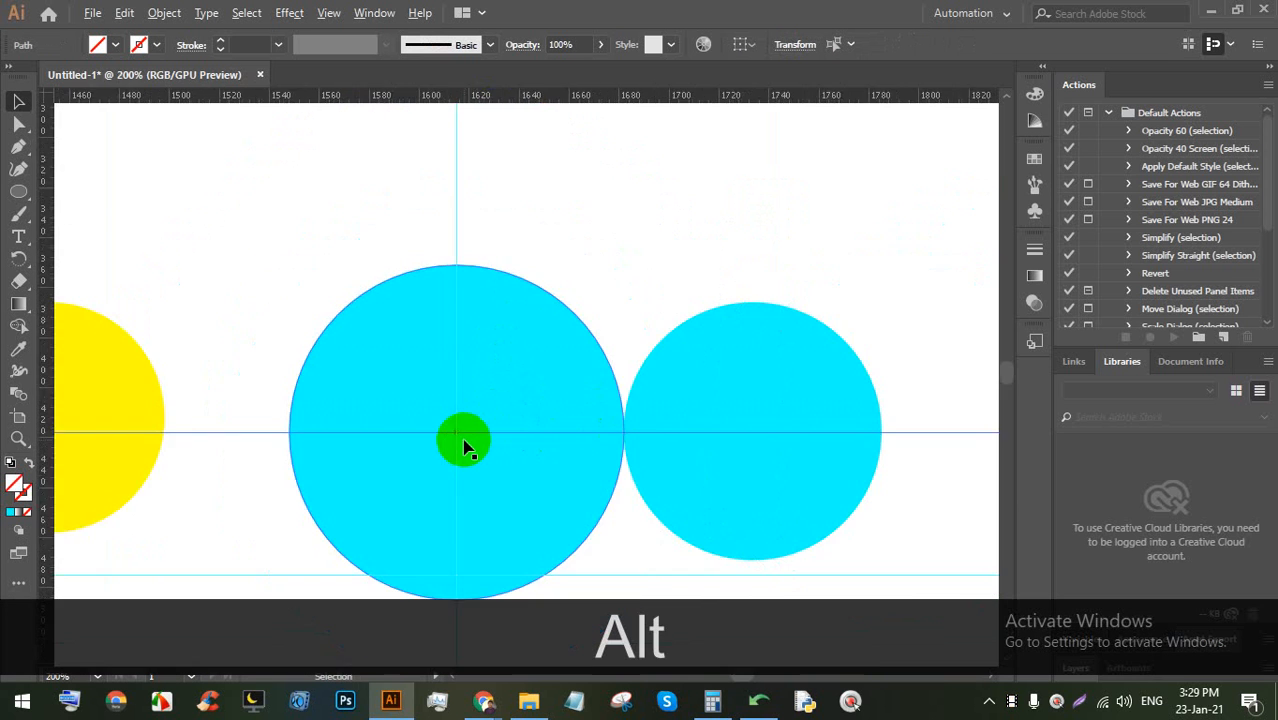
scroll(451, 428, up, 5)
scroll(448, 420, down, 3)
scroll(285, 422, up, 4)
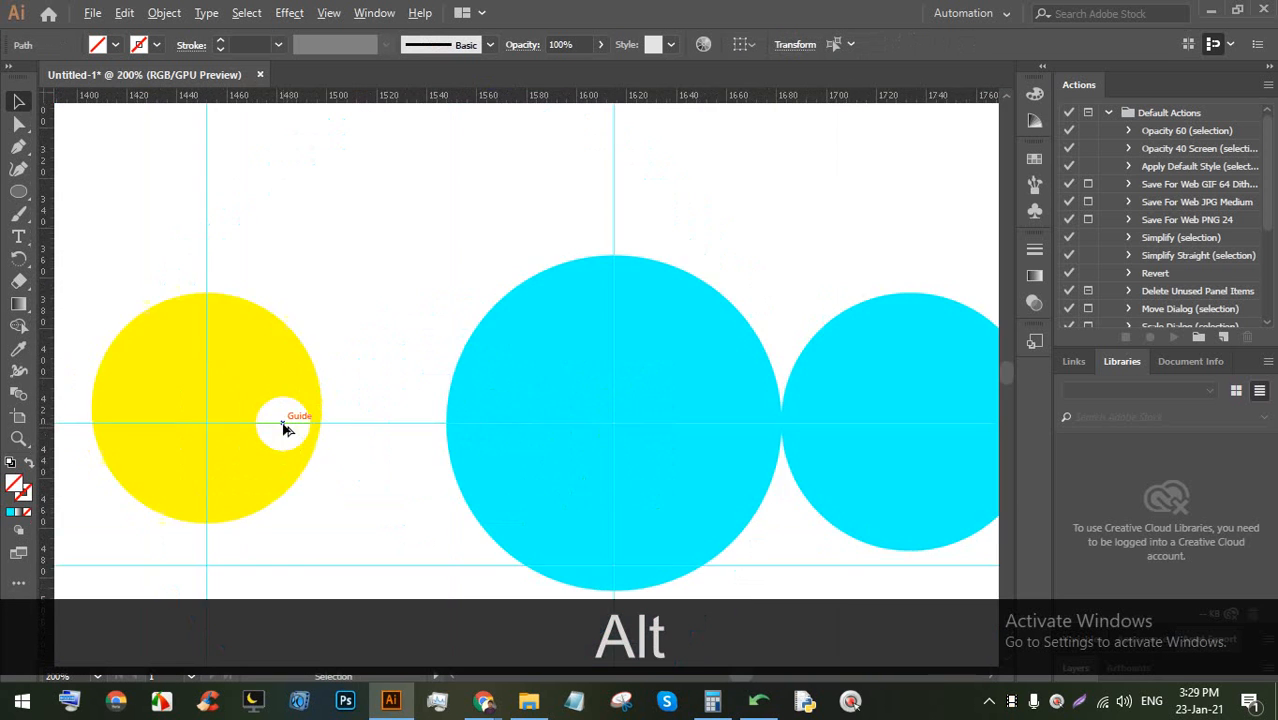
drag(157, 427, 344, 301)
click(314, 442)
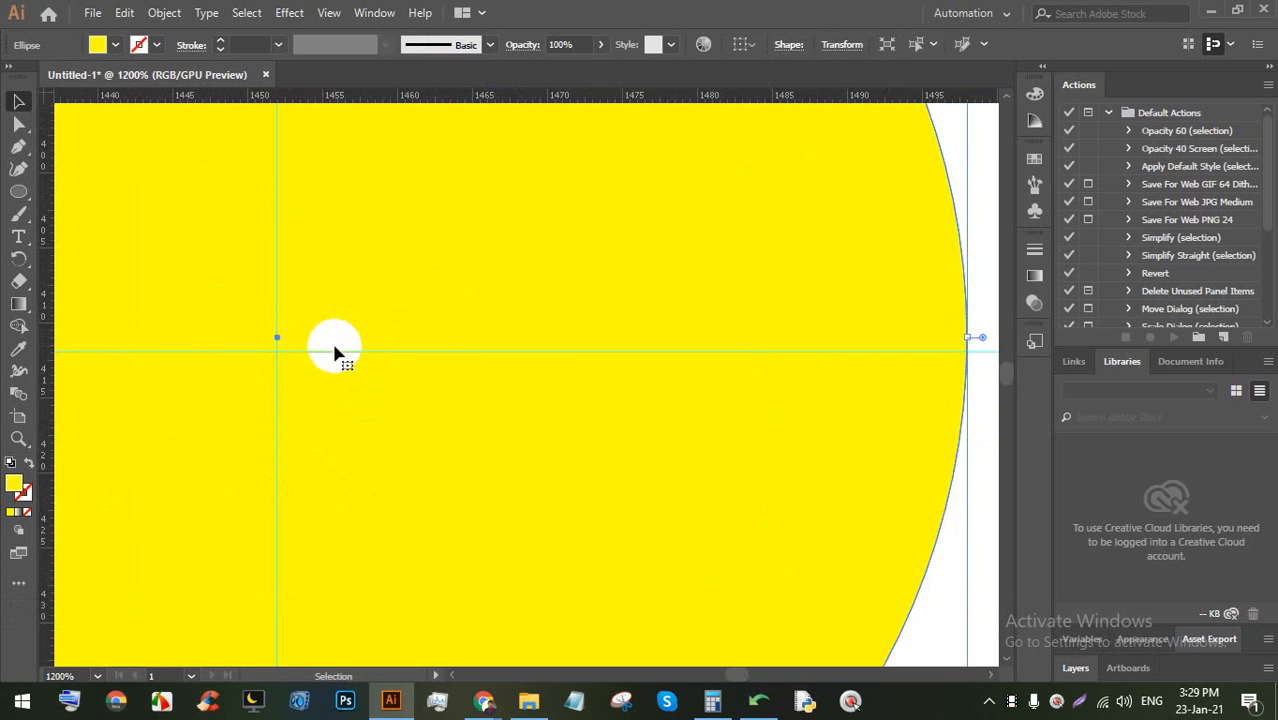
mouse_move(336, 358)
mouse_down()
mouse_move(331, 314)
mouse_move(334, 341)
mouse_up()
click(388, 700)
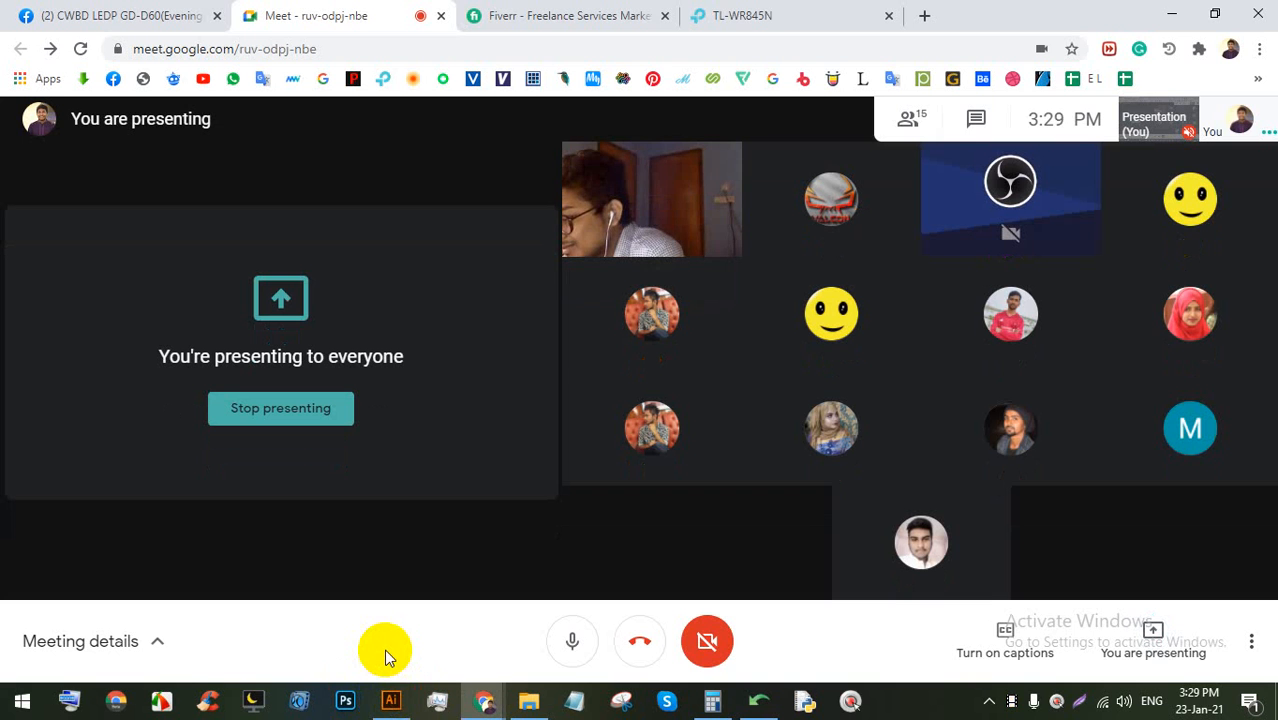
click(389, 700)
Delete the yellow, cyan and blue circles together with all guides to empty the artboard
scroll(420, 412, down, 10)
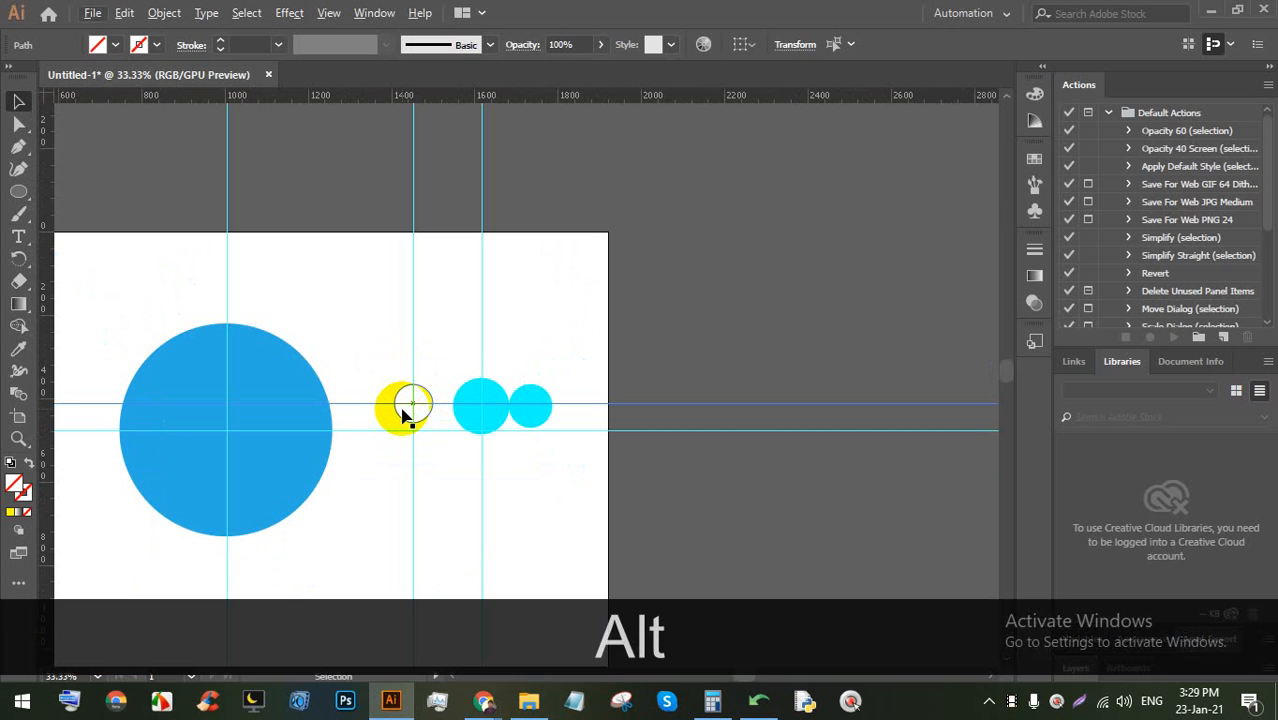
drag(402, 414, 343, 437)
drag(578, 525, 337, 257)
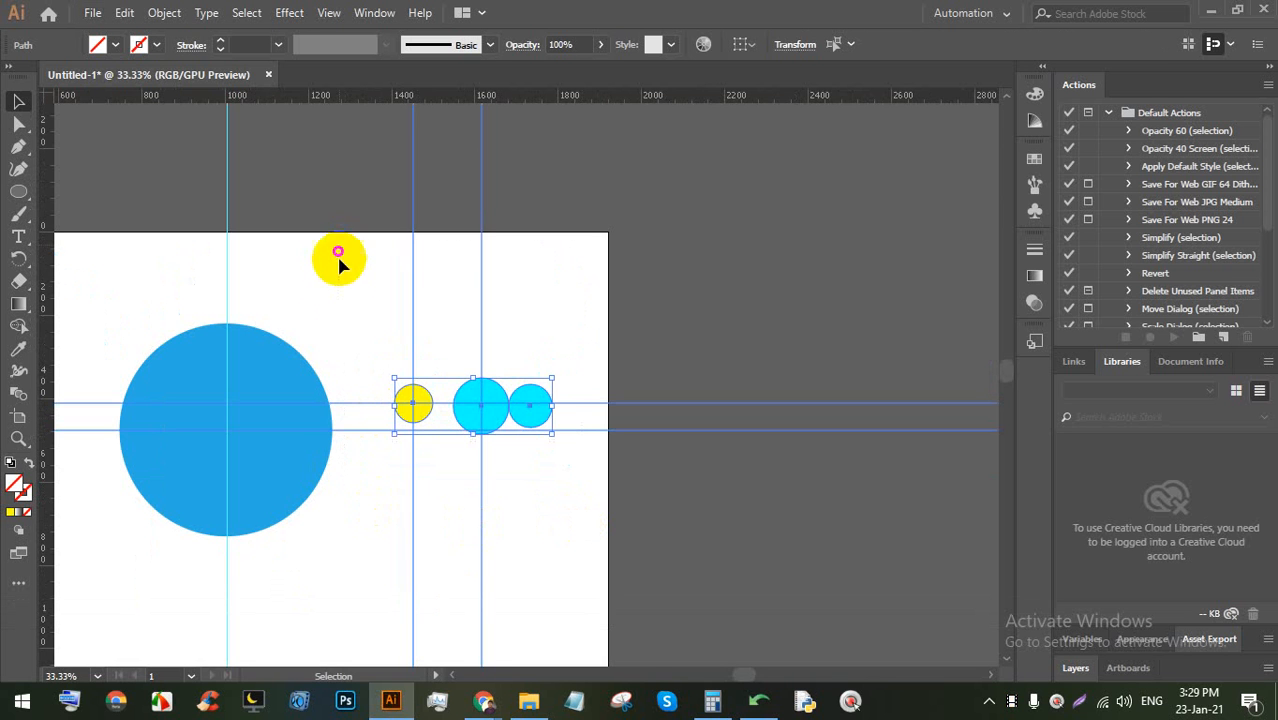
key(BackSpace)
drag(487, 488, 205, 330)
key(BackSpace)
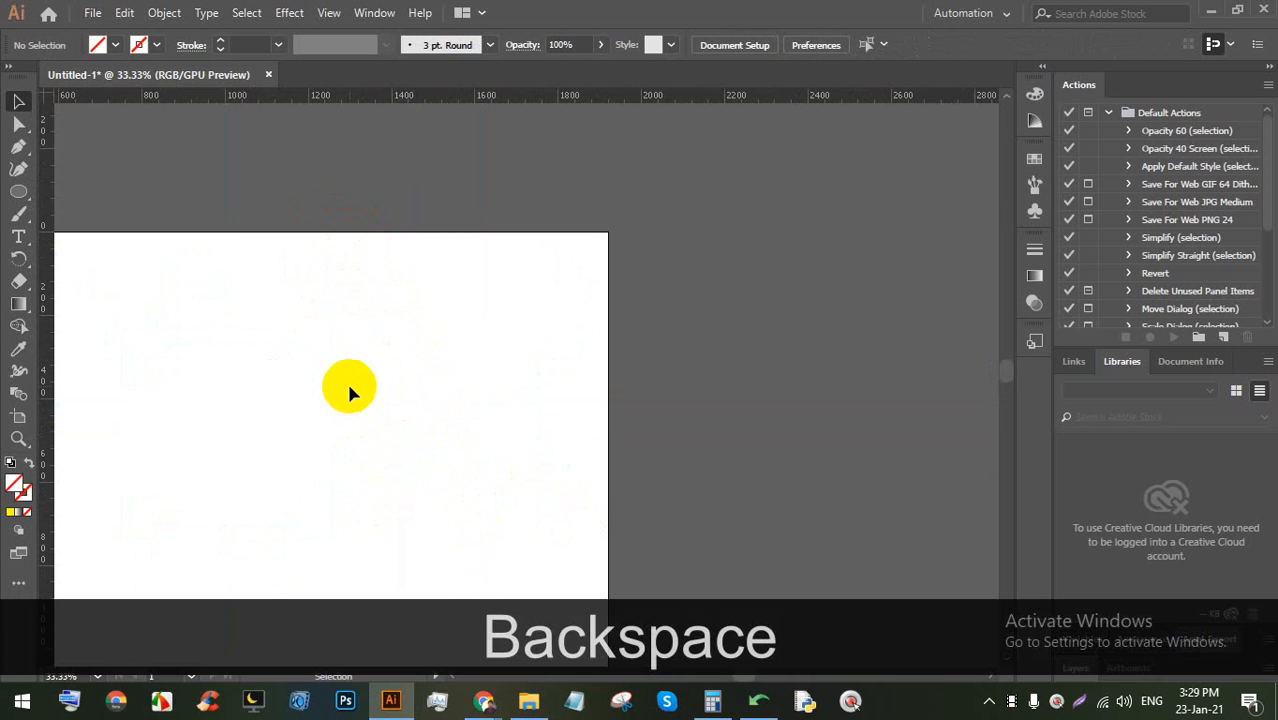
Draw and undo a trial unfilled square with the Rectangle tool, and set the fill colour to magenta
scroll(260, 383, up, 2)
mouse_move(19, 196)
mouse_down()
mouse_move(41, 214)
mouse_move(80, 191)
mouse_up()
drag(268, 184, 503, 362)
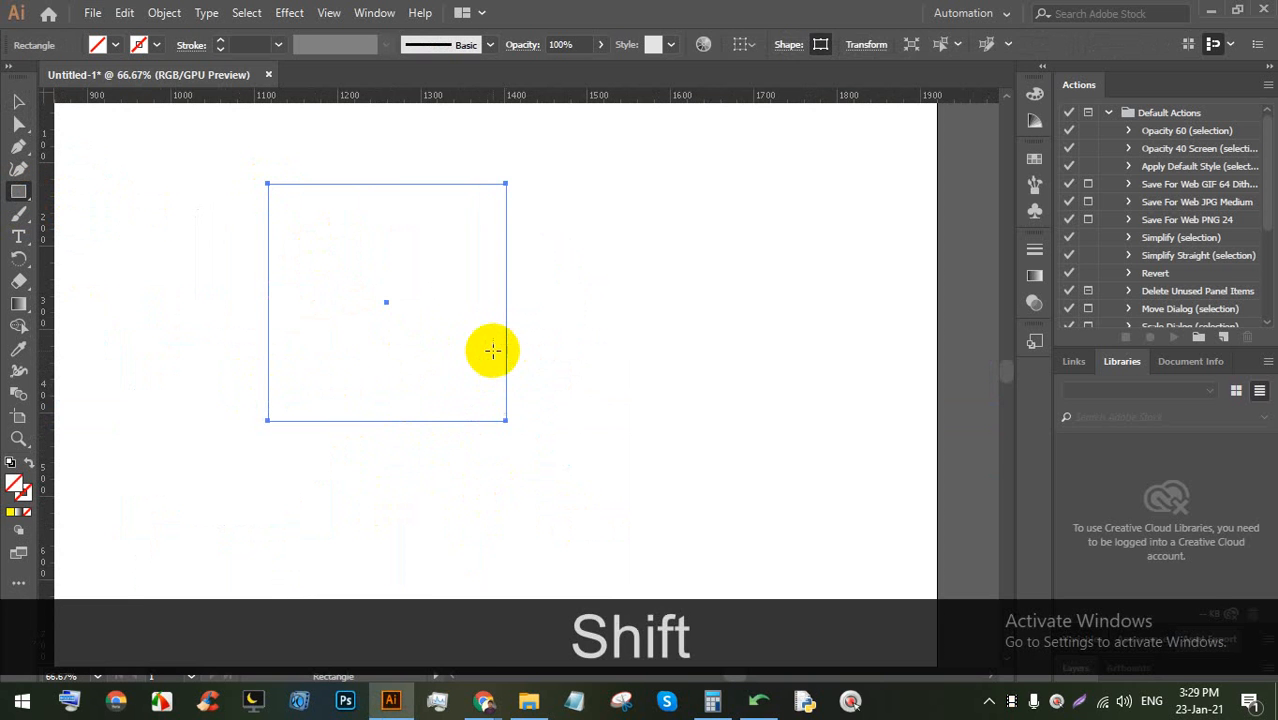
key(ctrl+shift+z)
click(115, 45)
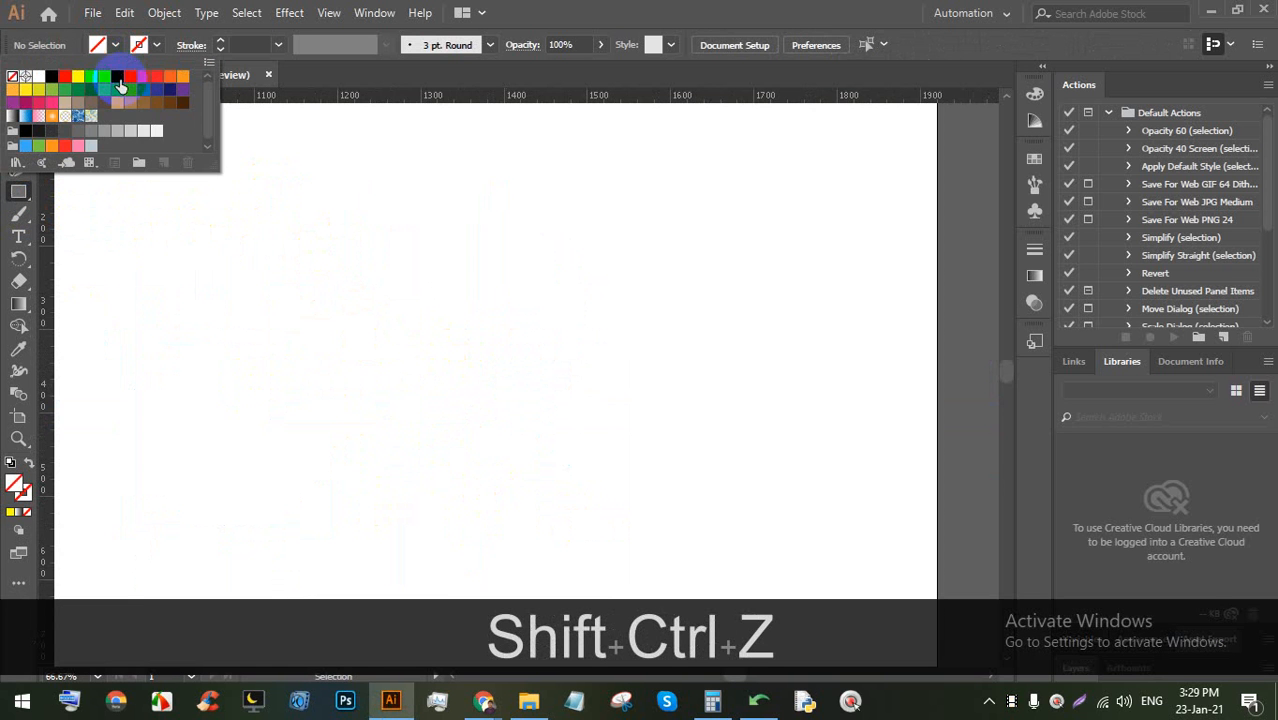
click(147, 91)
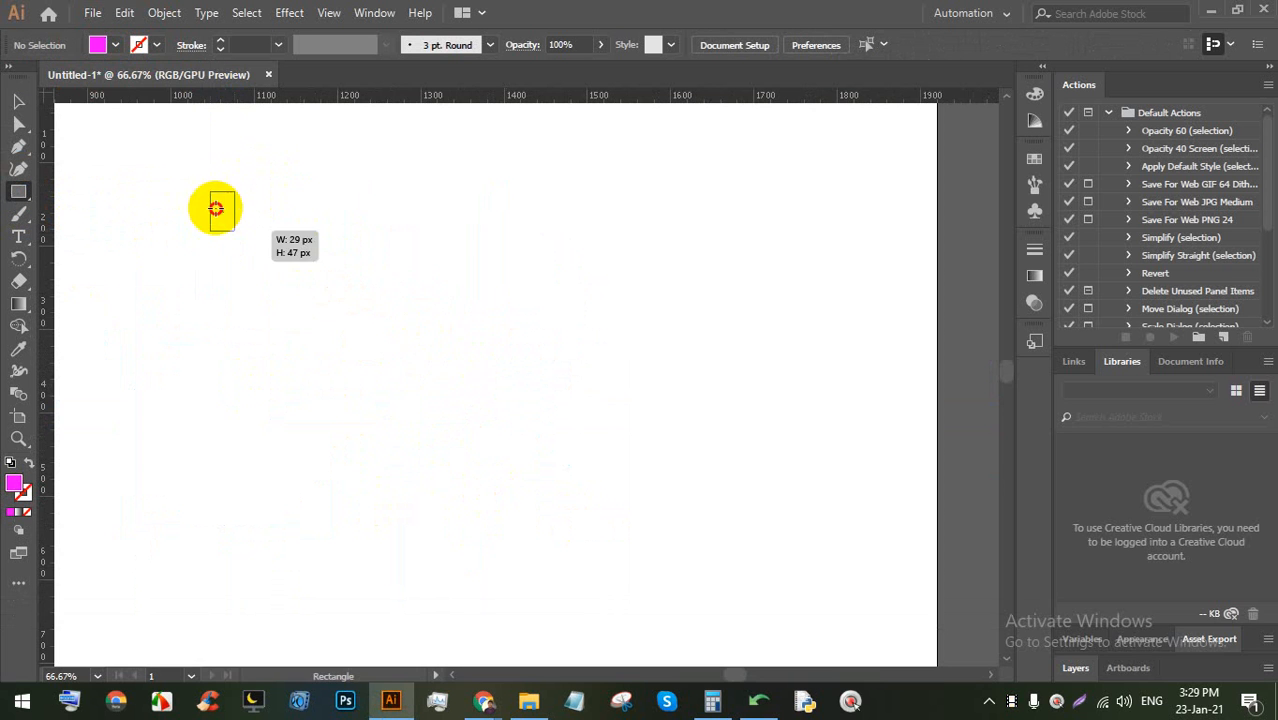
Draw six magenta squares in a row across the artboard, letting some of them overlap
drag(210, 191, 337, 318)
drag(368, 237, 485, 353)
drag(463, 243, 573, 353)
drag(596, 243, 696, 342)
mouse_move(674, 237)
mouse_down()
mouse_move(716, 297)
mouse_move(808, 371)
mouse_up()
mouse_move(749, 213)
mouse_down()
mouse_move(782, 262)
mouse_move(907, 370)
mouse_up()
click(18, 100)
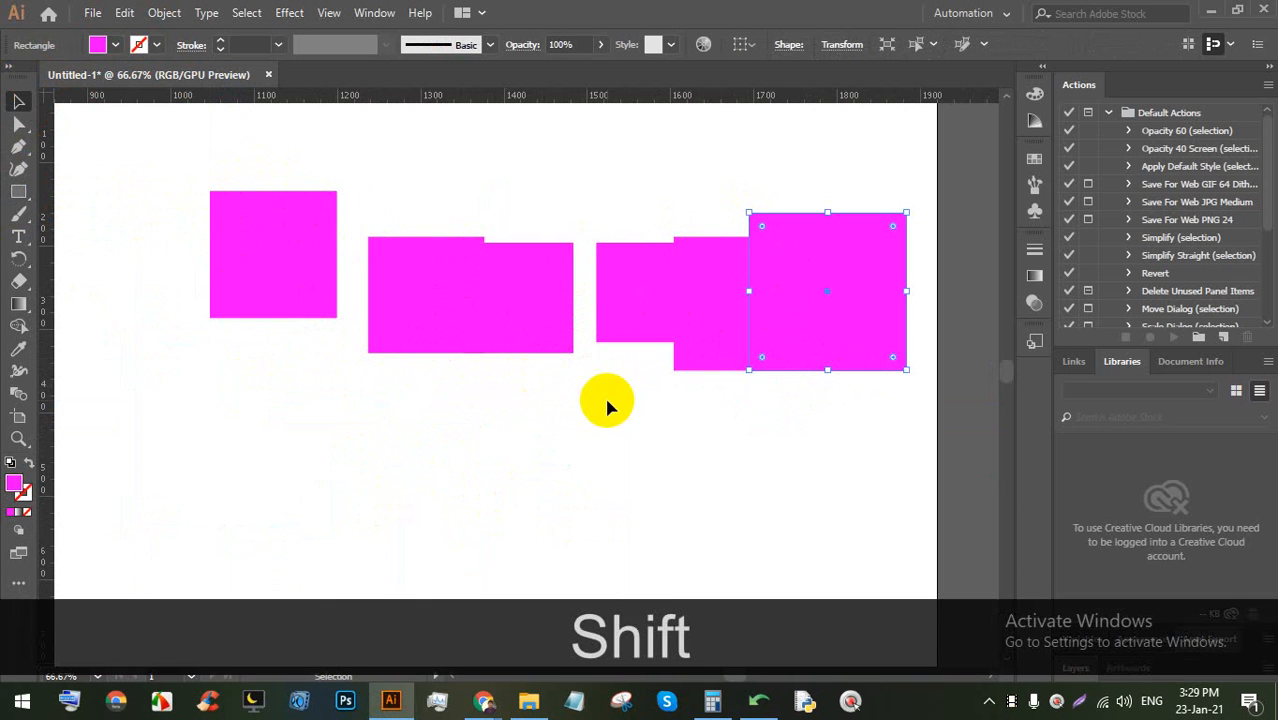
Switch to Outline view and move the second square so its left edge meets the first square's right edge
key(ctrl+y)
scroll(357, 265, up, 5)
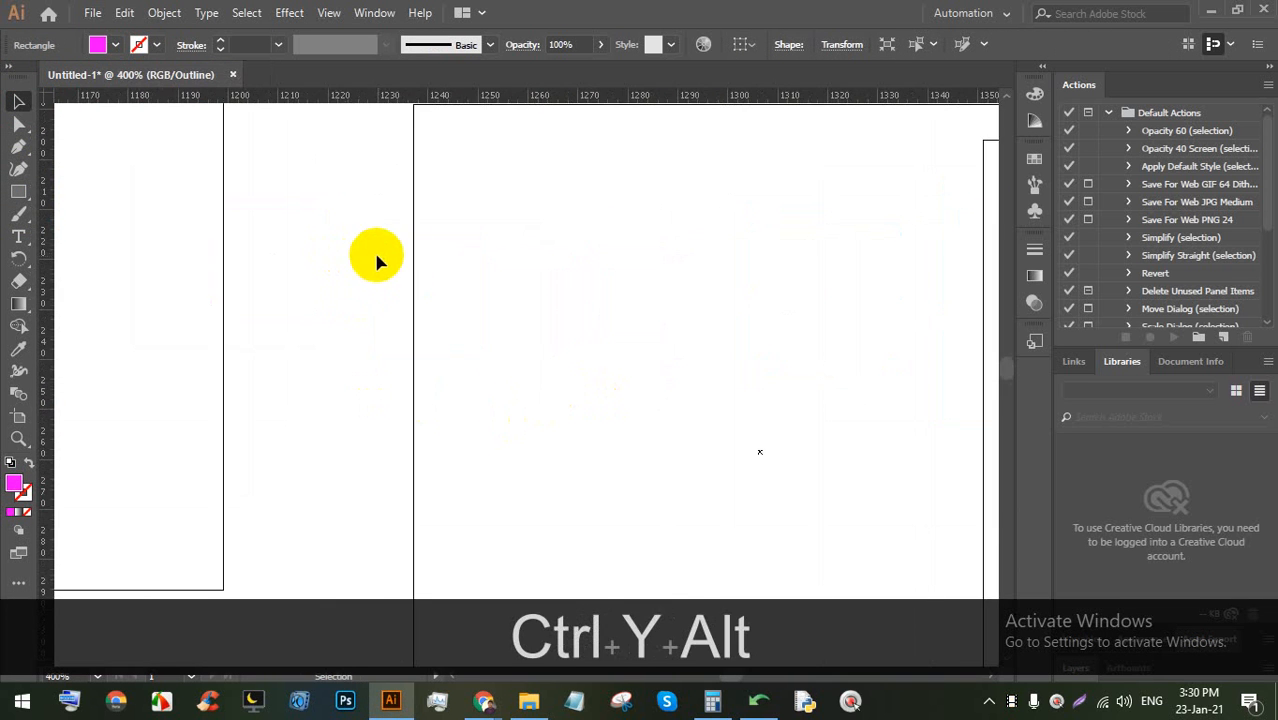
drag(412, 258, 223, 257)
scroll(238, 212, down, 2)
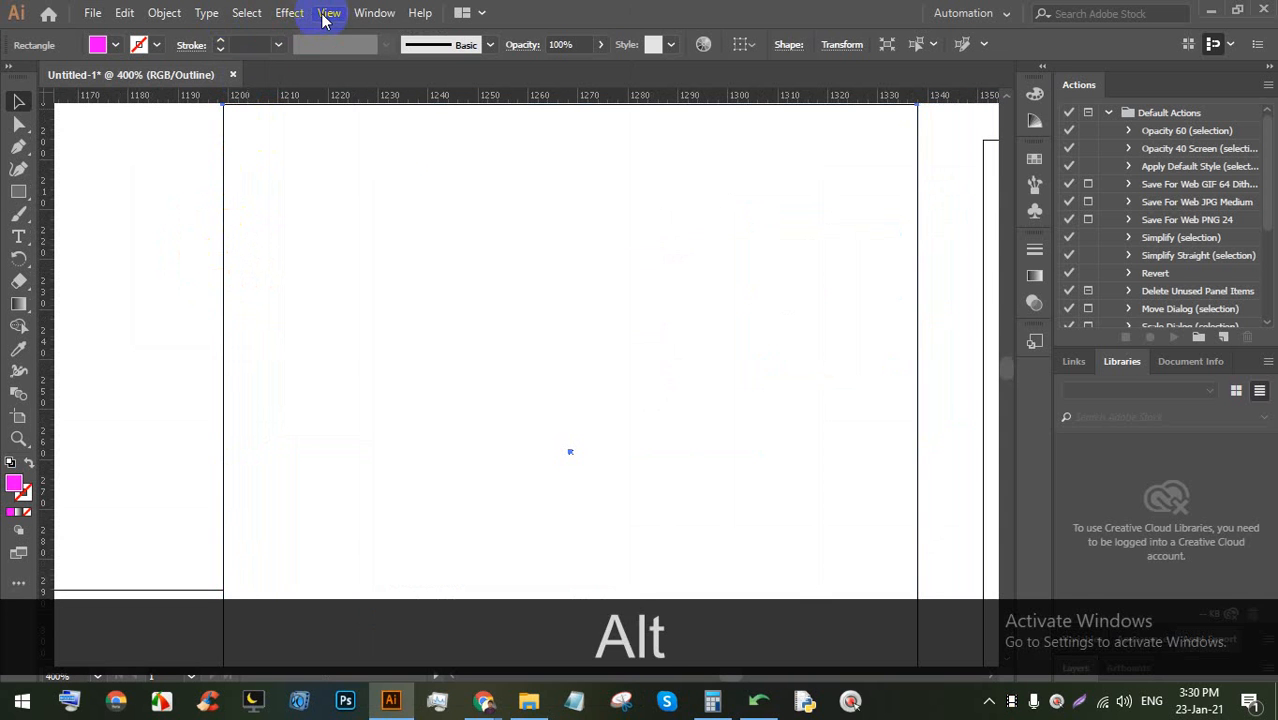
Check the Snap to Pixel and Snap to Point settings and clear the selection
click(327, 14)
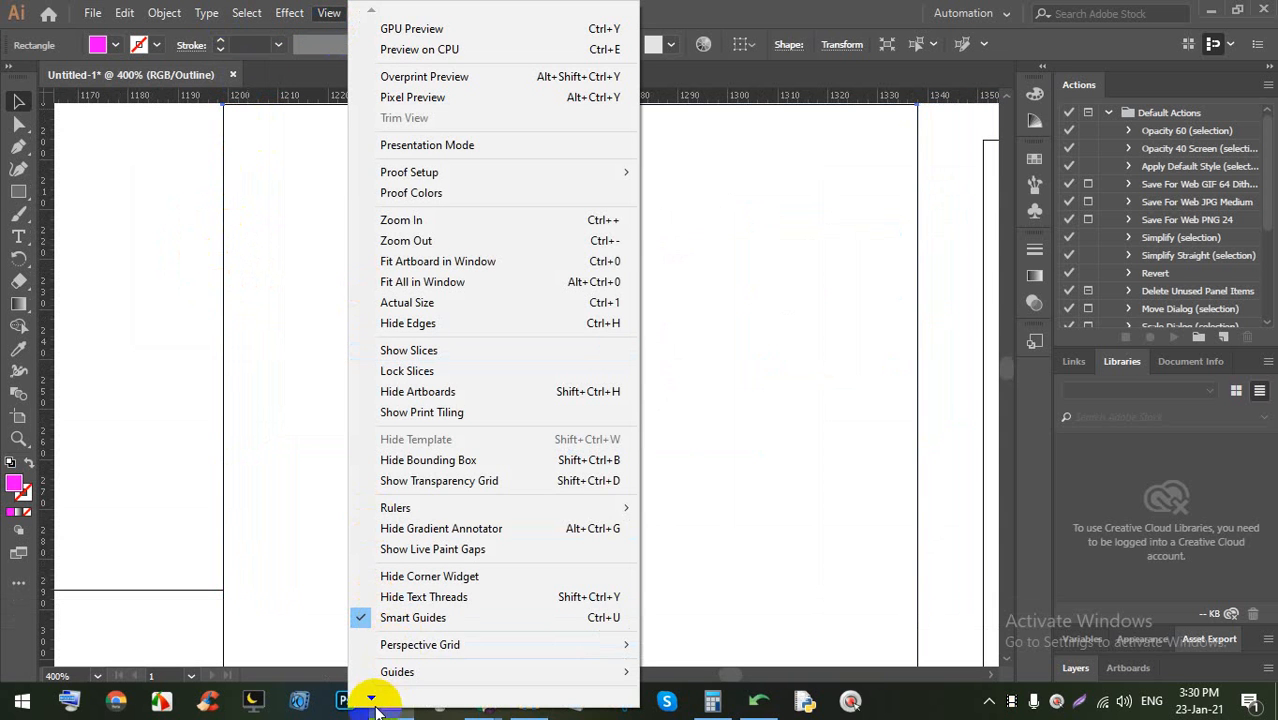
mouse_move(372, 700)
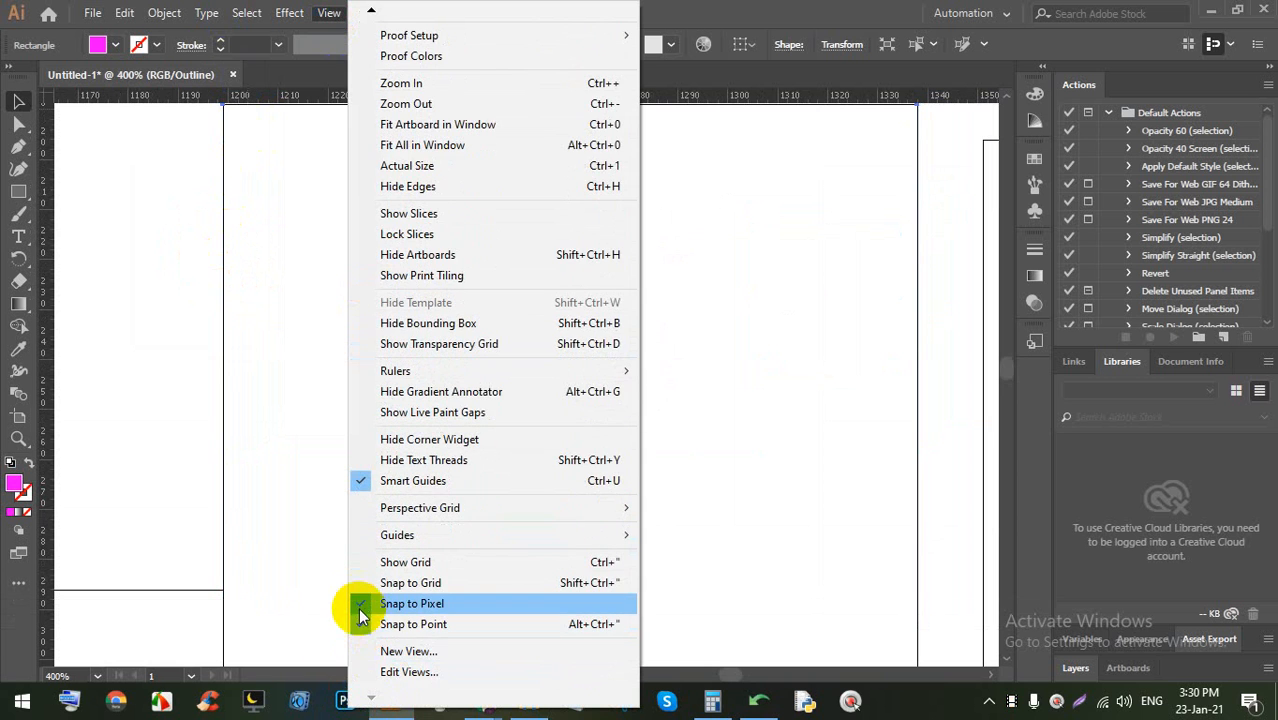
click(242, 485)
Move the third square against the second square's right edge and fine-tune the neighbouring vertical edges at pixel level
scroll(288, 485, down, 5)
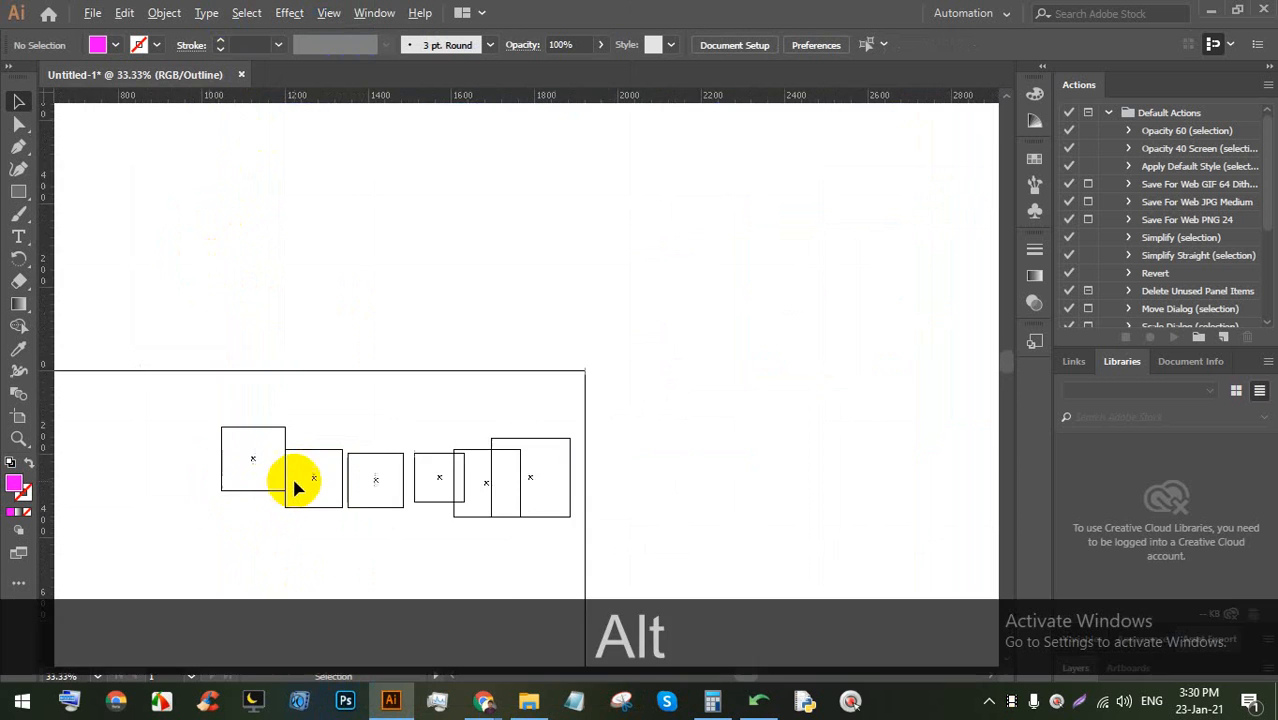
scroll(292, 482, up, 3)
scroll(294, 482, up, 6)
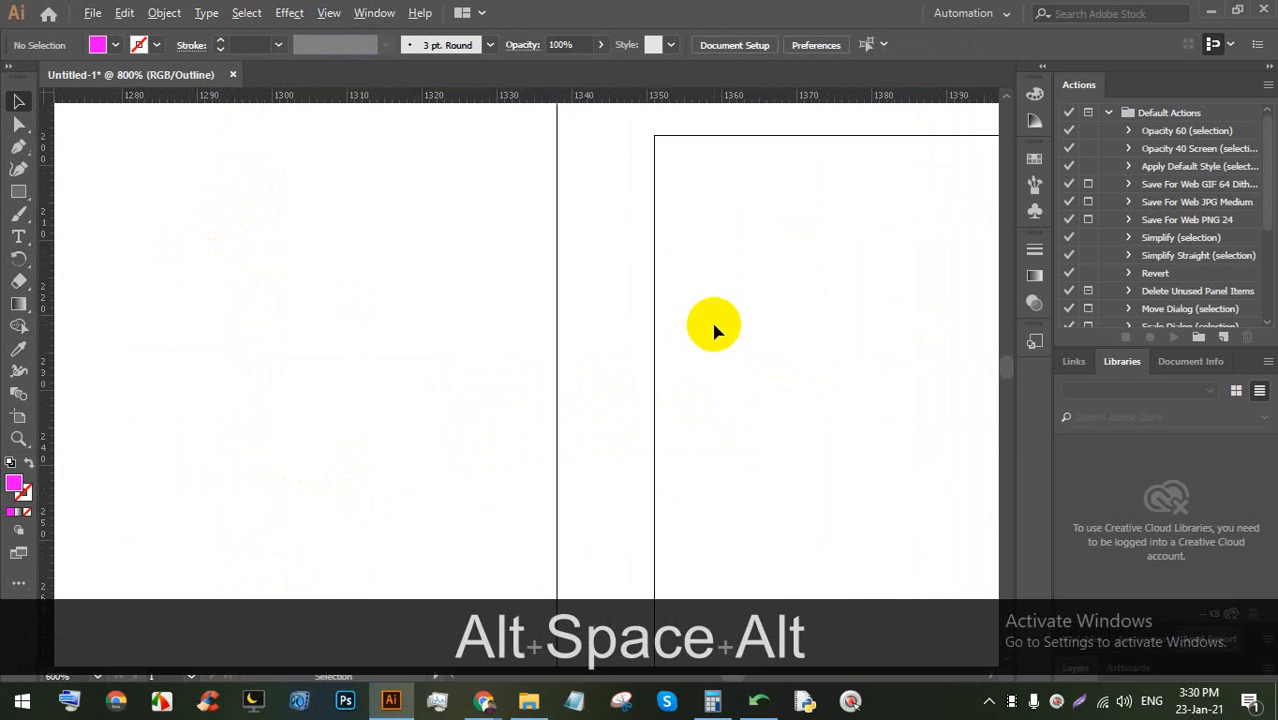
drag(590, 322, 402, 322)
scroll(402, 322, up, 7)
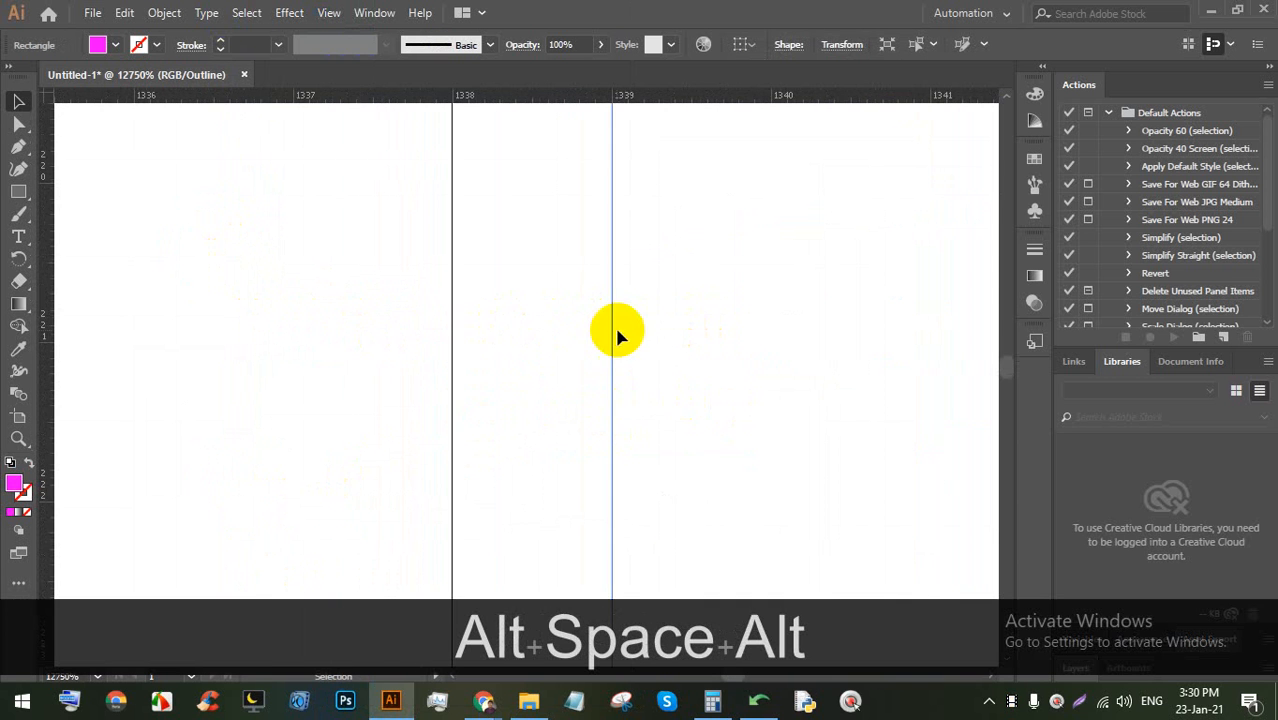
drag(611, 331, 541, 336)
mouse_move(455, 355)
mouse_down()
mouse_move(613, 362)
mouse_move(454, 357)
mouse_up()
alt+scroll(460, 385, down, 10)
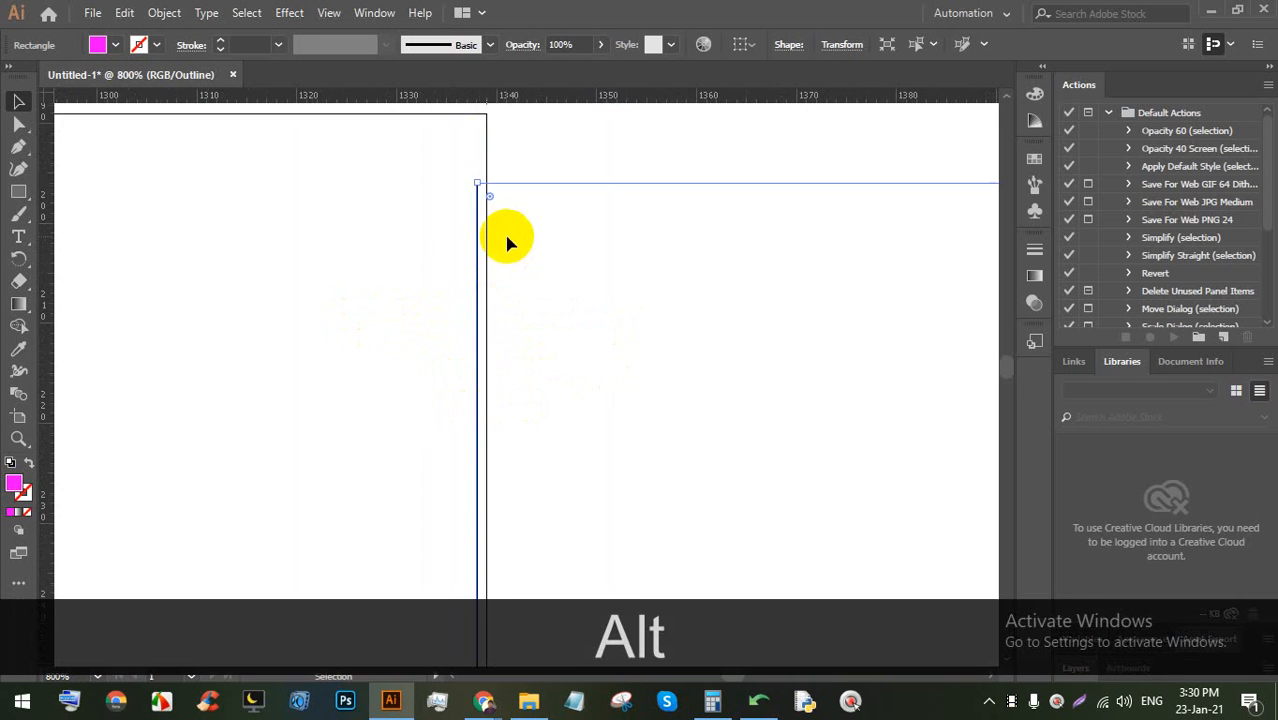
Recheck whether Snap to Pixel is enabled
alt+scroll(500, 230, up, 2)
click(327, 12)
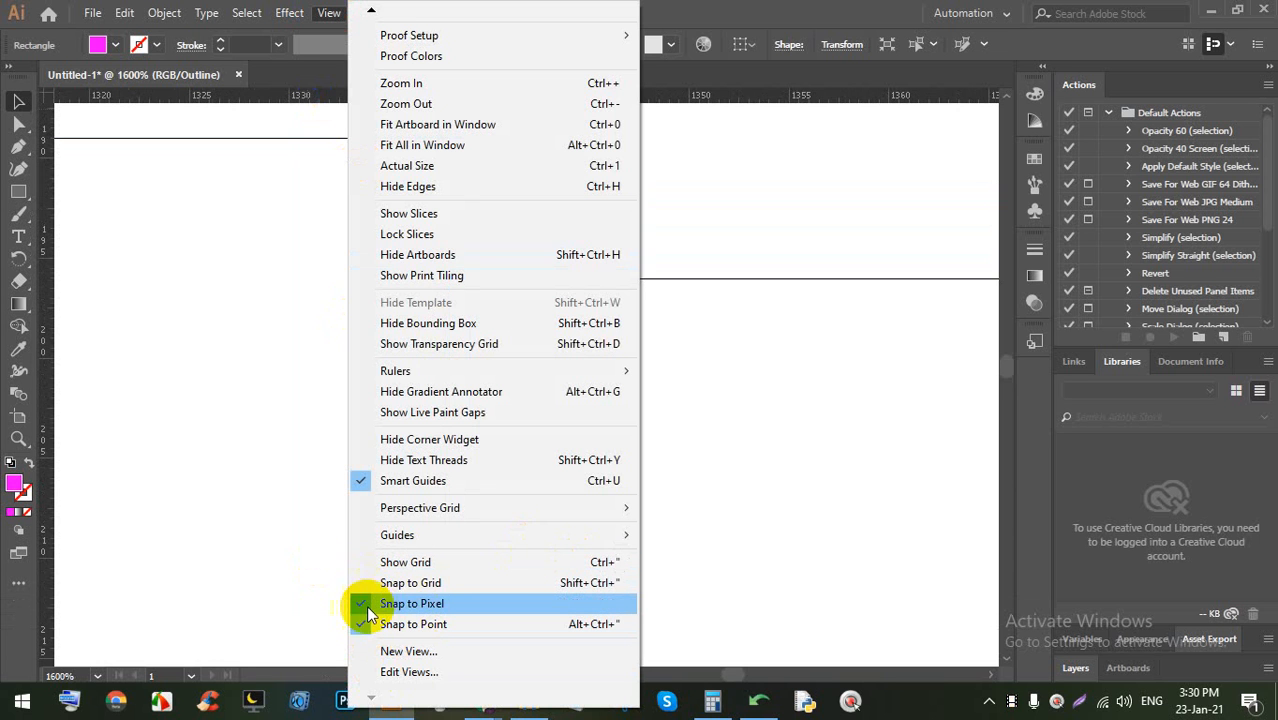
click(728, 458)
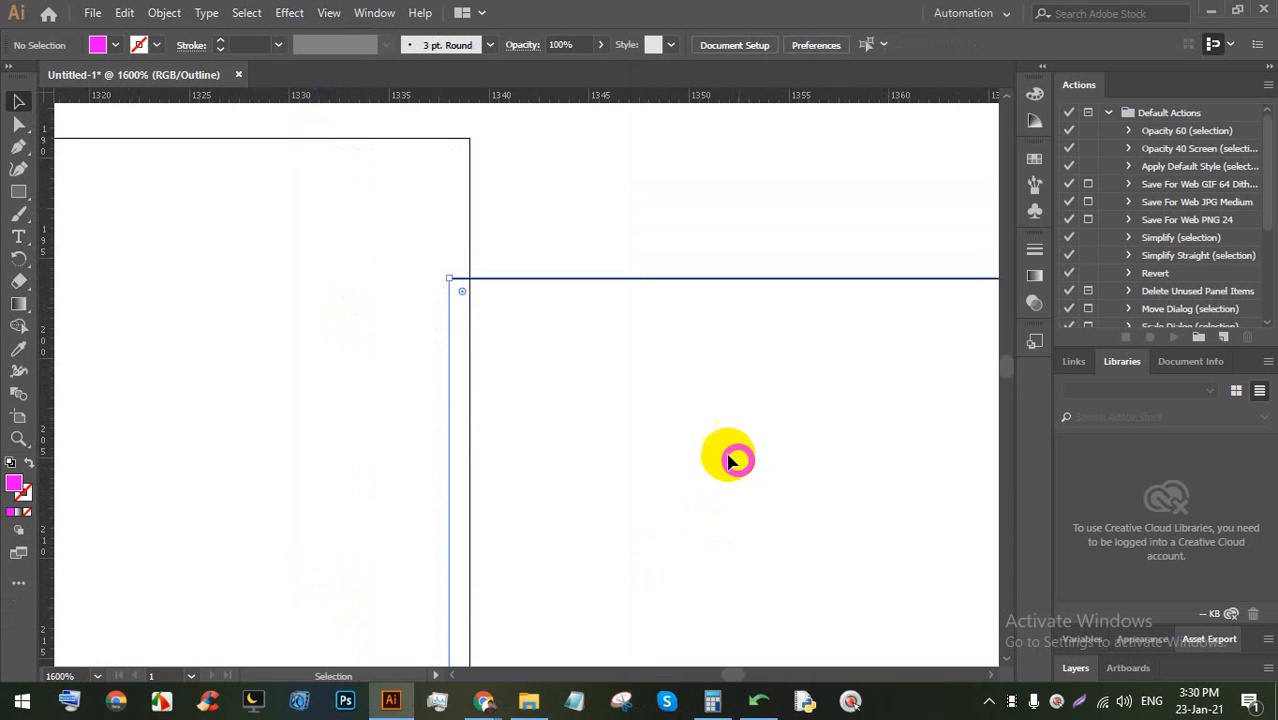
Move the third square up about 2 px and back down 1 px to show whole-pixel snapping
drag(507, 277, 501, 242)
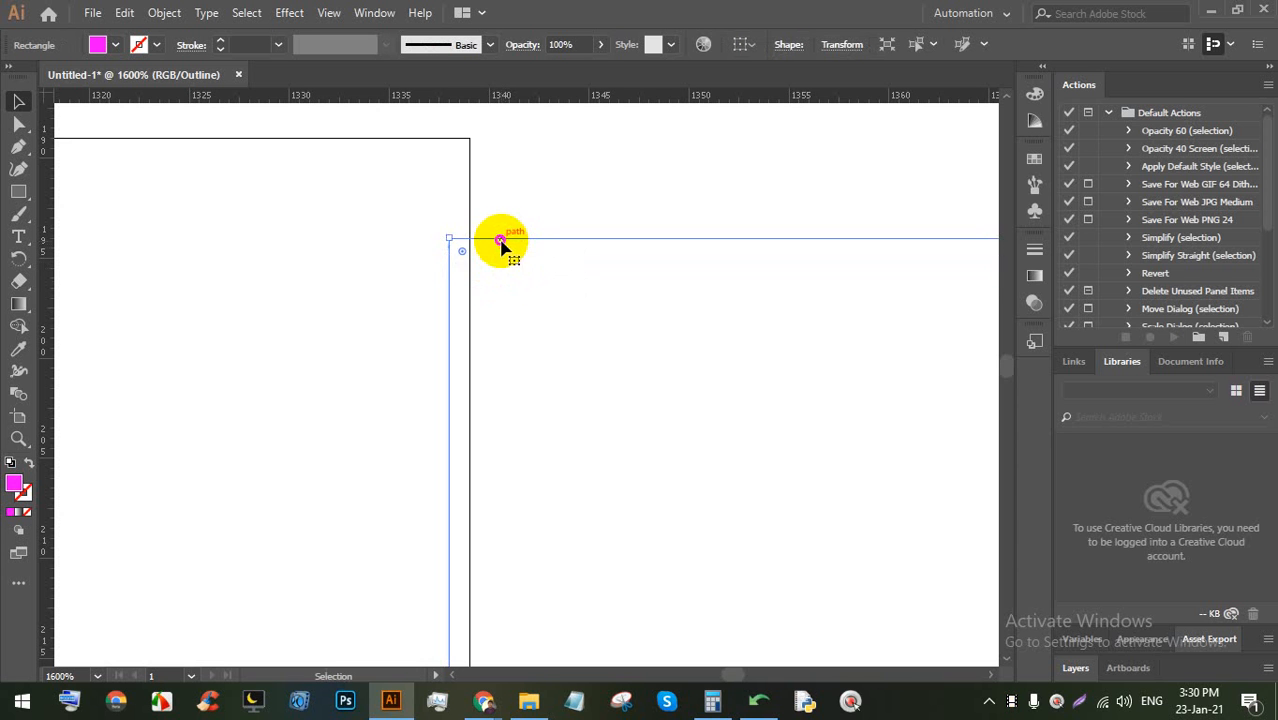
alt+scroll(466, 248, up, 5)
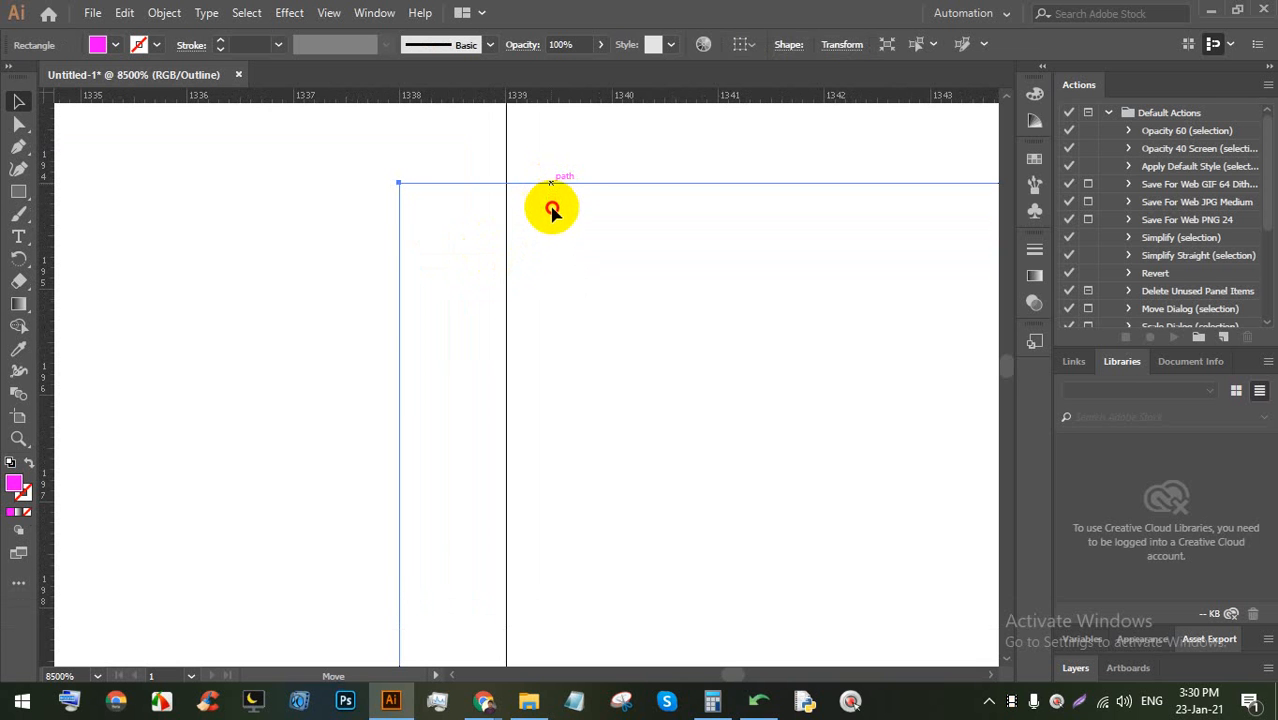
drag(551, 229, 552, 239)
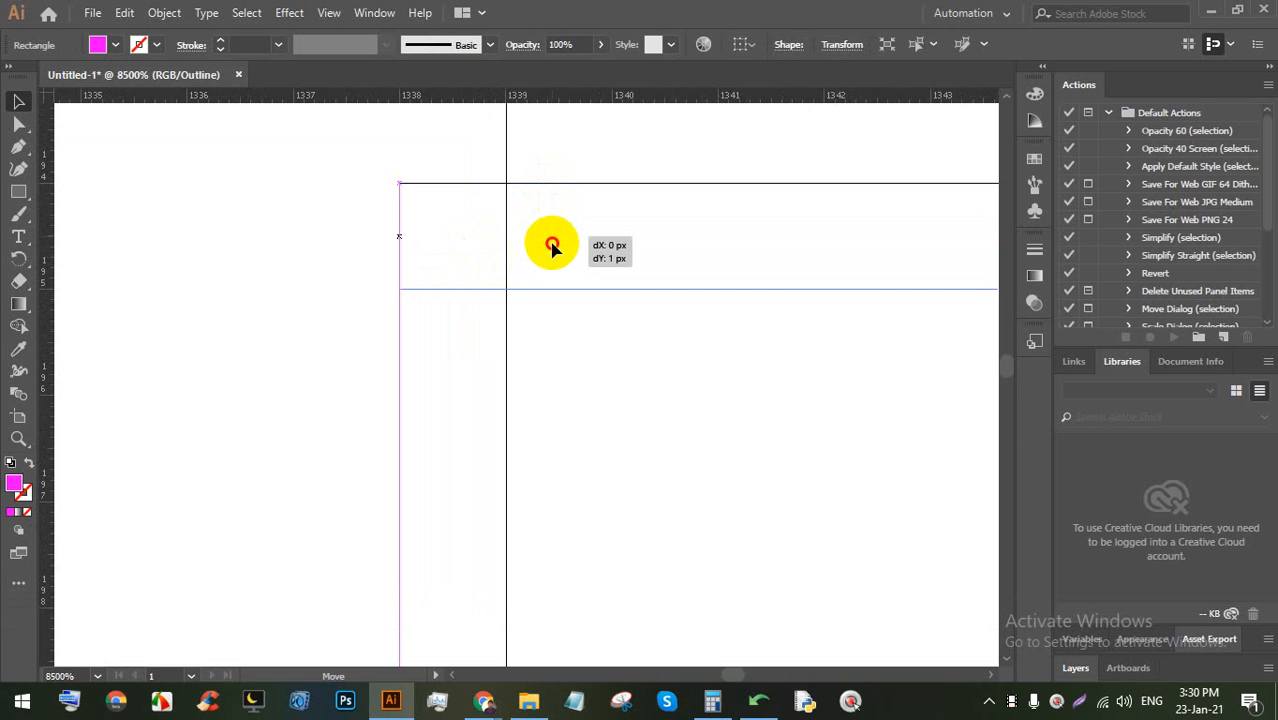
drag(553, 248, 553, 248)
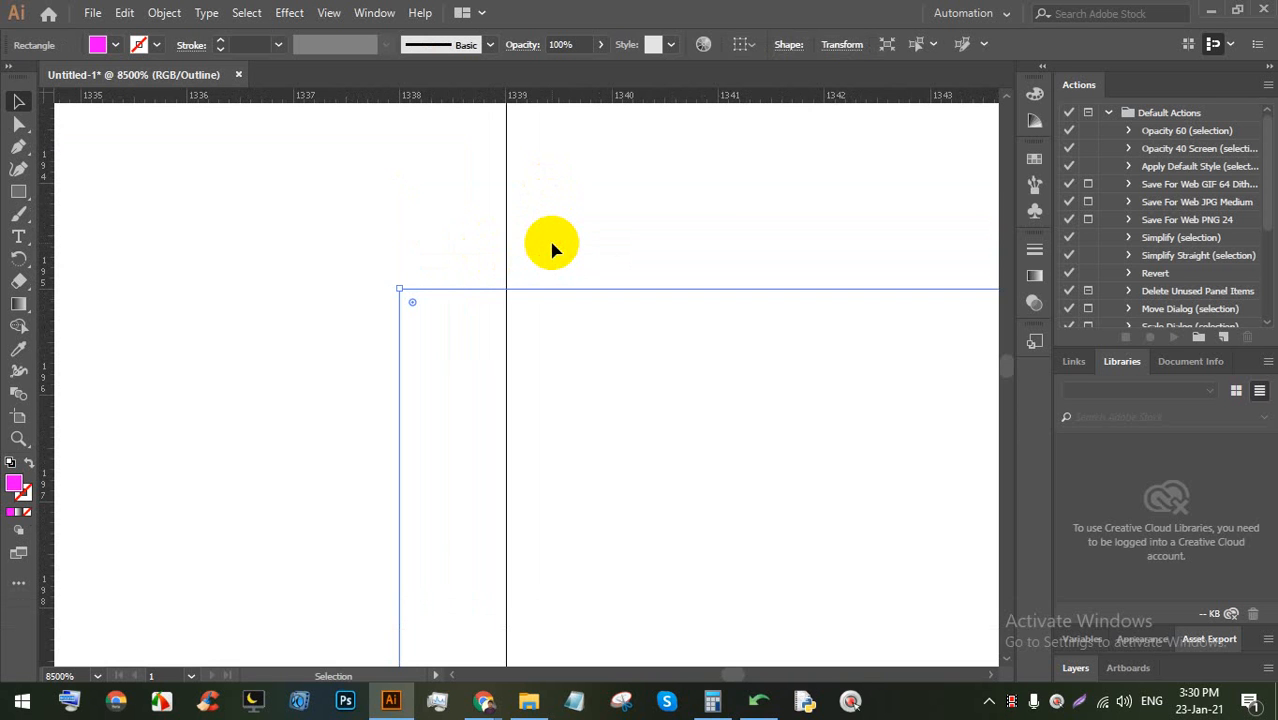
Draw a tiny rectangle about 2 px wide and 1 px high above the third square's top-left corner and select it
click(94, 217)
click(18, 191)
drag(351, 194, 578, 279)
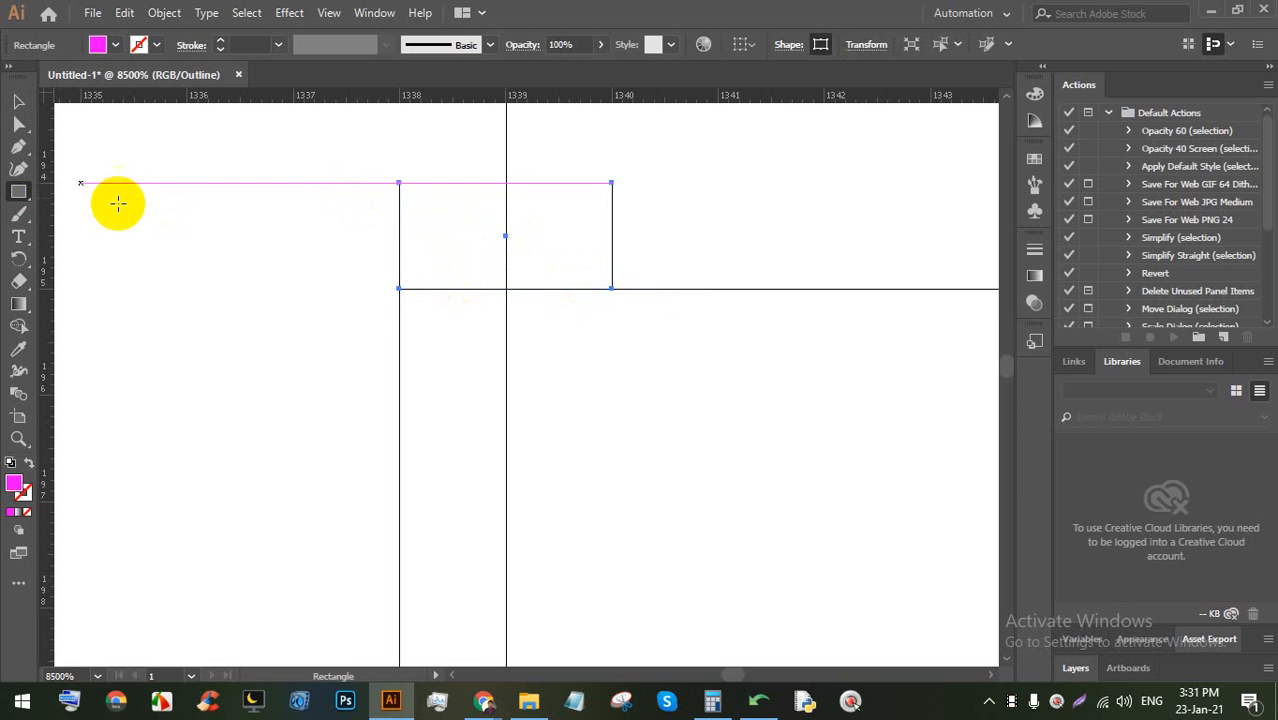
click(18, 101)
drag(508, 182, 505, 233)
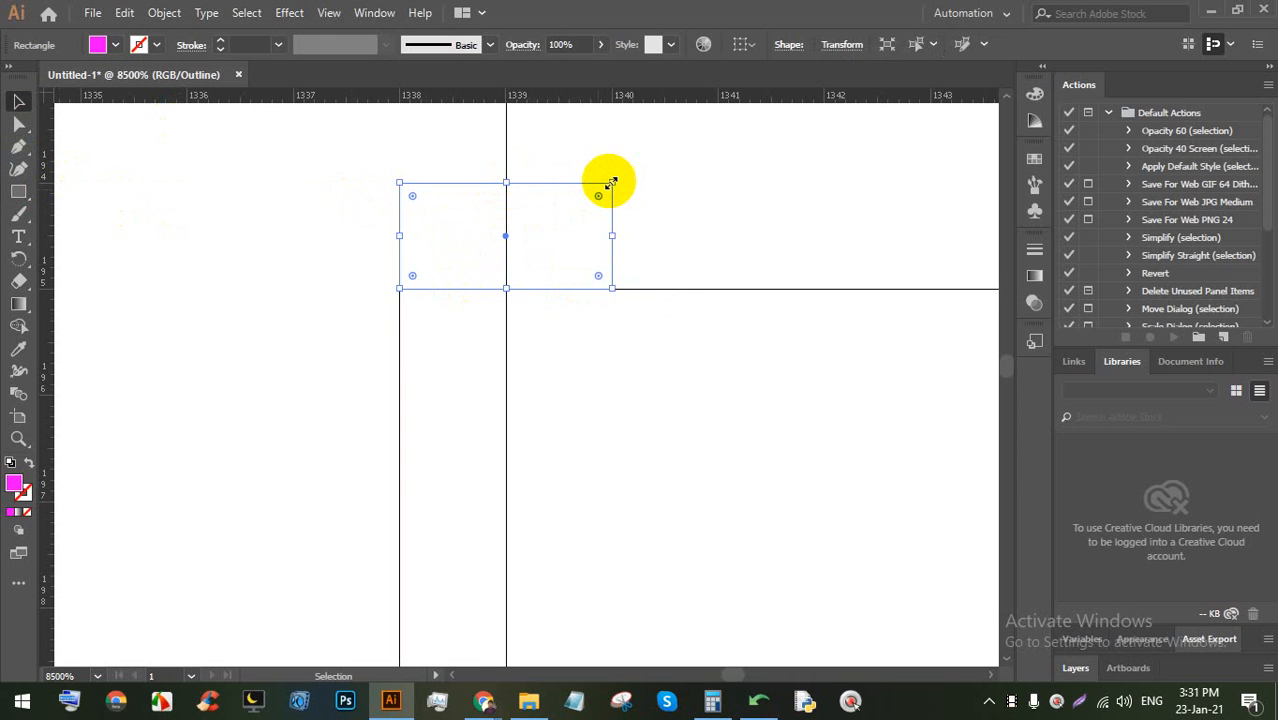
Narrow the tiny rectangle to 1 px wide by bringing its right side in to the second square's right edge
drag(612, 183, 555, 226)
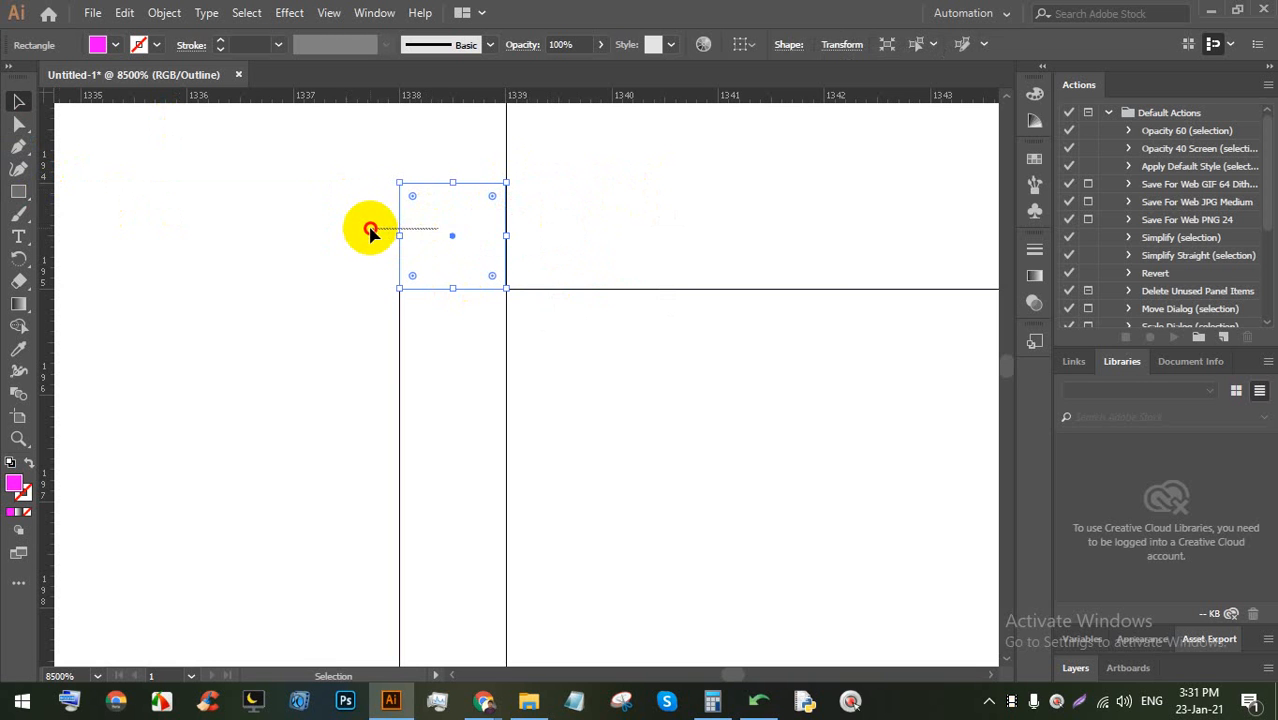
click(621, 239)
scroll(484, 238, up, 1)
drag(703, 218, 533, 308)
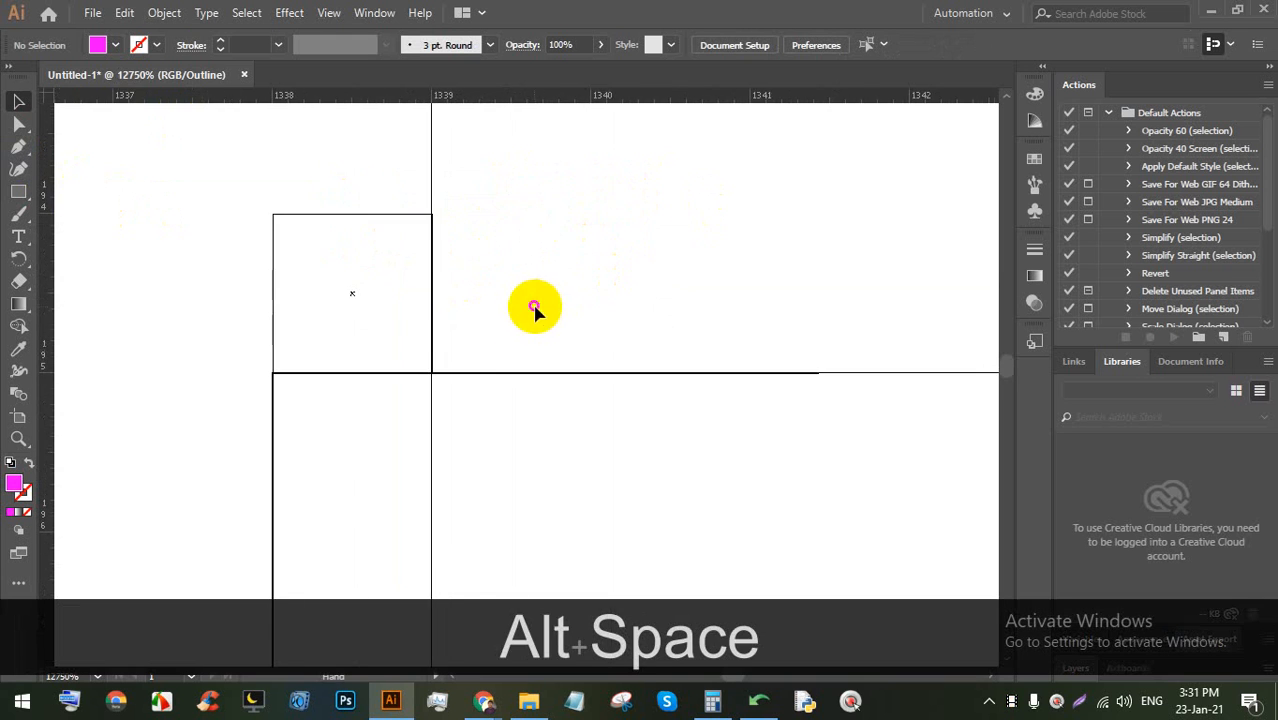
scroll(322, 285, up, 1)
Move the third square up 1 px to the tiny rectangle's upper edge and back down 1 px
click(580, 316)
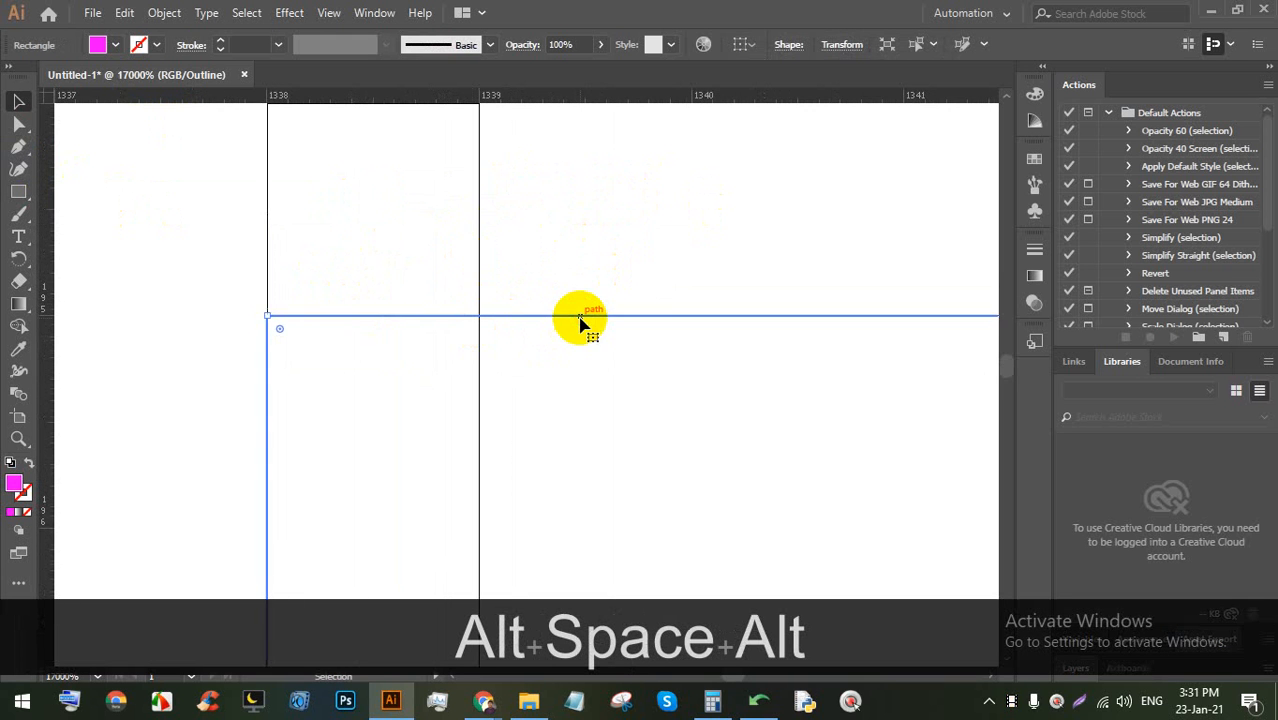
drag(584, 228, 565, 314)
key(Down)
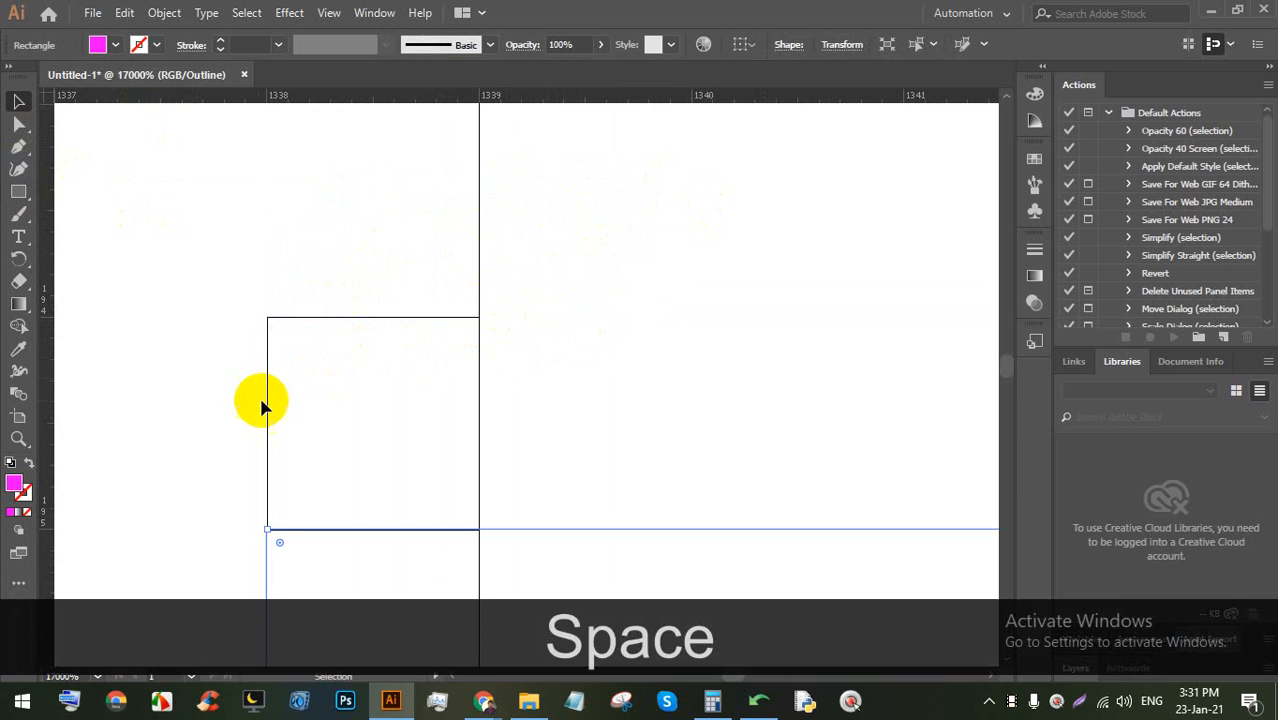
click(517, 497)
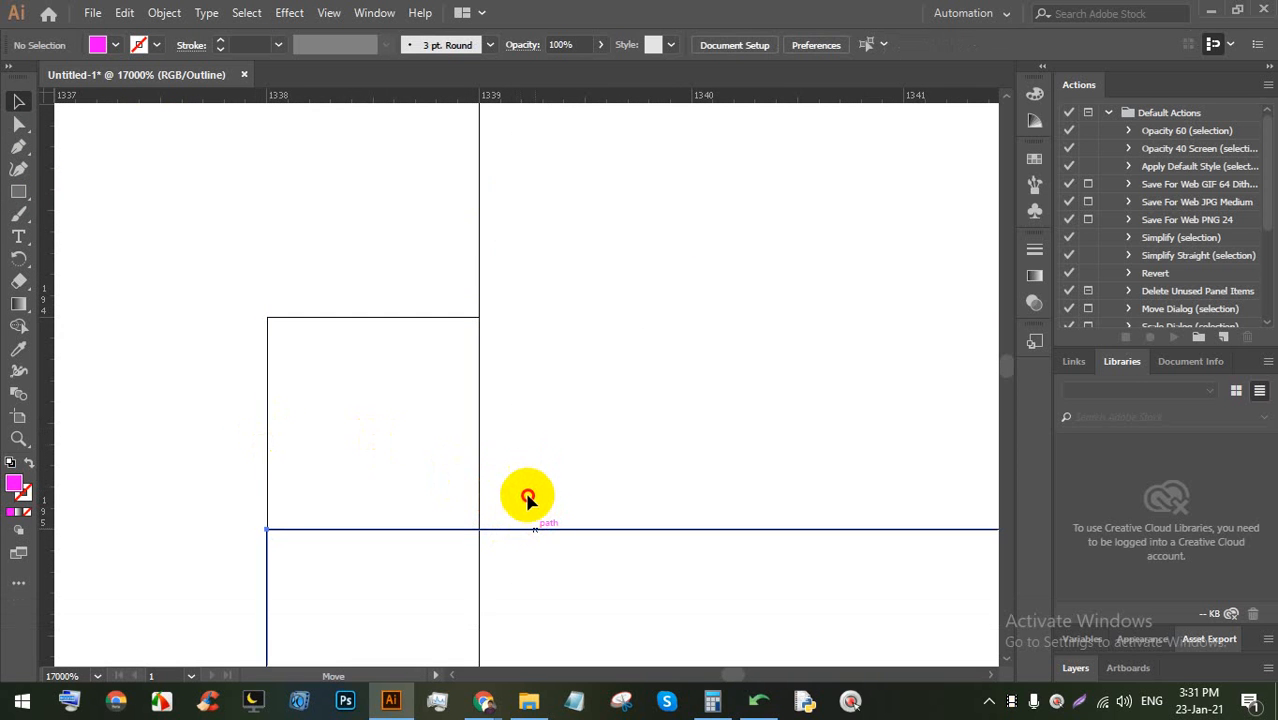
click(534, 525)
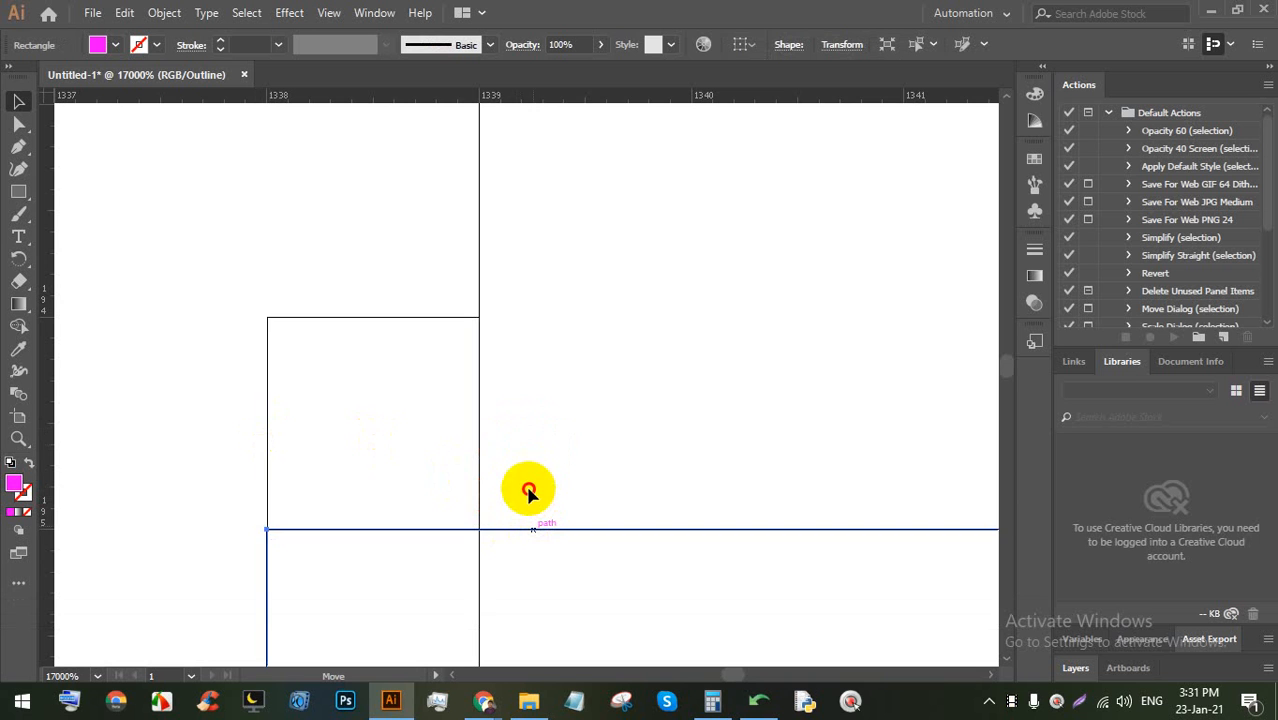
drag(522, 532, 515, 410)
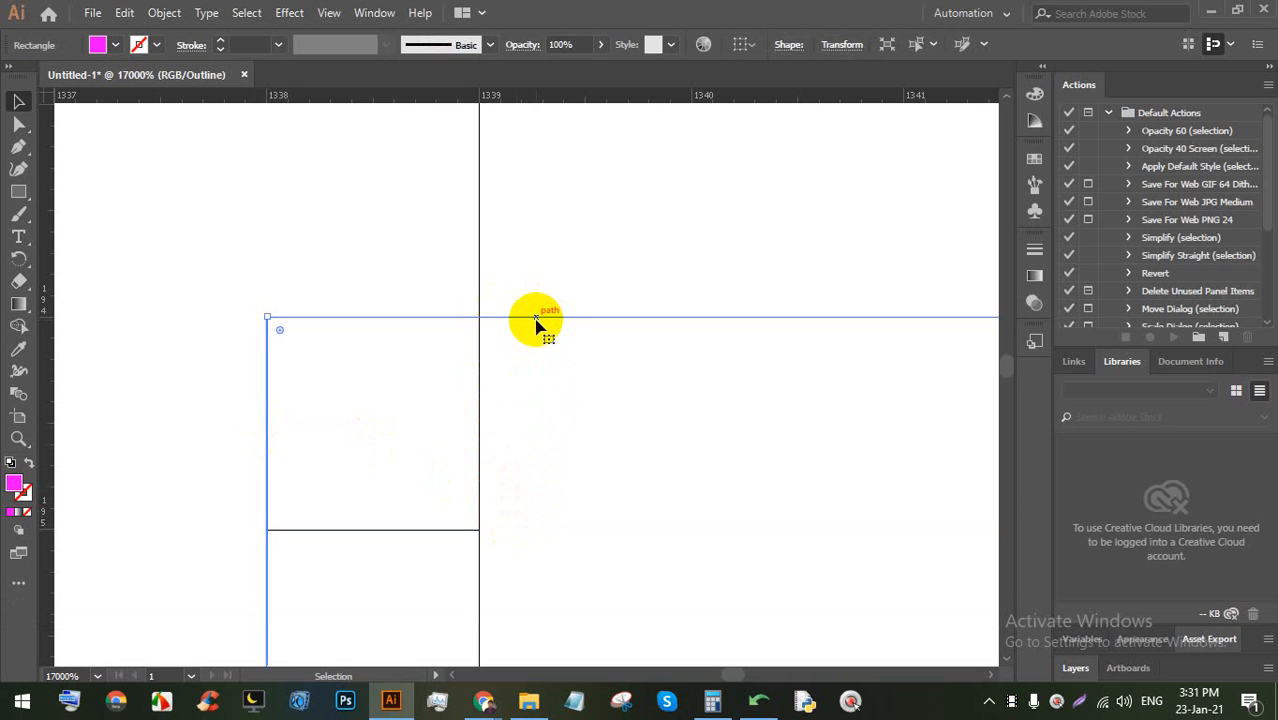
drag(538, 320, 545, 600)
Extend the tiny rectangle's left side by 1 px so it is 2 px wide, and deselect it
click(267, 440)
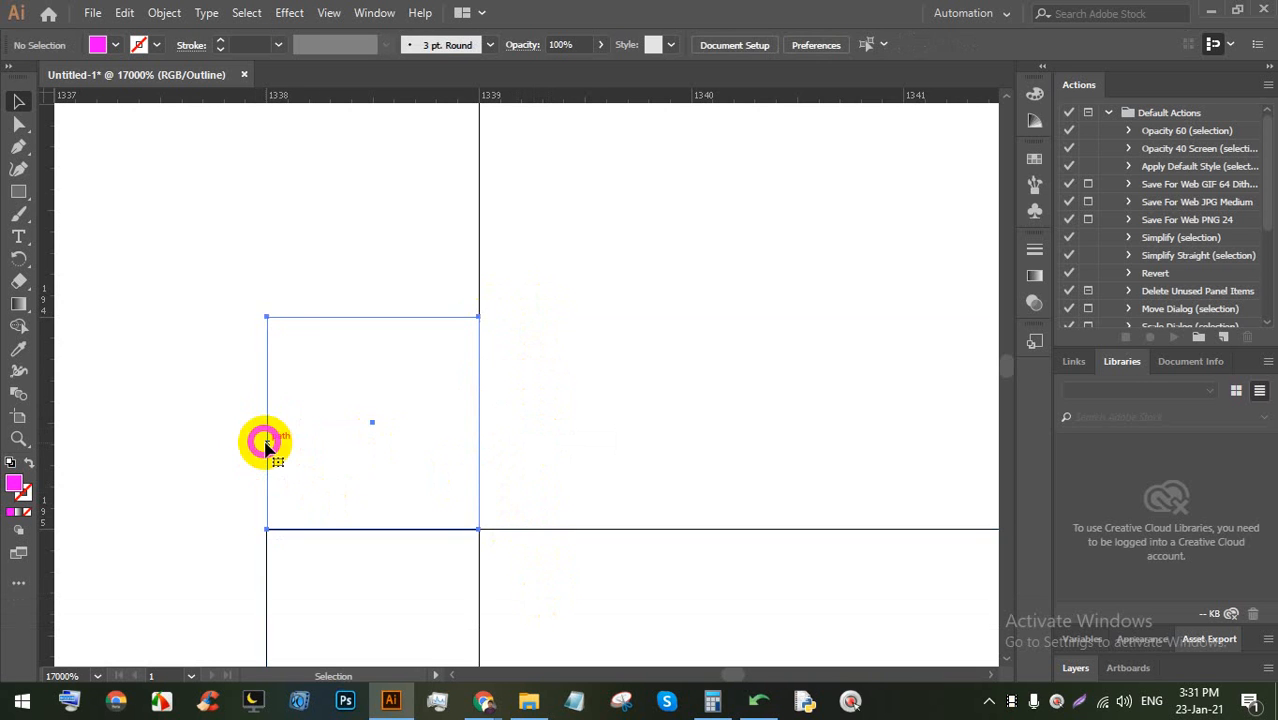
drag(267, 429, 55, 422)
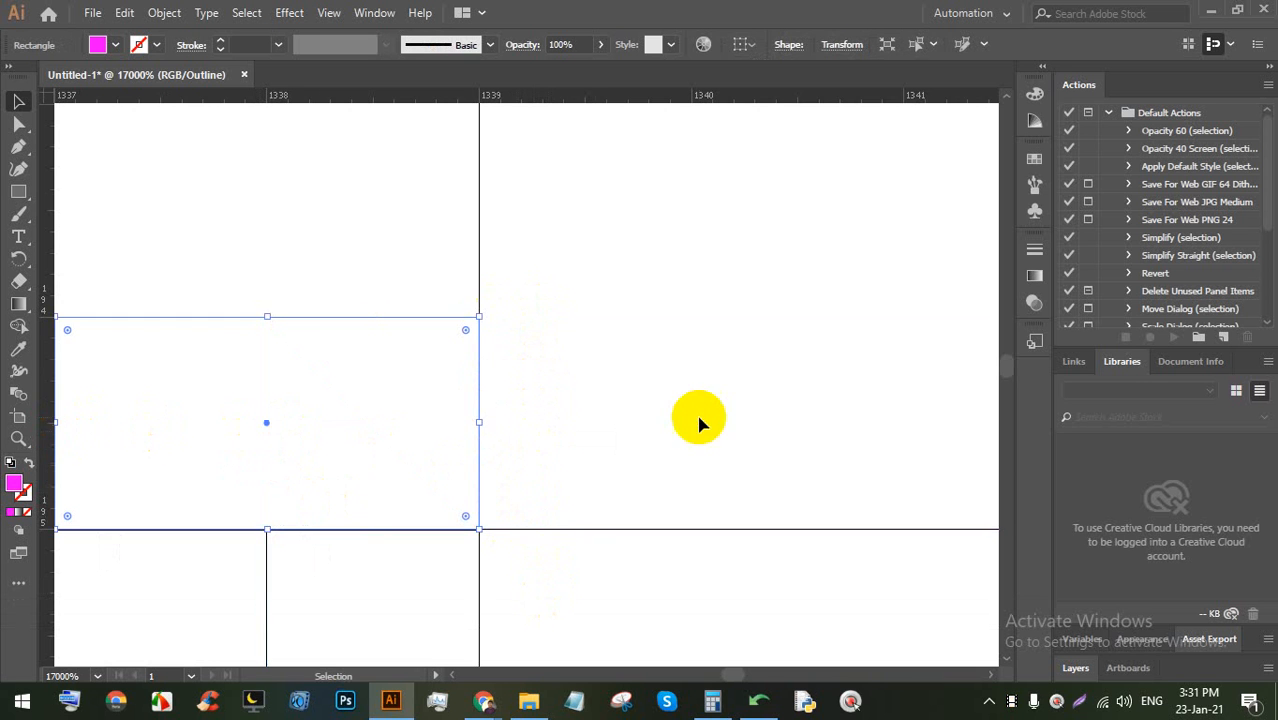
click(693, 420)
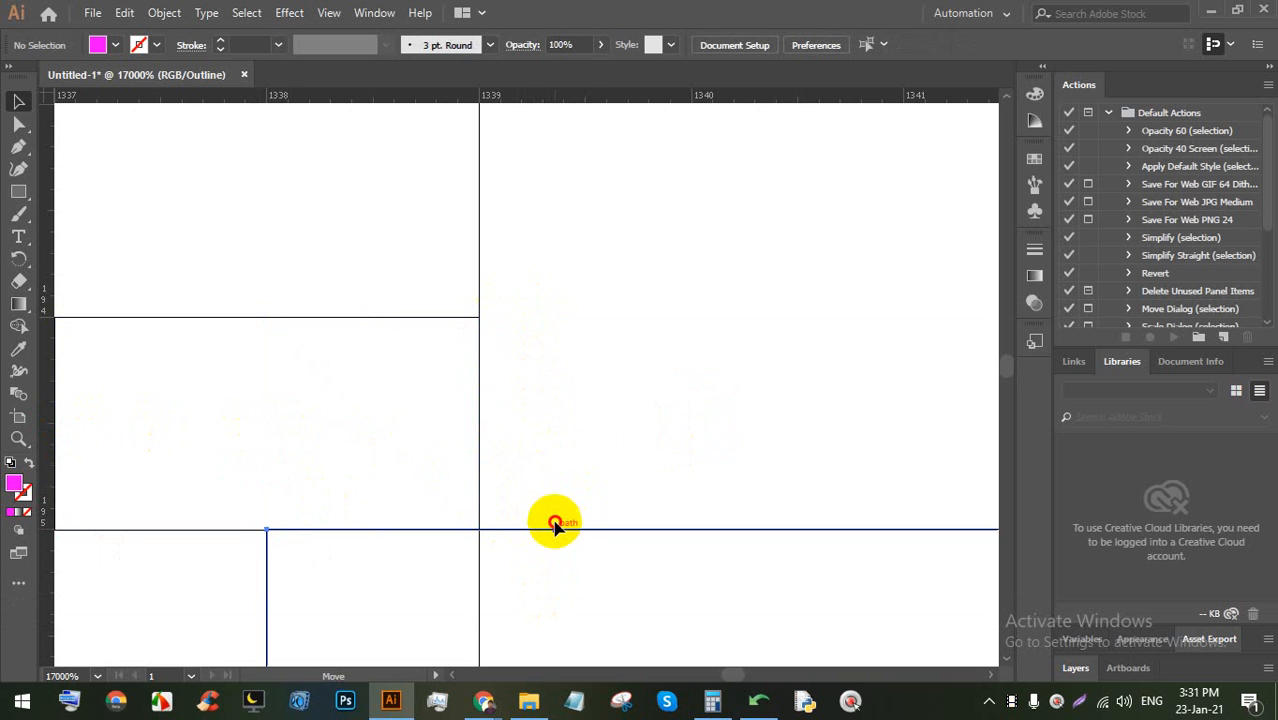
Shift the third square 1 px up against the widened rectangle and return it to the rectangle's lower edge
drag(551, 458, 542, 421)
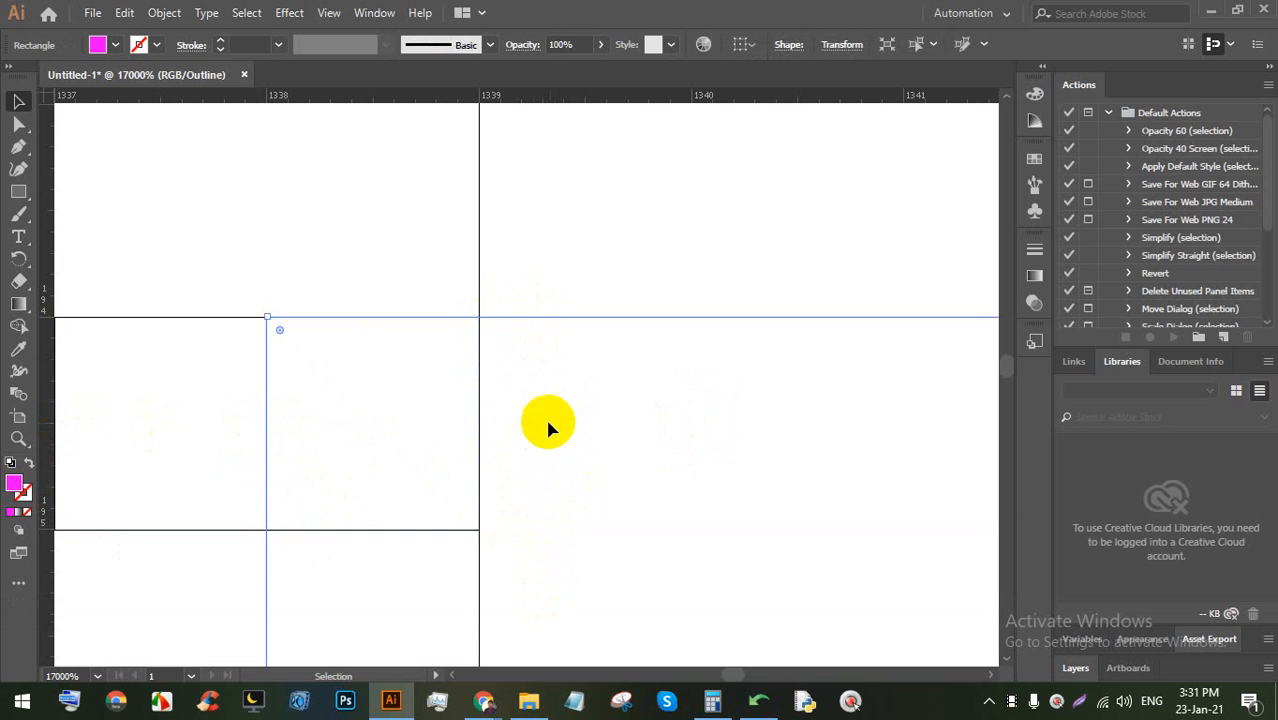
drag(571, 318, 562, 448)
Switch from Outline to Preview view and fill the tiny rectangle with yellow
scroll(460, 490, down, 5)
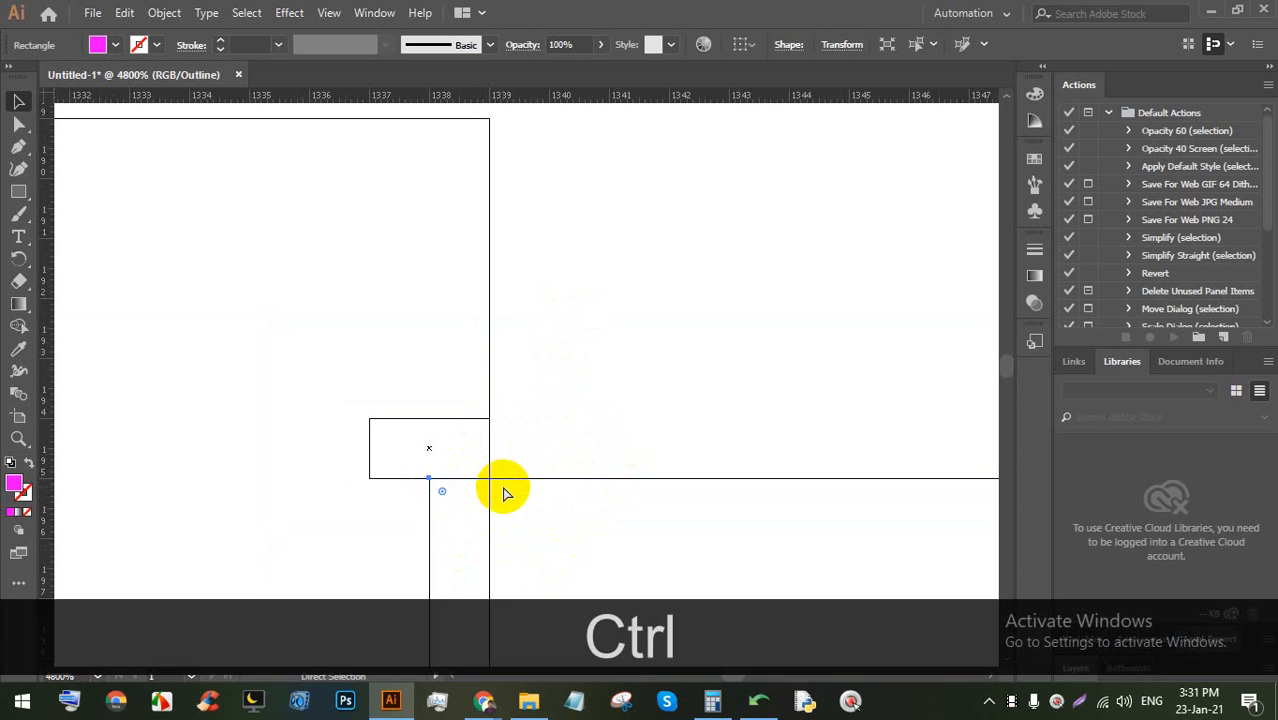
key(ctrl+y)
scroll(486, 477, down, 3)
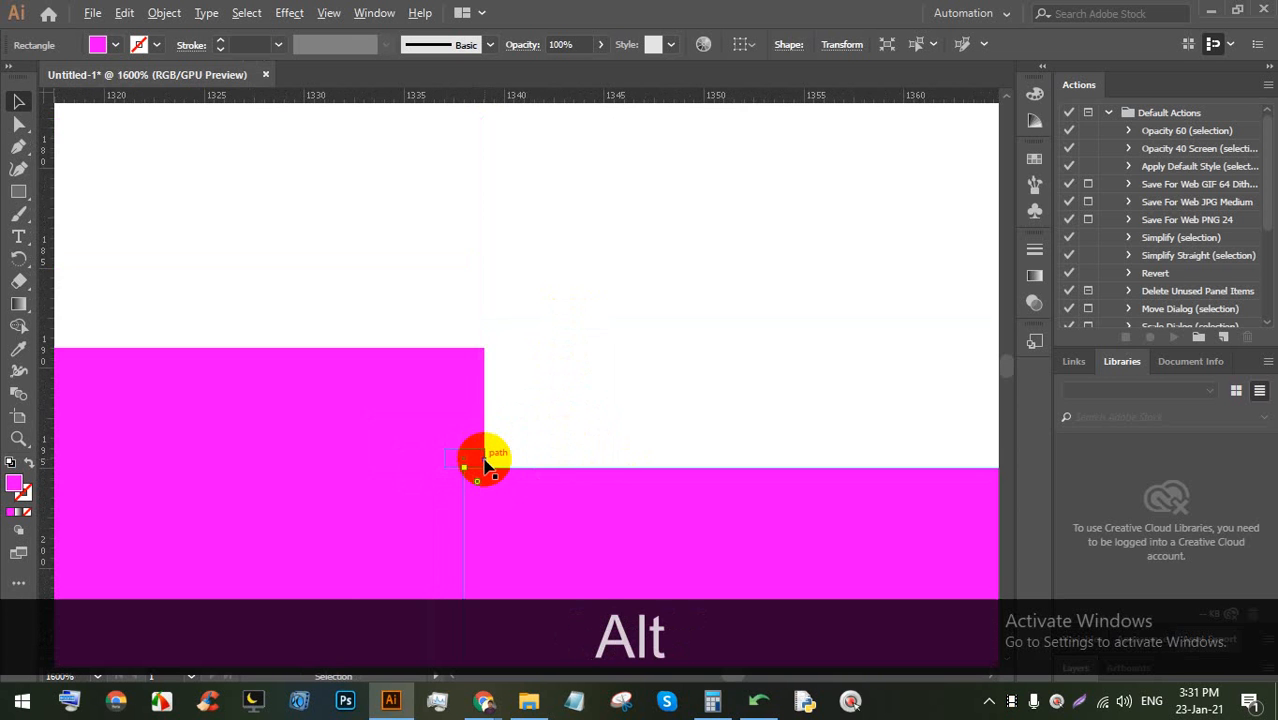
scroll(508, 467, up, 4)
scroll(375, 451, down, 2)
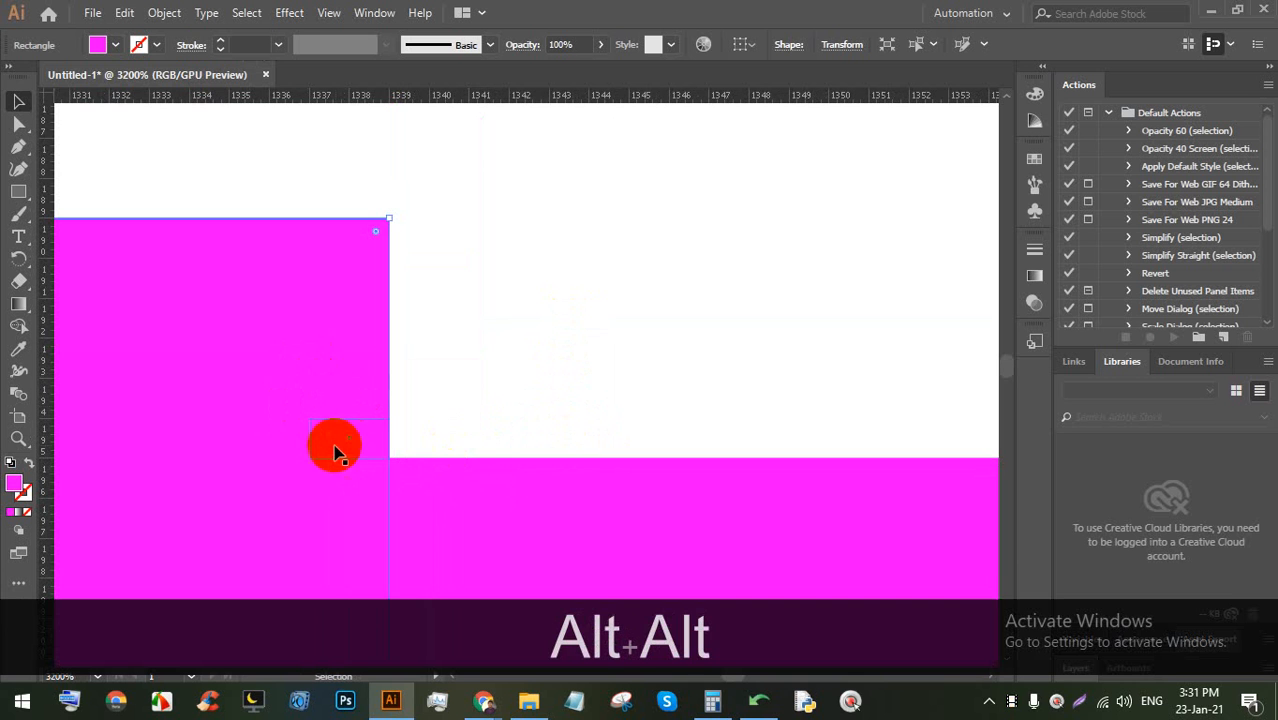
click(97, 44)
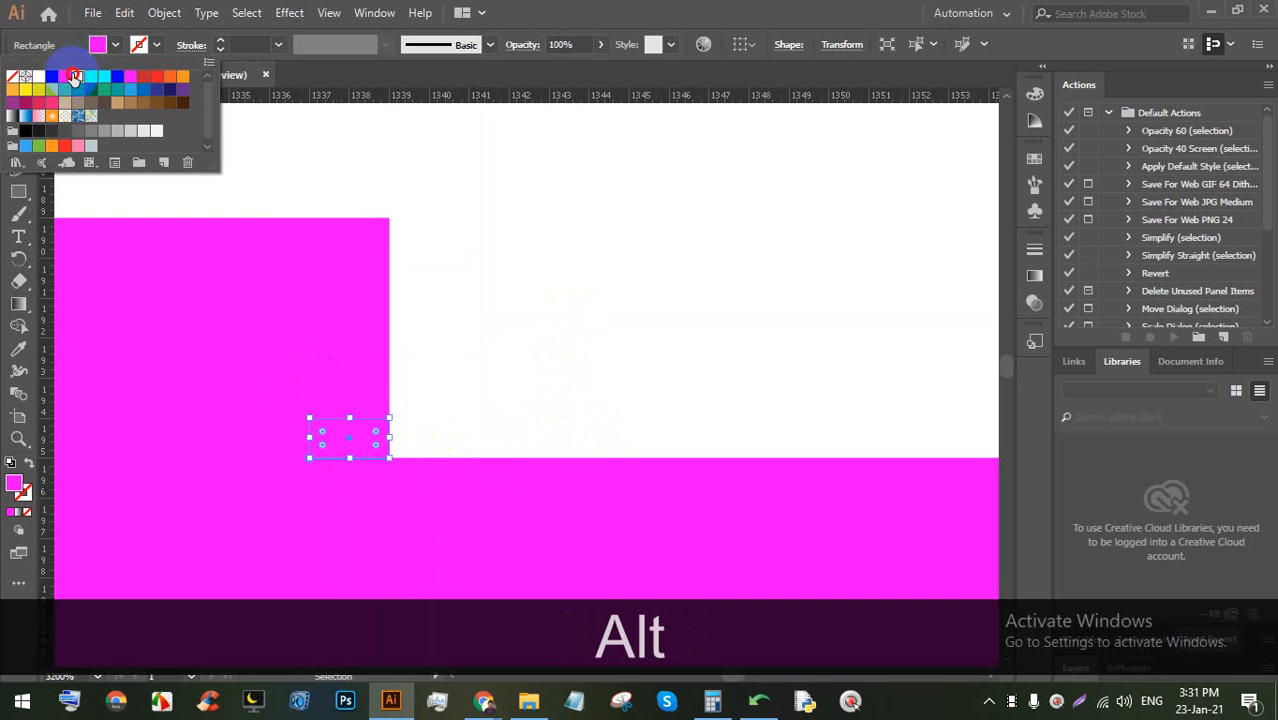
click(74, 77)
click(519, 410)
Fill the third square with a teal swatch to tell it apart from the second square
scroll(357, 471, up, 4)
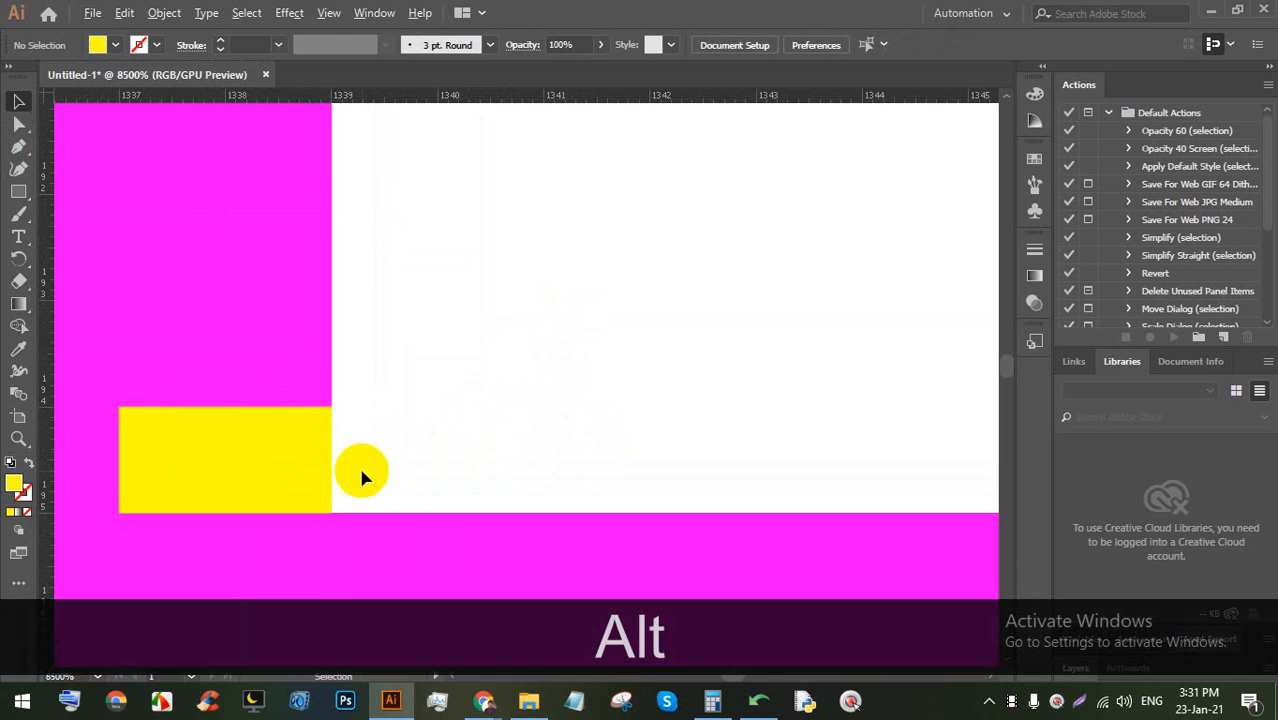
drag(362, 478, 428, 351)
click(365, 431)
click(97, 44)
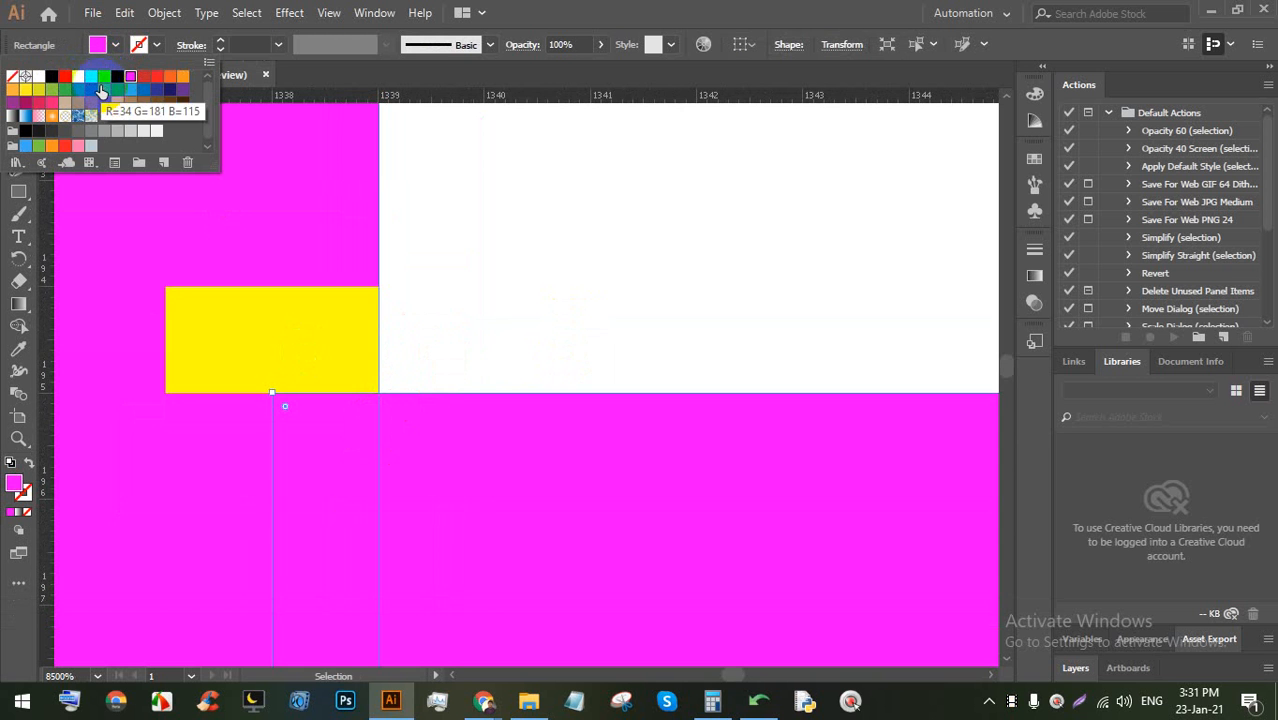
click(113, 98)
click(550, 315)
Move the teal square up 1 px so its top edge meets the yellow rectangle's upper edge
scroll(305, 377, up, 2)
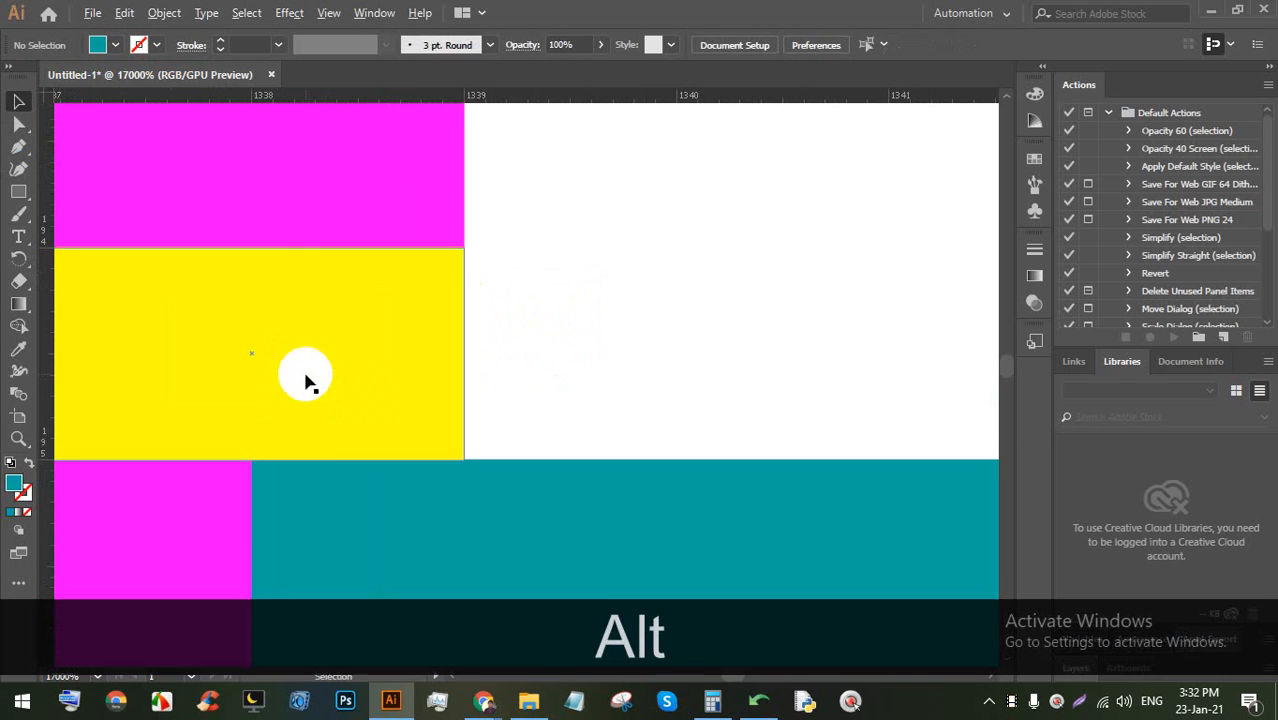
drag(398, 497, 476, 430)
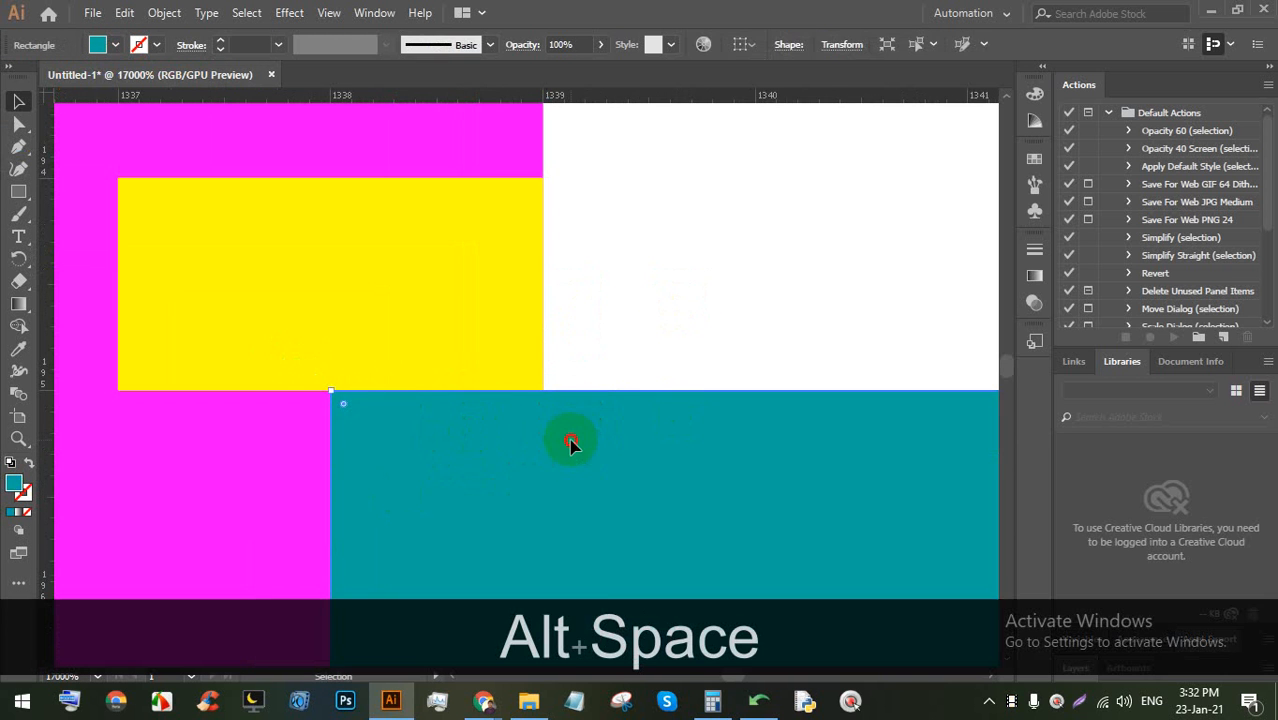
drag(569, 413, 562, 317)
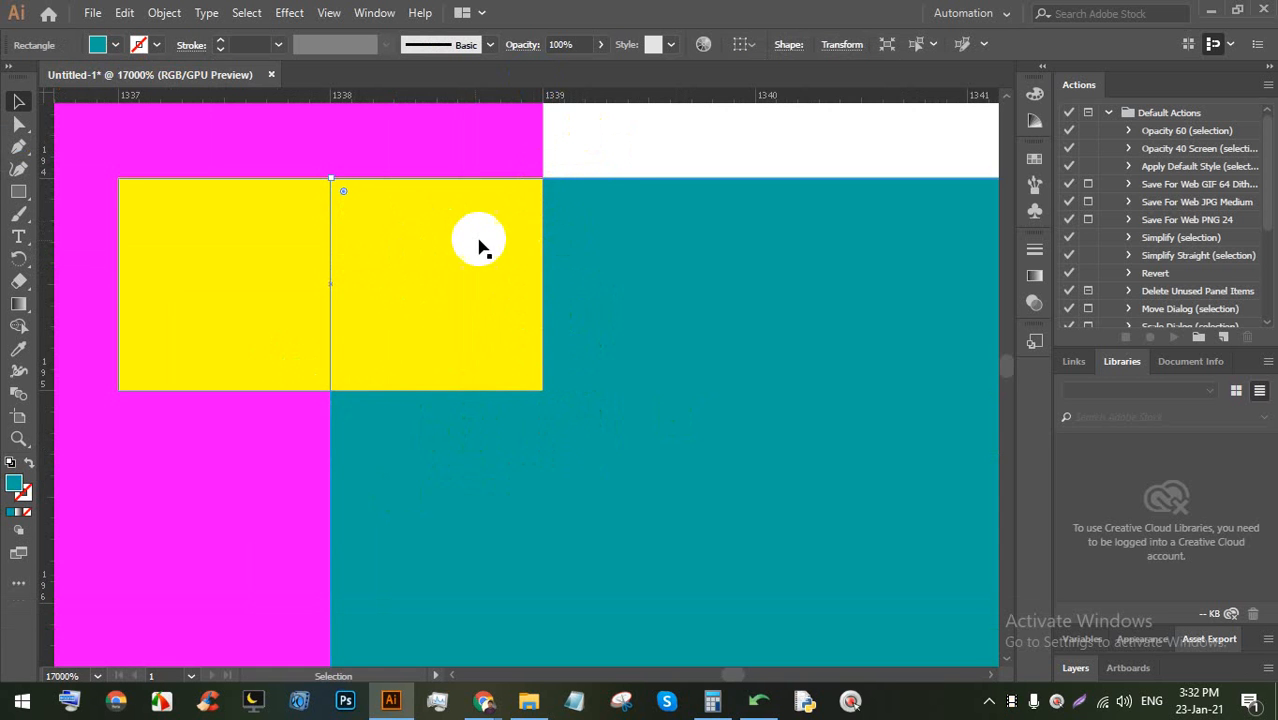
Set the yellow rectangle's opacity to 40% and deselect it
scroll(513, 205, up, 3)
scroll(540, 225, down, 2)
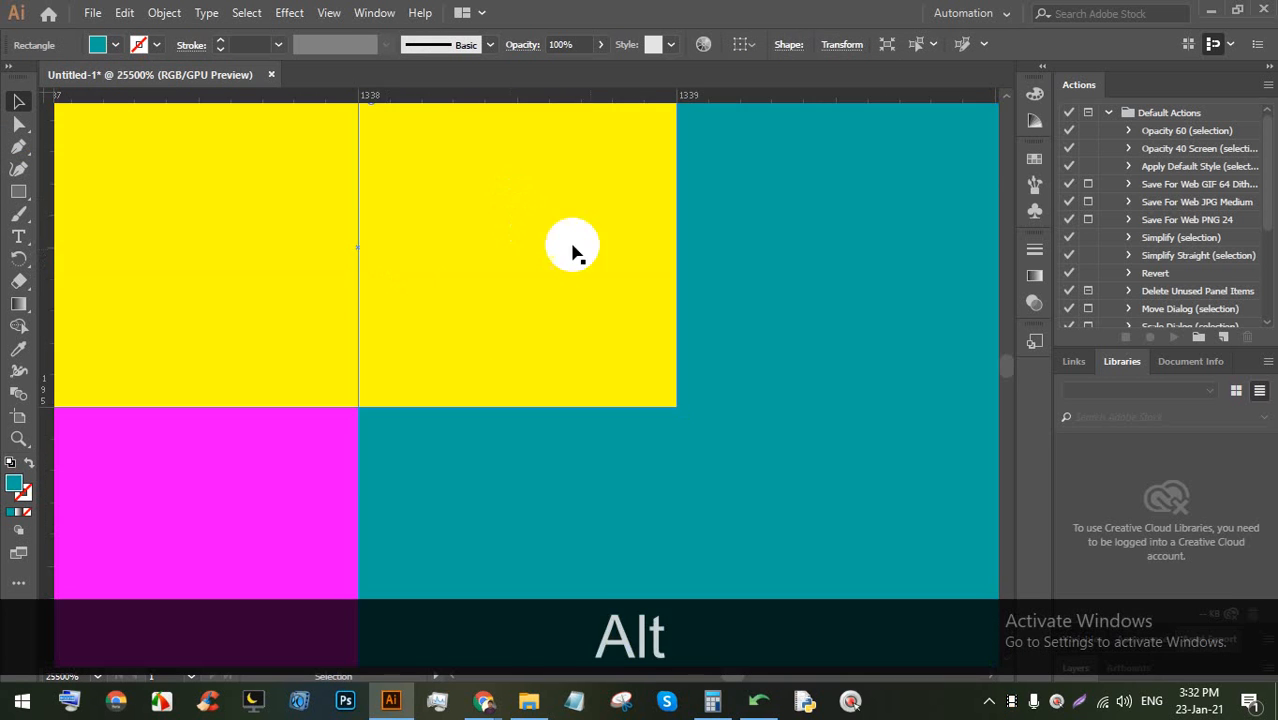
drag(631, 240, 590, 332)
click(445, 273)
click(600, 44)
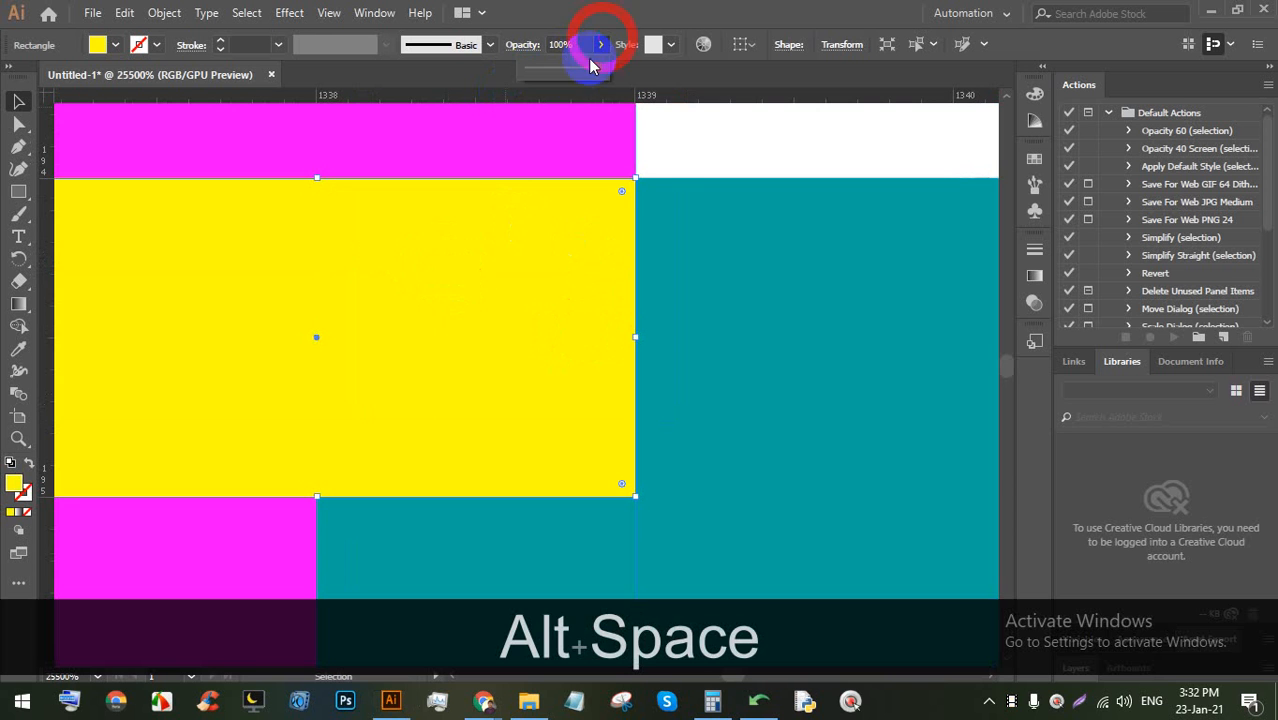
click(557, 69)
click(745, 132)
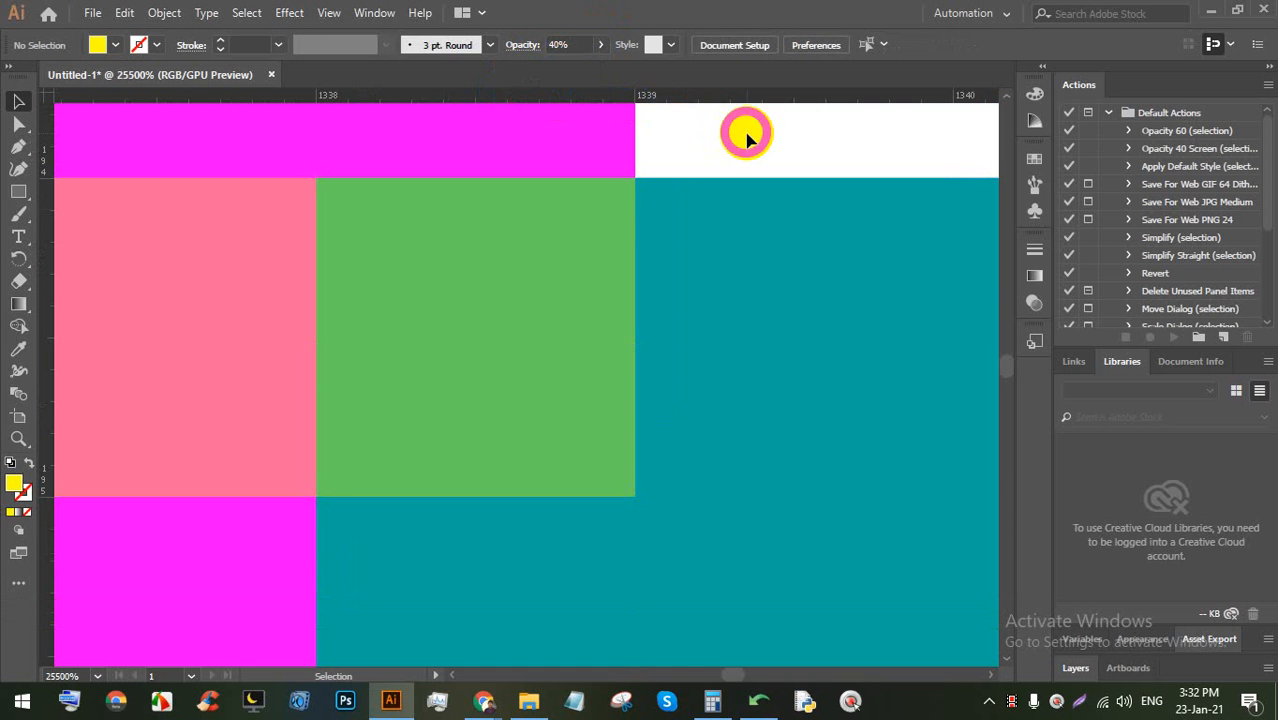
Set the yellow rectangle's opacity to 68% and deselect it
click(305, 275)
click(600, 44)
click(588, 70)
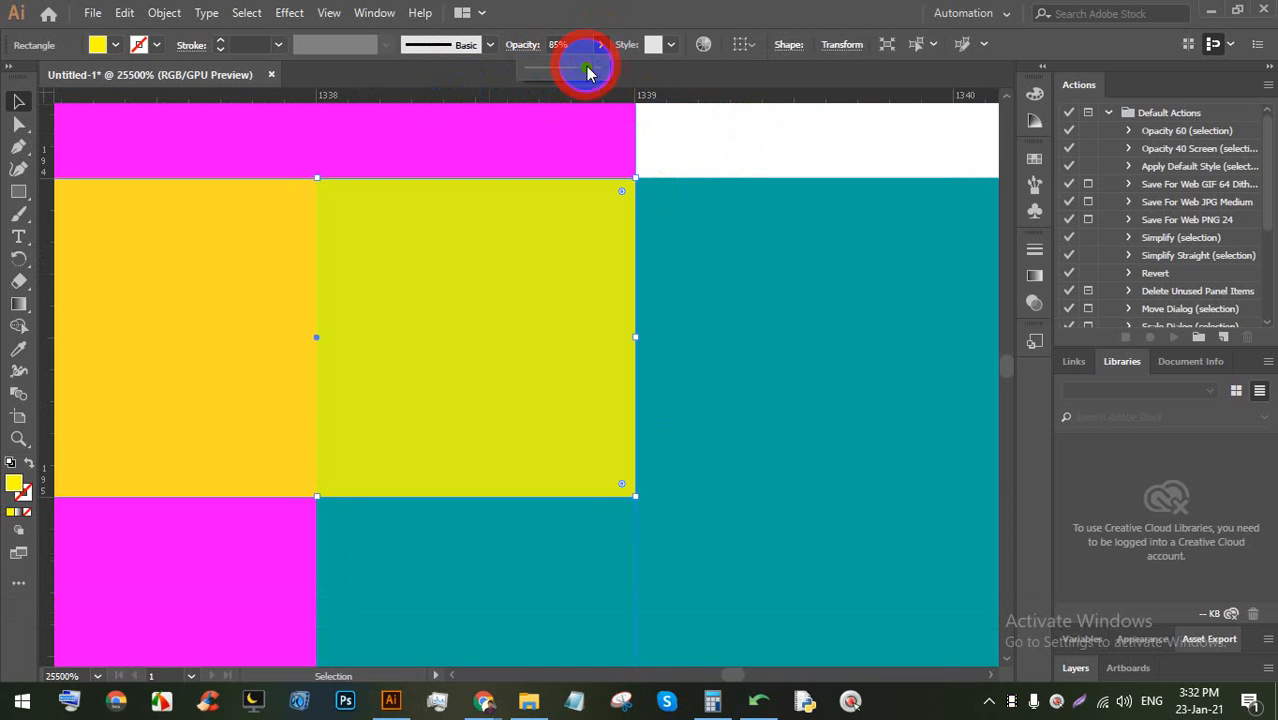
click(576, 70)
click(730, 143)
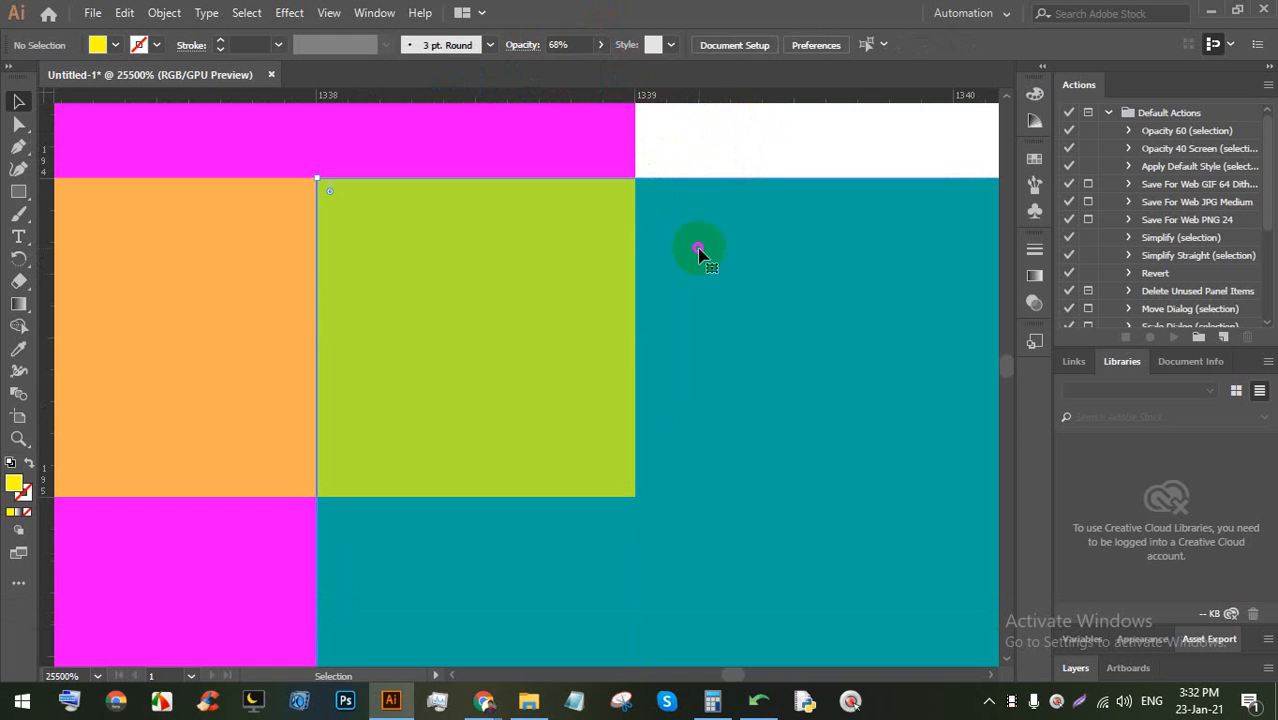
Move the teal square down 1 px and back up 1 px beneath the semi-transparent rectangle
click(697, 205)
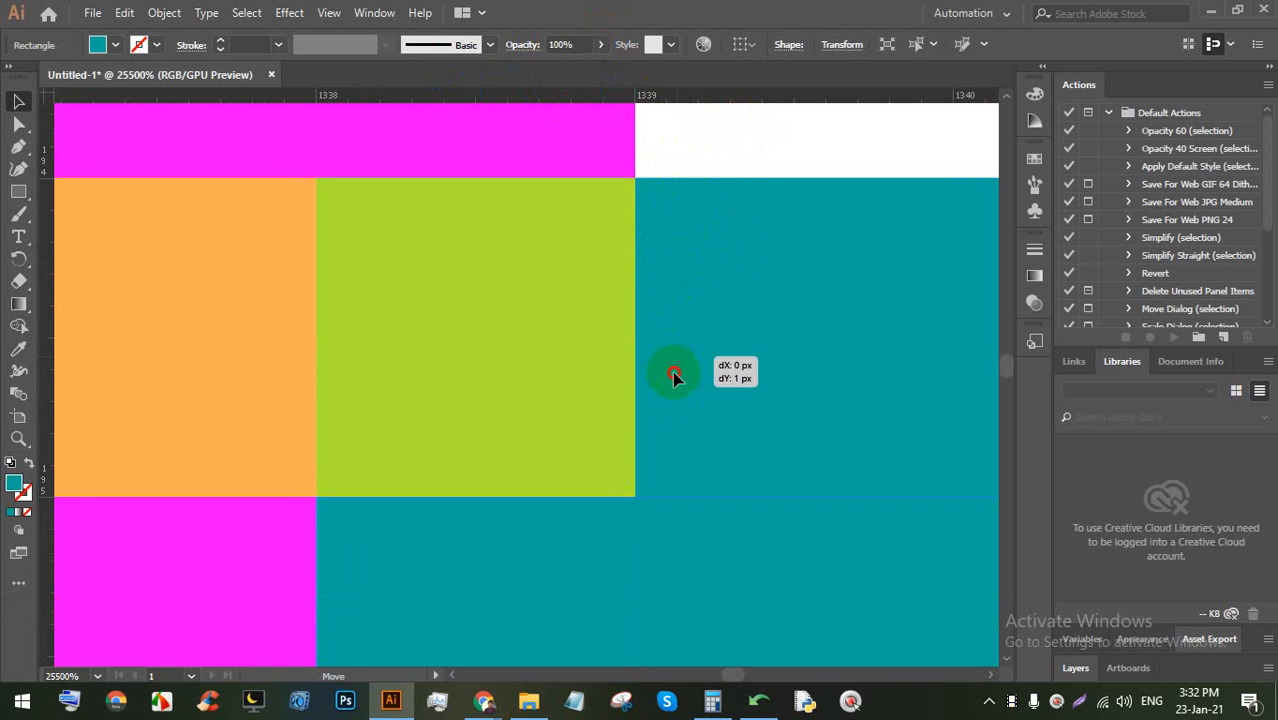
drag(673, 375, 672, 398)
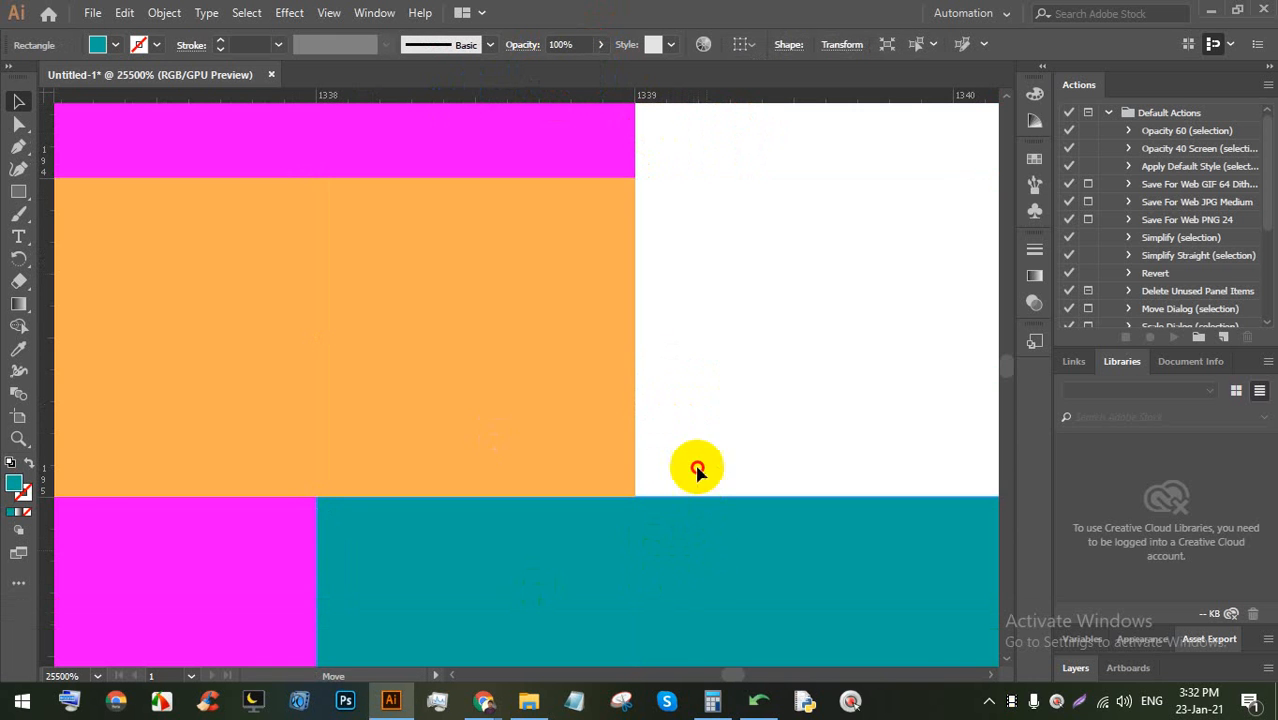
drag(697, 470, 599, 351)
key(space)
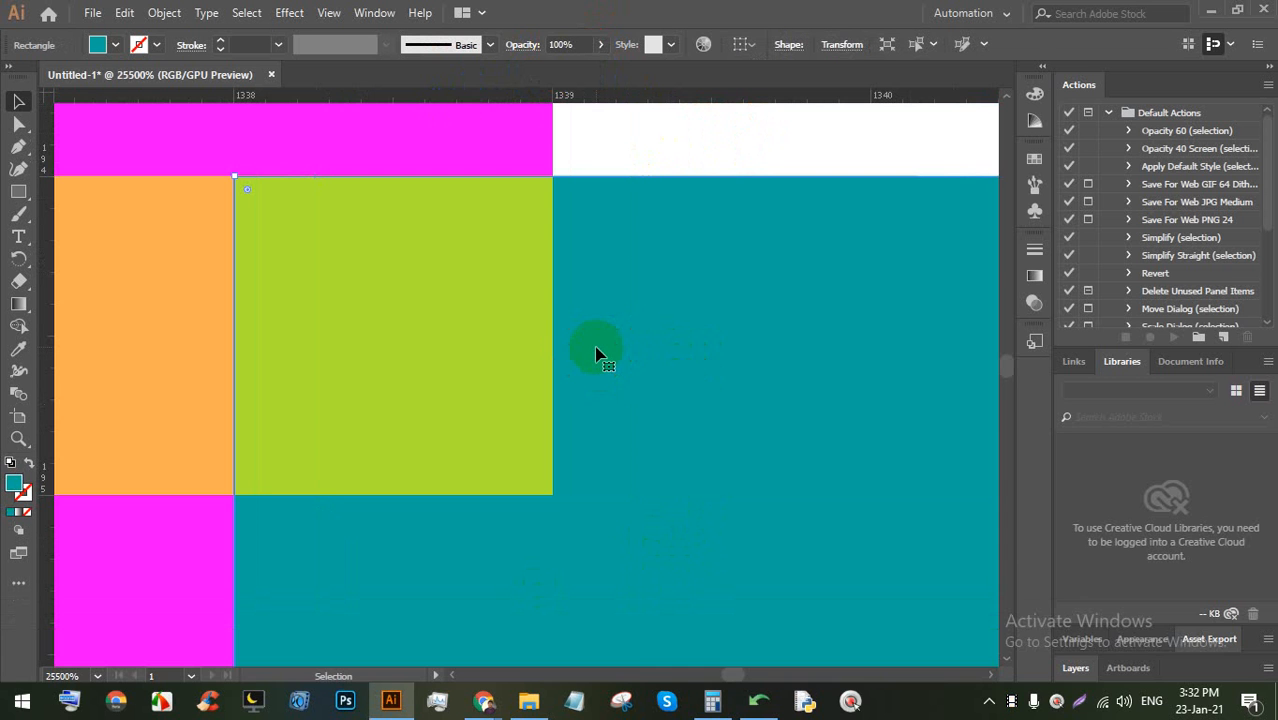
Examine the teal square's edges against the neighbouring squares in the overview and its overlap with the small rectangle at pixel level
alt+scroll(540, 255, down, 10)
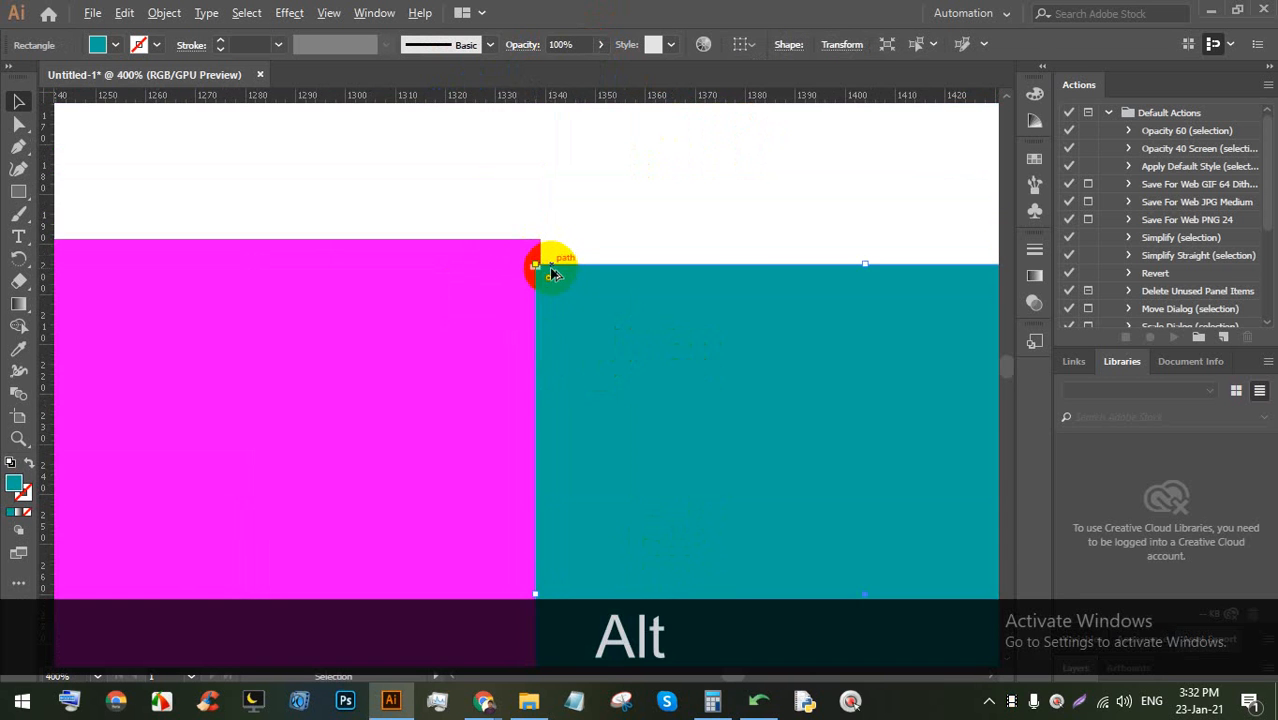
alt+scroll(573, 300, up, 10)
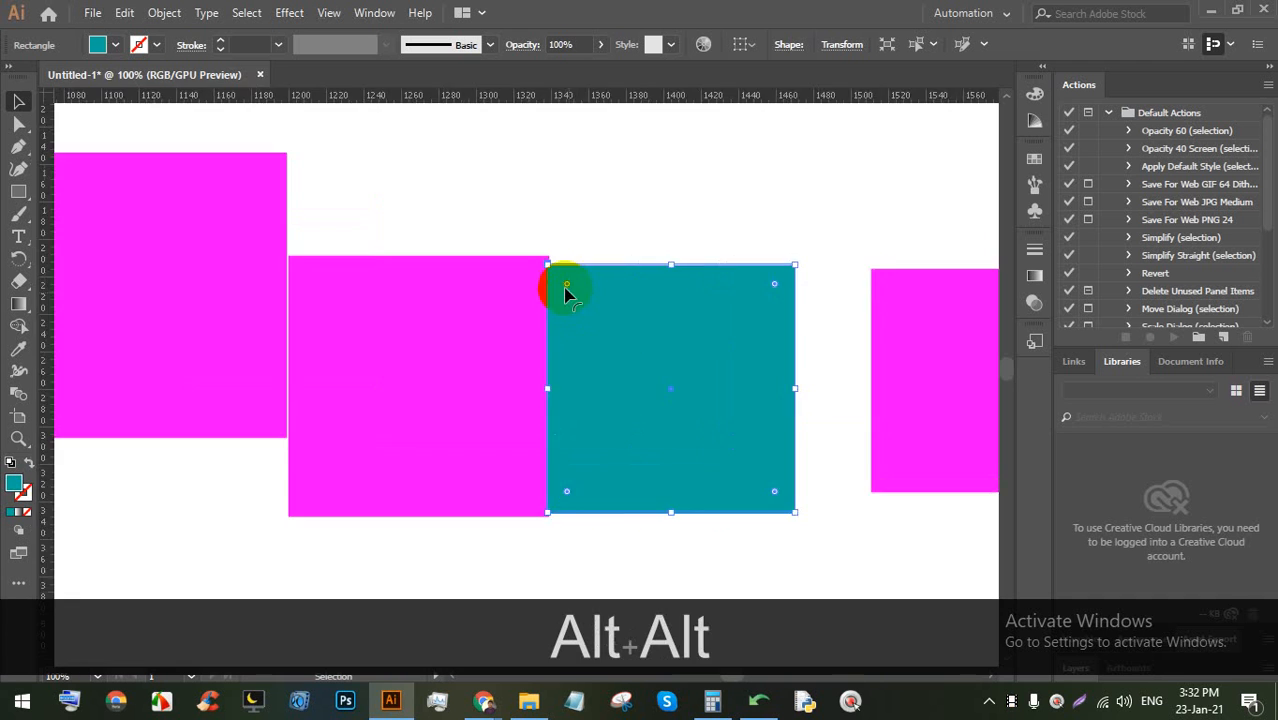
key(space)
drag(362, 209, 746, 442)
drag(391, 145, 456, 285)
alt+scroll(460, 280, up, 2)
alt+scroll(460, 280, up, 2)
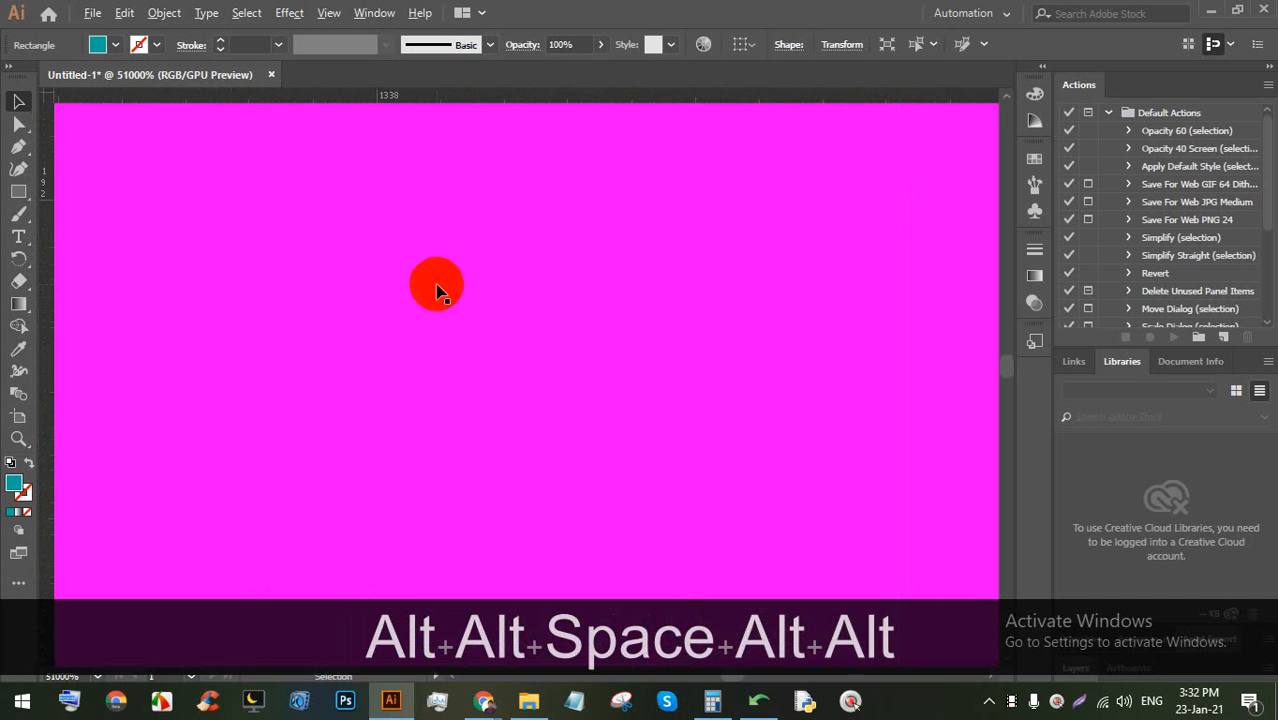
key(space)
drag(682, 380, 552, 317)
alt+scroll(550, 317, down, 5)
key(space)
drag(546, 447, 528, 320)
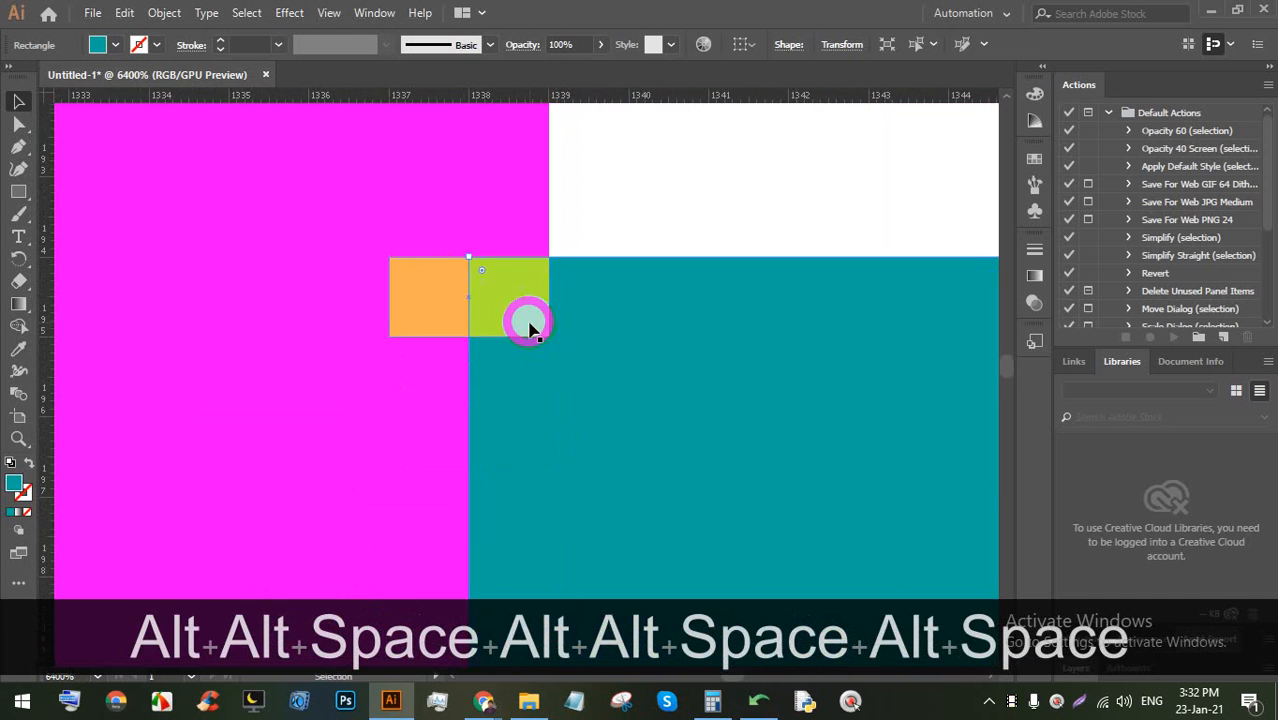
alt+scroll(540, 325, up, 1)
alt+scroll(560, 260, up, 2)
key(space)
drag(648, 180, 595, 260)
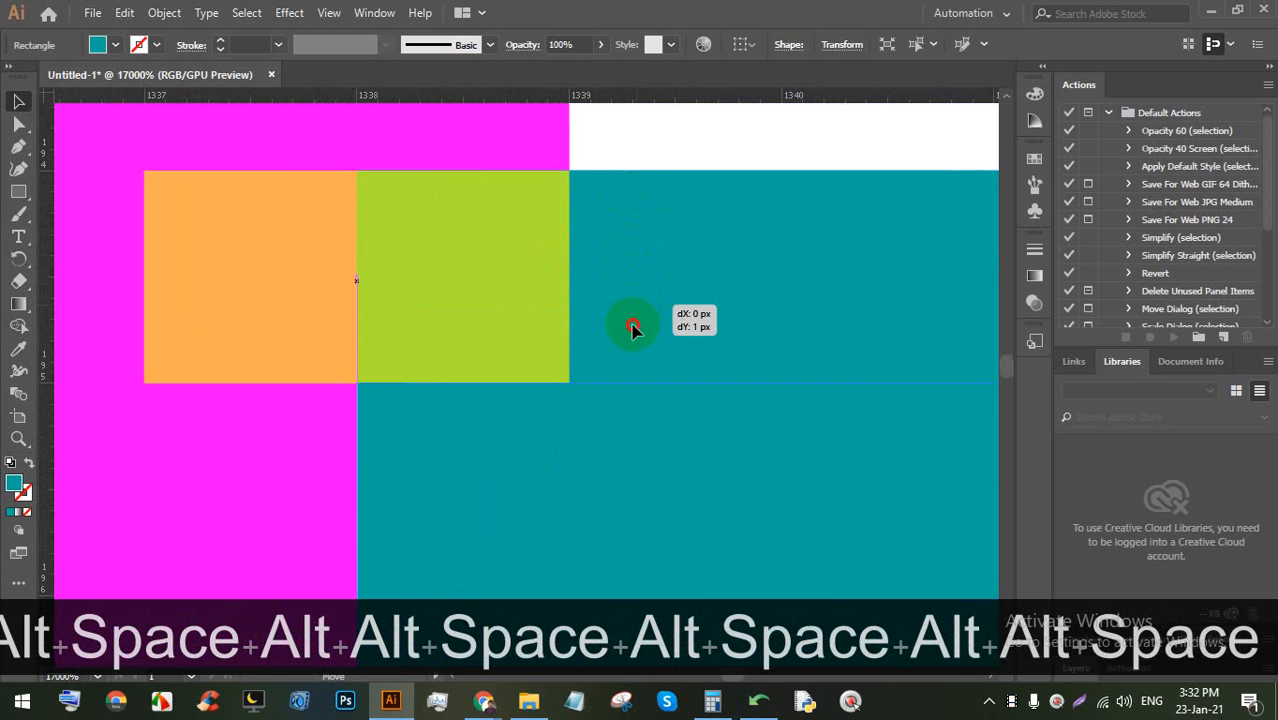
Move the teal square down 1 px so its top edge aligns with the semi-transparent rectangle's lower edge
drag(632, 324, 630, 318)
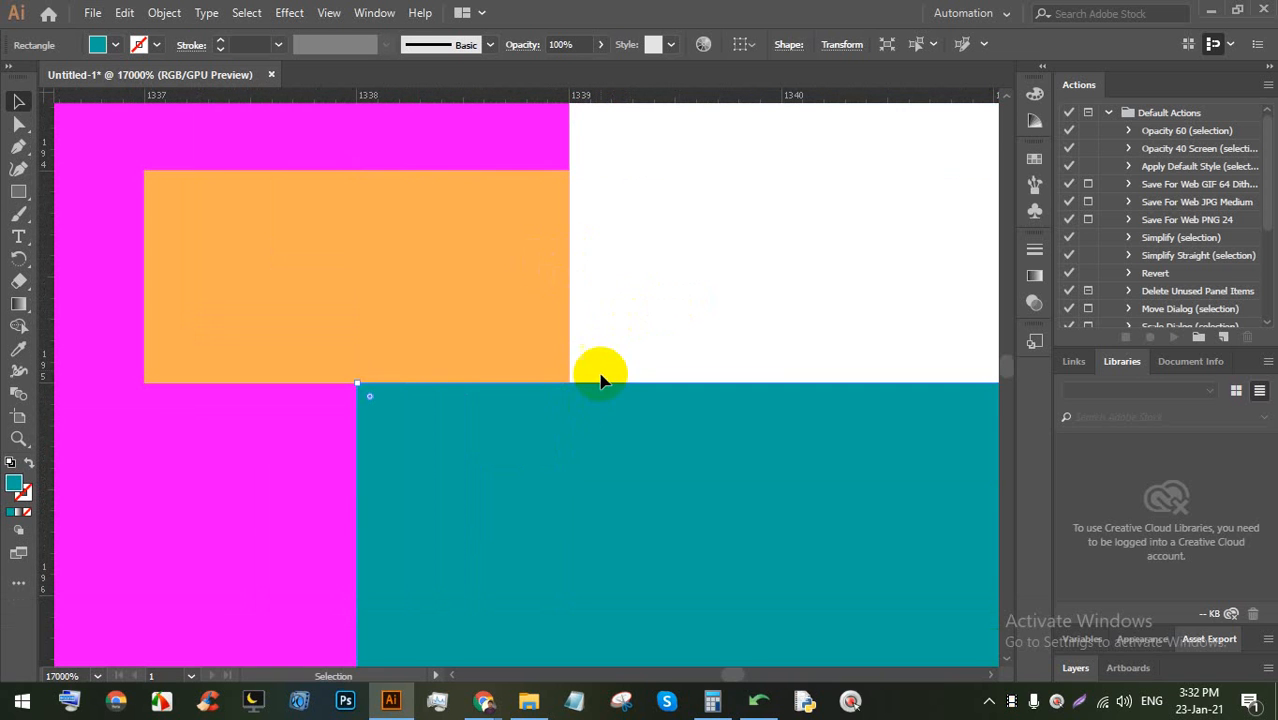
alt+scroll(590, 306, up, 1)
alt+scroll(588, 306, down, 2)
drag(681, 274, 600, 366)
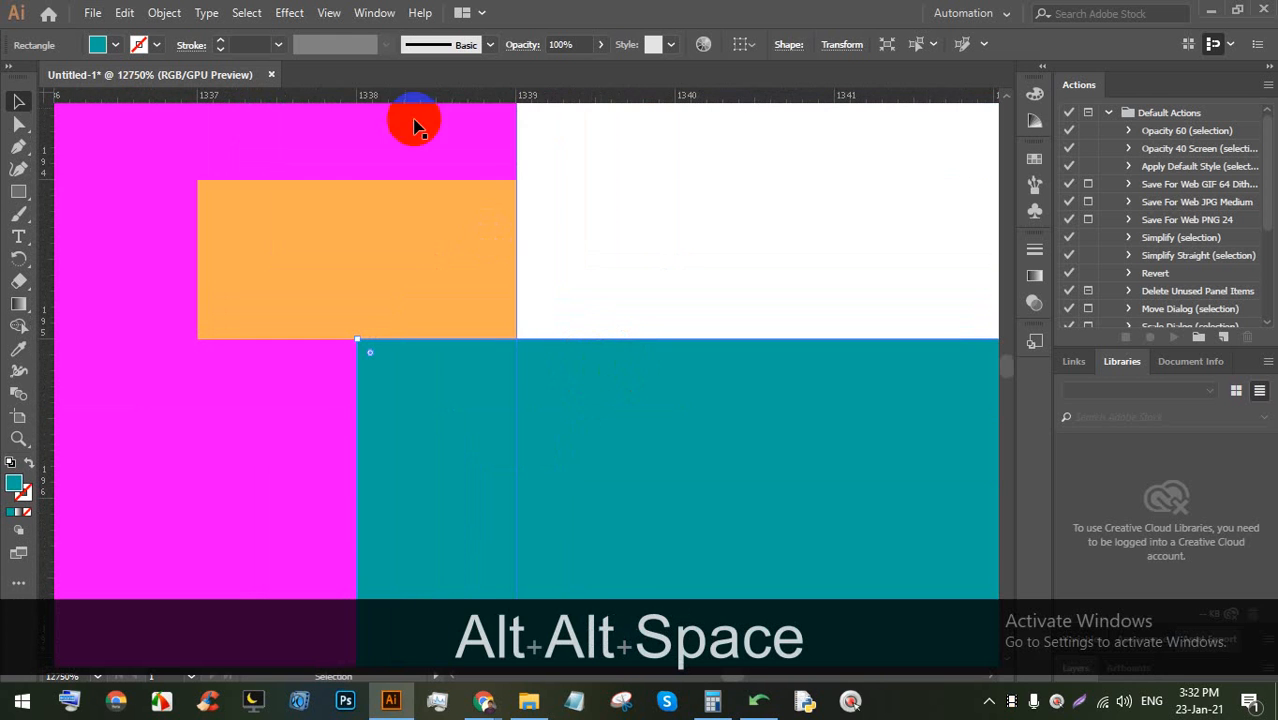
Turn off Snap to Pixel and move the teal square by fractions of a pixel over the semi-transparent rectangle
click(330, 13)
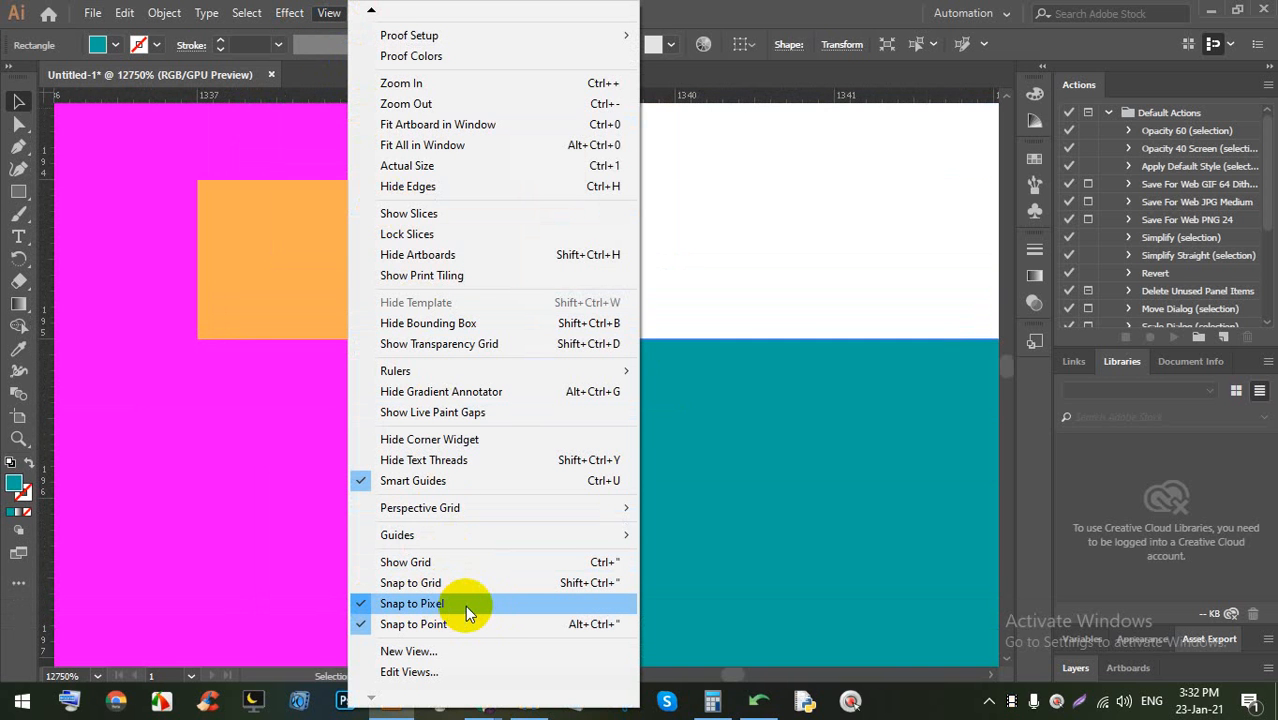
click(465, 605)
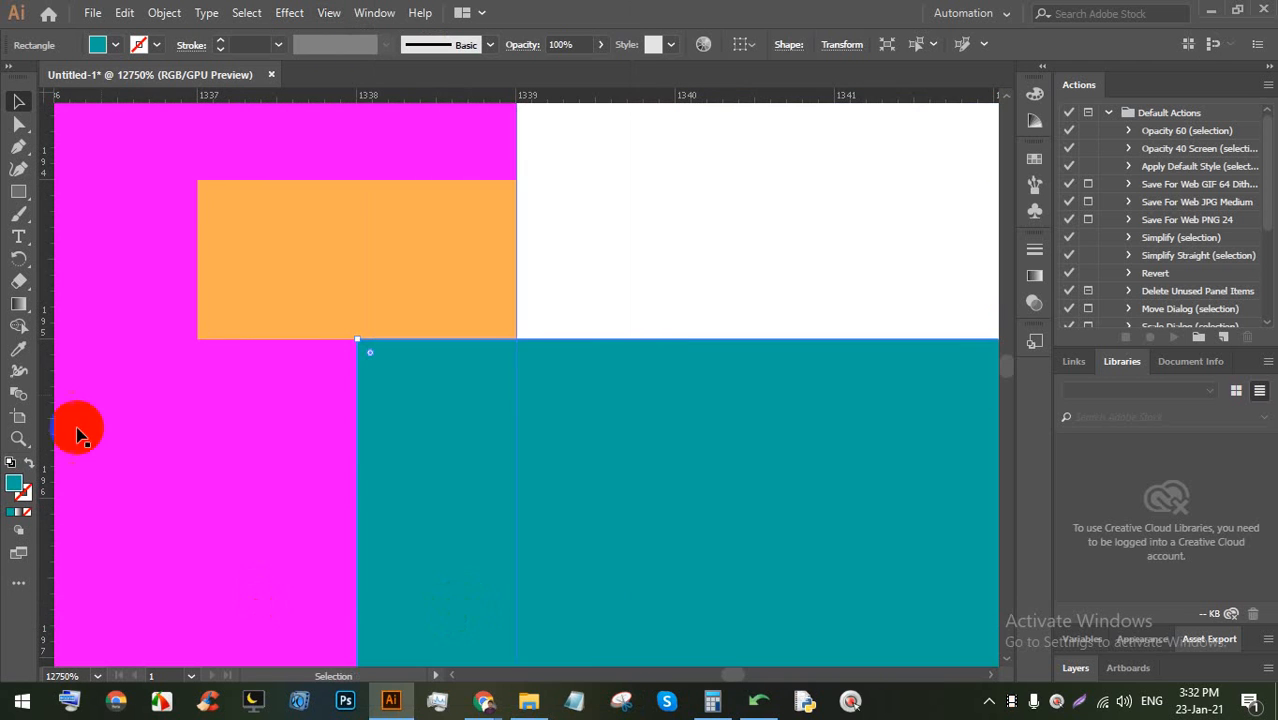
click(598, 306)
scroll(494, 360, up, 1)
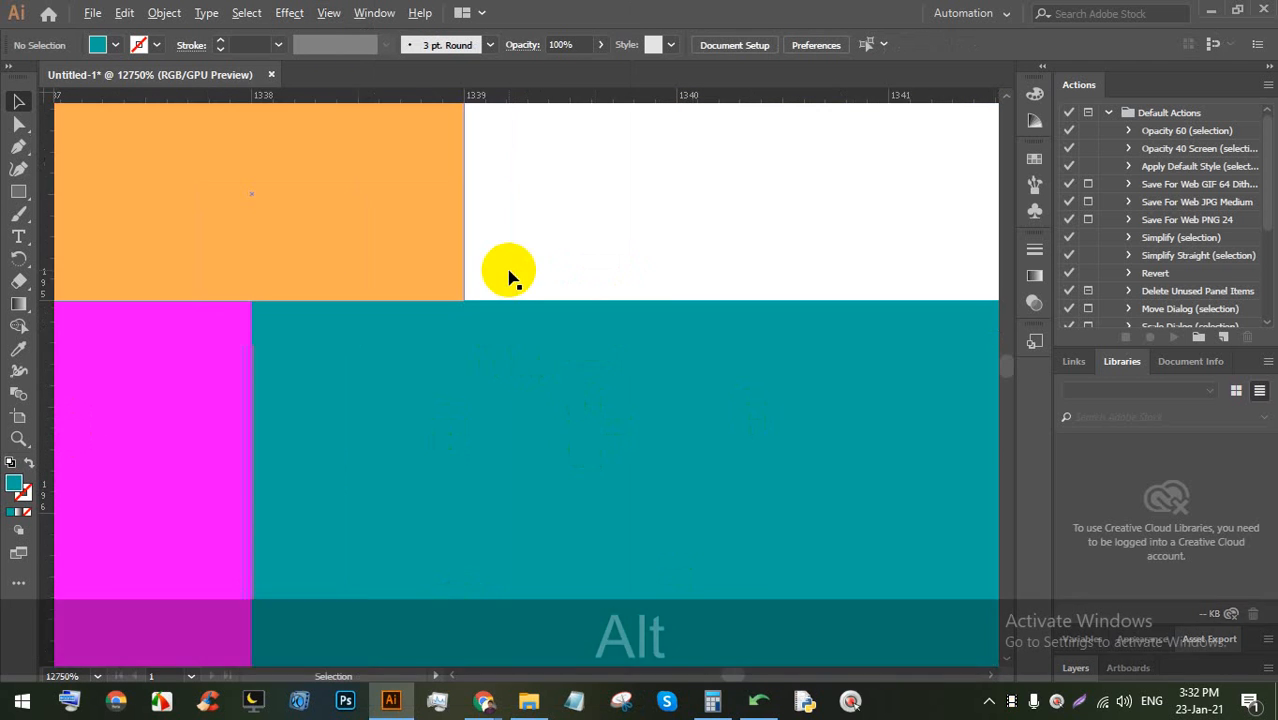
drag(502, 275, 532, 417)
drag(308, 480, 310, 297)
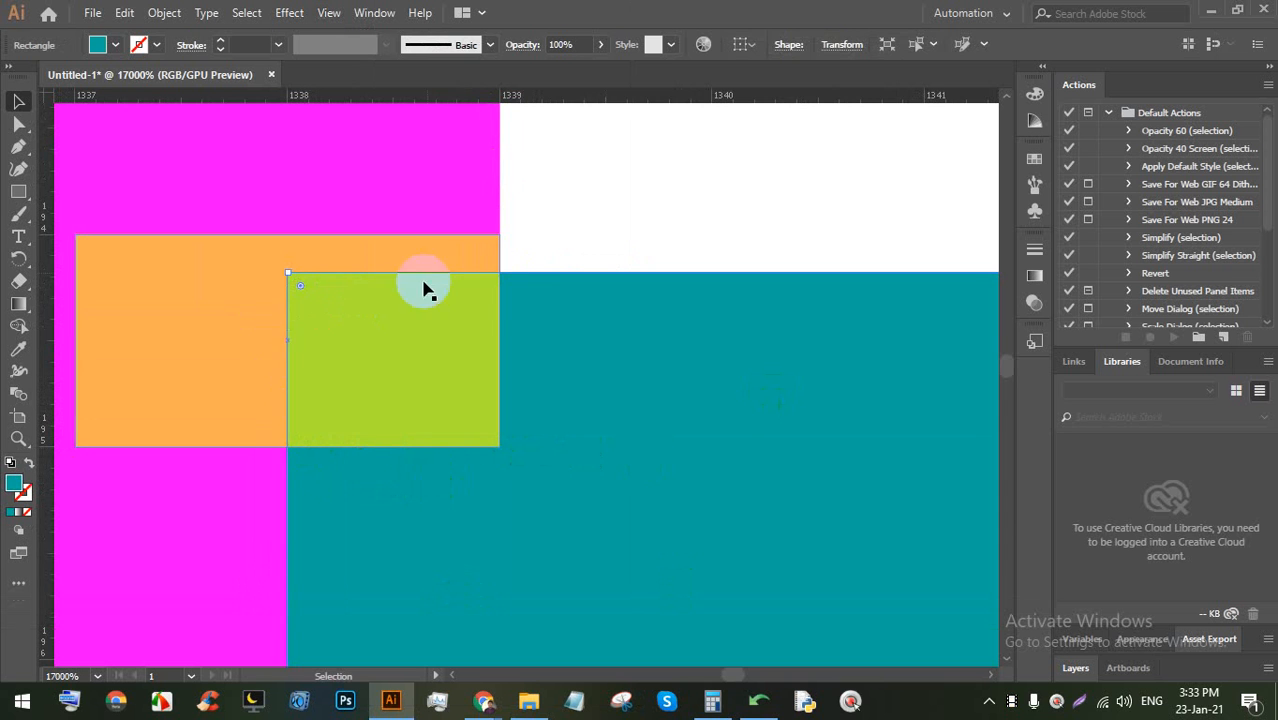
click(639, 243)
drag(625, 283, 650, 293)
click(570, 270)
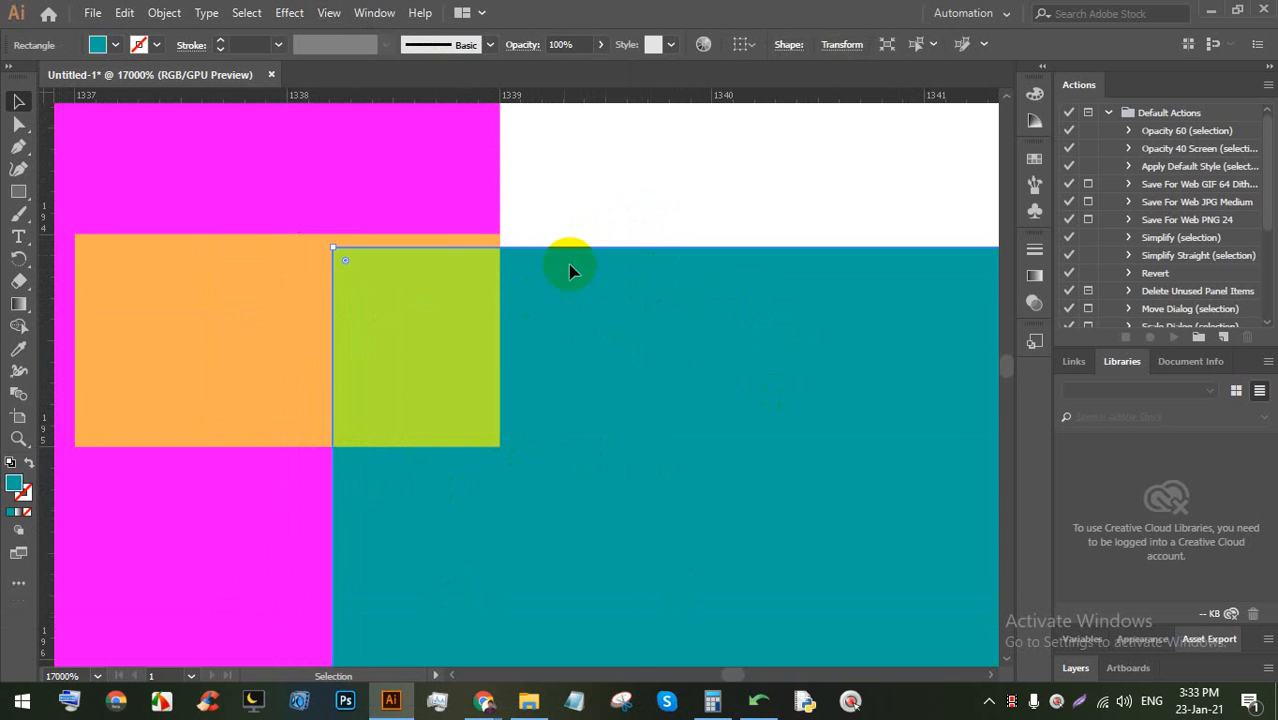
Turn on Snap to Pixel and move the teal square in whole-pixel steps, aligning its top edge with the semi-transparent rectangle's upper edge
click(324, 11)
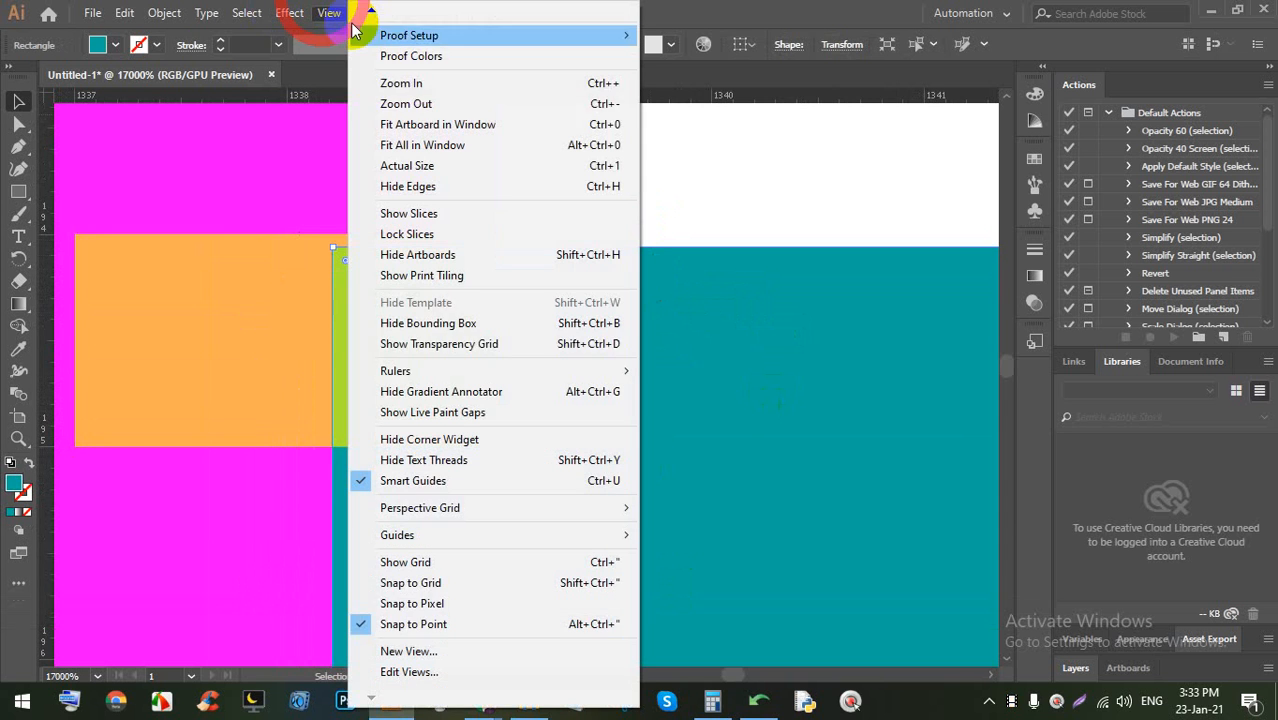
click(441, 604)
drag(566, 281, 521, 268)
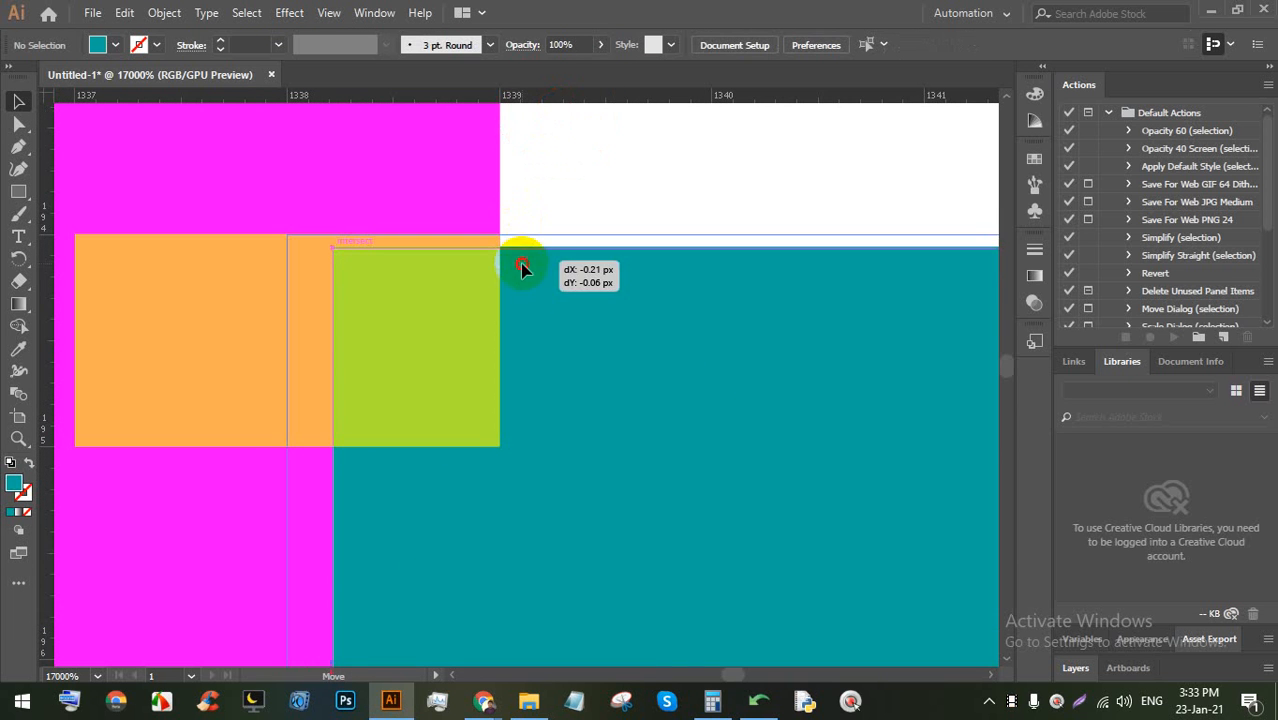
drag(523, 360, 533, 485)
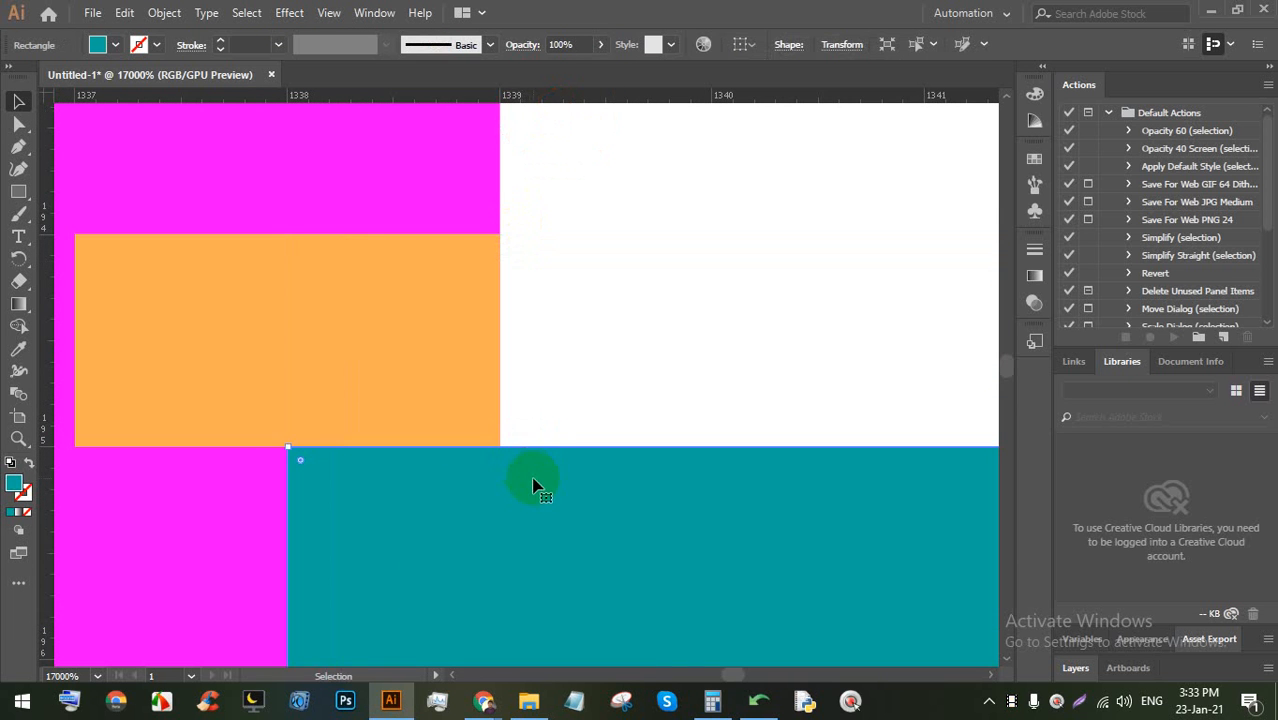
drag(533, 396, 528, 362)
Examine the teal square's alignment with the neighbouring squares from pixel level out to the whole artboard
scroll(553, 360, down, 5)
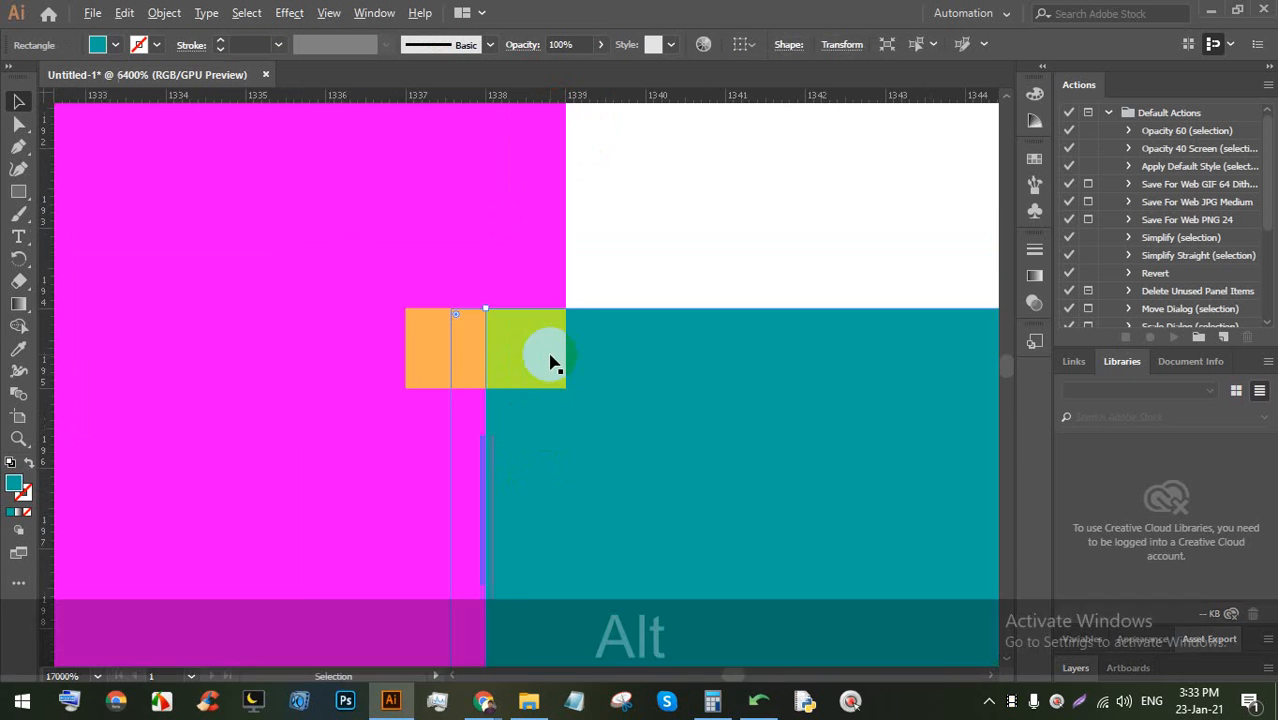
scroll(543, 352, up, 4)
scroll(540, 390, down, 10)
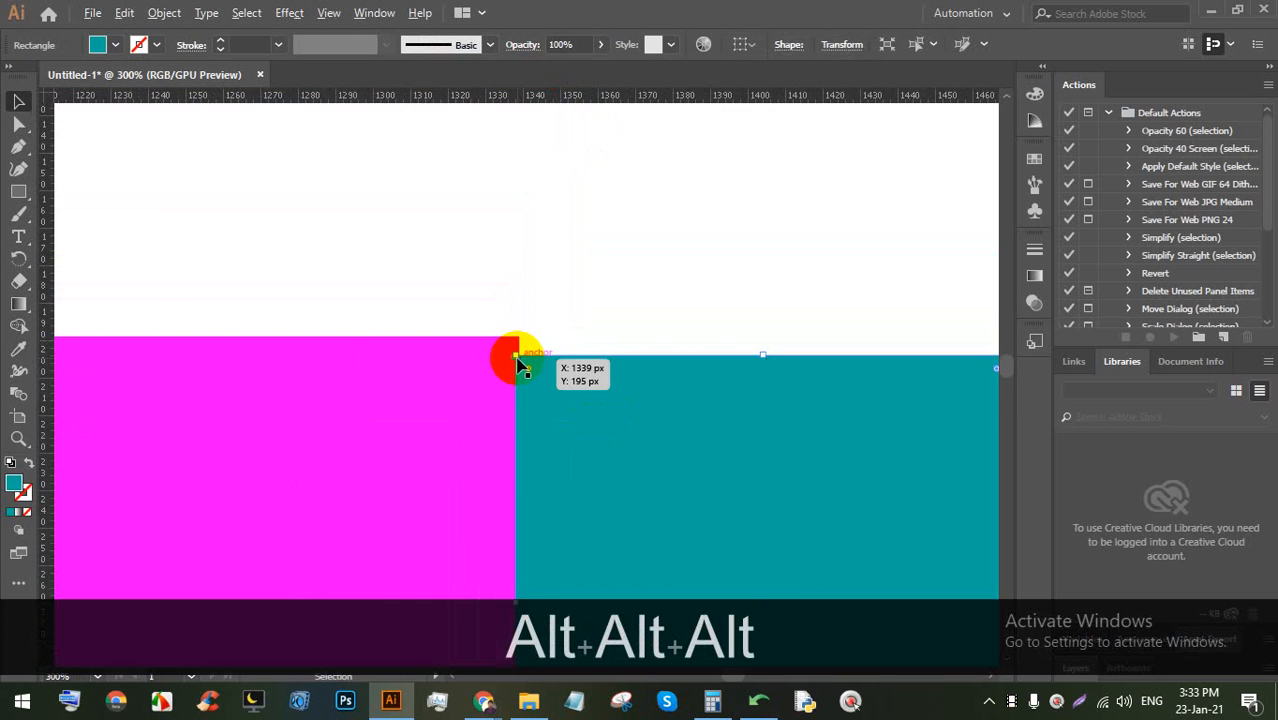
scroll(512, 350, up, 3)
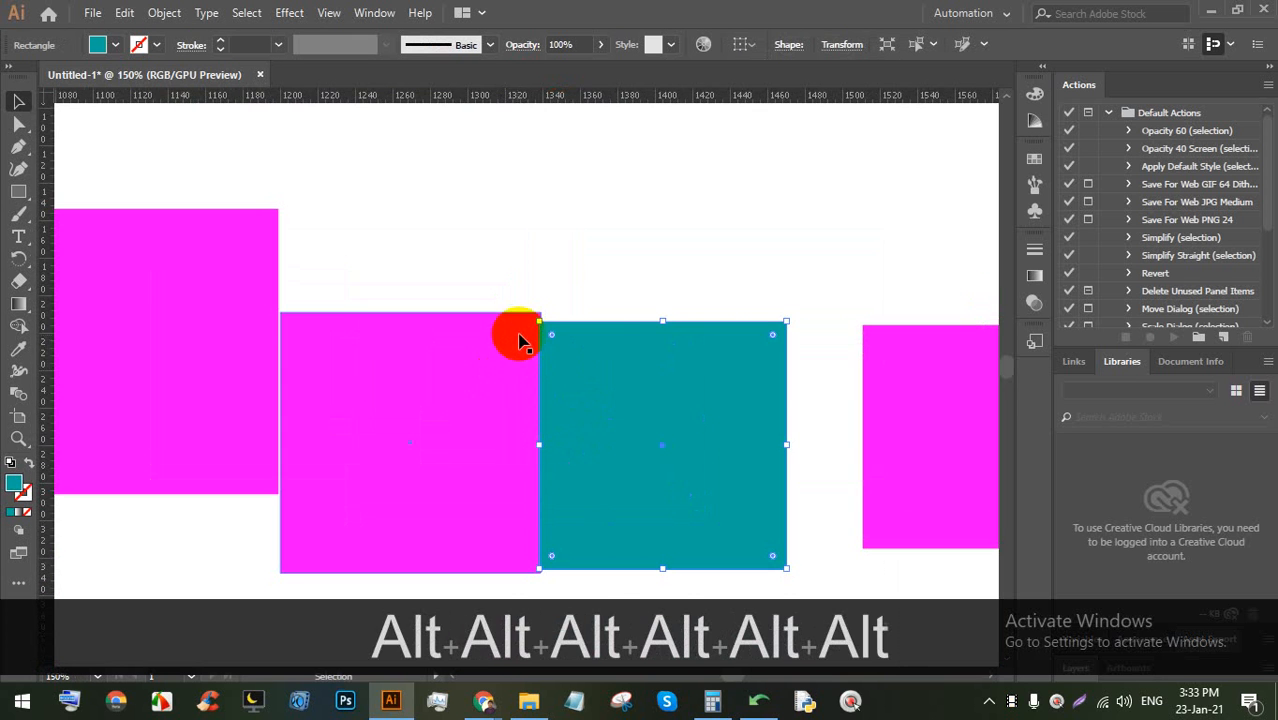
scroll(522, 337, down, 1)
scroll(489, 275, down, 3)
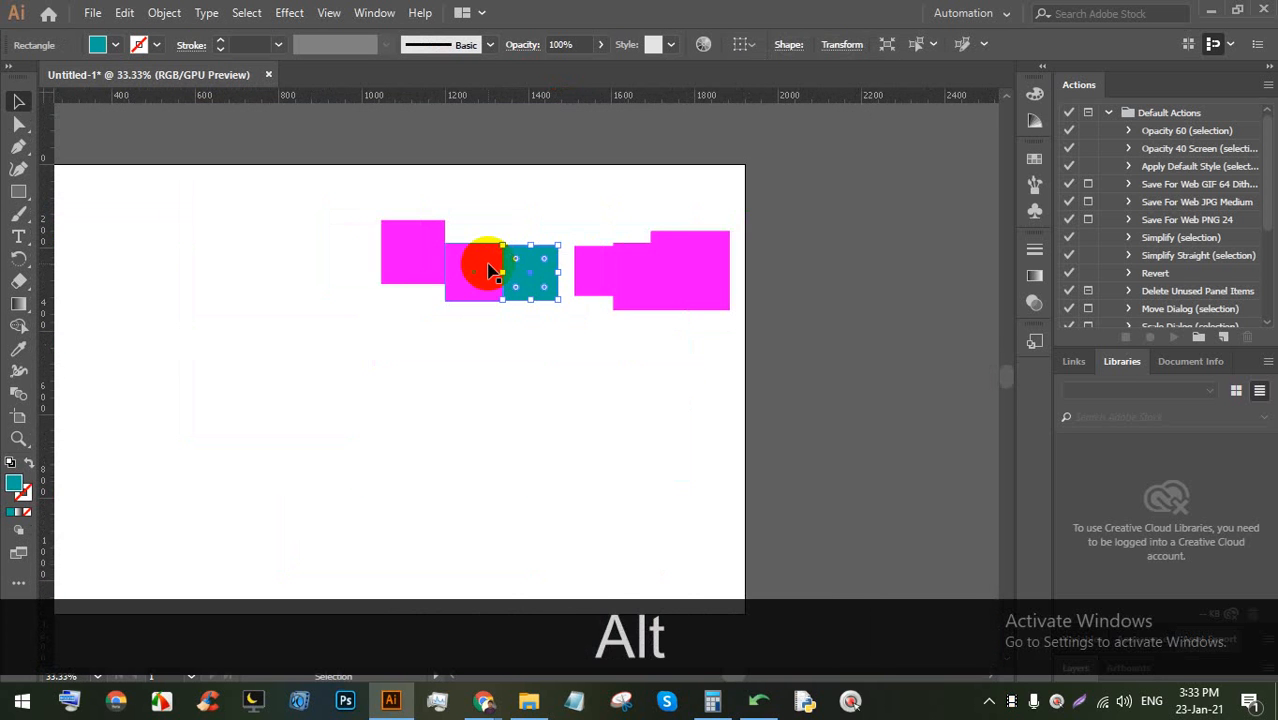
key(alt)
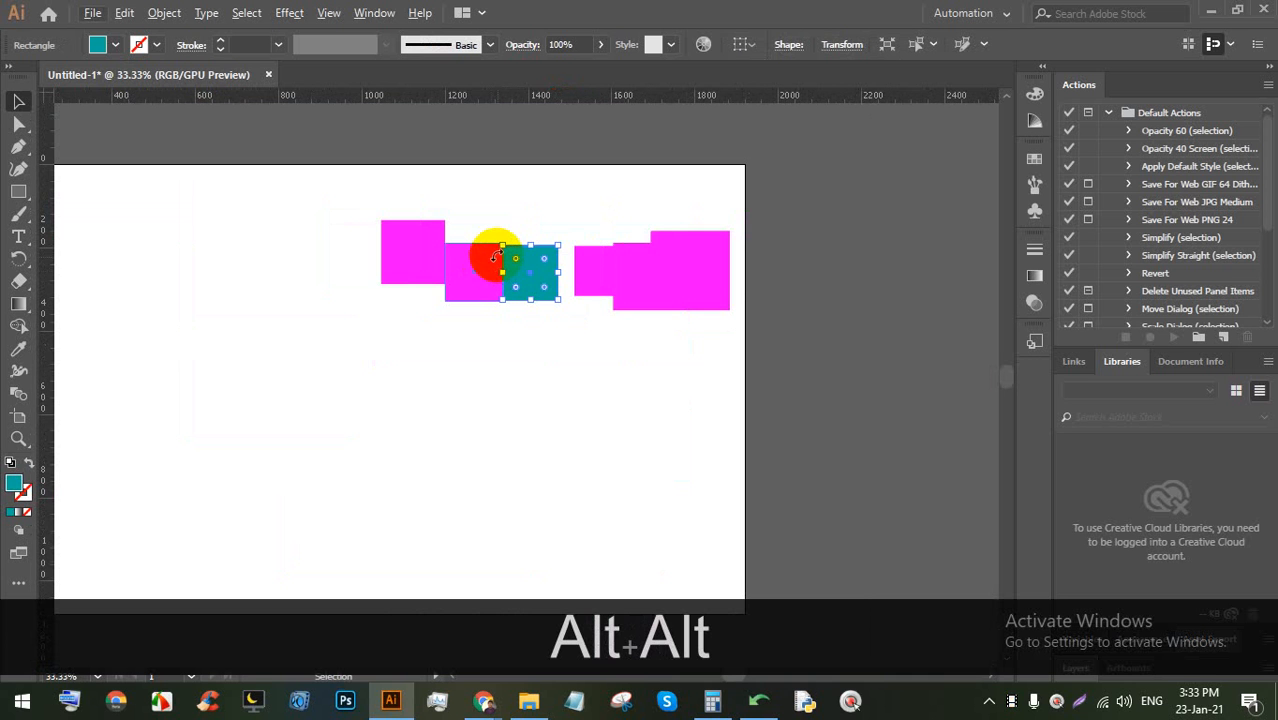
key(alt)
scroll(509, 273, up, 5)
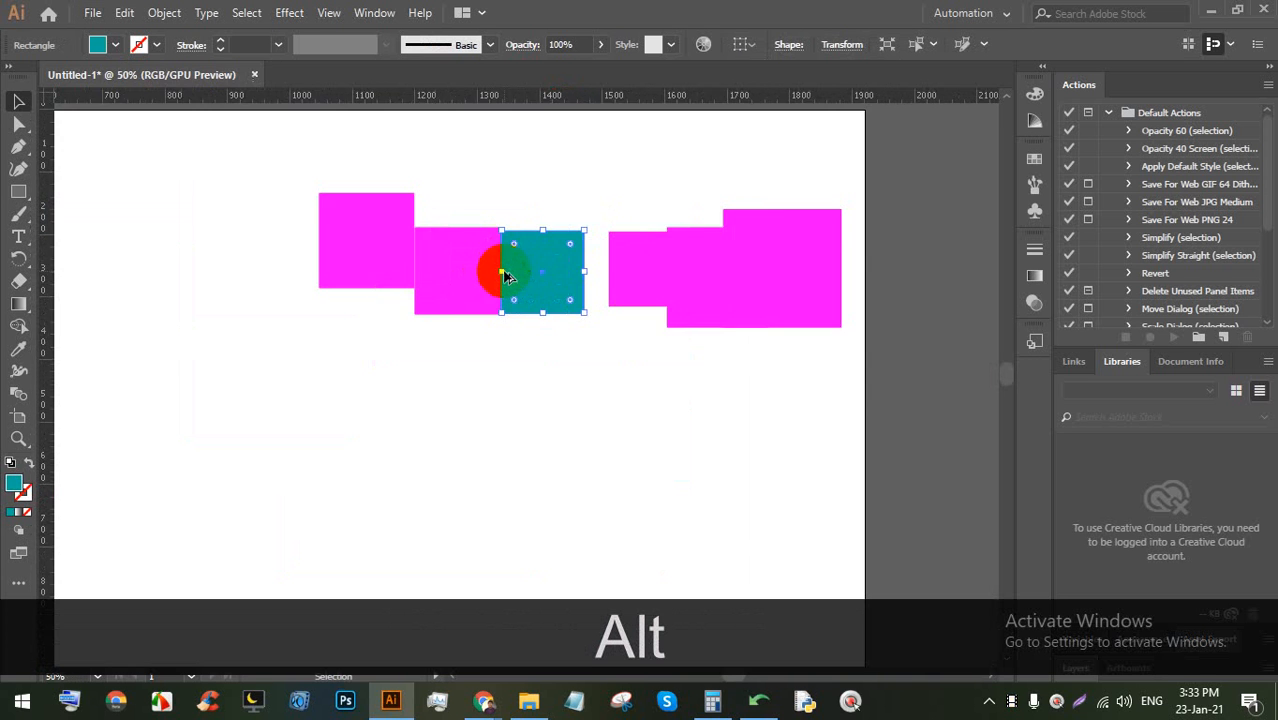
scroll(506, 228, down, 5)
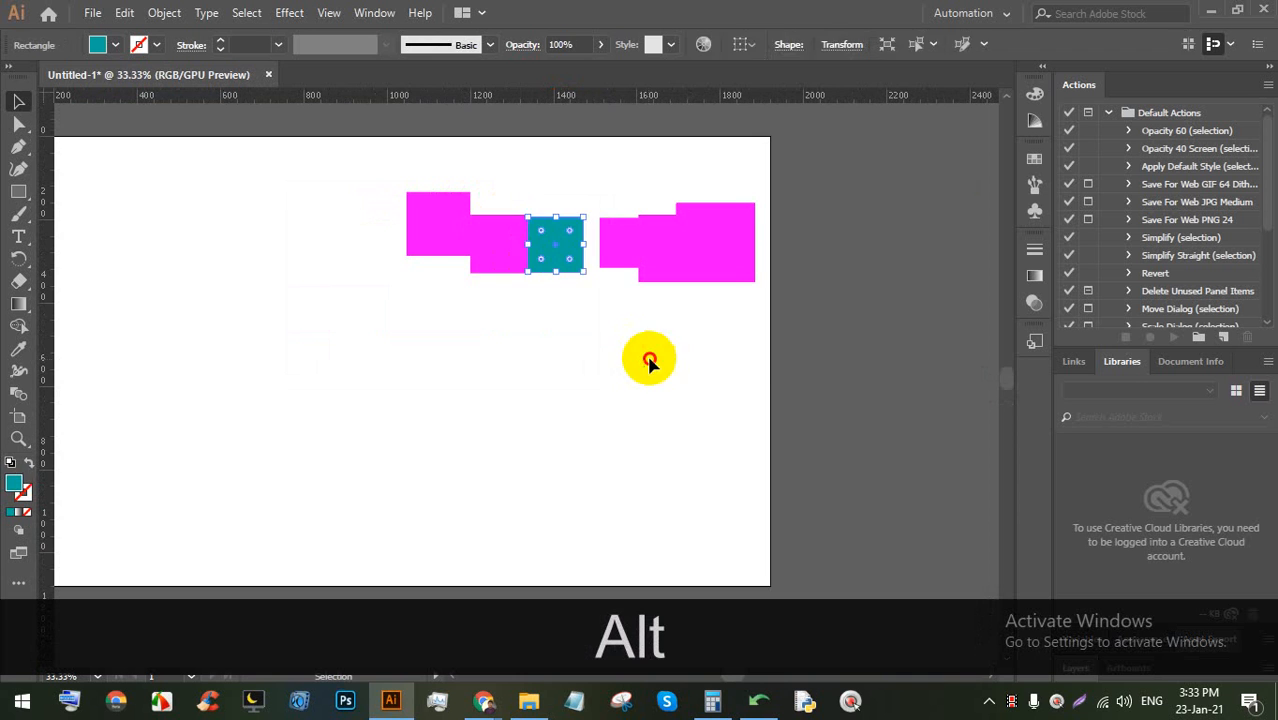
Delete all the squares from the artboard
drag(649, 361, 442, 172)
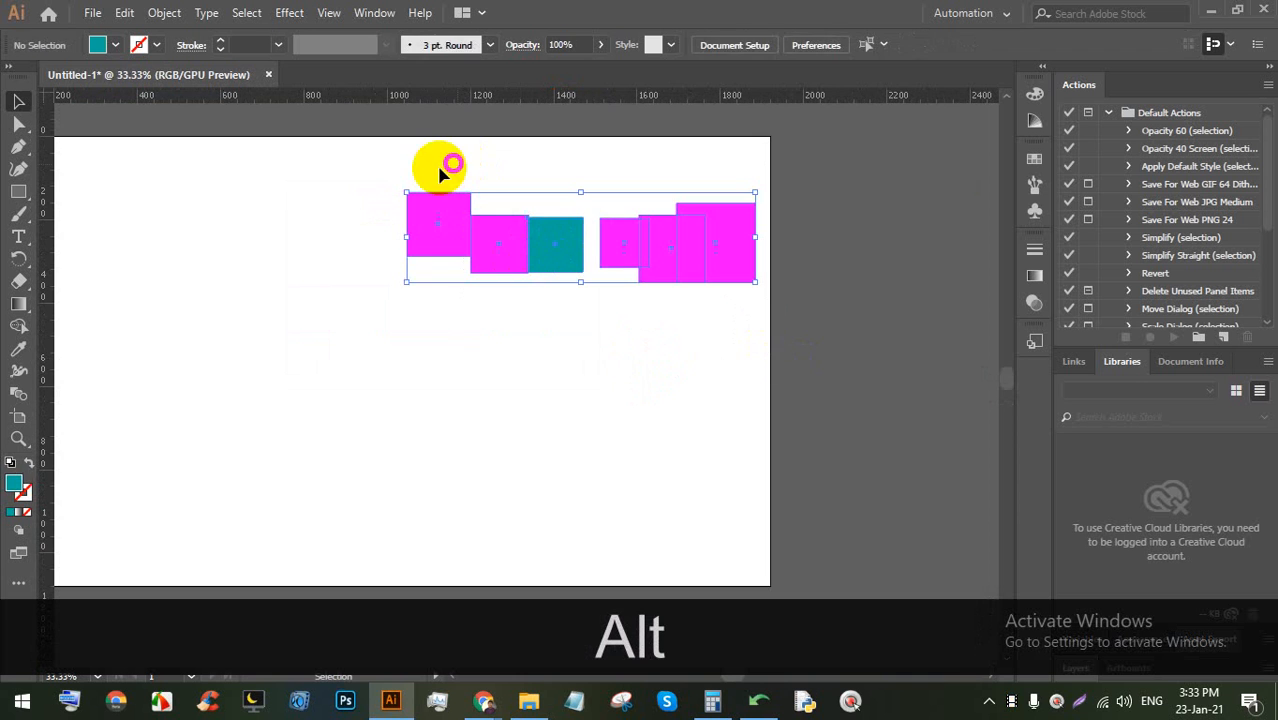
key(BackSpace)
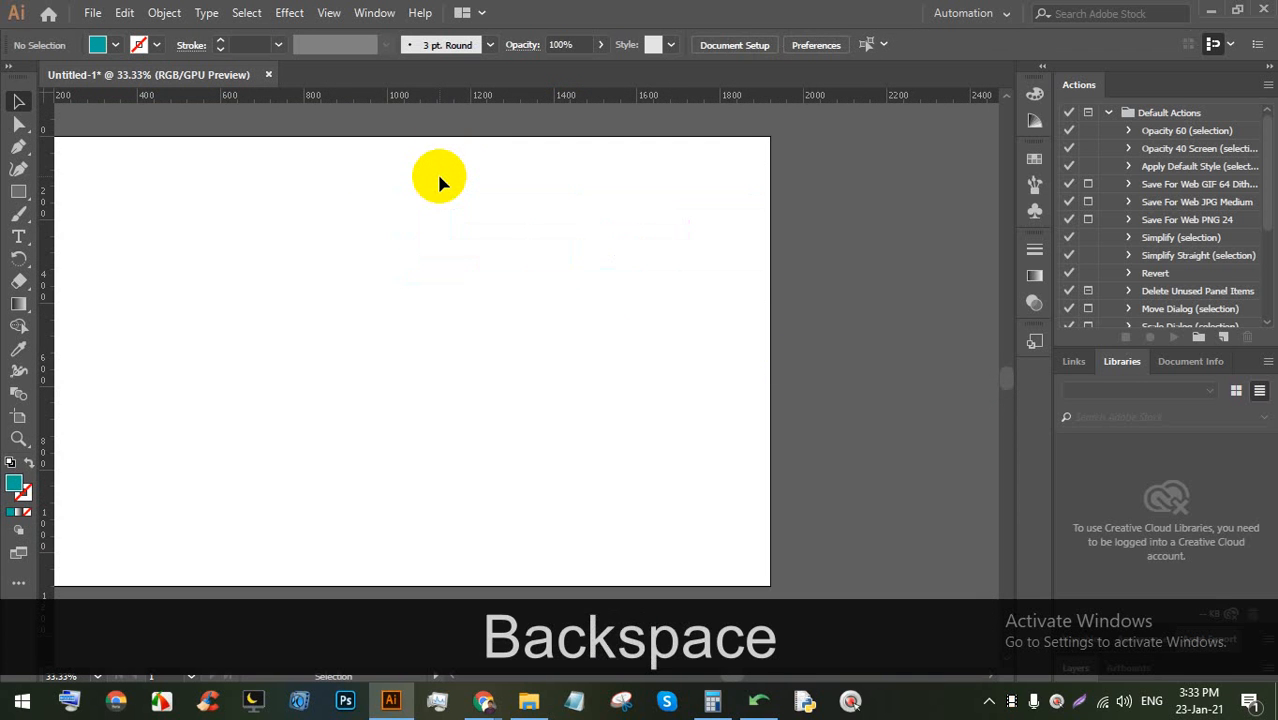
scroll(487, 203, down, 2)
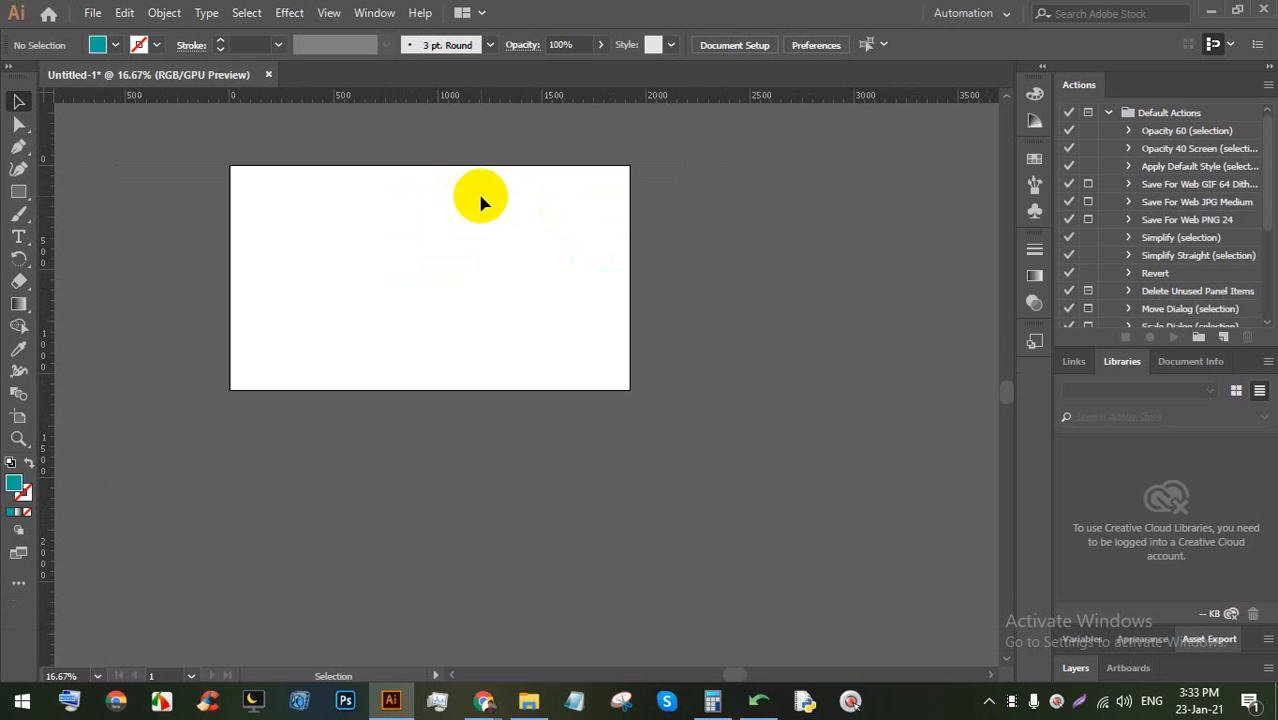
Place one vertical and one horizontal ruler guide crossing near the middle of the artboard
scroll(480, 198, up, 3)
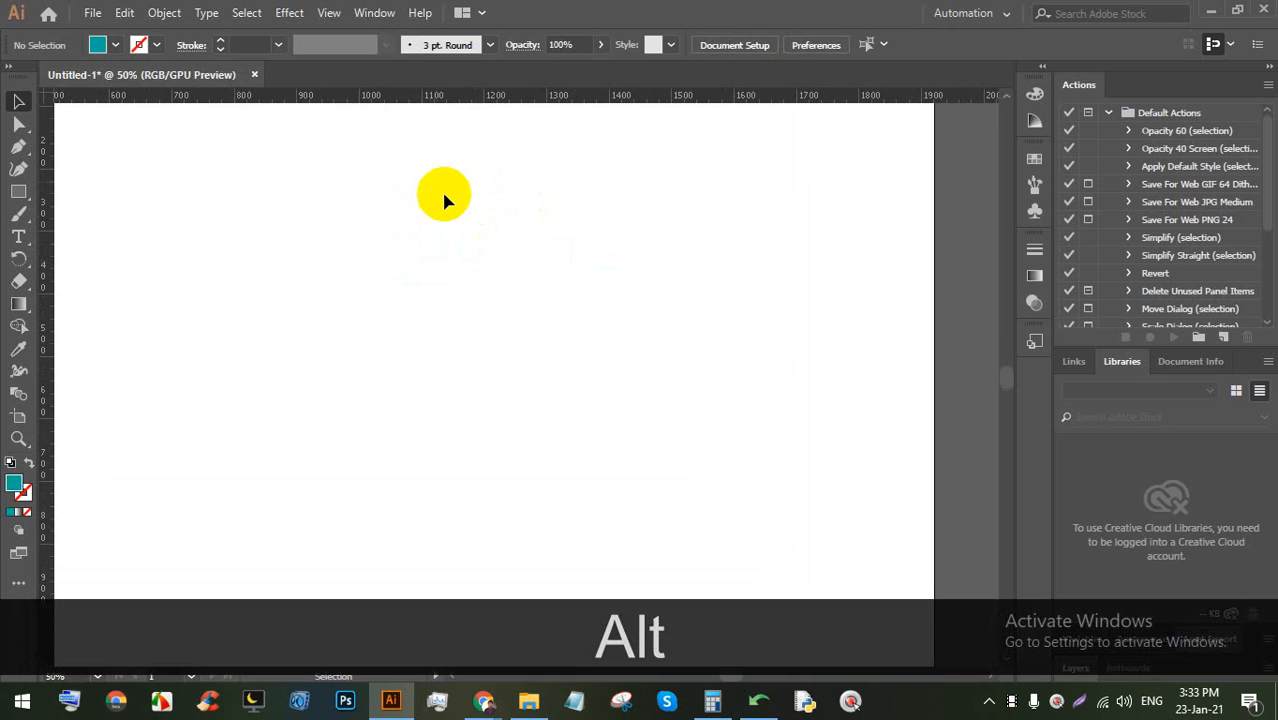
drag(52, 232, 387, 228)
drag(445, 100, 446, 372)
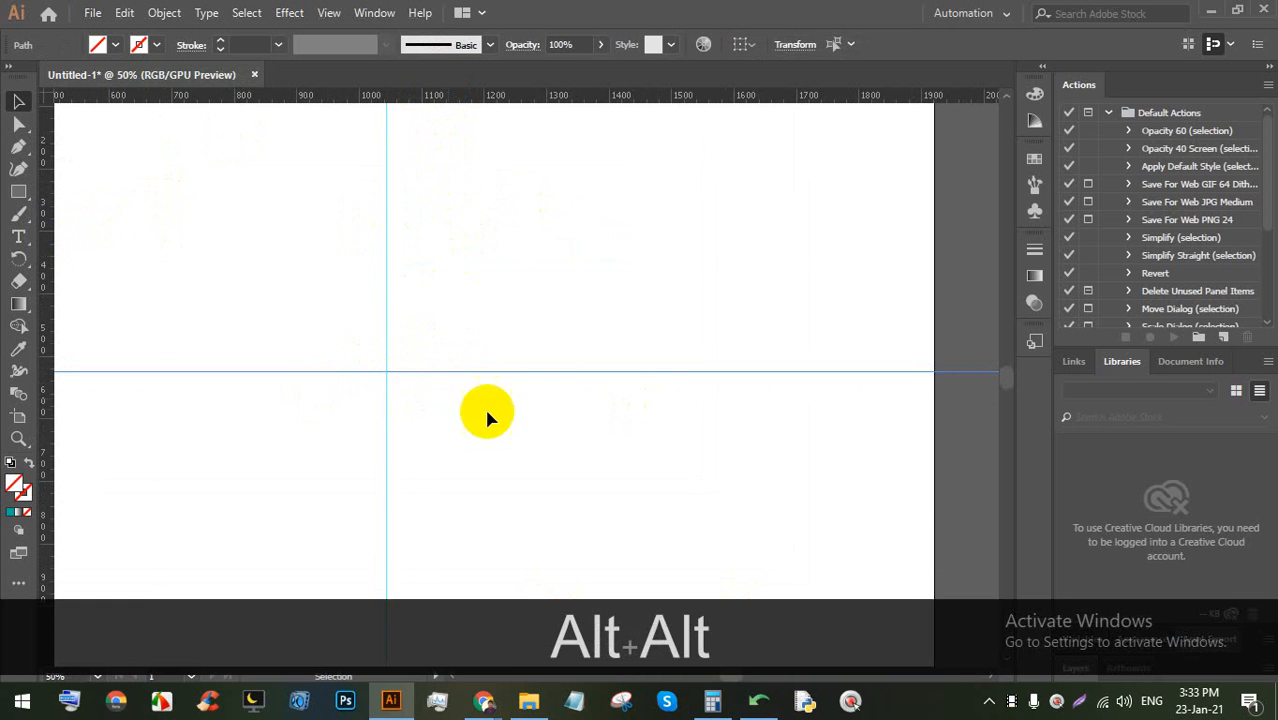
Draw a perfect circle about 750 px wide with the Ellipse tool, centred on the intersection of the two guides
scroll(484, 405, up, 1)
click(397, 365)
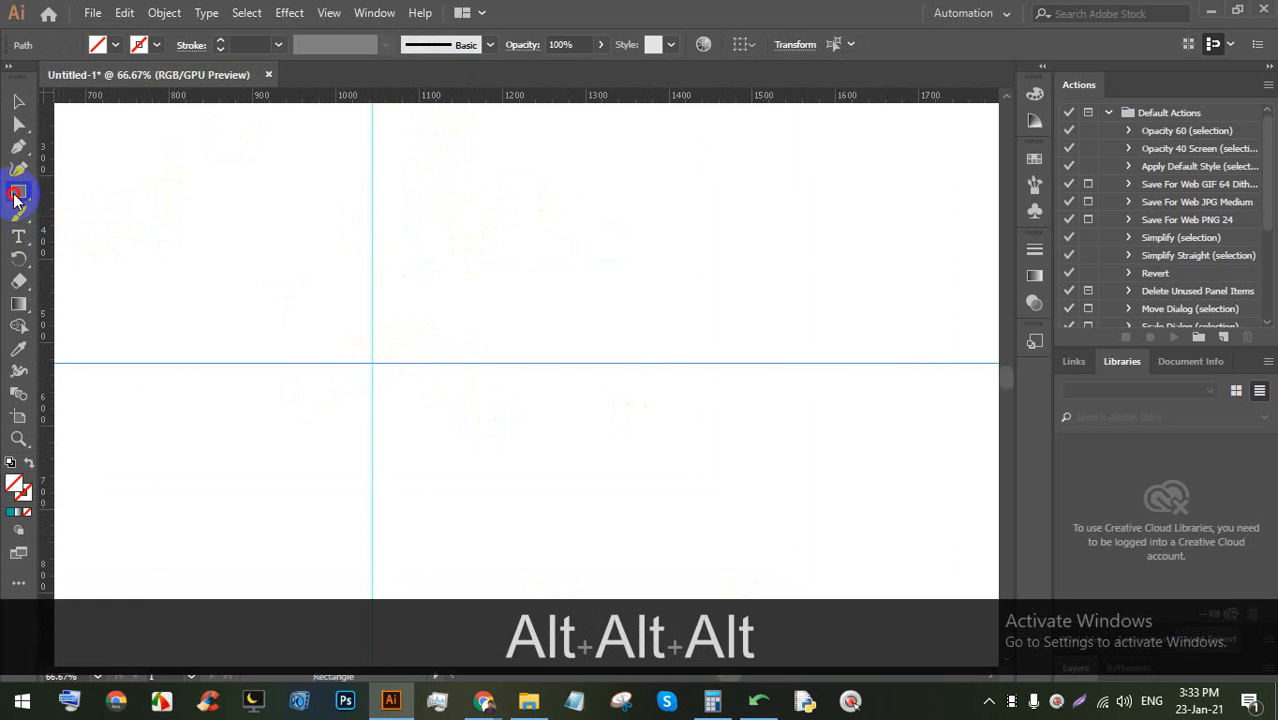
drag(15, 198, 93, 216)
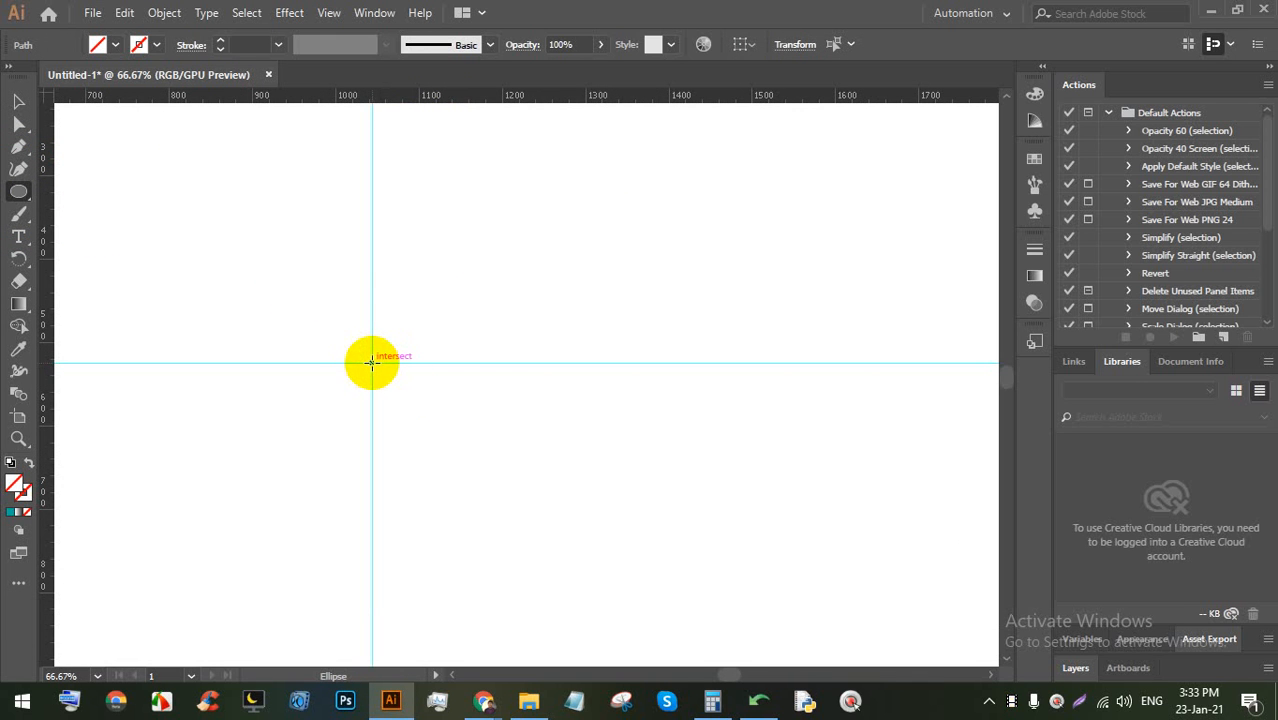
drag(372, 363, 499, 351)
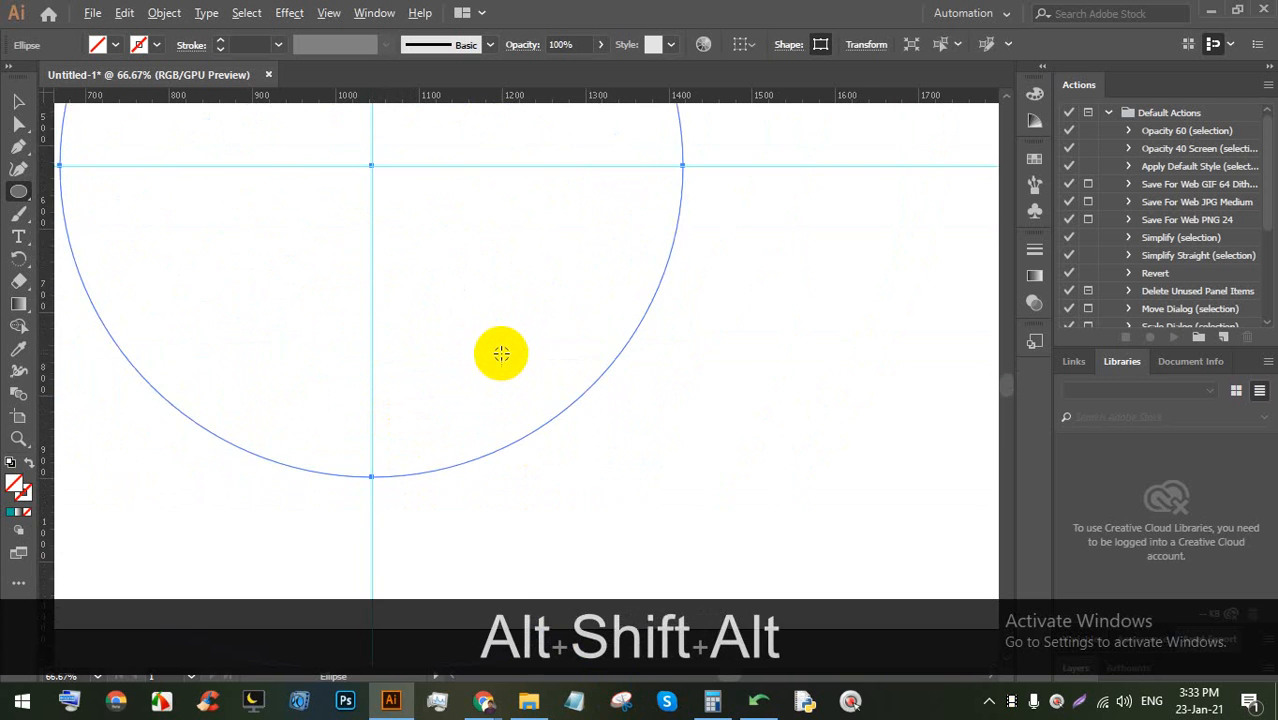
Fill the circle with cyan and deselect it
scroll(487, 337, down, 3)
scroll(474, 321, up, 1)
key(v)
click(115, 45)
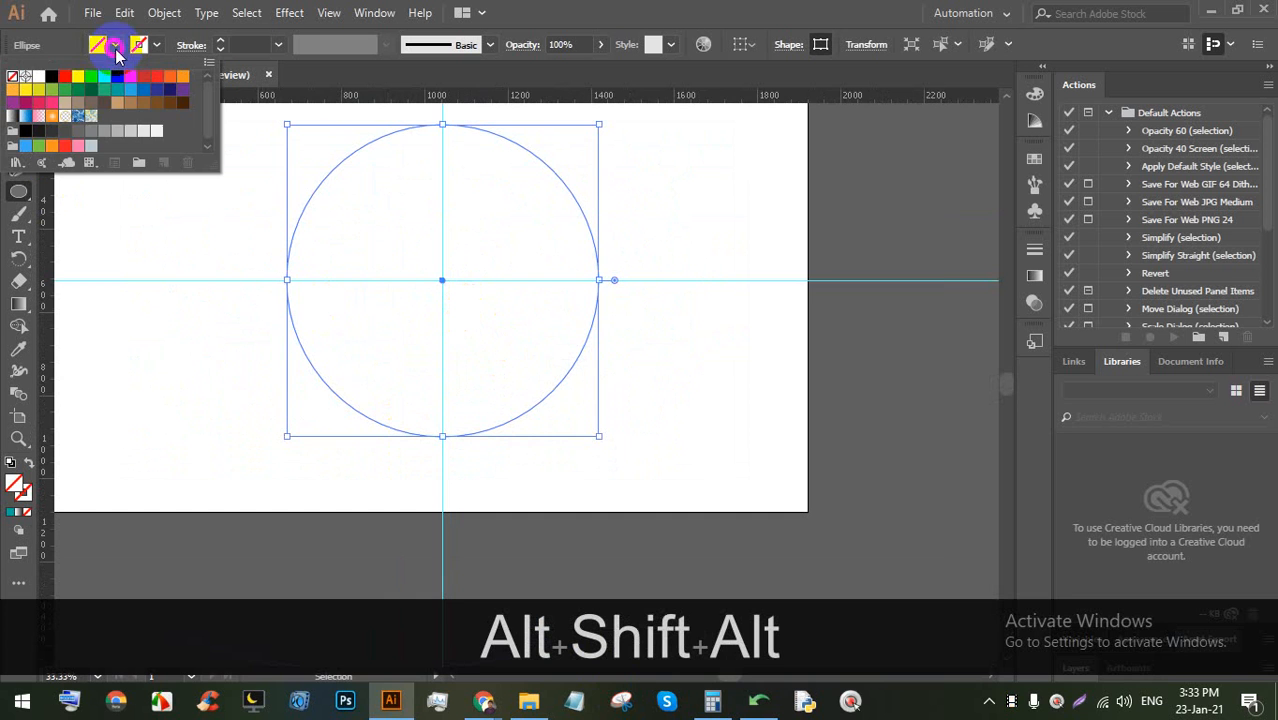
click(105, 78)
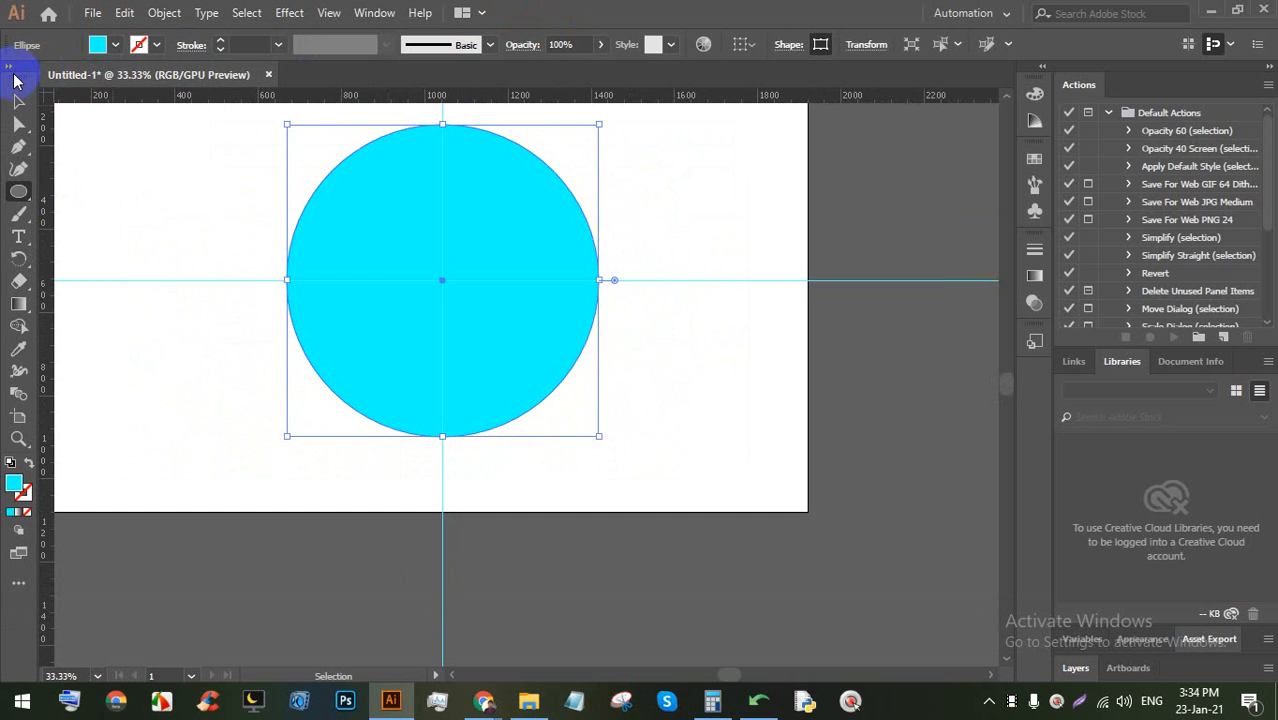
click(634, 191)
Change the circle's fill to a medium blue from the swatches
scroll(598, 297, up, 2)
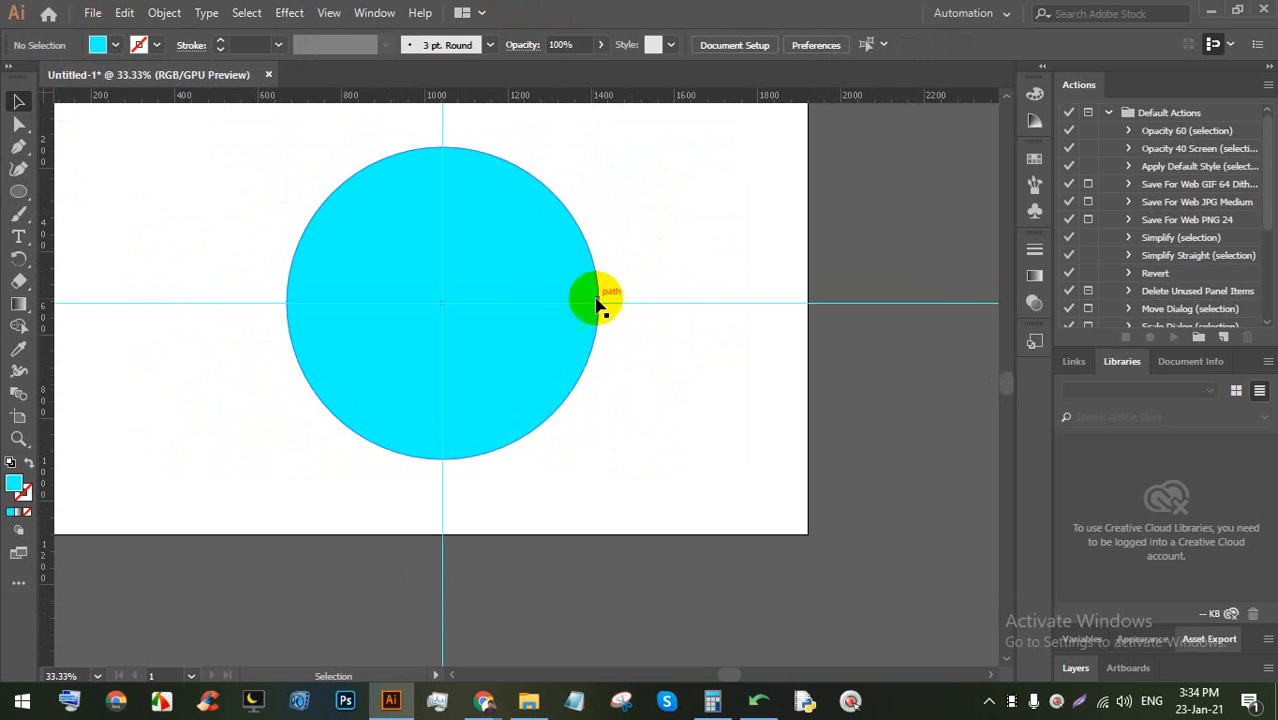
click(528, 253)
click(106, 44)
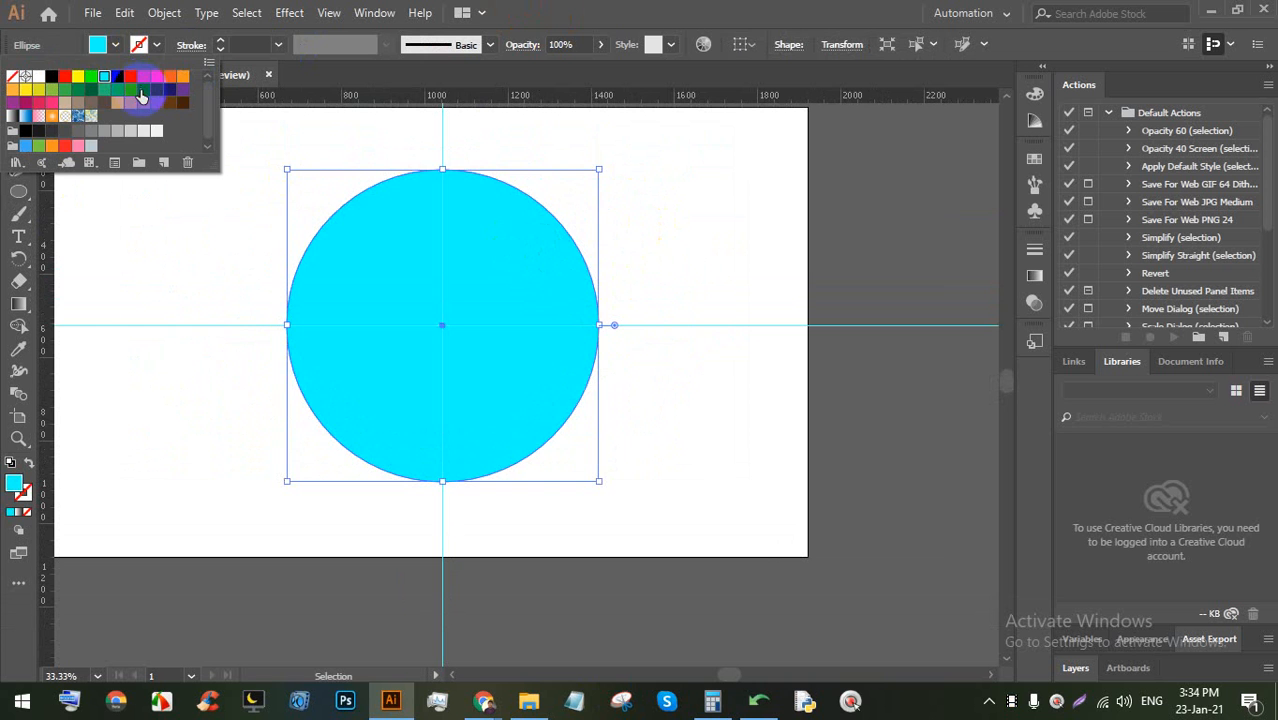
click(143, 92)
click(128, 93)
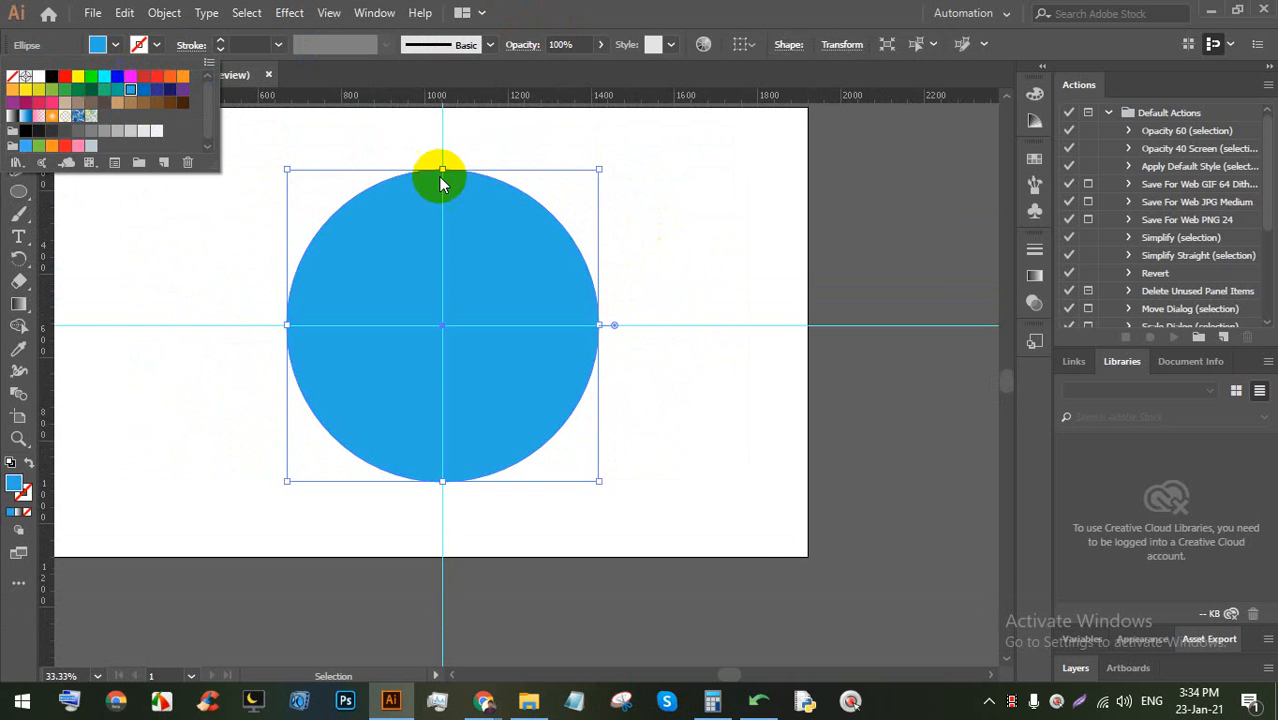
click(636, 201)
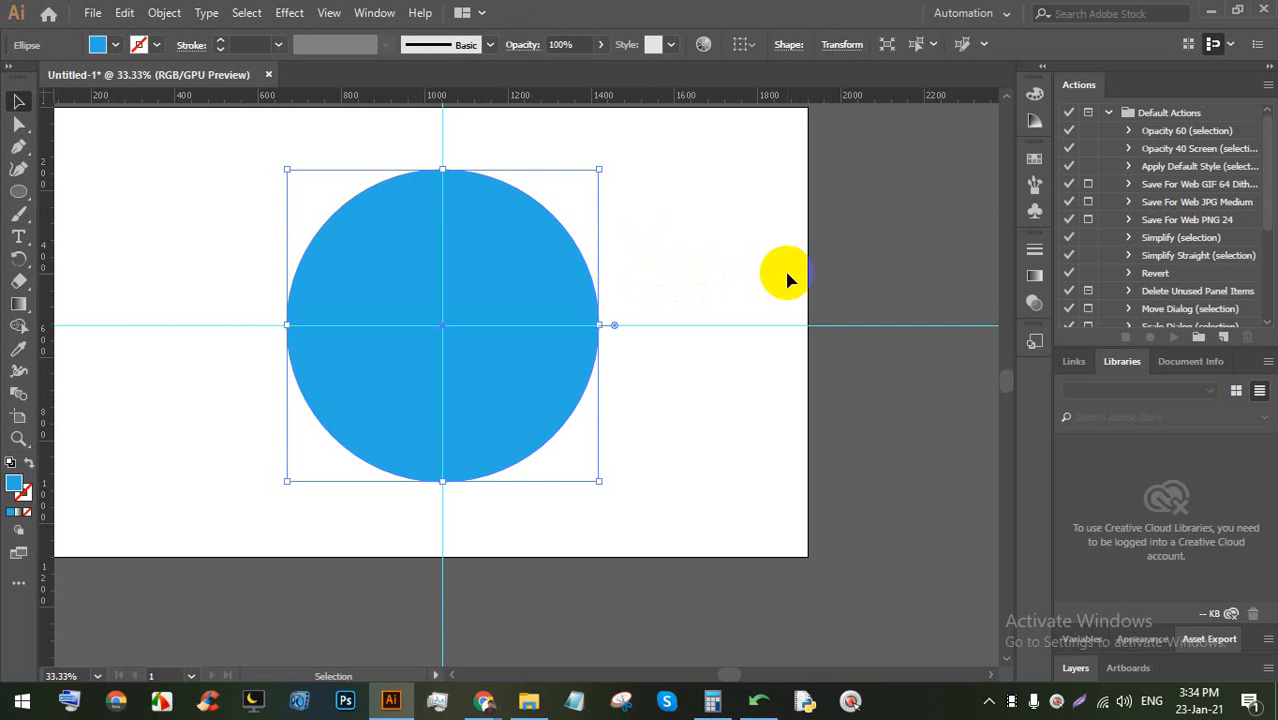
Draw a small circle about 190 px wide from its centre outside the artboard and delete it
key(space)
drag(602, 462, 910, 362)
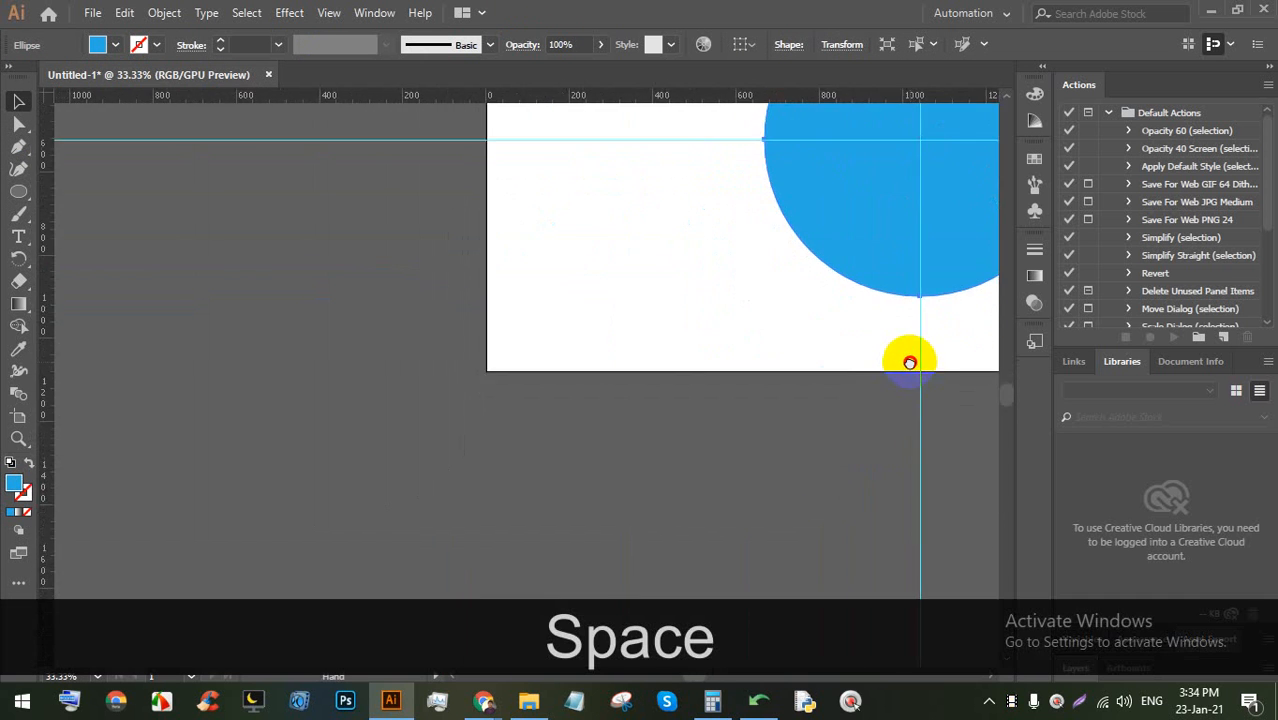
drag(18, 191, 40, 212)
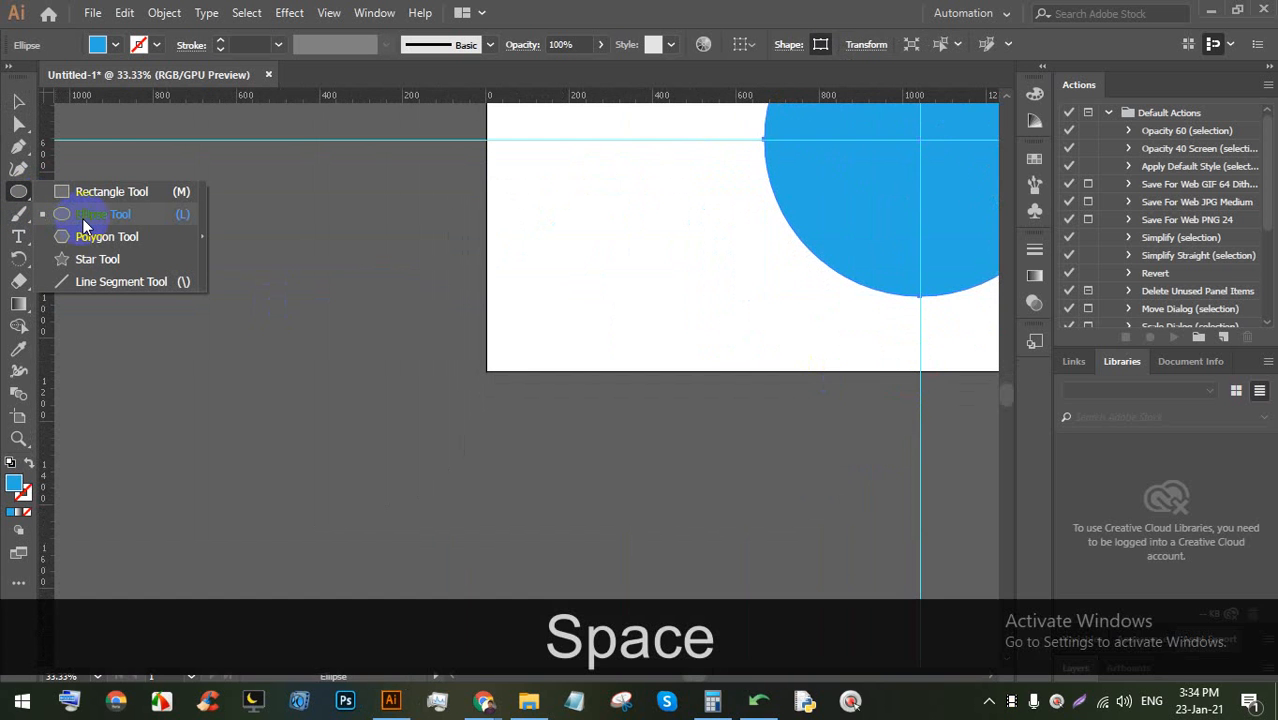
click(90, 224)
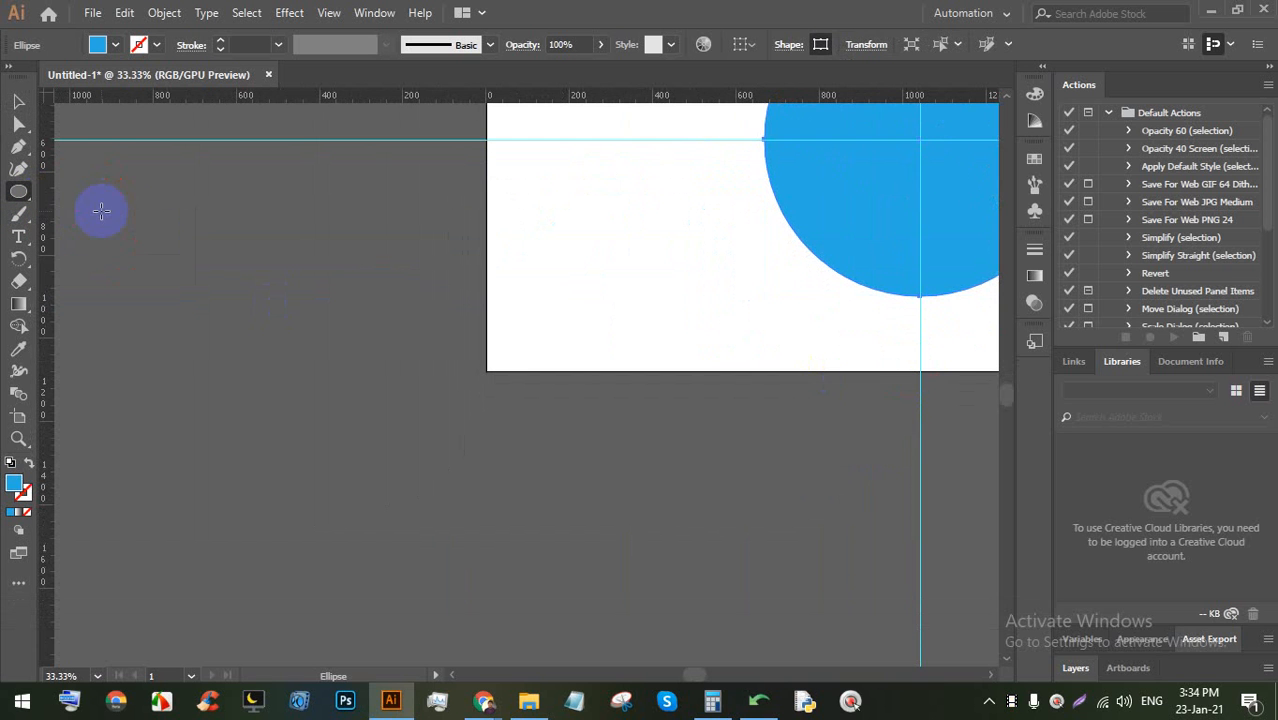
mouse_move(126, 226)
mouse_down()
mouse_move(163, 248)
mouse_move(235, 351)
mouse_move(516, 539)
mouse_move(428, 532)
mouse_move(302, 402)
mouse_move(455, 490)
mouse_move(338, 379)
mouse_move(388, 533)
mouse_move(327, 395)
mouse_move(163, 211)
mouse_move(307, 371)
mouse_move(245, 297)
mouse_move(165, 243)
mouse_move(305, 354)
mouse_move(167, 250)
mouse_up()
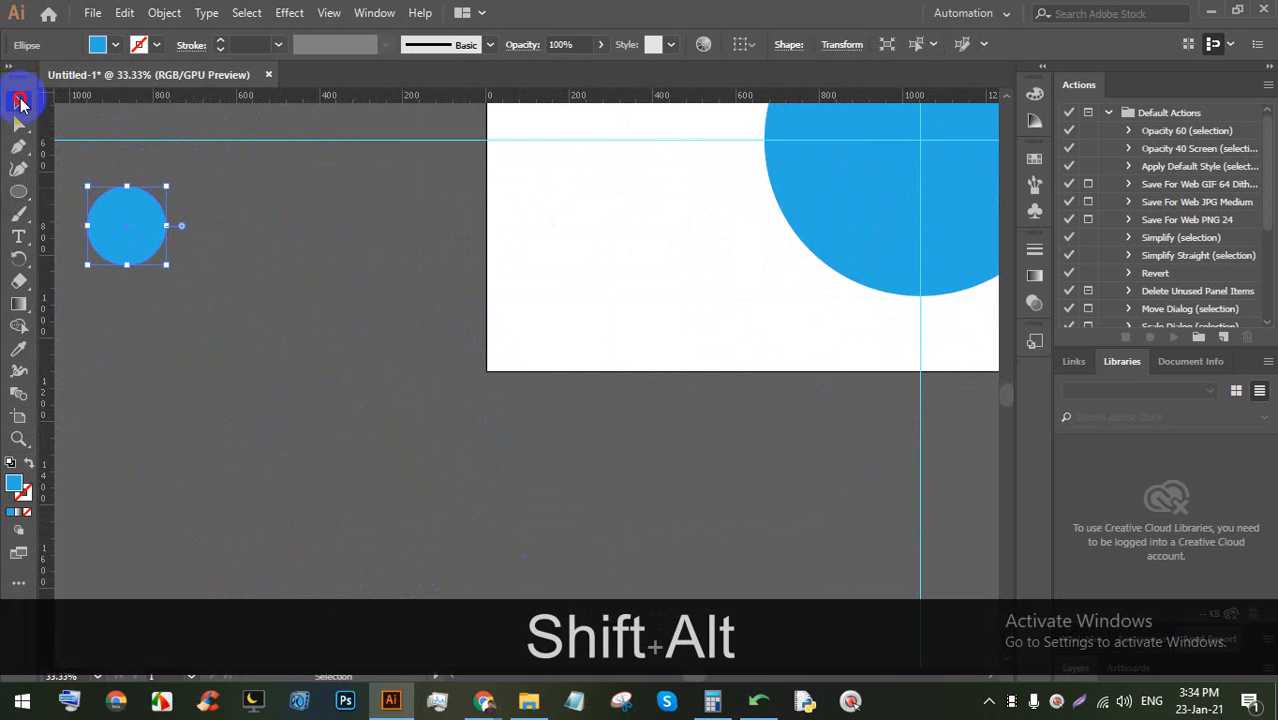
key(BackSpace)
Move the horizontal guide upward, undo the move and deselect the guide
scroll(165, 216, down, 2)
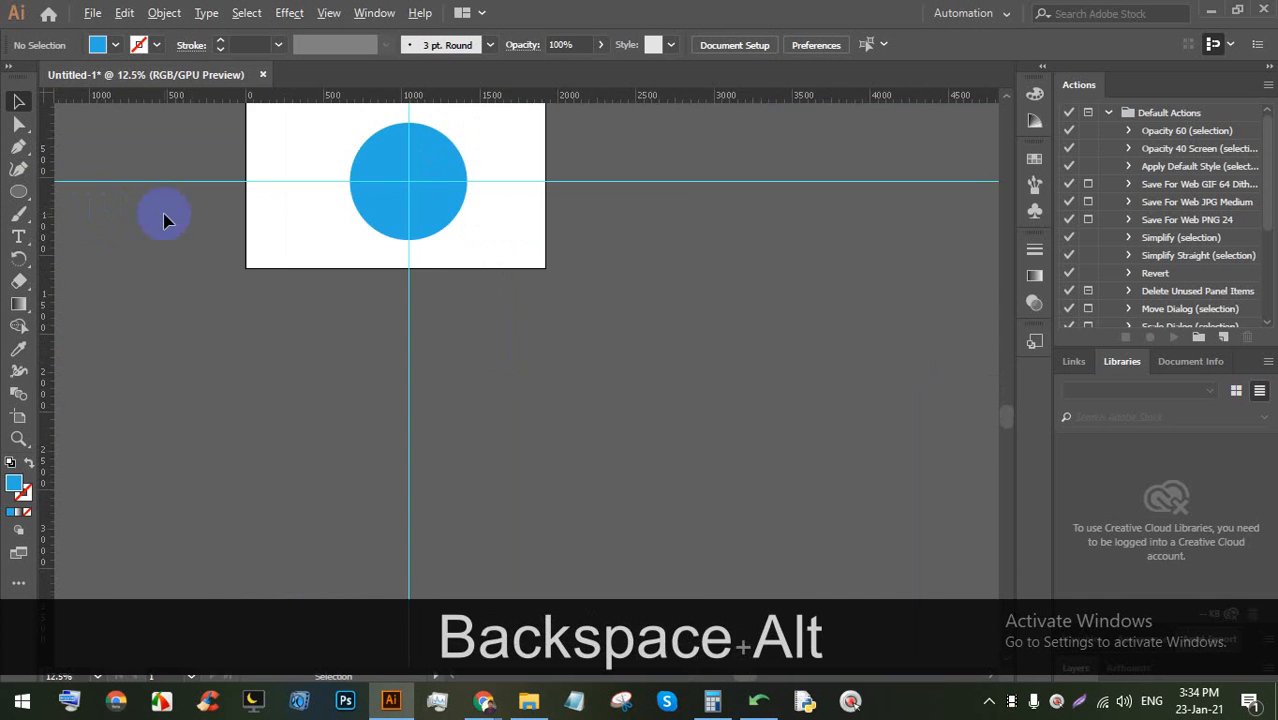
scroll(348, 142, up, 4)
drag(505, 187, 442, 239)
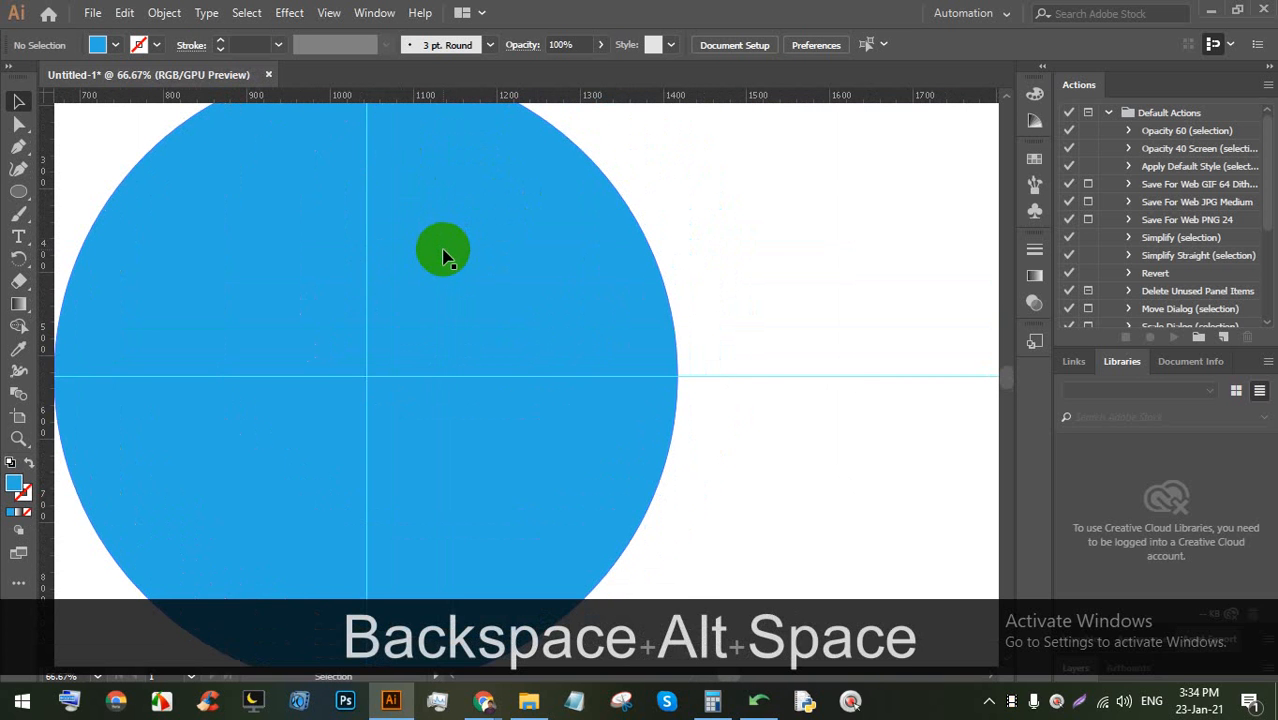
drag(780, 376, 765, 265)
key(ctrl+z)
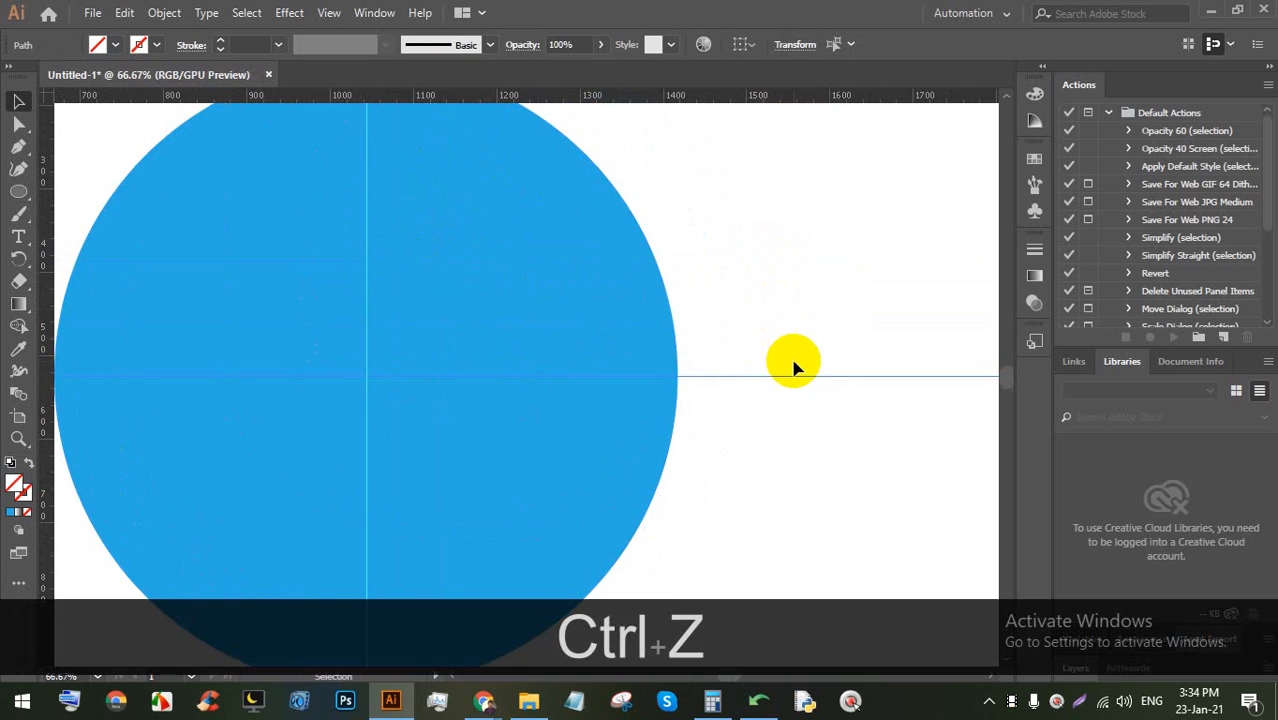
click(793, 317)
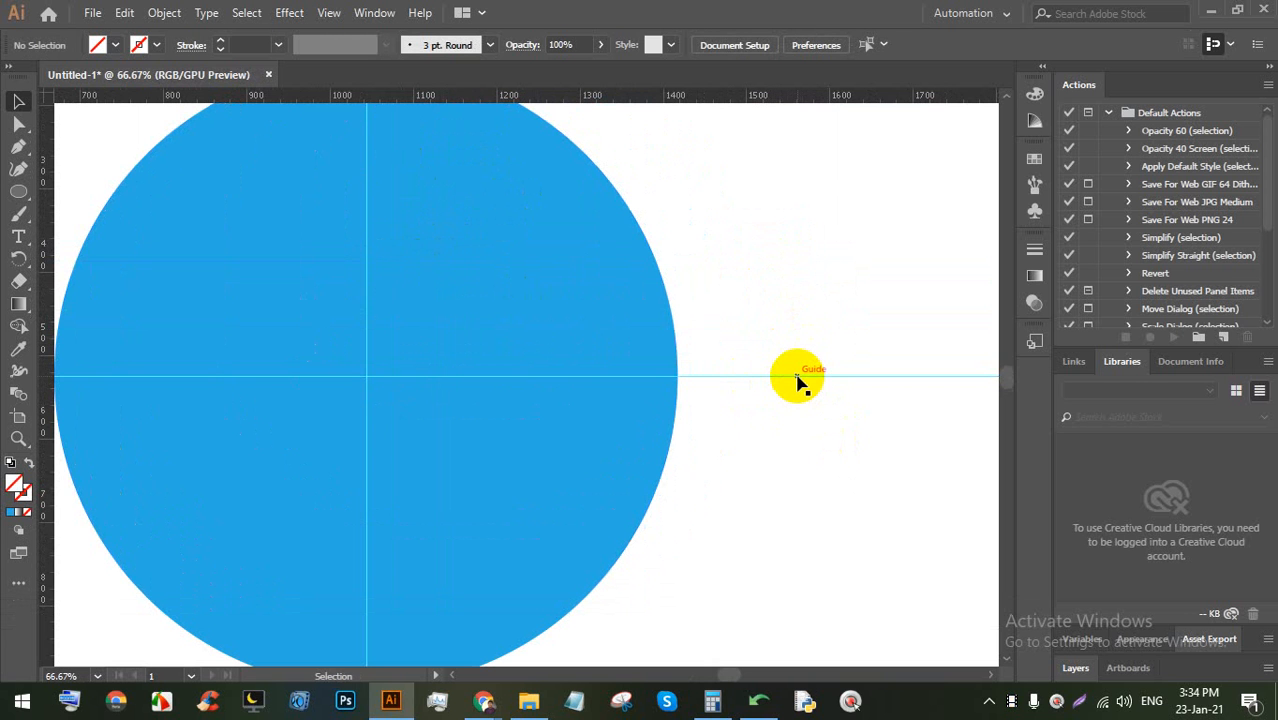
Lock the guides and try to move the horizontal guide
right_click(724, 208)
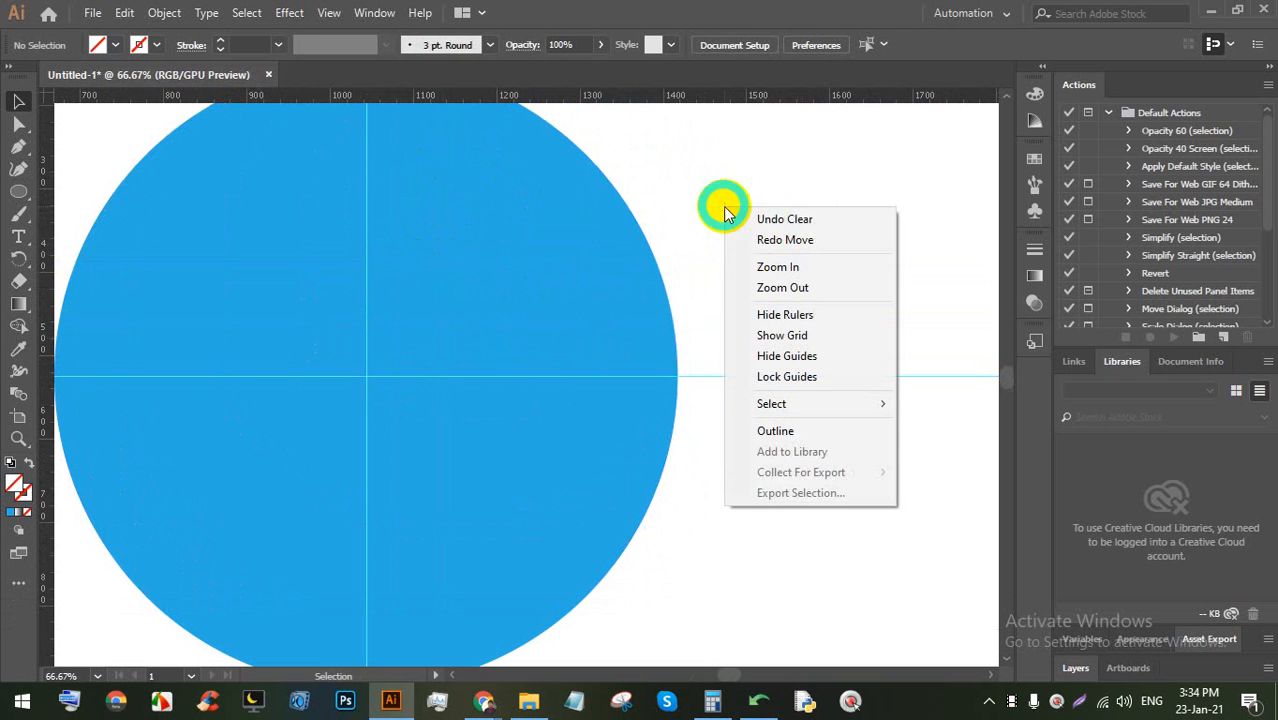
click(827, 377)
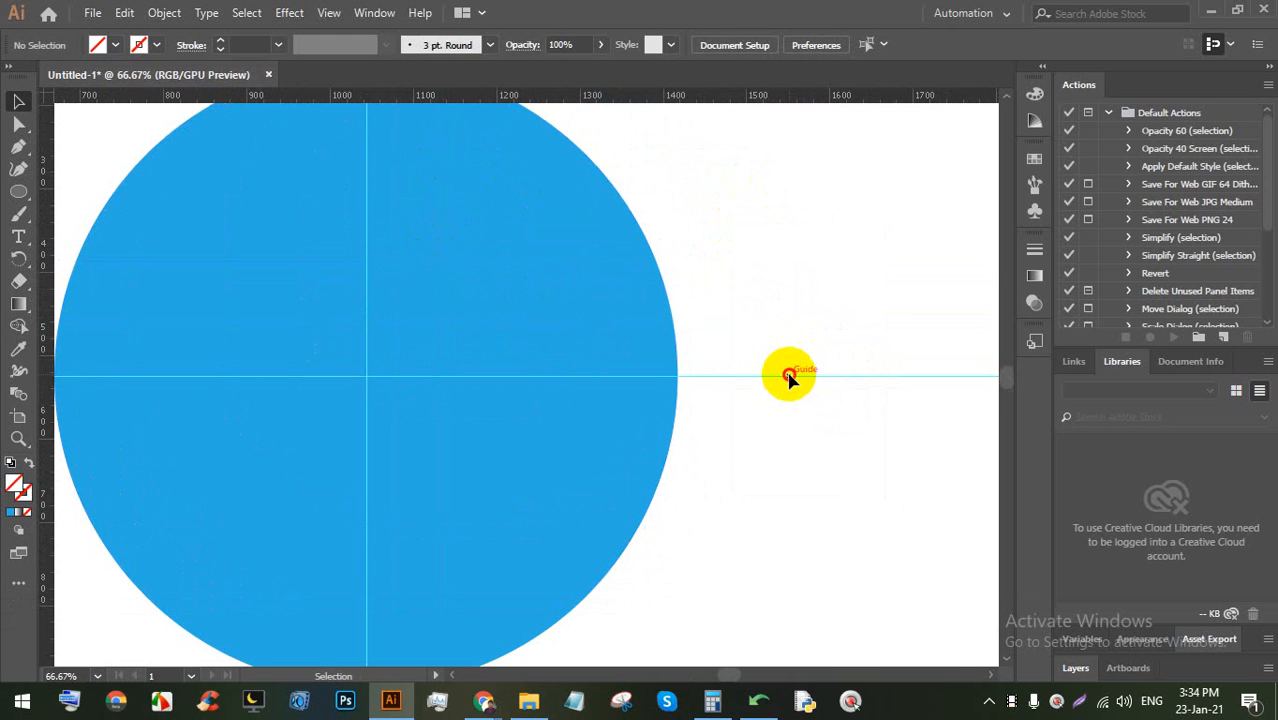
drag(789, 375, 787, 247)
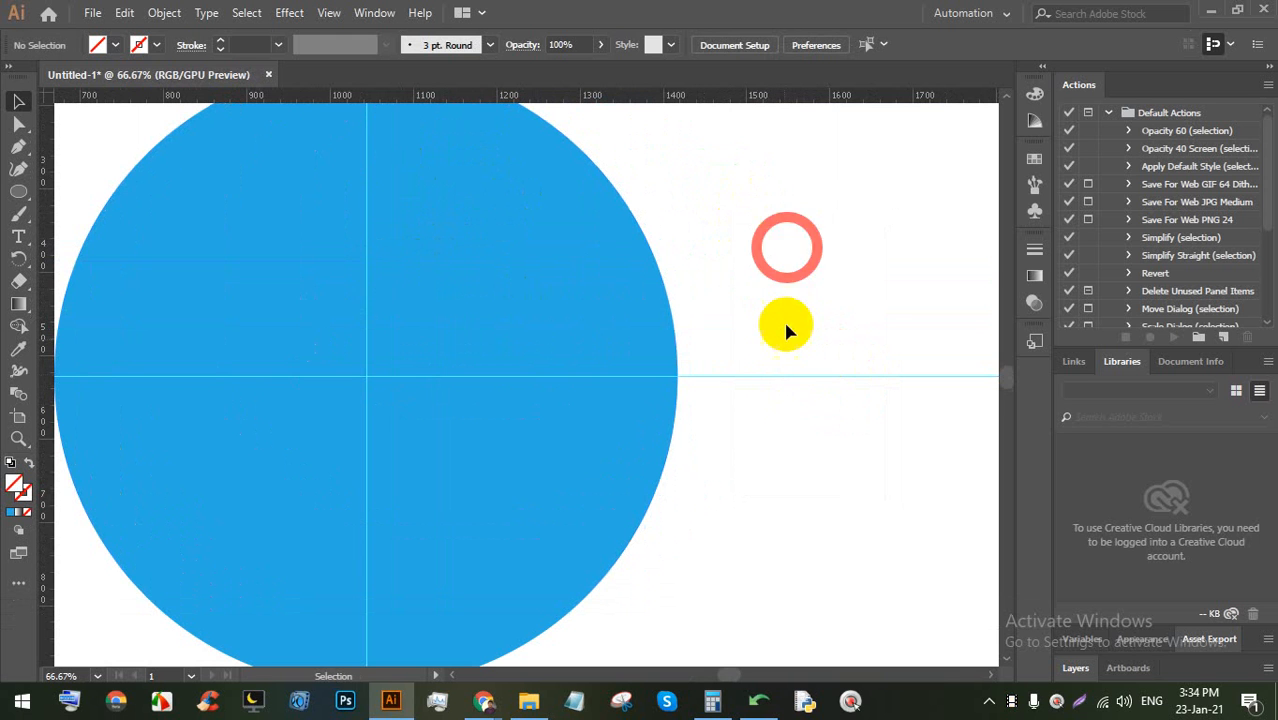
Hide the guides and show them again
right_click(765, 234)
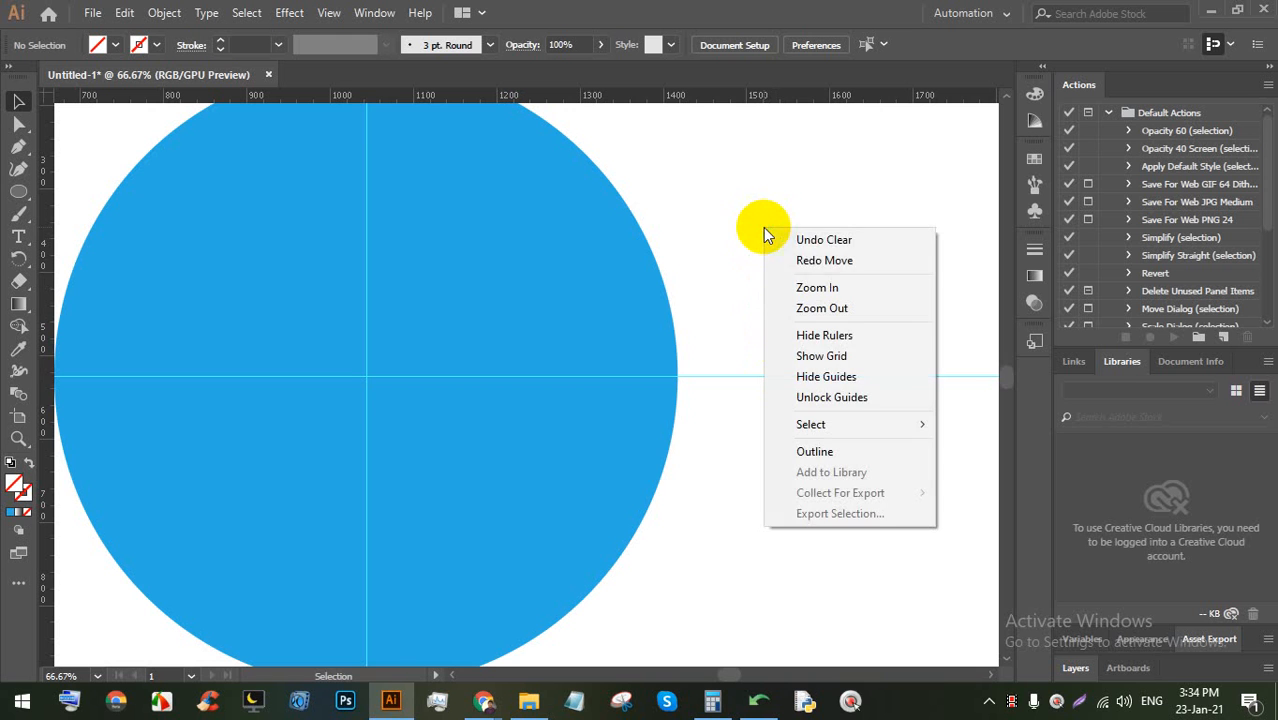
click(826, 376)
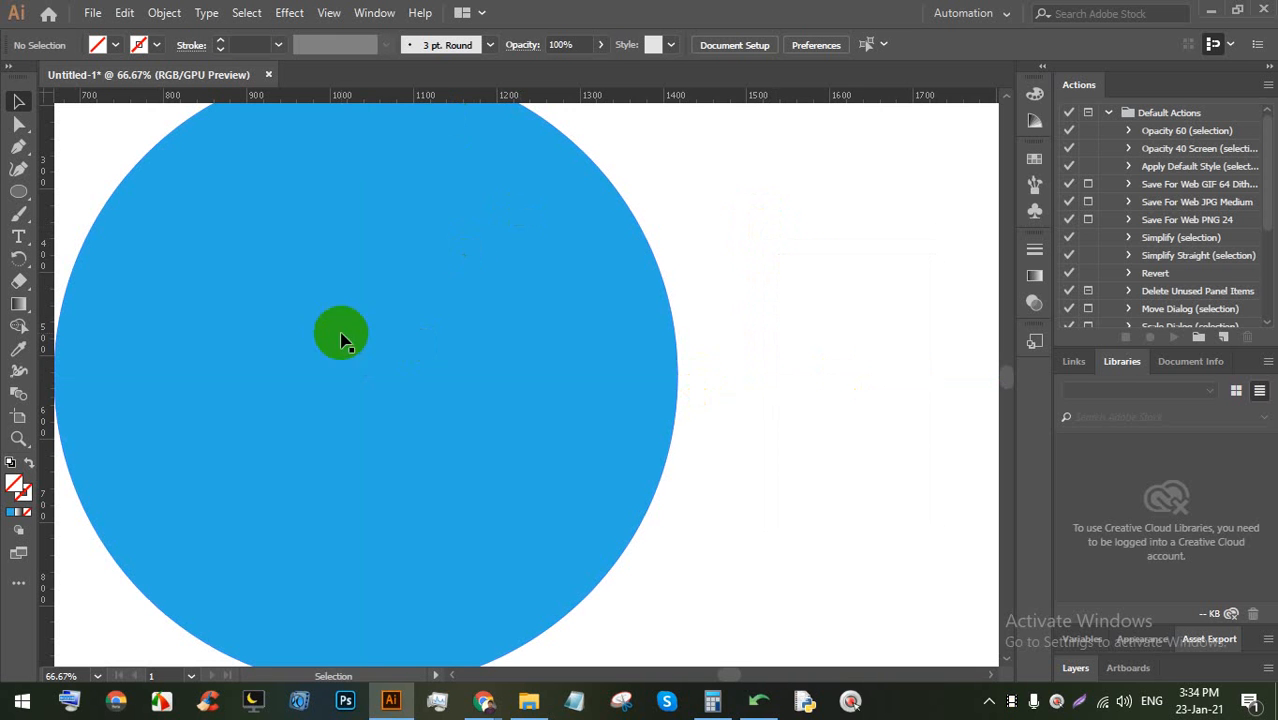
right_click(756, 218)
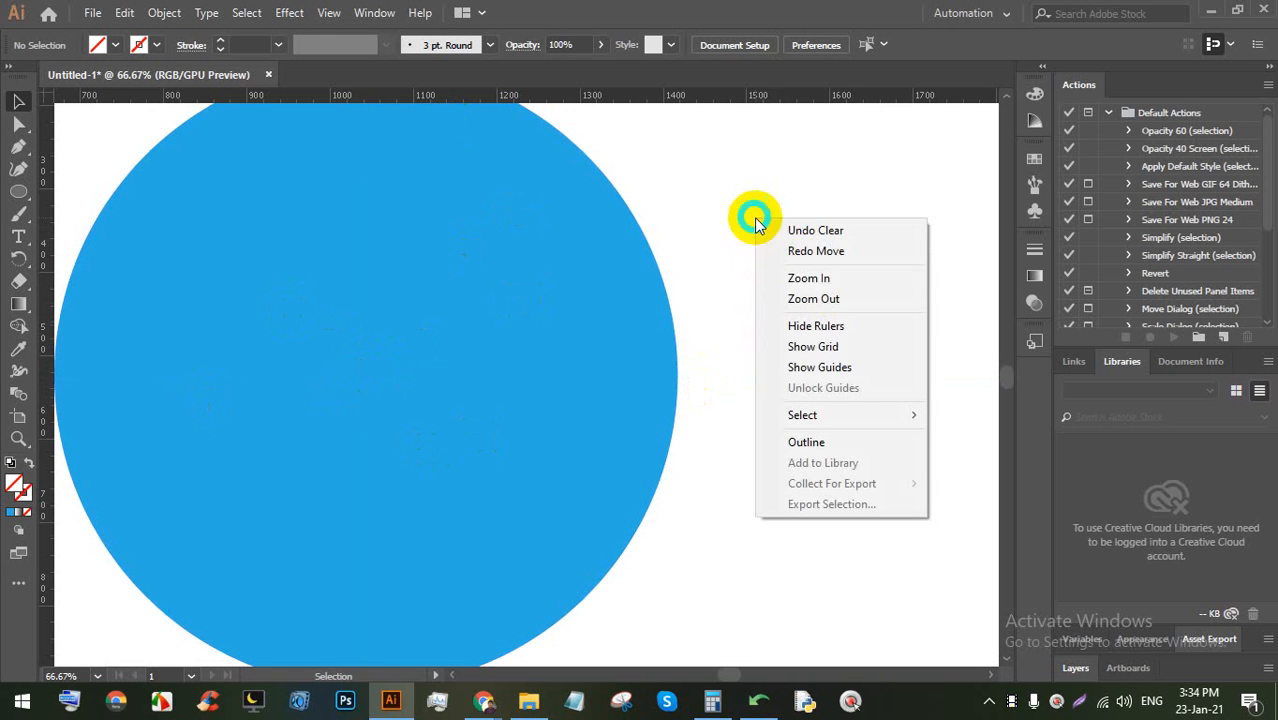
click(829, 368)
right_click(768, 242)
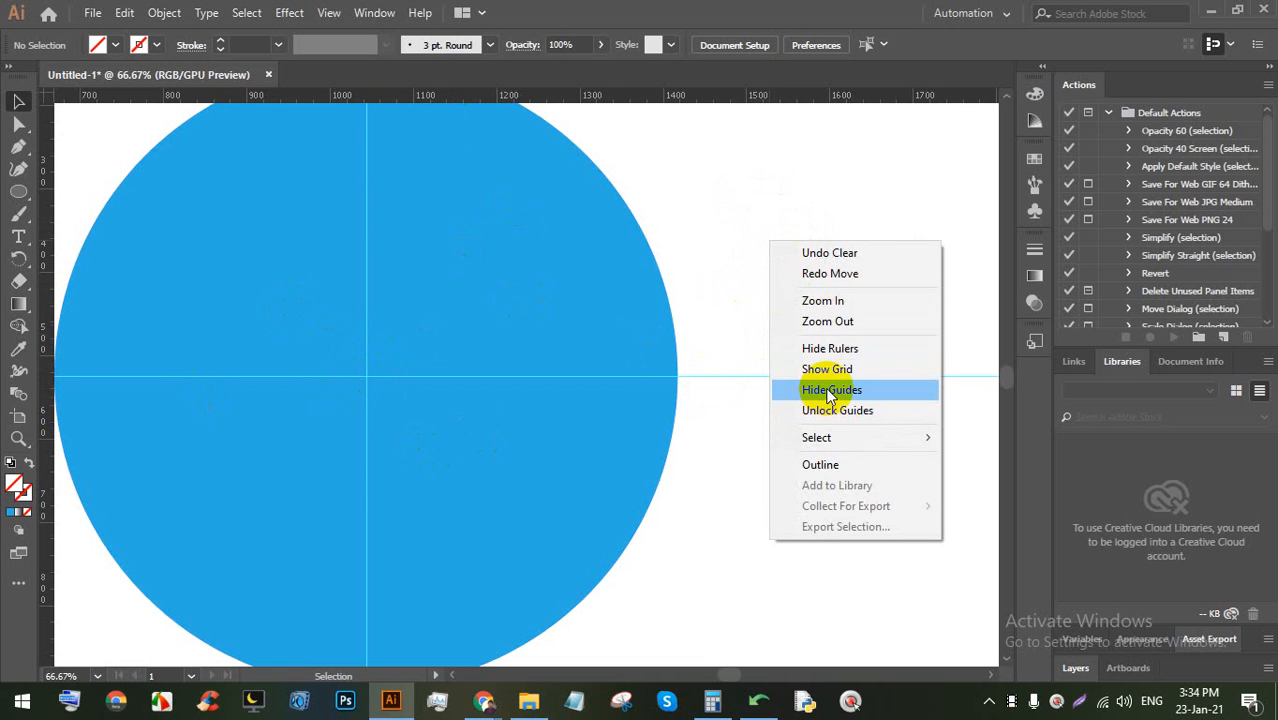
click(700, 195)
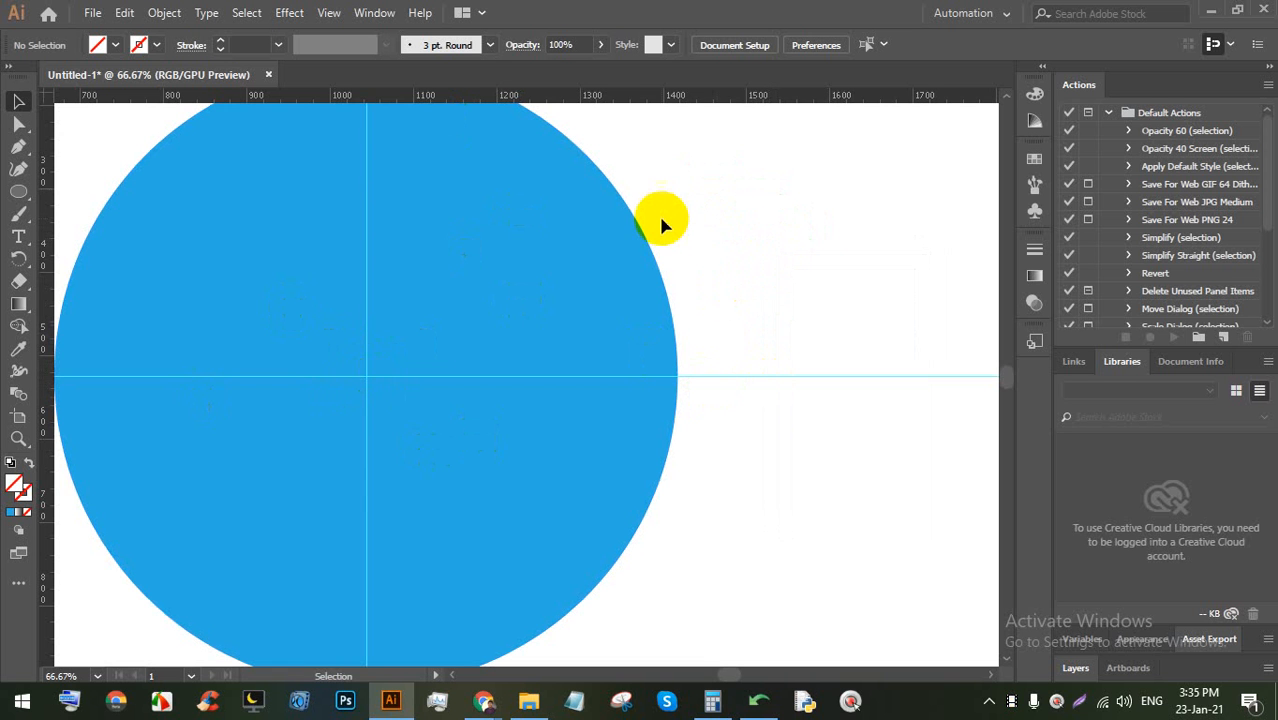
Draw a second perfect circle about 690 px wide with the Ellipse tool, centred on the guide intersection inside the blue circle
scroll(658, 222, down, 1)
drag(595, 243, 572, 256)
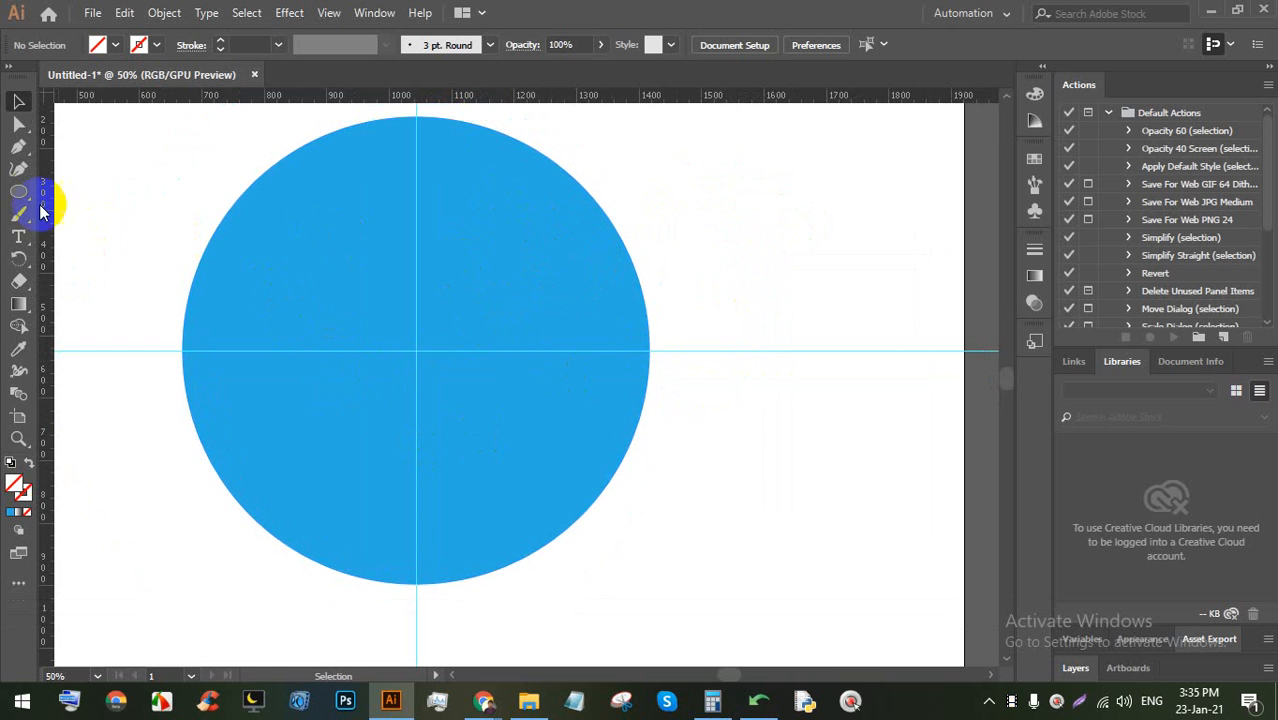
drag(28, 202, 107, 218)
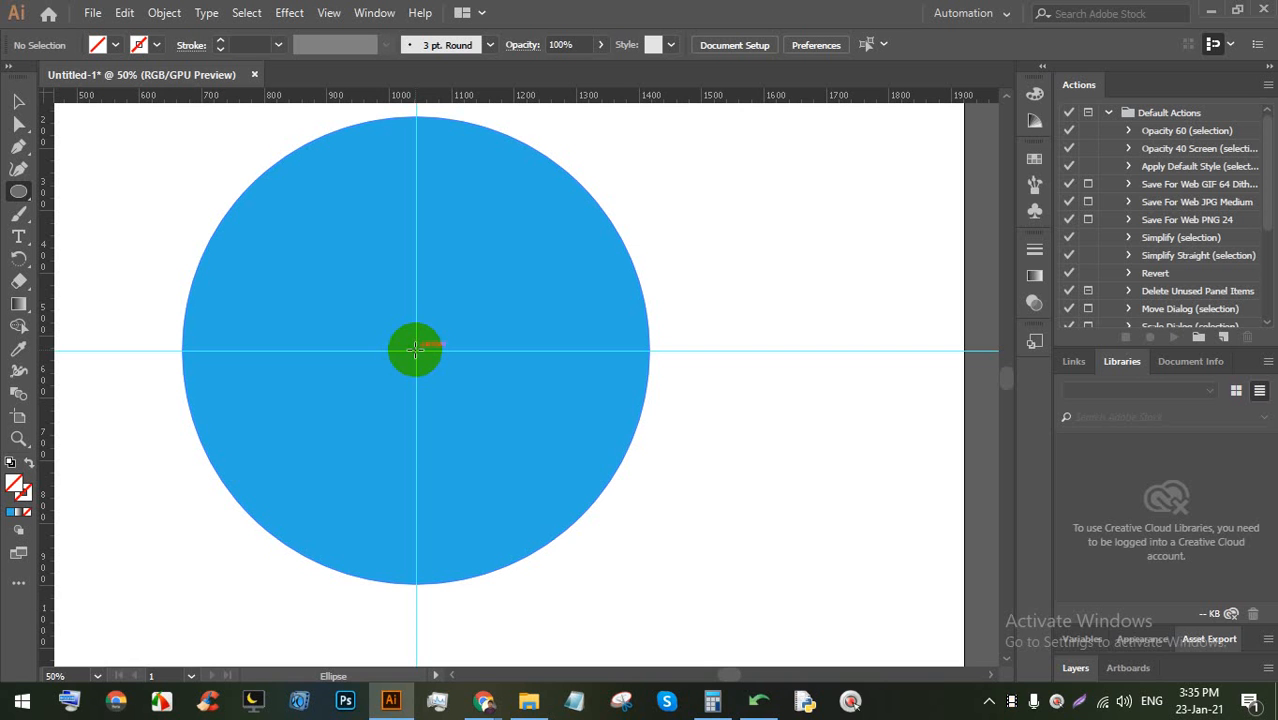
key(shift)
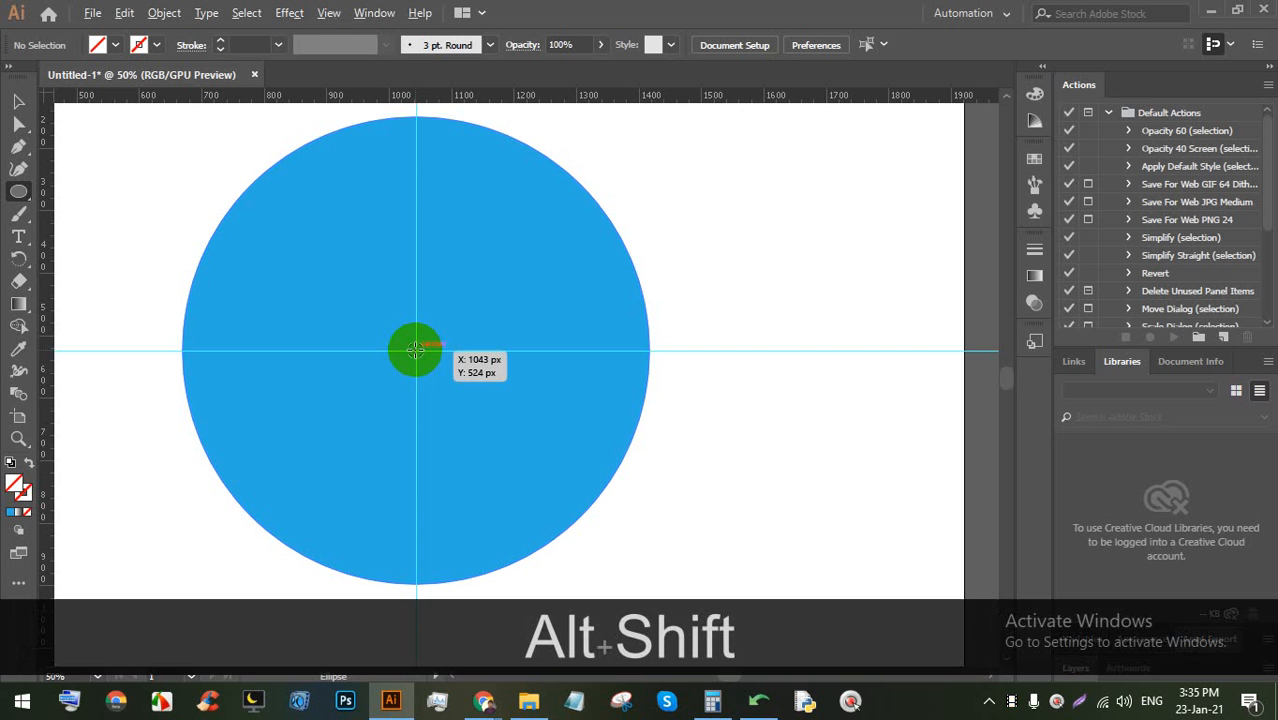
drag(417, 352, 597, 563)
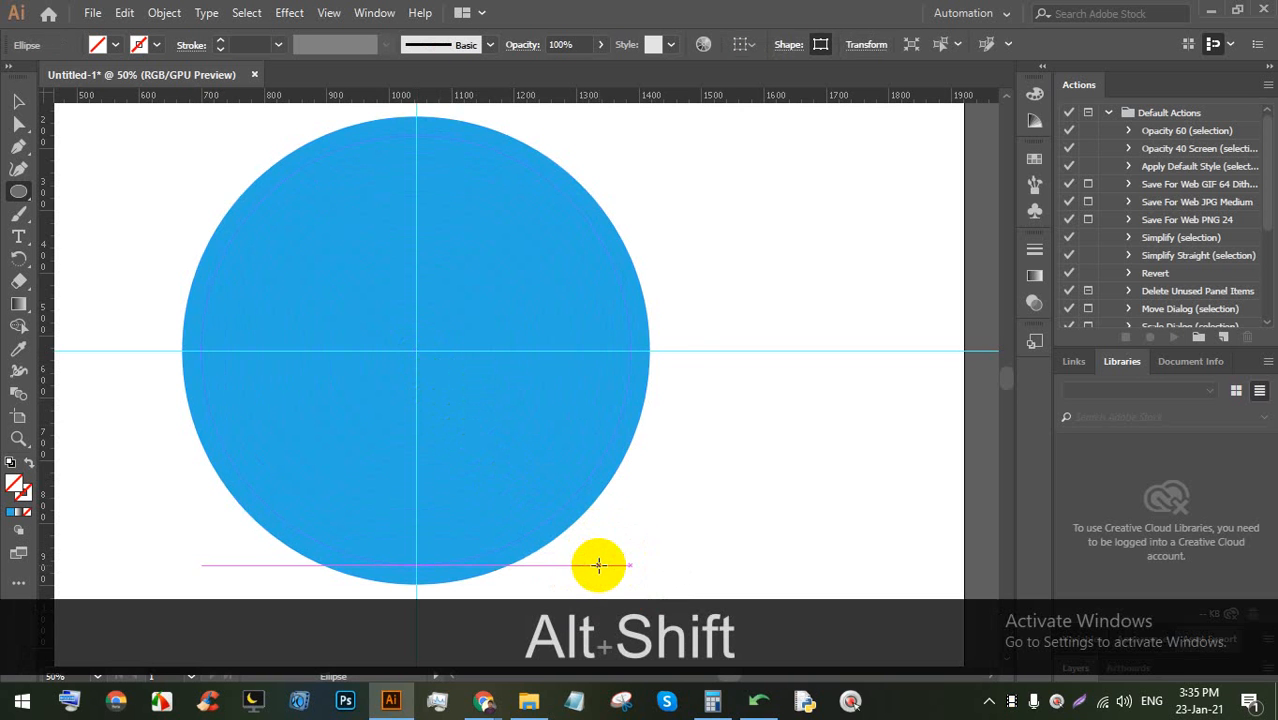
Fill the inner circle with white from the swatches and deselect it
click(112, 47)
click(104, 78)
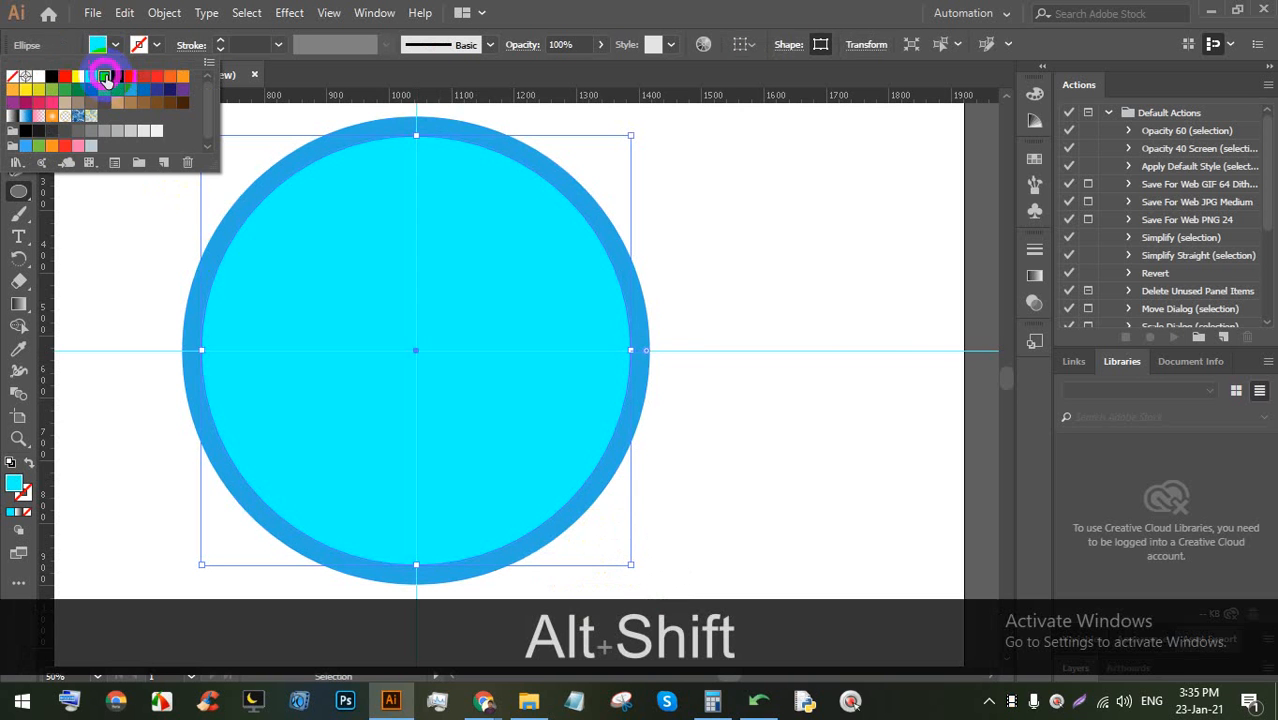
click(157, 80)
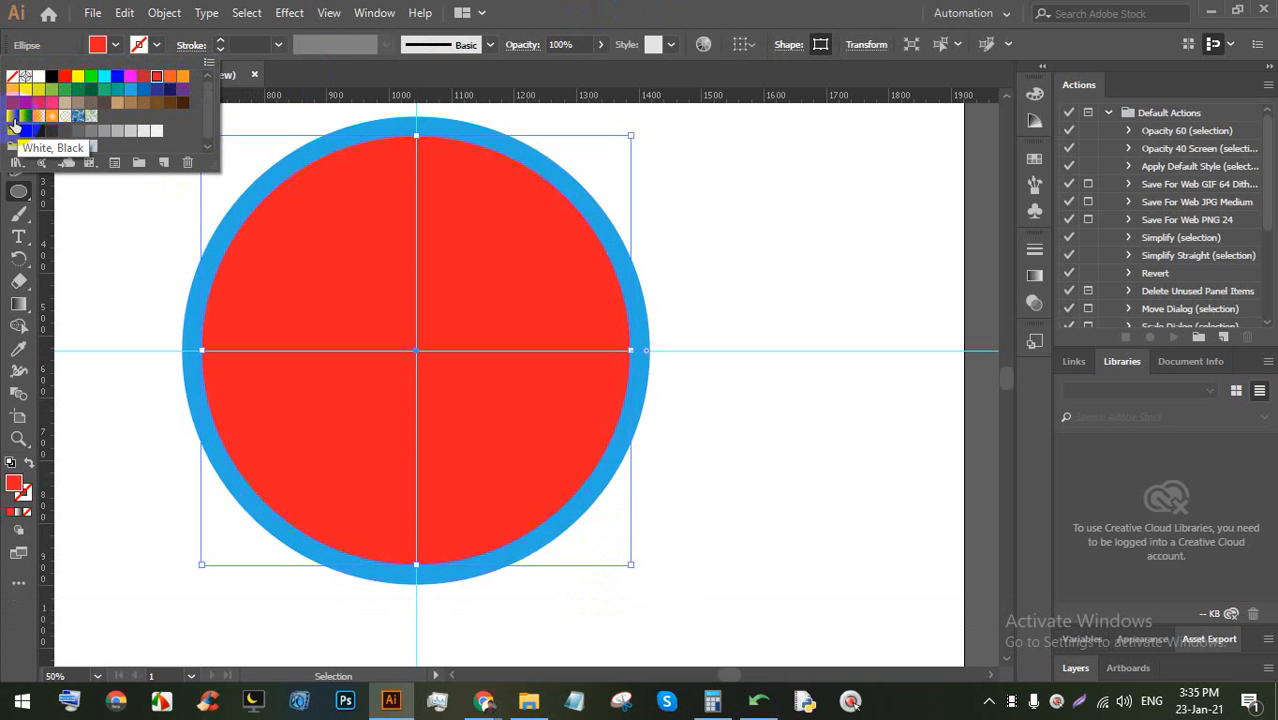
click(26, 76)
key(Escape)
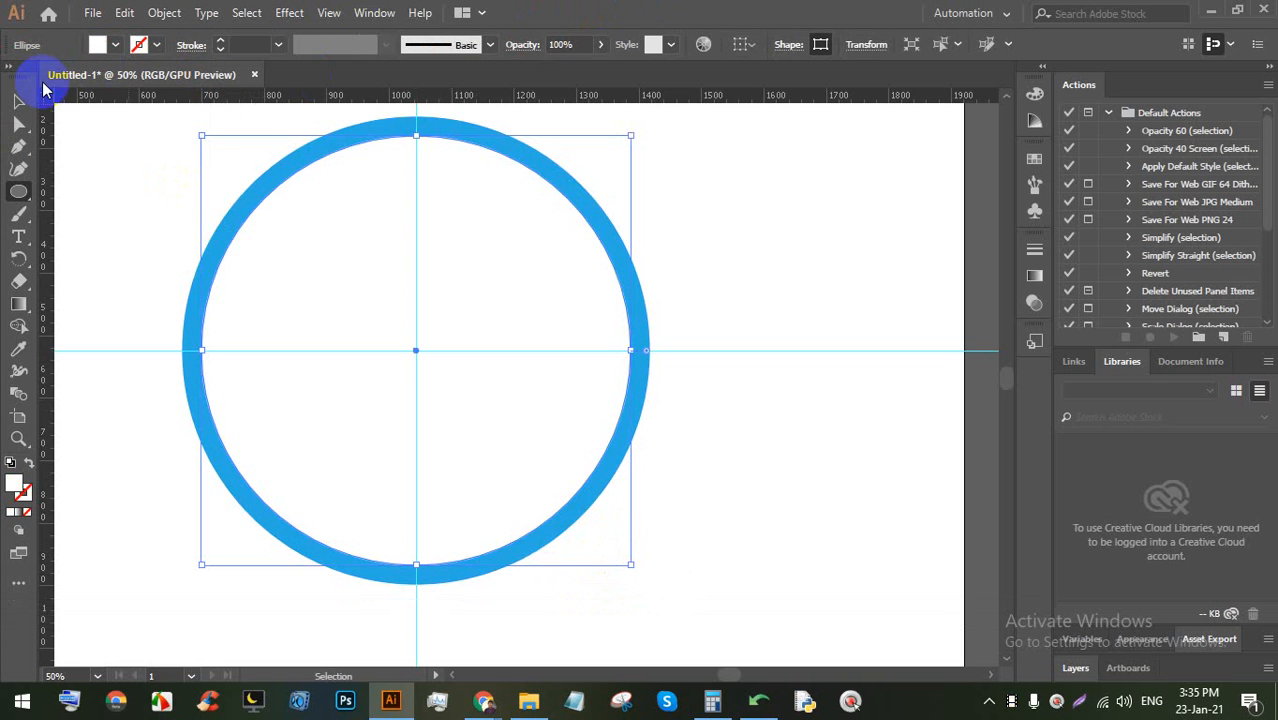
click(762, 270)
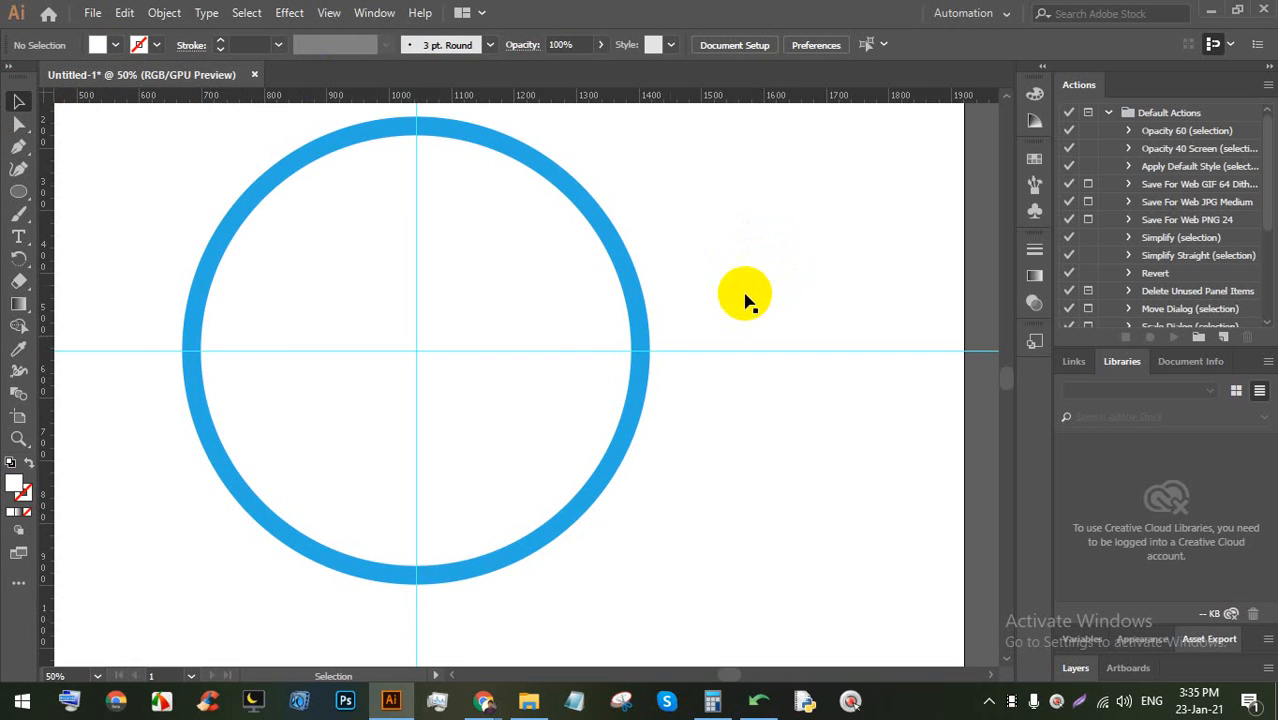
Copy the white circle, paste it in front in the same place and deselect it
scroll(419, 330, up, 2)
scroll(470, 340, down, 2)
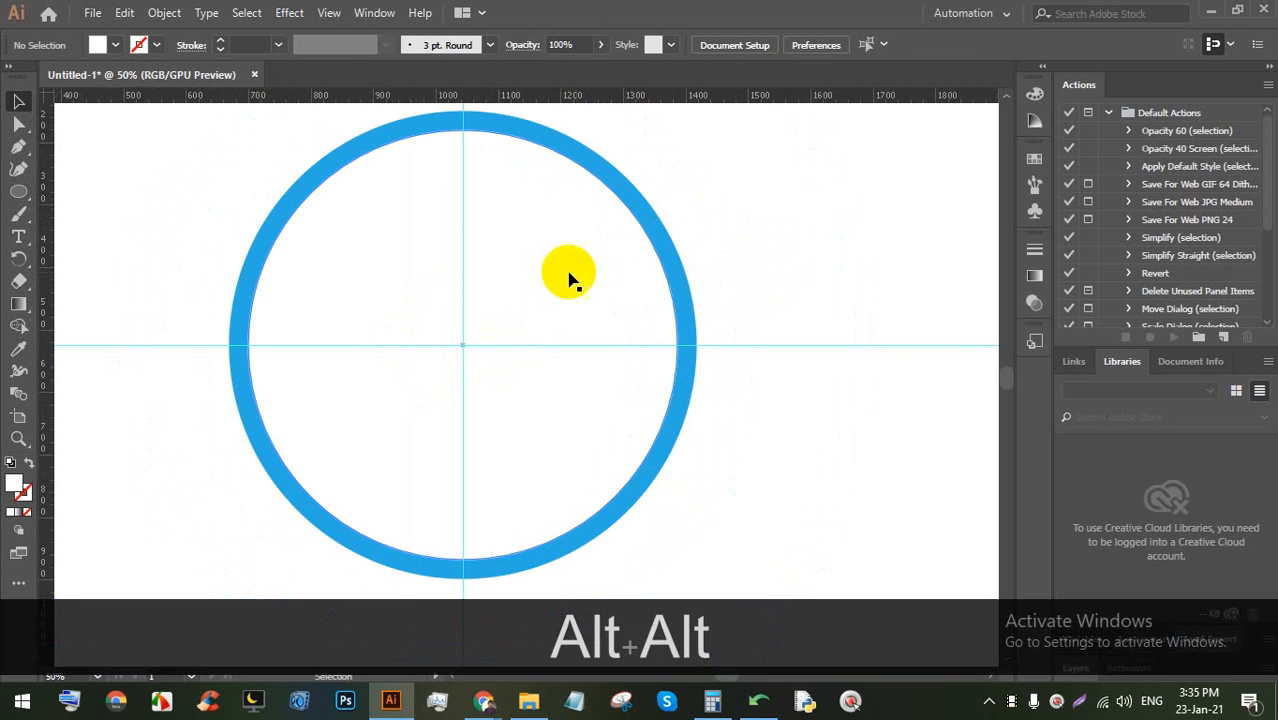
click(568, 228)
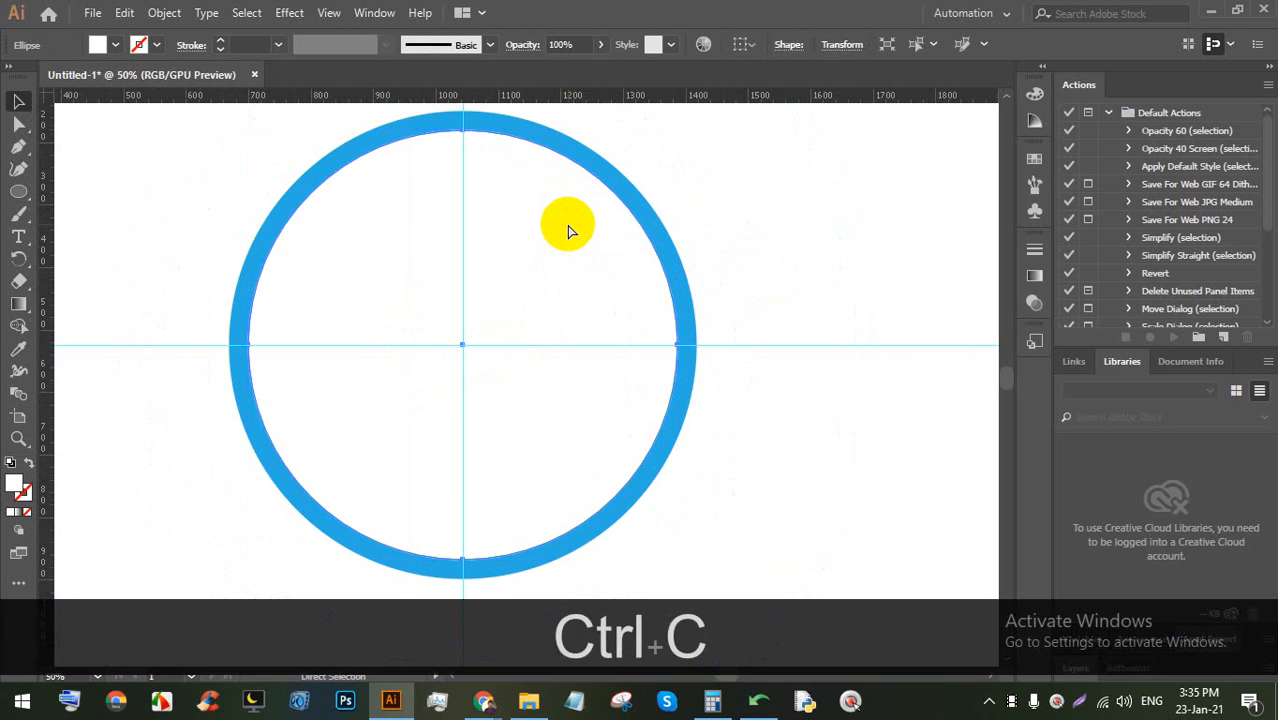
key(ctrl+f)
click(830, 215)
Shrink the pasted circle proportionally about its centre to about 40 px wide, fill it with the ring's blue and deselect it
click(556, 222)
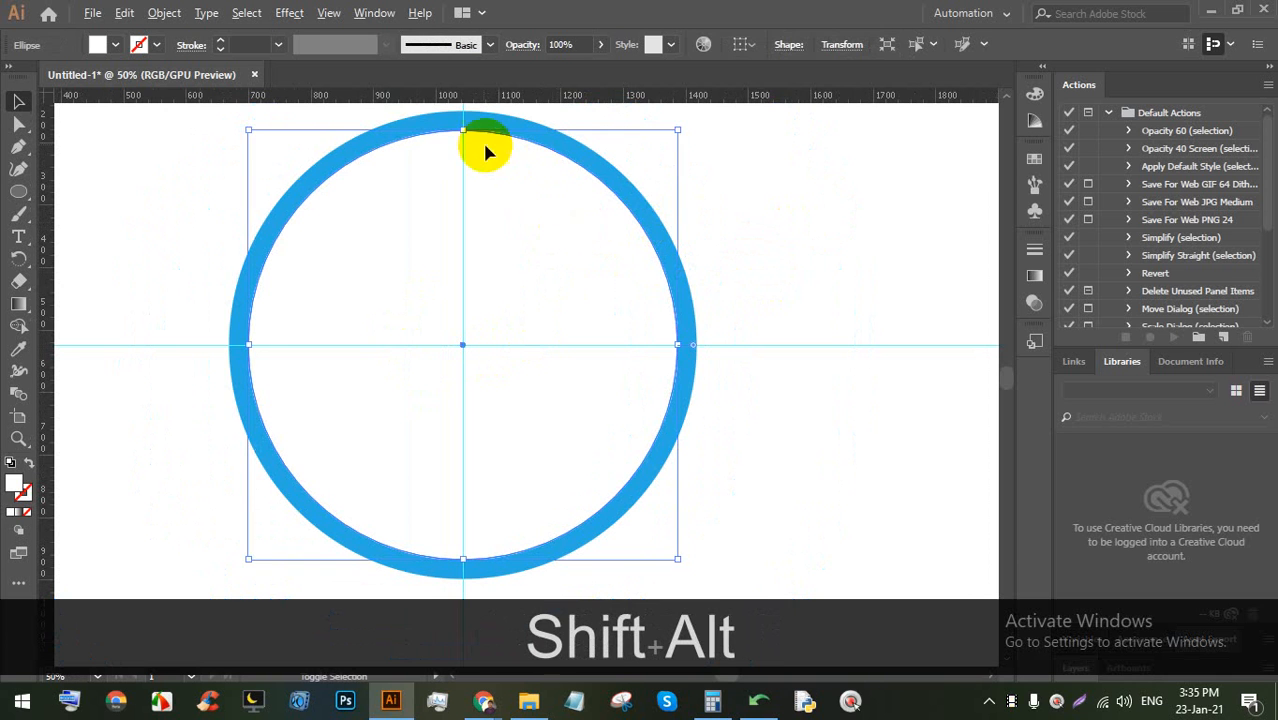
drag(463, 129, 451, 332)
click(116, 46)
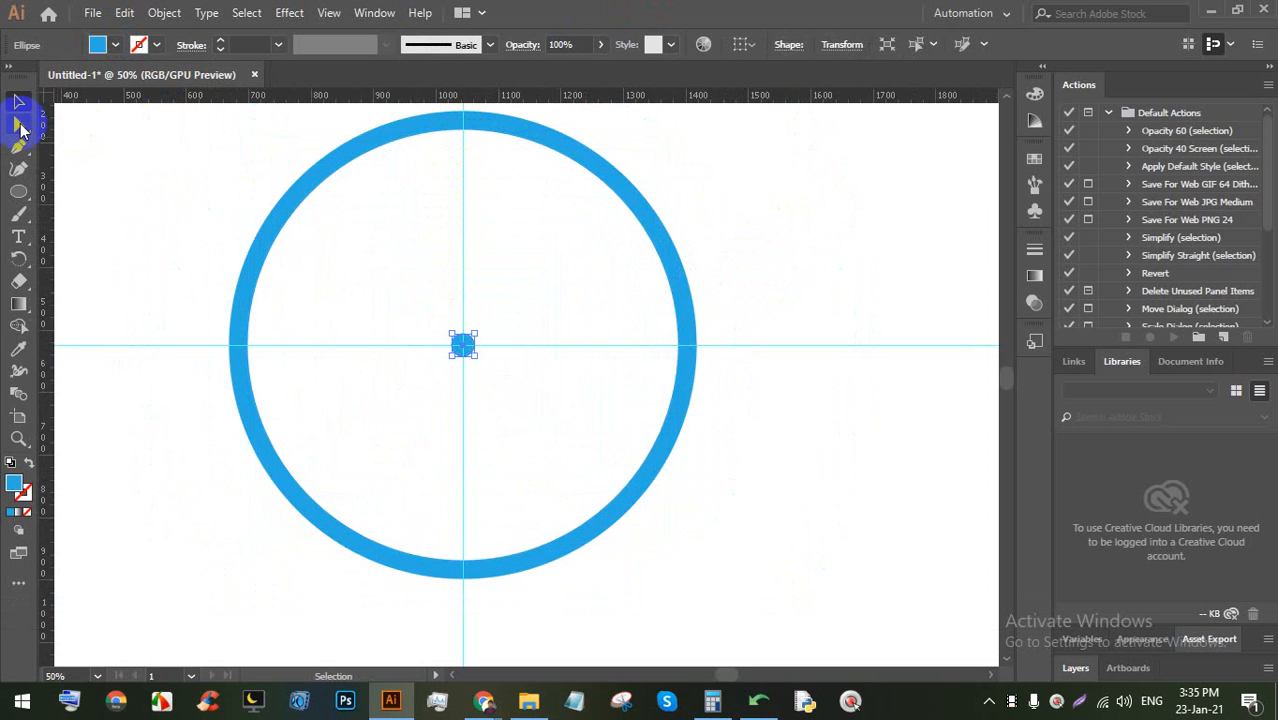
click(728, 182)
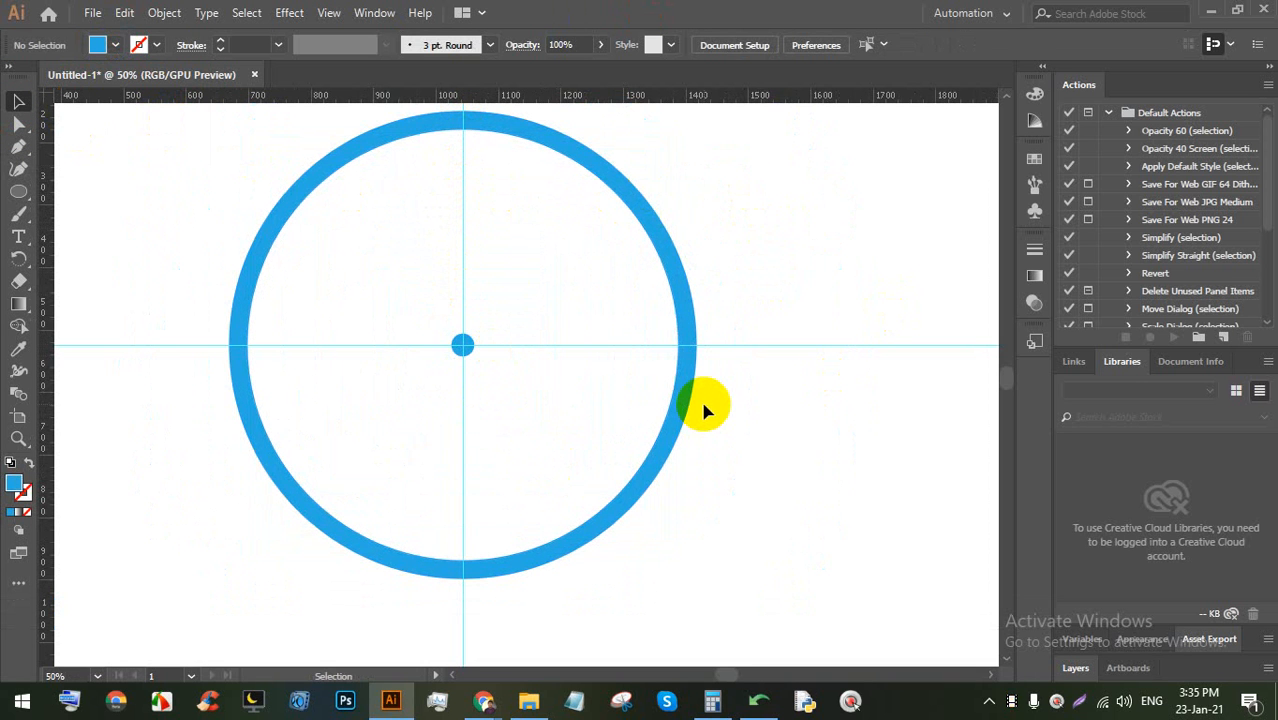
Start saving the document and open folder 60 on the LEDP (E:) drive
key(ctrl+s)
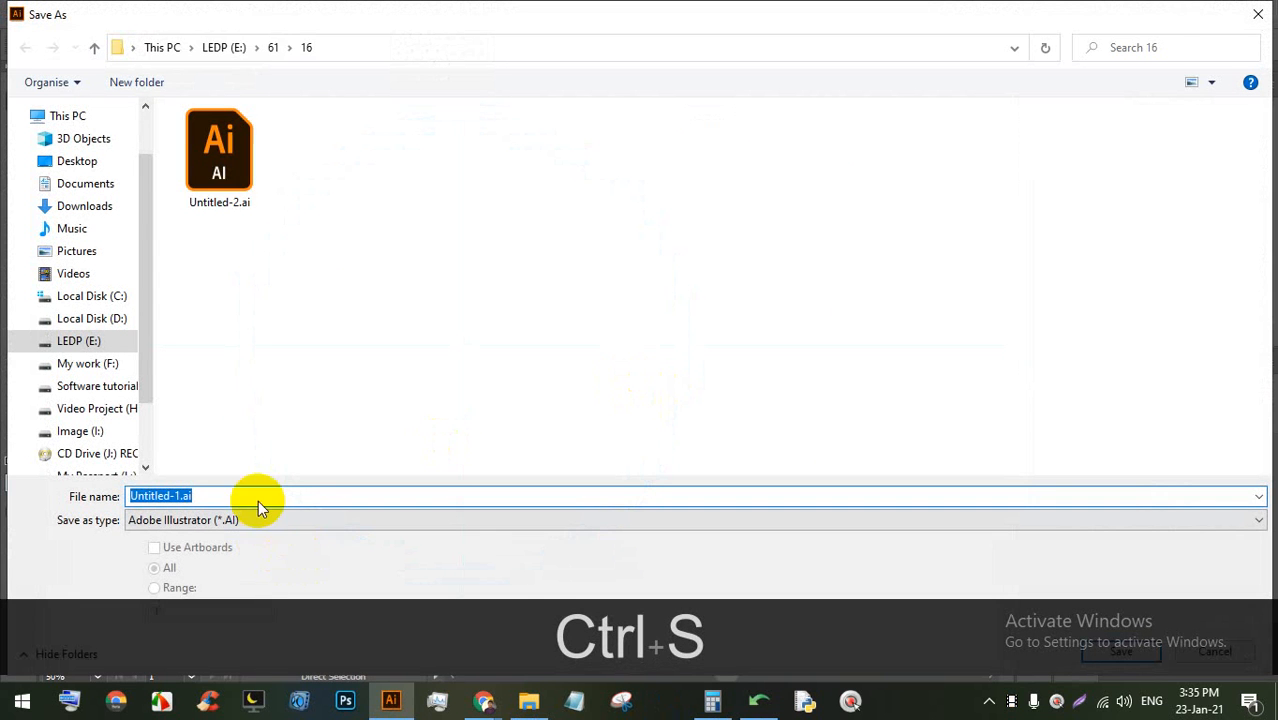
click(224, 47)
double_click(719, 189)
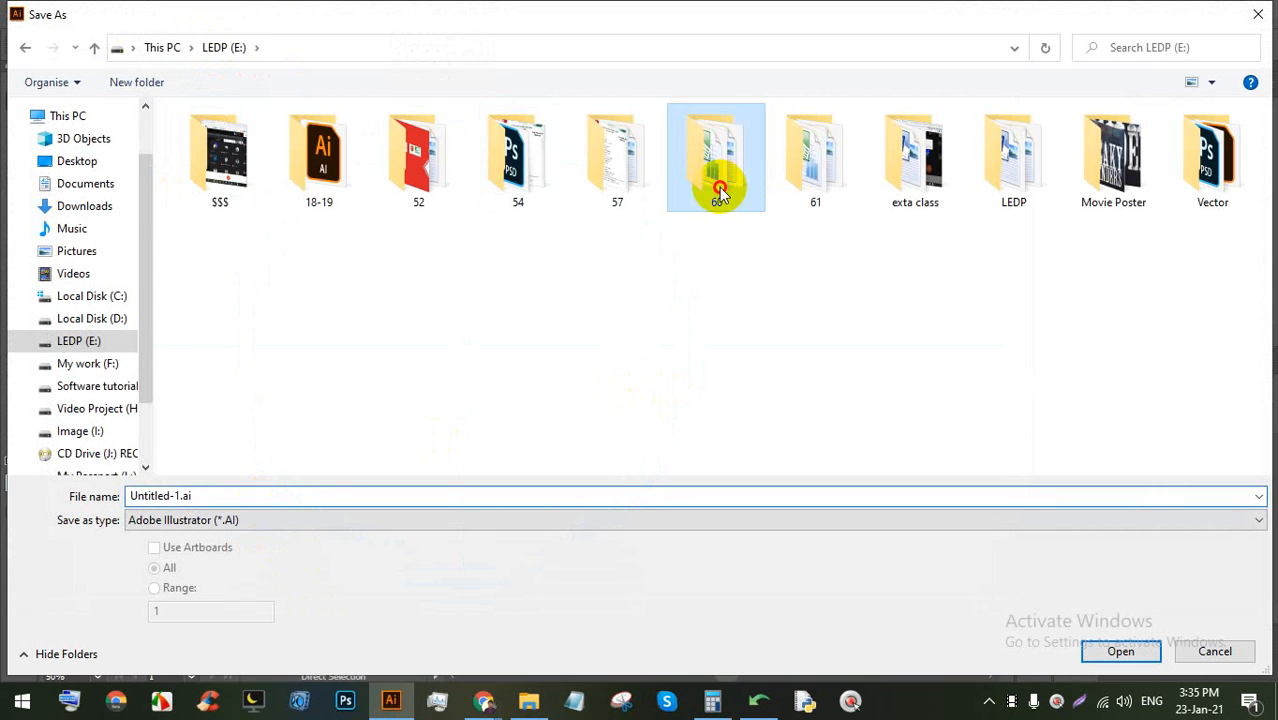
Create a new folder named 17 inside folder 60
right_click(723, 292)
click(772, 469)
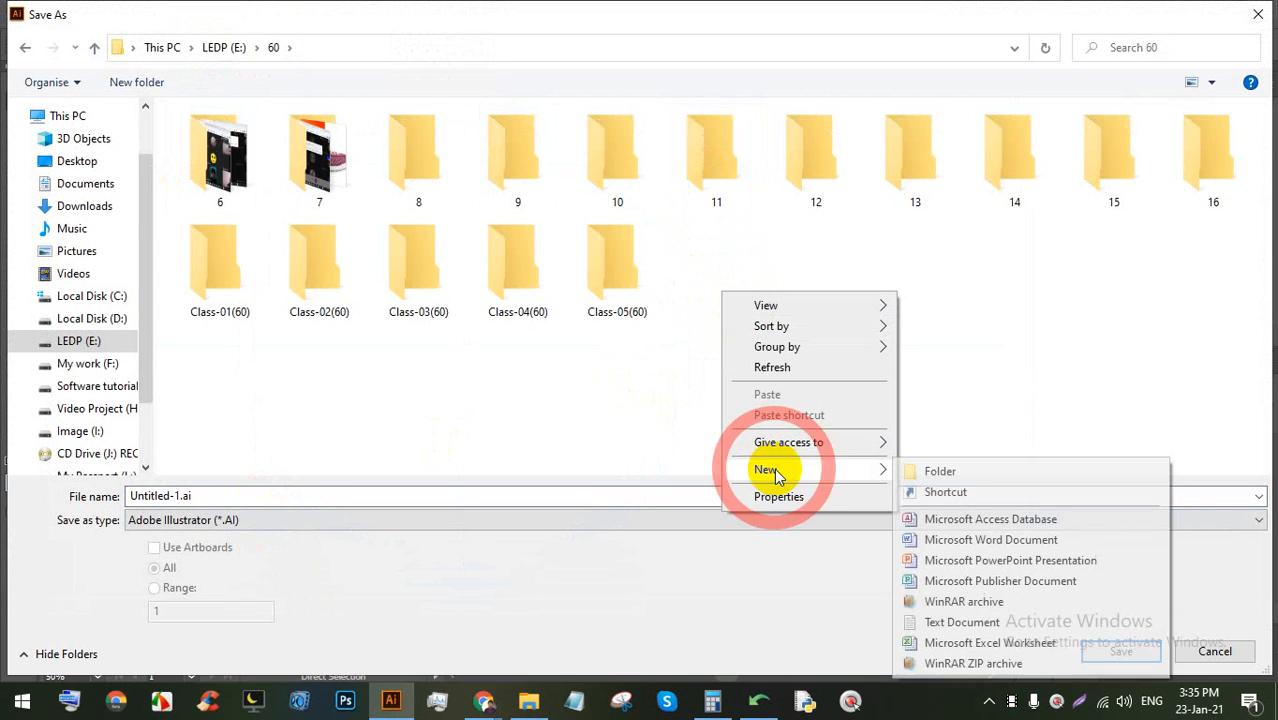
click(907, 464)
right_click(784, 346)
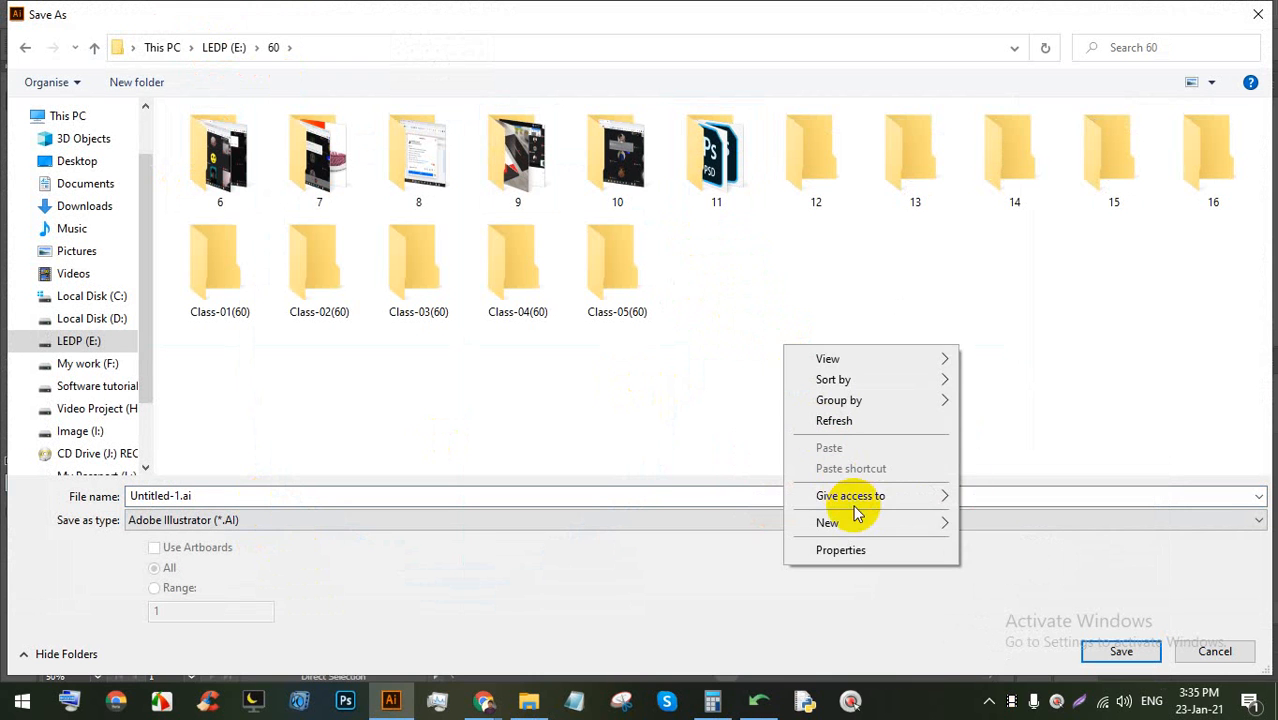
mouse_move(920, 522)
click(1001, 330)
text(17)
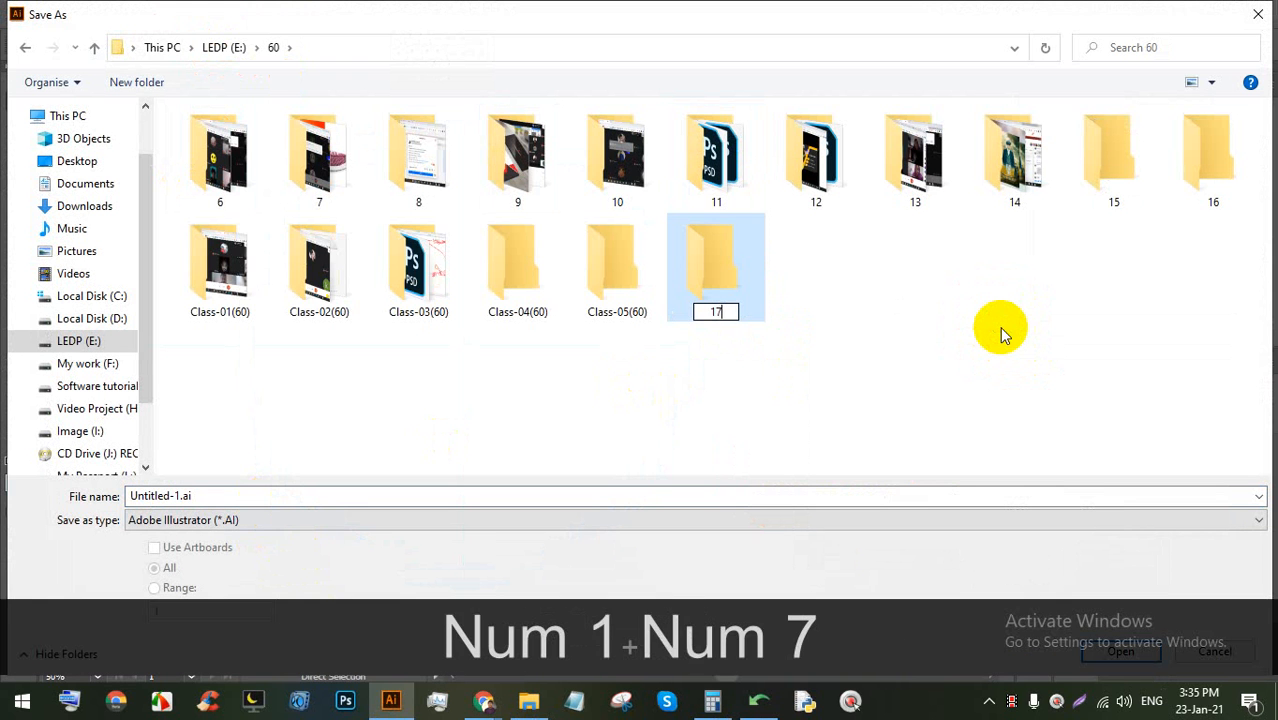
key(Return)
Save the document as Untitled-1.ai in folder 17 in Adobe Illustrator format and accept the save options
key(Return)
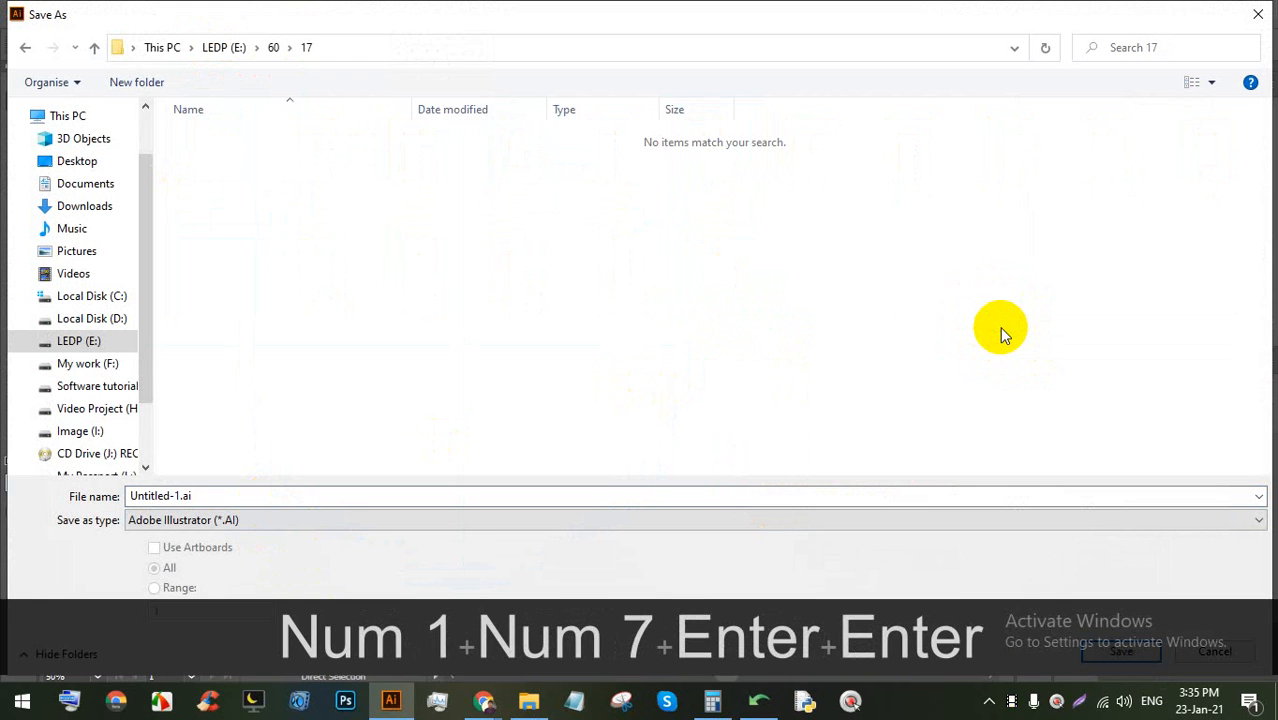
click(1097, 650)
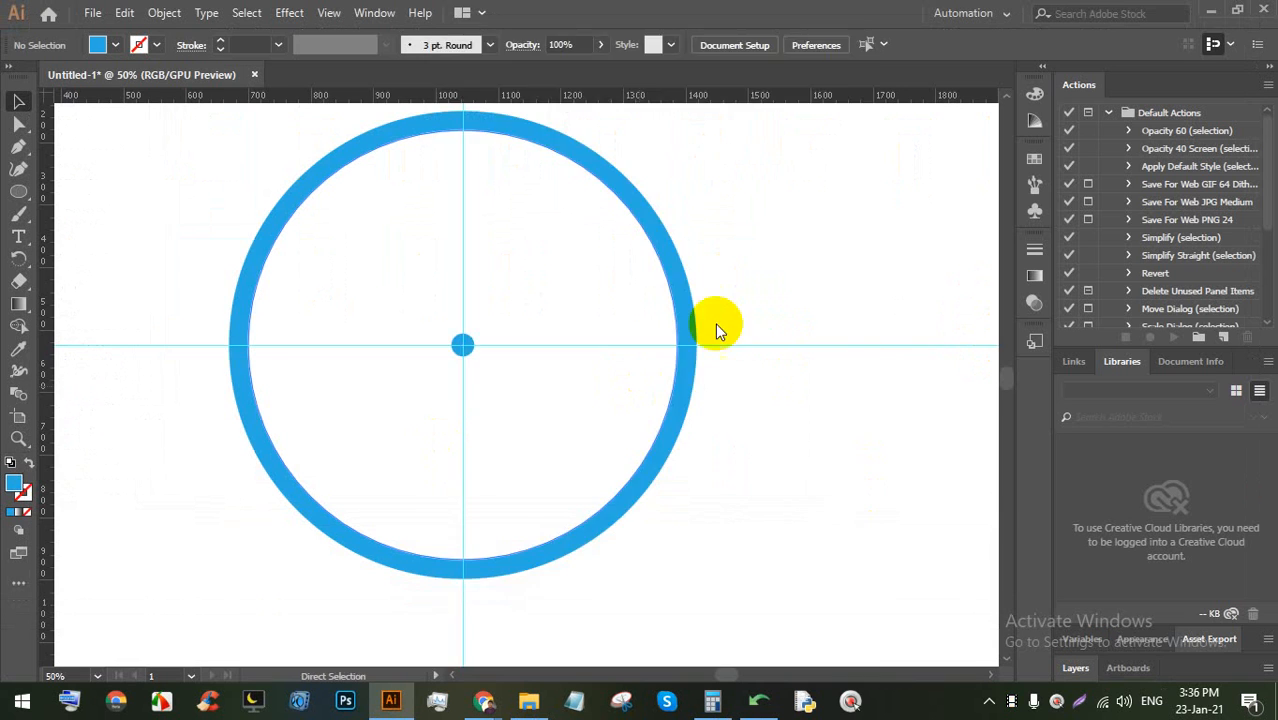
click(733, 612)
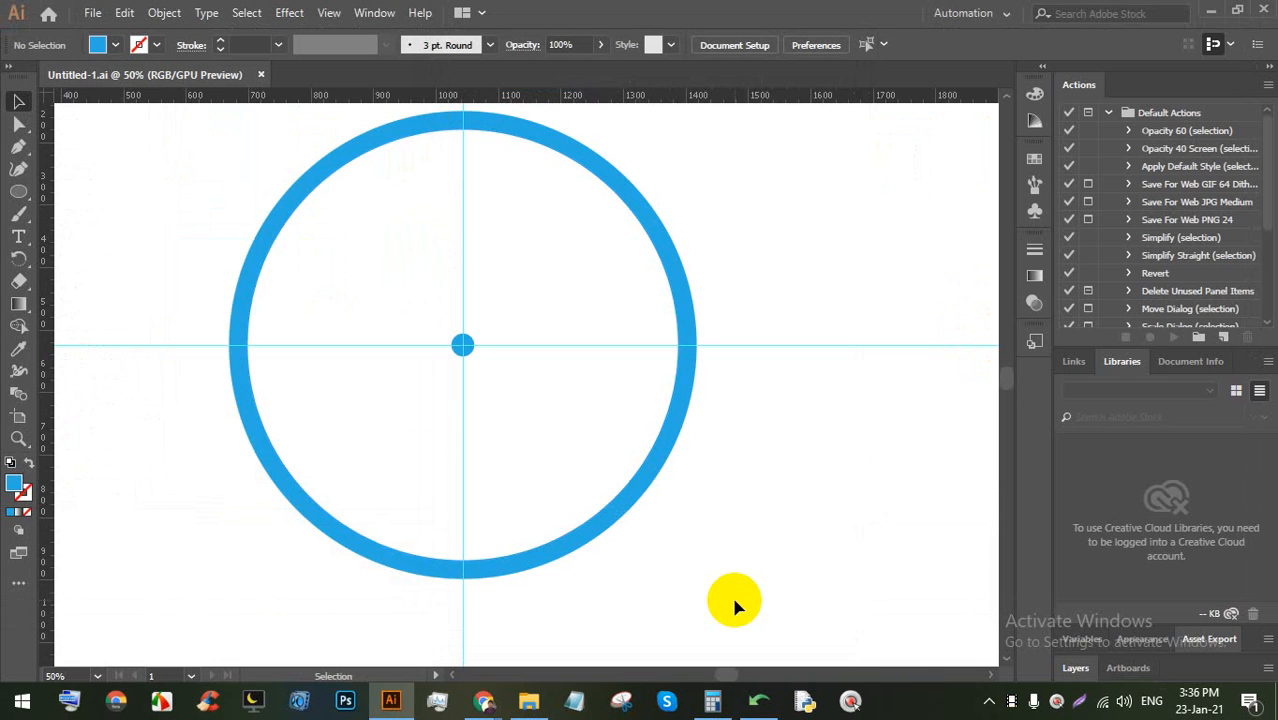
Draw a blue rectangle about 12 px wide and 36 px tall on the vertical guide at the ring's upper inner edge
scroll(468, 118, up, 3)
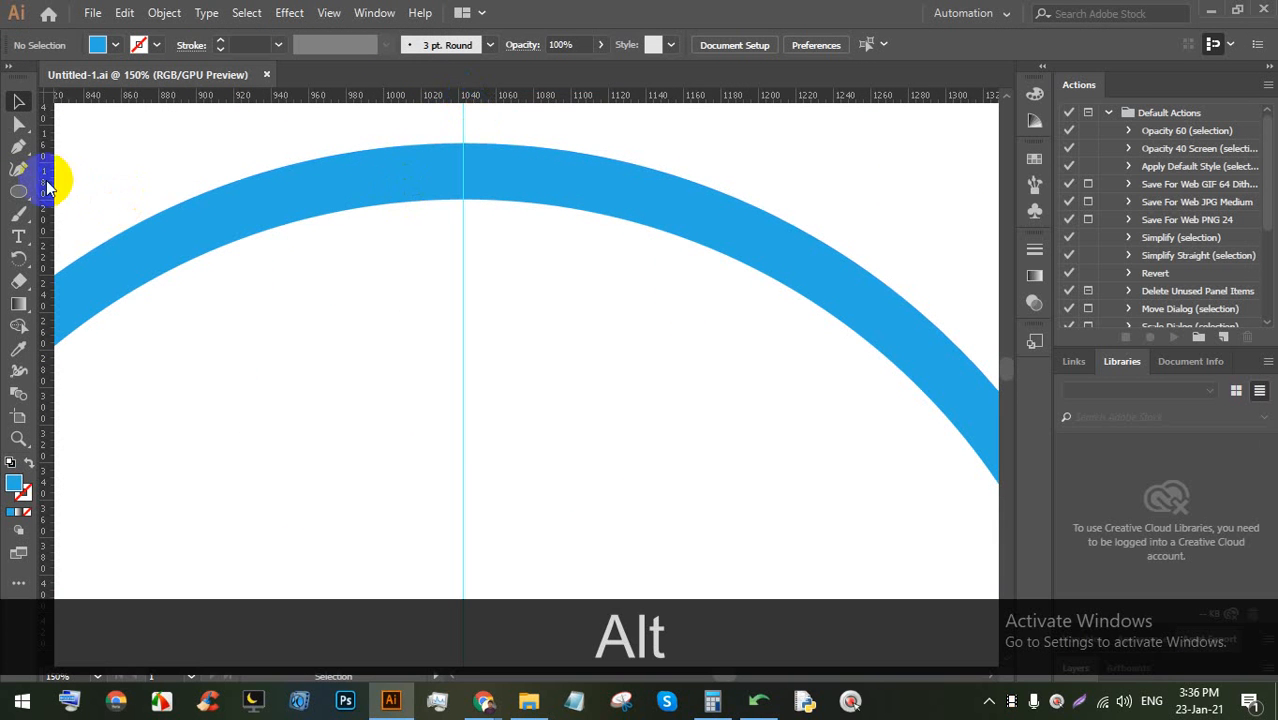
drag(10, 197, 80, 187)
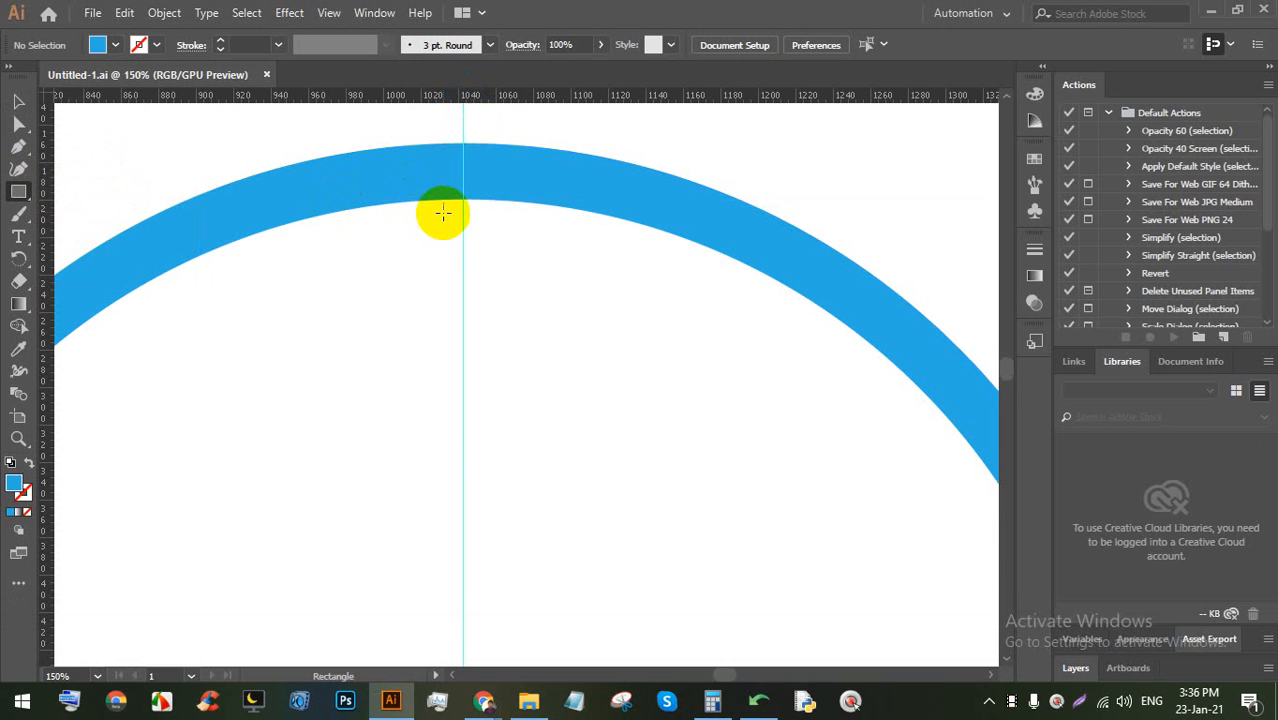
drag(461, 198, 474, 245)
click(18, 101)
scroll(470, 190, up, 2)
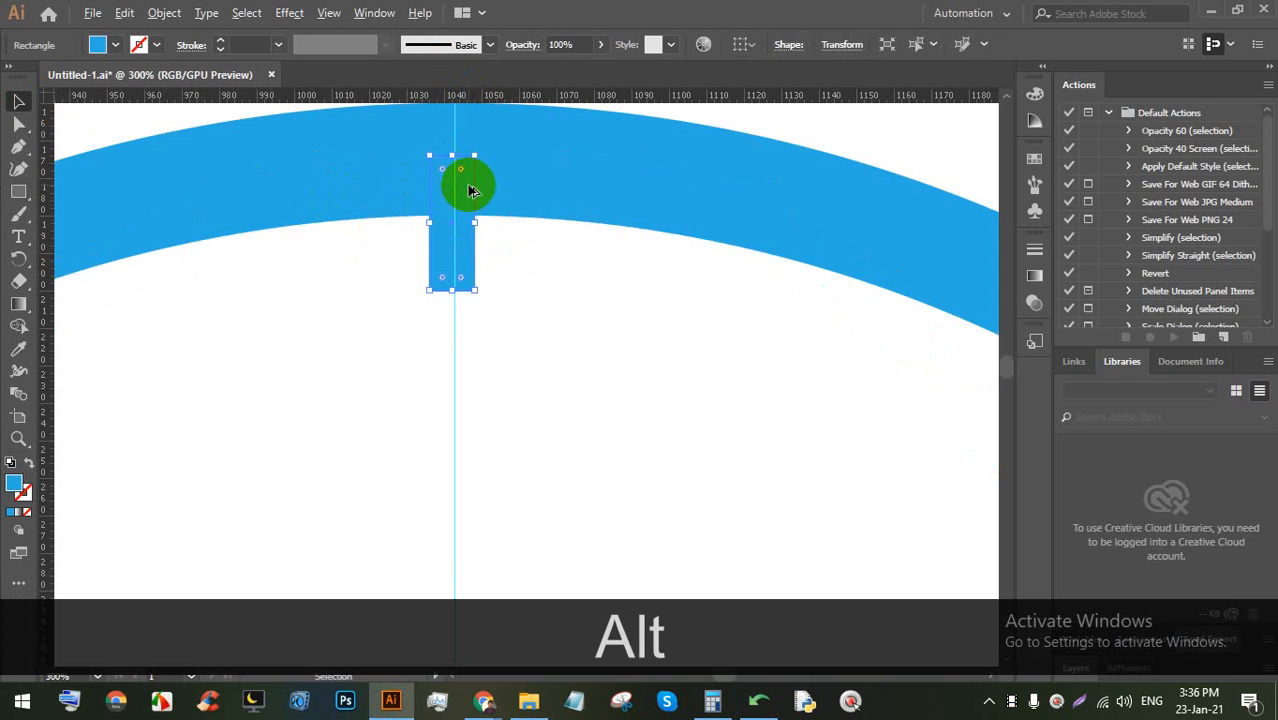
Move the rectangle down just inside the ring and centre it on the vertical guide
drag(472, 190, 457, 355)
scroll(456, 350, up, 5)
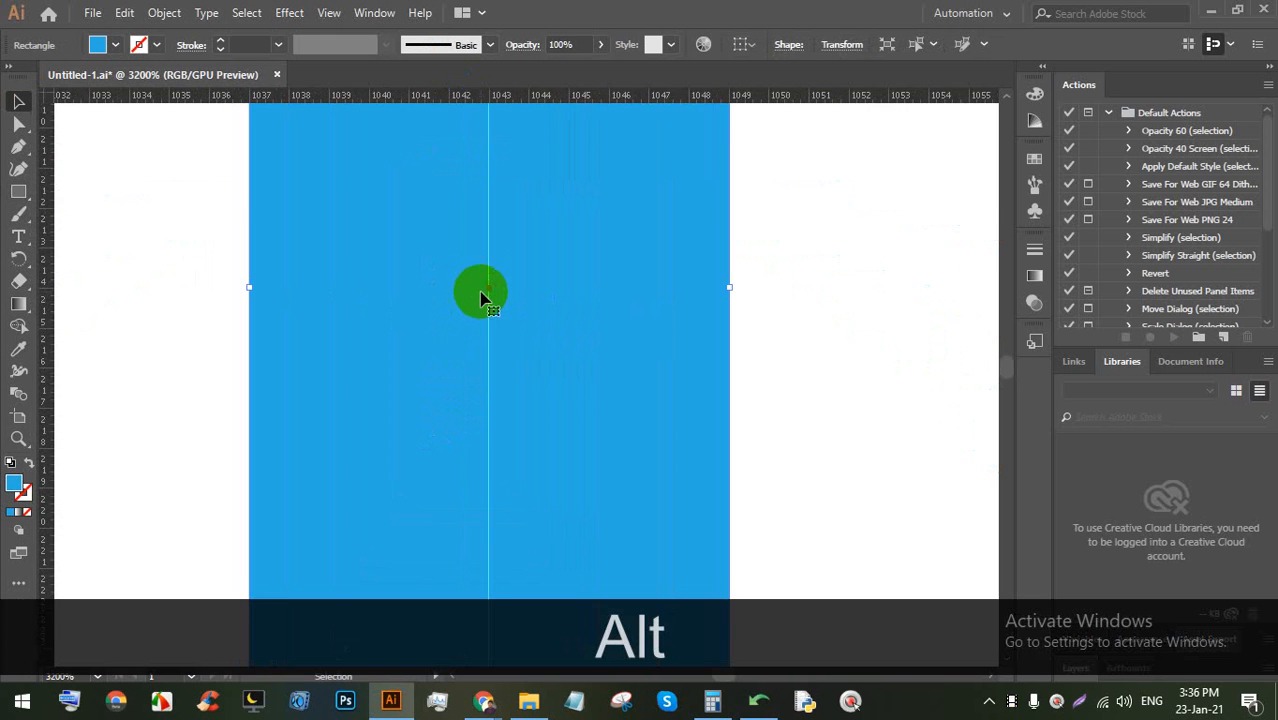
scroll(483, 297, down, 5)
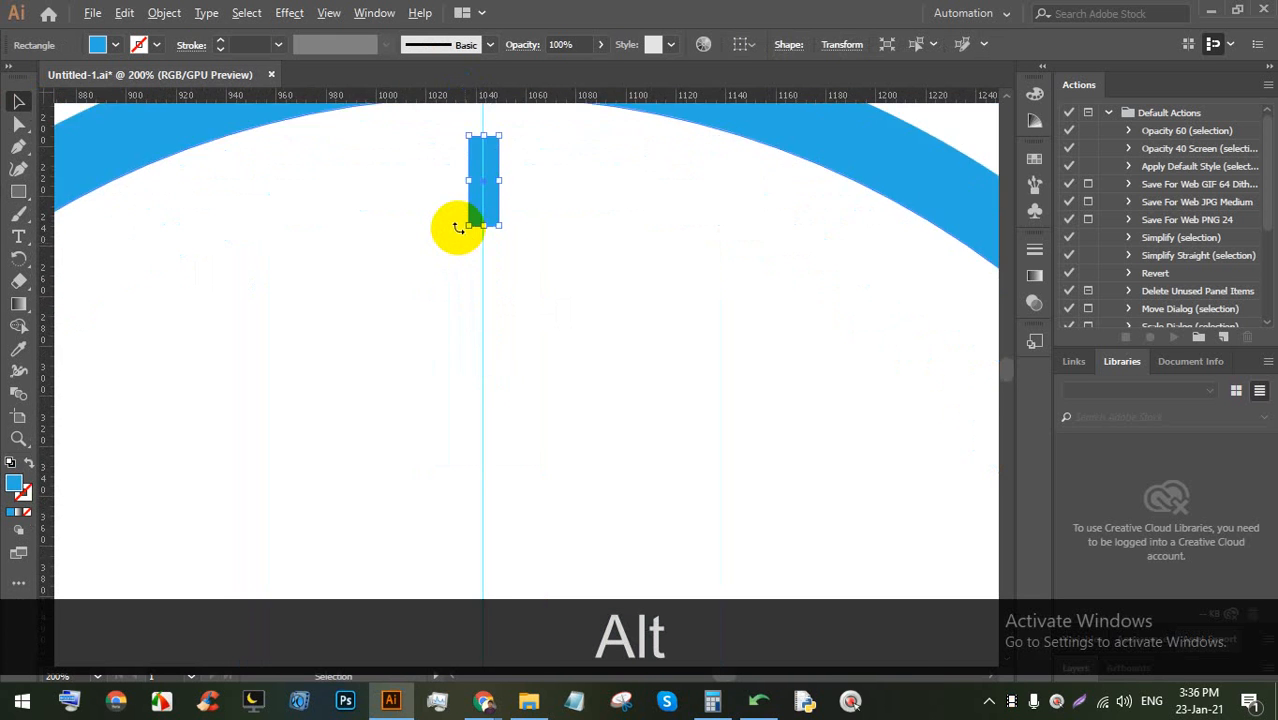
scroll(460, 215, down, 2)
scroll(470, 190, down, 1)
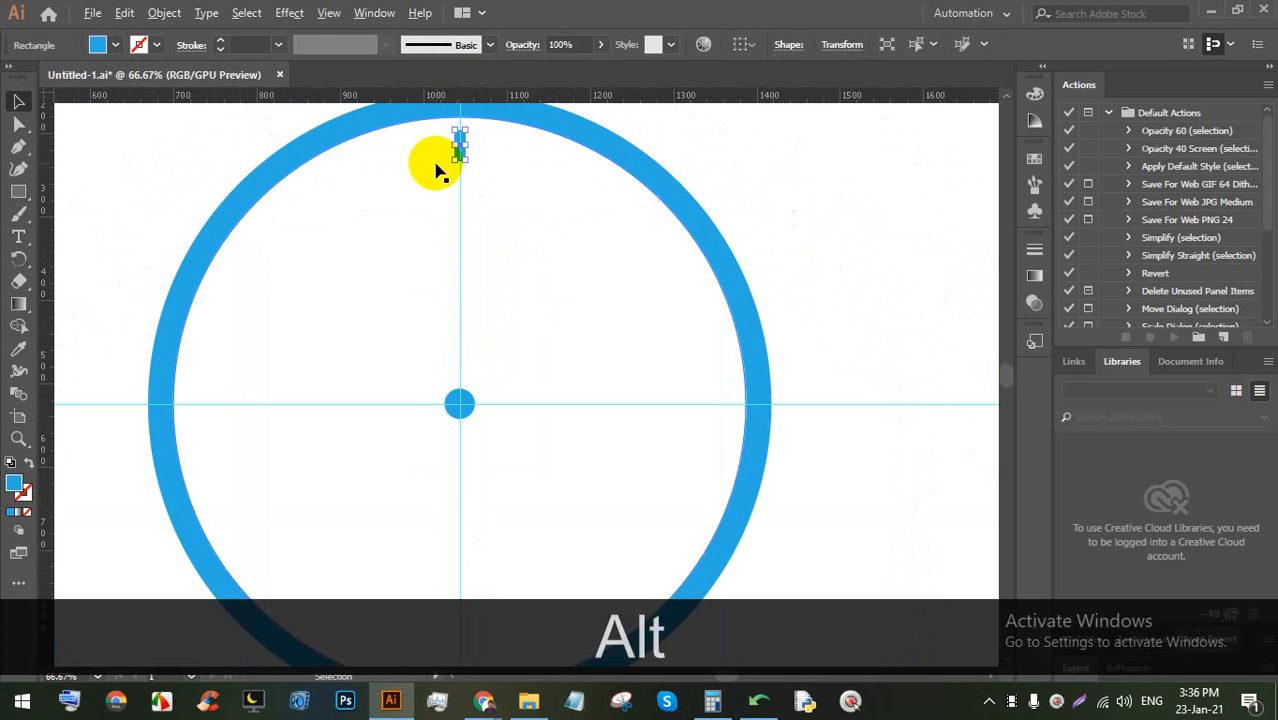
Create a copy of the rectangle rotated by 360/12 degrees about the centre of the dot
click(22, 259)
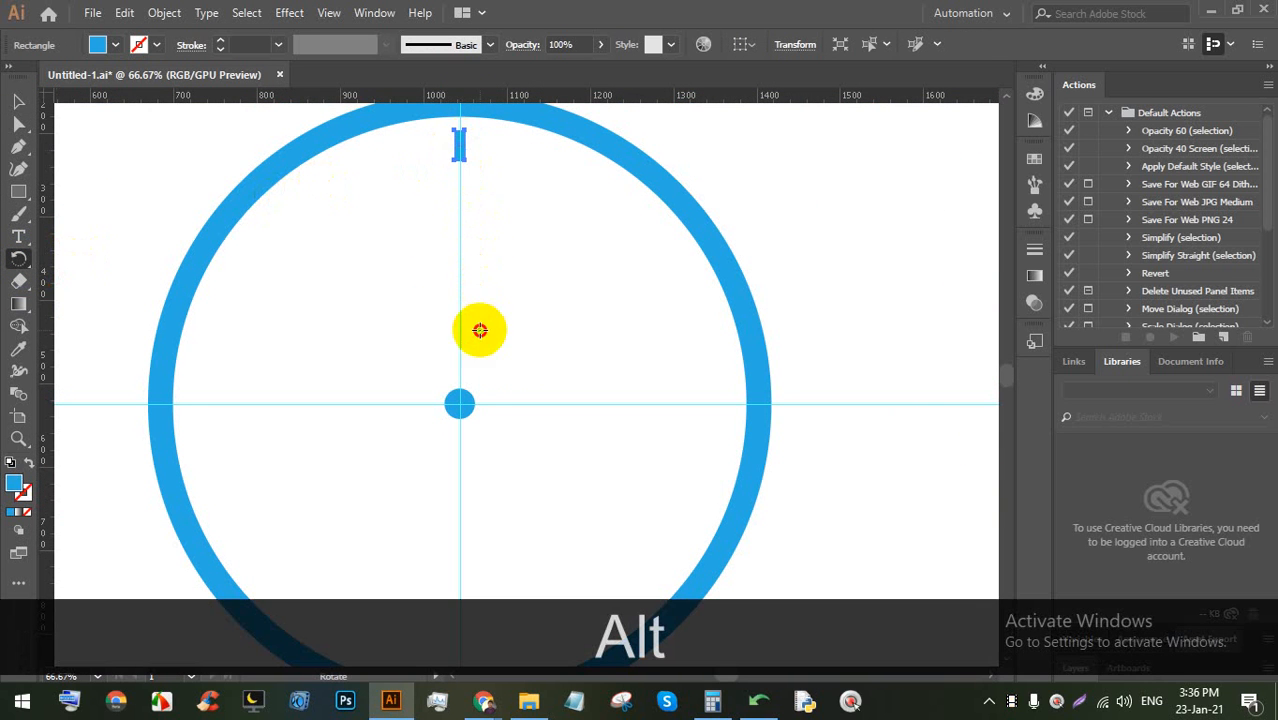
alt+click(459, 403)
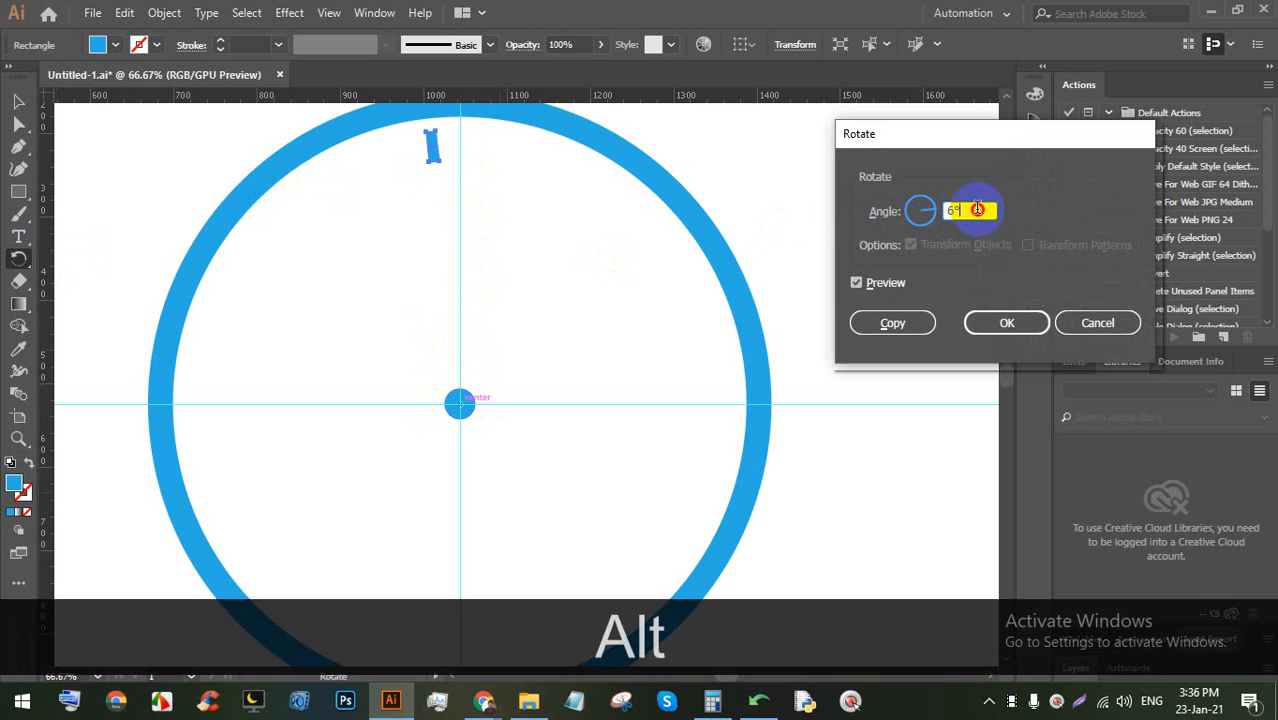
drag(977, 209, 928, 209)
text(36)
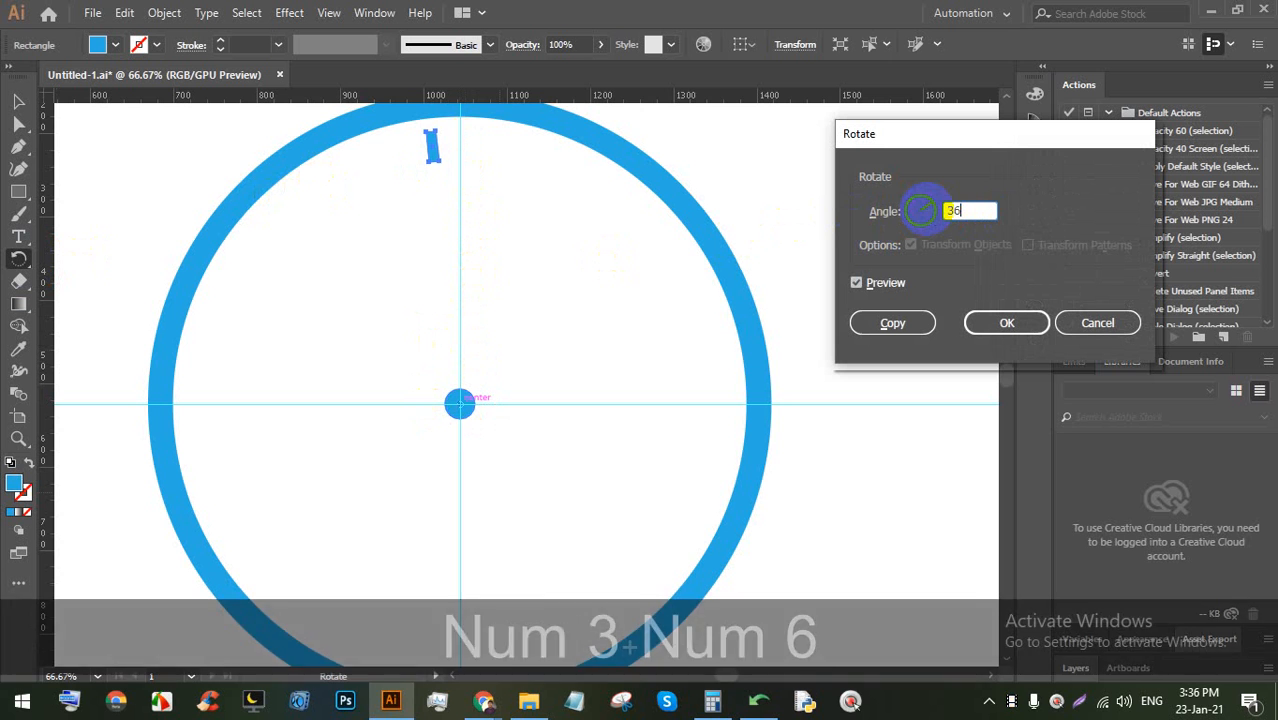
text(0/12)
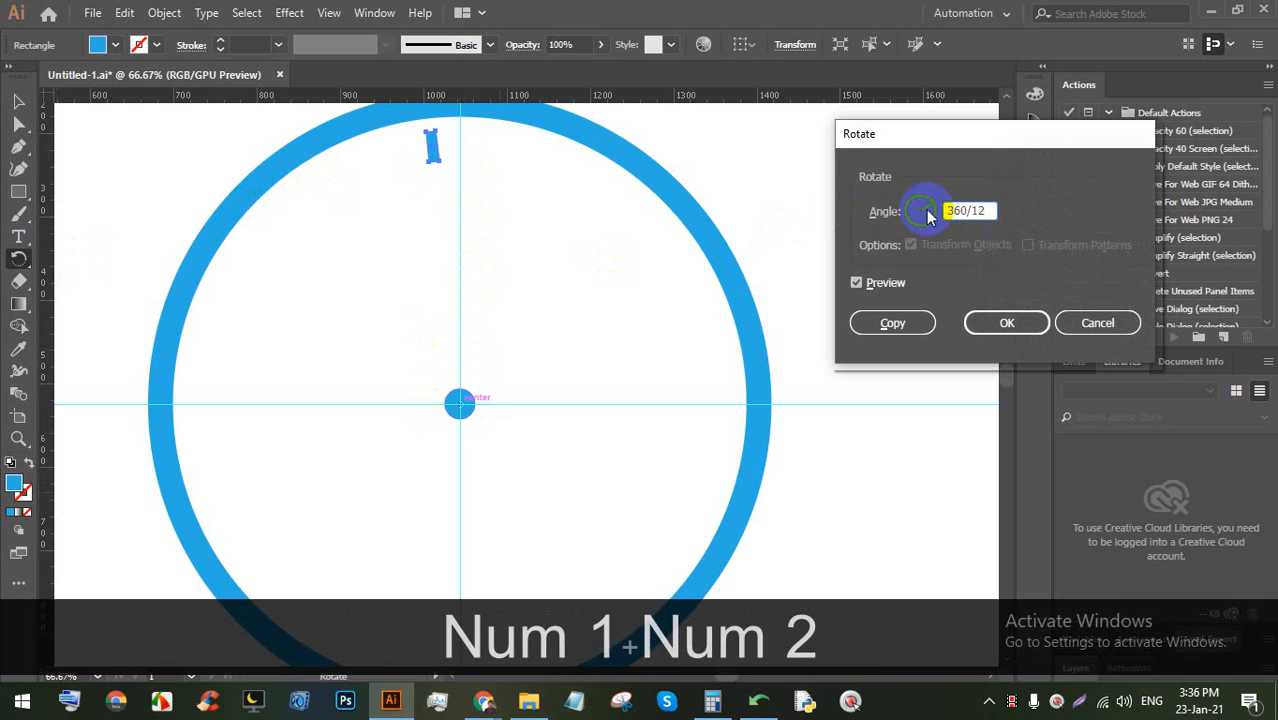
click(882, 323)
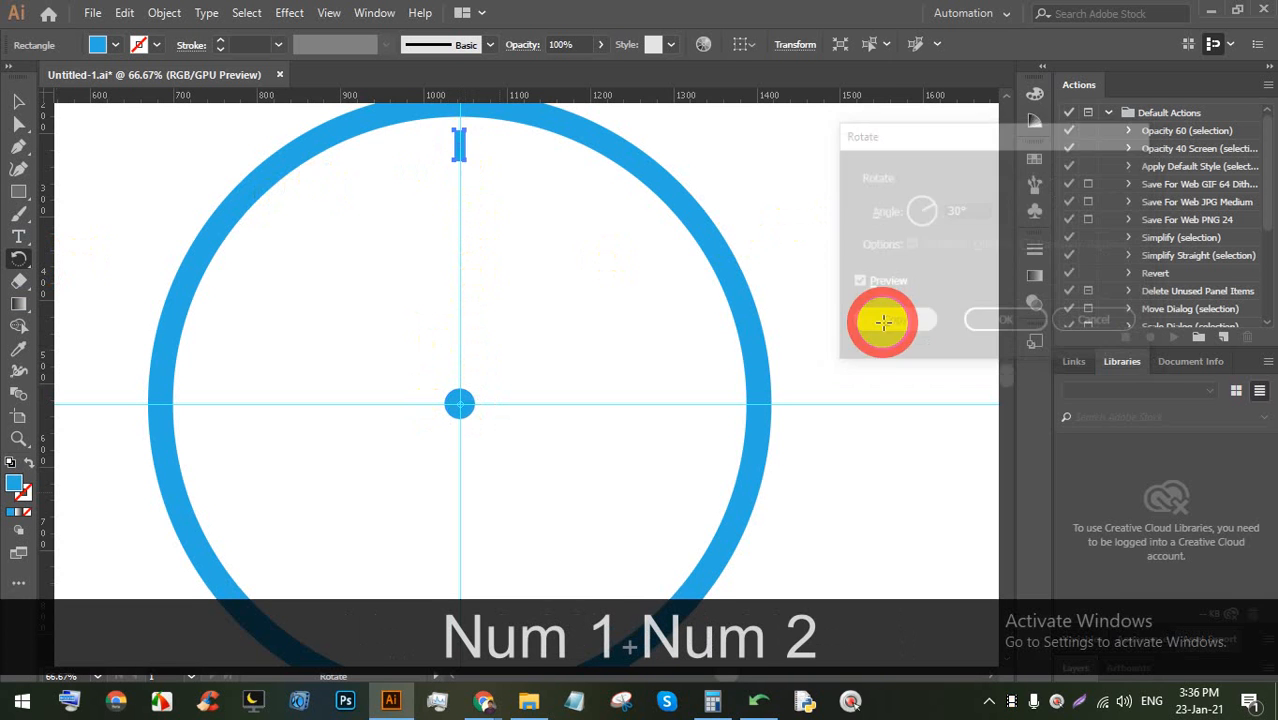
Repeat the rotated copy around the ring until there are twelve evenly spaced hour marks, and deselect
key(ctrl+d)
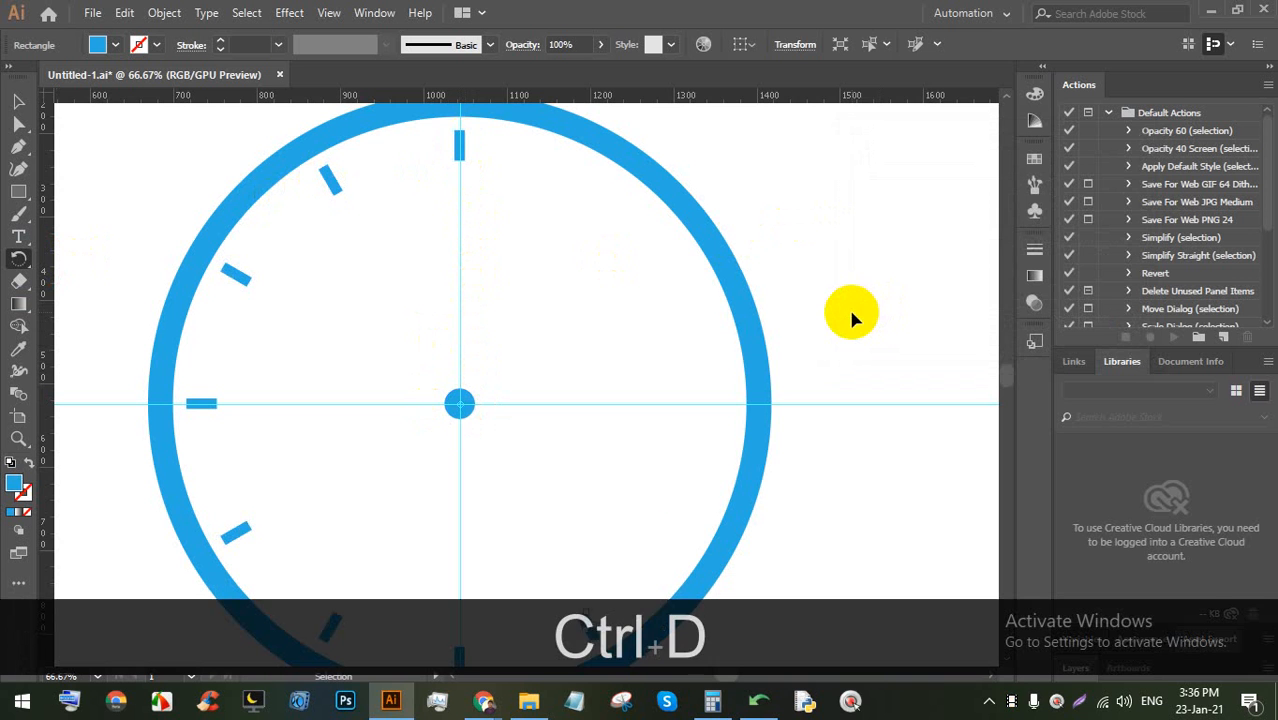
key(ctrl+d)
key(ctrl+d)
key(ctrl+d)
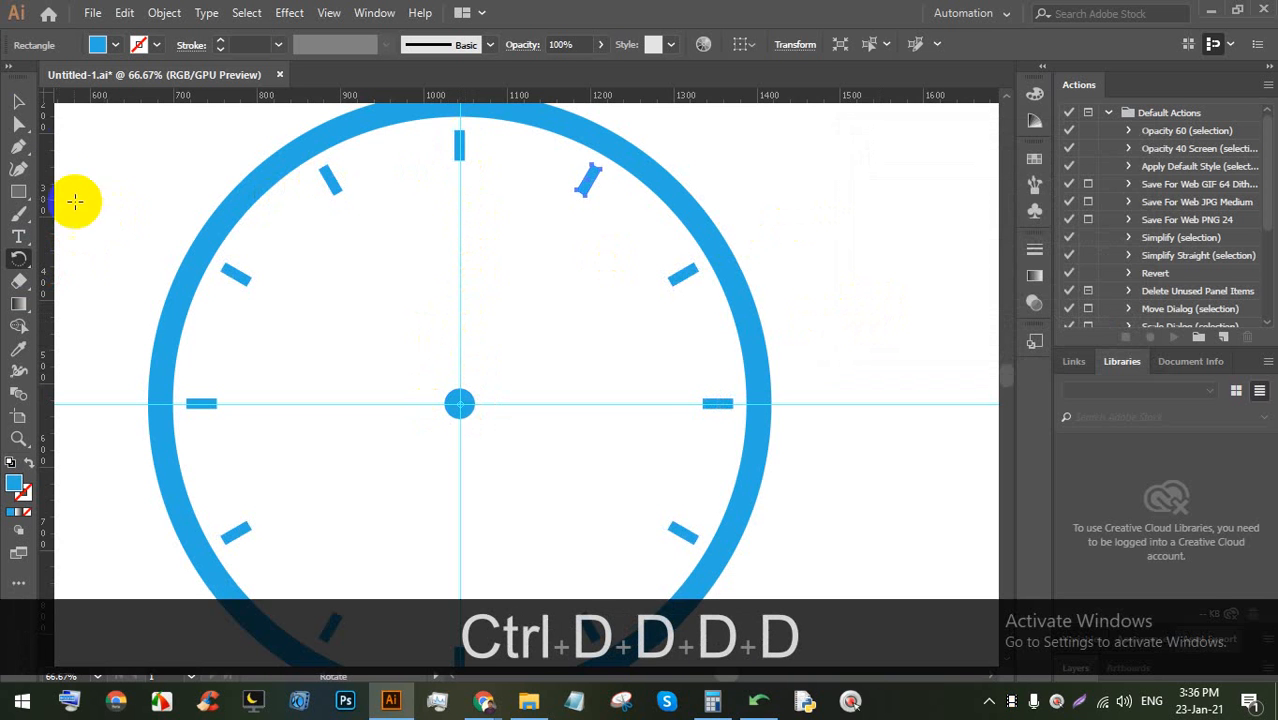
click(18, 101)
click(844, 194)
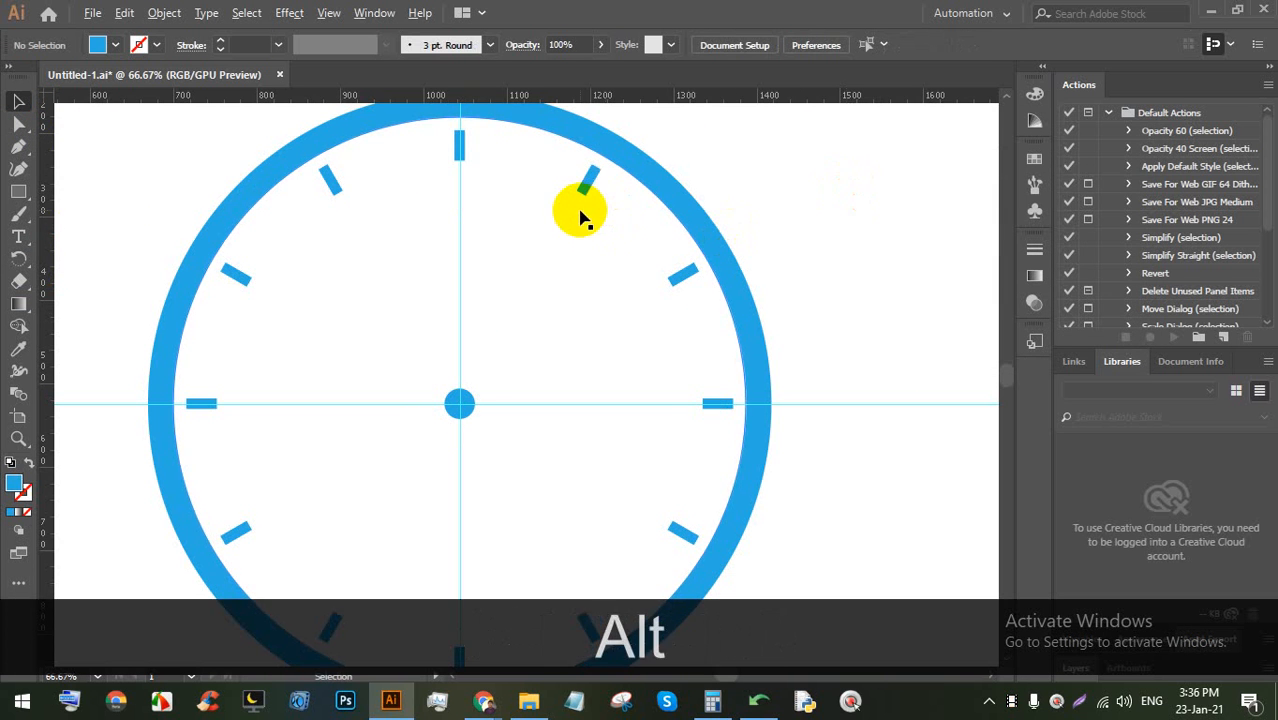
scroll(581, 218, down, 2)
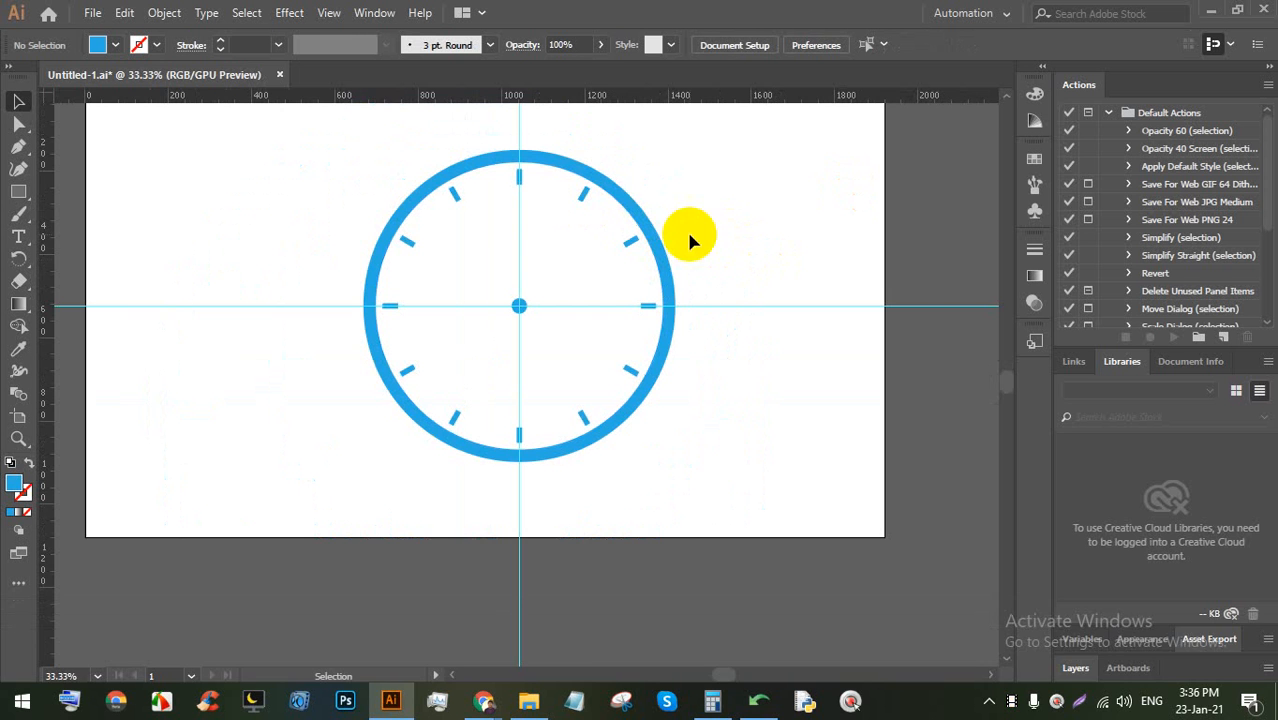
Duplicate the twelve o'clock mark in place, shrink the copy to about 2 by 6 px and centre it on the guide between mark and ring
scroll(604, 194, up, 6)
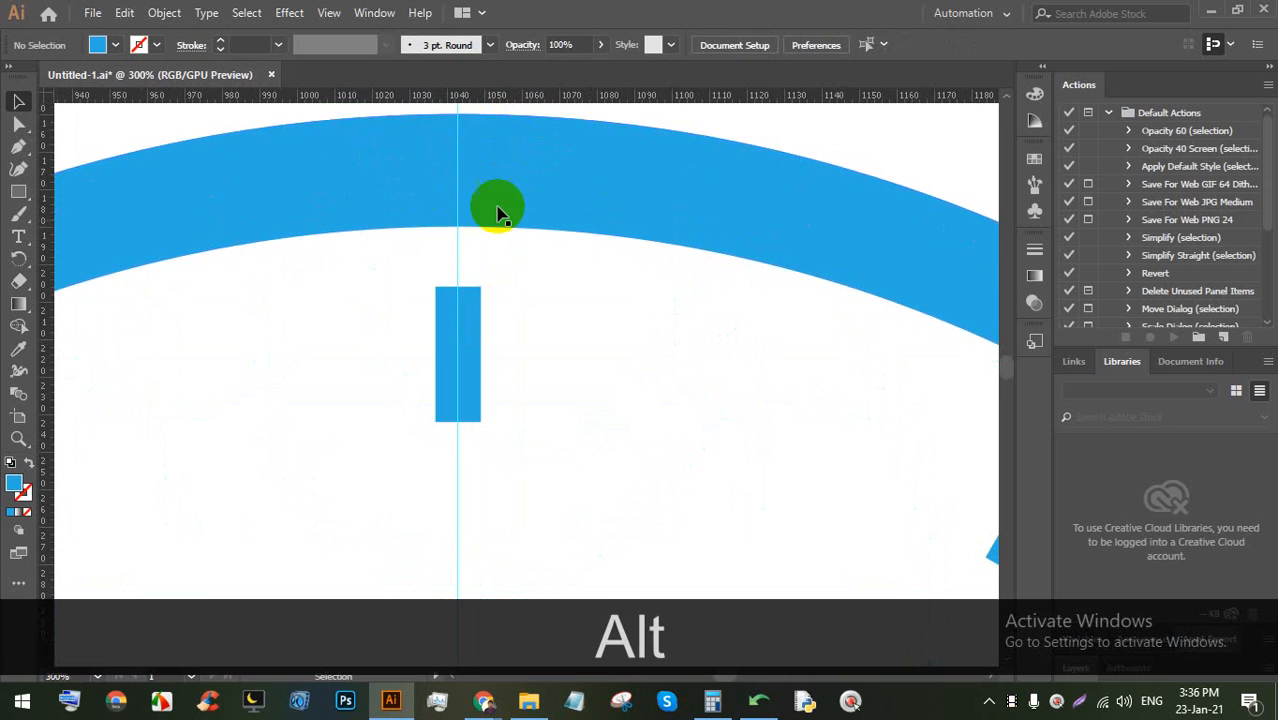
scroll(500, 212, up, 1)
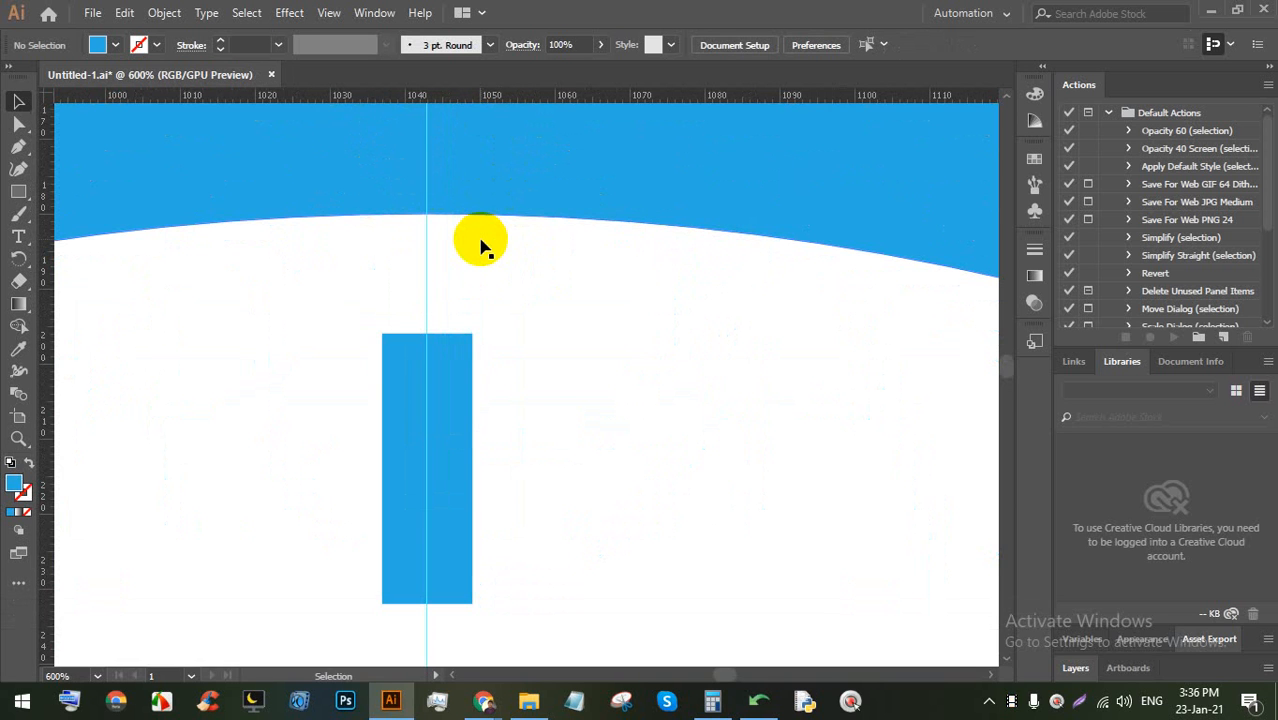
click(456, 376)
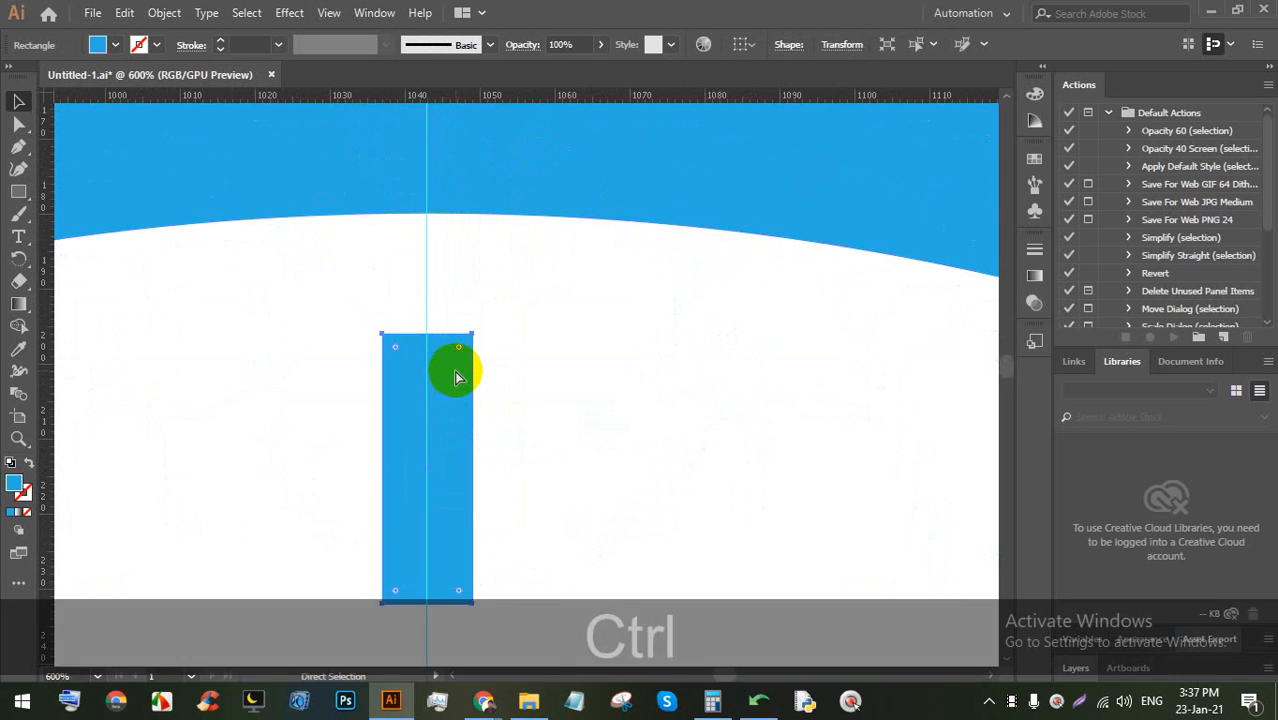
key(ctrl+c)
key(ctrl+f)
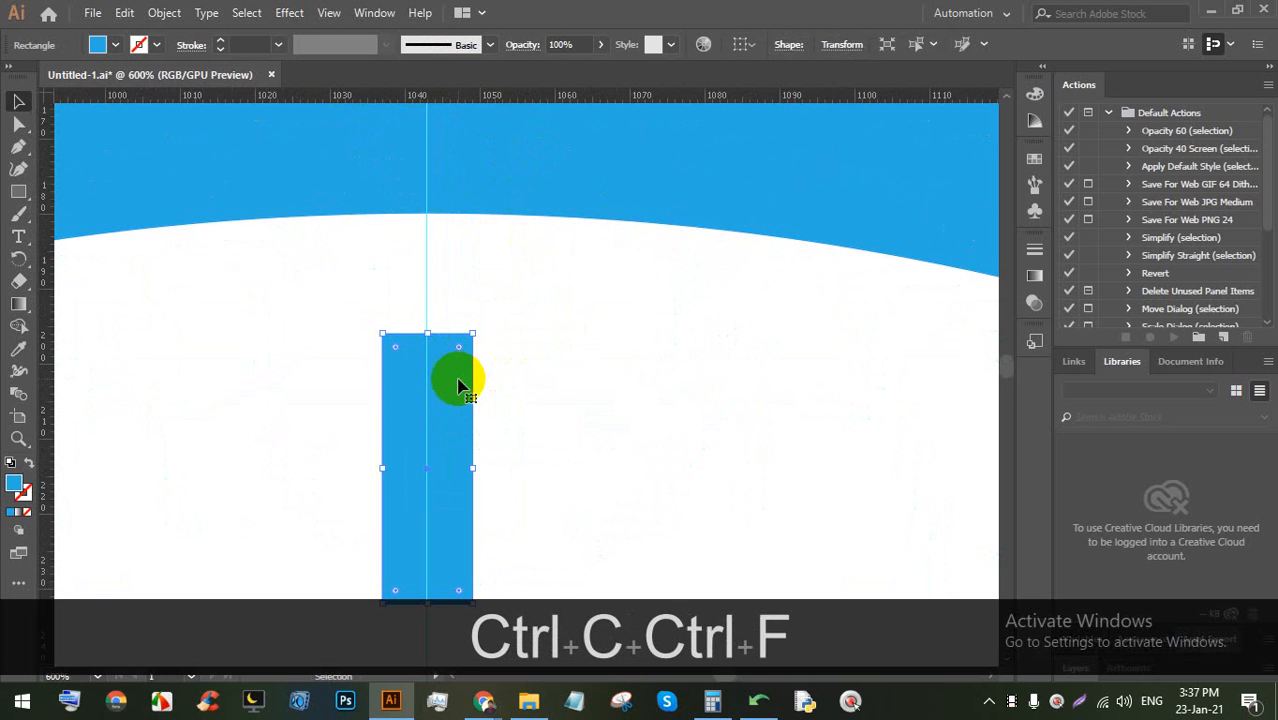
drag(463, 400, 451, 337)
drag(431, 533, 420, 282)
key(shift)
scroll(427, 269, up, 6)
scroll(548, 183, up, 2)
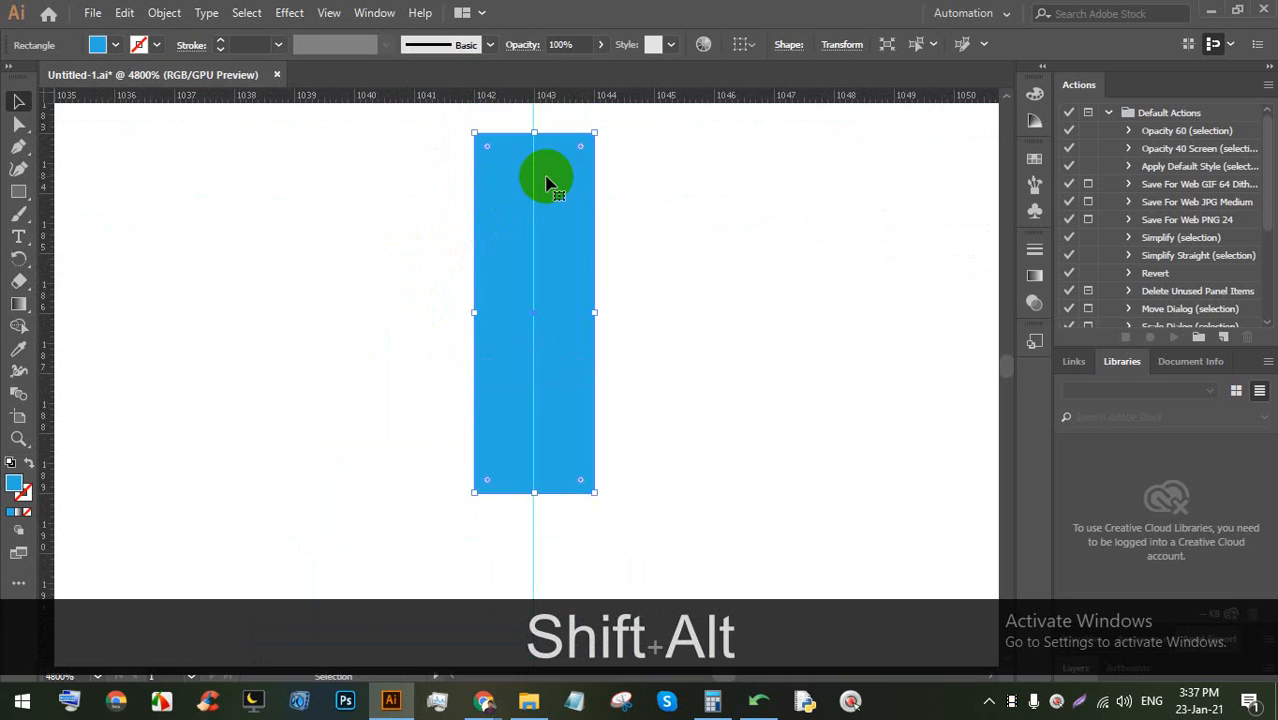
Fill the small rectangle with black and reselect it
scroll(545, 211, down, 3)
click(98, 44)
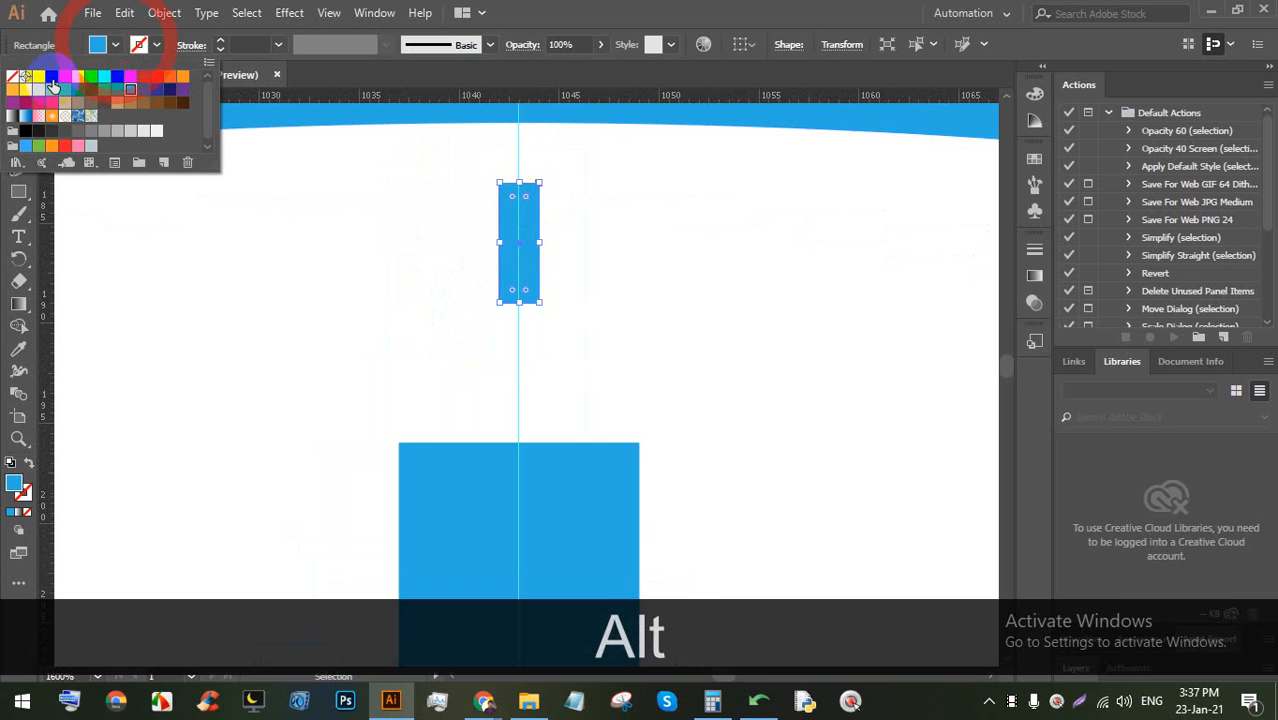
click(48, 79)
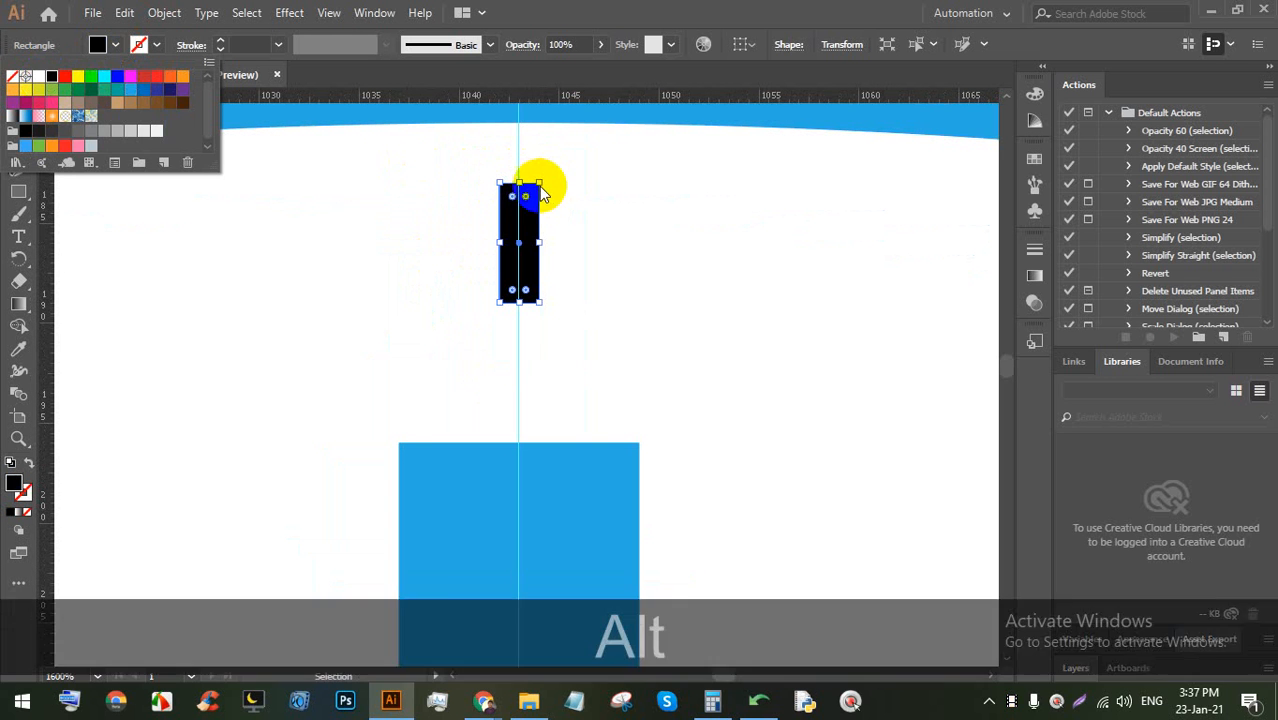
scroll(542, 214, up, 4)
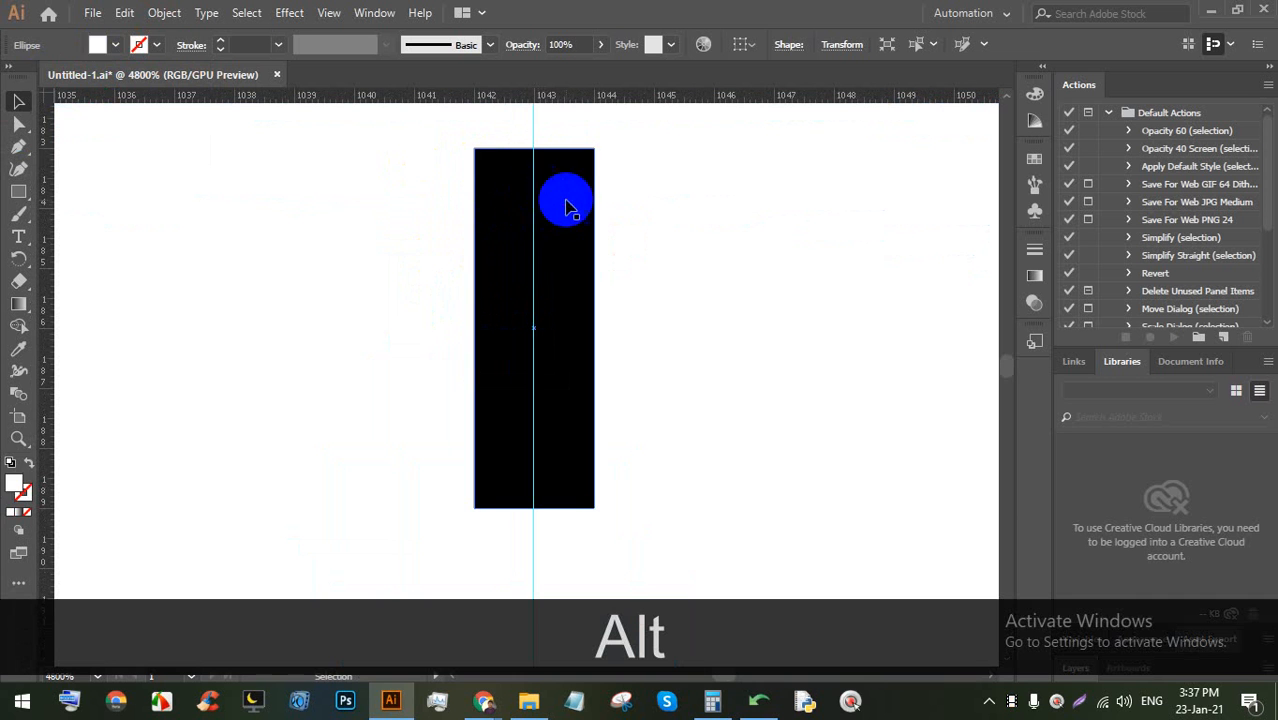
drag(487, 165, 499, 274)
Create a copy of the small black mark rotated by 360/60 degrees about the centre of the dot
scroll(490, 260, down, 5)
scroll(476, 248, down, 6)
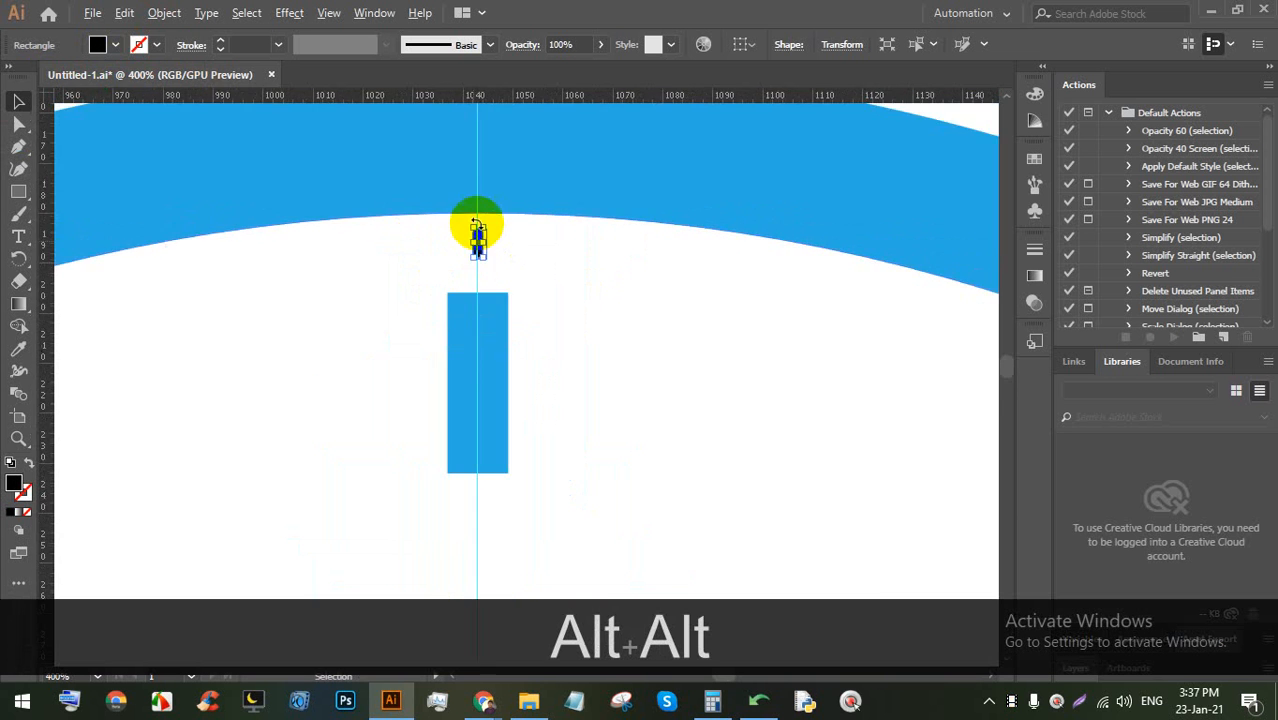
scroll(478, 207, down, 1)
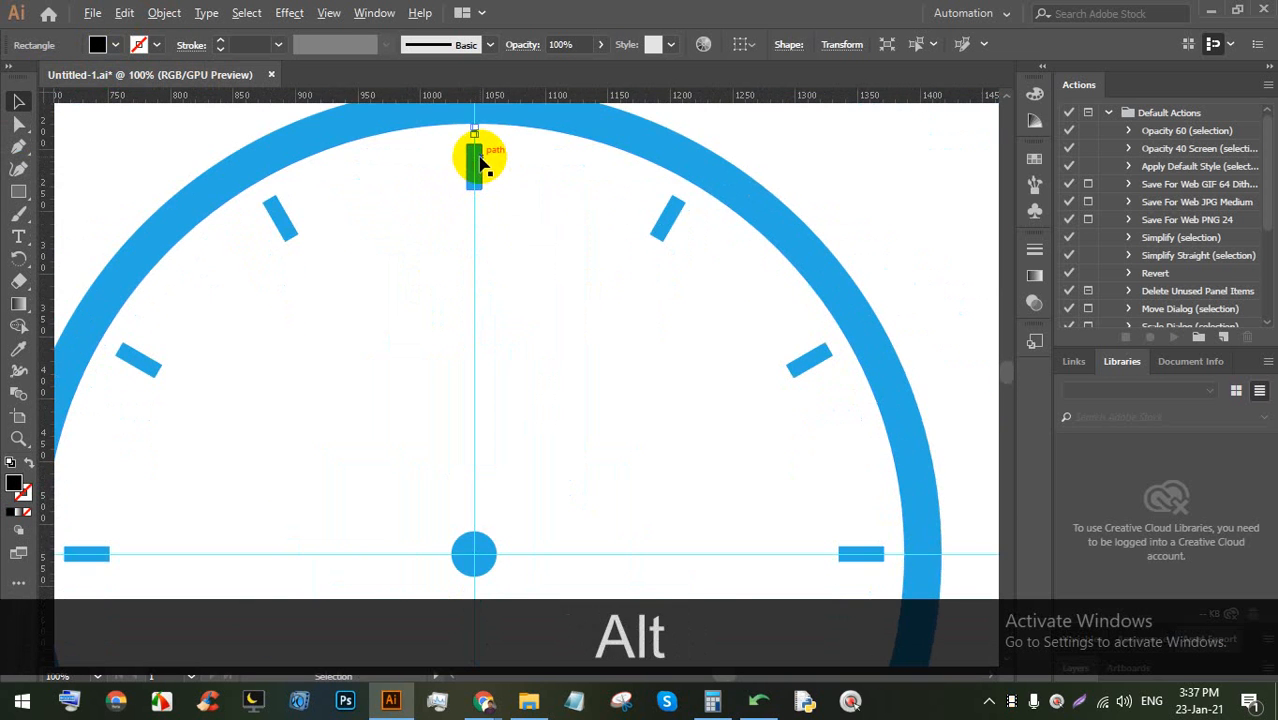
scroll(479, 162, down, 1)
click(20, 260)
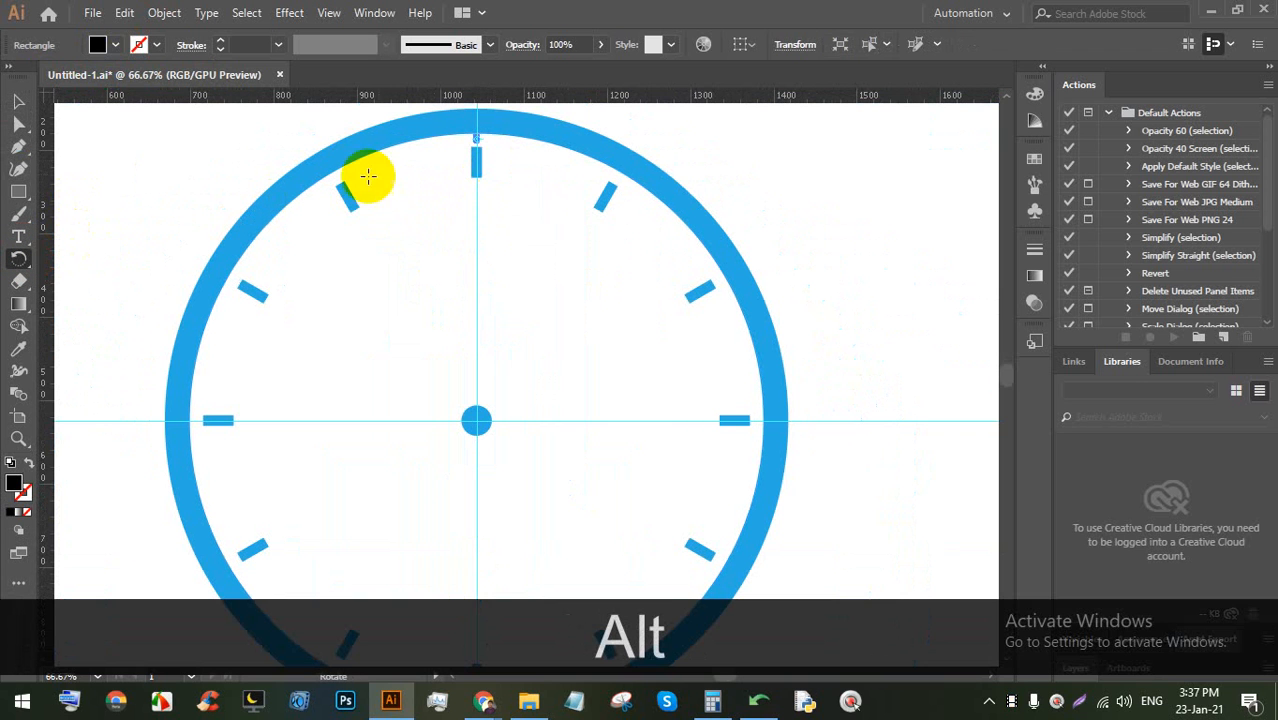
alt+click(476, 137)
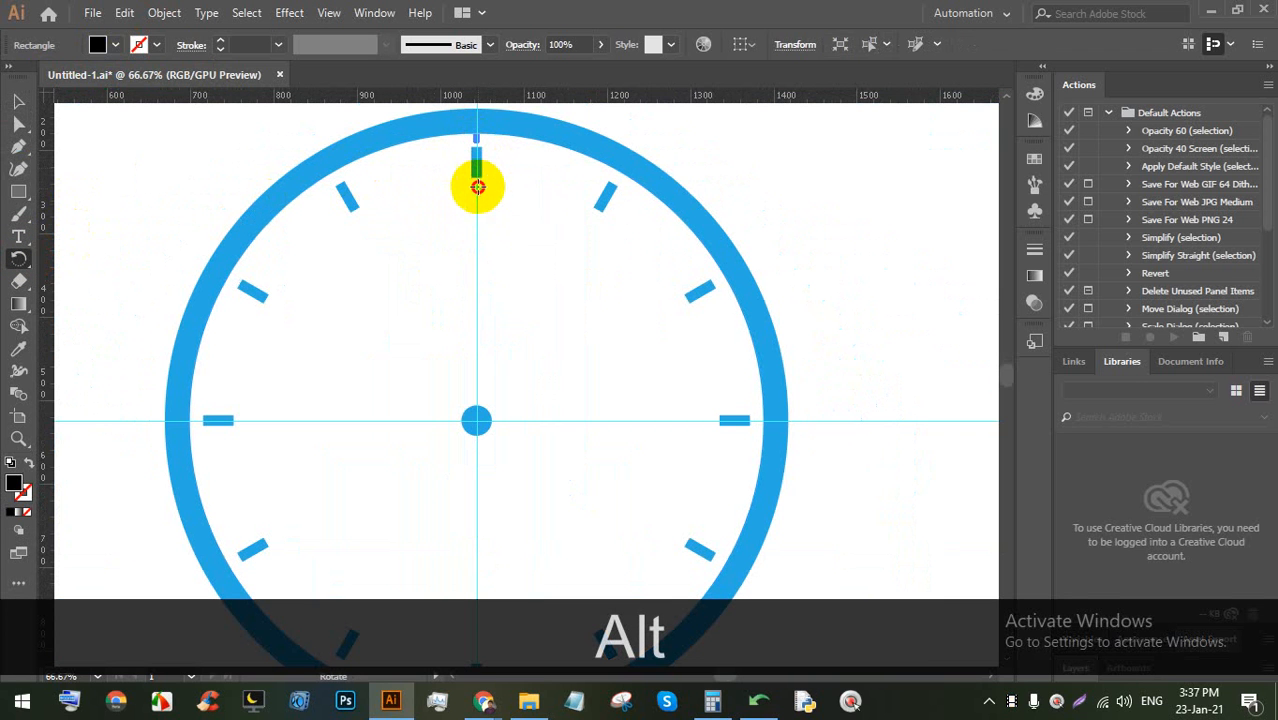
alt+click(480, 418)
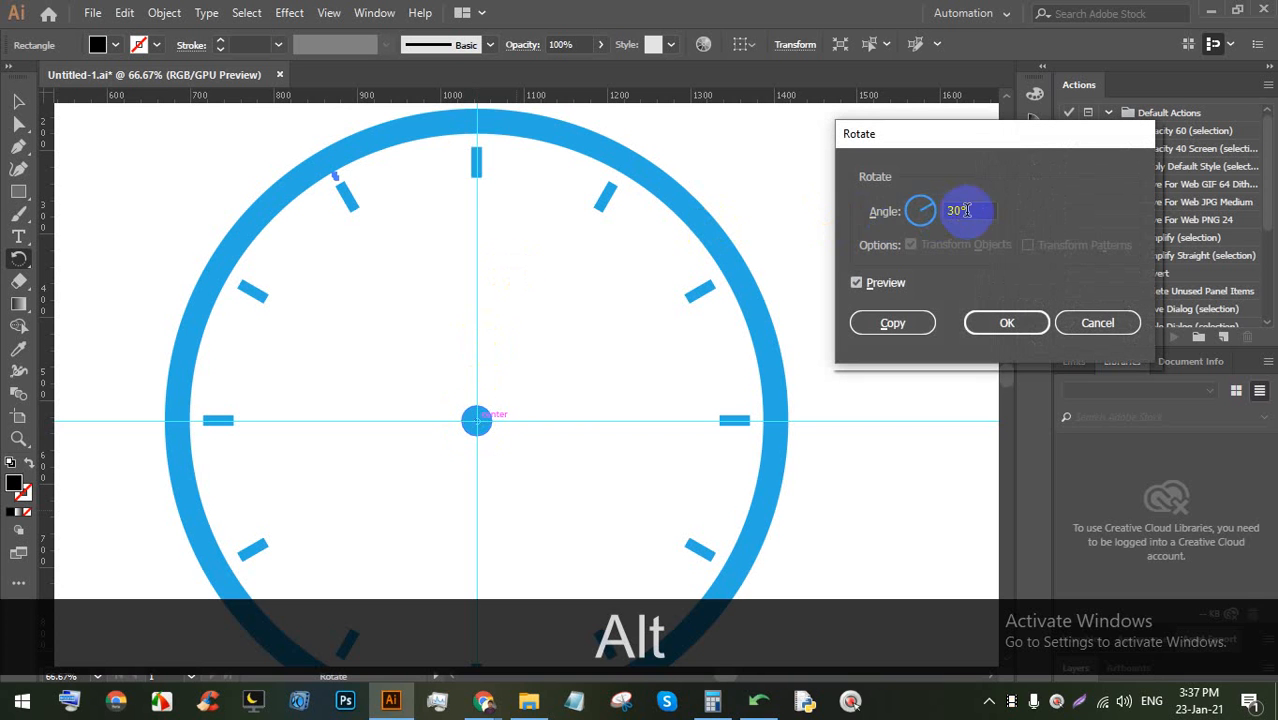
text(360)
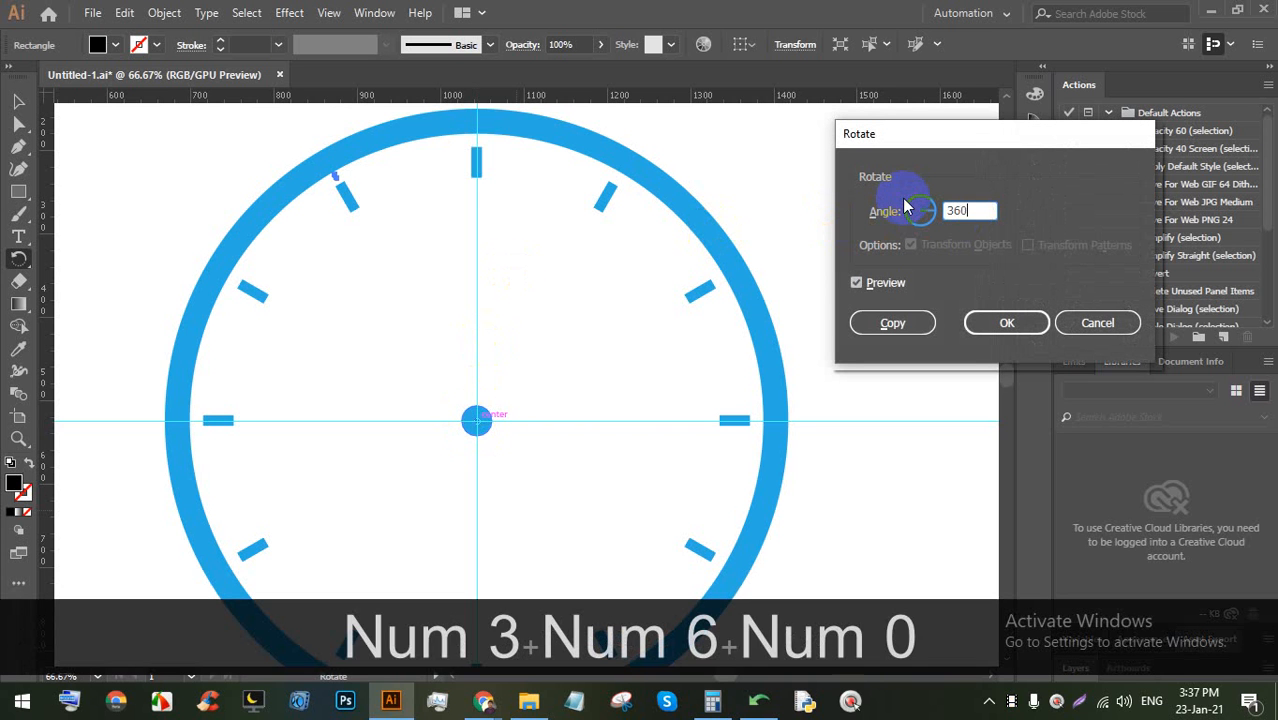
text(/60)
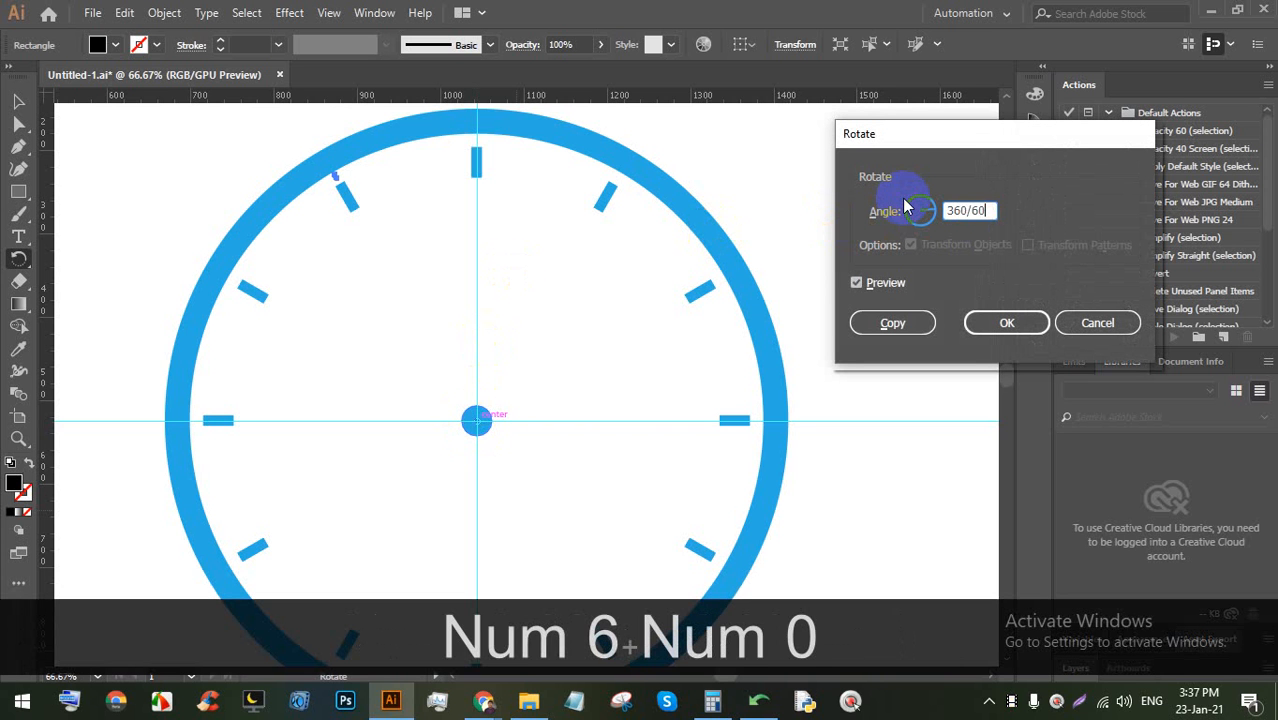
click(893, 320)
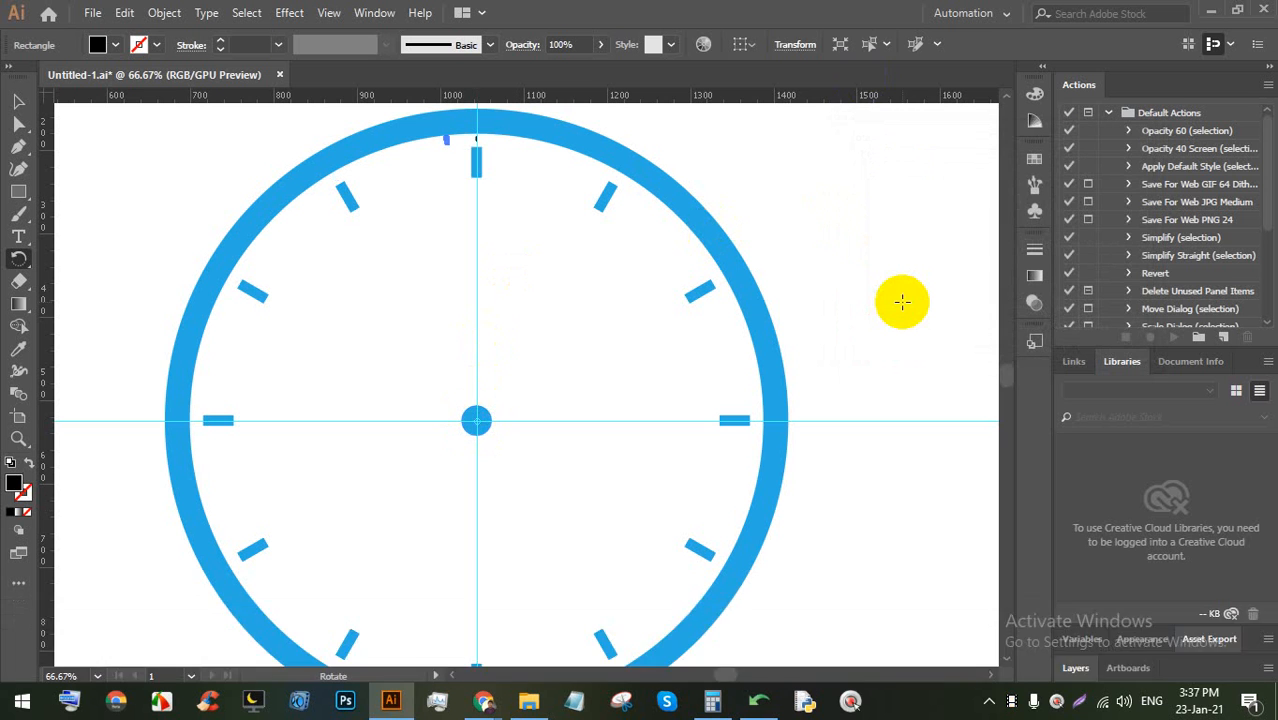
Repeat the rotated black mark until sixty minute marks circle the inside of the ring, and deselect
key(ctrl+d)
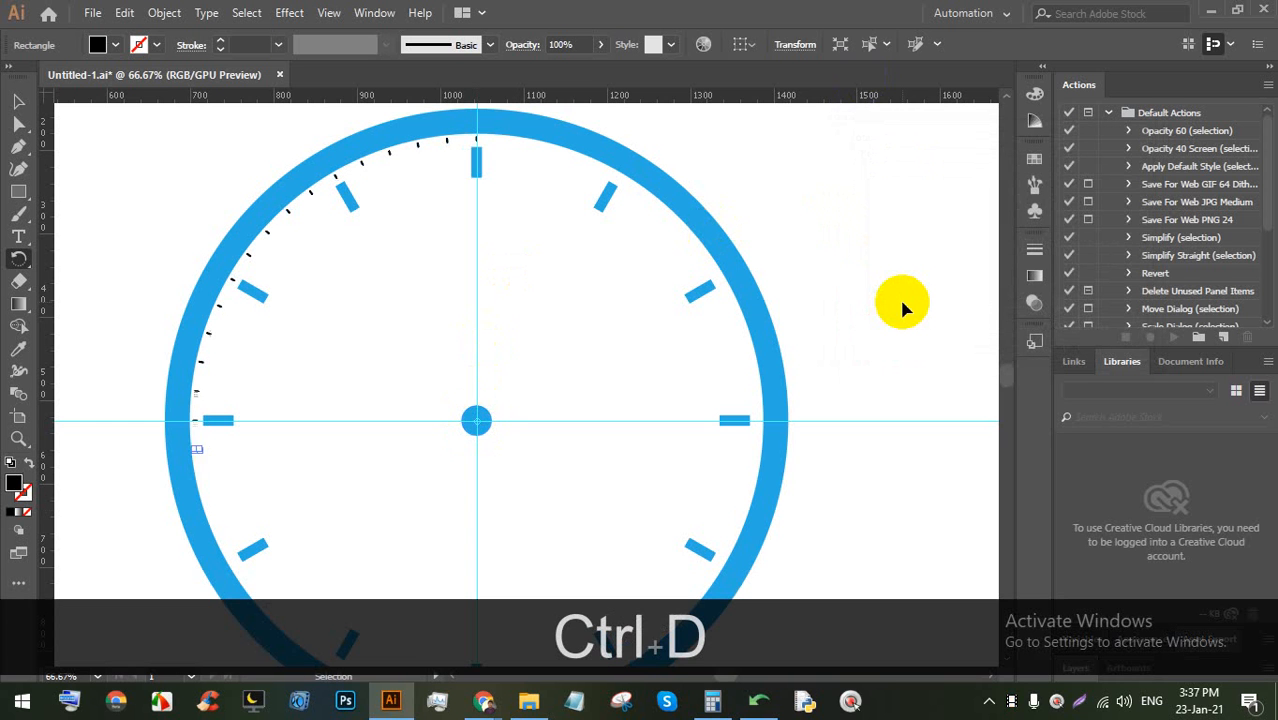
key(ctrl+d)
key(ctrl+d)
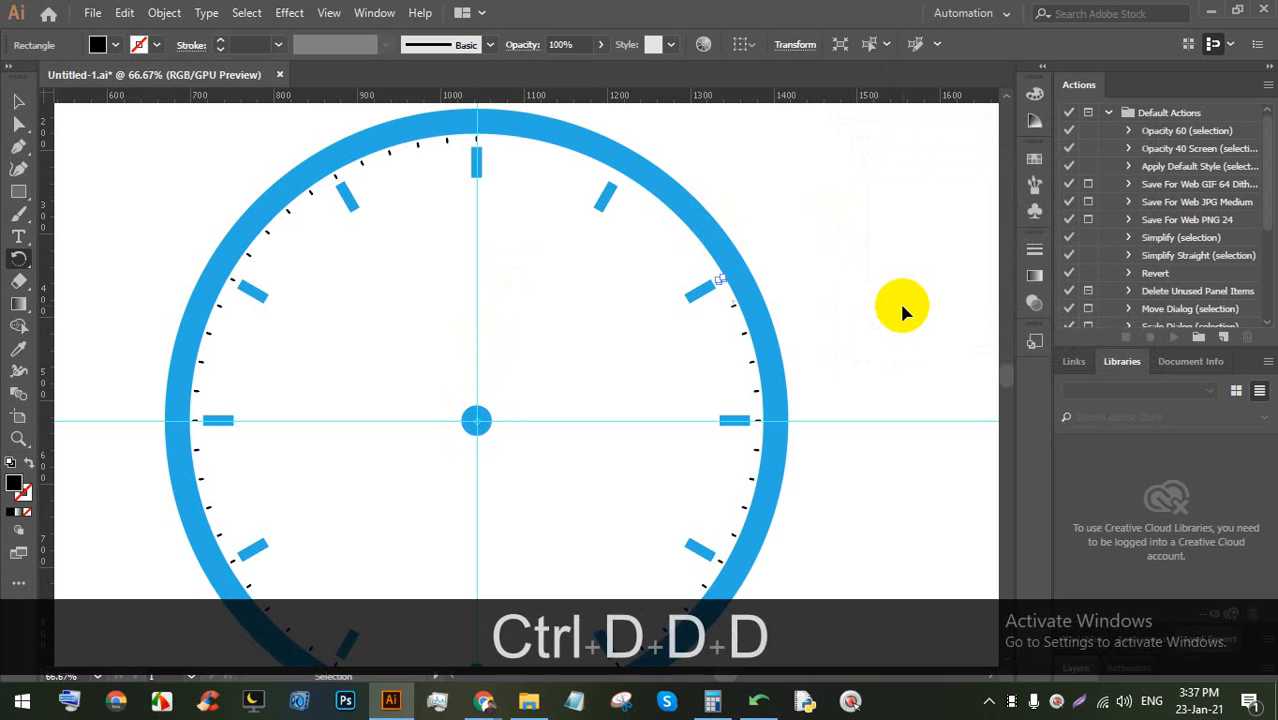
key(ctrl+d)
key(ctrl+d)
key(ctrl+d)
key(ctrl+d)
key(ctrl+d)
key(ctrl+d)
key(ctrl+d)
key(ctrl+d)
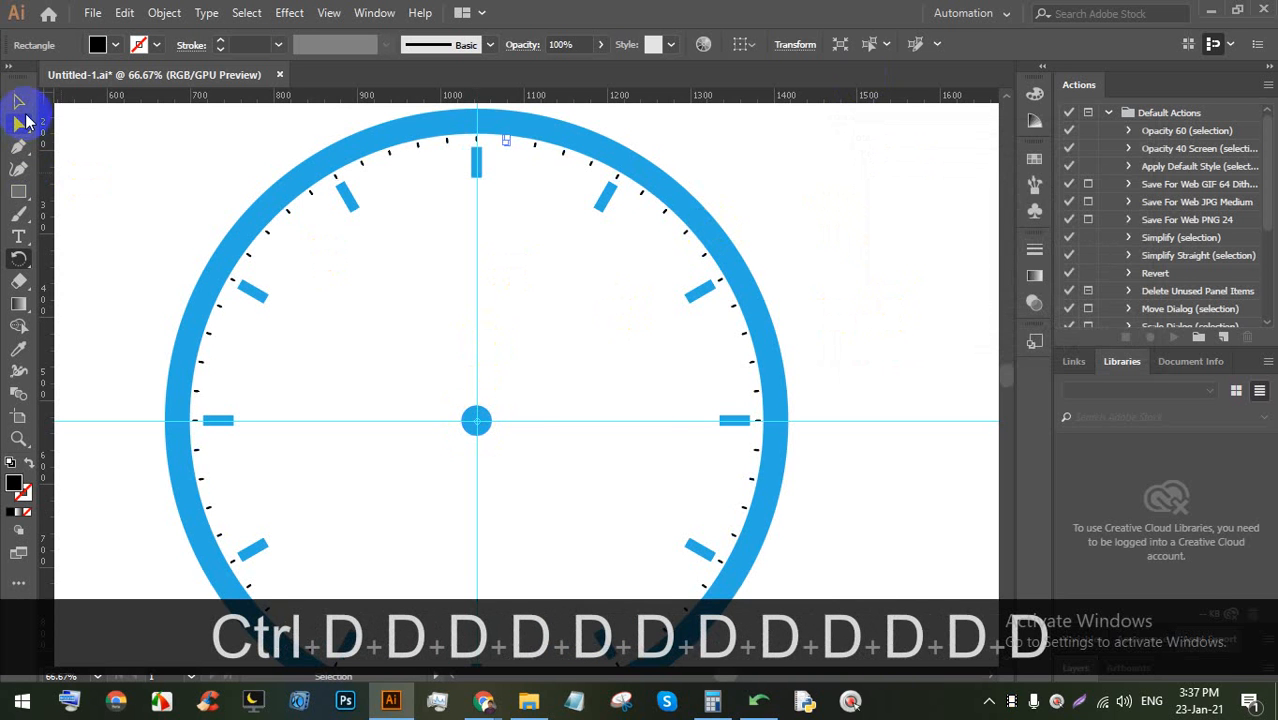
click(782, 183)
scroll(742, 195, down, 2)
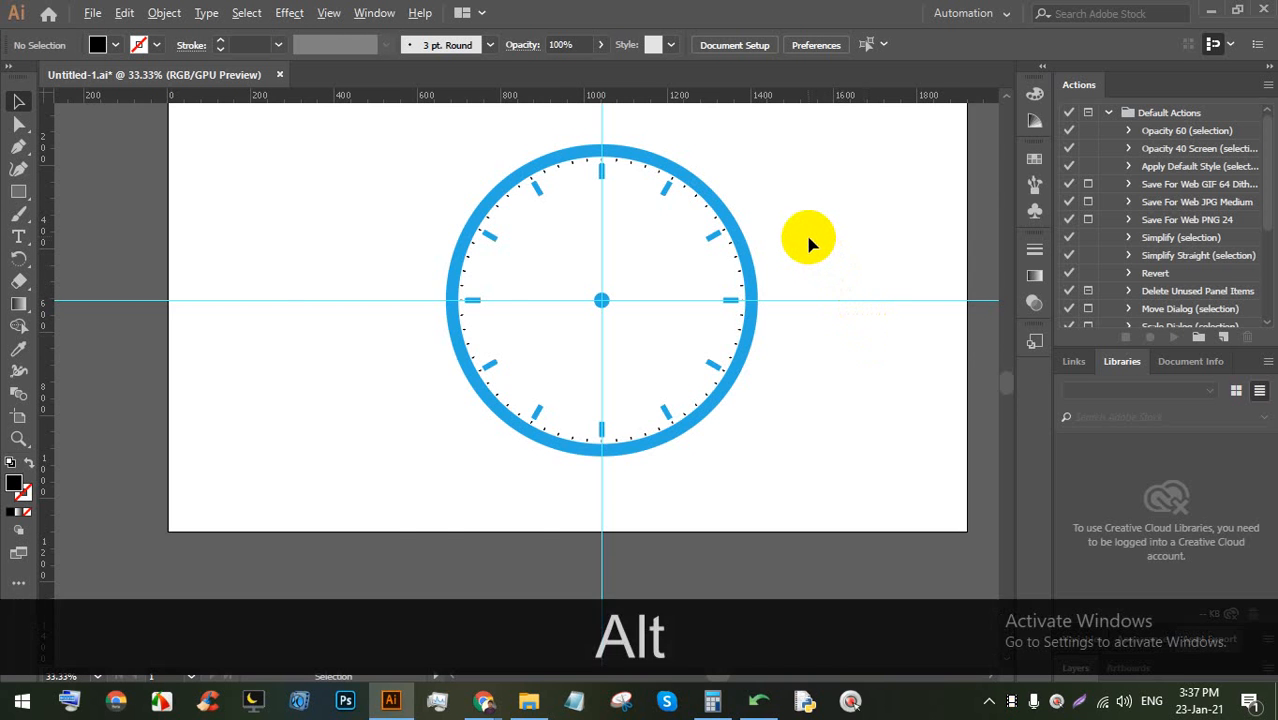
scroll(804, 231, up, 1)
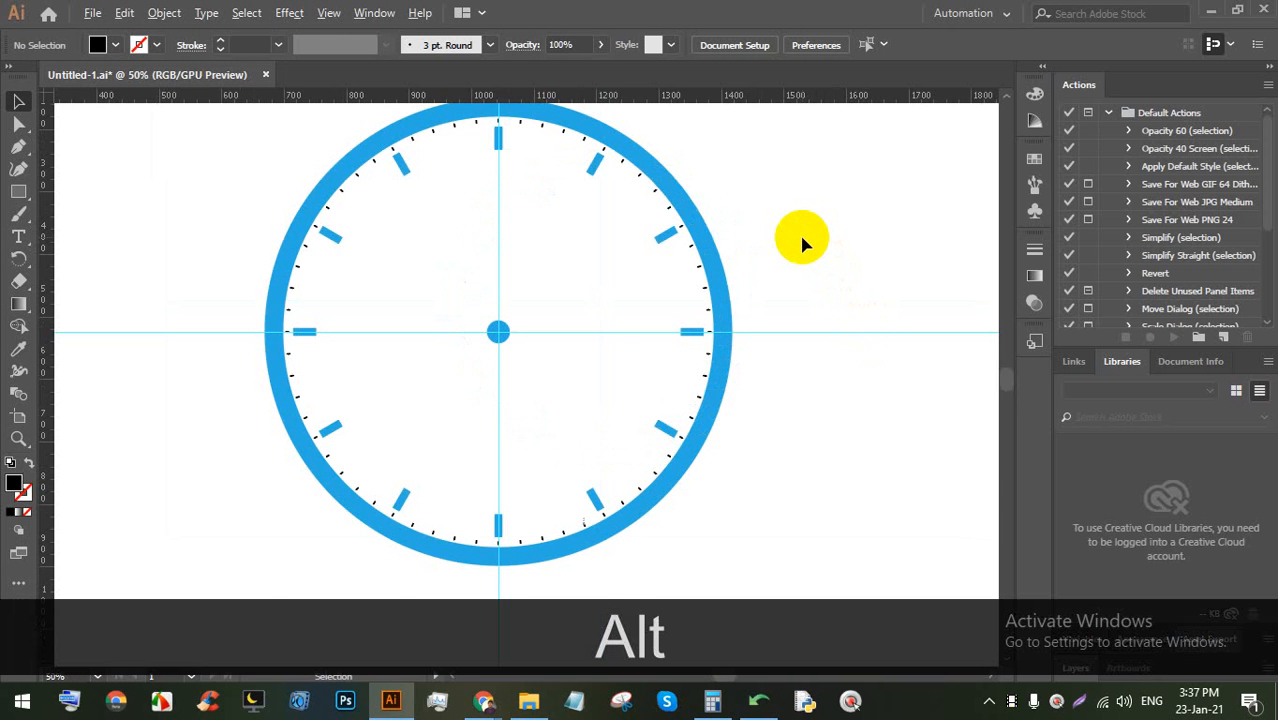
scroll(799, 232, up, 1)
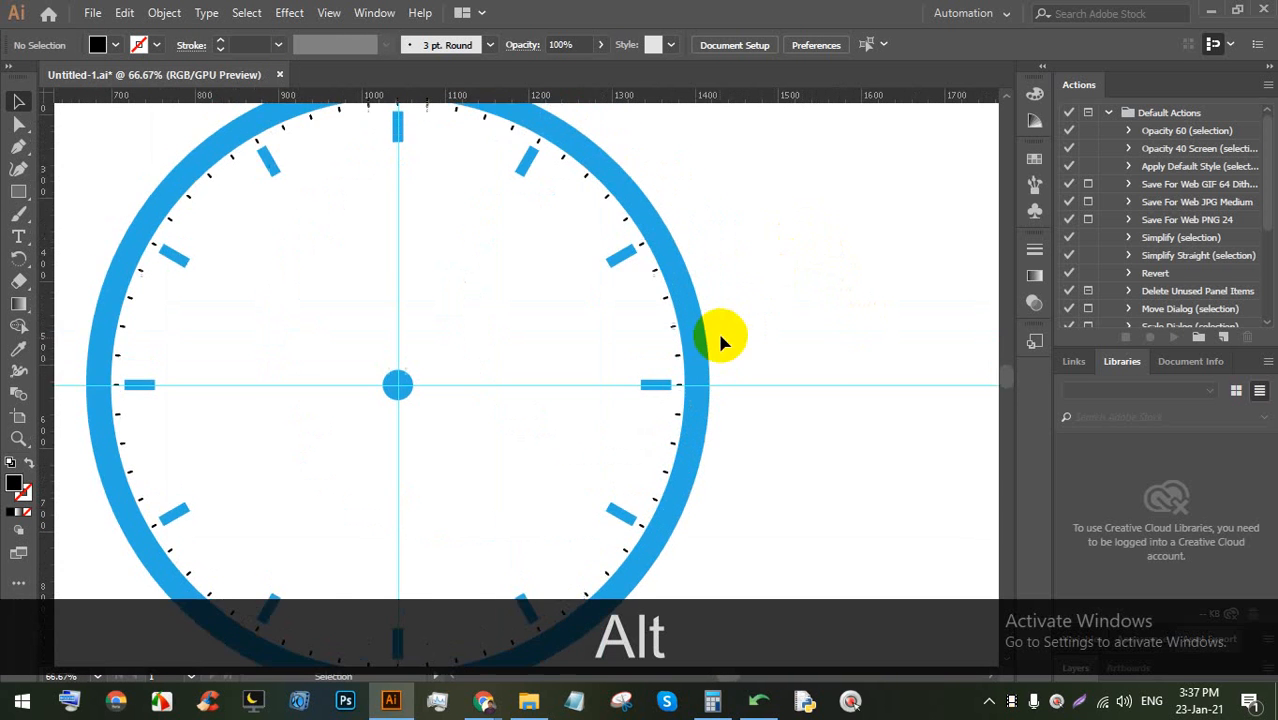
scroll(600, 362, down, 1)
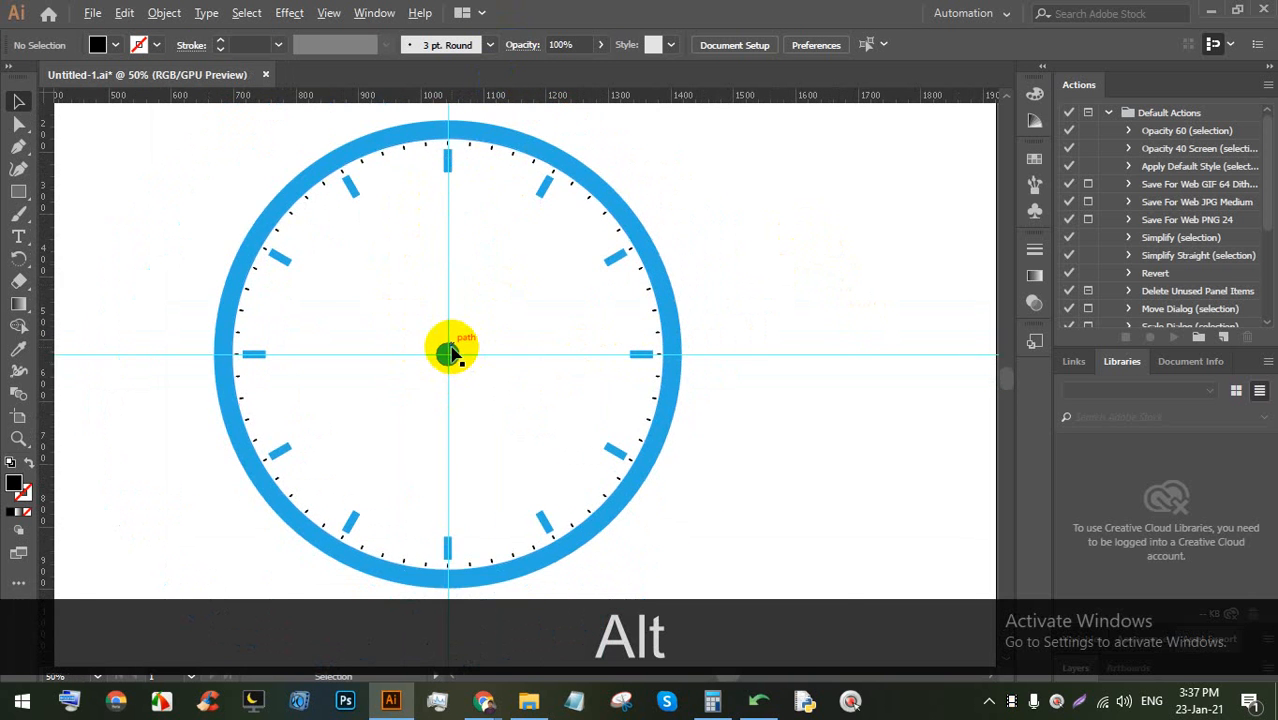
scroll(448, 352, up, 2)
click(484, 700)
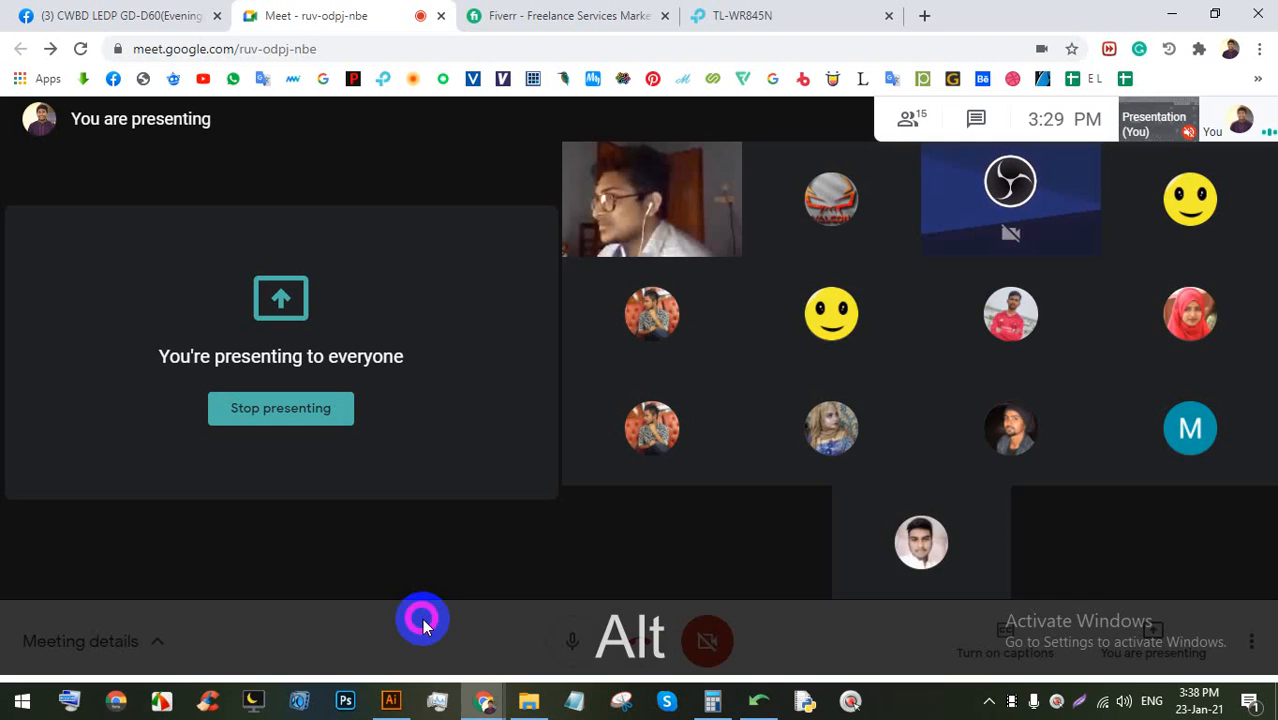
click(389, 702)
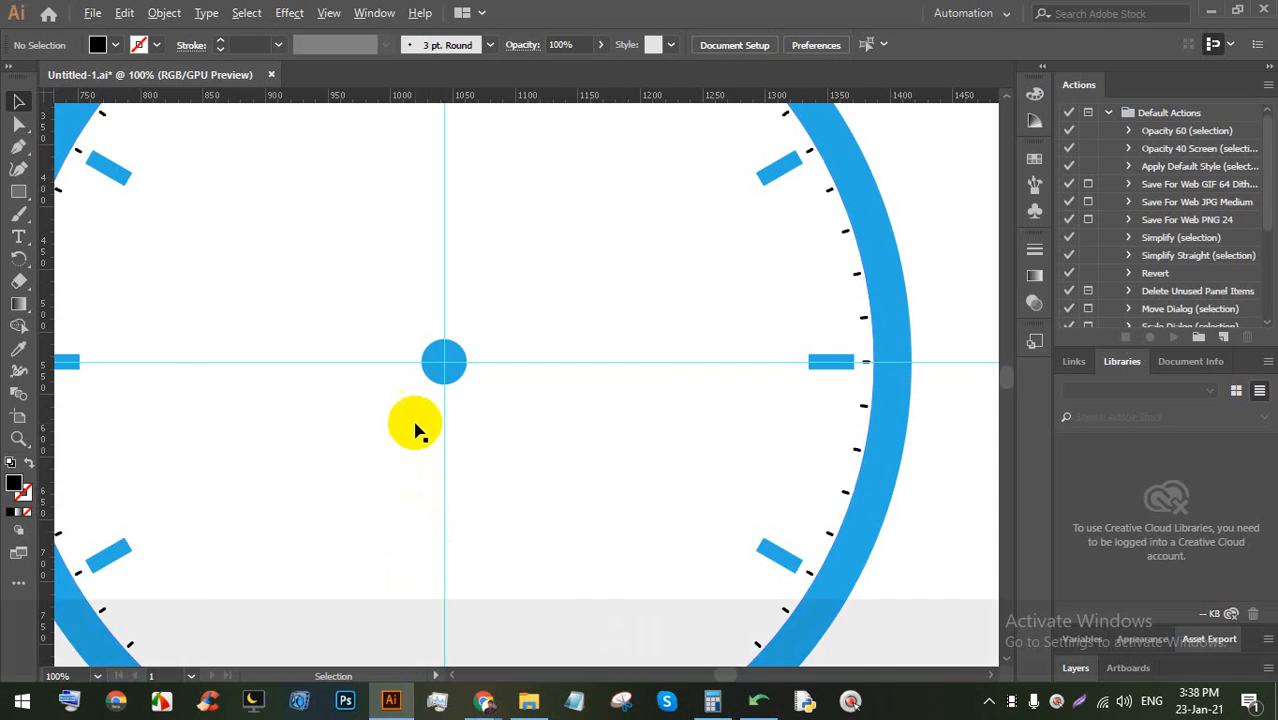
Draw a black five-point clock hand about 230 px long with the Pen tool, running from the centre dot along the horizontal guide toward three o'clock
scroll(471, 357, down, 2)
scroll(463, 424, up, 1)
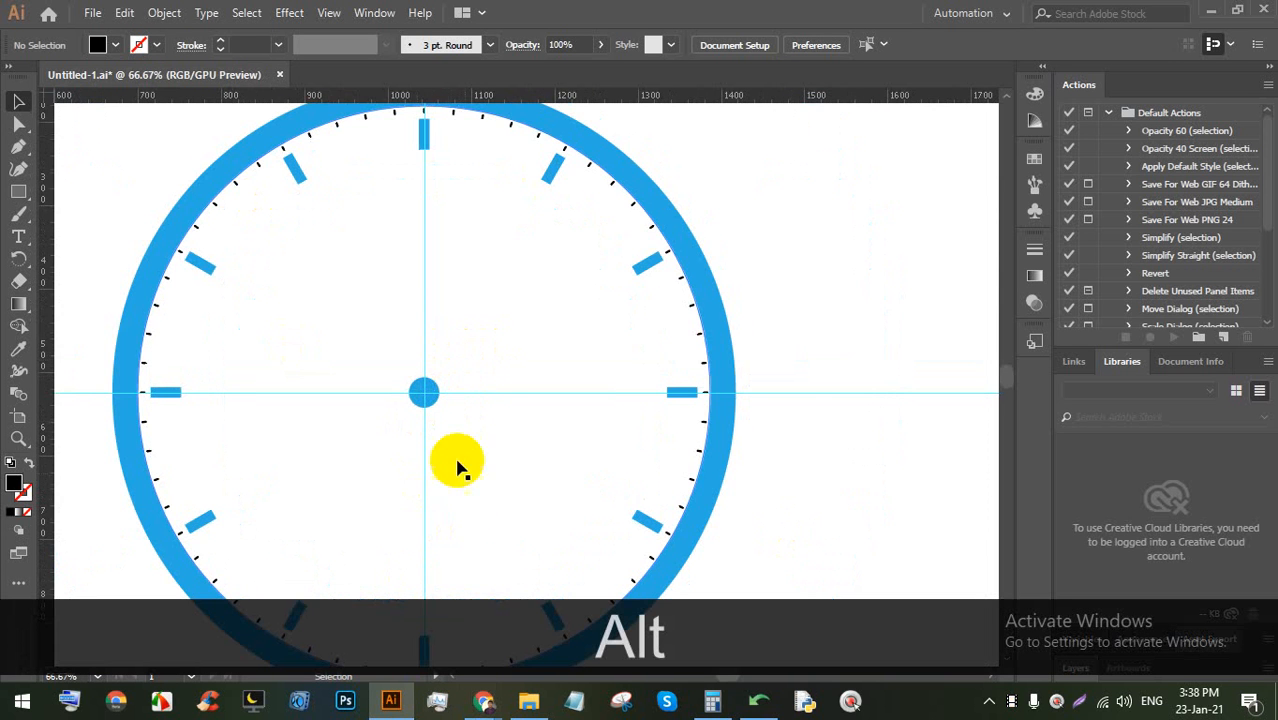
scroll(459, 382, up, 1)
scroll(489, 383, down, 1)
scroll(451, 388, up, 3)
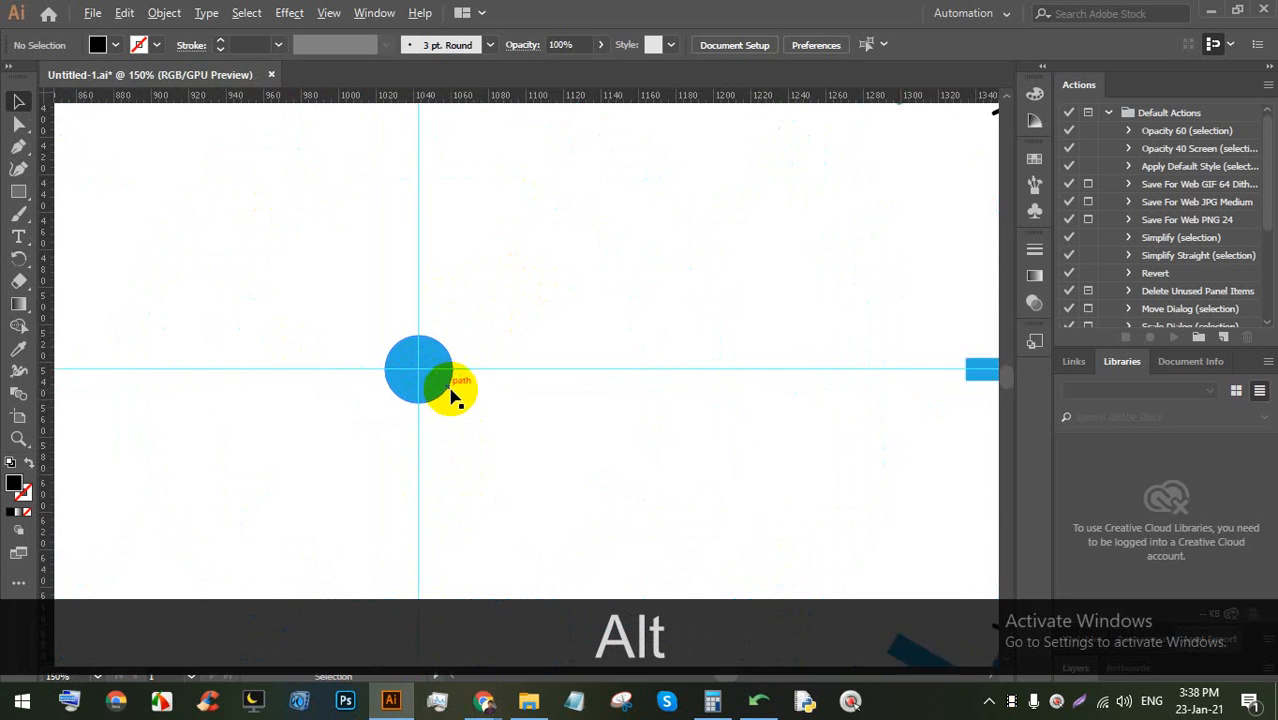
click(18, 147)
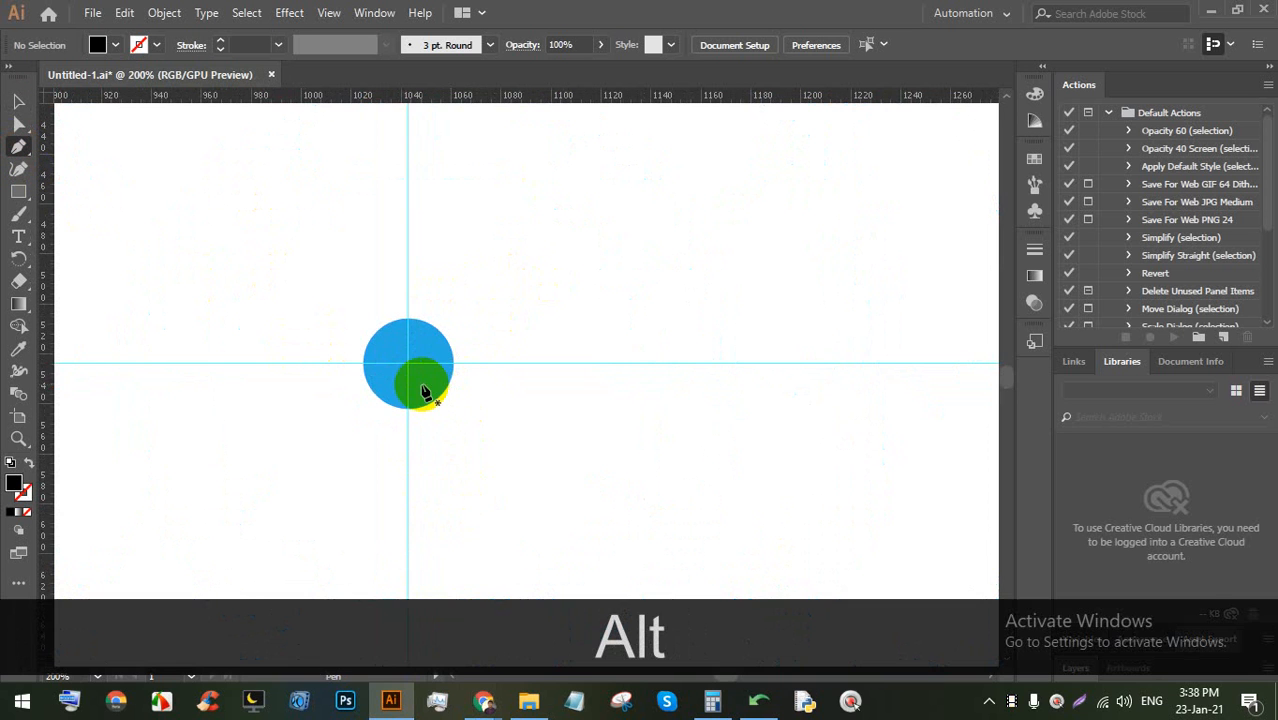
click(421, 382)
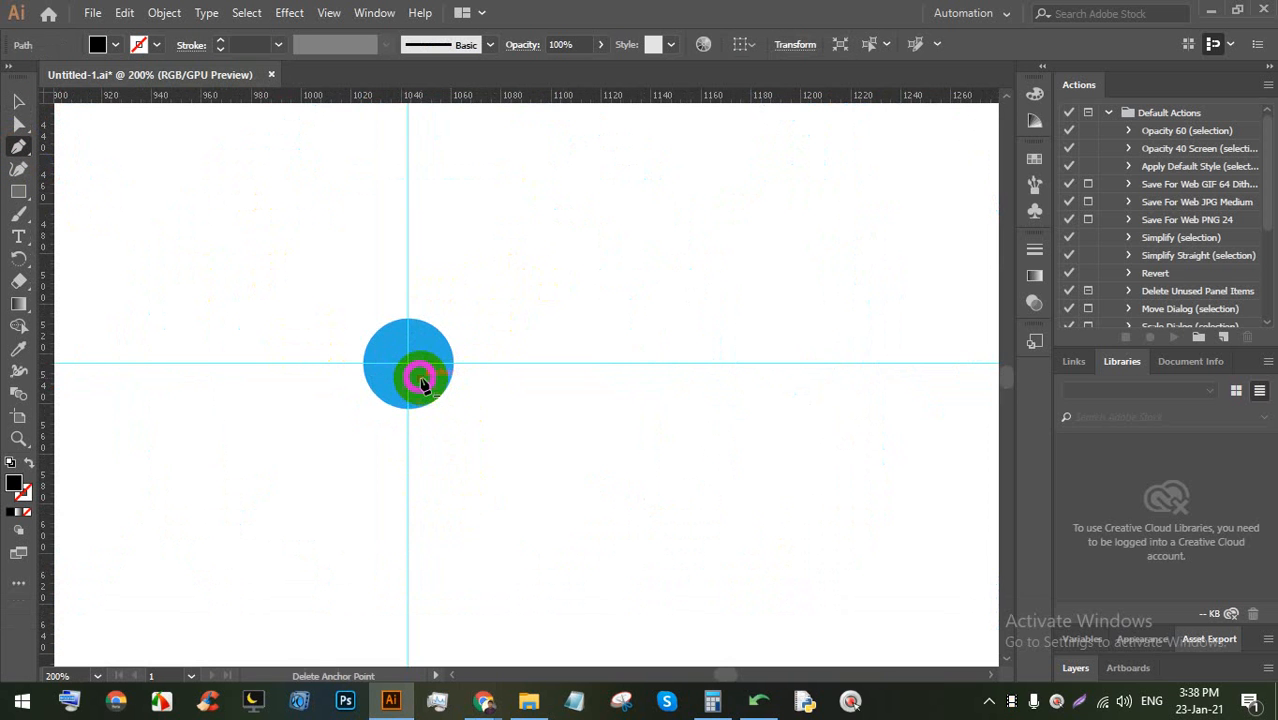
click(836, 416)
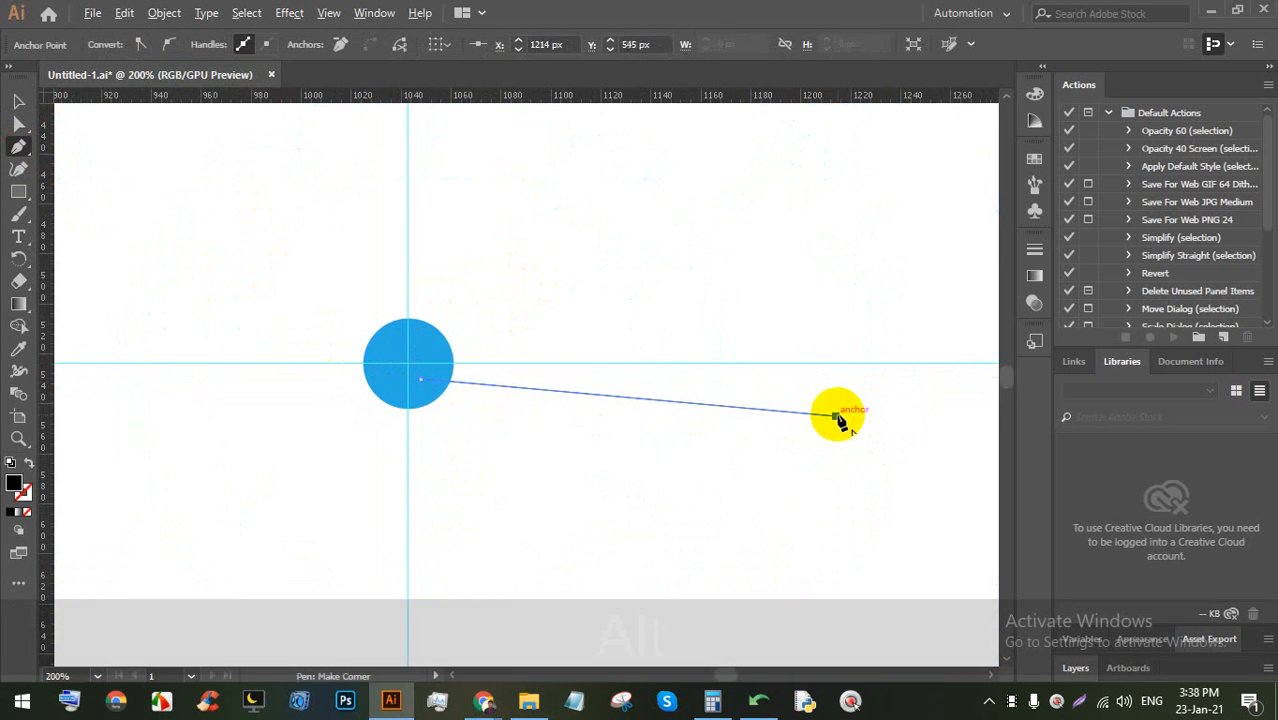
alt+scroll(838, 418, down, 1)
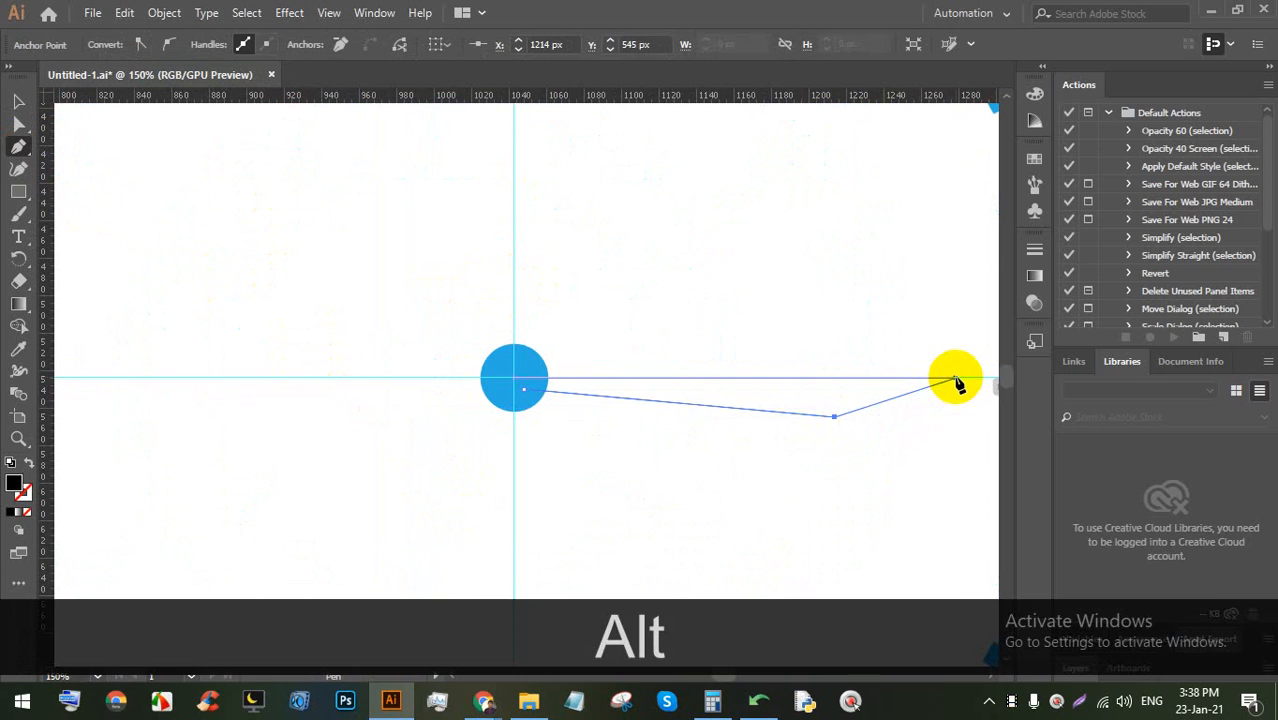
click(957, 378)
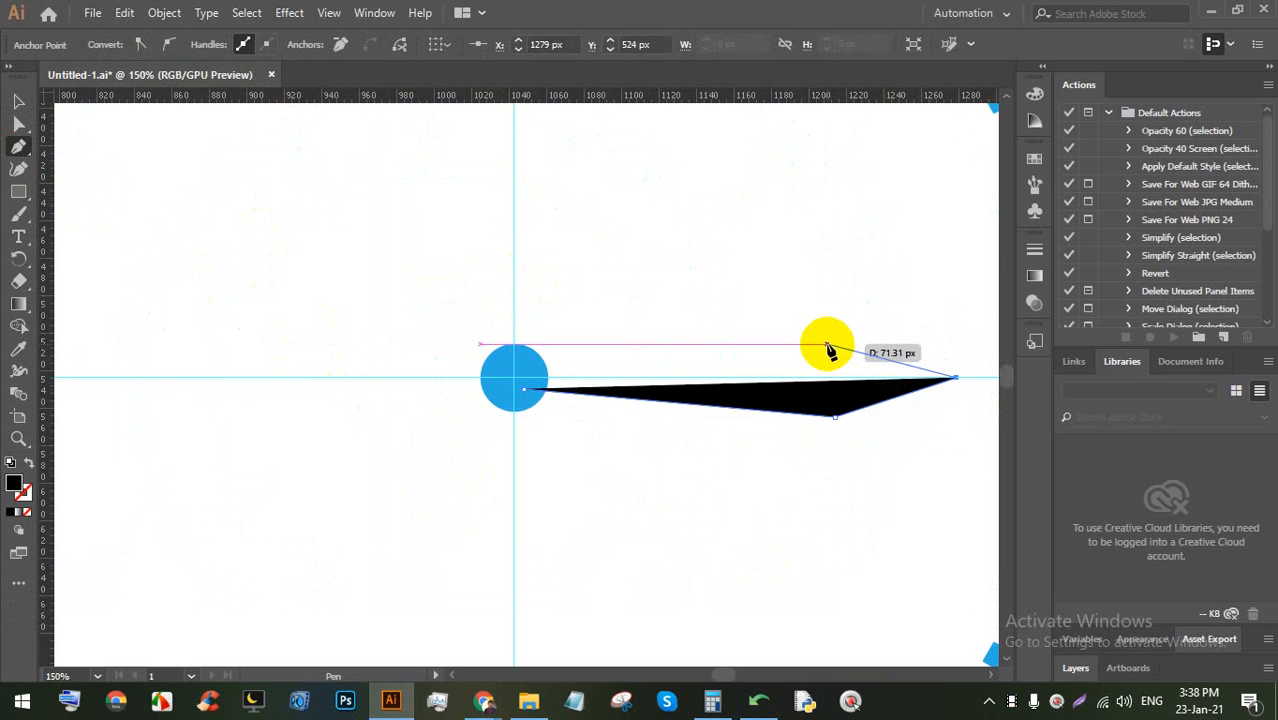
click(829, 345)
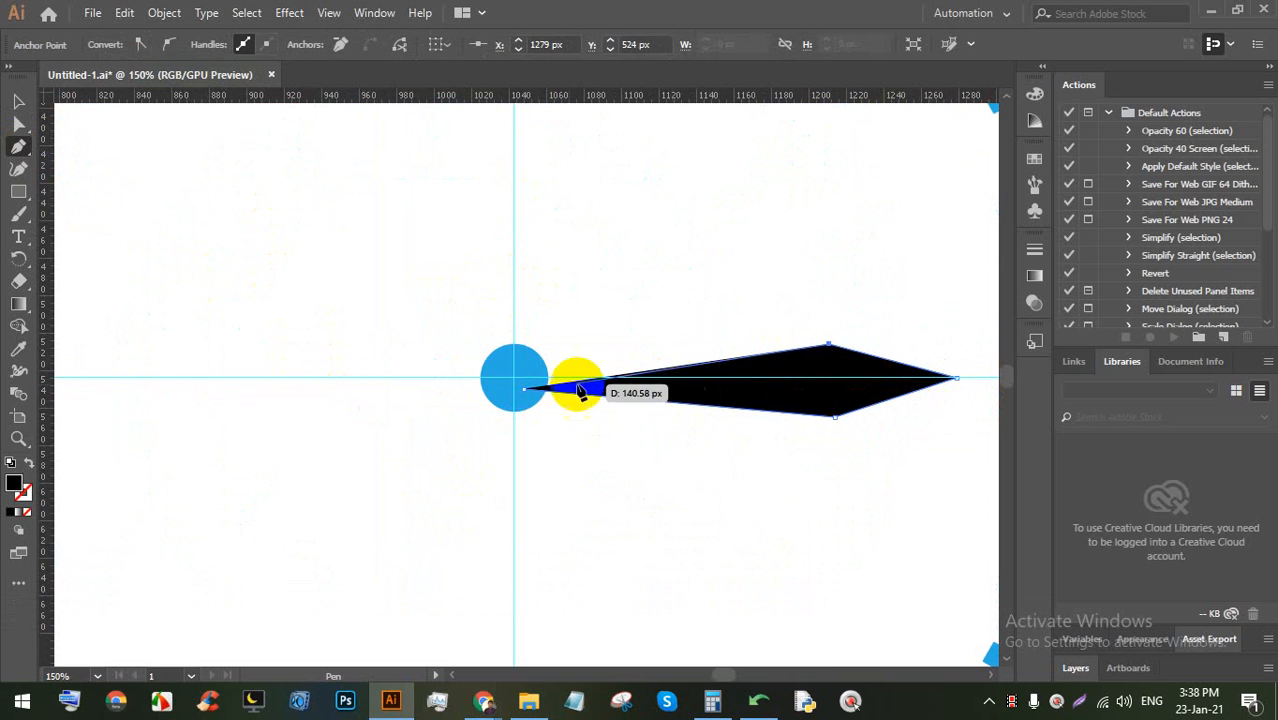
click(527, 376)
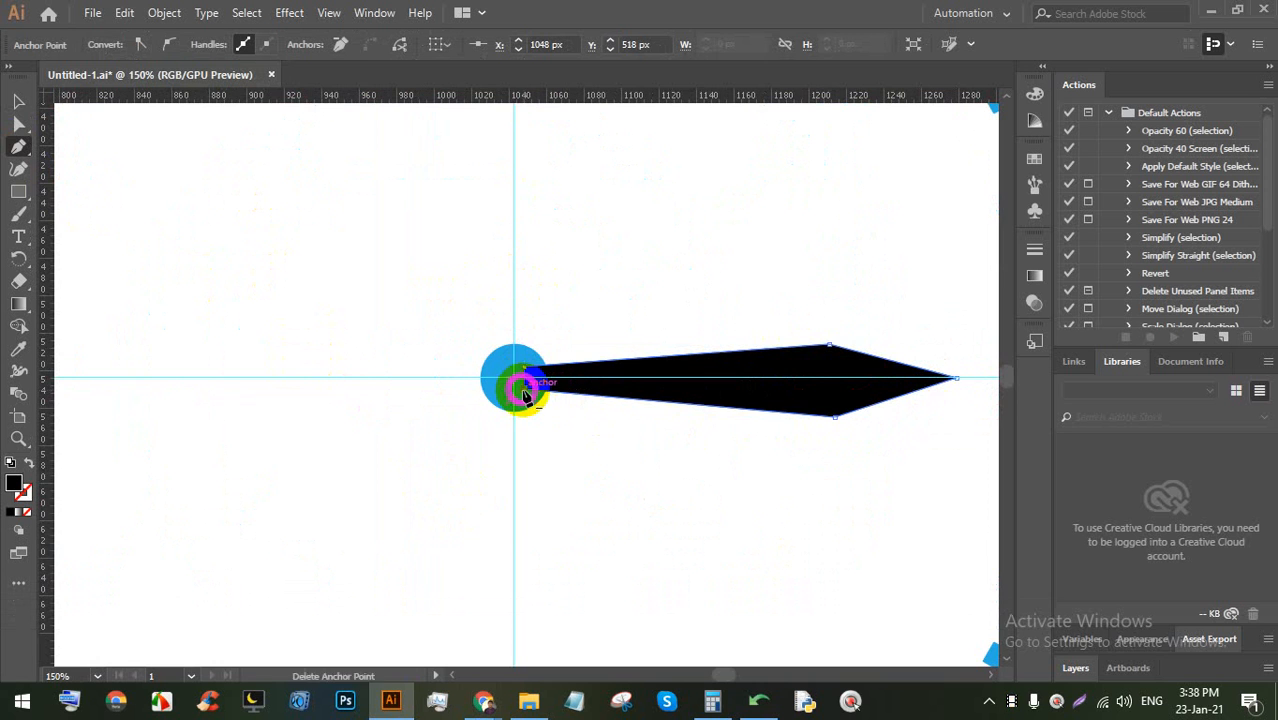
scroll(460, 362, down, 3)
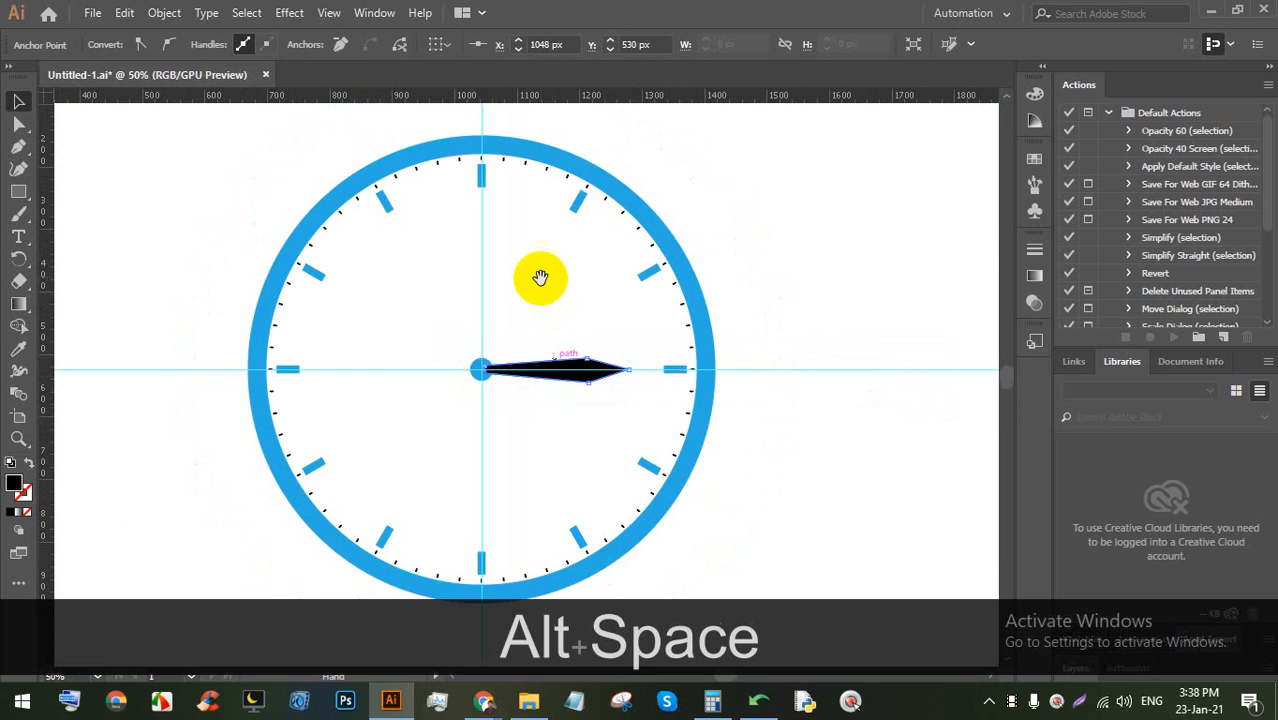
drag(542, 270, 541, 328)
scroll(527, 392, up, 3)
scroll(482, 437, up, 1)
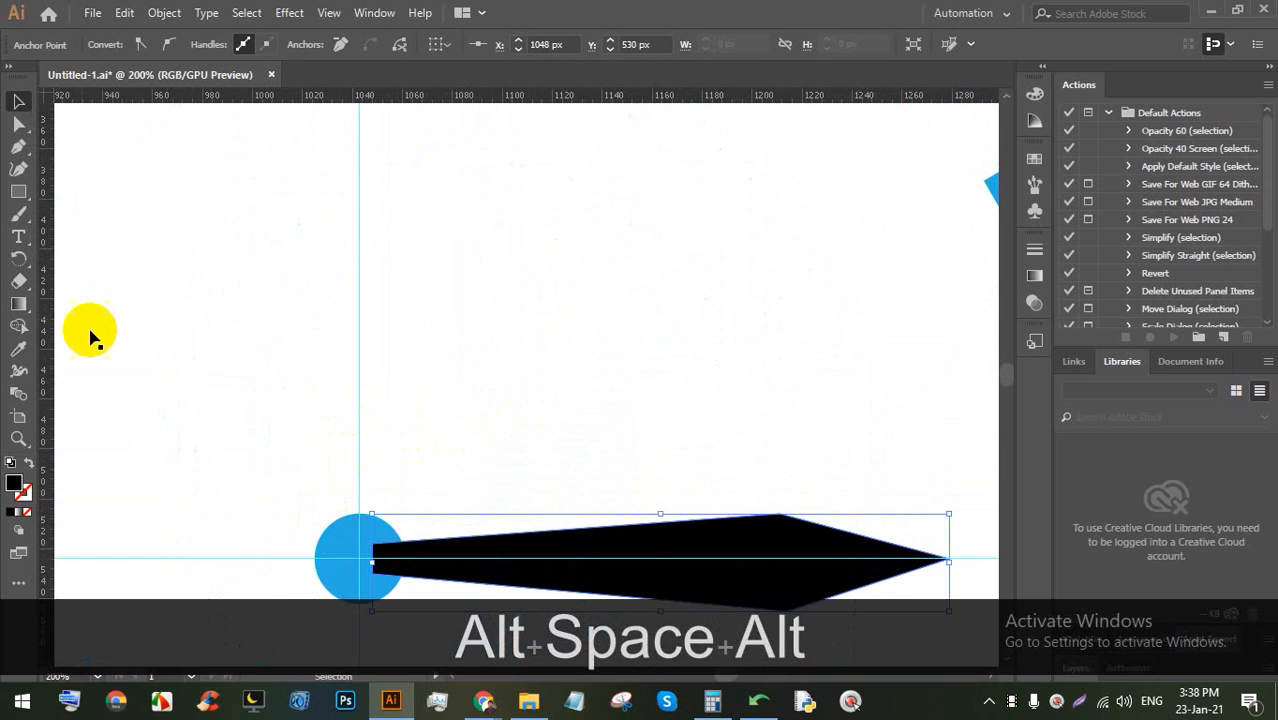
click(18, 146)
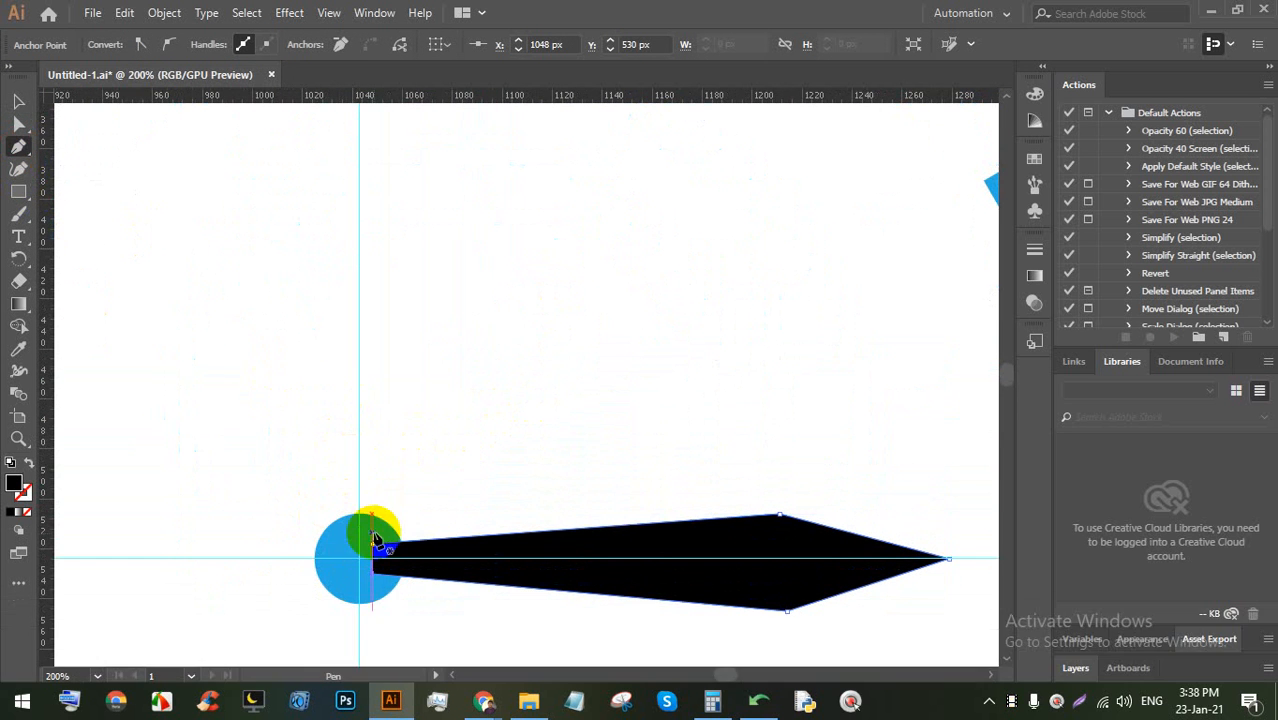
mouse_move(483, 700)
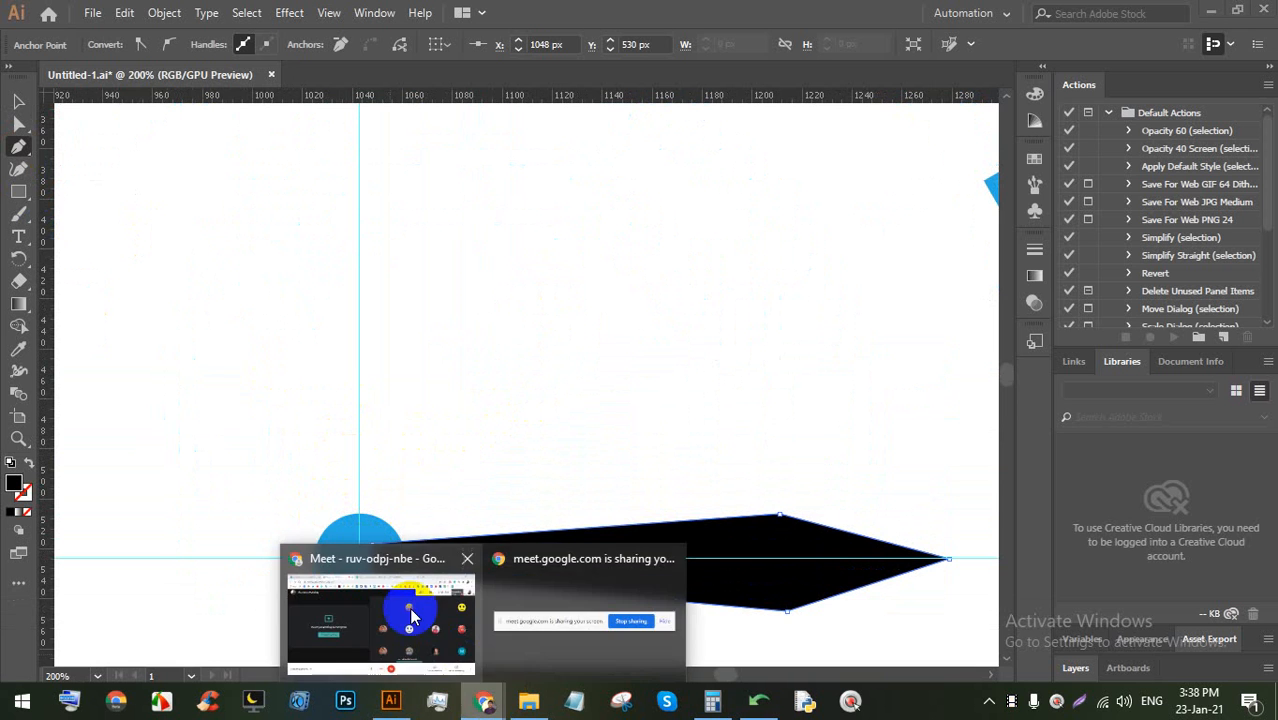
click(385, 610)
click(825, 212)
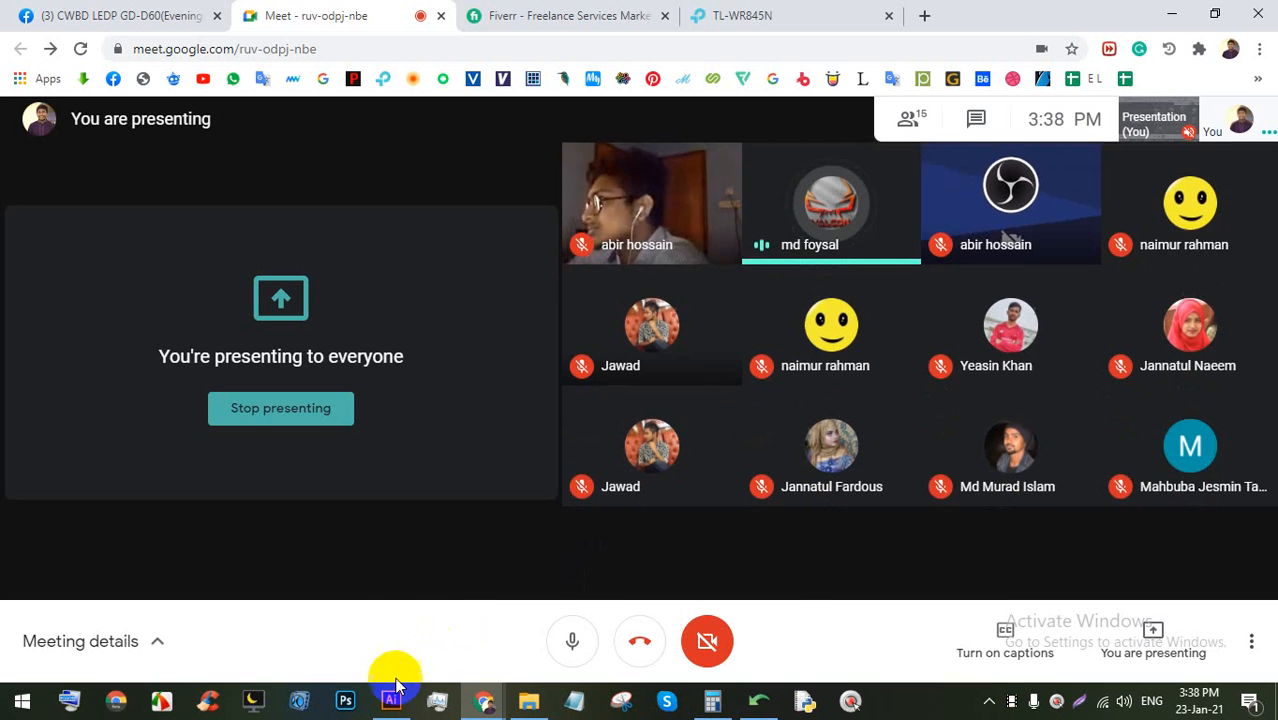
click(391, 700)
Duplicate the three o'clock hand and rotate the copy a quarter turn so it points to twelve o'clock
alt+scroll(471, 394, down, 3)
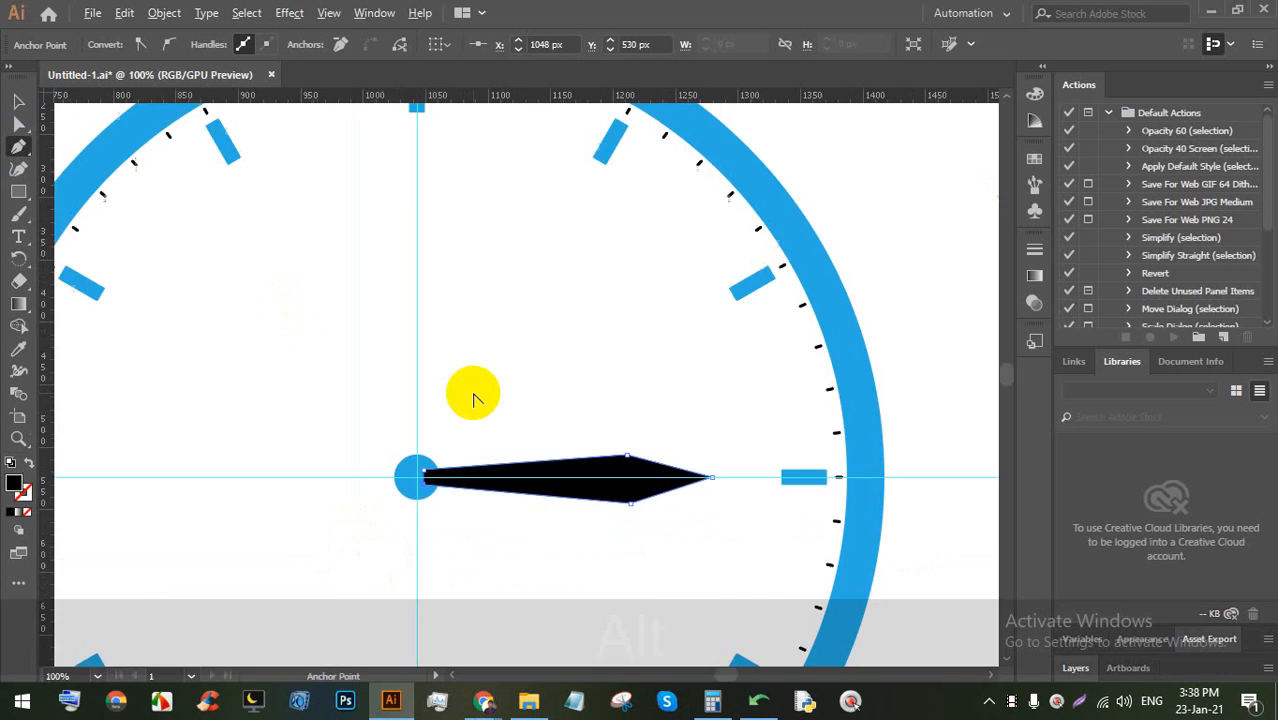
click(14, 101)
click(451, 357)
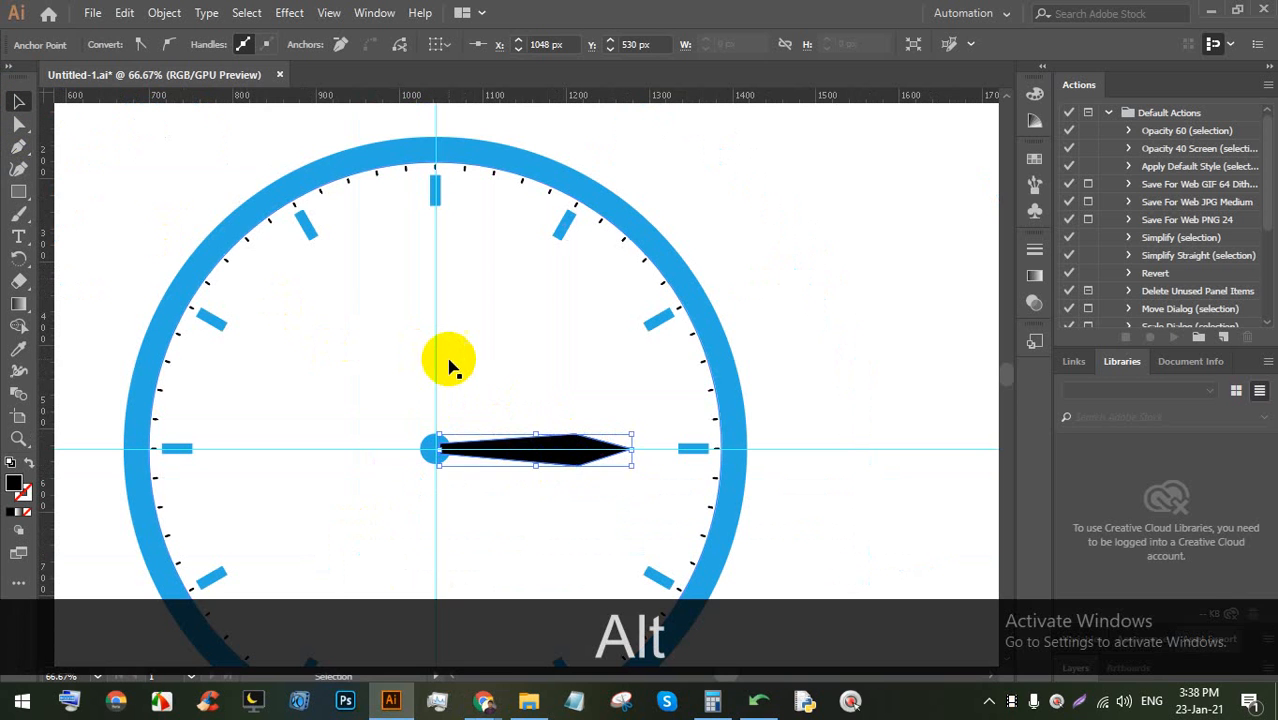
click(553, 440)
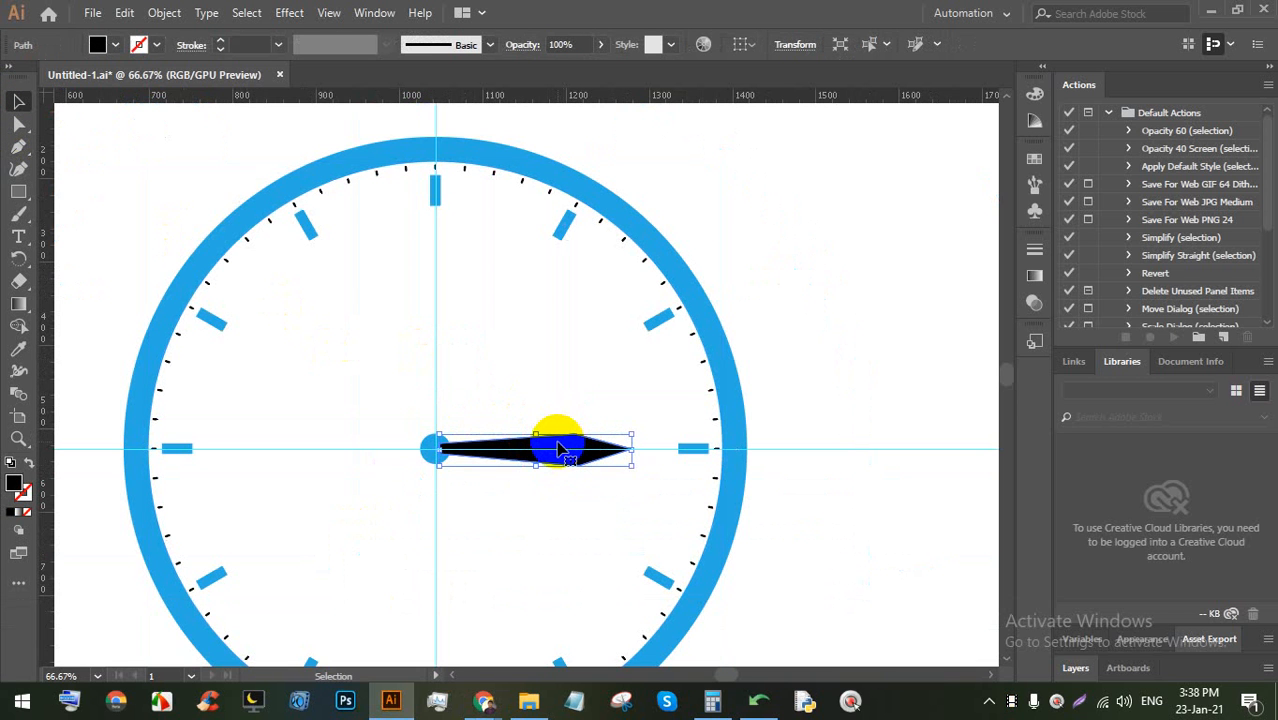
alt+drag(559, 443, 559, 437)
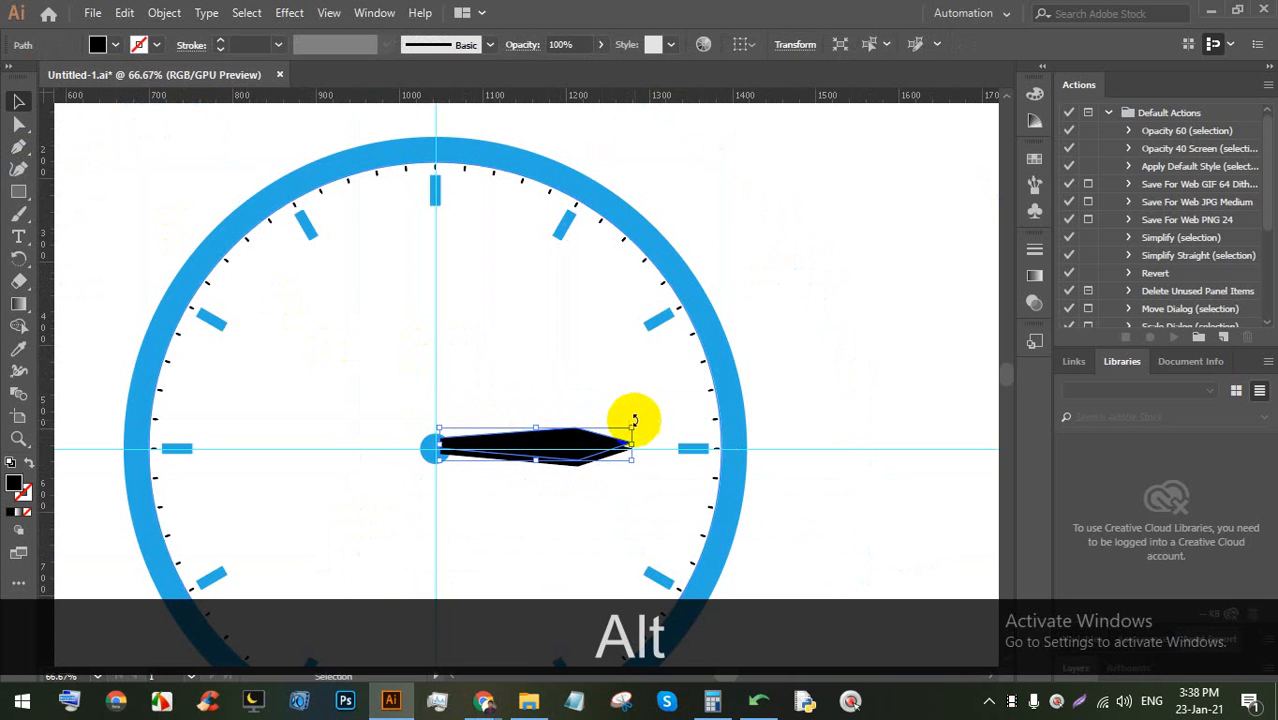
alt+shift+drag(633, 420, 442, 322)
Move the upright hand so its base sits on the centre dot and its axis follows the vertical guide
alt+scroll(442, 330, up, 4)
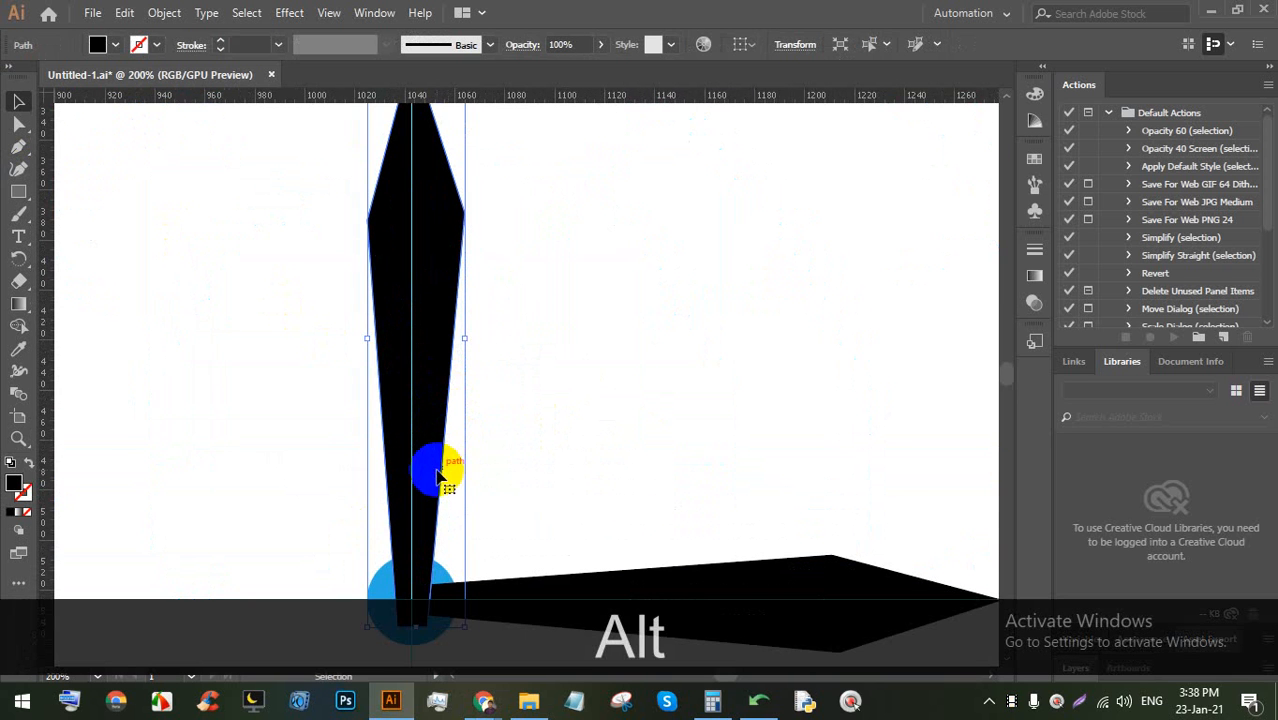
drag(437, 478, 392, 430)
alt+scroll(430, 537, up, 2)
alt+scroll(427, 532, up, 2)
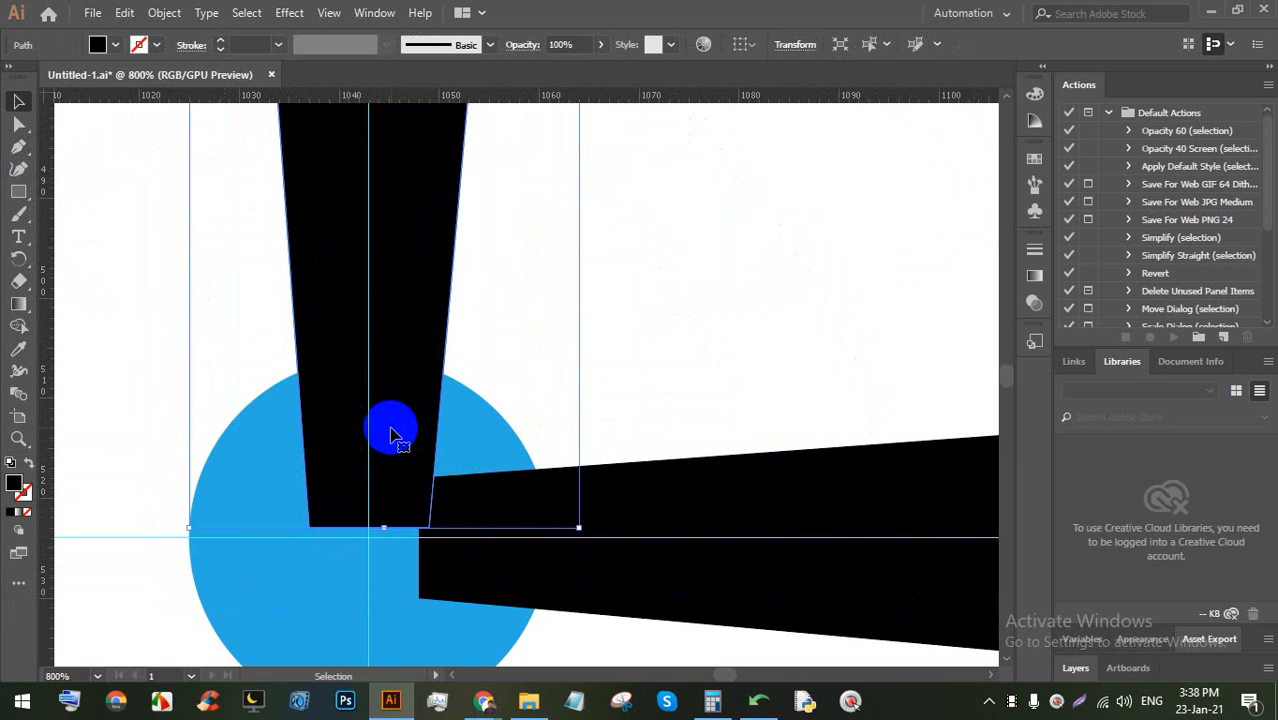
key(Left)
key(Left)
key(Right)
Lengthen the twelve o'clock hand upward to about 265 px and deselect it
alt+scroll(391, 436, down, 8)
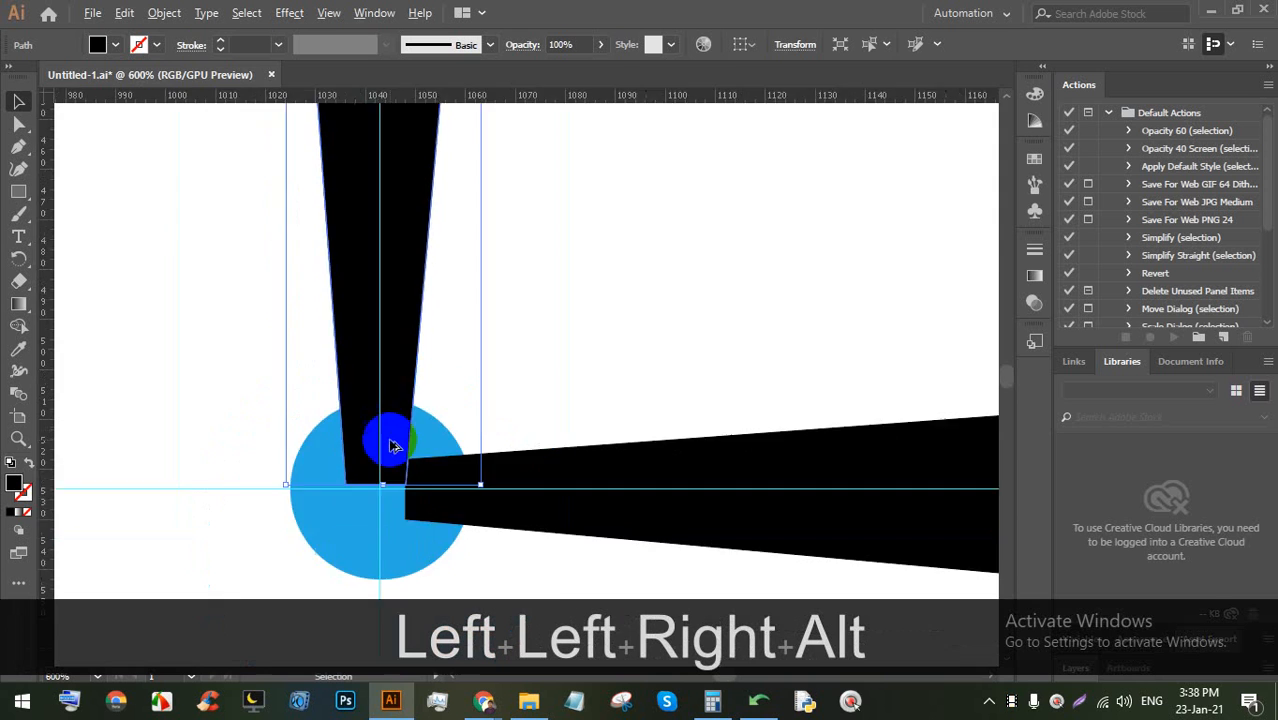
drag(386, 298, 384, 278)
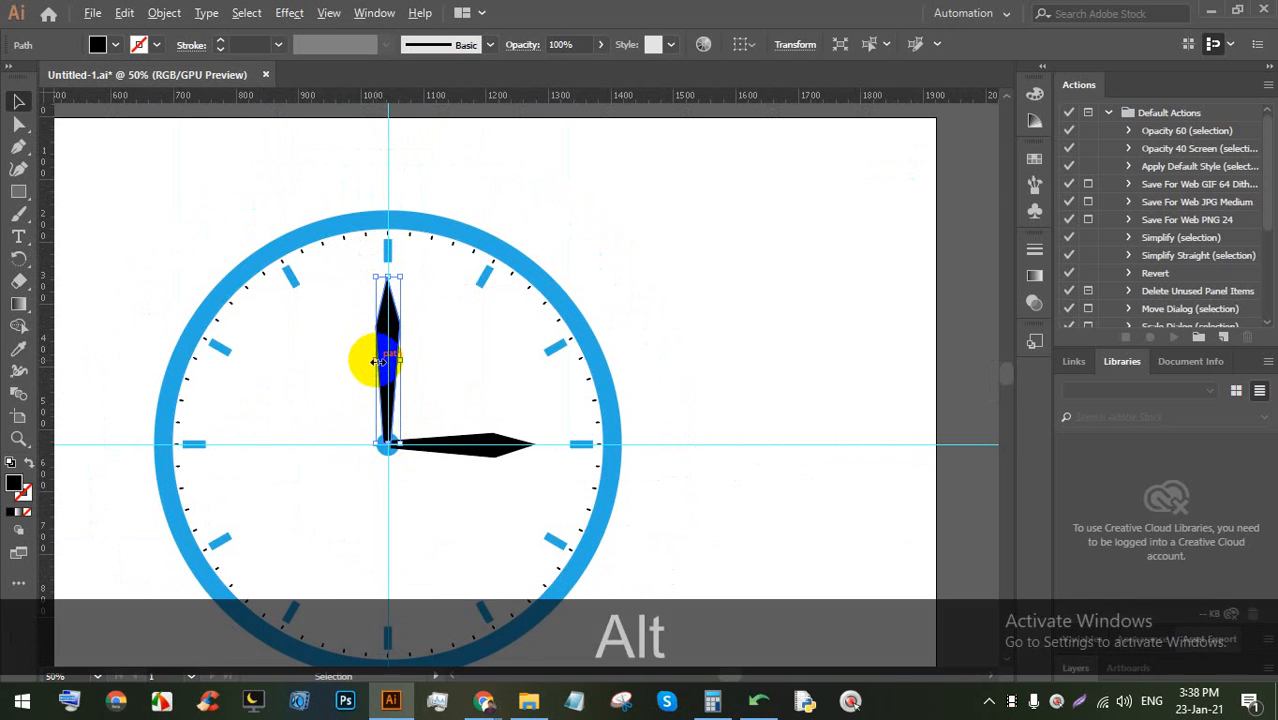
click(770, 343)
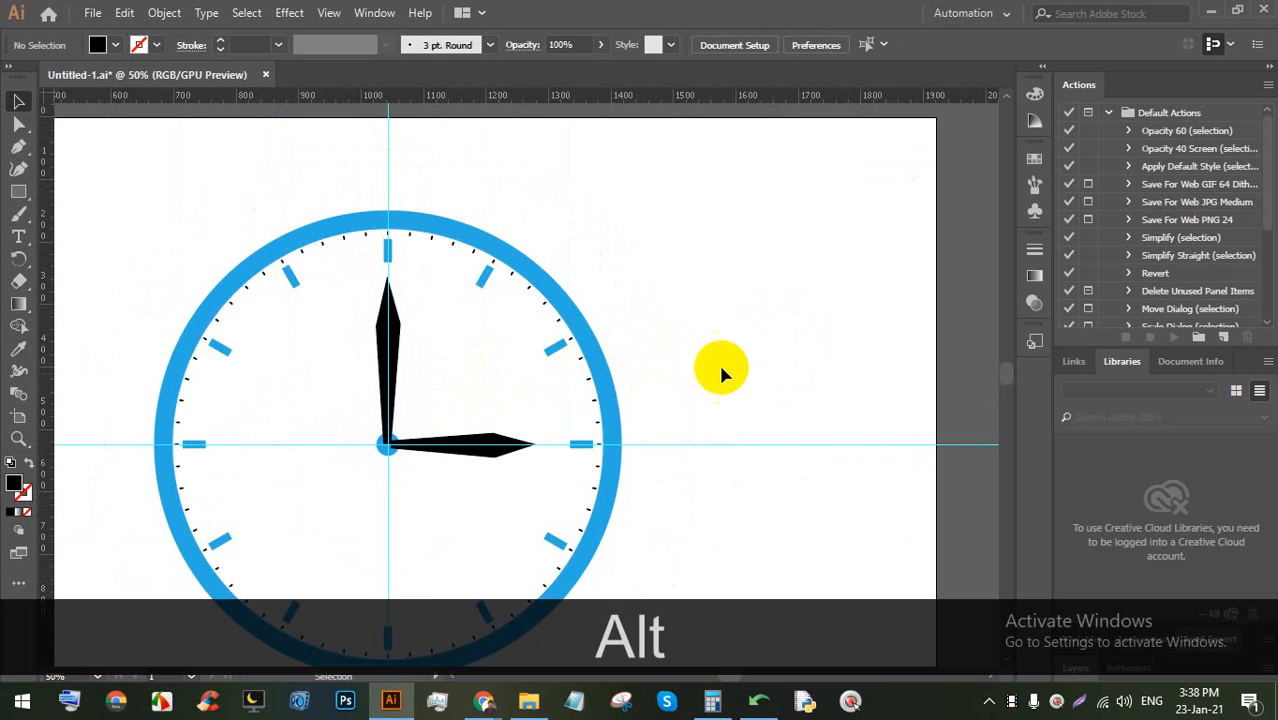
Scale the three o'clock hand down to about 190 px long and shift it inward over the centre dot
scroll(722, 432, down, 3)
scroll(513, 374, up, 5)
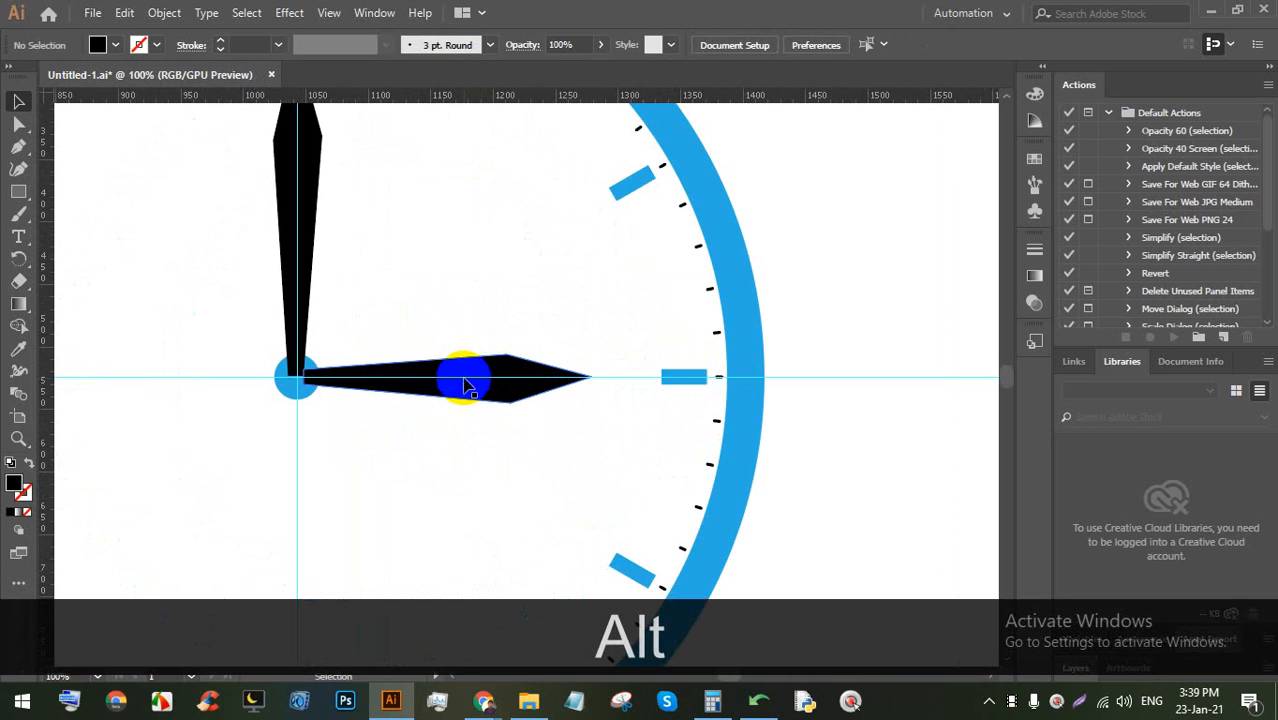
click(485, 367)
mouse_move(567, 380)
mouse_down()
mouse_move(590, 377)
mouse_move(543, 378)
mouse_up()
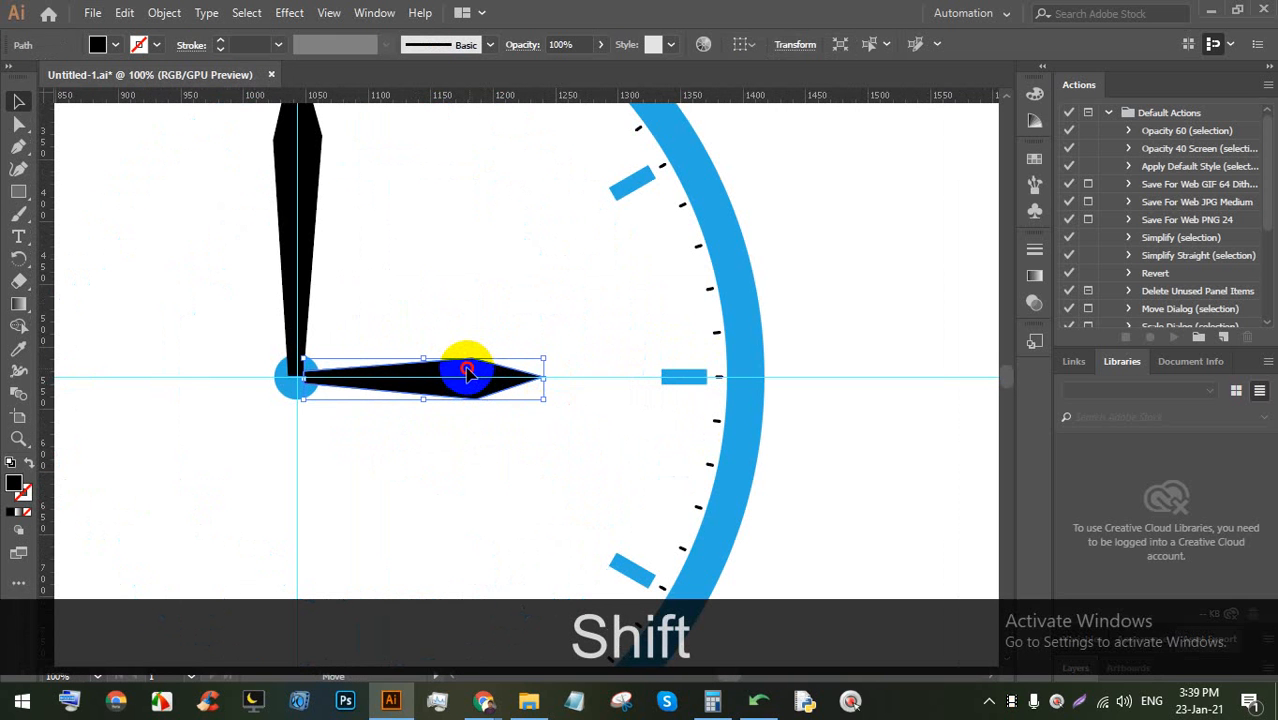
Nudge the twelve o'clock hand slightly right to centre it on the vertical guide
click(306, 318)
scroll(308, 343, up, 1)
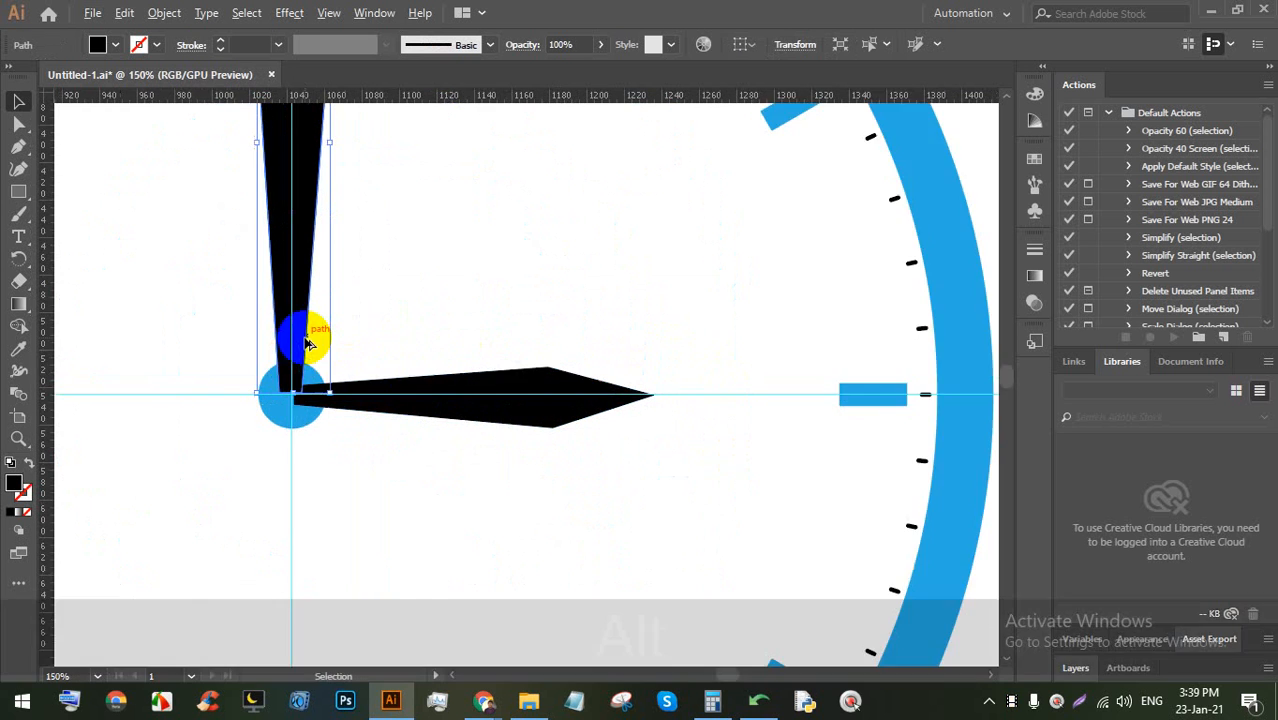
scroll(320, 342, up, 3)
key(alt+Right)
Bring the blue centre dot to the front so it covers the bases of both hands
click(548, 342)
click(322, 405)
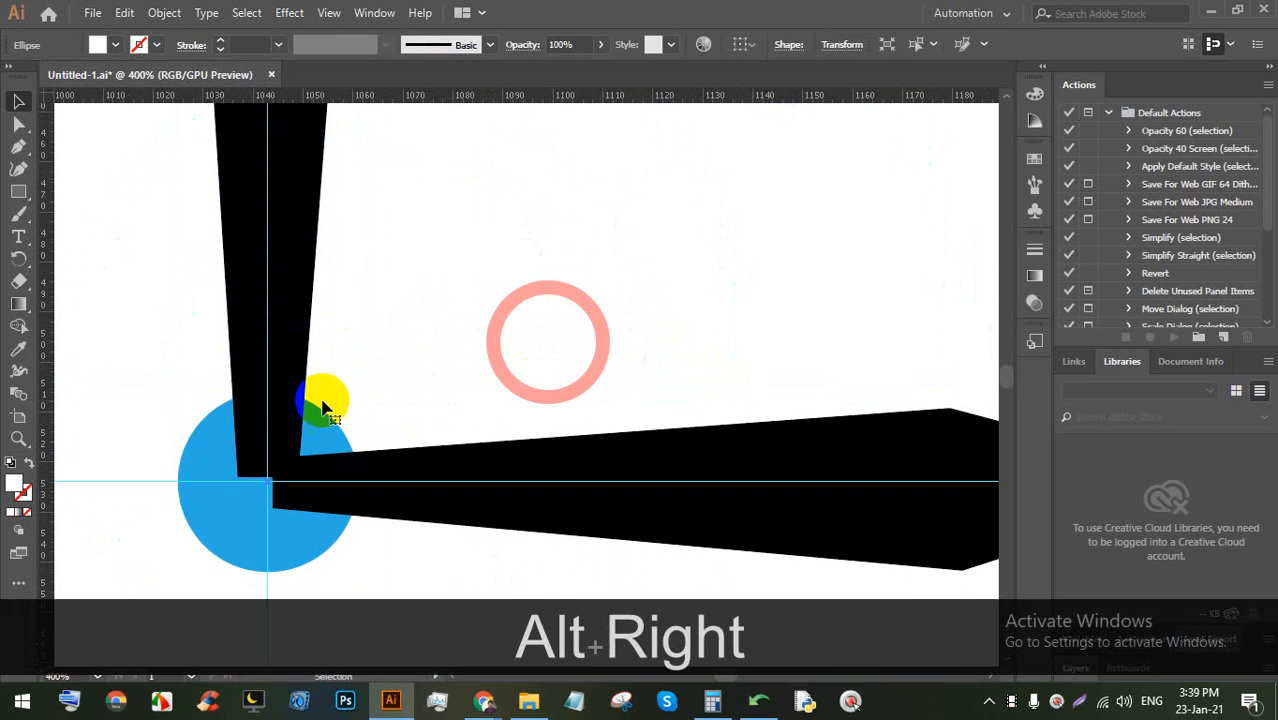
right_click(323, 428)
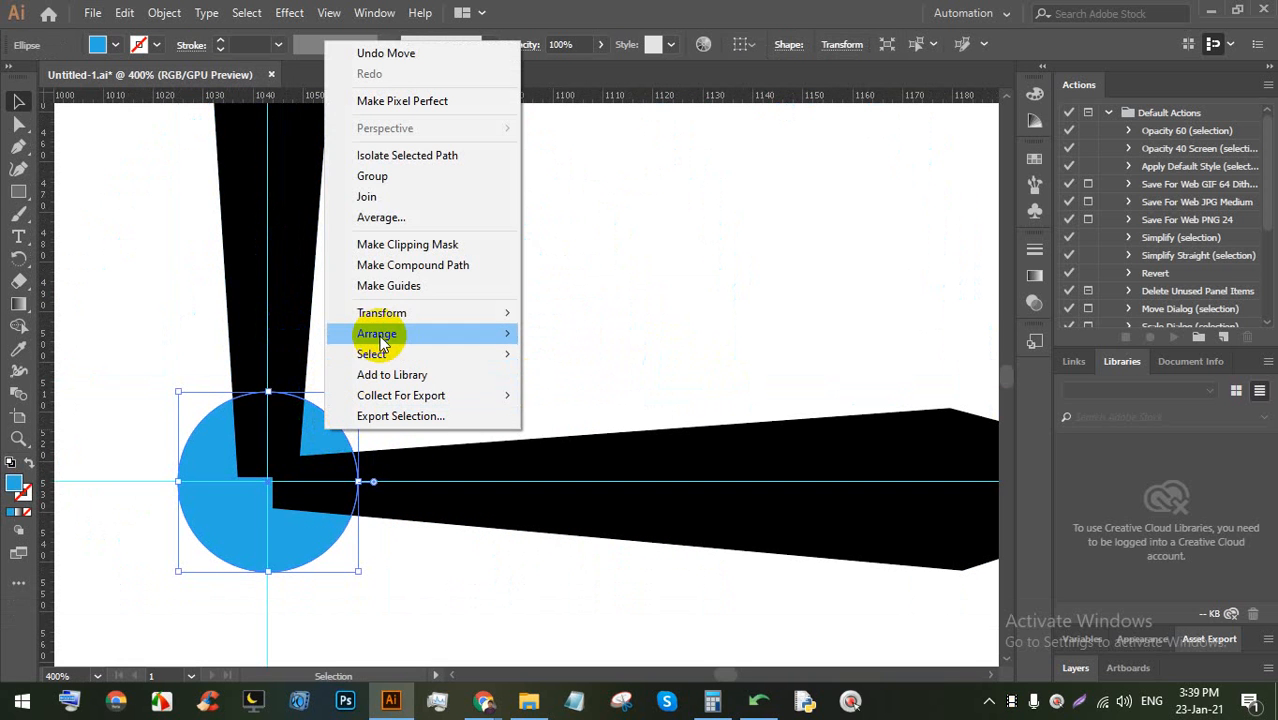
mouse_move(380, 340)
click(590, 334)
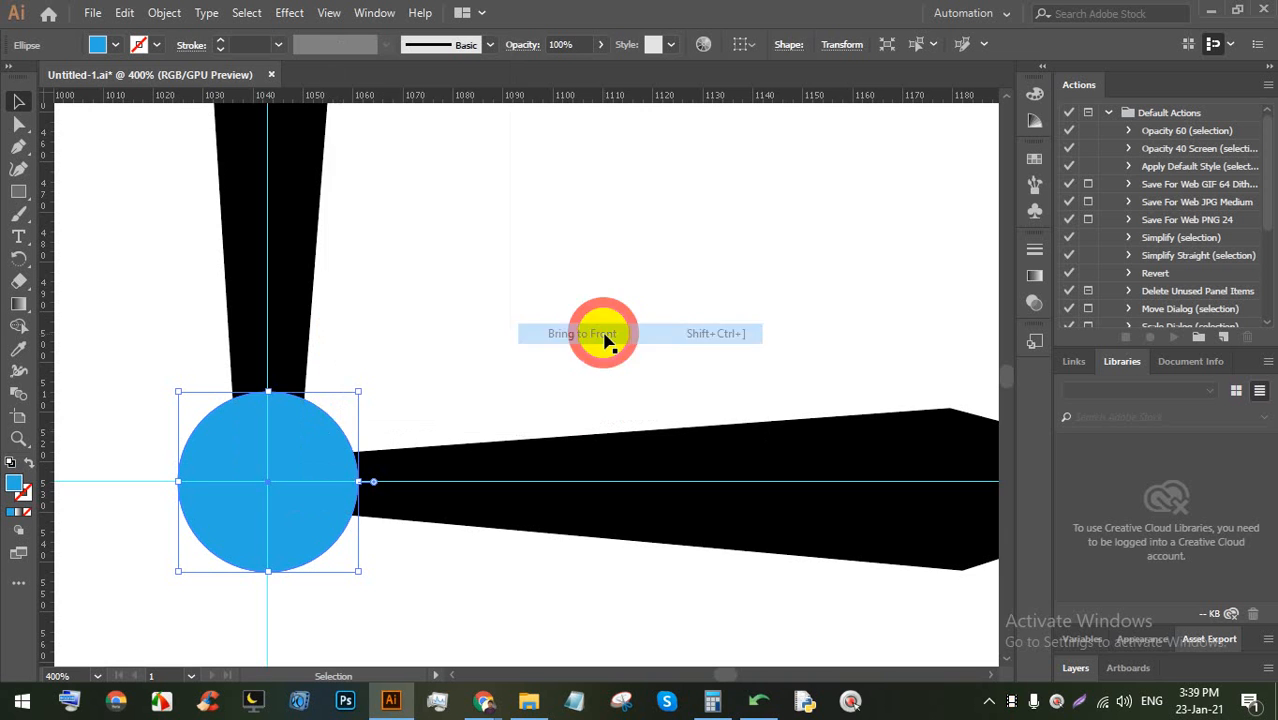
scroll(605, 338, down, 5)
drag(671, 465, 508, 465)
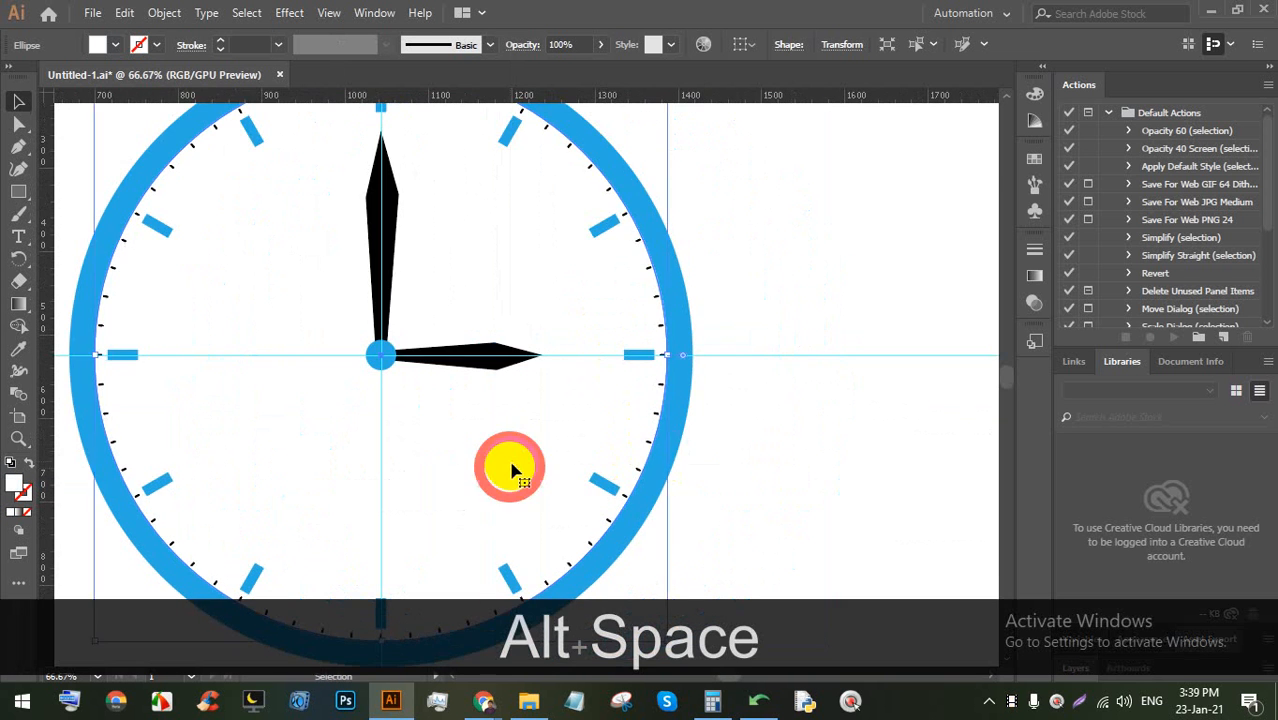
Add a point text object with placeholder text inside the clock face, above the six o'clock mark
scroll(493, 443, down, 2)
click(762, 466)
scroll(437, 515, up, 4)
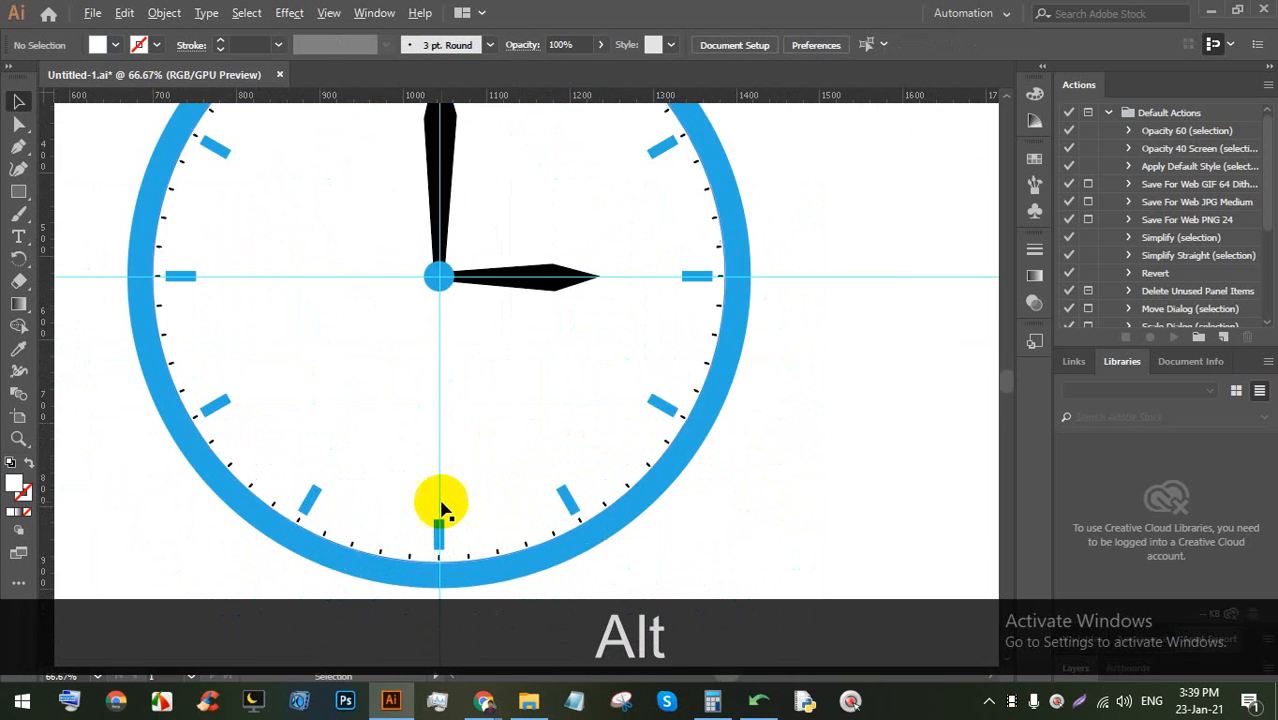
click(18, 237)
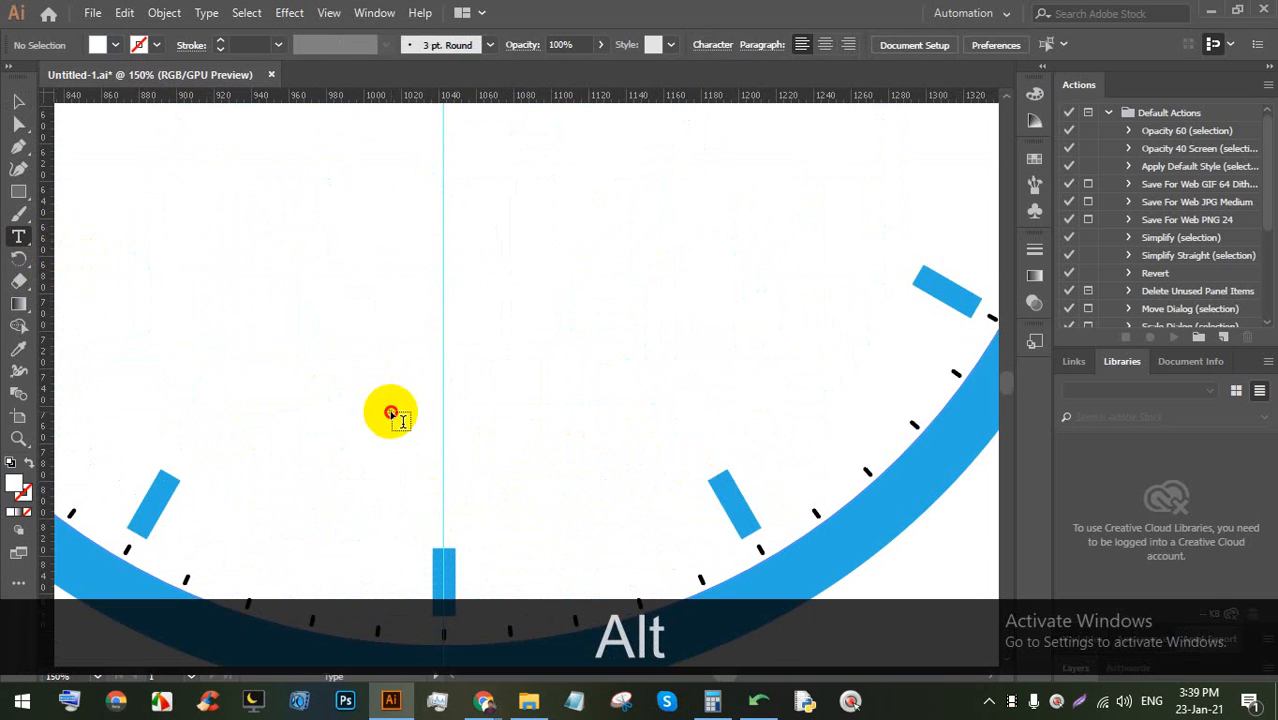
click(391, 410)
click(17, 101)
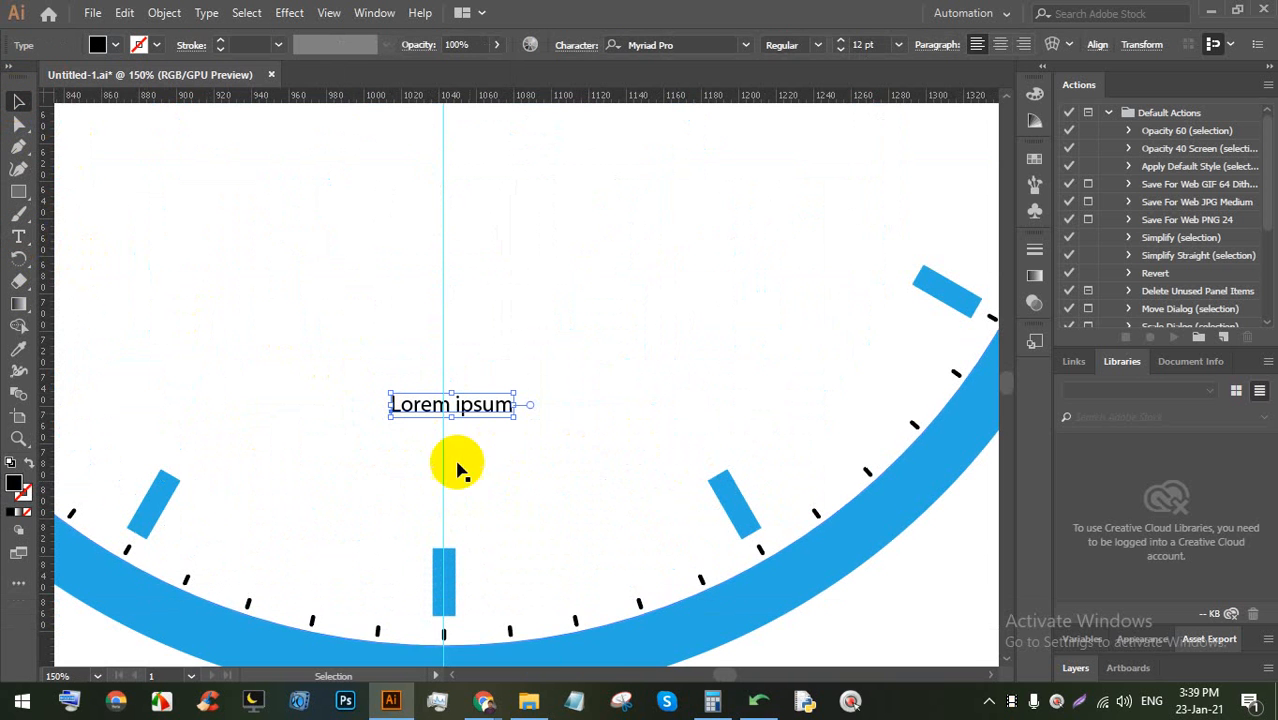
Switch to Chrome and run a Google voice search for Rolex in a new tab
mouse_move(483, 700)
click(432, 625)
click(720, 14)
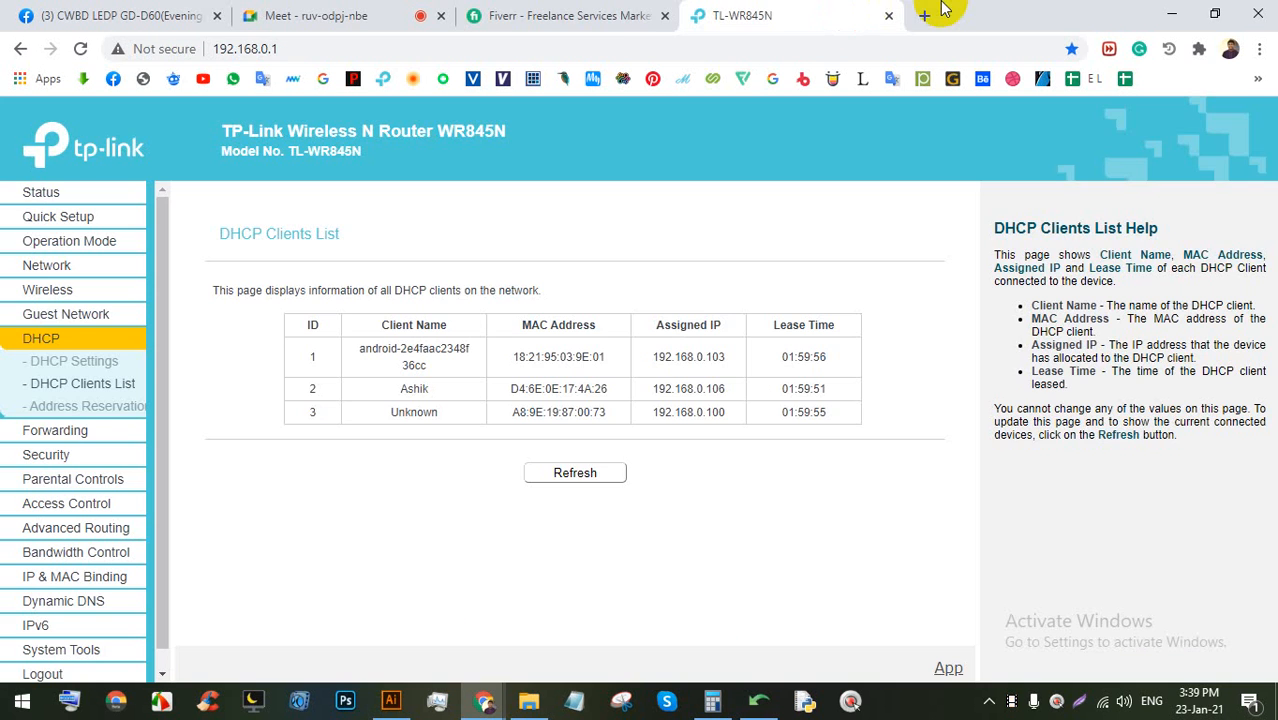
click(926, 14)
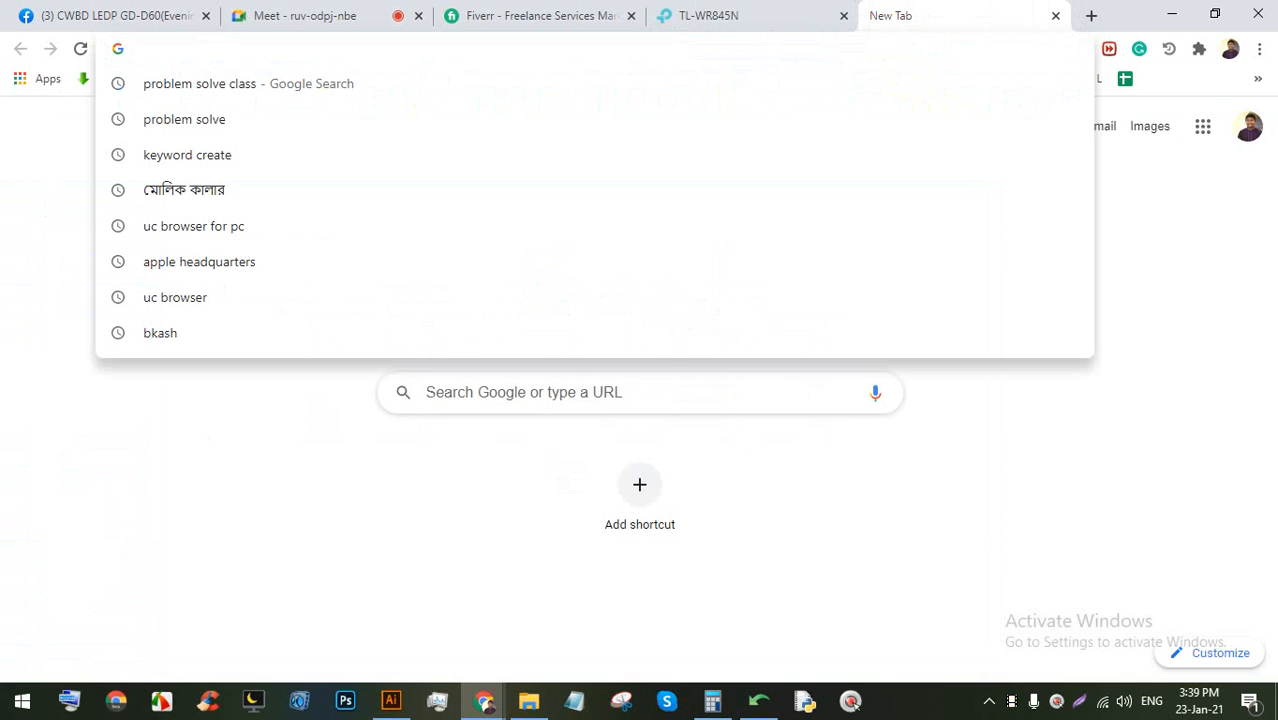
click(866, 394)
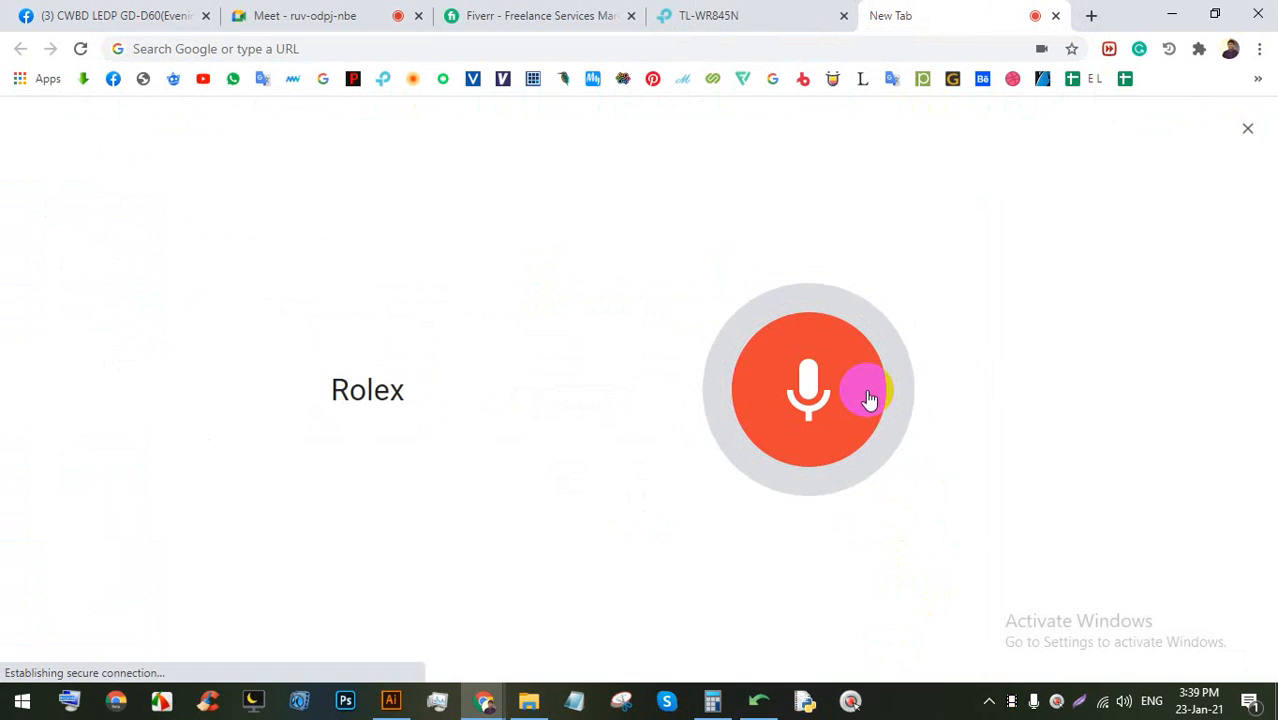
Copy the word Rolex from the company heading on the search page and return to Illustrator
double_click(320, 131)
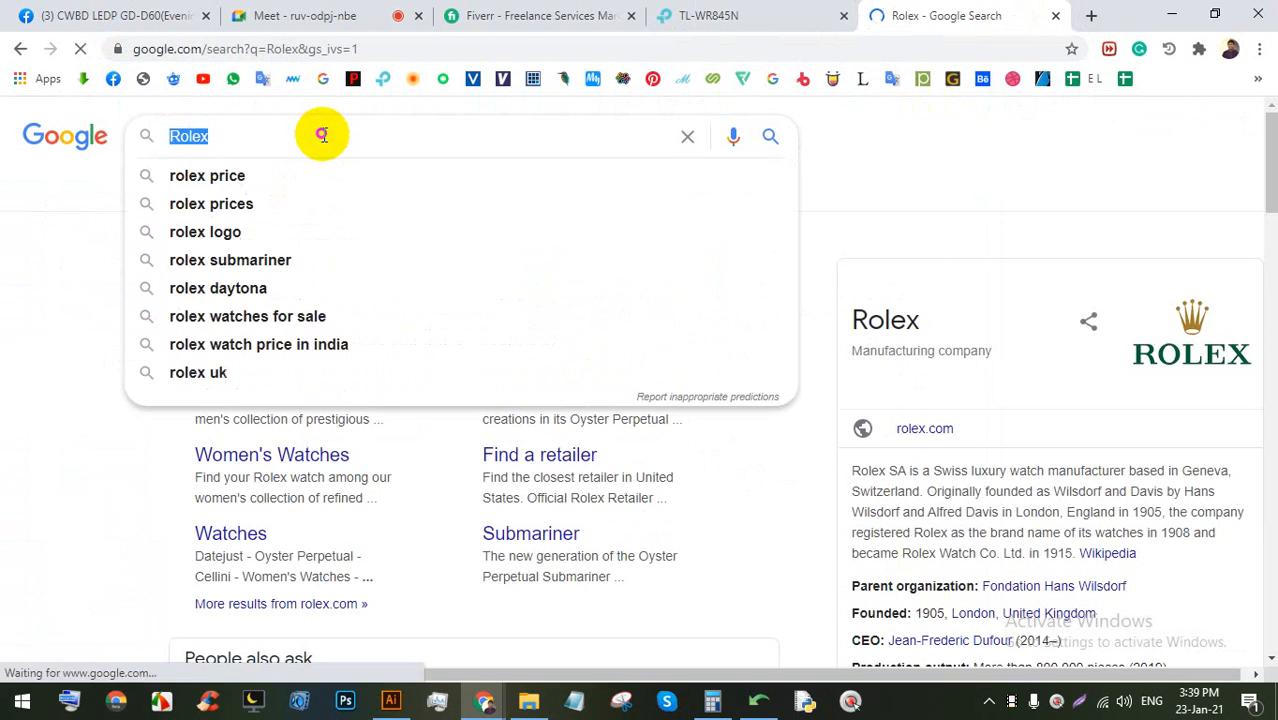
double_click(885, 320)
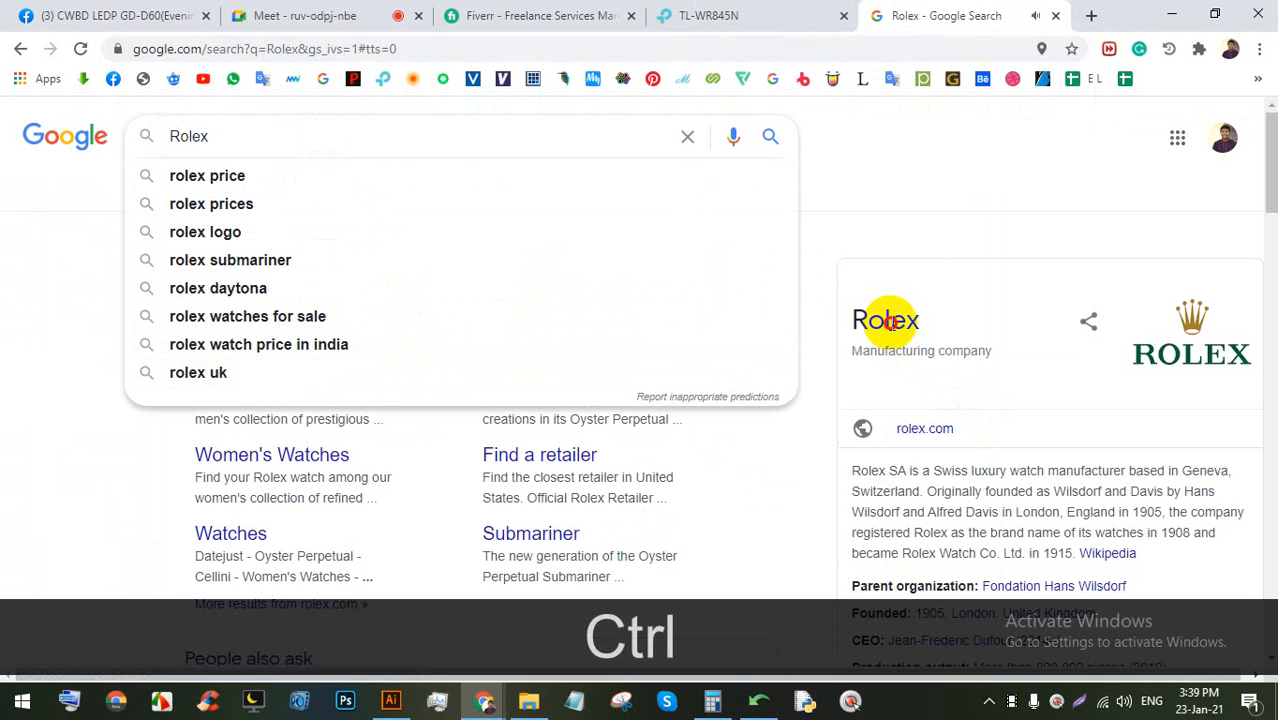
key(ctrl+c)
click(391, 700)
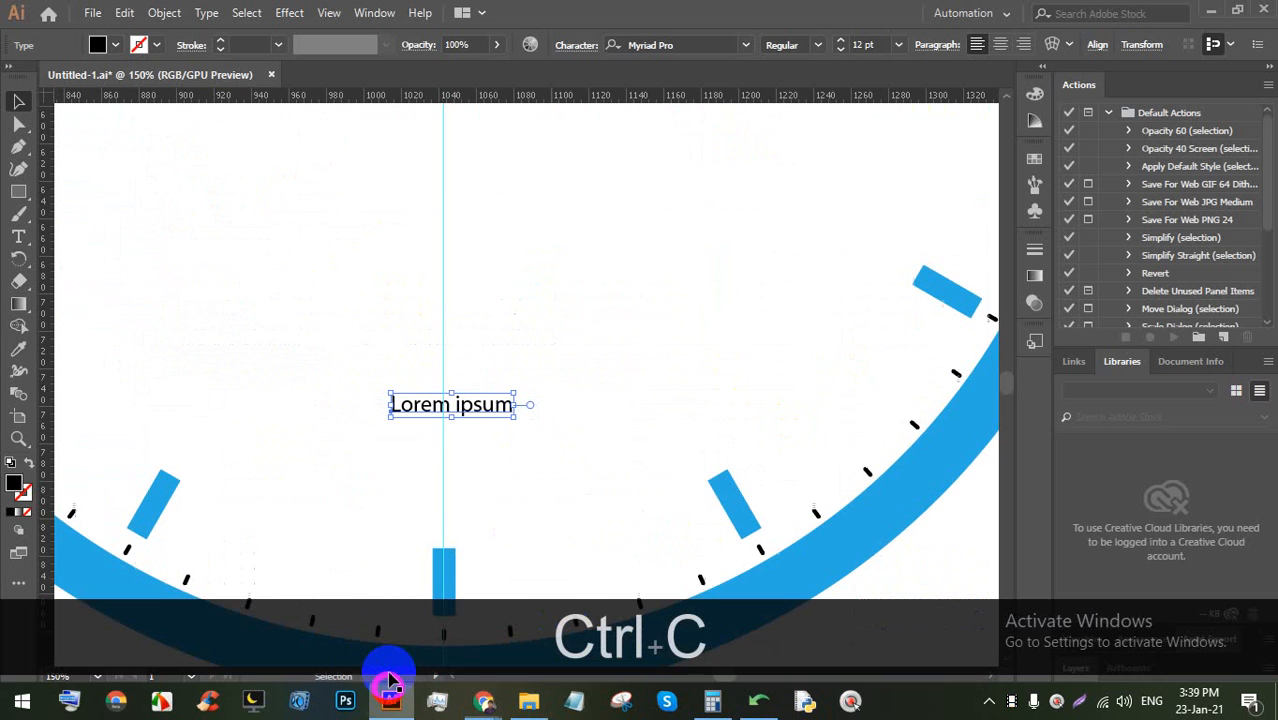
Replace the placeholder text above the six o'clock mark with the copied word Rolex
click(468, 408)
double_click(468, 408)
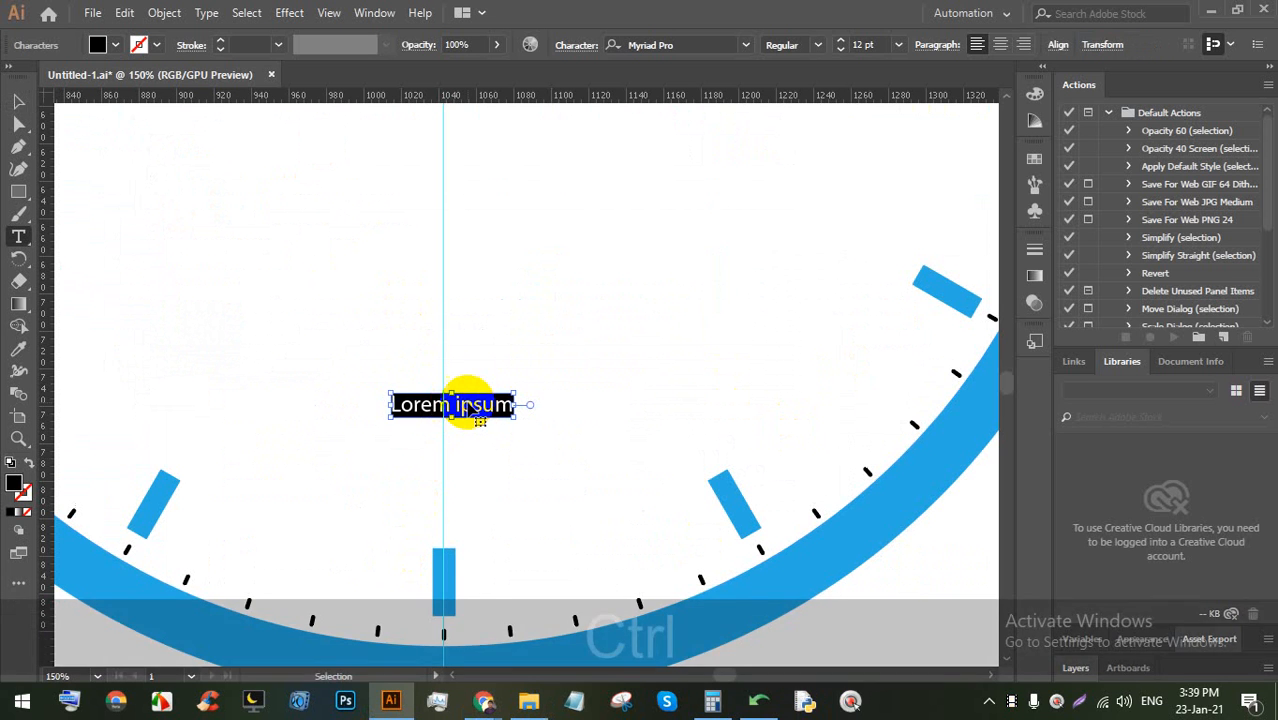
key(ctrl+v)
key(BackSpace)
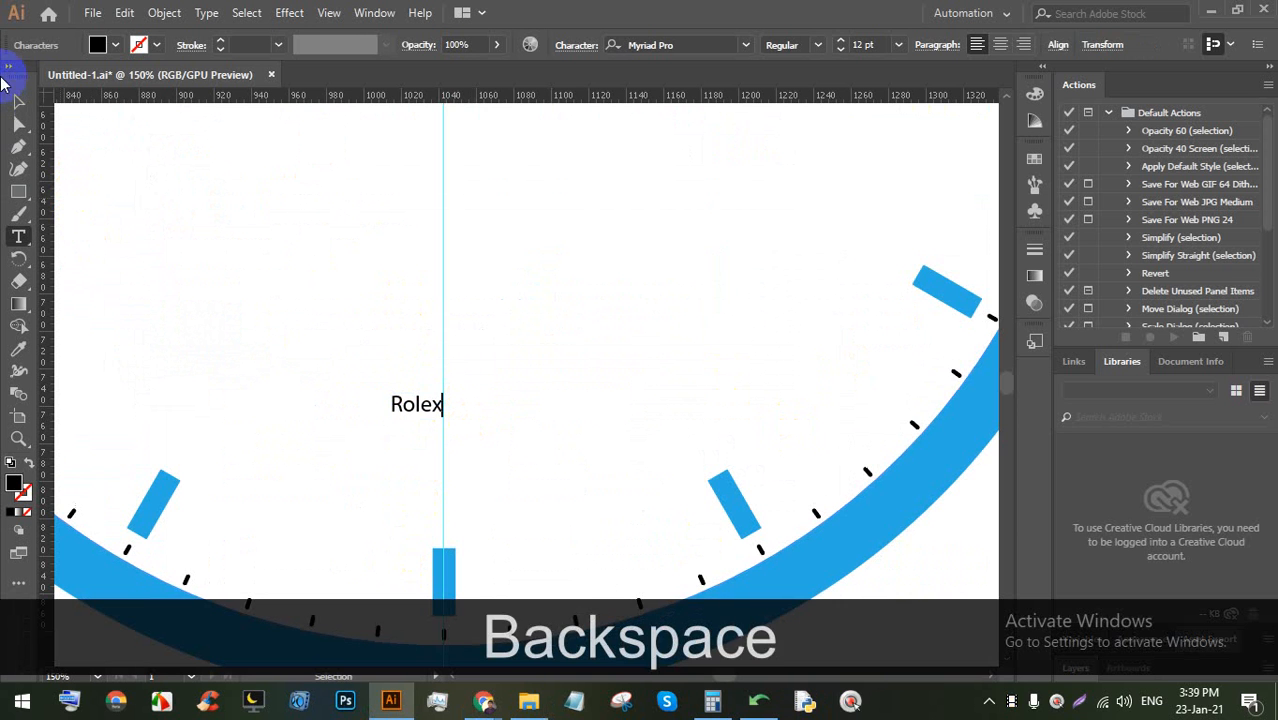
click(18, 101)
Scale the Rolex text up proportionally to about 24 pt and set its font to Nexa Bold
scroll(485, 421, up, 2)
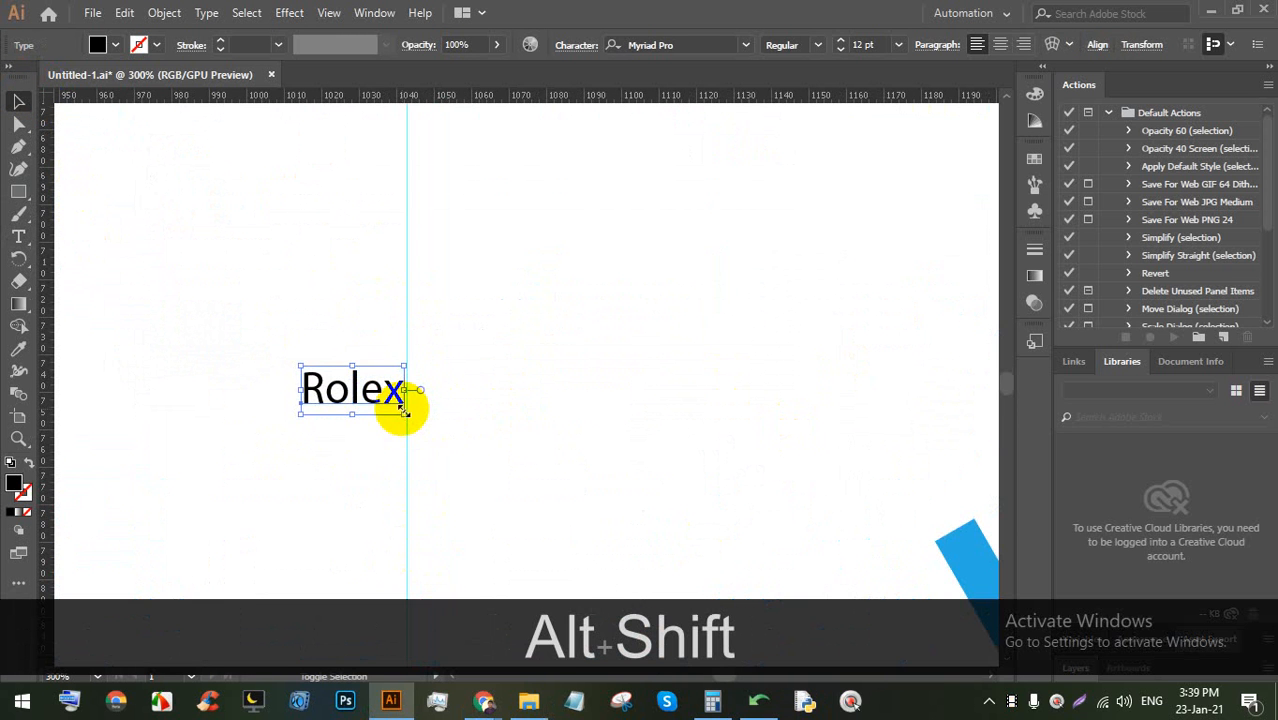
drag(405, 412, 540, 468)
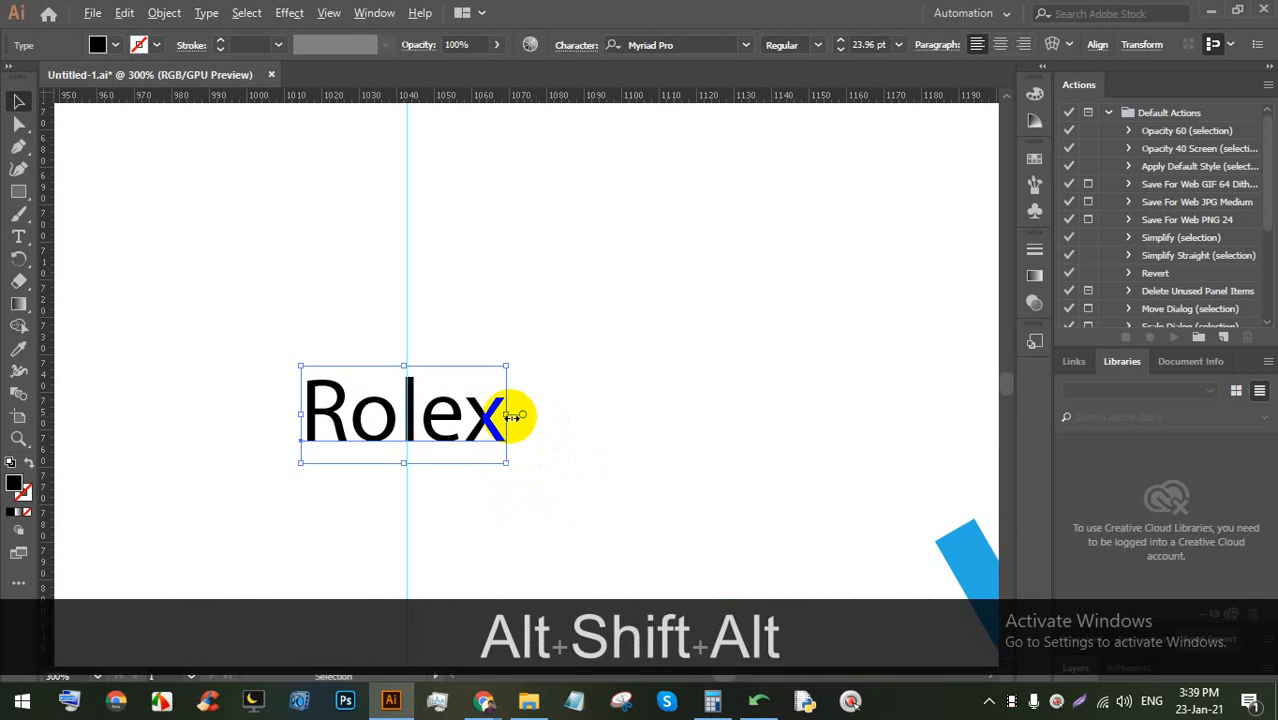
scroll(510, 418, down, 3)
click(676, 44)
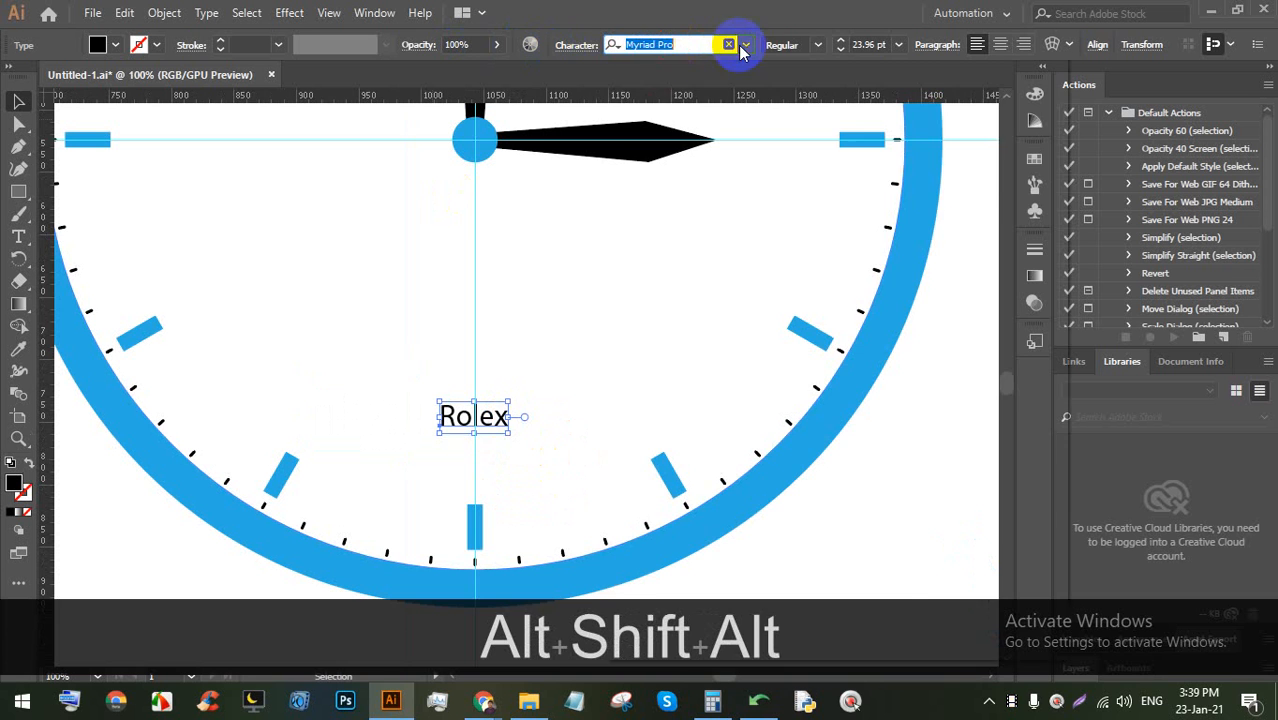
click(745, 44)
click(815, 165)
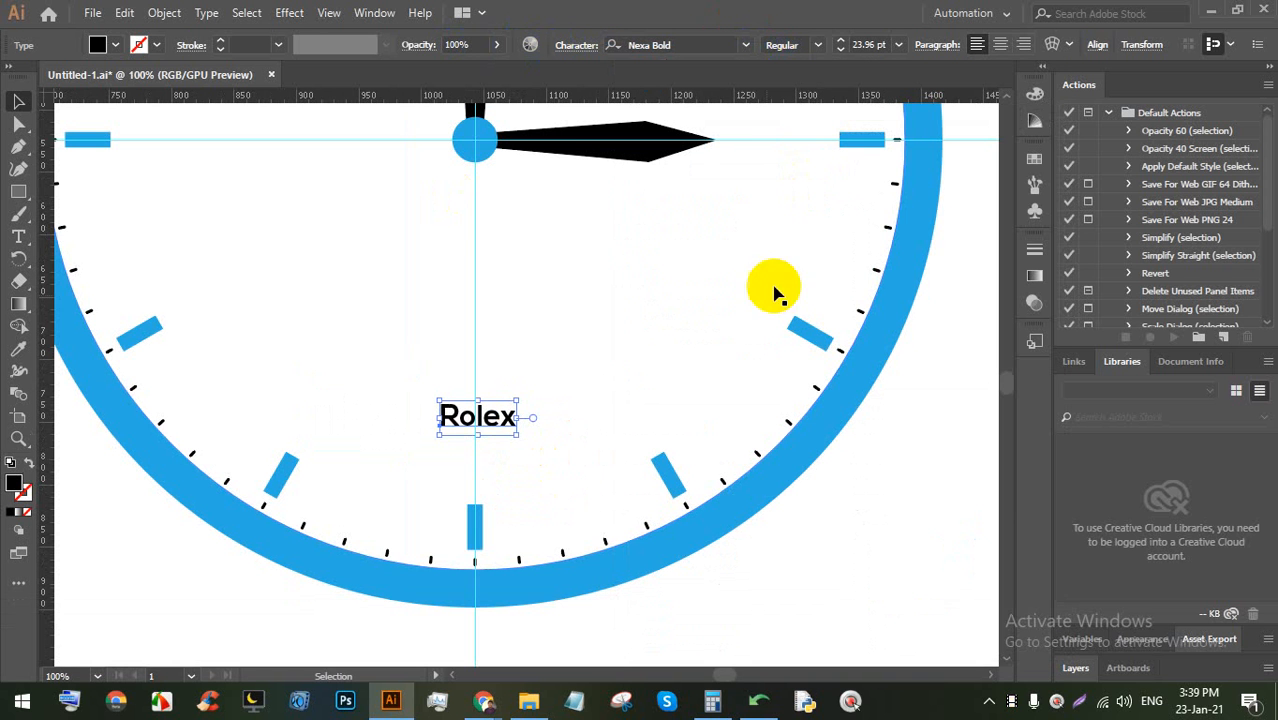
Enlarge the Rolex text from its centre to about 44 pt, nudge it onto the vertical guide and deselect it
drag(515, 396, 548, 375)
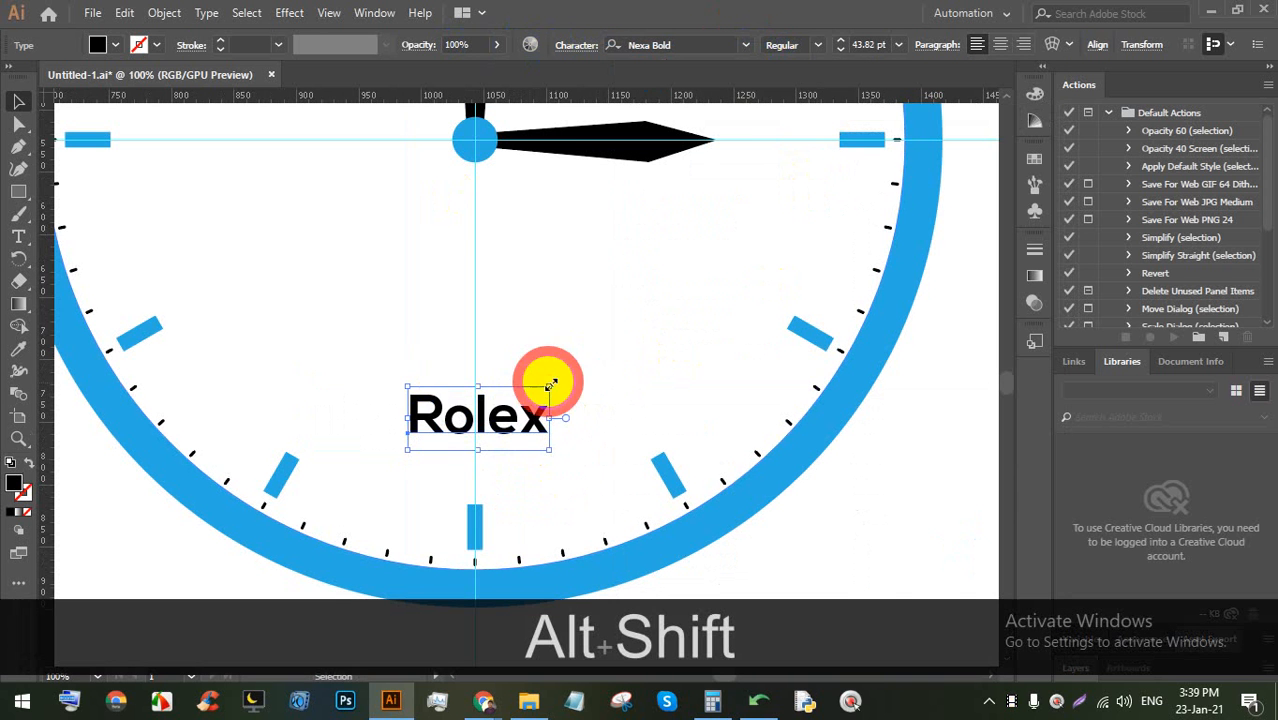
key(Left)
key(Left)
key(Right)
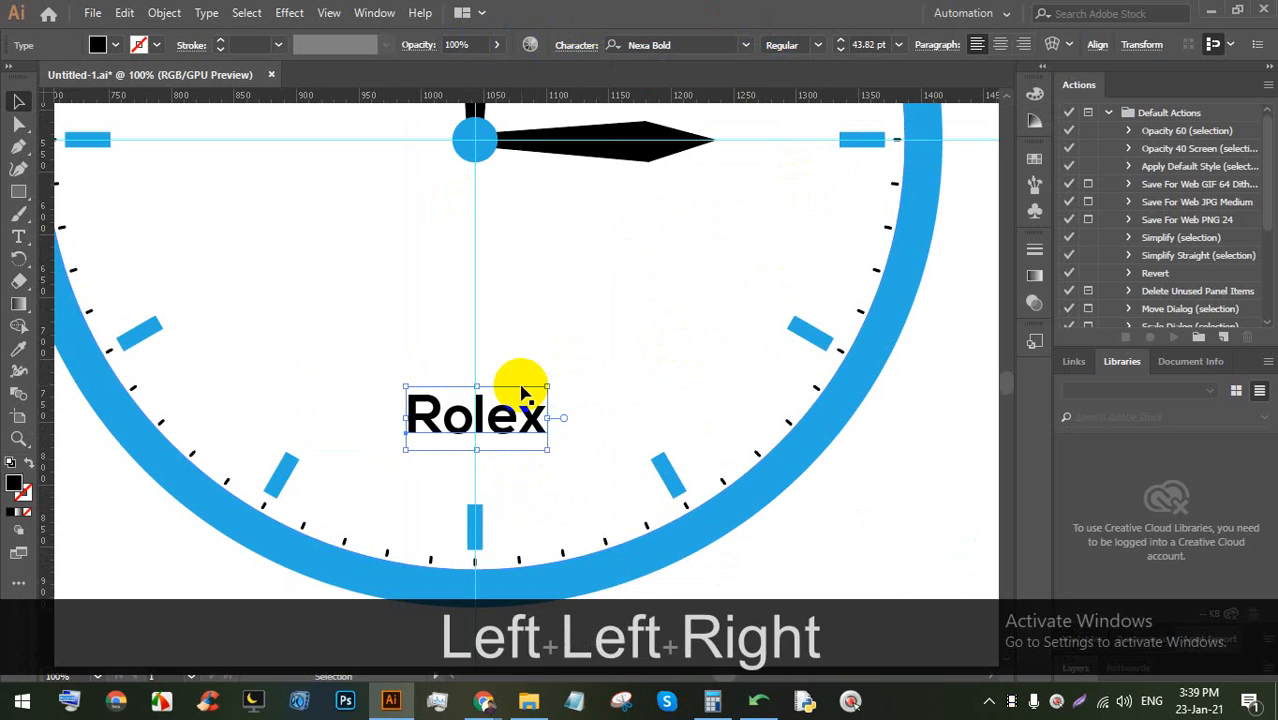
click(871, 460)
Examine the clock as a whole and up close, checking the Rolex text, the hands and the hour marks
alt+scroll(541, 371, down, 4)
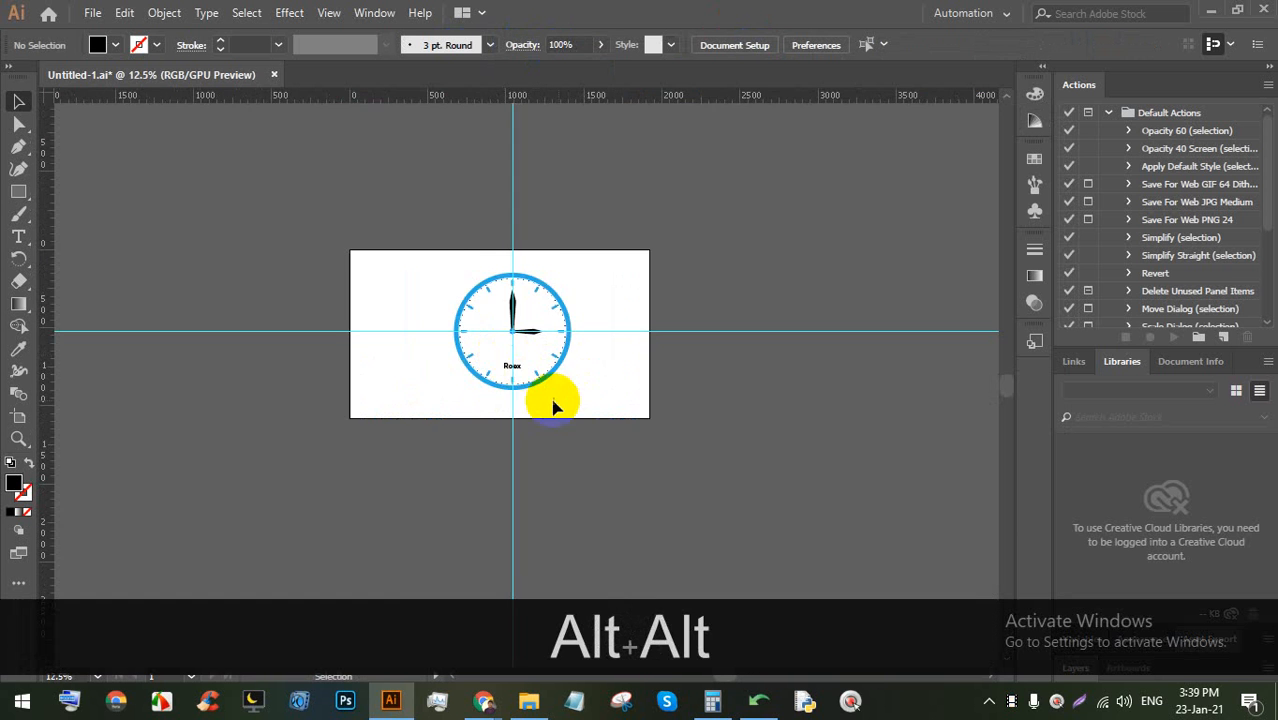
alt+scroll(522, 385, up, 3)
alt+scroll(487, 365, up, 2)
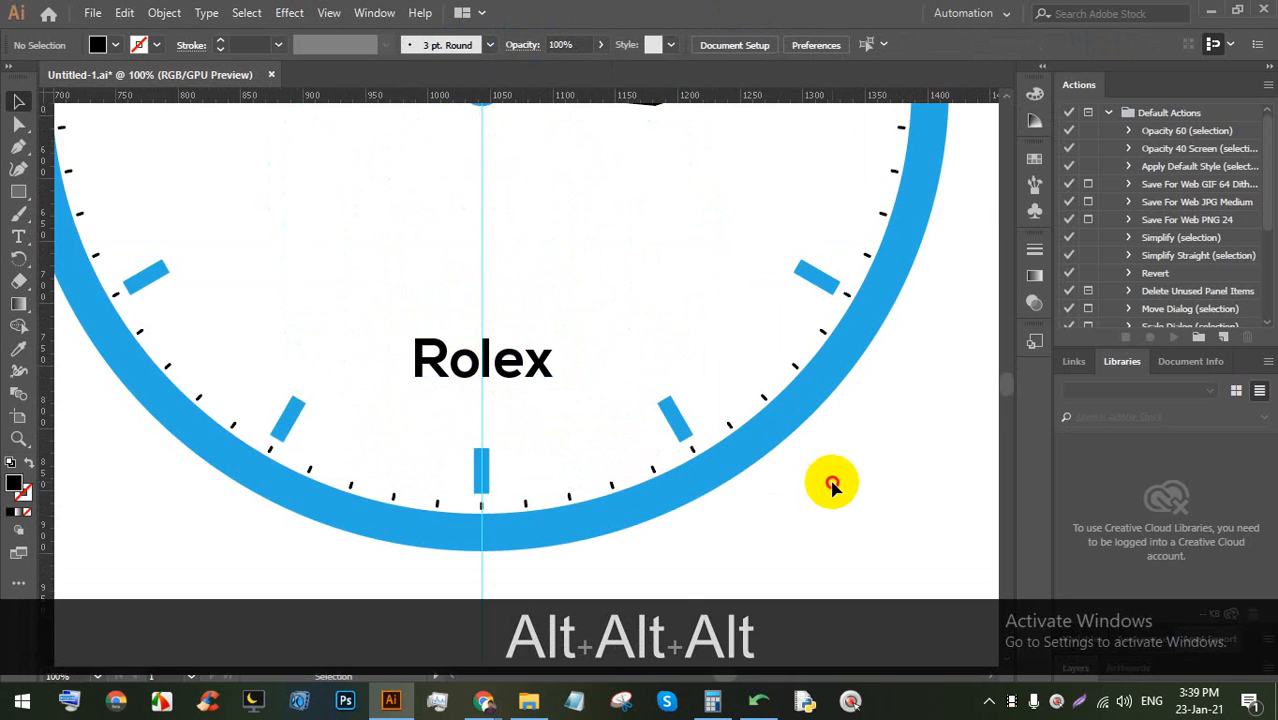
alt+scroll(651, 375, down, 4)
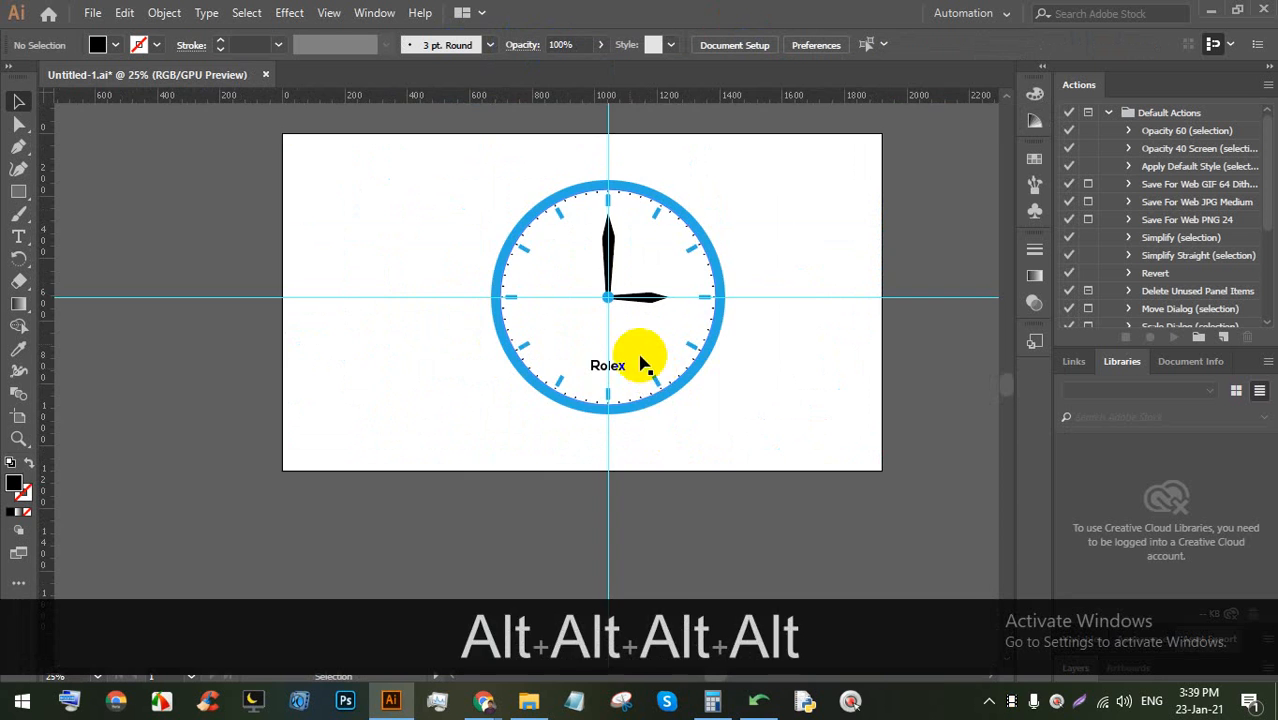
alt+scroll(642, 208, up, 3)
alt+scroll(643, 215, up, 1)
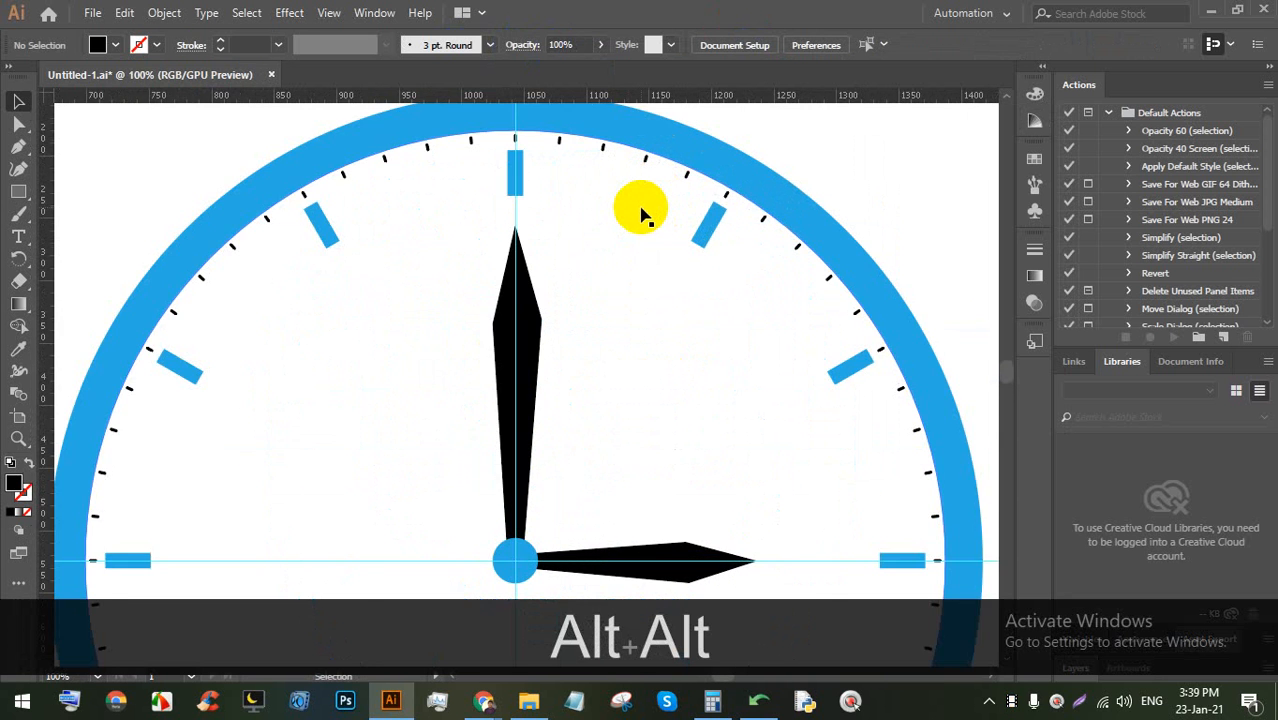
scroll(643, 215, down, 1)
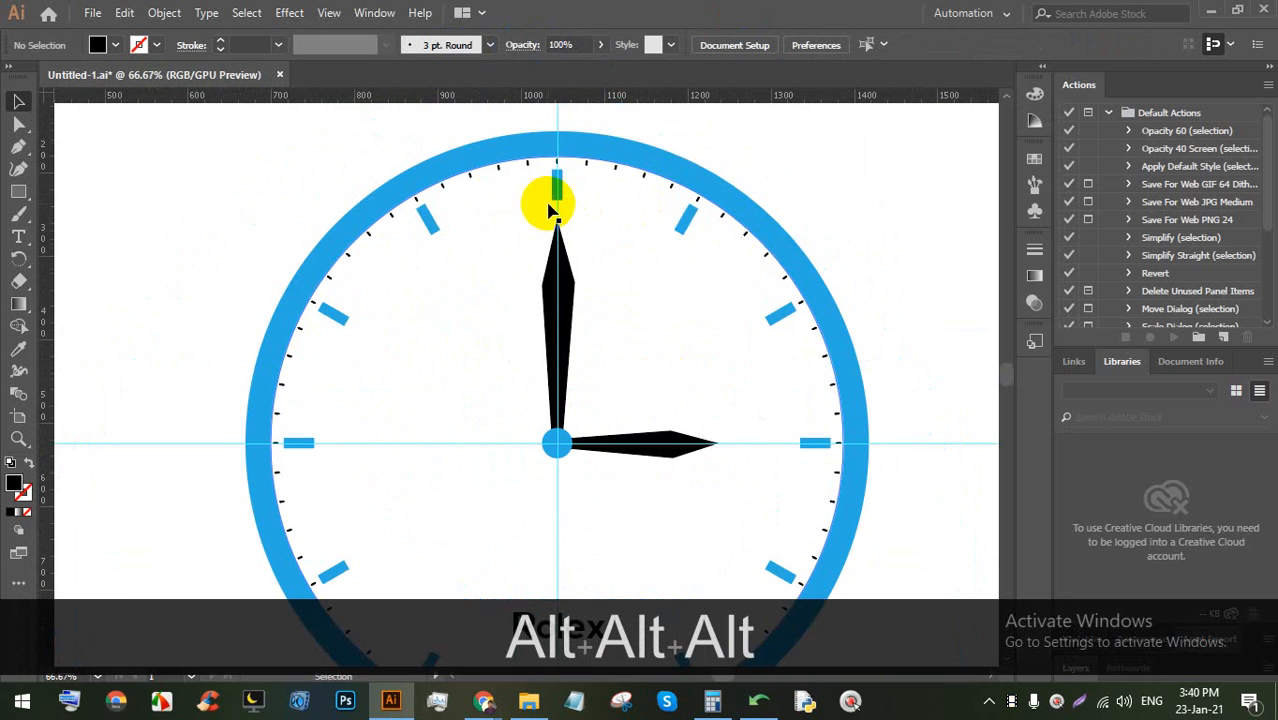
alt+scroll(556, 210, up, 1)
alt+scroll(585, 200, down, 2)
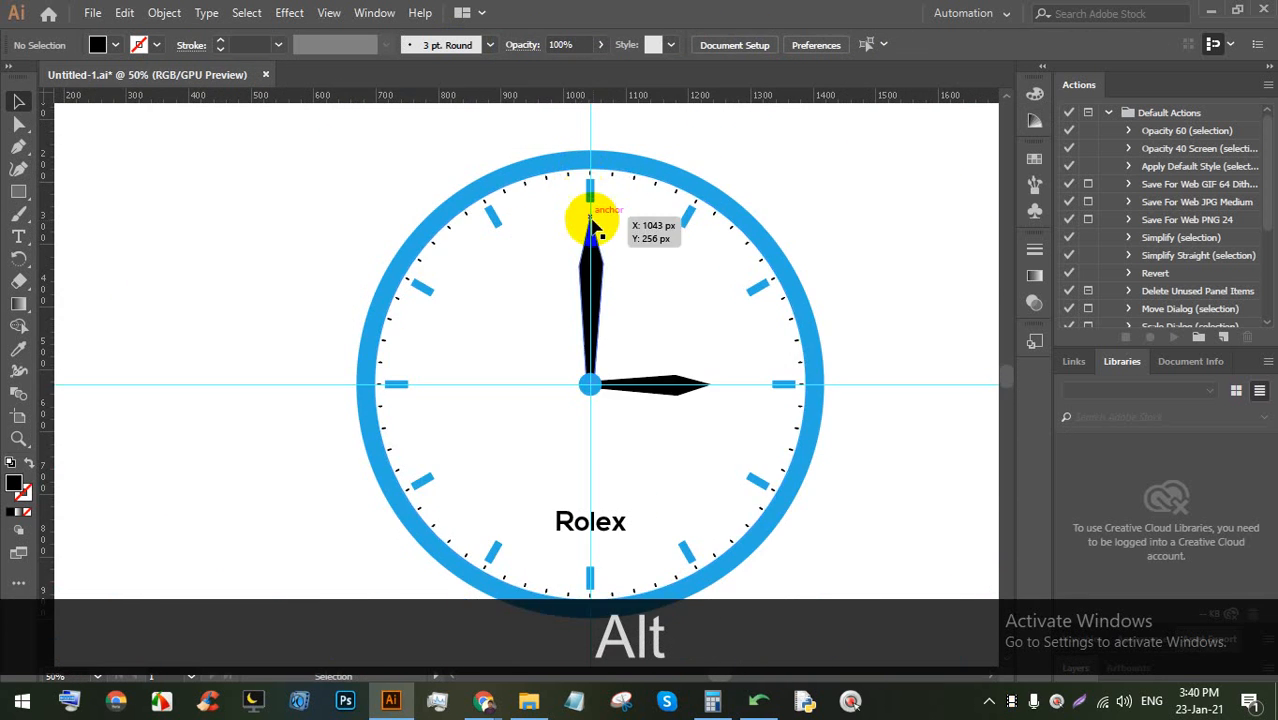
Switch to the Google Meet call in Chrome, close the TL-WR845N router tab and stop presenting the screen
click(484, 700)
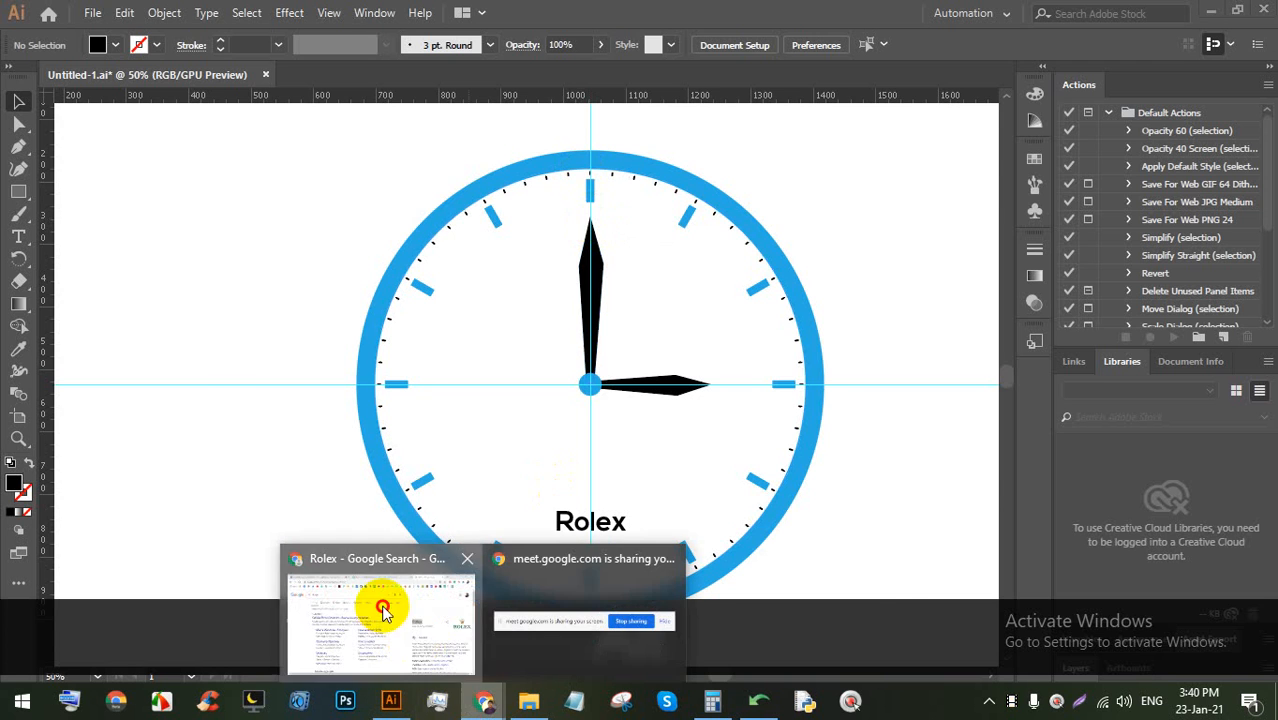
click(371, 600)
click(305, 10)
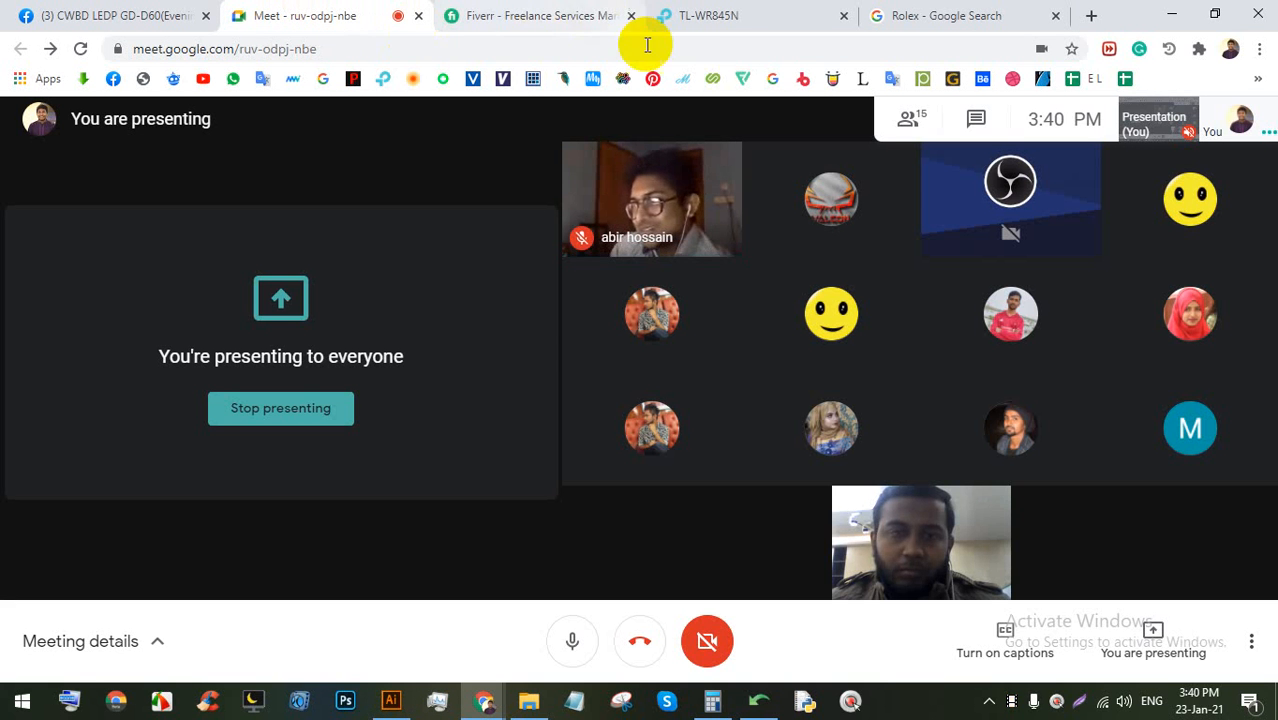
click(843, 15)
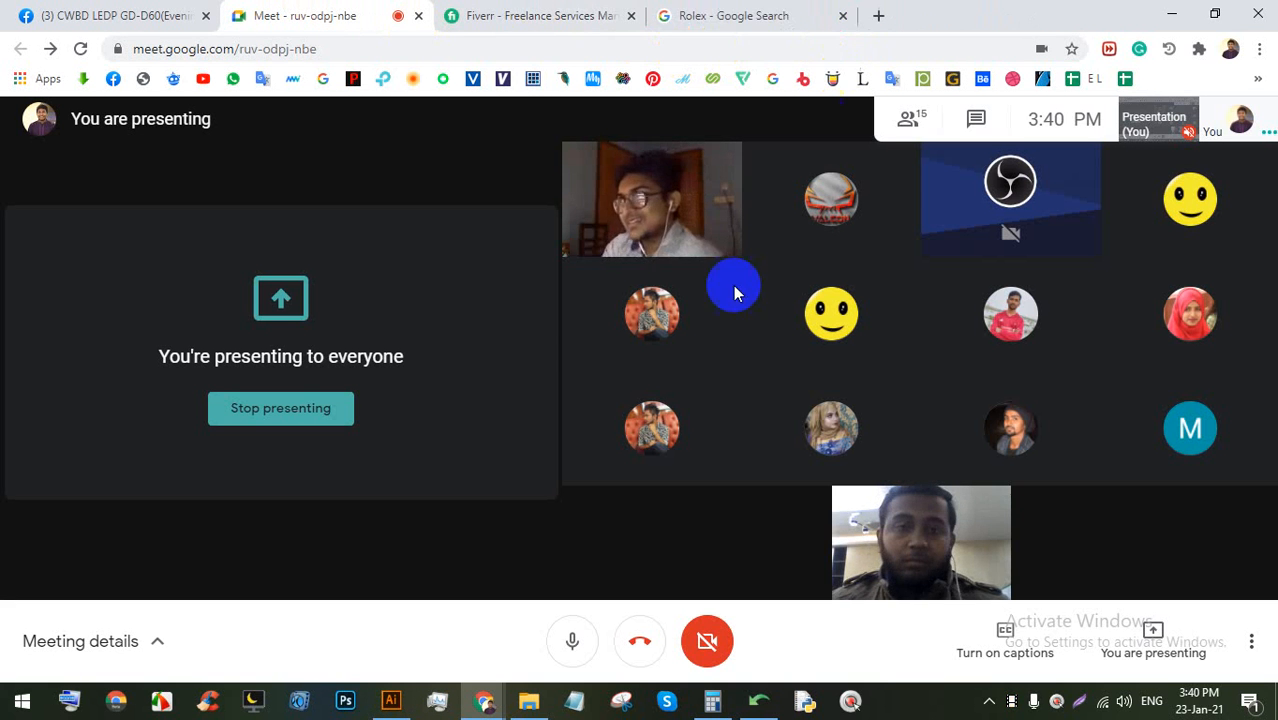
click(308, 410)
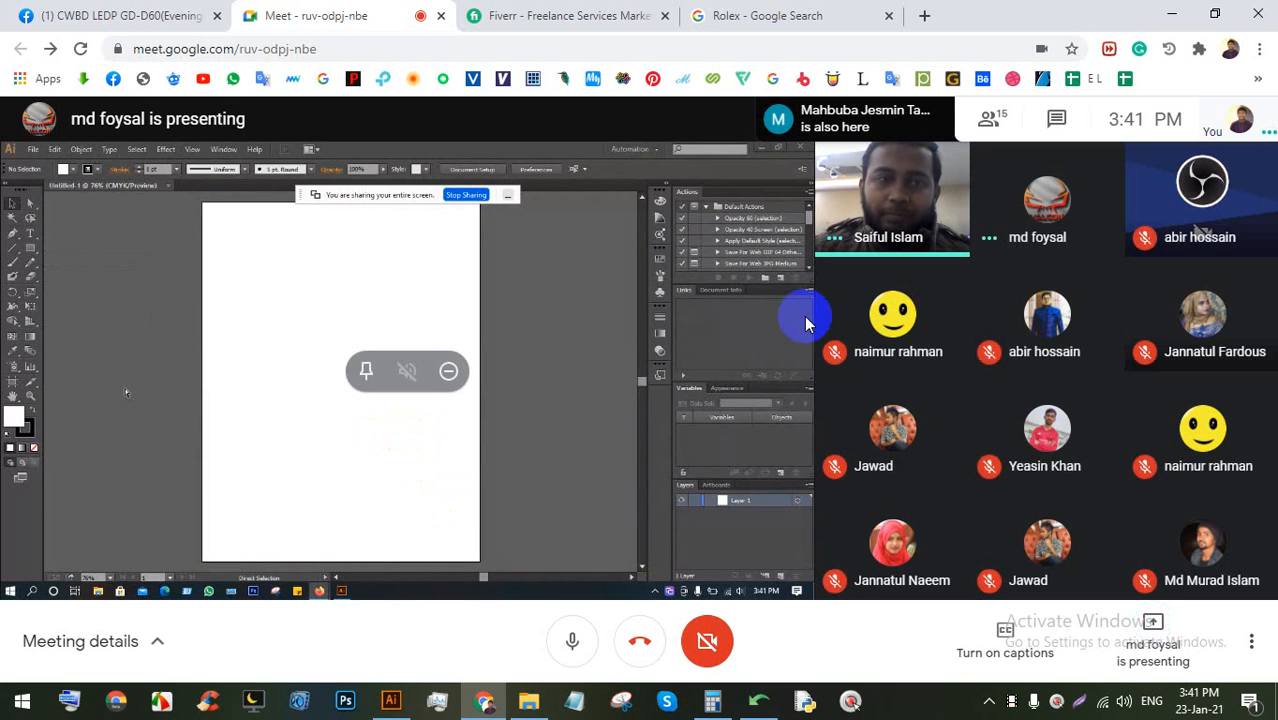
Pin the participant's shared Illustrator screen in the call and show the browser in full screen
click(366, 371)
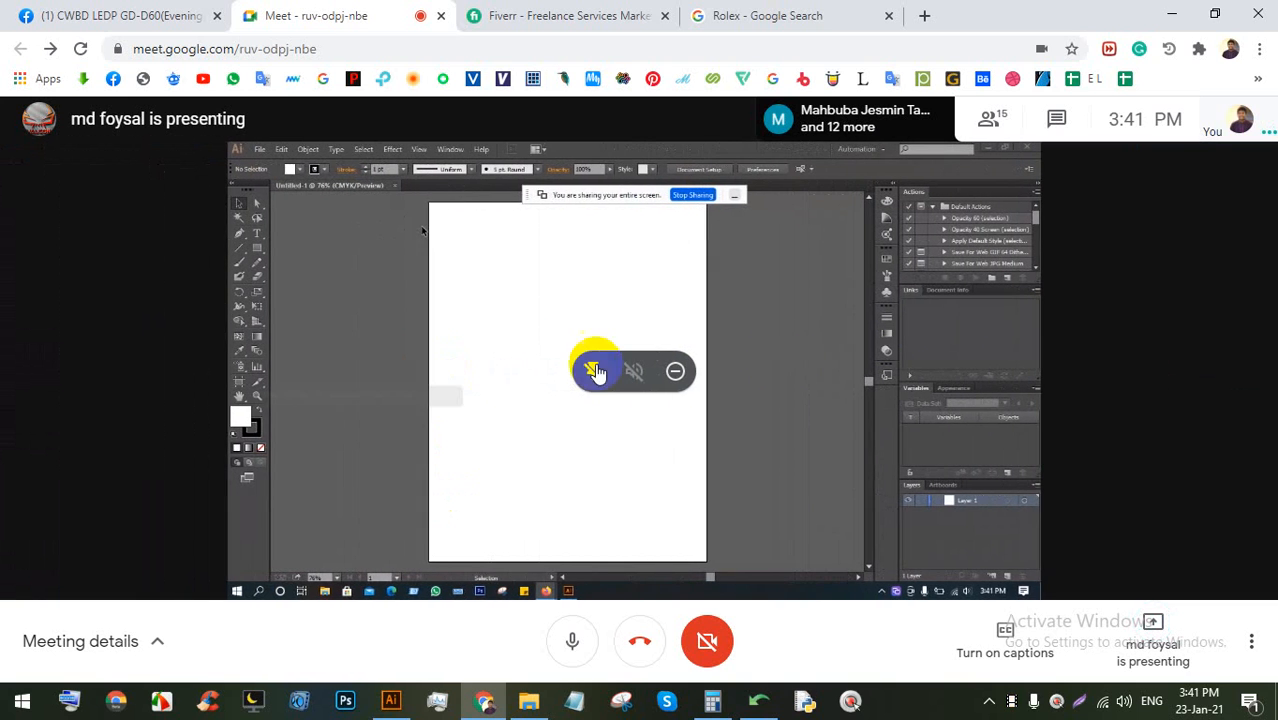
double_click(881, 303)
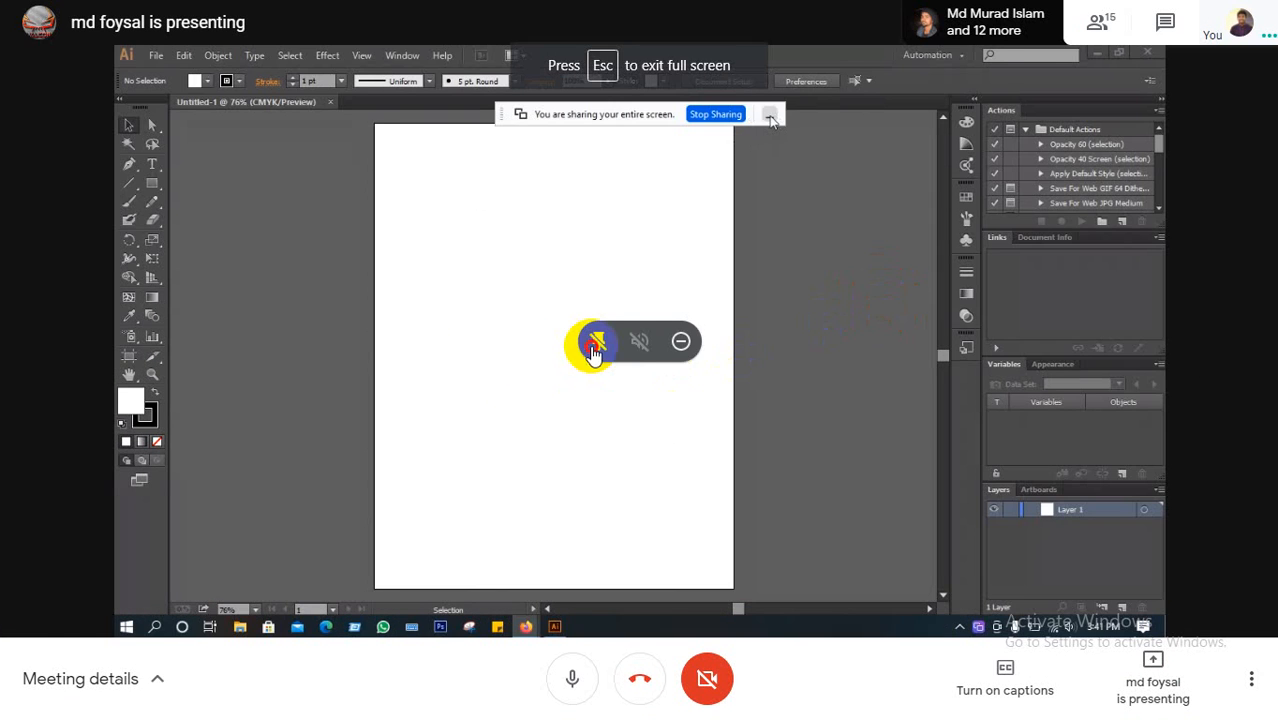
click(595, 347)
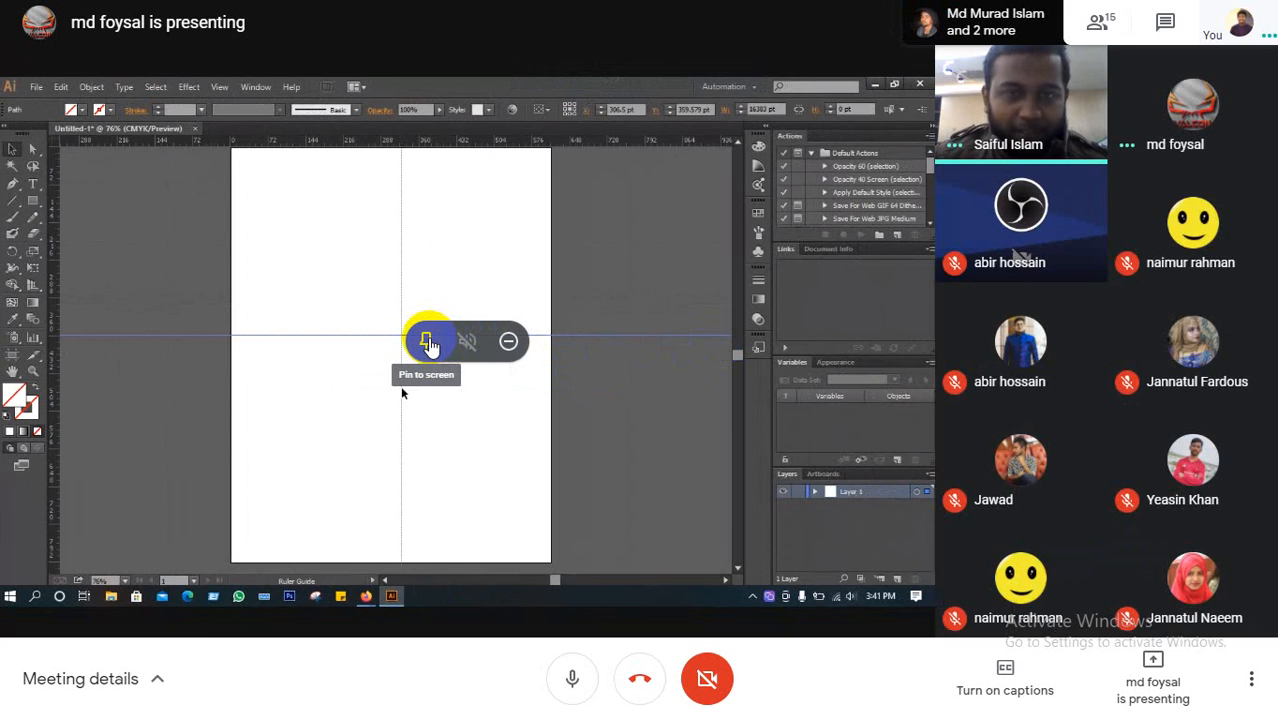
click(428, 343)
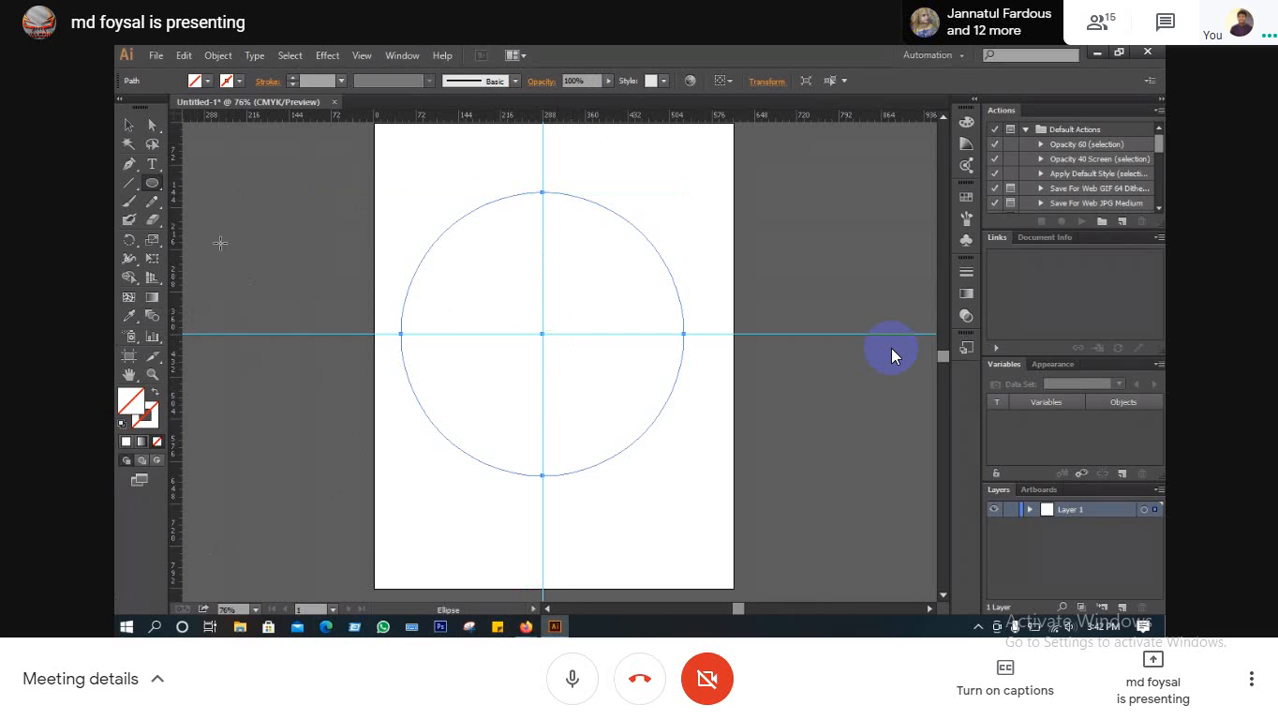
Fill the large circle centred on the guides with blue in the shared Illustrator document and activate the Direct Selection tool
click(207, 81)
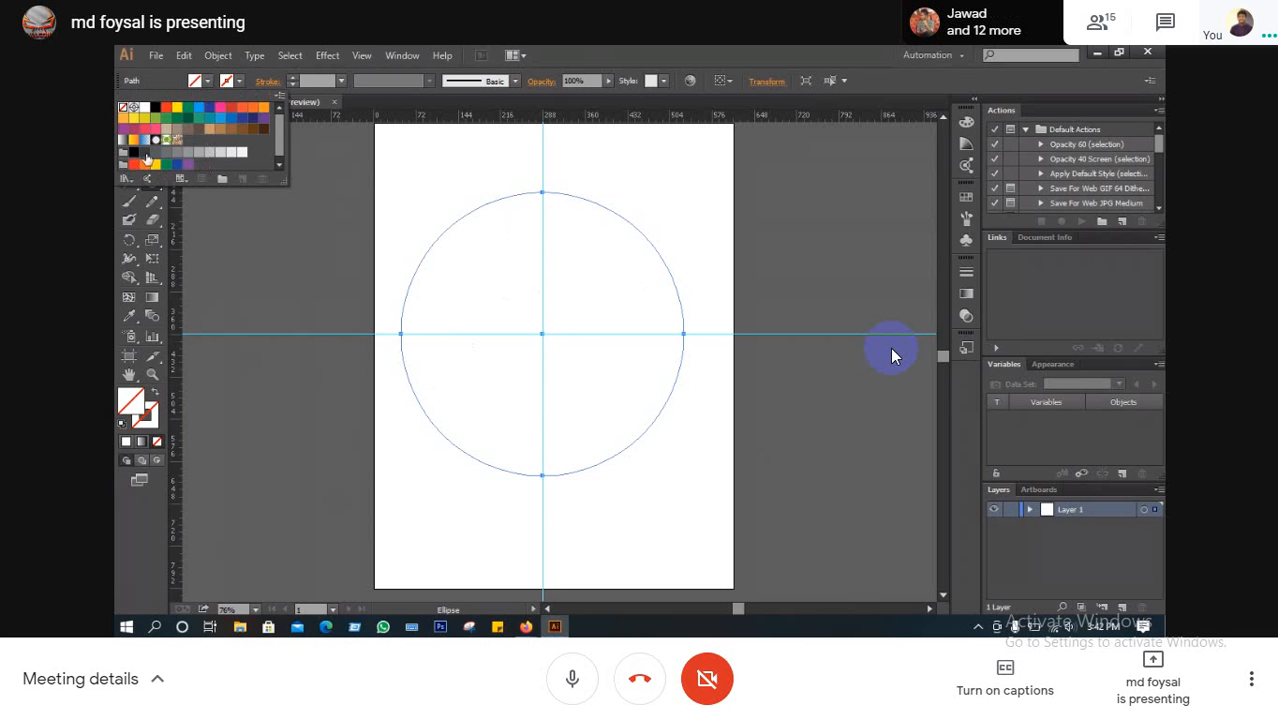
click(199, 108)
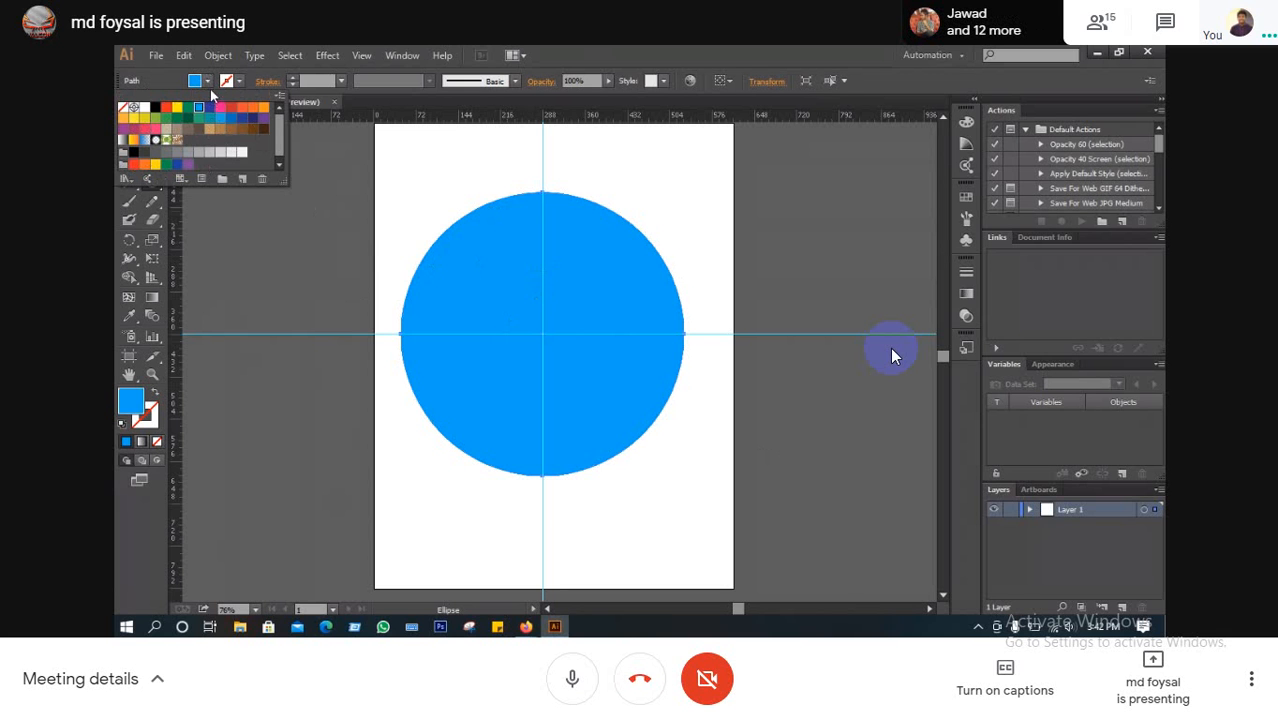
click(133, 123)
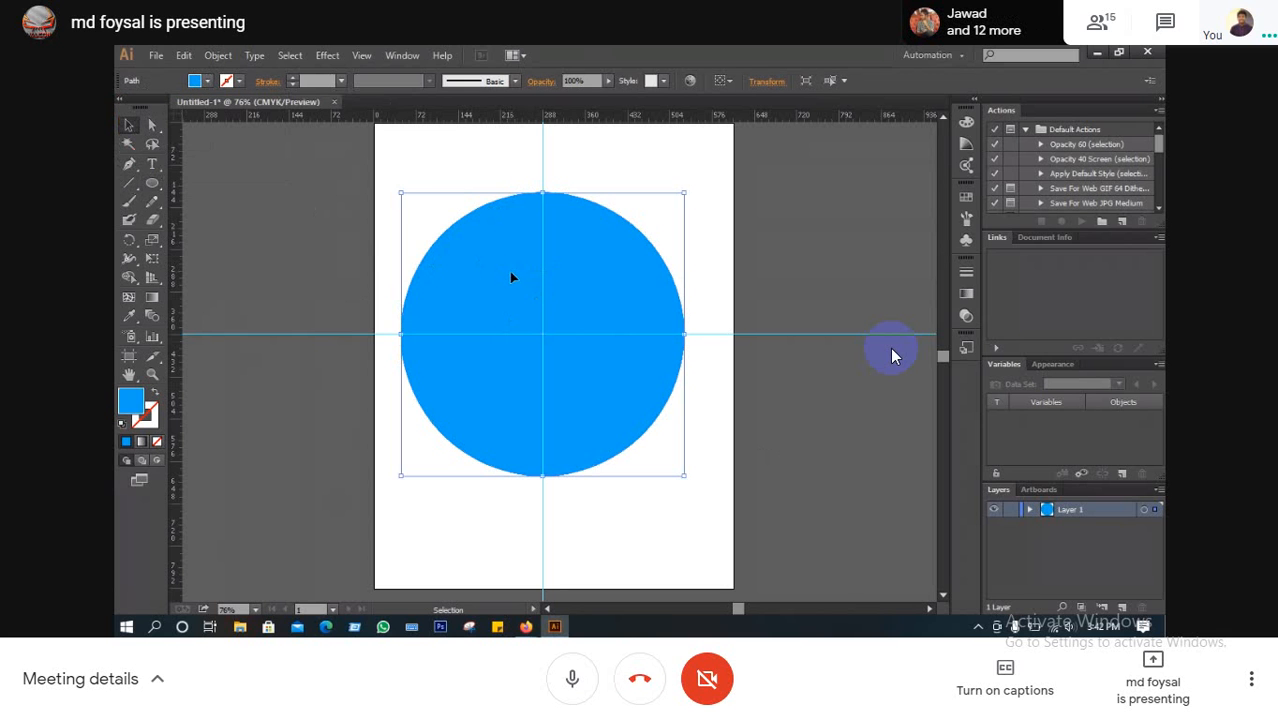
key(a)
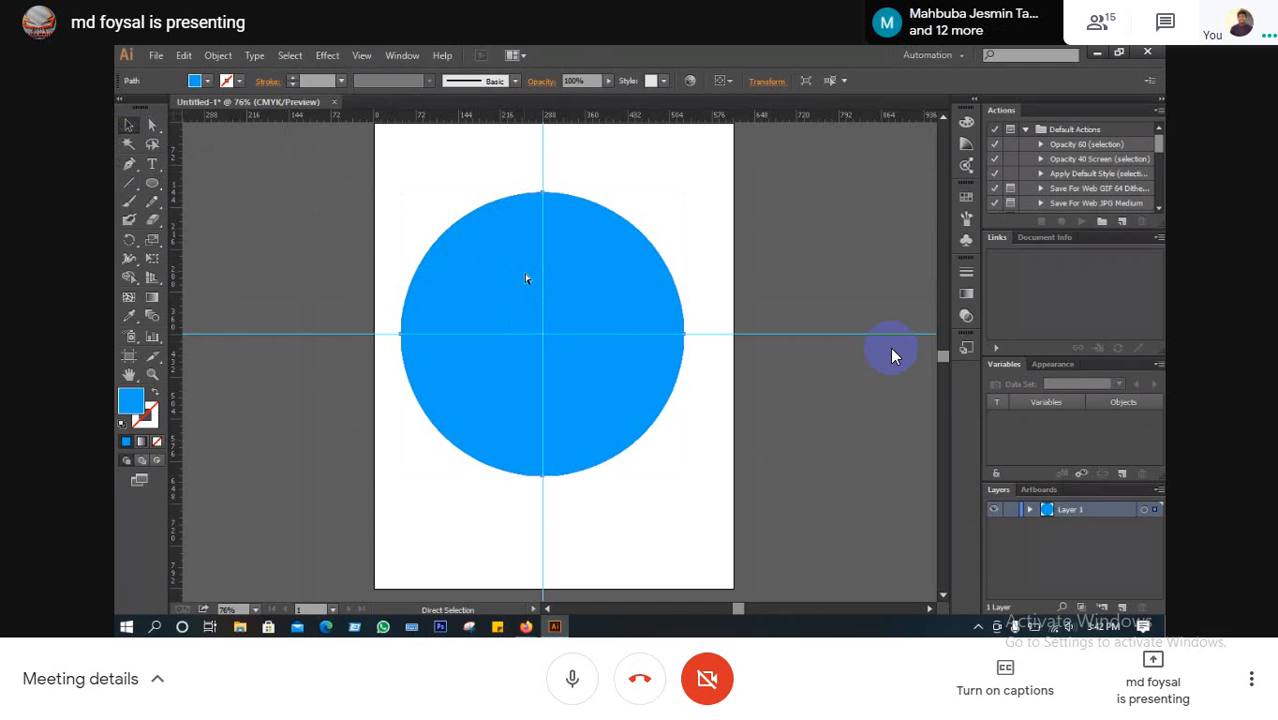
Shrink the front copy of the blue circle slightly about its centre and fill it with white to leave a blue ring
key(v)
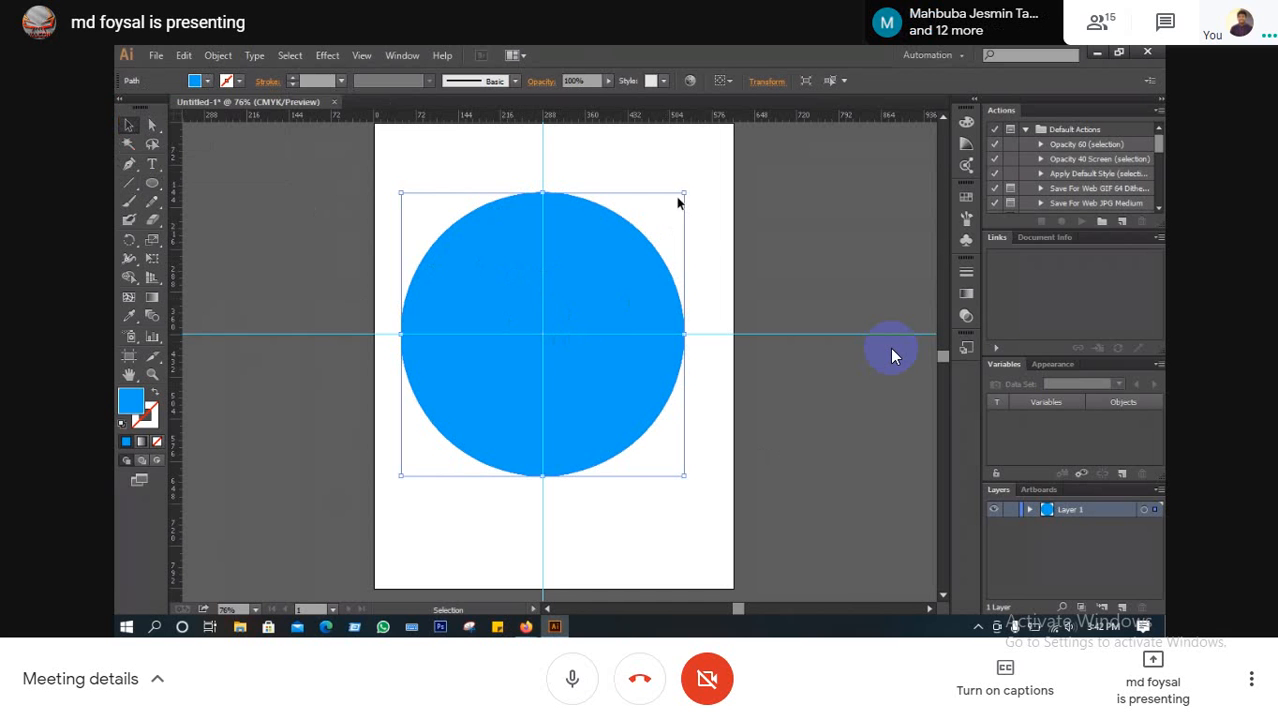
mouse_move(684, 192)
mouse_down()
mouse_move(595, 286)
mouse_move(664, 281)
mouse_move(713, 222)
mouse_move(771, 199)
mouse_up()
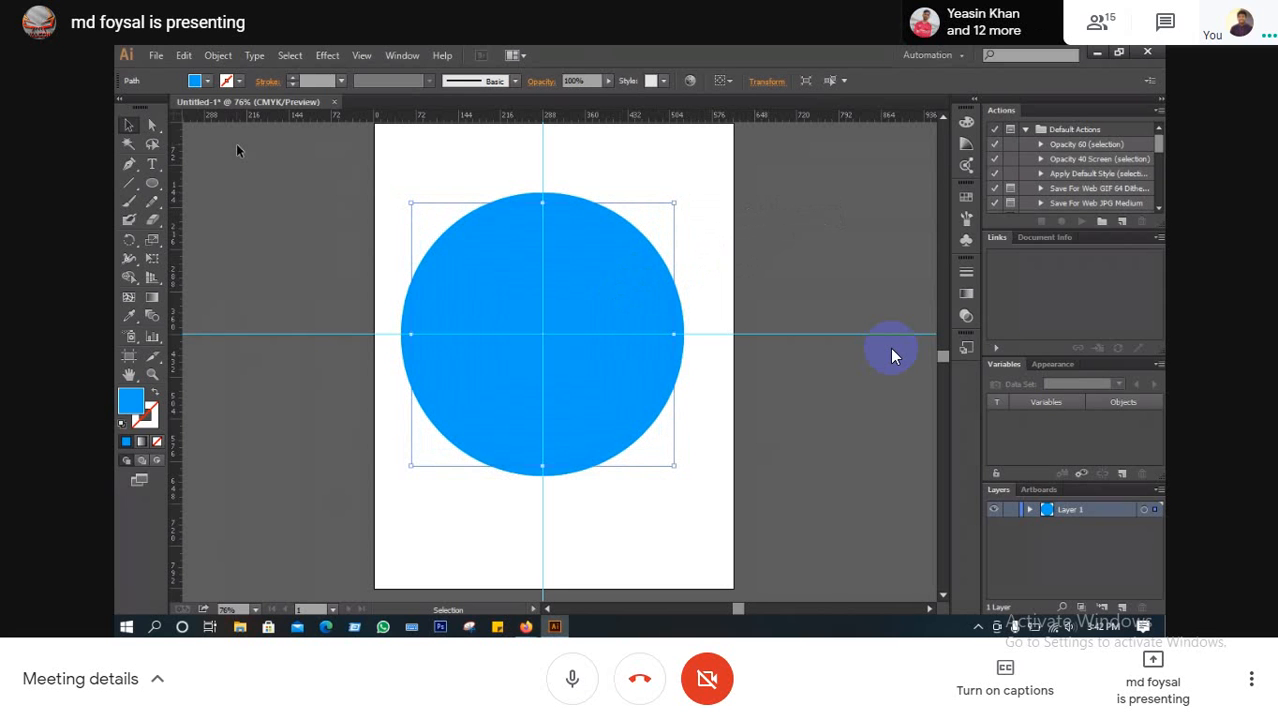
click(207, 81)
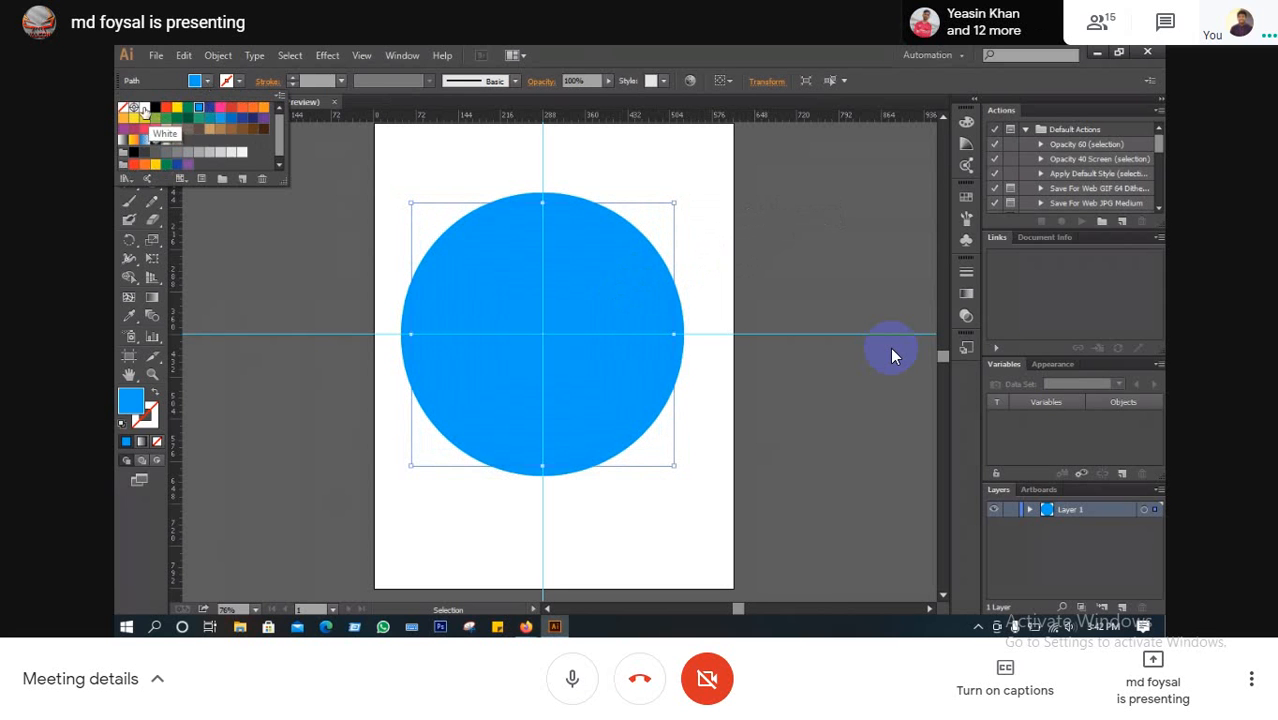
click(143, 108)
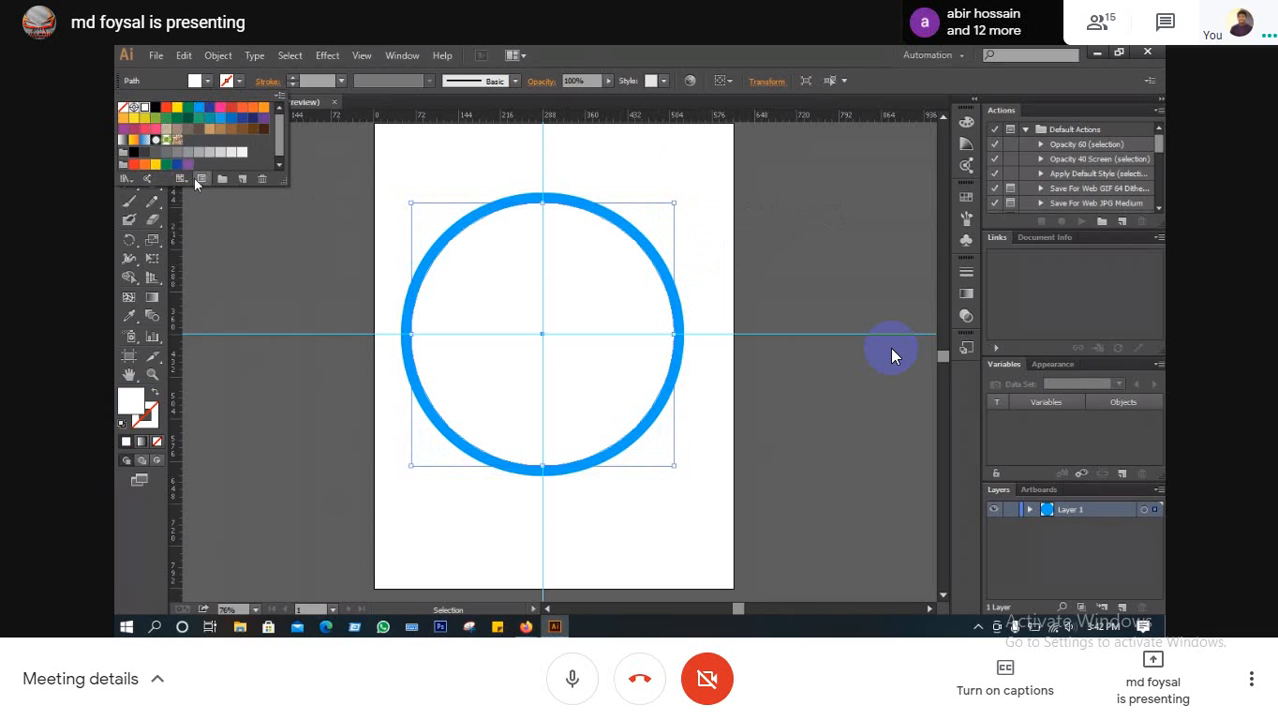
click(466, 146)
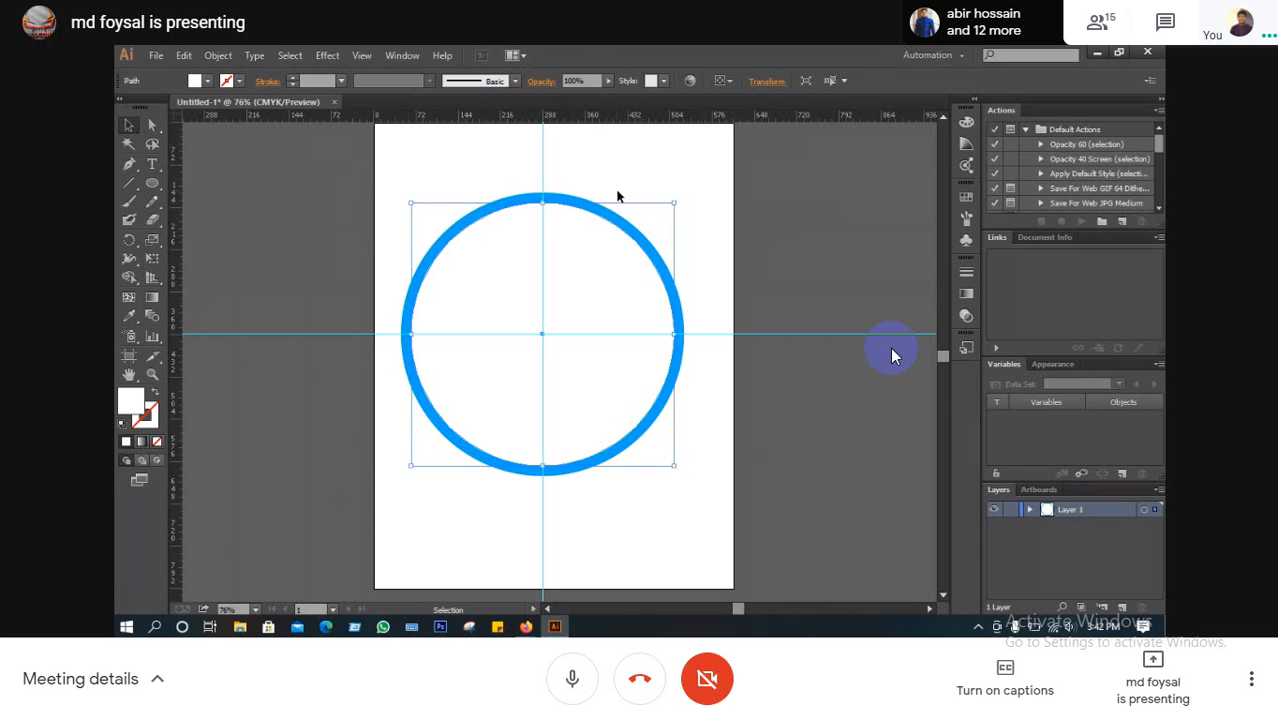
Select both circles of the ring and paste a copy of them in front
click(639, 230)
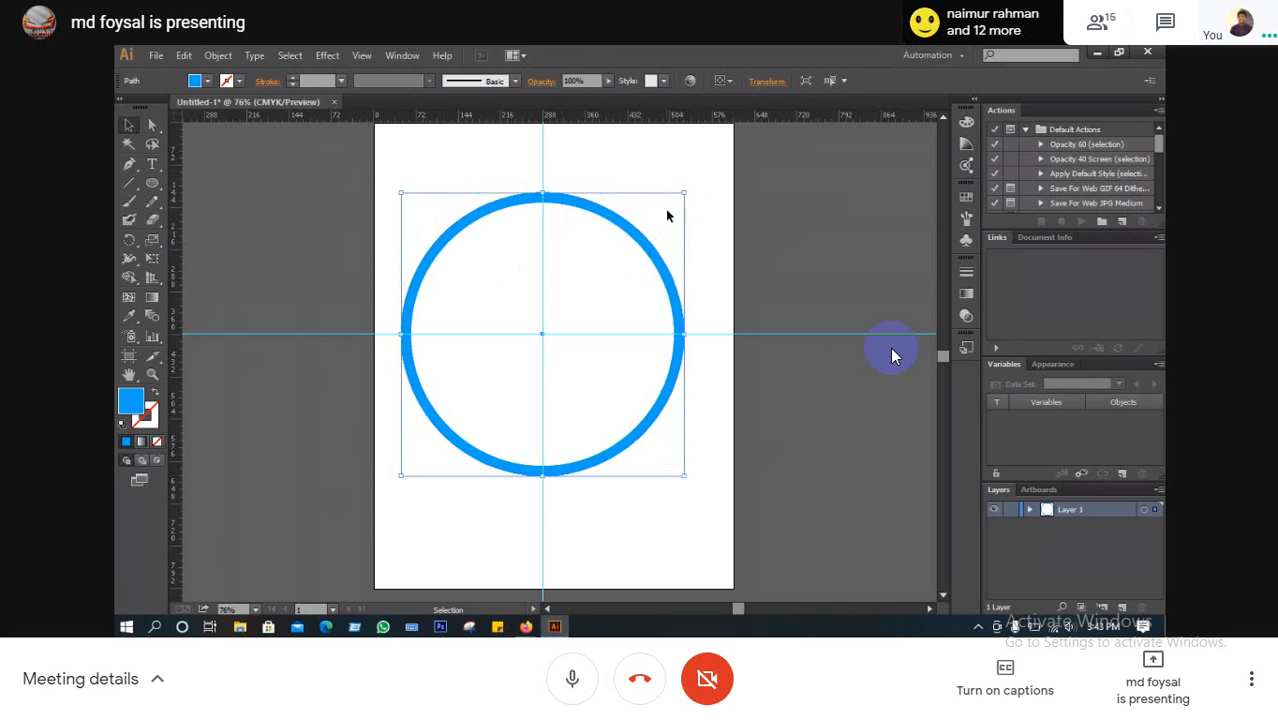
drag(705, 187, 385, 504)
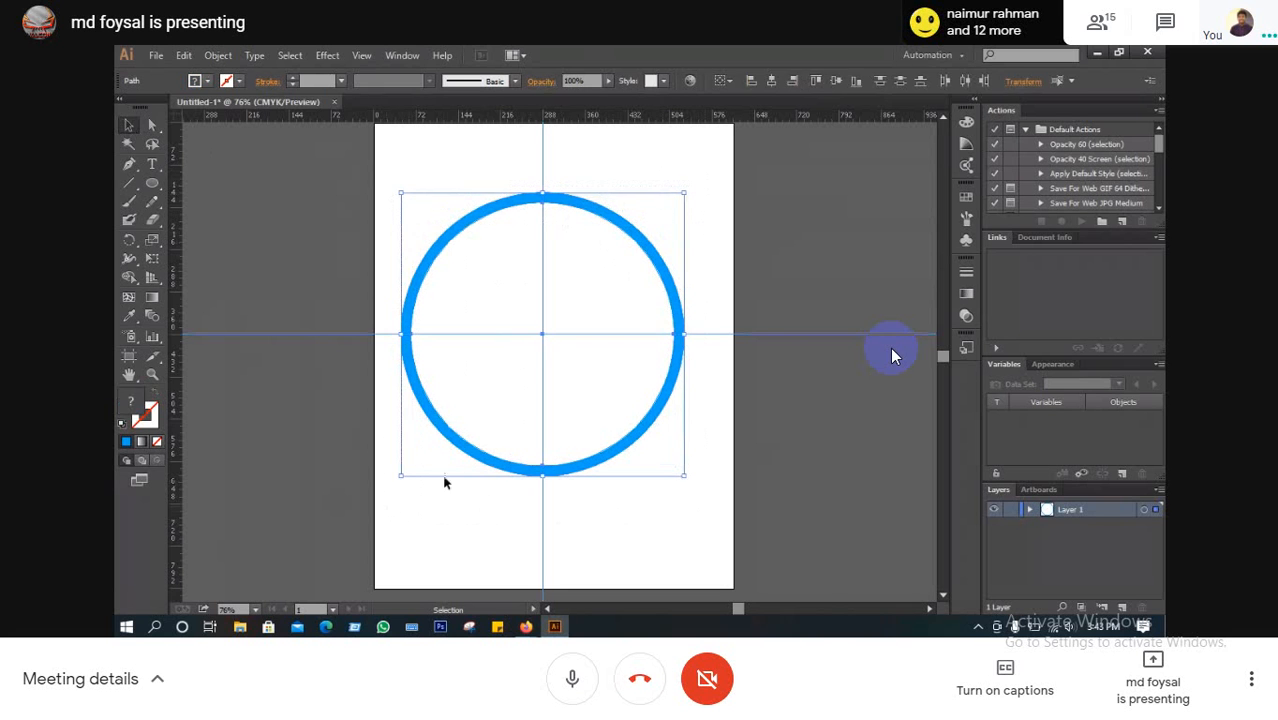
key(a)
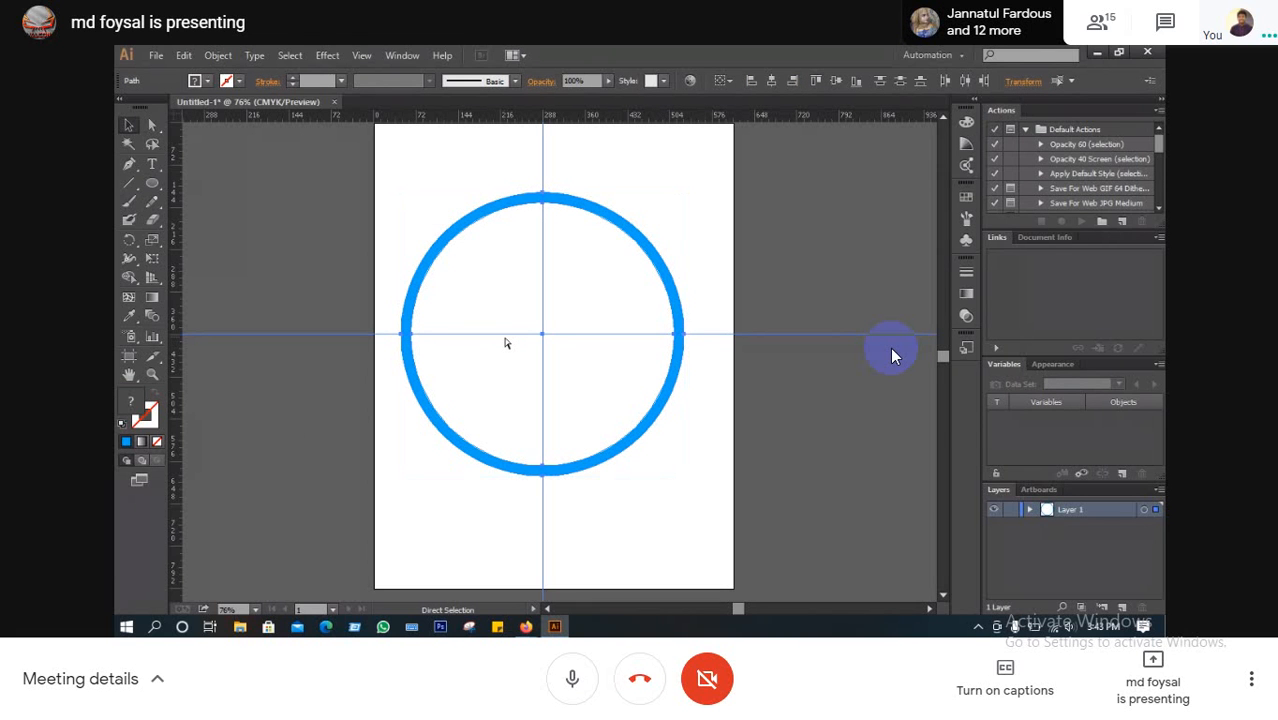
key(v)
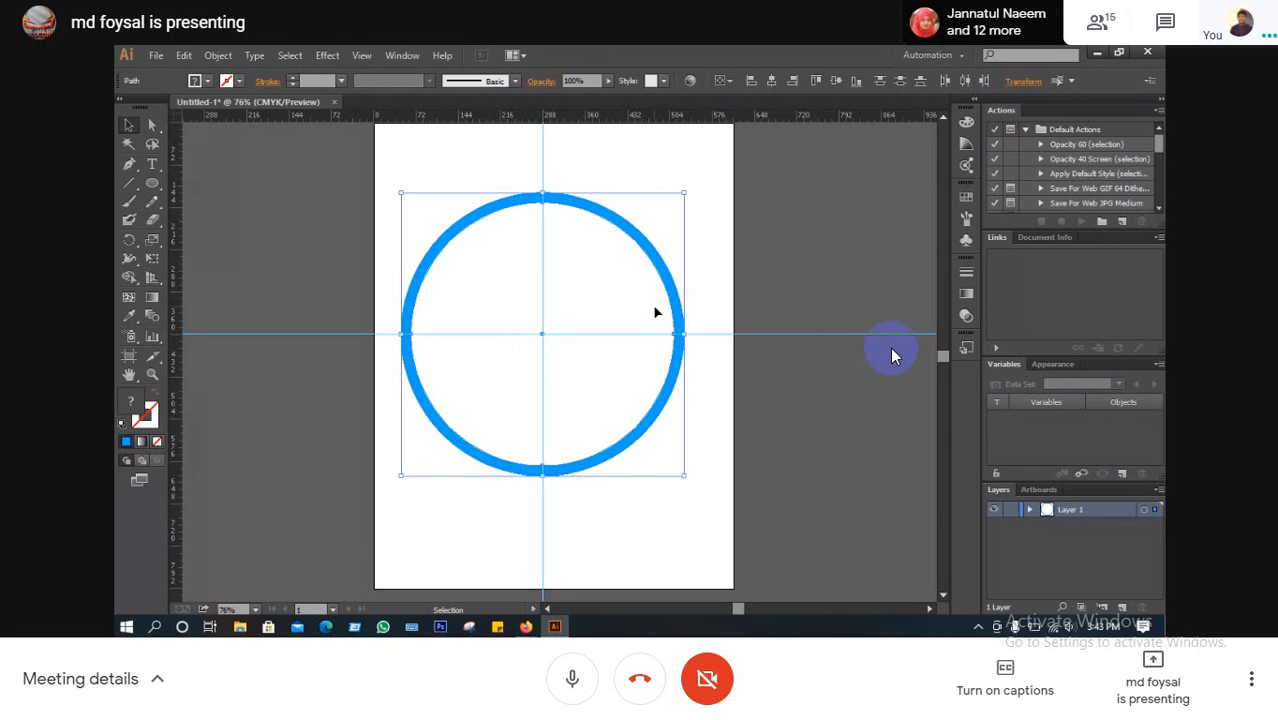
Deselect the circles and lock the horizontal and vertical guides
right_click(700, 336)
right_click(707, 292)
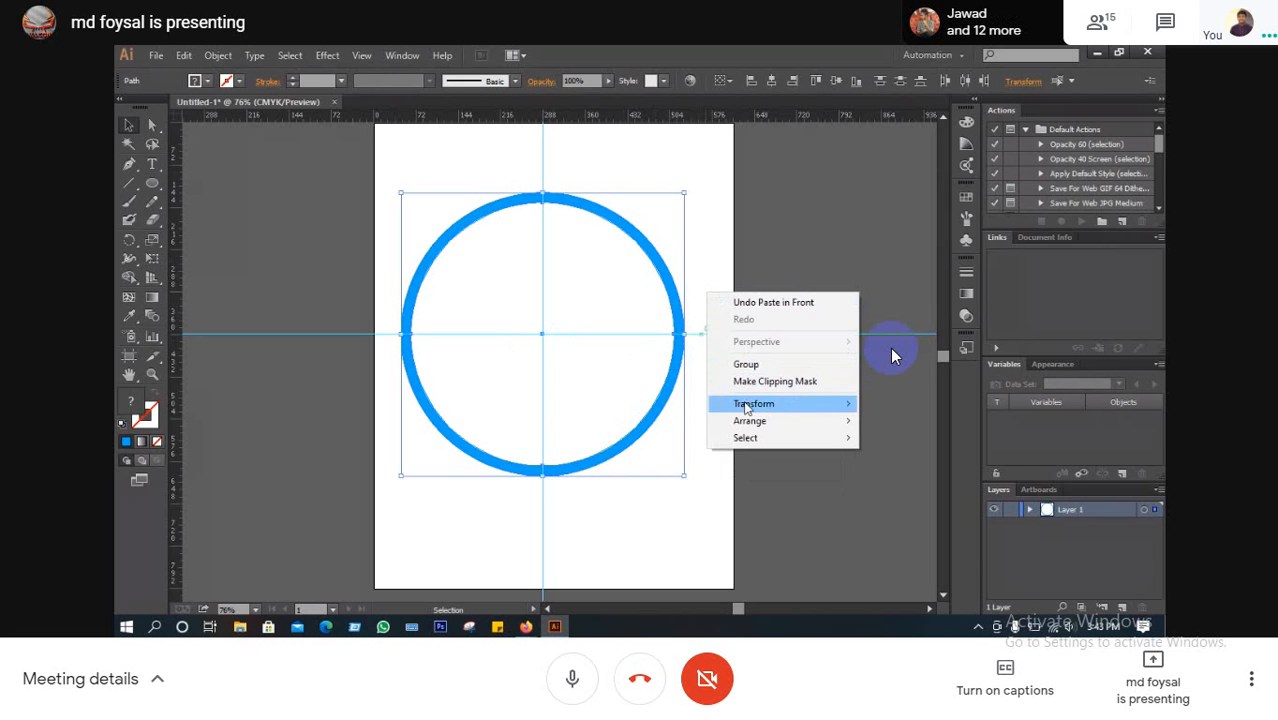
mouse_move(754, 401)
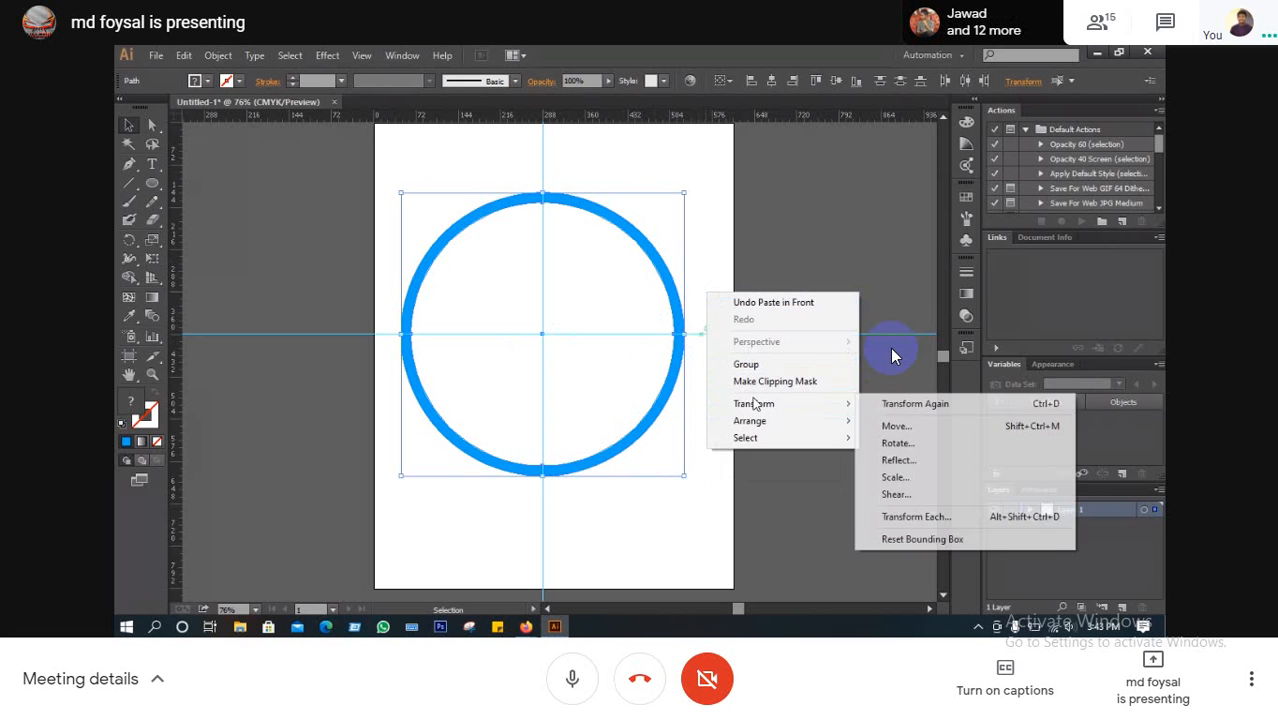
right_click(702, 219)
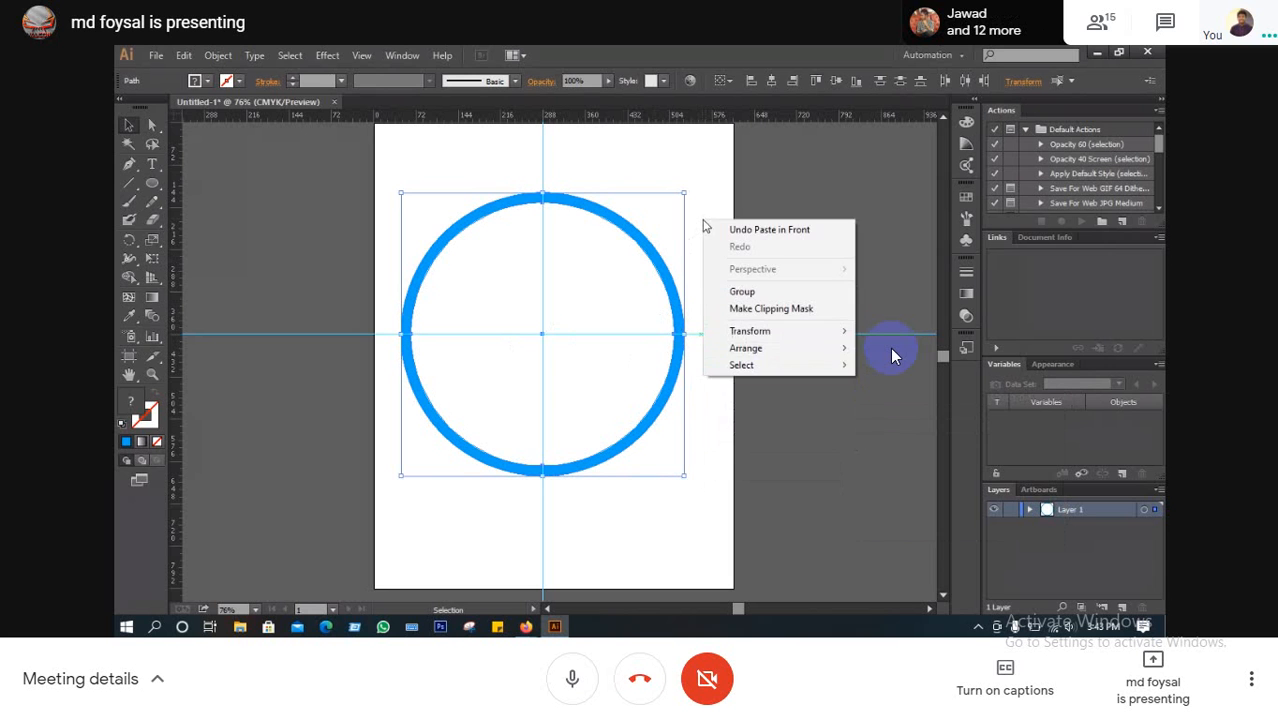
right_click(636, 258)
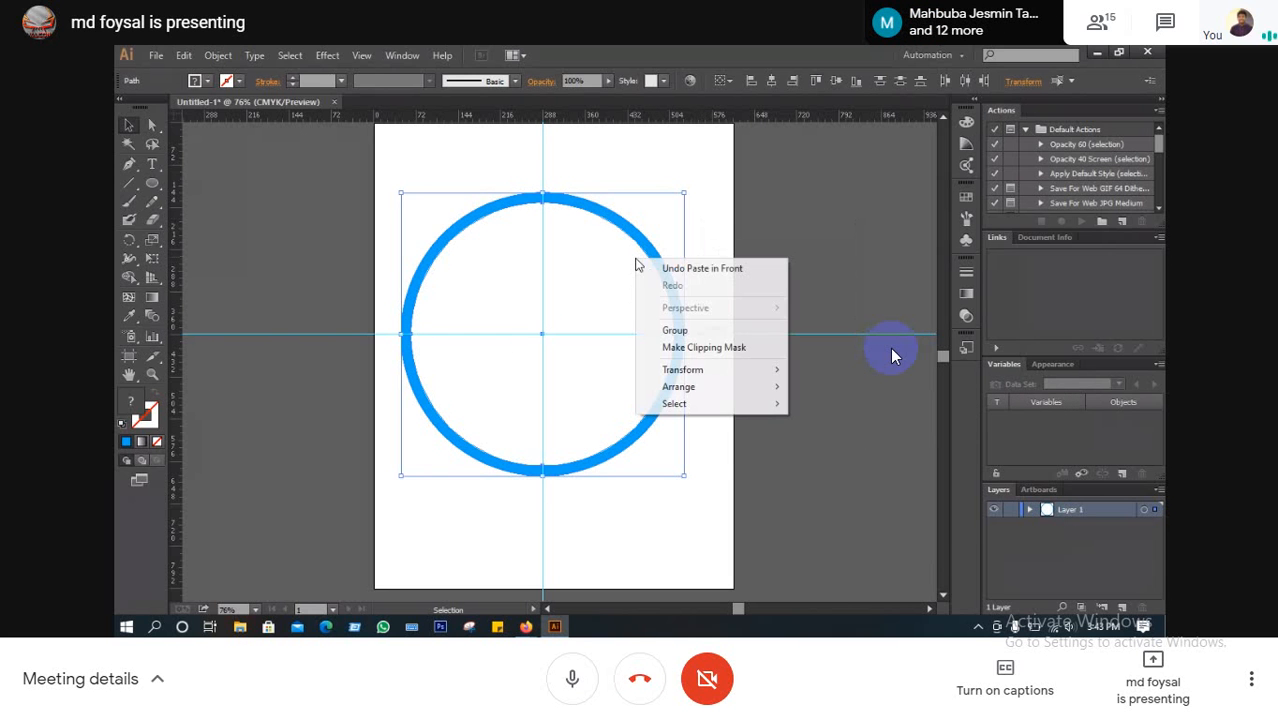
right_click(701, 221)
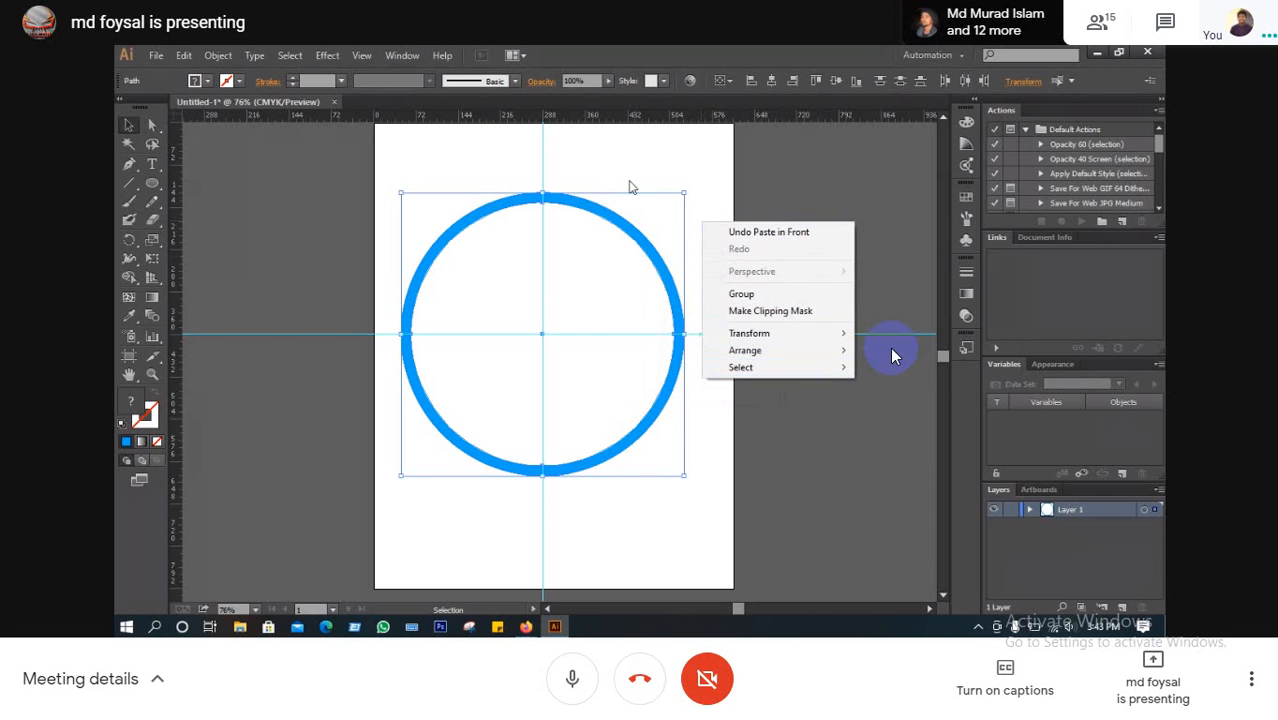
click(893, 355)
right_click(658, 214)
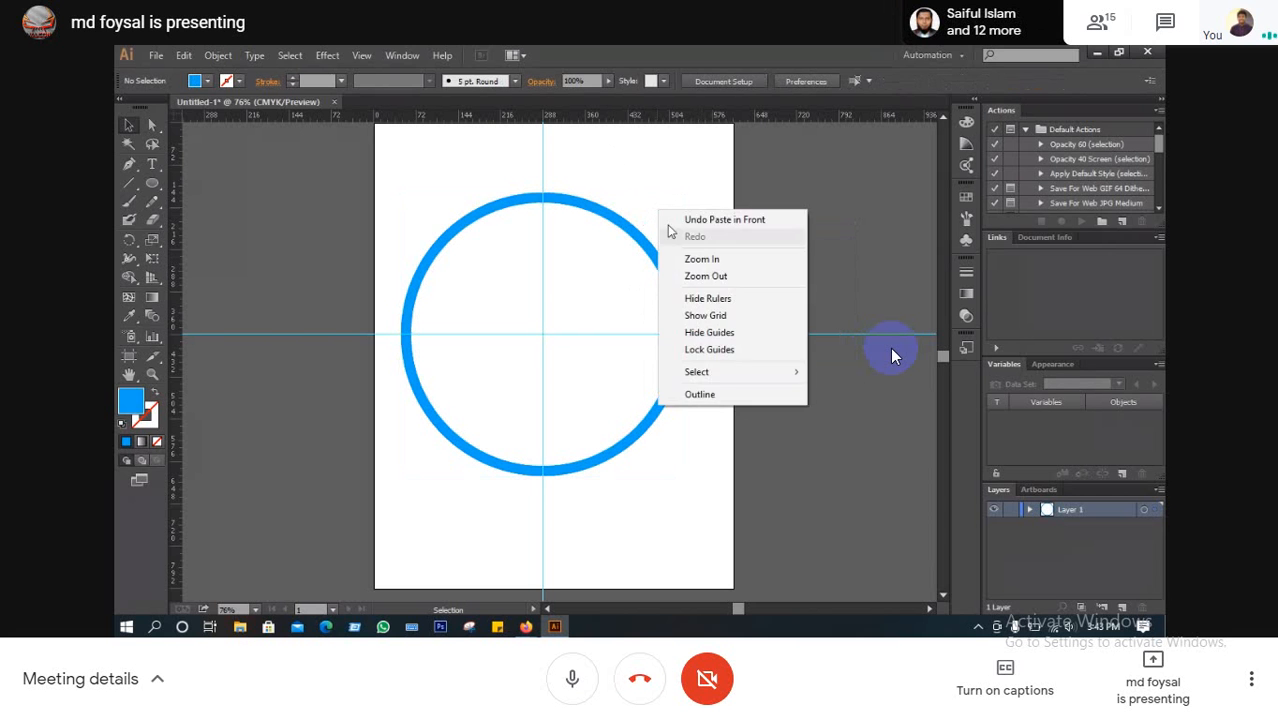
click(712, 349)
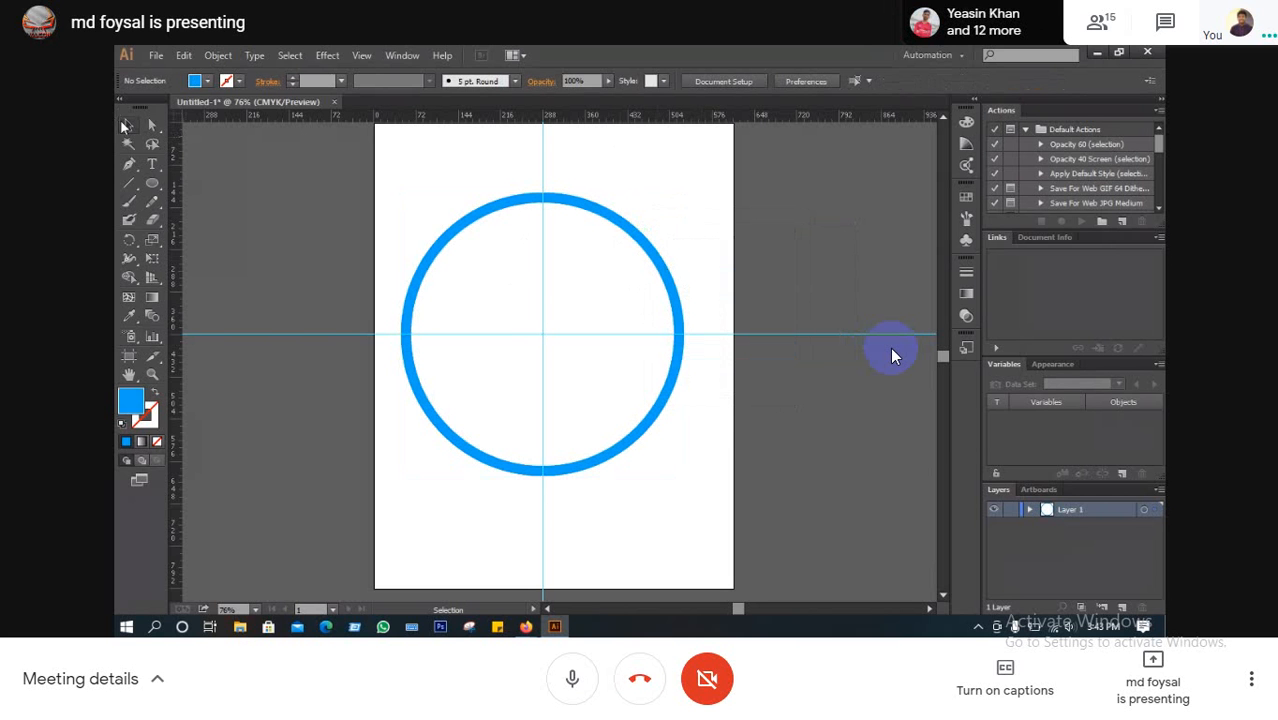
Duplicate the two circles in place, try to shrink the white circle to a tiny dot at the guide intersection, and undo the resize
drag(681, 172, 396, 532)
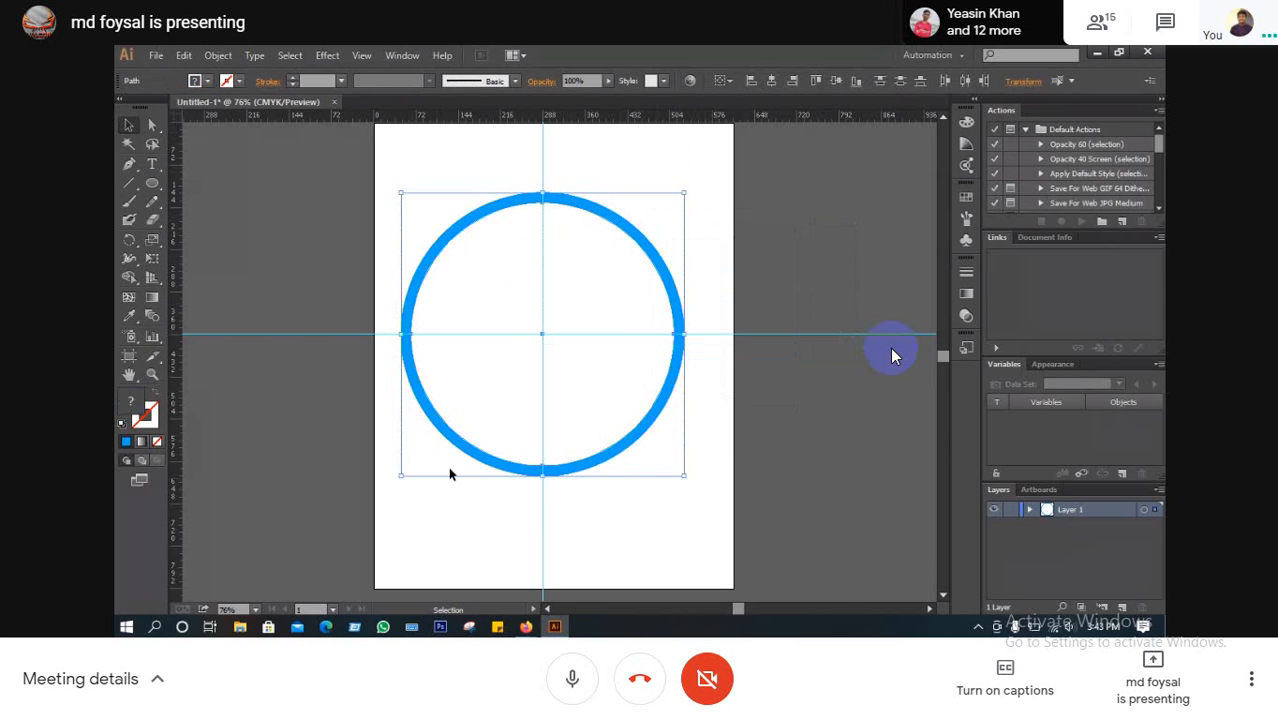
key(a)
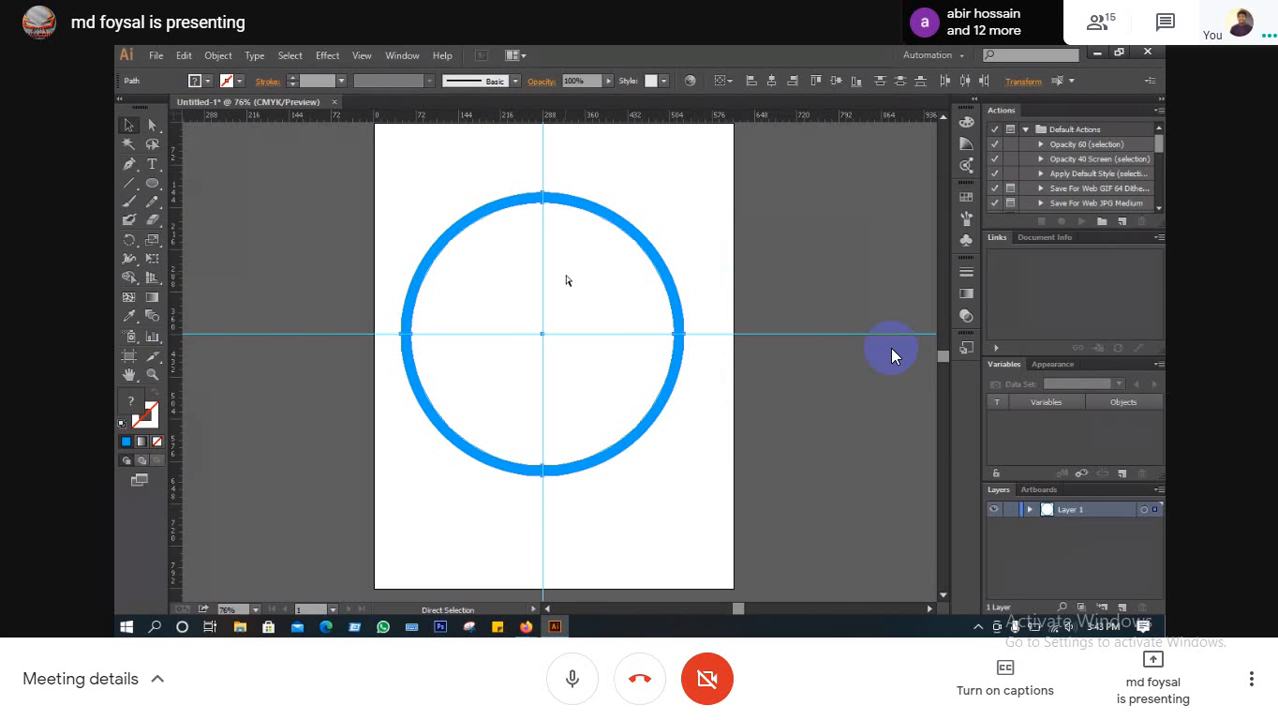
key(v)
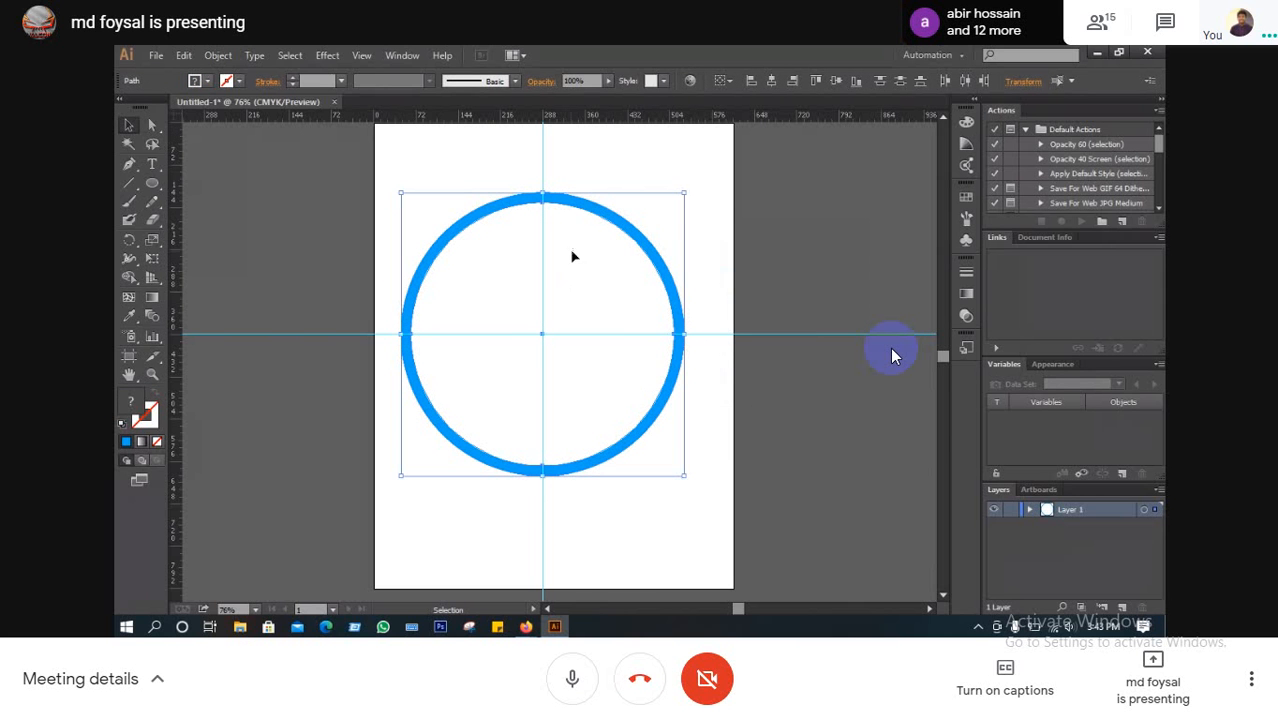
click(682, 197)
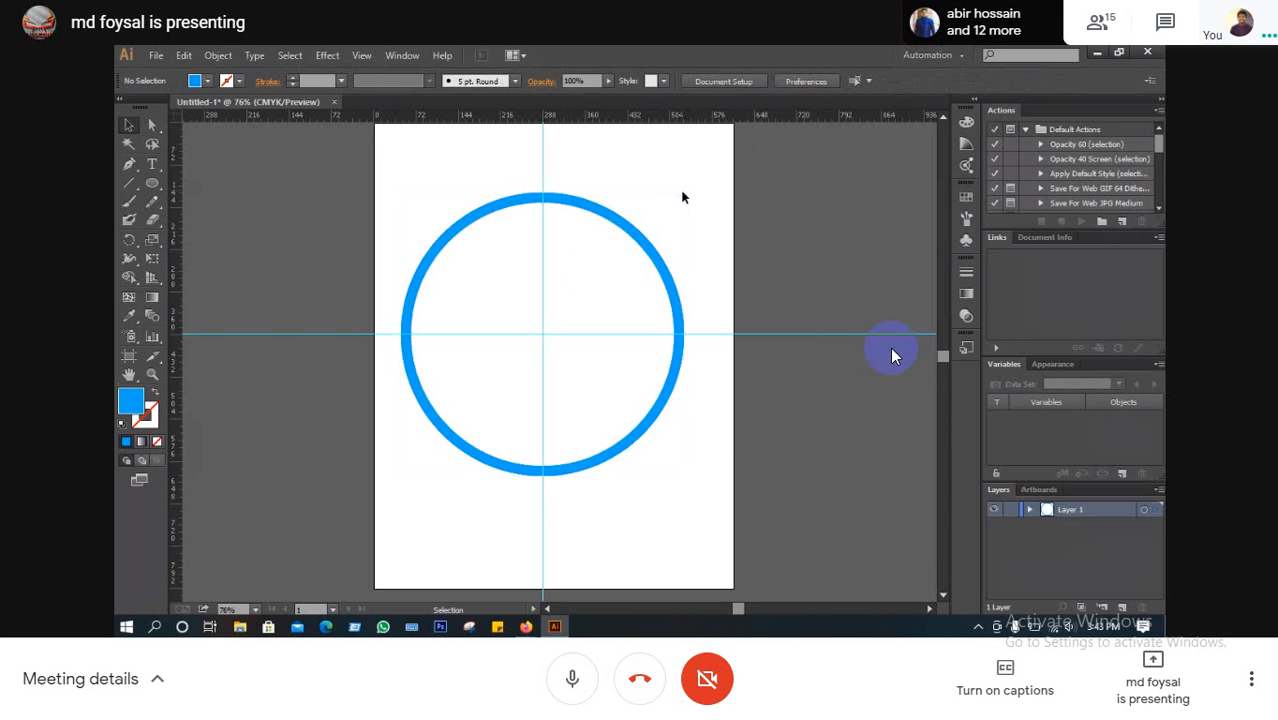
click(608, 251)
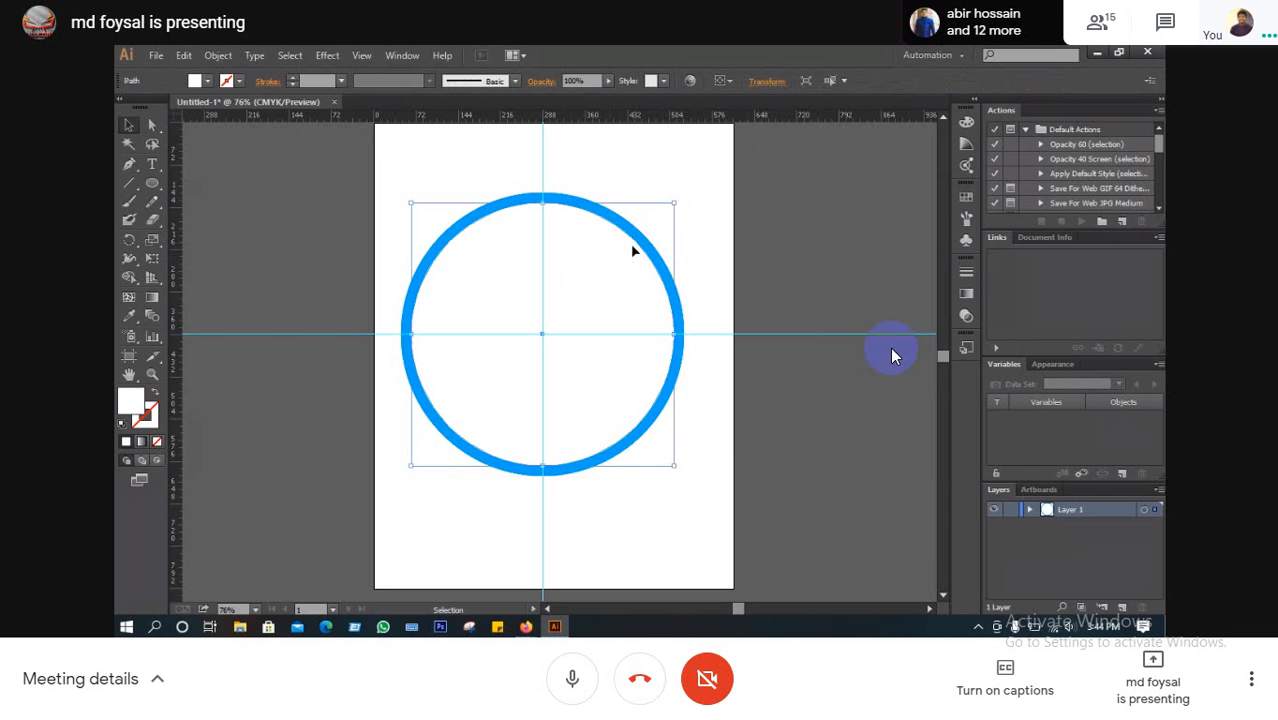
drag(676, 202, 547, 327)
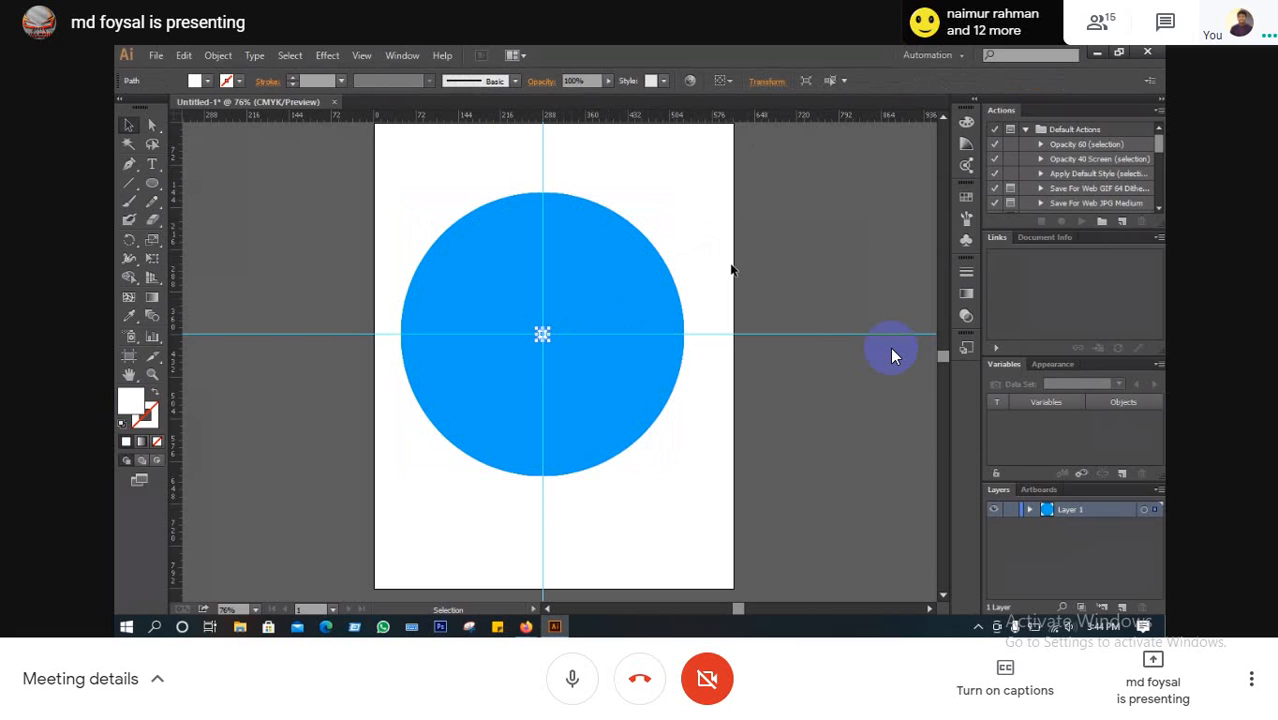
key(ctrl+z)
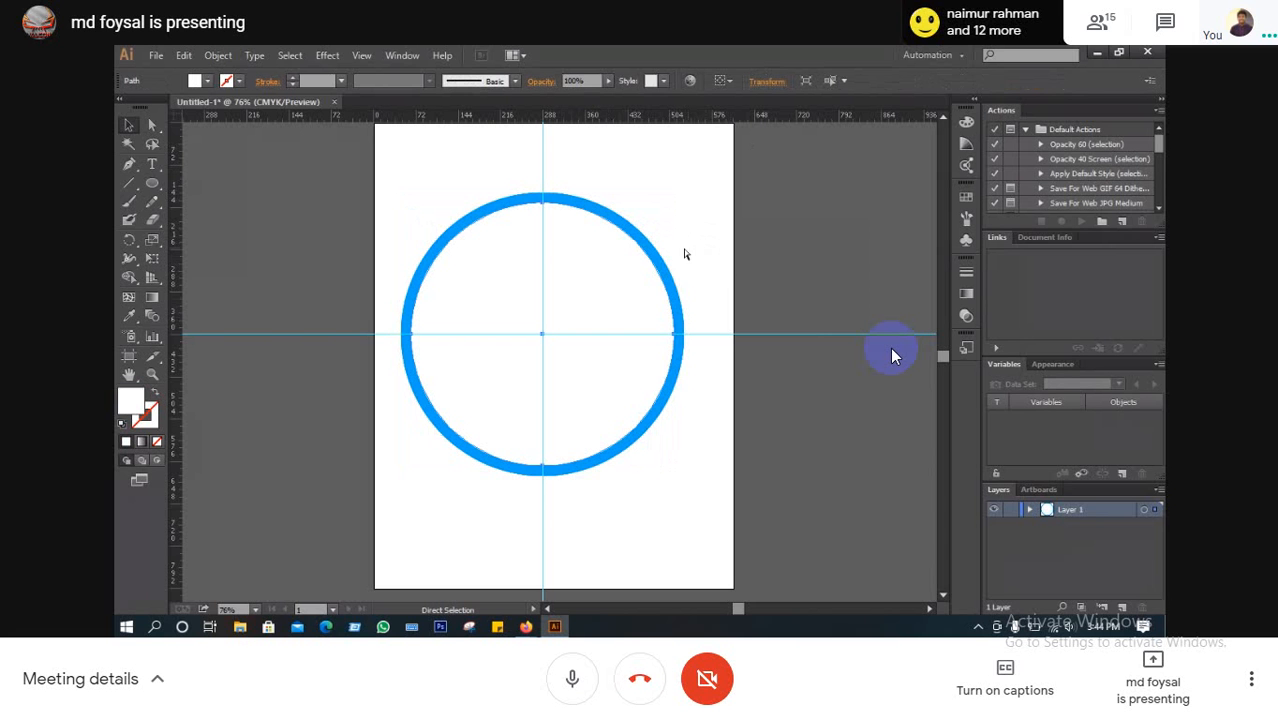
Try to scale both selected circles down around the guide intersection for a small centre ring, and undo the resize
click(705, 194)
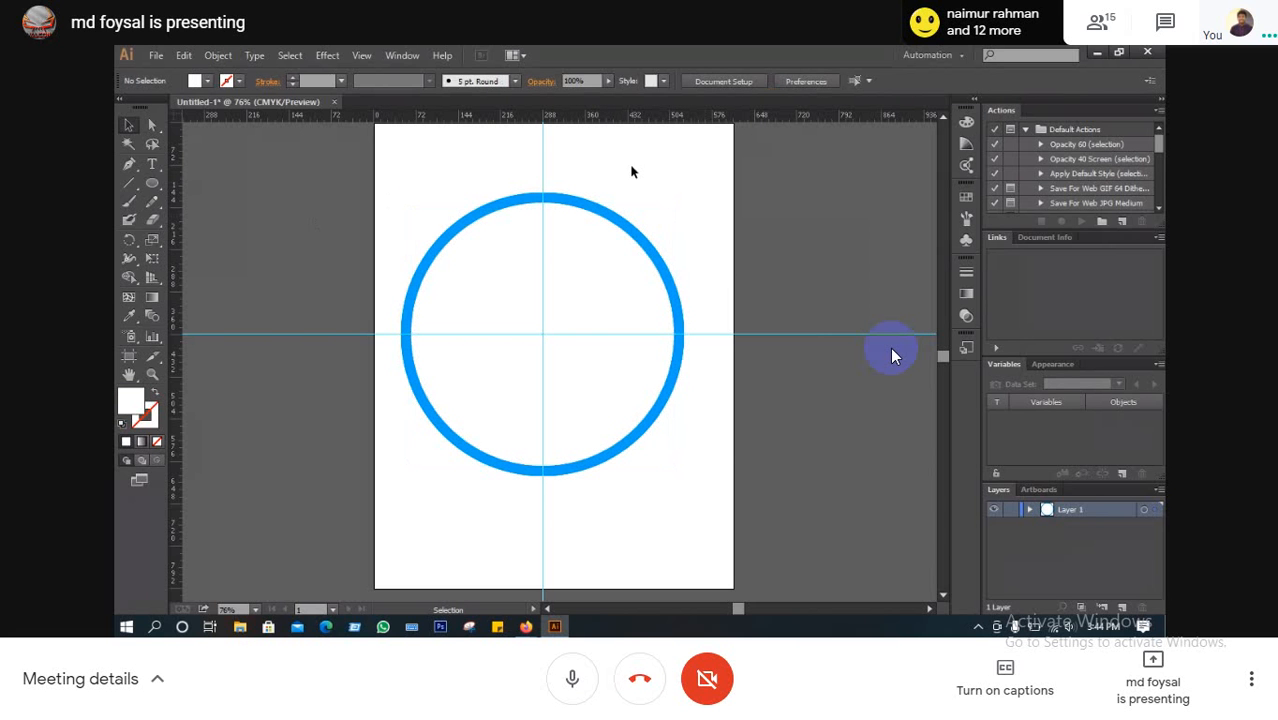
drag(713, 184, 394, 484)
key(a)
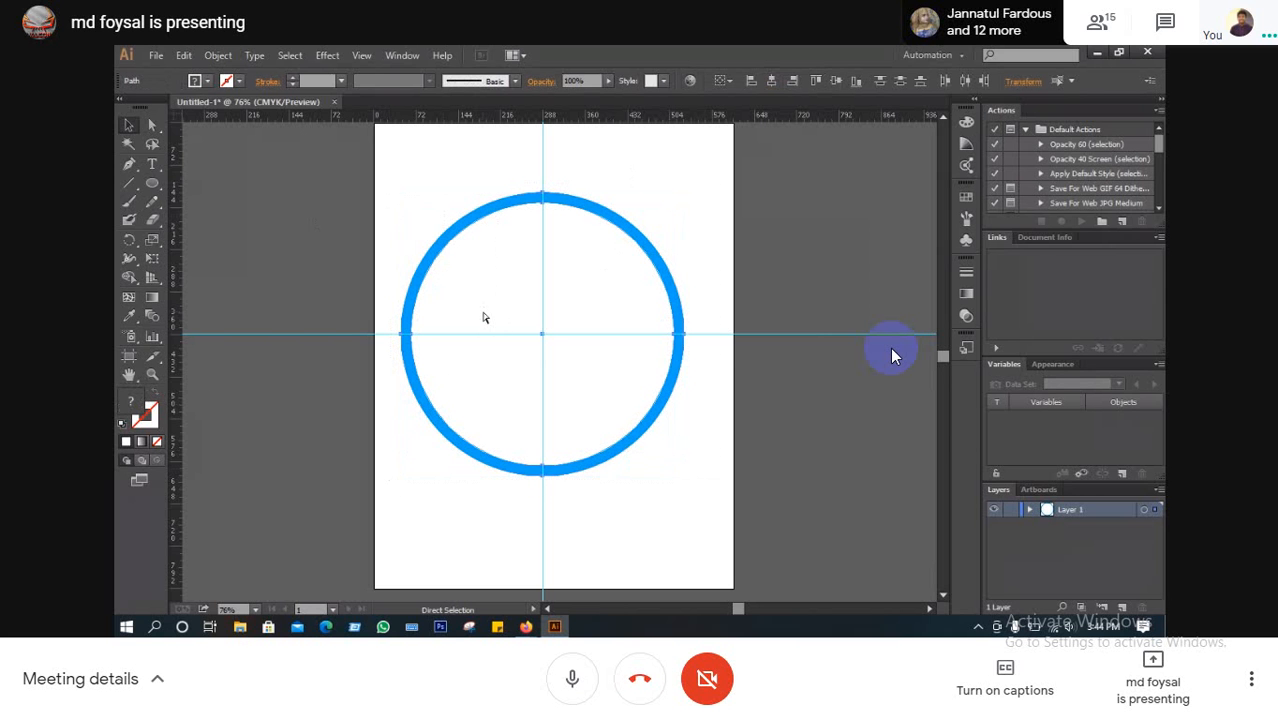
key(v)
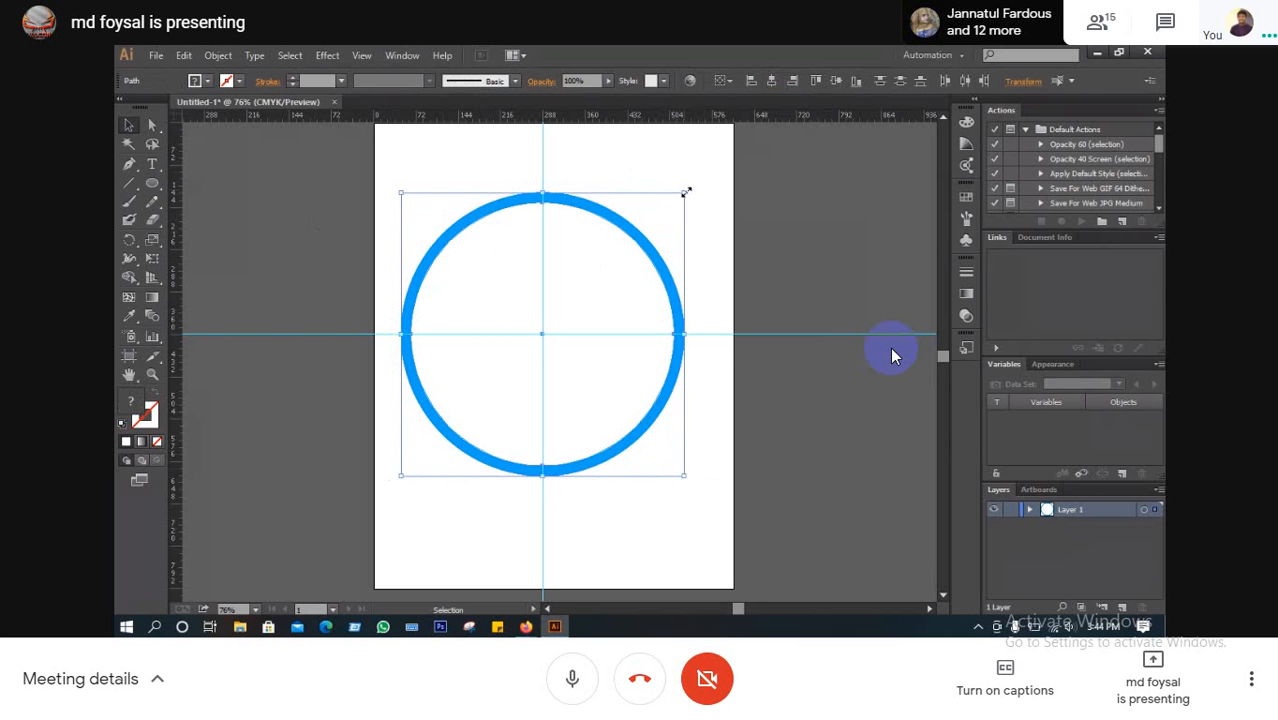
drag(684, 191, 571, 338)
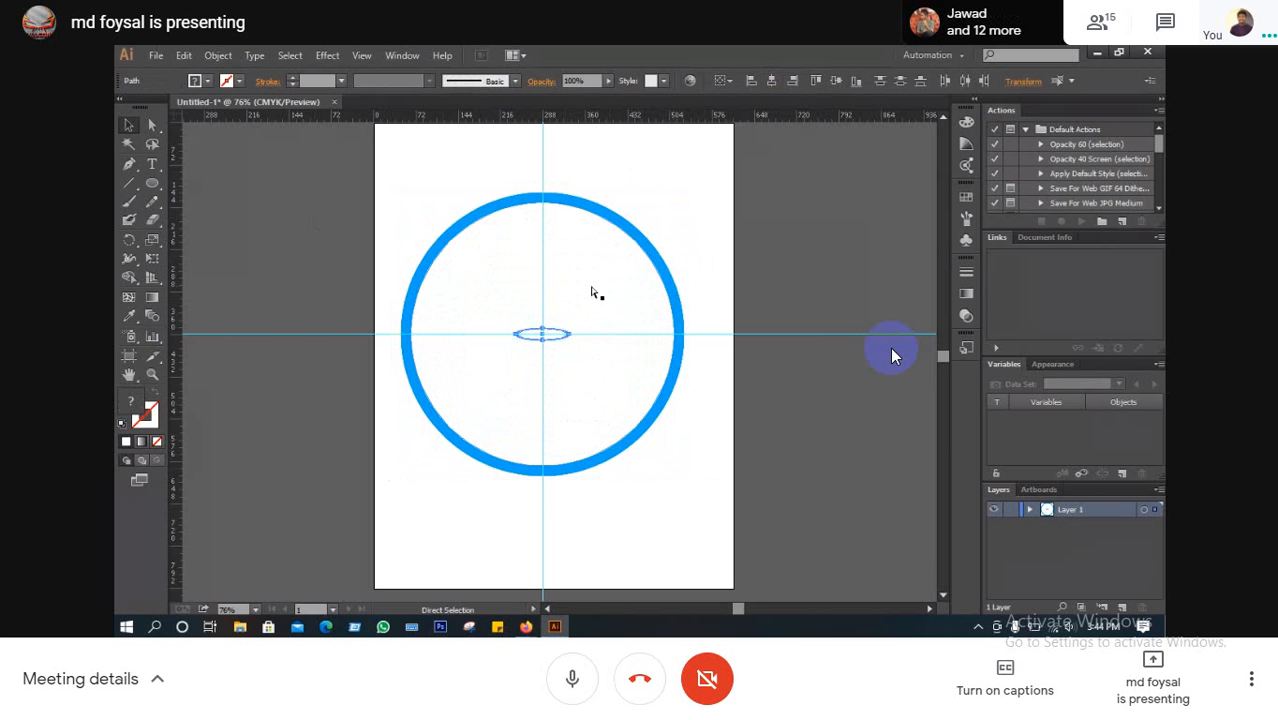
key(ctrl+z)
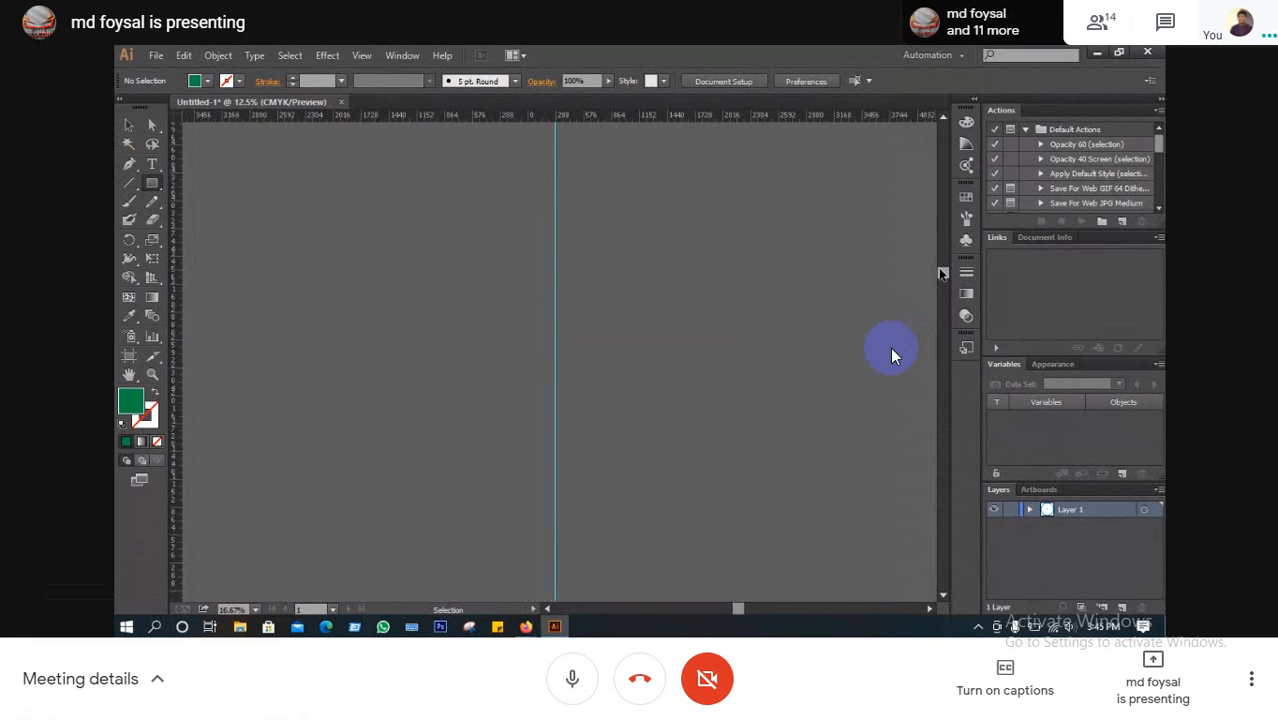
Draw a small, narrow green rectangle as the 12 o'clock mark, just inside the ring and starting at the vertical guide
key(ctrl+minus)
key(ctrl+minus)
key(ctrl+minus)
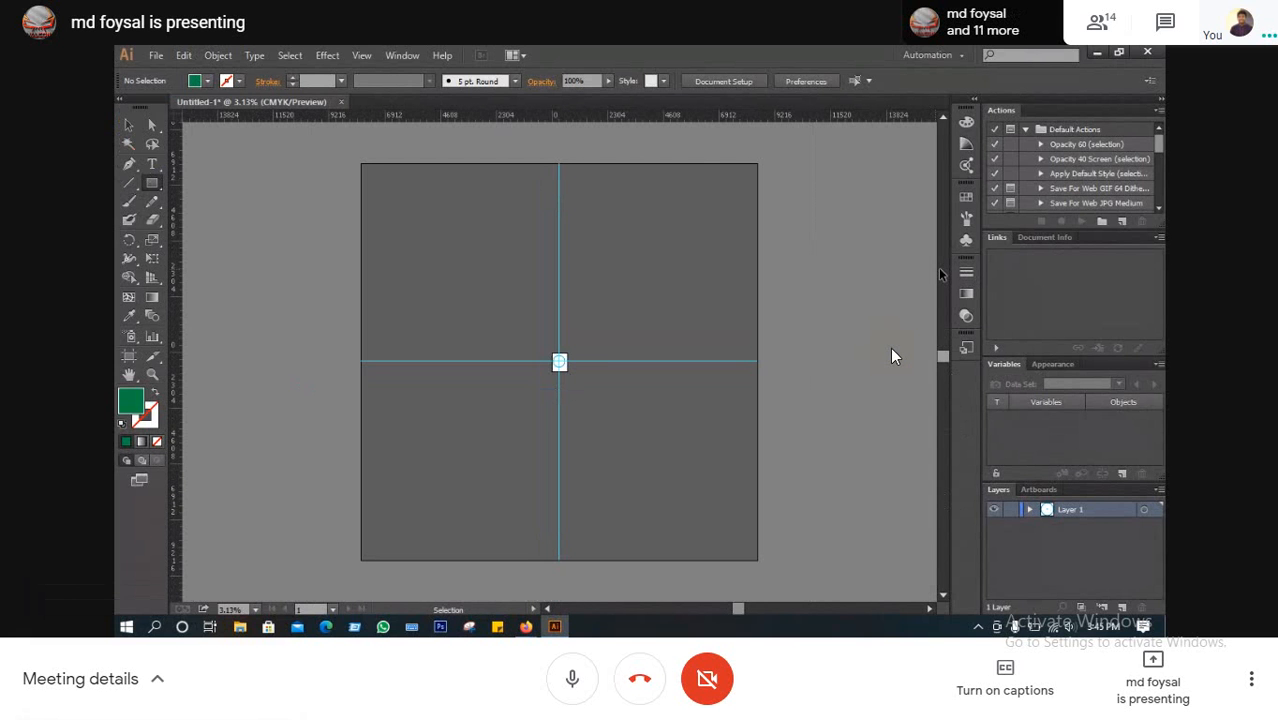
key(ctrl+plus)
key(ctrl+plus)
key(ctrl+plus)
key(ctrl+plus)
key(ctrl+plus)
key(ctrl+plus)
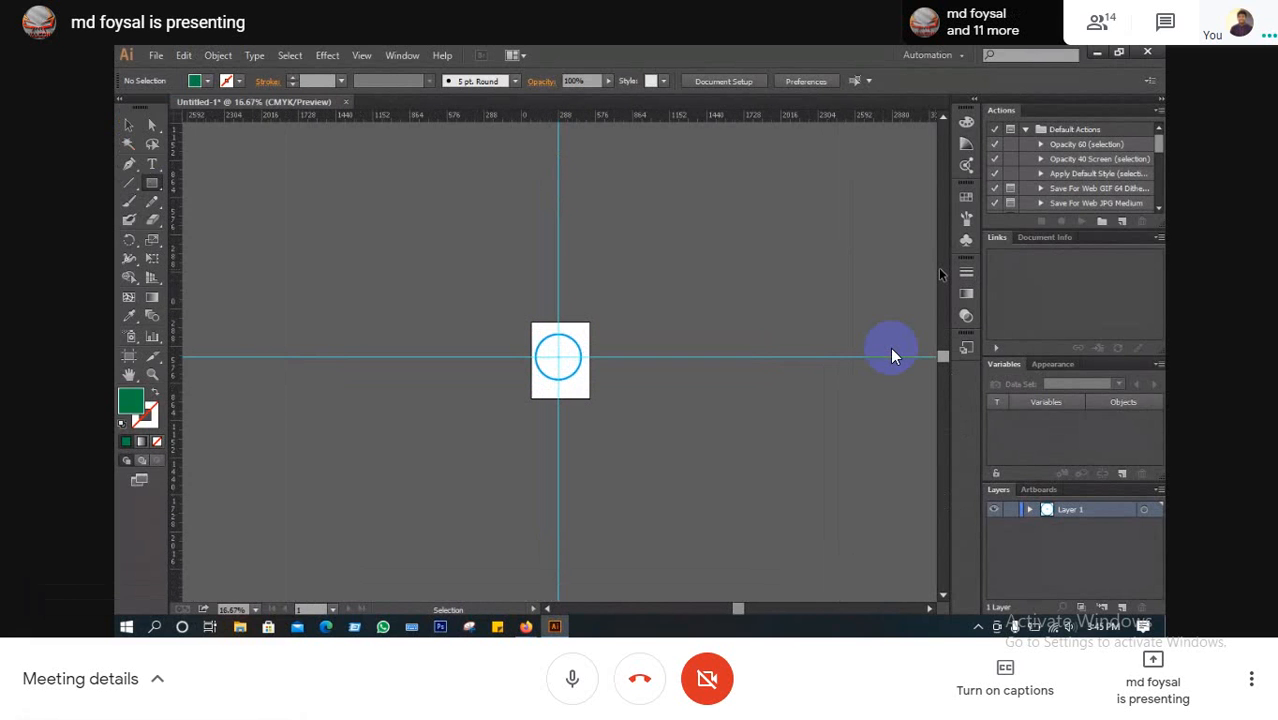
key(ctrl+plus)
key(ctrl+plus)
key(ctrl+plus)
key(ctrl+plus)
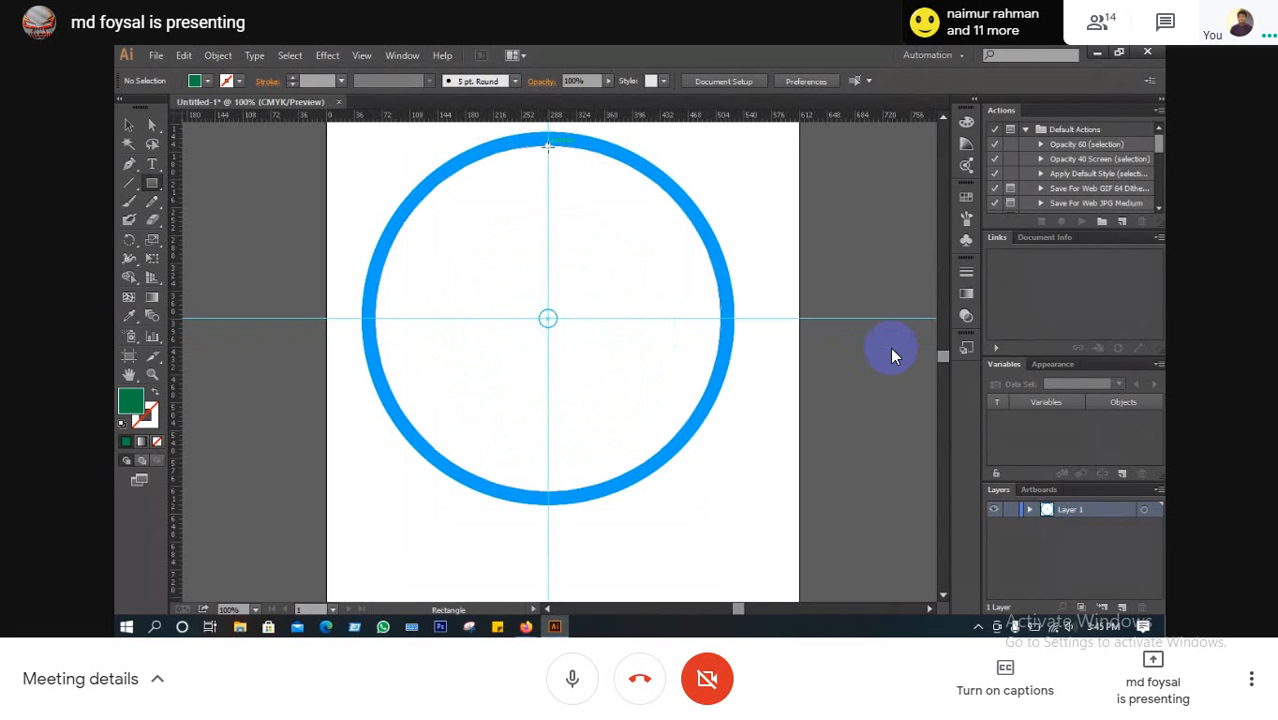
drag(547, 143, 555, 172)
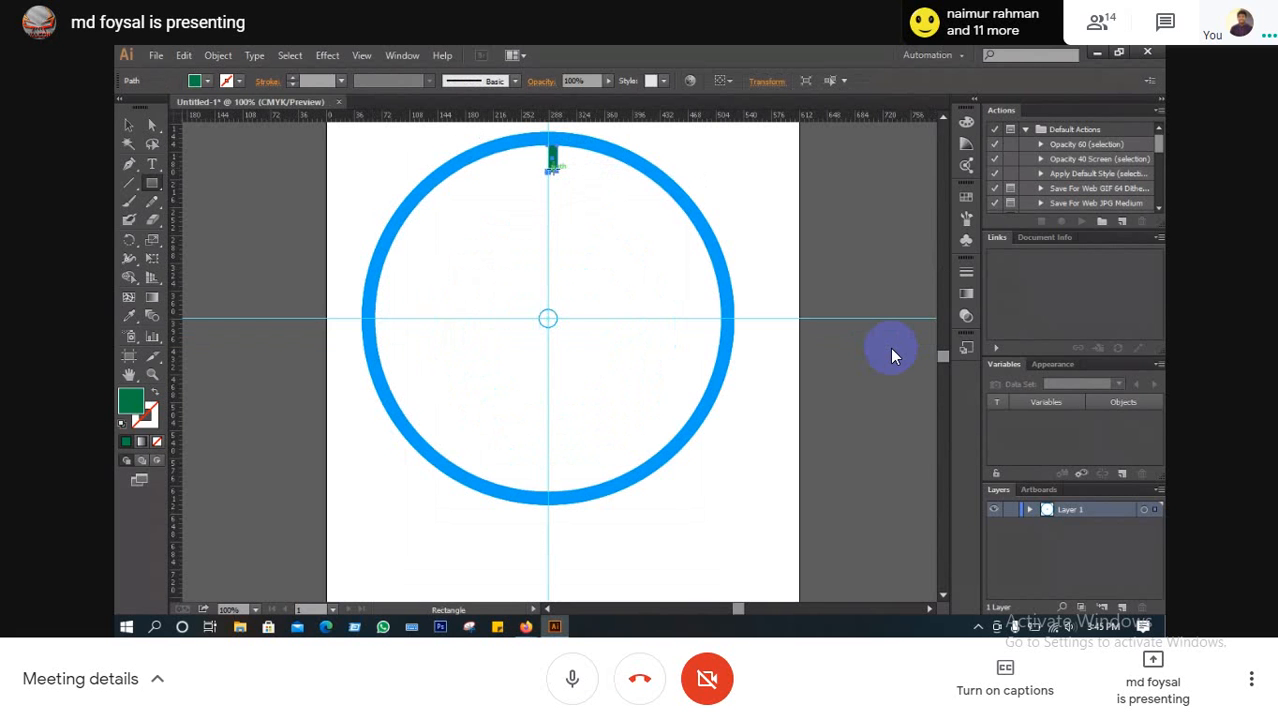
Centre the green 12 o'clock mark on the vertical guide
click(128, 124)
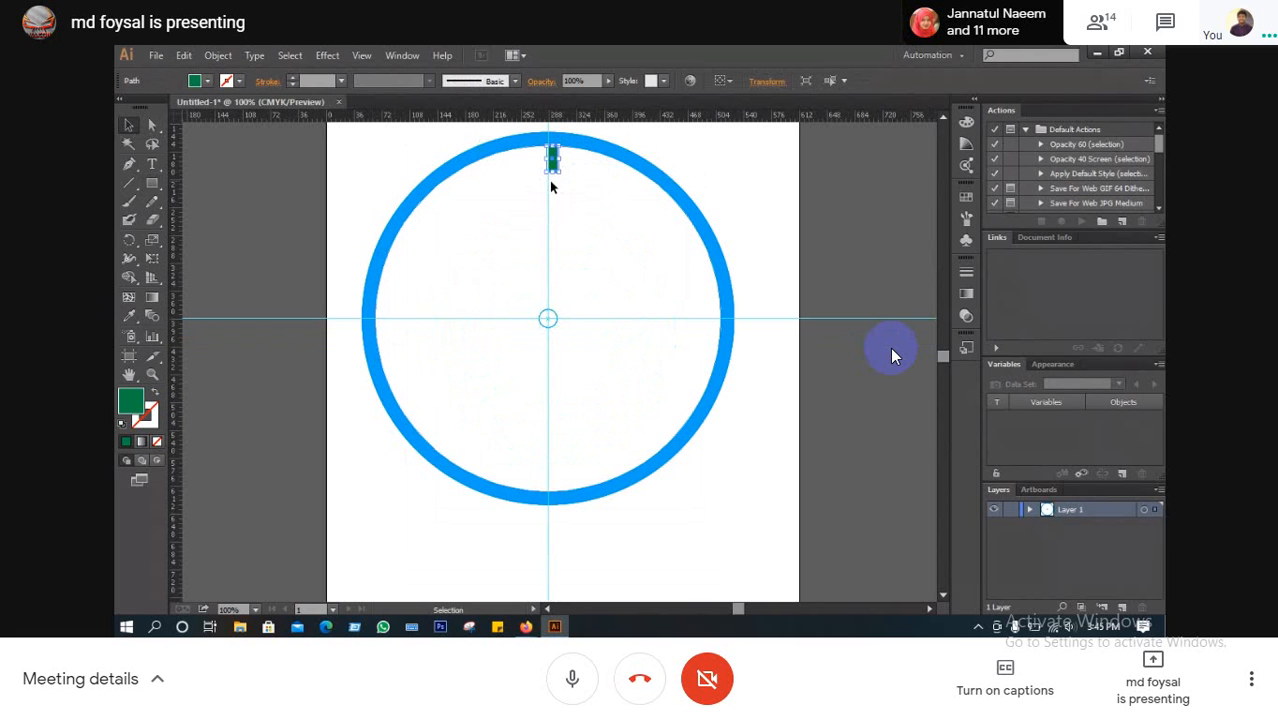
drag(550, 187, 553, 180)
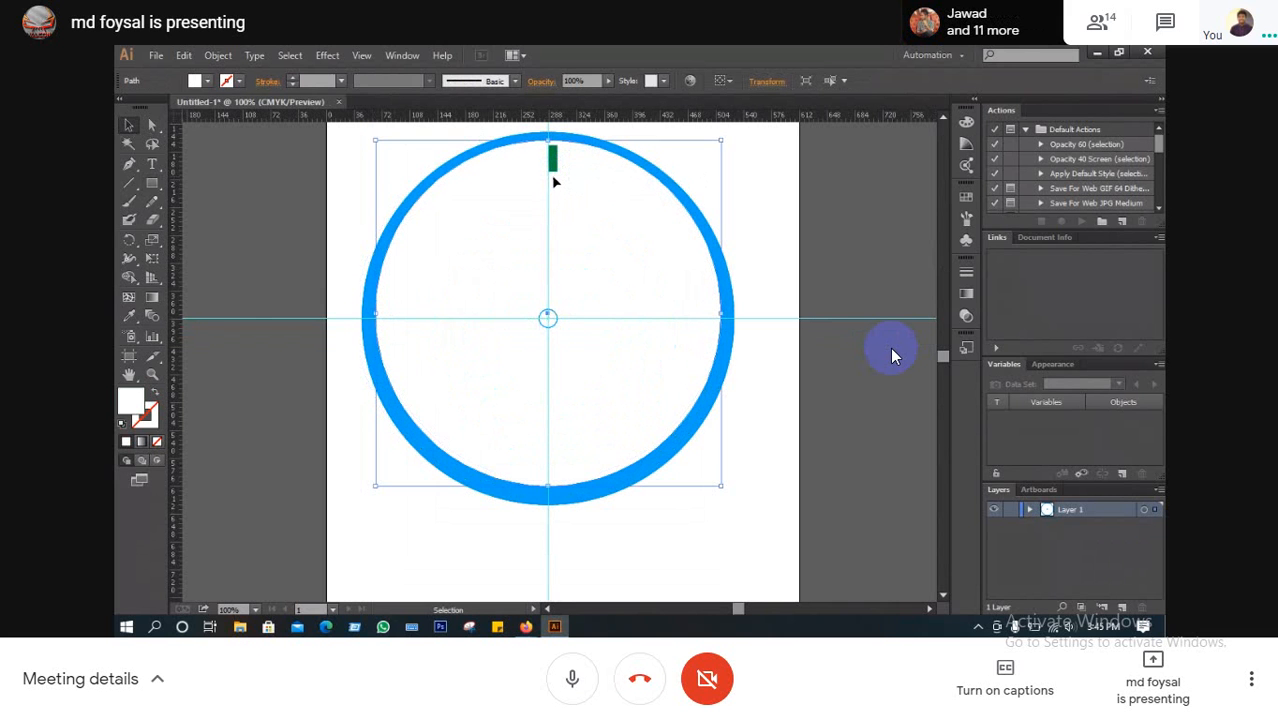
click(553, 157)
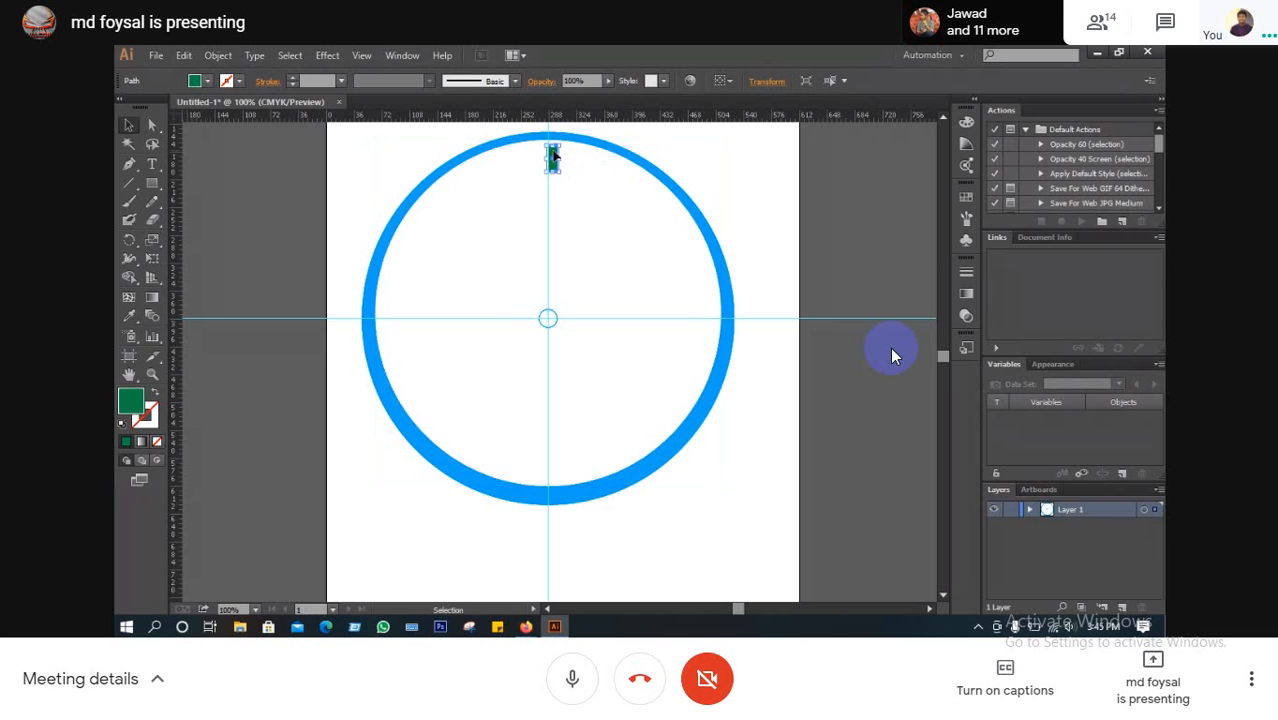
drag(553, 157, 547, 157)
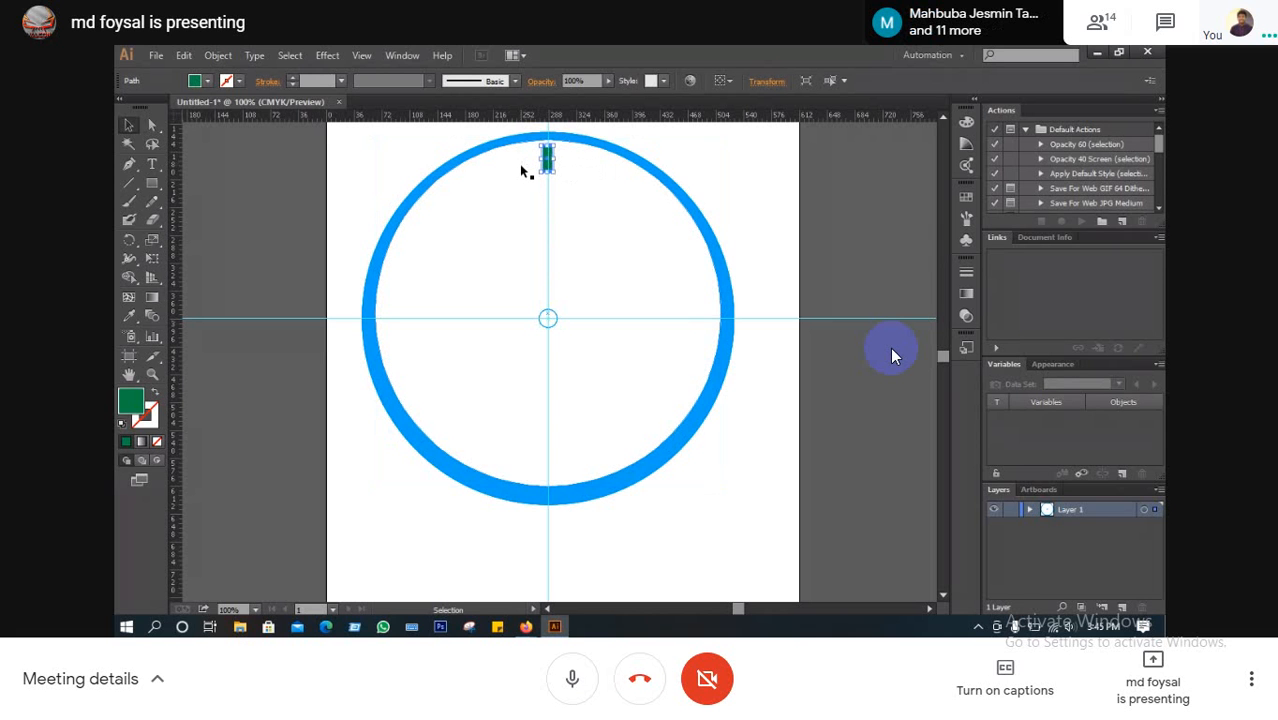
click(521, 172)
key(ctrl+equal)
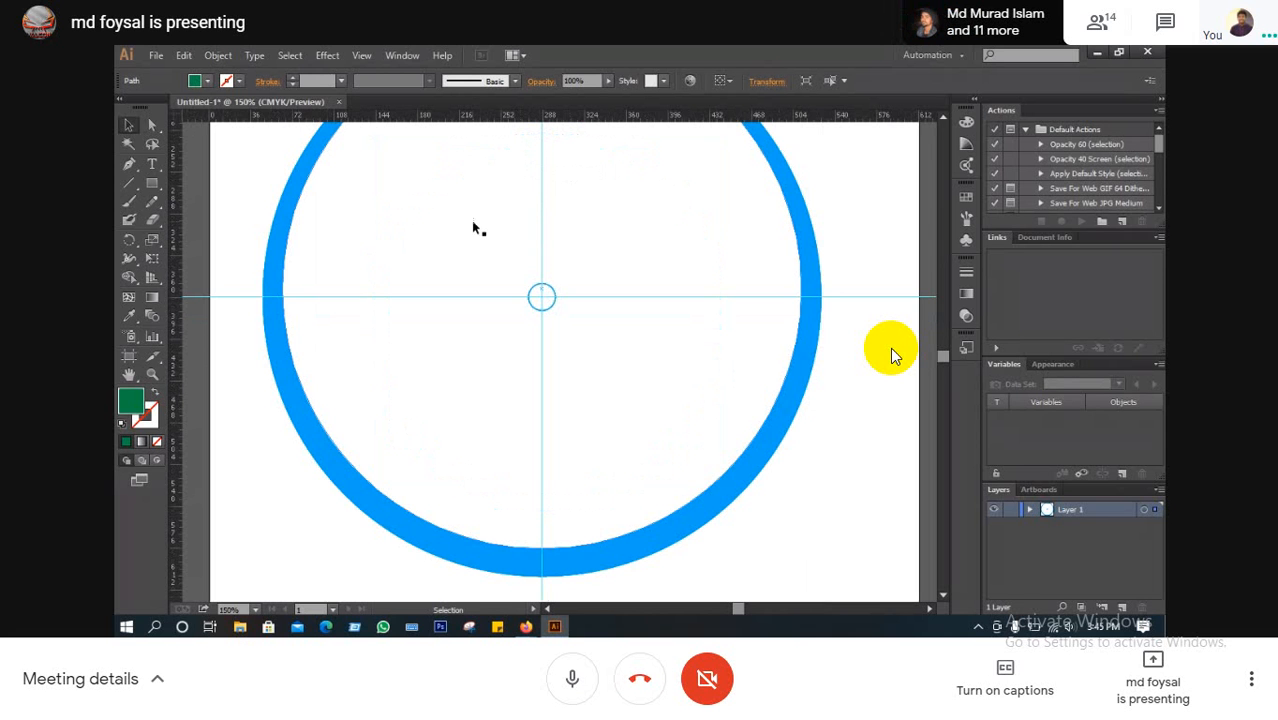
mouse_move(944, 354)
mouse_down()
mouse_move(950, 340)
mouse_move(953, 390)
mouse_move(957, 355)
mouse_up()
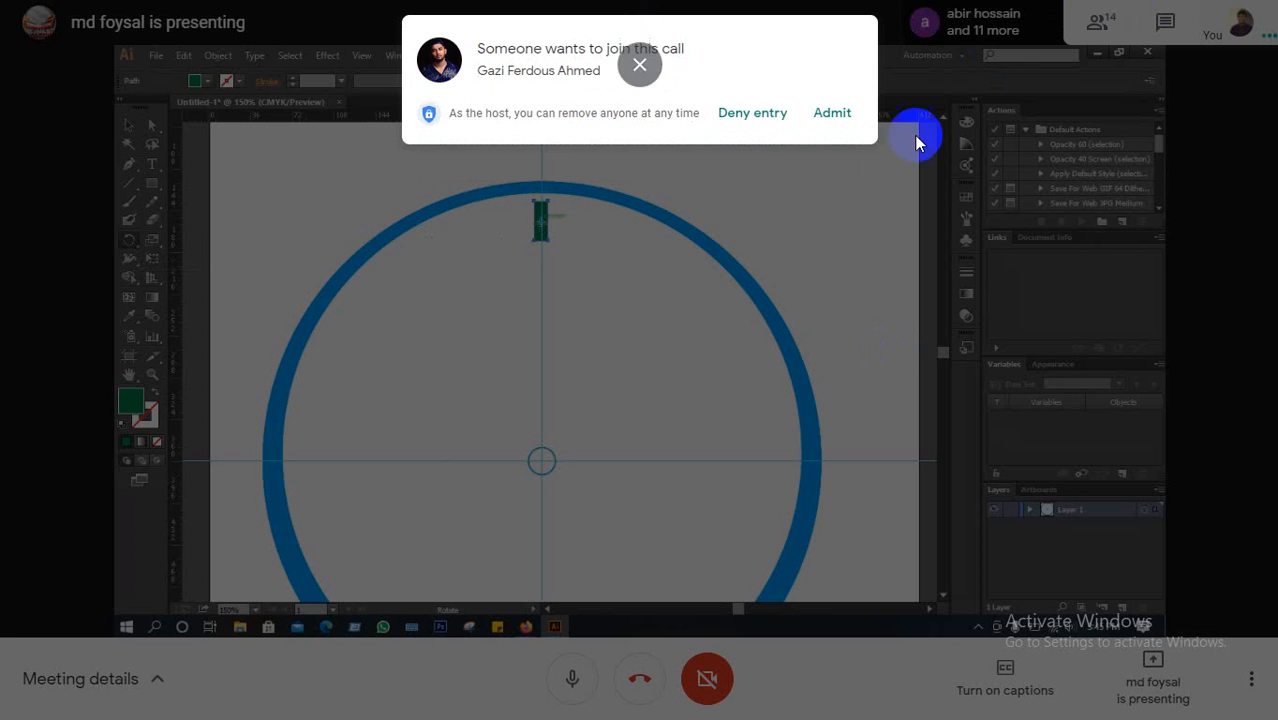
Admit the person waiting to join the call
click(834, 110)
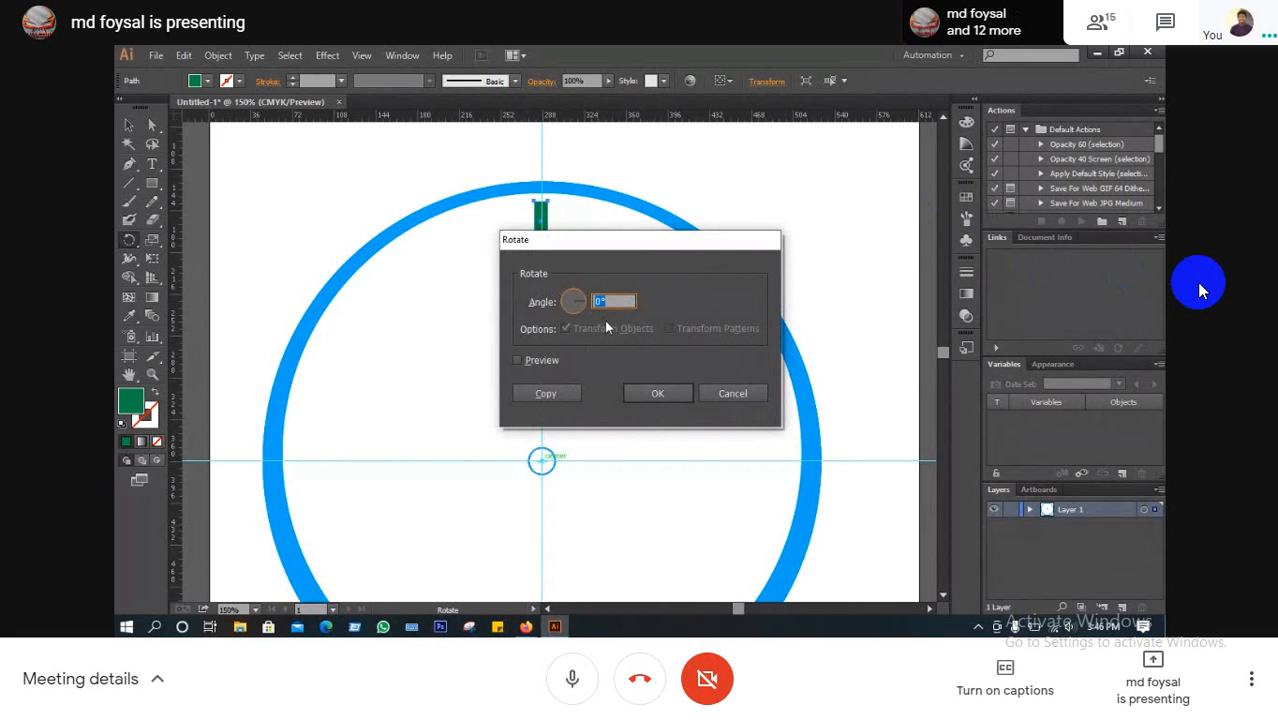
Make a copy of the green mark rotated by 360/12 degrees about the small centre ring
text(0)
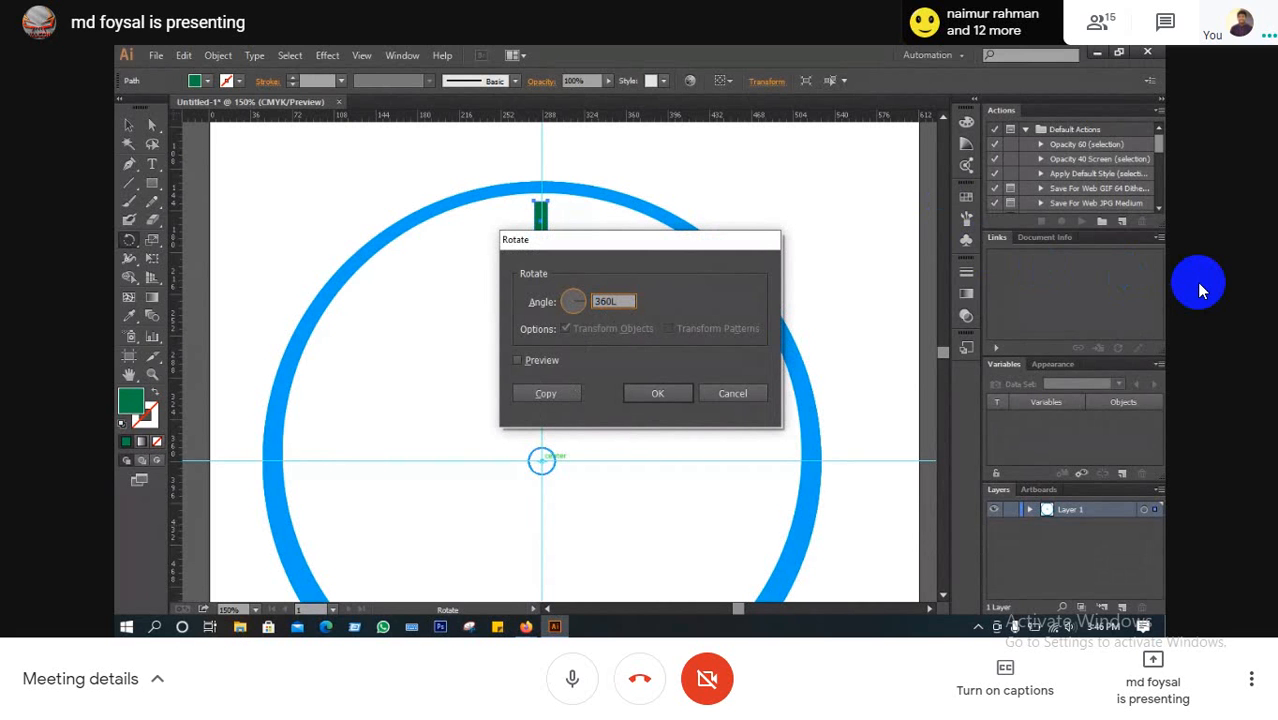
text(/12)
click(548, 393)
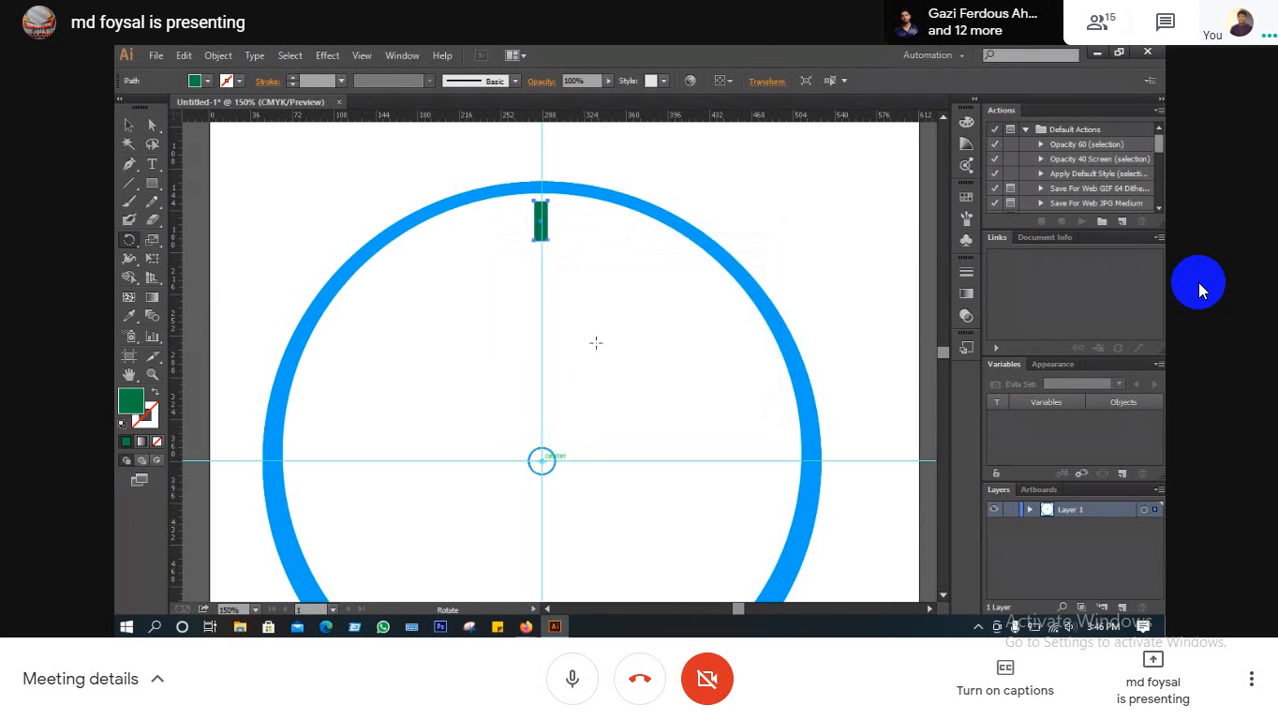
Repeat the rotated copy around the dial until the hour marks go all the way round to 12 o'clock
key(ctrl+d)
key(ctrl+d)
key(ctrl+d)
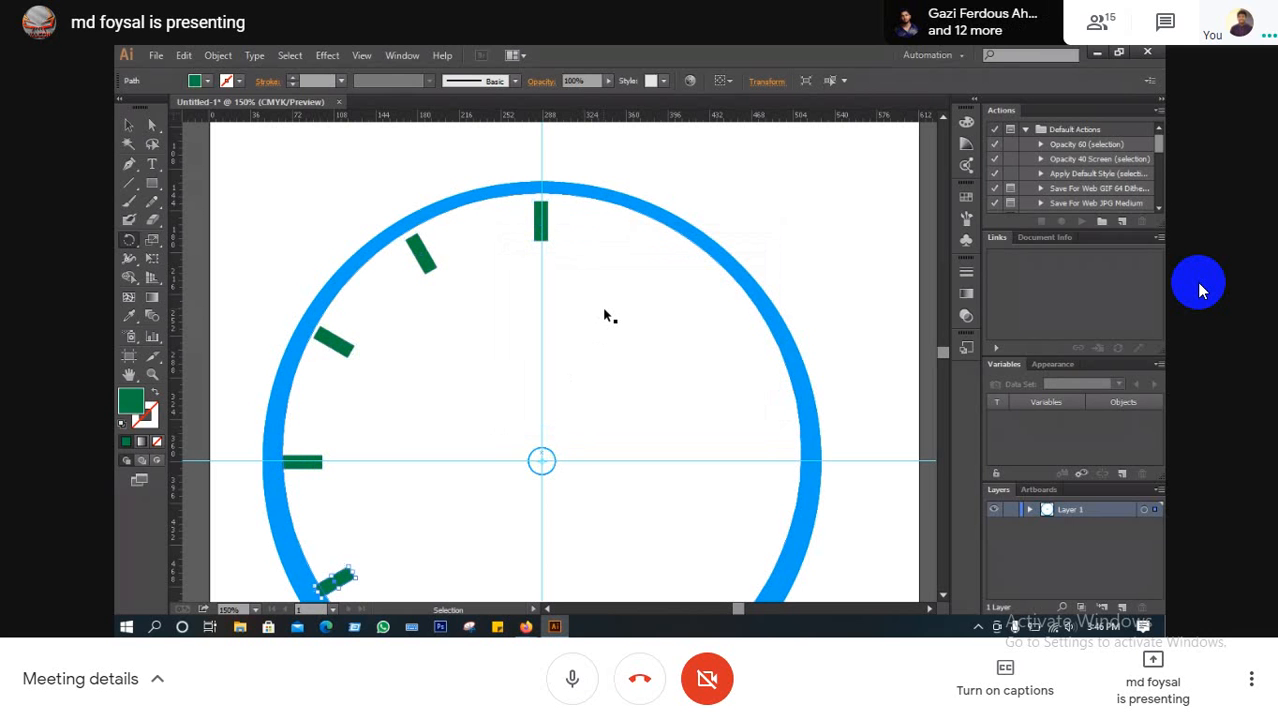
key(ctrl+d)
key(ctrl+d)
key(ctrl+d)
key(ctrl+d)
key(ctrl+d)
key(ctrl+d)
key(ctrl+d)
key(ctrl+d)
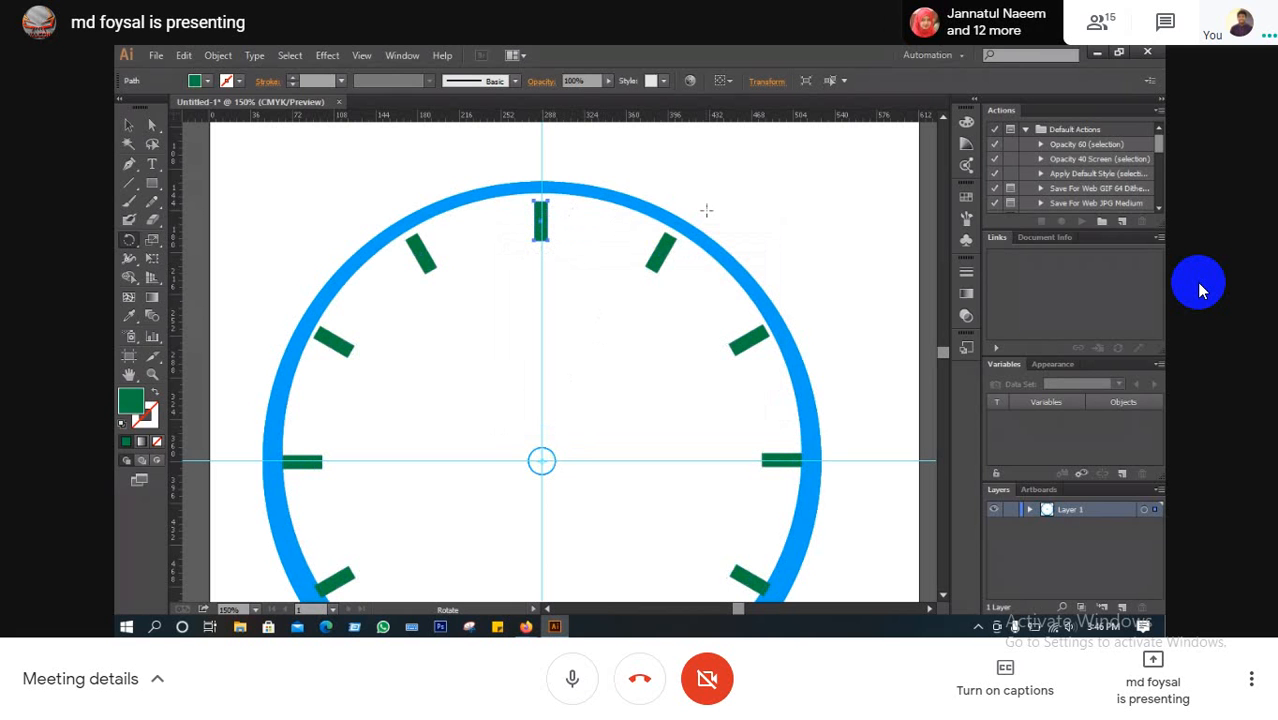
Undo all rotated hour-mark copies and the 12 o'clock mark's last move
key(v)
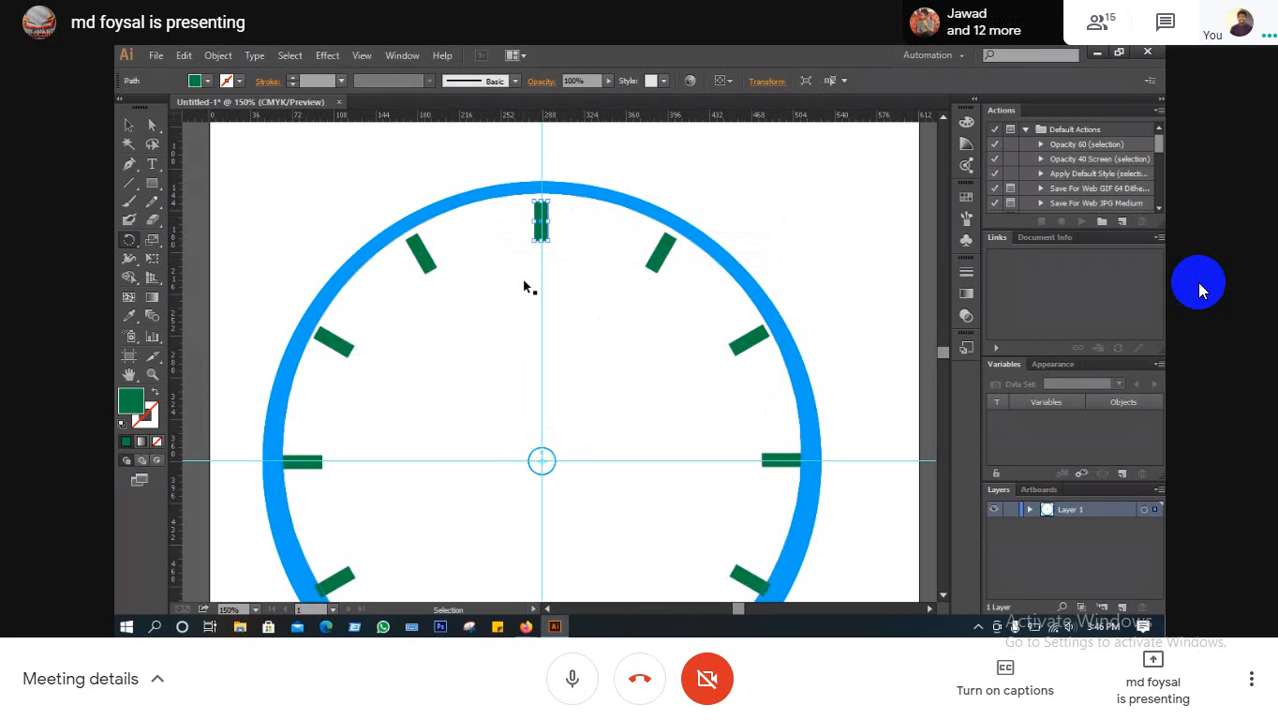
key(ctrl+minus)
key(r)
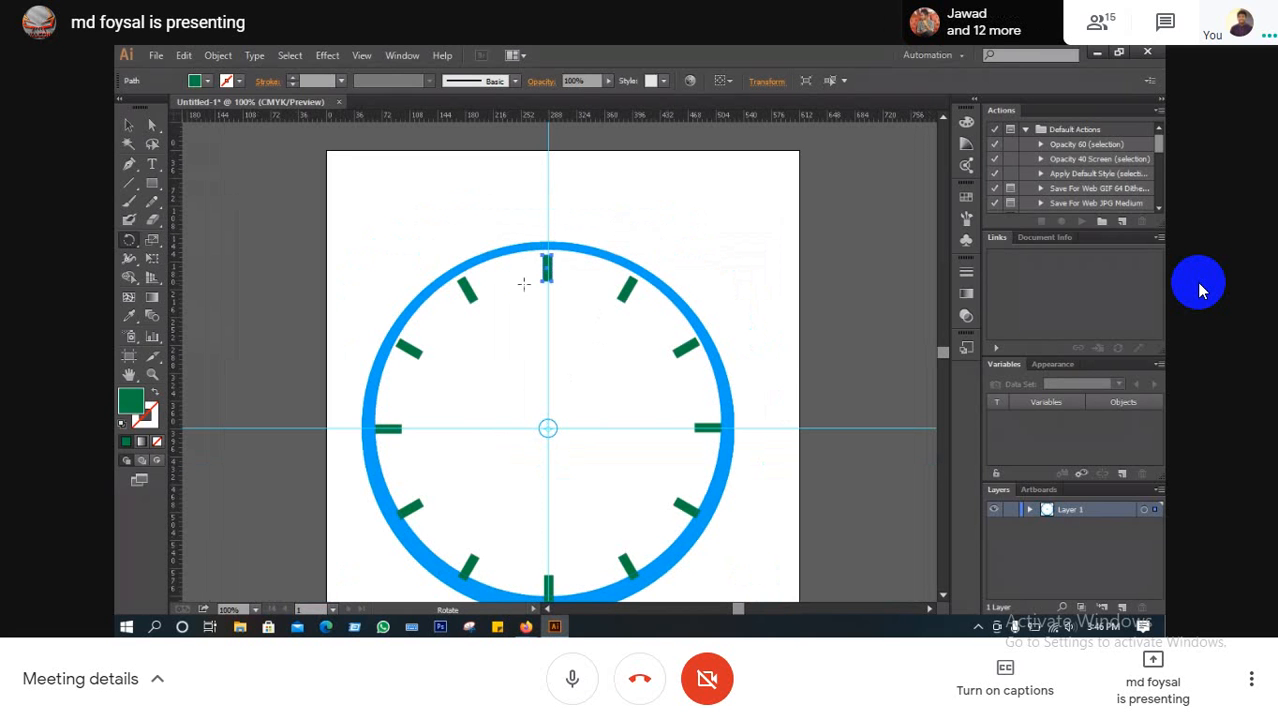
key(v)
key(a)
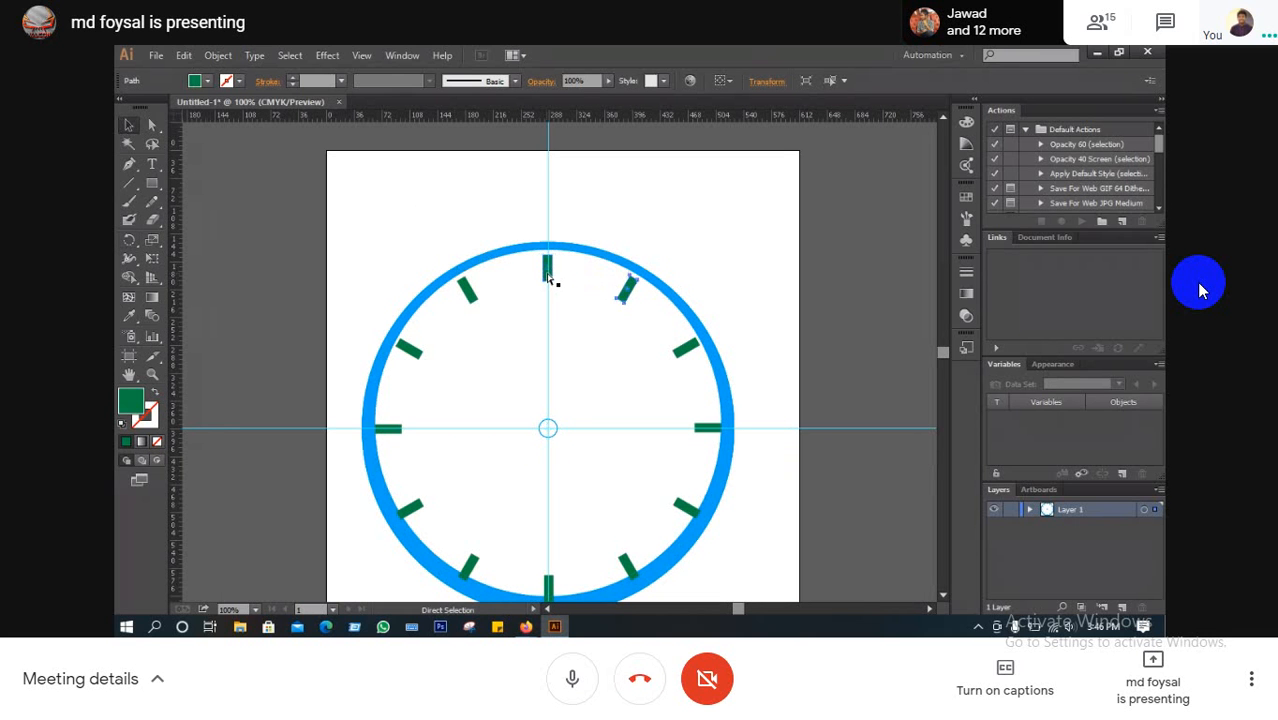
key(ctrl+z)
key(ctrl+z)
key(ctrl+z)
key(ctrl+z)
key(ctrl+z)
key(ctrl+z)
key(ctrl+z)
key(ctrl+z)
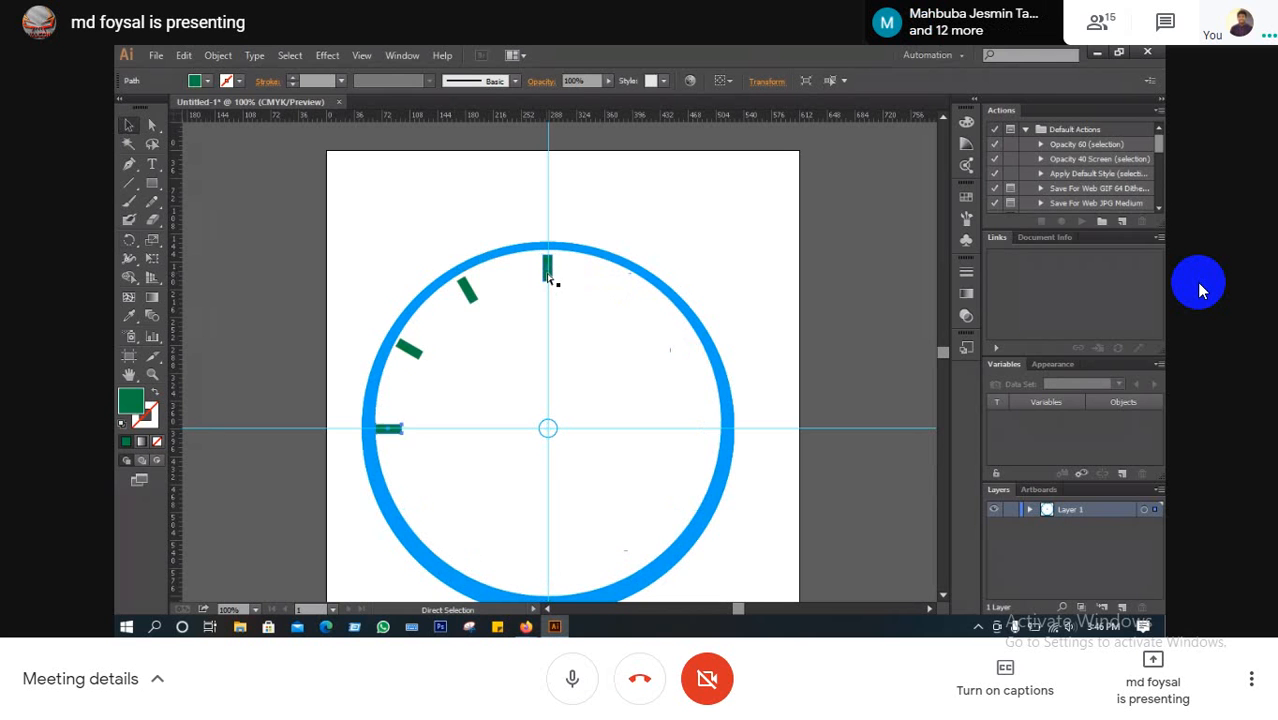
key(ctrl+z)
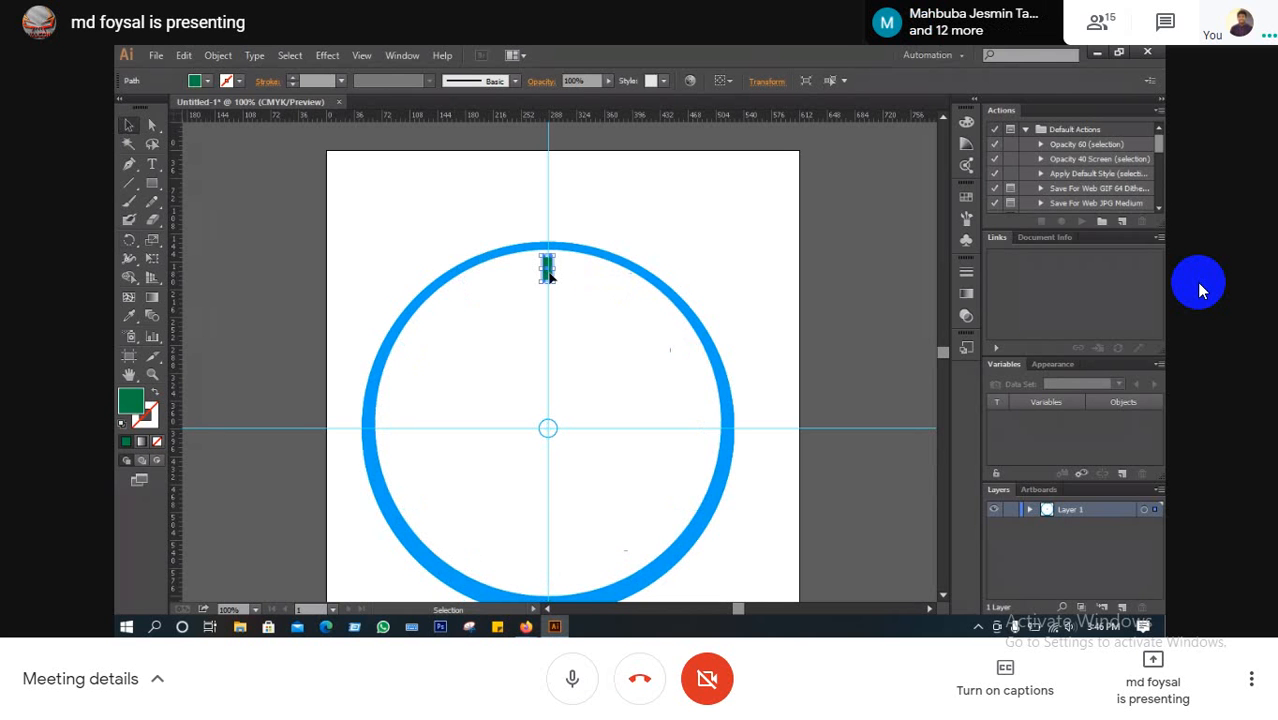
key(ctrl+z)
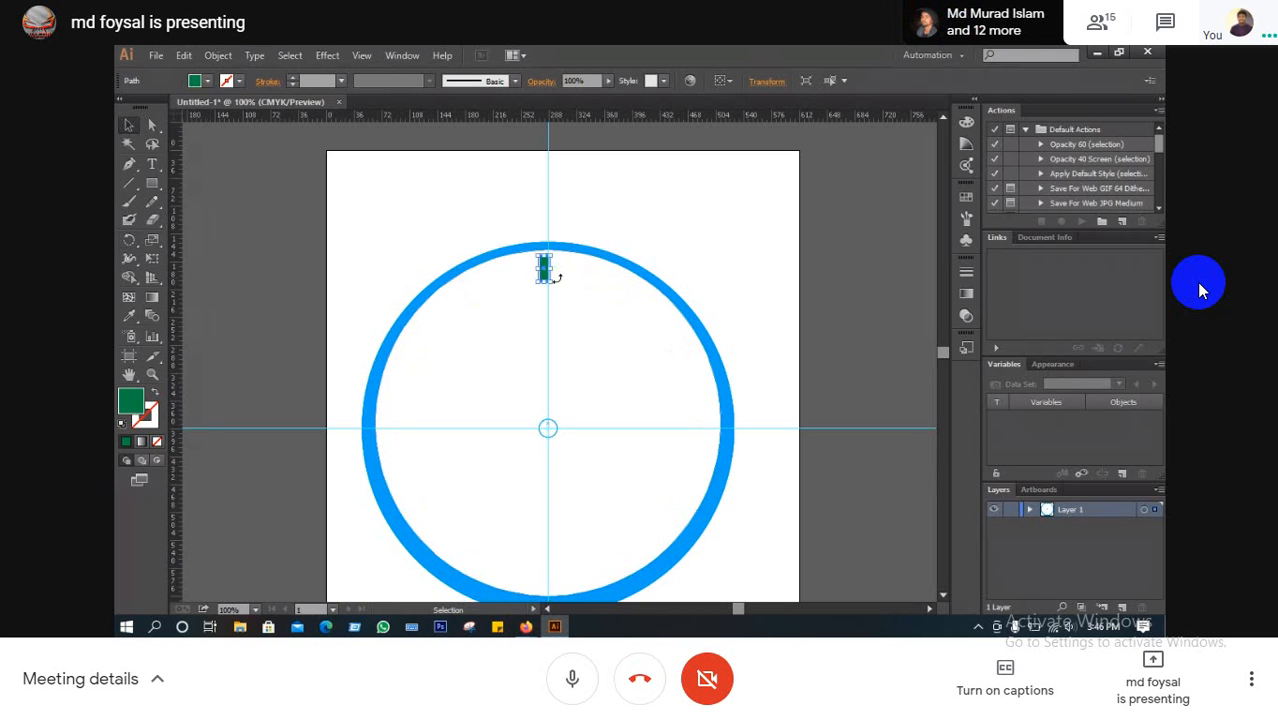
Reposition the green 12 o'clock mark so it is centred on the vertical guide
key(ctrl+plus)
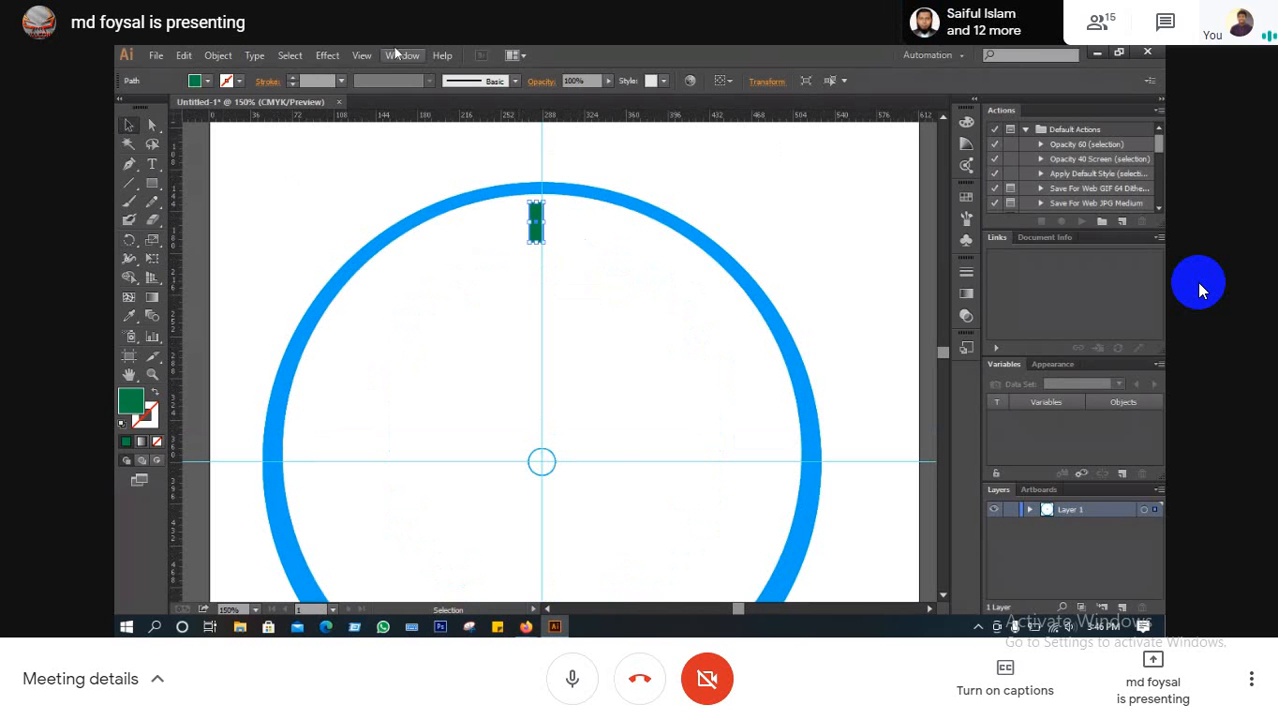
click(365, 56)
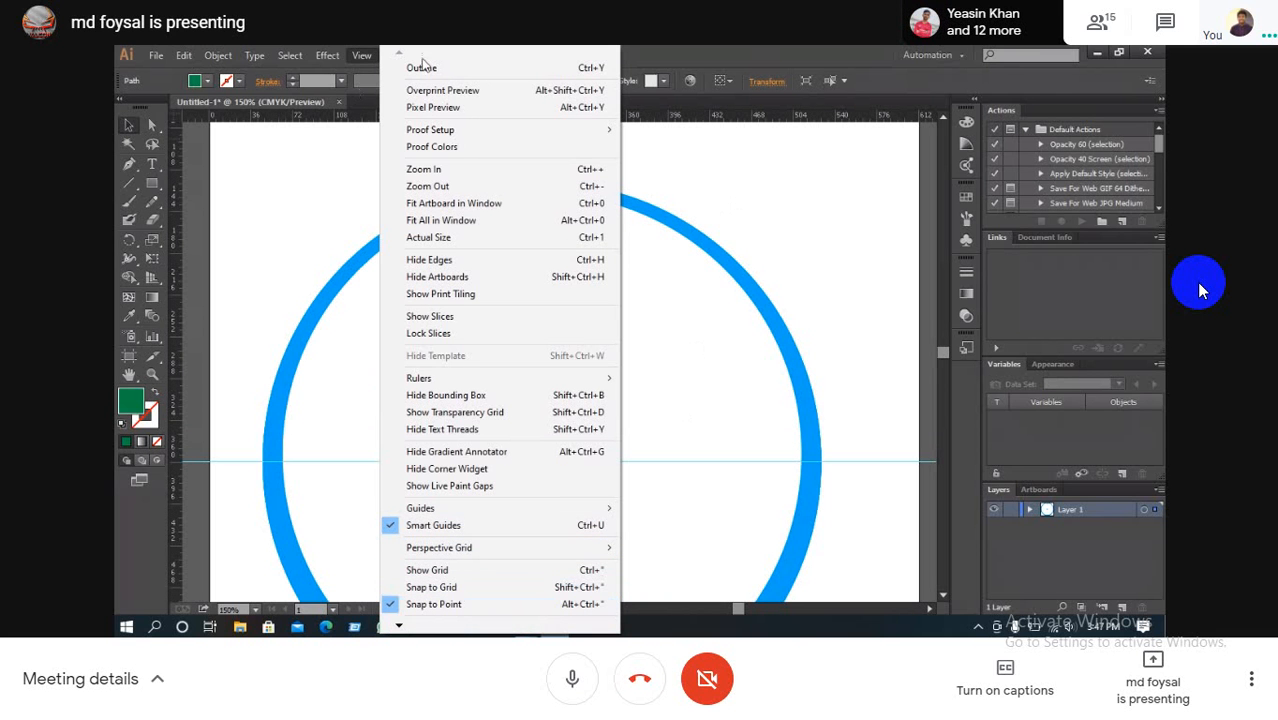
click(738, 137)
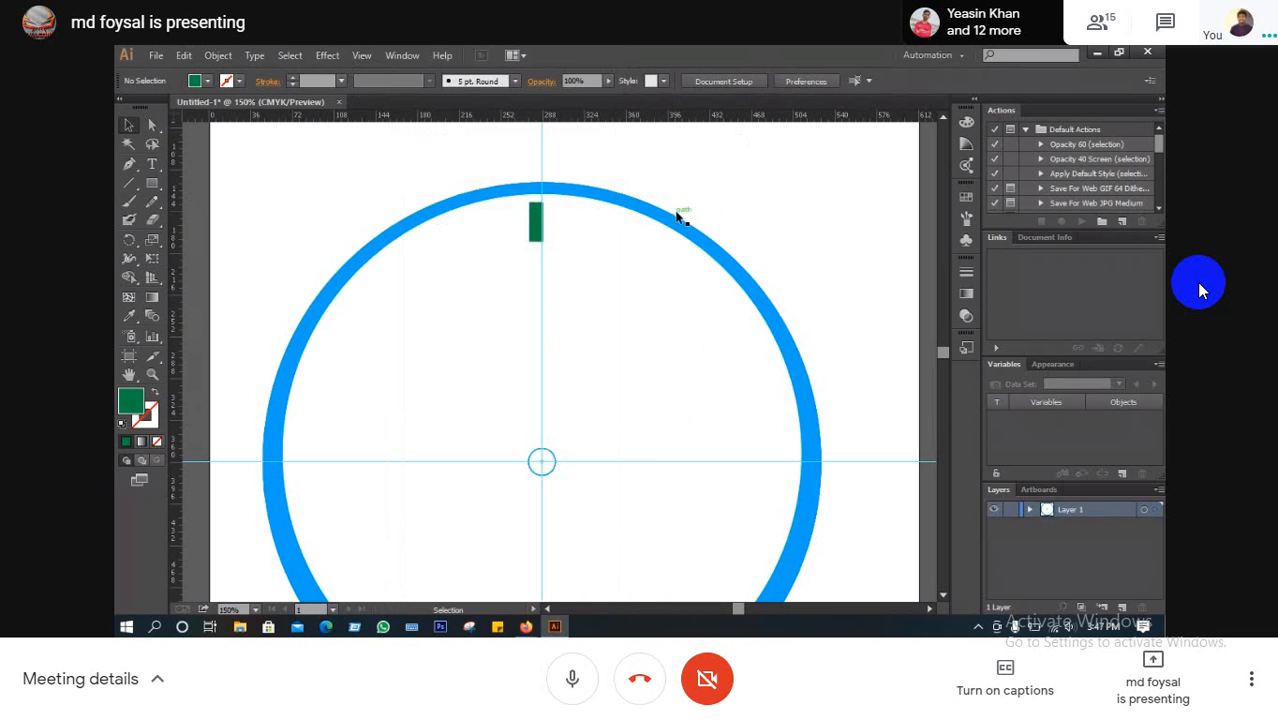
click(537, 228)
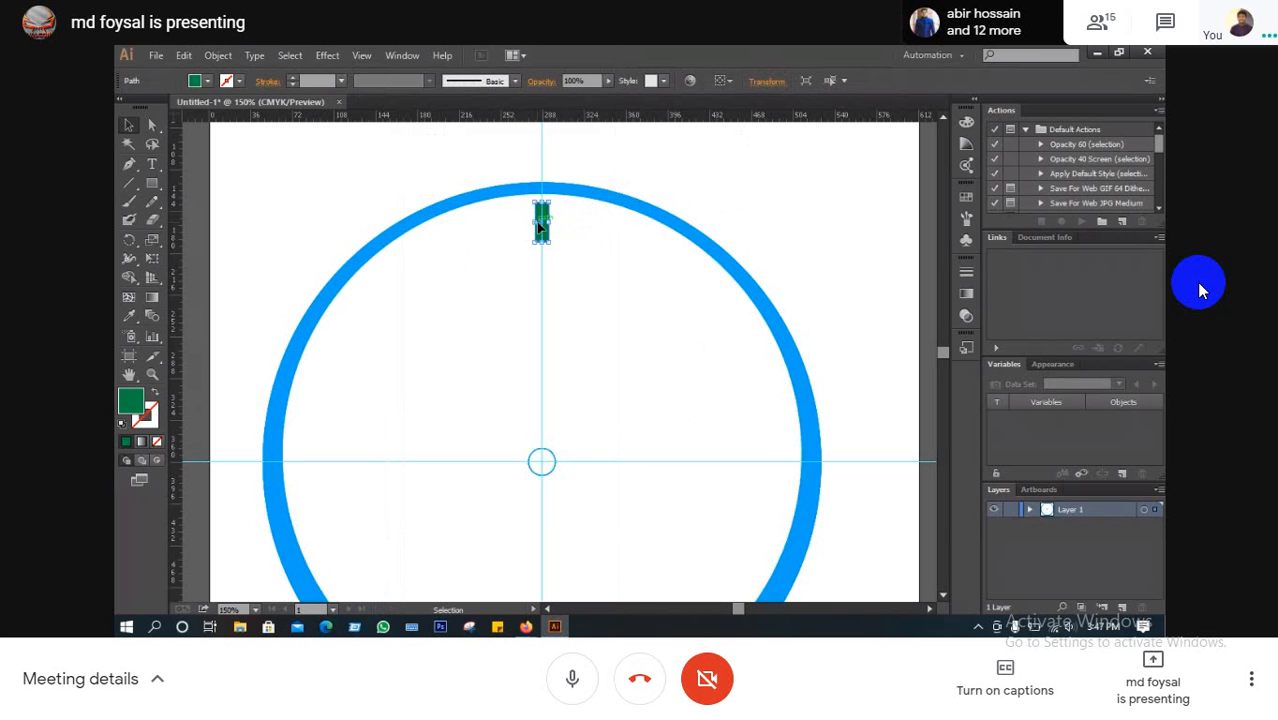
Create a copy of the mark rotated by 360/12 degrees about the small ring's centre, with the rotation preview on
click(131, 240)
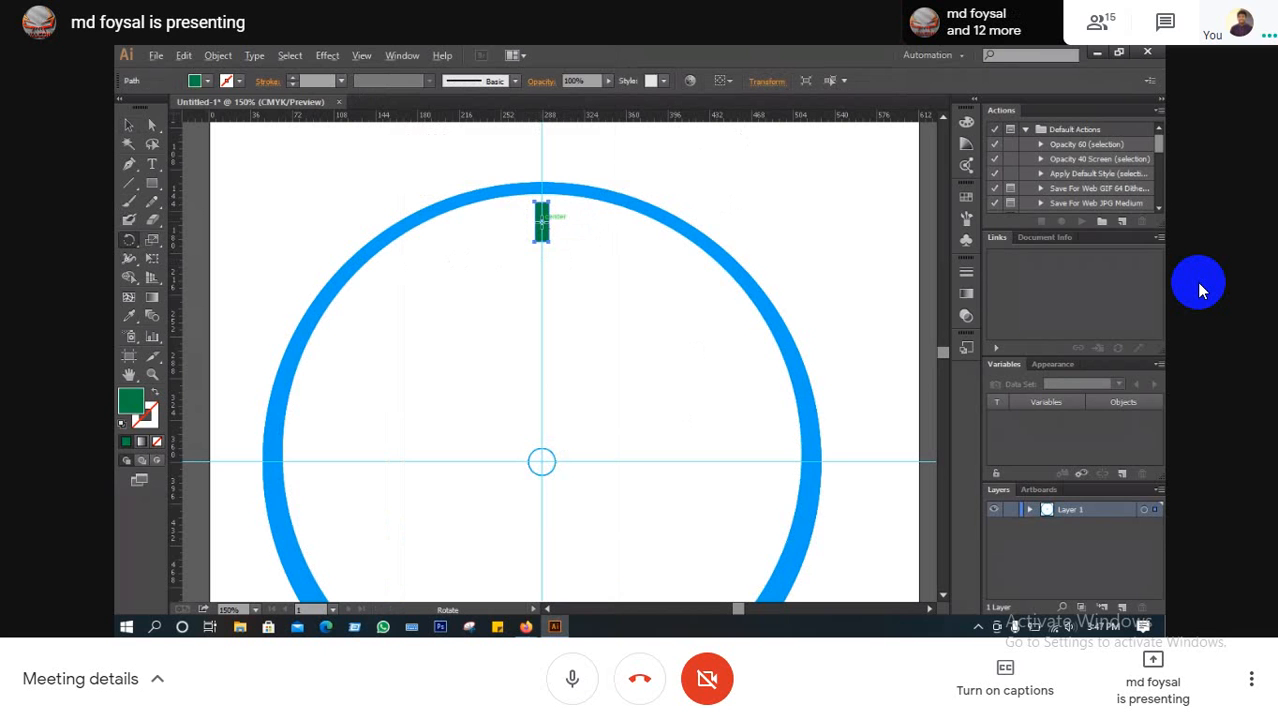
click(541, 461)
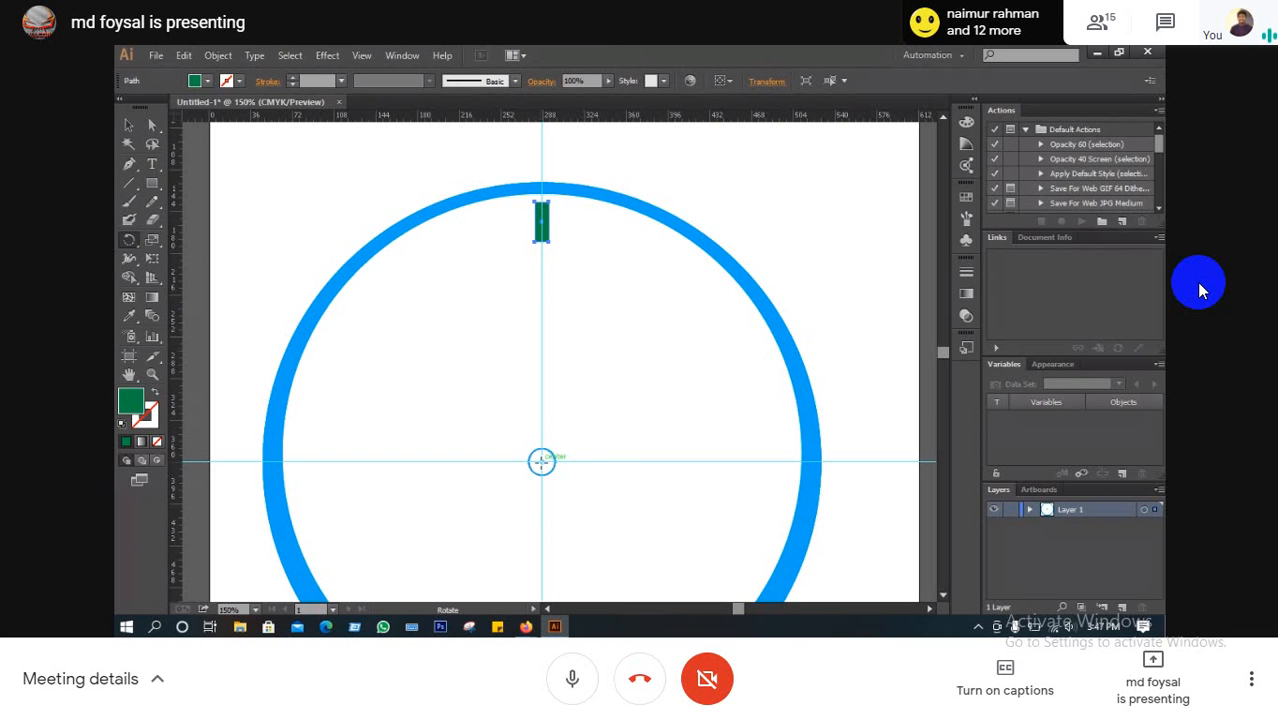
alt+click(541, 461)
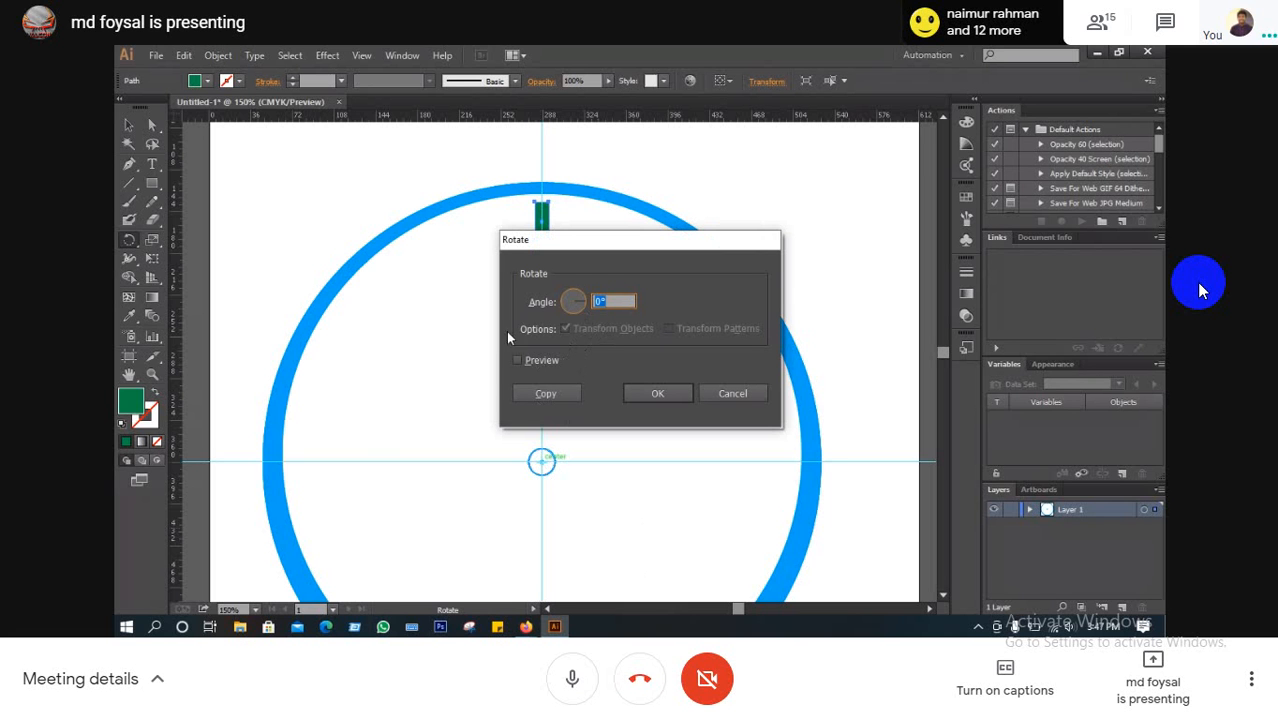
click(517, 359)
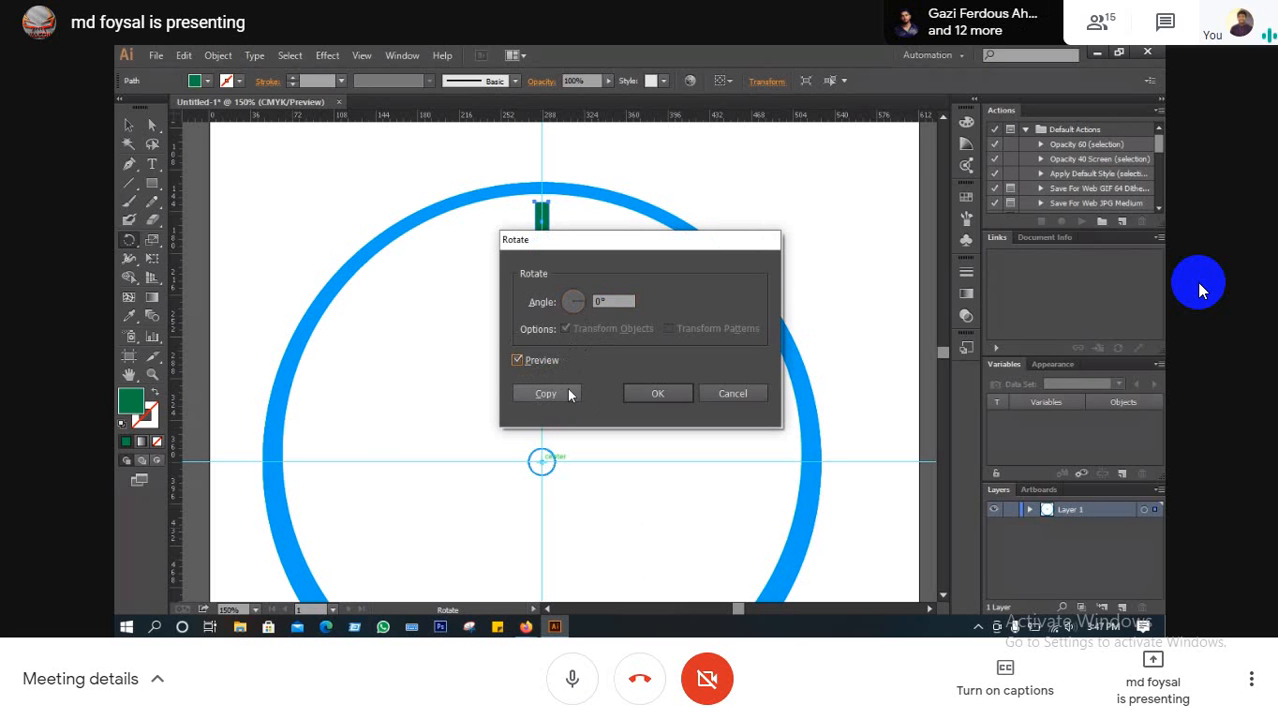
drag(574, 315, 578, 307)
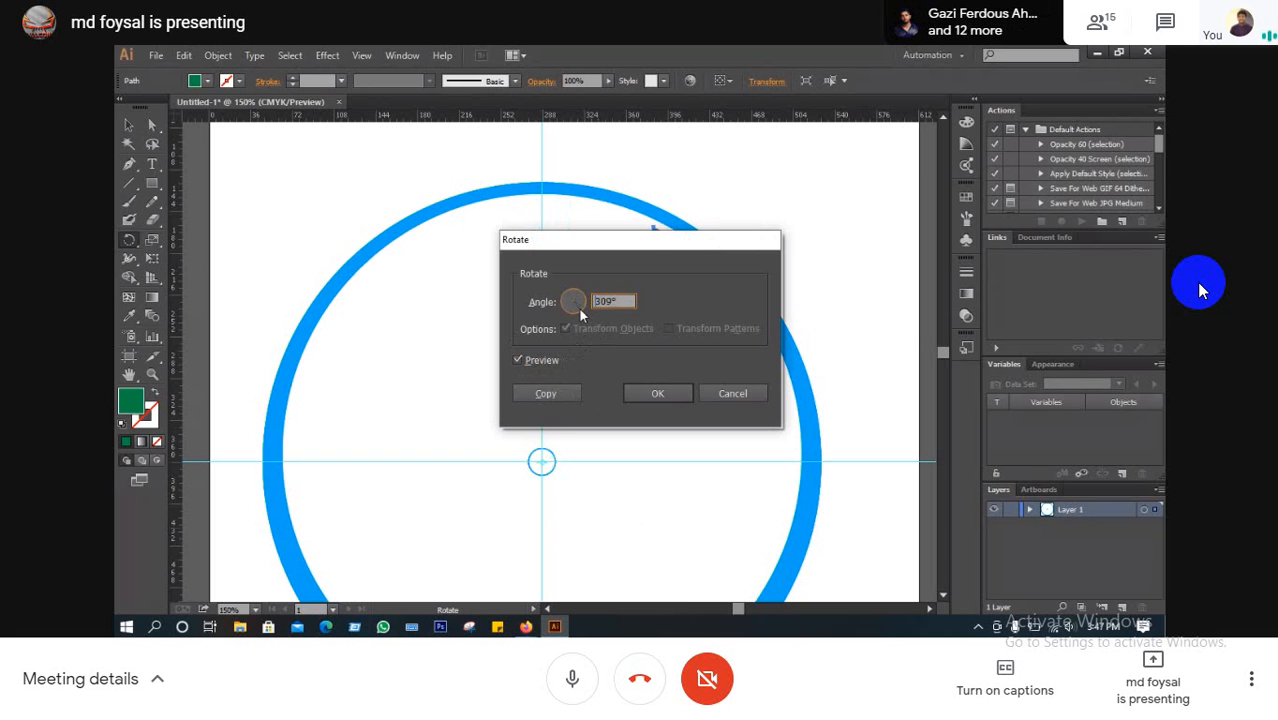
drag(654, 242, 982, 99)
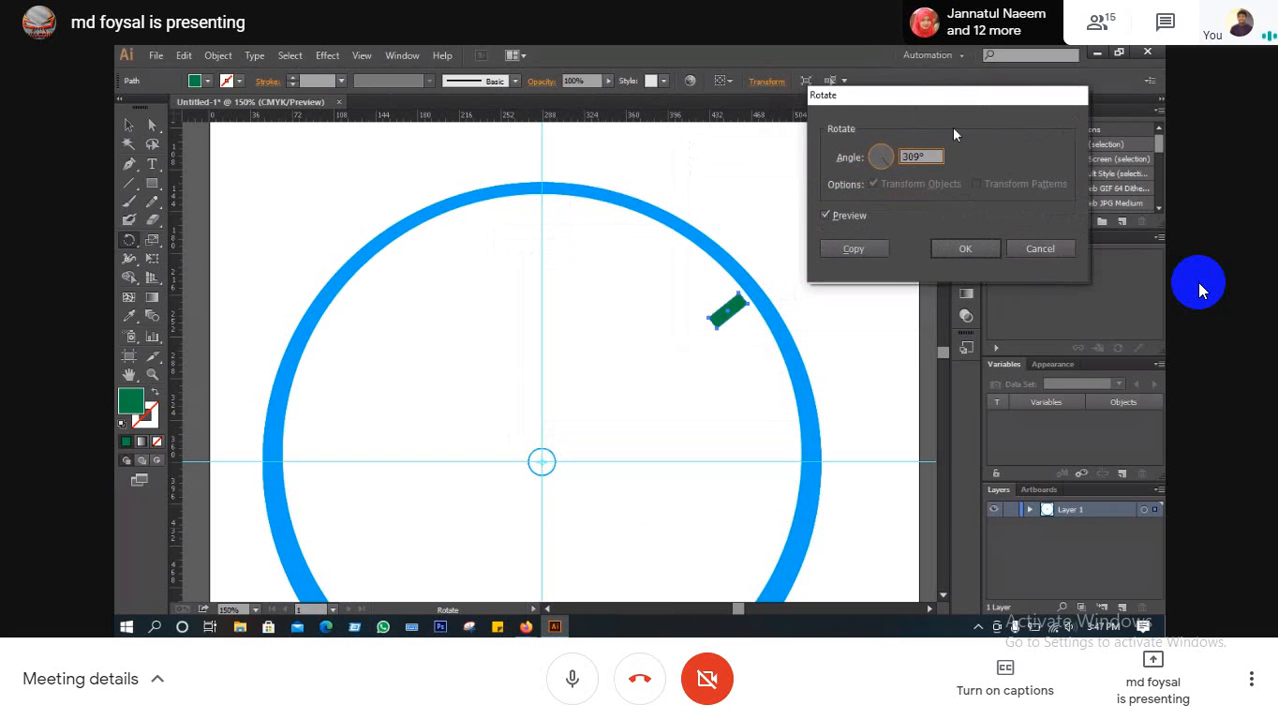
drag(875, 166, 875, 161)
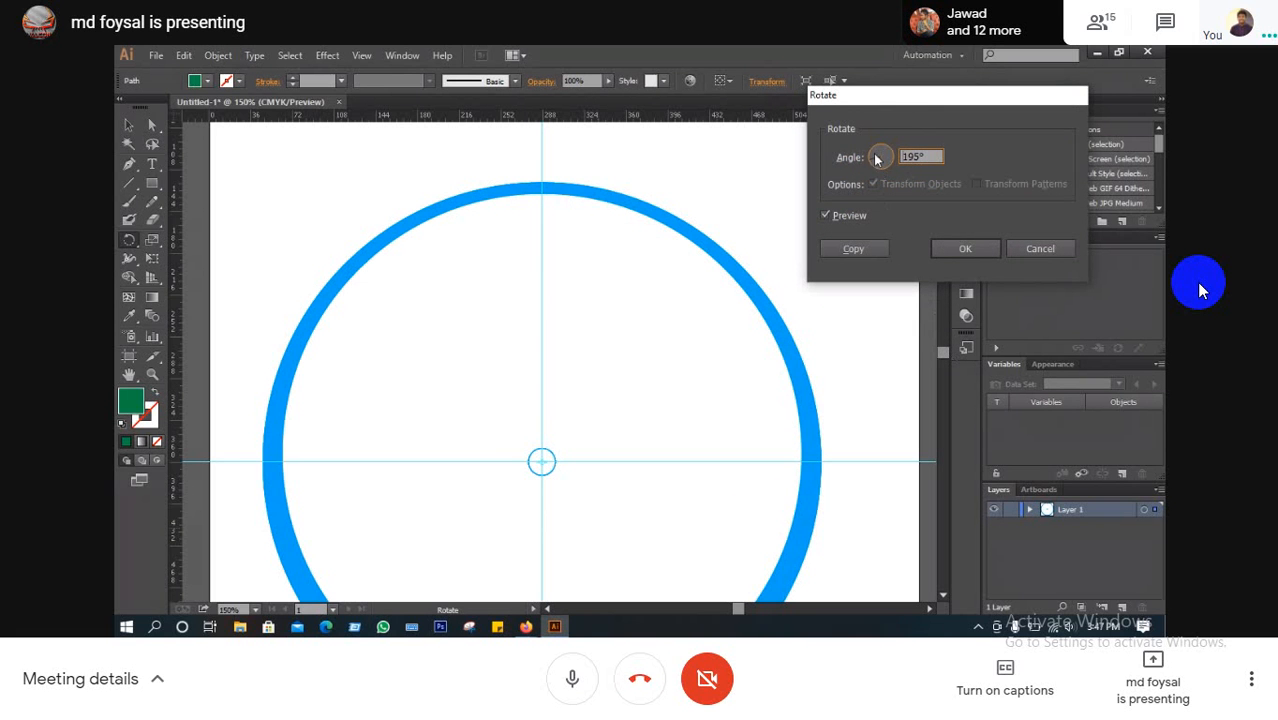
mouse_move(875, 155)
mouse_down()
mouse_move(915, 156)
mouse_move(893, 157)
mouse_up()
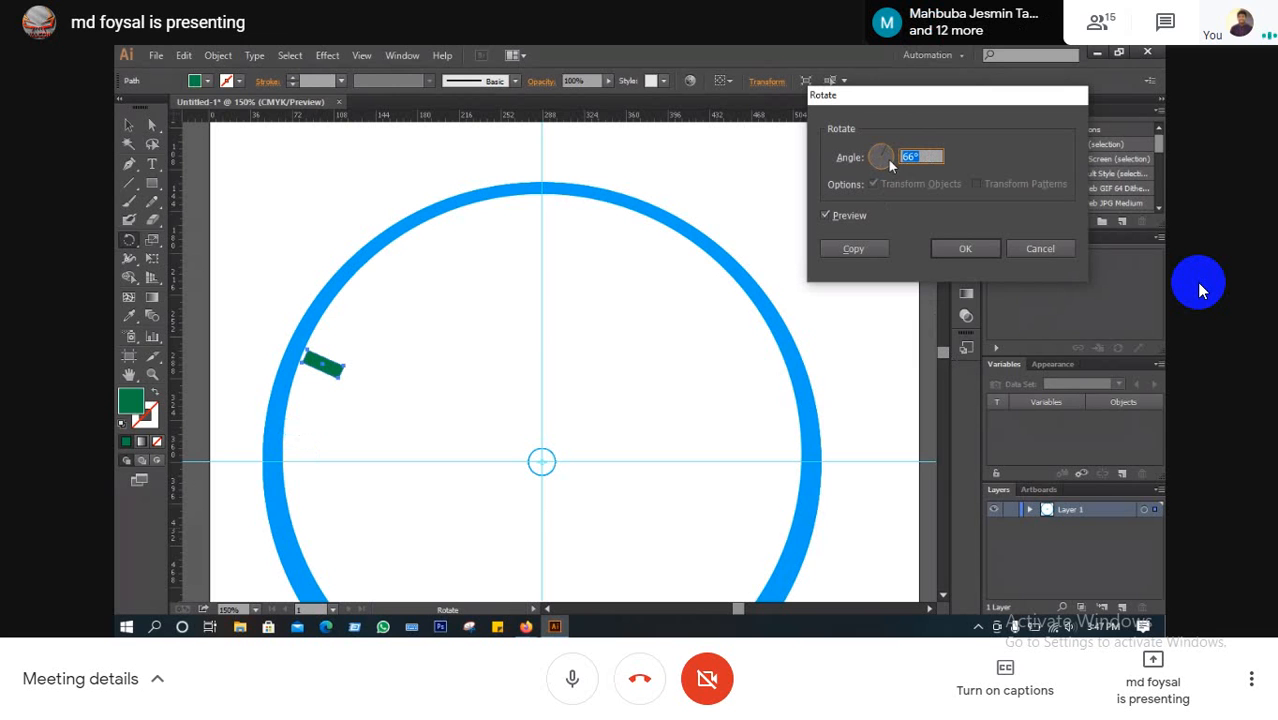
text(360/12)
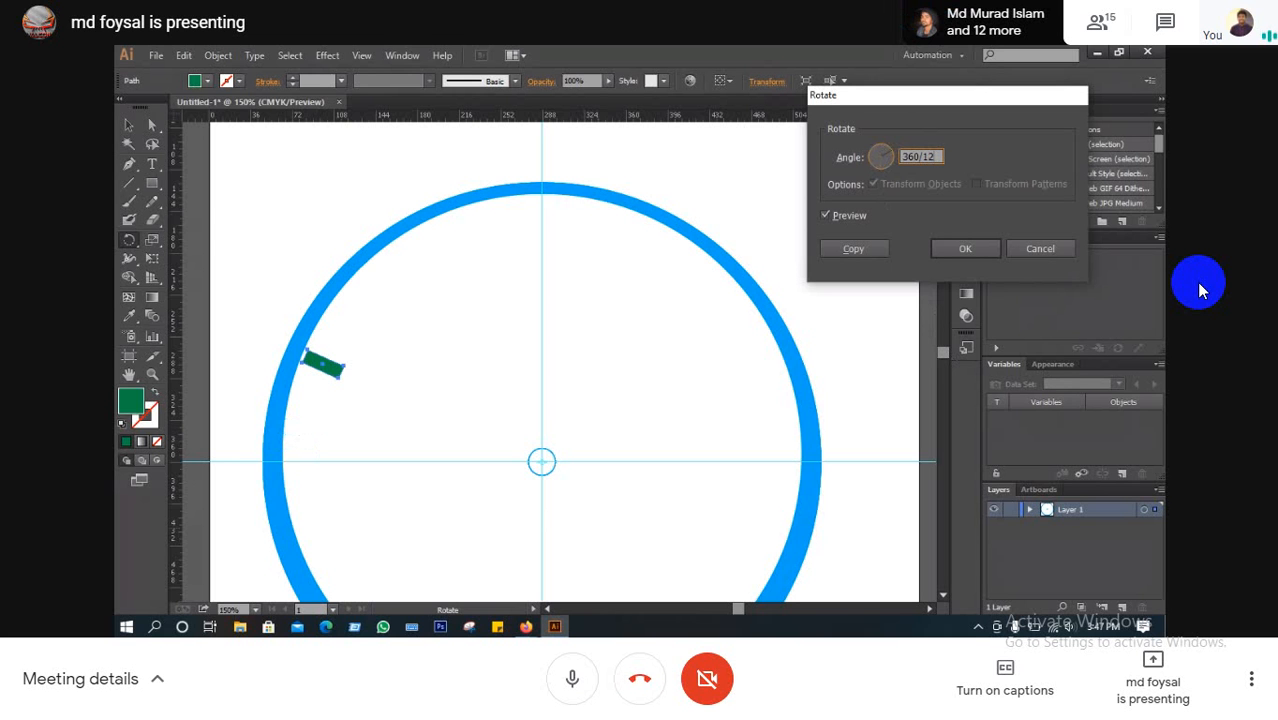
click(853, 249)
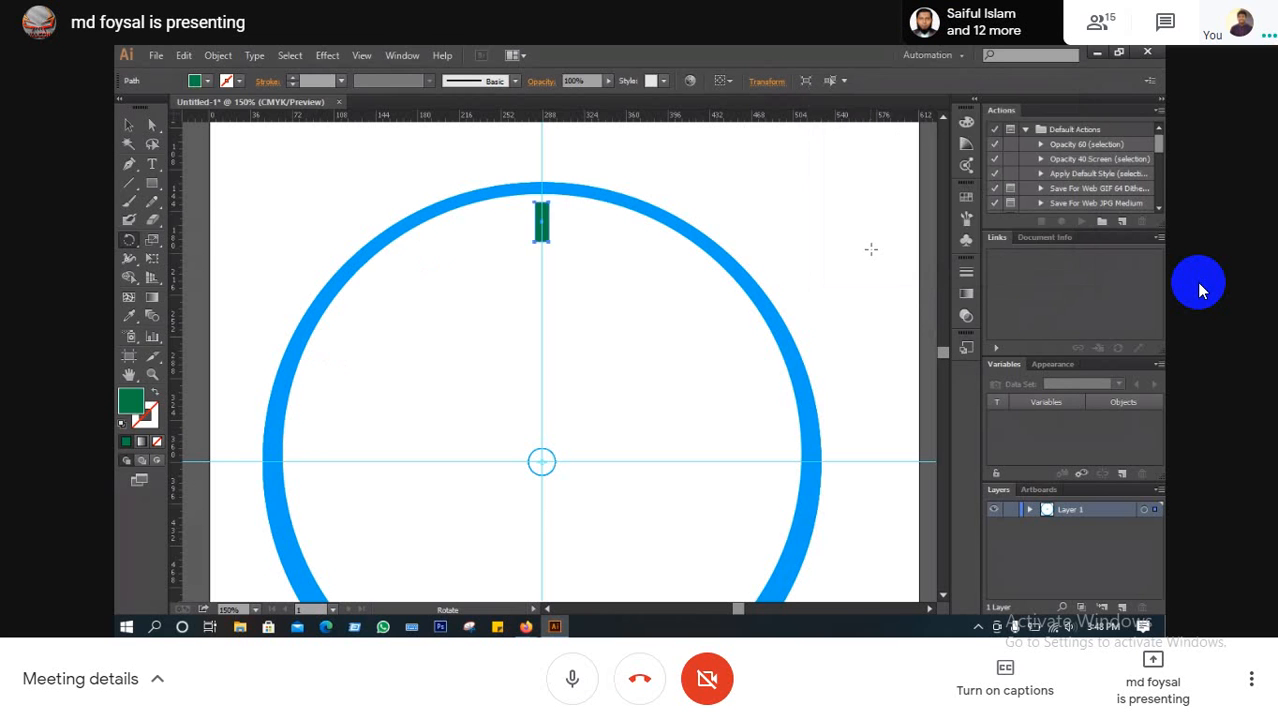
Repeat the rotated copy around the centre until the dial has a mark at every hour position
key(v)
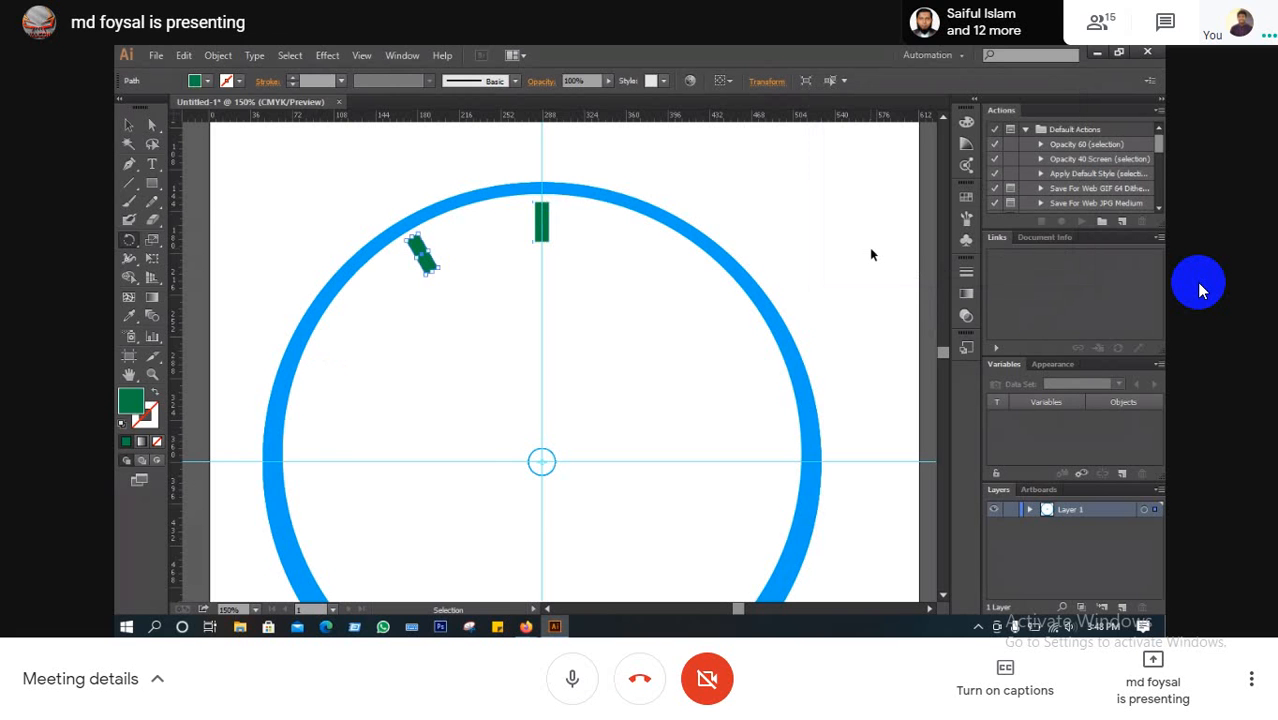
key(ctrl+d)
key(ctrl+d)
key(ctrl+d)
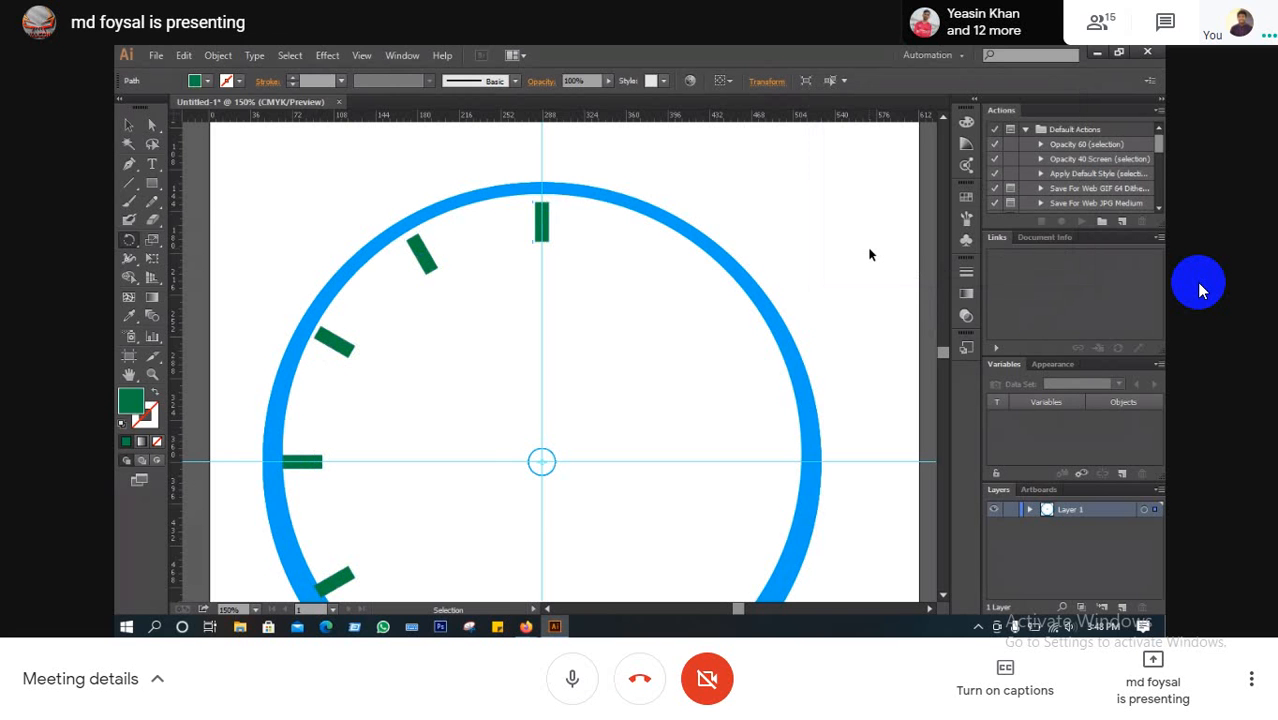
key(ctrl+d)
key(ctrl+d)
key(ctrl+d)
key(ctrl+d)
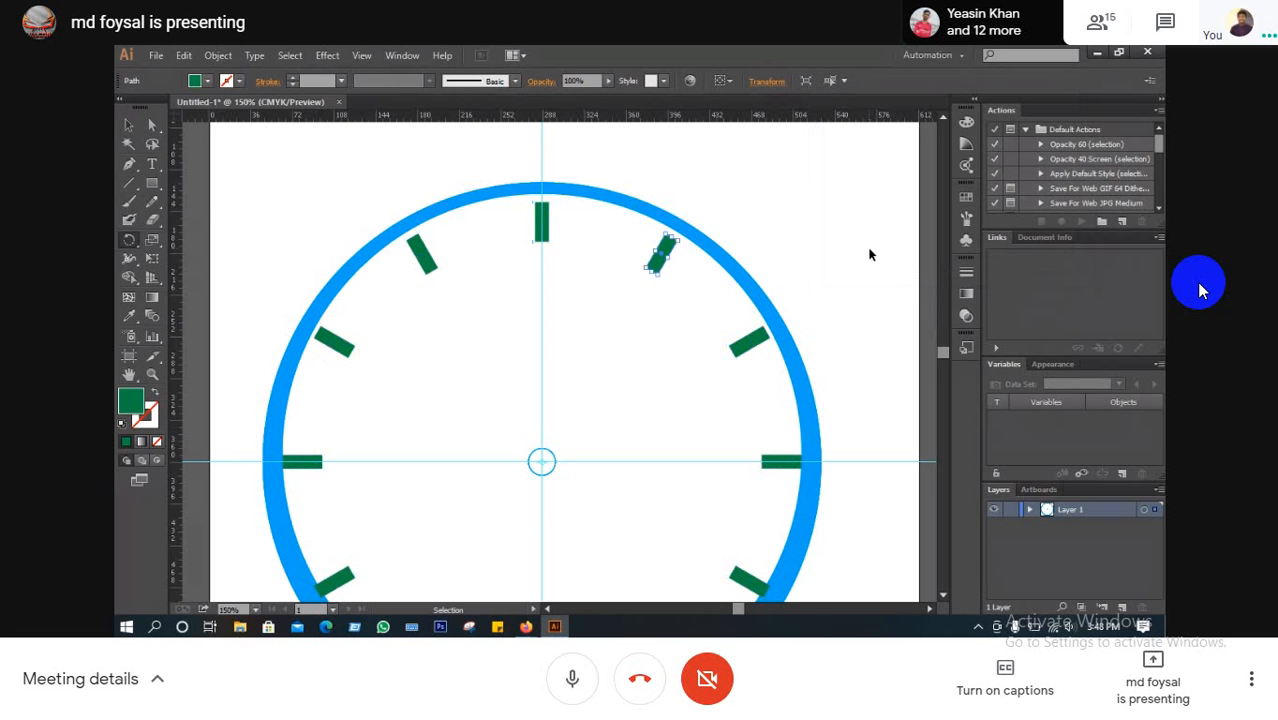
key(ctrl+d)
key(r)
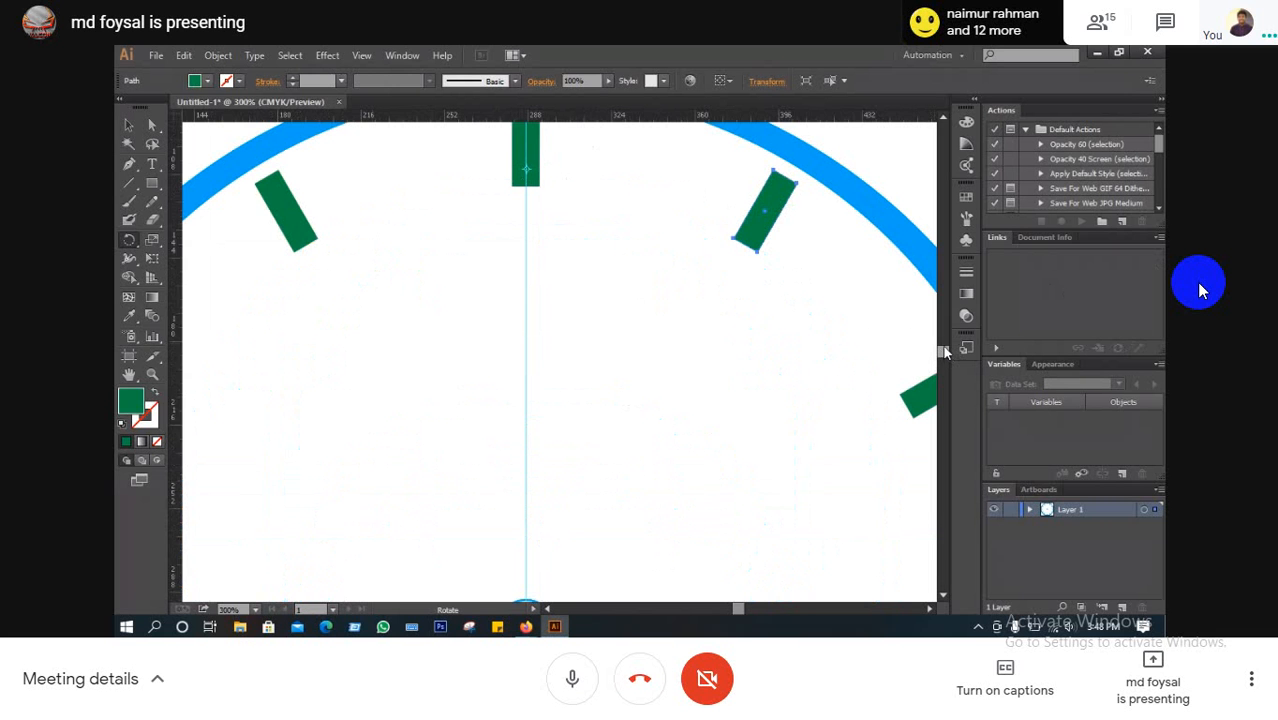
Leave the full-screen meeting view and look through the list of people in the call
drag(943, 350, 946, 347)
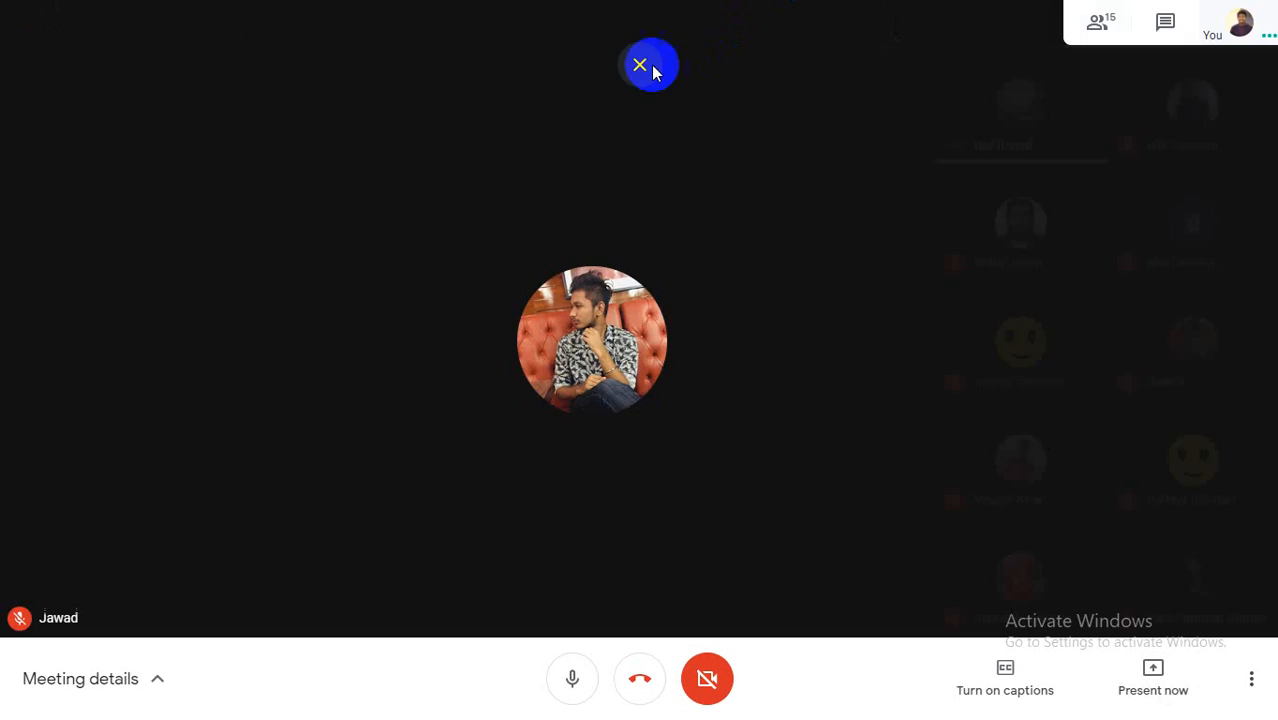
click(650, 63)
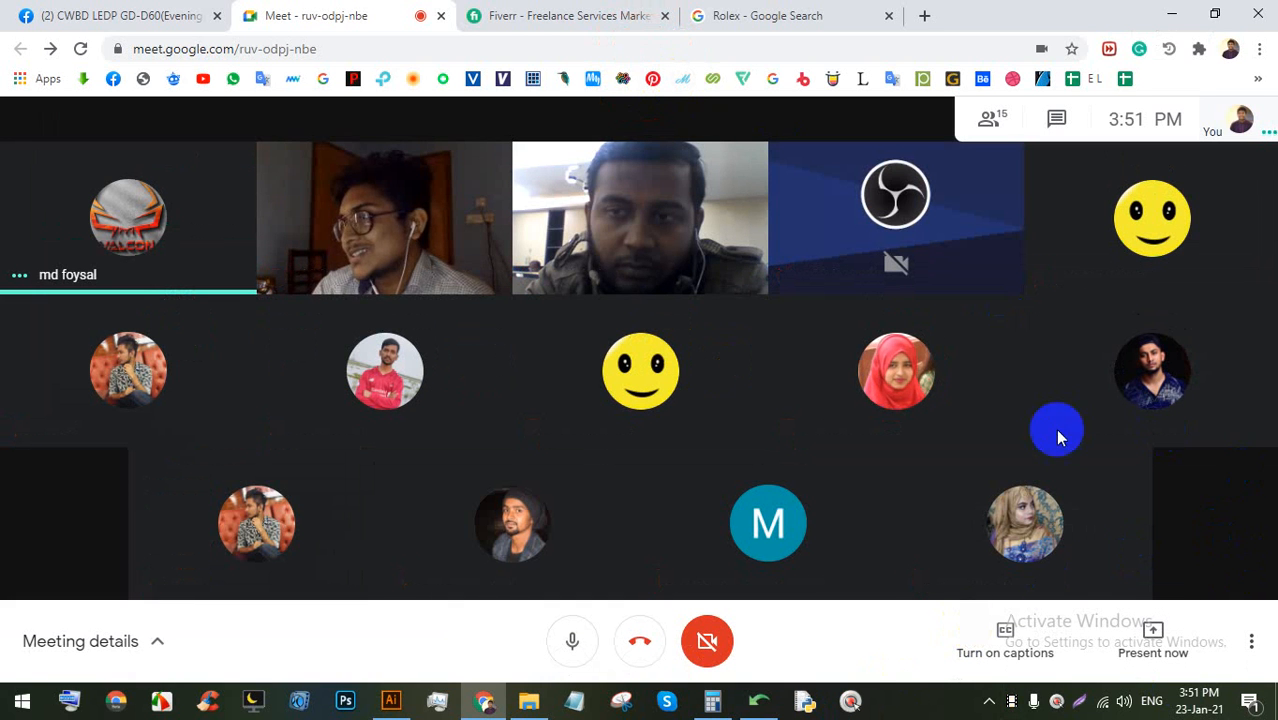
click(985, 119)
scroll(1170, 505, down, 5)
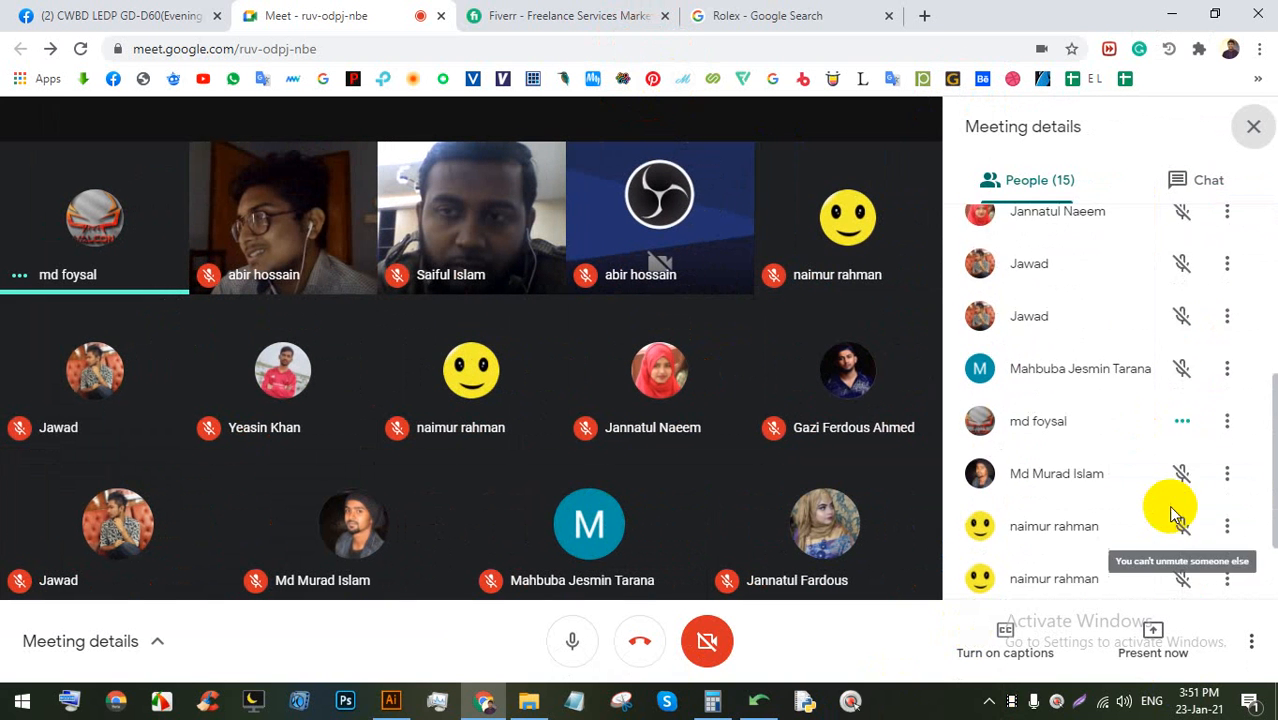
scroll(1175, 490, up, 2)
scroll(1177, 470, up, 5)
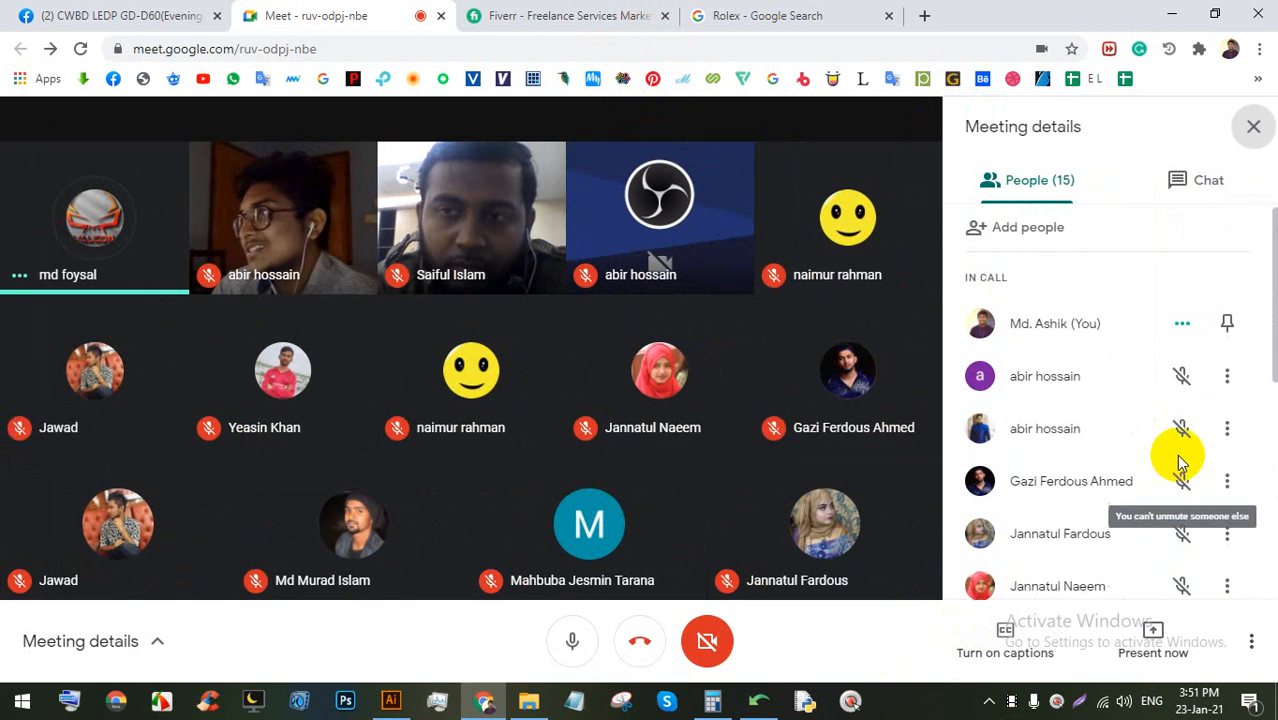
Mute the microphone, turn it back on, and close the meeting's participant list
click(560, 640)
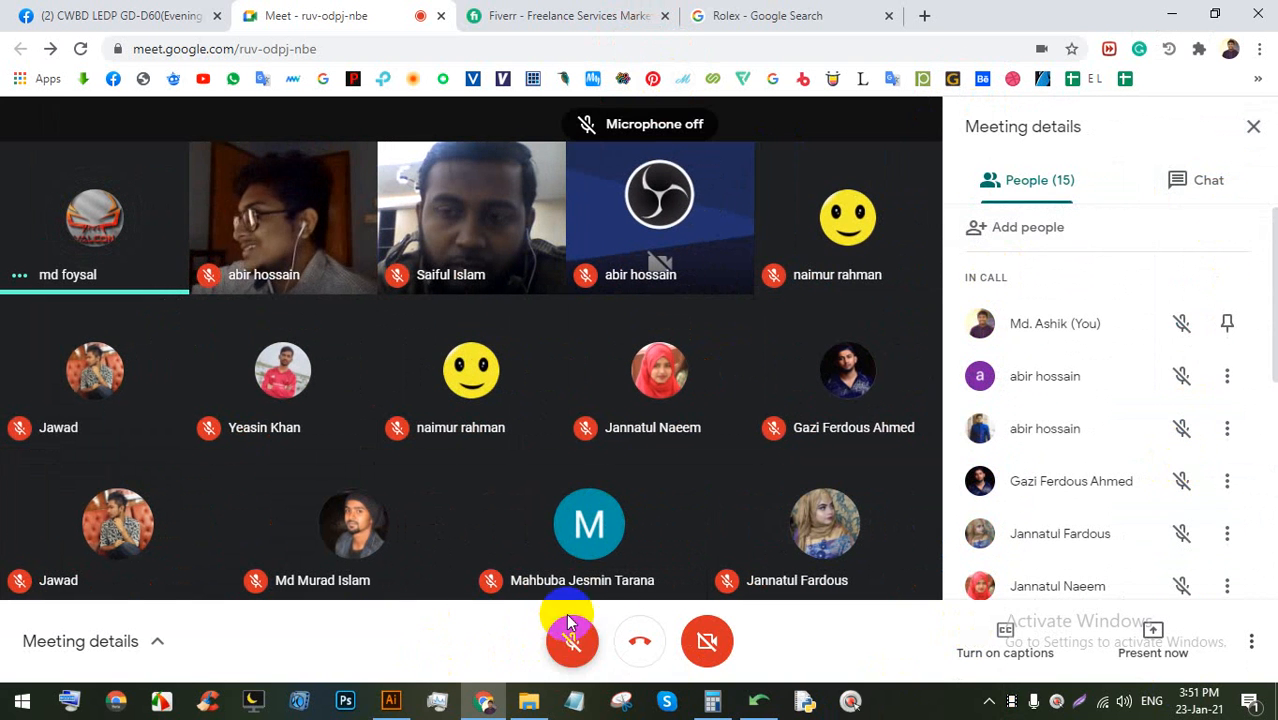
click(565, 643)
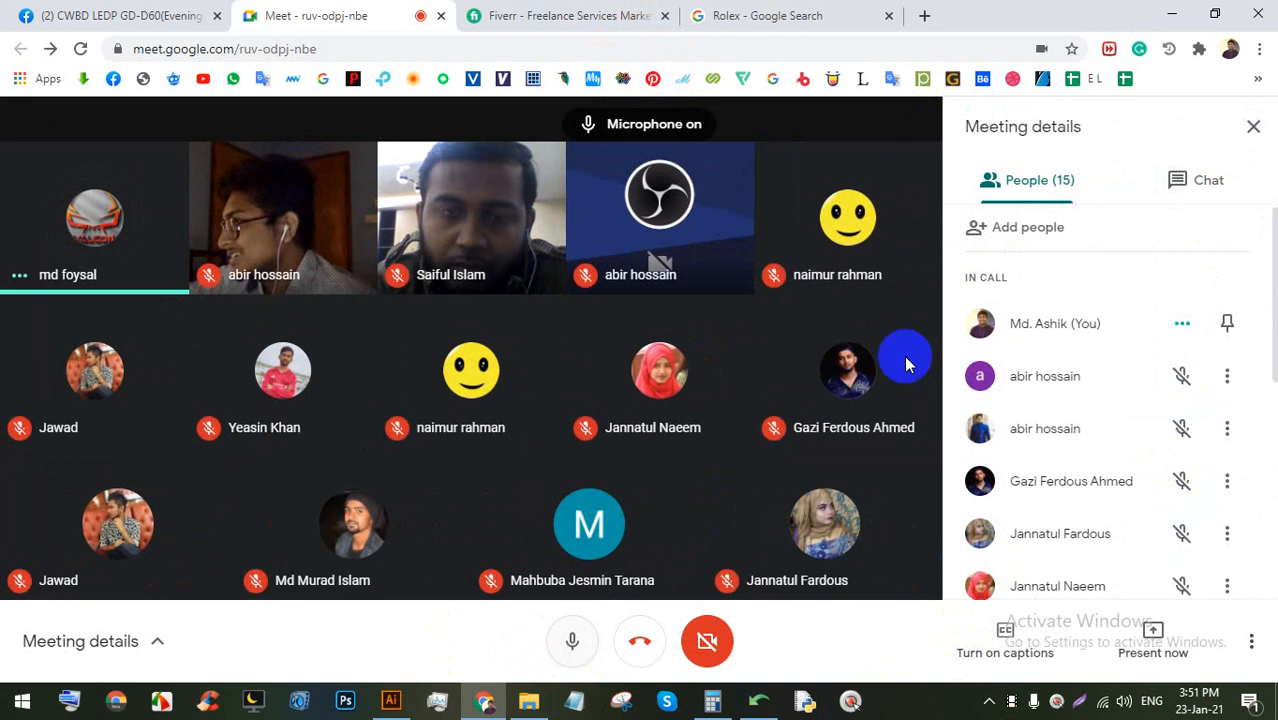
click(1251, 133)
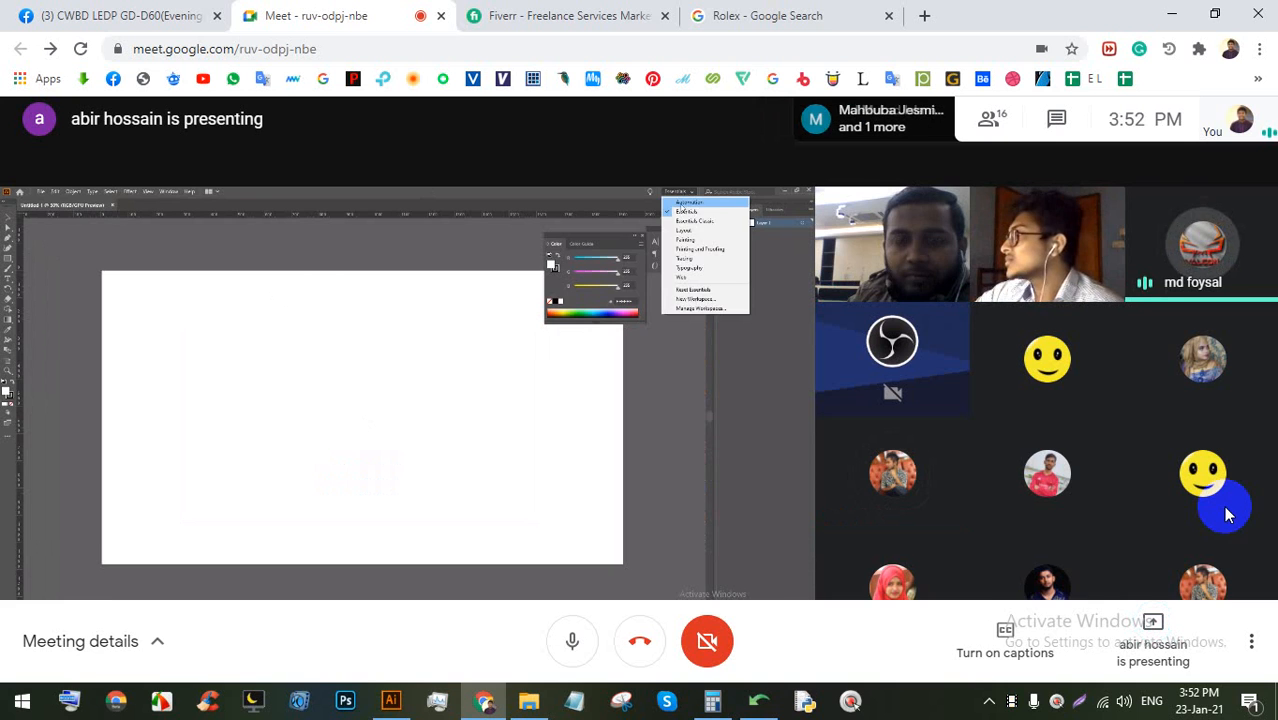
Watch the new presenter's shared screen in full screen with the presentation pinned, and unpin it
key(F11)
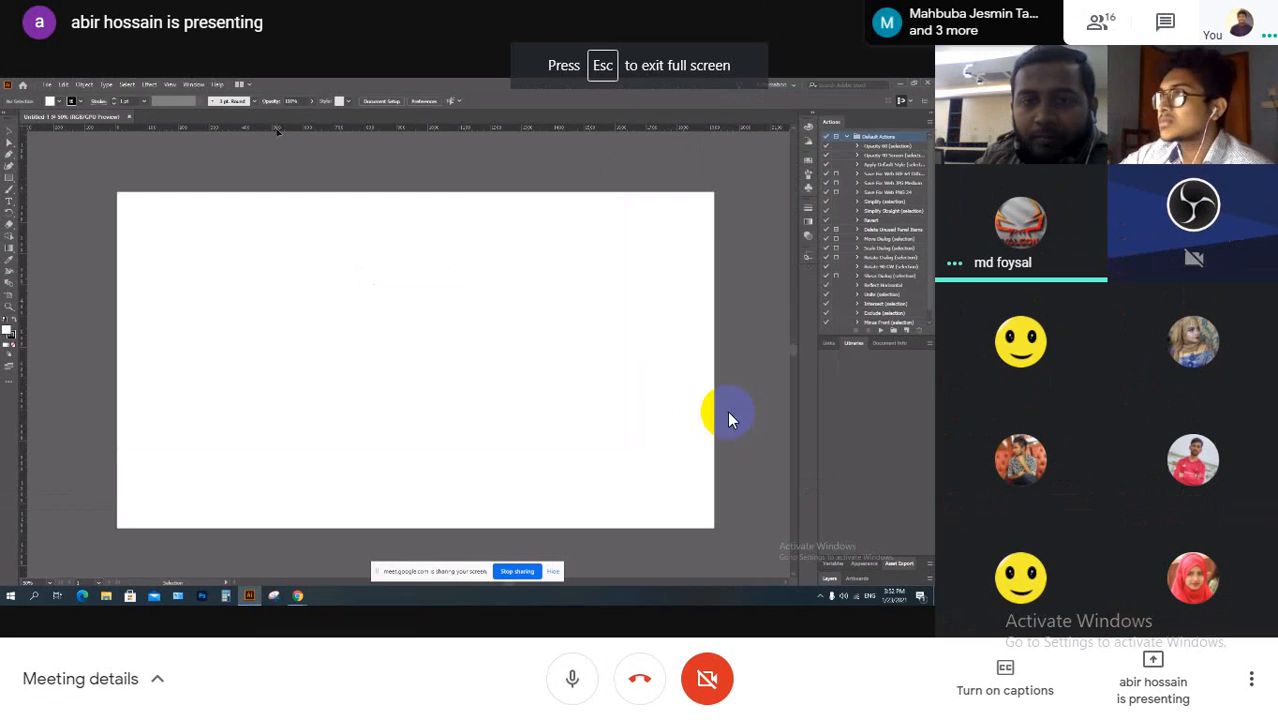
click(423, 345)
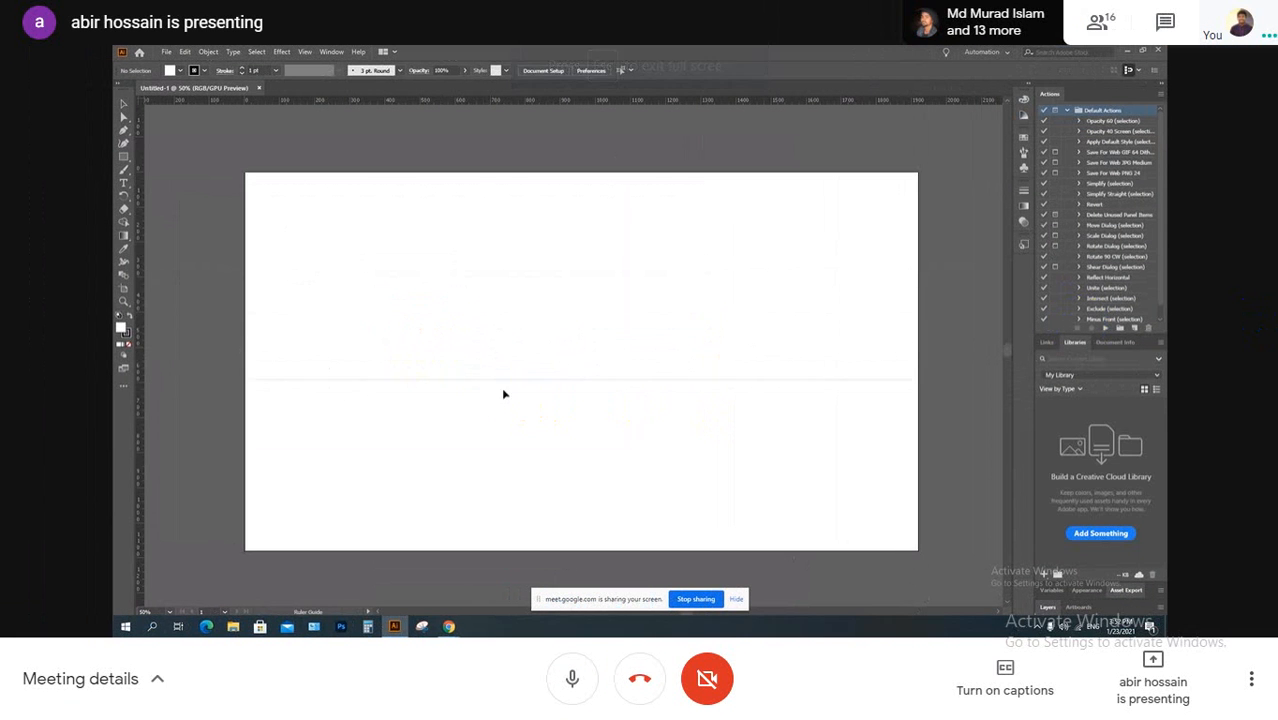
mouse_move(571, 328)
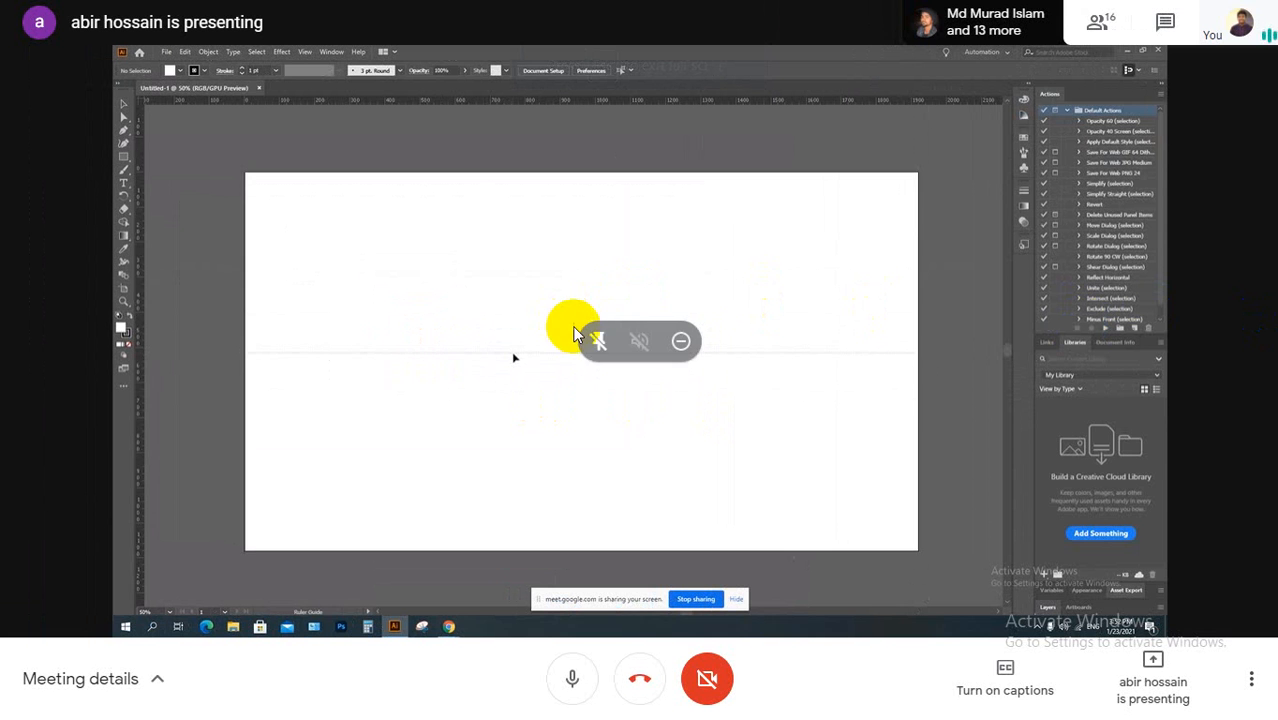
click(596, 345)
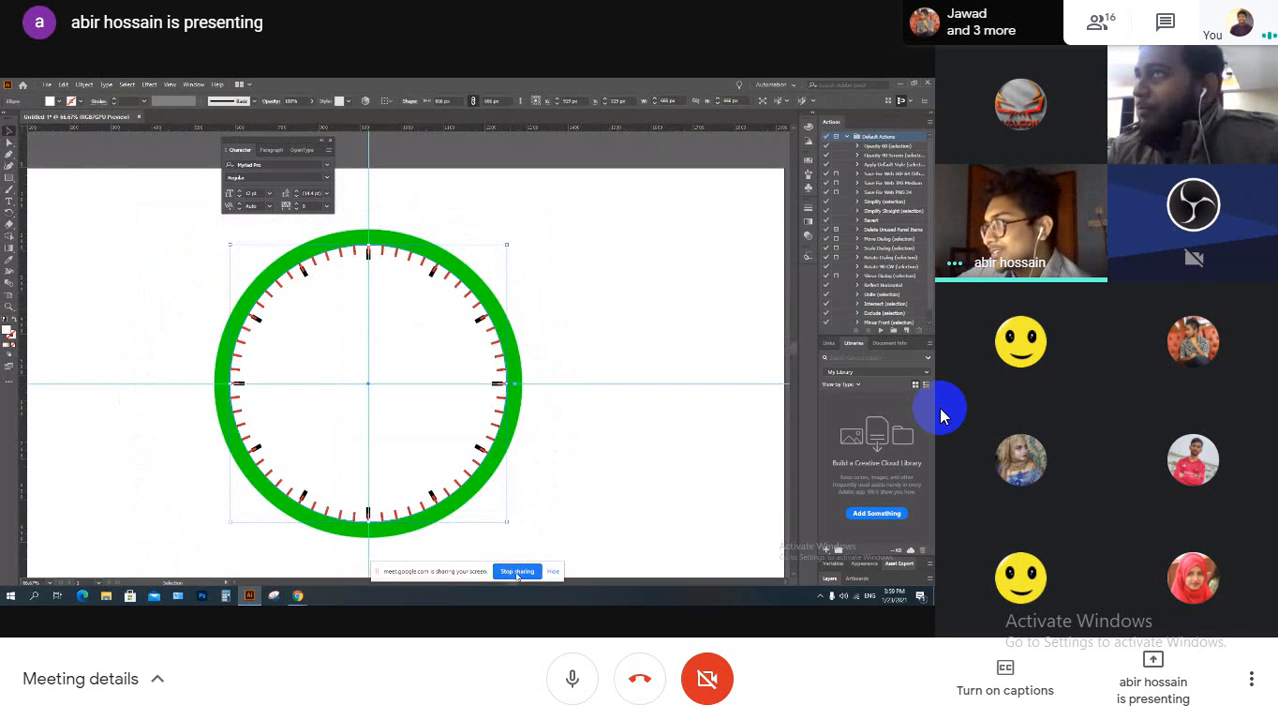
Leave full screen, present the entire screen to the meeting, and dismiss the sharing notice
click(630, 63)
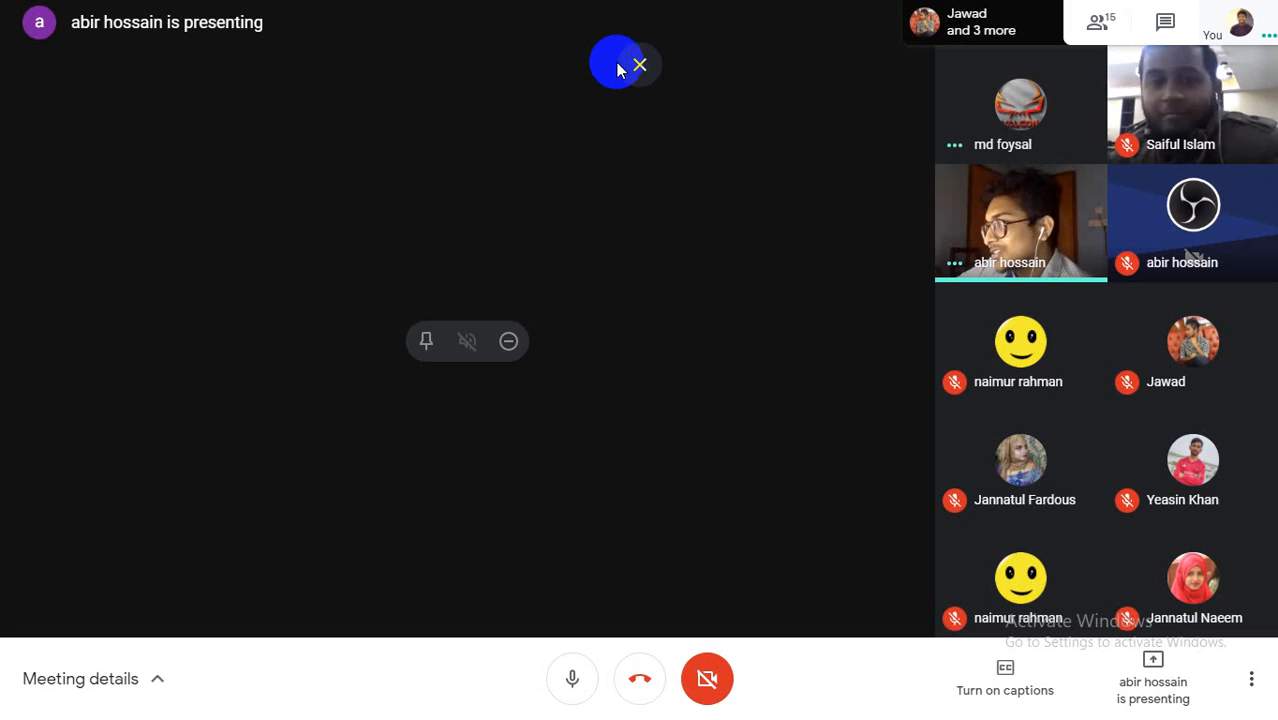
click(1143, 637)
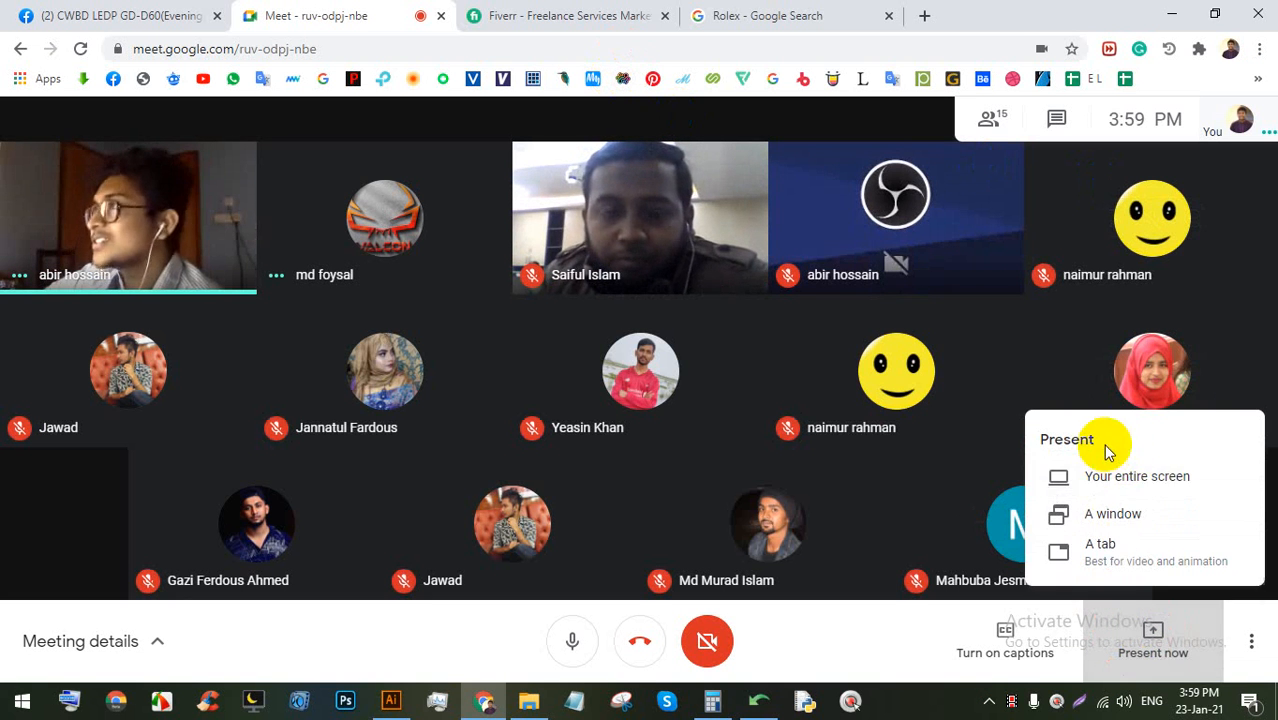
click(1116, 468)
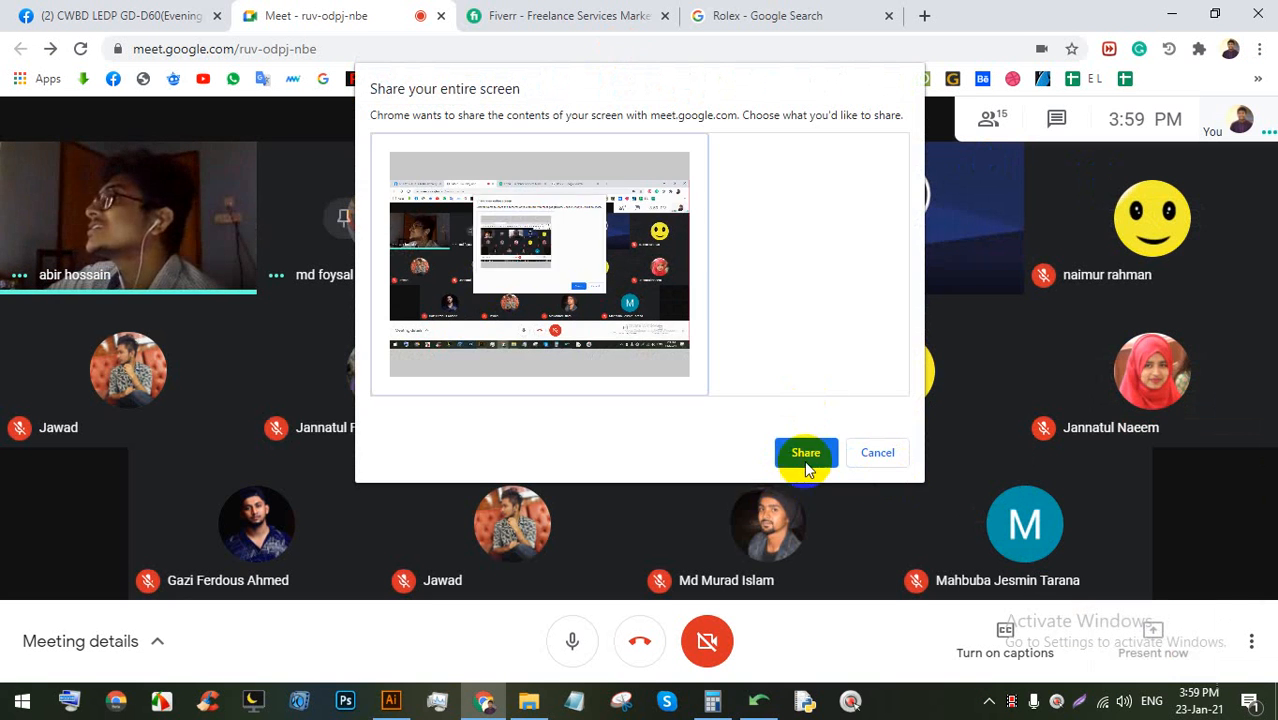
click(805, 456)
click(809, 651)
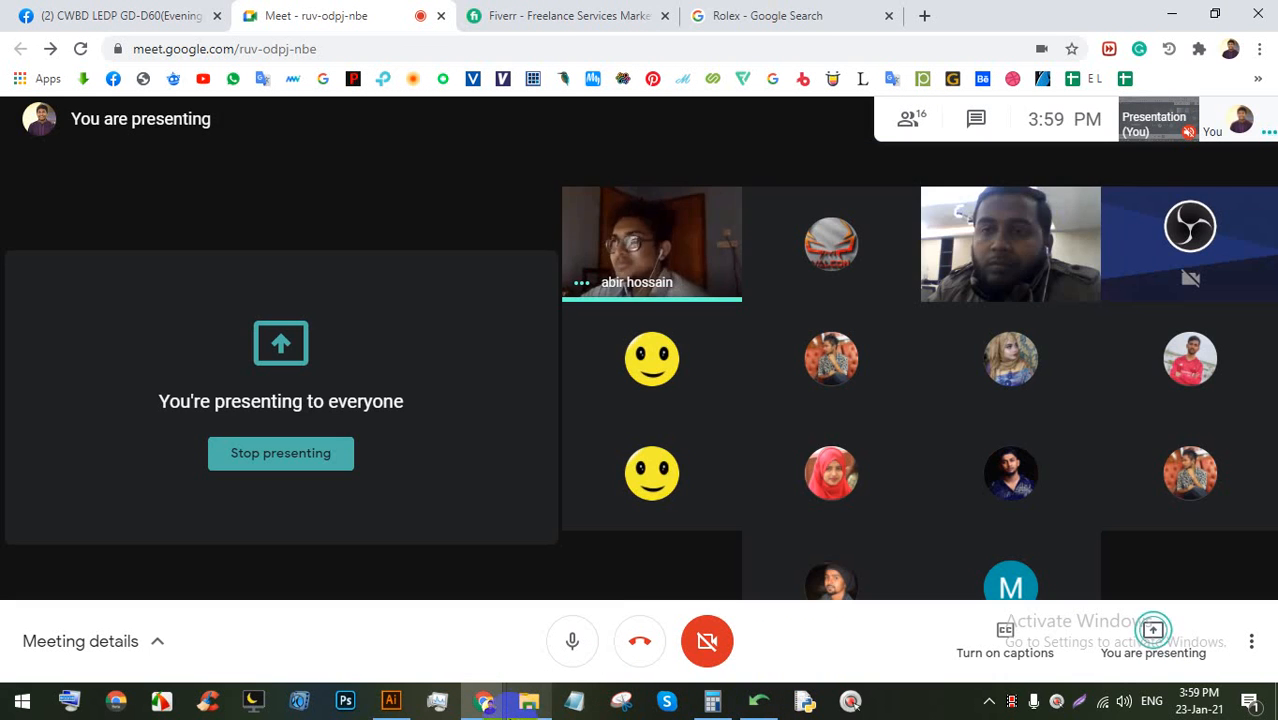
Switch to Illustrator and unlock the guides crossing the Rolex clock artwork
click(393, 700)
alt+scroll(488, 395, down, 3)
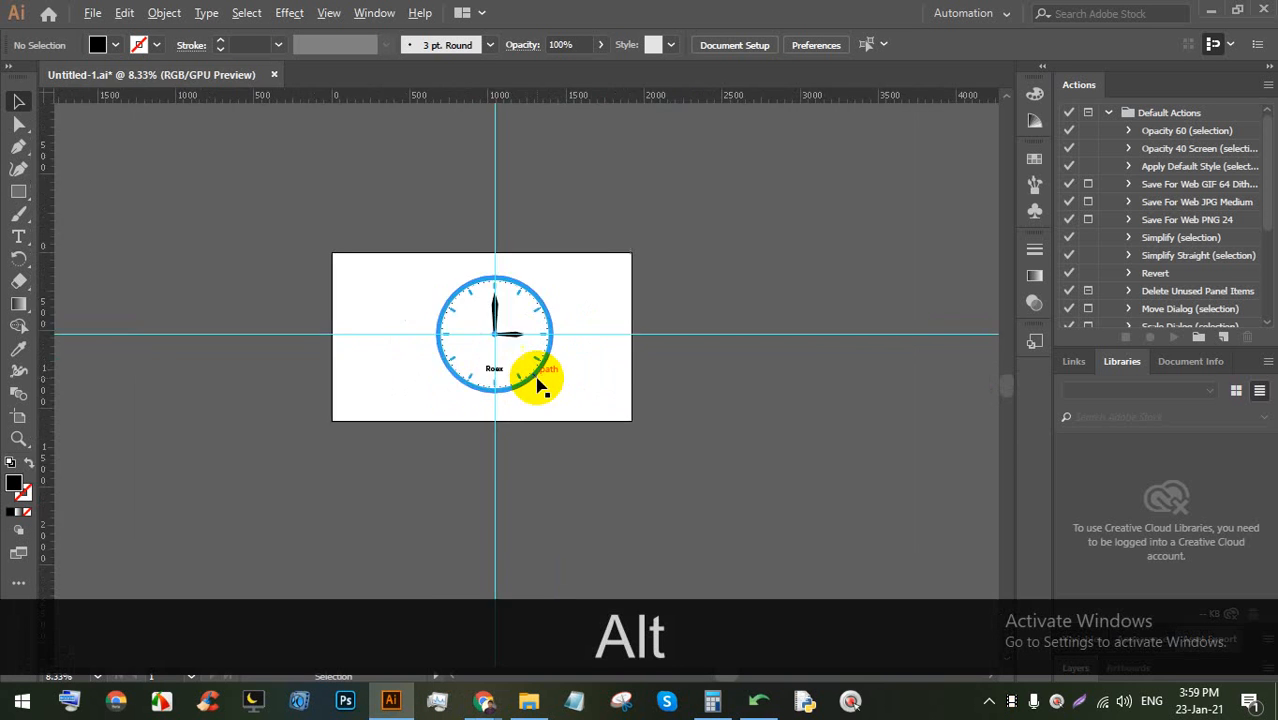
alt+scroll(536, 371, up, 2)
click(638, 469)
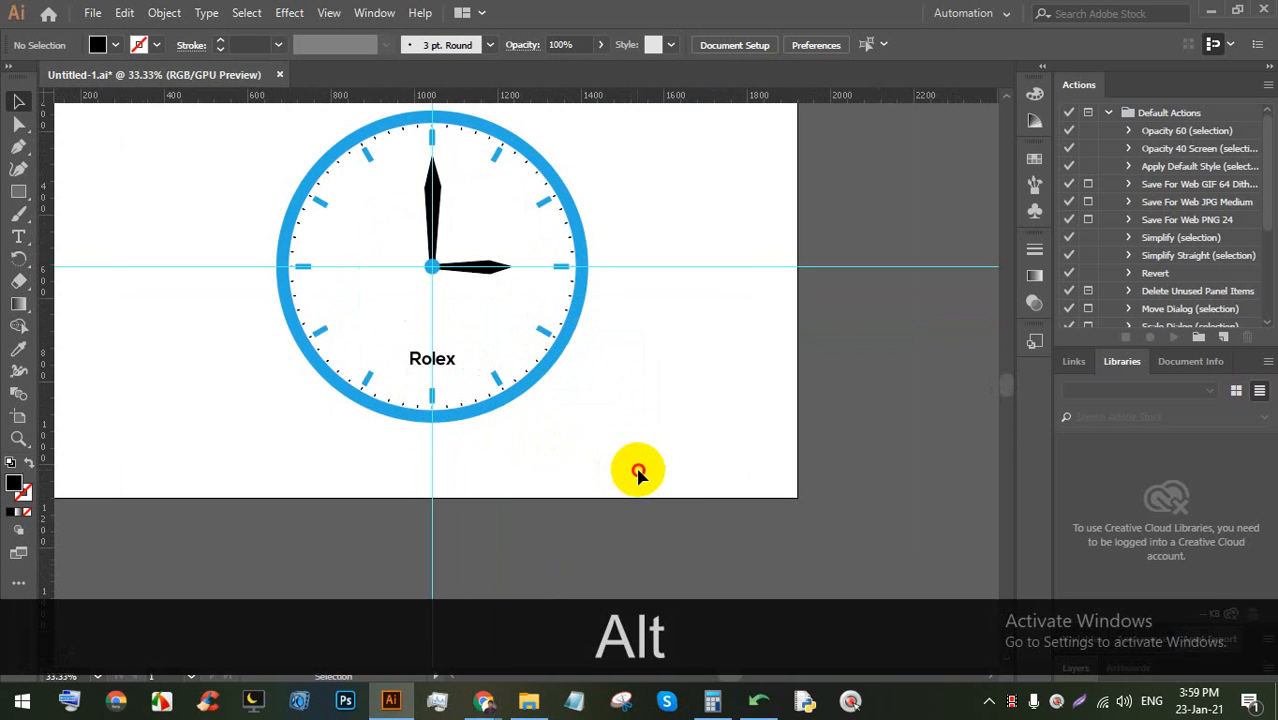
drag(681, 487, 182, 108)
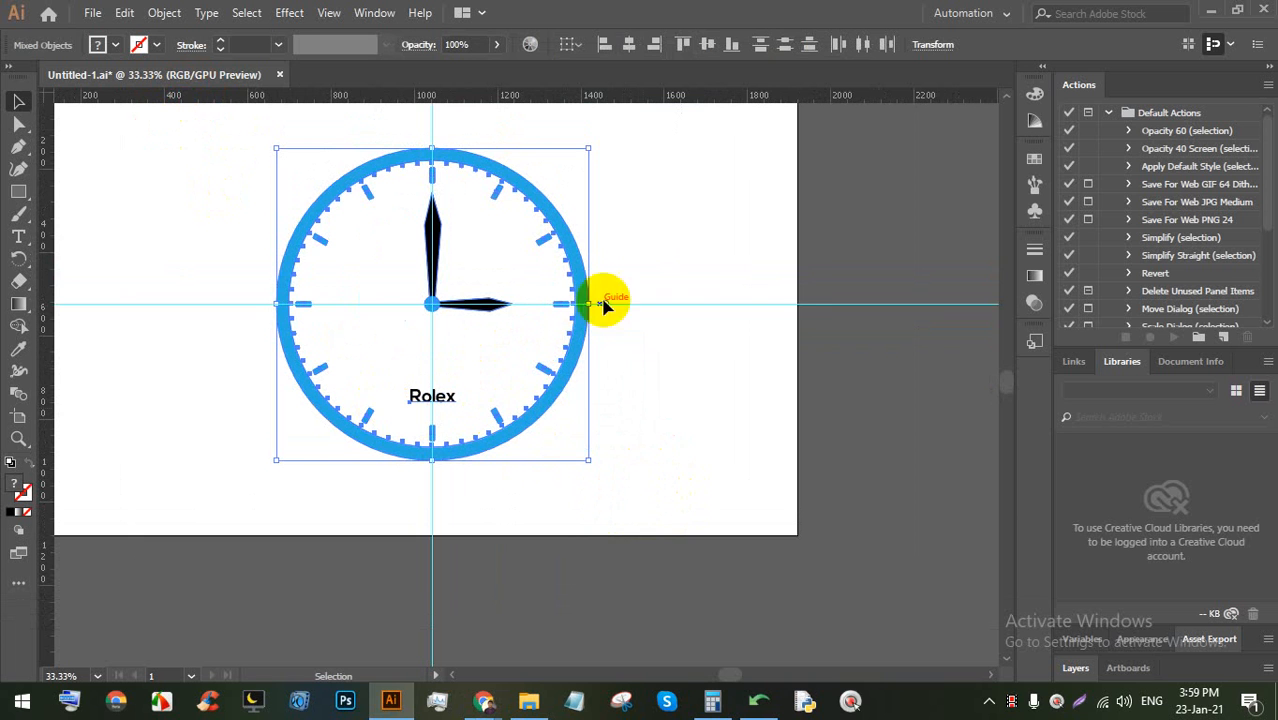
right_click(640, 234)
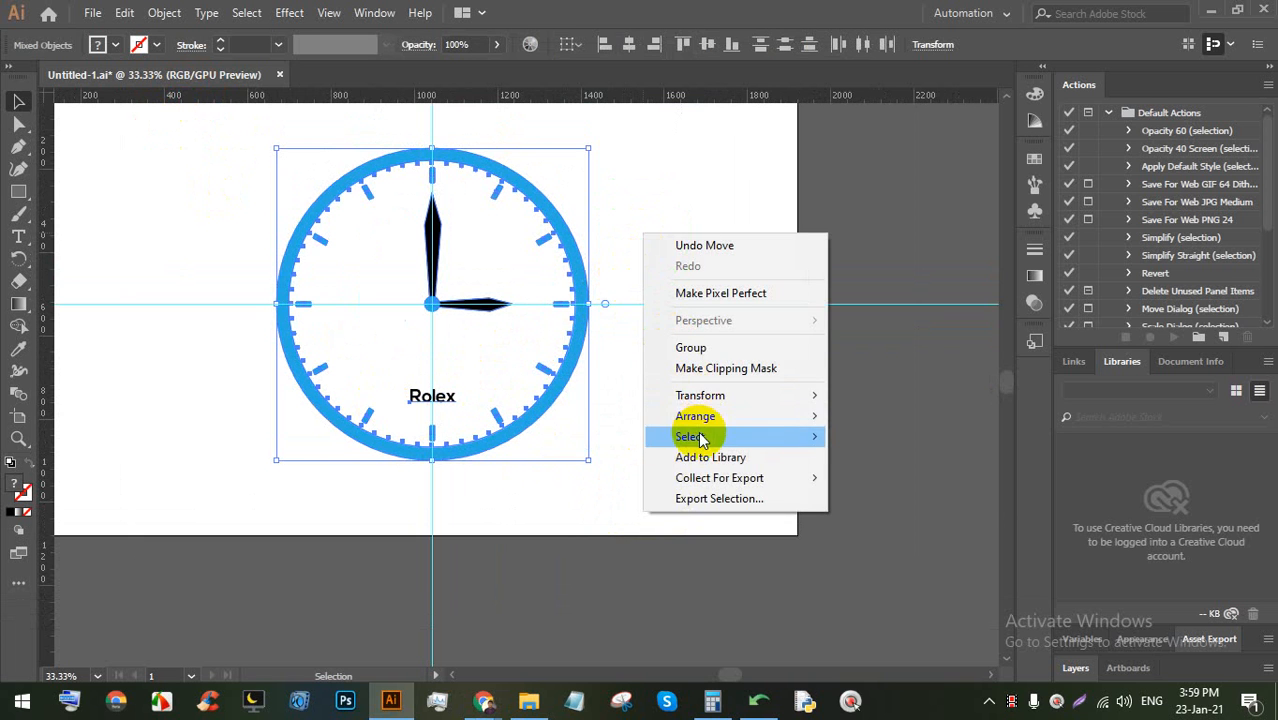
click(662, 190)
right_click(663, 188)
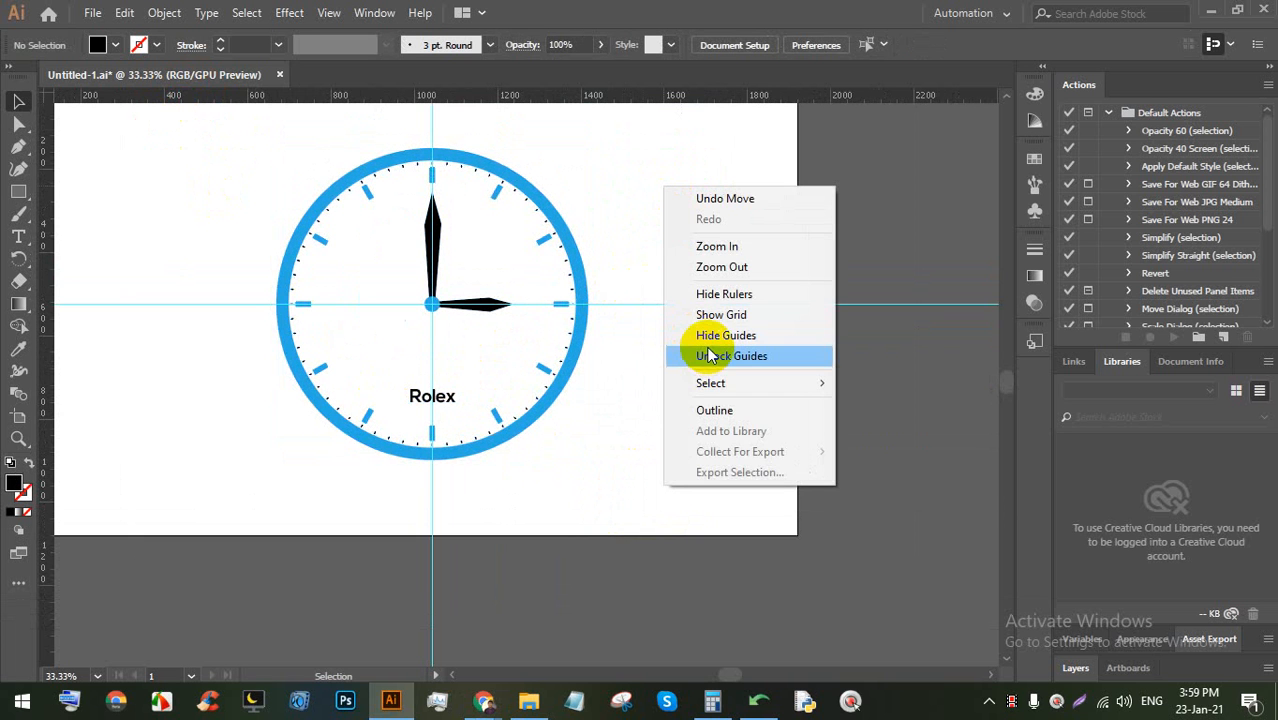
click(712, 357)
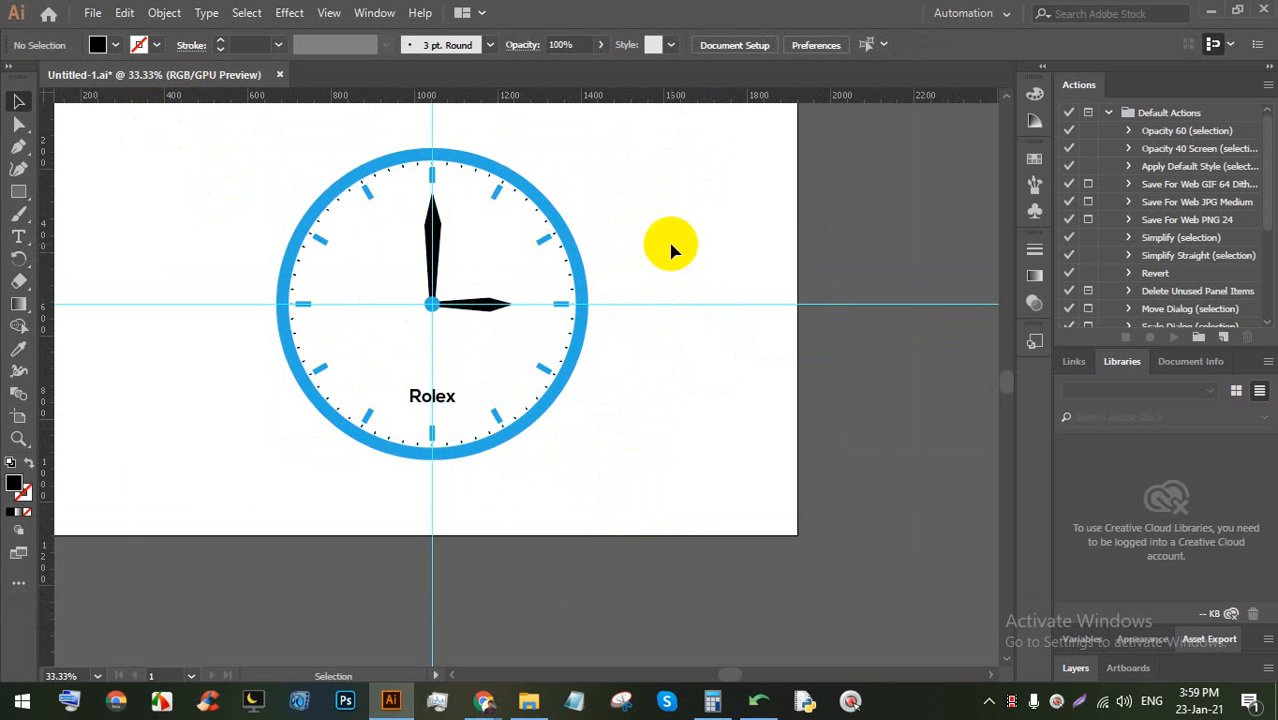
Delete the whole clock with its guides, including the leftover minute dots, to empty the artboard
key(ctrl+a)
key(BackSpace)
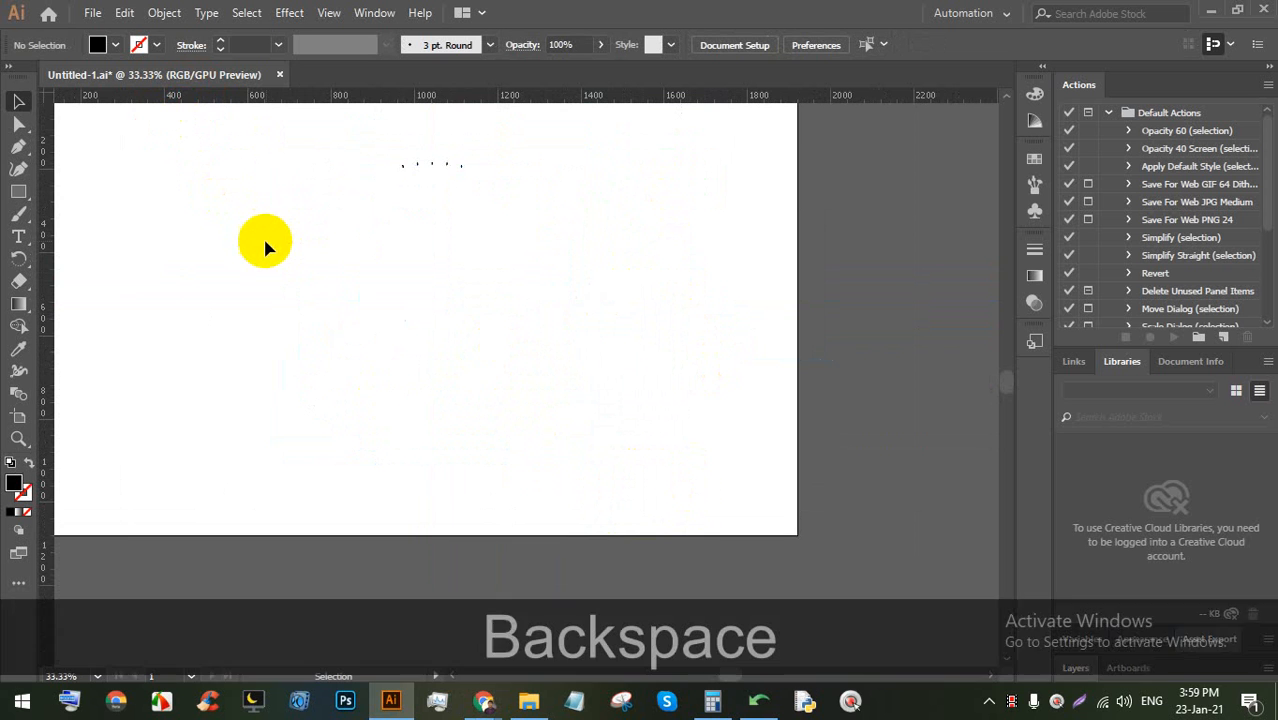
drag(533, 280, 418, 164)
key(BackSpace)
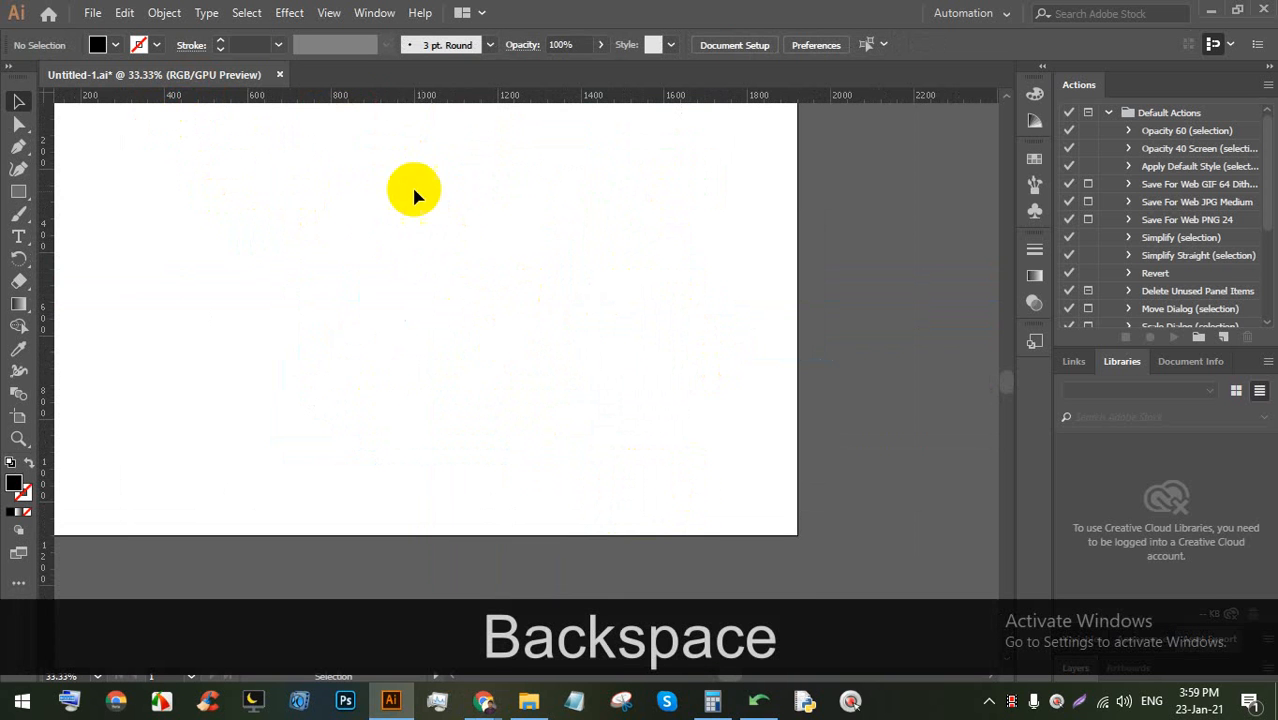
Draw a triangle about 130 px wide with the Polygon tool near the artboard's upper edge and fill it with cyan
scroll(330, 280, up, 2)
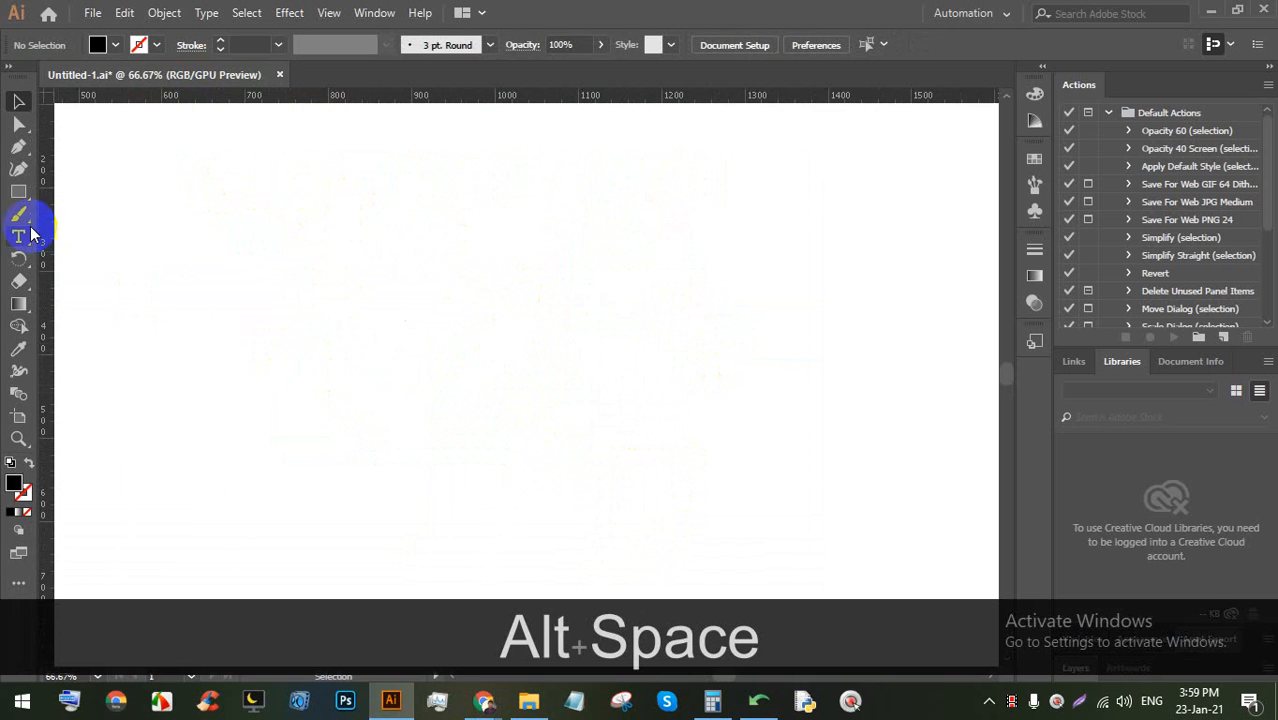
drag(28, 197, 97, 247)
drag(413, 180, 417, 249)
key(Down)
key(Down)
key(shift)
key(alt)
key(shift)
click(18, 101)
drag(412, 175, 412, 245)
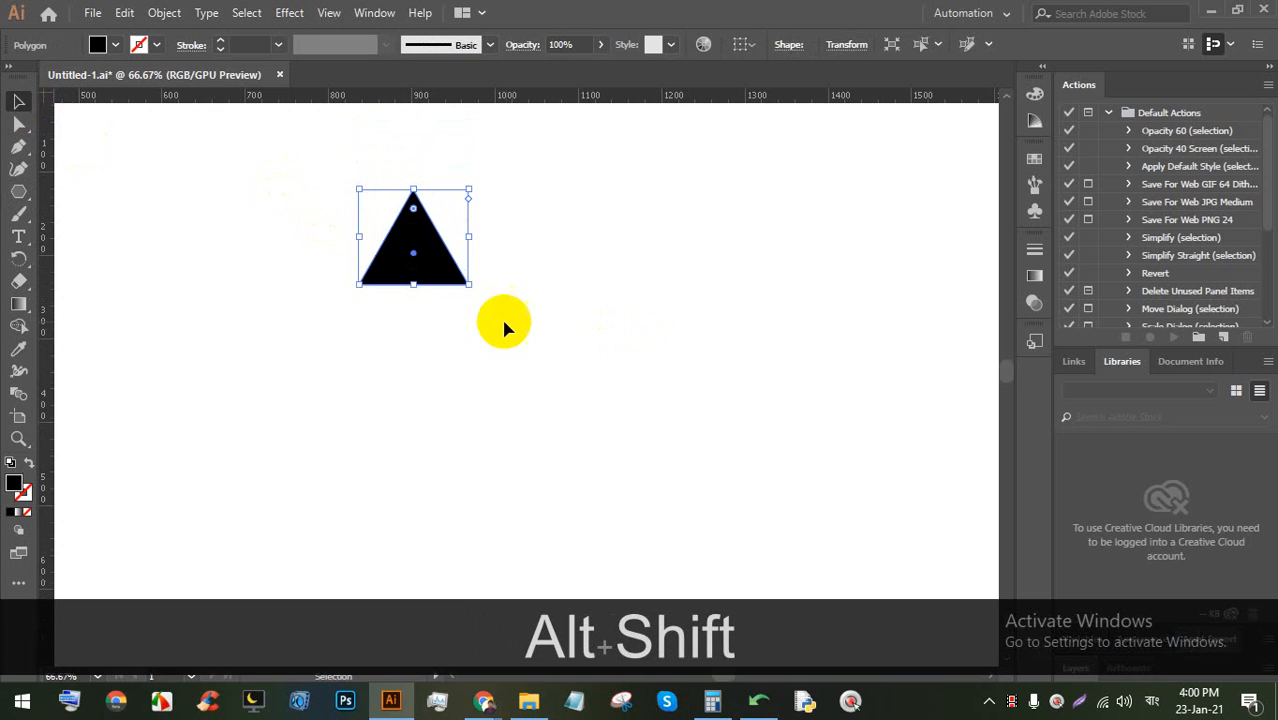
click(100, 44)
click(100, 80)
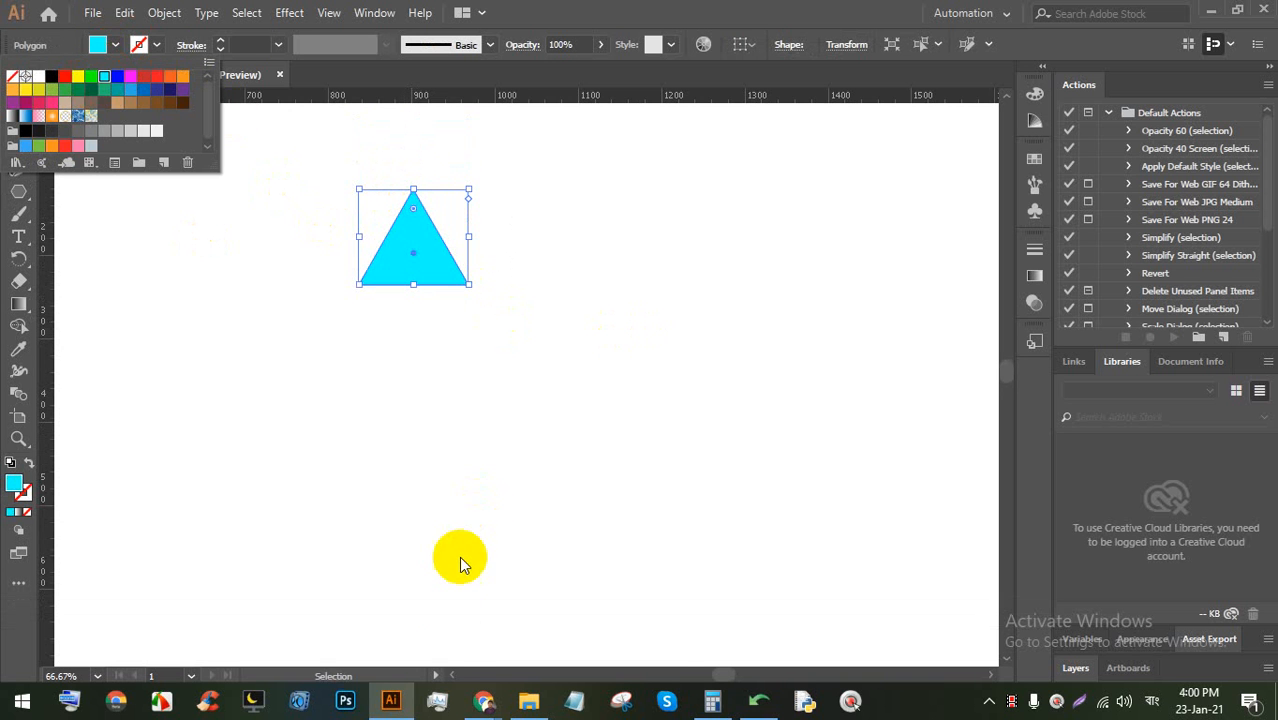
Switch to the Google Meet call, admit the person waiting to join, and return to Illustrator
click(482, 700)
click(377, 613)
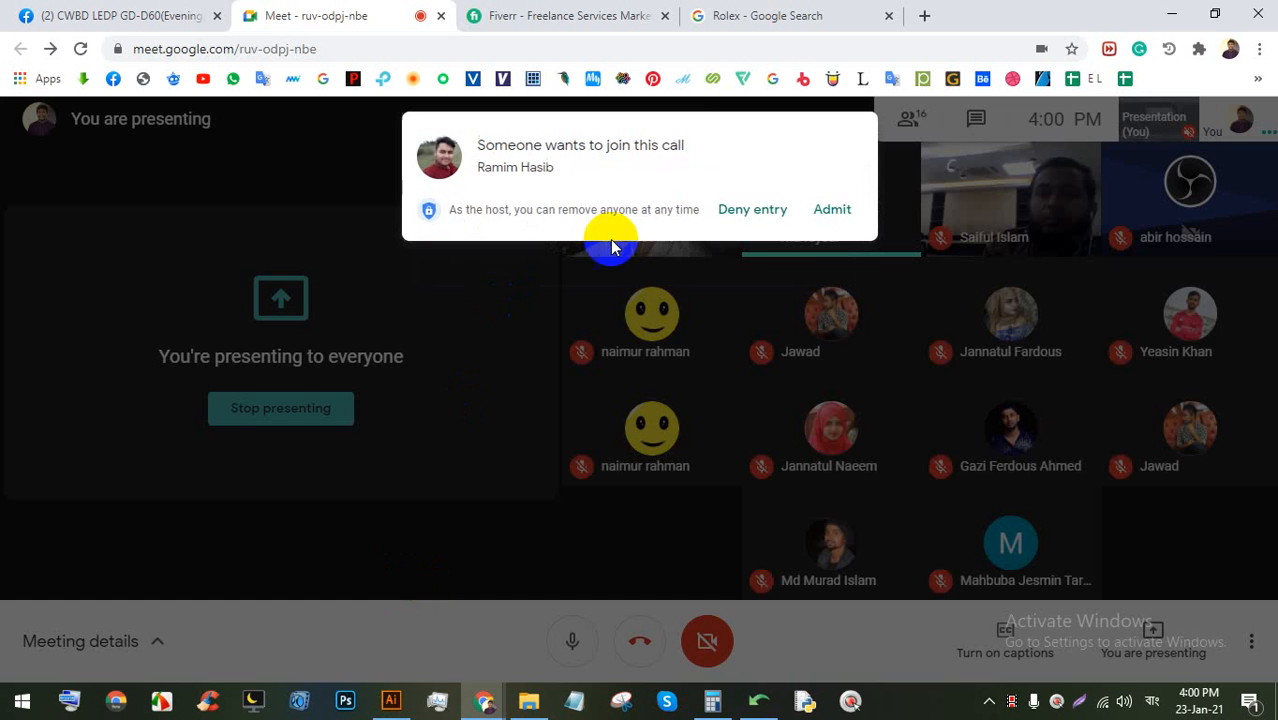
click(832, 209)
key(alt+Tab)
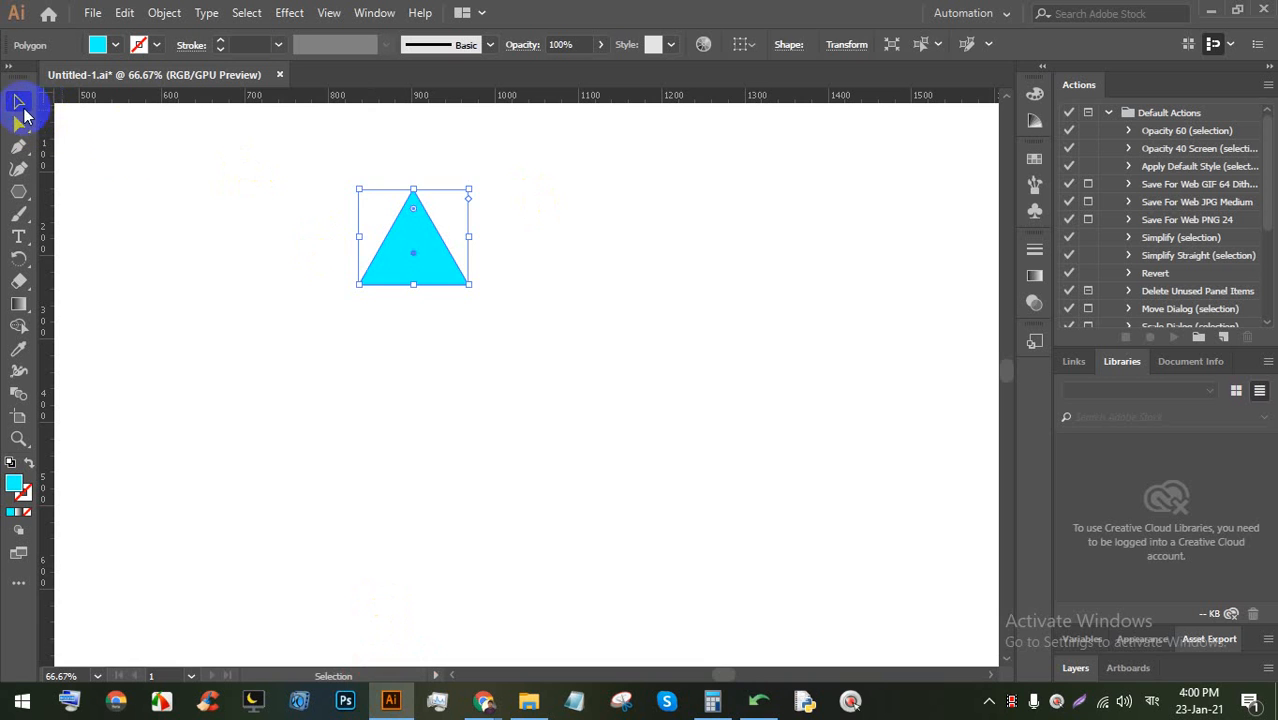
Rotate the triangle 180 degrees so it points down, and move it up nearer the artboard's upper edge
click(534, 288)
key(shift)
drag(322, 148, 340, 322)
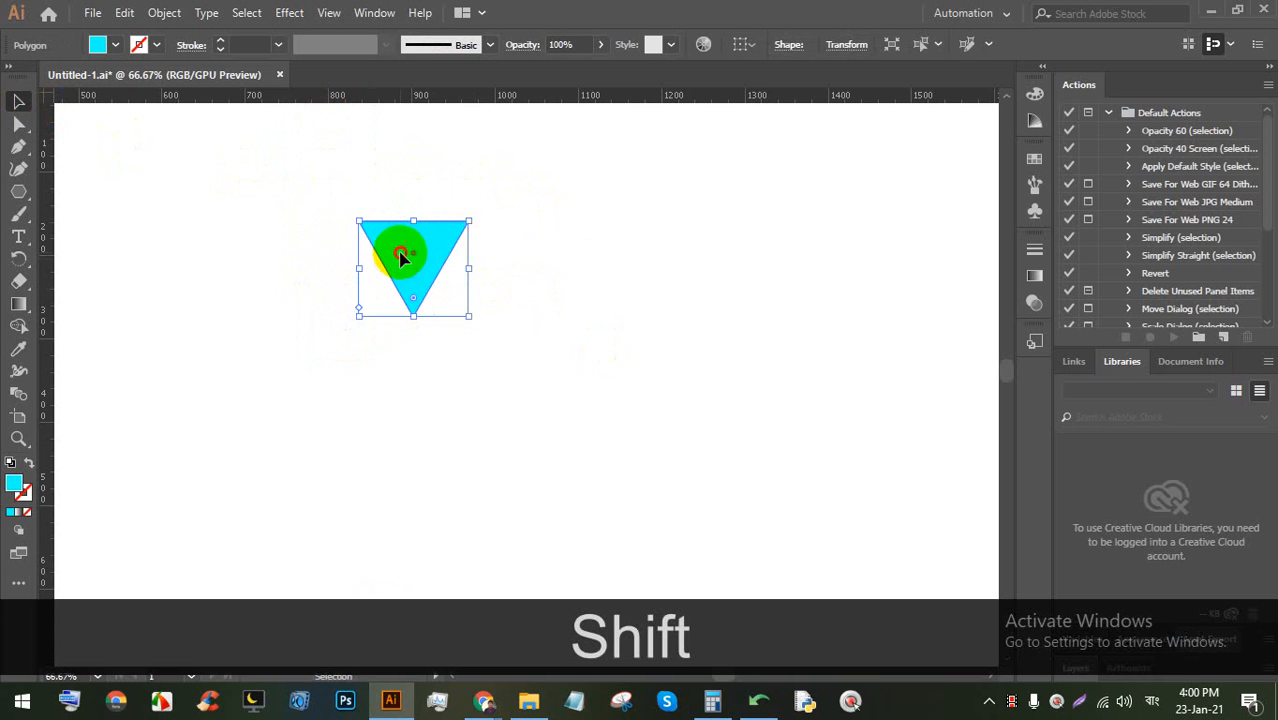
drag(402, 257, 405, 194)
Change the inverted triangle's fill to red and deselect it
click(97, 44)
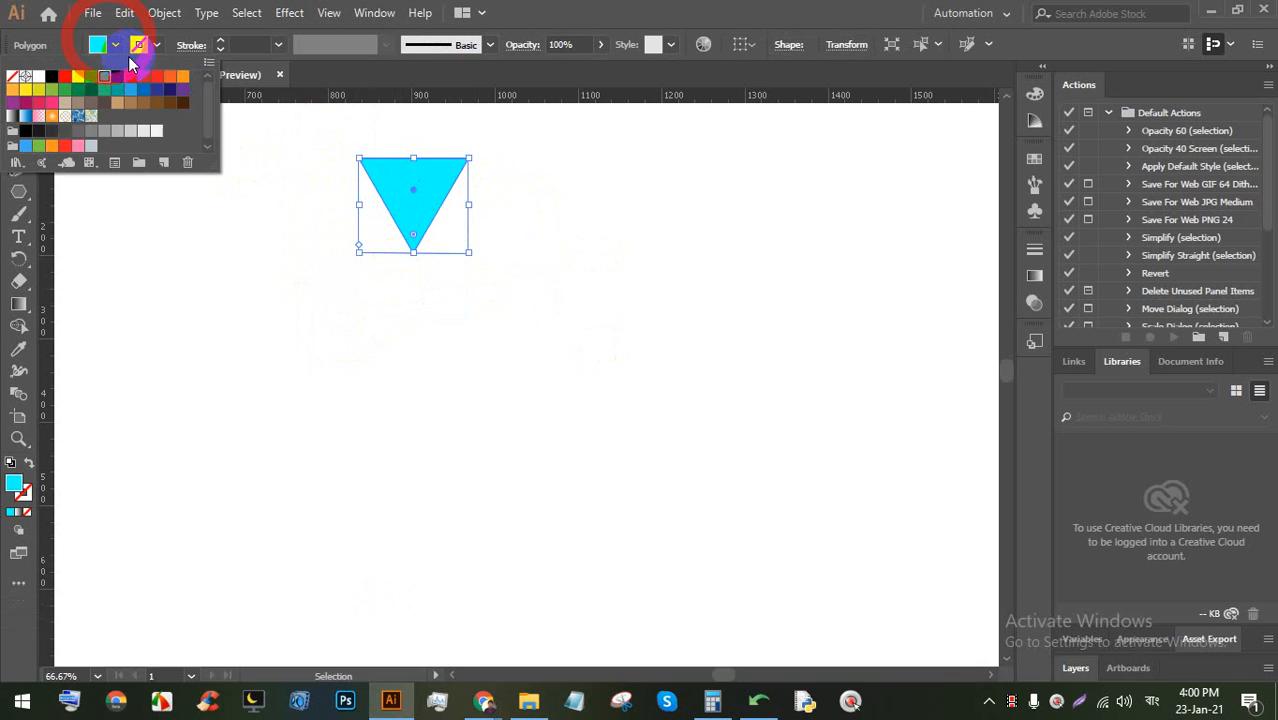
click(157, 76)
click(512, 9)
click(443, 366)
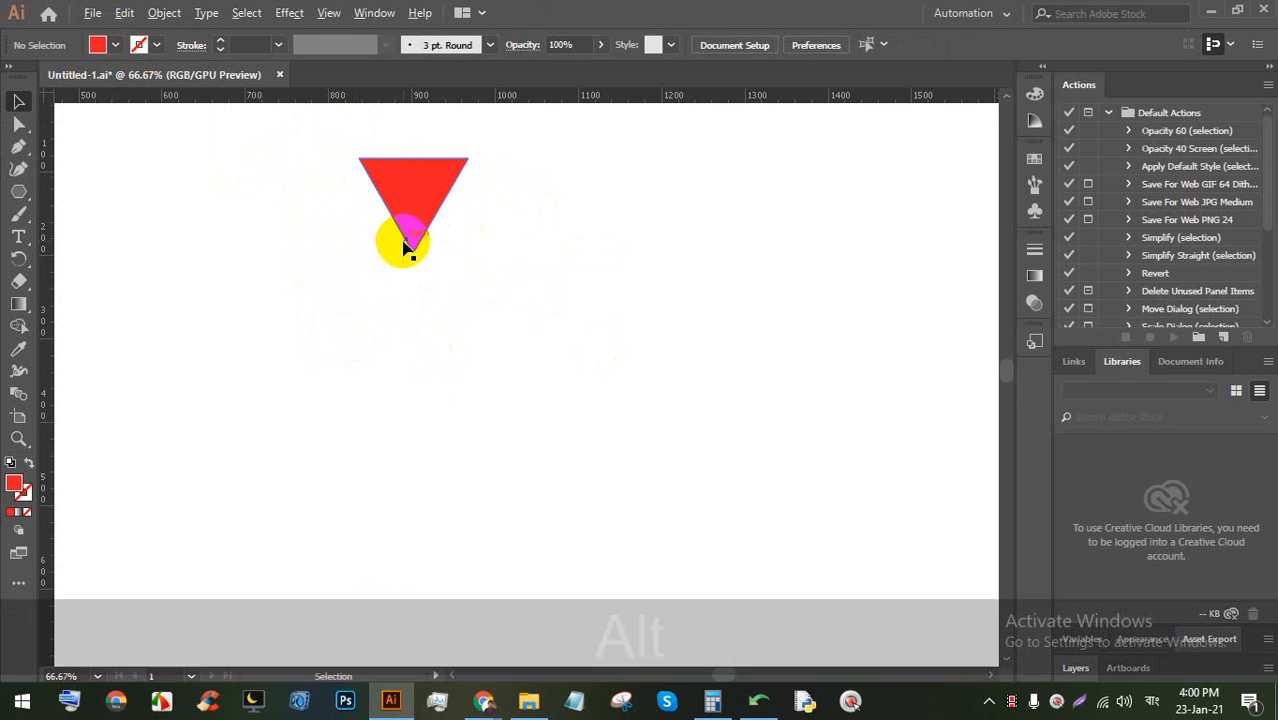
Select the red triangle and try rotating it about a point to its lower right with the Rotate tool
scroll(406, 240, down, 1)
click(411, 219)
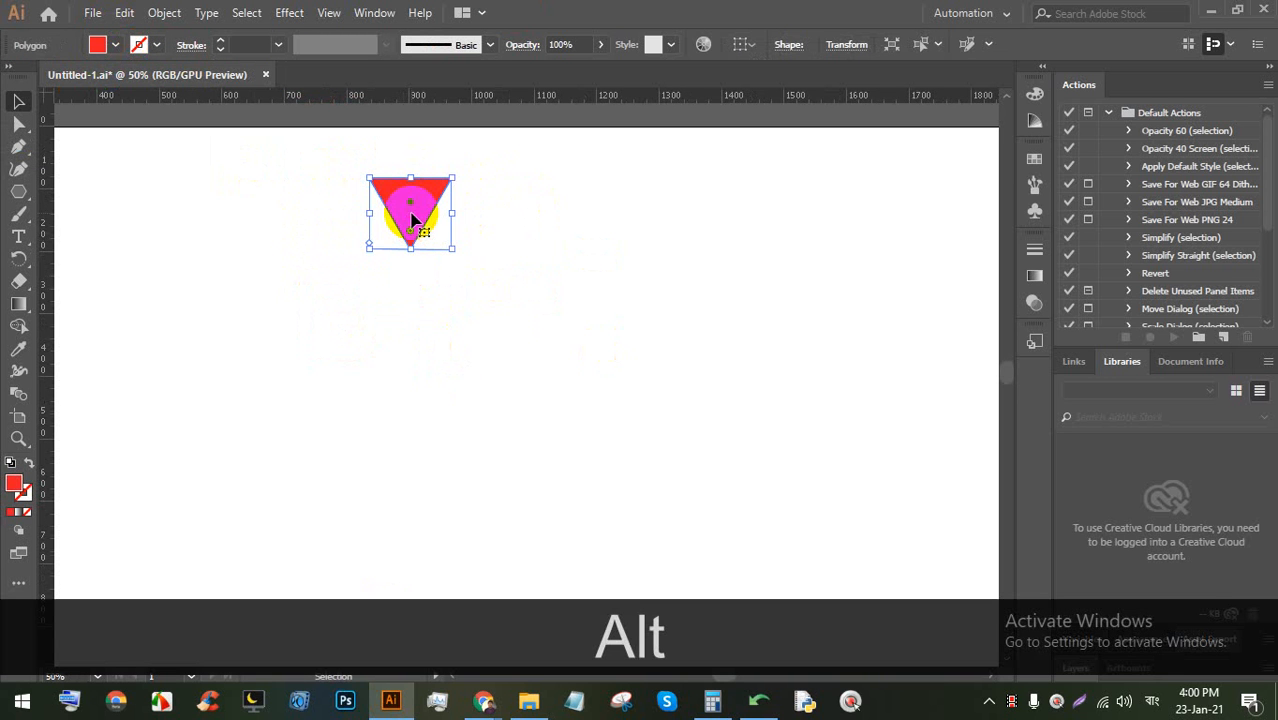
click(21, 261)
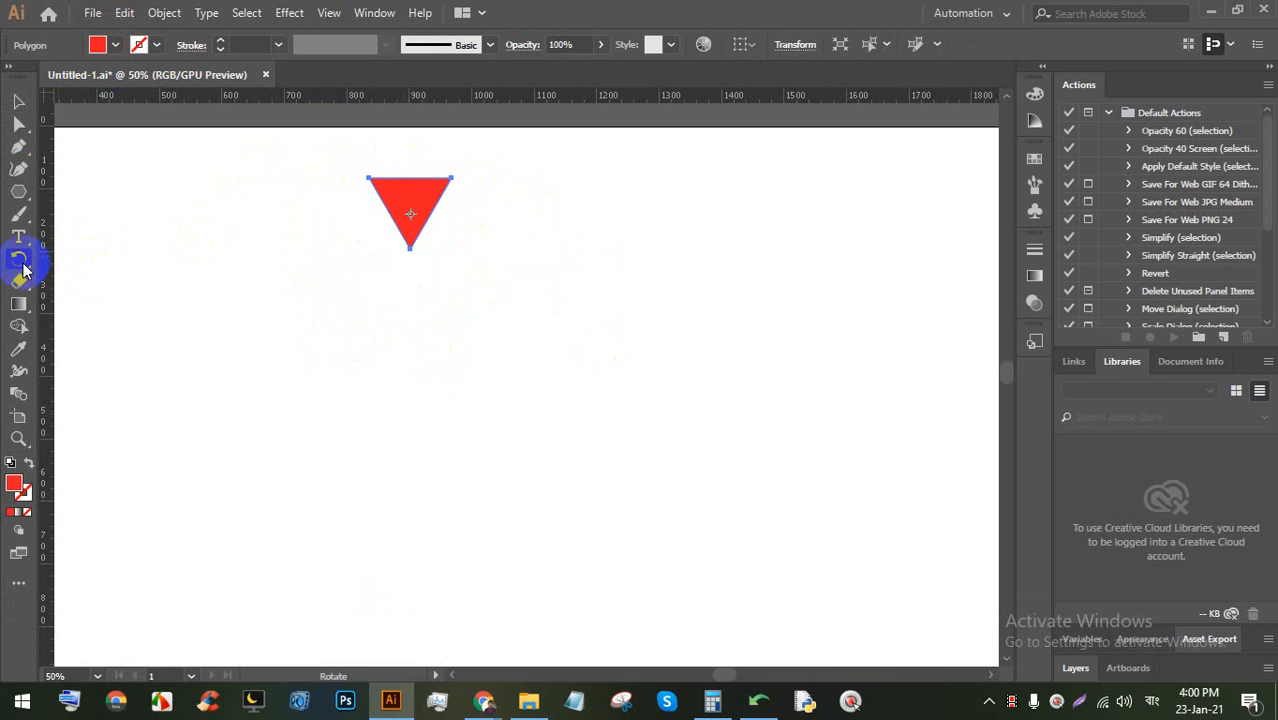
click(410, 213)
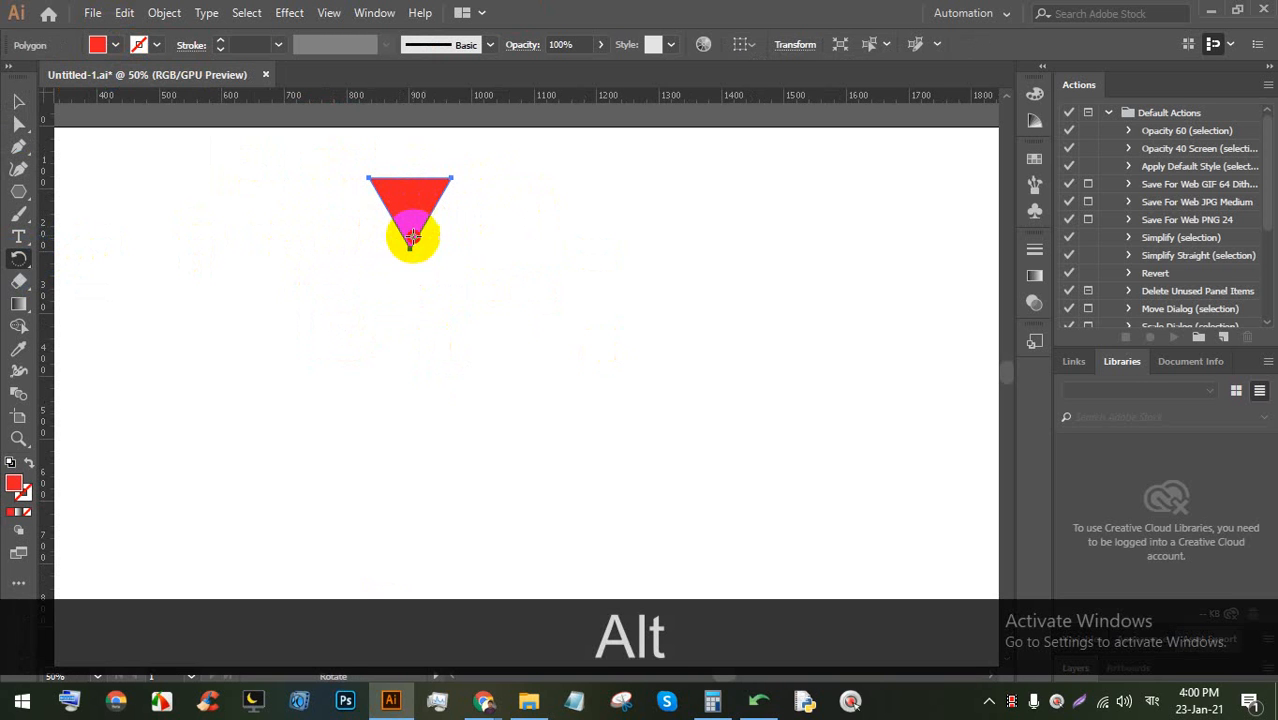
alt+click(679, 319)
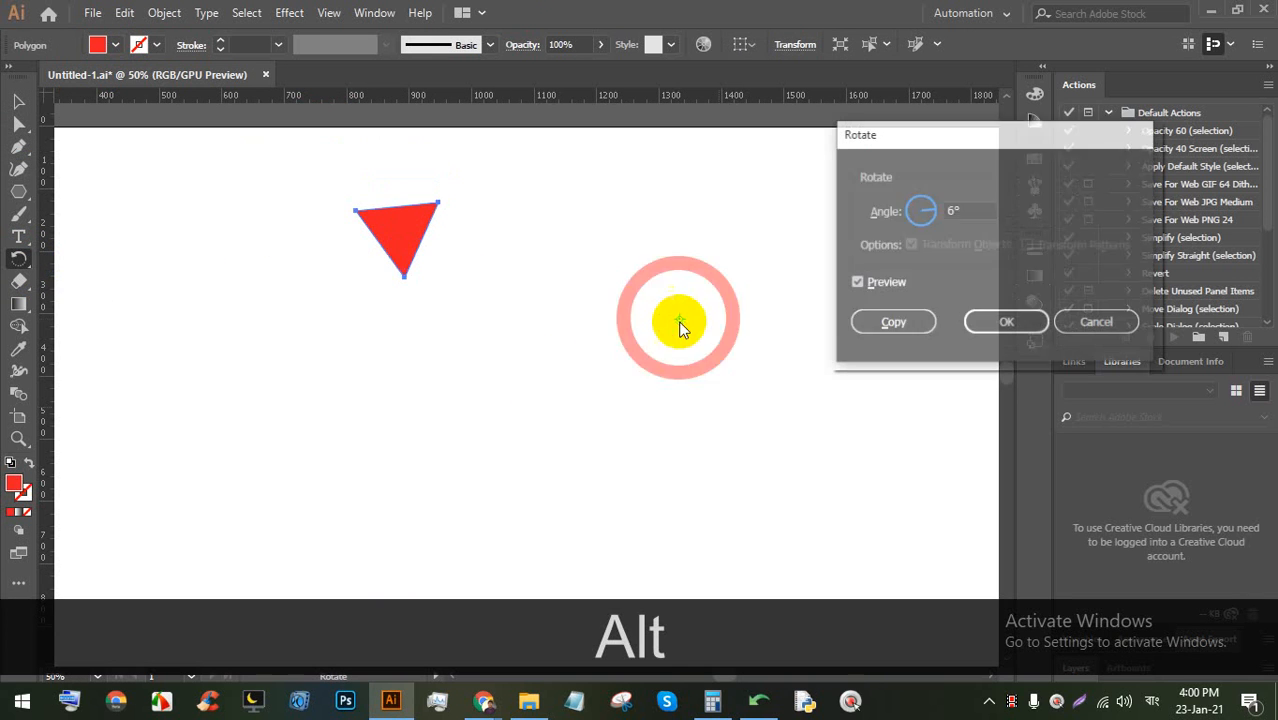
mouse_move(912, 252)
mouse_down()
mouse_move(930, 231)
mouse_move(918, 228)
mouse_up()
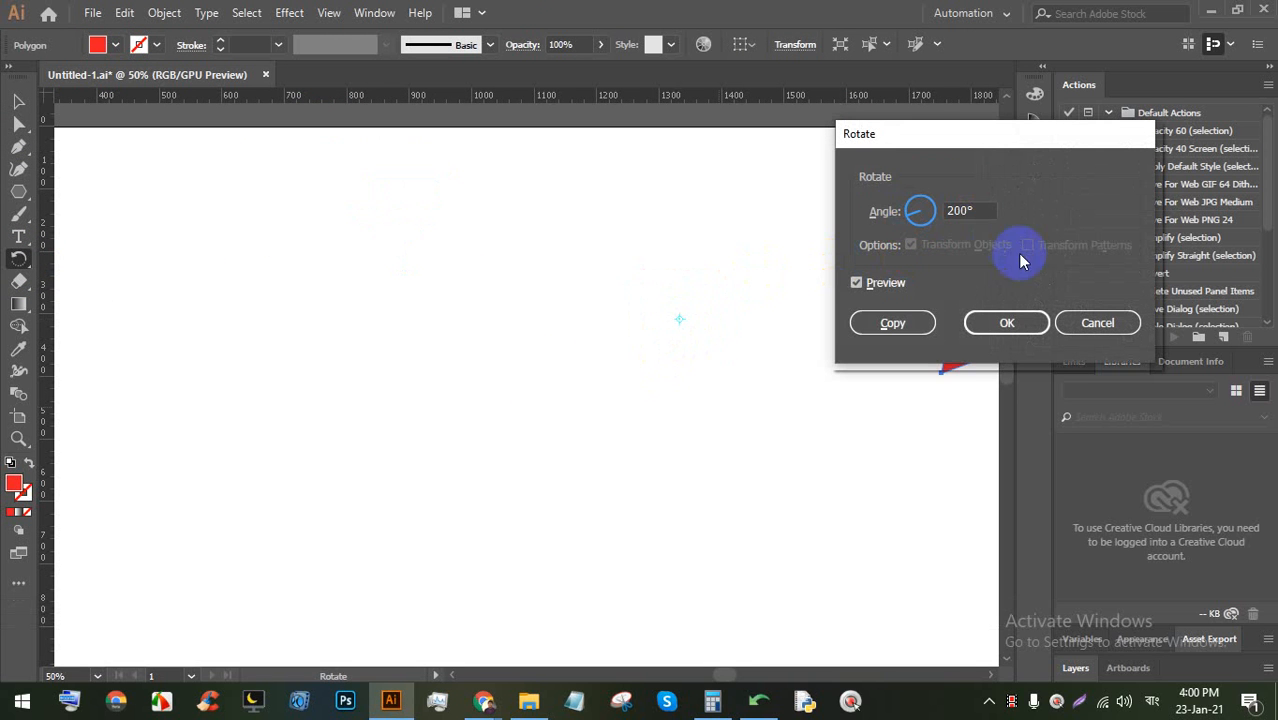
click(1093, 320)
Create a copy of the red triangle rotated by 360/12 degrees about a centre point to its lower right
alt+scroll(627, 270, down, 3)
alt+scroll(627, 270, up, 1)
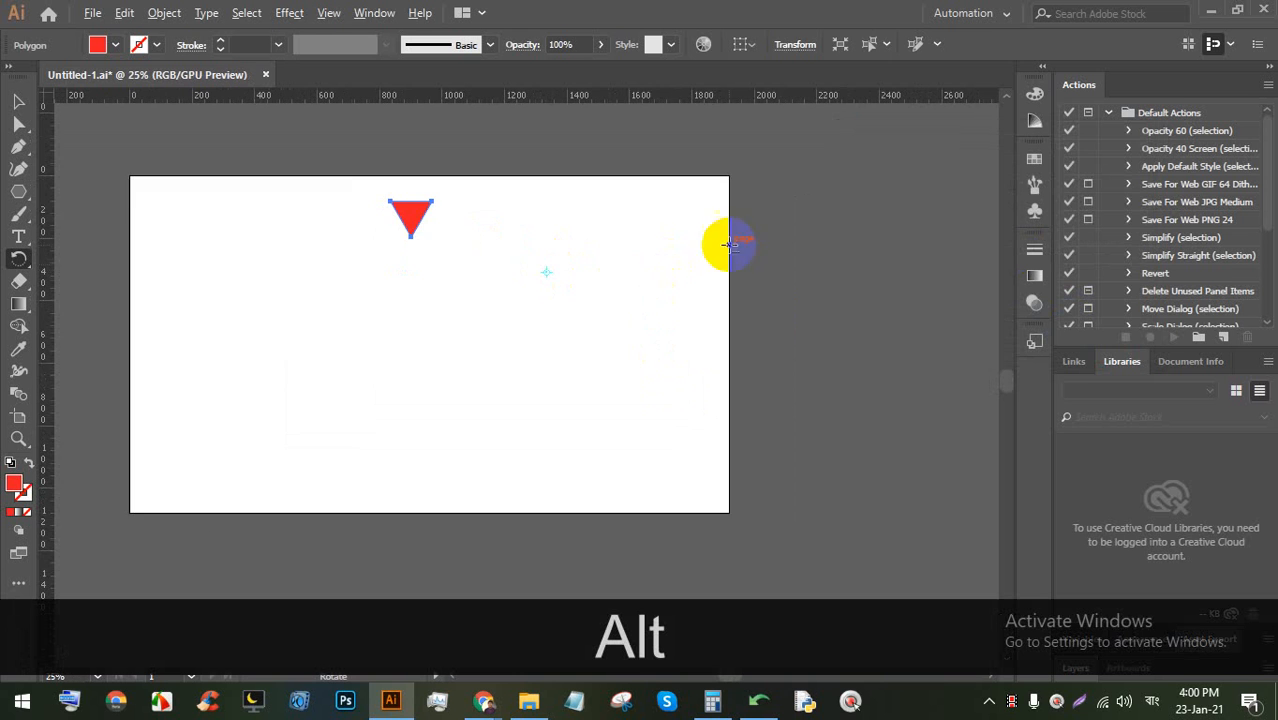
alt+click(547, 317)
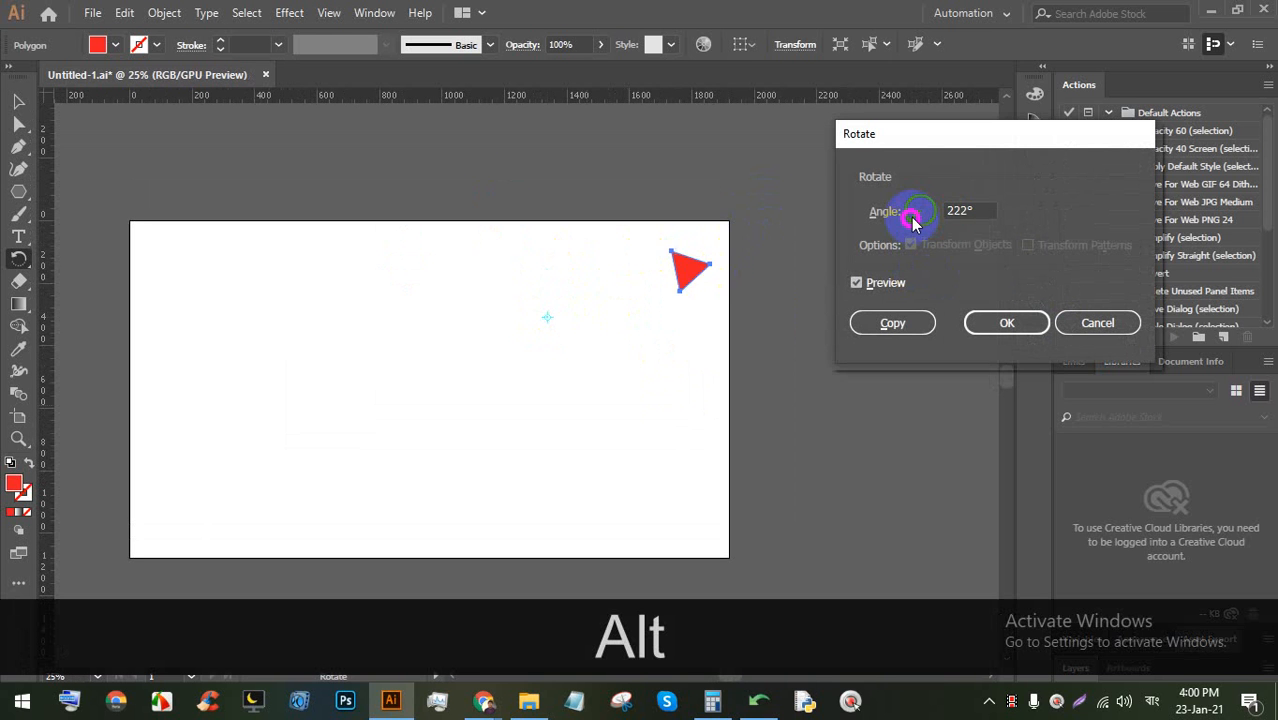
drag(912, 222, 918, 203)
double_click(974, 205)
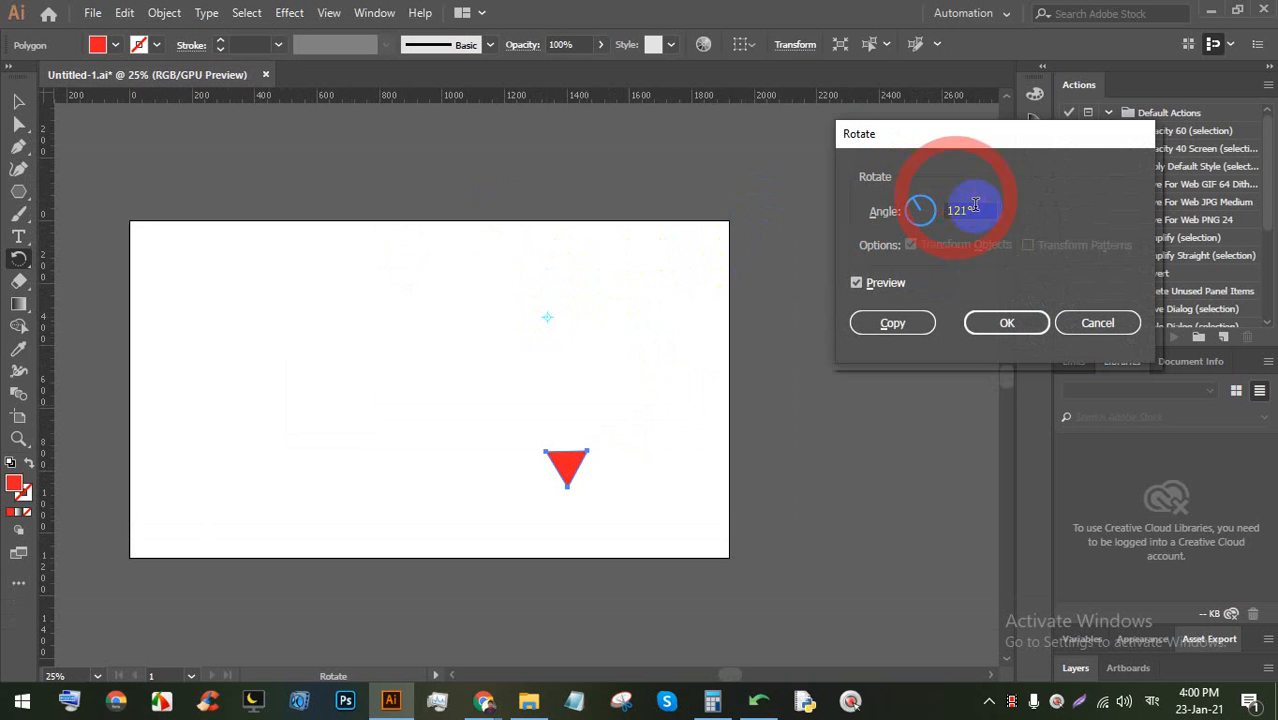
click(919, 213)
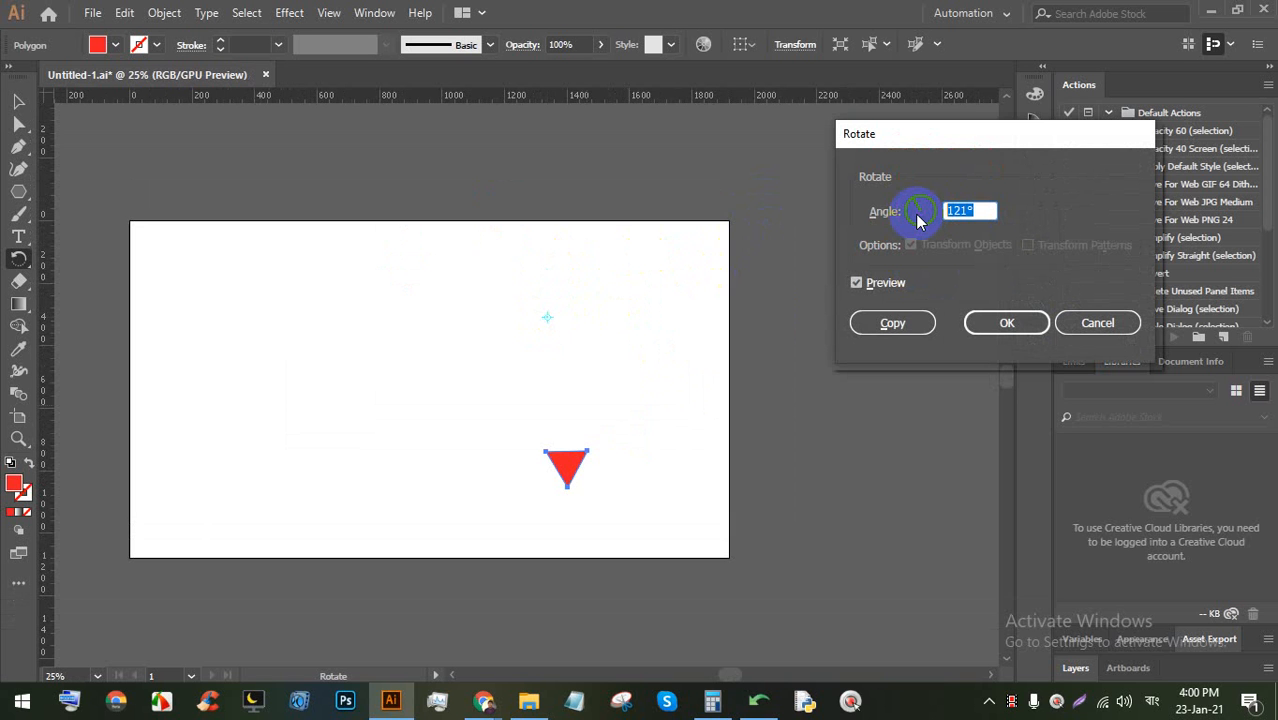
text(360/12)
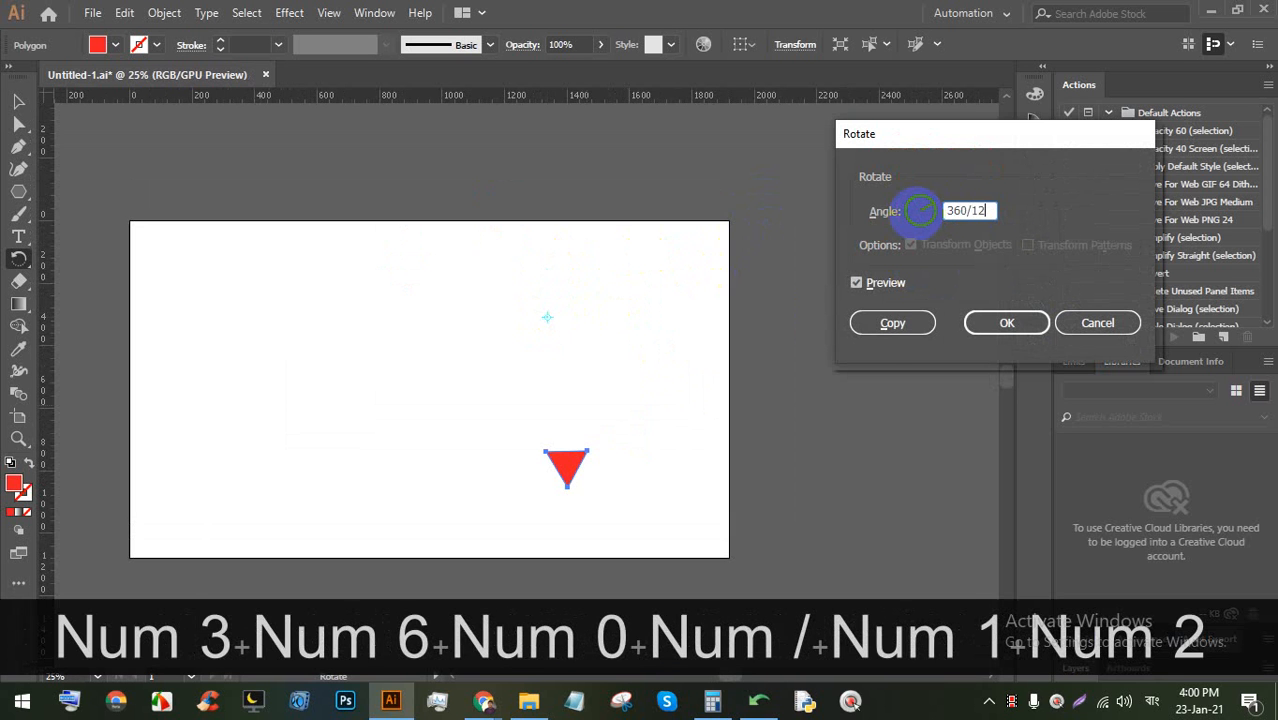
click(873, 333)
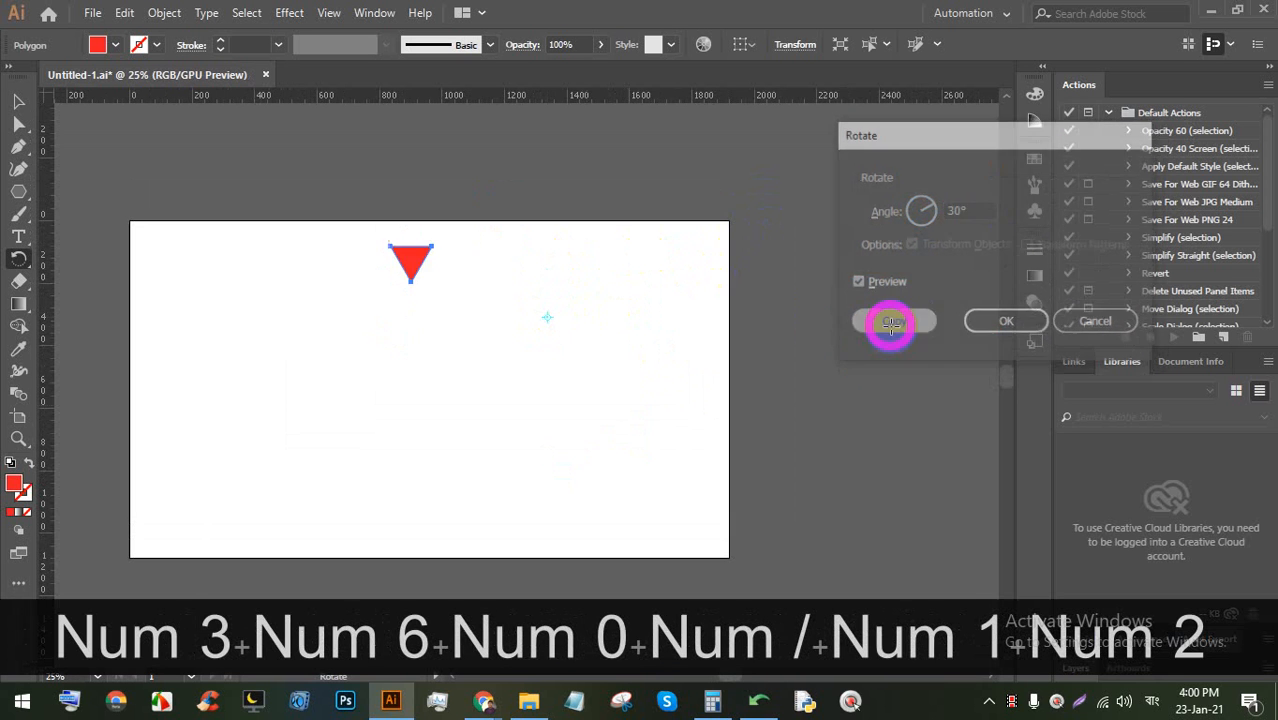
Repeat the rotated copy ten times to complete a ring of twelve triangles
key(ctrl+d)
key(ctrl+d)
key(ctrl+d)
key(ctrl+d)
key(ctrl+d)
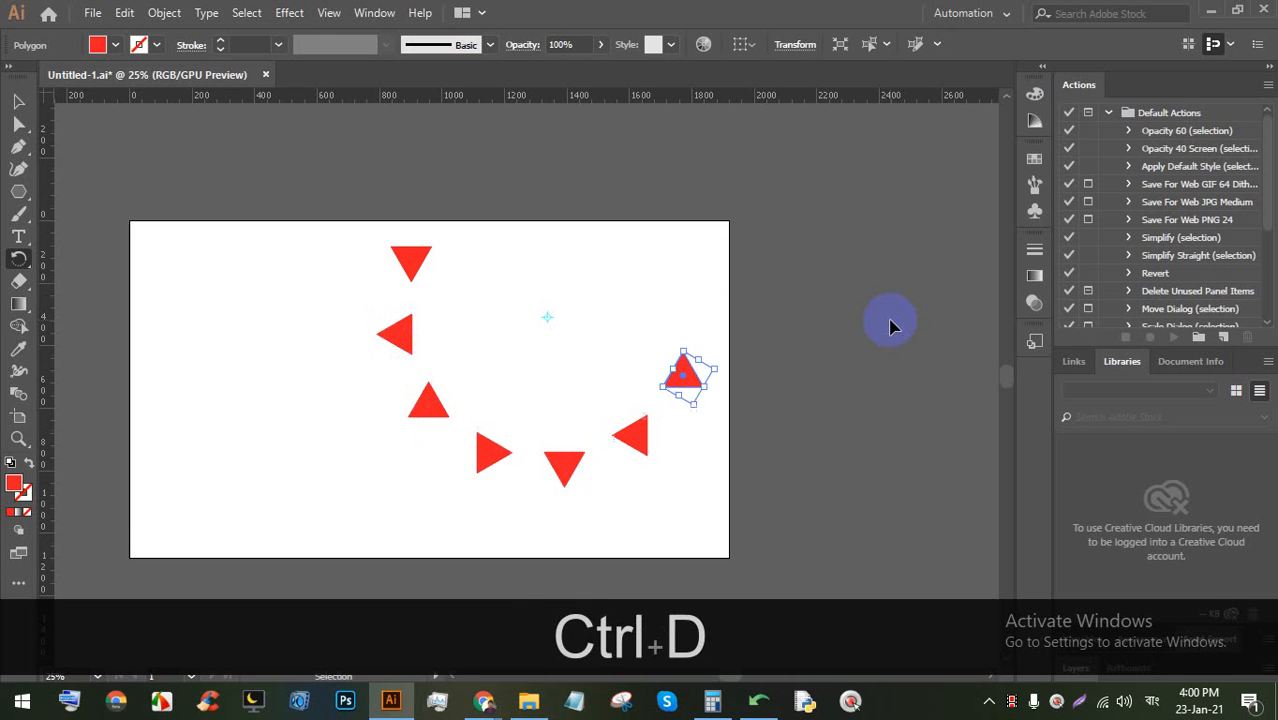
key(ctrl+d)
key(ctrl+d)
key(ctrl+d)
key(ctrl+d)
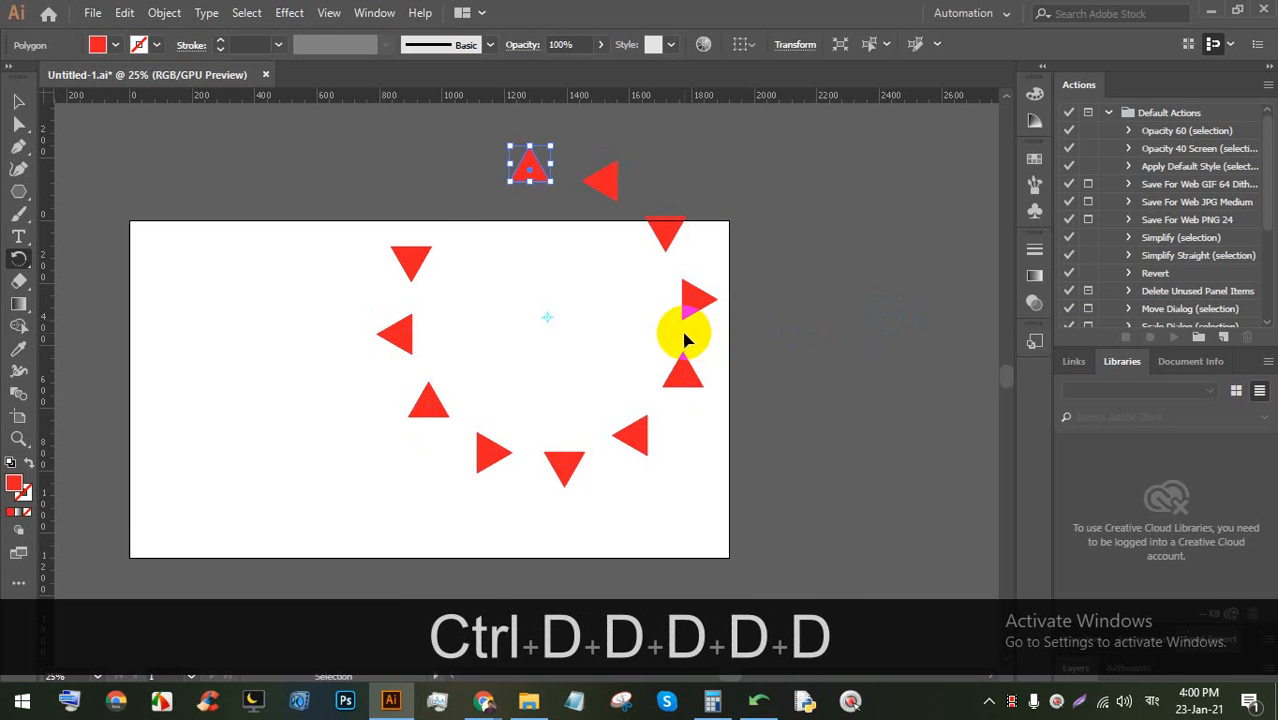
key(ctrl+d)
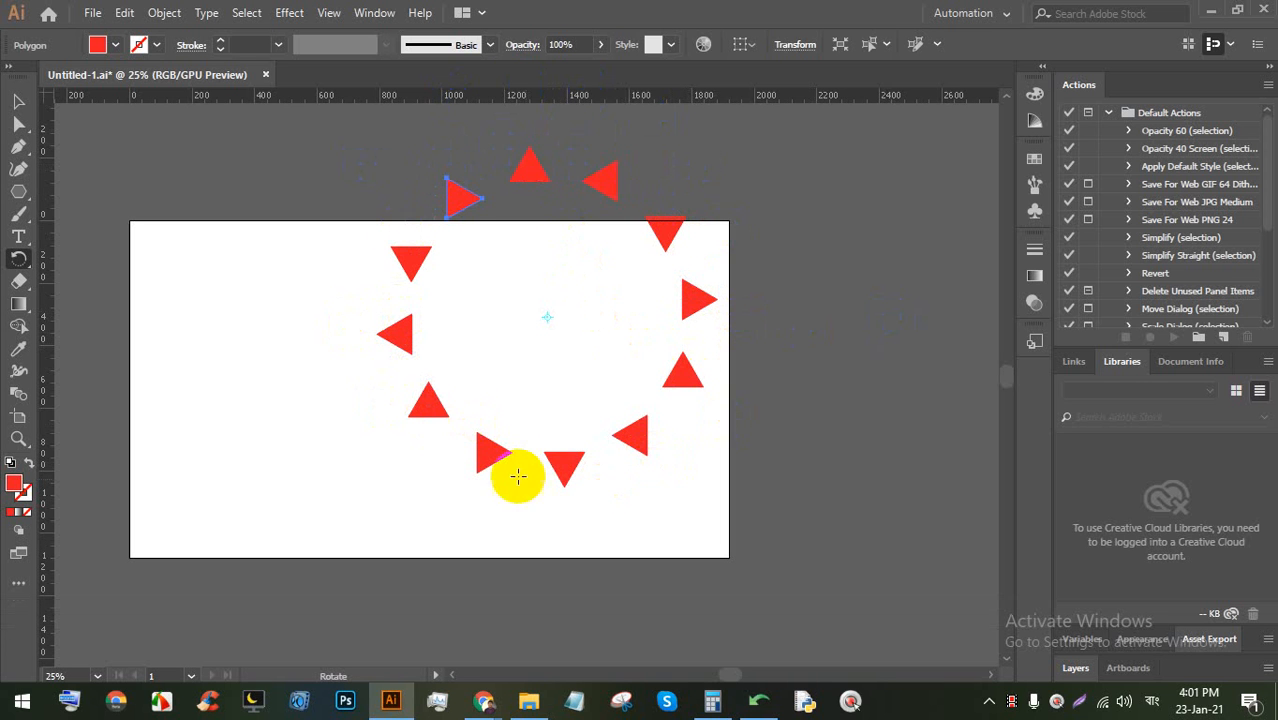
Select all the red triangles in the ring and delete them
click(18, 101)
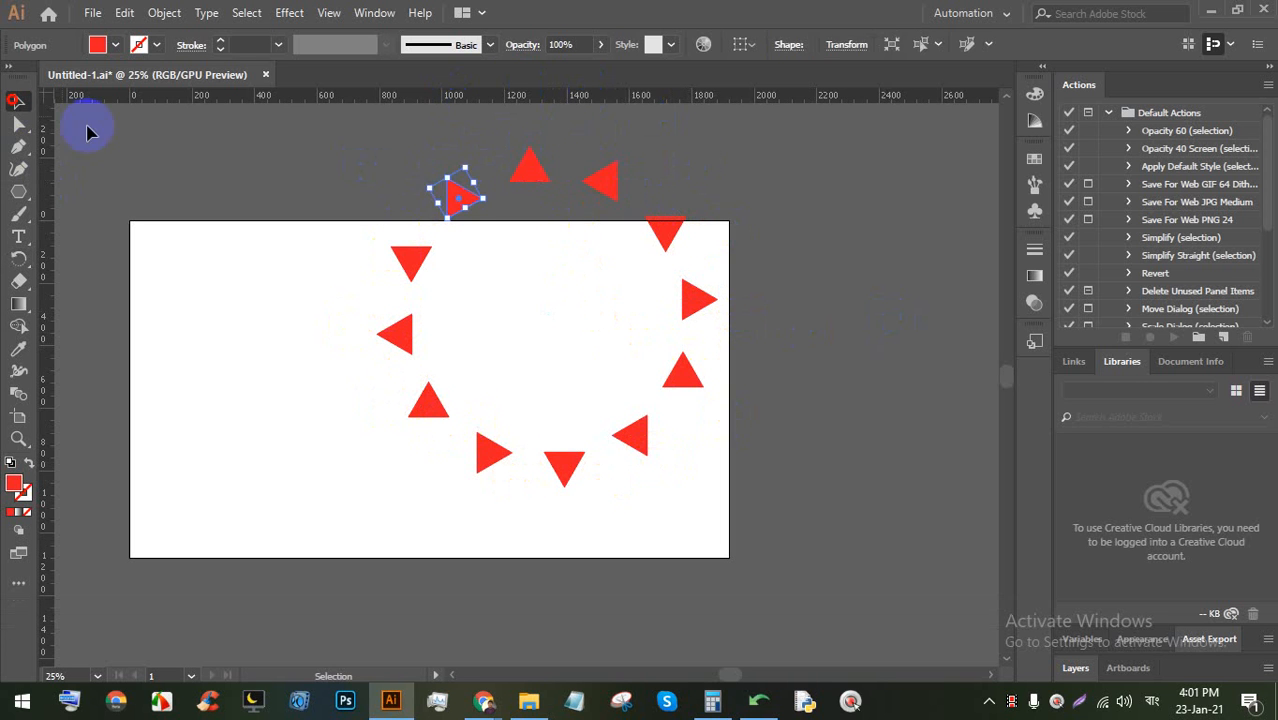
drag(778, 458, 369, 174)
key(BackSpace)
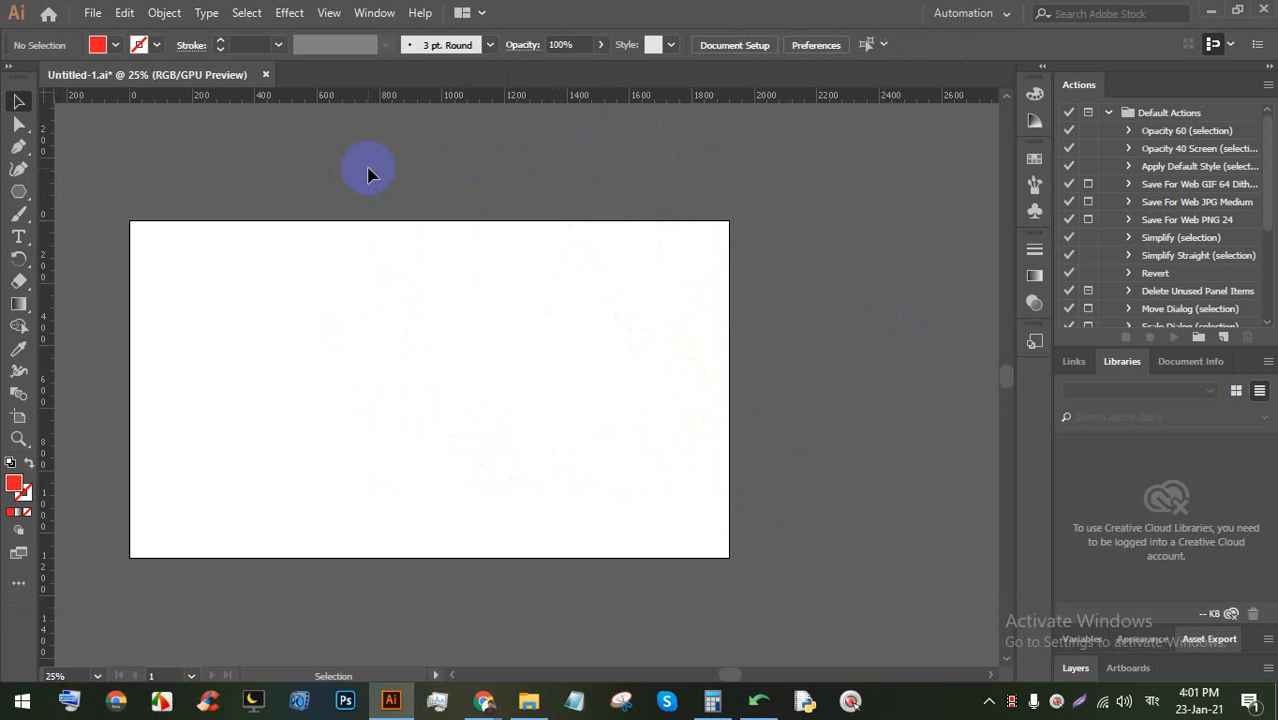
Draw a red circle about 290 px in diameter near the middle of the artboard with the Ellipse tool
alt+scroll(476, 386, up, 1)
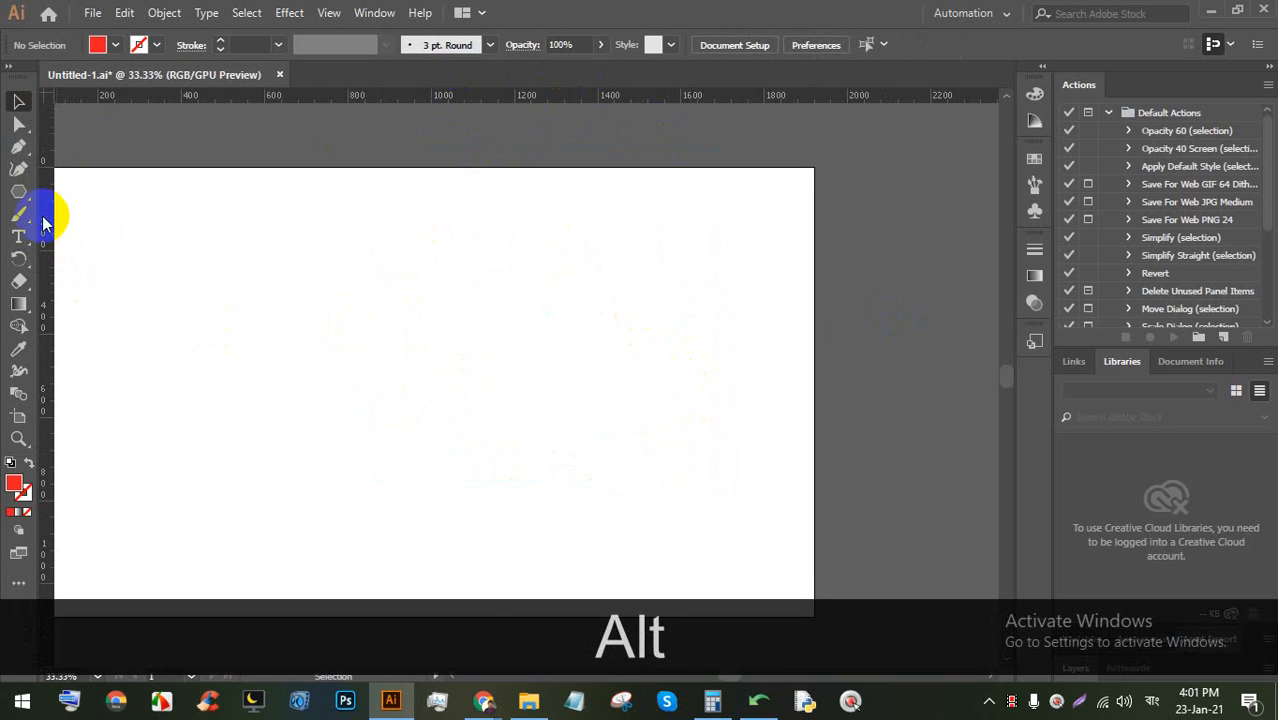
drag(18, 192, 85, 210)
mouse_move(350, 322)
mouse_down()
mouse_move(448, 476)
mouse_move(443, 446)
mouse_up()
alt+scroll(421, 447, up, 2)
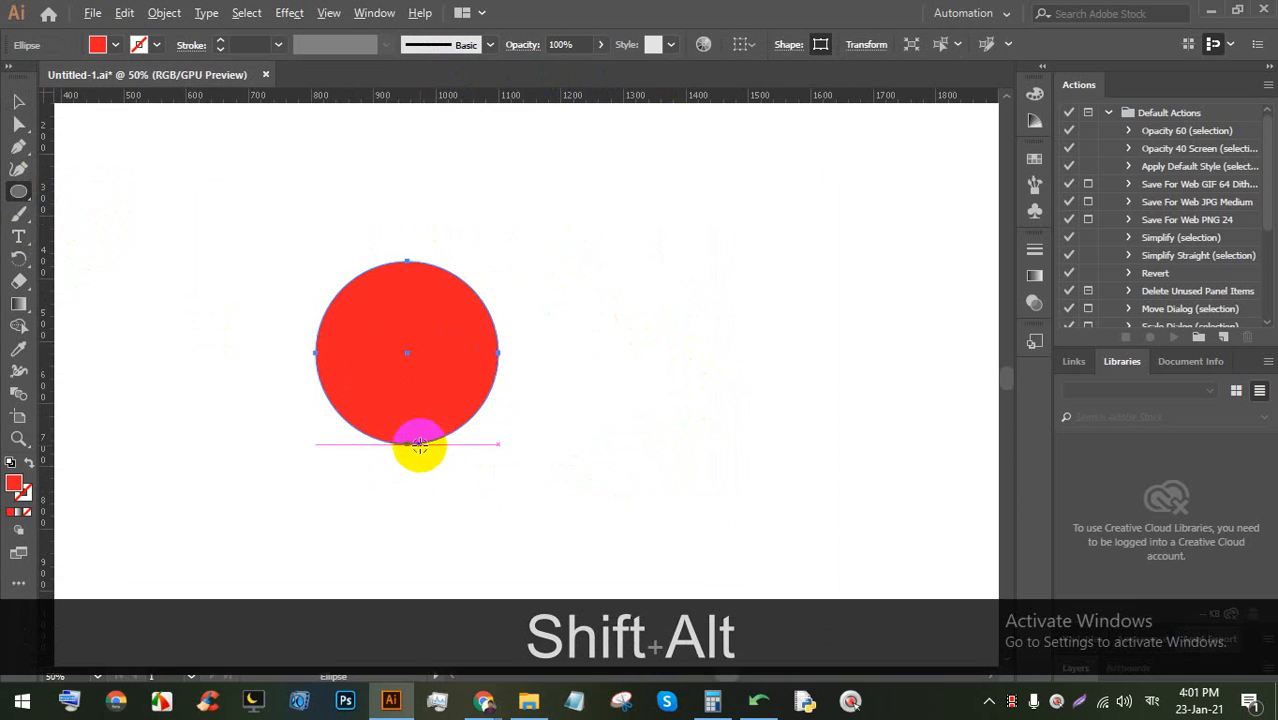
scroll(418, 445, up, 4)
key(v)
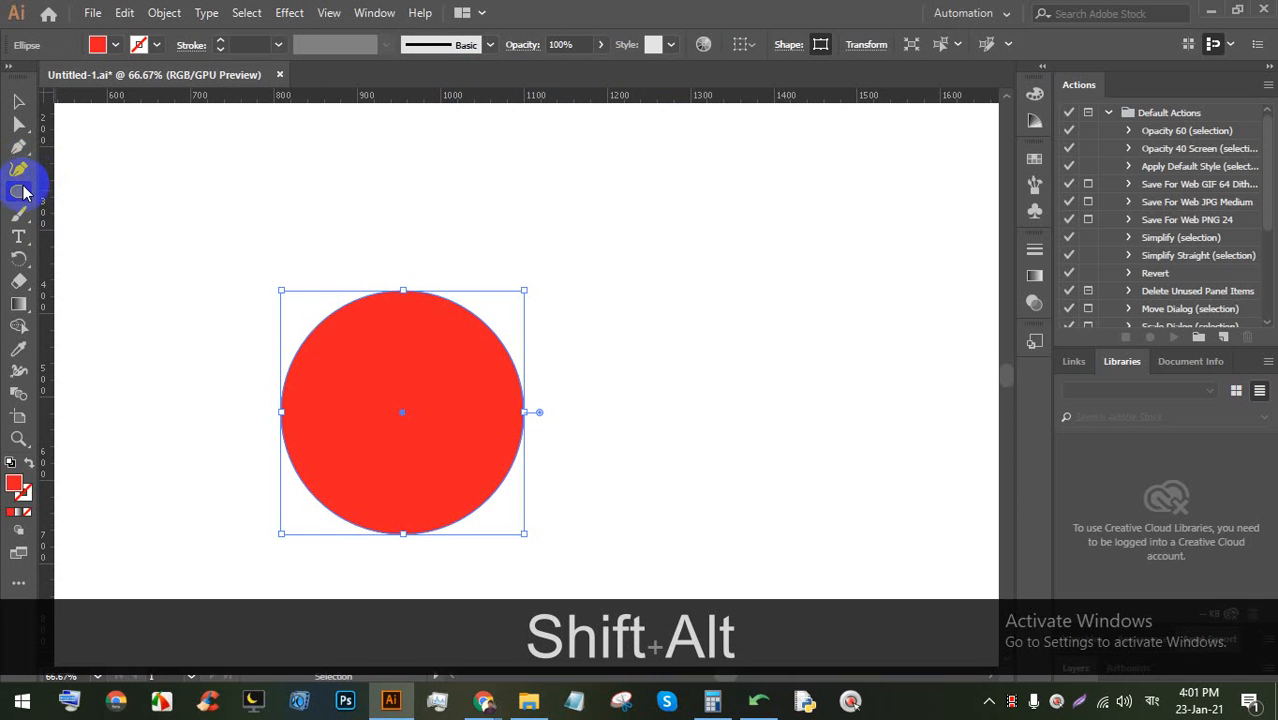
Draw a thin vertical ellipse about 290 px tall from above the circle to near its centre, and fill it yellow
drag(22, 194, 75, 211)
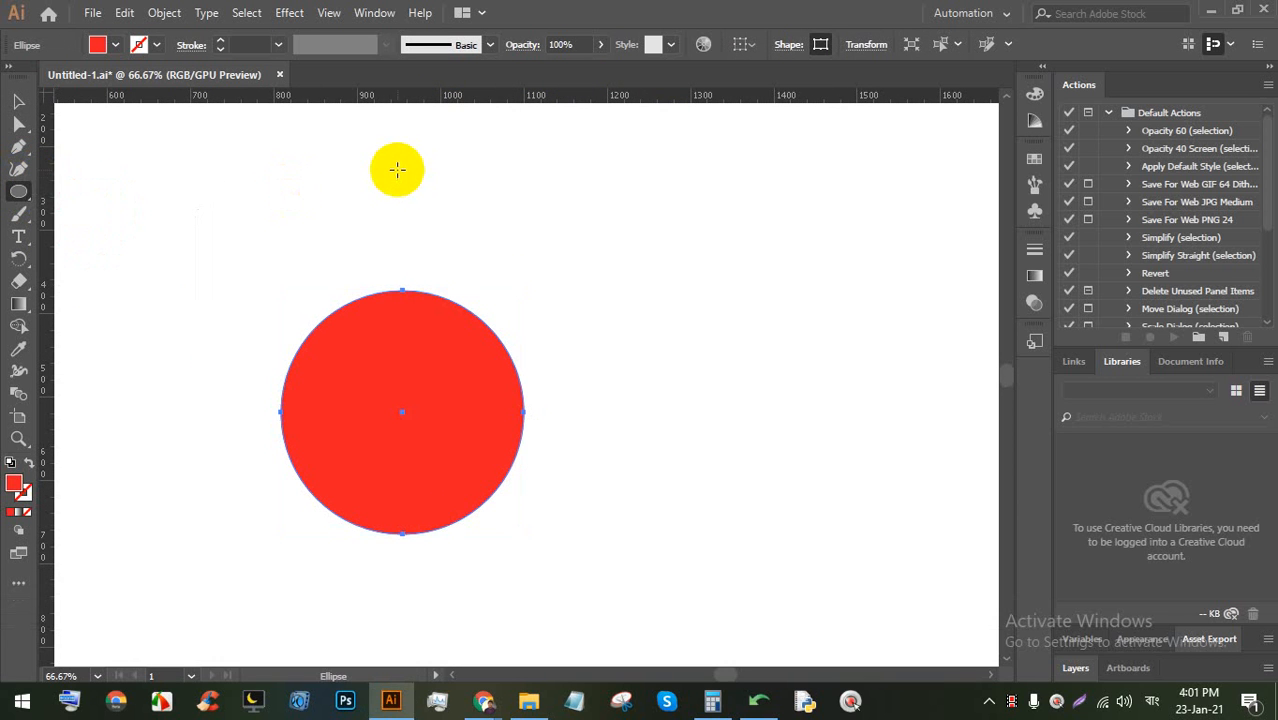
drag(383, 158, 399, 400)
click(18, 101)
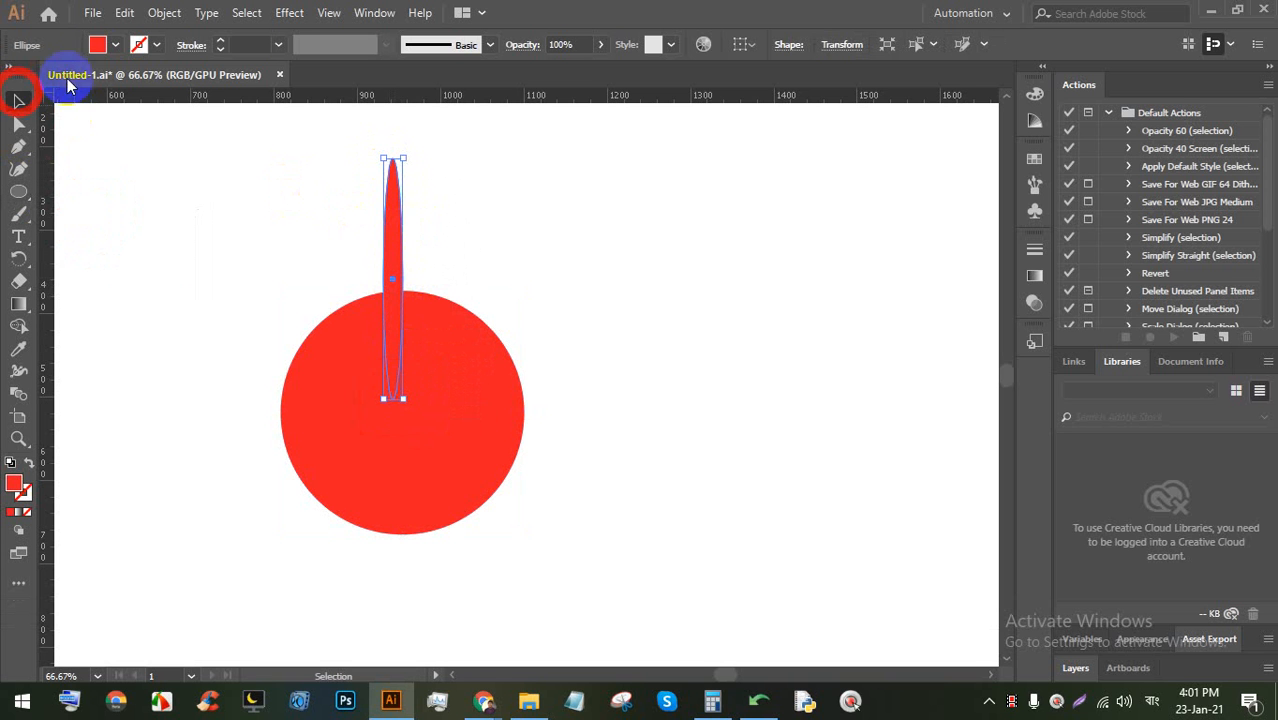
click(114, 48)
click(80, 77)
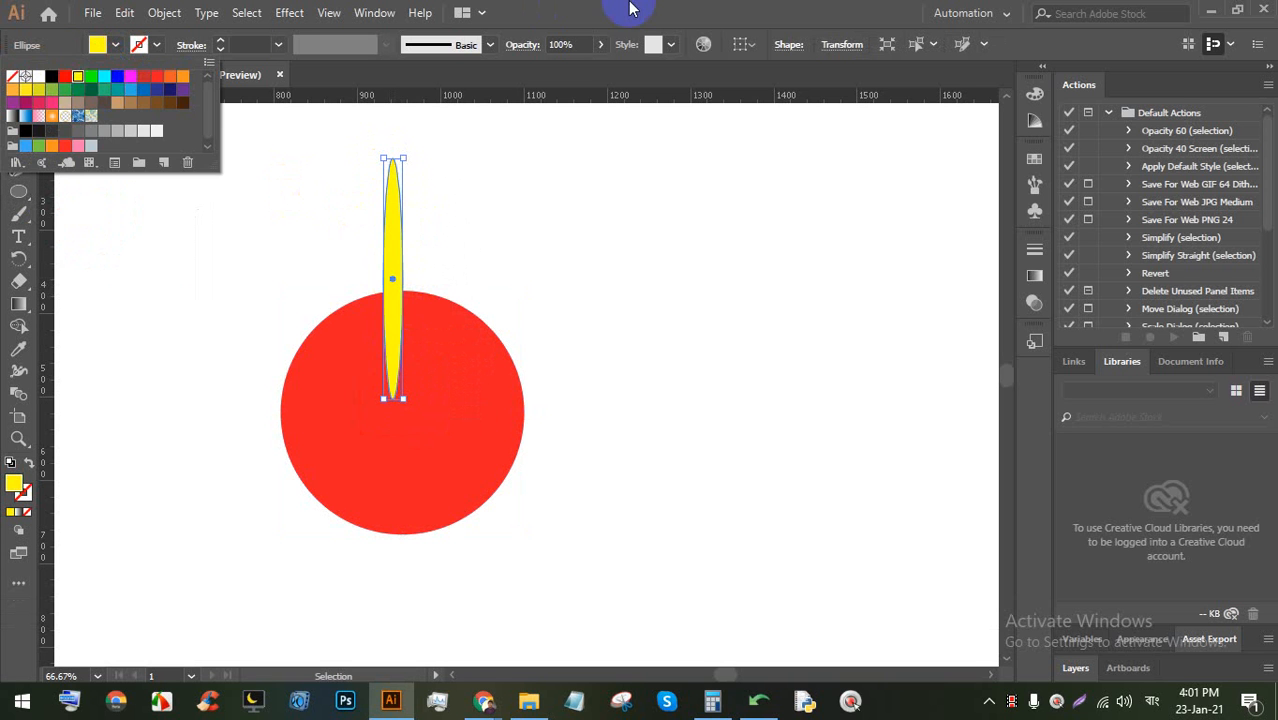
click(5, 138)
click(559, 211)
scroll(412, 255, up, 2)
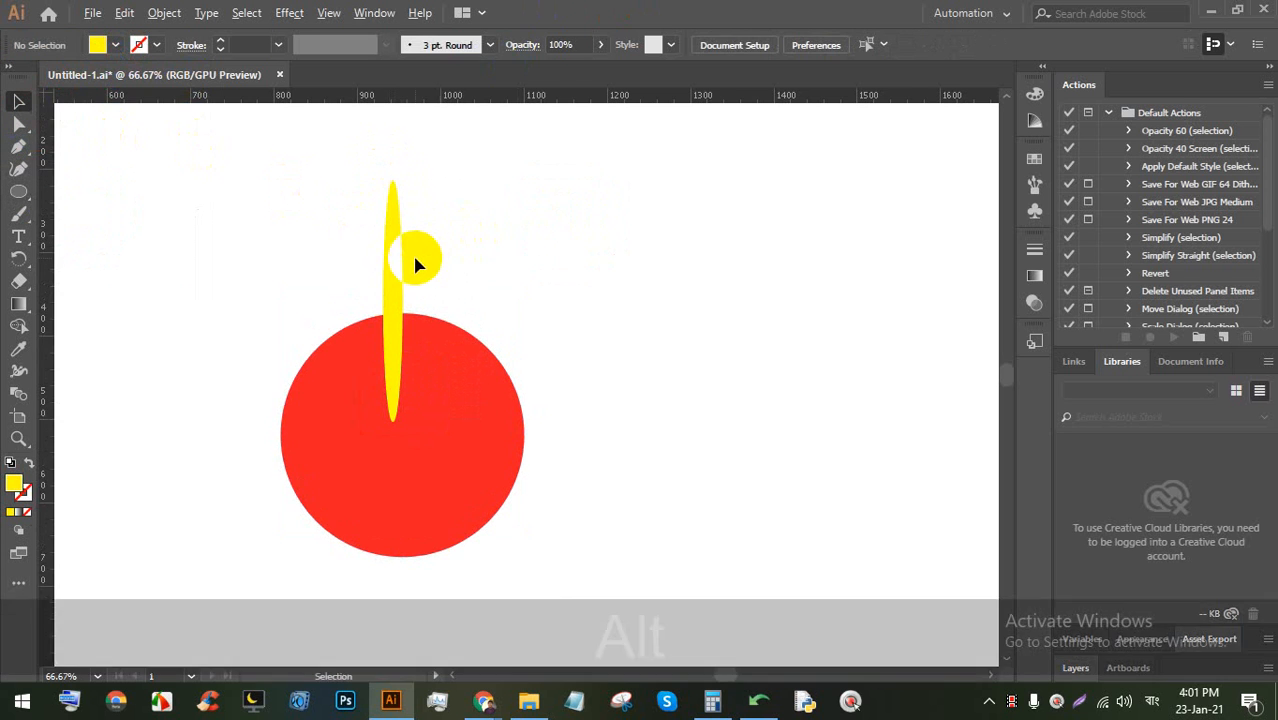
Bend the yellow ellipse into a slight S-curve by tilting the direction handles of its two side anchors
click(381, 264)
scroll(379, 266, up, 1)
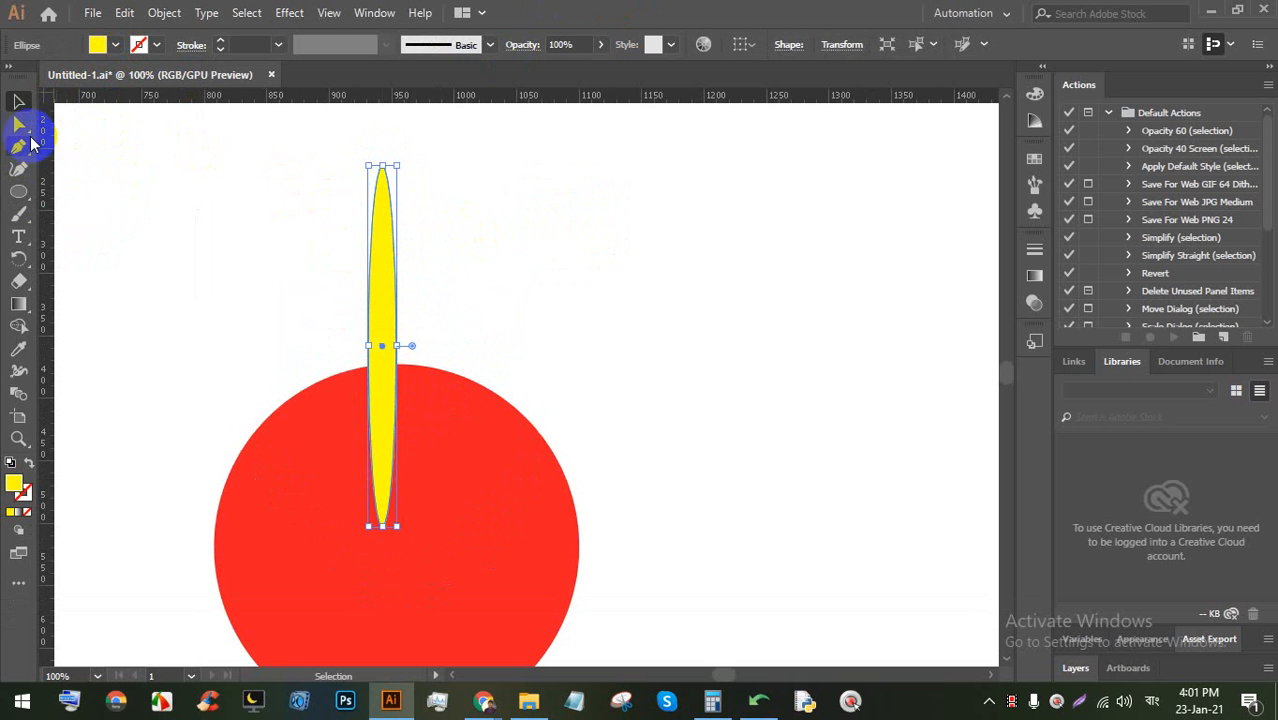
click(20, 125)
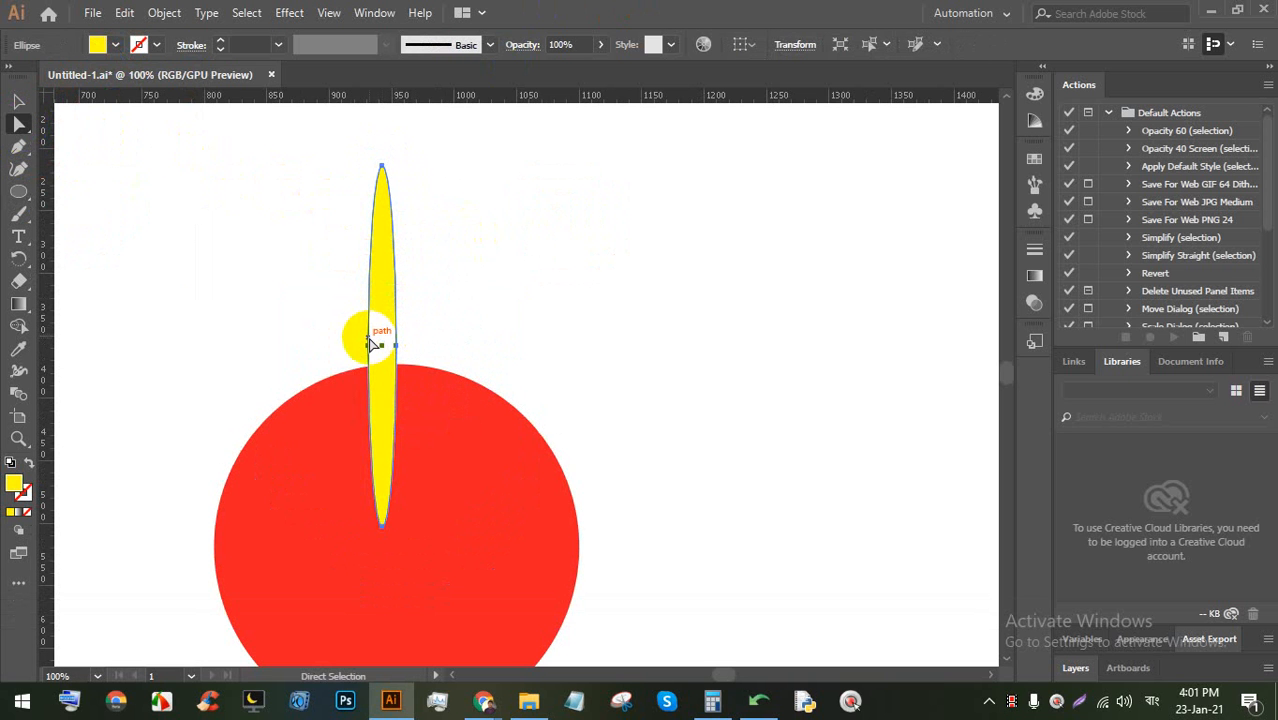
drag(370, 346, 360, 346)
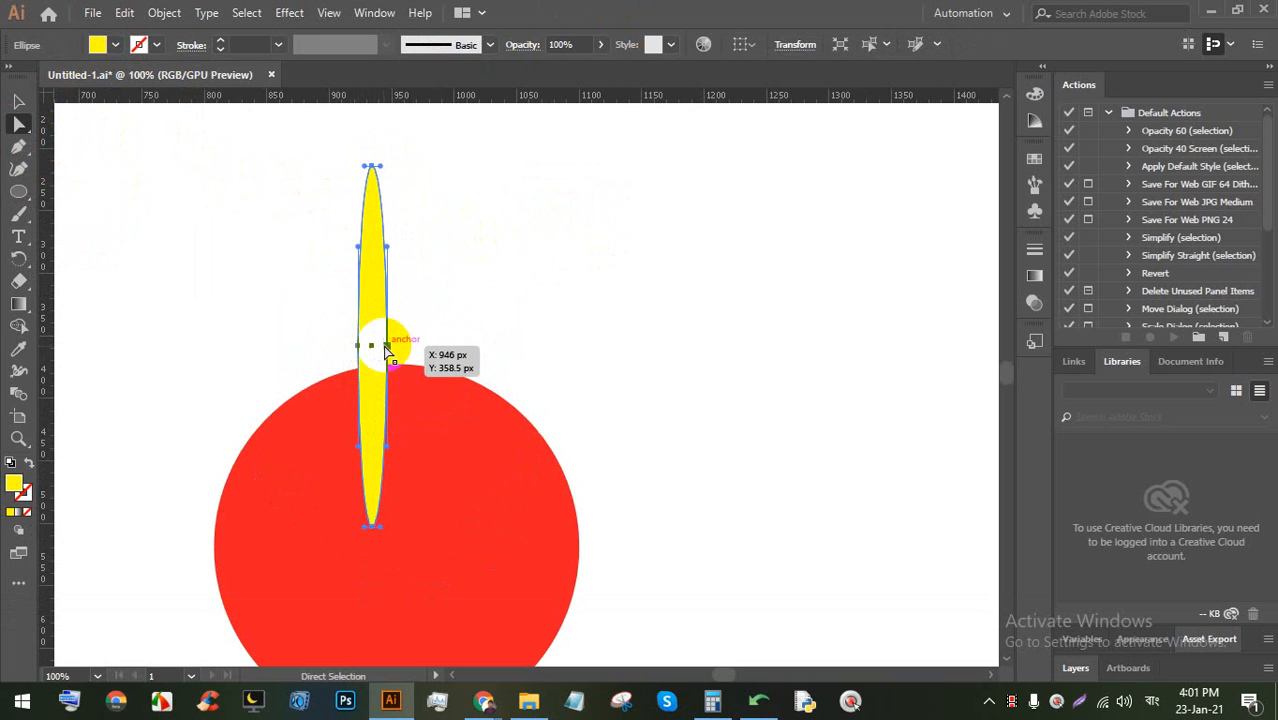
mouse_move(388, 248)
mouse_down()
mouse_move(402, 248)
mouse_move(377, 273)
mouse_move(371, 247)
mouse_move(390, 250)
mouse_up()
click(368, 246)
alt+scroll(370, 250, up, 1)
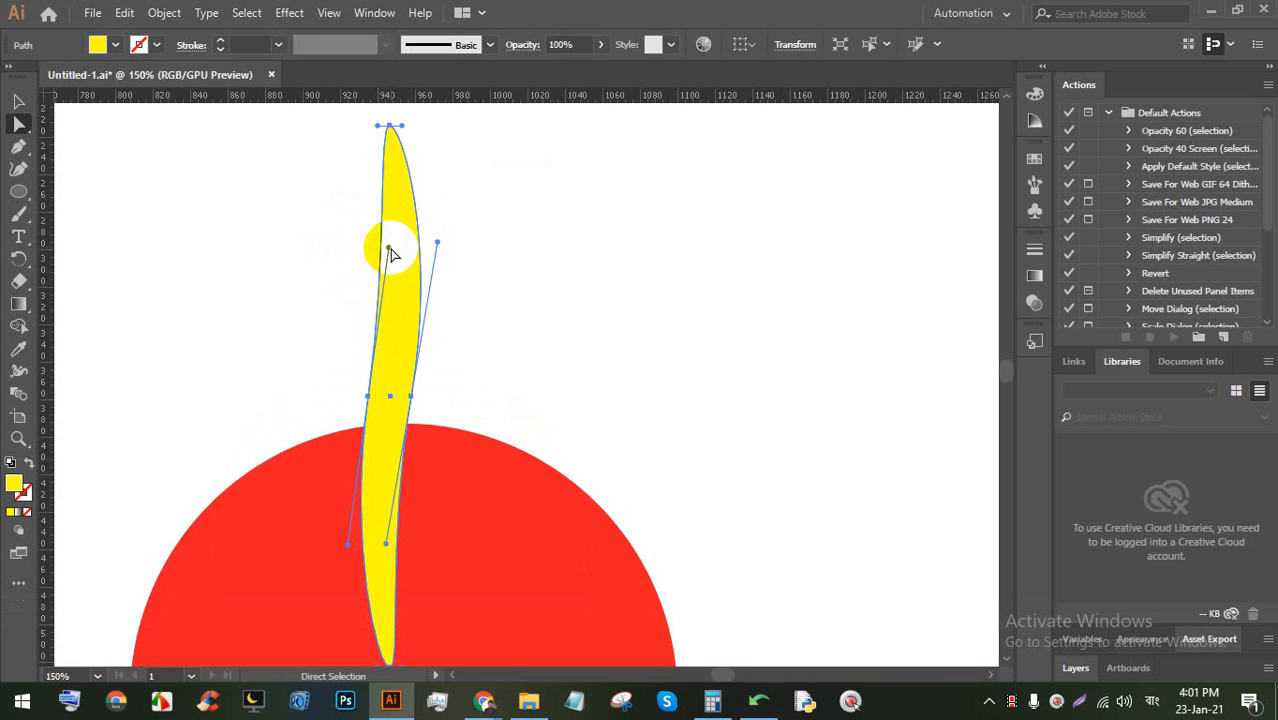
Sharpen the tip of the curved yellow shape by adjusting the direction handle of its top anchor
scroll(390, 150, up, 2)
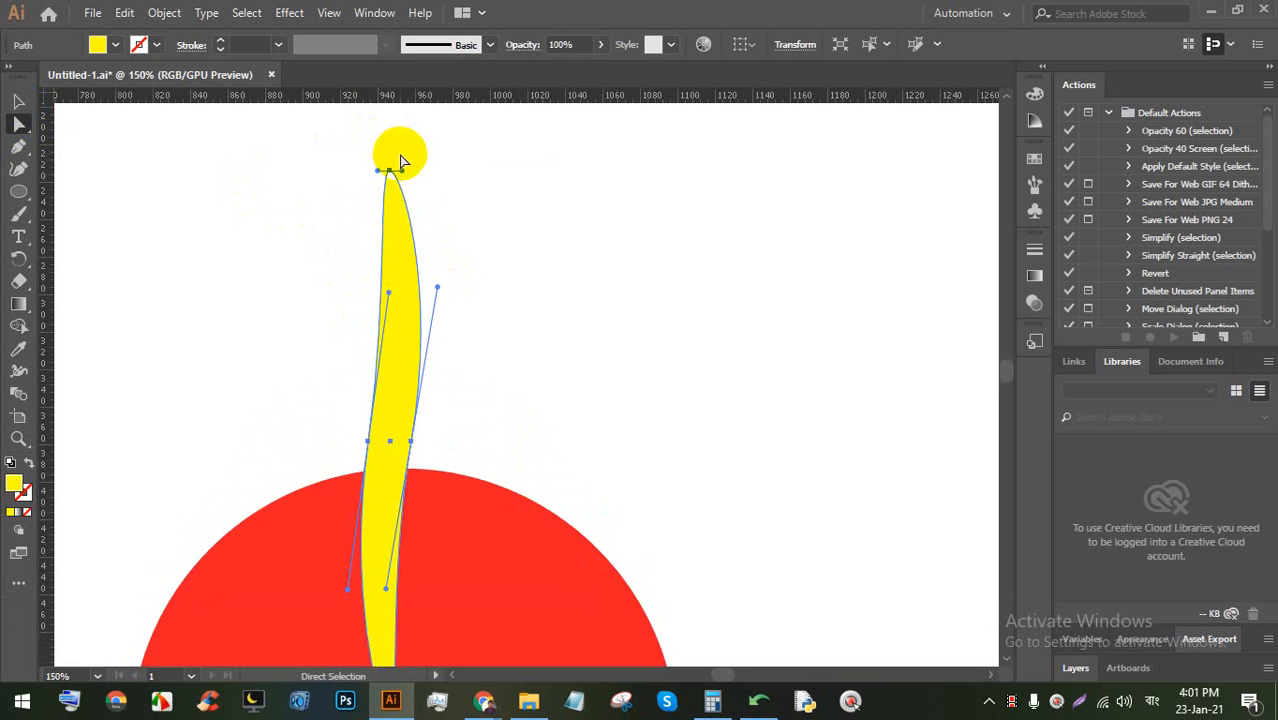
alt+scroll(400, 160, up, 3)
drag(376, 191, 413, 173)
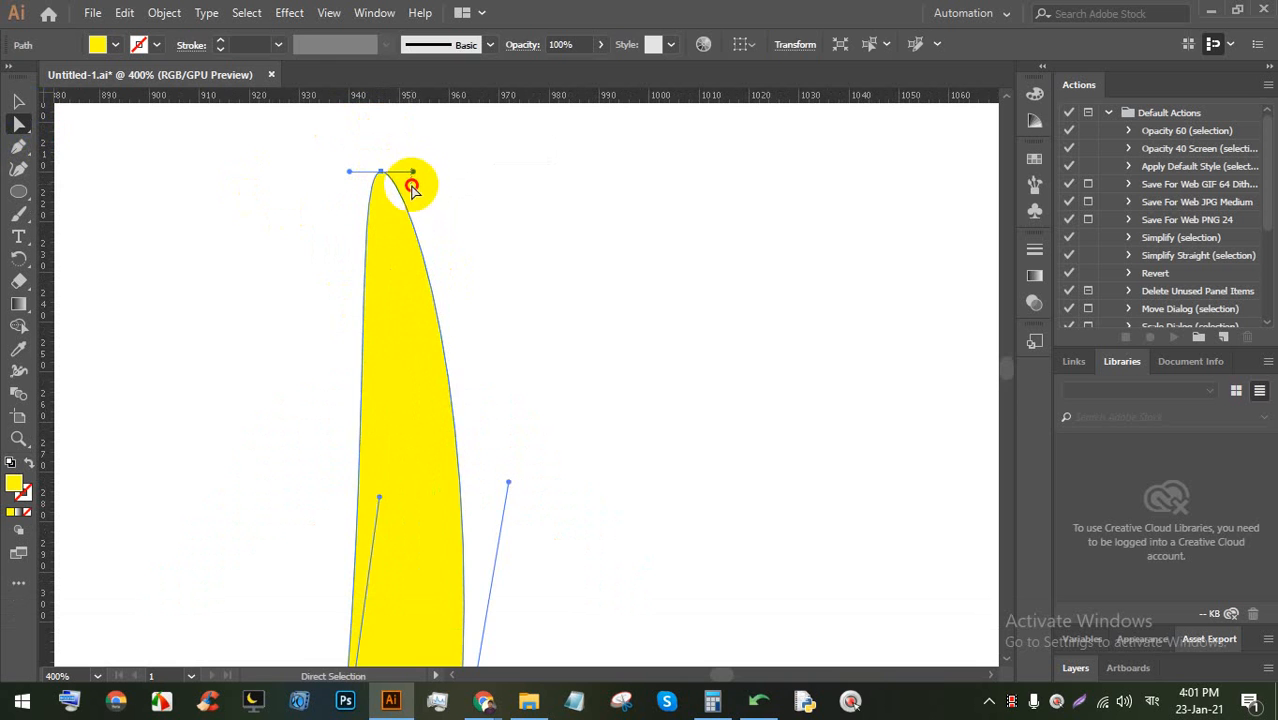
click(409, 188)
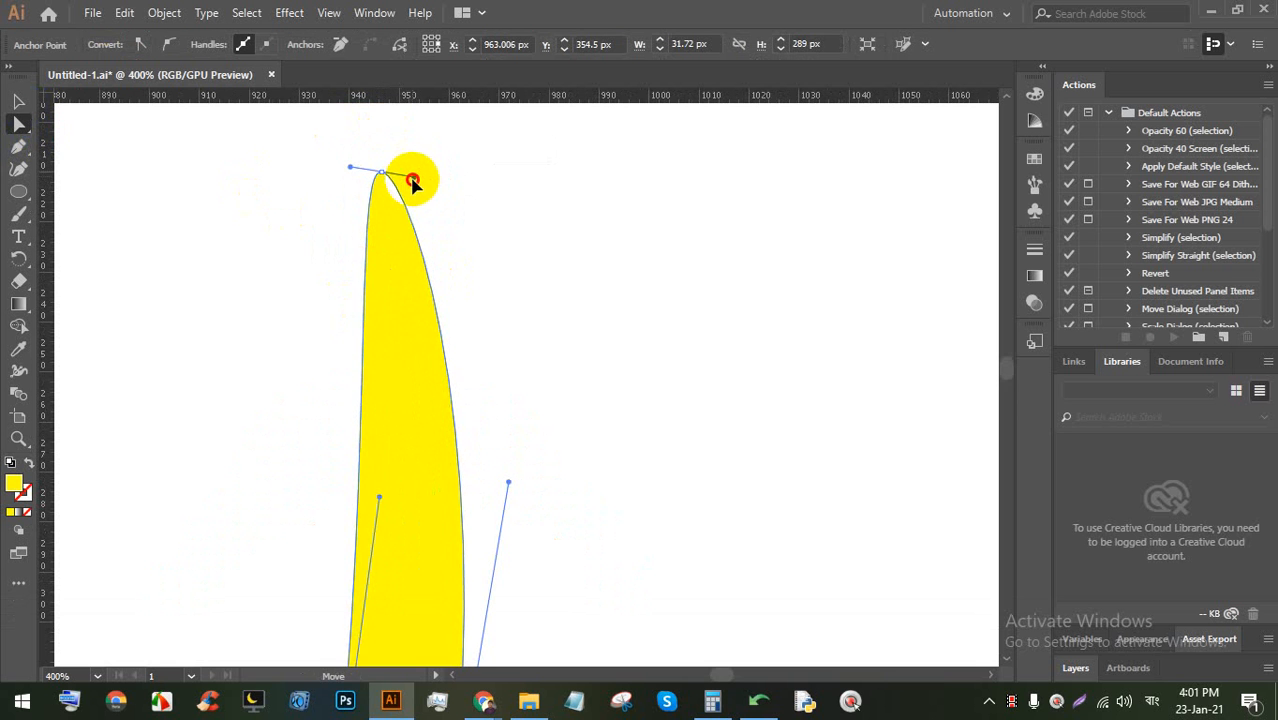
drag(412, 181, 405, 191)
scroll(410, 188, down, 4)
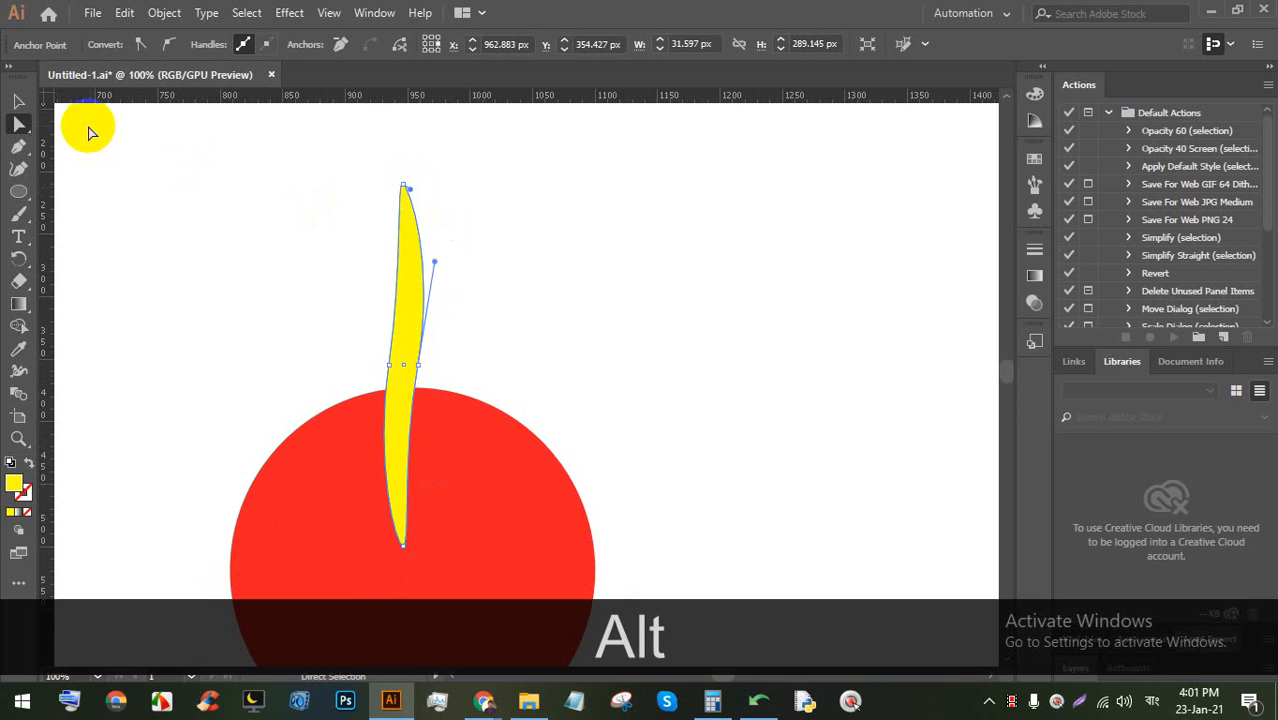
Move the curved yellow shape off the red circle to the empty area on its right
click(15, 103)
click(634, 250)
drag(424, 305, 704, 260)
scroll(842, 228, up, 2)
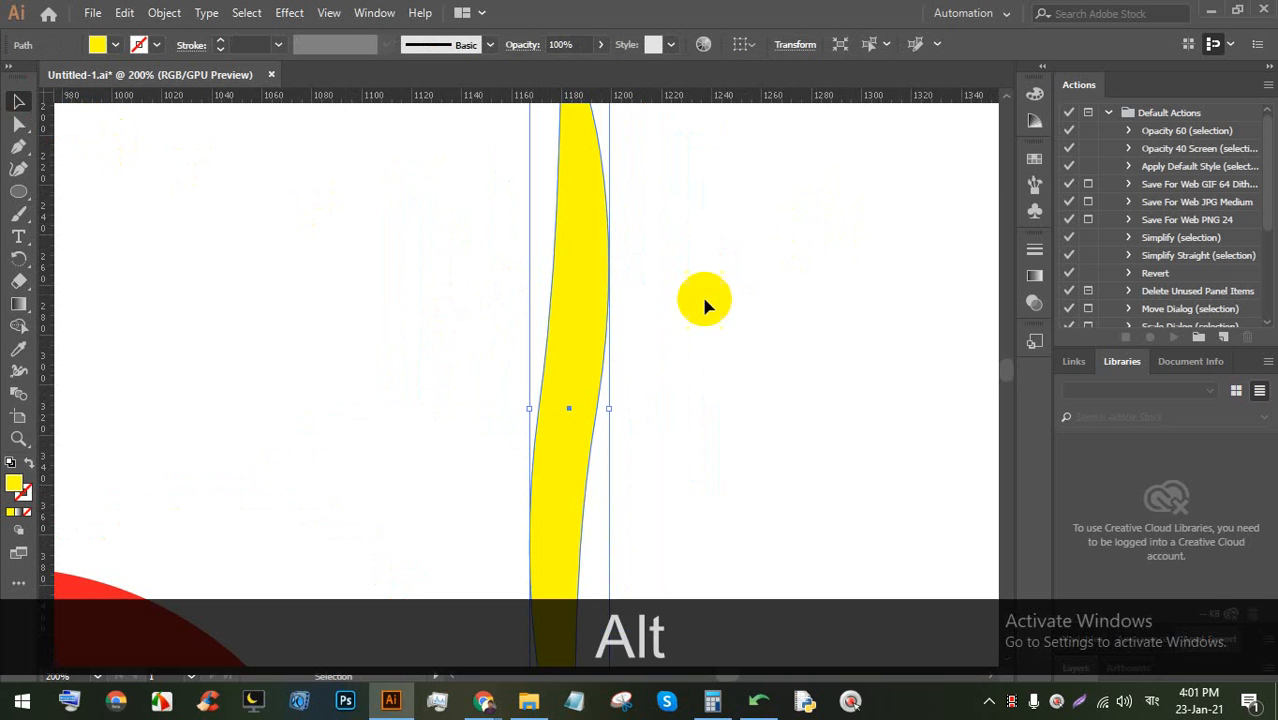
scroll(545, 427, down, 2)
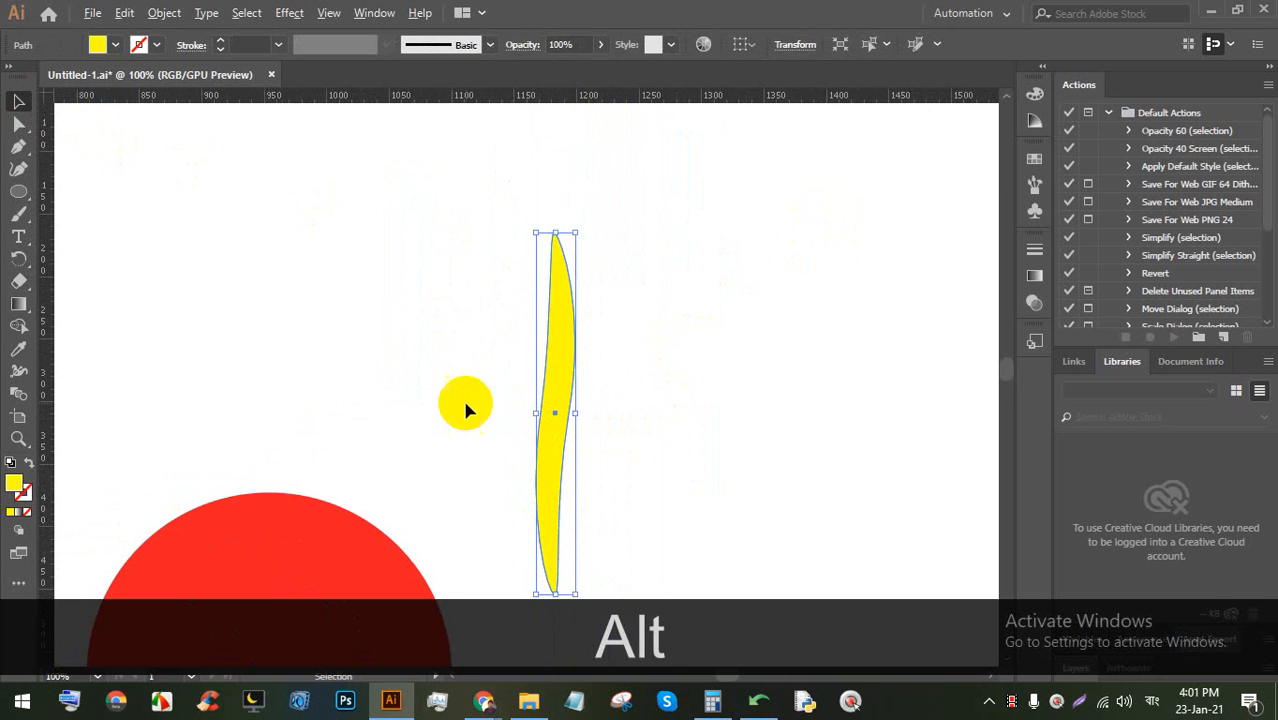
Draw a straight horizontal line about 230 px long across the middle of the yellow shape with the Pen tool
click(18, 147)
click(443, 408)
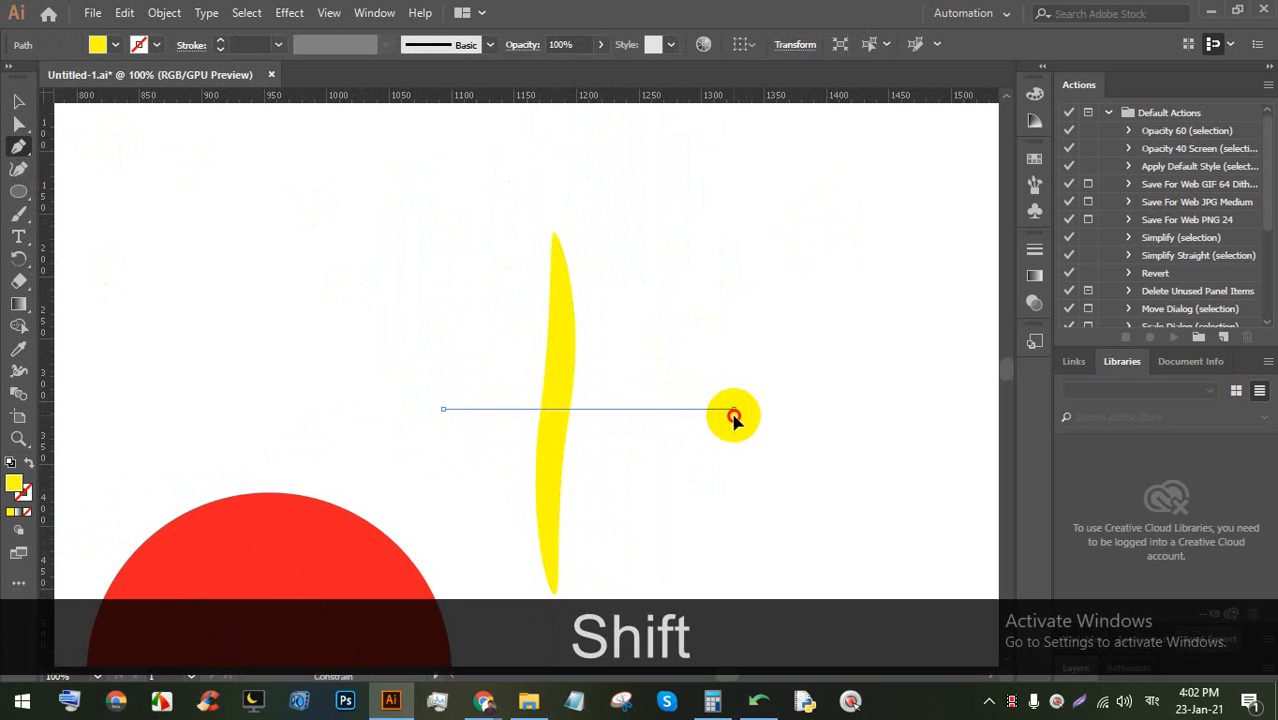
shift+click(733, 408)
Select the yellow shape together with the horizontal line crossing it
click(18, 103)
click(824, 284)
drag(705, 440, 502, 303)
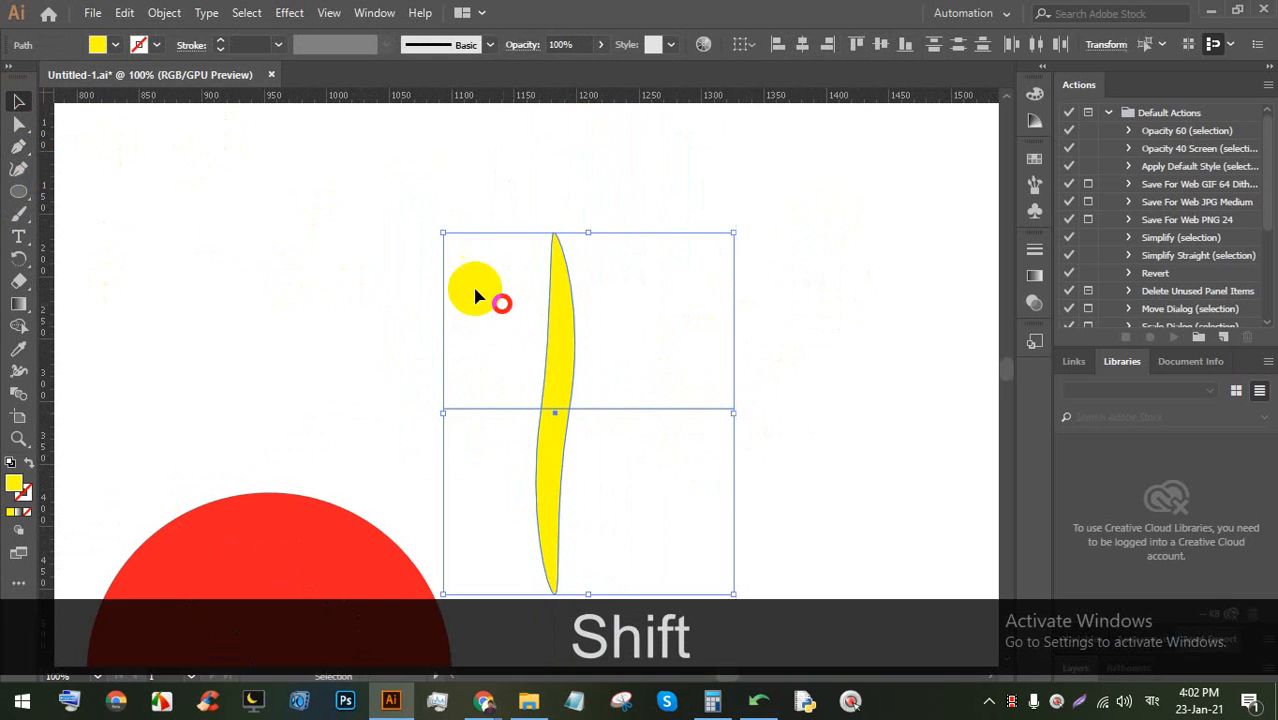
click(368, 20)
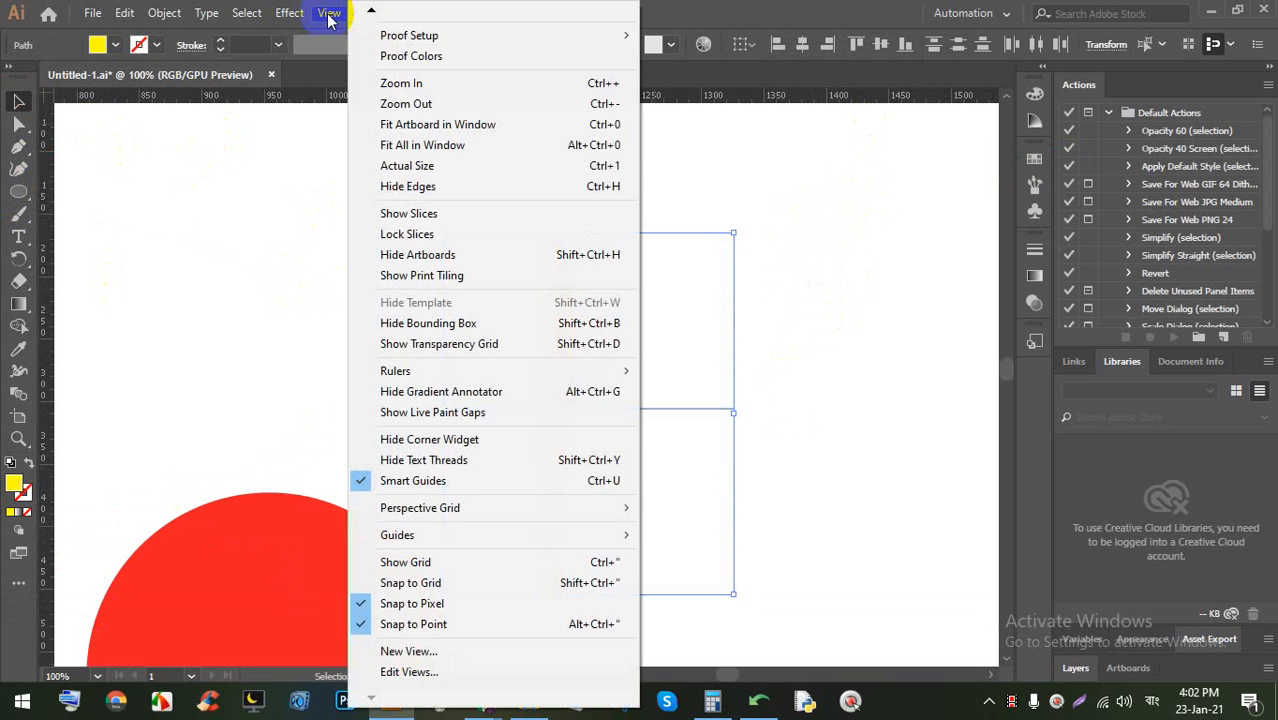
Open the Pathfinder panel and move it clear of the yellow curved shape
click(330, 14)
click(374, 13)
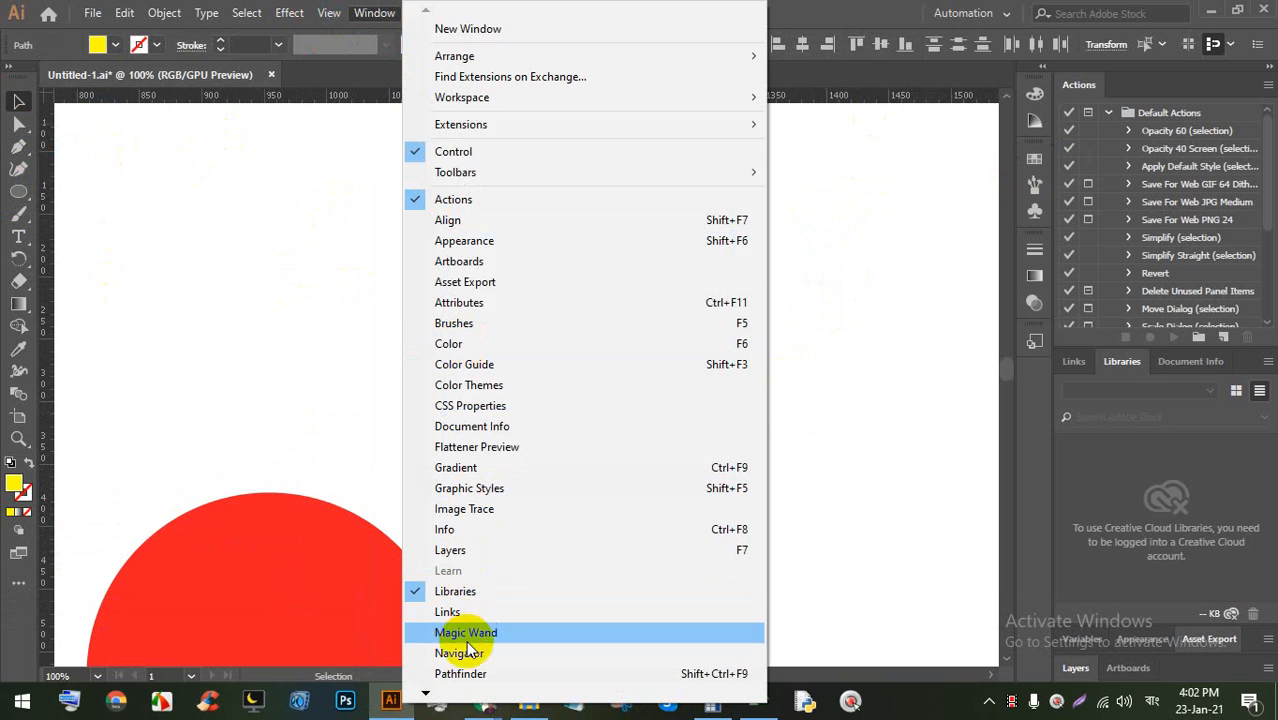
click(468, 673)
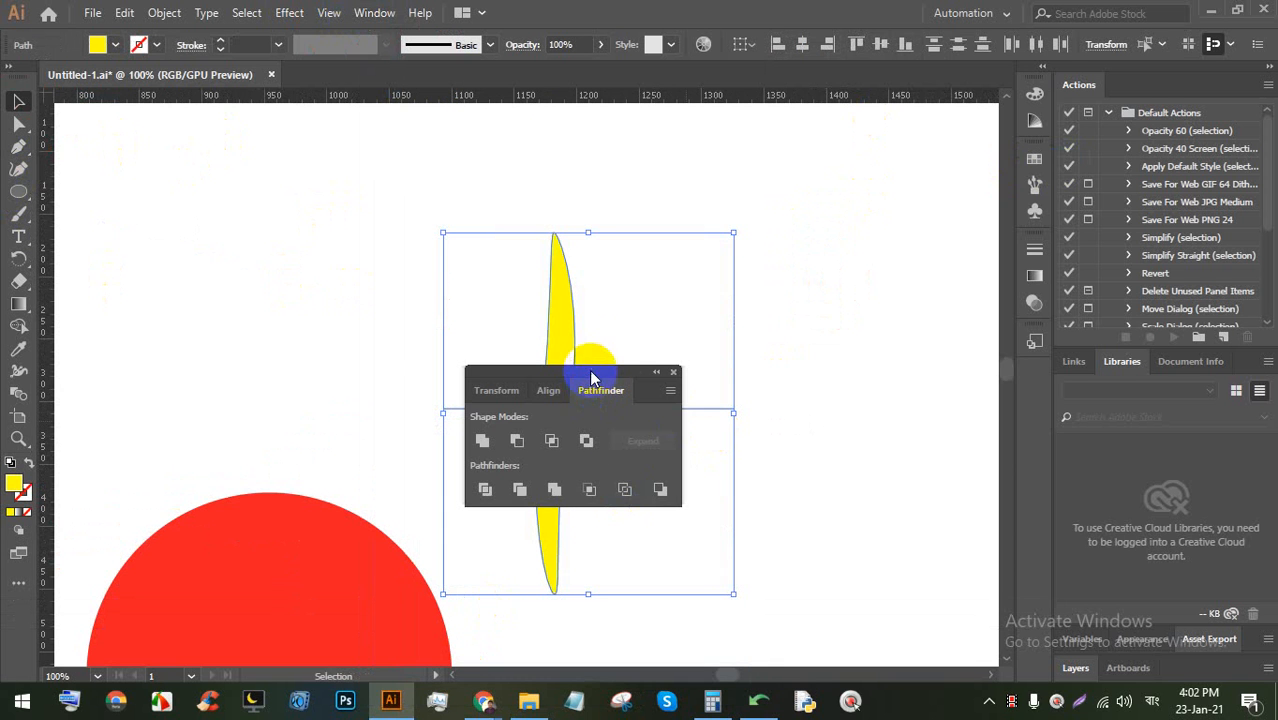
drag(598, 378, 900, 184)
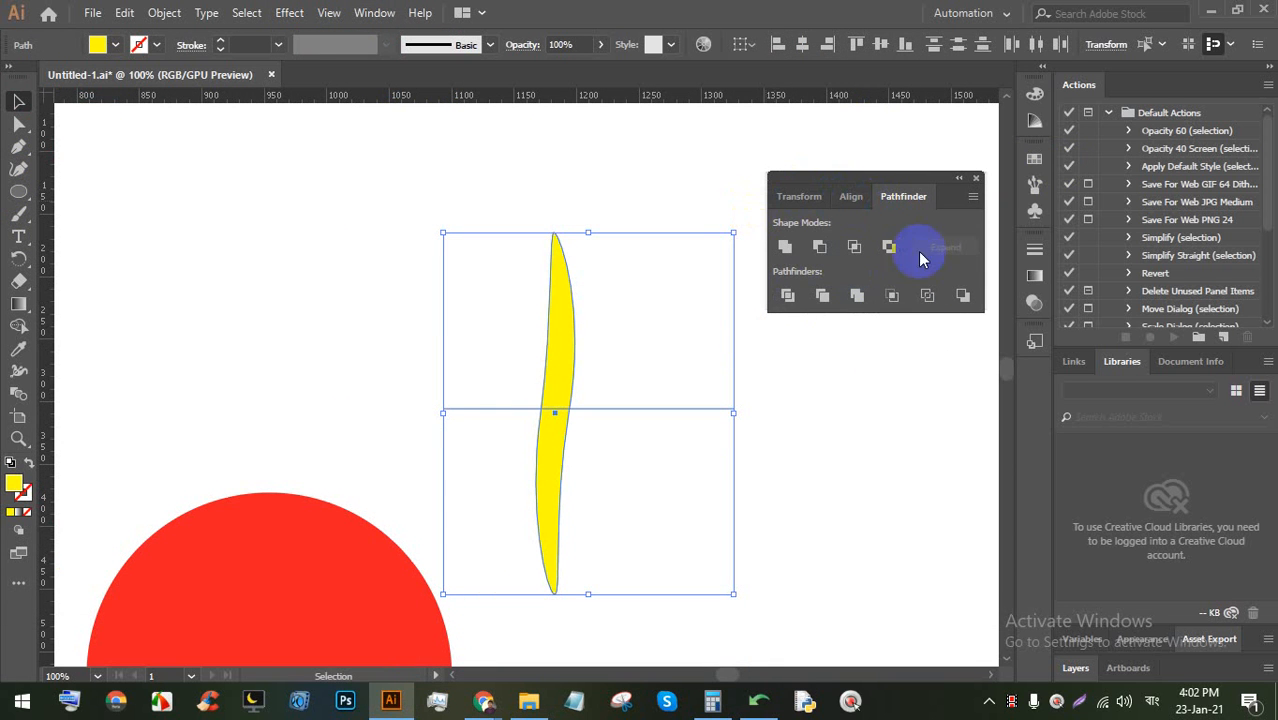
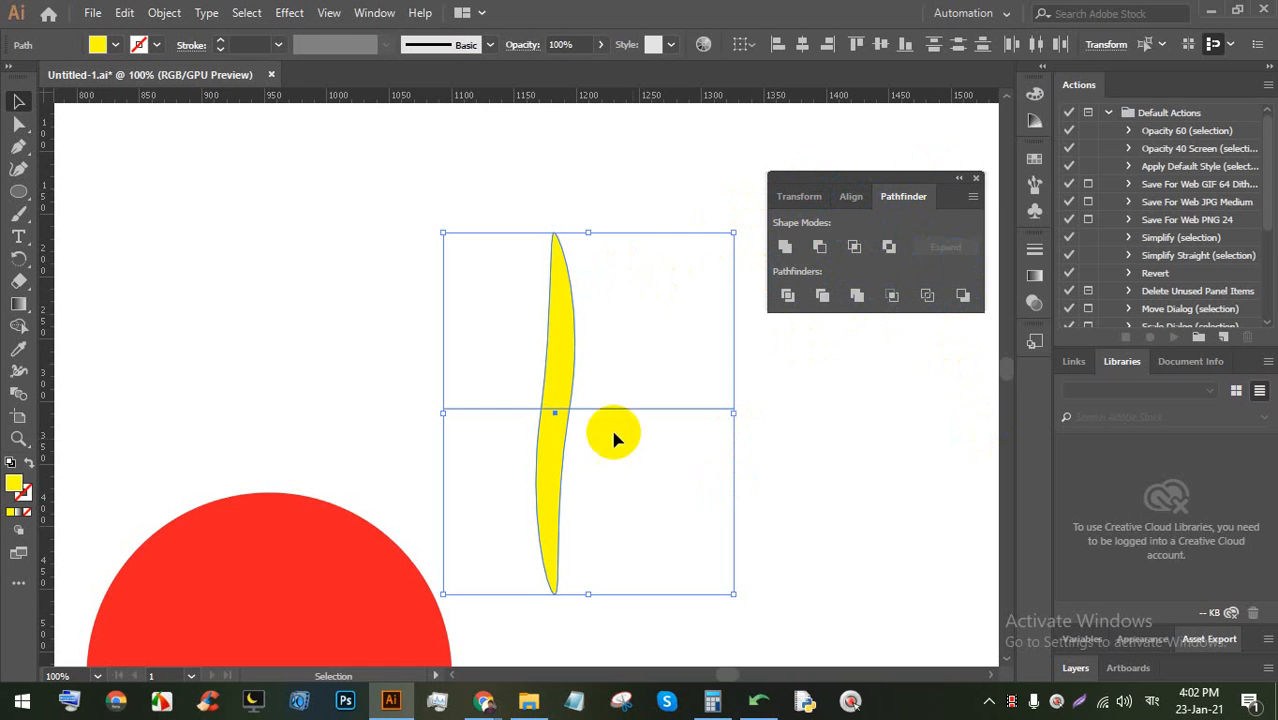
Split the yellow shape along the horizontal line with Pathfinder Divide and delete its ungrouped lower half
drag(514, 165, 584, 530)
click(788, 296)
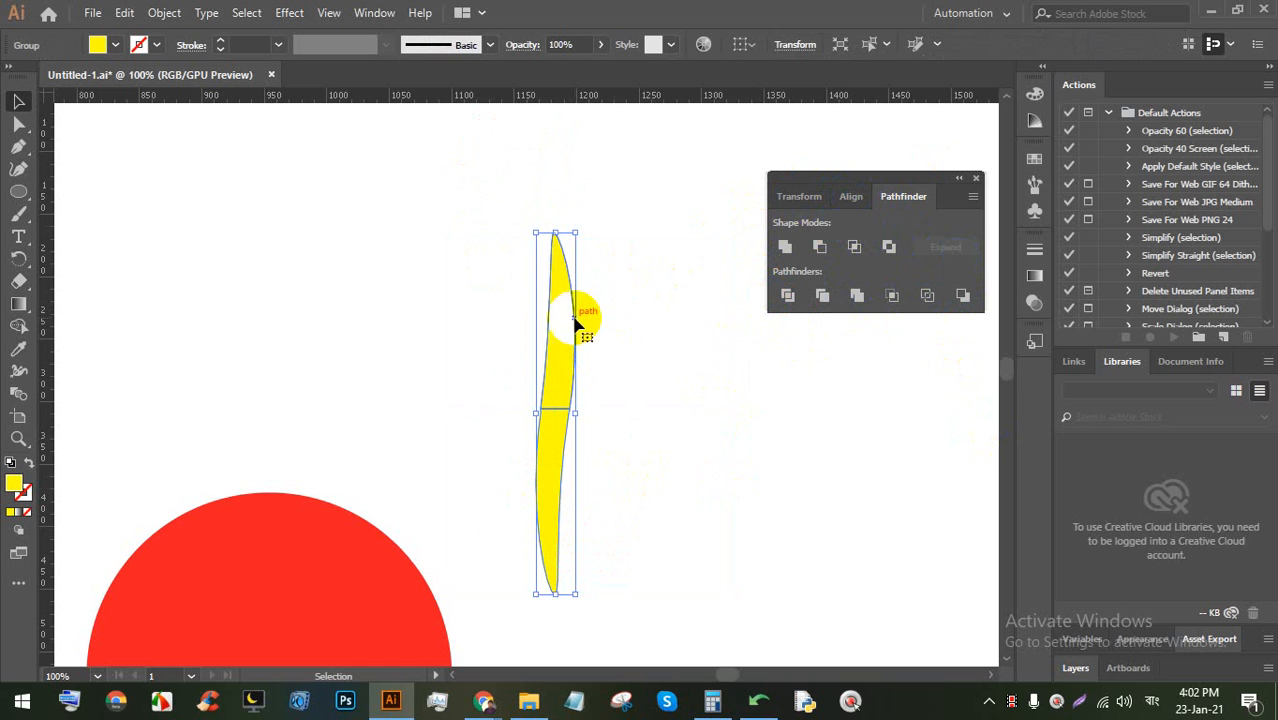
right_click(580, 334)
click(595, 476)
click(670, 456)
click(552, 431)
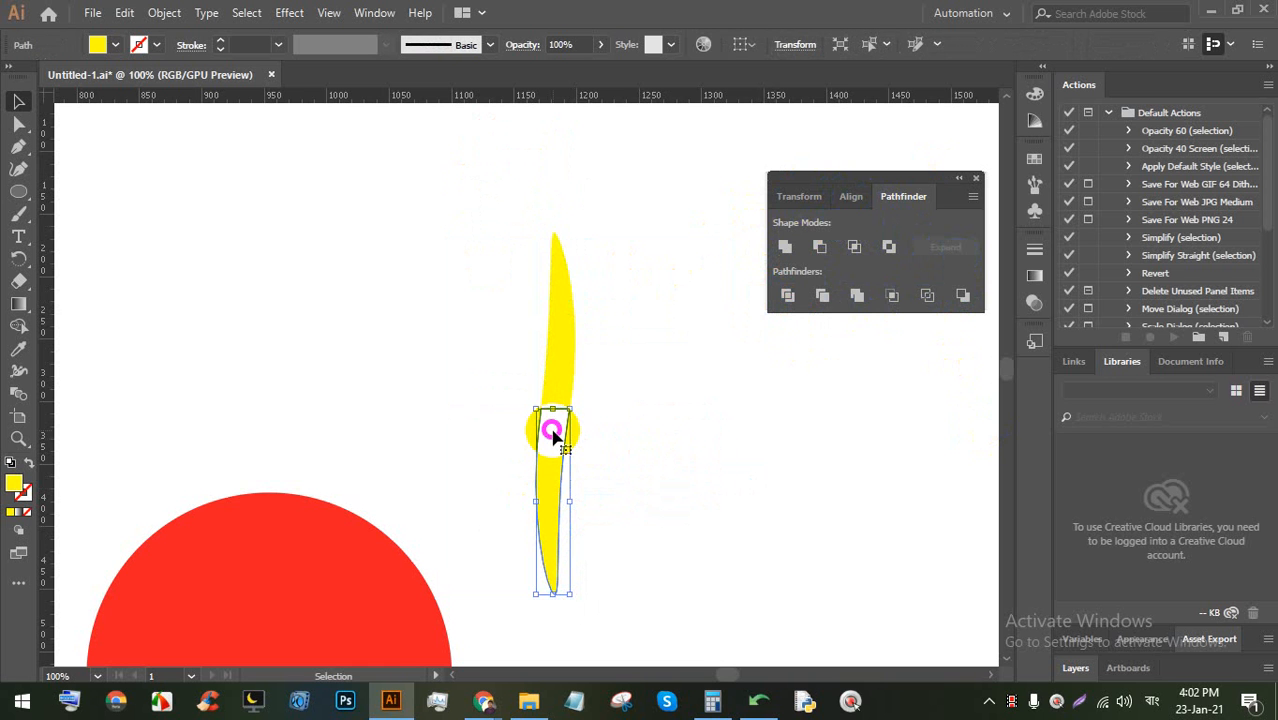
key(BackSpace)
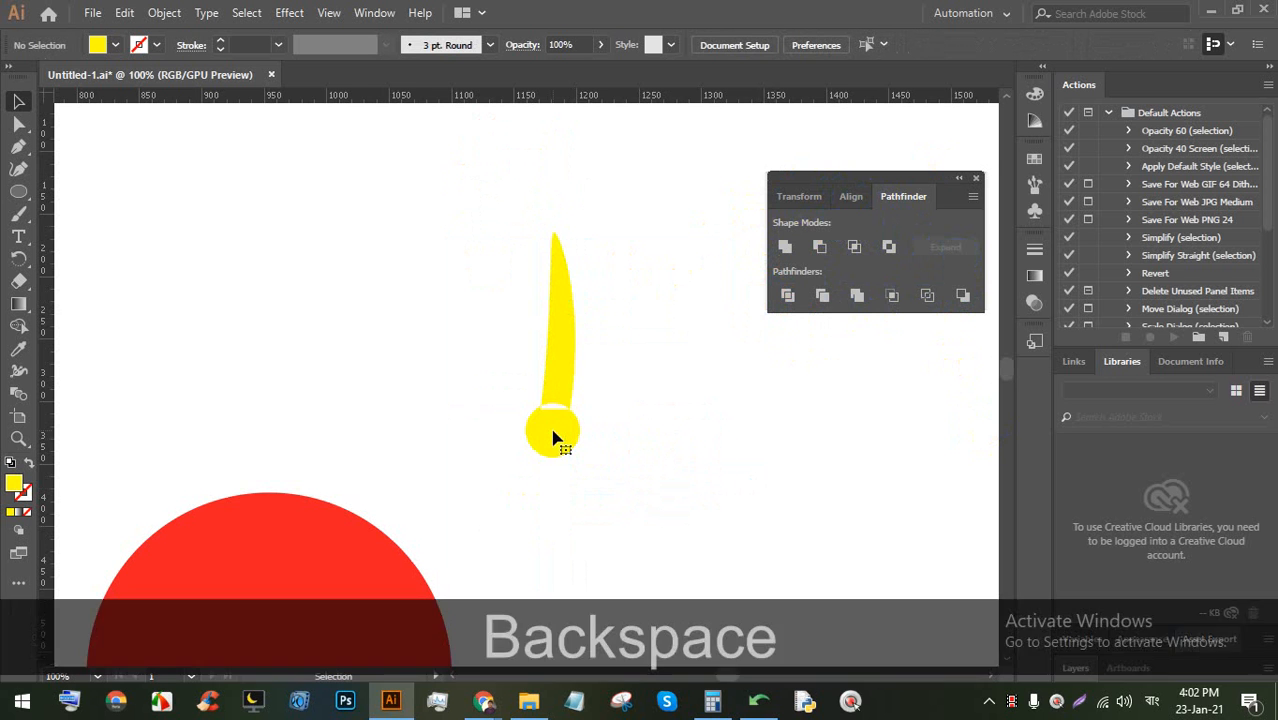
Move the remaining yellow spike so its flat base sits centred on the top edge of the red circle
scroll(592, 288, down, 3)
scroll(527, 422, up, 1)
scroll(525, 422, up, 1)
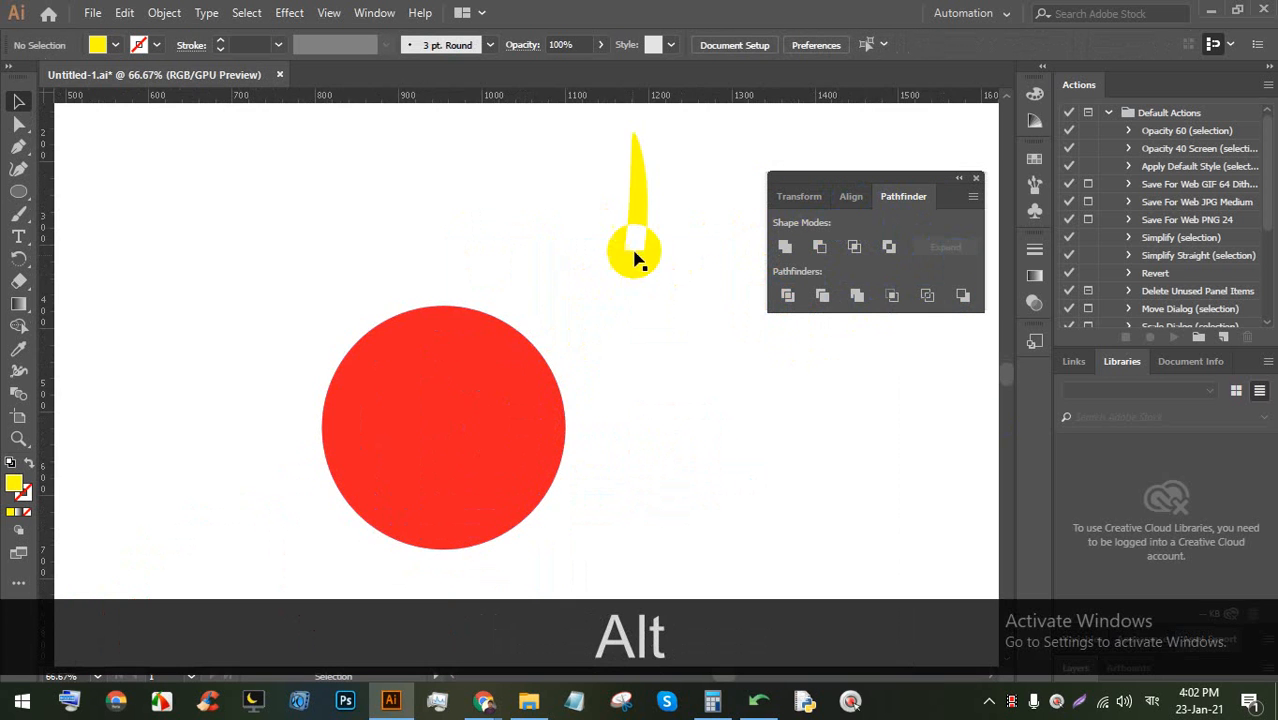
drag(633, 250, 446, 288)
scroll(456, 300, up, 5)
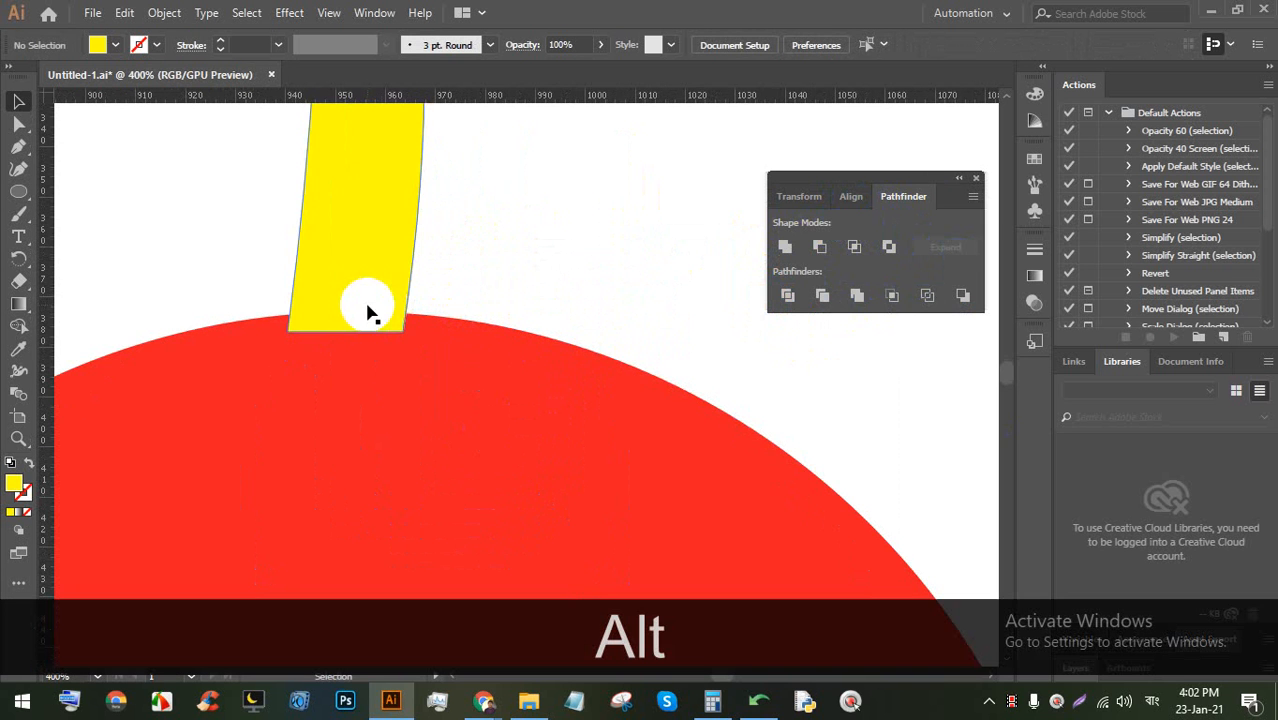
drag(367, 313, 337, 312)
scroll(364, 295, up, 4)
scroll(346, 298, down, 1)
scroll(336, 311, down, 3)
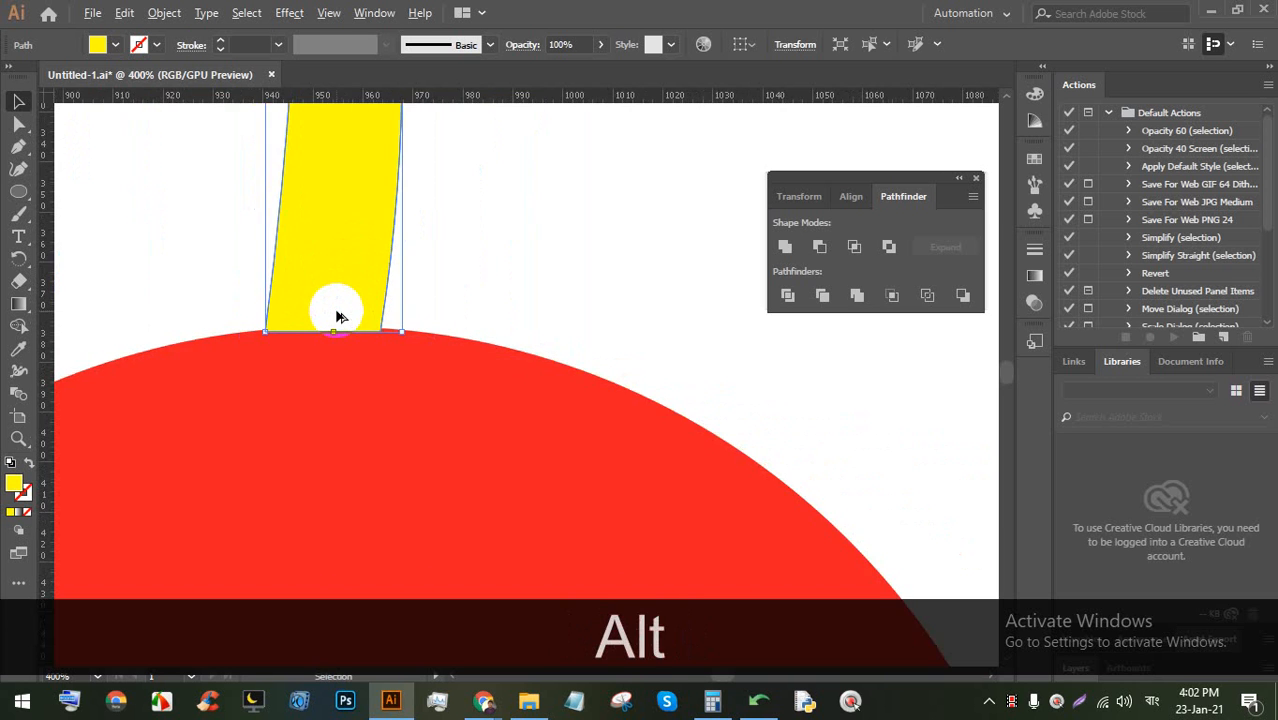
Fill both the yellow spike and the red circle with the same light orange swatch
scroll(337, 316, down, 6)
click(115, 45)
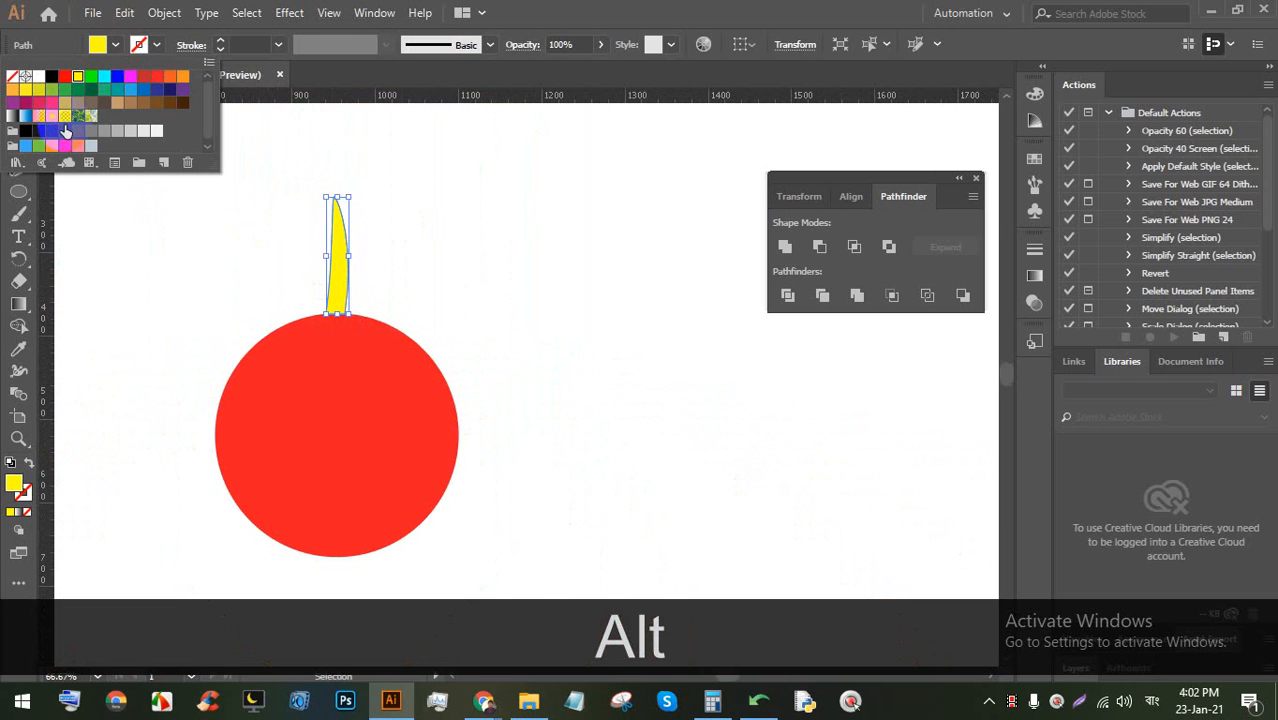
click(13, 93)
click(548, 288)
click(379, 363)
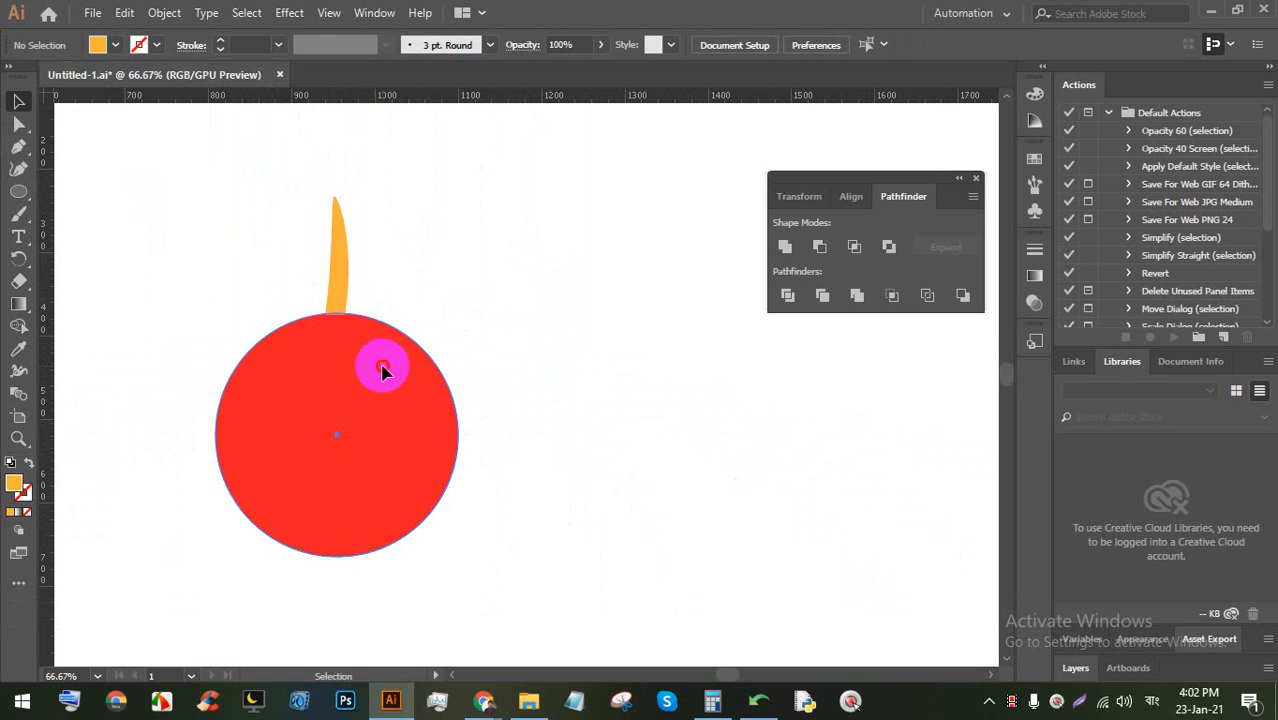
click(115, 45)
click(13, 92)
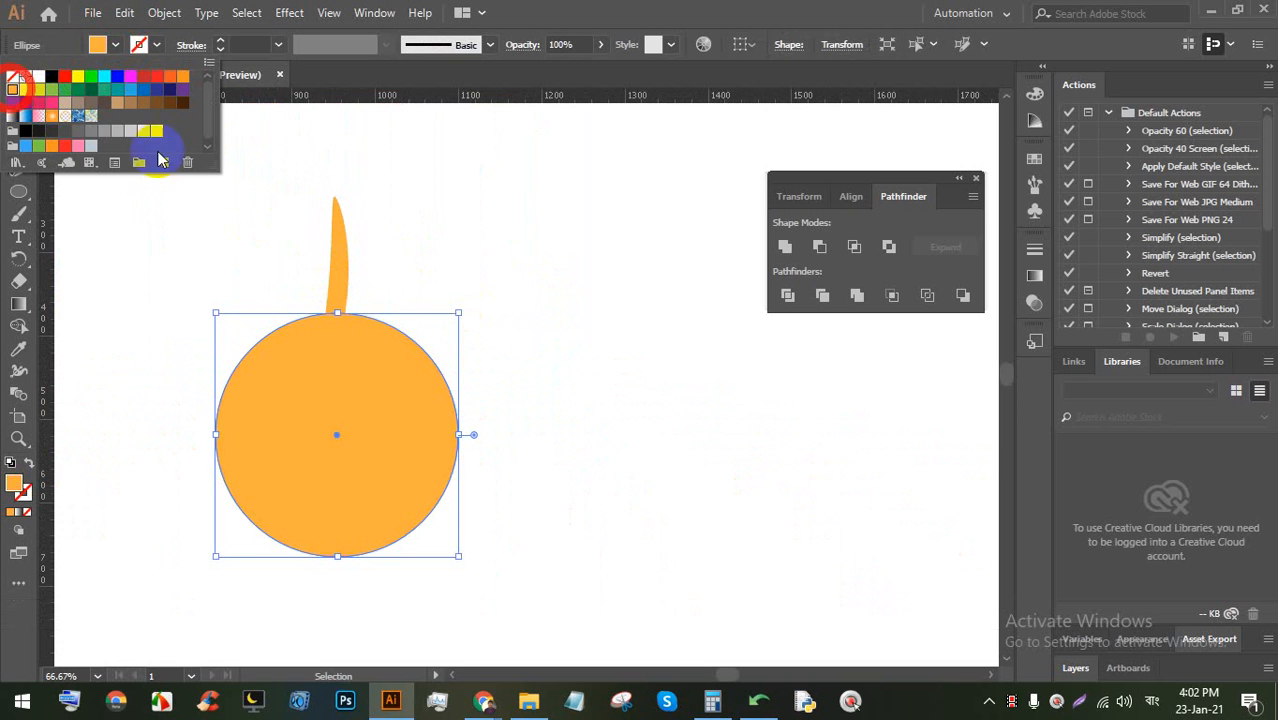
click(608, 374)
Place a vertical and a horizontal guide that cross at the centre of the orange circle
click(359, 402)
scroll(335, 430, up, 1)
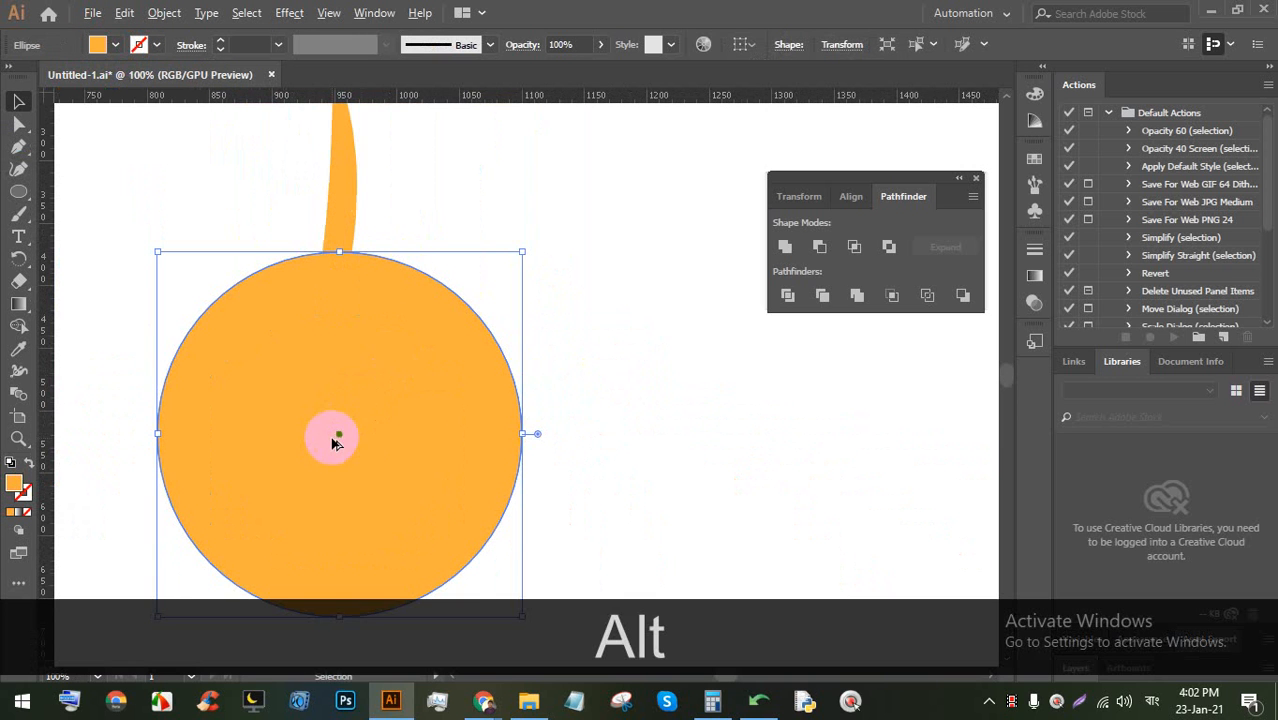
drag(38, 355, 340, 350)
drag(424, 100, 410, 322)
key(ctrl+z)
drag(448, 100, 422, 437)
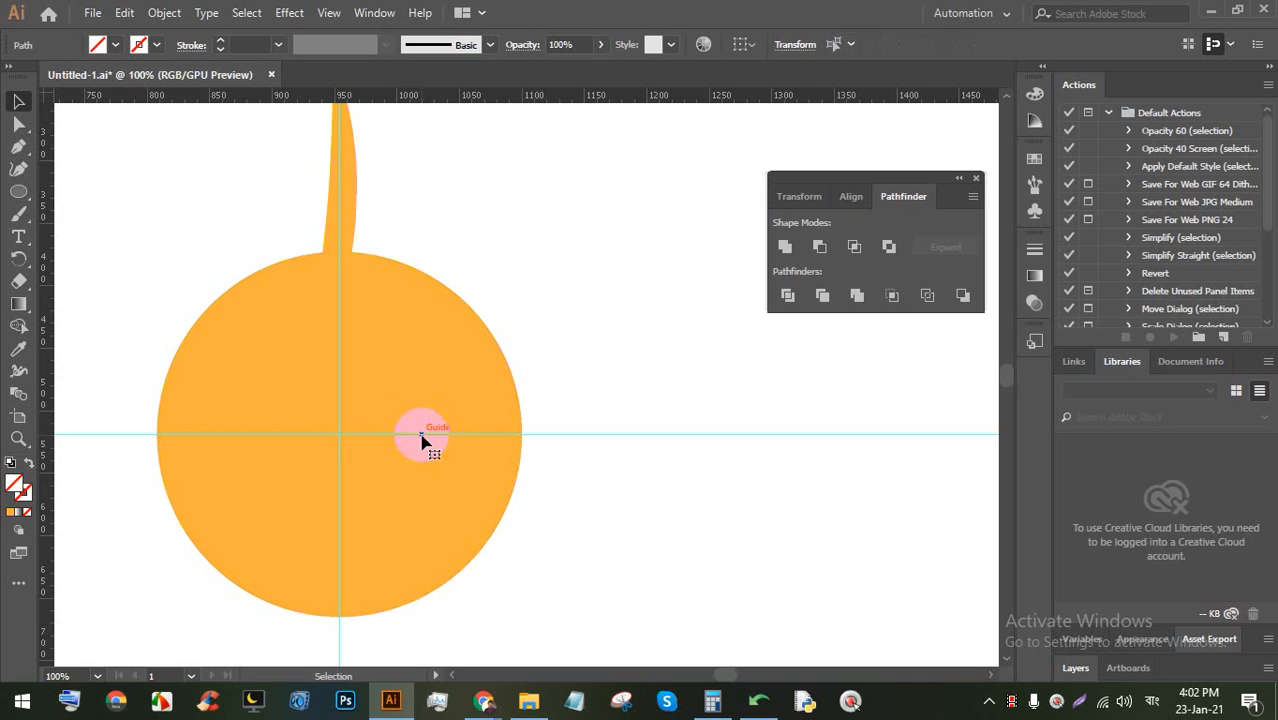
Create a rotated copy of the spike around the circle's centre with an angle of 360/15
alt+scroll(424, 420, down, 1)
click(381, 253)
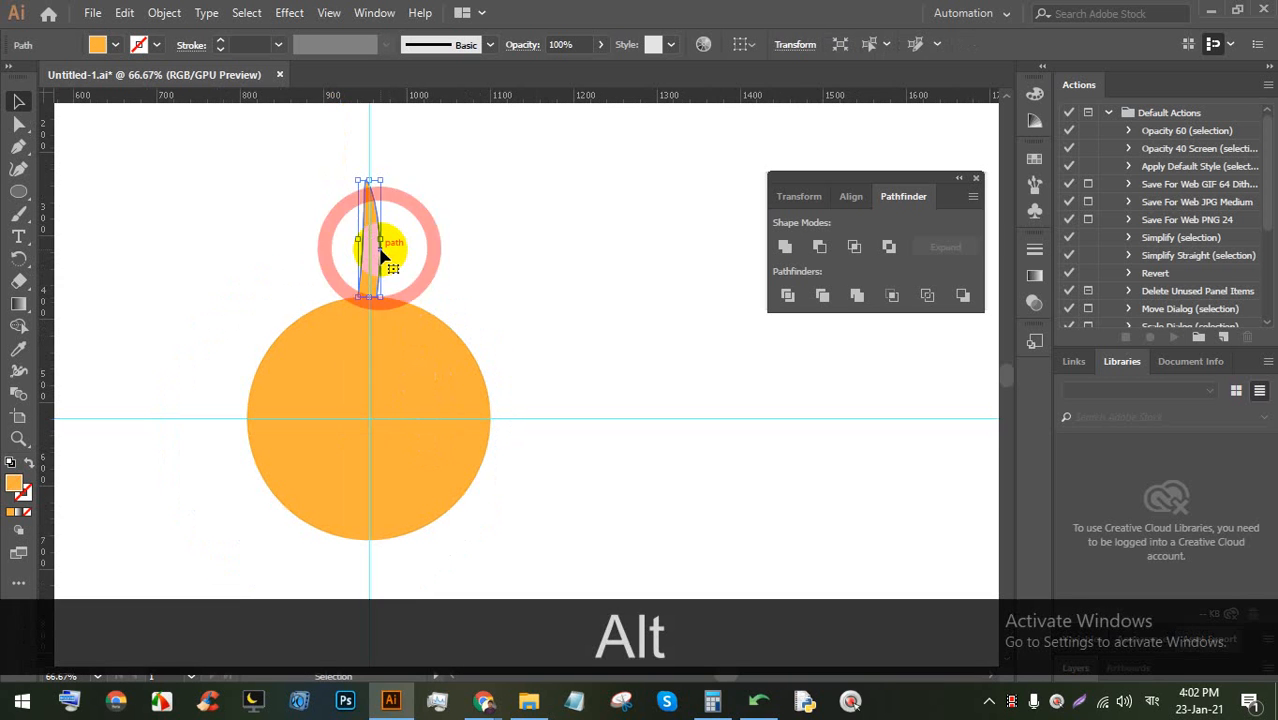
click(18, 259)
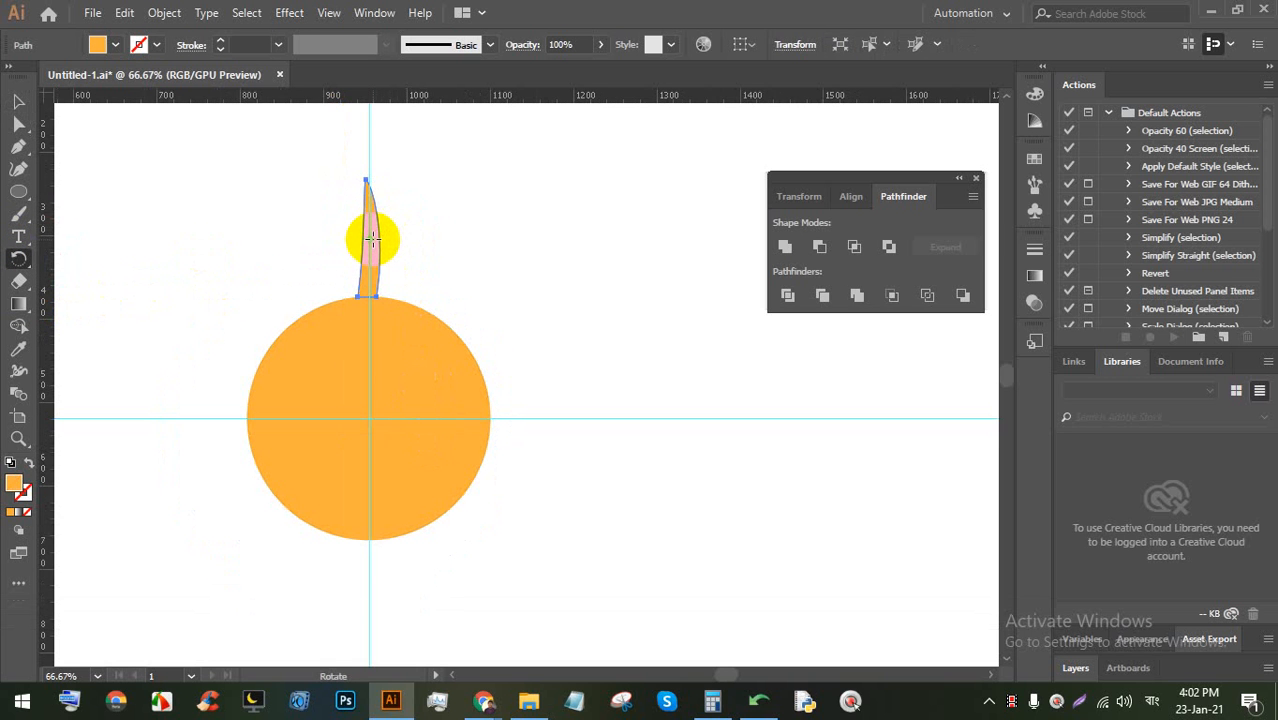
key(alt)
drag(369, 237, 371, 404)
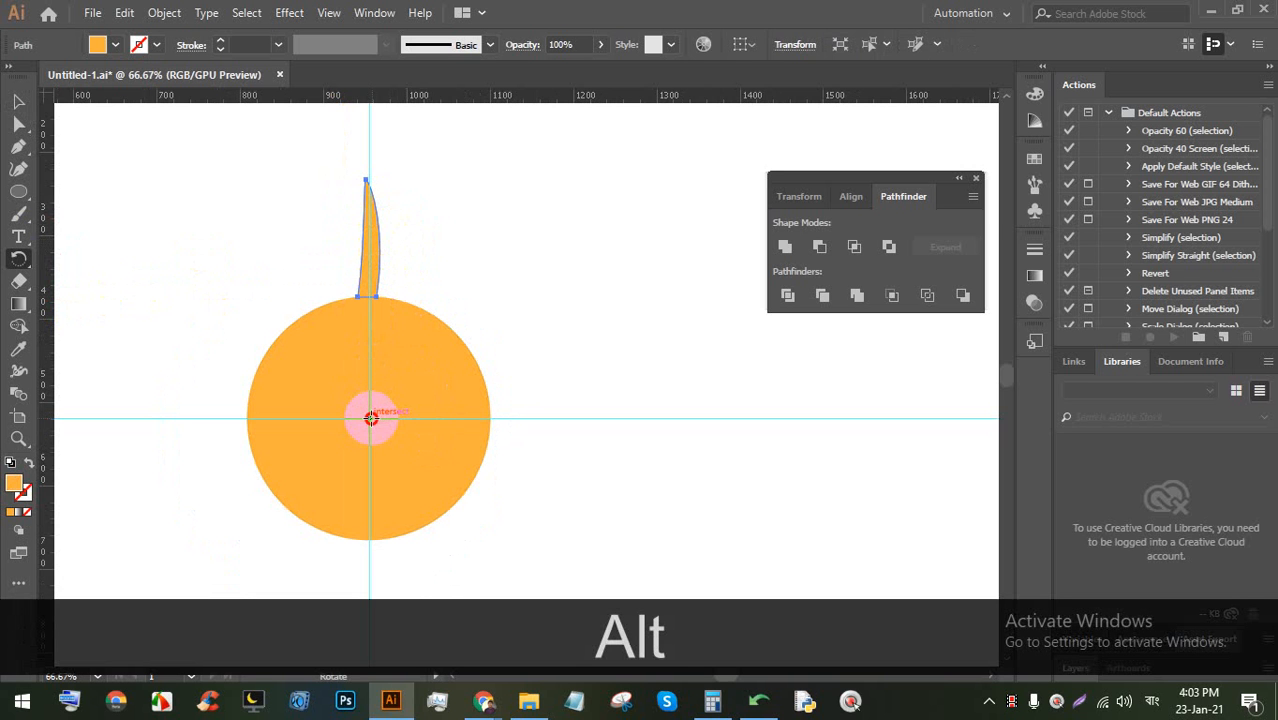
alt+click(370, 417)
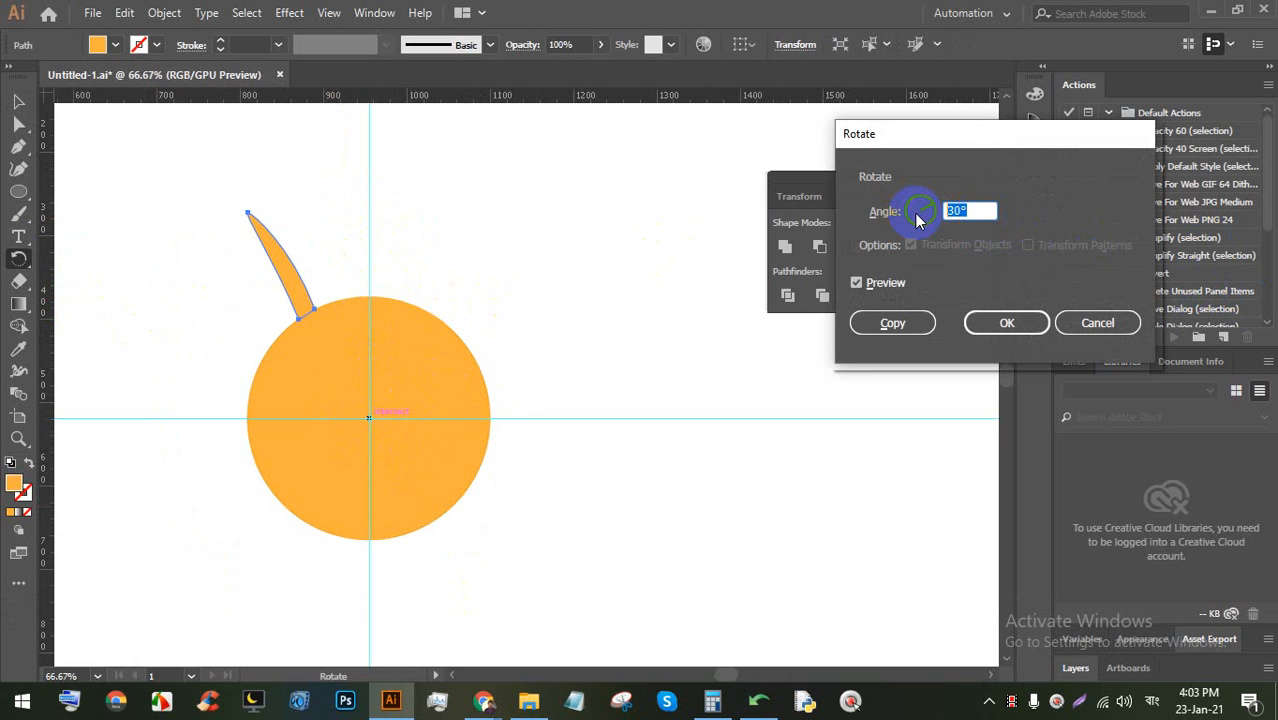
text(360/15)
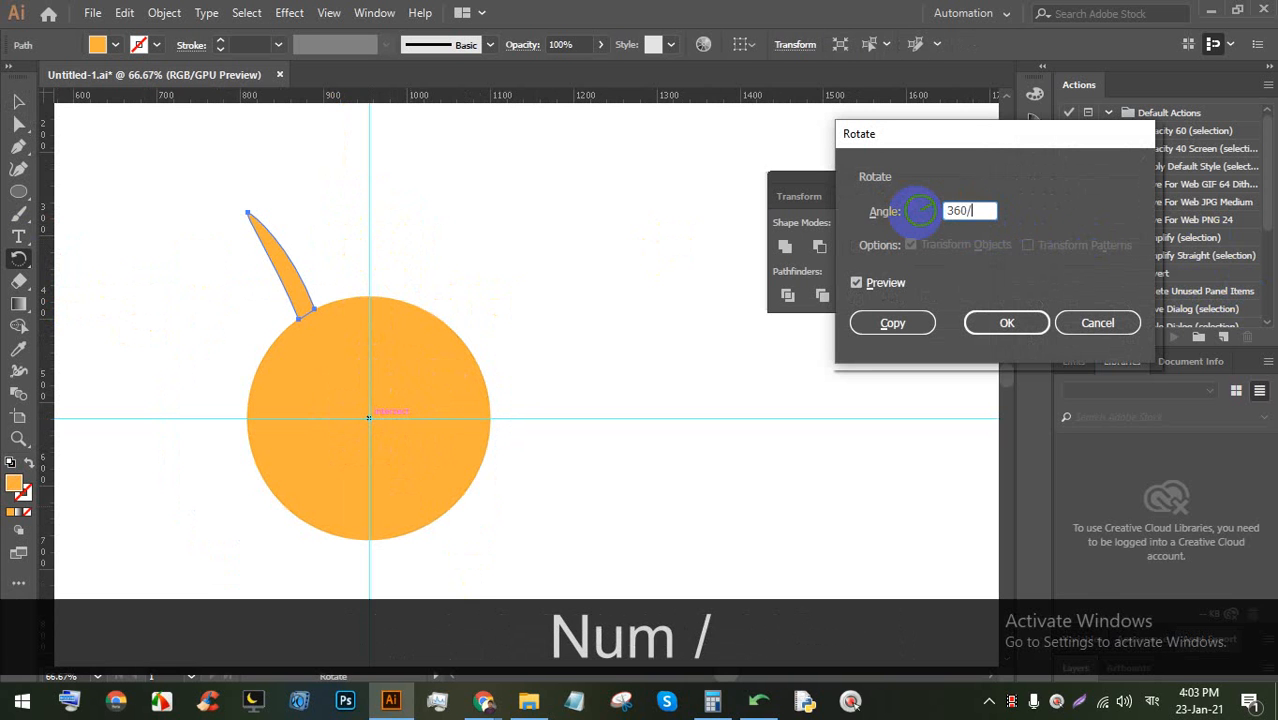
click(903, 322)
Repeat the rotated copy around the circle until fifteen evenly spaced rays complete the sun
key(ctrl+d)
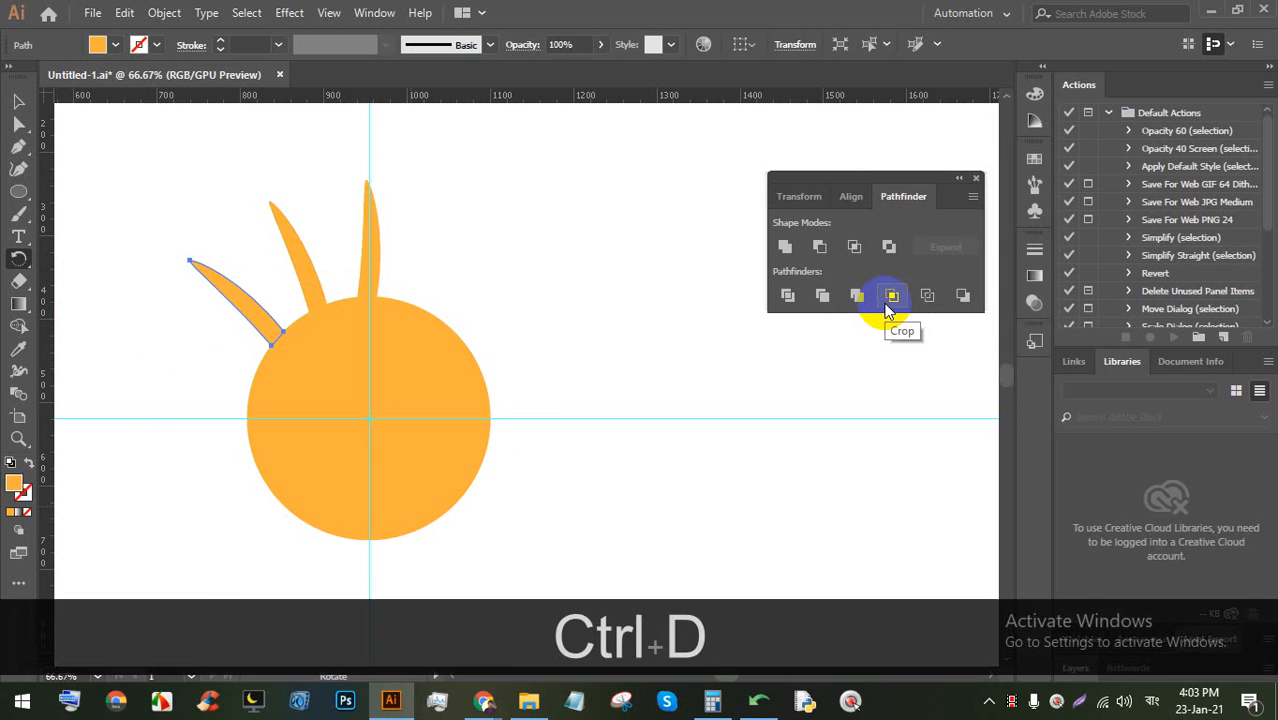
key(ctrl+d)
key(ctrl+d)
key(ctrl+d)
key(ctrl+d)
key(ctrl+d)
key(ctrl+d)
key(ctrl+d)
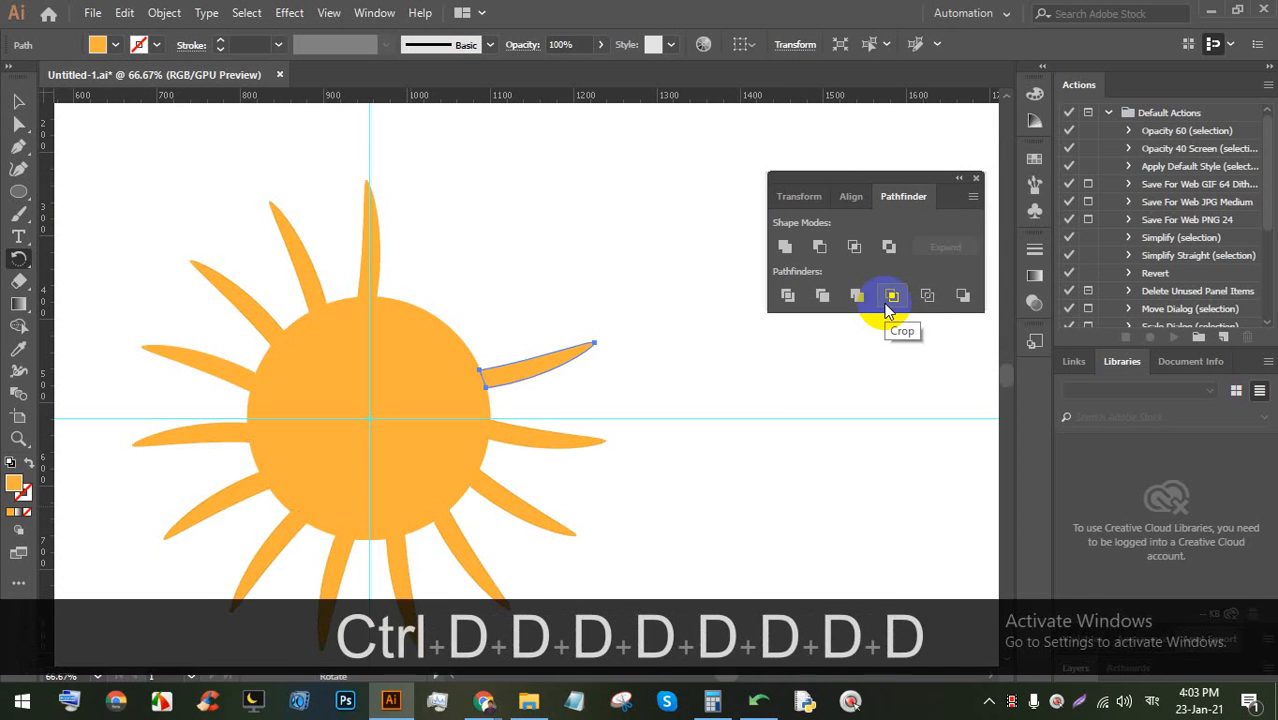
key(ctrl+d)
key(ctrl+d)
click(18, 101)
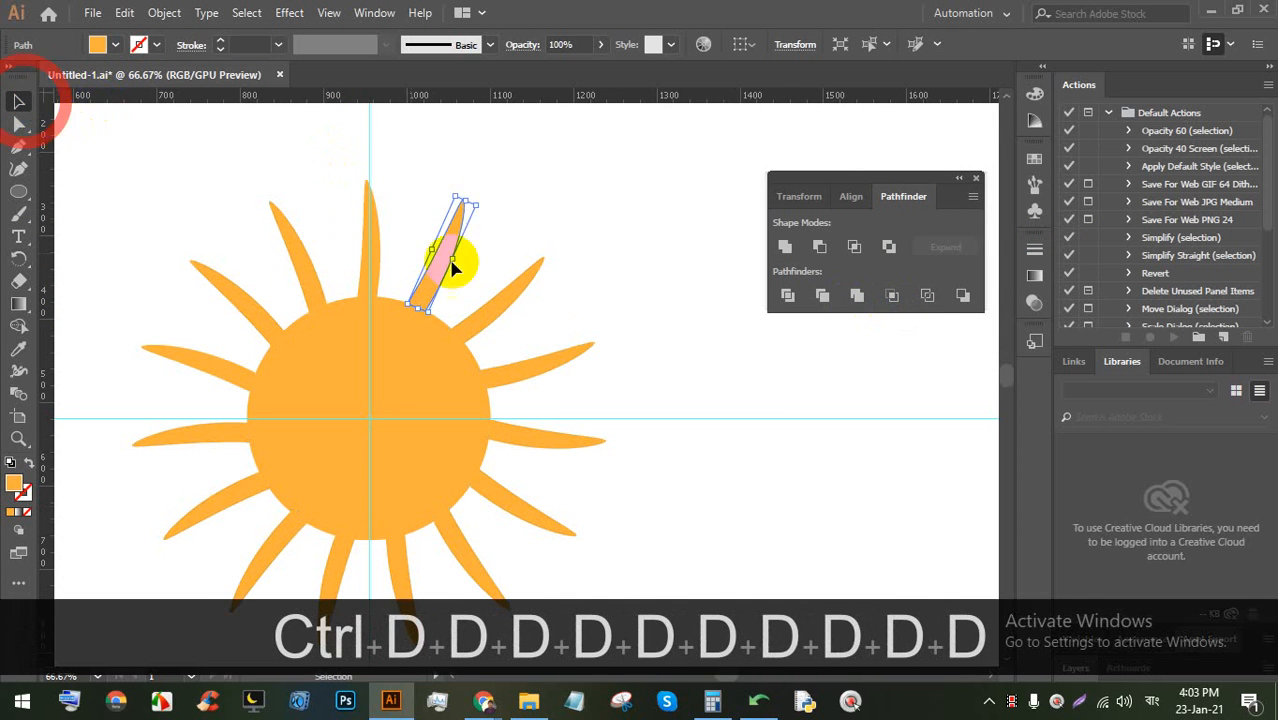
Delete the whole sun artwork together with both guides
scroll(552, 282, down, 2)
click(634, 430)
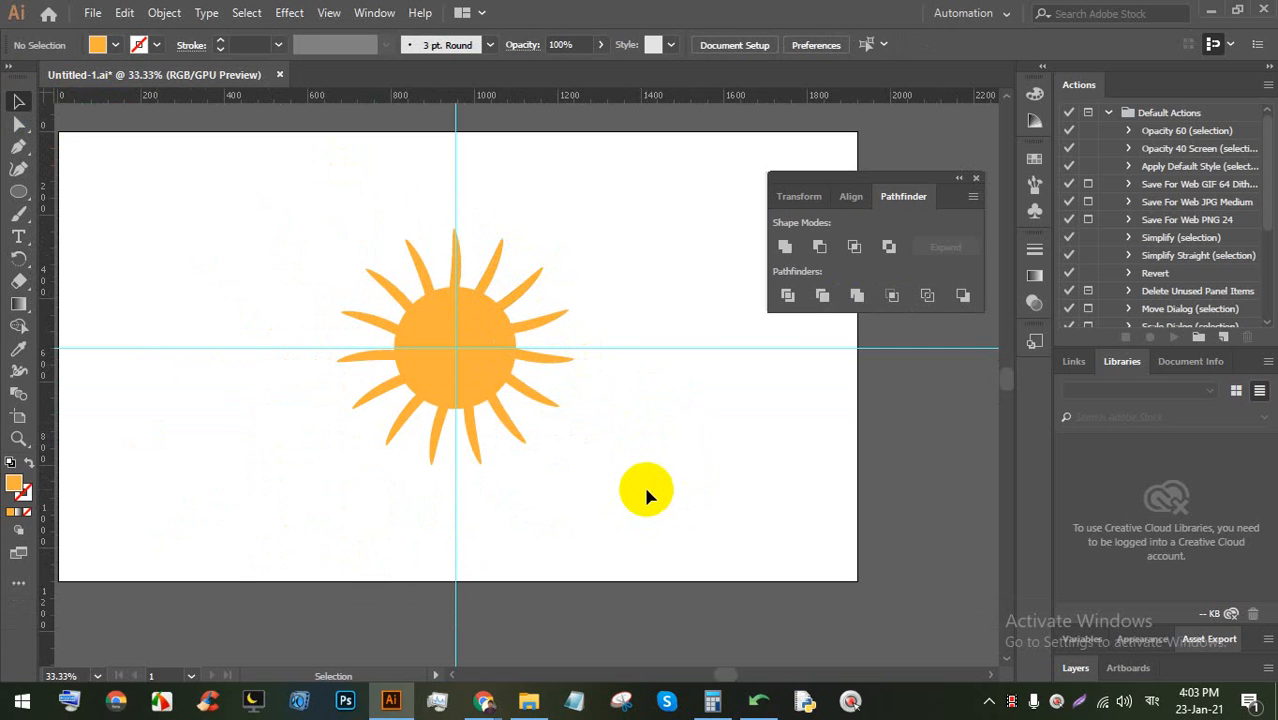
drag(646, 492, 207, 179)
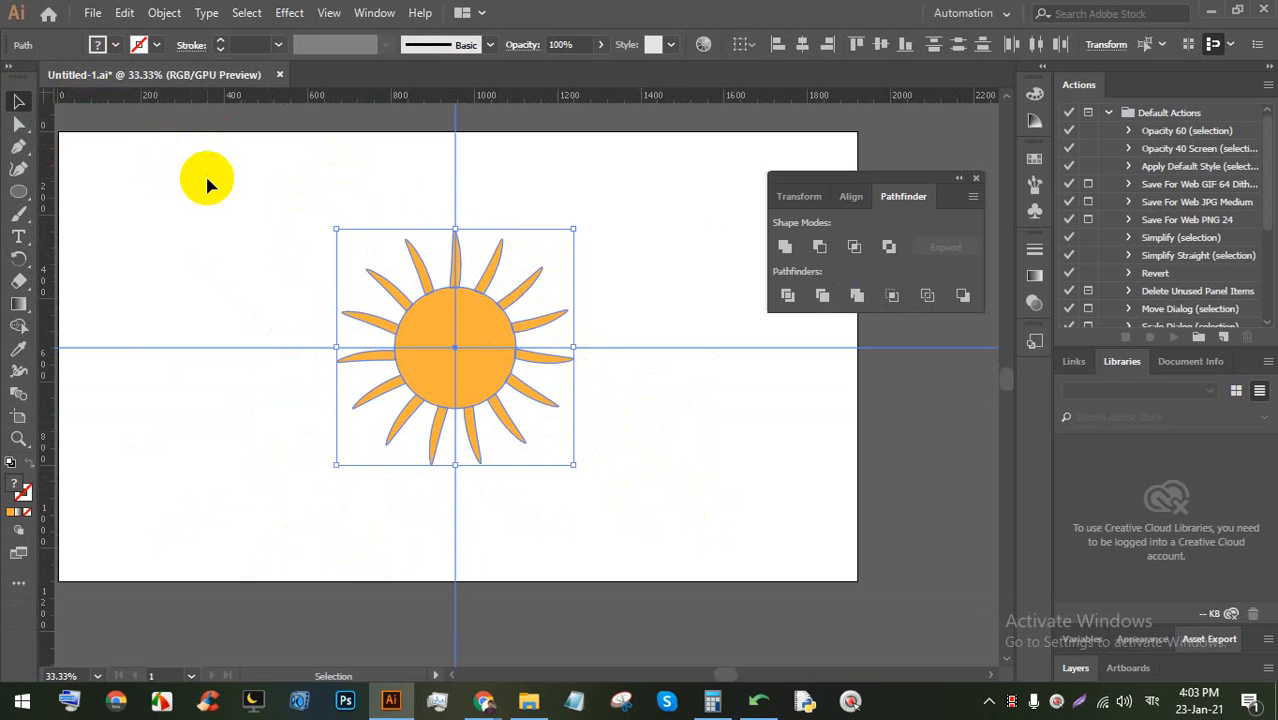
key(BackSpace)
Draw a large orange circle on the empty artboard and close the Pathfinder panel
scroll(361, 242, up, 1)
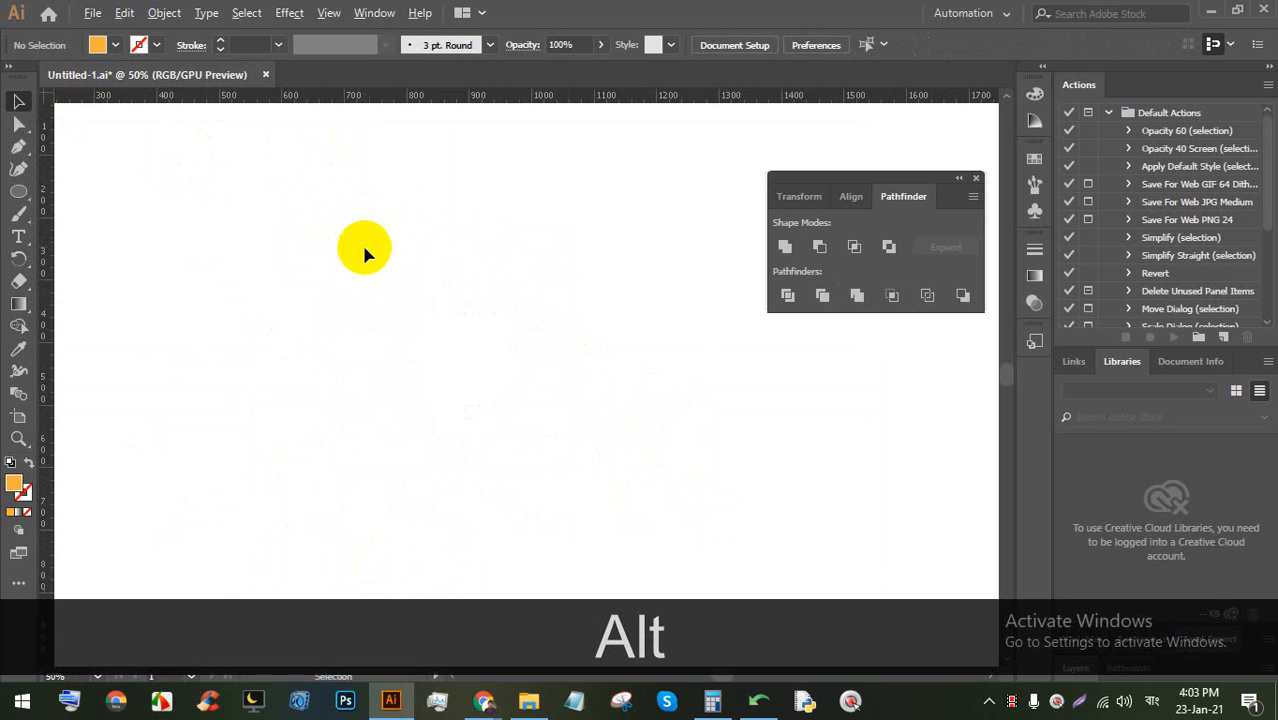
click(27, 193)
drag(310, 200, 646, 530)
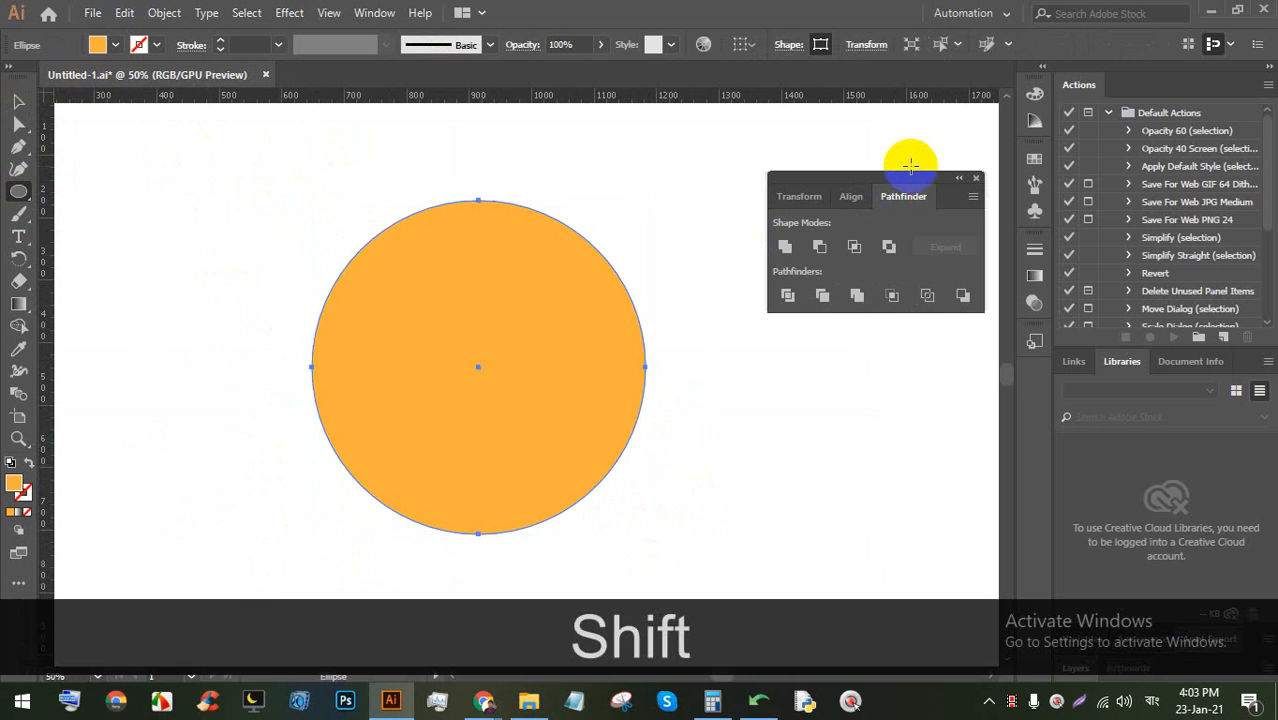
click(977, 181)
click(18, 101)
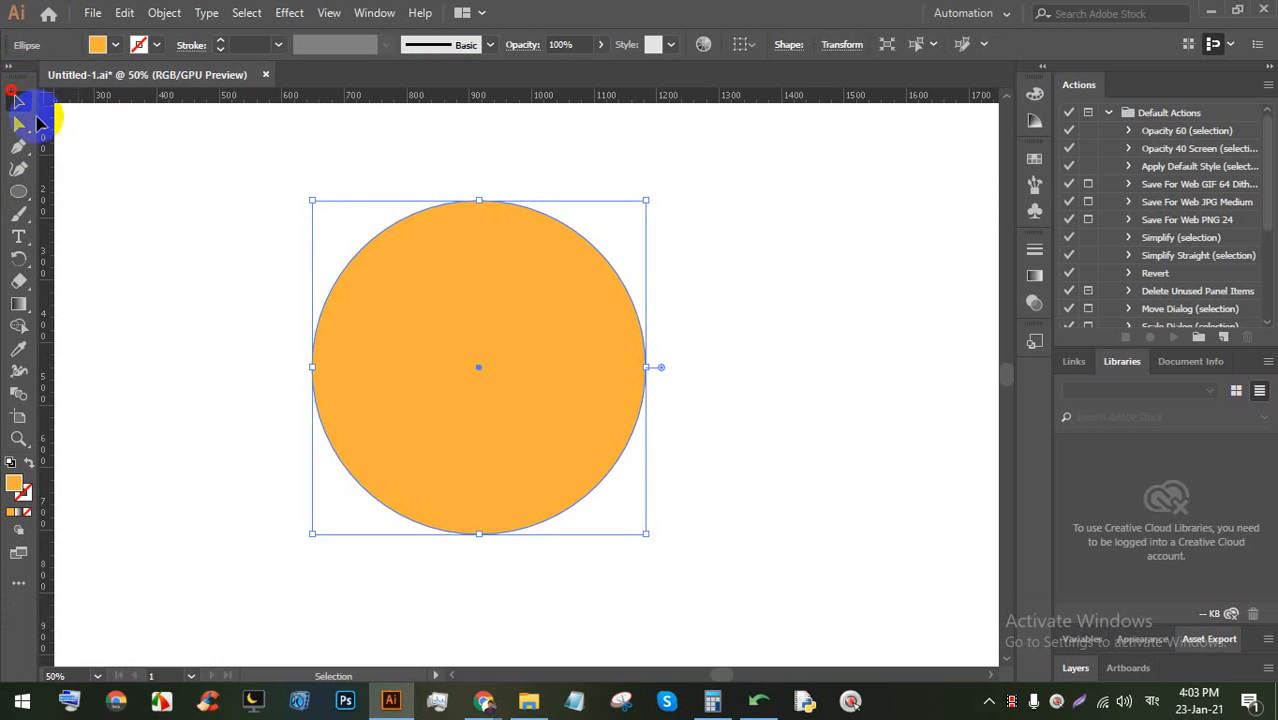
Reposition and proportionally enlarge the orange circle, then delete it
drag(485, 322, 340, 285)
key(shift)
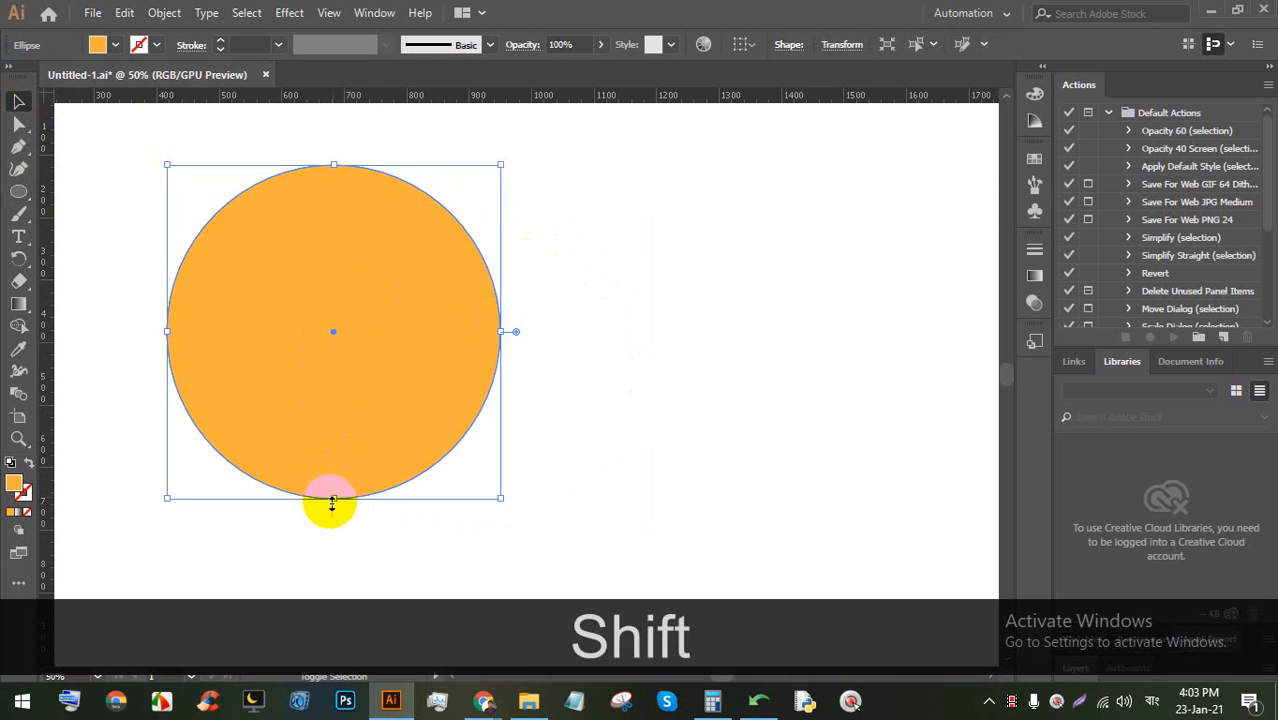
drag(333, 498, 335, 559)
drag(349, 434, 363, 406)
click(640, 356)
click(440, 353)
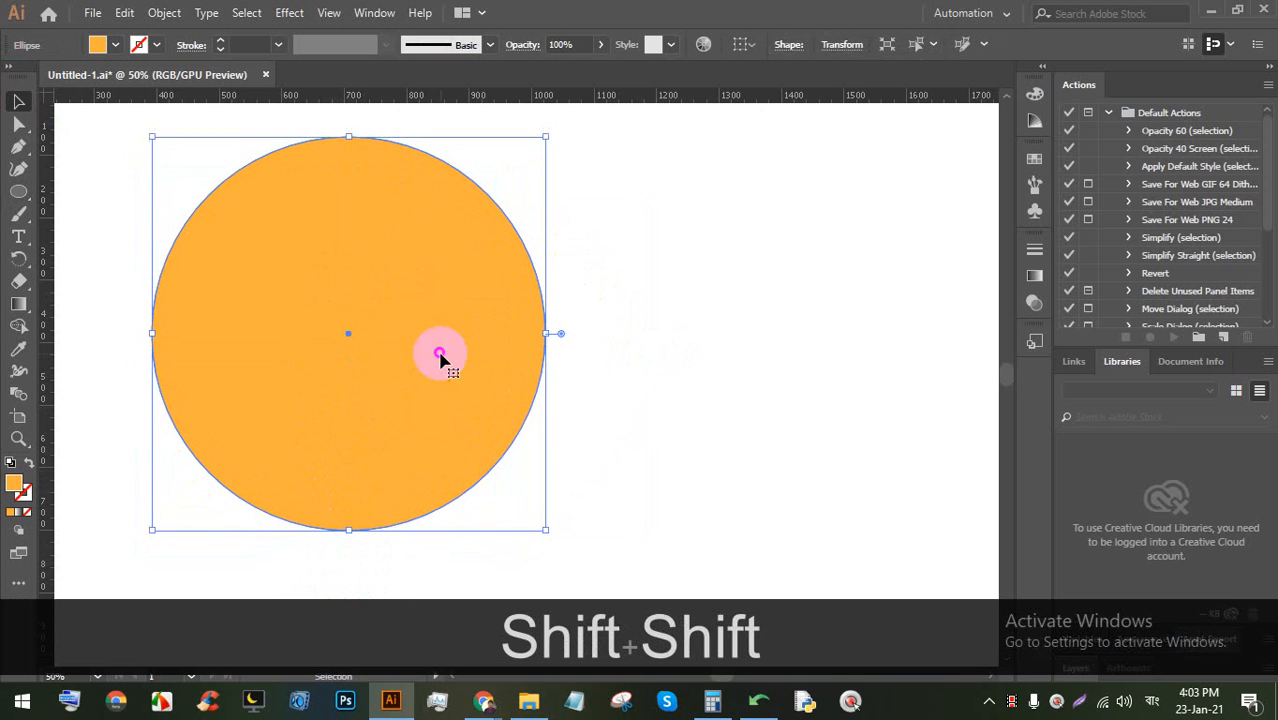
key(ctrl+BackSpace)
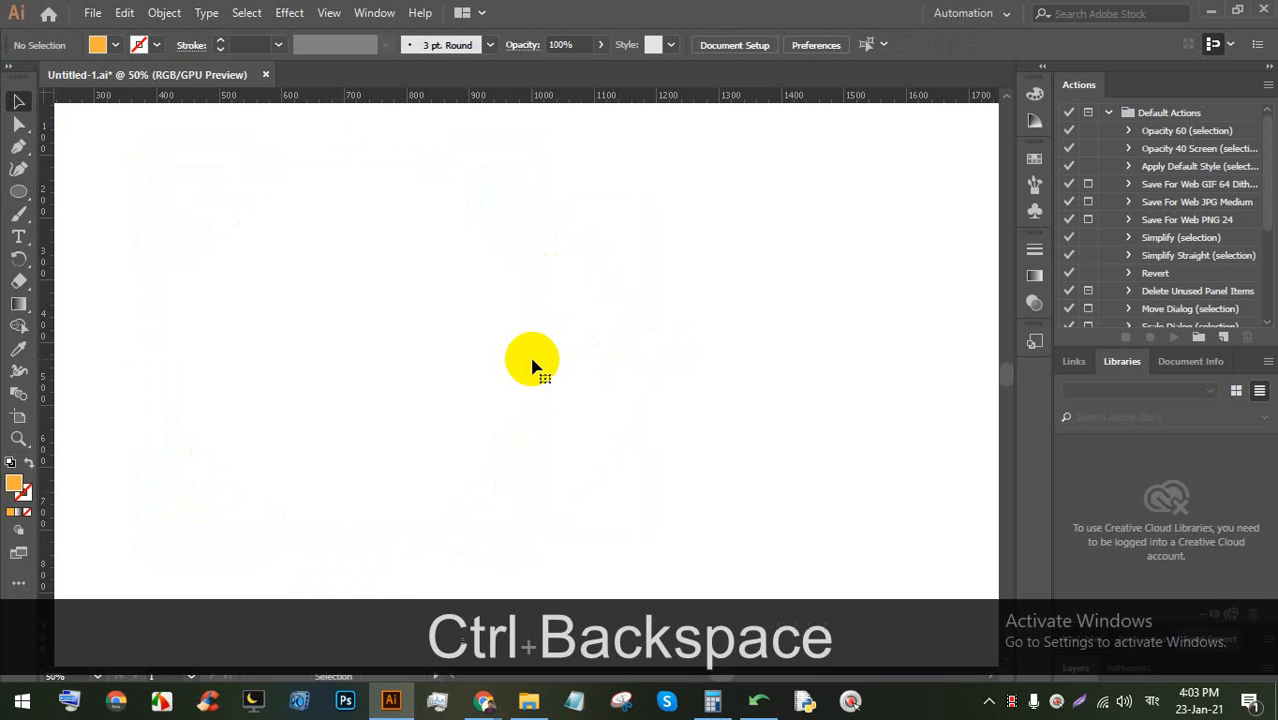
drag(252, 204, 568, 536)
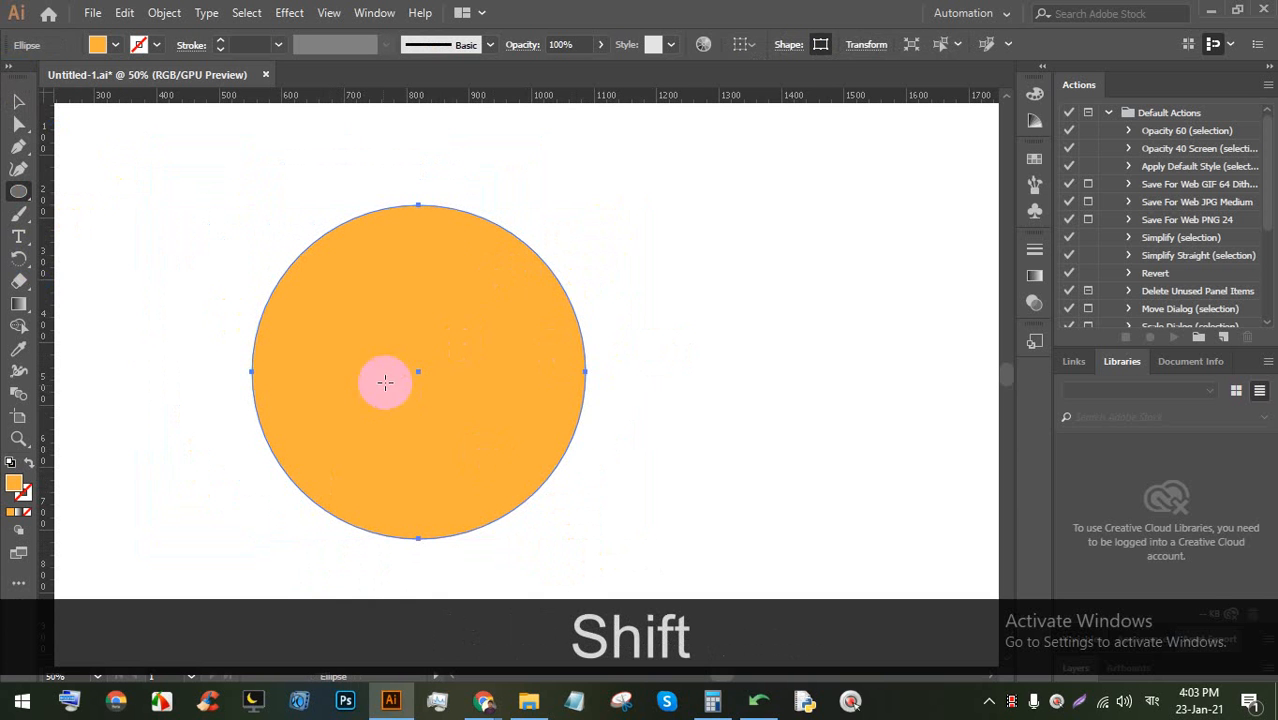
click(15, 103)
key(BackSpace)
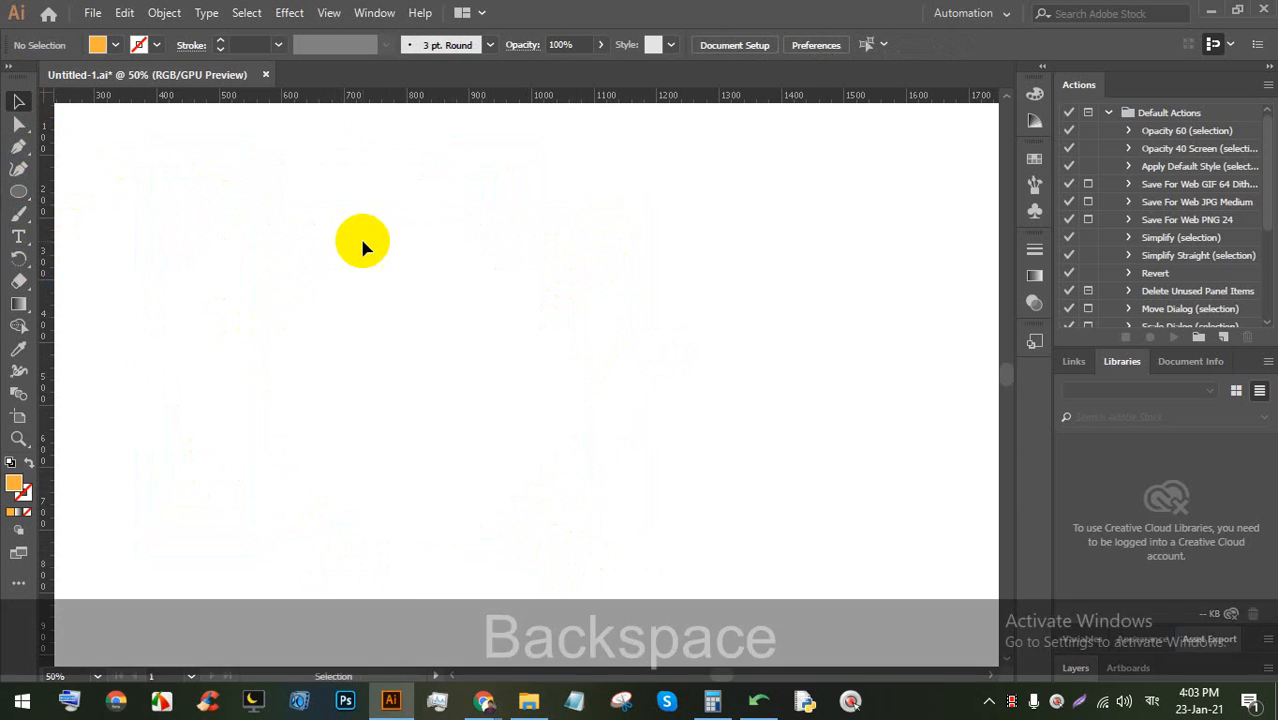
Place a horizontal and a vertical guide that cross on the empty artboard
drag(434, 96, 434, 341)
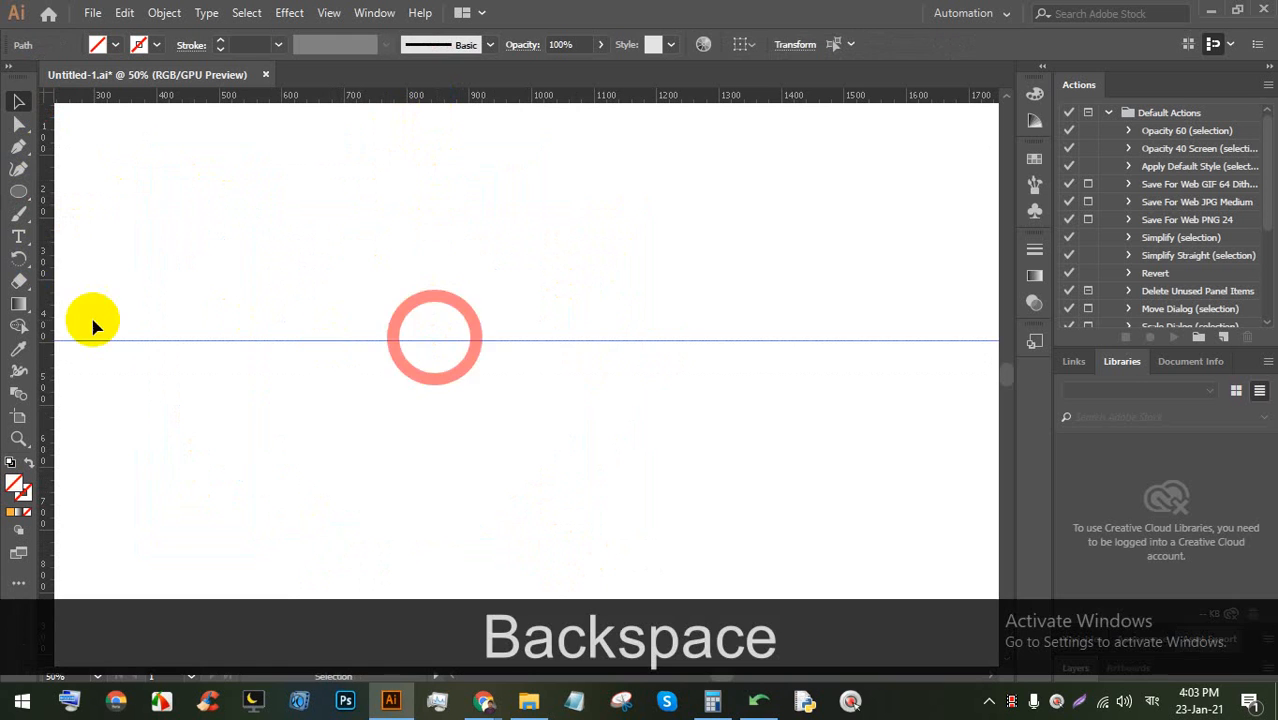
drag(48, 277, 446, 260)
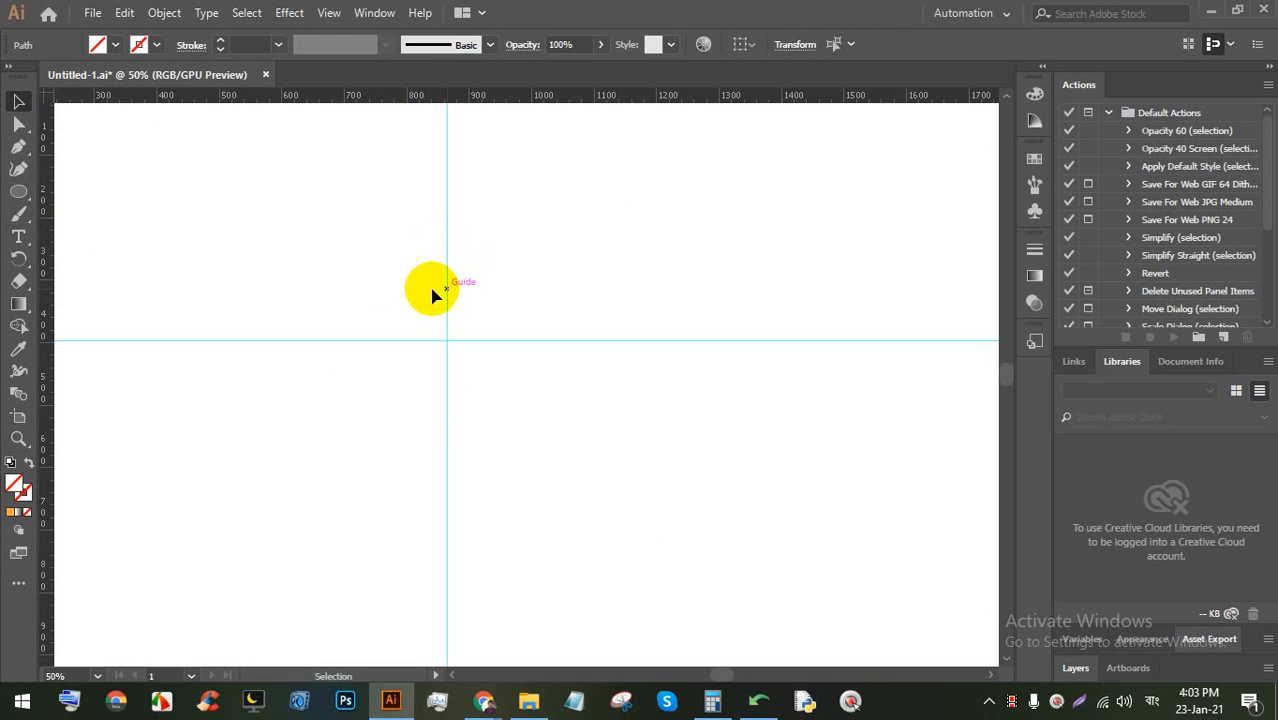
Draw a large circle centred on the intersection of the guides and fill it with pink
drag(19, 191, 97, 214)
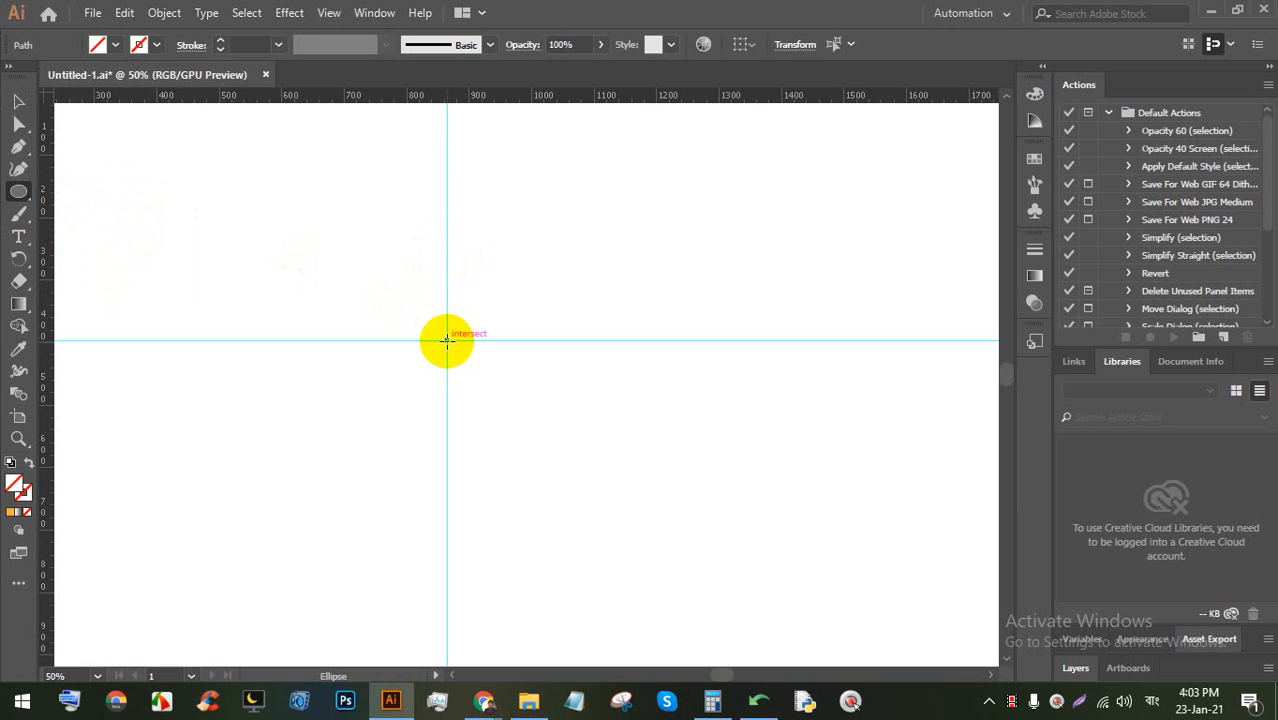
drag(446, 341, 290, 135)
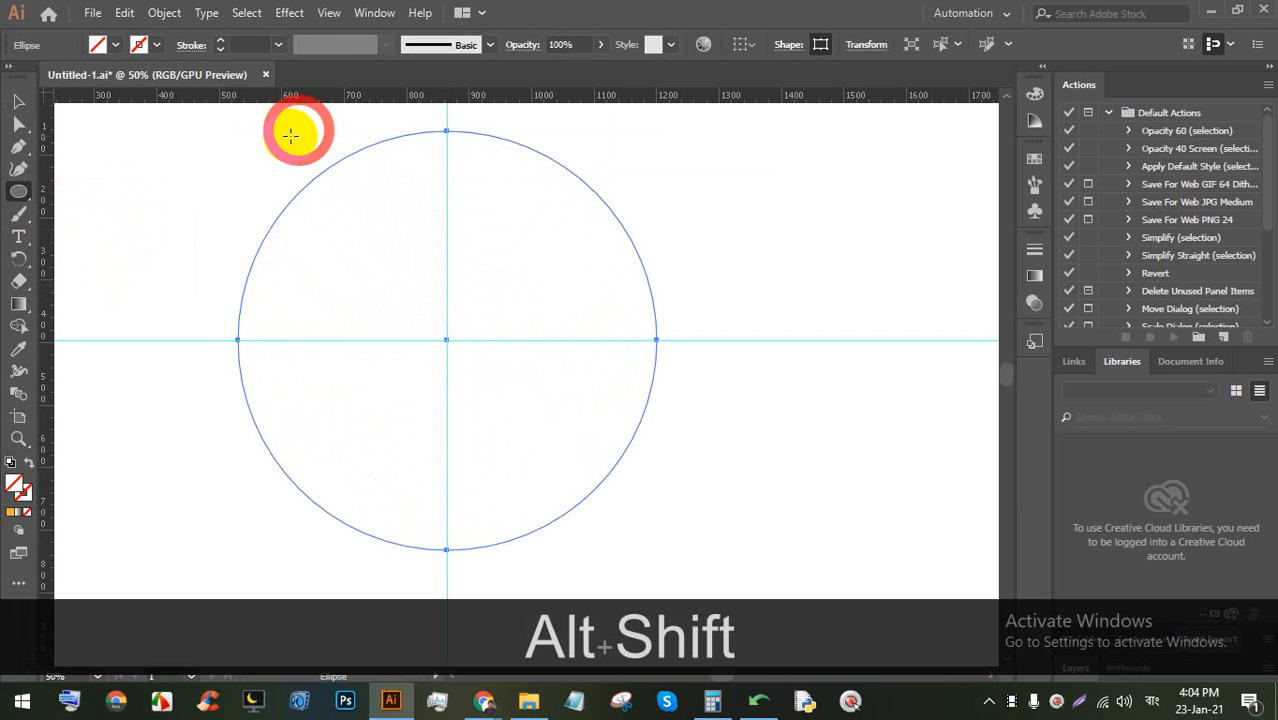
click(117, 44)
click(78, 147)
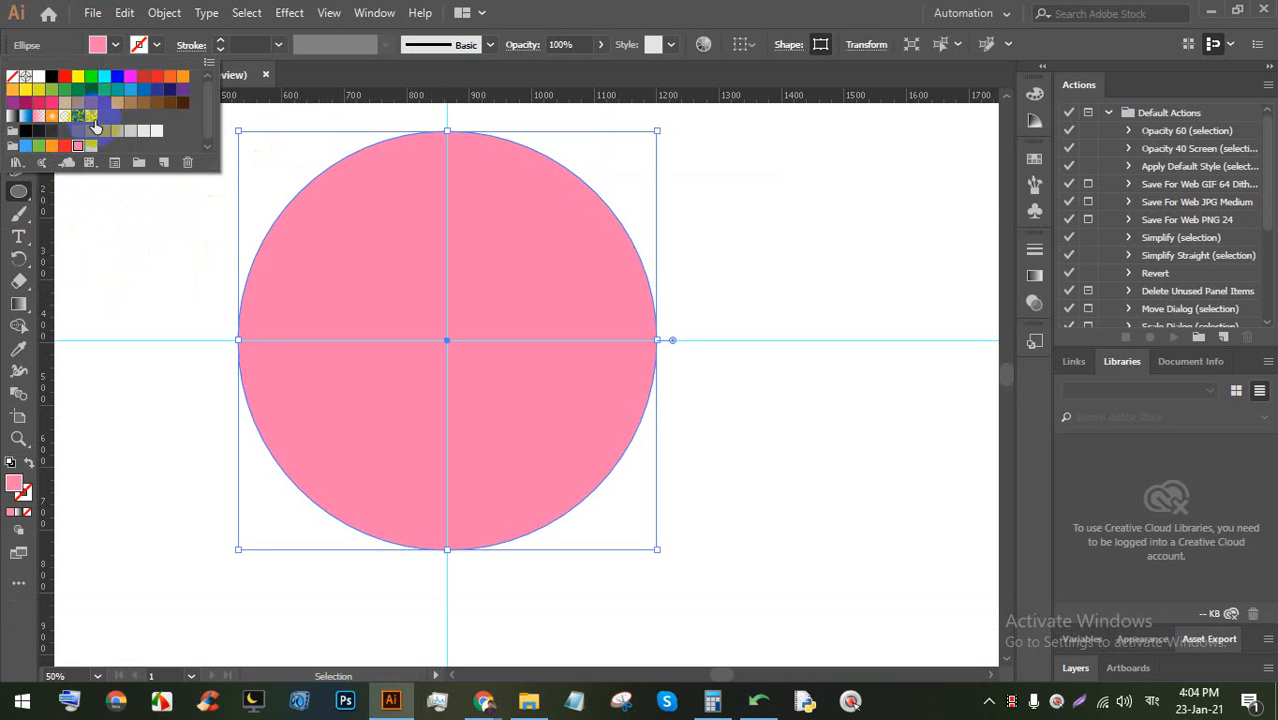
click(686, 4)
click(19, 102)
click(719, 287)
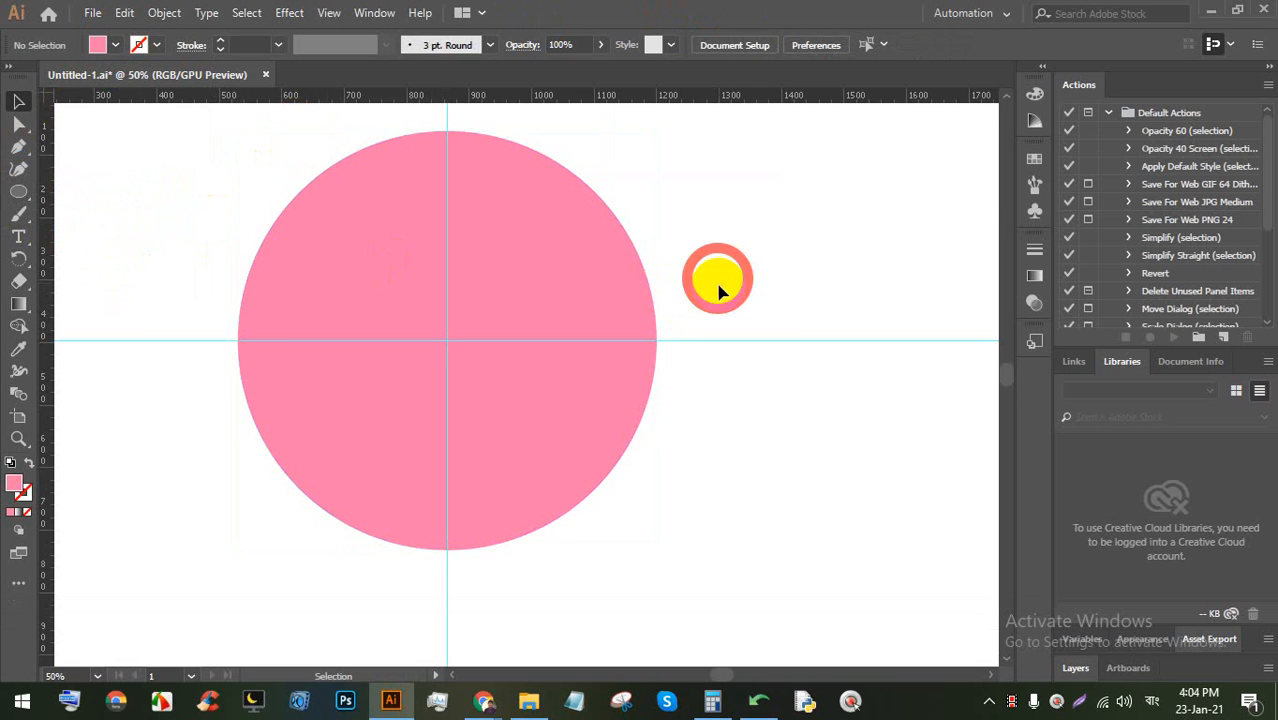
scroll(720, 303, up, 2)
scroll(718, 300, up, 1)
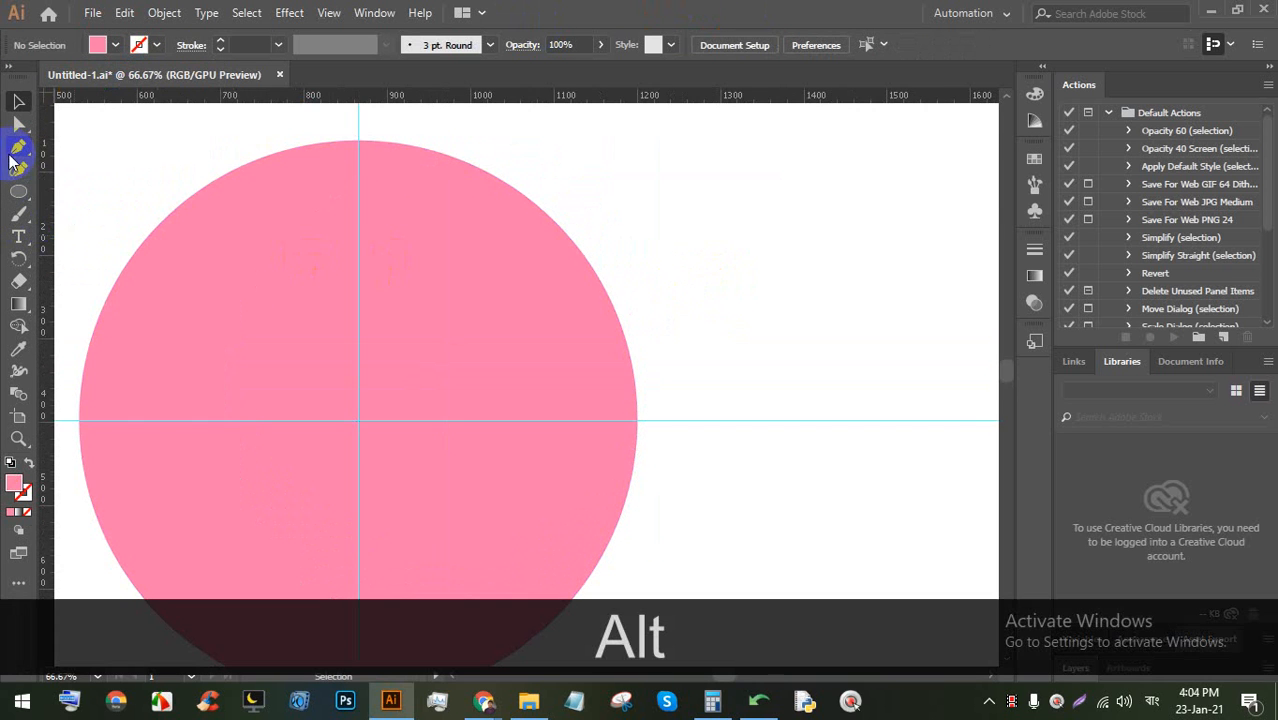
click(17, 150)
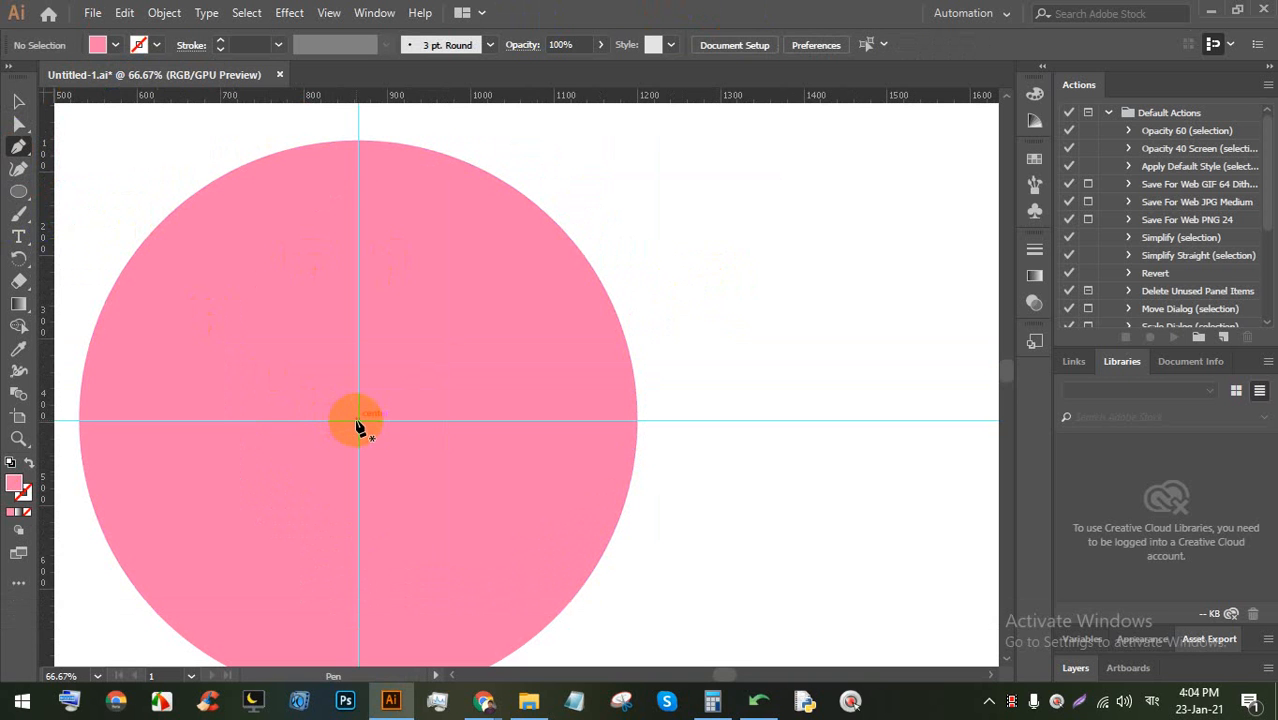
click(358, 422)
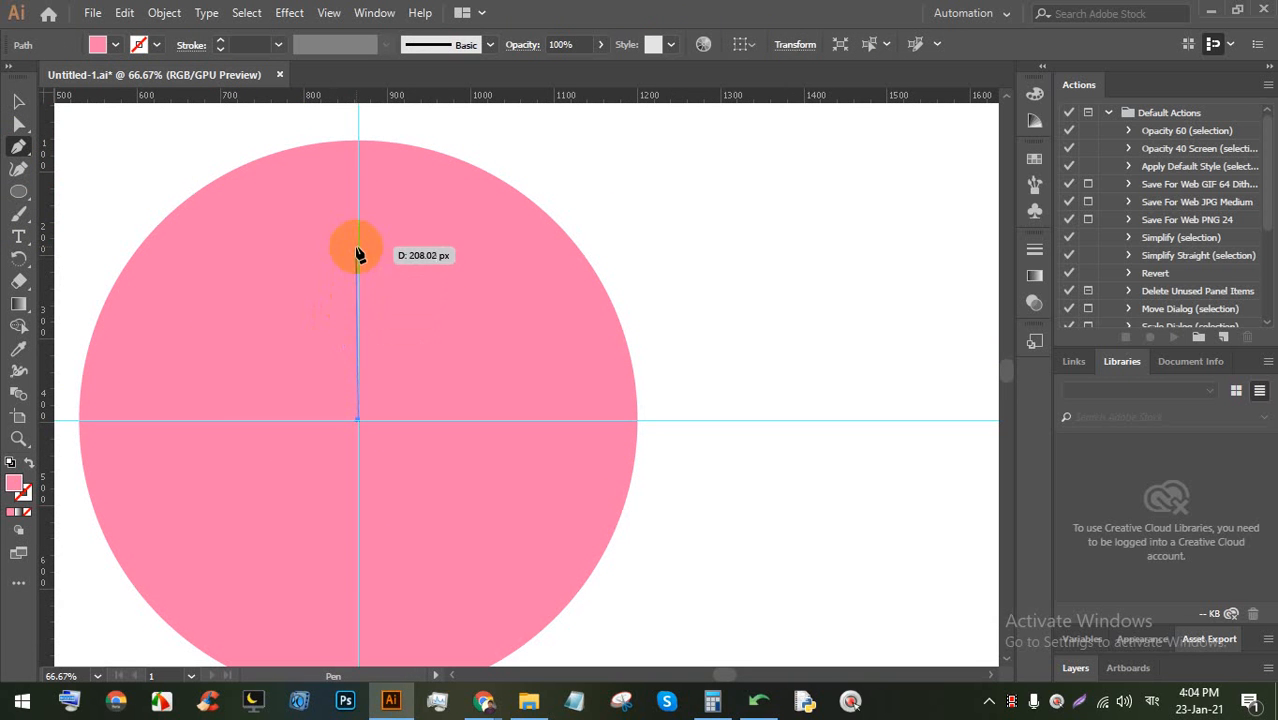
drag(462, 228, 508, 170)
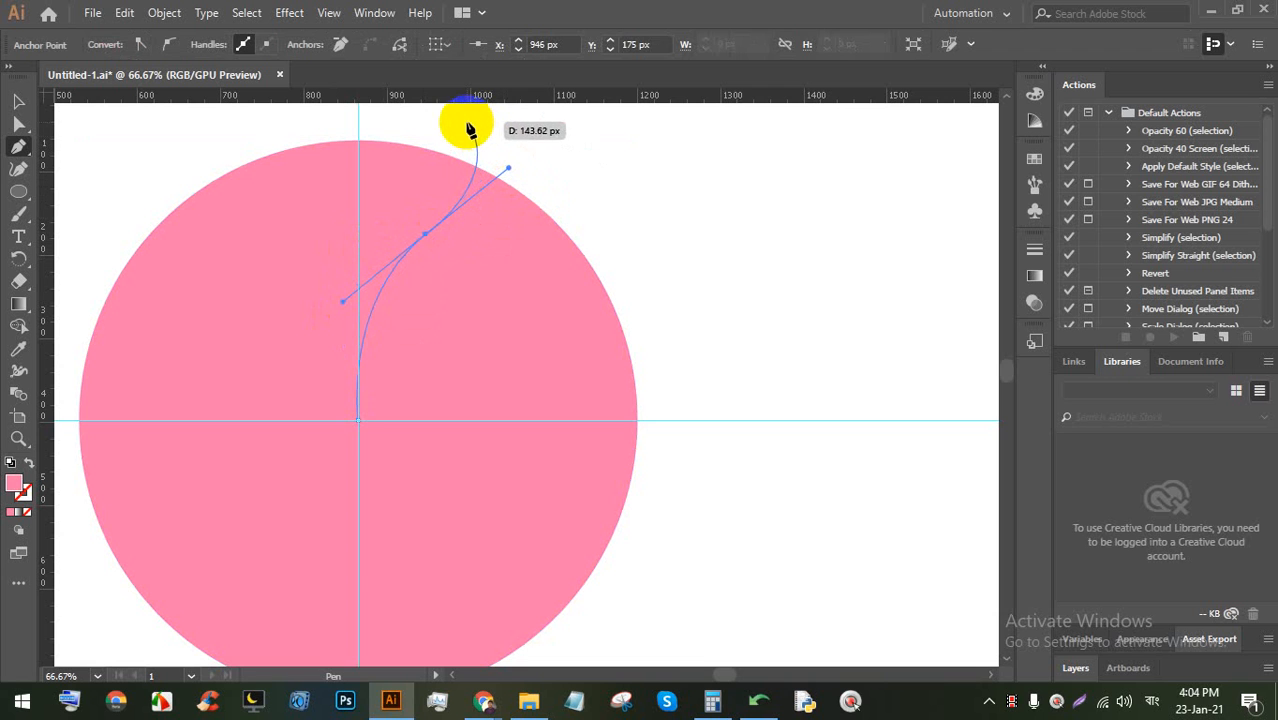
key(ctrl+z)
key(ctrl+z)
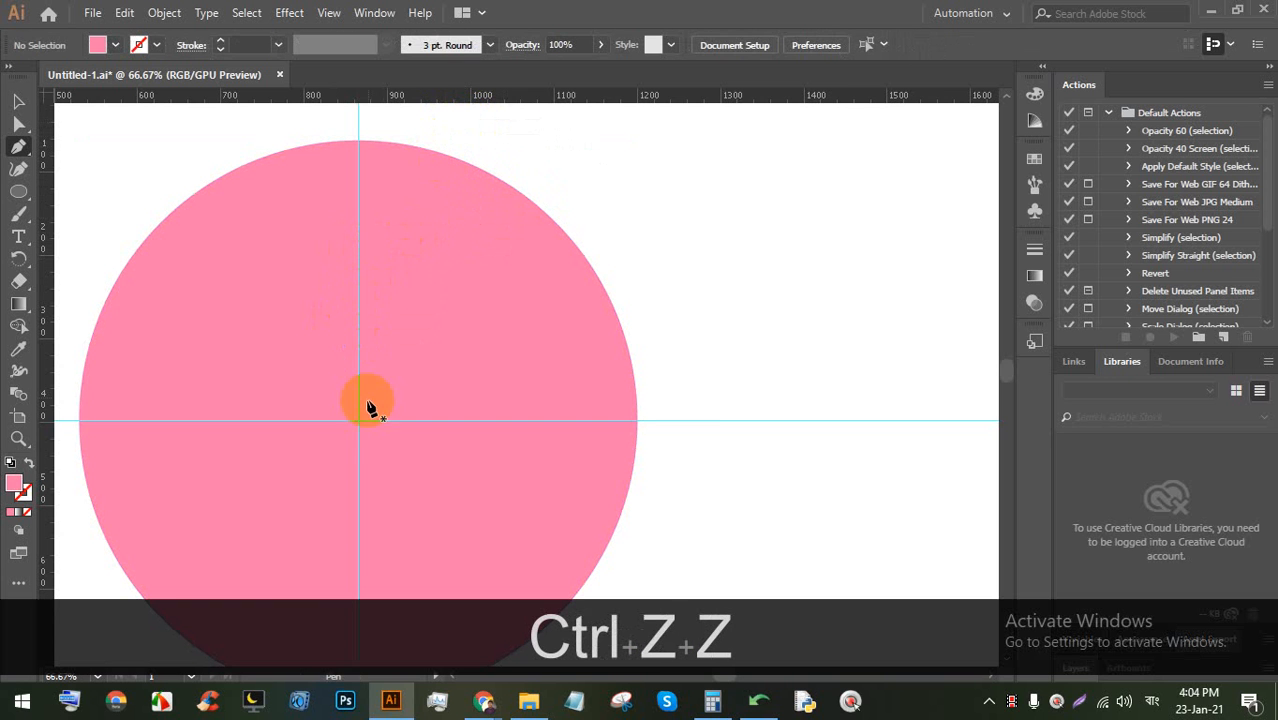
Draw an open S-shaped curve with the Pen tool from the circle's centre to just past its upper-right edge, shortening the middle anchor's outgoing handle
click(358, 422)
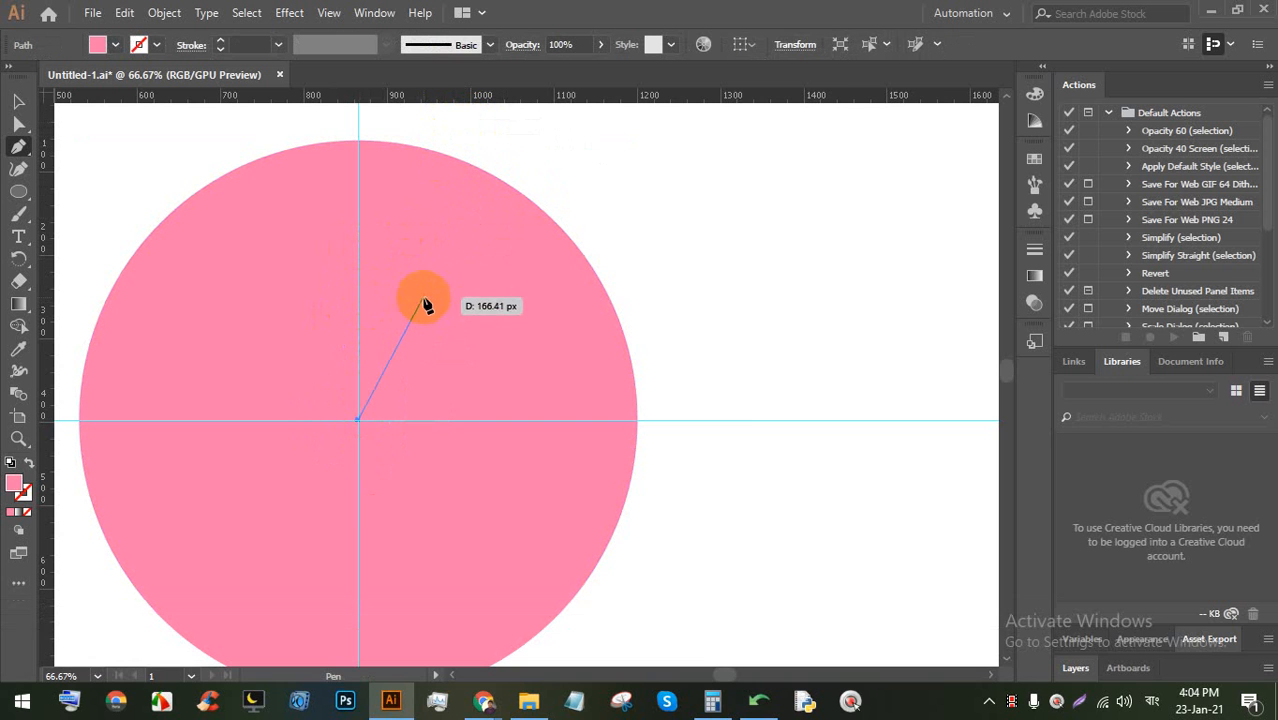
drag(538, 234, 537, 232)
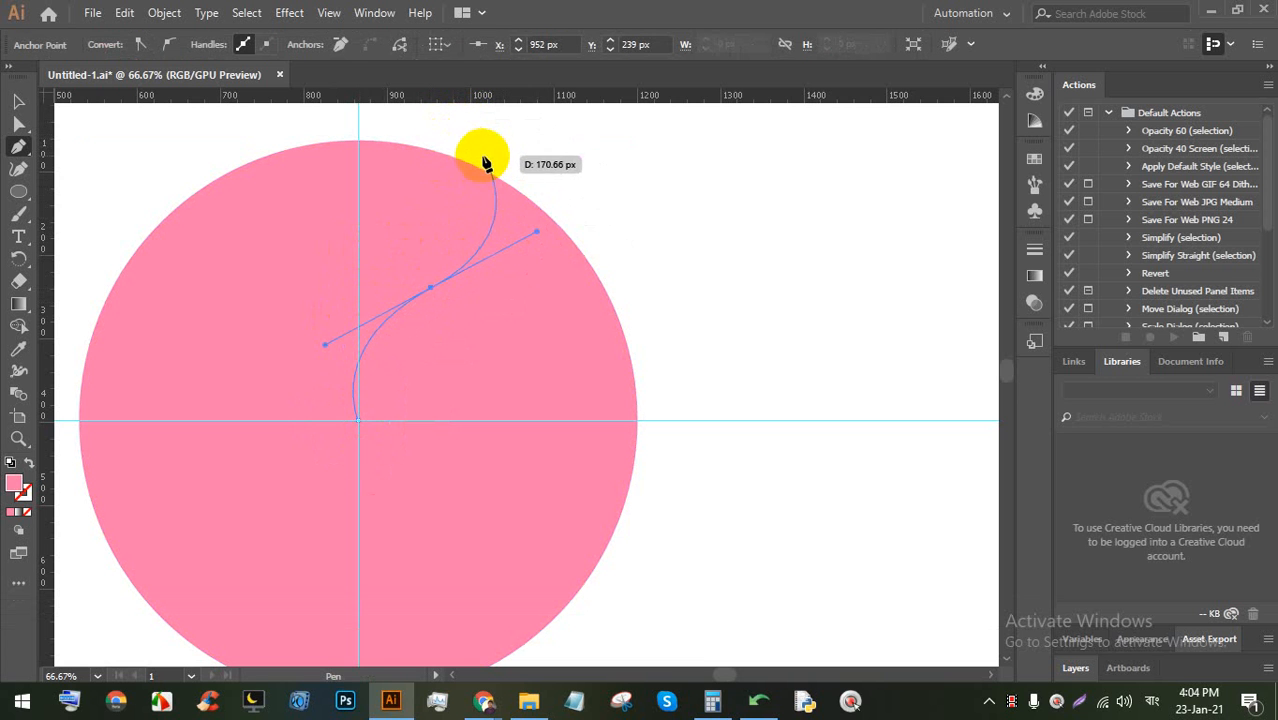
key(alt)
drag(537, 234, 491, 255)
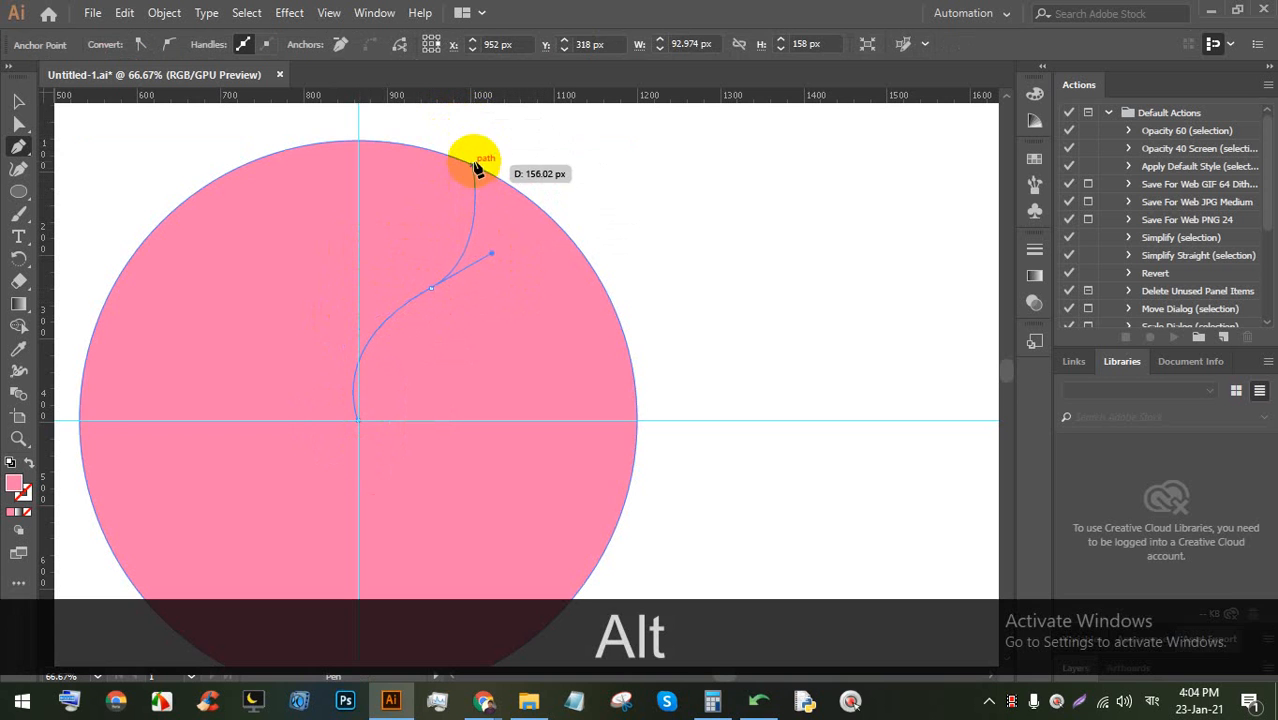
click(465, 154)
click(18, 101)
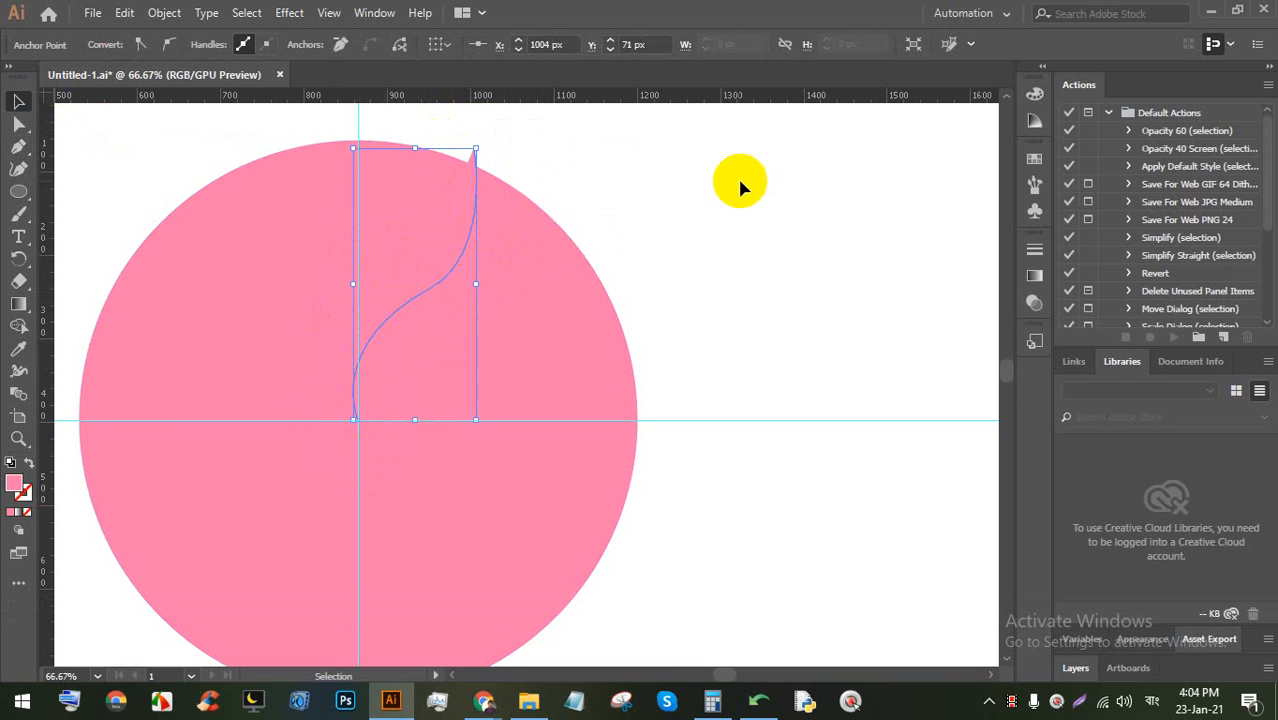
click(737, 183)
Give the S-shaped curve no fill and a 0.25 pt white stroke
click(472, 197)
click(114, 44)
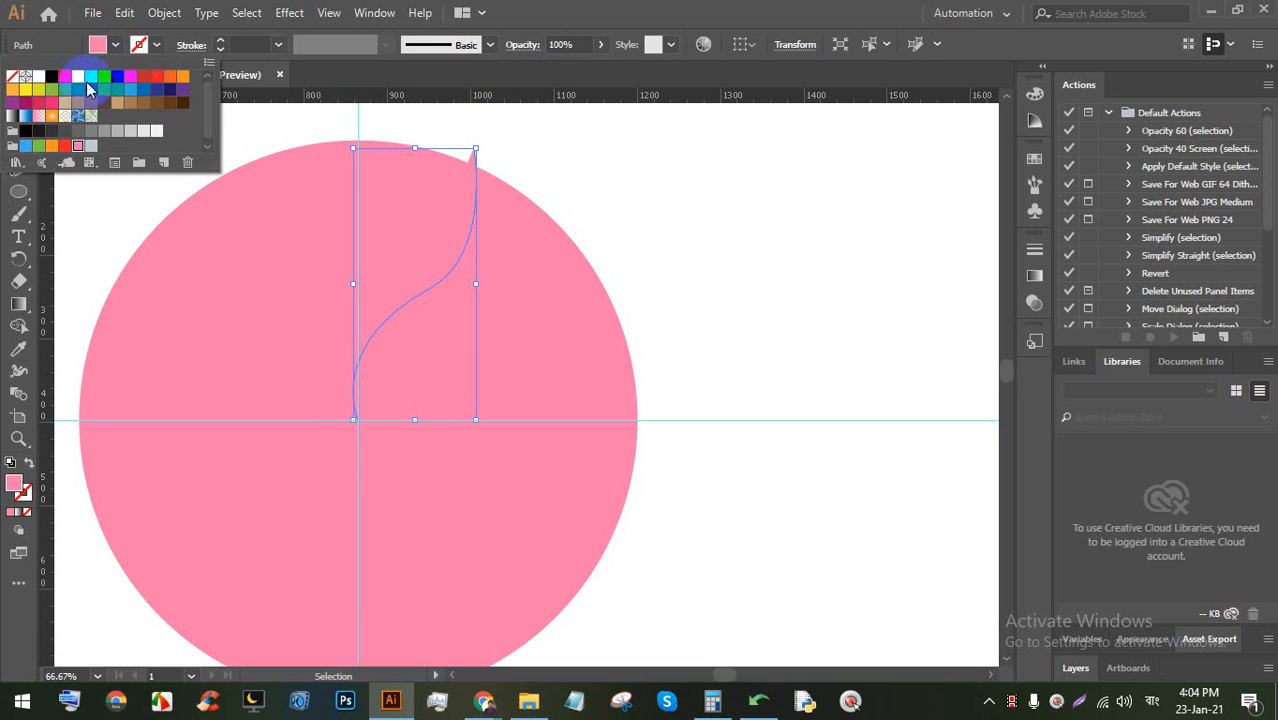
click(91, 90)
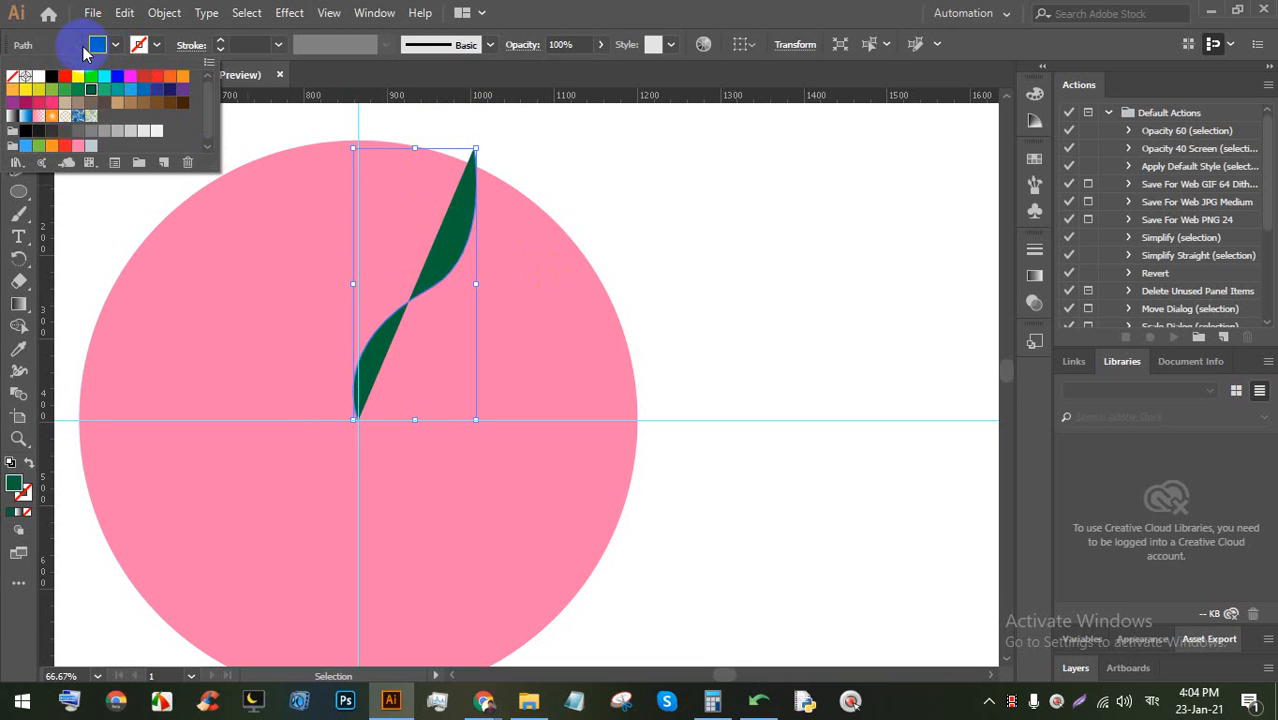
click(16, 78)
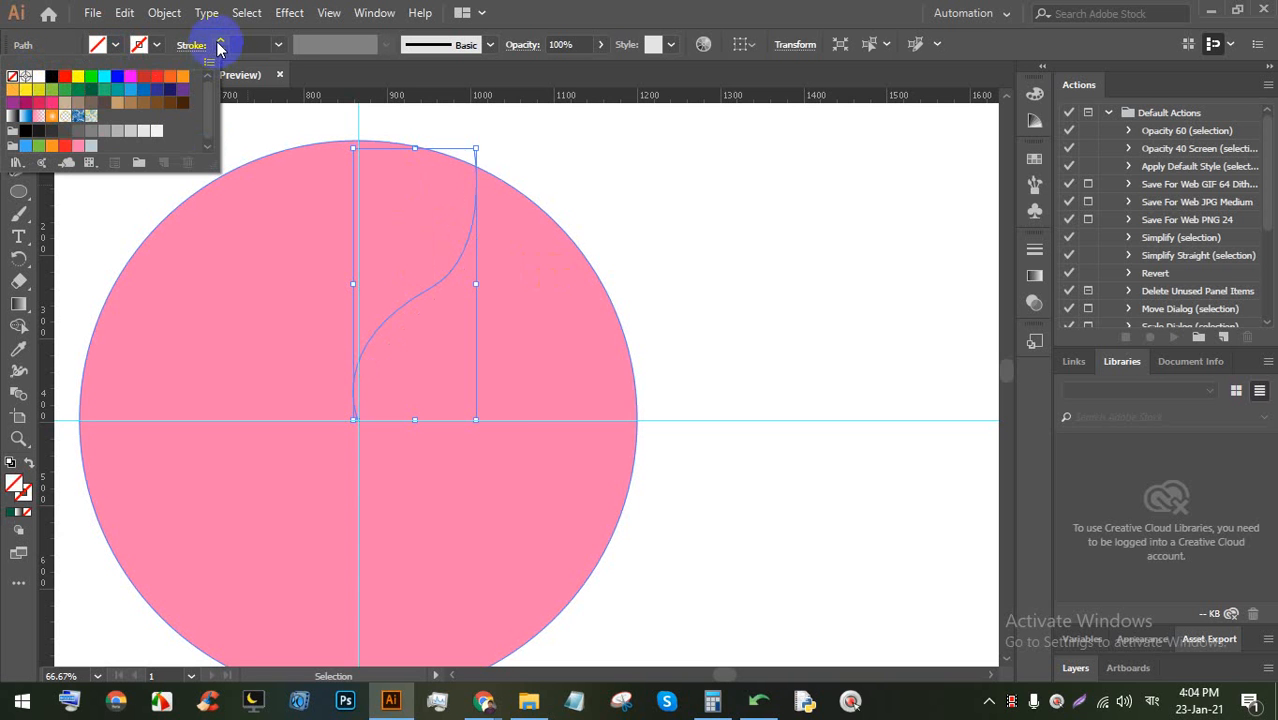
click(220, 47)
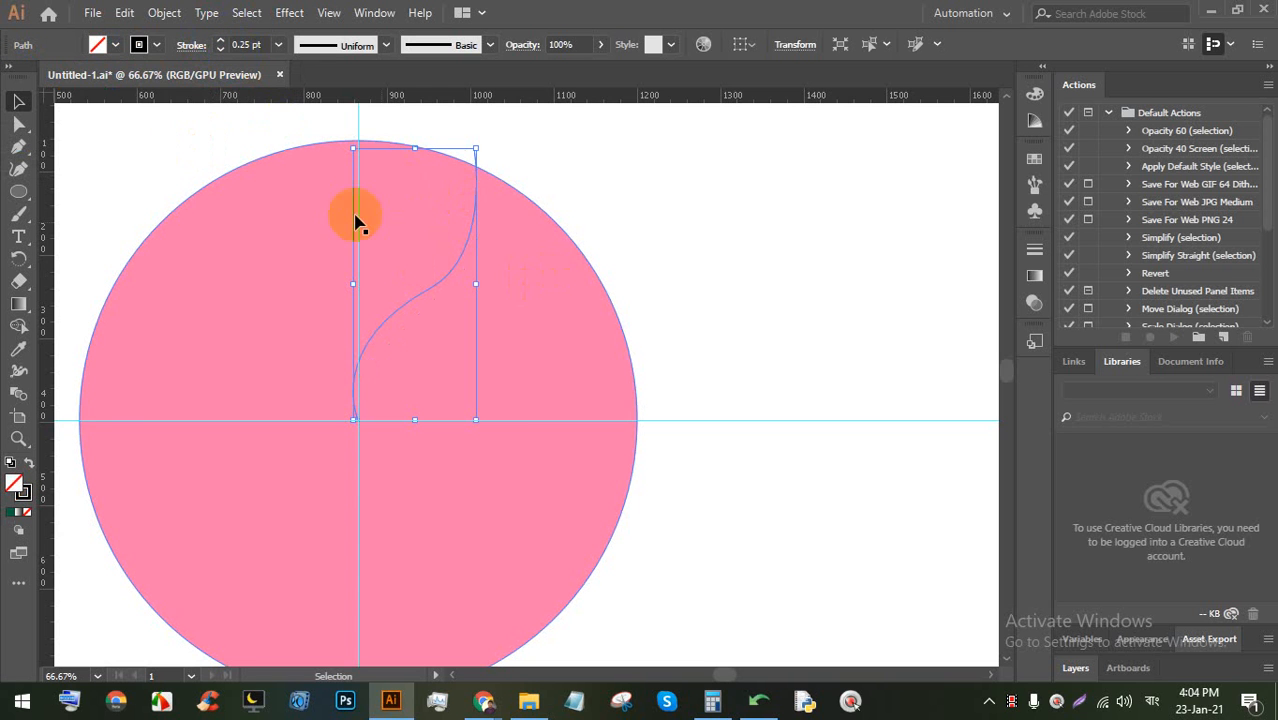
click(155, 44)
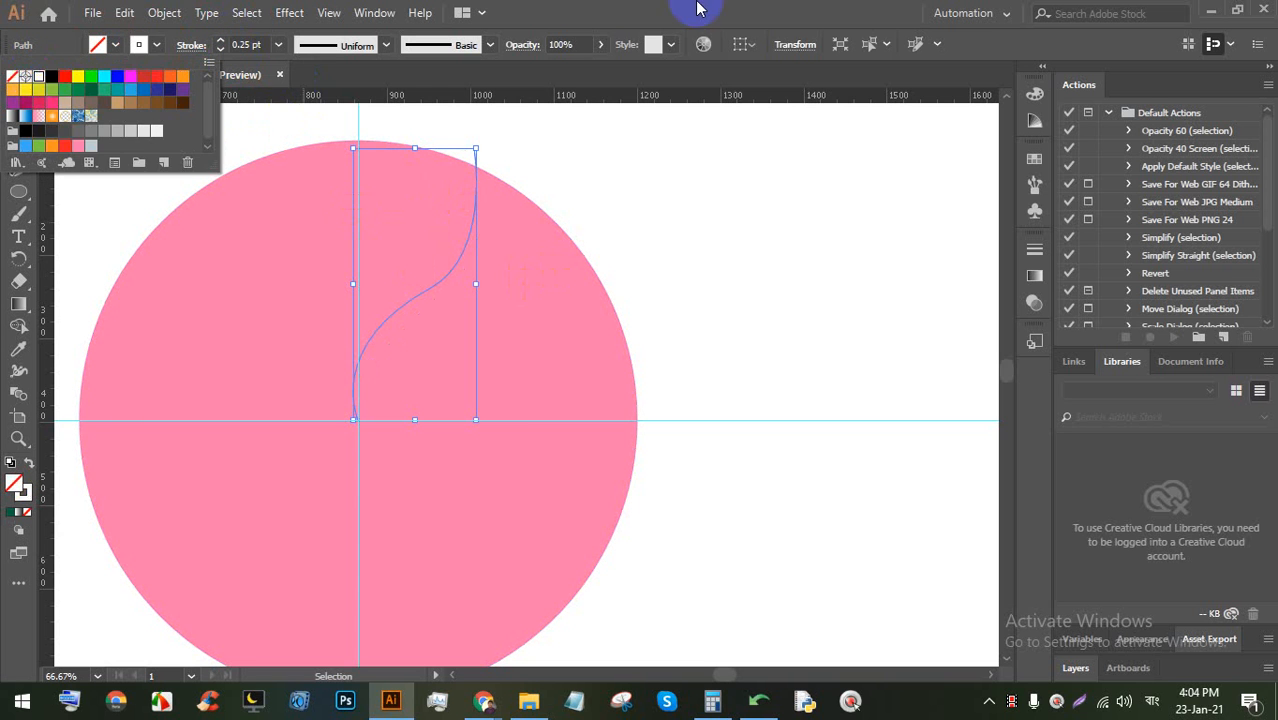
click(652, 5)
click(20, 104)
click(746, 233)
Hide the guides crossing the pink circle
scroll(406, 354, up, 1)
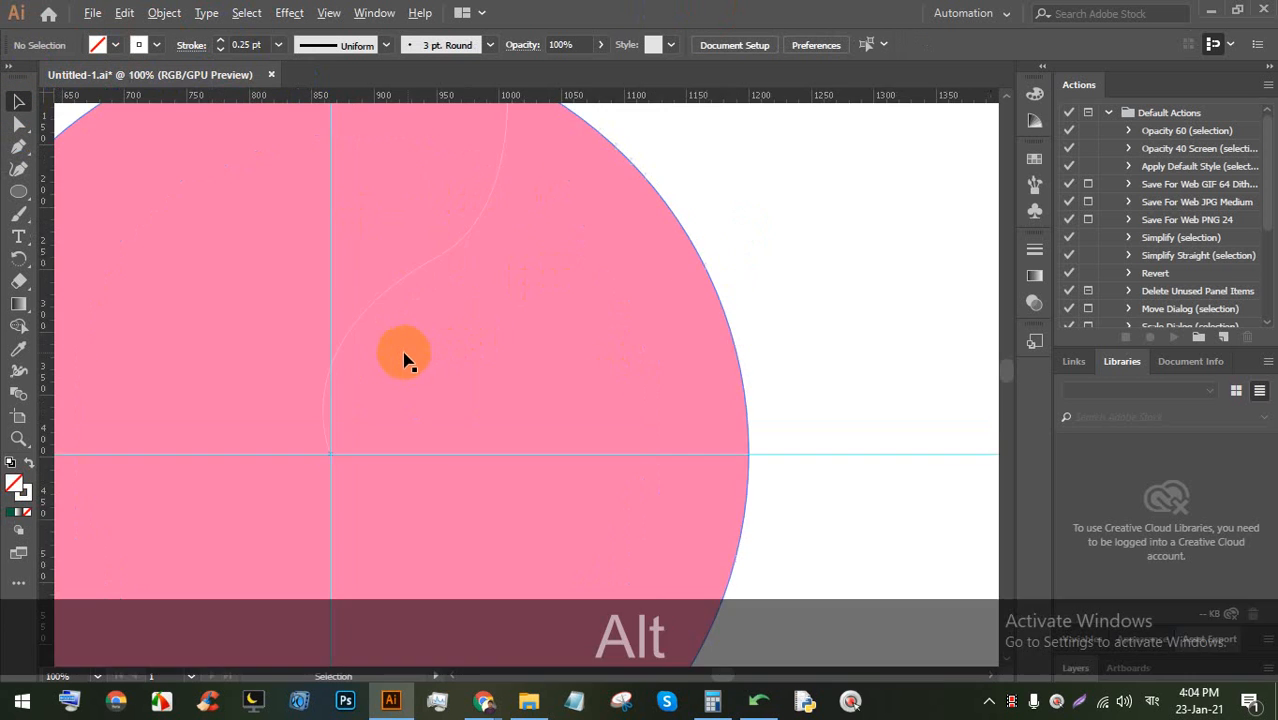
scroll(406, 354, up, 2)
scroll(499, 428, down, 3)
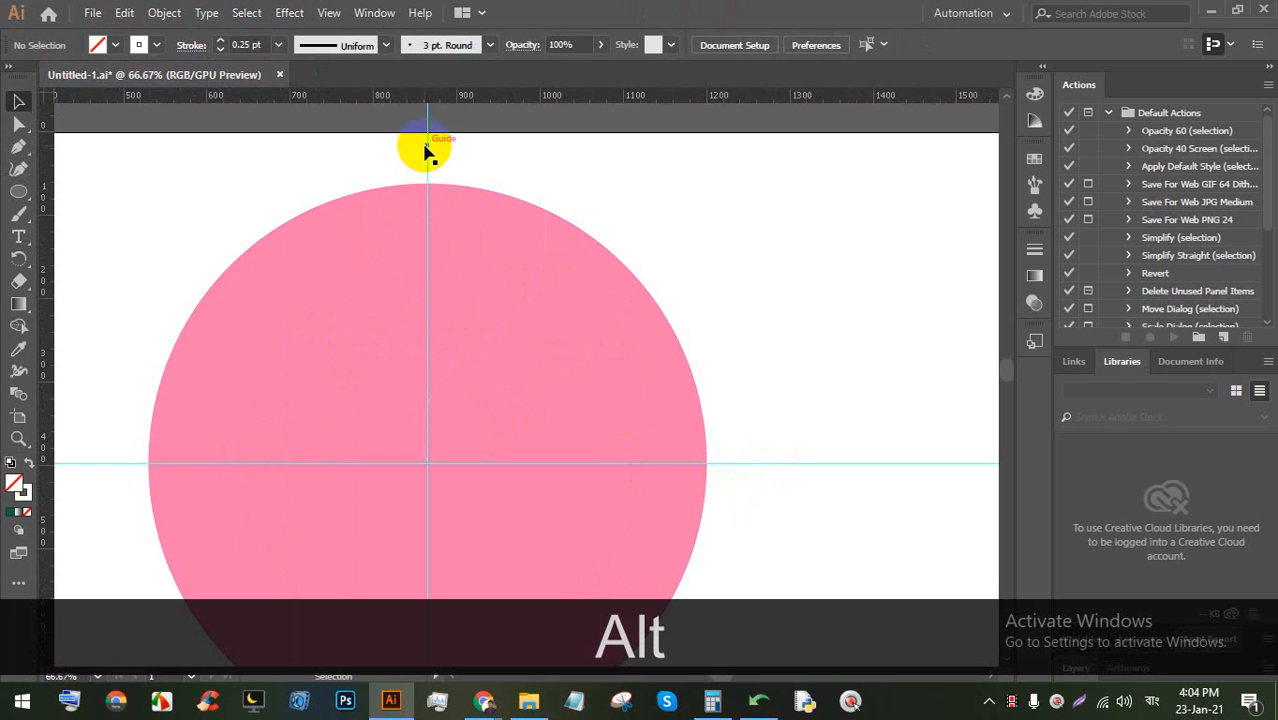
right_click(830, 292)
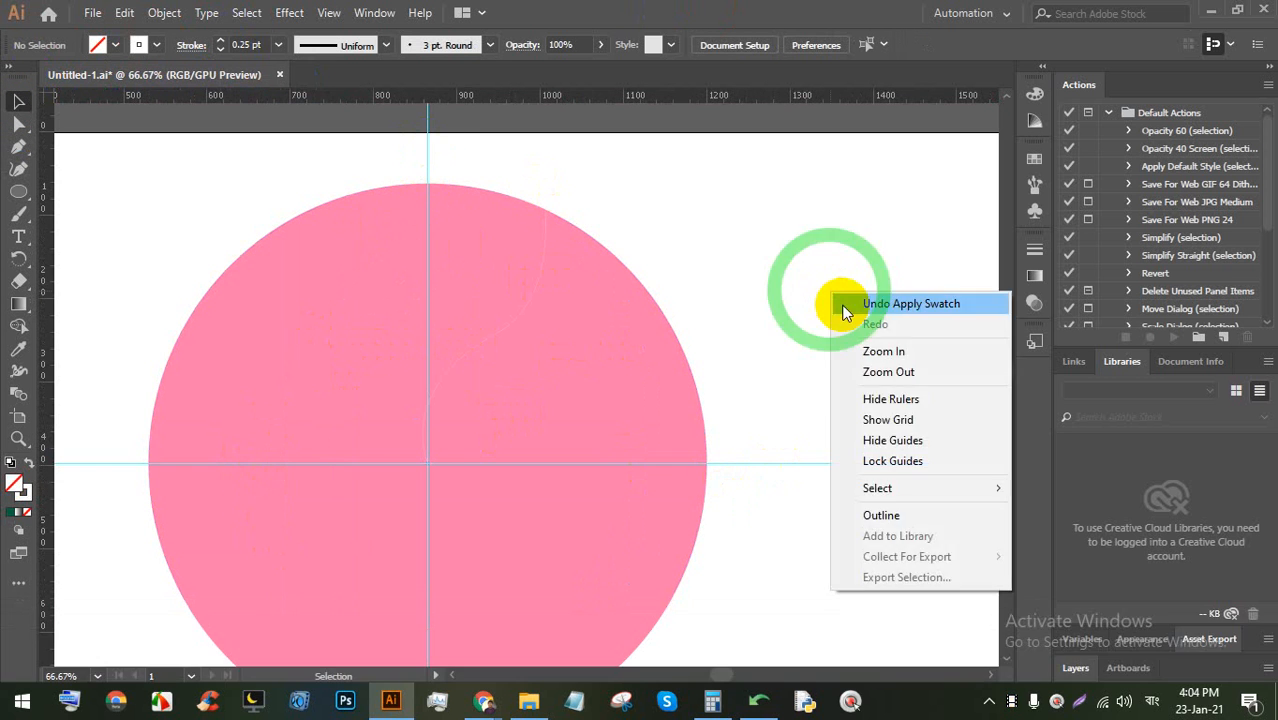
click(878, 450)
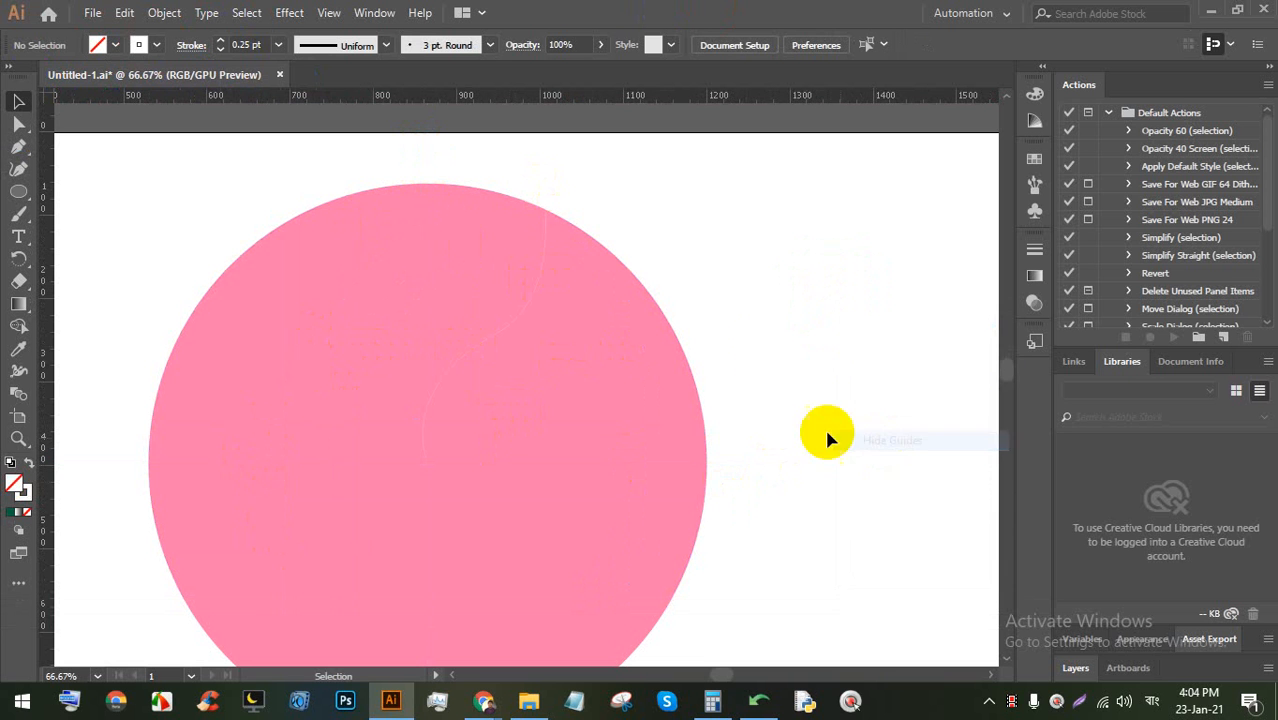
scroll(503, 366, down, 2)
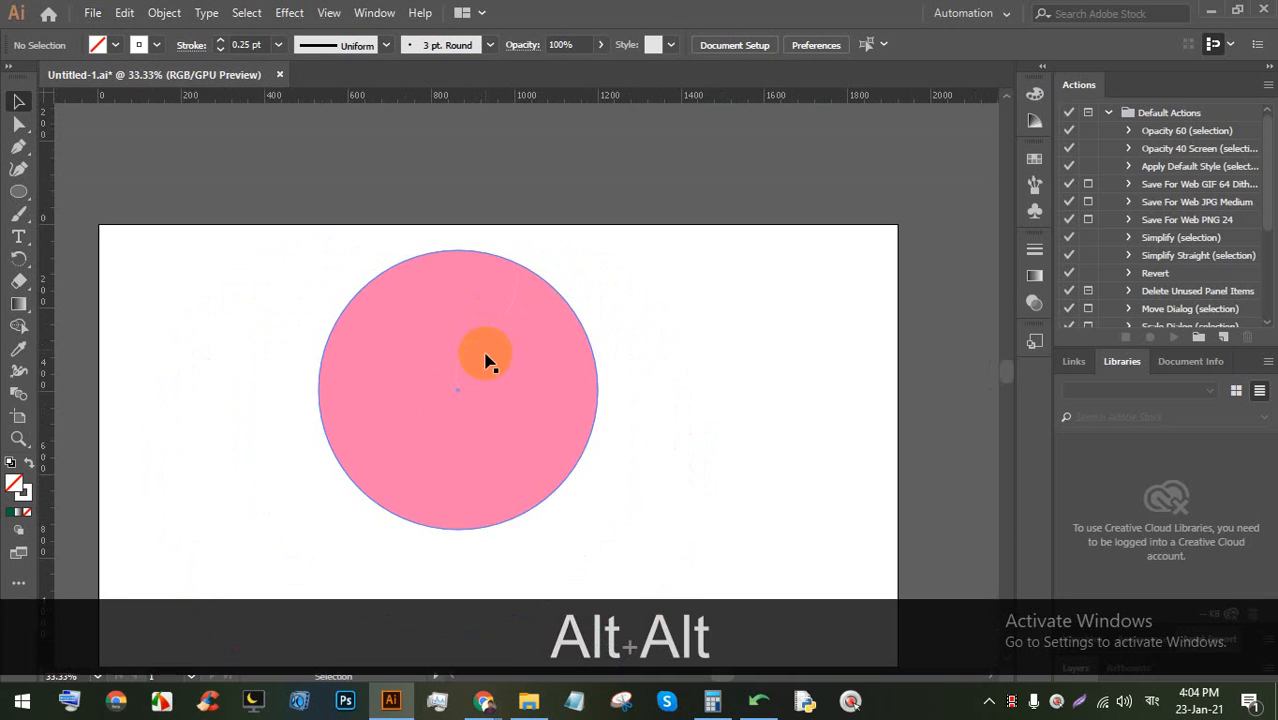
Make a rotated copy of the white curve about its lower endpoint at the circle's centre, using an angle of 360/15
scroll(491, 362, up, 2)
click(540, 248)
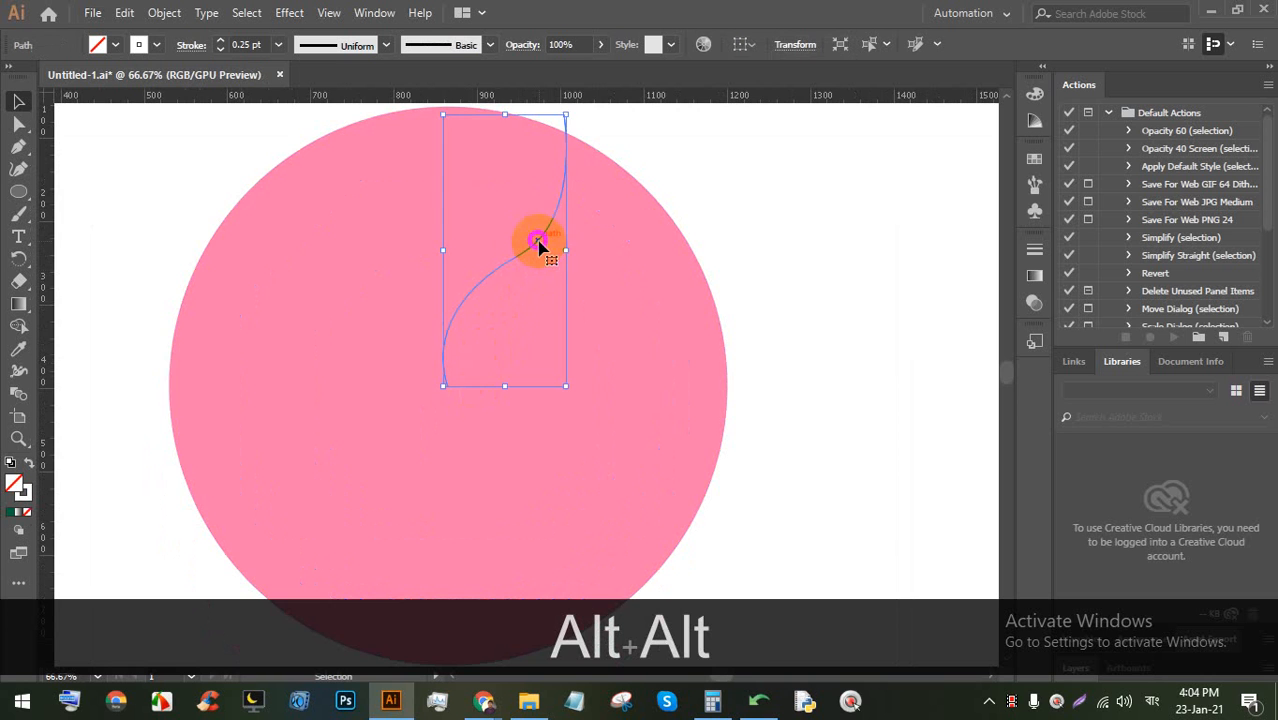
scroll(540, 250, up, 1)
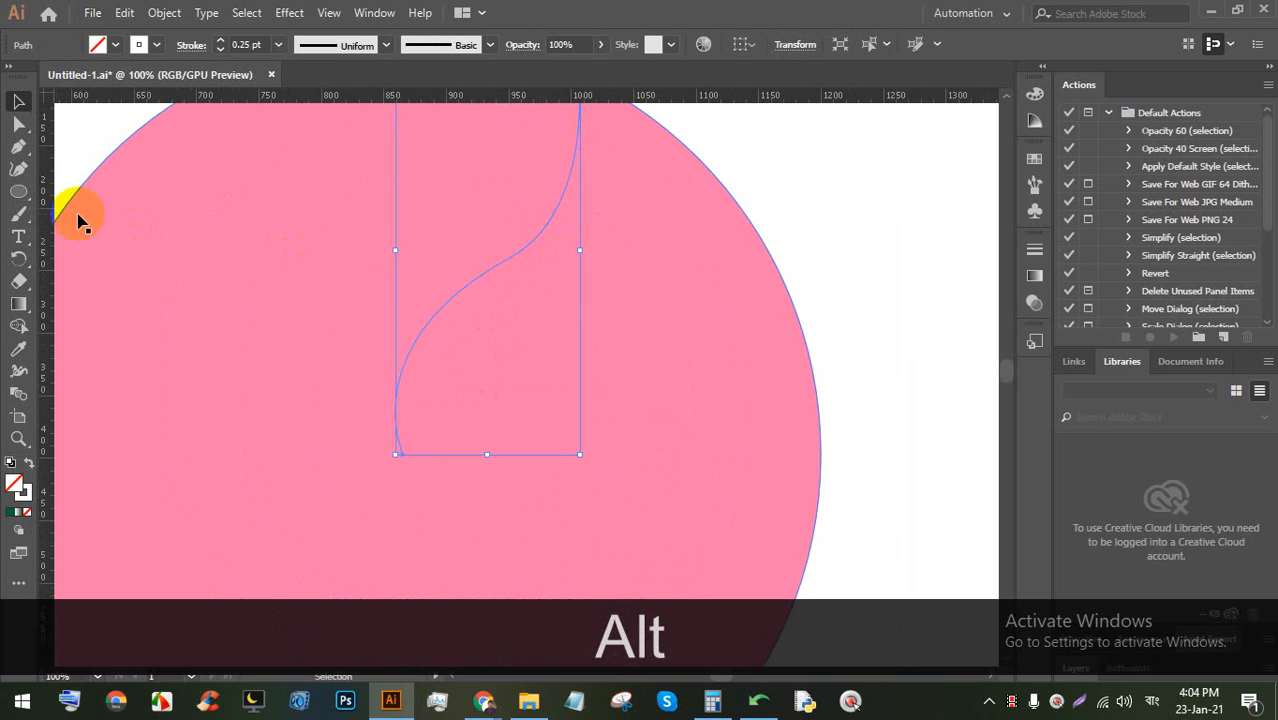
click(25, 260)
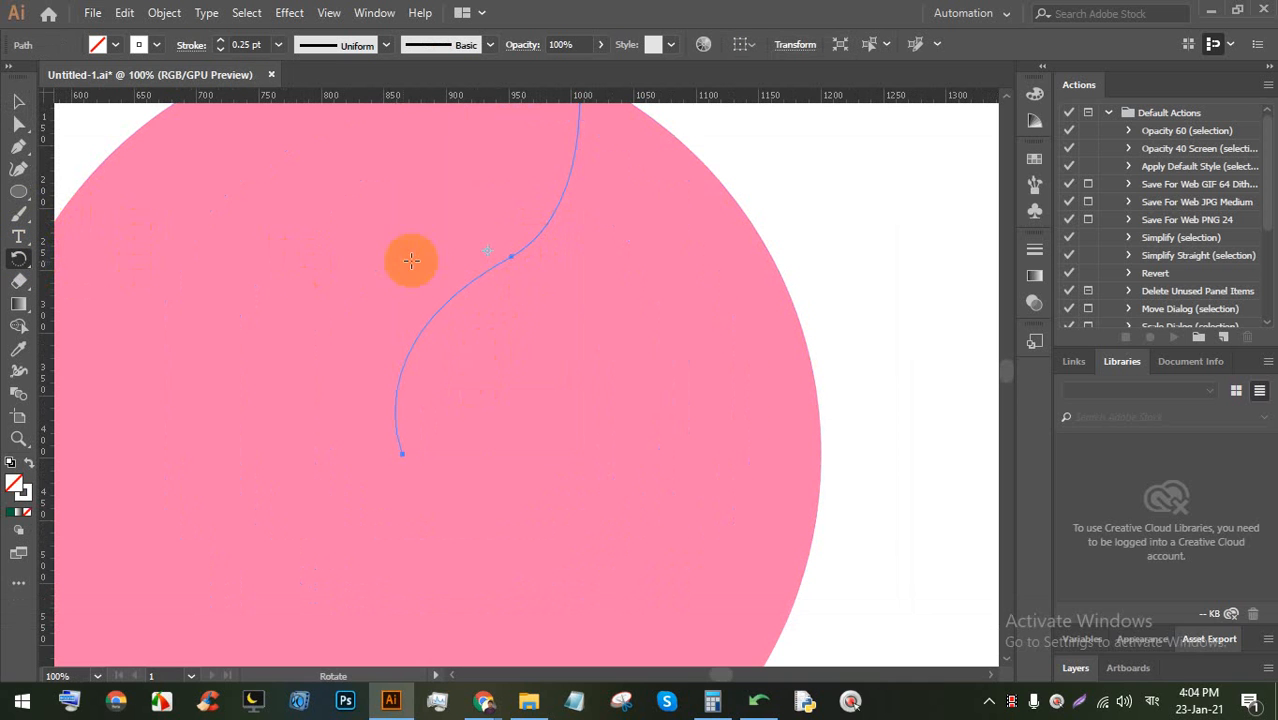
key(alt)
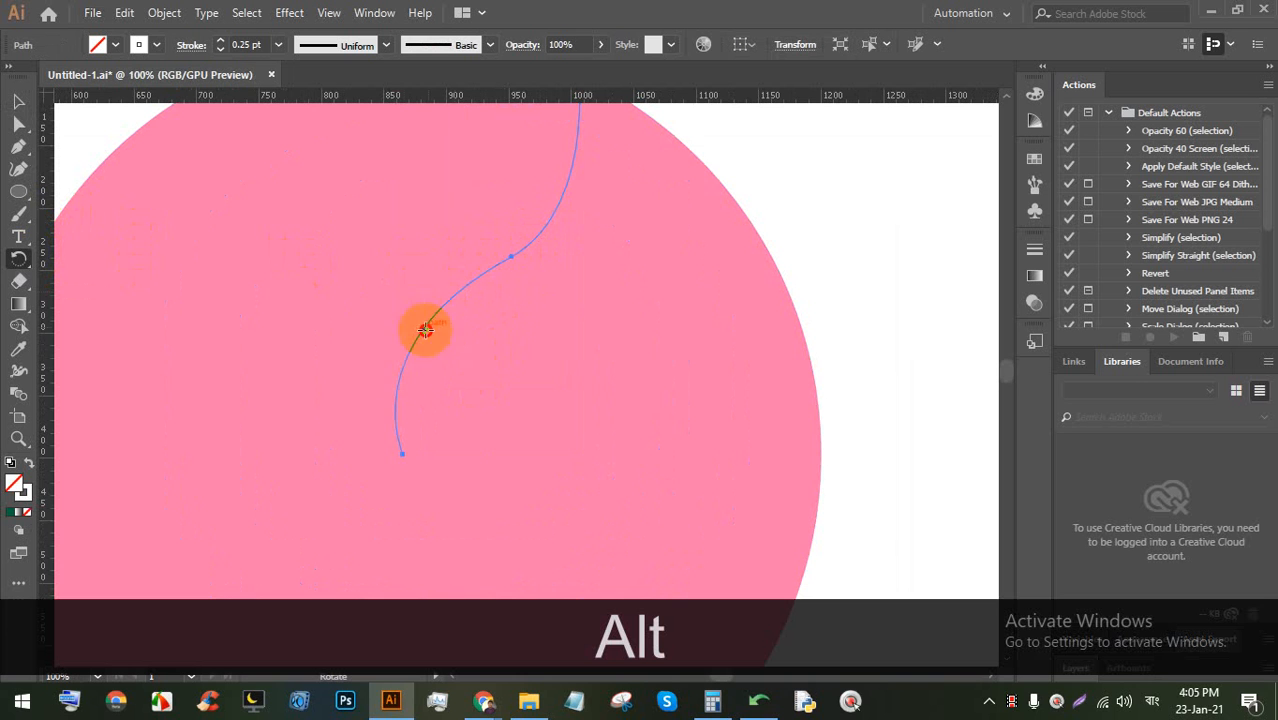
alt+click(402, 454)
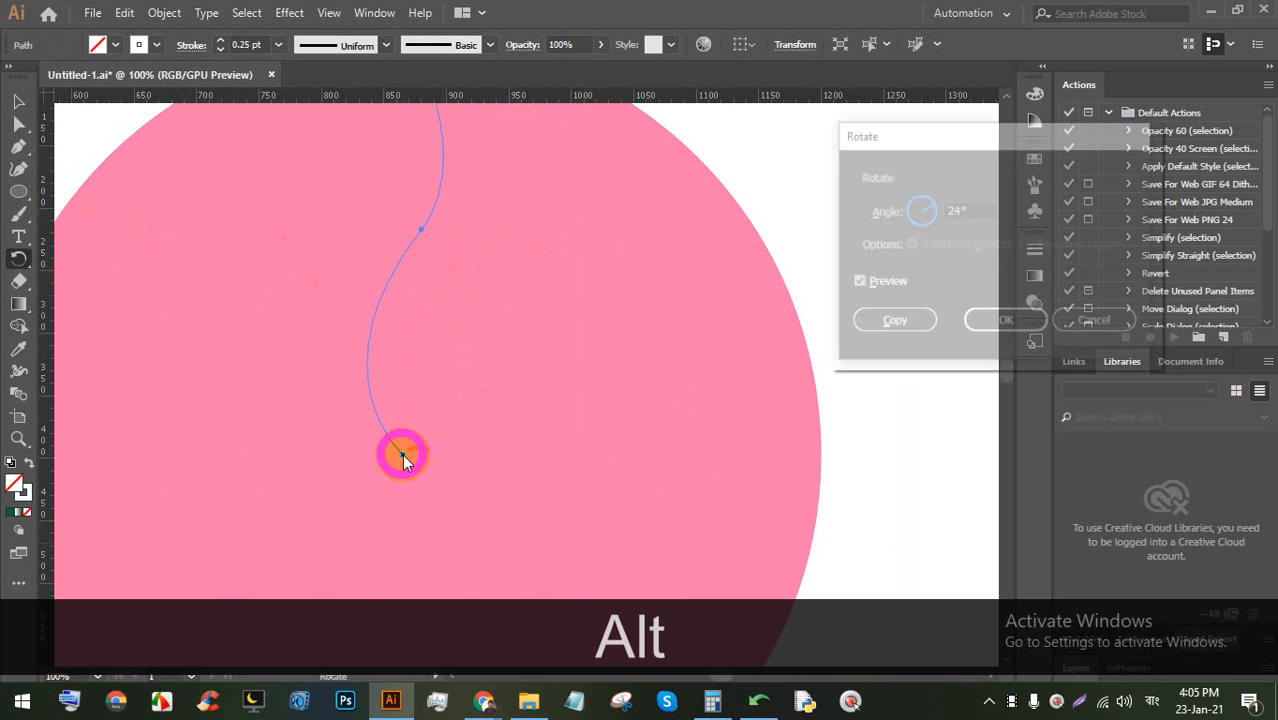
click(920, 202)
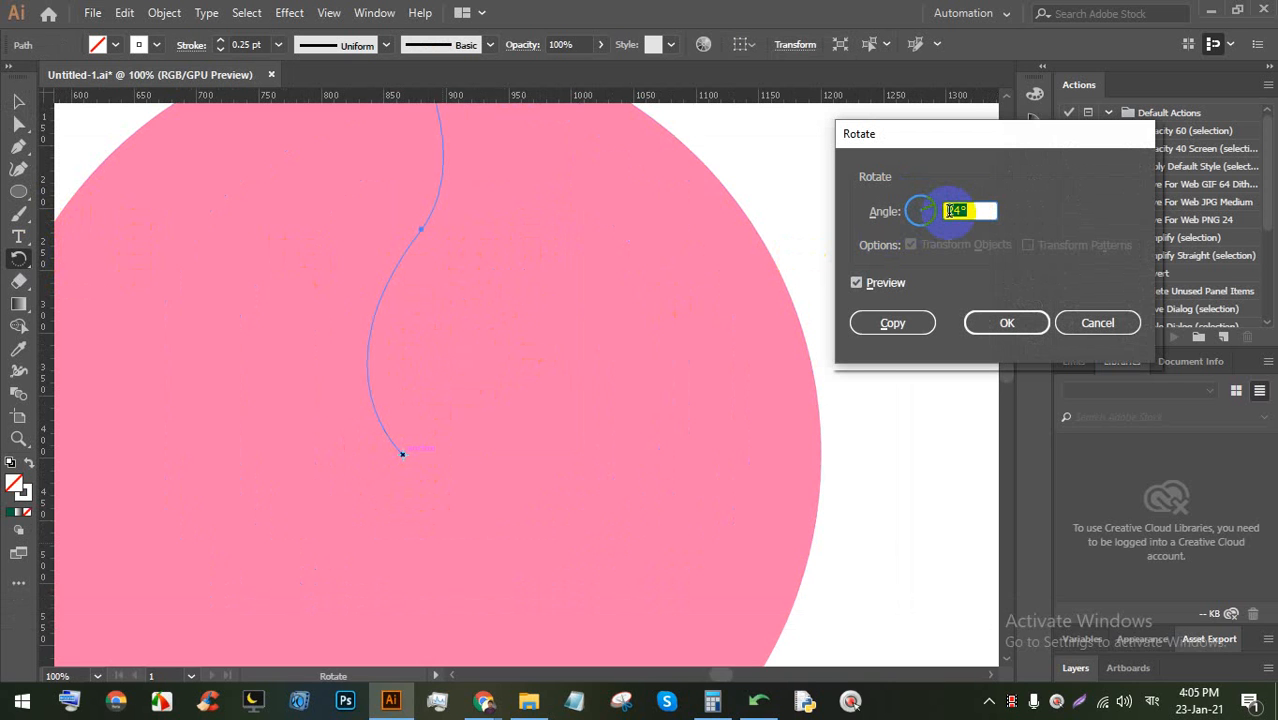
text(360)
text(/)
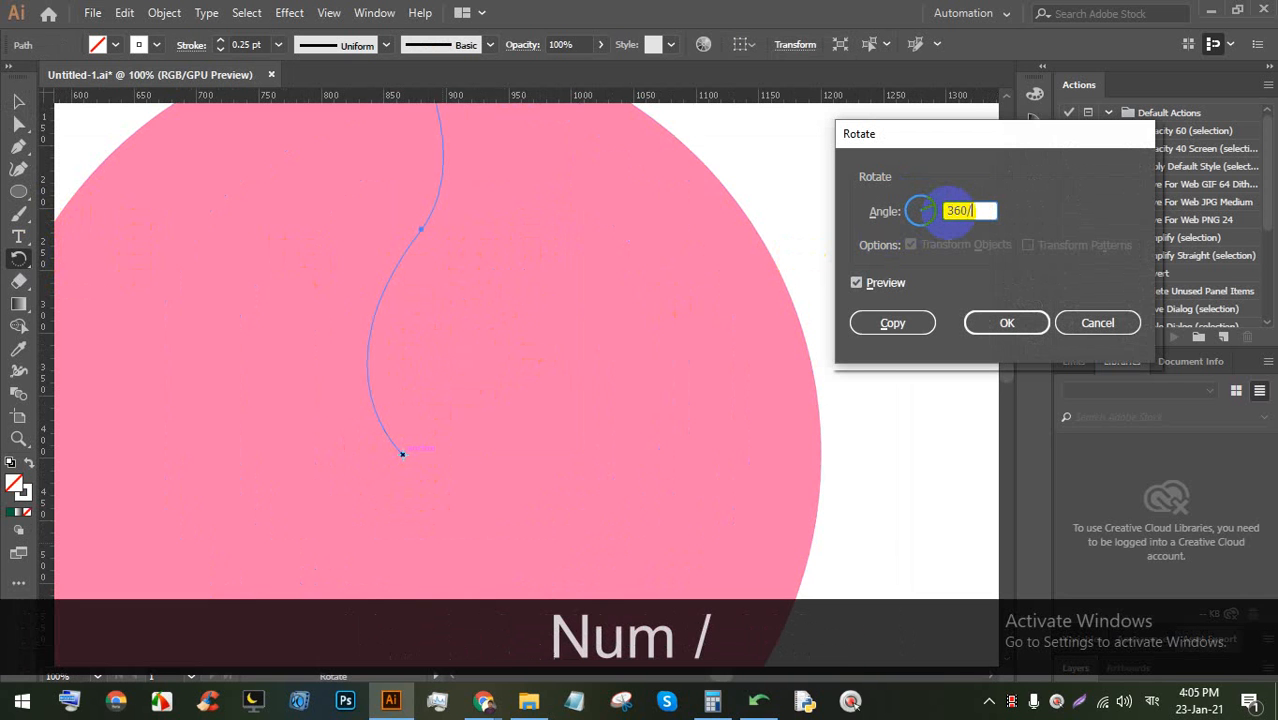
text(15)
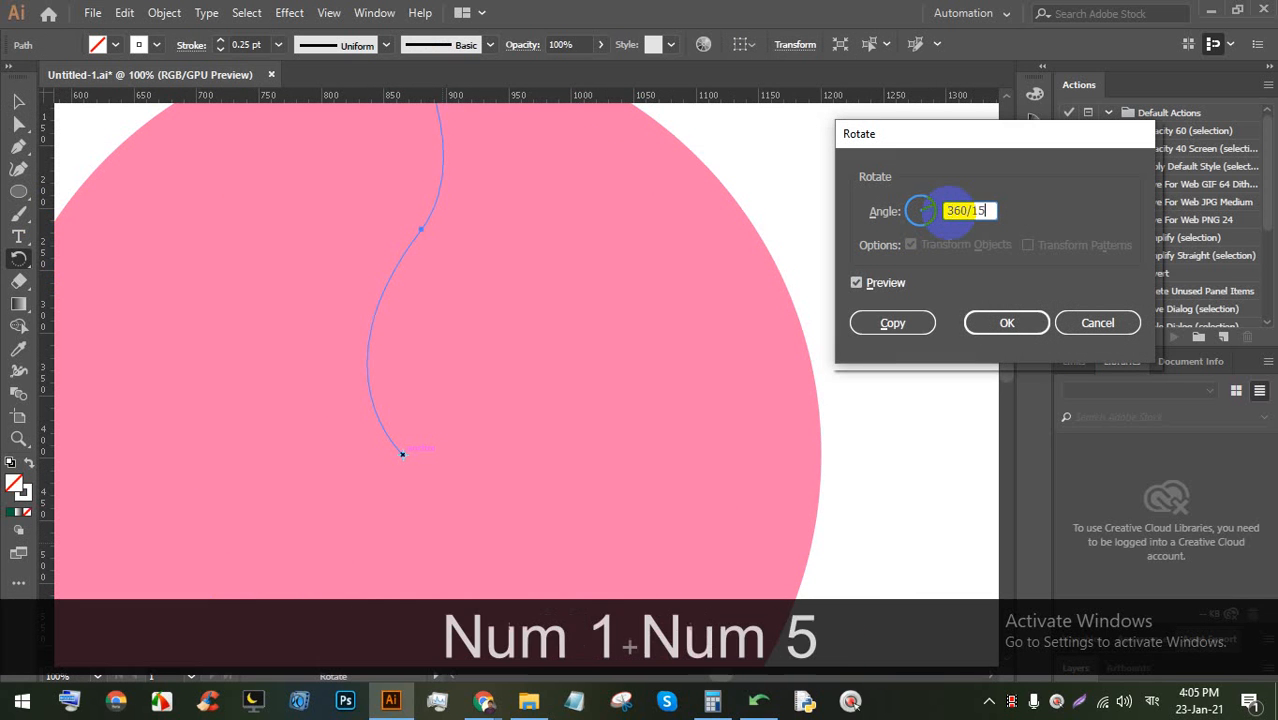
click(905, 327)
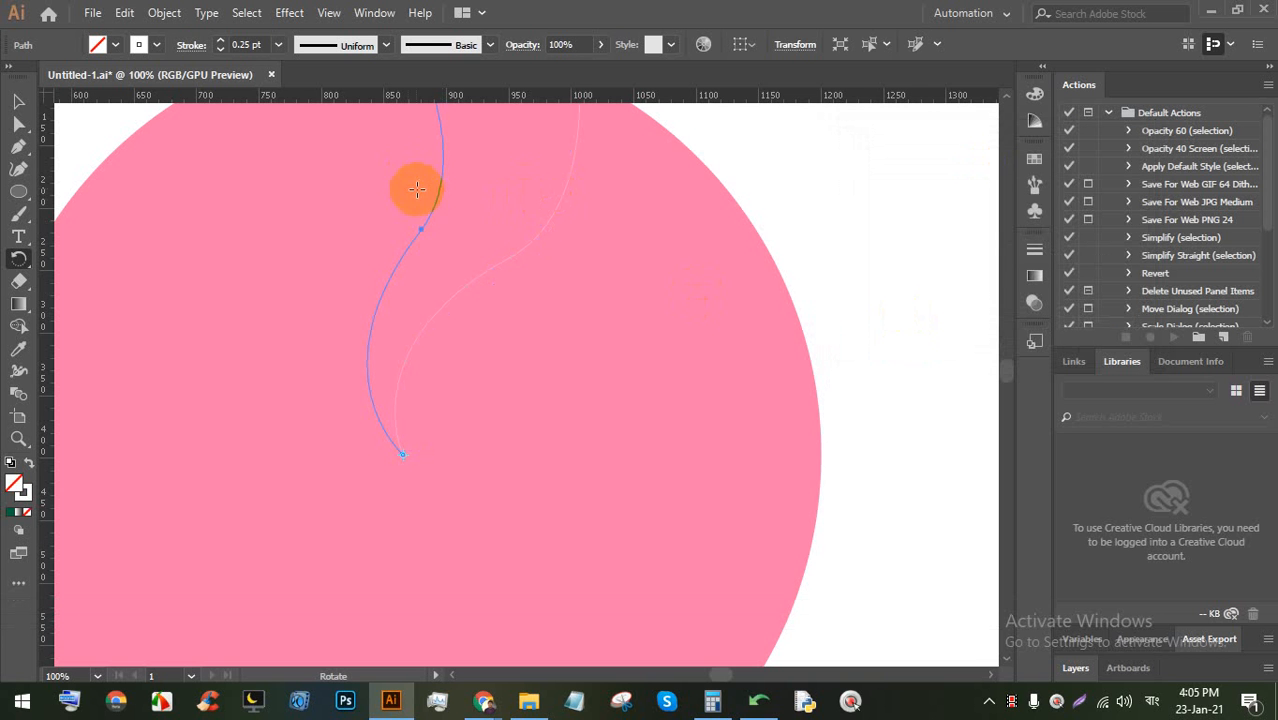
Repeat the rotated copy until the white curves are spread evenly around the whole circle
key(ctrl+d)
key(ctrl+d)
key(ctrl+d)
key(ctrl+d)
key(ctrl+d)
key(ctrl+d)
key(ctrl+d)
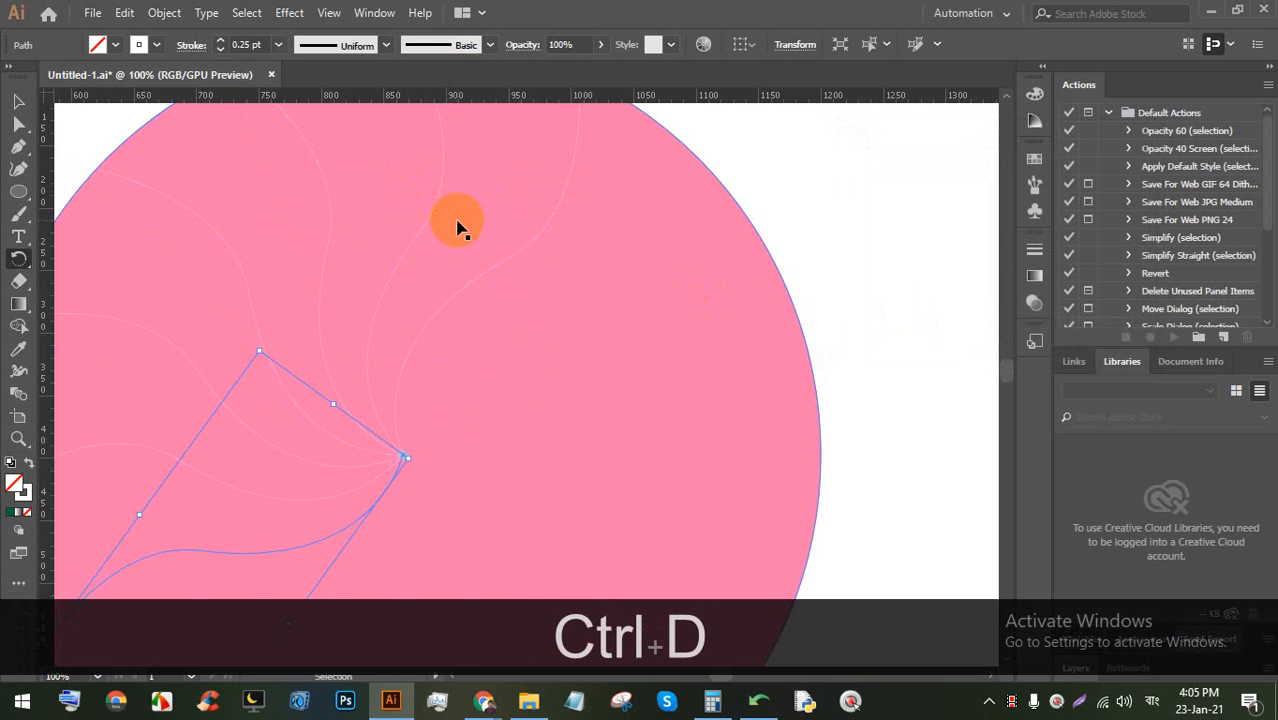
key(ctrl+d)
key(ctrl+d)
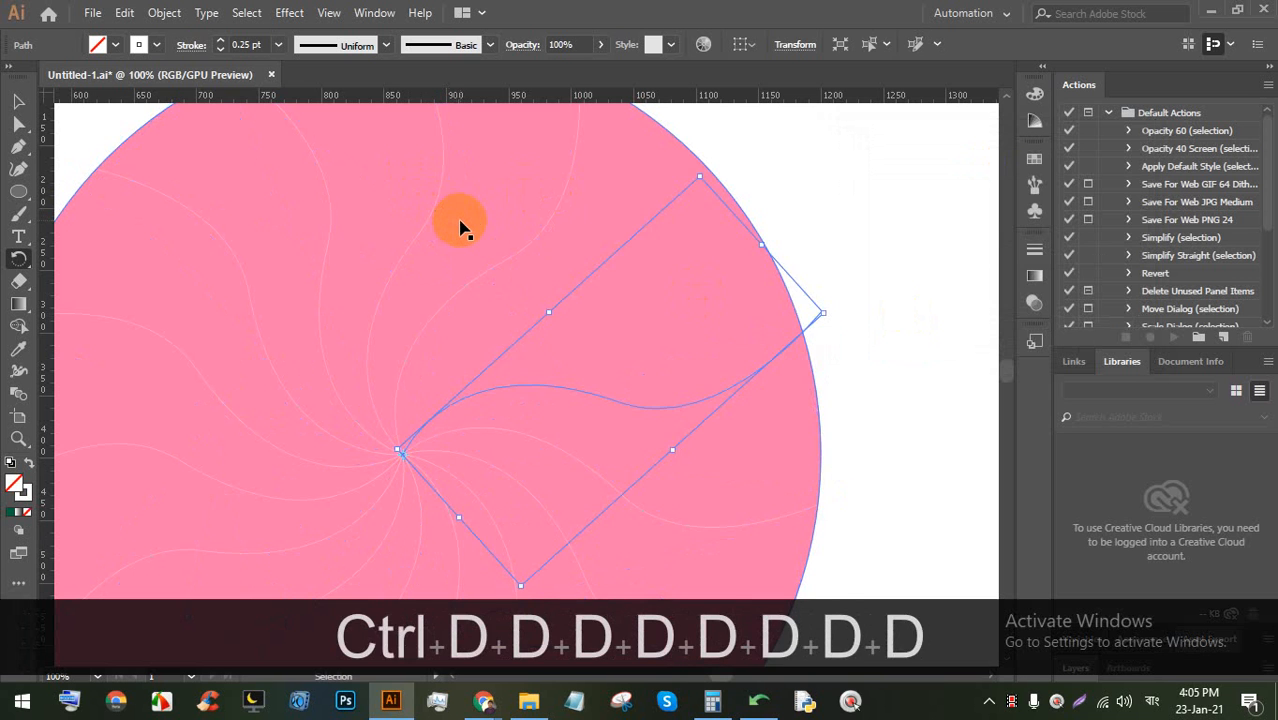
click(22, 97)
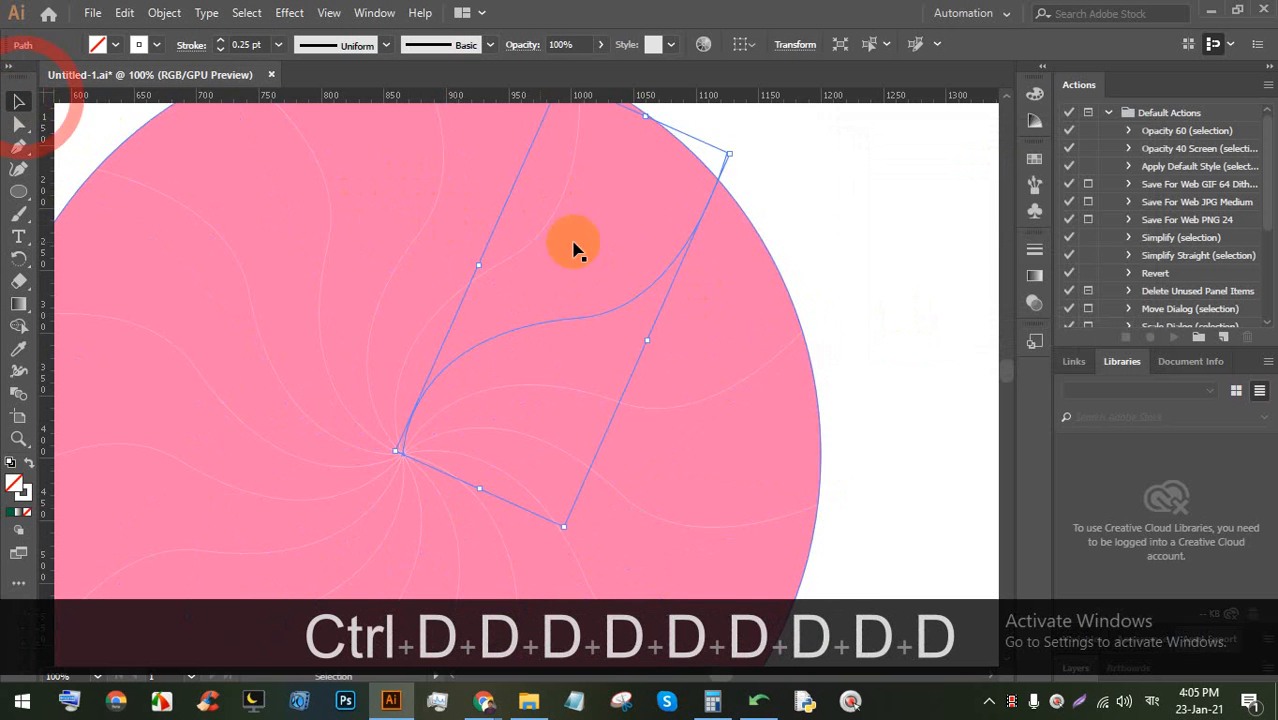
Examine the white curves around the pink circle's centre and where they cross its outer edge
click(756, 208)
scroll(780, 217, down, 1)
scroll(686, 260, down, 1)
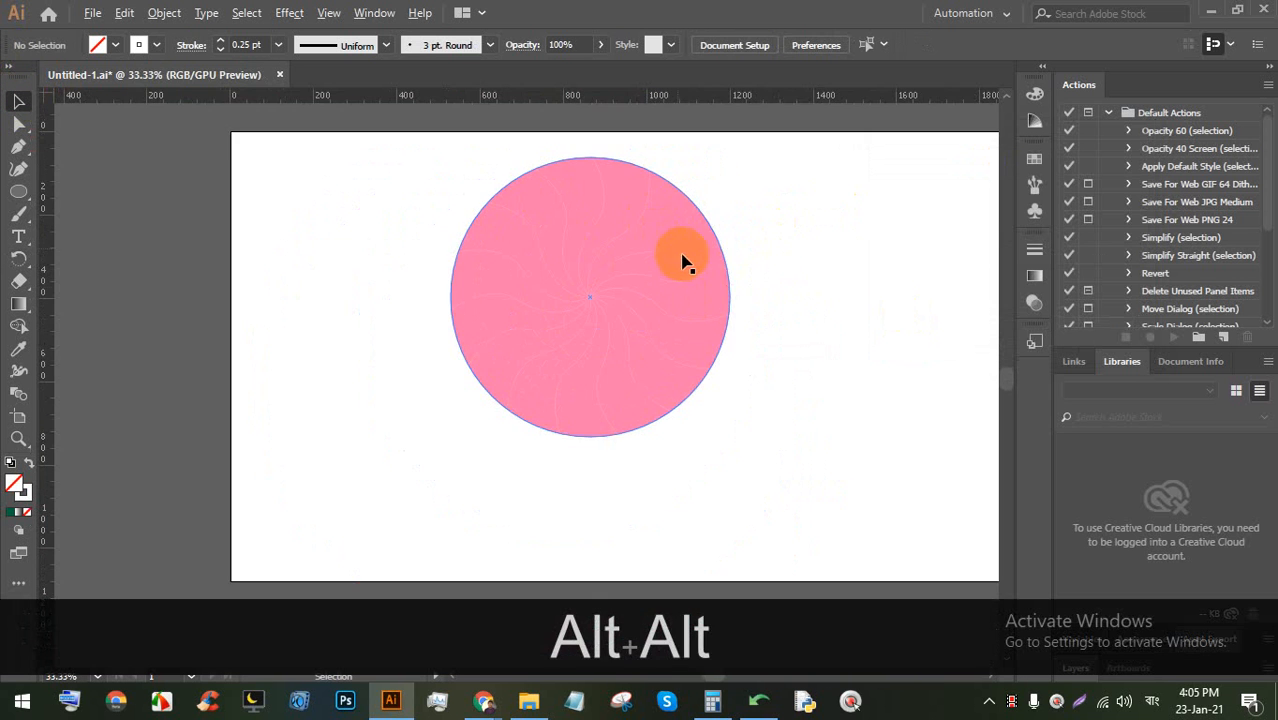
scroll(780, 326, up, 3)
scroll(300, 248, up, 2)
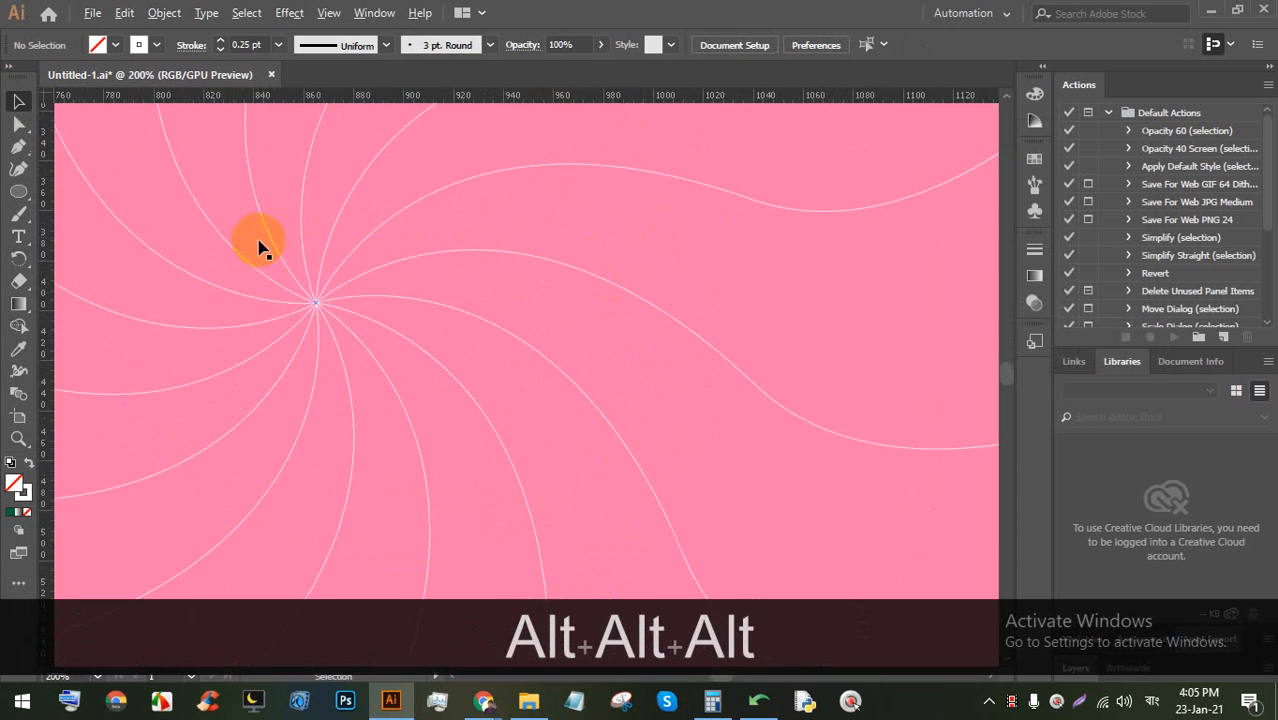
scroll(470, 340, down, 4)
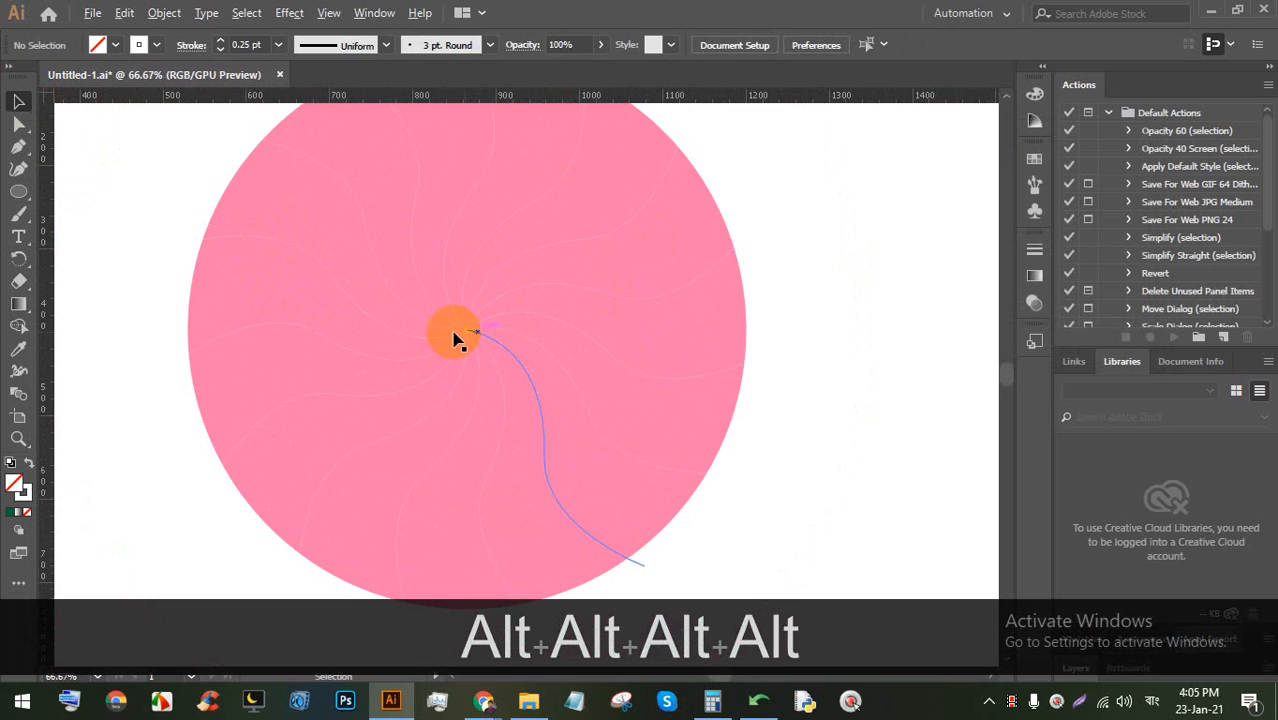
scroll(595, 365, down, 1)
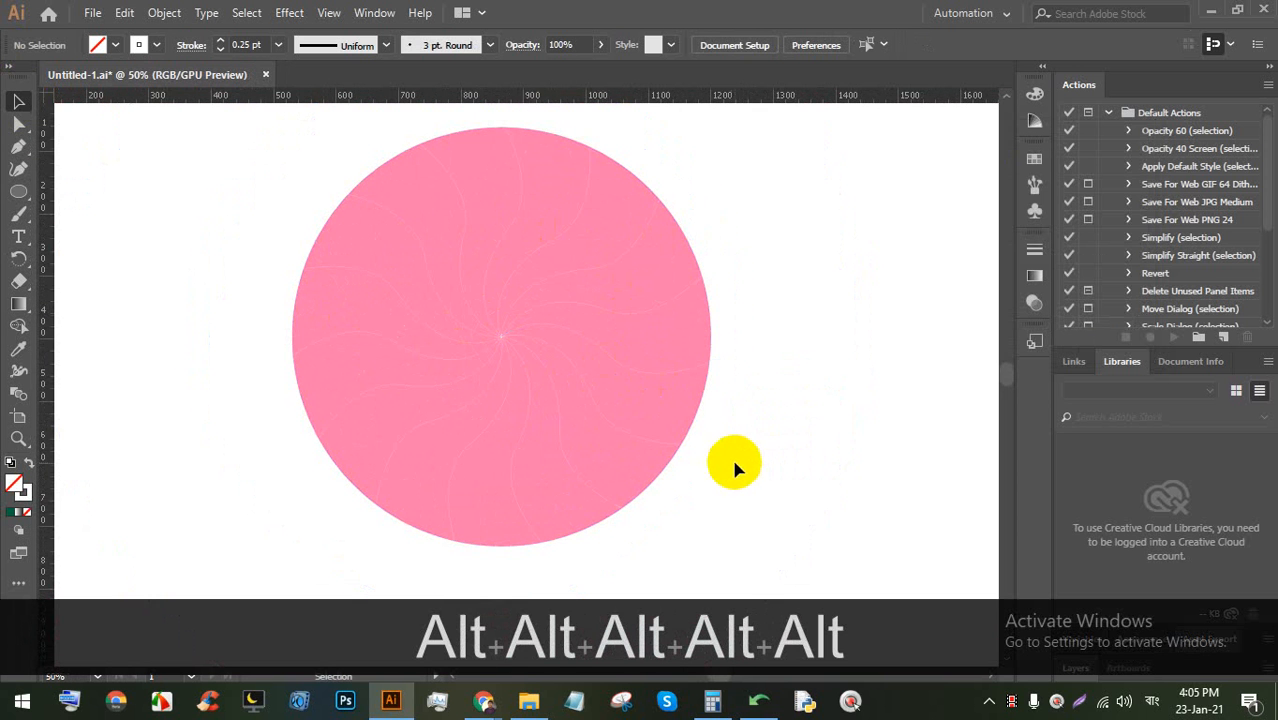
drag(780, 530, 242, 168)
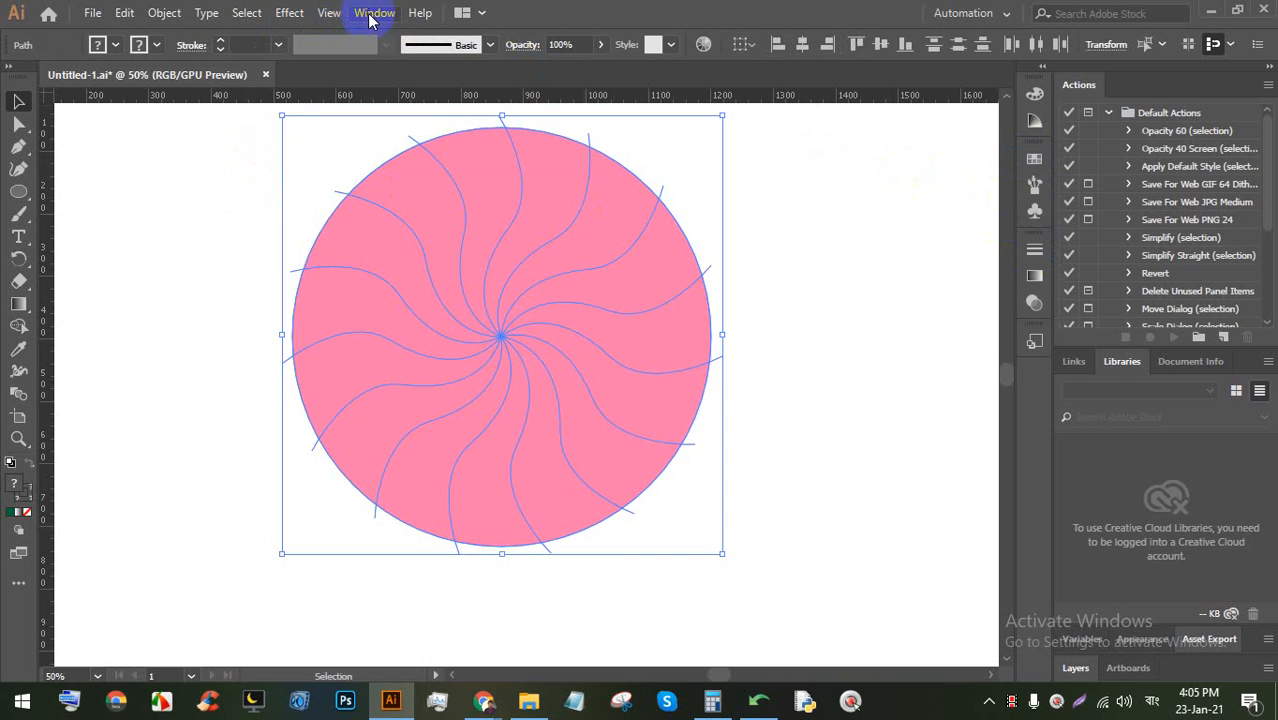
scroll(778, 234, up, 3)
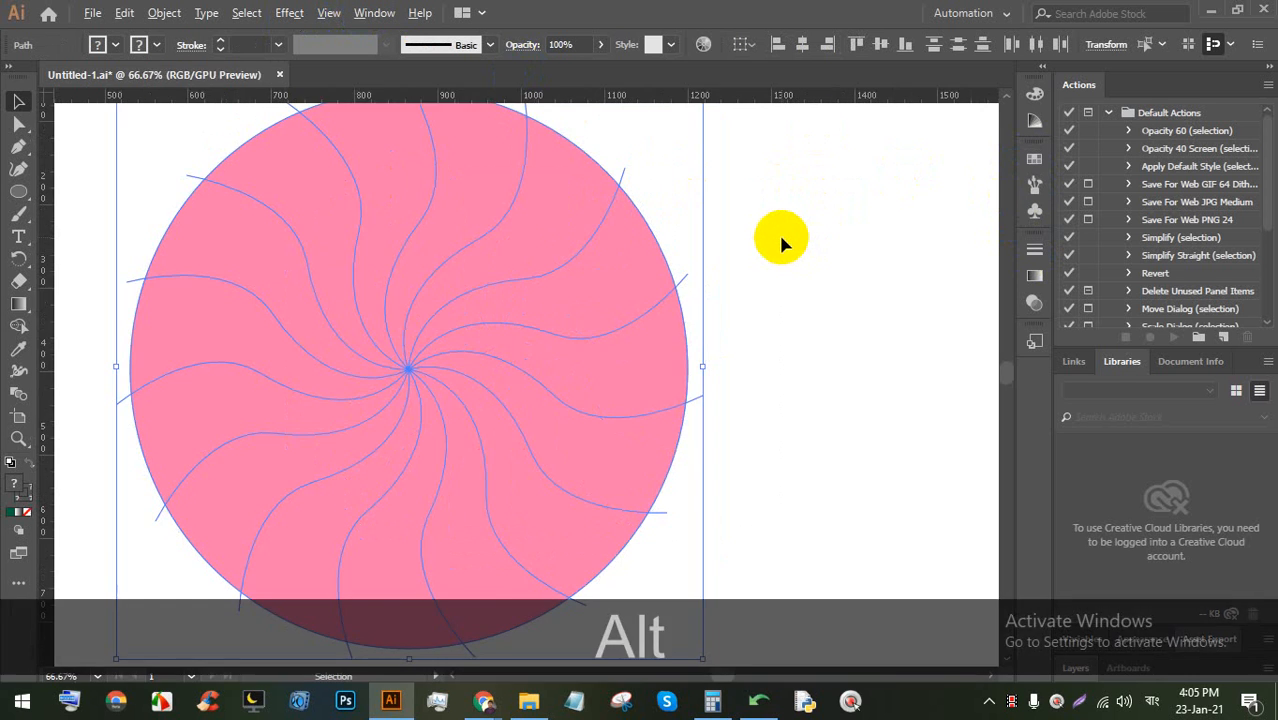
scroll(624, 211, down, 3)
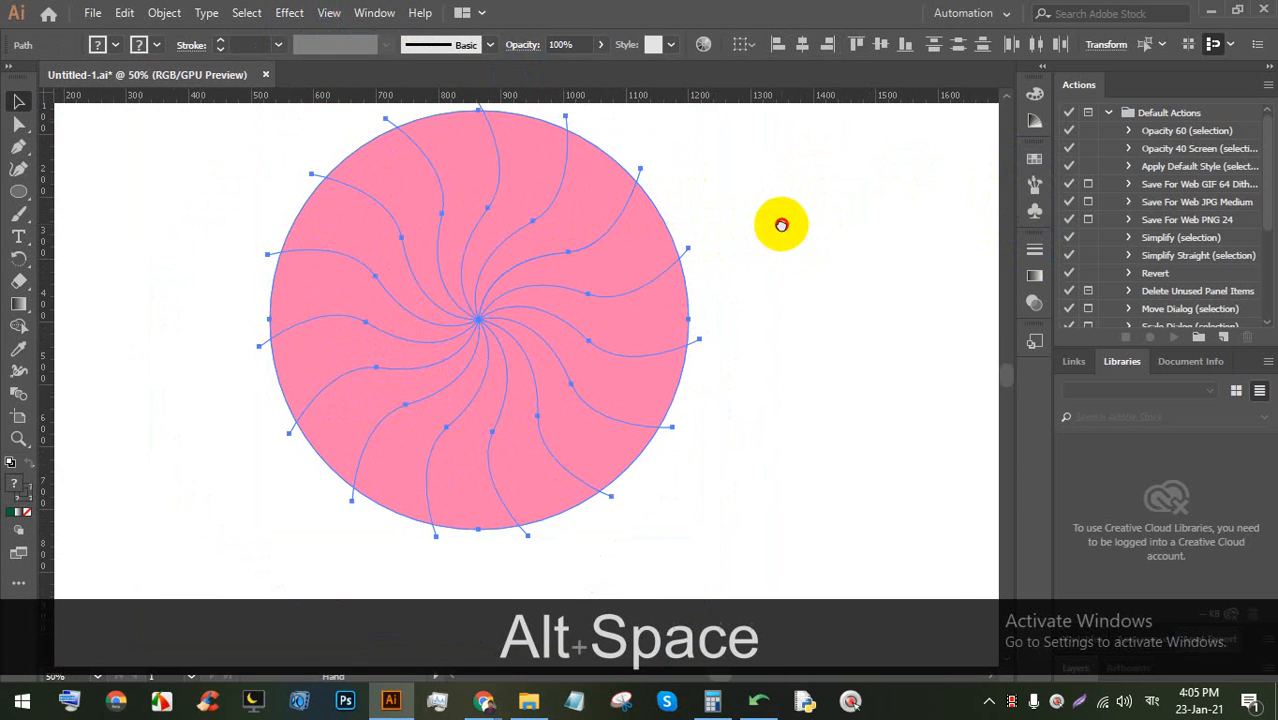
drag(779, 220, 613, 243)
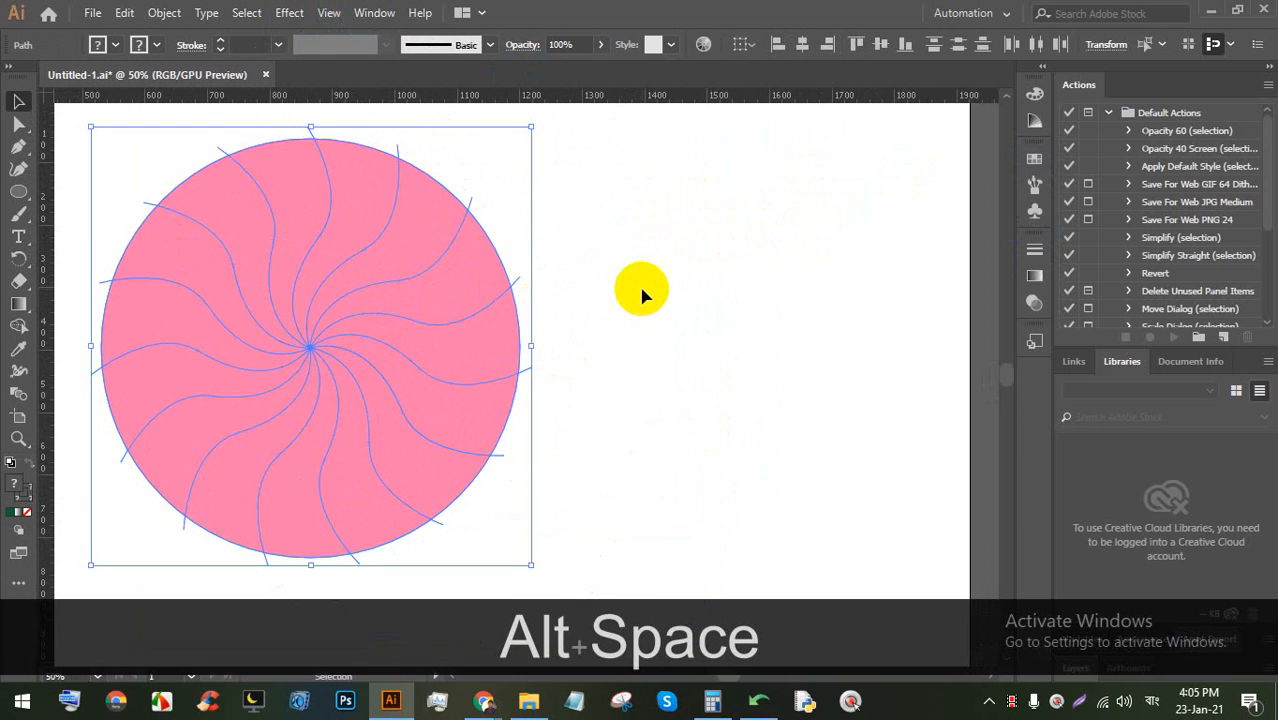
click(680, 282)
Lock the pink circle beneath the white curves
click(489, 281)
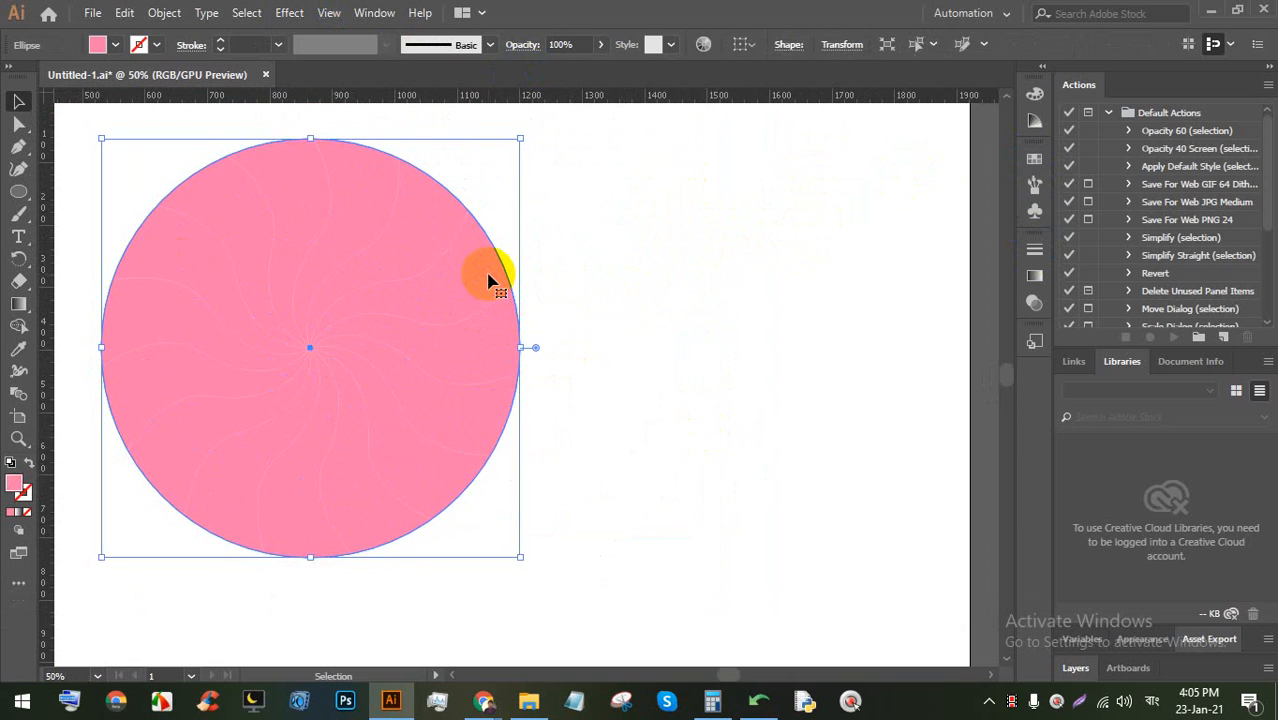
key(ctrl)
key(ctrl+2)
click(708, 317)
Set the stroke weight of all the white curves to 5 pt
drag(664, 502, 147, 132)
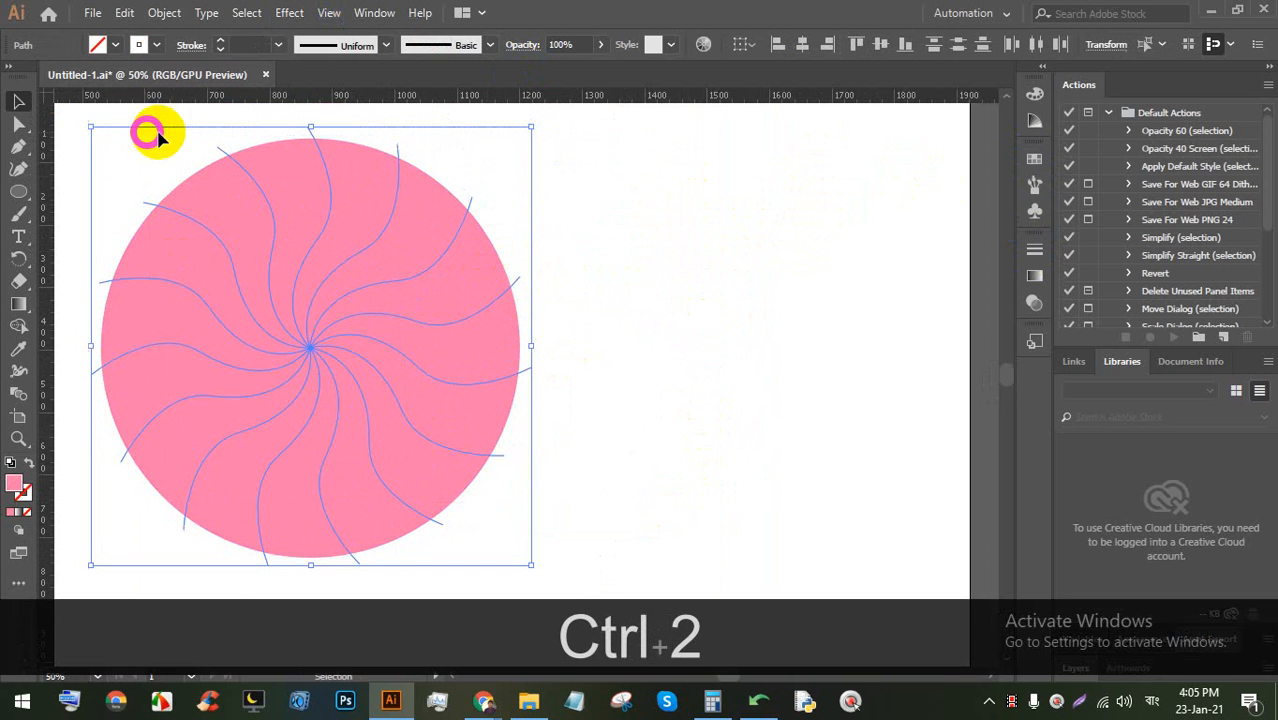
click(221, 40)
click(221, 40)
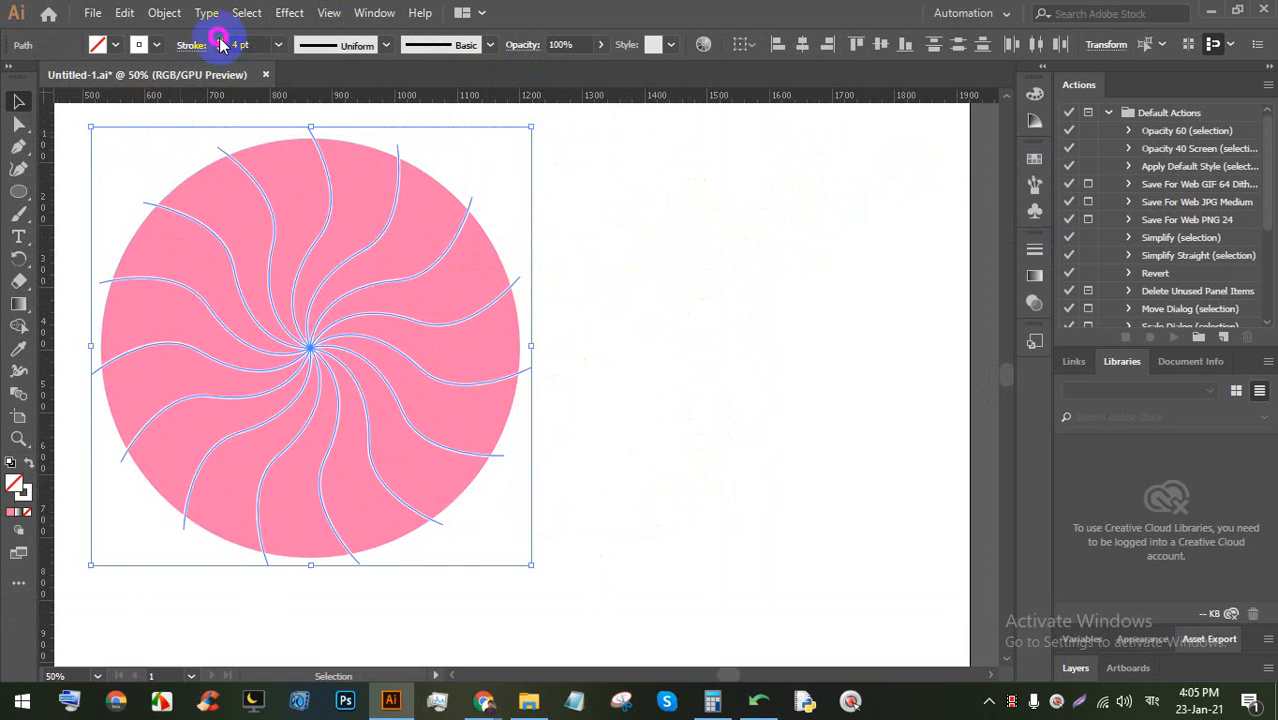
click(673, 231)
alt+scroll(720, 240, down, 1)
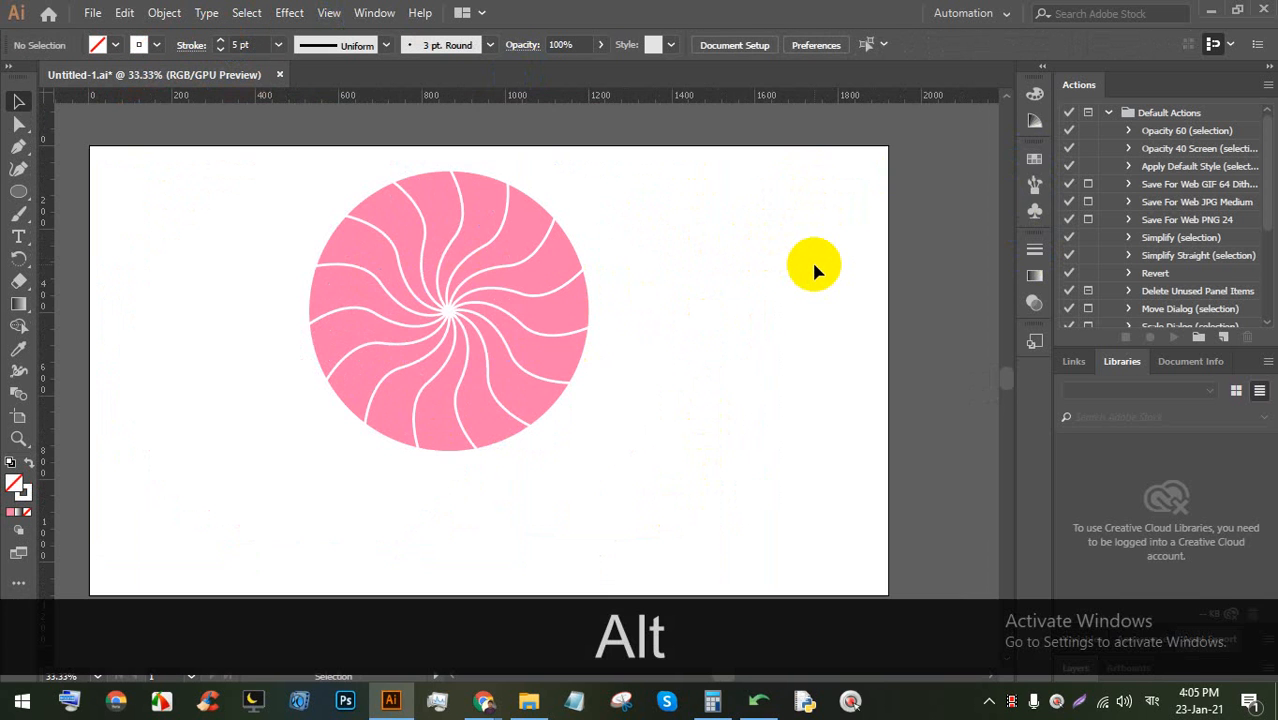
alt+scroll(593, 238, up, 3)
alt+scroll(275, 240, down, 2)
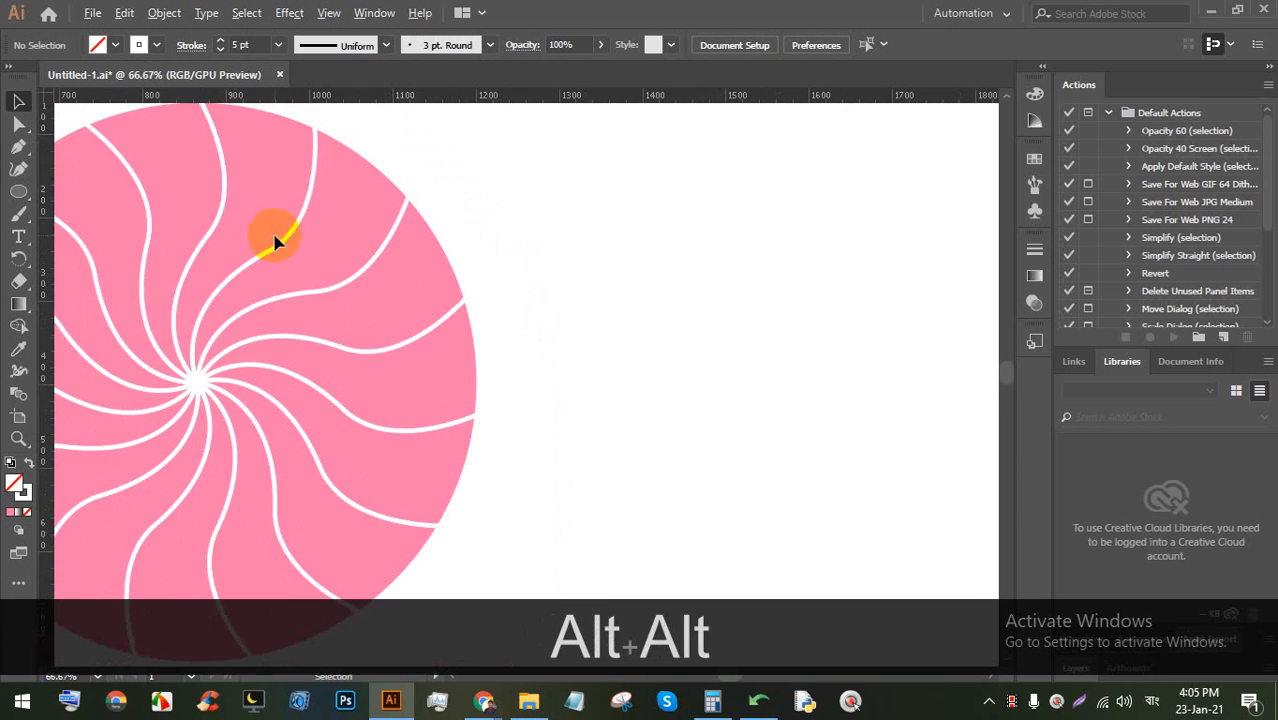
drag(246, 269, 398, 277)
Undo the stroke weight increases on the white curves and unlock the pink circle
key(ctrl+z)
key(ctrl+z)
key(ctrl+z)
key(ctrl+z)
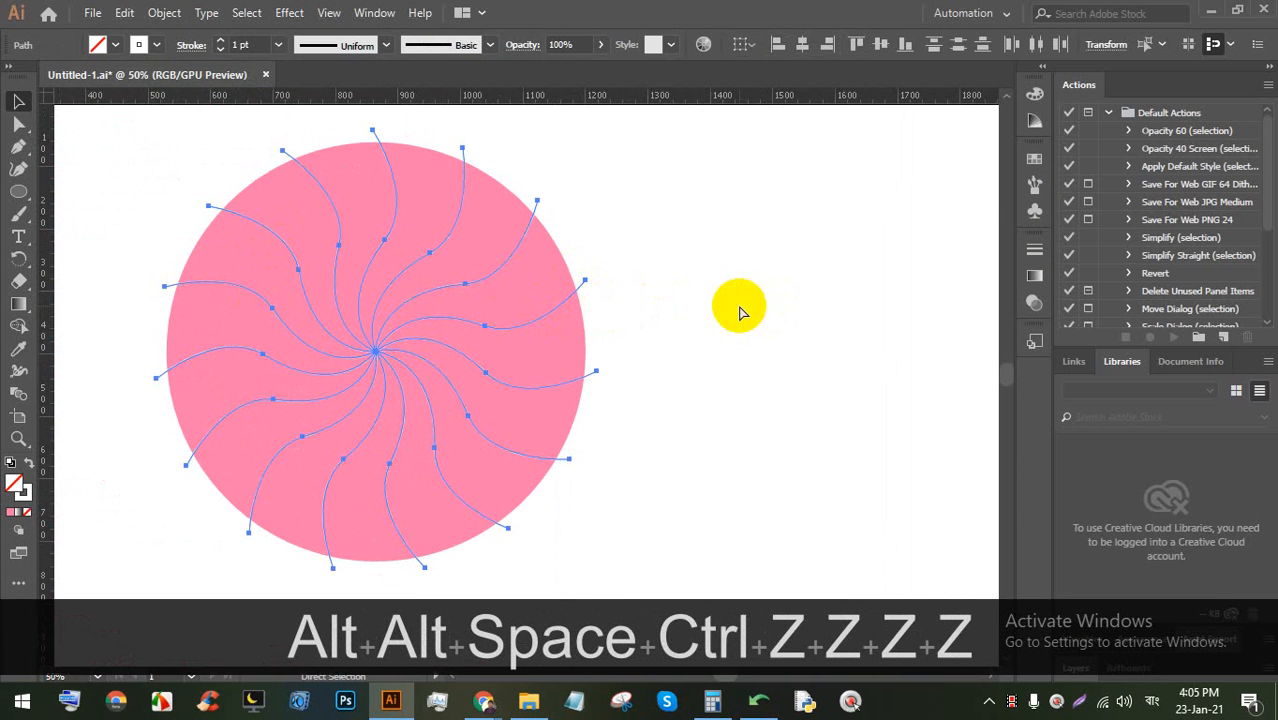
key(ctrl+z)
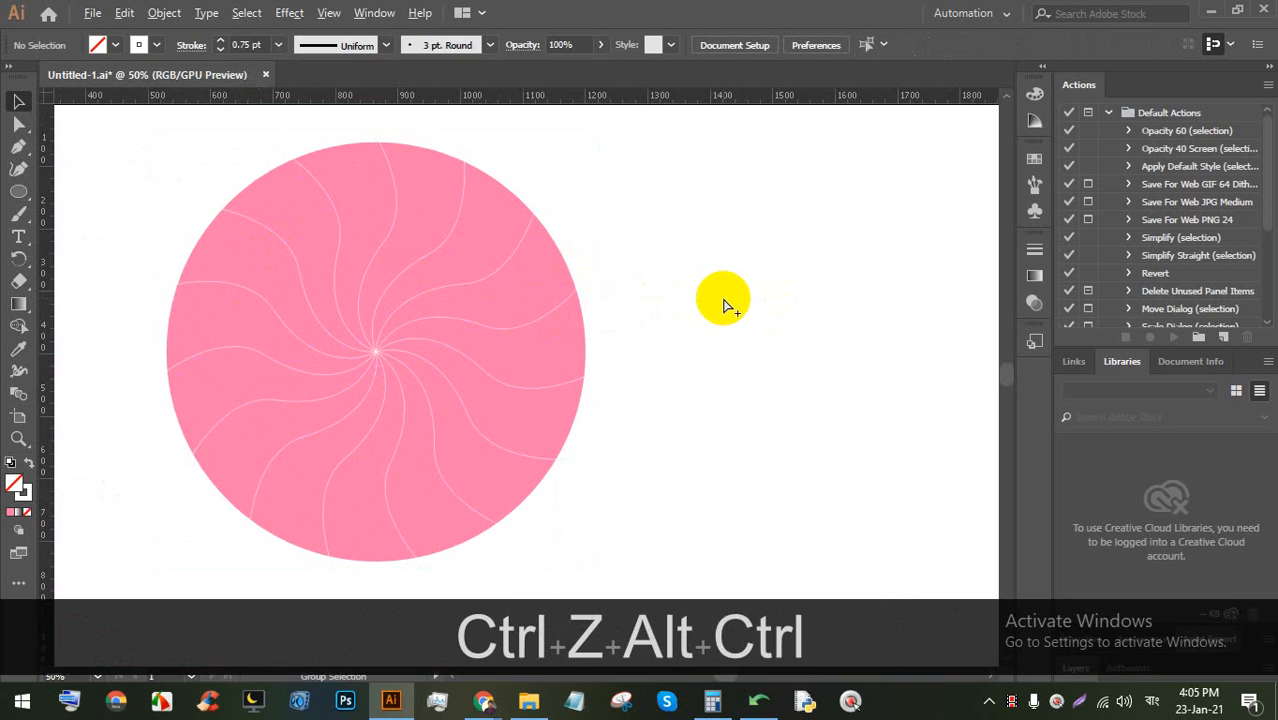
key(ctrl+alt+2)
click(695, 428)
Divide the pink circle along all the white curves with the Pathfinder's Divide operation
drag(424, 455, 185, 165)
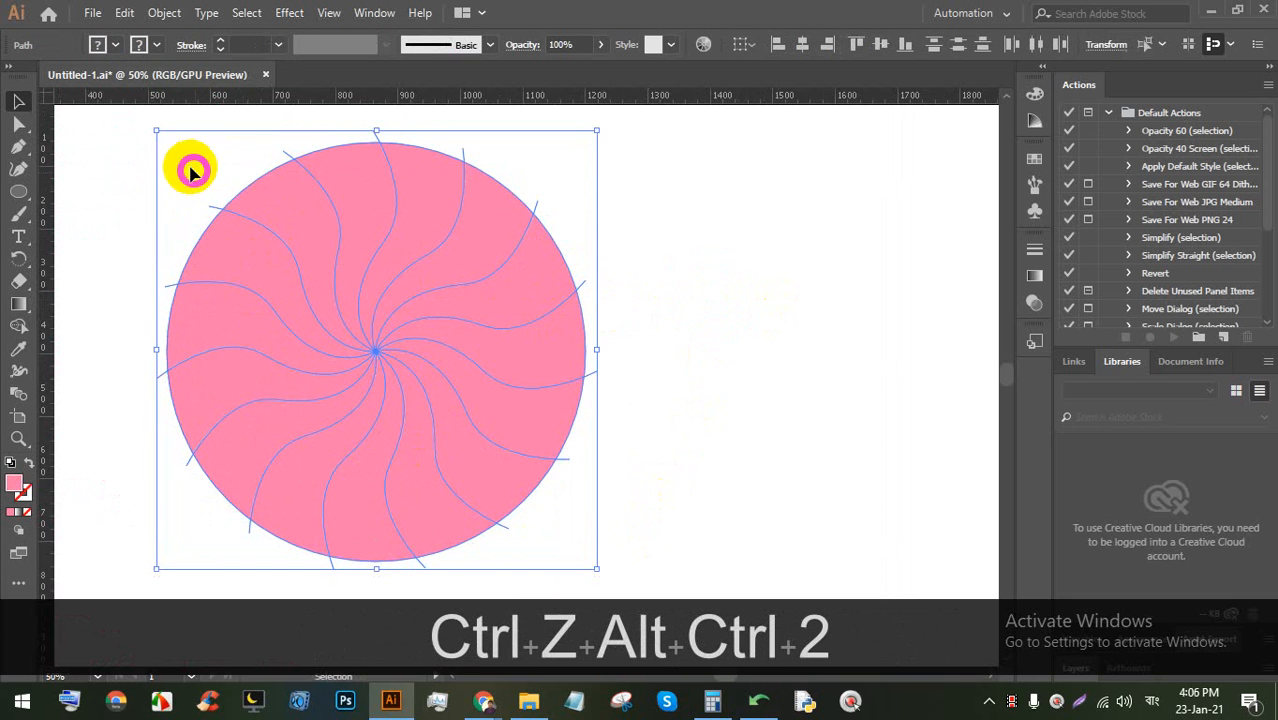
click(370, 13)
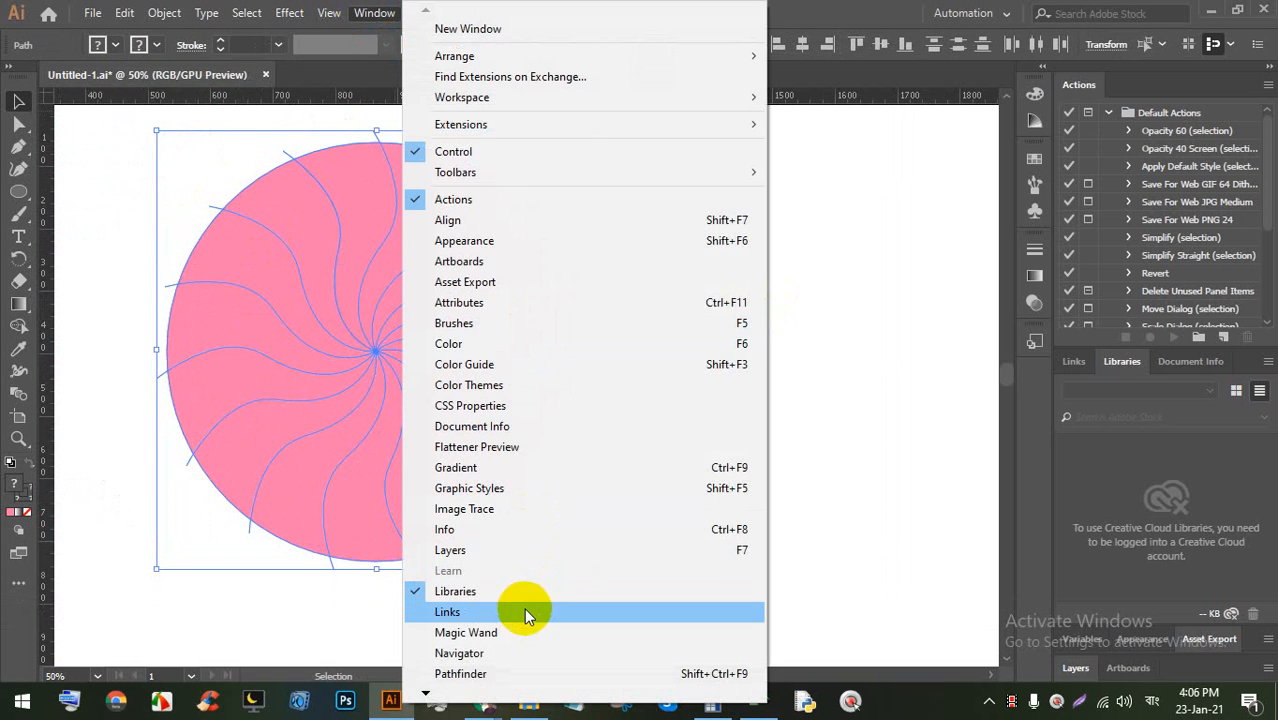
click(485, 672)
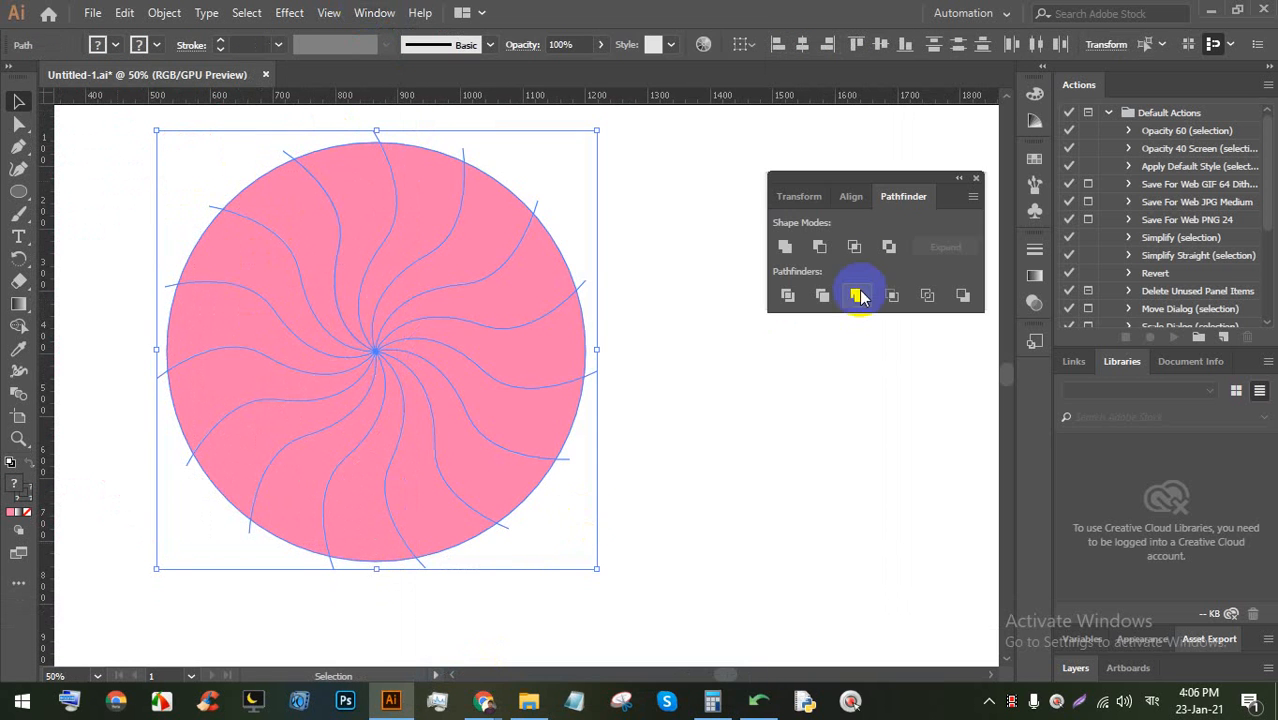
click(789, 296)
Ungroup the divided segments of the pink circle
right_click(513, 350)
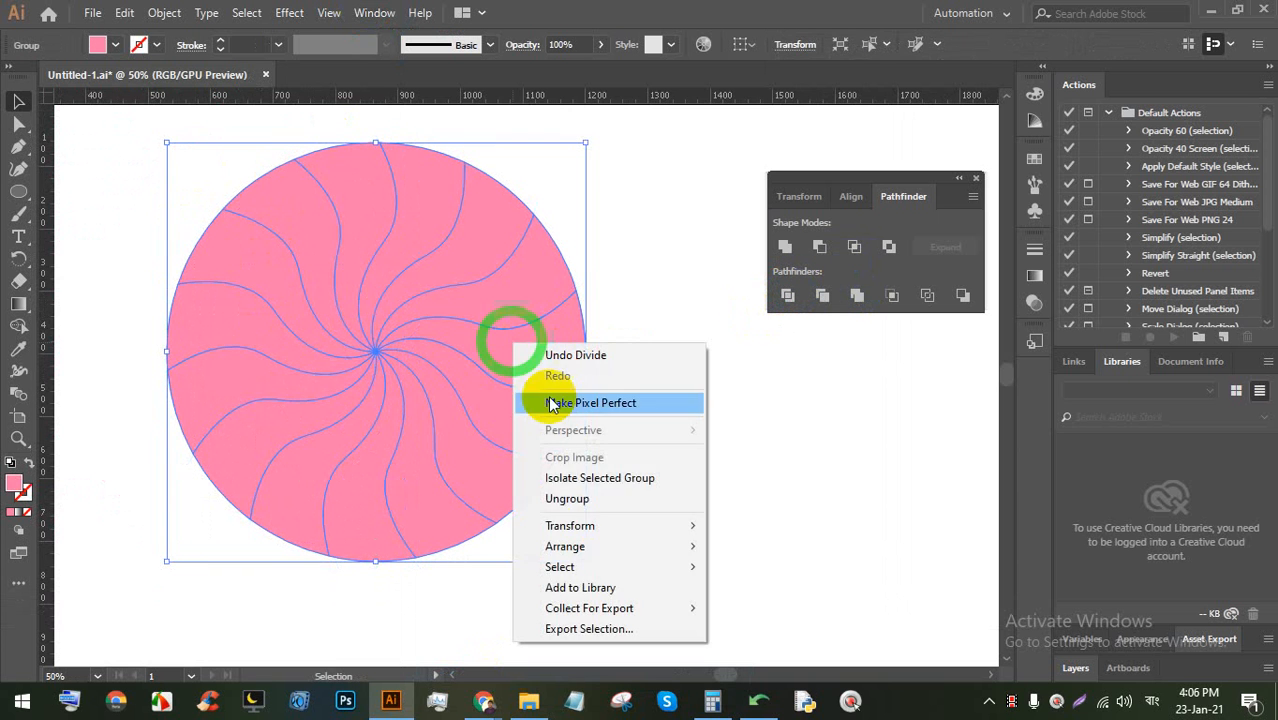
click(579, 497)
click(724, 345)
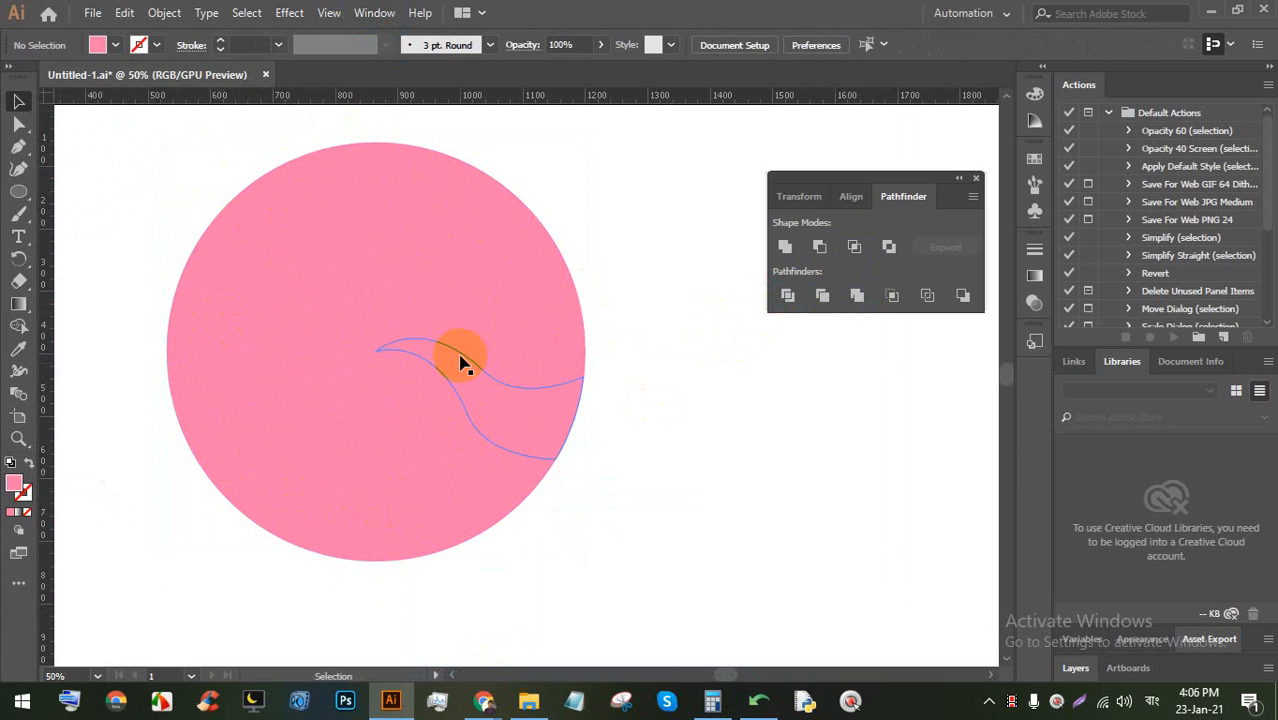
Fill the circle's top segment and the second segment counter-clockwise from it with white
click(363, 178)
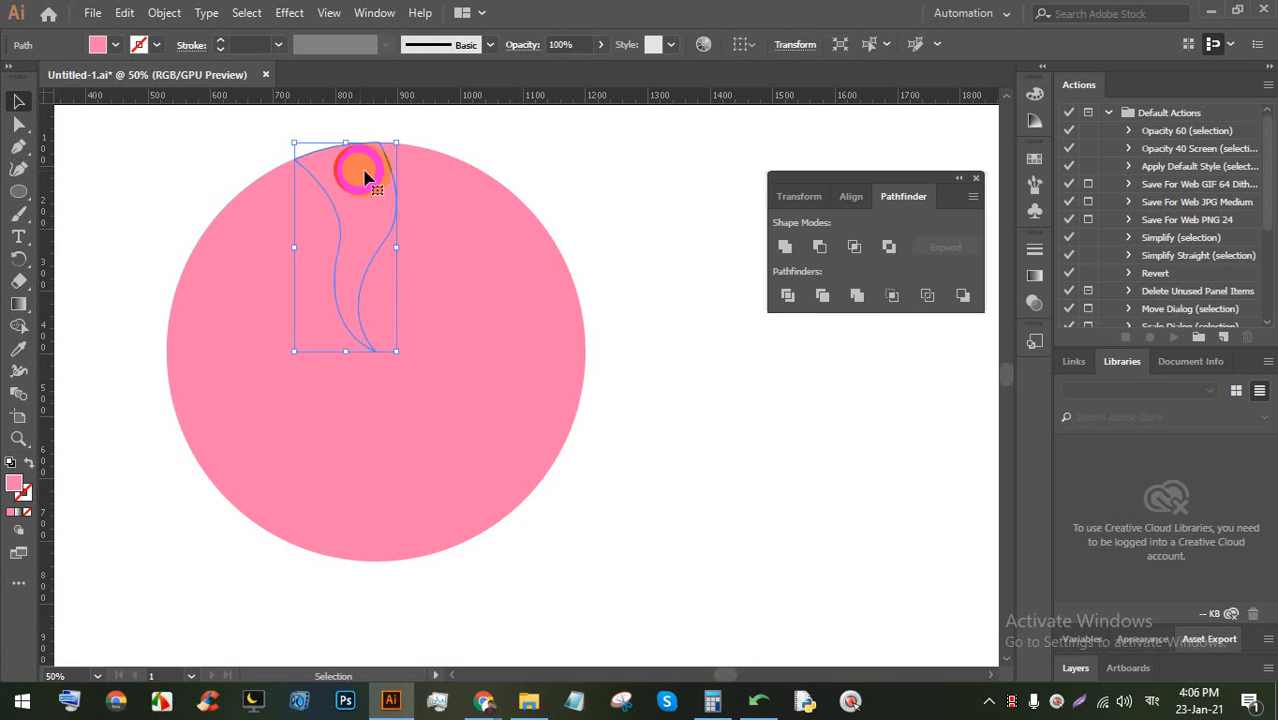
click(118, 47)
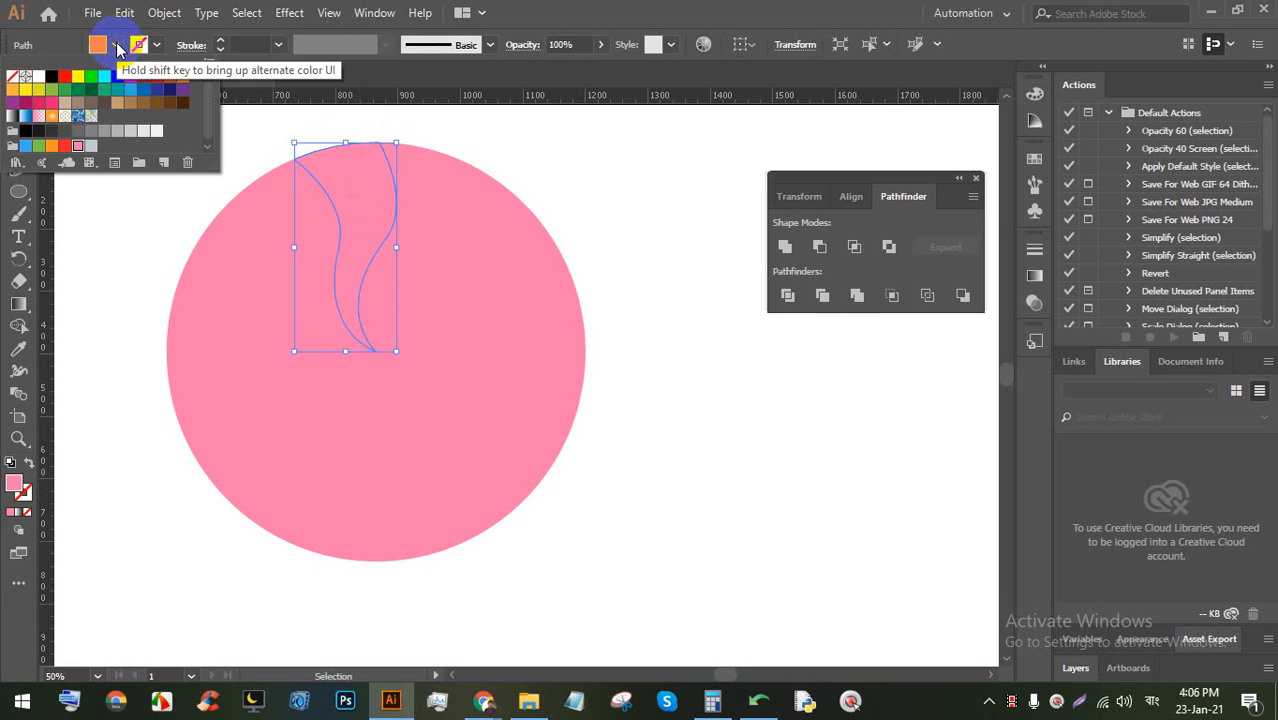
click(24, 68)
click(583, 137)
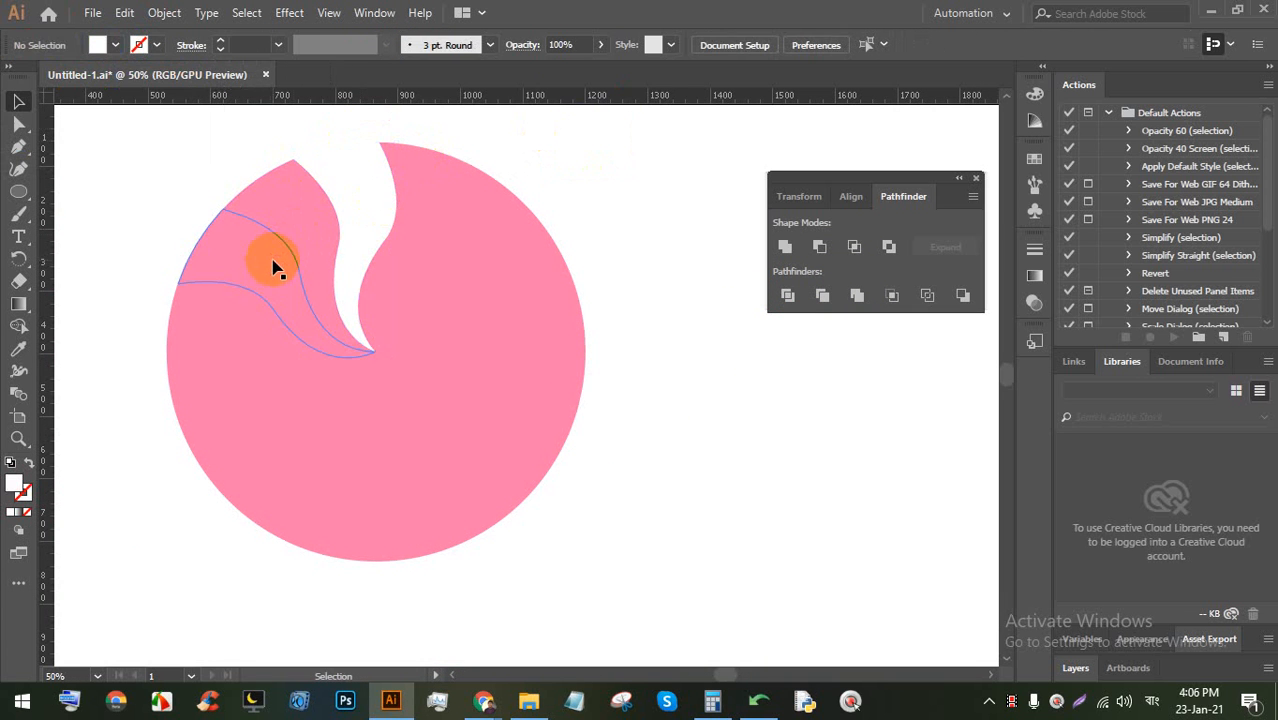
click(277, 266)
click(117, 47)
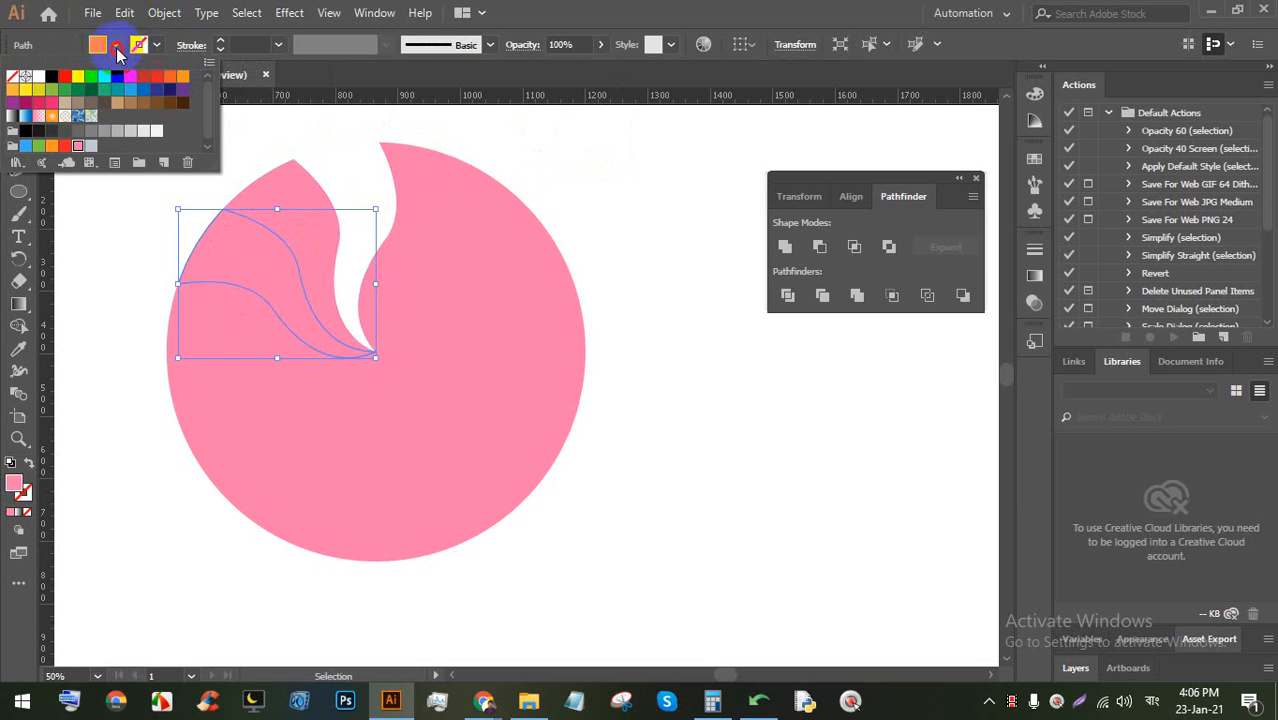
click(44, 90)
click(542, 198)
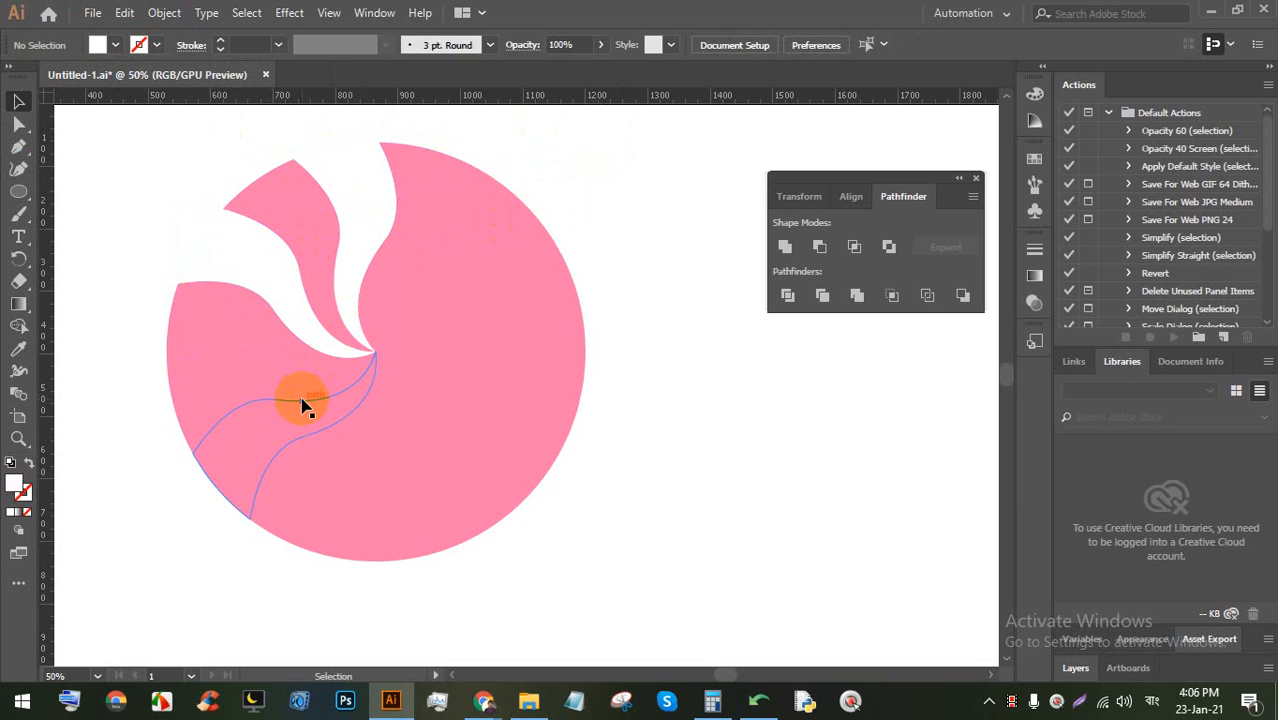
Fill the two next alternate segments on the circle's lower left with white, leaving a pink one between them
click(302, 398)
click(268, 386)
click(118, 47)
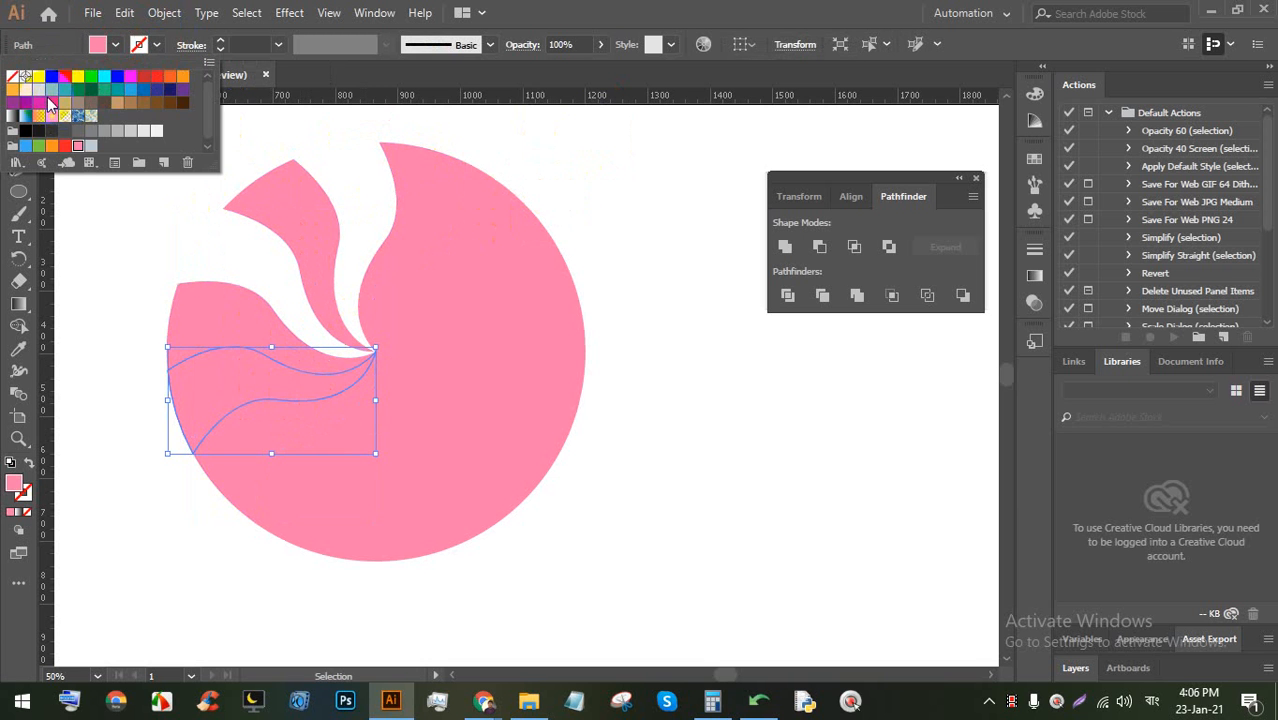
click(44, 90)
click(627, 165)
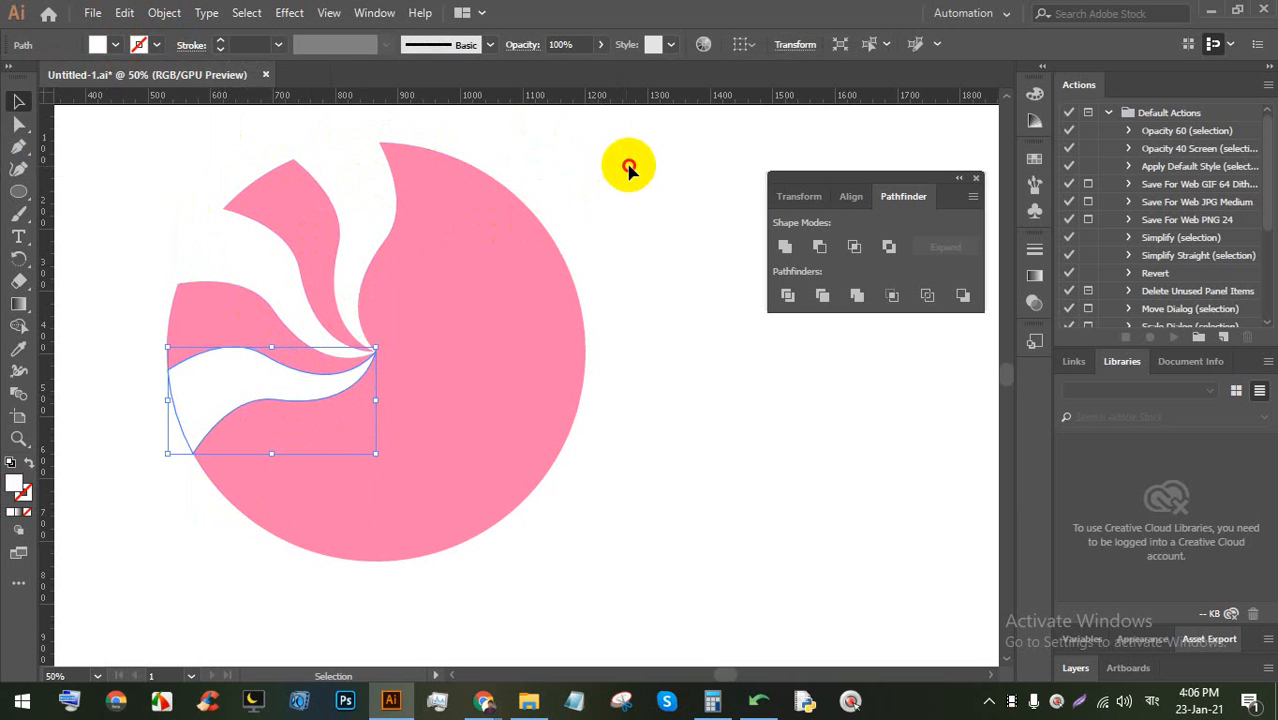
click(322, 460)
click(116, 45)
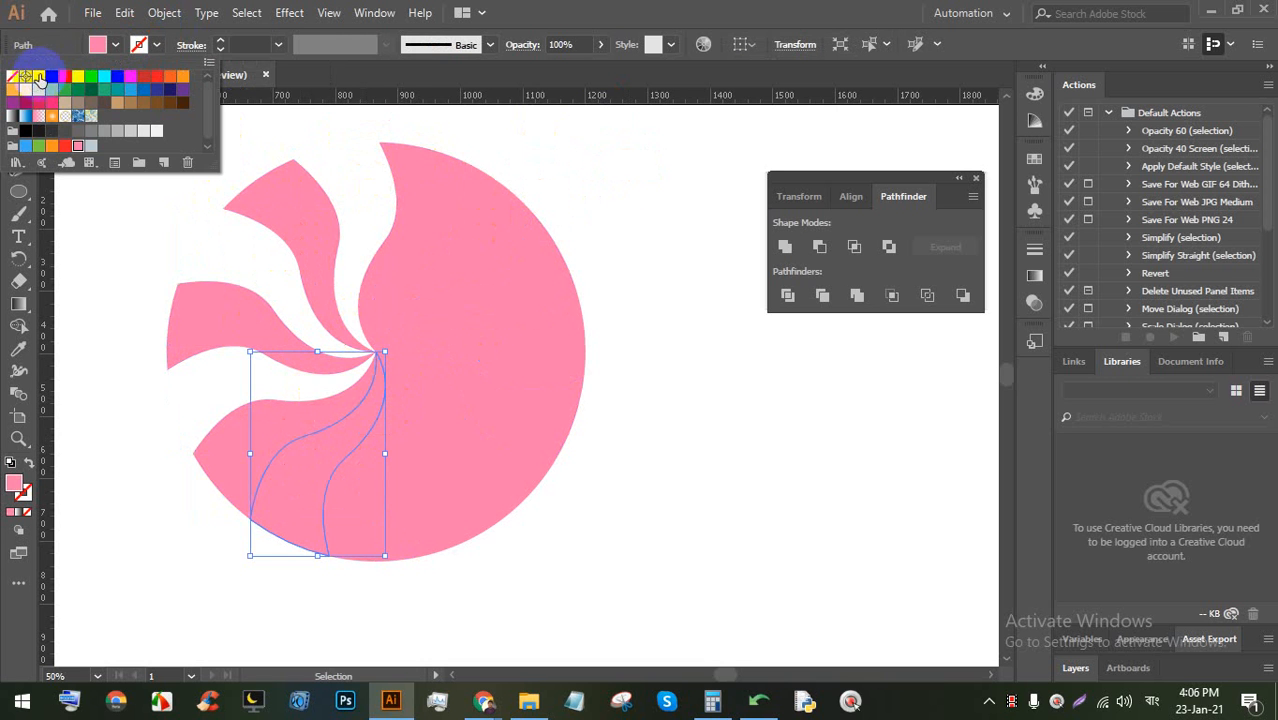
click(40, 78)
click(599, 177)
Fill the two next alternate segments on the circle's lower right with white
click(412, 466)
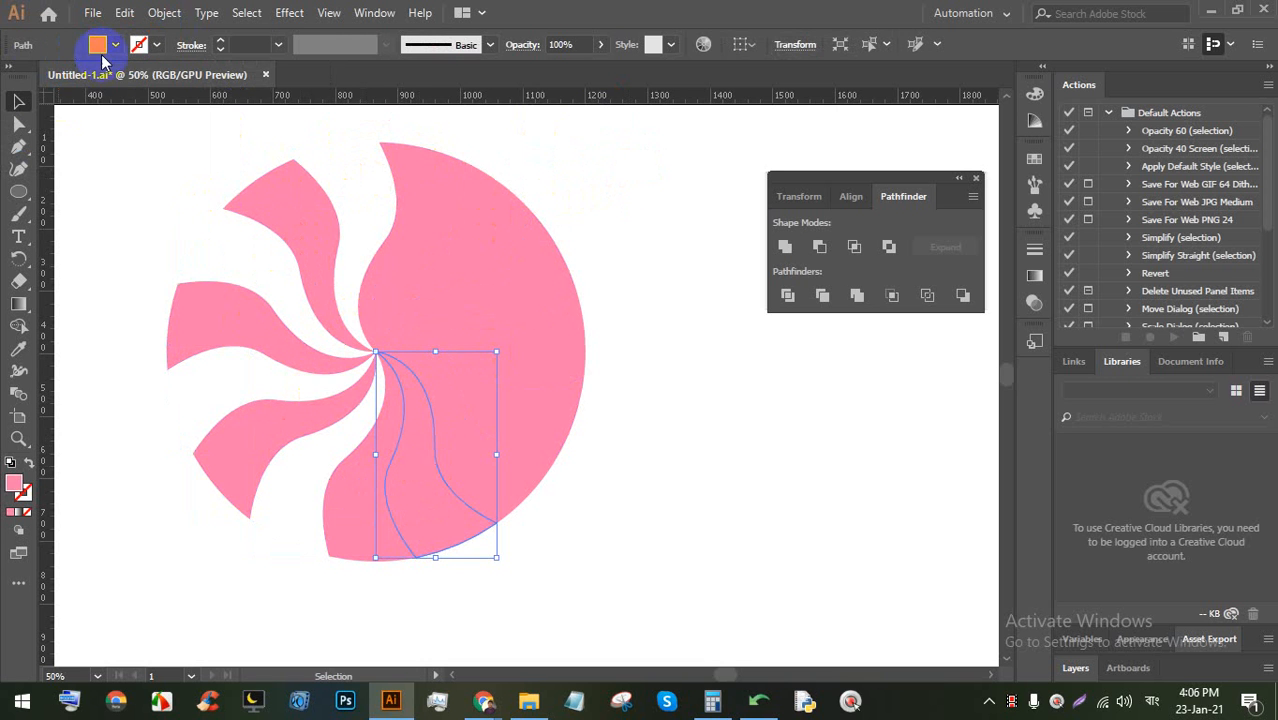
click(114, 45)
click(33, 84)
click(699, 214)
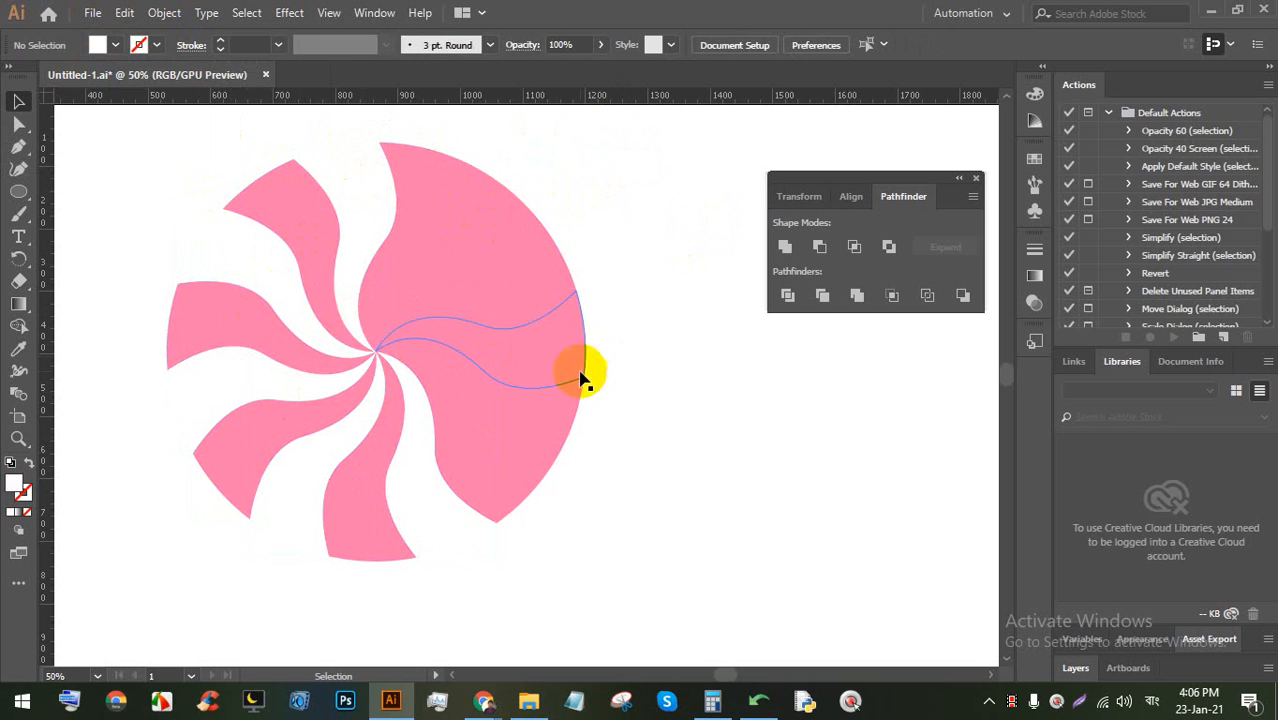
click(557, 398)
click(114, 45)
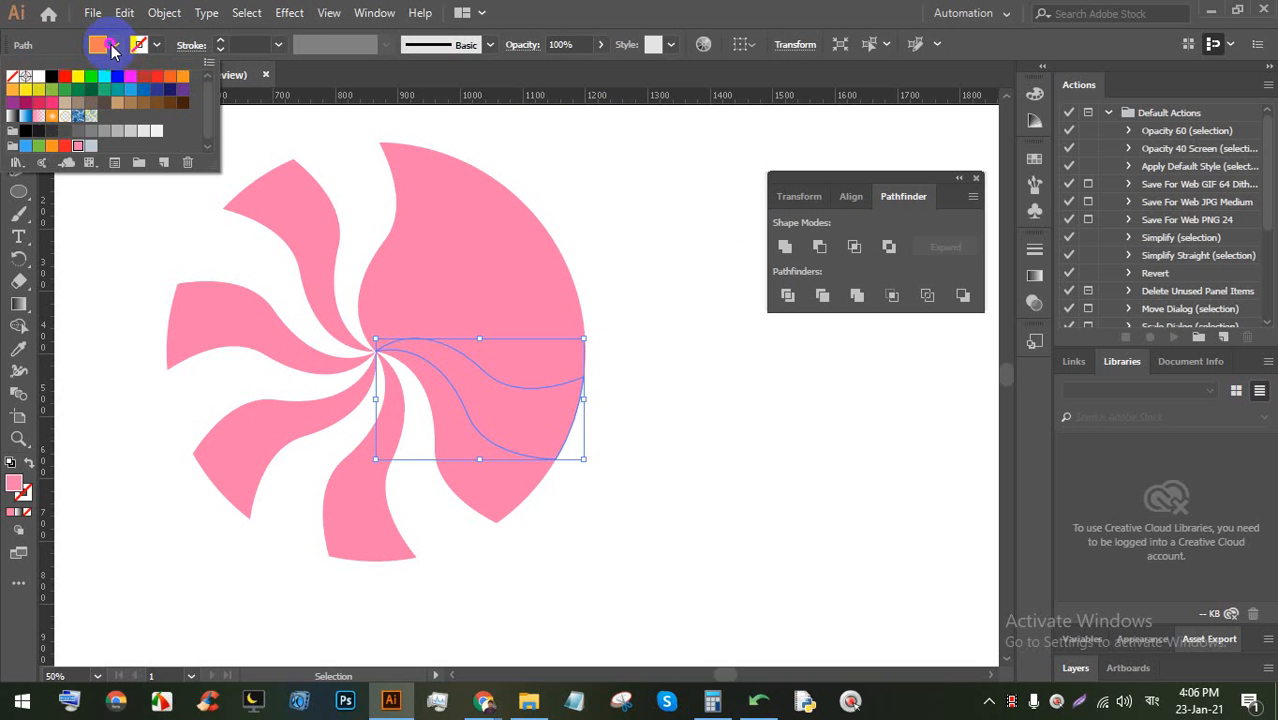
click(38, 76)
click(639, 211)
Fill the alternate segment on the circle's upper right with white and check the adjacent pink segments above it
click(522, 294)
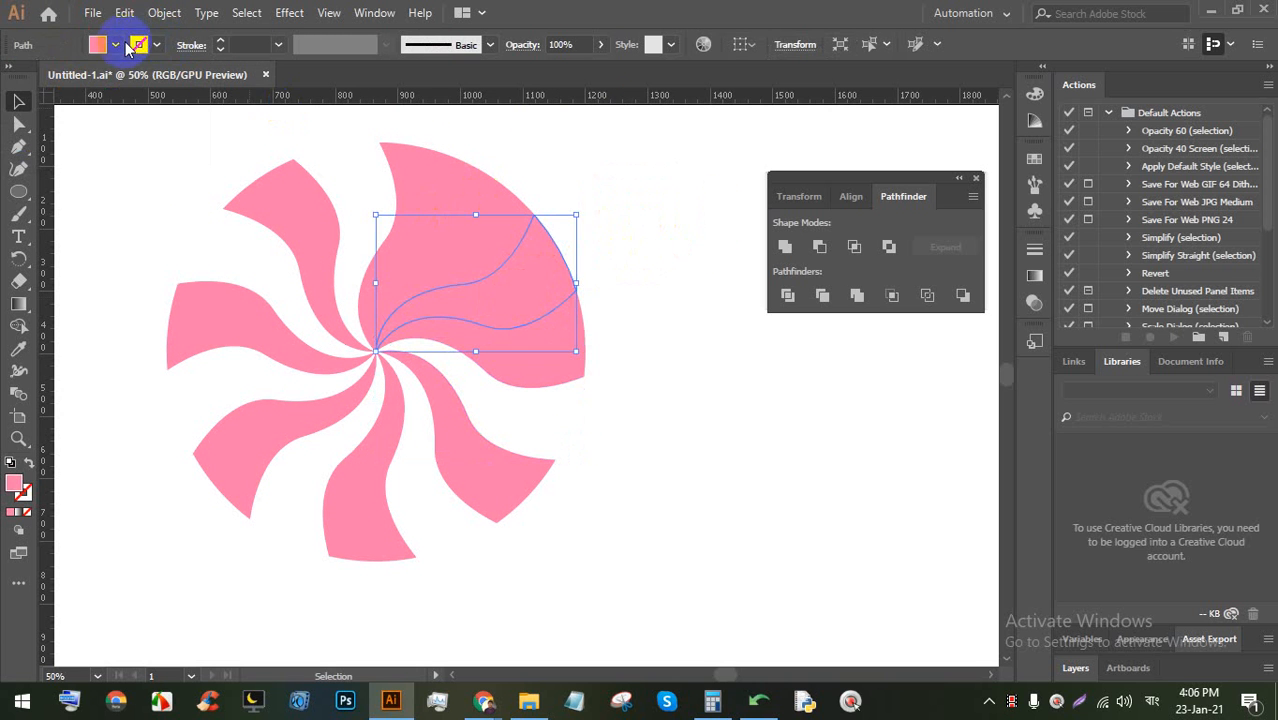
click(116, 45)
click(38, 77)
click(637, 215)
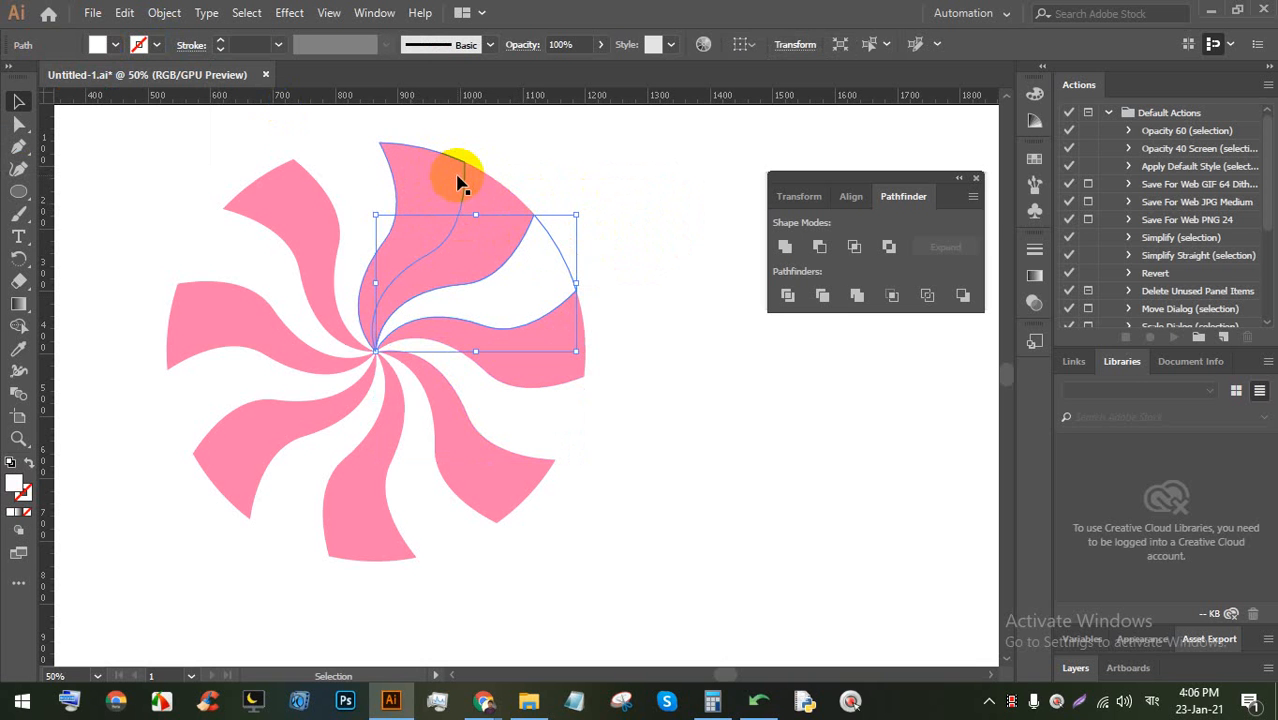
click(457, 183)
click(650, 190)
click(457, 193)
click(592, 250)
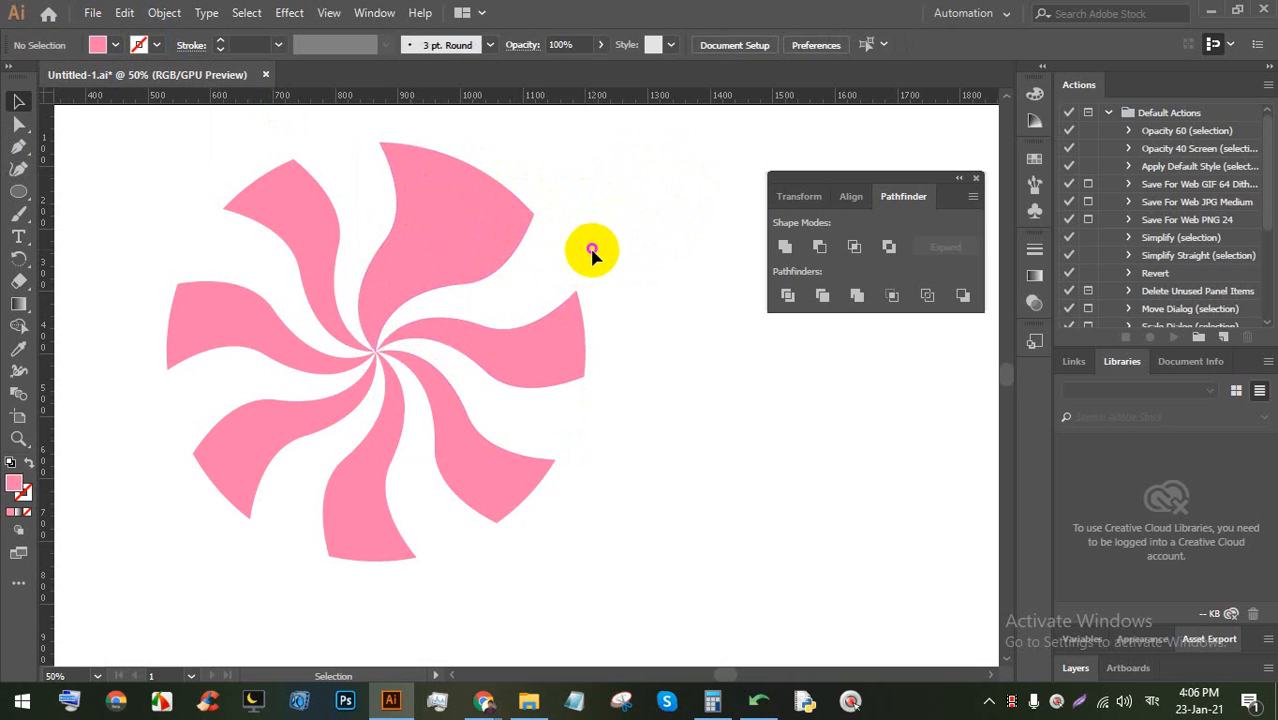
Undo the white segment fills and the ungrouping of the divided circle
key(ctrl+z)
key(ctrl+z)
key(ctrl+z)
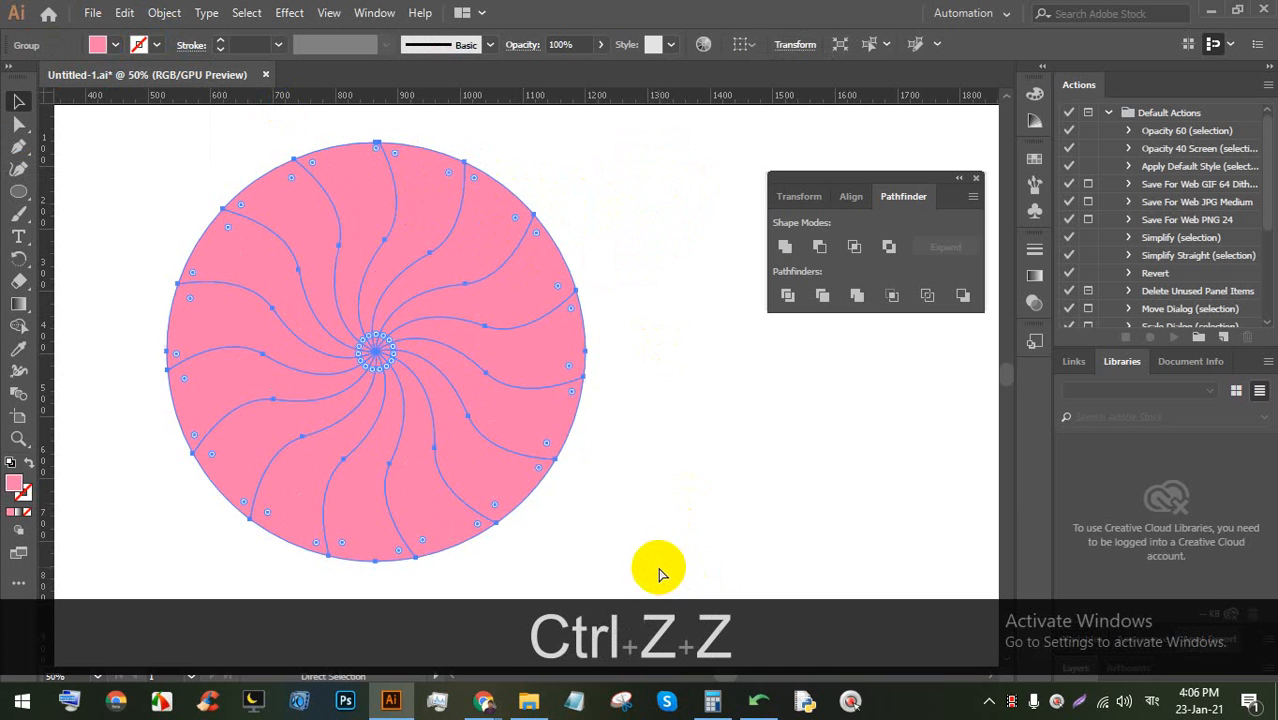
Undo the division of the pink circle and the rotated line copies, back to the single S-curve
key(ctrl+z)
key(ctrl+z)
key(ctrl+z)
key(ctrl+z)
key(ctrl+z)
key(ctrl+z)
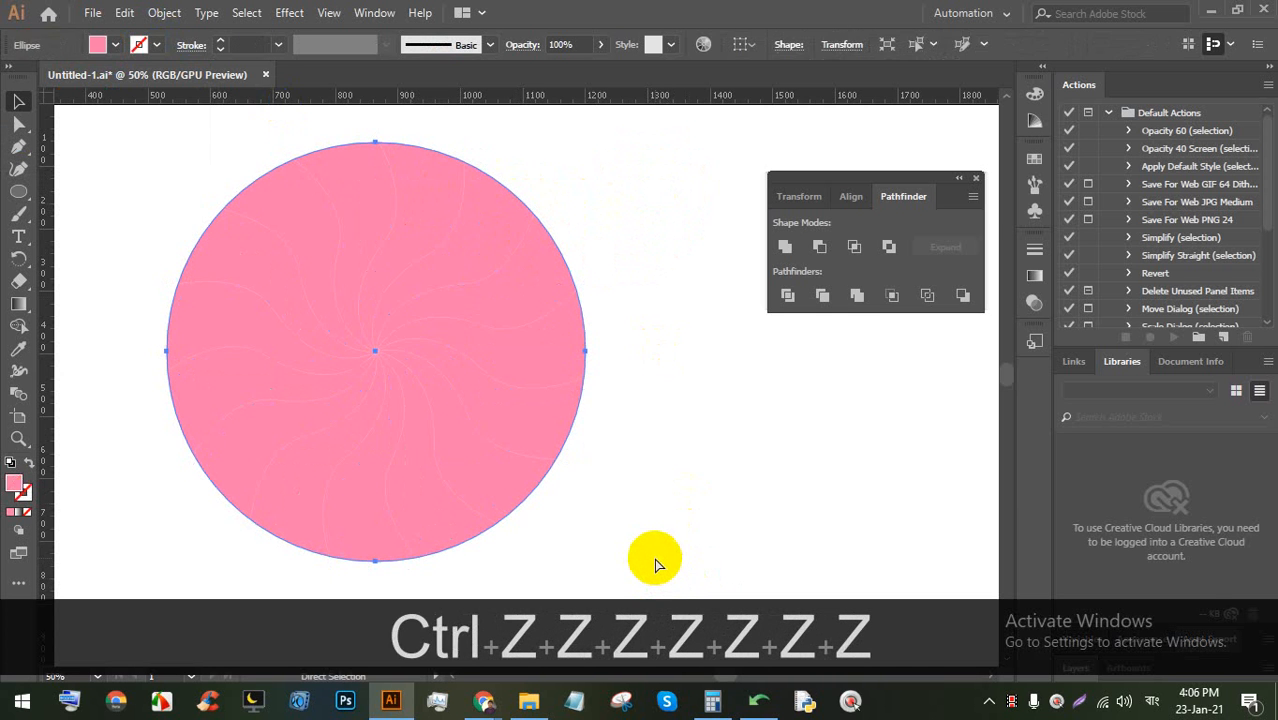
key(ctrl+z)
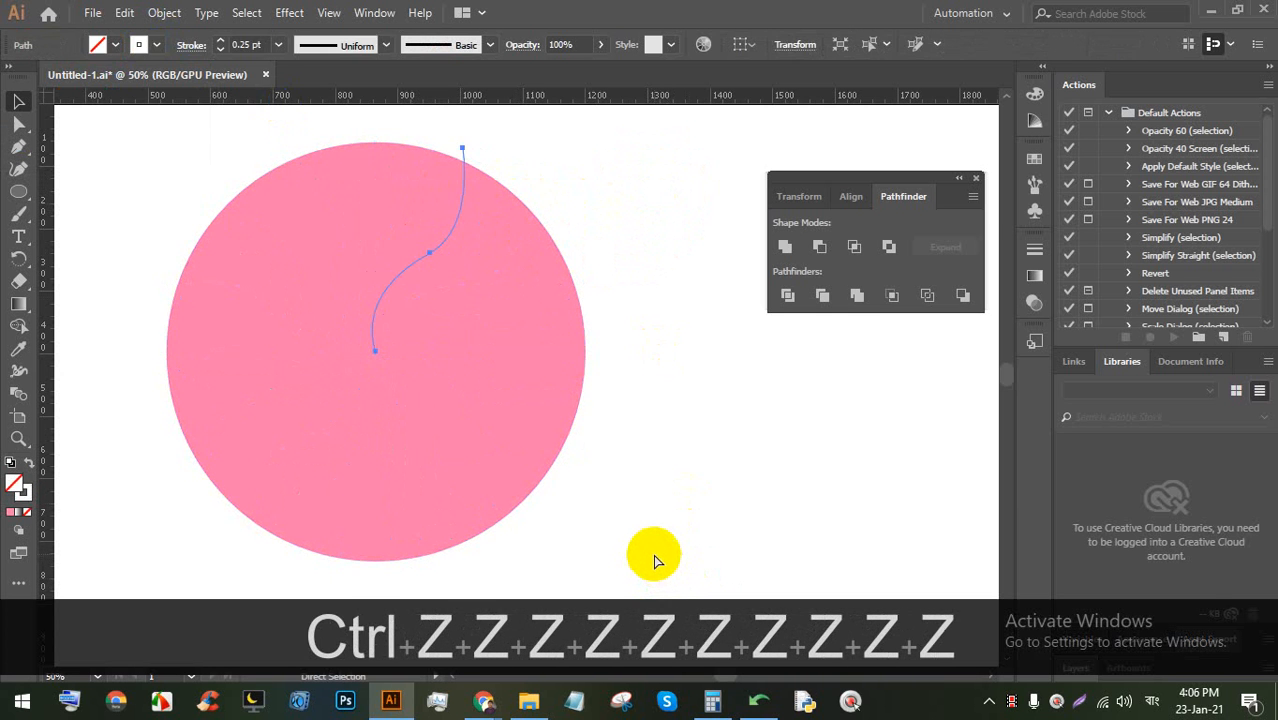
Create a copy of the S-curve rotated by 360/16 degrees about the circle's centre
click(462, 248)
alt+scroll(418, 298, up, 1)
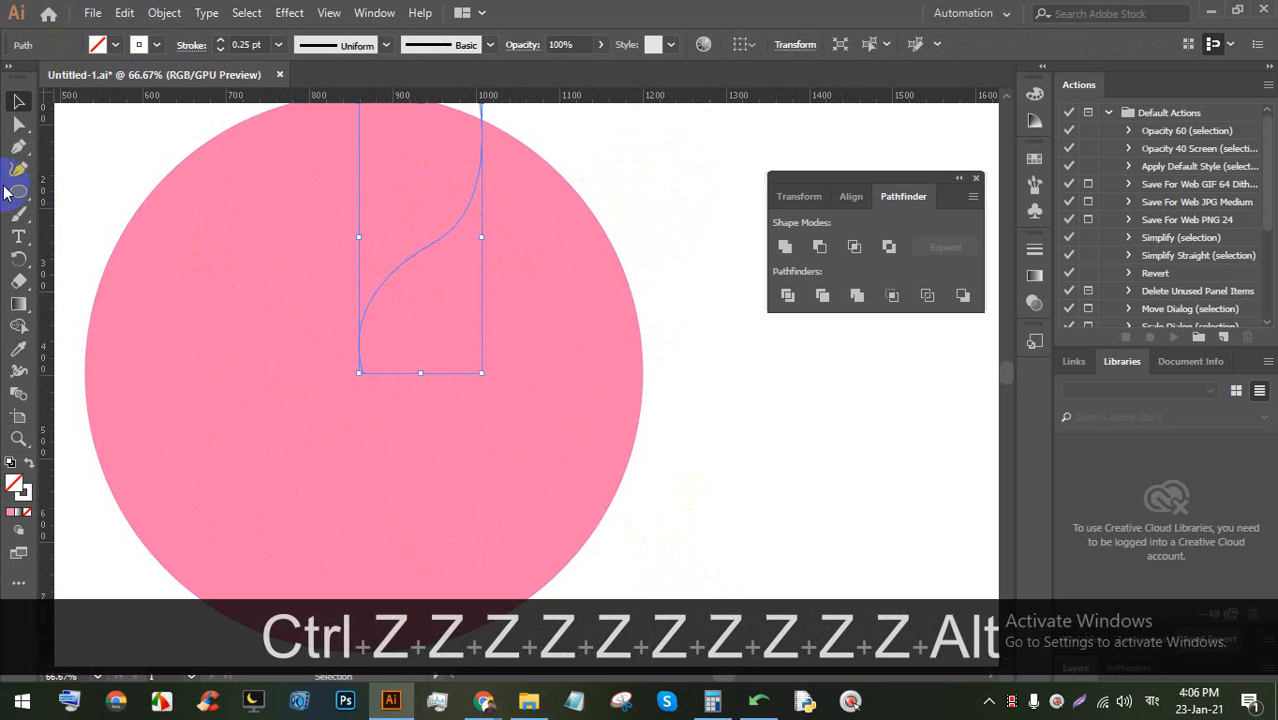
click(22, 262)
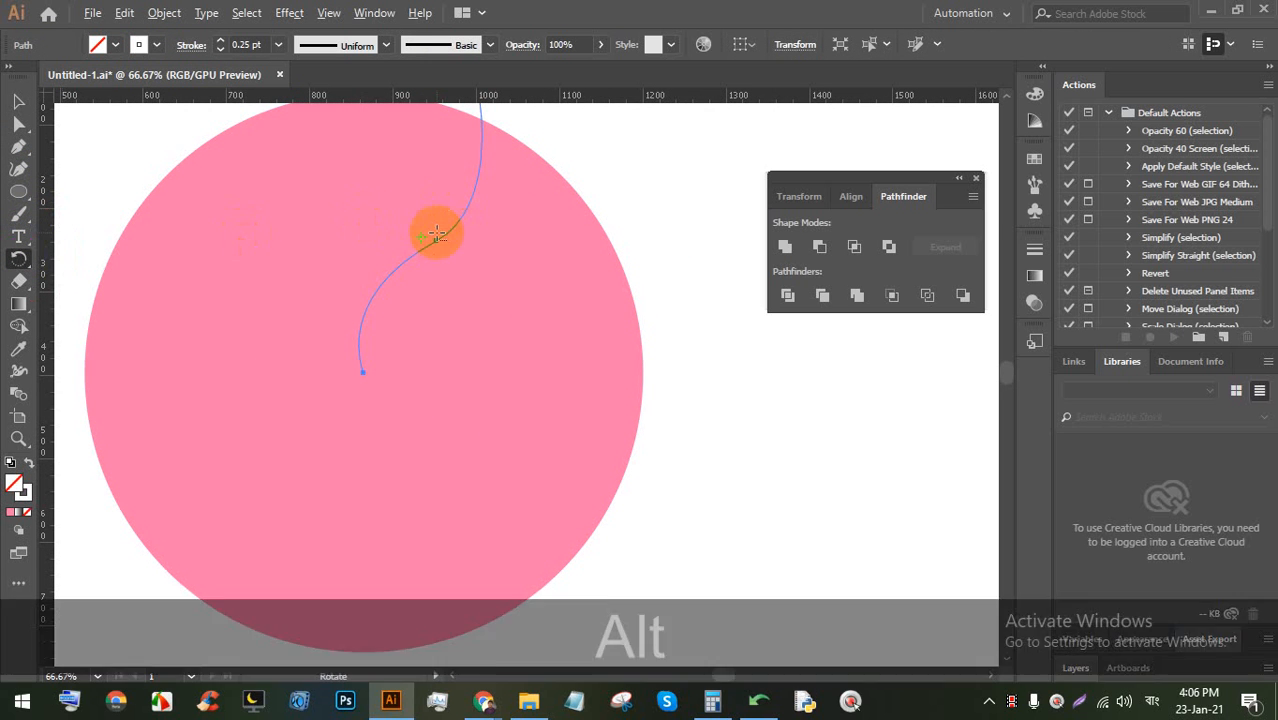
alt+click(361, 372)
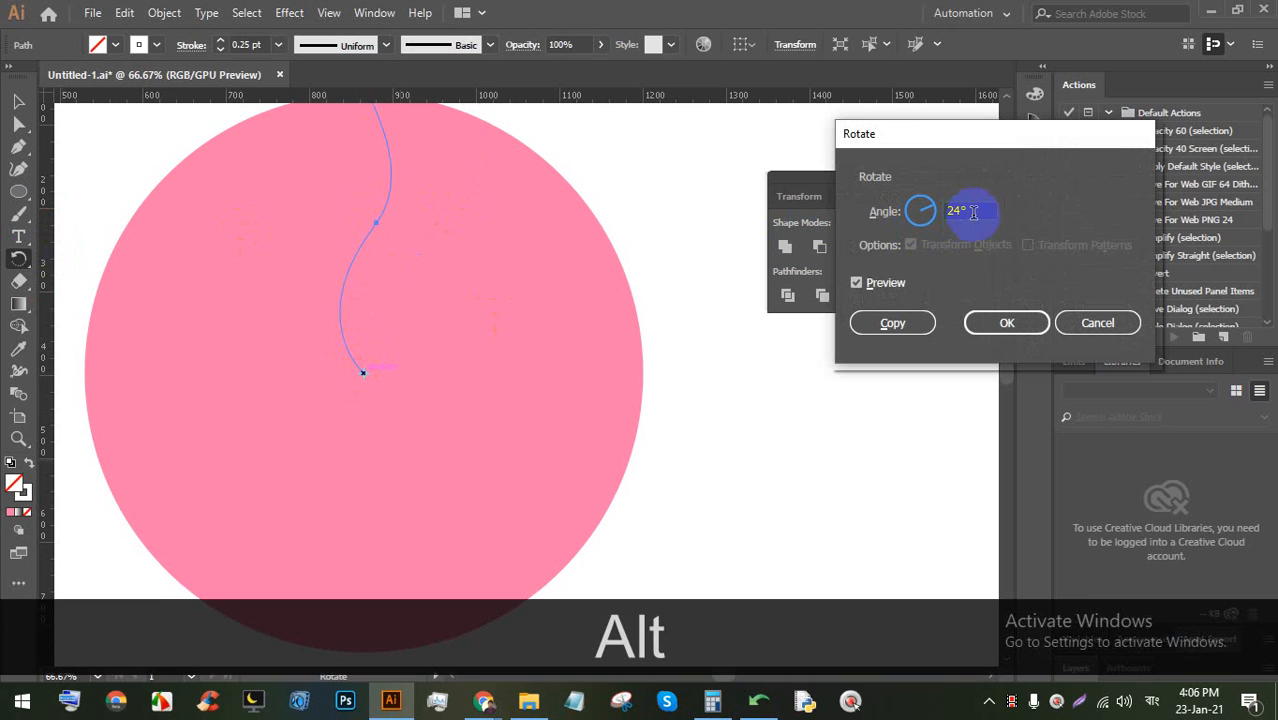
text(360)
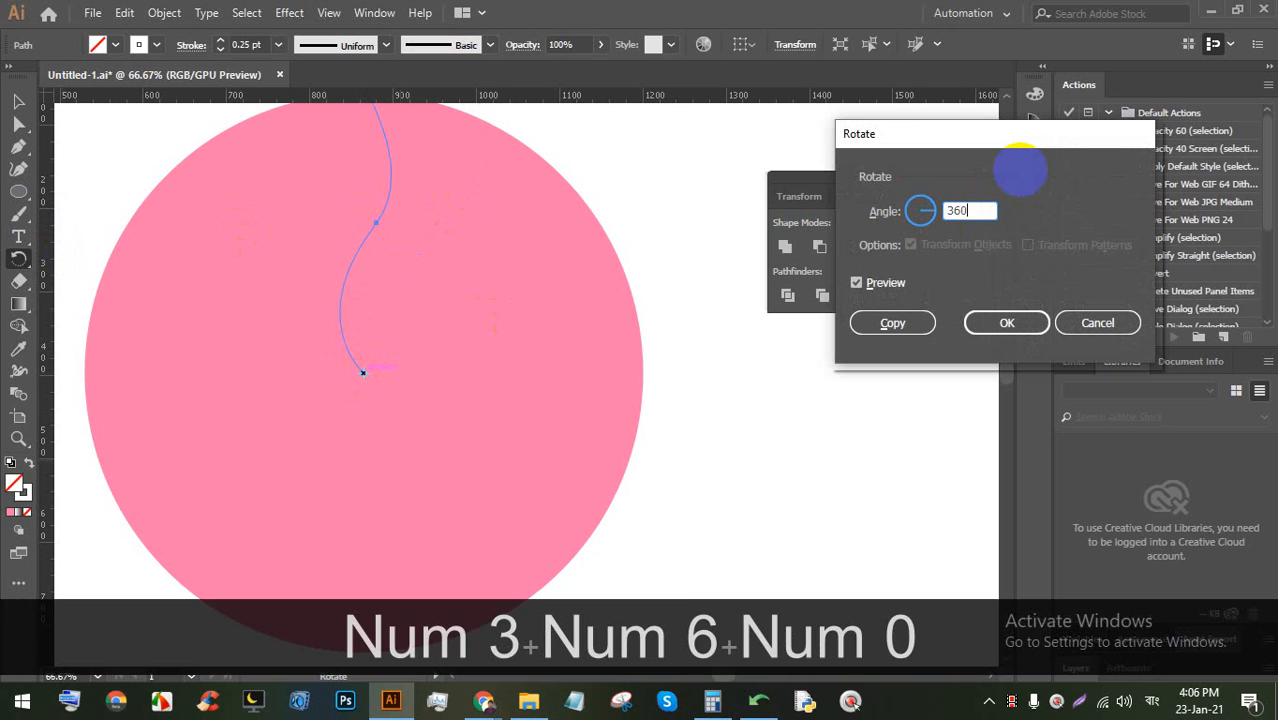
text(/)
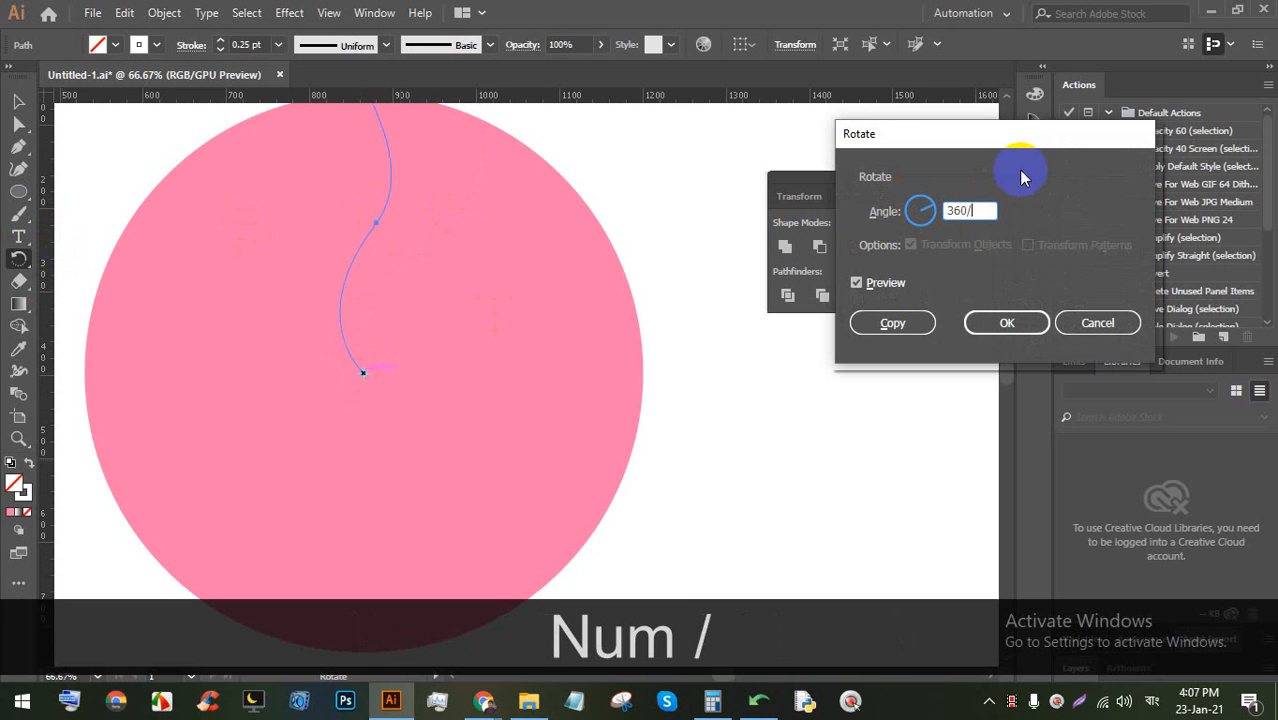
text(16)
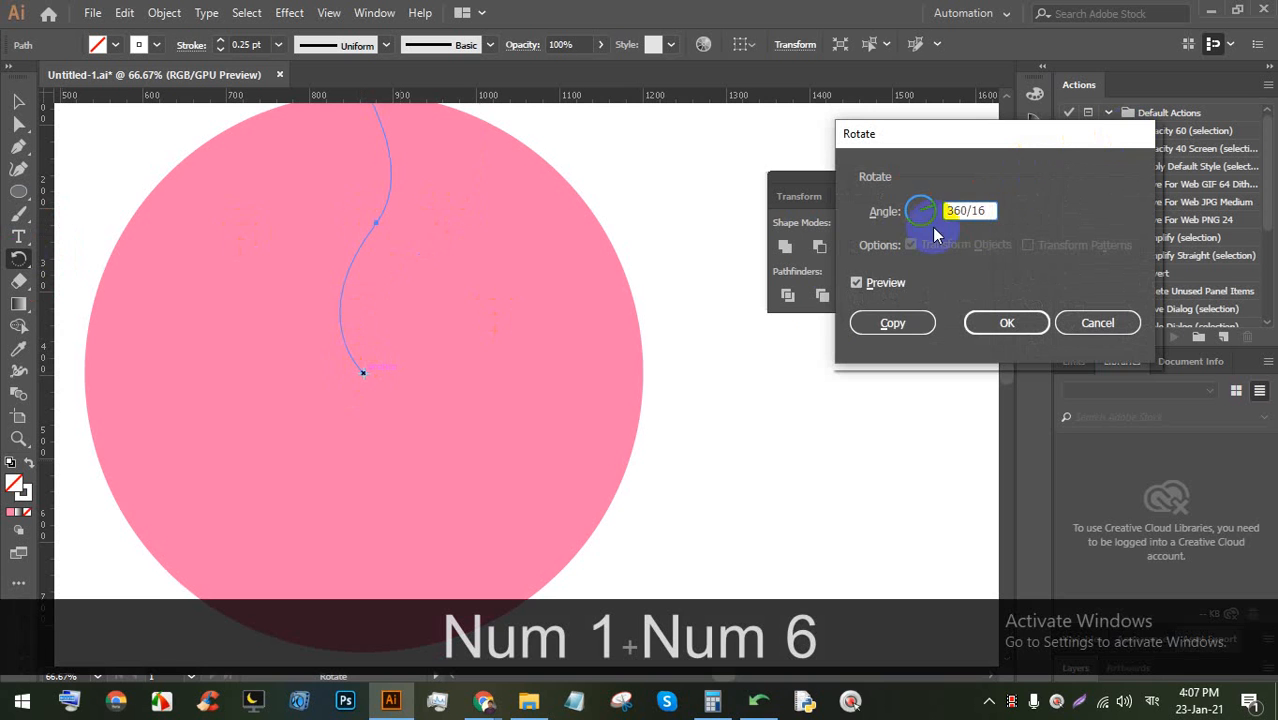
click(891, 323)
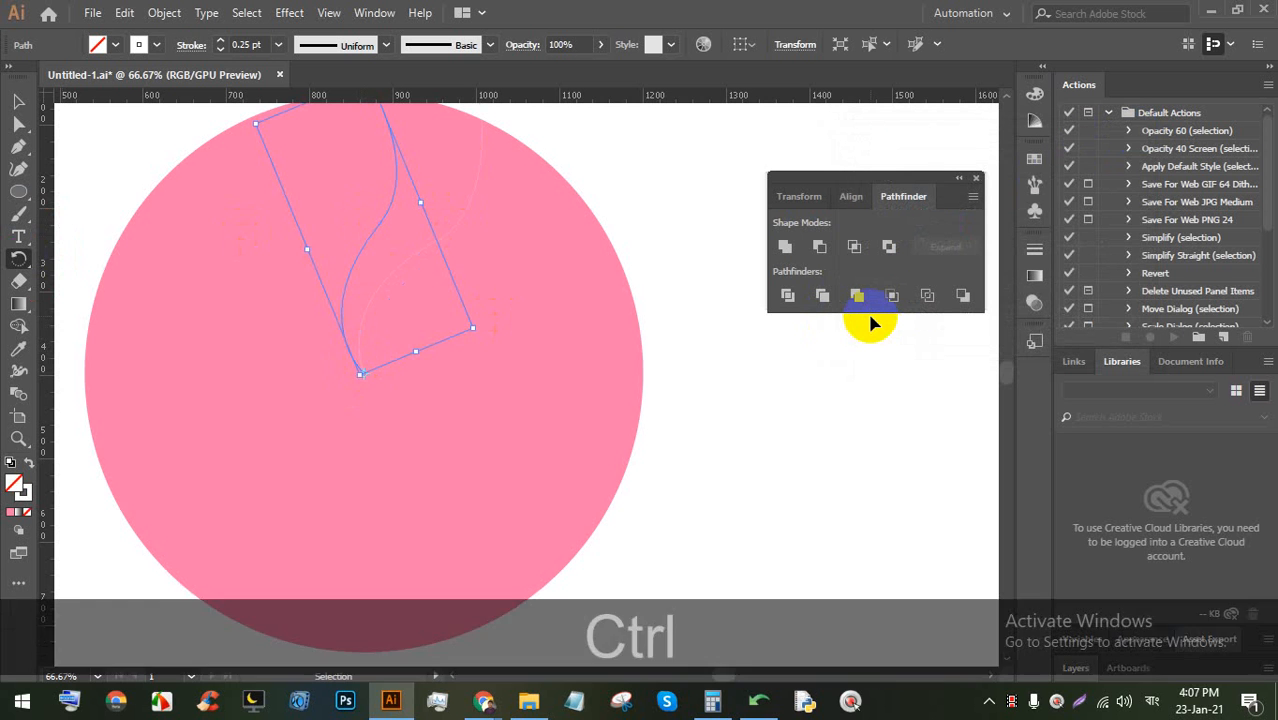
Repeat the rotated copy of the S-curve until the curves go all the way around the circle
key(ctrl+d)
key(ctrl+d)
key(ctrl+d)
key(ctrl+d)
key(ctrl+d)
key(ctrl+d)
key(ctrl+d)
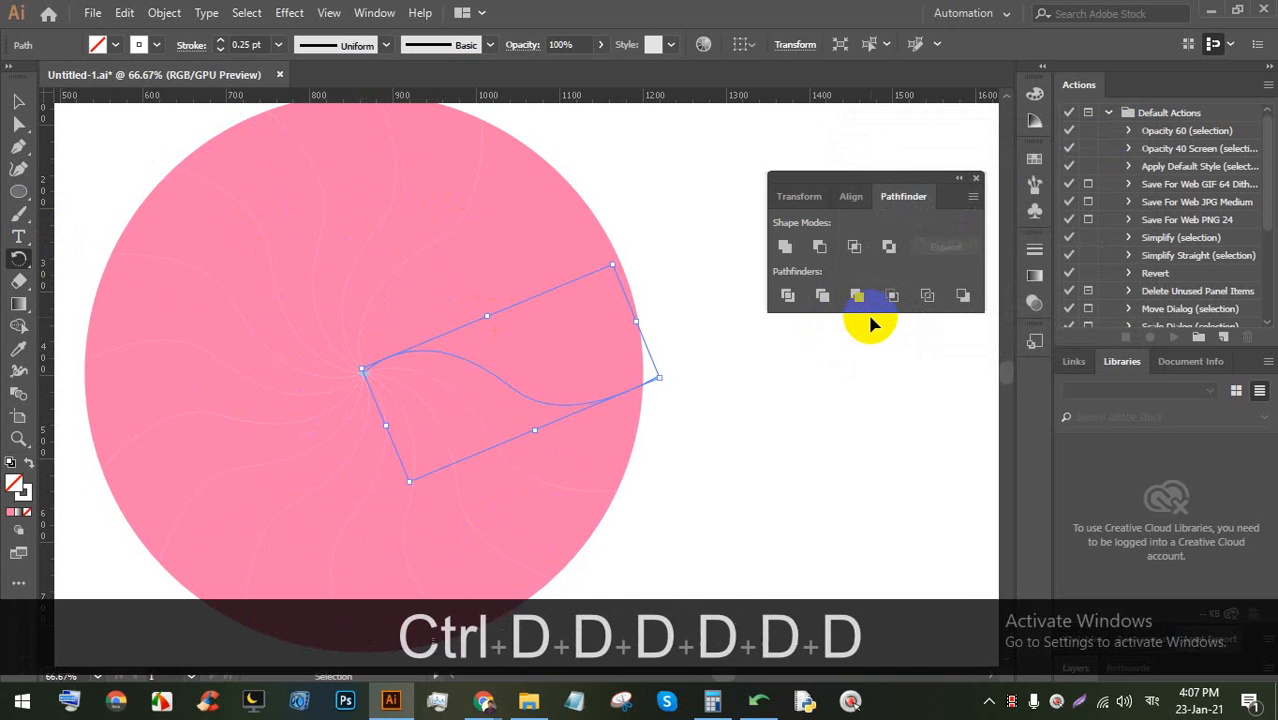
key(ctrl+d)
key(ctrl+d)
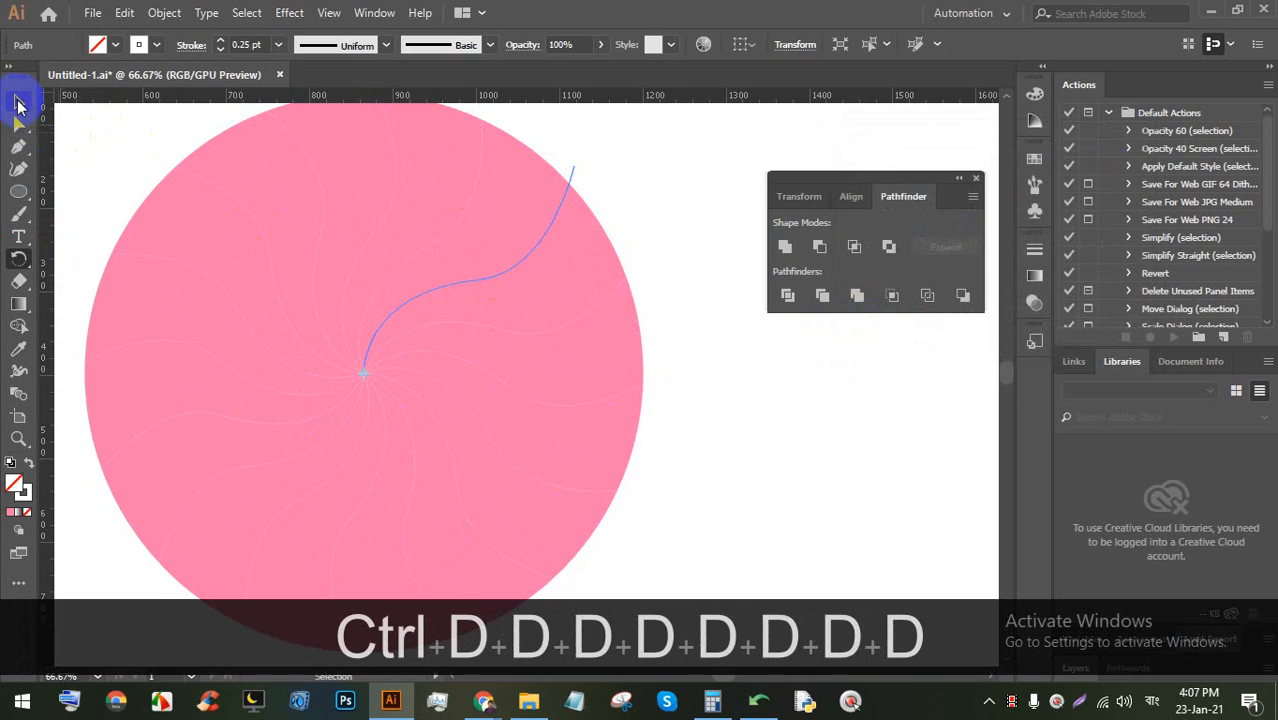
Divide the pink circle along all the S-curves with Pathfinder and ungroup the resulting segments
click(18, 101)
scroll(490, 275, down, 1)
click(662, 408)
drag(580, 585, 152, 117)
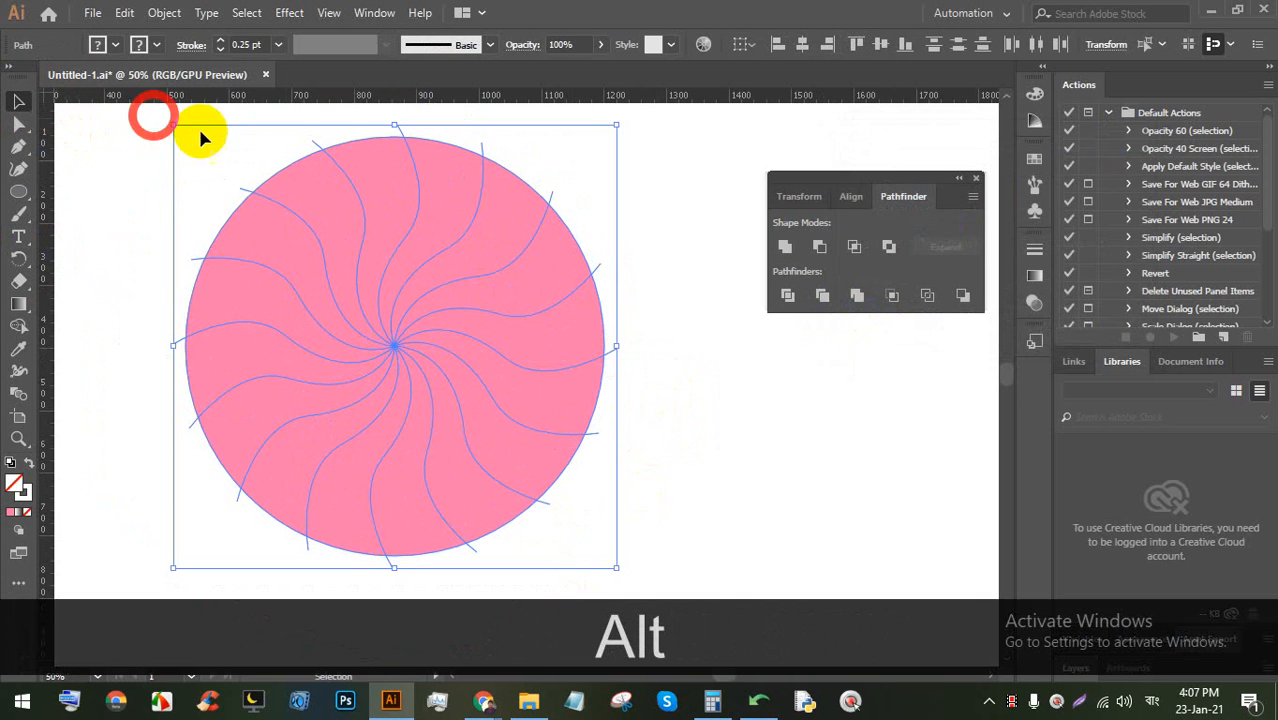
click(786, 294)
right_click(442, 251)
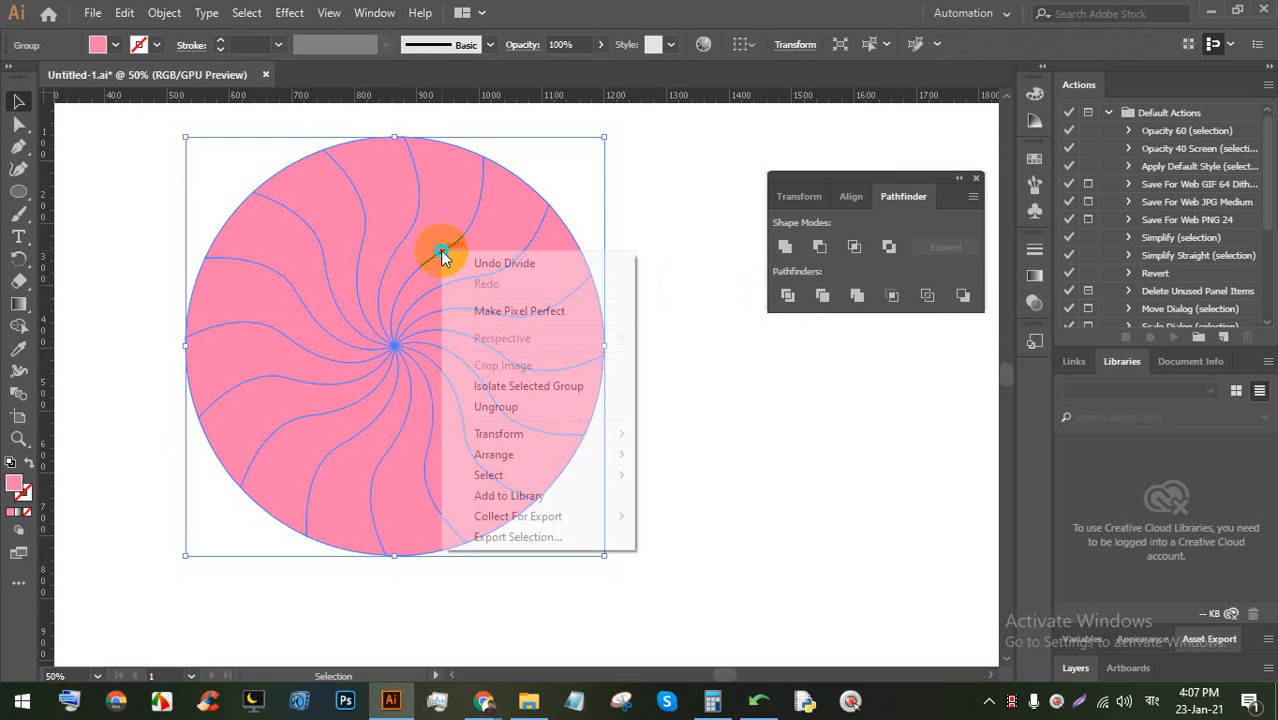
click(485, 408)
click(621, 344)
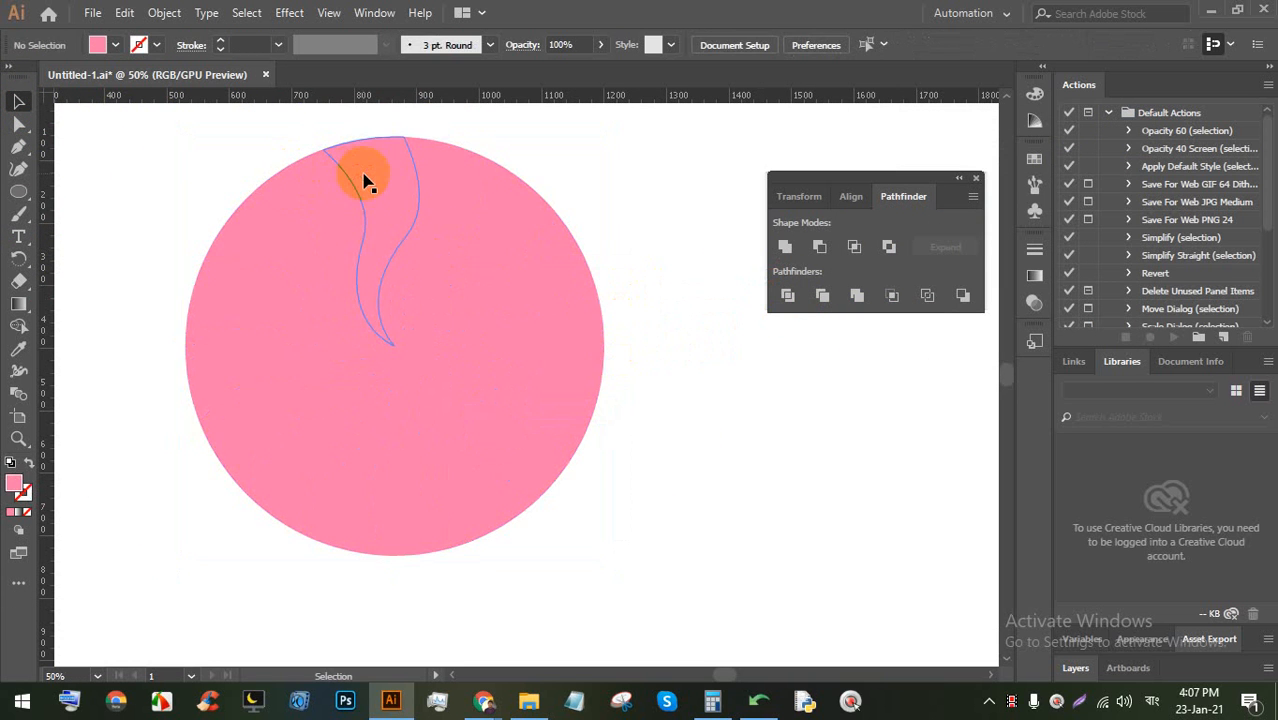
Fill the circle's top segment and the alternate one on its upper right with white, leaving a pink one between them
click(365, 172)
click(115, 45)
click(55, 91)
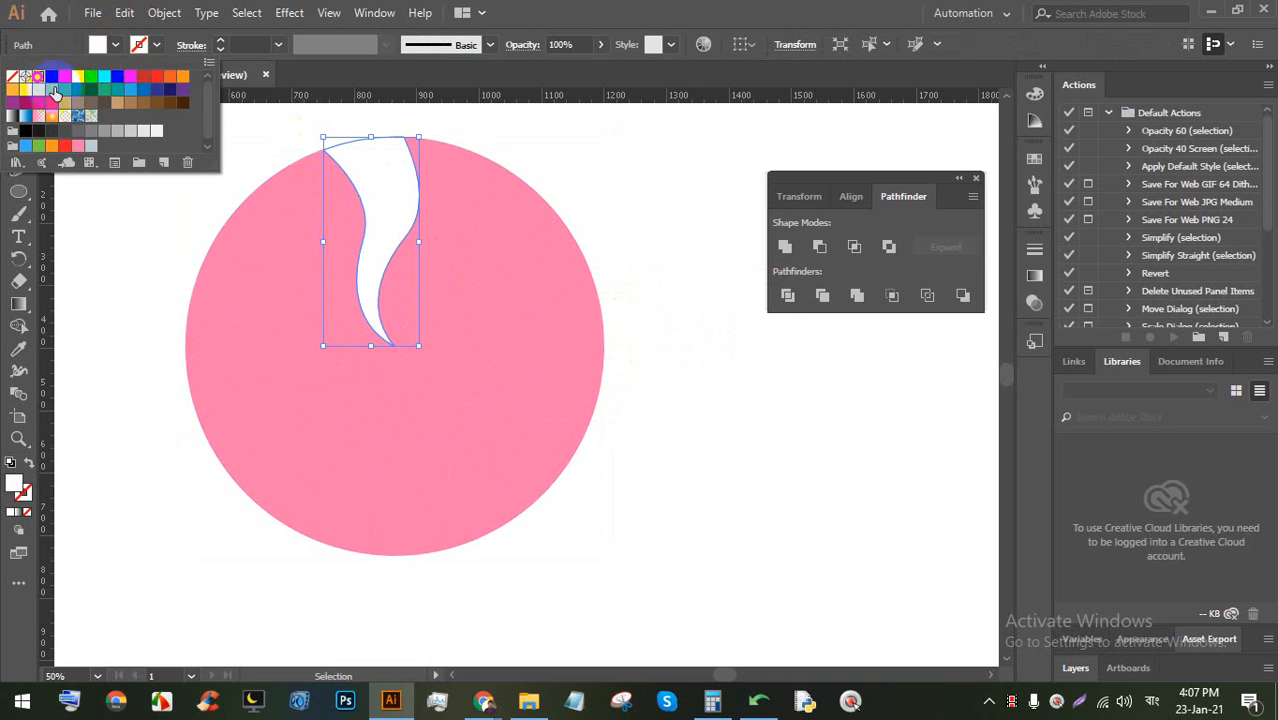
click(482, 236)
click(117, 45)
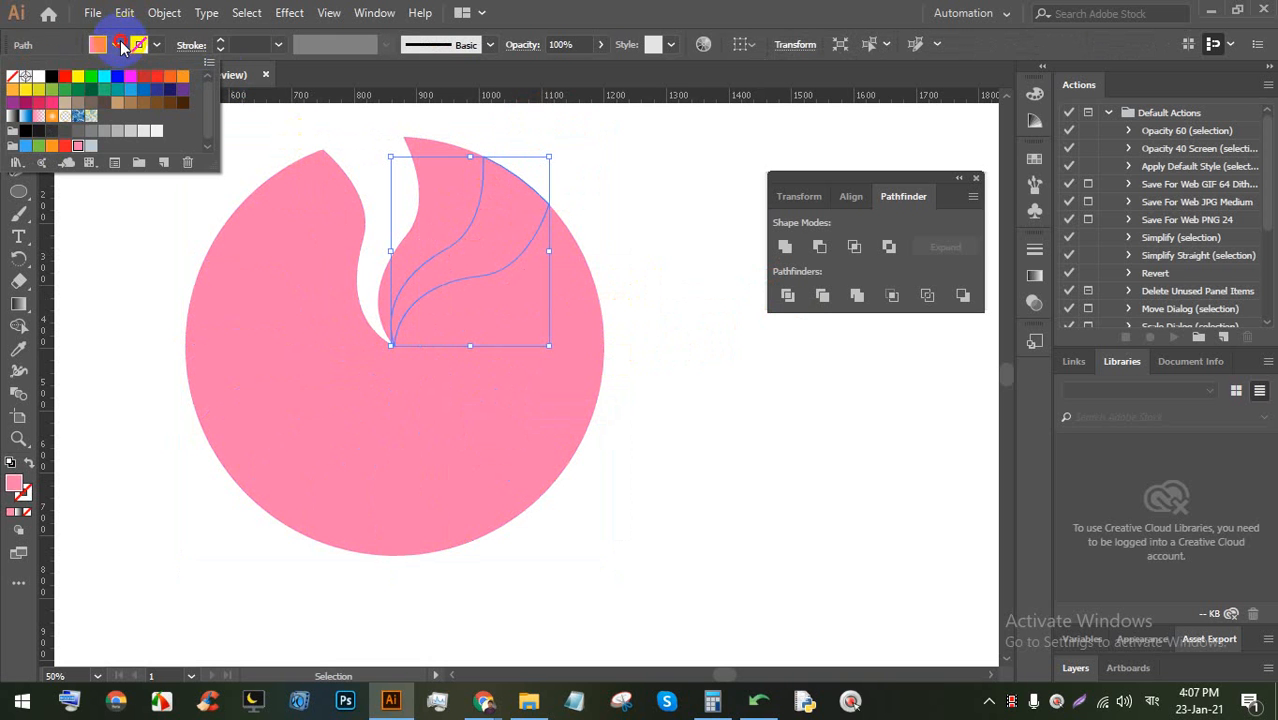
click(55, 80)
click(582, 173)
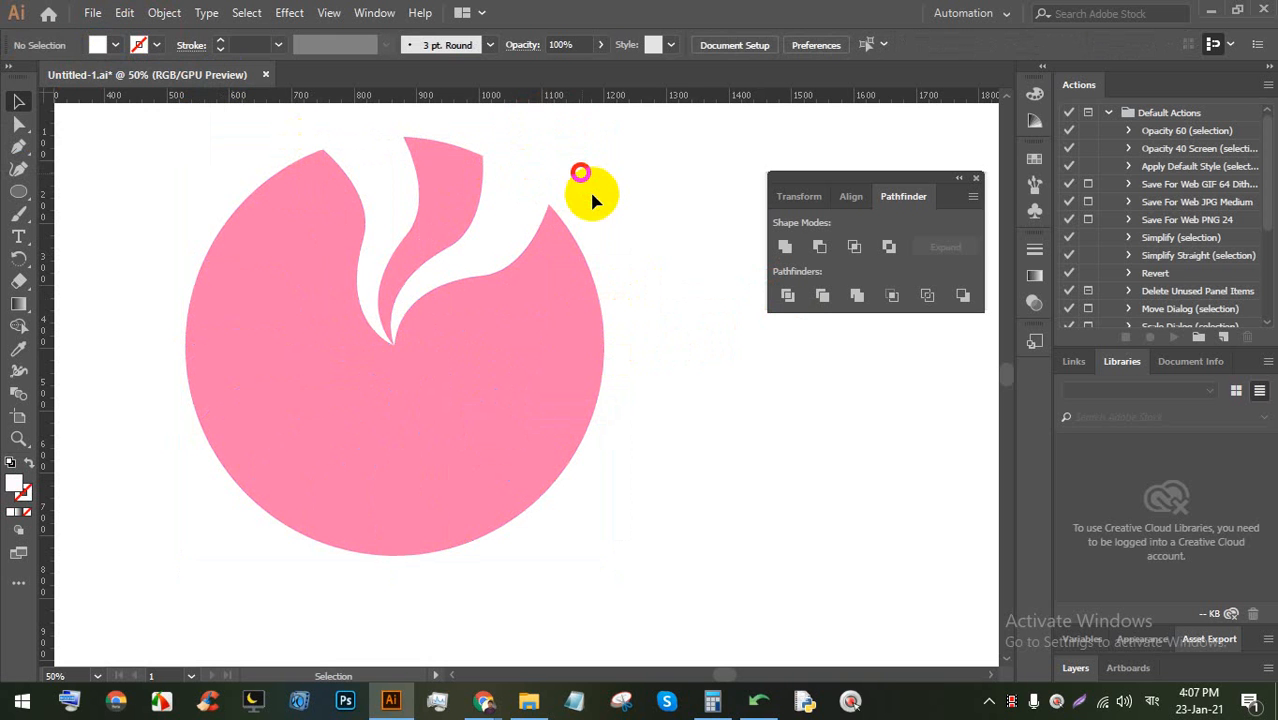
Fill the next two alternate segments, on the circle's right and lower right, with white
click(553, 322)
click(116, 45)
click(42, 82)
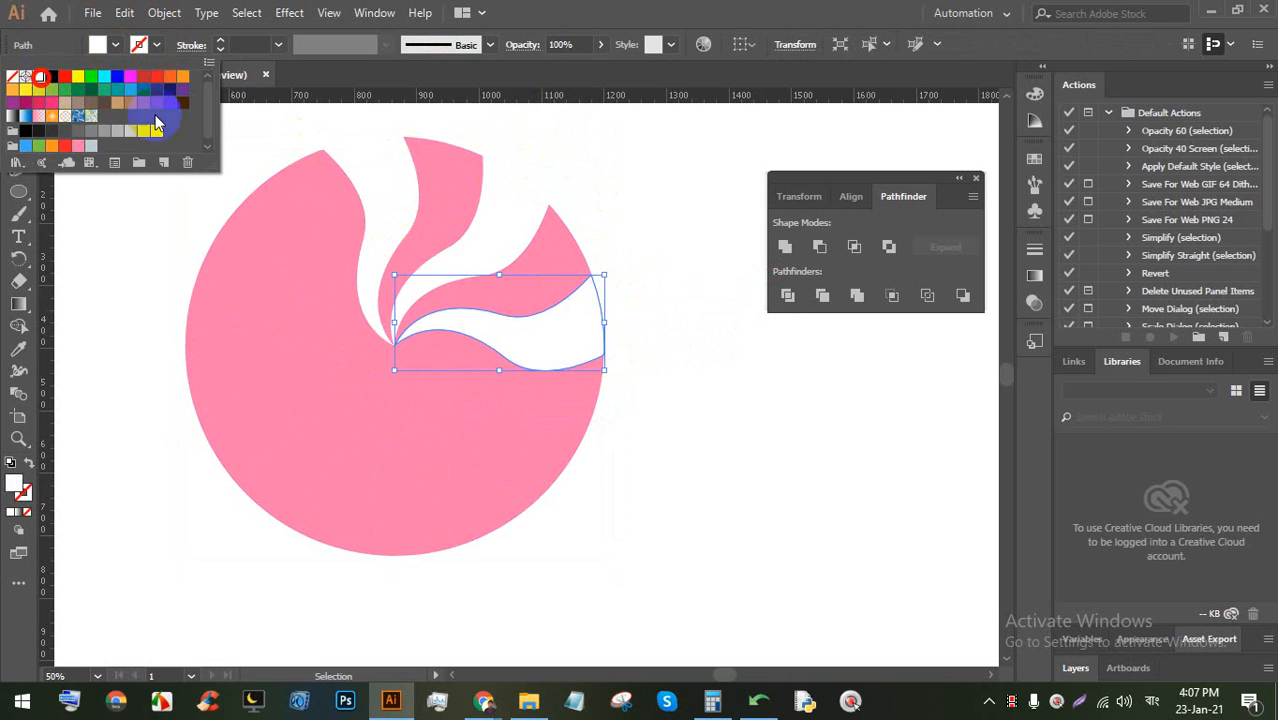
click(616, 219)
click(477, 430)
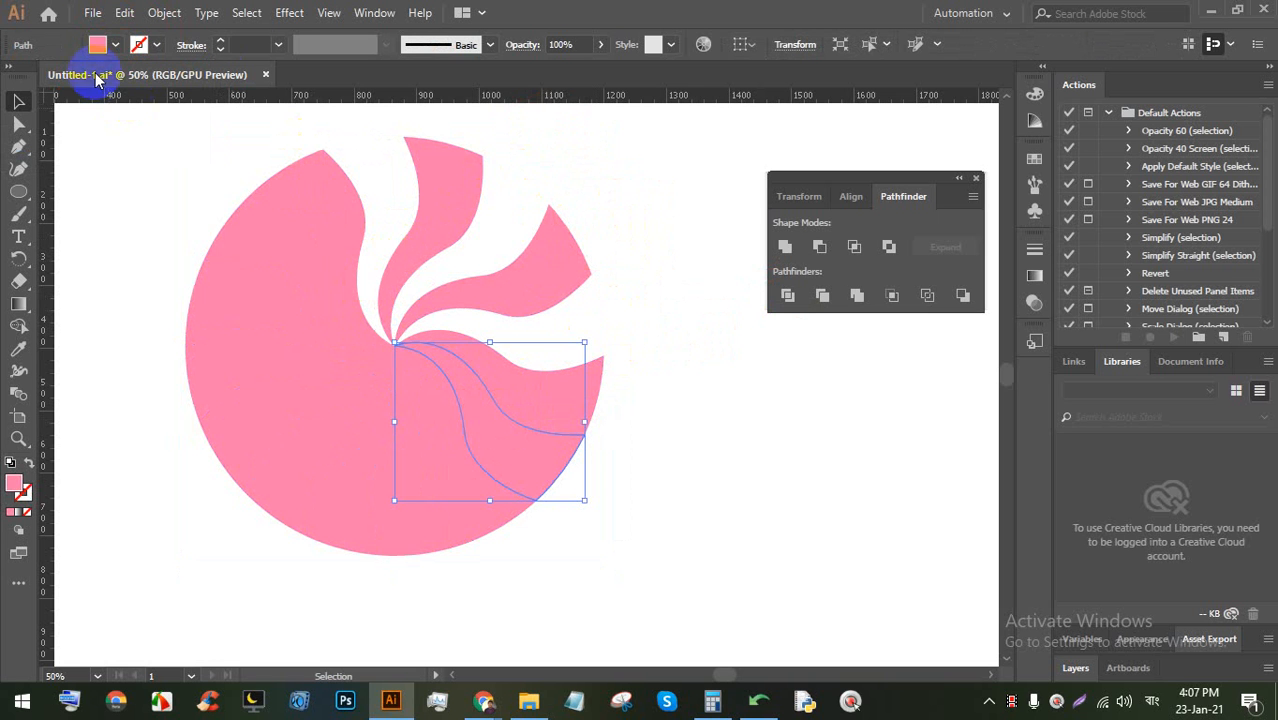
click(104, 50)
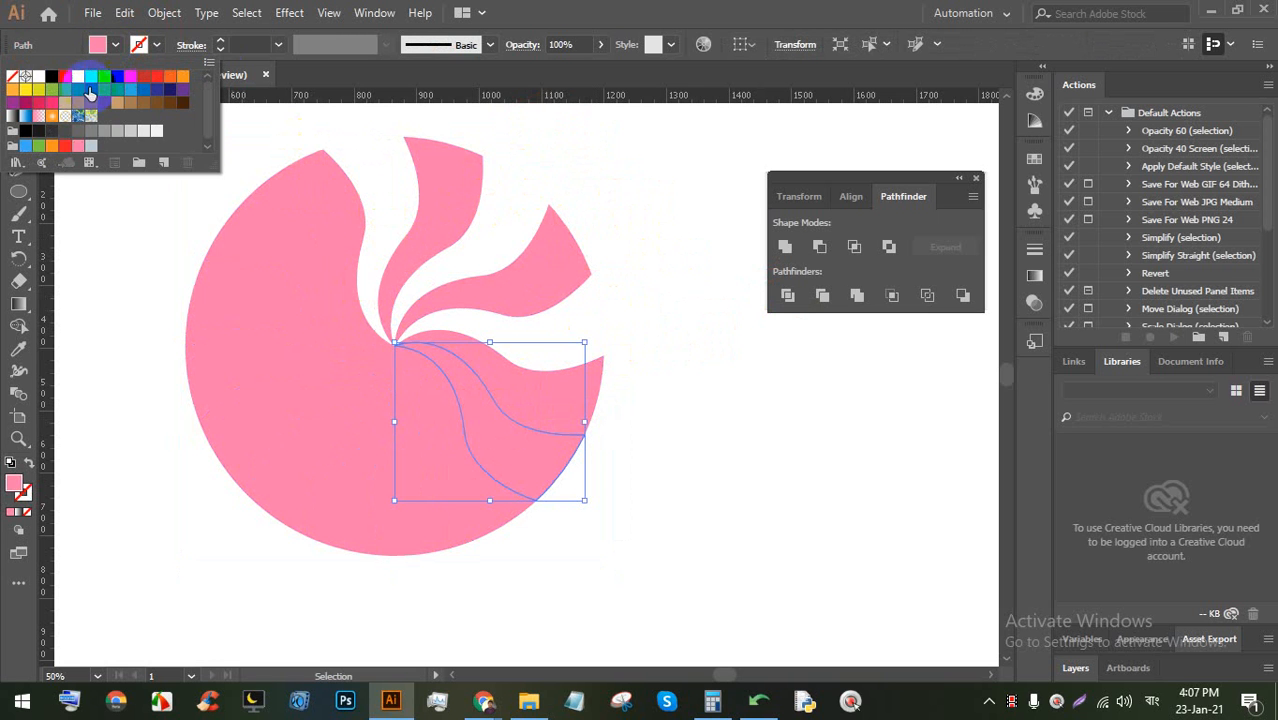
click(38, 80)
click(665, 253)
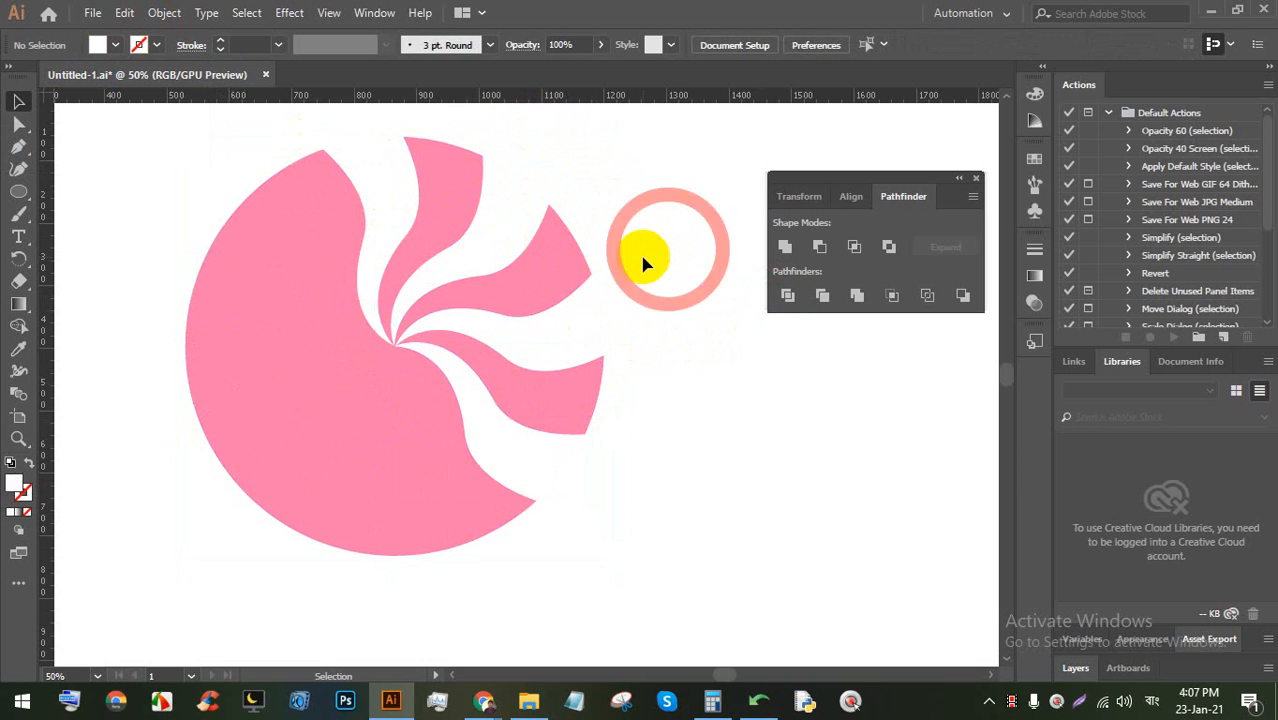
Fill the remaining four alternate segments, from the circle's bottom around to its upper left, with white together
shift+click(393, 524)
shift+click(281, 490)
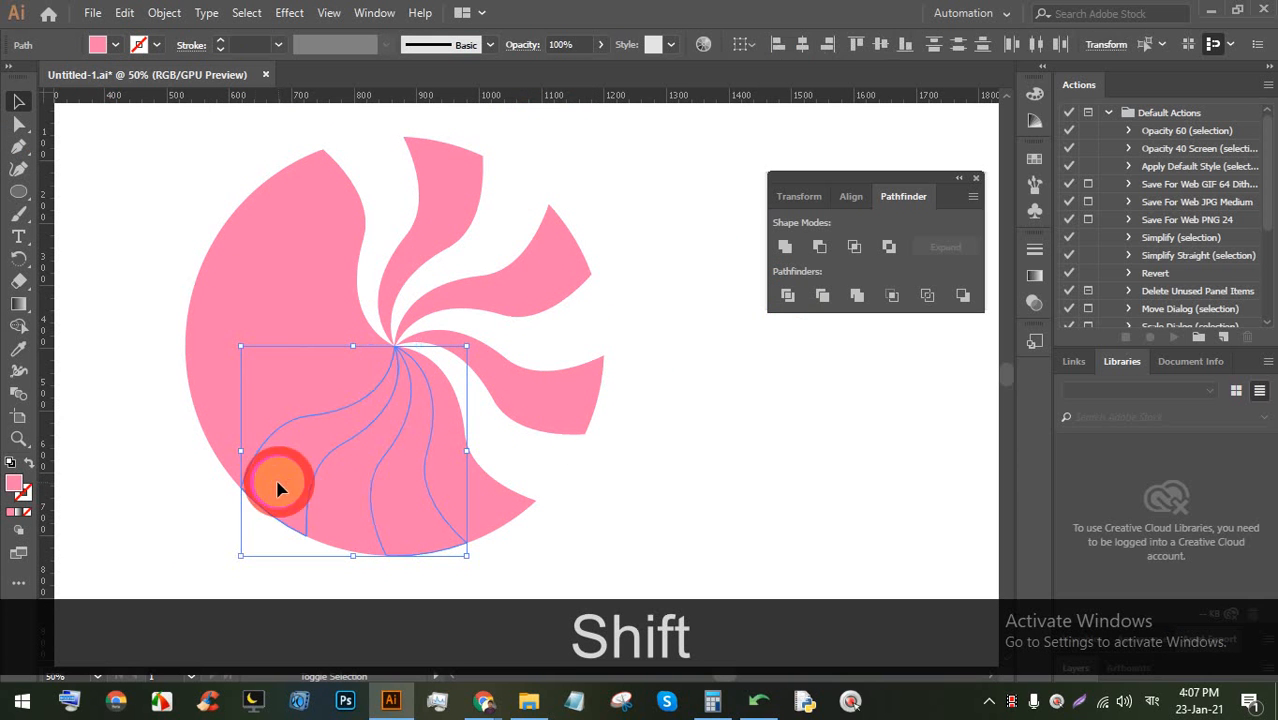
shift+click(220, 383)
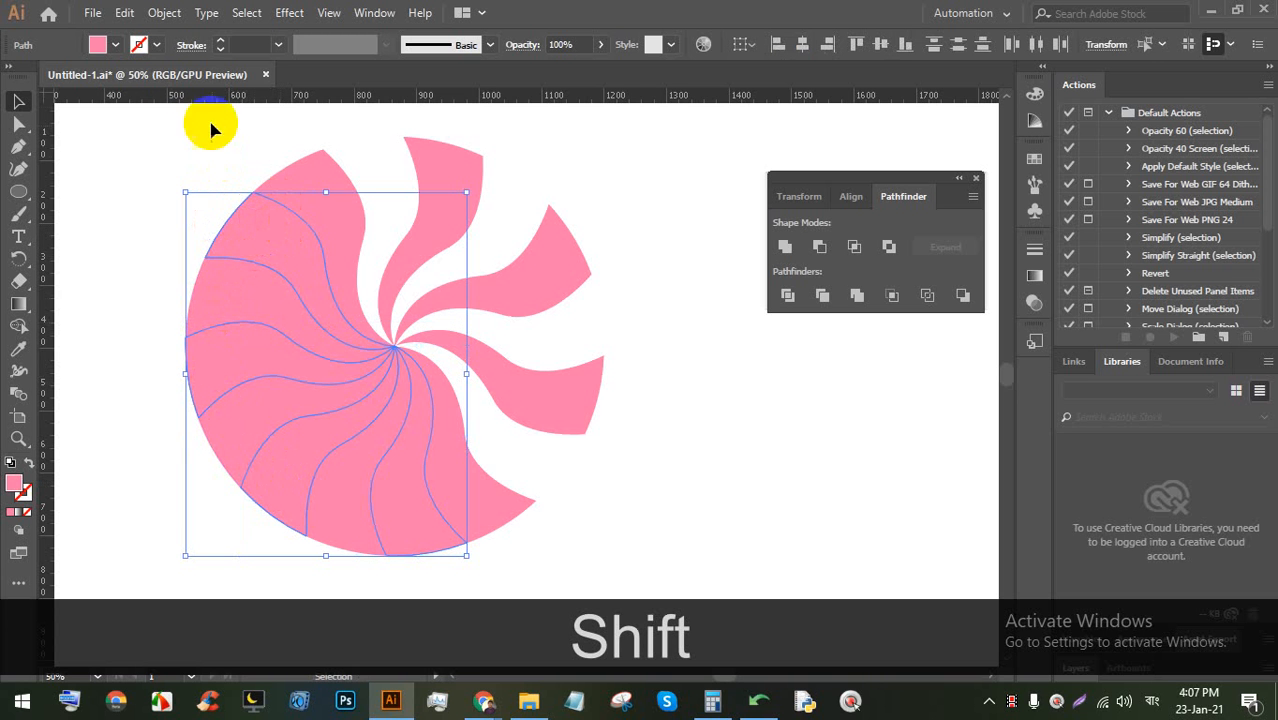
click(110, 42)
click(40, 74)
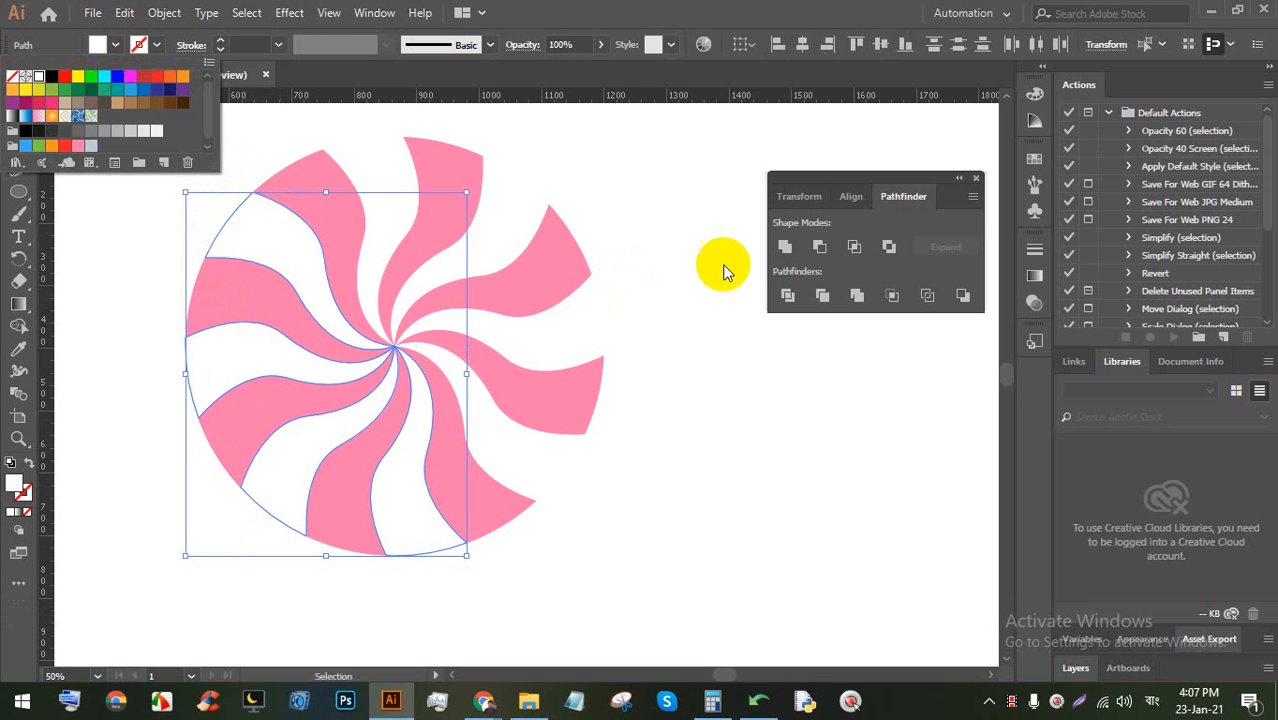
click(731, 263)
Examine the centre point of the swirl where the pink and white segments meet
scroll(596, 306, down, 1)
scroll(597, 308, up, 1)
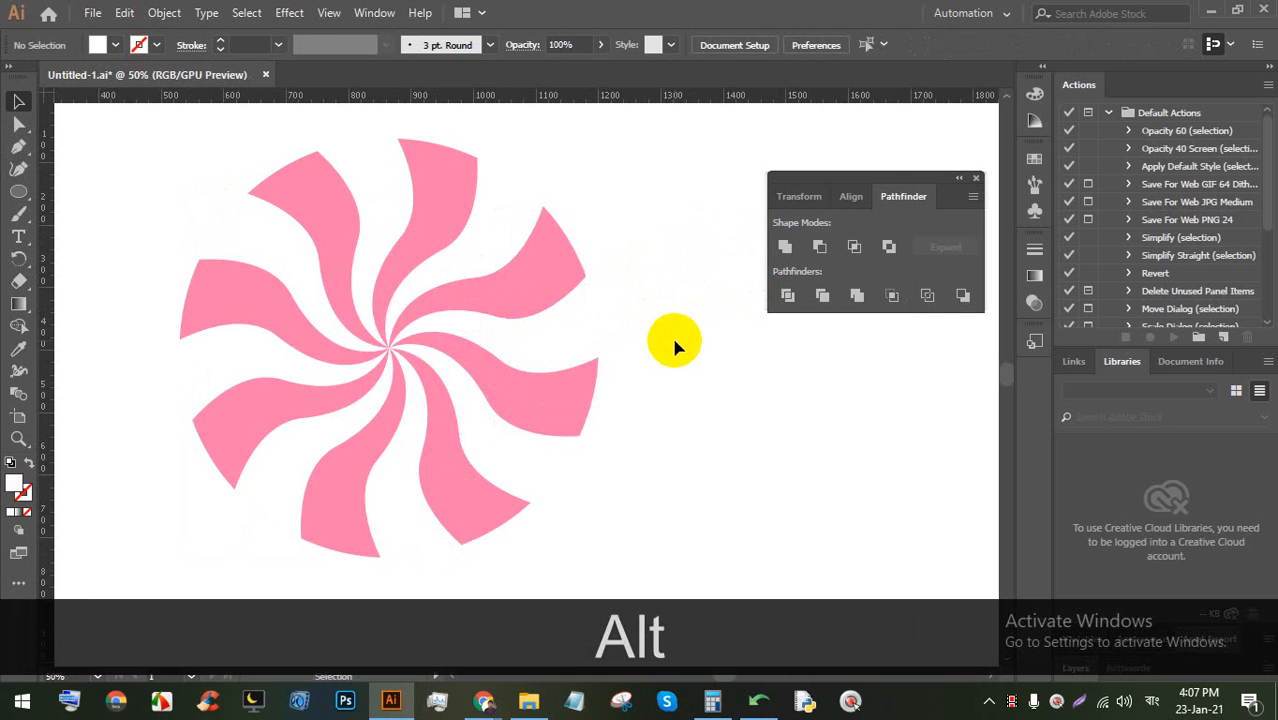
scroll(251, 328, up, 2)
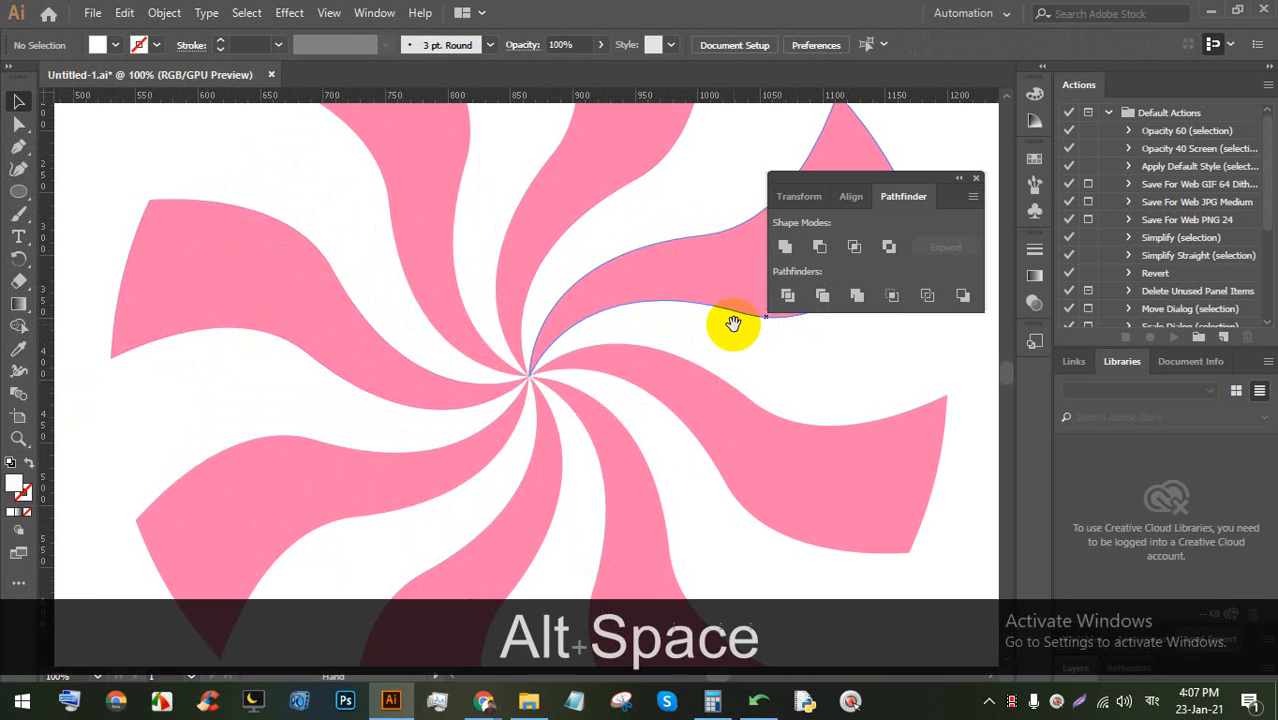
drag(733, 323, 562, 334)
scroll(479, 334, up, 1)
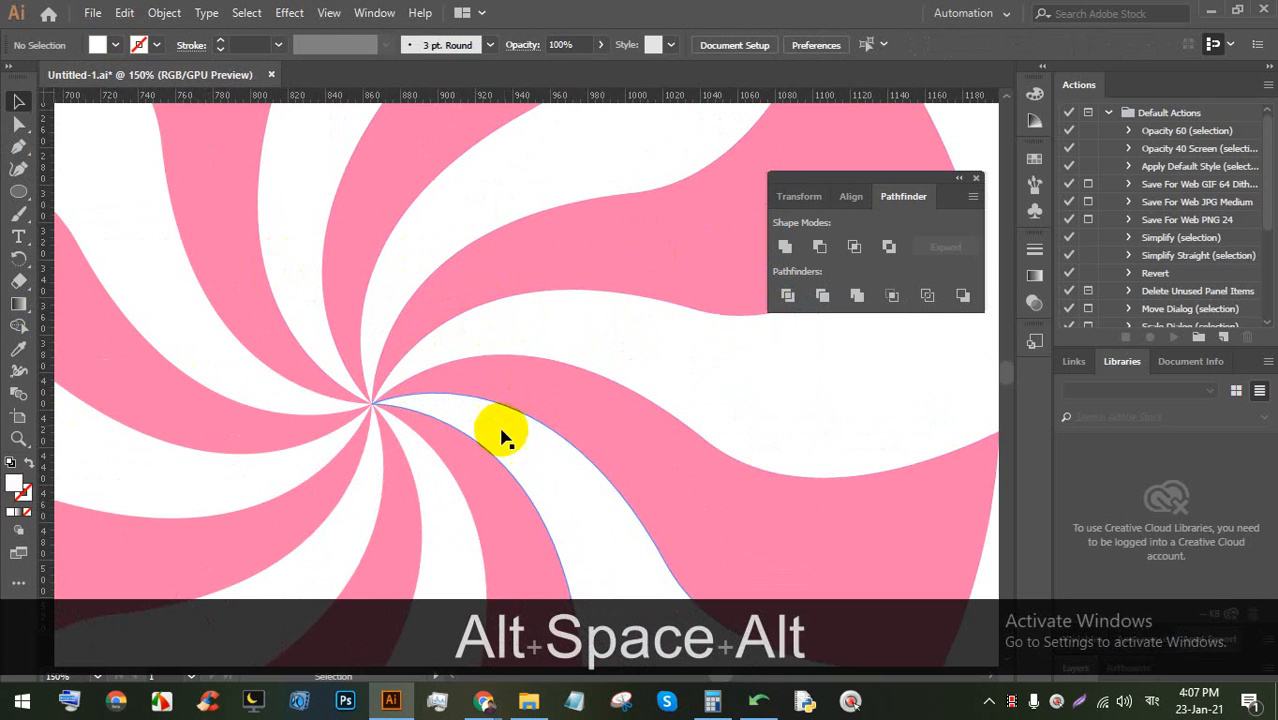
scroll(370, 335, up, 1)
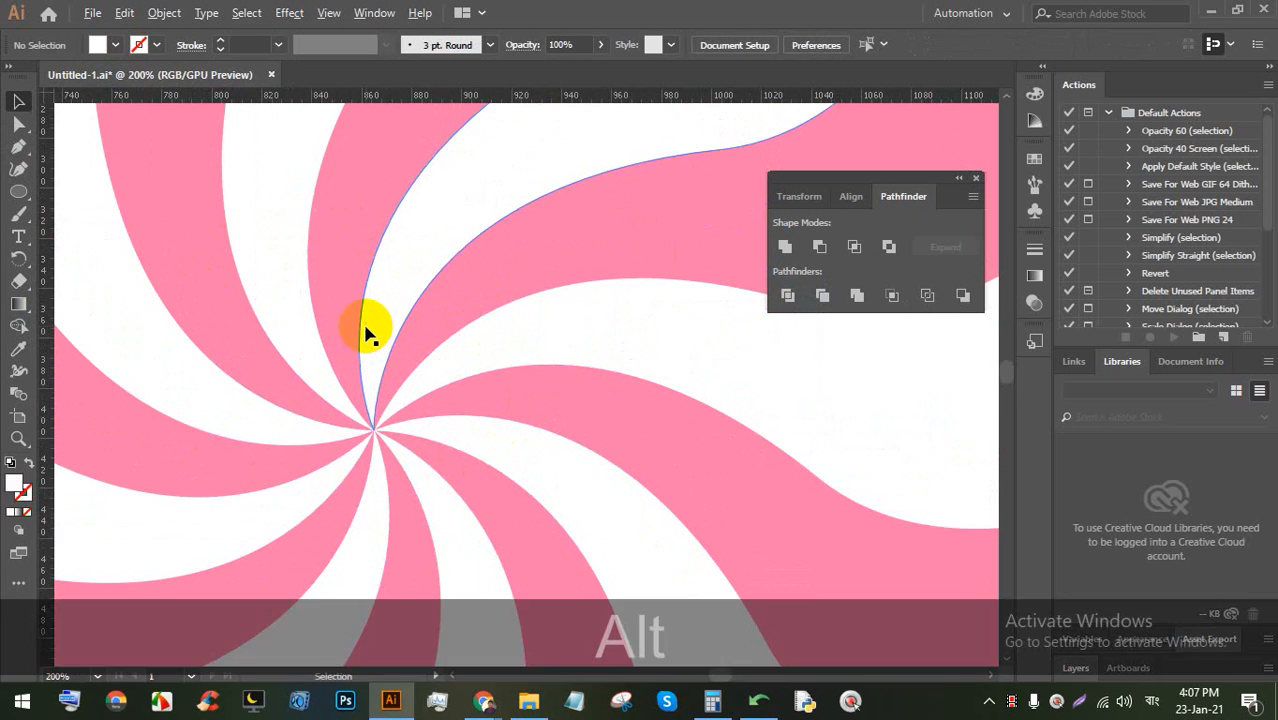
scroll(370, 335, up, 1)
drag(876, 193, 1014, 151)
scroll(445, 337, down, 3)
scroll(445, 337, up, 8)
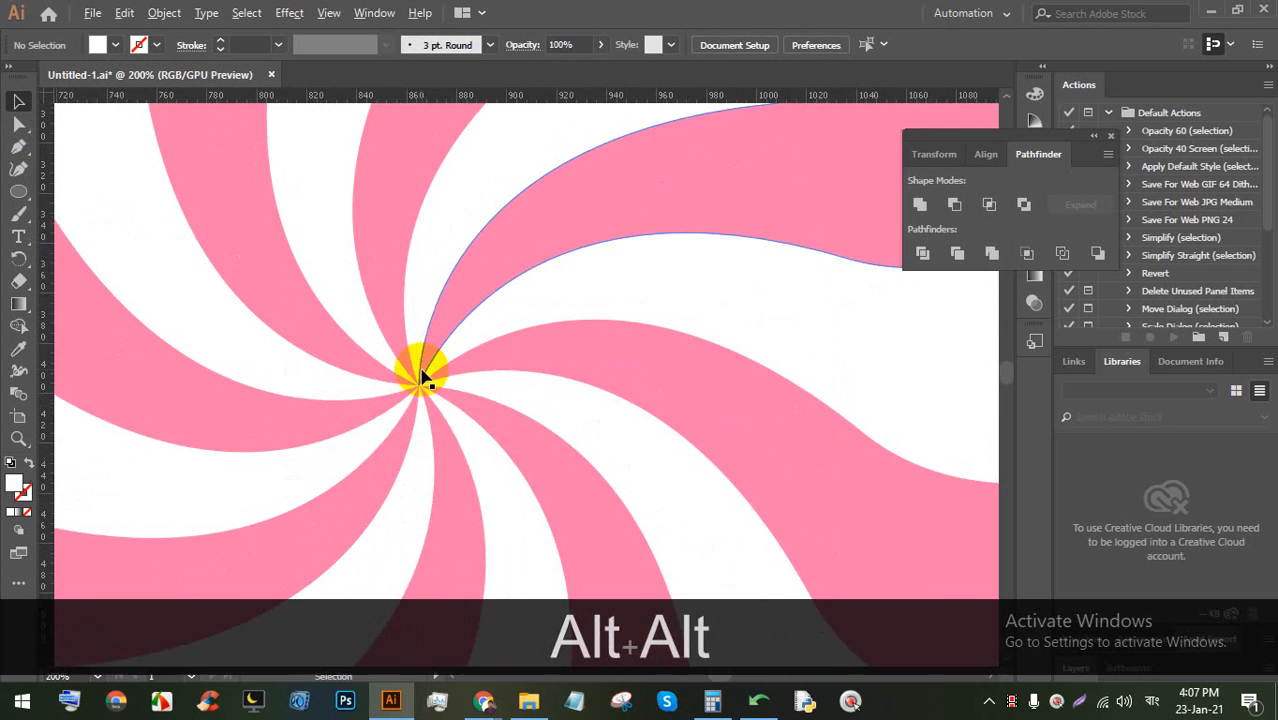
scroll(418, 404, down, 5)
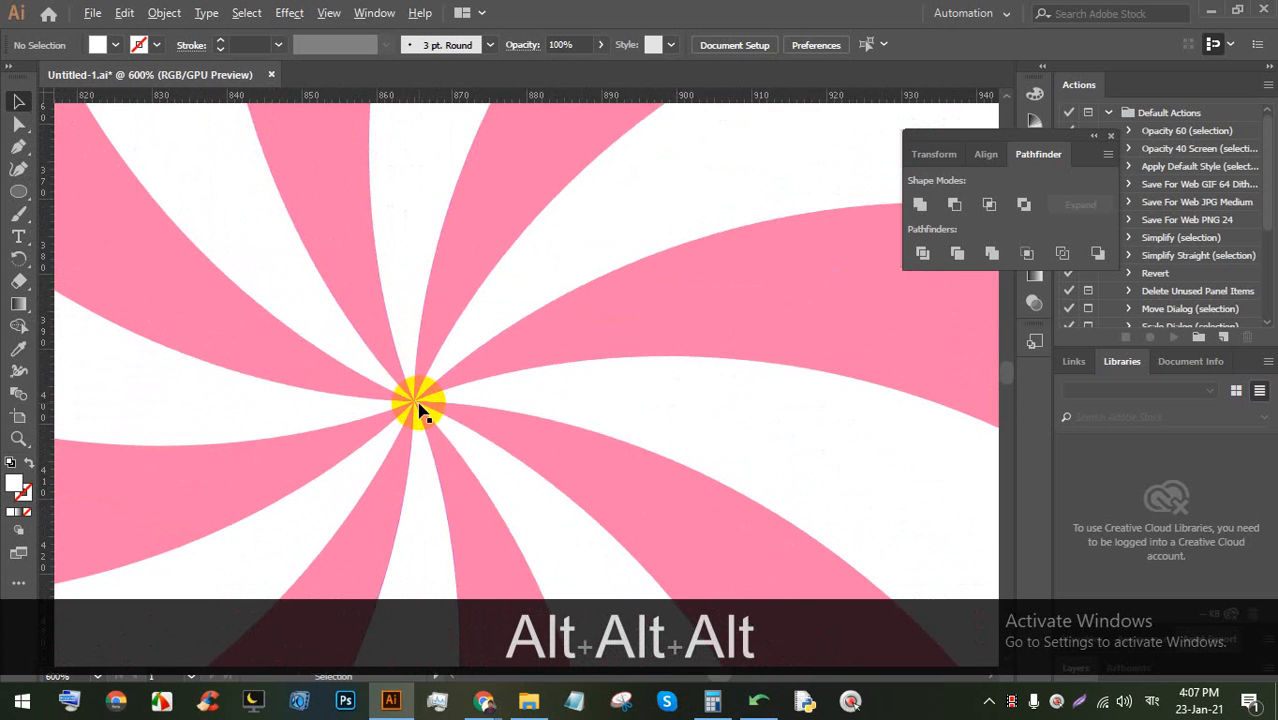
scroll(419, 405, up, 5)
scroll(422, 410, down, 6)
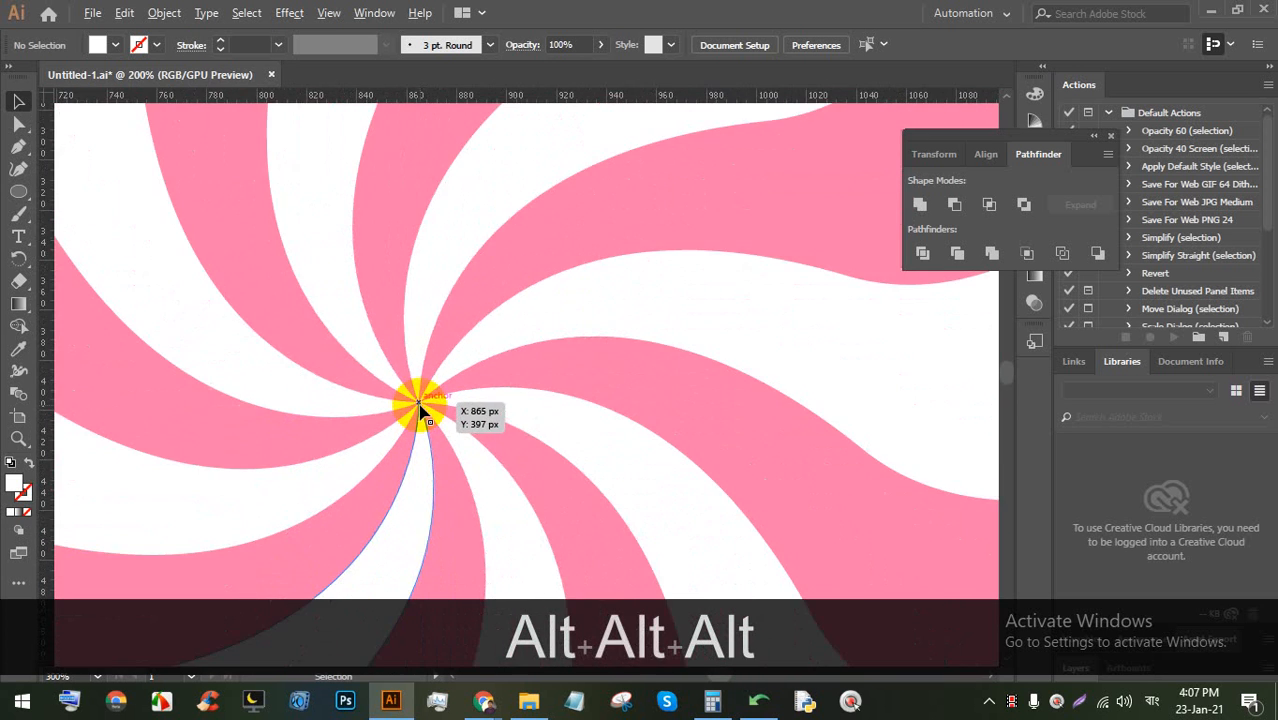
scroll(422, 406, up, 2)
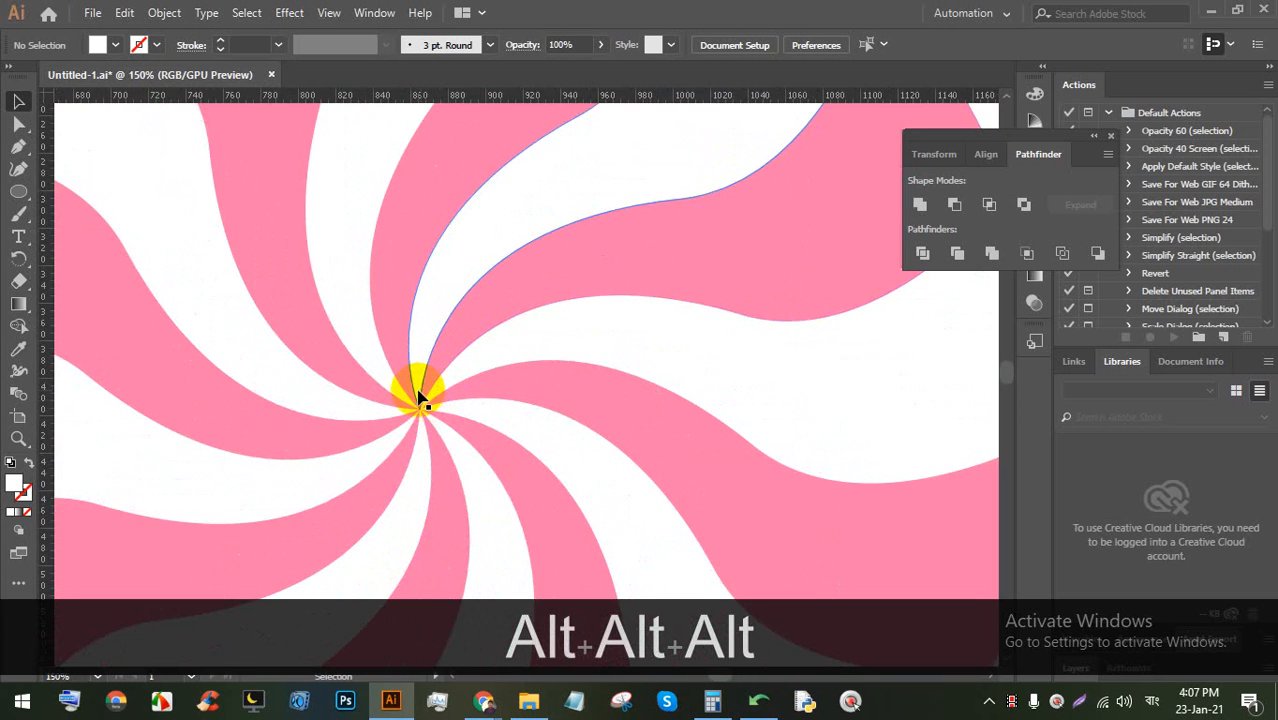
scroll(421, 398, down, 3)
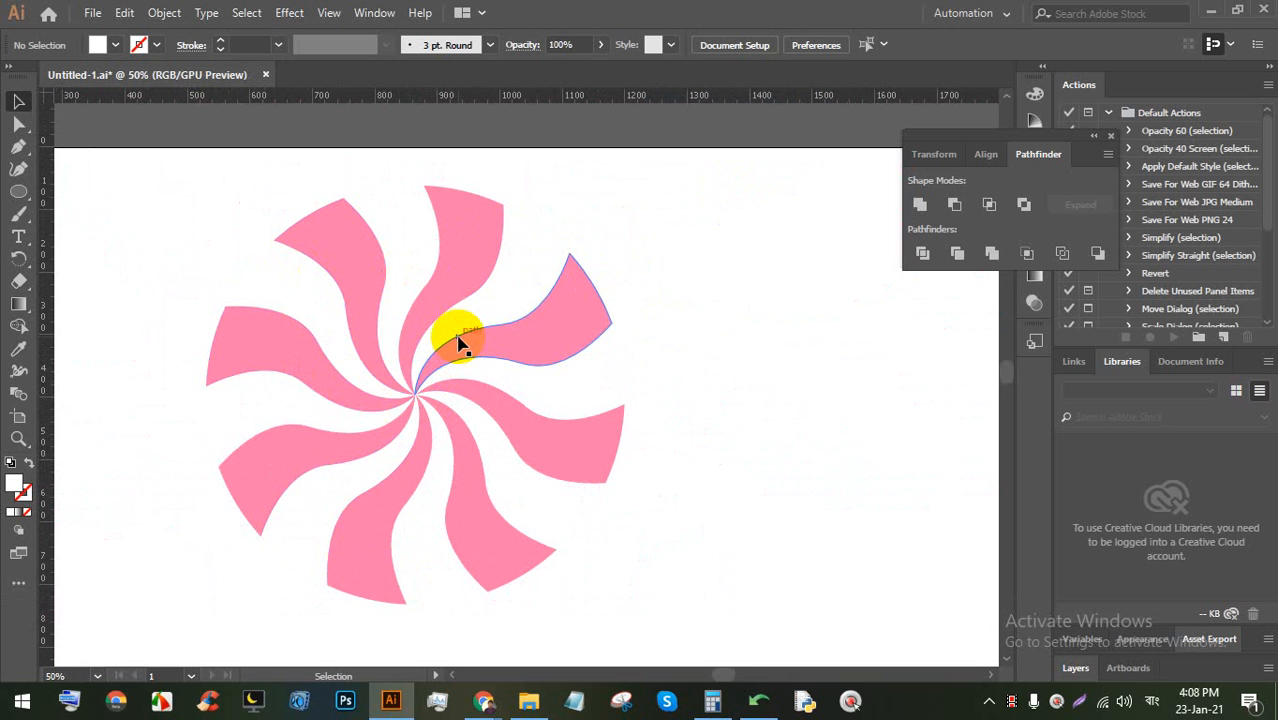
Move all the pink and white swirl segments off the artboard onto the empty canvas to its right
scroll(458, 343, down, 3)
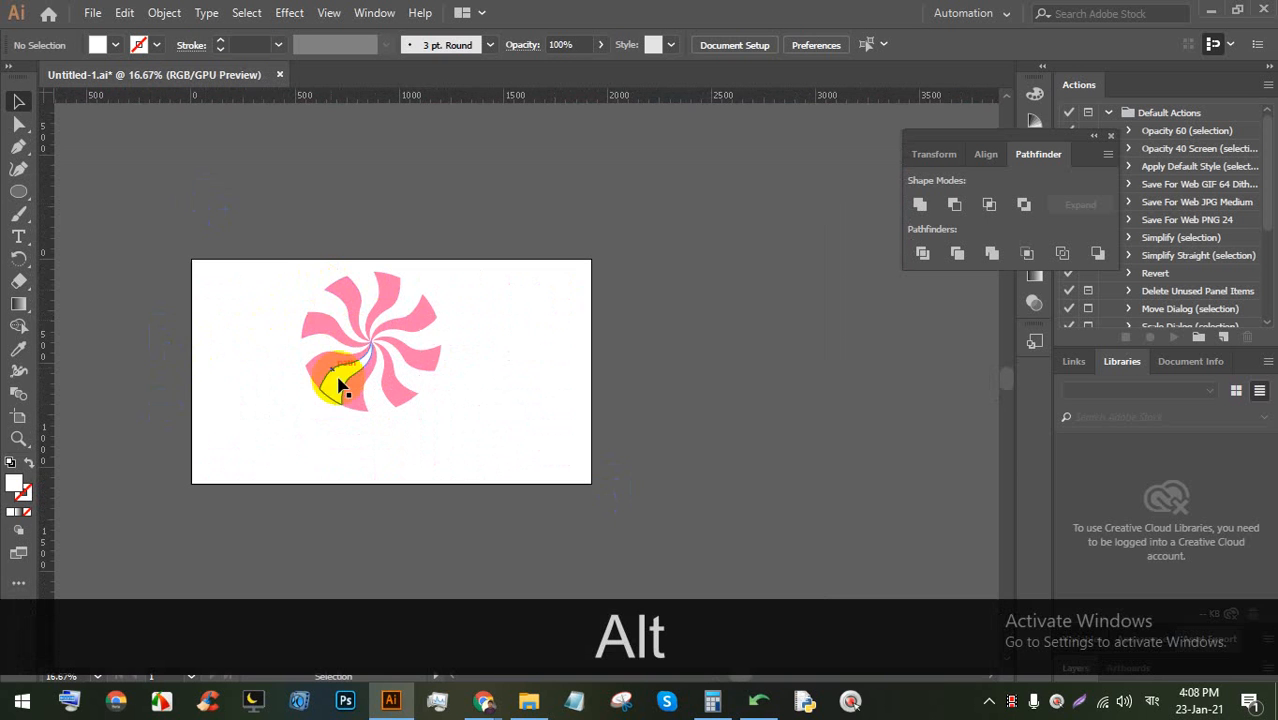
drag(338, 305, 662, 286)
scroll(670, 290, up, 10)
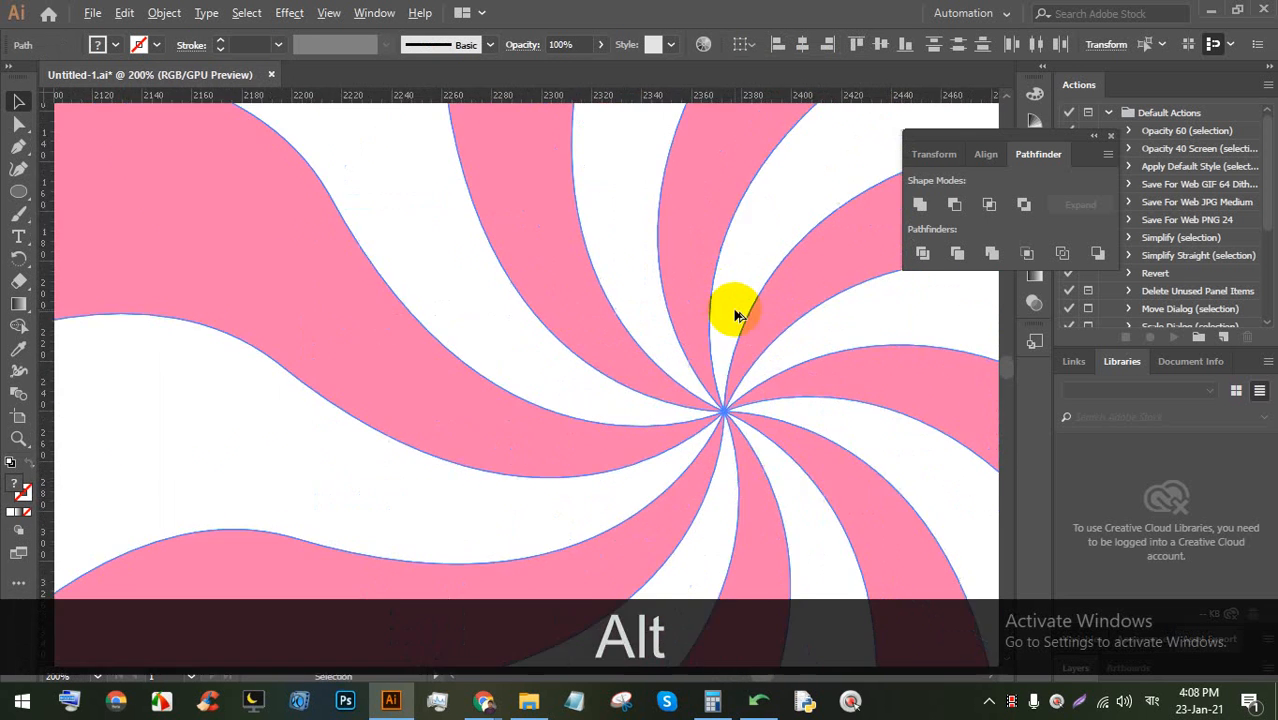
Examine the finished pink and white swirl beside the artboard, up close and as a whole
scroll(735, 316, down, 1)
scroll(570, 476, down, 2)
key(space)
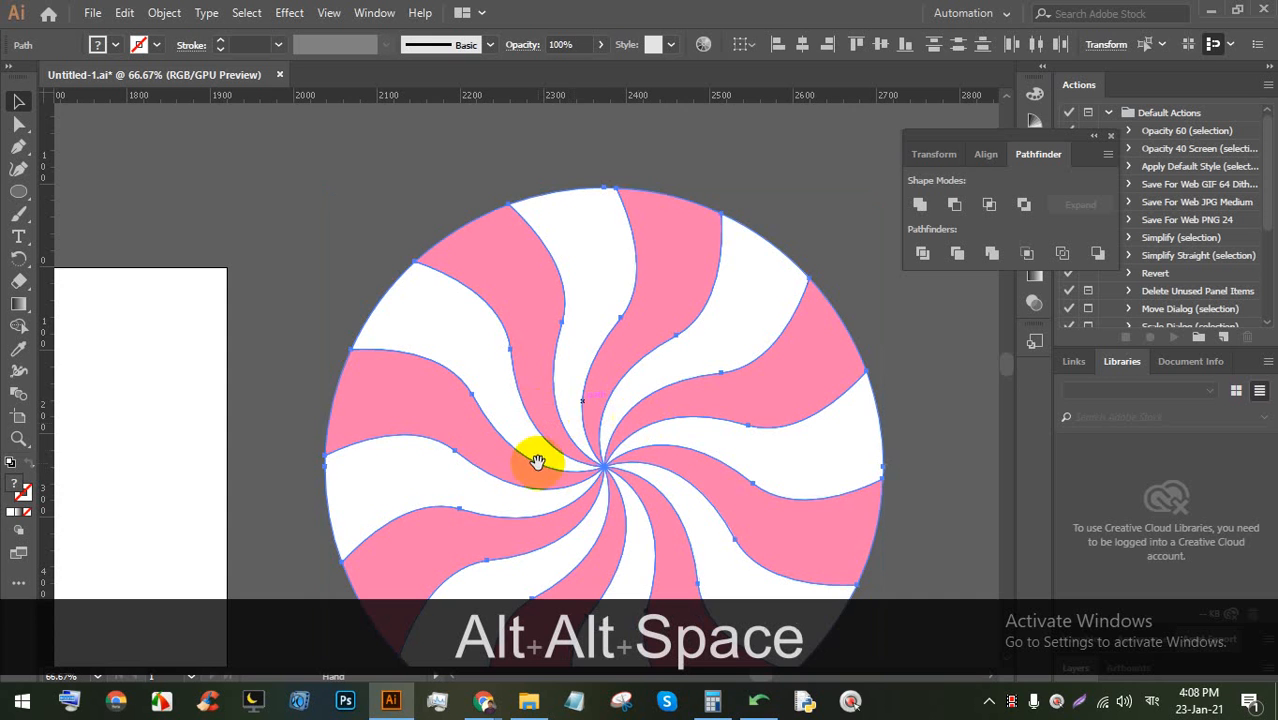
click(776, 204)
scroll(632, 255, down, 3)
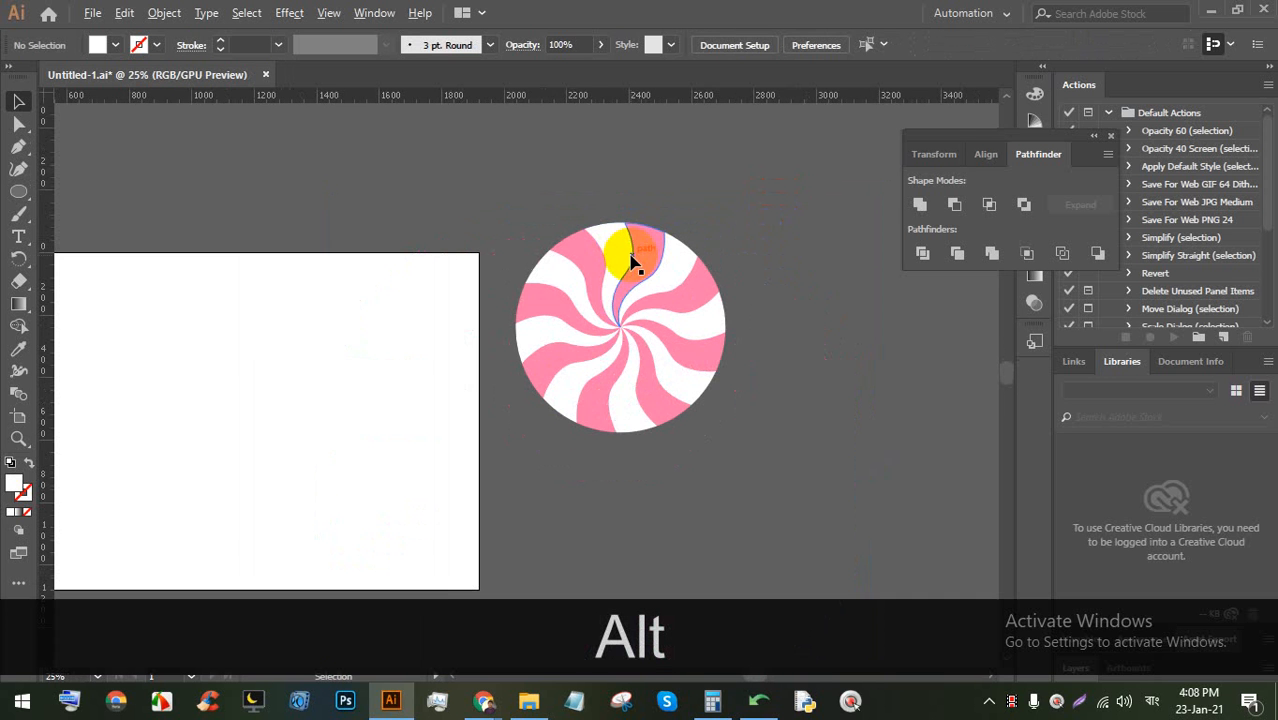
drag(632, 262, 600, 398)
drag(517, 200, 520, 201)
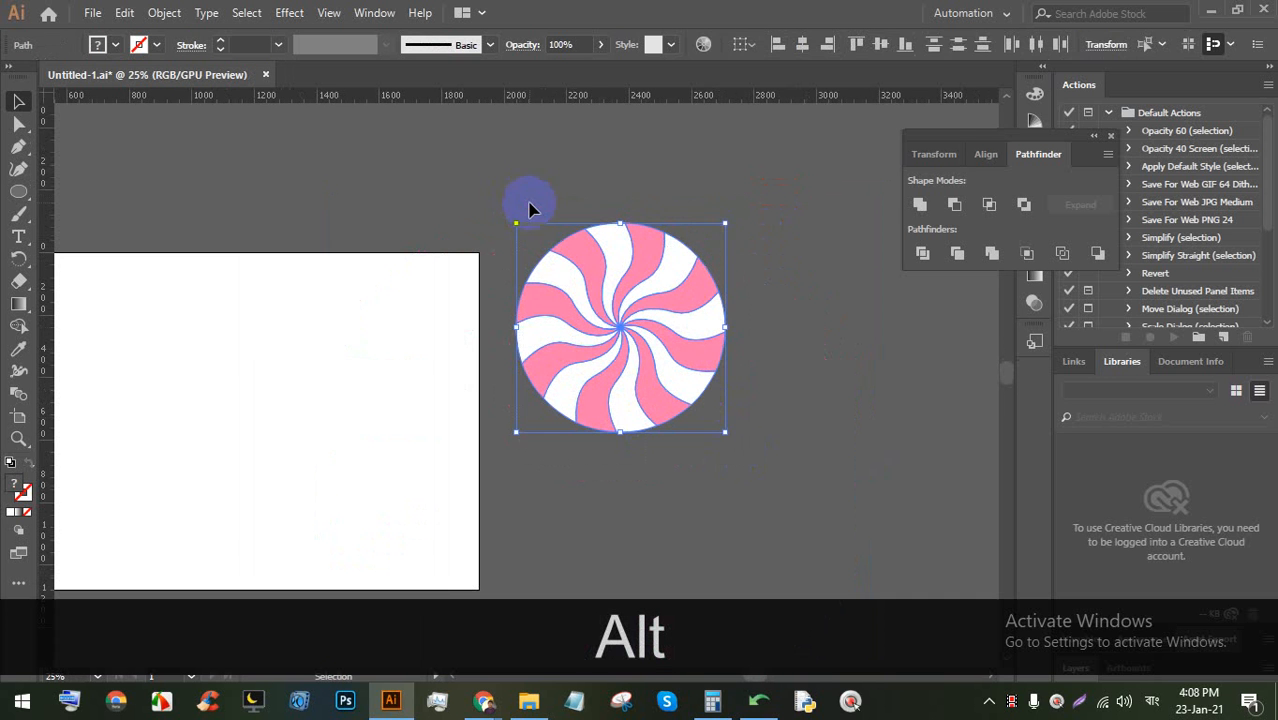
click(485, 177)
scroll(686, 408, up, 6)
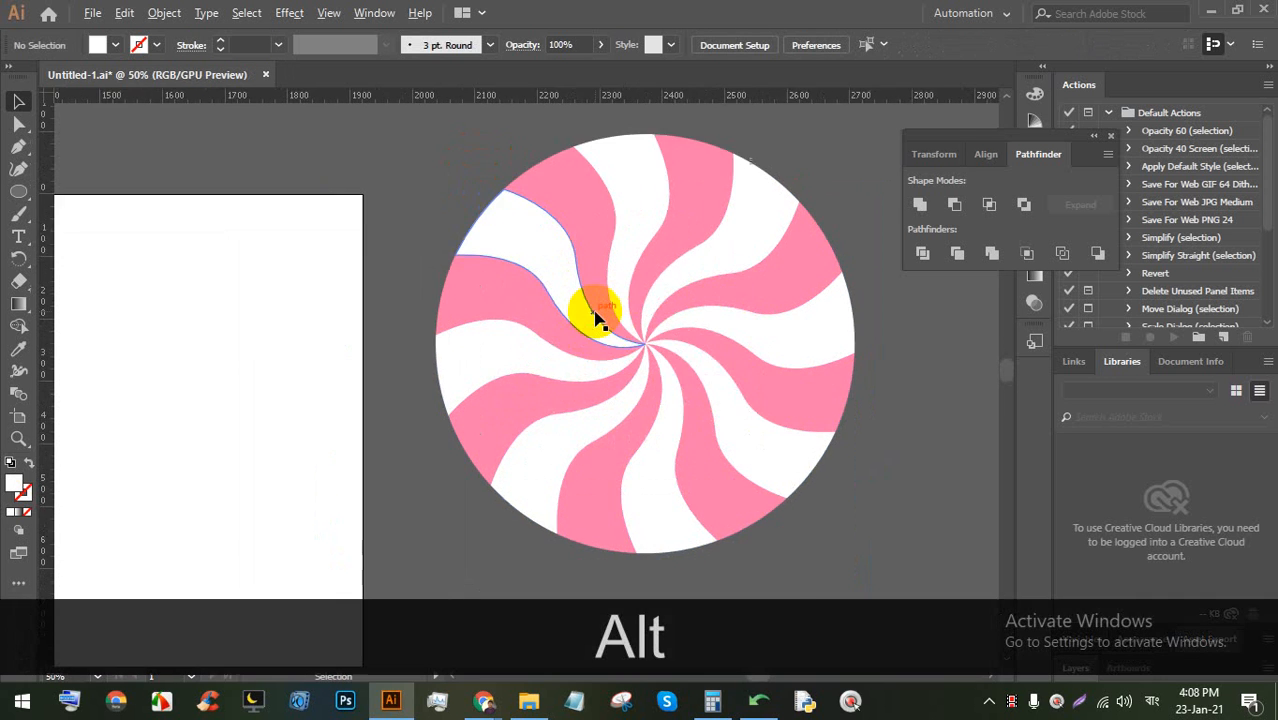
scroll(643, 378, down, 6)
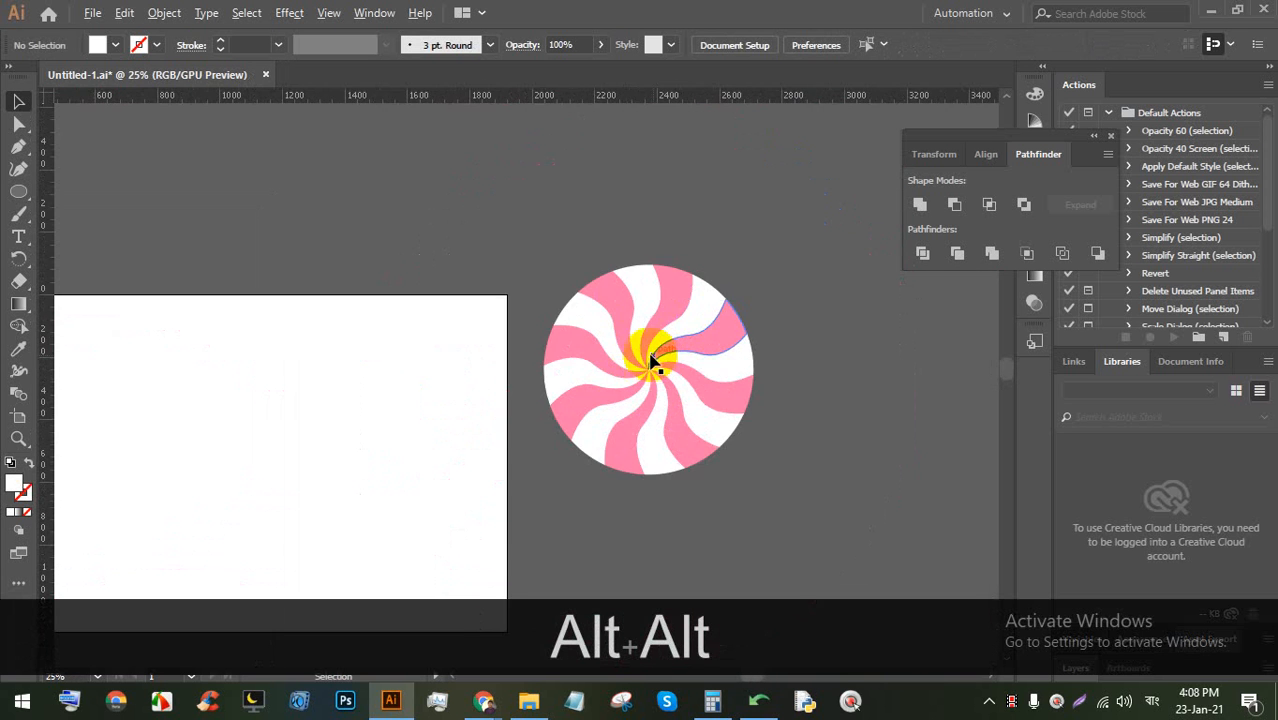
drag(402, 385, 534, 294)
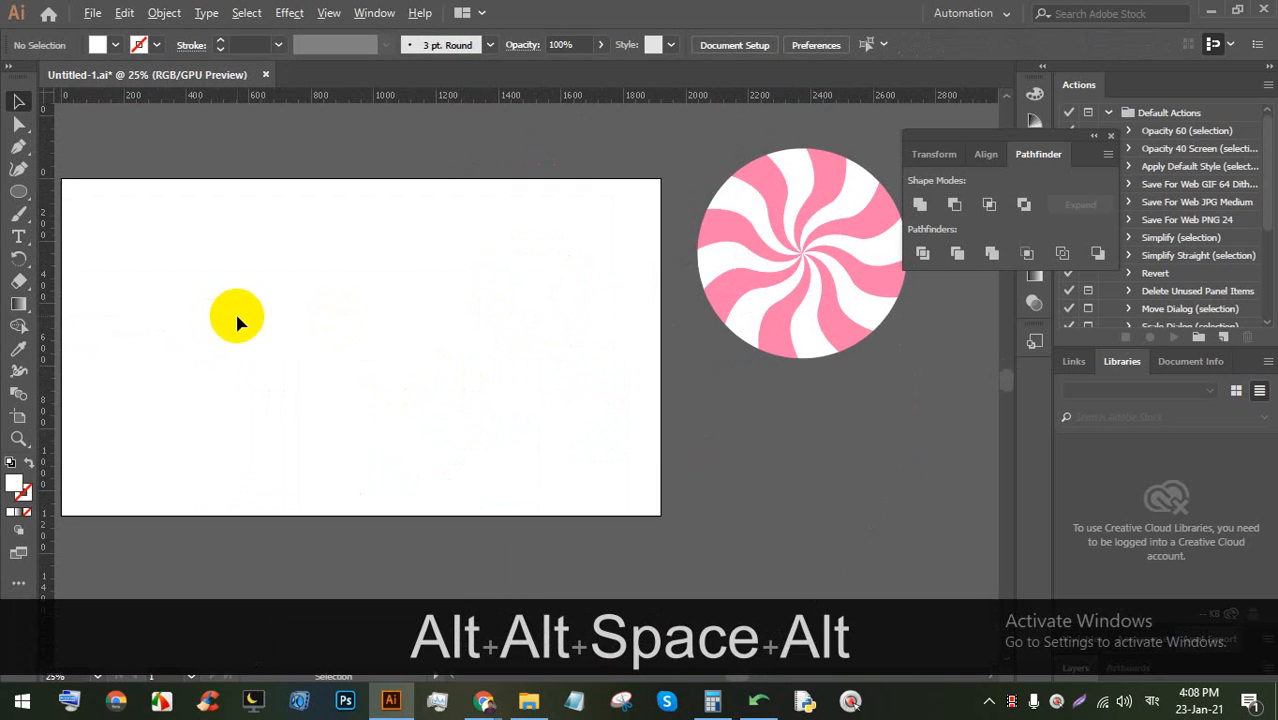
scroll(241, 309, up, 3)
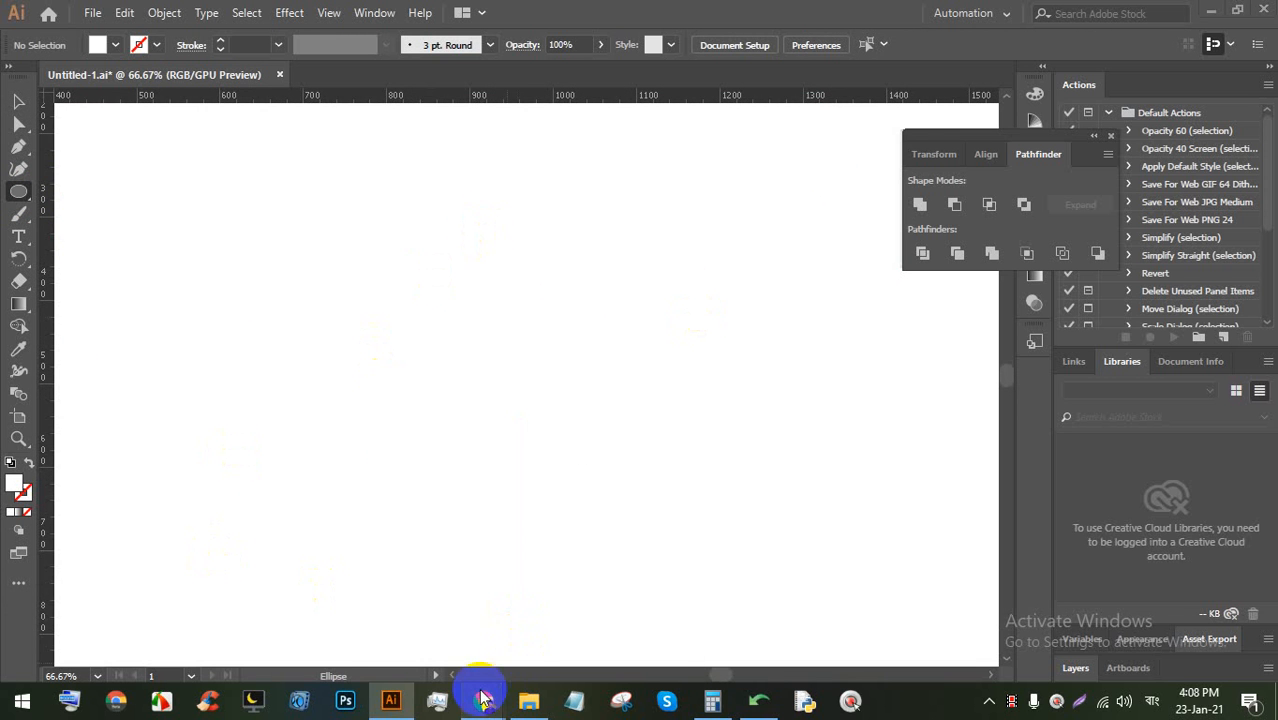
Switch to the Google Meet call in Chrome to check the participants, and return to Illustrator
mouse_move(483, 700)
click(383, 606)
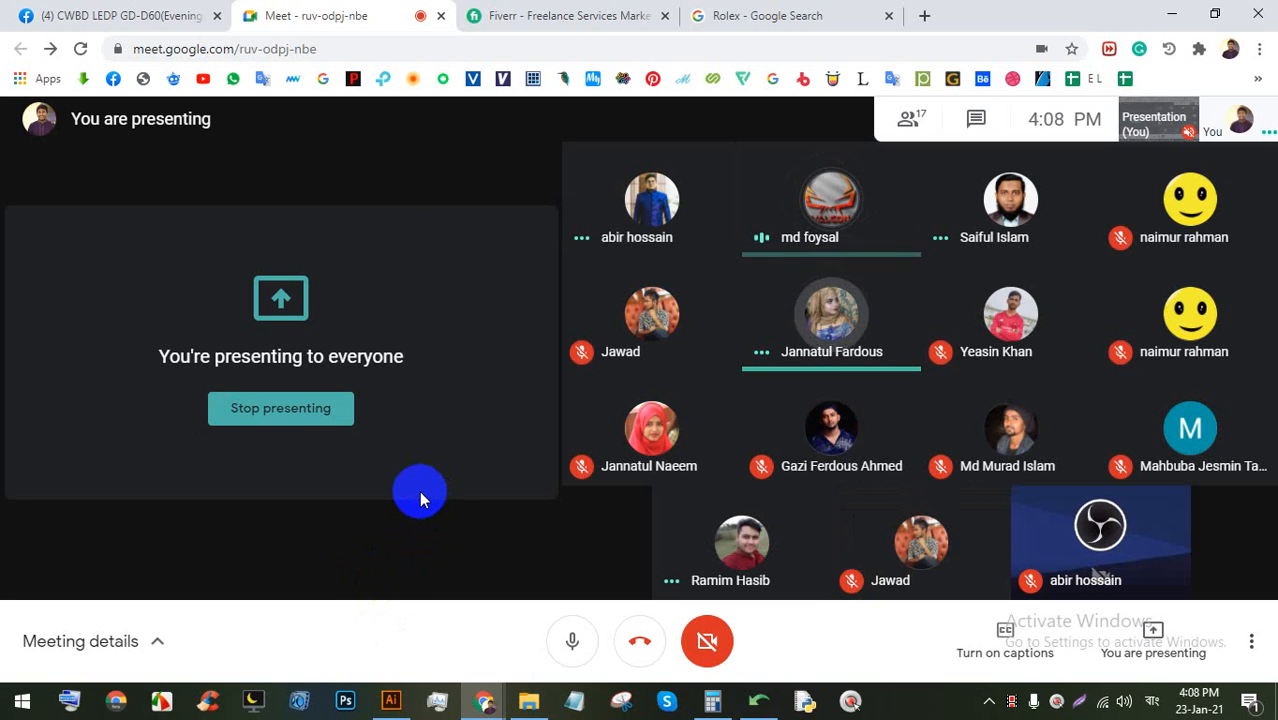
click(393, 701)
click(393, 701)
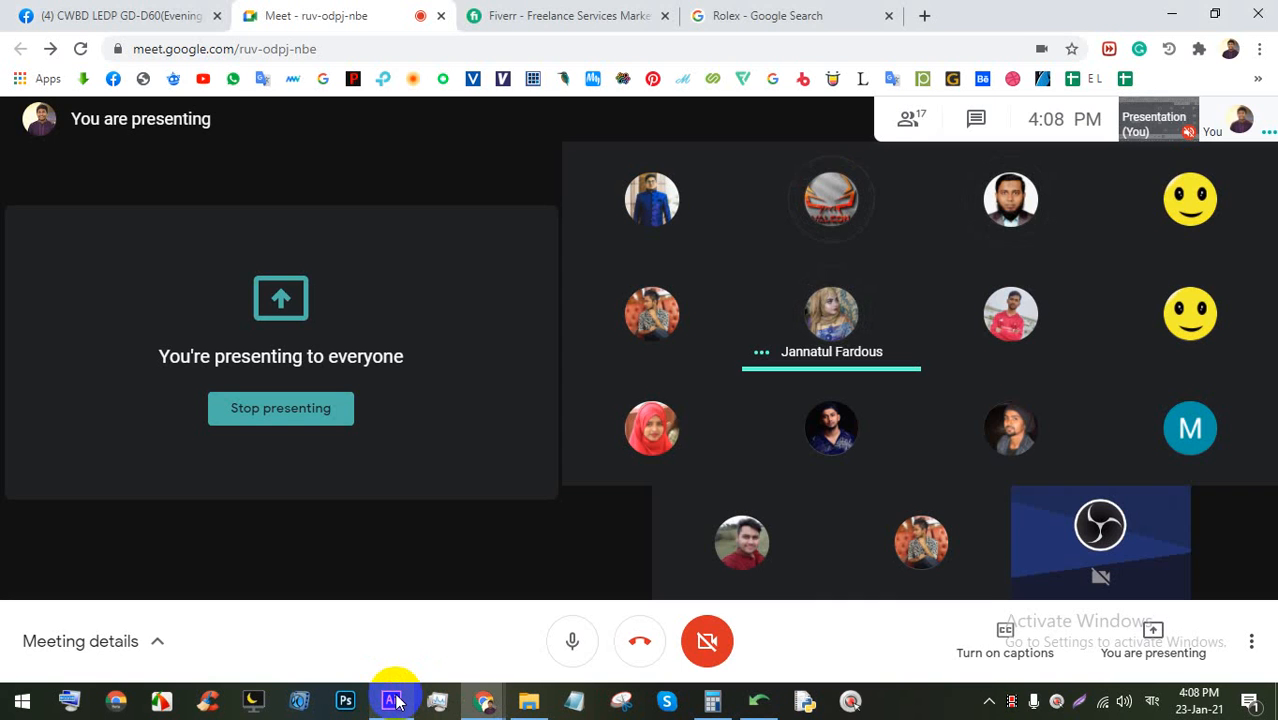
click(393, 701)
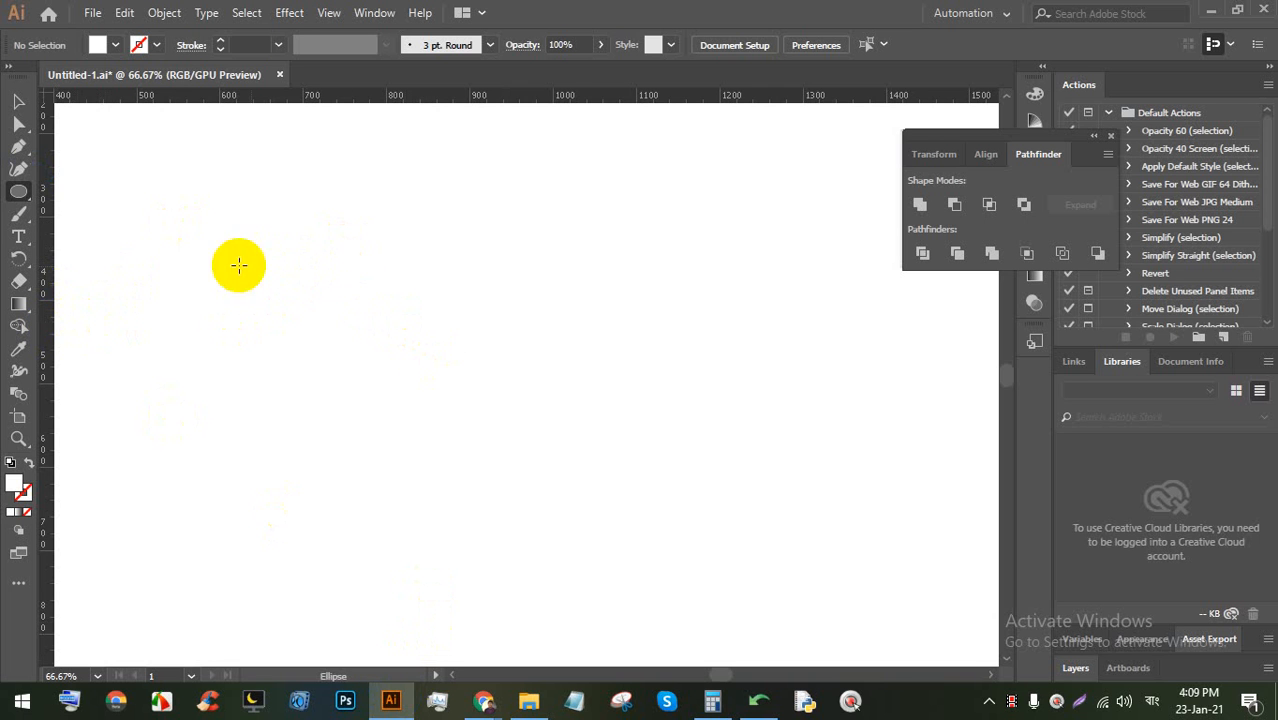
Draw an open arc bowing to the left on the artboard with the Pen tool, its two endpoints vertically aligned
click(18, 192)
click(85, 208)
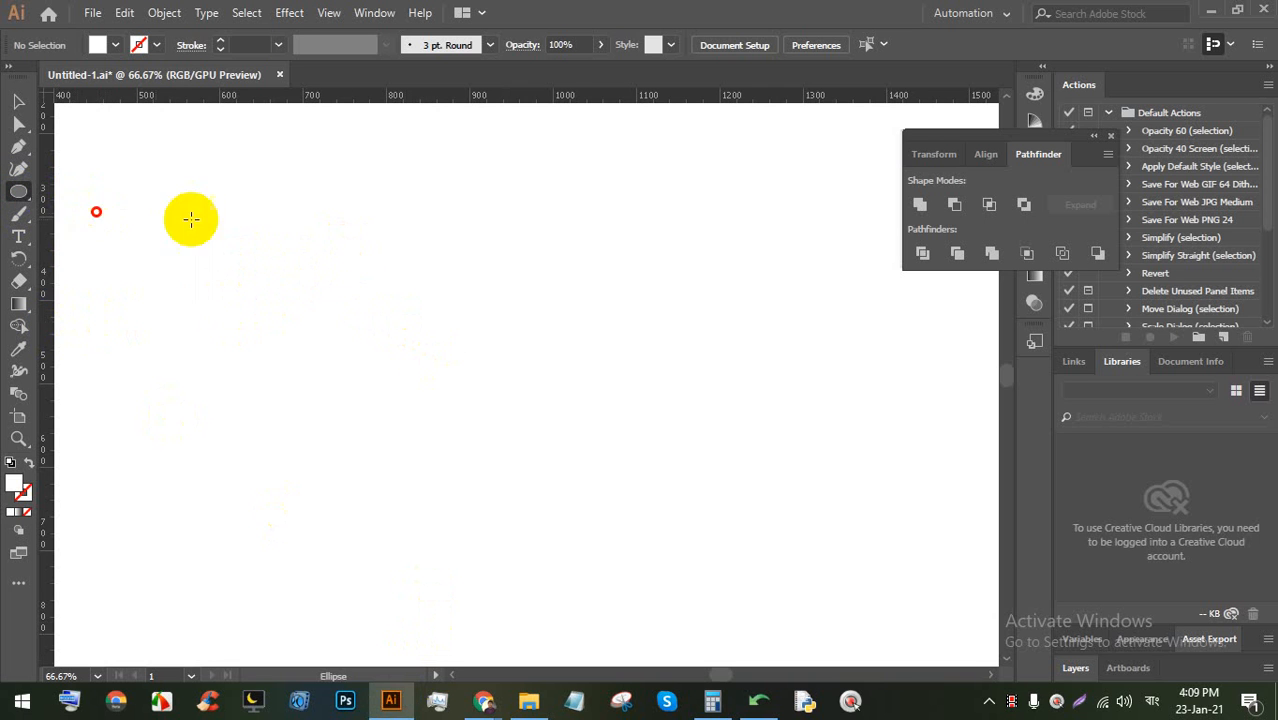
click(18, 148)
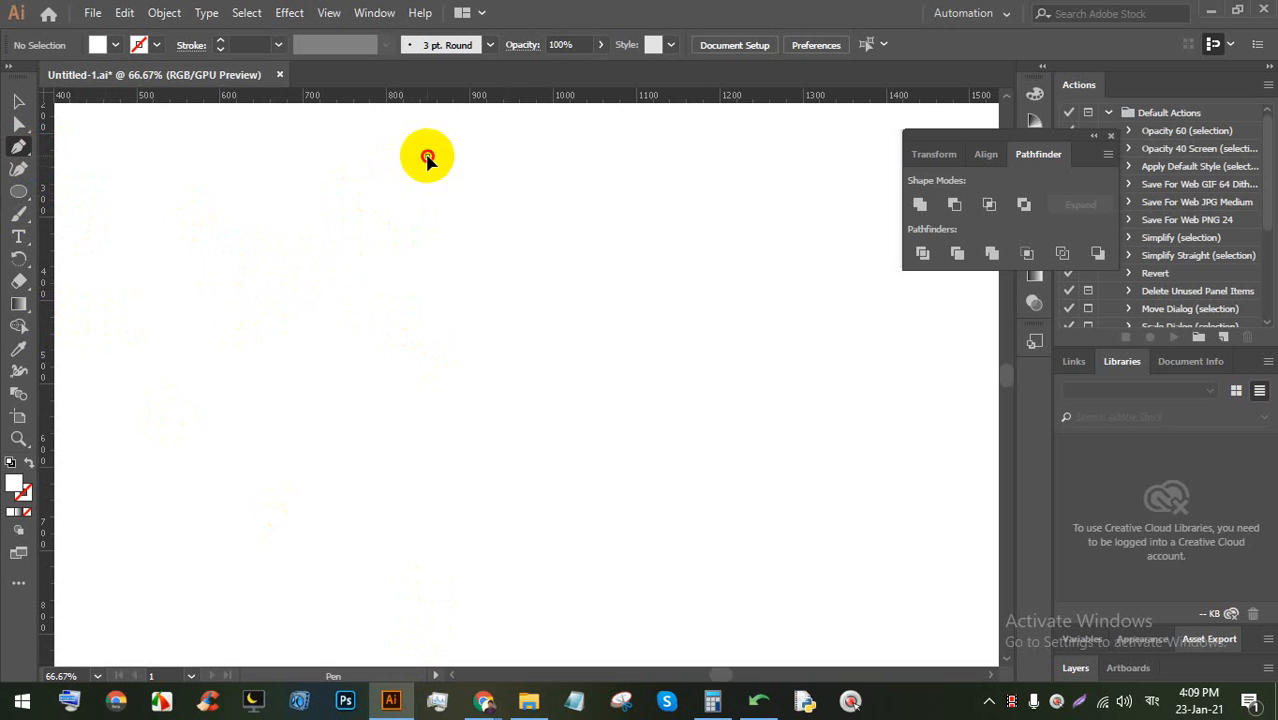
click(427, 158)
key(shift)
drag(427, 428, 536, 575)
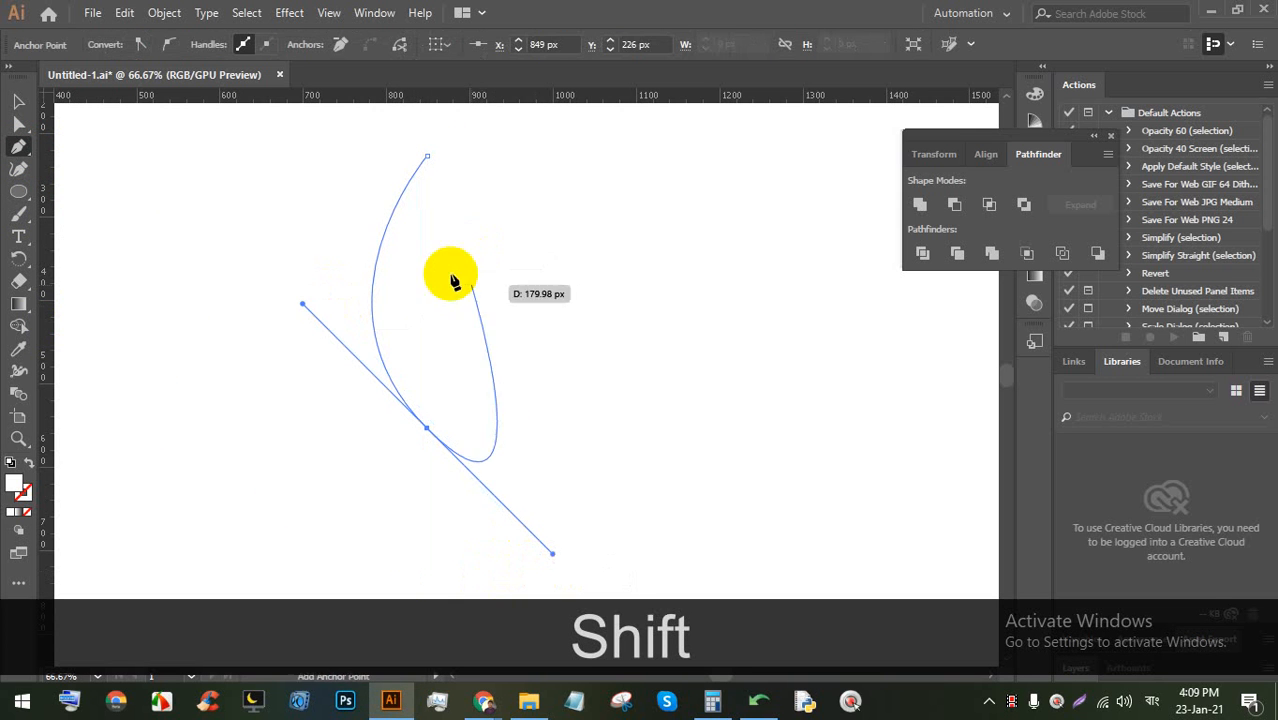
Give the arc a black 2 pt stroke and no fill
click(18, 101)
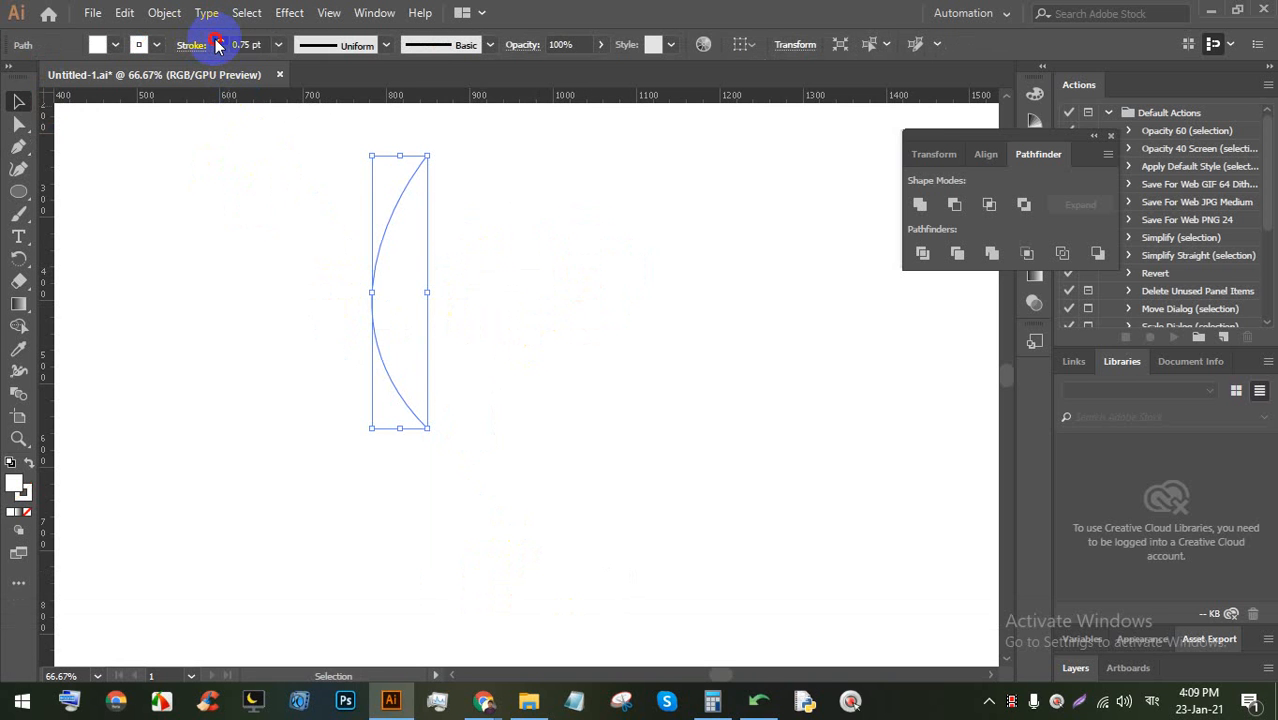
click(157, 44)
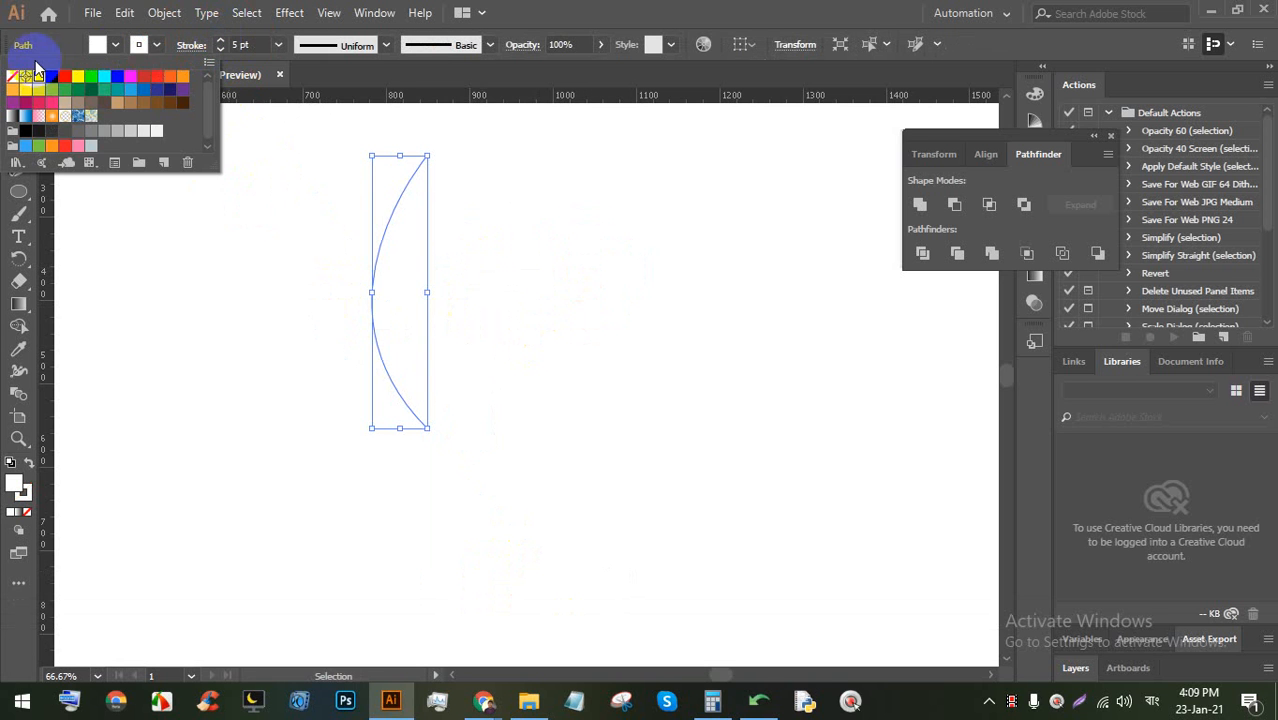
click(52, 76)
click(220, 50)
click(220, 50)
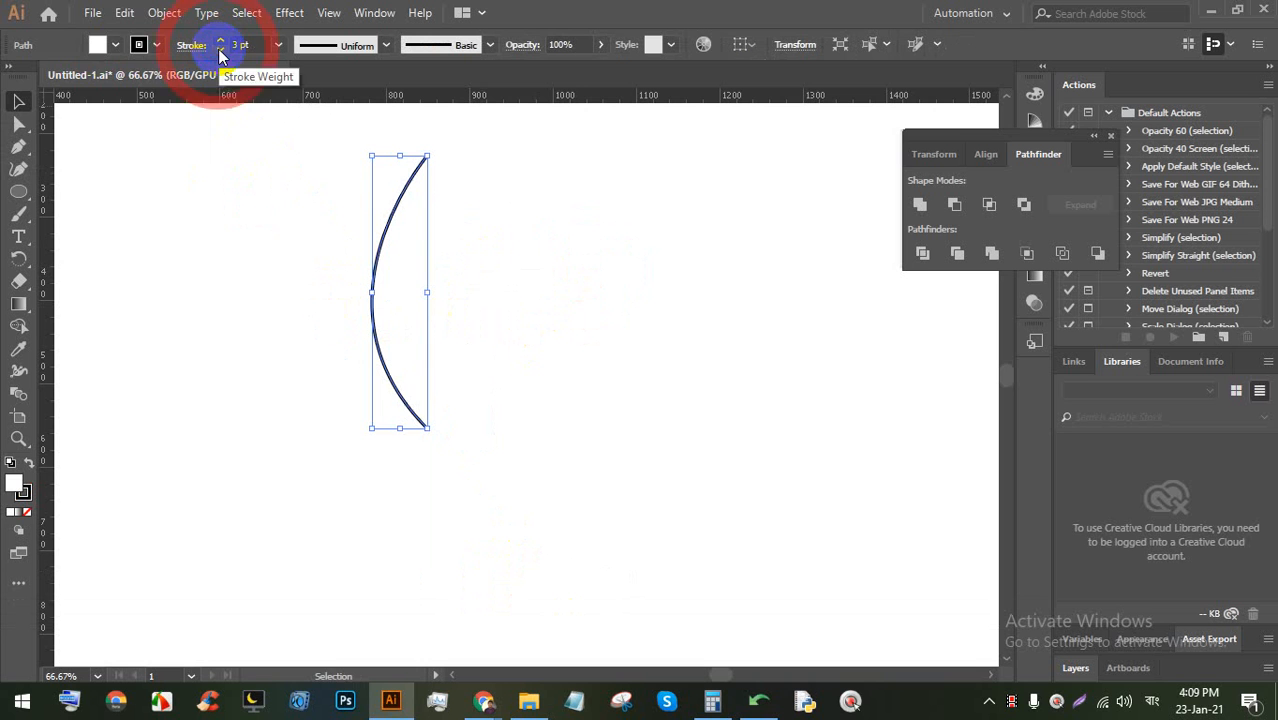
click(220, 50)
click(116, 45)
click(14, 76)
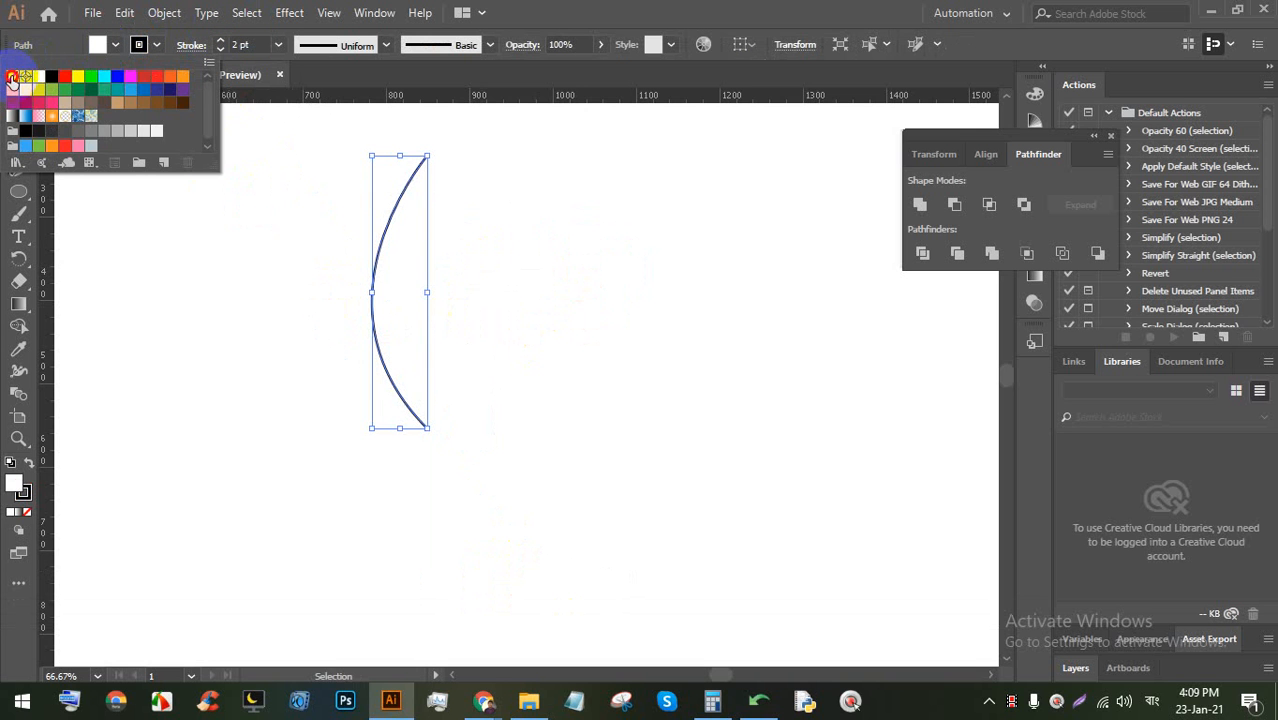
click(287, 183)
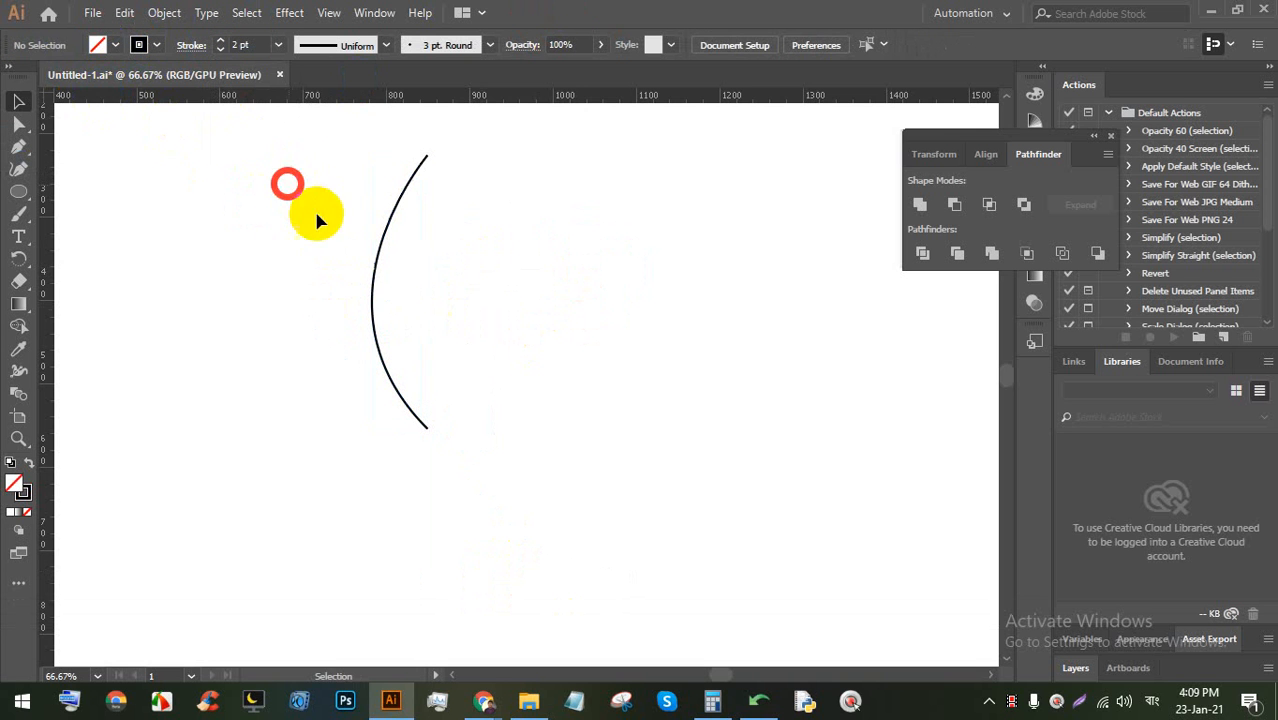
click(574, 317)
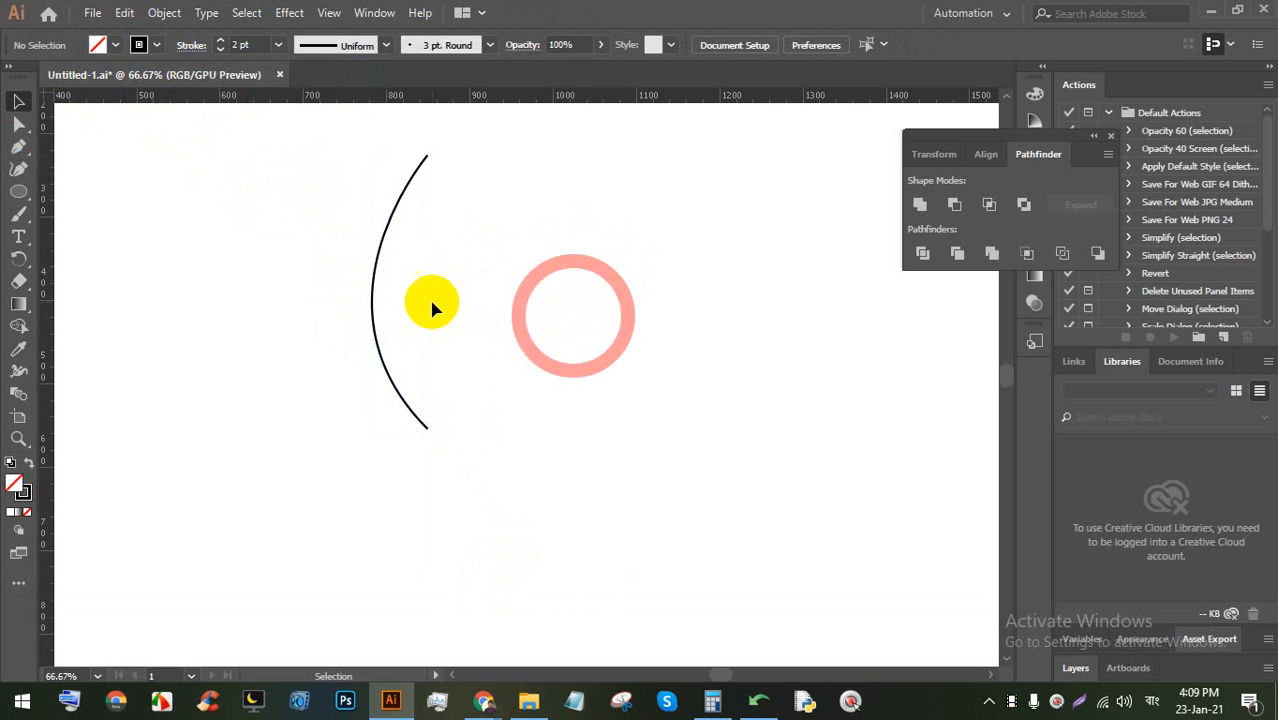
Copy the arc, paste the copy in front, and move it a short distance to the right of the original
click(375, 300)
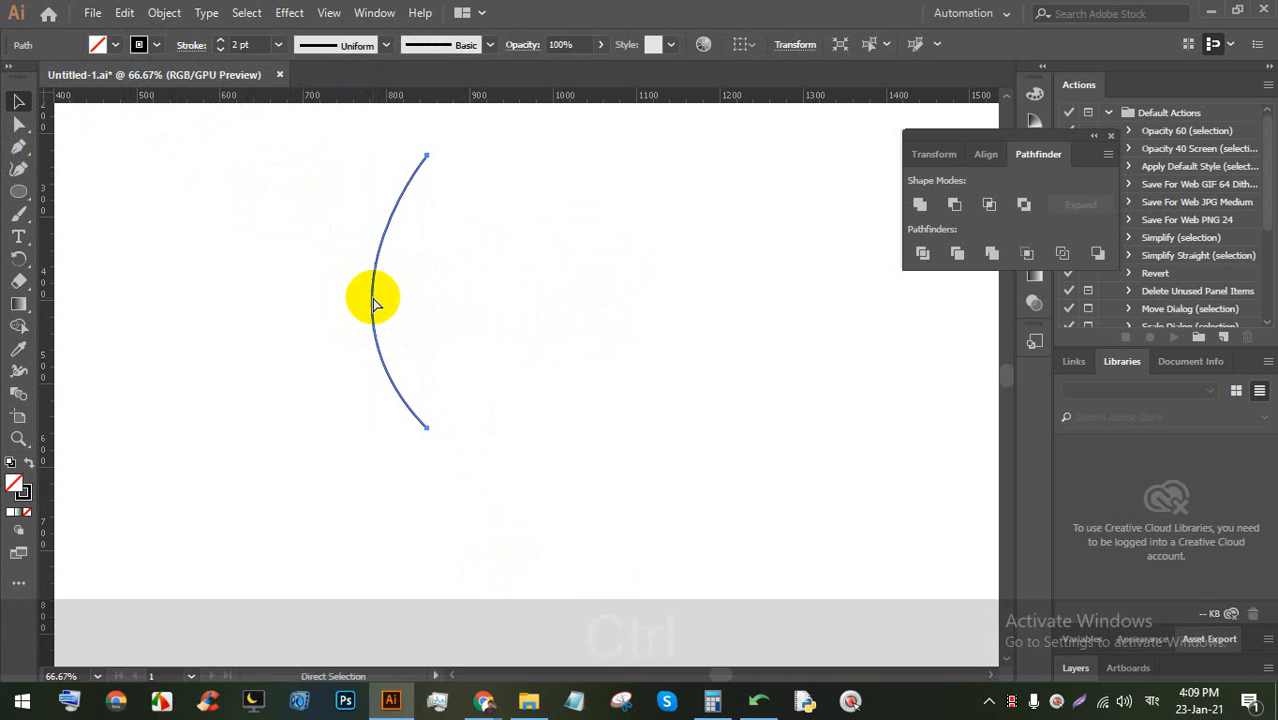
key(ctrl+c)
key(ctrl+f)
click(571, 300)
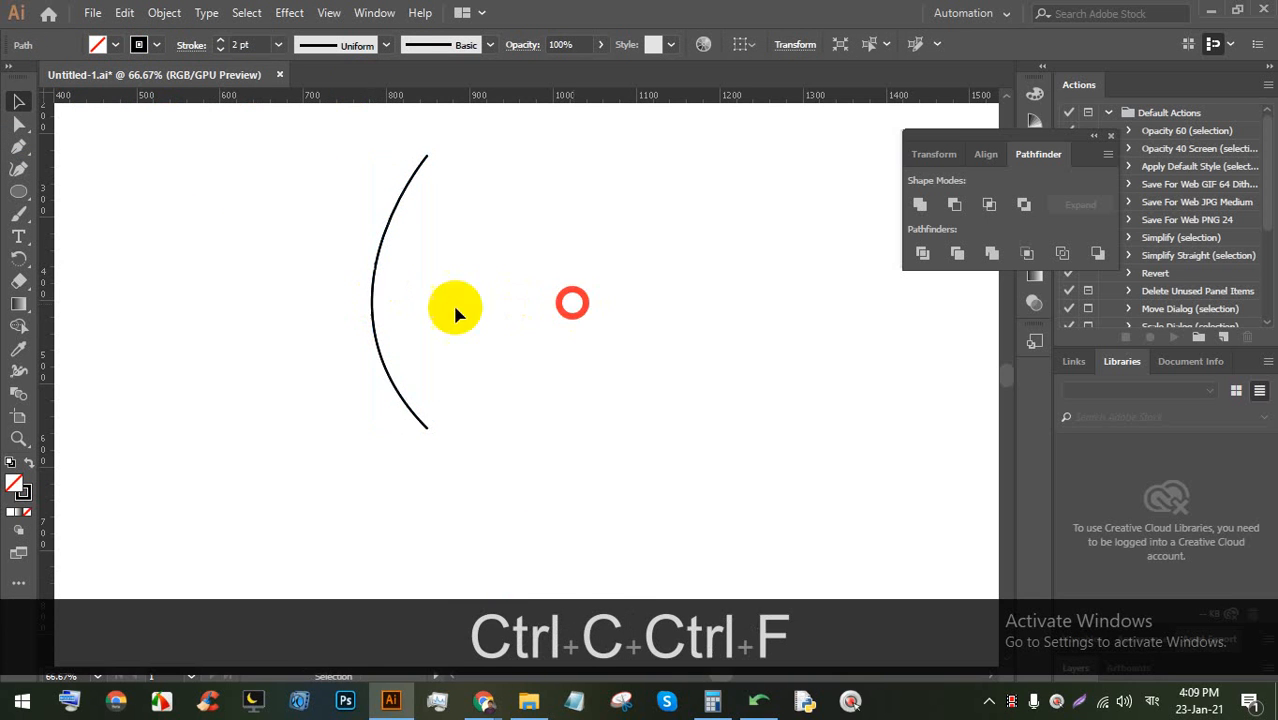
drag(377, 316, 487, 316)
right_click(487, 322)
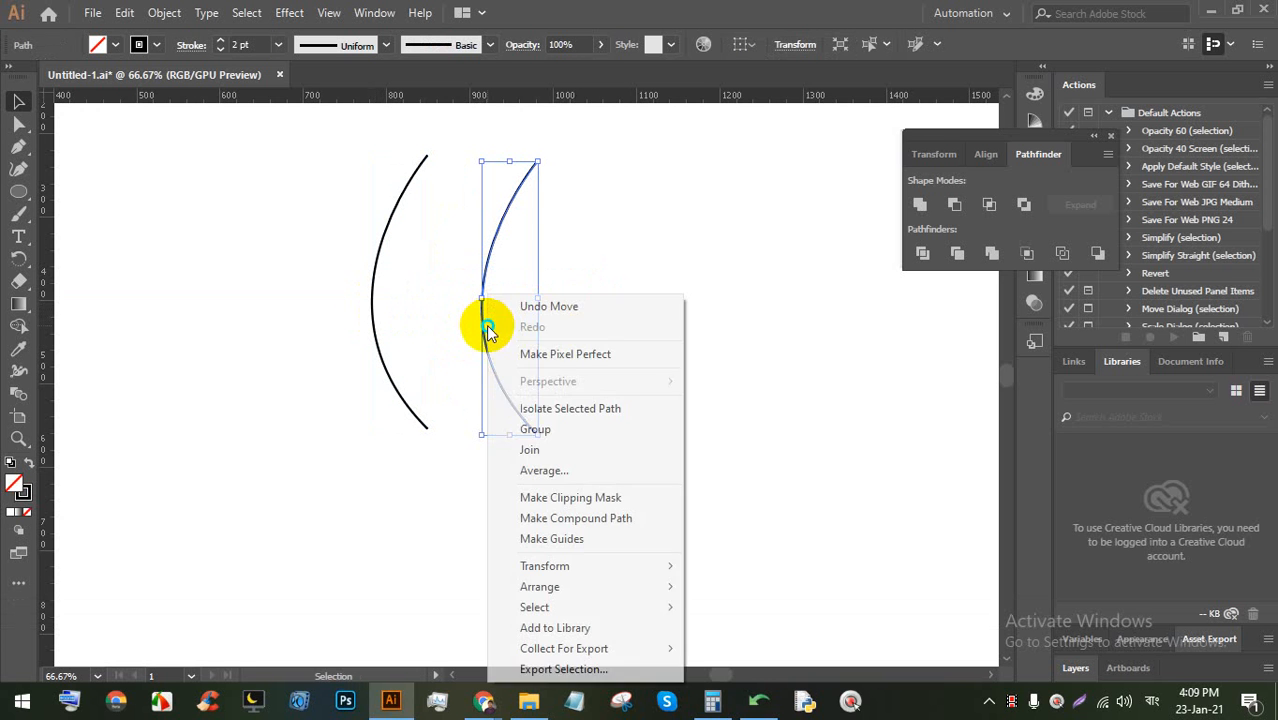
click(393, 372)
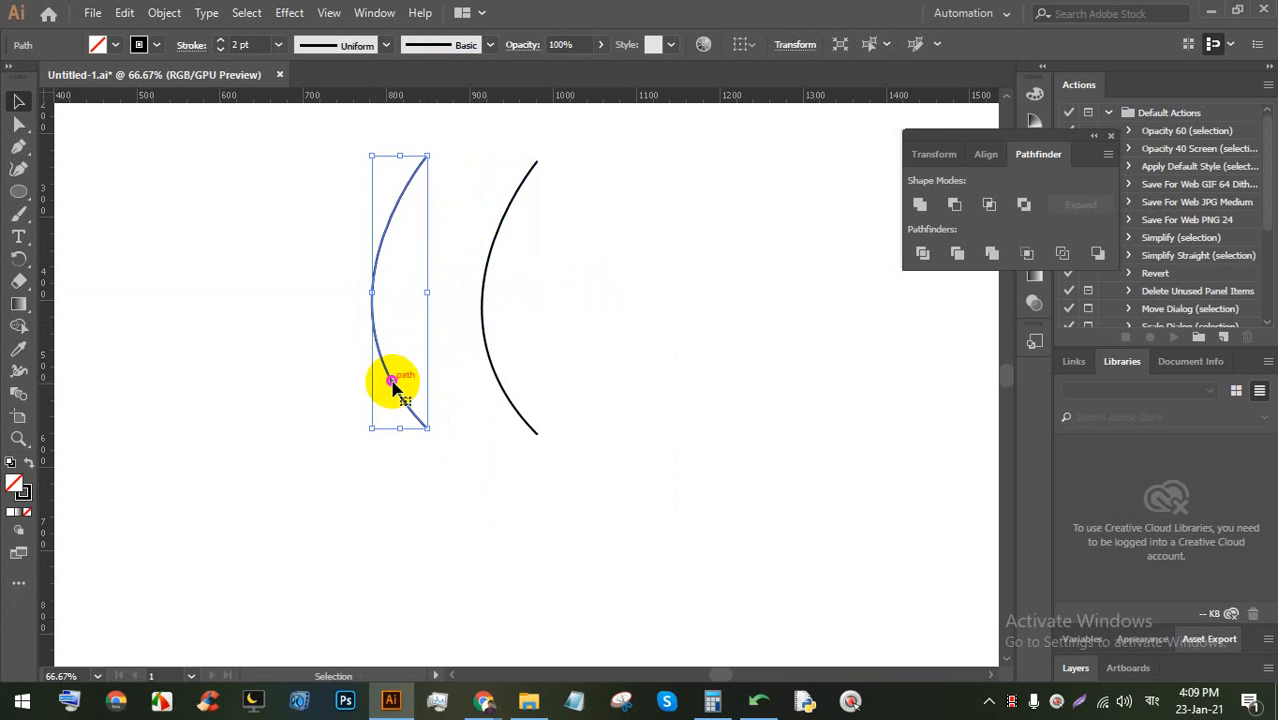
click(619, 285)
Draw a triangle with the Polygon tool on the empty canvas to the right of the pink swirl
scroll(525, 256, down, 5)
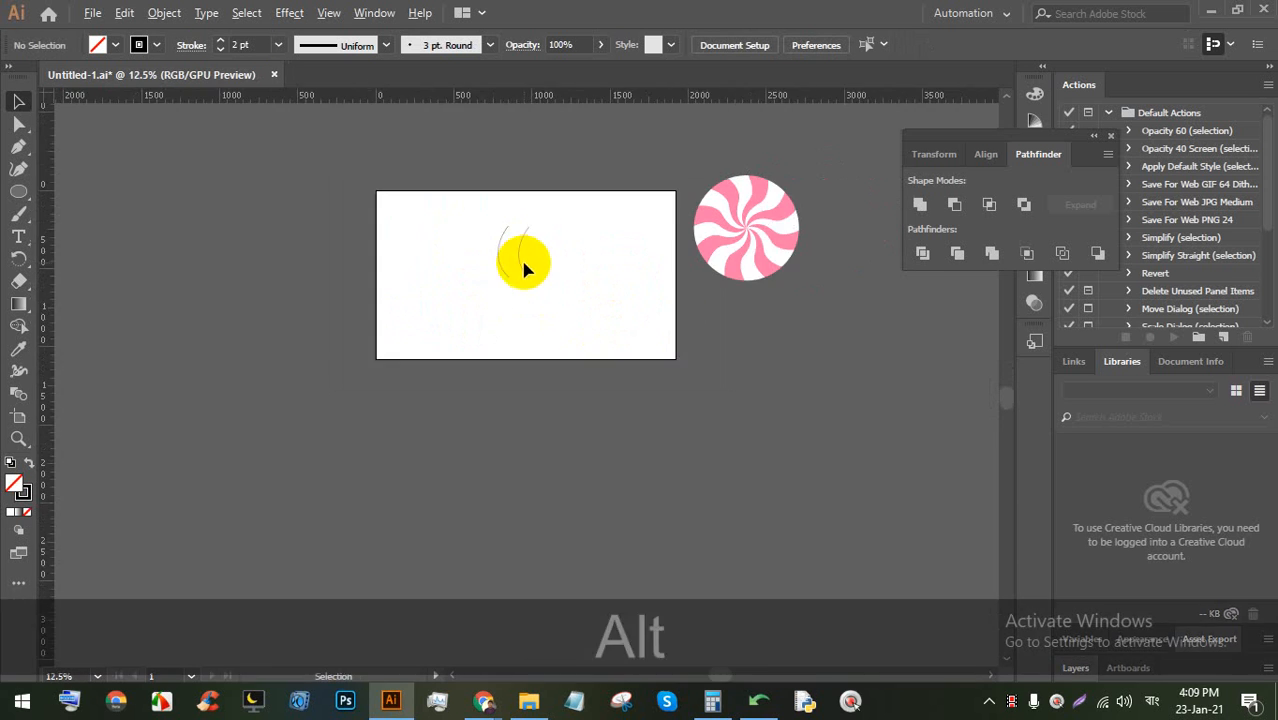
drag(680, 314, 314, 317)
scroll(451, 272, up, 1)
scroll(451, 272, up, 1)
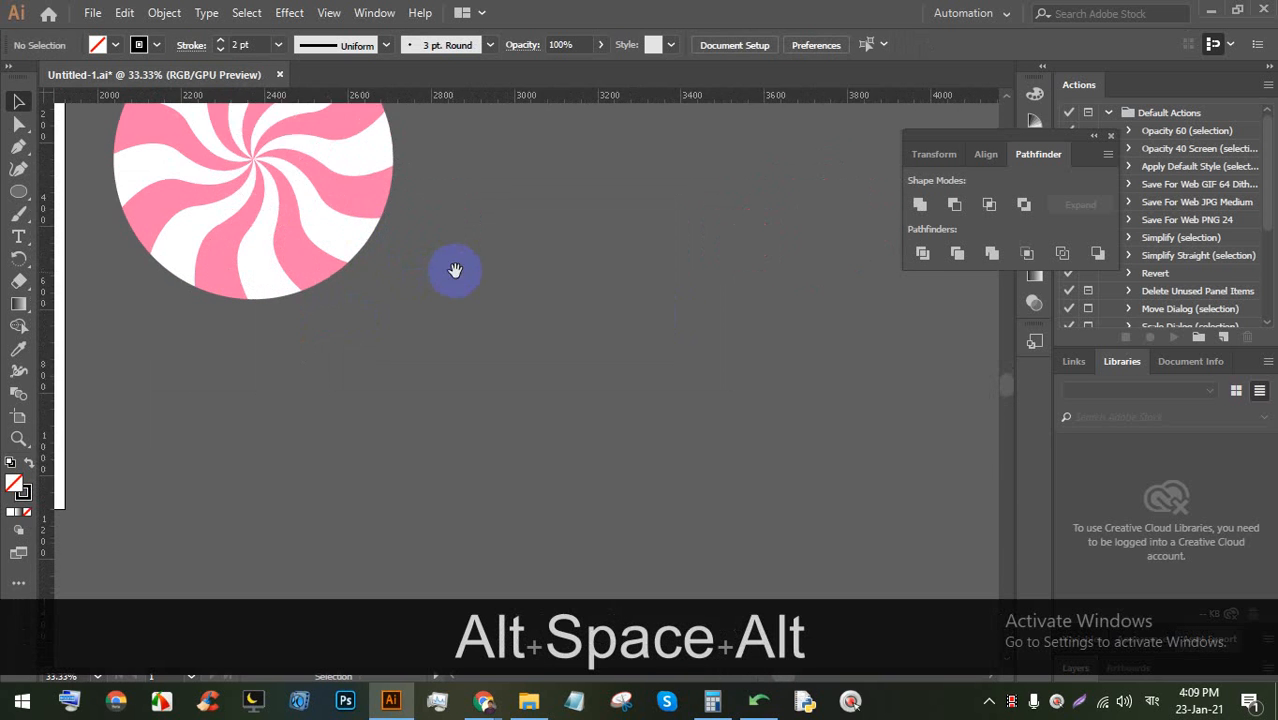
drag(421, 283, 277, 270)
drag(15, 195, 97, 240)
drag(445, 298, 497, 383)
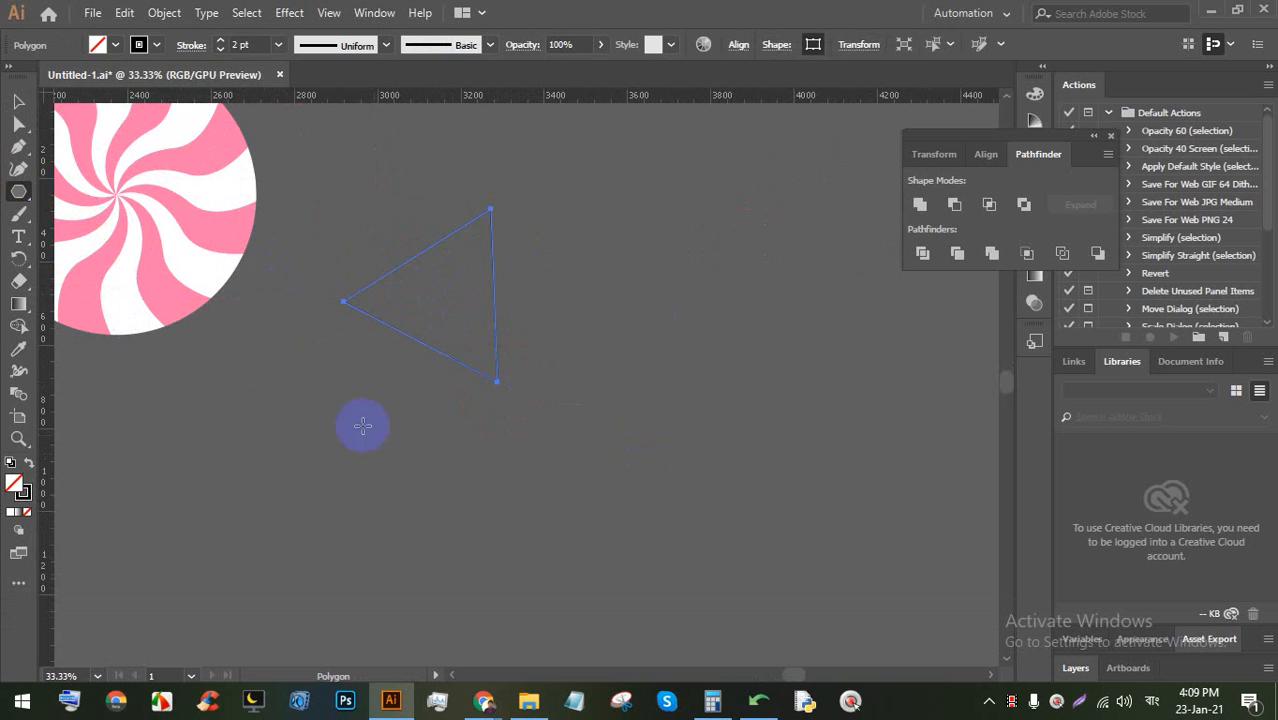
Fill the triangle with green and rotate it so that one corner points straight down
click(98, 45)
click(89, 77)
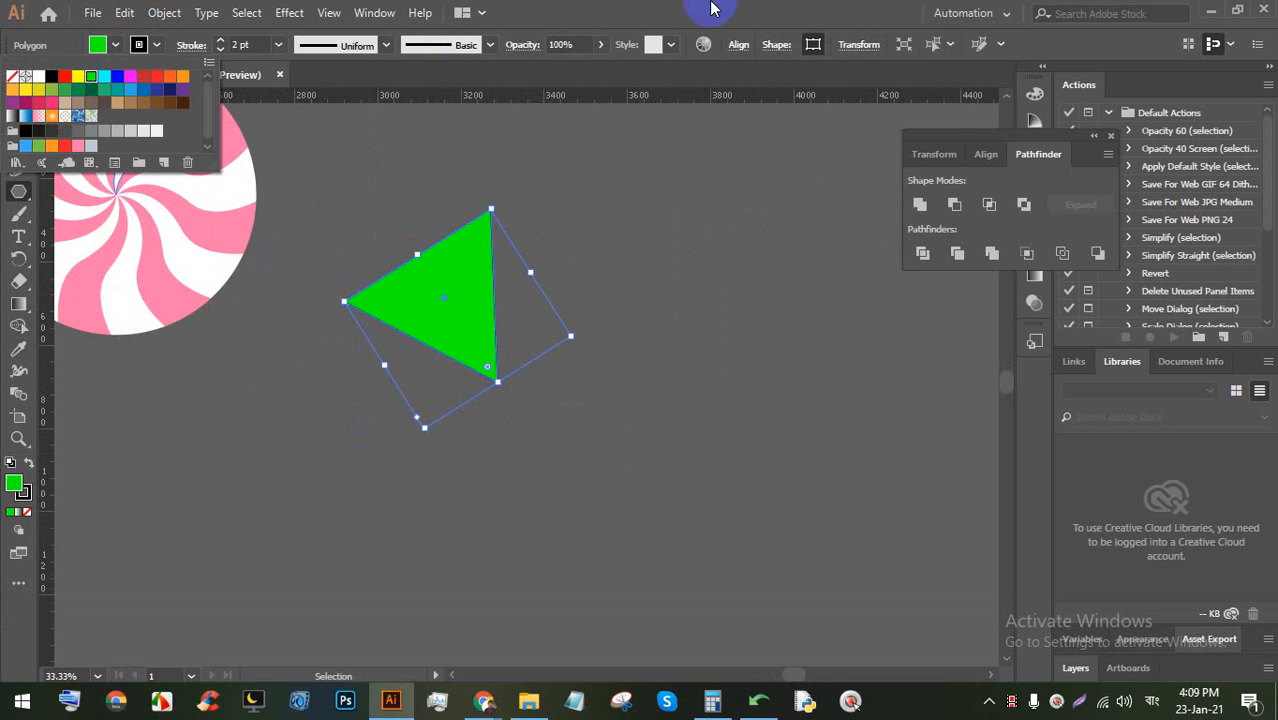
click(18, 101)
key(shift)
drag(500, 200, 531, 252)
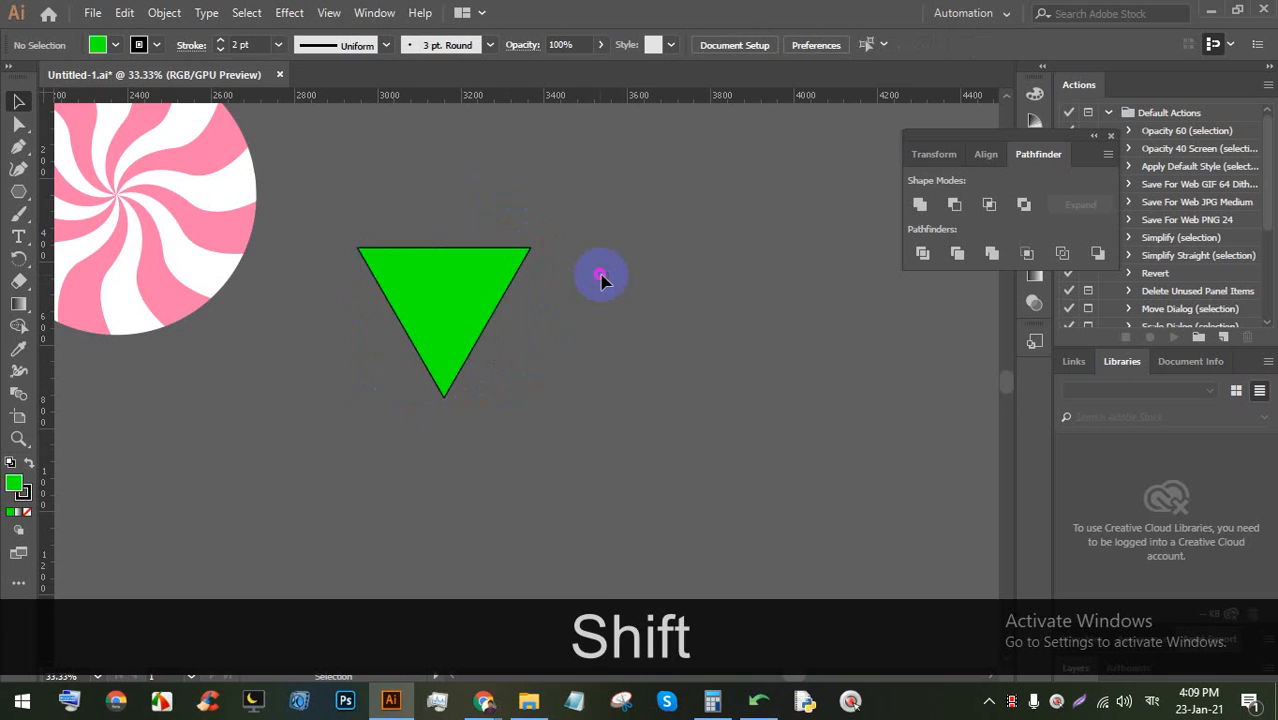
Duplicate the green triangle and place the copy to its right
scroll(448, 288, up, 1)
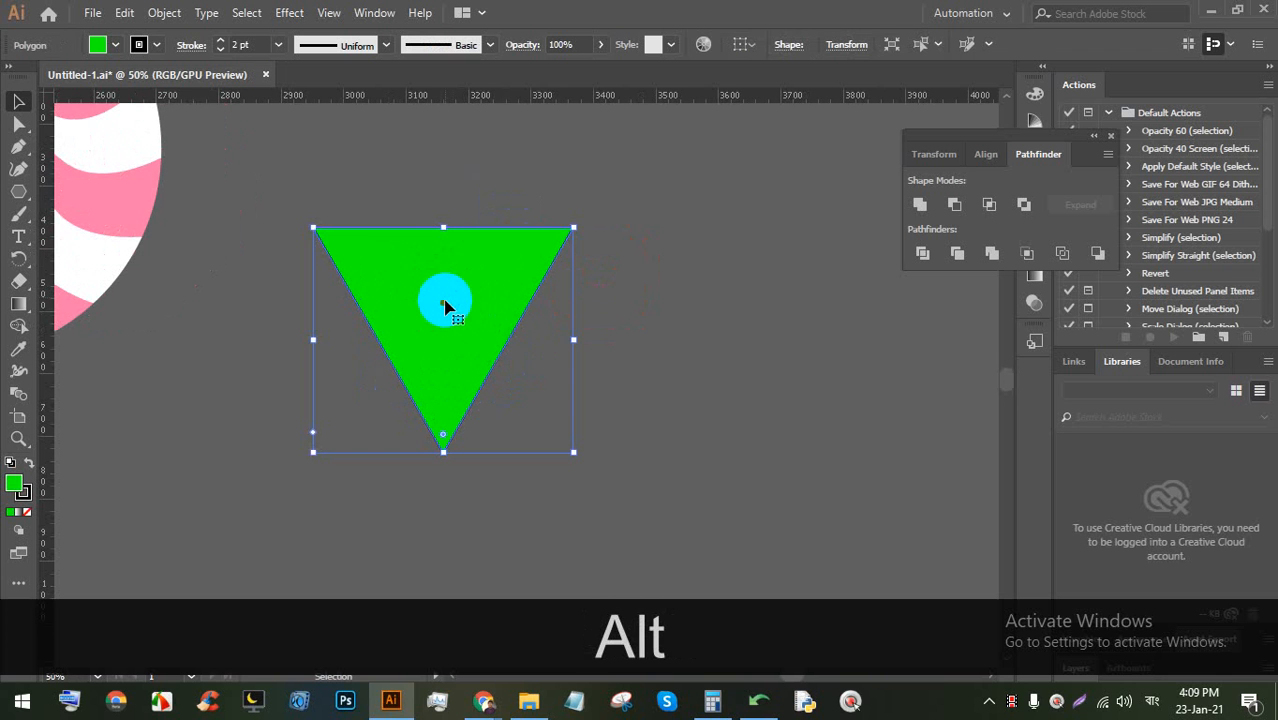
drag(491, 328, 628, 258)
drag(637, 285, 379, 285)
drag(254, 297, 614, 295)
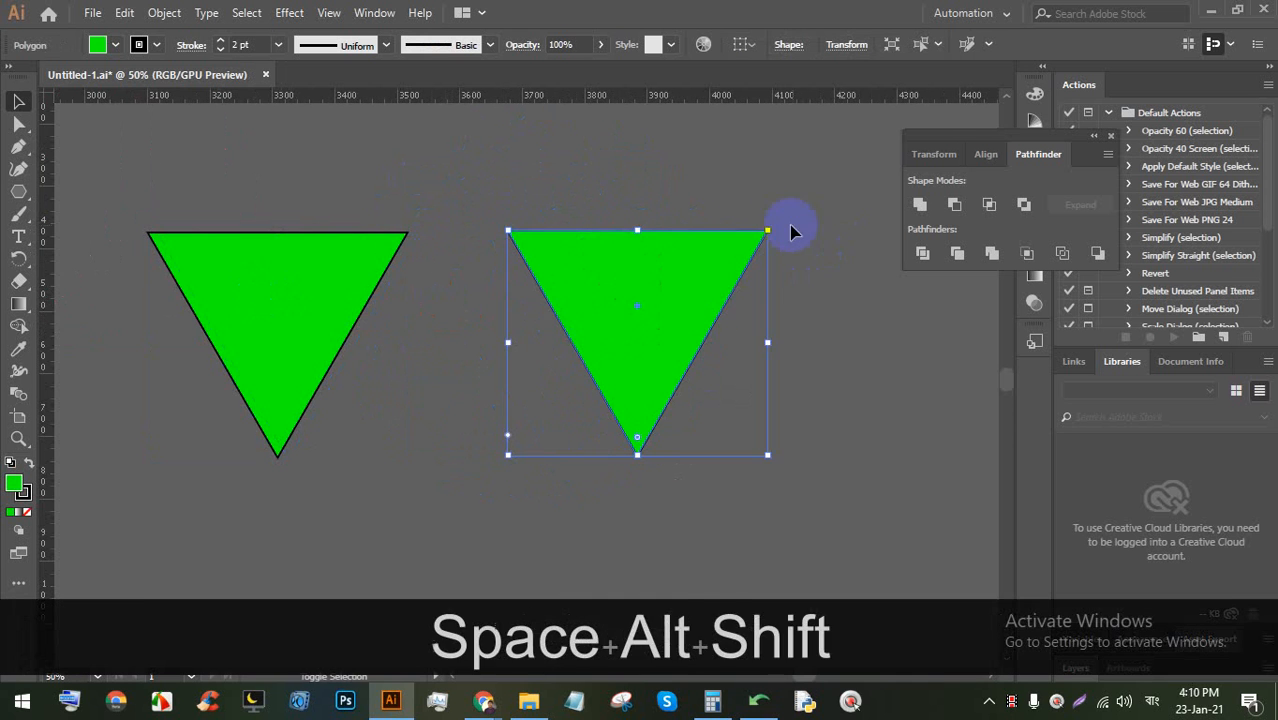
Rotate the triangle copy a quarter turn clockwise so it points left, lower it slightly, and fill it with yellow
drag(798, 270, 725, 424)
drag(650, 297, 656, 362)
click(108, 44)
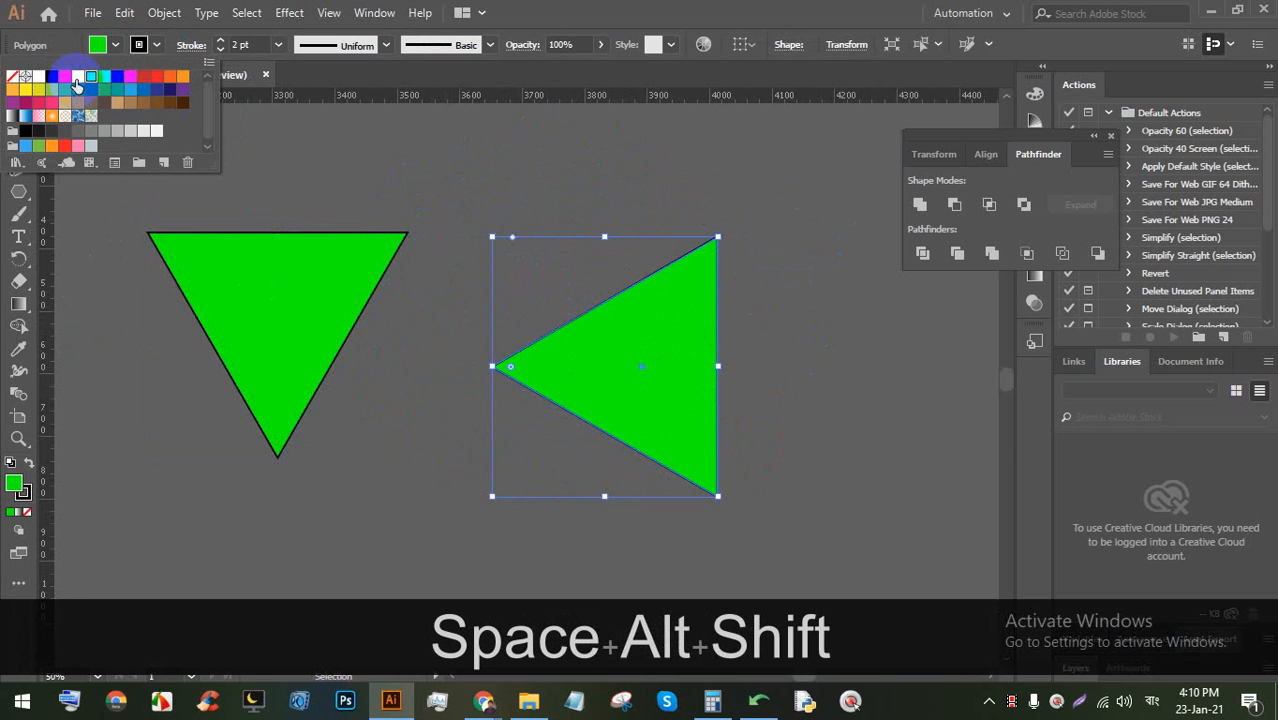
click(78, 76)
Remove the stroke from both the green and the yellow triangle
click(511, 176)
drag(803, 408, 290, 260)
click(113, 45)
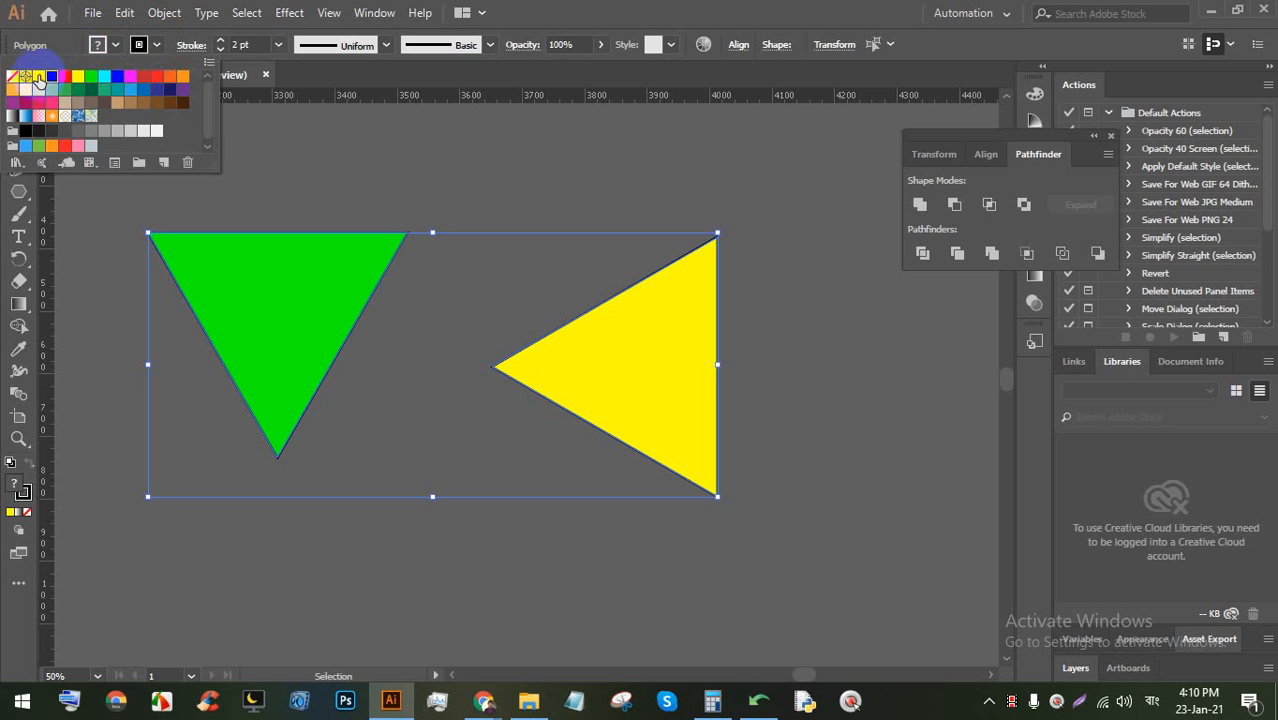
click(13, 80)
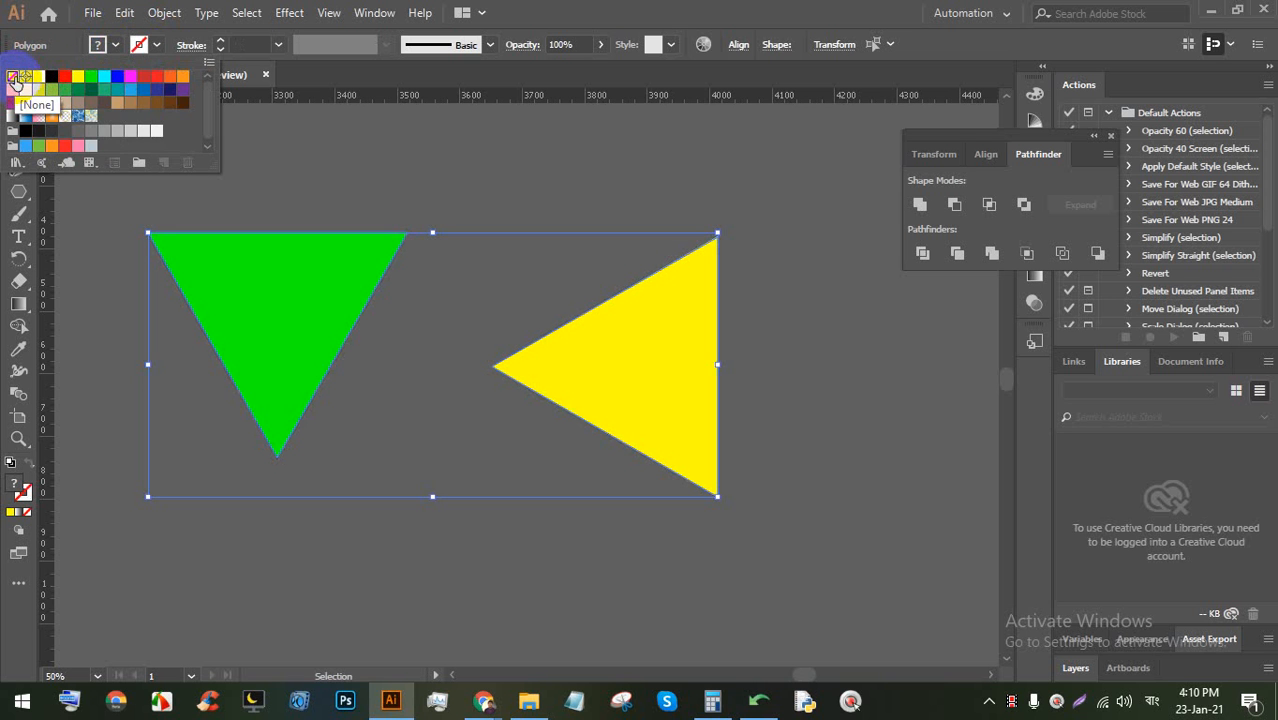
click(449, 152)
Try to reflect a copy of the yellow triangle freehand with the Reflect tool, and undo it
click(660, 366)
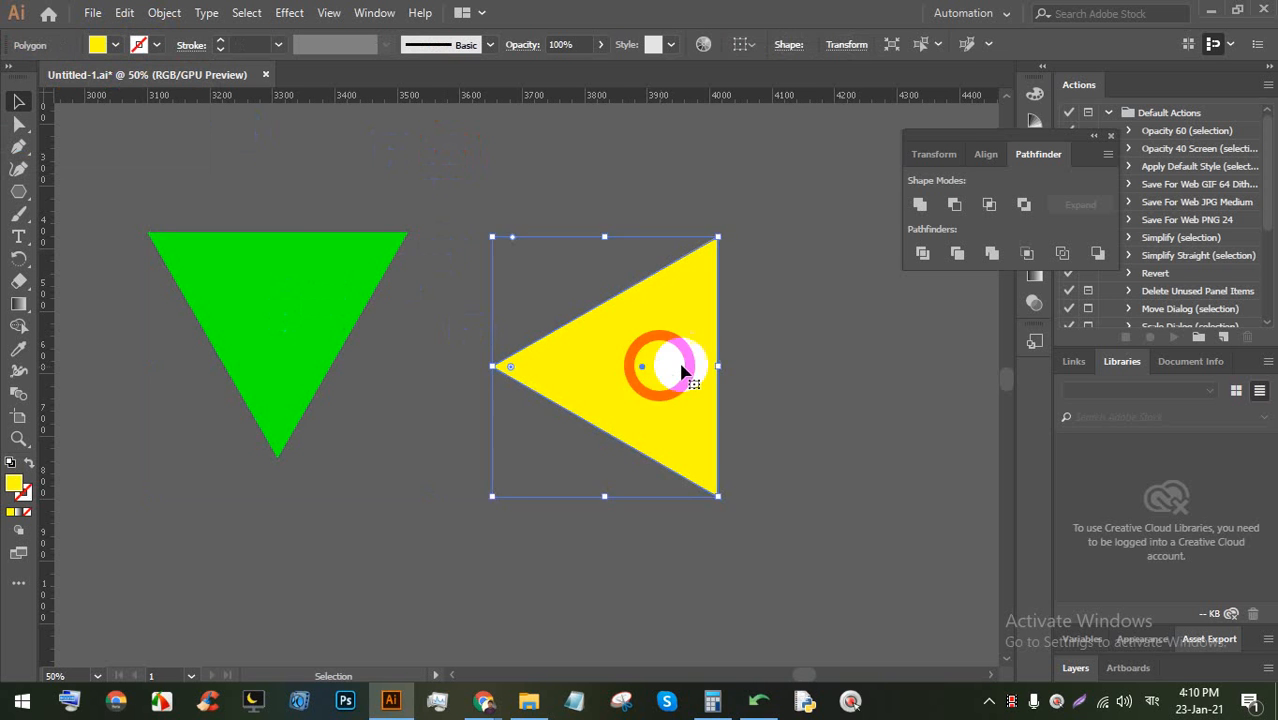
key(space)
drag(808, 314, 707, 314)
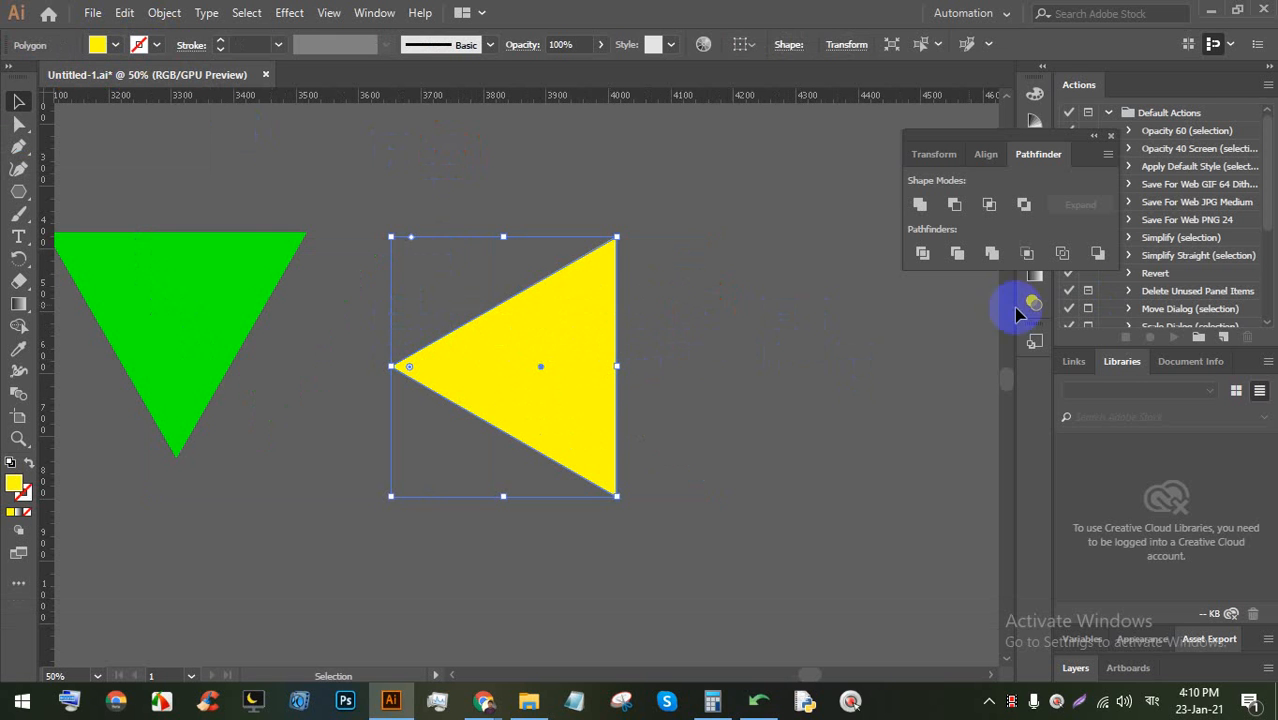
drag(24, 260, 85, 281)
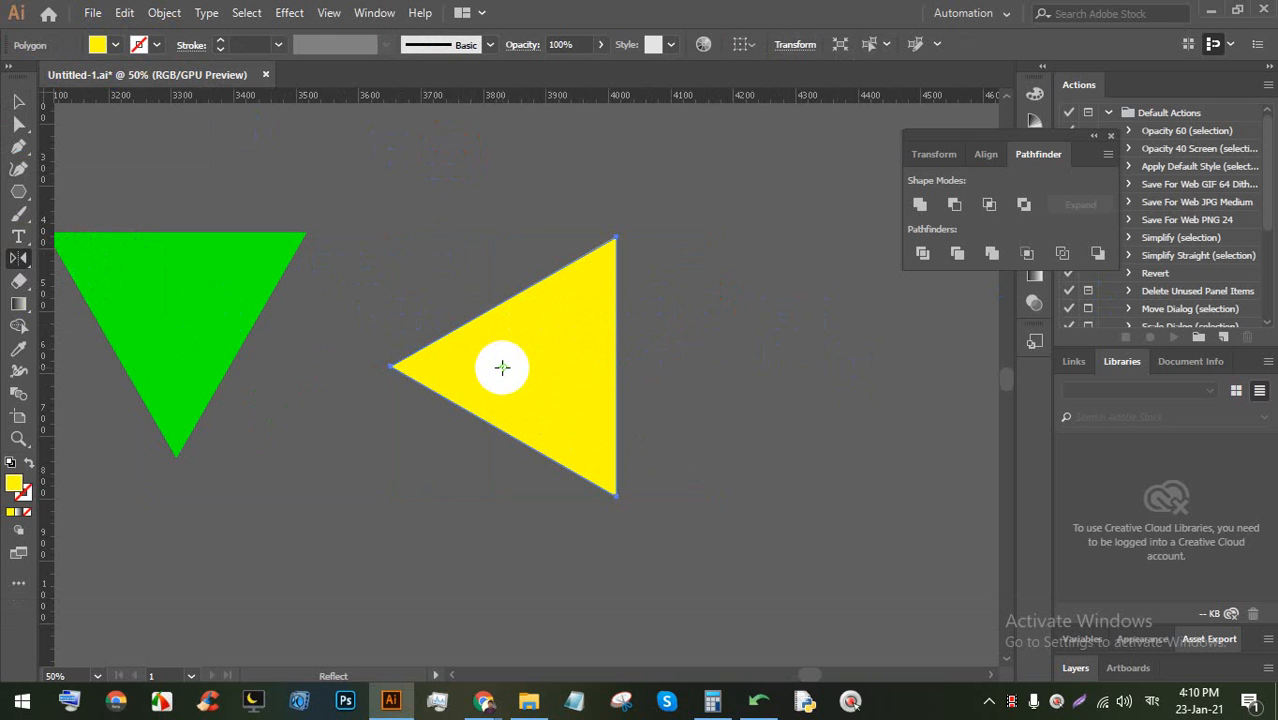
mouse_move(503, 367)
mouse_down()
mouse_move(604, 357)
mouse_move(501, 351)
mouse_move(420, 292)
mouse_move(479, 331)
mouse_move(591, 345)
mouse_up()
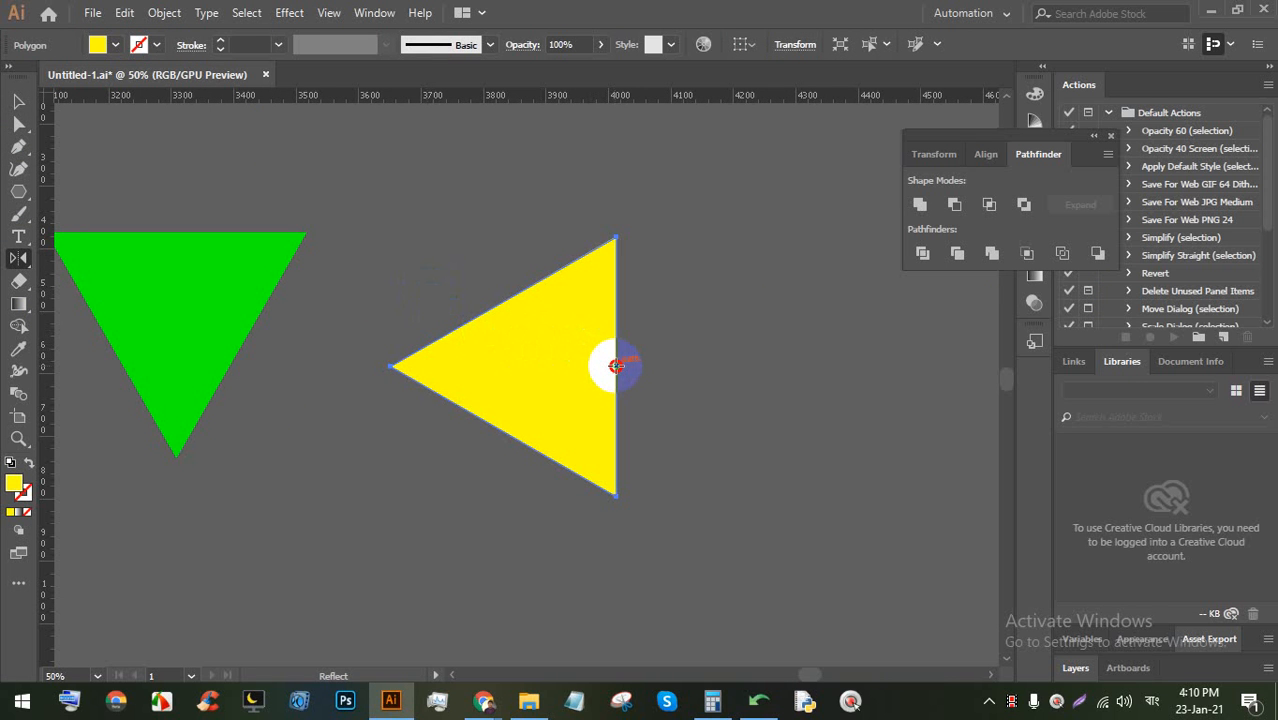
drag(616, 366, 652, 404)
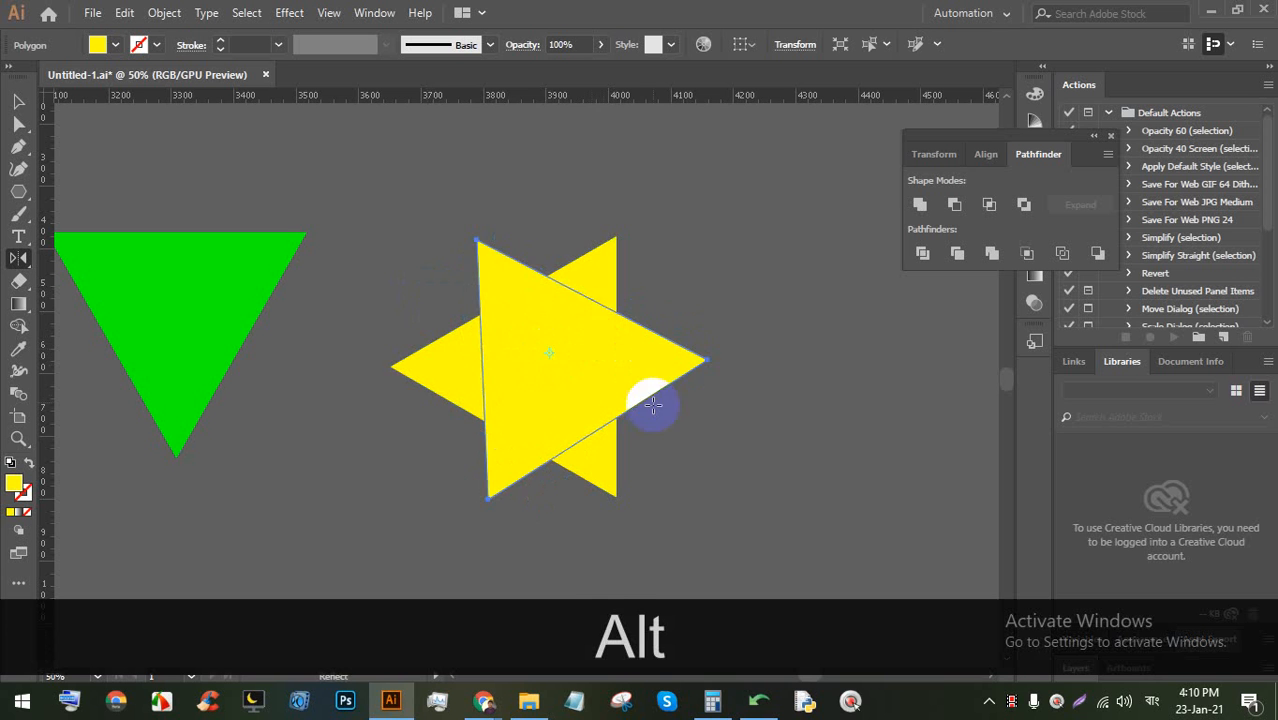
key(ctrl+z)
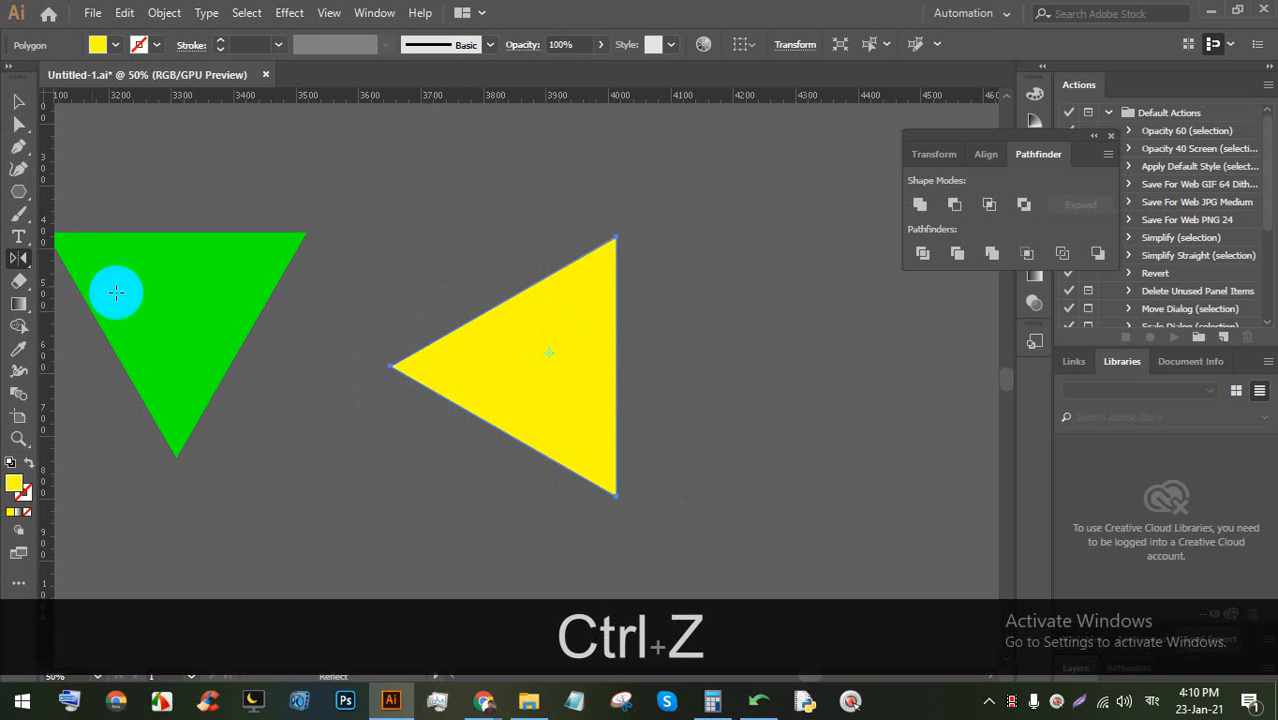
click(16, 99)
click(533, 200)
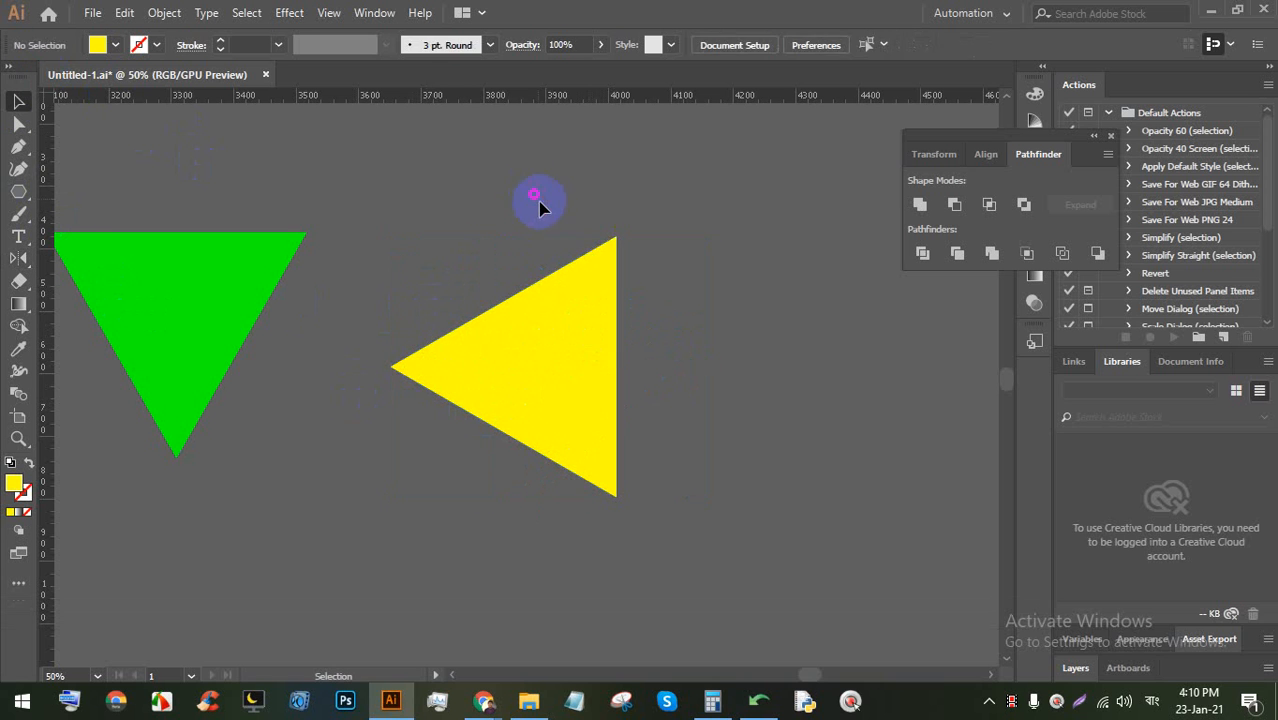
Preview reflecting the yellow triangle across the vertical and horizontal axes from the middle of its upright edge, and cancel the reflection
click(575, 297)
click(18, 258)
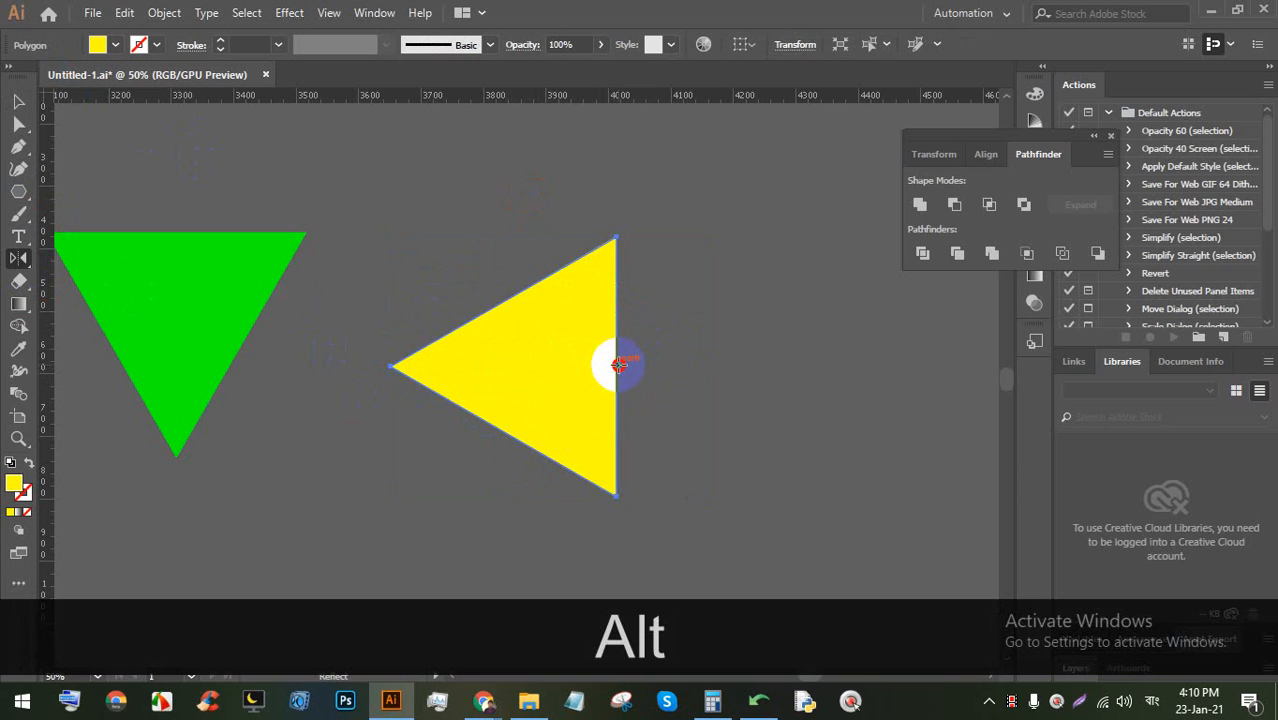
alt+click(619, 365)
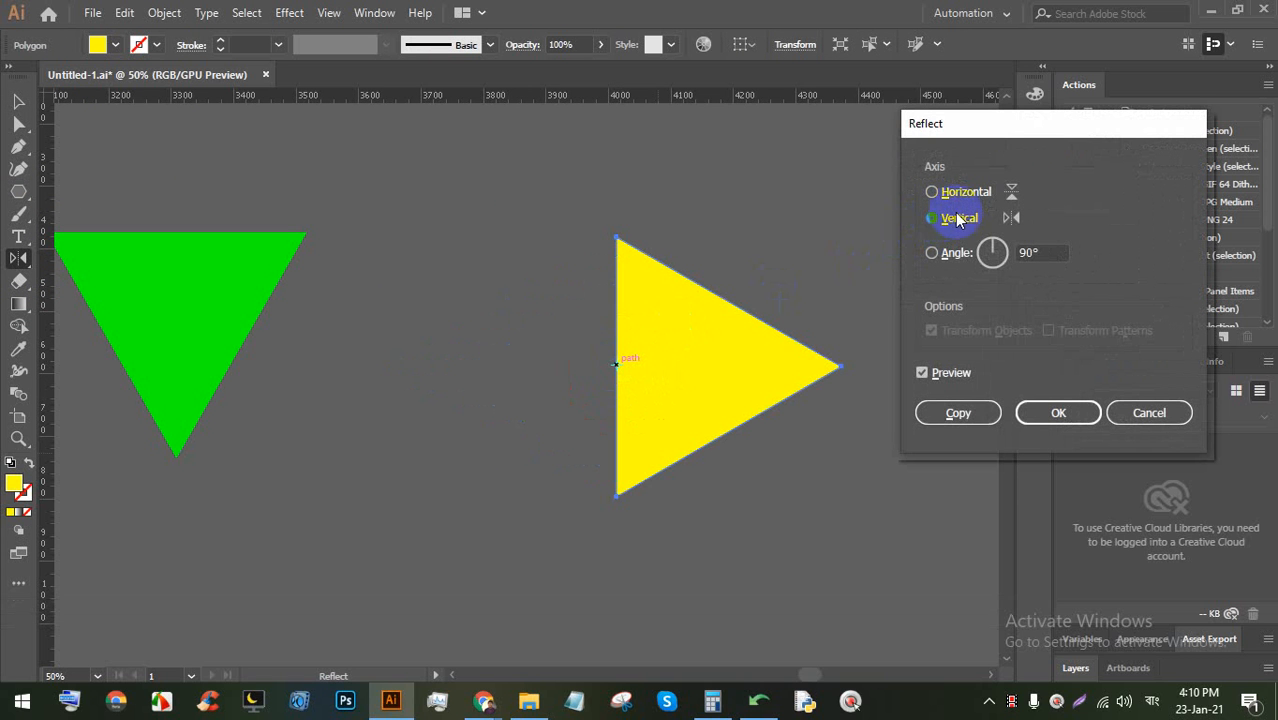
click(925, 372)
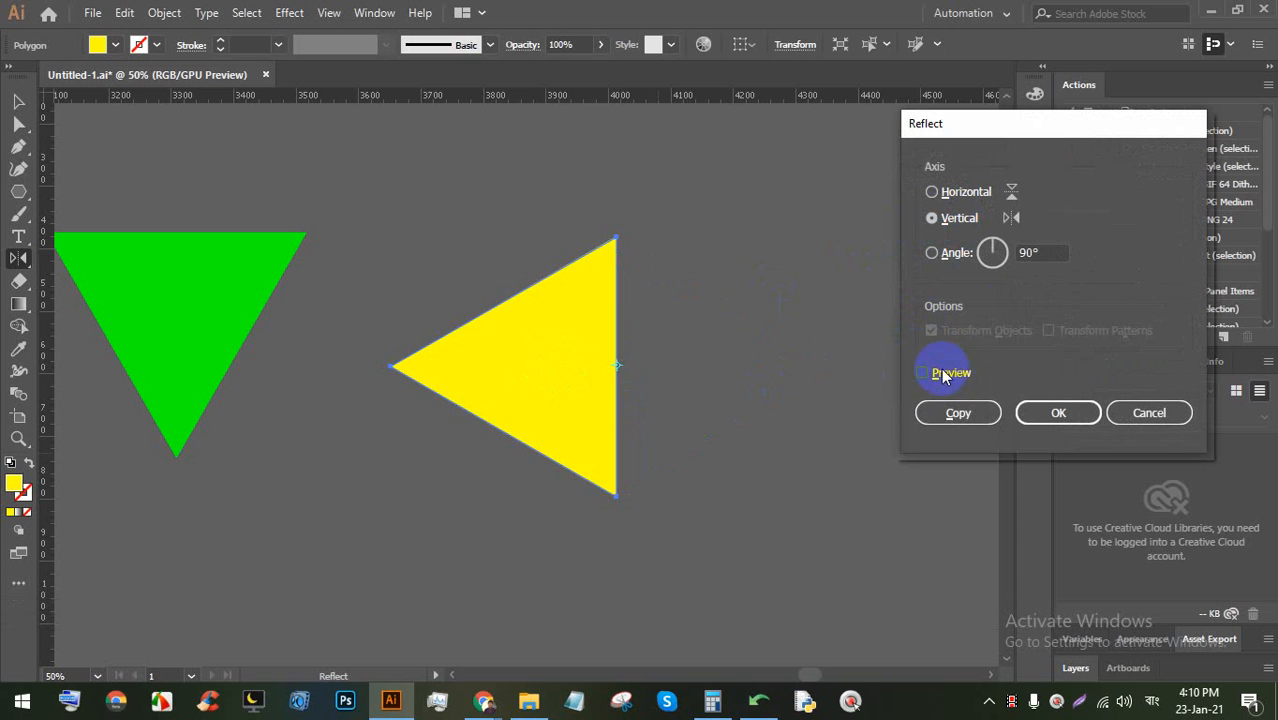
click(920, 372)
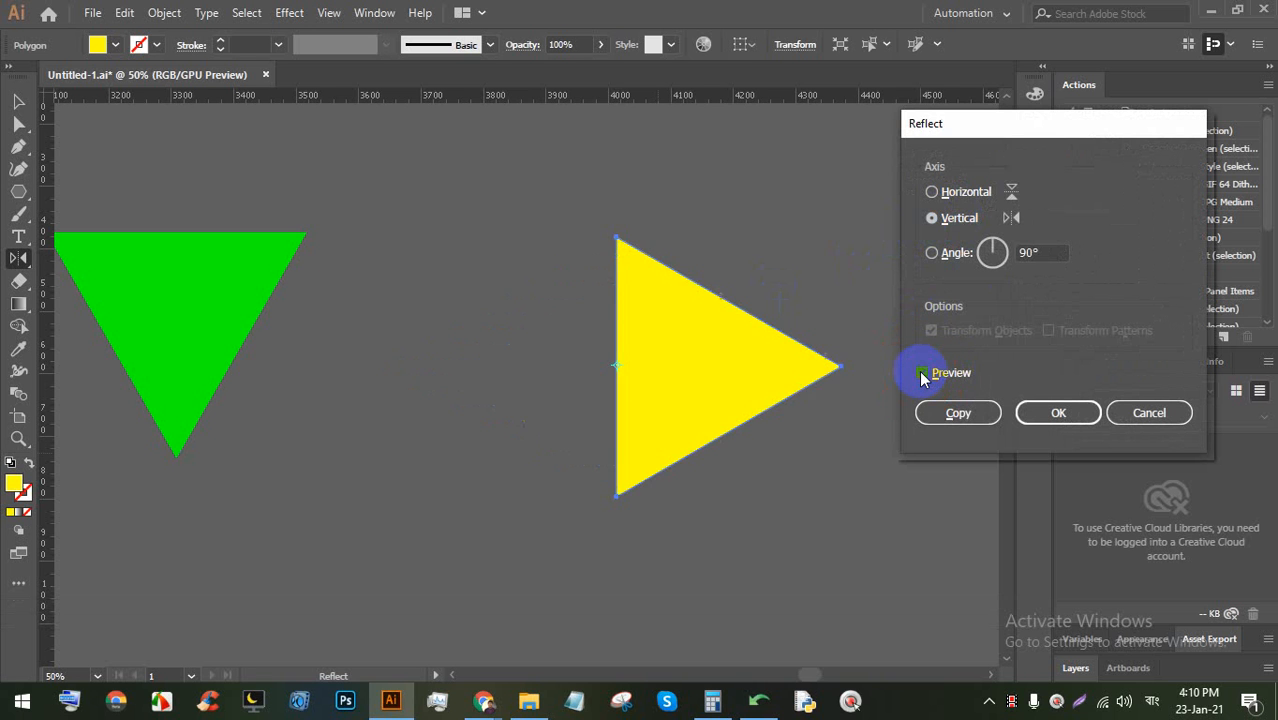
click(919, 371)
click(919, 372)
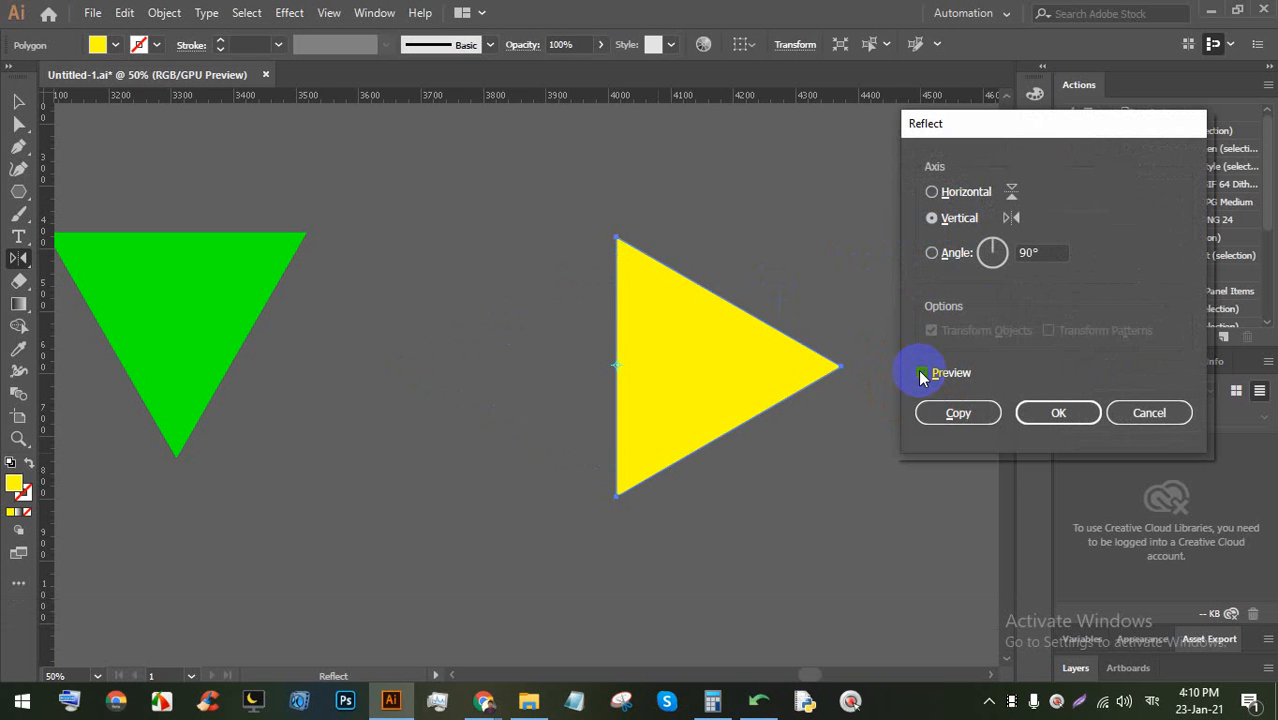
click(932, 195)
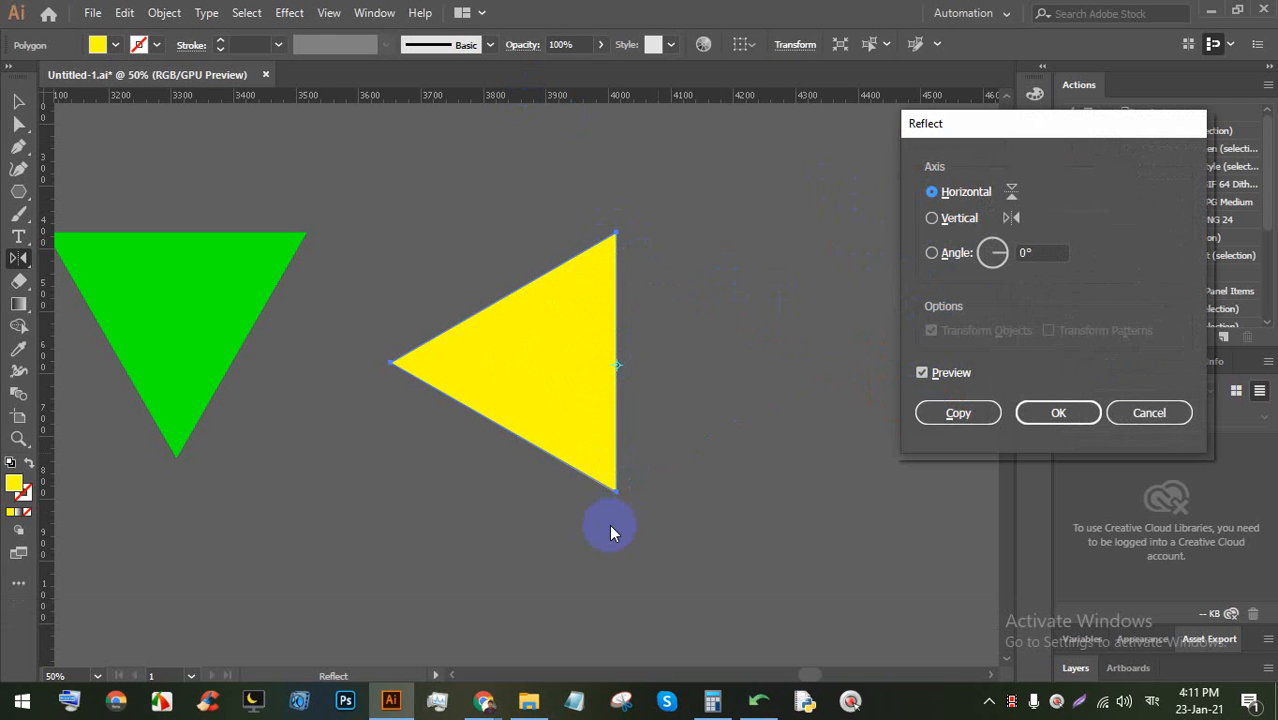
click(1149, 413)
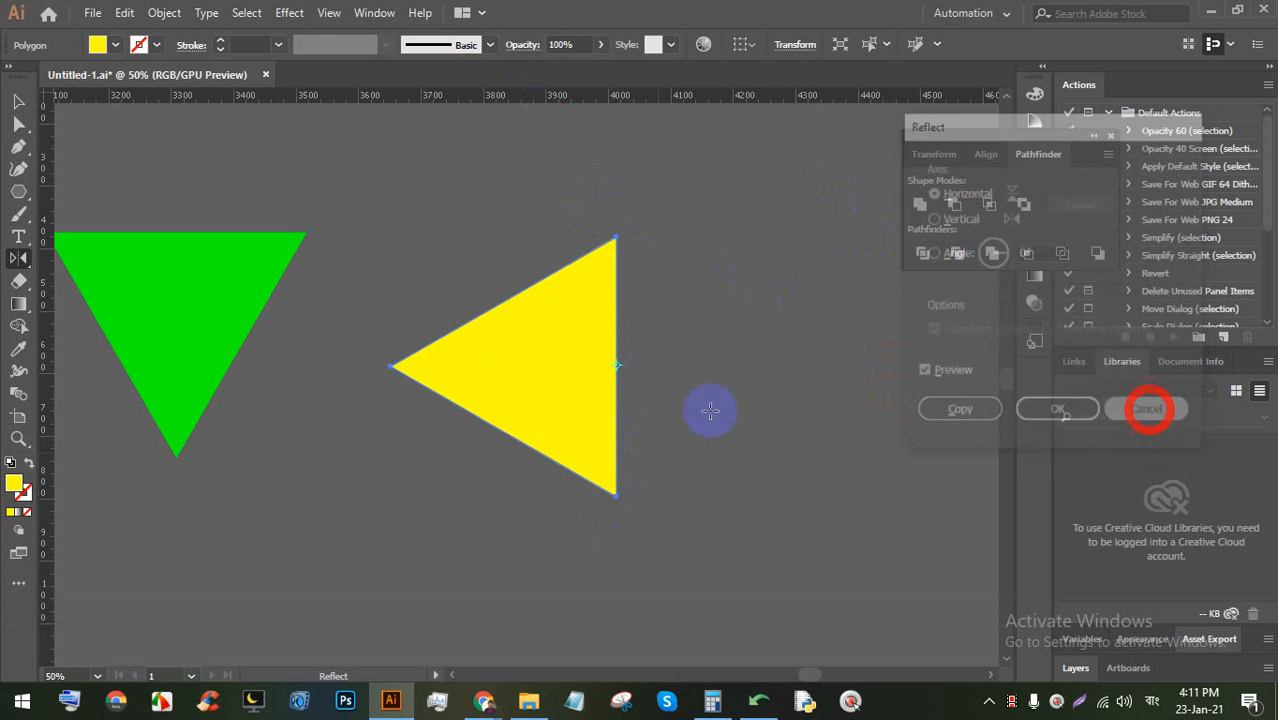
Preview reflecting the green triangle across the horizontal axis along its upper edge, comparing it with the original
click(18, 101)
click(205, 190)
click(195, 293)
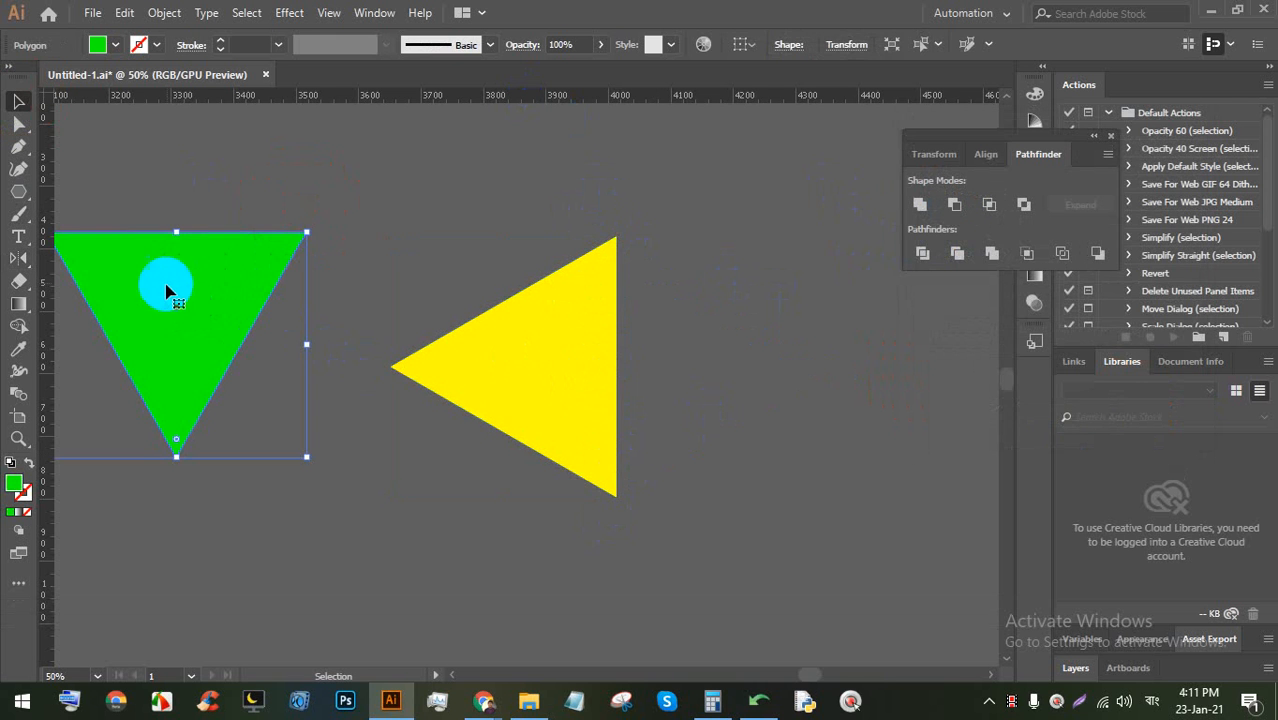
click(18, 258)
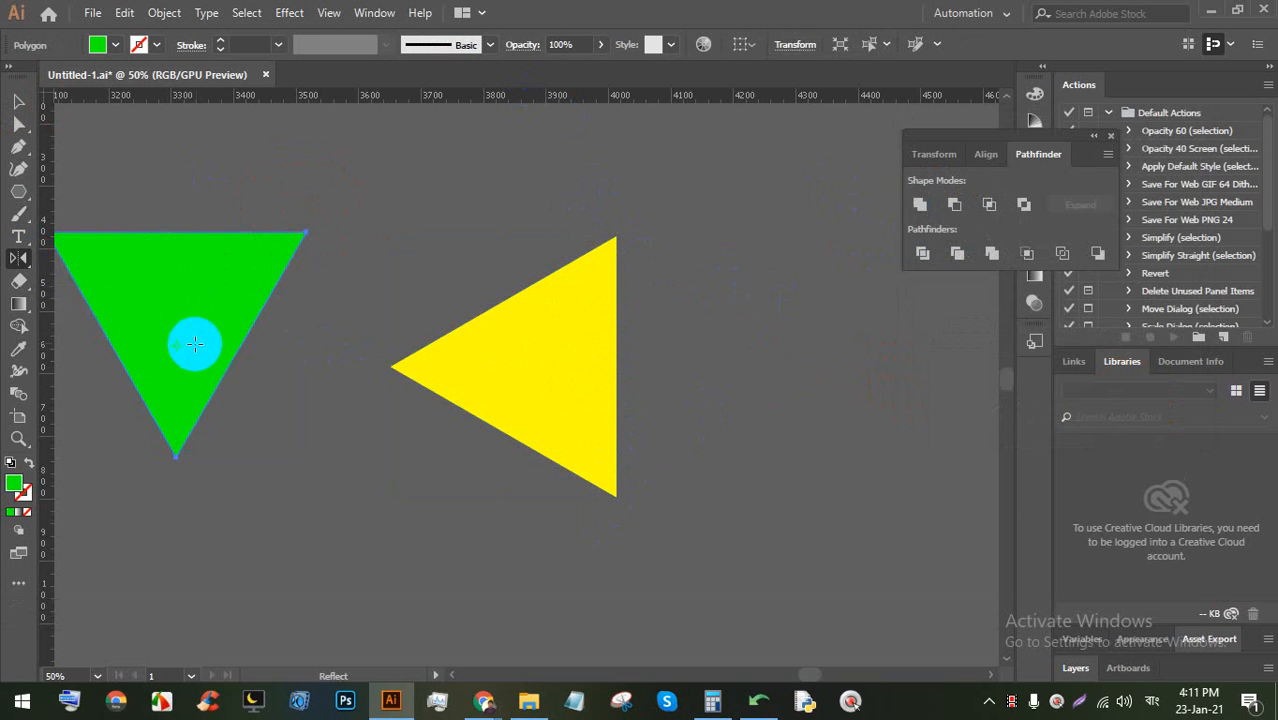
alt+click(268, 291)
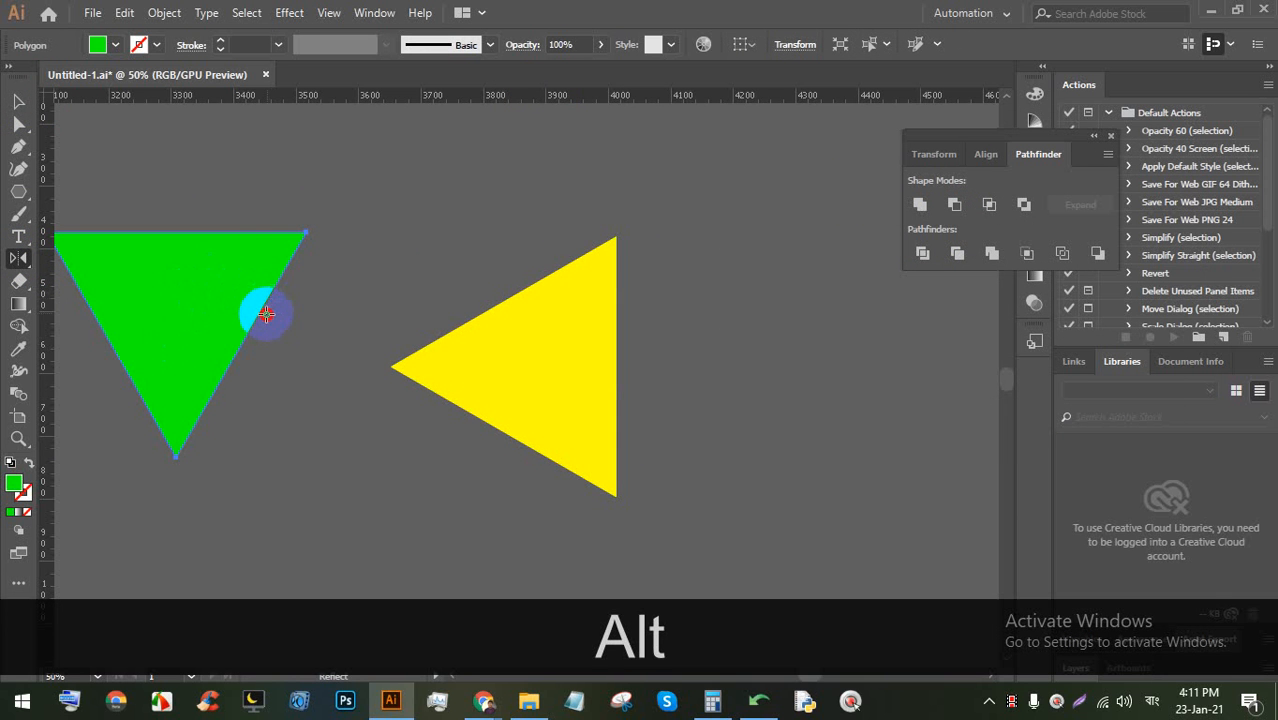
alt+click(179, 233)
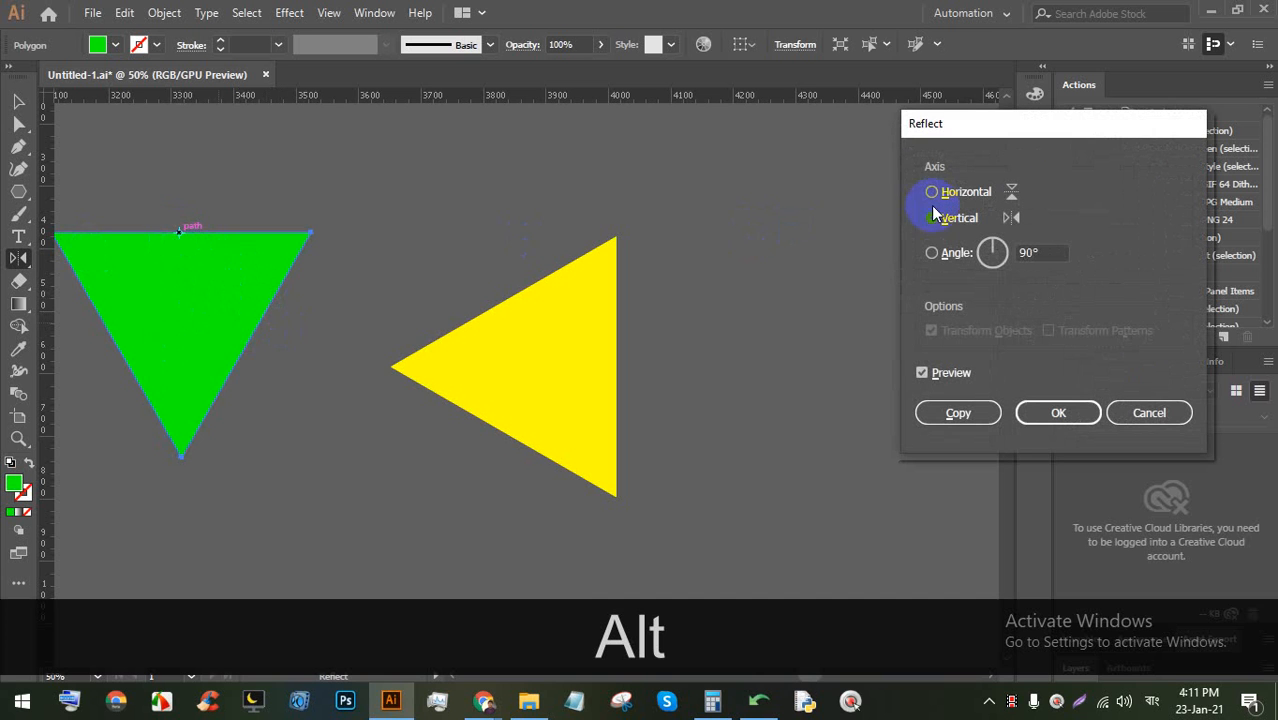
click(931, 193)
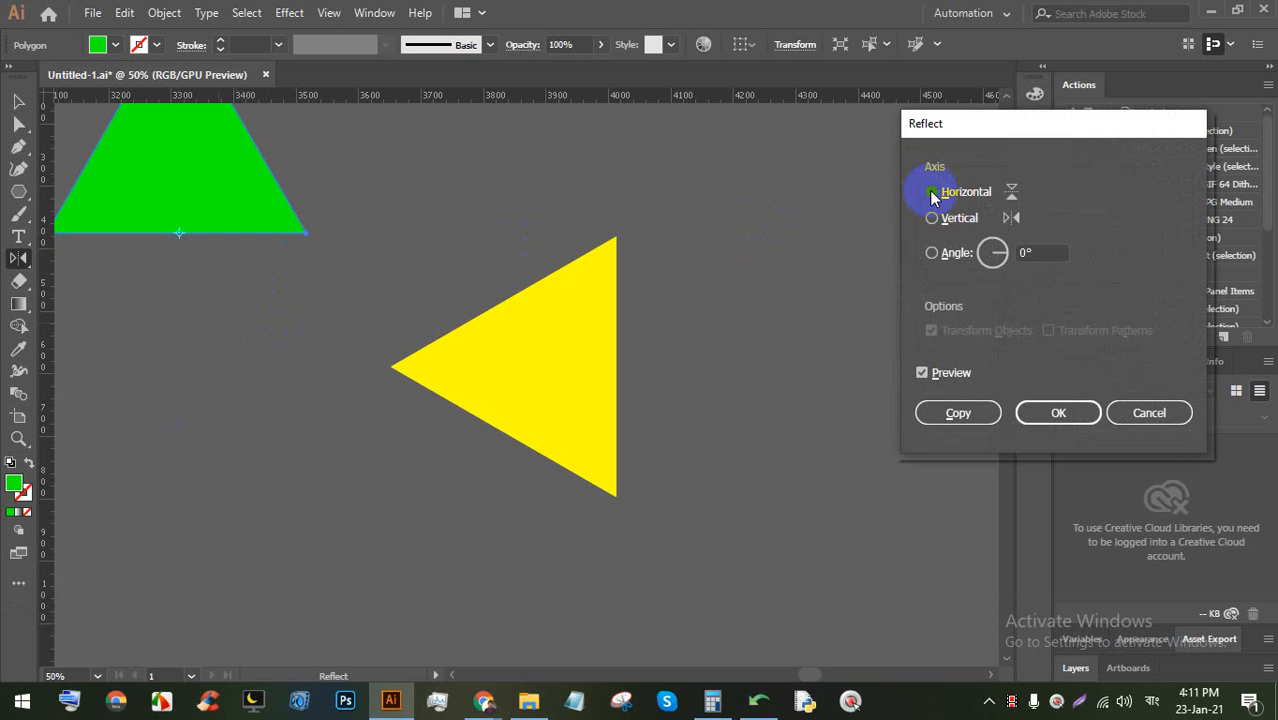
click(922, 373)
click(922, 373)
click(923, 374)
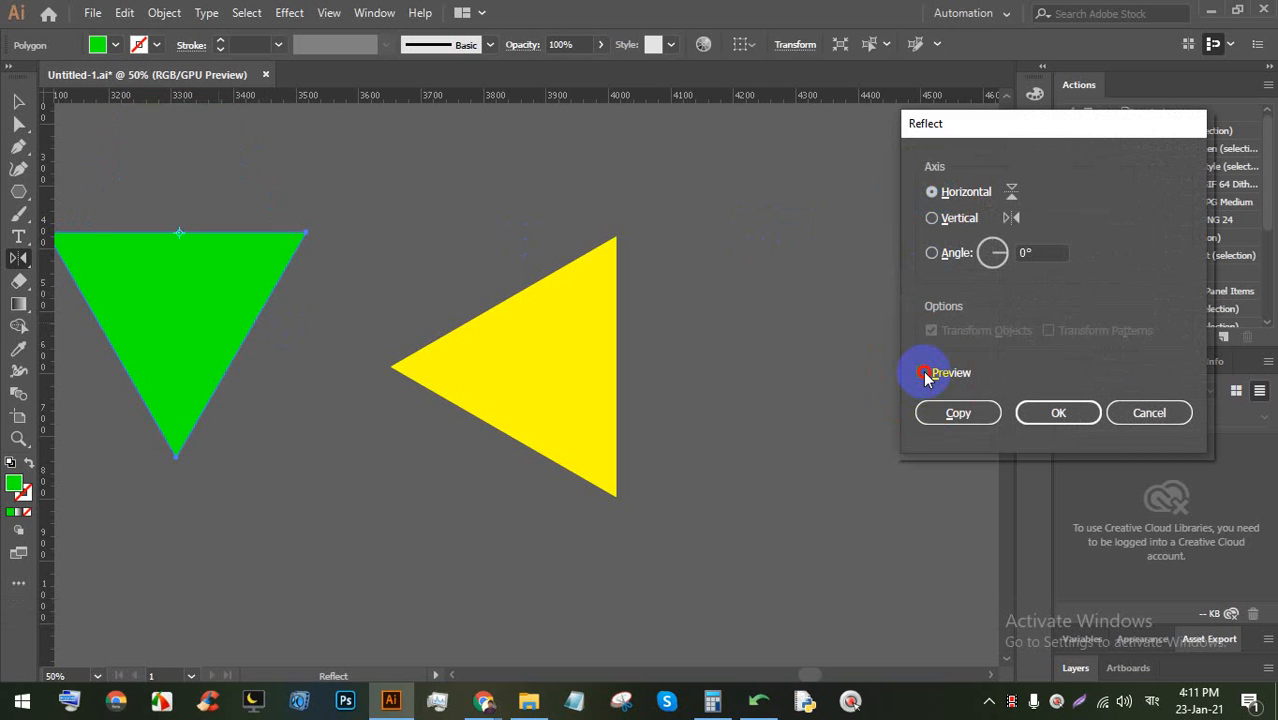
click(923, 373)
click(923, 373)
click(923, 373)
click(923, 373)
click(923, 373)
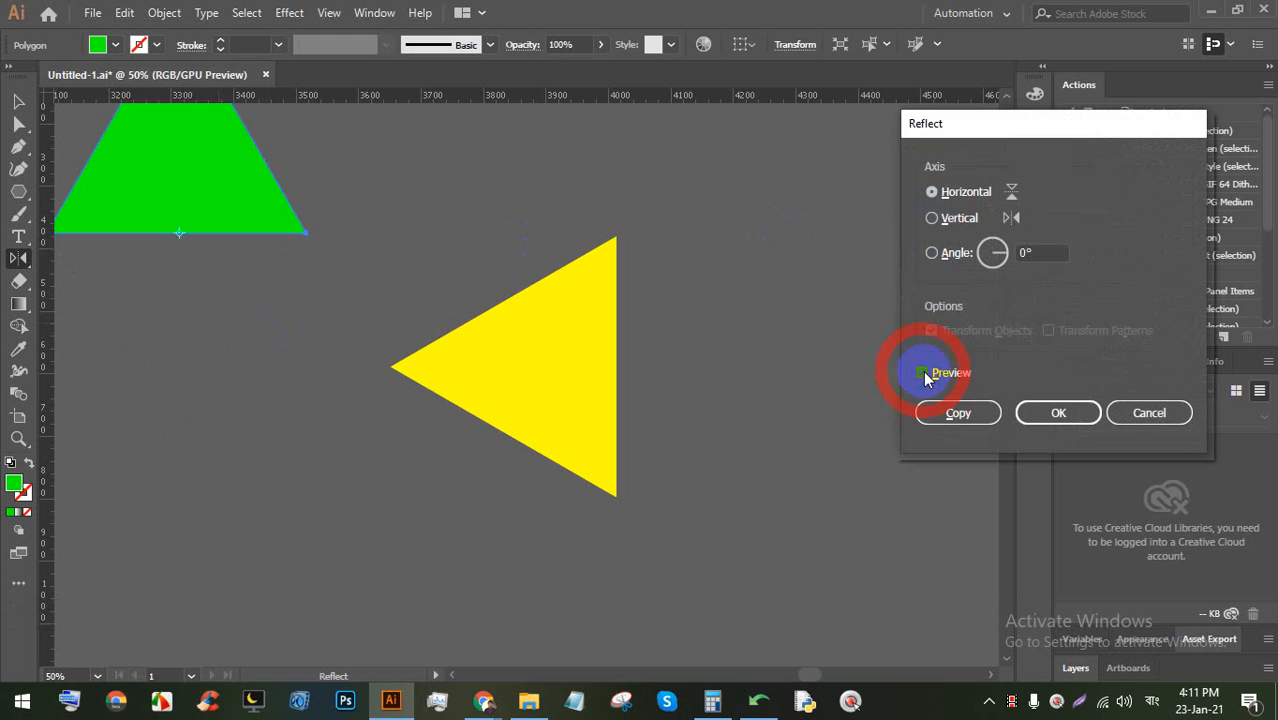
click(923, 373)
click(923, 373)
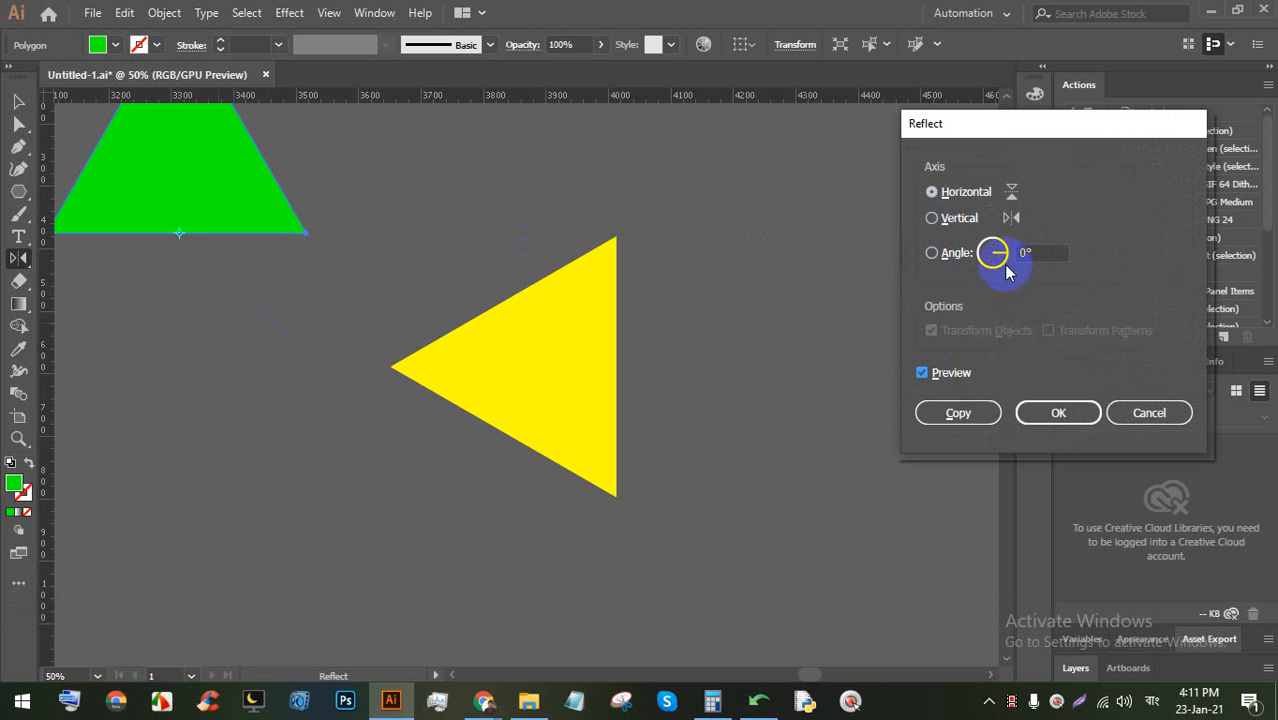
Preview the green triangle's reflection at axis angles from 16° up to 259°, and cancel the reflection
mouse_move(1007, 272)
mouse_down()
mouse_move(987, 262)
mouse_move(993, 252)
mouse_move(1033, 251)
mouse_move(979, 251)
mouse_move(1001, 256)
mouse_up()
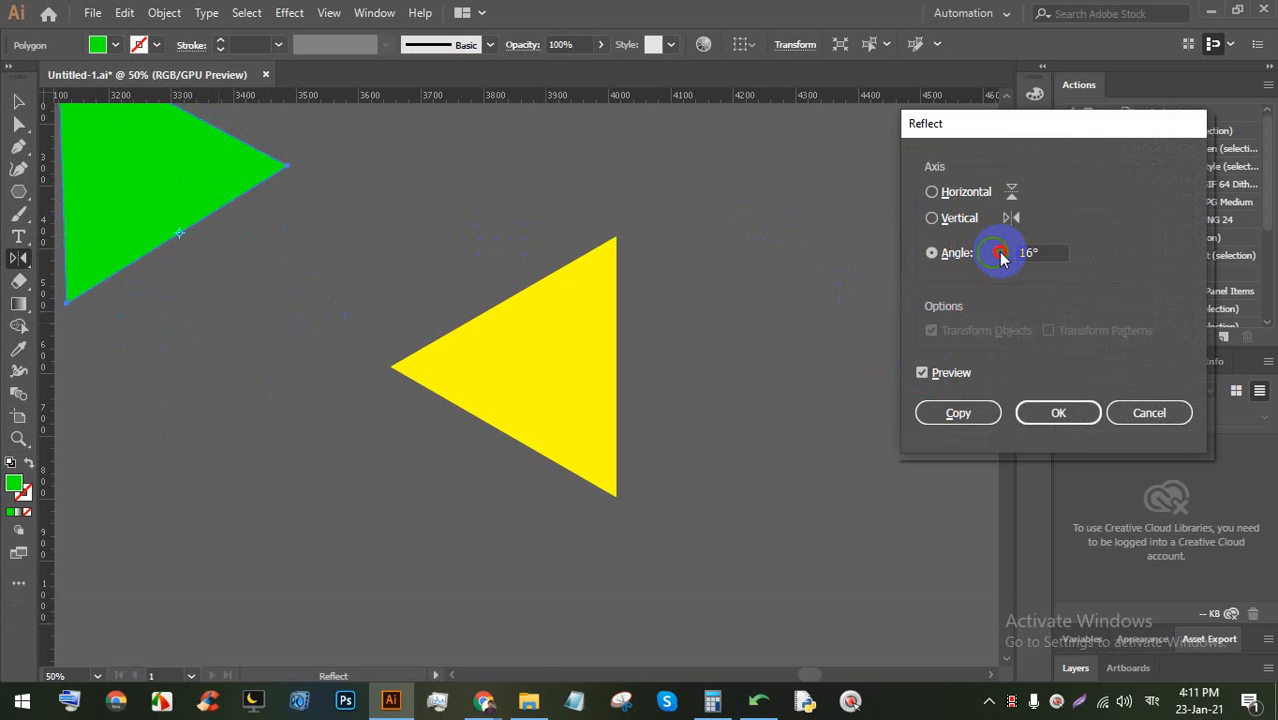
click(1035, 253)
key(Up)
key(Up)
key(Up)
key(Up)
key(Up)
key(Up)
key(Up)
key(Up)
key(Up)
key(Up)
key(Up)
key(Up)
key(Up)
key(Up)
key(Up)
key(Up)
key(Up)
key(Up)
key(Up)
key(Up)
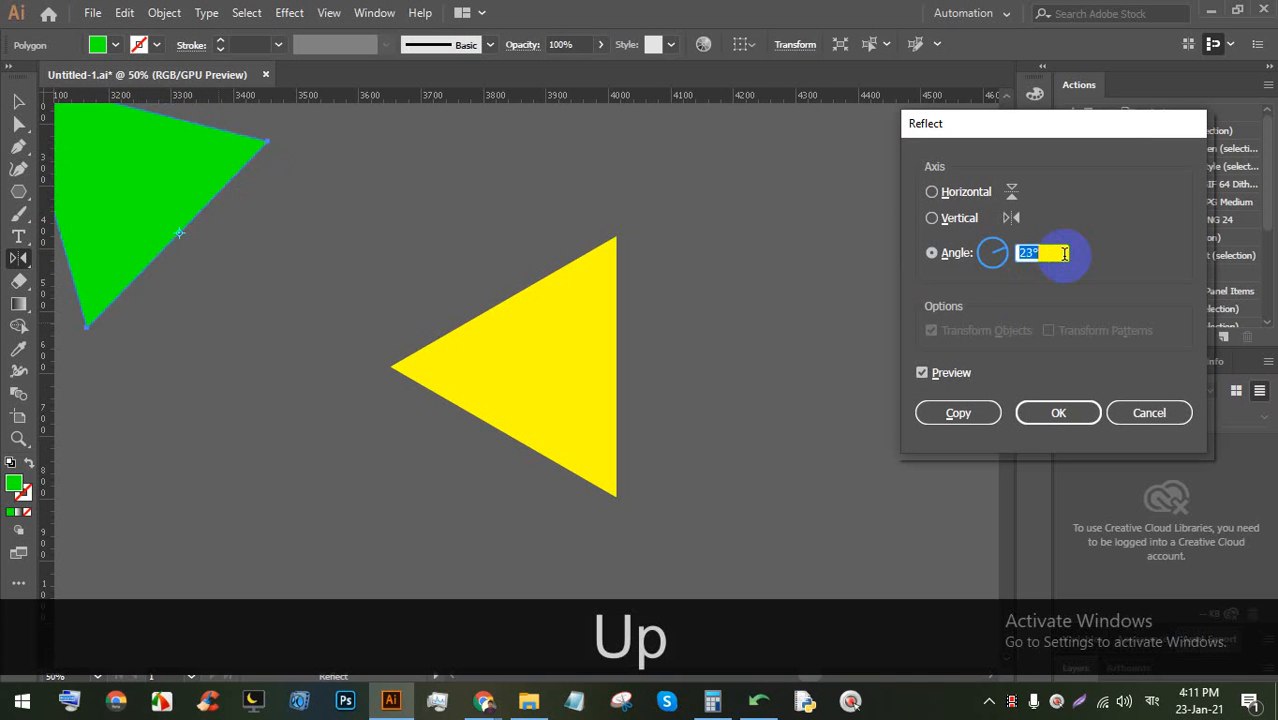
key(Up)
key(Up)
key(Up)
key(Up)
key(Up)
key(Up)
key(Up)
key(Up)
key(Up)
key(Up)
key(Up)
key(Up)
key(Up)
key(Up)
key(Up)
key(Up)
key(Up)
key(Up)
key(Up)
key(Up)
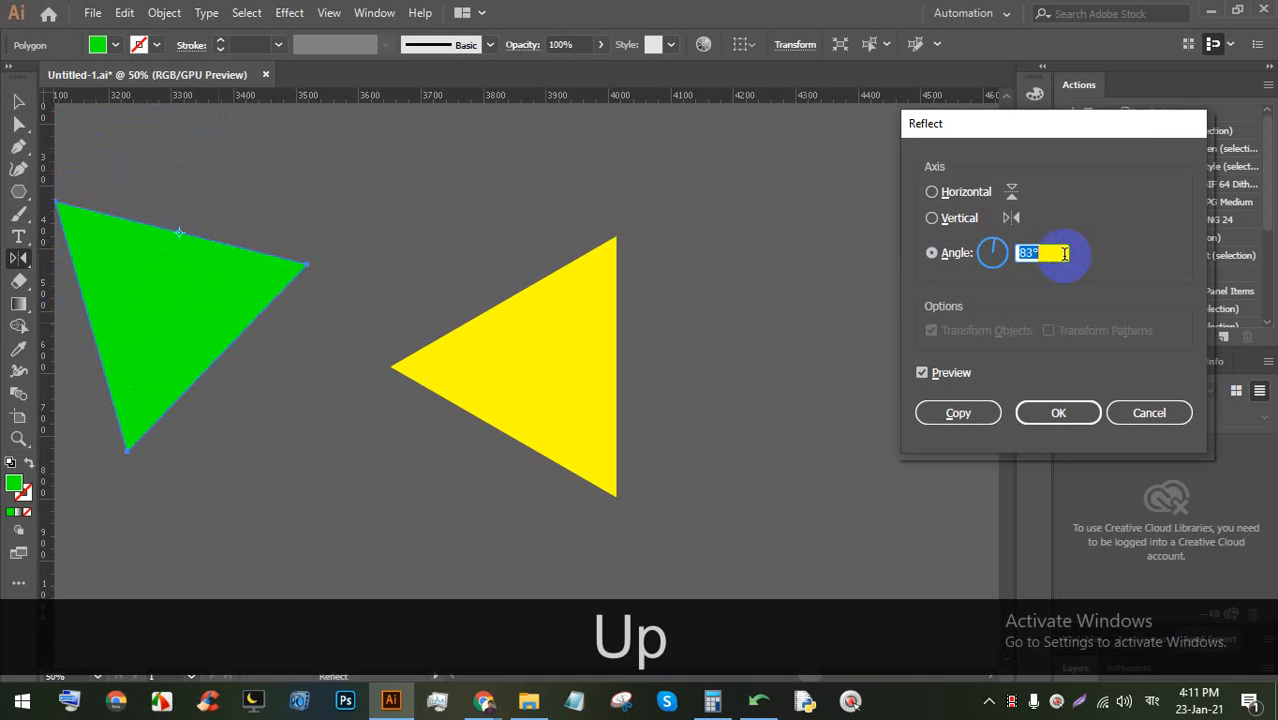
key(Up)
key(Up)
key(Up)
key(Up)
key(Up)
key(Up)
key(Up)
key(Up)
key(Up)
key(Up)
key(Up)
key(Up)
key(Up)
key(Up)
key(Up)
key(Up)
key(Up)
key(Up)
key(Up)
key(Up)
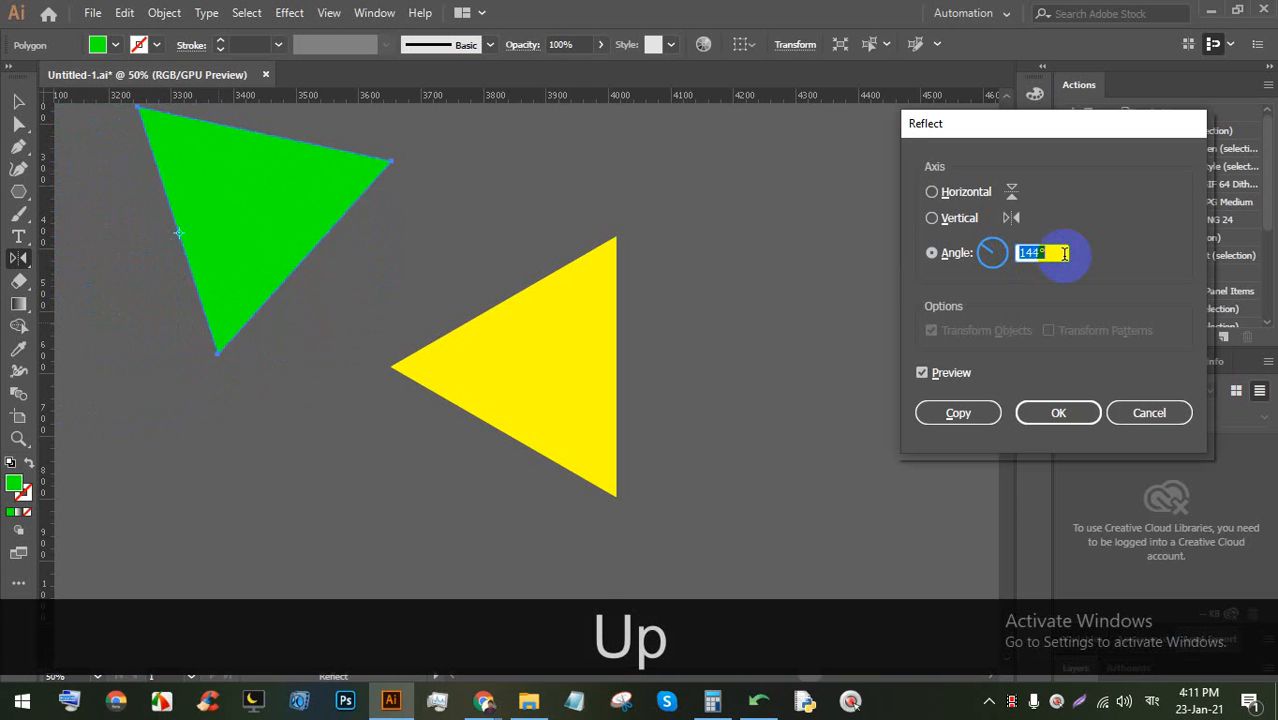
key(Up)
key(Up)
key(Up)
key(Up)
key(Up)
key(Up)
key(Up)
key(Up)
key(Up)
key(Up)
key(Up)
key(Up)
key(Up)
key(Up)
key(Up)
key(Up)
key(Up)
key(Up)
key(Up)
key(Up)
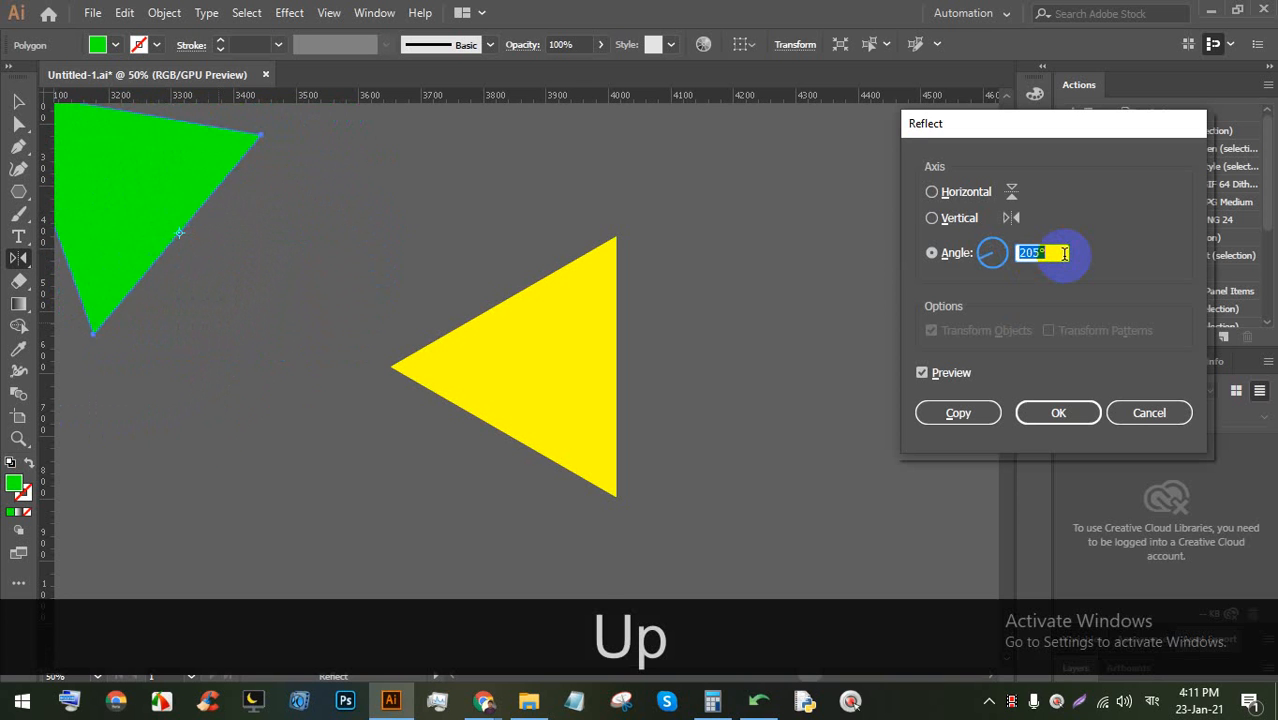
key(Up)
key(Up)
key(Up)
key(Up)
key(Up)
key(Up)
key(Up)
key(Up)
key(Up)
key(Up)
key(Up)
key(Up)
key(Up)
key(Up)
key(Up)
key(Up)
key(Up)
key(Up)
key(Up)
key(Up)
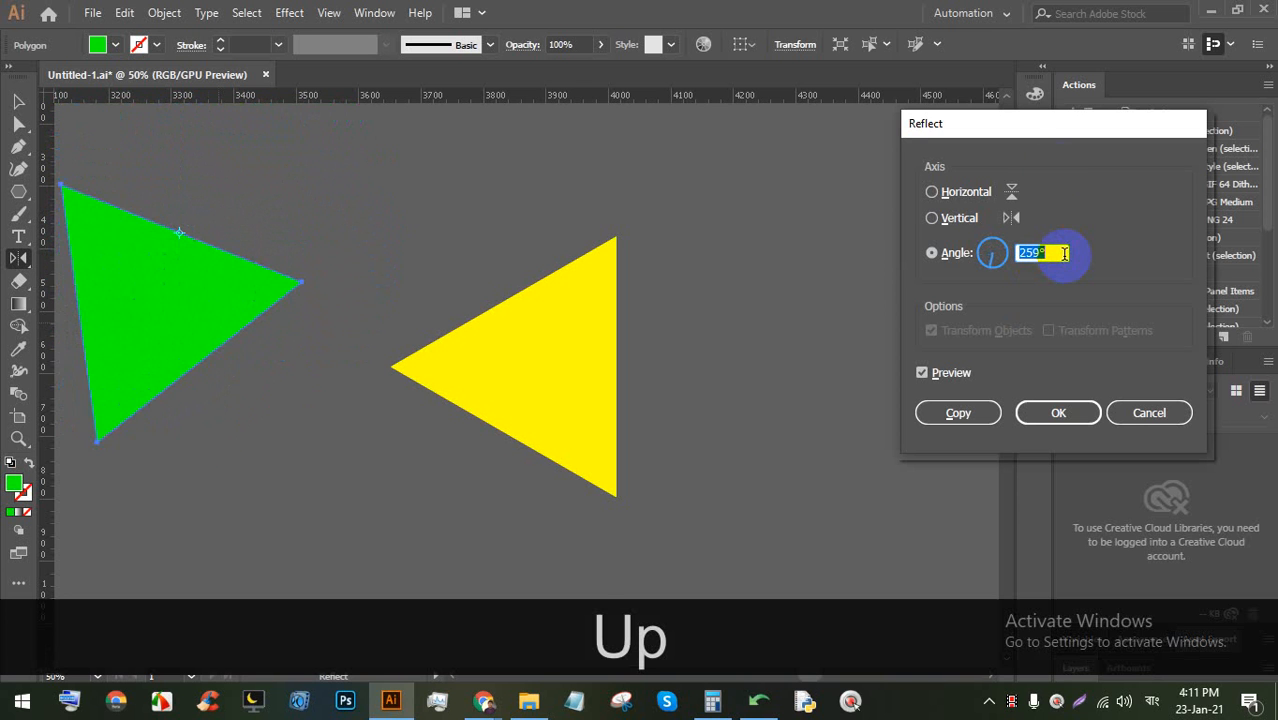
click(1148, 411)
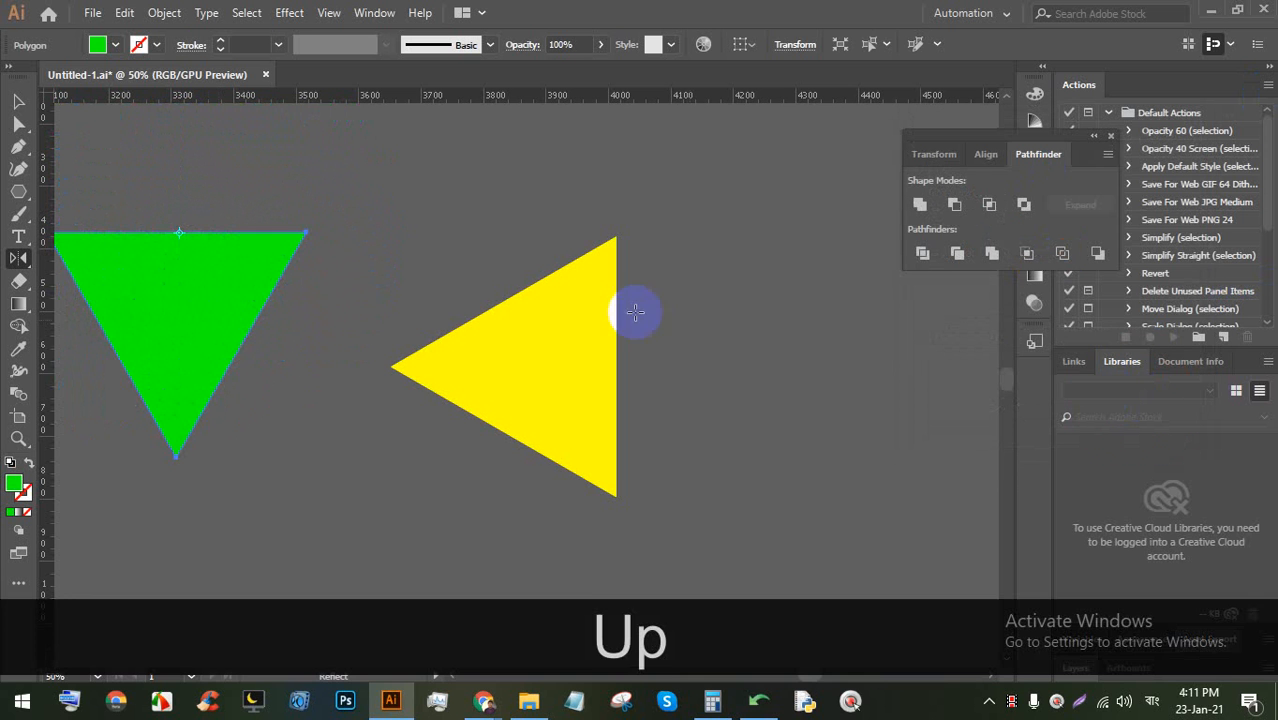
Rotate the yellow triangle a quarter turn so that one corner points straight down, and deselect it
click(18, 102)
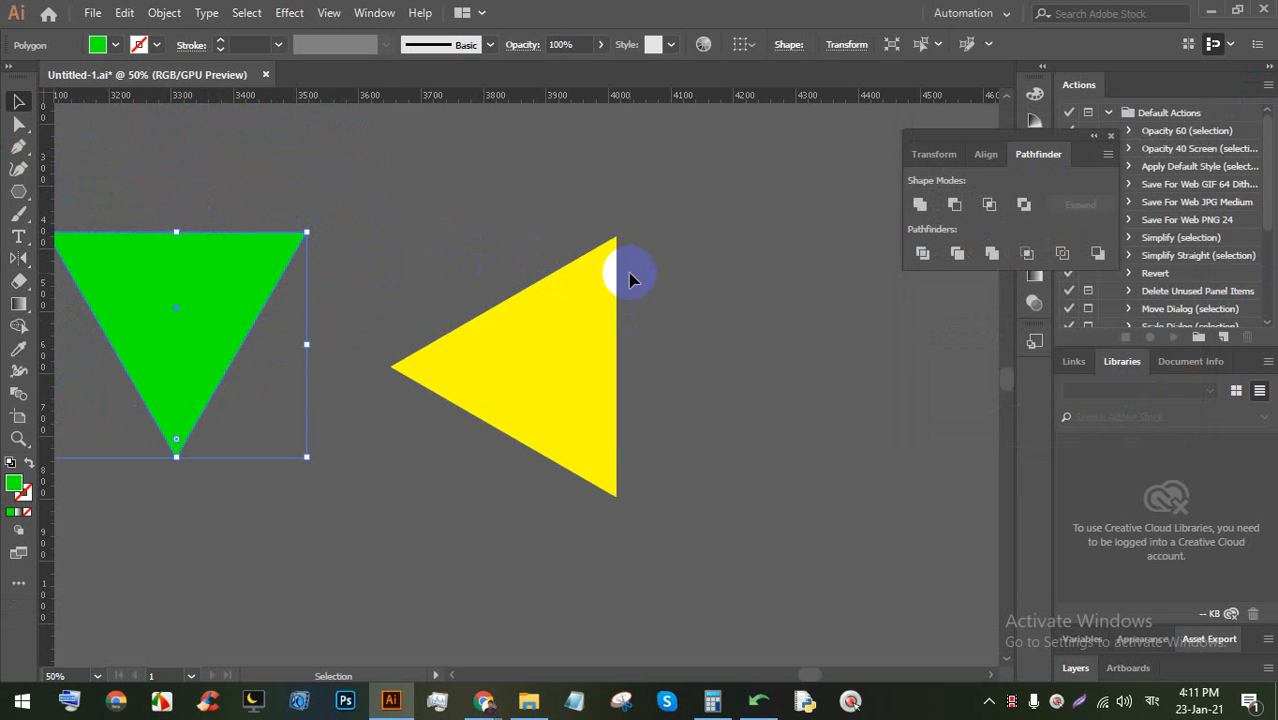
key(space)
drag(698, 285, 608, 314)
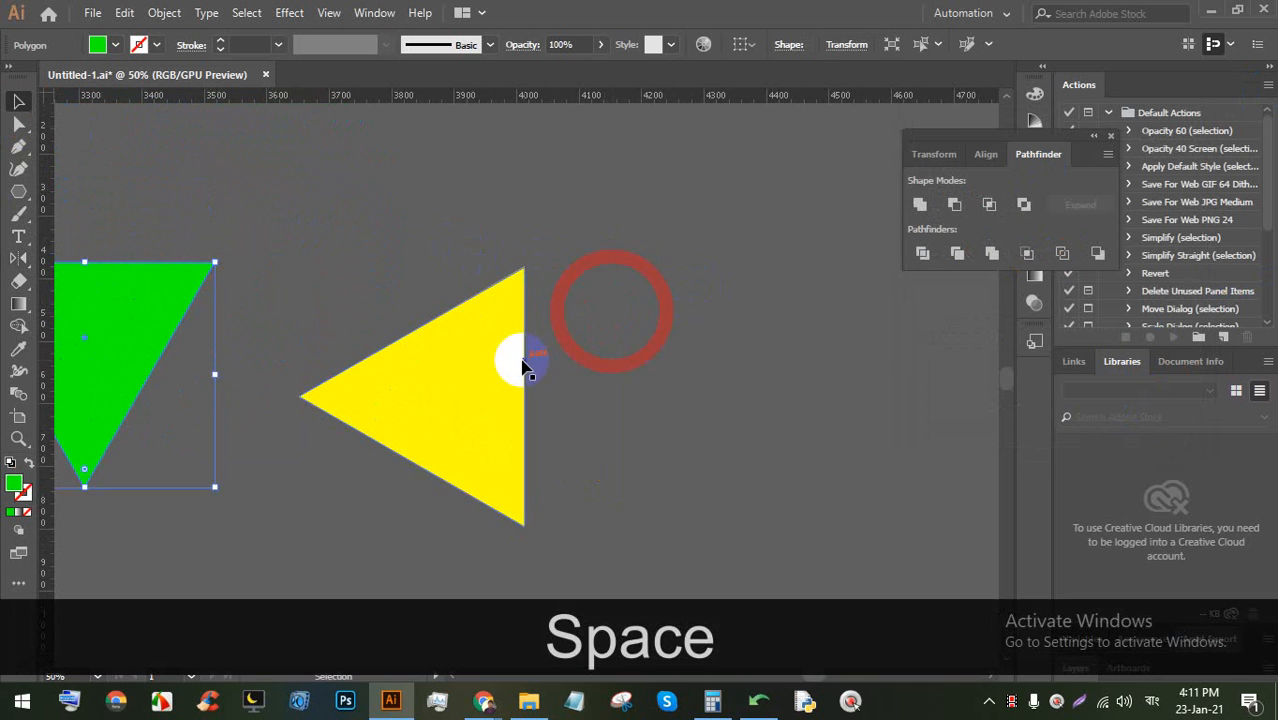
click(508, 342)
click(703, 297)
click(465, 378)
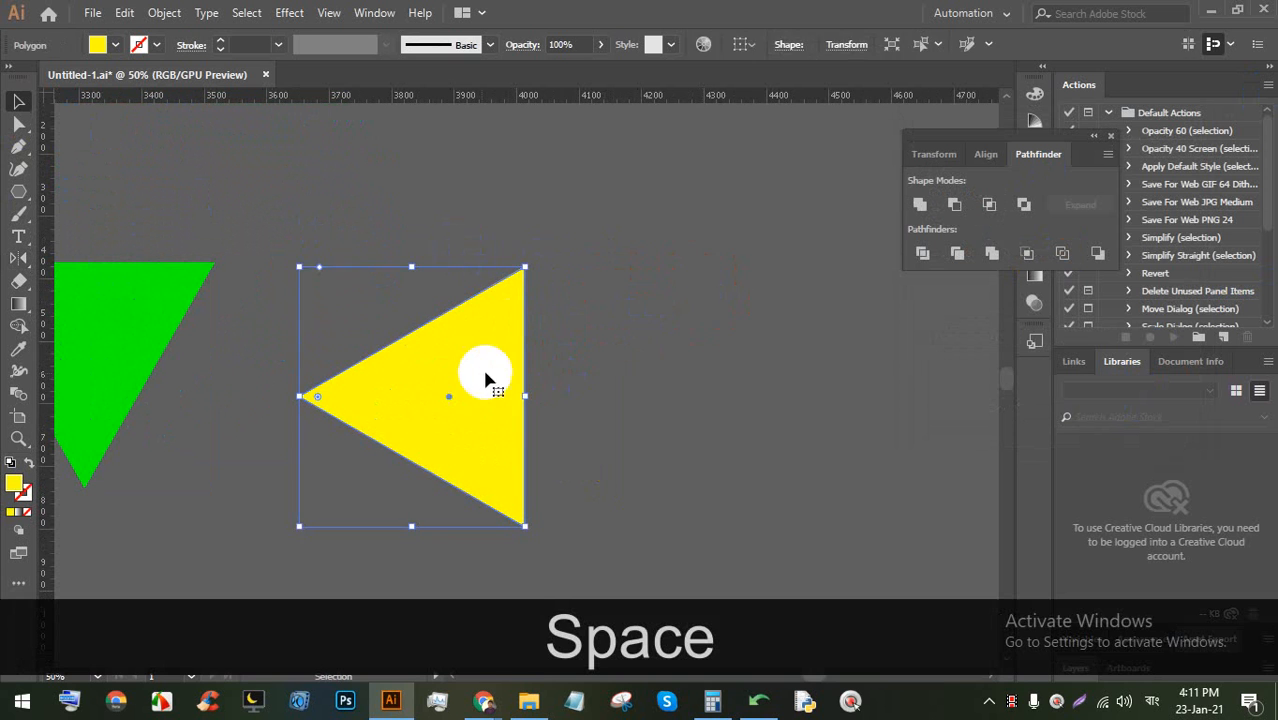
click(668, 347)
click(465, 371)
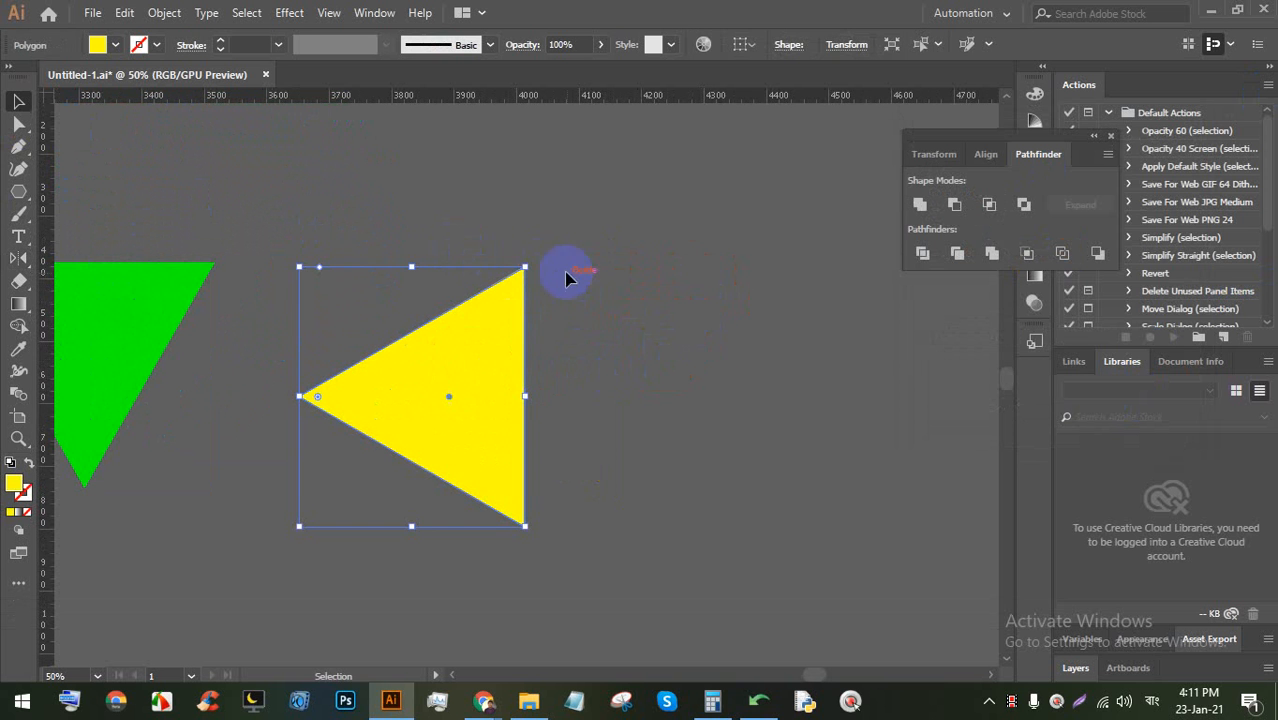
drag(526, 261, 430, 353)
drag(389, 489, 368, 352)
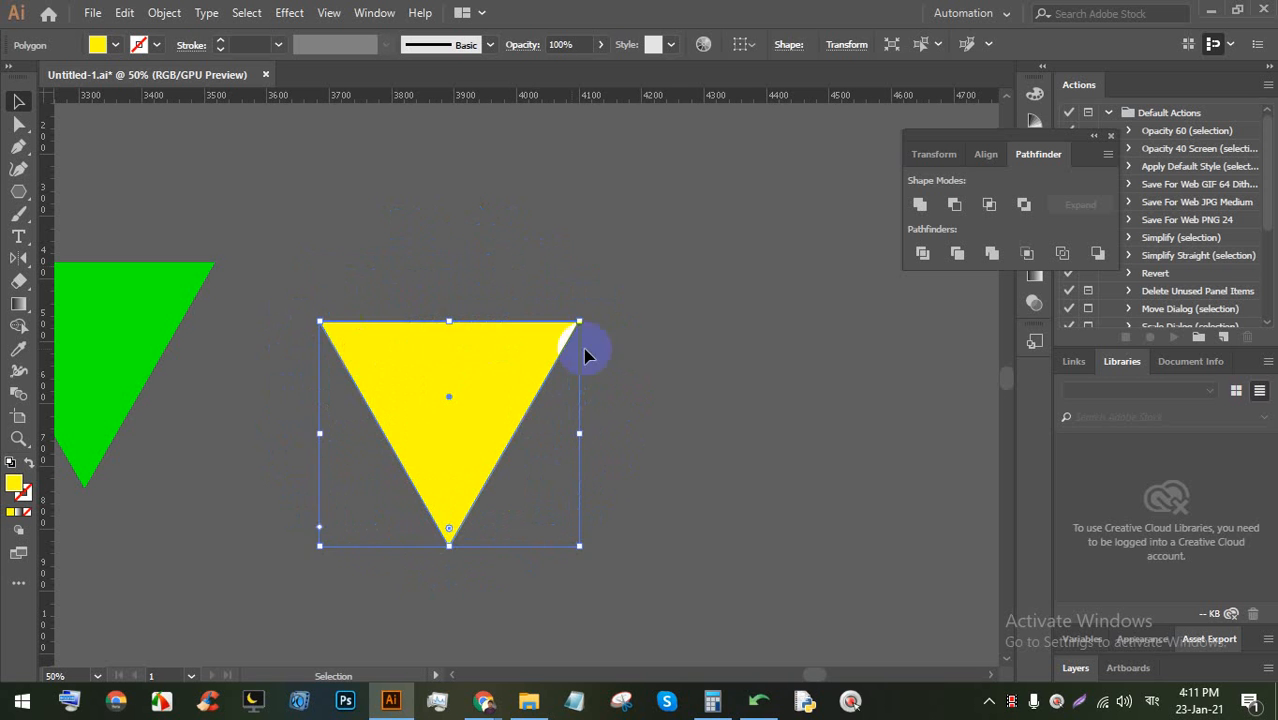
click(683, 352)
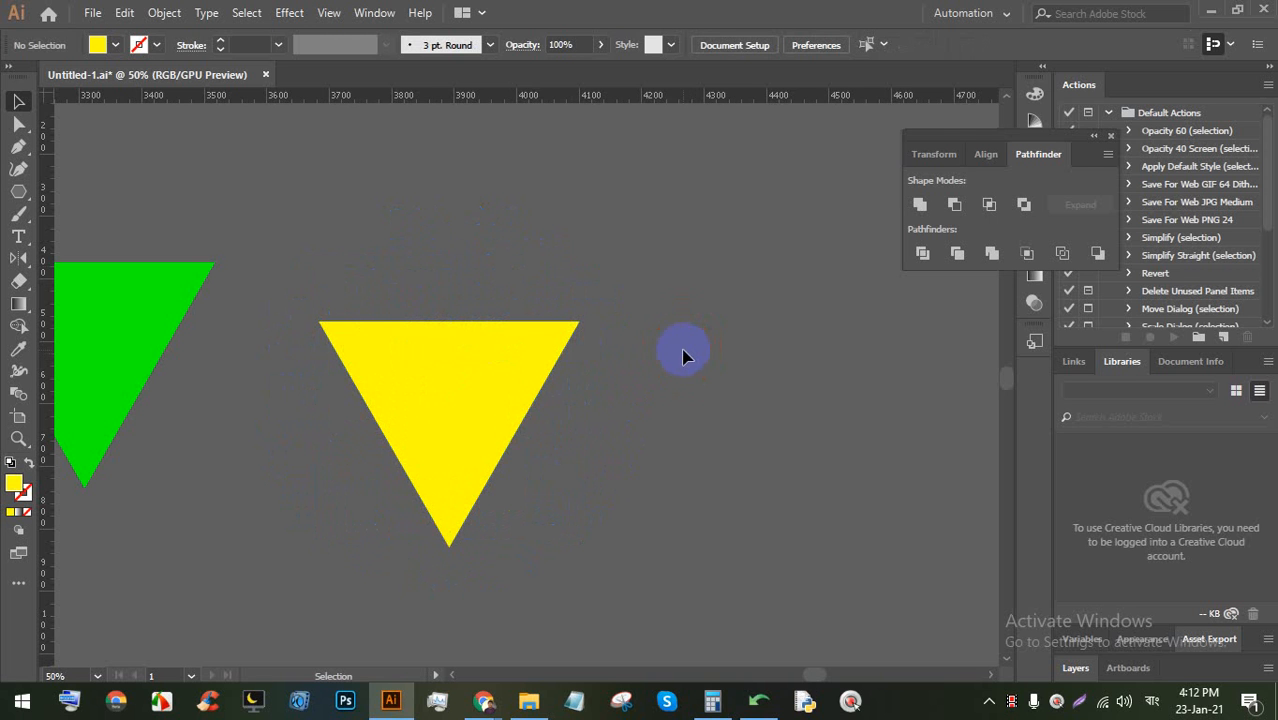
Draw a yellow square with the Rectangle tool in the lower-left area of the white artboard
alt+scroll(420, 600, down, 4)
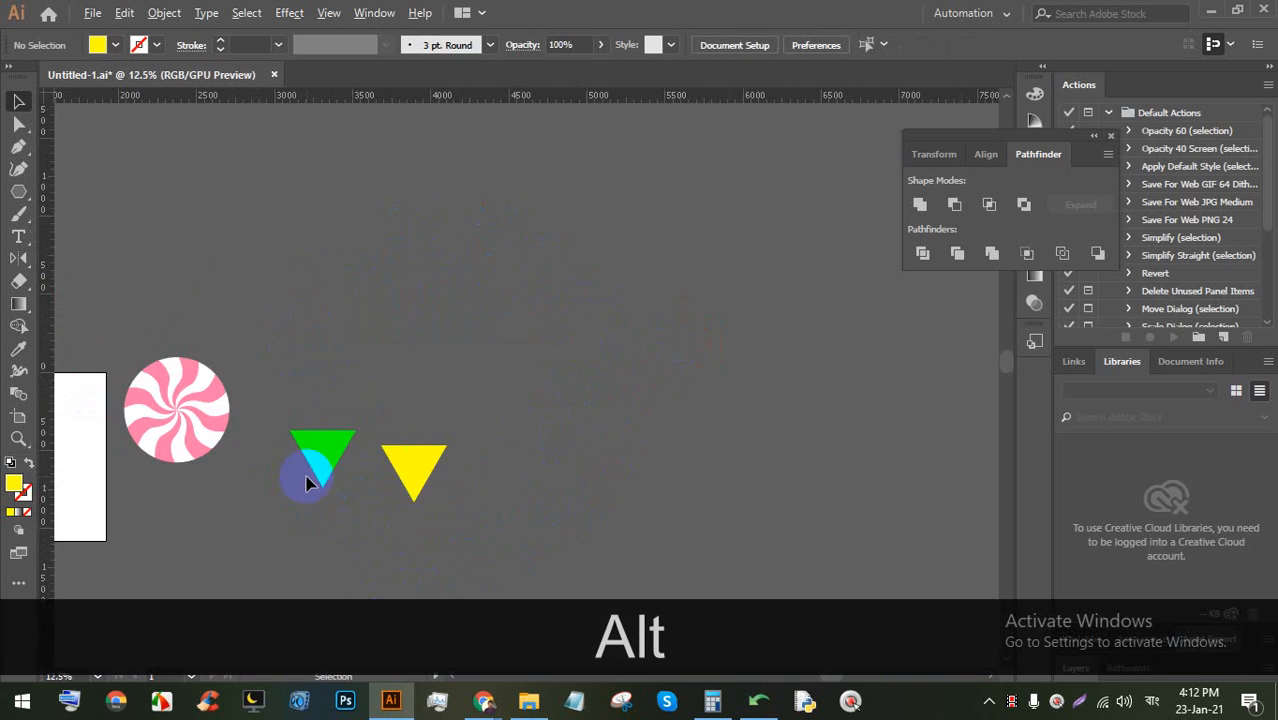
alt+scroll(330, 500, up, 2)
drag(213, 467, 502, 476)
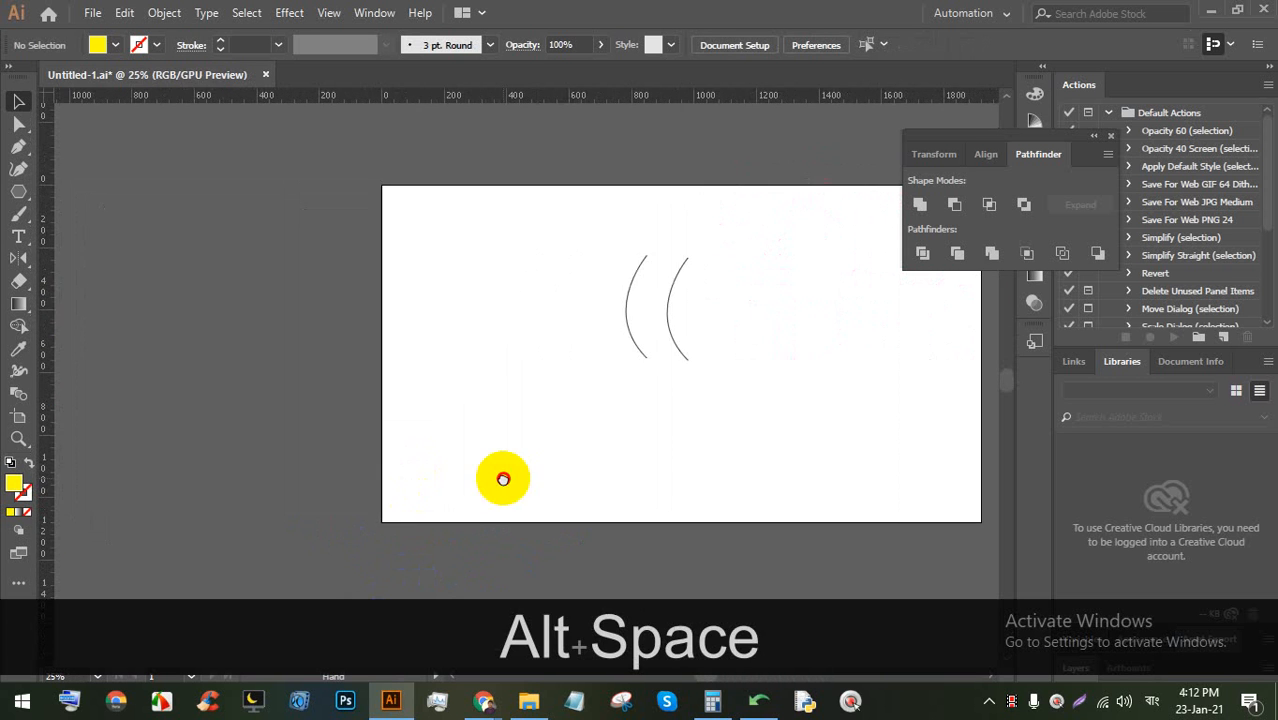
alt+scroll(493, 442, up, 3)
drag(8, 200, 86, 191)
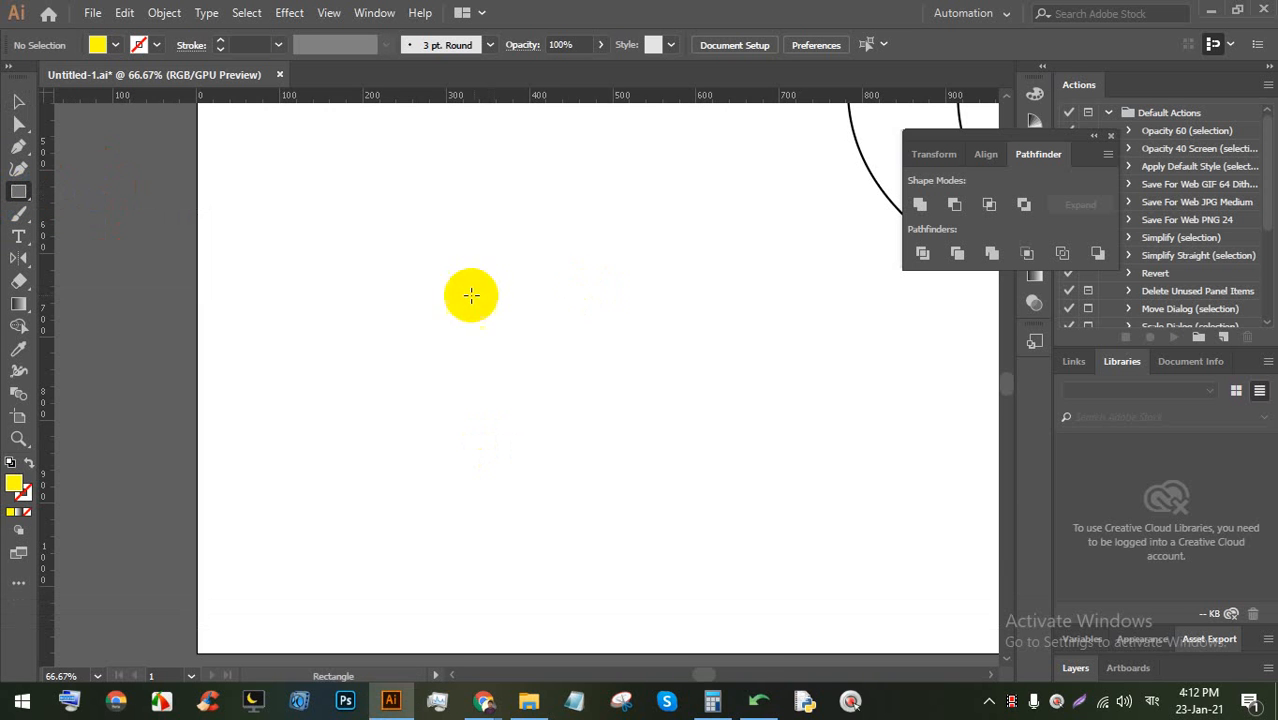
key(shift)
drag(470, 296, 629, 453)
click(18, 101)
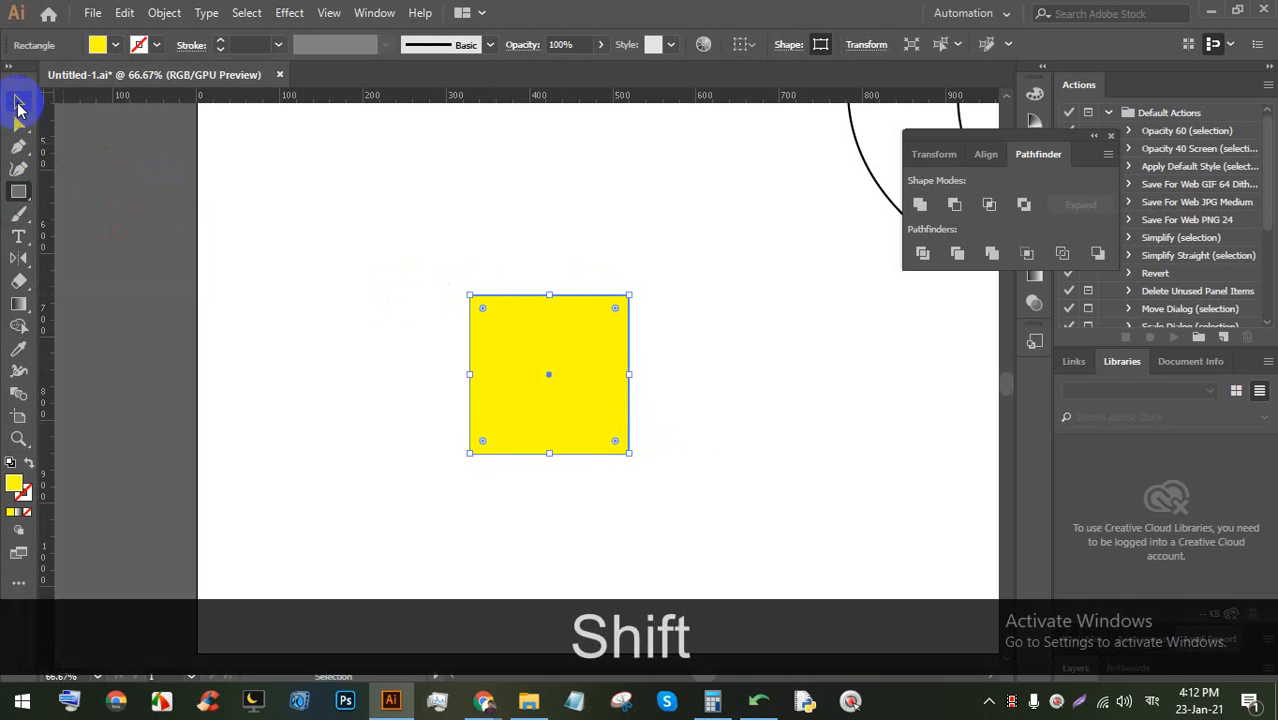
Rotate the yellow square 45° into a diamond and fill it with the pink-to-white gradient swatch
drag(639, 287, 506, 258)
drag(552, 345, 439, 298)
click(100, 45)
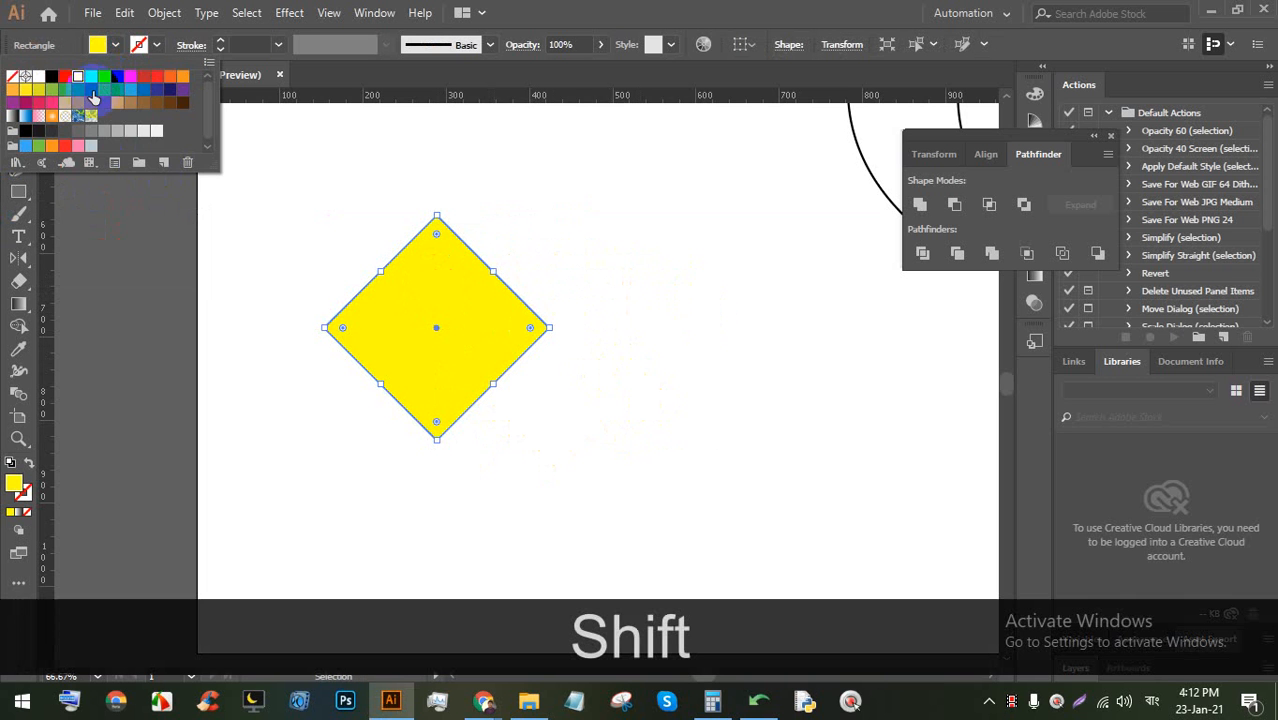
click(51, 117)
click(524, 2)
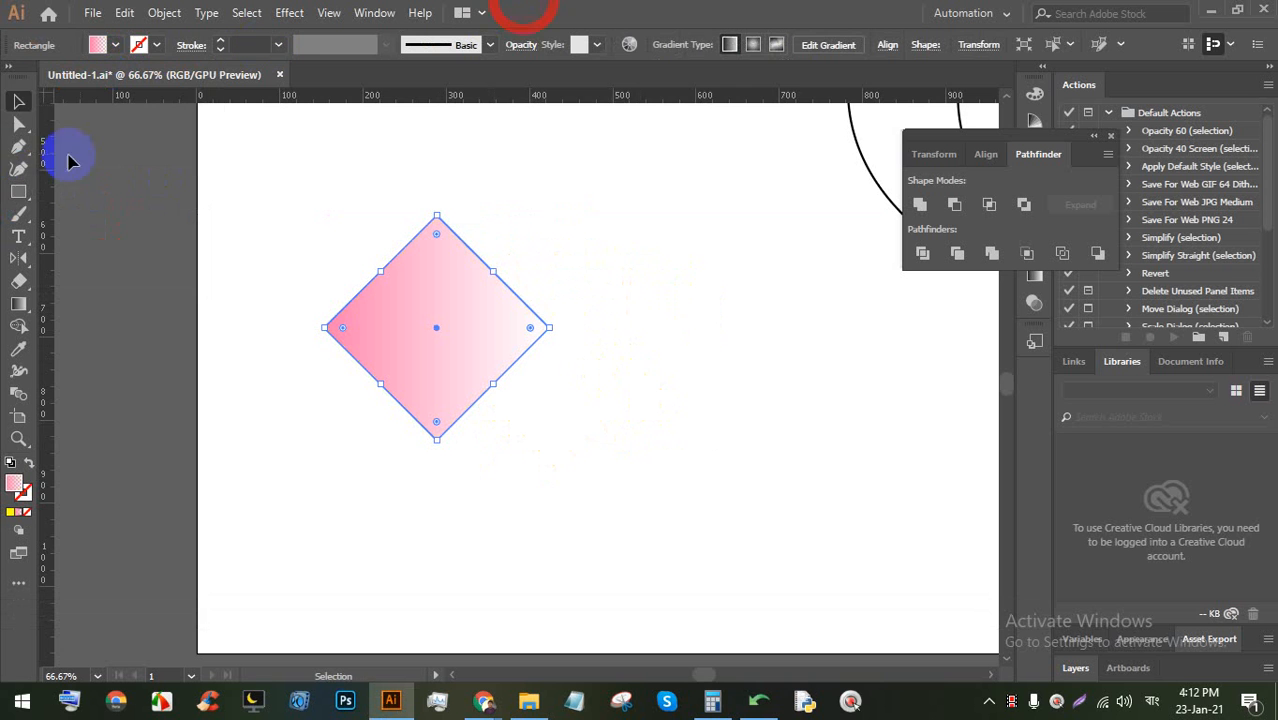
click(635, 305)
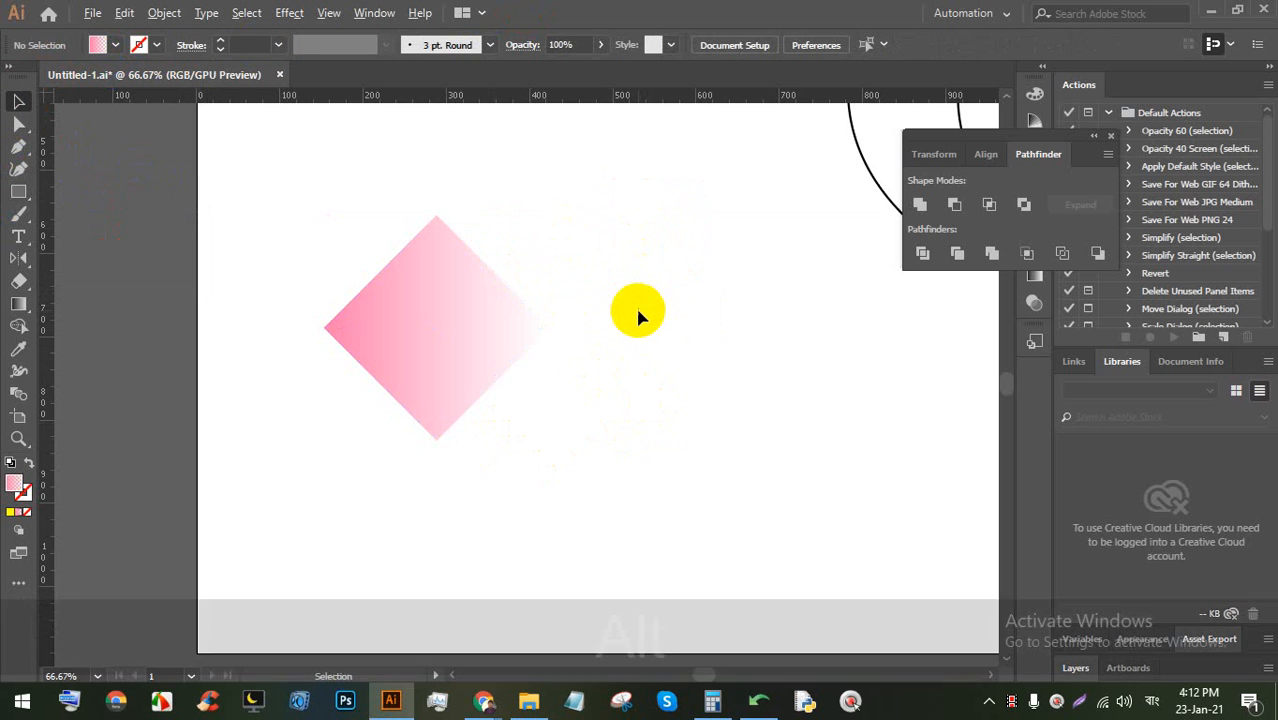
Give the pink gradient diamond a 3 pt black stroke and deselect it
scroll(645, 314, up, 3)
scroll(613, 322, down, 3)
key(space)
click(362, 380)
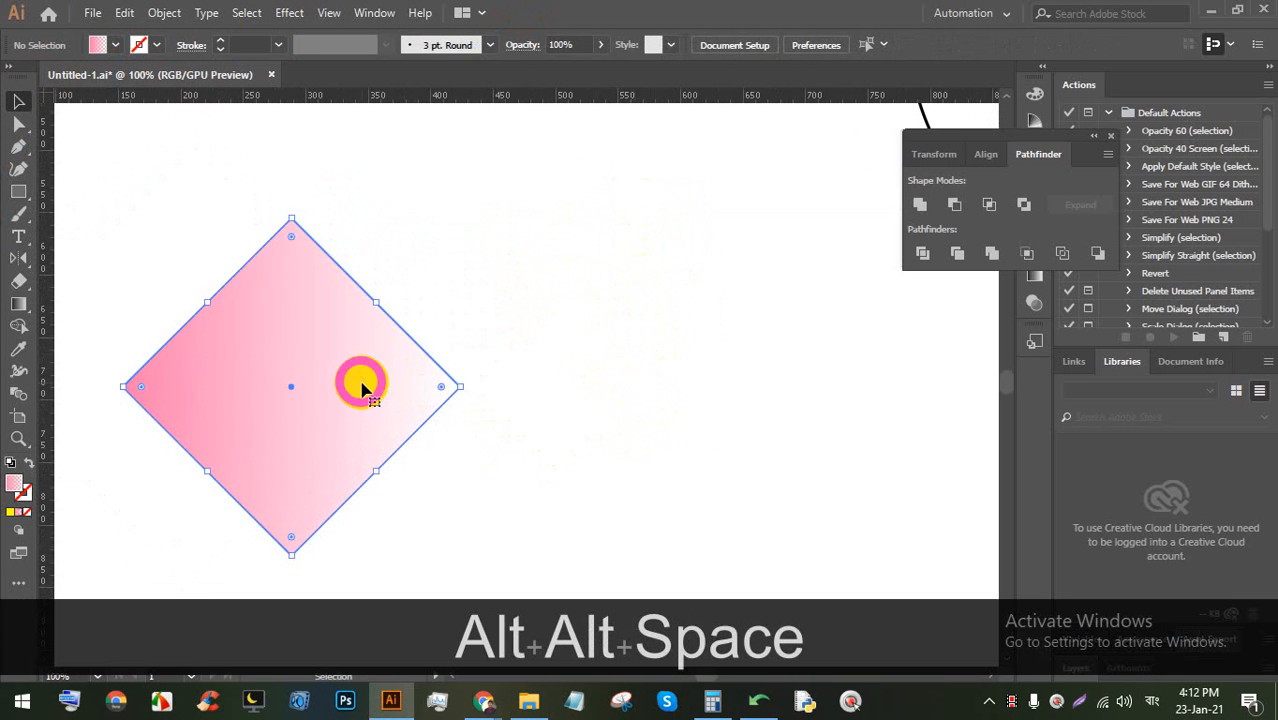
click(221, 40)
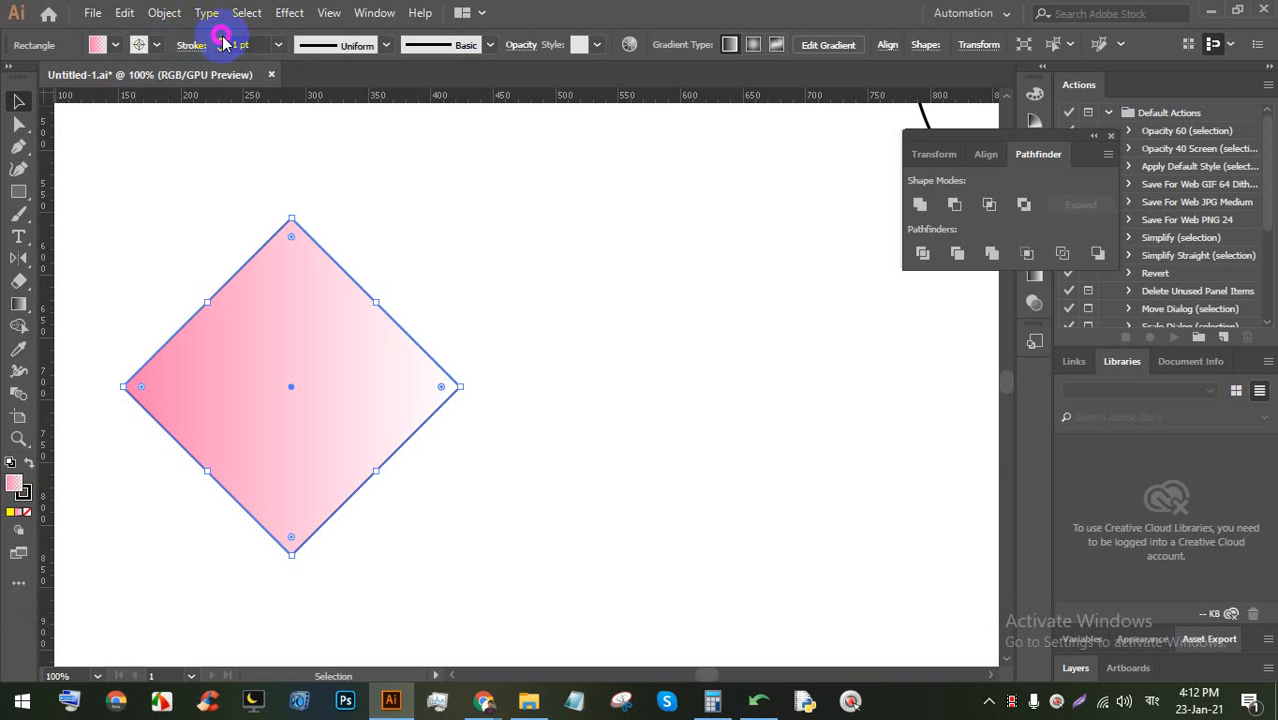
click(221, 40)
click(140, 44)
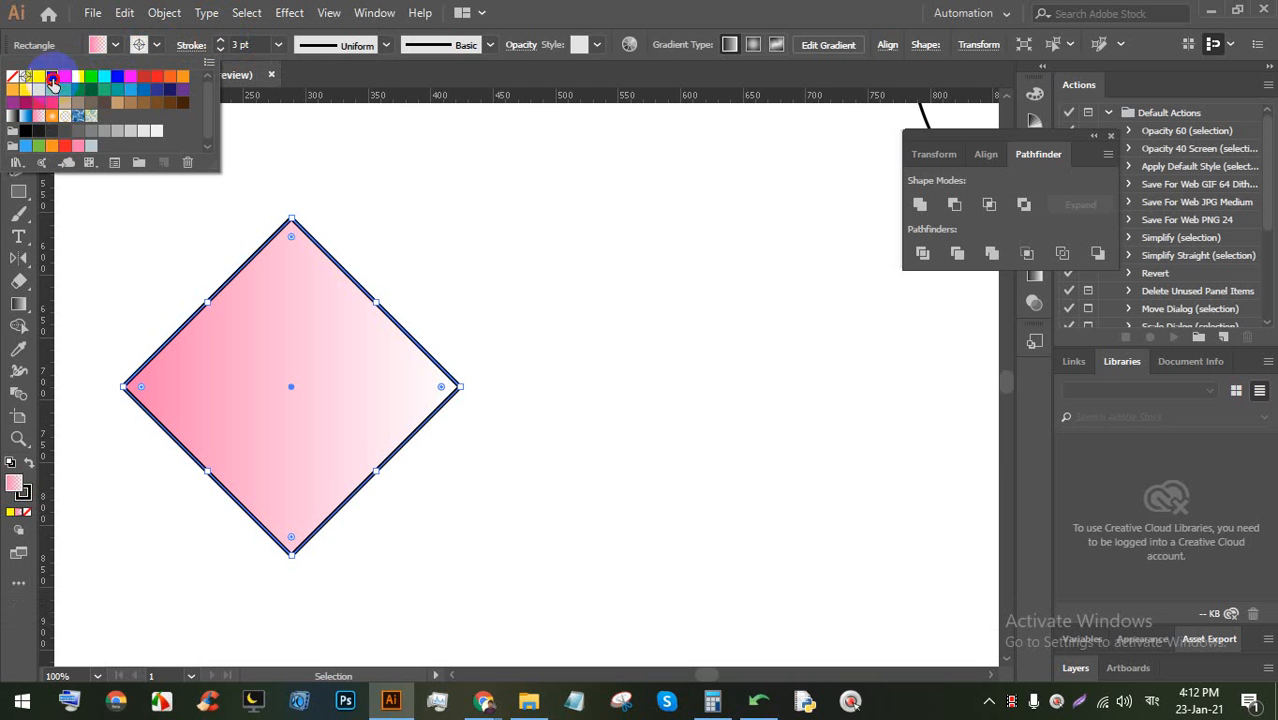
click(53, 79)
click(592, 4)
click(18, 103)
click(493, 250)
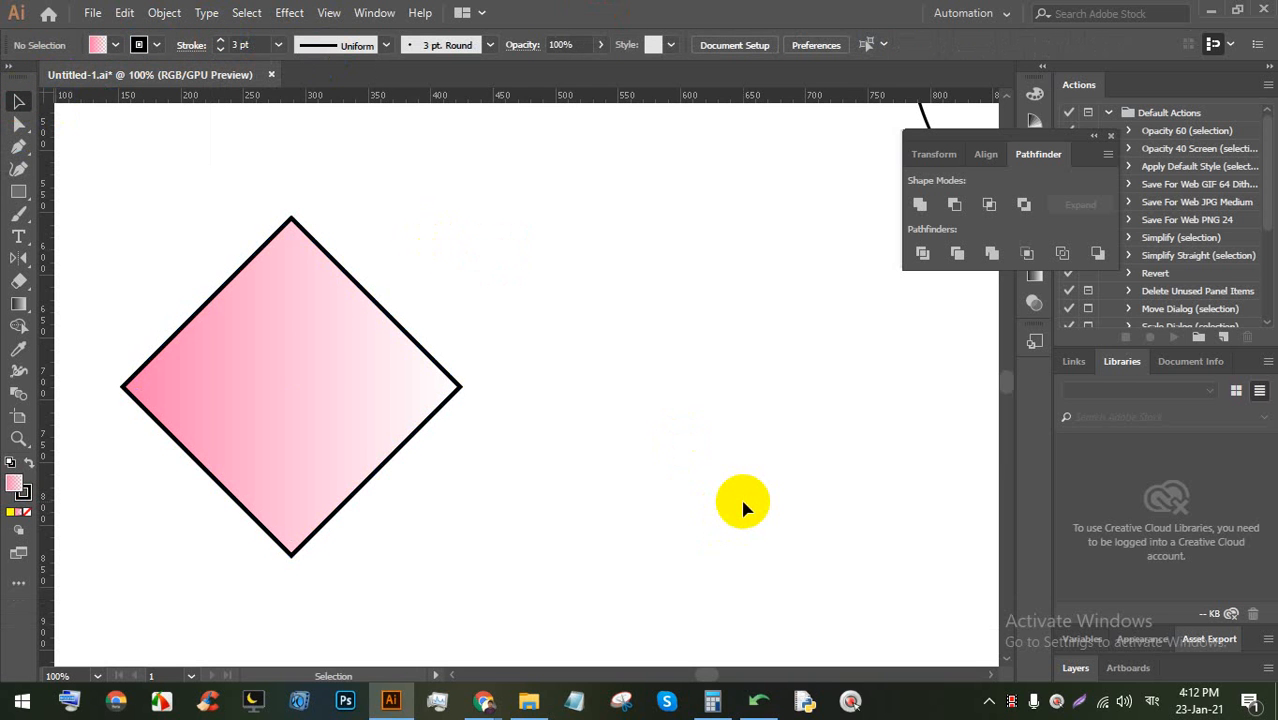
Preview reflecting the pink diamond across the vertical and horizontal axes alternately, and cancel the reflection
click(367, 370)
right_click(367, 369)
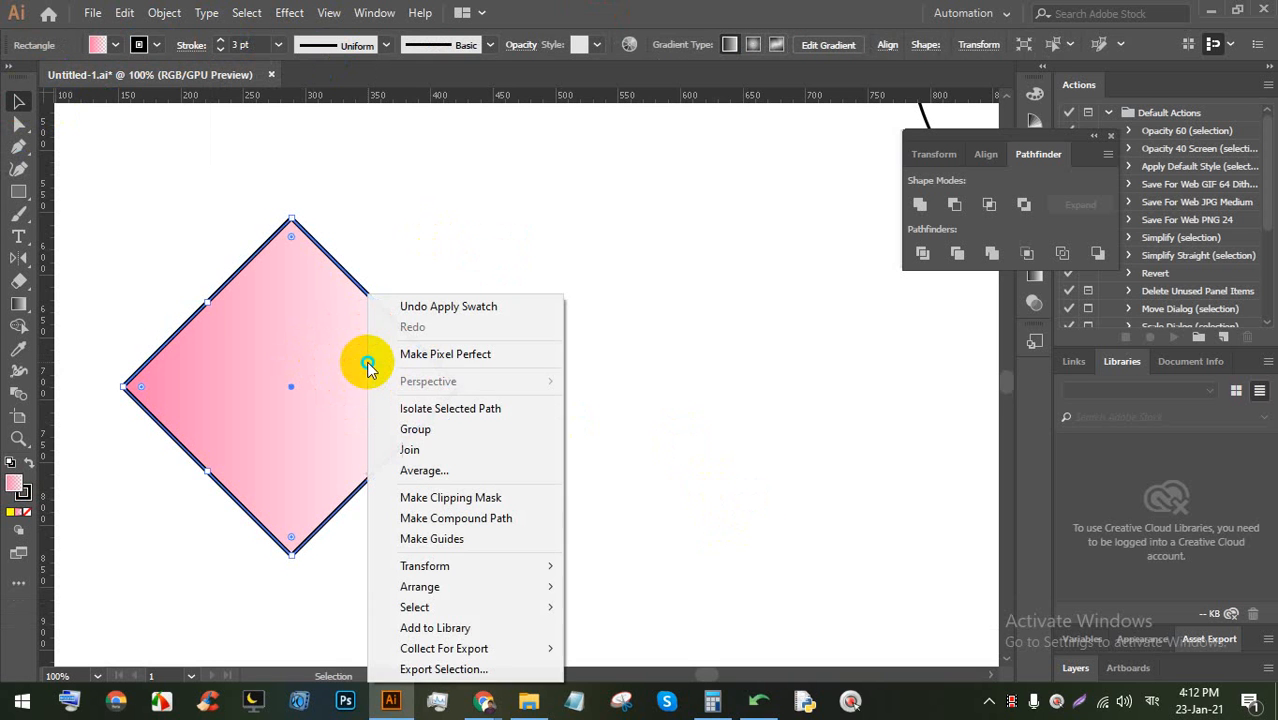
mouse_move(460, 563)
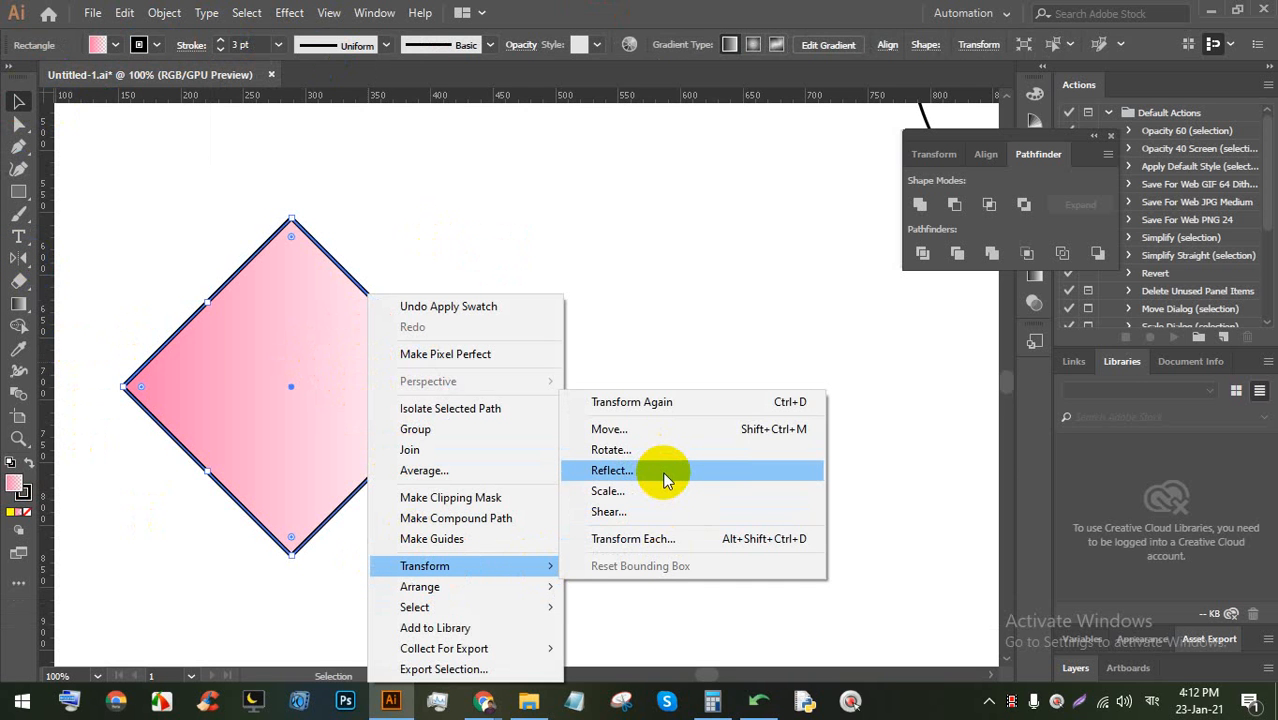
click(667, 480)
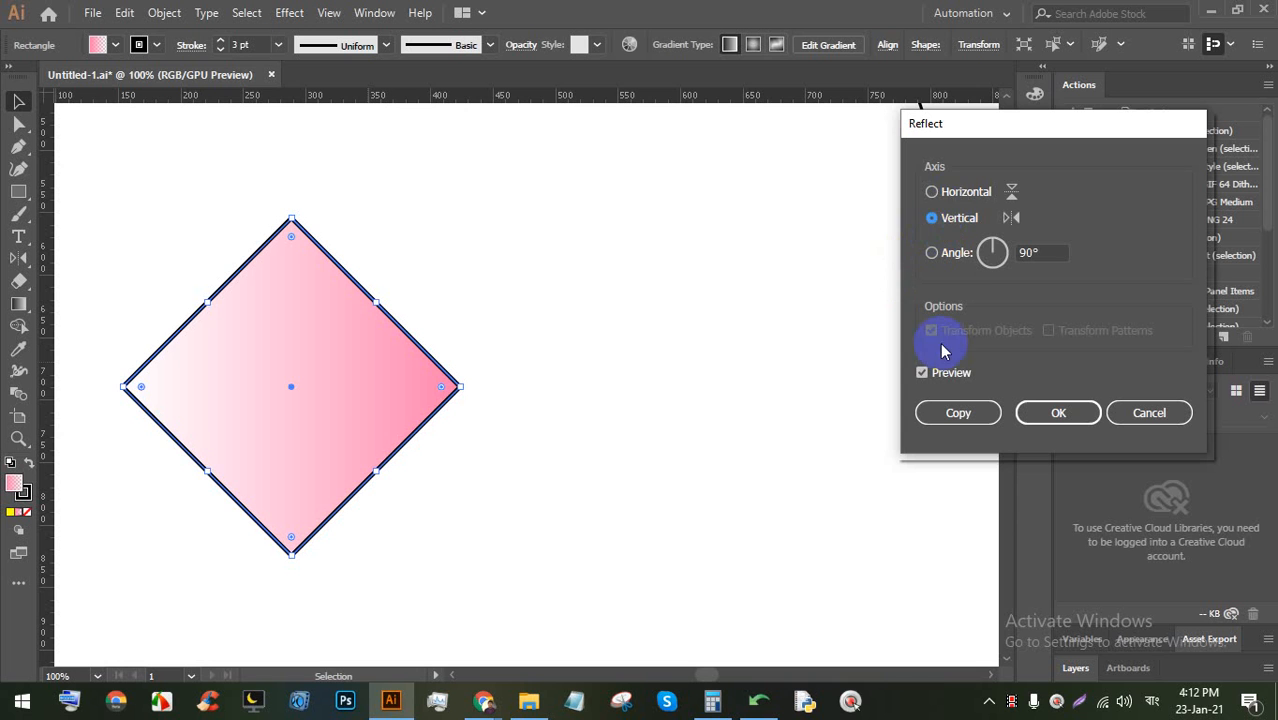
click(931, 193)
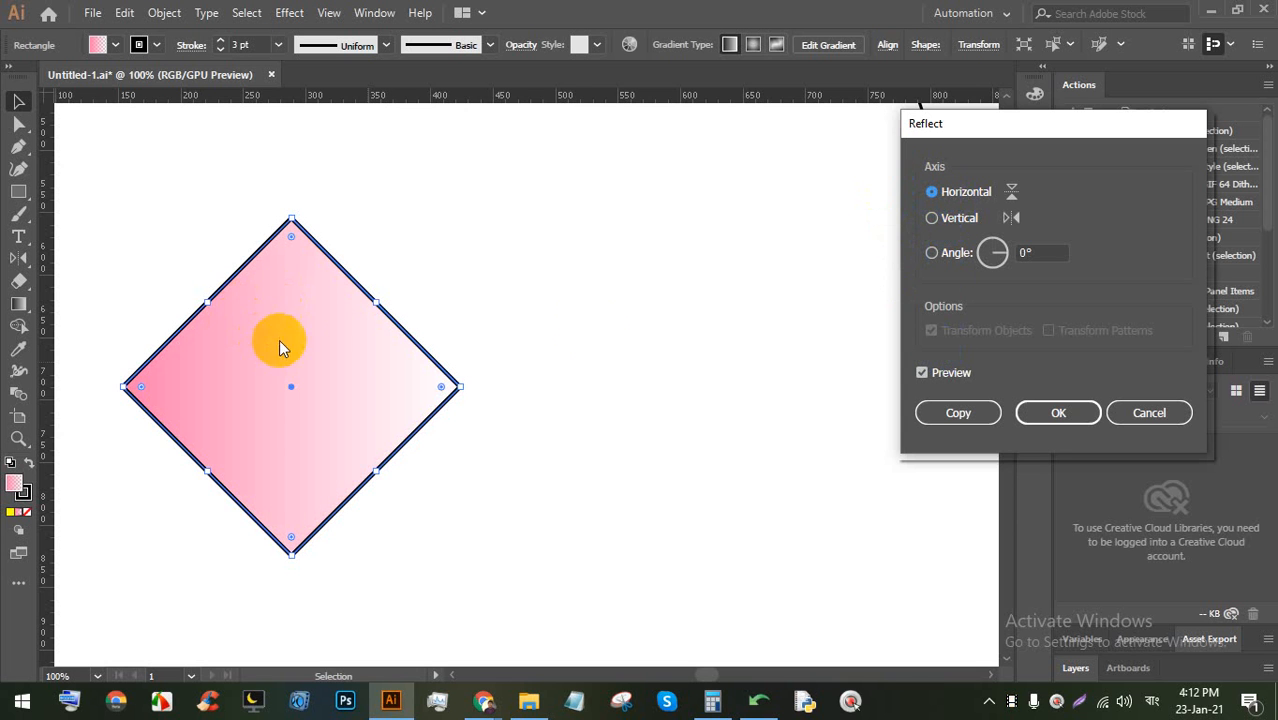
click(936, 219)
click(931, 193)
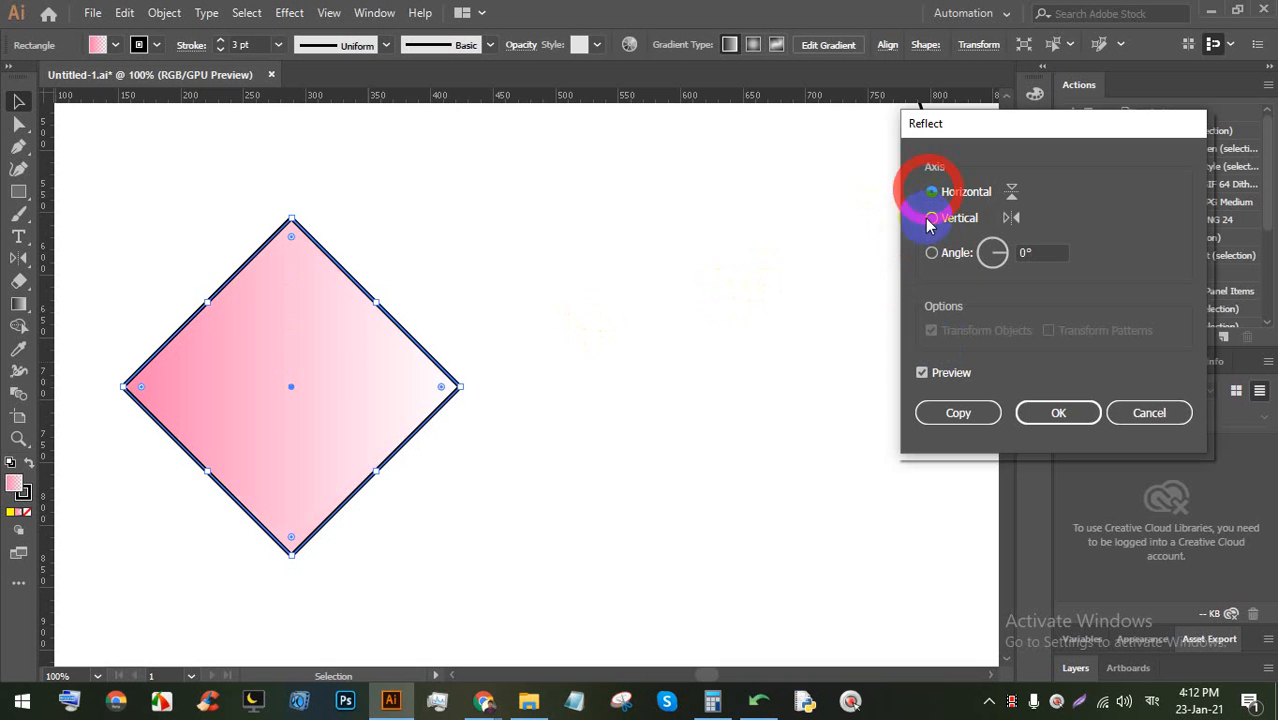
click(932, 219)
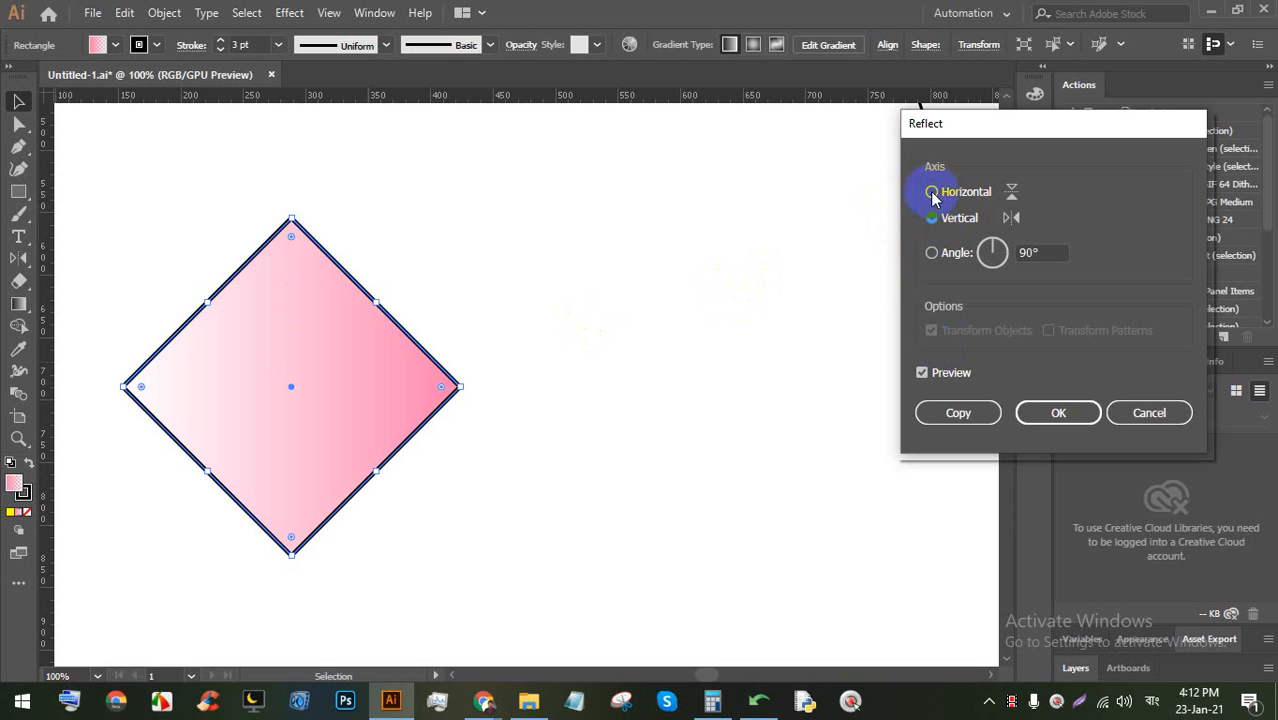
click(932, 193)
click(932, 219)
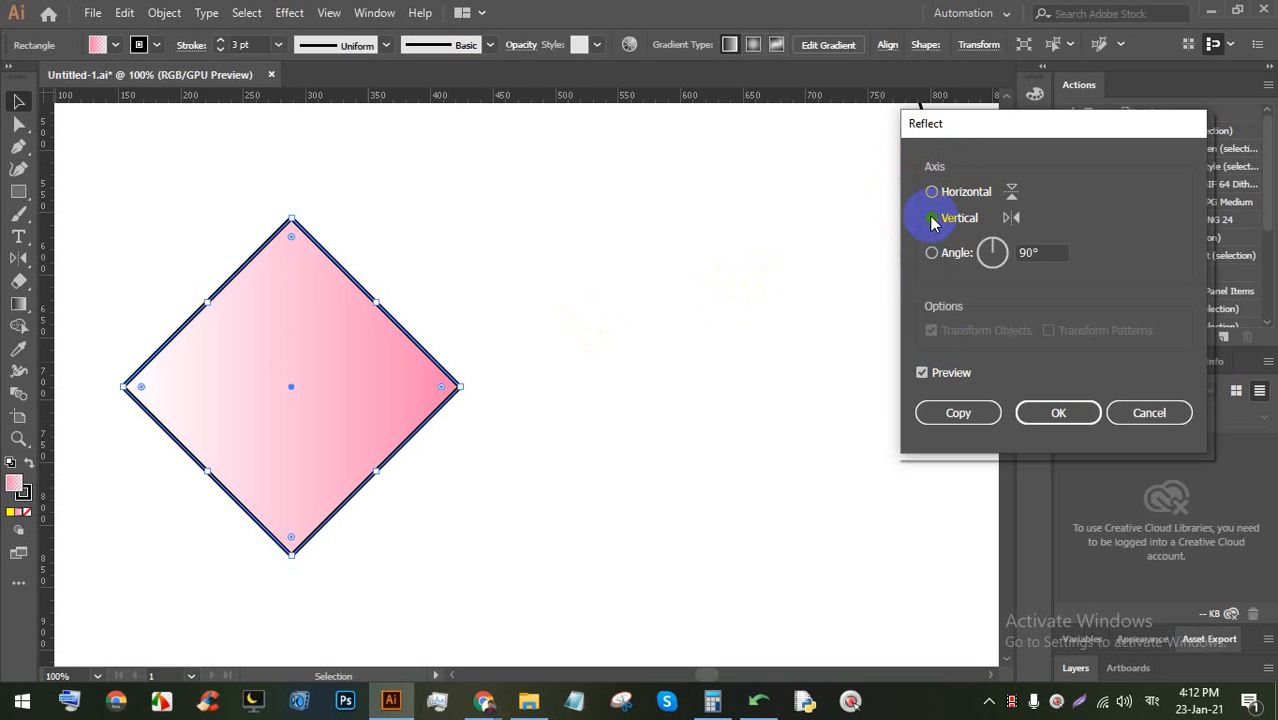
mouse_move(995, 250)
mouse_down()
mouse_move(1006, 258)
mouse_move(974, 246)
mouse_move(1001, 248)
mouse_move(984, 254)
mouse_up()
click(1147, 410)
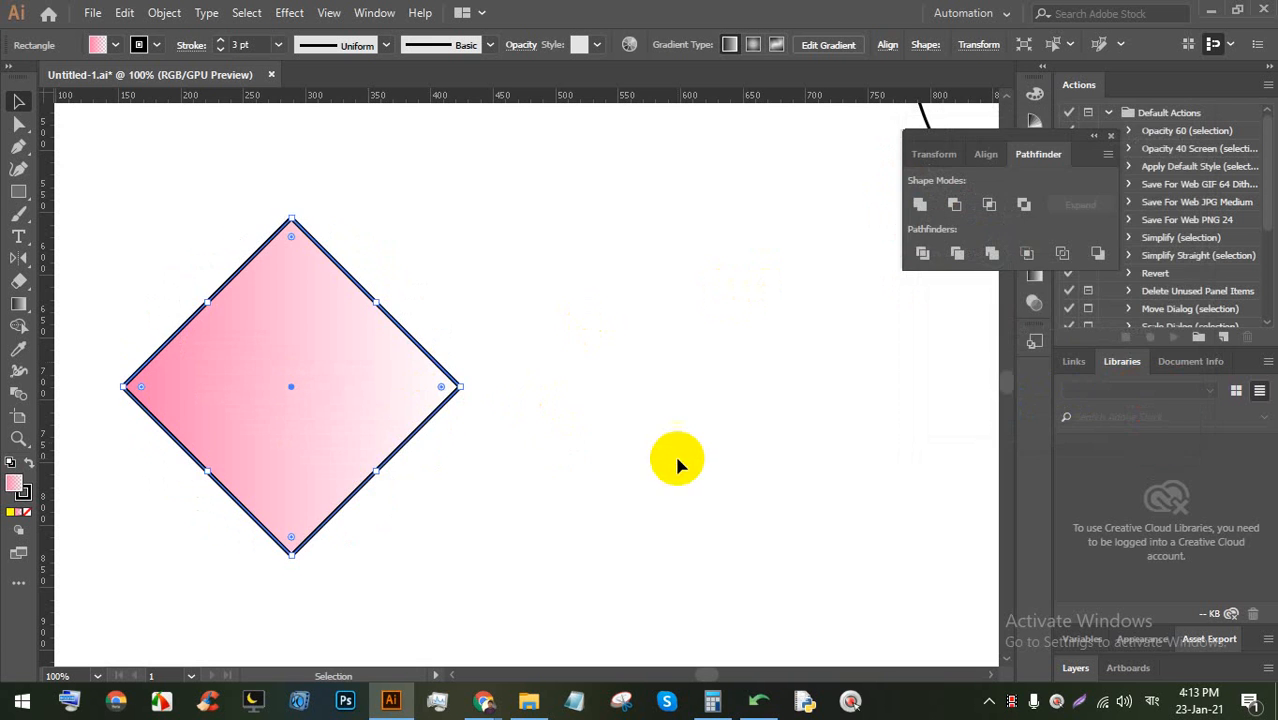
Duplicate the pink diamond so that the copy overlaps the right corner of the original
click(676, 455)
click(291, 374)
scroll(285, 385, up, 1)
alt+scroll(265, 398, up, 1)
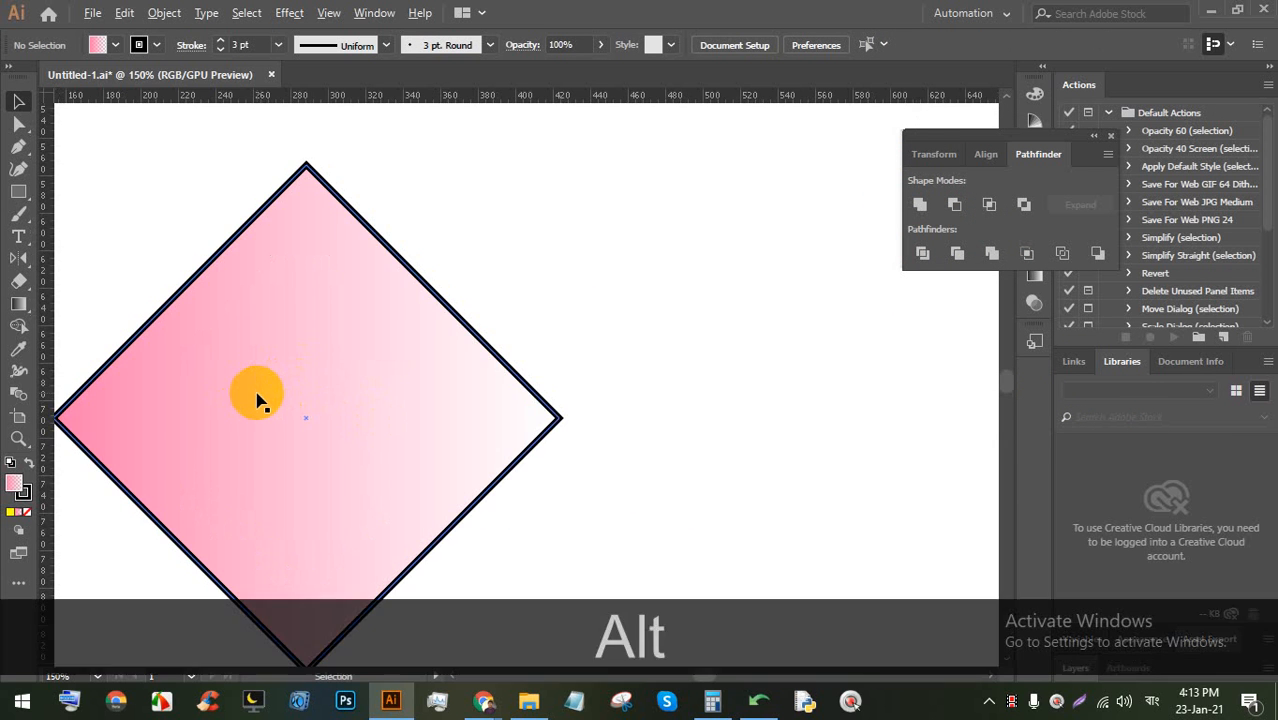
alt+scroll(497, 425, up, 1)
alt+scroll(447, 430, down, 4)
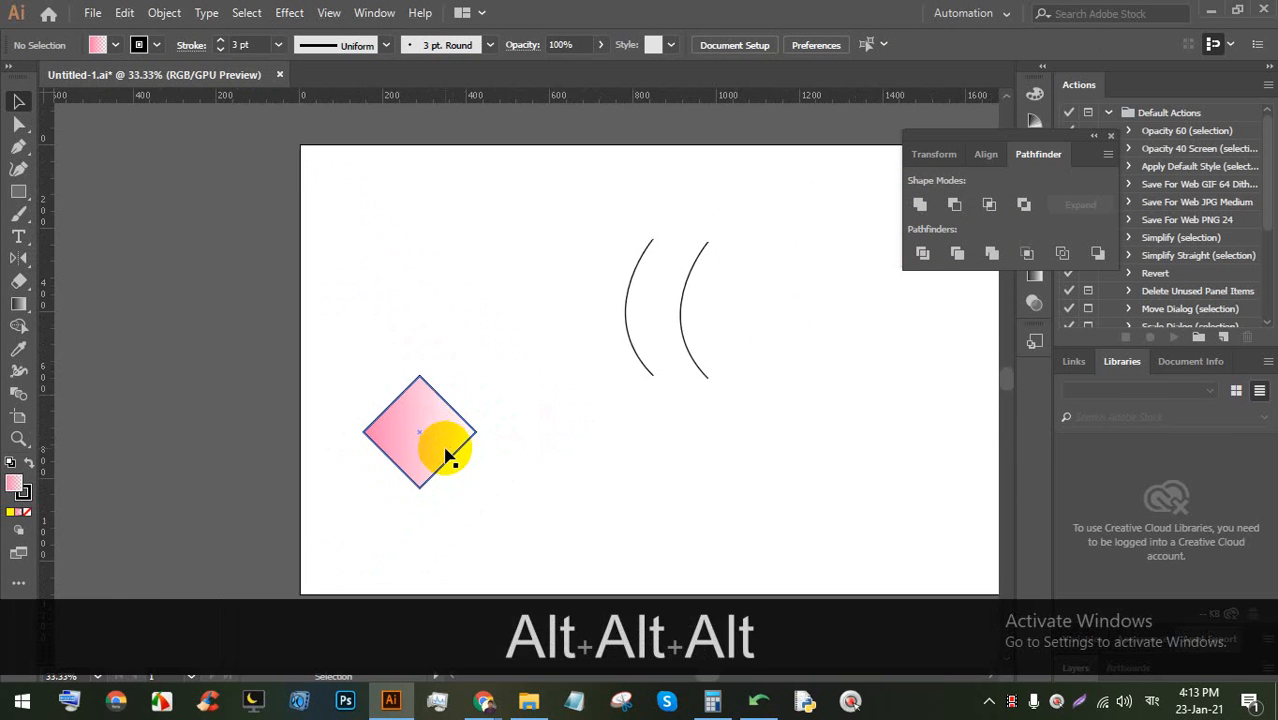
alt+scroll(445, 470, up, 2)
drag(440, 515, 354, 390)
Fill the duplicated front diamond with the blue linear gradient swatch and deselect it
click(100, 44)
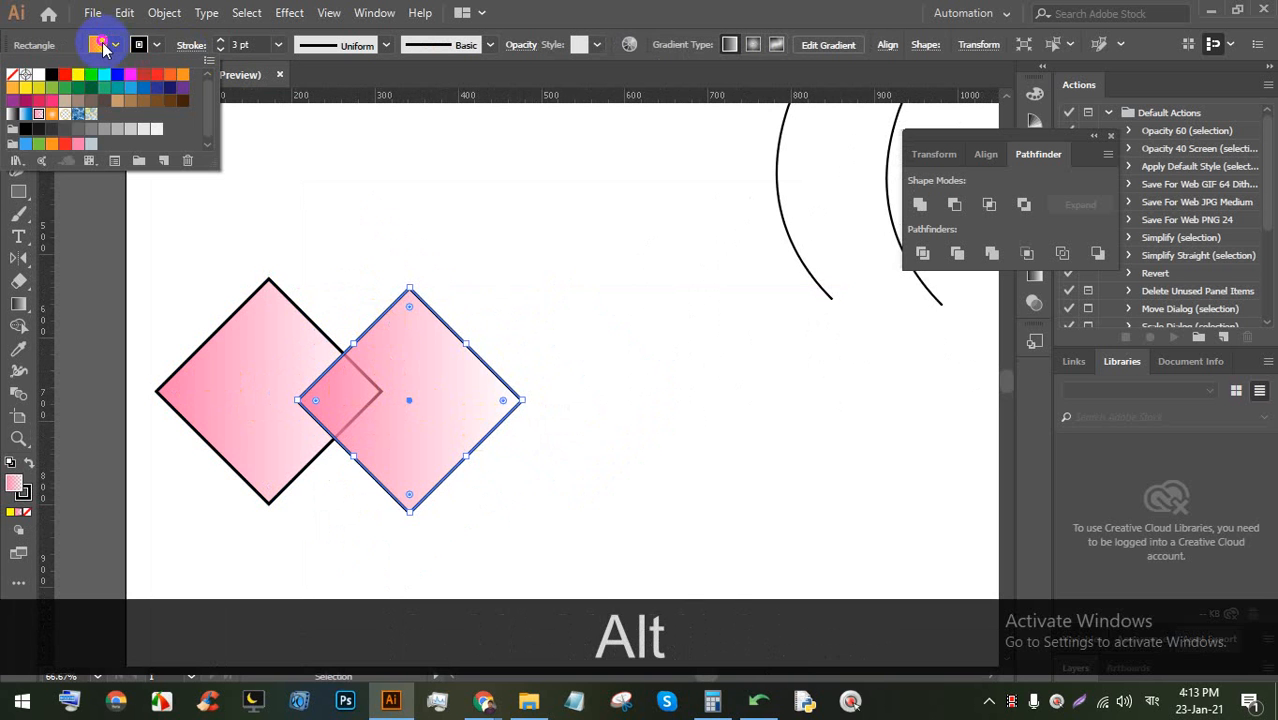
click(40, 118)
click(499, 251)
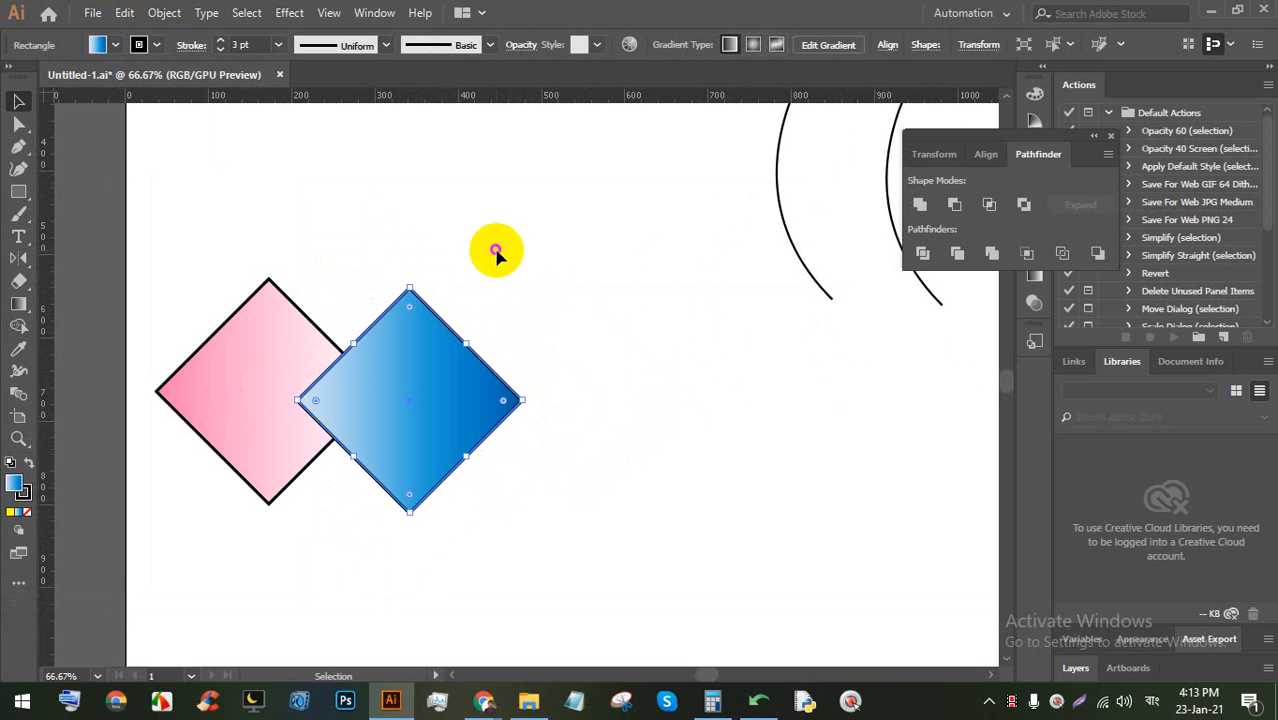
click(499, 251)
Group the pink and blue diamonds together and deselect the group
drag(563, 511, 185, 365)
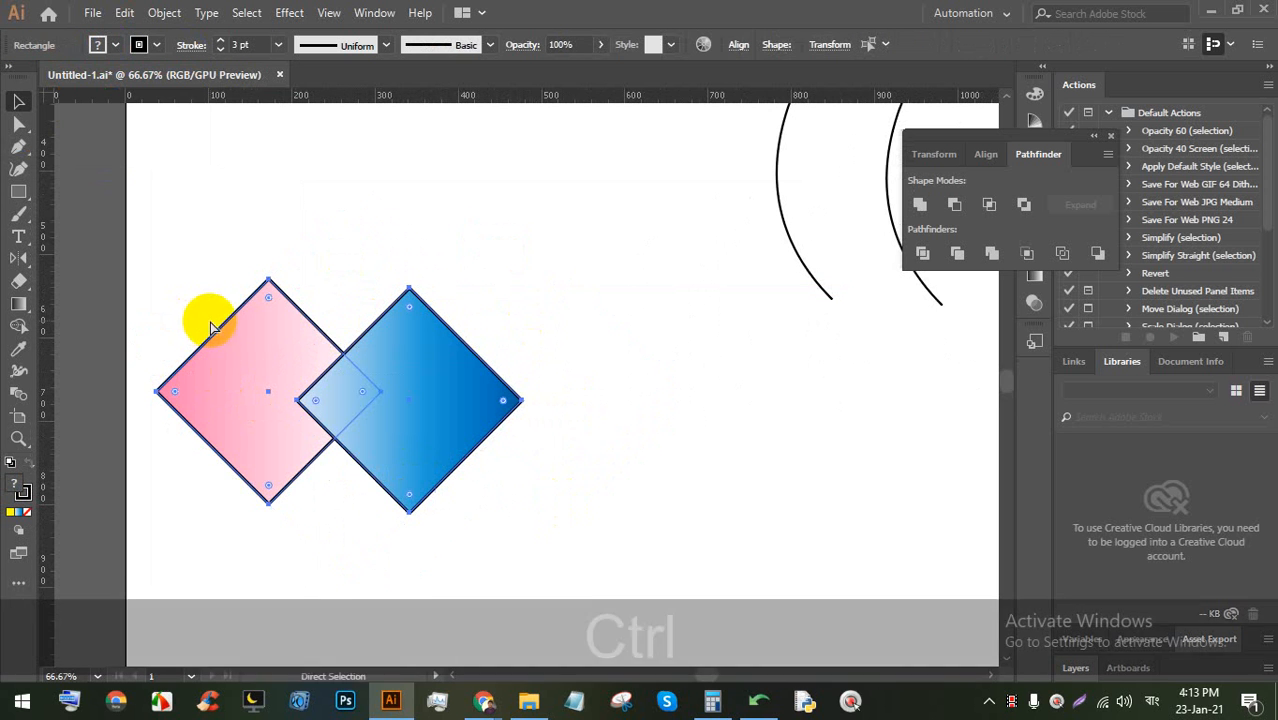
key(ctrl+g)
click(398, 560)
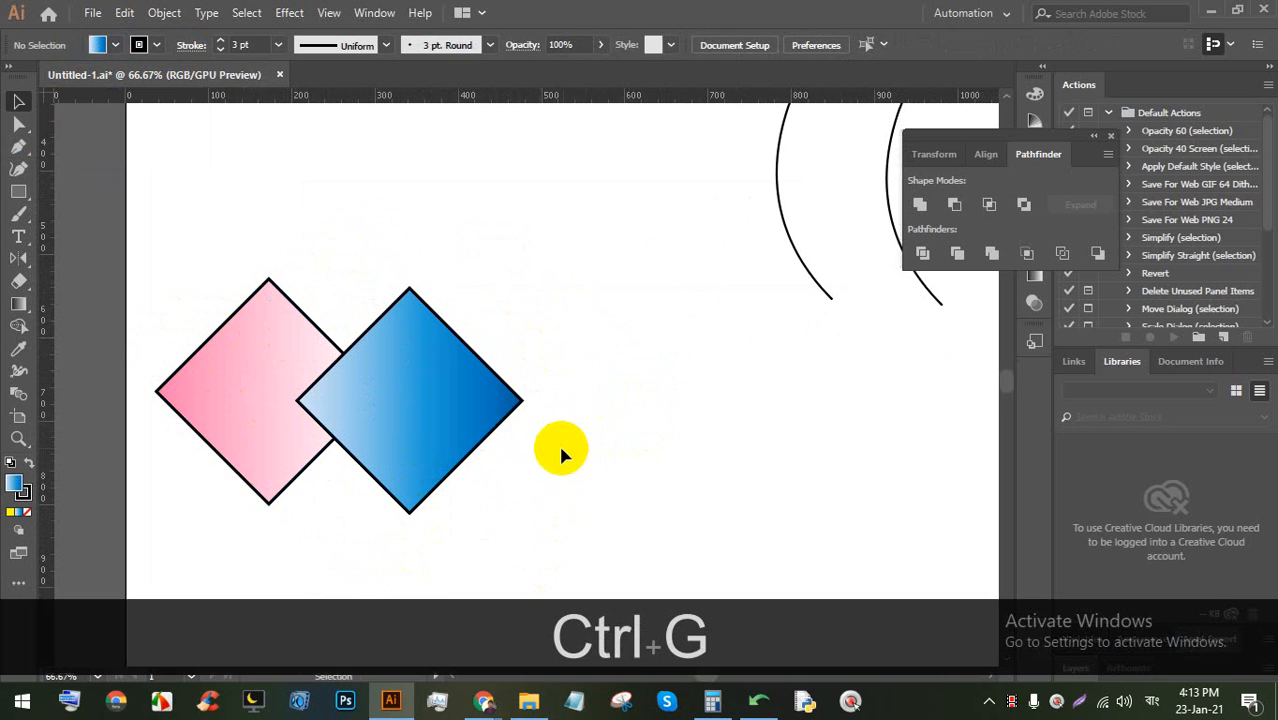
Preview reflecting the diamond group across the vertical axis, switching the preview off and on to compare with the original
right_click(461, 405)
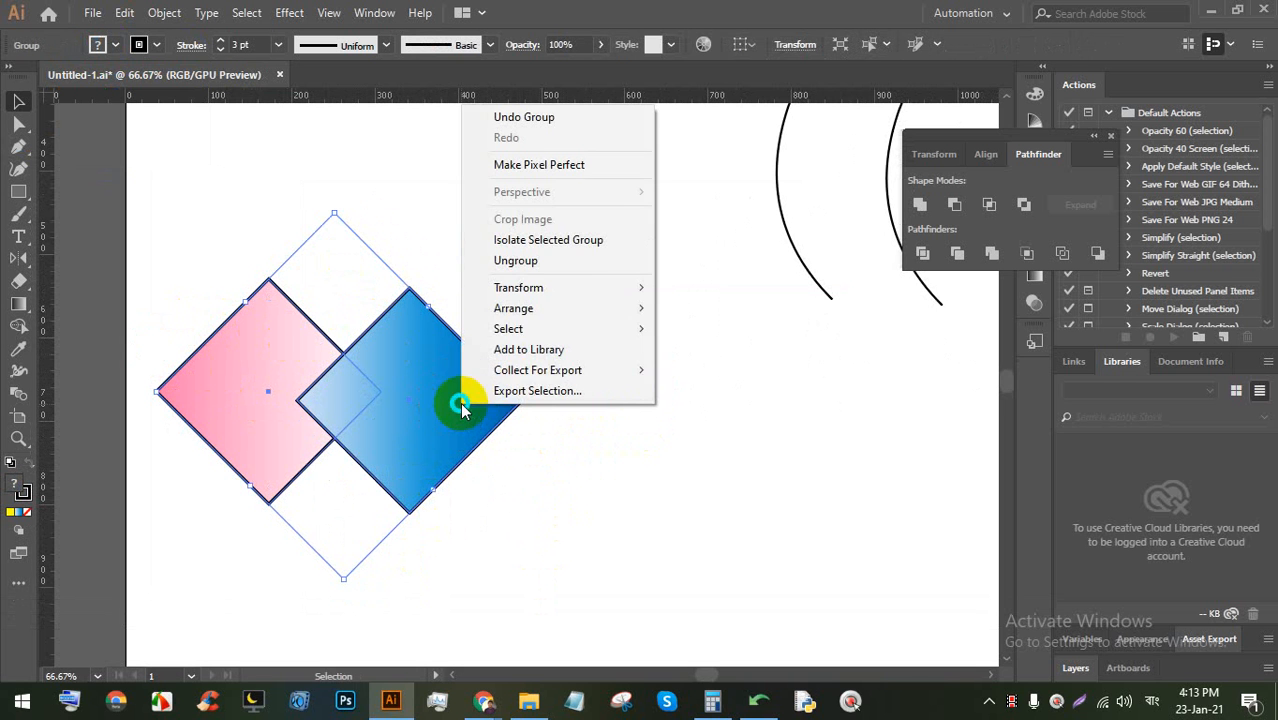
mouse_move(579, 288)
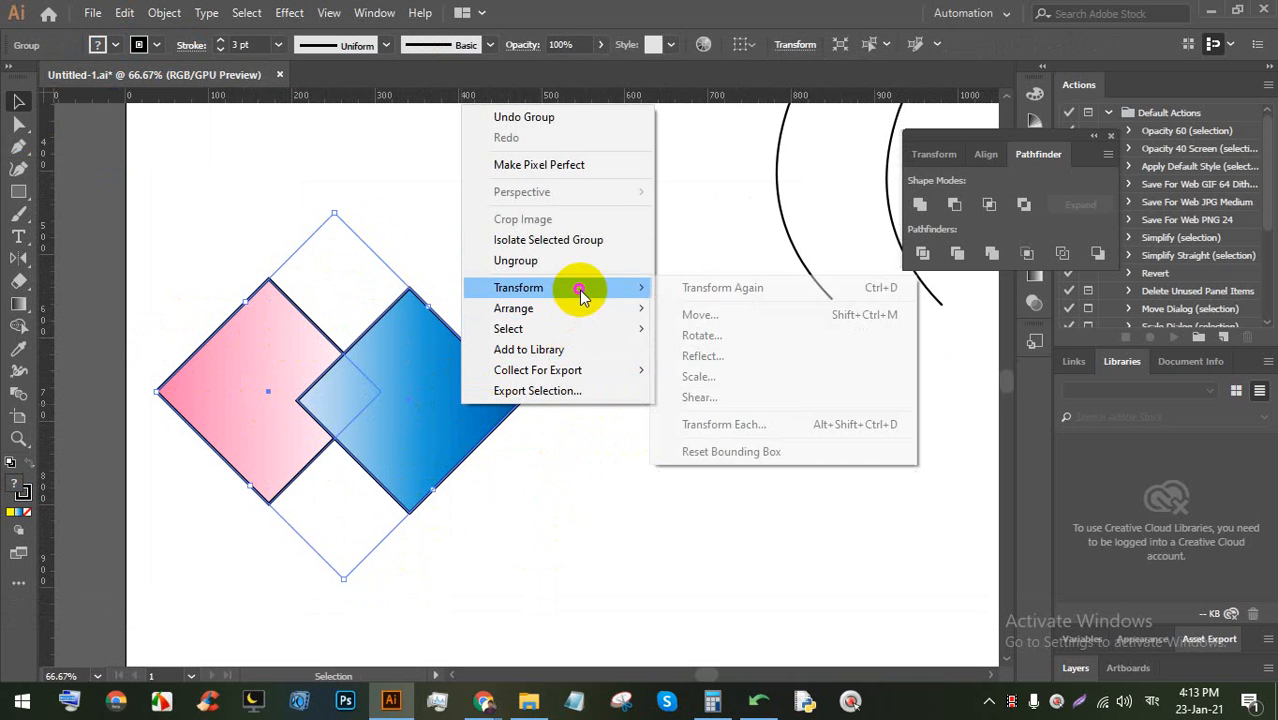
click(725, 355)
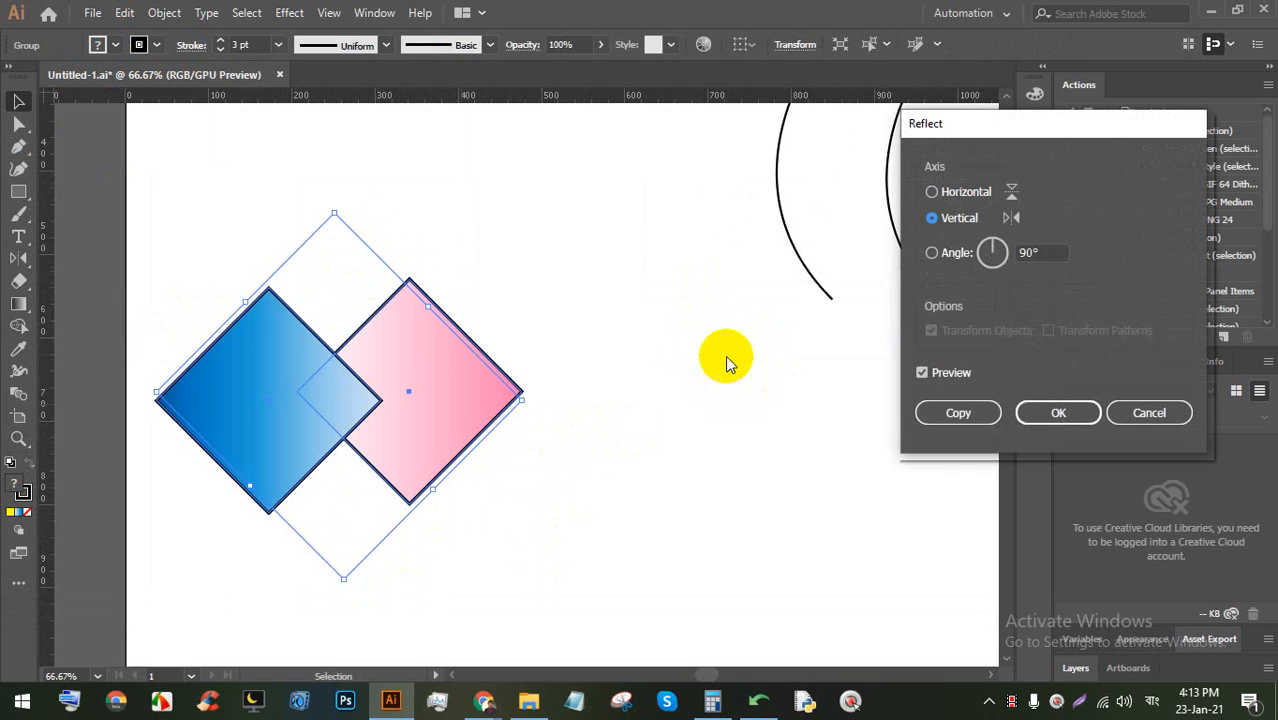
click(924, 370)
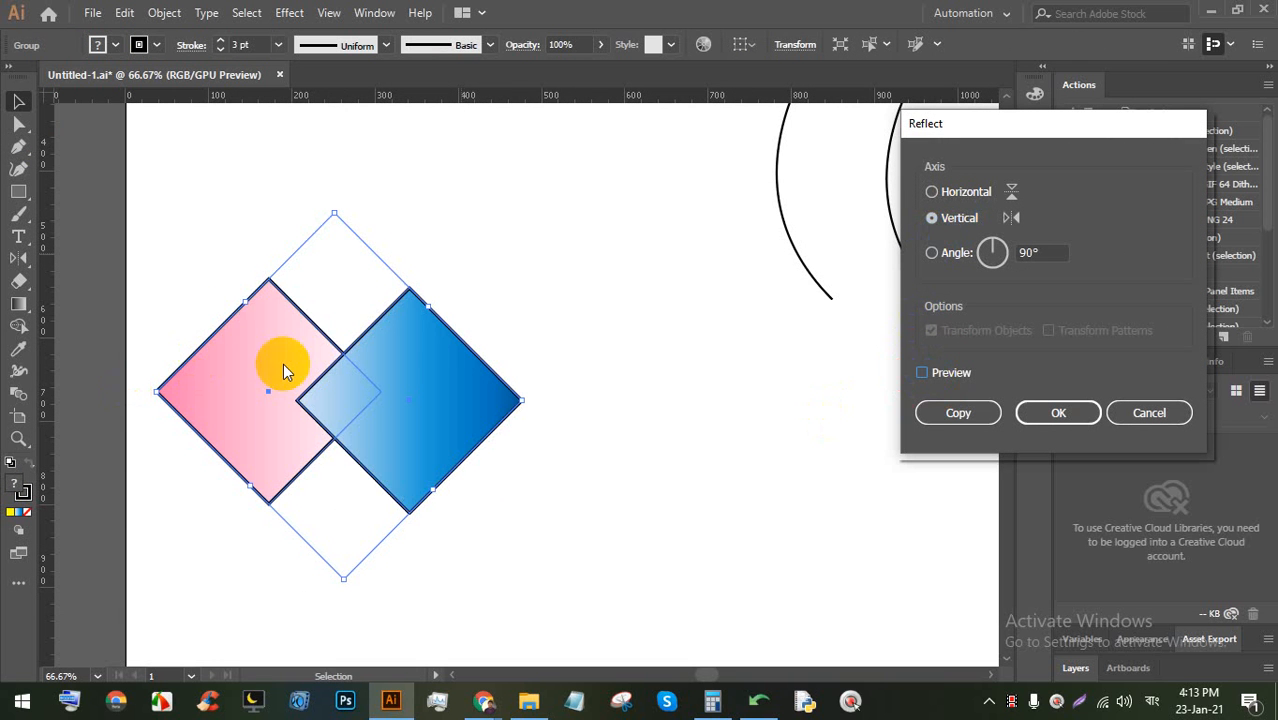
click(922, 372)
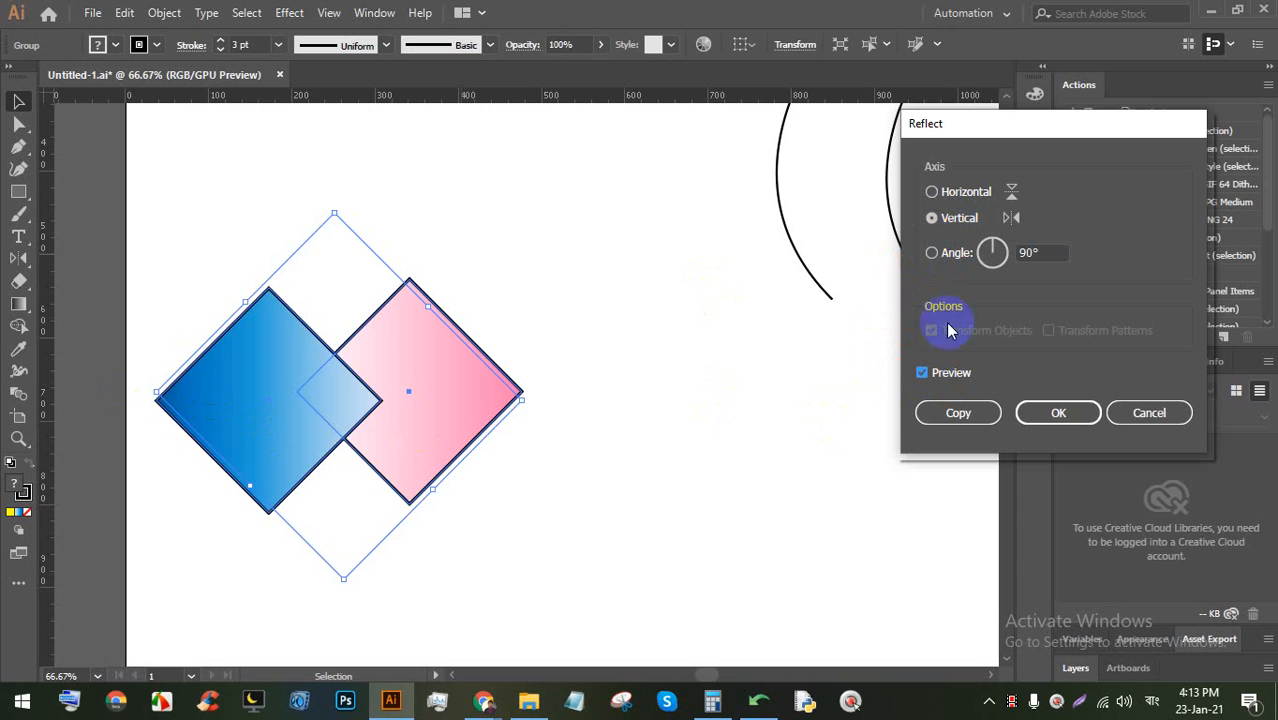
click(922, 374)
click(922, 374)
click(922, 374)
click(922, 374)
click(922, 374)
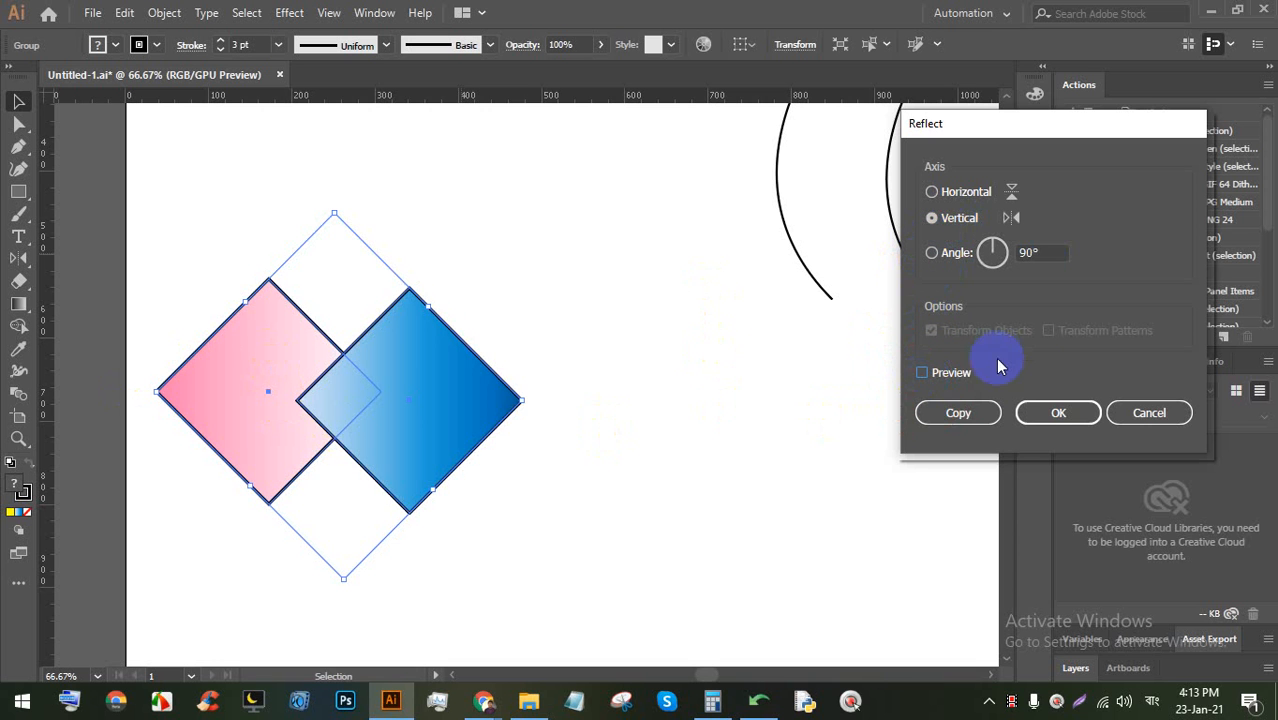
click(924, 373)
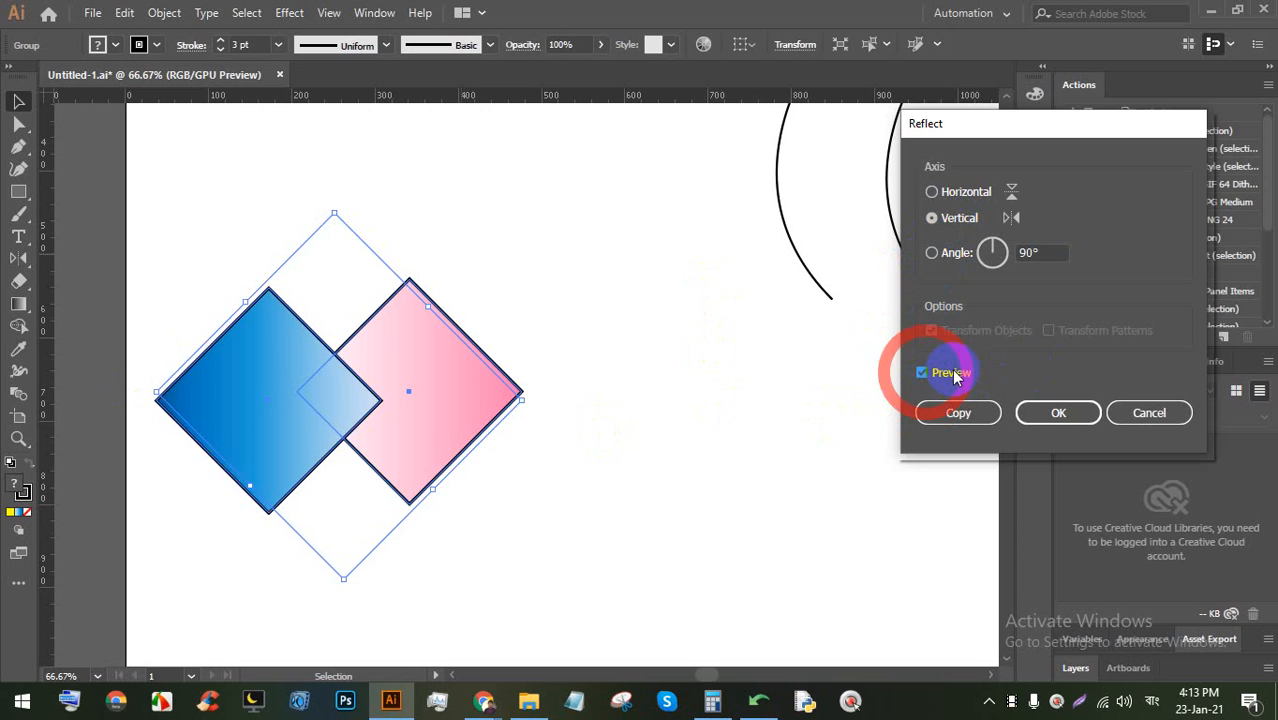
Preview the diamond group's reflection across the horizontal axis, and cancel the reflection
click(930, 191)
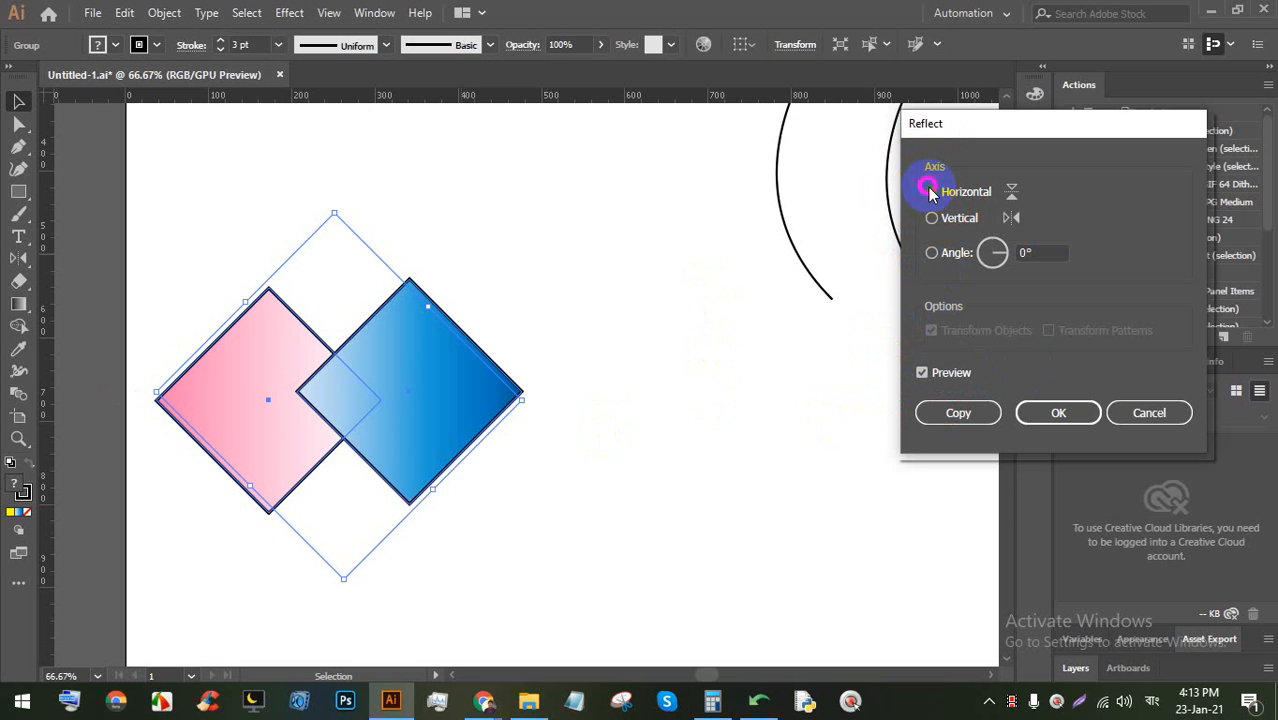
click(930, 191)
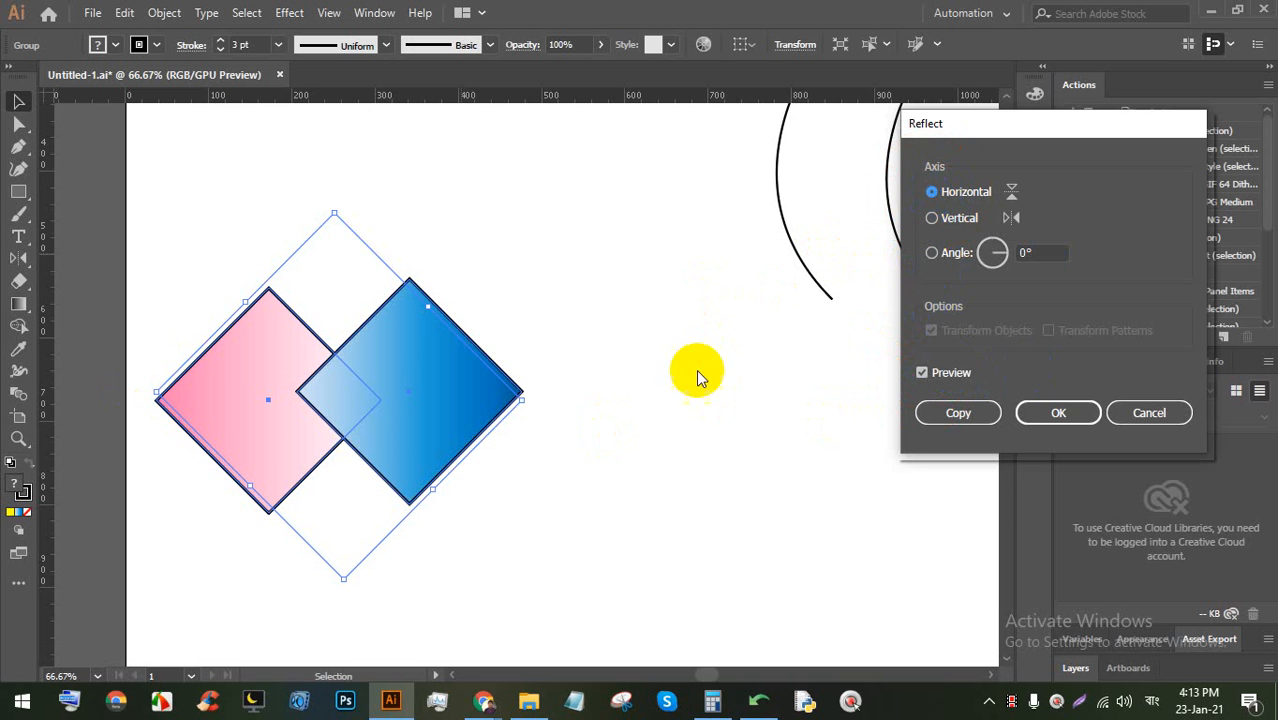
click(1148, 413)
key(shift)
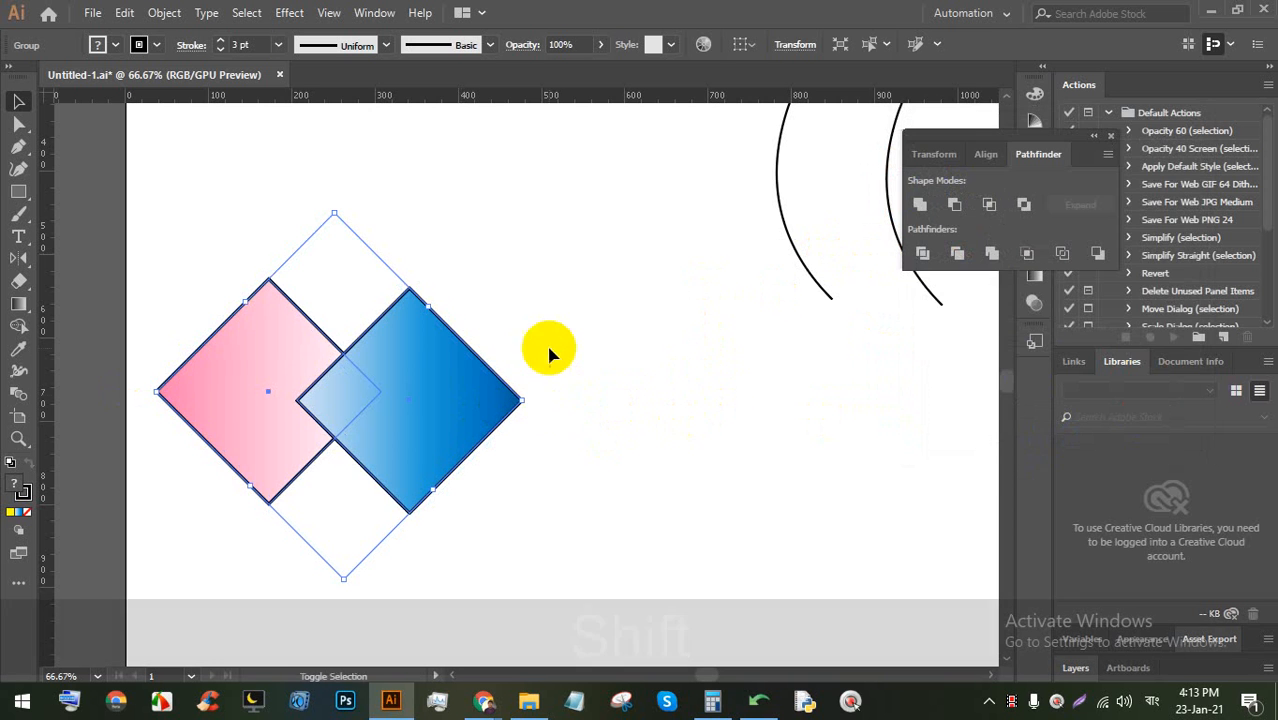
Rotate the diamond group until the blue diamond sits above the pink one, and preview its reflection across the vertical axis
drag(535, 395, 268, 217)
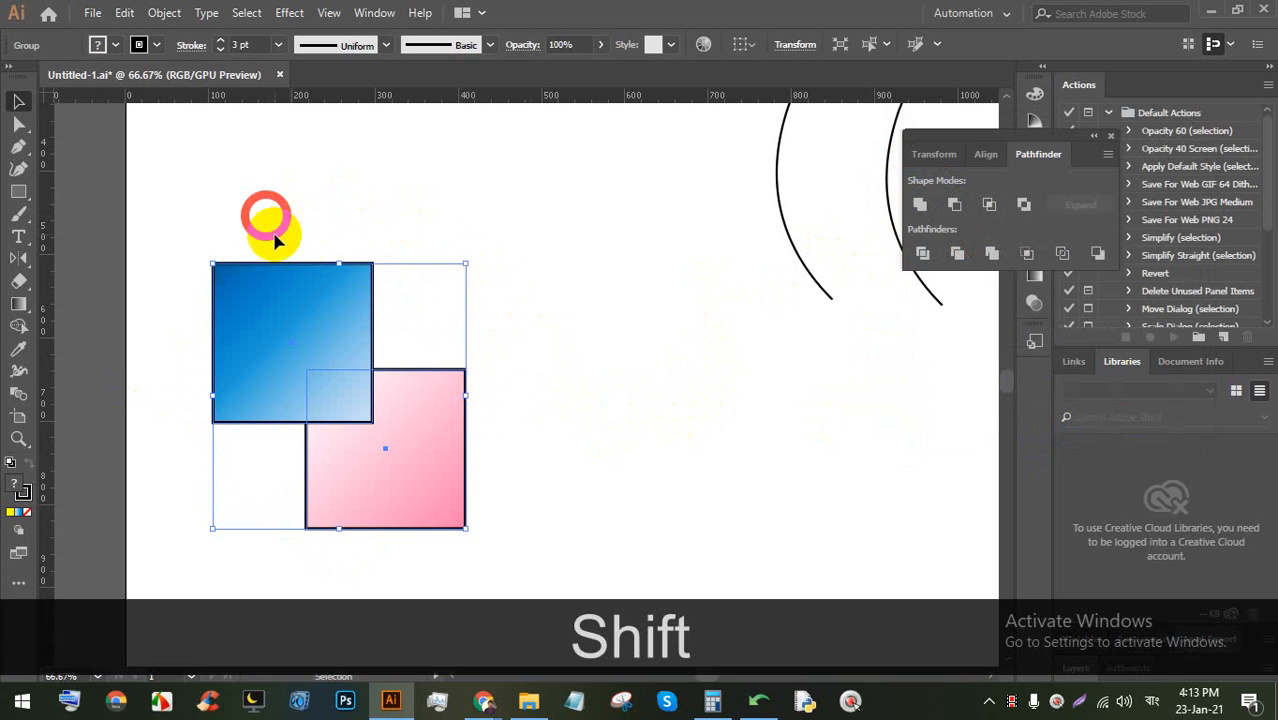
drag(471, 257, 500, 392)
right_click(340, 350)
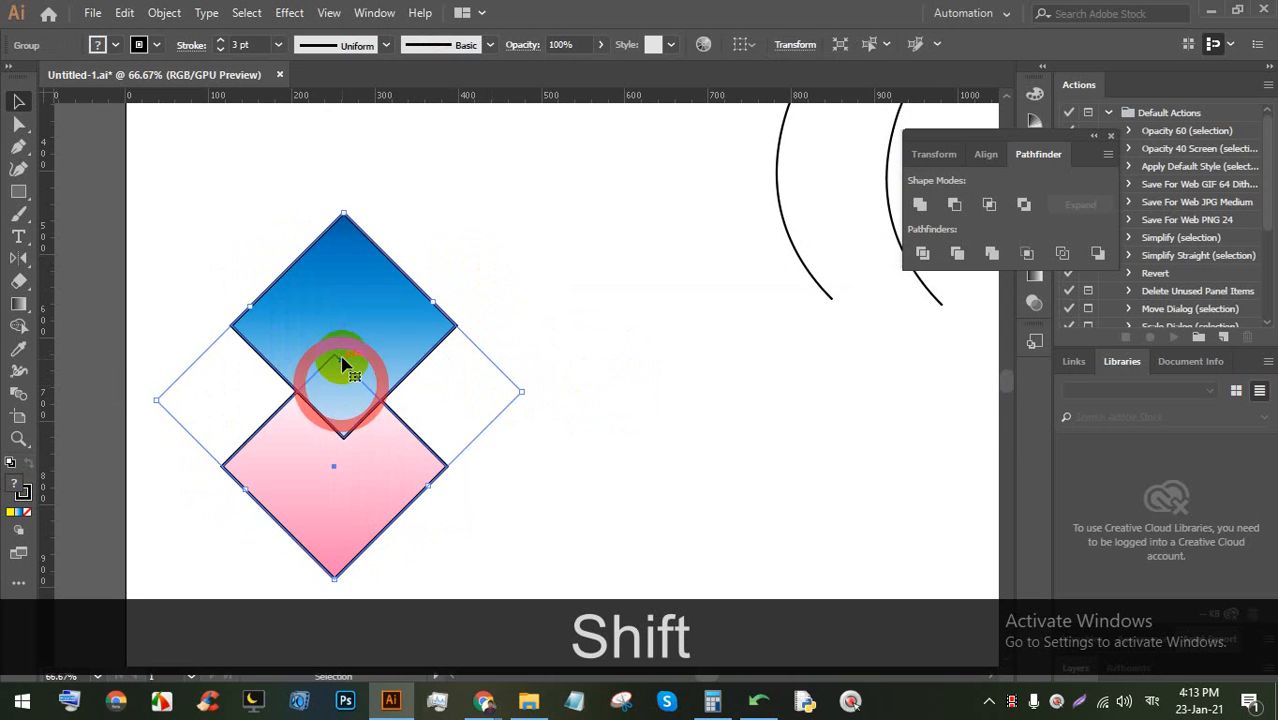
mouse_move(463, 524)
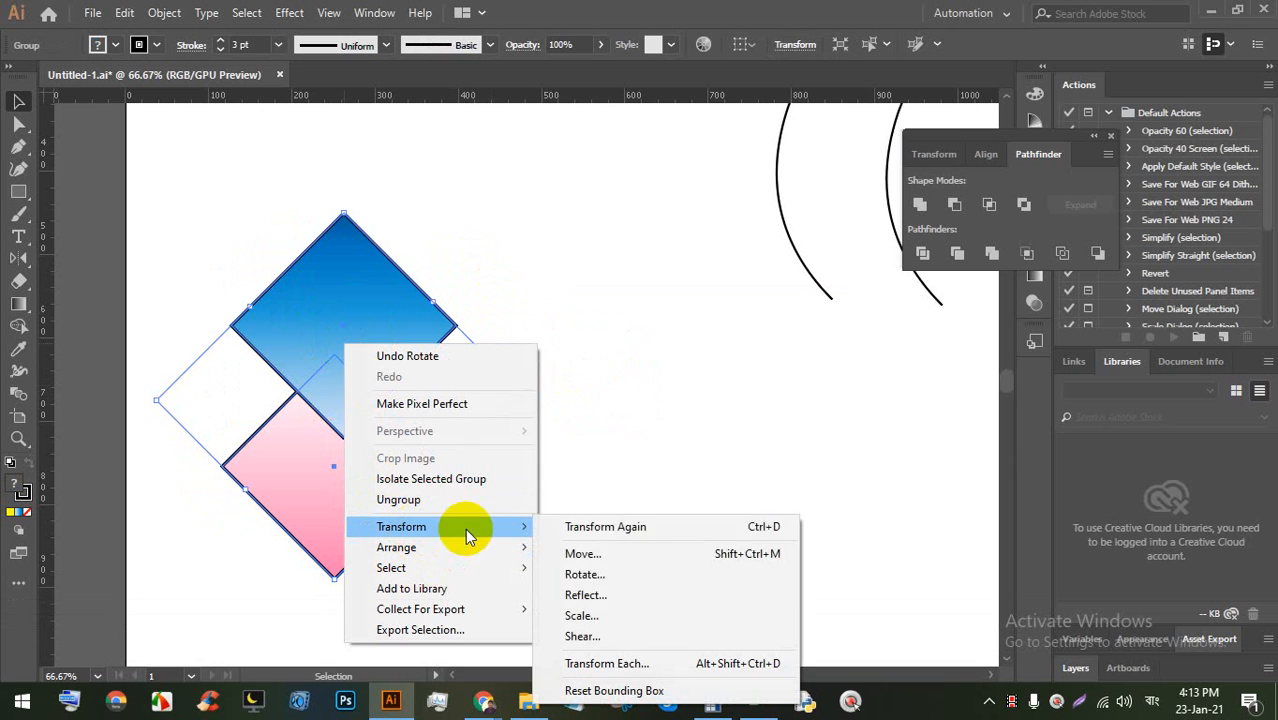
click(588, 595)
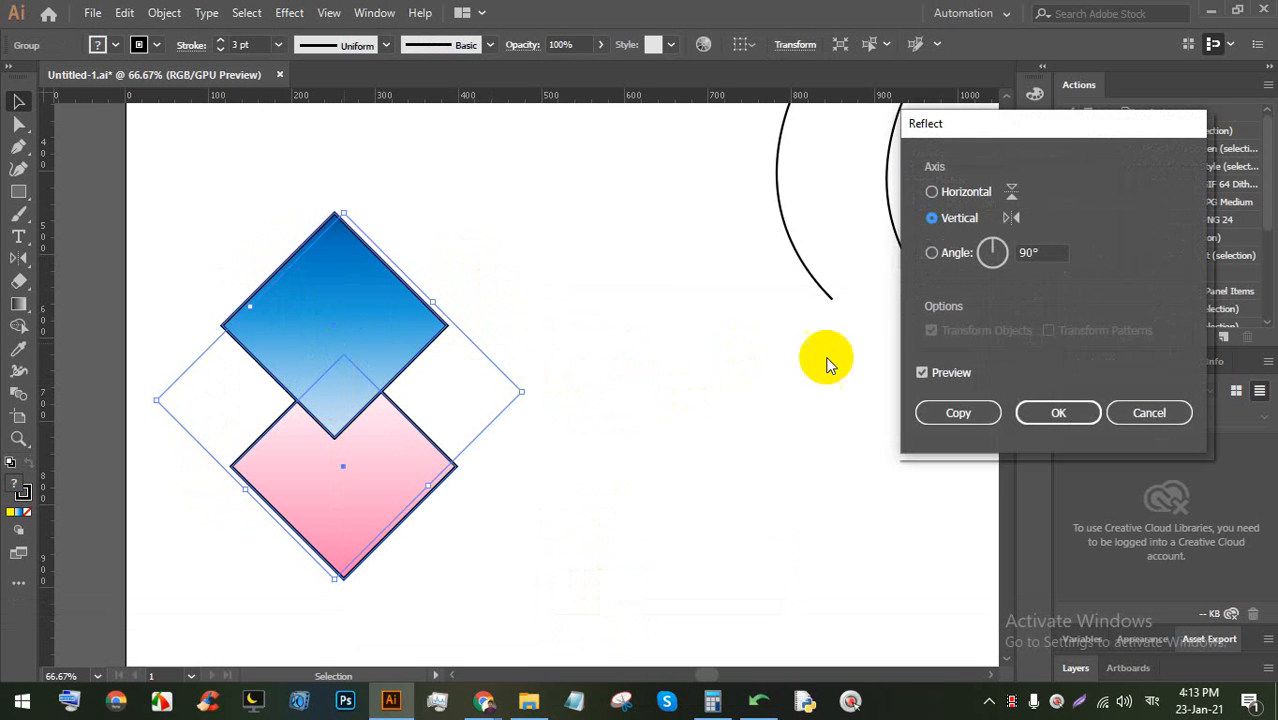
Preview the rotated diamond group's reflection across the horizontal axis, switching the preview off and on to compare with the original
click(932, 192)
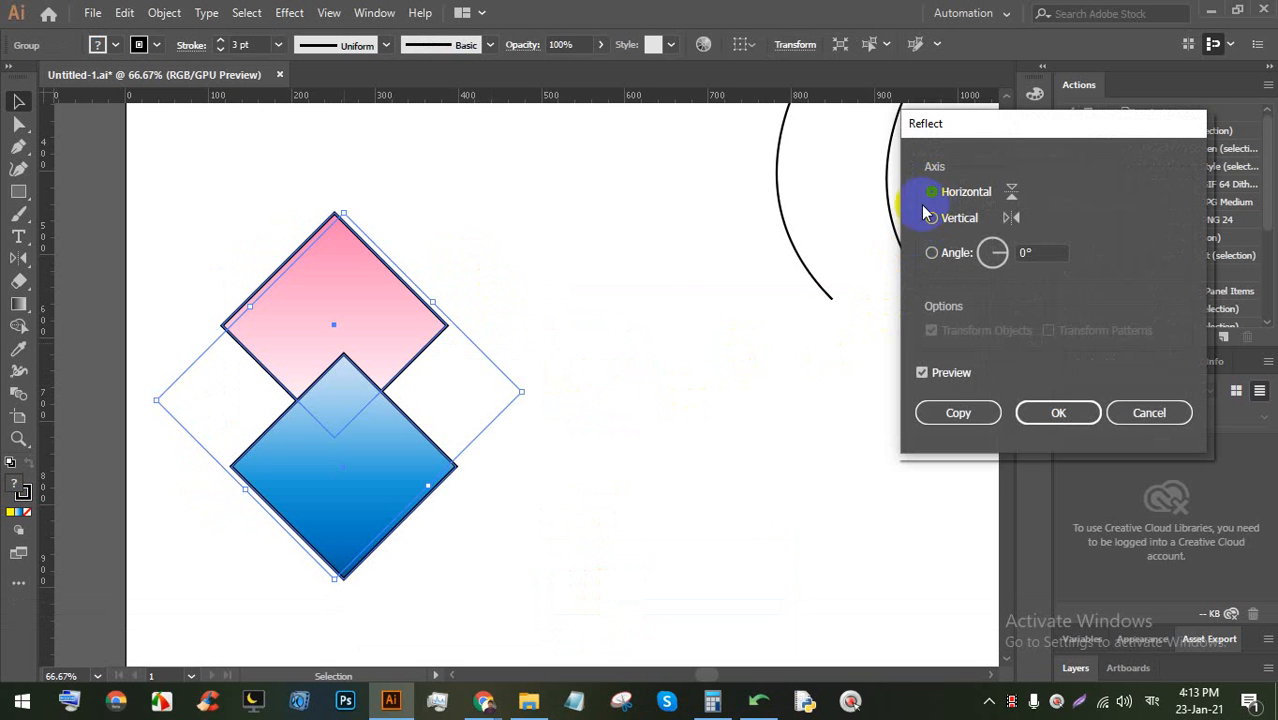
click(921, 373)
click(919, 373)
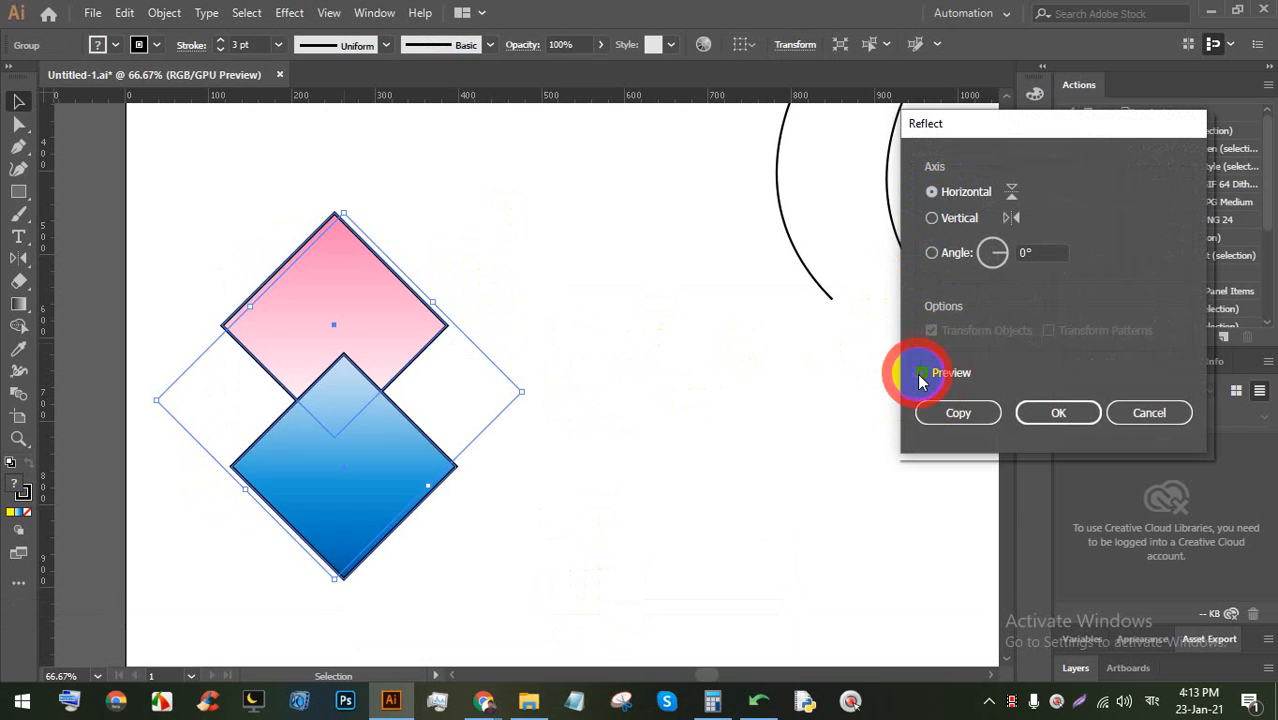
click(919, 373)
click(919, 373)
click(919, 373)
click(919, 373)
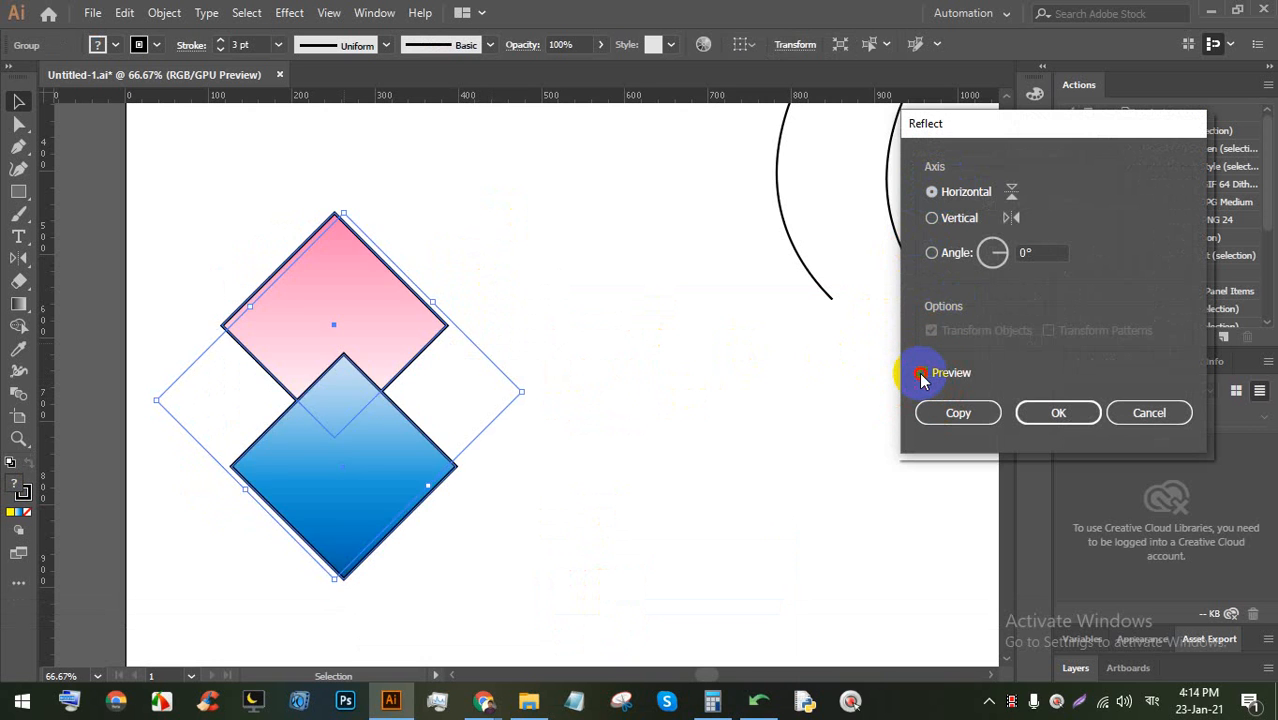
click(919, 373)
click(919, 373)
click(919, 373)
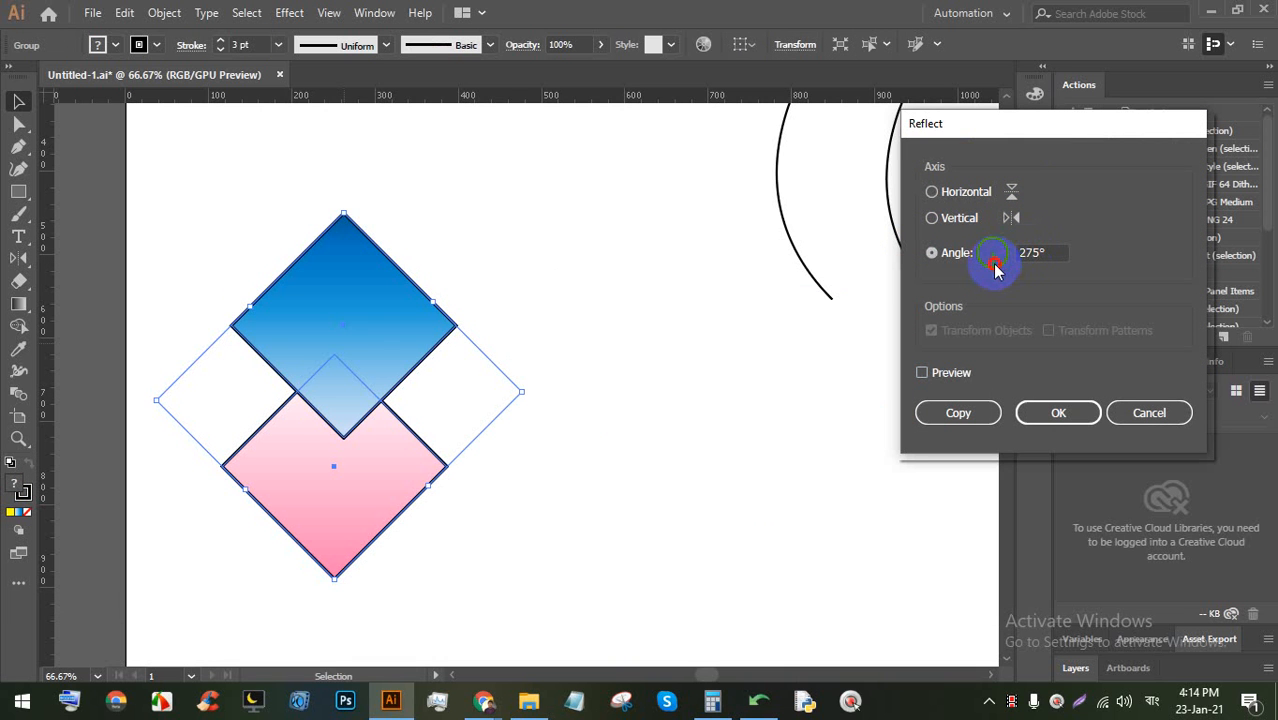
Preview reflecting the diamond group across angled axes, including 225° and 160°, then cancel the reflection and deselect the group
click(921, 372)
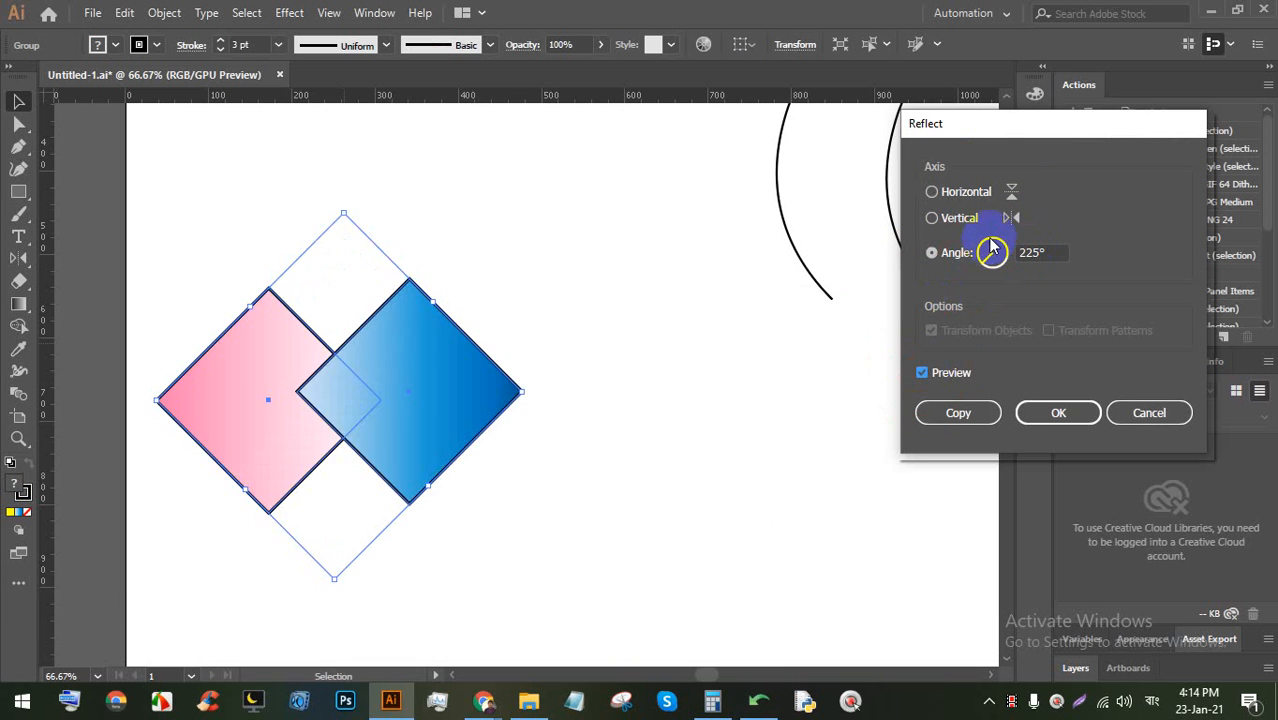
mouse_move(979, 255)
mouse_down()
mouse_move(996, 254)
mouse_move(982, 265)
mouse_move(984, 251)
mouse_up()
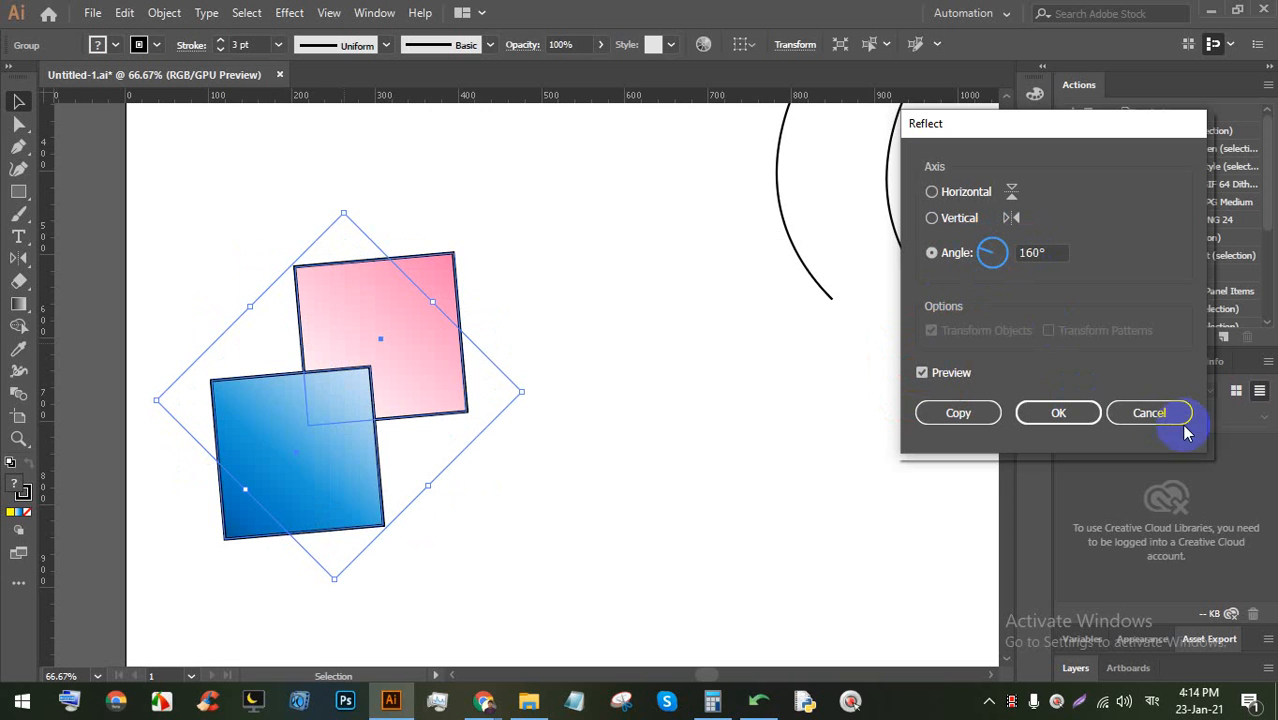
click(1144, 405)
click(582, 345)
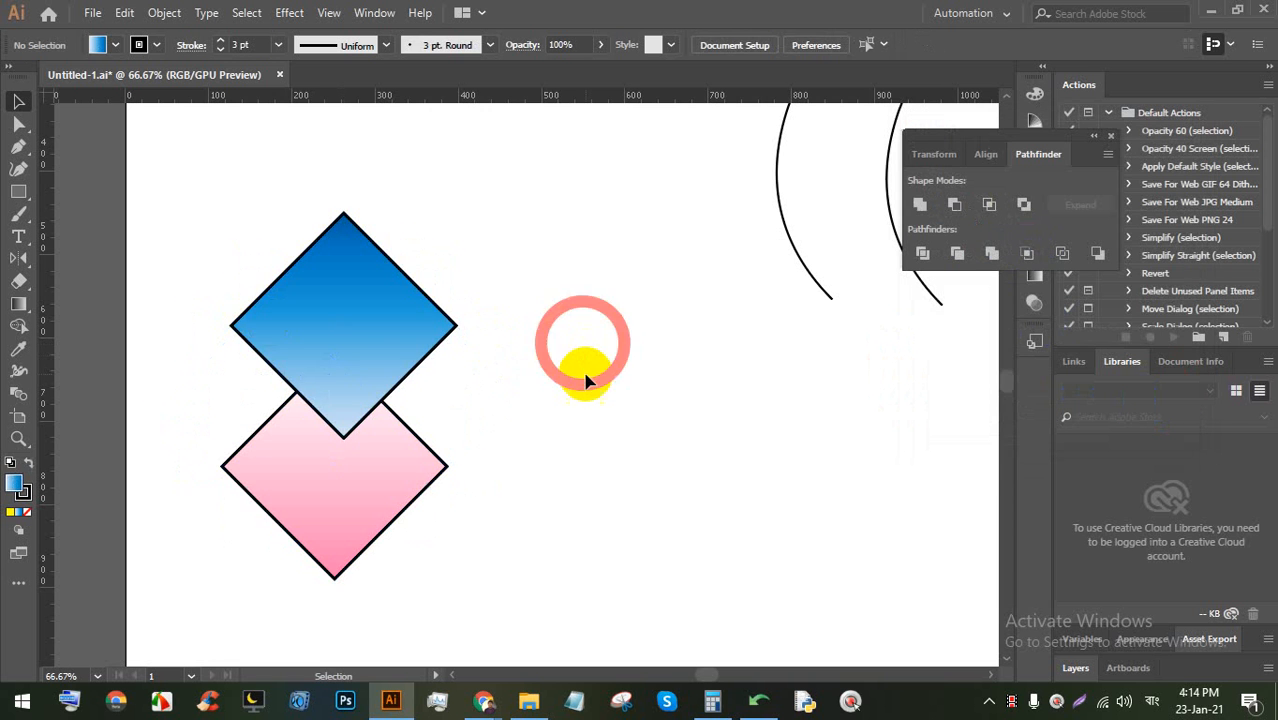
Preview reflecting the diamond group about the blue diamond's right corner across the vertical, horizontal and angled axes with the Reflect tool
click(325, 322)
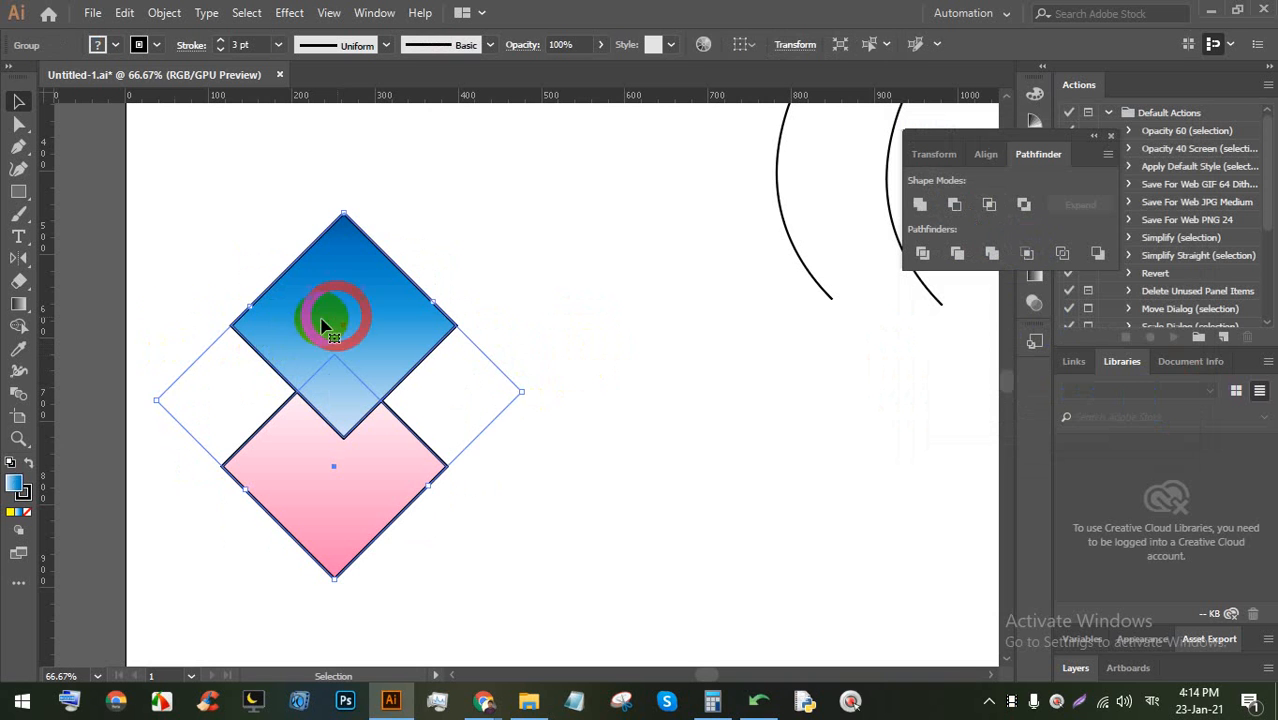
click(18, 259)
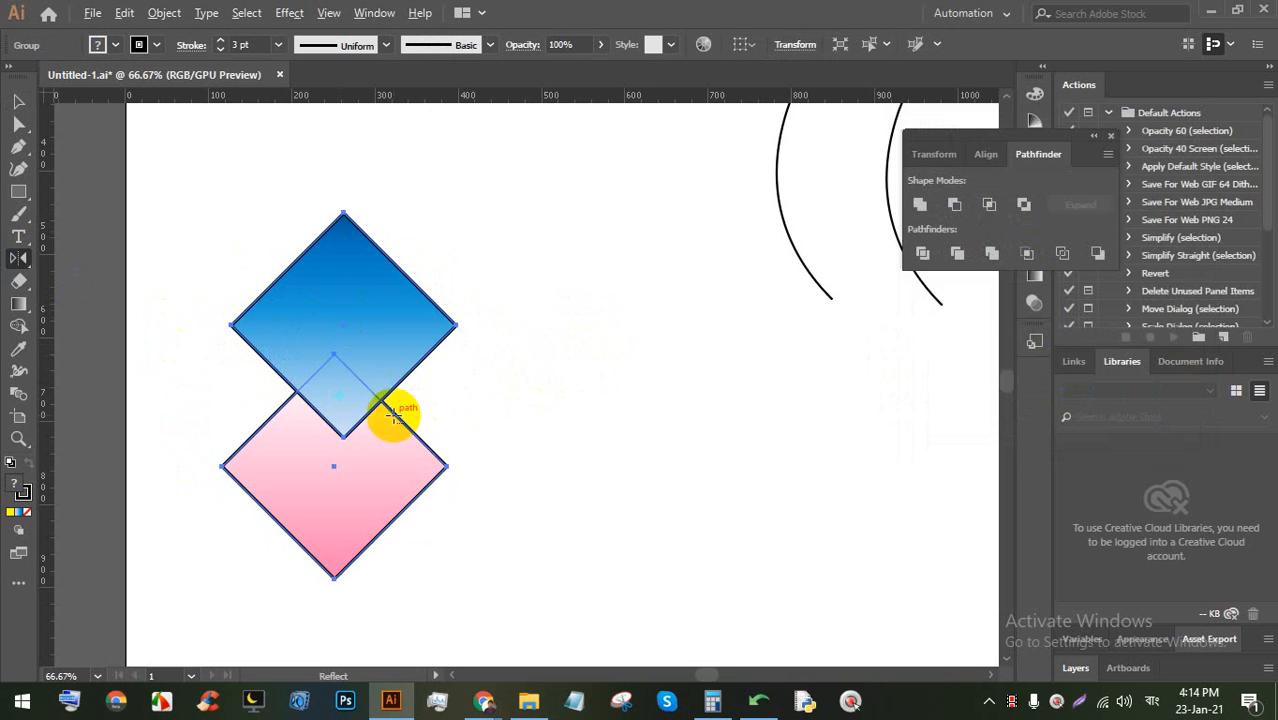
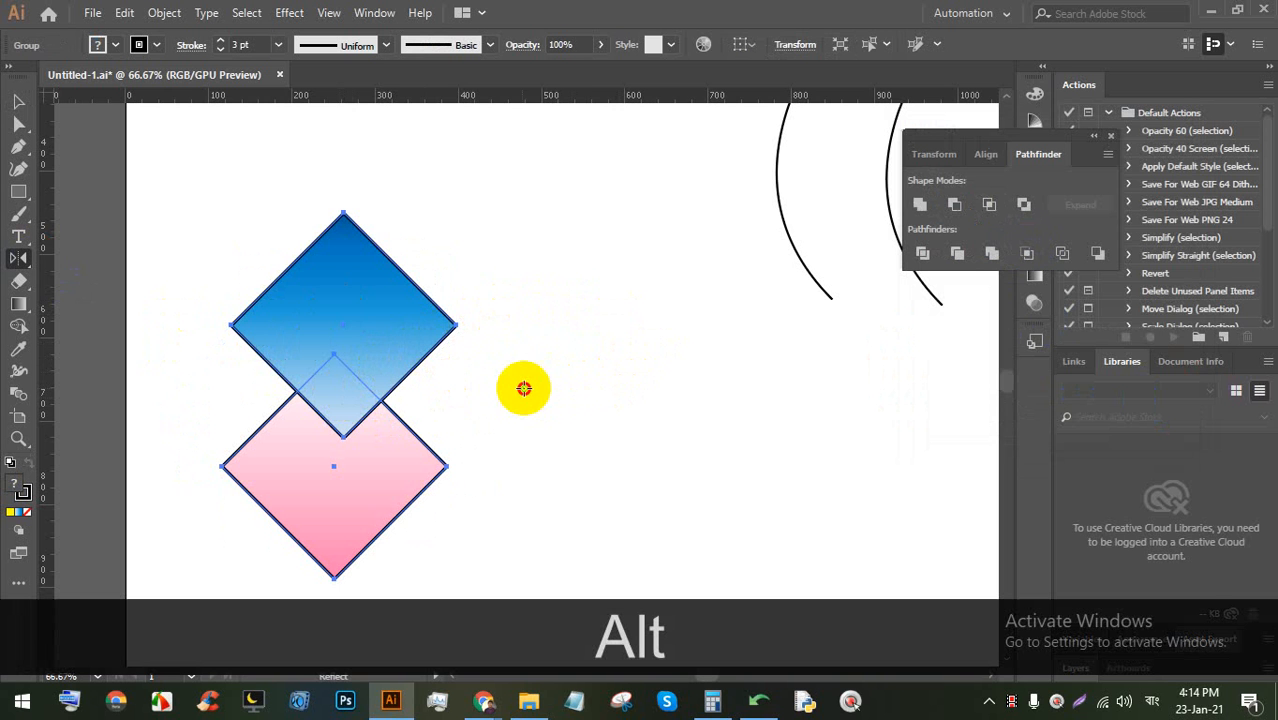
alt+click(455, 325)
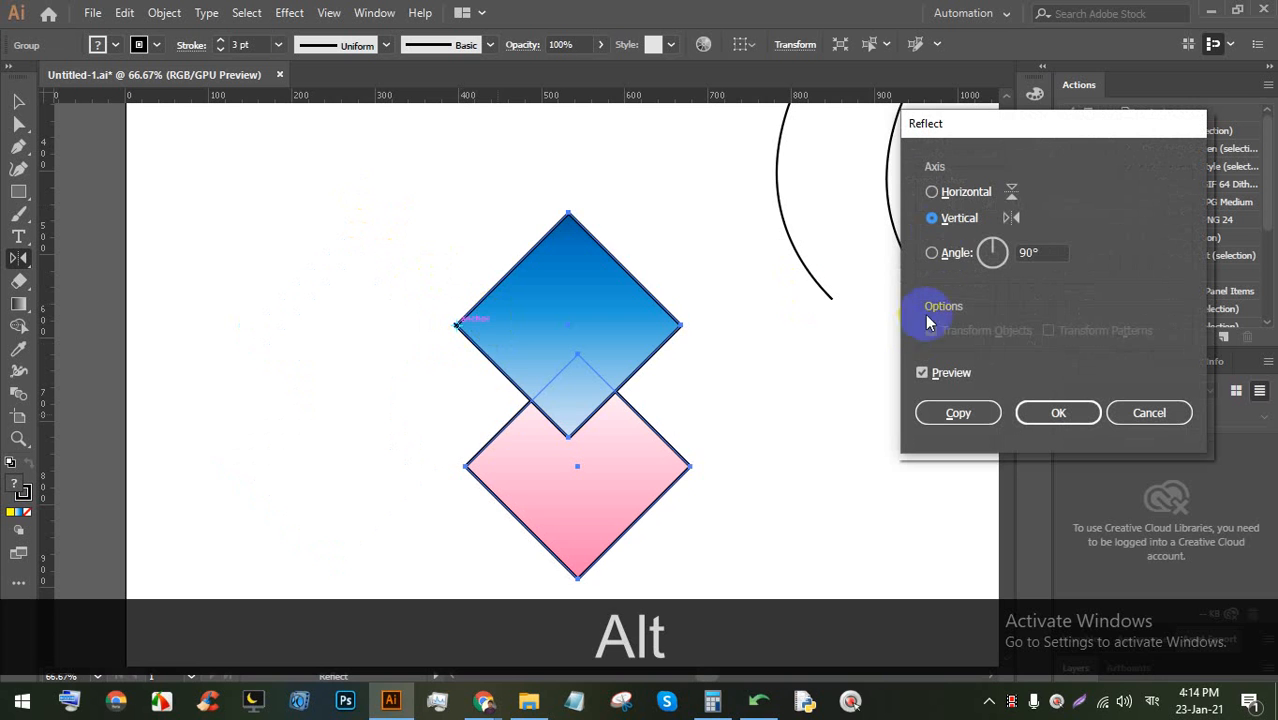
click(932, 192)
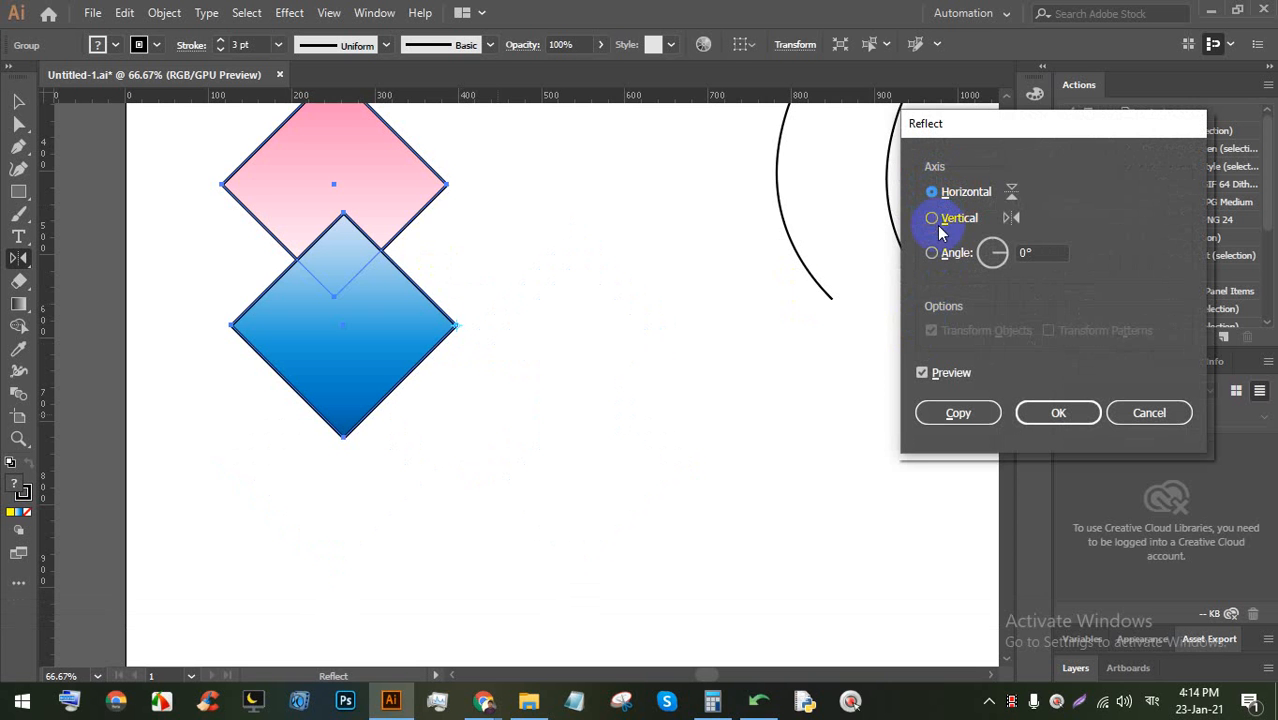
click(984, 266)
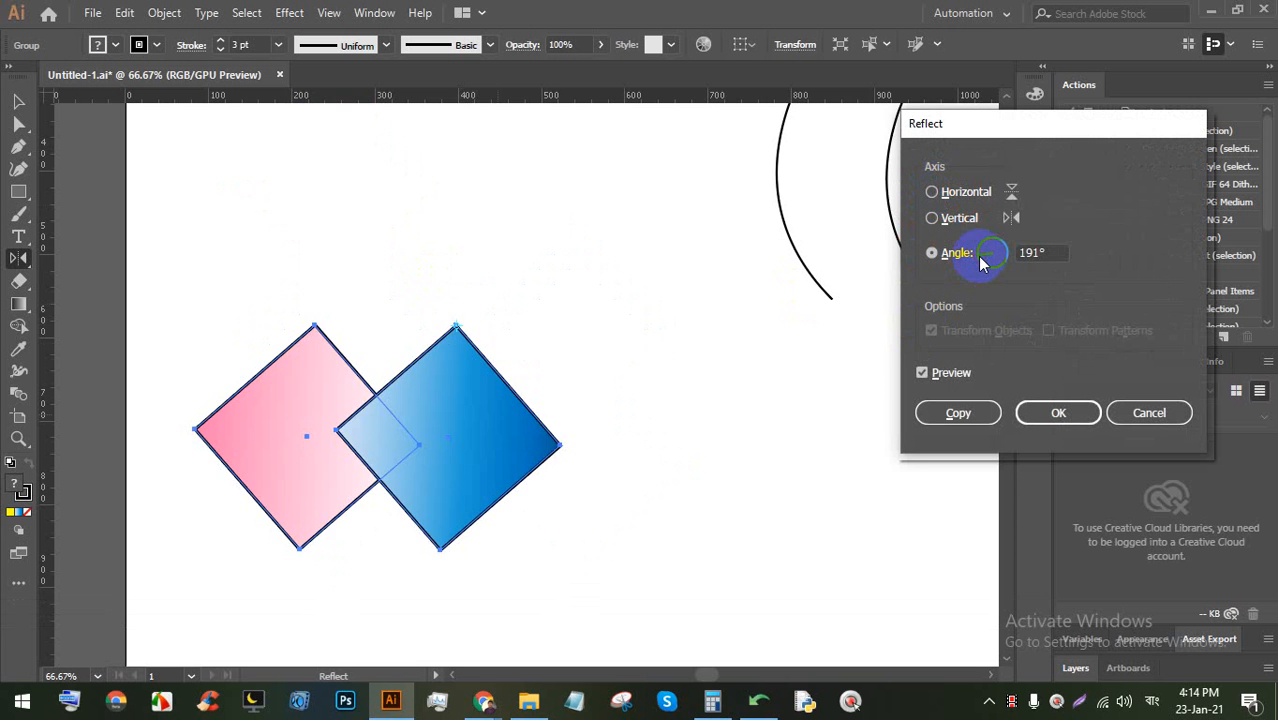
mouse_move(980, 262)
mouse_down()
mouse_move(984, 251)
mouse_move(1001, 261)
mouse_up()
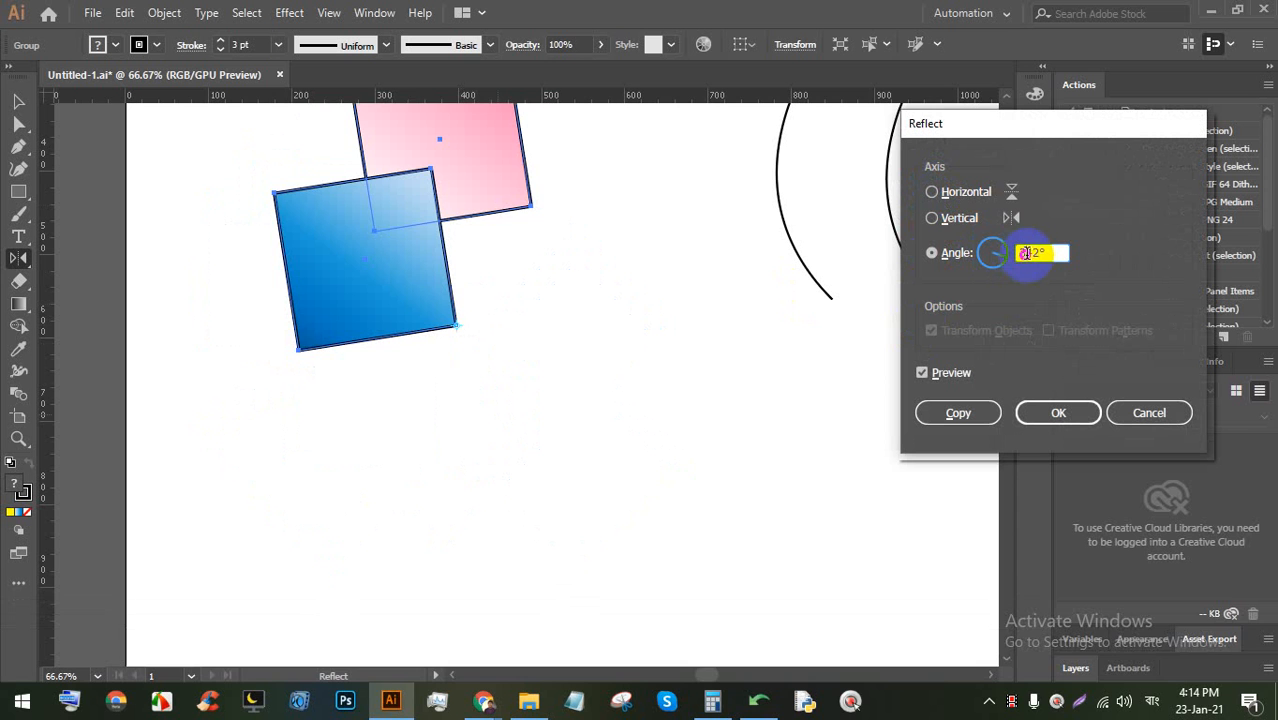
Step the reflection angle up to 360° and gradually down to 165° to watch the preview, and cancel the reflection
key(Up)
key(Up)
key(Up)
key(Up)
key(Up)
key(Up)
key(Up)
key(Up)
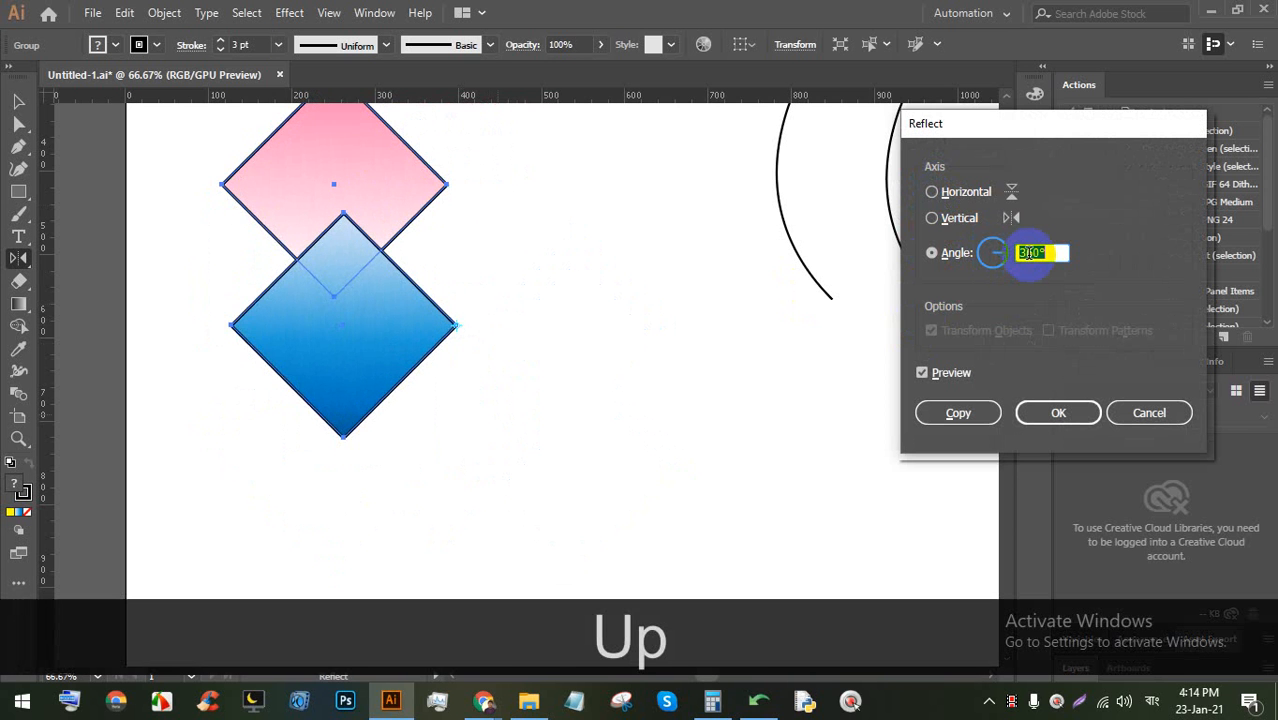
key(Down)
key(Down)
key(Down)
key(Down)
key(Down)
key(Down)
key(Down)
key(Down)
key(Down)
key(Down)
key(Down)
key(Down)
key(Down)
key(Down)
key(Down)
key(Down)
key(Down)
key(Down)
key(Down)
key(Down)
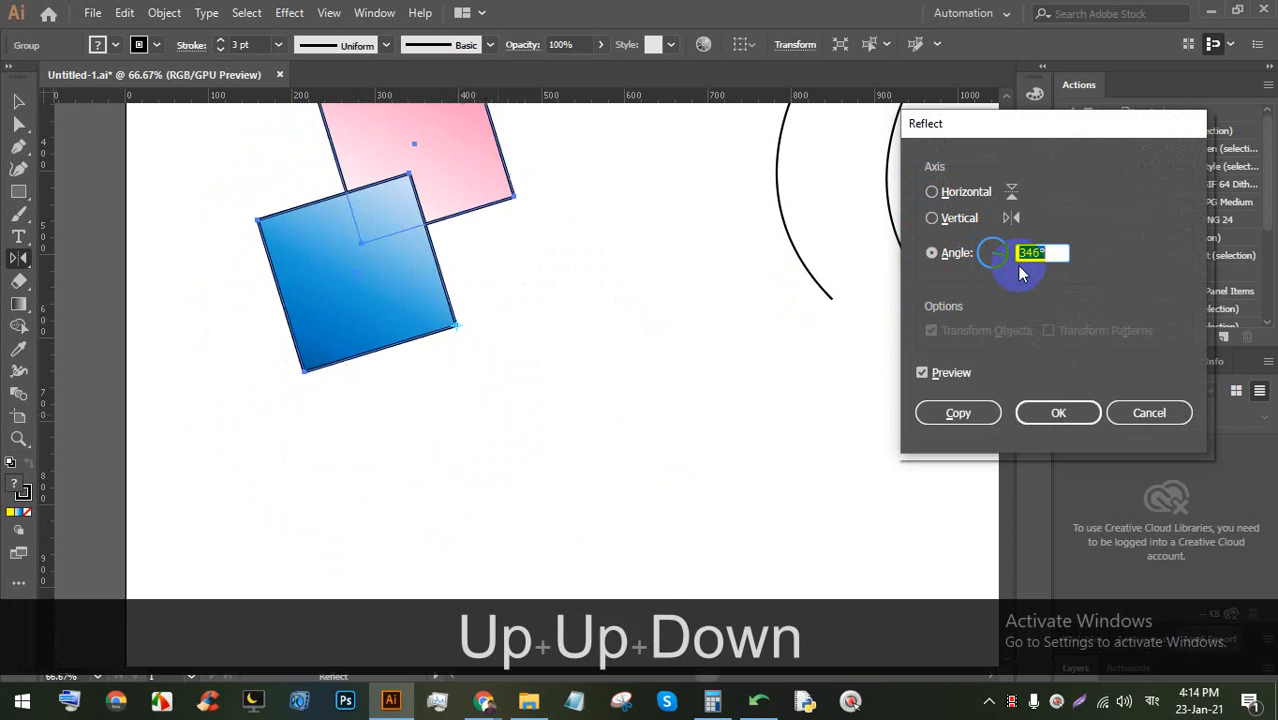
key(Down)
key(Down)
key(Down)
key(Down)
key(Down)
key(Down)
key(Down)
key(Down)
key(Down)
key(Down)
key(Down)
key(Down)
key(Down)
key(Down)
key(Down)
key(Down)
key(Down)
key(Down)
key(Down)
key(Down)
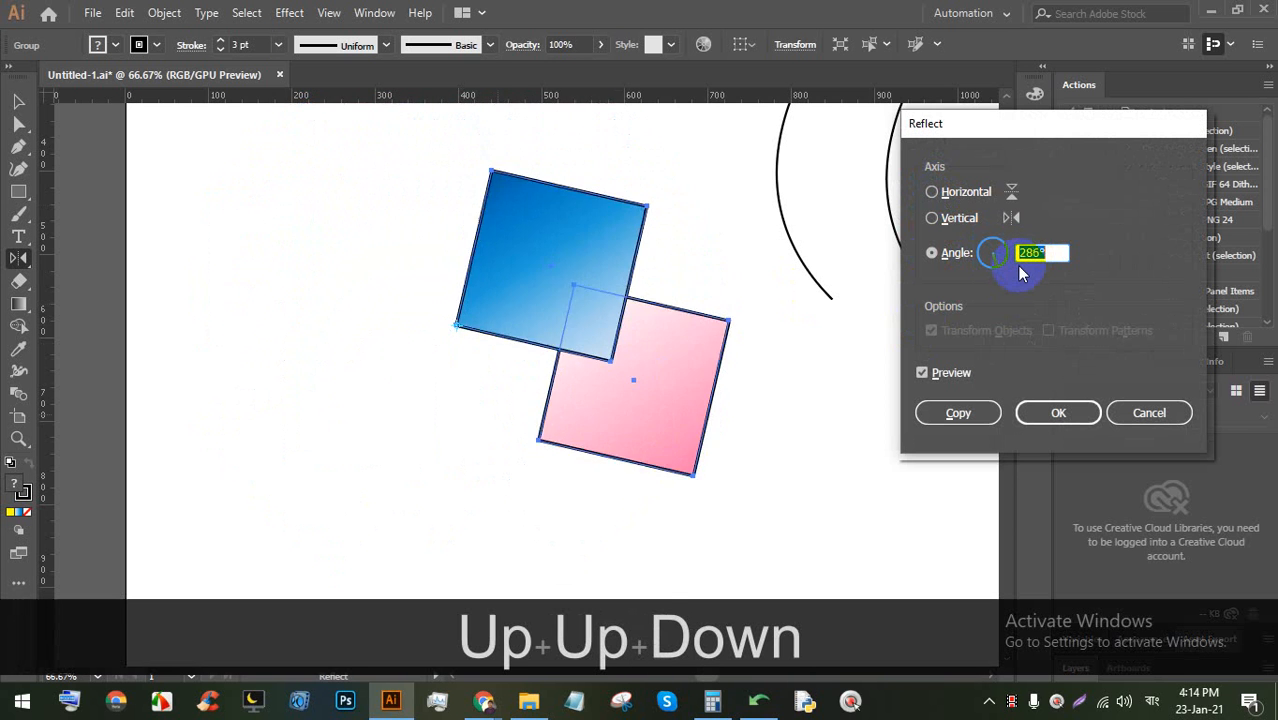
key(Down)
key(Down)
key(Down)
key(Down)
key(Down)
key(Down)
key(Down)
key(Down)
key(Down)
key(Down)
key(Down)
key(Down)
key(Down)
key(Down)
key(Down)
key(Down)
key(Down)
key(Down)
key(Down)
key(Down)
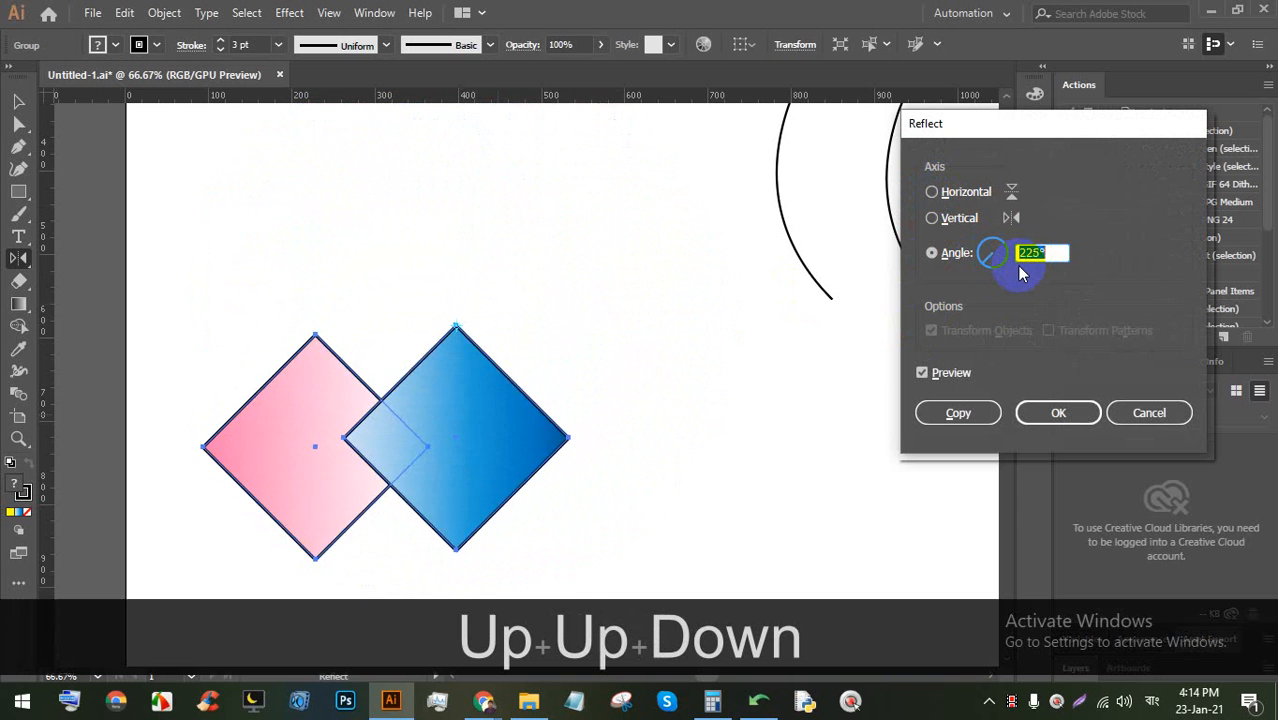
key(Down)
key(Down)
key(Down)
key(Down)
key(Down)
key(Down)
key(Down)
key(Down)
key(Down)
key(Down)
key(Down)
key(Down)
key(Down)
key(Down)
key(Down)
key(Down)
key(Down)
key(Down)
key(Down)
key(Down)
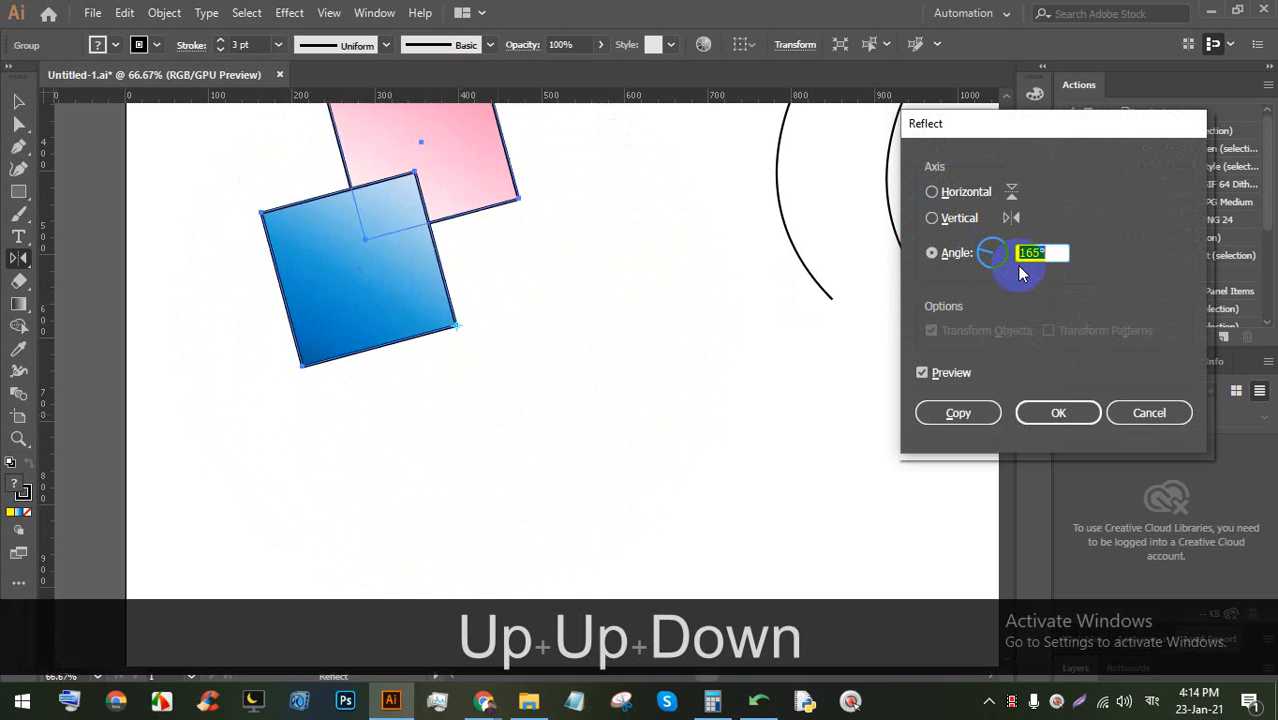
click(1149, 412)
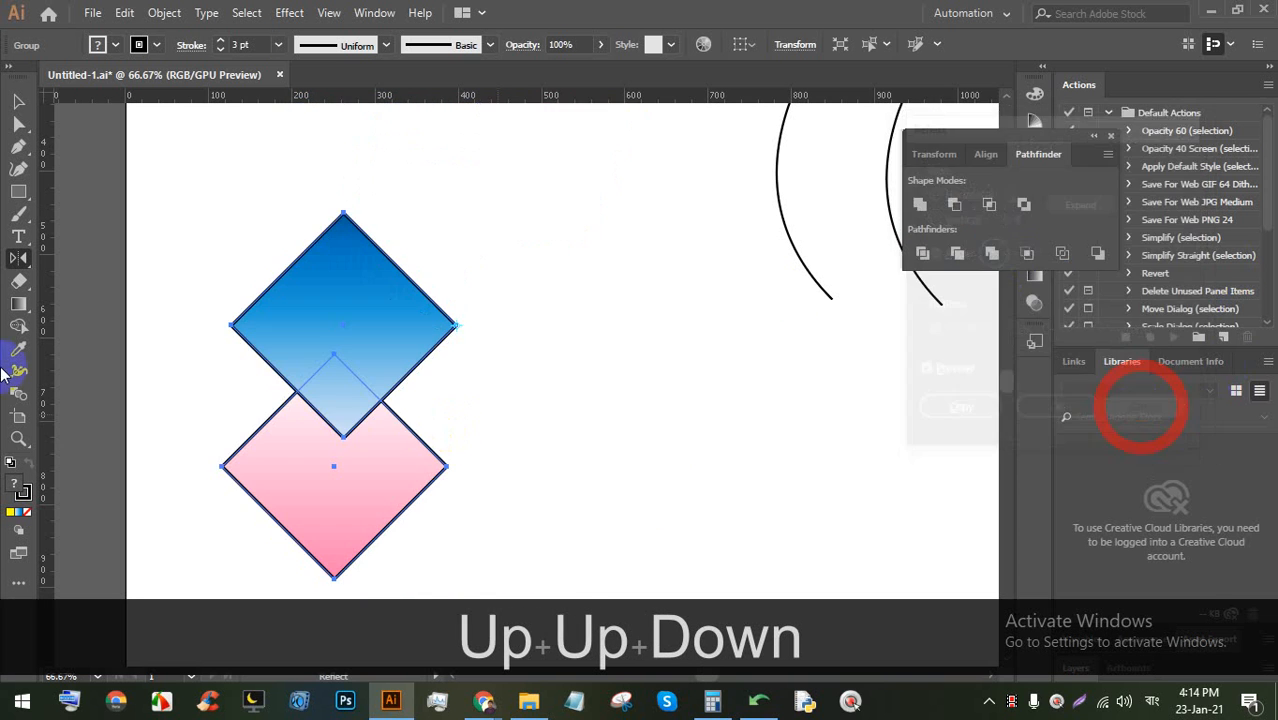
Move the right-hand curved path closer to the left-hand curve
drag(18, 258, 101, 262)
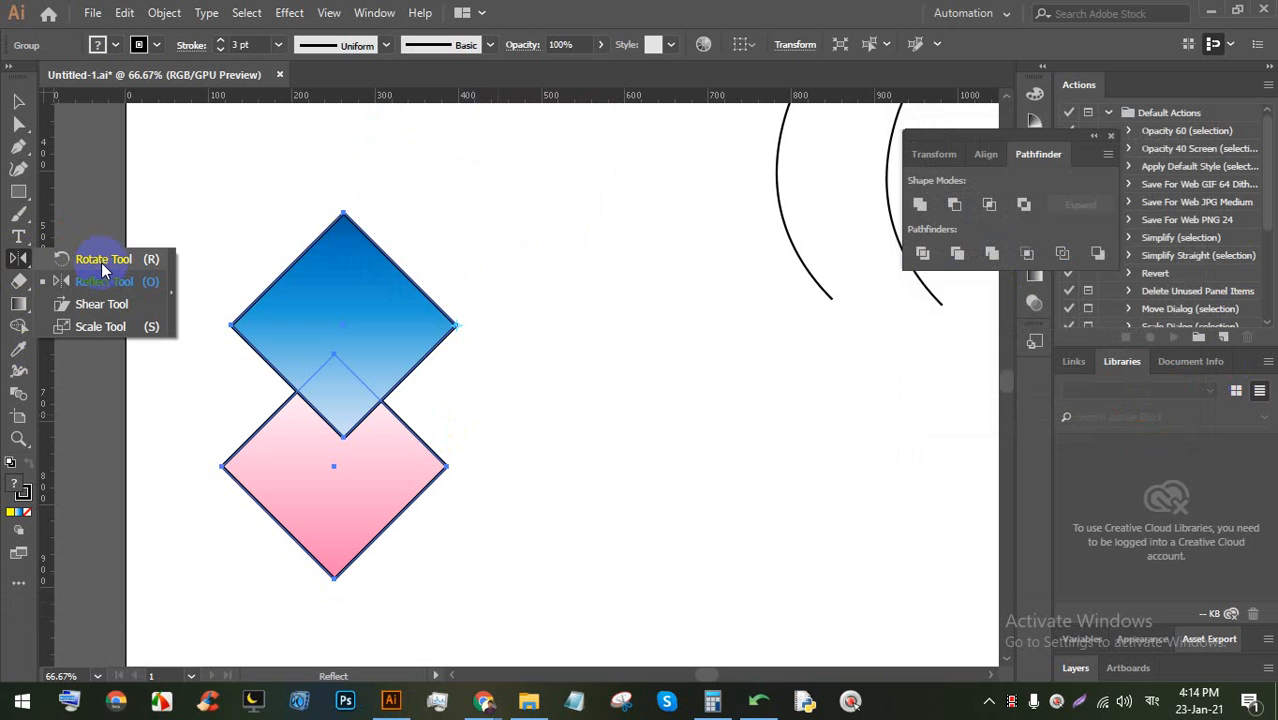
drag(101, 262, 115, 281)
alt+scroll(650, 303, down, 2)
alt+scroll(793, 253, up, 2)
drag(793, 253, 602, 348)
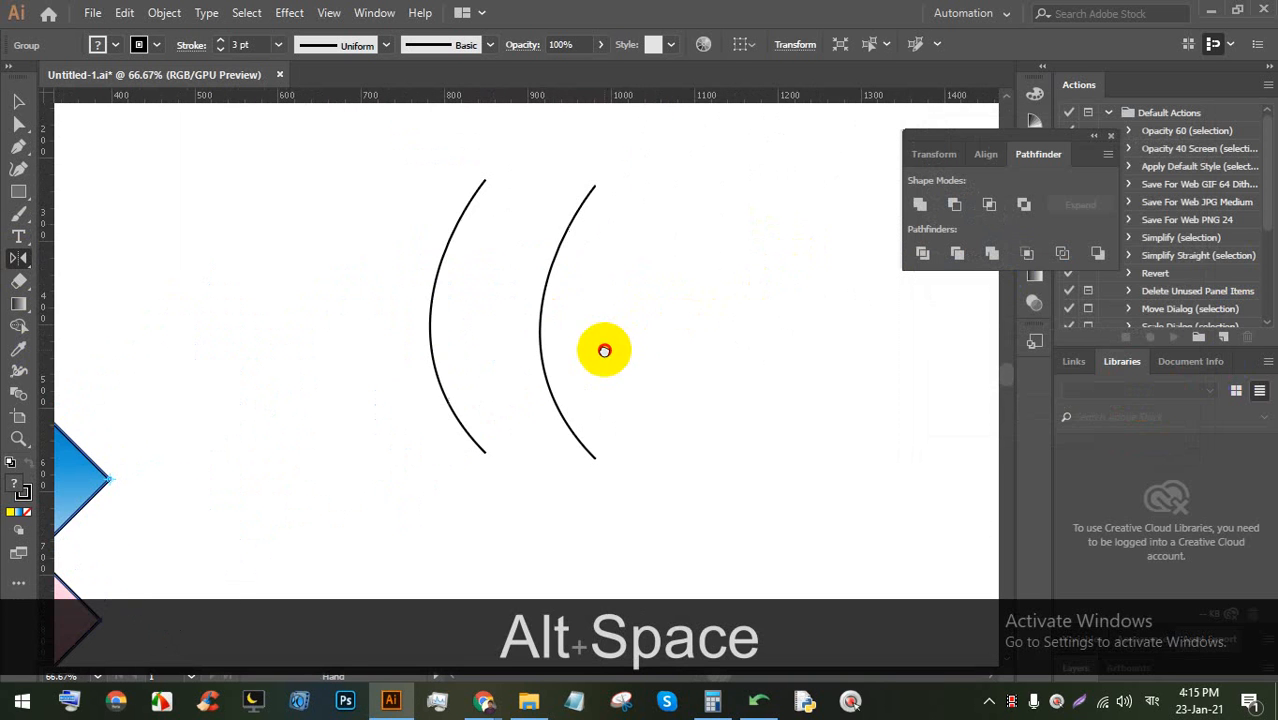
click(16, 104)
drag(538, 283, 490, 270)
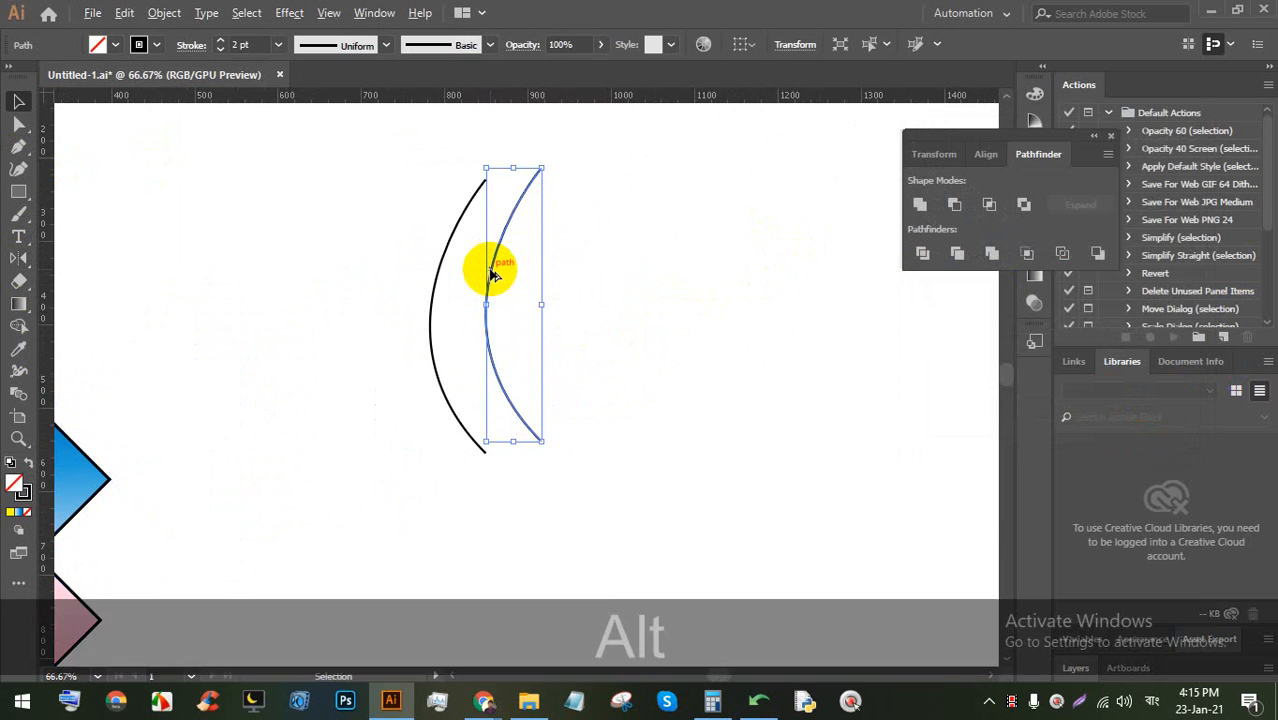
Reflect the moved curve across the vertical axis so it faces the other curve, and deselect it
alt+scroll(490, 268, up, 1)
right_click(492, 266)
mouse_move(568, 541)
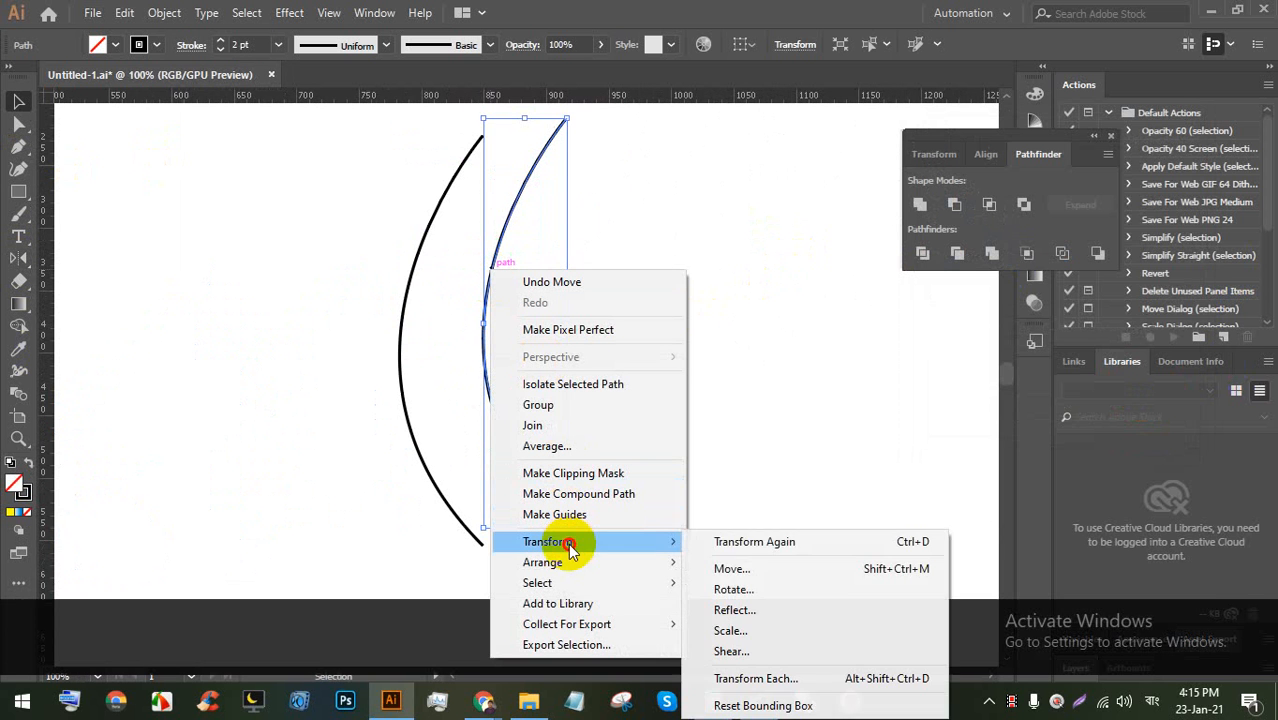
click(760, 612)
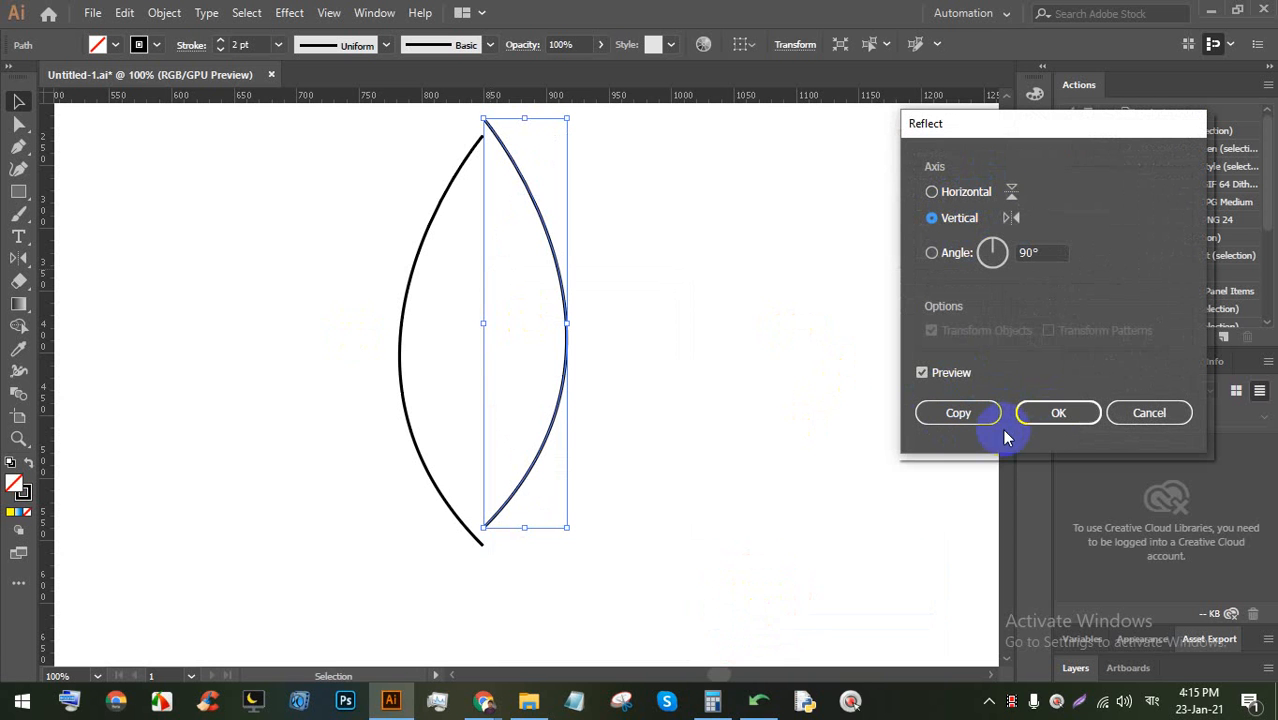
click(1048, 420)
click(688, 366)
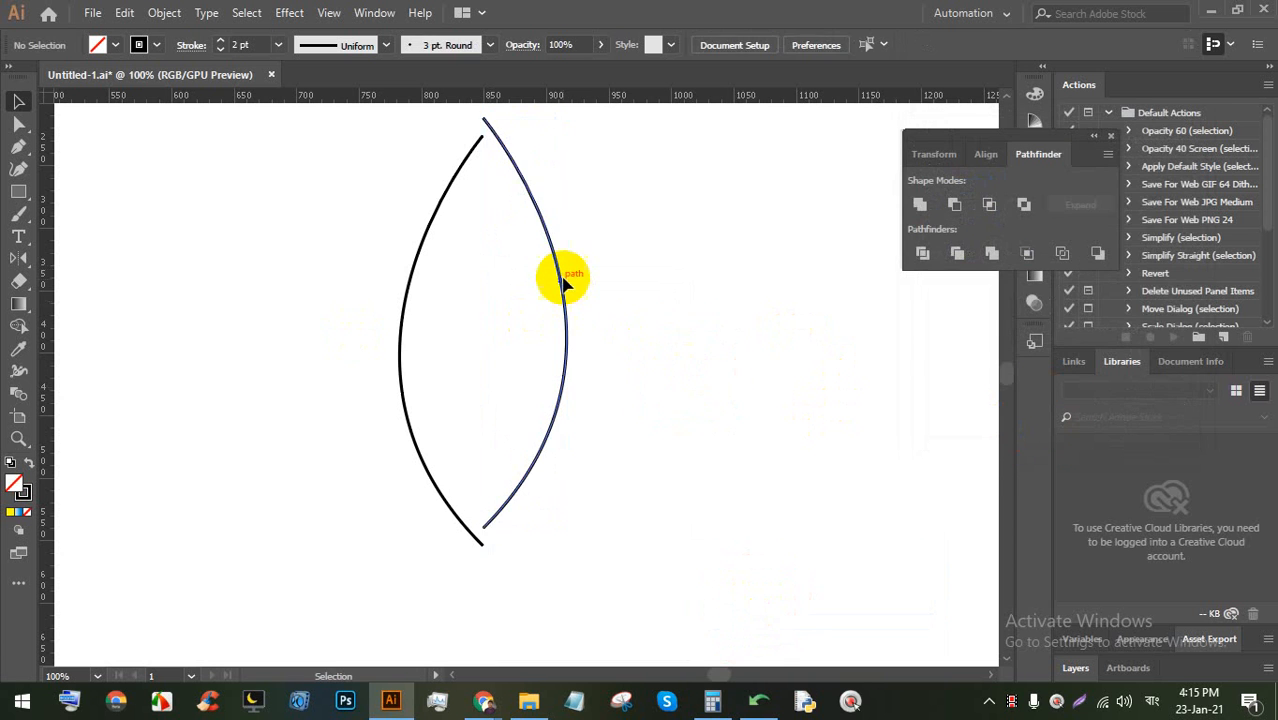
Move the reflected curve until its ends meet the other curve, then group both curves into a leaf and deselect it
drag(557, 272, 557, 291)
click(699, 337)
drag(770, 495, 412, 350)
key(ctrl+g)
scroll(427, 263, down, 2)
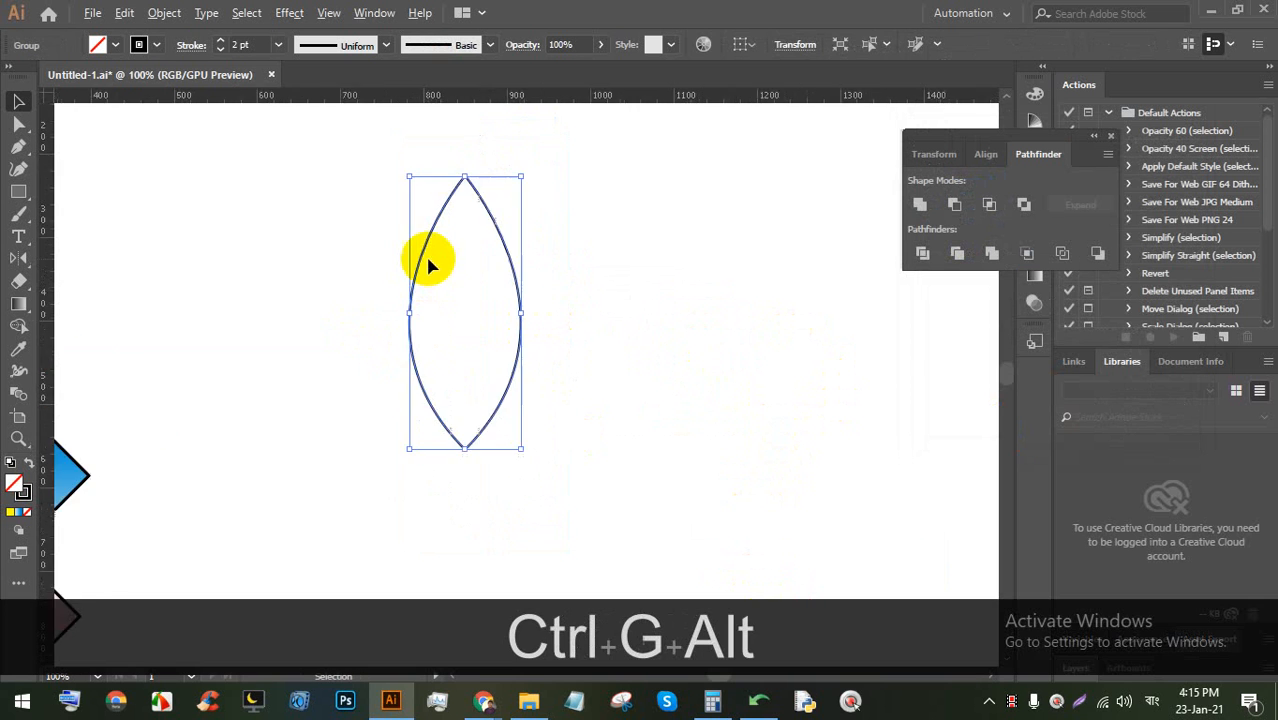
scroll(427, 263, down, 3)
click(531, 415)
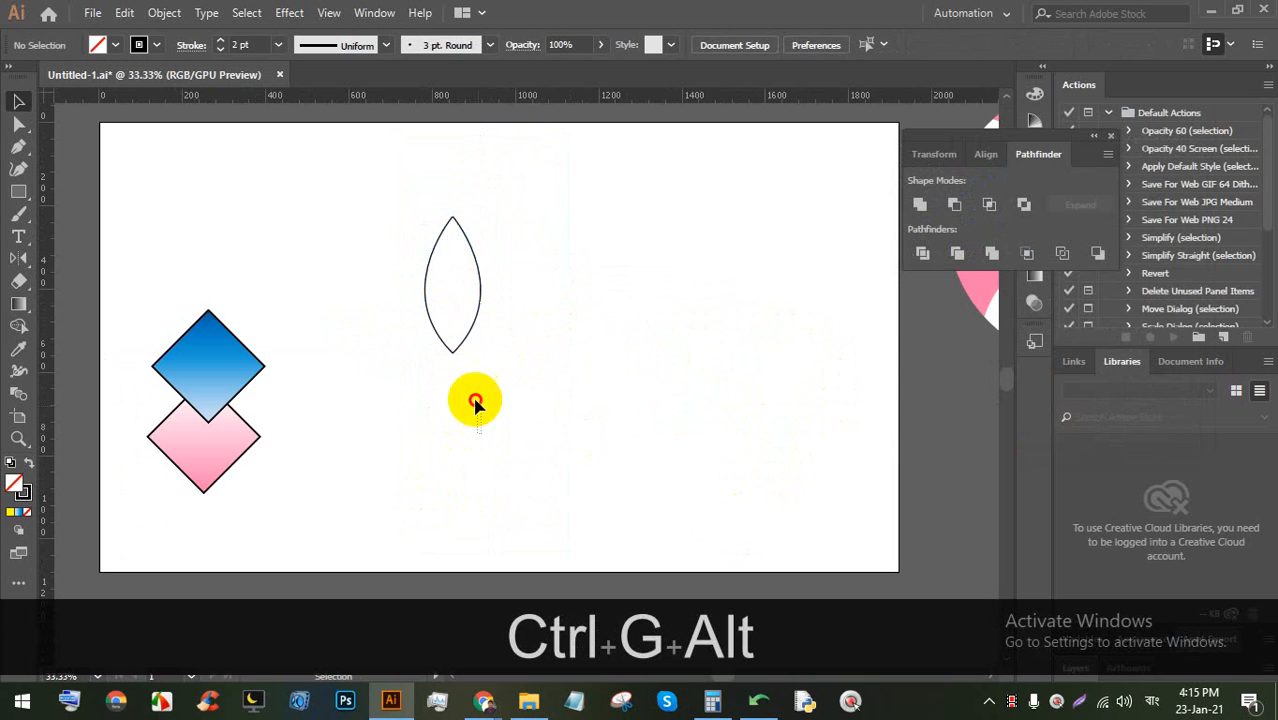
Scale the leaf group down and move it up and to the right on the artboard
click(462, 226)
drag(452, 216, 485, 185)
scroll(487, 190, up, 2)
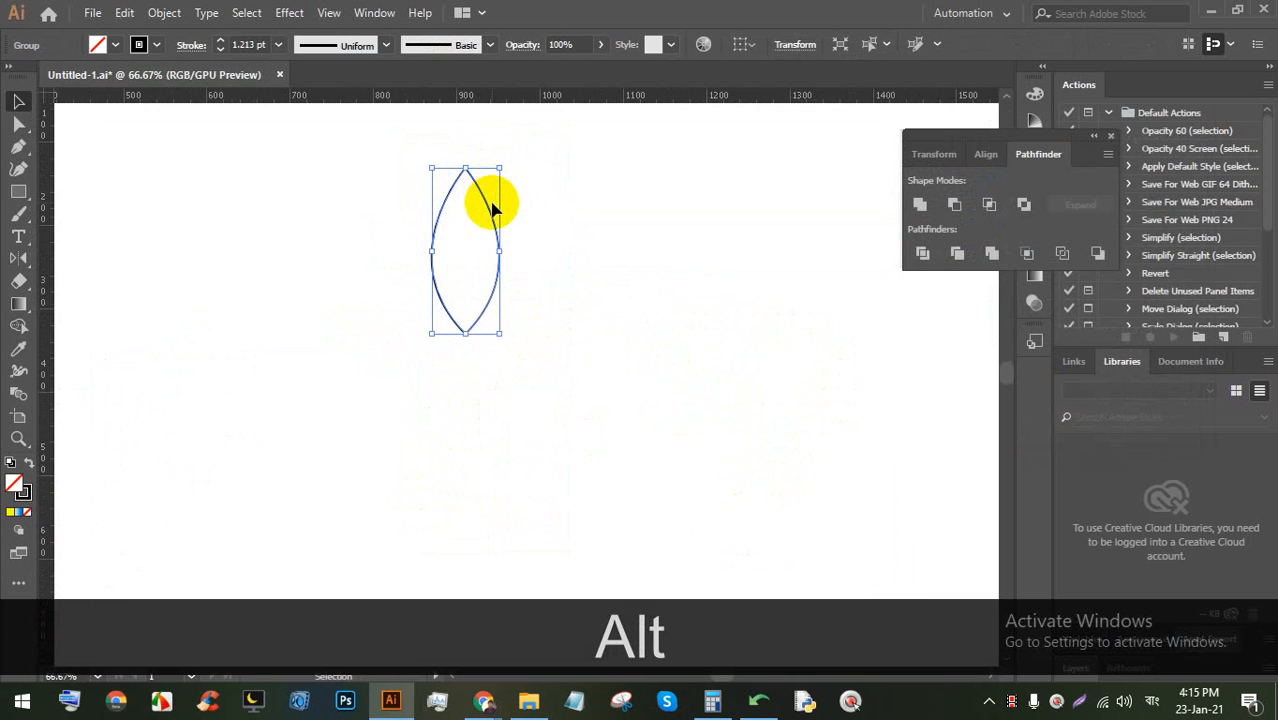
Rotate a copy of the leaf by 360/15 degrees around a point just below its lower tip
click(18, 258)
click(93, 262)
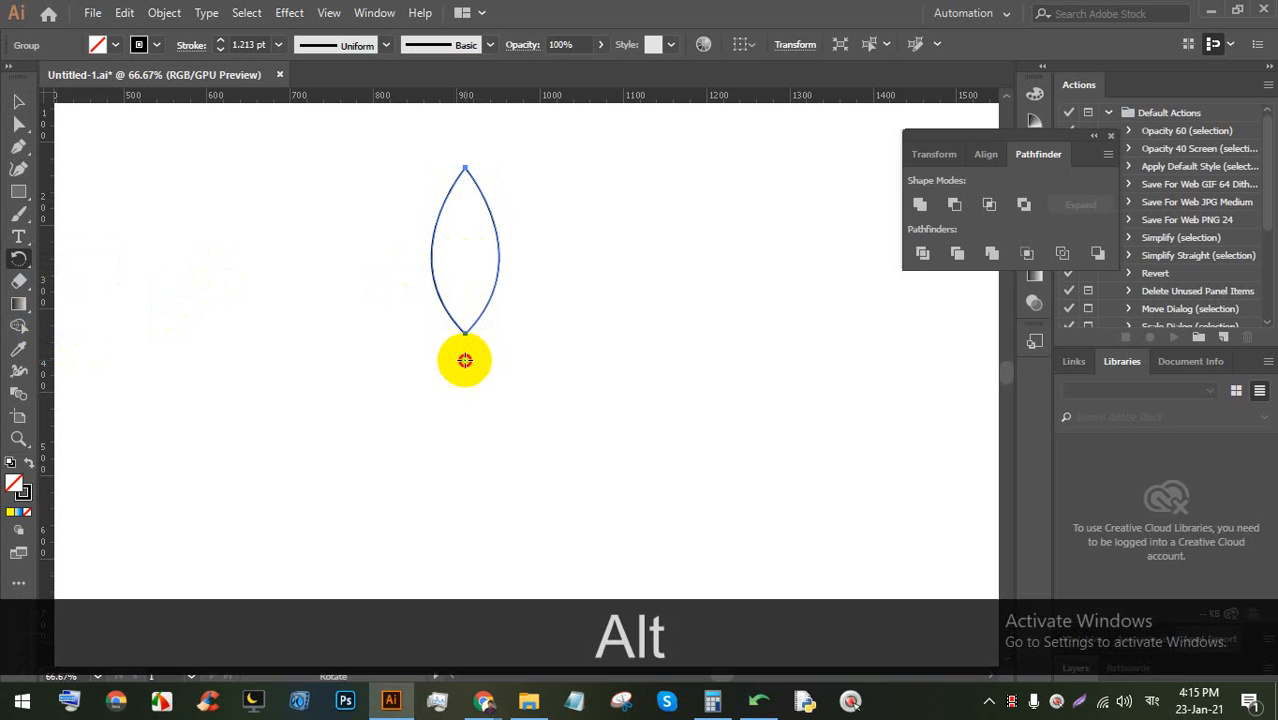
alt+click(465, 360)
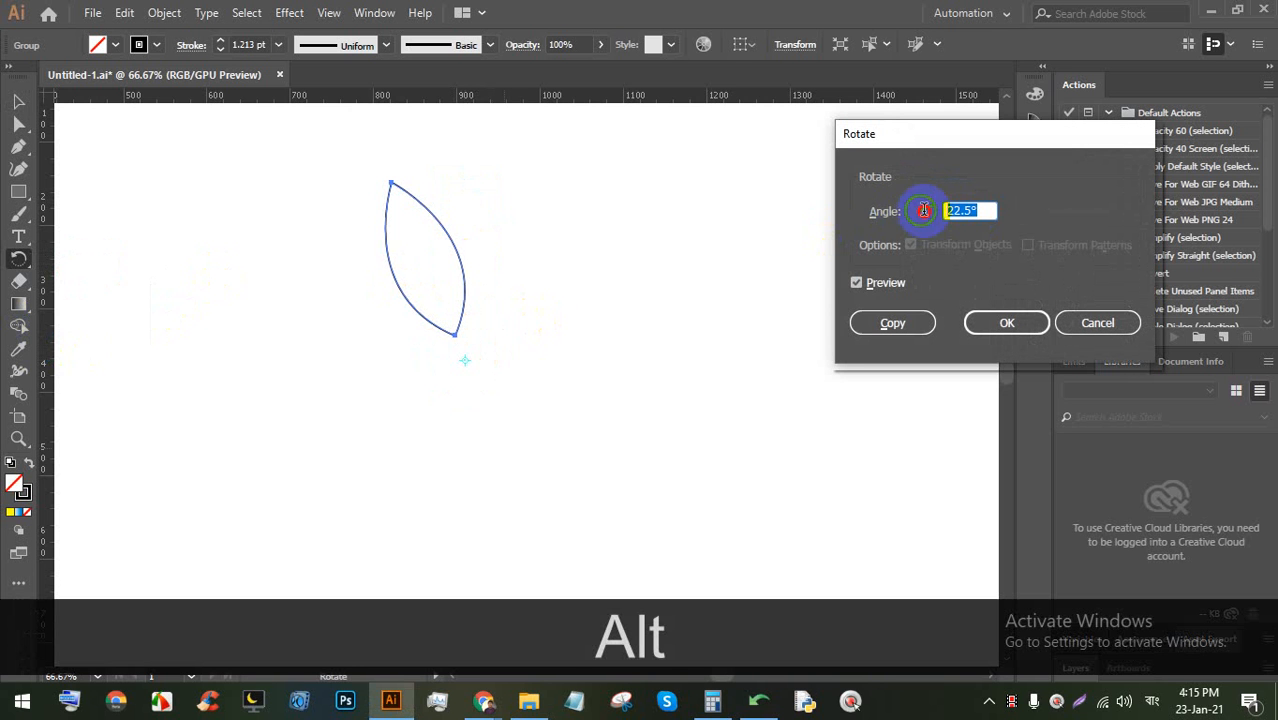
text(360)
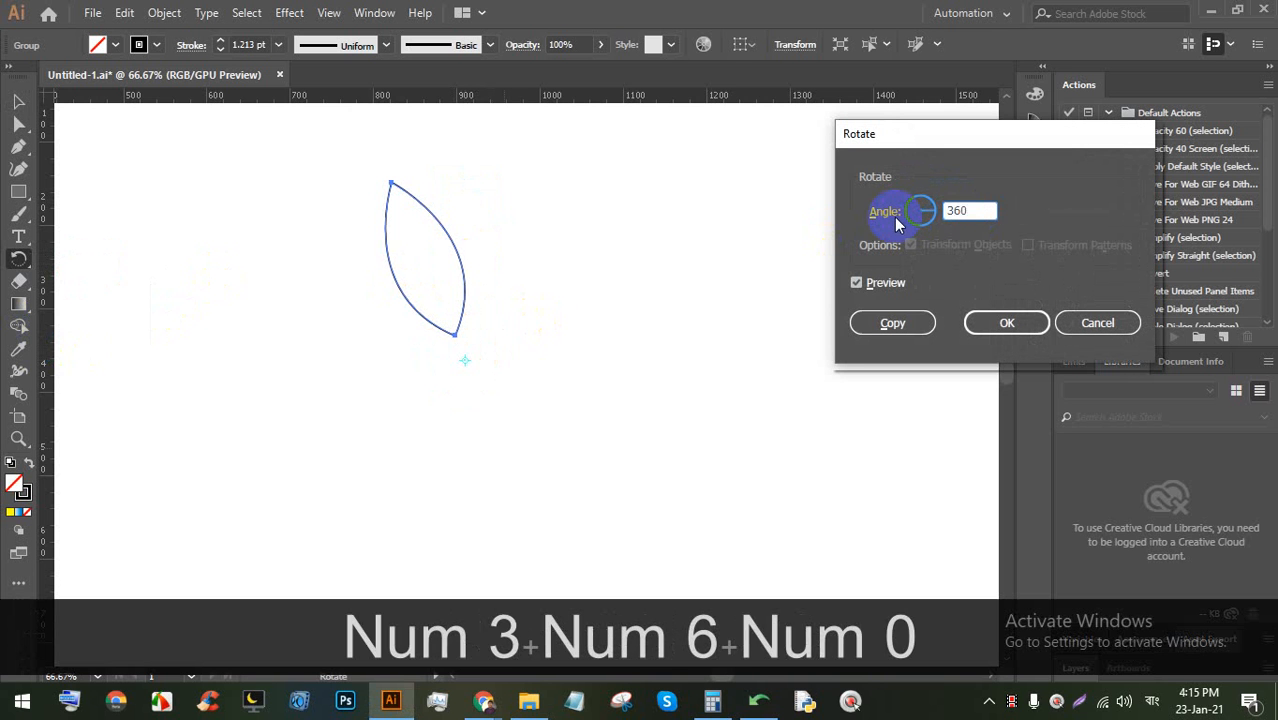
text(/15)
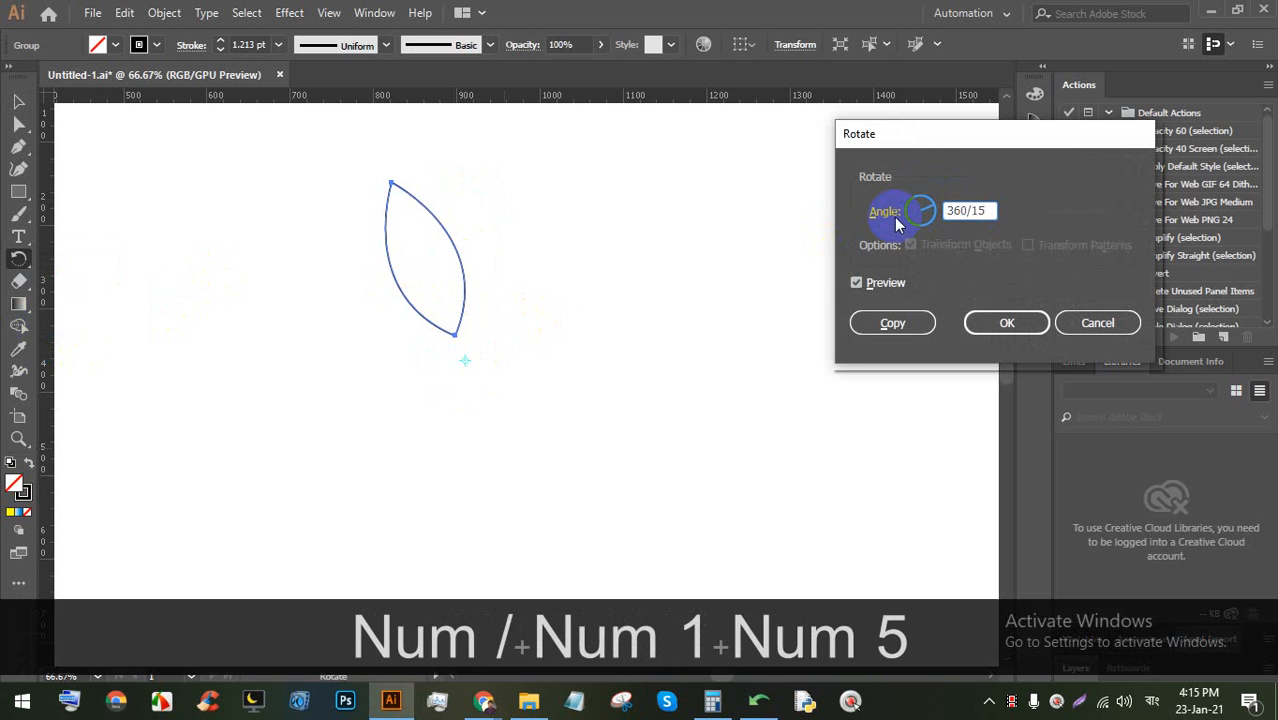
click(893, 323)
Repeat the rotated copy around the same point until the leaves form a full 15-petal flower, and deselect it
key(ctrl+d)
key(ctrl+d)
key(ctrl+d)
key(ctrl+d)
key(ctrl+d)
key(ctrl+d)
key(ctrl+d)
key(ctrl+d)
key(ctrl+d)
key(ctrl+d)
key(ctrl+d)
key(ctrl+d)
key(ctrl+d)
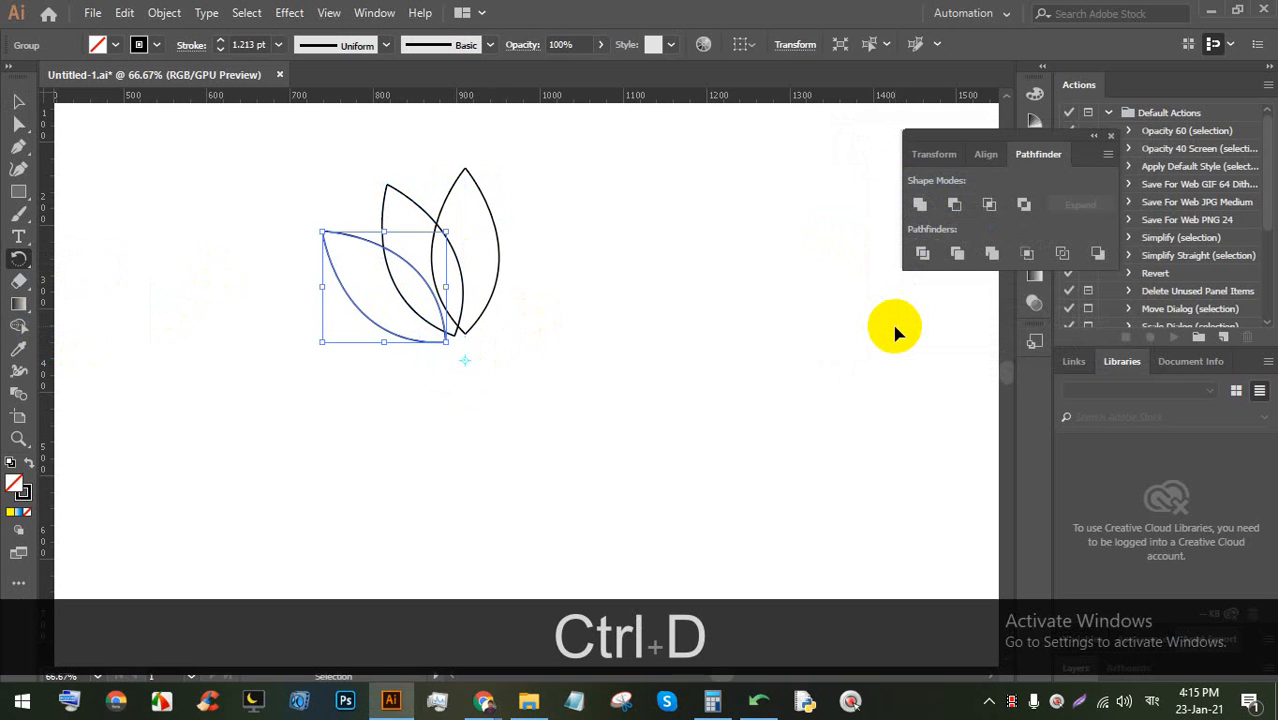
key(ctrl+d)
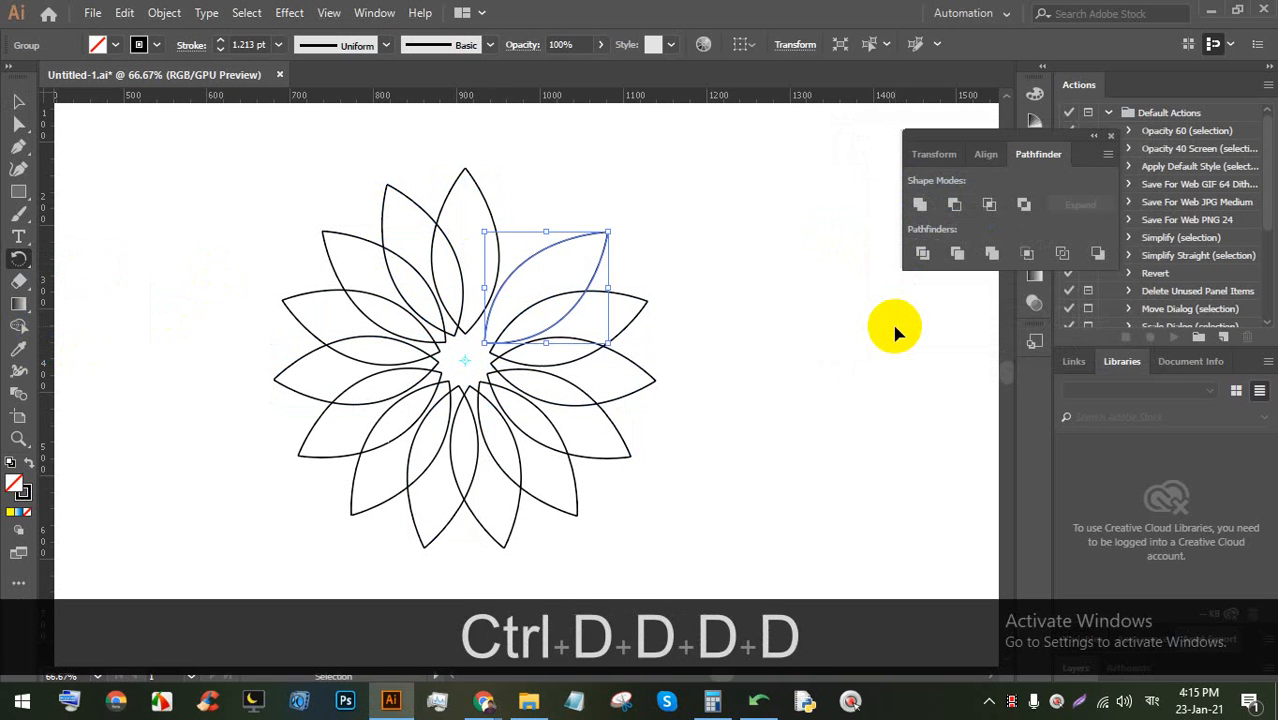
key(ctrl+d)
click(20, 104)
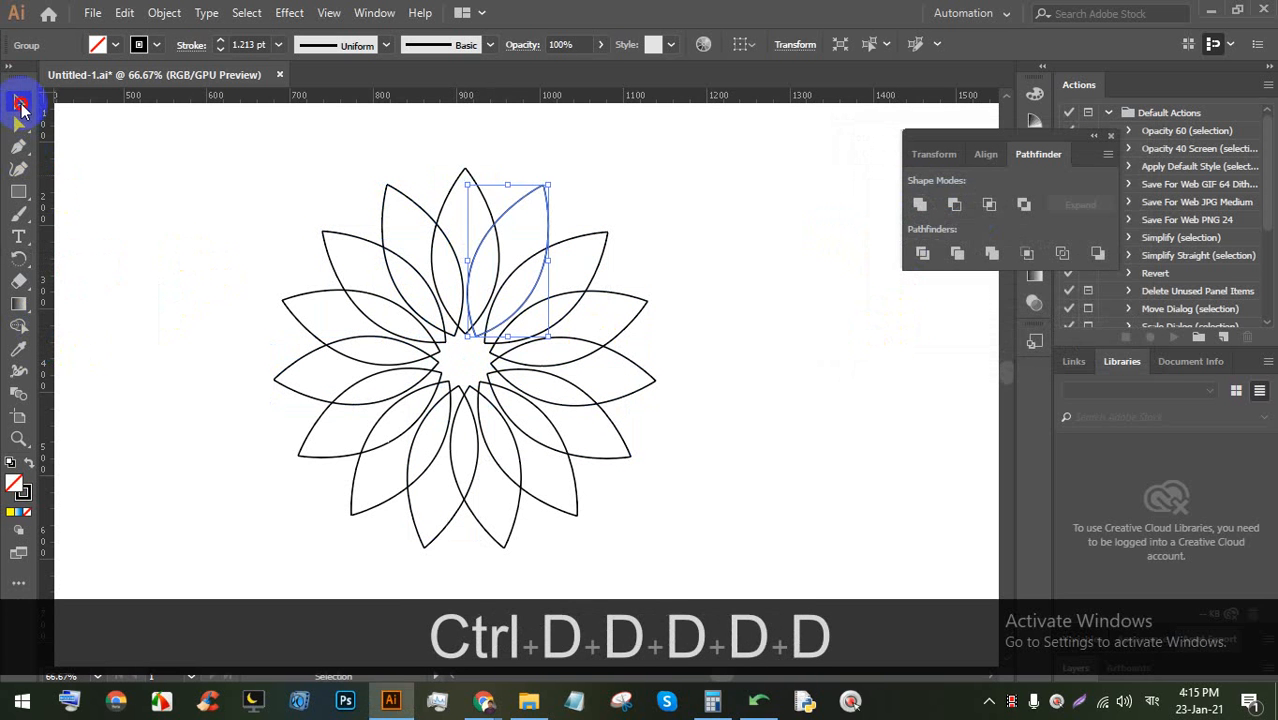
click(750, 242)
Select all petals of the flower and delete them from the artboard
scroll(613, 271, down, 2)
scroll(750, 373, up, 2)
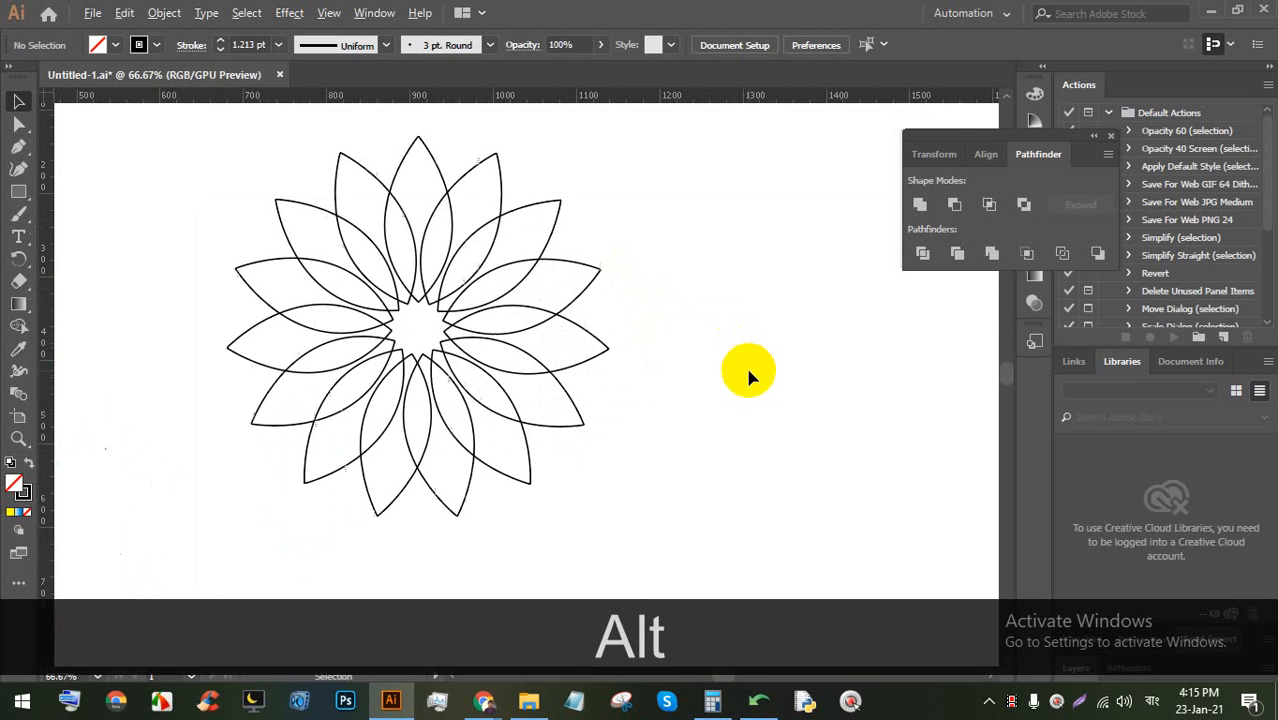
drag(697, 508, 191, 104)
click(703, 260)
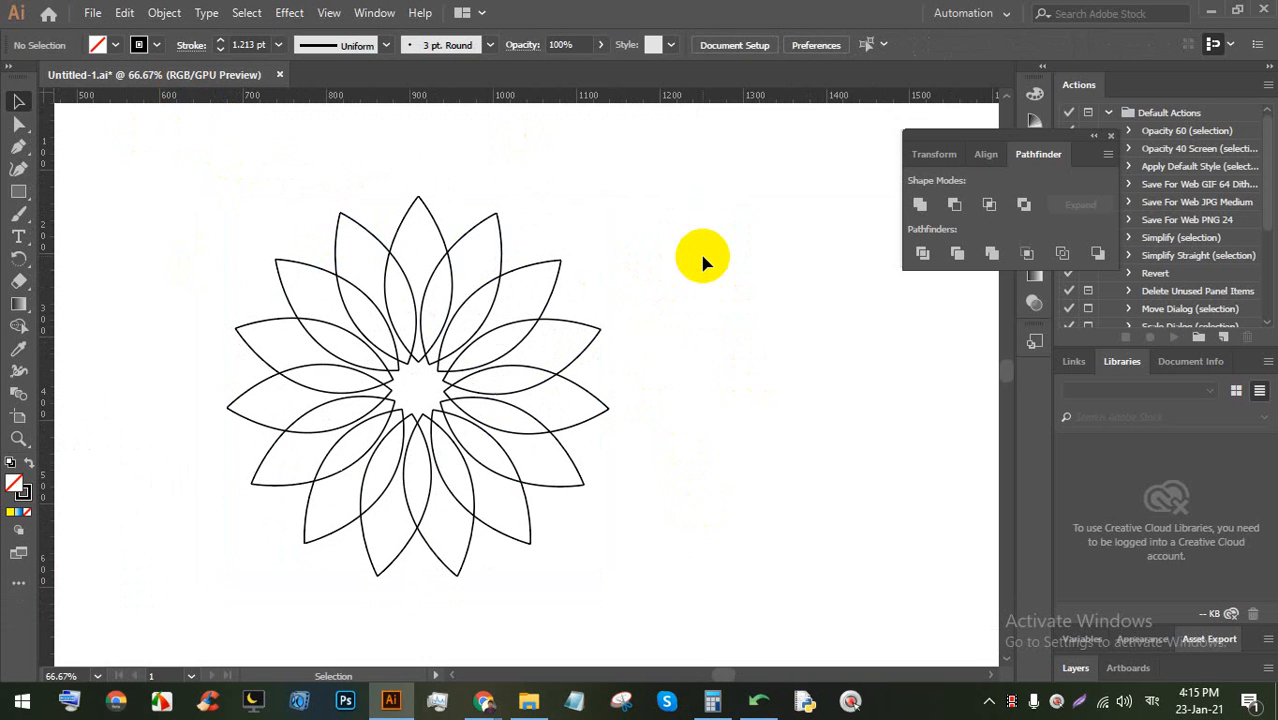
drag(474, 328, 132, 146)
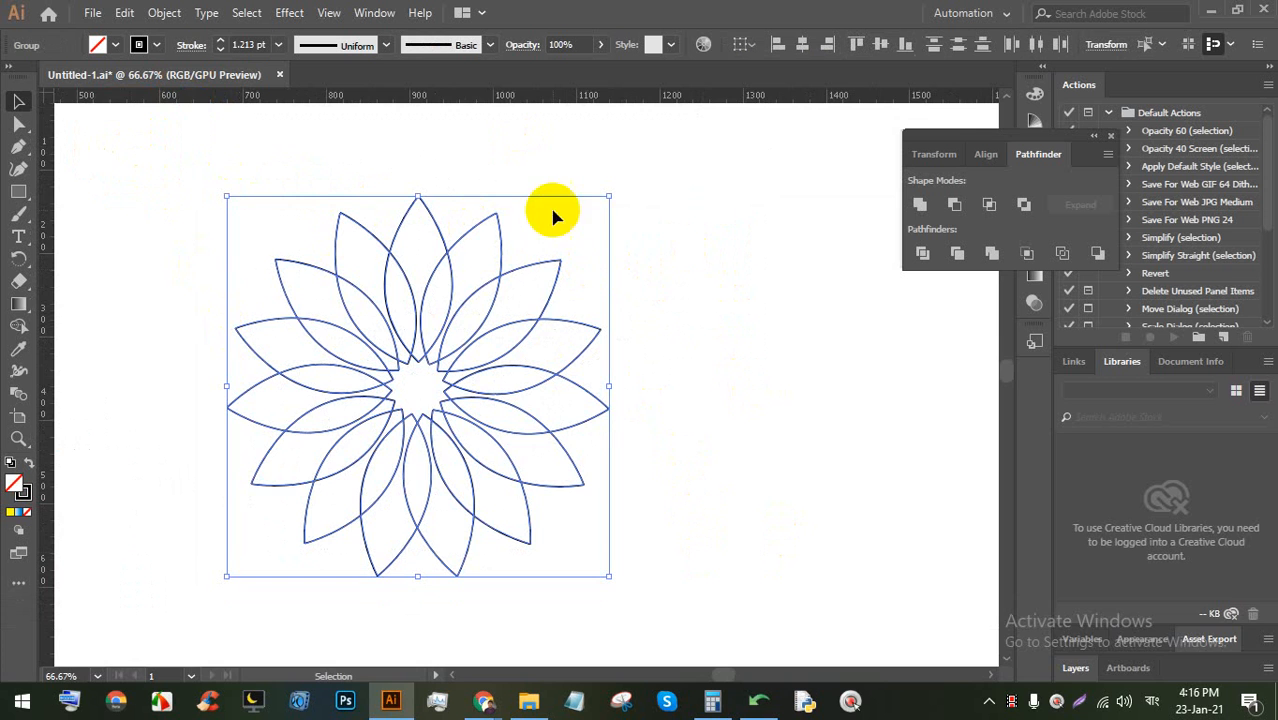
scroll(658, 240, down, 1)
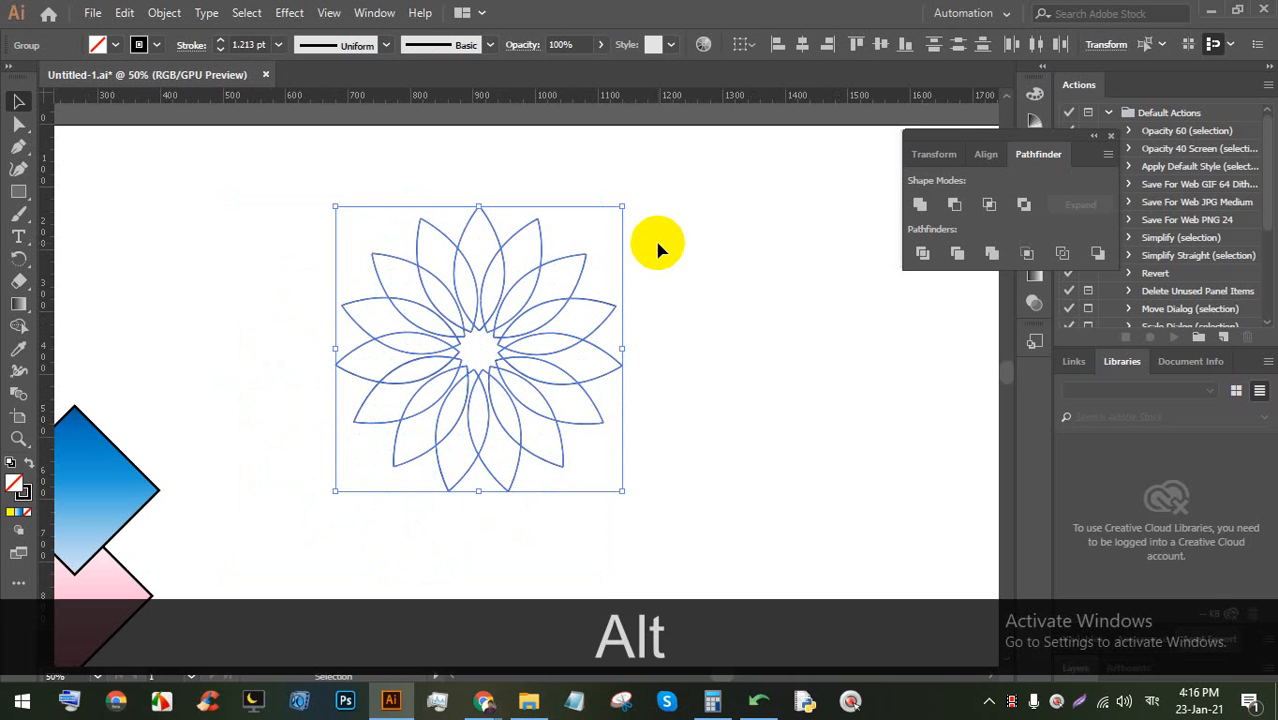
click(757, 348)
drag(702, 498, 324, 213)
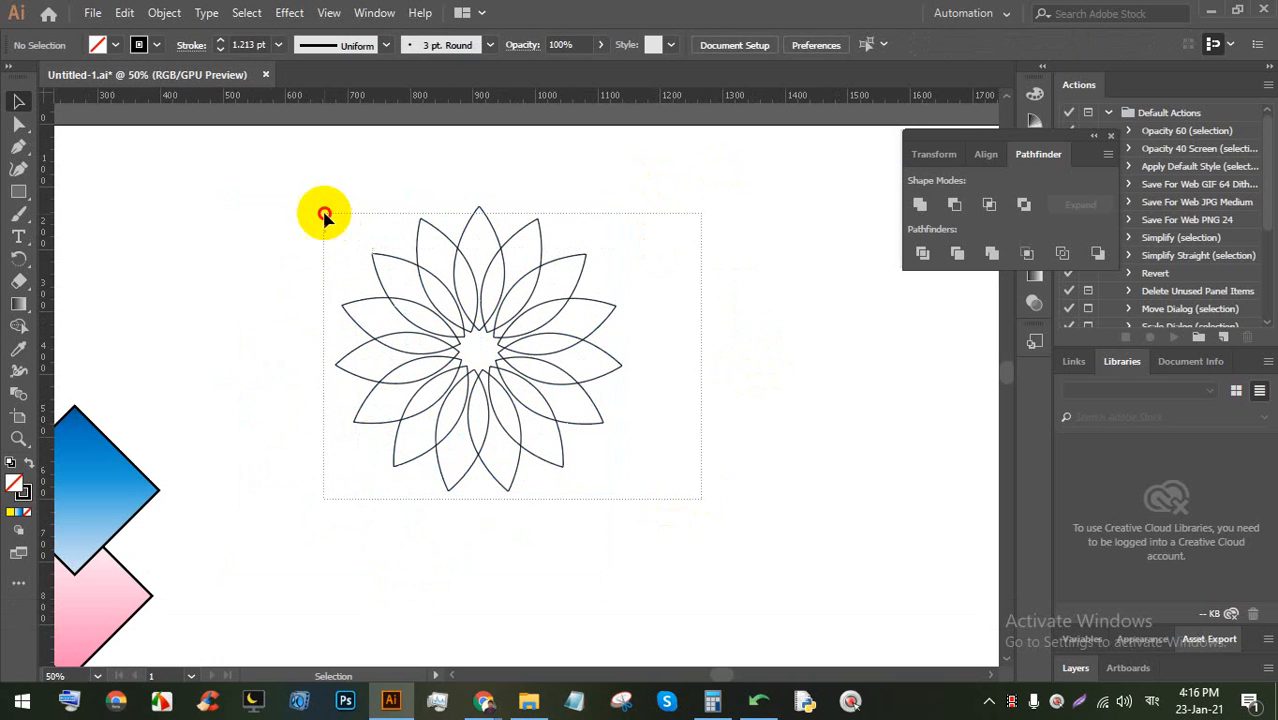
key(BackSpace)
key(space)
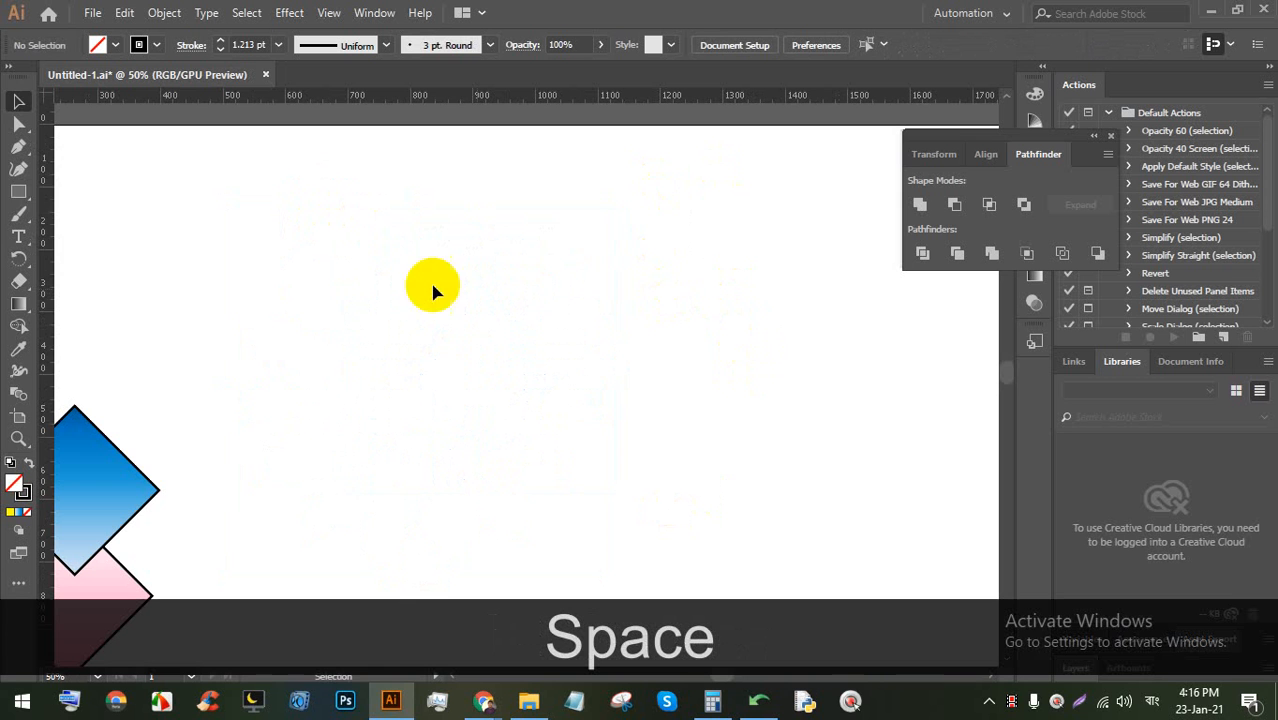
Draw a circle about 245 px in radius on the empty artboard and fill it with green
drag(18, 191, 95, 214)
drag(425, 212, 712, 517)
scroll(790, 428, up, 1)
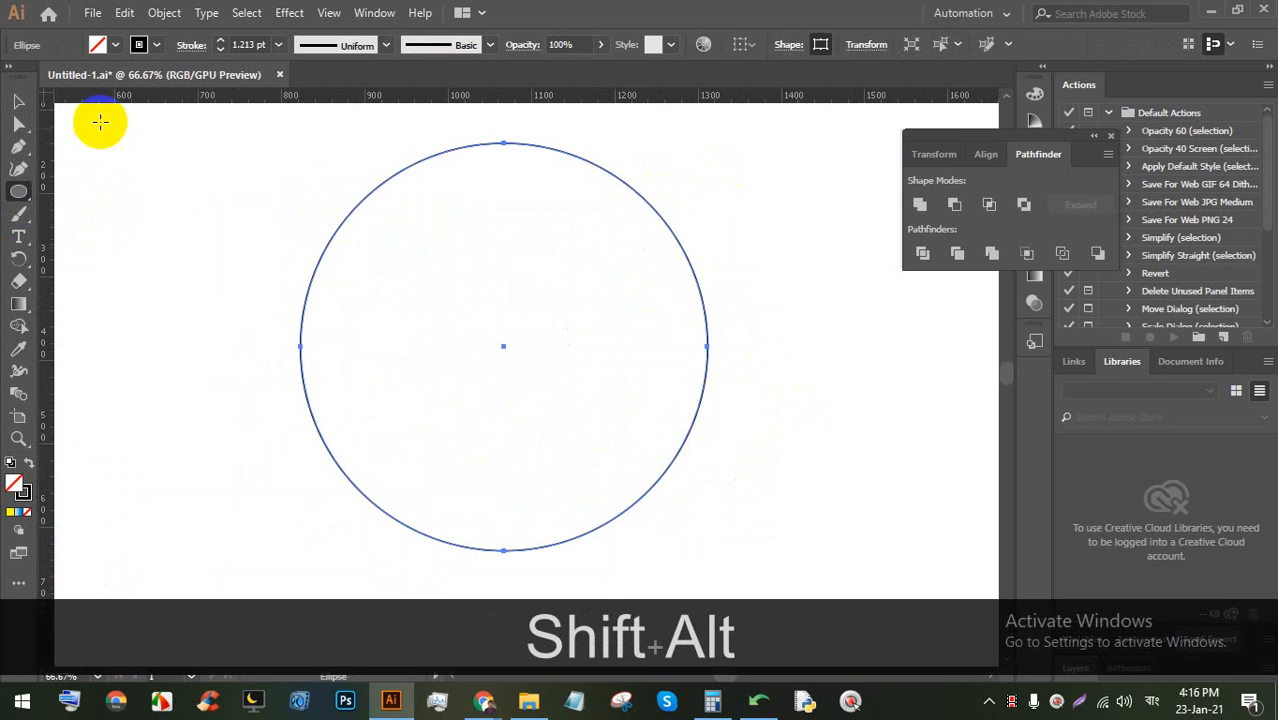
click(112, 46)
click(138, 78)
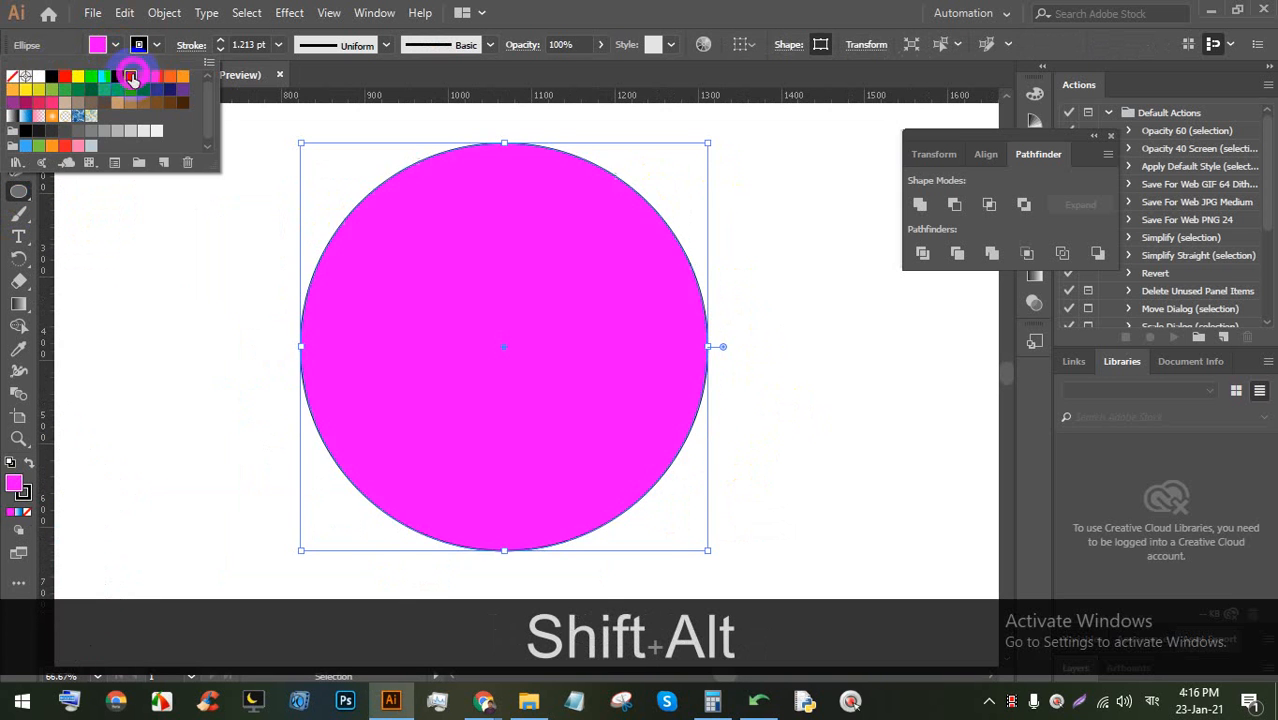
click(110, 92)
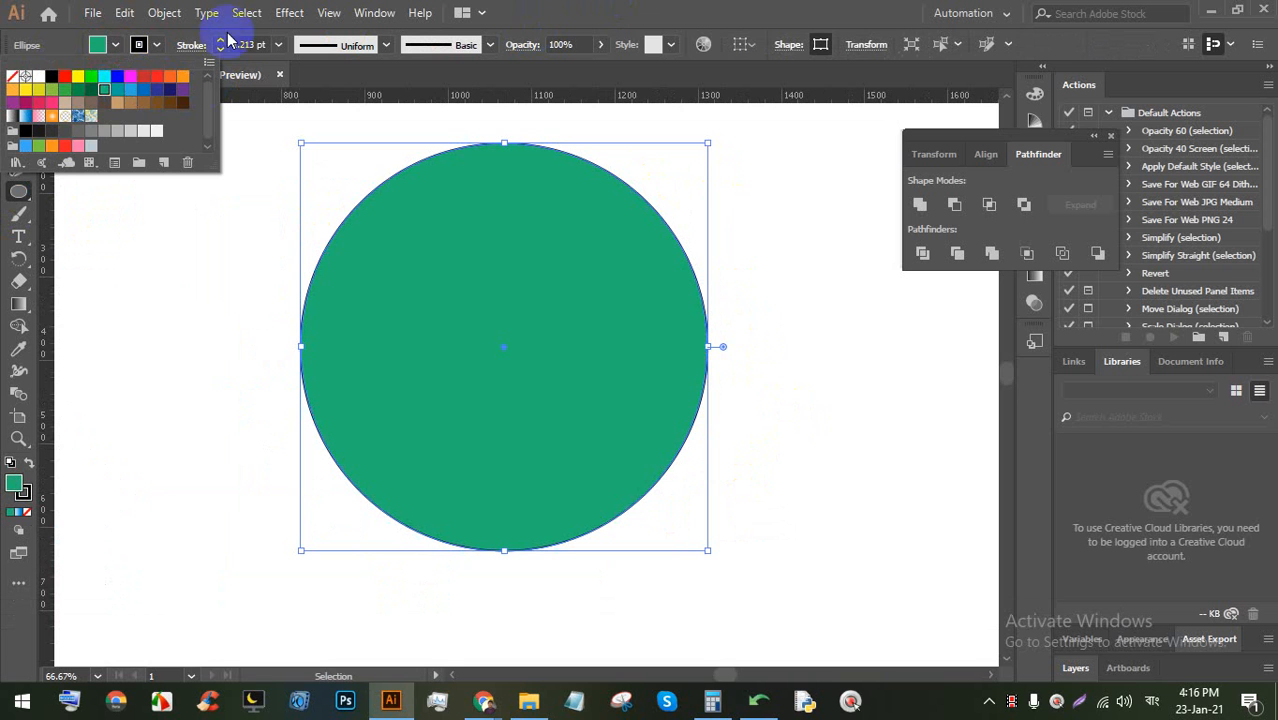
click(625, 14)
key(alt)
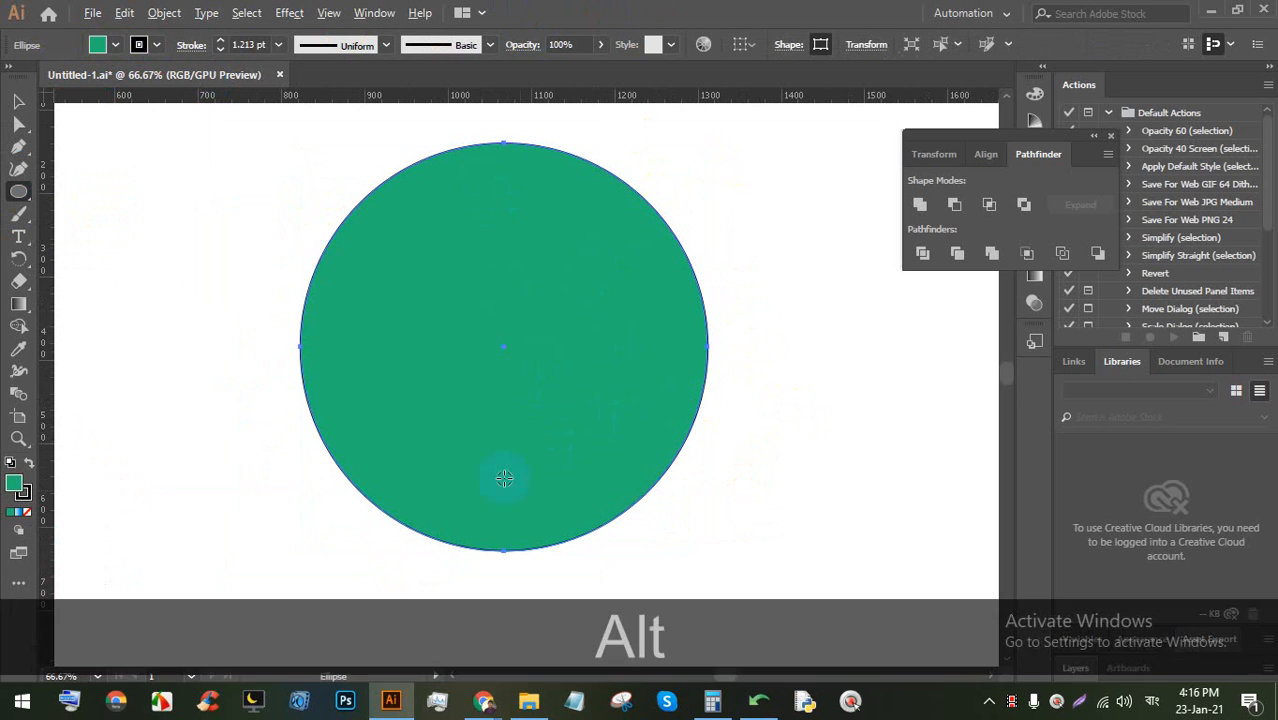
Draw two straight Pen lines from the circle's centre, one to its topmost point and one to the edge slightly clockwise, and deselect them
click(18, 146)
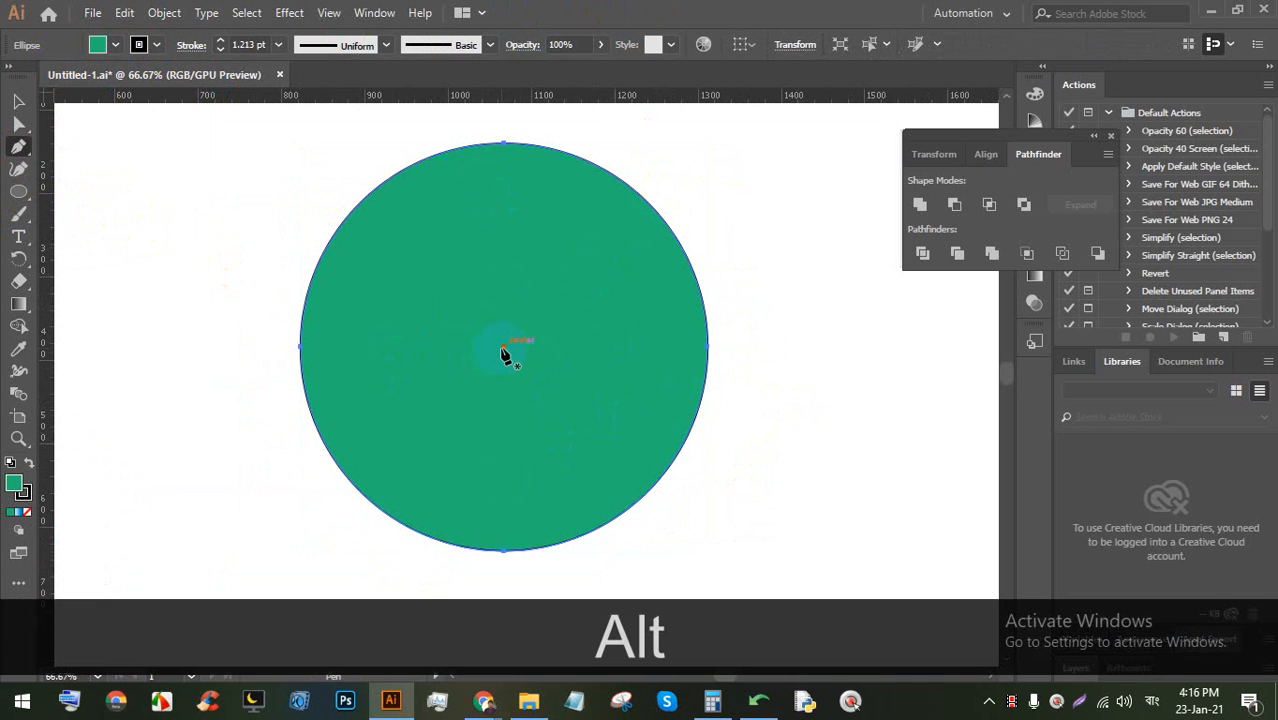
click(503, 347)
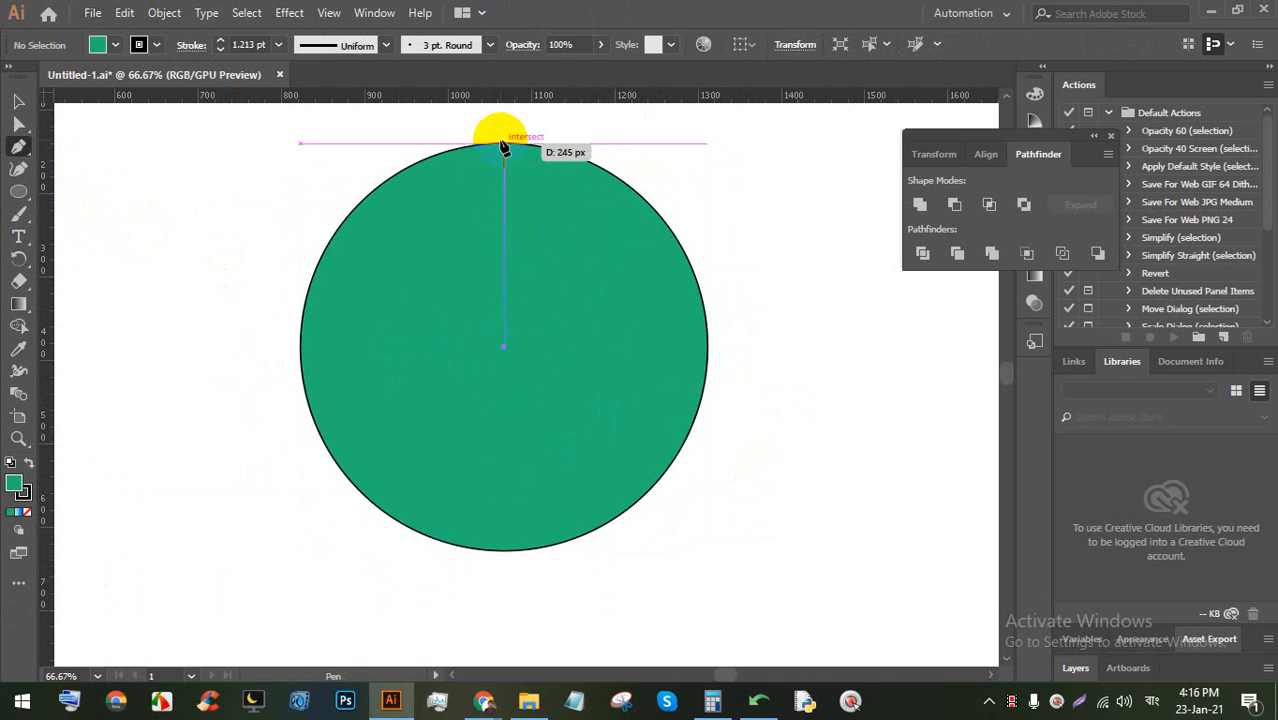
click(503, 145)
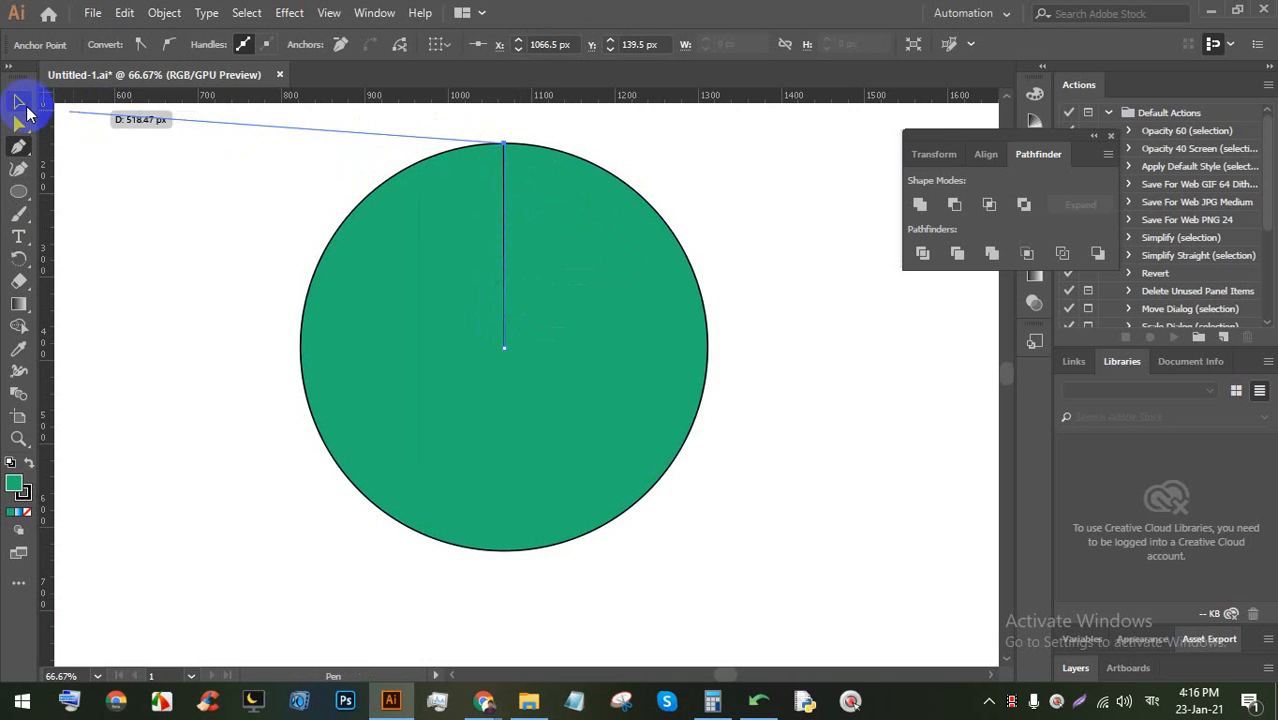
click(21, 104)
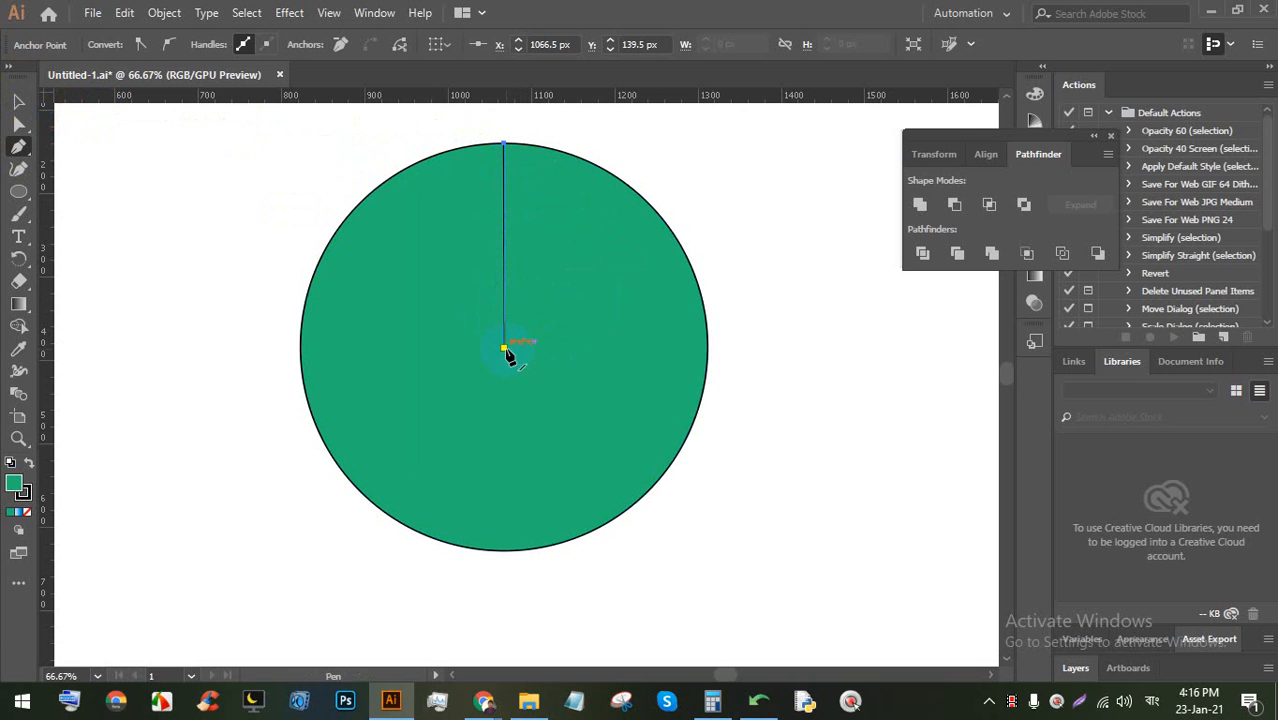
click(598, 172)
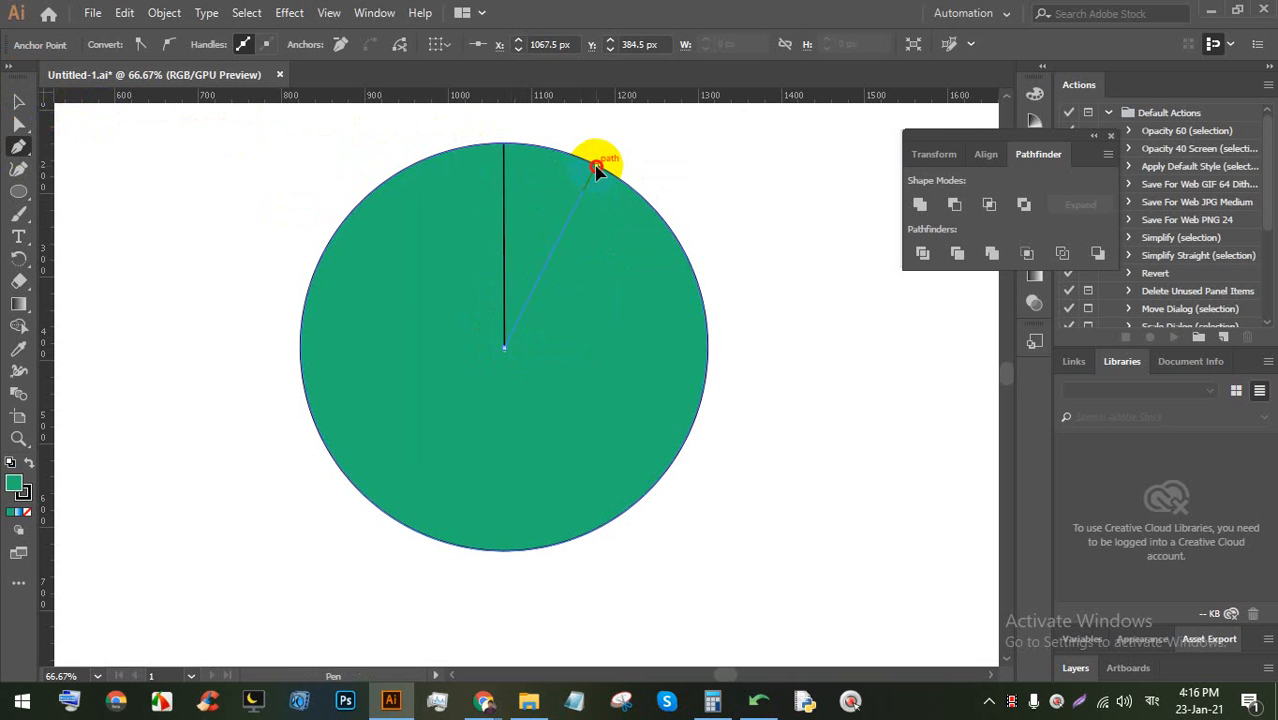
click(505, 349)
key(ctrl+z)
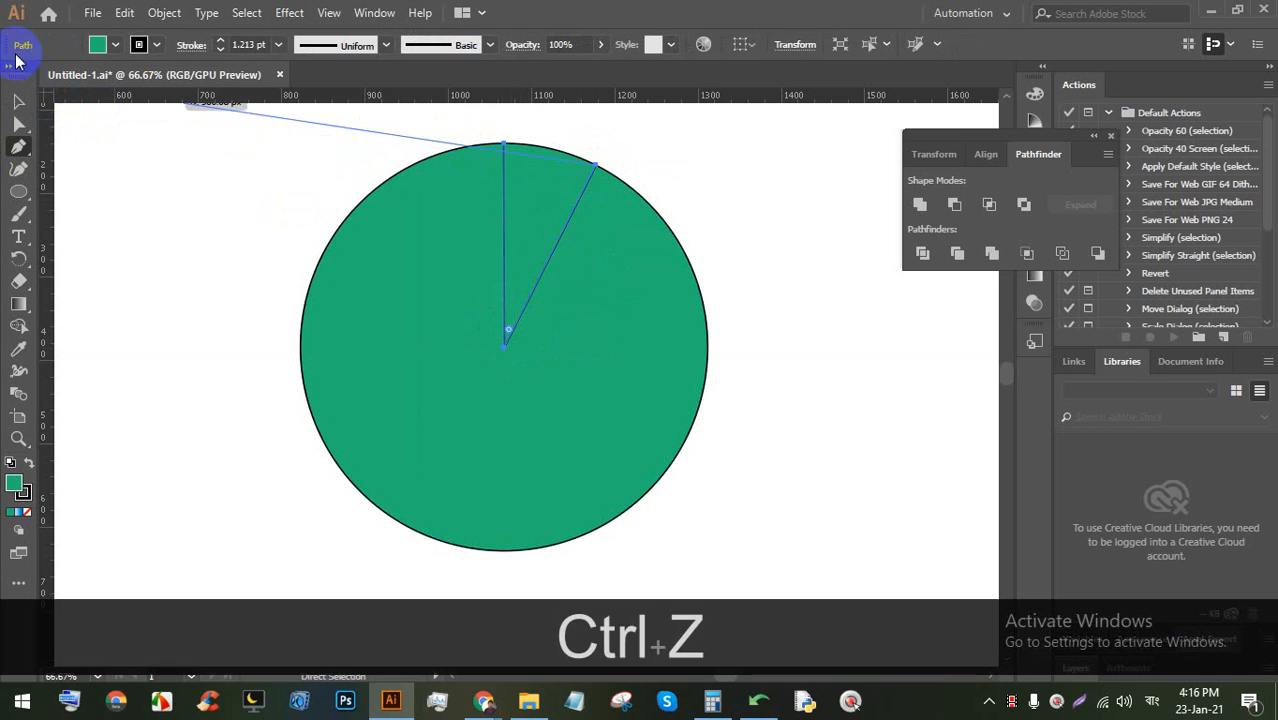
click(676, 214)
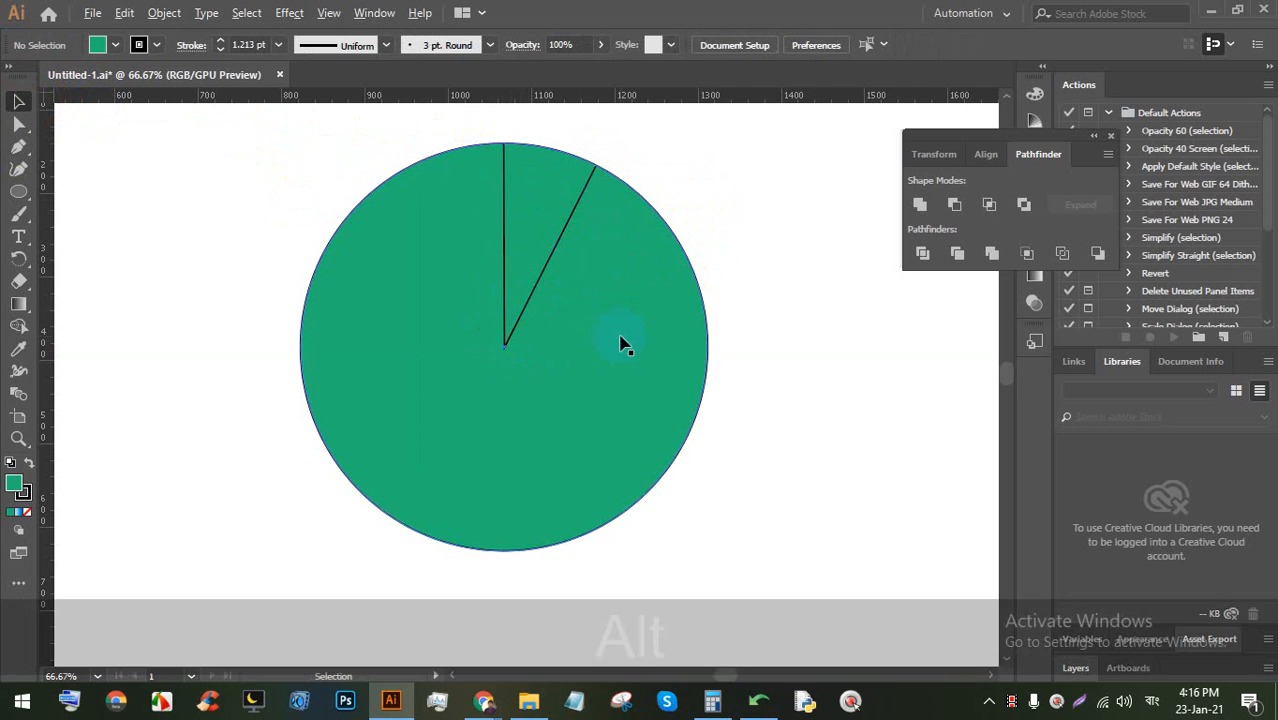
Draw eight more line segments from the circle's centre out to or past its edge, dividing it into ten sectors, and deselect them
alt+scroll(622, 345, up, 1)
alt+scroll(120, 185, down, 1)
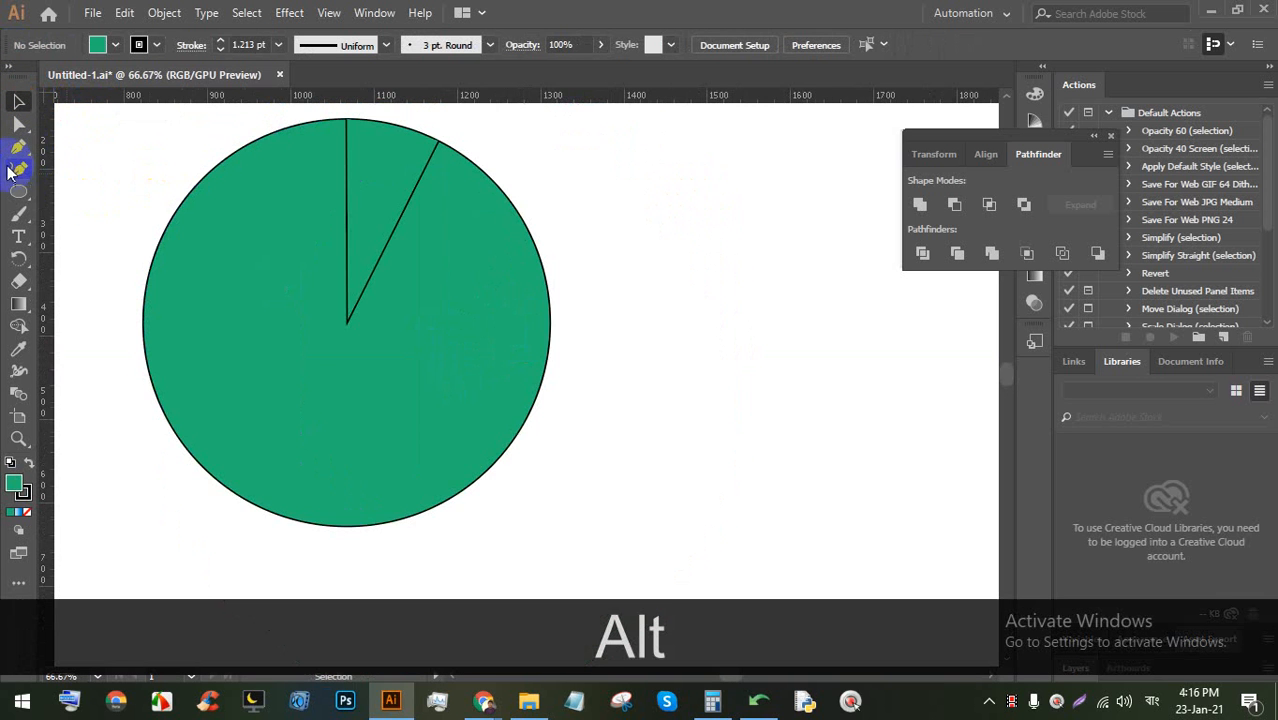
drag(18, 190, 80, 281)
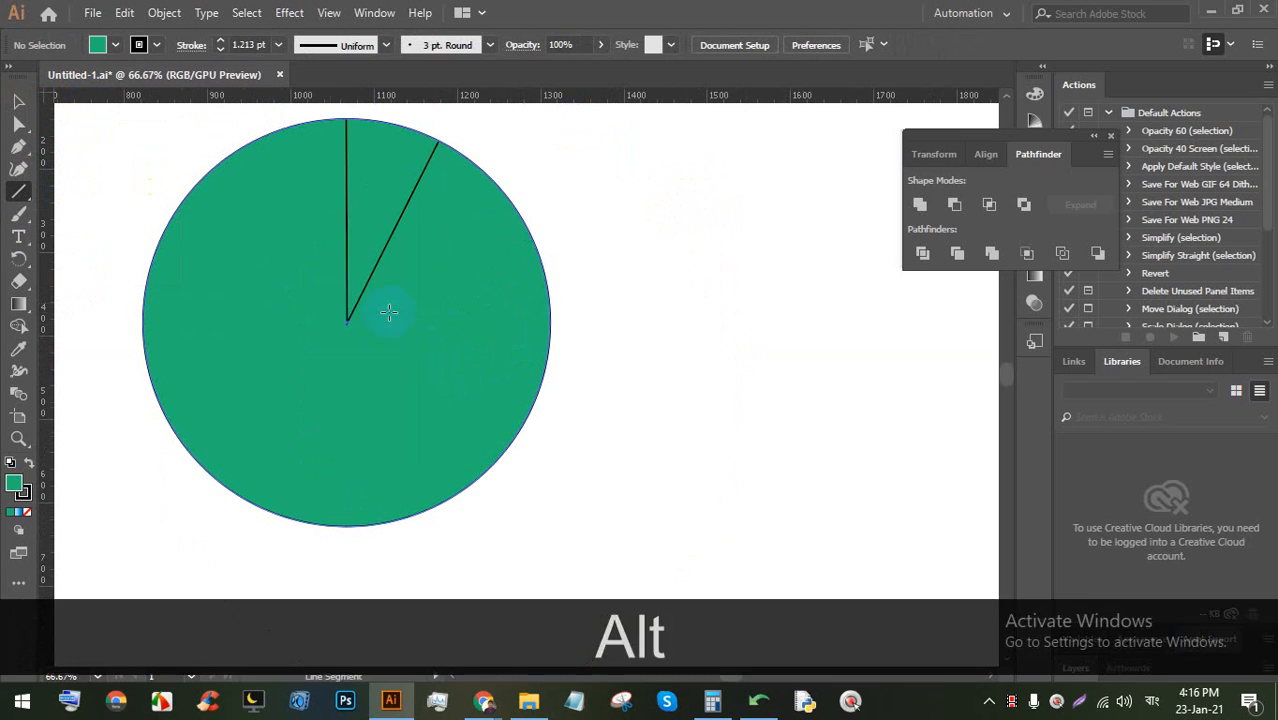
drag(346, 321, 521, 208)
drag(349, 321, 581, 338)
drag(347, 321, 506, 457)
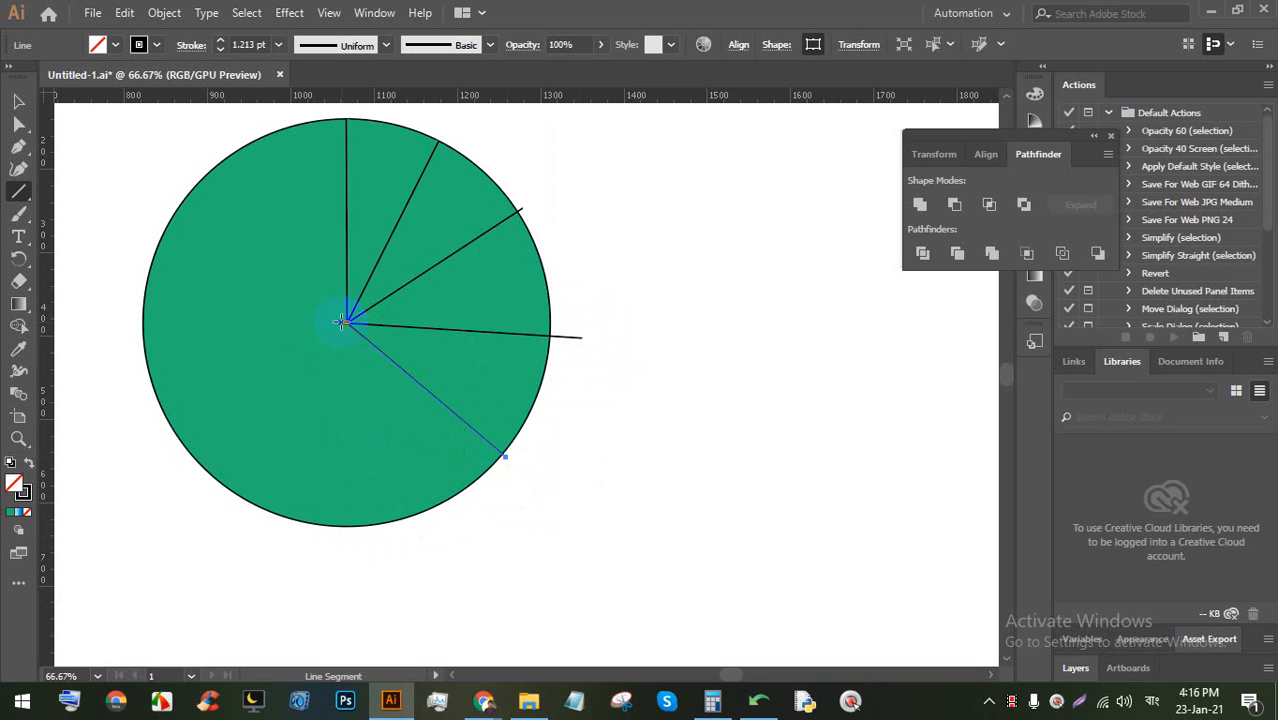
drag(349, 320, 359, 537)
drag(349, 320, 210, 488)
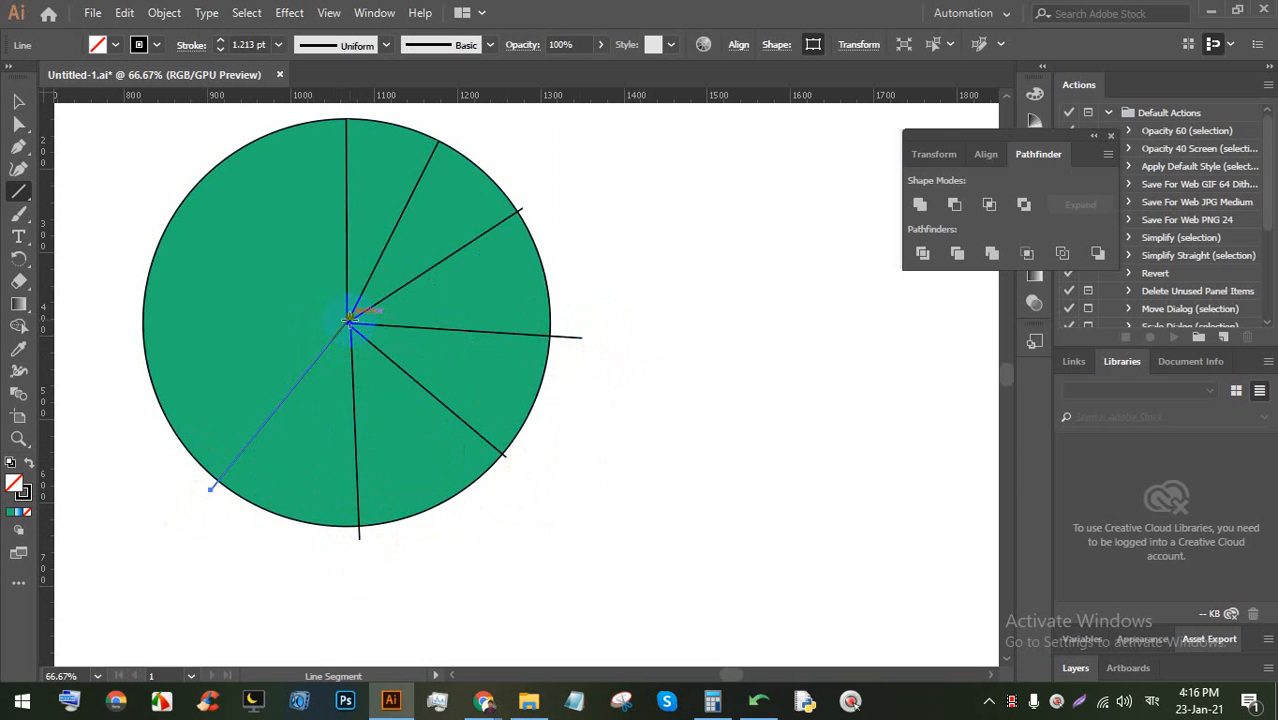
drag(349, 320, 119, 355)
mouse_move(348, 320)
mouse_down()
mouse_move(249, 197)
mouse_move(195, 155)
mouse_up()
drag(348, 320, 137, 243)
click(15, 100)
click(573, 237)
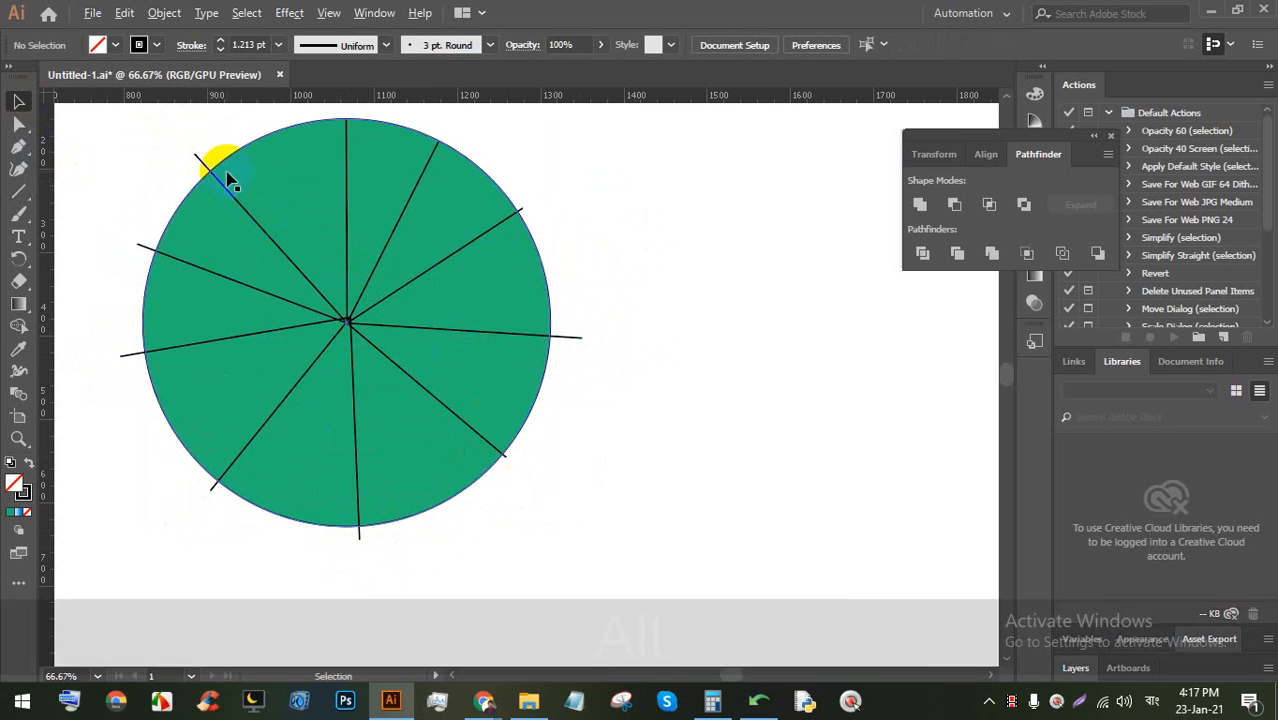
Select the green circle with all its dividing lines and delete them
alt+scroll(227, 172, up, 2)
scroll(464, 307, down, 3)
drag(773, 476, 285, 251)
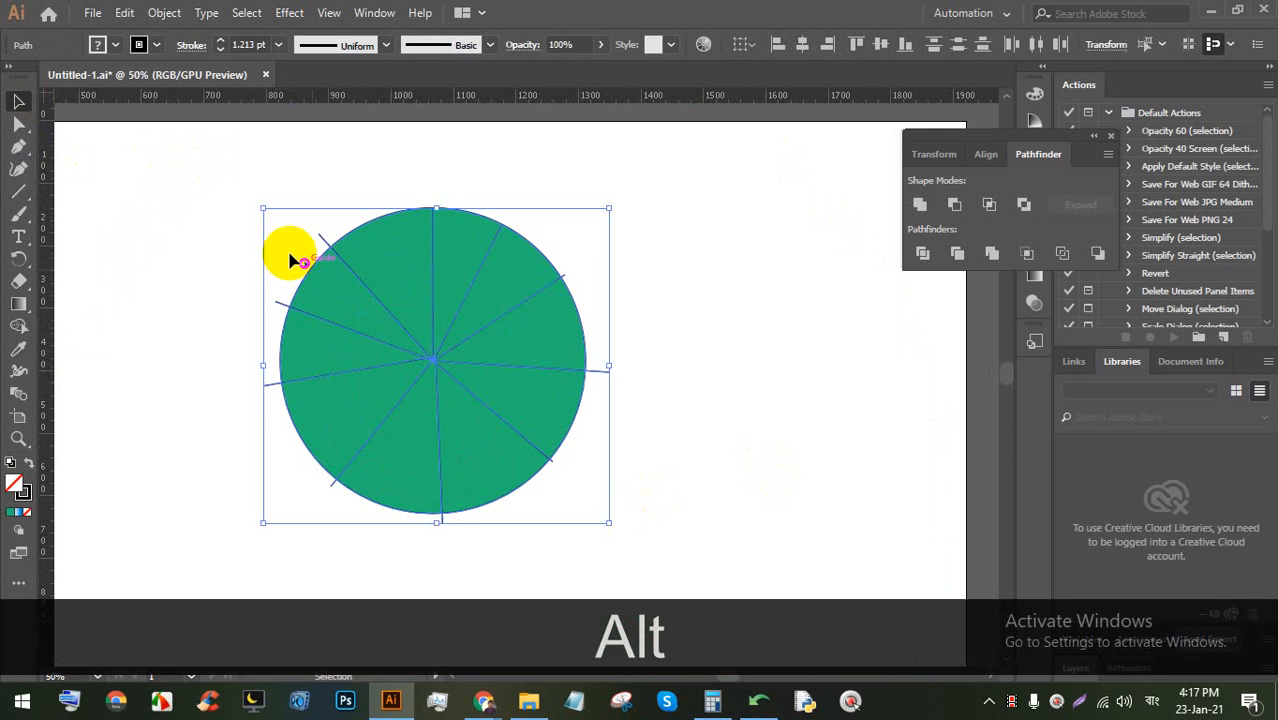
key(BackSpace)
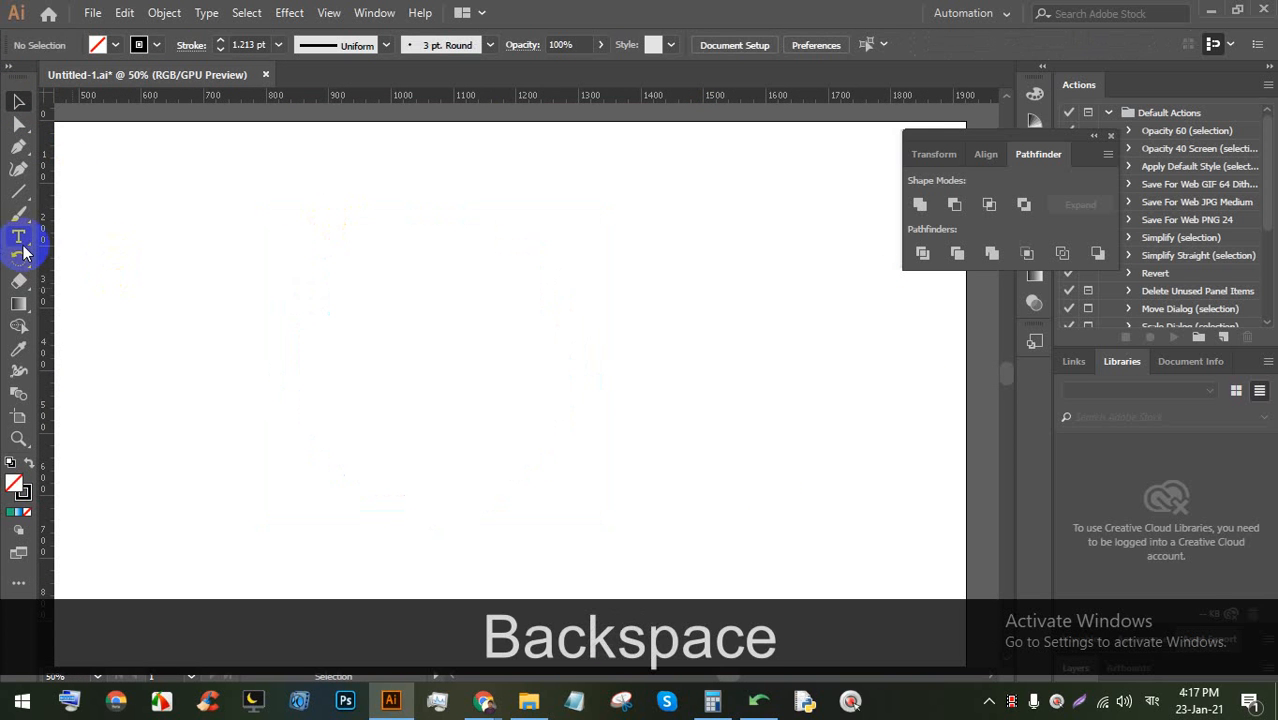
Draw a downward-pointing triangle about 150 px wide near the top of the artboard with the Polygon tool and fill it with red
click(15, 284)
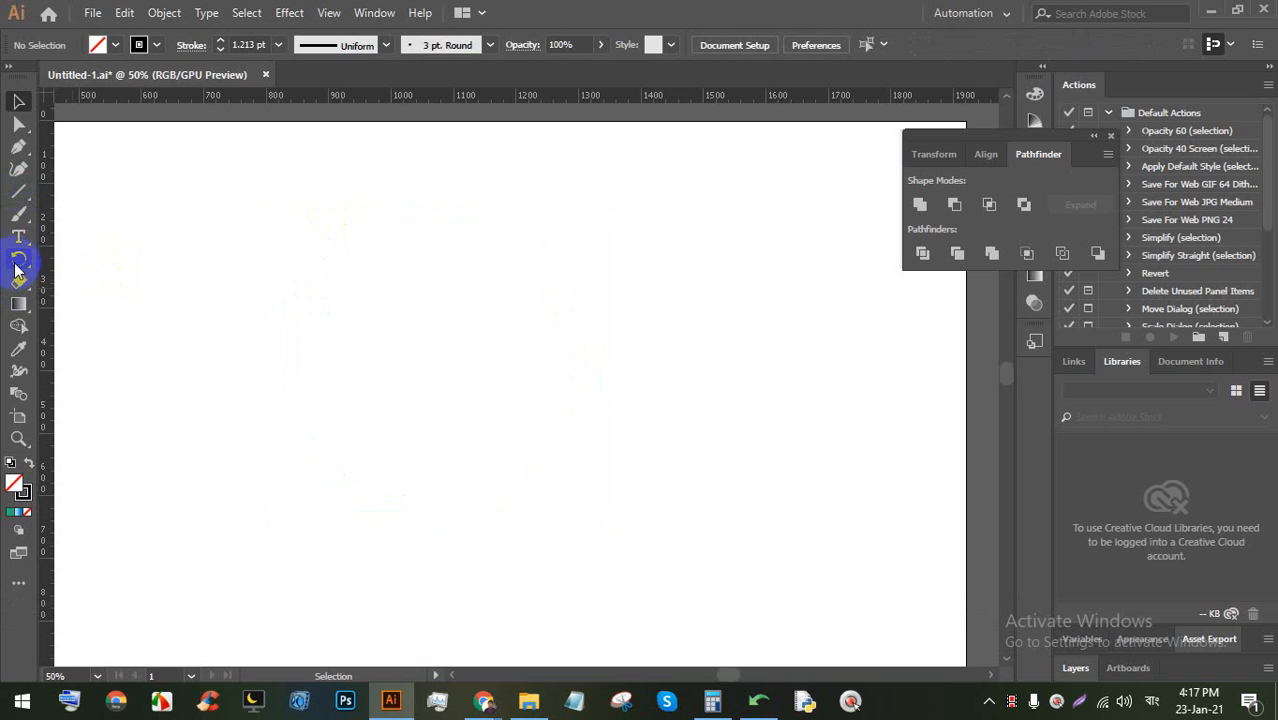
click(16, 218)
click(17, 211)
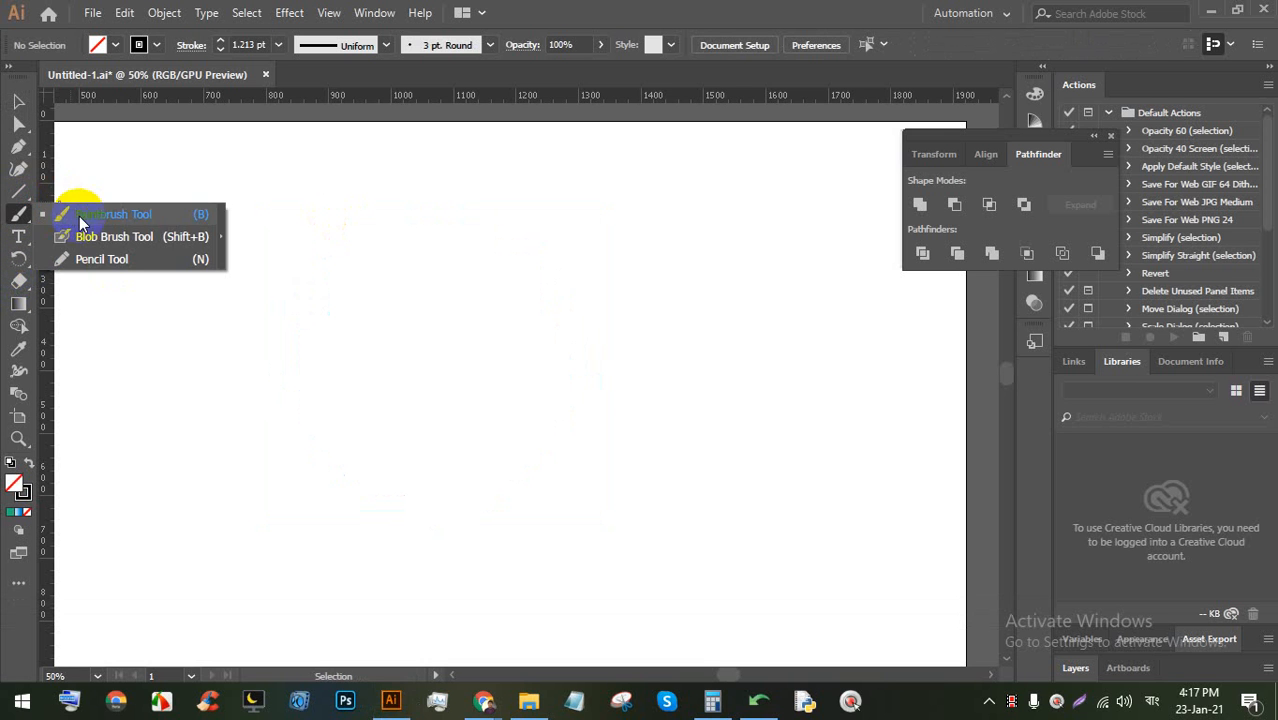
click(23, 191)
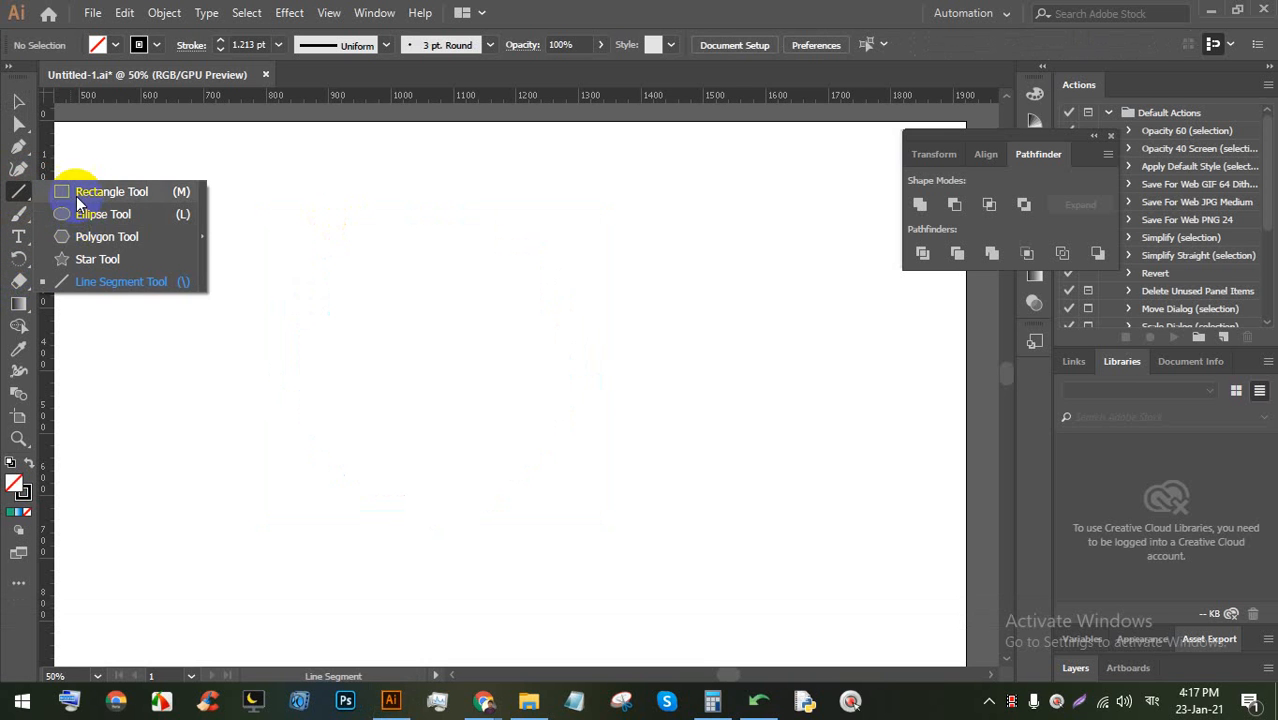
click(90, 236)
drag(448, 236, 453, 293)
key(shift)
click(115, 44)
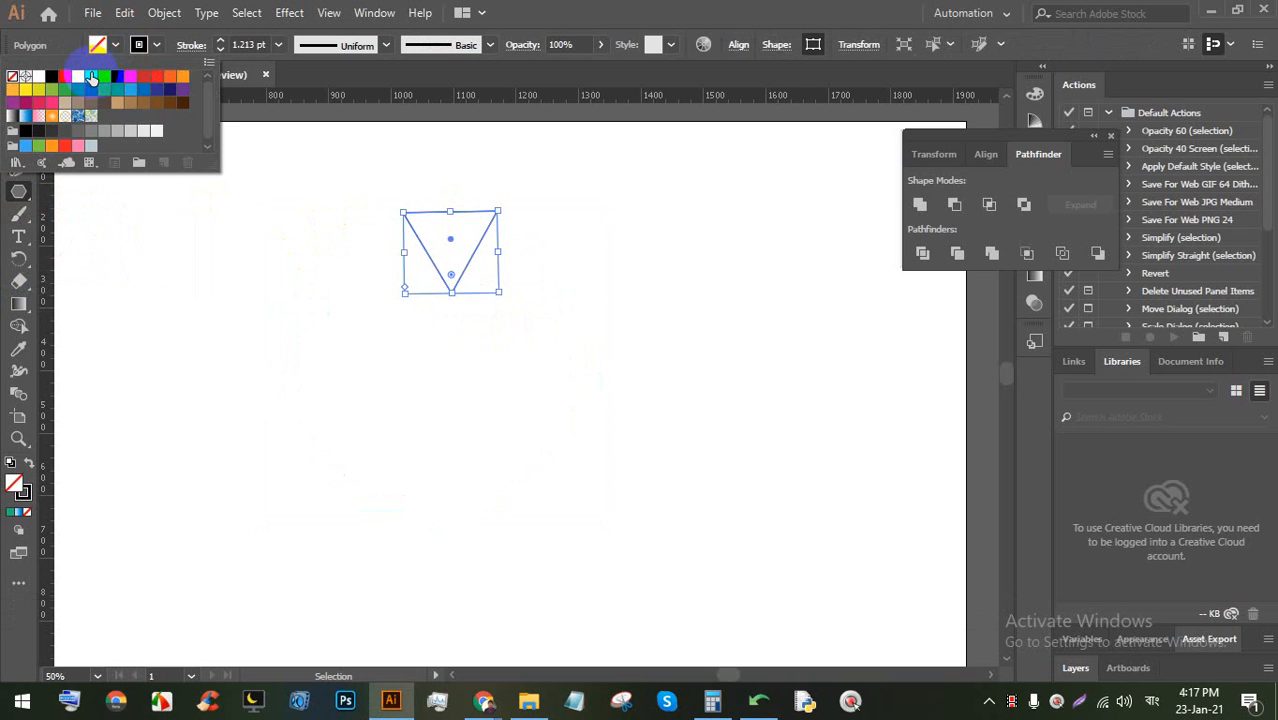
click(78, 80)
click(248, 94)
click(18, 101)
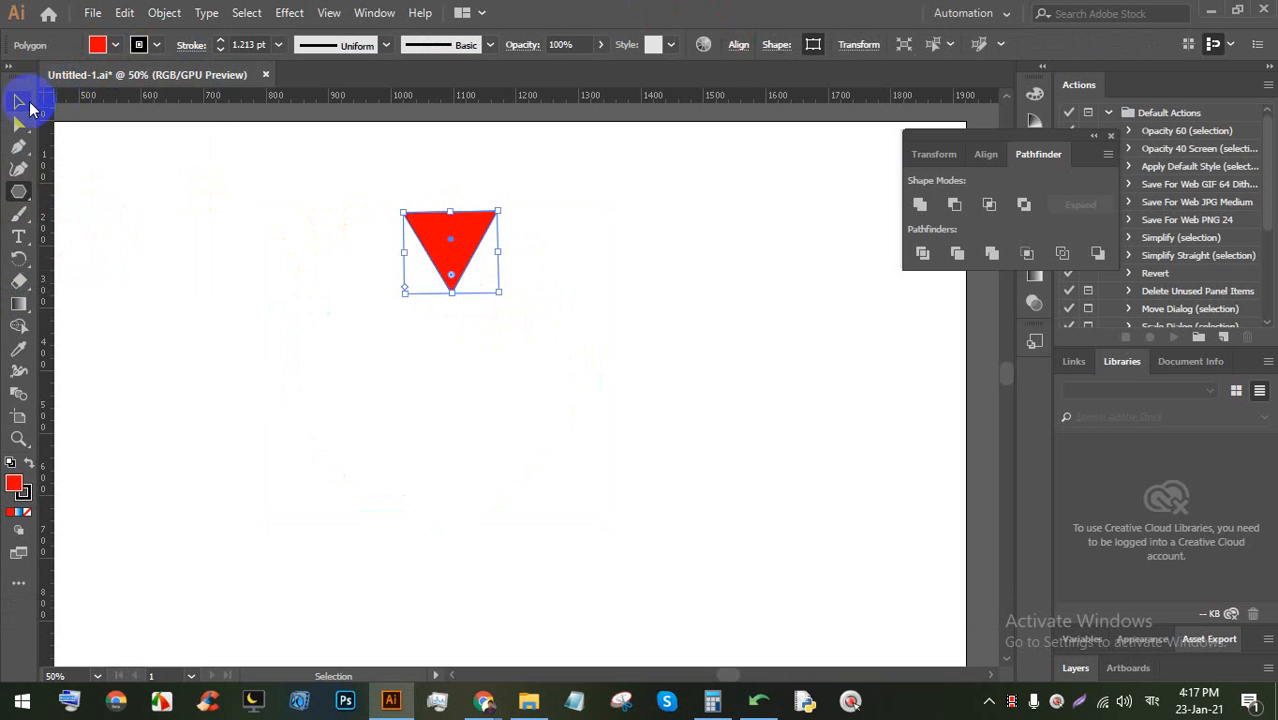
scroll(268, 207, down, 2)
scroll(294, 228, up, 1)
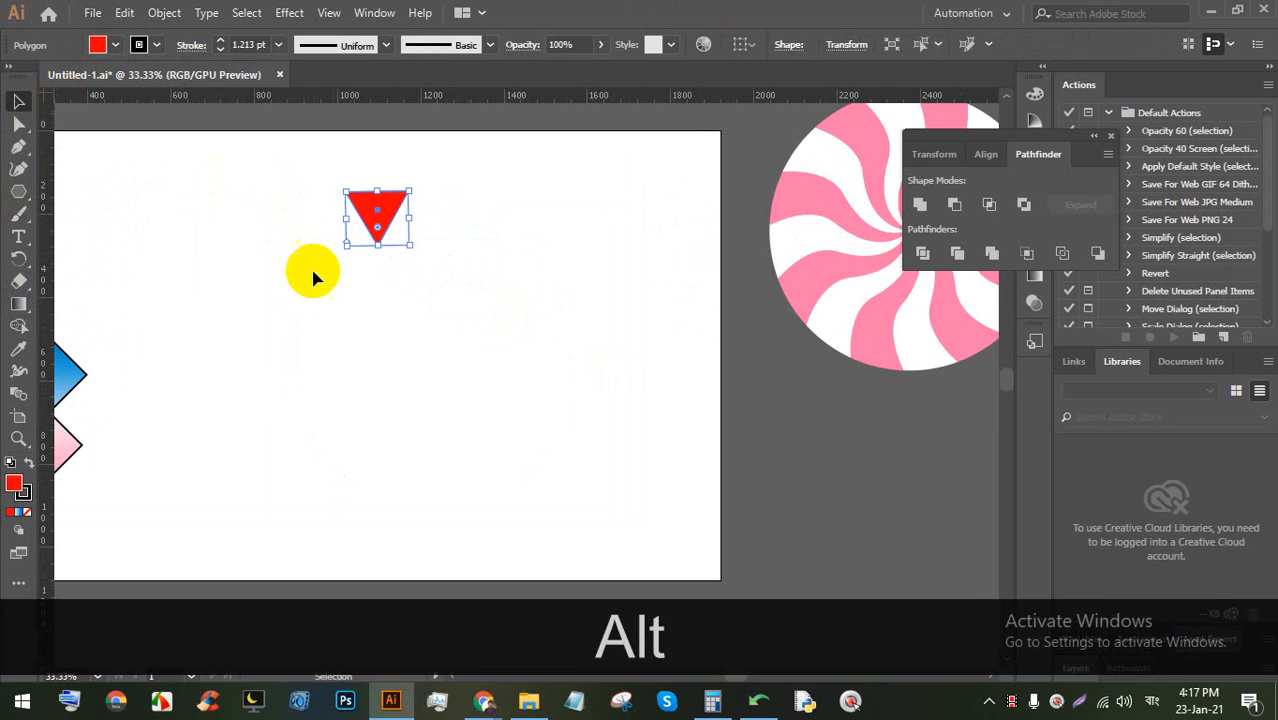
click(18, 258)
drag(376, 218, 380, 320)
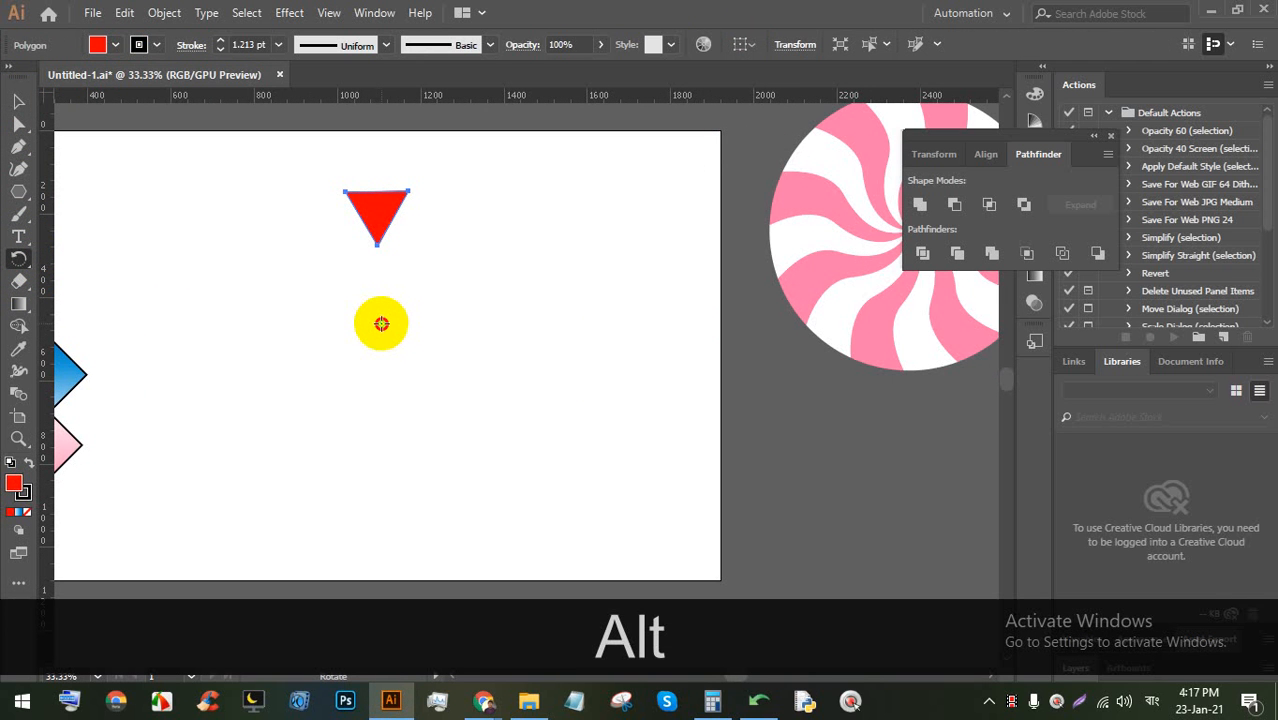
alt+click(381, 323)
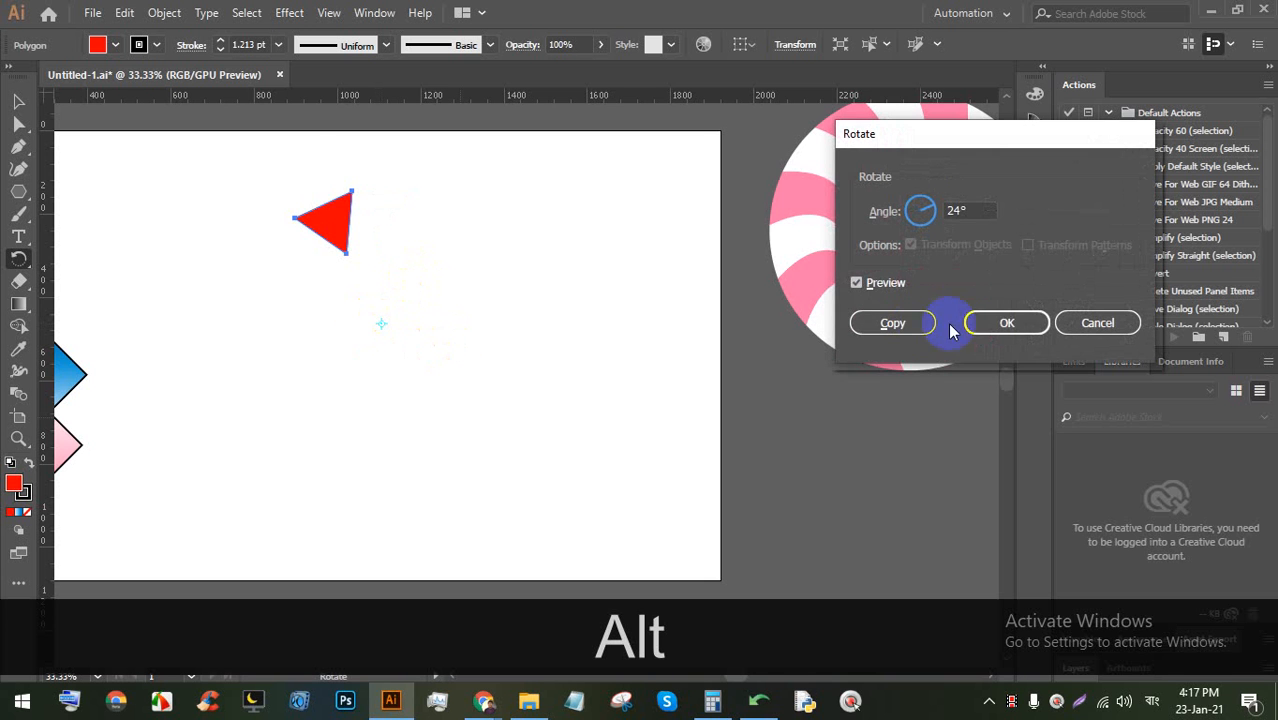
click(1088, 322)
scroll(471, 351, up, 1)
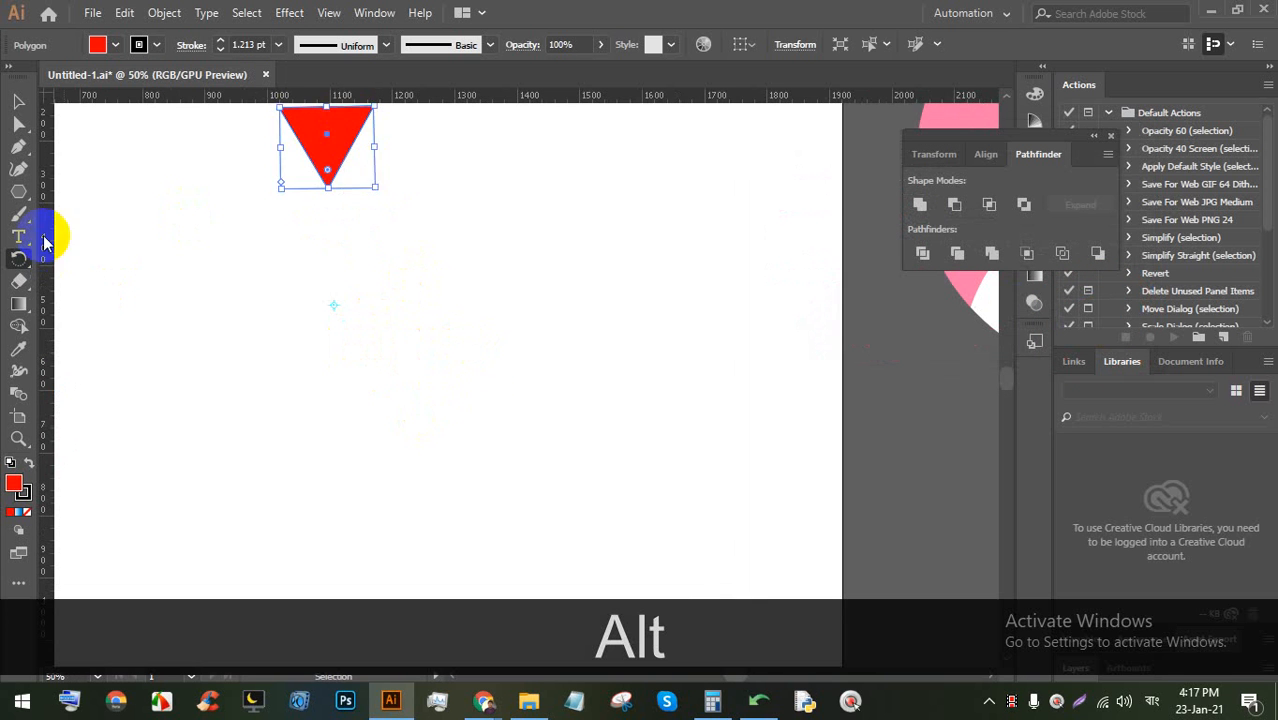
click(18, 101)
click(462, 243)
click(294, 137)
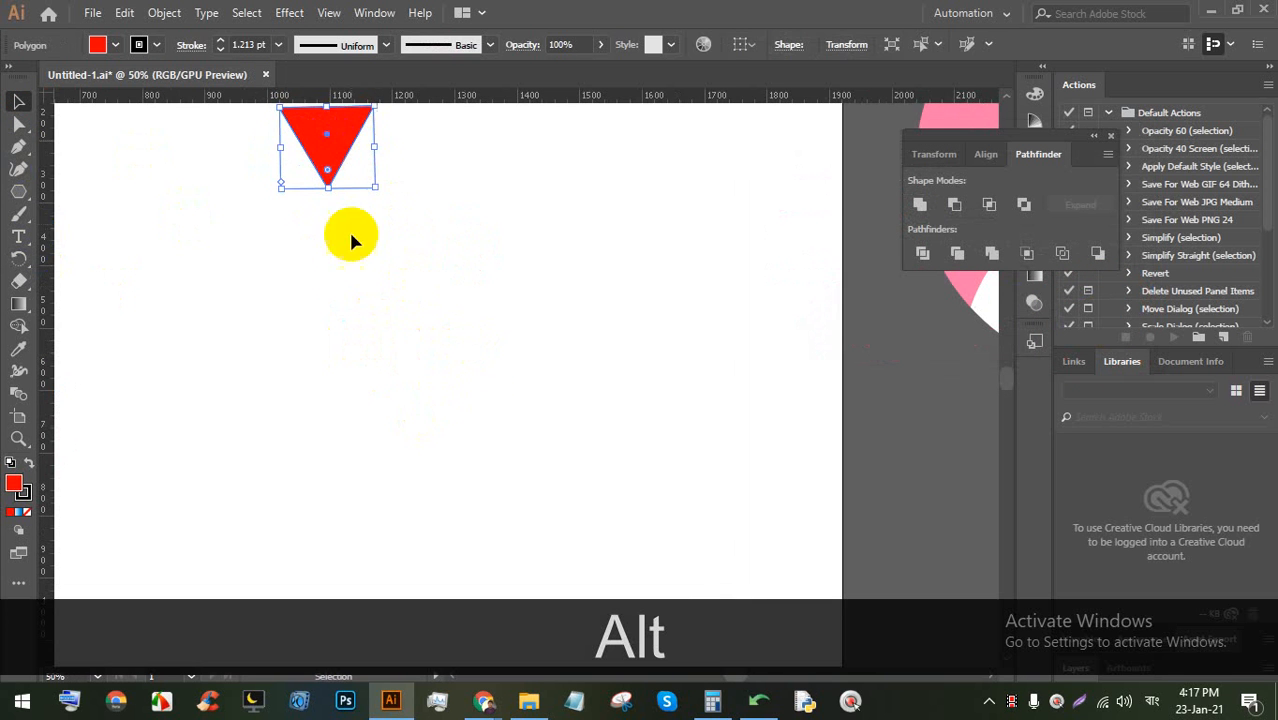
Try rotating the red triangle freehand about a point below its tip, and undo the rotation
scroll(340, 248, up, 1)
click(19, 258)
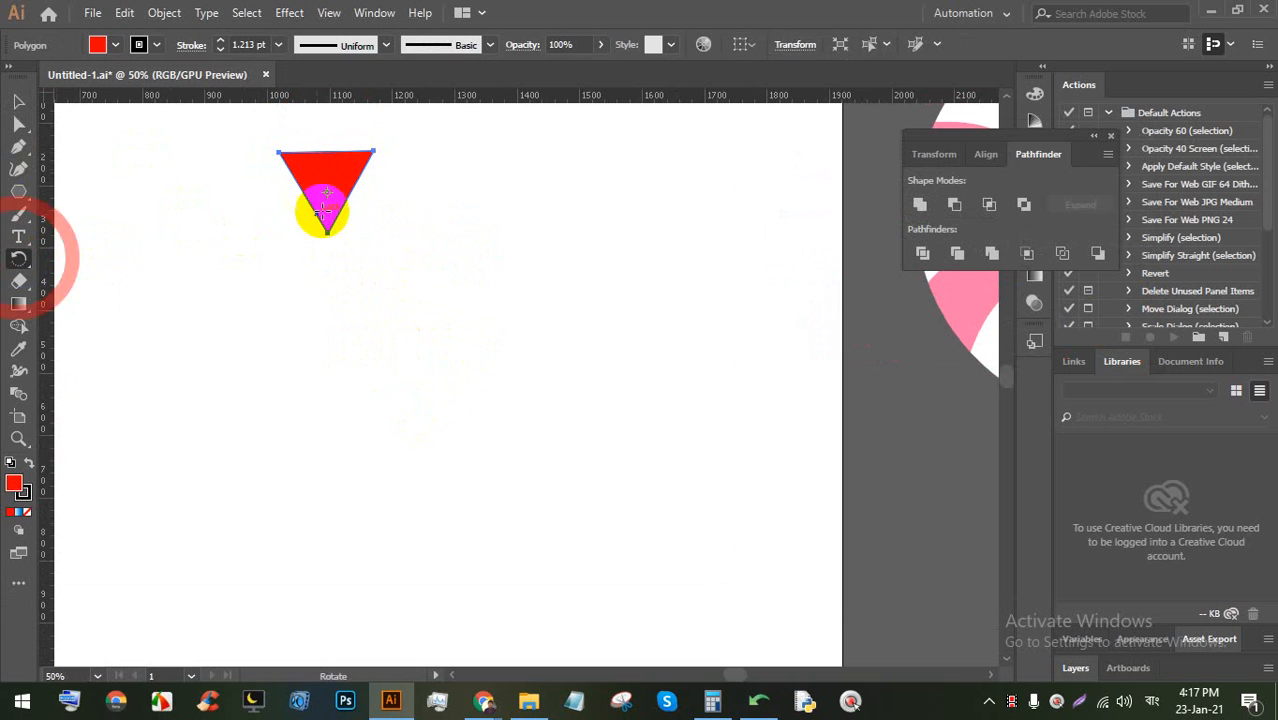
drag(325, 192, 332, 299)
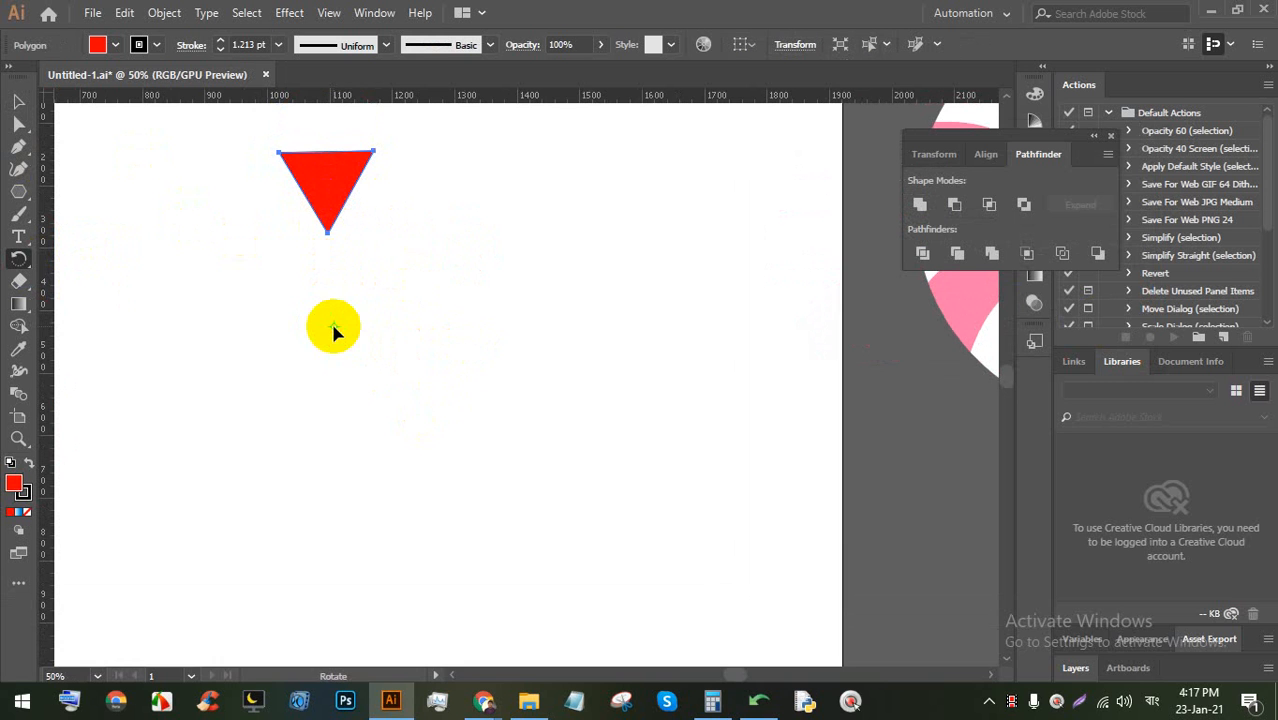
key(alt)
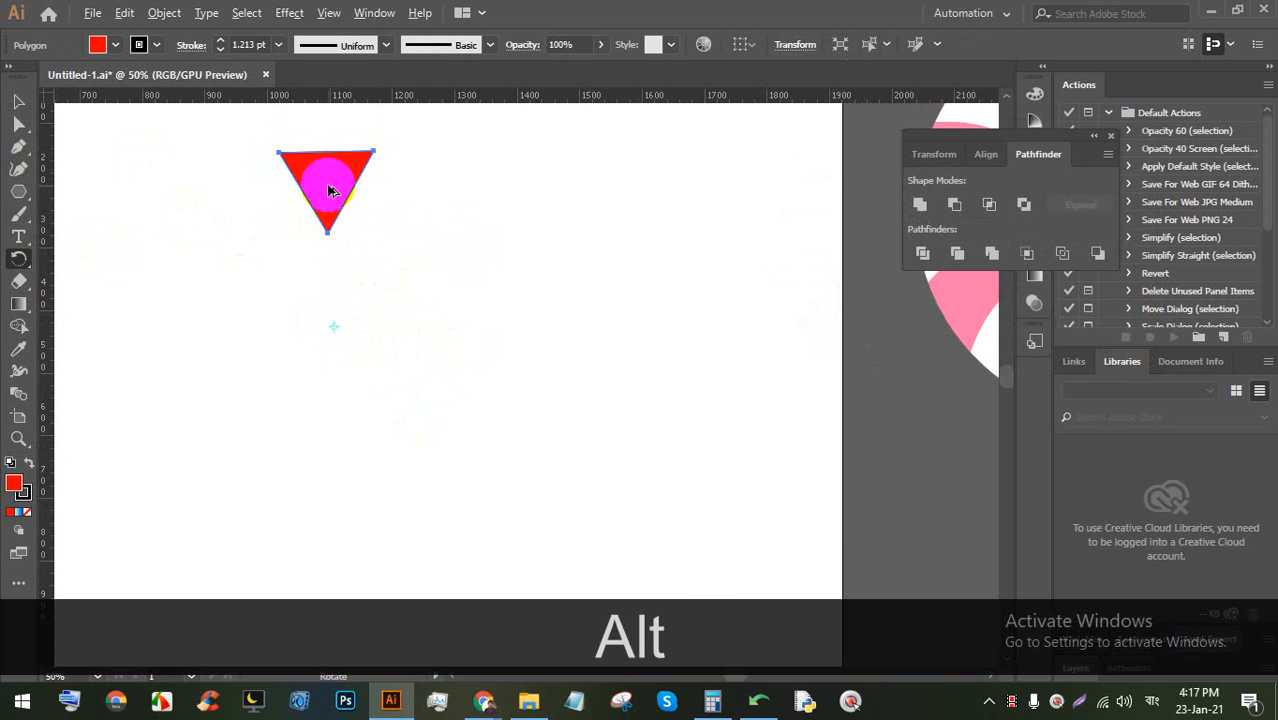
drag(329, 180, 367, 210)
key(ctrl+alt+z)
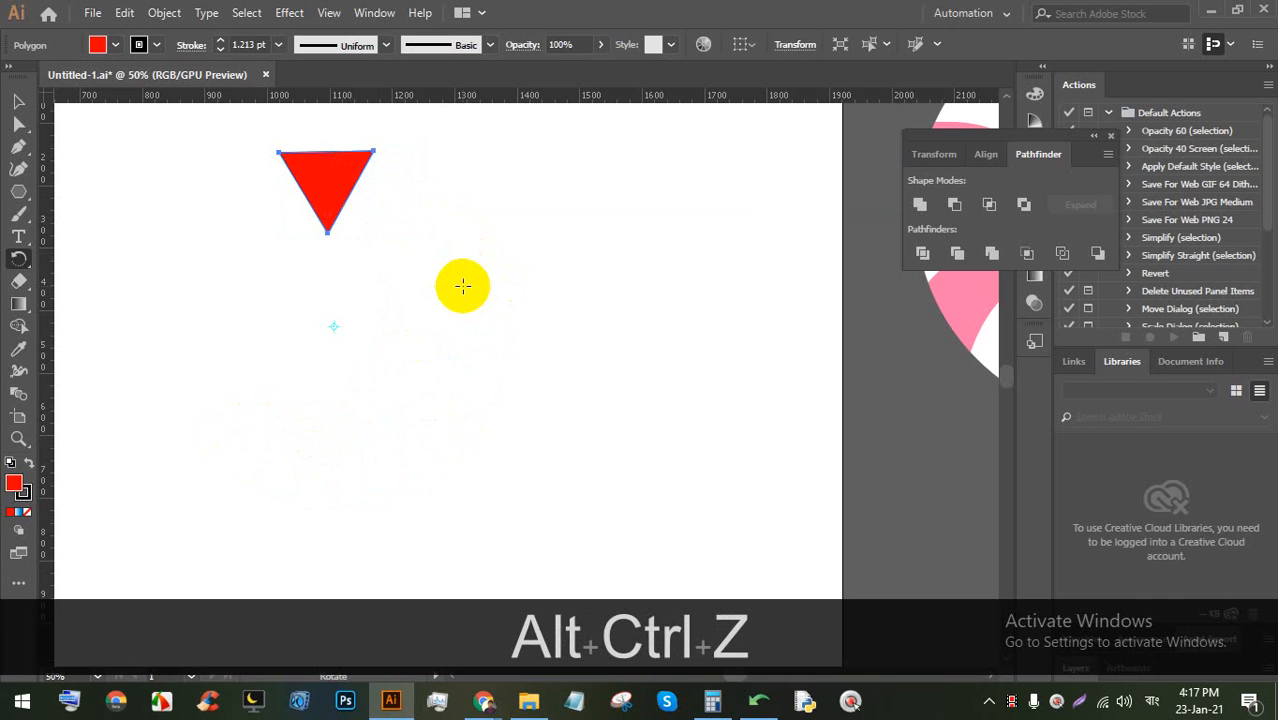
Deselect the triangle, switch to the Google Meet call in Chrome to check it, and return to Illustrator
click(18, 101)
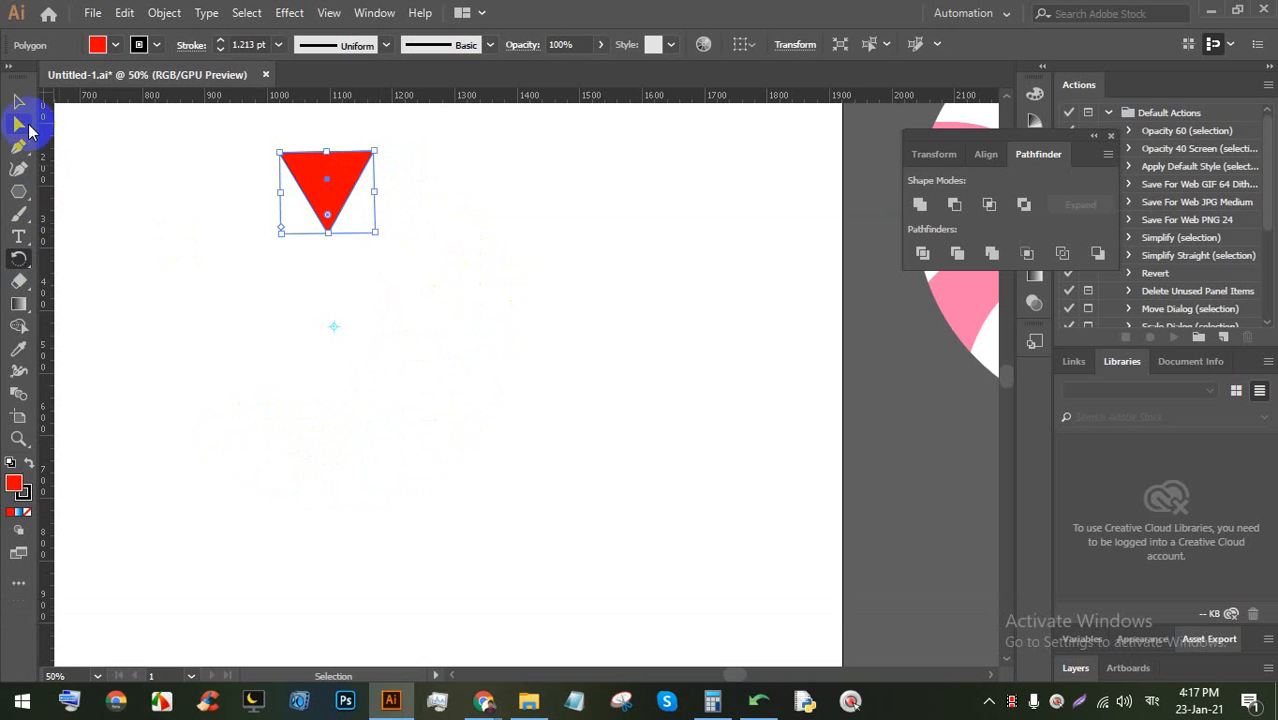
click(390, 188)
mouse_move(484, 700)
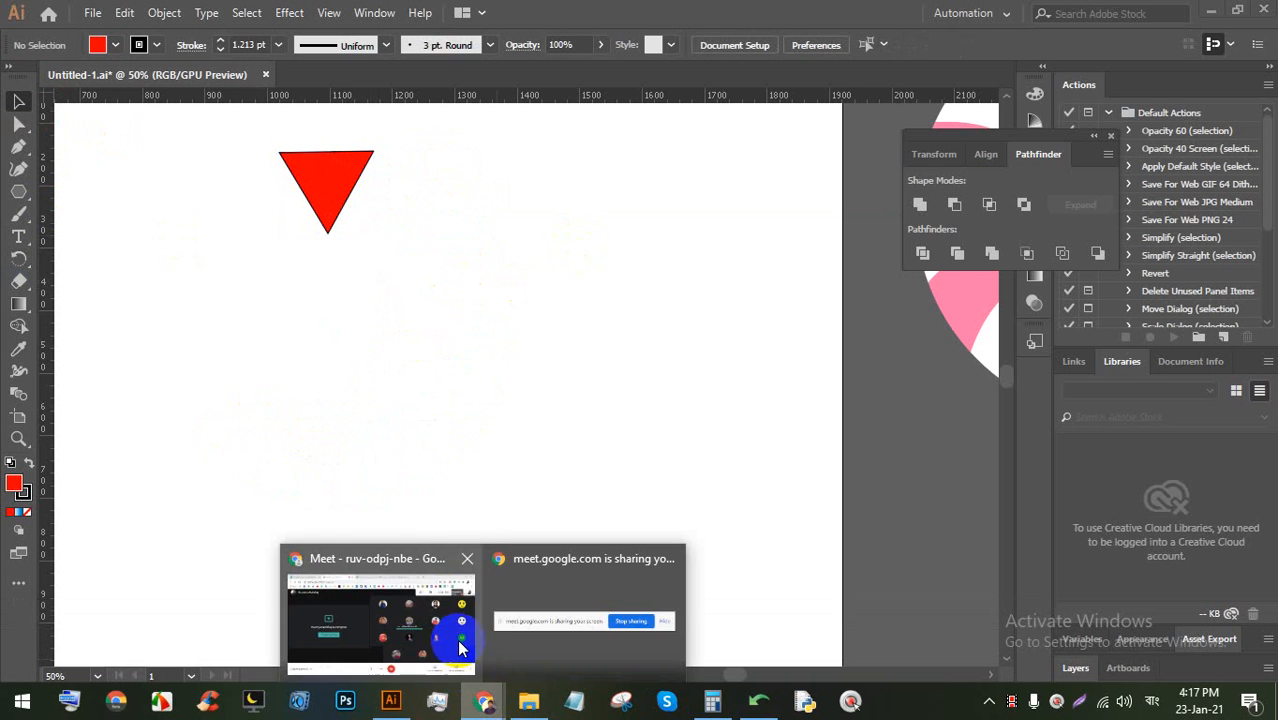
click(462, 642)
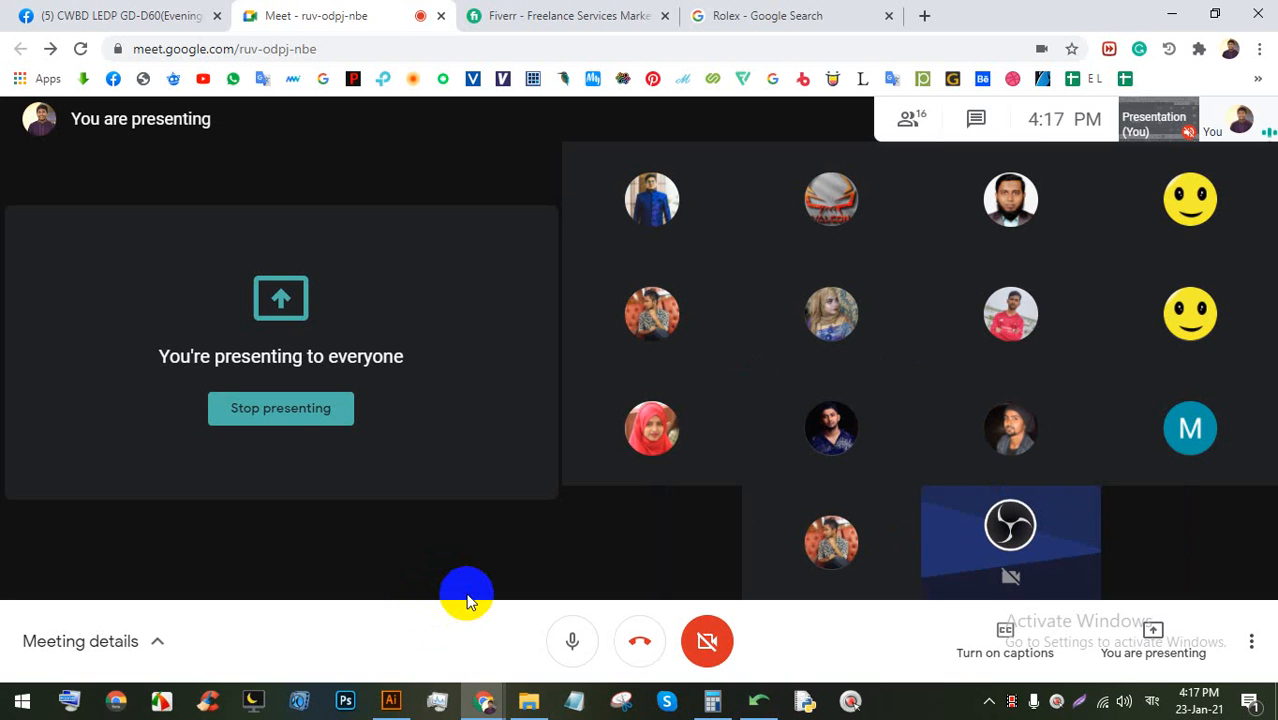
click(391, 700)
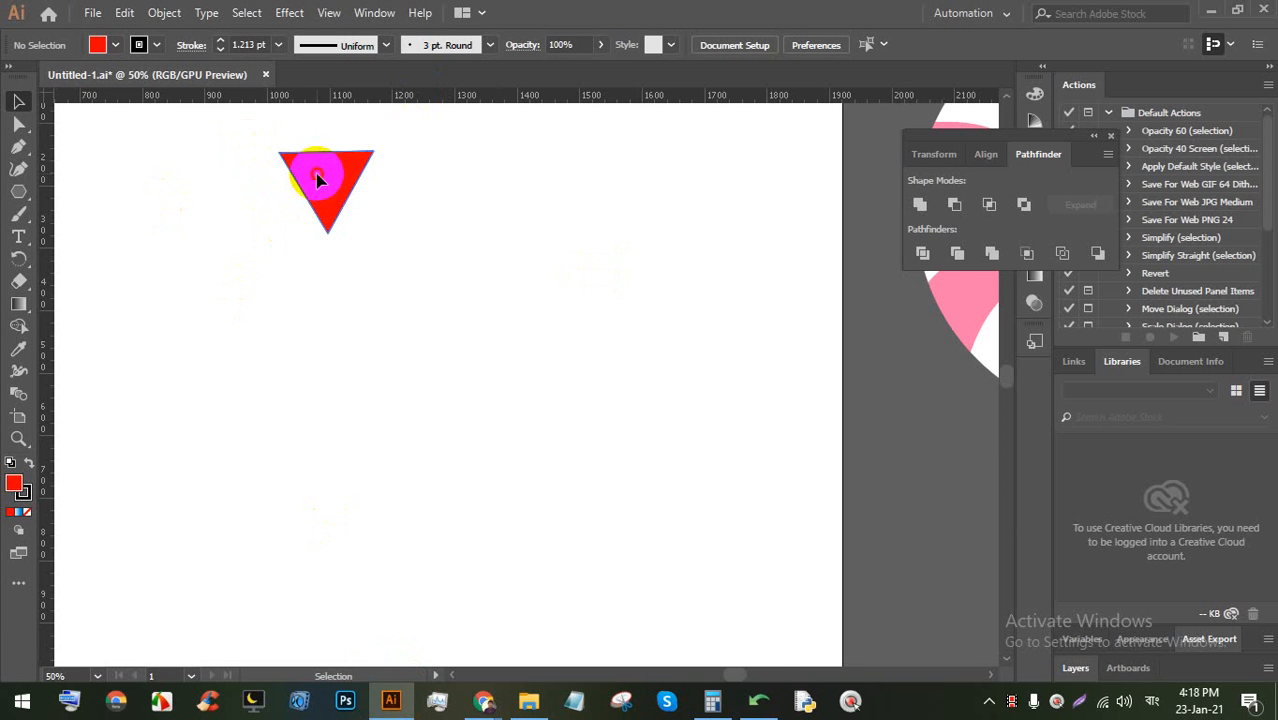
Set the red triangle's rotation centre about 200 px below its tip and rotate the triangle slightly until its top edge is level
click(318, 180)
click(20, 259)
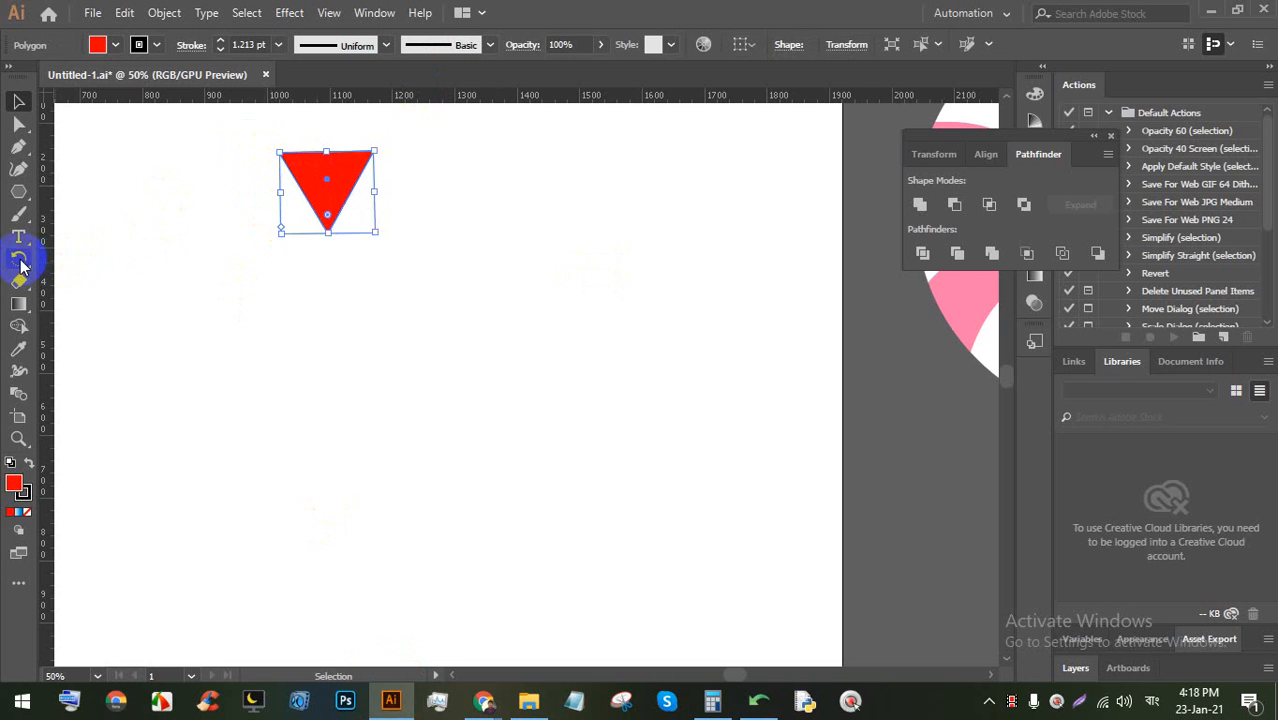
click(318, 188)
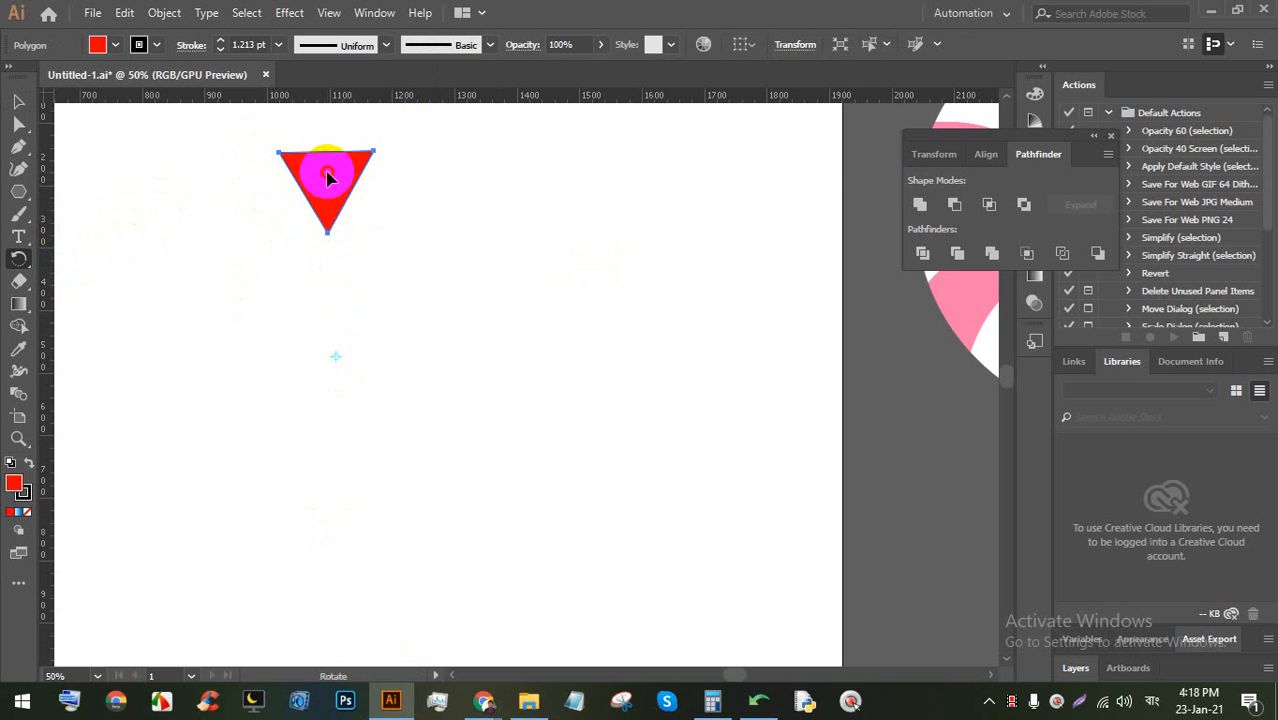
drag(329, 177, 328, 143)
key(alt)
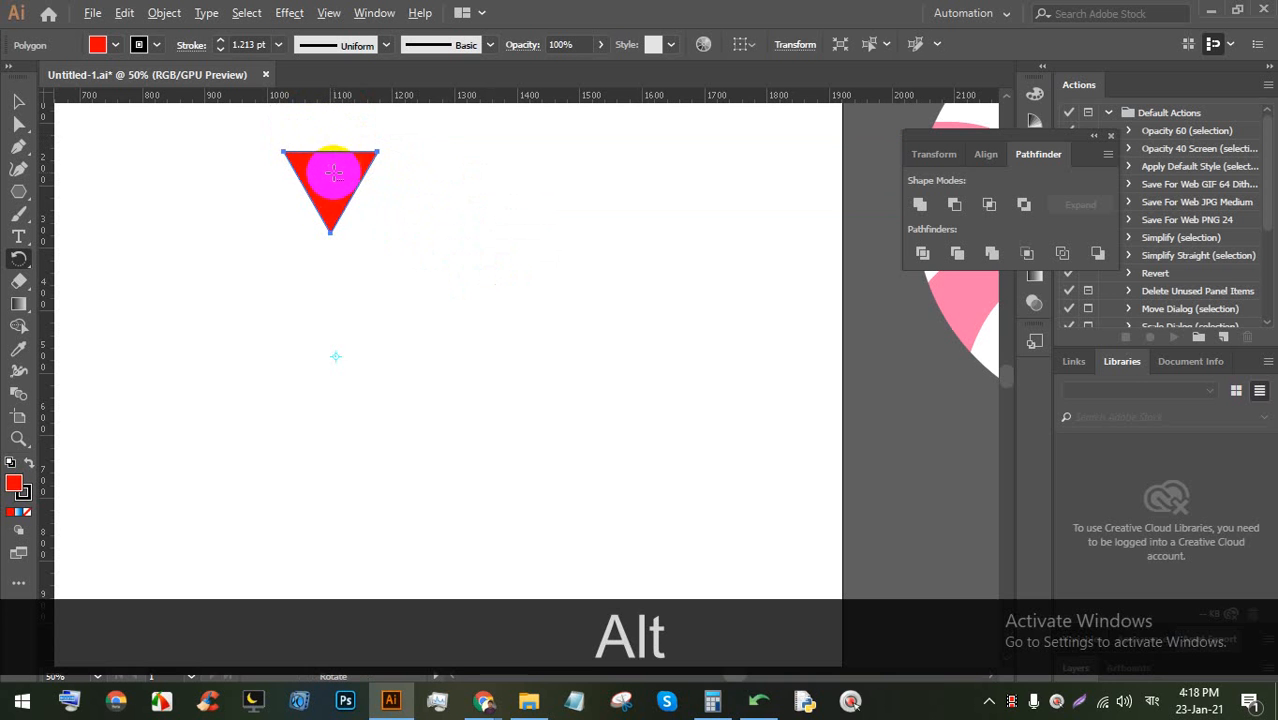
alt+click(277, 177)
click(1098, 320)
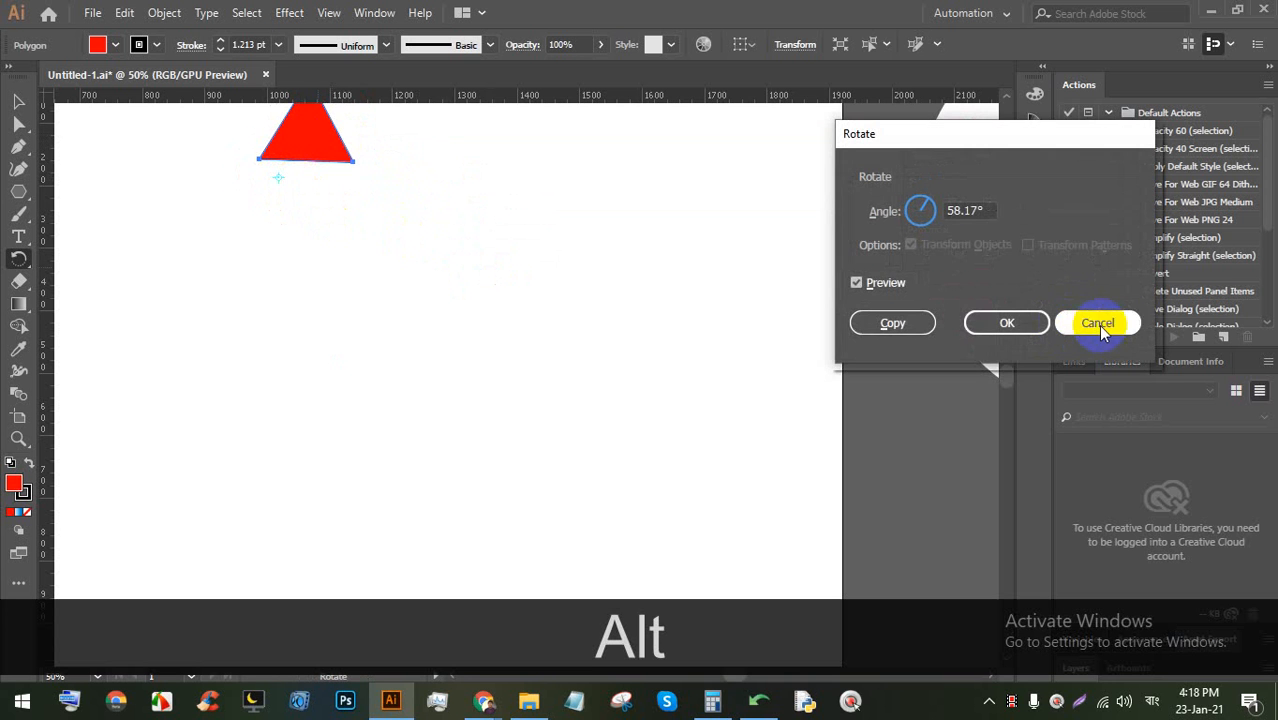
click(18, 101)
click(462, 208)
click(337, 185)
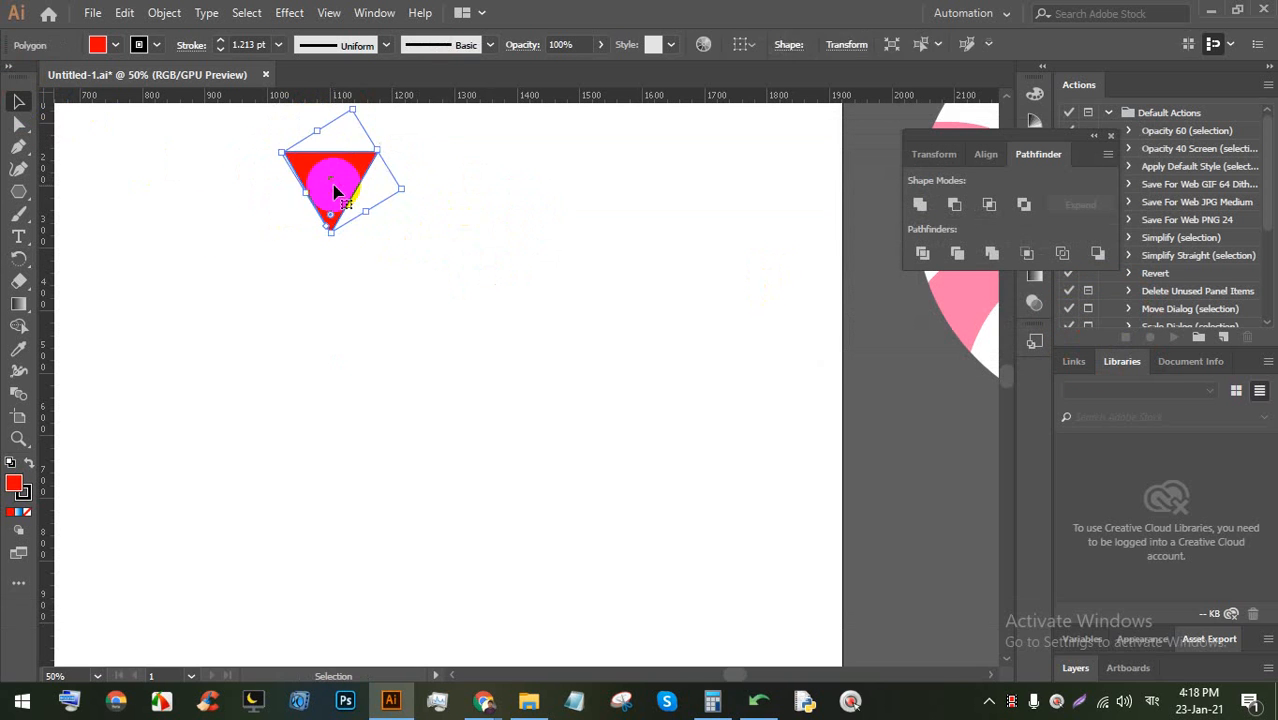
click(18, 258)
click(331, 203)
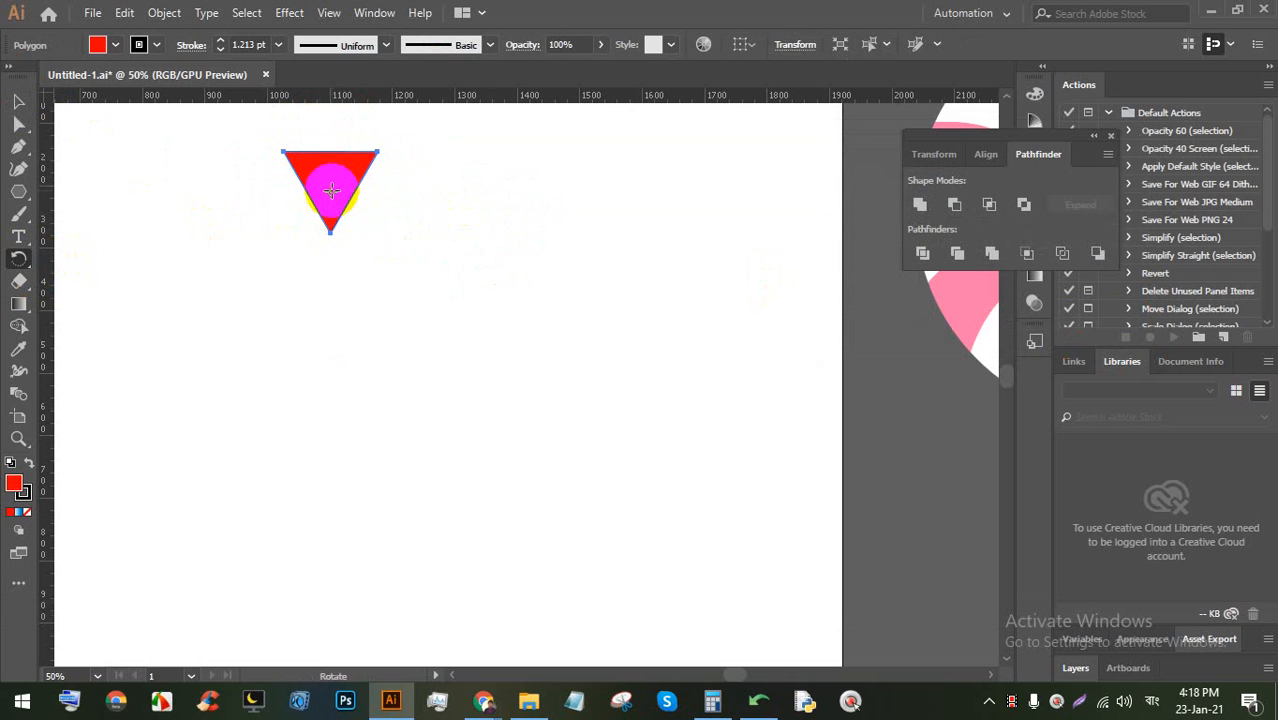
drag(331, 189, 332, 366)
key(ctrl+z)
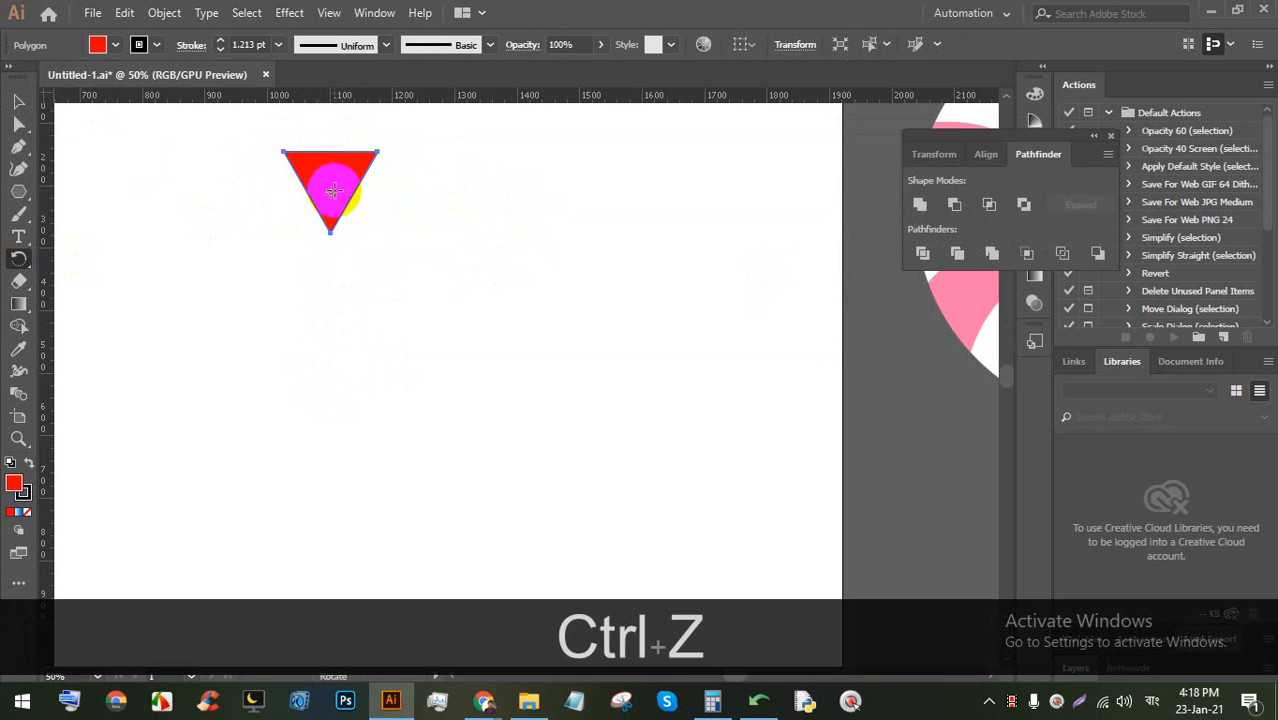
Rotate a copy of the red triangle counter-clockwise about a point 200 px below its tip and repeat the transformation seven times around the circle
click(331, 358)
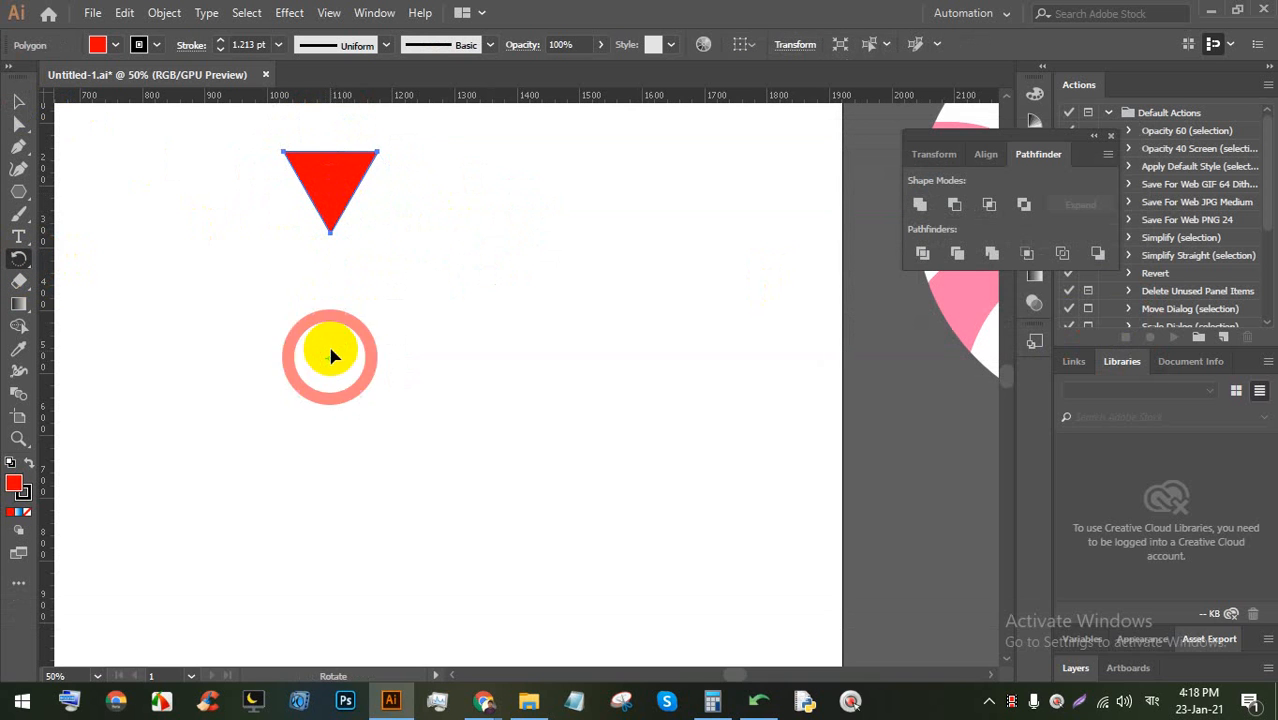
drag(331, 183, 206, 230)
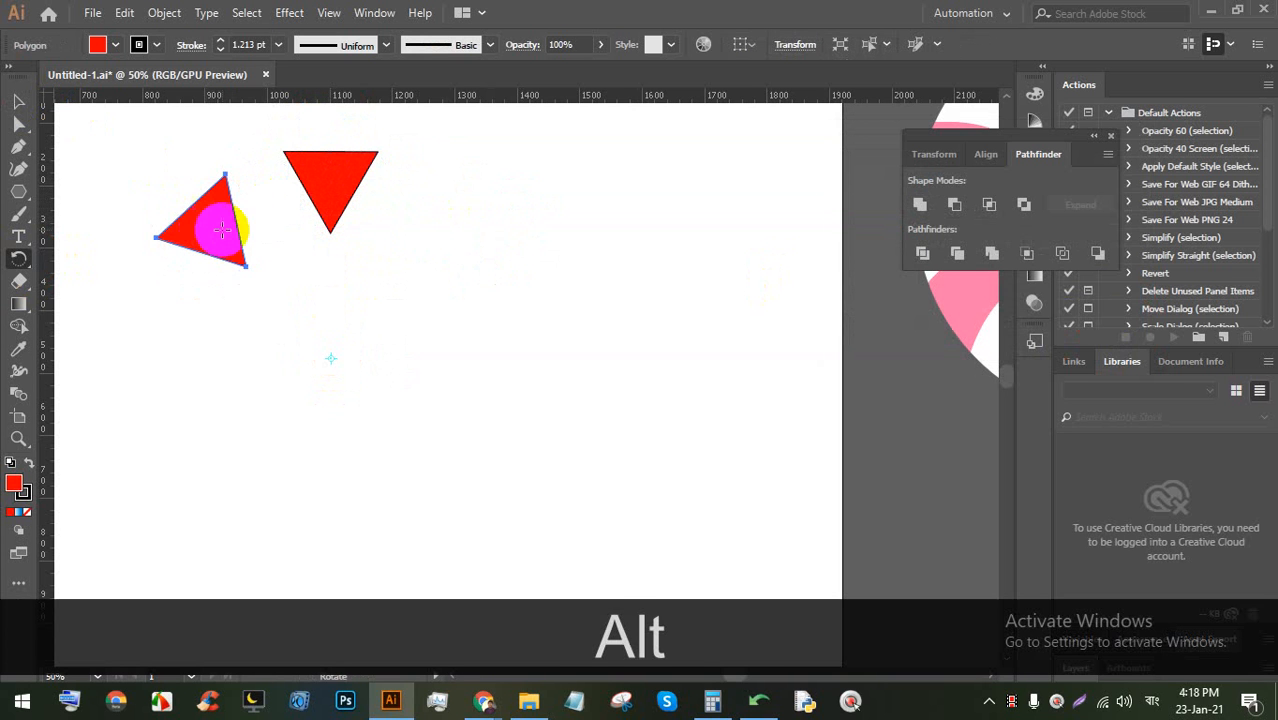
key(ctrl+d)
key(ctrl+d)
key(ctrl+d)
key(ctrl+d)
key(ctrl+d)
key(ctrl+d)
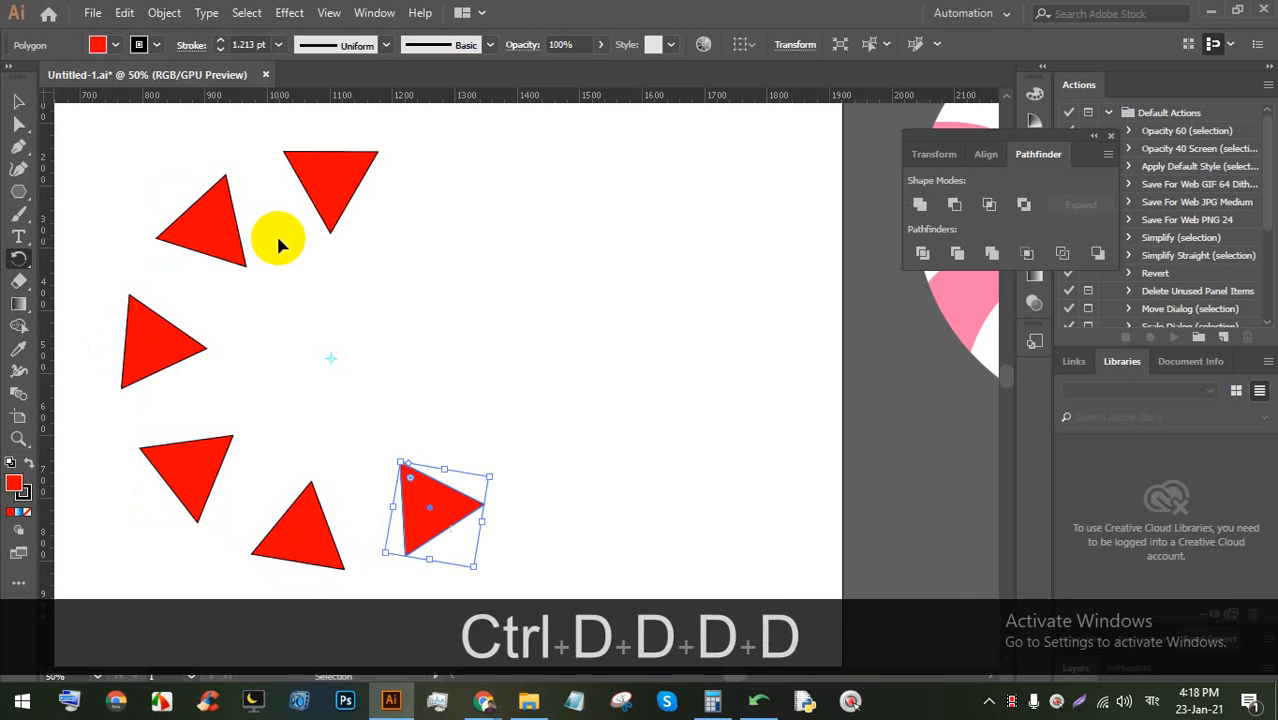
key(ctrl+d)
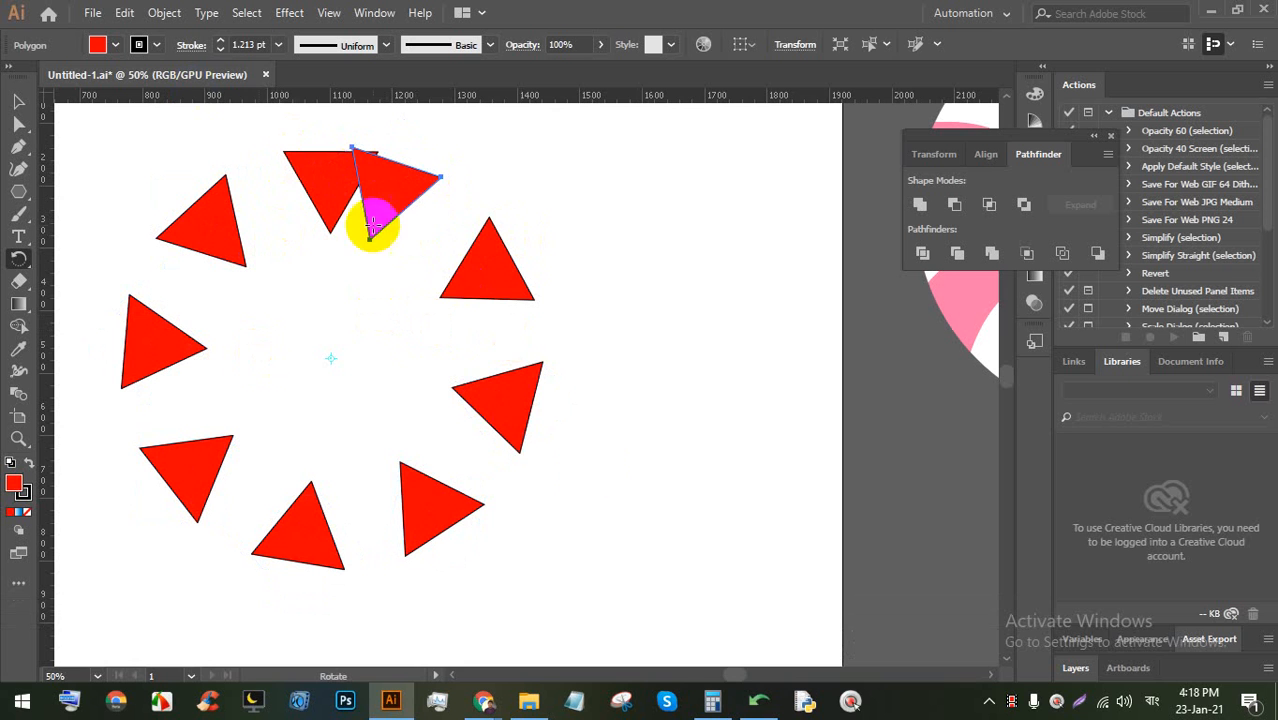
Undo all the rotated triangle copies, leaving only the original red triangle
key(ctrl)
key(ctrl+z)
key(ctrl+z)
key(ctrl+z)
key(ctrl+z)
key(ctrl+z)
key(ctrl+z)
key(ctrl+z)
key(ctrl+z)
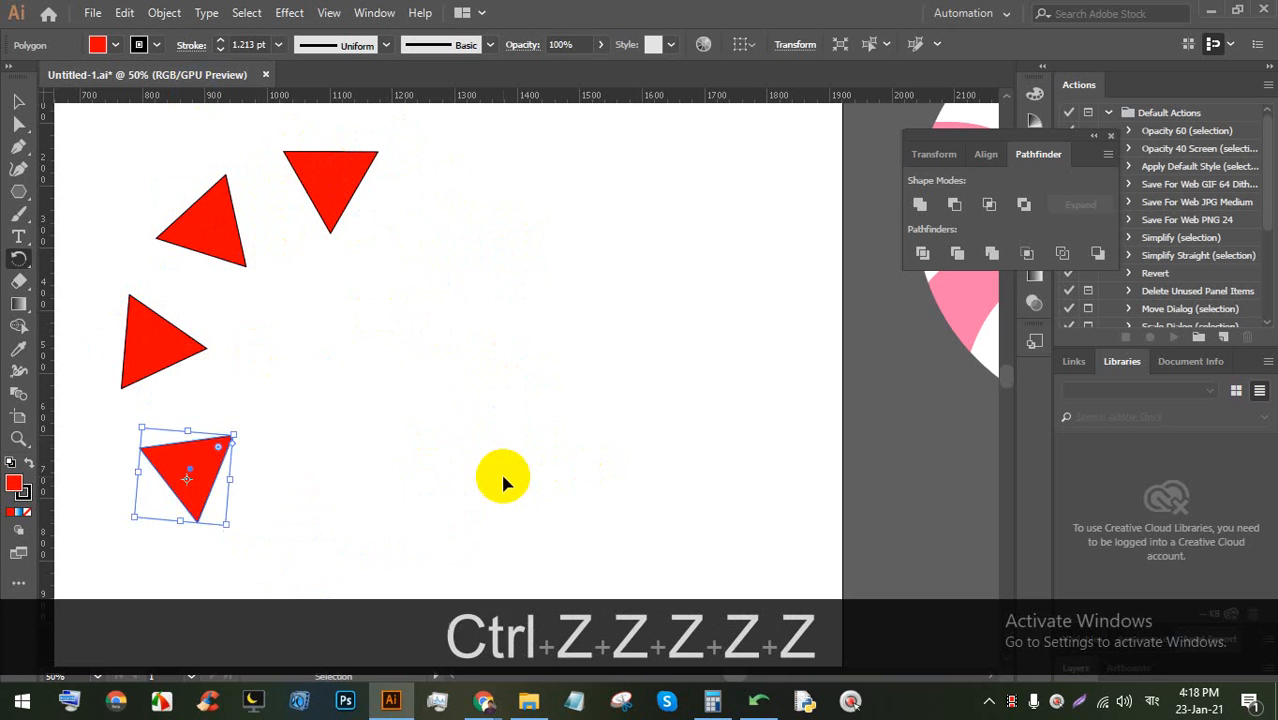
click(22, 103)
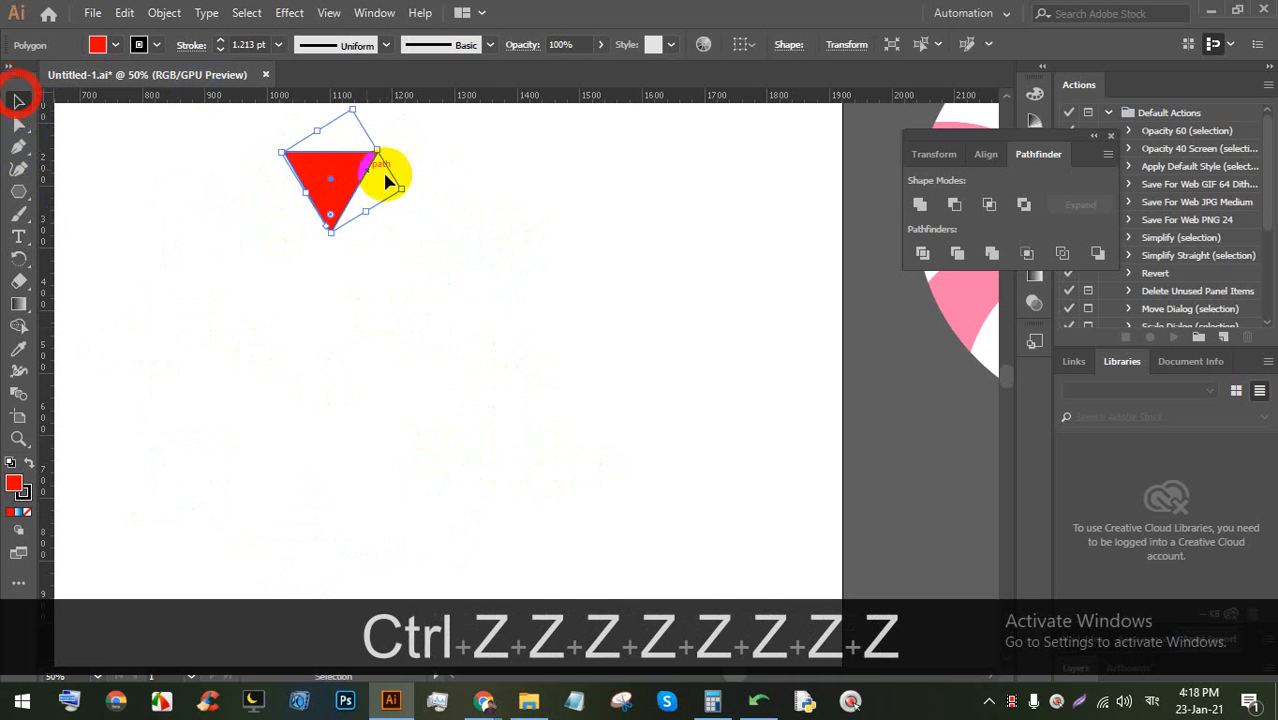
click(494, 192)
click(340, 173)
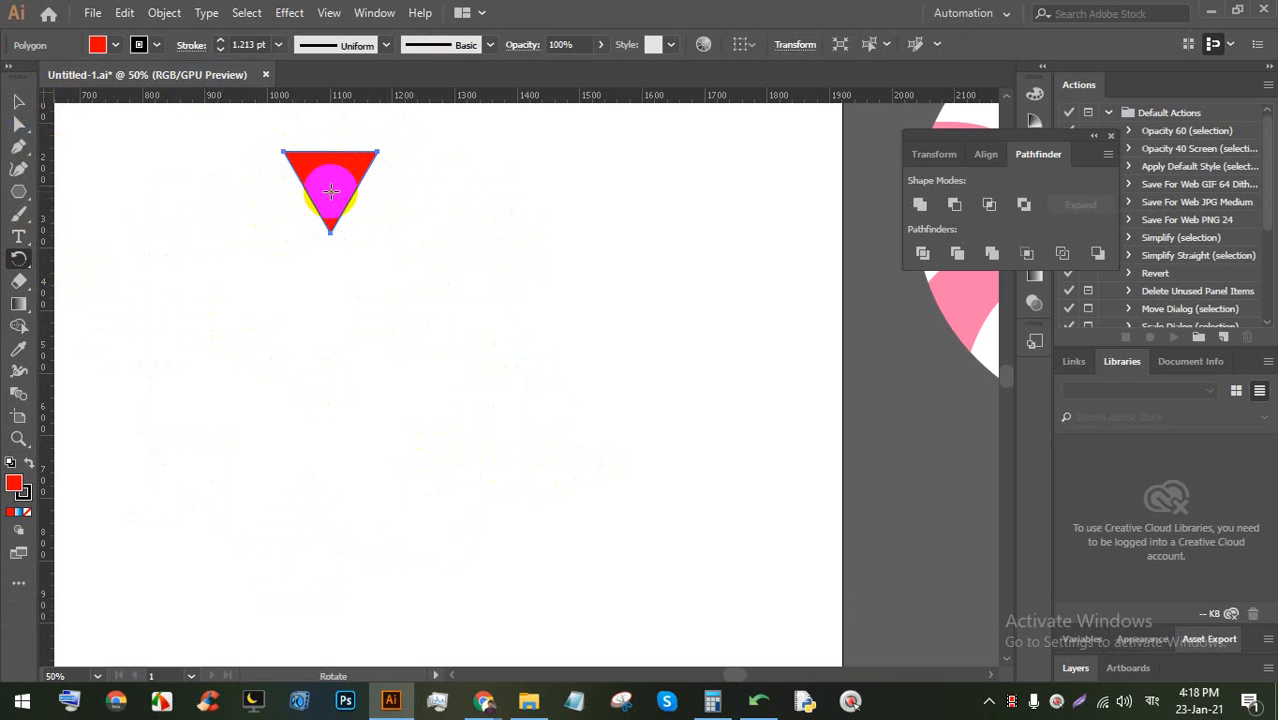
drag(330, 190, 332, 291)
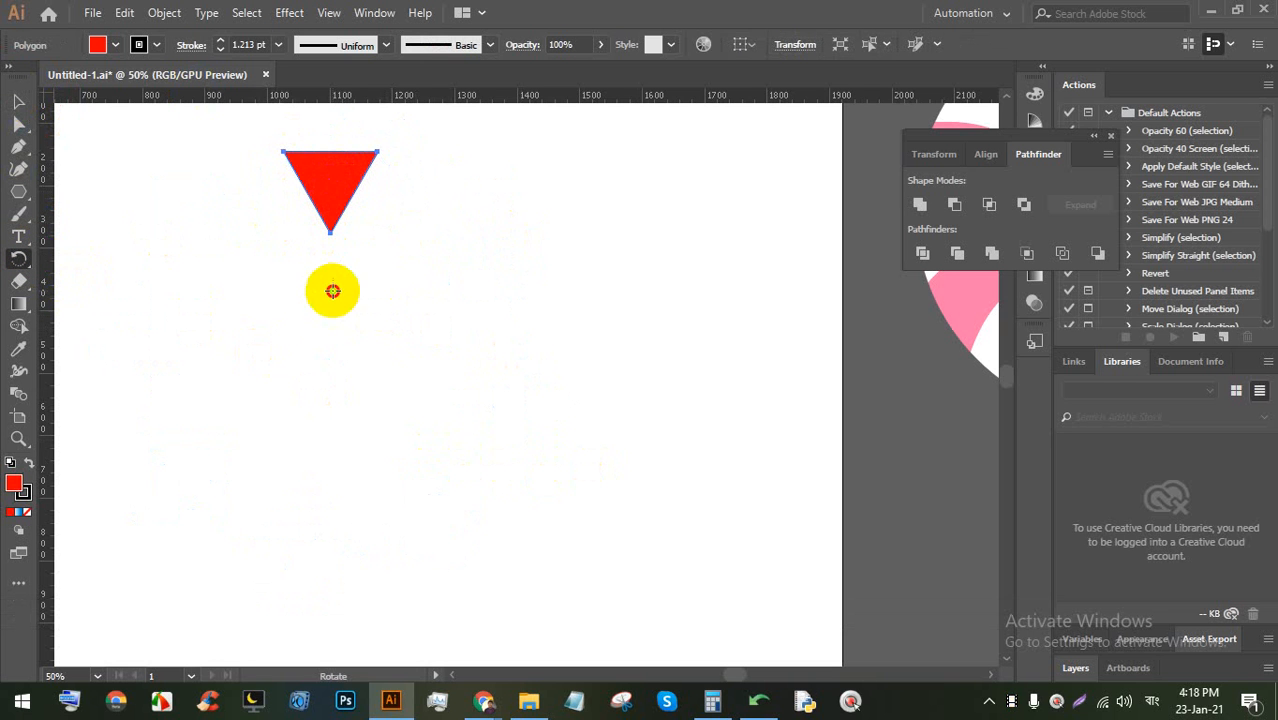
click(337, 386)
key(alt)
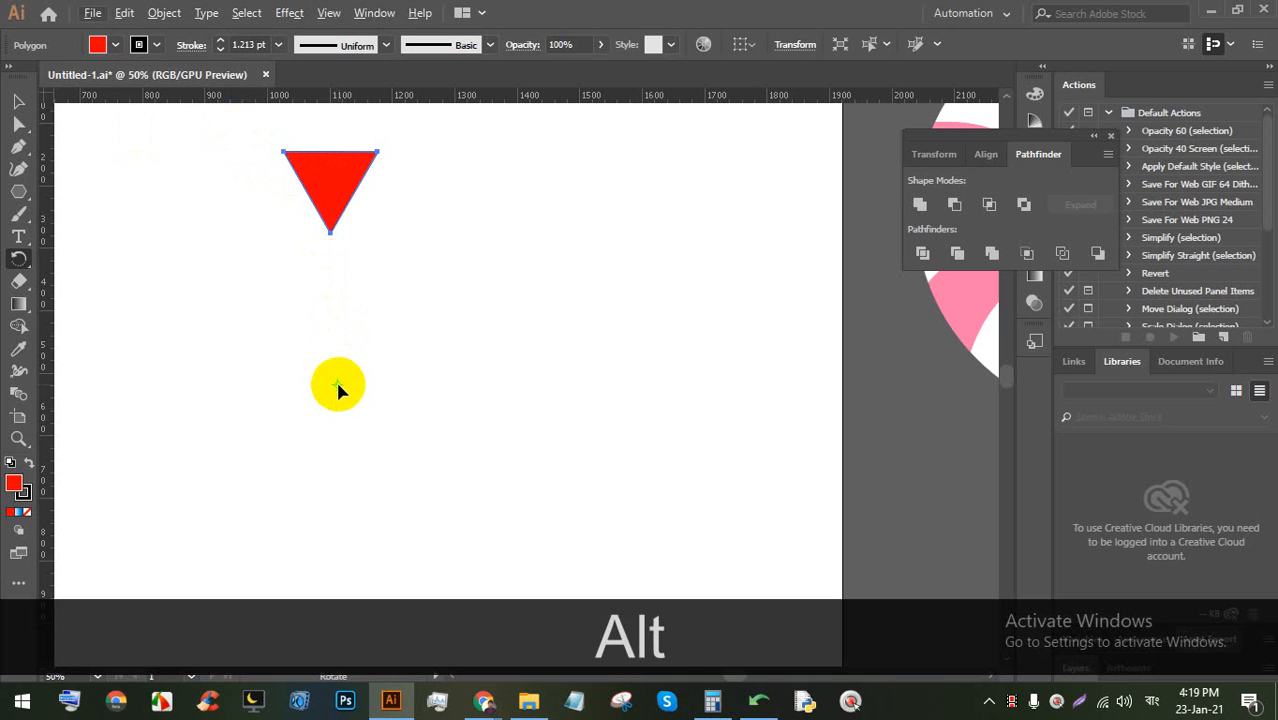
alt+click(337, 383)
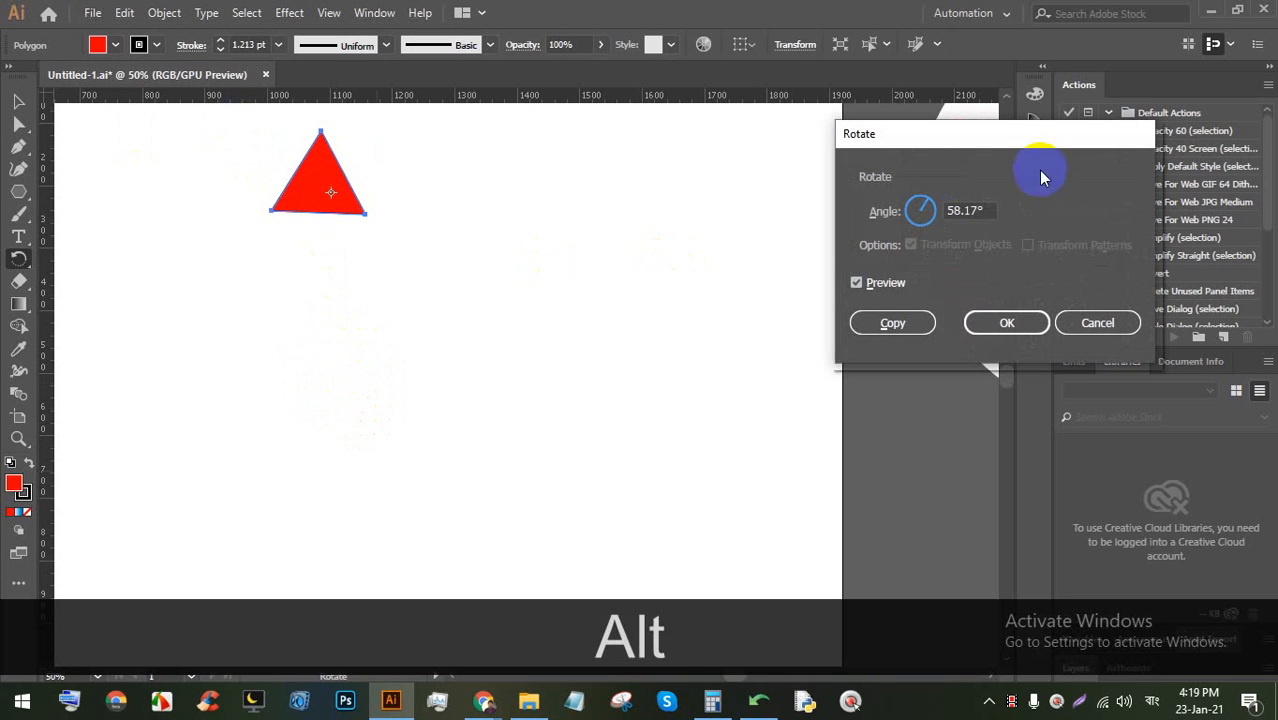
click(949, 211)
click(1095, 323)
click(18, 101)
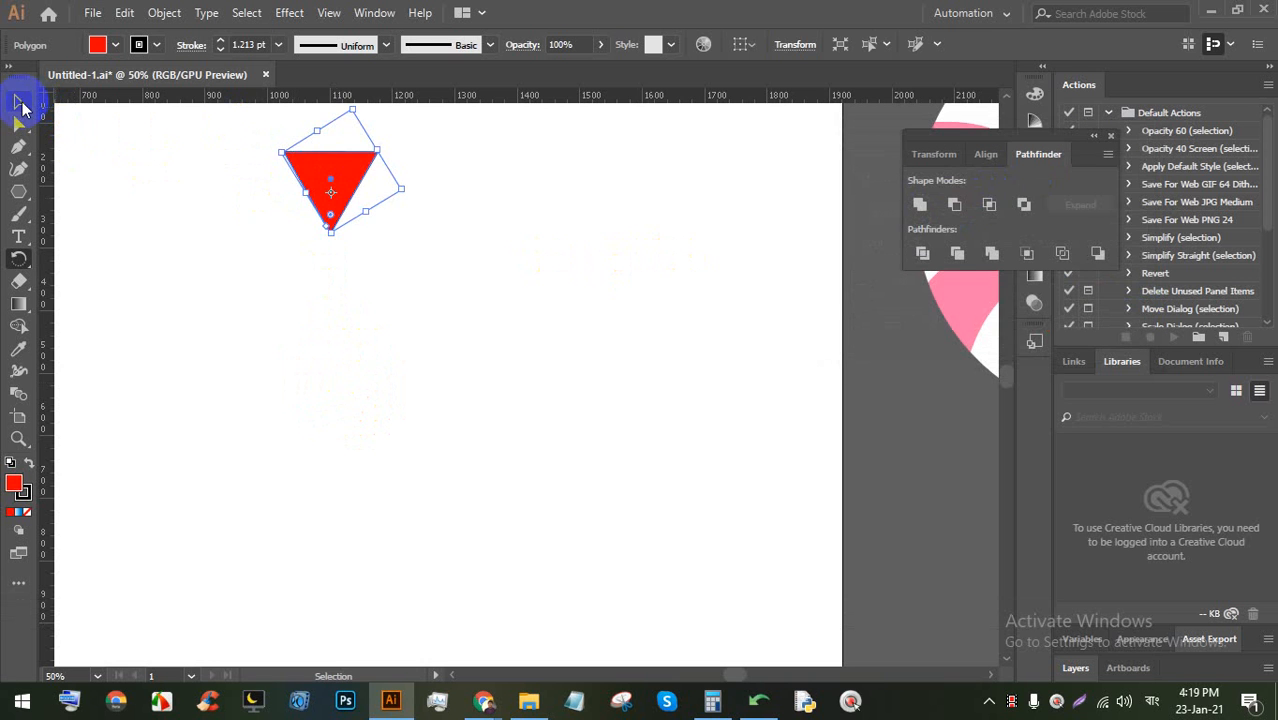
click(327, 183)
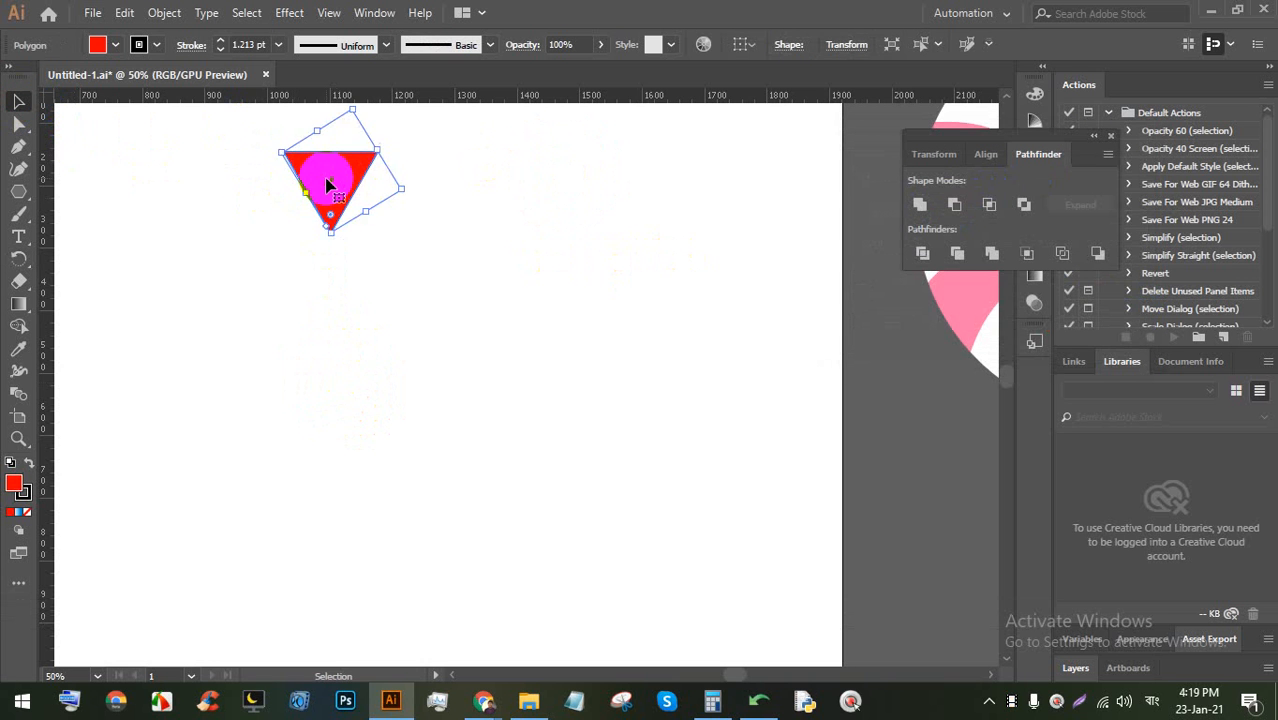
click(14, 261)
drag(331, 194, 337, 408)
key(alt)
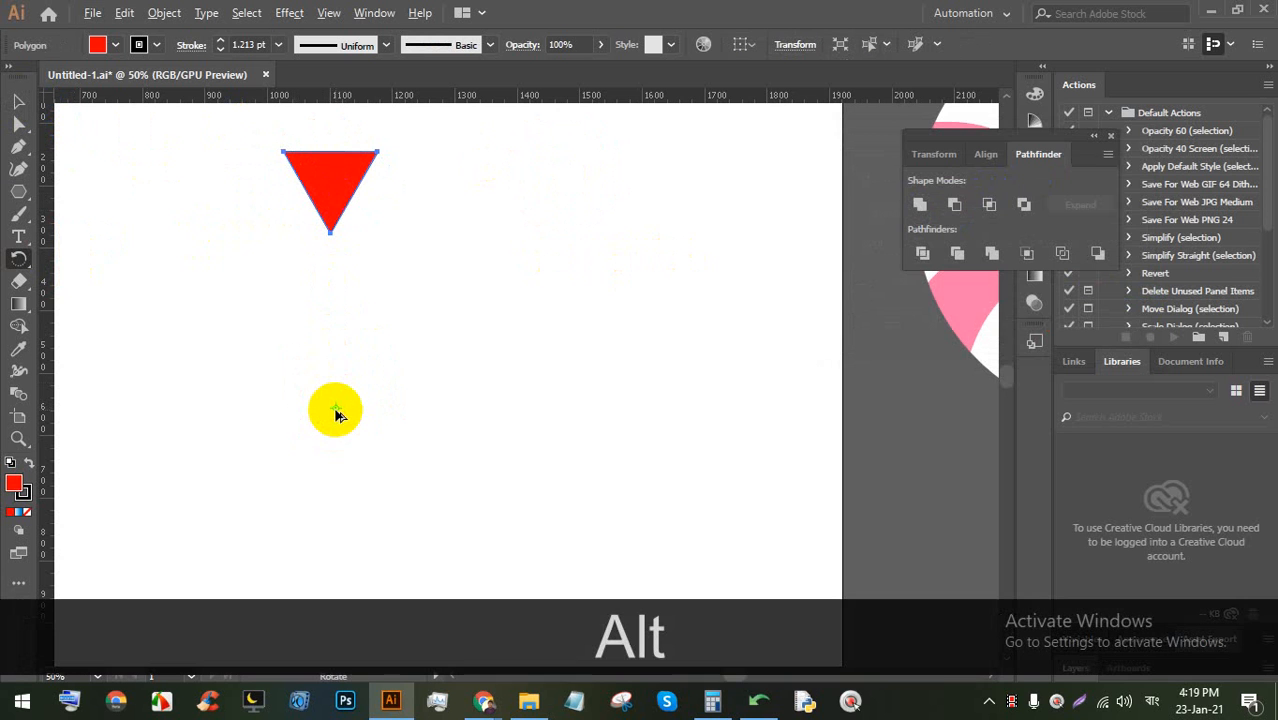
alt+click(337, 412)
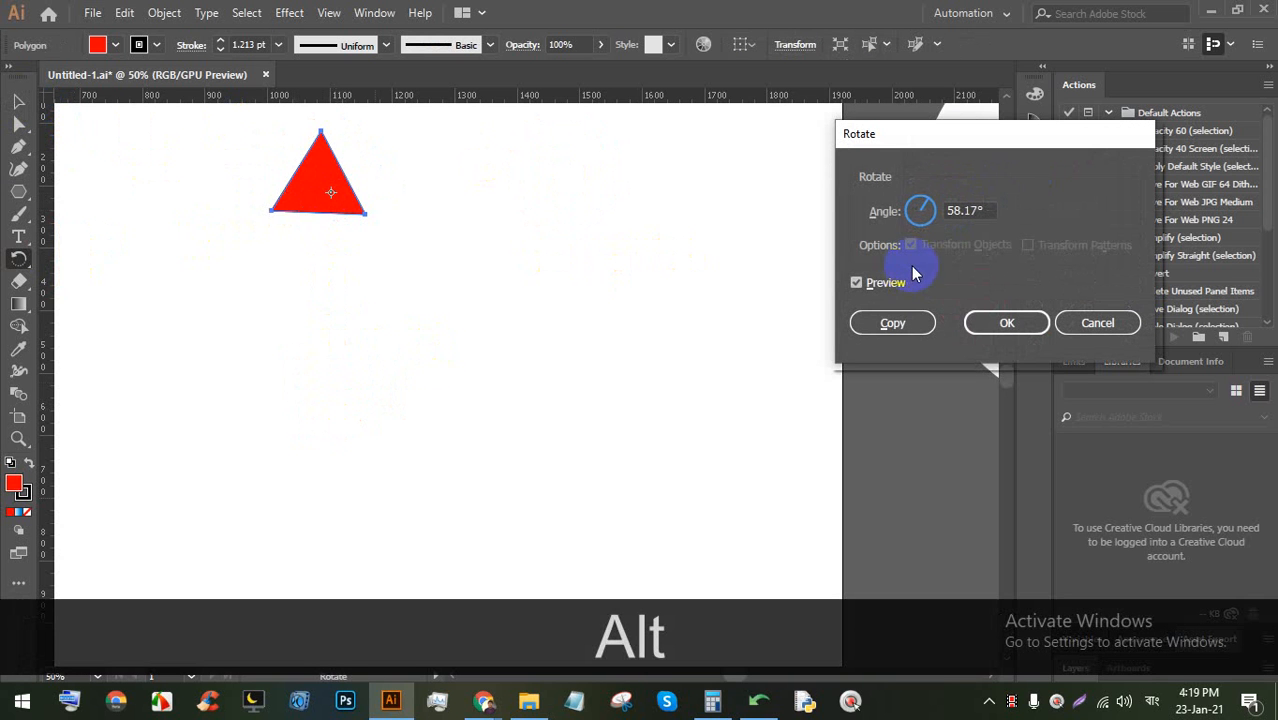
click(1097, 323)
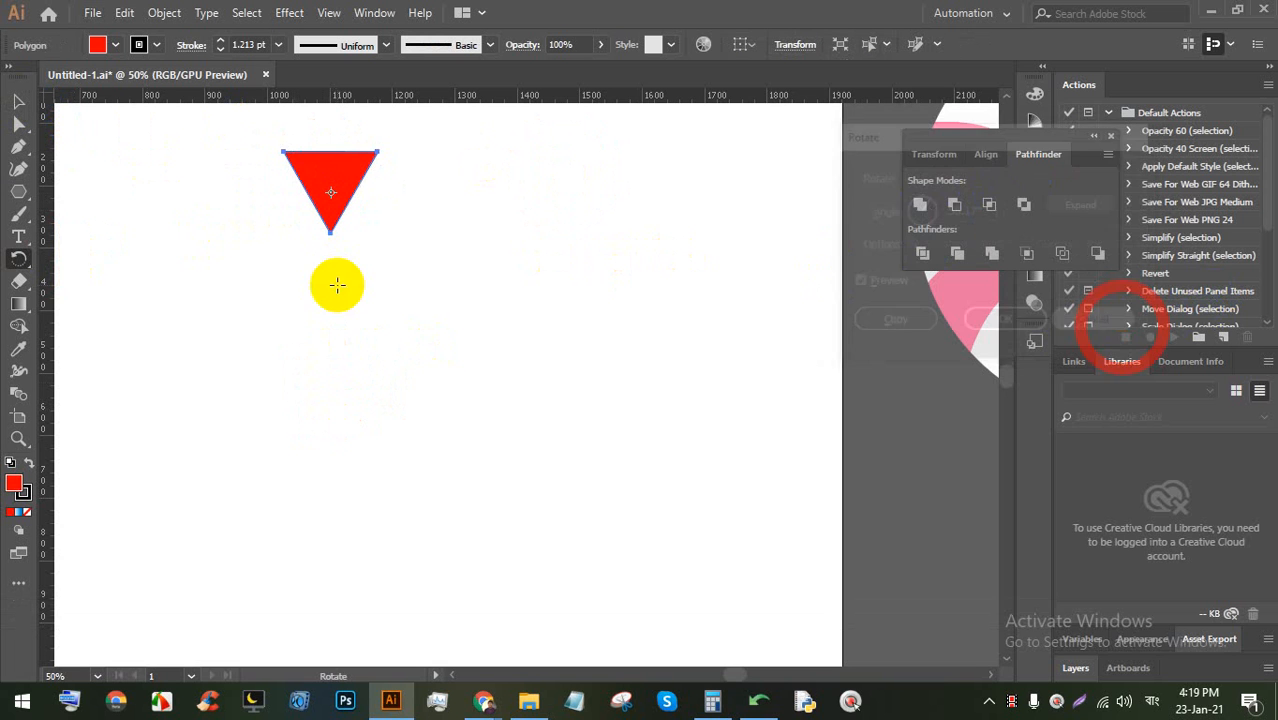
click(17, 104)
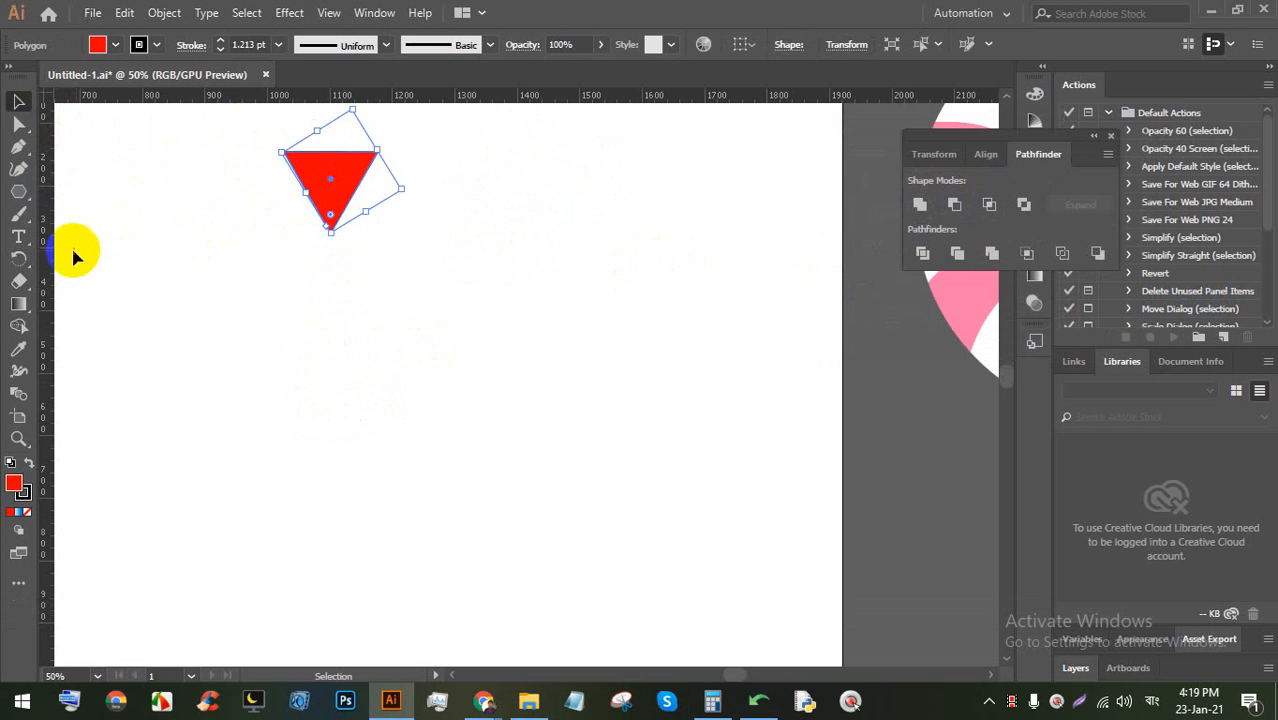
click(19, 257)
key(alt)
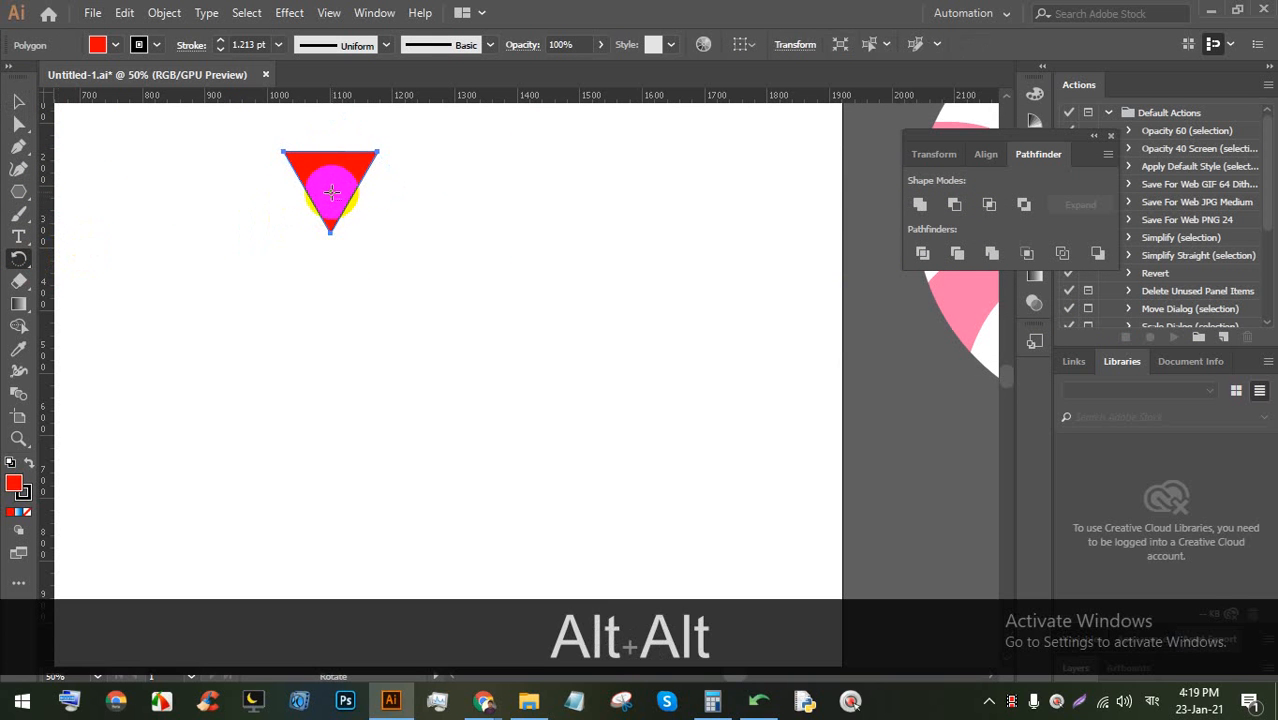
drag(331, 197, 343, 388)
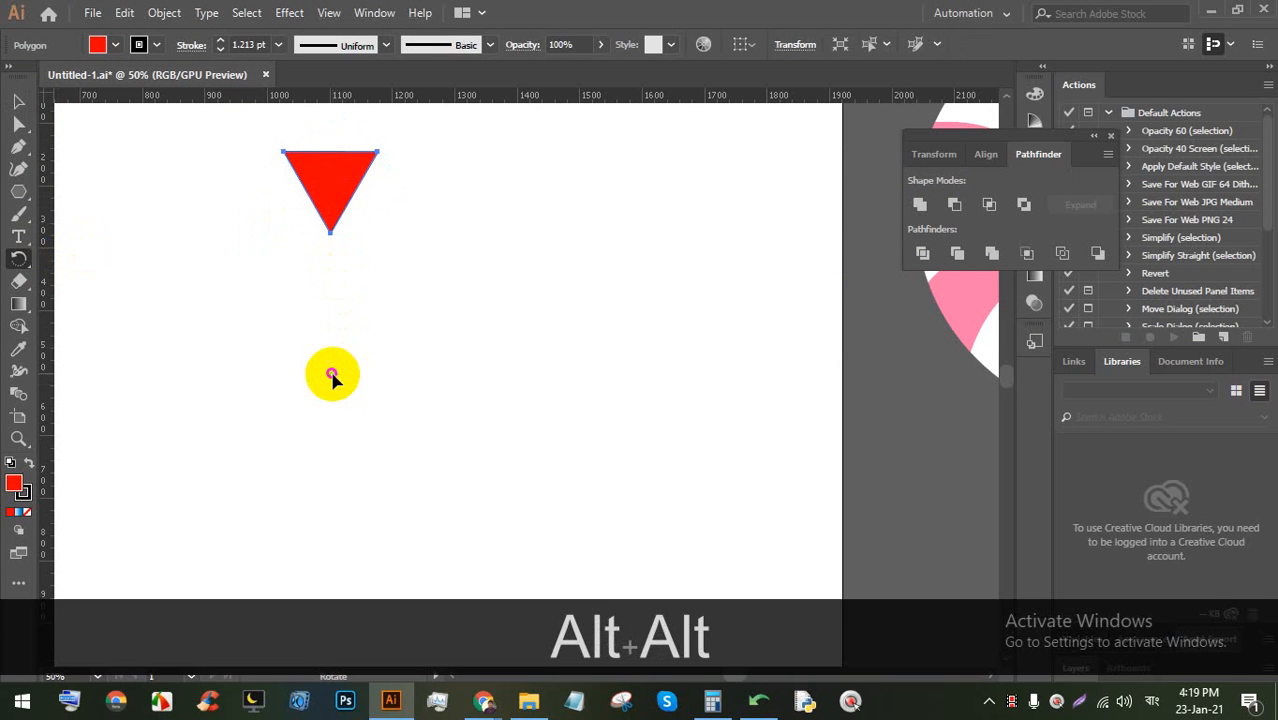
alt+click(332, 375)
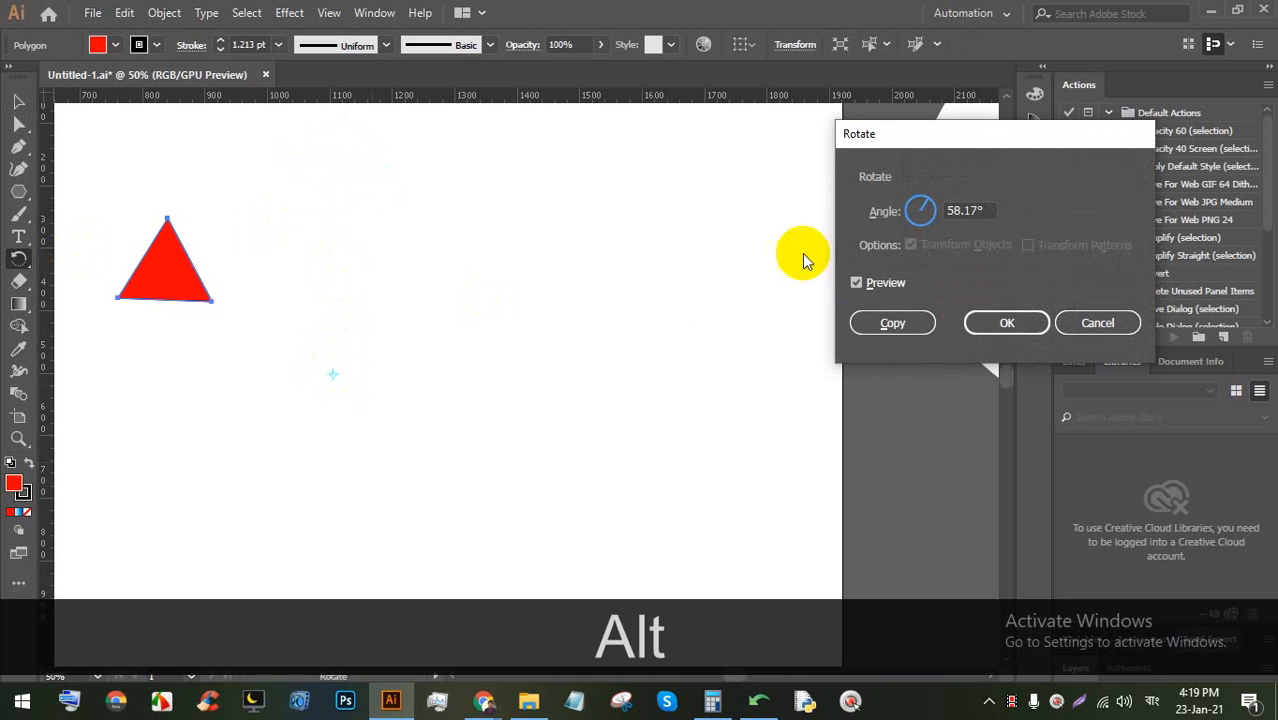
mouse_move(926, 214)
mouse_down()
mouse_move(921, 205)
mouse_move(933, 229)
mouse_up()
click(1091, 327)
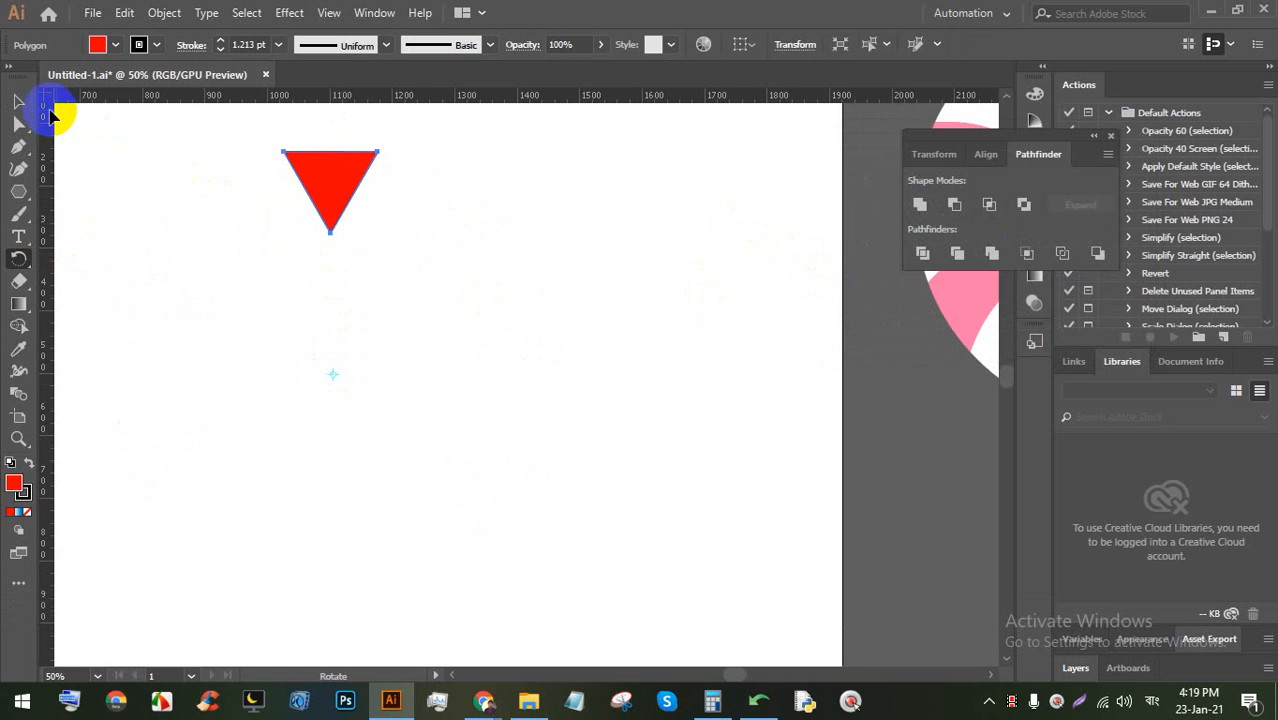
click(18, 101)
click(340, 200)
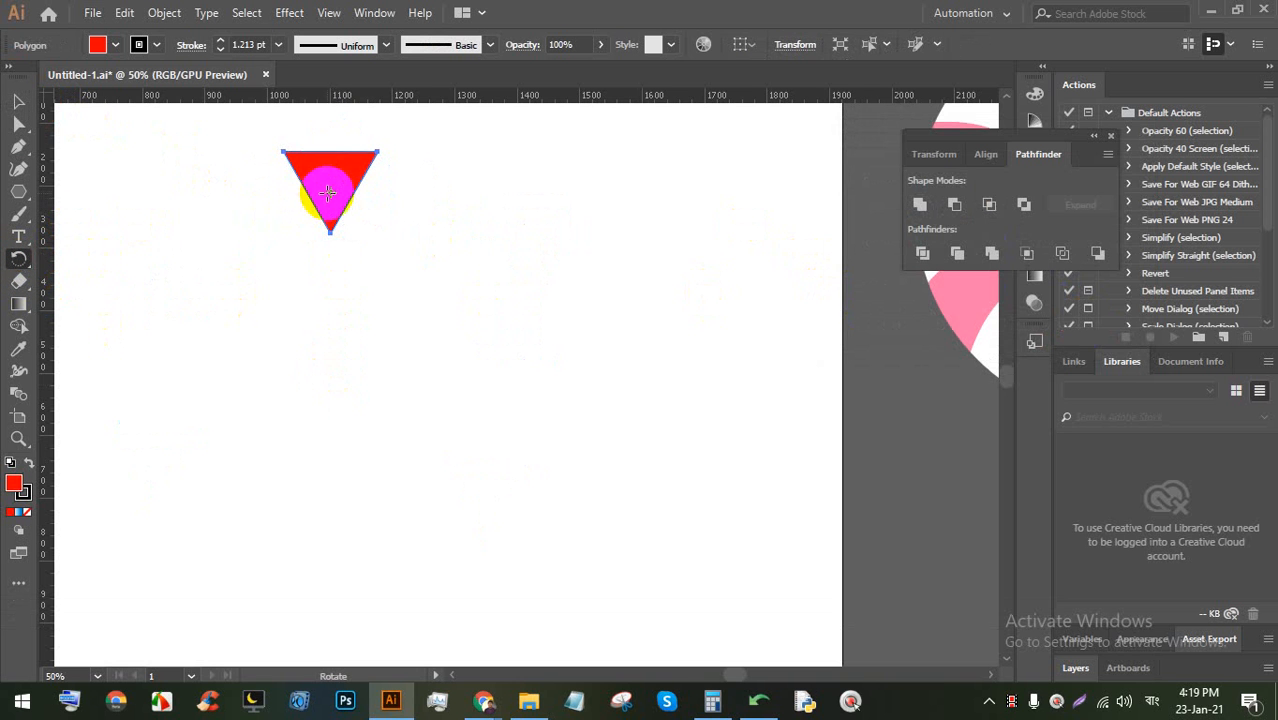
alt+click(337, 385)
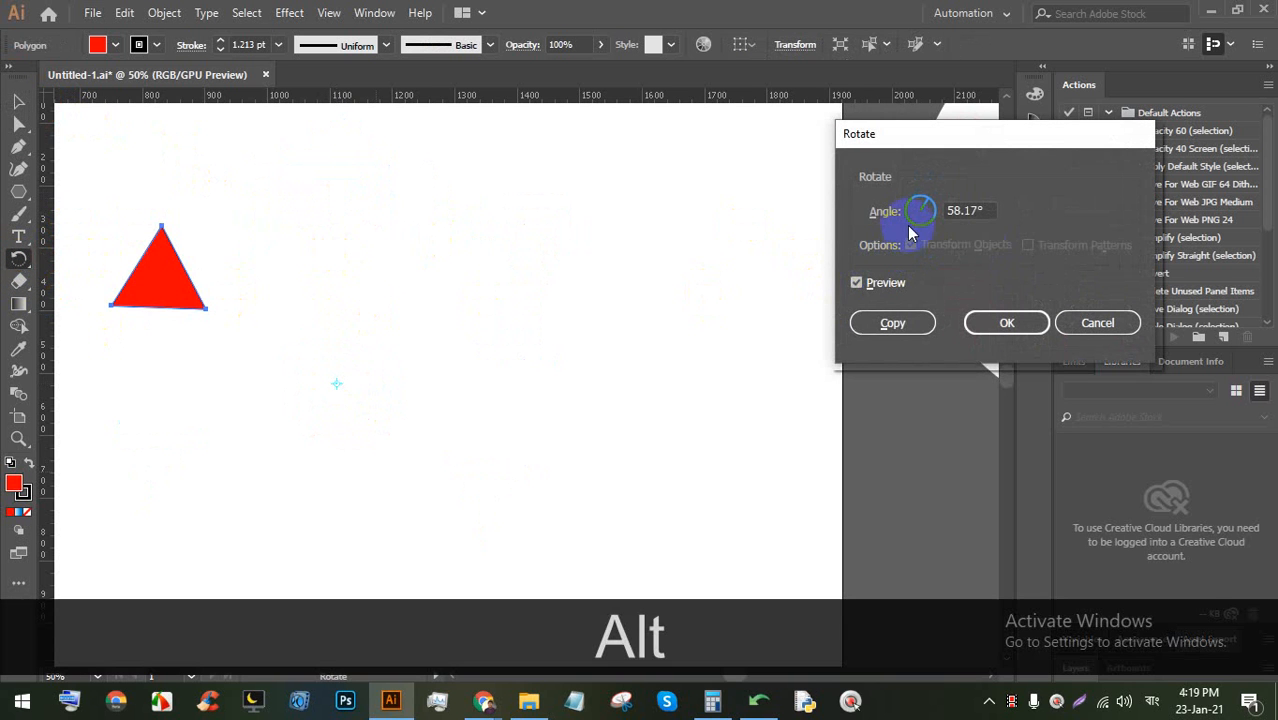
drag(910, 232, 922, 206)
click(1093, 324)
Rotate the red triangle itself by 10° about a point about 230 px below its tip, without making a copy
click(18, 101)
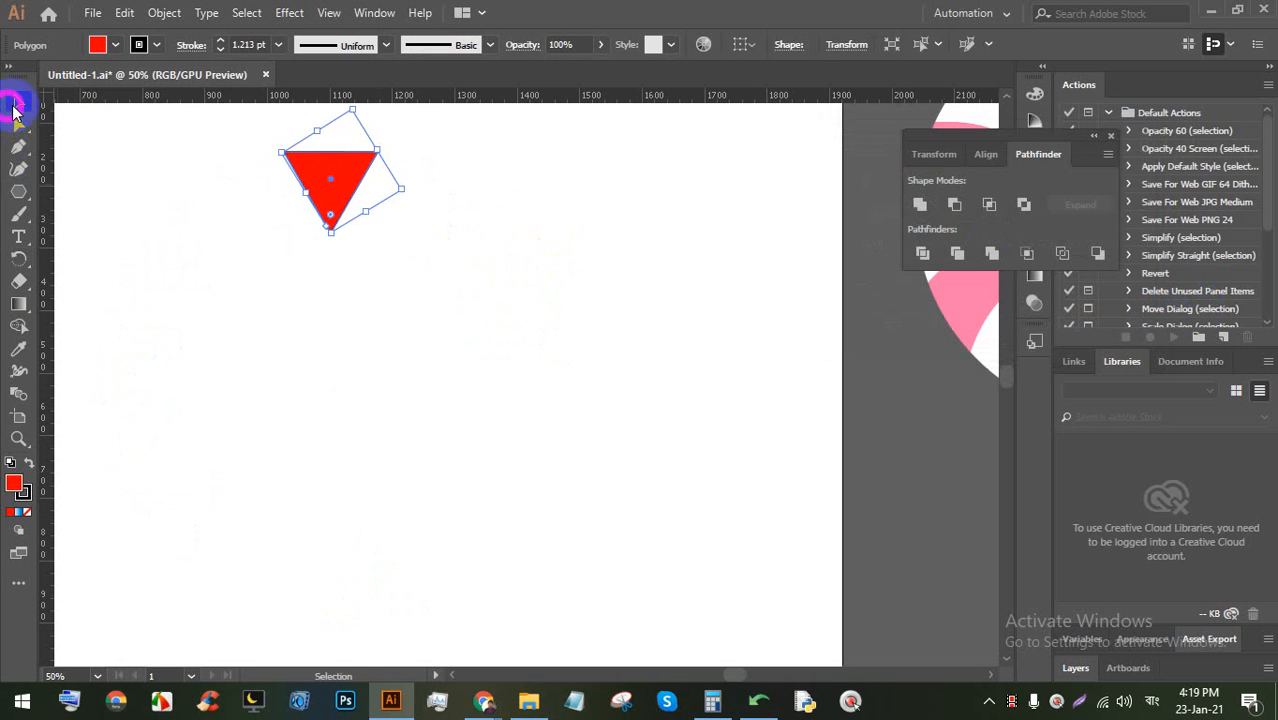
click(585, 220)
click(315, 178)
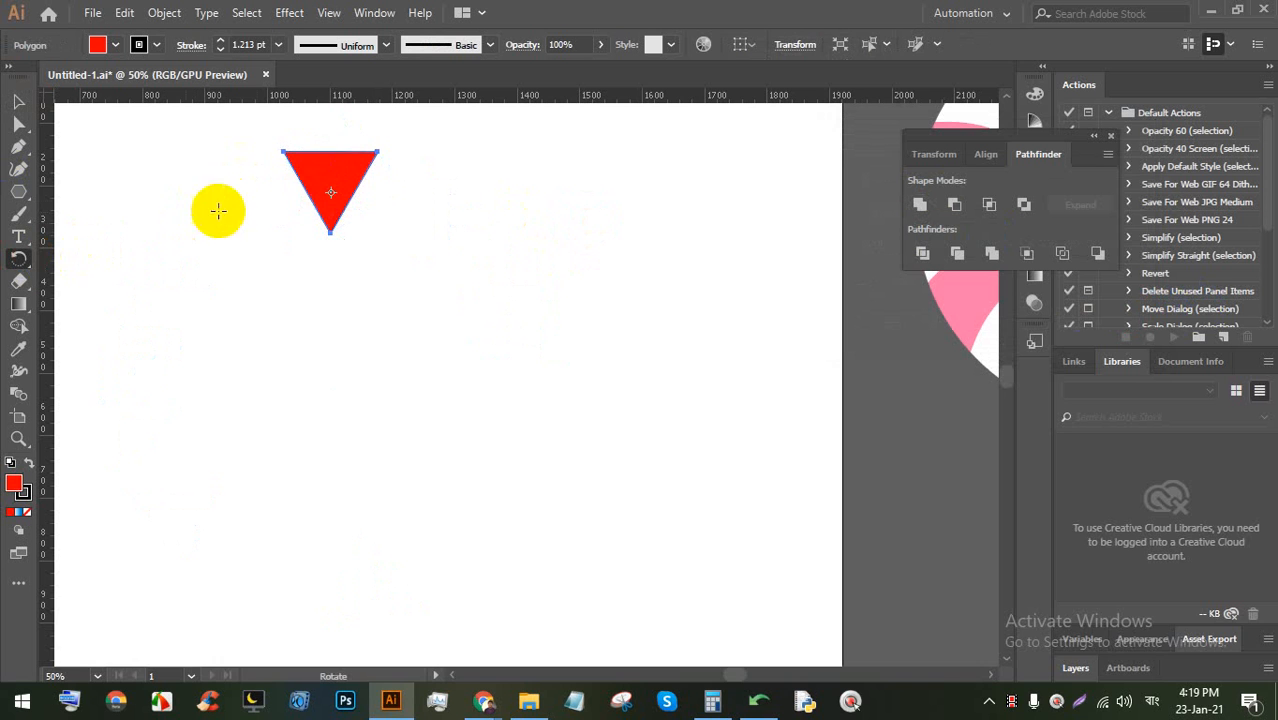
alt+click(335, 375)
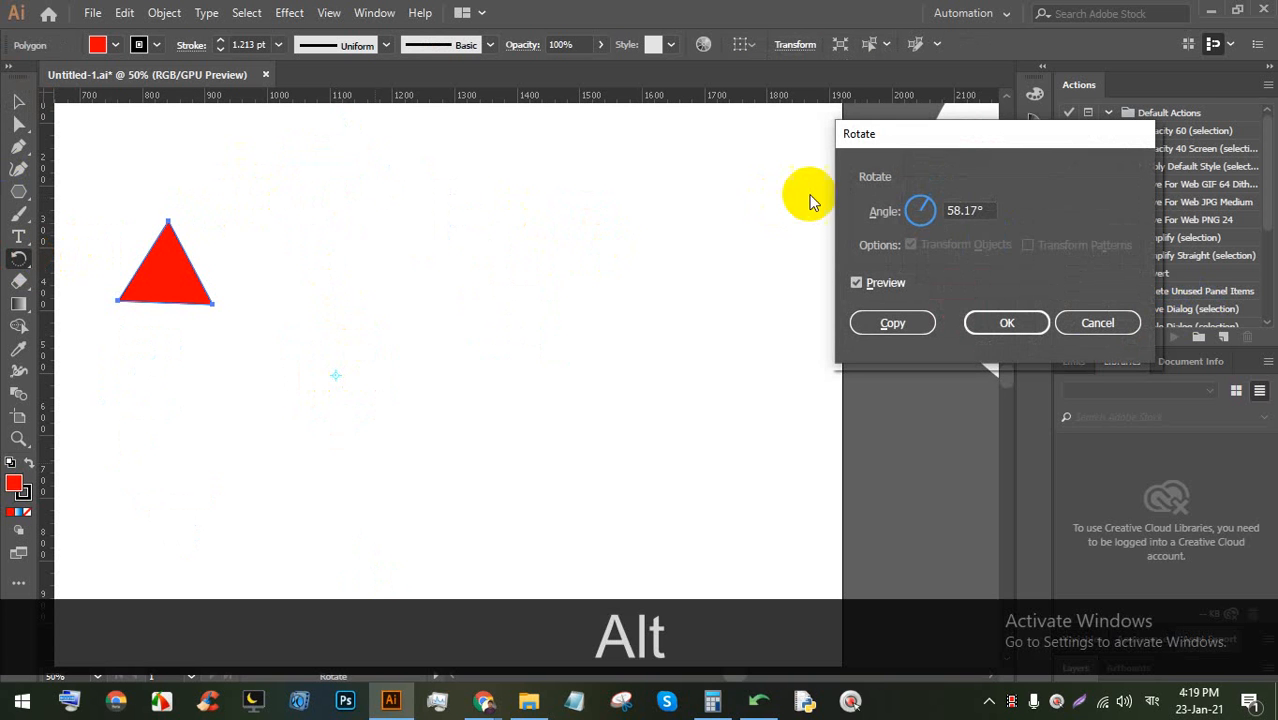
click(960, 209)
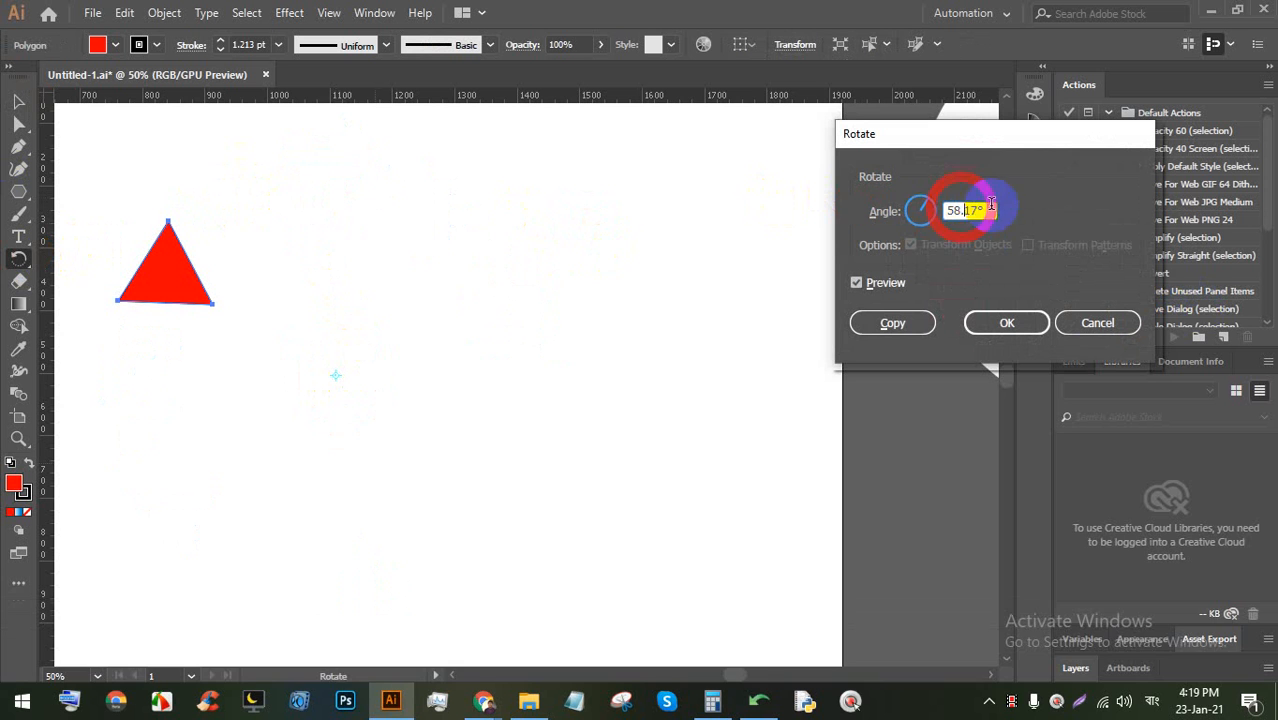
text(10)
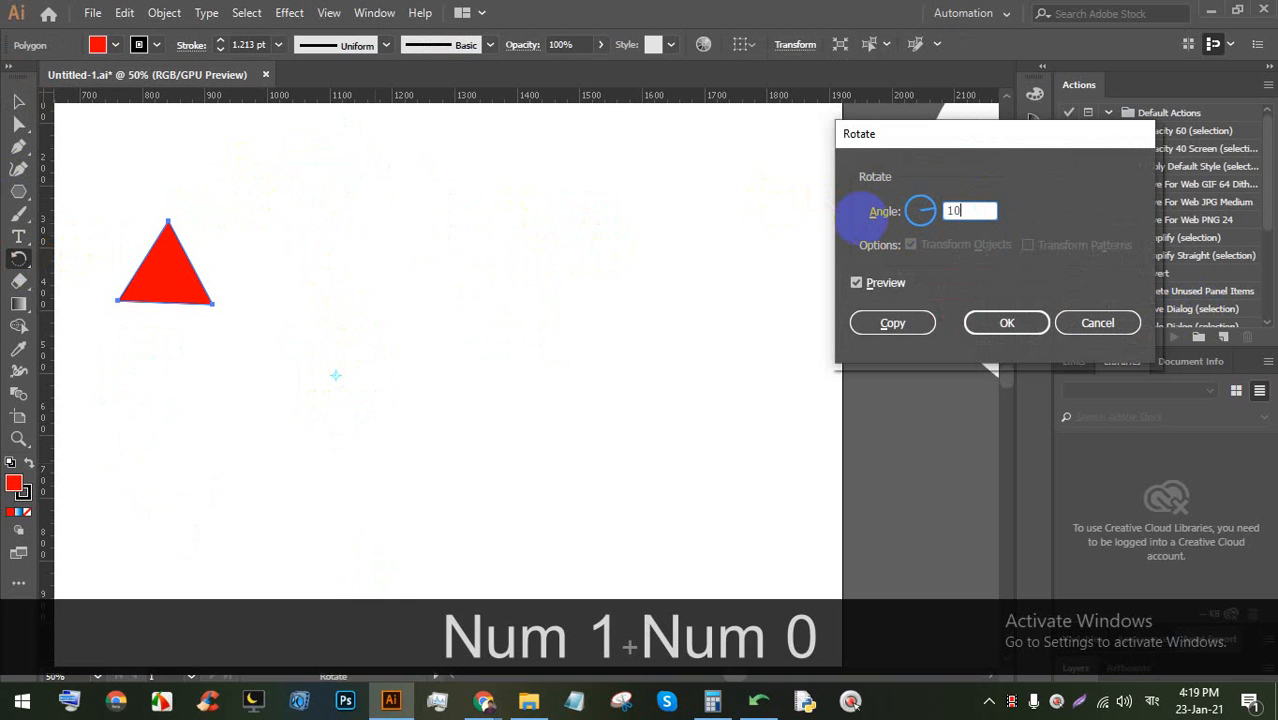
click(1005, 322)
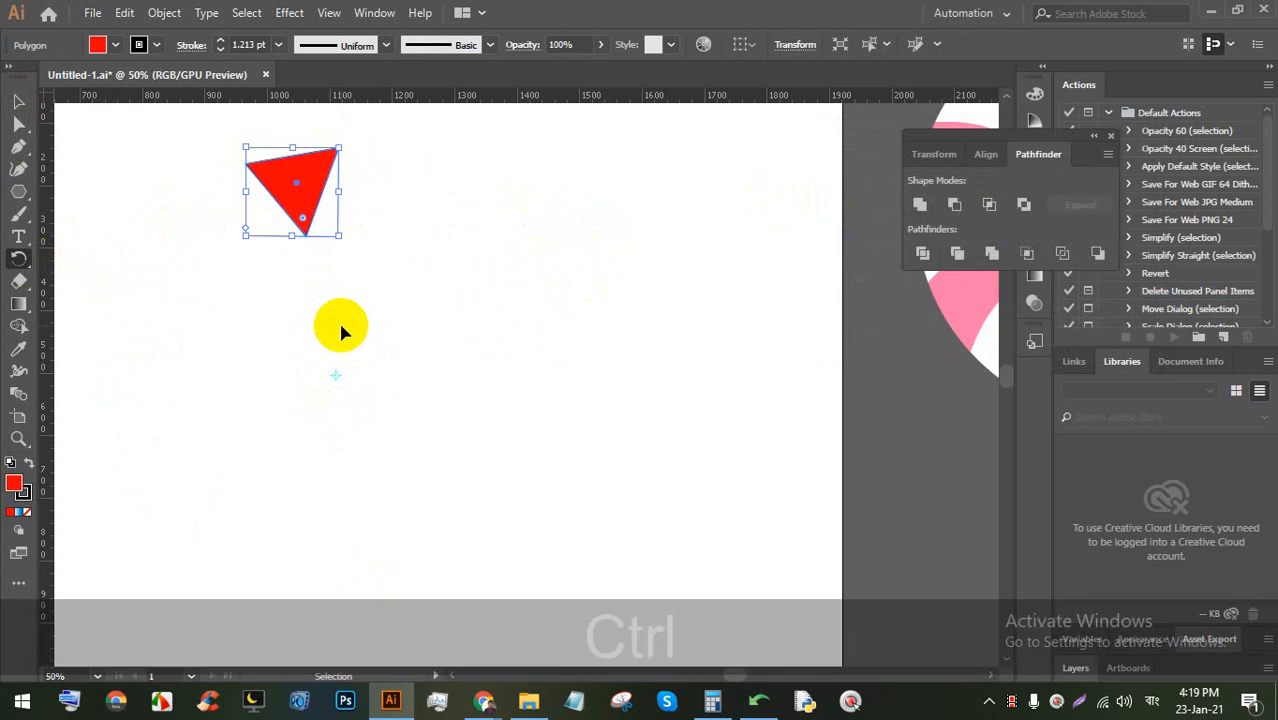
Repeat the 10° rotation until the red triangle has travelled around the full circle to its starting position
key(ctrl+d)
key(ctrl+d)
key(ctrl+d)
key(ctrl+d)
key(ctrl+d)
key(ctrl+d)
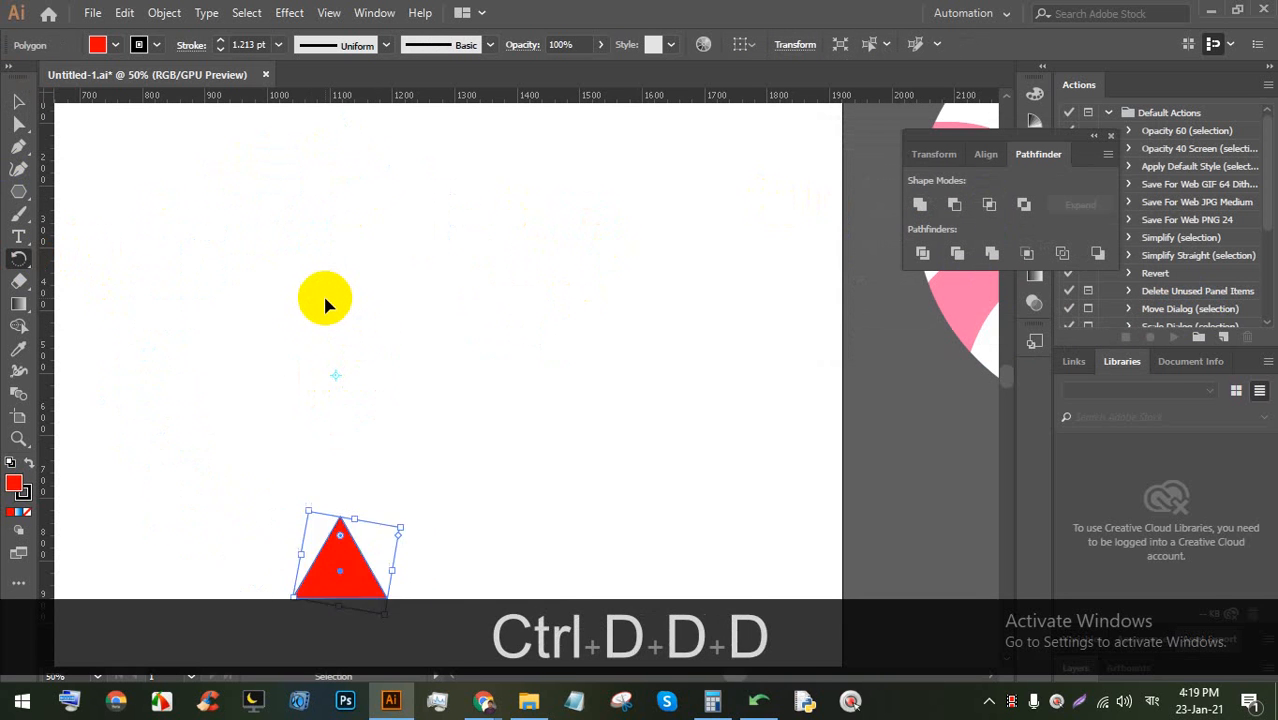
key(ctrl+d)
key(ctrl+d)
key(ctrl+d)
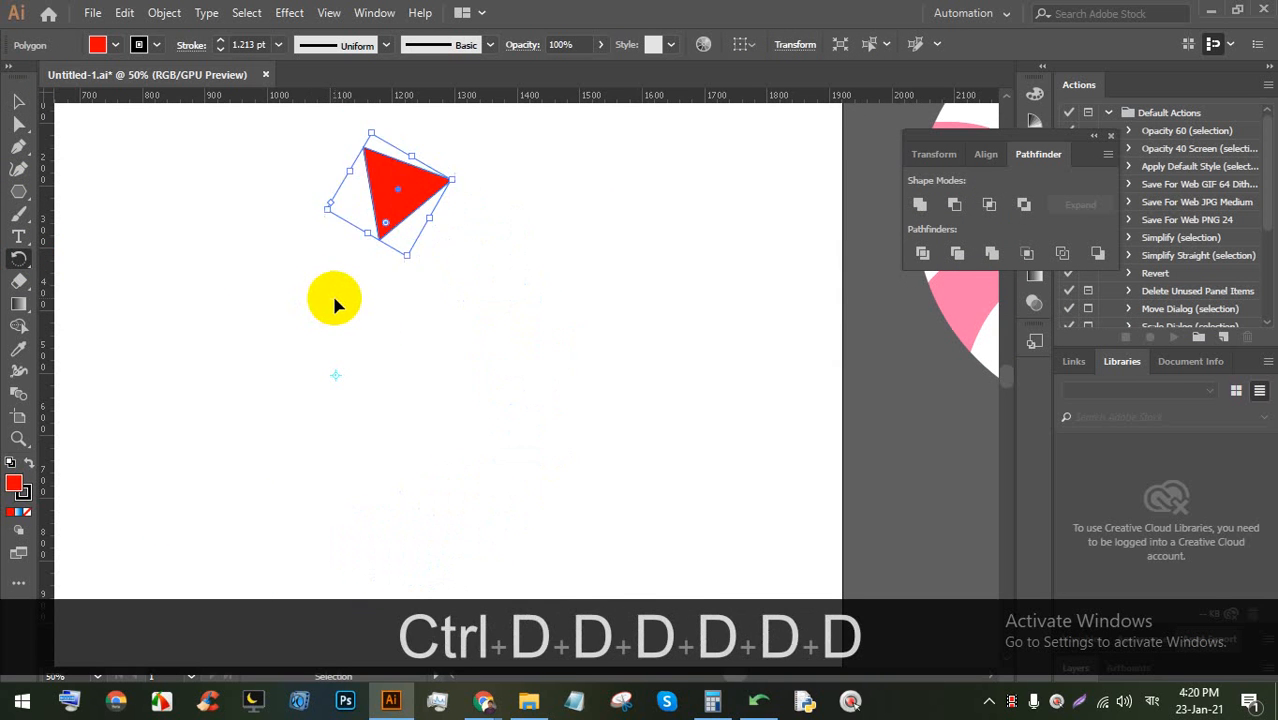
Create a copy of the red triangle rotated 25° about a point about 230 px below its tip
click(328, 177)
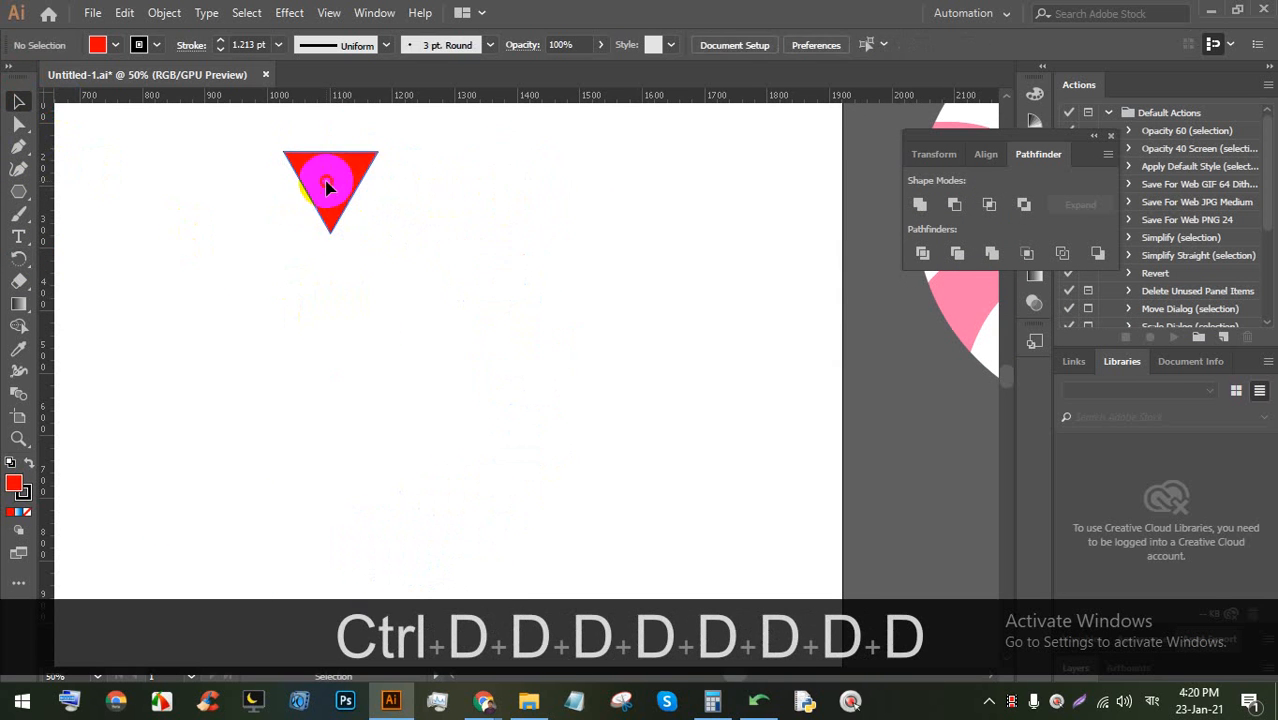
click(20, 258)
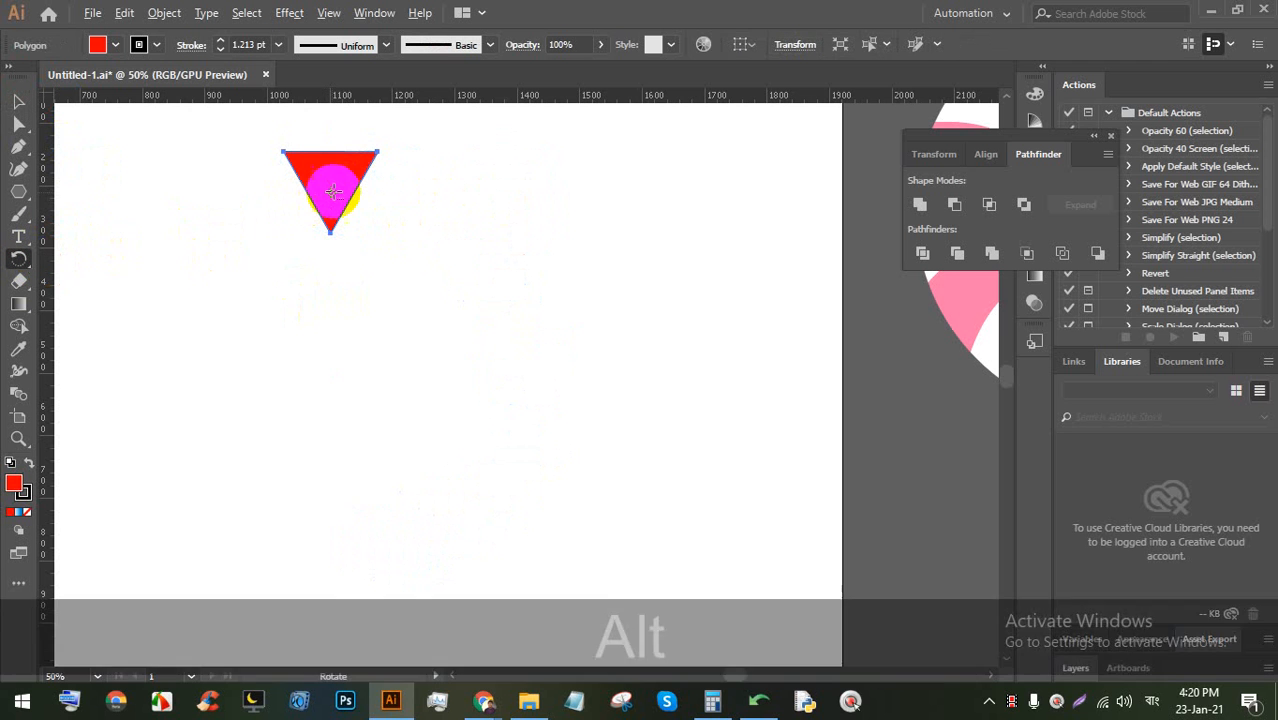
alt+click(337, 378)
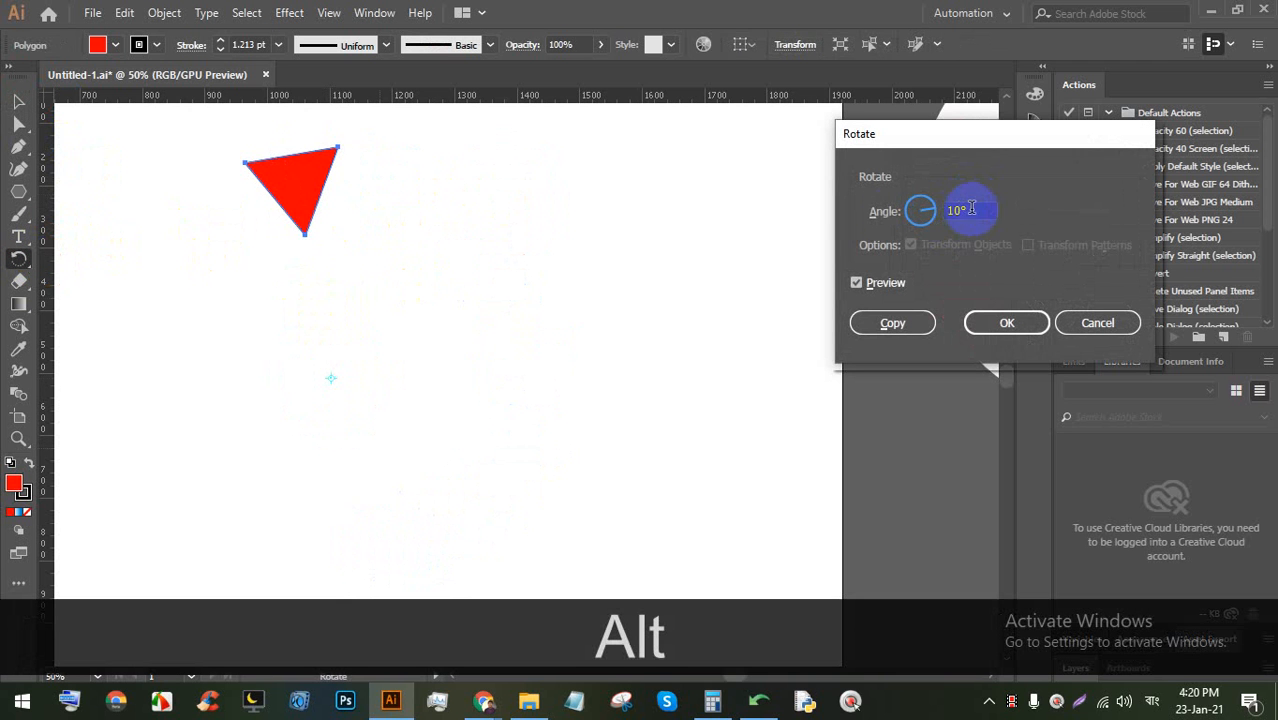
key(Up)
text(2)
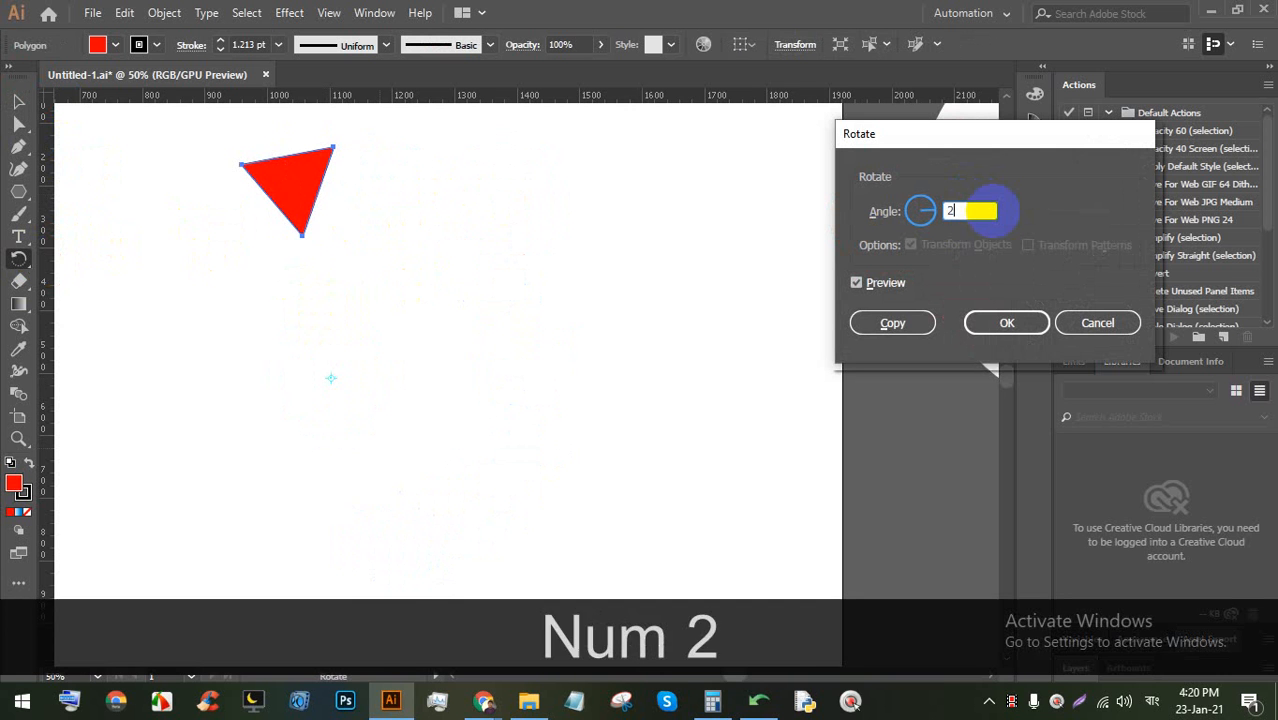
text(5)
click(905, 323)
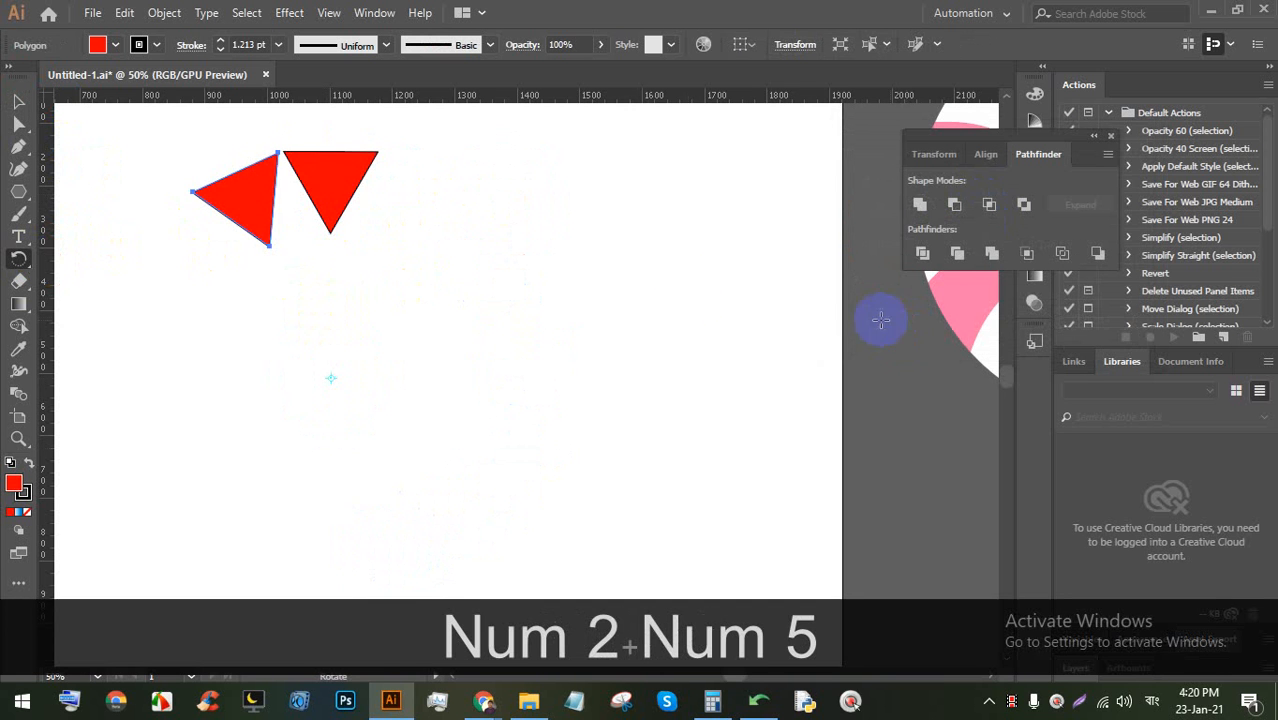
Repeat the 25° rotated copy around the centre many times until overlapping red triangles form a dense closed ring
key(ctrl+d)
key(ctrl+d)
key(ctrl+d)
key(ctrl+d)
key(ctrl+d)
key(ctrl+d)
key(ctrl+d)
key(ctrl+d)
key(ctrl+d)
key(ctrl+d)
key(ctrl+d)
key(ctrl+d)
key(ctrl+d)
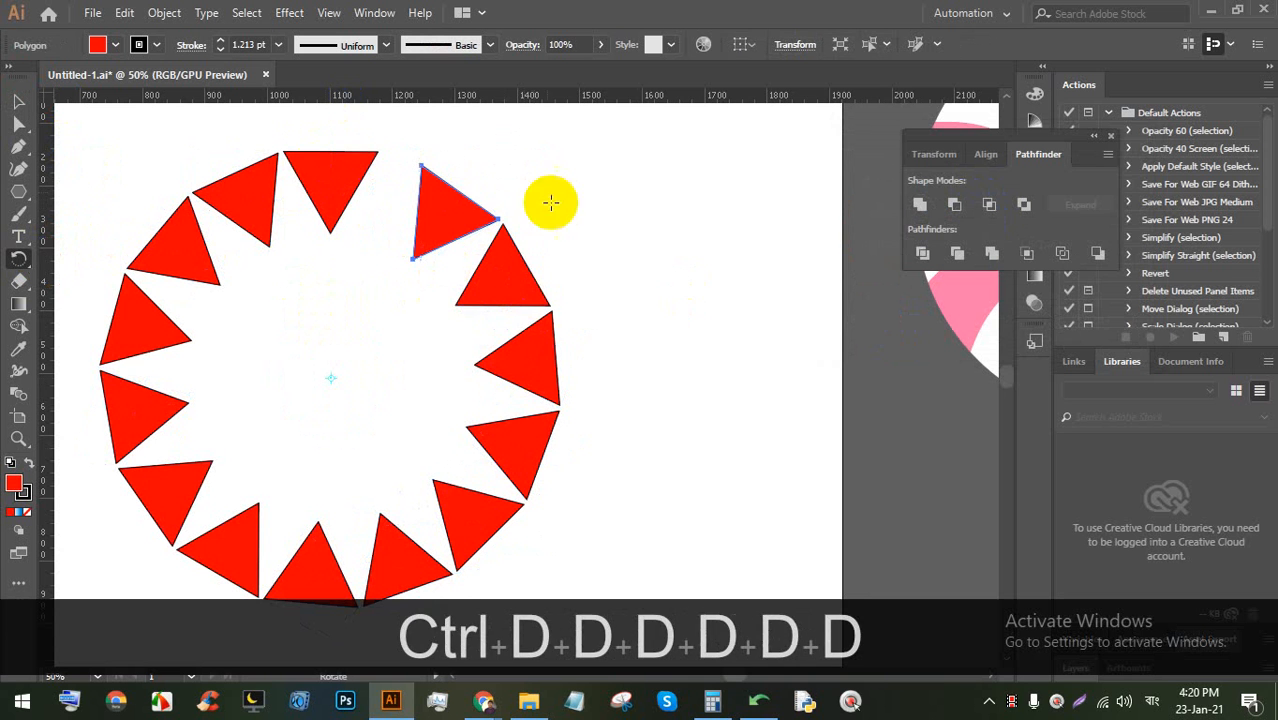
key(ctrl+d)
key(ctrl+d)
key(ctrl+d)
key(ctrl+d)
key(ctrl+d)
key(ctrl+d)
key(ctrl+d)
key(ctrl+d)
key(ctrl+d)
key(ctrl+d)
key(ctrl+d)
key(ctrl+d)
key(ctrl+d)
key(ctrl+d)
key(ctrl+d)
key(ctrl+d)
key(ctrl+d)
key(ctrl+d)
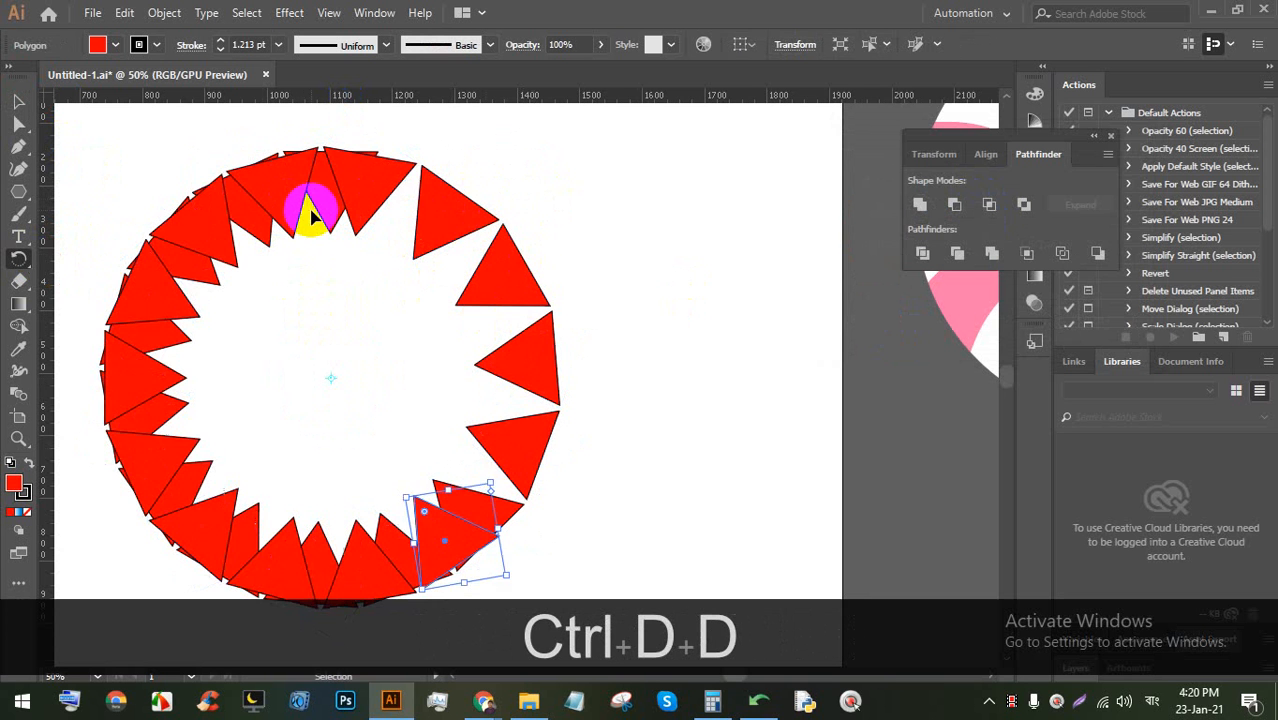
key(ctrl+d)
key(ctrl+d)
key(ctrl+d)
key(ctrl+d)
key(ctrl+d)
key(ctrl+d)
key(ctrl+d)
key(ctrl+d)
key(ctrl+d)
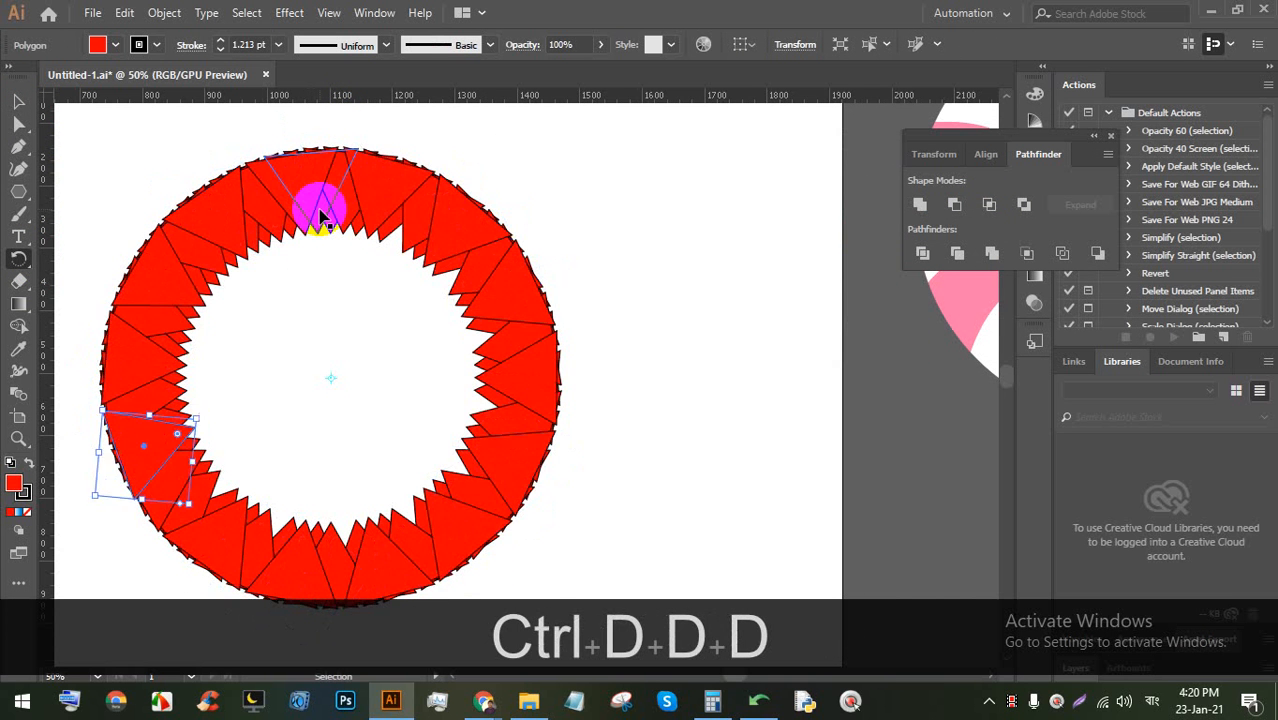
key(ctrl+d)
key(ctrl+d)
key(ctrl+d)
key(ctrl+d)
key(ctrl+d)
key(ctrl+d)
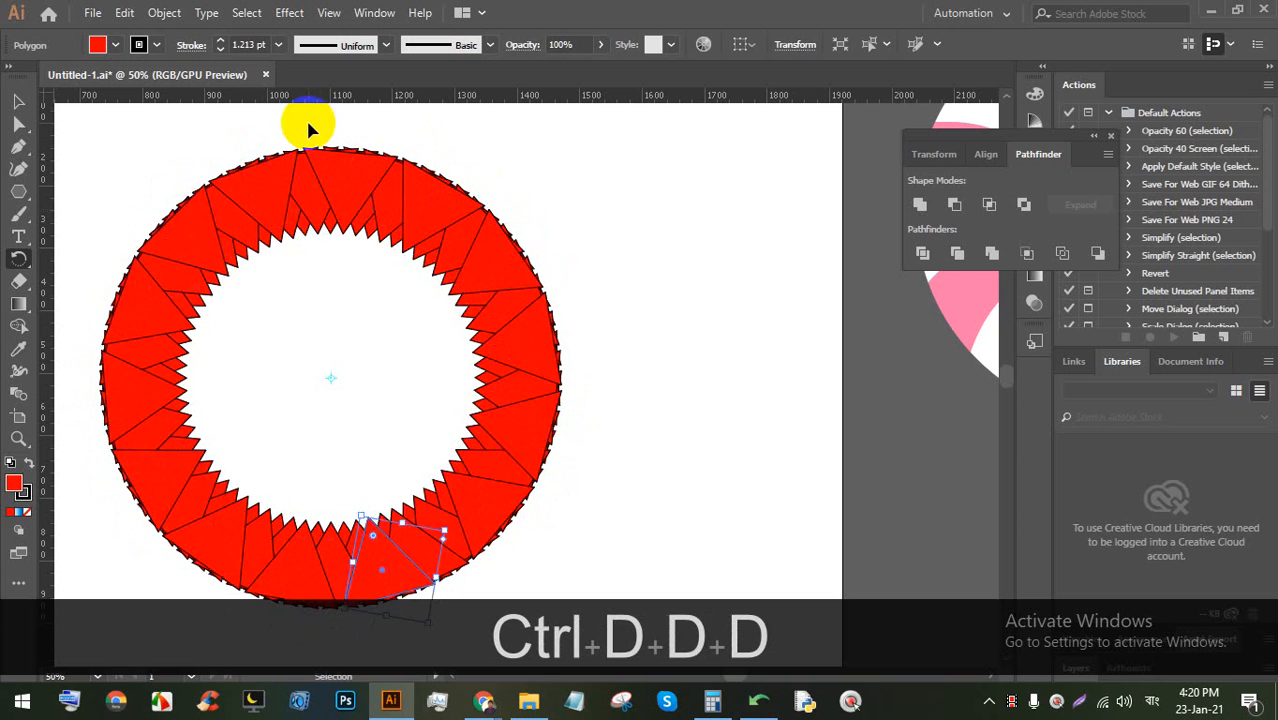
key(ctrl+d)
key(ctrl+d)
key(ctrl+d)
key(ctrl+d)
key(ctrl+d)
key(ctrl+d)
key(ctrl+d)
key(ctrl+d)
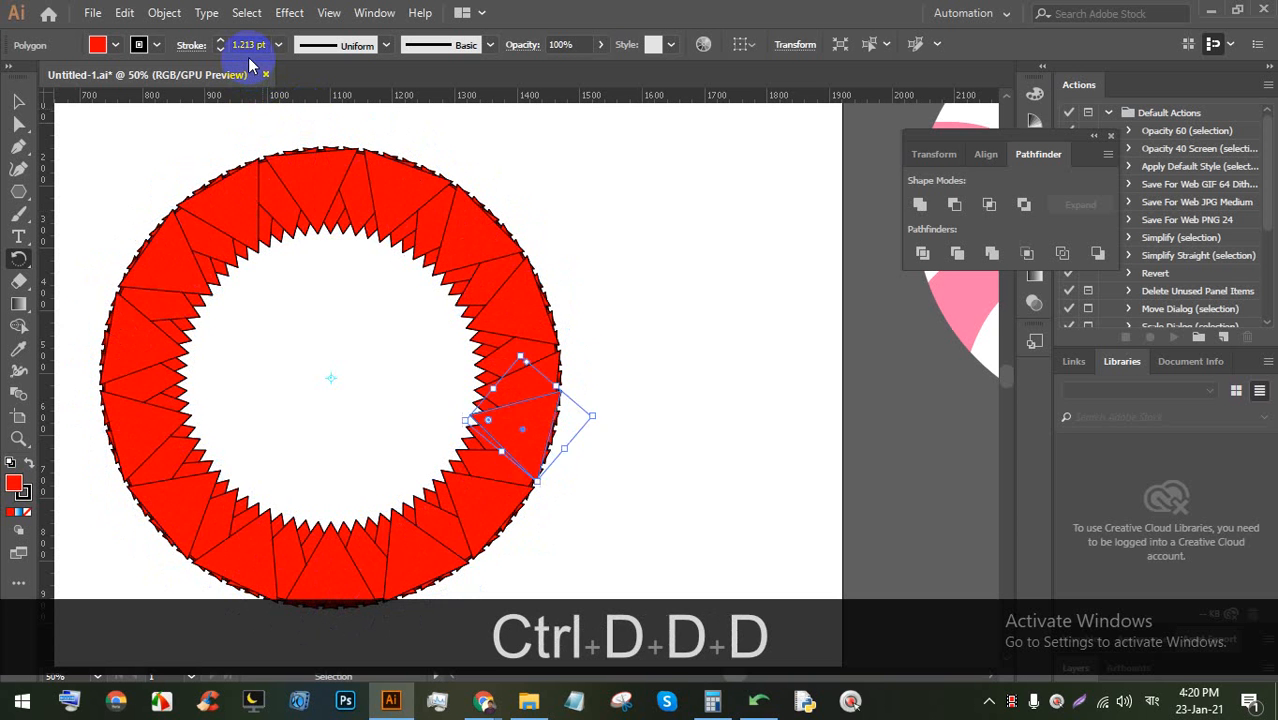
key(ctrl+d)
key(ctrl+d)
key(ctrl+d)
key(ctrl+d)
key(ctrl+d)
key(ctrl+d)
key(ctrl+d)
key(ctrl+d)
key(ctrl+d)
key(ctrl+d)
key(ctrl+d)
key(ctrl+d)
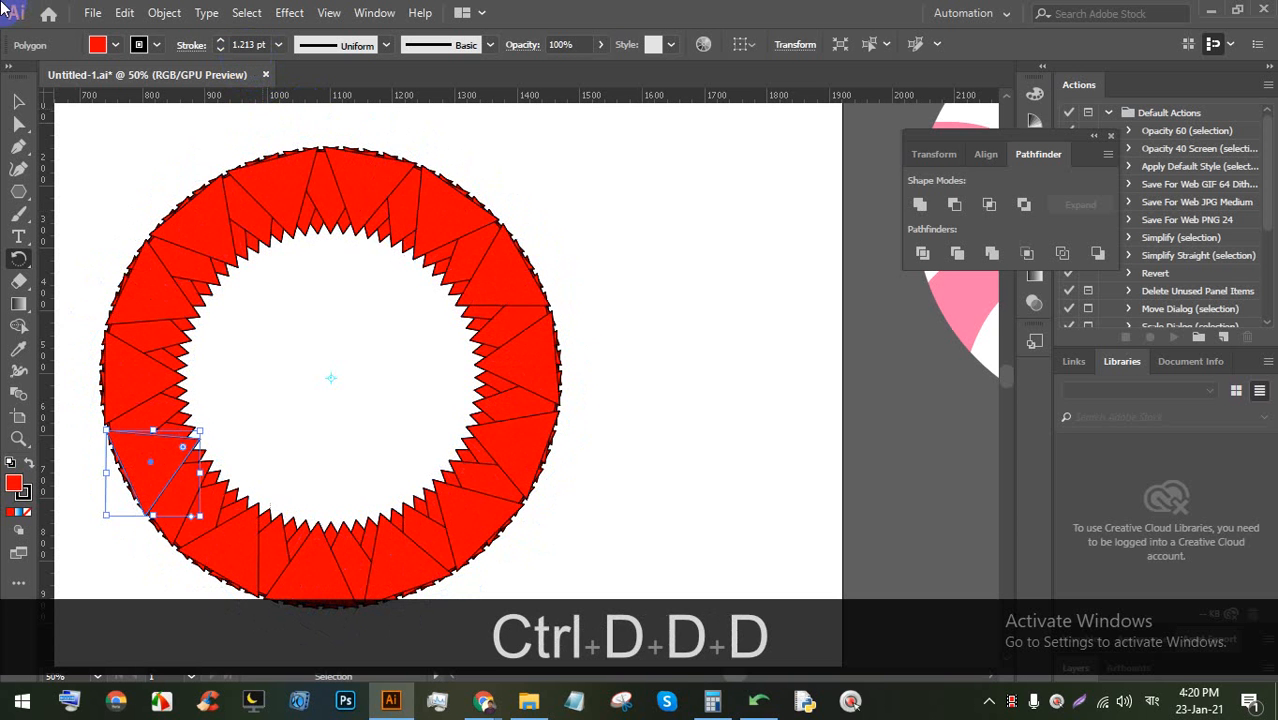
Select the red triangles of the ring with a selection box
click(22, 104)
click(654, 298)
drag(710, 489, 220, 284)
scroll(335, 298, down, 3)
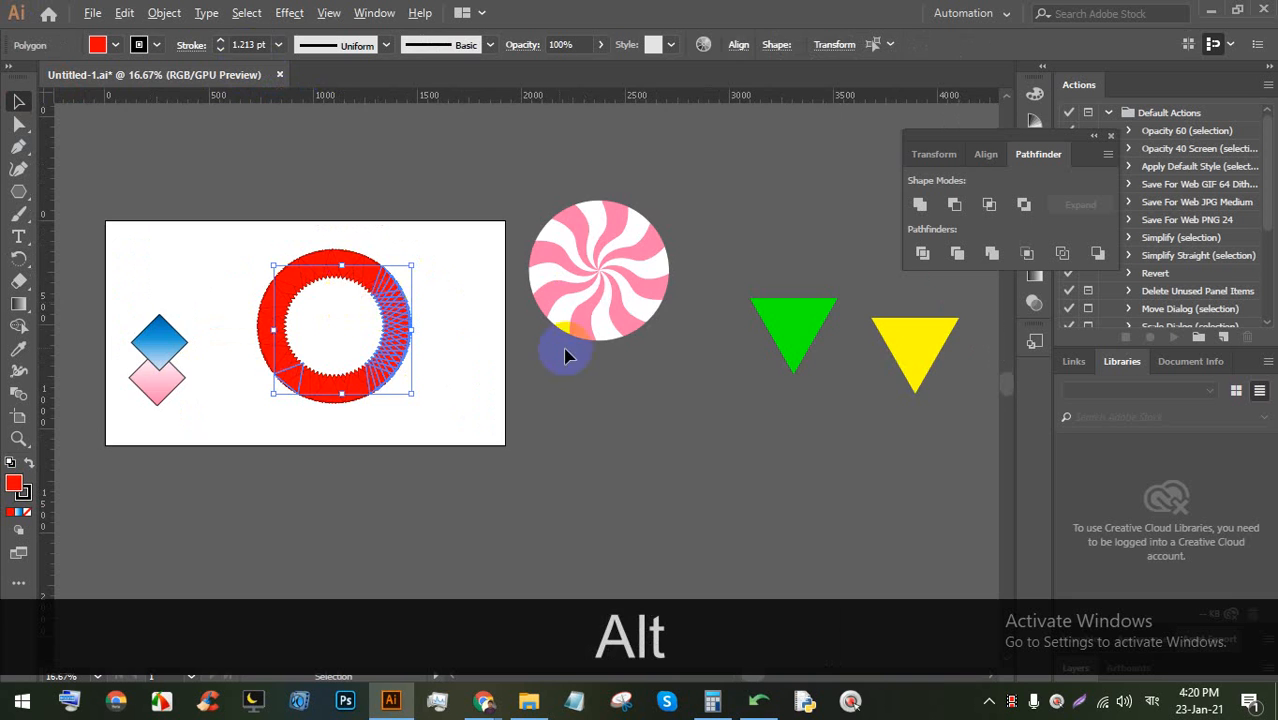
Delete the whole red ring of overlapping polygons from the artboard
click(566, 347)
scroll(289, 332, up, 2)
drag(603, 398, 228, 238)
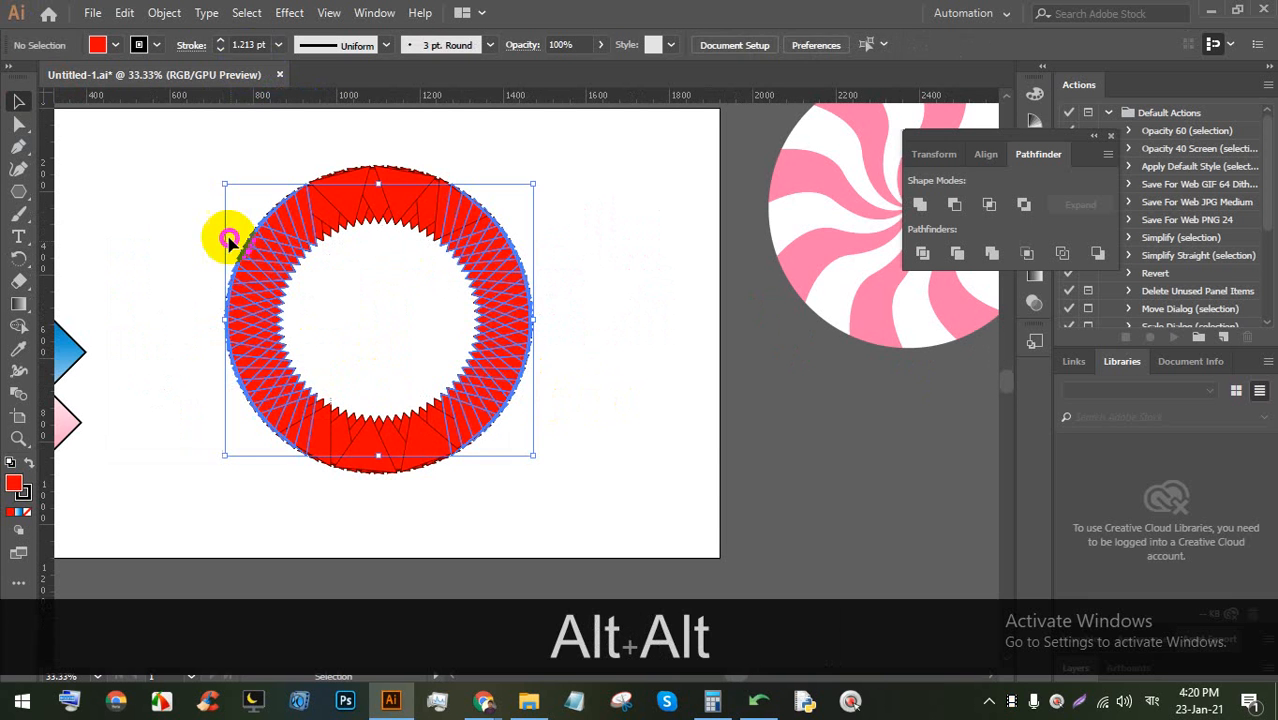
click(572, 288)
drag(528, 438, 162, 194)
drag(562, 305, 222, 185)
scroll(335, 262, up, 2)
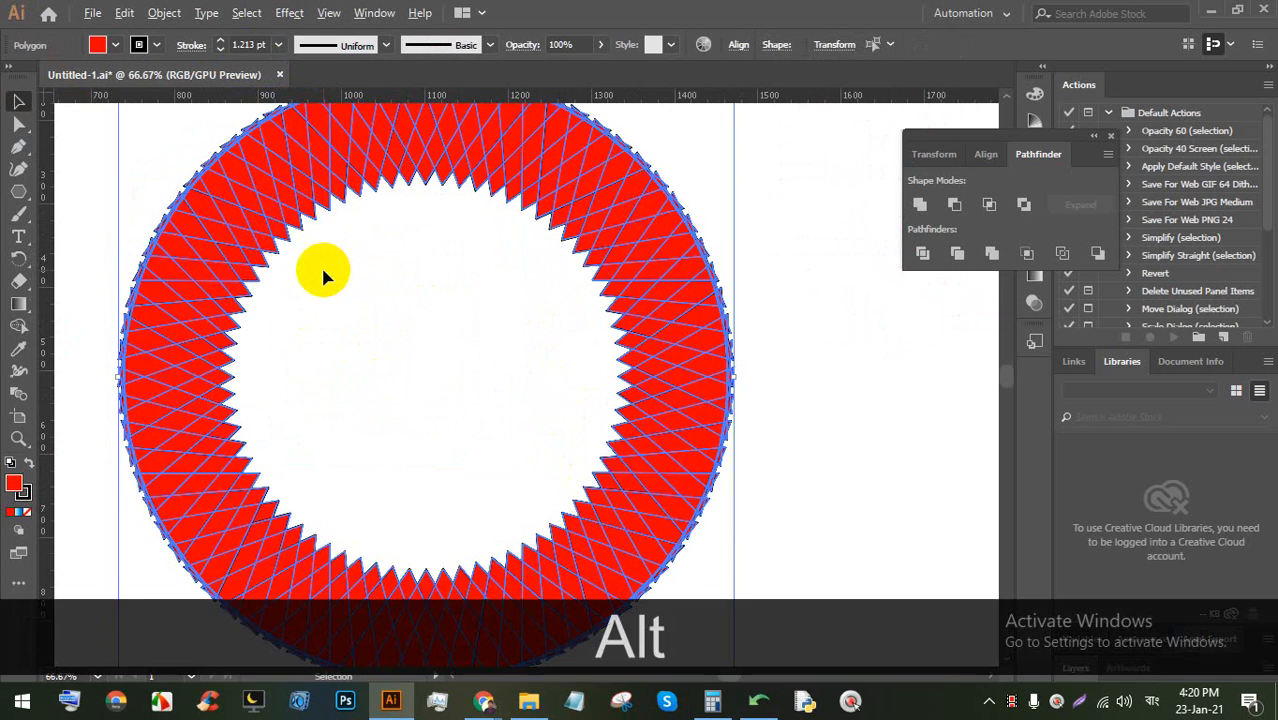
key(alt+BackSpace)
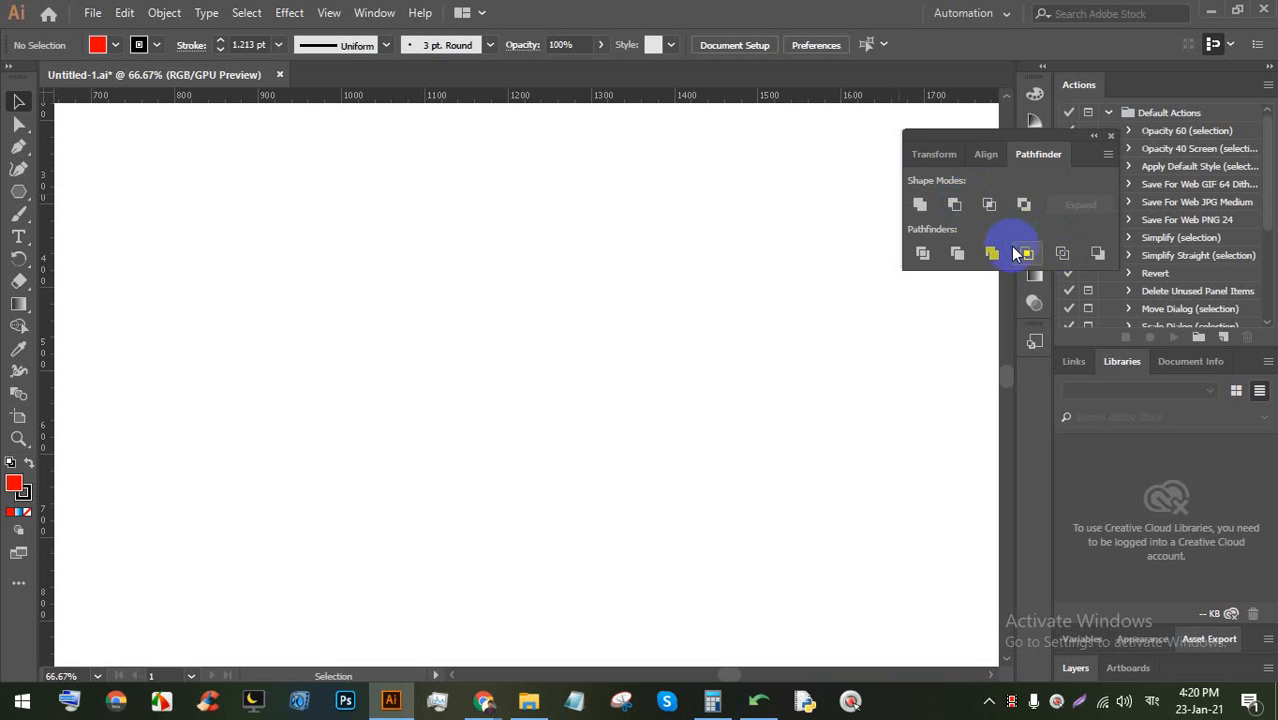
Move the floating Pathfinder panel away from the docked panels and ungroup the overlapping blue and pink diamonds
drag(1001, 140, 727, 147)
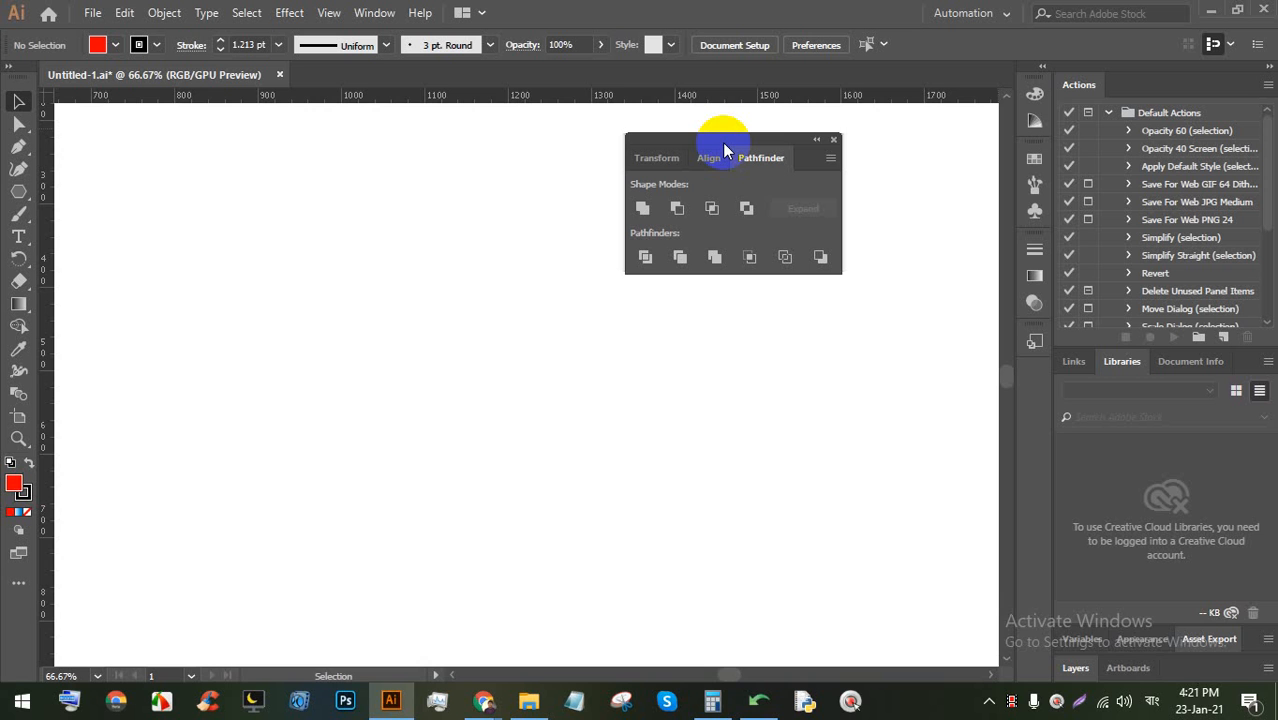
scroll(471, 285, down, 4)
scroll(399, 294, up, 4)
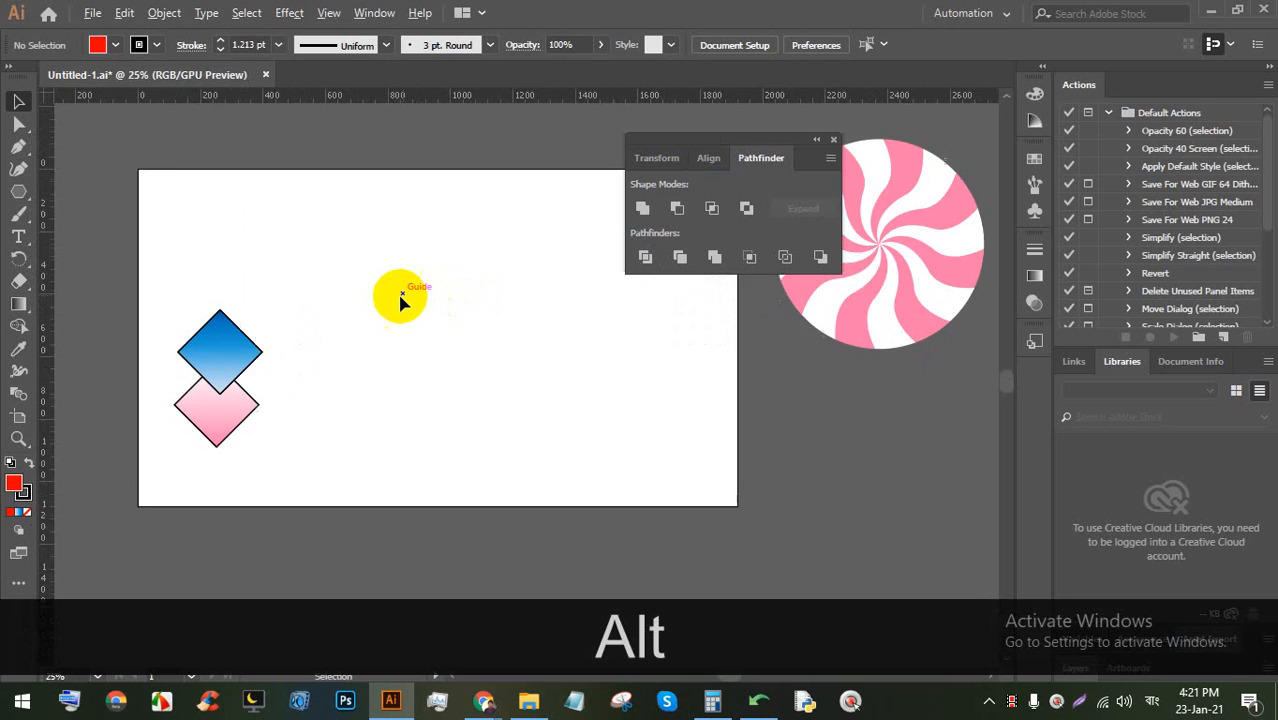
drag(167, 399, 311, 340)
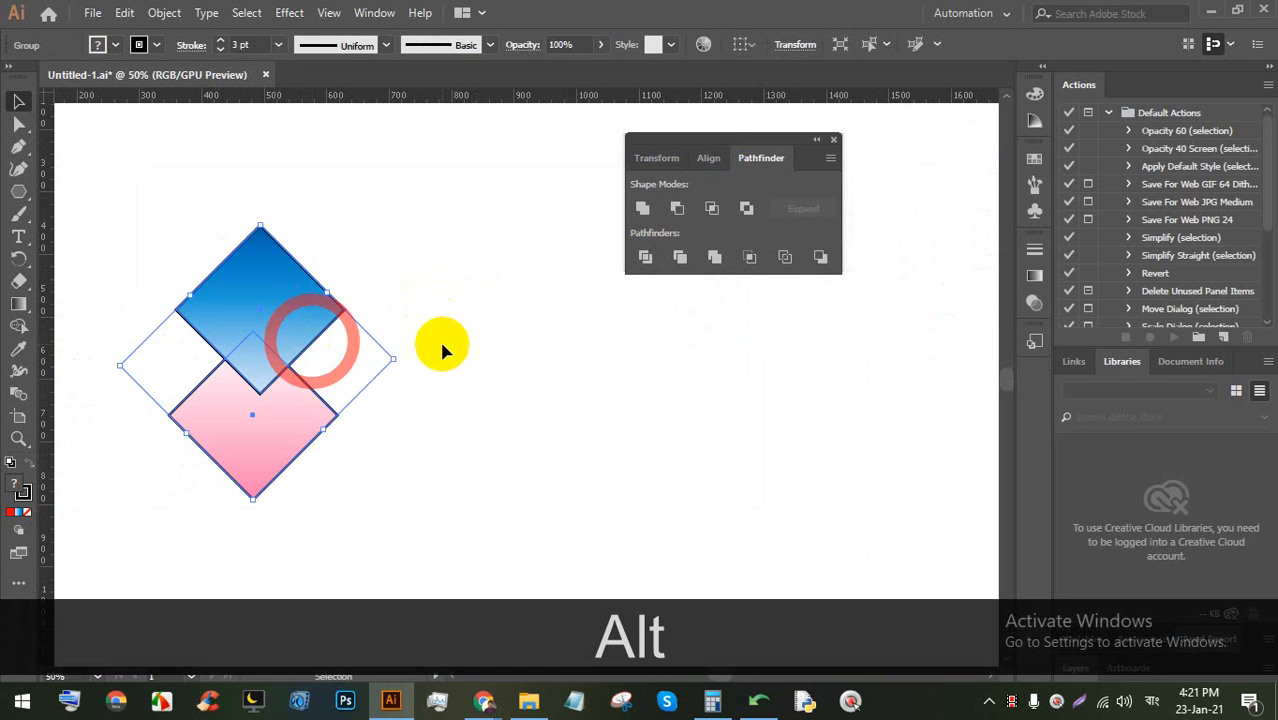
click(443, 347)
click(257, 328)
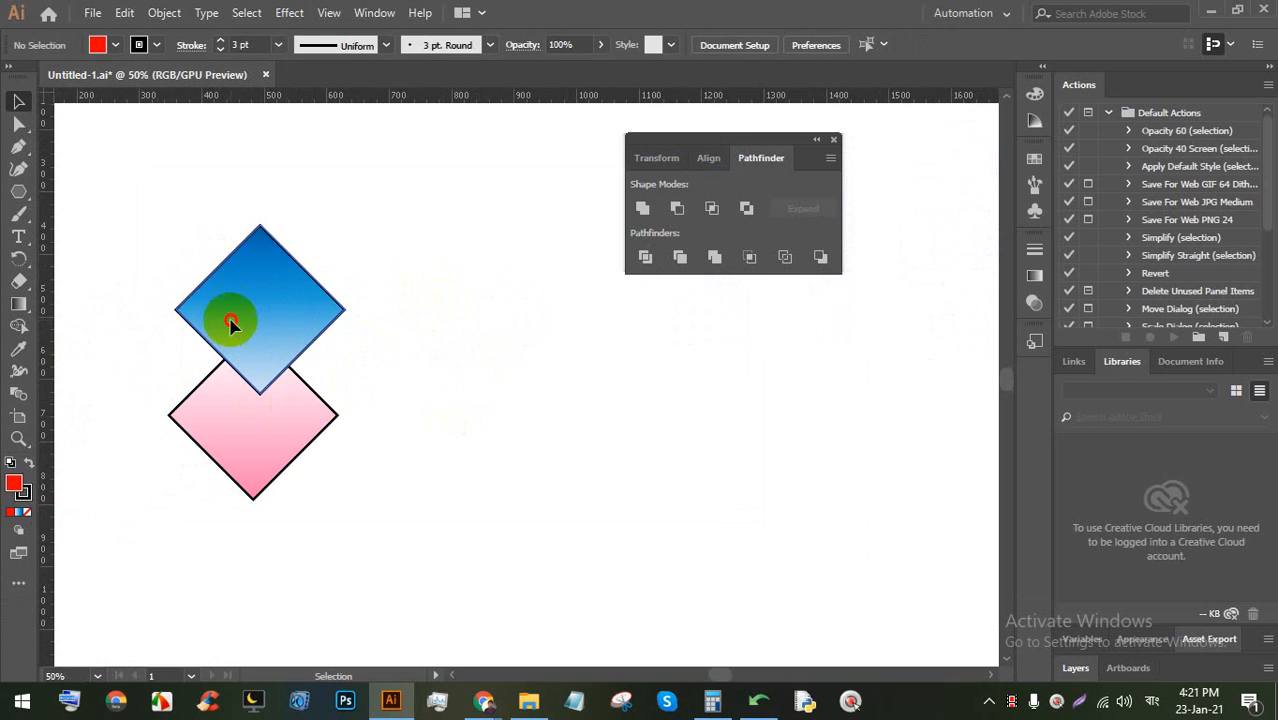
right_click(242, 310)
click(410, 464)
click(414, 462)
Separate the blue and pink diamonds so they sit side by side at the same height
drag(280, 328, 570, 457)
drag(291, 443, 248, 400)
drag(610, 442, 473, 378)
click(549, 424)
drag(369, 393, 369, 387)
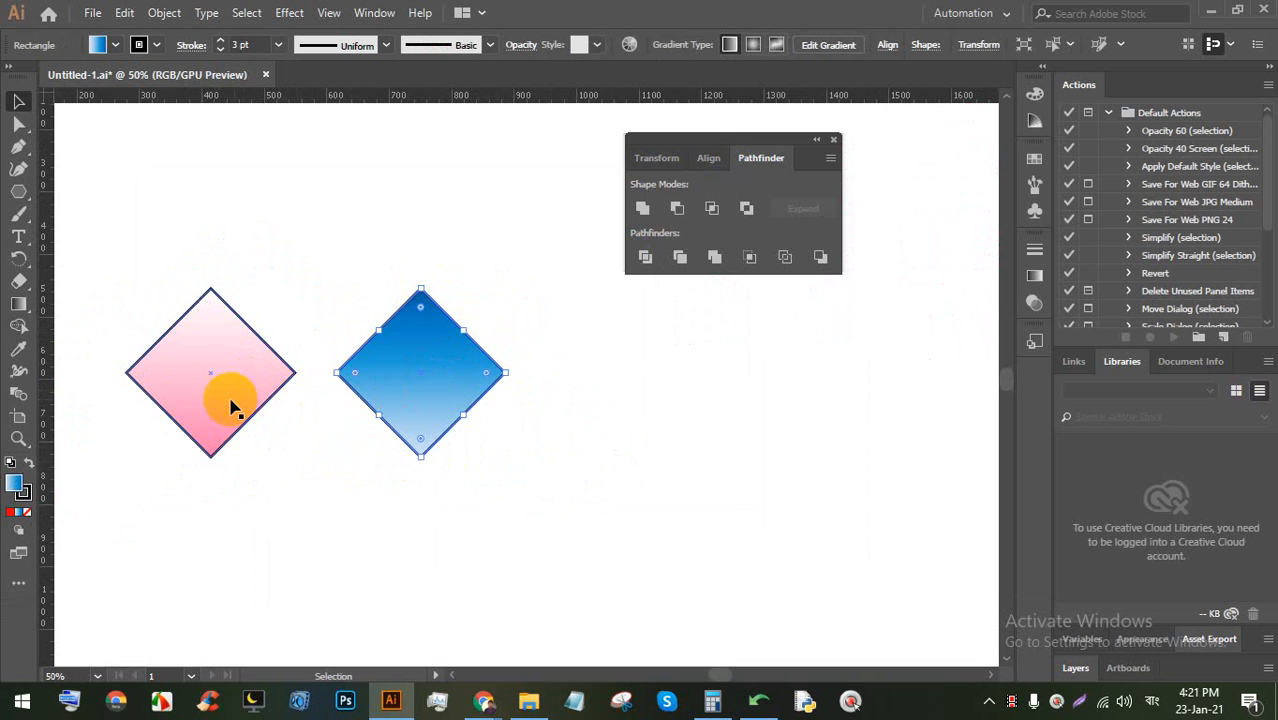
Reposition the two diamonds individually so the blue one sits close to the pink one's upper-right edge
scroll(201, 399, up, 1)
click(685, 499)
click(277, 294)
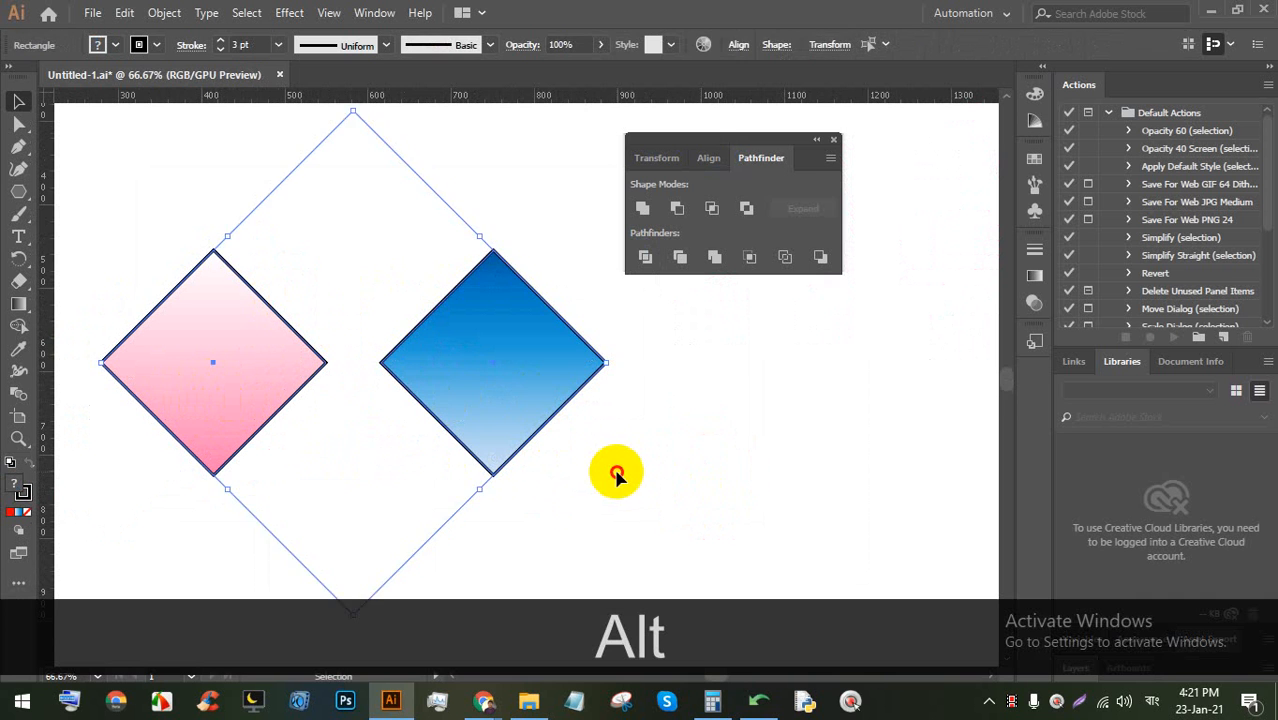
drag(469, 395, 473, 405)
drag(471, 361, 471, 391)
drag(467, 383, 430, 293)
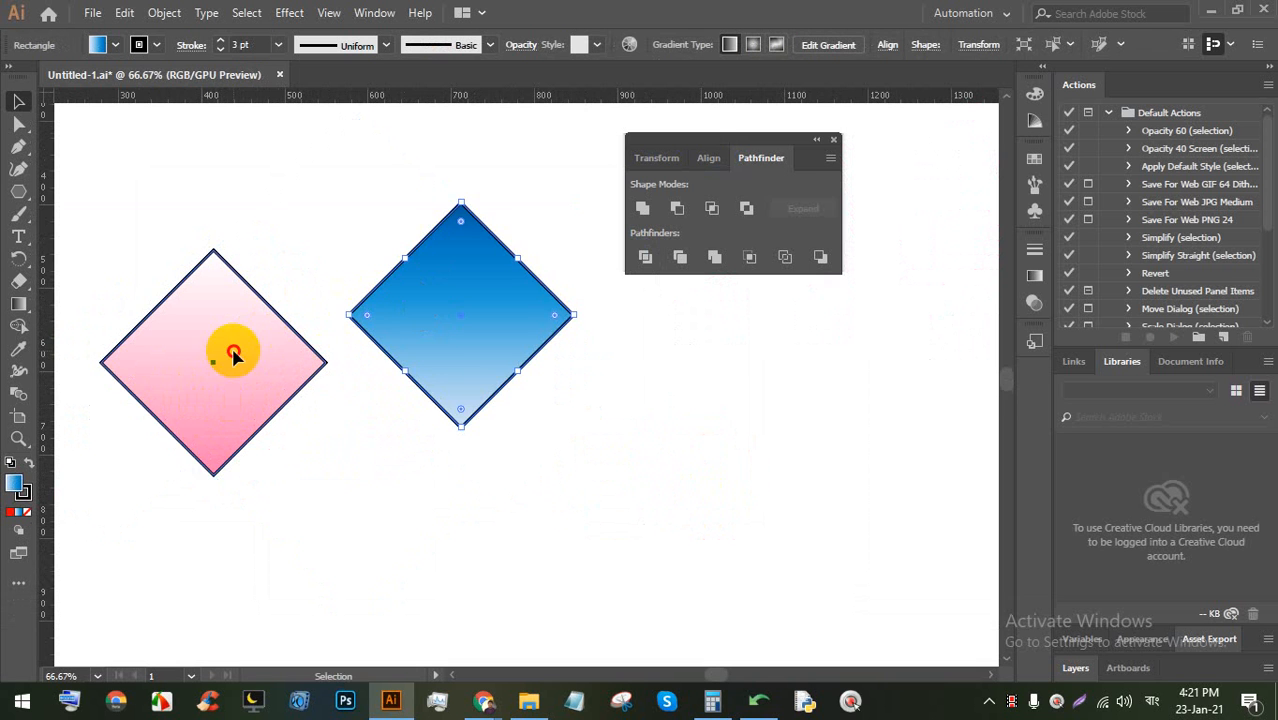
drag(235, 351, 247, 339)
drag(253, 361, 270, 392)
drag(380, 345, 373, 326)
drag(418, 320, 383, 330)
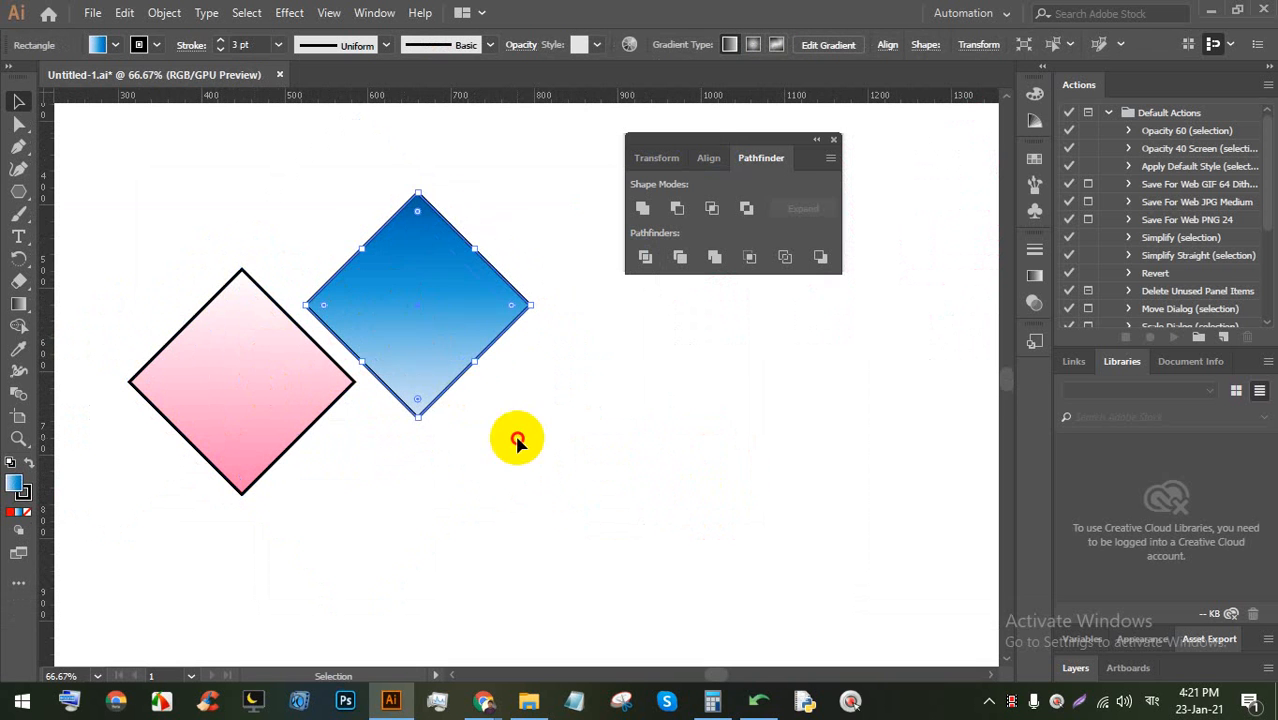
click(519, 446)
Group the pink and blue diamonds and move them together as one object
drag(524, 490, 225, 314)
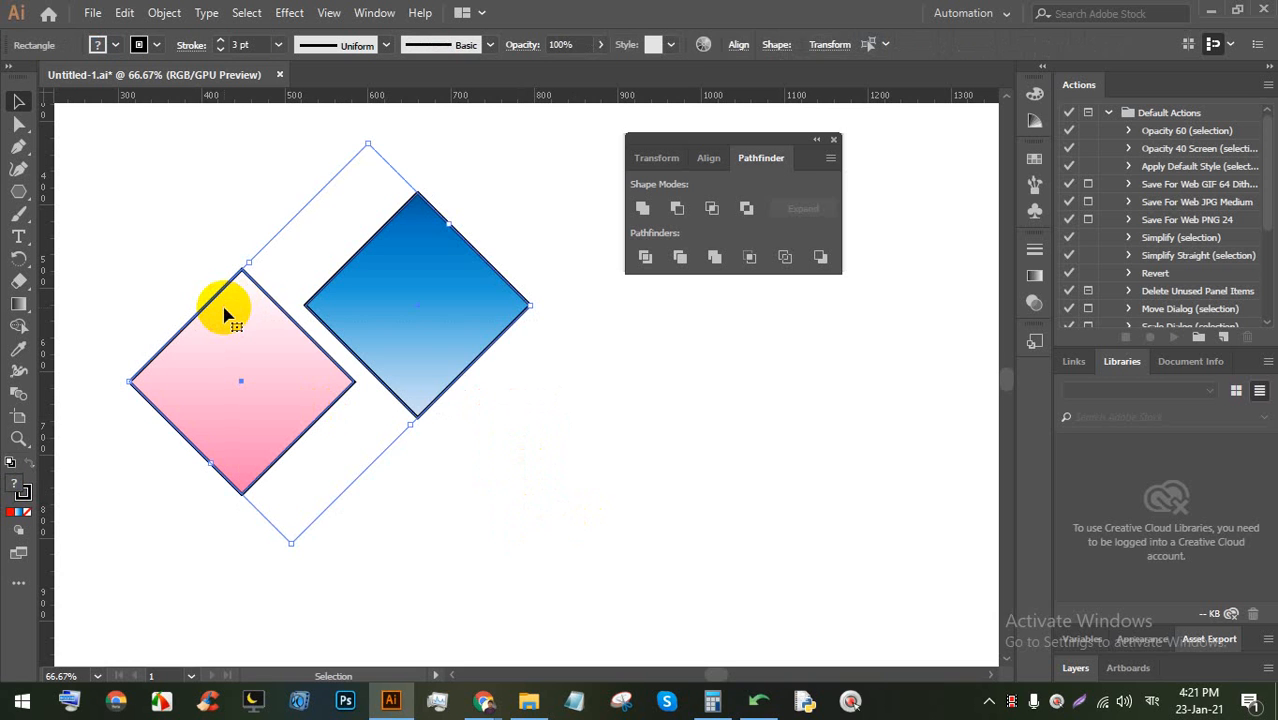
key(ctrl+g)
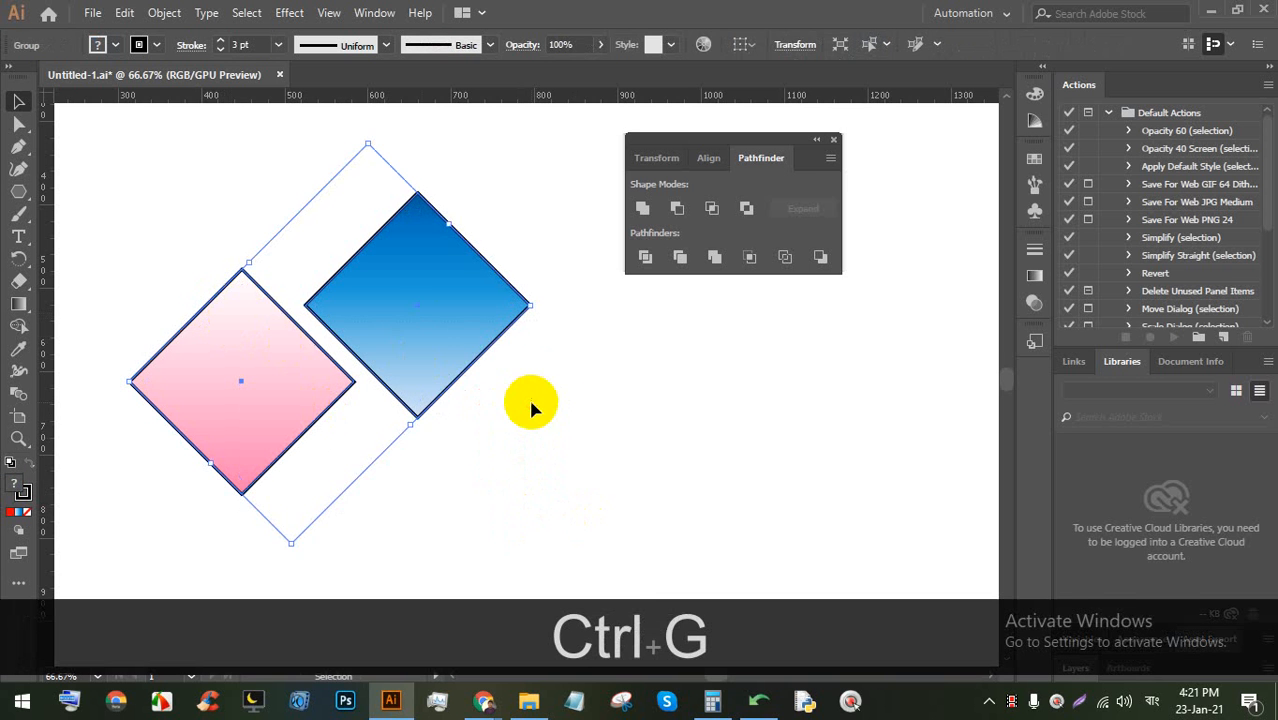
drag(430, 333, 478, 372)
click(659, 422)
drag(402, 354, 294, 285)
drag(379, 292, 408, 315)
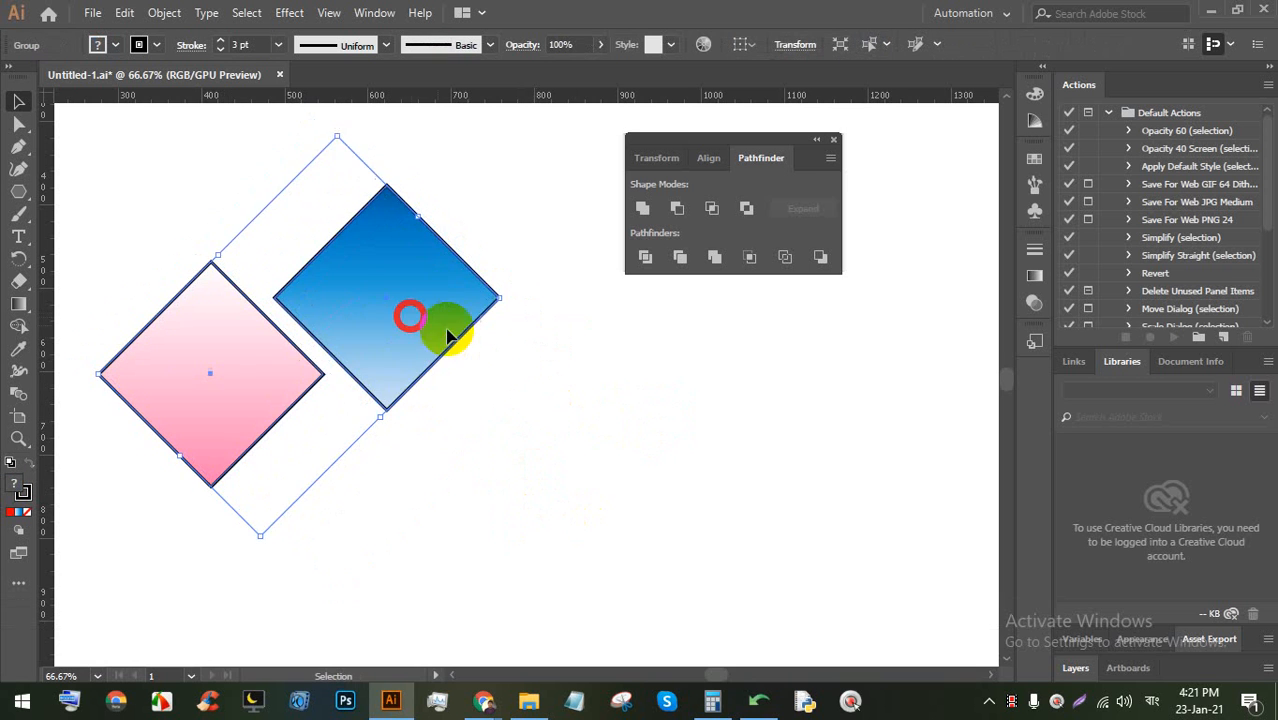
click(535, 361)
Ungroup the two diamonds and move the blue one farther away from the pink one
right_click(315, 288)
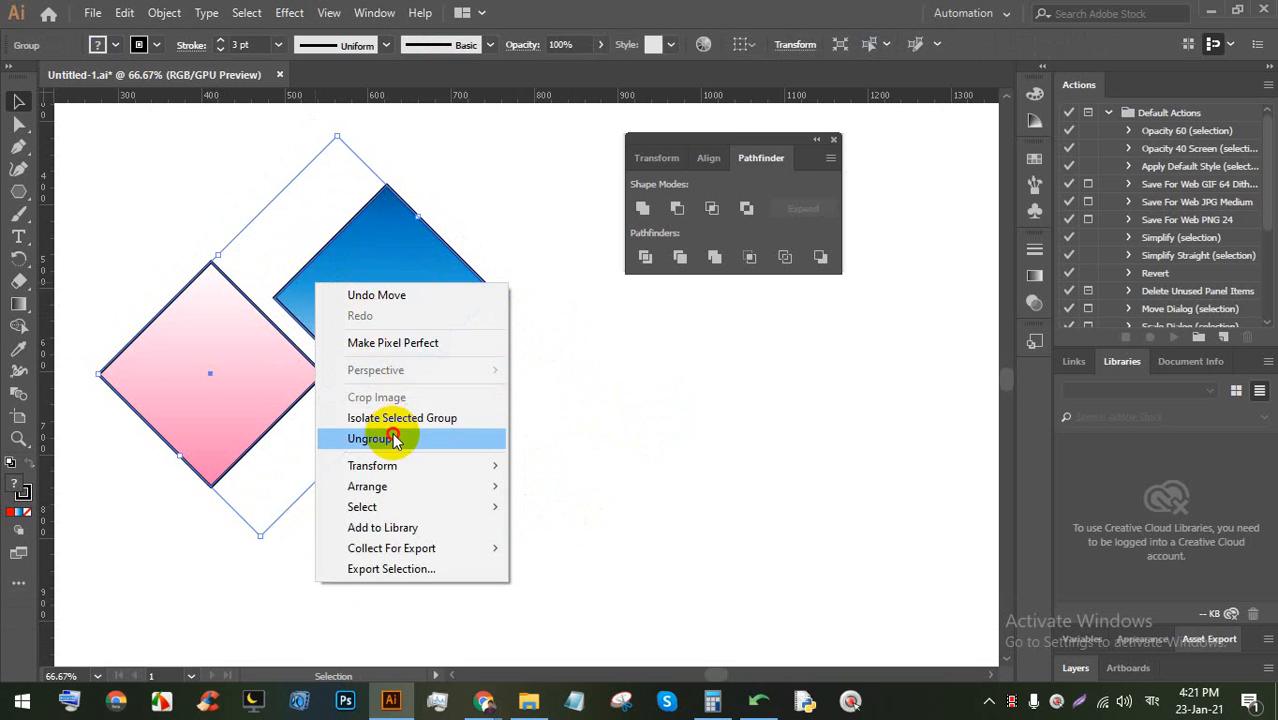
click(395, 516)
click(505, 425)
drag(388, 305, 460, 321)
click(541, 430)
Reduce the stroke of both diamonds to 0 pt
drag(552, 489, 360, 374)
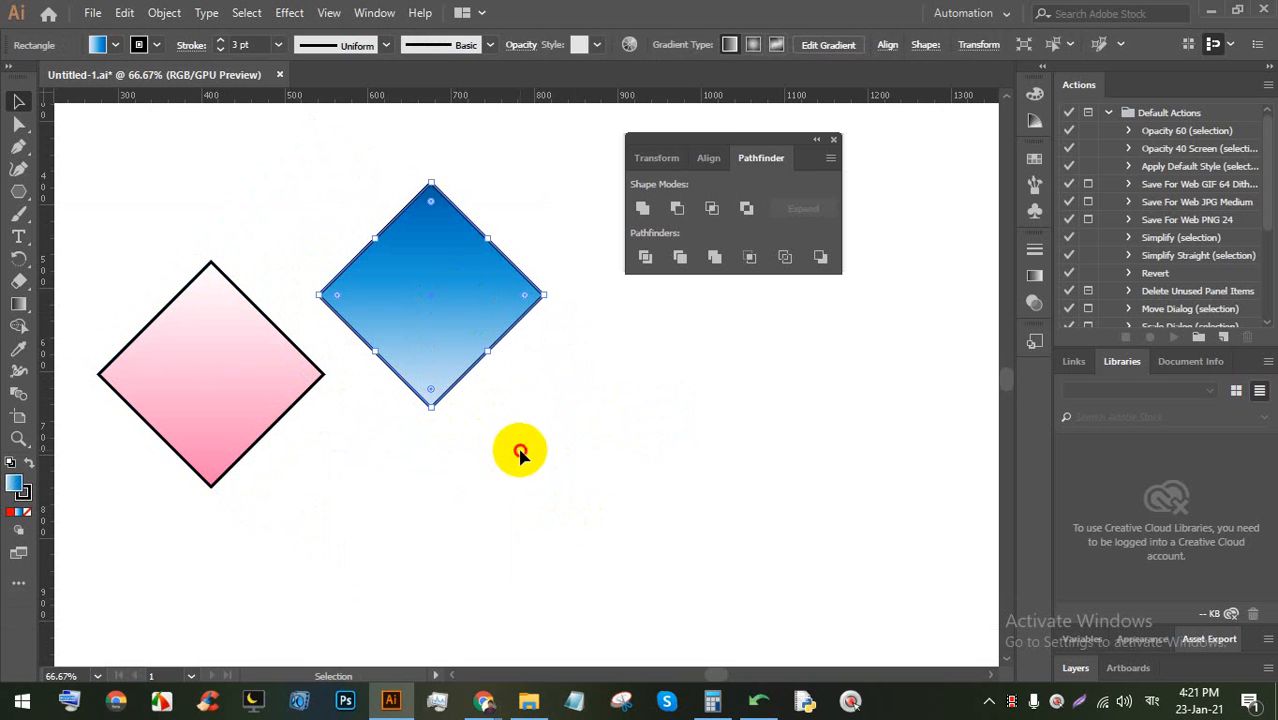
drag(521, 451, 176, 203)
click(221, 49)
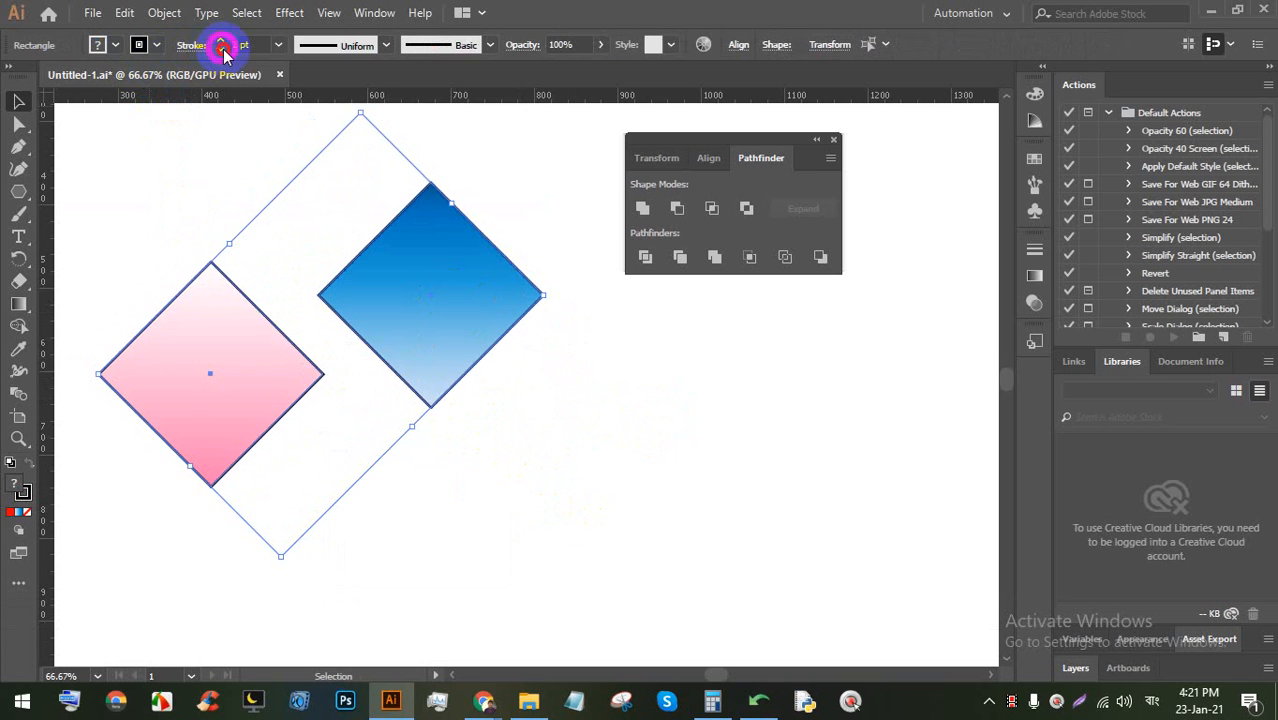
click(221, 49)
click(221, 49)
click(538, 456)
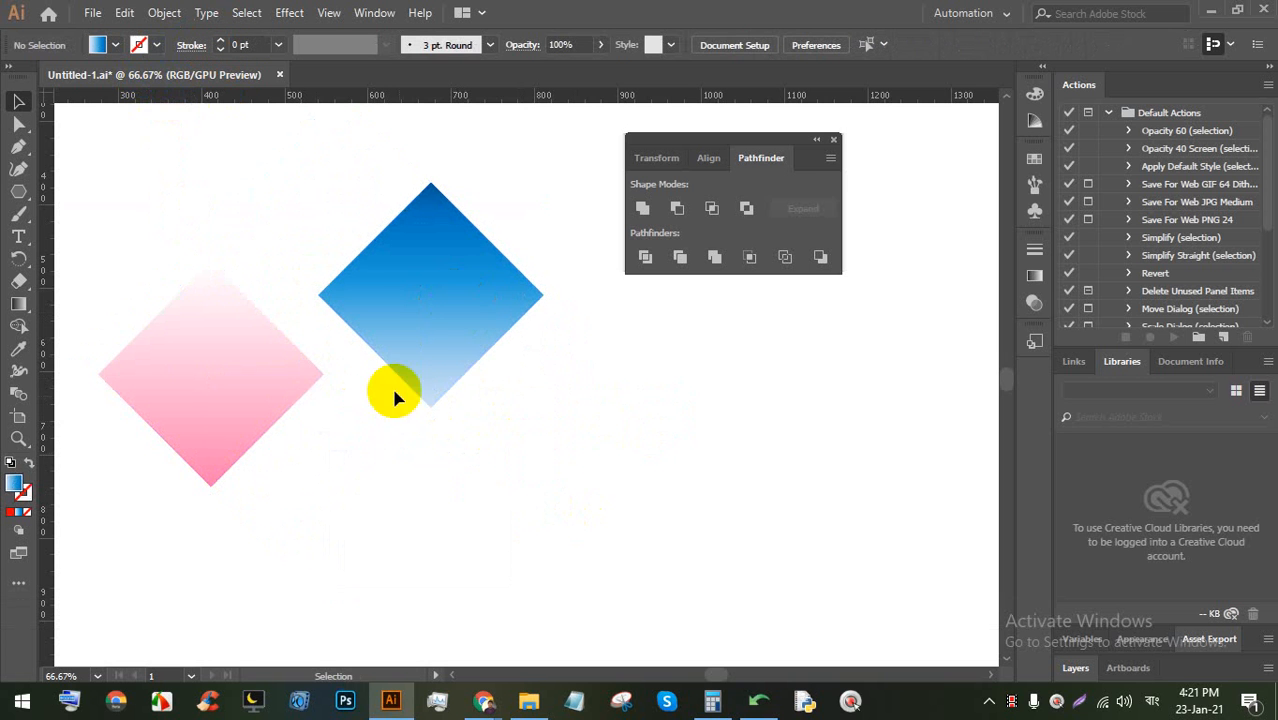
Fill both diamonds with solid magenta
drag(512, 470, 199, 197)
click(115, 45)
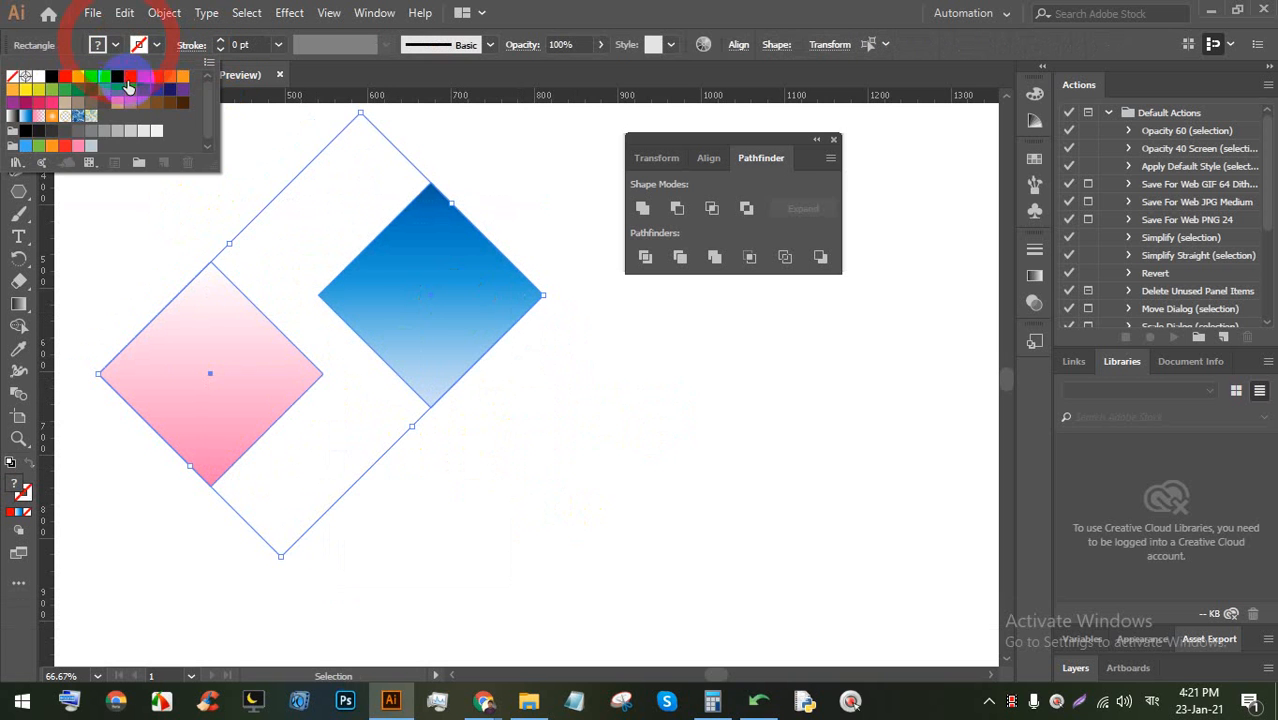
click(130, 76)
click(502, 410)
Move the two magenta diamonds individually so they sit slightly closer together
mouse_move(502, 322)
mouse_down()
mouse_move(502, 337)
mouse_move(487, 330)
mouse_up()
scroll(448, 396, up, 1)
drag(222, 406, 236, 406)
click(538, 411)
drag(398, 396, 398, 386)
click(541, 437)
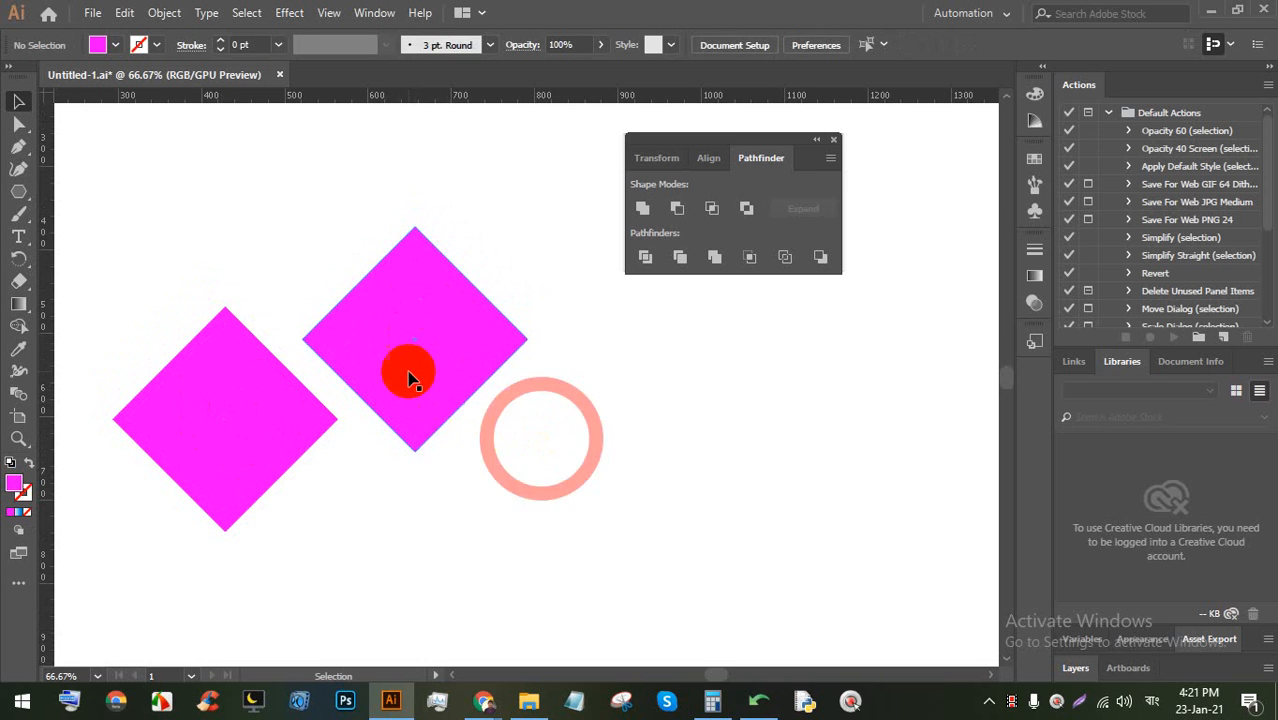
Change the fill of the upper-right diamond to red
click(398, 367)
click(115, 45)
click(70, 74)
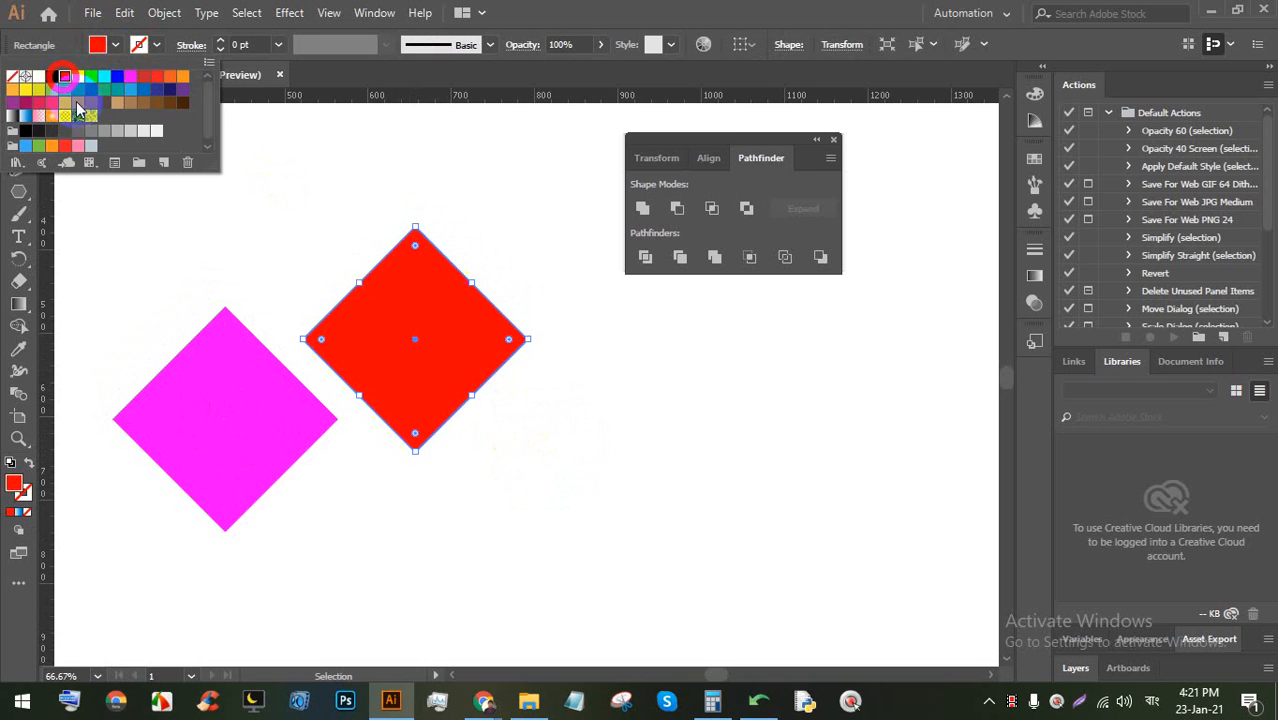
click(484, 386)
click(527, 420)
Lock the red diamond in place and move the magenta diamond slightly up and to the left
click(415, 373)
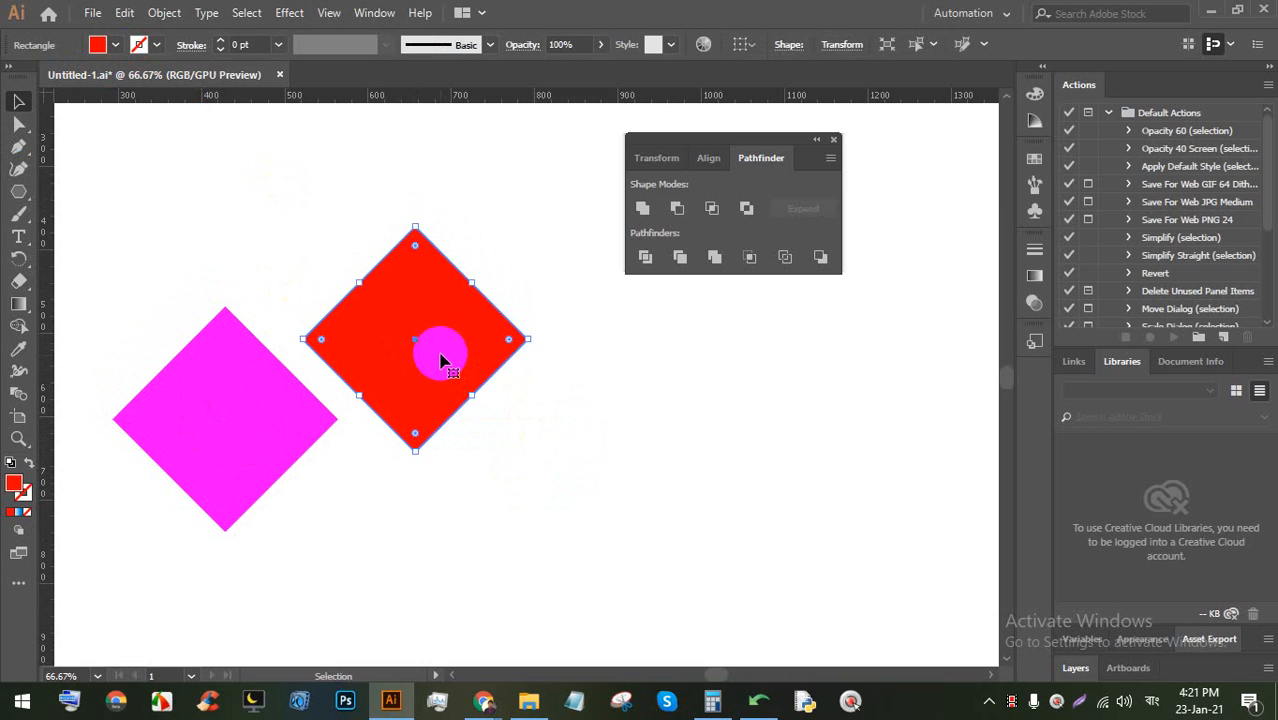
key(ctrl+2)
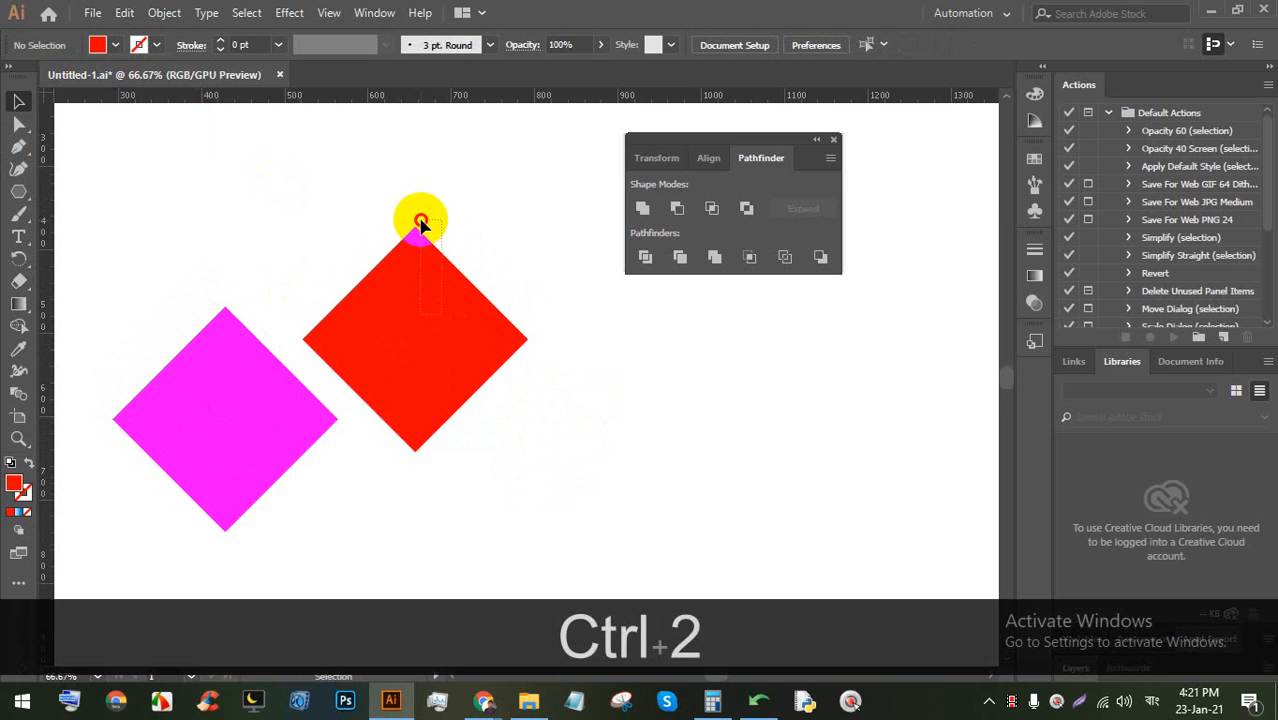
click(487, 374)
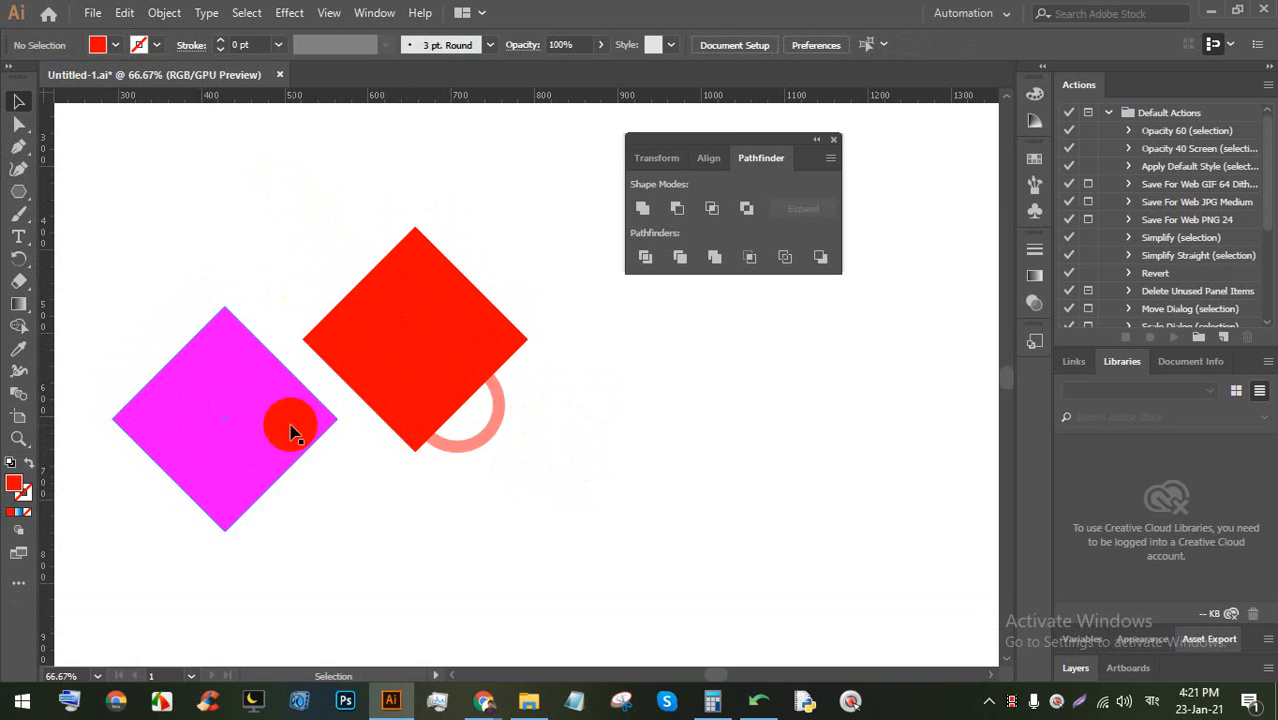
drag(285, 425, 215, 396)
key(ctrl+shift+a)
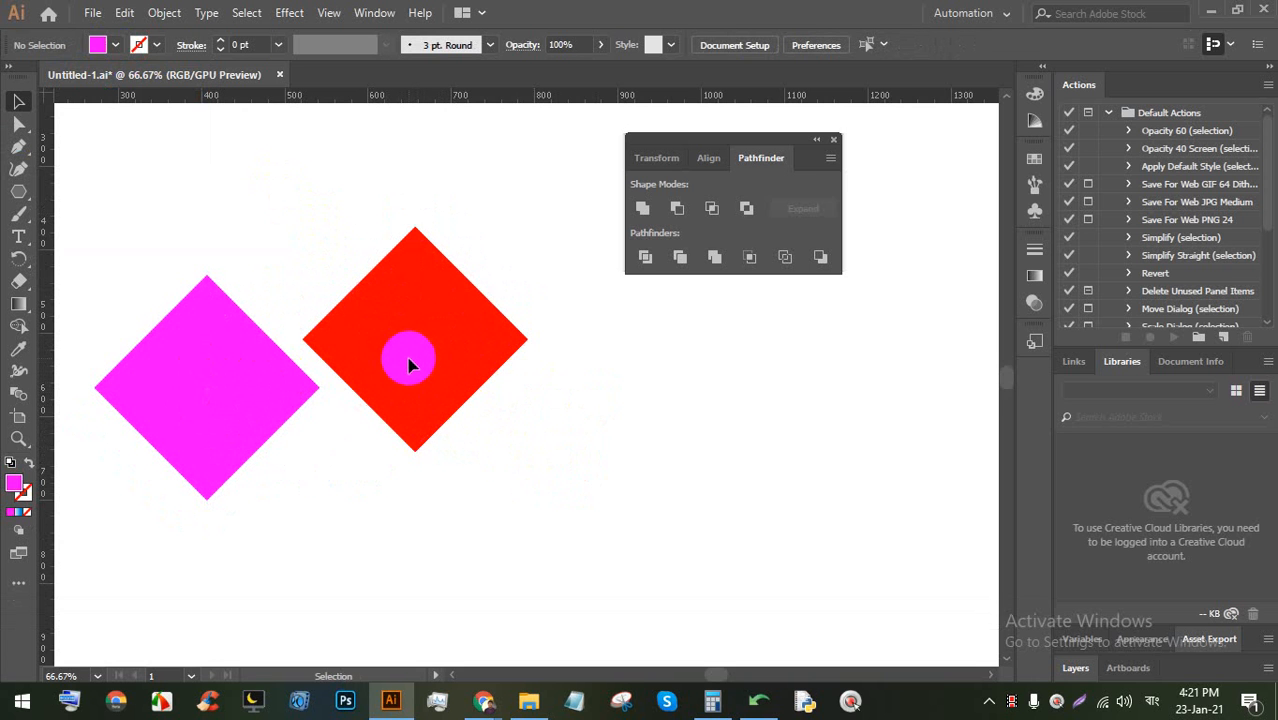
Unlock the red diamond and reposition both diamonds so their facing edges nearly touch
key(ctrl+alt+2)
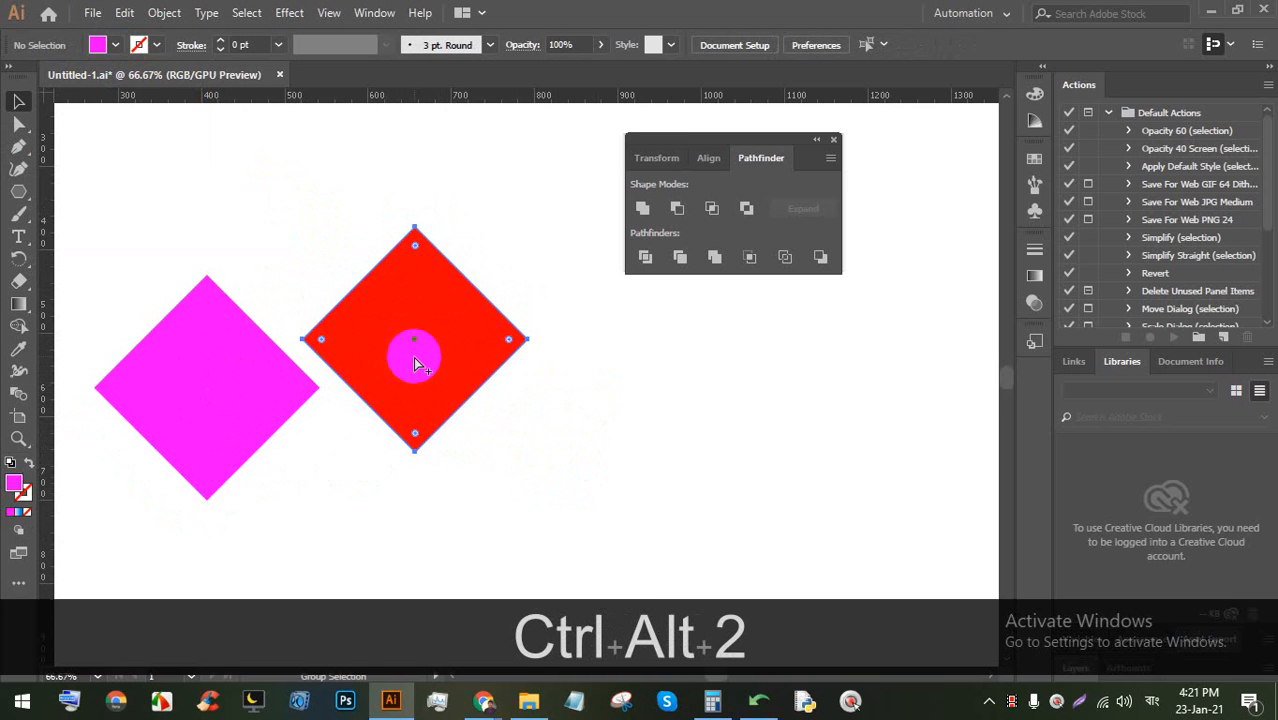
drag(418, 380, 402, 320)
click(378, 434)
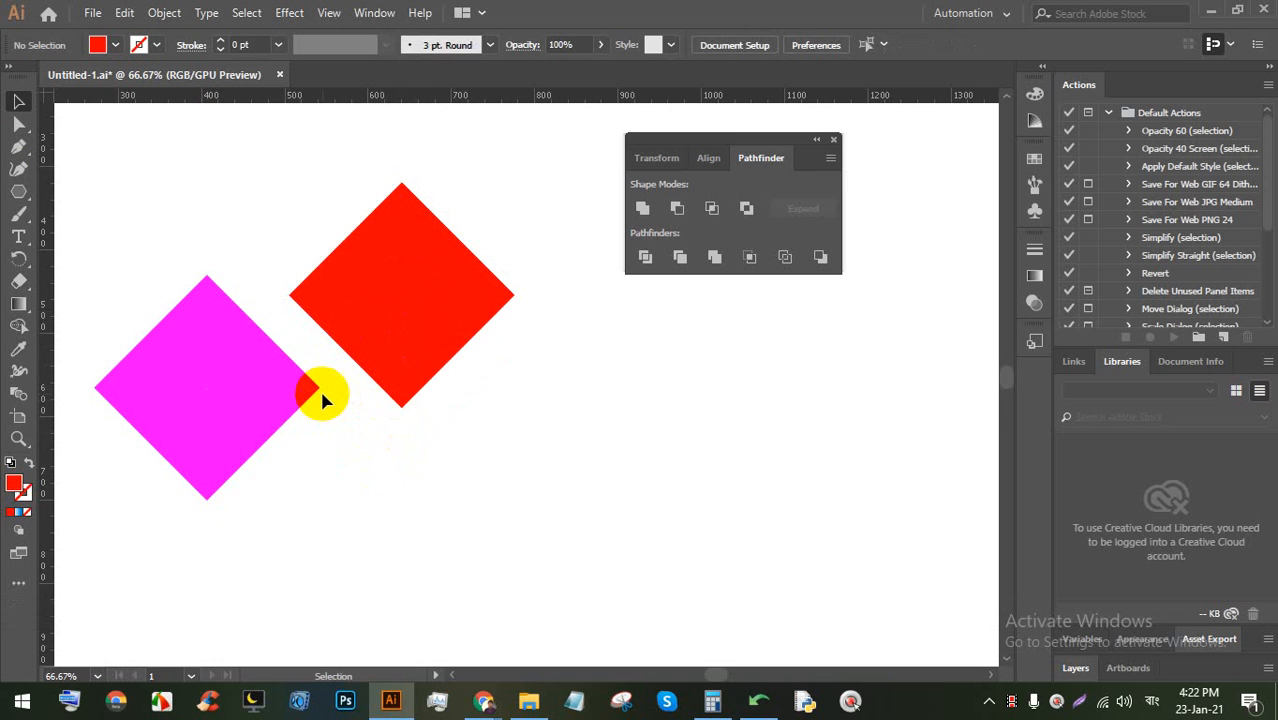
drag(254, 391, 277, 380)
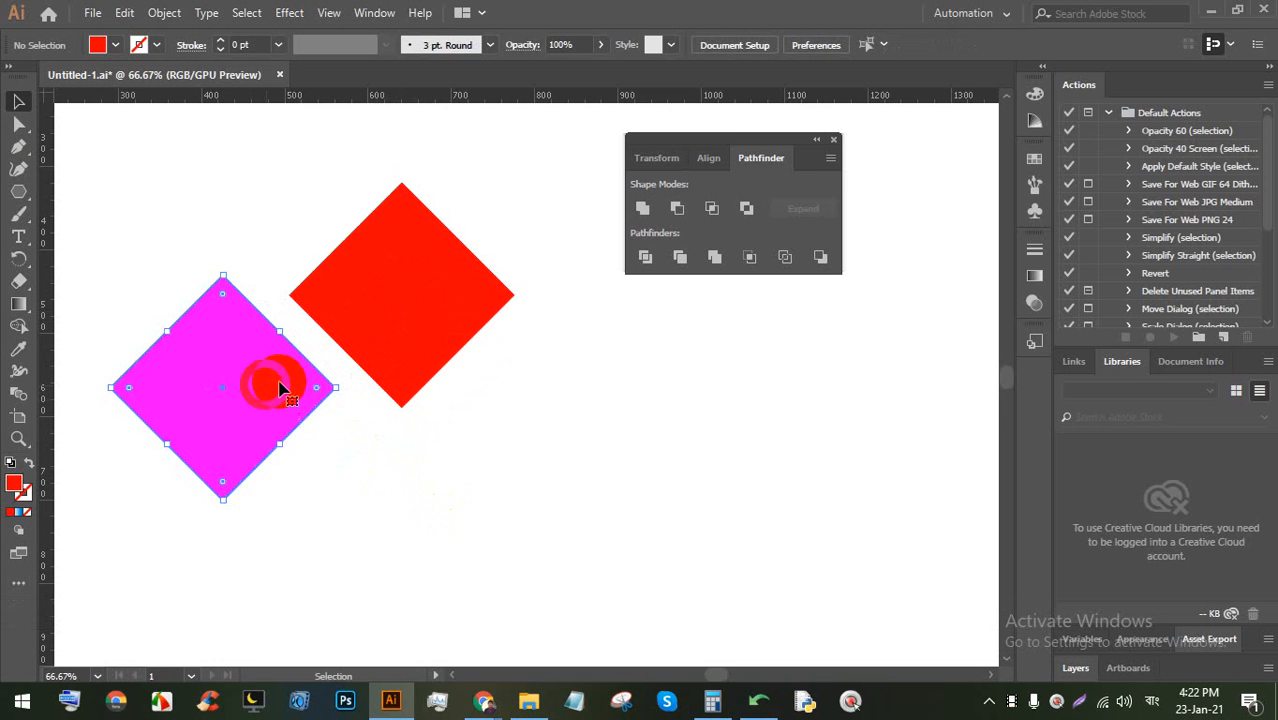
drag(400, 334, 396, 370)
Lock the red diamond and unlock it again
click(391, 371)
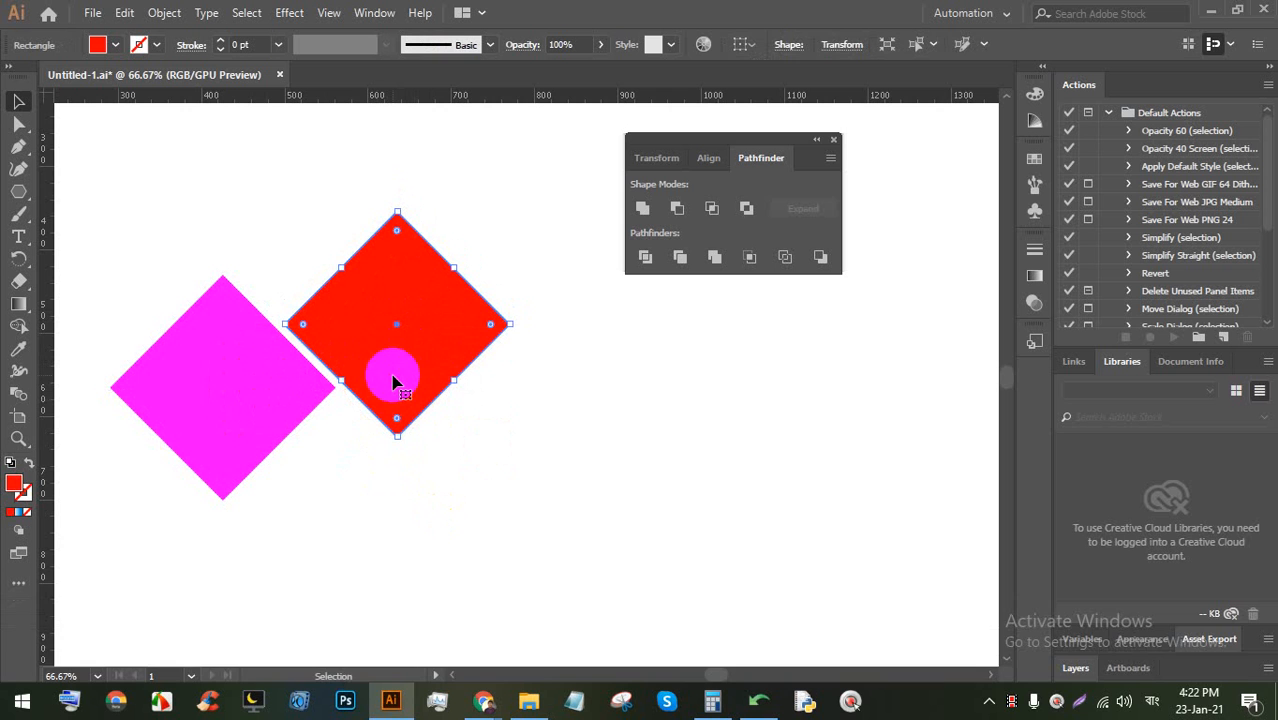
key(ctrl+2)
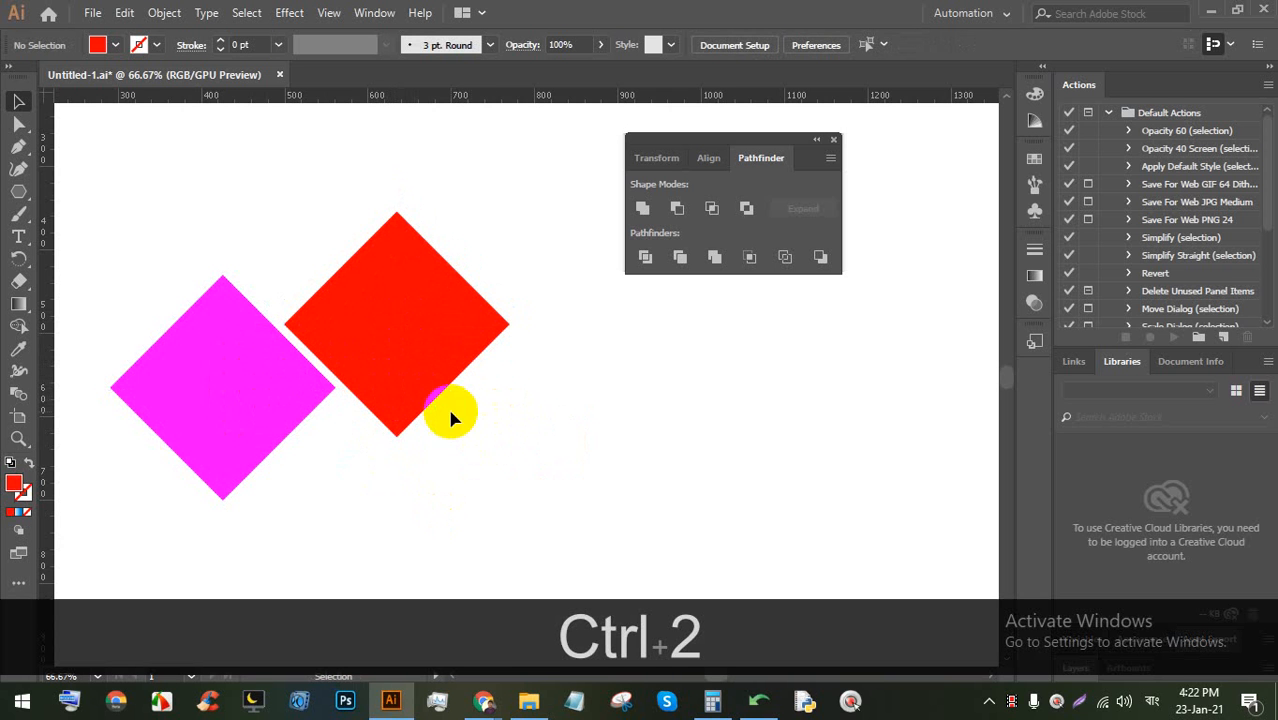
key(ctrl+alt+2)
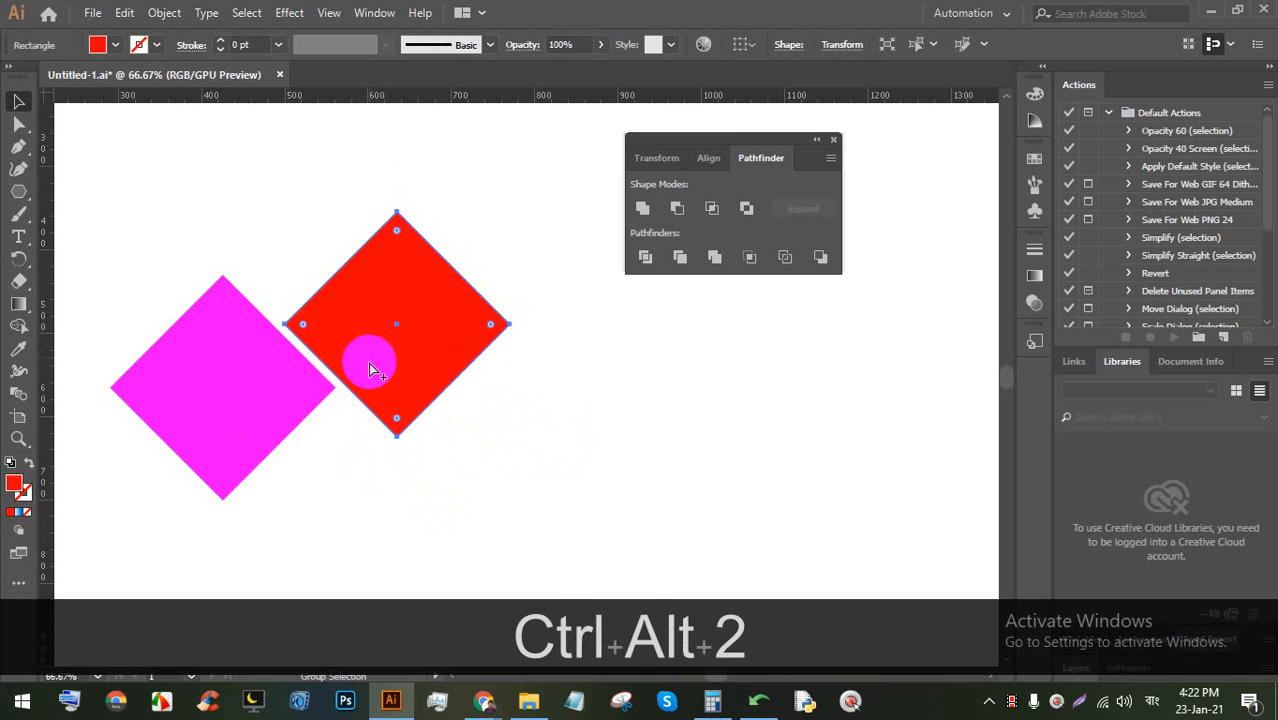
click(526, 438)
Hide the red diamond and try to select it in its empty area
click(419, 363)
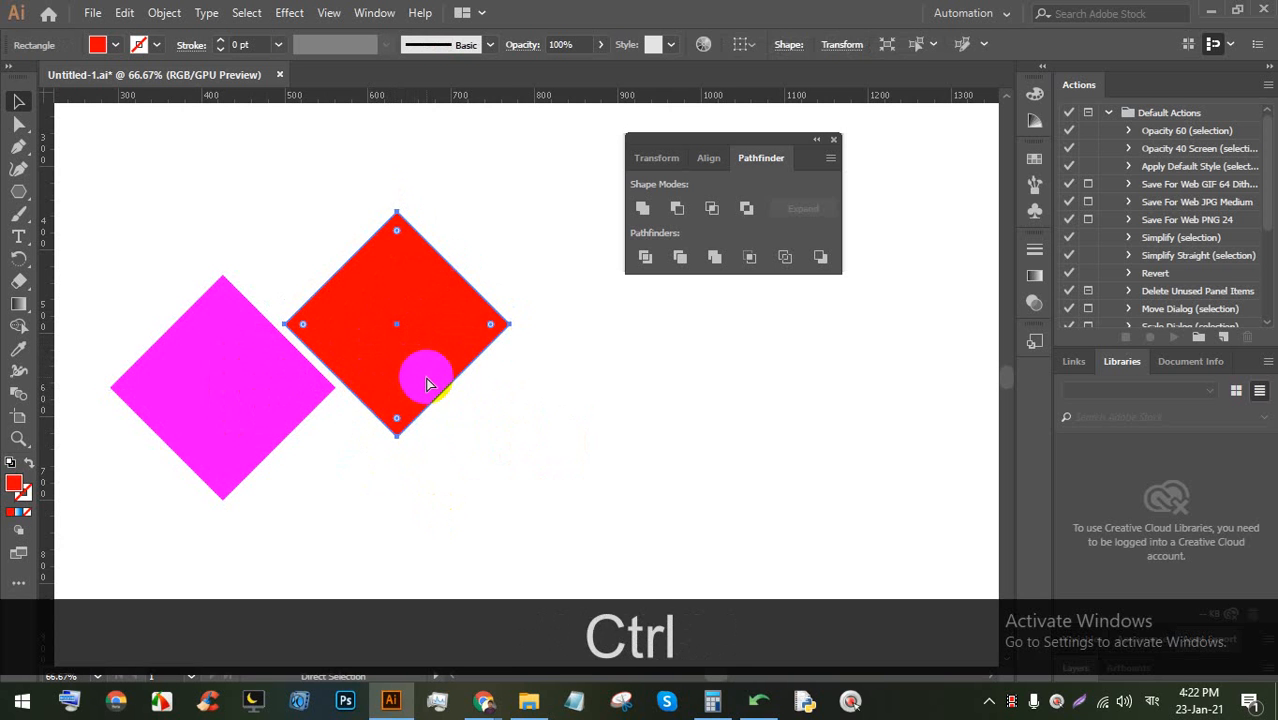
key(ctrl+3)
drag(349, 219, 428, 364)
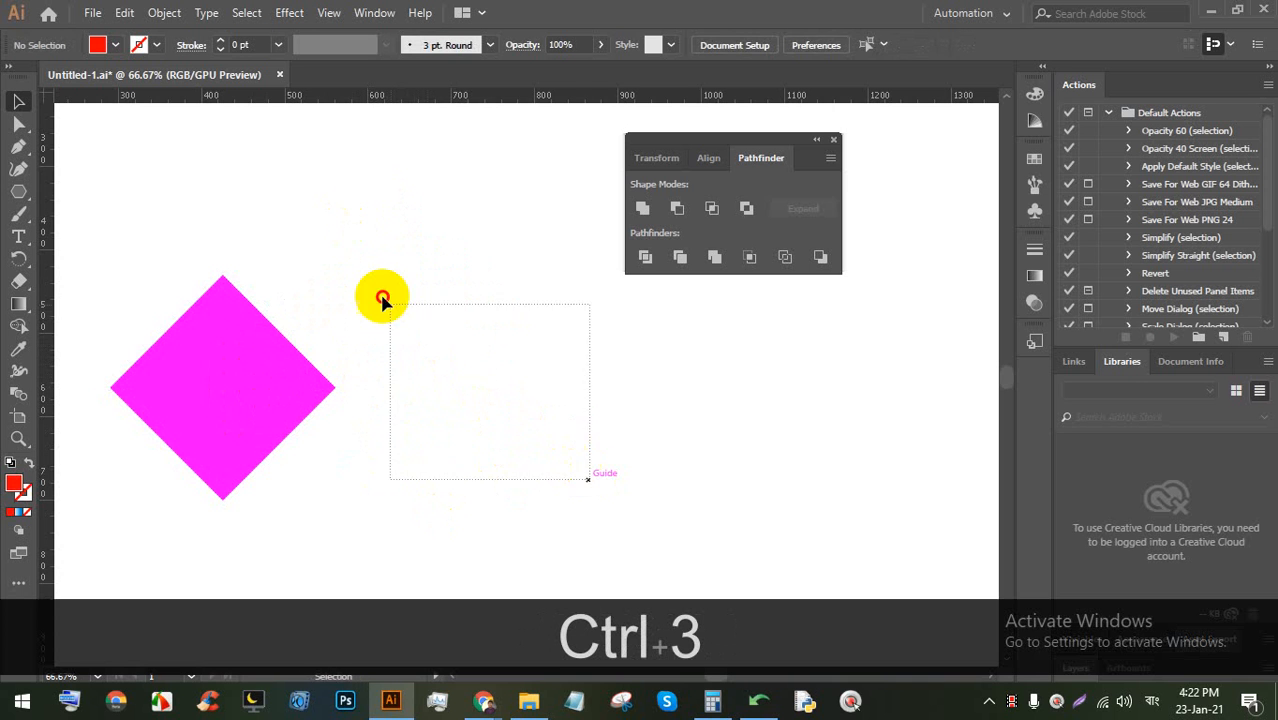
Move the magenta diamond up and right over the hidden red diamond's area and show all hidden objects
drag(255, 395, 408, 330)
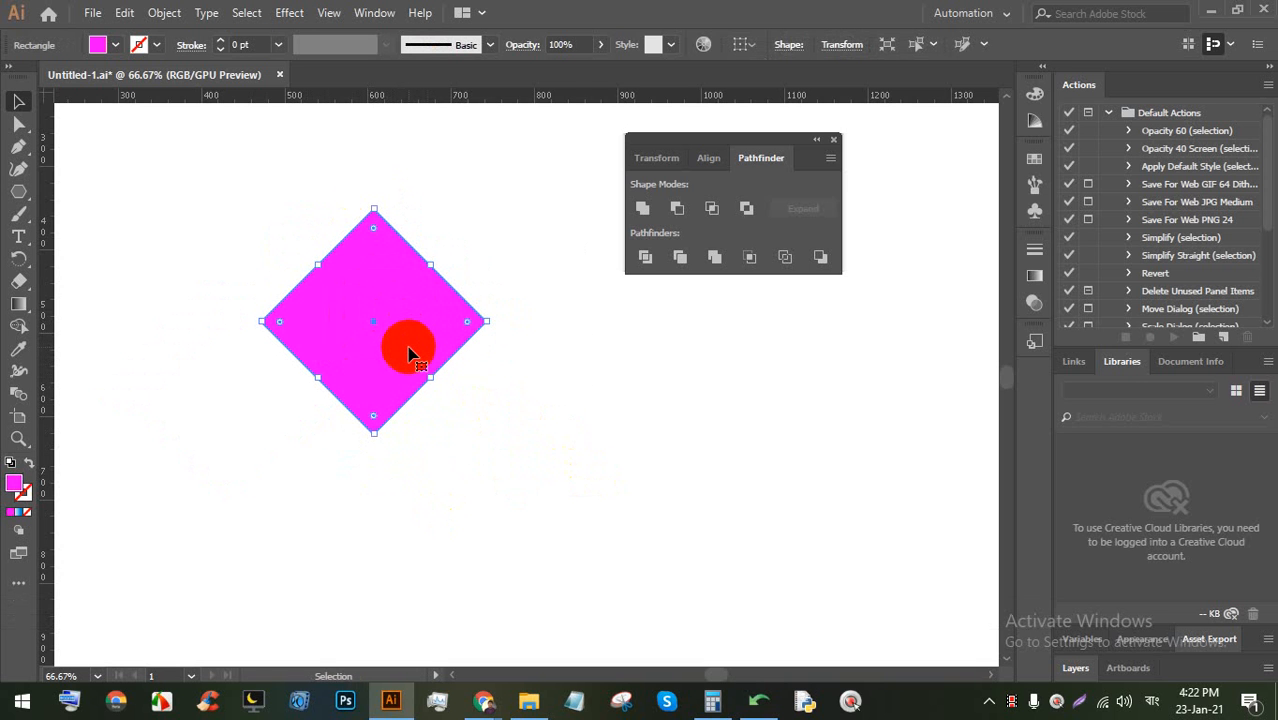
key(ctrl+alt)
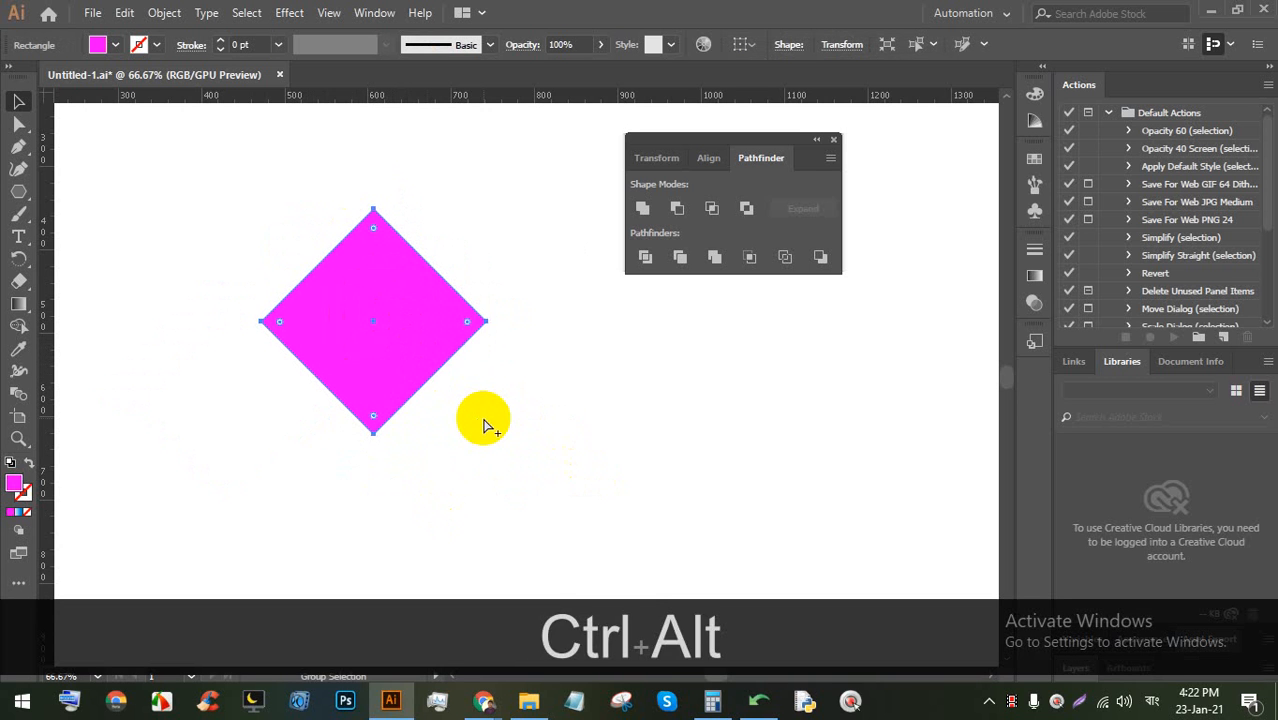
key(ctrl+alt+3)
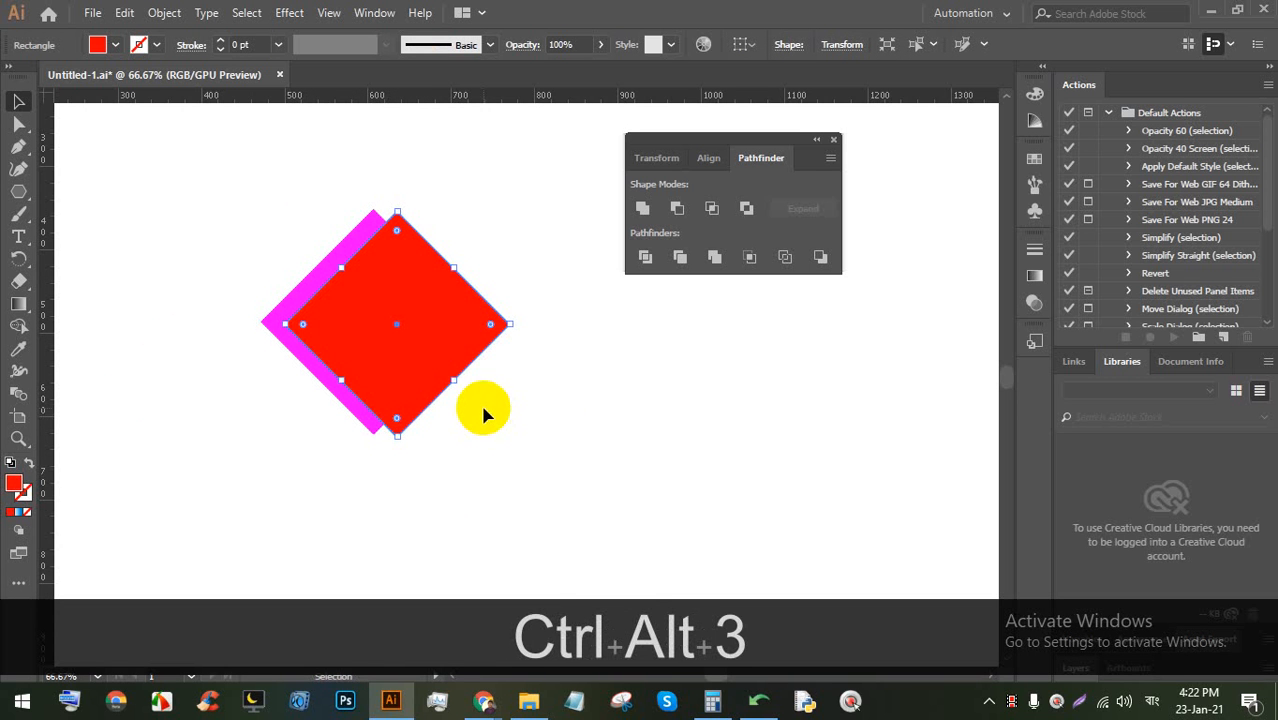
Move the red diamond upward so that it overlaps only the upper part of the magenta diamond
drag(436, 357, 458, 287)
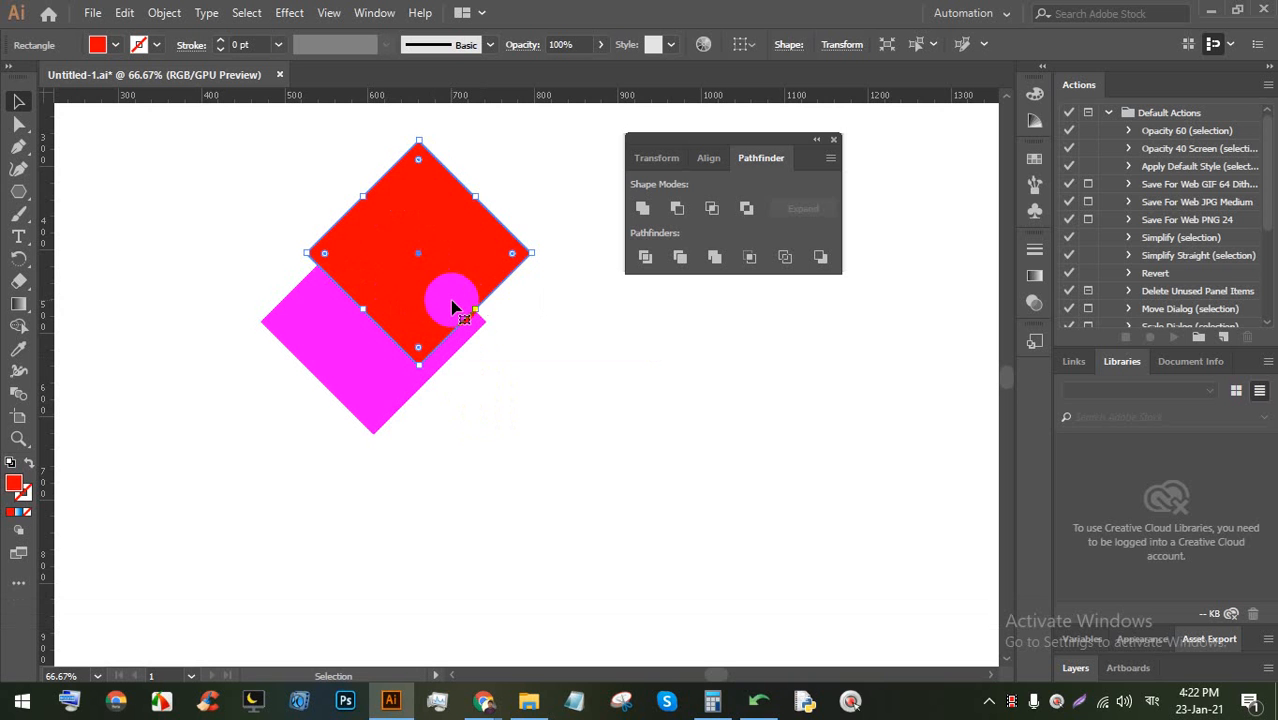
click(522, 362)
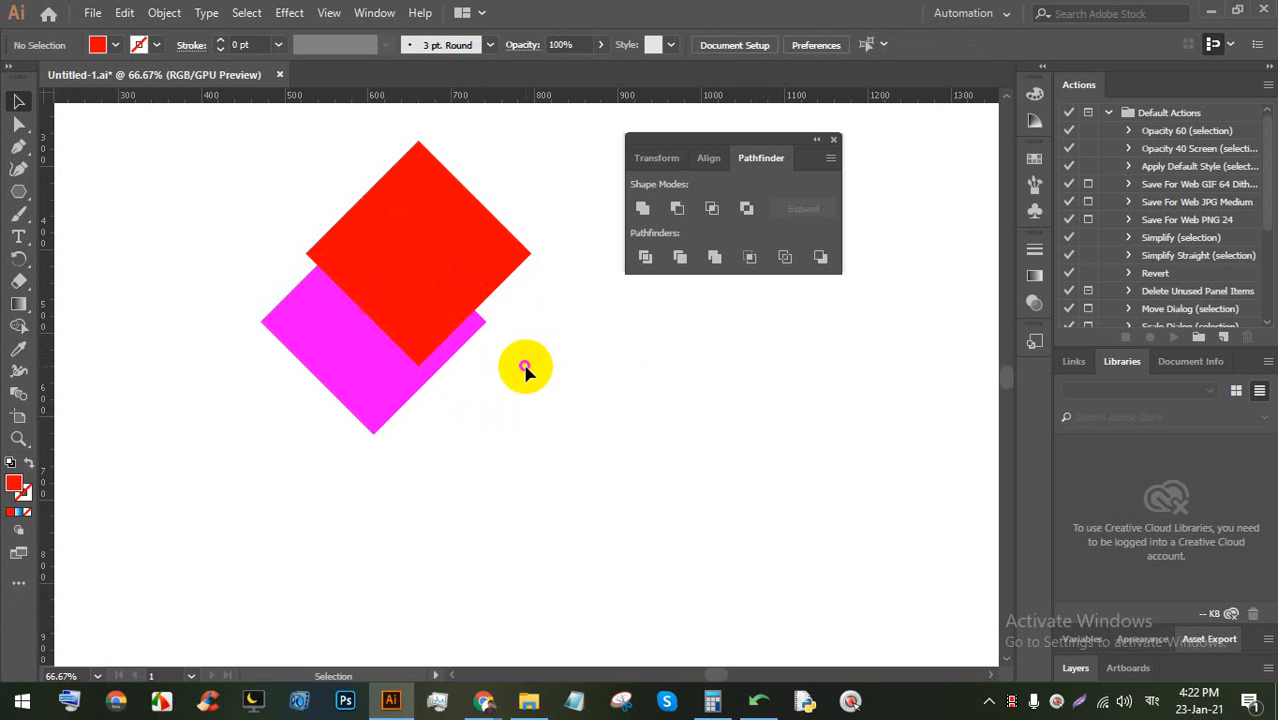
drag(378, 279, 379, 249)
key(alt)
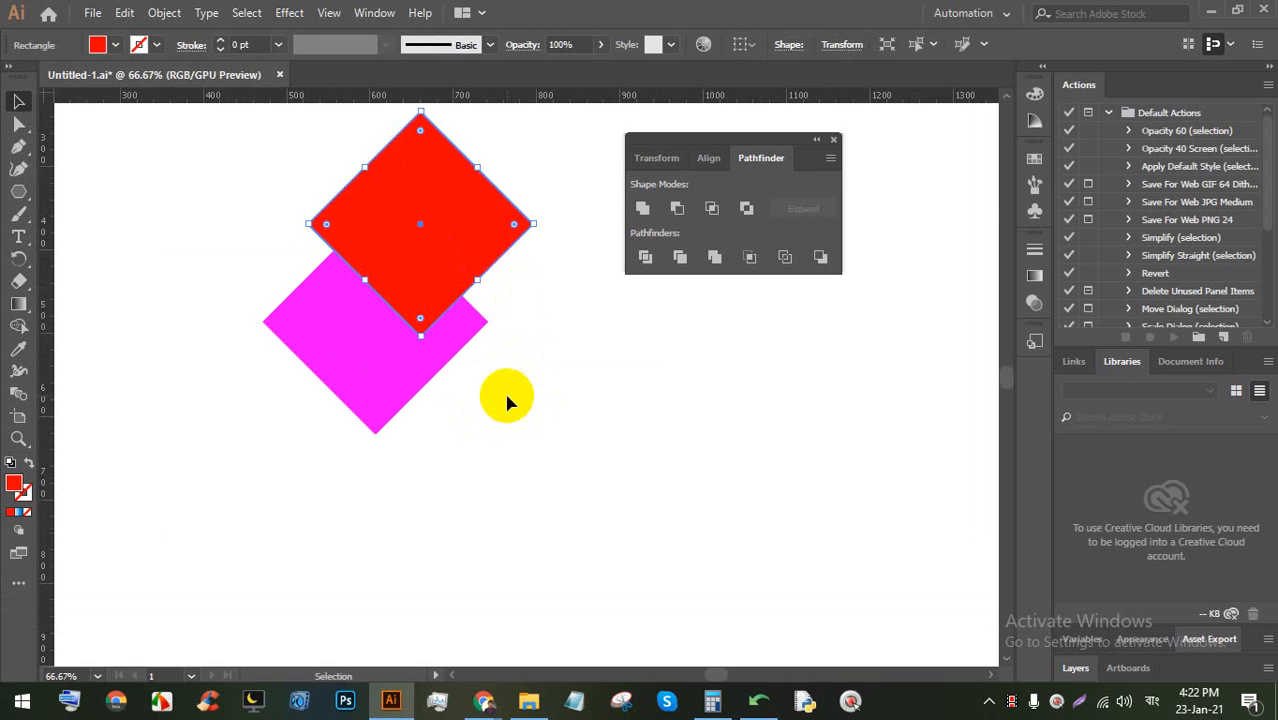
scroll(433, 350, down, 2)
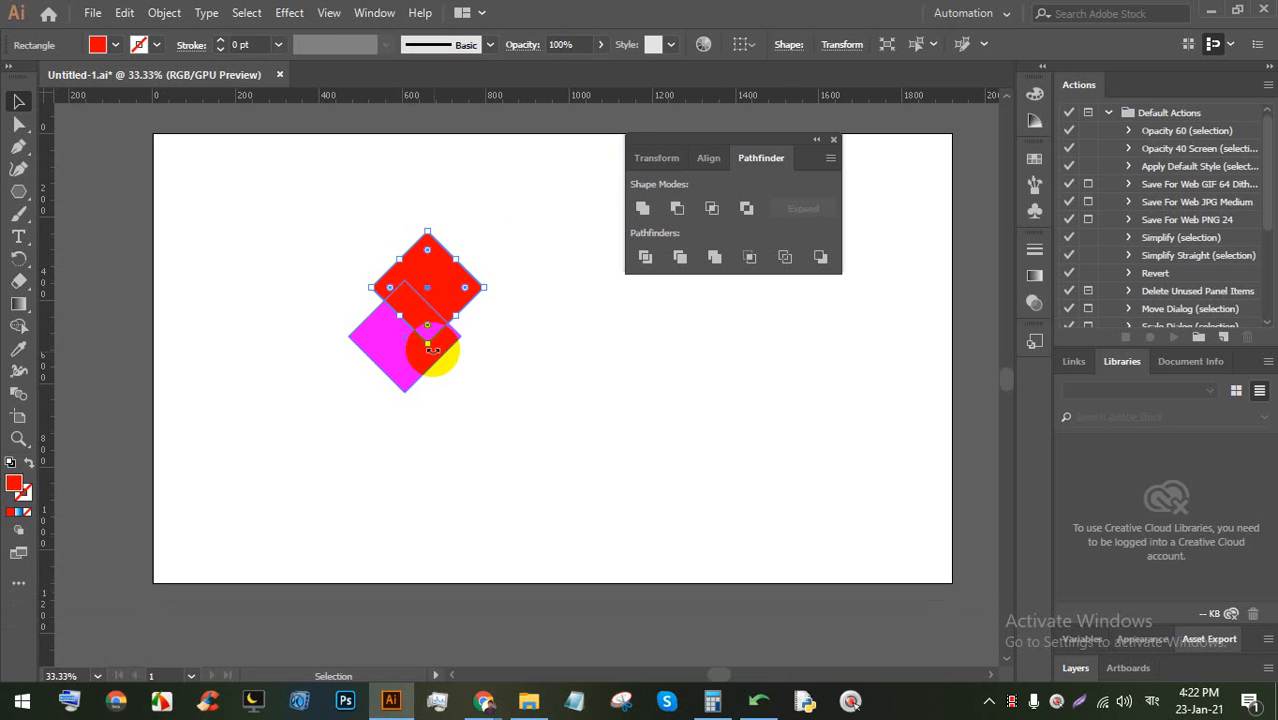
scroll(430, 360, up, 2)
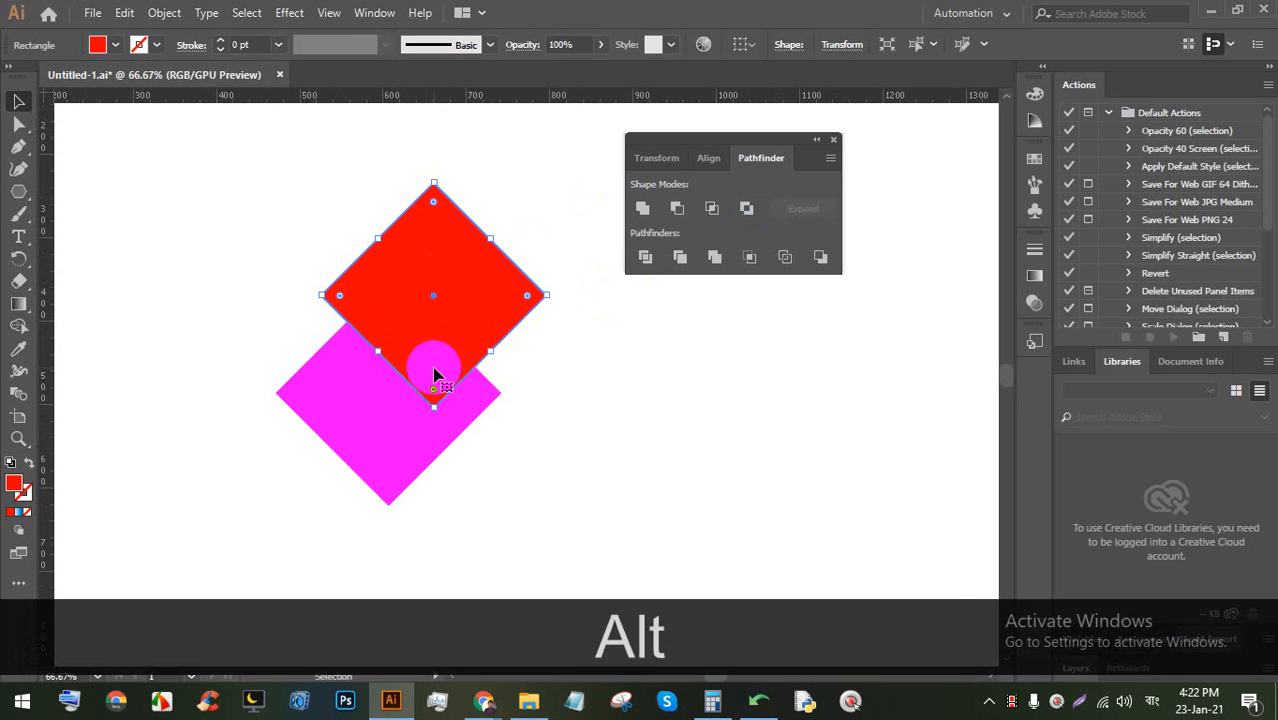
scroll(434, 374, down, 1)
scroll(440, 380, up, 1)
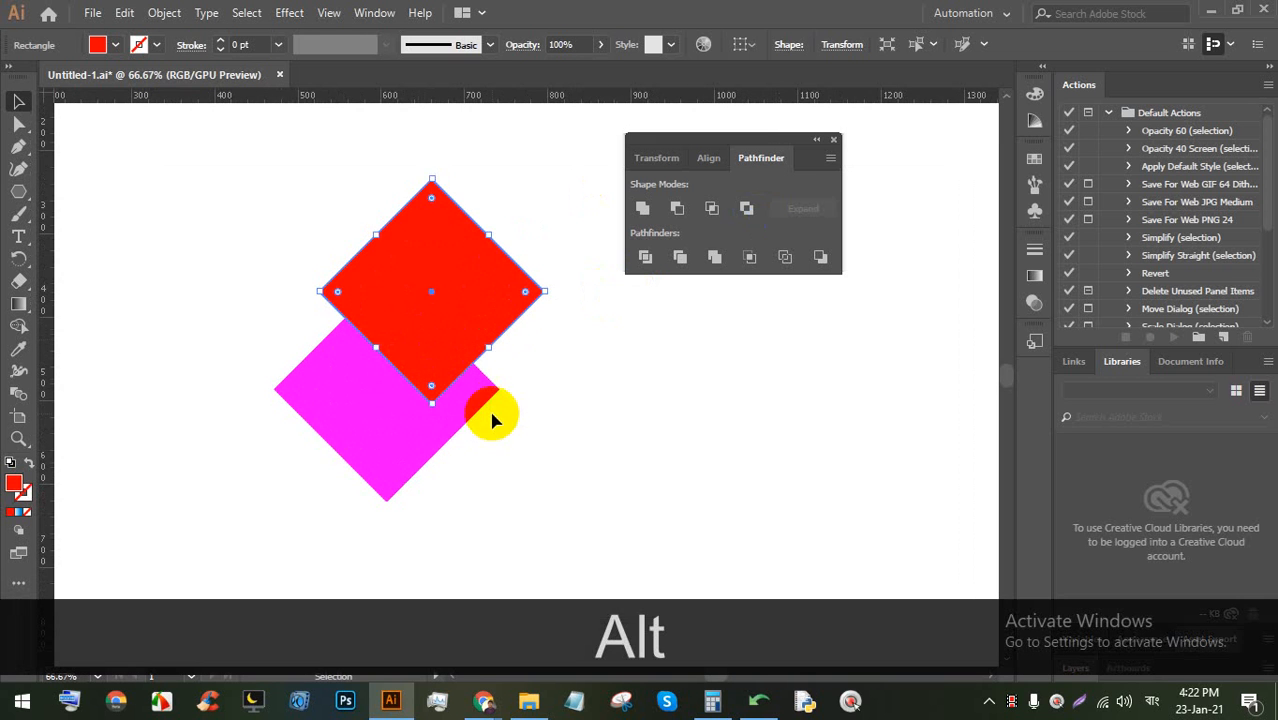
Select both diamonds and delete them from the artboard
click(532, 450)
drag(532, 450, 413, 318)
key(BackSpace)
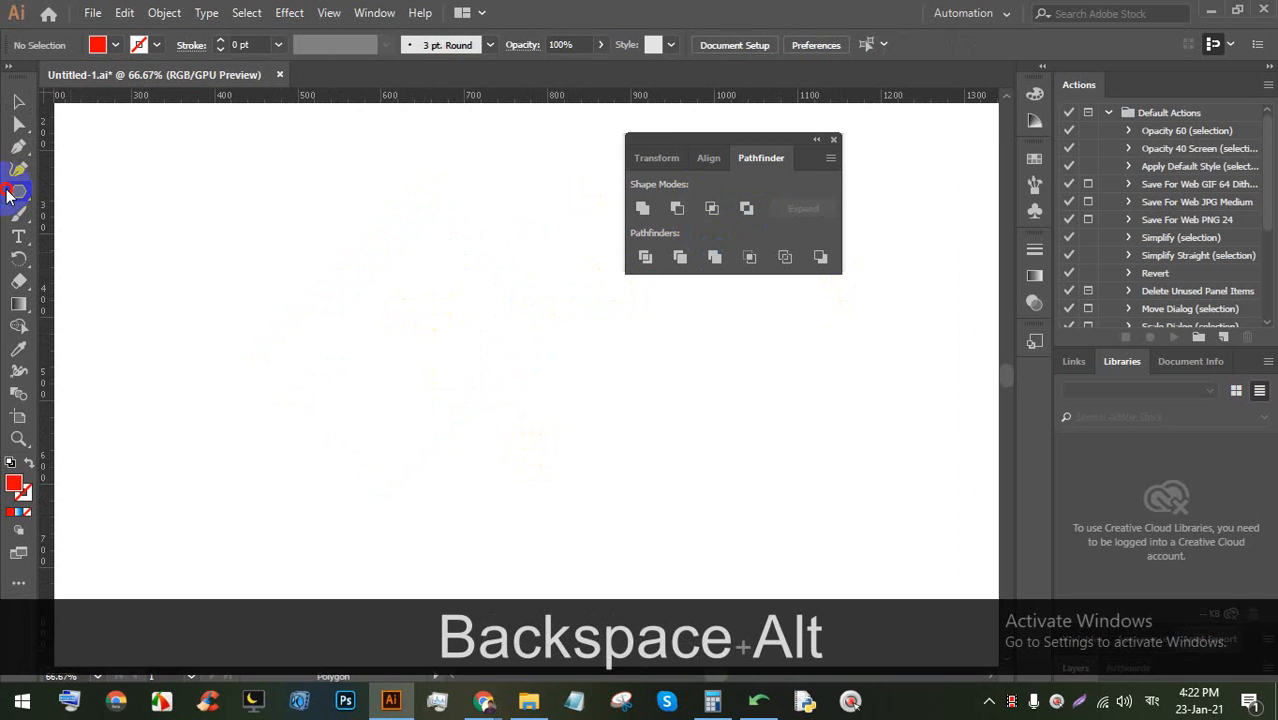
Draw a red circle about 172 px in diameter and make two overlapping copies, one beside it and one below
drag(8, 193, 266, 314)
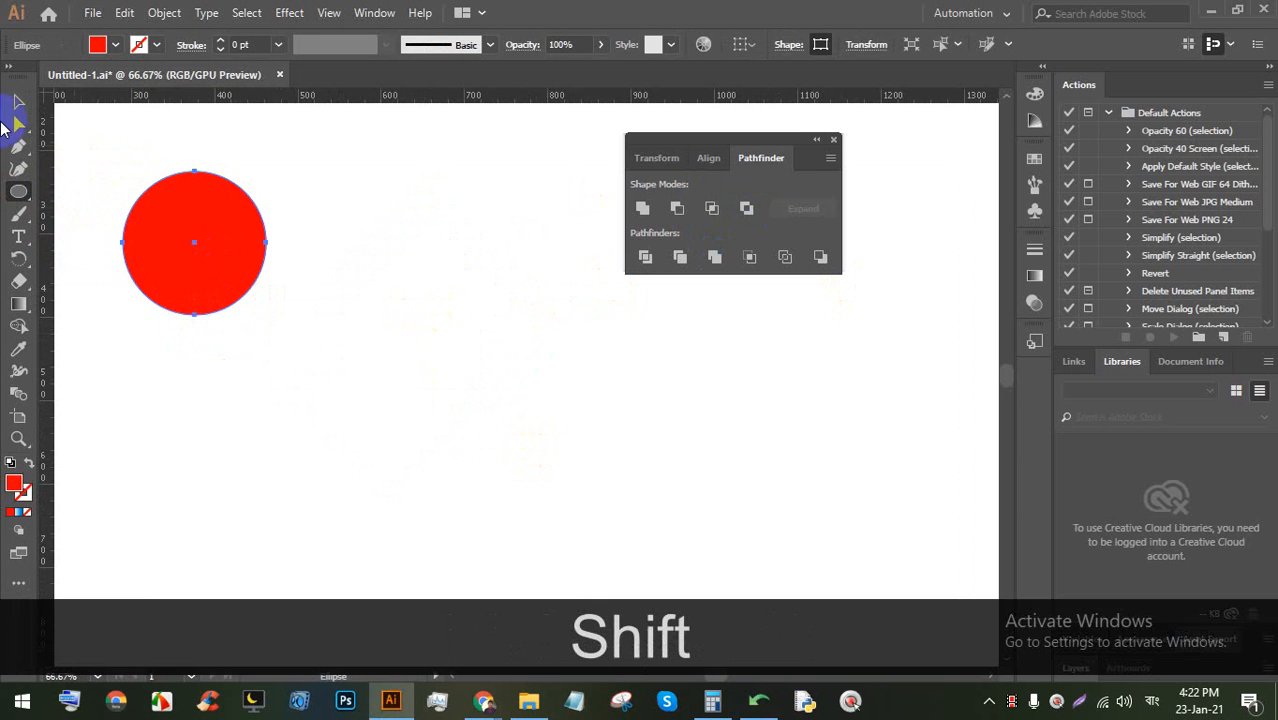
click(14, 103)
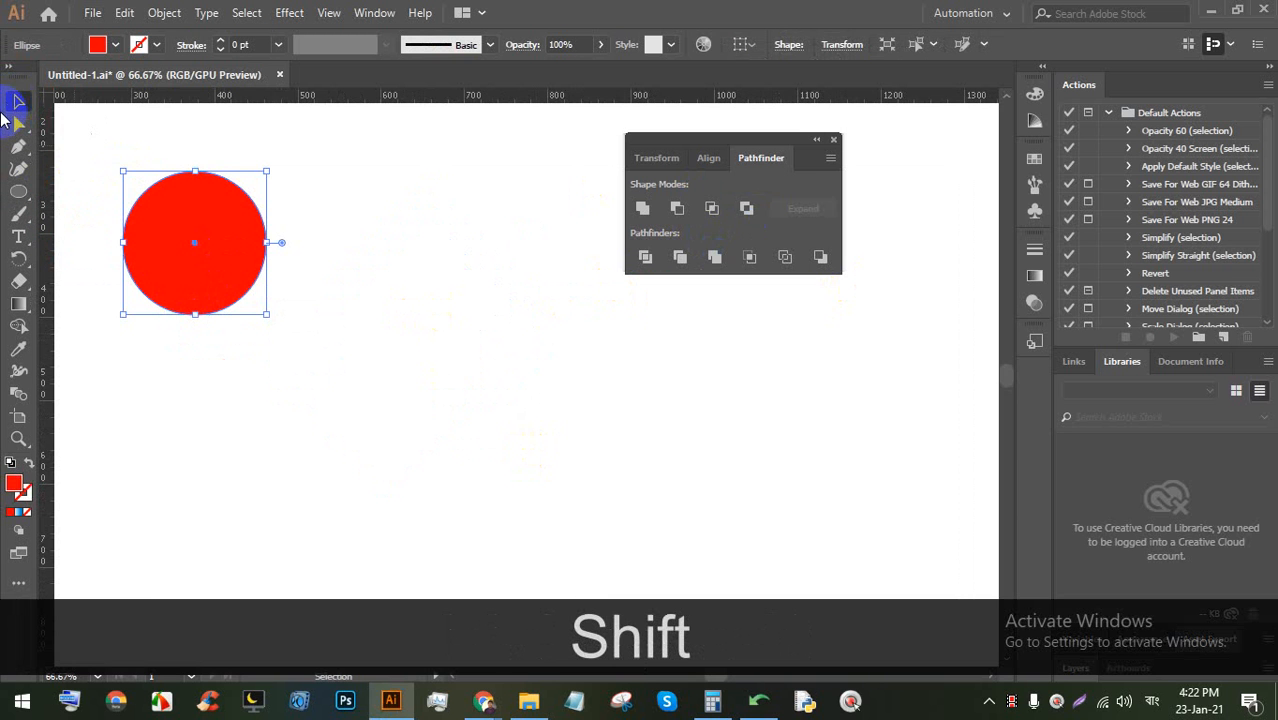
drag(135, 195, 222, 189)
drag(271, 200, 222, 277)
Fill the upper-right circle with yellow and the lower circle with green
scroll(223, 212, up, 2)
click(499, 311)
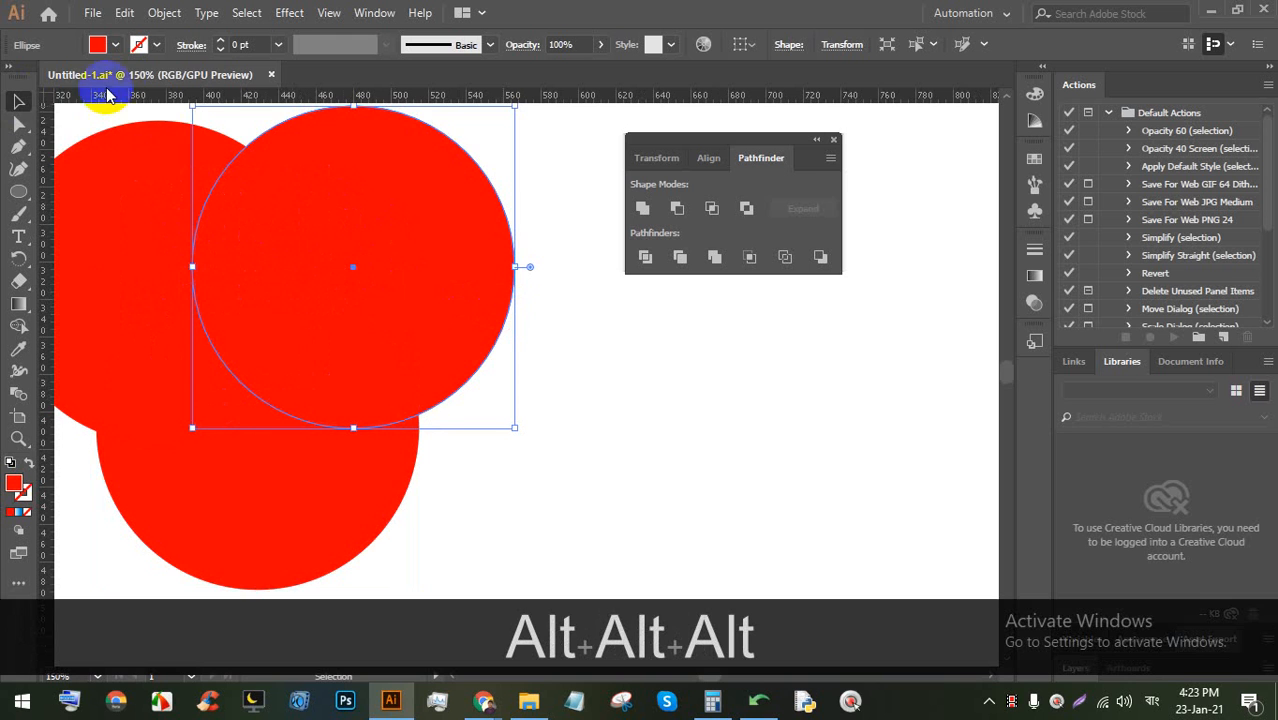
click(115, 46)
click(101, 80)
click(633, 434)
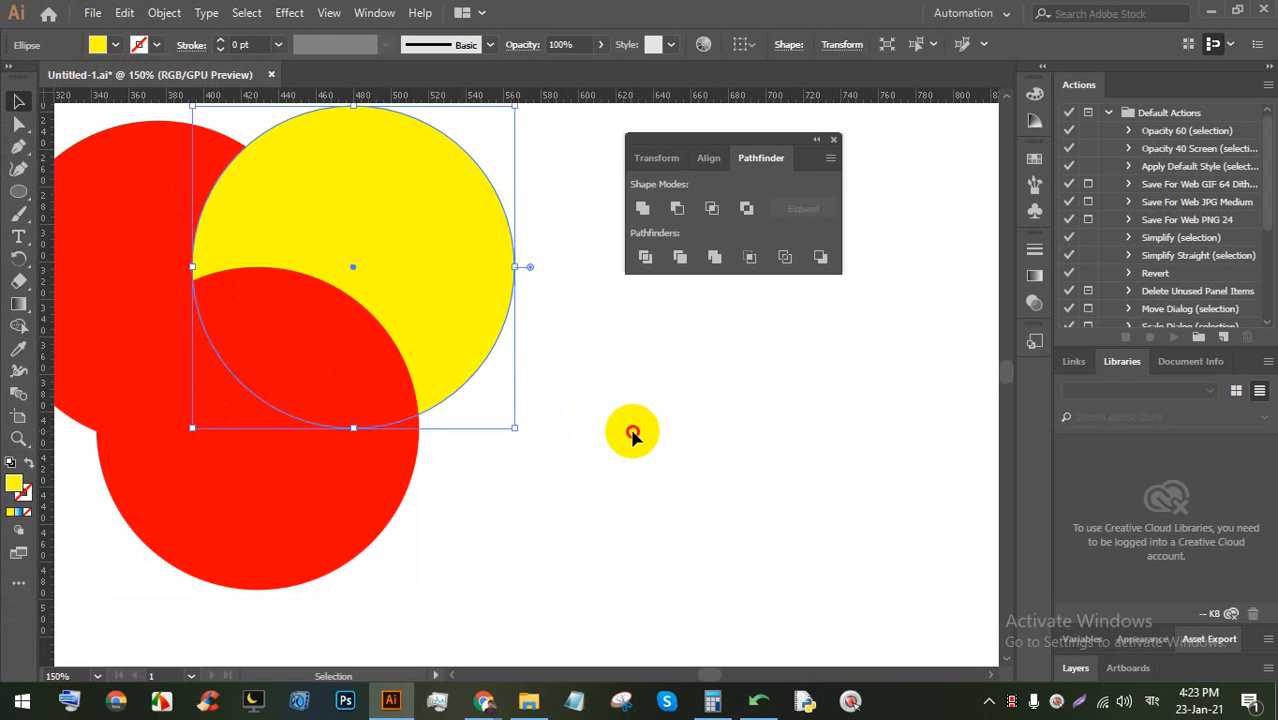
click(340, 452)
click(115, 46)
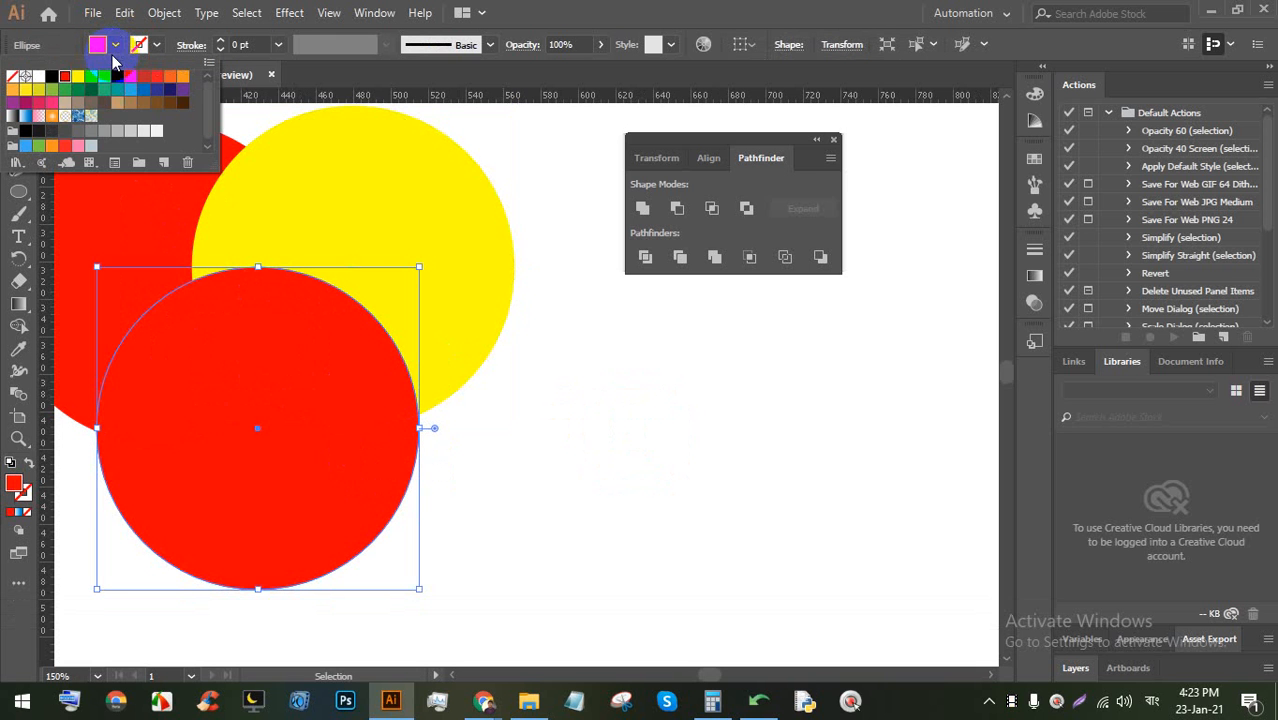
click(67, 97)
click(588, 448)
click(578, 421)
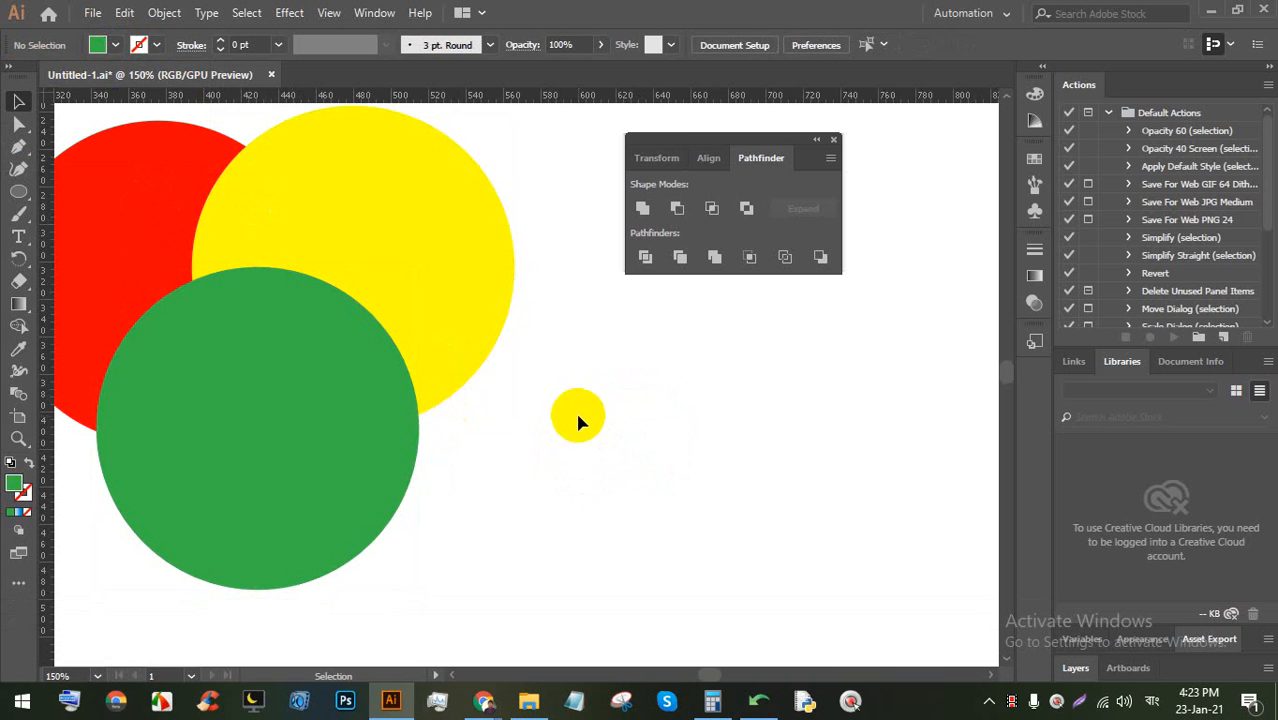
Move the Pathfinder panel clear of the yellow circle and look up its entry in the list of available panels
key(space)
drag(333, 370, 522, 426)
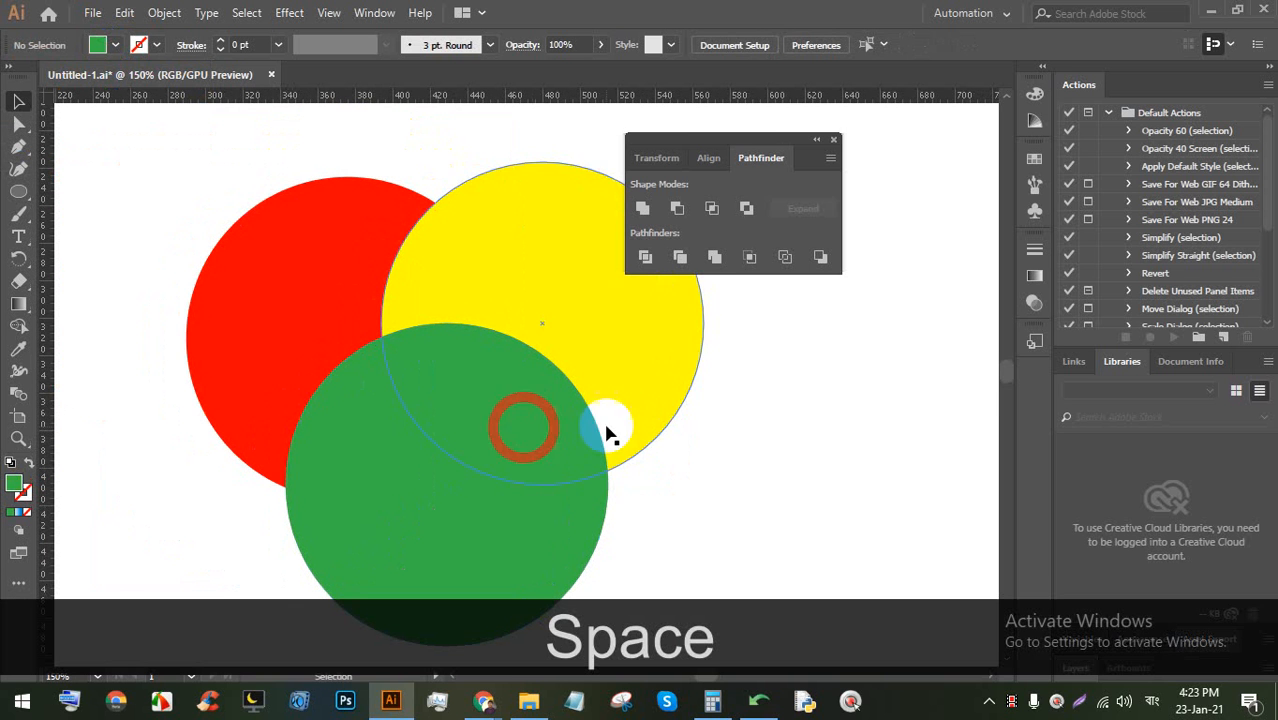
drag(725, 165, 818, 154)
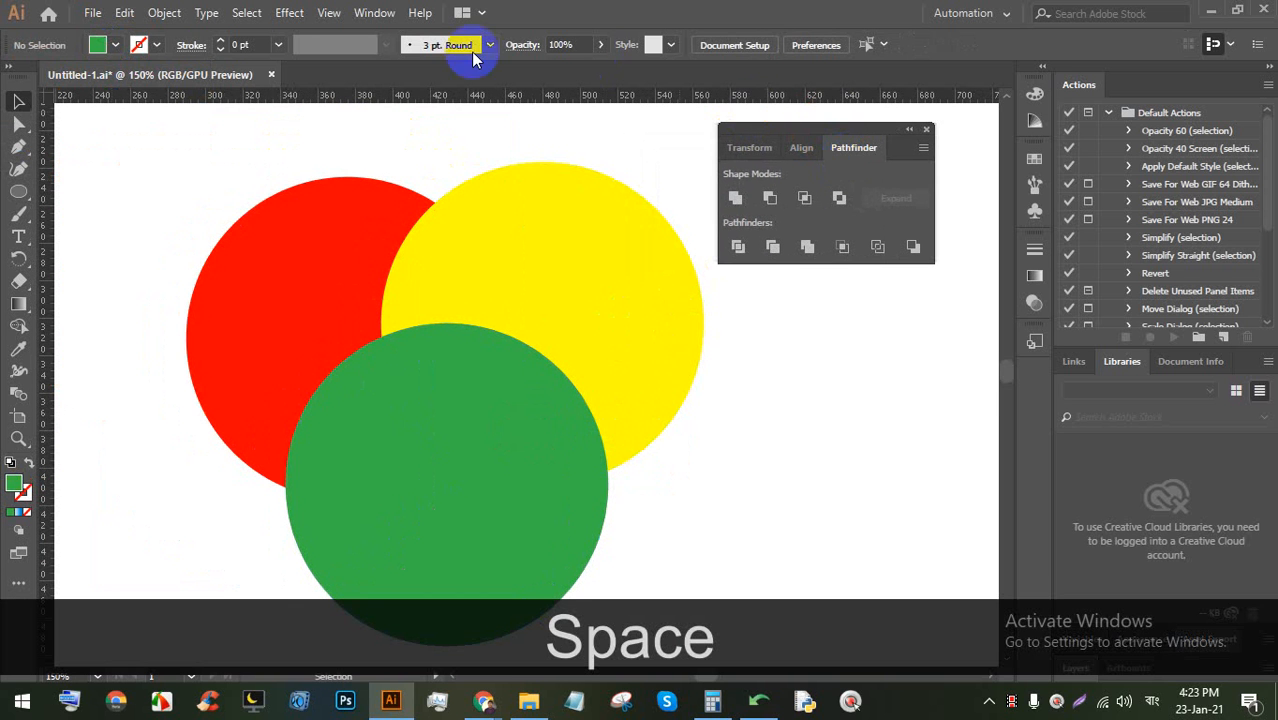
click(329, 12)
click(372, 14)
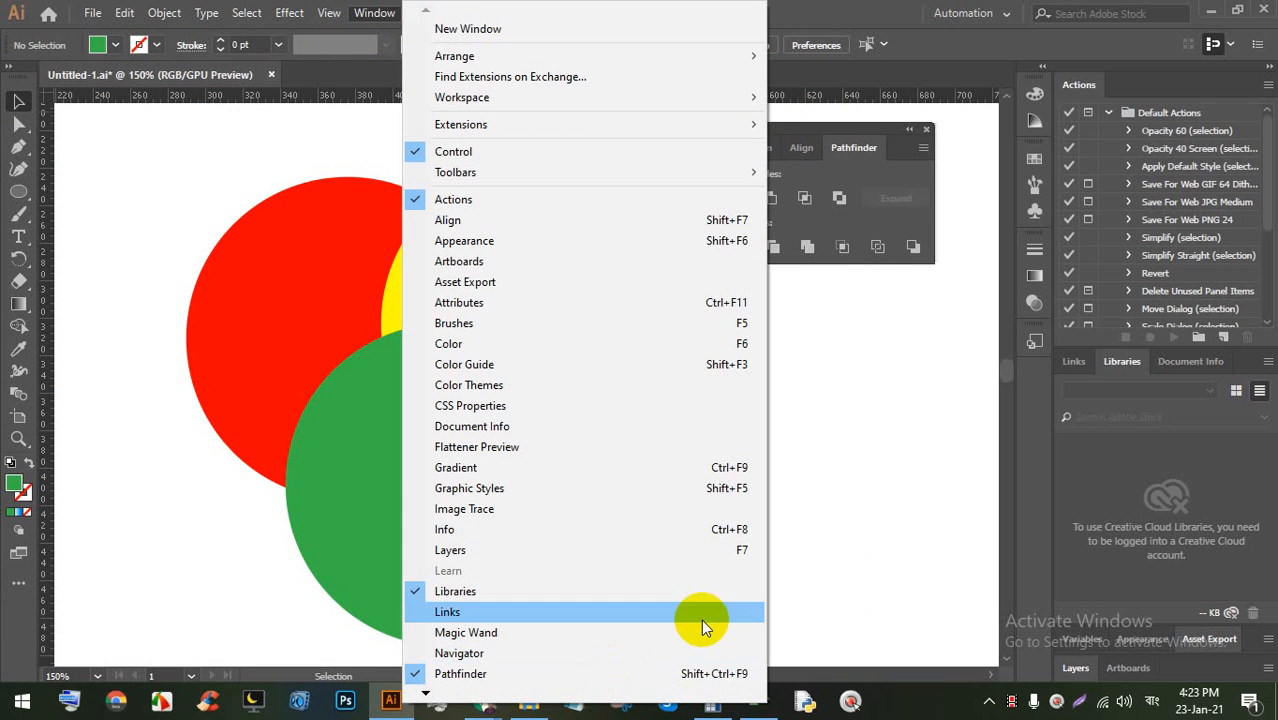
click(854, 433)
Move all three circles together up and to the left, and deselect them
drag(702, 550, 281, 304)
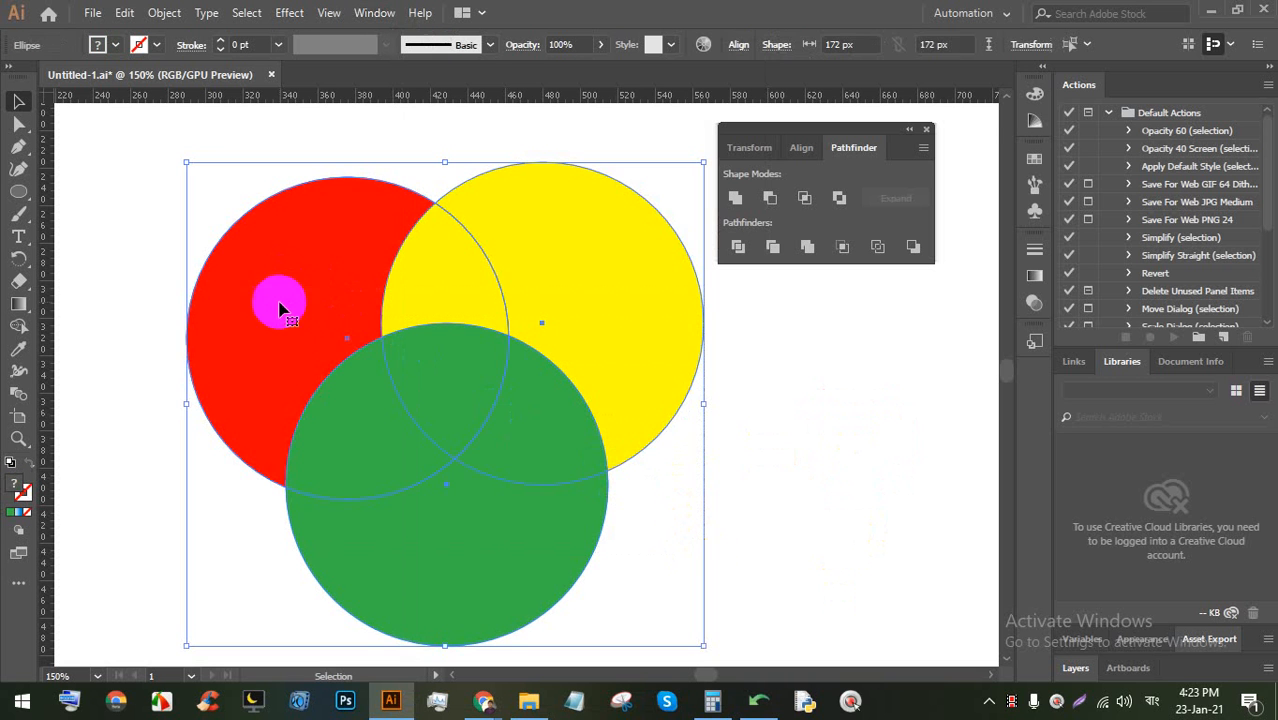
drag(355, 349, 292, 302)
click(622, 415)
Isolate the yellow circle, shift it slightly down and to the right, and exit isolation mode
double_click(511, 258)
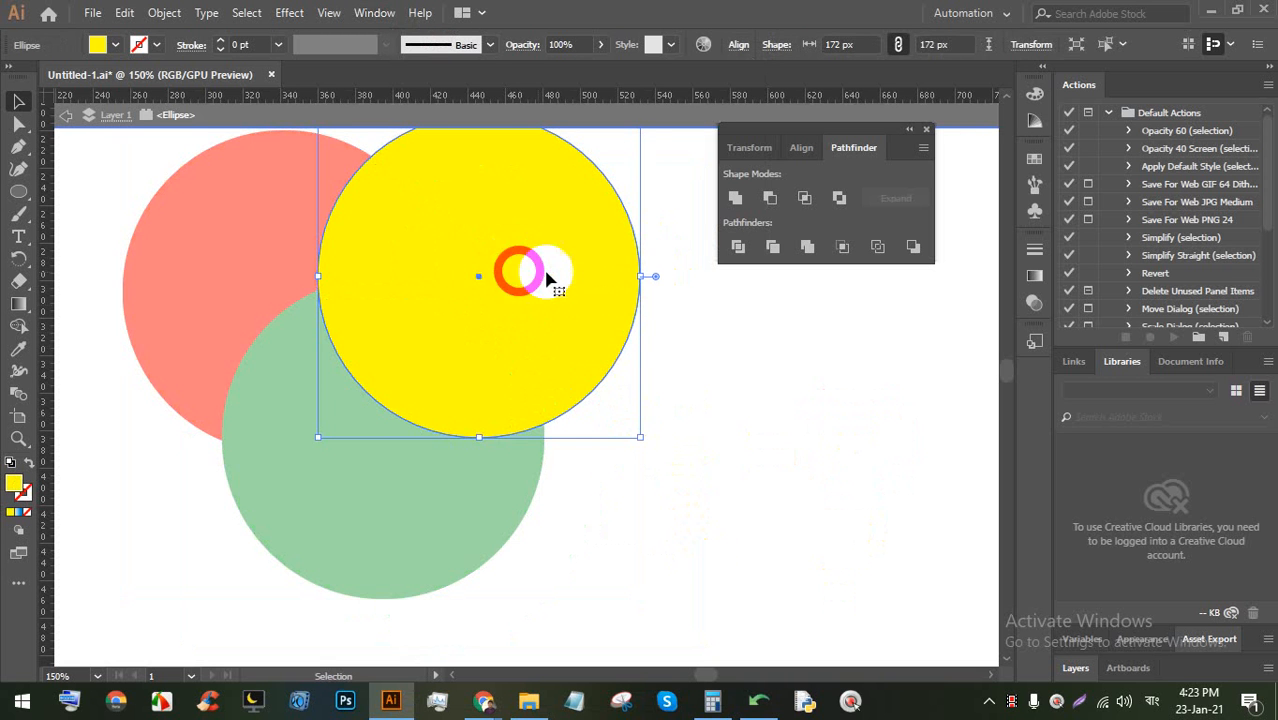
drag(522, 271, 536, 294)
click(757, 405)
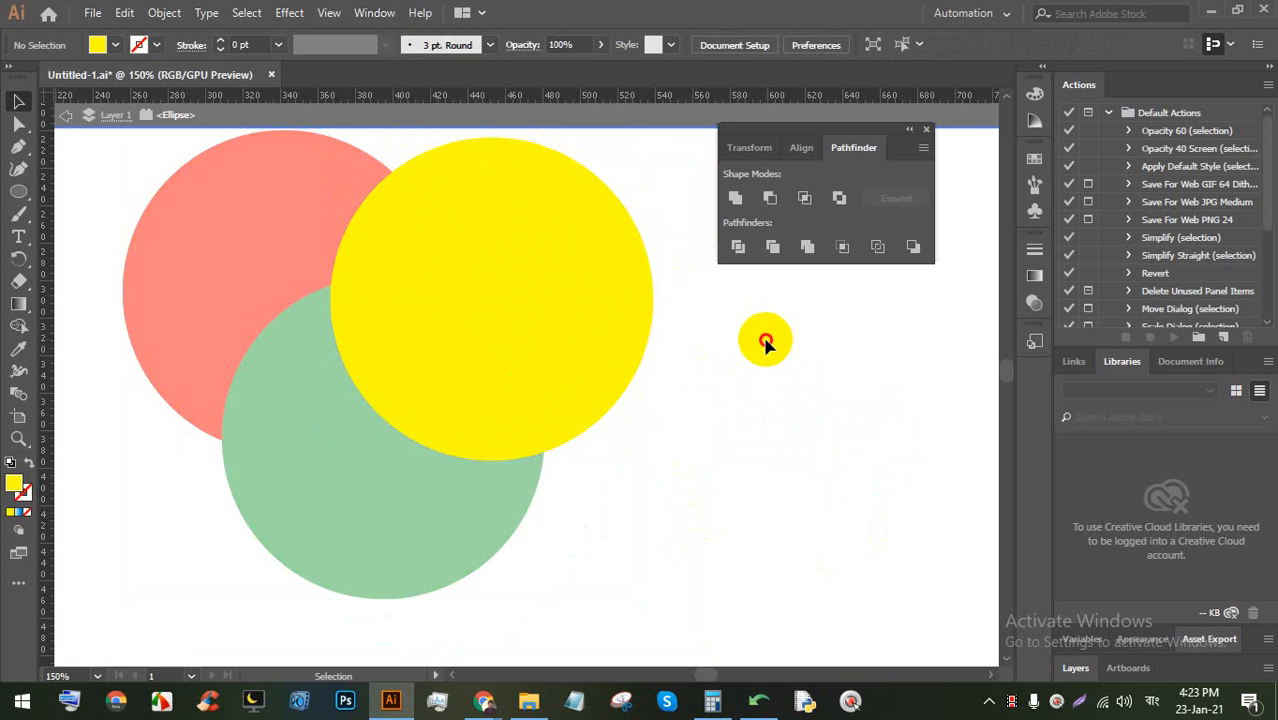
double_click(764, 340)
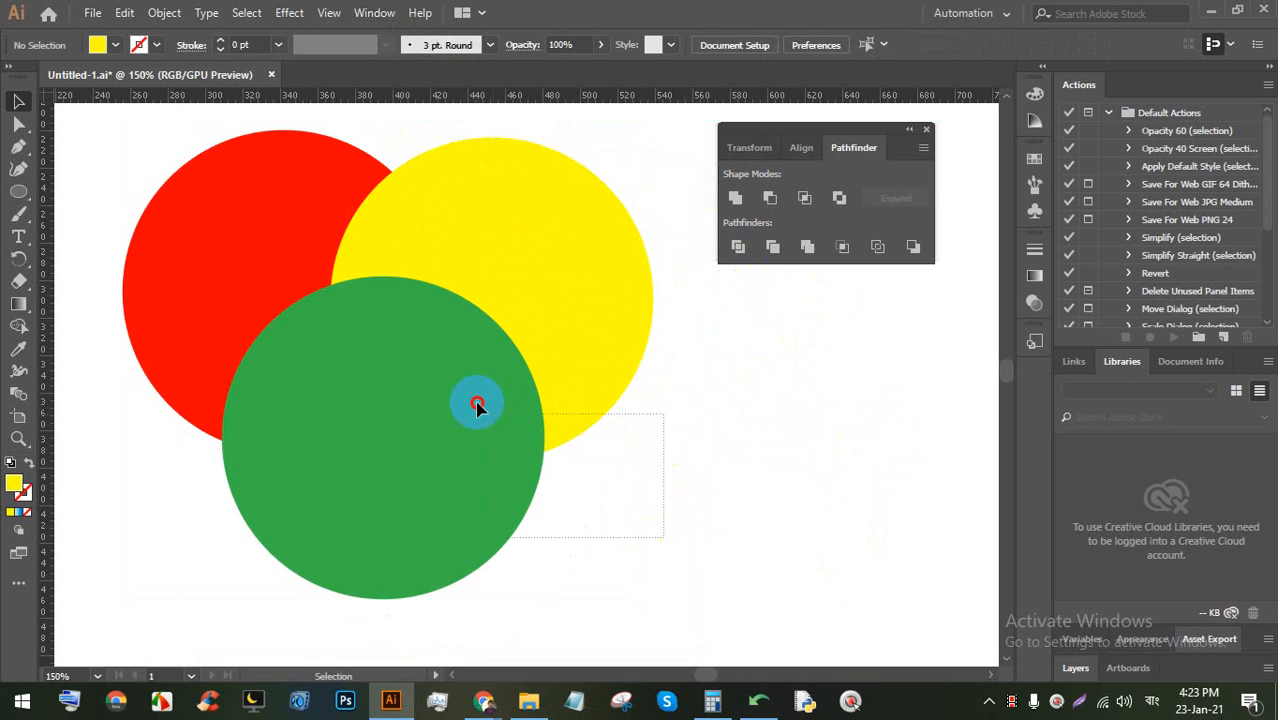
Try uniting the three circles into one shape with Pathfinder, and undo it
click(240, 247)
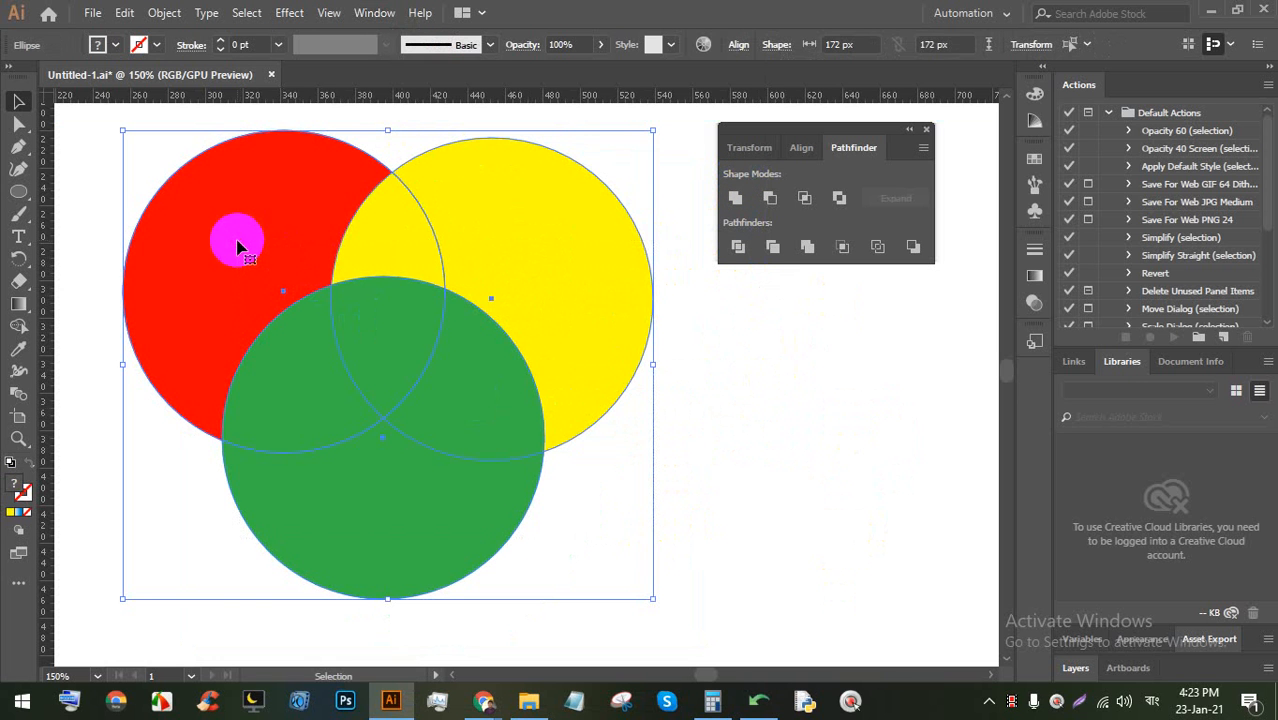
click(734, 199)
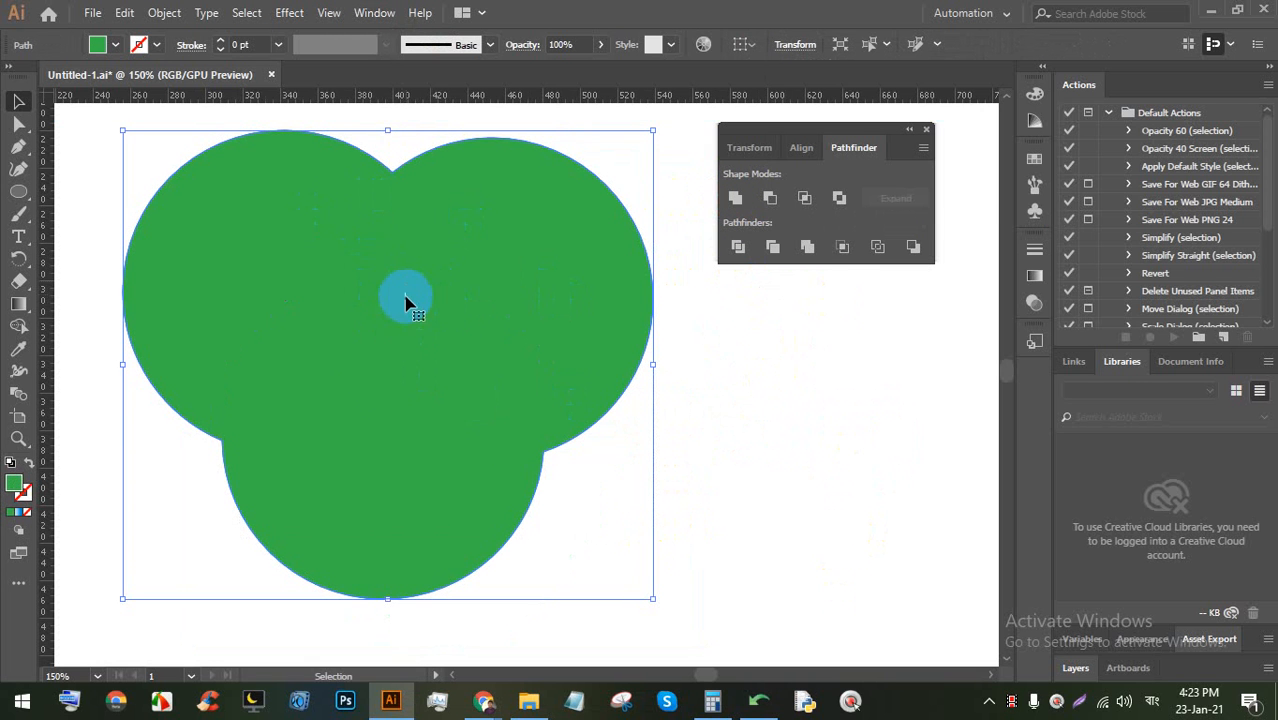
key(ctrl+z)
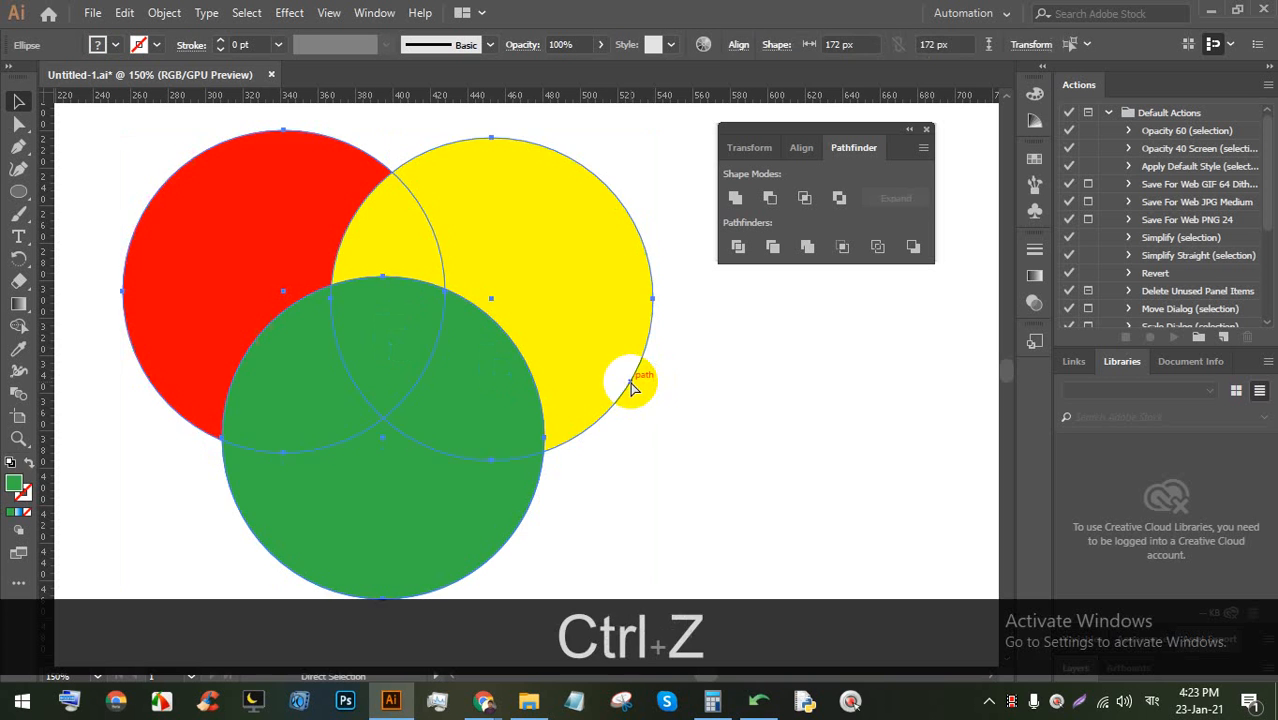
Duplicate the set of three overlapping circles to the right of the original
drag(744, 430, 584, 415)
drag(300, 327, 857, 297)
drag(805, 331, 564, 350)
scroll(614, 305, down, 2)
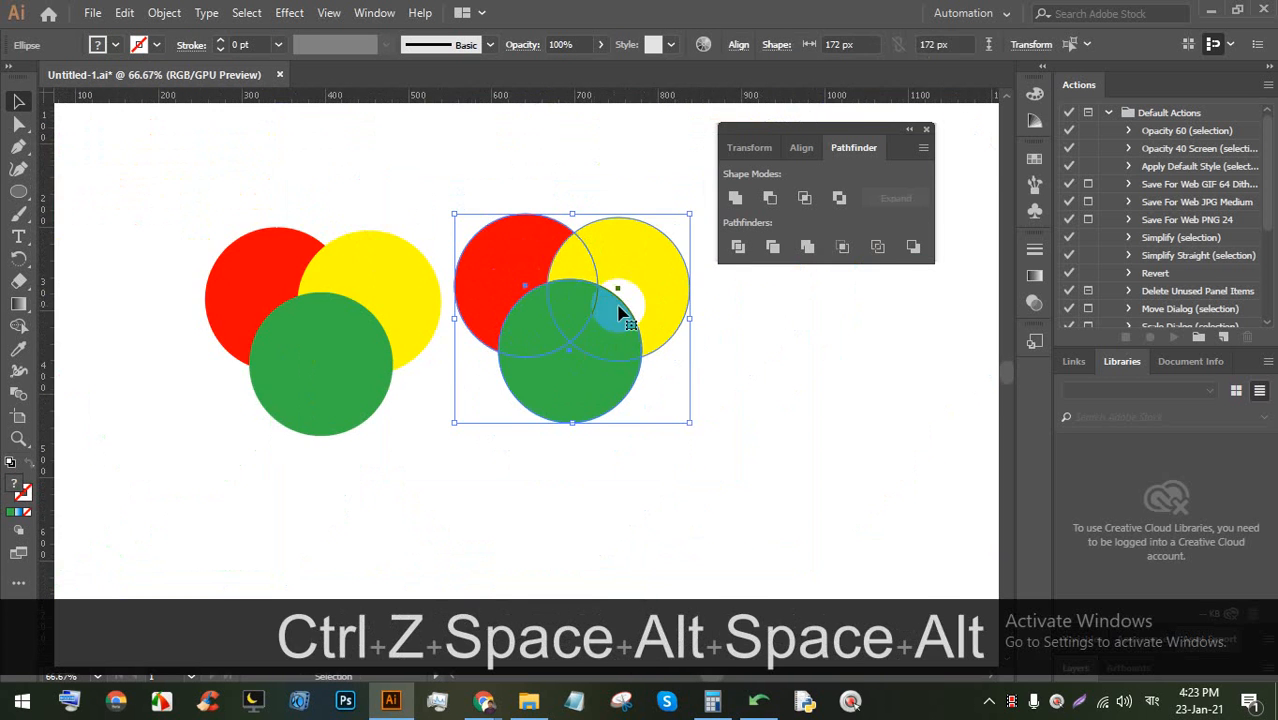
scroll(428, 291, down, 2)
scroll(584, 319, up, 1)
click(673, 337)
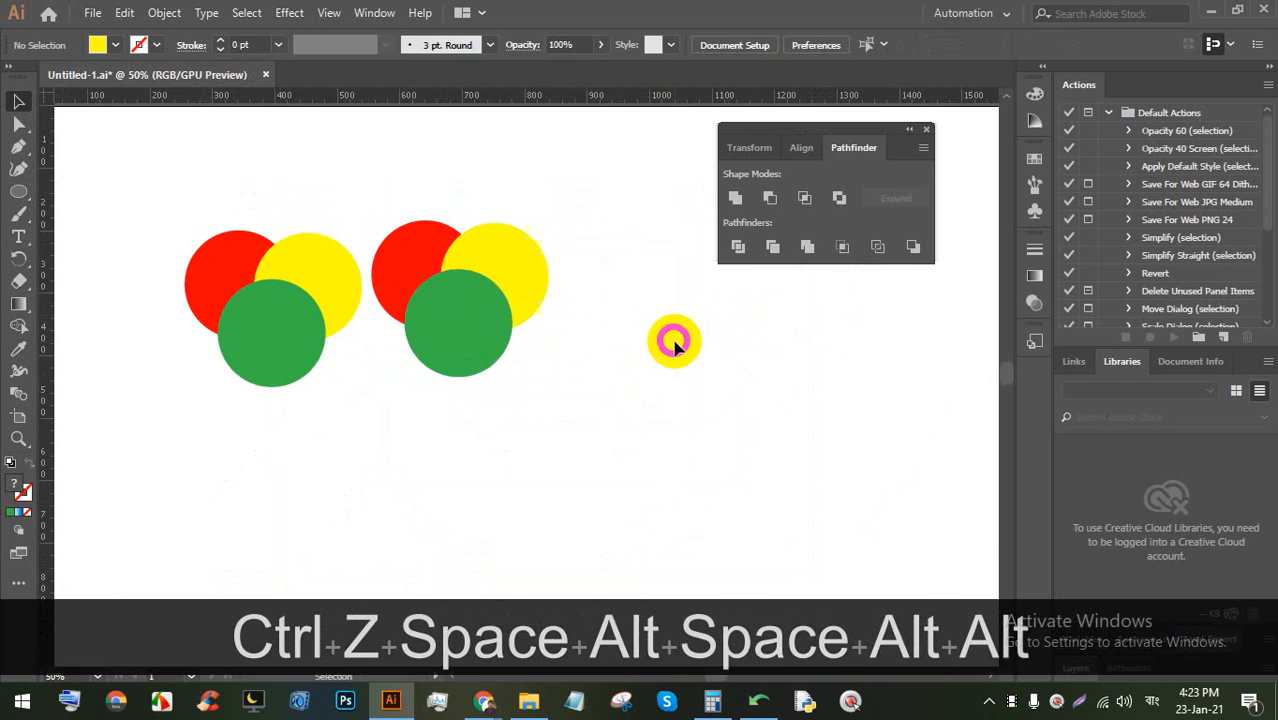
Select individual circles in both sets to examine how each set is composed
click(428, 268)
click(507, 275)
click(485, 328)
scroll(338, 290, up, 1)
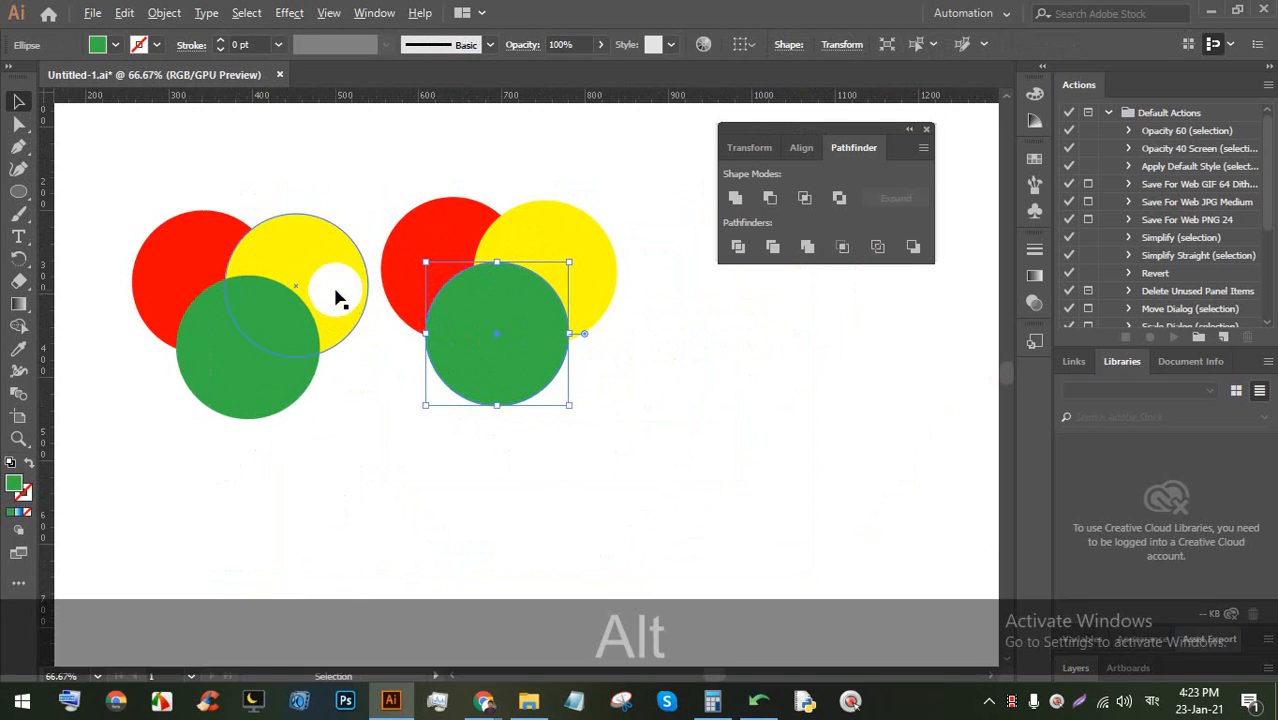
click(205, 264)
click(444, 492)
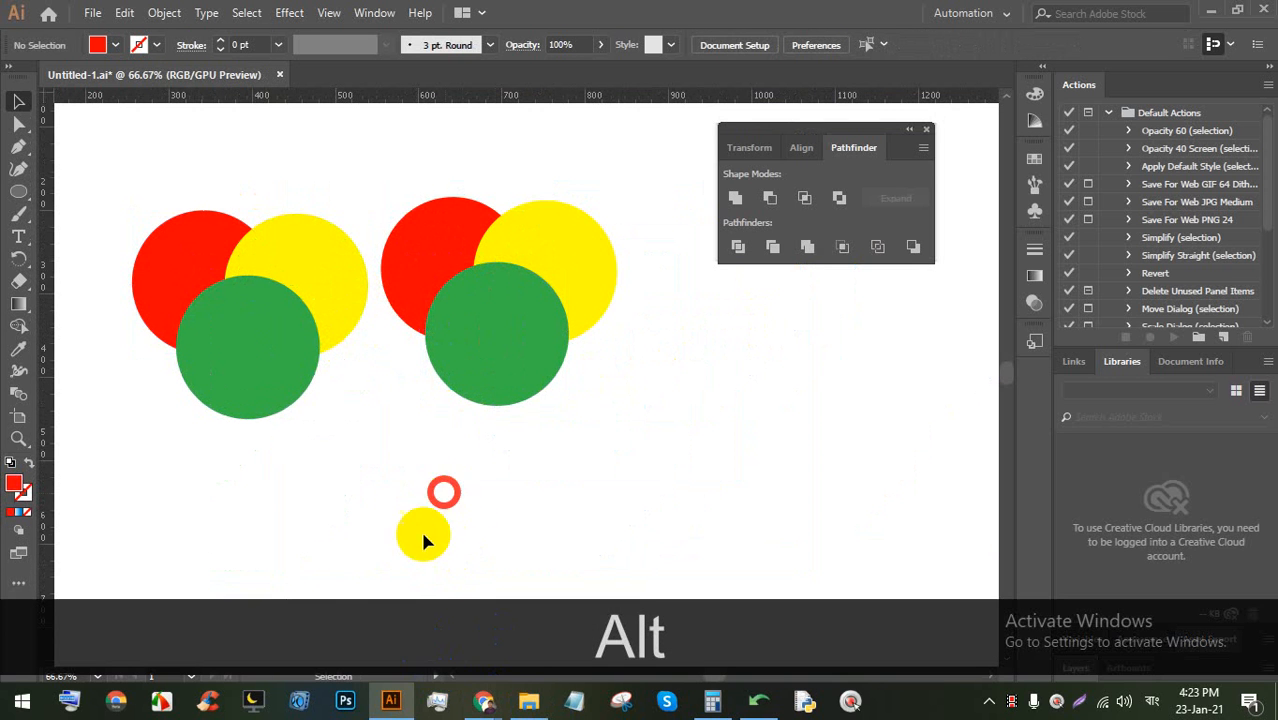
Unite the three circles of the original set into a single shape with Pathfinder
scroll(200, 360, up, 1)
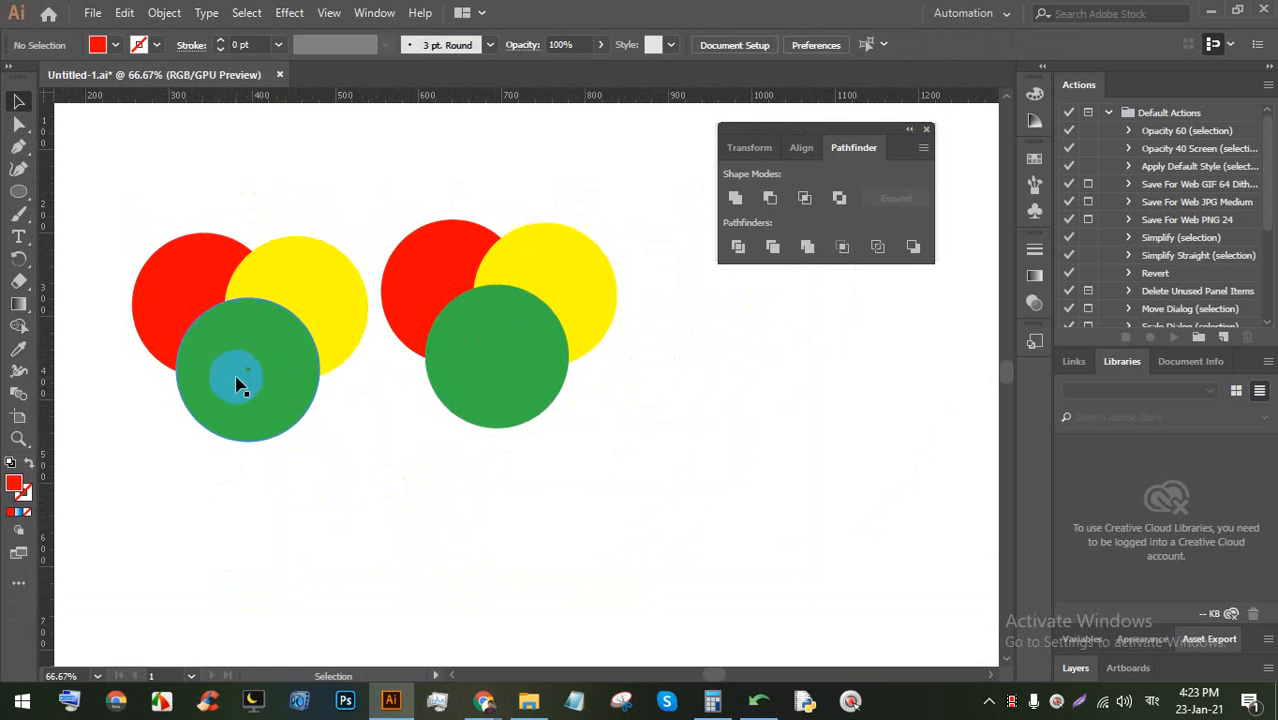
drag(149, 214, 265, 397)
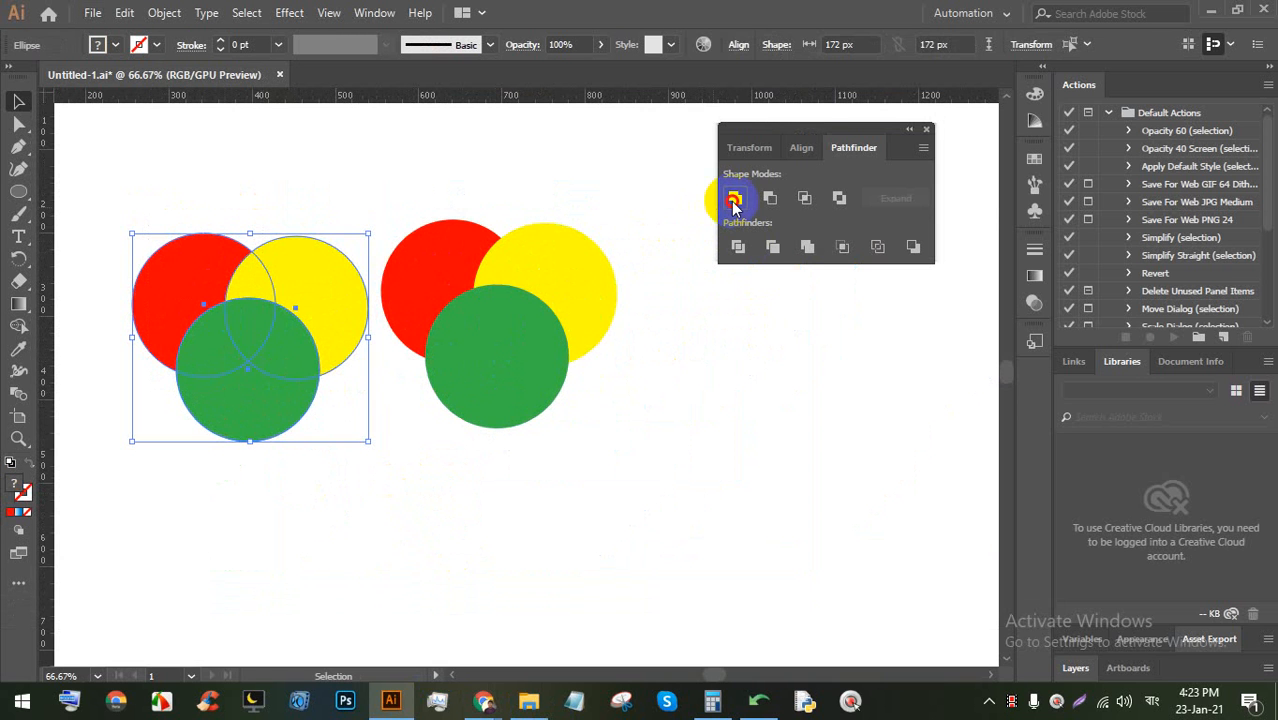
click(733, 200)
scroll(243, 348, up, 2)
scroll(155, 322, down, 1)
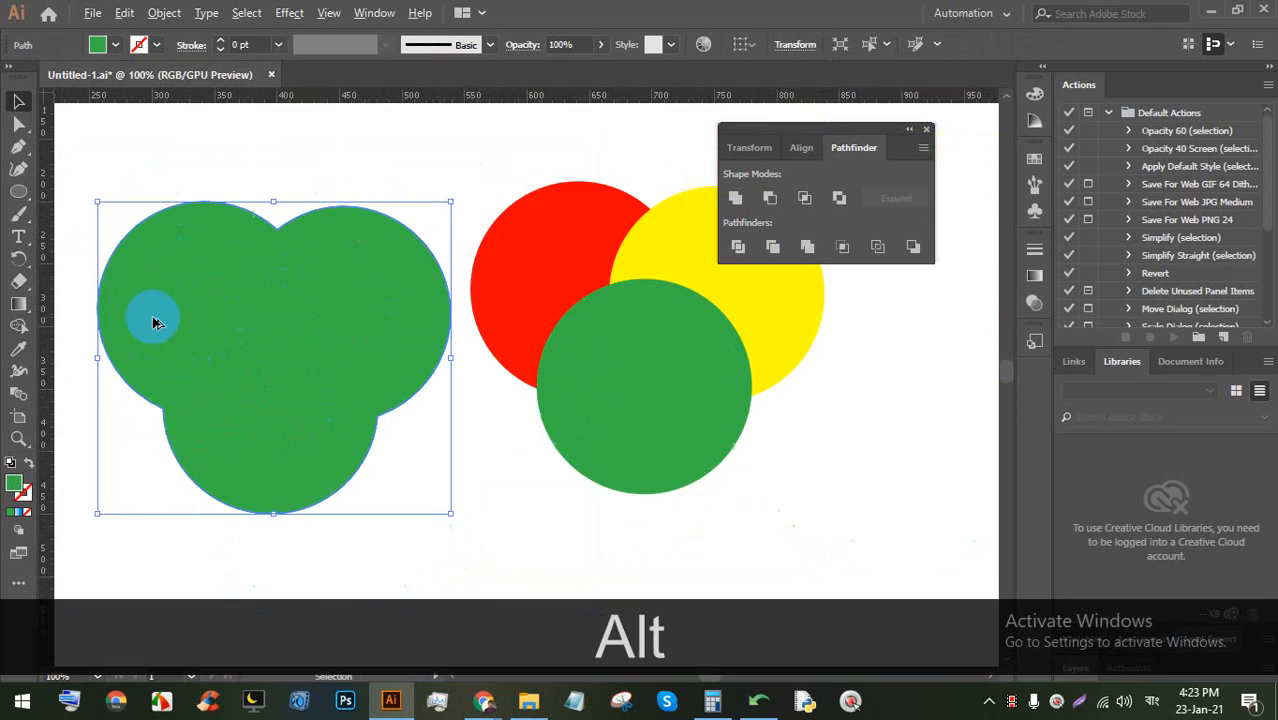
Select the remaining red, yellow and green circles and place a copy of the set farther to the right
scroll(461, 363, down, 2)
scroll(538, 363, up, 1)
drag(352, 275, 350, 278)
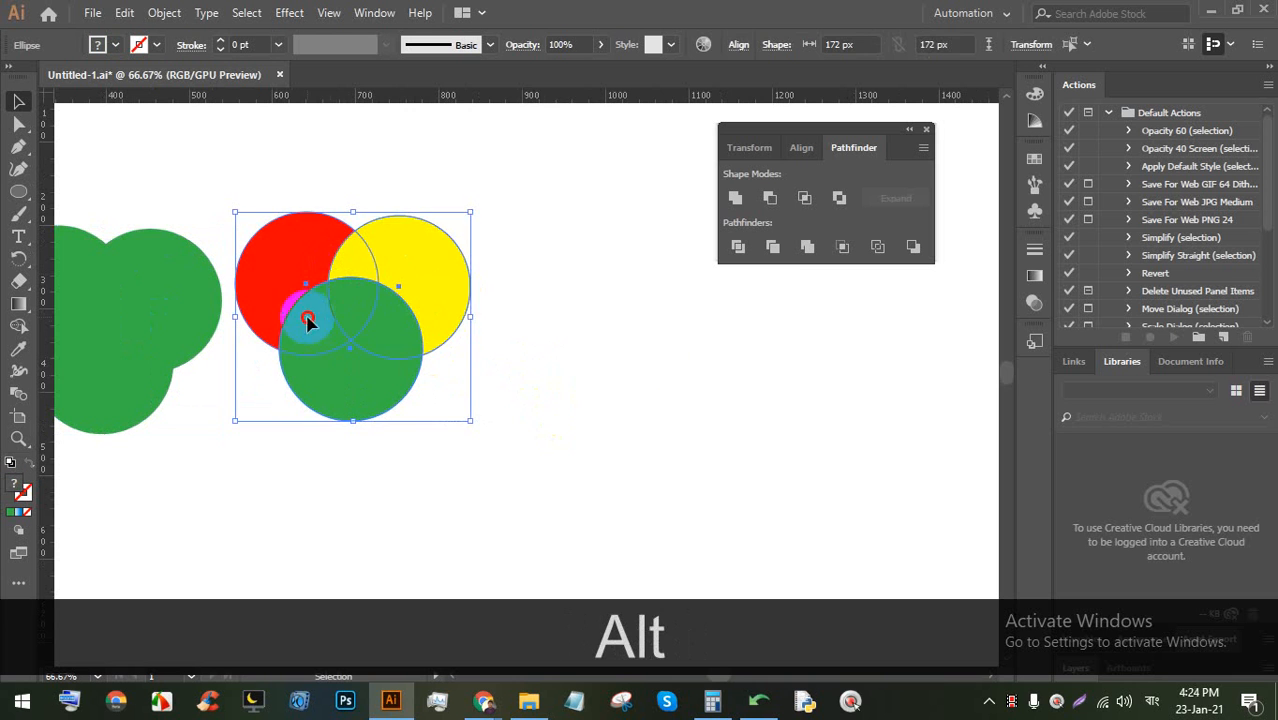
drag(305, 320, 633, 317)
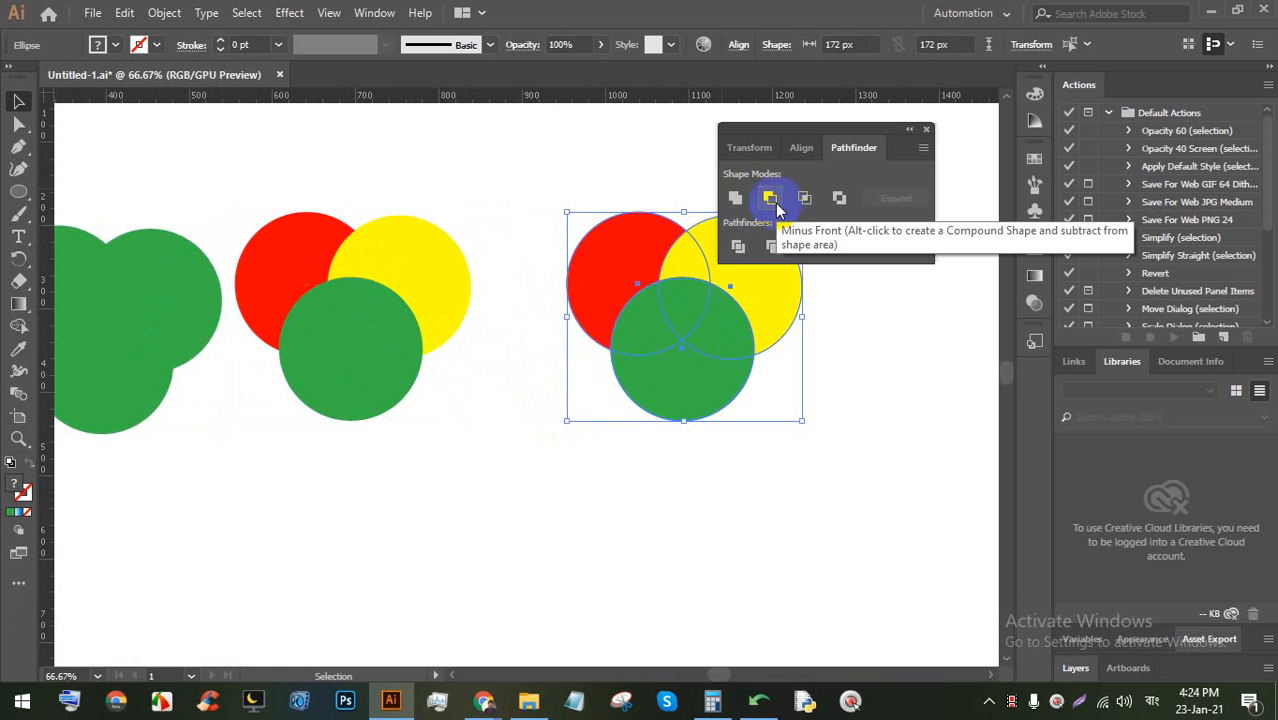
Subtract the yellow and green circles from the red one in the middle three-circle set with Minus Front
drag(488, 444, 314, 204)
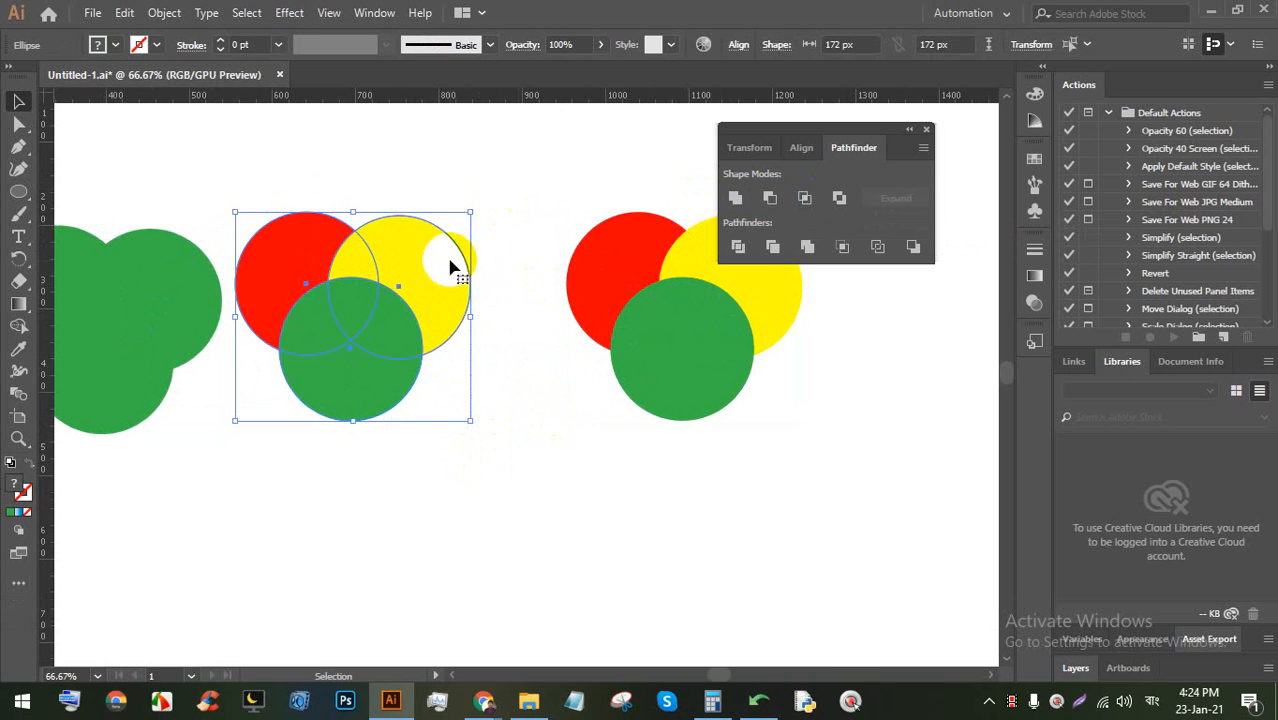
click(770, 200)
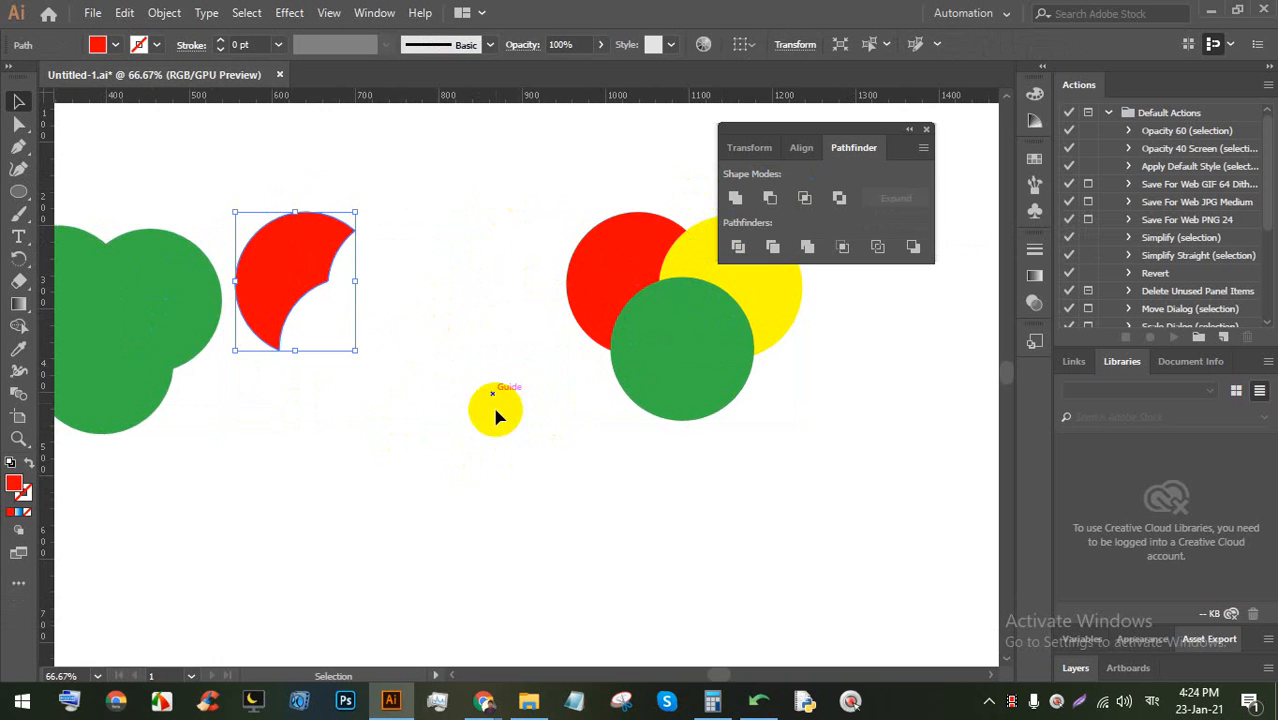
Place a copy of the remaining three-circle set farther to the right and reduce the original set to its common area with Intersect
scroll(420, 352, down, 2)
scroll(575, 365, up, 2)
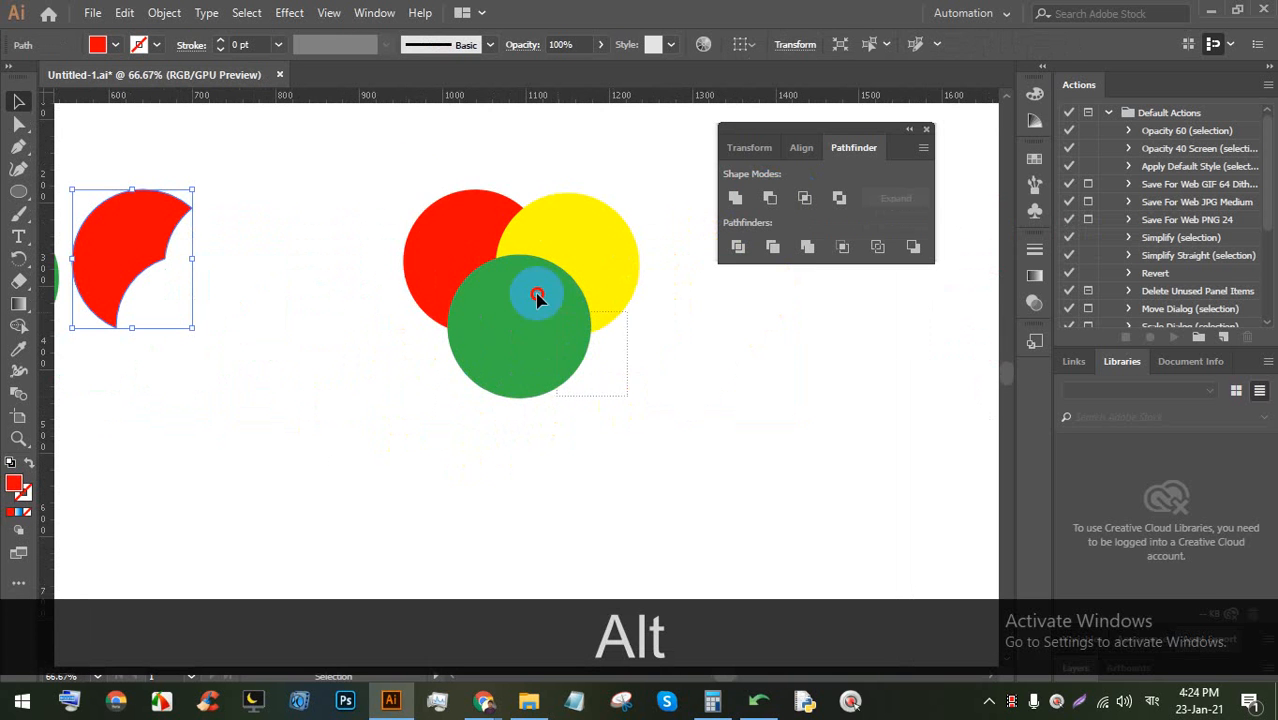
click(510, 262)
drag(508, 259, 708, 252)
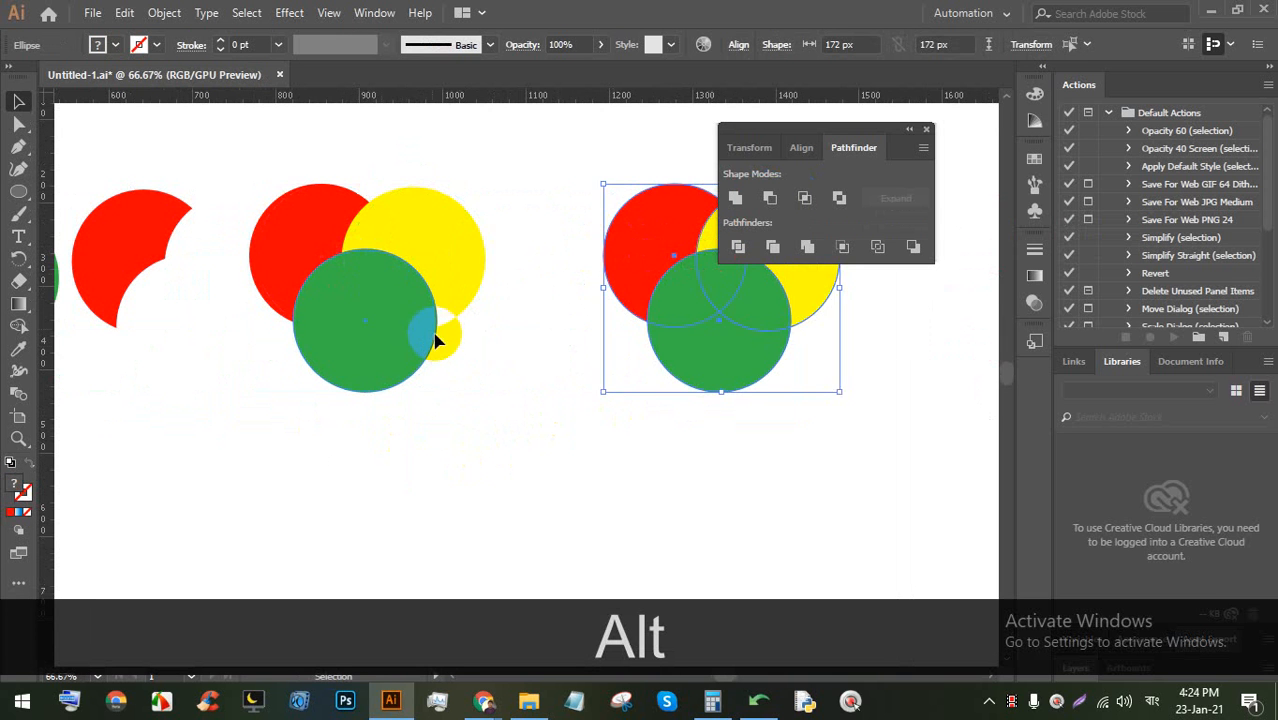
drag(500, 400, 443, 312)
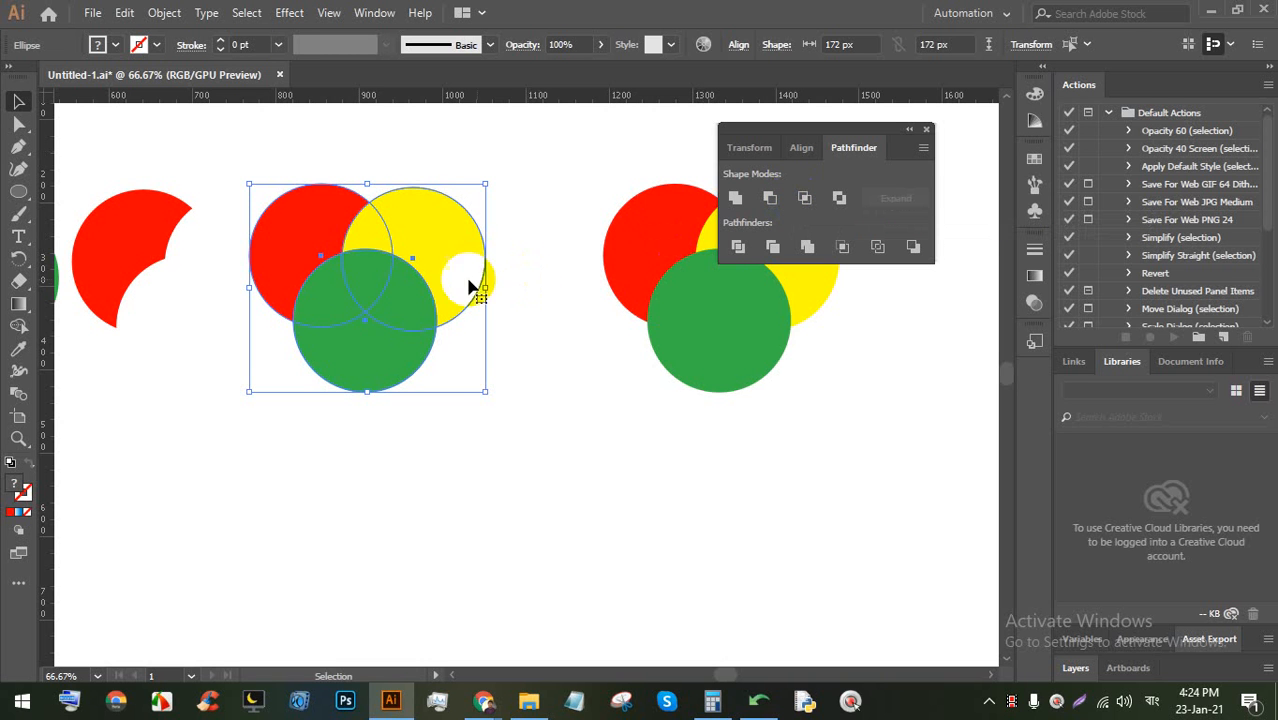
click(802, 200)
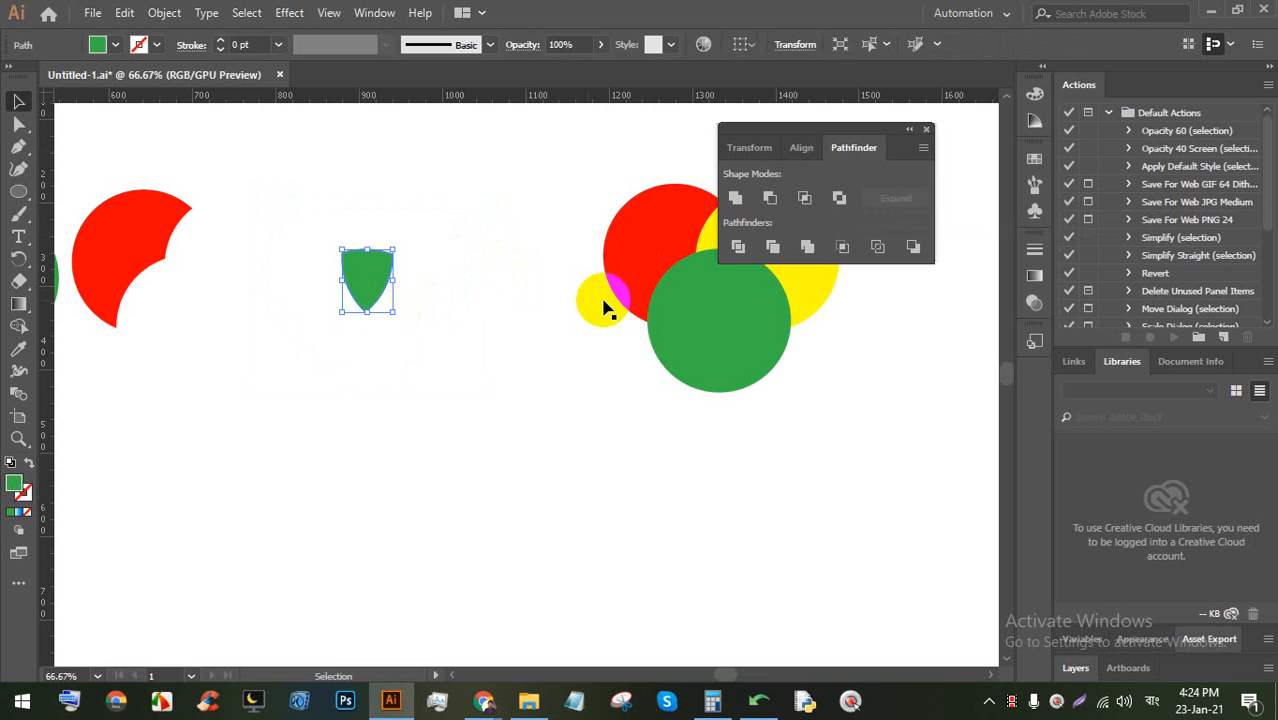
Examine the small green shield-shaped piece made by Intersect at close range
click(643, 270)
scroll(727, 300, up, 3)
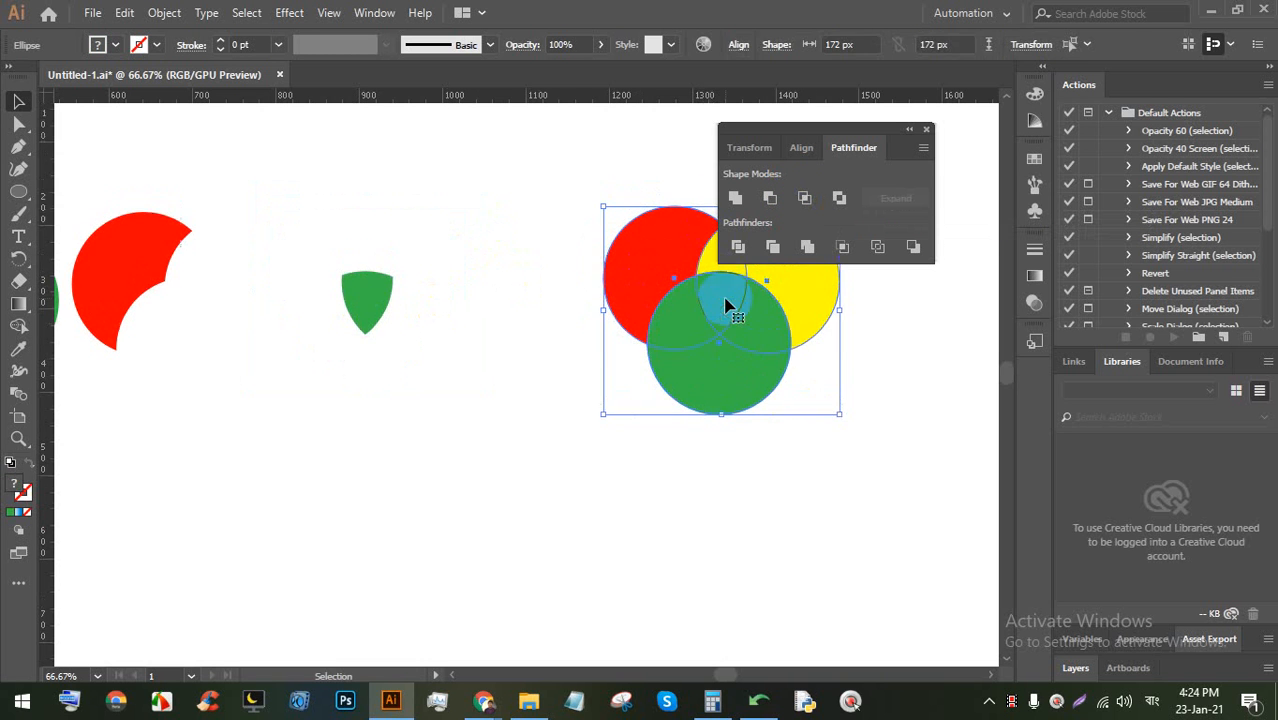
drag(727, 340, 332, 347)
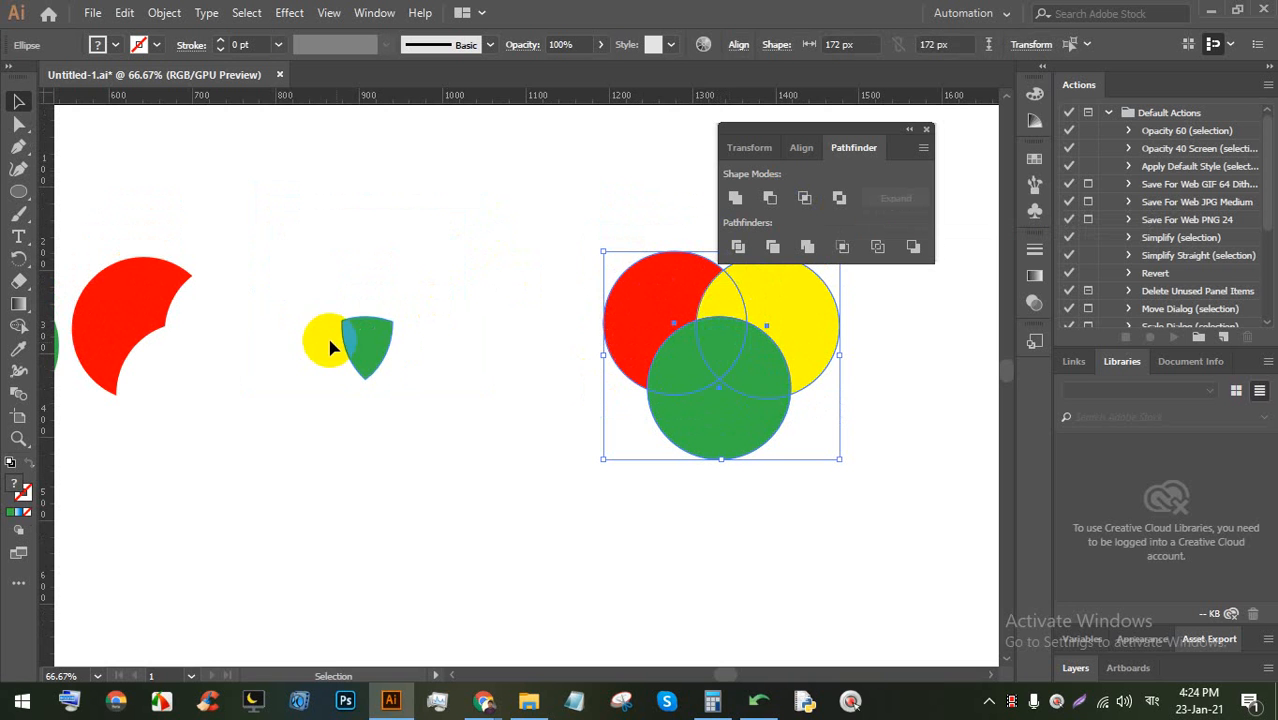
scroll(365, 337, up, 6)
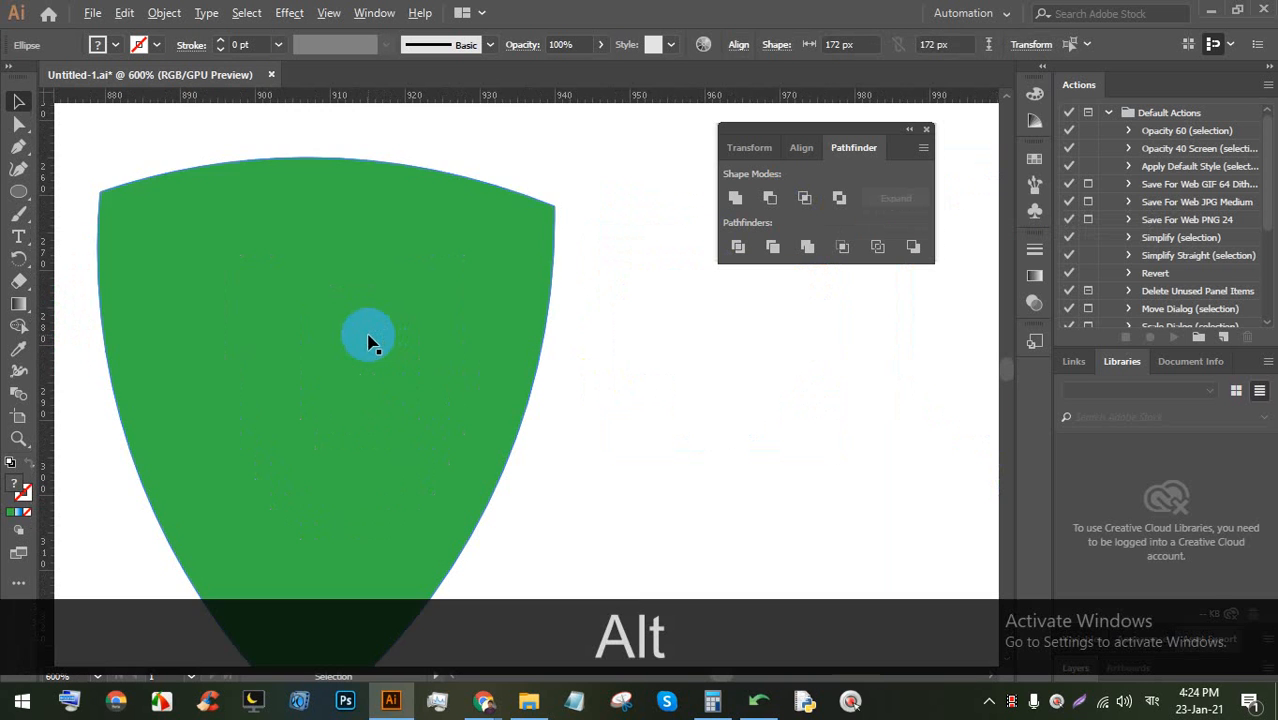
scroll(348, 337, down, 2)
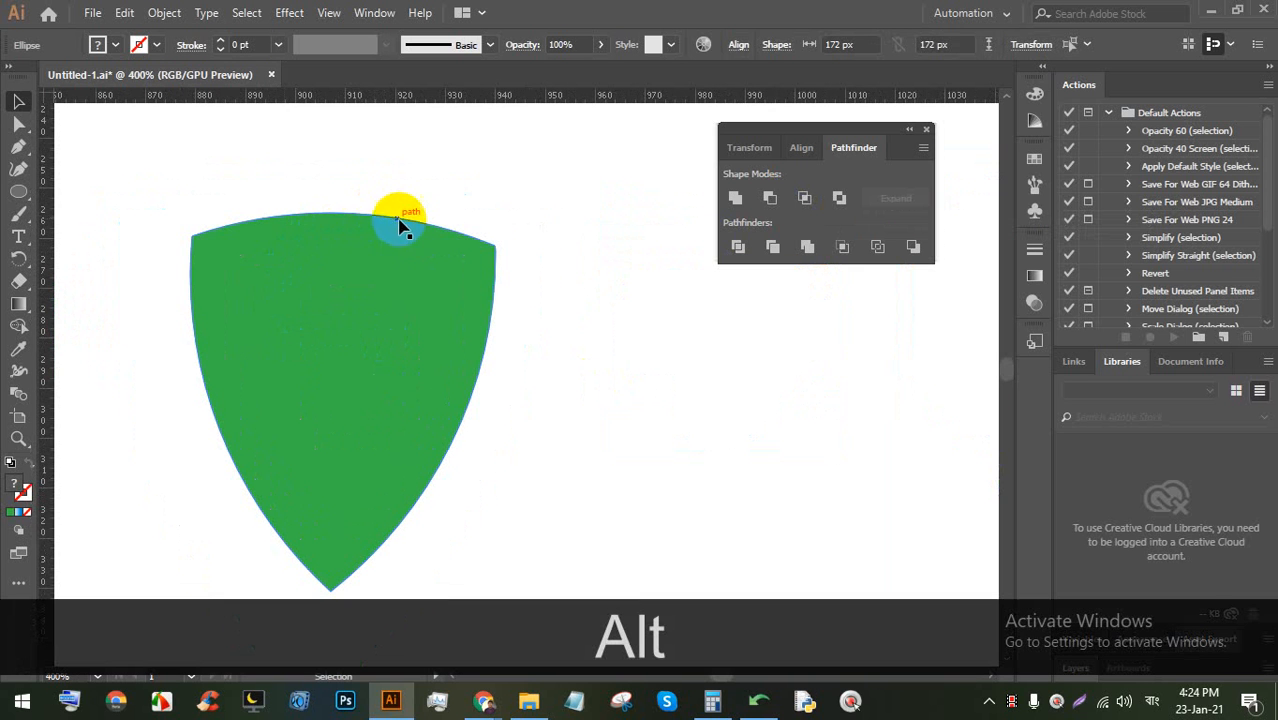
scroll(391, 265, down, 1)
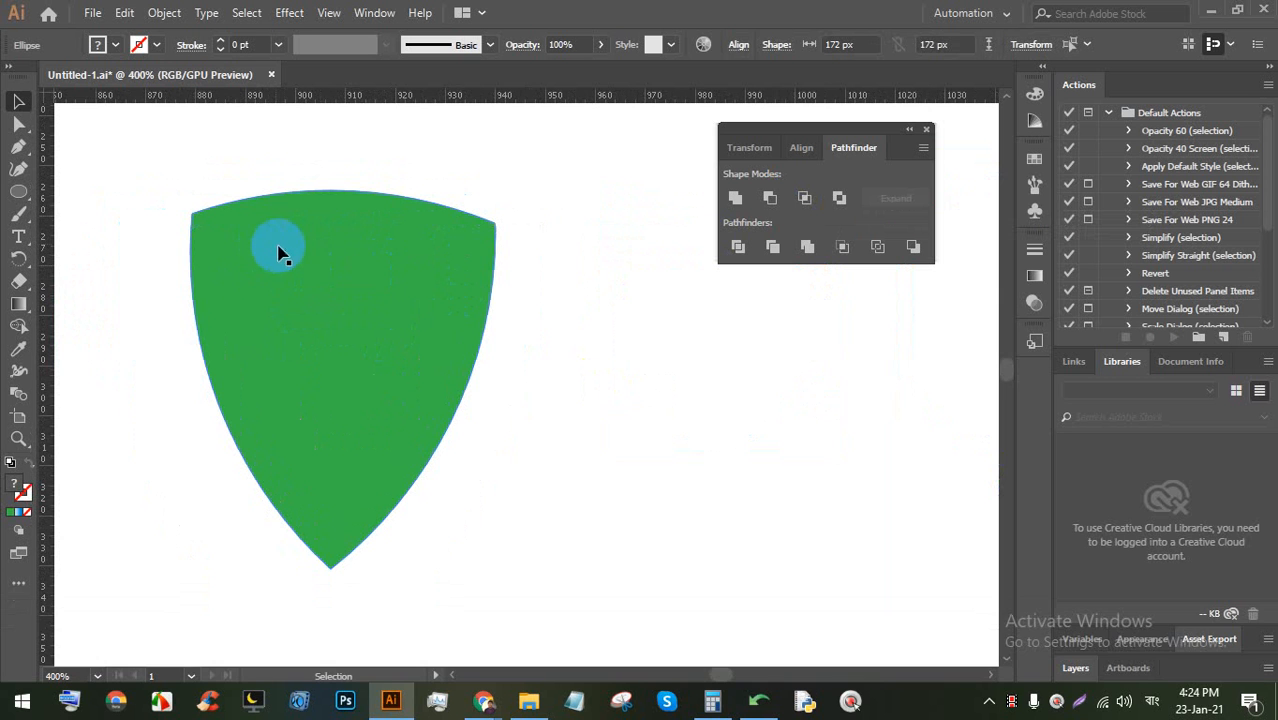
scroll(255, 283, down, 2)
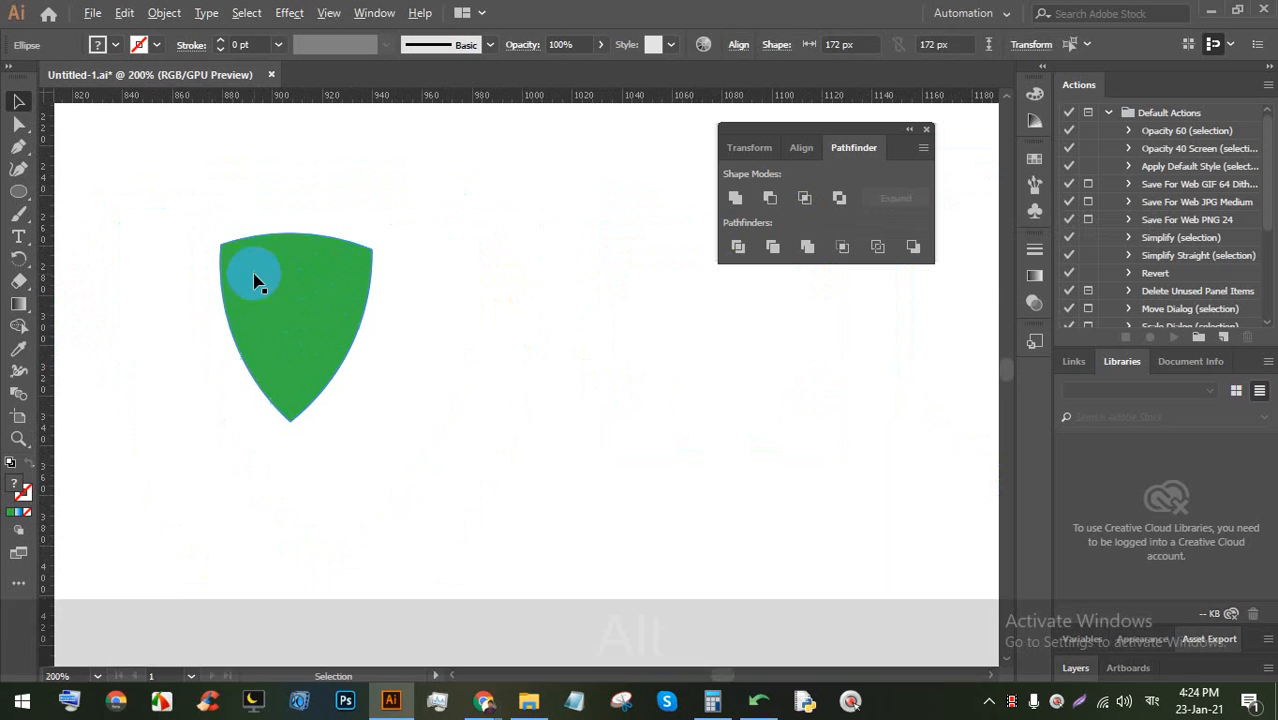
scroll(320, 293, down, 1)
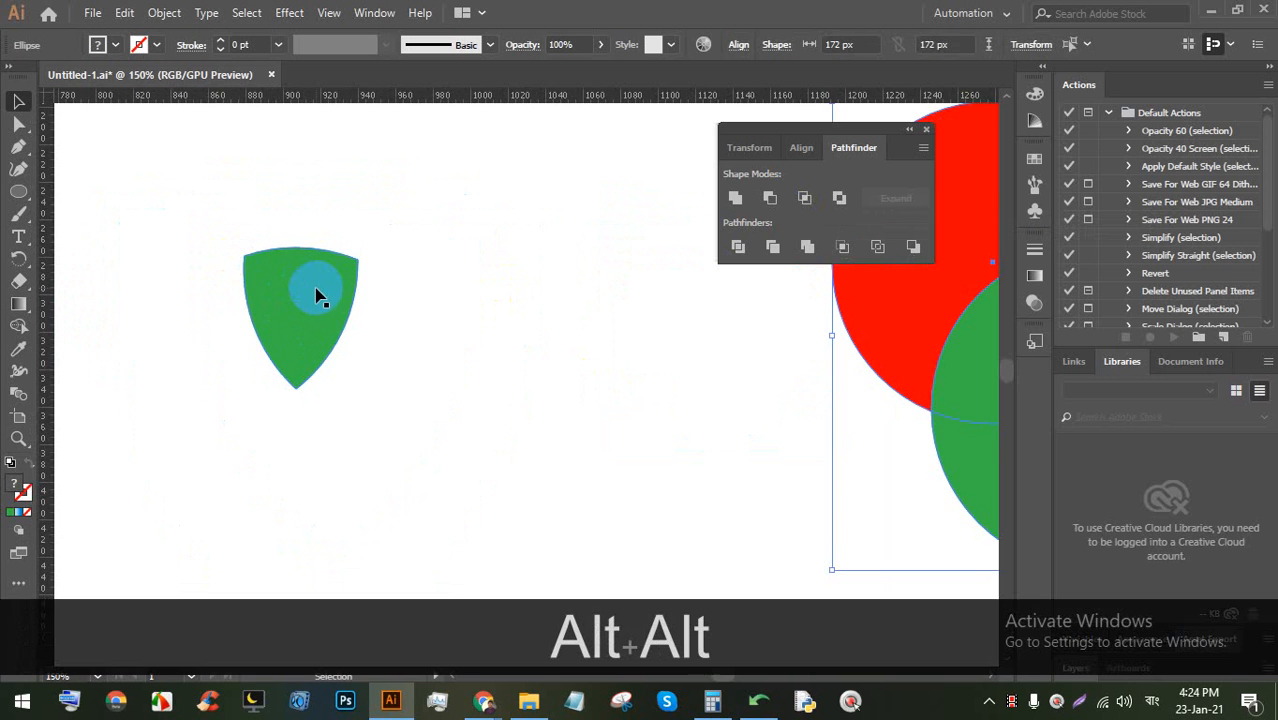
scroll(320, 293, down, 1)
scroll(750, 370, down, 1)
scroll(469, 344, up, 2)
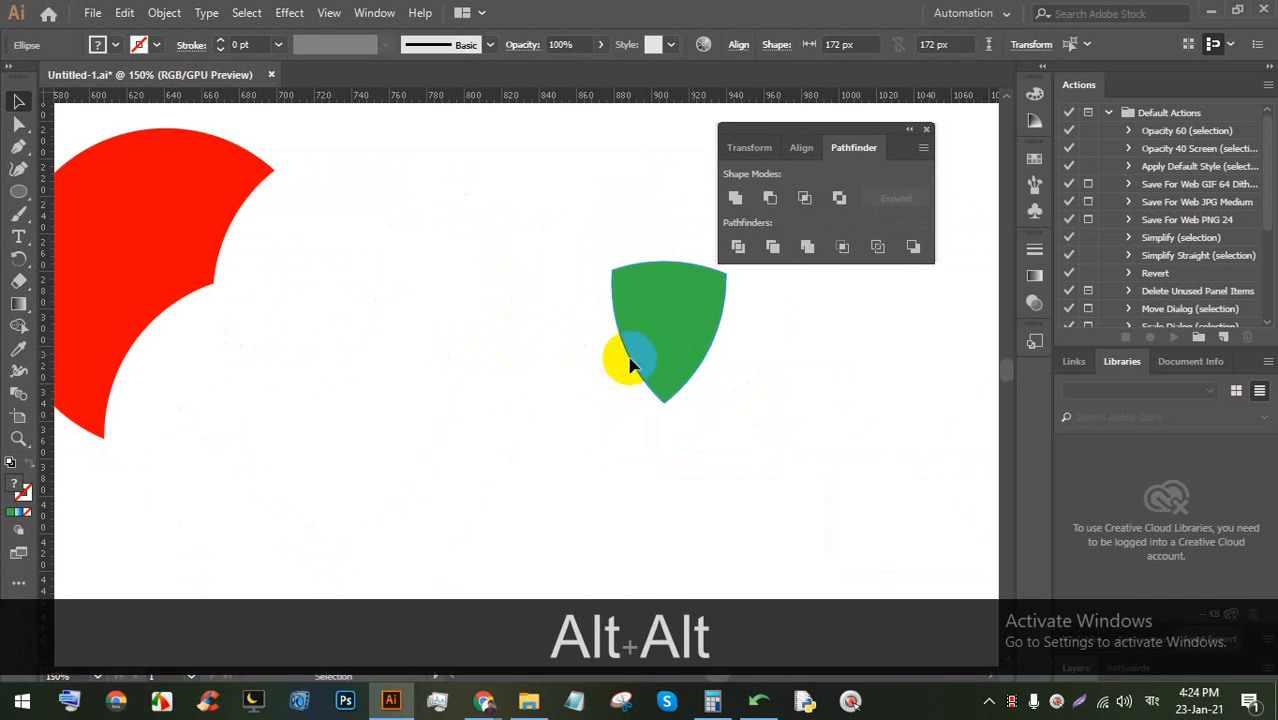
Place a copy of the remaining three-circle set to its right and apply Exclude to the original set
key(space)
drag(729, 350, 8, 350)
scroll(374, 346, down, 2)
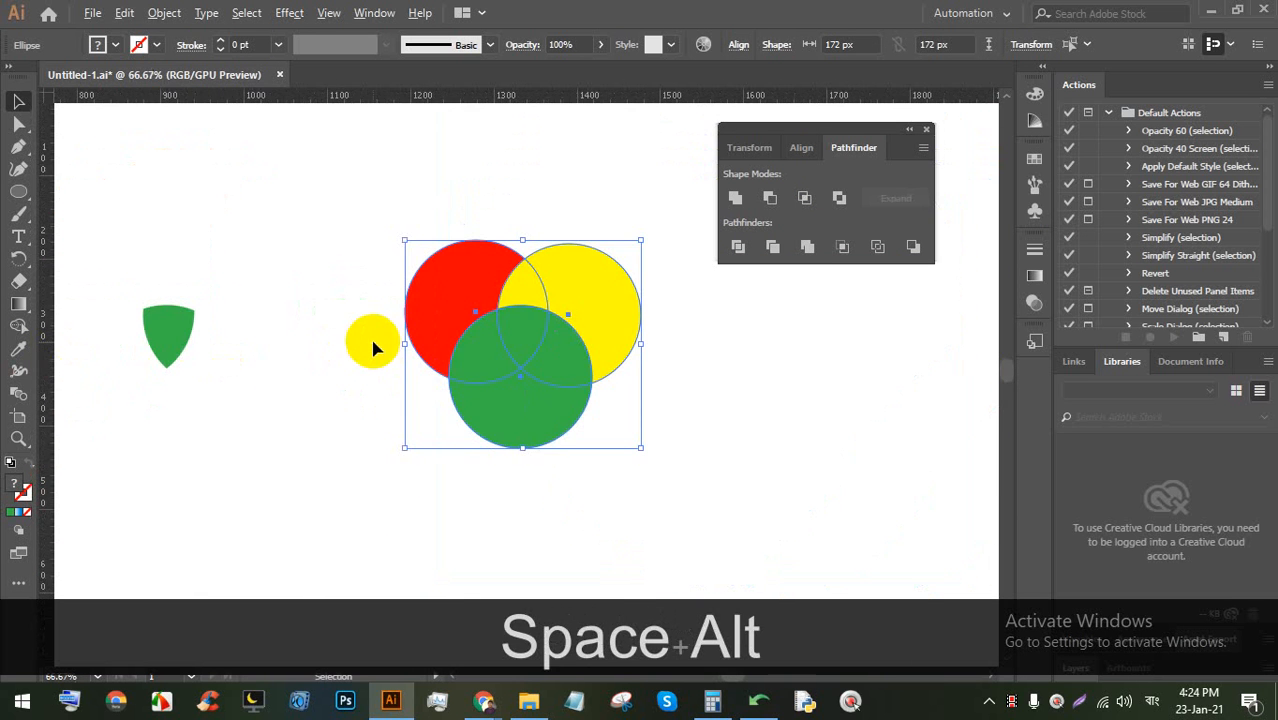
key(space)
drag(540, 357, 287, 361)
drag(434, 422, 122, 228)
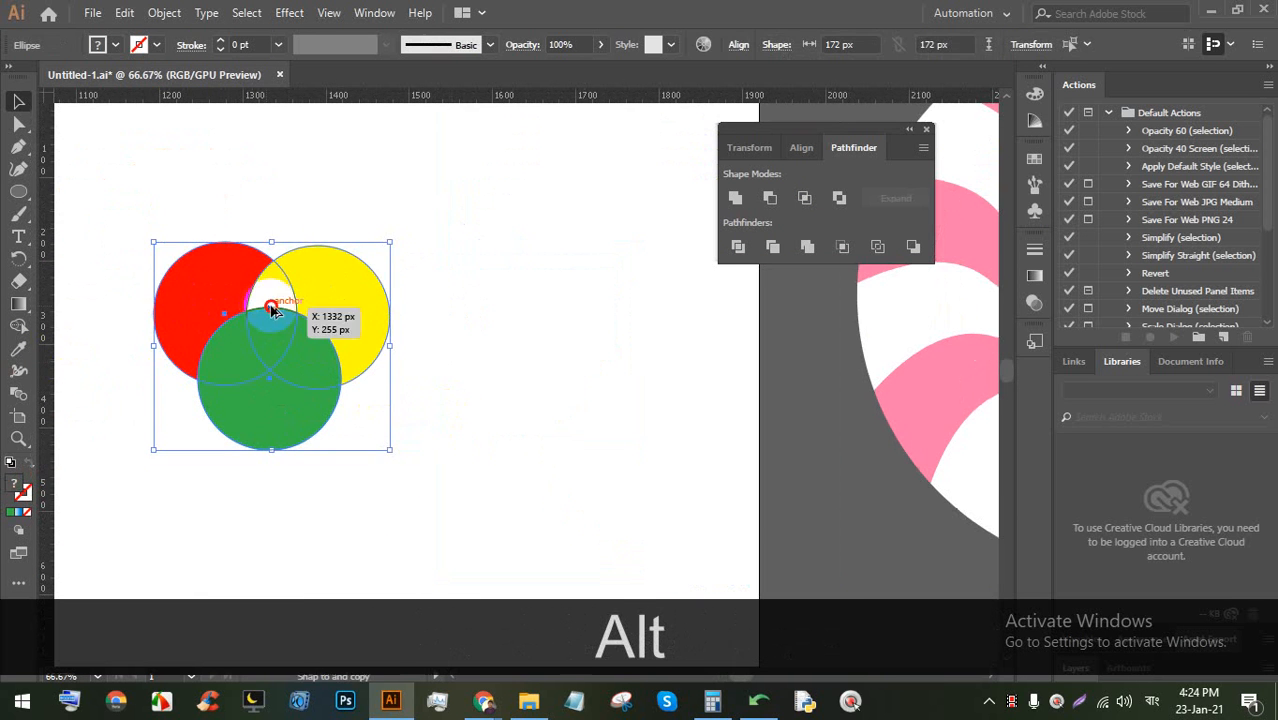
drag(271, 305, 555, 307)
click(300, 380)
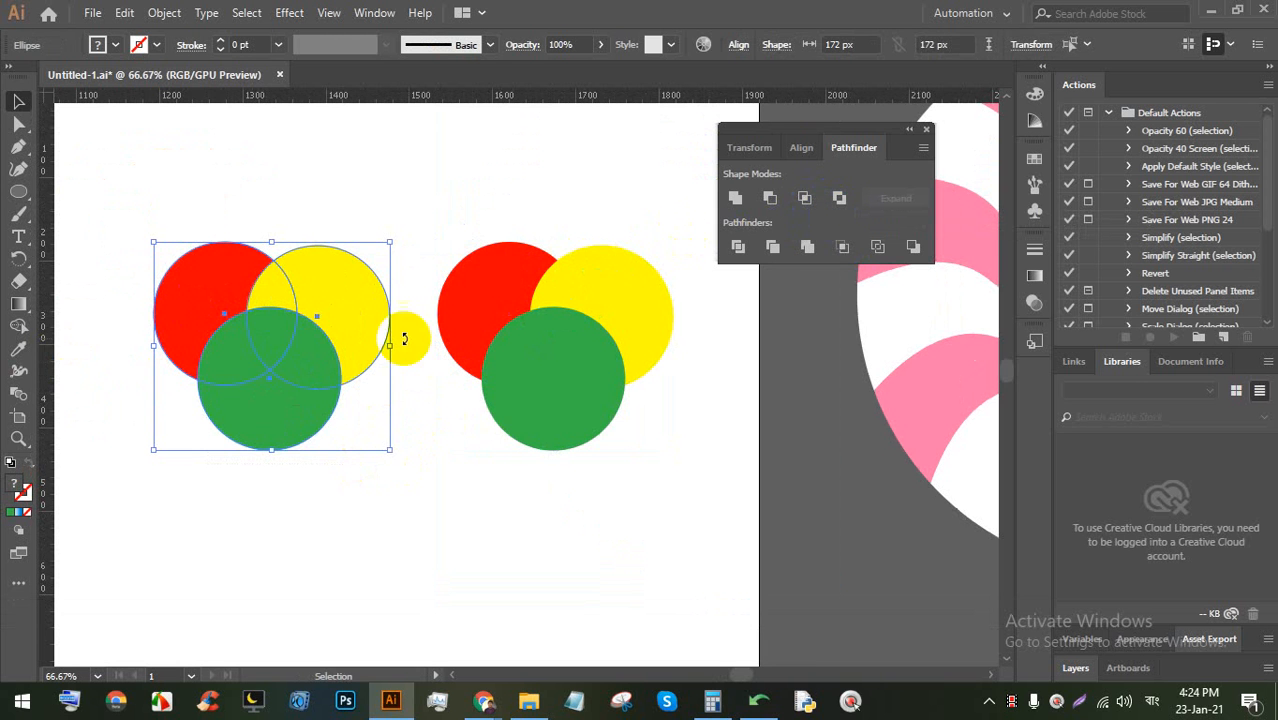
click(838, 203)
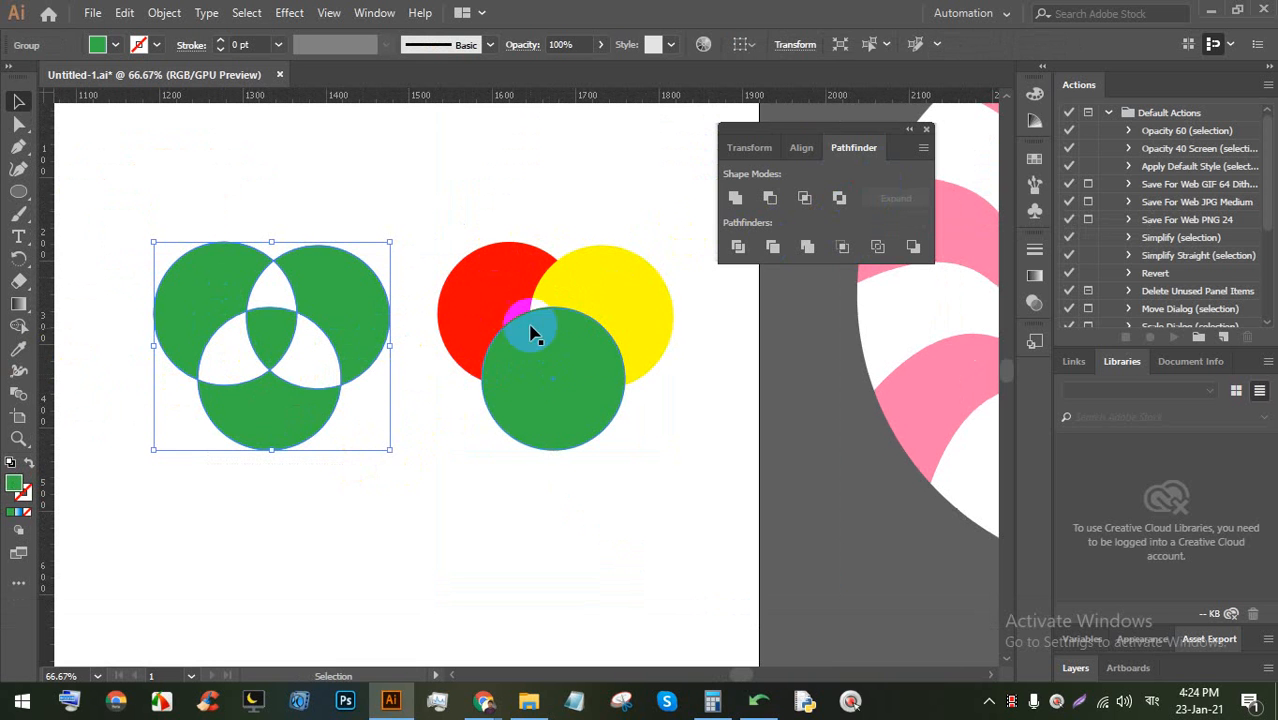
Copy the remaining red, yellow and green set to the empty lower-left area of the artboard
click(407, 478)
alt+scroll(493, 290, down, 3)
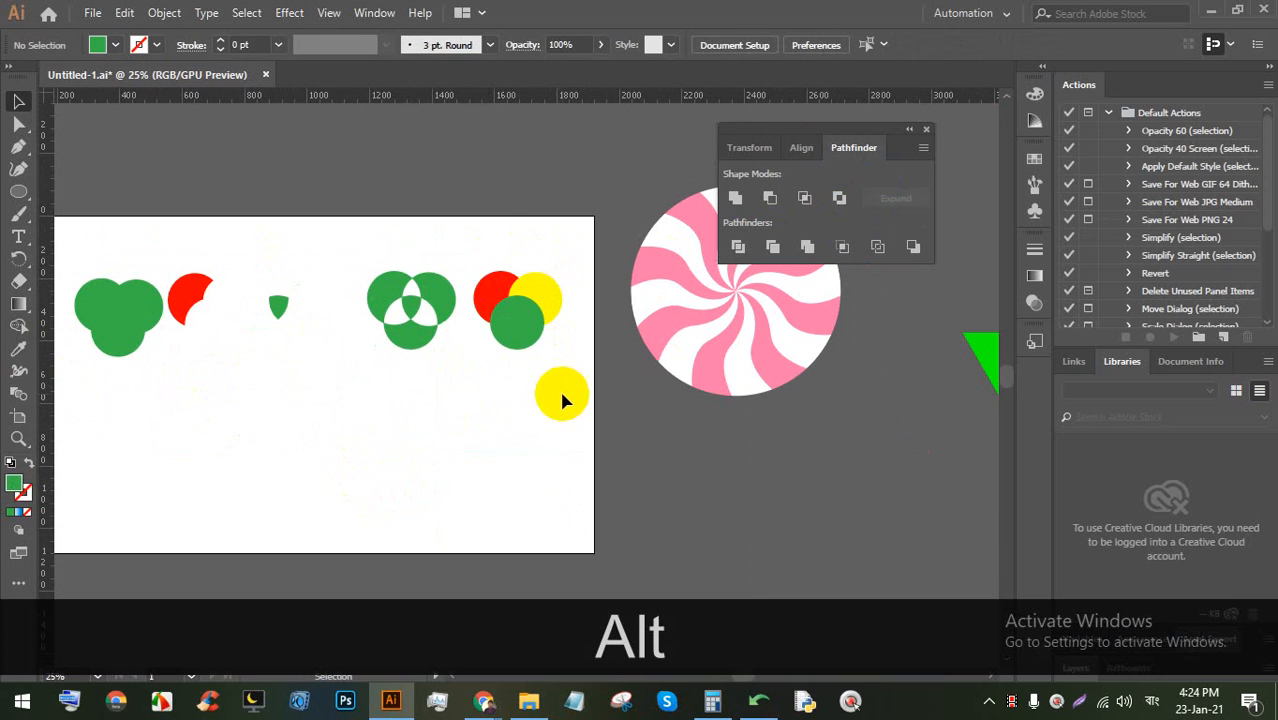
click(490, 290)
drag(505, 312, 185, 428)
alt+scroll(140, 460, up, 1)
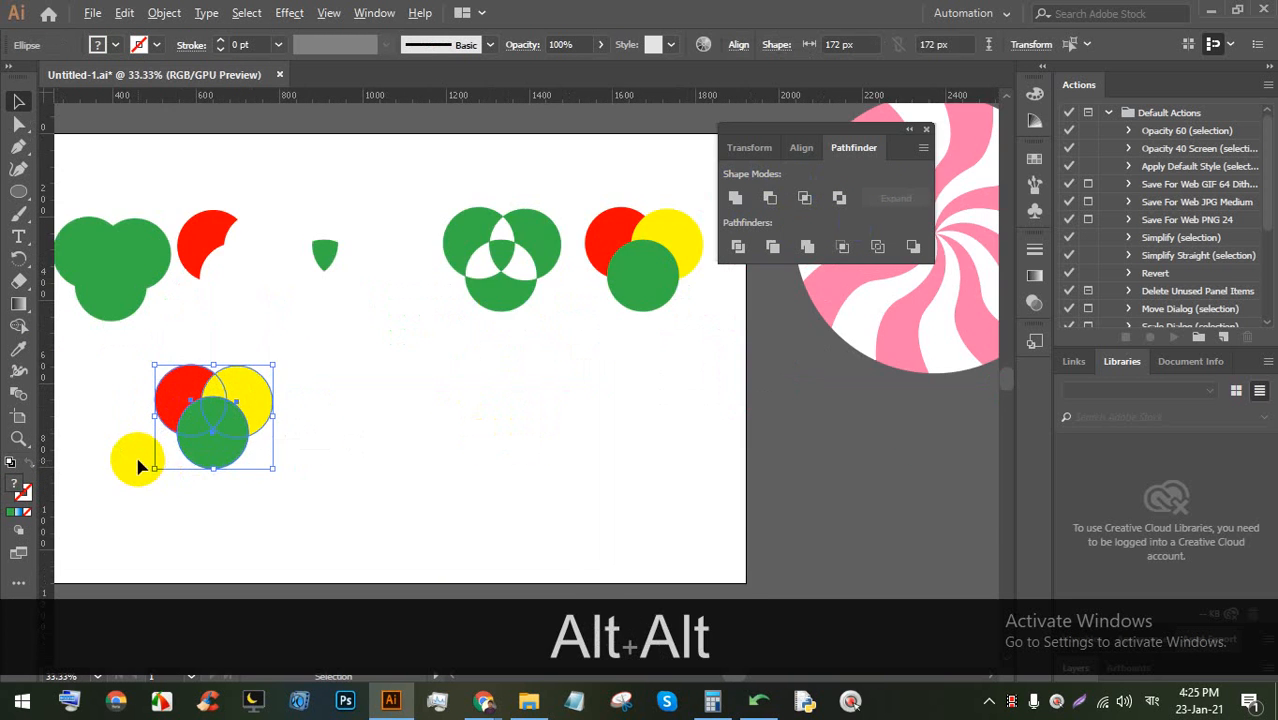
Split the lower three-circle set with the Divide pathfinder and ungroup the resulting pieces
scroll(140, 465, up, 1)
click(760, 248)
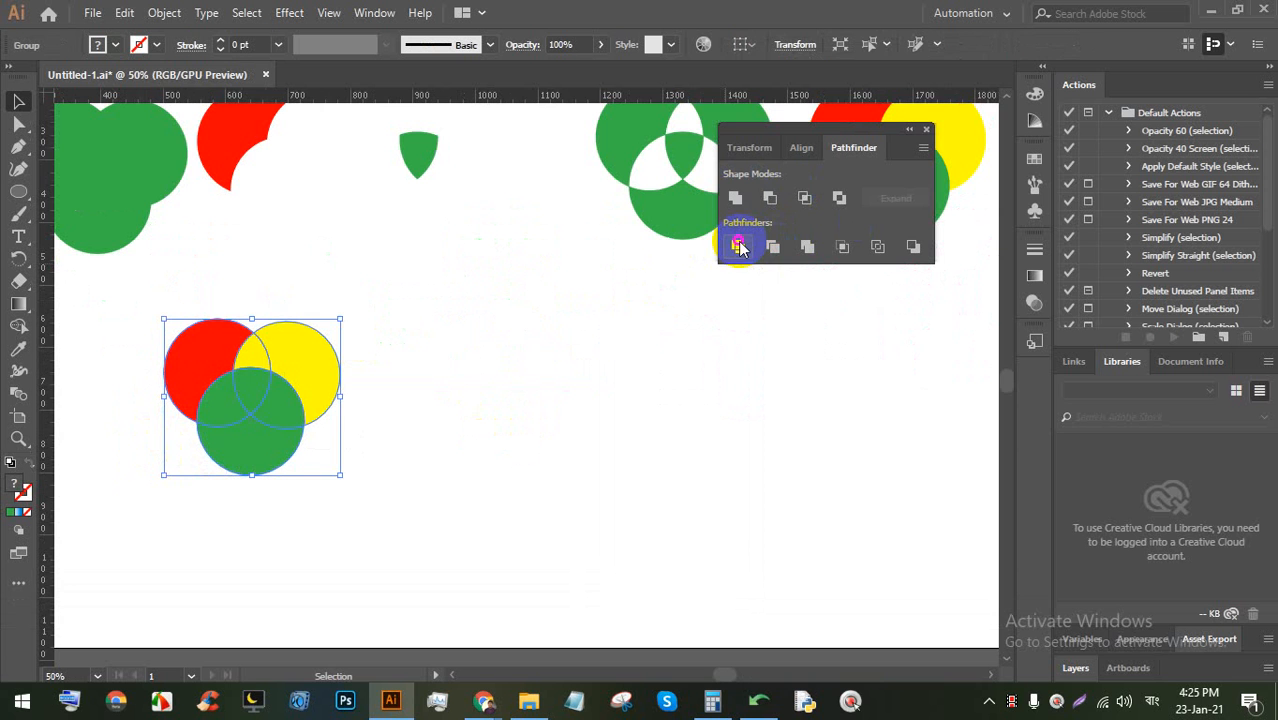
click(738, 247)
scroll(294, 468, up, 2)
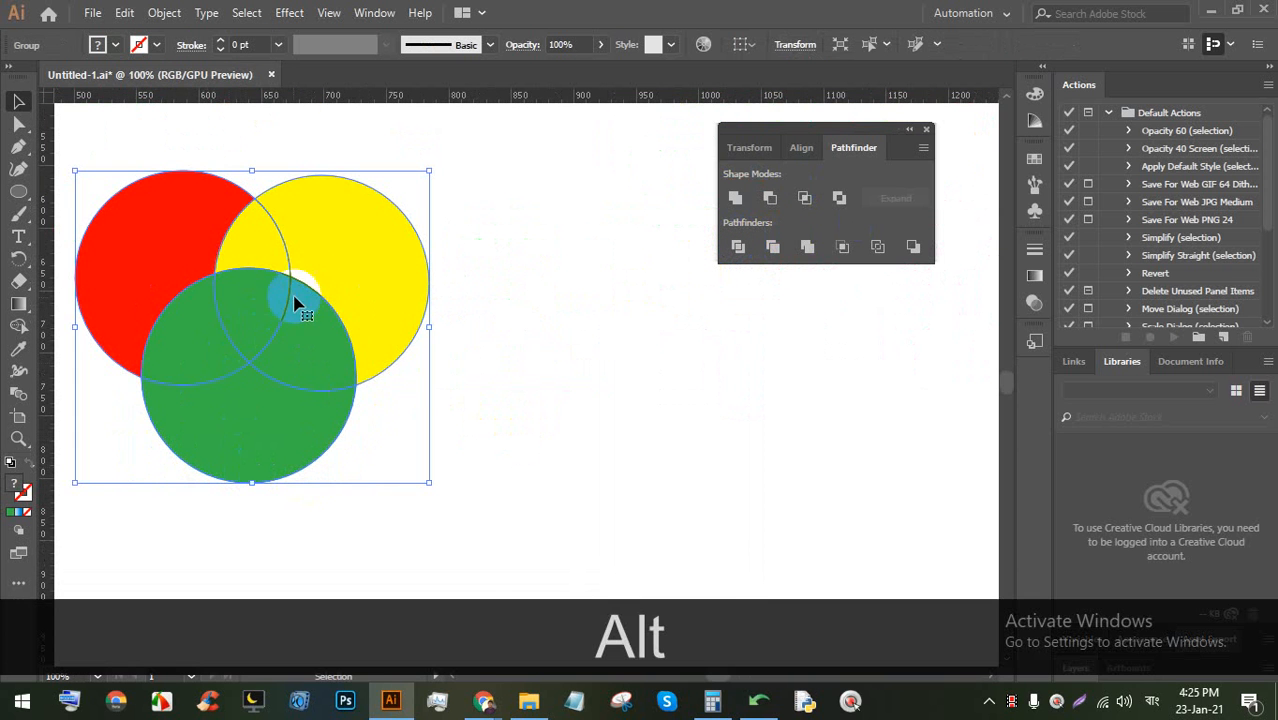
right_click(295, 303)
click(371, 443)
click(494, 328)
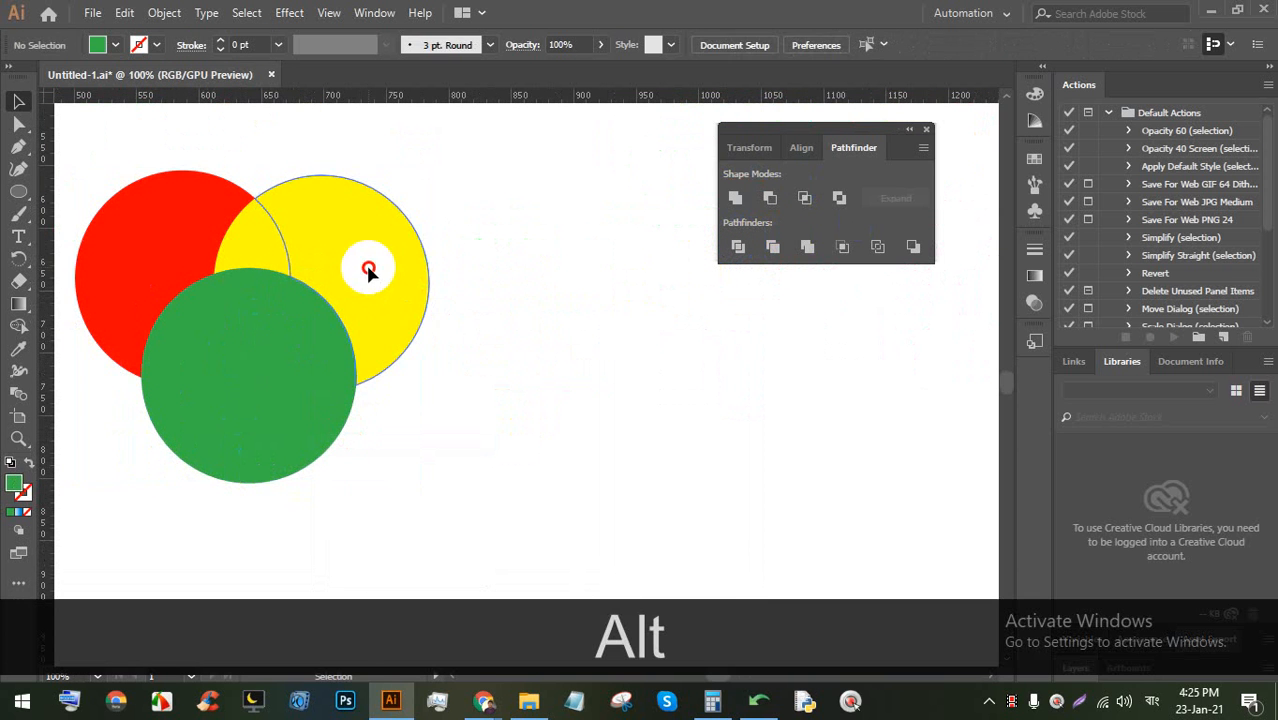
Move the divided pieces slightly apart to separate the circles from their overlap areas
drag(368, 268, 383, 261)
drag(166, 259, 142, 252)
click(245, 248)
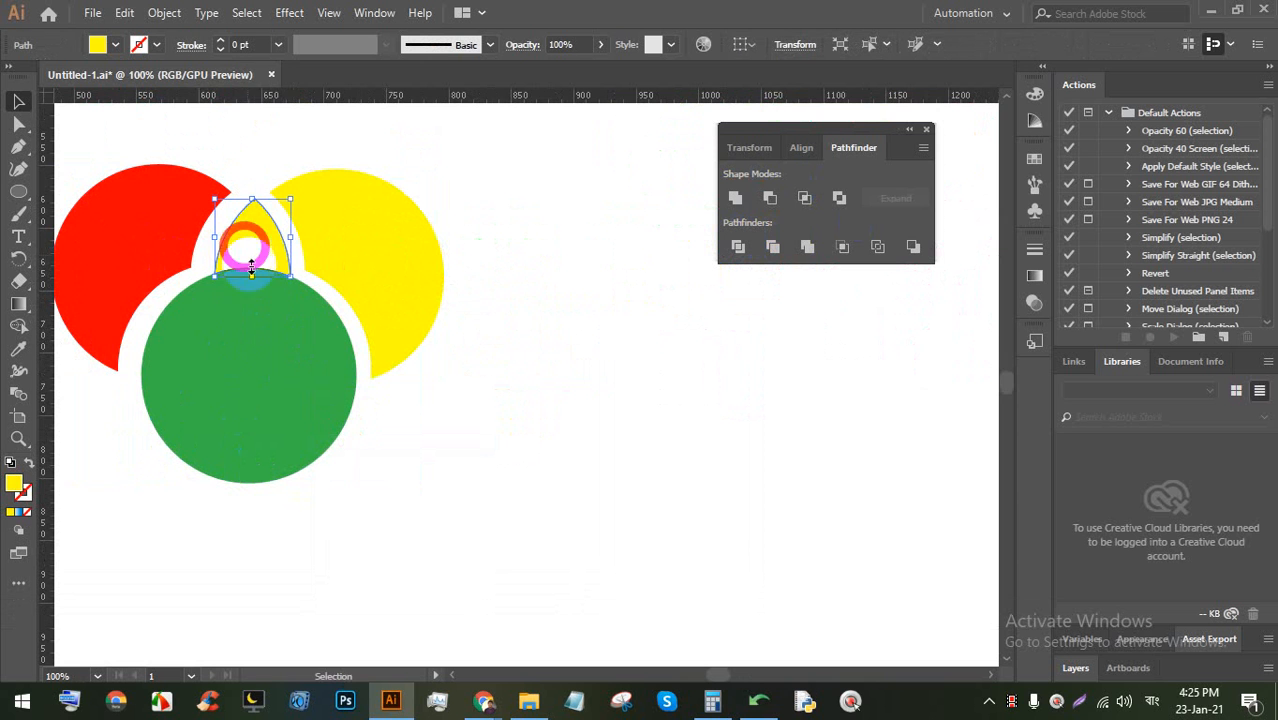
drag(191, 336, 174, 339)
drag(293, 338, 308, 338)
drag(257, 412, 257, 433)
drag(254, 309, 254, 318)
Move the intact three-circle set from the upper row into the lower row and place a copy to its right
scroll(177, 291, down, 2)
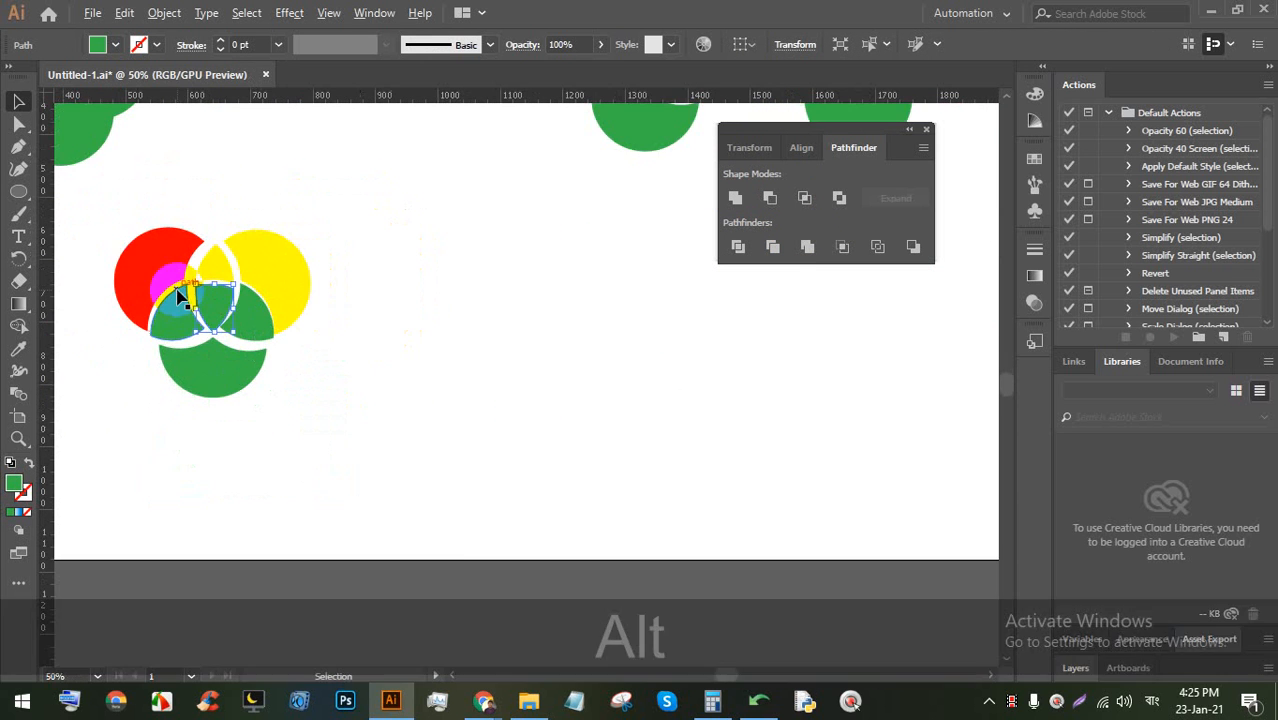
click(532, 380)
drag(662, 371, 366, 424)
drag(636, 316, 157, 396)
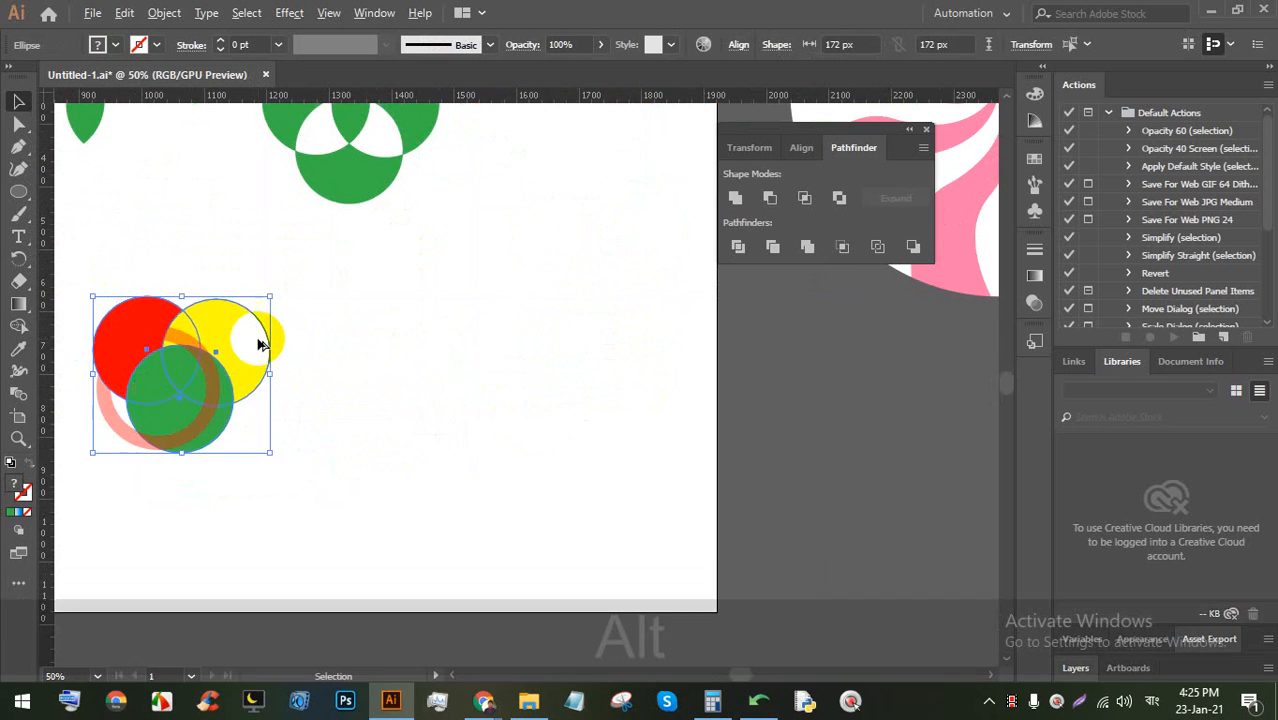
scroll(259, 343, down, 2)
drag(222, 357, 333, 358)
scroll(216, 380, up, 3)
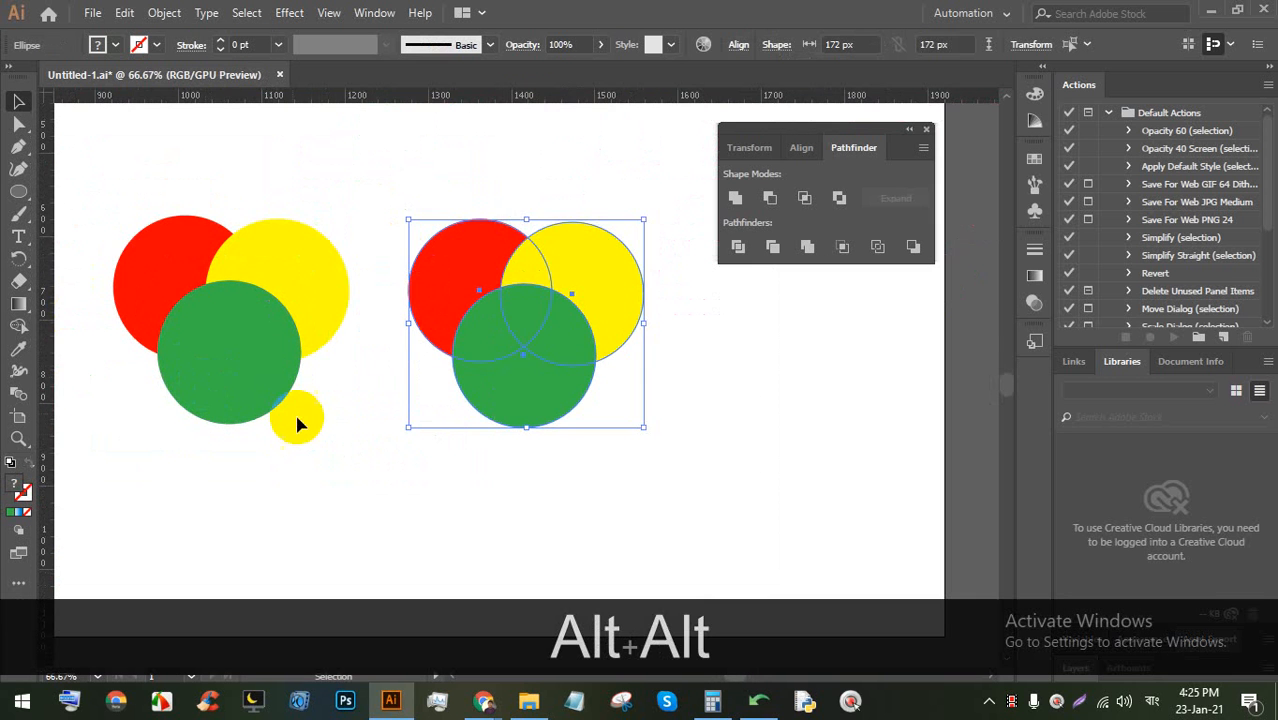
Apply the Trim pathfinder to the left of the two intact three-circle sets and ungroup the result
drag(308, 434, 178, 263)
scroll(137, 243, up, 1)
click(730, 246)
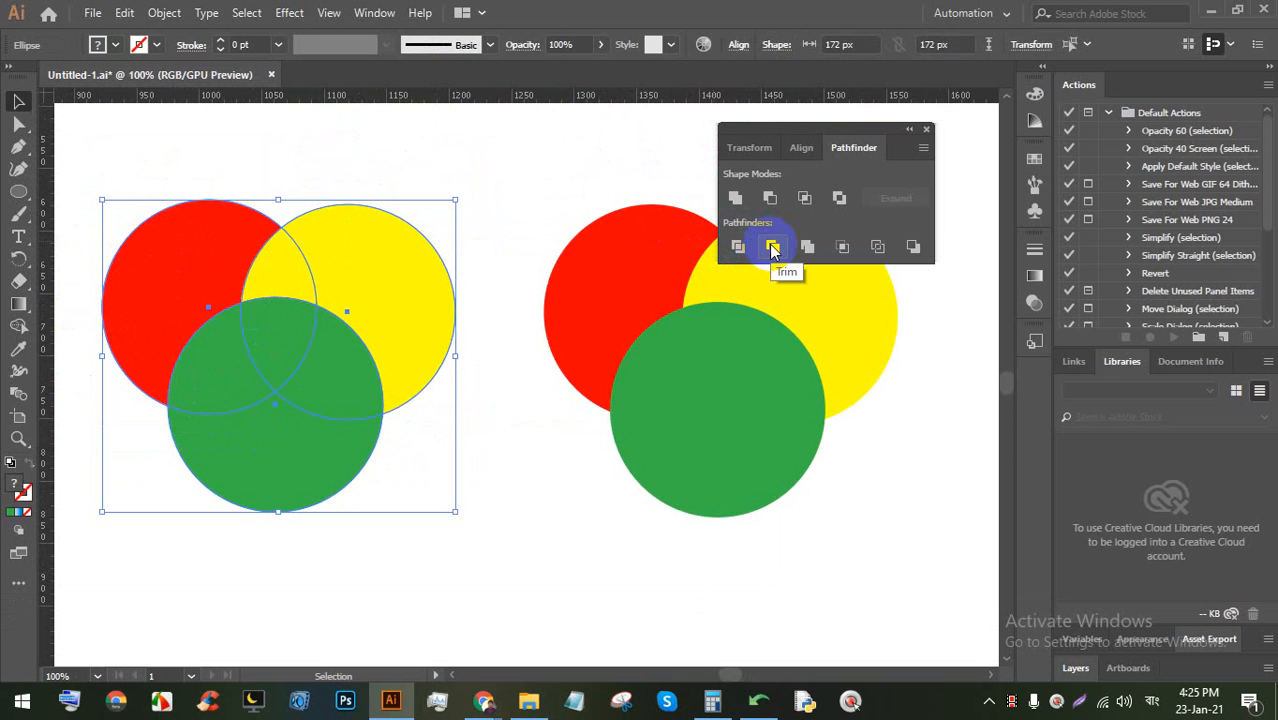
click(773, 248)
right_click(346, 292)
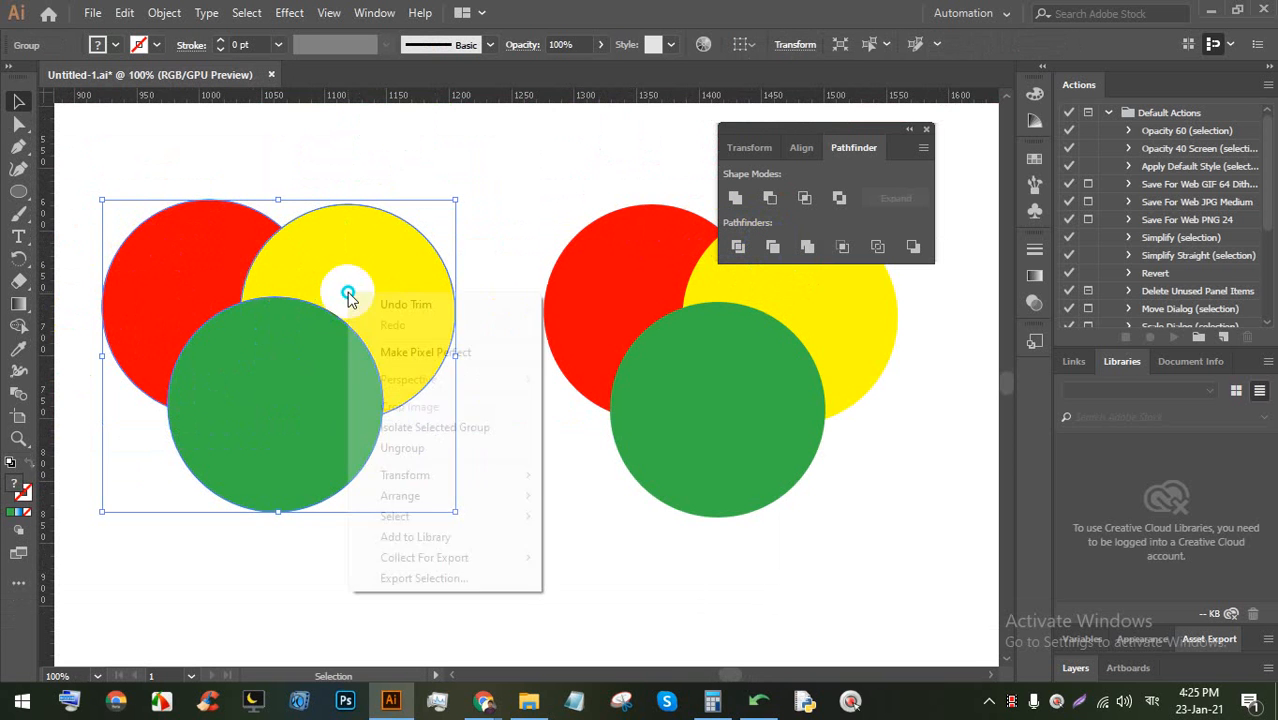
click(403, 448)
Move the trimmed yellow, red and green pieces slightly apart
drag(410, 408, 476, 225)
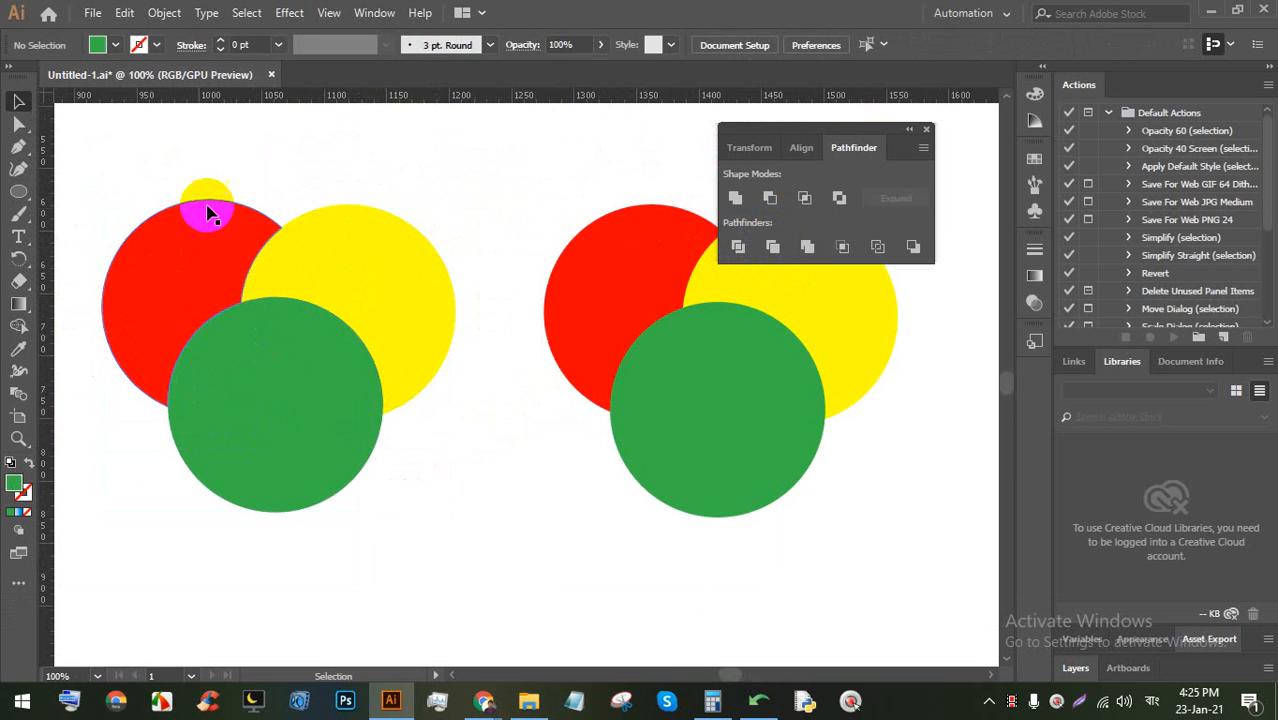
drag(207, 213, 370, 250)
drag(211, 253, 192, 246)
drag(291, 355, 291, 370)
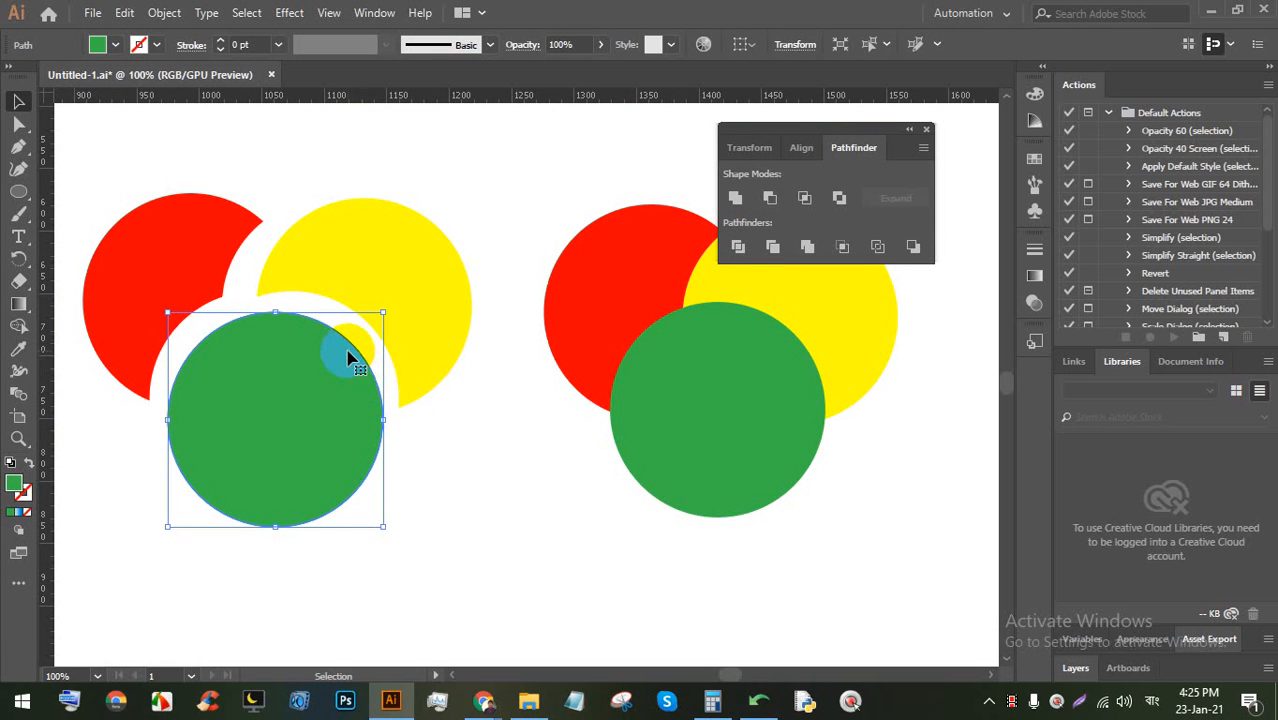
Place a copy of the intact three-circle set to its right in the lower row
scroll(353, 350, down, 1)
drag(485, 372, 311, 371)
click(505, 410)
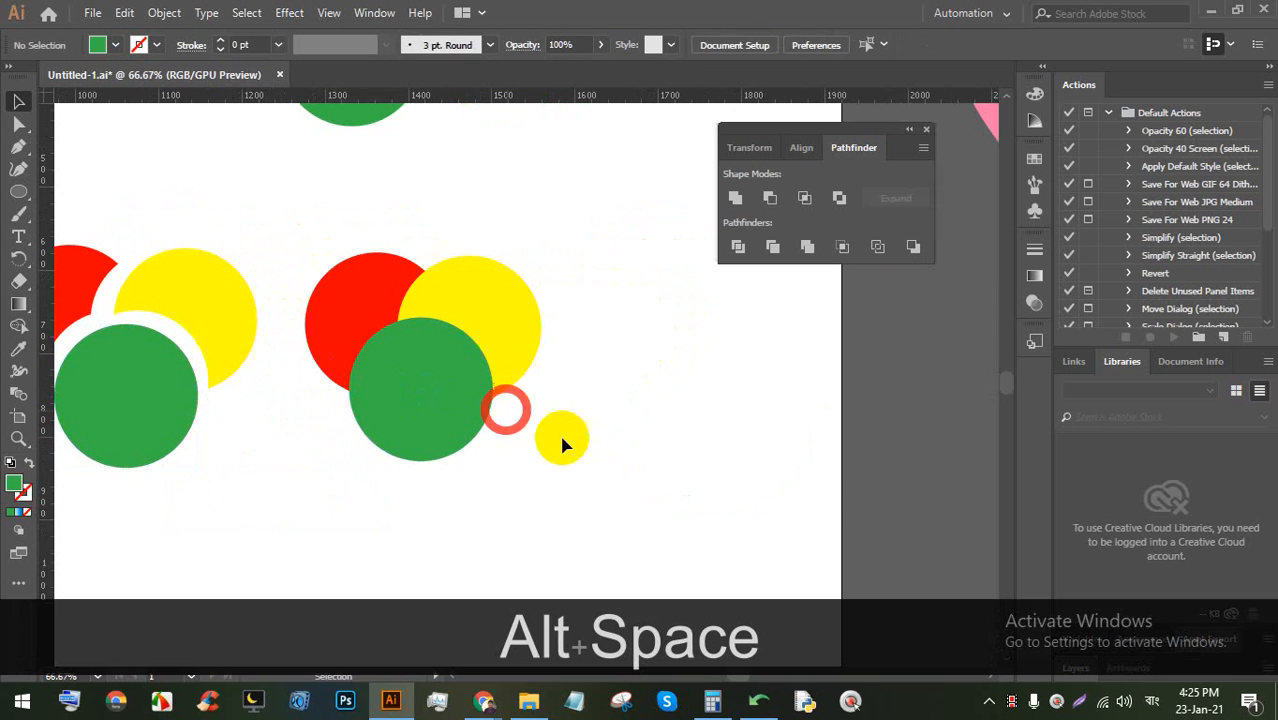
drag(560, 436, 315, 245)
drag(379, 330, 640, 342)
Apply the Merge pathfinder to the left of the two intact sets and ungroup the result
click(399, 291)
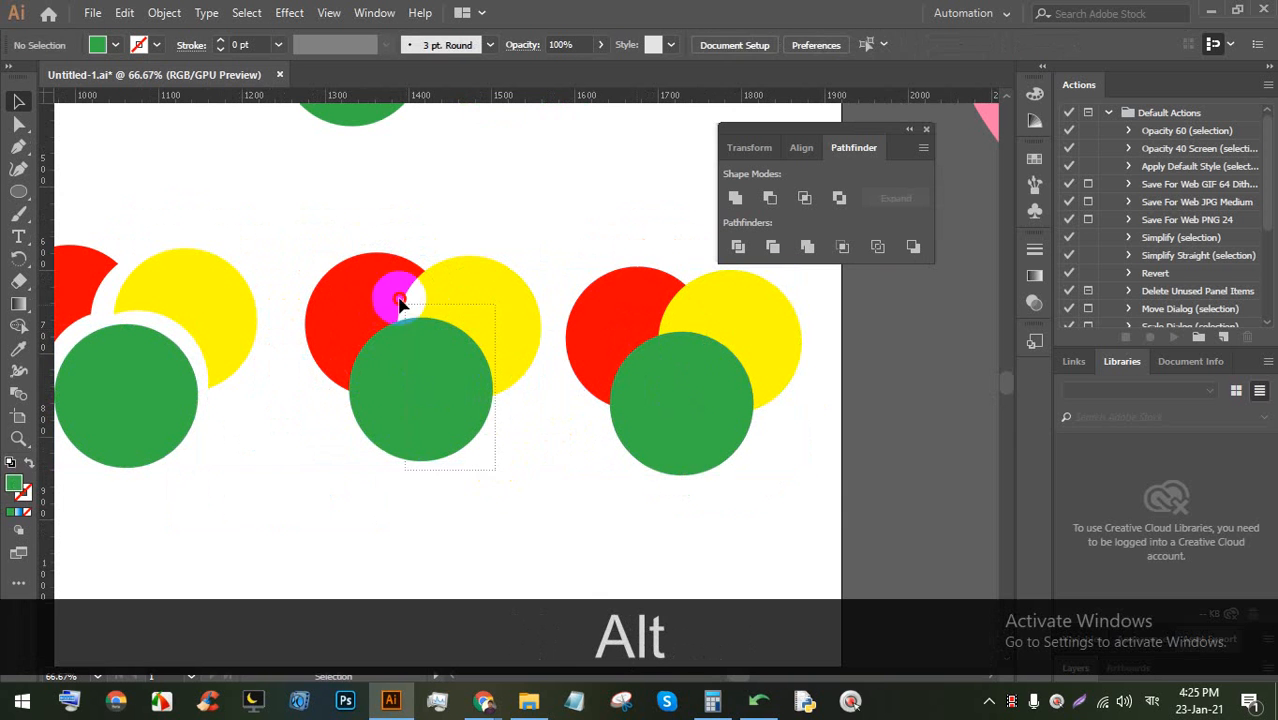
click(810, 247)
right_click(480, 318)
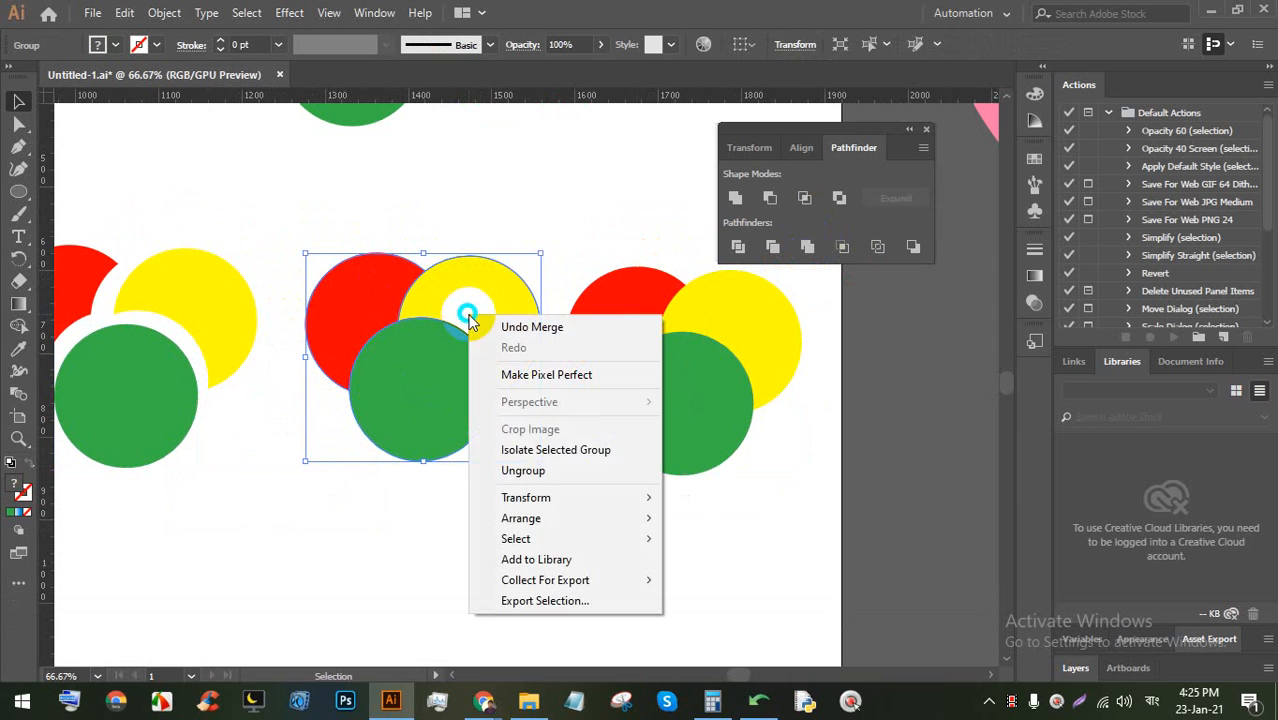
click(545, 468)
click(550, 516)
Move the merged yellow, red and green pieces slightly apart
drag(462, 316, 471, 308)
drag(358, 306, 338, 298)
drag(420, 410, 383, 421)
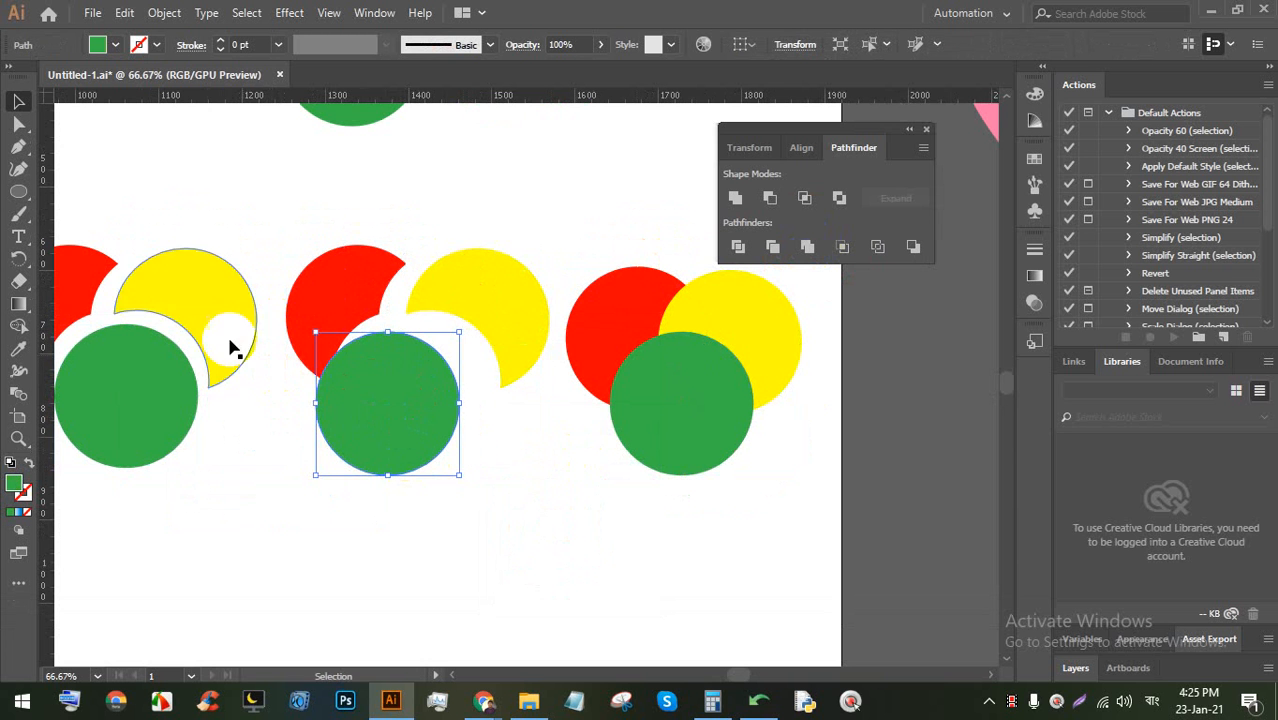
Place a scaled-down copy of the intact three-circle set beneath the lower row, with circles about 102 px in diameter
scroll(393, 263, down, 1)
scroll(393, 263, down, 1)
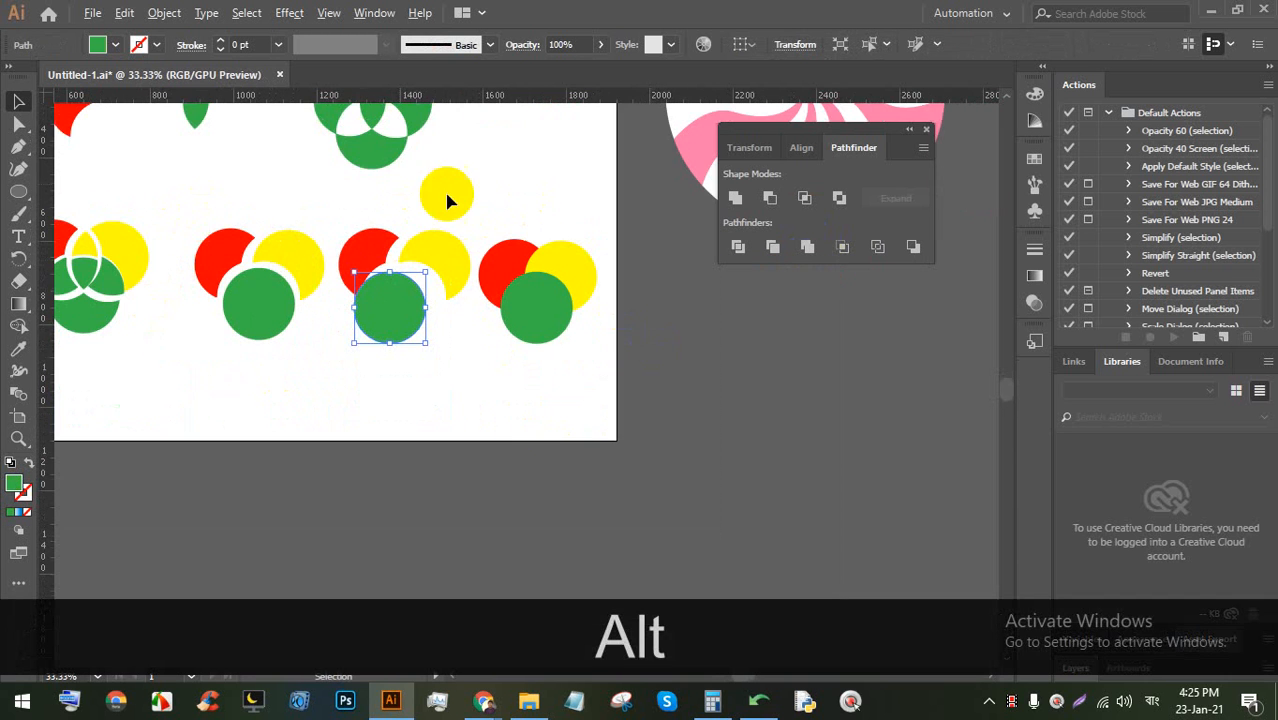
scroll(535, 295, up, 1)
drag(622, 417, 462, 212)
drag(542, 285, 402, 395)
scroll(473, 487, up, 3)
drag(319, 136, 322, 297)
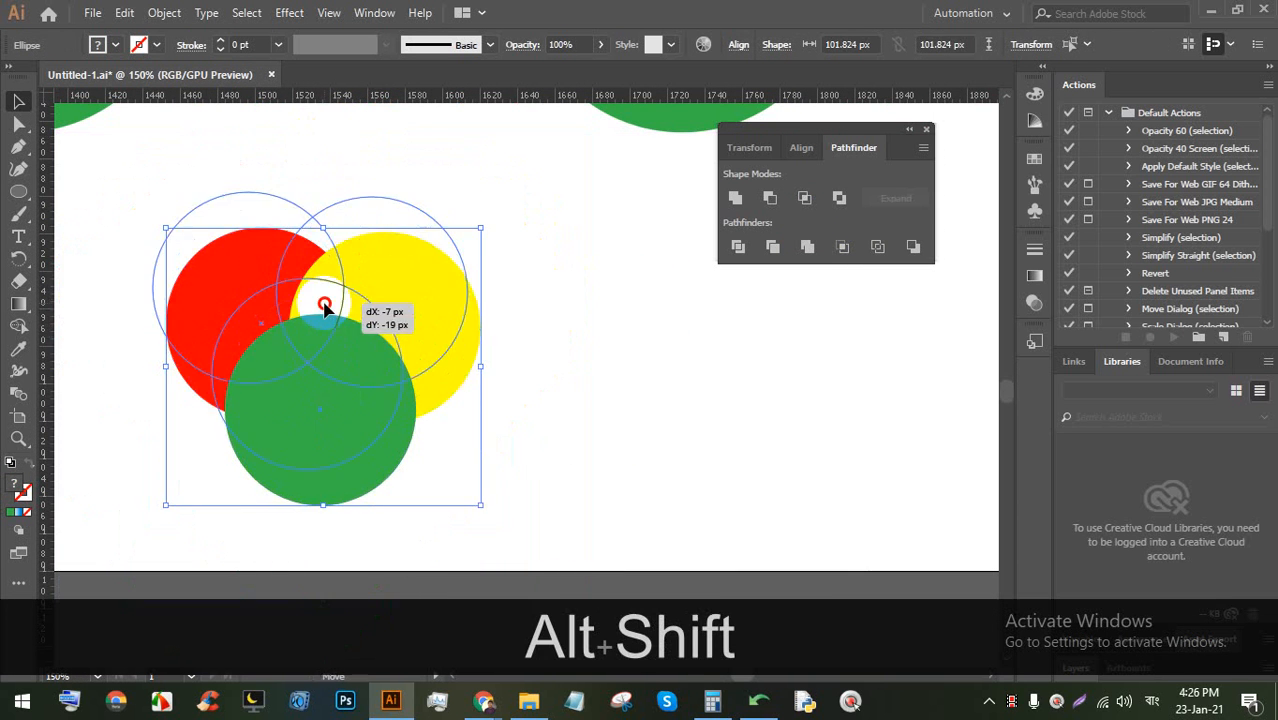
scroll(322, 294, up, 1)
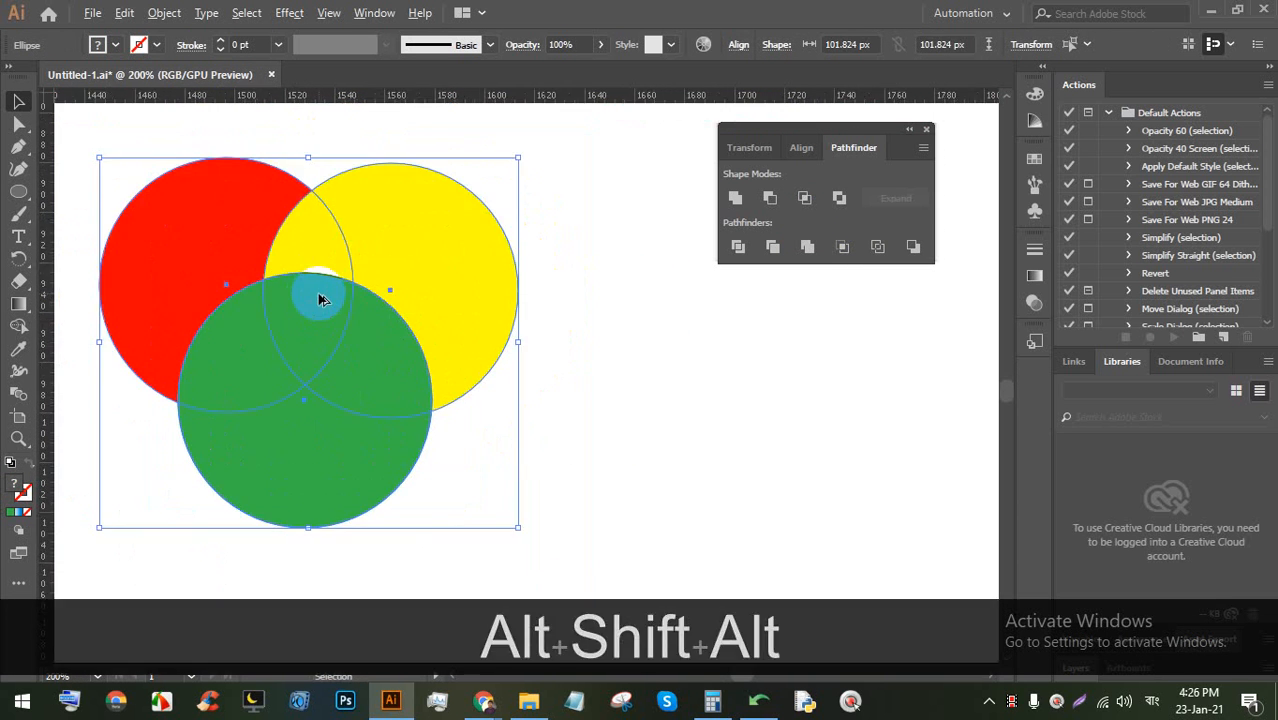
Apply the Crop pathfinder to the small three-circle copy and deselect the result
click(842, 249)
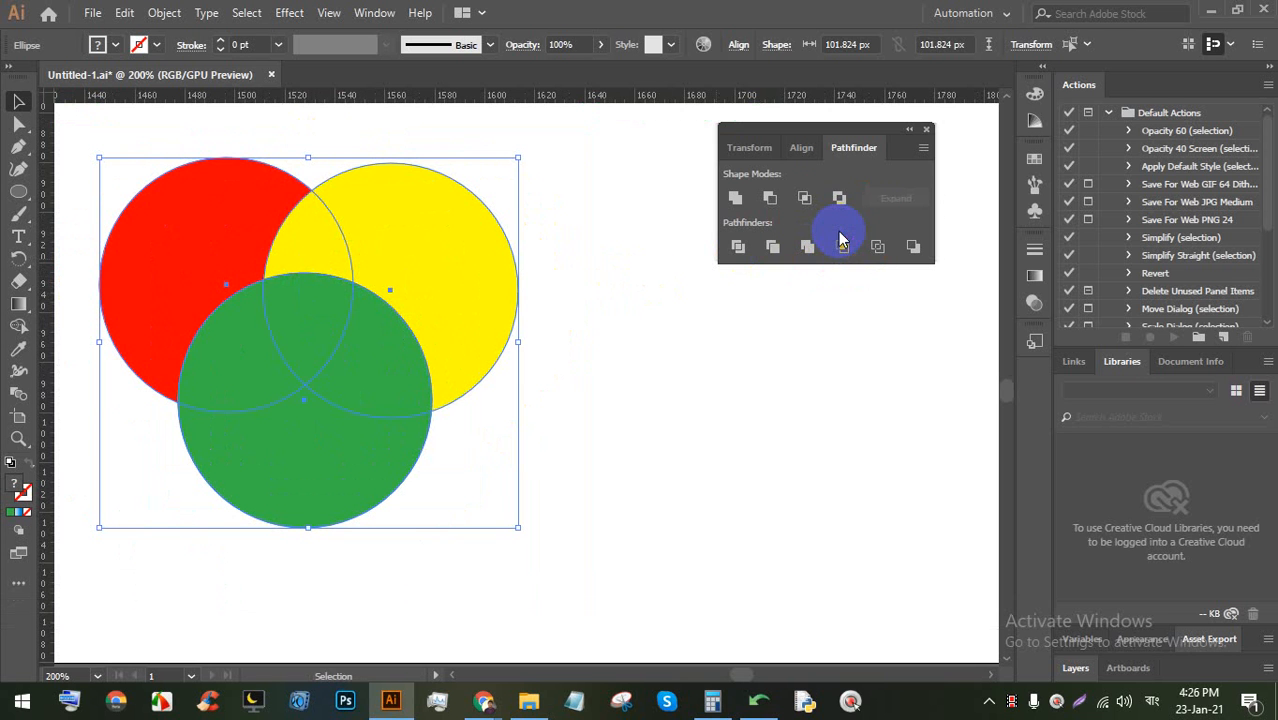
click(655, 347)
drag(628, 459, 157, 227)
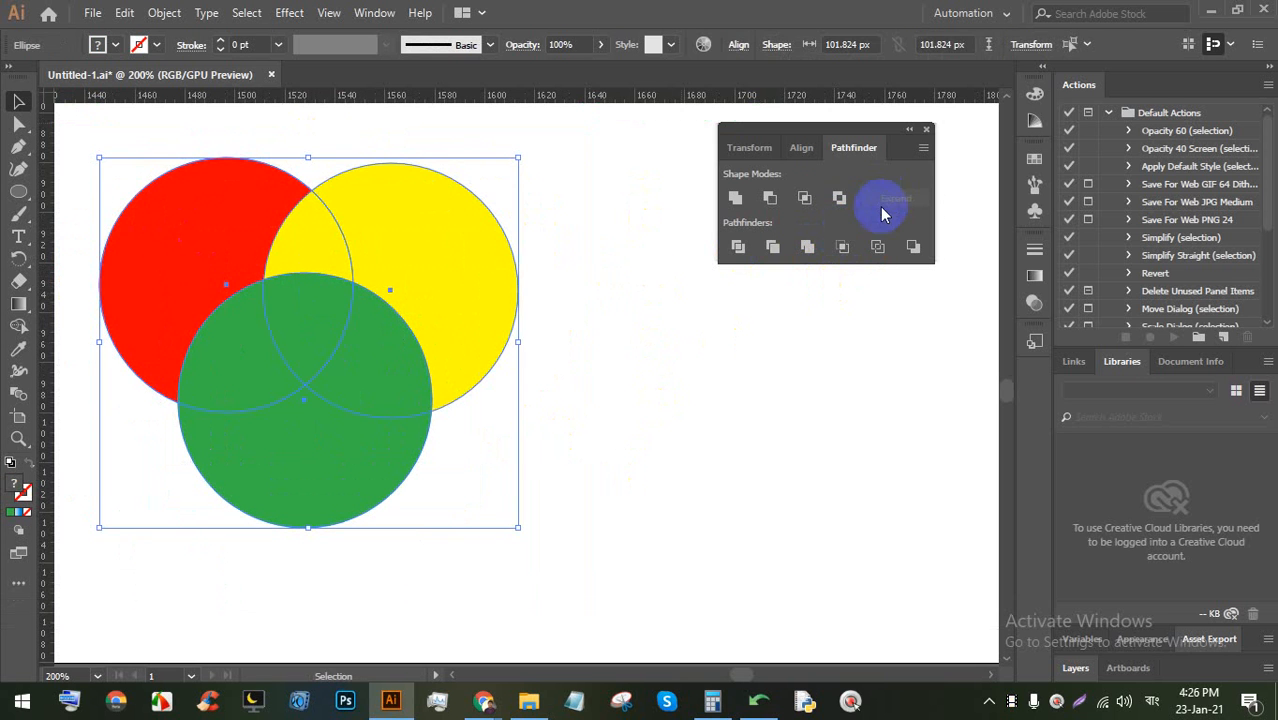
click(850, 251)
click(500, 318)
Move the large intact three-circle set down near the artboard's bottom-right corner, beside the small cropped shape
scroll(437, 312, down, 1)
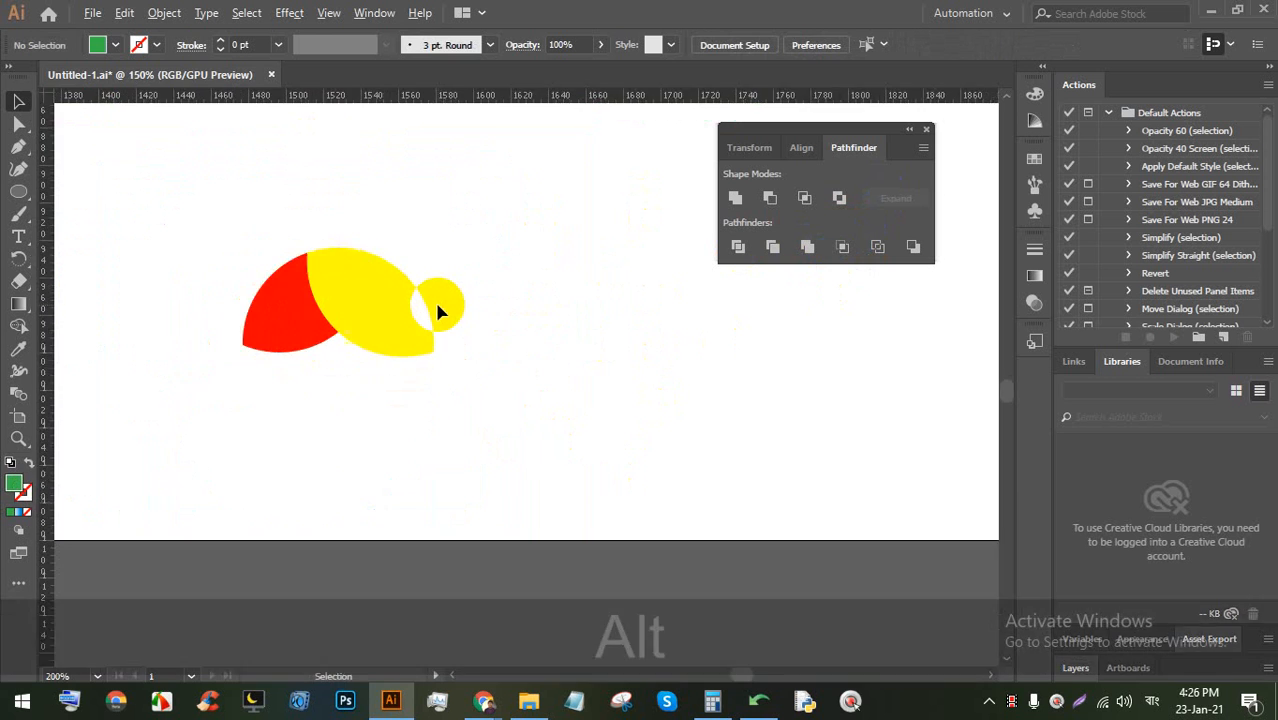
scroll(437, 305, down, 2)
drag(536, 281, 452, 353)
drag(587, 313, 467, 335)
scroll(350, 380, up, 1)
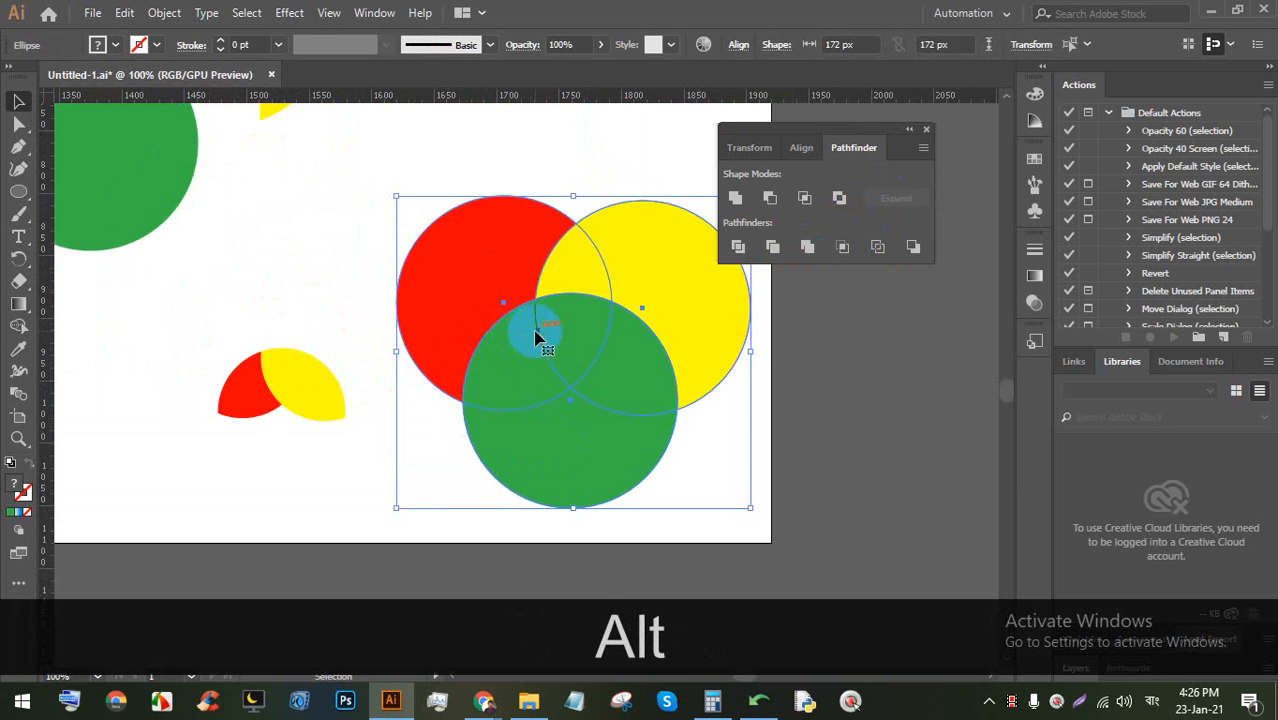
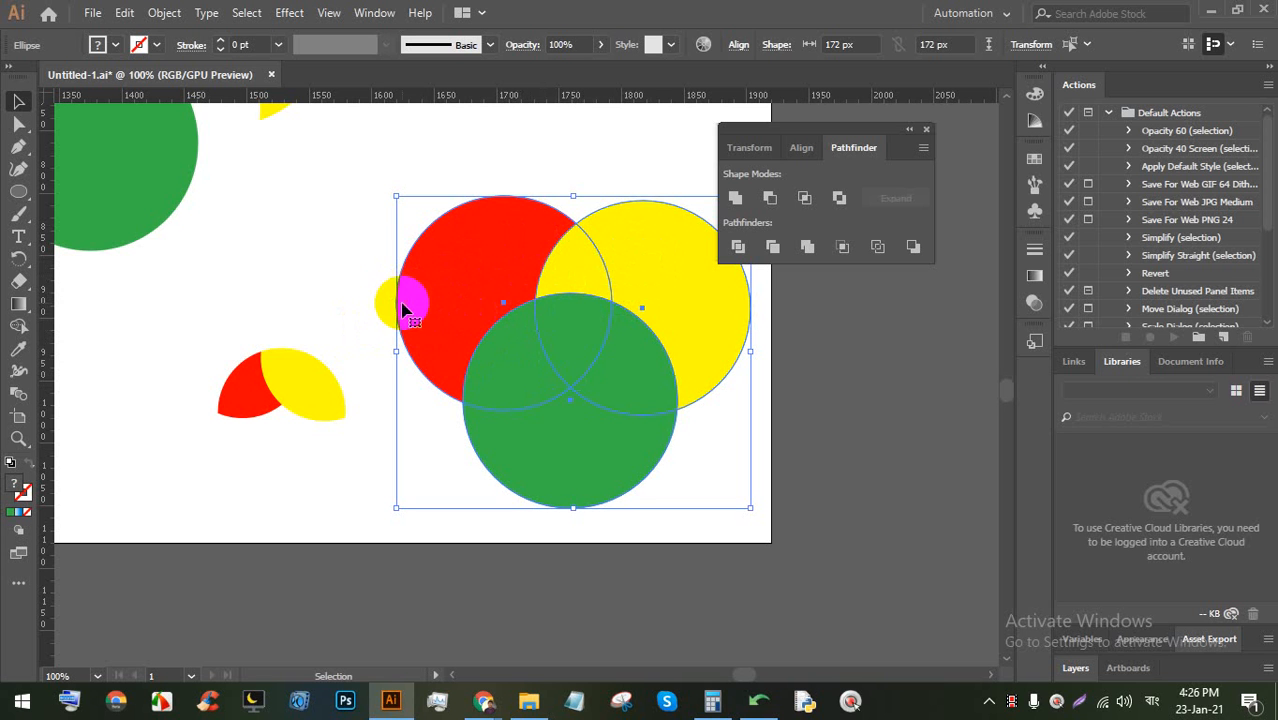
Check the Google Meet call in Chrome and return to Illustrator
scroll(397, 310, down, 4)
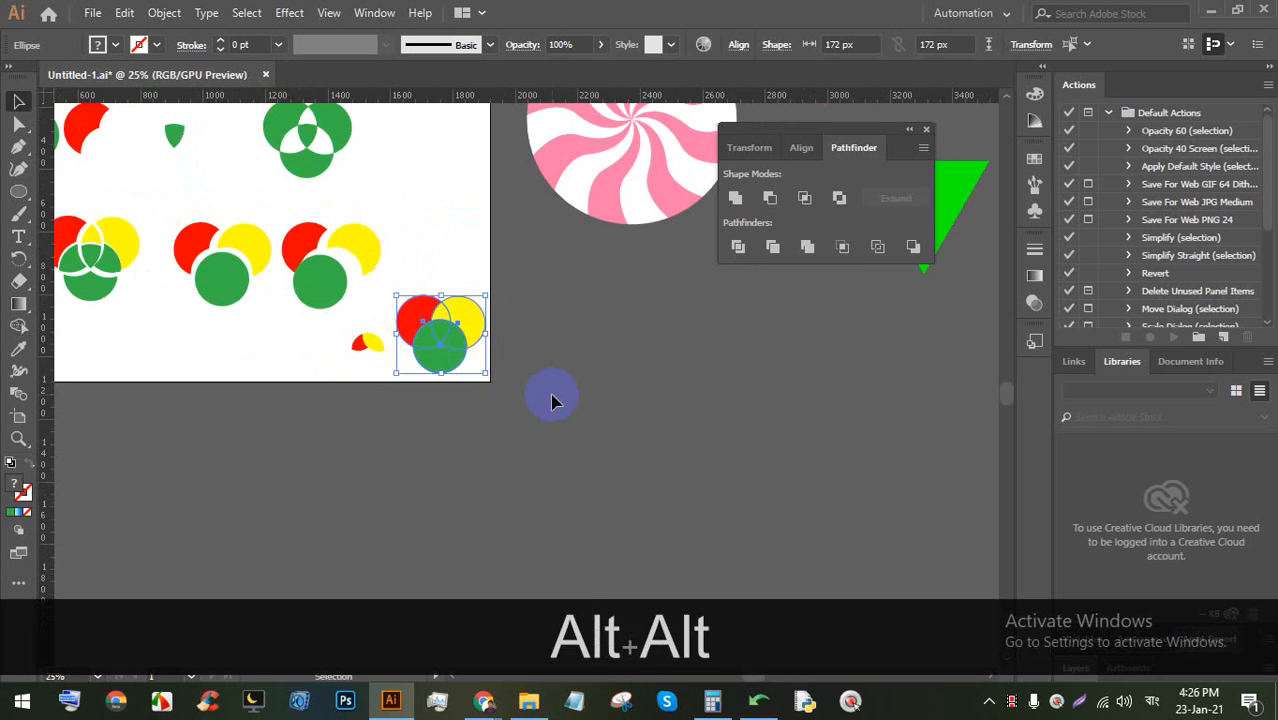
click(467, 597)
click(483, 700)
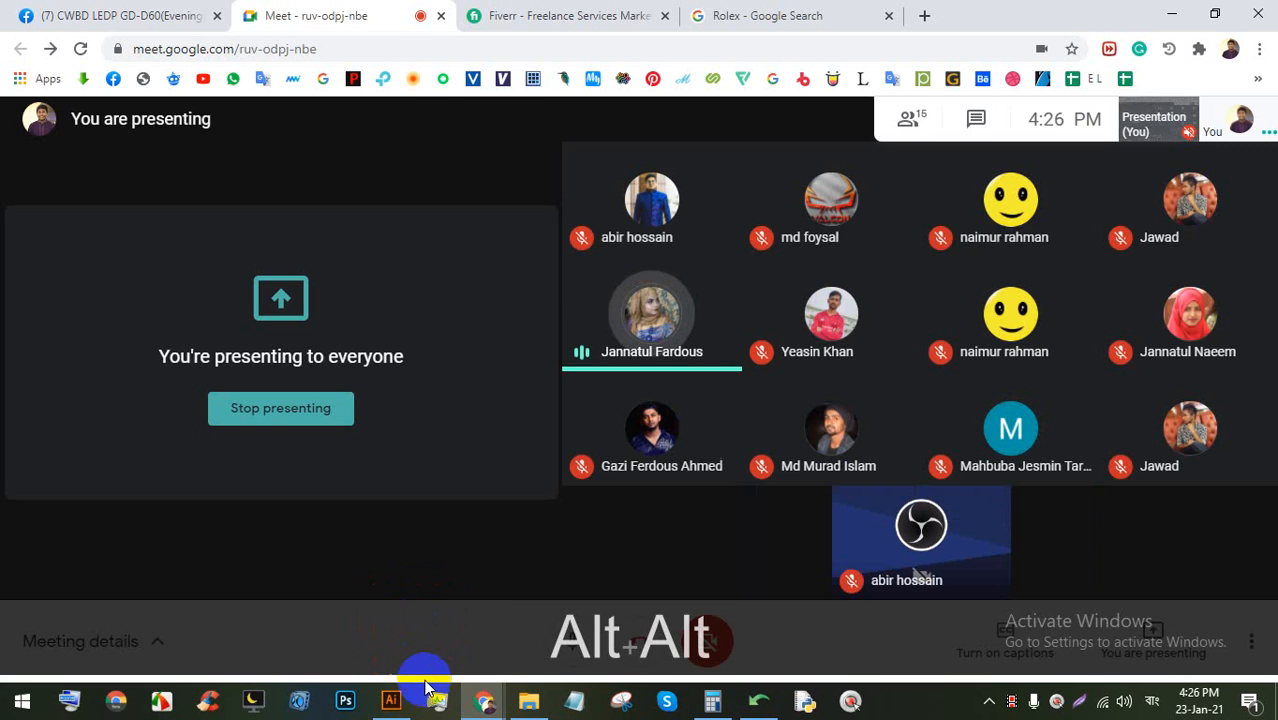
click(391, 700)
Create three overlapping green circles of 150 px in a horizontal row below the artboard
scroll(361, 492, up, 2)
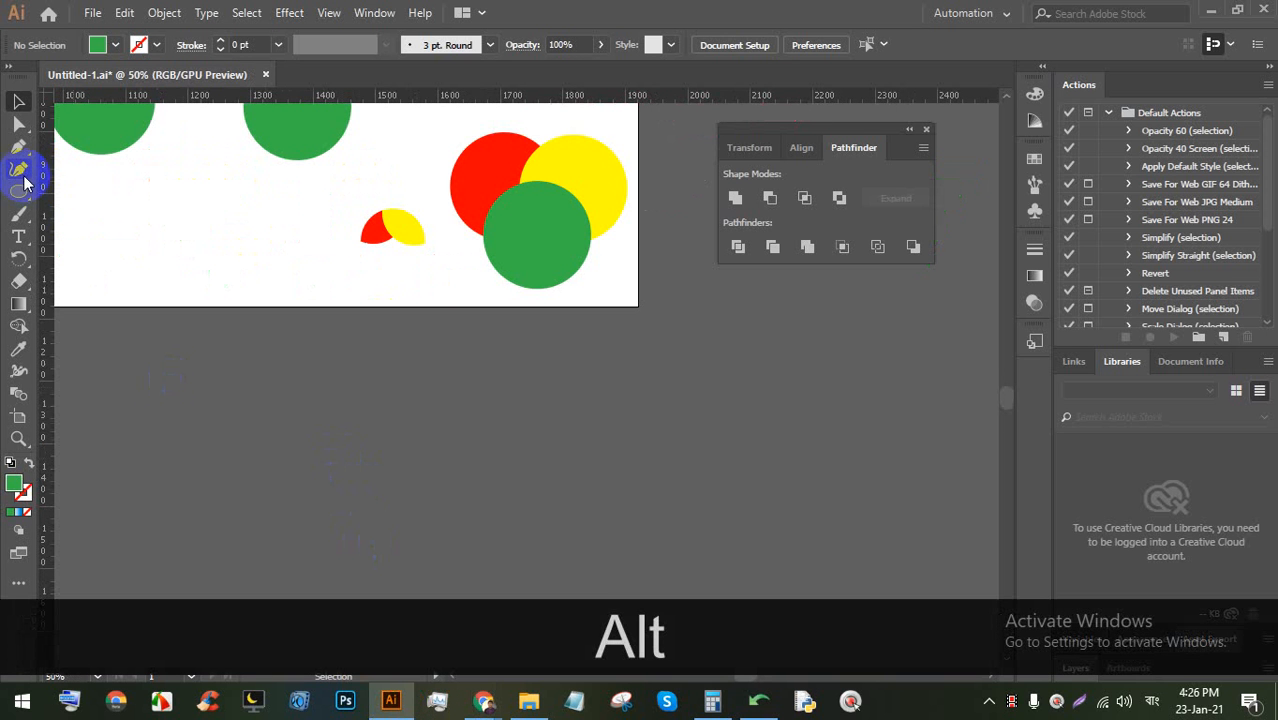
mouse_move(277, 386)
mouse_down()
mouse_move(265, 434)
mouse_move(312, 444)
mouse_up()
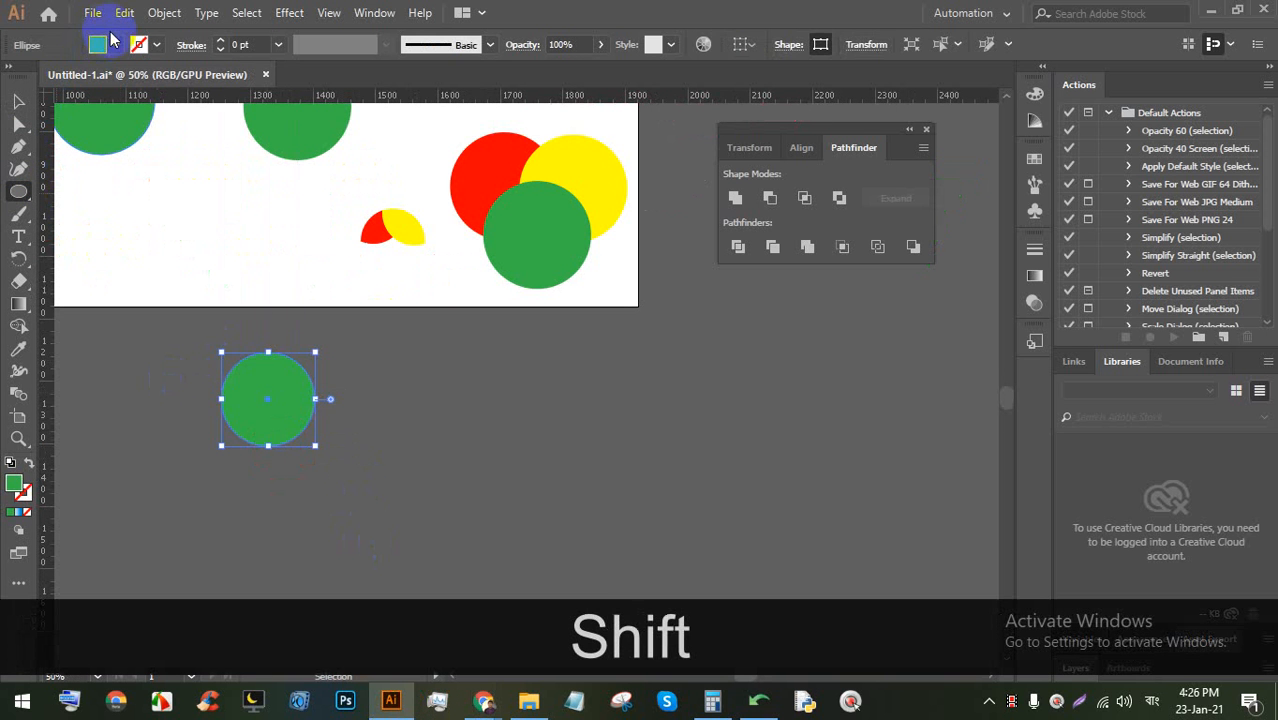
drag(257, 408, 368, 407)
Fill the middle circle of the new row with yellow and the rightmost one with red
click(322, 416)
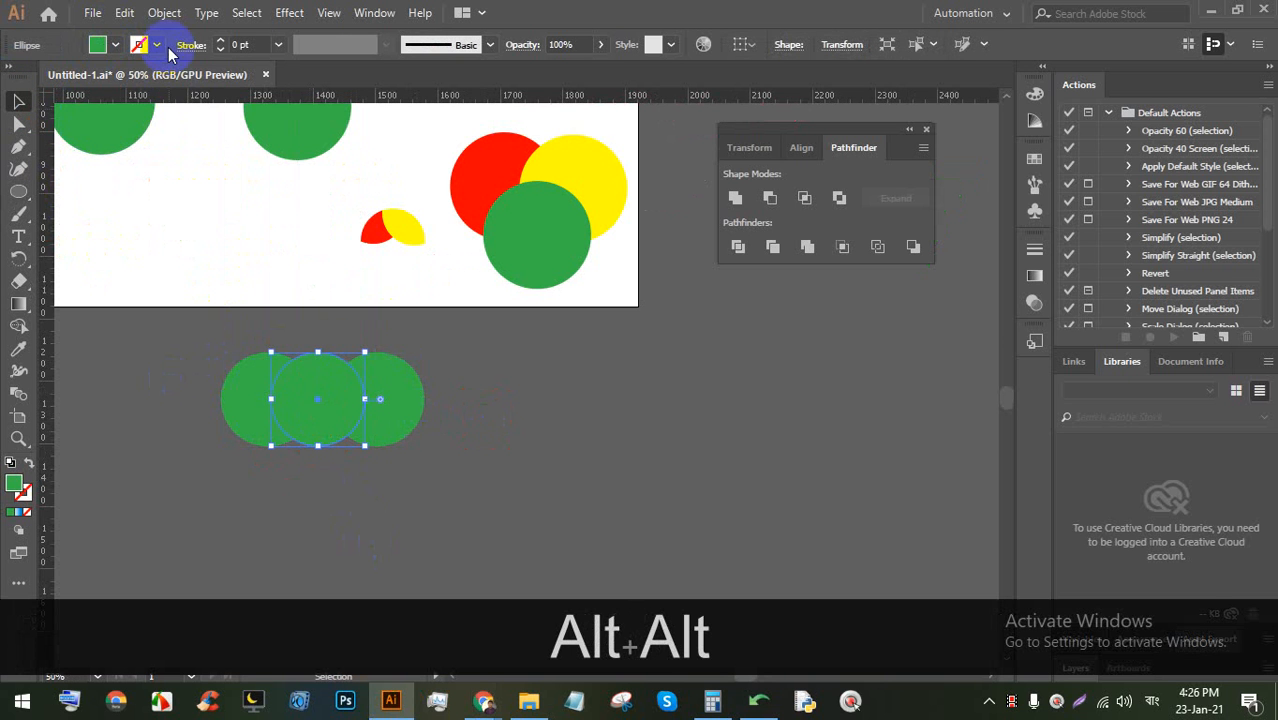
click(111, 45)
click(83, 78)
click(448, 354)
click(379, 375)
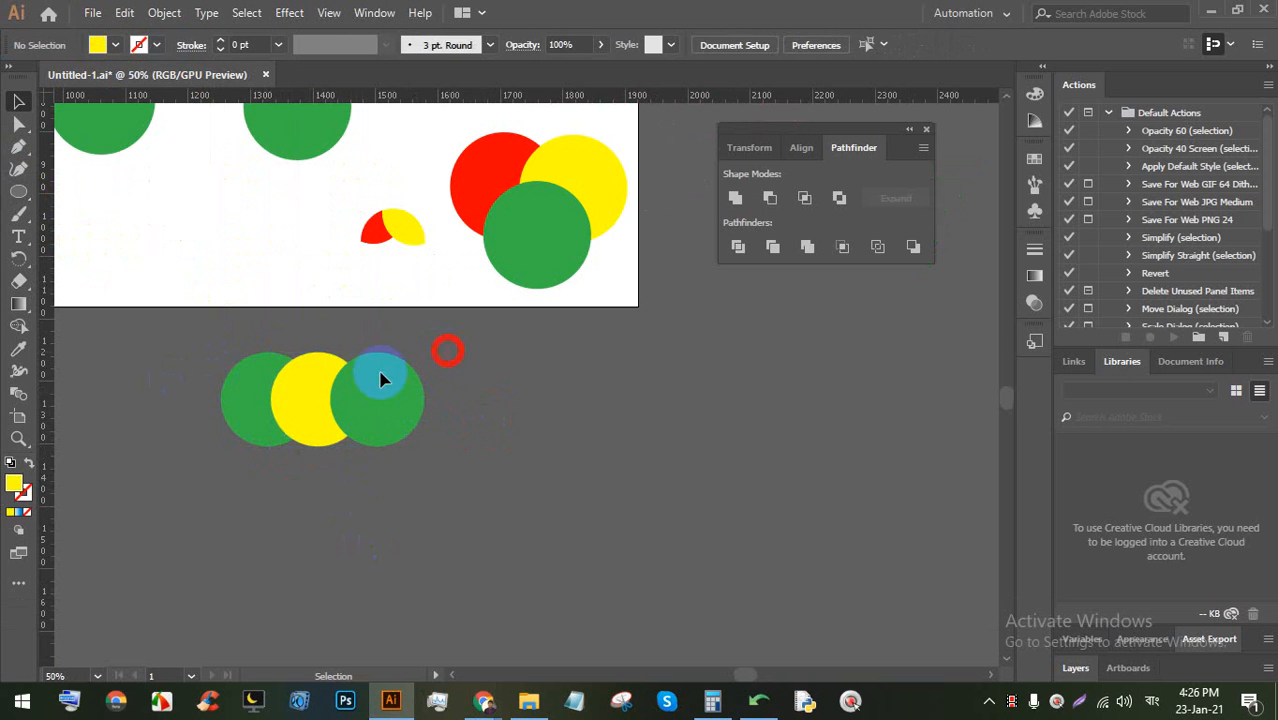
click(111, 47)
click(65, 78)
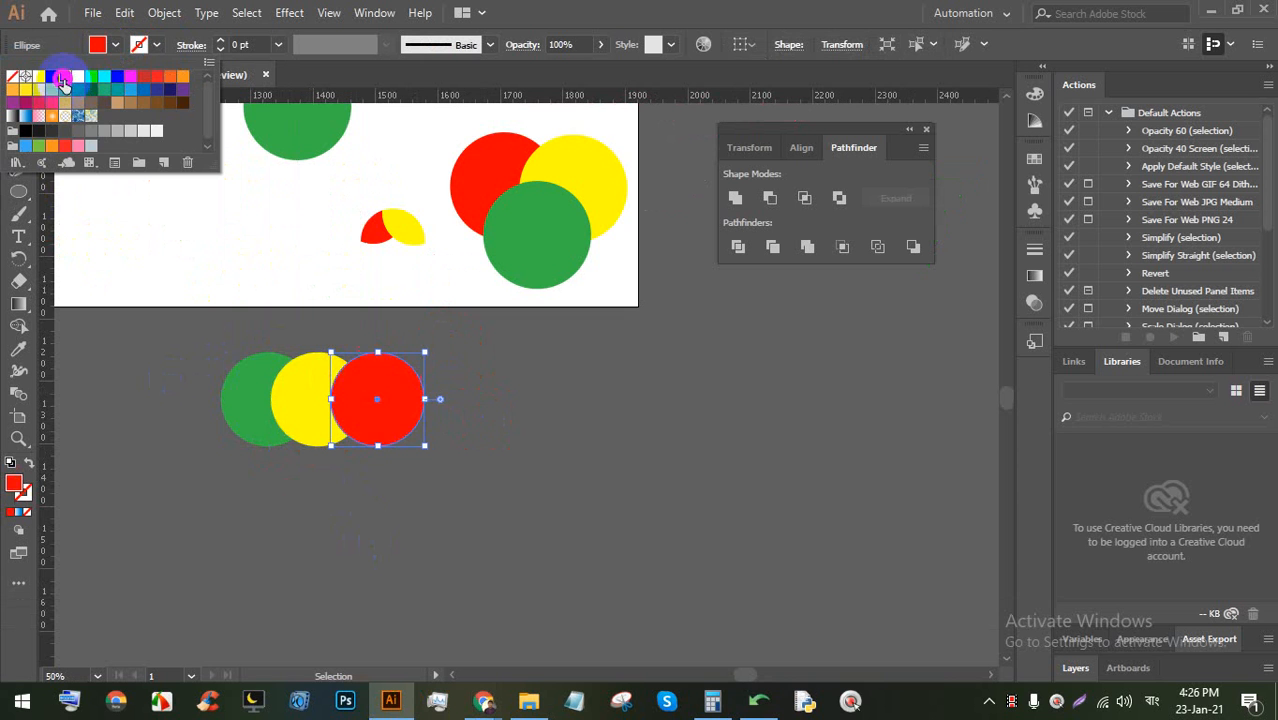
Try the Crop pathfinder on the row of green, yellow and red circles and undo it
drag(582, 428, 231, 391)
alt+scroll(312, 398, up, 2)
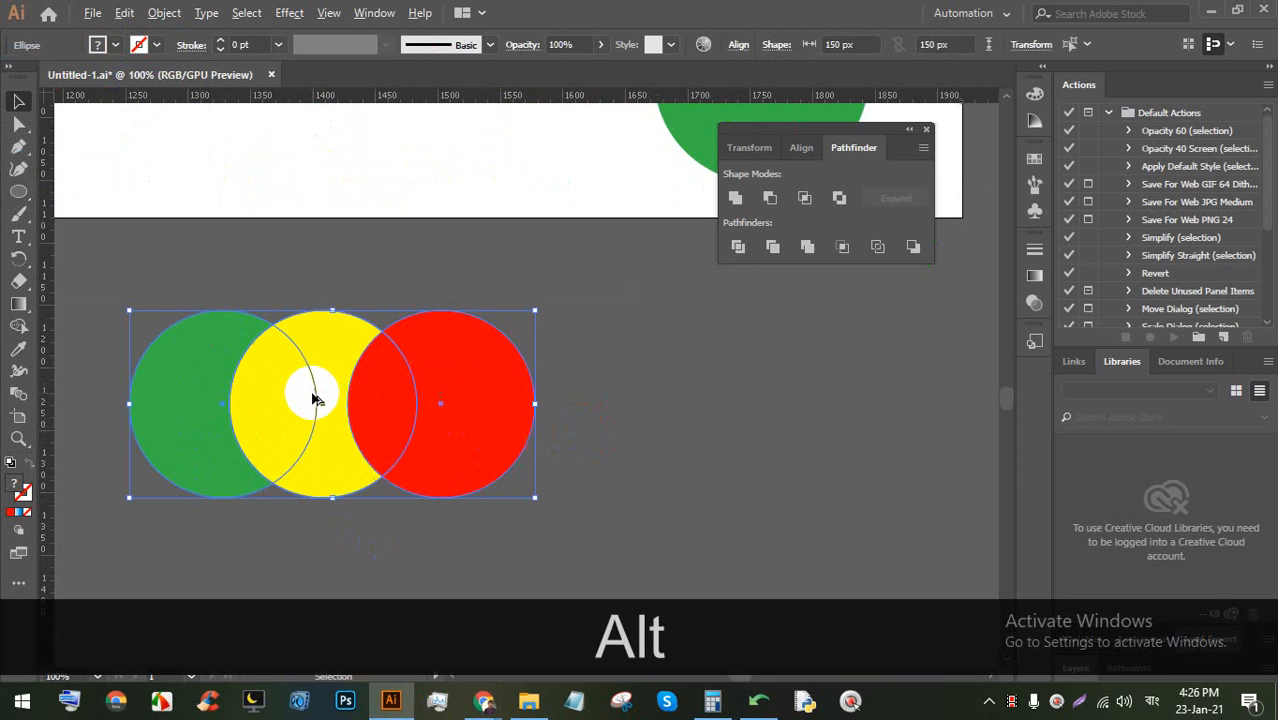
scroll(320, 400, up, 1)
click(807, 247)
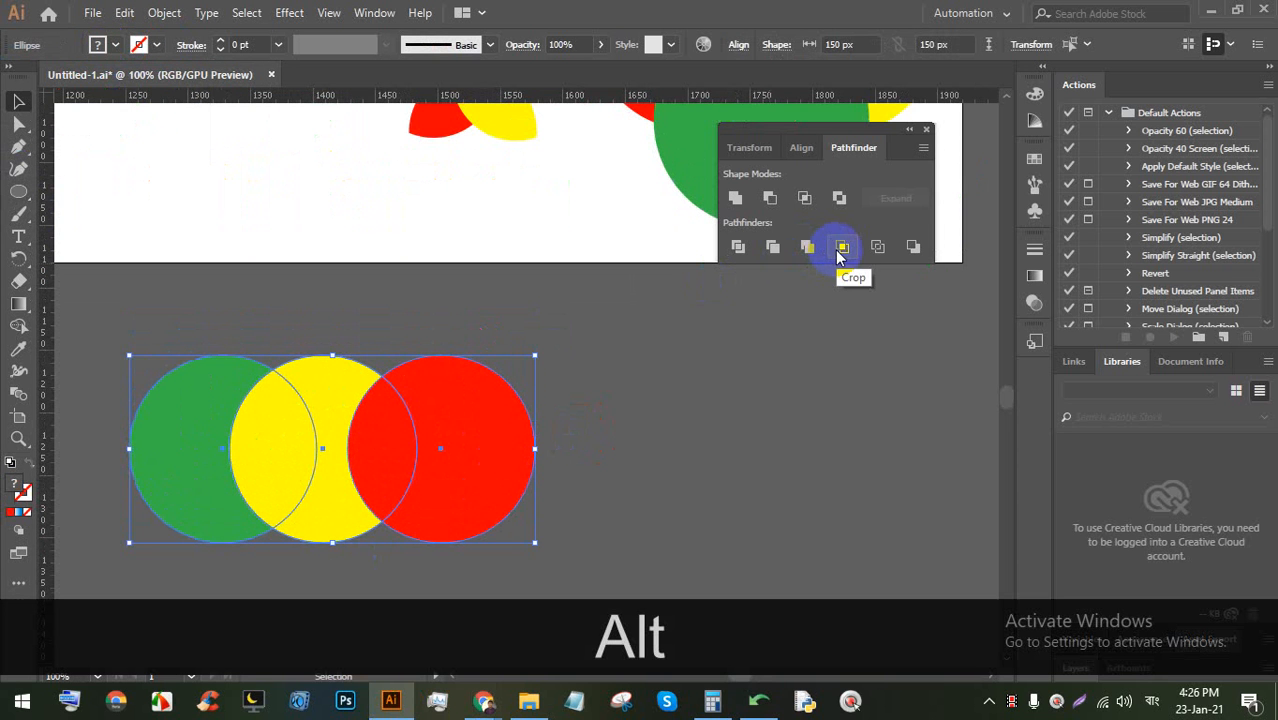
click(841, 248)
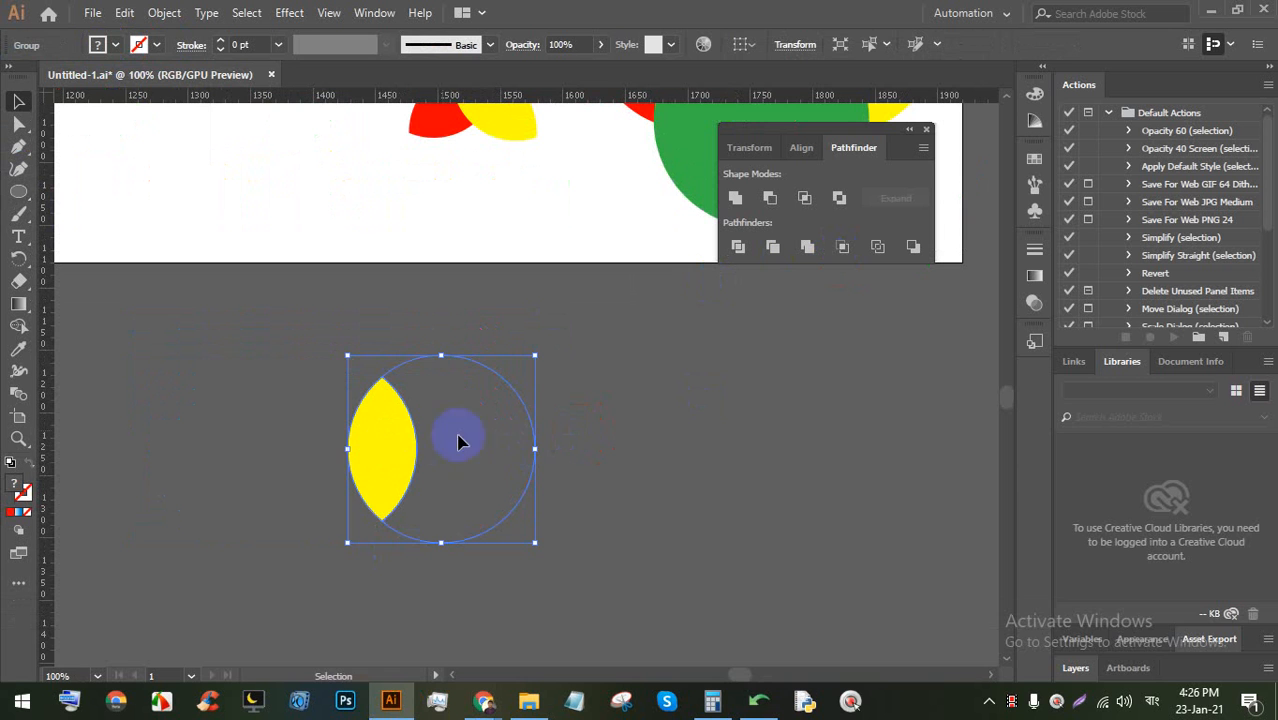
key(ctrl+z)
click(685, 434)
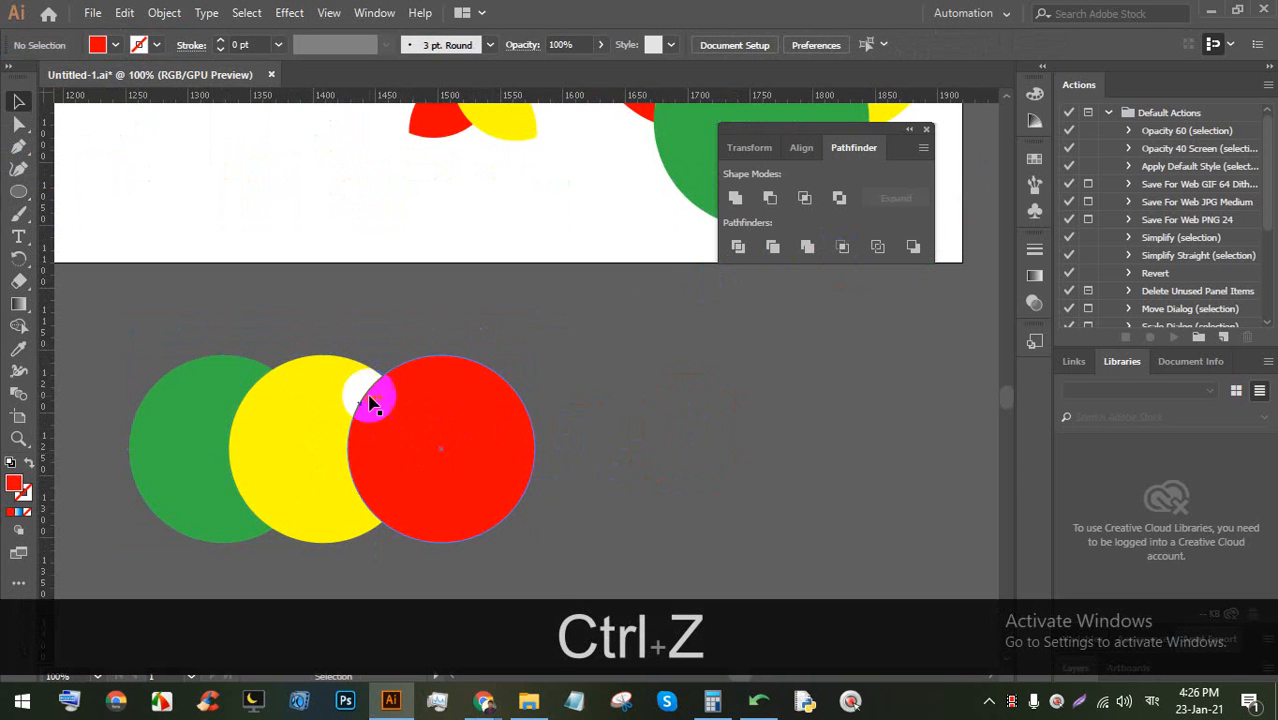
Crop the row of three coloured circles to the topmost red circle with the Crop pathfinder
click(188, 438)
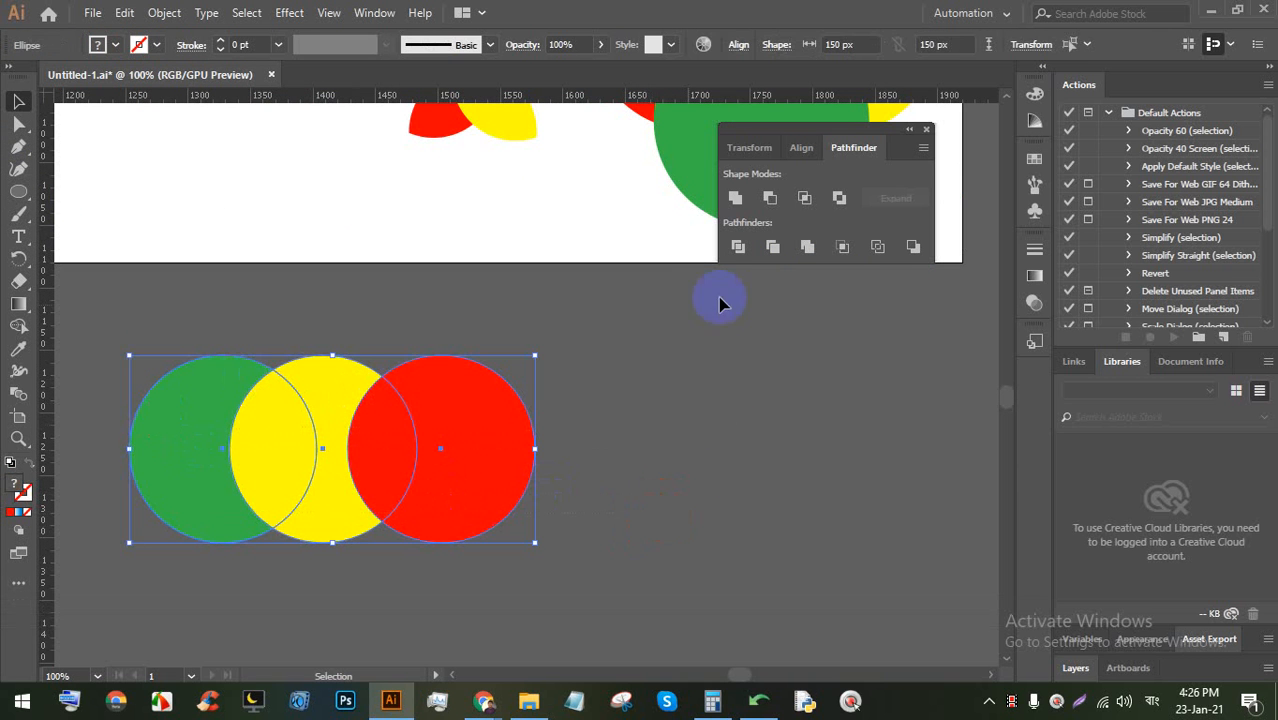
click(844, 248)
scroll(533, 399, down, 2)
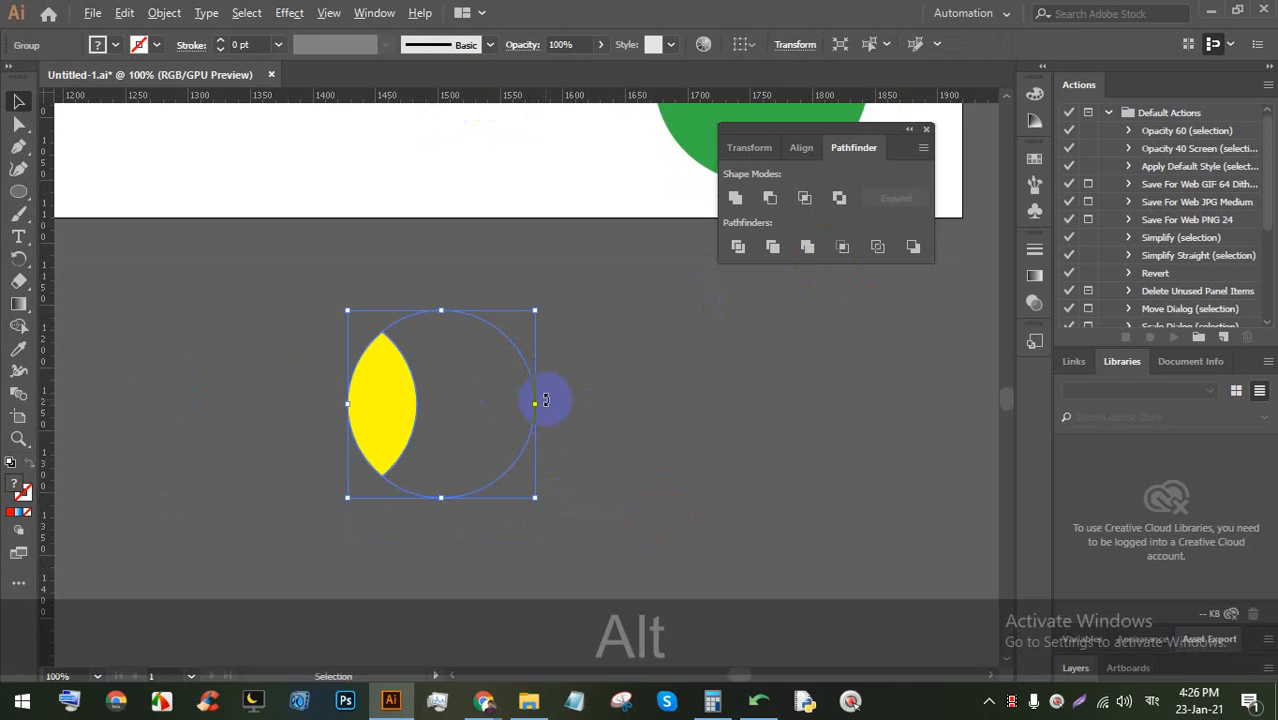
Place a copy of the large intact three-circle set outside the artboard, to its right
drag(579, 333, 403, 451)
scroll(426, 322, up, 1)
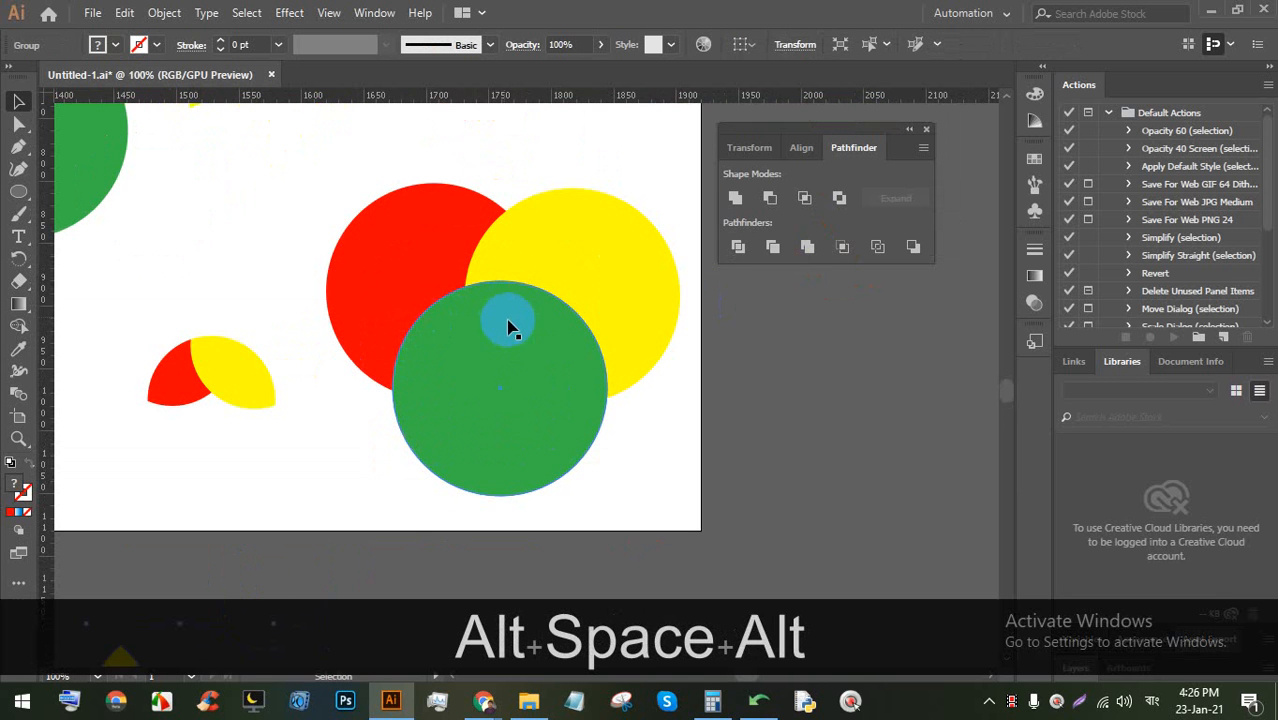
drag(636, 459, 352, 255)
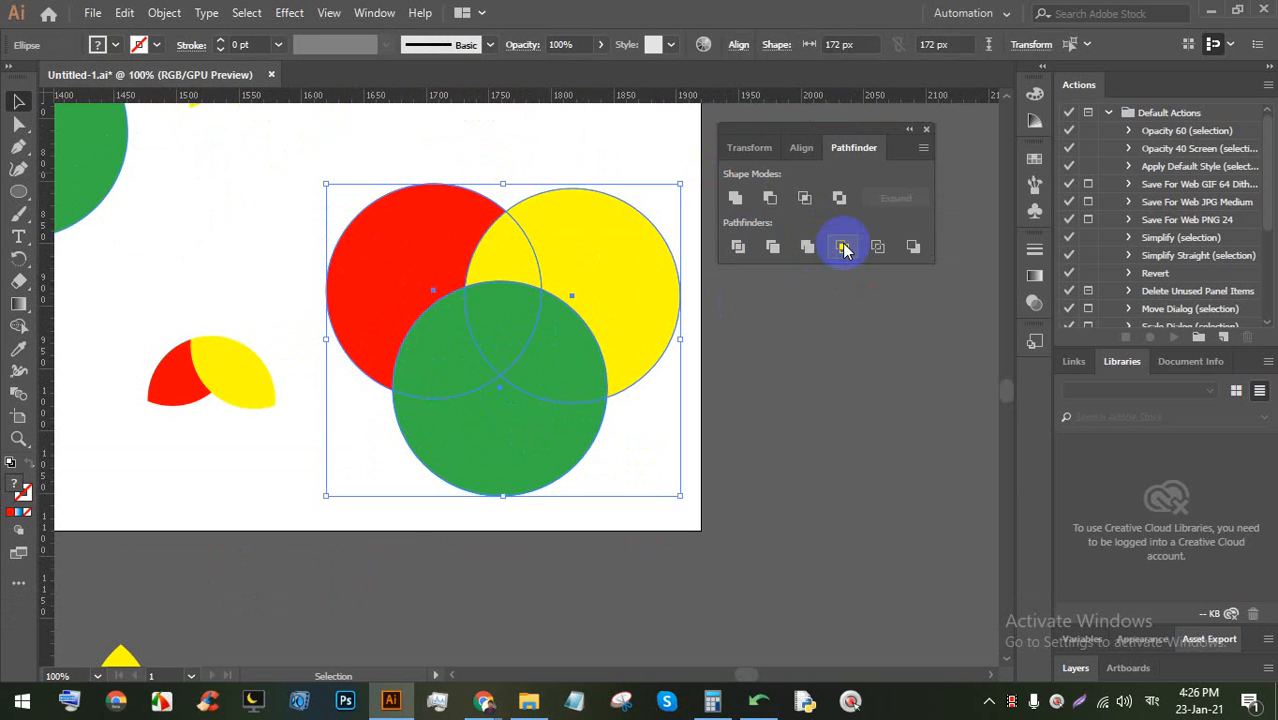
scroll(609, 359, down, 3)
drag(557, 341, 761, 352)
scroll(594, 346, up, 2)
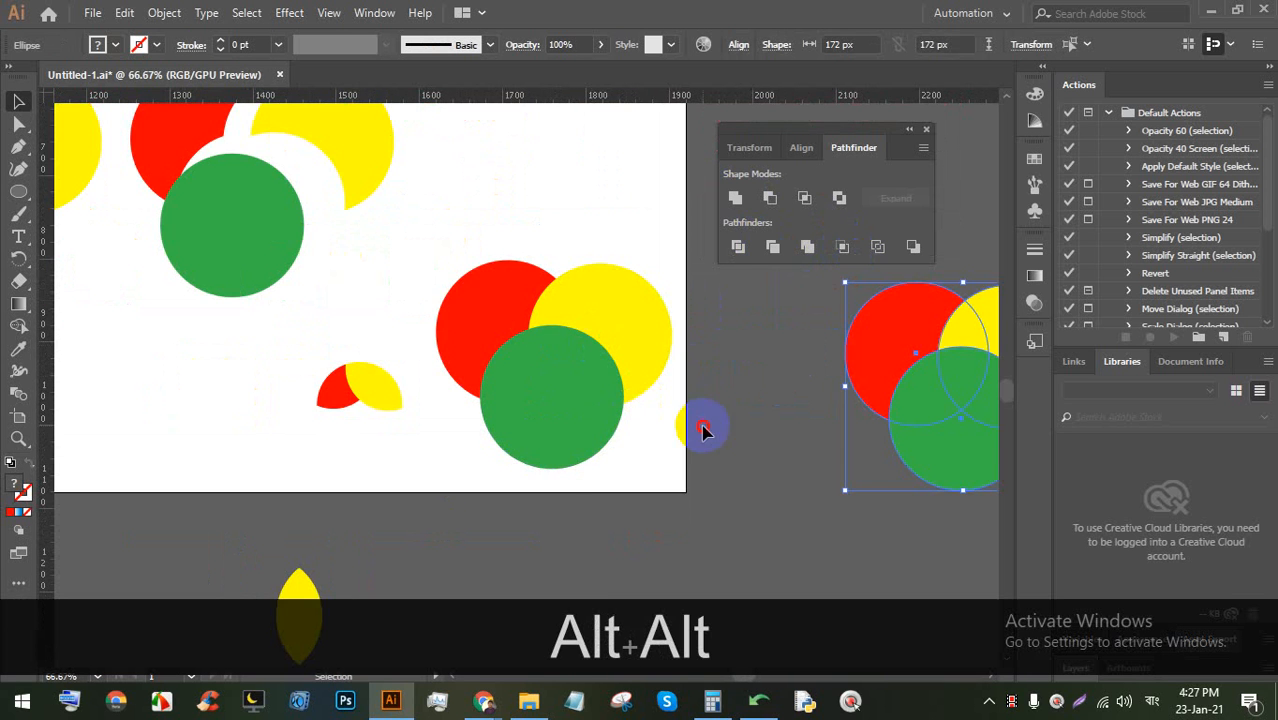
Apply the Crop pathfinder to the large three-circle set inside the artboard
click(442, 285)
scroll(731, 299, up, 1)
click(842, 247)
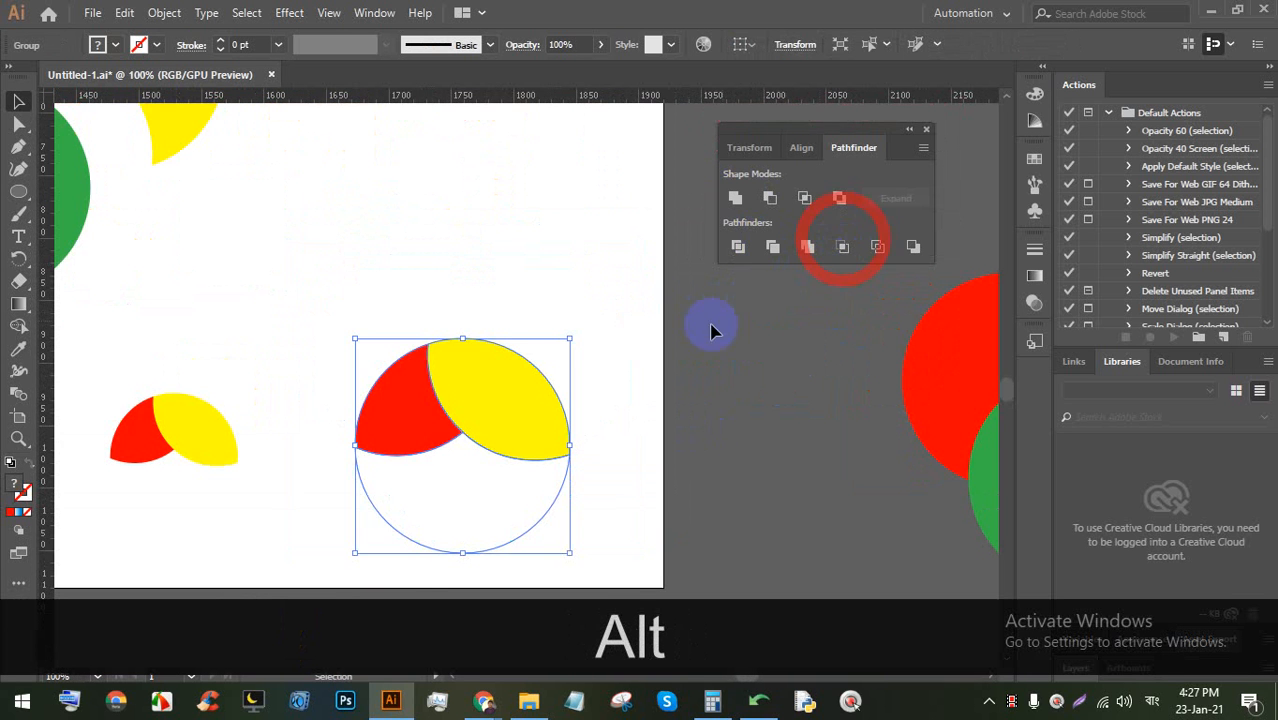
Duplicate the three-circle set outside the artboard and place the copy directly to its right
scroll(430, 350, down, 2)
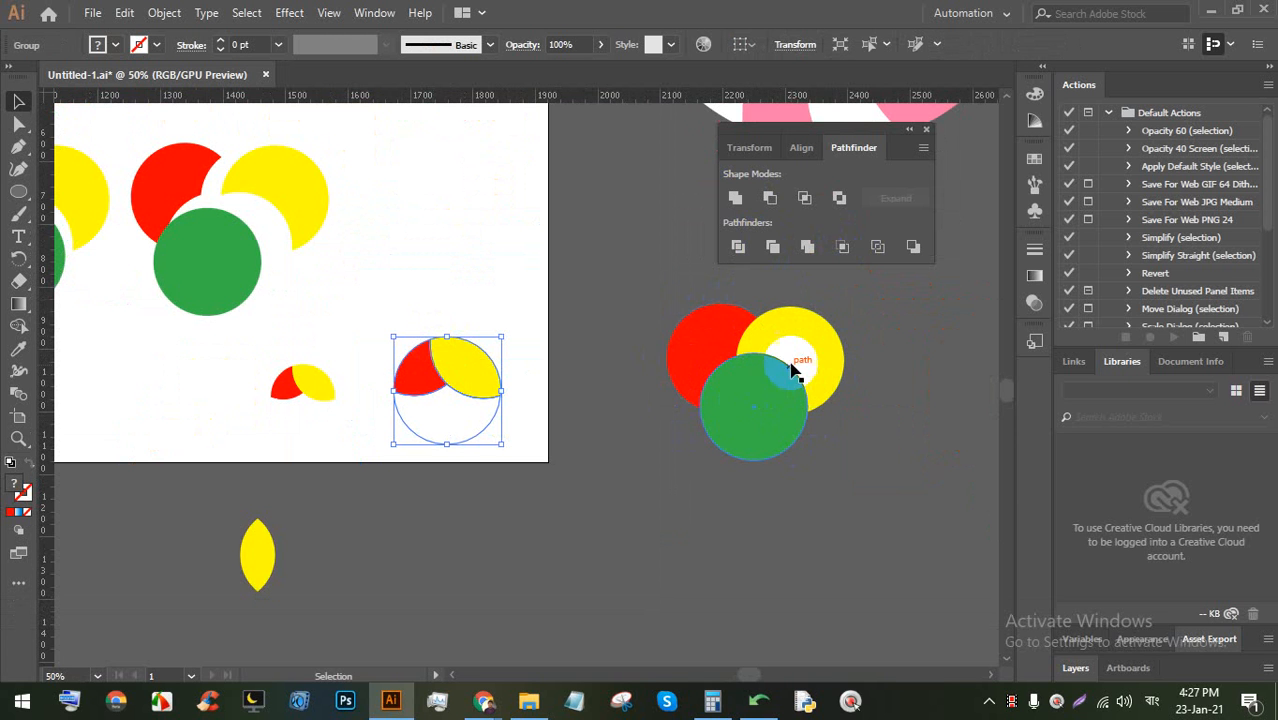
scroll(808, 360, up, 2)
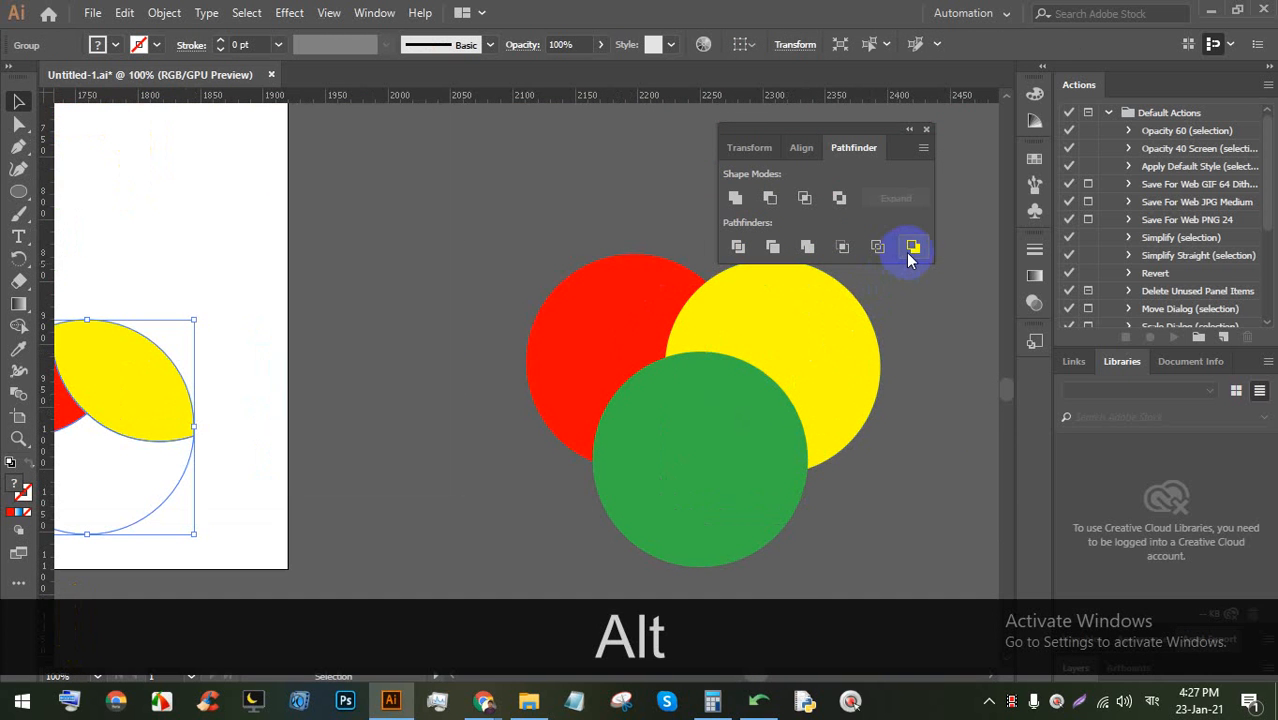
drag(819, 363, 699, 365)
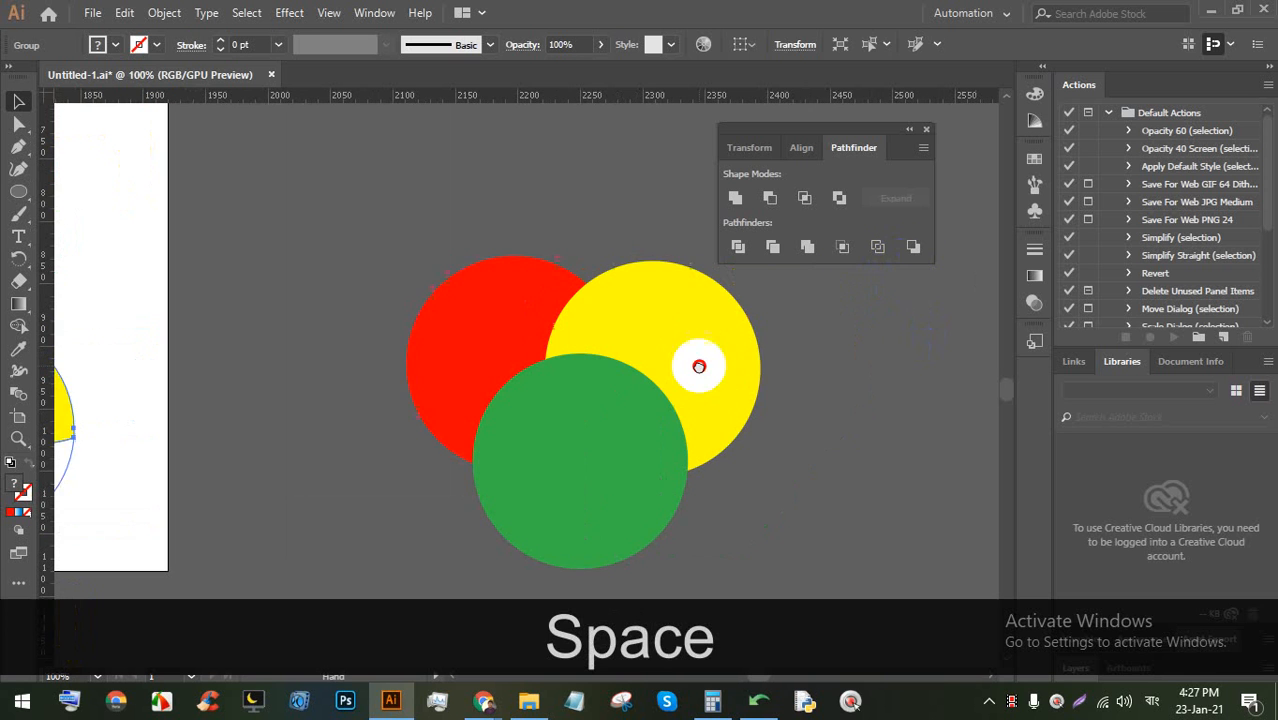
click(808, 408)
drag(828, 498, 399, 305)
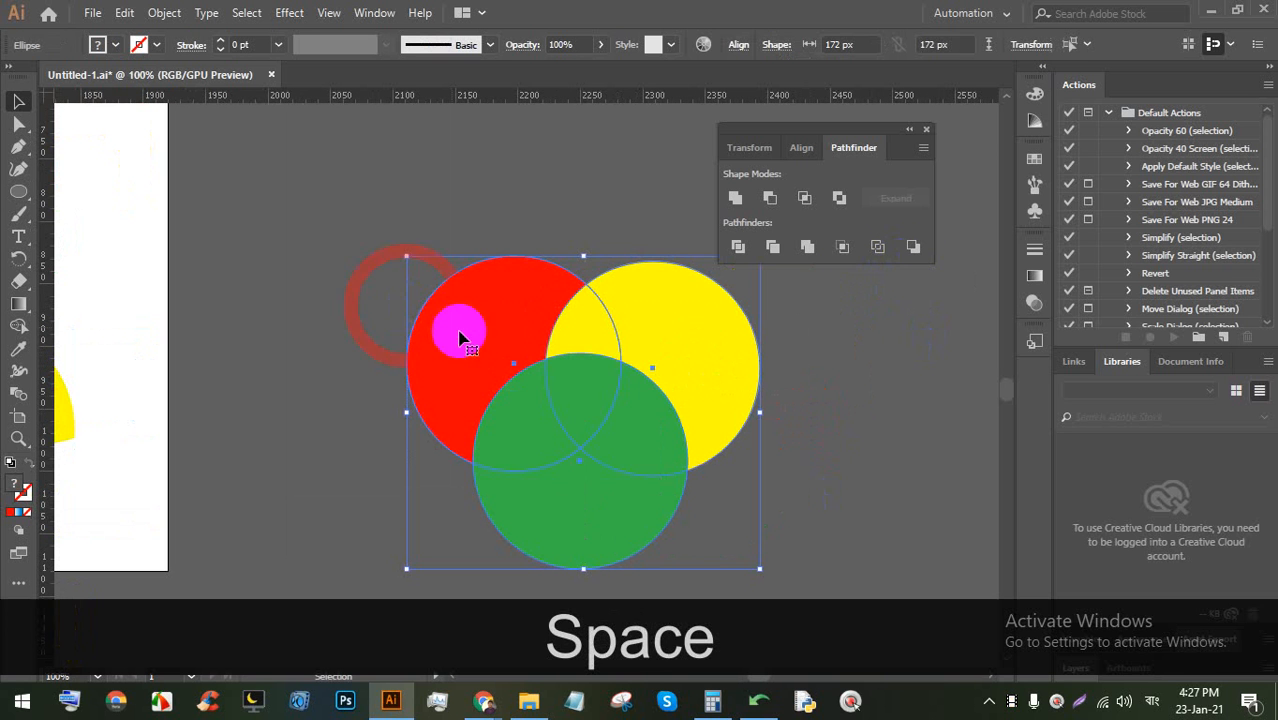
drag(580, 371, 958, 386)
Apply the Outline pathfinder to the left three-circle set outside the artboard and inspect the resulting lines up close
click(685, 485)
click(576, 354)
click(878, 246)
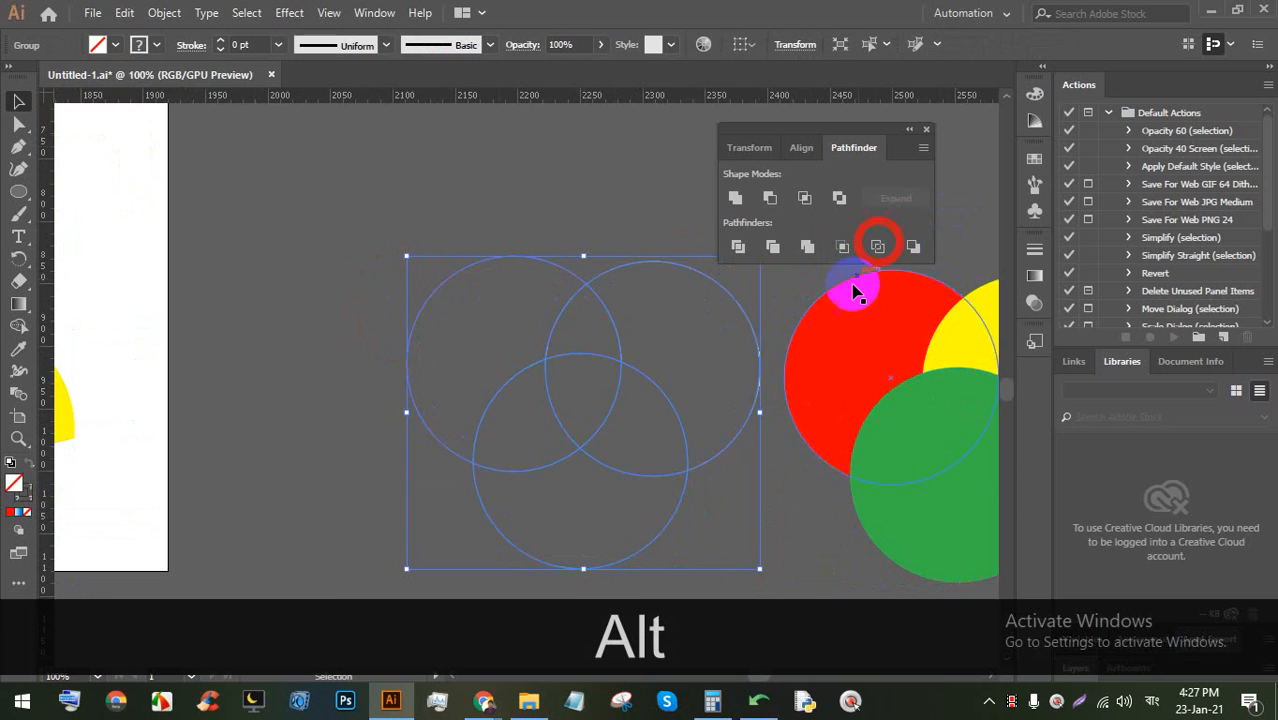
scroll(576, 288, up, 8)
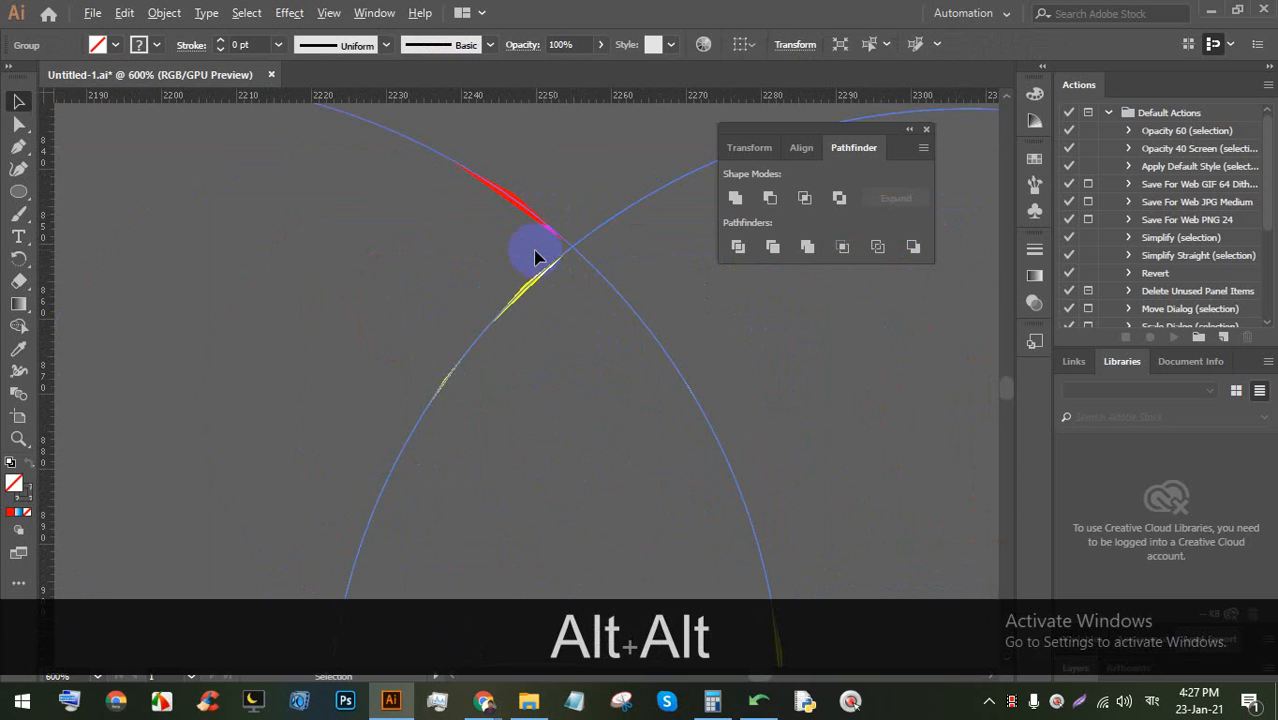
scroll(535, 258, down, 6)
click(622, 503)
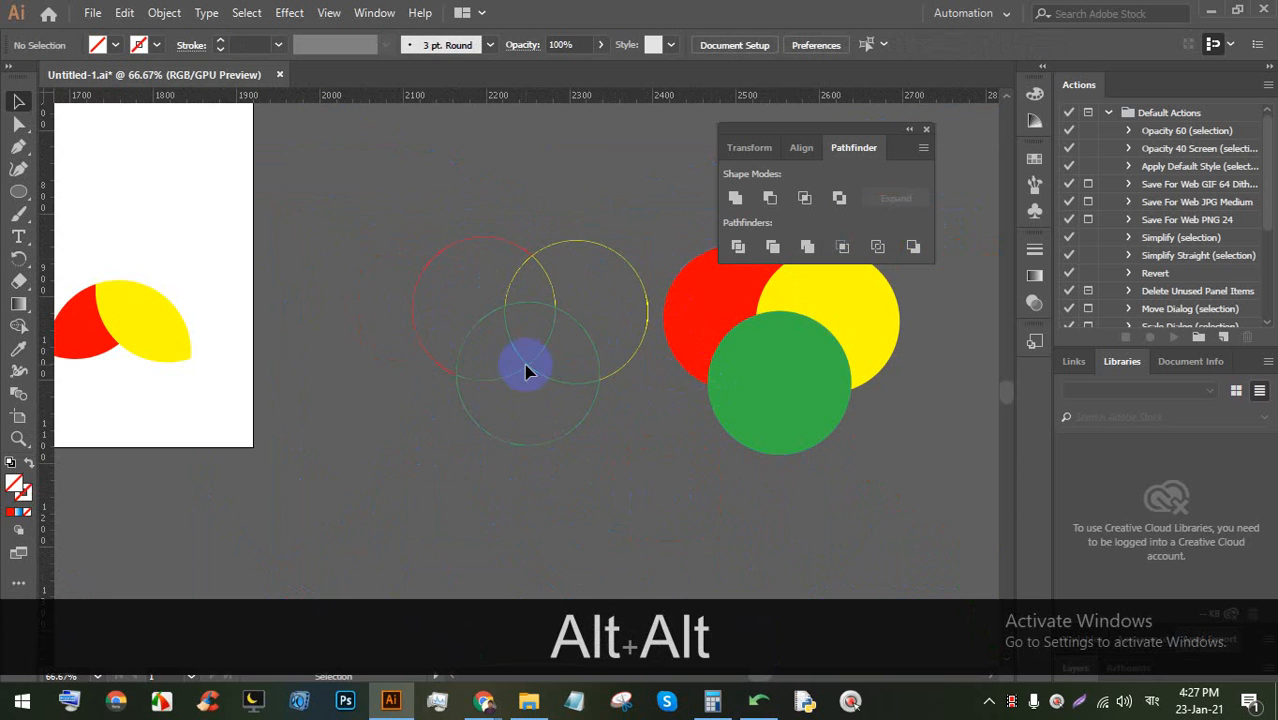
Try the Minus Back pathfinder on the intact three-circle set beside the outlined circles and undo it
drag(528, 372, 497, 401)
drag(737, 432, 491, 261)
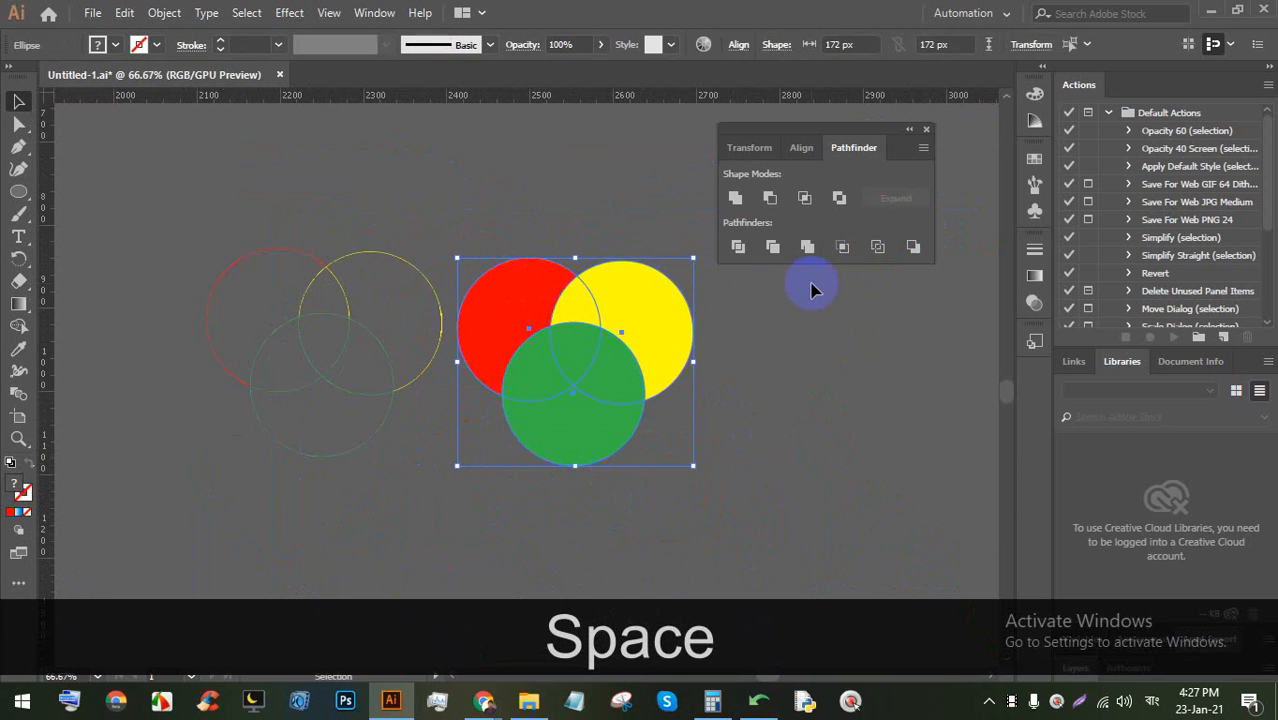
click(913, 246)
click(818, 366)
key(ctrl+z)
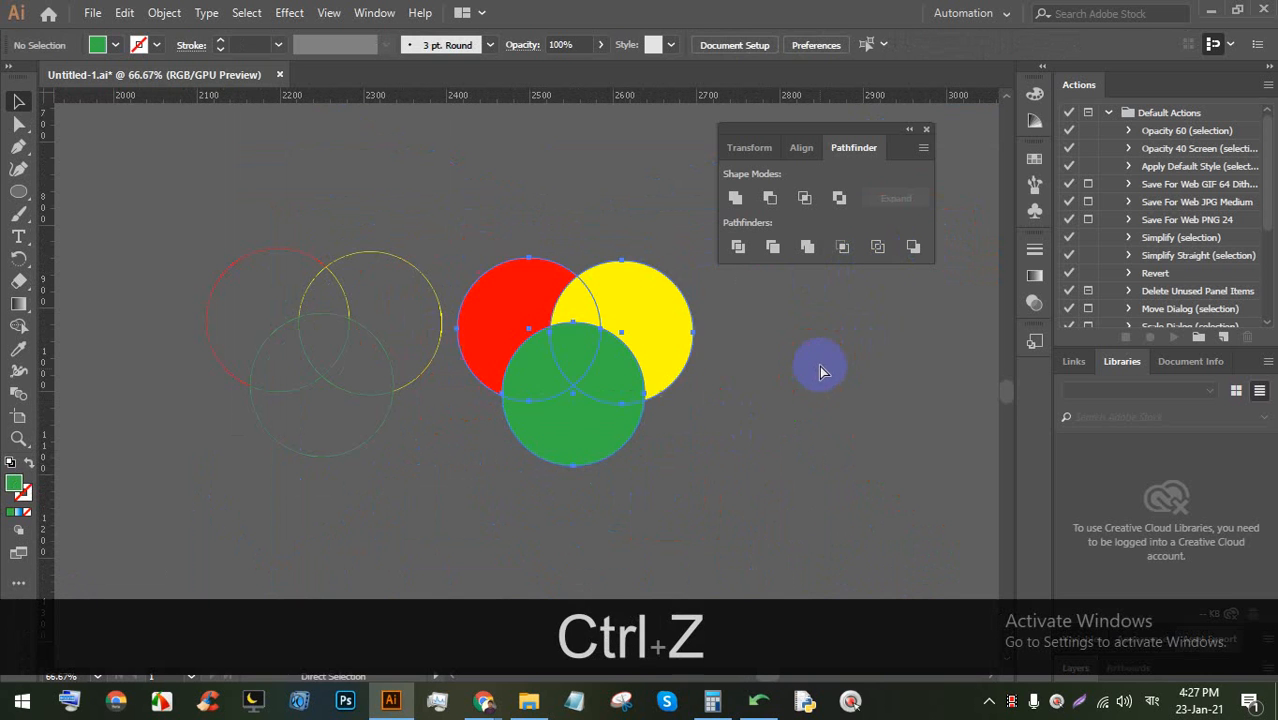
scroll(820, 372, down, 5)
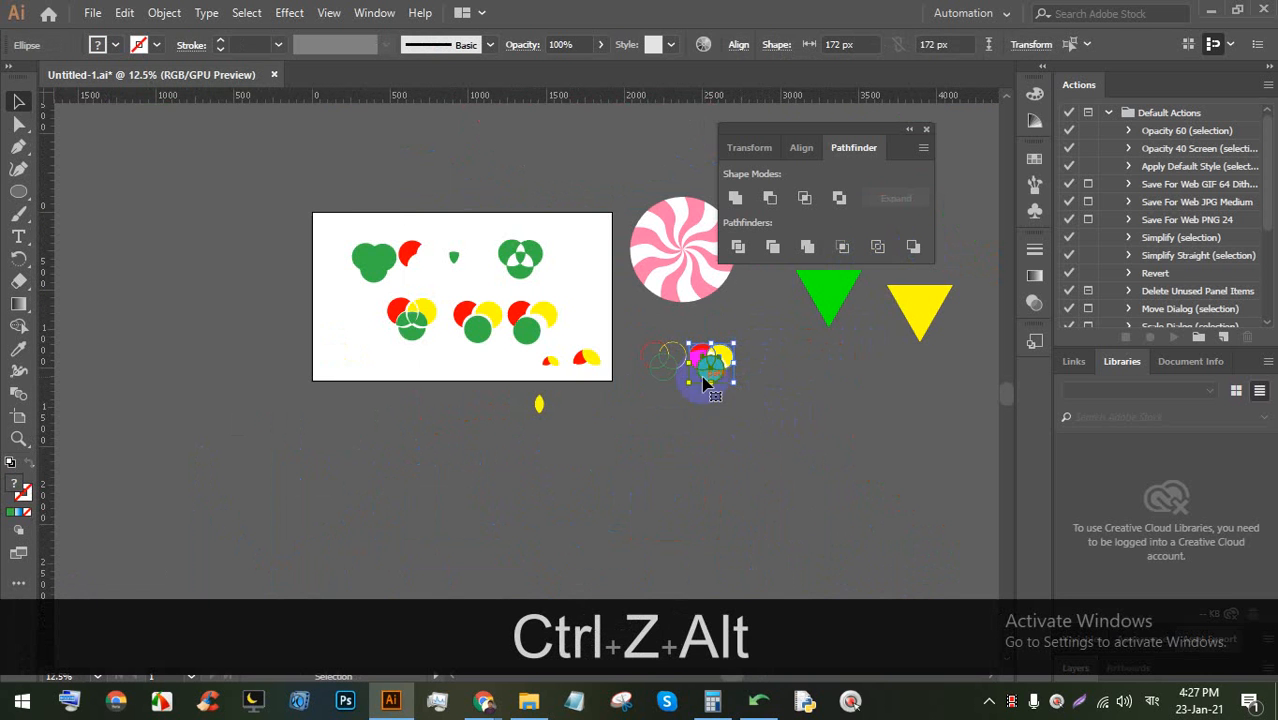
drag(745, 431, 652, 478)
click(620, 470)
scroll(427, 413, up, 1)
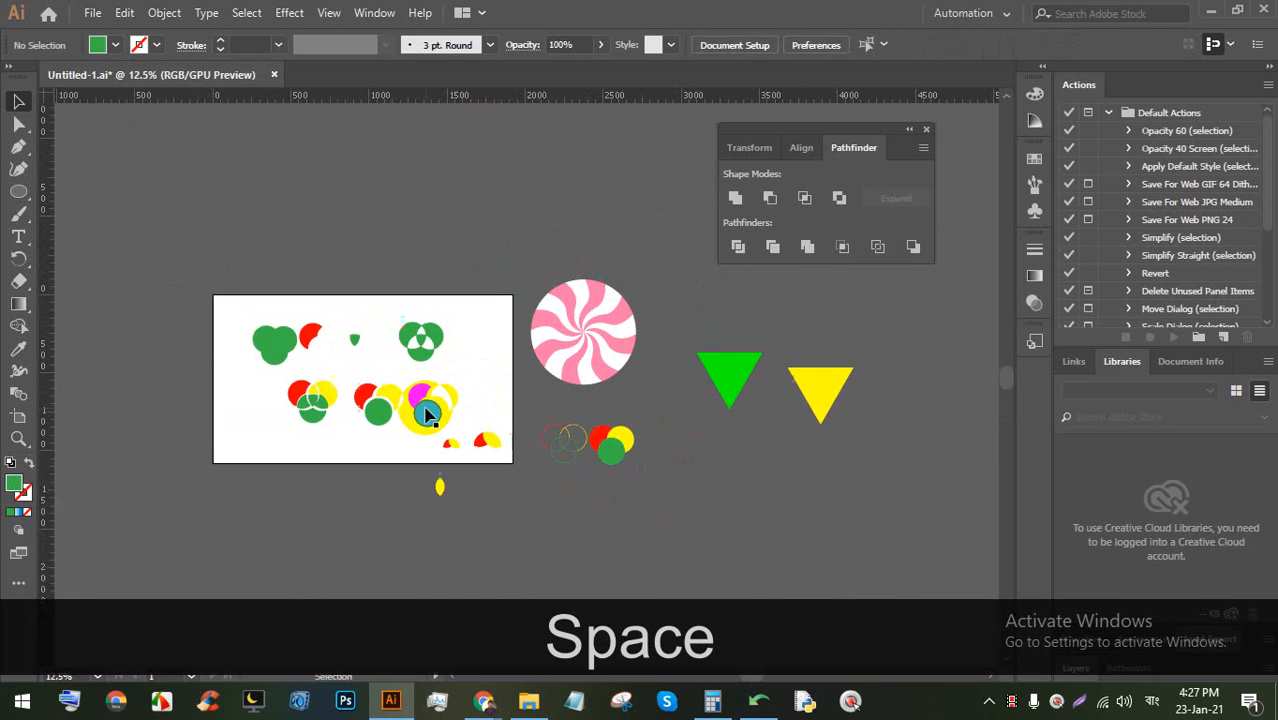
alt+scroll(540, 470, up, 1)
drag(458, 458, 306, 433)
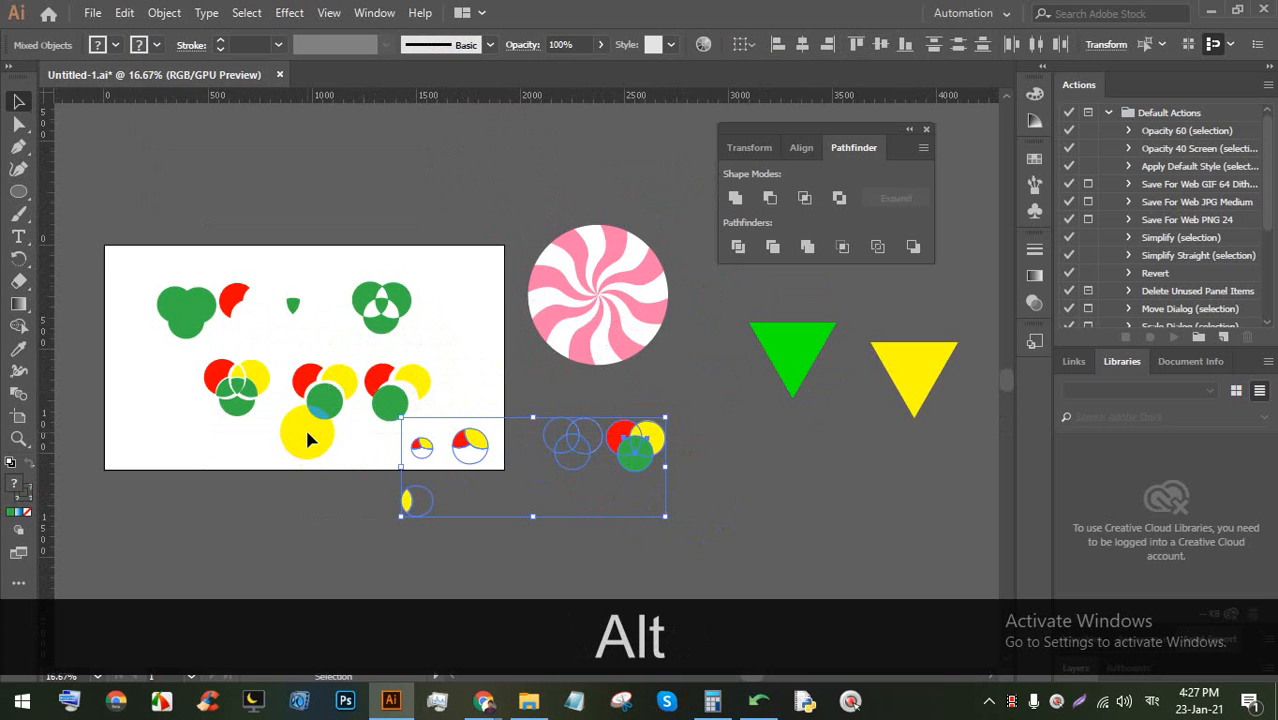
click(502, 503)
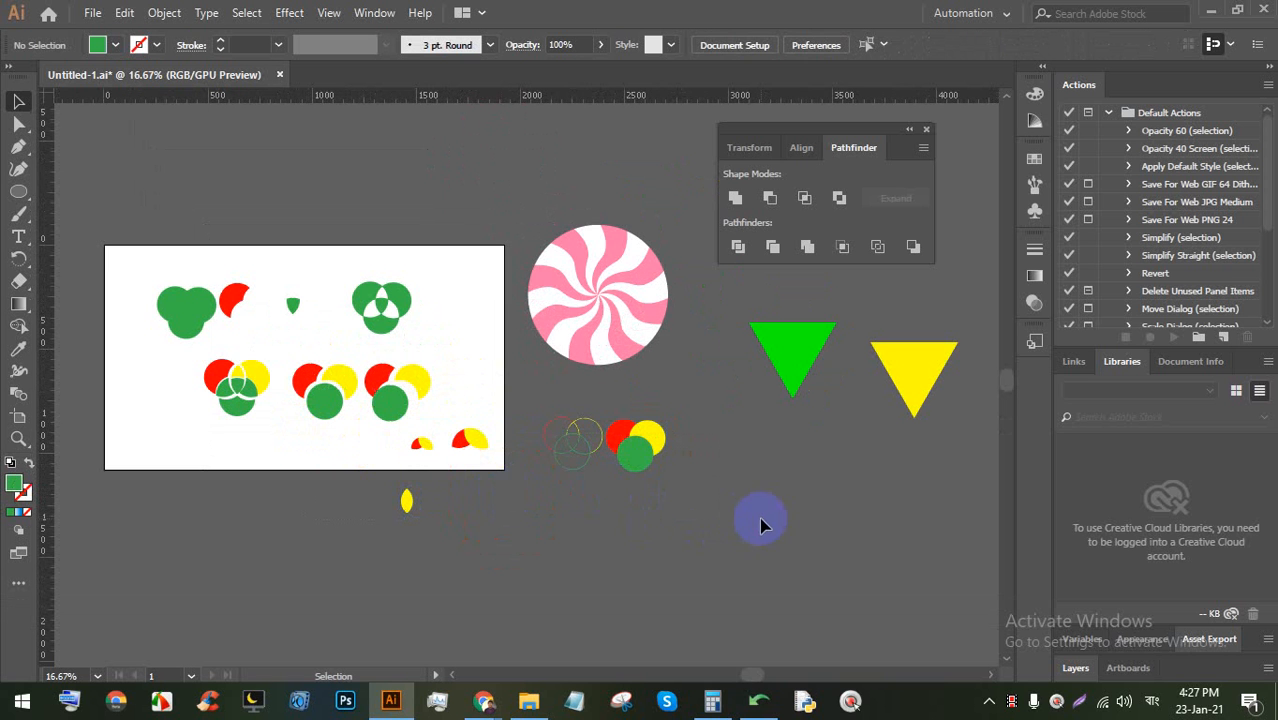
drag(399, 430, 399, 430)
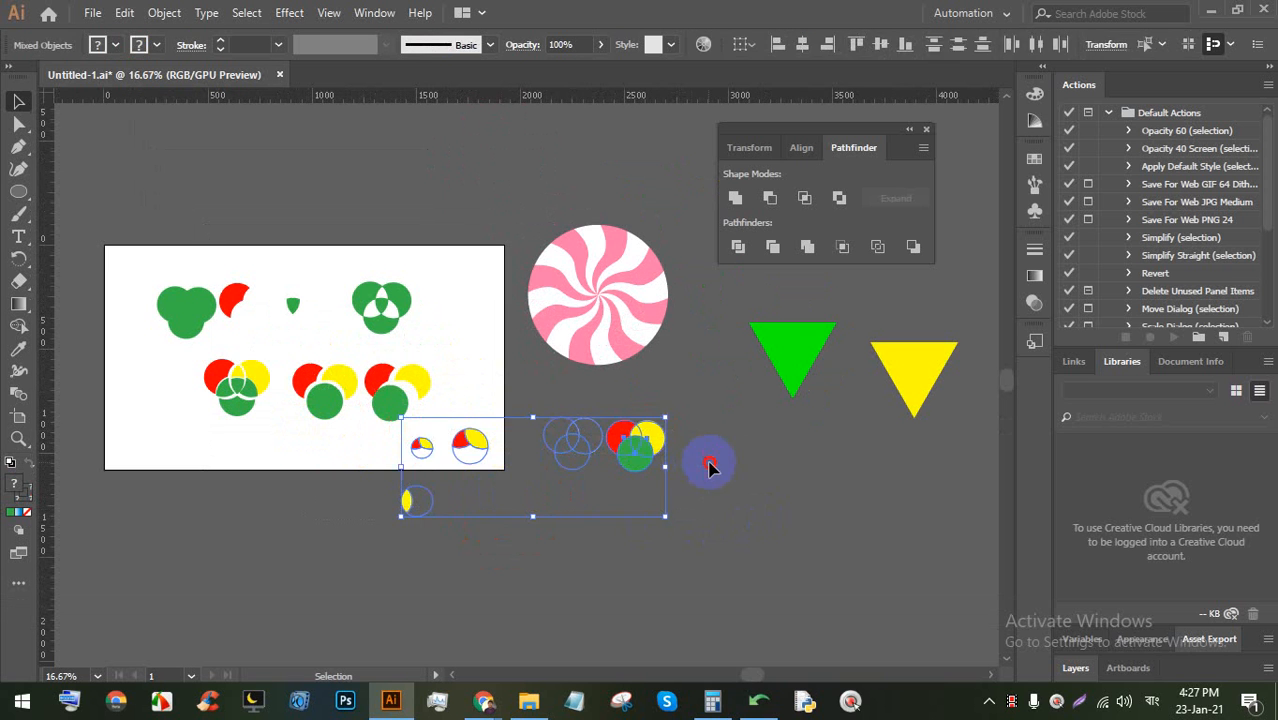
click(710, 464)
Apply the Outline pathfinder to the filled three-circle set beside the already outlined circles
alt+scroll(687, 446, up, 5)
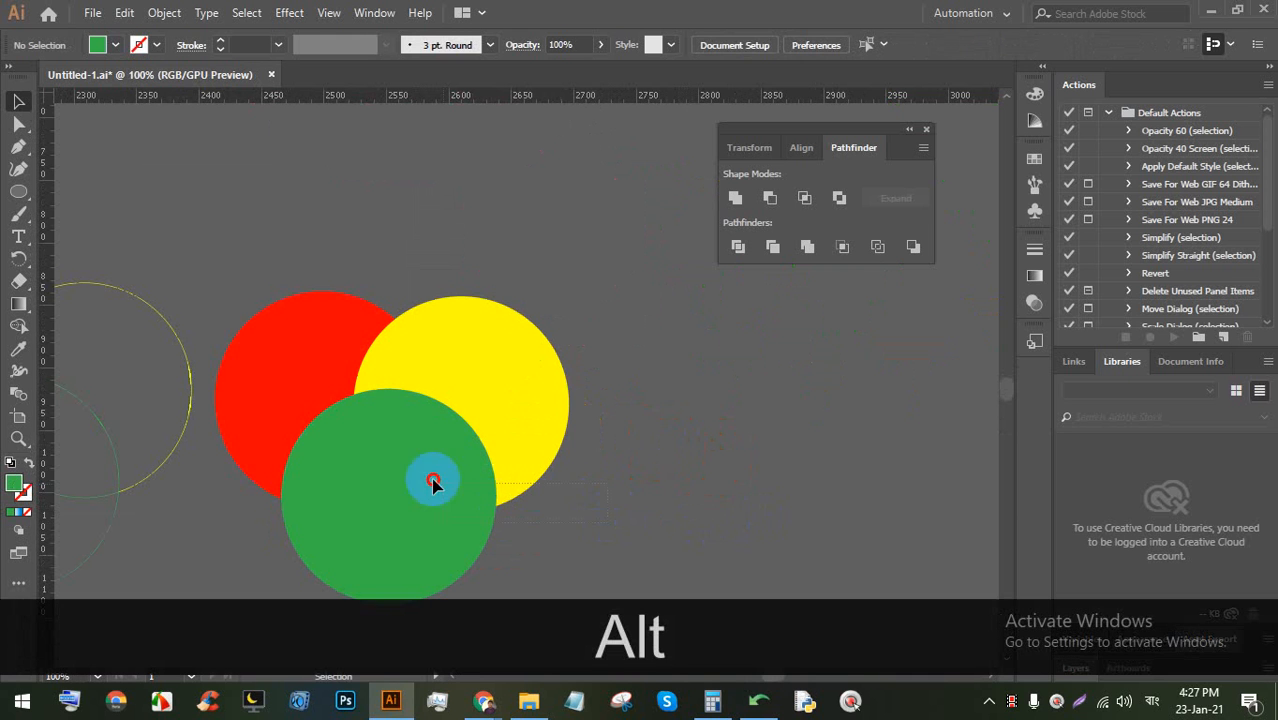
click(432, 483)
click(645, 401)
click(291, 348)
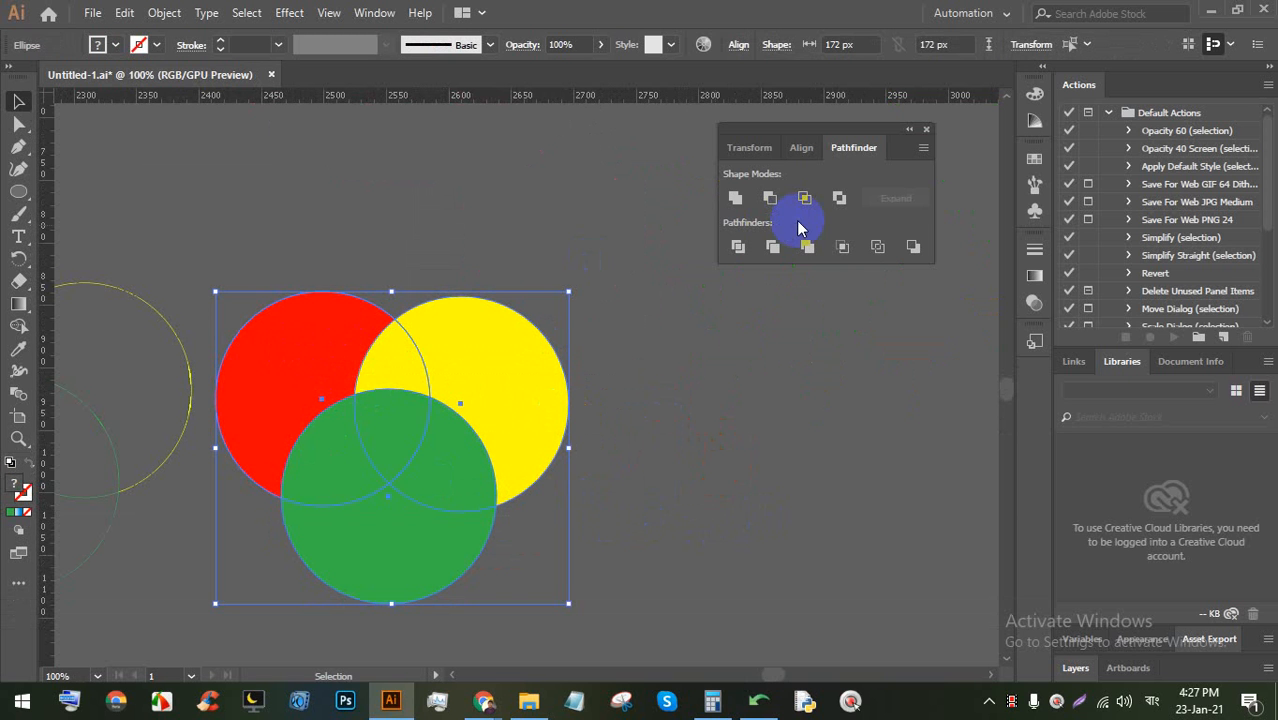
click(876, 246)
click(776, 357)
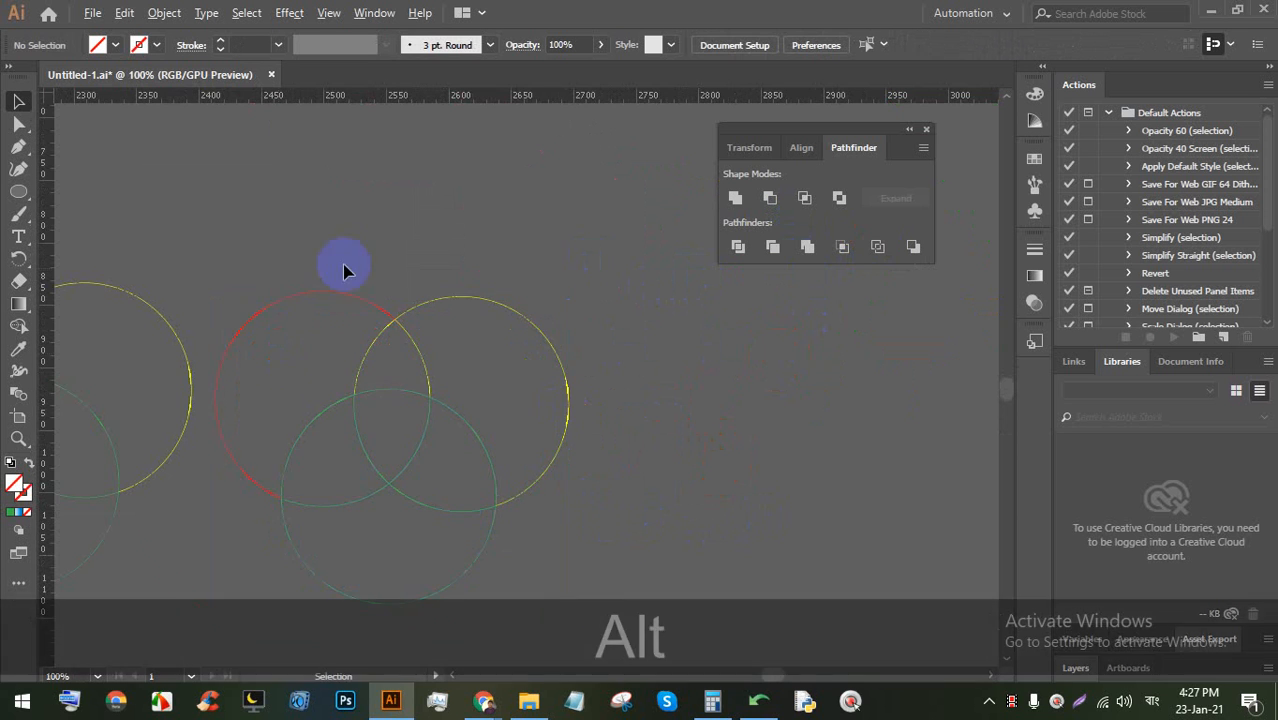
Examine up close the line intersections of the newly outlined three-circle set
scroll(402, 408, up, 4)
drag(402, 408, 456, 280)
scroll(458, 282, up, 3)
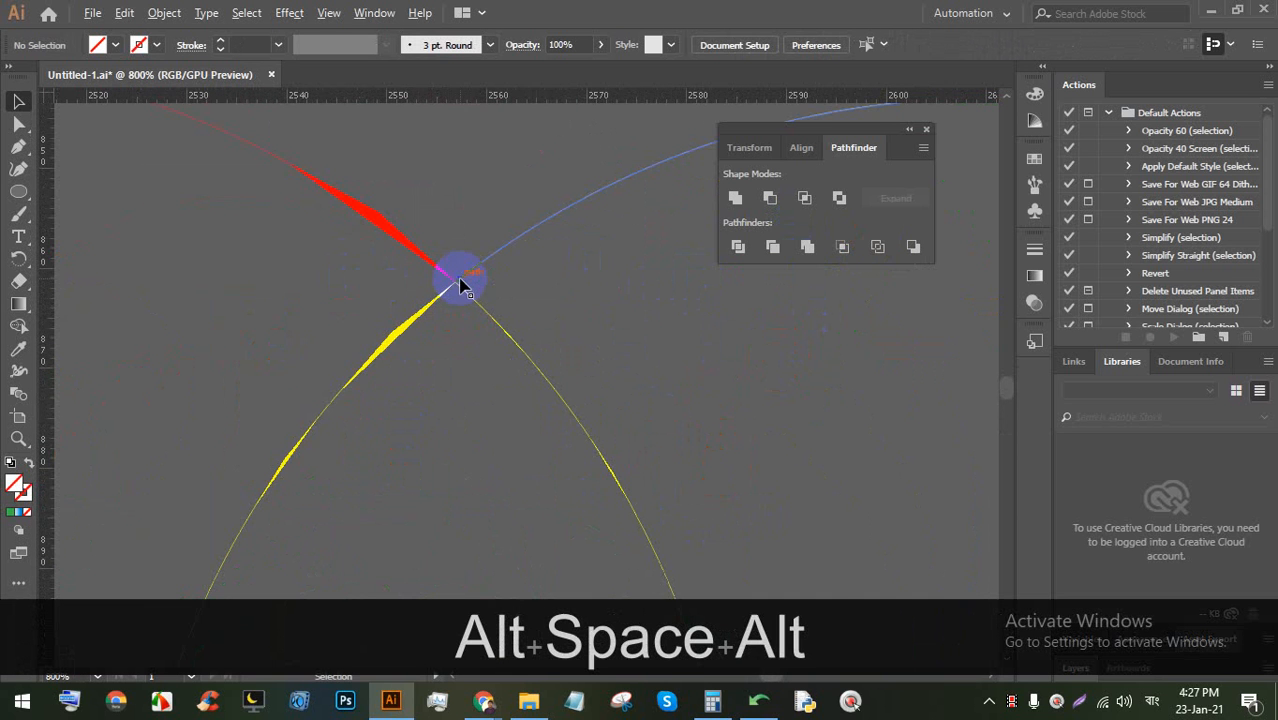
drag(376, 395, 476, 200)
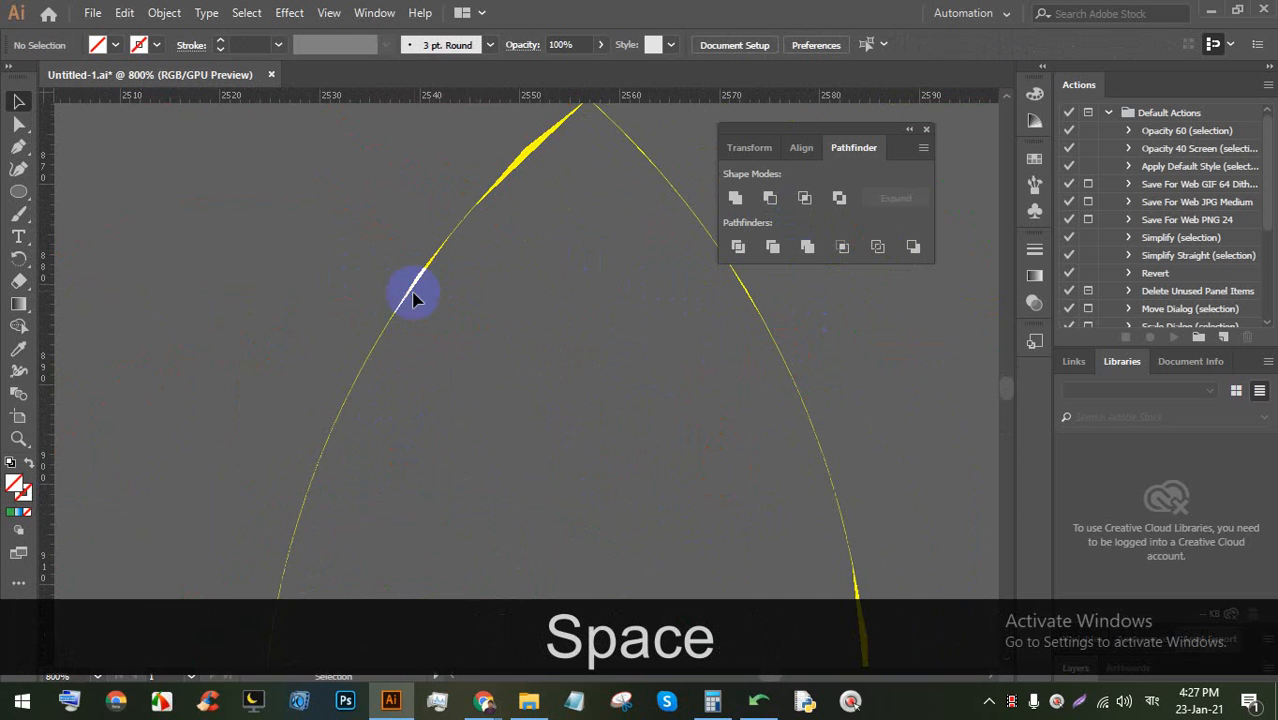
drag(385, 387, 441, 143)
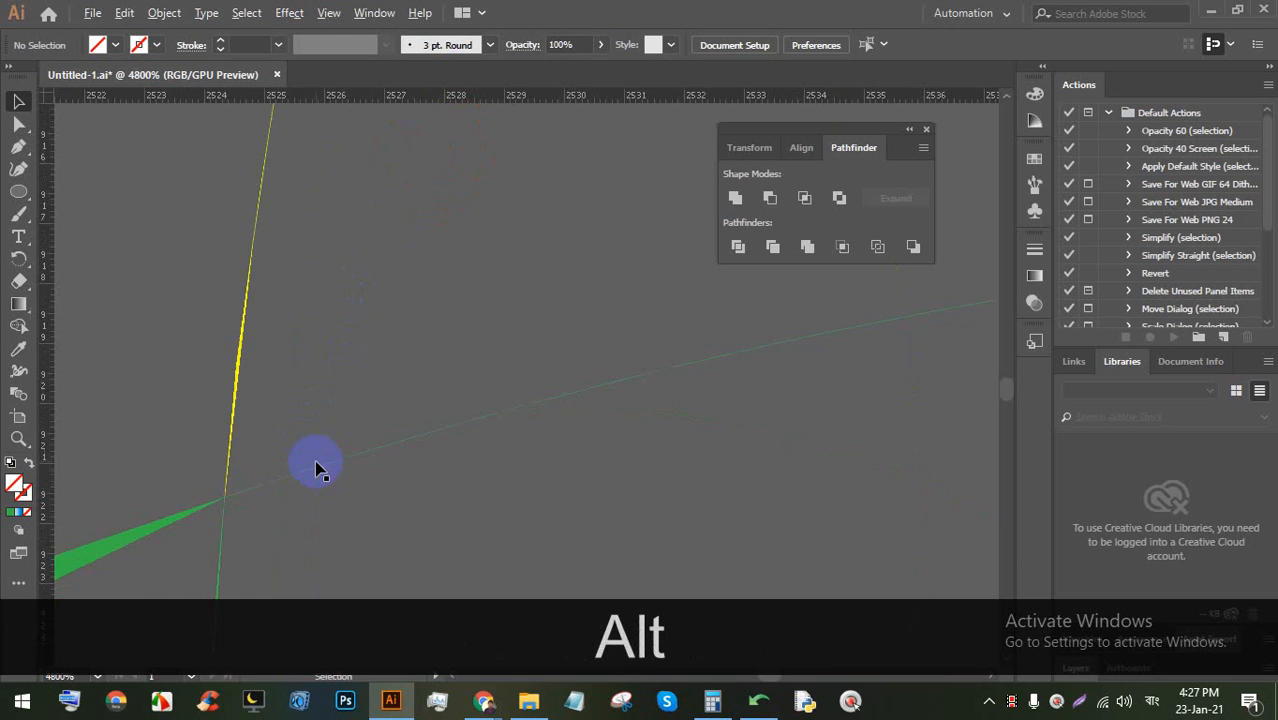
scroll(277, 488, down, 8)
scroll(281, 420, down, 3)
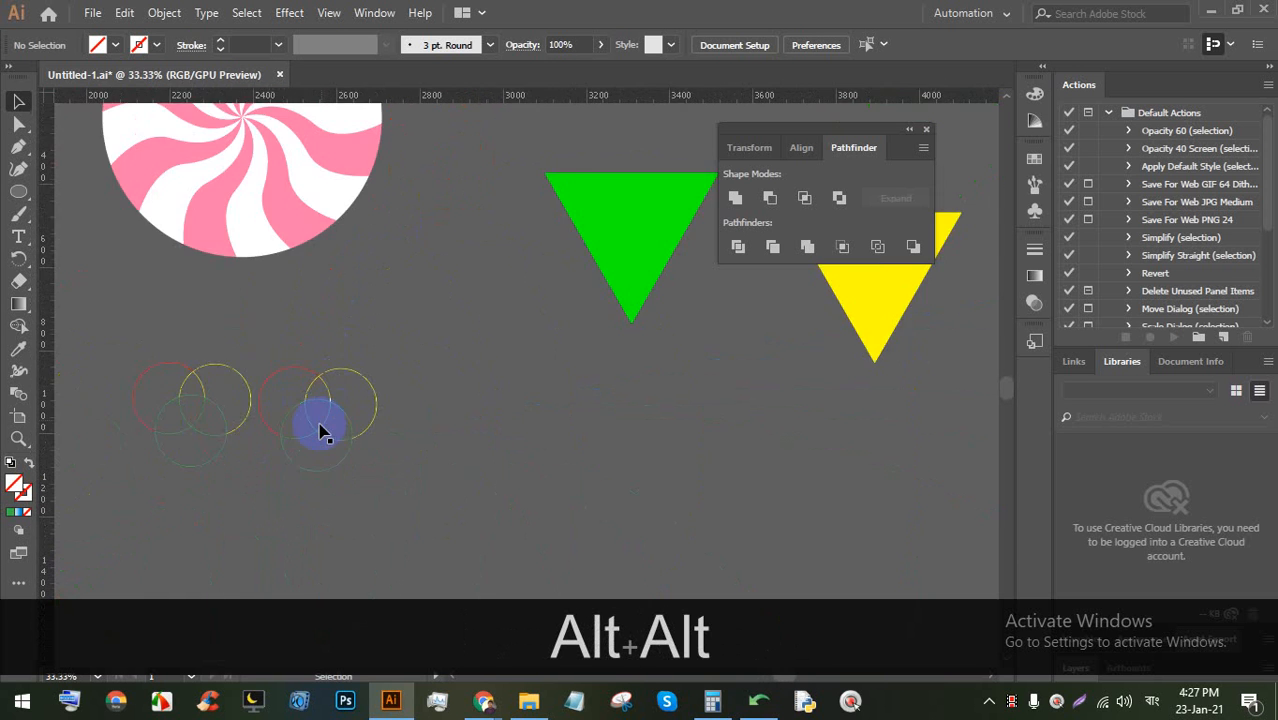
Delete both outlined circle sets and all Pathfinder example shapes on and just below the artboard
drag(319, 428, 277, 305)
key(BackSpace)
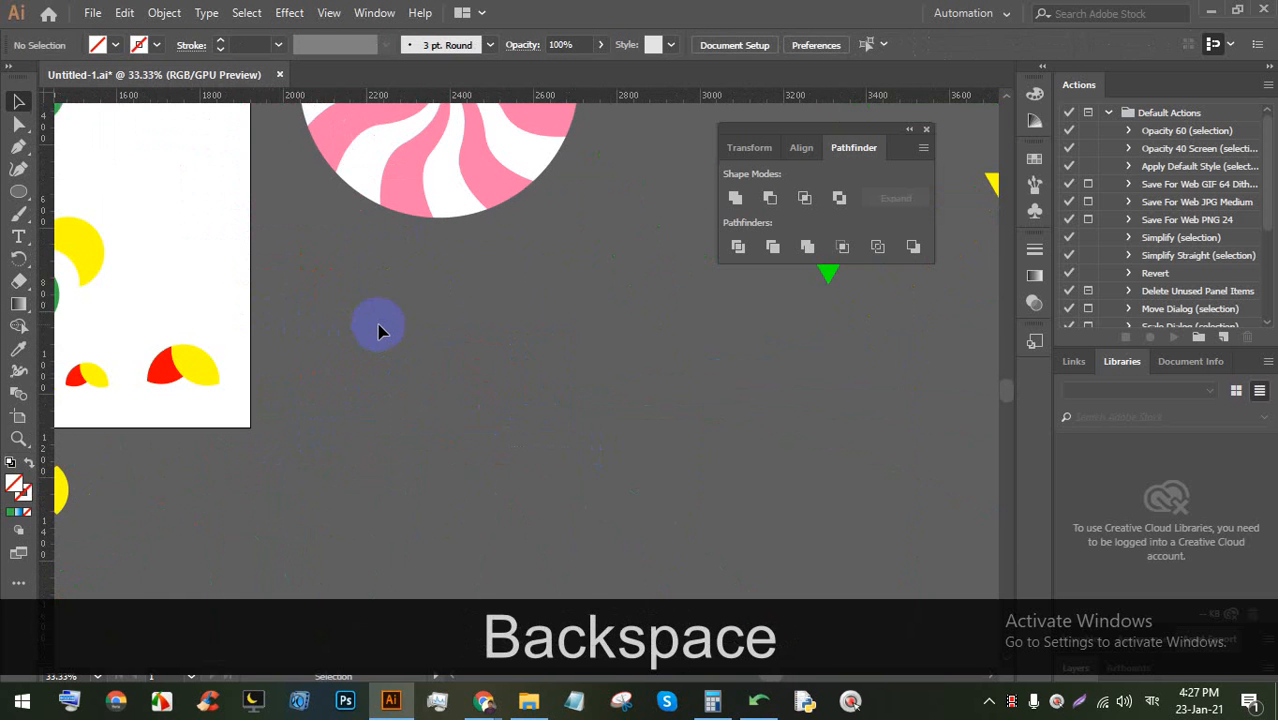
scroll(377, 330, down, 3)
drag(193, 290, 194, 287)
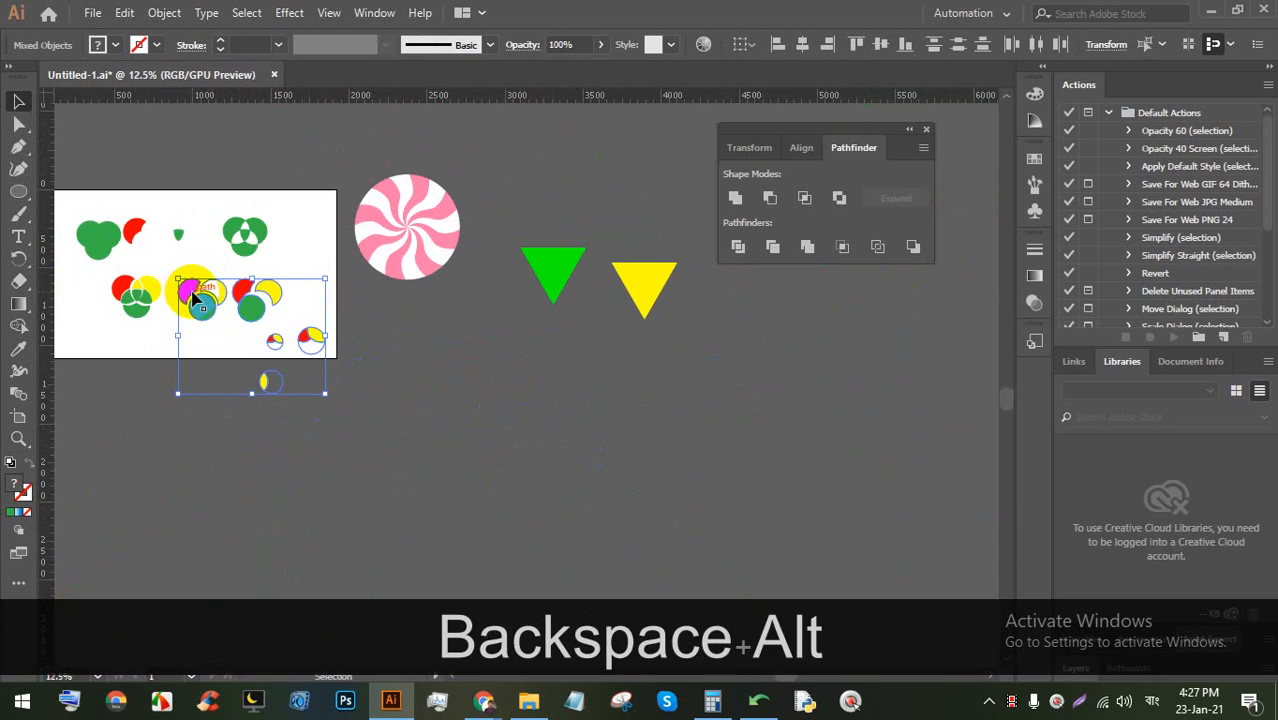
key(BackSpace)
scroll(181, 288, up, 3)
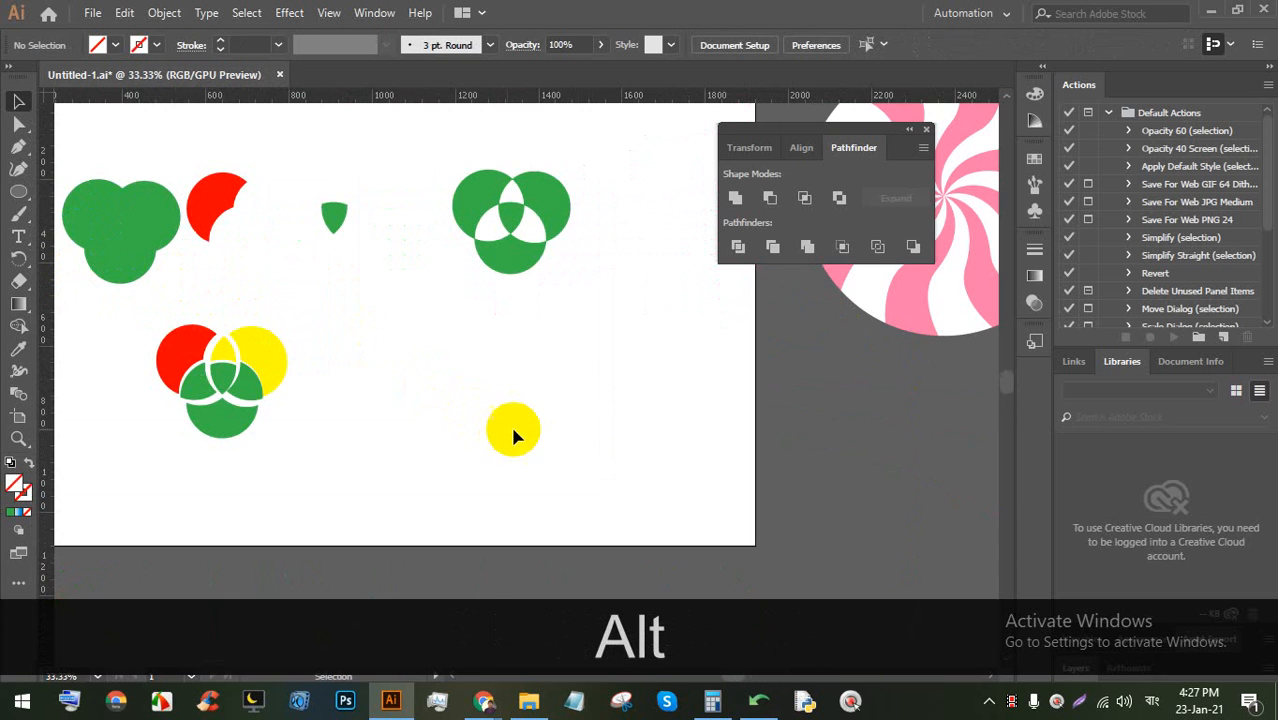
drag(569, 442, 218, 164)
key(BackSpace)
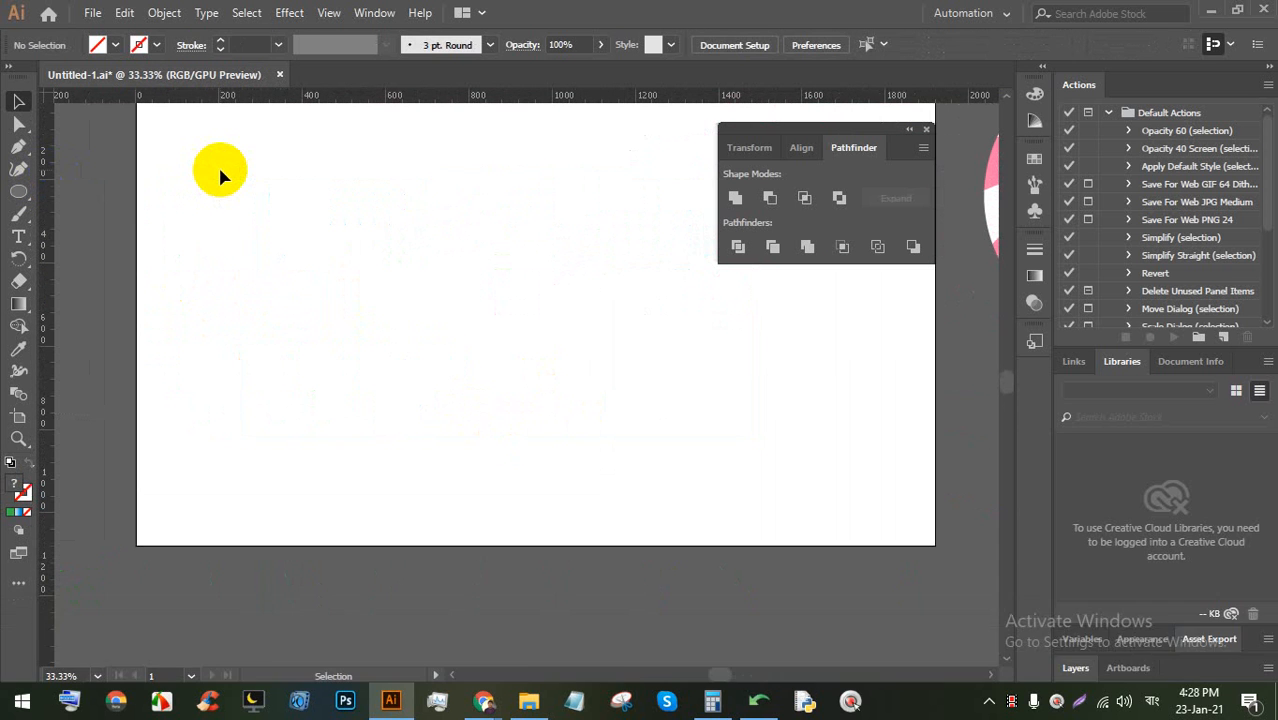
key(BackSpace)
click(12, 258)
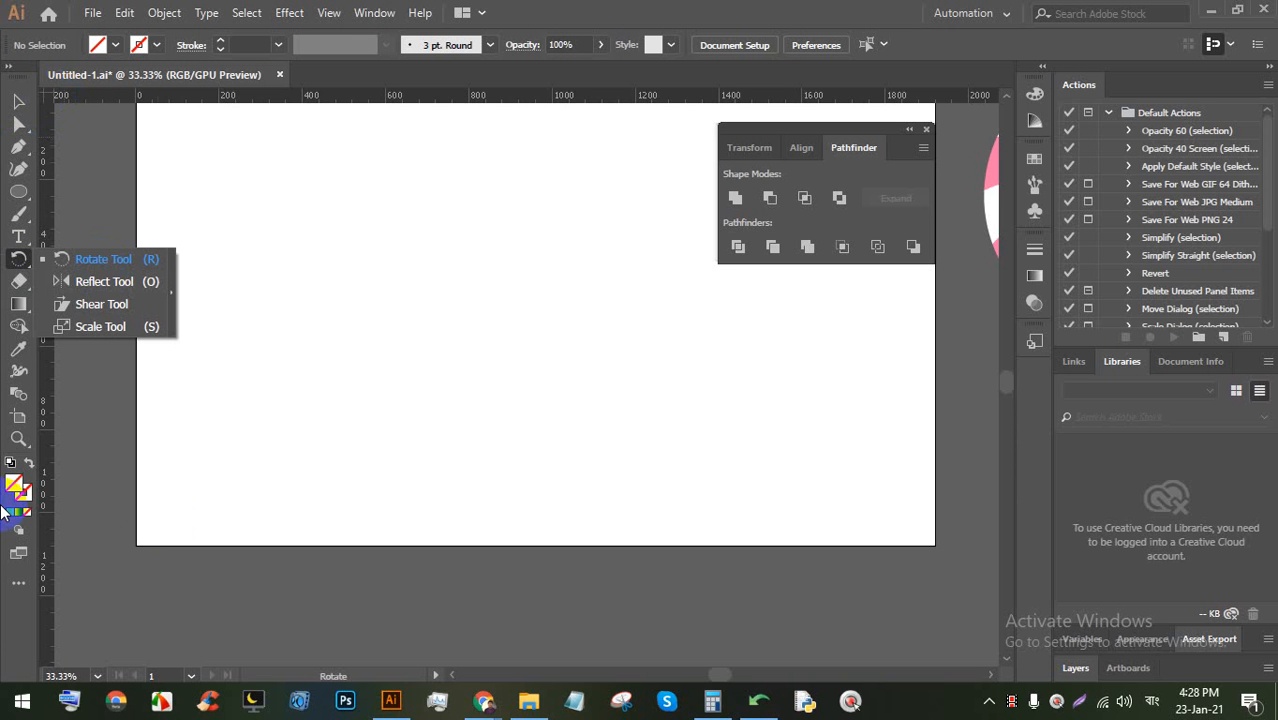
Switch to Chrome and search Google Images for "robi"
mouse_move(478, 695)
click(414, 610)
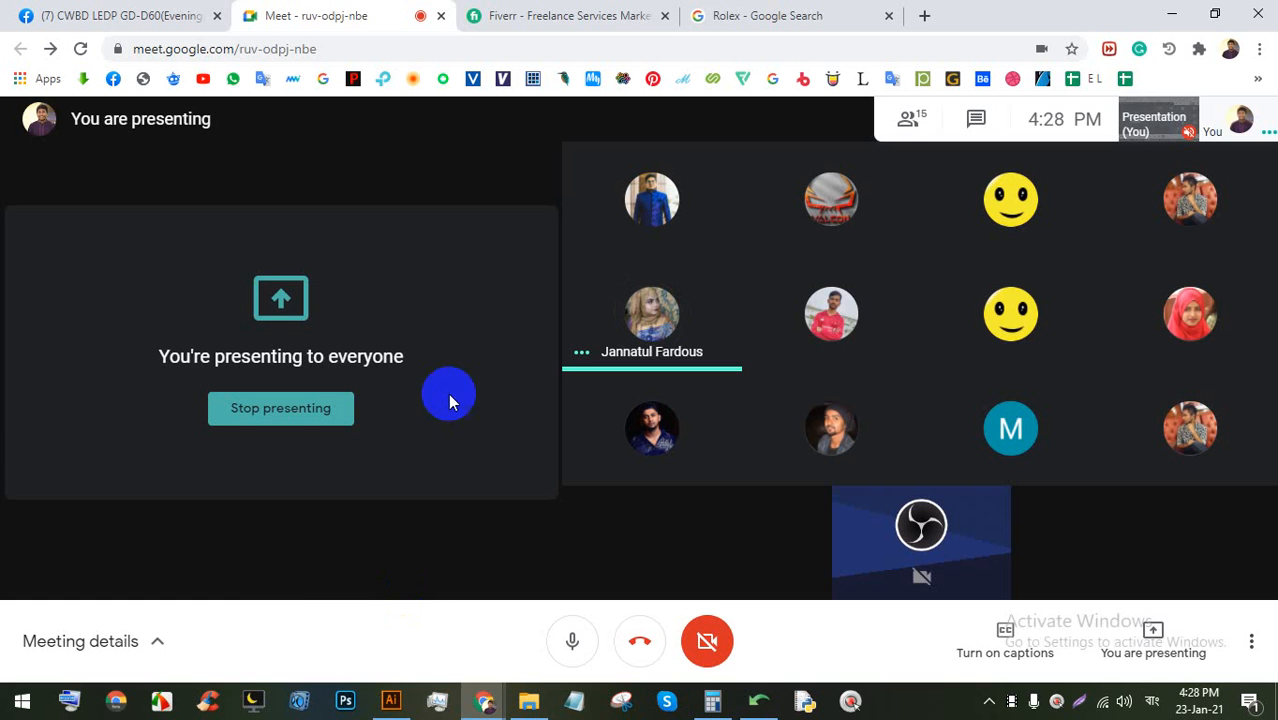
click(840, 10)
click(508, 126)
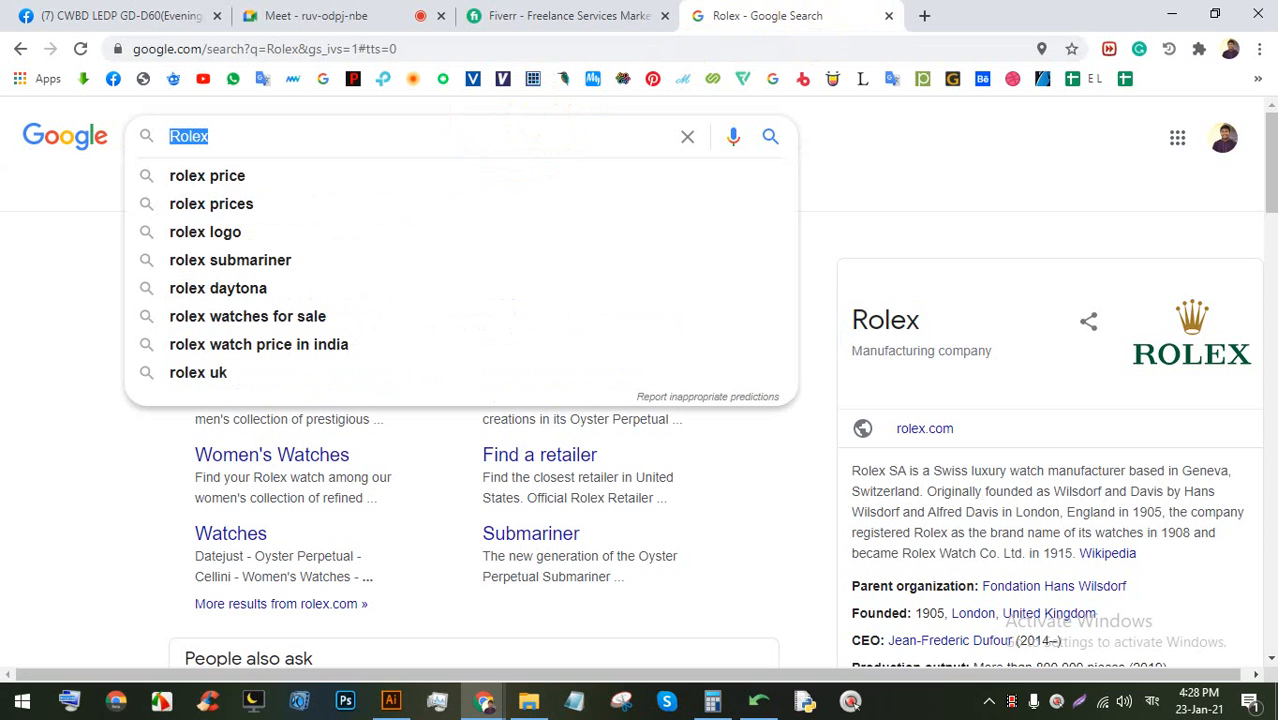
text(robi)
key(Return)
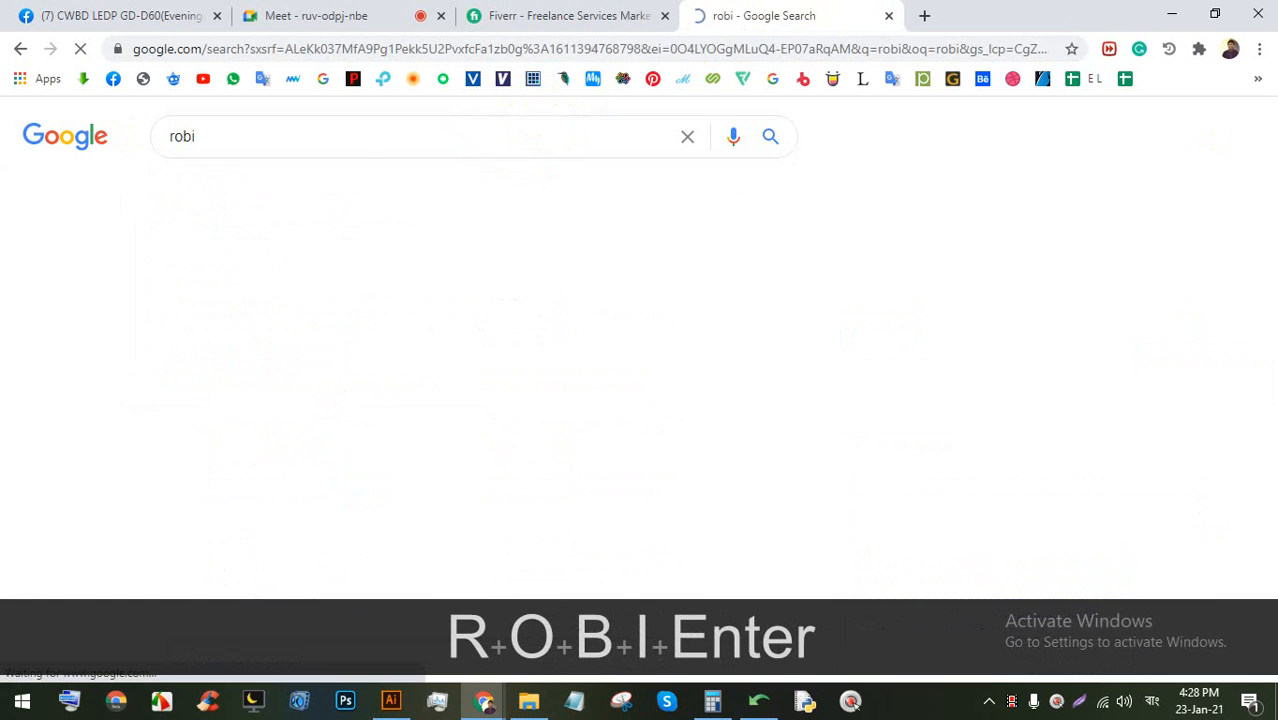
click(365, 10)
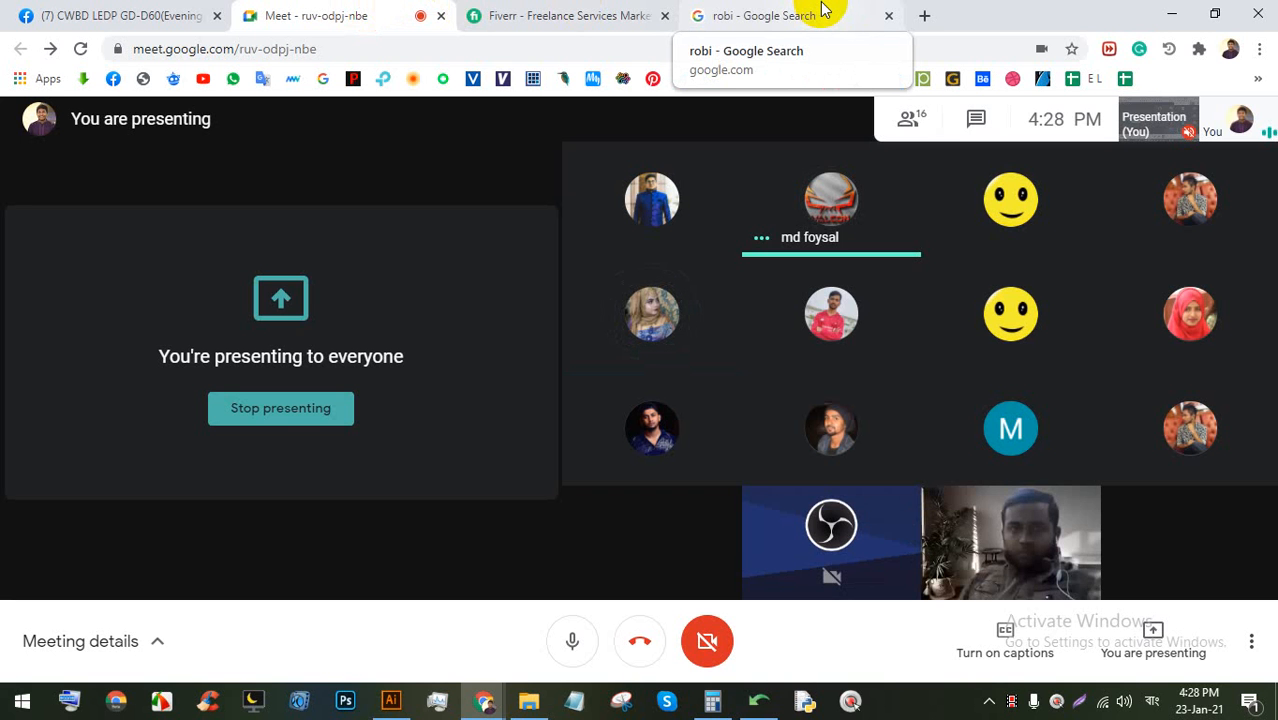
click(823, 9)
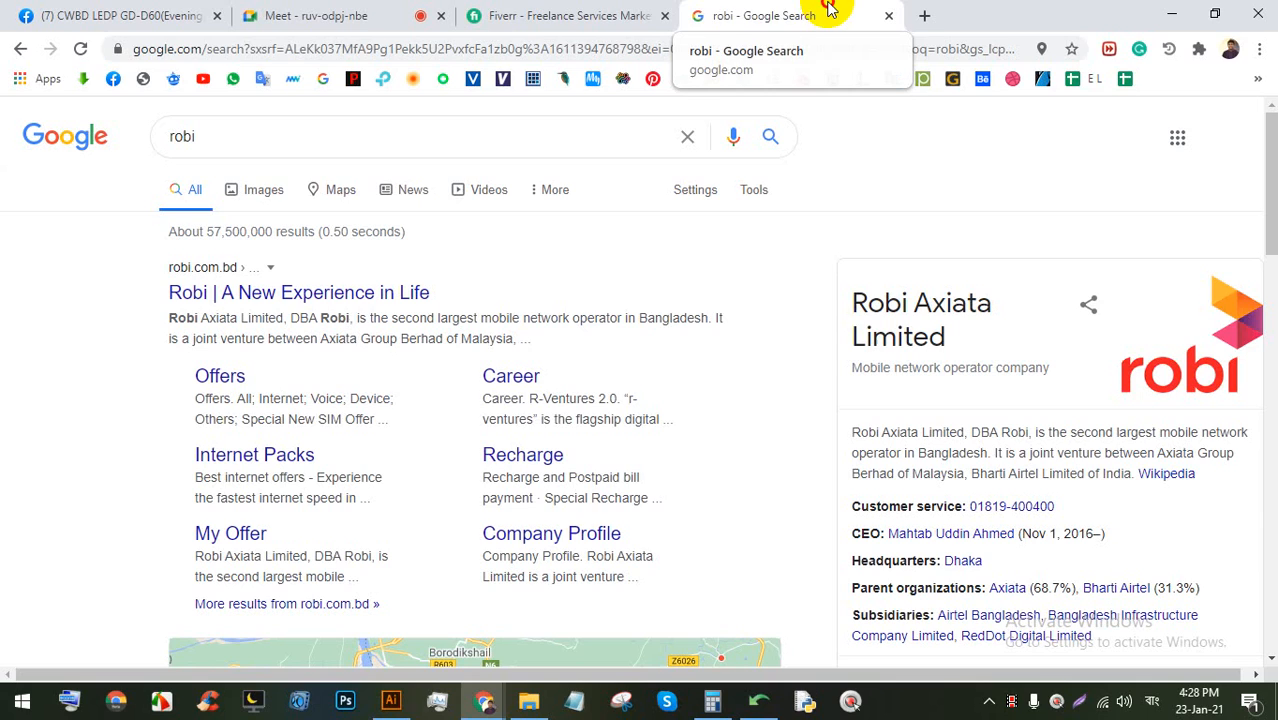
click(256, 195)
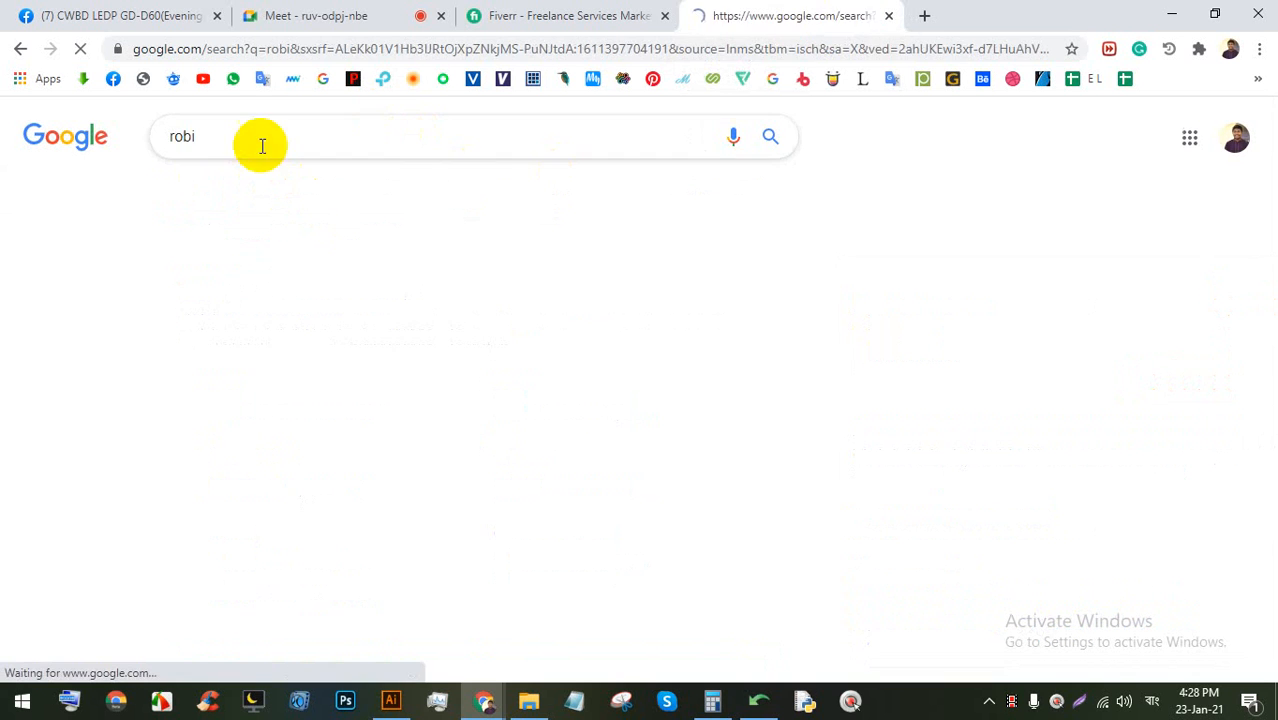
Browse the robi image results to examine how the logo and its gradient-coloured shapes look
click(345, 12)
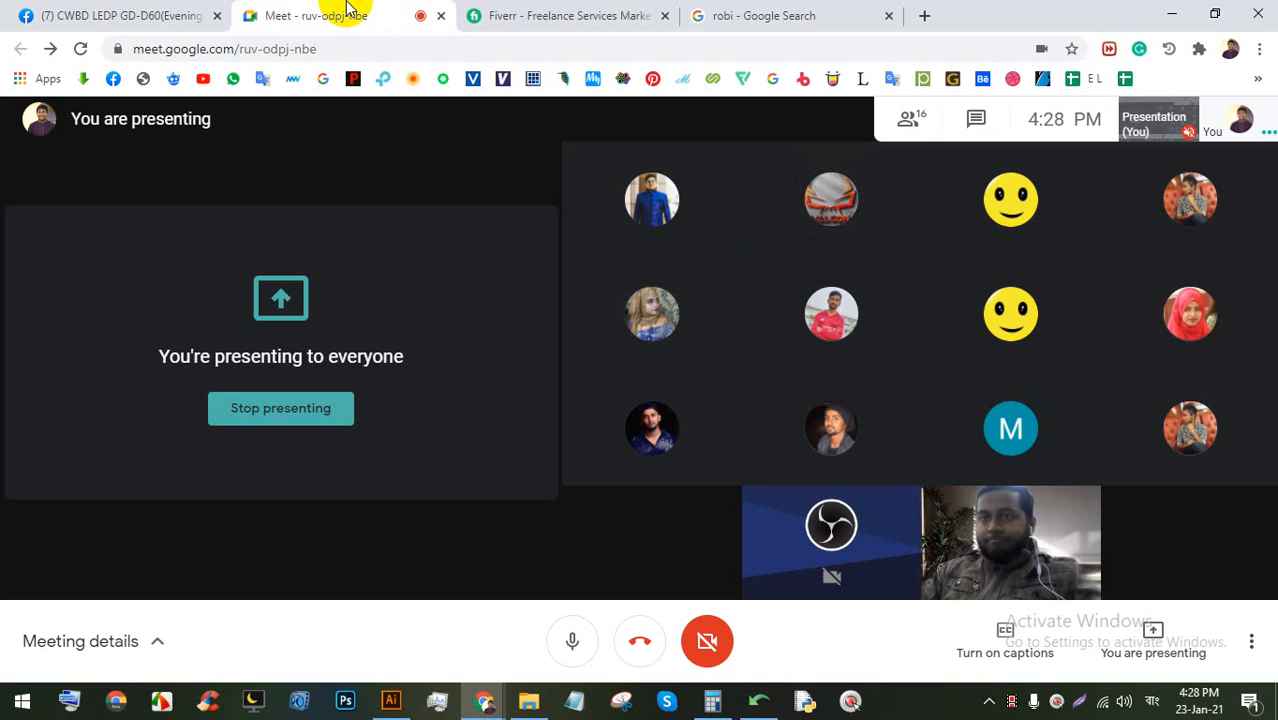
click(790, 8)
scroll(400, 560, down, 2)
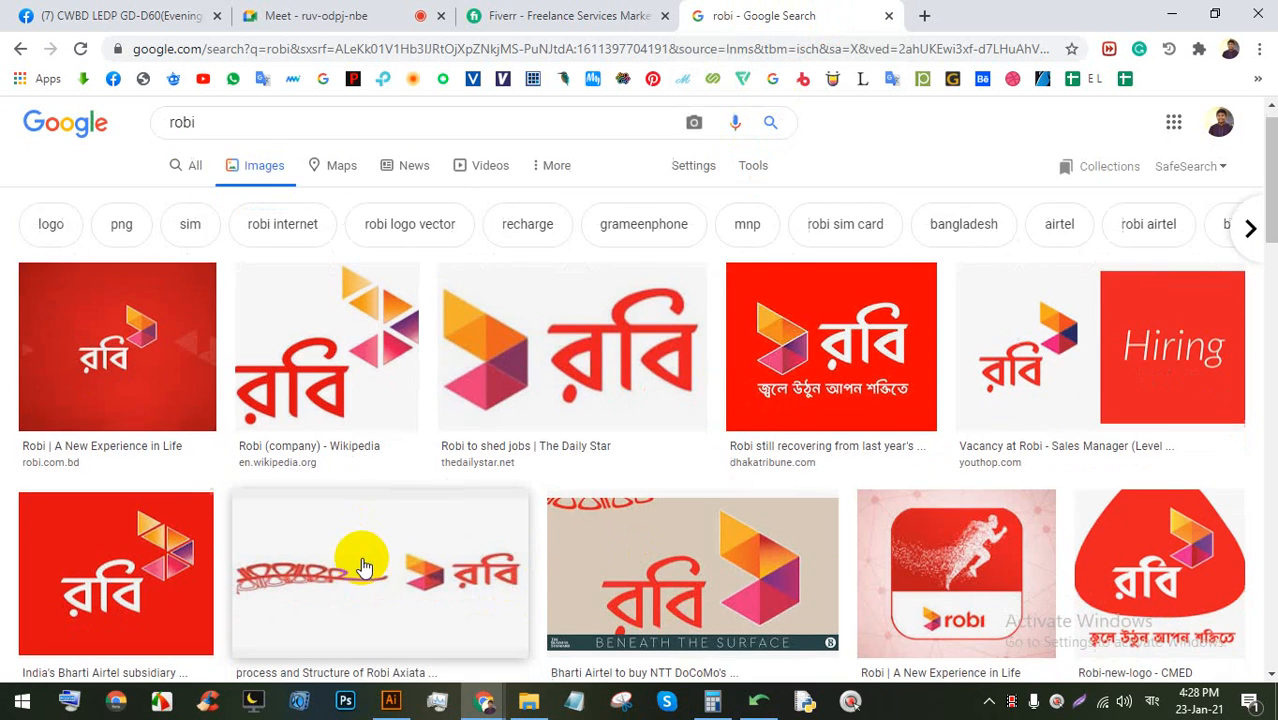
scroll(320, 520, down, 10)
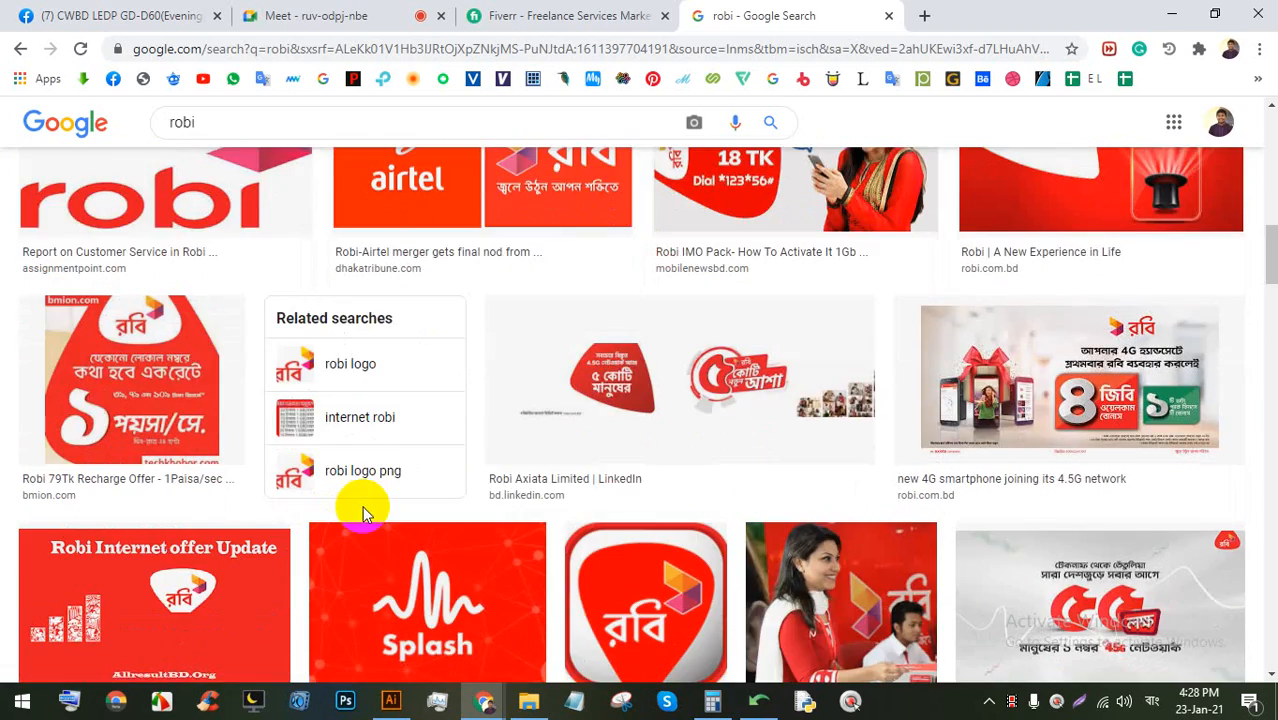
click(328, 10)
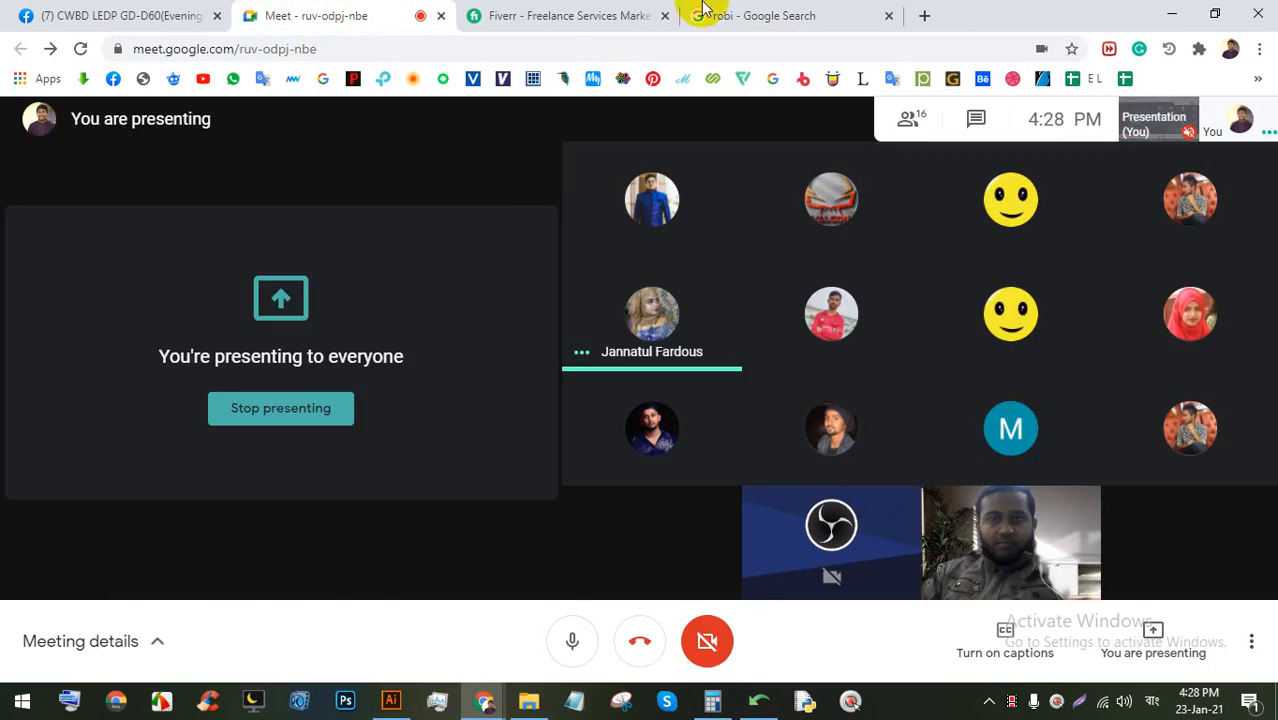
click(830, 10)
scroll(585, 414, down, 9)
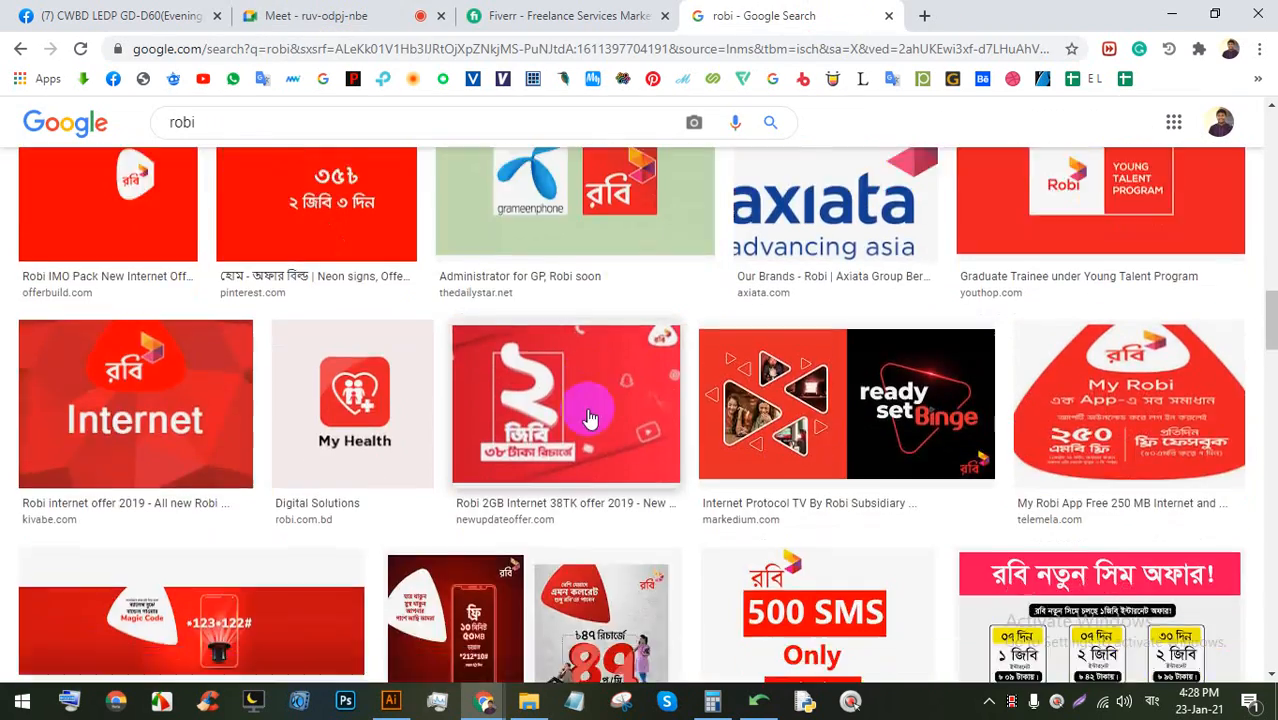
scroll(577, 425, down, 4)
scroll(414, 443, up, 2)
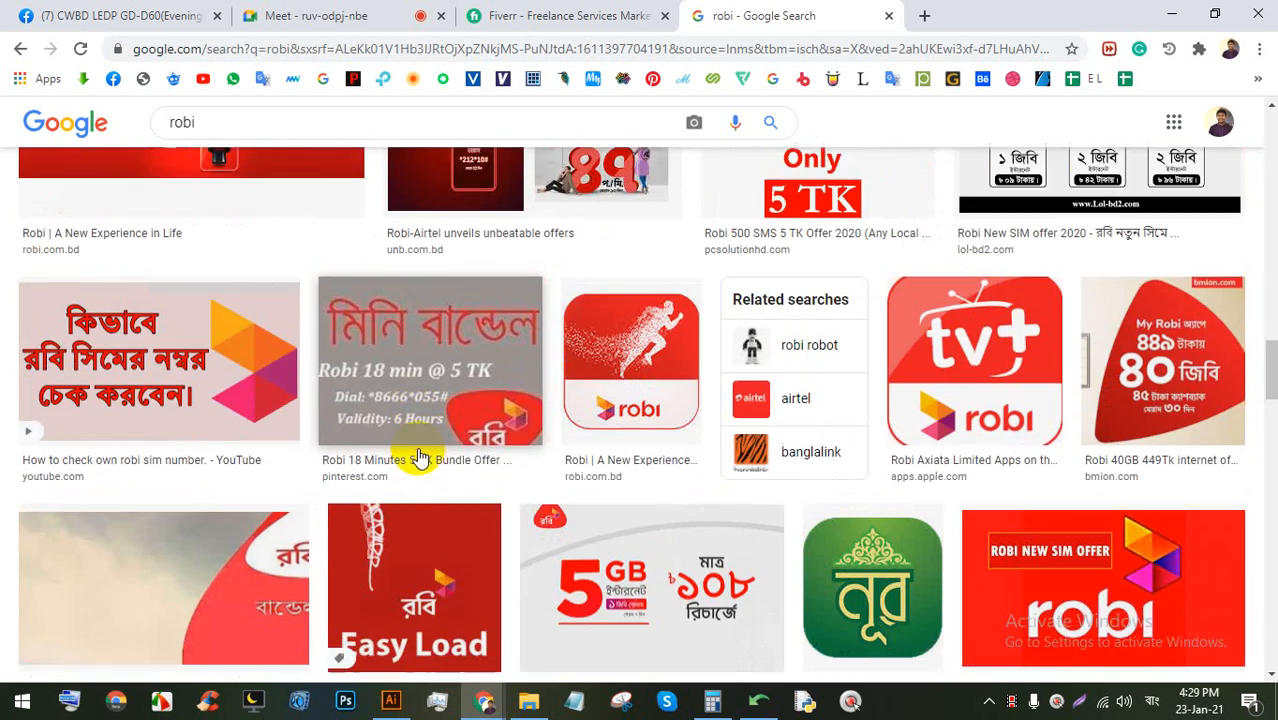
scroll(422, 457, down, 2)
click(300, 10)
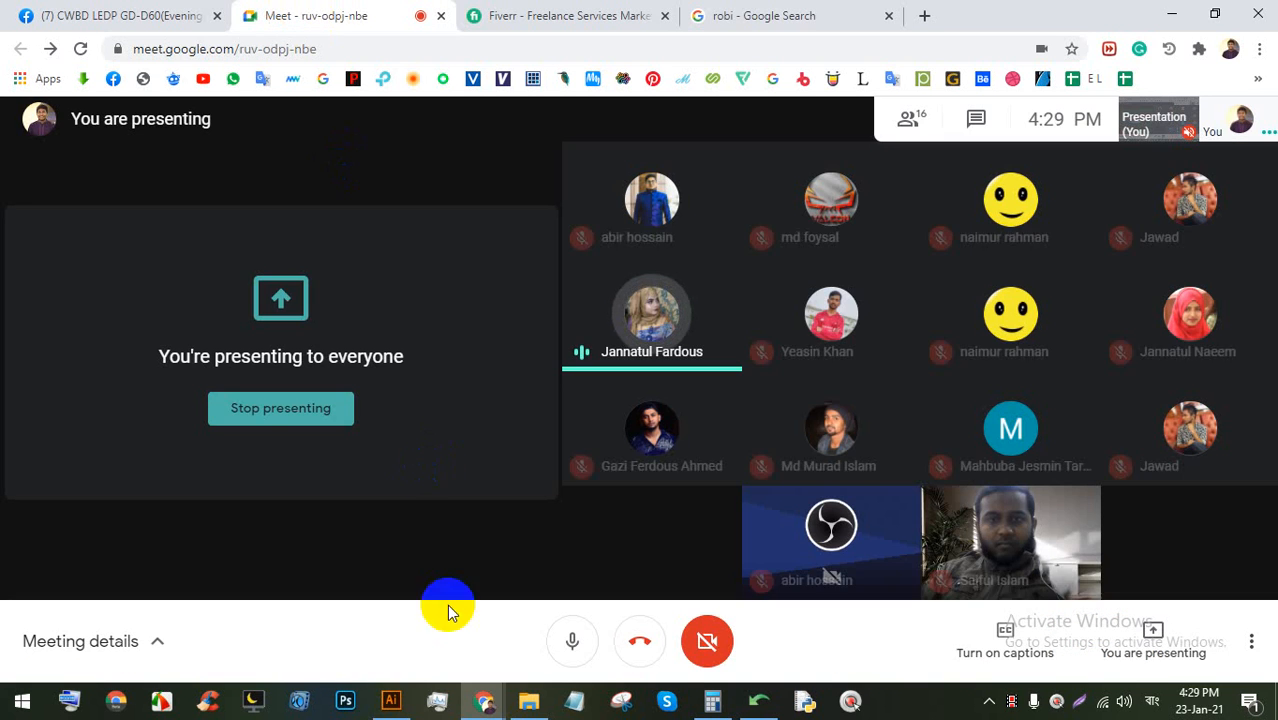
Switch back to Illustrator and draw a large circle with the Ellipse tool on the artboard's left half, spanning most of its height
click(405, 701)
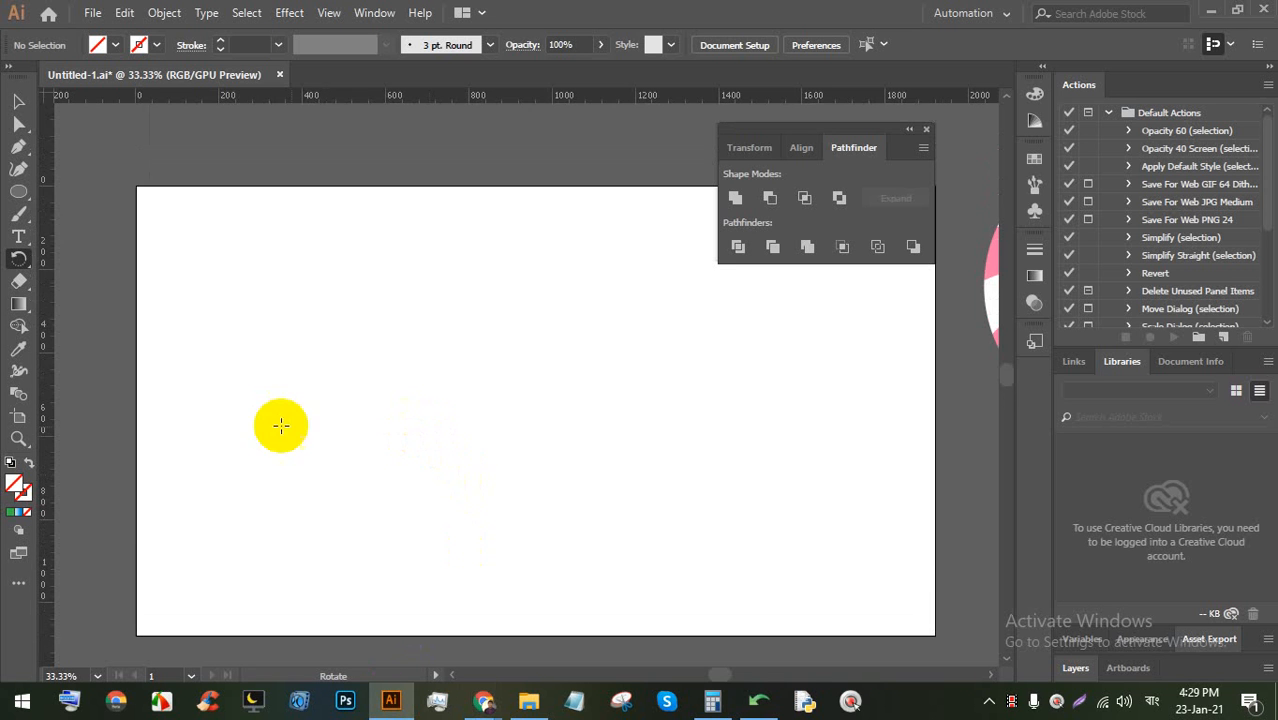
drag(18, 191, 106, 207)
mouse_move(230, 247)
mouse_down()
mouse_move(297, 371)
mouse_move(465, 534)
mouse_move(611, 545)
mouse_move(551, 468)
mouse_up()
scroll(573, 477, up, 1)
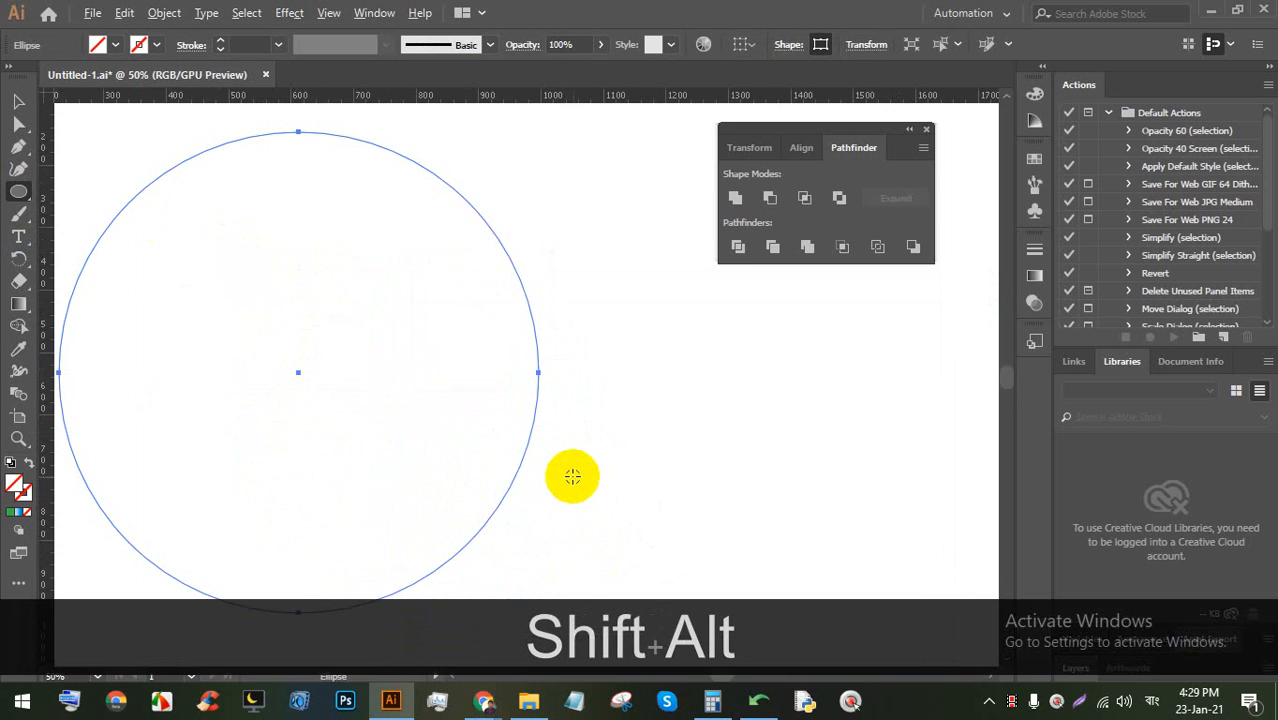
scroll(572, 477, down, 1)
Fill the large circle with the white-to-orange radial gradient swatch and open its gradient settings
click(117, 46)
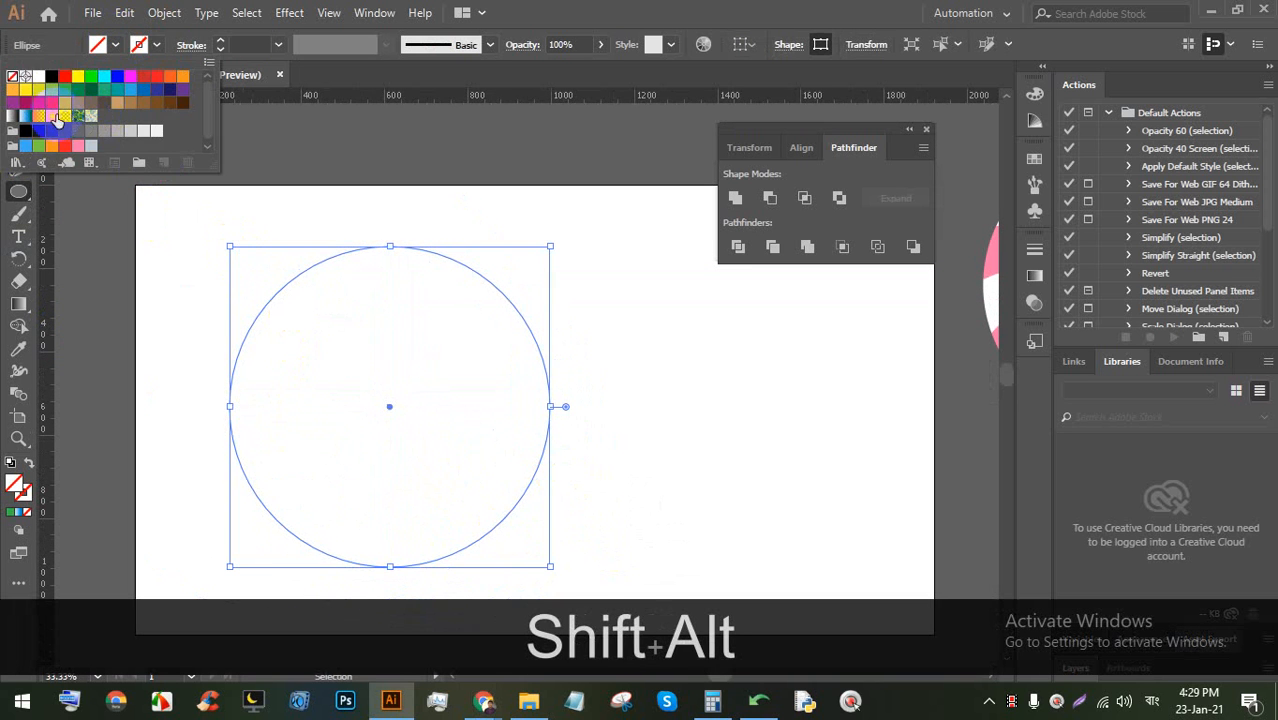
click(55, 117)
click(411, 357)
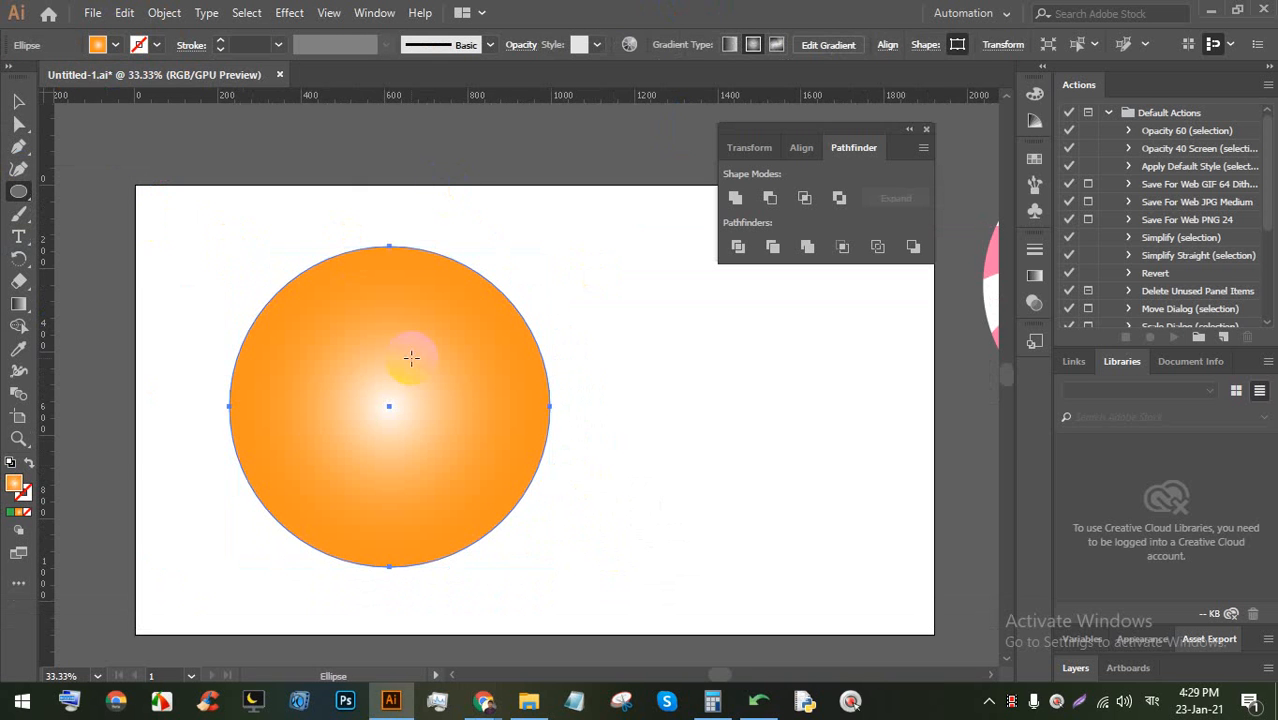
key(ctrl)
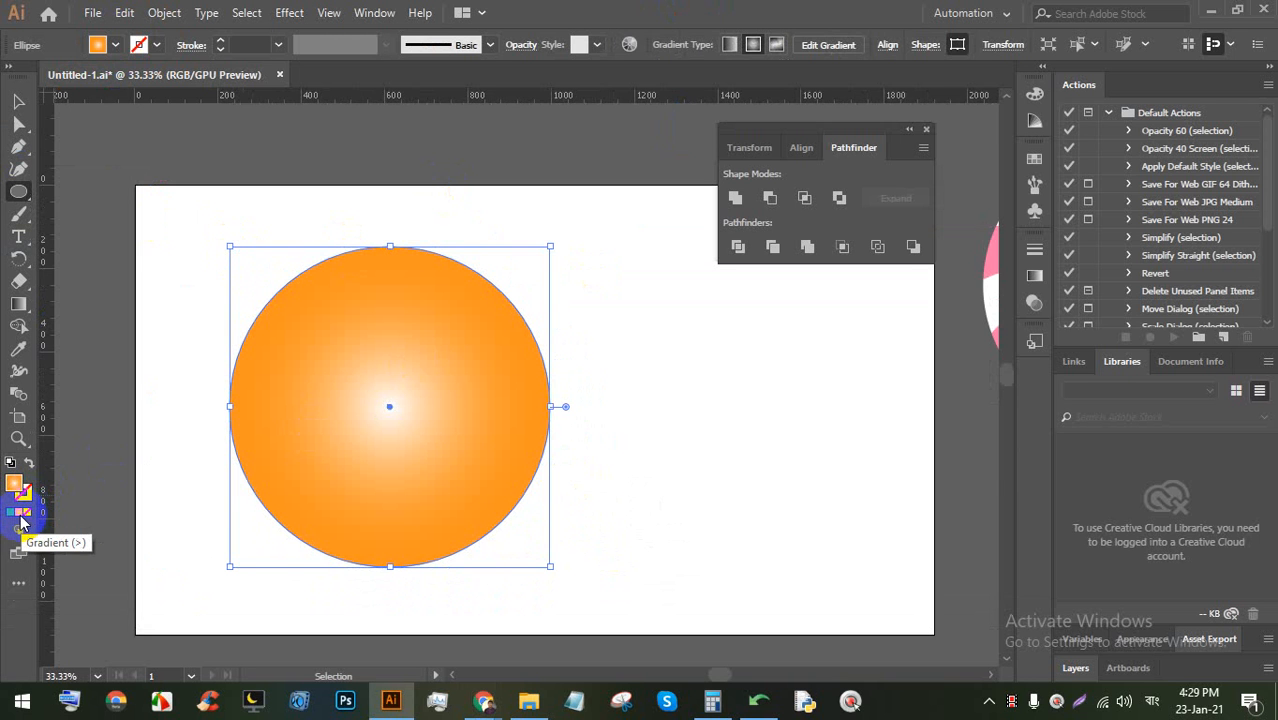
click(21, 518)
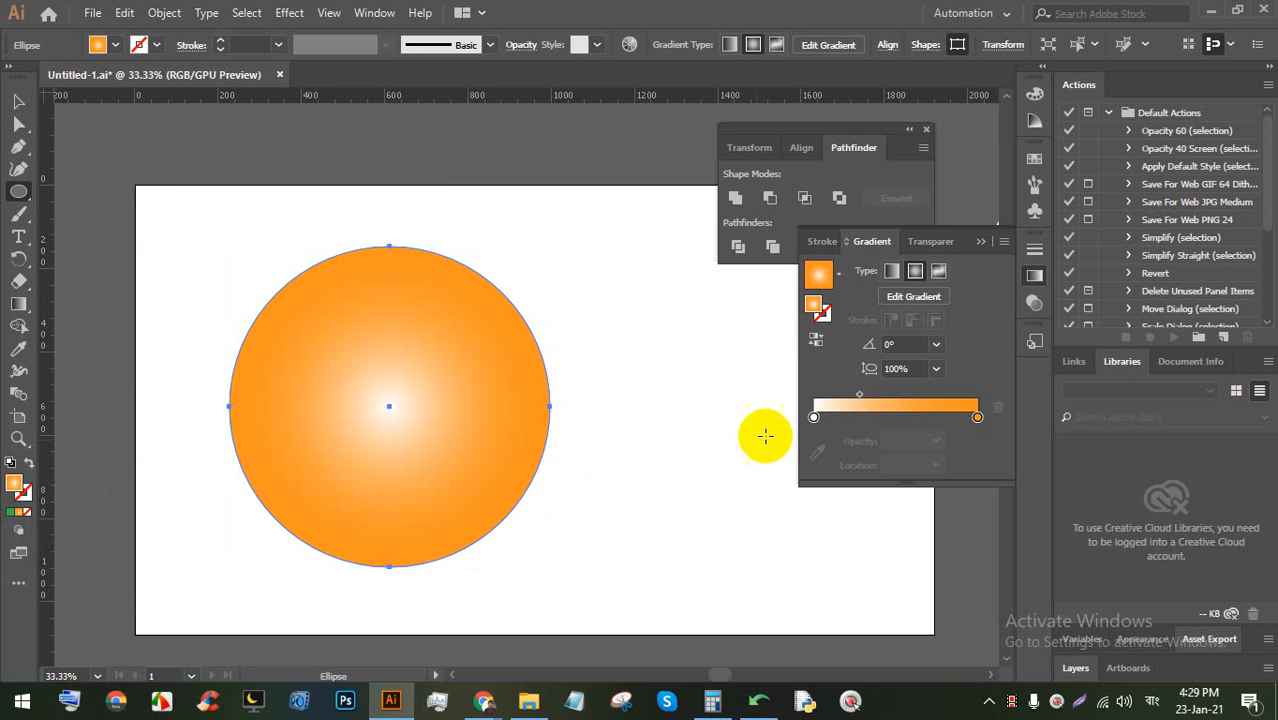
Make the circle's gradient linear and add a cyan (00e9d9) colour stop at location 15.36%
click(893, 277)
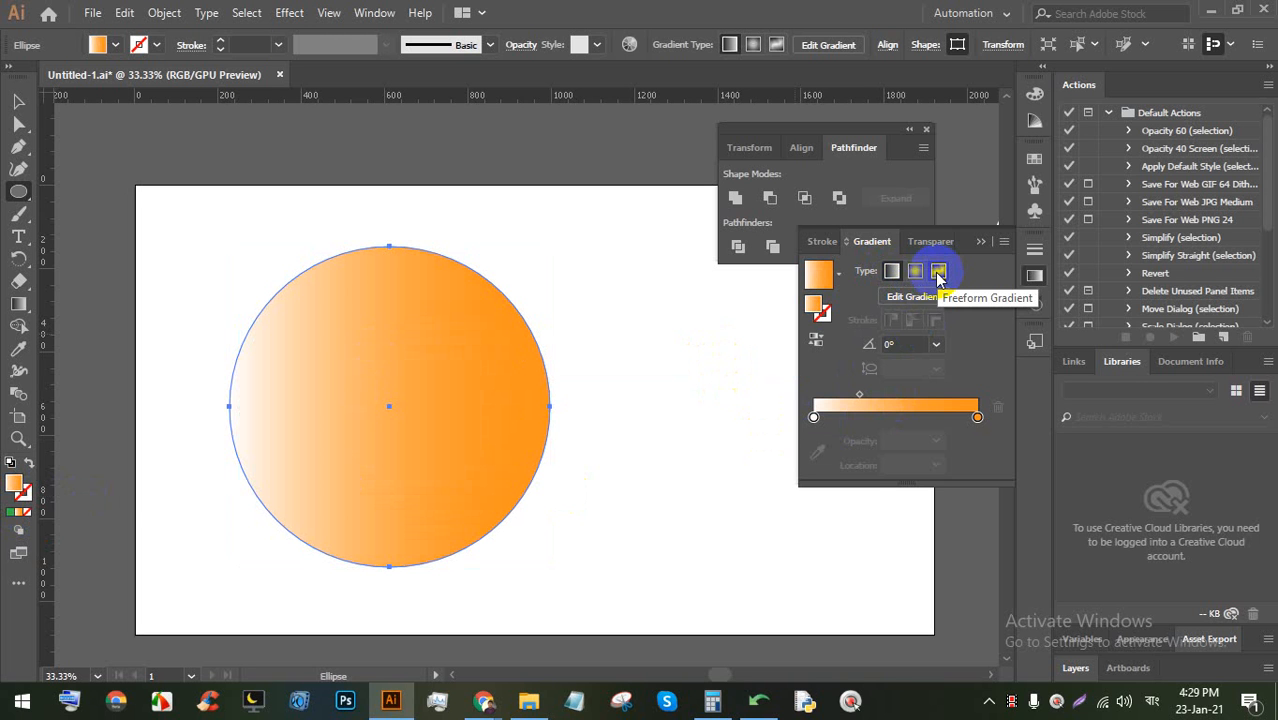
click(838, 417)
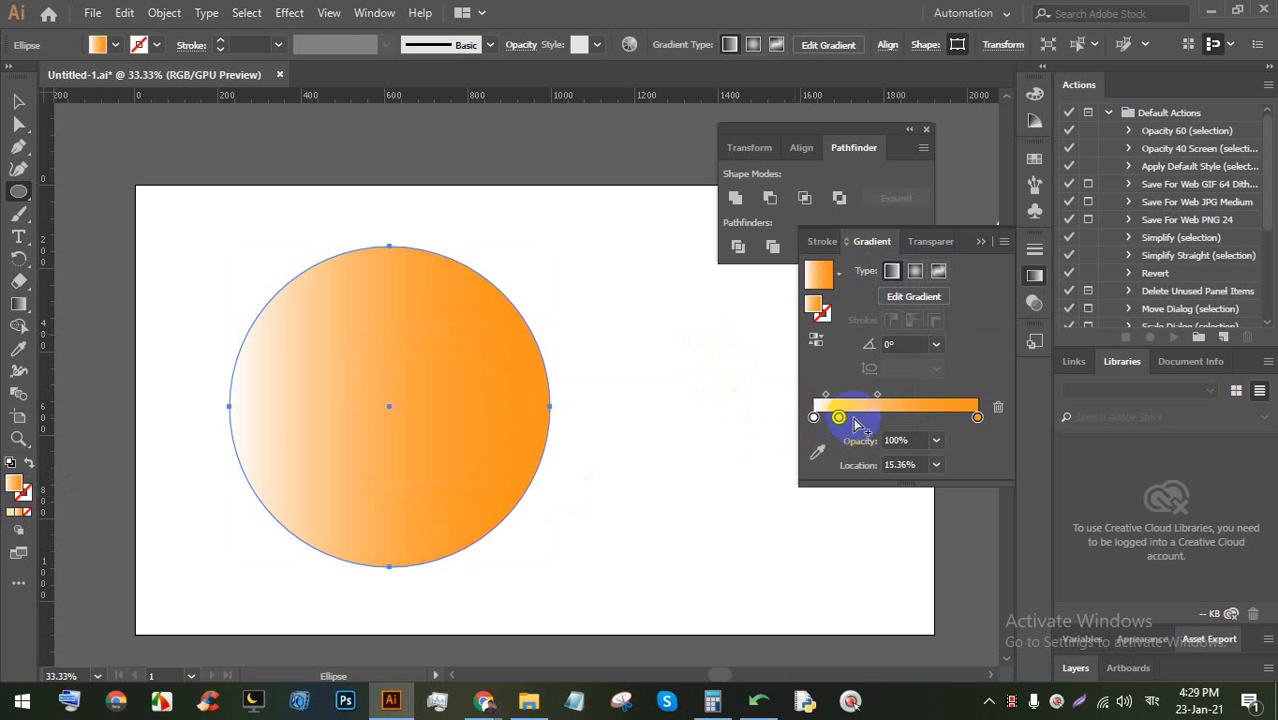
double_click(838, 417)
click(809, 603)
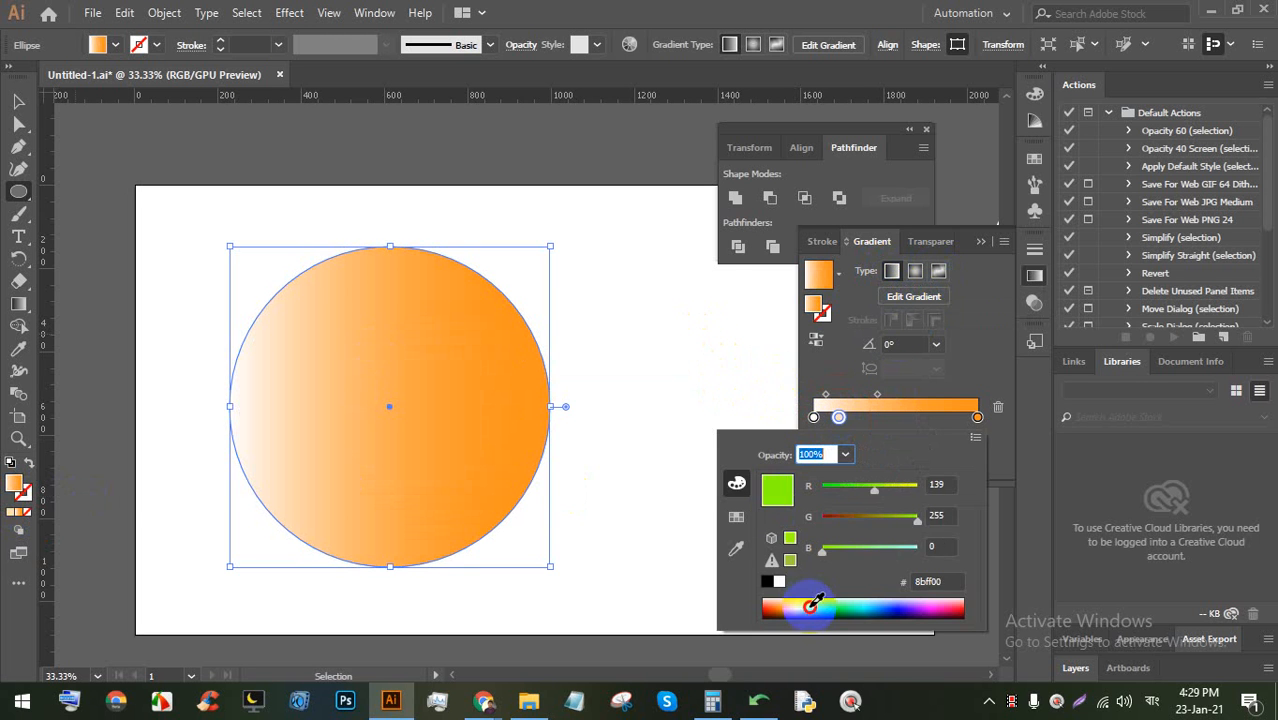
click(866, 601)
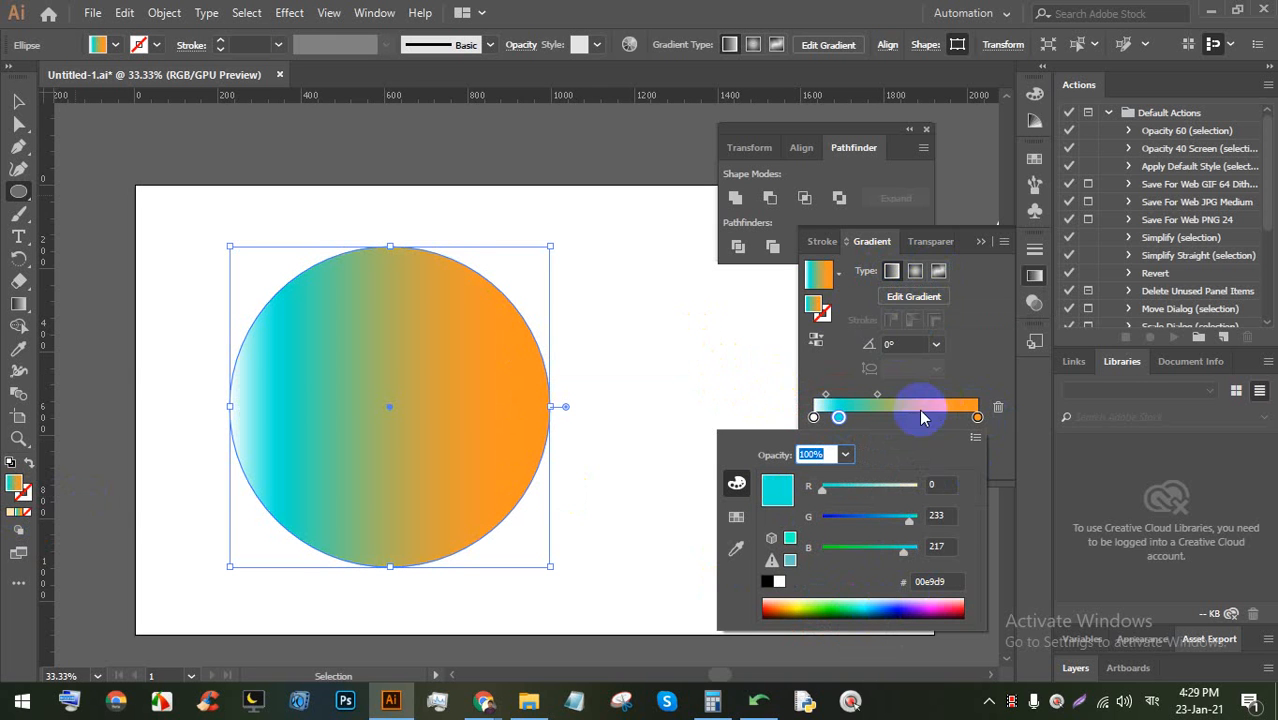
Try the radial type on the circle, change its gradient to freeform, and move the tan colour point near the circle's upper-left edge
click(914, 278)
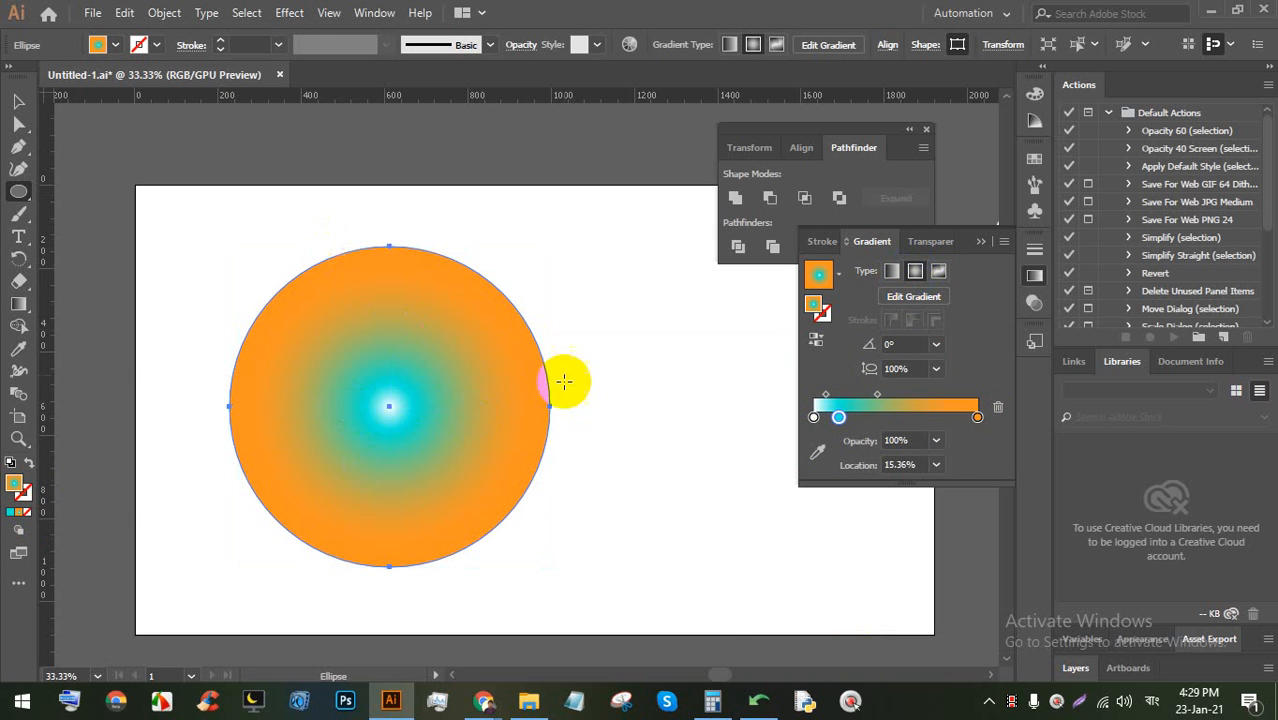
click(891, 306)
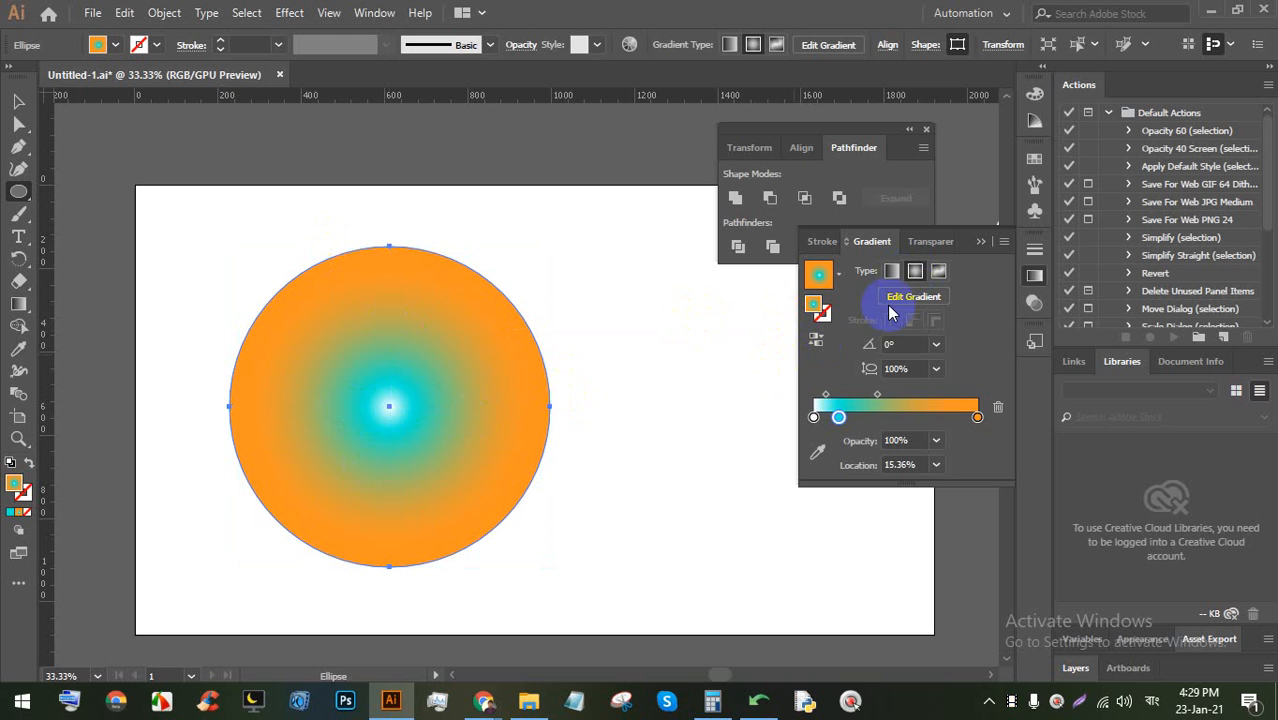
click(938, 273)
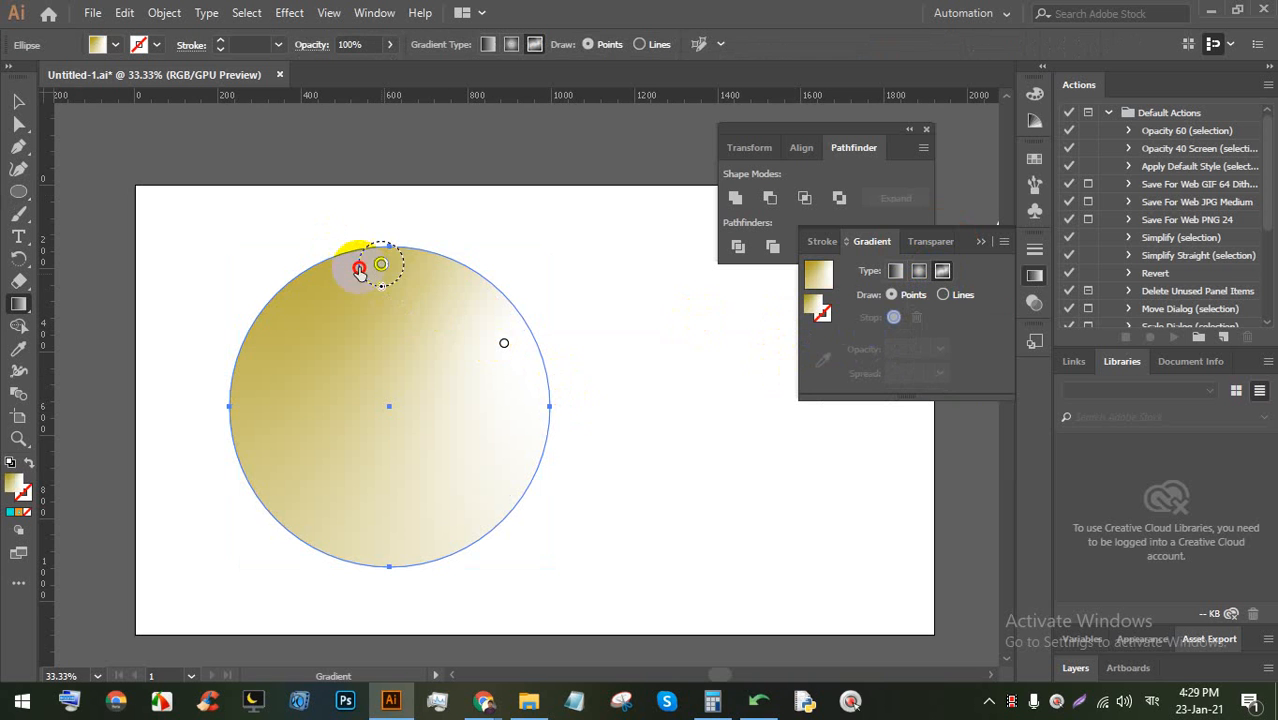
drag(359, 271, 300, 310)
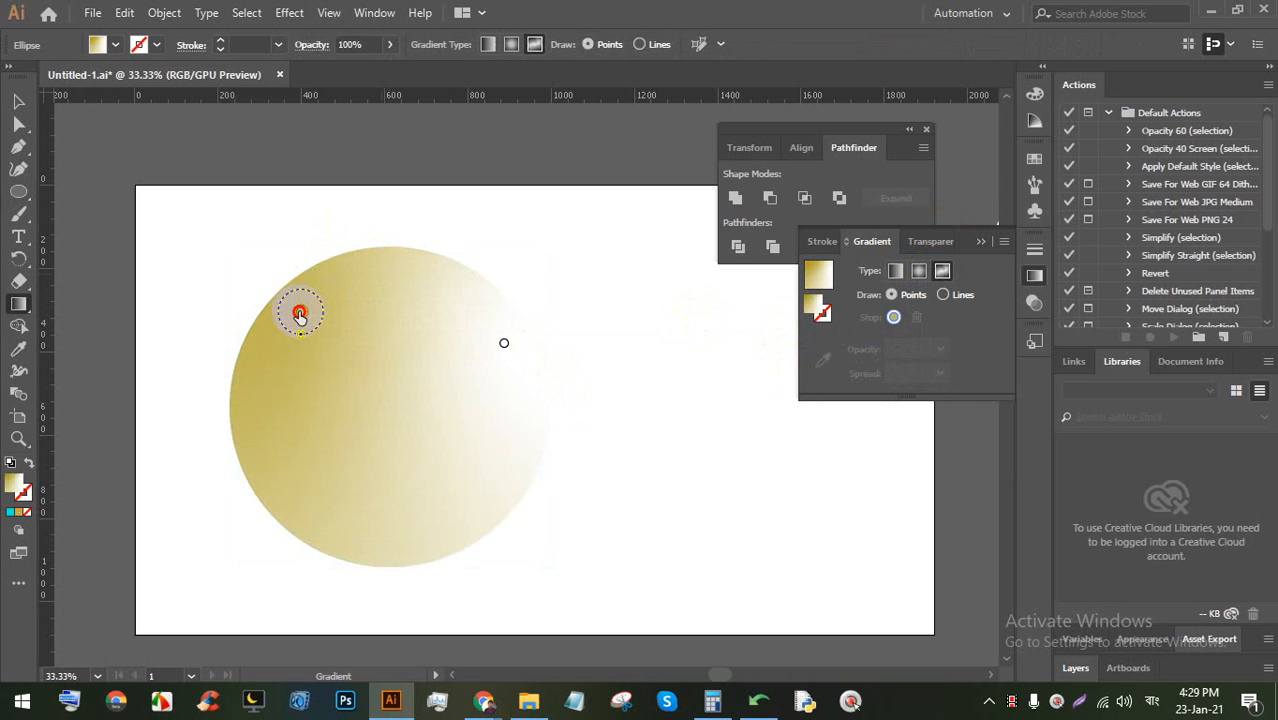
Recolour the circle's freeform gradient points: upper-left one to c15d70 and right one to blue 3d00ff
click(815, 305)
click(820, 311)
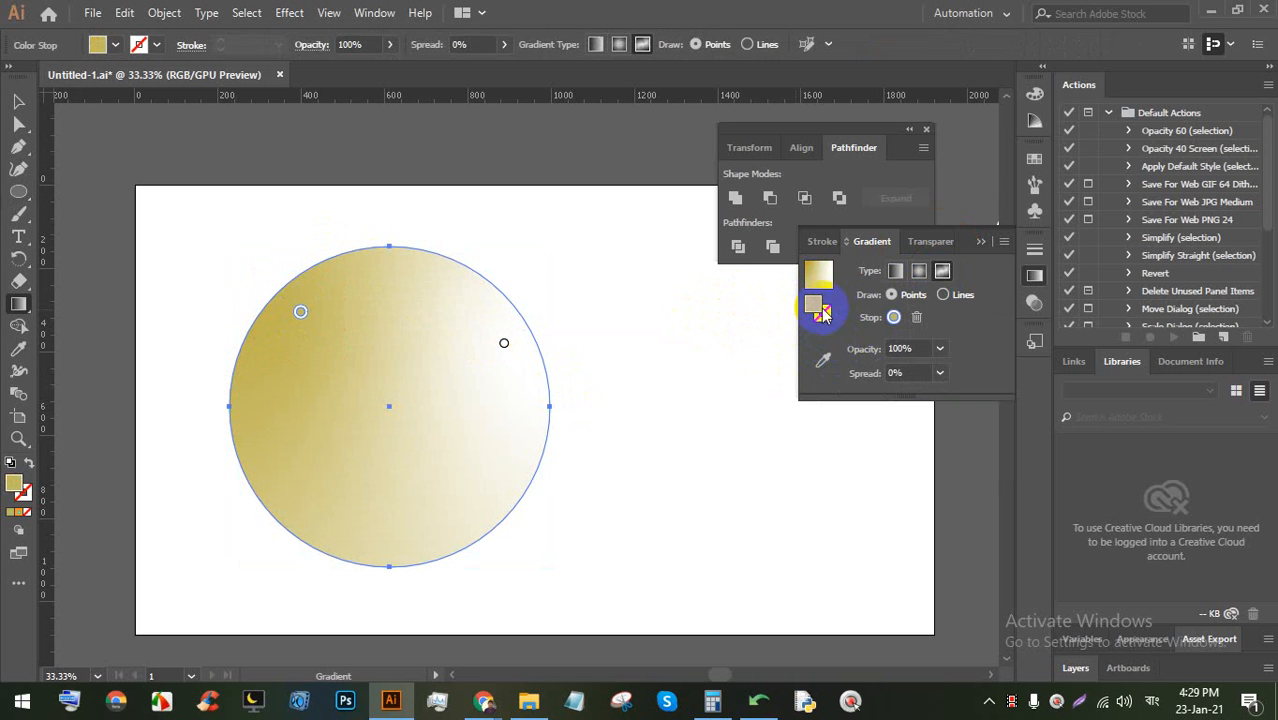
double_click(820, 307)
click(919, 183)
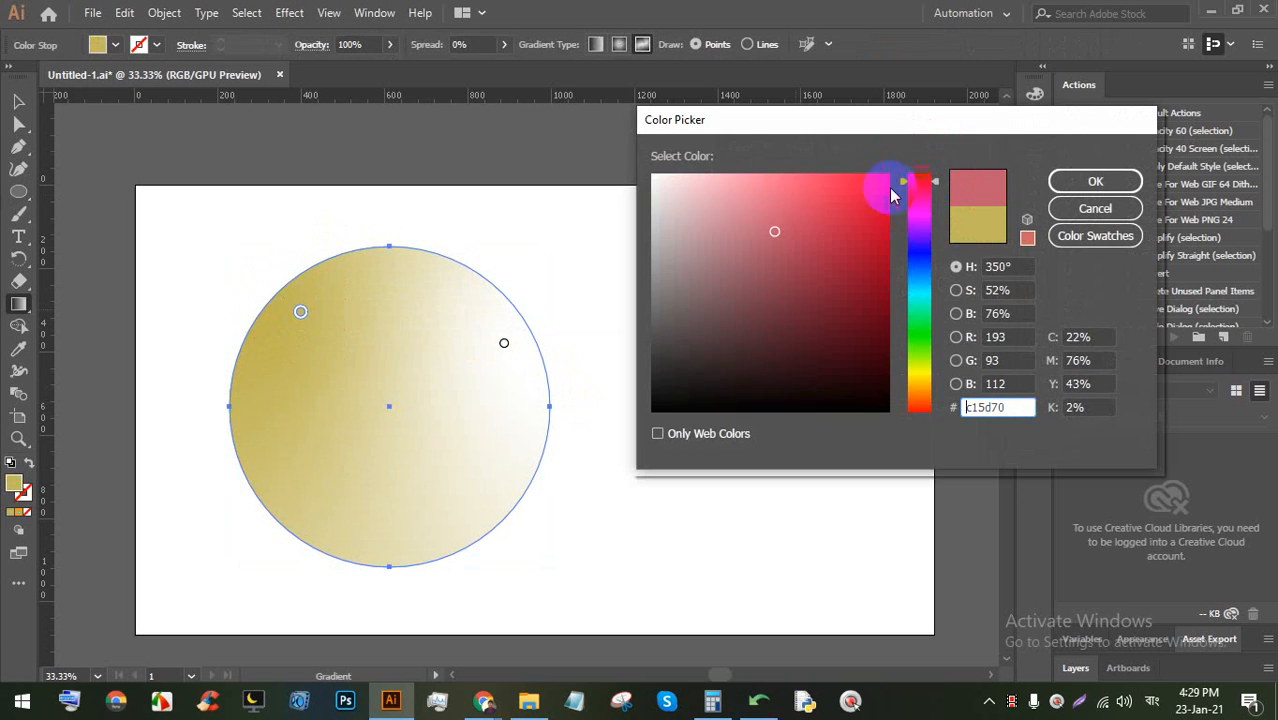
click(1092, 181)
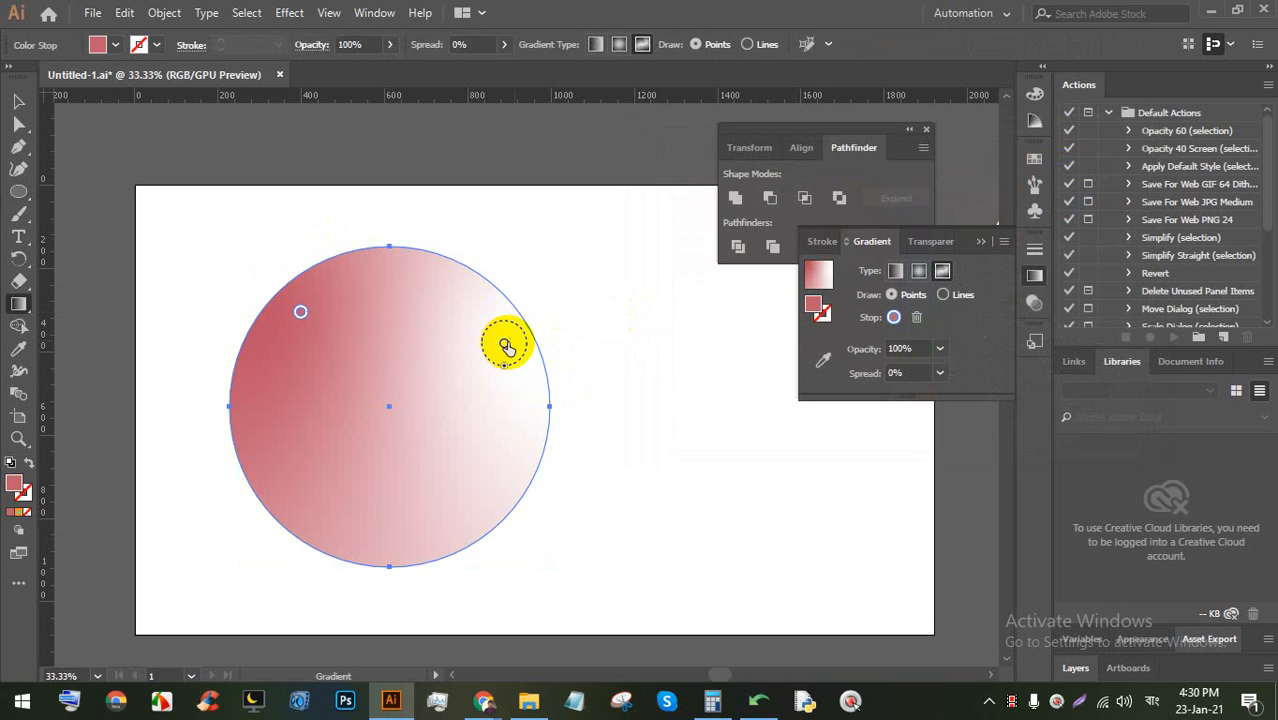
double_click(507, 344)
click(432, 532)
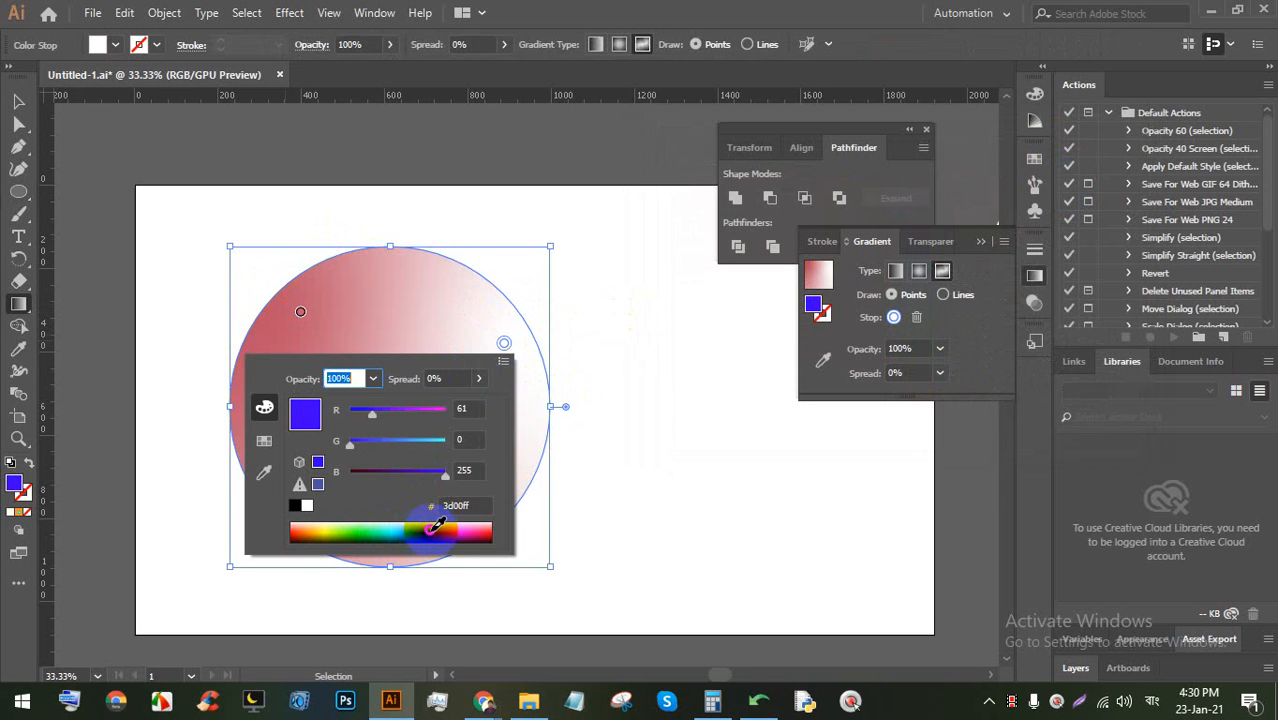
click(410, 316)
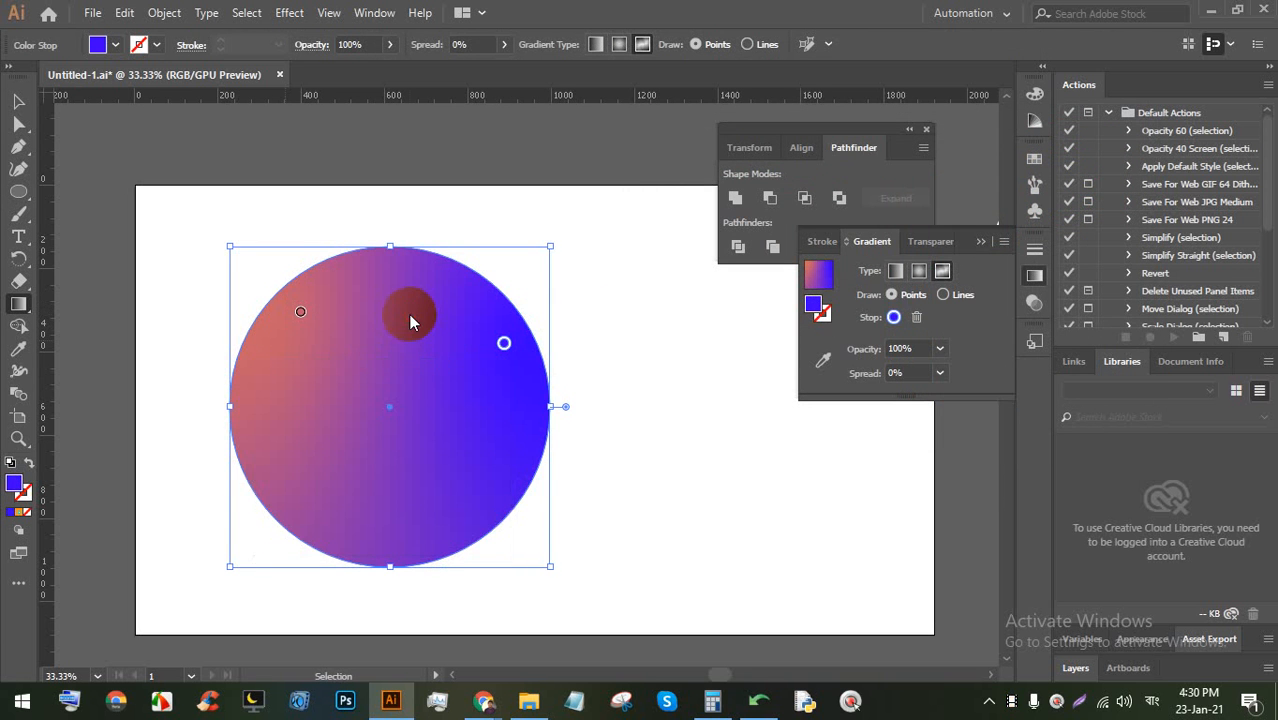
Add two freeform colour points to the circle: a white one near its bottom and a yellow (fff42a) one in its left part
click(383, 512)
double_click(383, 512)
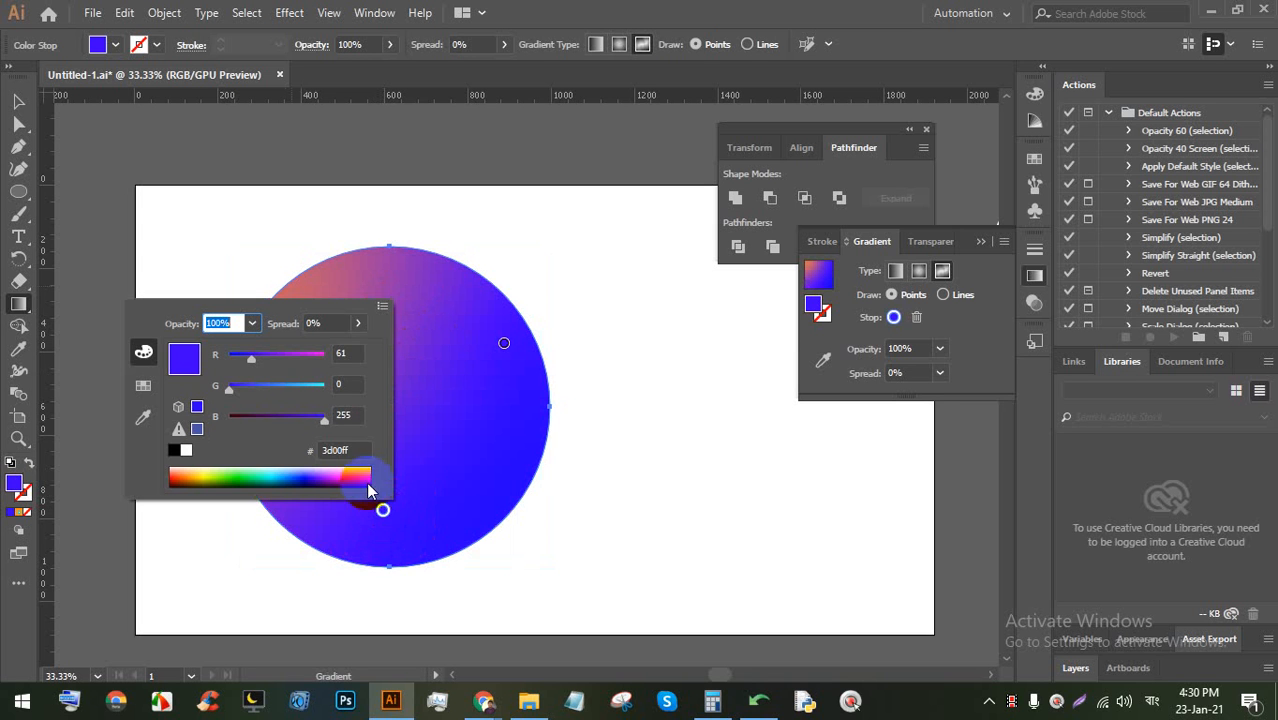
drag(255, 470, 218, 457)
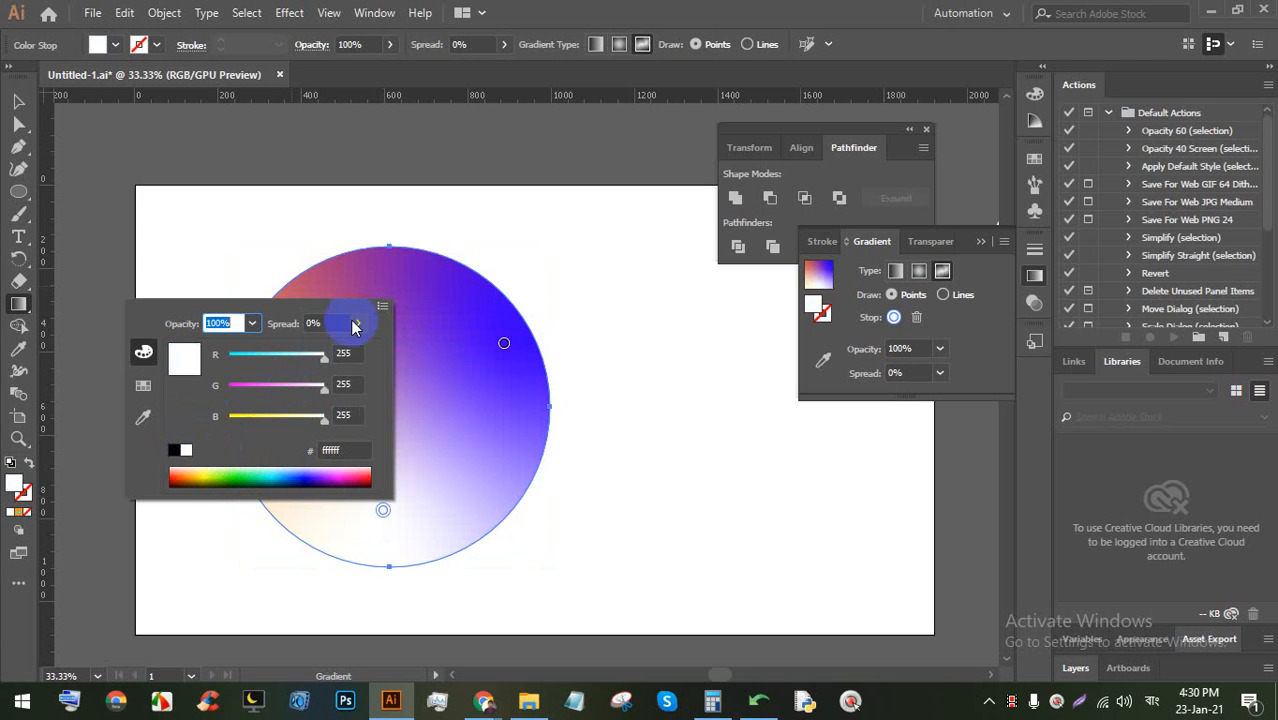
drag(399, 322, 304, 427)
double_click(304, 427)
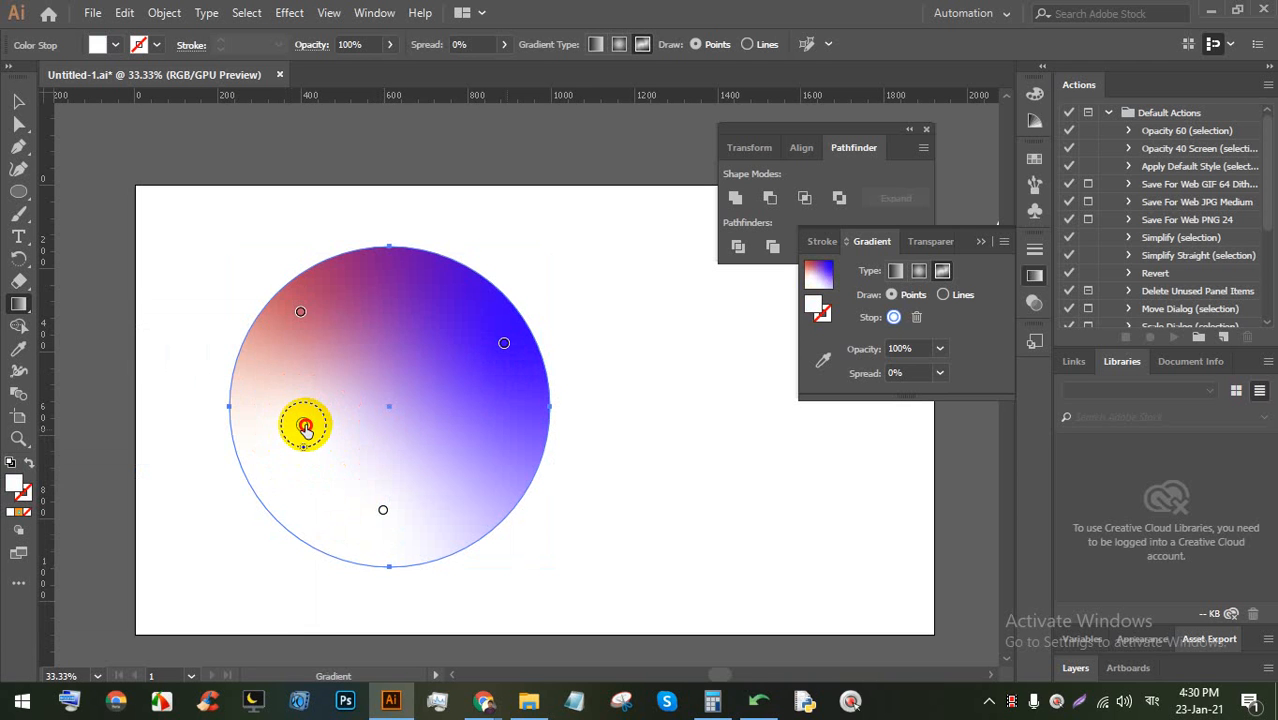
click(125, 602)
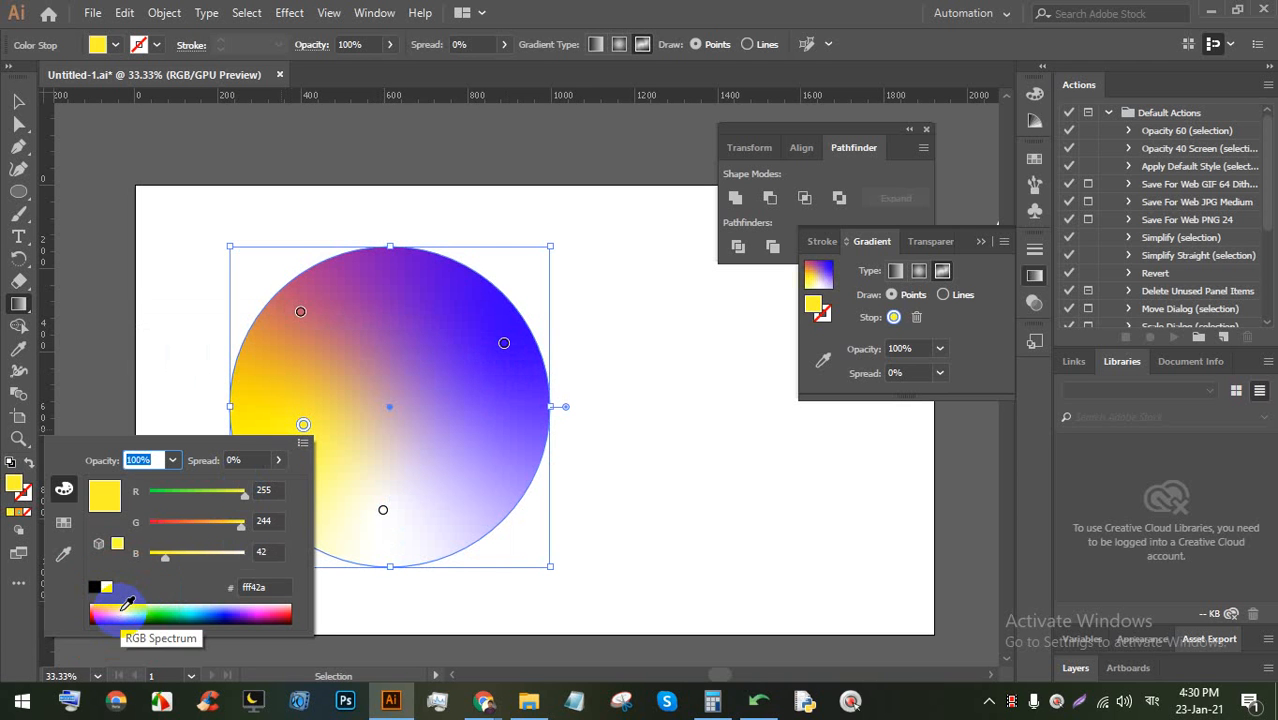
Move the gradient circle up and left with the Selection tool so it overlaps the artboard's left edge
click(18, 101)
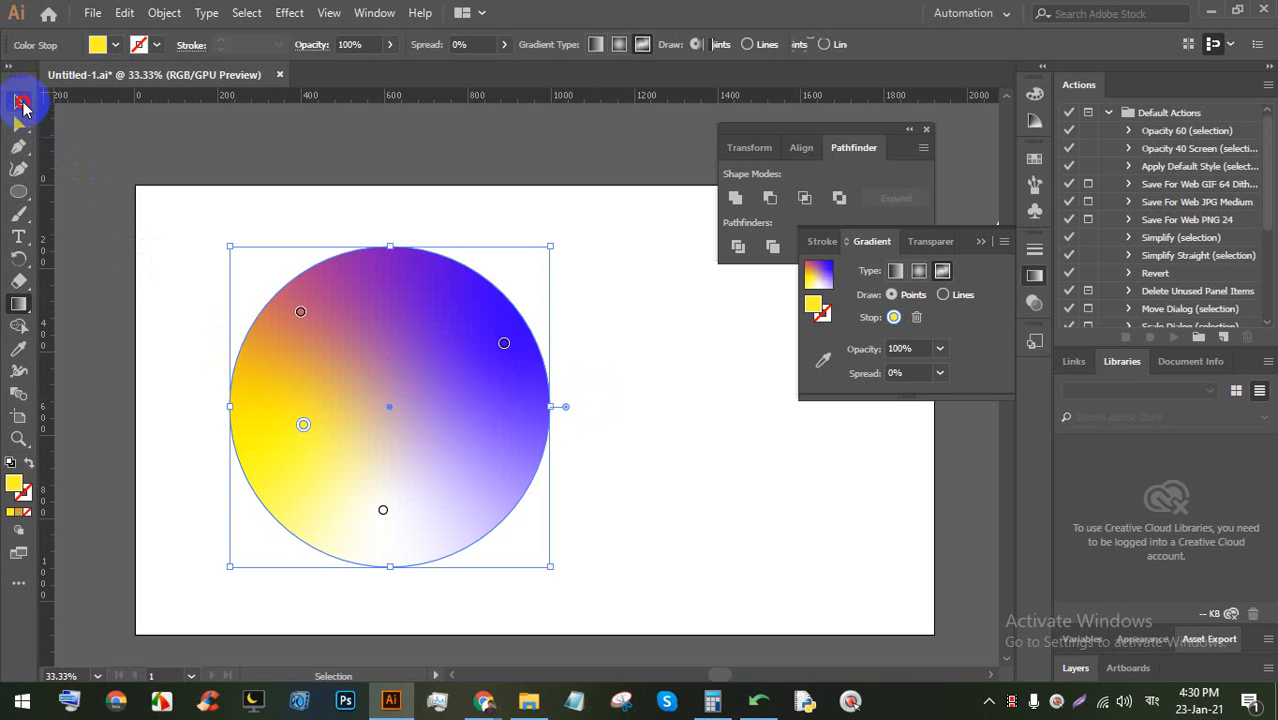
click(18, 101)
drag(562, 458, 396, 417)
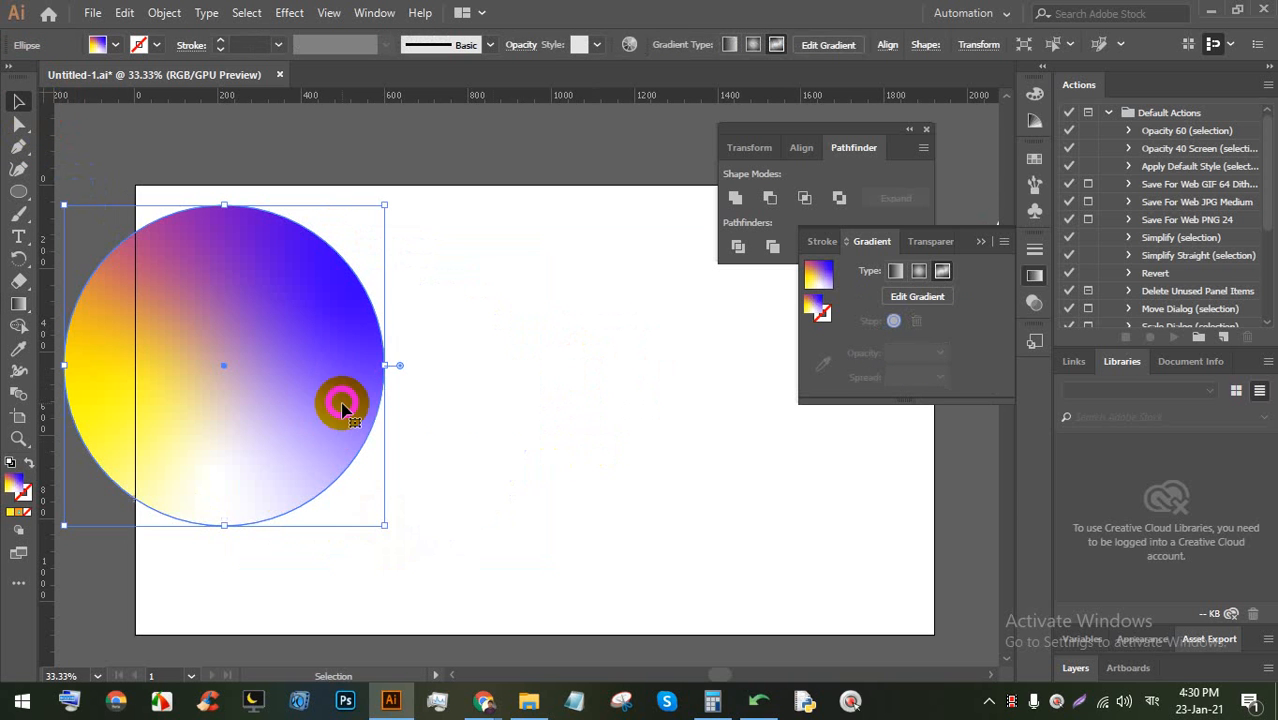
Draw a wide rectangle beside the circle in the artboard's middle and fill it with the white-to-orange radial gradient swatch
click(17, 193)
drag(13, 200, 123, 191)
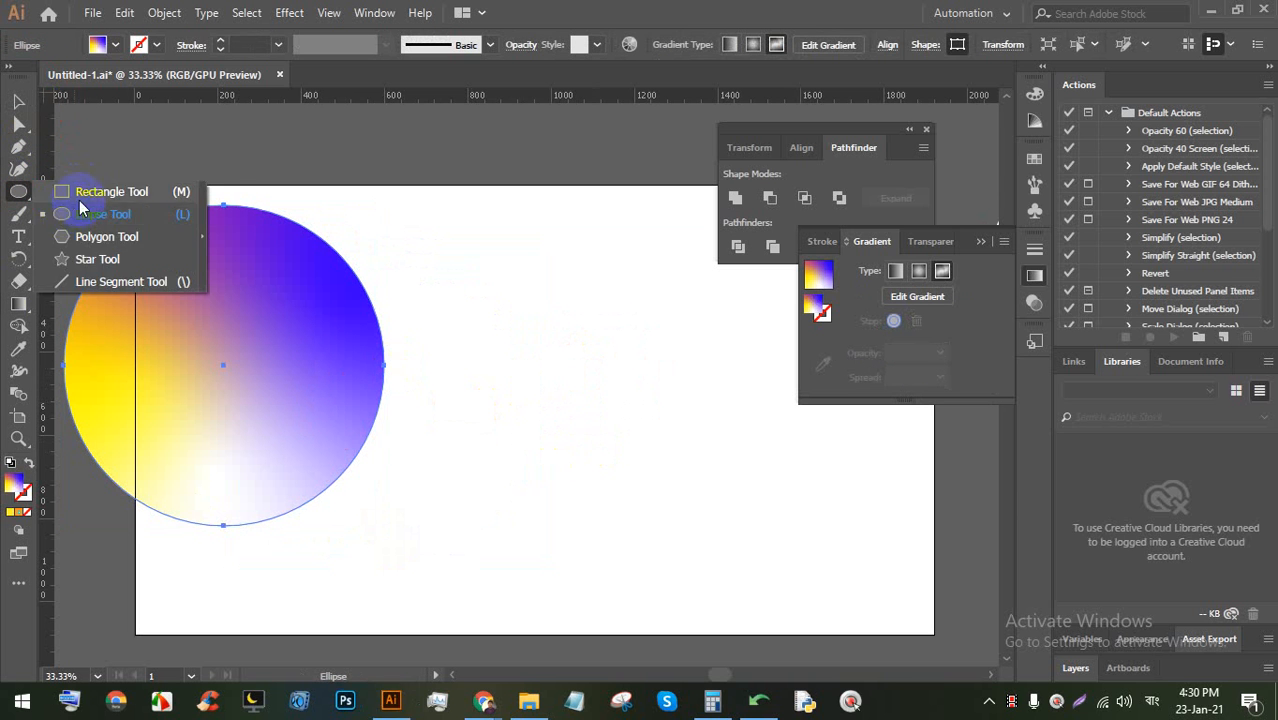
drag(469, 286, 746, 418)
scroll(700, 349, down, 2)
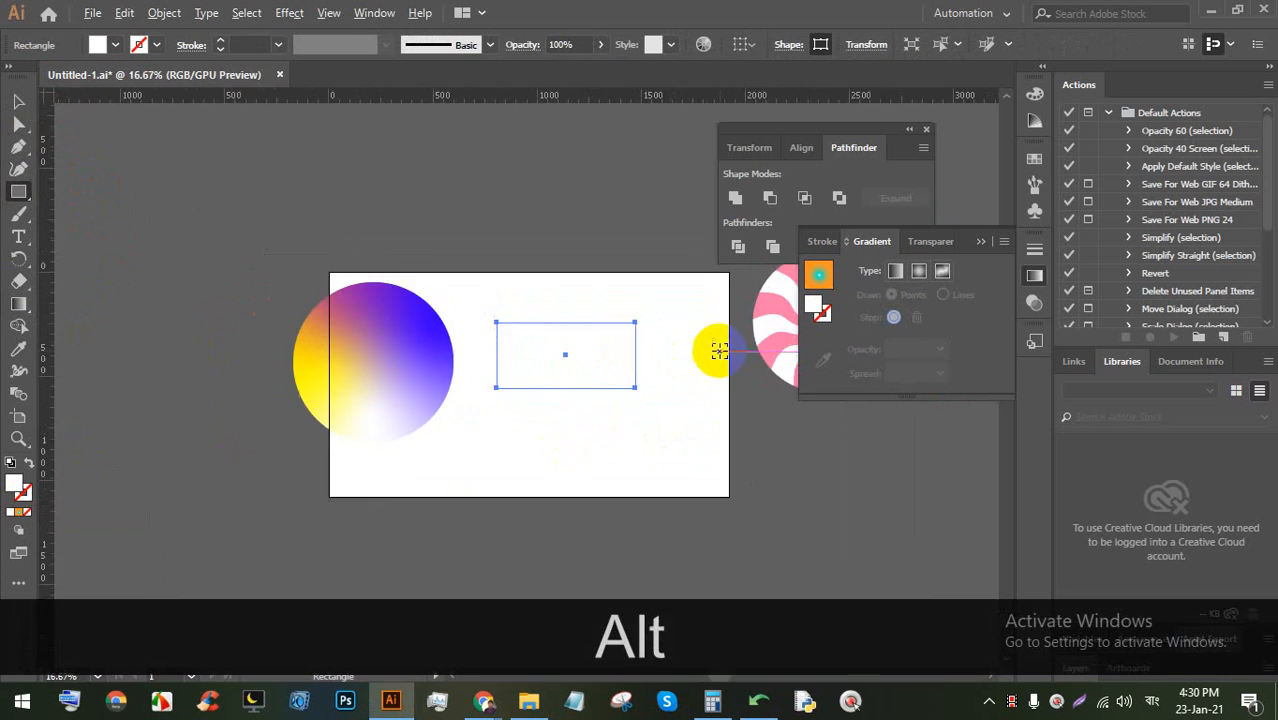
scroll(707, 354, up, 2)
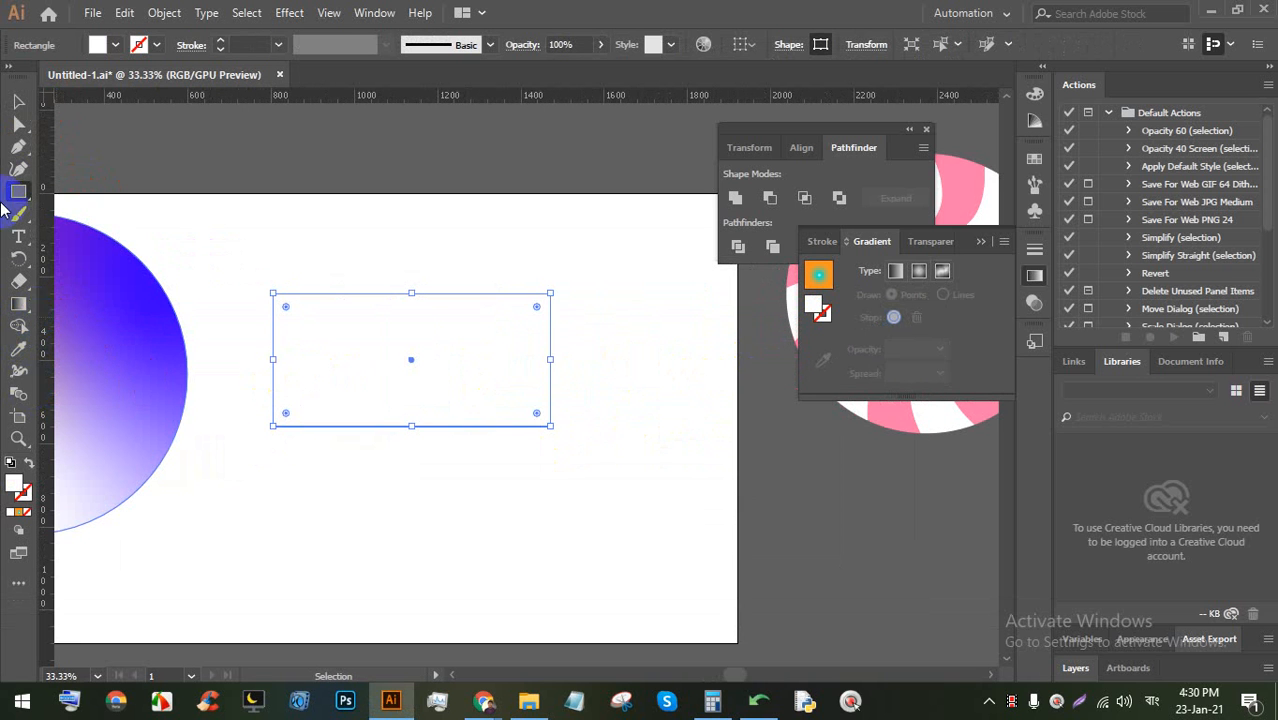
click(115, 47)
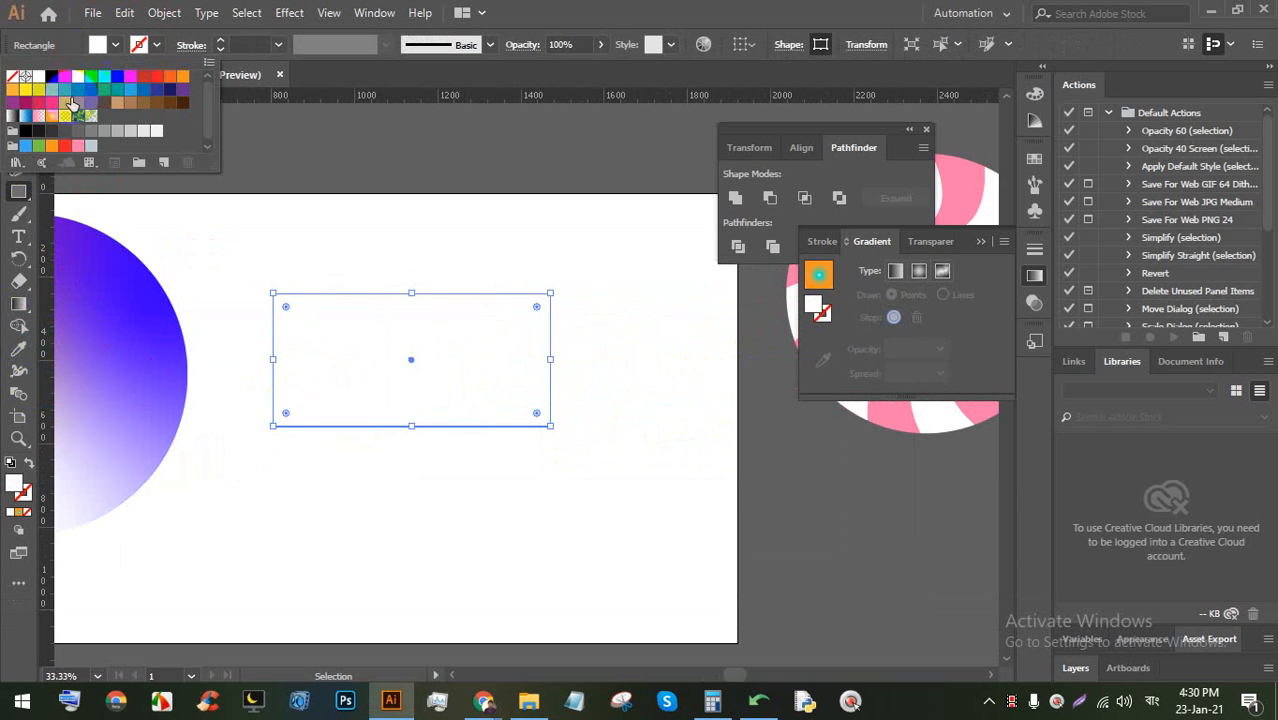
click(44, 124)
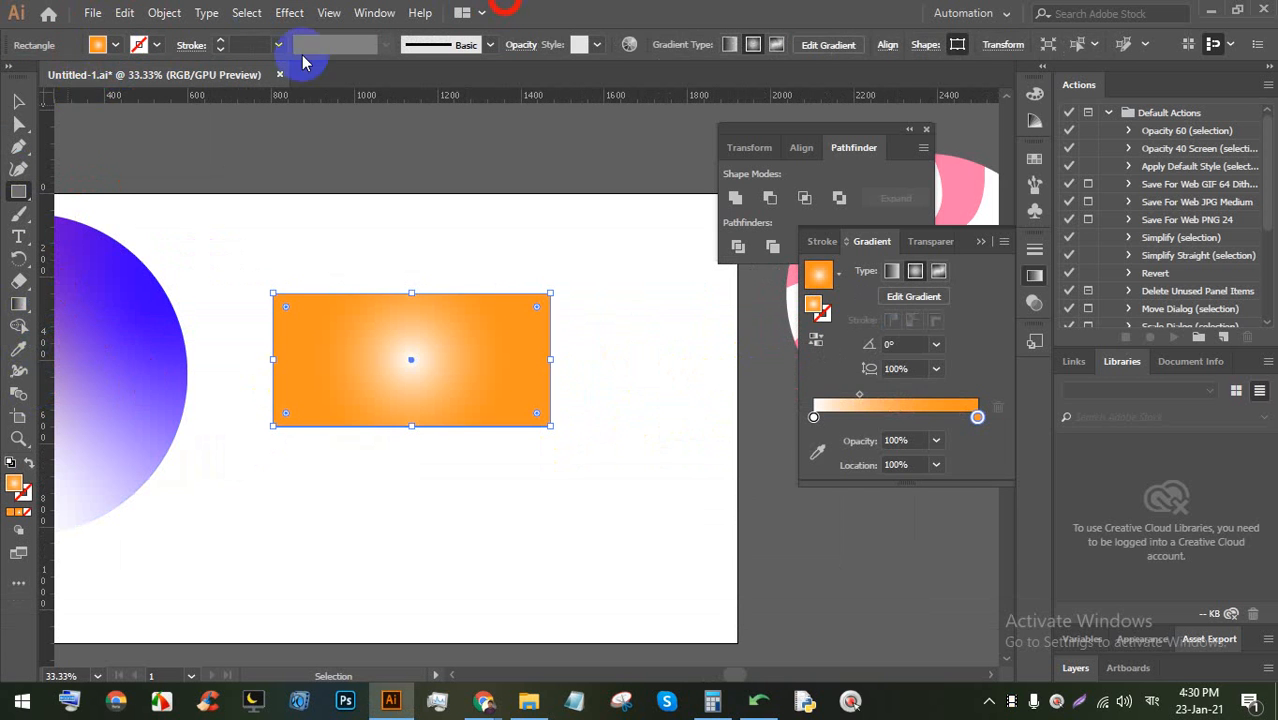
Round all corners of the orange gradient rectangle with its corner widgets and delete the rectangle
click(19, 101)
drag(542, 504, 411, 345)
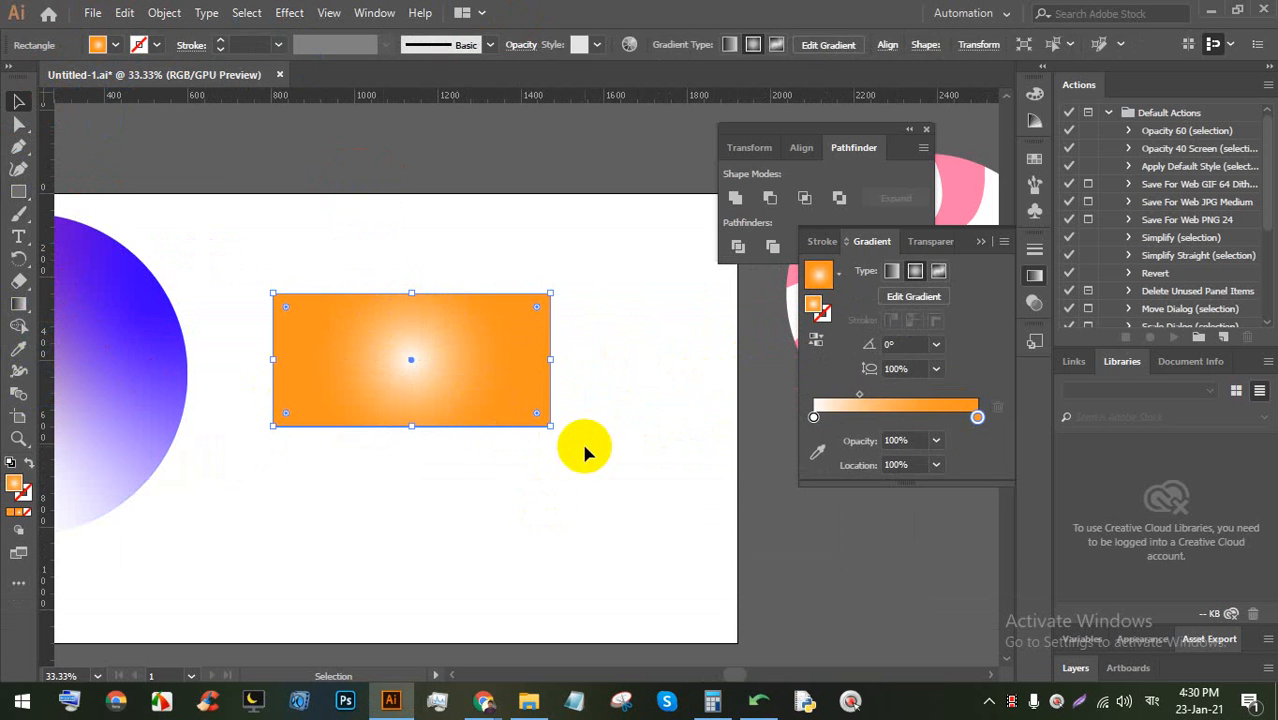
drag(588, 450, 437, 380)
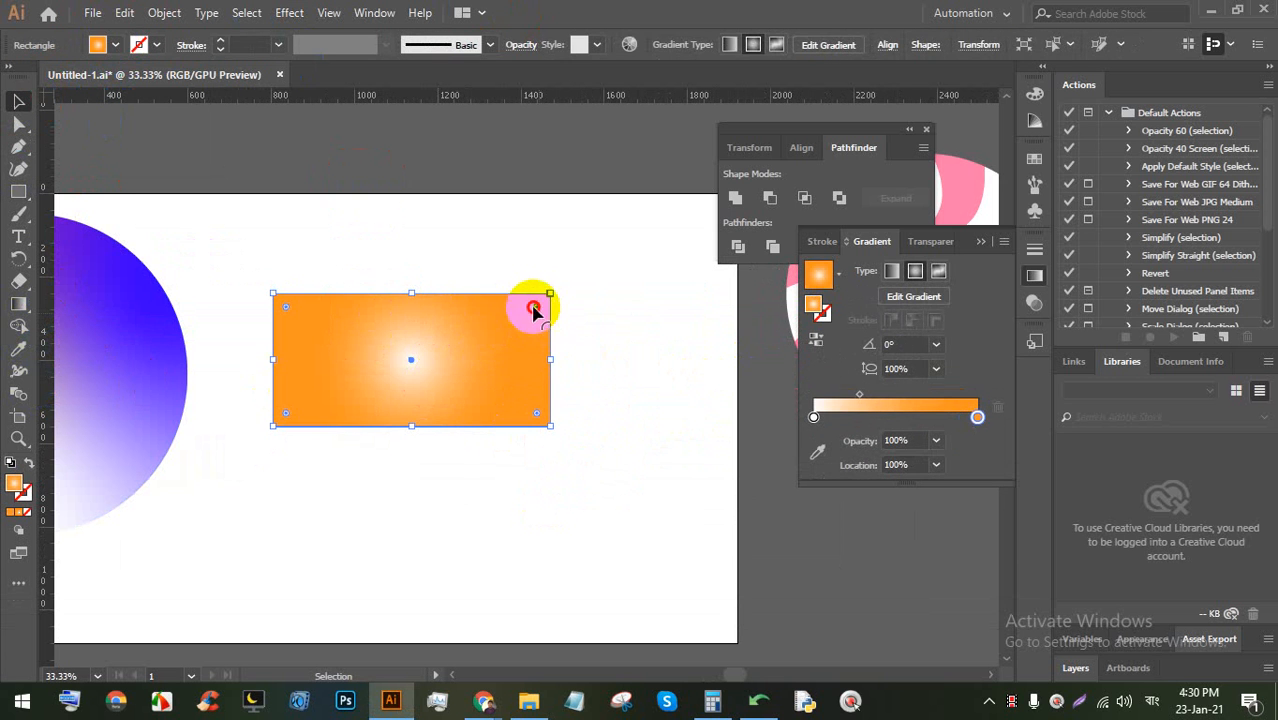
drag(533, 310, 499, 343)
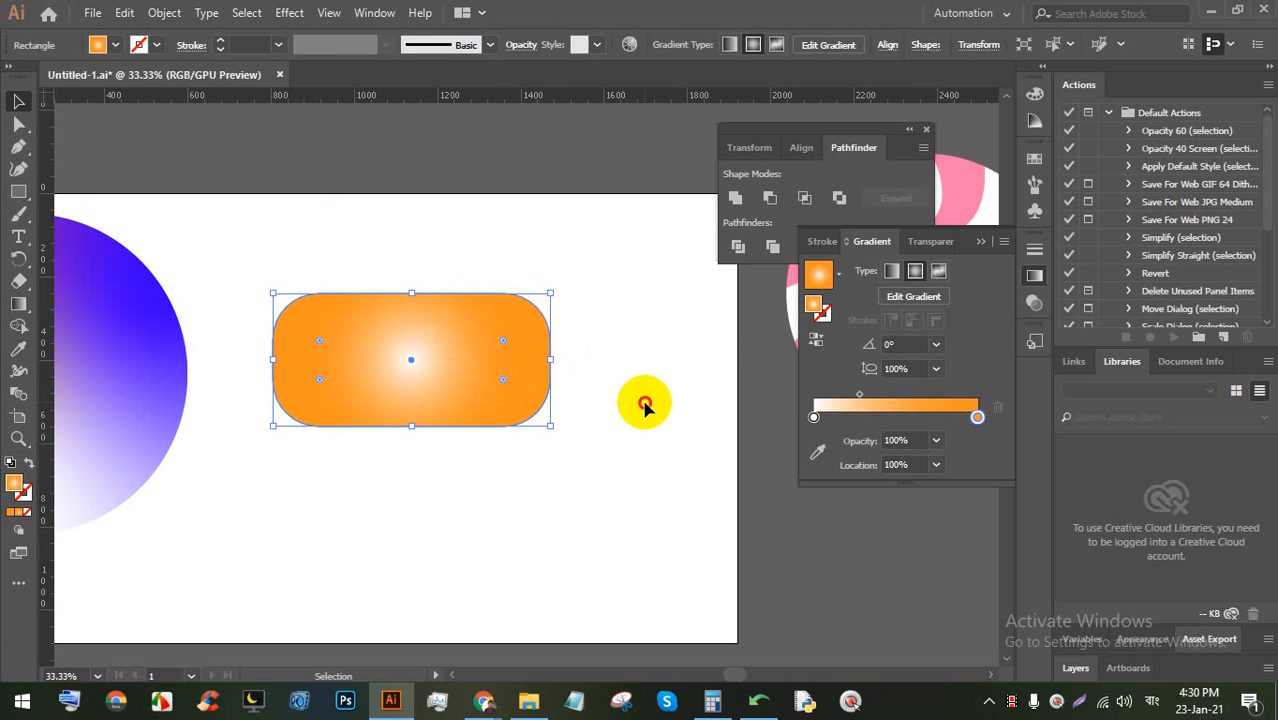
drag(608, 522, 320, 363)
key(BackSpace)
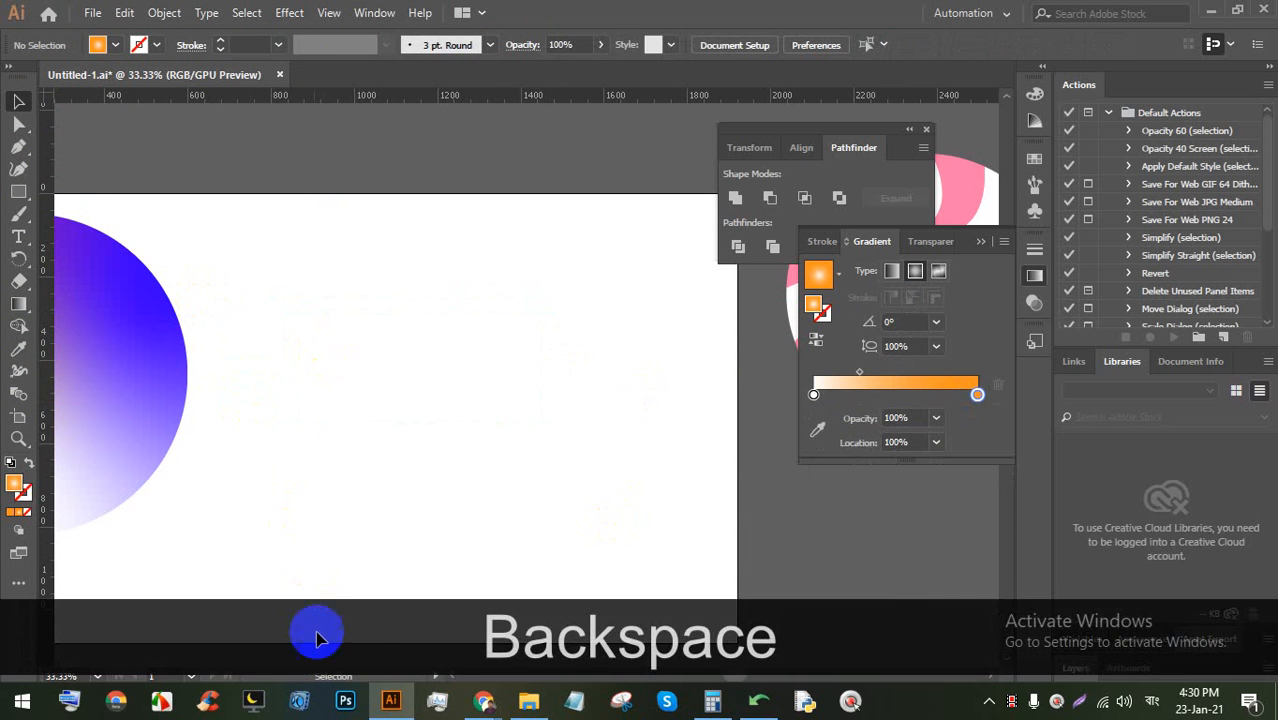
Switch to Chrome's robi image results and browse further down for a clear version of the Robi logo
click(392, 700)
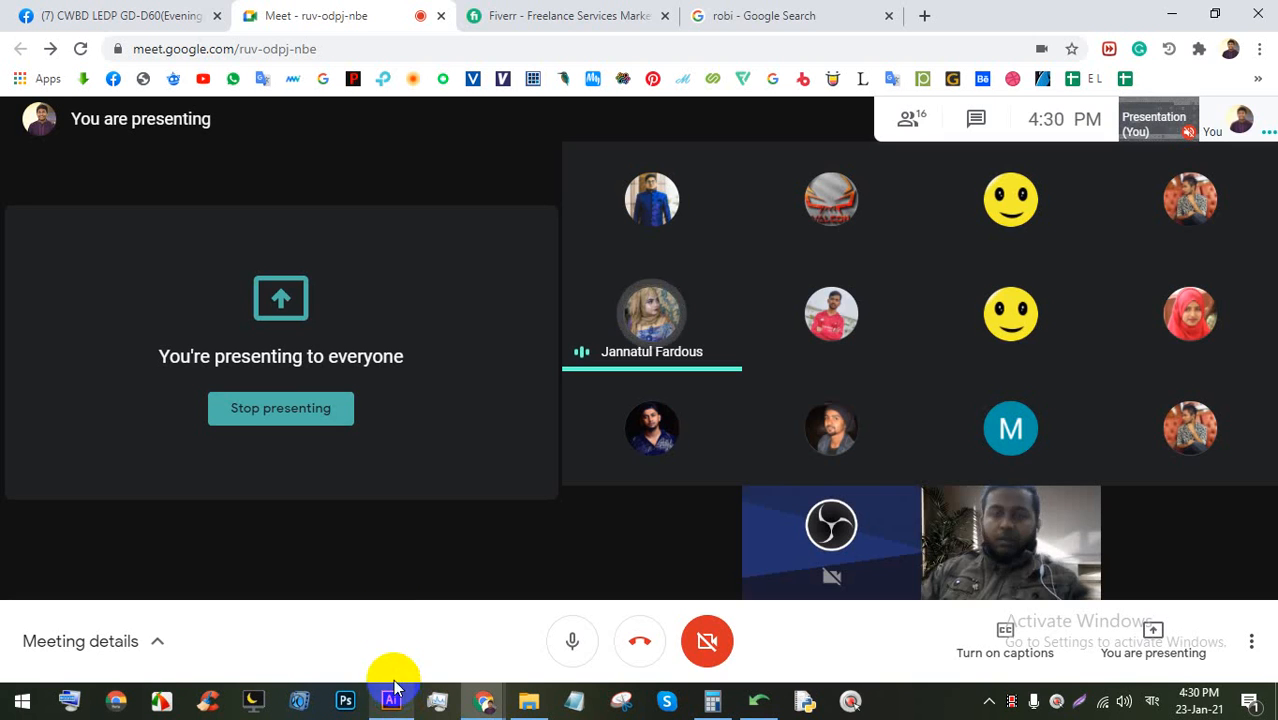
click(765, 12)
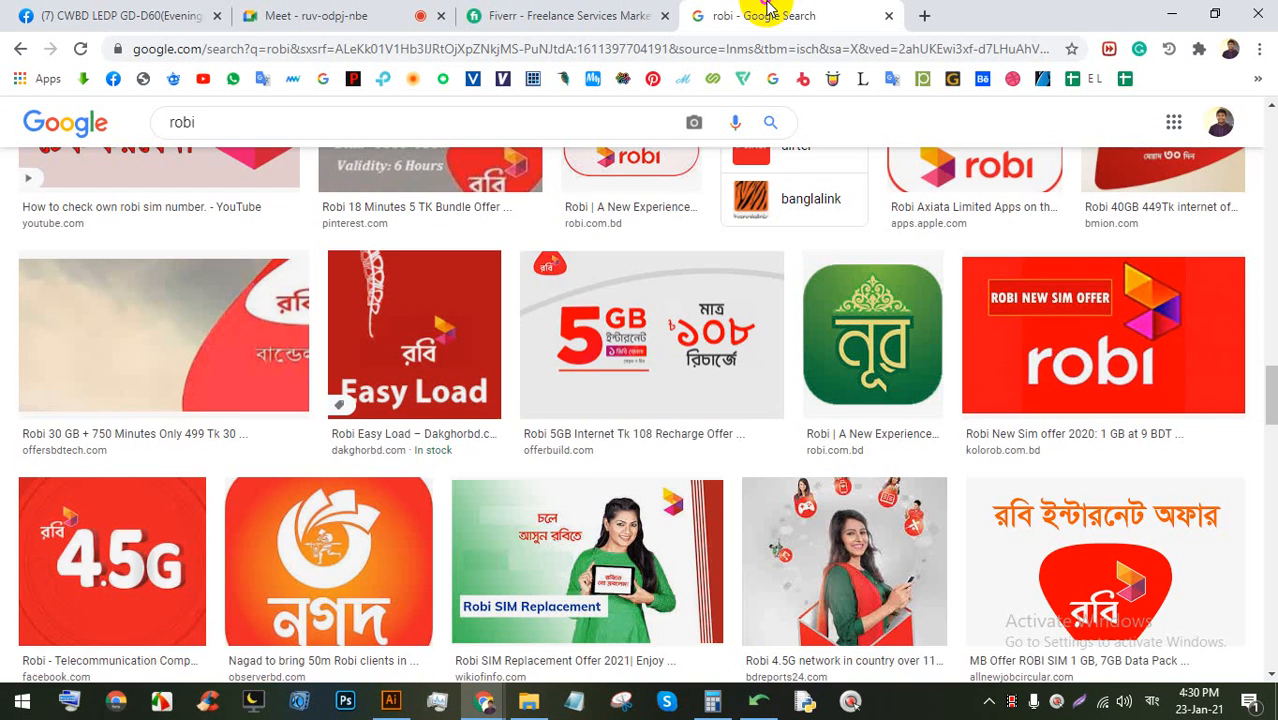
scroll(515, 420, down, 3)
scroll(508, 412, down, 10)
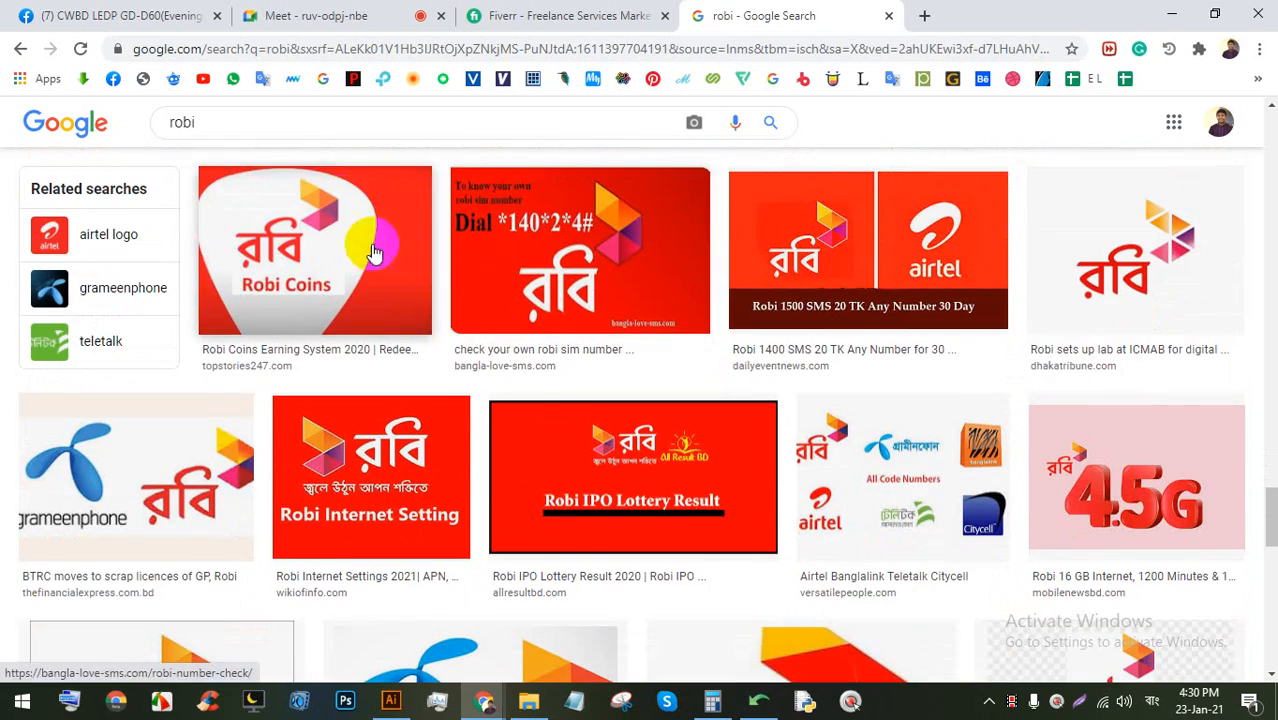
scroll(520, 380, down, 3)
scroll(456, 413, down, 8)
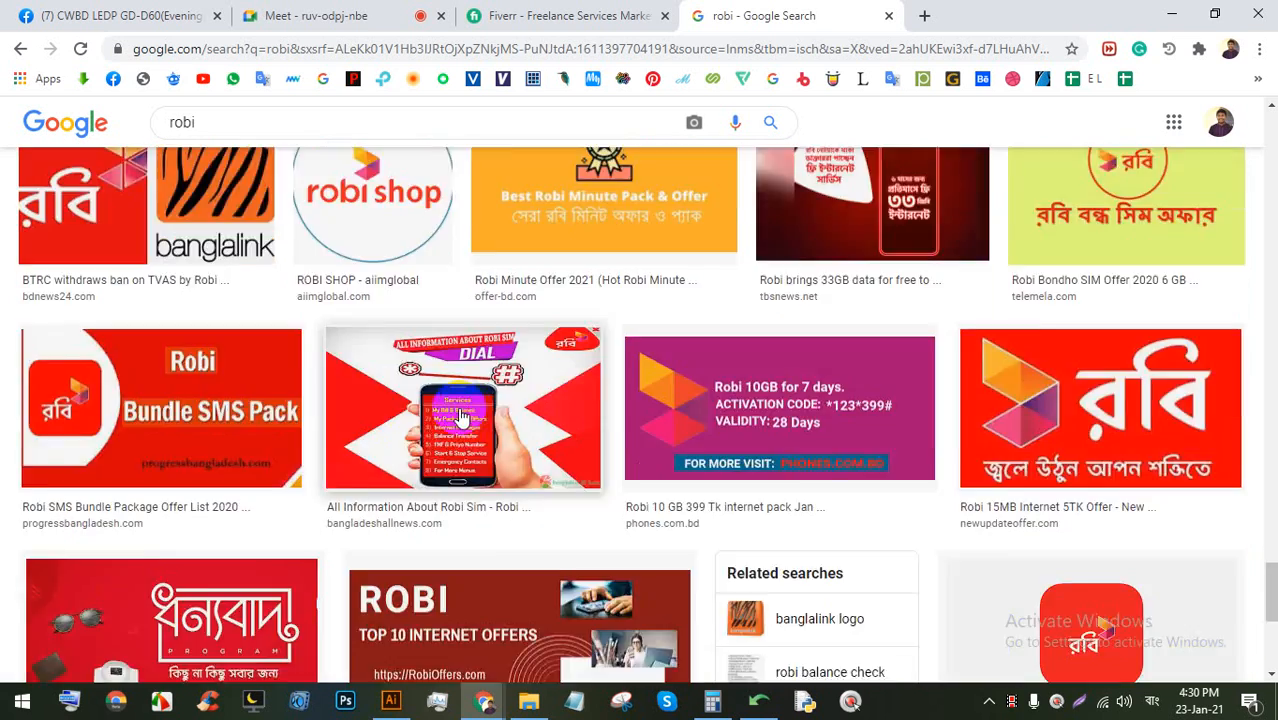
scroll(1268, 585, down, 1)
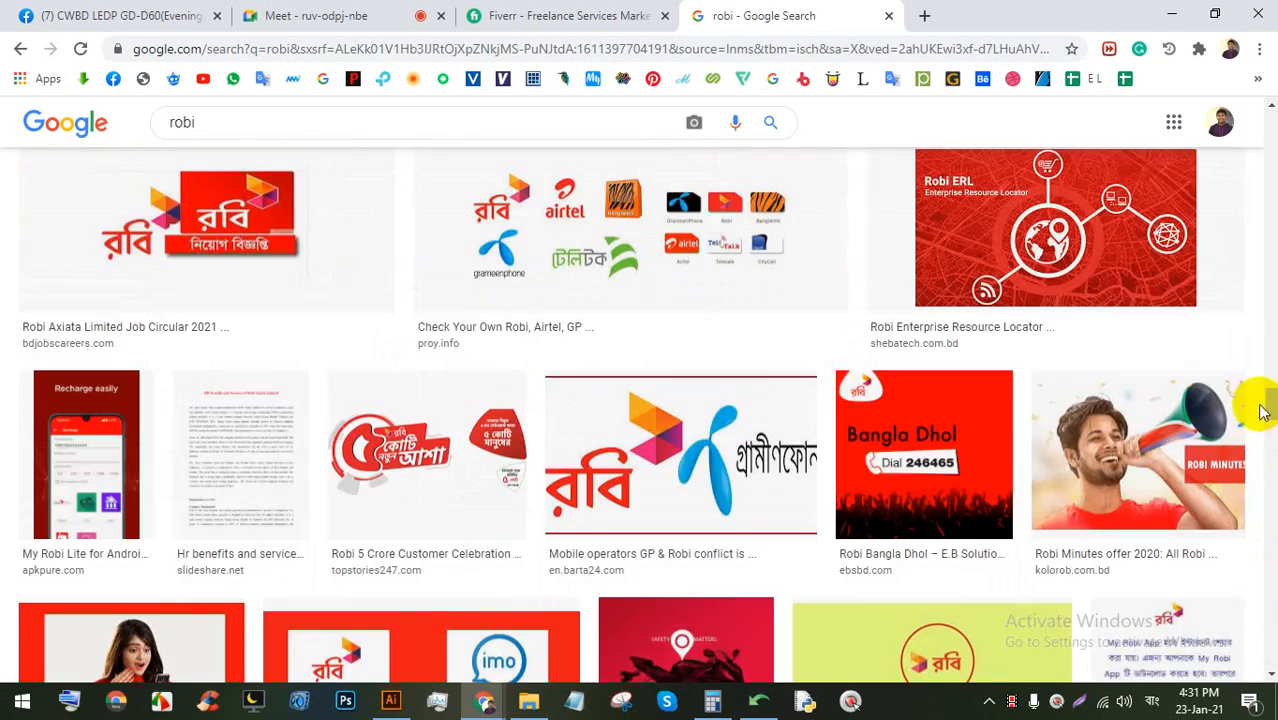
drag(1268, 410, 1268, 470)
Open the large preview of the LogoDix Robi logo, and the Pinterest version, to examine their coloured triangles
click(1157, 315)
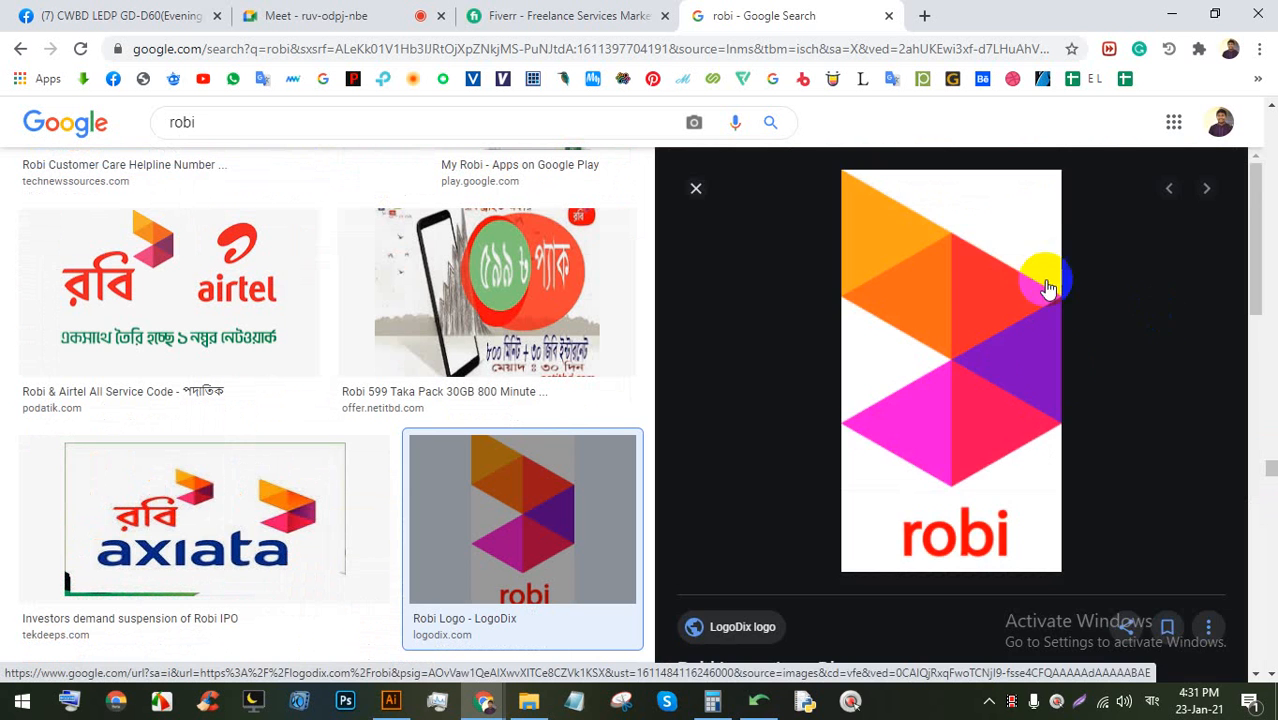
scroll(1090, 380, down, 5)
scroll(772, 290, down, 1)
click(772, 290)
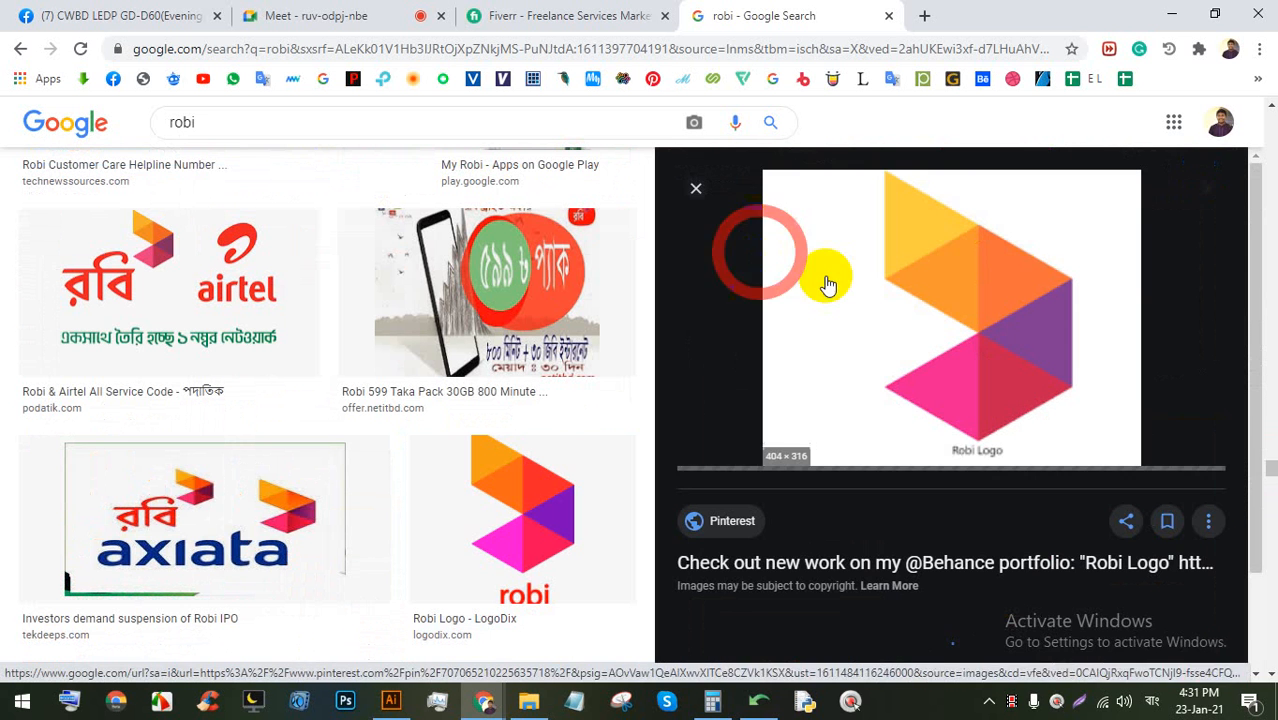
Open the Pinterest version of the Robi logo with the dark blue triangle and copy the image
scroll(980, 452, down, 5)
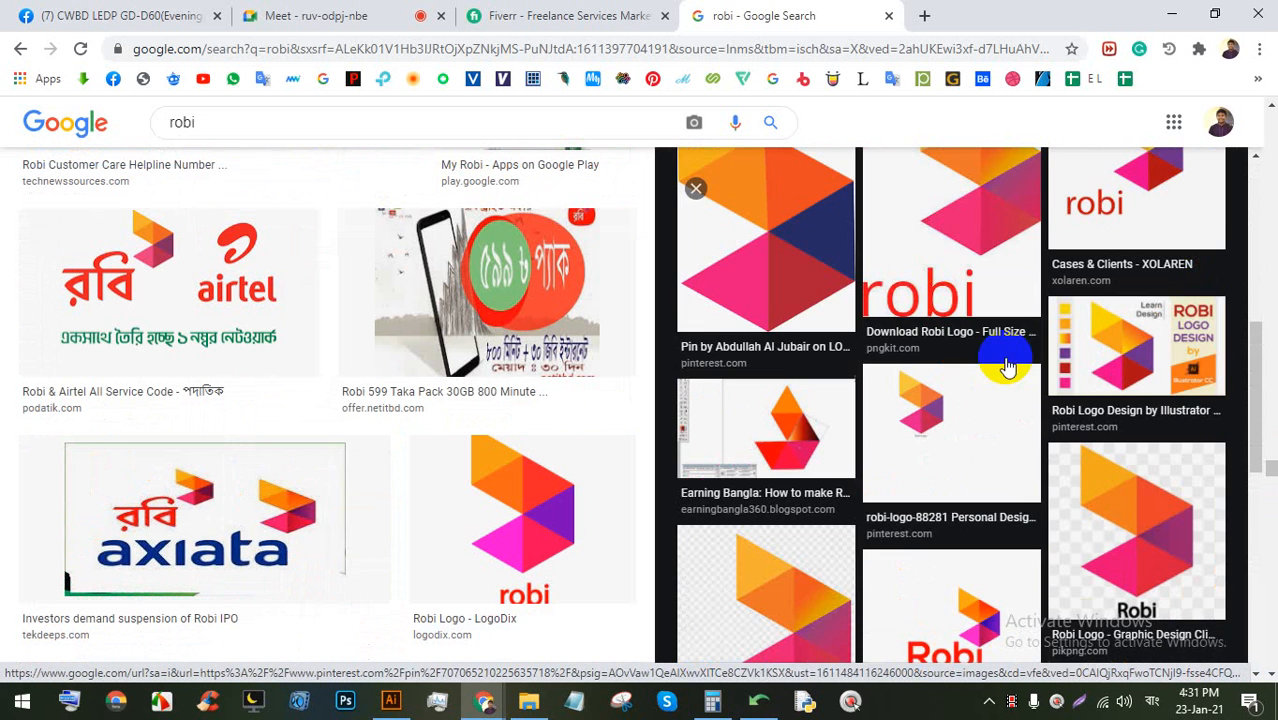
click(776, 314)
right_click(957, 402)
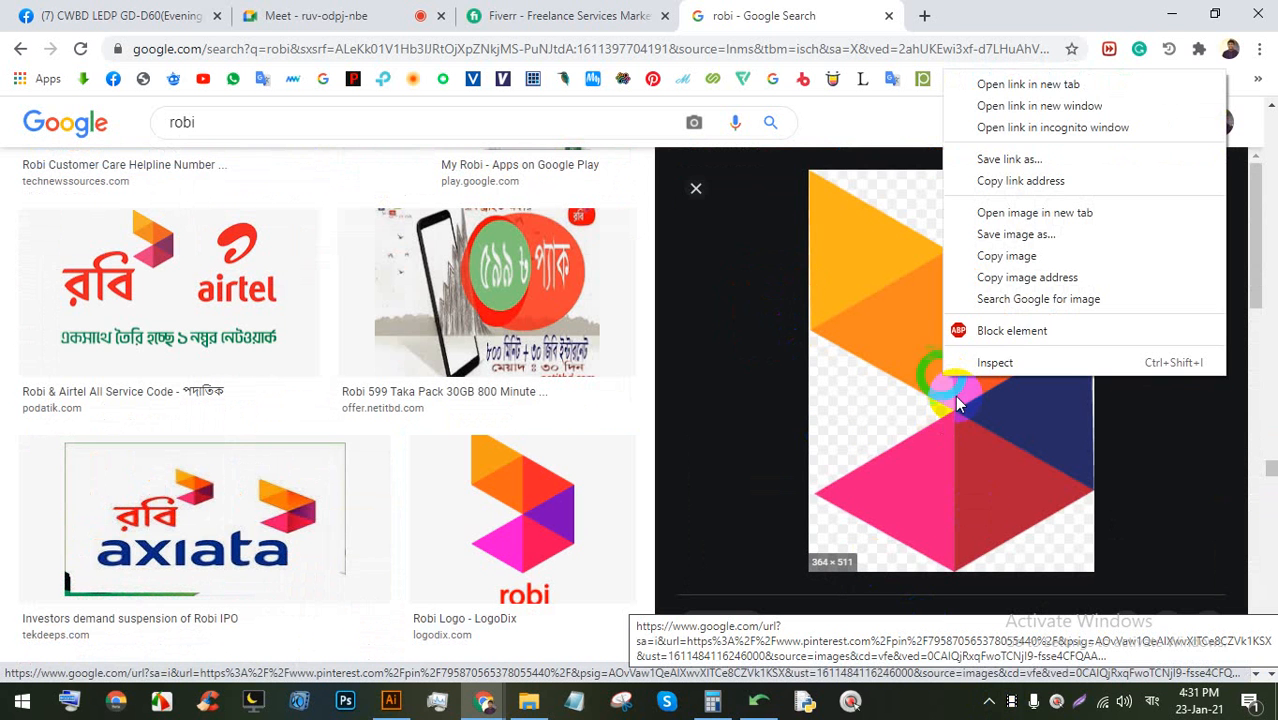
click(1006, 256)
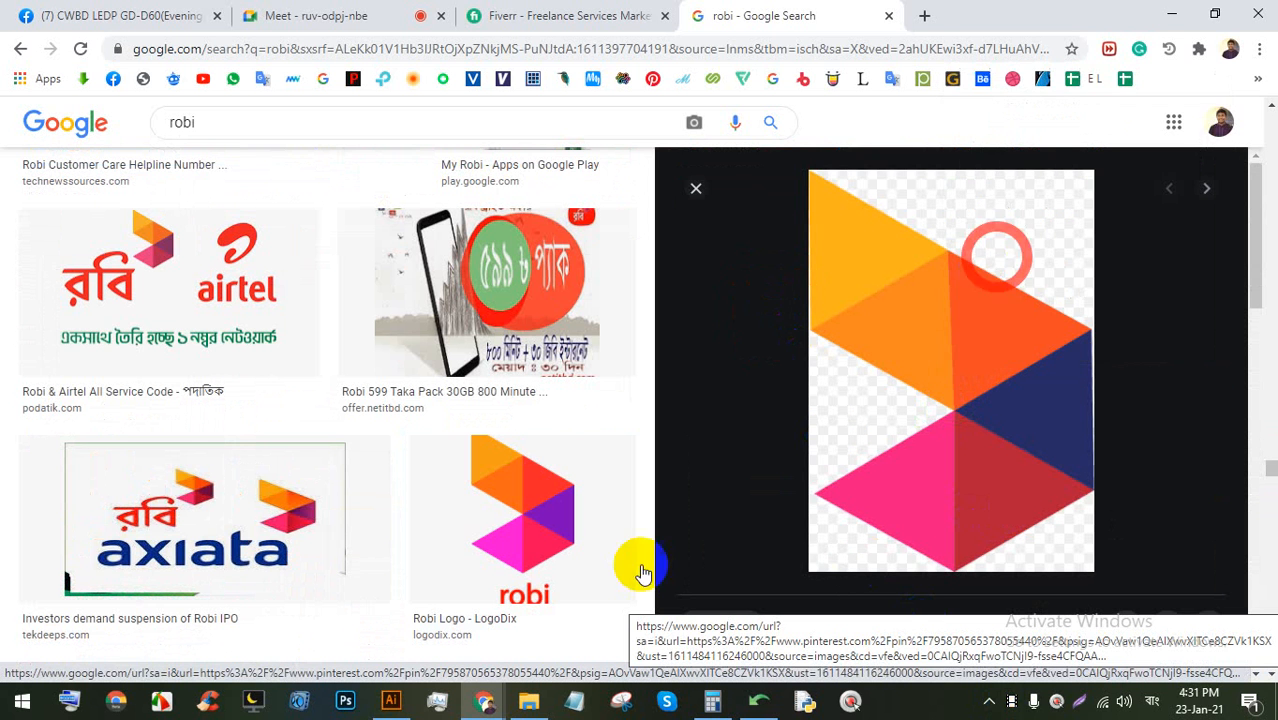
Switch to Illustrator, paste the copied Robi logo and place it on the artboard beside the gradient circle
click(391, 701)
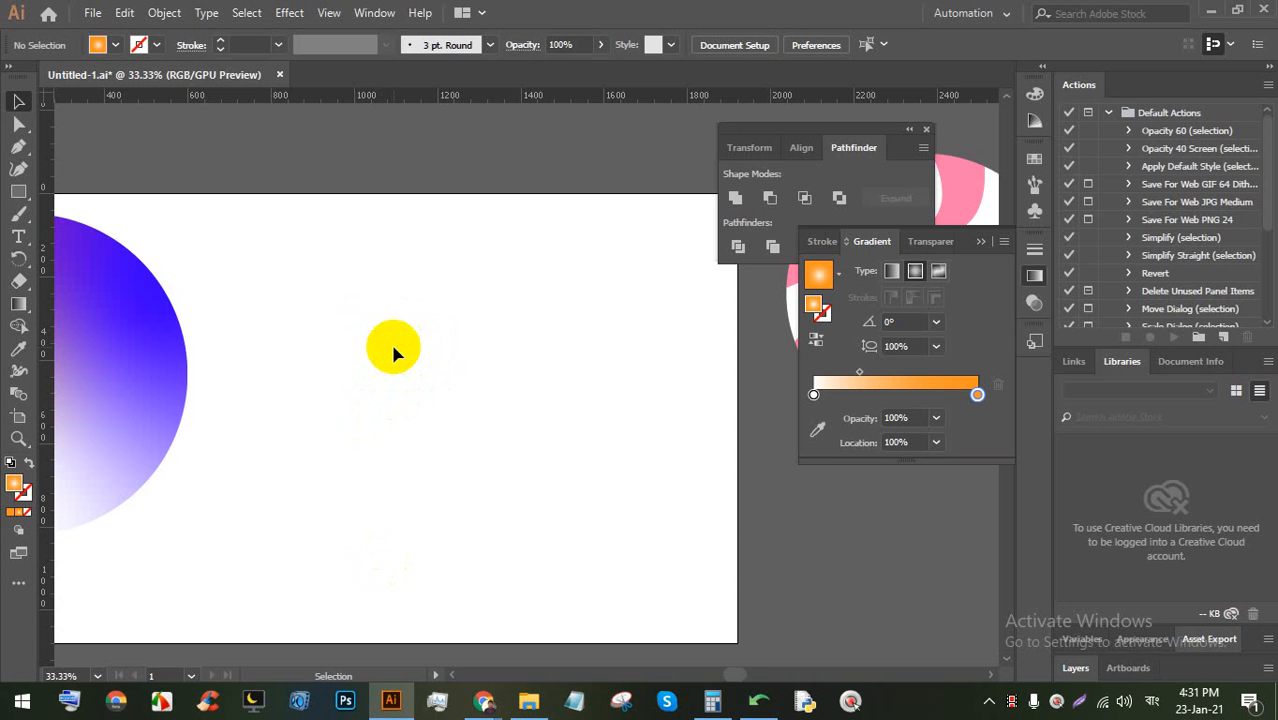
key(ctrl+v)
drag(543, 370, 358, 348)
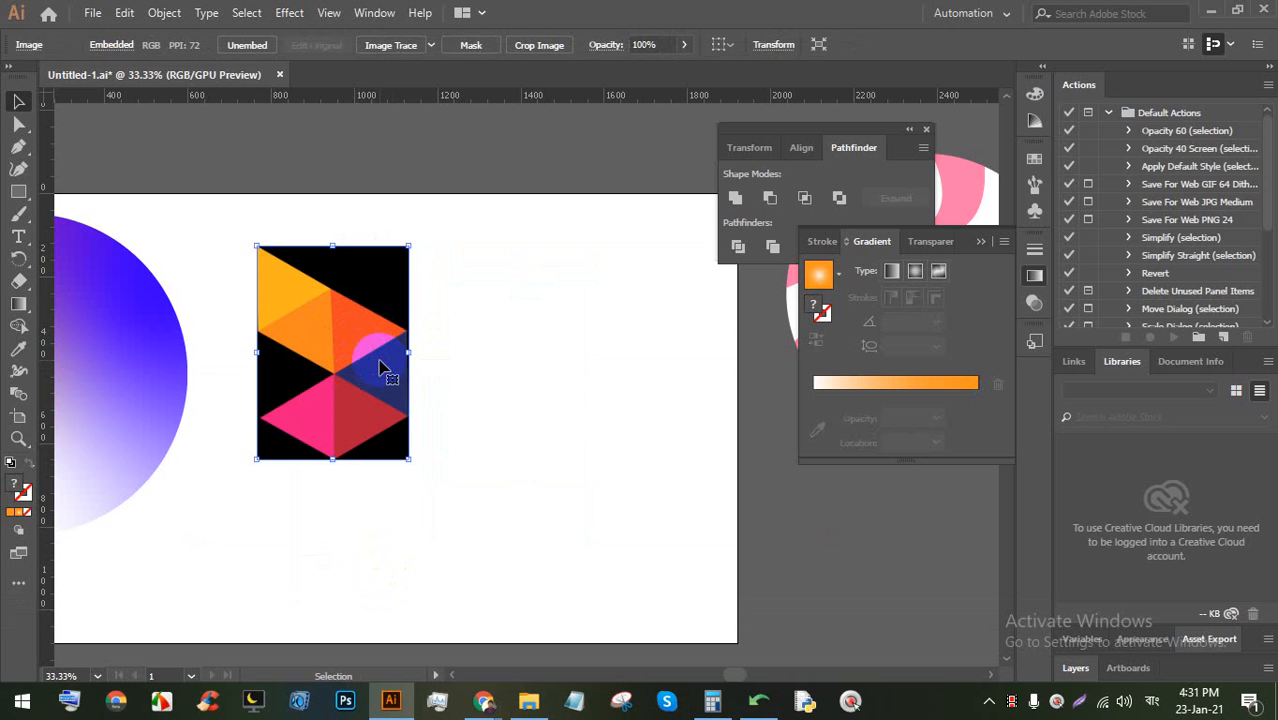
Switch to the Google Meet call in Chrome and examine the participant's shared star circle design in the enlarged view
mouse_move(484, 700)
click(357, 620)
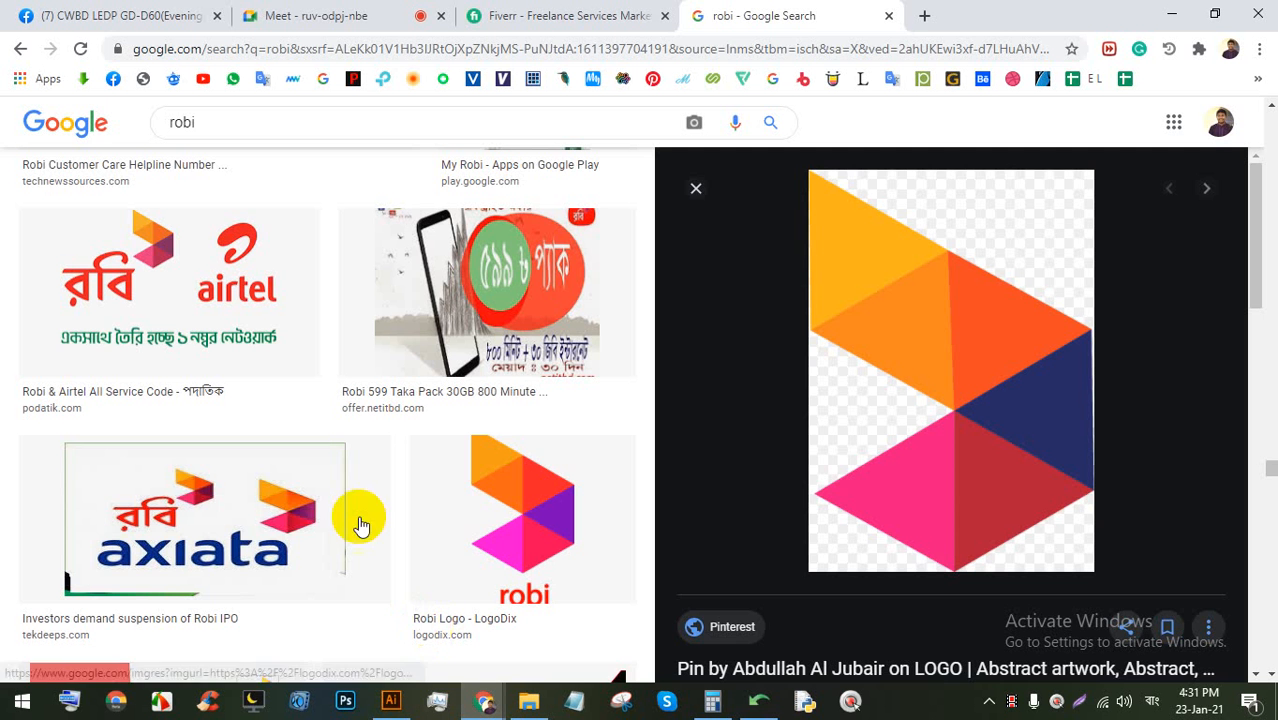
click(318, 12)
click(330, 408)
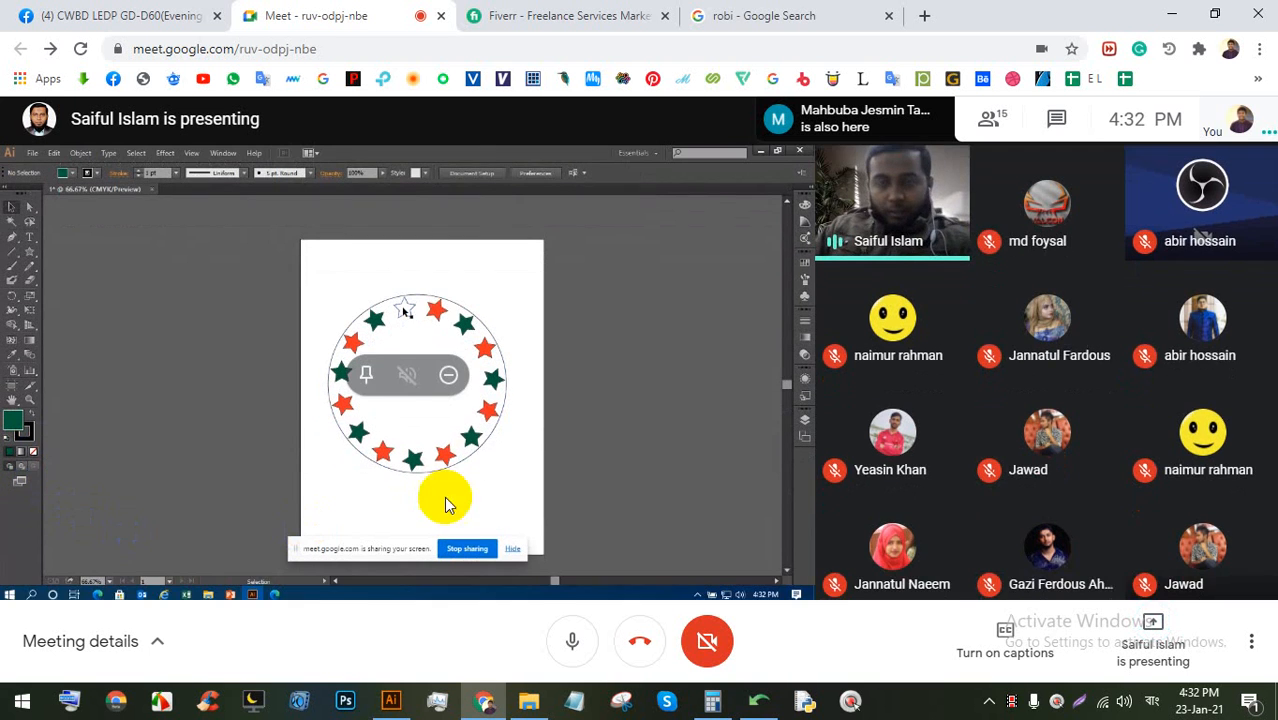
click(624, 444)
double_click(624, 446)
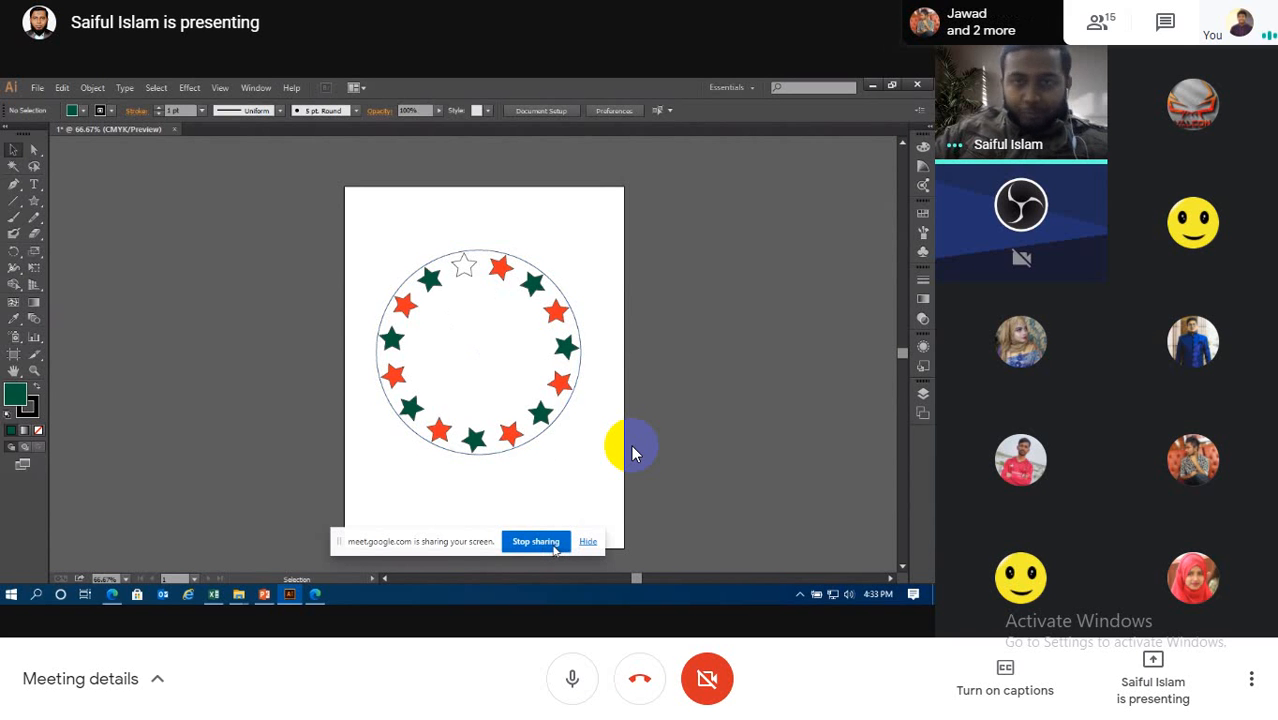
click(645, 58)
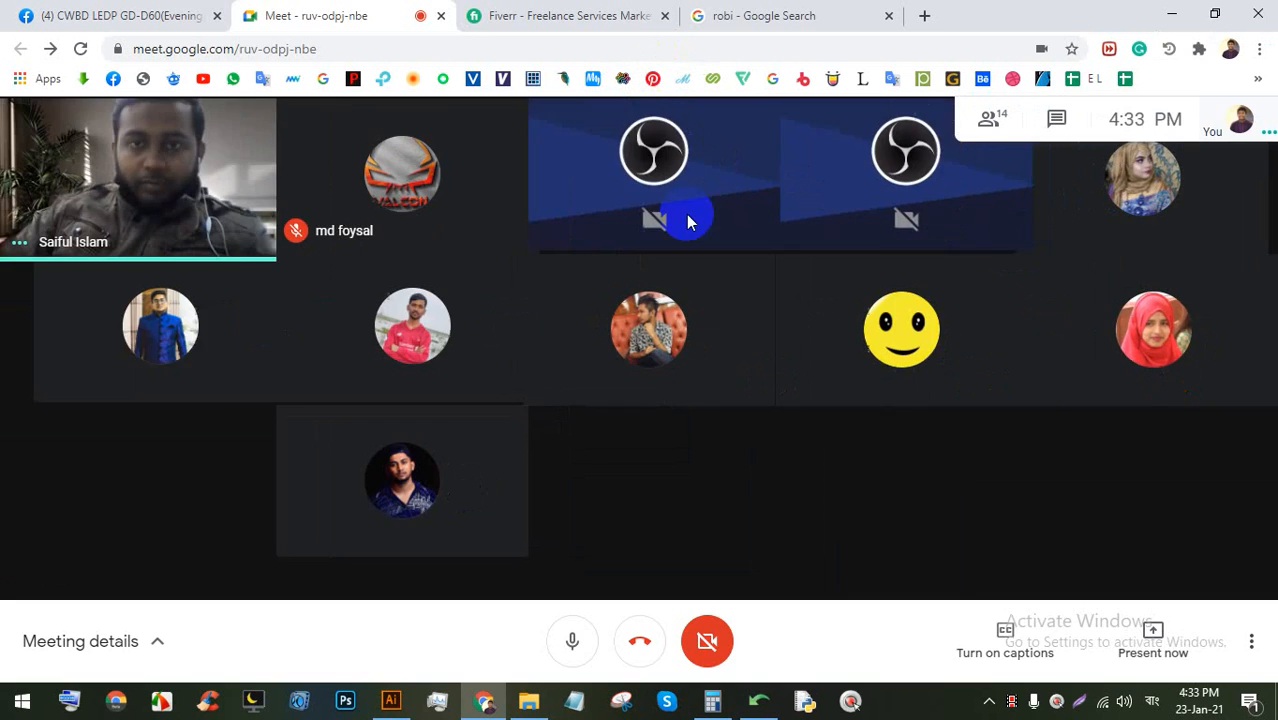
click(1155, 635)
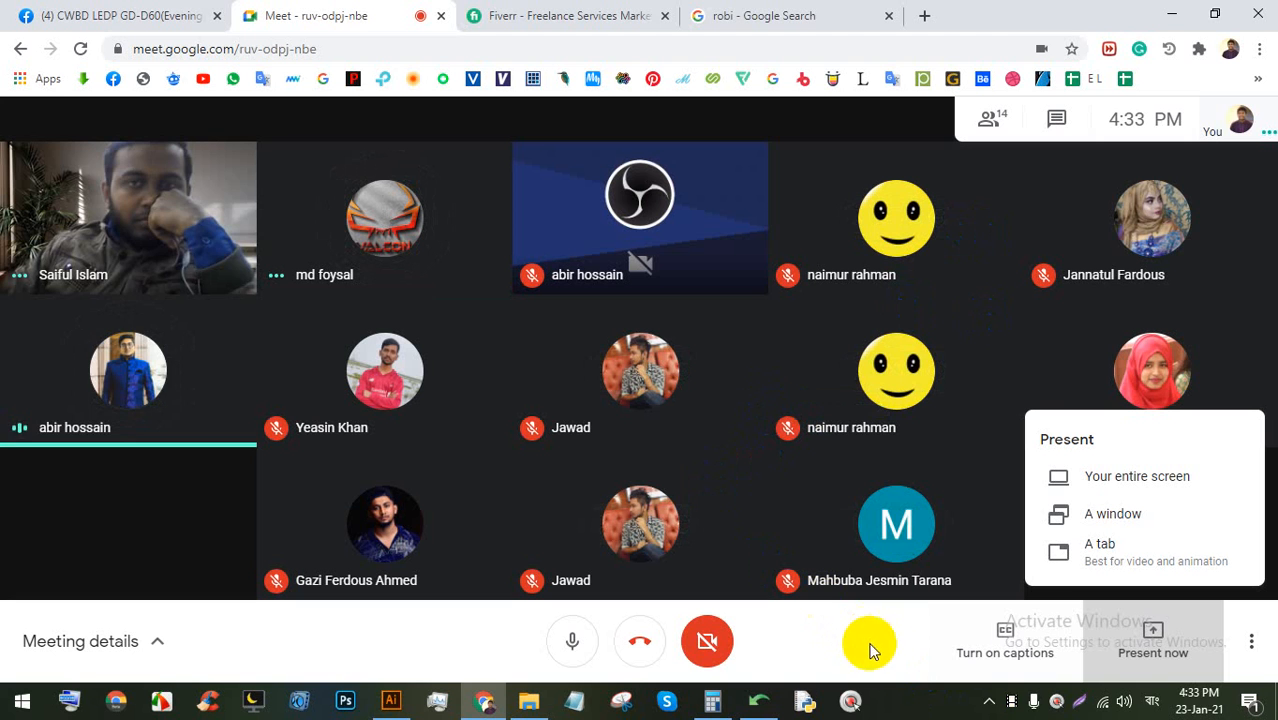
click(907, 708)
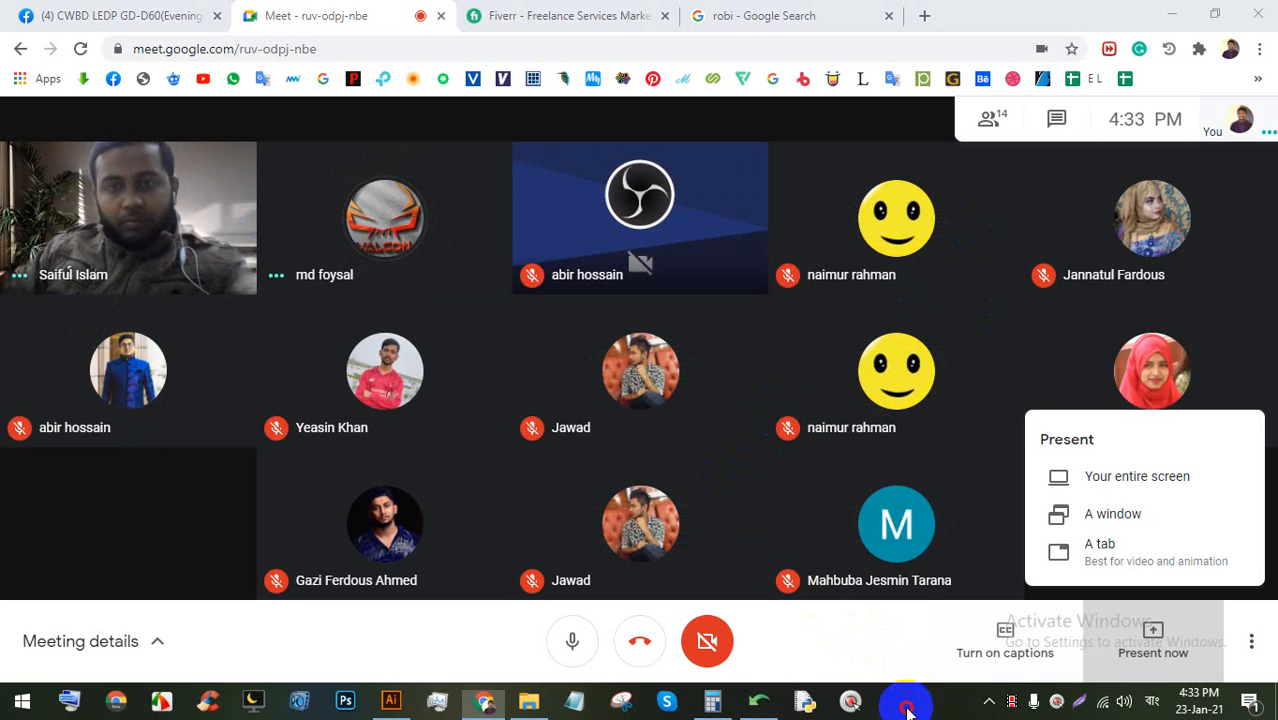
click(1140, 663)
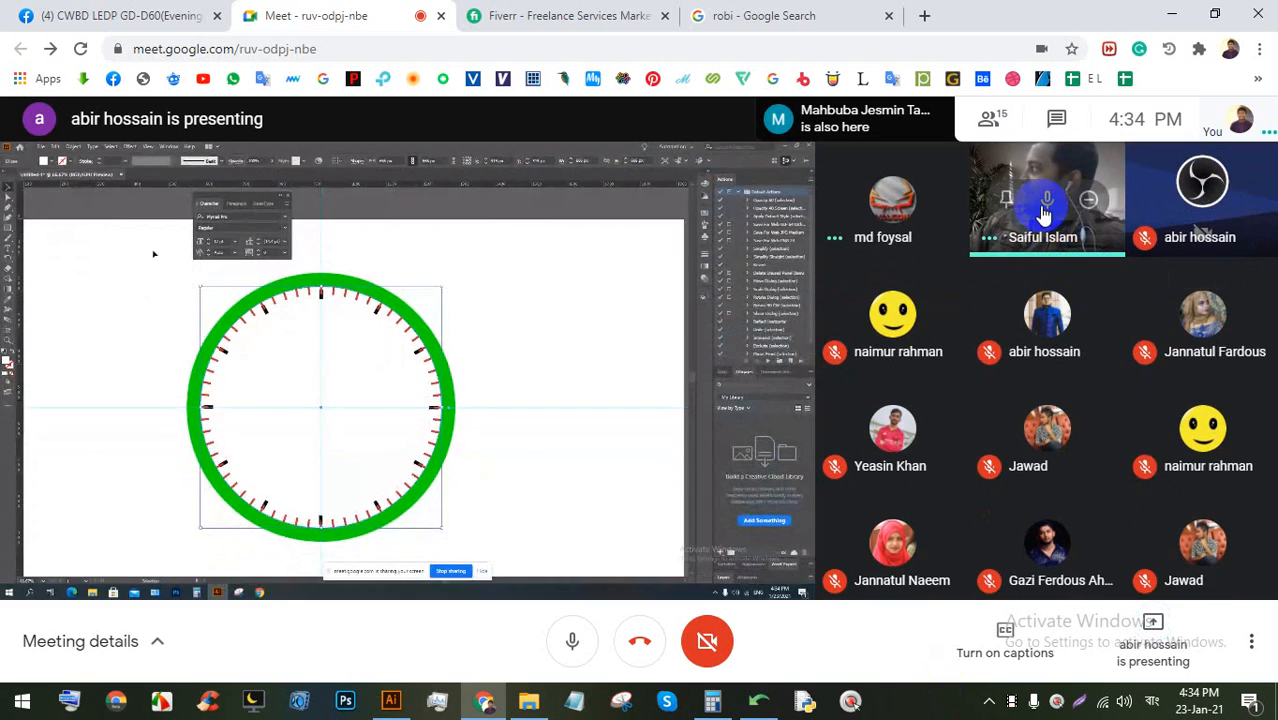
Mute the active participant in the meeting and enlarge the shared Illustrator presentation
click(1047, 203)
click(748, 422)
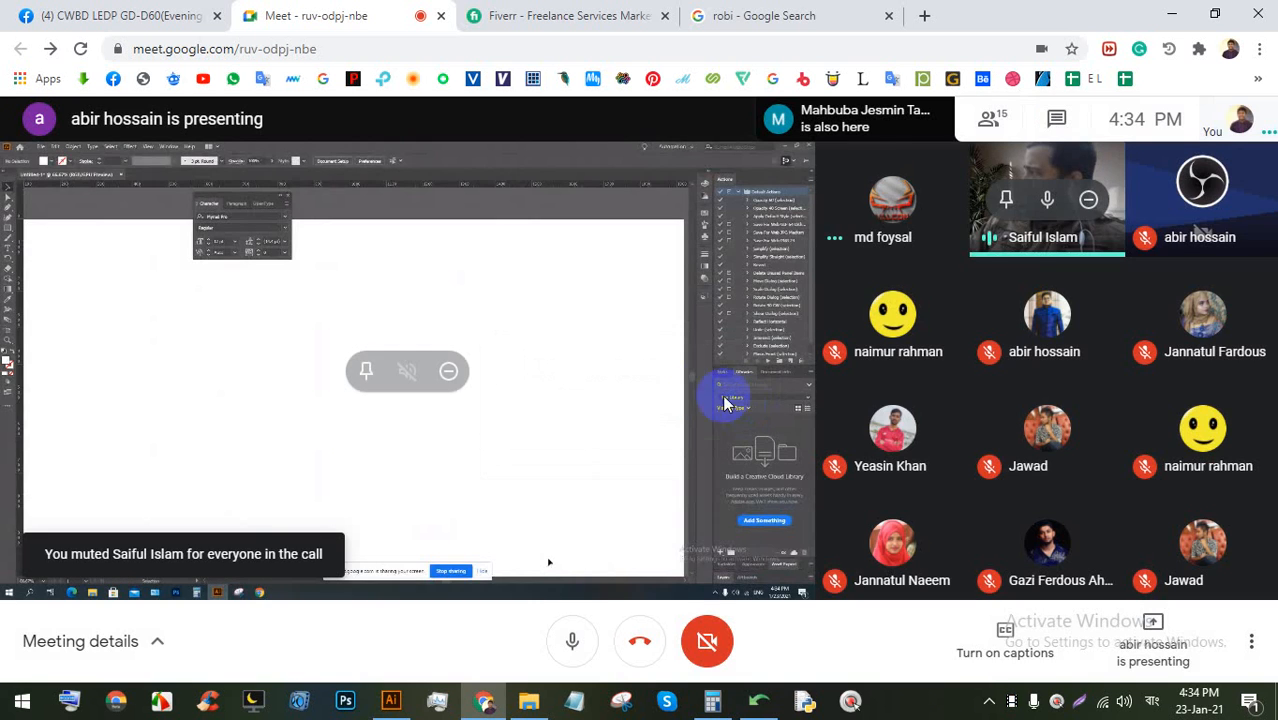
double_click(690, 370)
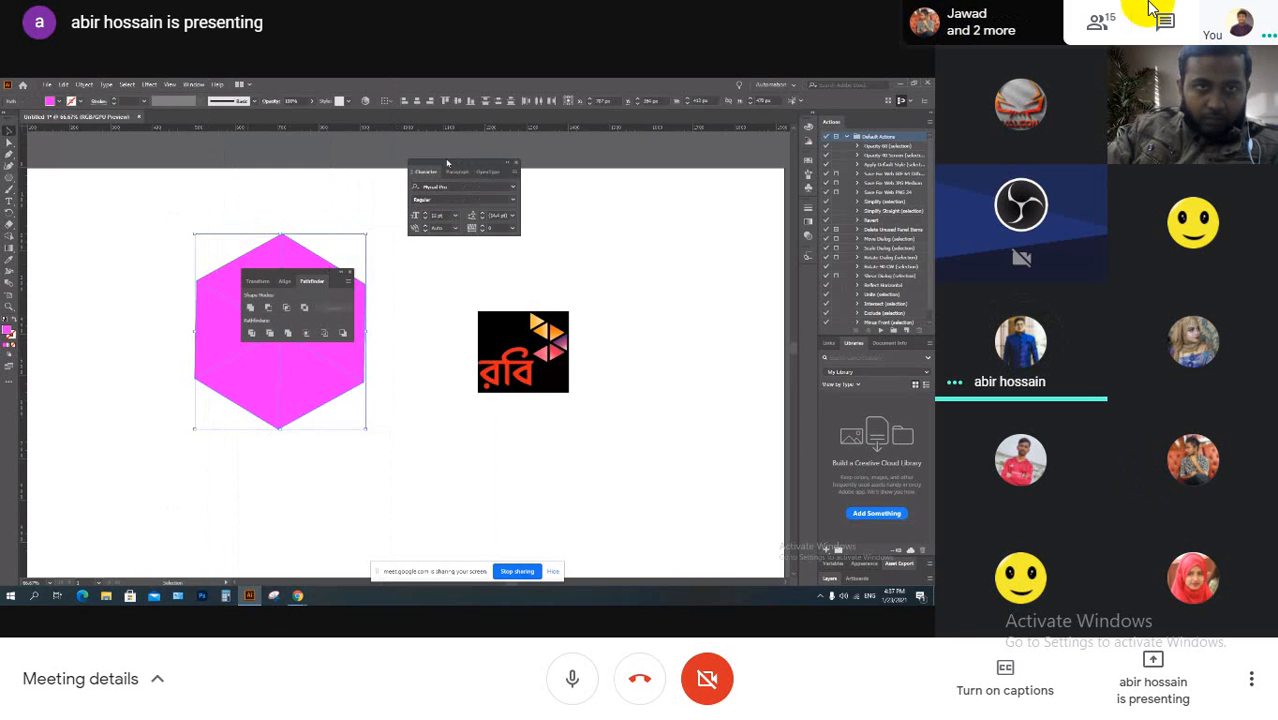
click(425, 342)
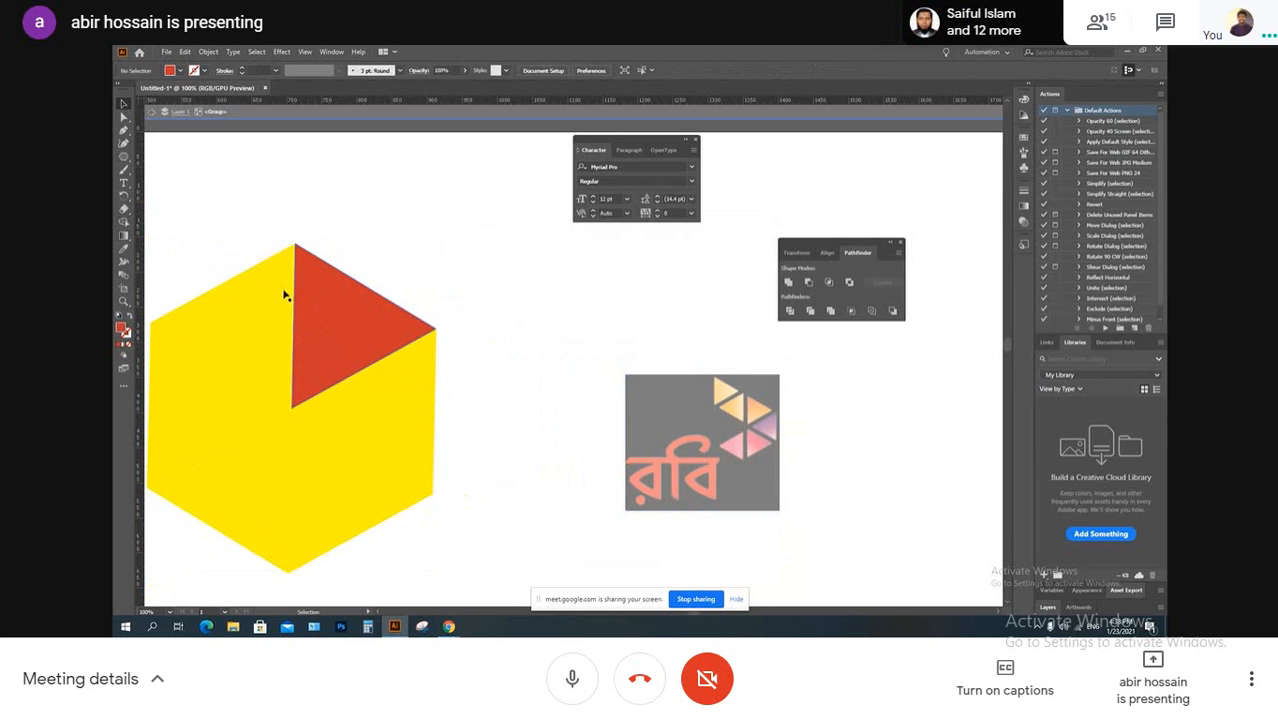
Try to sample the orange of the reference logo's triangle with the Eyedropper tool
click(125, 247)
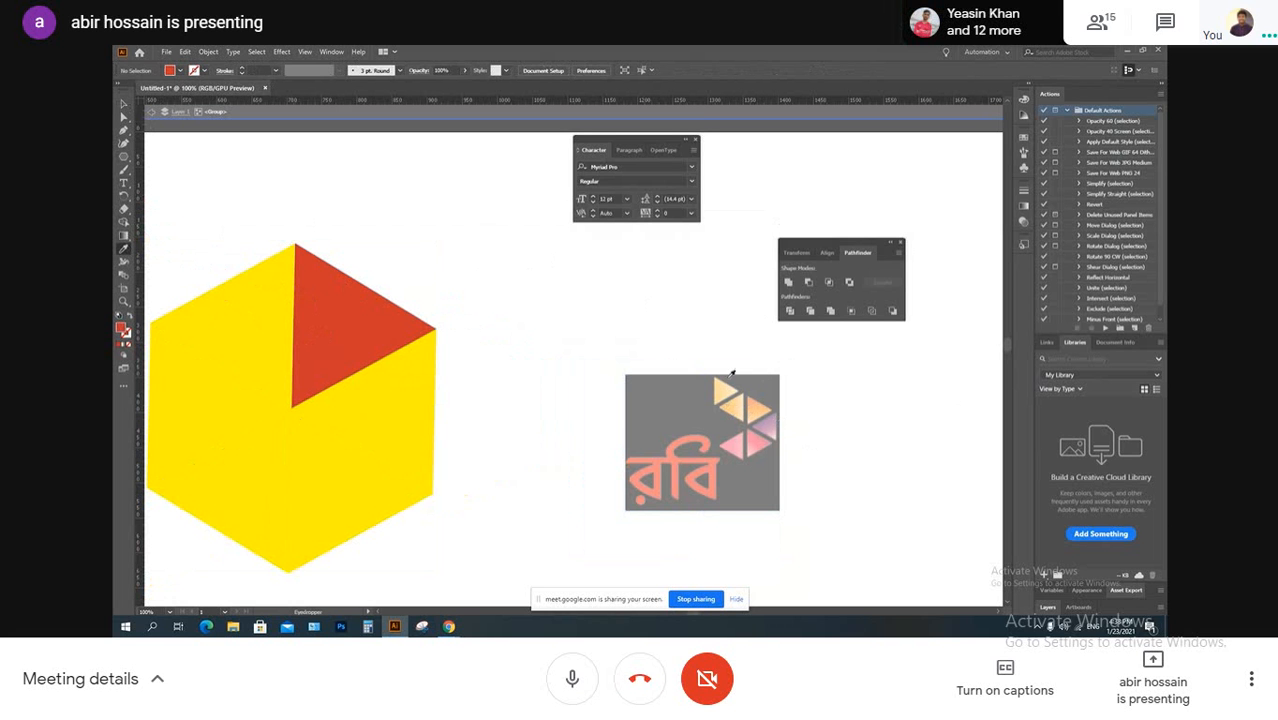
click(739, 401)
click(750, 409)
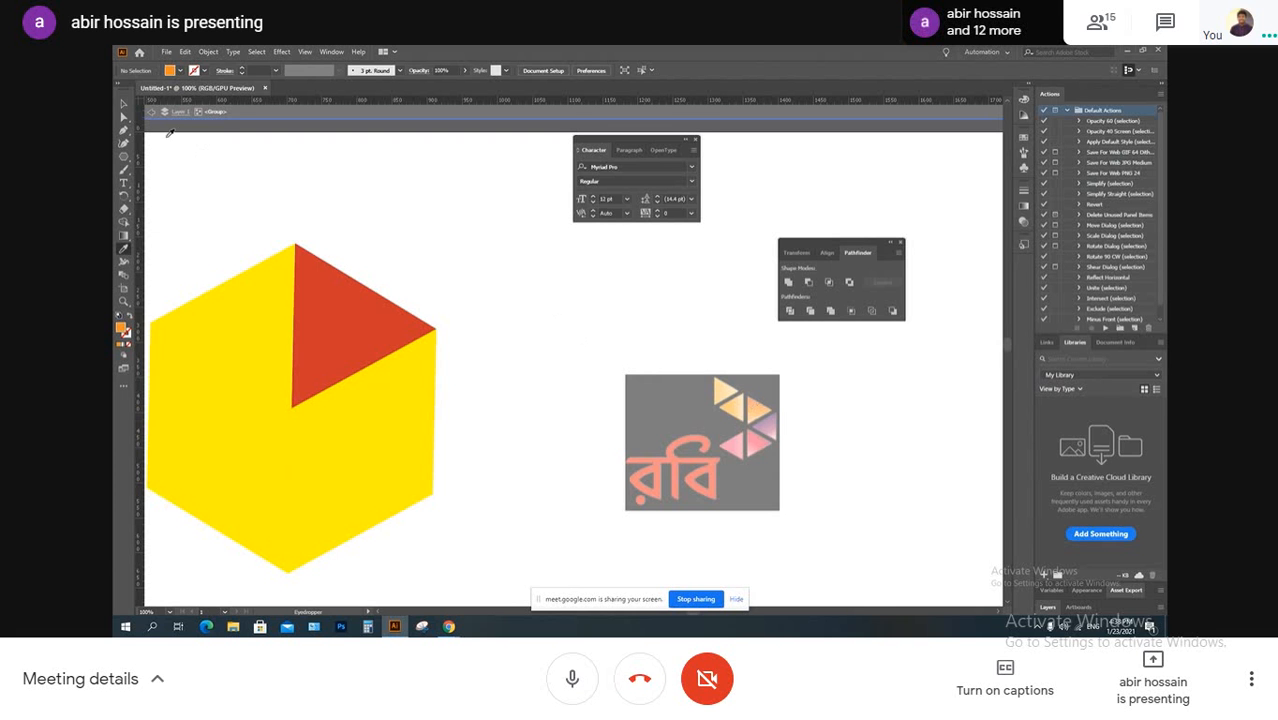
click(124, 103)
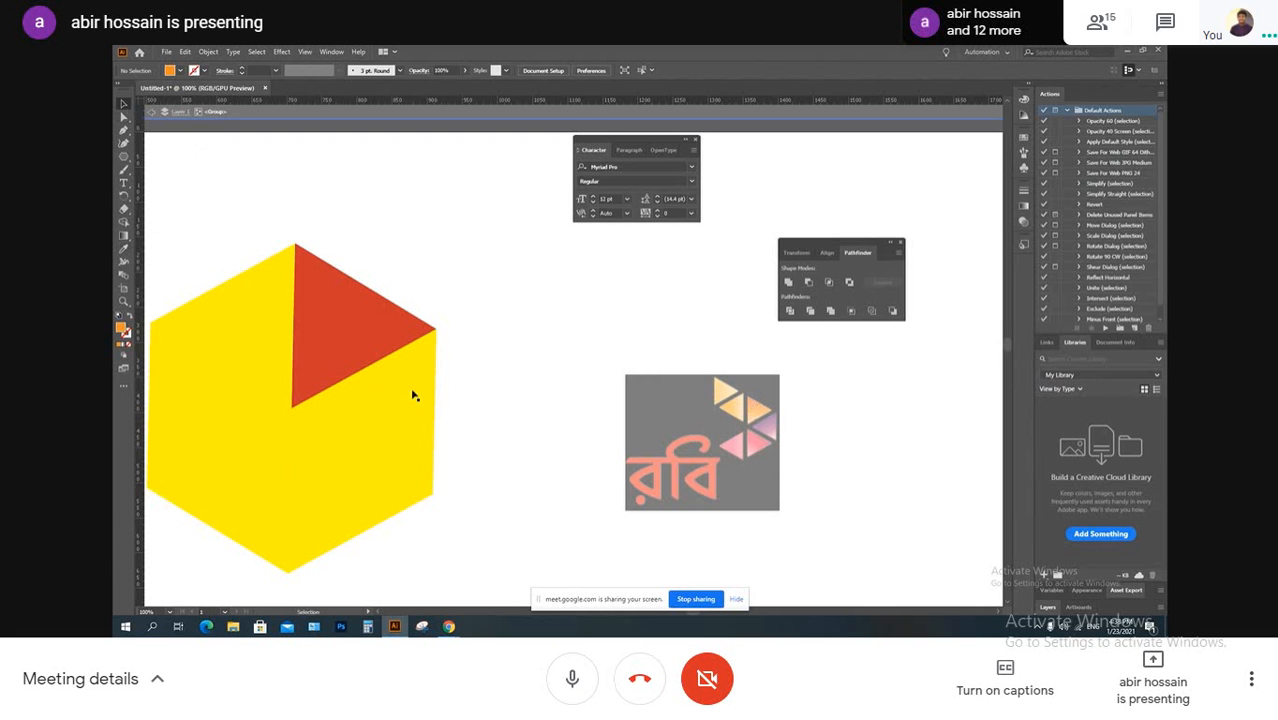
Fill the hexagon's upper-right red triangle with an orange swatch
click(354, 338)
click(171, 70)
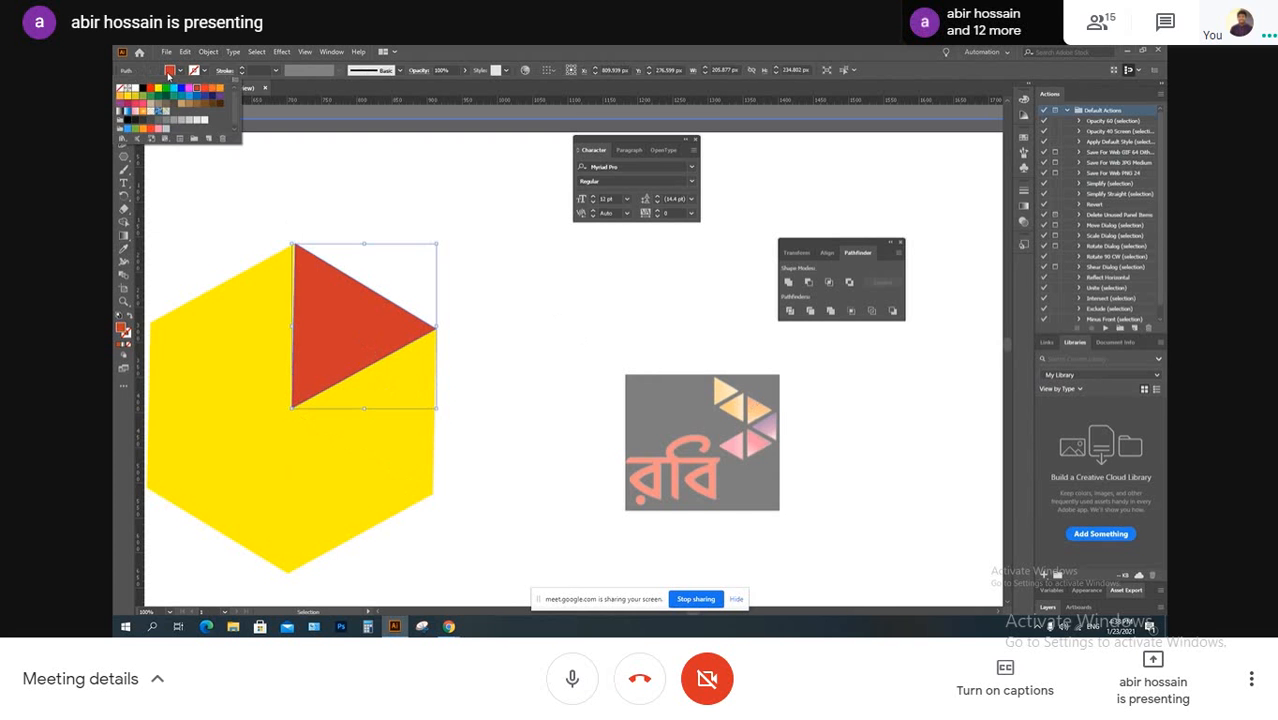
click(218, 90)
click(399, 371)
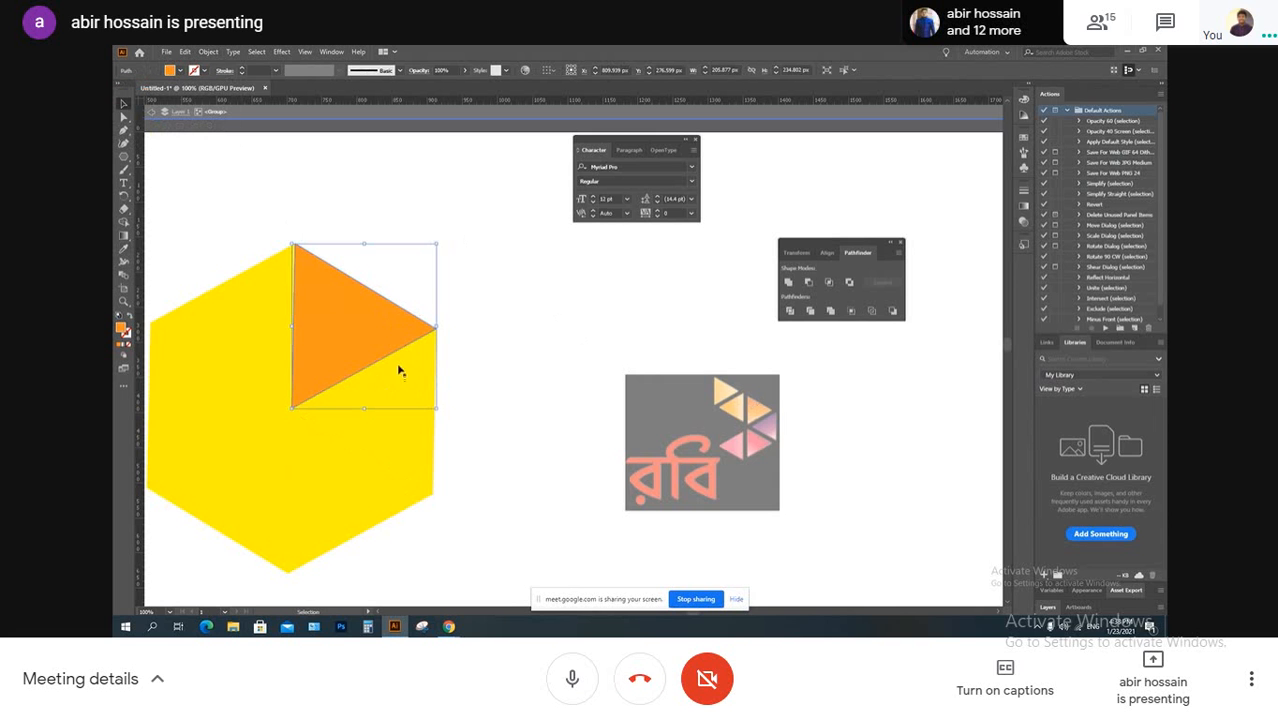
Isolate the triangle on the hexagon's right side and fill it with the RGB Magenta swatch
double_click(404, 394)
double_click(396, 403)
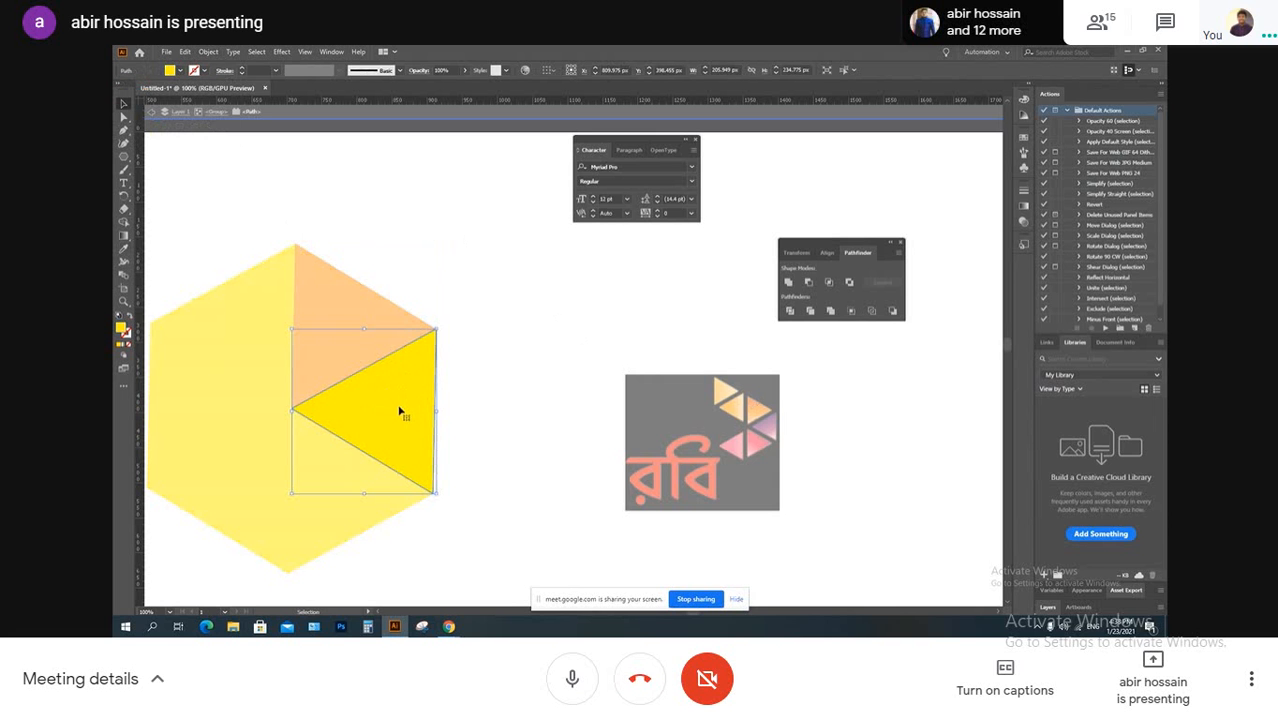
click(171, 71)
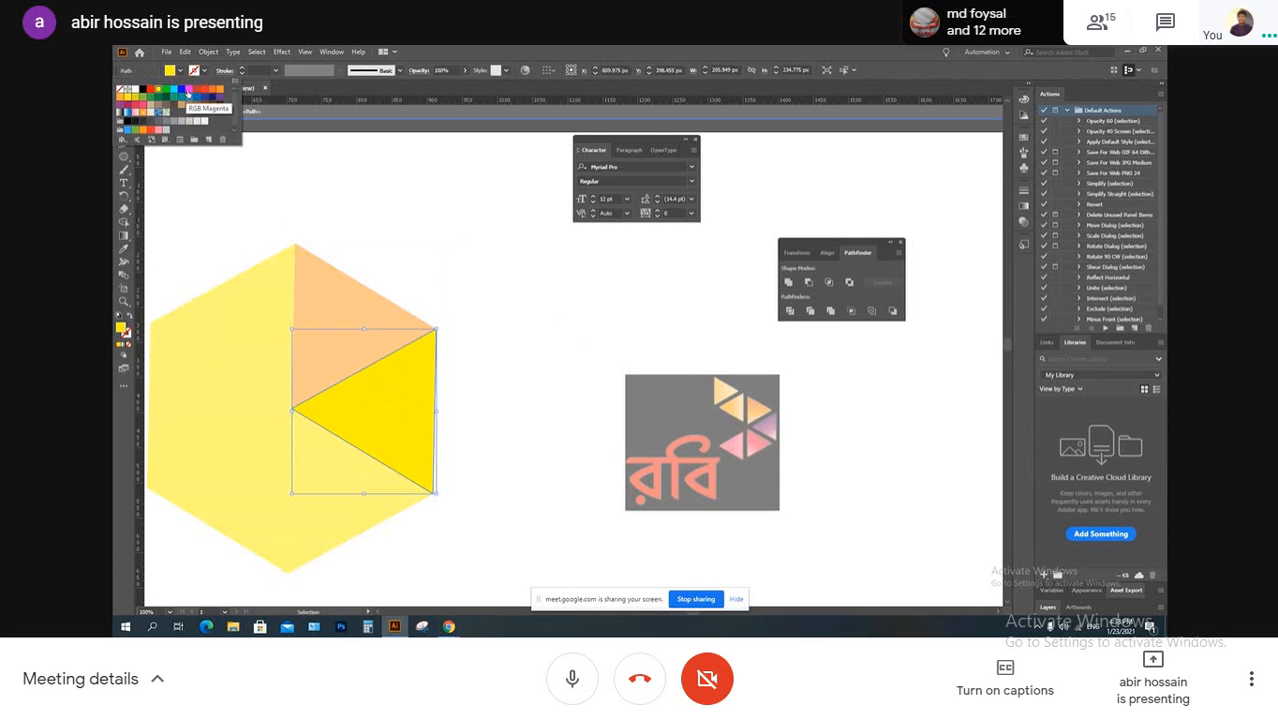
click(189, 92)
Isolate the hexagon's lower-right yellow triangle and fill it with a dark purple swatch
click(362, 471)
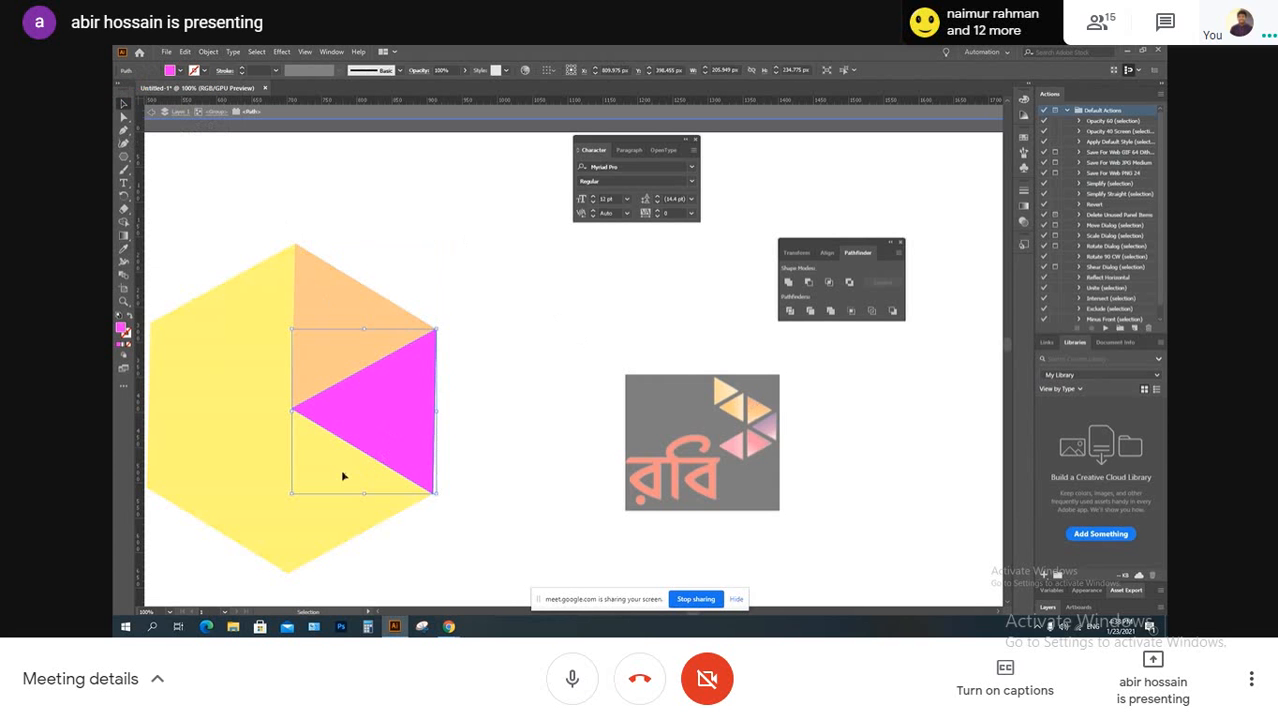
click(345, 507)
double_click(348, 502)
click(337, 501)
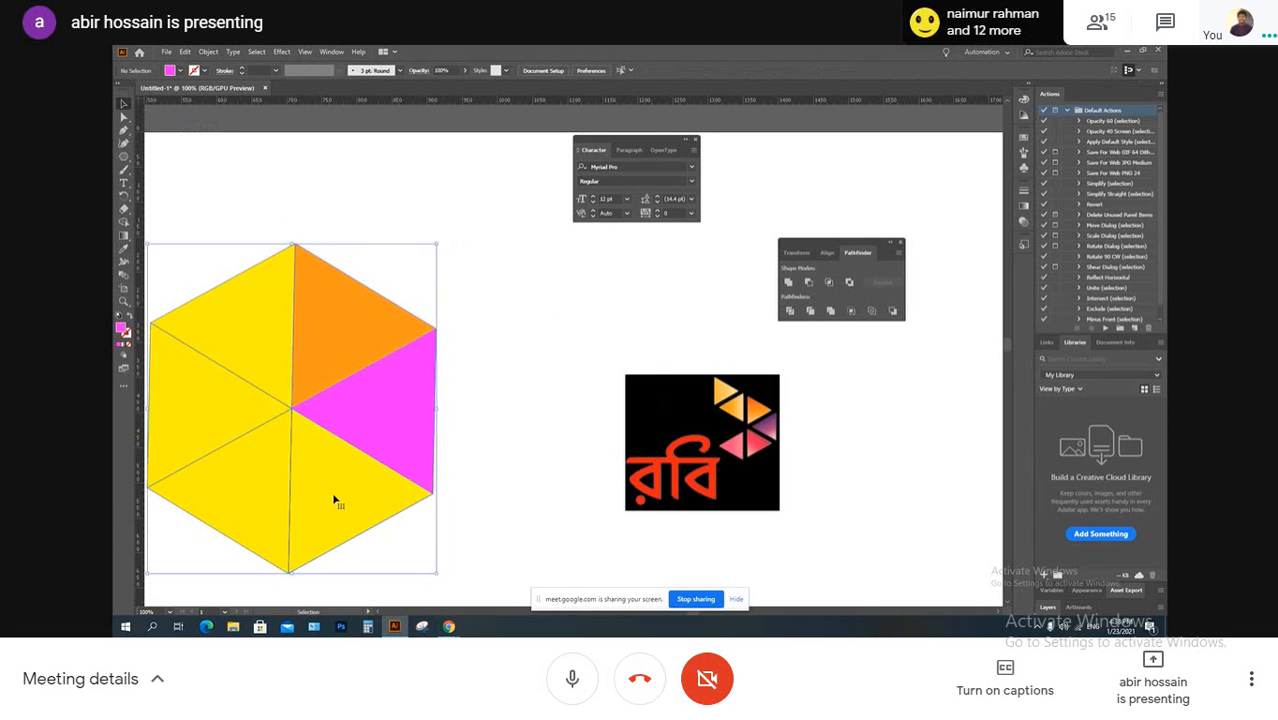
double_click(336, 500)
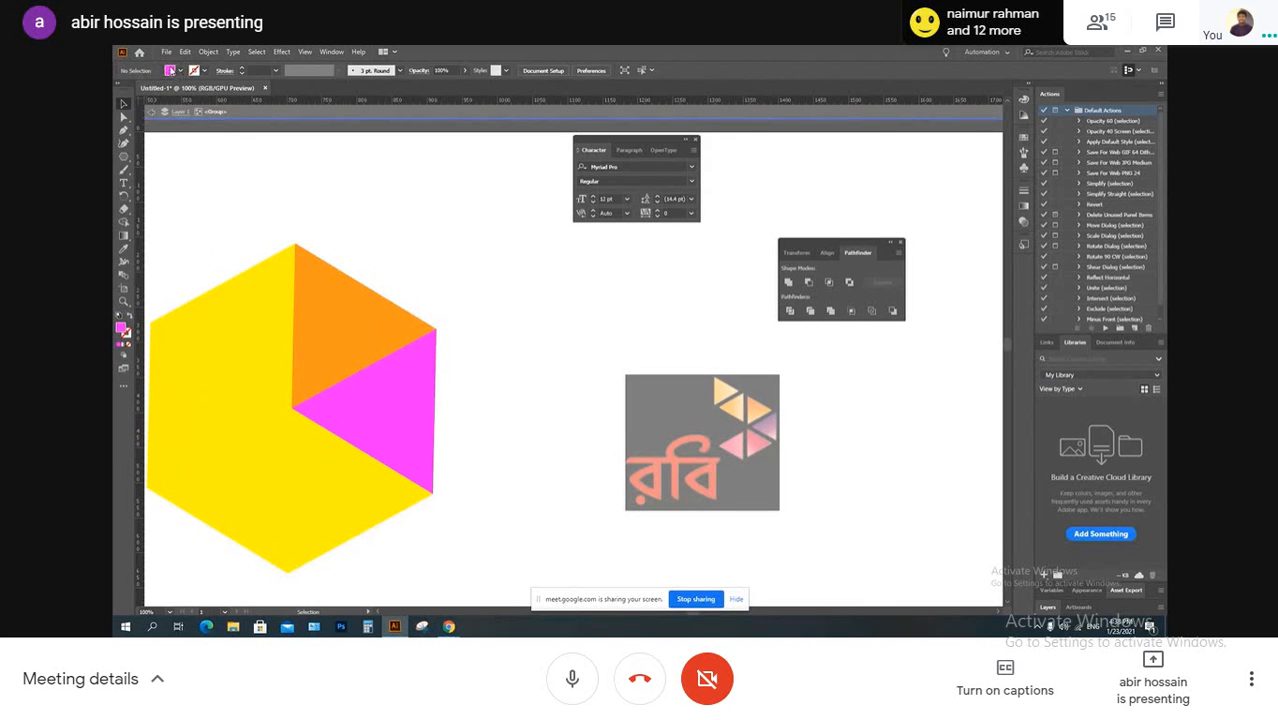
click(180, 70)
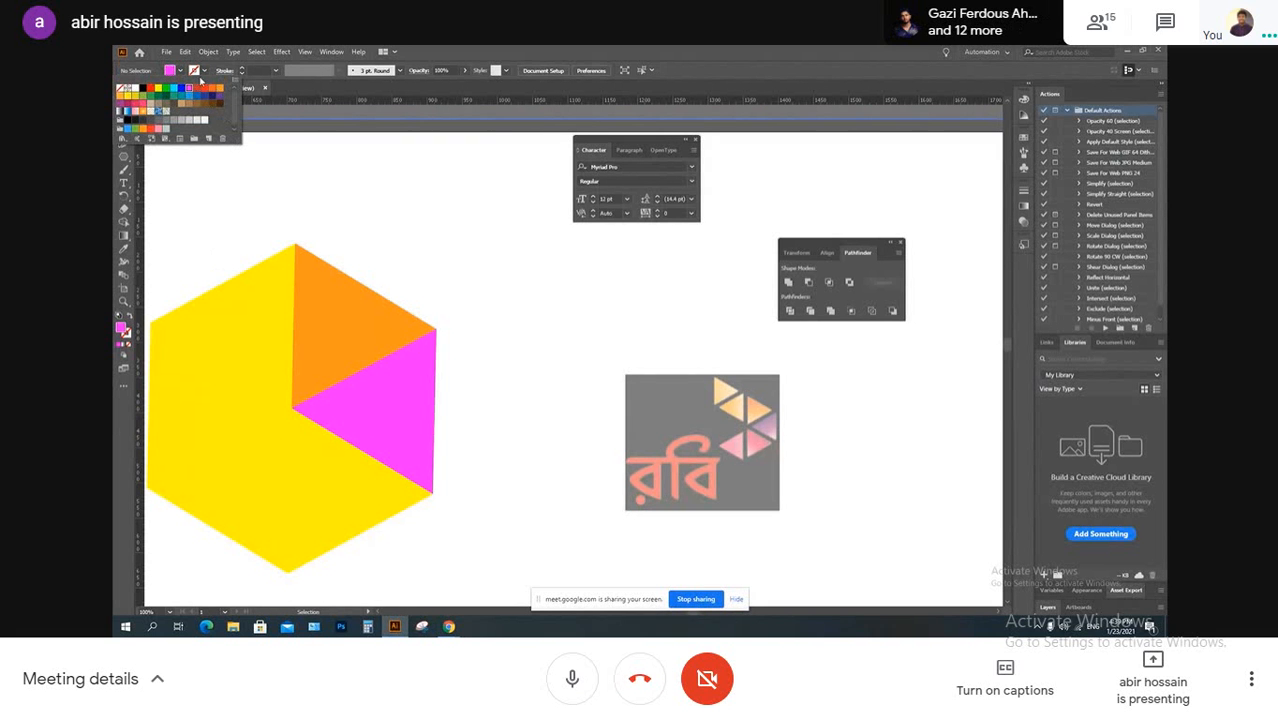
click(217, 99)
click(337, 506)
double_click(317, 470)
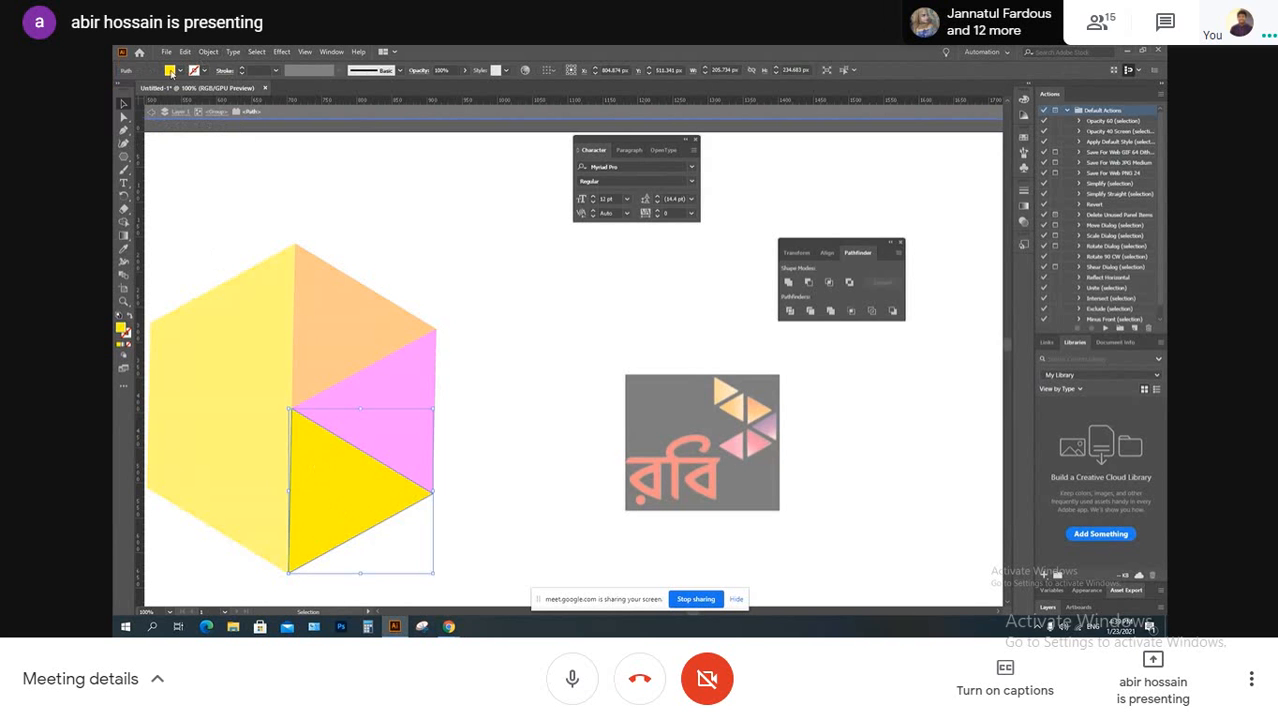
click(171, 71)
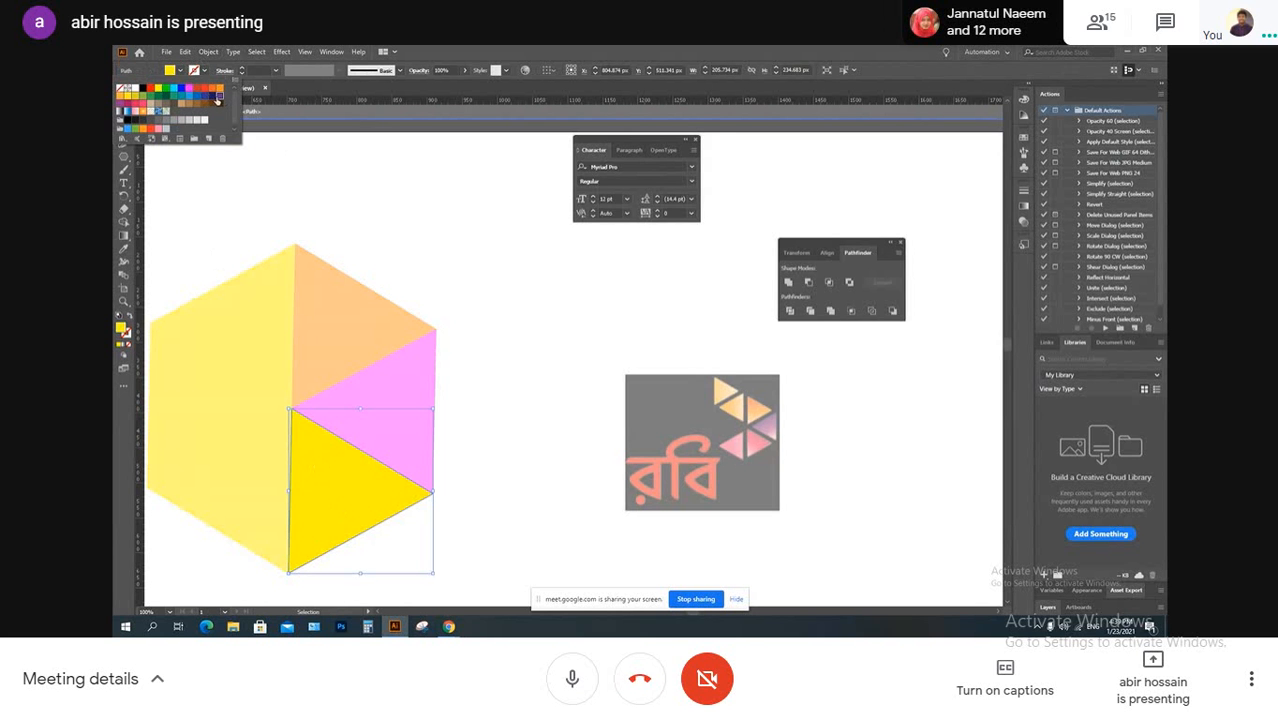
click(220, 97)
Isolate the hexagon's lower-left yellow triangle and fill it with a reddish purple swatch
click(264, 488)
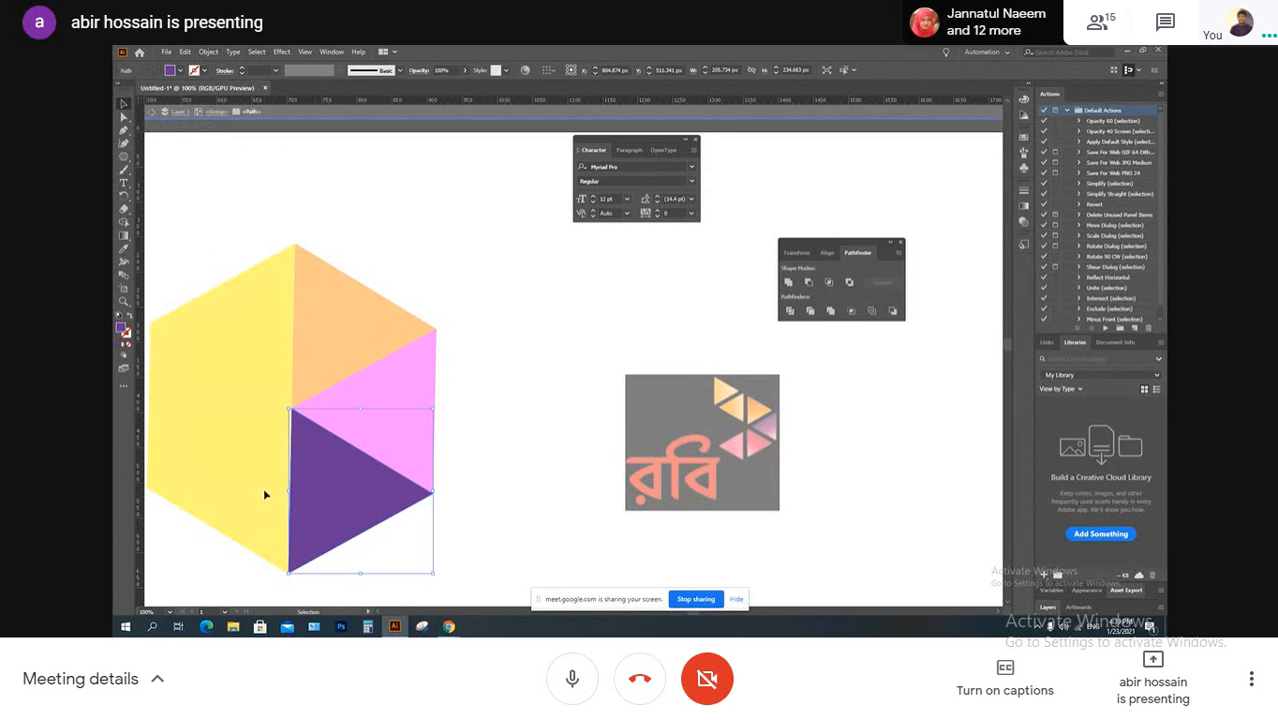
double_click(264, 491)
double_click(256, 494)
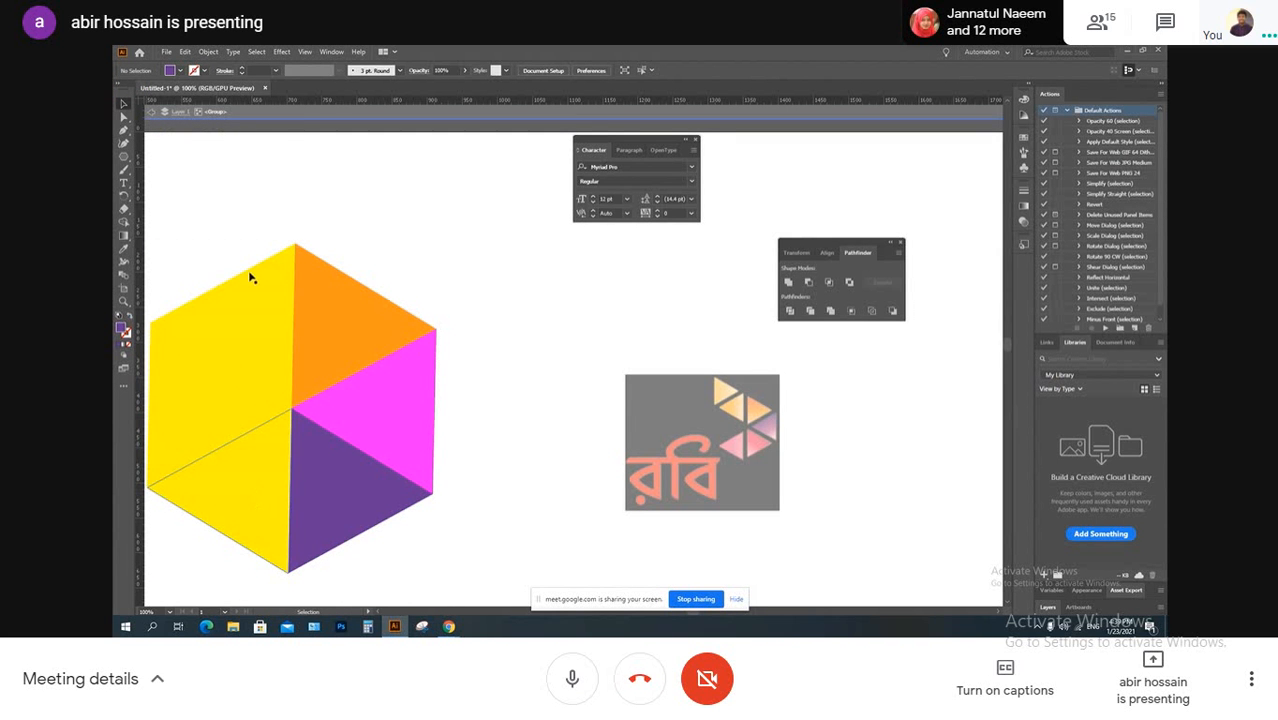
double_click(270, 498)
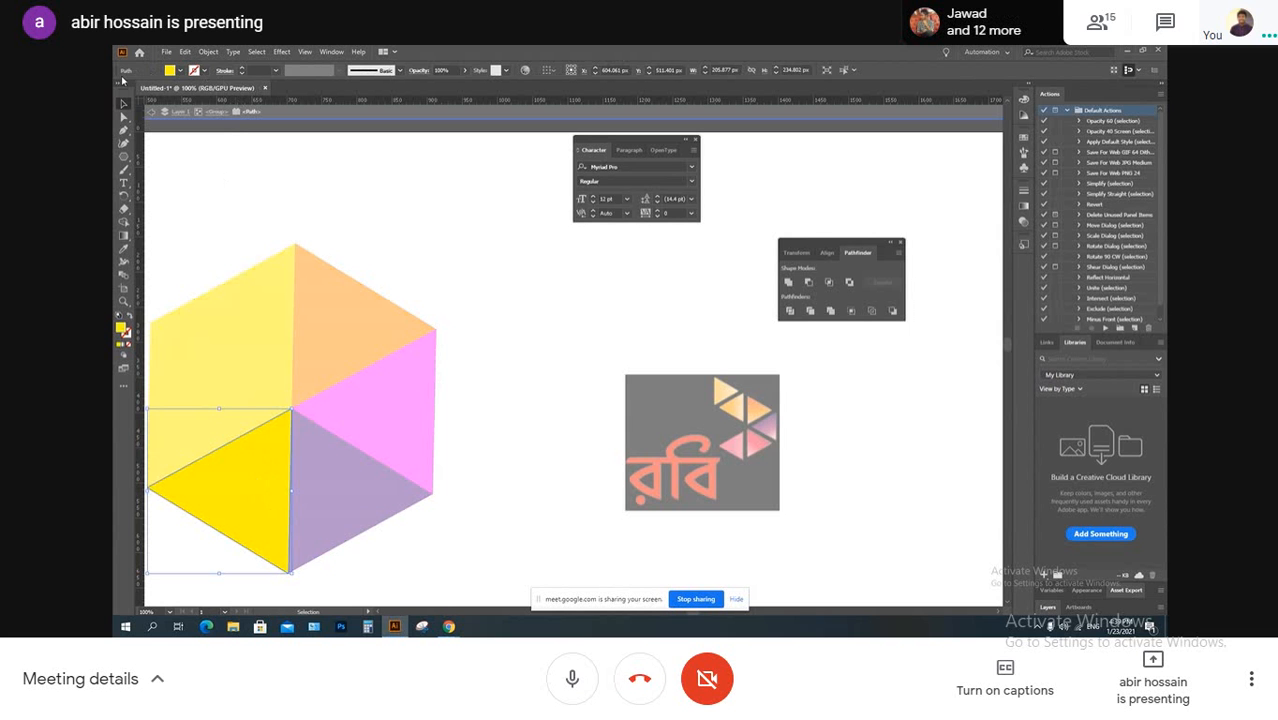
click(170, 70)
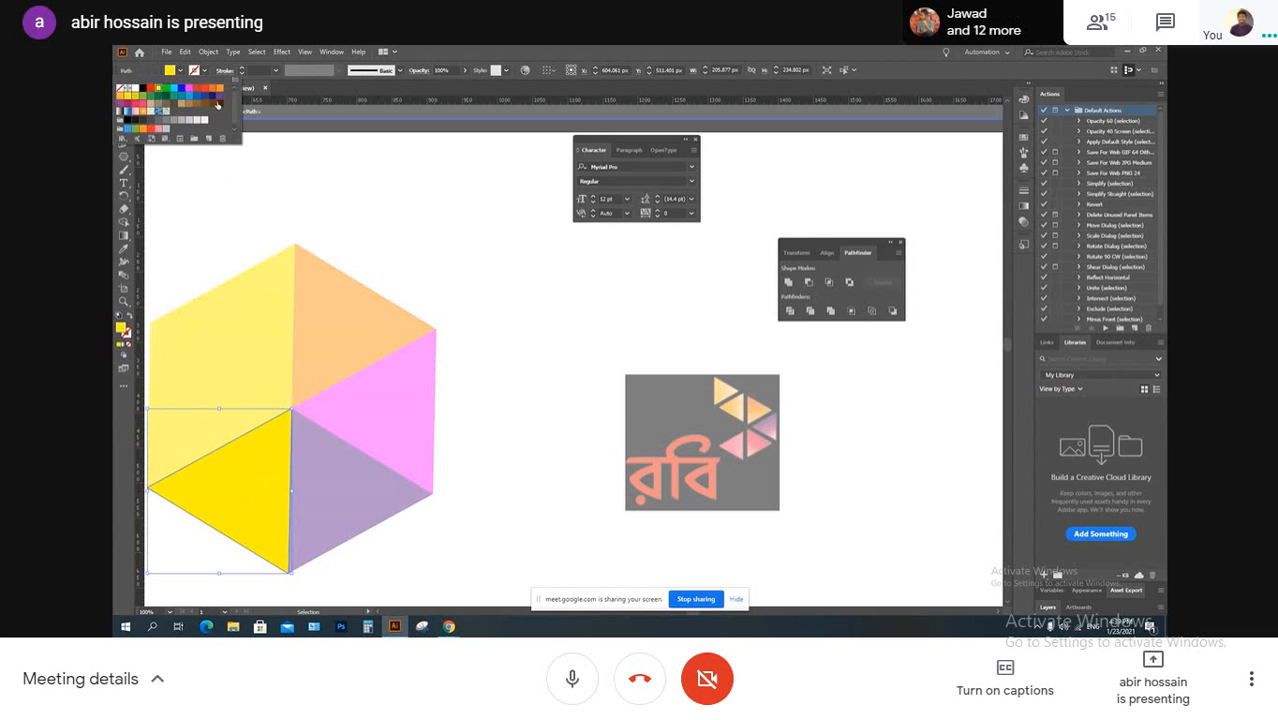
click(132, 106)
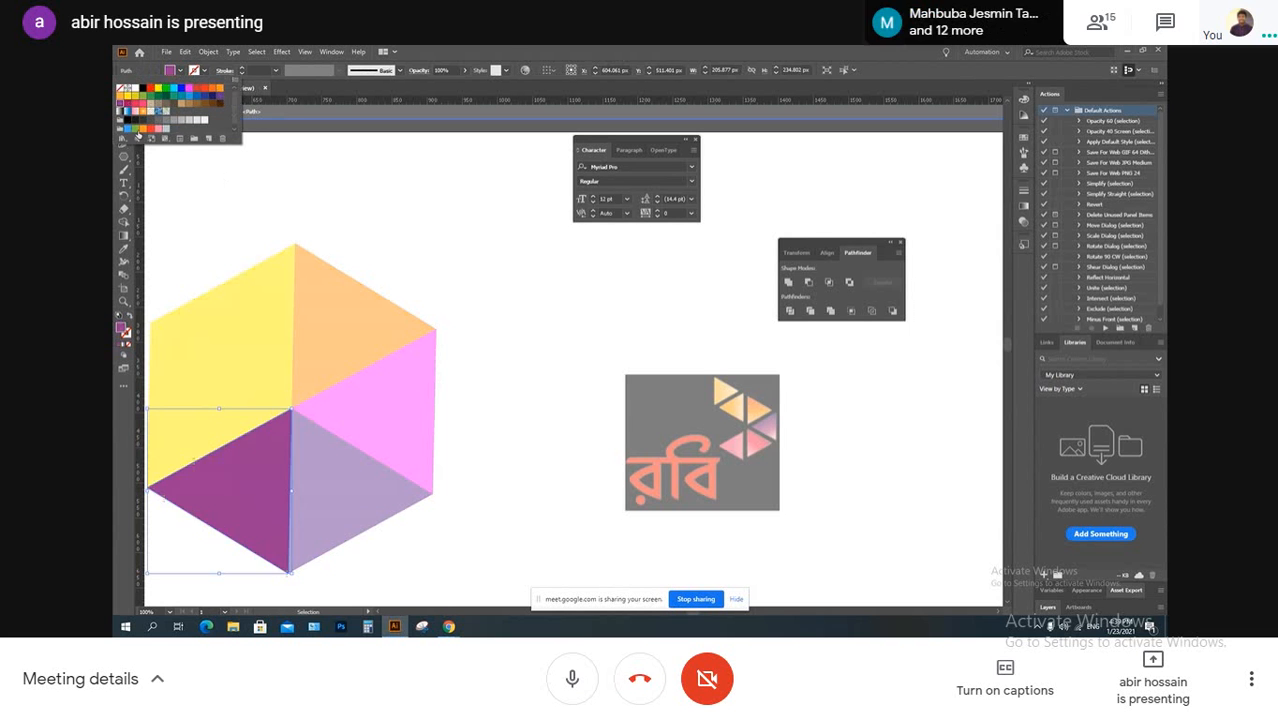
Leave isolation mode, ungroup the coloured hexagon into separate triangles and shift it slightly upward
click(179, 449)
click(173, 362)
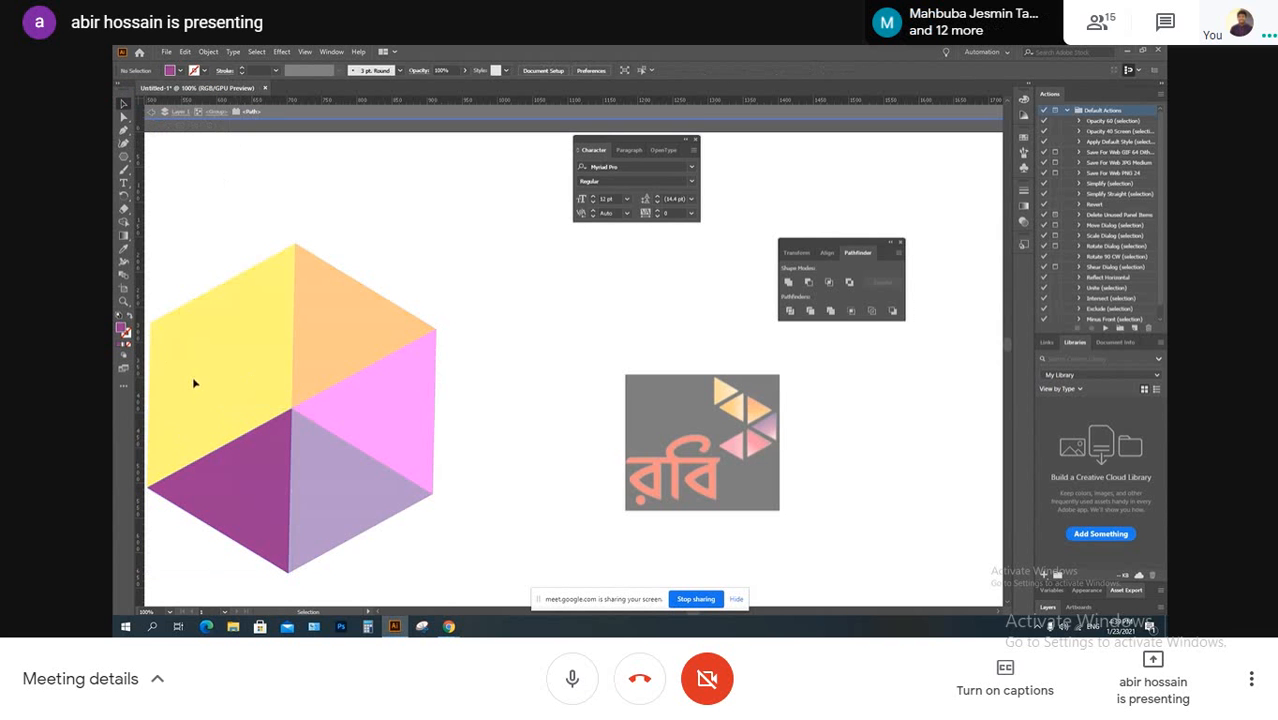
double_click(205, 383)
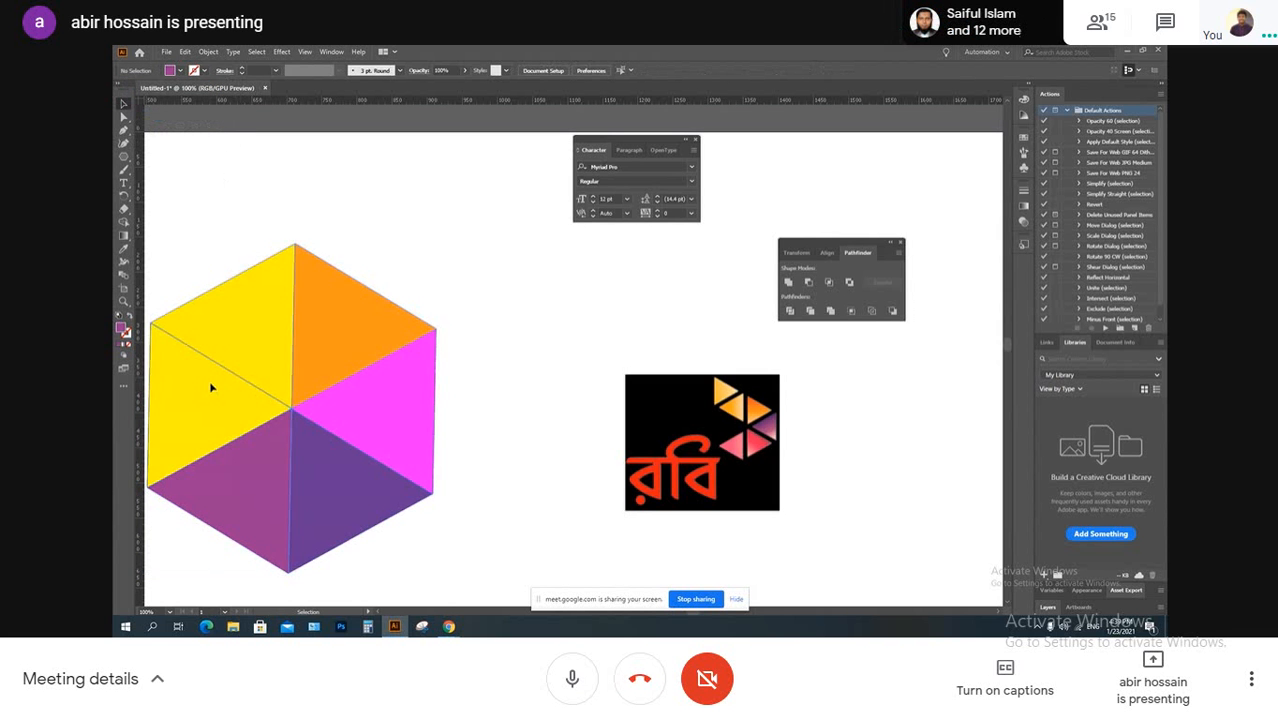
click(210, 386)
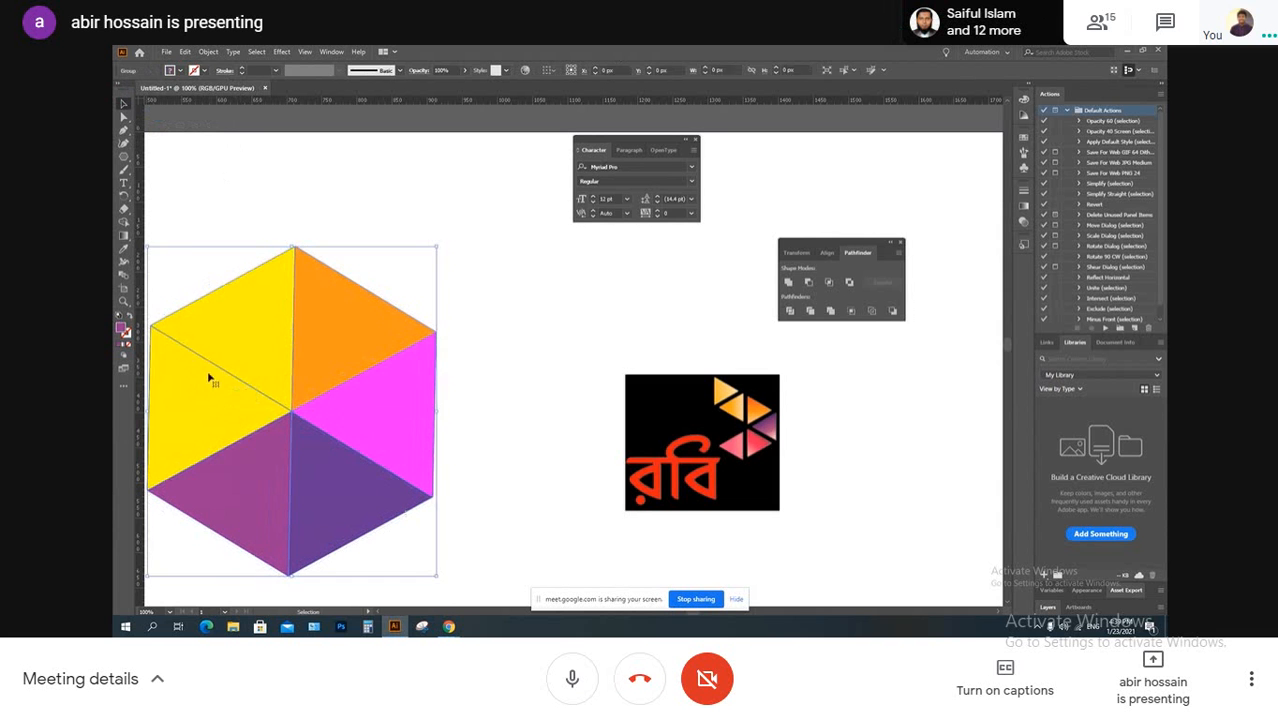
click(197, 230)
drag(189, 163, 434, 582)
scroll(414, 328, down, 1)
right_click(342, 312)
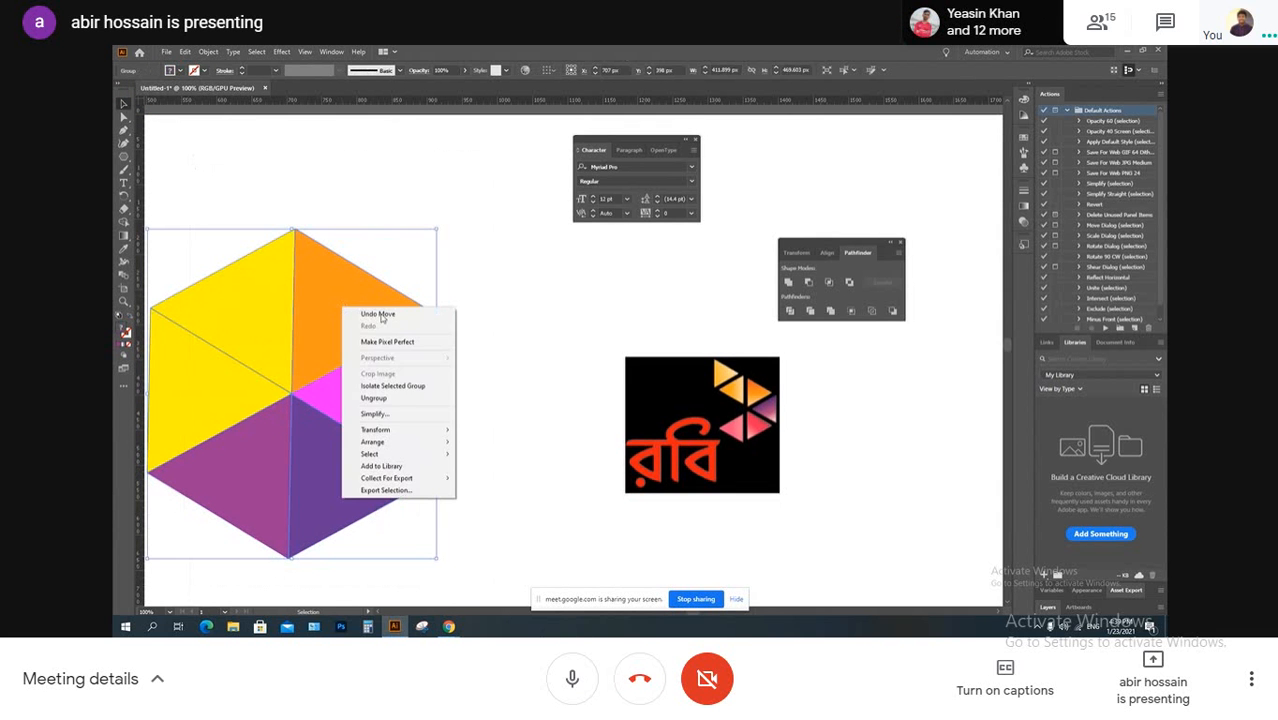
click(375, 398)
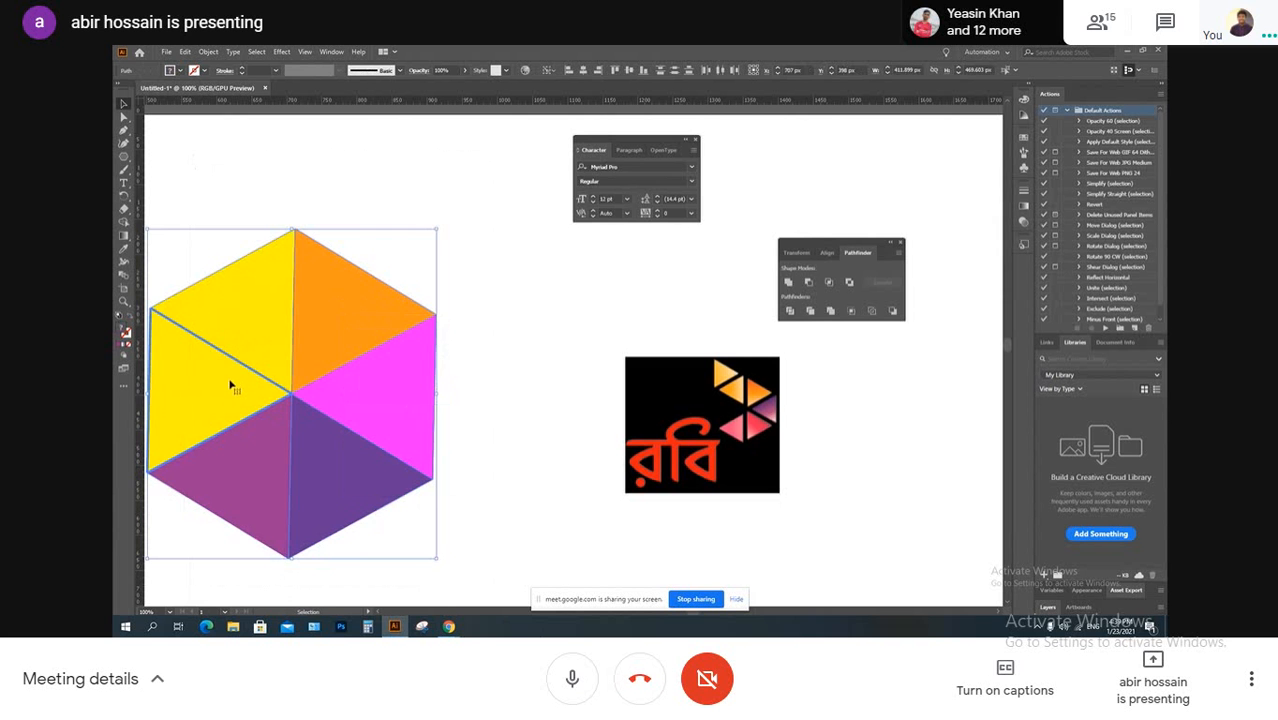
drag(227, 389, 233, 363)
click(299, 162)
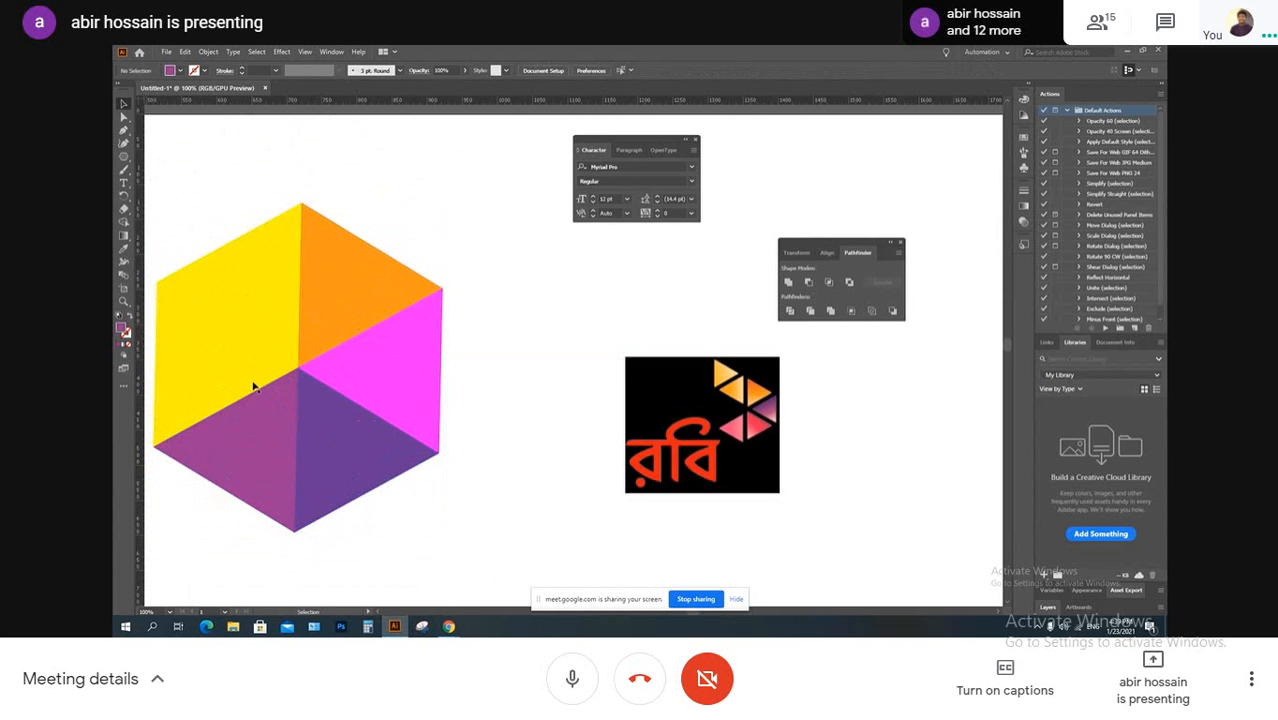
Open the fill swatches for the hexagon's left yellow triangle
click(228, 354)
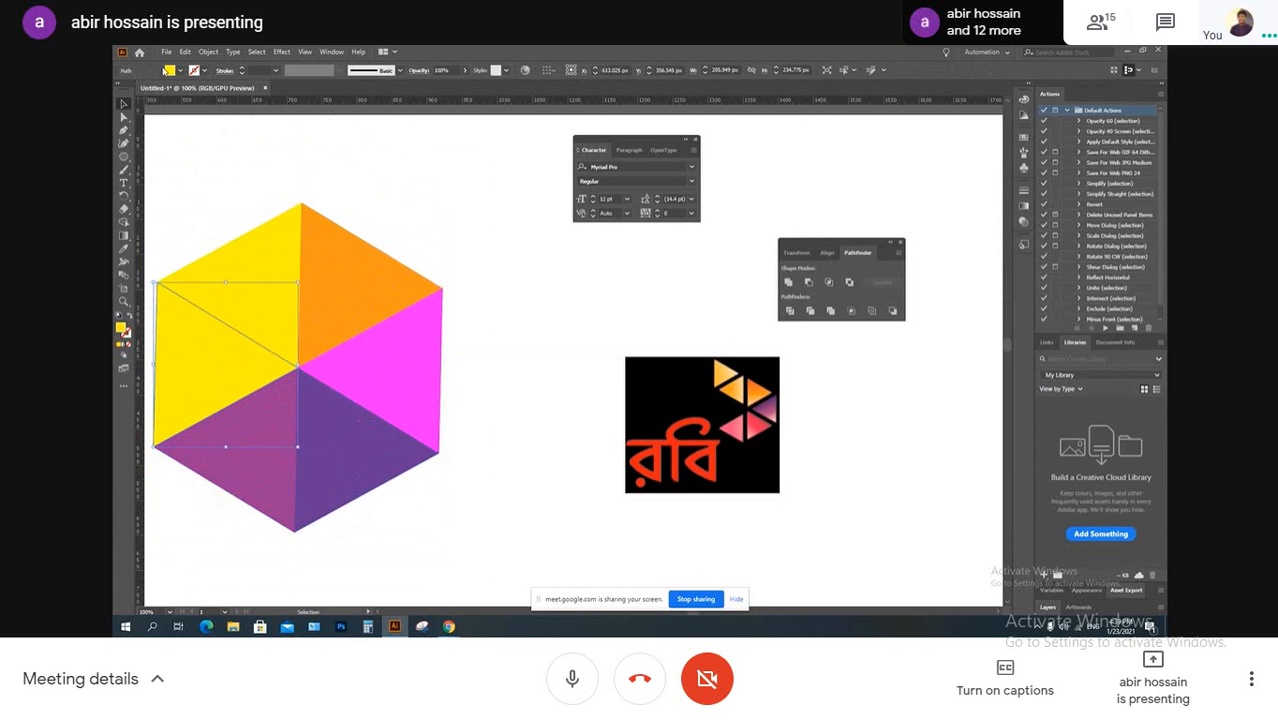
click(171, 70)
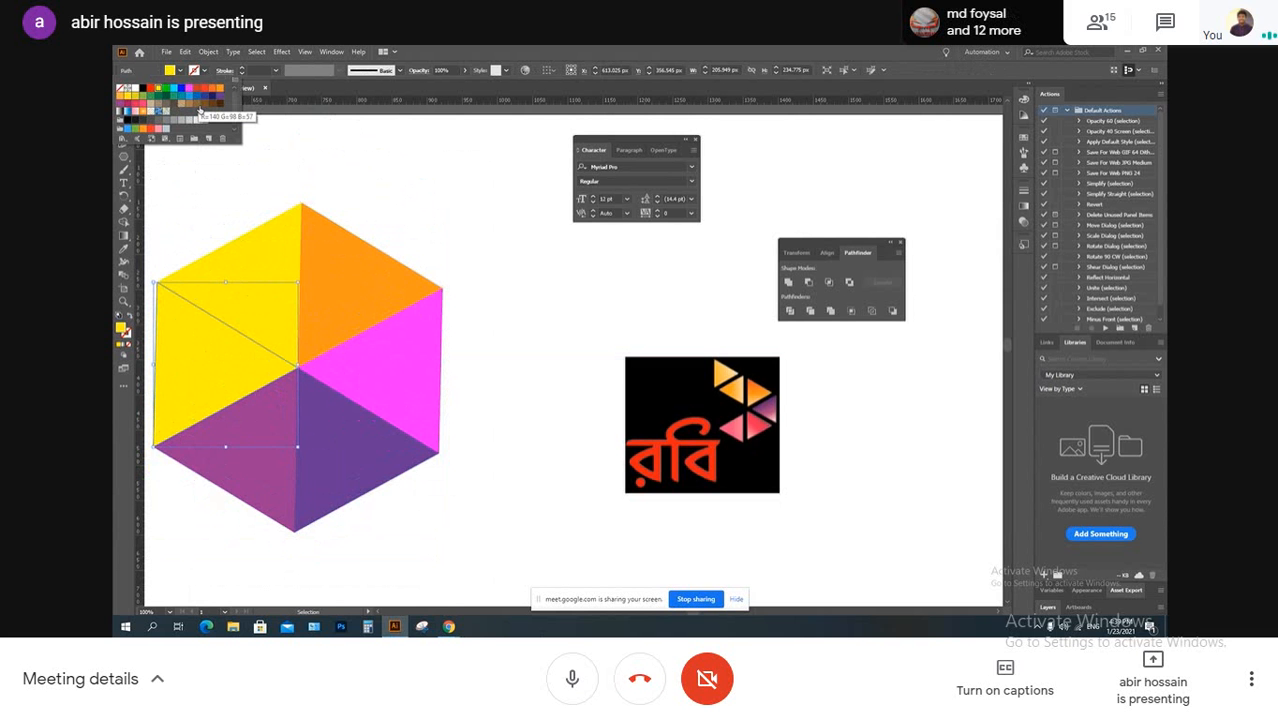
Switch to the local Illustrator document and return to the full-screen shared presentation in Google Meet
click(801, 494)
key(F11)
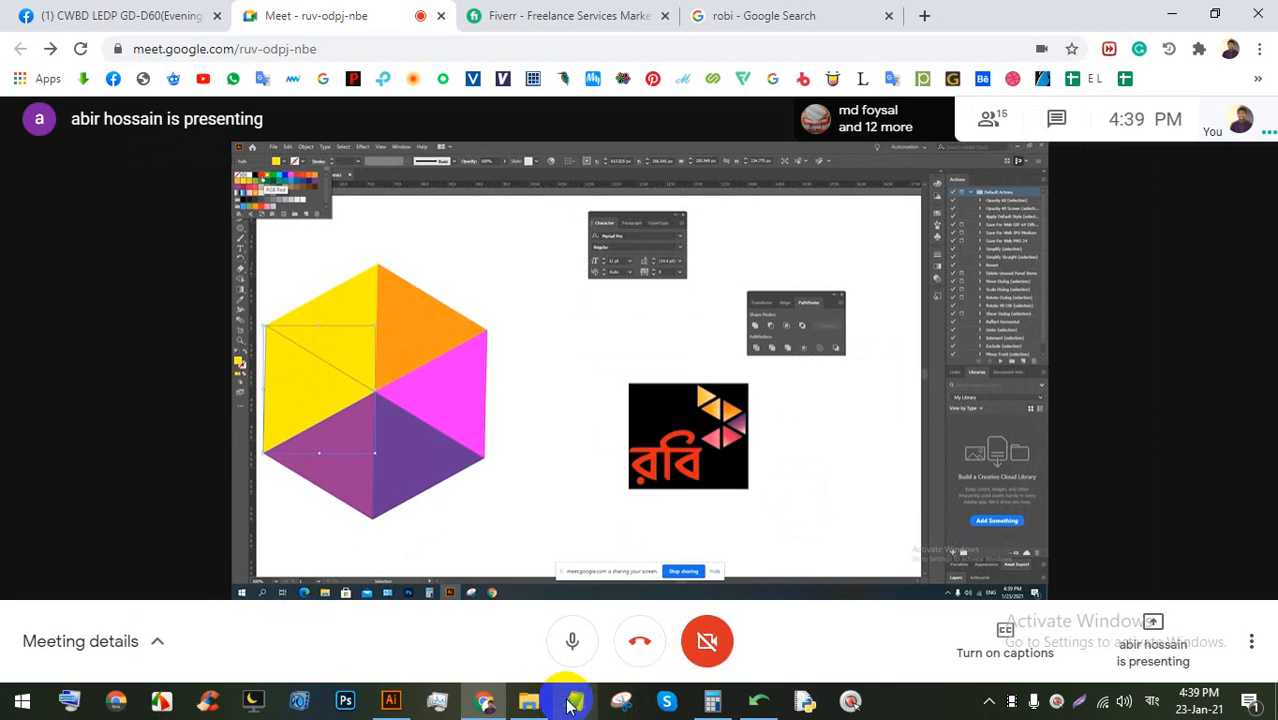
click(389, 700)
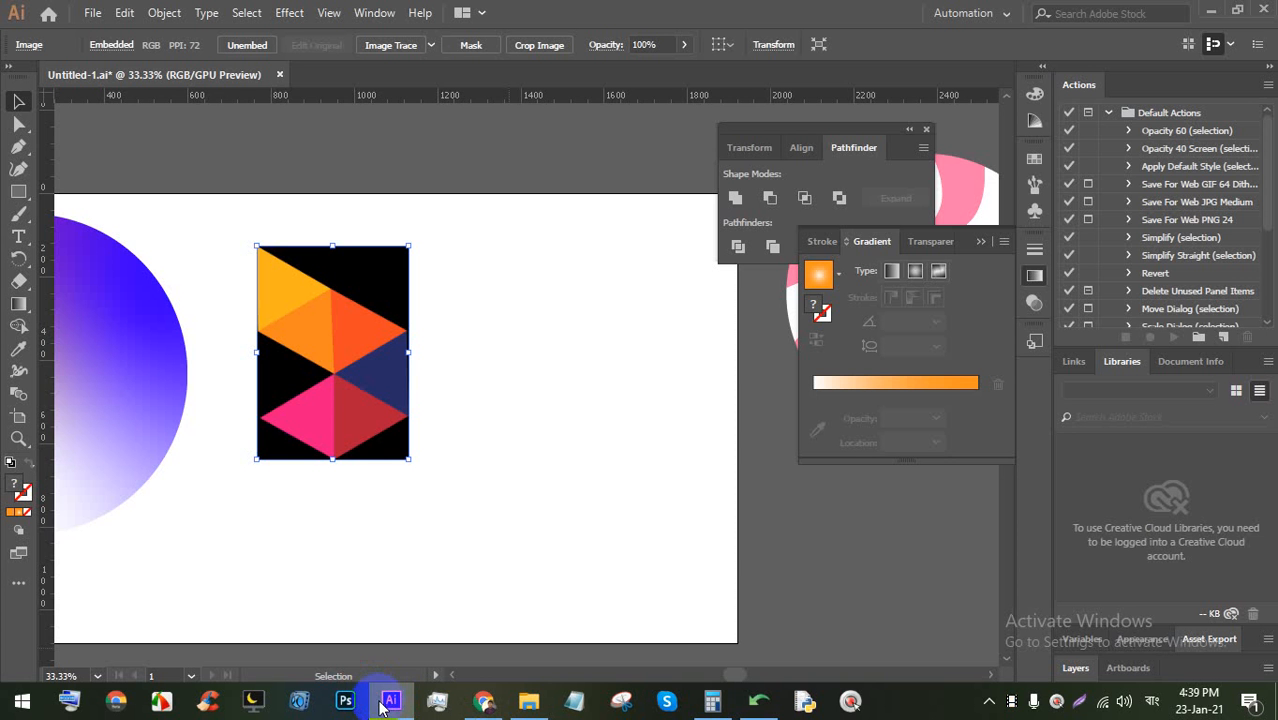
click(383, 706)
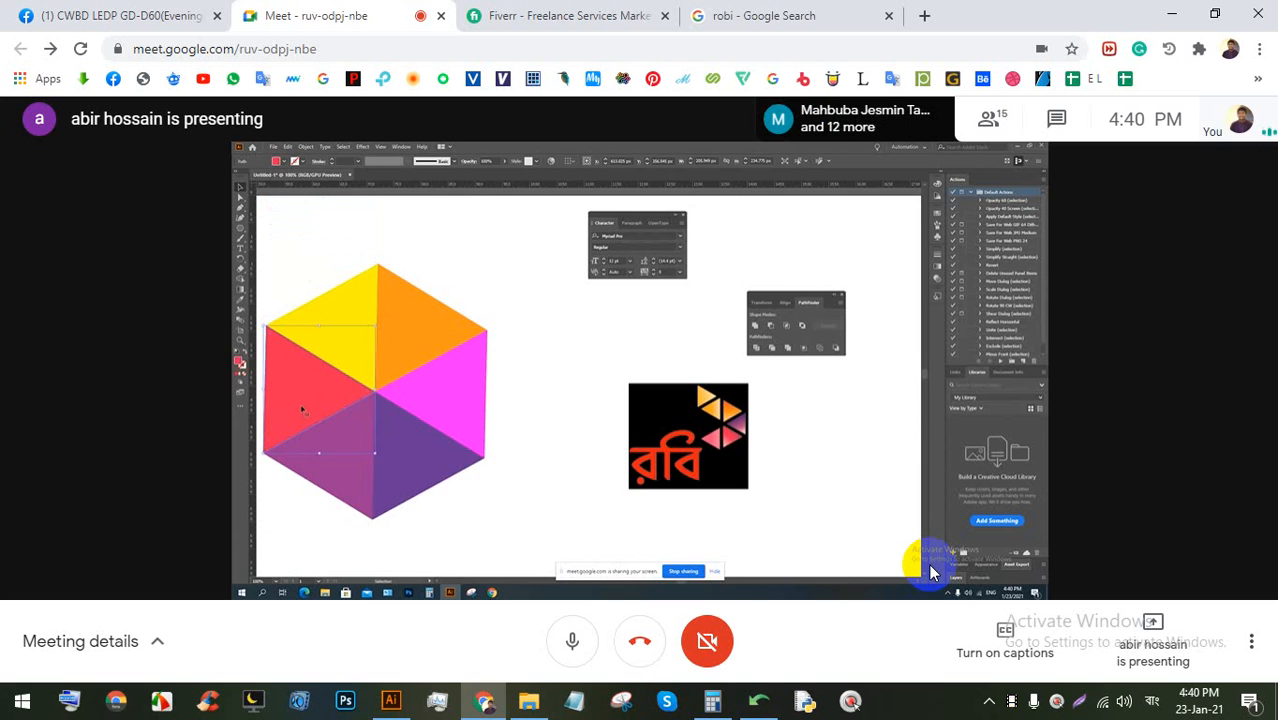
click(791, 427)
key(F11)
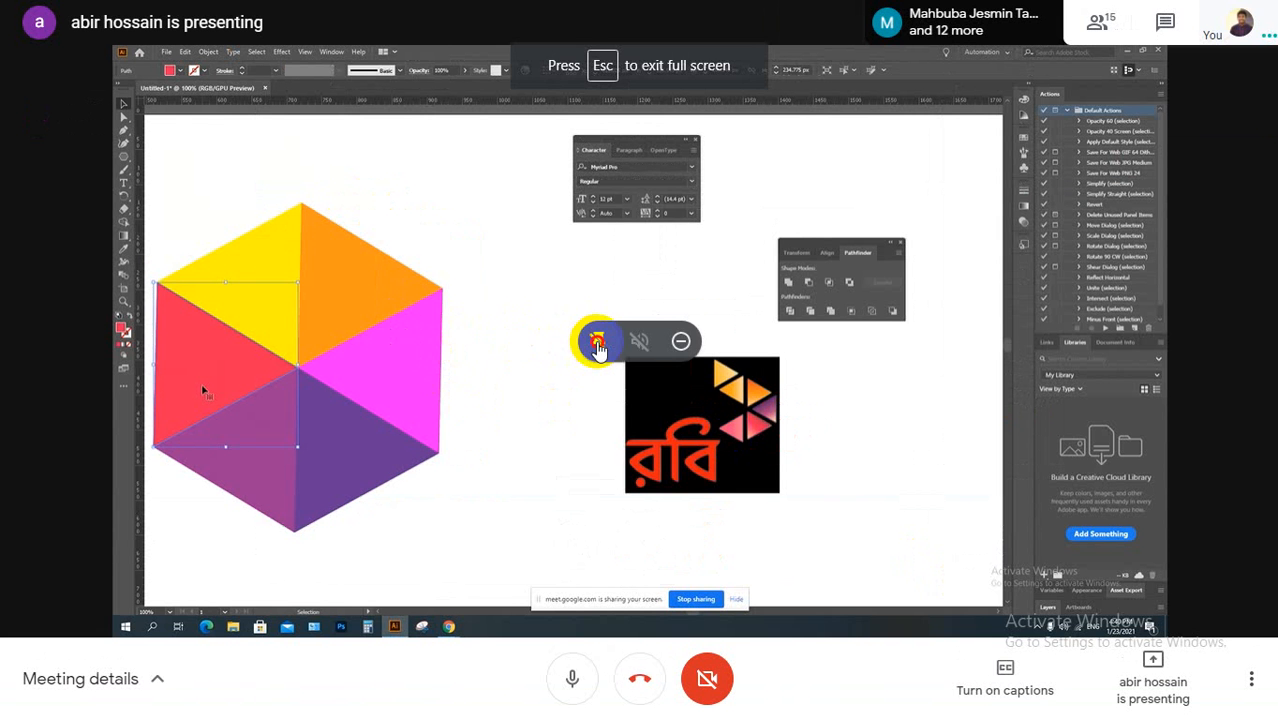
click(597, 341)
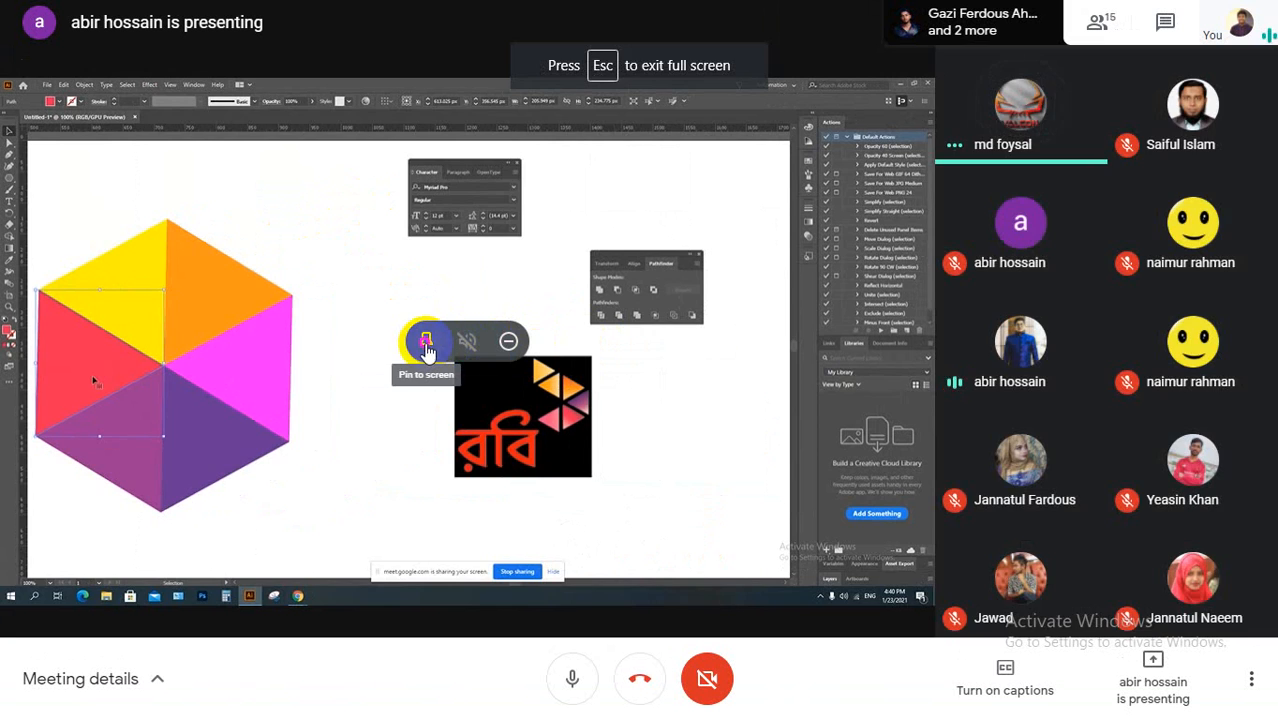
click(427, 342)
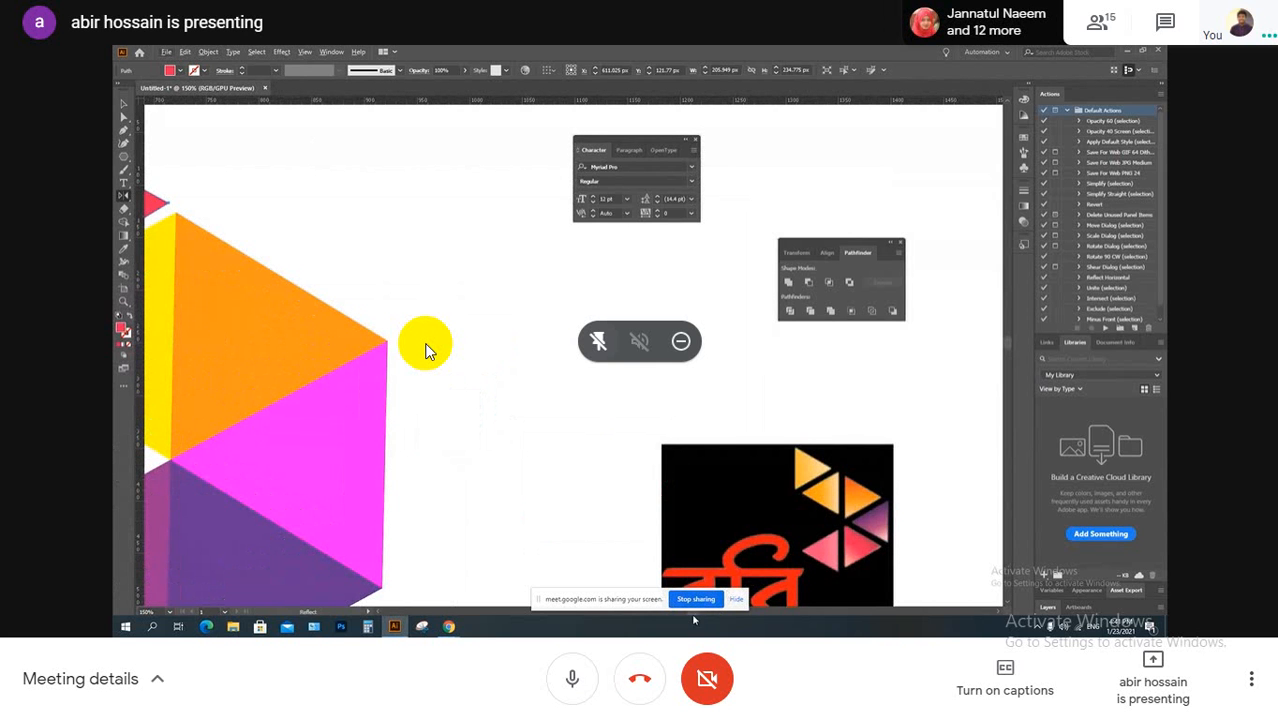
click(481, 612)
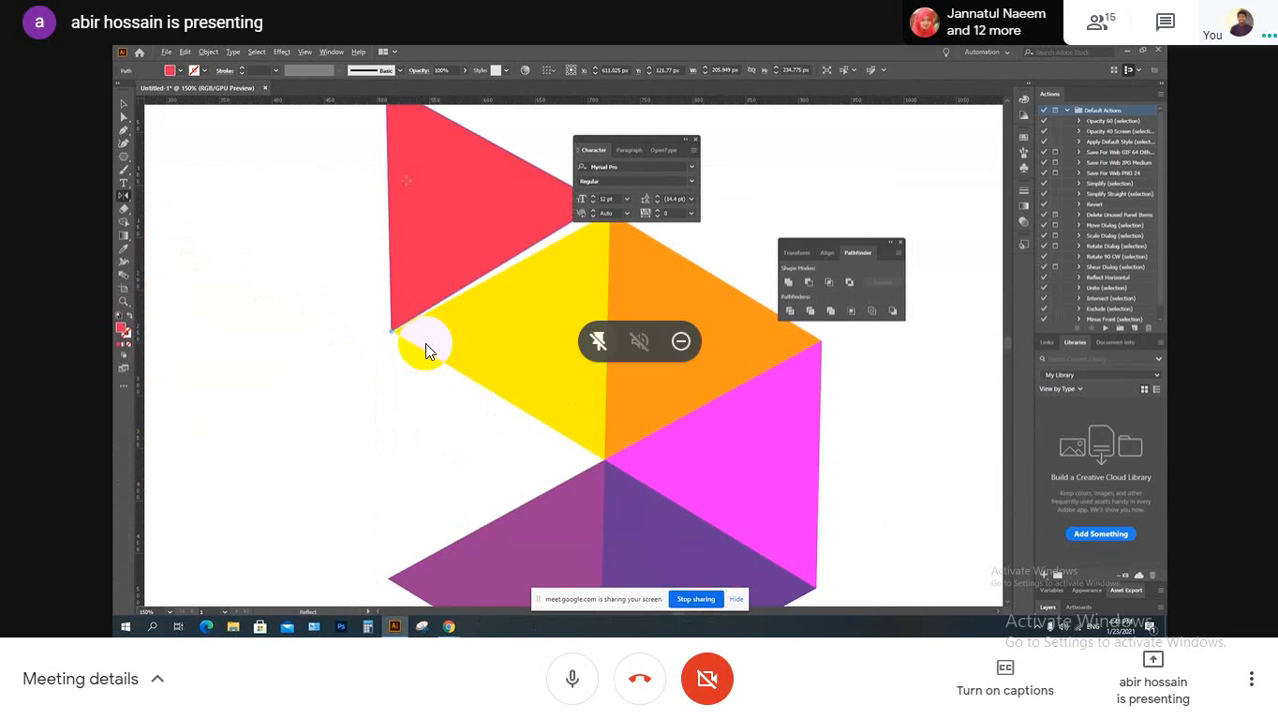
scroll(426, 346, up, 2)
scroll(424, 342, up, 1)
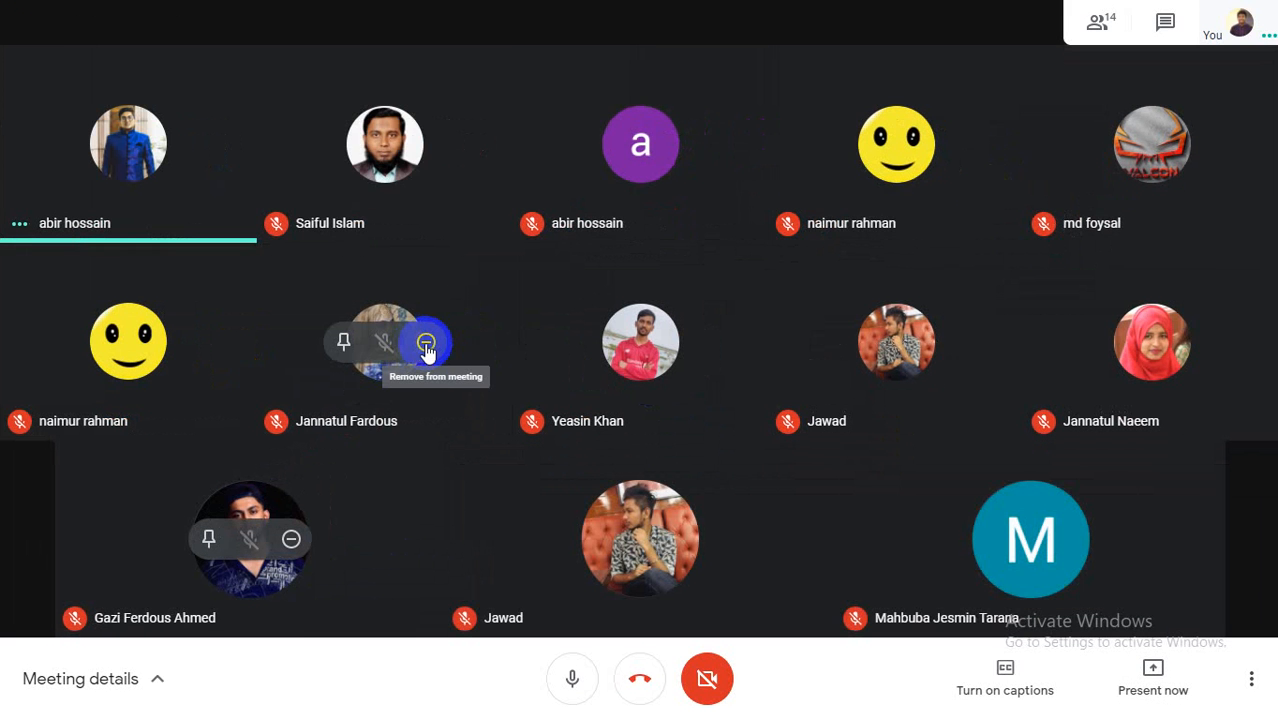
Start presenting the entire screen to the Meet participants
click(658, 14)
key(space)
click(1142, 638)
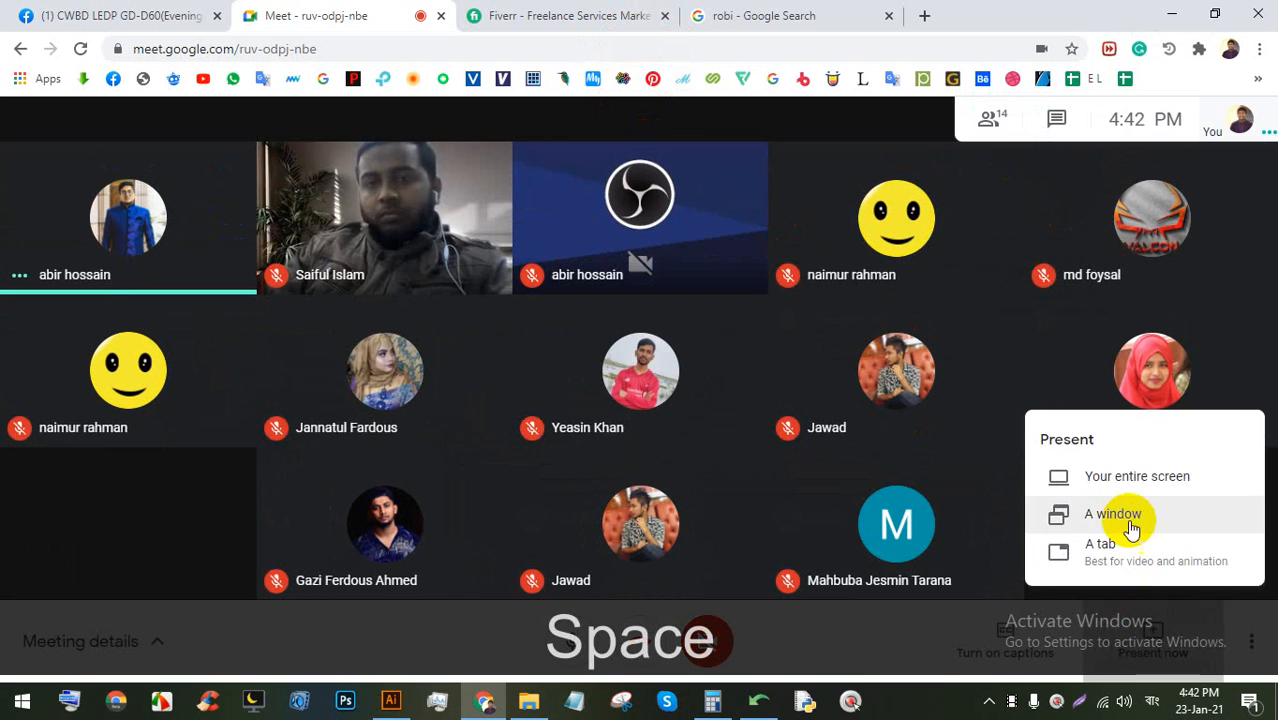
click(1130, 476)
click(800, 455)
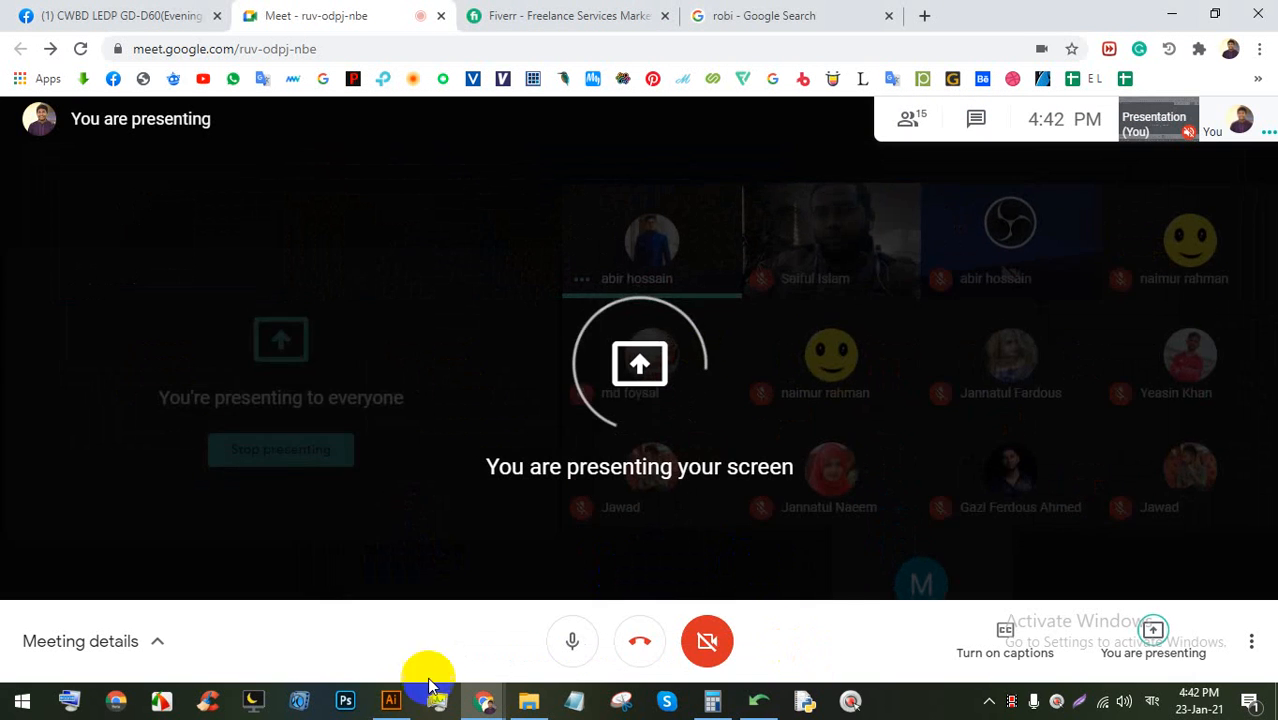
Switch to Illustrator and create a new Web-Large document of 1920 x 1080 px
click(395, 697)
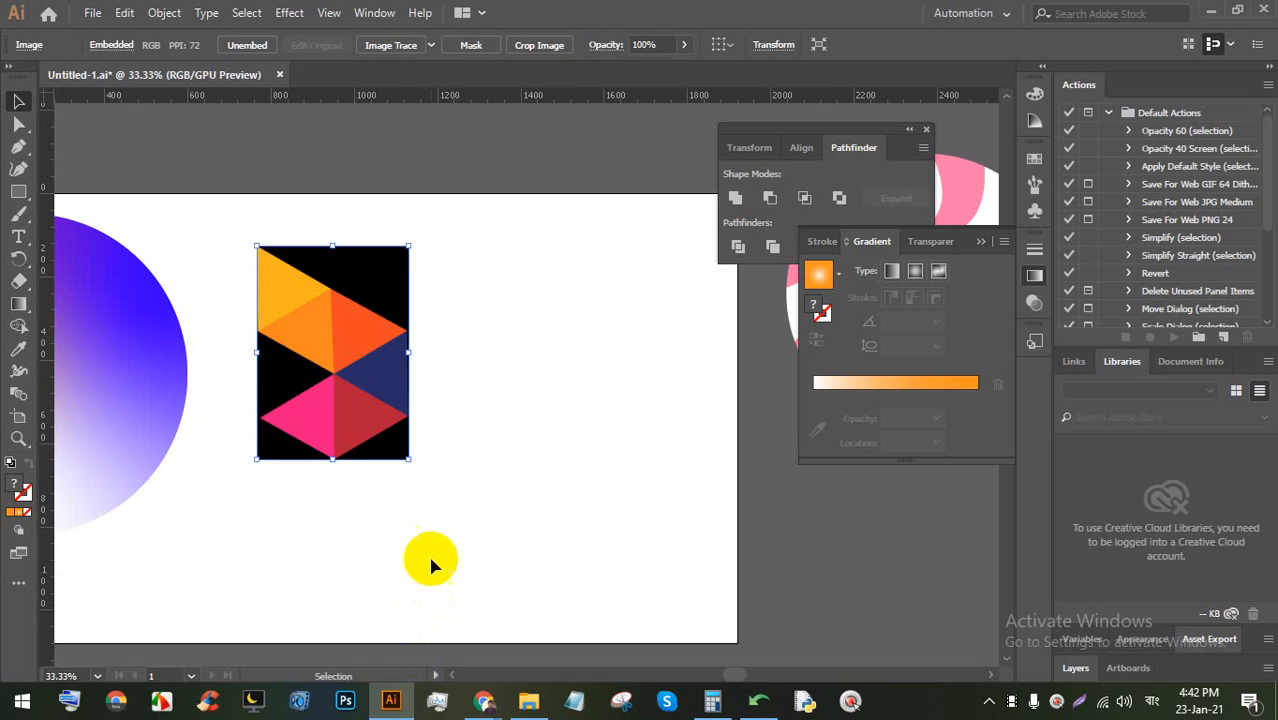
scroll(449, 396, down, 1)
scroll(449, 396, up, 1)
key(ctrl+alt+n)
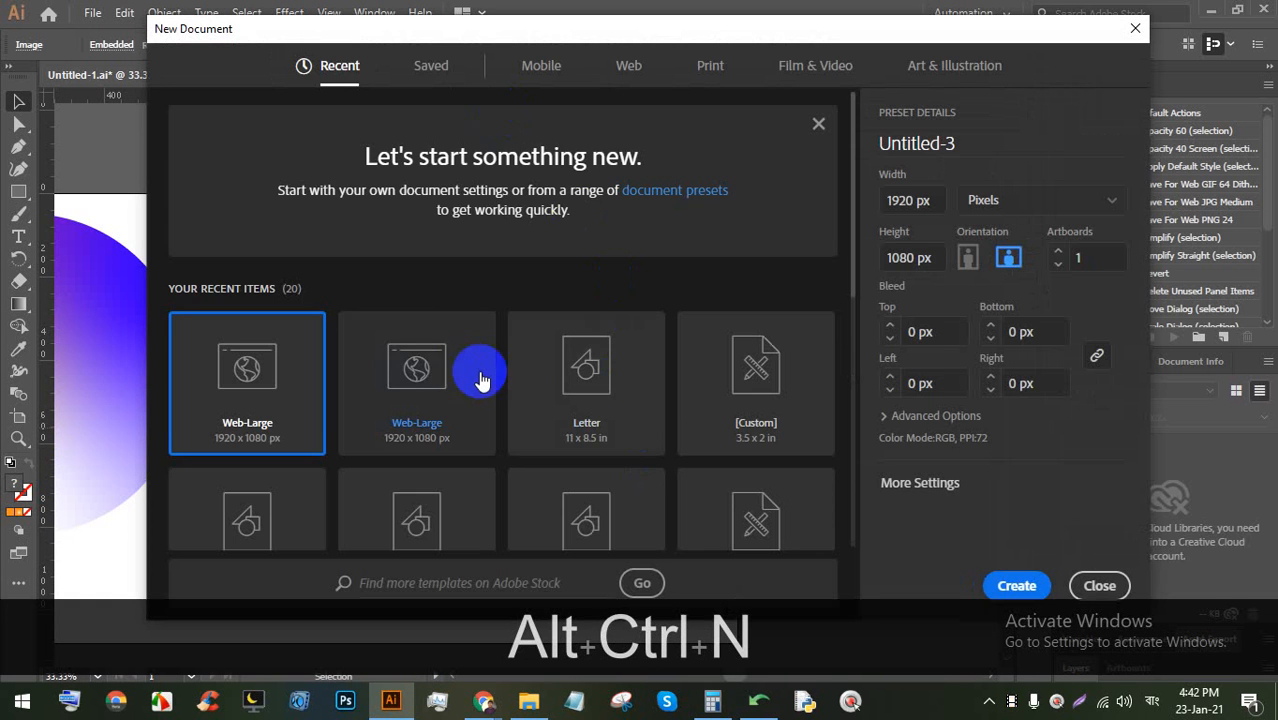
click(402, 372)
double_click(402, 372)
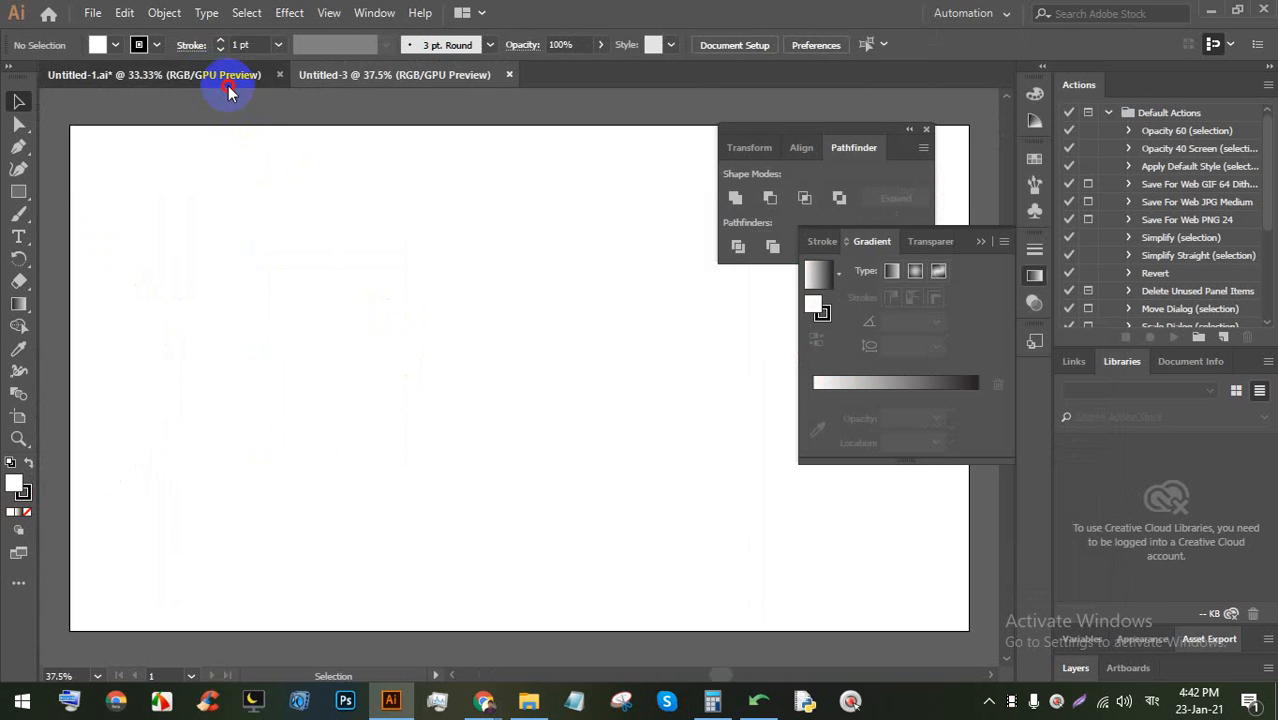
Bring the coloured triangle reference image from Untitled-1.ai into Untitled-3 and clear the floating Gradient and Pathfinder panels off the canvas
click(242, 80)
drag(303, 232, 146, 323)
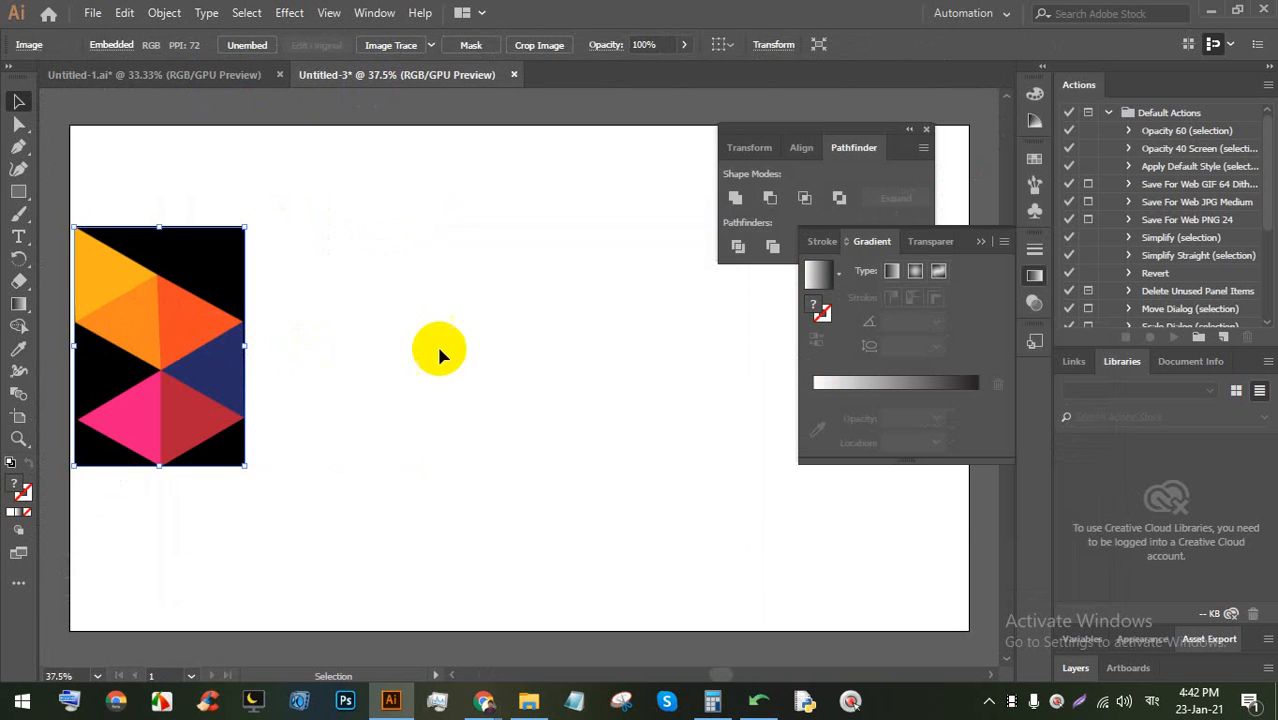
scroll(632, 321, up, 1)
click(983, 242)
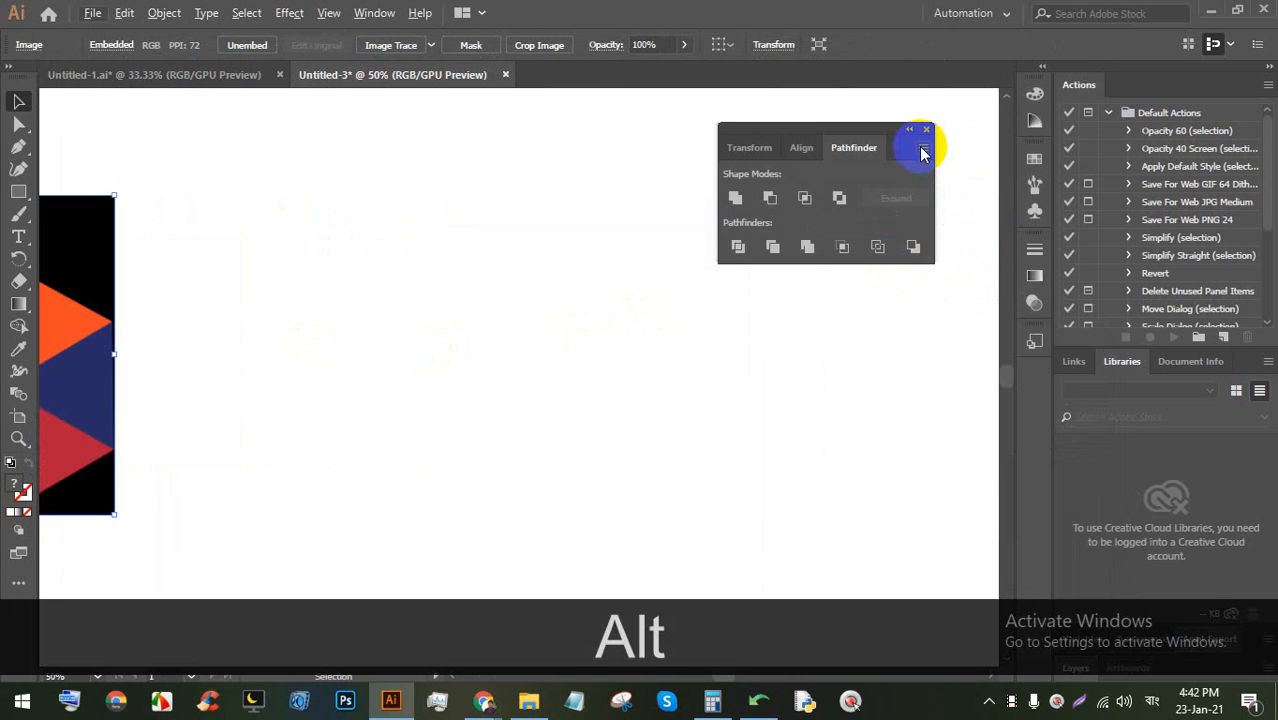
drag(856, 134, 984, 106)
scroll(557, 229, up, 1)
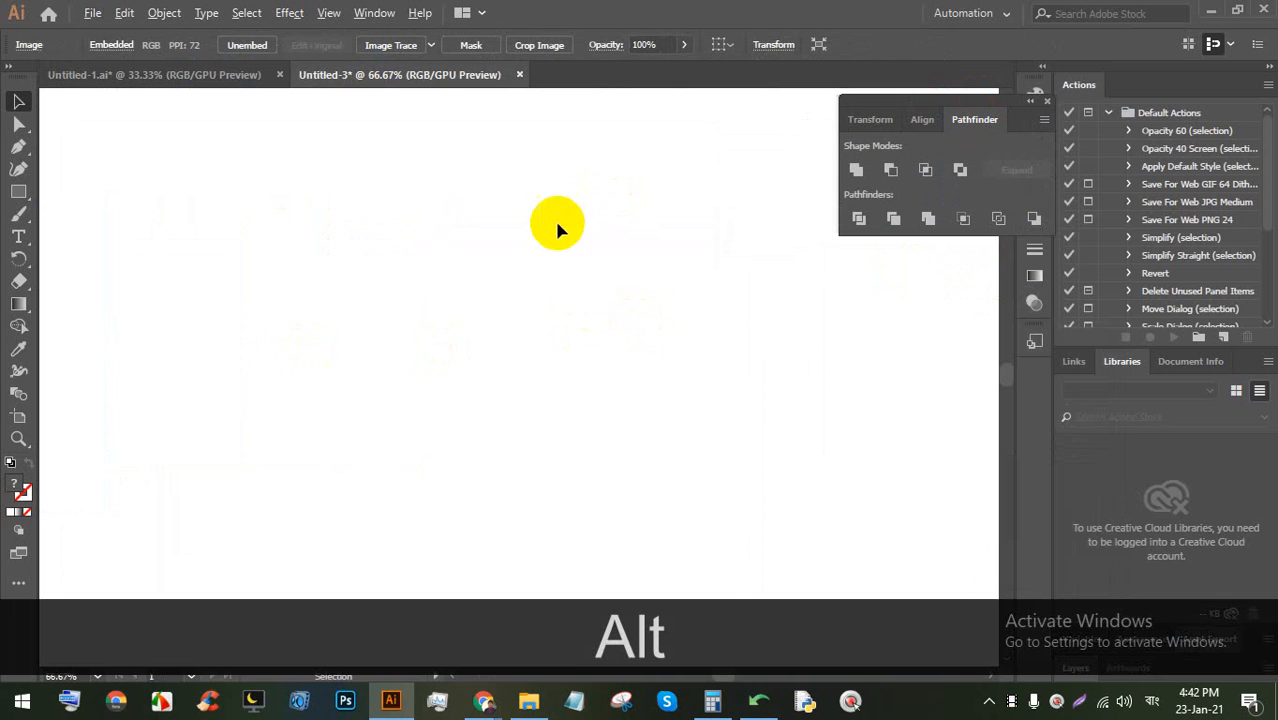
Draw a hexagon with the Polygon tool and move it to the middle of the view
drag(23, 201, 96, 258)
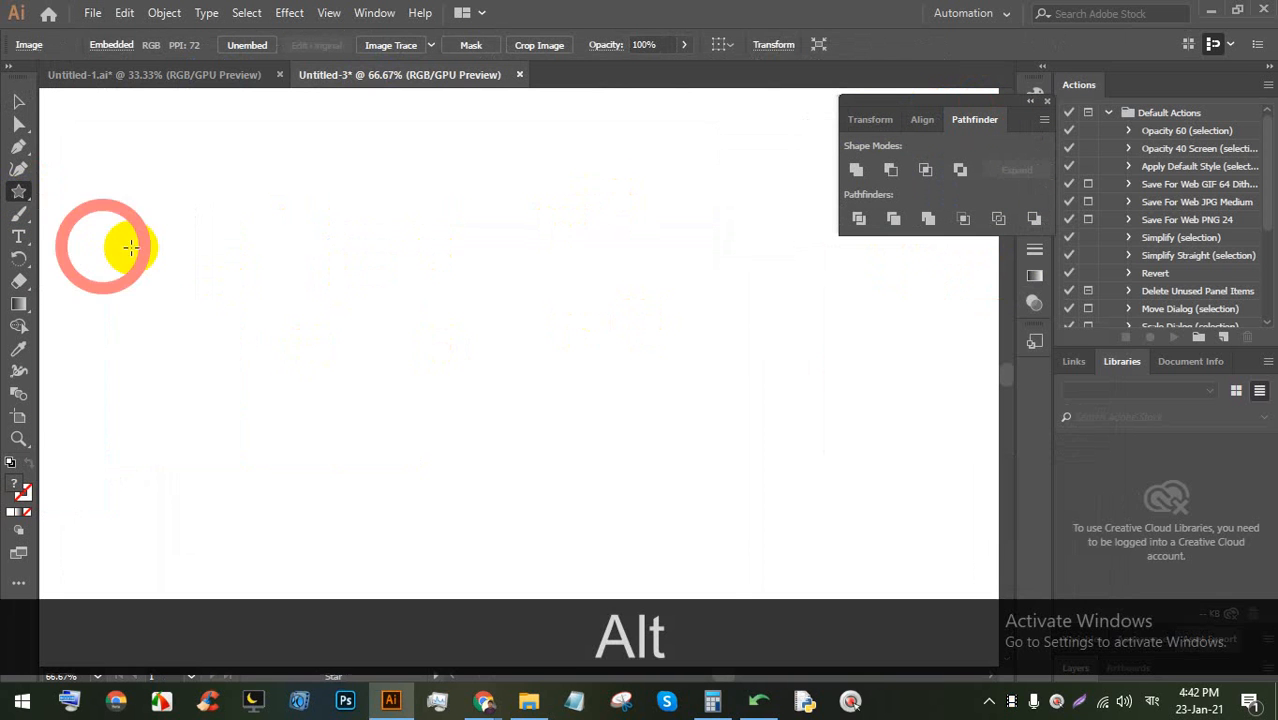
drag(22, 196, 100, 236)
drag(283, 221, 448, 322)
key(shift+Up)
key(shift+Up)
key(shift+Up)
click(18, 101)
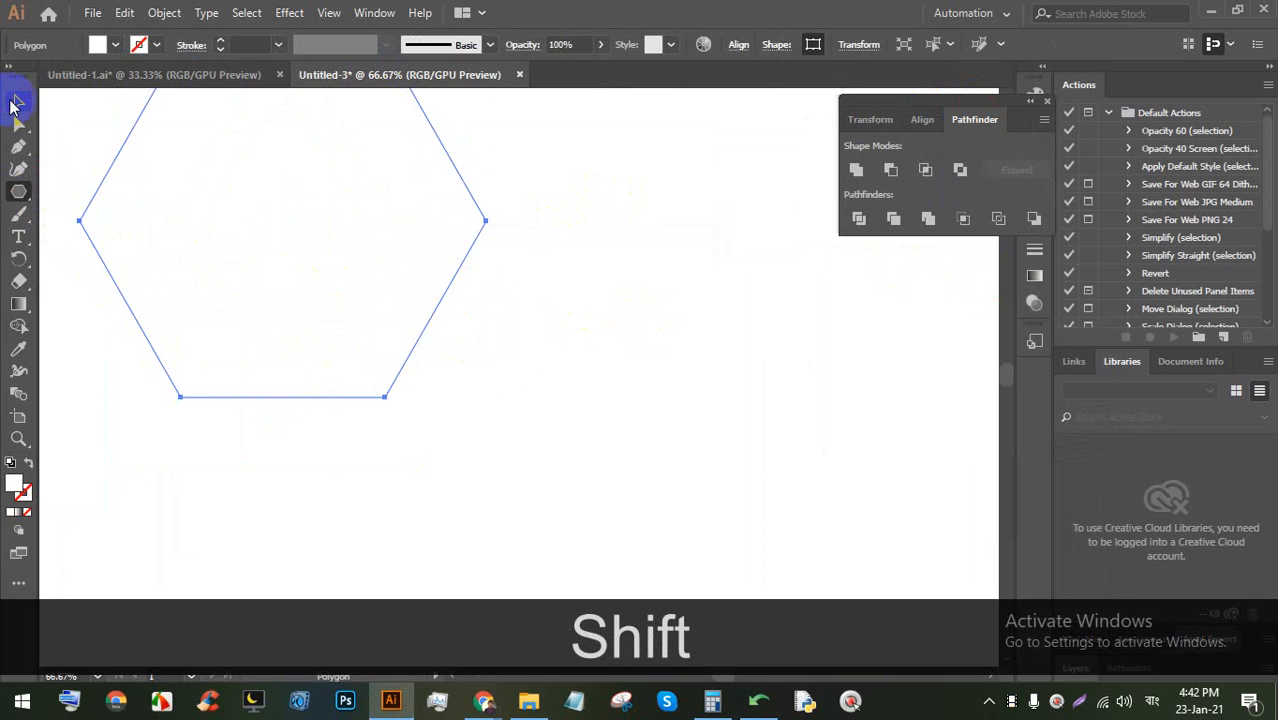
drag(237, 195, 440, 329)
Fill the new hexagon with the magenta swatch
click(115, 44)
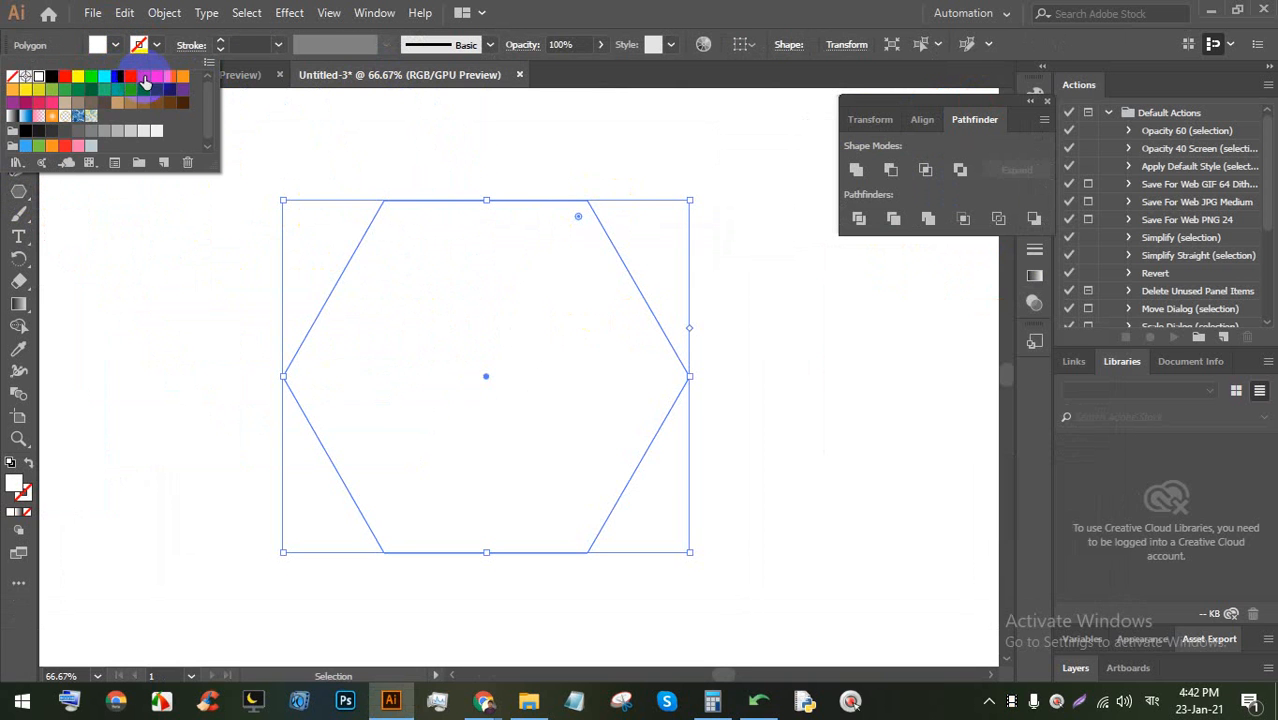
click(143, 83)
click(416, 331)
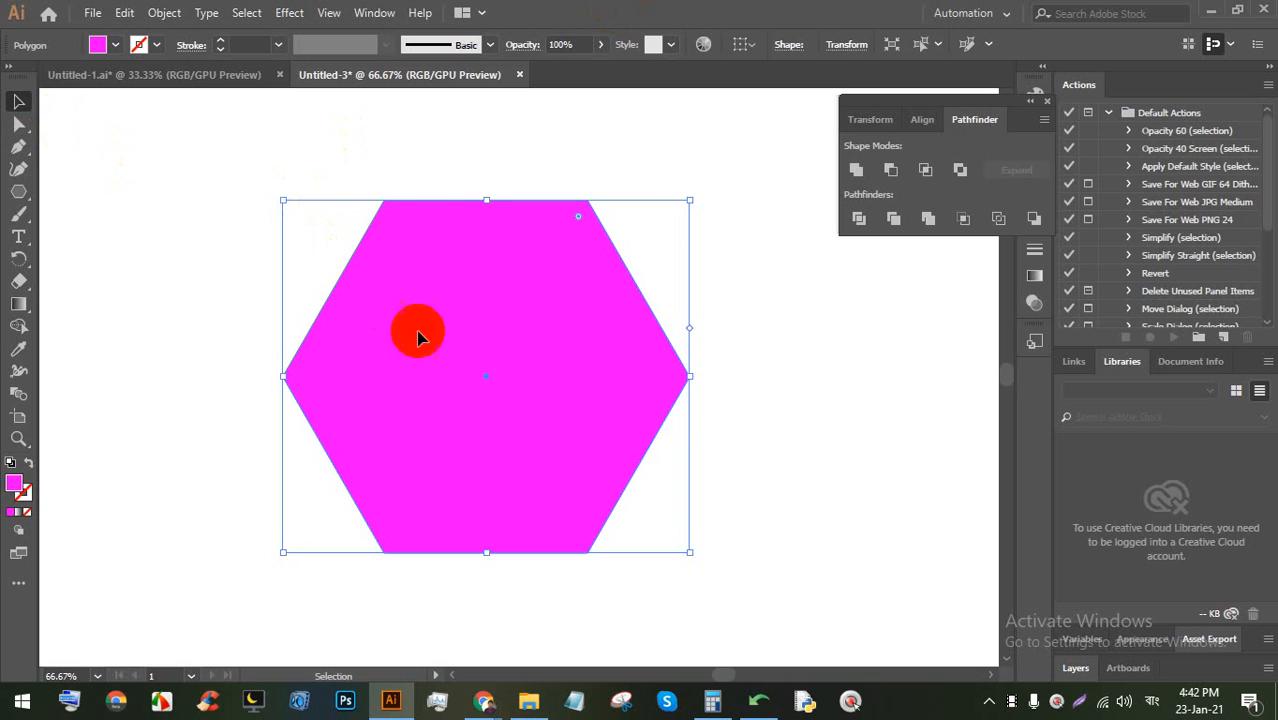
Rotate the magenta hexagon 90° so that a vertex points straight up, and shift it slightly
key(shift)
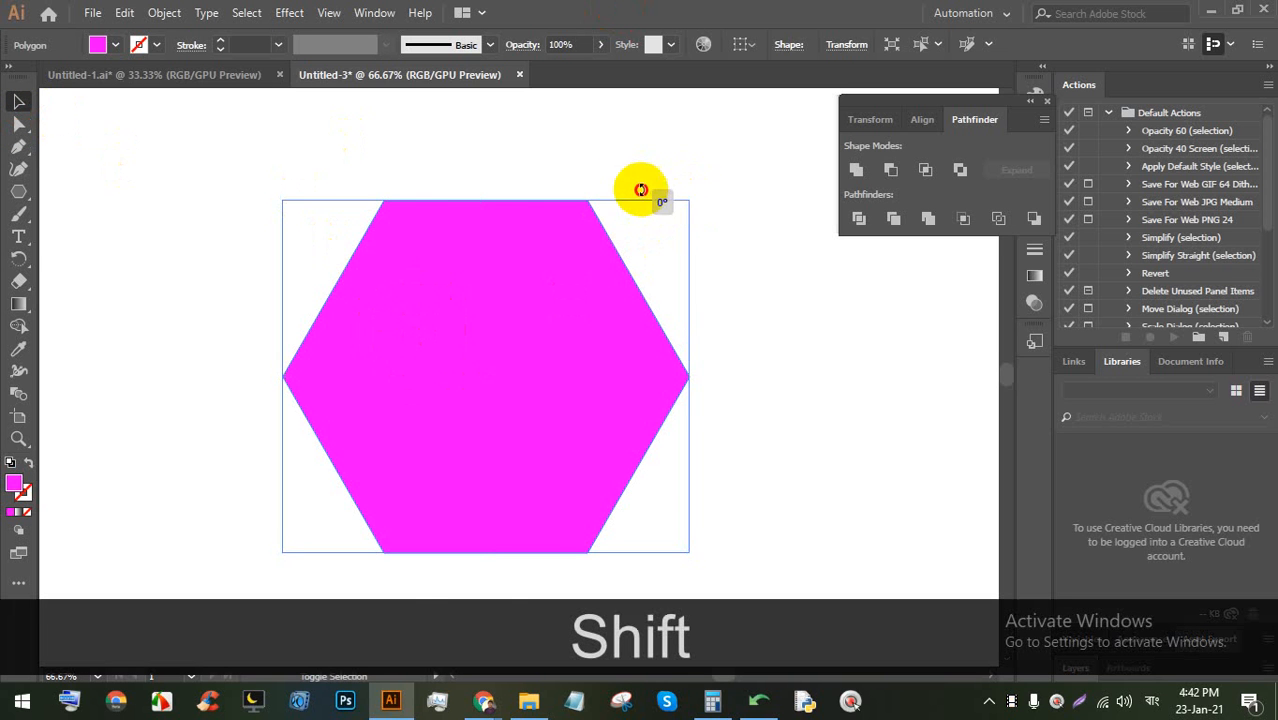
drag(642, 191, 395, 285)
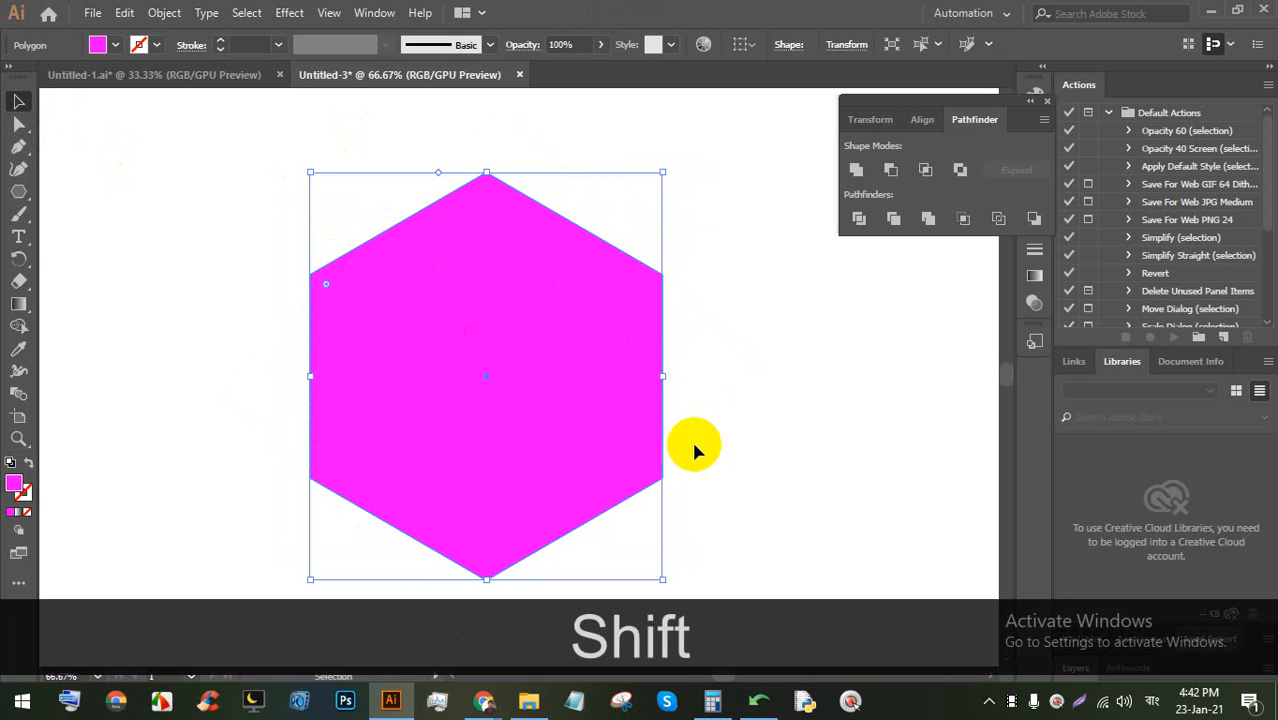
drag(586, 417, 557, 385)
scroll(576, 354, down, 2)
scroll(580, 365, up, 2)
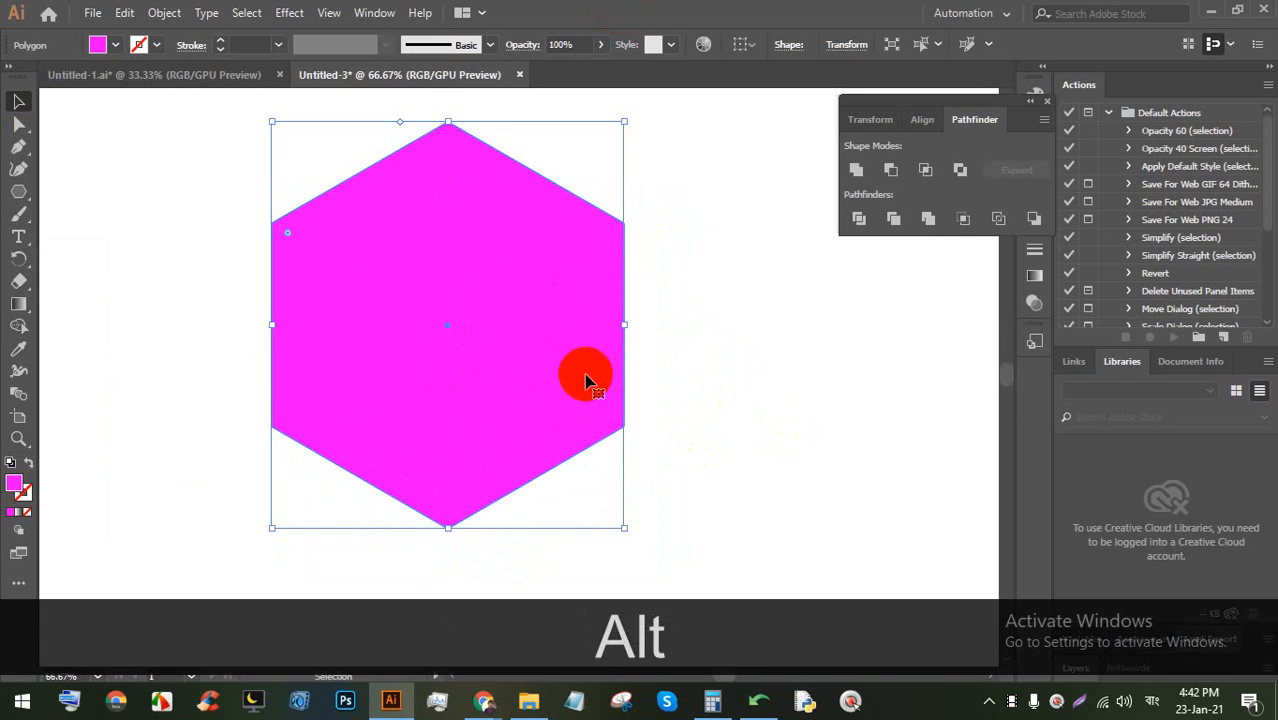
Draw a vertical straight line from the hexagon's top vertex to its bottom vertex with the Pen tool
click(785, 310)
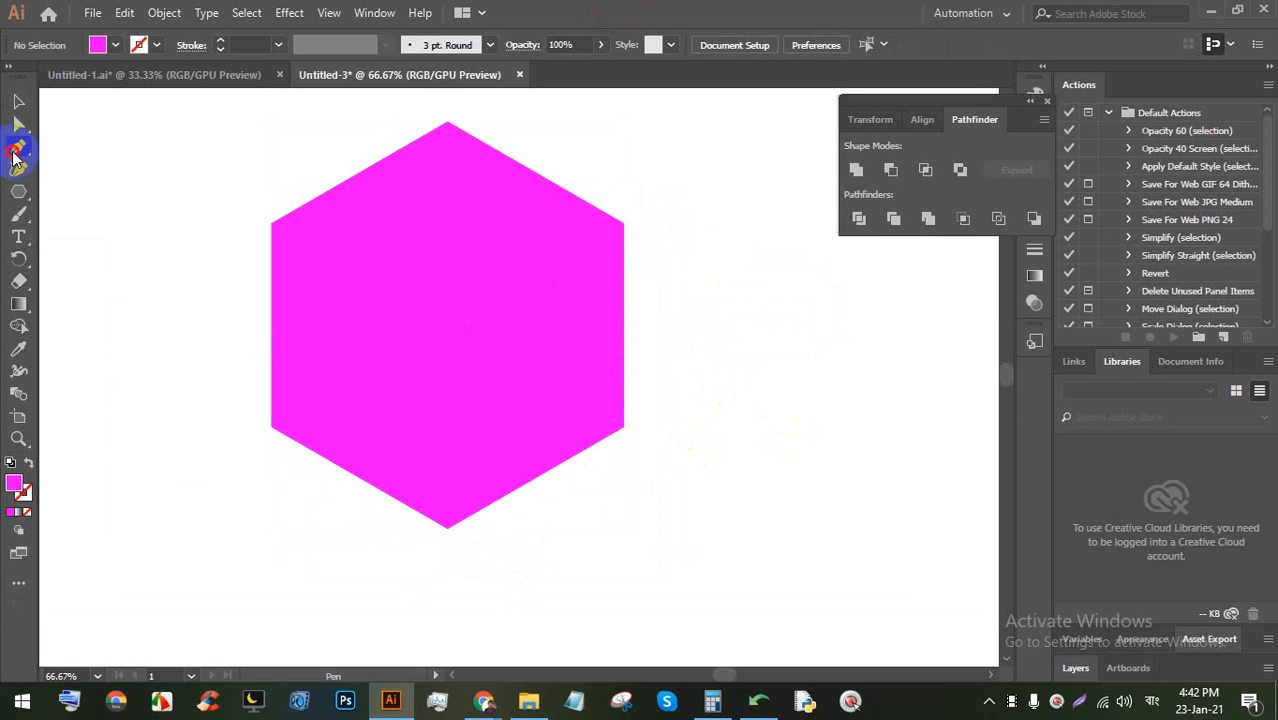
click(470, 134)
drag(447, 128, 448, 528)
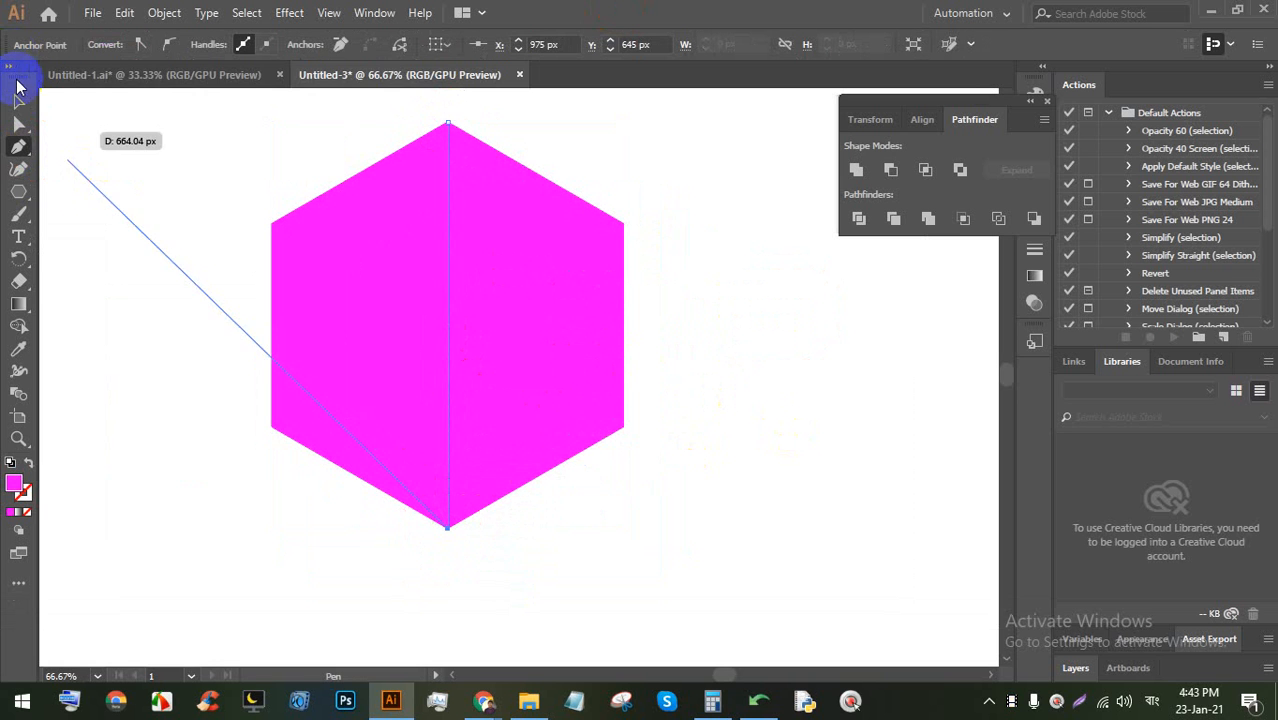
click(18, 101)
Examine how closely the ends of the vertical line meet the hexagon's top and bottom vertices
click(465, 160)
scroll(447, 114, up, 4)
scroll(445, 115, up, 8)
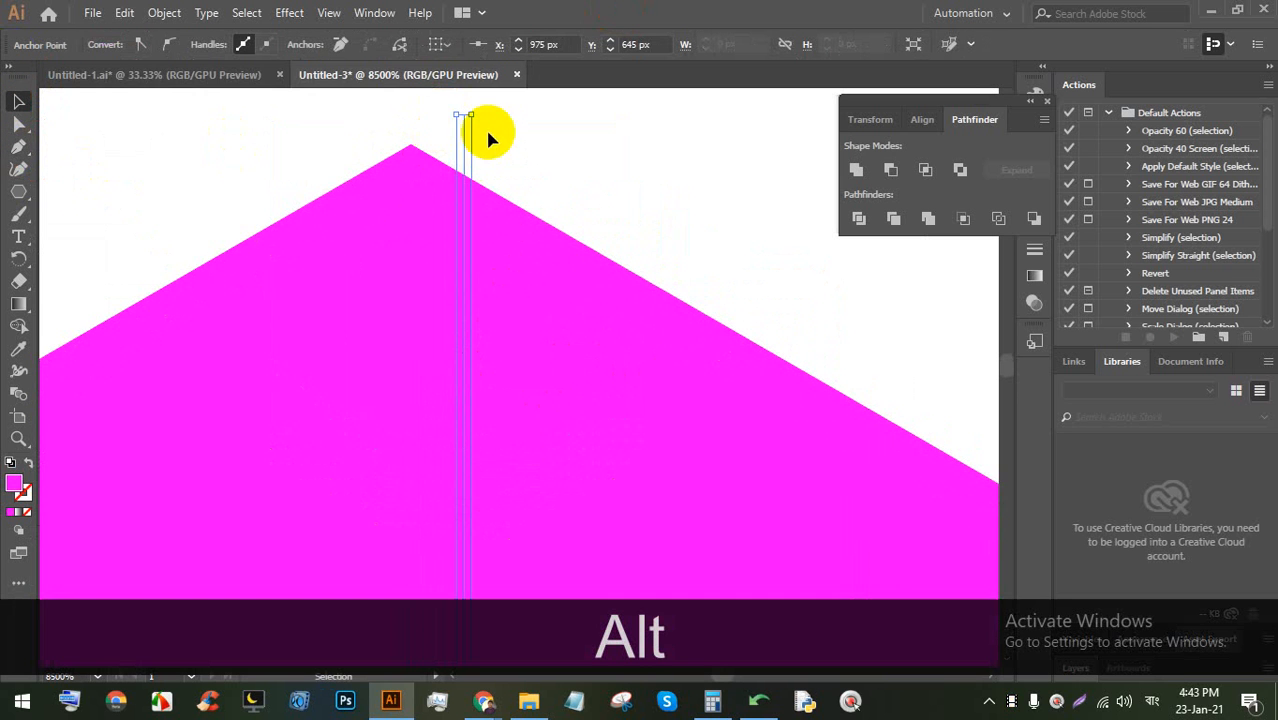
scroll(448, 138, down, 10)
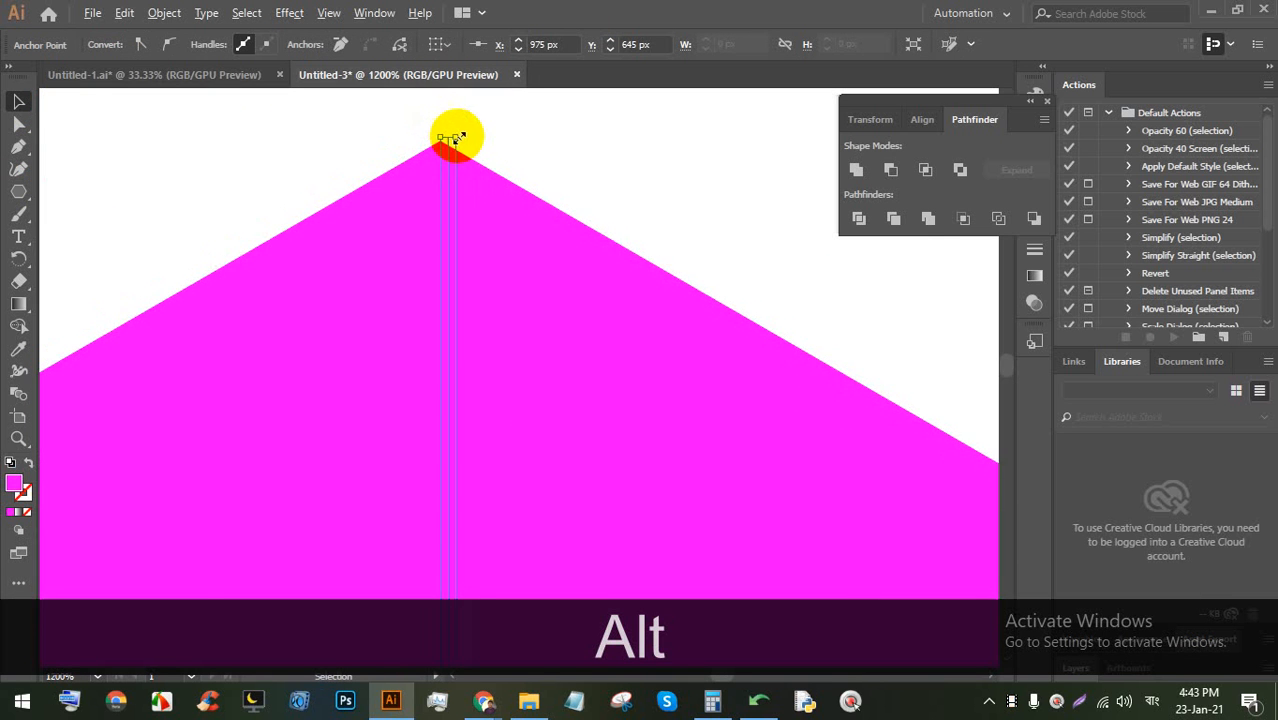
scroll(481, 148, down, 1)
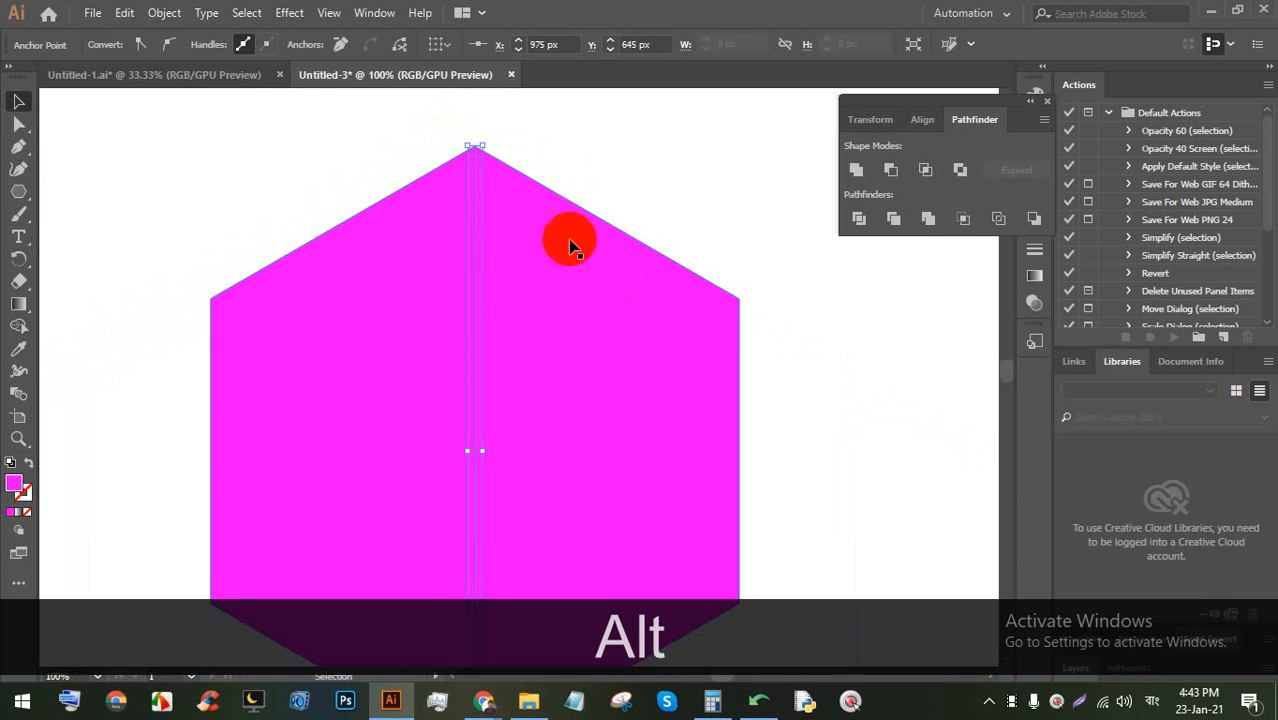
scroll(458, 160, up, 4)
scroll(458, 167, up, 10)
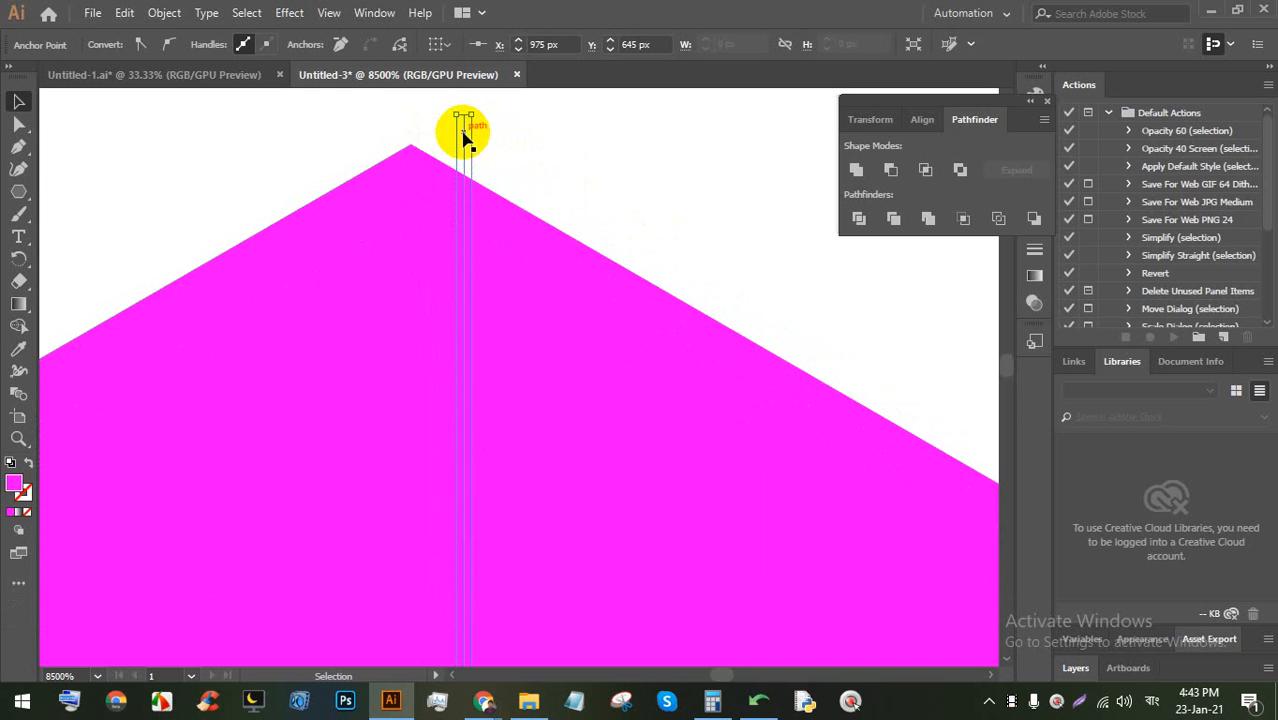
scroll(466, 140, down, 6)
scroll(470, 141, up, 2)
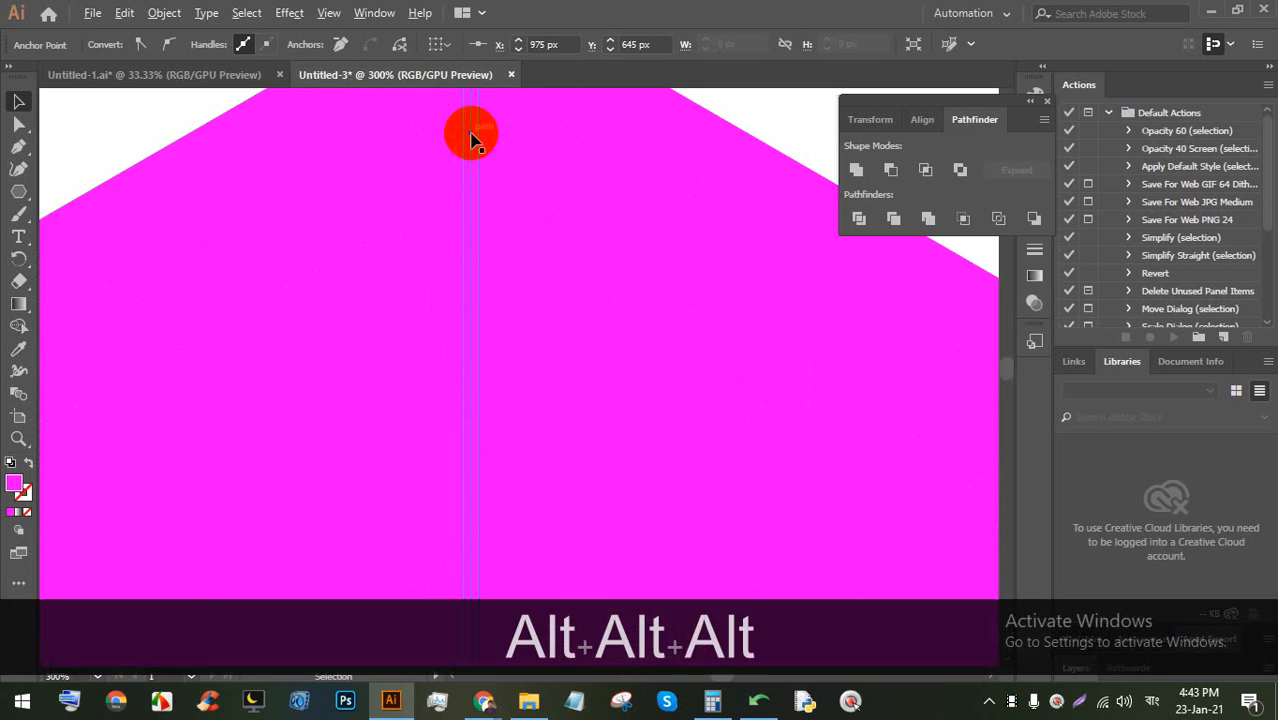
scroll(472, 136, down, 4)
scroll(490, 432, up, 6)
drag(431, 553, 453, 235)
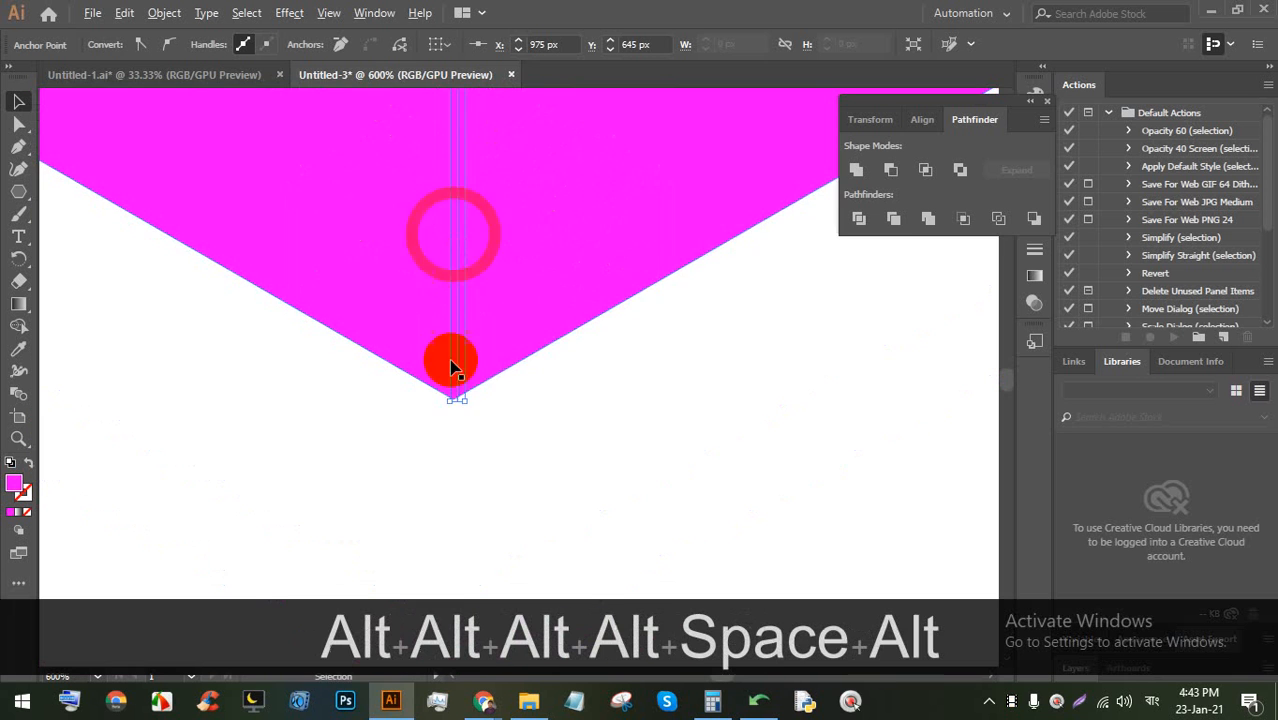
scroll(499, 490, up, 6)
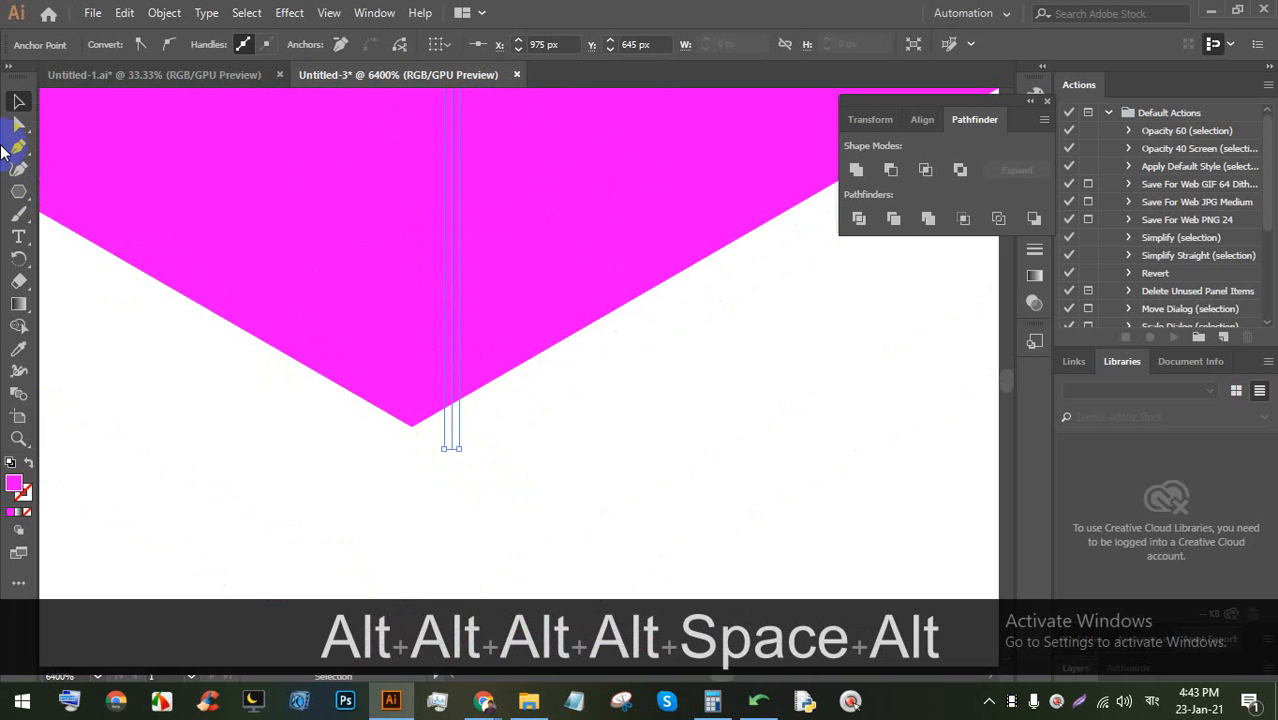
Try to start a Pen tool line exactly on the hexagon's bottom vertex and run it upward
click(421, 426)
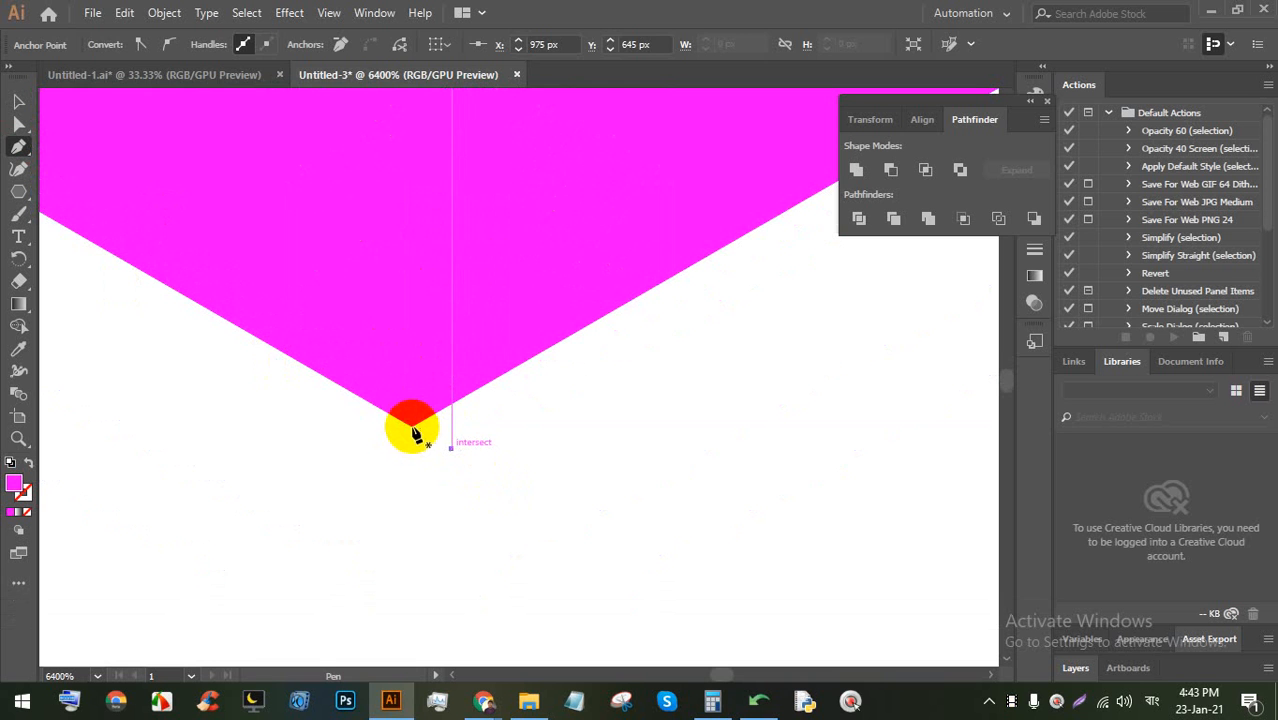
click(411, 428)
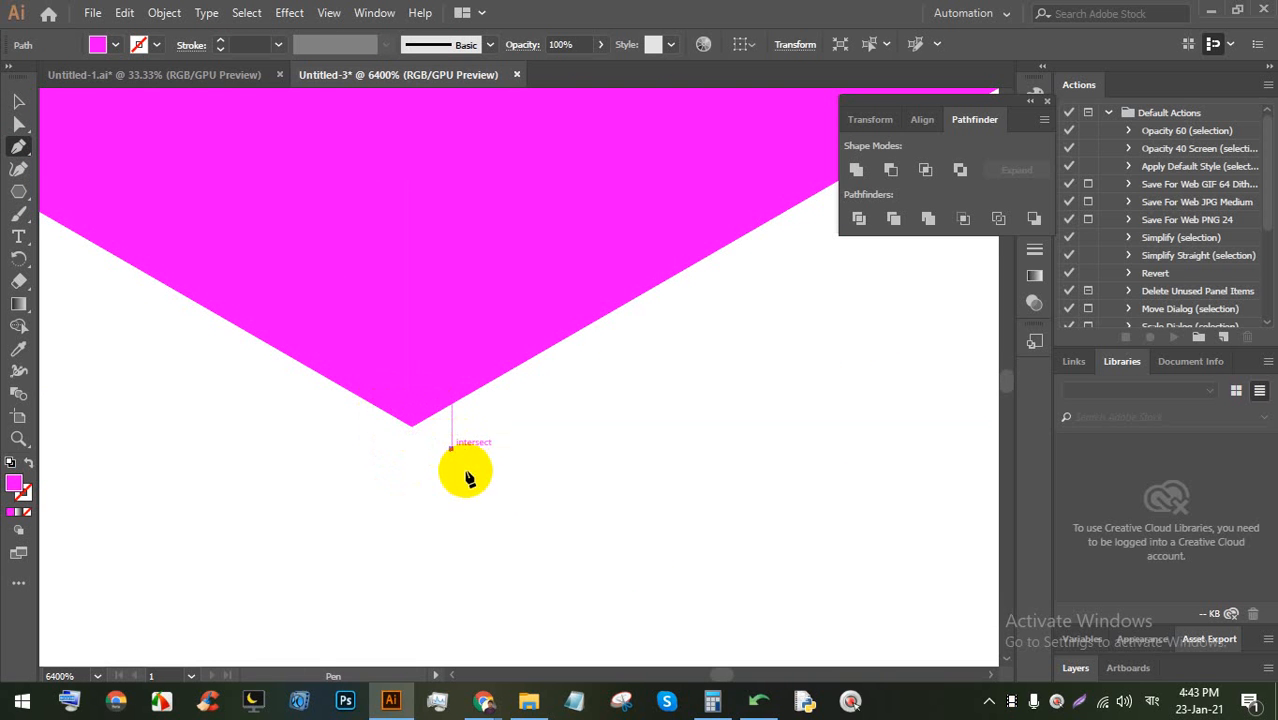
scroll(452, 452, down, 1)
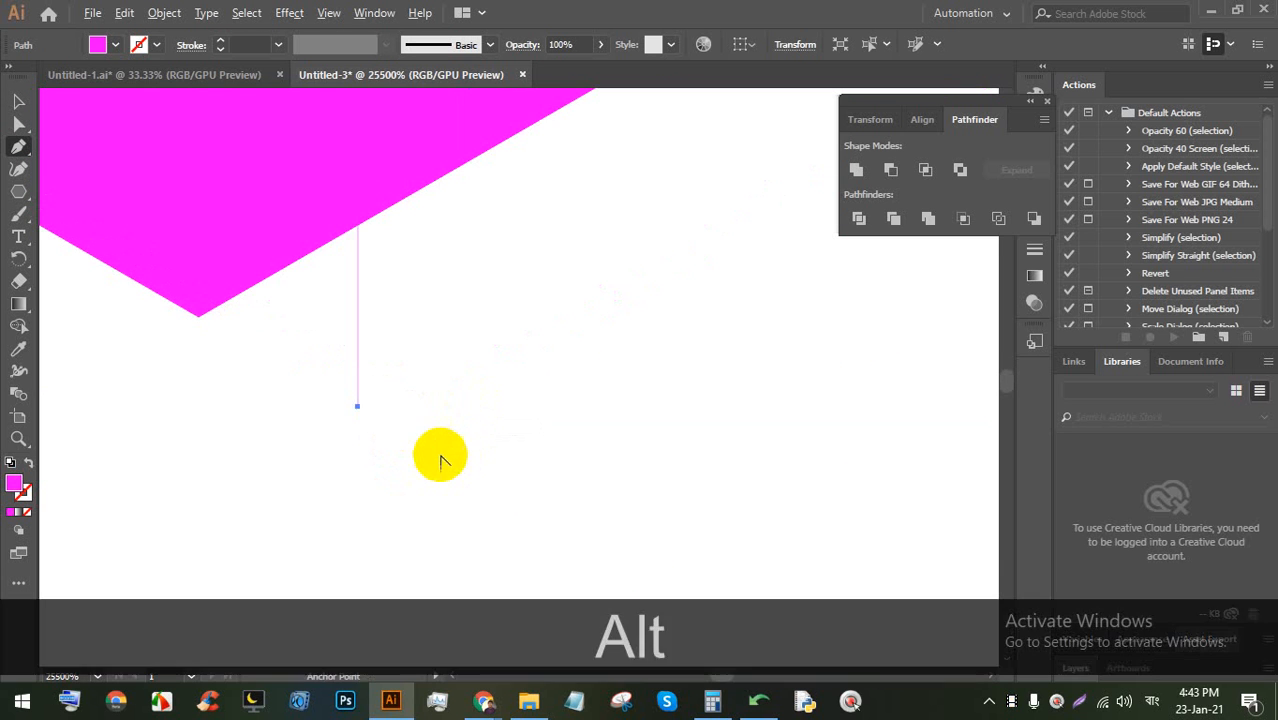
scroll(365, 333, down, 1)
scroll(368, 340, down, 5)
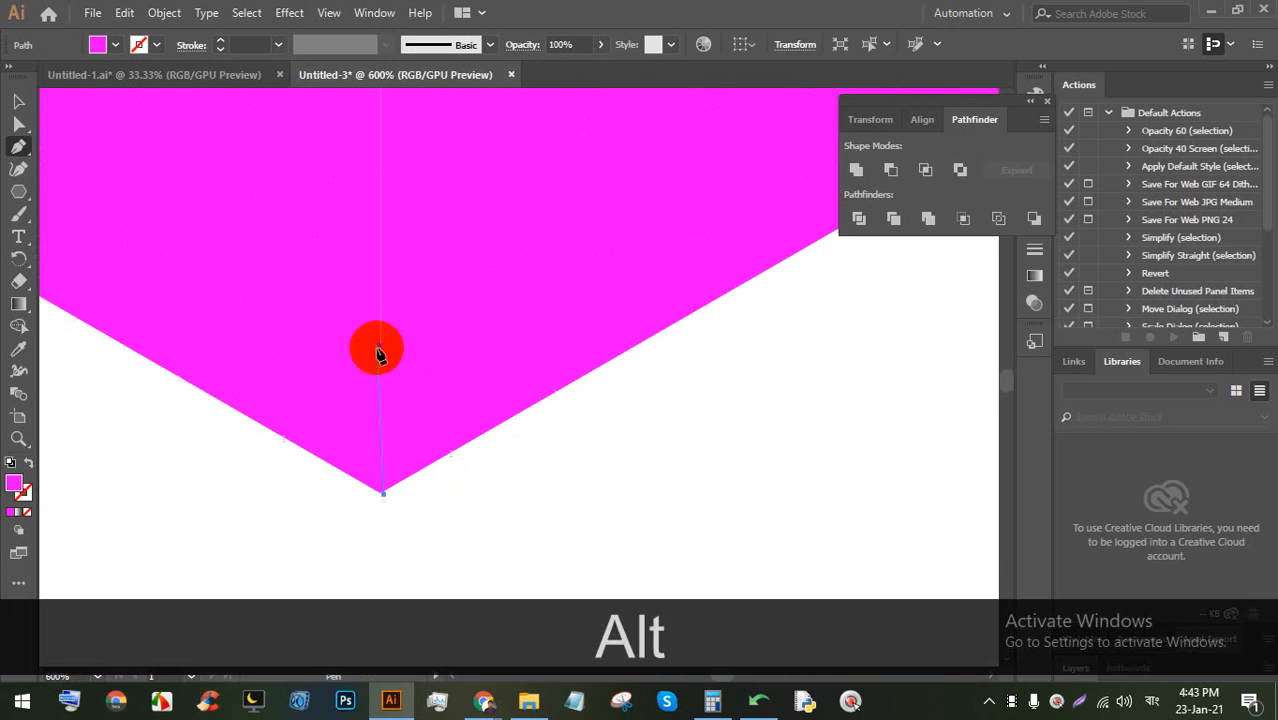
click(388, 212)
scroll(387, 489, up, 4)
scroll(377, 490, up, 5)
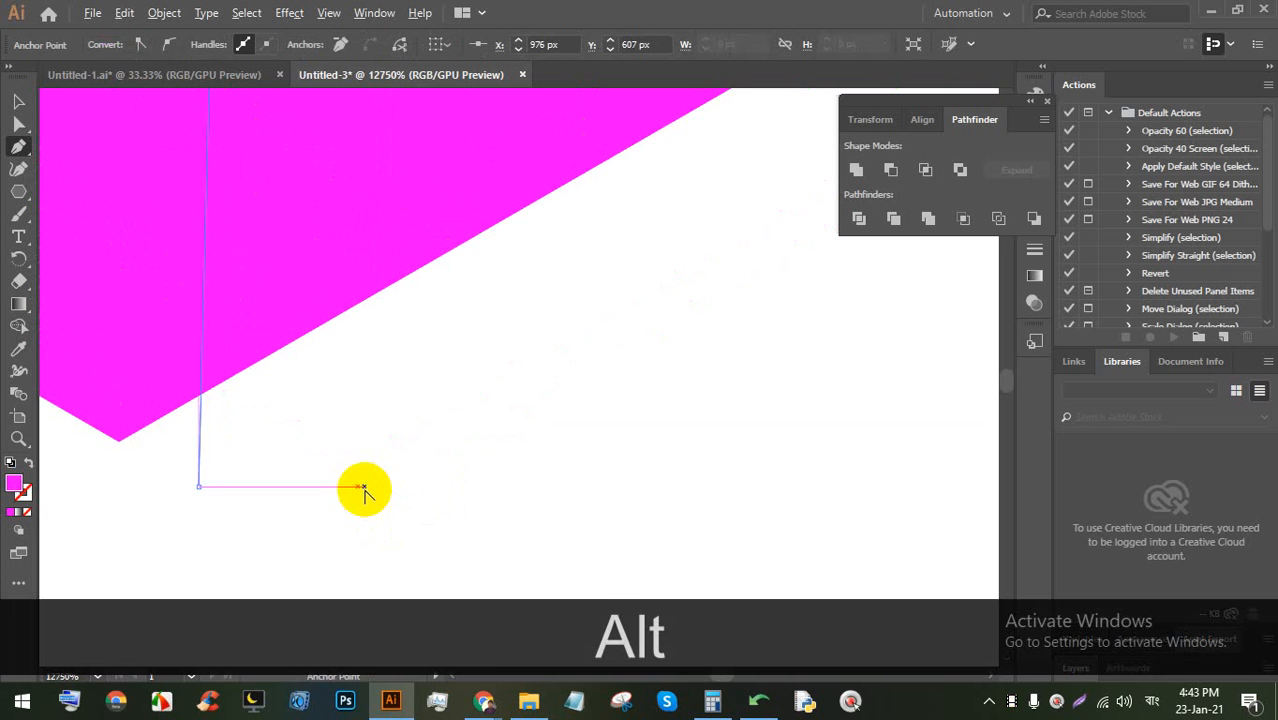
scroll(280, 439, up, 3)
drag(265, 411, 614, 483)
scroll(582, 425, down, 2)
scroll(583, 427, down, 1)
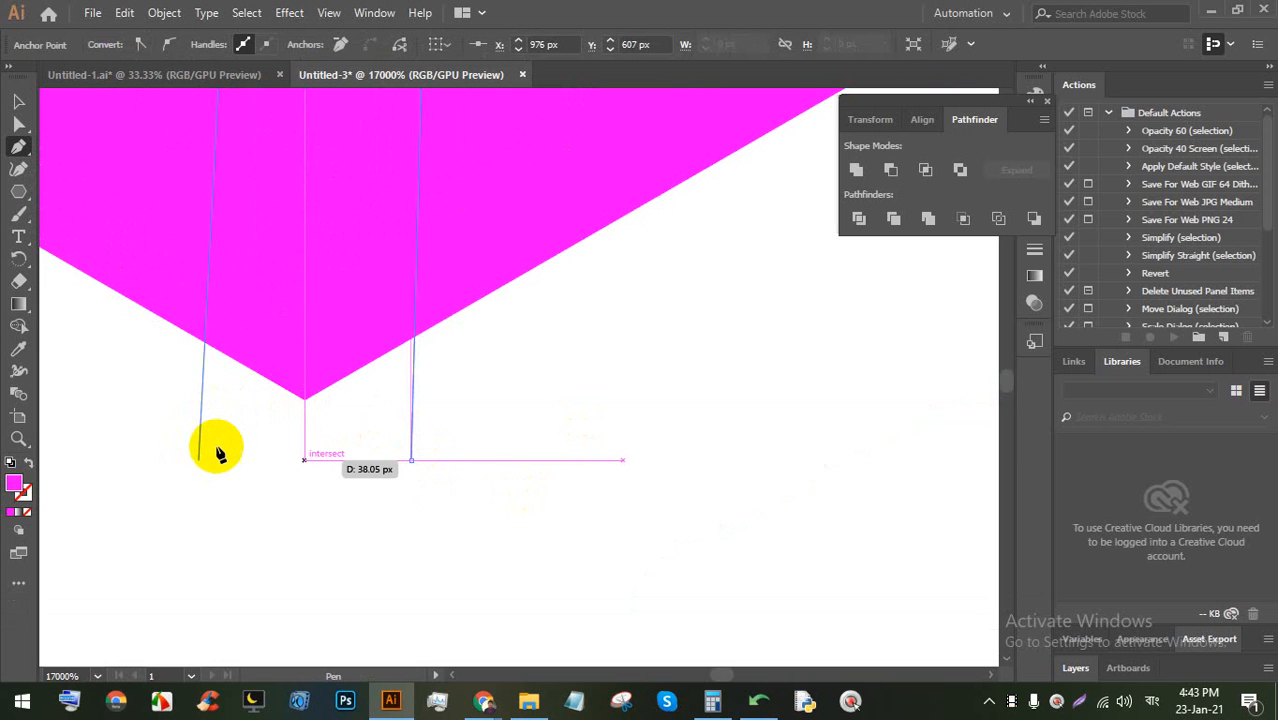
scroll(230, 434, down, 8)
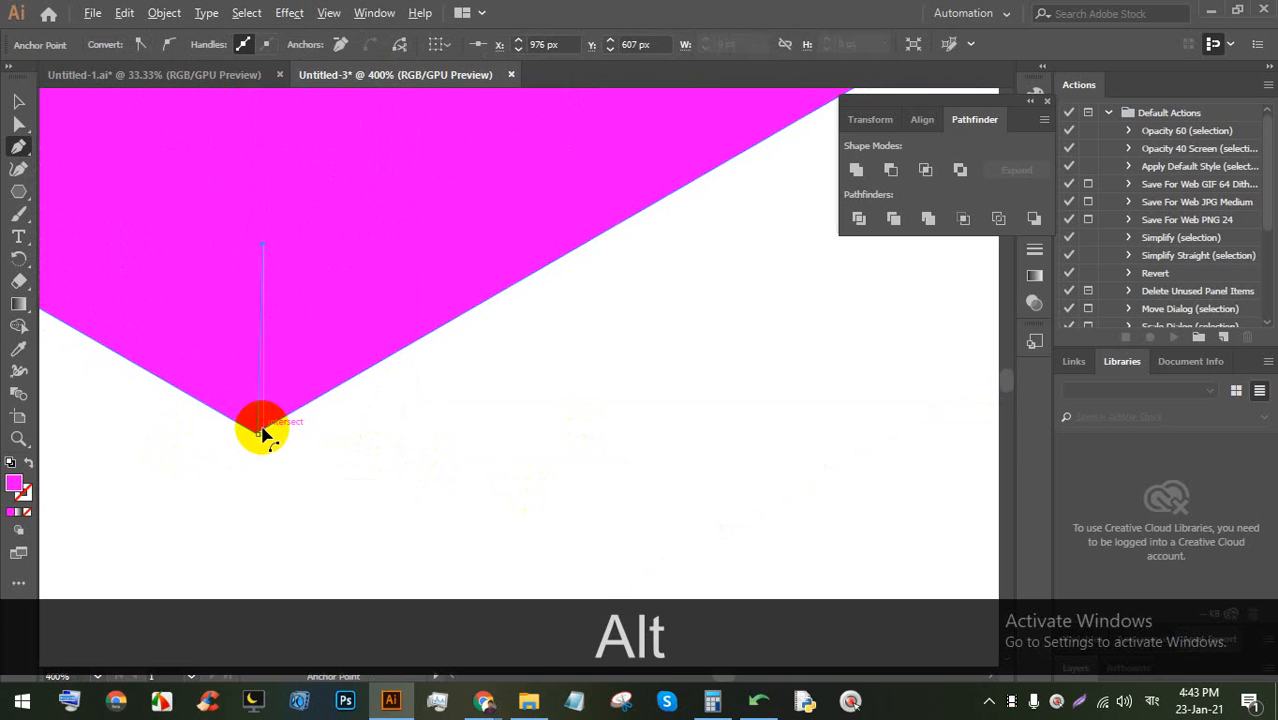
Undo the Pen lines drawn on the hexagon, including the first vertical line
key(ctrl+alt+z)
key(ctrl+alt+z)
key(ctrl+alt+z)
key(ctrl+alt+z)
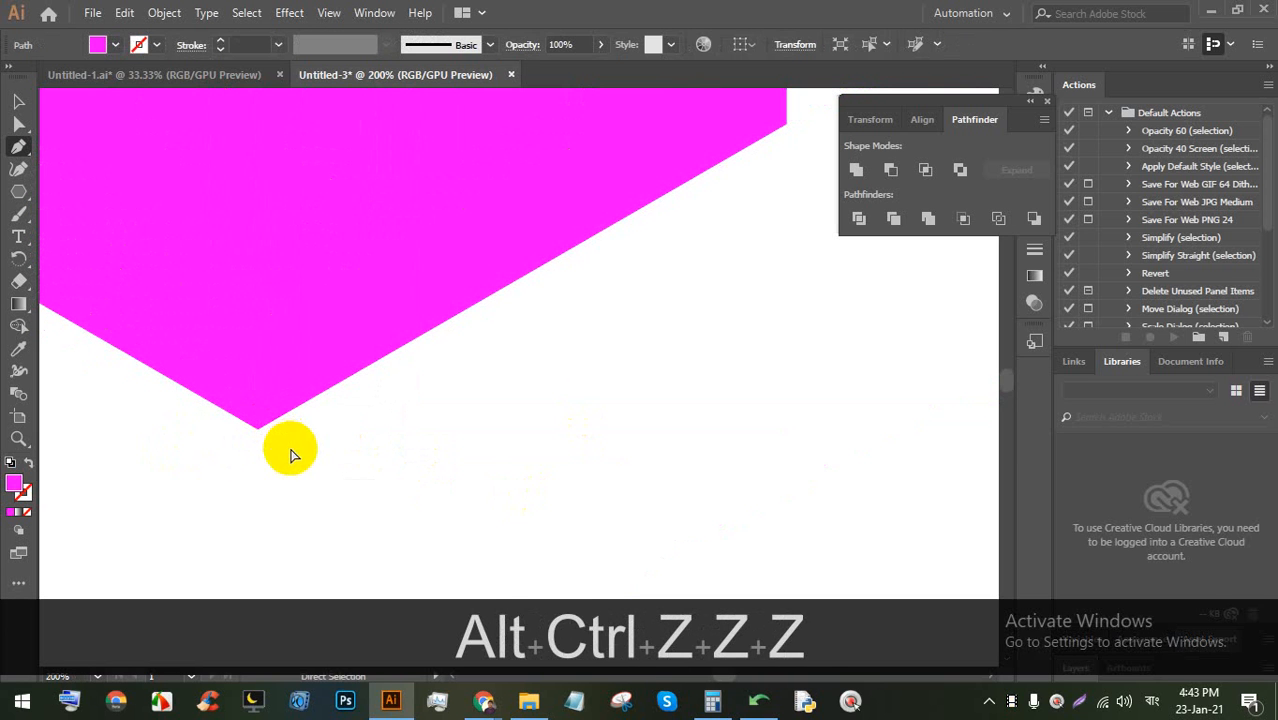
scroll(306, 456, down, 5)
scroll(316, 446, up, 1)
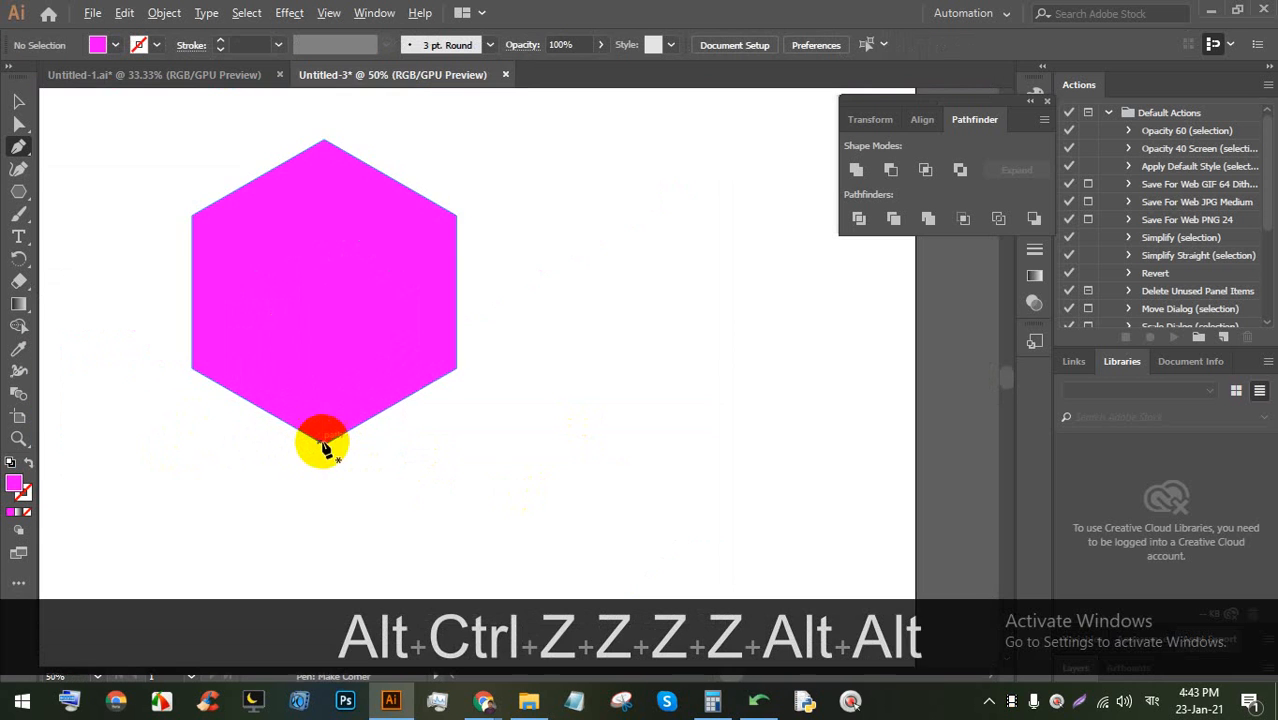
Turn off Snap to Pixel for the document
scroll(330, 460, up, 1)
scroll(345, 455, up, 2)
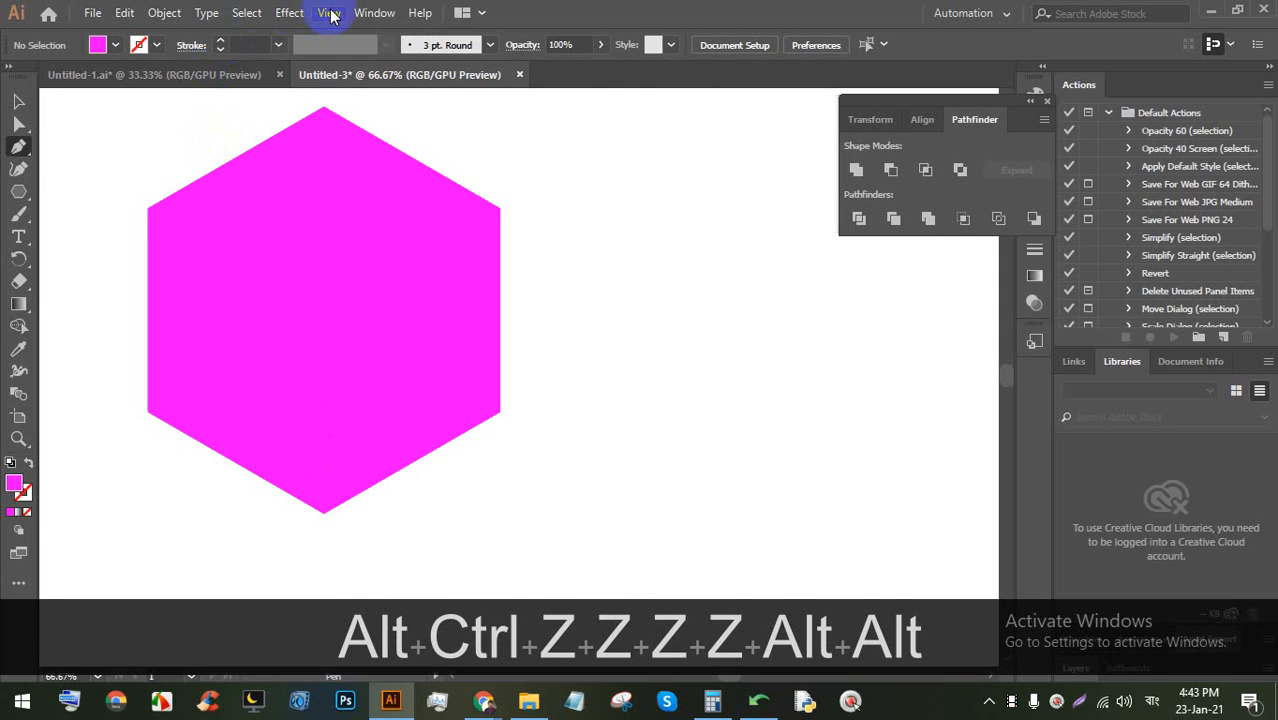
click(330, 13)
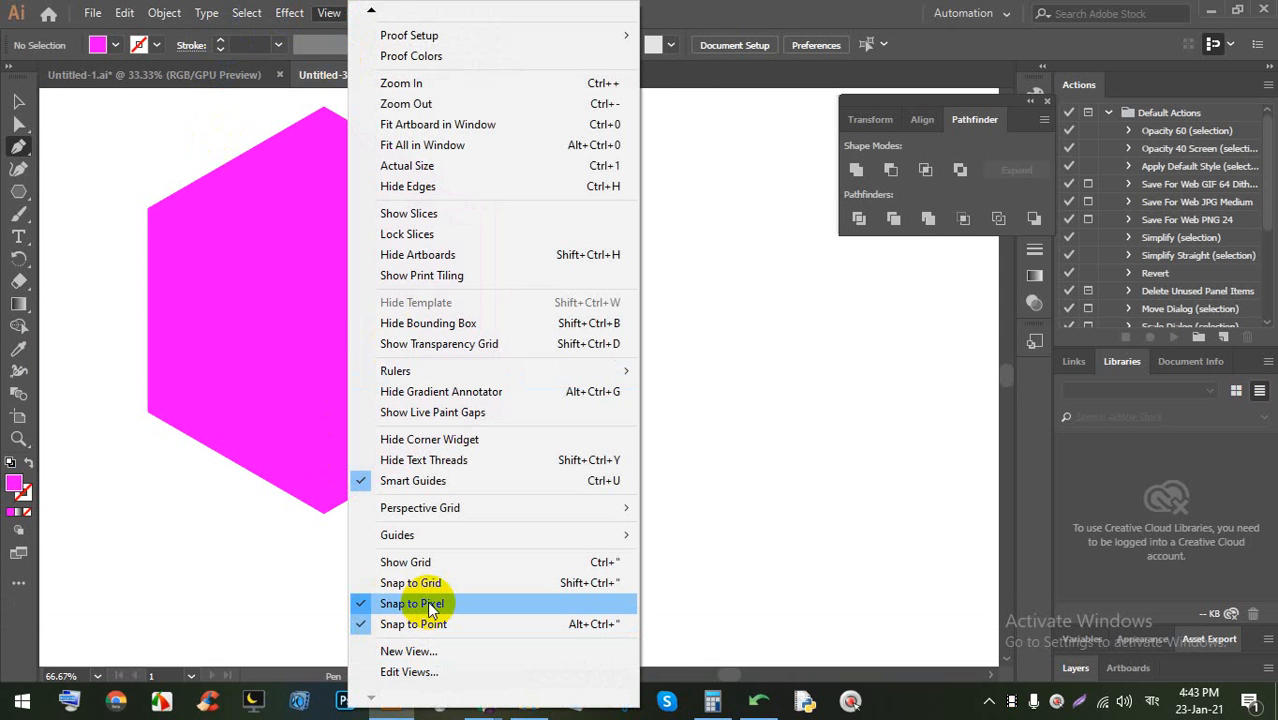
click(428, 601)
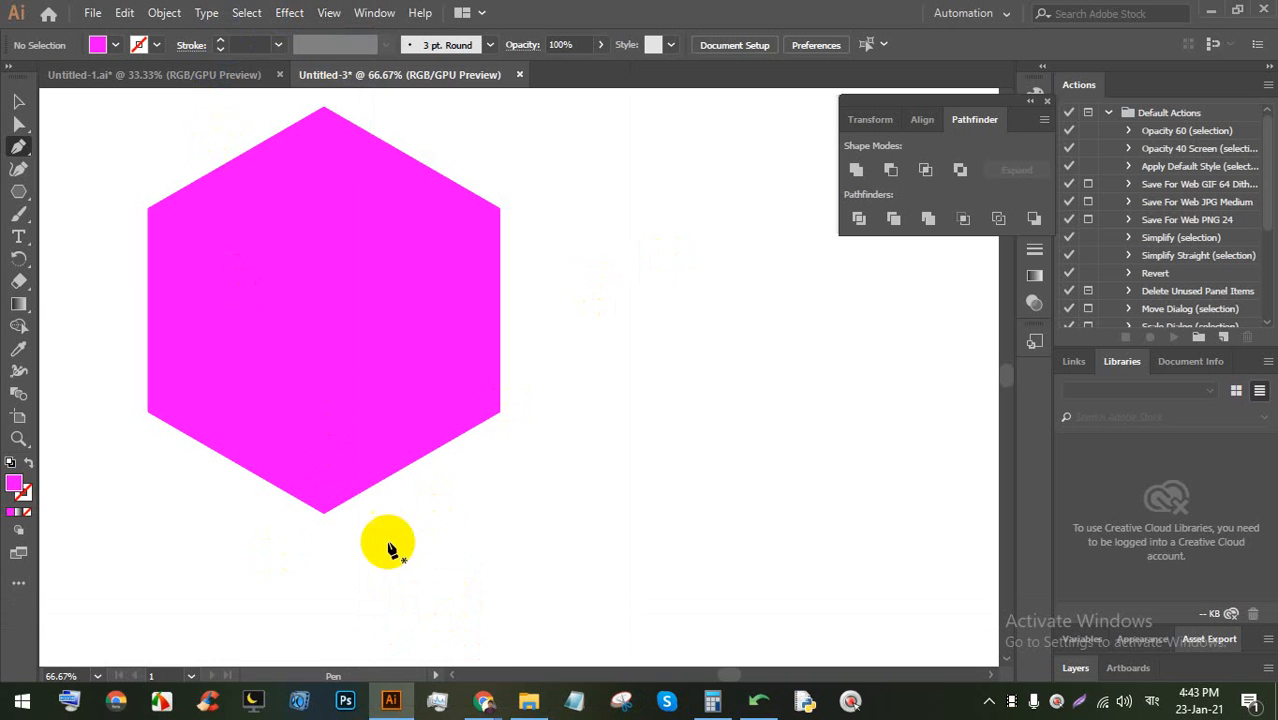
Draw a straight vertical line from the hexagon's bottom vertex to its top vertex with the Pen tool
click(331, 513)
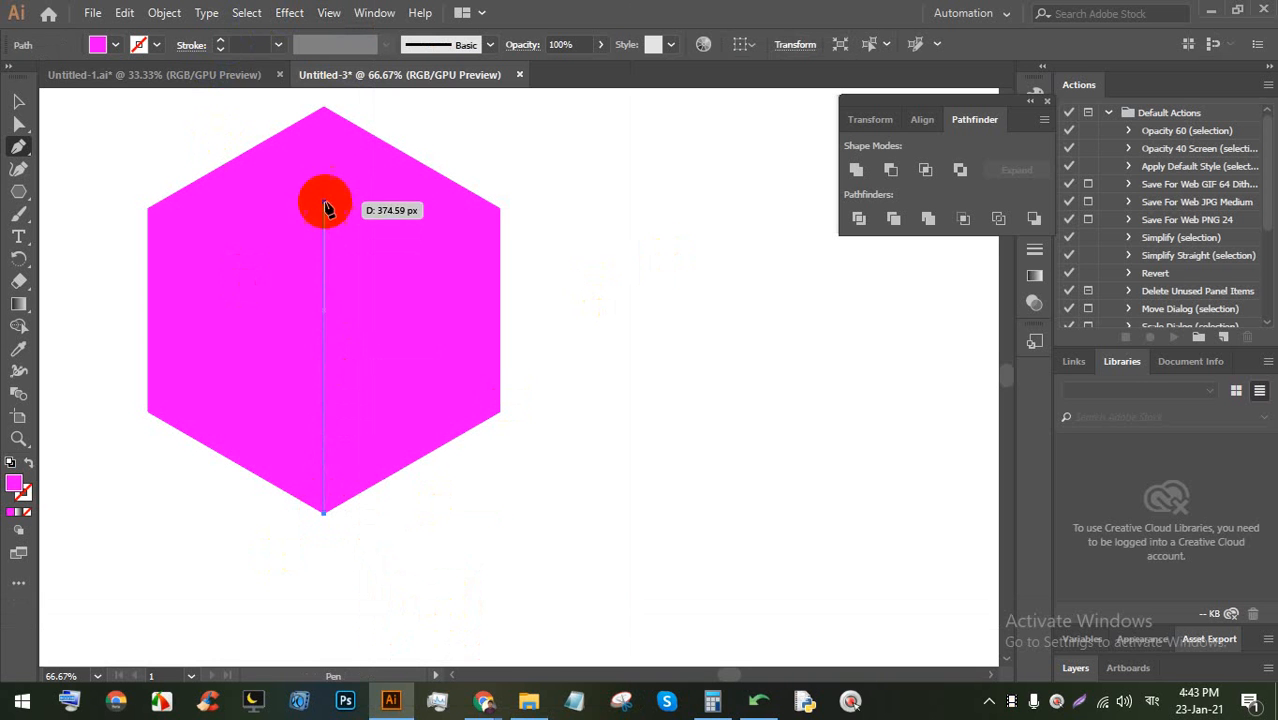
click(331, 114)
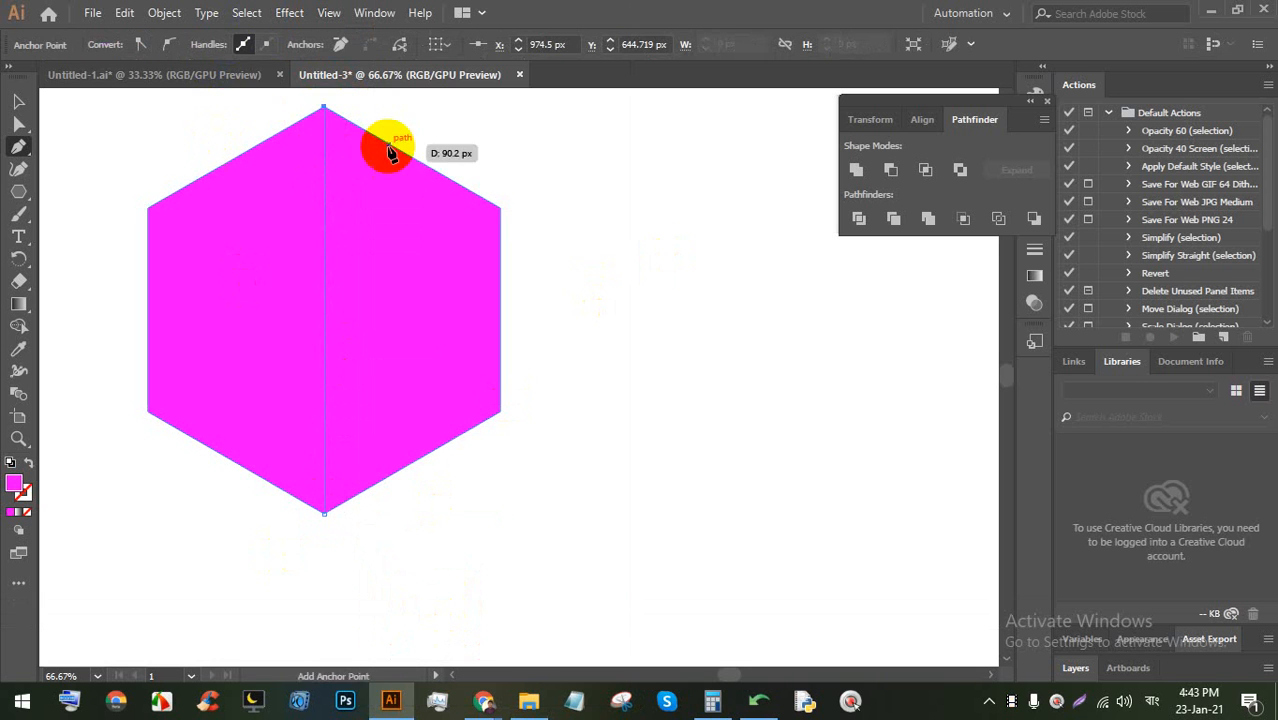
click(18, 101)
Check at high magnification whether the redrawn vertical line ends exactly on the hexagon's top and bottom vertices
scroll(325, 105, up, 2)
scroll(328, 105, up, 11)
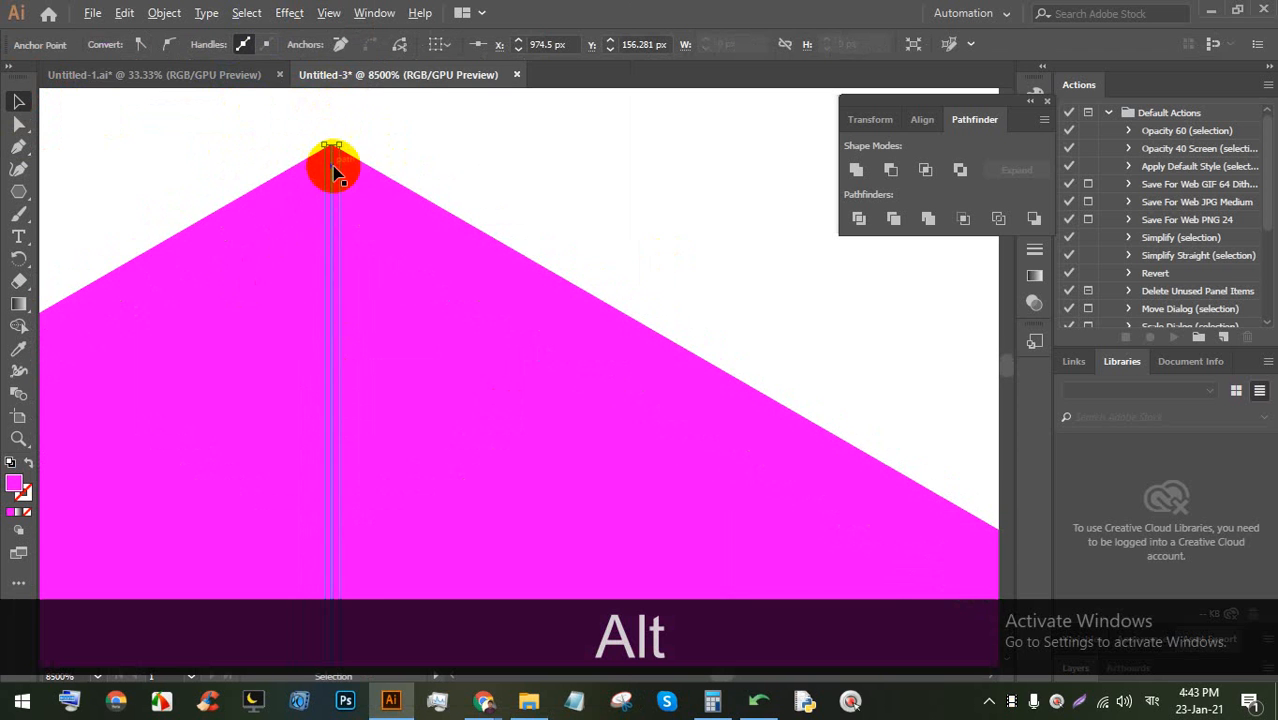
scroll(340, 150, up, 3)
scroll(376, 374, down, 12)
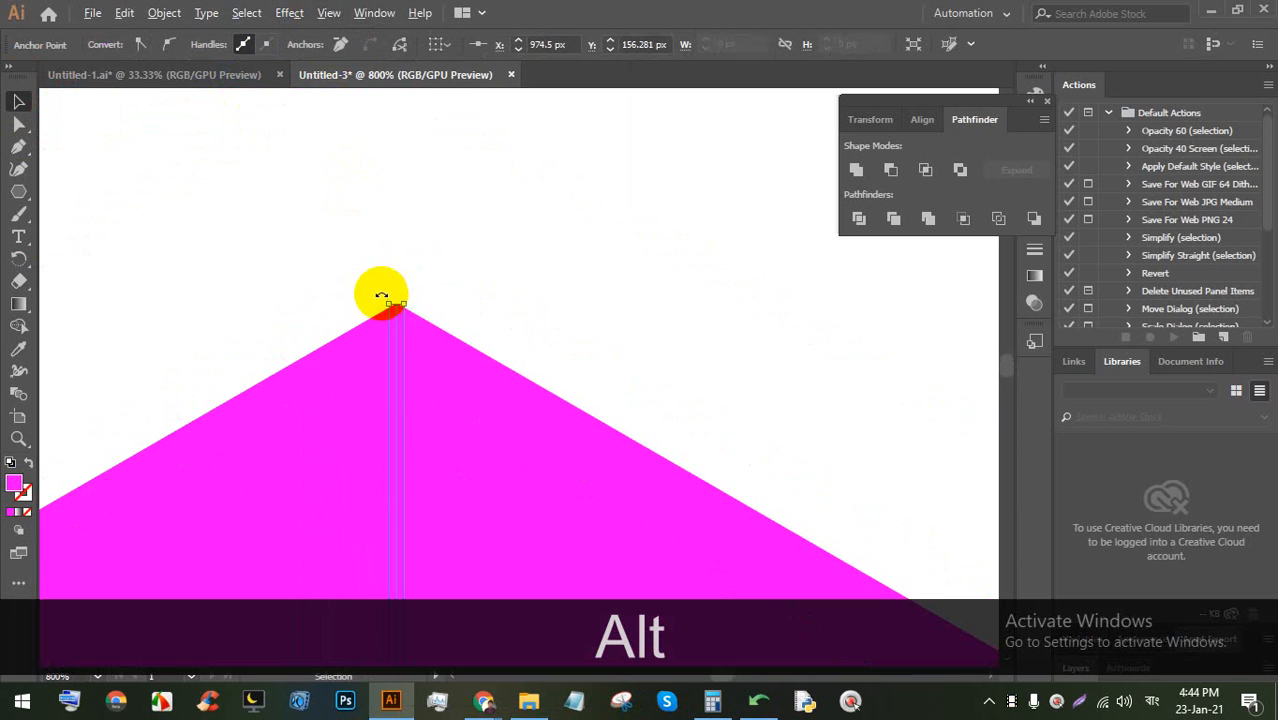
scroll(408, 351, up, 5)
scroll(280, 578, up, 2)
drag(264, 598, 409, 314)
scroll(334, 559, up, 2)
drag(365, 542, 378, 426)
scroll(359, 467, up, 2)
scroll(358, 468, up, 3)
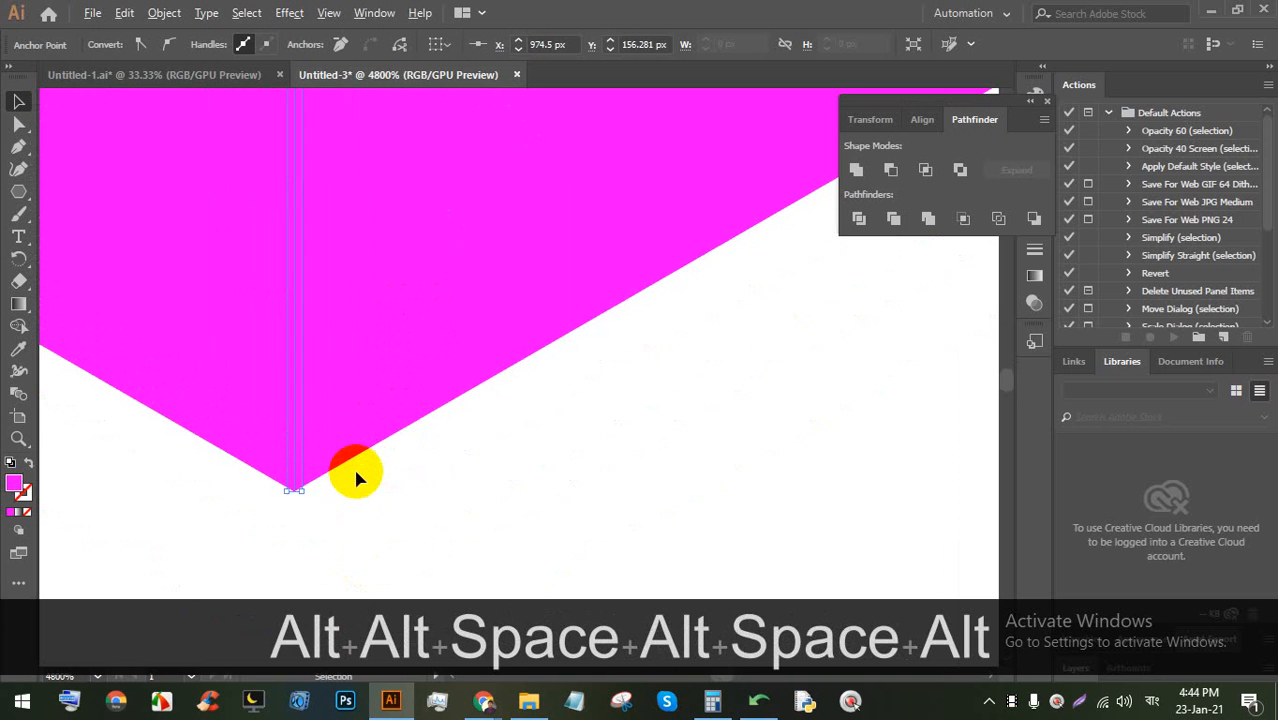
scroll(312, 487, up, 2)
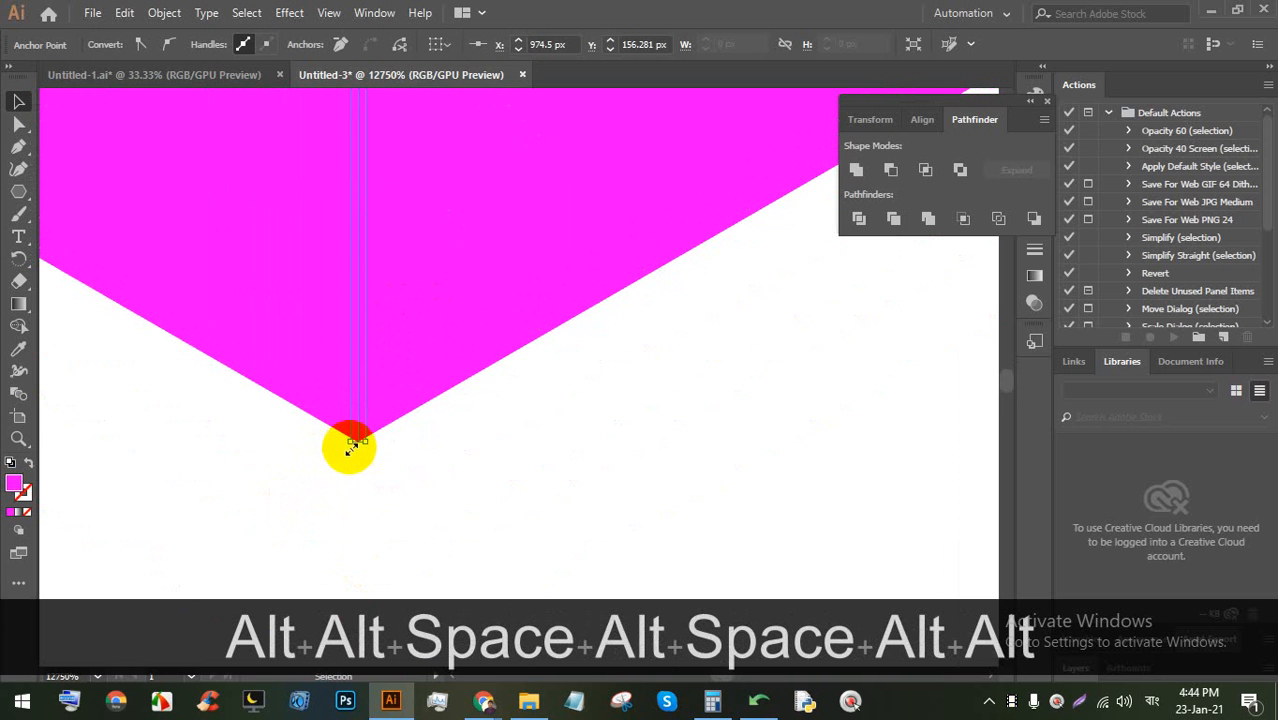
scroll(369, 434, down, 10)
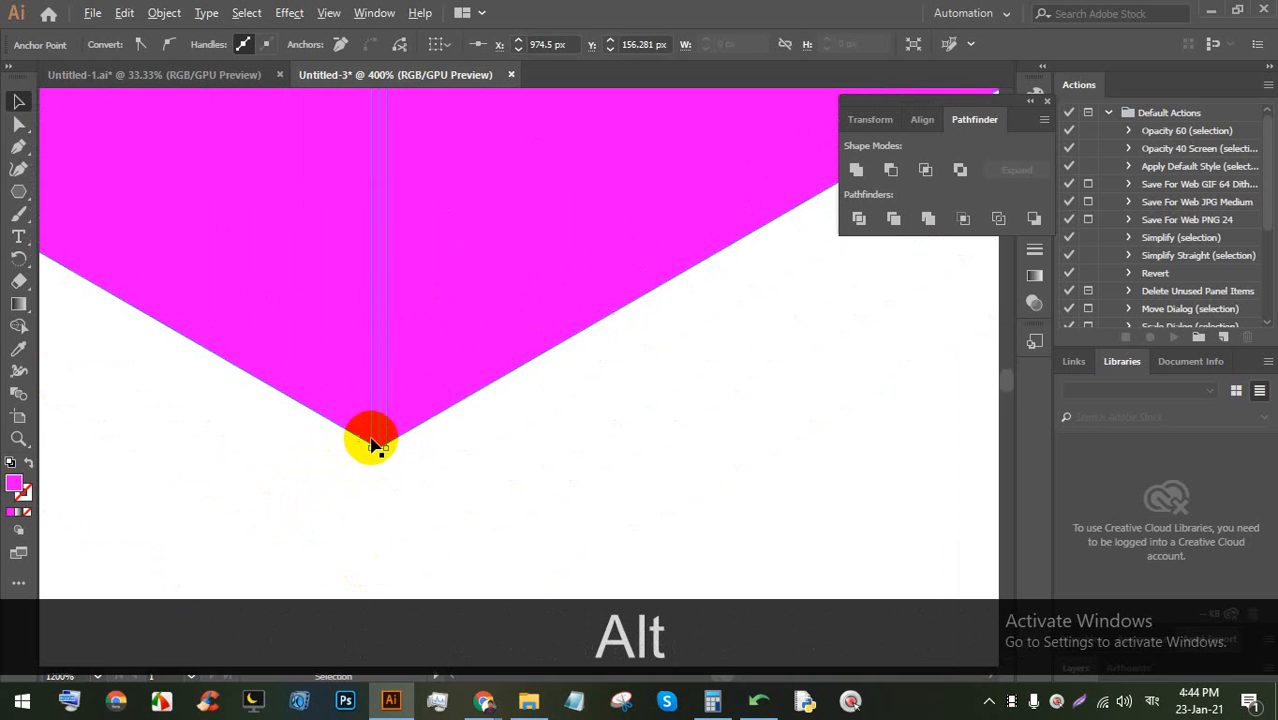
scroll(370, 400, up, 2)
scroll(397, 289, up, 2)
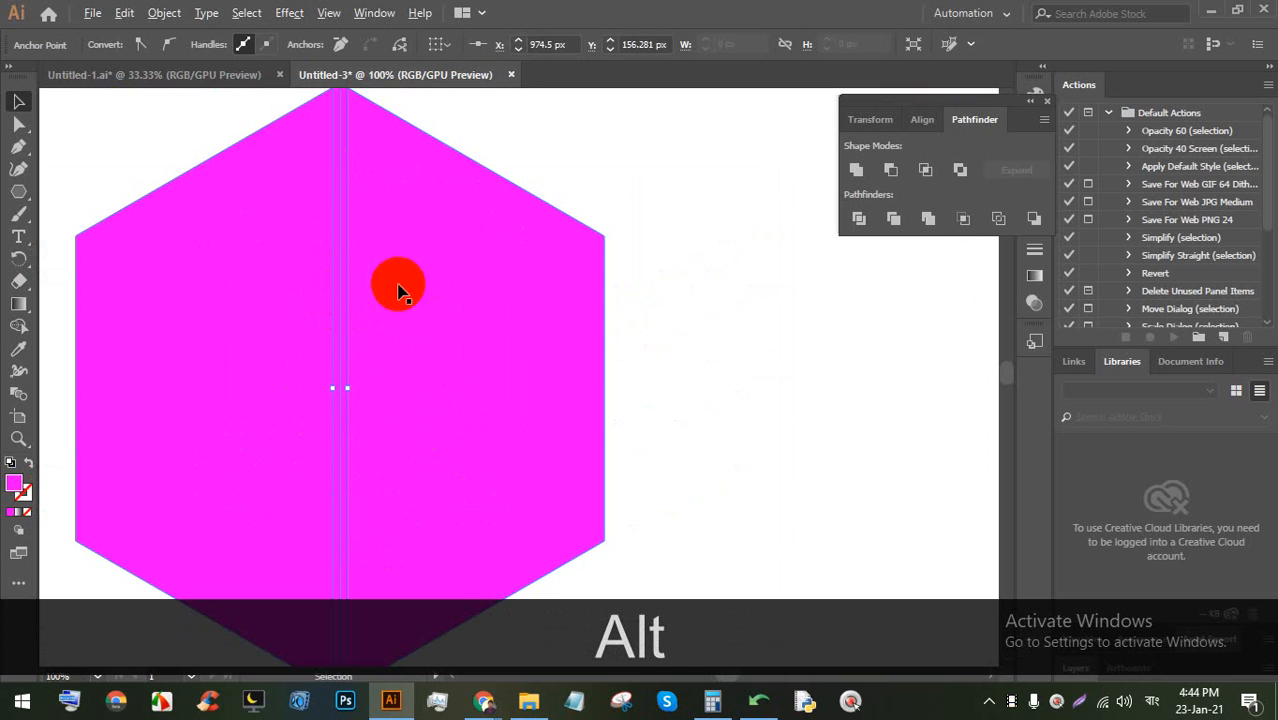
Remove the vertical line's fill and give it a black 0.5 pt stroke
click(503, 165)
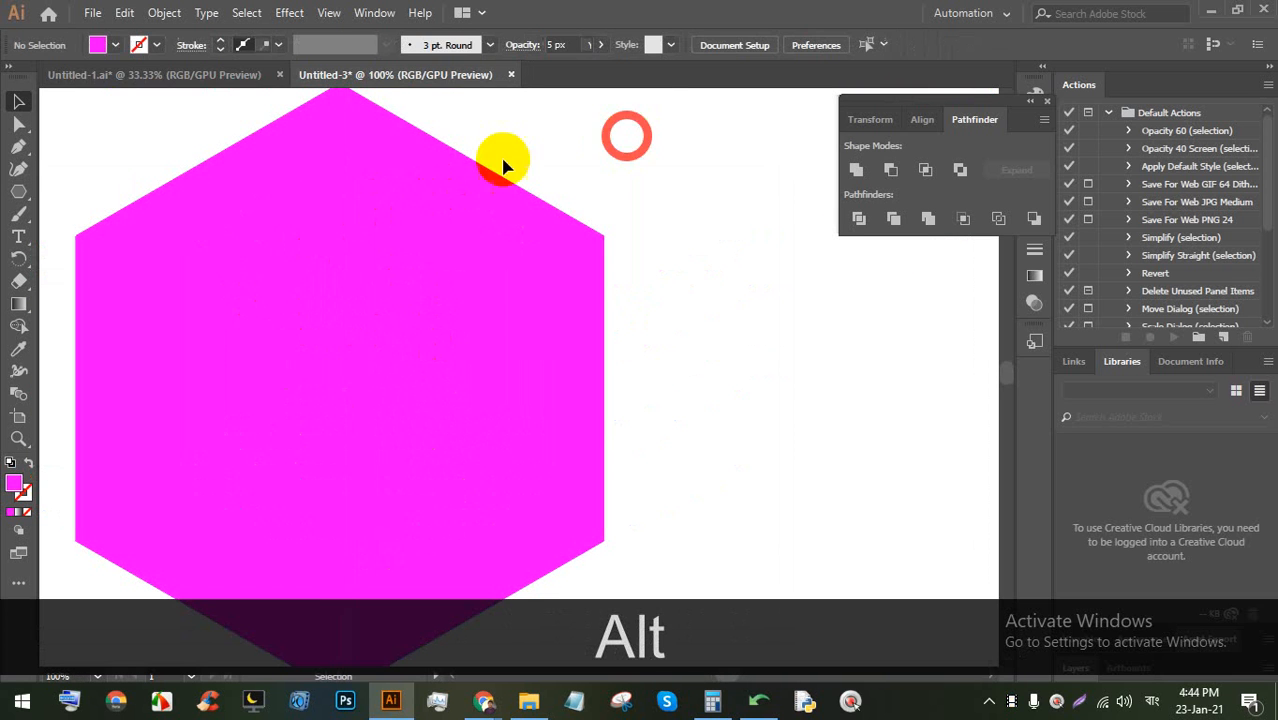
click(337, 163)
click(113, 47)
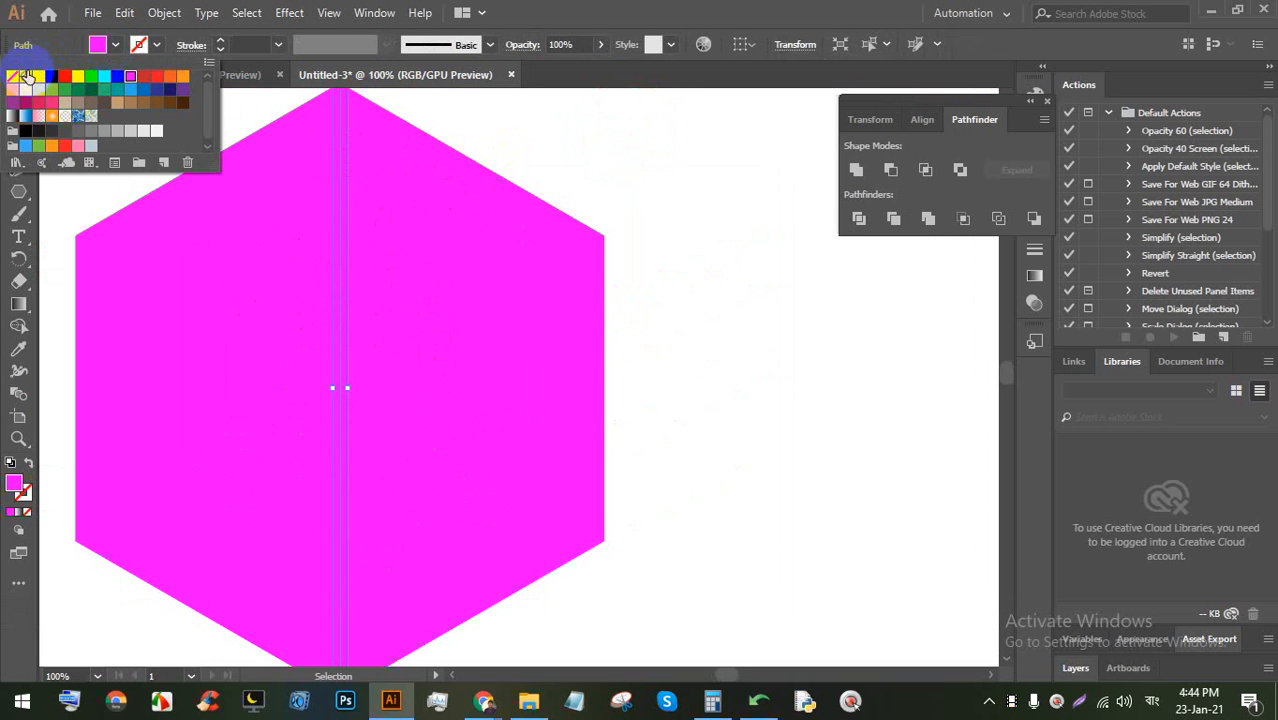
click(15, 77)
click(222, 45)
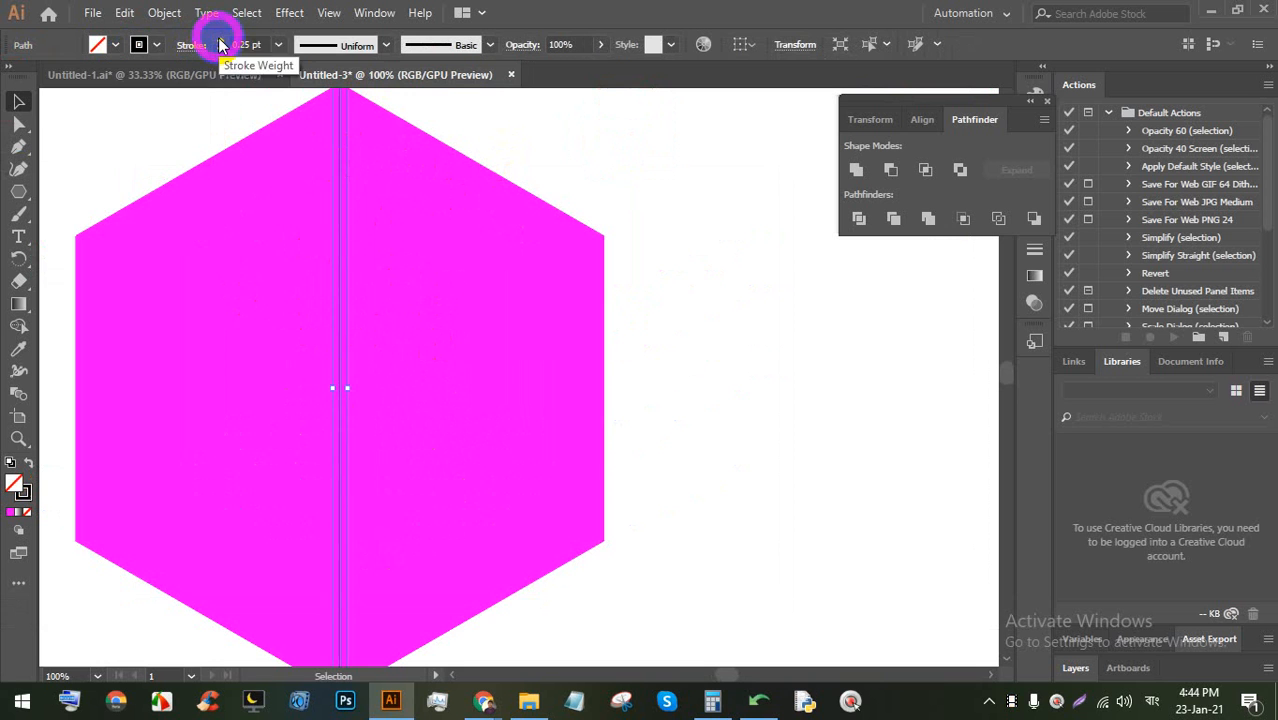
click(590, 114)
alt+scroll(553, 194, down, 1)
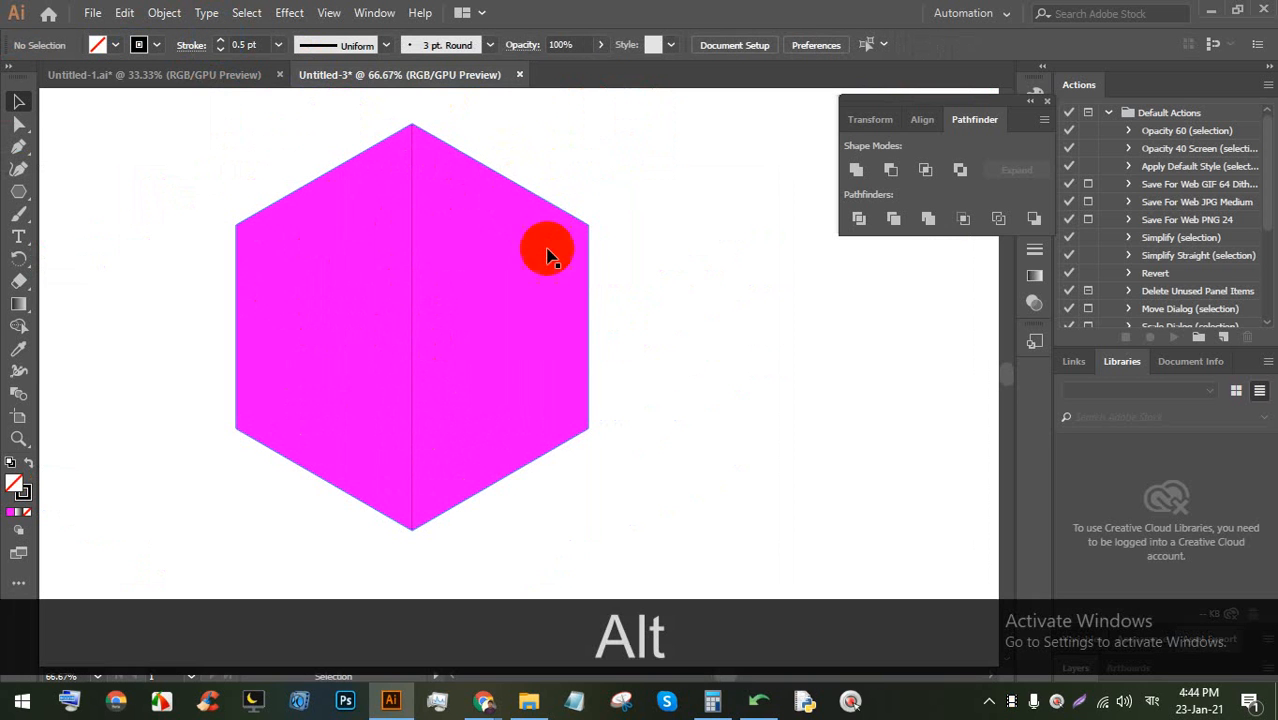
Draw two diagonals between opposite side vertices of the hexagon with the Line Segment tool, dividing it into six triangles
click(19, 193)
click(120, 282)
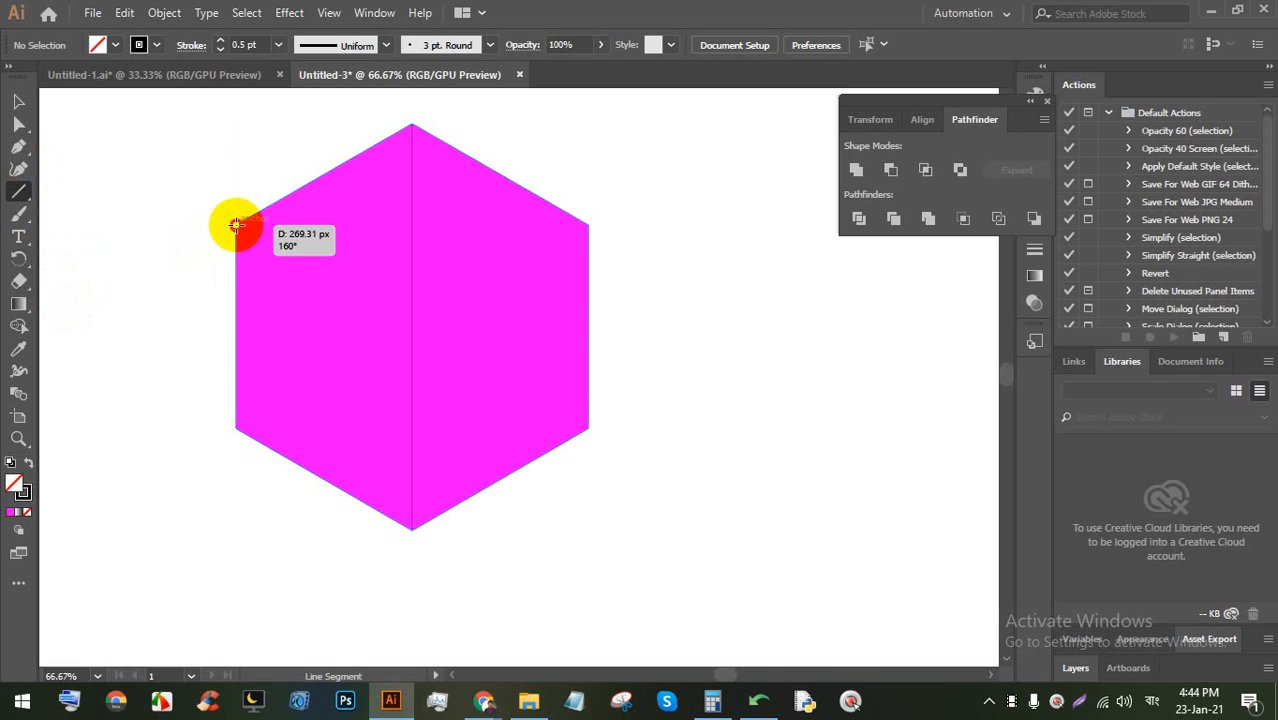
drag(236, 225, 588, 427)
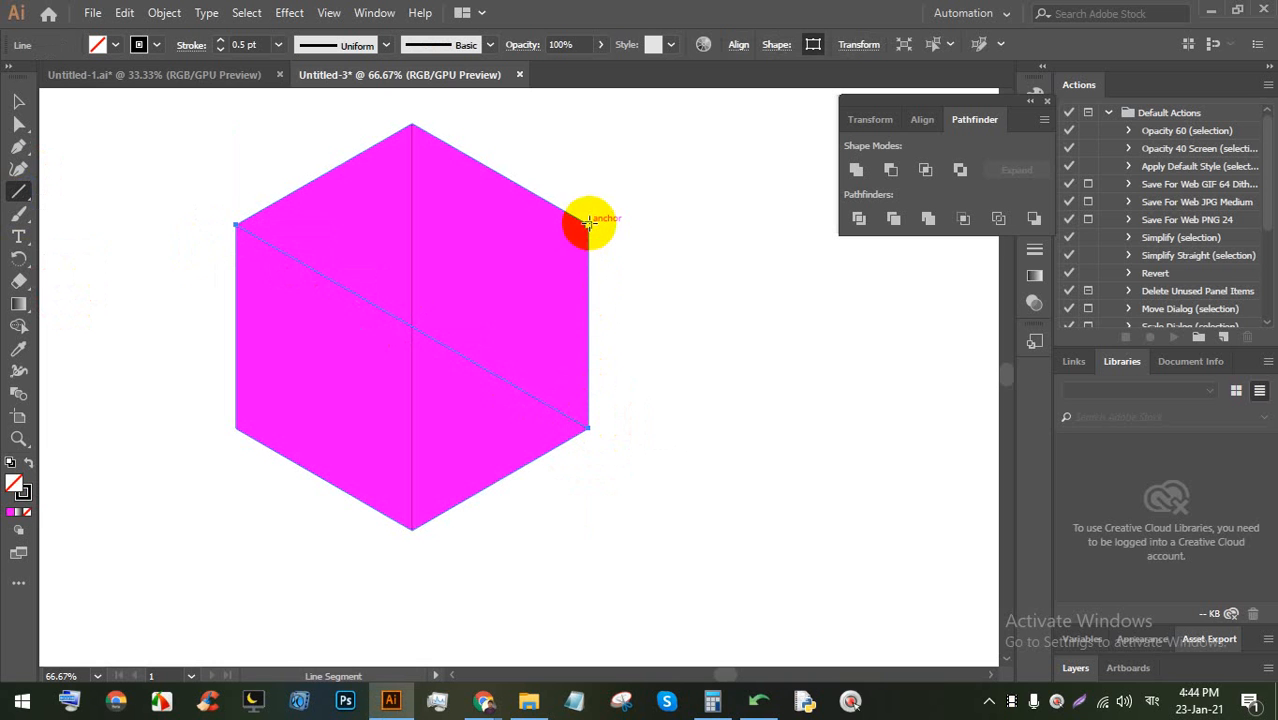
drag(589, 222, 236, 428)
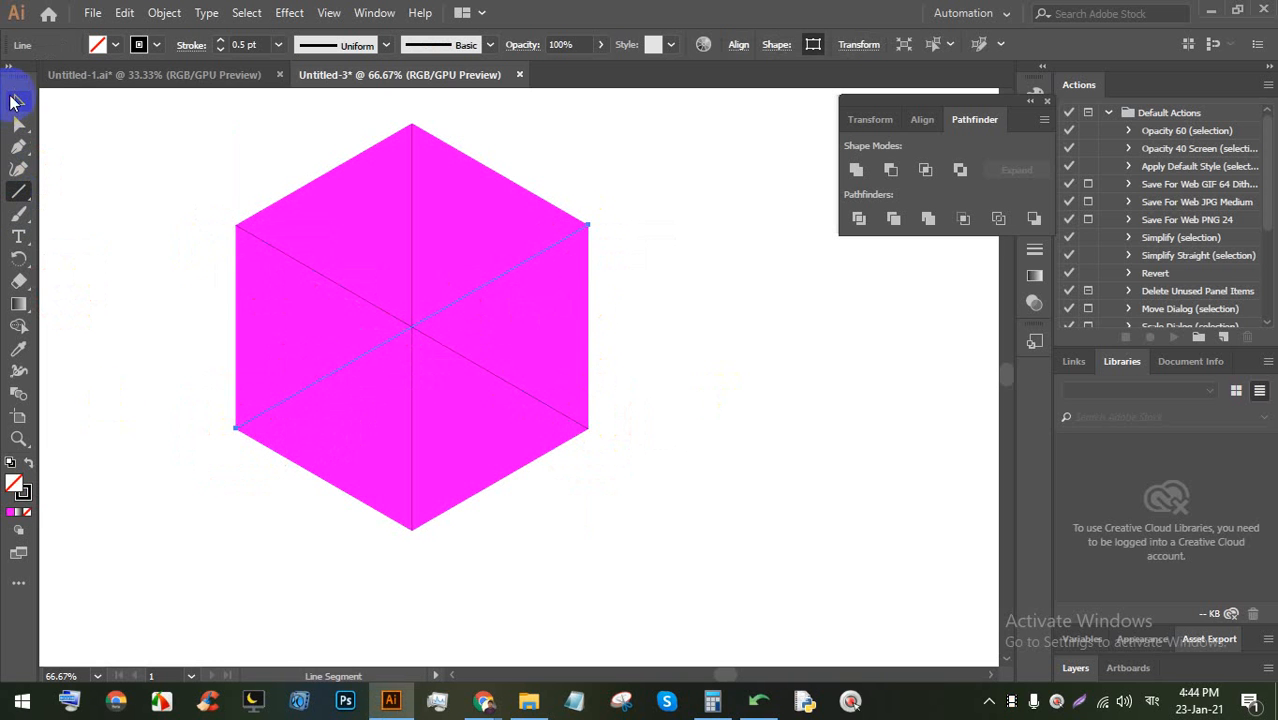
click(693, 297)
key(space)
drag(633, 382, 604, 452)
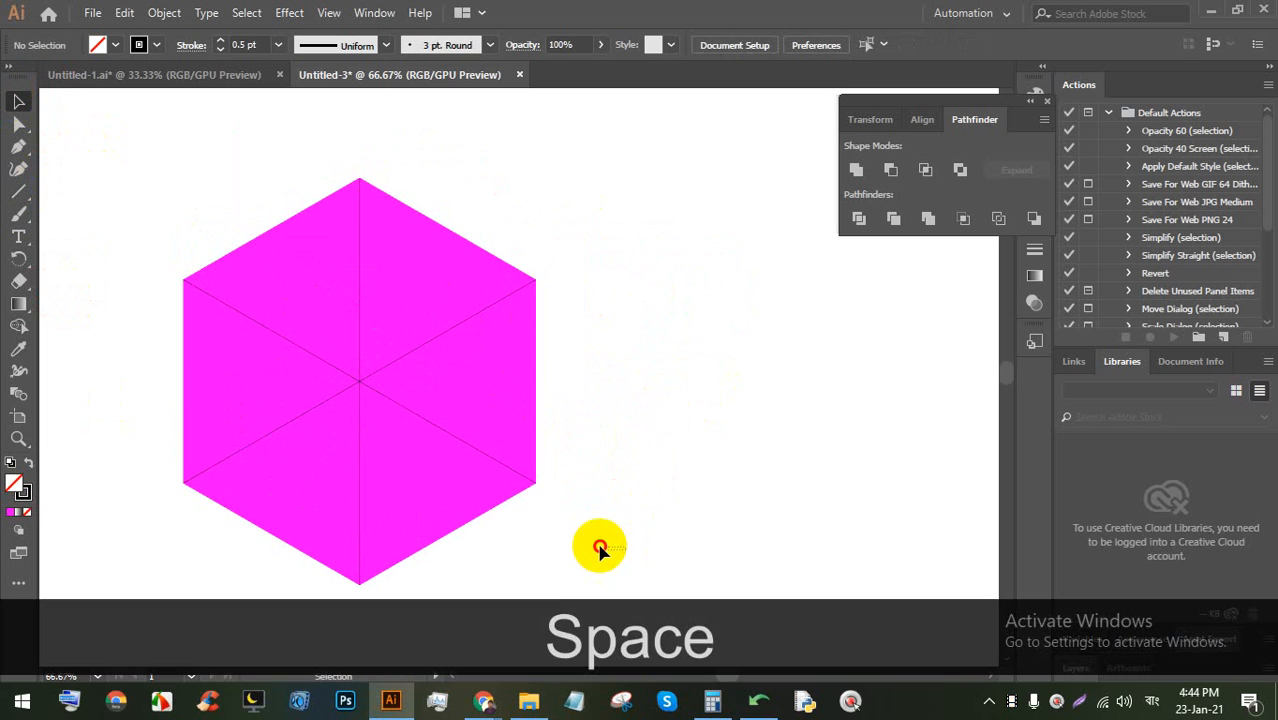
Divide the hexagon along its three crossing lines with Pathfinder Divide and ungroup the result into separate triangles
drag(600, 548, 285, 223)
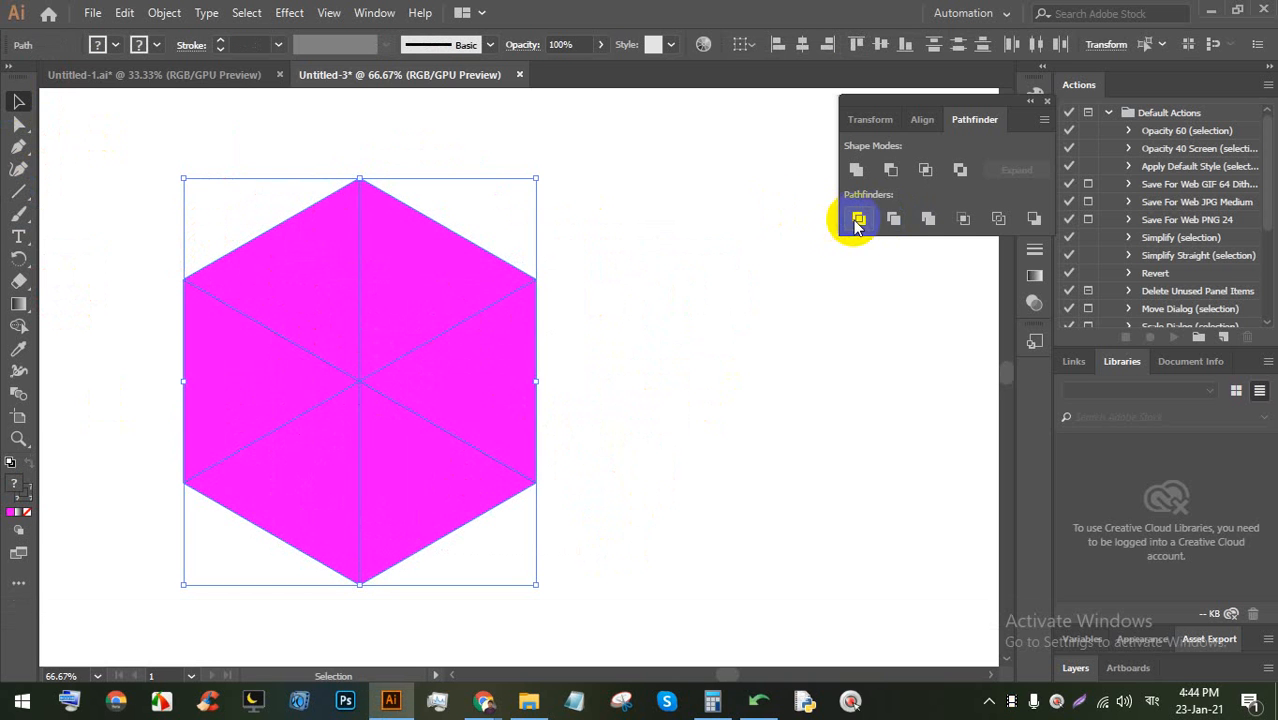
click(862, 222)
right_click(441, 277)
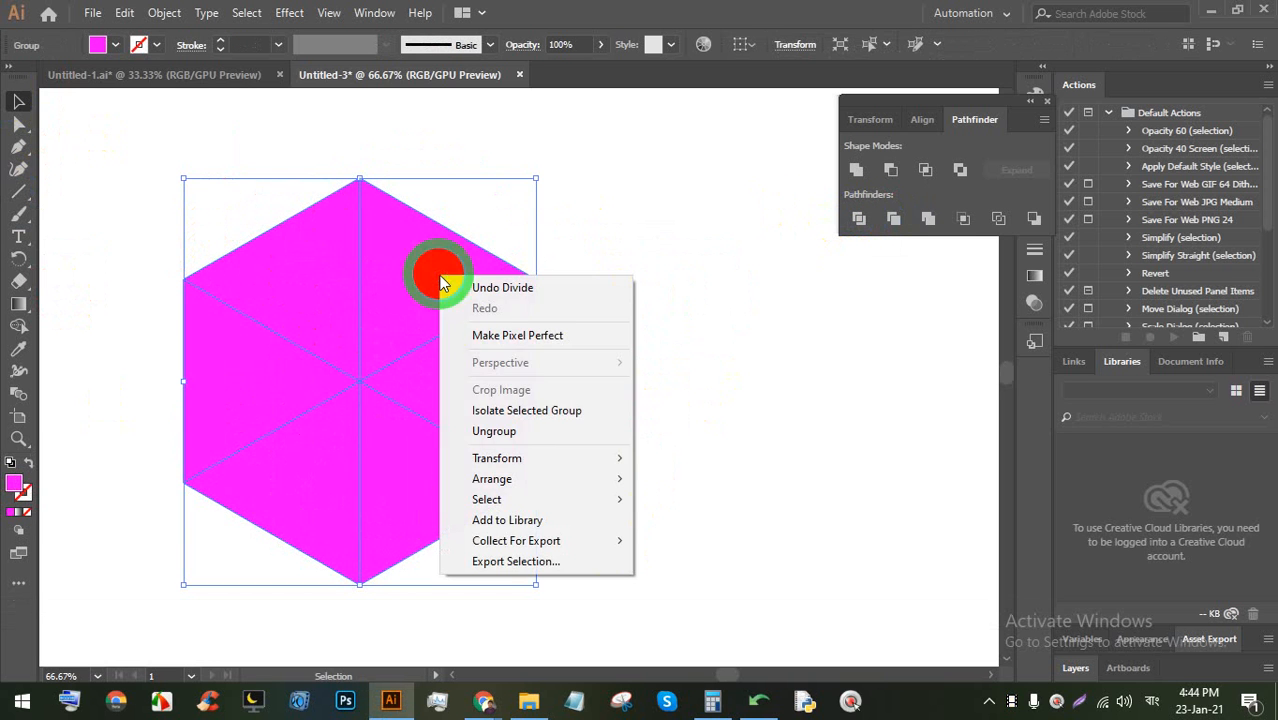
click(490, 430)
click(643, 386)
scroll(640, 388, down, 2)
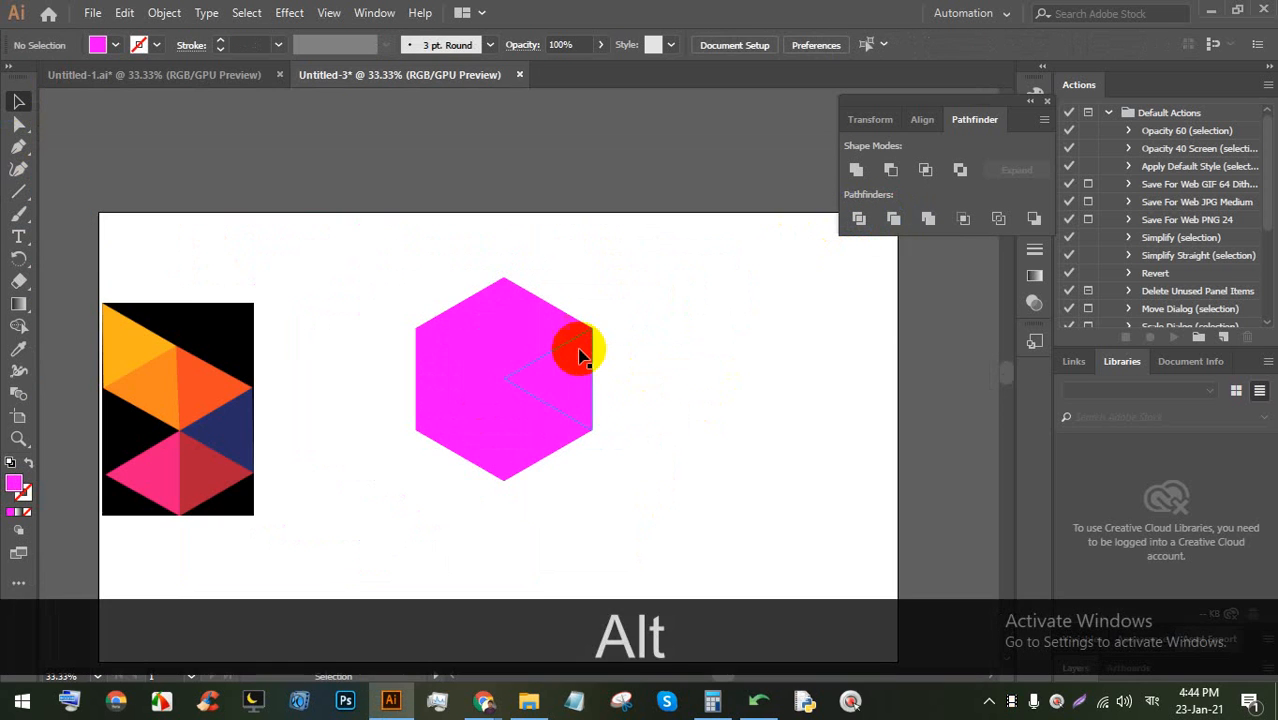
alt+click(503, 338)
alt+click(463, 398)
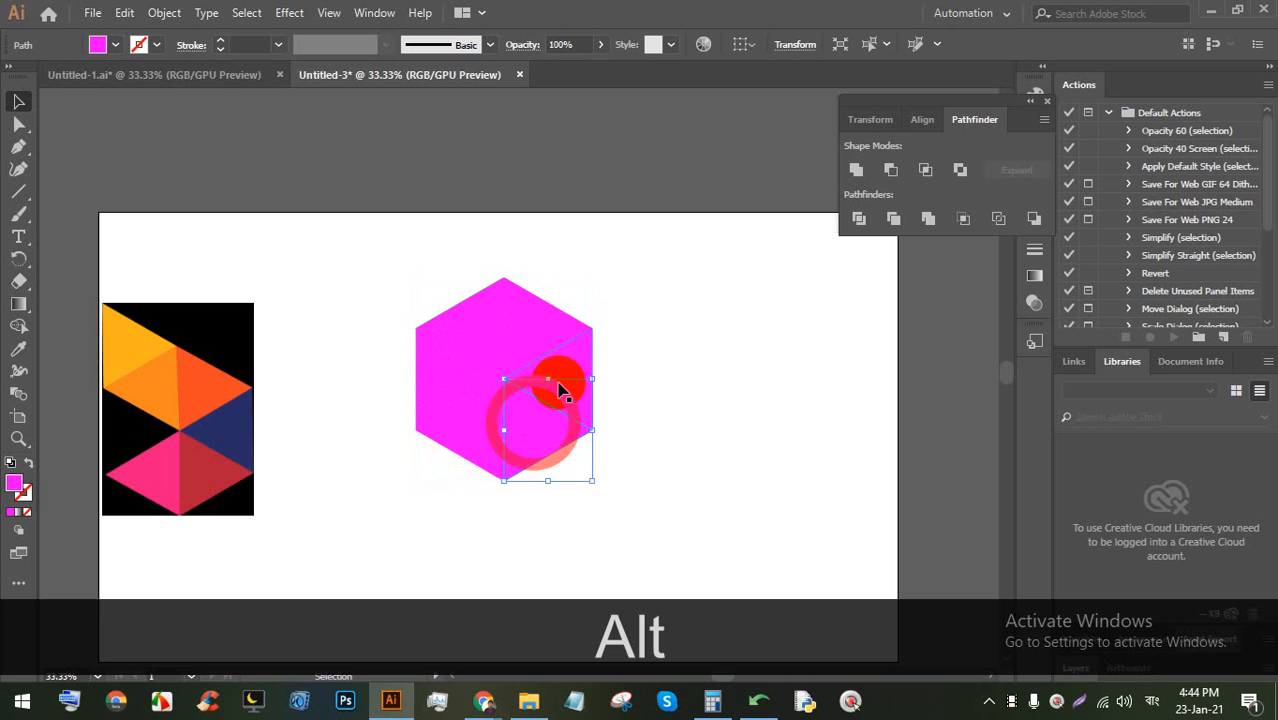
click(639, 374)
Fill the hexagon's upper-left triangle orange and its upper-right triangle red-orange, sampling both colours from the reference logo with the Eyedropper
click(491, 331)
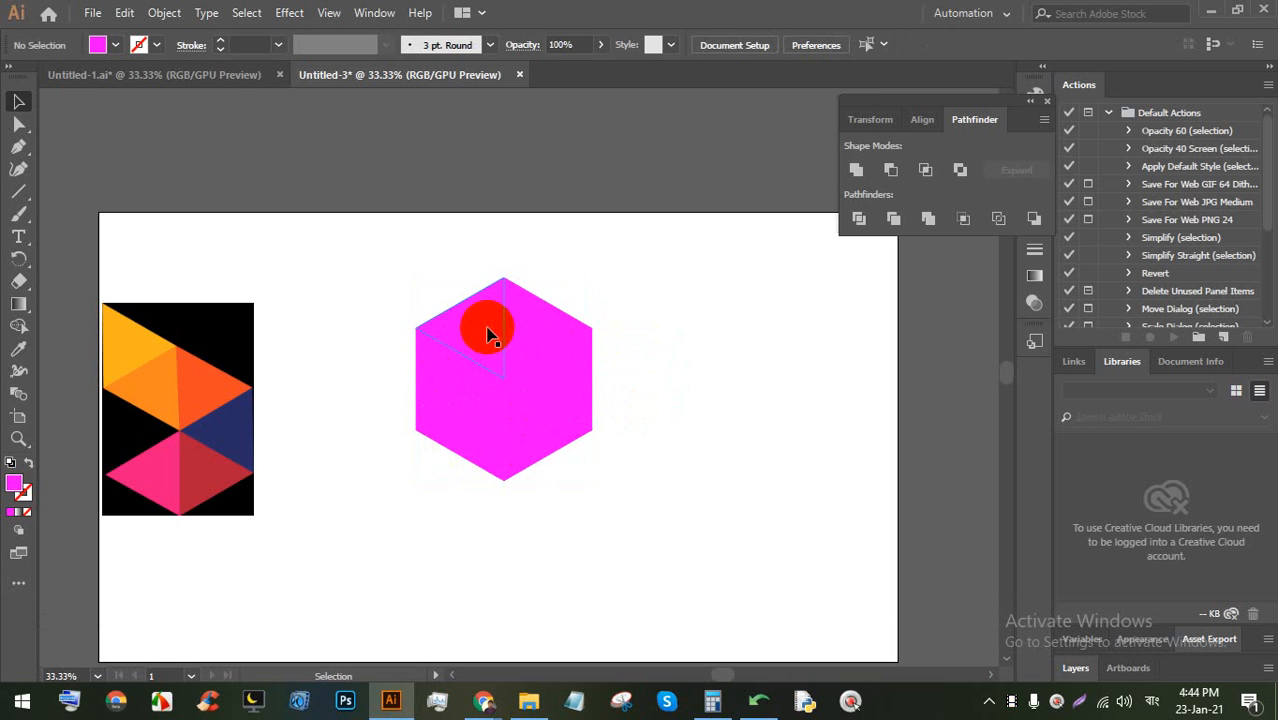
click(22, 352)
click(125, 362)
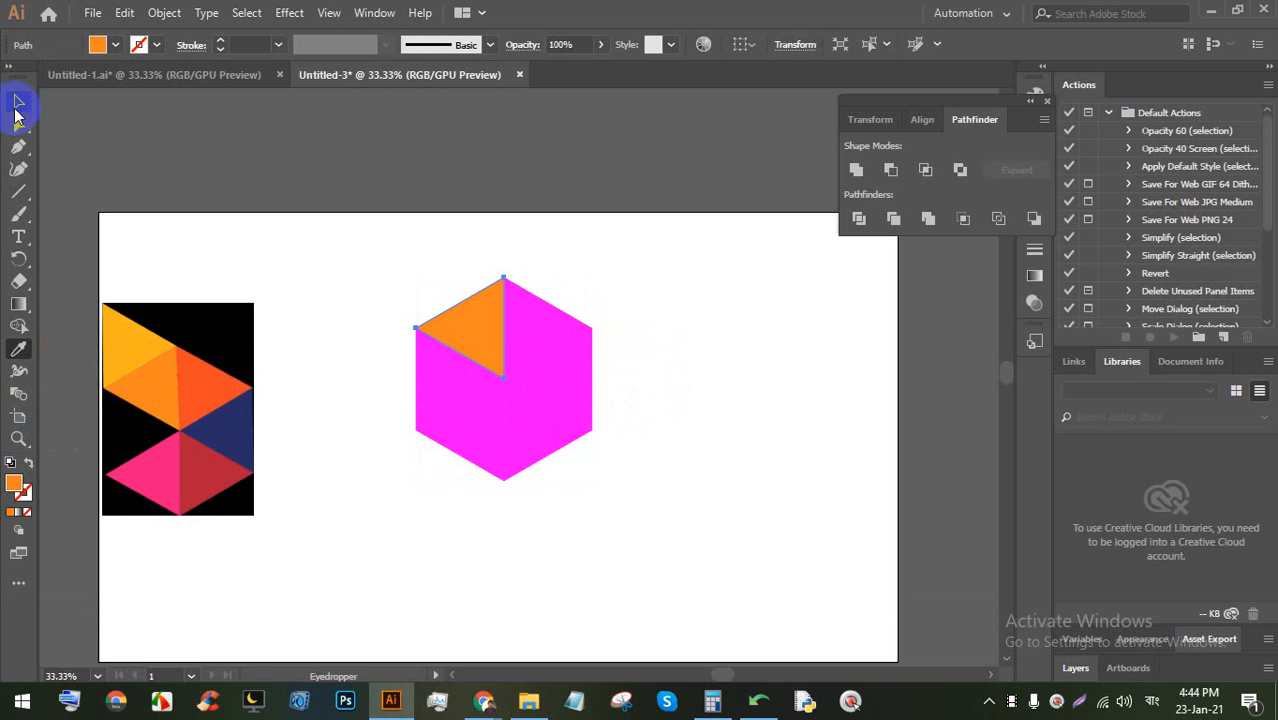
click(553, 335)
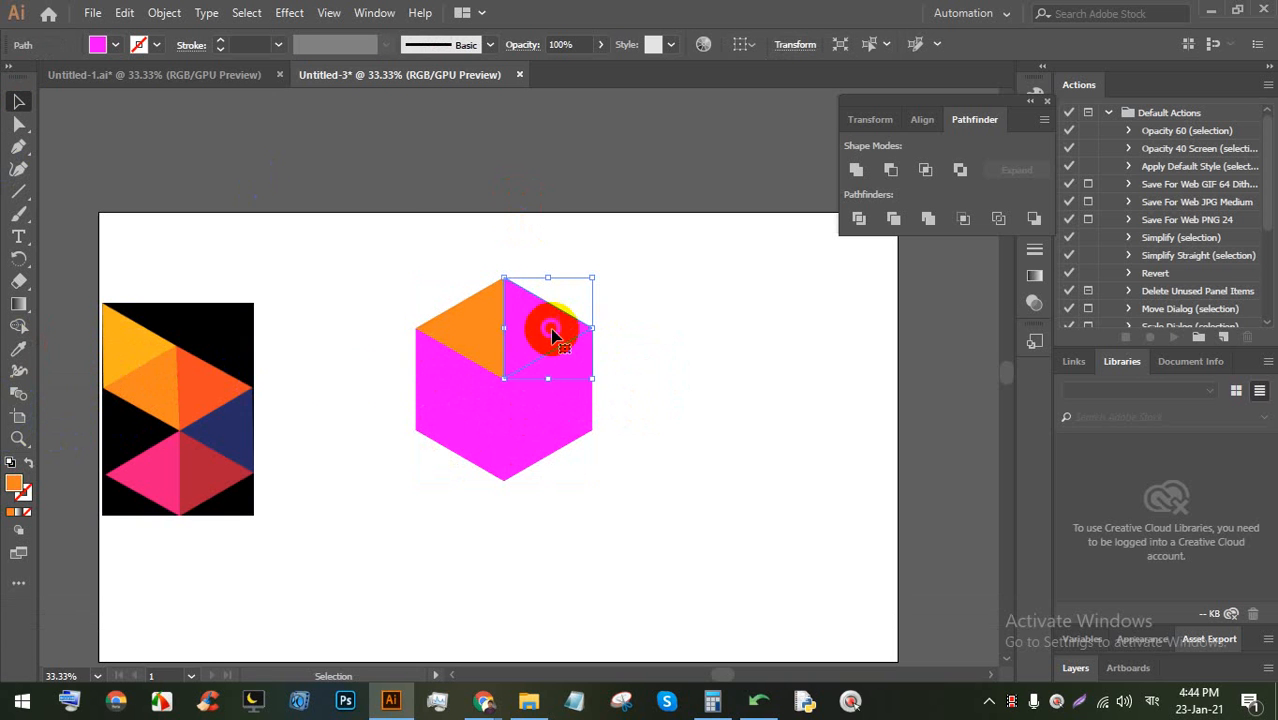
click(18, 348)
click(189, 371)
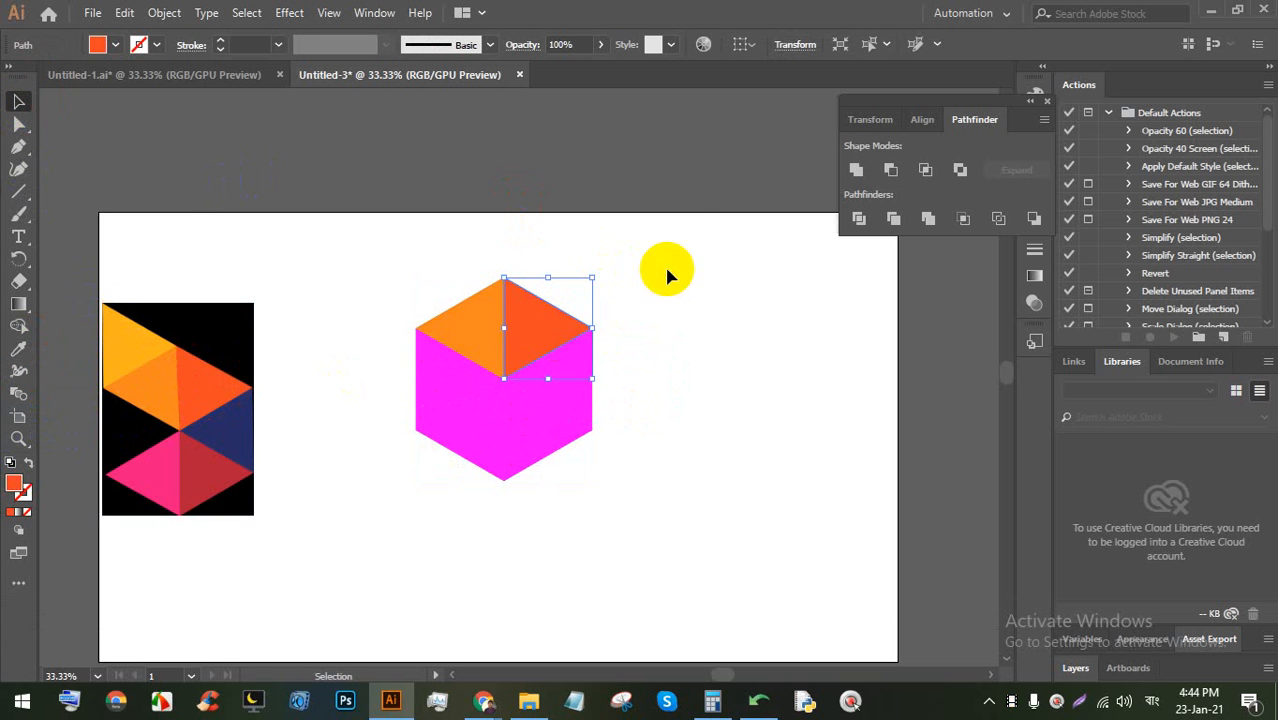
Fill the hexagon's right triangle navy blue and its lower-right triangle dark red, using colours sampled from the reference logo
click(582, 356)
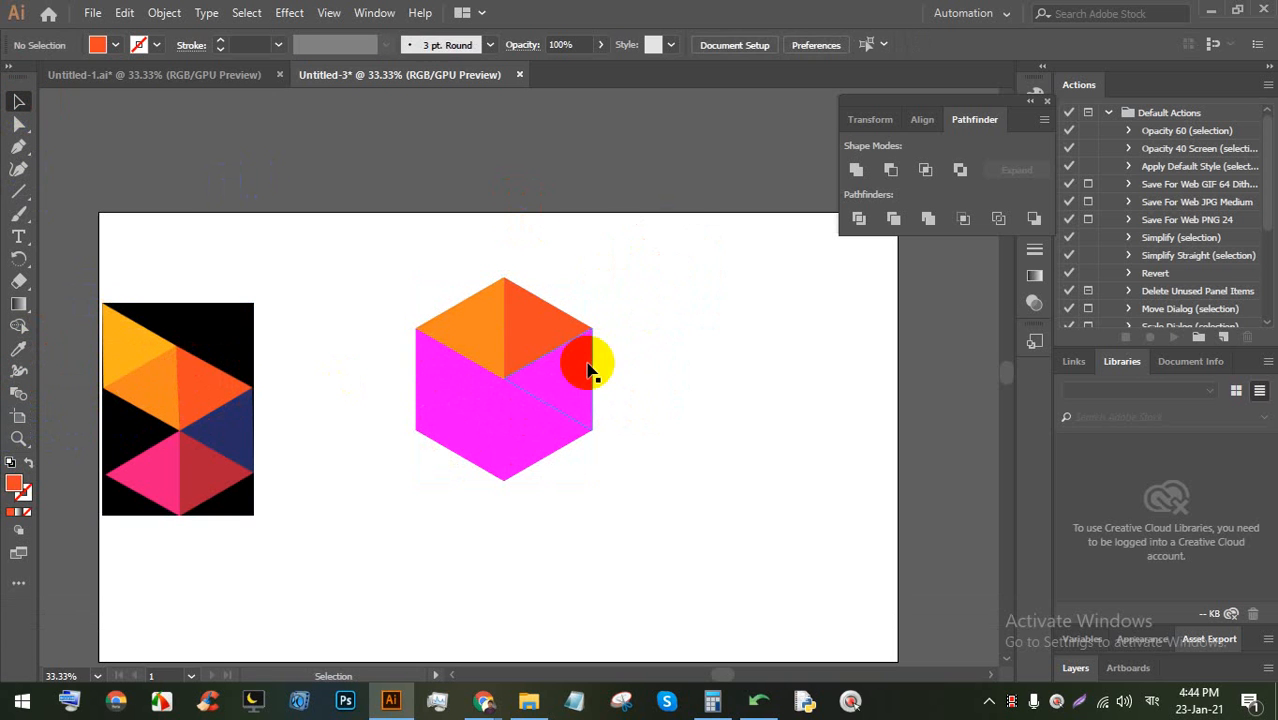
click(252, 433)
click(400, 242)
click(528, 428)
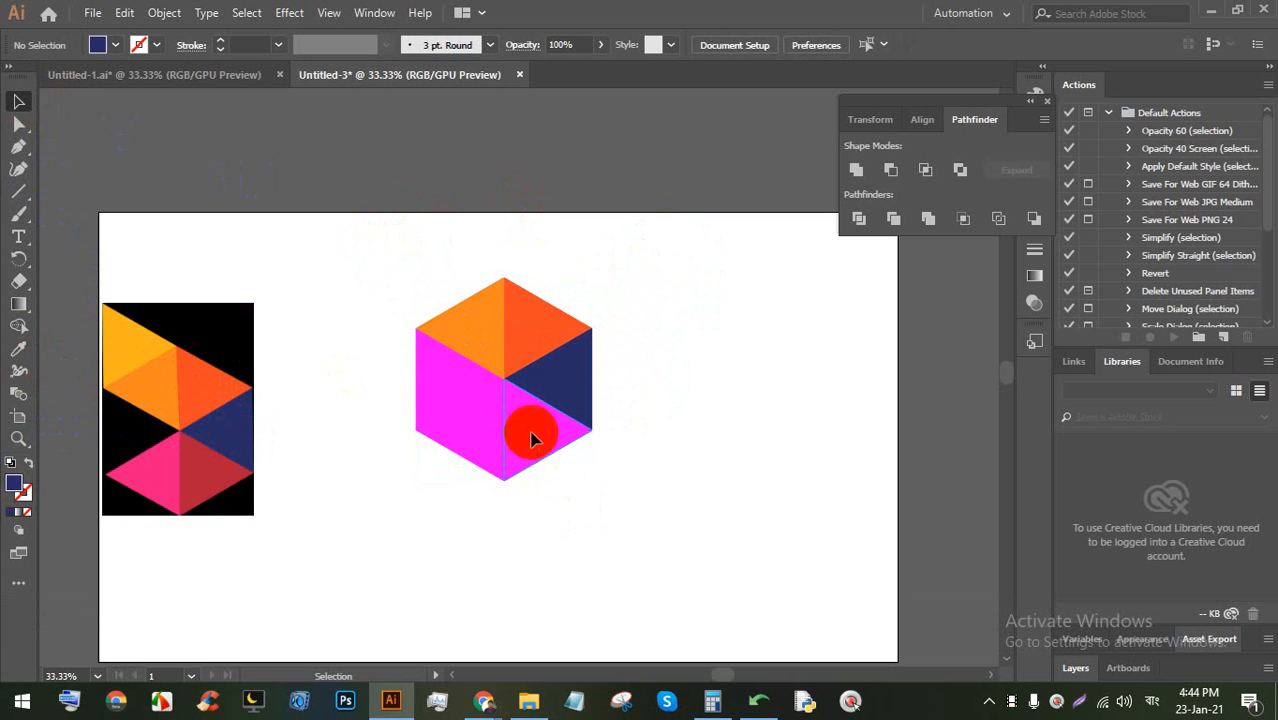
click(185, 448)
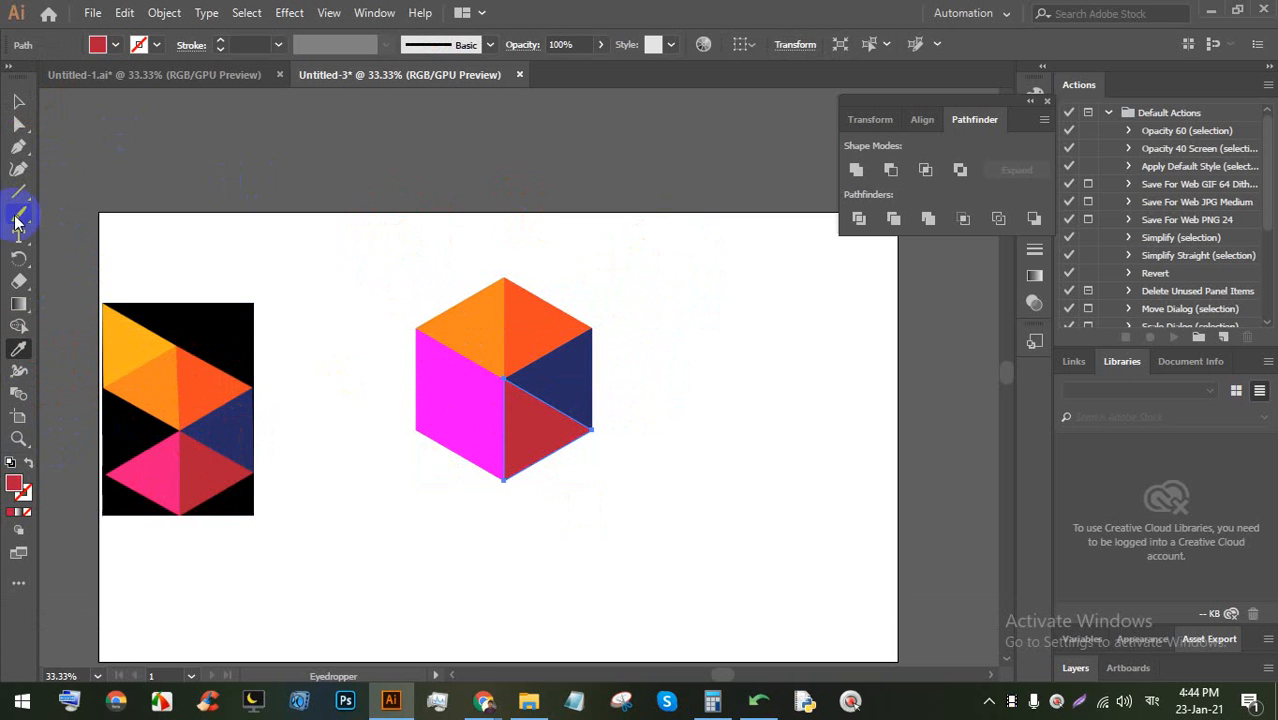
Fill the hexagon's lower-left triangle pink and its left triangle yellow-orange, using colours sampled from the reference logo
click(458, 410)
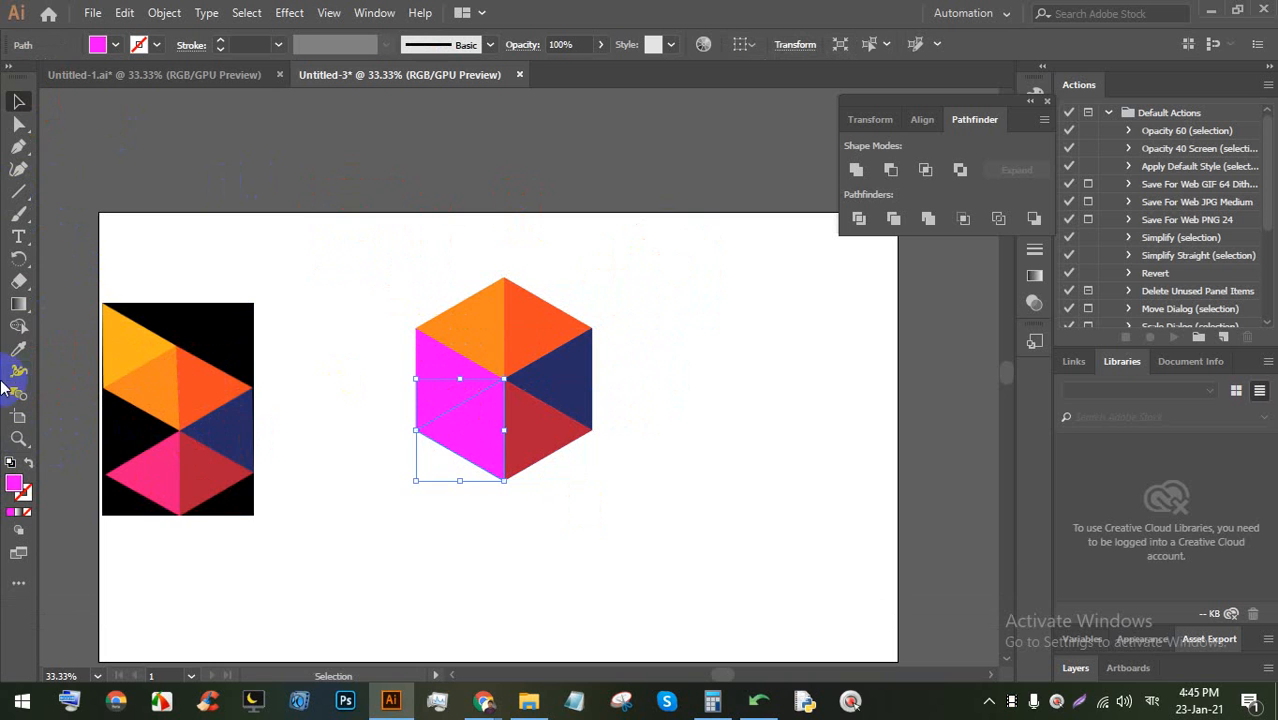
click(157, 456)
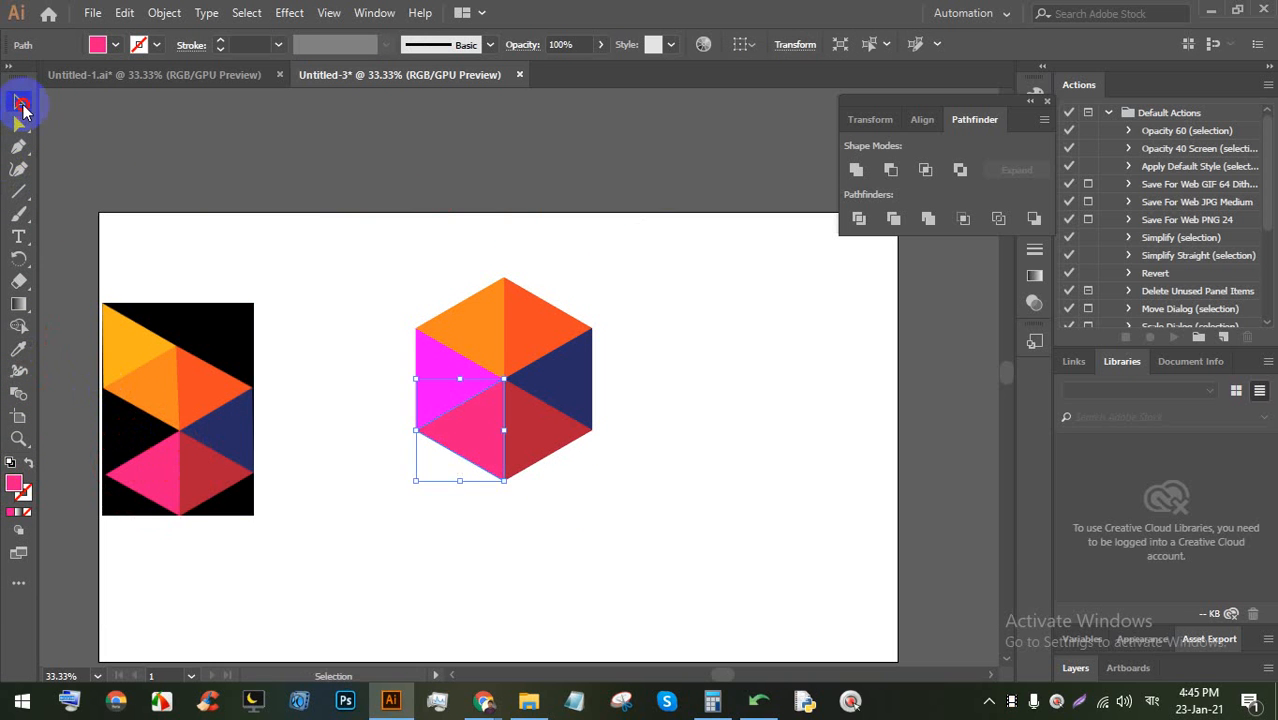
click(251, 200)
click(456, 308)
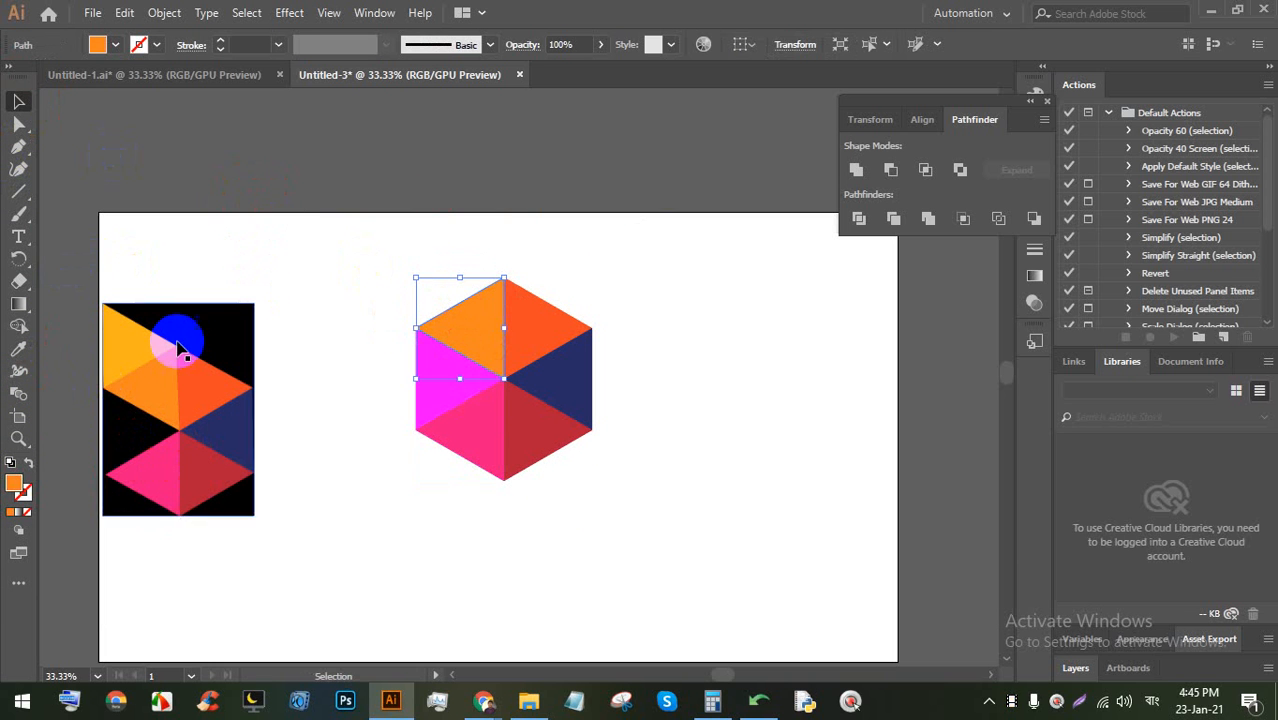
click(17, 352)
click(128, 322)
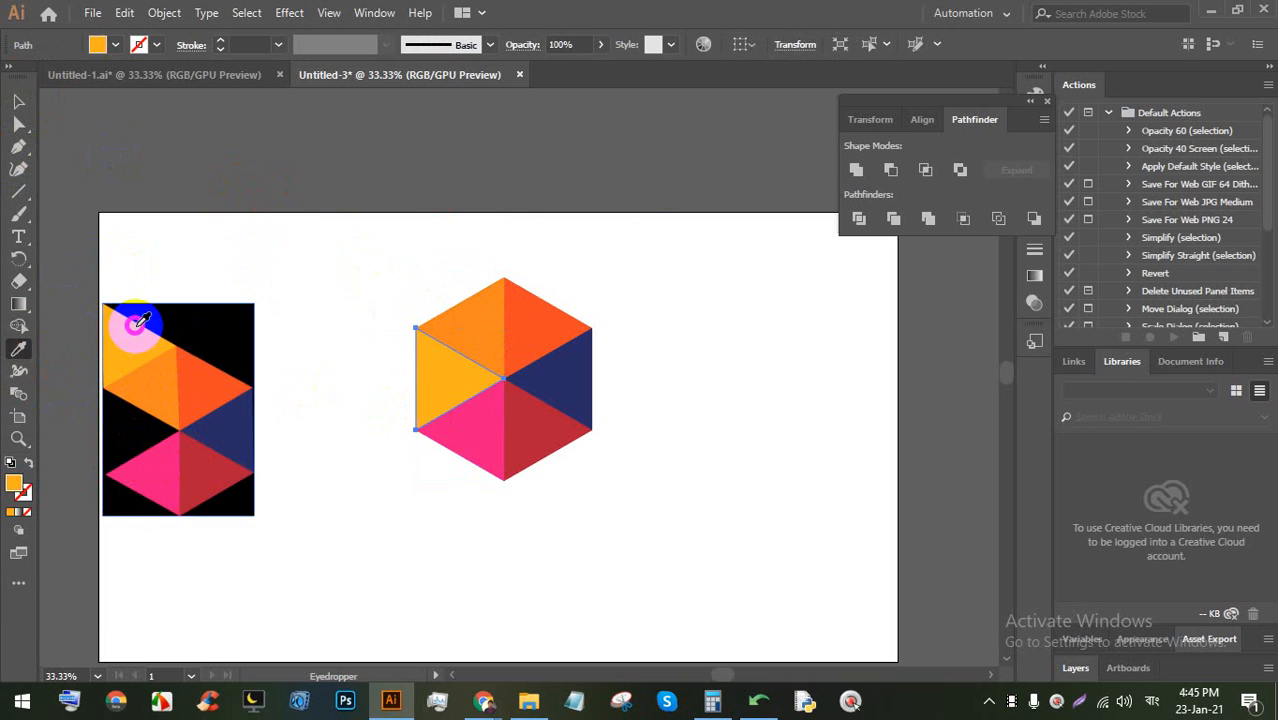
click(679, 294)
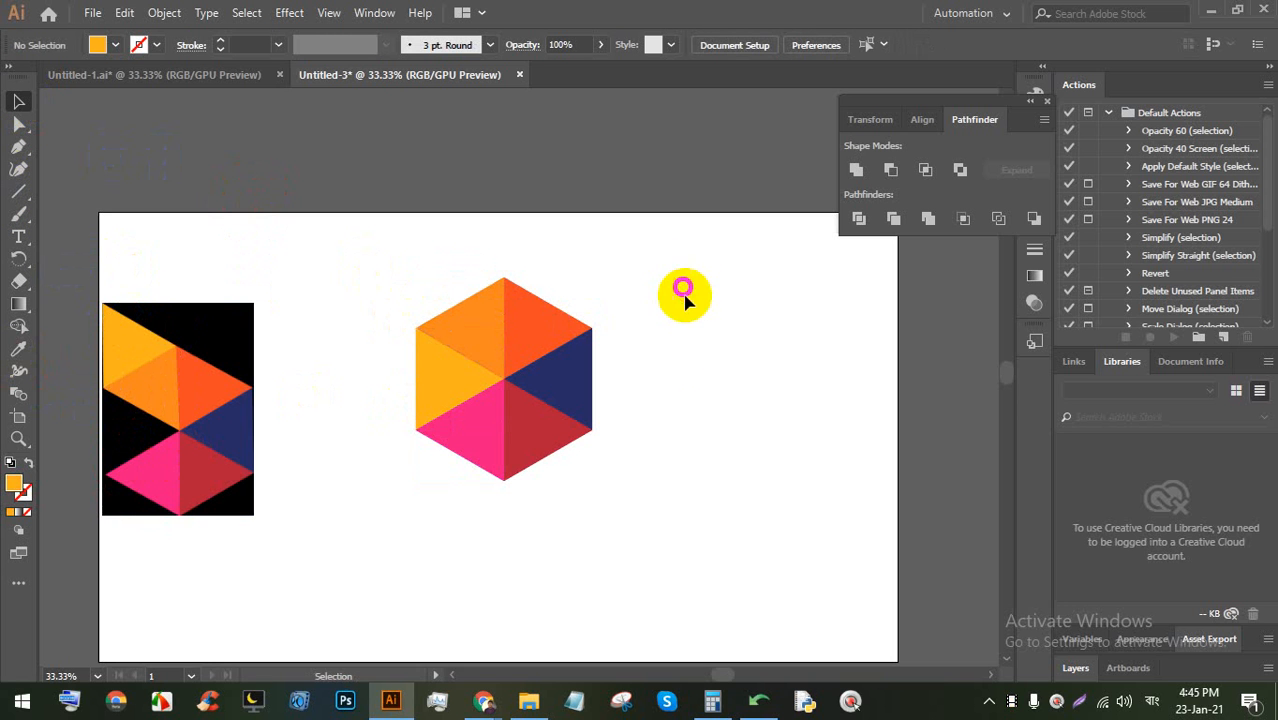
Check at high magnification whether the orange and red-orange triangles meet without a gap
scroll(656, 366, up, 2)
alt+scroll(400, 450, up, 4)
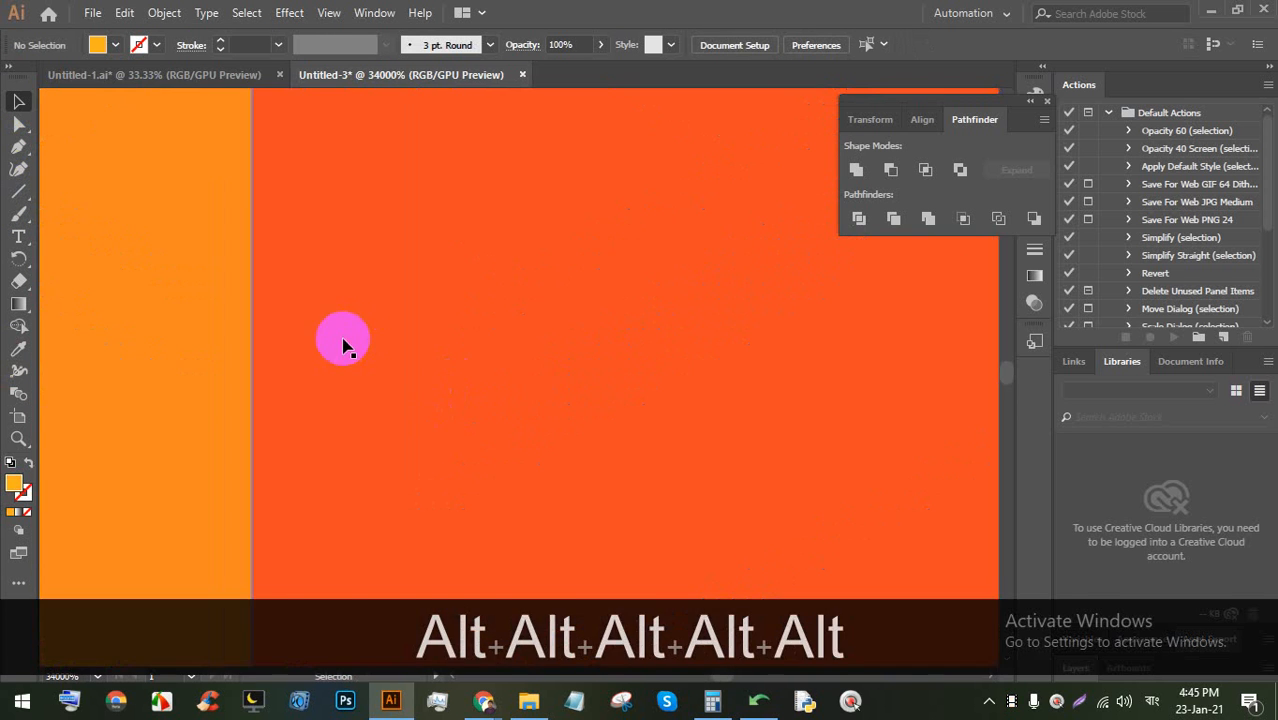
alt+scroll(370, 370, down, 7)
alt+scroll(380, 380, down, 6)
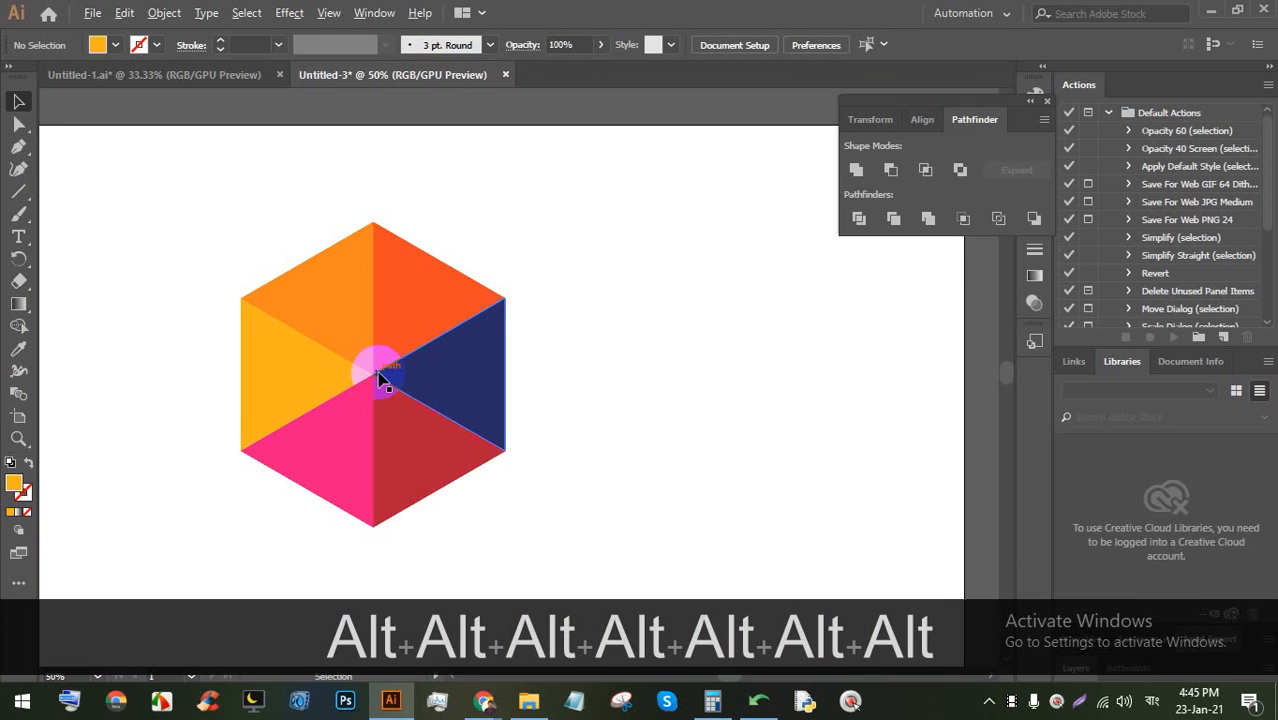
Try to move the yellow-orange triangle straight up onto the orange triangle's outer edge by hand, and undo the move
alt+scroll(385, 371, up, 1)
alt+scroll(350, 360, up, 1)
click(250, 398)
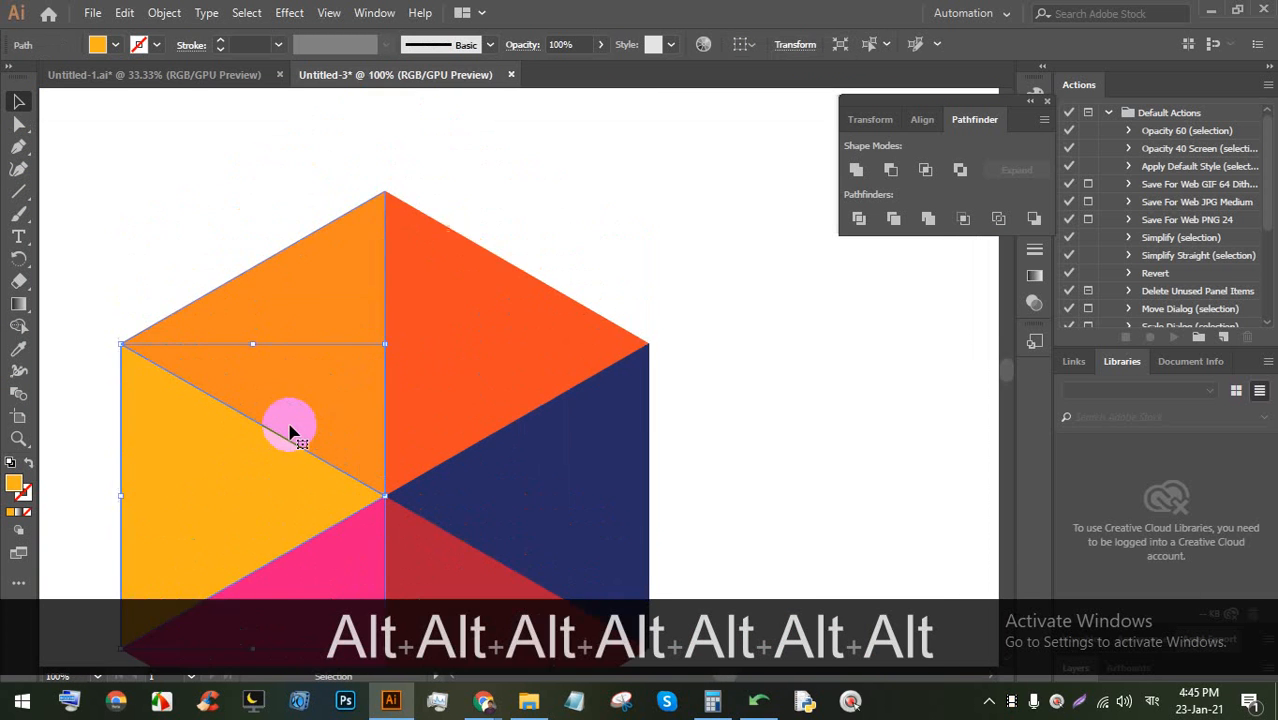
alt+scroll(300, 434, down, 2)
drag(271, 441, 271, 306)
click(628, 343)
alt+scroll(342, 318, up, 4)
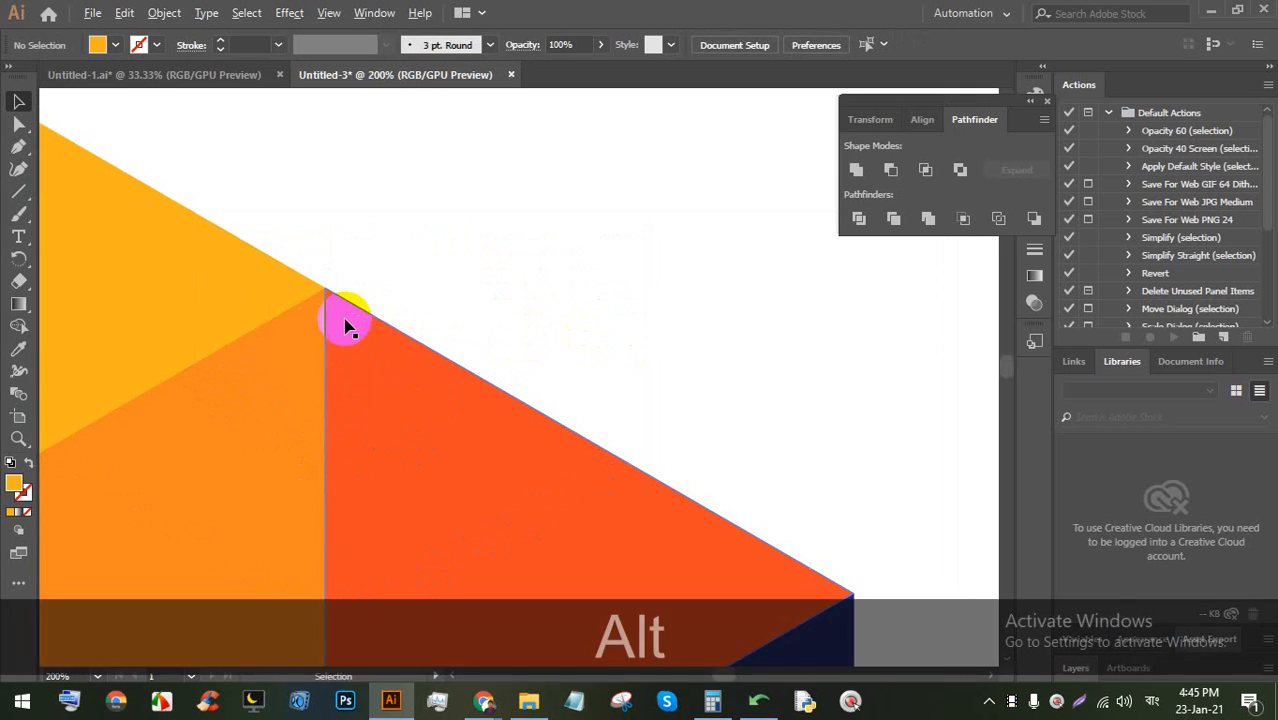
alt+scroll(410, 330, down, 4)
key(ctrl+z)
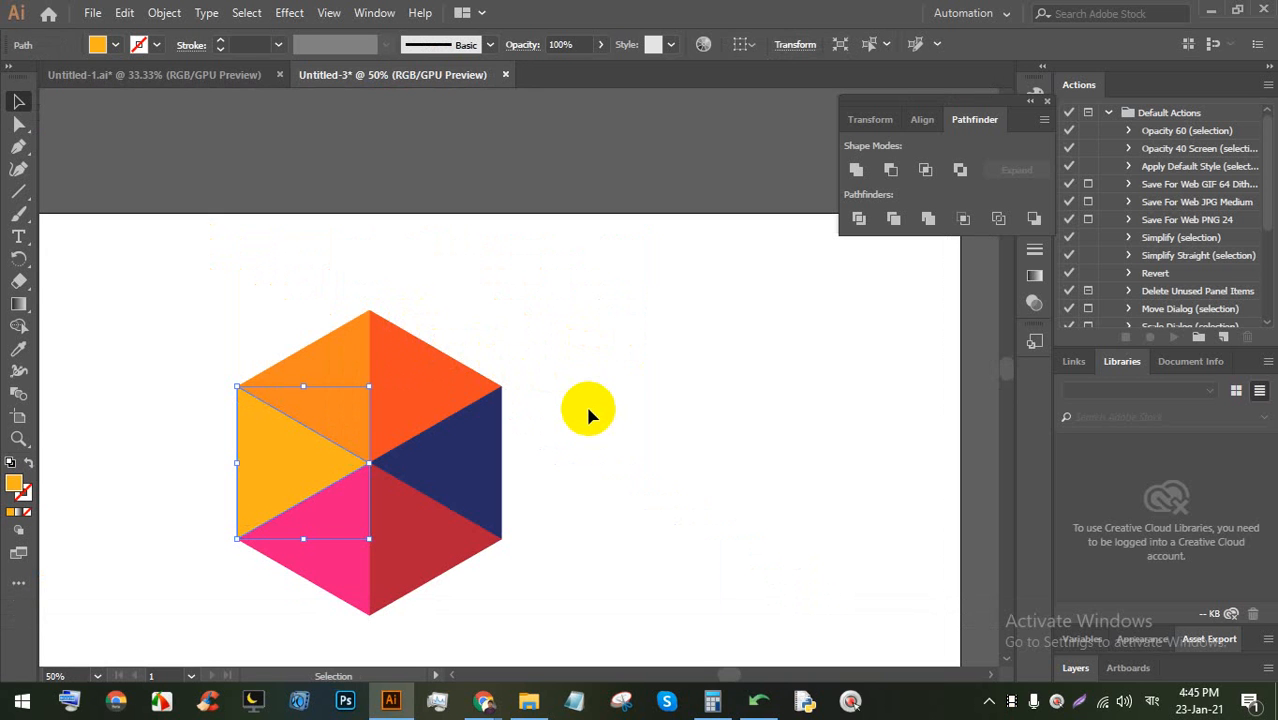
Reflect the yellow-orange triangle across the horizontal axis about the hexagon's upper-left vertex, with no copy
alt+scroll(337, 414, up, 2)
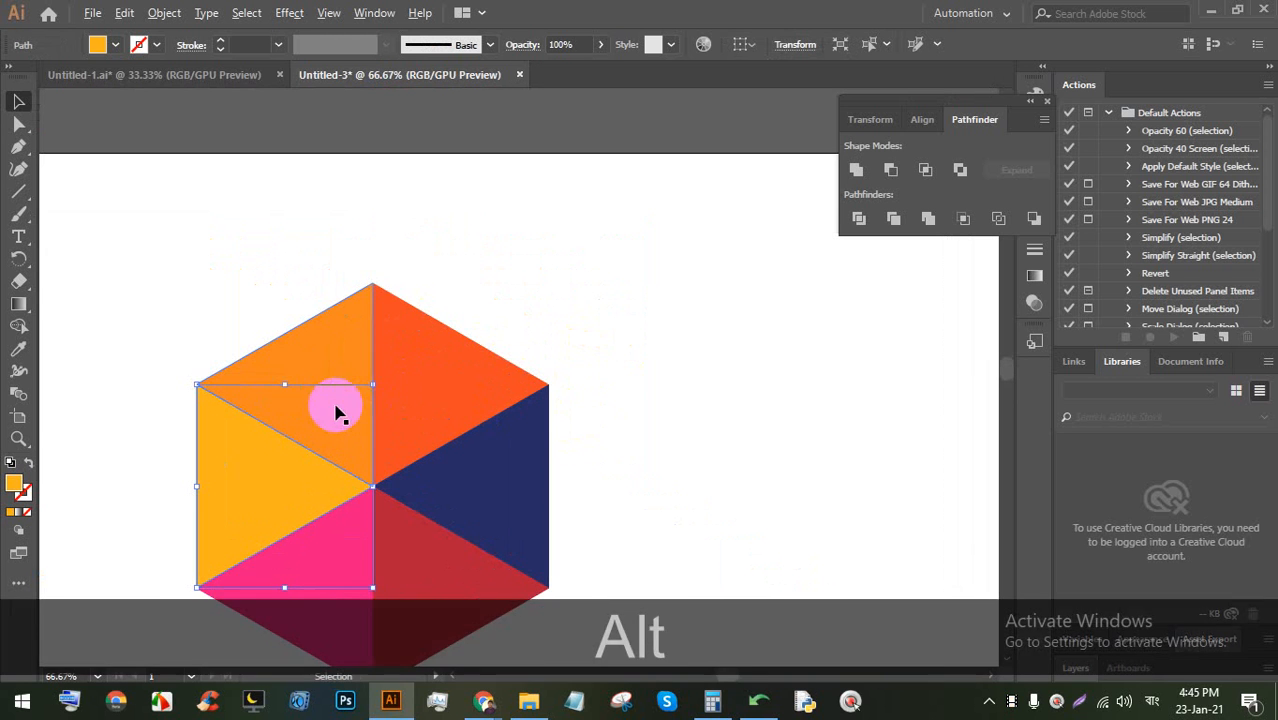
scroll(280, 405, down, 1)
click(25, 265)
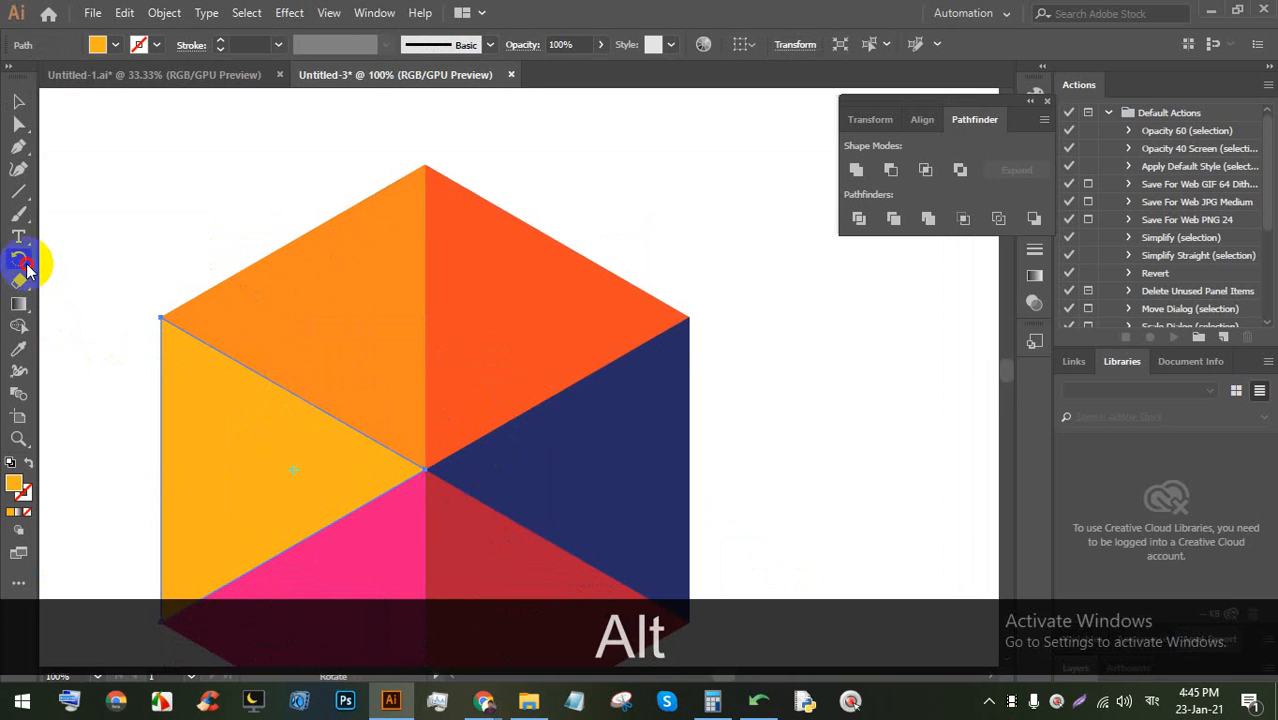
click(90, 283)
key(alt)
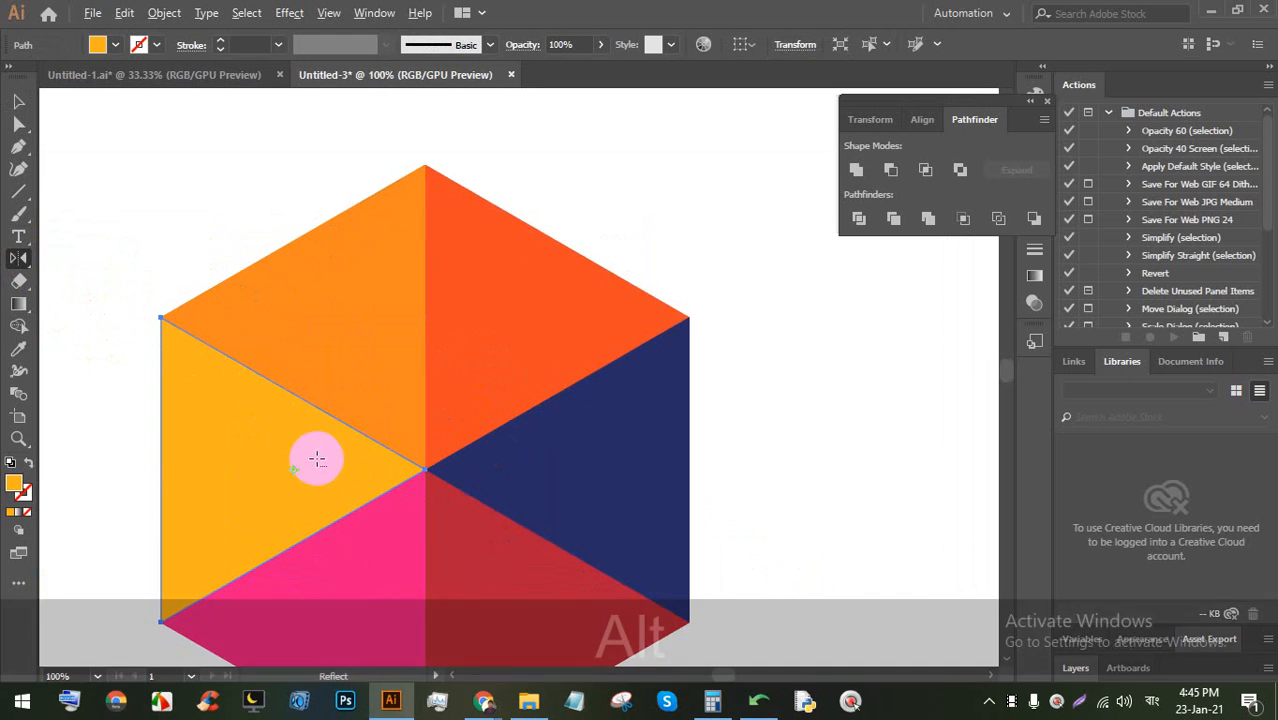
alt+click(161, 319)
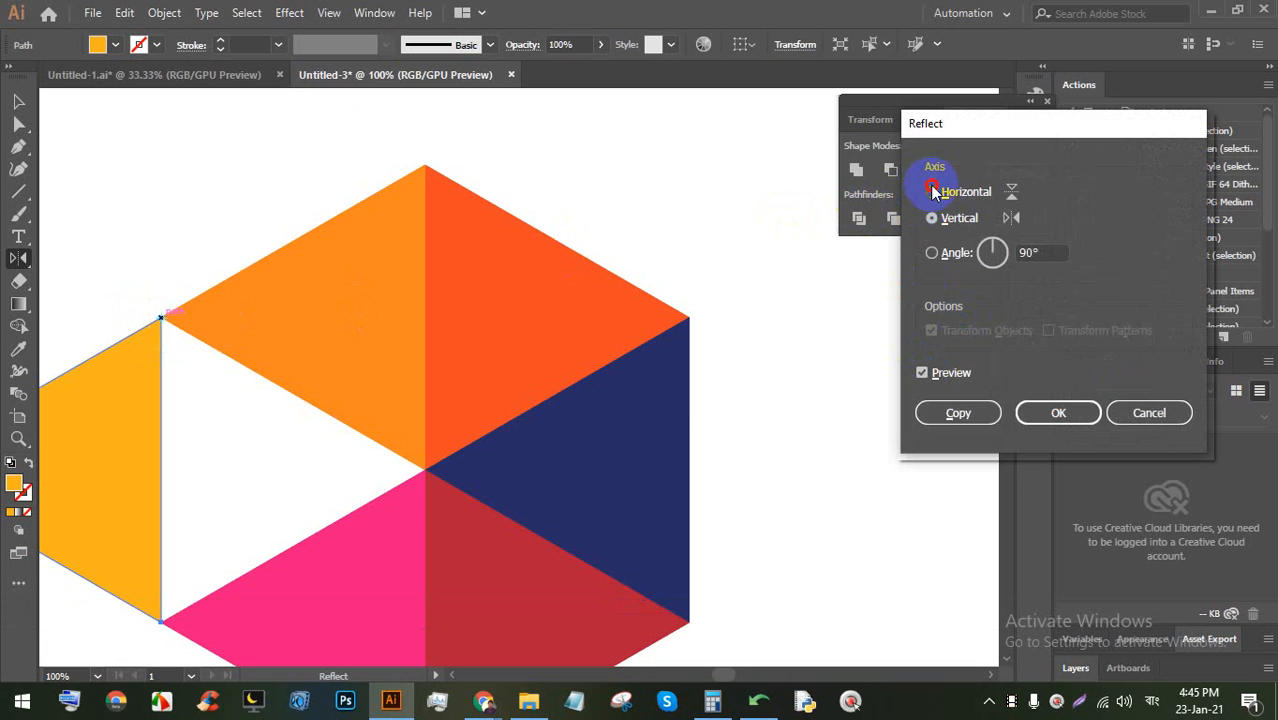
click(932, 190)
click(1052, 410)
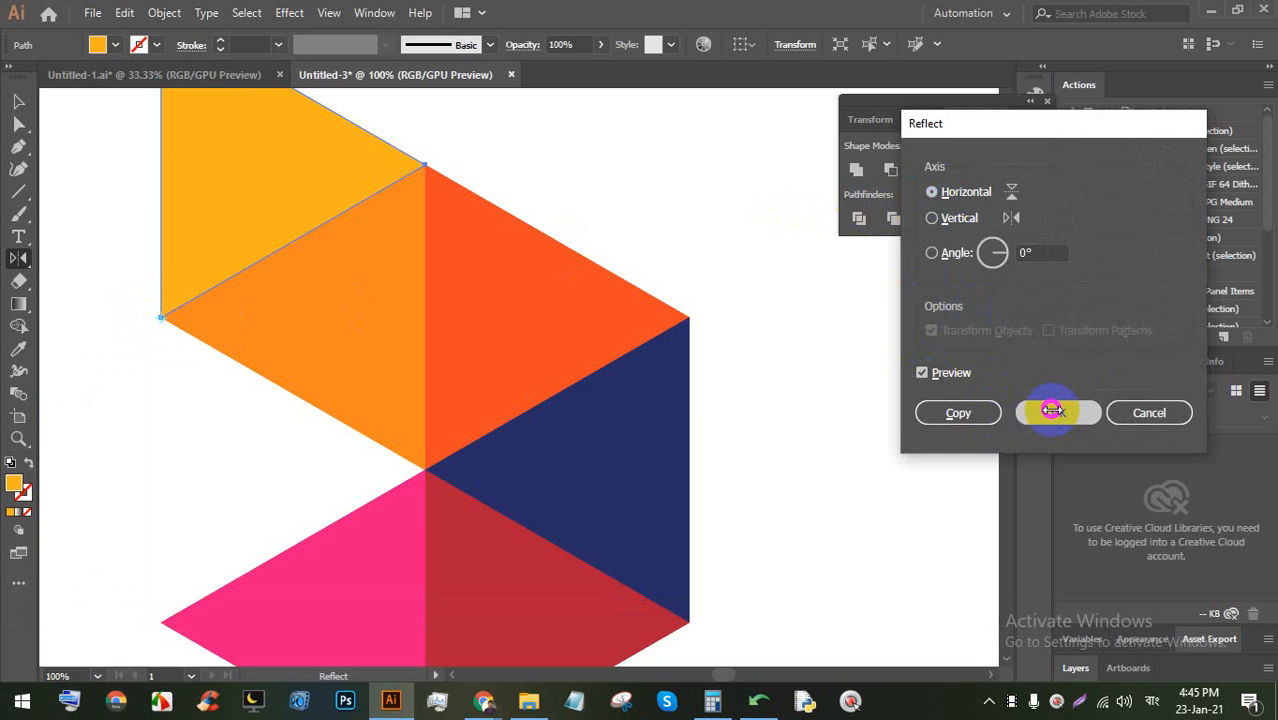
Check at high magnification whether the reflected yellow-orange triangle's corner and lower edge fit exactly against the orange triangle
scroll(434, 177, up, 11)
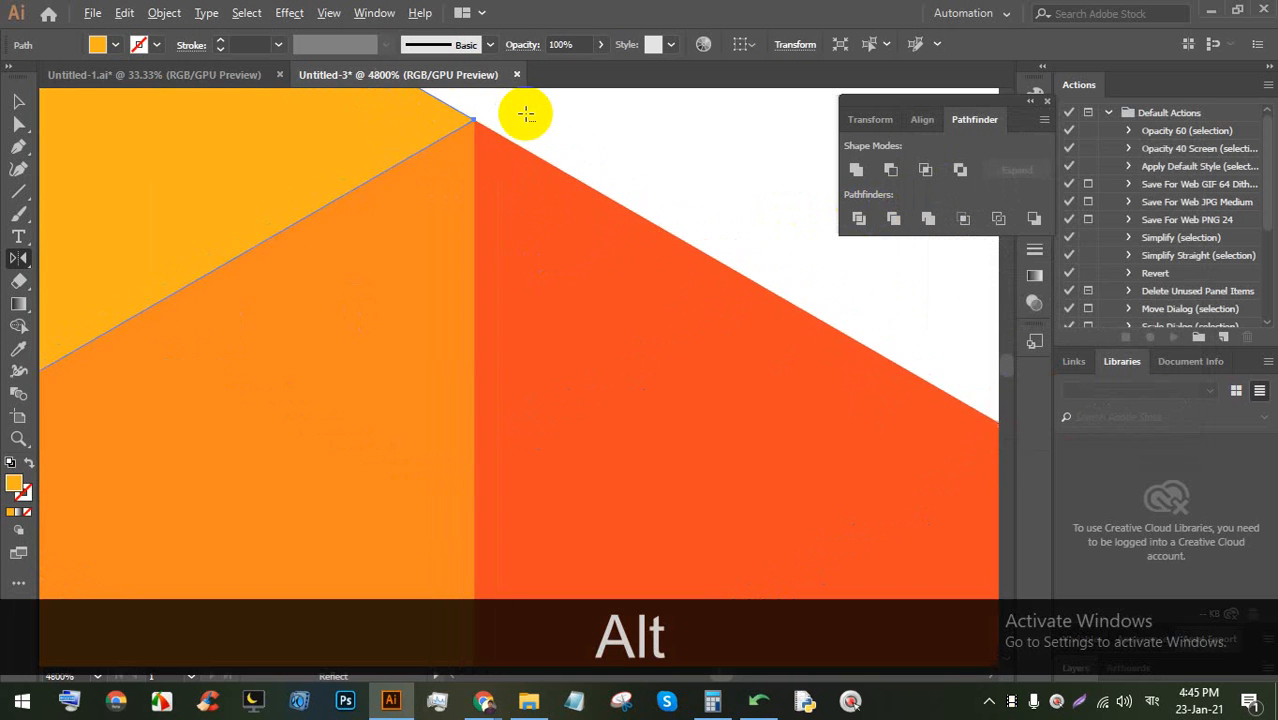
scroll(505, 125, up, 2)
scroll(495, 145, up, 2)
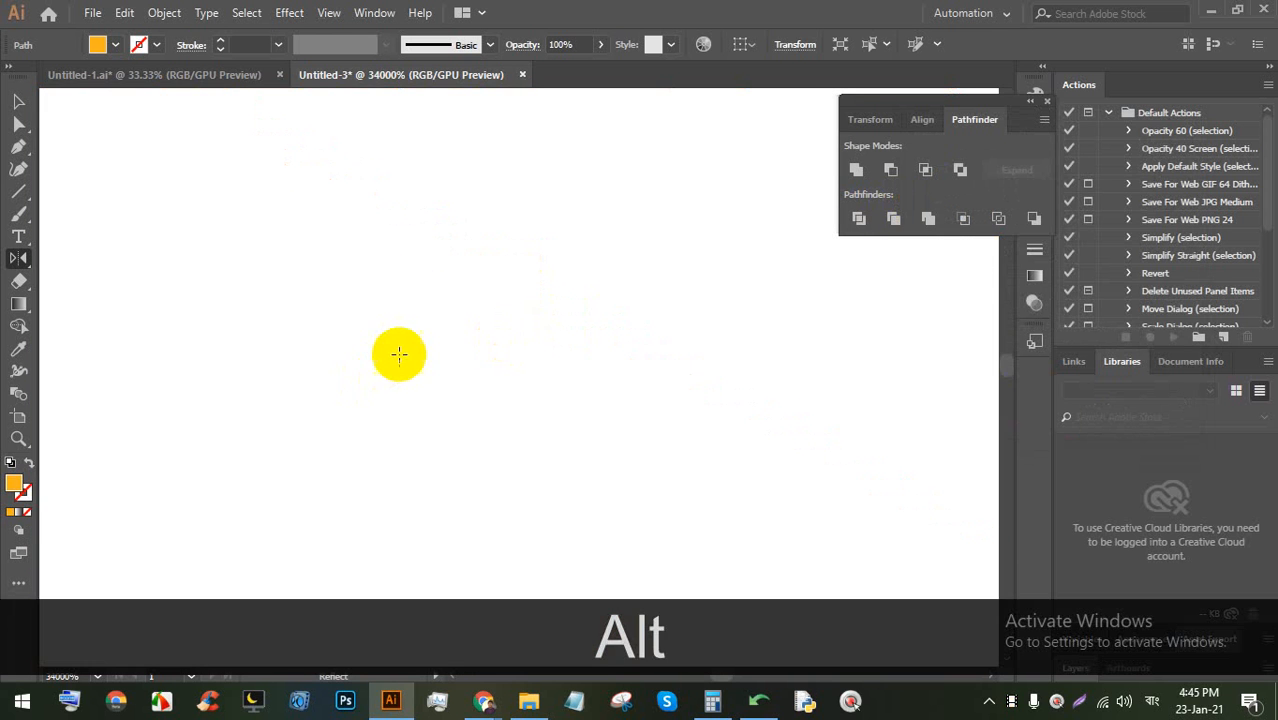
scroll(402, 350, down, 2)
scroll(402, 350, up, 1)
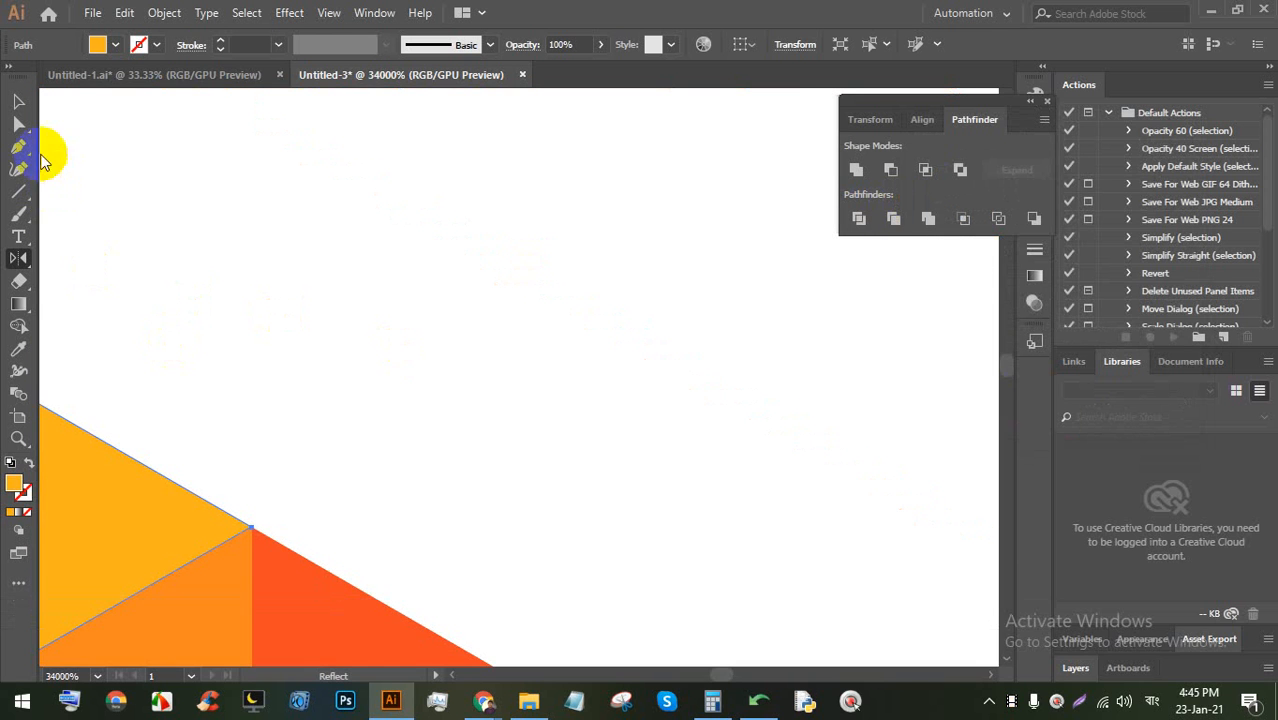
click(23, 104)
drag(201, 317, 395, 101)
scroll(424, 273, down, 2)
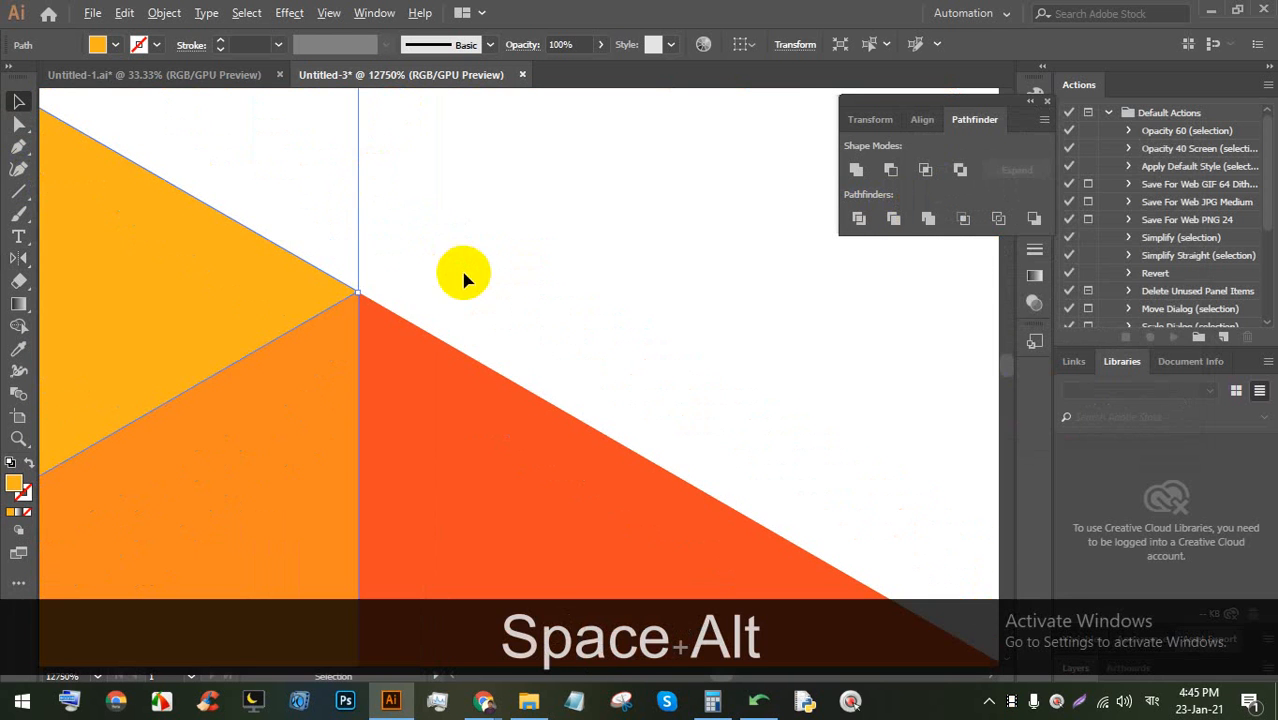
drag(205, 404, 790, 196)
drag(502, 256, 540, 262)
drag(252, 507, 519, 191)
drag(171, 494, 465, 308)
scroll(474, 310, down, 8)
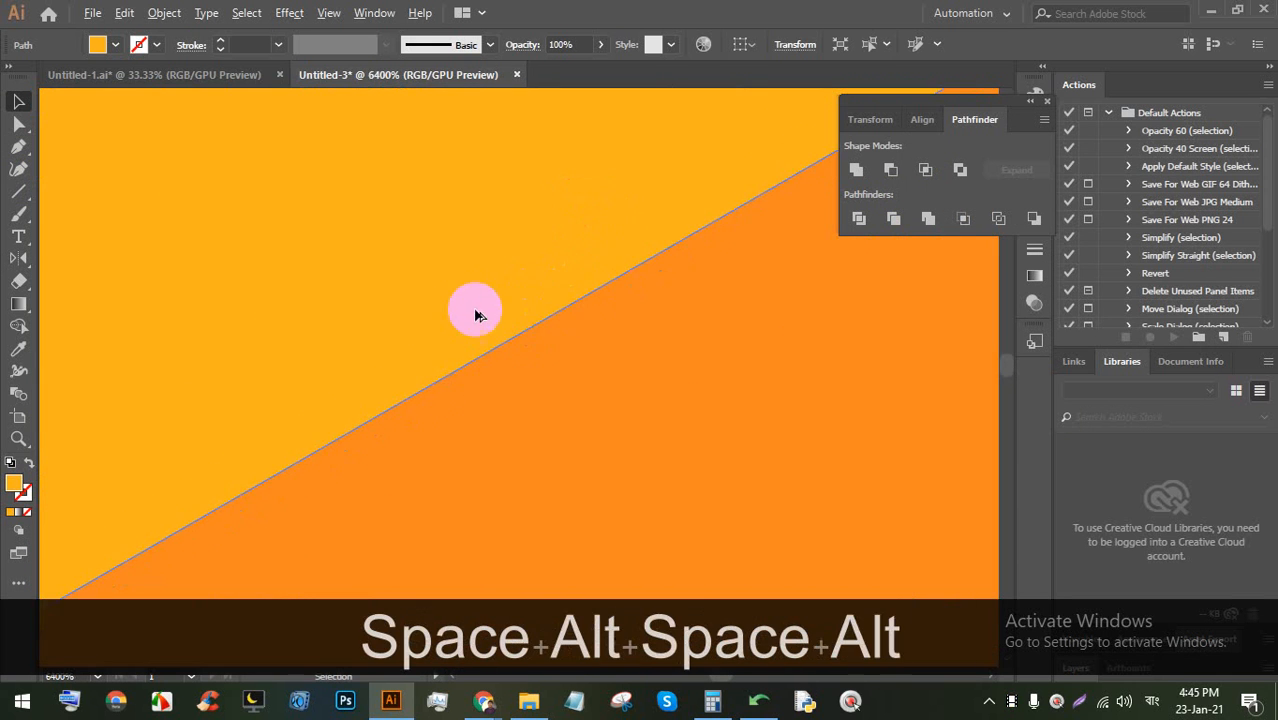
scroll(472, 318, down, 5)
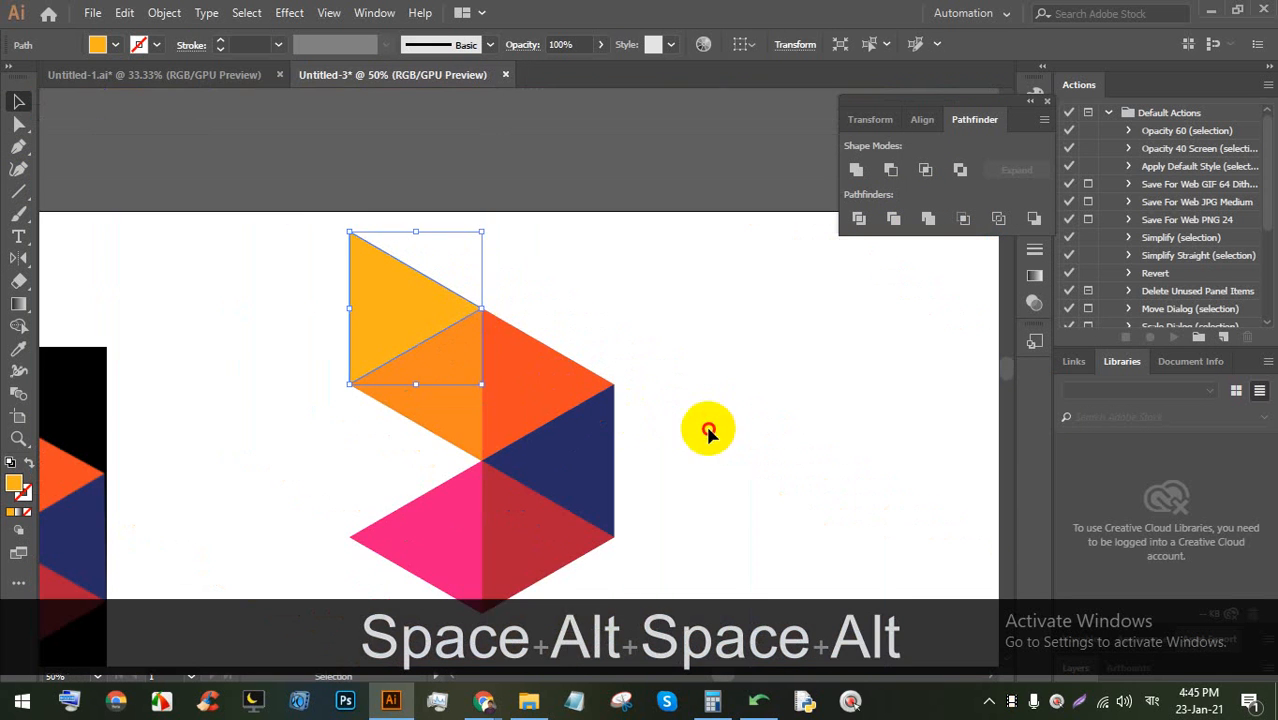
Compare the whole assembled logo shape with the reference image beside it
click(715, 495)
drag(715, 495, 575, 391)
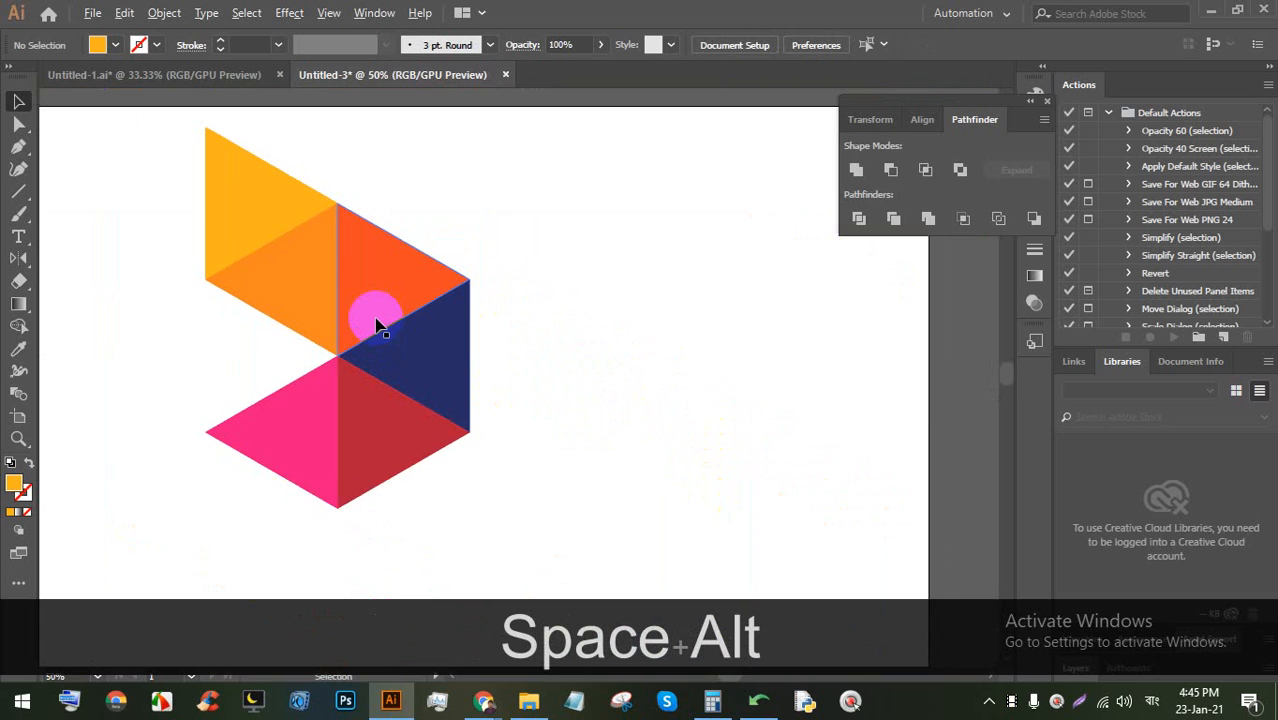
scroll(376, 323, up, 1)
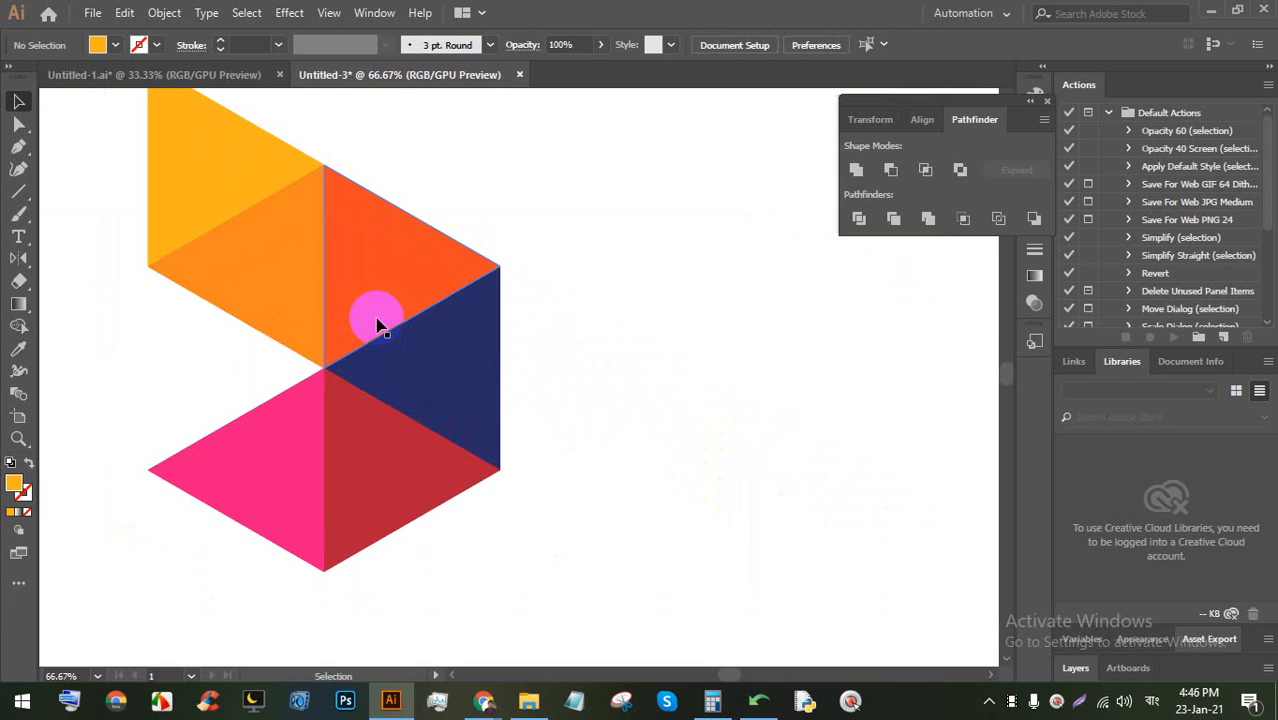
scroll(376, 323, down, 3)
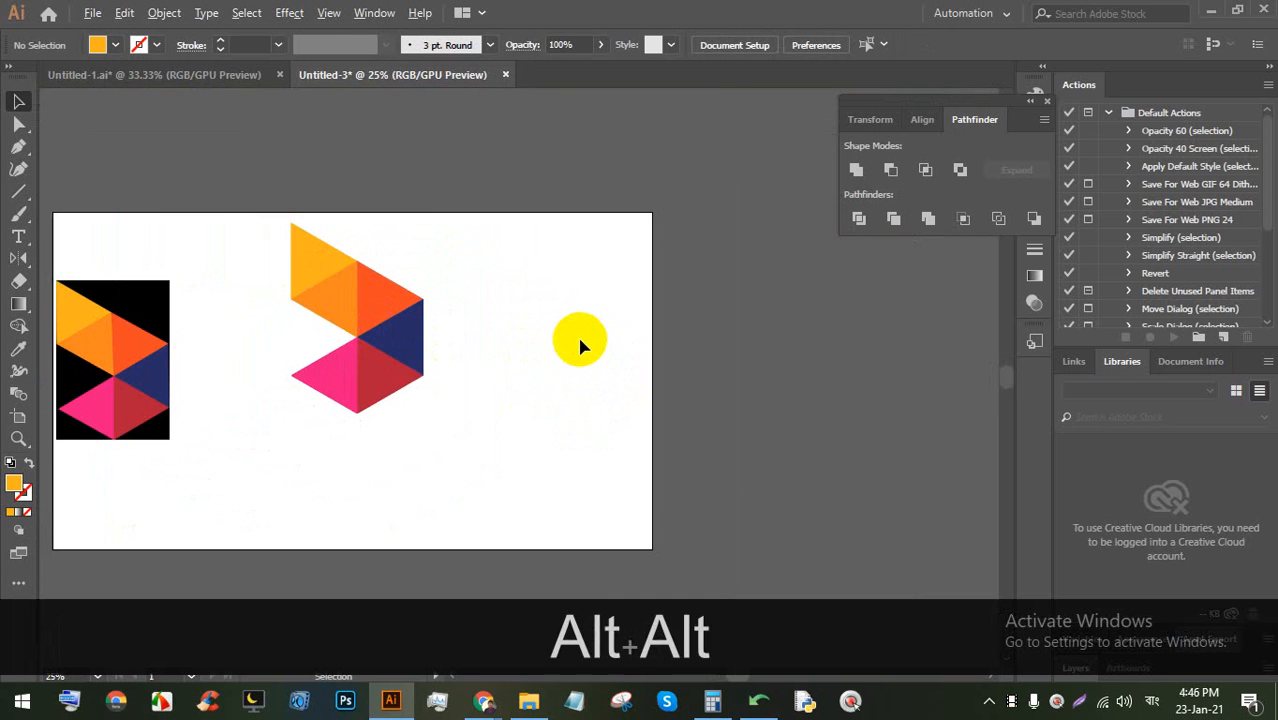
Draw a filled yellow-orange octagon to the right of the logo with the Polygon tool, varying its number of sides while drawing
scroll(579, 342, up, 2)
drag(18, 191, 78, 233)
drag(18, 191, 118, 240)
drag(468, 259, 479, 314)
key(Up)
key(Up)
key(Up)
key(Up)
key(Down)
key(Down)
key(Down)
key(Down)
key(Down)
key(Down)
key(Down)
key(Down)
key(Up)
key(Up)
key(Up)
key(Up)
key(Down)
Draw a many-pointed yellow-orange starburst overlapping the octagon's lower edge with the Star tool, raising and lowering its point count while drawing
drag(18, 191, 96, 259)
drag(571, 337, 590, 421)
key(Up)
key(Up)
key(Up)
key(Up)
key(Up)
key(Up)
key(Up)
key(Up)
key(Up)
key(Up)
key(Up)
key(Up)
key(Up)
key(Up)
key(Up)
key(Up)
key(Up)
key(Up)
key(Up)
key(Up)
key(Up)
key(Up)
key(Up)
key(Up)
key(Down)
key(Down)
key(Down)
key(Down)
key(Down)
key(Down)
key(Down)
key(Down)
key(Down)
key(Down)
key(Down)
key(Down)
key(Down)
key(Down)
key(Down)
key(Down)
key(Down)
key(Down)
key(Down)
key(Down)
key(Down)
key(Up)
key(Up)
key(Up)
key(Up)
key(Up)
key(Up)
key(Up)
key(Up)
key(Up)
key(Up)
key(Up)
key(Up)
key(Up)
key(Up)
key(Up)
key(Up)
key(Up)
key(Up)
key(Up)
key(Up)
click(18, 101)
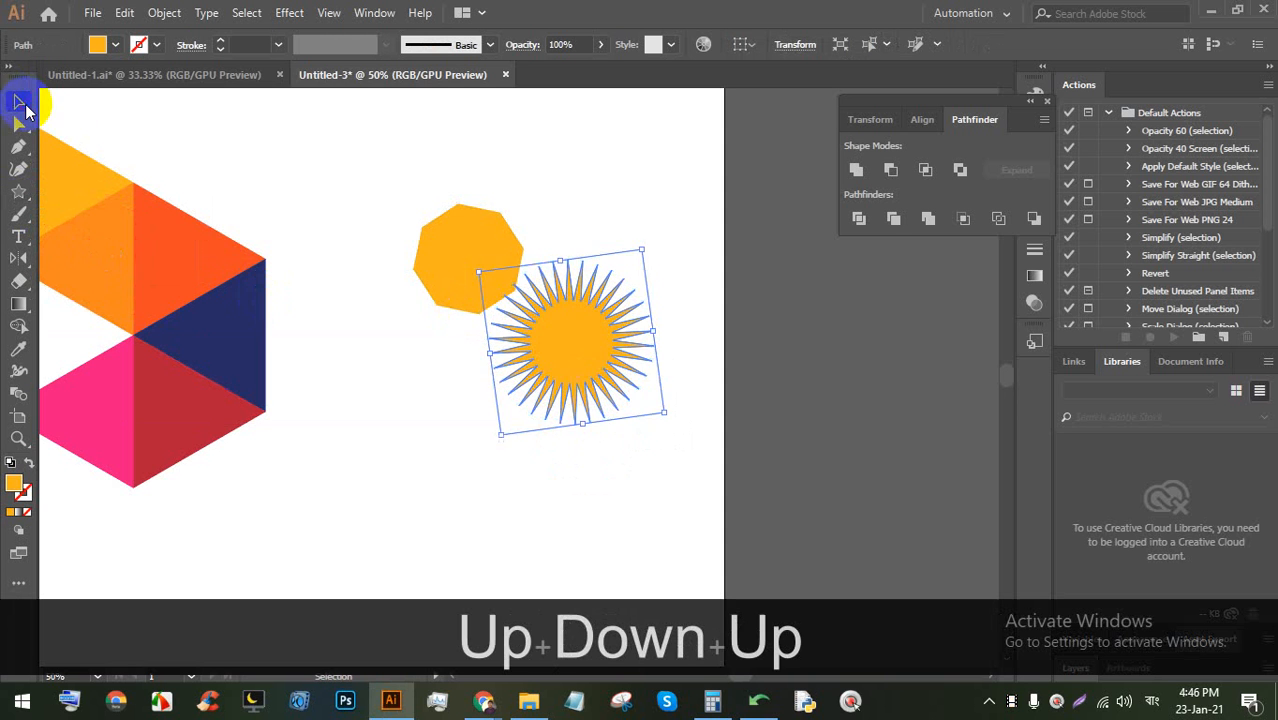
Delete the octagon and the starburst beside the logo
scroll(503, 314, down, 3)
click(575, 396)
drag(681, 455, 500, 239)
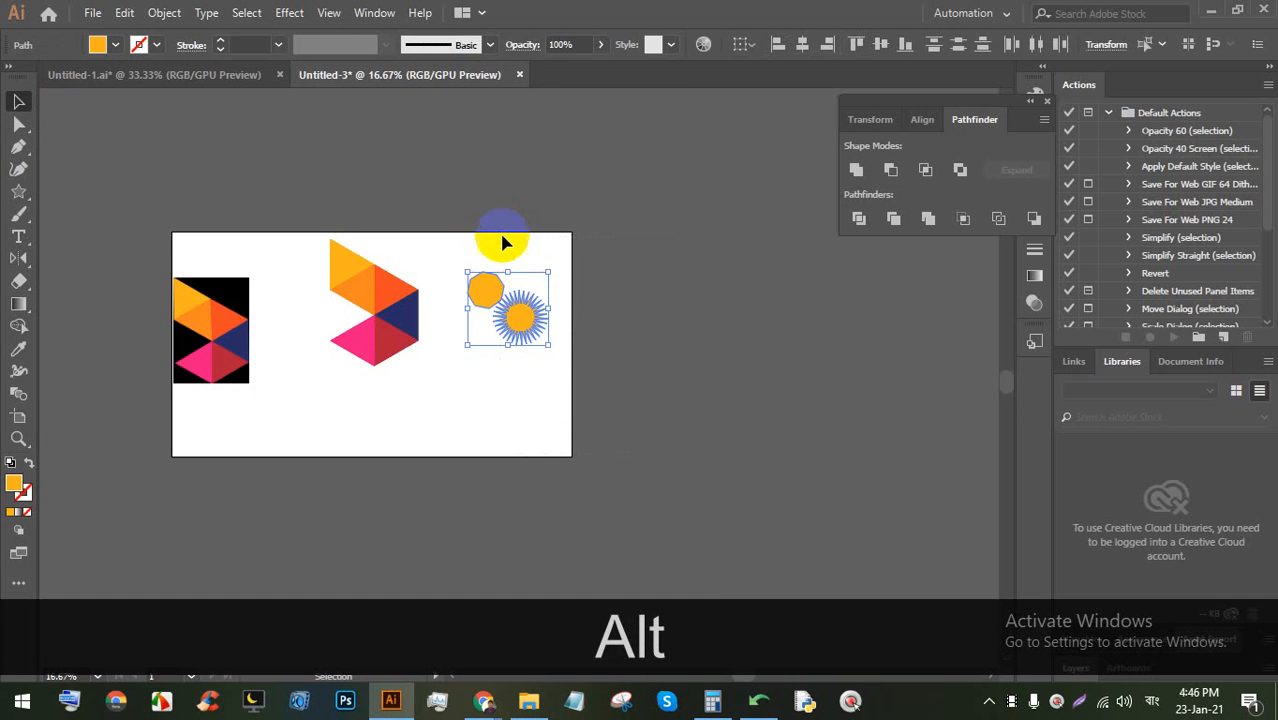
key(BackSpace)
Inspect the assembled logo's triangles at several magnifications and show which transform tools are grouped with the Reflect tool
scroll(368, 310, up, 6)
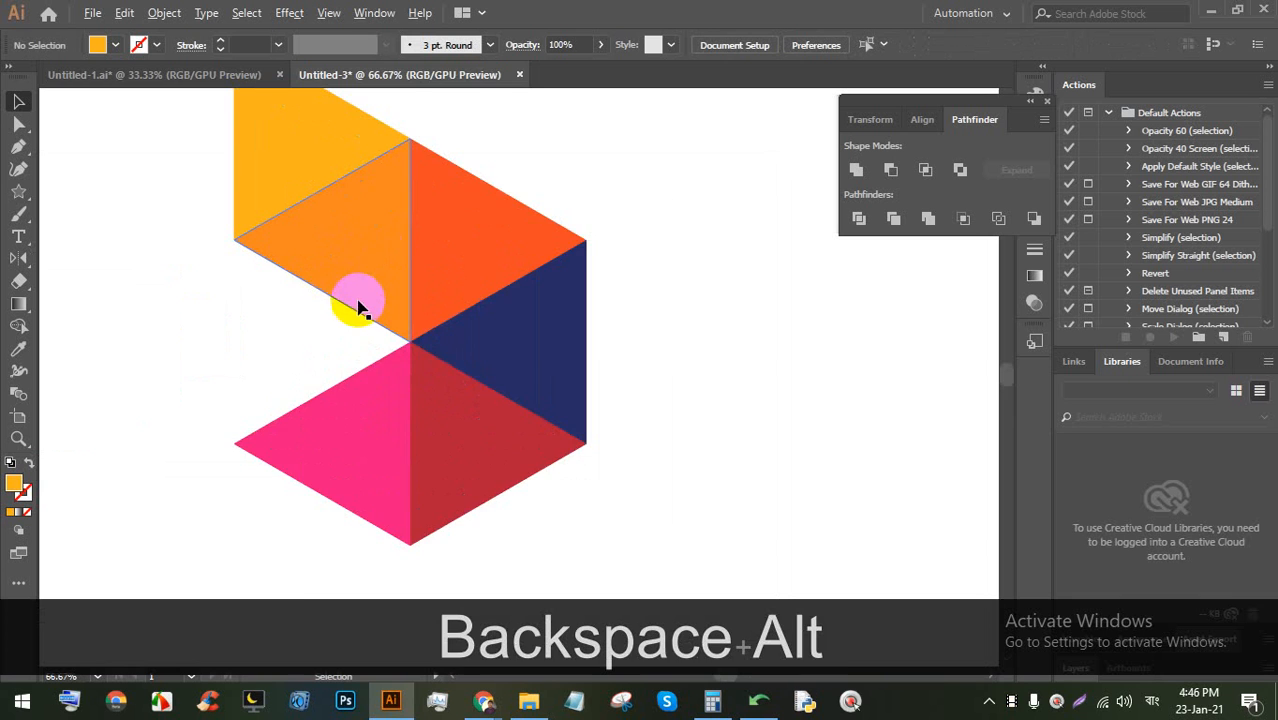
scroll(387, 240, down, 3)
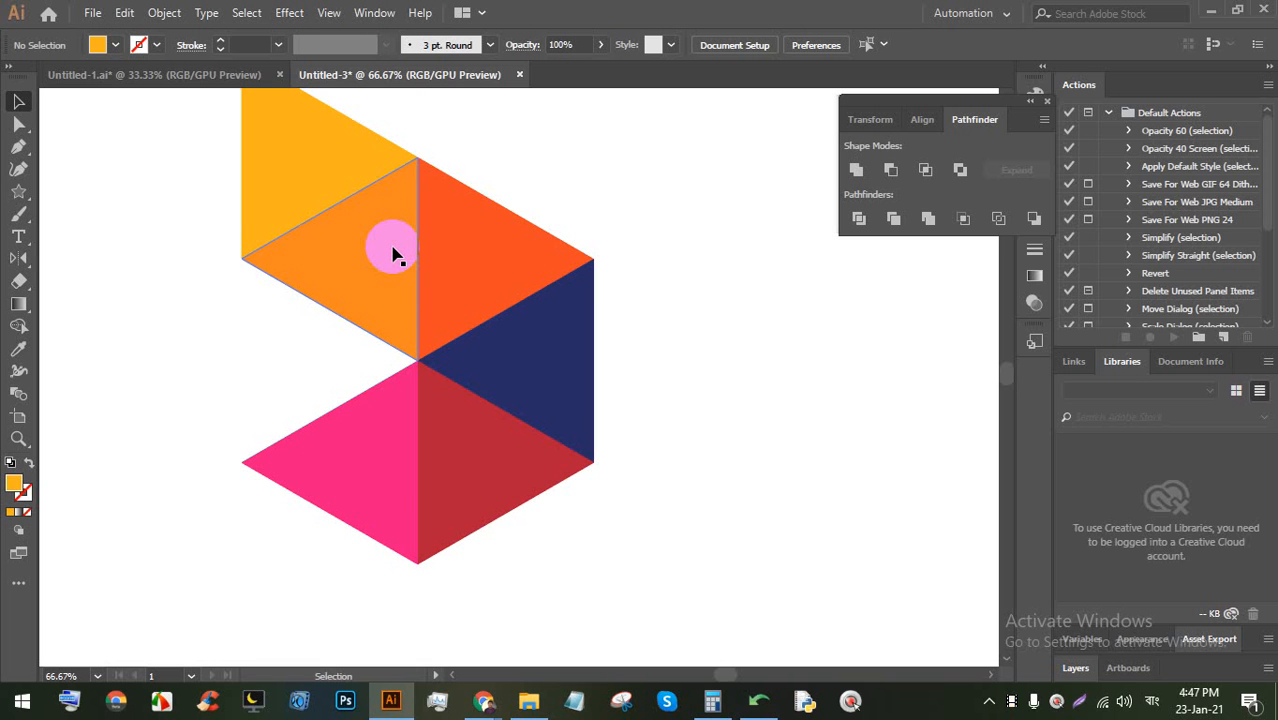
click(20, 260)
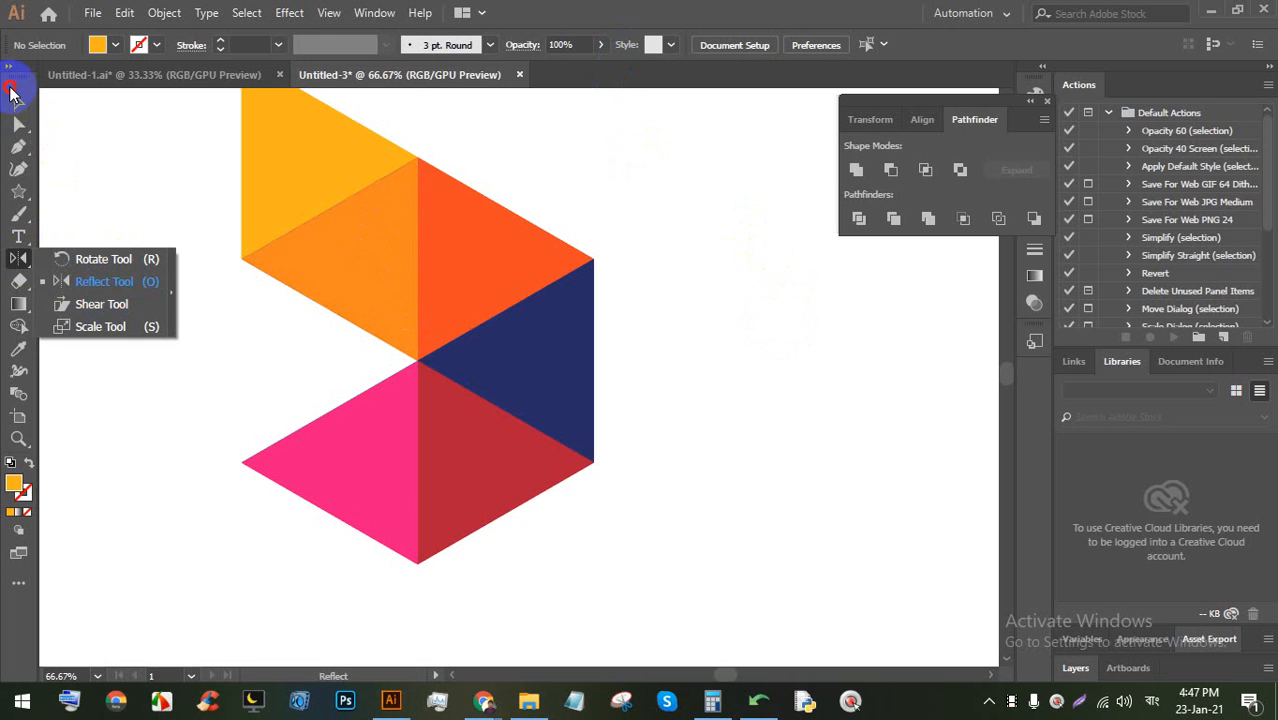
click(15, 100)
scroll(488, 275, down, 4)
drag(603, 408, 353, 248)
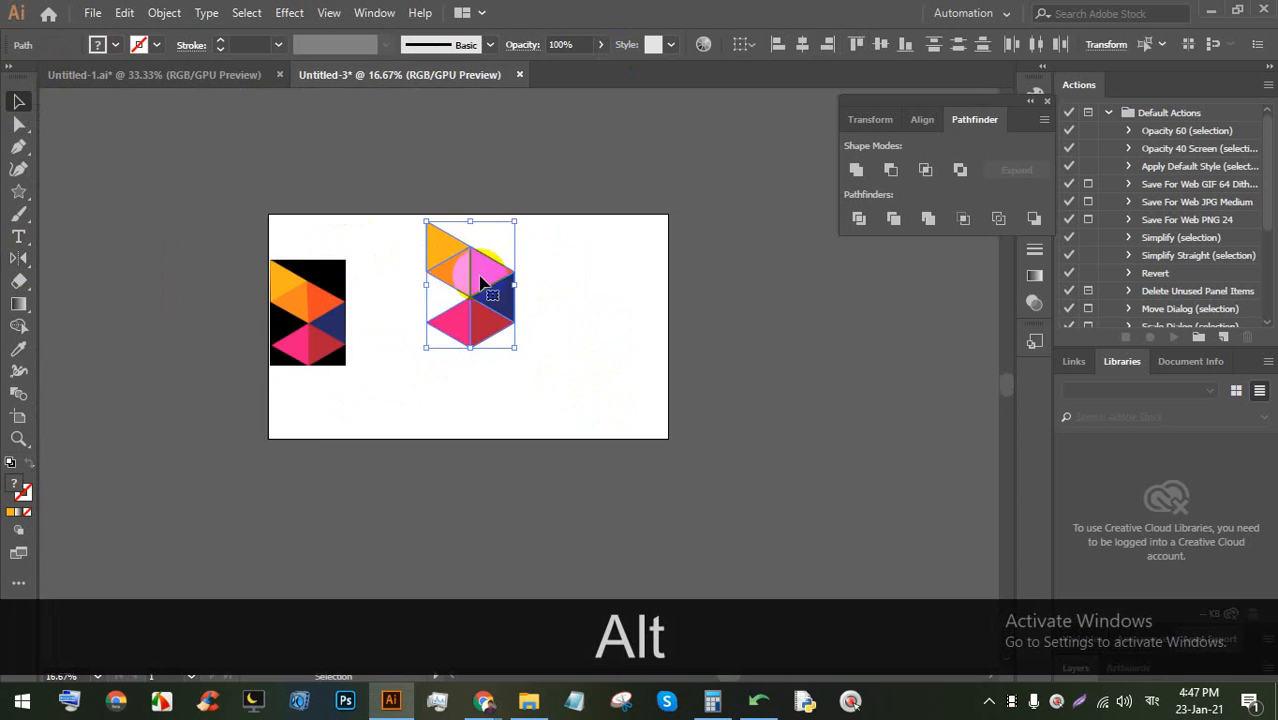
click(546, 281)
scroll(492, 333, up, 2)
scroll(617, 306, up, 1)
scroll(490, 336, up, 2)
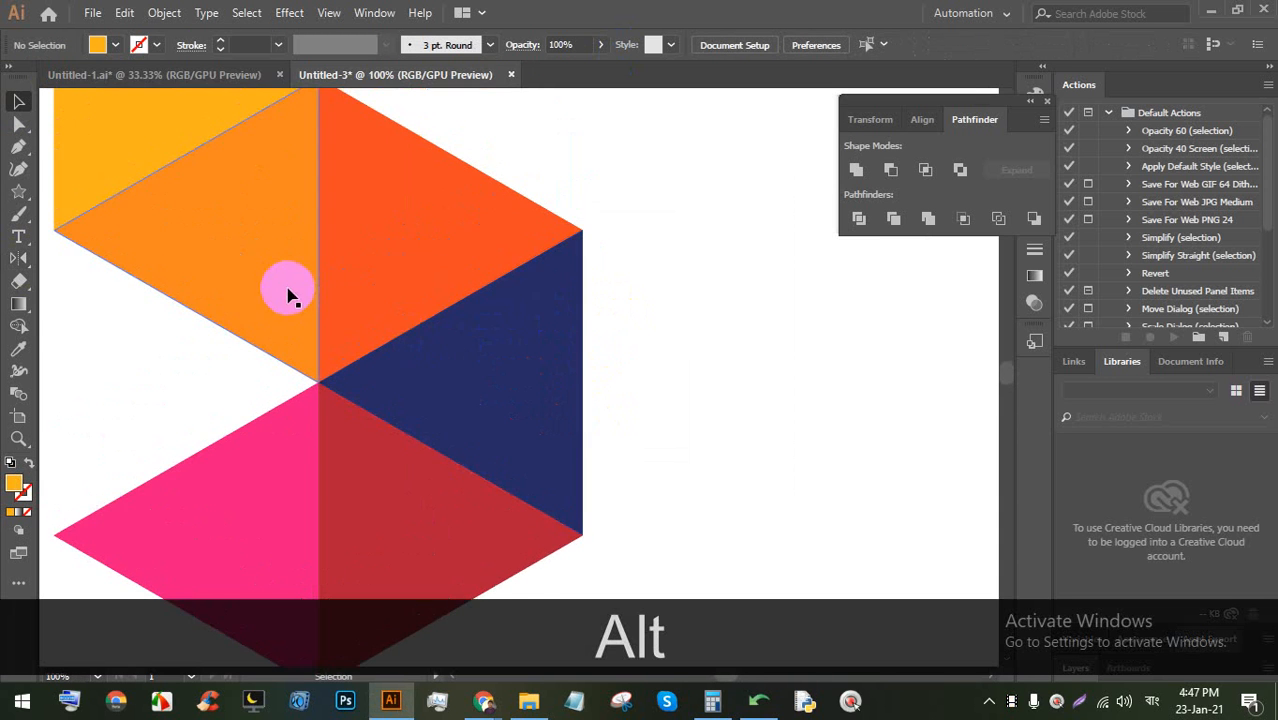
scroll(290, 290, down, 1)
scroll(294, 284, down, 1)
Bring the whole assembled logo into Untitled-1.ai, placing it right of the reference image, and save that document
drag(633, 449, 216, 180)
drag(260, 223, 600, 396)
key(ctrl+s)
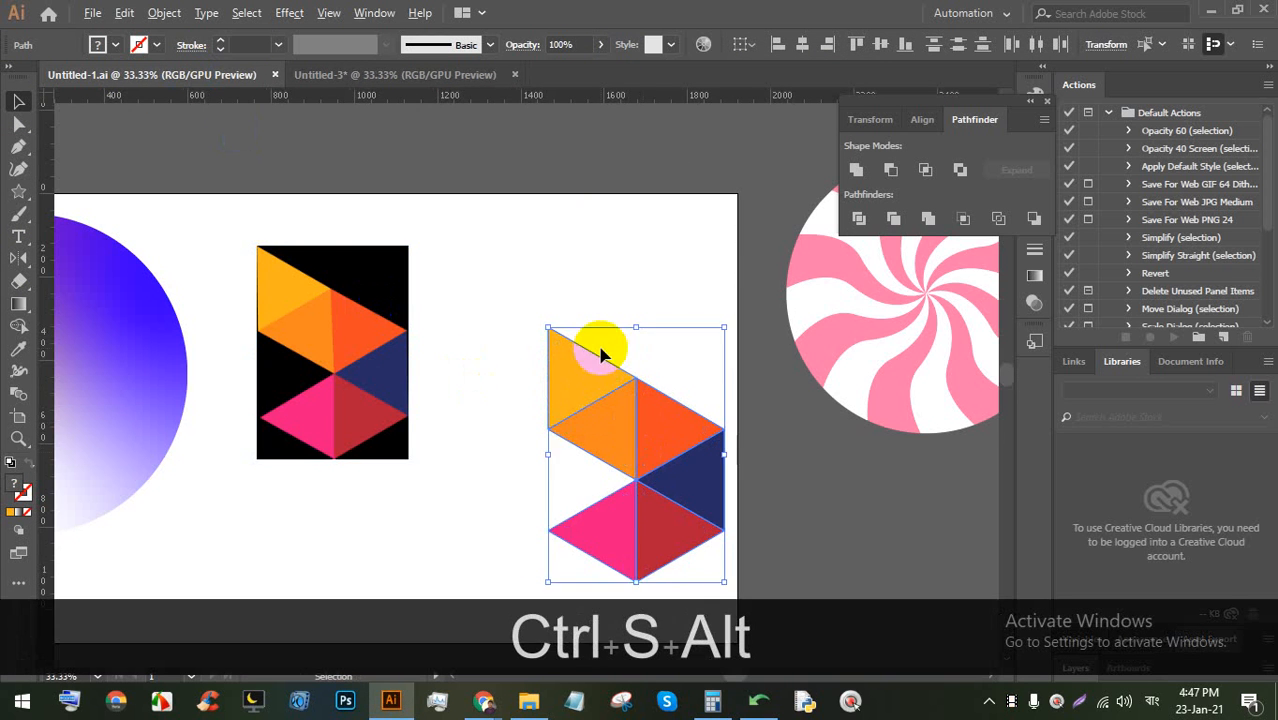
Delete the blue-to-white gradient circle from the Untitled-1.ai artboard
scroll(600, 345, down, 2)
click(337, 371)
key(BackSpace)
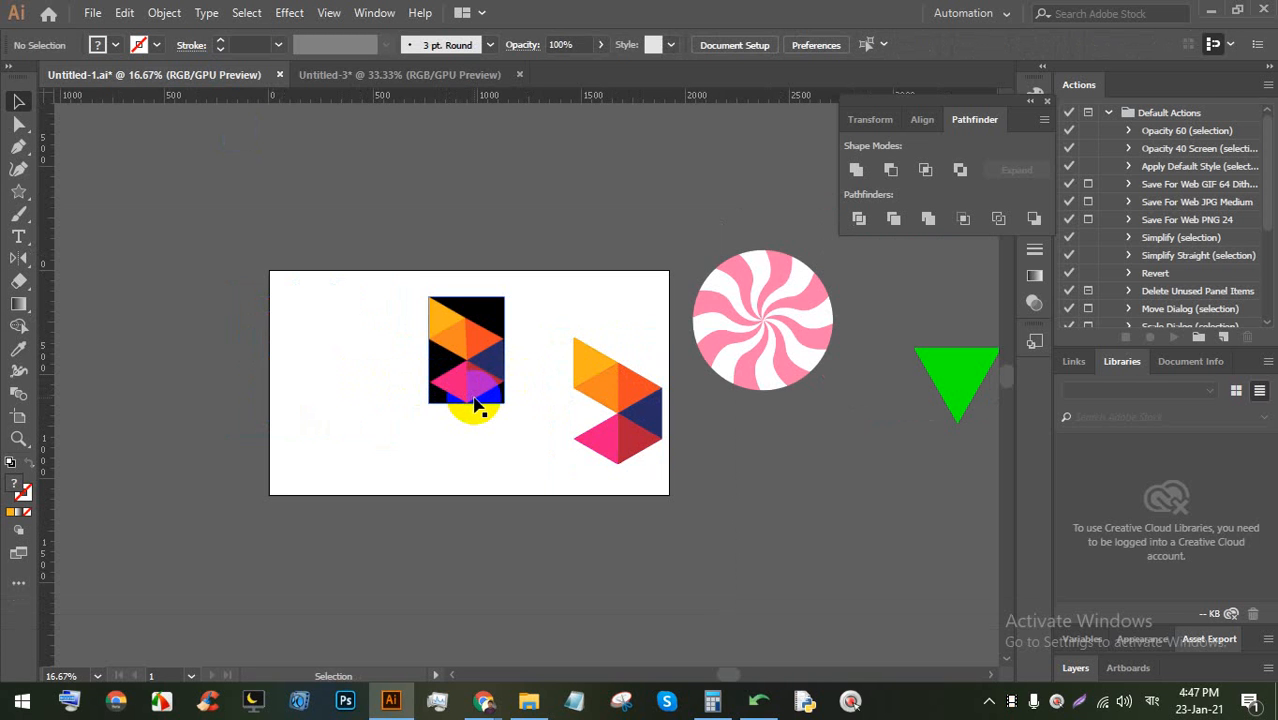
Move the reference image up and left on the artboard, away from the assembled logo
scroll(476, 405, up, 3)
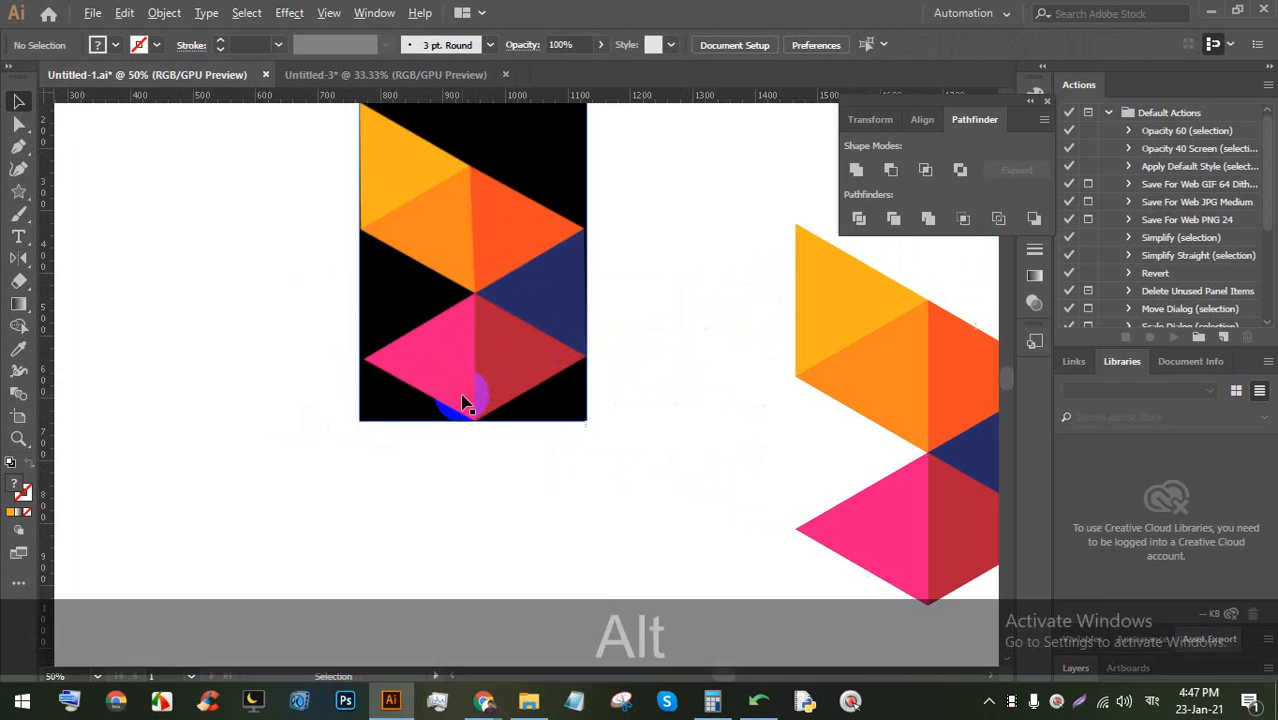
drag(471, 414, 320, 357)
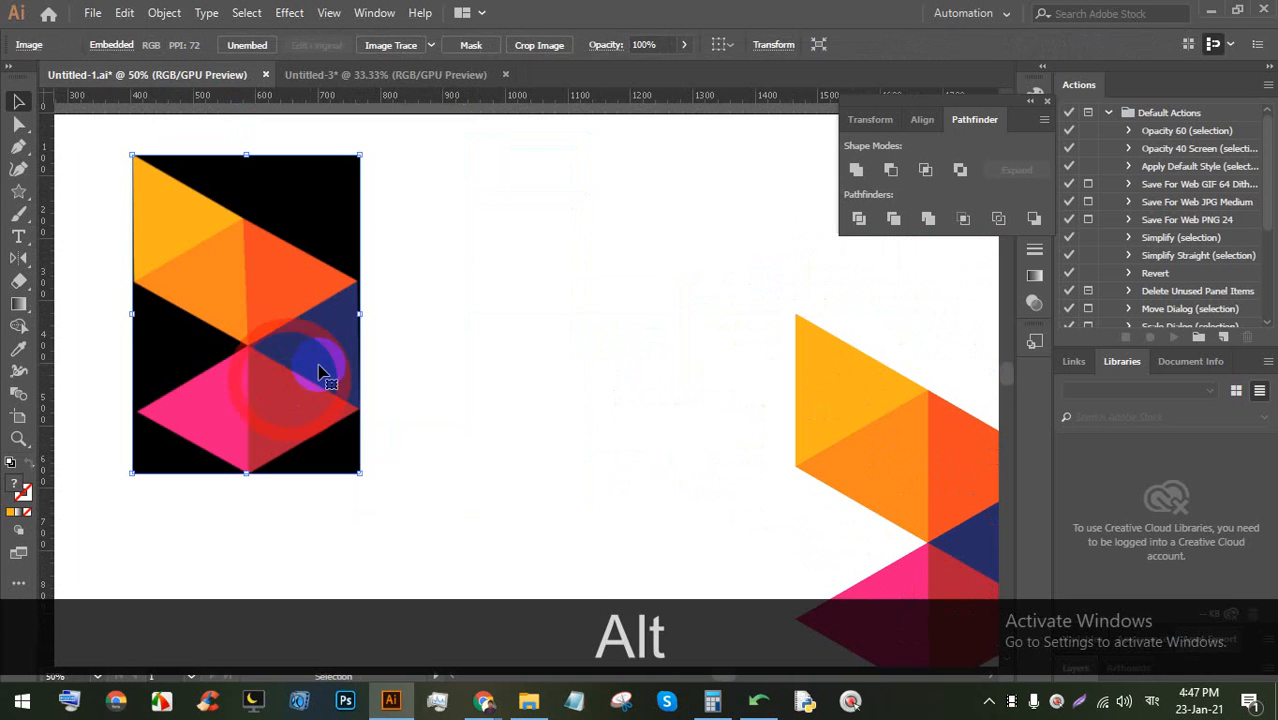
scroll(191, 260, up, 3)
scroll(205, 265, down, 4)
drag(212, 270, 244, 280)
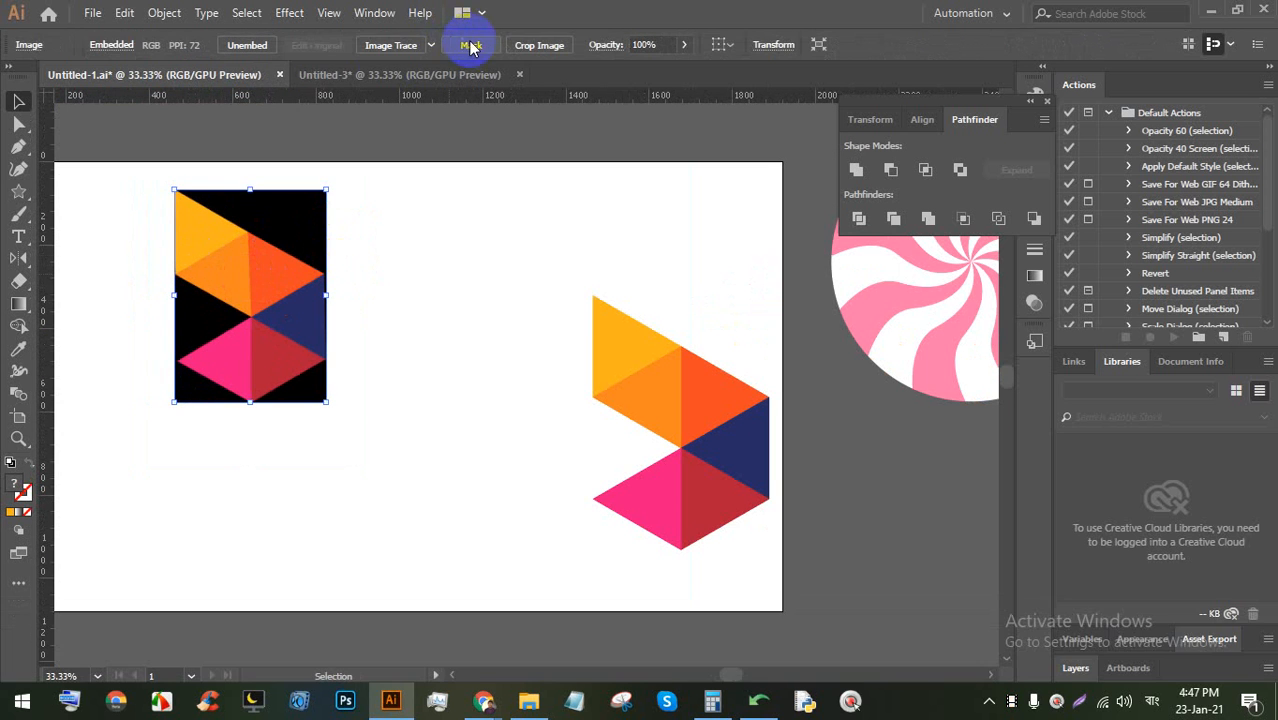
Look at the Image Trace presets for the reference image and examine its triangle edges at high magnification
click(431, 45)
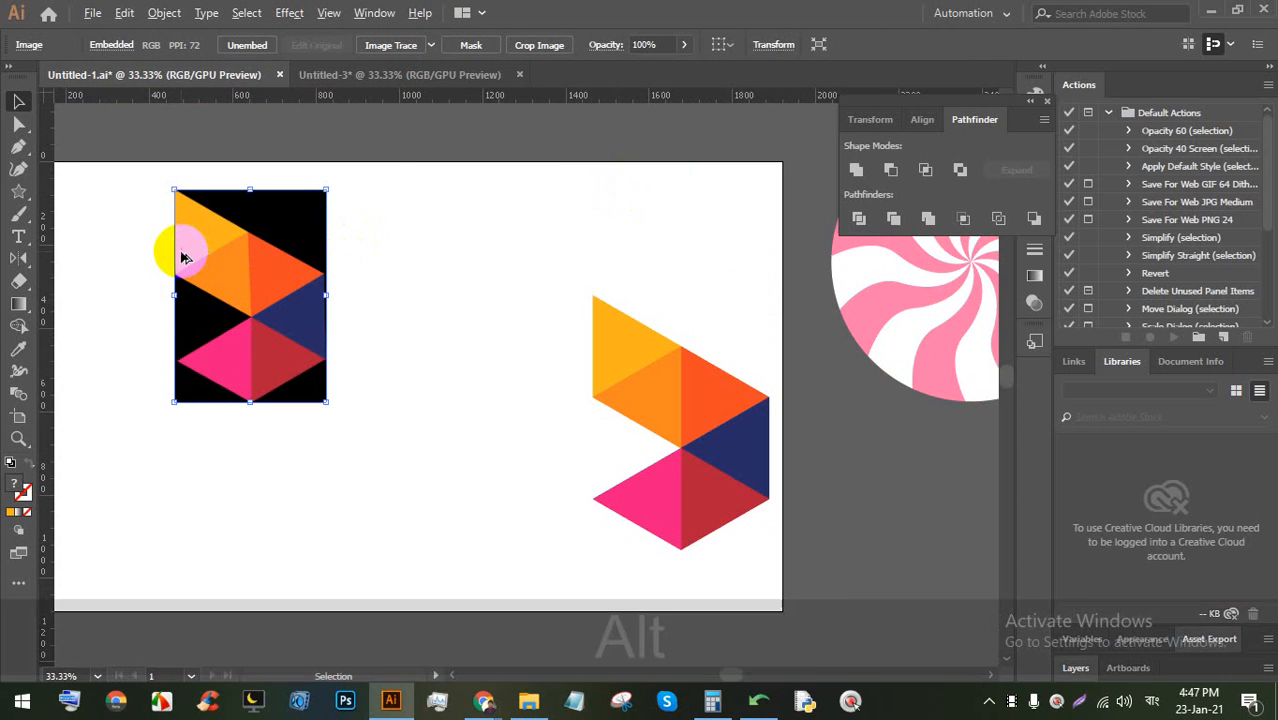
scroll(305, 251, up, 4)
scroll(318, 254, up, 2)
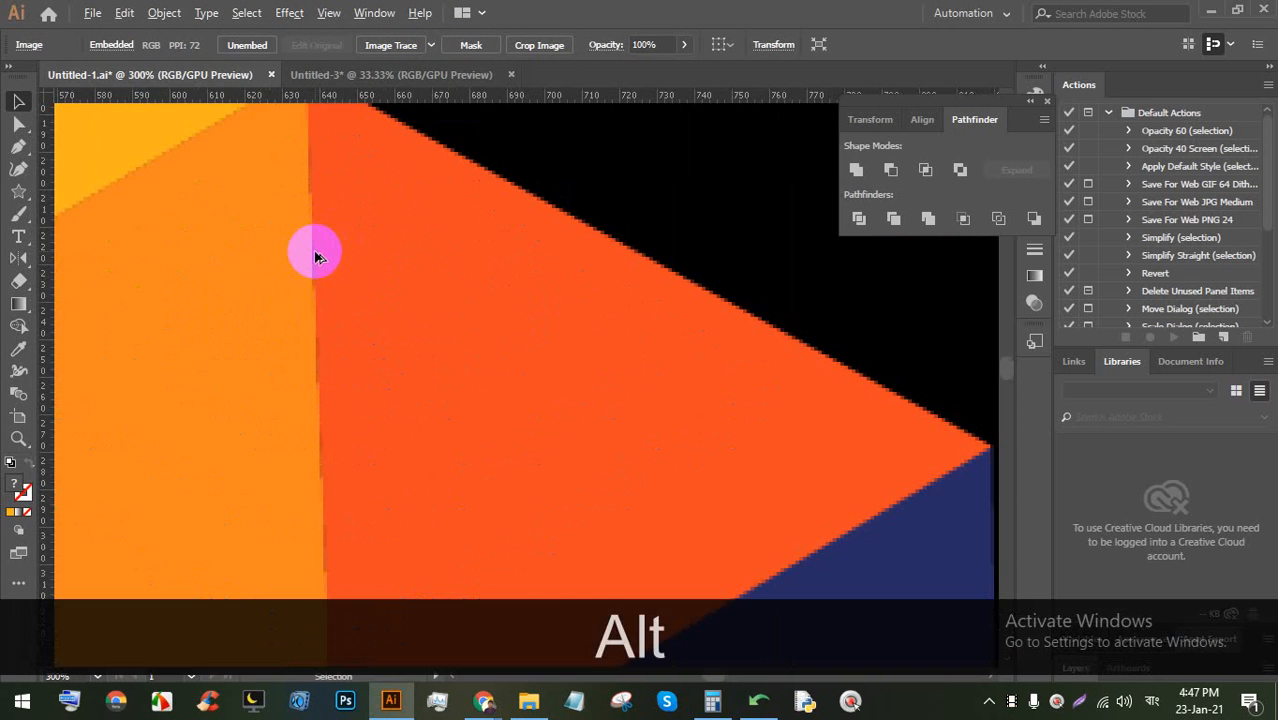
scroll(312, 310, down, 2)
Switch to the Google Meet call in Chrome and stop presenting the screen
click(478, 693)
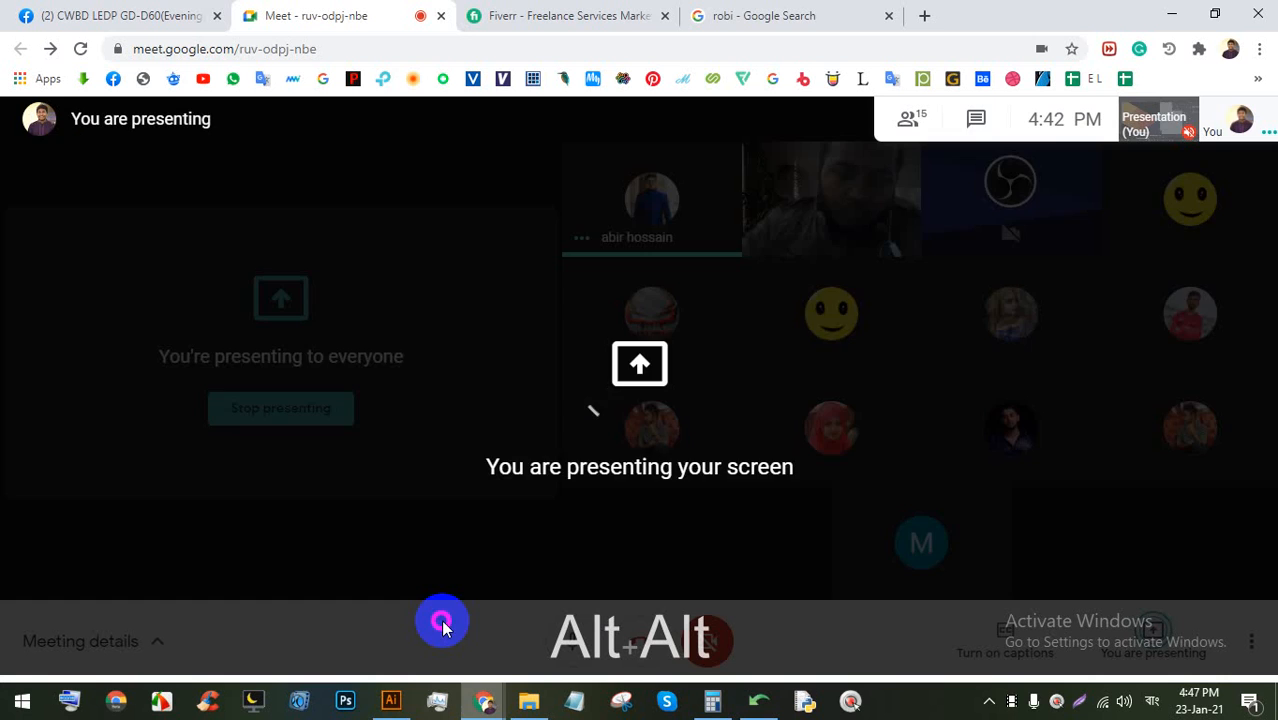
click(308, 415)
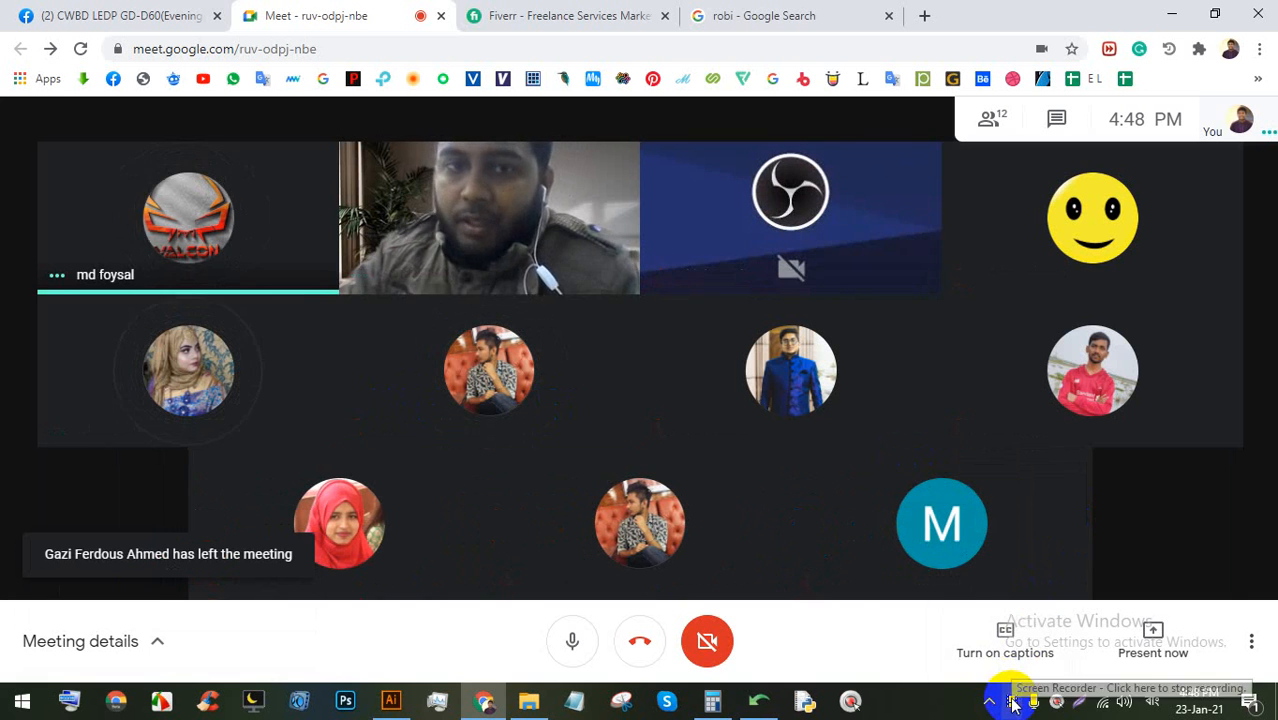
Present the screen in the meeting again and hide the screen-sharing notice
click(1153, 635)
click(1104, 490)
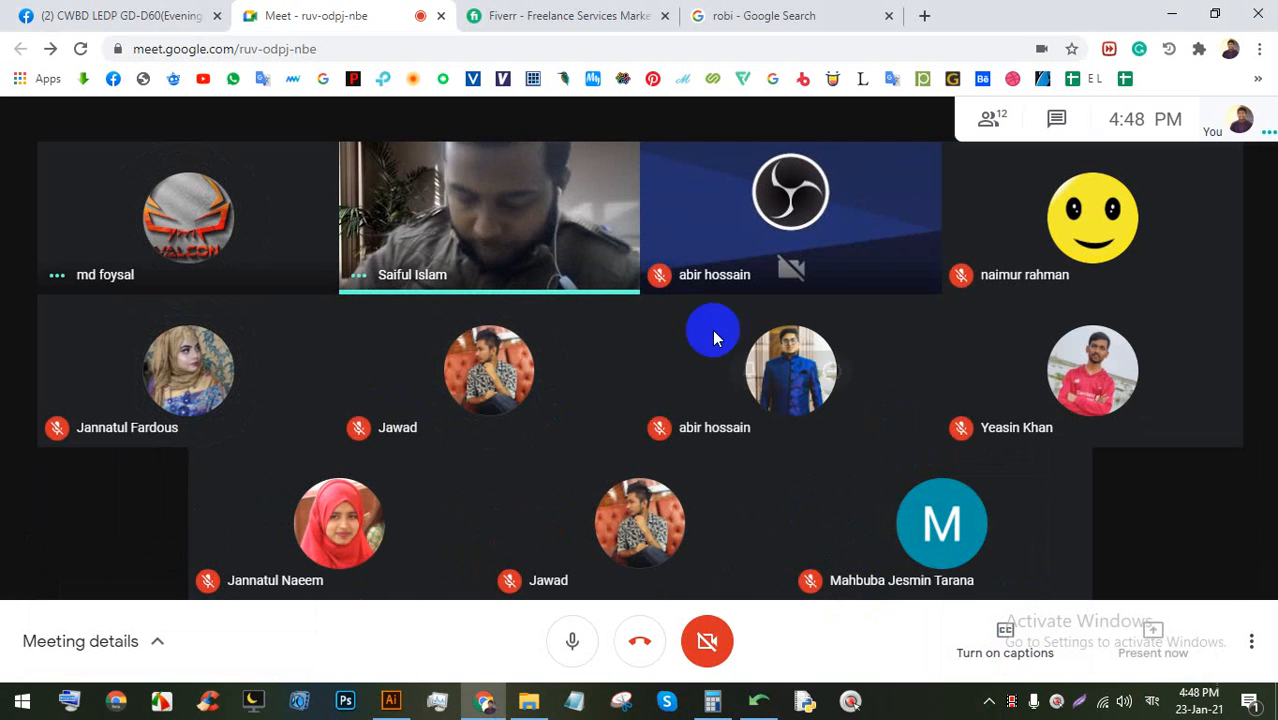
click(650, 310)
click(795, 447)
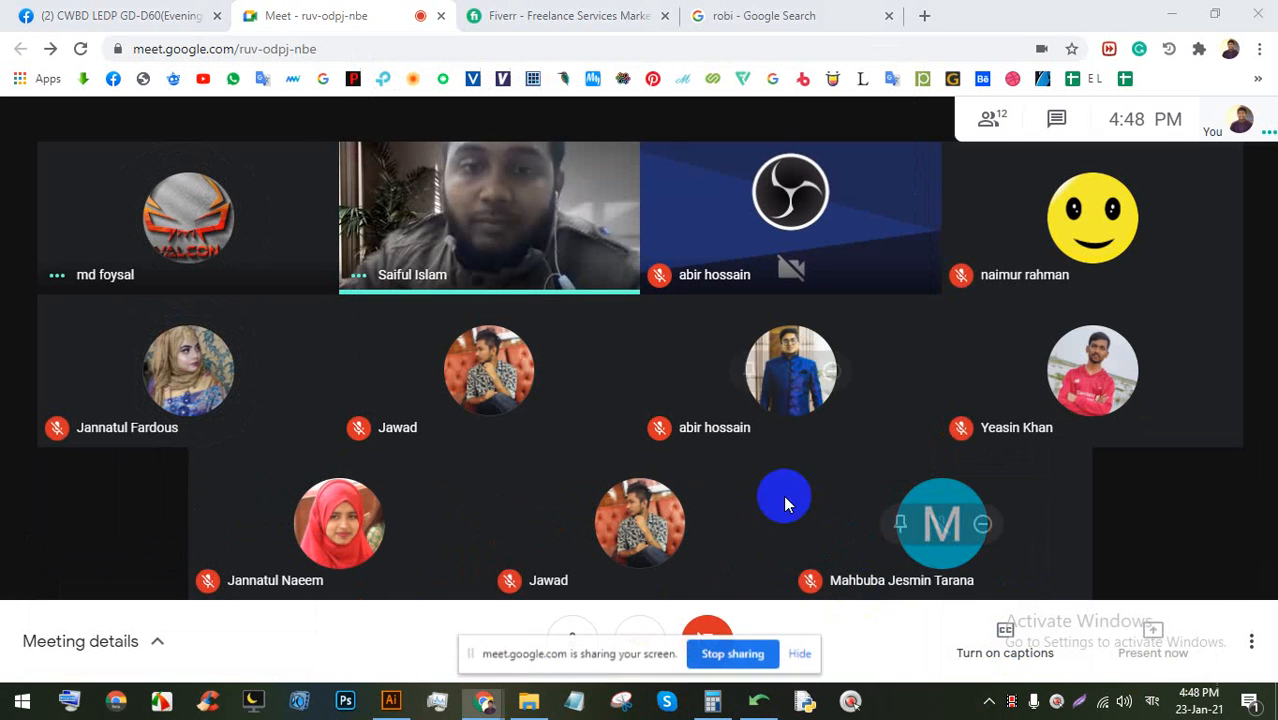
click(799, 653)
Find the business card design post in the CWBD LEDP GD-D60(Evening) Facebook group and open its mockup photo
click(160, 16)
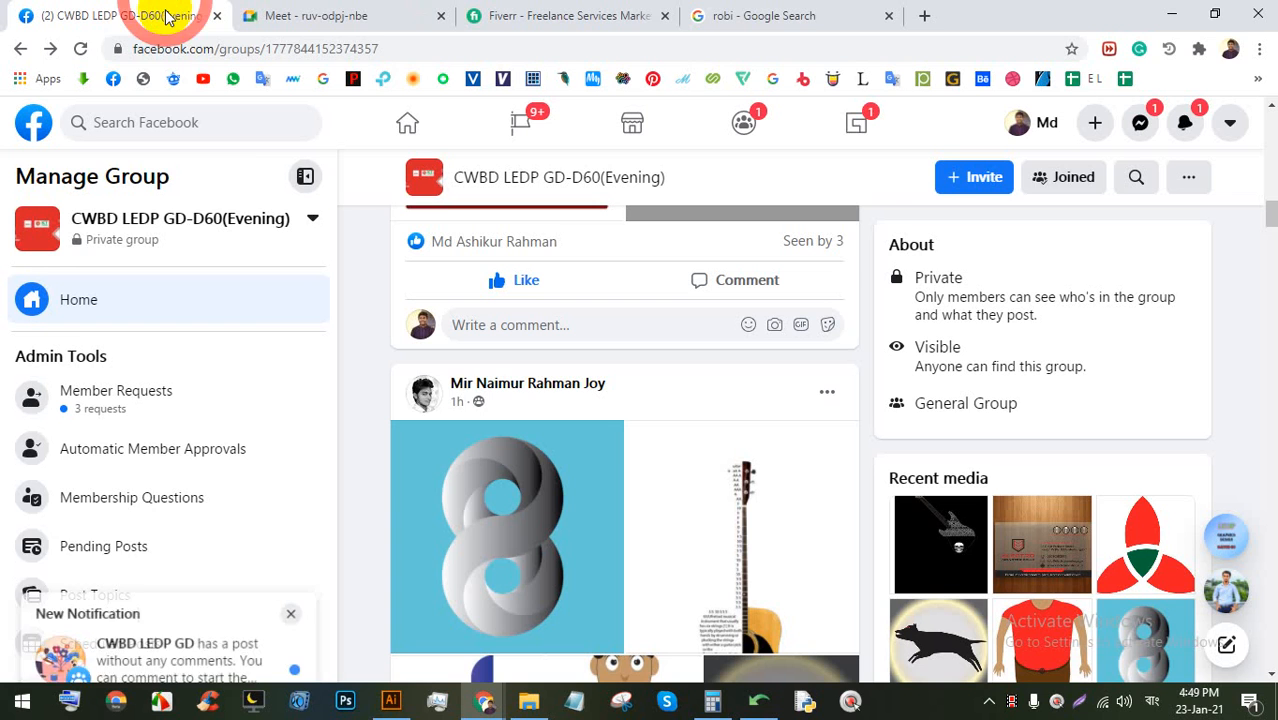
click(300, 10)
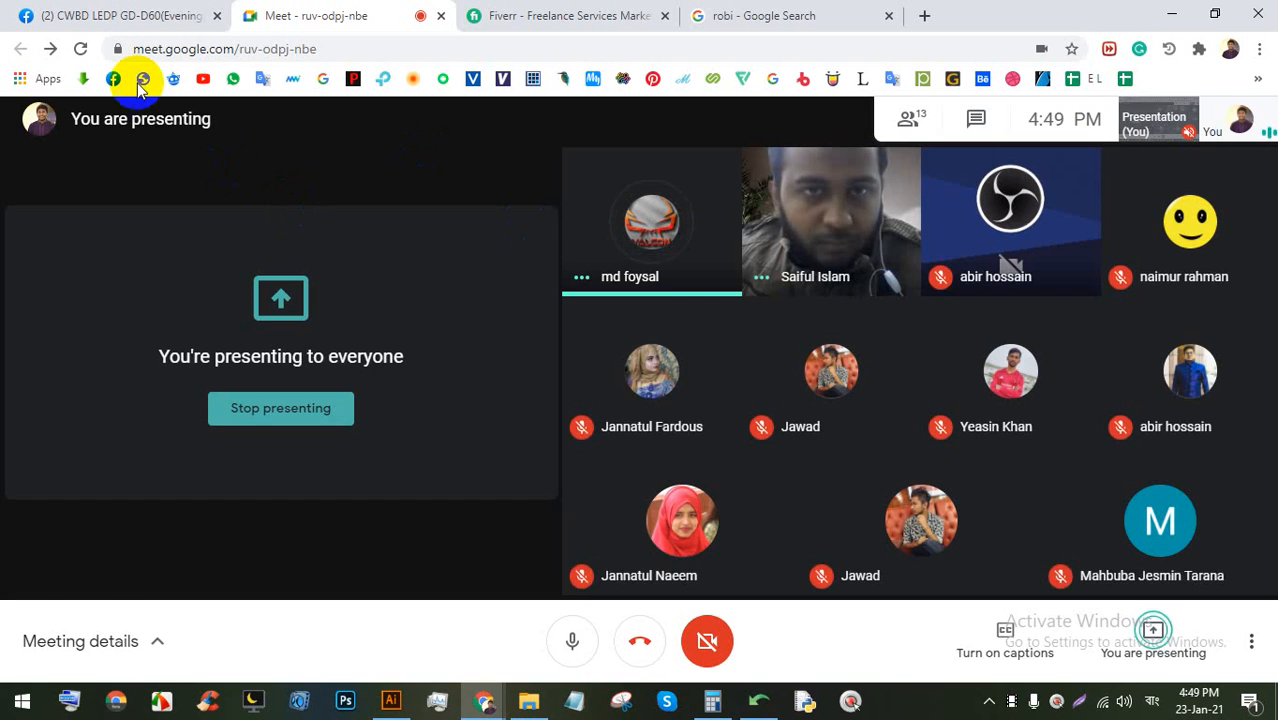
click(100, 12)
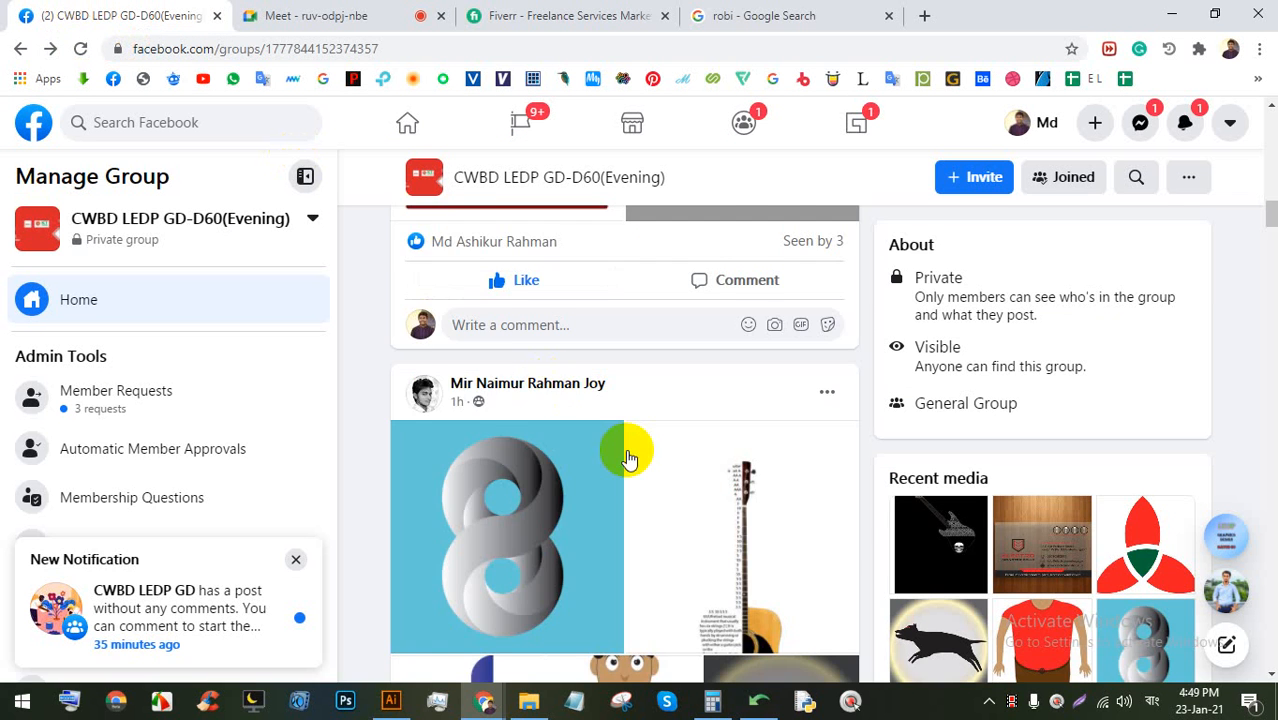
scroll(625, 445, down, 10)
scroll(625, 447, up, 5)
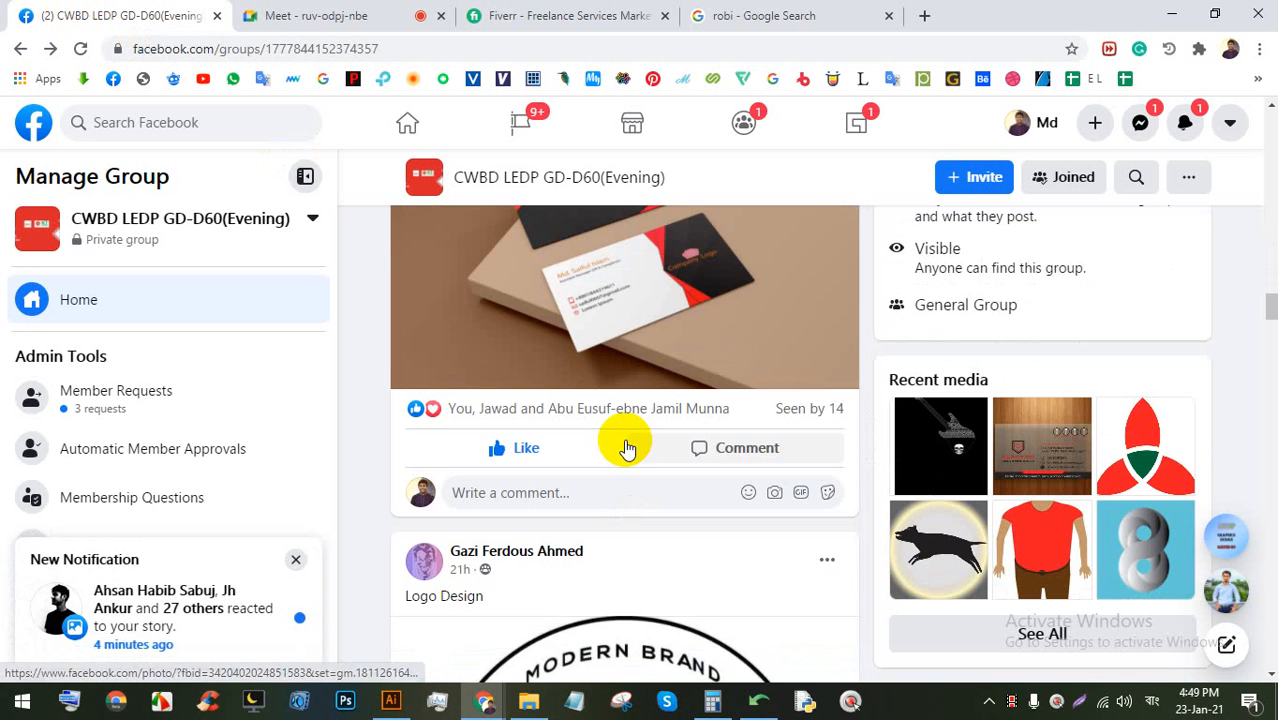
click(604, 366)
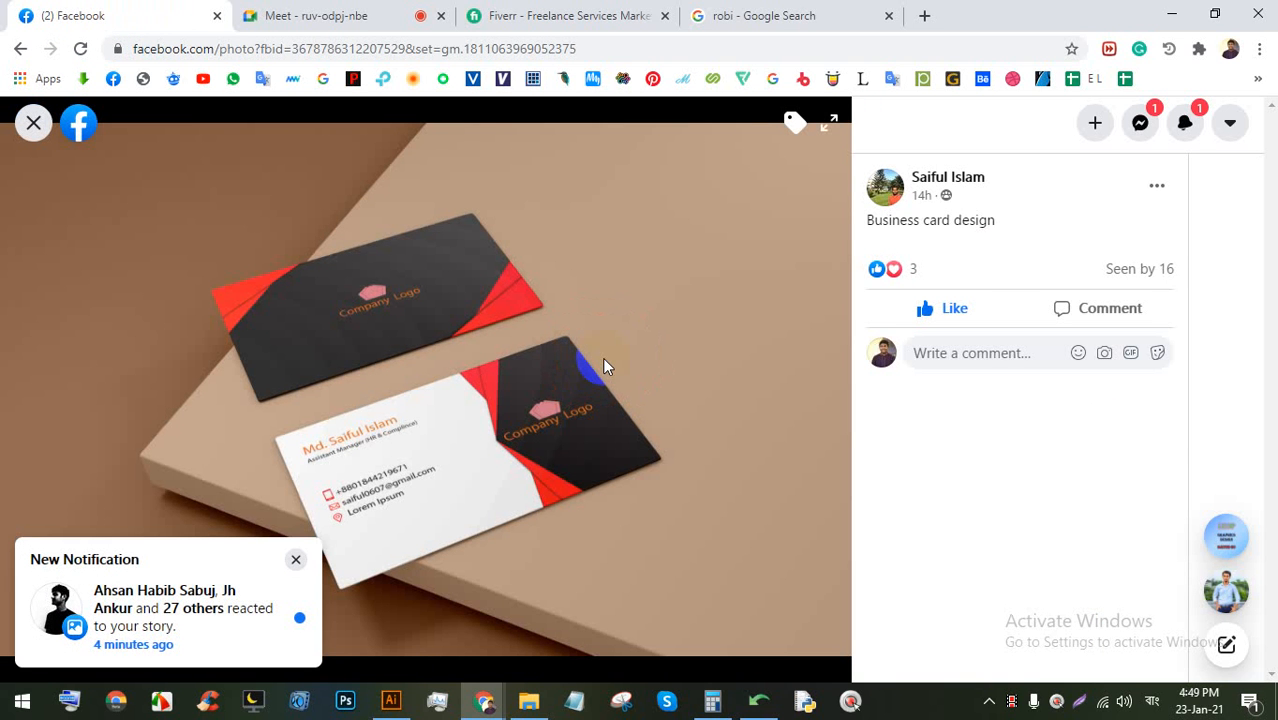
Start a screen capture of about 765x566 around the business card mockup and circle the card's contact details in red
click(1076, 702)
drag(822, 657, 104, 130)
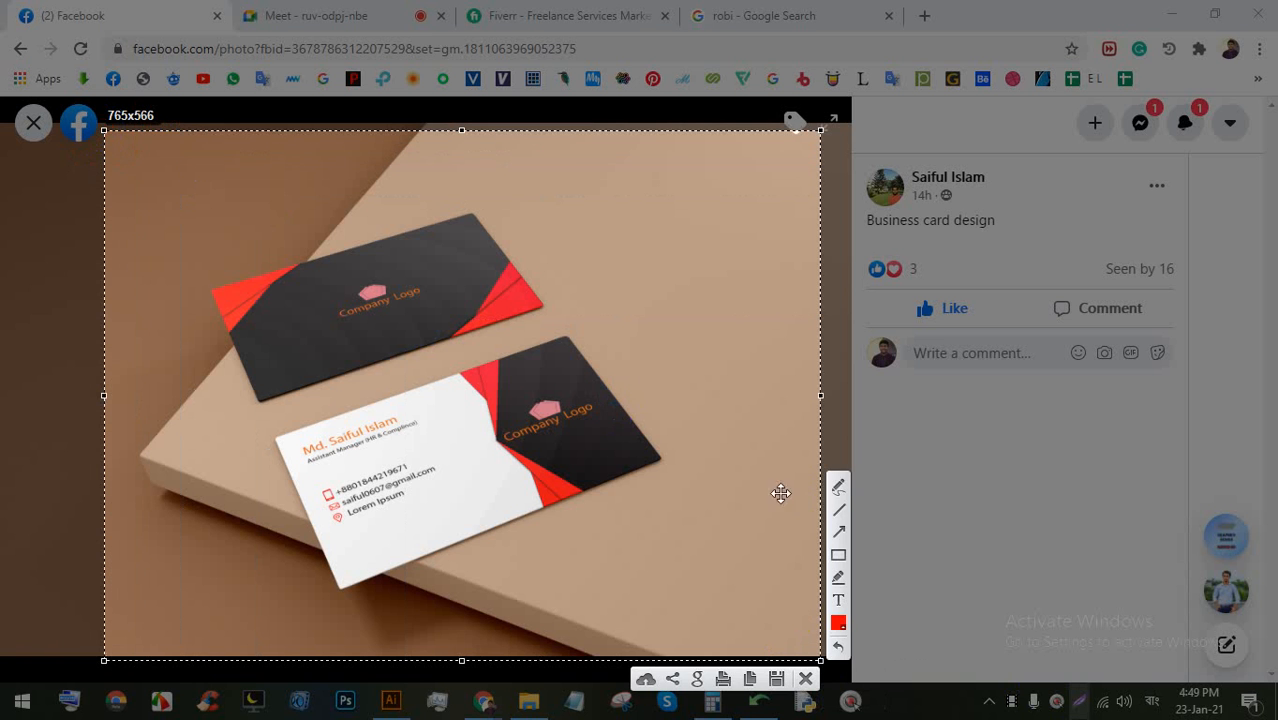
click(840, 488)
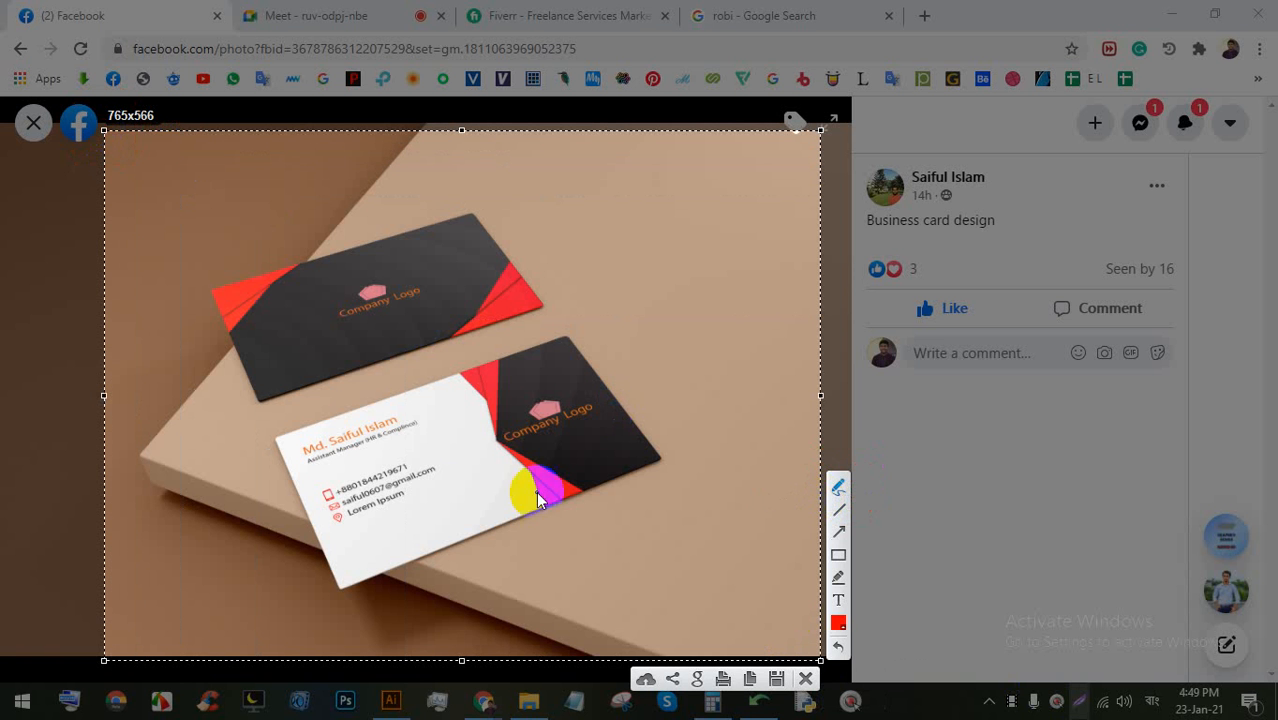
mouse_move(373, 469)
mouse_down()
mouse_move(316, 491)
mouse_move(336, 515)
mouse_move(387, 521)
mouse_move(437, 457)
mouse_move(395, 441)
mouse_up()
Mark the red corner accents on both cards, sketch freehand strokes beside them, and close the capture without saving
mouse_move(543, 485)
mouse_down()
mouse_move(532, 490)
mouse_move(548, 496)
mouse_up()
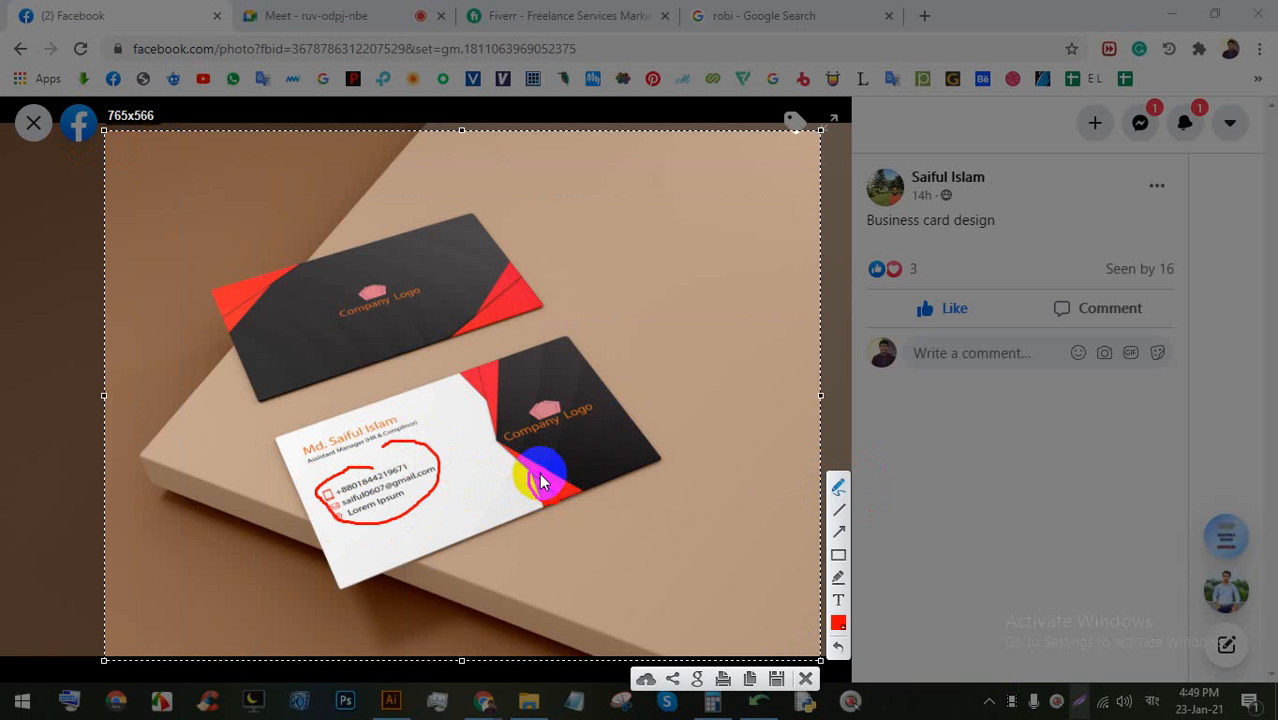
mouse_move(520, 271)
mouse_down()
mouse_move(482, 314)
mouse_move(522, 280)
mouse_up()
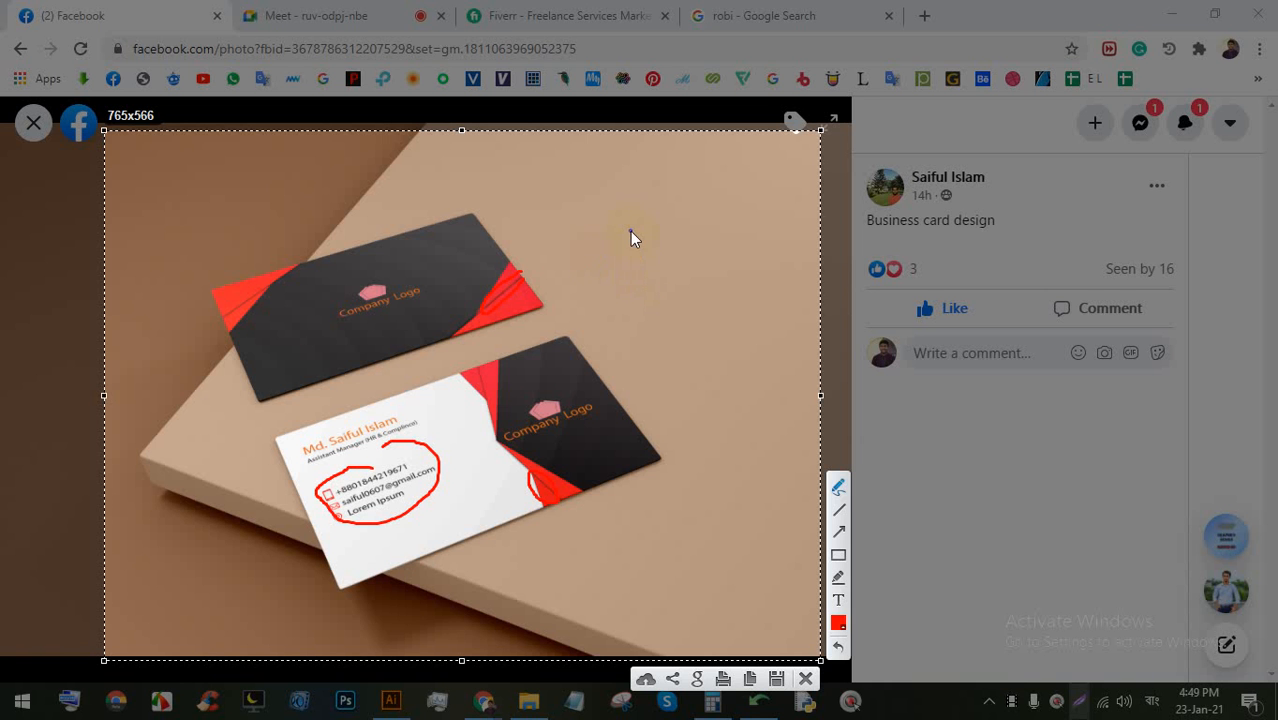
mouse_move(627, 242)
mouse_down()
mouse_move(716, 215)
mouse_move(641, 252)
mouse_move(712, 234)
mouse_up()
mouse_move(716, 287)
mouse_down()
mouse_move(717, 361)
mouse_move(721, 333)
mouse_move(750, 358)
mouse_up()
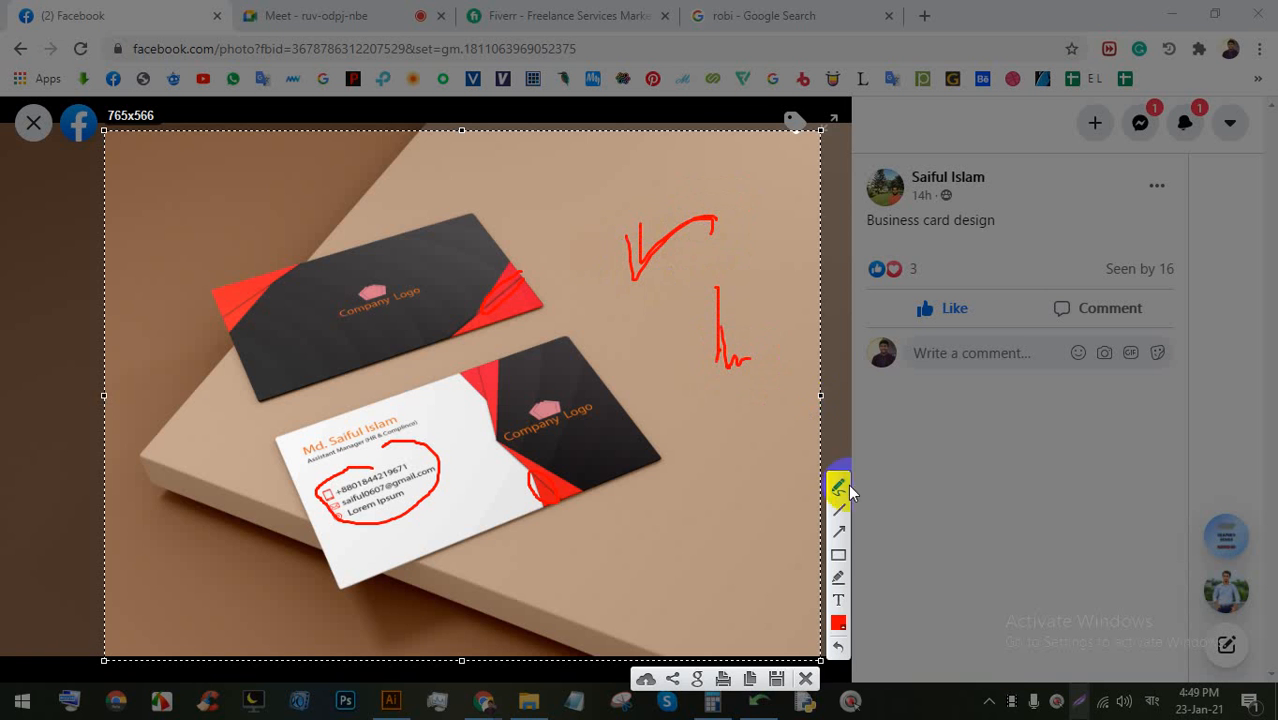
click(808, 678)
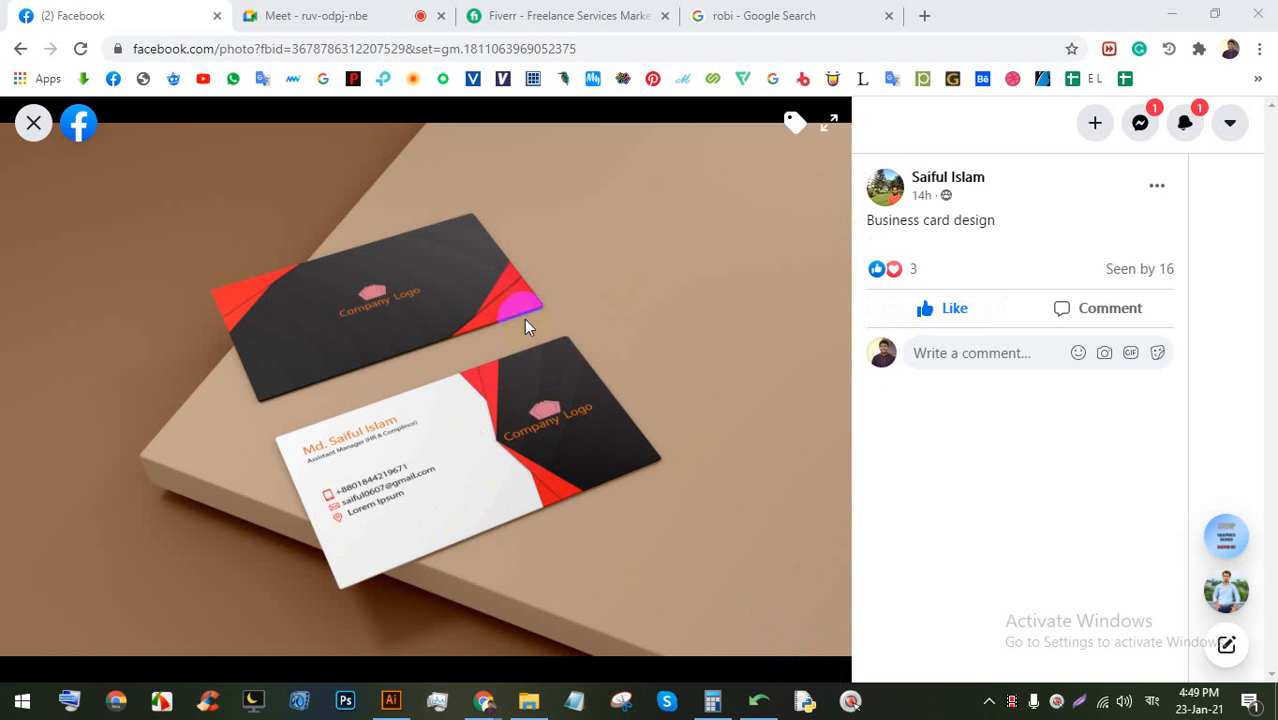
Return to the Google Meet call and end the screen presentation
click(322, 12)
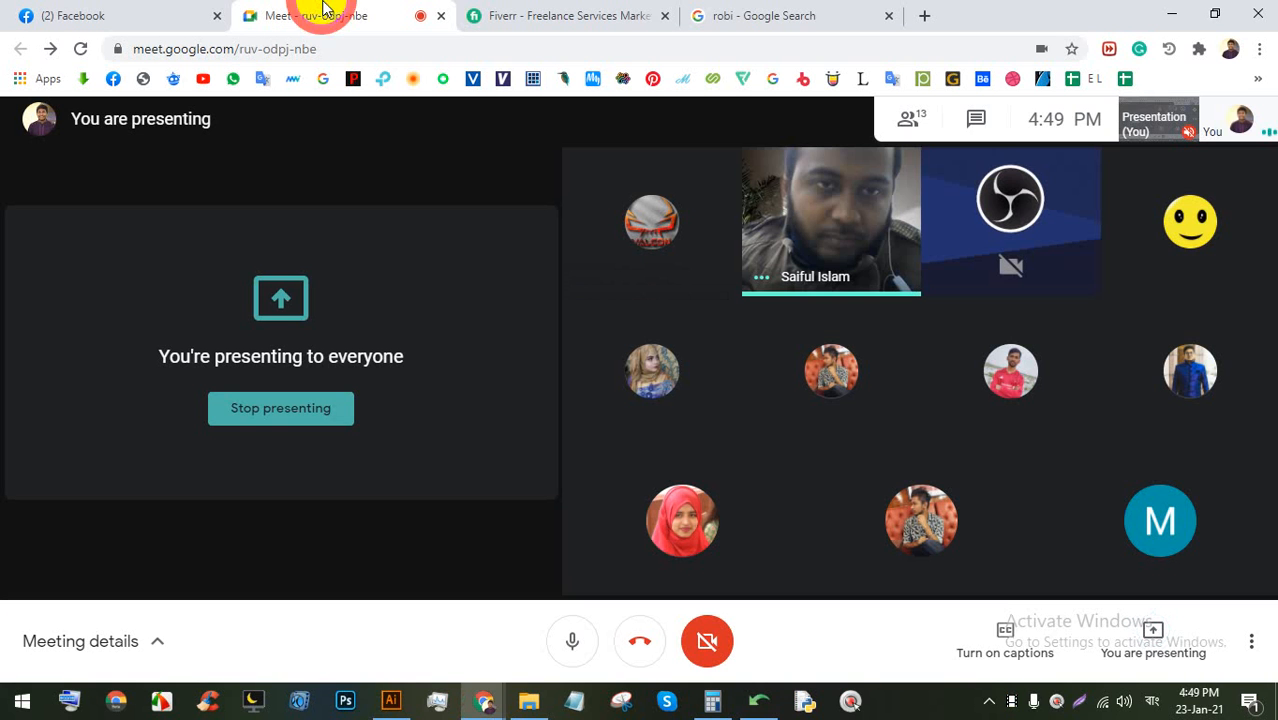
click(304, 404)
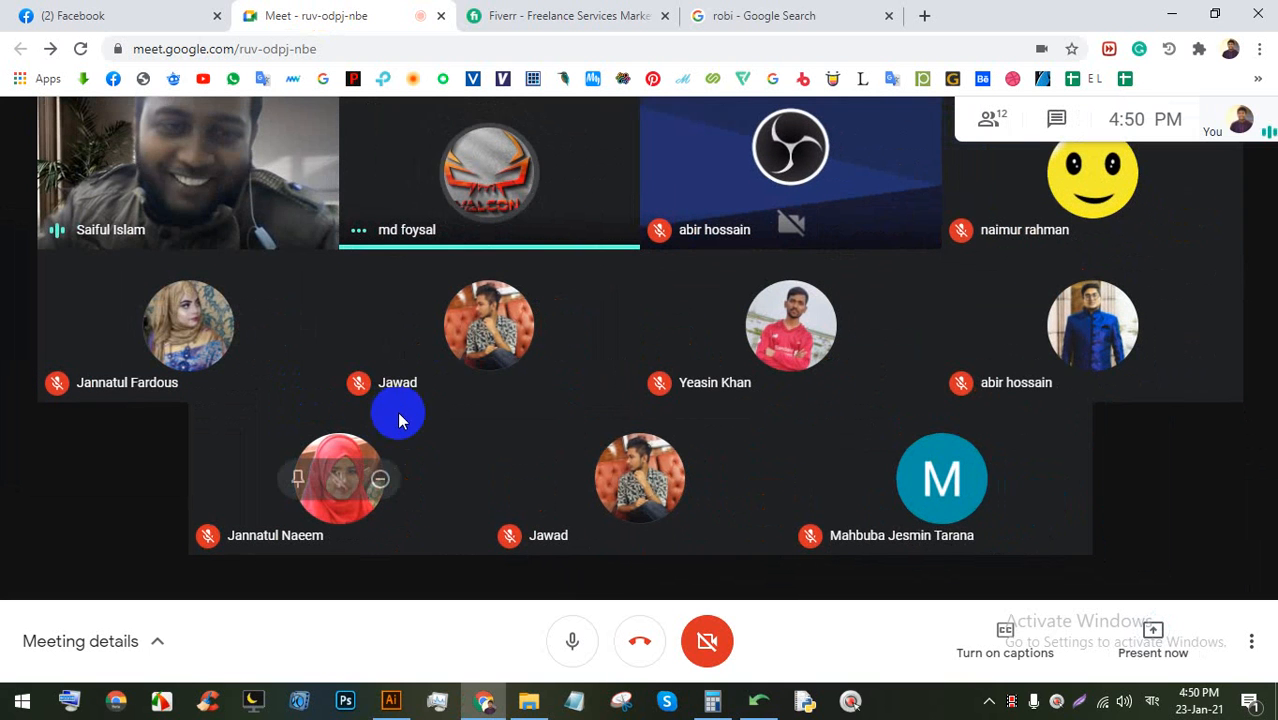